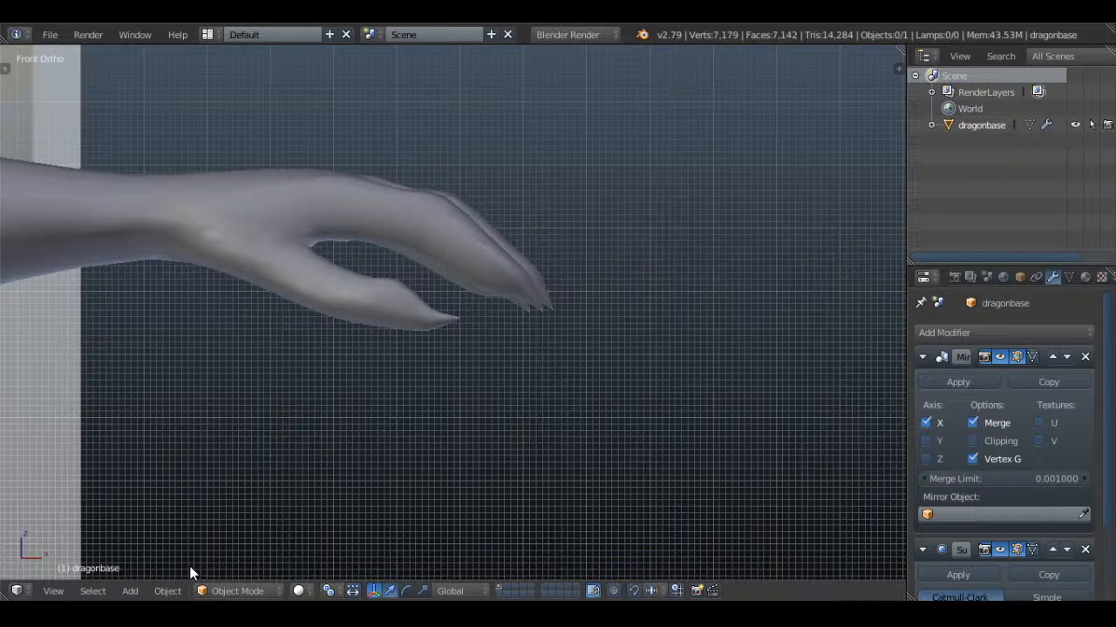
Examine the dragon base's hand, head and frill, comparing the model with the reference drawing in front and side views
{"action": "left_click", "coordinate": [168, 591]}
{"action": "scroll", "coordinate": [456, 323], "scroll_direction": "down", "scroll_amount": 1}
{"action": "scroll", "coordinate": [456, 323], "scroll_direction": "down", "scroll_amount": 8}
{"action": "middle_click_drag", "start_coordinate": [358, 353], "coordinate": [562, 381], "text": "shift"}
{"action": "scroll", "coordinate": [425, 253], "scroll_direction": "up", "scroll_amount": 3}
{"action": "right_click", "coordinate": [491, 259]}
{"action": "middle_click_drag", "start_coordinate": [466, 282], "coordinate": [600, 330], "text": "shift"}
{"action": "scroll", "coordinate": [600, 329], "scroll_direction": "up", "scroll_amount": 2}
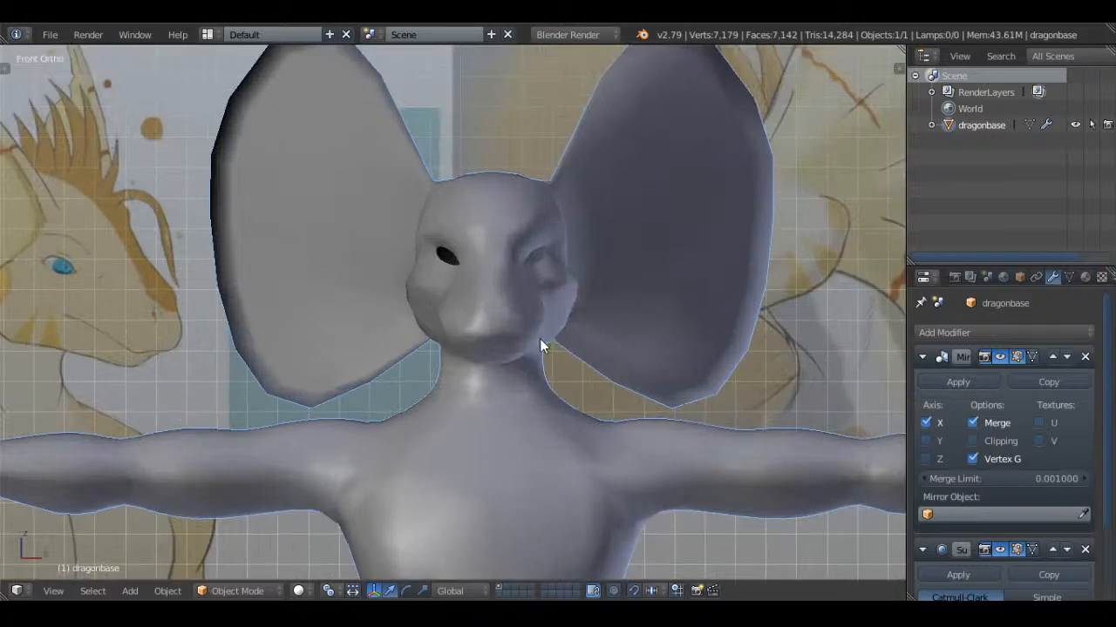
{"action": "middle_click_drag", "start_coordinate": [522, 339], "coordinate": [622, 345], "text": "shift"}
{"action": "key", "text": "KP_3"}
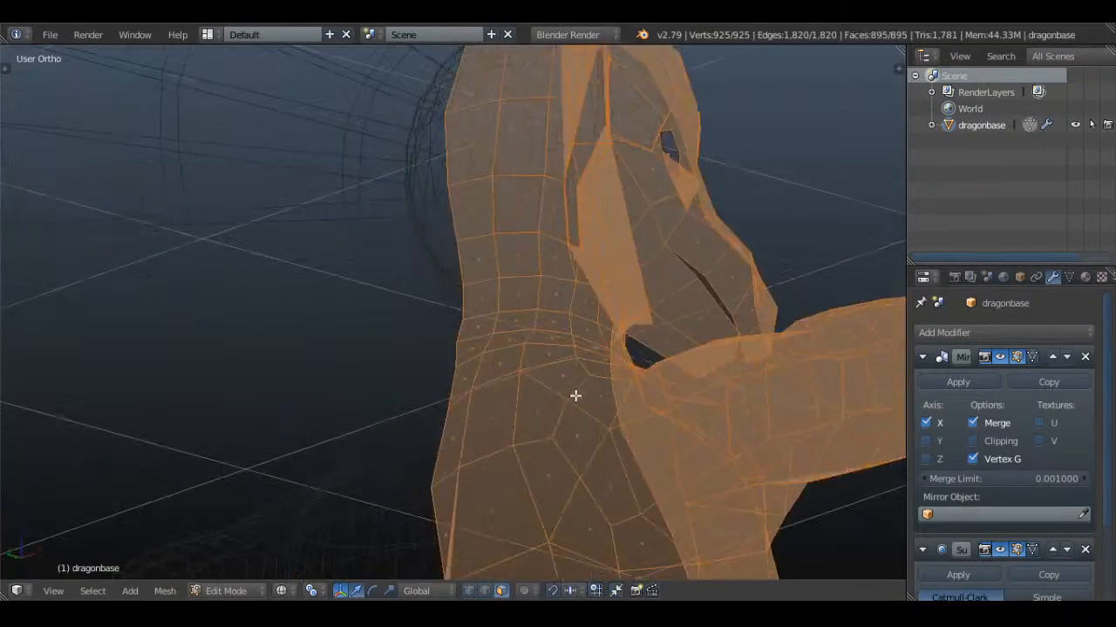
Open the dragon base mesh for editing and inspect the head and frill topology in solid shading from several angles
{"action": "key", "text": "a"}
{"action": "left_click", "coordinate": [471, 592]}
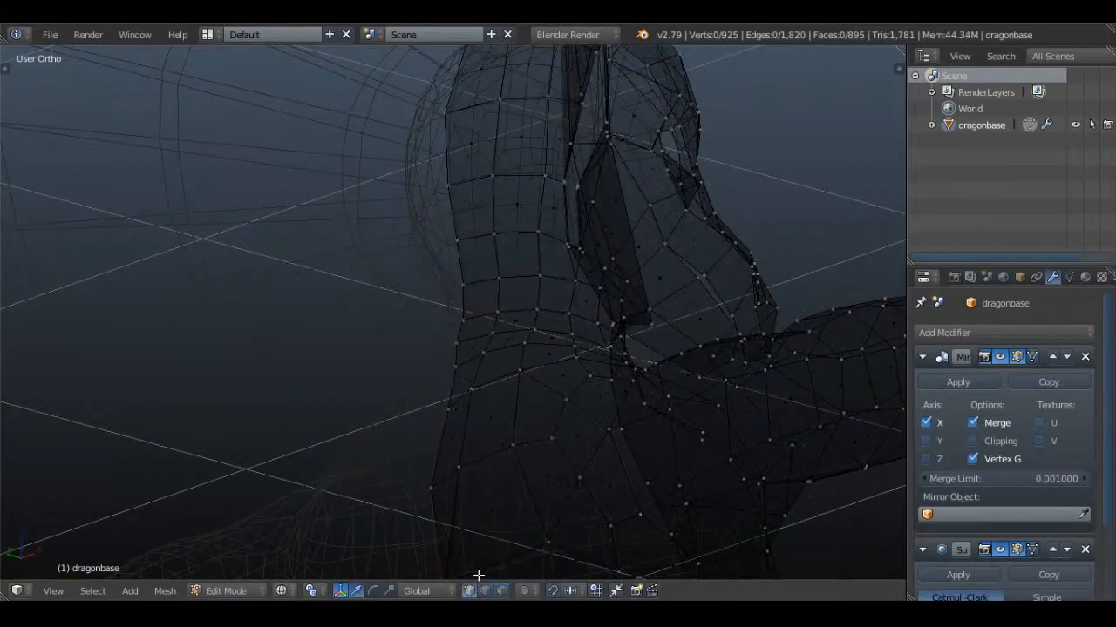
{"action": "key", "text": "z"}
{"action": "middle_click_drag", "start_coordinate": [577, 436], "coordinate": [675, 296]}
{"action": "middle_click_drag", "start_coordinate": [769, 349], "coordinate": [505, 326]}
{"action": "middle_click_drag", "start_coordinate": [623, 330], "coordinate": [488, 376]}
{"action": "scroll", "coordinate": [527, 322], "scroll_direction": "down", "scroll_amount": 3}
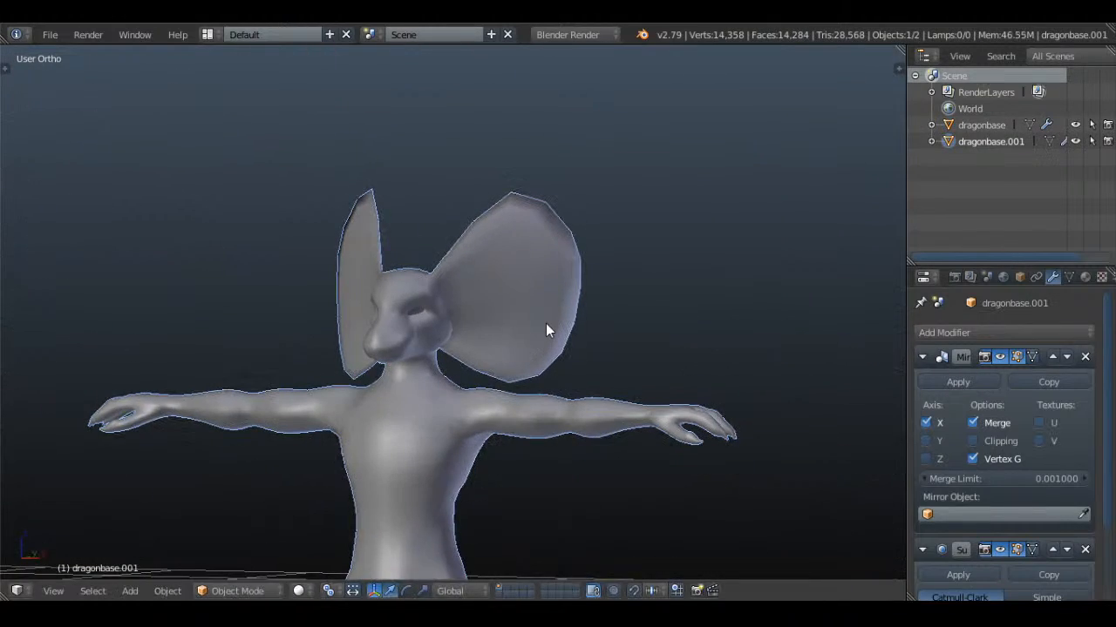
Hide the duplicate object dragonbase.001 and rename it fillyboi
{"action": "left_click", "coordinate": [1074, 141]}
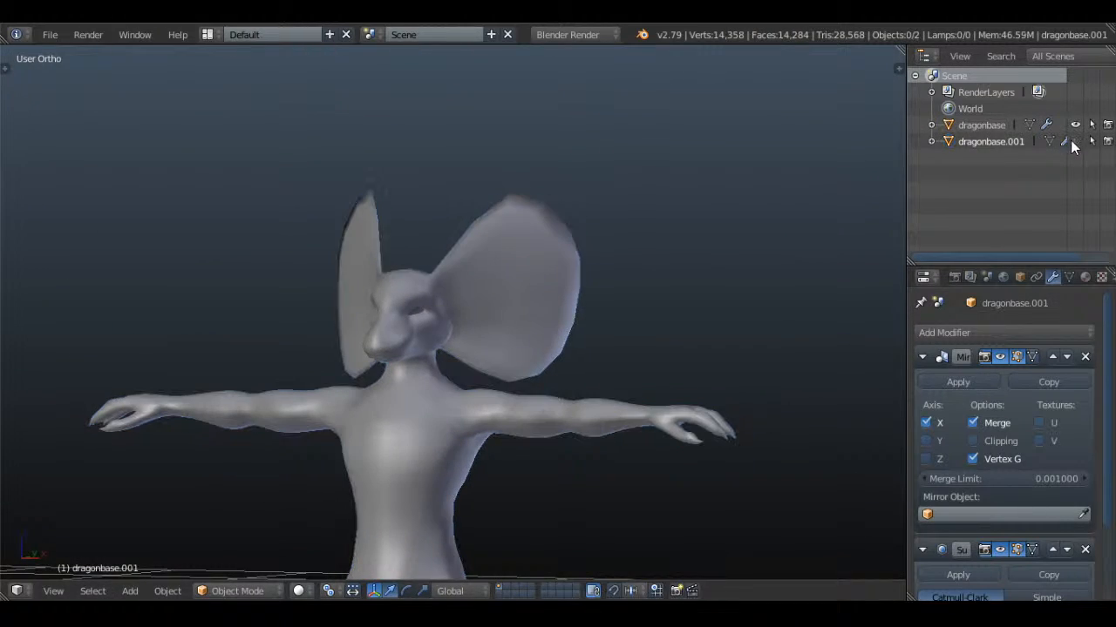
{"action": "right_click", "coordinate": [538, 352]}
{"action": "middle_click_drag", "start_coordinate": [545, 372], "coordinate": [655, 276]}
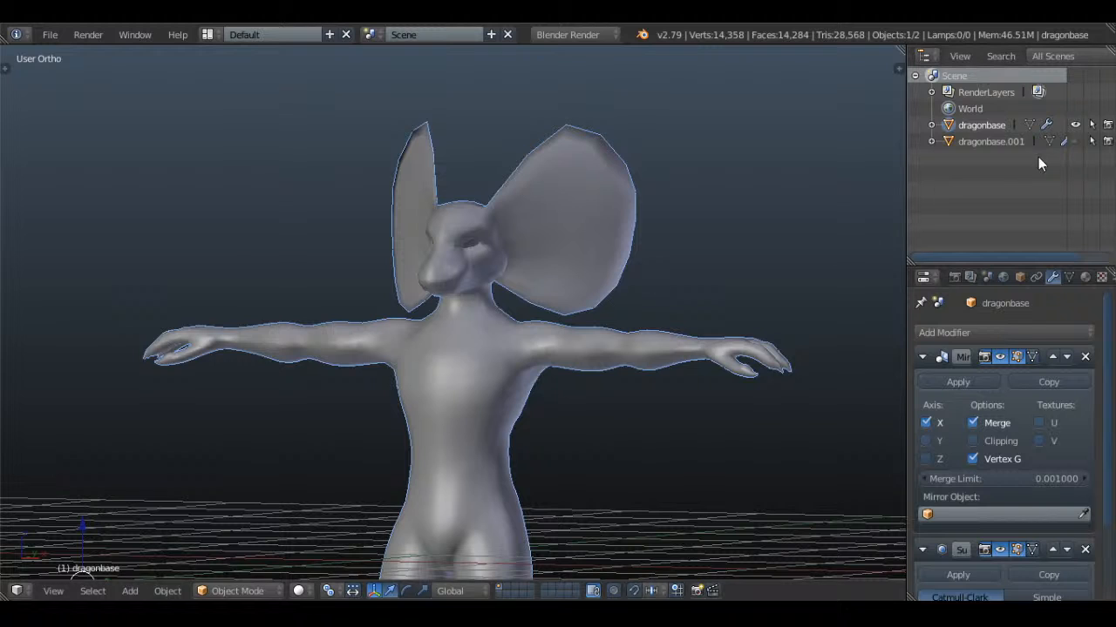
{"action": "double_click", "coordinate": [992, 141]}
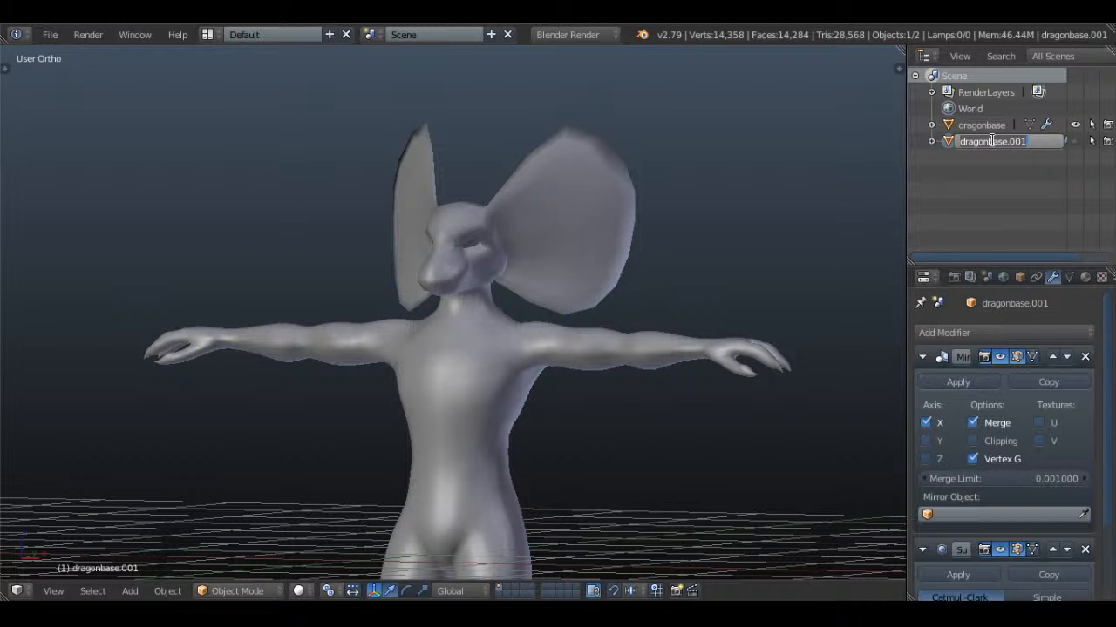
{"action": "type", "text": "fillyboi"}
{"action": "key", "text": "Return"}
Rename the visible dragonbase object as fillyboi2
{"action": "left_click", "coordinate": [988, 128]}
{"action": "double_click", "coordinate": [990, 125]}
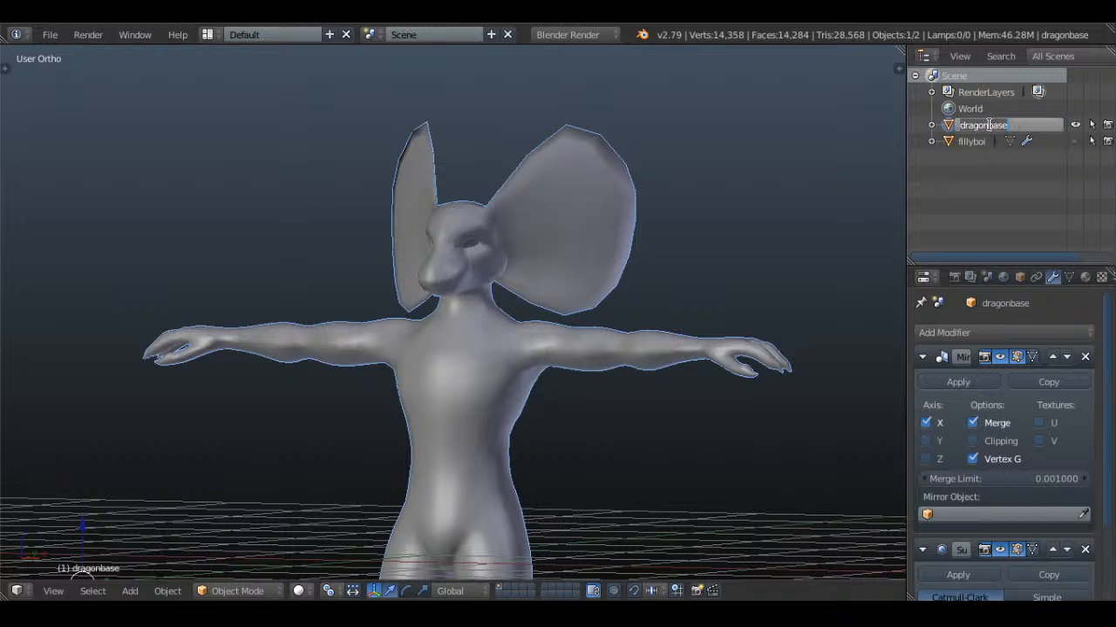
{"action": "type", "text": "fillyboi2"}
{"action": "key", "text": "Return"}
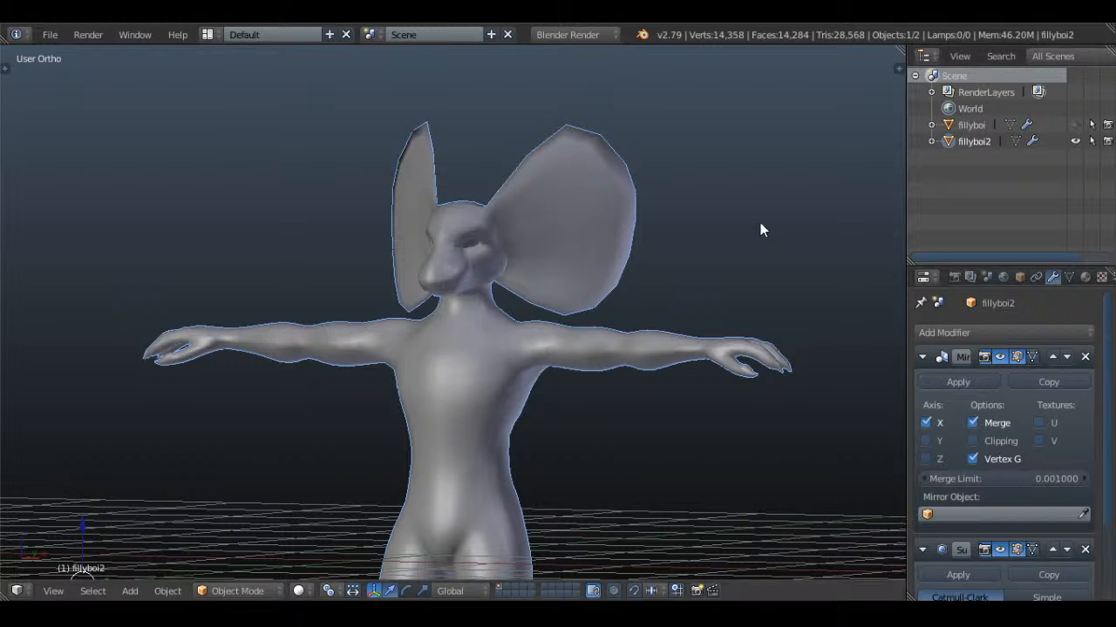
Save the file and apply the Mirror and Subdivision Surface modifiers on fillyboi2
{"action": "scroll", "coordinate": [775, 249], "scroll_direction": "up", "scroll_amount": 3}
{"action": "middle_click_drag", "start_coordinate": [787, 259], "coordinate": [676, 348]}
{"action": "key", "text": "ctrl+s"}
{"action": "left_click", "coordinate": [739, 271]}
{"action": "left_click", "coordinate": [958, 382]}
{"action": "left_click", "coordinate": [958, 382]}
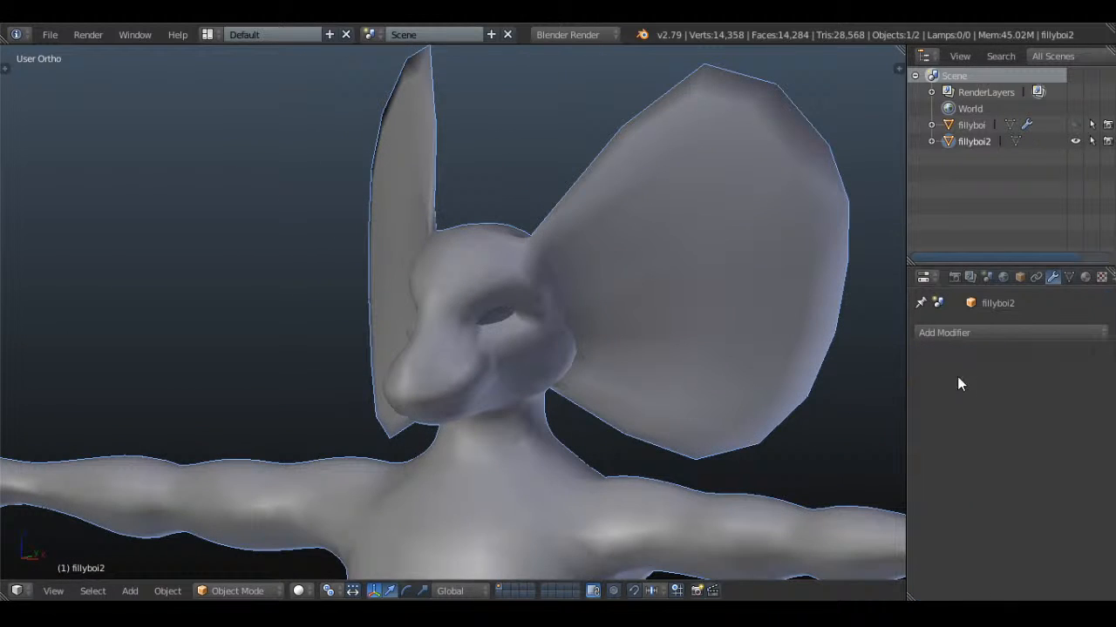
Select the negative-X half of the fillyboi2 mesh from the front up to the centre line and delete its faces
{"action": "key", "text": "a"}
{"action": "key", "text": "Tab"}
{"action": "key", "text": "KP_1"}
{"action": "key", "text": "a"}
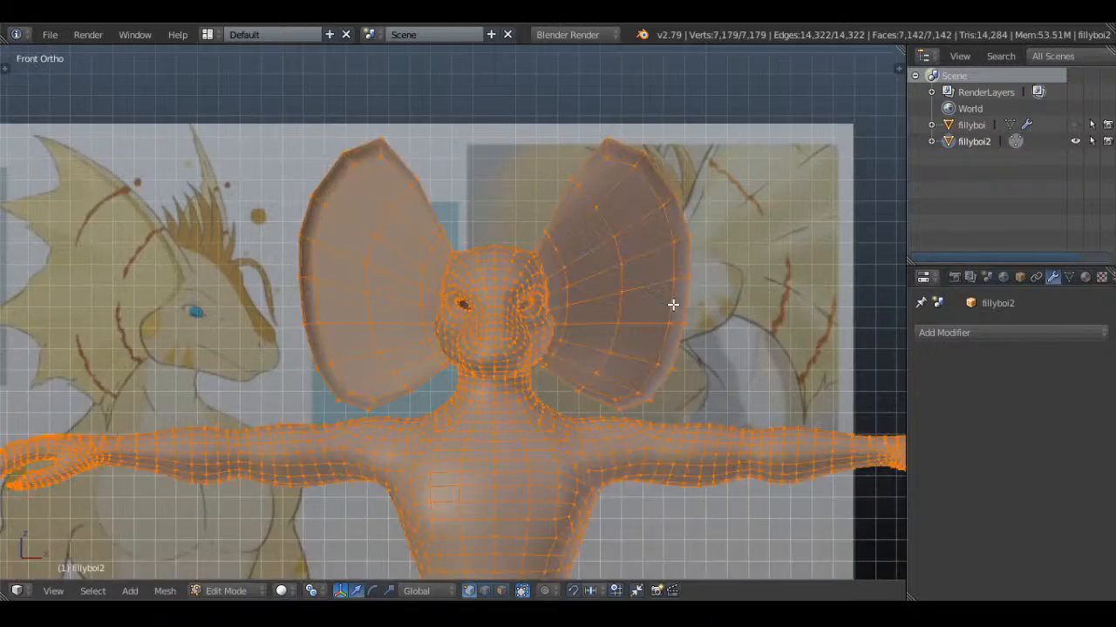
{"action": "key", "text": "a"}
{"action": "scroll", "coordinate": [674, 304], "scroll_direction": "down", "scroll_amount": 4}
{"action": "key", "text": "z"}
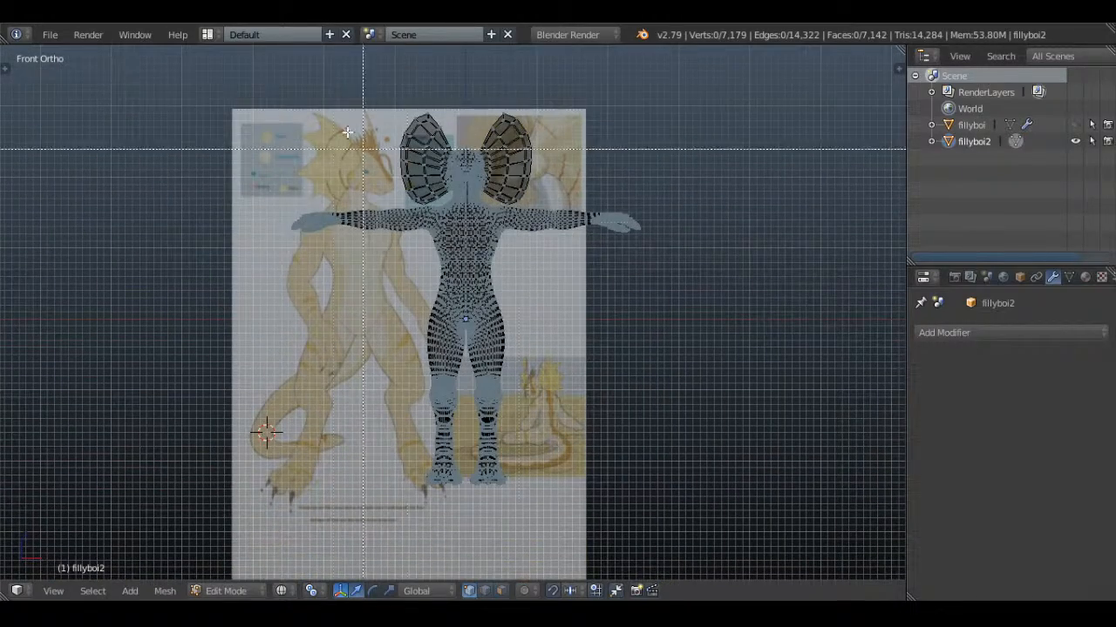
{"action": "left_click_drag", "start_coordinate": [277, 108], "coordinate": [465, 543]}
{"action": "scroll", "coordinate": [563, 366], "scroll_direction": "up", "scroll_amount": 8}
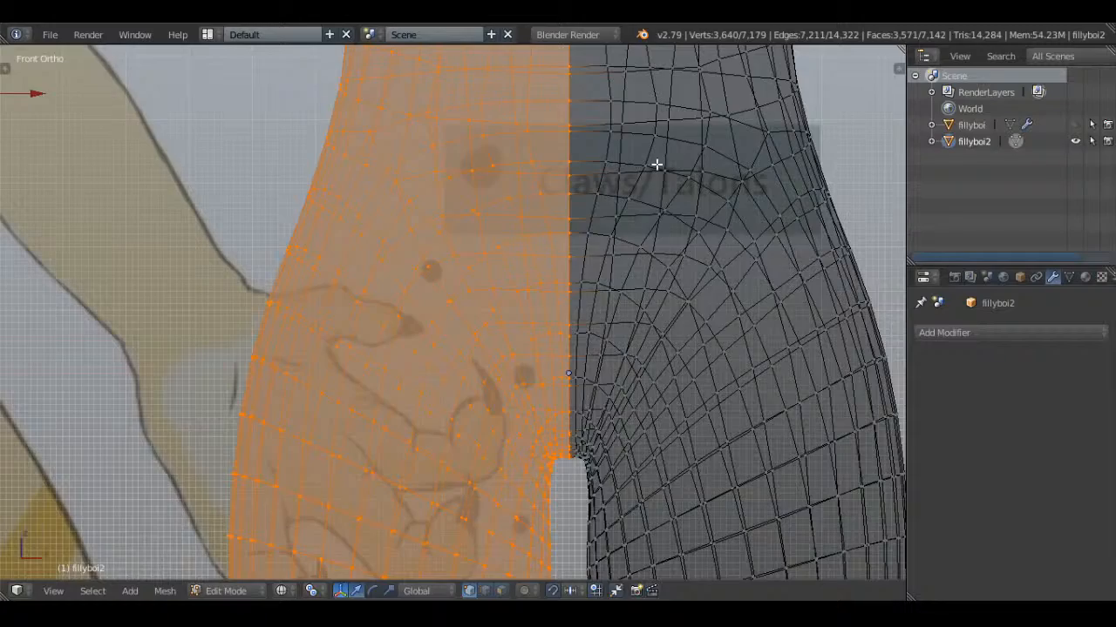
{"action": "middle_click_drag", "start_coordinate": [656, 164], "coordinate": [655, 552], "text": "shift"}
{"action": "middle_click_drag", "start_coordinate": [715, 242], "coordinate": [623, 562], "text": "shift"}
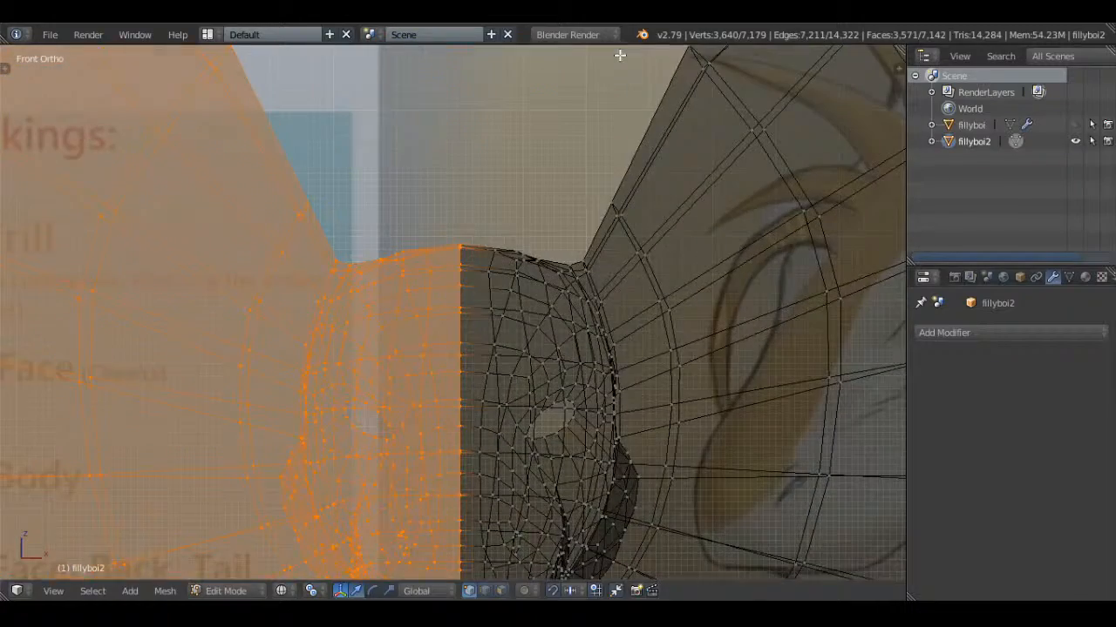
{"action": "key", "text": "x"}
{"action": "left_click", "coordinate": [650, 250]}
Add a Mirror modifier to fillyboi2 with Clipping enabled
{"action": "key", "text": "Tab"}
{"action": "key", "text": "z"}
{"action": "left_click", "coordinate": [931, 334]}
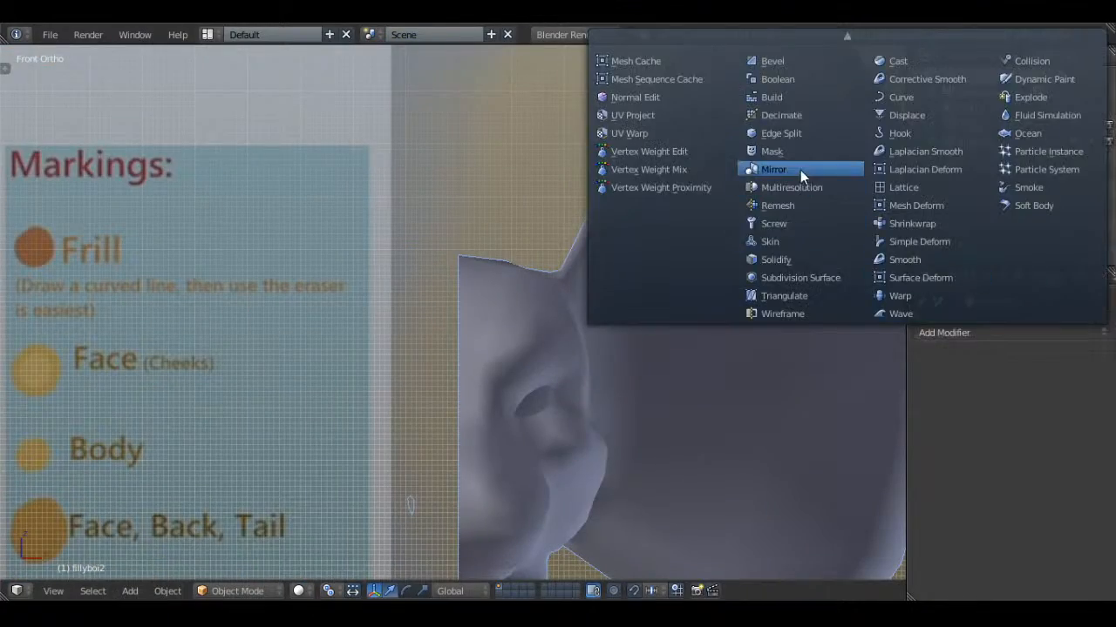
{"action": "left_click", "coordinate": [800, 171]}
{"action": "left_click", "coordinate": [975, 441]}
Move the outer rim vertices beside the frill's top tip inward to form the first notch
{"action": "key", "text": "Tab"}
{"action": "scroll", "coordinate": [719, 341], "scroll_direction": "down", "scroll_amount": 4}
{"action": "middle_click_drag", "start_coordinate": [688, 336], "coordinate": [591, 334], "text": "shift"}
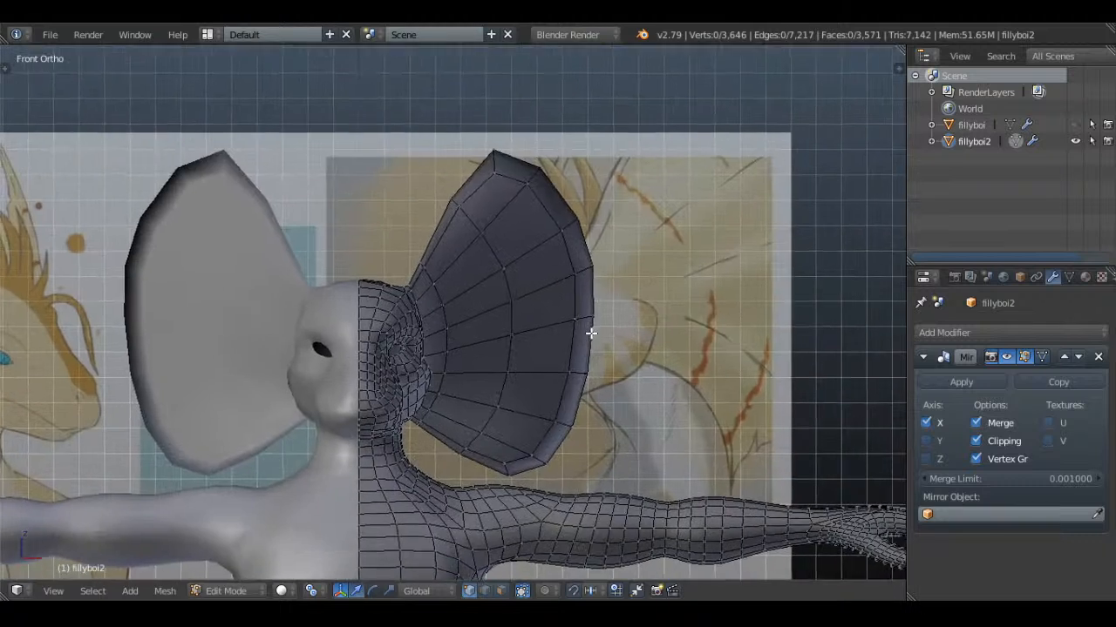
{"action": "key", "text": "a"}
{"action": "middle_click_drag", "start_coordinate": [635, 296], "coordinate": [596, 283]}
{"action": "key", "text": "a"}
{"action": "key", "text": "z"}
{"action": "scroll", "coordinate": [620, 284], "scroll_direction": "up", "scroll_amount": 1}
{"action": "key", "text": "c"}
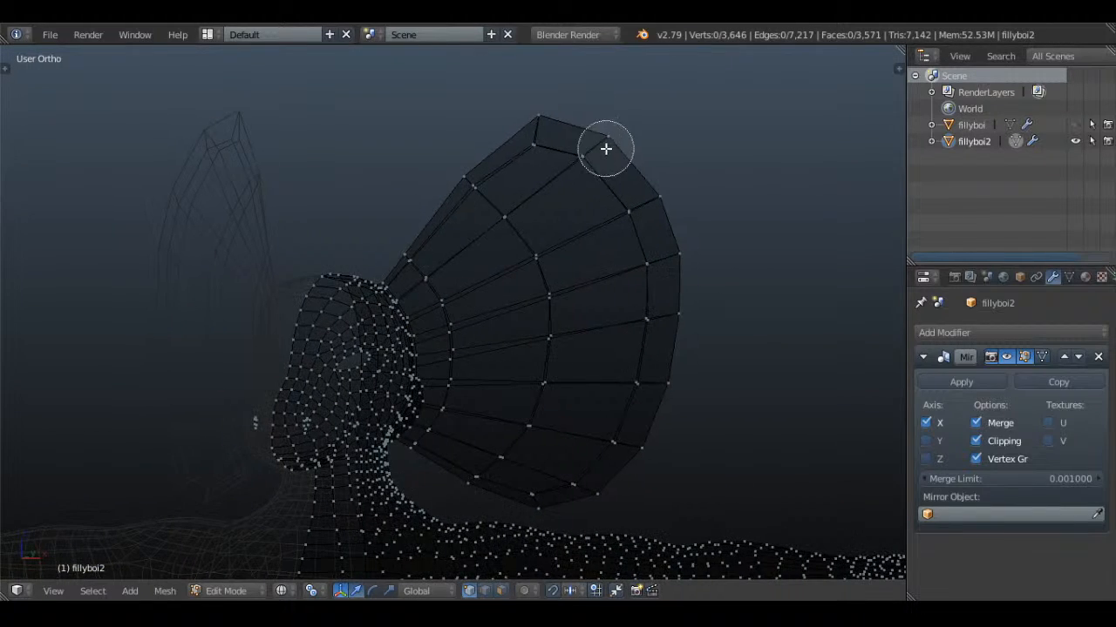
{"action": "left_click", "coordinate": [605, 149]}
{"action": "right_click", "coordinate": [606, 149]}
{"action": "middle_click_drag", "start_coordinate": [665, 169], "coordinate": [687, 177]}
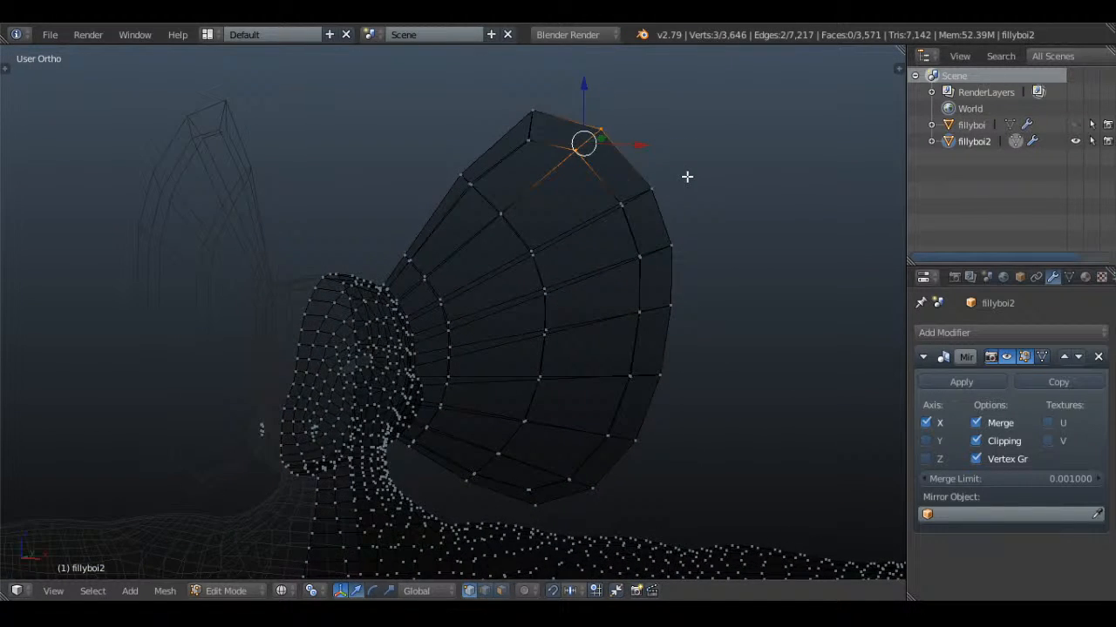
{"action": "key", "text": "g"}
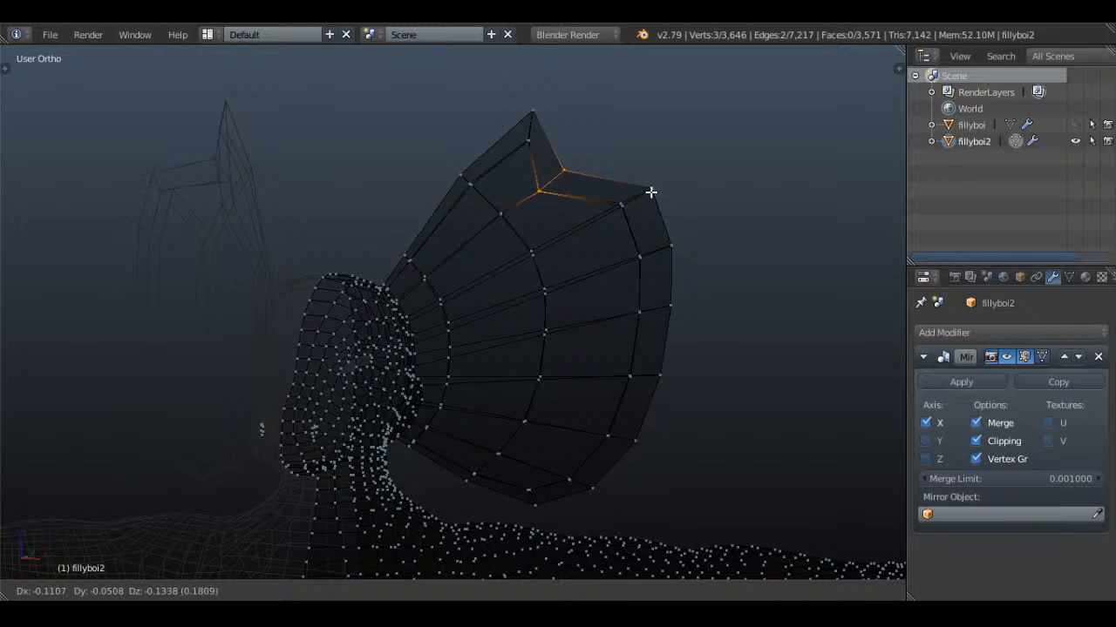
{"action": "left_click", "coordinate": [671, 181]}
Split the 3D view into two side-by-side viewports and adjust the position of the first notch's vertices
{"action": "left_click_drag", "start_coordinate": [901, 48], "coordinate": [572, 177]}
{"action": "mouse_move", "coordinate": [682, 231]}
{"action": "middle_mouse_down"}
{"action": "mouse_move", "coordinate": [804, 239]}
{"action": "mouse_move", "coordinate": [814, 300]}
{"action": "middle_mouse_up"}
{"action": "key", "text": "z"}
{"action": "mouse_move", "coordinate": [797, 192]}
{"action": "middle_mouse_down"}
{"action": "mouse_move", "coordinate": [816, 218]}
{"action": "mouse_move", "coordinate": [726, 162]}
{"action": "mouse_move", "coordinate": [818, 225]}
{"action": "middle_mouse_up"}
{"action": "key", "text": "g"}
{"action": "left_click", "coordinate": [827, 214]}
Move the rim vertices below the frill's second point inward to form a second notch, correcting their depth from the side
{"action": "key", "text": "a"}
{"action": "middle_click_drag", "start_coordinate": [844, 263], "coordinate": [723, 244], "text": "shift"}
{"action": "scroll", "coordinate": [724, 244], "scroll_direction": "up", "scroll_amount": 1}
{"action": "key", "text": "z"}
{"action": "key", "text": "c"}
{"action": "left_click", "coordinate": [755, 251]}
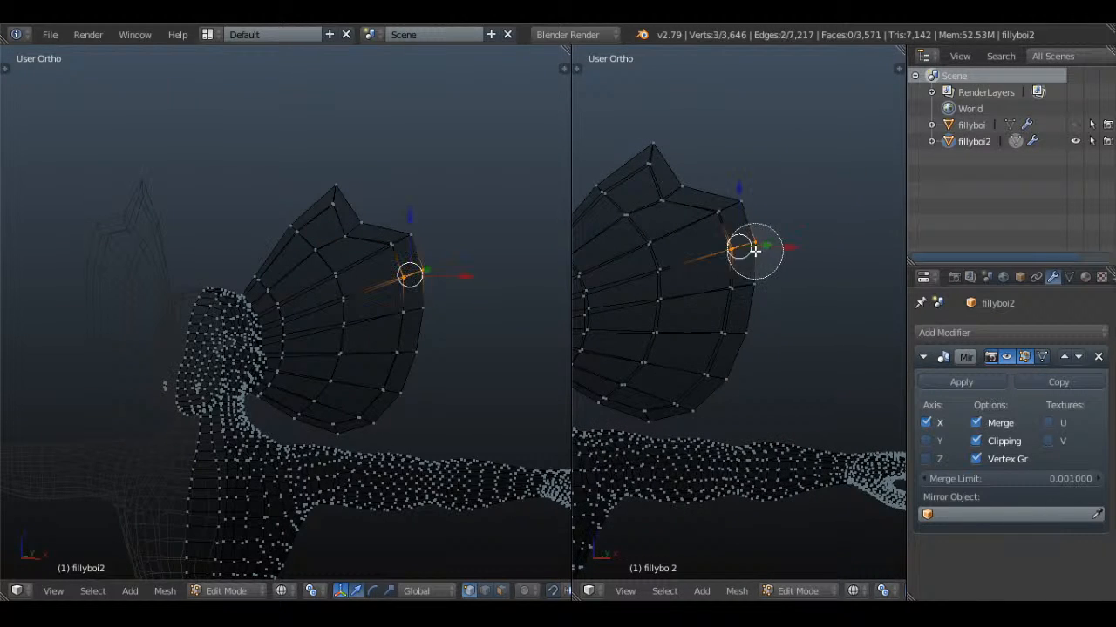
{"action": "right_click", "coordinate": [755, 251]}
{"action": "scroll", "coordinate": [806, 236], "scroll_direction": "up", "scroll_amount": 1}
{"action": "middle_click_drag", "start_coordinate": [805, 236], "coordinate": [813, 234]}
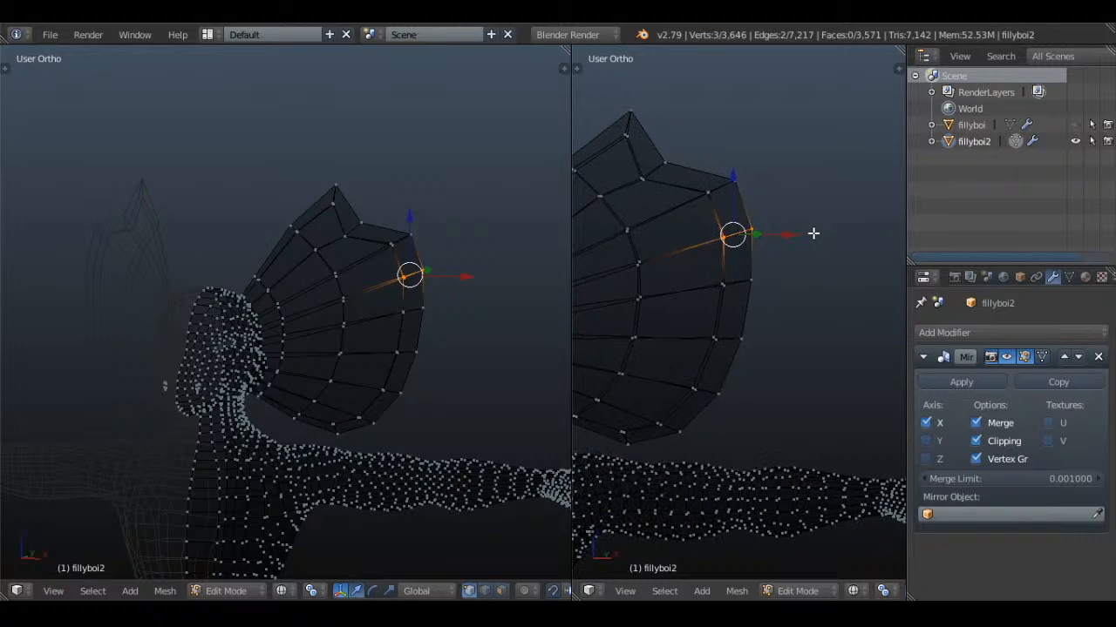
{"action": "key", "text": "g"}
{"action": "left_click", "coordinate": [774, 246]}
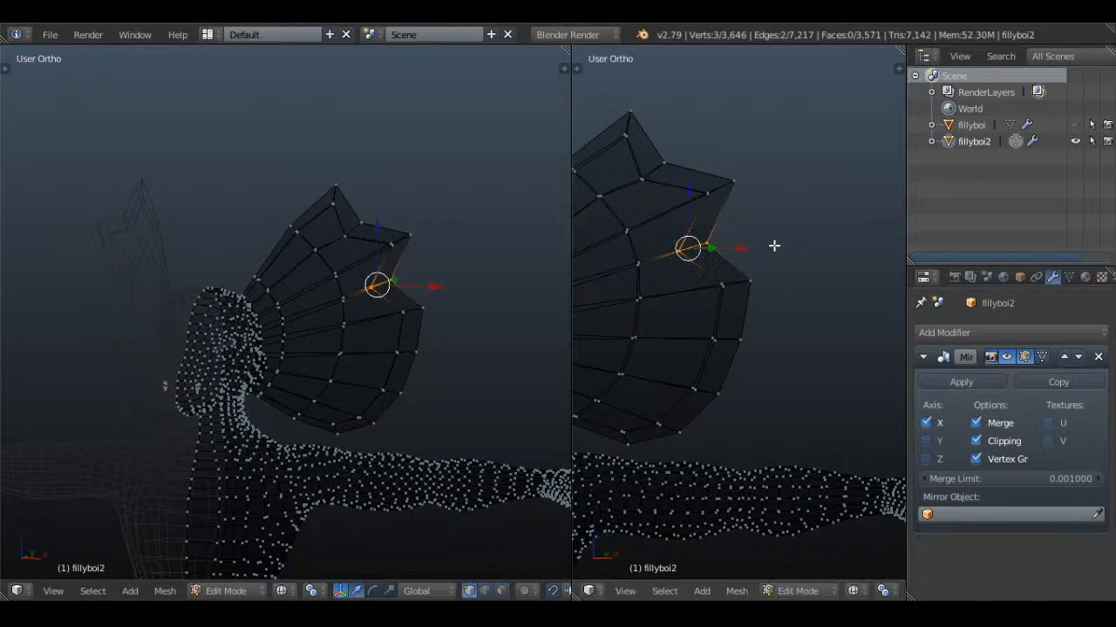
{"action": "middle_click_drag", "start_coordinate": [409, 329], "coordinate": [425, 277]}
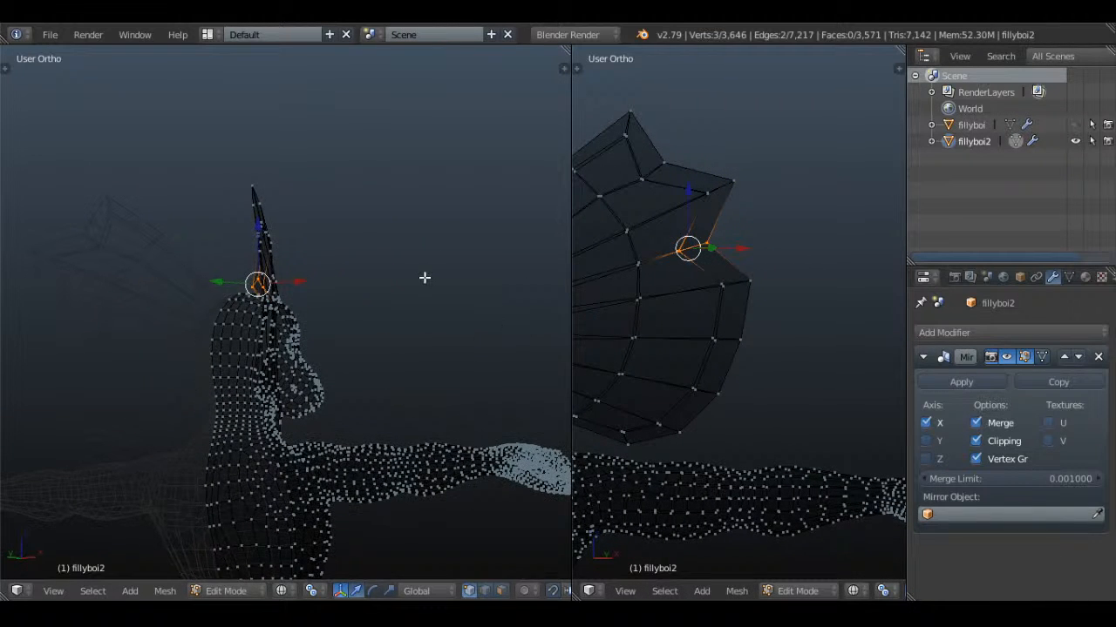
{"action": "key", "text": "g"}
{"action": "left_click", "coordinate": [435, 276]}
Move the rim vertices below the frill's third point inward to form a third notch, adjusting their depth in the other viewport
{"action": "key", "text": "a"}
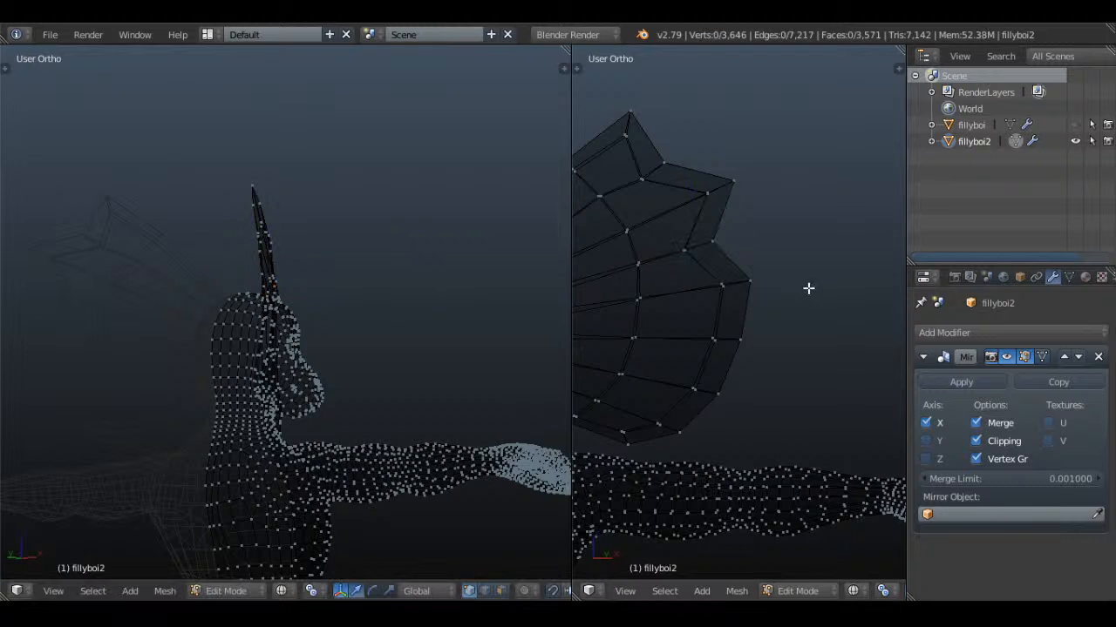
{"action": "key", "text": "z"}
{"action": "key", "text": "z"}
{"action": "key", "text": "c"}
{"action": "left_click", "coordinate": [733, 346]}
{"action": "right_click", "coordinate": [733, 346]}
{"action": "key", "text": "g"}
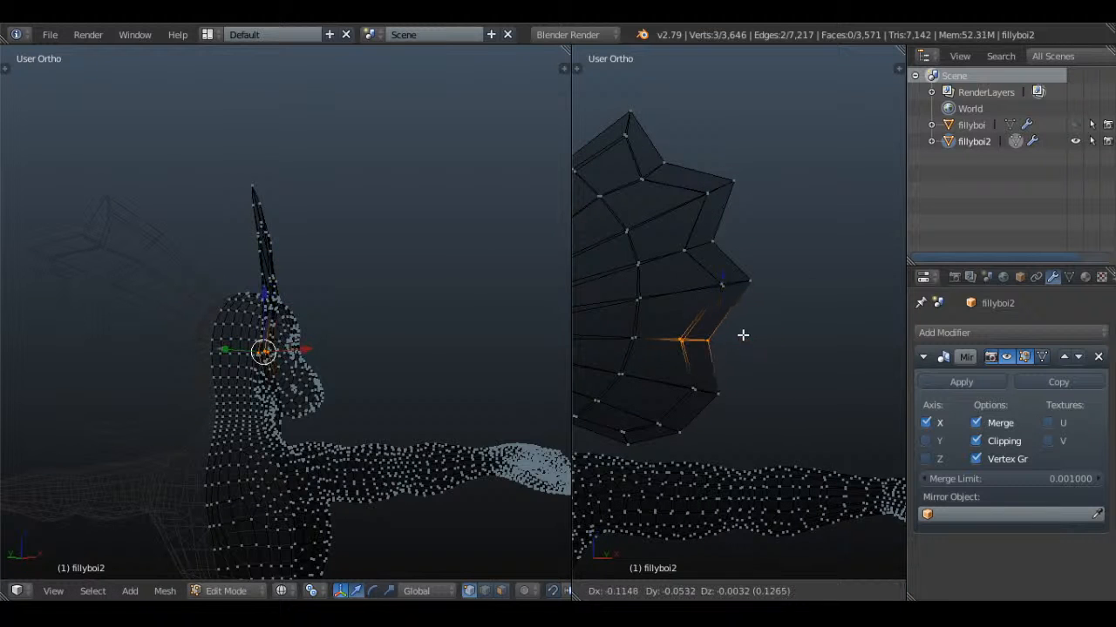
{"action": "left_click", "coordinate": [726, 334]}
{"action": "key", "text": "g"}
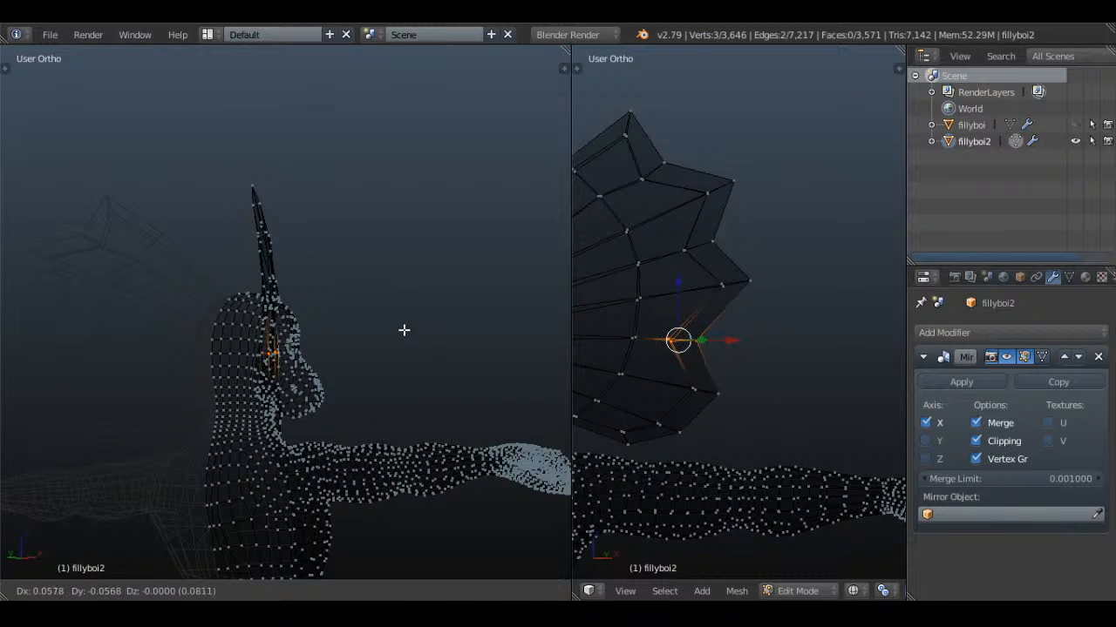
{"action": "left_click", "coordinate": [404, 330]}
Pull the rim vertices near the frill's lower edge inward to form the fourth notch and adjust their depth
{"action": "key", "text": "a"}
{"action": "key", "text": "c"}
{"action": "left_click", "coordinate": [675, 430]}
{"action": "right_click", "coordinate": [674, 430]}
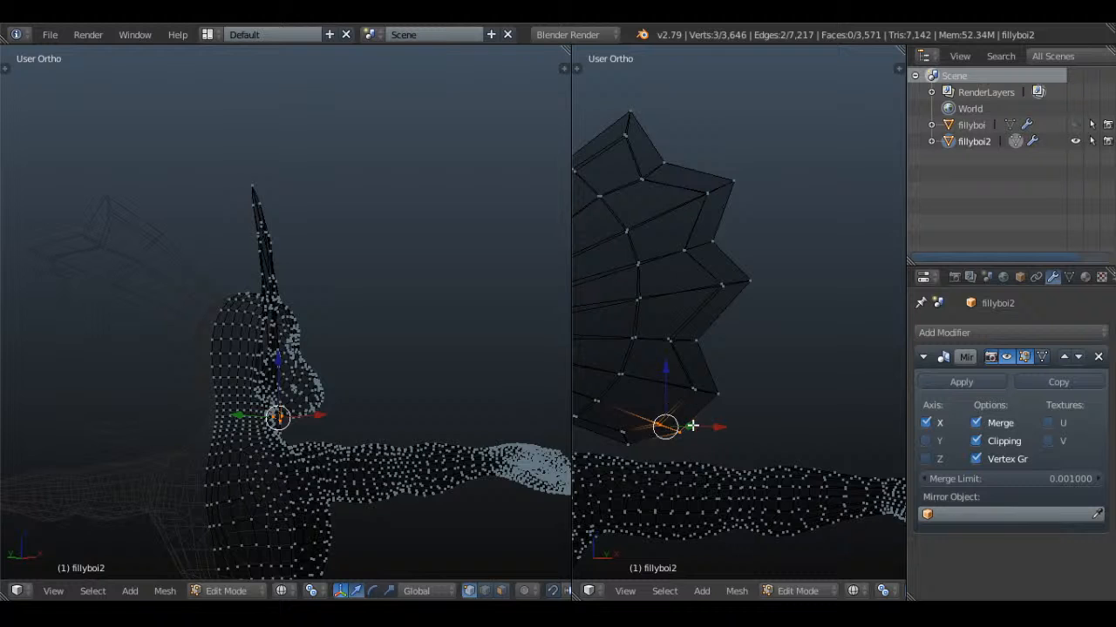
{"action": "key", "text": "g"}
{"action": "left_click", "coordinate": [620, 405]}
{"action": "key", "text": "g"}
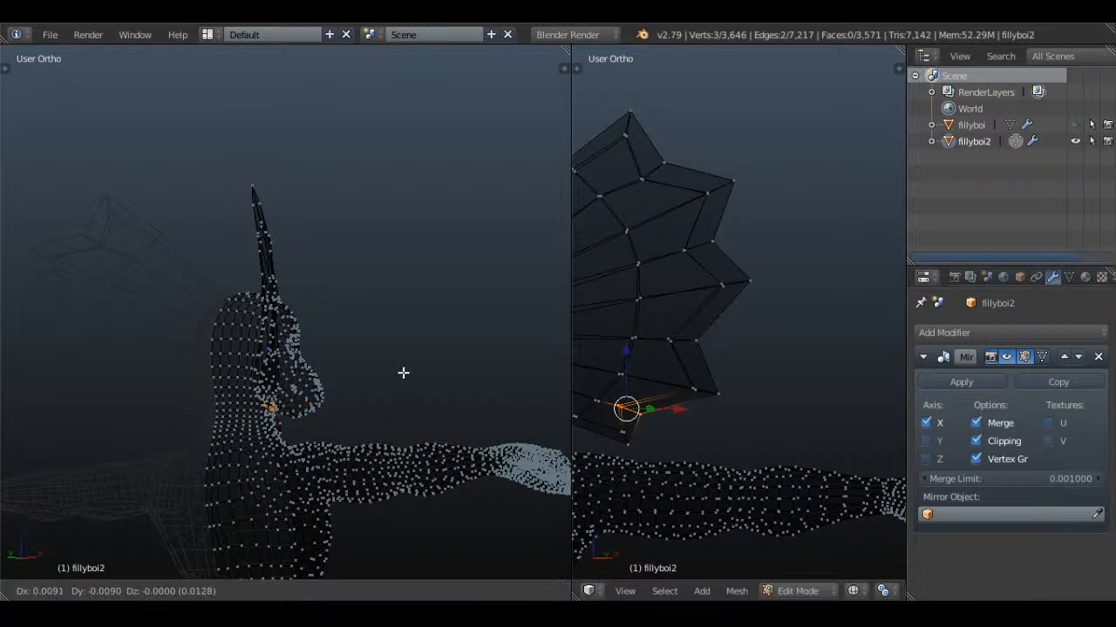
{"action": "left_click", "coordinate": [409, 373]}
Select the vertices of the frill's lowest tip and extend them slightly outward and downward
{"action": "key", "text": "a"}
{"action": "key", "text": "z"}
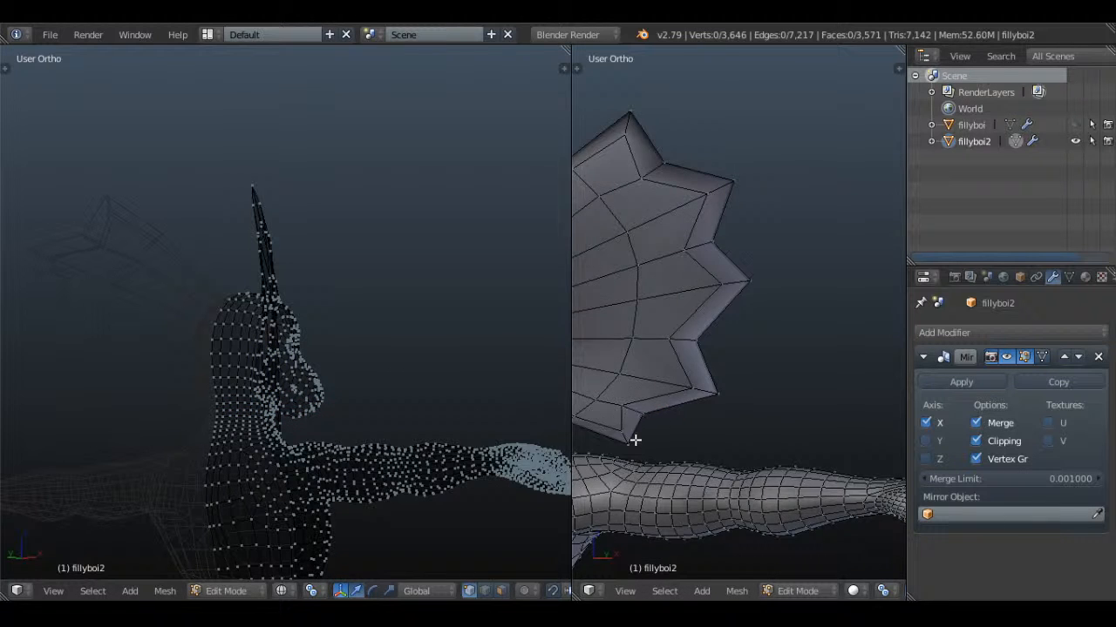
{"action": "key", "text": "z"}
{"action": "key", "text": "c"}
{"action": "left_click", "coordinate": [629, 439]}
{"action": "key", "text": "Escape"}
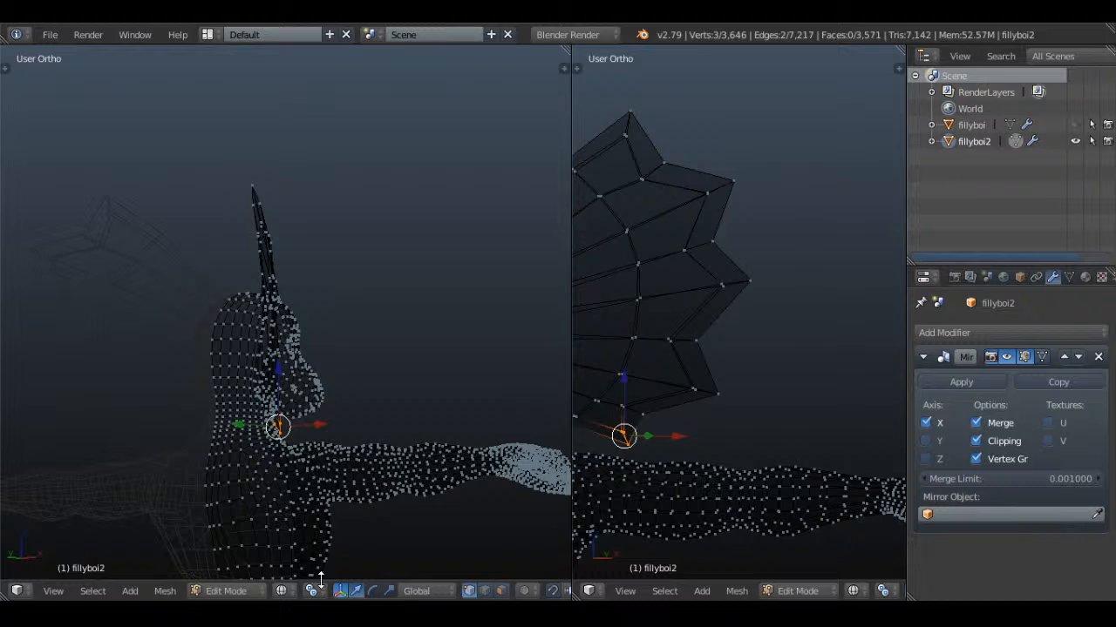
{"action": "left_click", "coordinate": [741, 363]}
{"action": "scroll", "coordinate": [777, 410], "scroll_direction": "down", "scroll_amount": 2}
{"action": "middle_click_drag", "start_coordinate": [777, 411], "coordinate": [824, 294], "text": "shift"}
{"action": "scroll", "coordinate": [819, 293], "scroll_direction": "up", "scroll_amount": 3}
{"action": "key", "text": "g"}
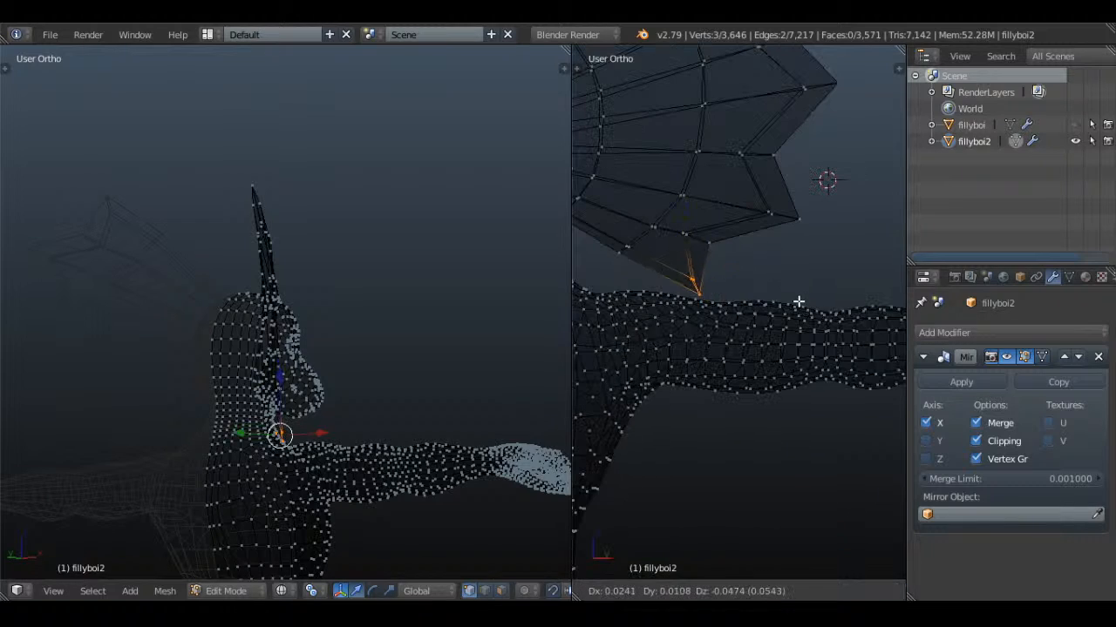
{"action": "left_click", "coordinate": [802, 305]}
Leave mesh editing and add a Subdivision Surface modifier to fillyboi2
{"action": "key", "text": "Tab"}
{"action": "scroll", "coordinate": [772, 279], "scroll_direction": "down", "scroll_amount": 4}
{"action": "left_click", "coordinate": [985, 331]}
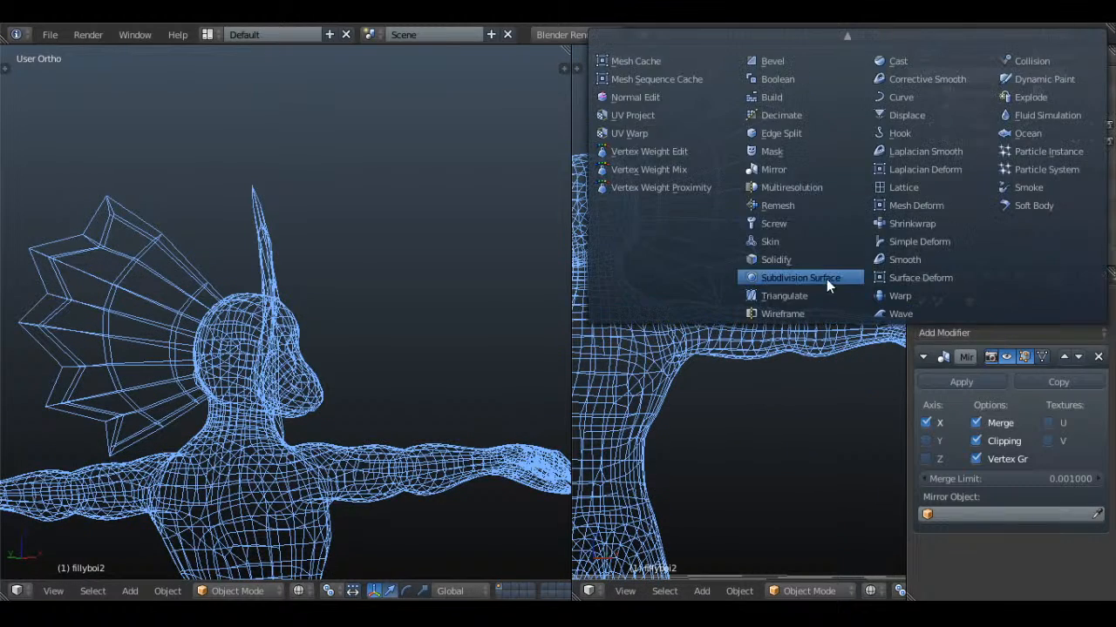
{"action": "left_click", "coordinate": [827, 280]}
{"action": "key", "text": "t"}
{"action": "key", "text": "z"}
{"action": "key", "text": "t"}
Compare the smoothed spiky frill with the reference drawing from the front in solid and wireframe shading
{"action": "scroll", "coordinate": [861, 294], "scroll_direction": "down", "scroll_amount": 2}
{"action": "middle_click_drag", "start_coordinate": [854, 296], "coordinate": [756, 305]}
{"action": "scroll", "coordinate": [759, 313], "scroll_direction": "up", "scroll_amount": 2}
{"action": "key", "text": "KP_1"}
{"action": "key", "text": "z"}
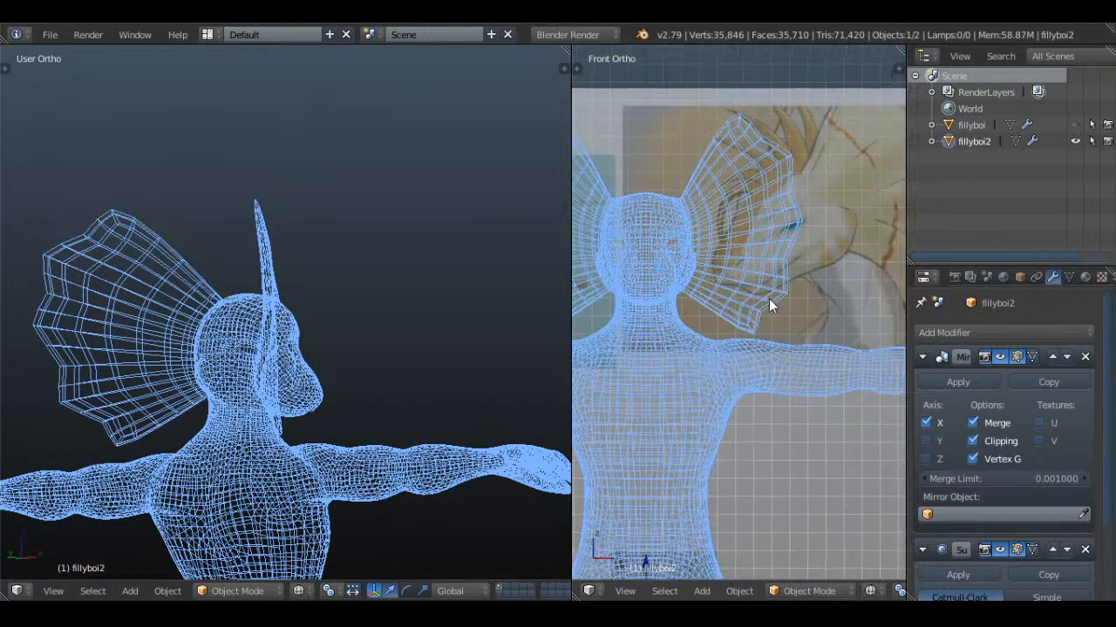
{"action": "scroll", "coordinate": [769, 299], "scroll_direction": "up", "scroll_amount": 3}
{"action": "key", "text": "z"}
{"action": "key", "text": "KP_1"}
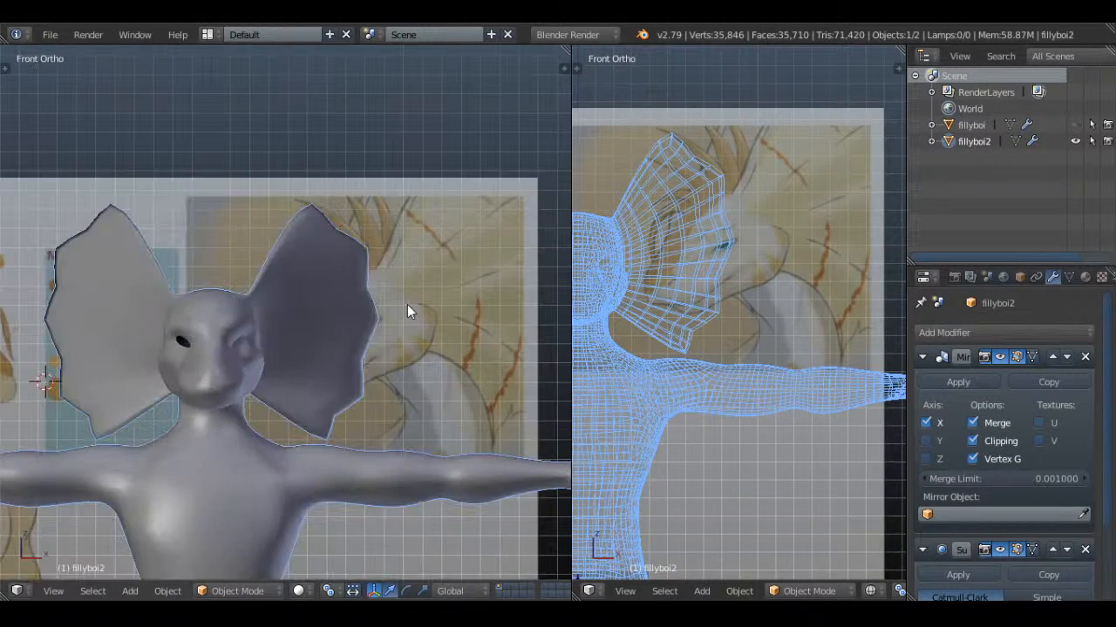
{"action": "key", "text": "z"}
{"action": "middle_click_drag", "start_coordinate": [153, 391], "coordinate": [473, 332], "text": "shift"}
{"action": "middle_click_drag", "start_coordinate": [738, 212], "coordinate": [800, 250]}
Enter mesh editing on fillyboi2 and delete the rim vertices of the notch between the frill's second and third spikes
{"action": "key", "text": "Tab"}
{"action": "scroll", "coordinate": [801, 244], "scroll_direction": "up", "scroll_amount": 2}
{"action": "key", "text": "a"}
{"action": "key", "text": "a"}
{"action": "key", "text": "a"}
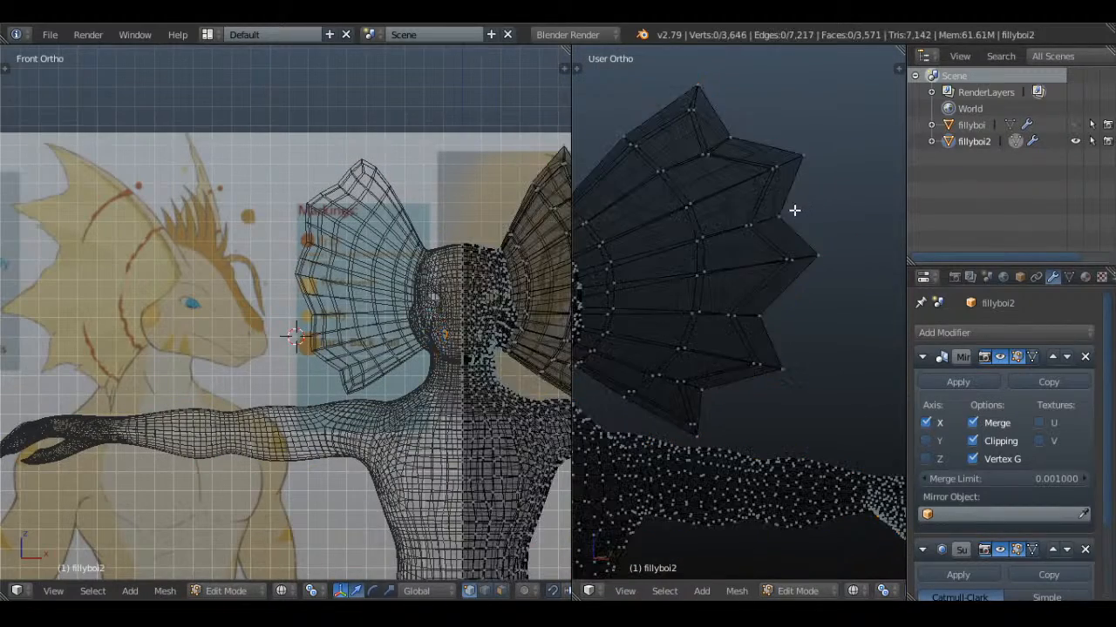
{"action": "key", "text": "c"}
{"action": "left_click", "coordinate": [760, 220]}
{"action": "right_click", "coordinate": [760, 219]}
{"action": "key", "text": "x"}
{"action": "left_click", "coordinate": [829, 151]}
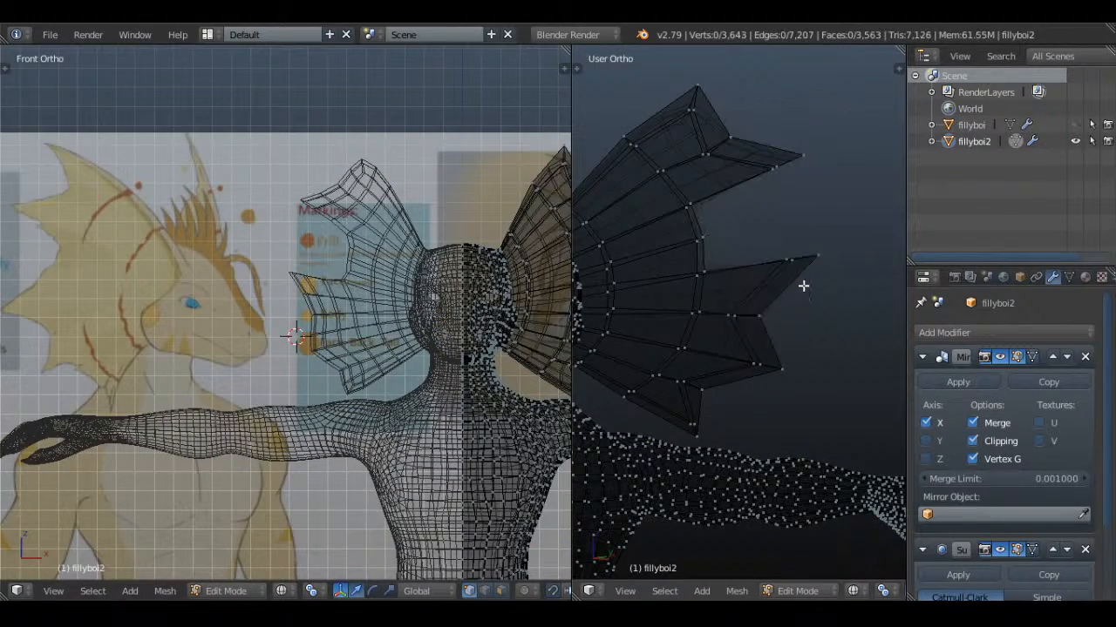
Delete the rim vertices of the notch between the frill's third and fourth spikes
{"action": "key", "text": "c"}
{"action": "left_click", "coordinate": [754, 315]}
{"action": "right_click", "coordinate": [755, 315]}
{"action": "key", "text": "x"}
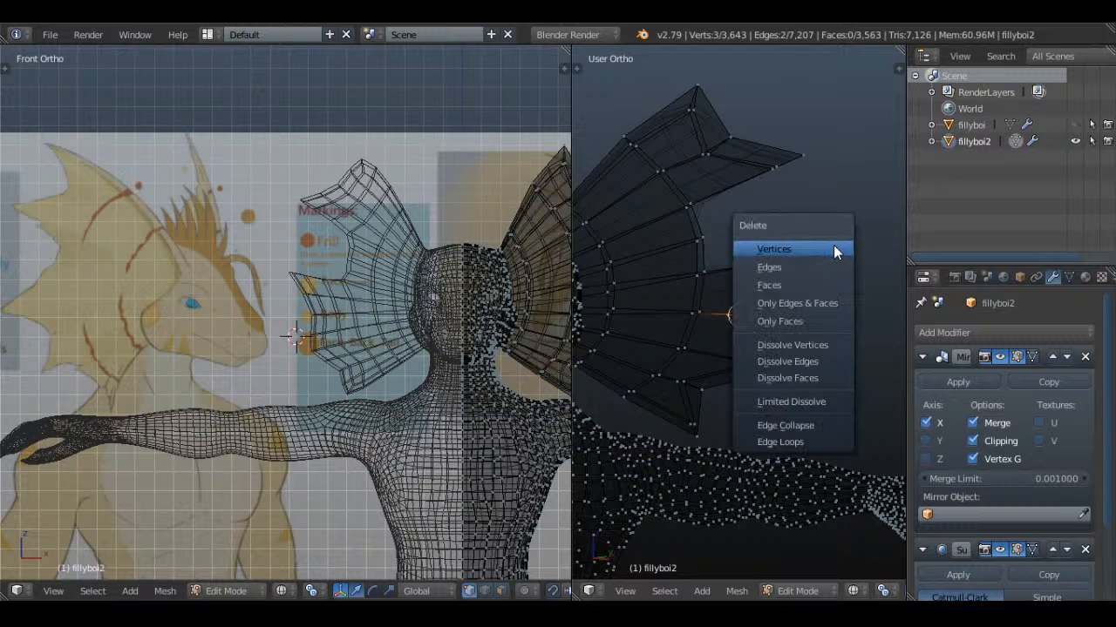
{"action": "left_click", "coordinate": [835, 250]}
Delete the rim vertices of the frill's lowest notch, between the fourth and fifth spikes
{"action": "key", "text": "c"}
{"action": "left_click", "coordinate": [697, 390]}
{"action": "right_click", "coordinate": [697, 389]}
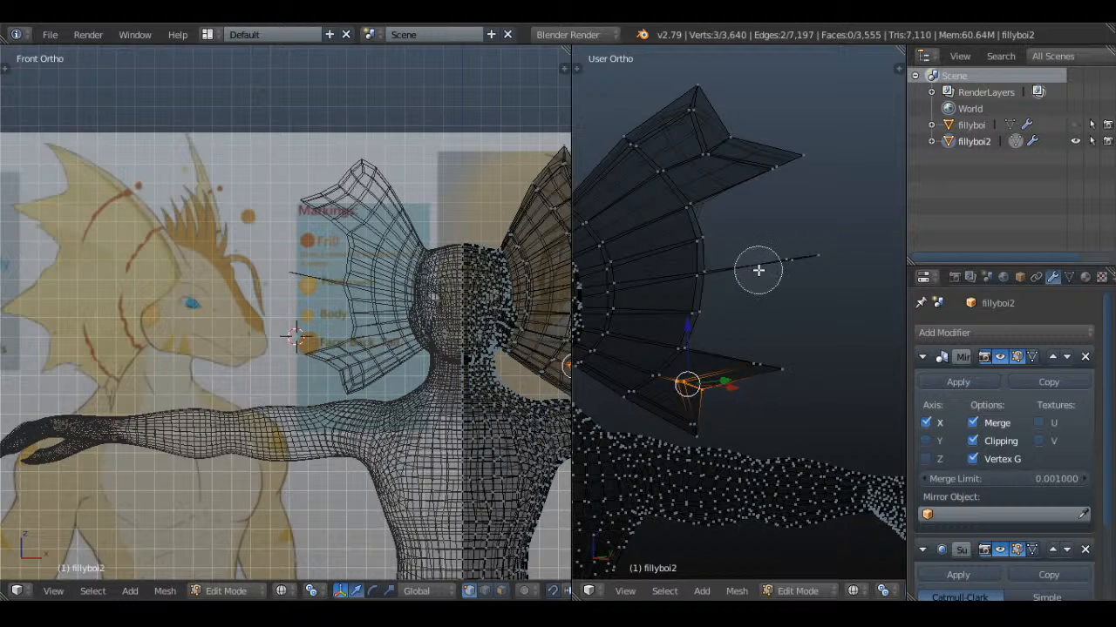
{"action": "key", "text": "x"}
{"action": "left_click", "coordinate": [787, 266]}
Delete the rim vertices of the frill's uppermost notch, between the first and second spikes
{"action": "key", "text": "c"}
{"action": "left_click", "coordinate": [717, 155]}
{"action": "right_click", "coordinate": [717, 145]}
{"action": "key", "text": "x"}
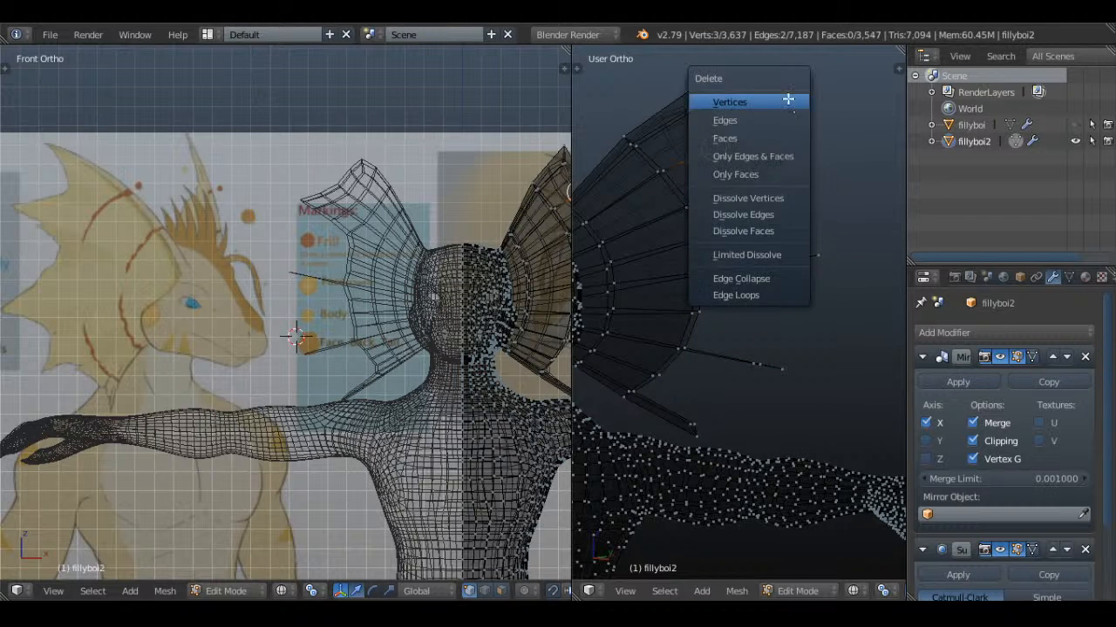
{"action": "left_click", "coordinate": [789, 100]}
Fill a front face between the top spike's inner tip vertex, its base vertex and the first notch vertex
{"action": "middle_click_drag", "start_coordinate": [790, 100], "coordinate": [782, 267]}
{"action": "scroll", "coordinate": [775, 261], "scroll_direction": "up", "scroll_amount": 2}
{"action": "right_click", "coordinate": [714, 141]}
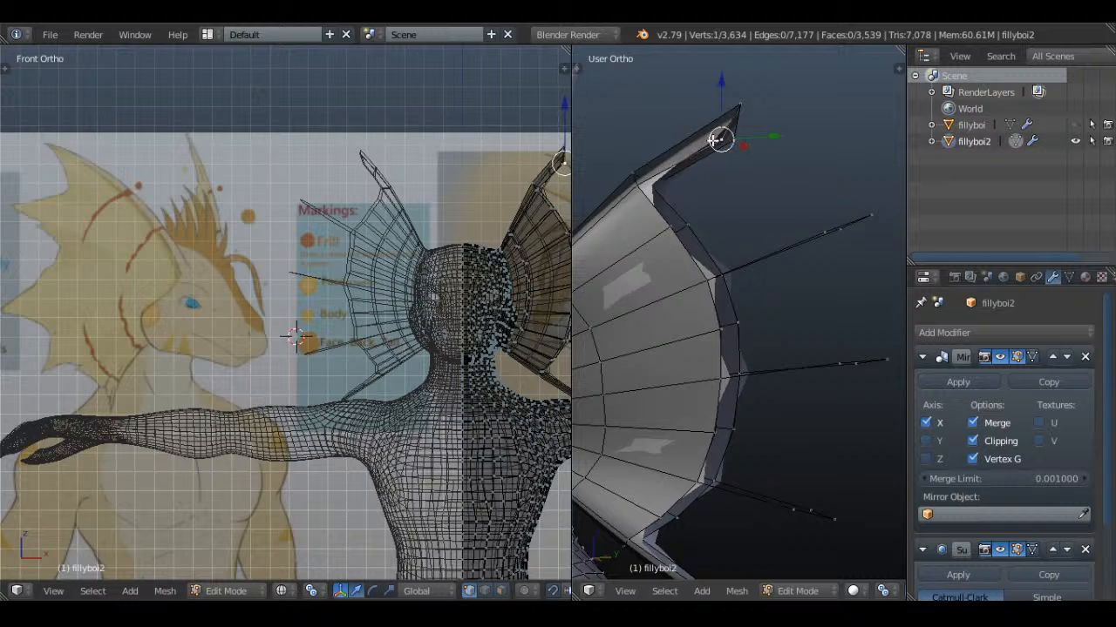
{"action": "right_click", "coordinate": [639, 186], "text": "shift"}
{"action": "right_click", "coordinate": [663, 227], "text": "shift"}
{"action": "key", "text": "f"}
{"action": "key", "text": "a"}
Fill the upper front face of the second spike between the first notch, the spike's base and its tip
{"action": "right_click", "coordinate": [670, 237]}
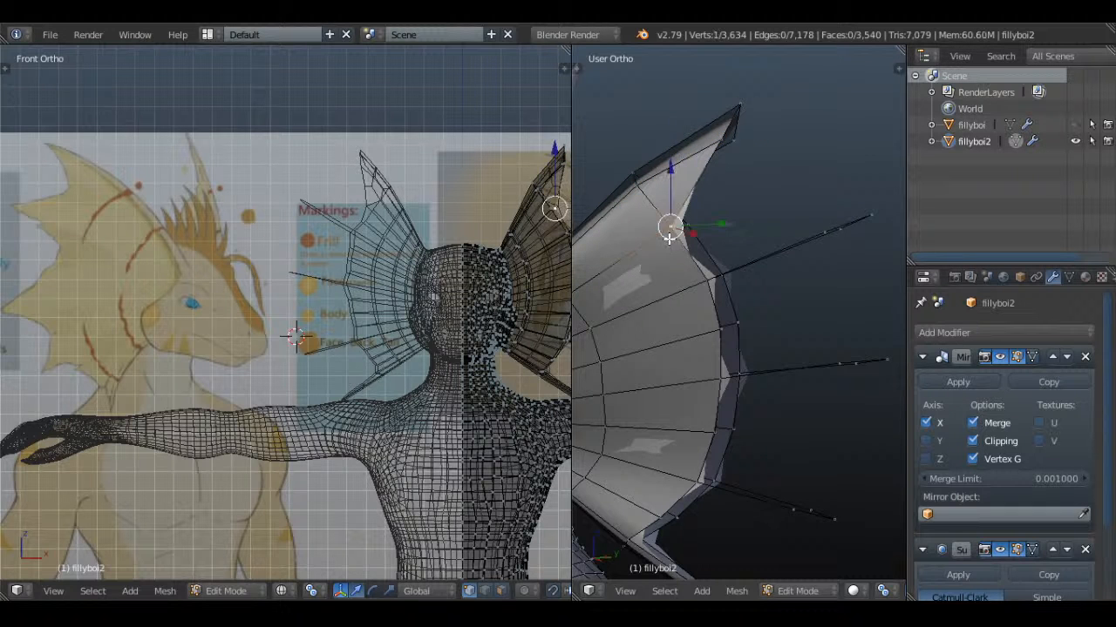
{"action": "right_click", "coordinate": [707, 283], "text": "shift"}
{"action": "middle_click_drag", "start_coordinate": [708, 283], "coordinate": [762, 251]}
{"action": "key", "text": "f"}
{"action": "key", "text": "a"}
{"action": "middle_click_drag", "start_coordinate": [848, 242], "coordinate": [784, 252], "text": "shift"}
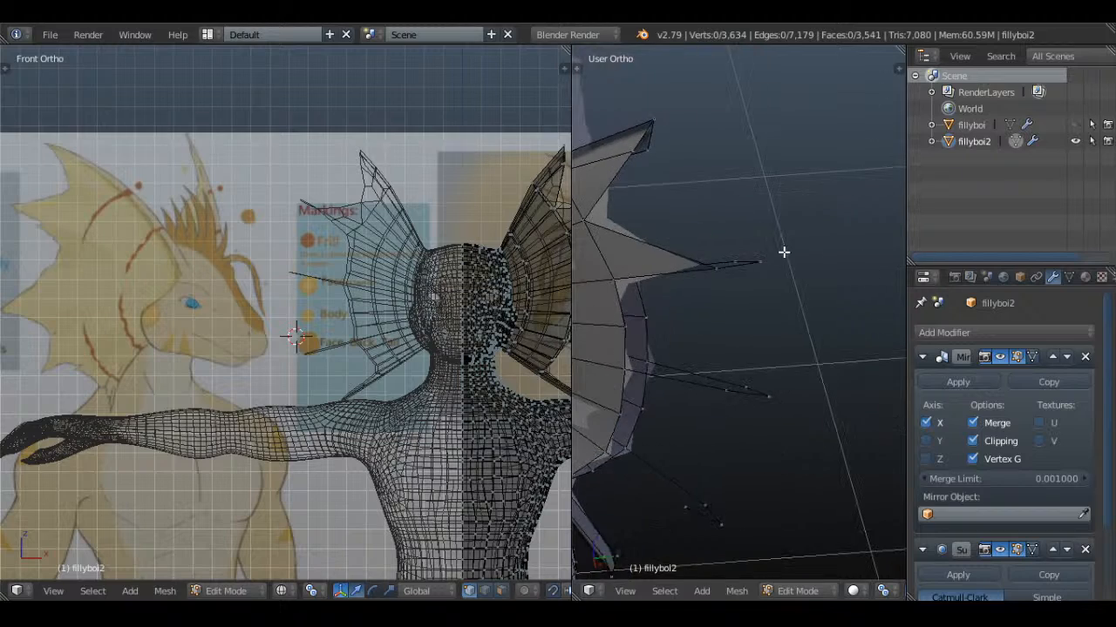
{"action": "right_click", "coordinate": [777, 264]}
{"action": "right_click", "coordinate": [734, 251], "text": "shift"}
{"action": "middle_click_drag", "start_coordinate": [708, 249], "coordinate": [759, 237]}
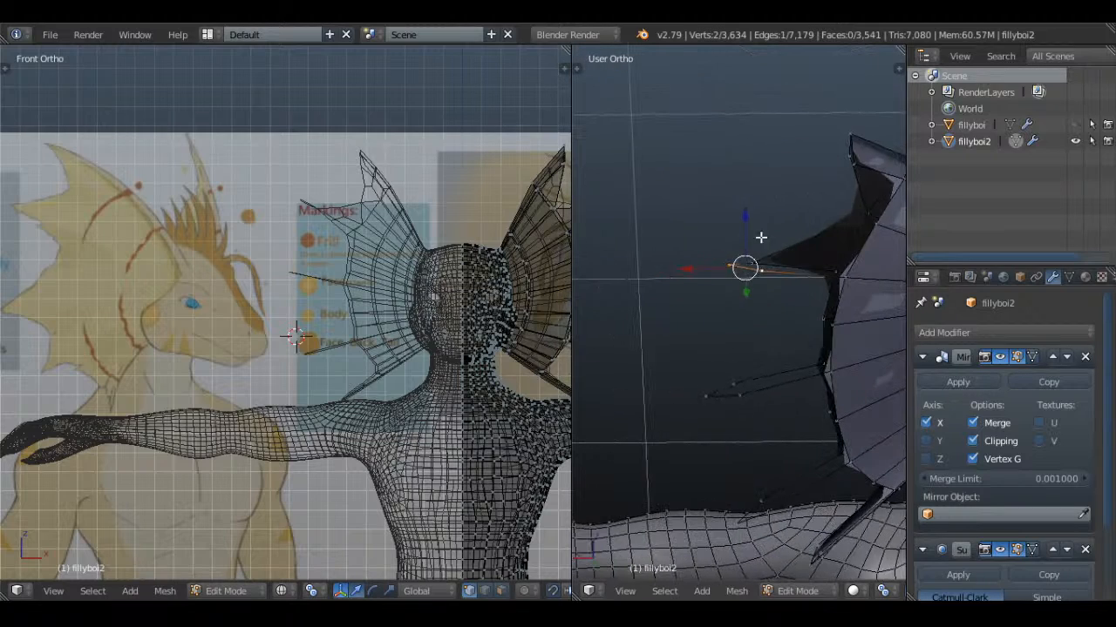
{"action": "key", "text": "x"}
{"action": "left_click", "coordinate": [749, 228]}
{"action": "middle_click_drag", "start_coordinate": [694, 301], "coordinate": [680, 269]}
{"action": "key", "text": "ctrl+z"}
{"action": "key", "text": "a"}
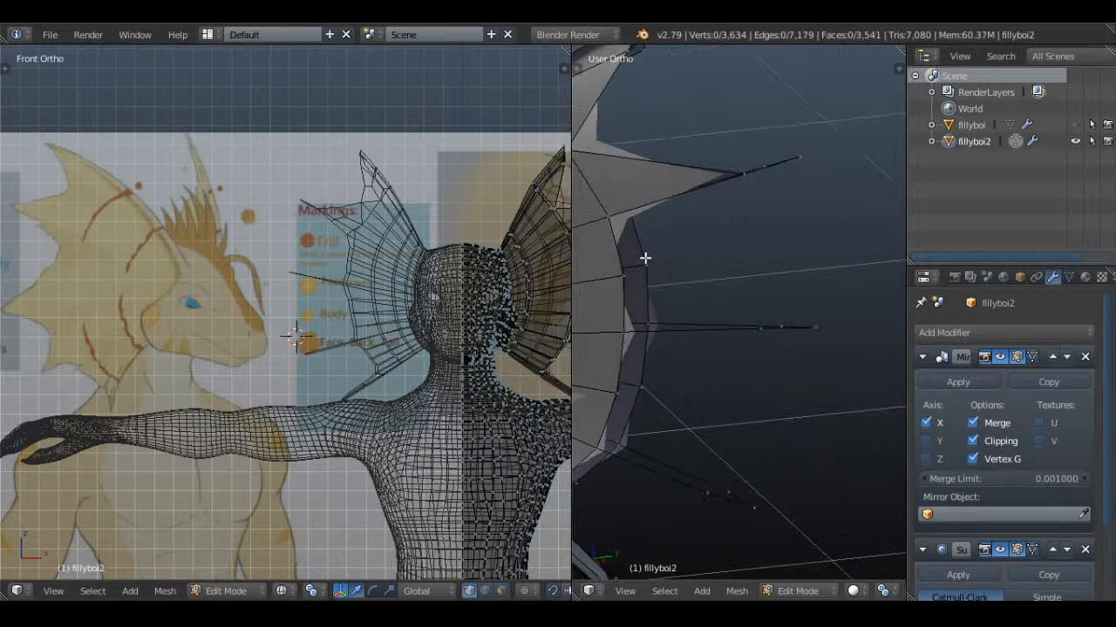
Fill the lower front face of the second spike between its base, its tip and the second notch
{"action": "right_click", "coordinate": [617, 276]}
{"action": "right_click", "coordinate": [606, 217], "text": "shift"}
{"action": "middle_click_drag", "start_coordinate": [638, 214], "coordinate": [671, 230], "text": "shift"}
{"action": "right_click", "coordinate": [773, 190], "text": "shift"}
{"action": "key", "text": "f"}
{"action": "key", "text": "a"}
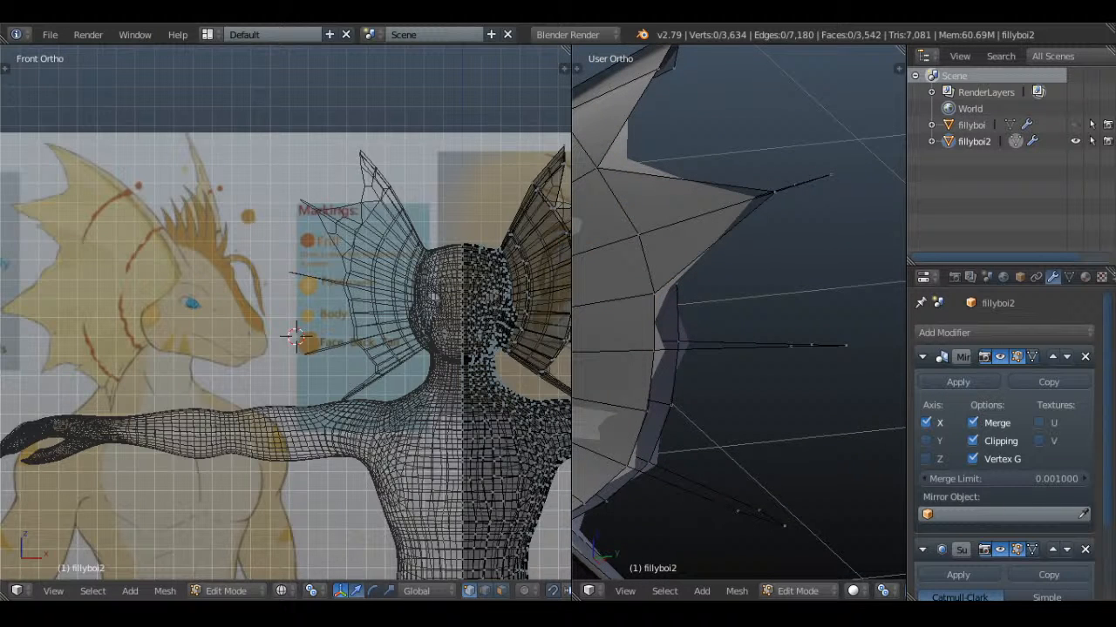
Fill the upper front face of the third spike between the second notch, the spike's base and its tip
{"action": "middle_click_drag", "start_coordinate": [669, 321], "coordinate": [670, 343]}
{"action": "key", "text": "a"}
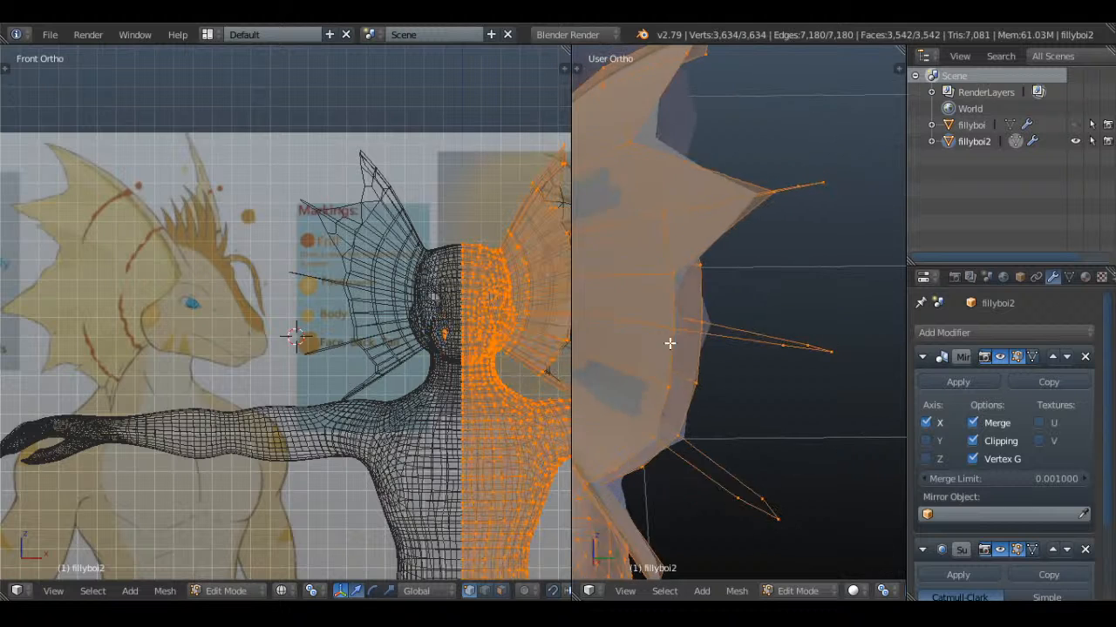
{"action": "right_click", "coordinate": [671, 334]}
{"action": "right_click", "coordinate": [667, 286], "text": "shift"}
{"action": "right_click", "coordinate": [784, 349], "text": "shift"}
{"action": "key", "text": "f"}
{"action": "key", "text": "a"}
{"action": "middle_click_drag", "start_coordinate": [787, 366], "coordinate": [694, 328]}
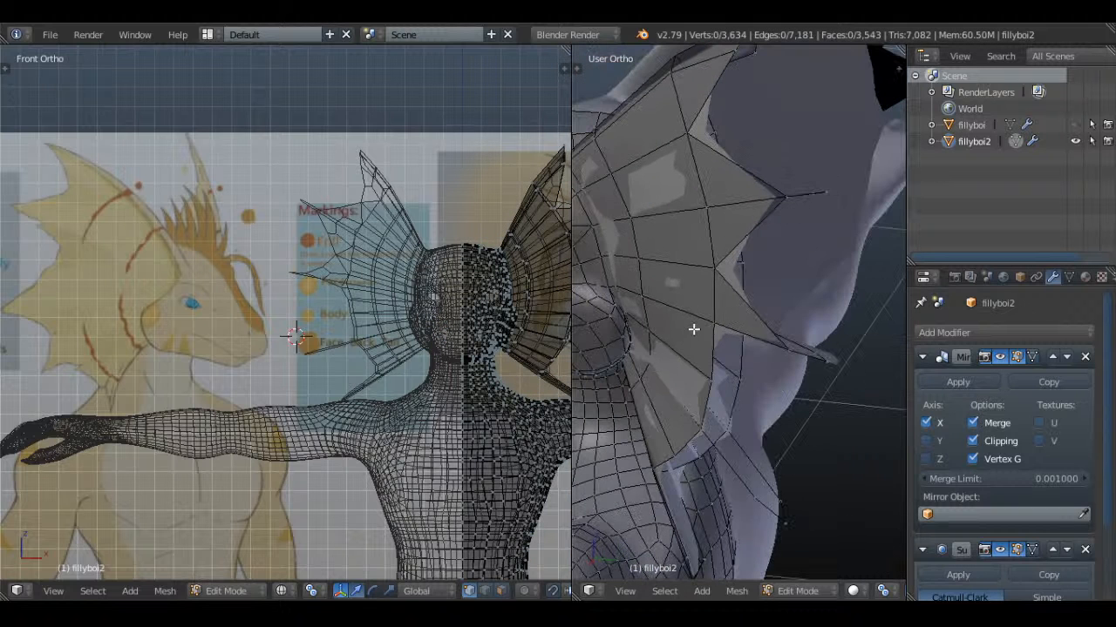
{"action": "right_click", "coordinate": [714, 323]}
{"action": "right_click", "coordinate": [713, 378], "text": "shift"}
{"action": "right_click", "coordinate": [741, 378], "text": "shift"}
{"action": "key", "text": "f"}
{"action": "key", "text": "z"}
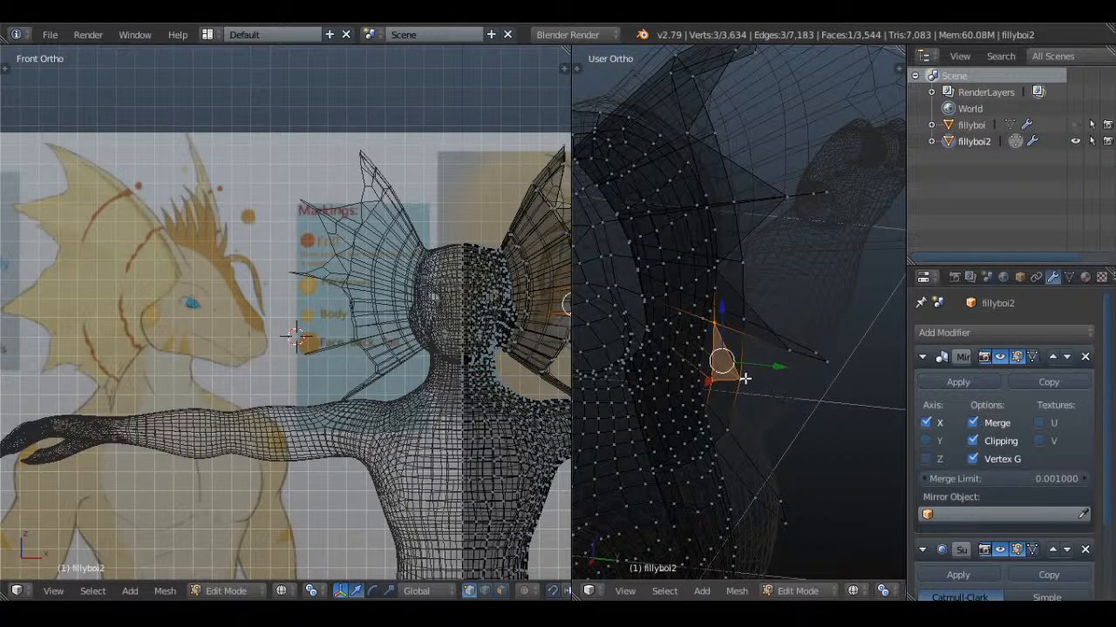
{"action": "key", "text": "ctrl+z"}
{"action": "key", "text": "ctrl+shift+z"}
{"action": "key", "text": "ctrl+z"}
{"action": "key", "text": "a"}
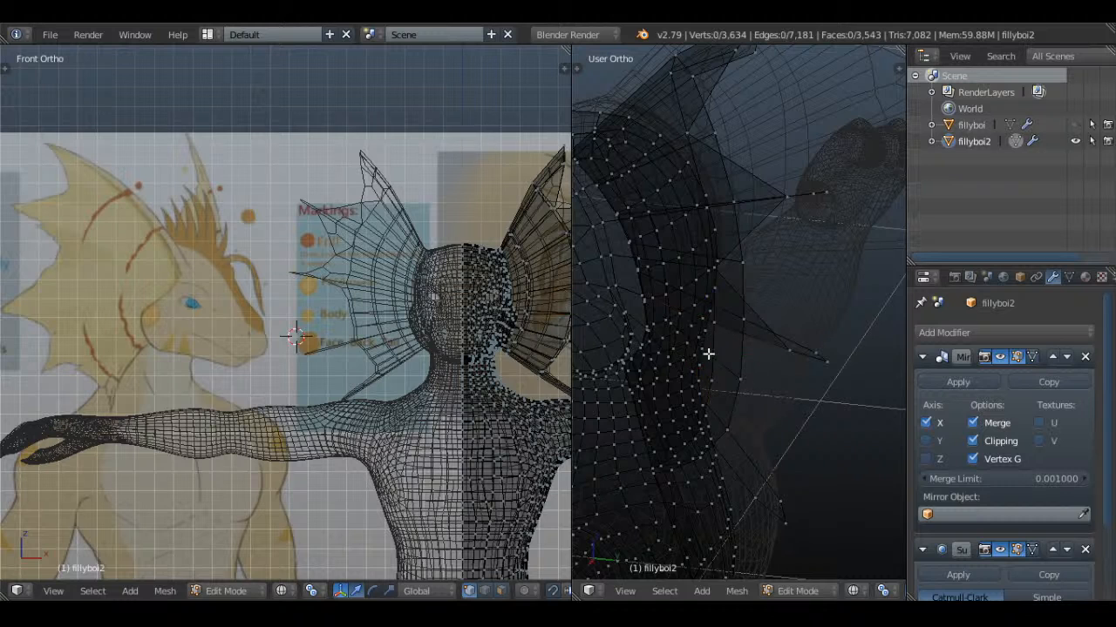
Fill the lower front face of the third spike between its base, its tip and the third notch
{"action": "key", "text": "z"}
{"action": "right_click", "coordinate": [712, 326]}
{"action": "right_click", "coordinate": [711, 376], "text": "shift"}
{"action": "right_click", "coordinate": [774, 348], "text": "shift"}
{"action": "key", "text": "f"}
{"action": "key", "text": "a"}
Fill the upper front face of the fourth spike between the third notch, the spike's base and its tip
{"action": "middle_click_drag", "start_coordinate": [776, 351], "coordinate": [731, 307]}
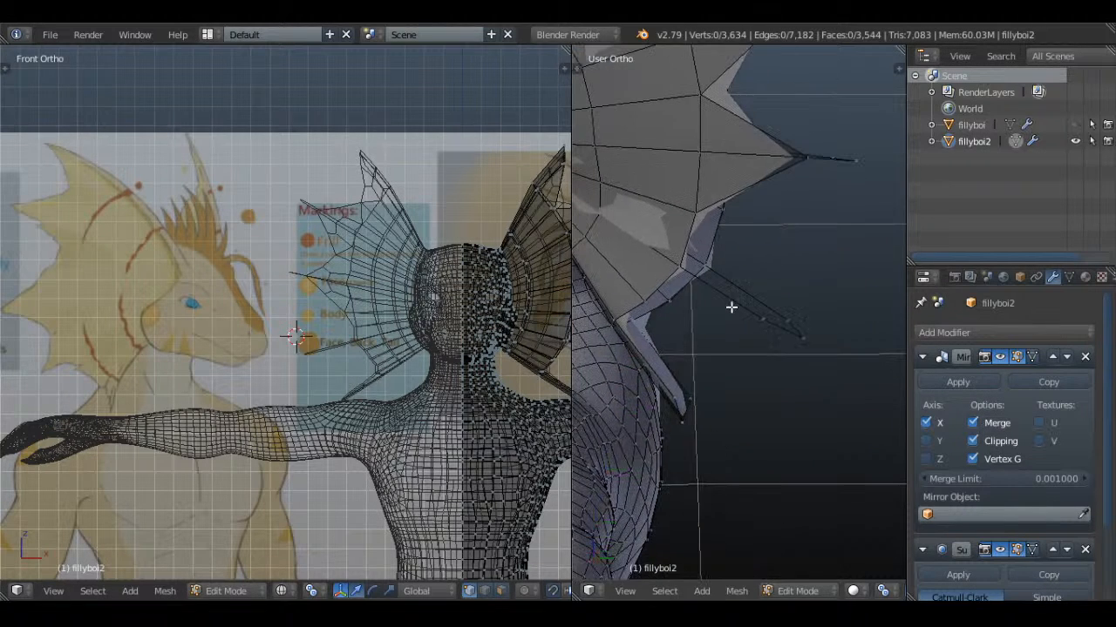
{"action": "right_click", "coordinate": [693, 223]}
{"action": "right_click", "coordinate": [683, 264], "text": "shift"}
{"action": "right_click", "coordinate": [757, 330], "text": "shift"}
{"action": "key", "text": "f"}
{"action": "key", "text": "a"}
Fill the lower front face of the fourth spike between its base, its tip and the lowest notch
{"action": "right_click", "coordinate": [680, 269]}
{"action": "right_click", "coordinate": [649, 303], "text": "shift"}
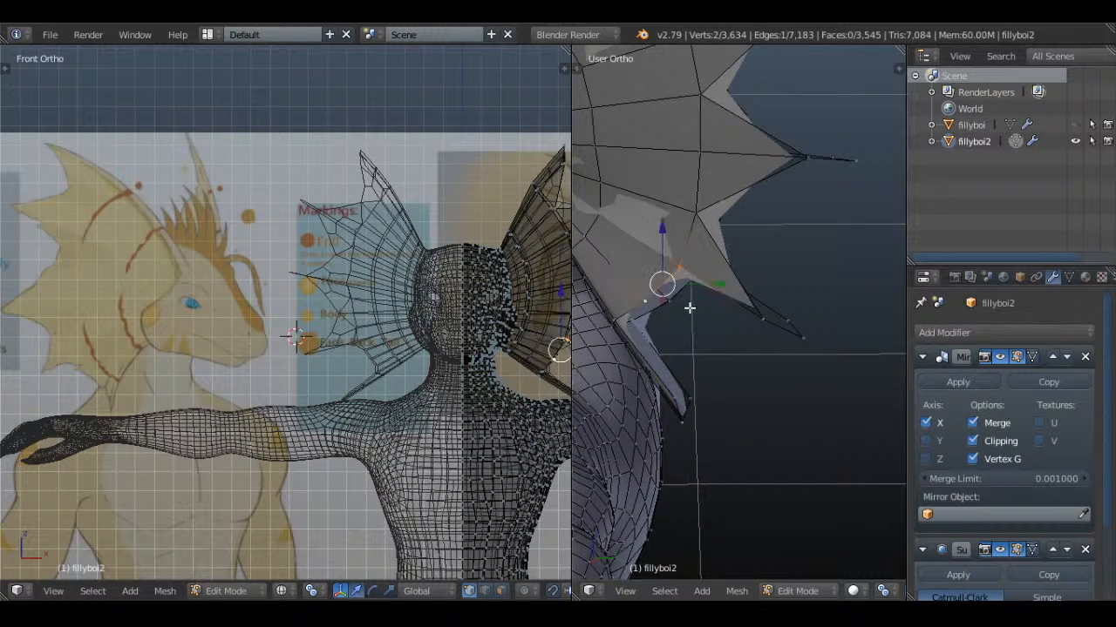
{"action": "right_click", "coordinate": [745, 325], "text": "shift"}
{"action": "key", "text": "f"}
{"action": "key", "text": "a"}
{"action": "middle_click_drag", "start_coordinate": [746, 324], "coordinate": [737, 334]}
{"action": "right_click", "coordinate": [740, 331]}
{"action": "key", "text": "g"}
{"action": "right_click", "coordinate": [779, 340]}
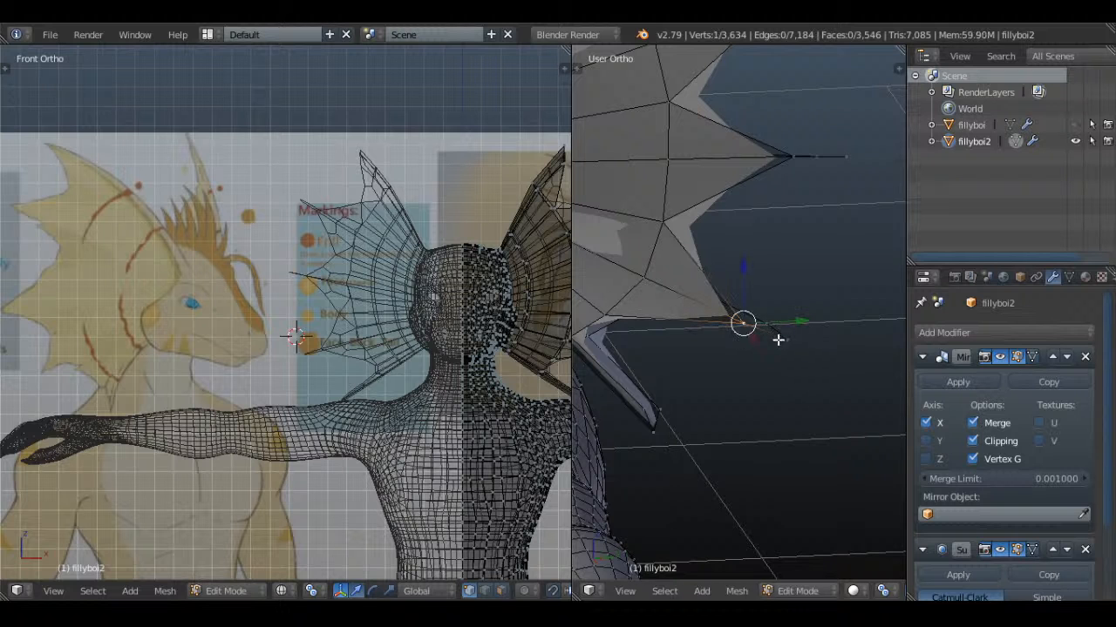
{"action": "right_click", "coordinate": [779, 345], "text": "shift"}
Fill the front face of the lowest spike between its tip, its base and the lowest notch
{"action": "right_click", "coordinate": [646, 453]}
{"action": "scroll", "coordinate": [680, 473], "scroll_direction": "down", "scroll_amount": 3}
{"action": "middle_click_drag", "start_coordinate": [657, 453], "coordinate": [803, 376]}
{"action": "scroll", "coordinate": [744, 383], "scroll_direction": "up", "scroll_amount": 5}
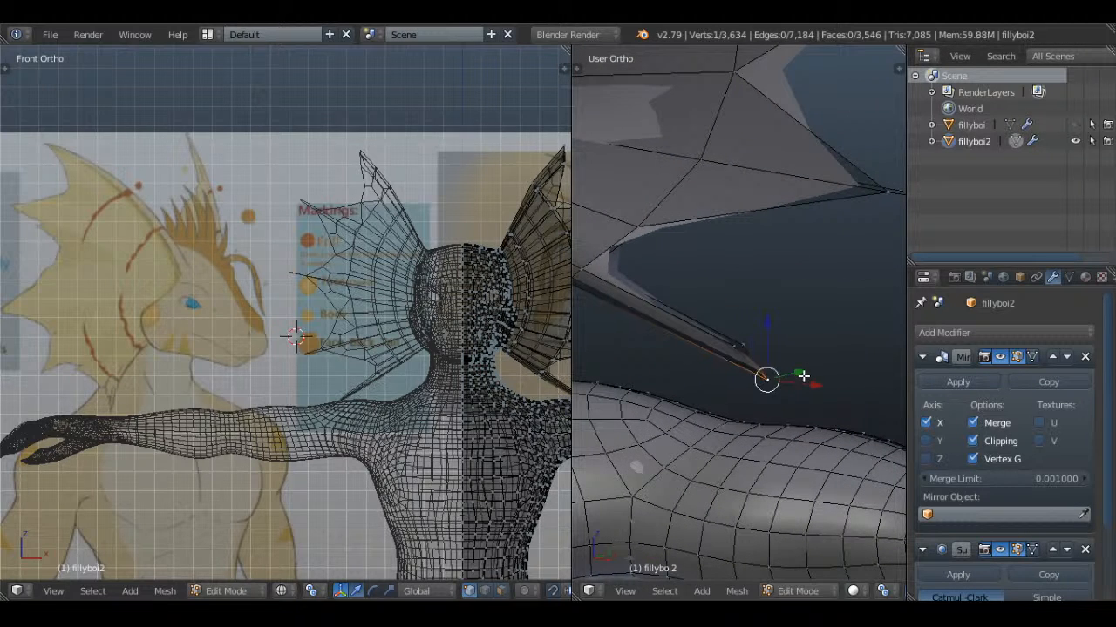
{"action": "right_click", "coordinate": [586, 275], "text": "shift"}
{"action": "right_click", "coordinate": [633, 231], "text": "shift"}
{"action": "key", "text": "f"}
{"action": "key", "text": "a"}
Fill the matching face of the lowest spike on the back side of the frill
{"action": "scroll", "coordinate": [717, 284], "scroll_direction": "down", "scroll_amount": 4}
{"action": "middle_click_drag", "start_coordinate": [718, 284], "coordinate": [617, 326]}
{"action": "right_click", "coordinate": [805, 285]}
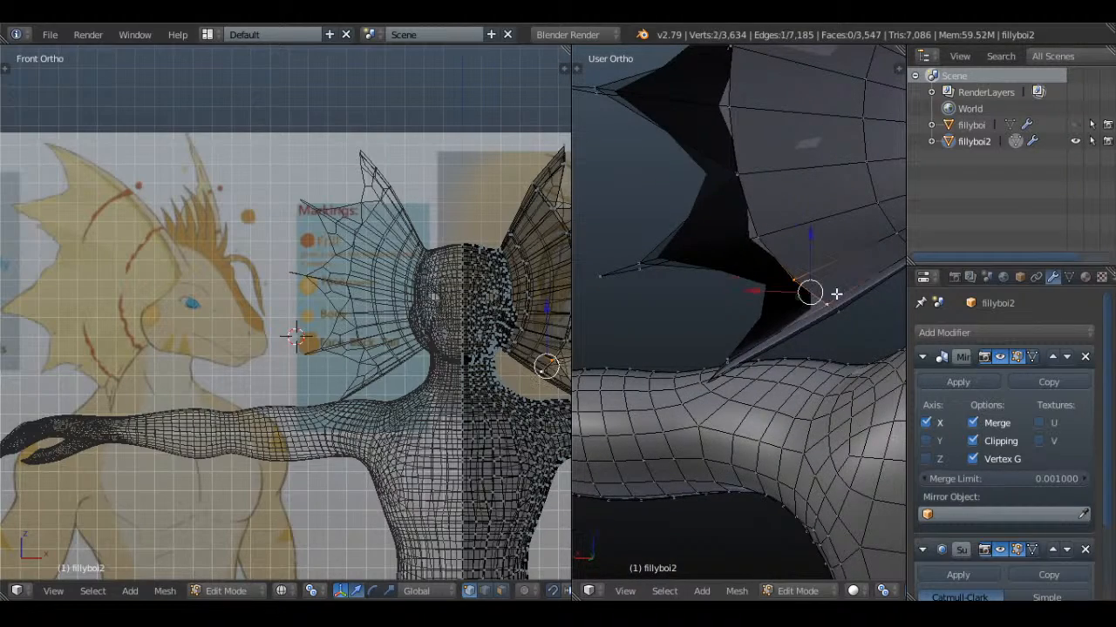
{"action": "middle_click_drag", "start_coordinate": [777, 345], "coordinate": [697, 364], "text": "shift"}
{"action": "key", "text": "ctrl+z"}
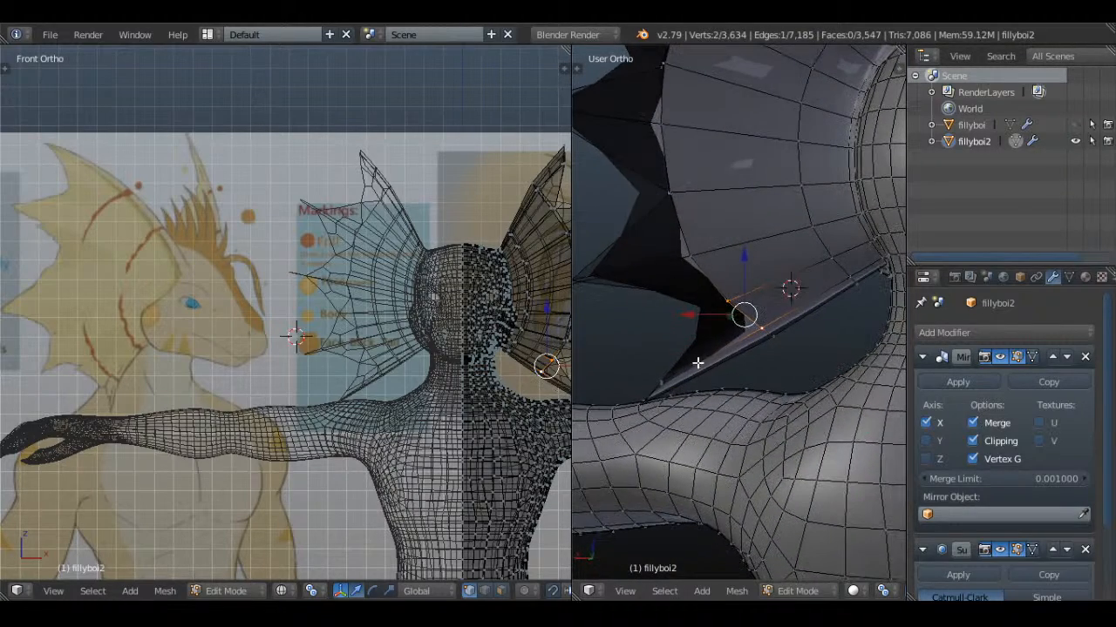
{"action": "key", "text": "f"}
{"action": "key", "text": "a"}
Fill the upper and lower faces of the fourth spike on the back side of the frill
{"action": "scroll", "coordinate": [720, 284], "scroll_direction": "down", "scroll_amount": 2}
{"action": "middle_click_drag", "start_coordinate": [717, 232], "coordinate": [758, 349], "text": "shift"}
{"action": "right_click", "coordinate": [737, 307]}
{"action": "middle_click_drag", "start_coordinate": [739, 299], "coordinate": [693, 339]}
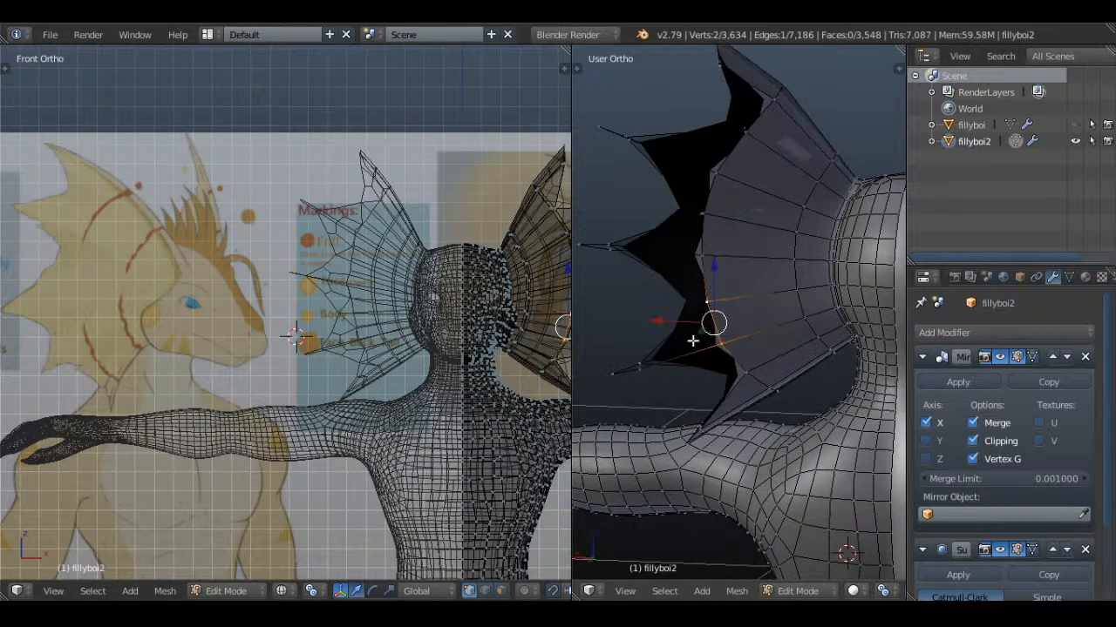
{"action": "key", "text": "f"}
{"action": "key", "text": "a"}
{"action": "right_click", "coordinate": [741, 358], "text": "shift"}
{"action": "key", "text": "f"}
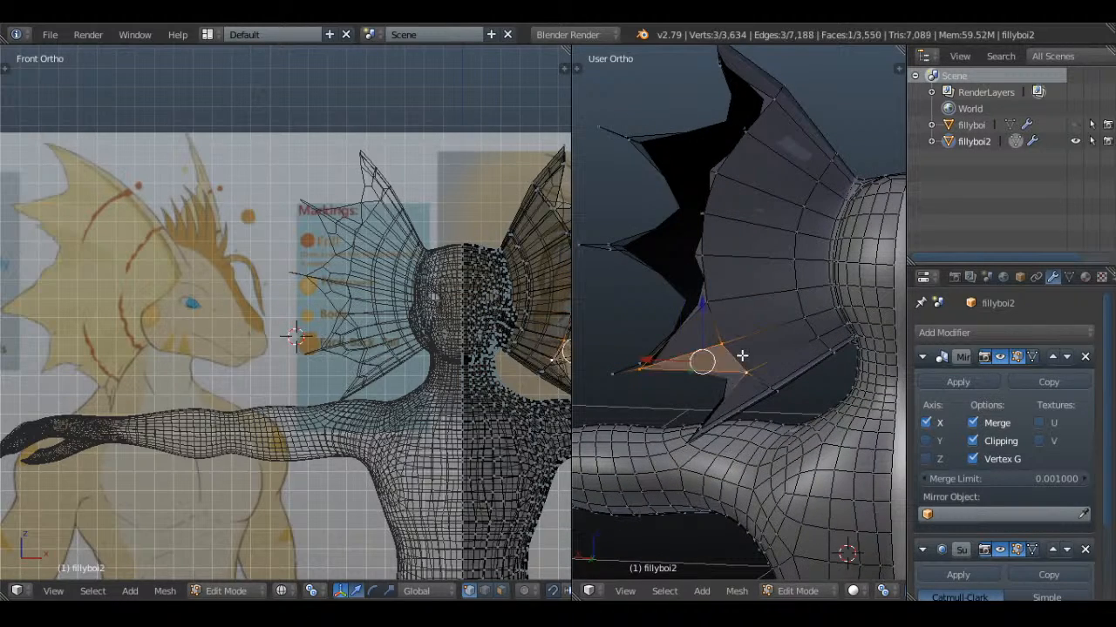
{"action": "key", "text": "a"}
Fill the lower face of the third spike on the back side of the frill
{"action": "right_click", "coordinate": [713, 298]}
{"action": "right_click", "coordinate": [710, 259], "text": "shift"}
{"action": "mouse_move", "coordinate": [712, 259]}
{"action": "middle_mouse_down"}
{"action": "mouse_move", "coordinate": [735, 274]}
{"action": "mouse_move", "coordinate": [708, 318]}
{"action": "mouse_move", "coordinate": [728, 261]}
{"action": "middle_mouse_up"}
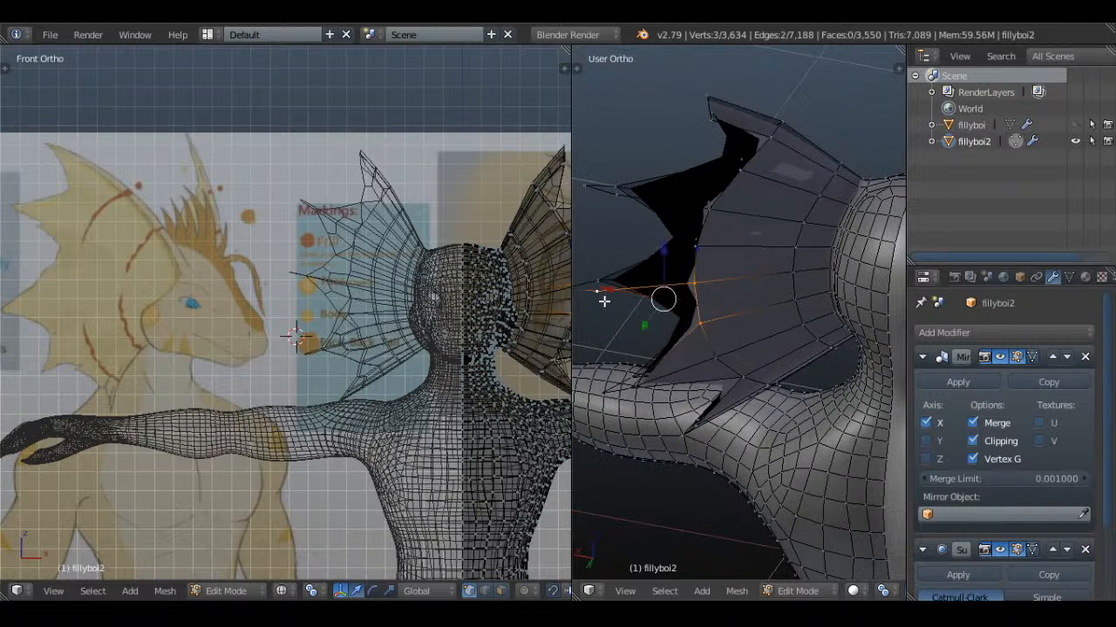
{"action": "key", "text": "f"}
{"action": "key", "text": "f"}
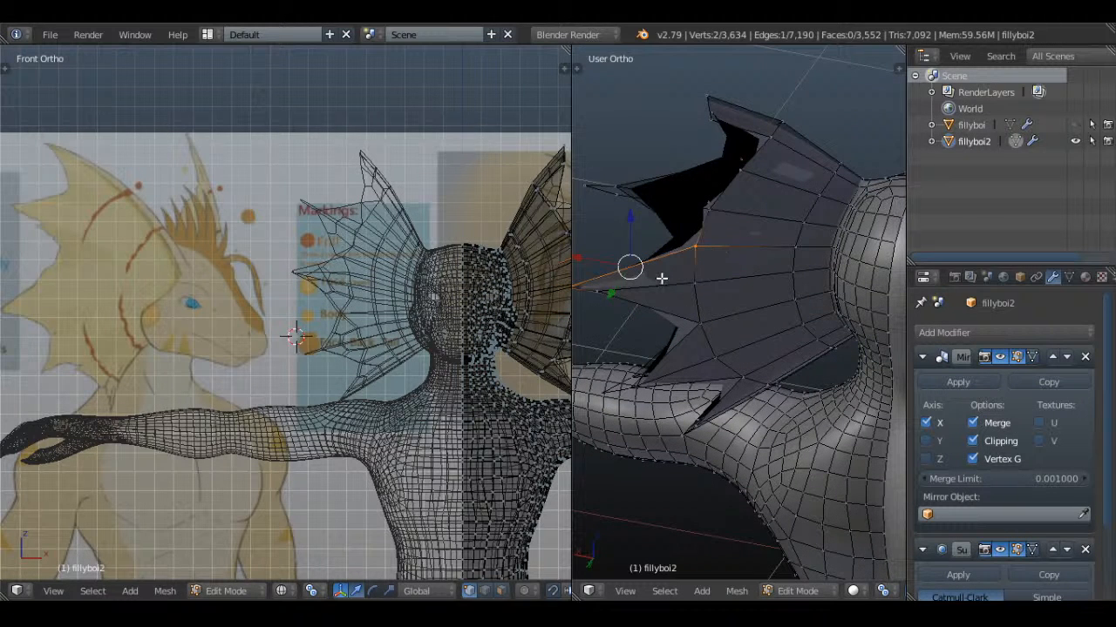
Fill the upper face of the third spike on the back side, between its tip, base and the second notch
{"action": "key", "text": "ctrl+z"}
{"action": "right_click", "coordinate": [622, 294], "text": "shift"}
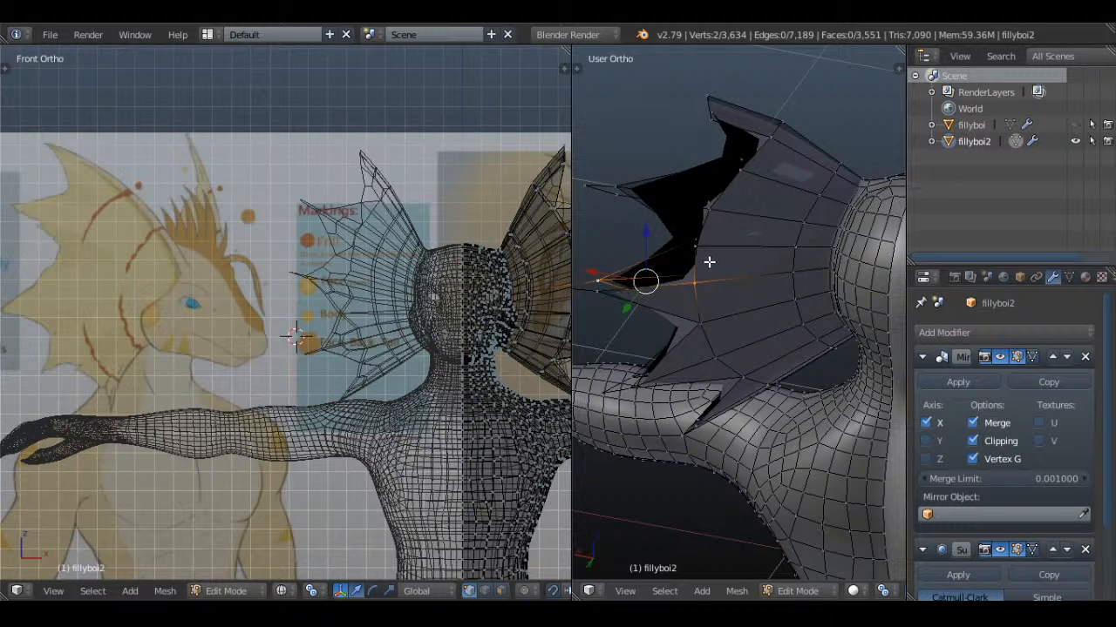
{"action": "right_click", "coordinate": [694, 291], "text": "shift"}
{"action": "right_click", "coordinate": [715, 248], "text": "shift"}
{"action": "key", "text": "f"}
{"action": "middle_click_drag", "start_coordinate": [693, 300], "coordinate": [739, 309], "text": "shift"}
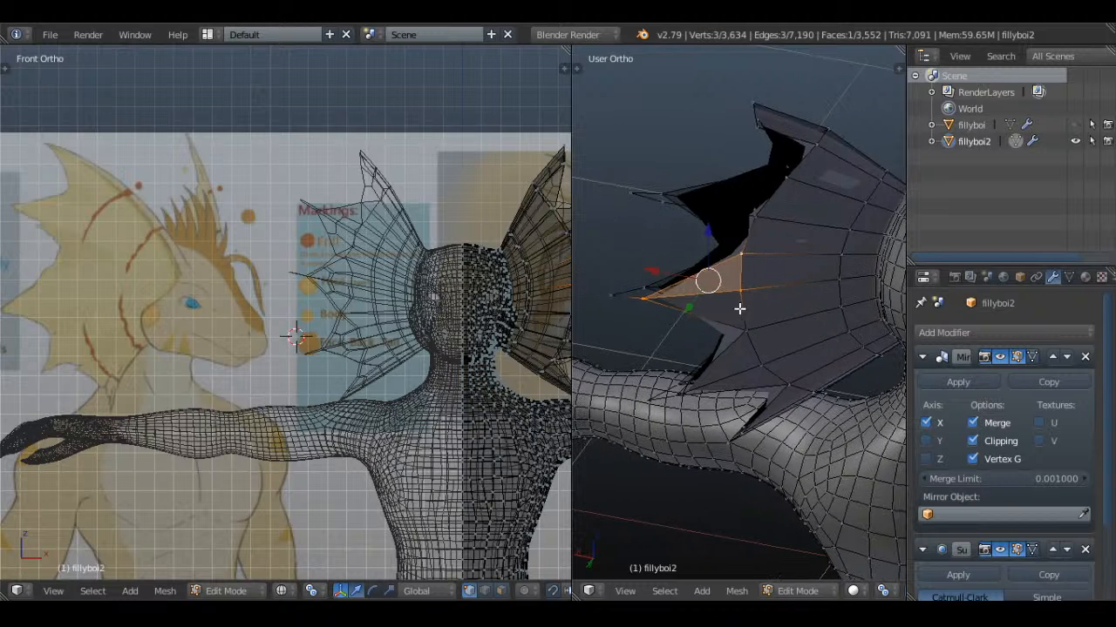
{"action": "key", "text": "a"}
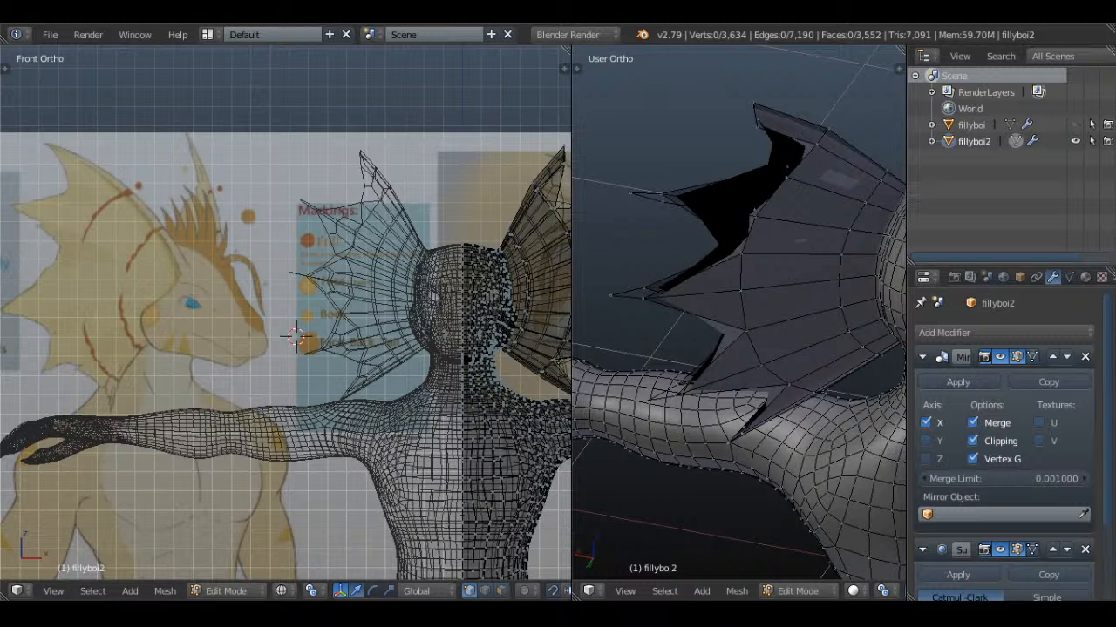
Fill the lower and upper faces of the second spike on the back side of the frill
{"action": "scroll", "coordinate": [690, 374], "scroll_direction": "down", "scroll_amount": 4}
{"action": "scroll", "coordinate": [689, 374], "scroll_direction": "up", "scroll_amount": 5}
{"action": "middle_click_drag", "start_coordinate": [689, 374], "coordinate": [737, 334]}
{"action": "key", "text": "a"}
{"action": "scroll", "coordinate": [758, 326], "scroll_direction": "up", "scroll_amount": 1}
{"action": "key", "text": "a"}
{"action": "right_click", "coordinate": [759, 322]}
{"action": "right_click", "coordinate": [797, 284], "text": "shift"}
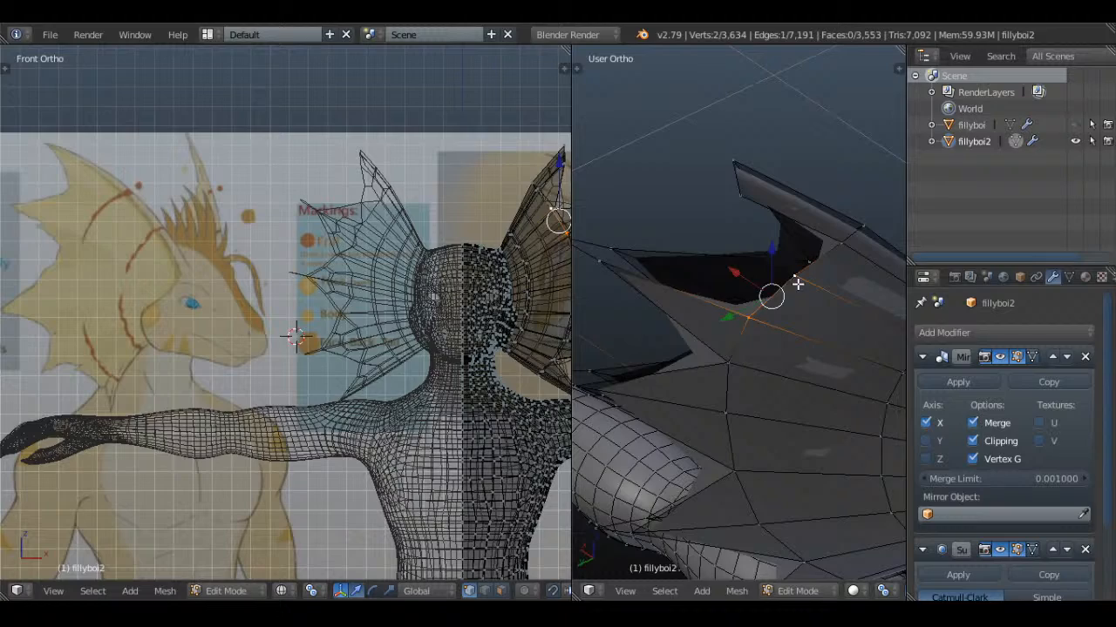
{"action": "right_click", "coordinate": [605, 276], "text": "shift"}
{"action": "key", "text": "f"}
{"action": "key", "text": "a"}
Fill the back face of the top spike between the first notch, the spike's base and its tip
{"action": "right_click", "coordinate": [797, 292]}
{"action": "right_click", "coordinate": [848, 253], "text": "shift"}
{"action": "right_click", "coordinate": [750, 207], "text": "shift"}
{"action": "key", "text": "f"}
{"action": "key", "text": "a"}
{"action": "scroll", "coordinate": [698, 328], "scroll_direction": "down", "scroll_amount": 2}
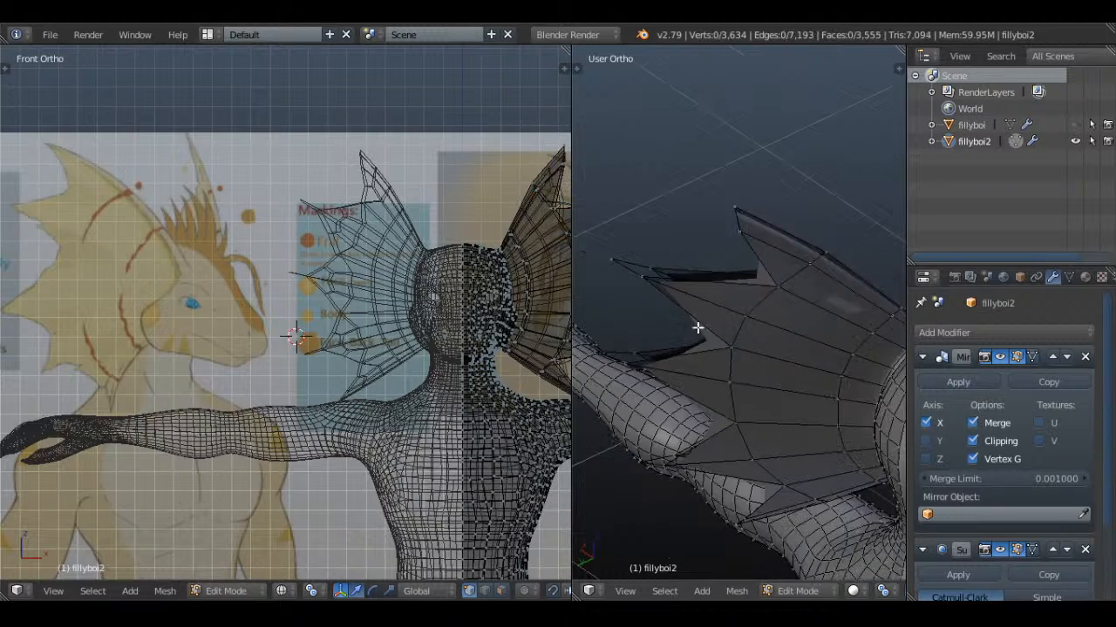
Join the front and back vertices of the first notch and fill the open rim under the top spike
{"action": "middle_click_drag", "start_coordinate": [697, 327], "coordinate": [602, 360]}
{"action": "middle_click_drag", "start_coordinate": [613, 315], "coordinate": [718, 330]}
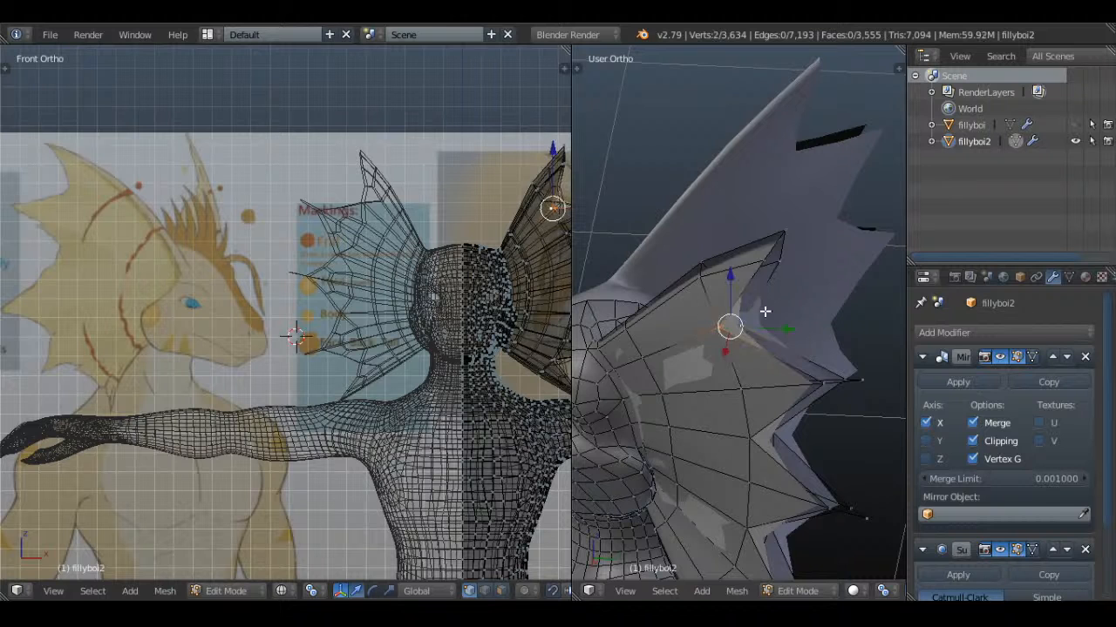
{"action": "key", "text": "f"}
{"action": "right_click", "coordinate": [766, 264]}
{"action": "right_click", "coordinate": [779, 261], "text": "shift"}
{"action": "right_click", "coordinate": [788, 234], "text": "shift"}
{"action": "key", "text": "f"}
{"action": "key", "text": "a"}
Delete the loose vertex beyond the tip of the frill's second spike
{"action": "middle_click_drag", "start_coordinate": [789, 234], "coordinate": [720, 281]}
{"action": "key", "text": "z"}
{"action": "right_click", "coordinate": [800, 277], "text": "shift"}
{"action": "key", "text": "z"}
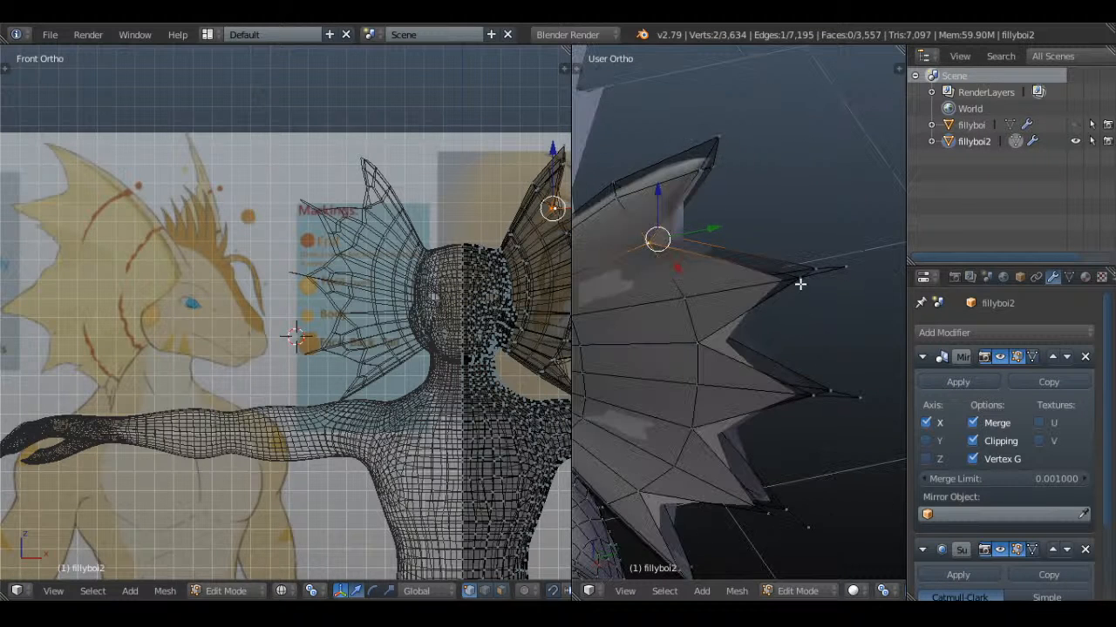
{"action": "mouse_move", "coordinate": [819, 268]}
{"action": "middle_mouse_down"}
{"action": "mouse_move", "coordinate": [814, 339]}
{"action": "mouse_move", "coordinate": [834, 270]}
{"action": "middle_mouse_up"}
{"action": "right_click", "coordinate": [846, 263]}
{"action": "key", "text": "x"}
{"action": "left_click", "coordinate": [880, 194]}
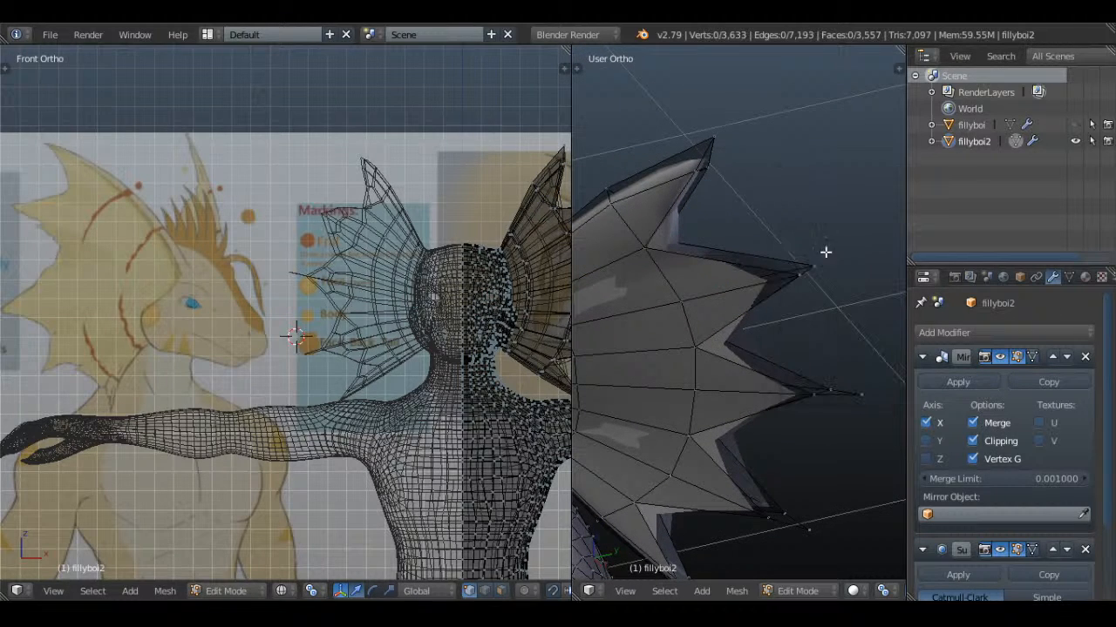
Fill the open rim between the front and back faces along both edges of the second spike
{"action": "right_click", "coordinate": [808, 270]}
{"action": "key", "text": "f"}
{"action": "key", "text": "a"}
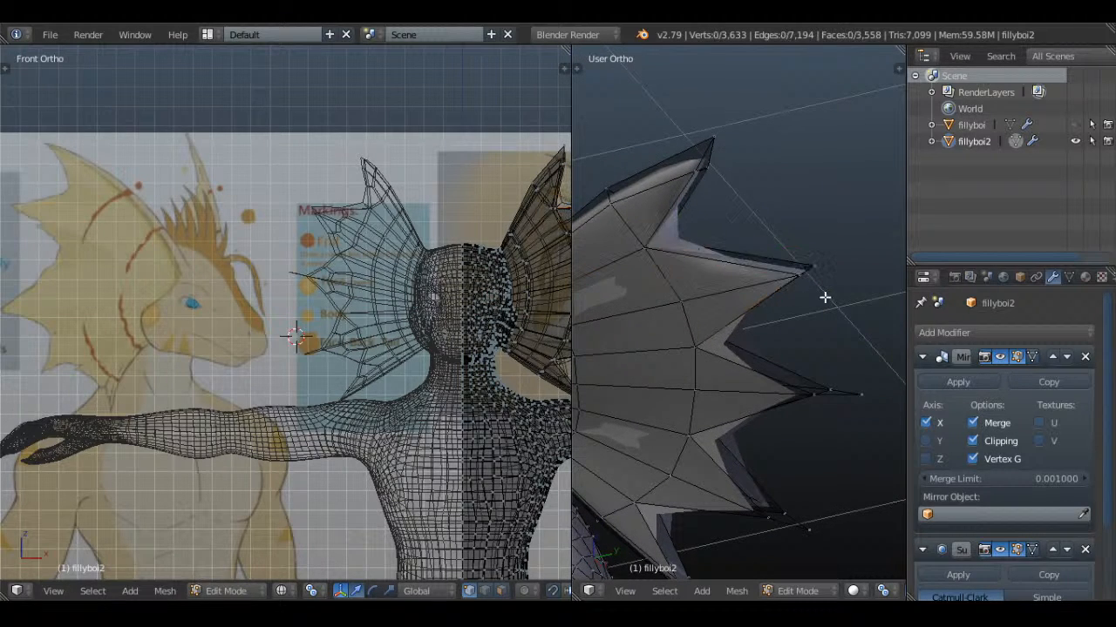
{"action": "middle_click_drag", "start_coordinate": [825, 296], "coordinate": [738, 321]}
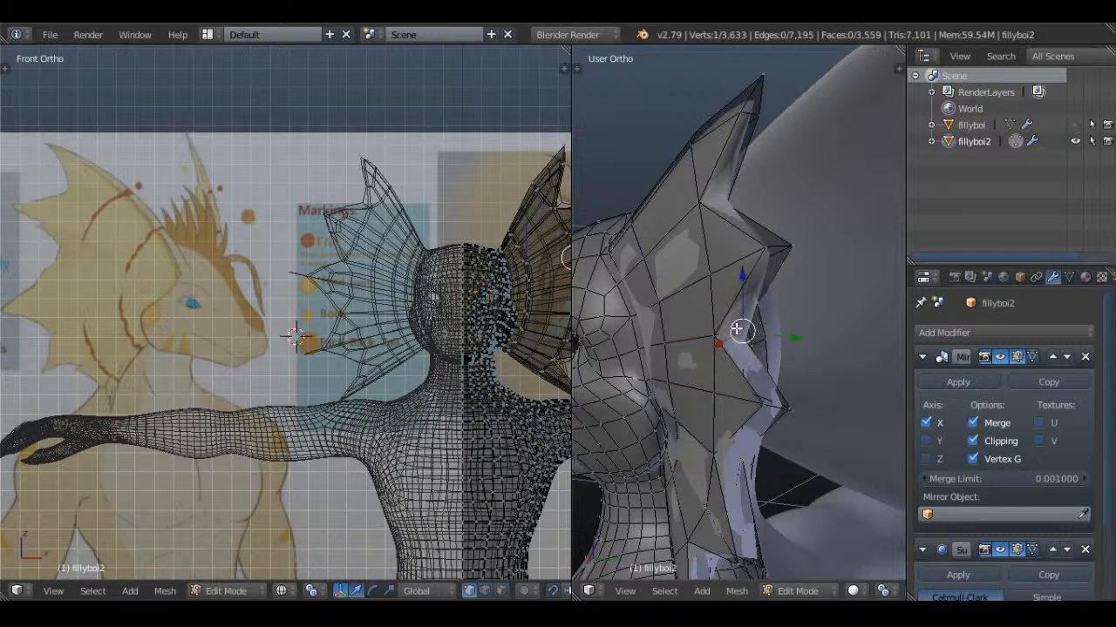
Delete the loose vertices beyond the tips of the third and fourth spikes
{"action": "middle_click_drag", "start_coordinate": [817, 416], "coordinate": [700, 406]}
{"action": "right_click", "coordinate": [757, 438]}
{"action": "key", "text": "x"}
{"action": "left_click", "coordinate": [715, 332]}
{"action": "scroll", "coordinate": [727, 435], "scroll_direction": "down", "scroll_amount": 2}
{"action": "middle_click_drag", "start_coordinate": [727, 456], "coordinate": [705, 314], "text": "shift"}
{"action": "right_click", "coordinate": [692, 346]}
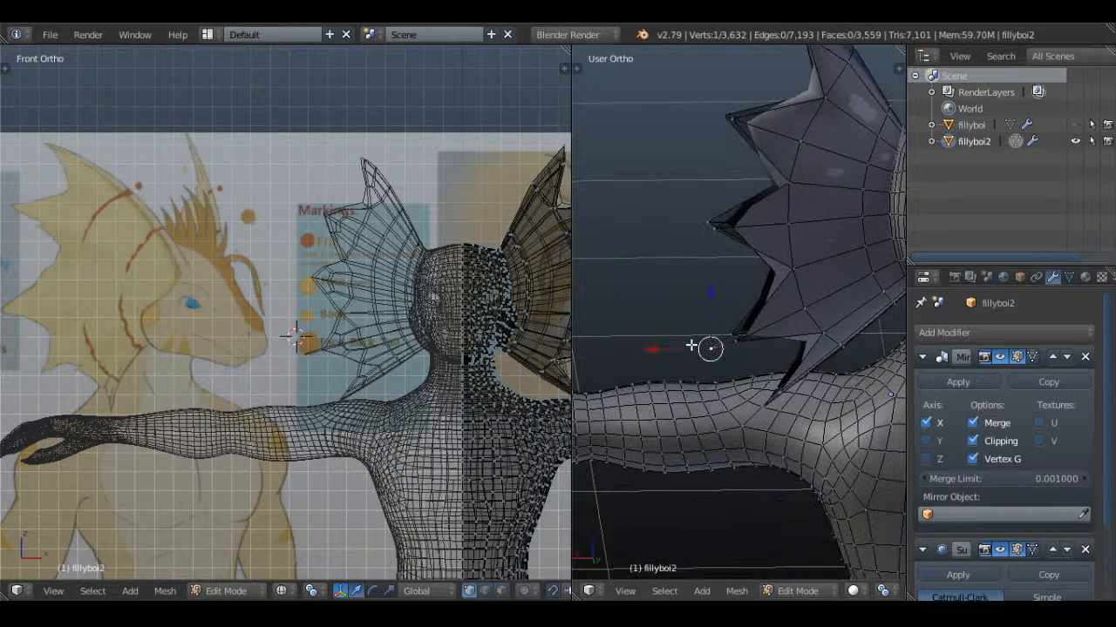
{"action": "key", "text": "x"}
{"action": "left_click", "coordinate": [736, 276]}
Fill the open rim along the fourth spike's upper edge and the third spike's lower edge, meeting at their shared notch
{"action": "scroll", "coordinate": [737, 336], "scroll_direction": "up", "scroll_amount": 3}
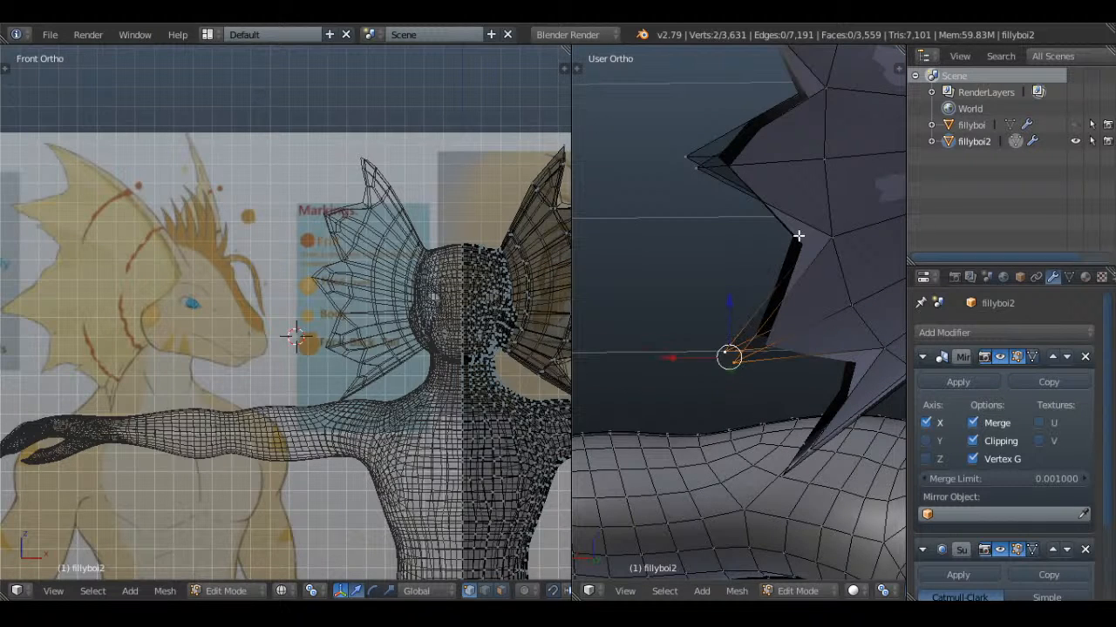
{"action": "key", "text": "z"}
{"action": "right_click", "coordinate": [826, 233]}
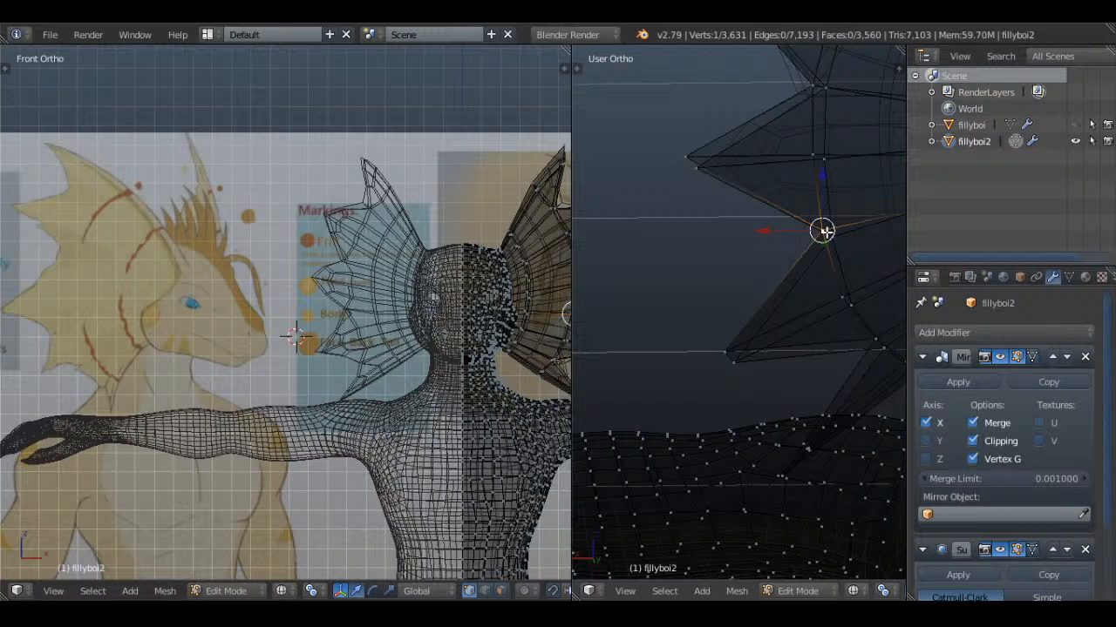
{"action": "right_click", "coordinate": [696, 169], "text": "shift"}
{"action": "right_click", "coordinate": [686, 155], "text": "shift"}
{"action": "key", "text": "f"}
Fill the open rim along the third spike's upper edge, from its tip to the notch above it
{"action": "key", "text": "a"}
{"action": "right_click", "coordinate": [696, 168]}
{"action": "right_click", "coordinate": [827, 91], "text": "shift"}
{"action": "right_click", "coordinate": [810, 84], "text": "shift"}
{"action": "key", "text": "f"}
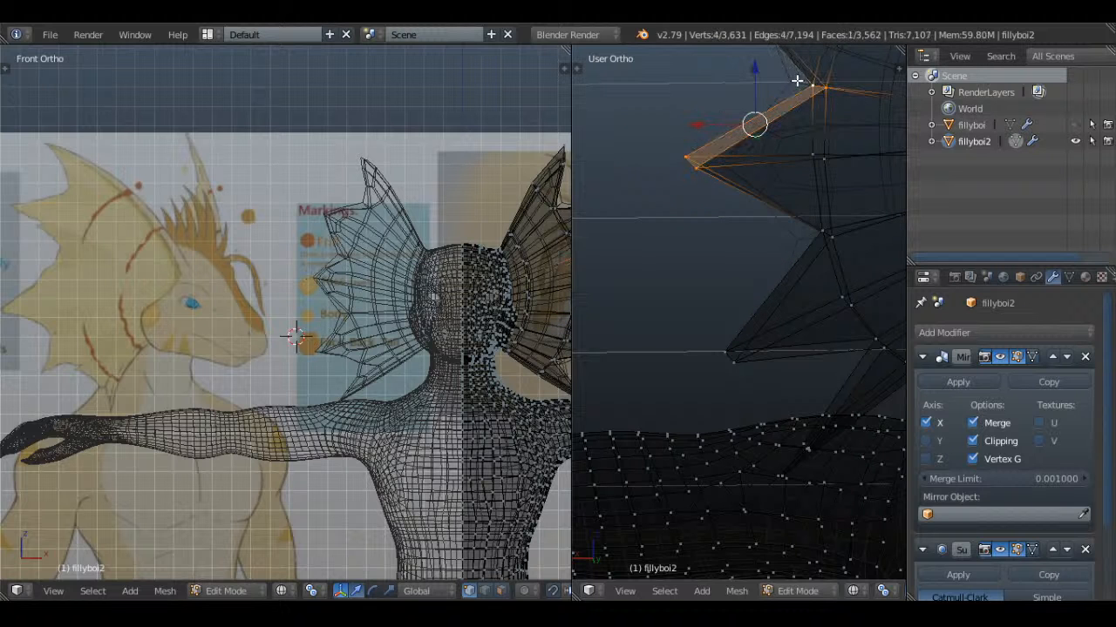
{"action": "key", "text": "z"}
{"action": "key", "text": "a"}
Fill the open rim along the fourth spike's lower edge, between its tip and the notch below it
{"action": "mouse_move", "coordinate": [807, 291]}
{"action": "middle_mouse_down"}
{"action": "mouse_move", "coordinate": [785, 341]}
{"action": "mouse_move", "coordinate": [697, 337]}
{"action": "mouse_move", "coordinate": [714, 321]}
{"action": "mouse_move", "coordinate": [747, 354]}
{"action": "mouse_move", "coordinate": [732, 299]}
{"action": "mouse_move", "coordinate": [751, 285]}
{"action": "mouse_move", "coordinate": [639, 241]}
{"action": "middle_mouse_up"}
{"action": "key", "text": "z"}
{"action": "right_click", "coordinate": [740, 327]}
{"action": "key", "text": "f"}
{"action": "key", "text": "z"}
{"action": "key", "text": "z"}
{"action": "right_click", "coordinate": [631, 224], "text": "shift"}
{"action": "right_click", "coordinate": [650, 216], "text": "shift"}
{"action": "key", "text": "f"}
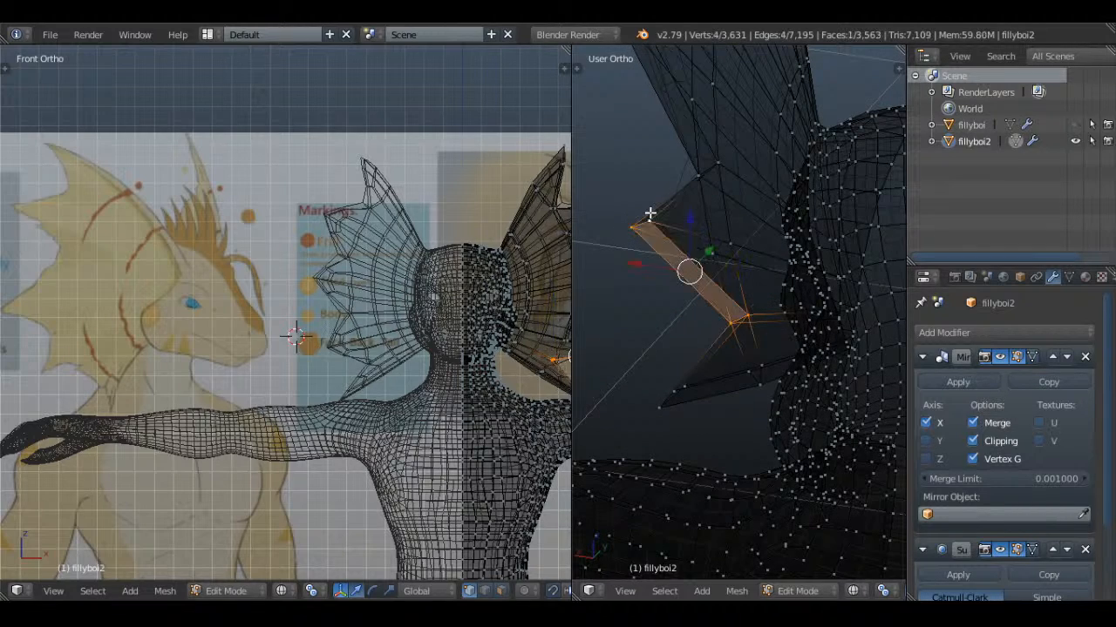
{"action": "key", "text": "a"}
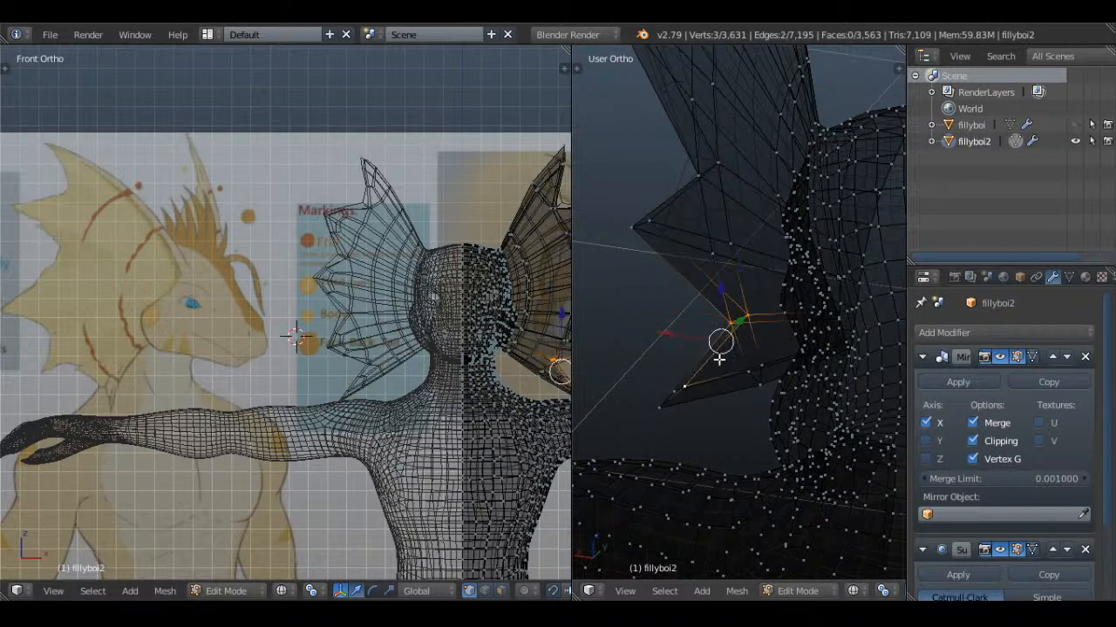
Fill the upper rim of the lowest spike and close the small remaining gap at its tip
{"action": "mouse_move", "coordinate": [719, 359]}
{"action": "middle_mouse_down"}
{"action": "mouse_move", "coordinate": [720, 441]}
{"action": "mouse_move", "coordinate": [787, 391]}
{"action": "mouse_move", "coordinate": [740, 386]}
{"action": "mouse_move", "coordinate": [751, 238]}
{"action": "mouse_move", "coordinate": [779, 319]}
{"action": "mouse_move", "coordinate": [757, 418]}
{"action": "mouse_move", "coordinate": [759, 381]}
{"action": "mouse_move", "coordinate": [791, 379]}
{"action": "middle_mouse_up"}
{"action": "key", "text": "z"}
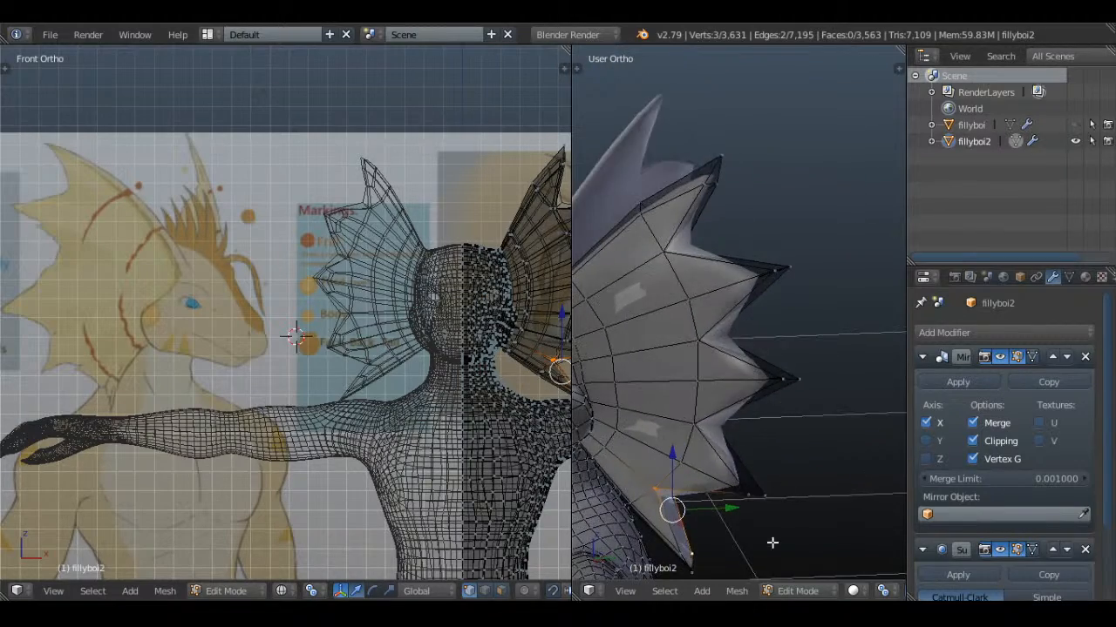
{"action": "middle_click_drag", "start_coordinate": [772, 543], "coordinate": [777, 357], "text": "shift"}
{"action": "scroll", "coordinate": [771, 348], "scroll_direction": "up", "scroll_amount": 3}
{"action": "right_click", "coordinate": [719, 267], "text": "shift"}
{"action": "key", "text": "f"}
{"action": "key", "text": "a"}
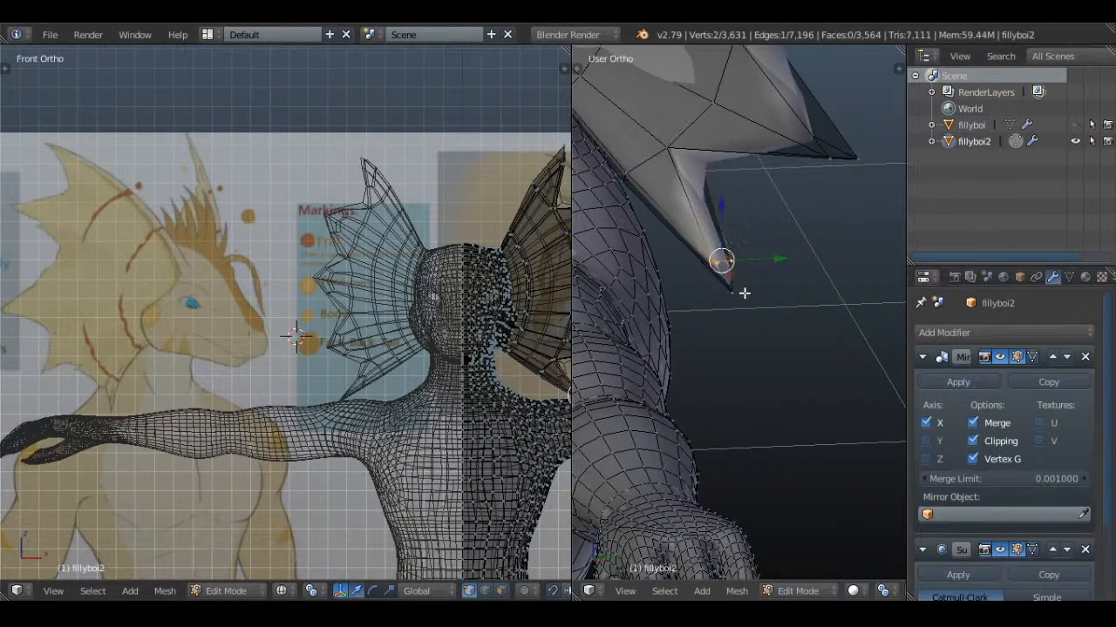
{"action": "right_click", "coordinate": [743, 293], "text": "shift"}
{"action": "key", "text": "f"}
{"action": "key", "text": "a"}
Move the front and back notch vertices on both sides of the fourth spike inward toward the head
{"action": "scroll", "coordinate": [744, 294], "scroll_direction": "down", "scroll_amount": 3}
{"action": "middle_click_drag", "start_coordinate": [745, 300], "coordinate": [817, 404]}
{"action": "key", "text": "z"}
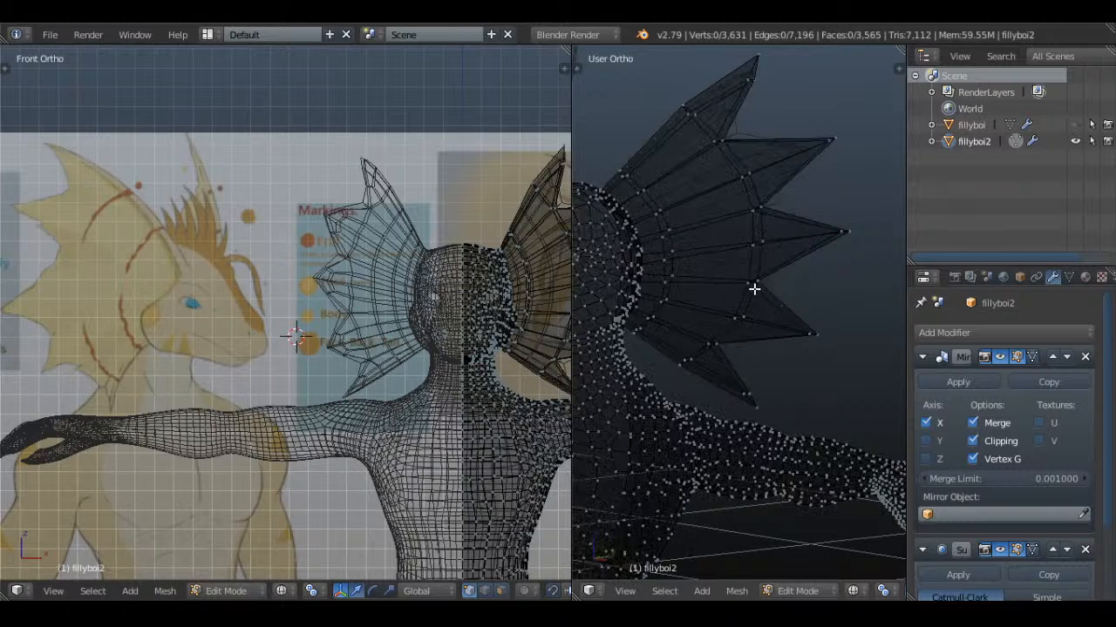
{"action": "middle_click_drag", "start_coordinate": [766, 290], "coordinate": [793, 285]}
{"action": "key", "text": "c"}
{"action": "left_click", "coordinate": [759, 279]}
{"action": "right_click", "coordinate": [761, 279]}
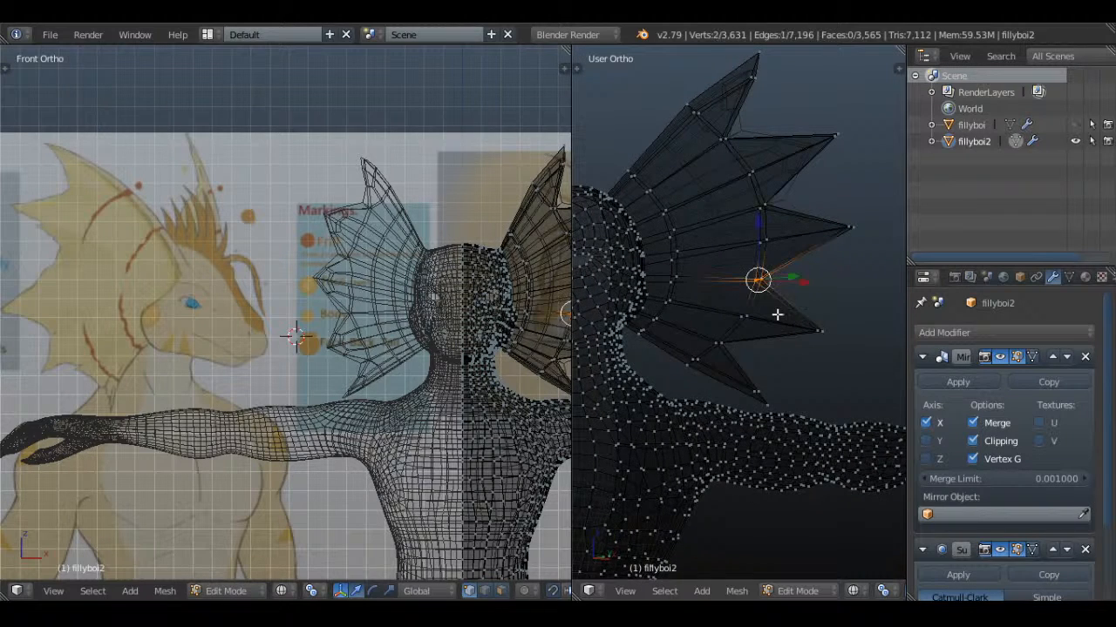
{"action": "scroll", "coordinate": [776, 315], "scroll_direction": "up", "scroll_amount": 3}
{"action": "key", "text": "g"}
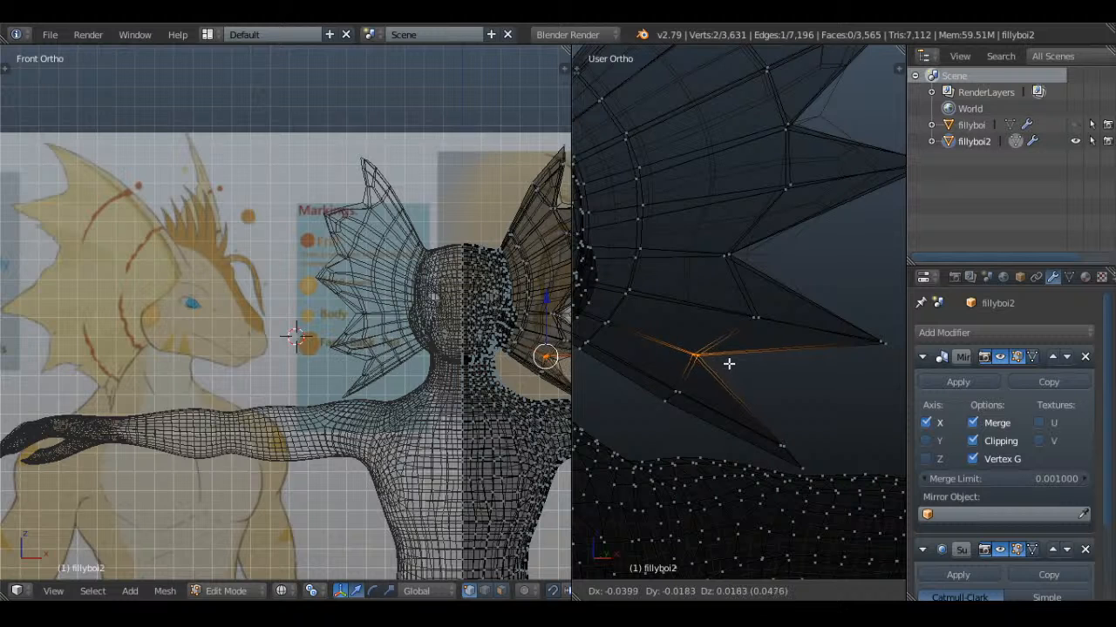
{"action": "left_click", "coordinate": [728, 364]}
{"action": "key", "text": "a"}
Reposition the front and back vertices of the notch between the second and third spikes
{"action": "scroll", "coordinate": [730, 365], "scroll_direction": "down", "scroll_amount": 1}
{"action": "middle_click_drag", "start_coordinate": [806, 218], "coordinate": [738, 358], "text": "shift"}
{"action": "key", "text": "c"}
{"action": "left_click", "coordinate": [706, 305]}
{"action": "right_click", "coordinate": [705, 304]}
{"action": "middle_click_drag", "start_coordinate": [723, 308], "coordinate": [726, 296]}
{"action": "key", "text": "g"}
{"action": "left_click", "coordinate": [703, 308]}
{"action": "key", "text": "a"}
Reposition the front and back vertices of the notch between the top and second spikes
{"action": "key", "text": "c"}
{"action": "left_click", "coordinate": [653, 213]}
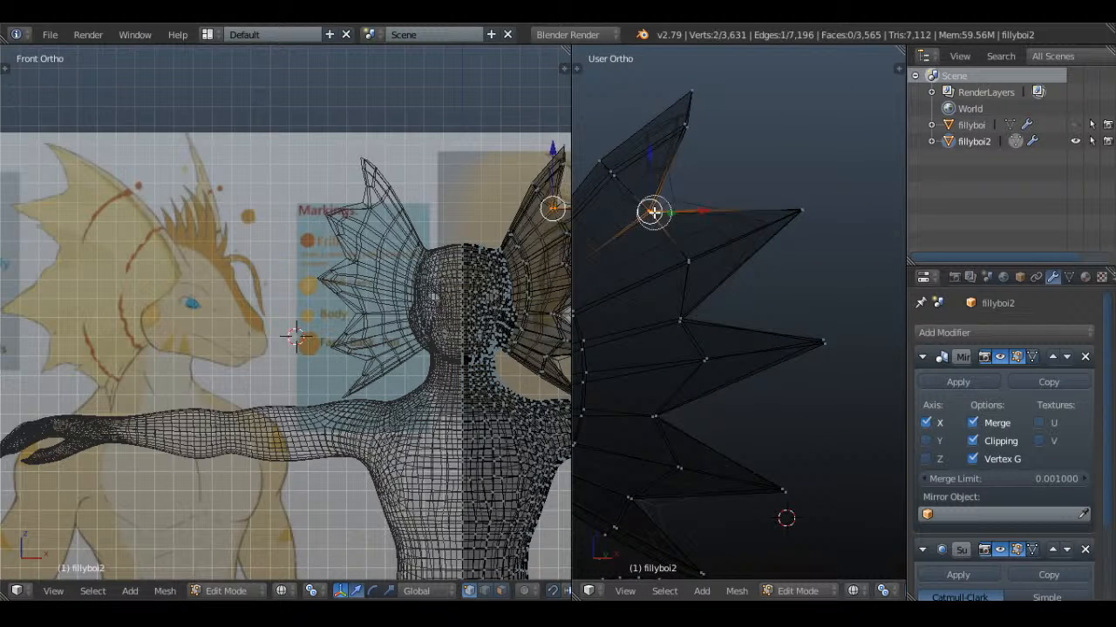
{"action": "right_click", "coordinate": [655, 213]}
{"action": "key", "text": "g"}
{"action": "left_click", "coordinate": [686, 236]}
{"action": "key", "text": "a"}
{"action": "key", "text": "z"}
Select the whole mesh and recalculate its normals to face outward
{"action": "key", "text": "Tab"}
{"action": "scroll", "coordinate": [741, 285], "scroll_direction": "down", "scroll_amount": 6}
{"action": "mouse_move", "coordinate": [742, 288]}
{"action": "middle_mouse_down"}
{"action": "mouse_move", "coordinate": [742, 350]}
{"action": "mouse_move", "coordinate": [784, 344]}
{"action": "mouse_move", "coordinate": [651, 335]}
{"action": "mouse_move", "coordinate": [742, 334]}
{"action": "mouse_move", "coordinate": [779, 381]}
{"action": "mouse_move", "coordinate": [786, 423]}
{"action": "mouse_move", "coordinate": [752, 341]}
{"action": "mouse_move", "coordinate": [483, 334]}
{"action": "mouse_move", "coordinate": [500, 346]}
{"action": "middle_mouse_up"}
{"action": "key", "text": "a"}
{"action": "scroll", "coordinate": [741, 350], "scroll_direction": "up", "scroll_amount": 3}
{"action": "key", "text": "Tab"}
{"action": "key", "text": "a"}
{"action": "key", "text": "ctrl+n"}
{"action": "key", "text": "Tab"}
{"action": "key", "text": "Tab"}
{"action": "key", "text": "a"}
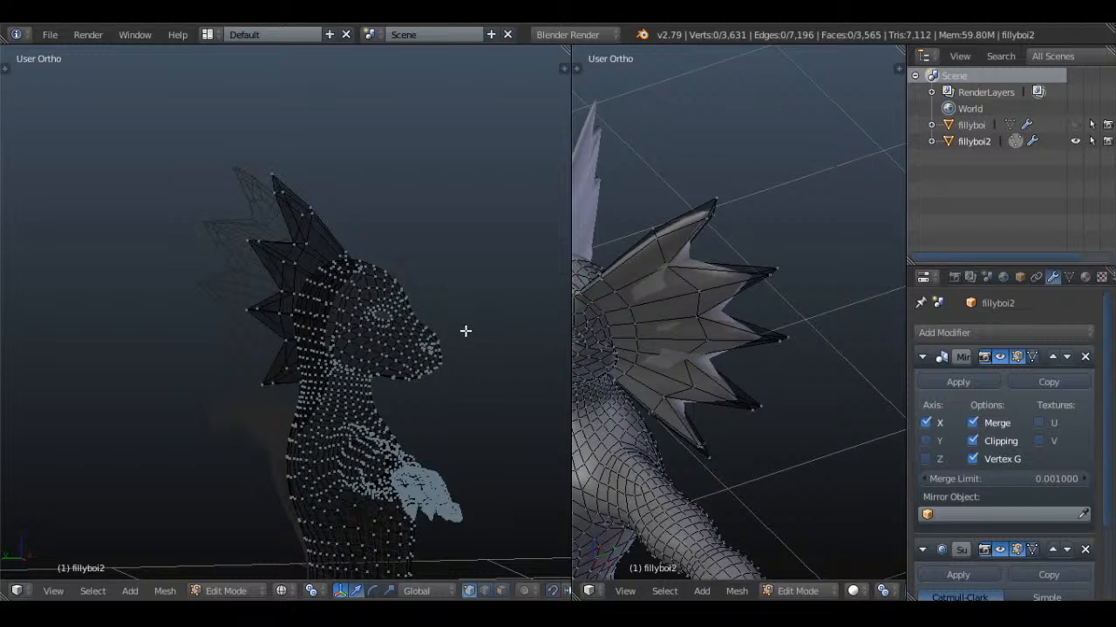
Circle-select the upper vertices of the top spike and move them slightly outward from the head
{"action": "key", "text": "KP_1"}
{"action": "middle_click_drag", "start_coordinate": [715, 391], "coordinate": [884, 255]}
{"action": "key", "text": "z"}
{"action": "key", "text": "c"}
{"action": "scroll", "coordinate": [746, 227], "scroll_direction": "down", "scroll_amount": 4}
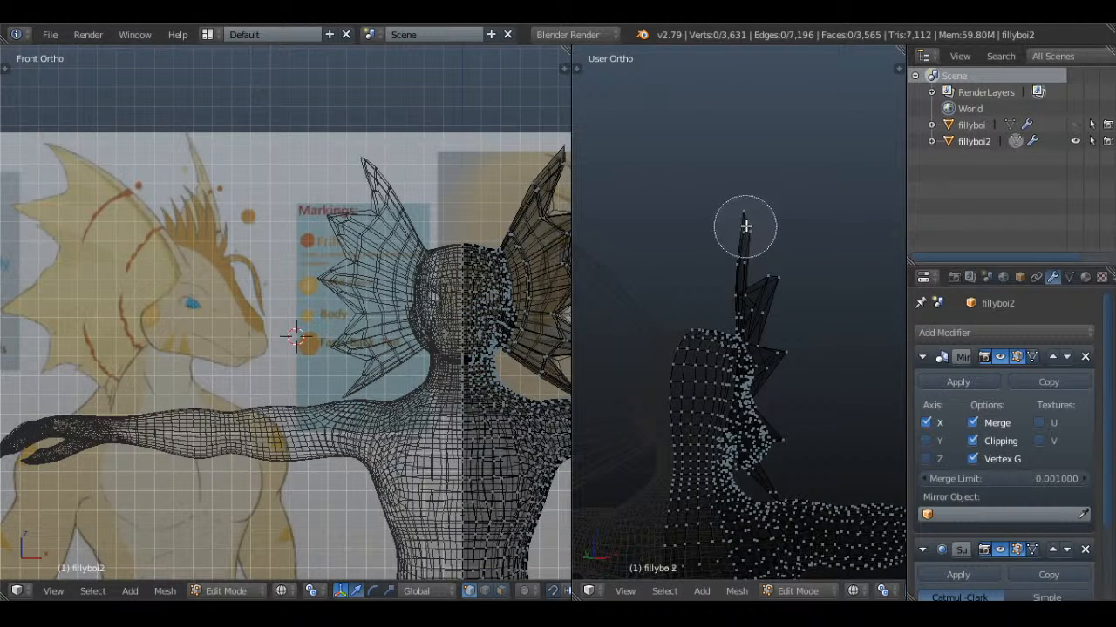
{"action": "left_click", "coordinate": [744, 227]}
{"action": "right_click", "coordinate": [746, 229]}
{"action": "middle_click_drag", "start_coordinate": [764, 247], "coordinate": [773, 245]}
{"action": "key", "text": "g"}
{"action": "left_click", "coordinate": [777, 242]}
{"action": "key", "text": "a"}
Move the tip vertices of the top spike further outward so the spike curves away from the head
{"action": "key", "text": "c"}
{"action": "left_click", "coordinate": [757, 217]}
{"action": "right_click", "coordinate": [755, 219]}
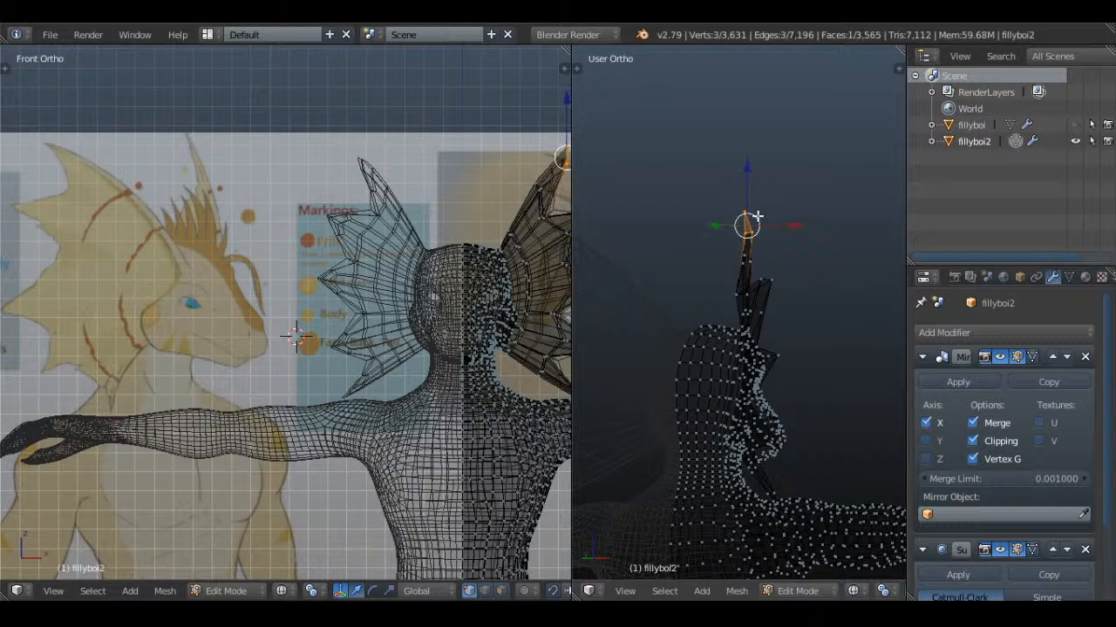
{"action": "key", "text": "g"}
{"action": "left_click", "coordinate": [782, 222]}
{"action": "right_click", "coordinate": [750, 212]}
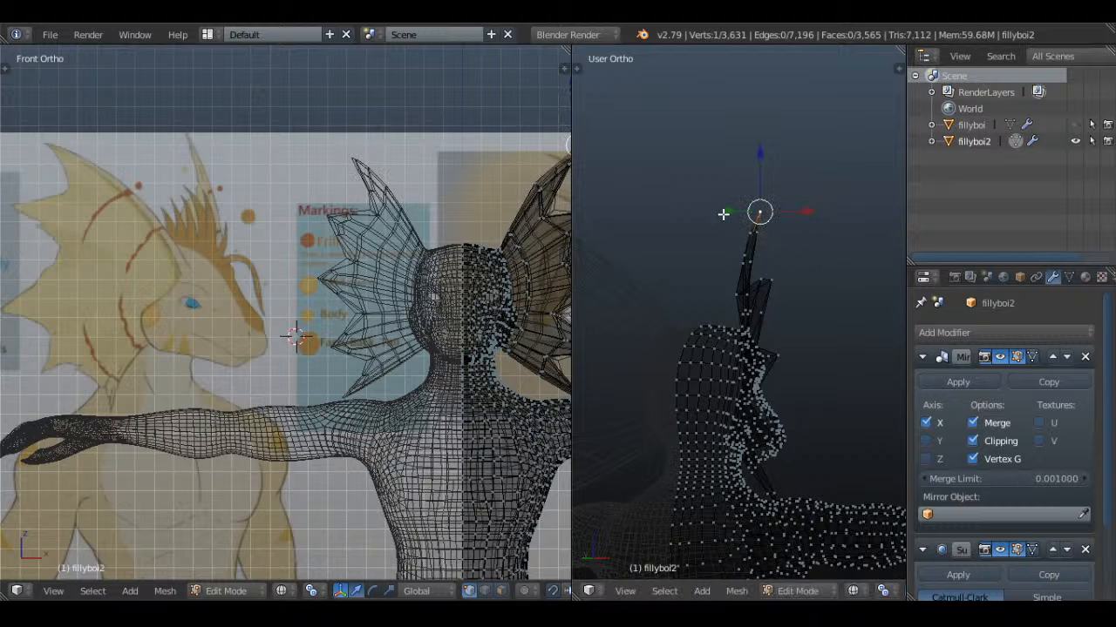
Examine the rebuilt frill on the whole character in solid shading, outside and inside Edit Mode, down to the torso
{"action": "key", "text": "Tab"}
{"action": "key", "text": "z"}
{"action": "mouse_move", "coordinate": [828, 323]}
{"action": "middle_mouse_down"}
{"action": "mouse_move", "coordinate": [769, 332]}
{"action": "mouse_move", "coordinate": [788, 284]}
{"action": "mouse_move", "coordinate": [749, 296]}
{"action": "middle_mouse_up"}
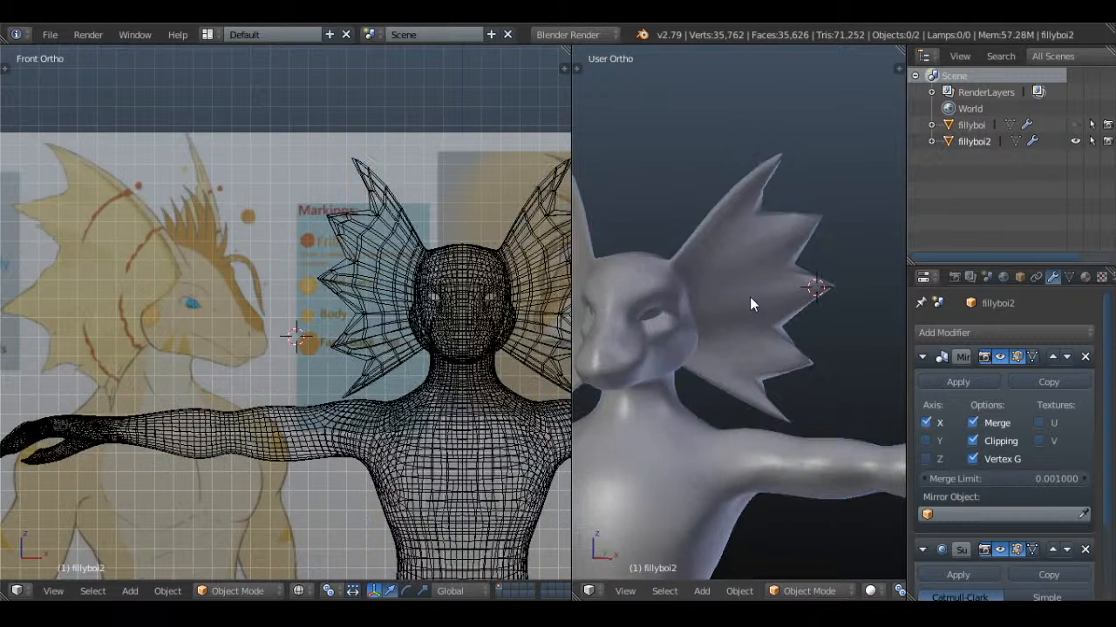
{"action": "key", "text": "space"}
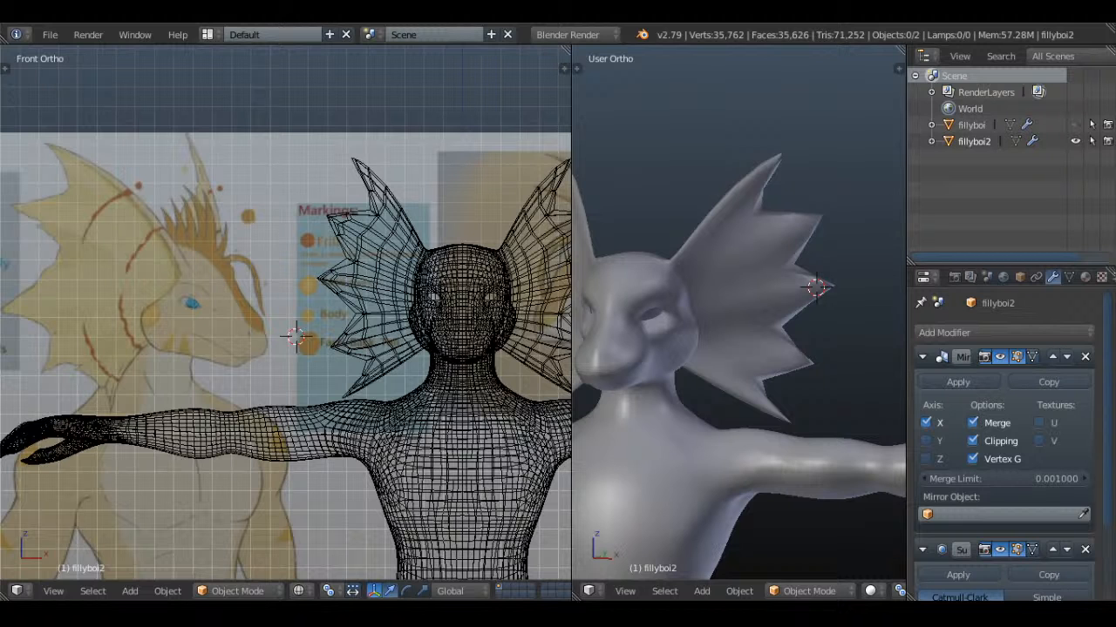
{"action": "scroll", "coordinate": [741, 406], "scroll_direction": "down", "scroll_amount": 5}
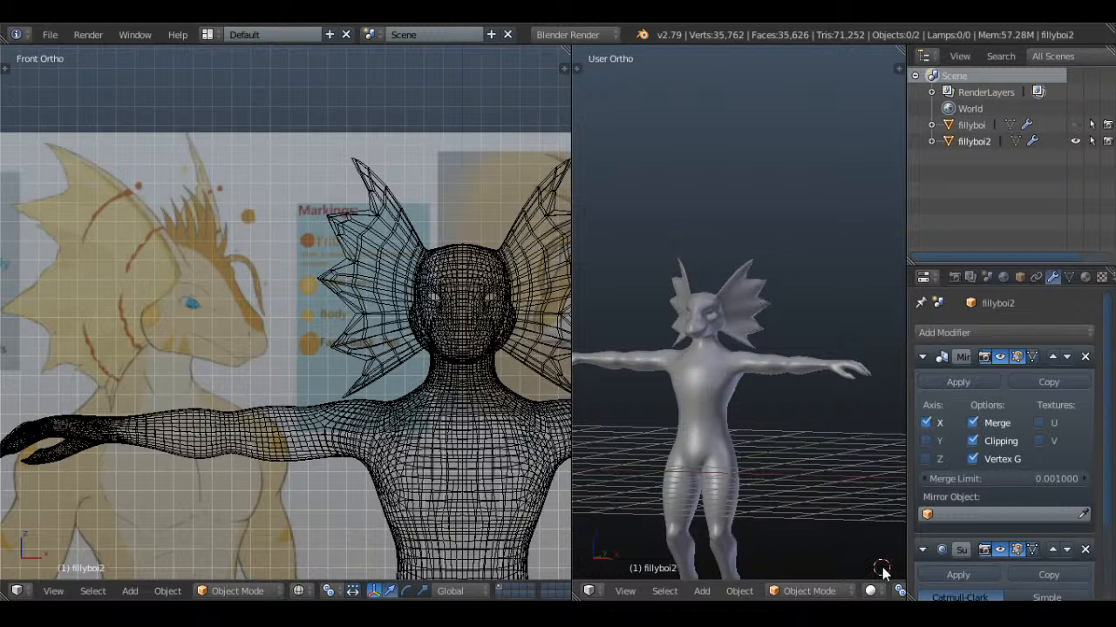
{"action": "scroll", "coordinate": [740, 316], "scroll_direction": "up", "scroll_amount": 5}
{"action": "key", "text": "Tab"}
{"action": "middle_click_drag", "start_coordinate": [764, 300], "coordinate": [803, 307]}
{"action": "key", "text": "a"}
{"action": "middle_click_drag", "start_coordinate": [764, 259], "coordinate": [663, 315]}
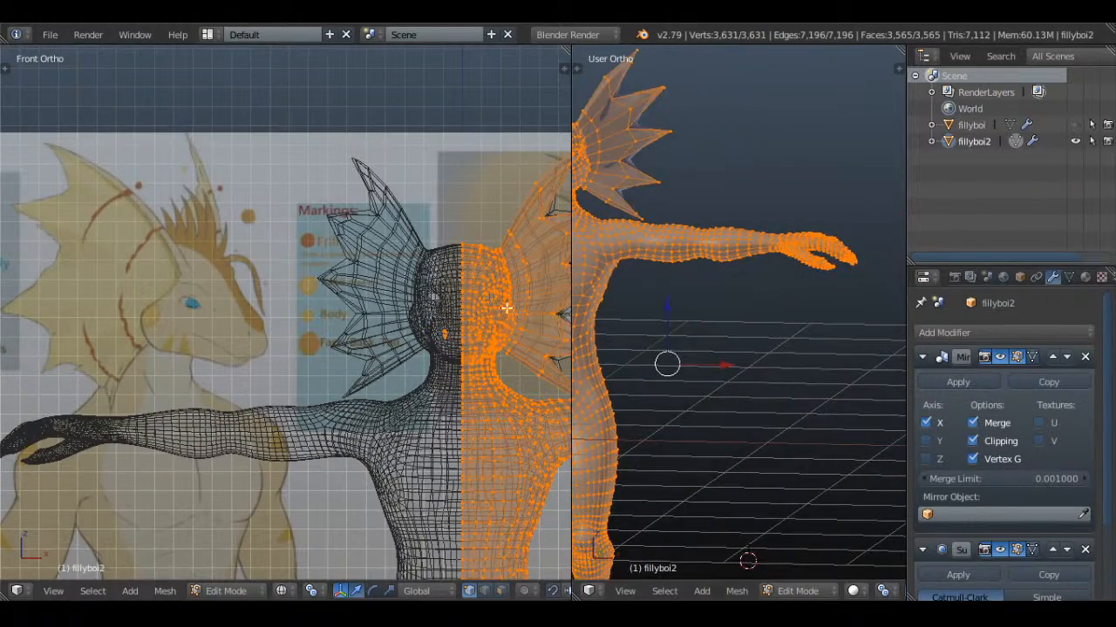
{"action": "middle_click_drag", "start_coordinate": [295, 440], "coordinate": [352, 271], "text": "shift"}
{"action": "middle_click_drag", "start_coordinate": [715, 305], "coordinate": [675, 323]}
{"action": "middle_click_drag", "start_coordinate": [676, 322], "coordinate": [762, 311], "text": "shift"}
{"action": "key", "text": "a"}
{"action": "scroll", "coordinate": [750, 309], "scroll_direction": "up", "scroll_amount": 4}
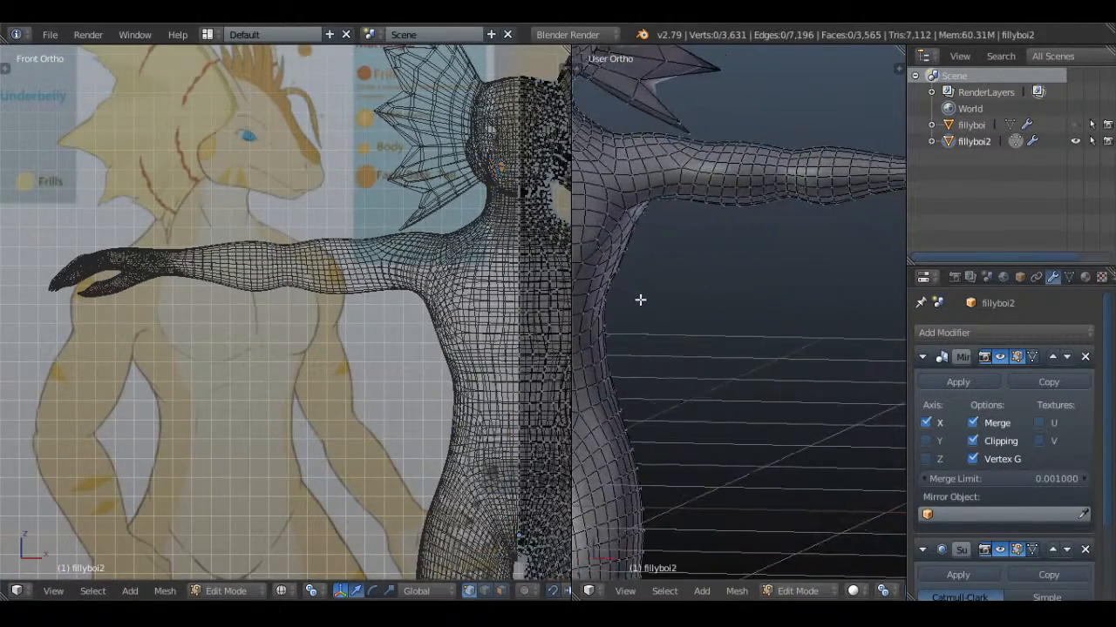
Select the vertical column of eight chest vertices beside the centre line and move it inward along X
{"action": "middle_click_drag", "start_coordinate": [640, 302], "coordinate": [807, 339], "text": "shift"}
{"action": "scroll", "coordinate": [797, 331], "scroll_direction": "up", "scroll_amount": 2}
{"action": "right_click", "coordinate": [734, 271]}
{"action": "right_click", "coordinate": [743, 238], "text": "shift"}
{"action": "right_click", "coordinate": [745, 212], "text": "shift"}
{"action": "right_click", "coordinate": [746, 187], "text": "shift"}
{"action": "right_click", "coordinate": [746, 167], "text": "shift"}
{"action": "right_click", "coordinate": [745, 149], "text": "shift"}
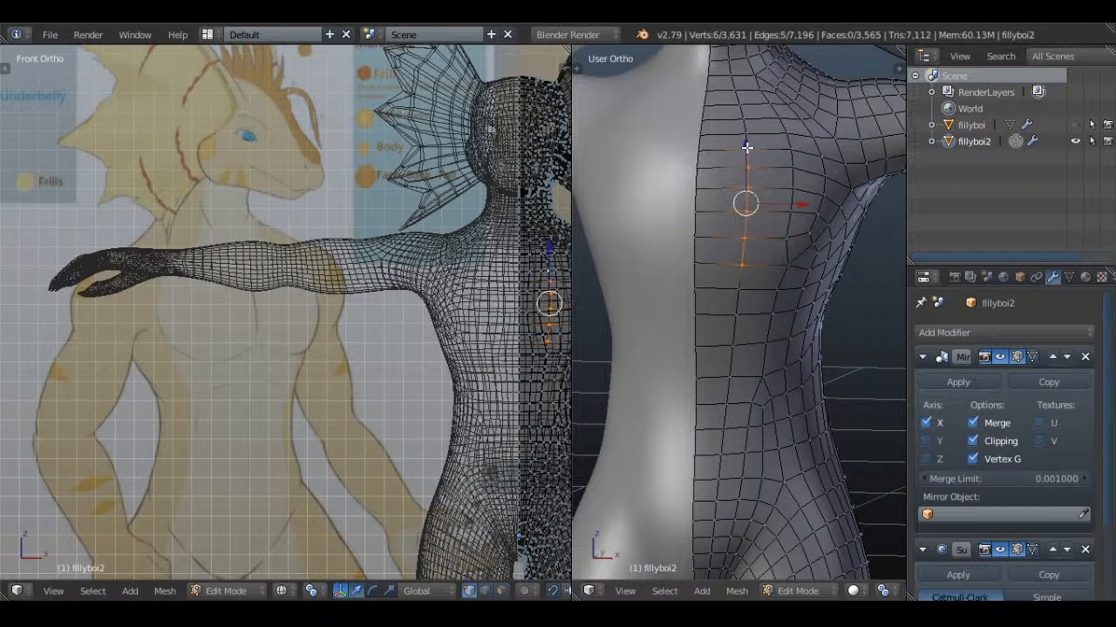
{"action": "right_click", "coordinate": [745, 133], "text": "shift"}
{"action": "right_click", "coordinate": [743, 120], "text": "shift"}
{"action": "middle_click_drag", "start_coordinate": [745, 216], "coordinate": [746, 307], "text": "shift"}
{"action": "scroll", "coordinate": [749, 305], "scroll_direction": "up", "scroll_amount": 2}
{"action": "left_click_drag", "start_coordinate": [797, 259], "coordinate": [762, 255]}
Reduce the selection to four upper vertices of the chest column and move them further toward the centre line
{"action": "right_click", "coordinate": [724, 162], "text": "shift"}
{"action": "right_click", "coordinate": [726, 380], "text": "shift"}
{"action": "right_click", "coordinate": [713, 185], "text": "shift"}
{"action": "right_click", "coordinate": [723, 356], "text": "shift"}
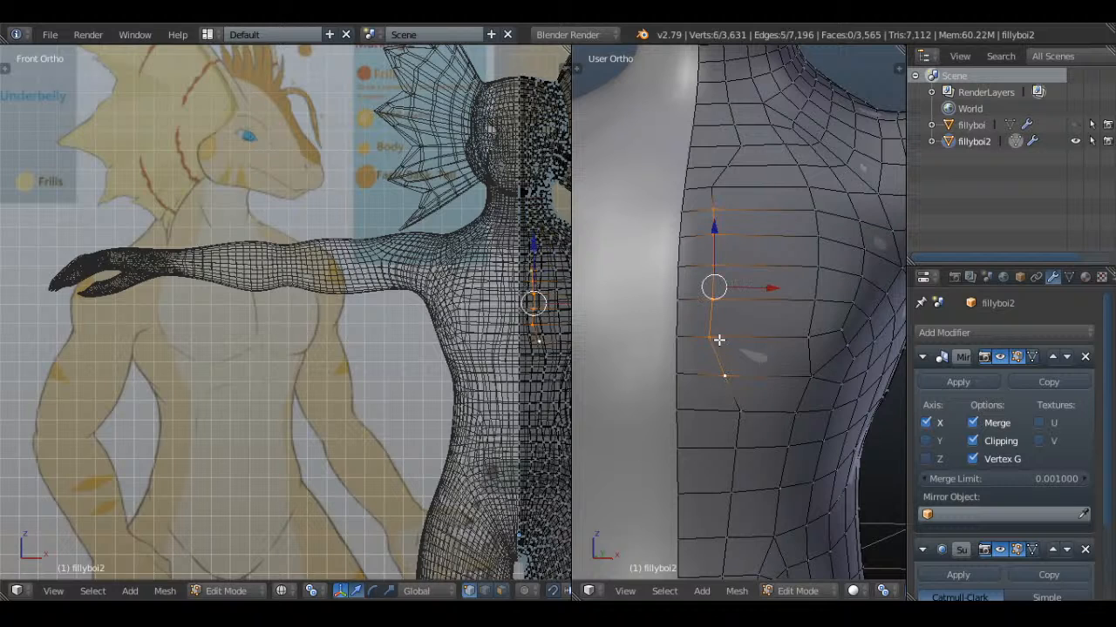
{"action": "right_click", "coordinate": [716, 341]}
{"action": "right_click", "coordinate": [716, 209]}
{"action": "right_click", "coordinate": [715, 238], "text": "shift"}
{"action": "right_click", "coordinate": [715, 269], "text": "shift"}
{"action": "right_click", "coordinate": [712, 298], "text": "shift"}
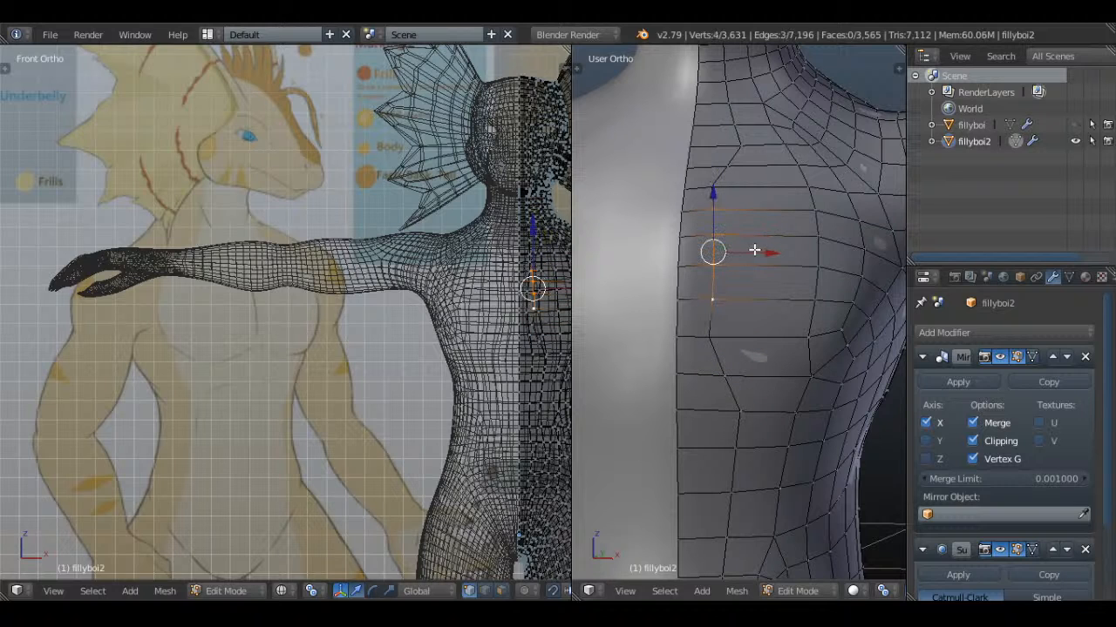
{"action": "left_click_drag", "start_coordinate": [754, 251], "coordinate": [744, 260]}
Select the eight centre-line chest vertices and move them to deepen the groove down the middle of the chest
{"action": "key", "text": "a"}
{"action": "right_click", "coordinate": [678, 299], "text": "shift"}
{"action": "right_click", "coordinate": [679, 269], "text": "shift"}
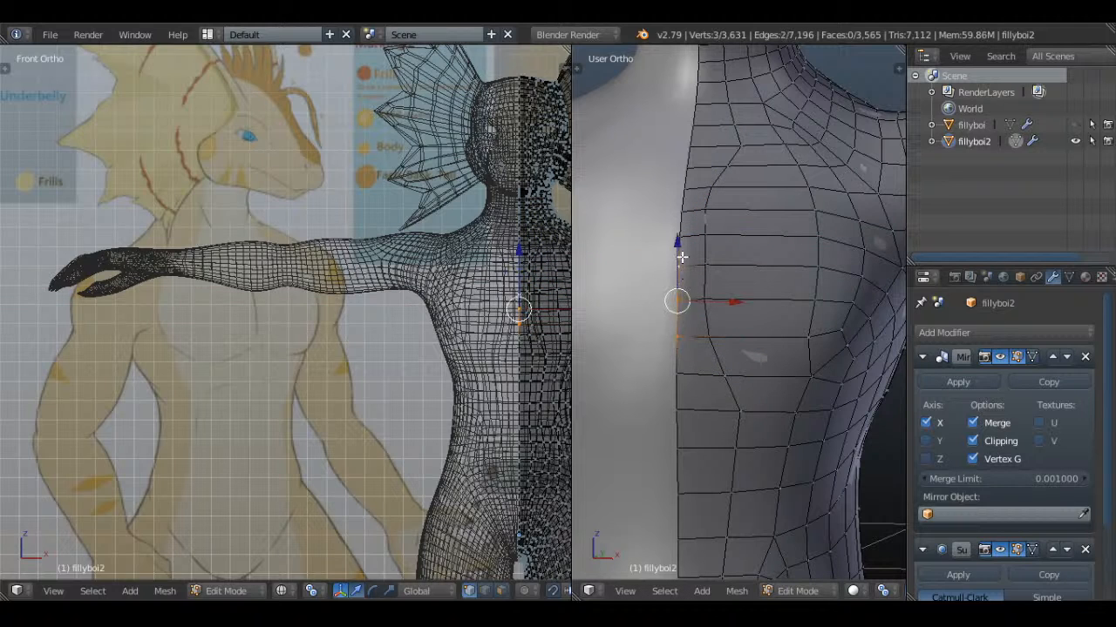
{"action": "right_click", "coordinate": [679, 237], "text": "shift"}
{"action": "right_click", "coordinate": [680, 210], "text": "shift"}
{"action": "right_click", "coordinate": [684, 185], "text": "shift"}
{"action": "right_click", "coordinate": [687, 168], "text": "shift"}
{"action": "right_click", "coordinate": [678, 375], "text": "shift"}
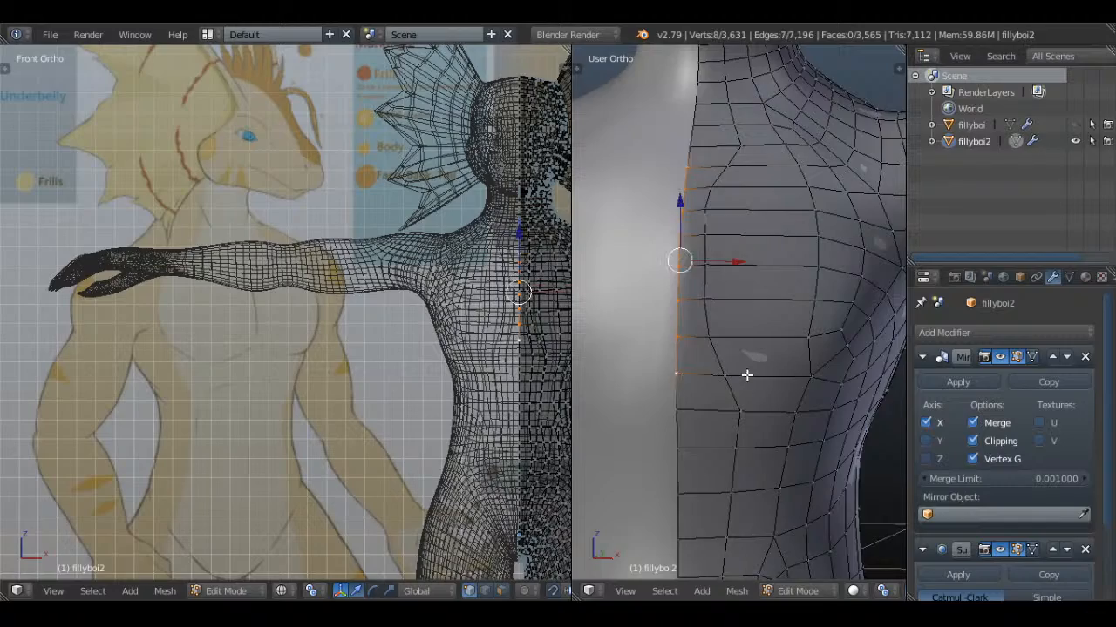
{"action": "middle_click_drag", "start_coordinate": [747, 376], "coordinate": [656, 421]}
{"action": "scroll", "coordinate": [635, 446], "scroll_direction": "down", "scroll_amount": 5}
{"action": "scroll", "coordinate": [655, 421], "scroll_direction": "up", "scroll_amount": 4}
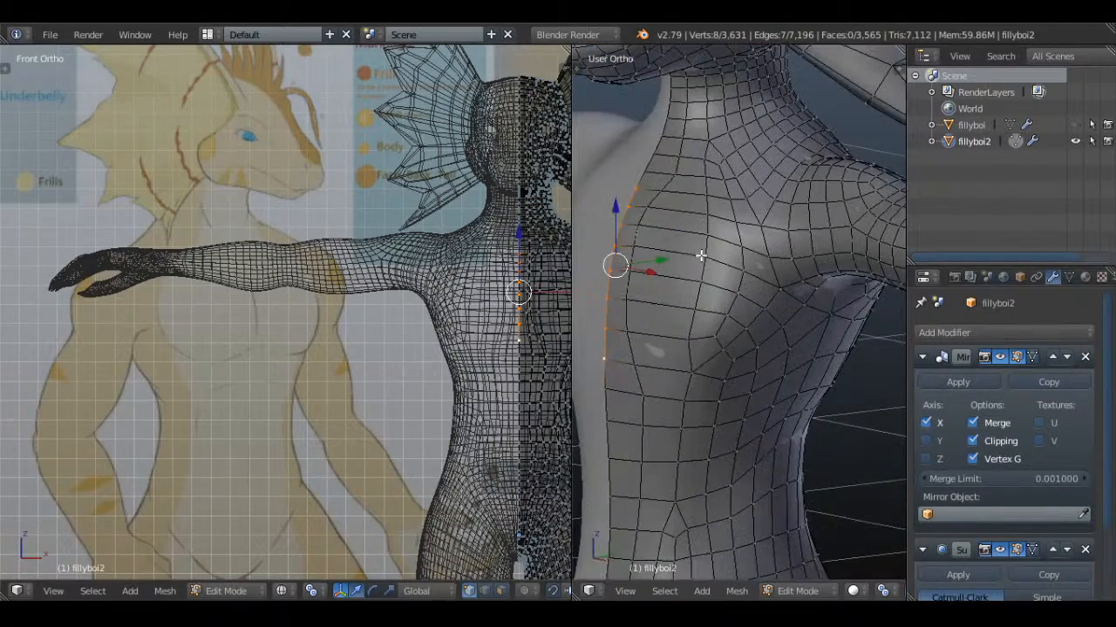
{"action": "key", "text": "g"}
{"action": "left_click", "coordinate": [672, 256]}
Examine the reshaped chest and torso in solid shading, both in Object Mode and in Edit Mode
{"action": "key", "text": "Tab"}
{"action": "scroll", "coordinate": [684, 278], "scroll_direction": "down", "scroll_amount": 5}
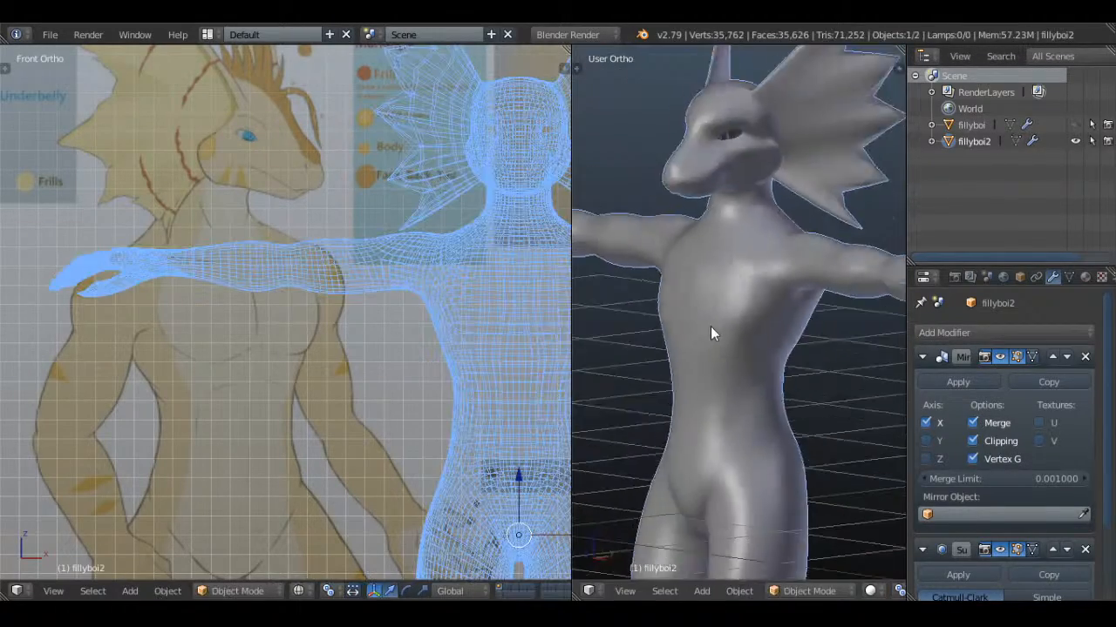
{"action": "middle_click_drag", "start_coordinate": [711, 326], "coordinate": [675, 317]}
{"action": "key", "text": "Tab"}
{"action": "scroll", "coordinate": [784, 350], "scroll_direction": "up", "scroll_amount": 5}
{"action": "left_click_drag", "start_coordinate": [675, 316], "coordinate": [664, 314]}
{"action": "key", "text": "Tab"}
{"action": "scroll", "coordinate": [764, 366], "scroll_direction": "up", "scroll_amount": 4}
{"action": "middle_click_drag", "start_coordinate": [764, 366], "coordinate": [829, 231]}
{"action": "key", "text": "Tab"}
{"action": "scroll", "coordinate": [743, 264], "scroll_direction": "up", "scroll_amount": 3}
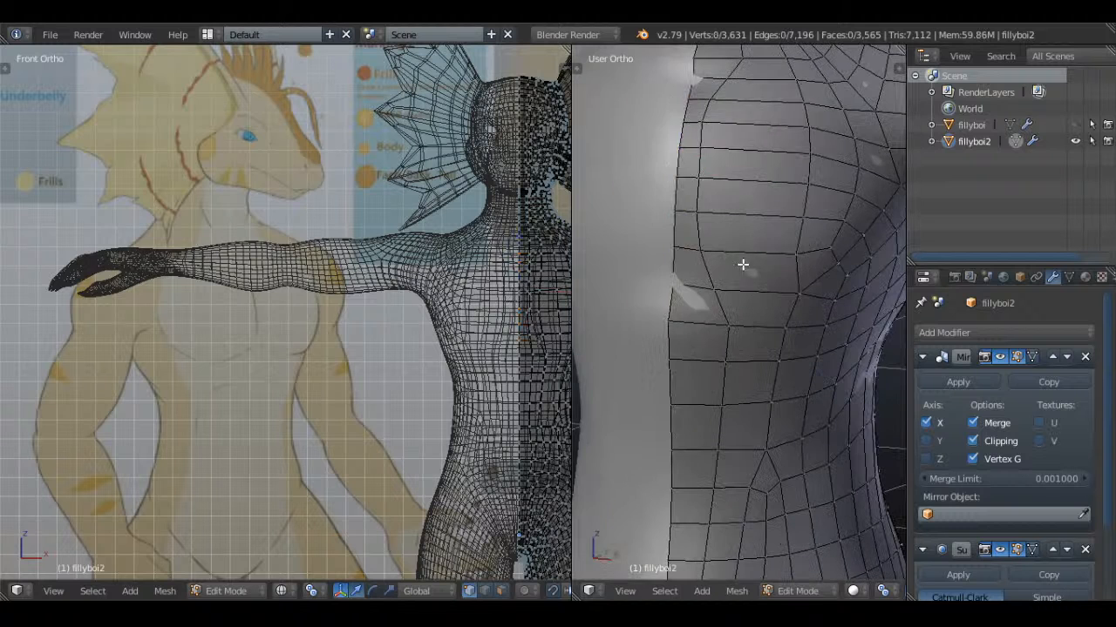
Select the twelve-vertex patch of the upper belly beside the centre line and move it back along Y by about 0.011
{"action": "middle_click_drag", "start_coordinate": [677, 325], "coordinate": [657, 316]}
{"action": "right_click", "coordinate": [719, 359]}
{"action": "right_click", "coordinate": [724, 362], "text": "shift"}
{"action": "right_click", "coordinate": [717, 398], "text": "shift"}
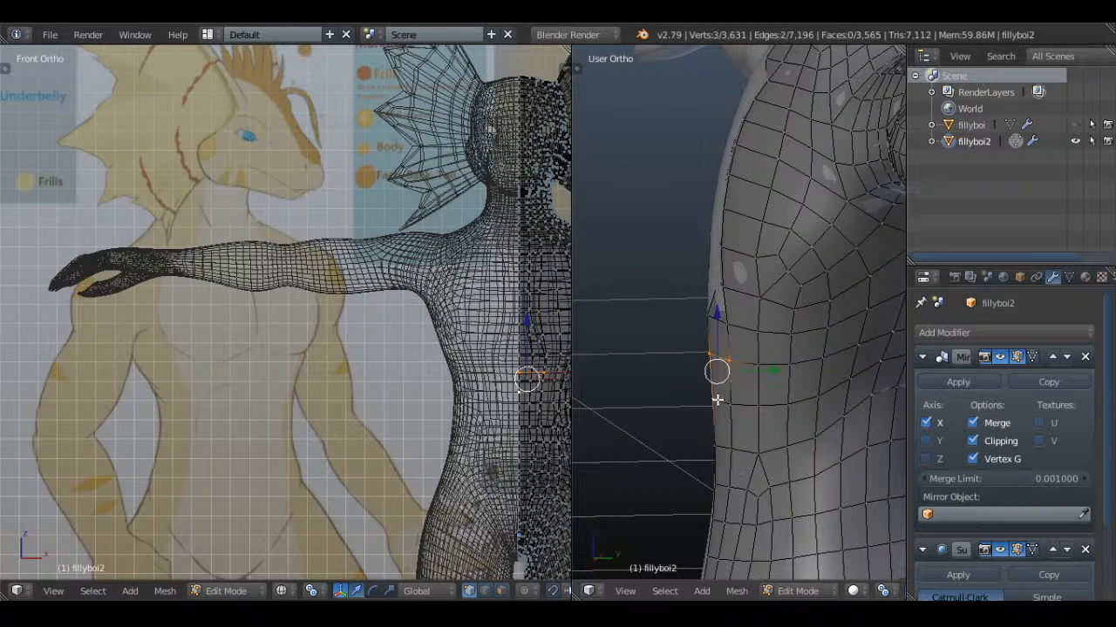
{"action": "right_click", "coordinate": [729, 406], "text": "shift"}
{"action": "right_click", "coordinate": [724, 440], "text": "shift"}
{"action": "right_click", "coordinate": [728, 445], "text": "shift"}
{"action": "right_click", "coordinate": [717, 481], "text": "shift"}
{"action": "right_click", "coordinate": [726, 482], "text": "shift"}
{"action": "right_click", "coordinate": [755, 450], "text": "shift"}
{"action": "right_click", "coordinate": [760, 407], "text": "shift"}
{"action": "right_click", "coordinate": [760, 366], "text": "shift"}
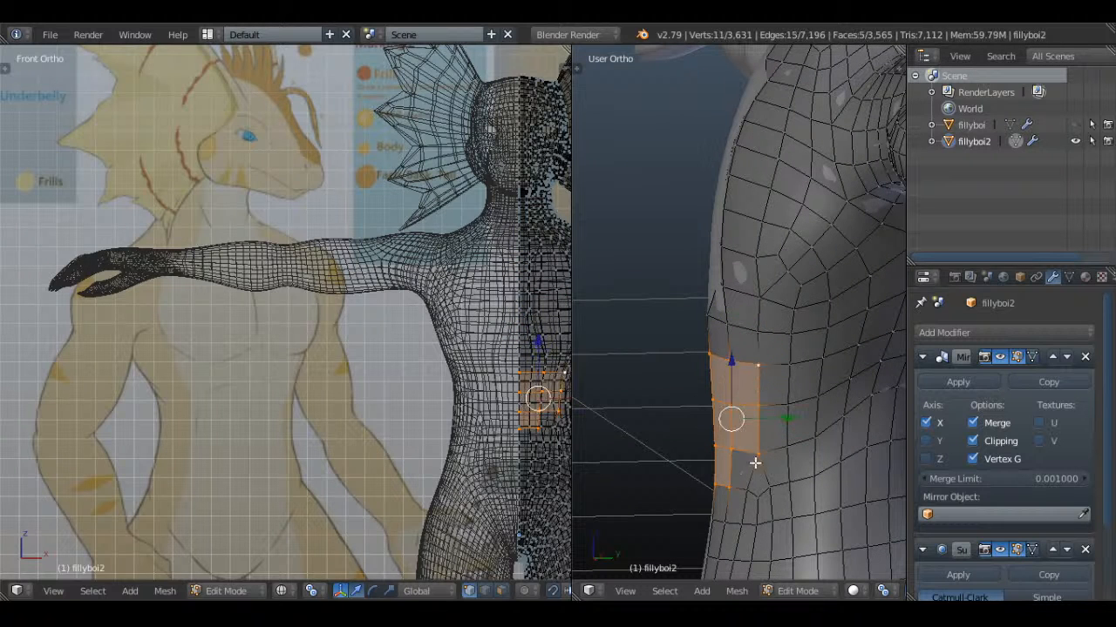
{"action": "right_click", "coordinate": [749, 484], "text": "shift"}
{"action": "middle_click_drag", "start_coordinate": [793, 400], "coordinate": [792, 424]}
{"action": "key", "text": "g"}
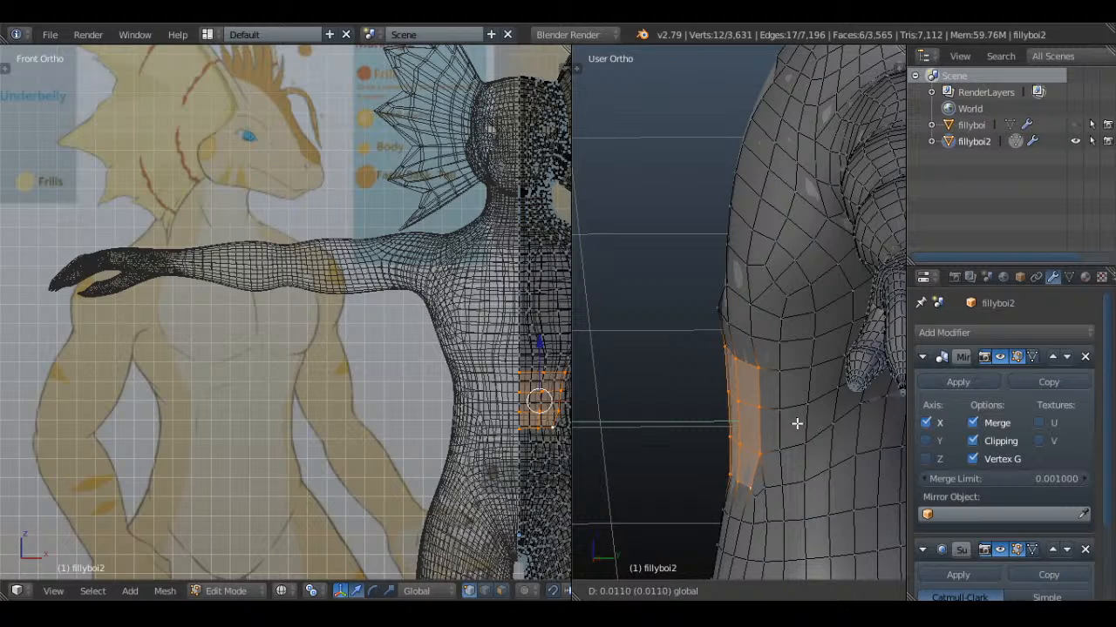
{"action": "left_click", "coordinate": [797, 423]}
Select the four vertices of the face just below the chest muscle and move them slightly down along Z
{"action": "key", "text": "a"}
{"action": "middle_click_drag", "start_coordinate": [751, 350], "coordinate": [779, 343]}
{"action": "right_click", "coordinate": [729, 325]}
{"action": "right_click", "coordinate": [761, 331], "text": "shift"}
{"action": "right_click", "coordinate": [765, 368], "text": "shift"}
{"action": "right_click", "coordinate": [735, 360], "text": "shift"}
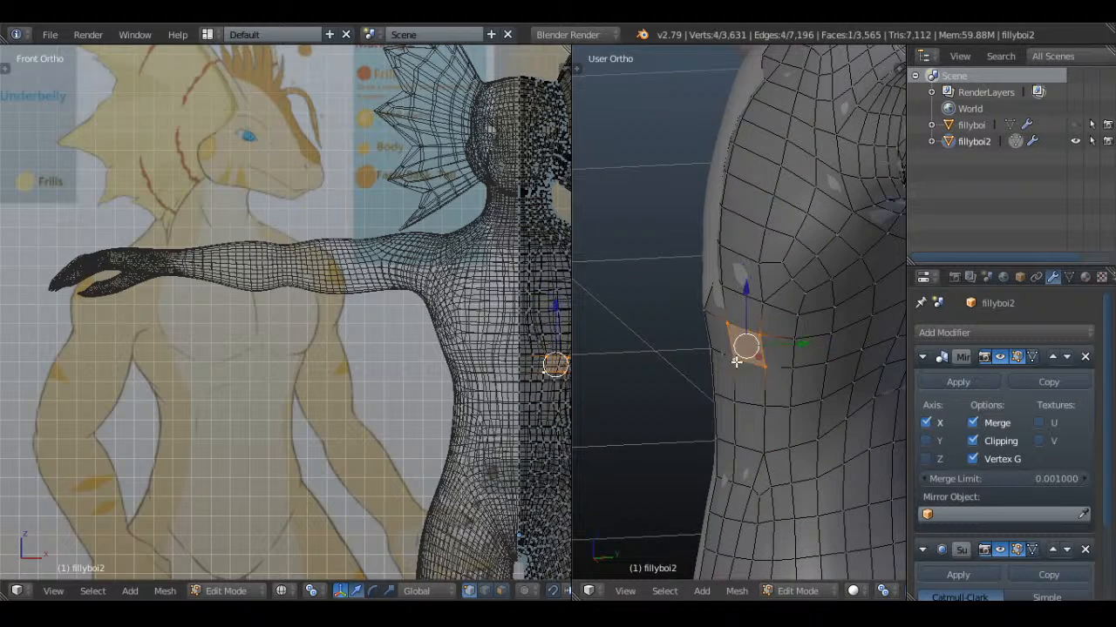
{"action": "left_click_drag", "start_coordinate": [744, 292], "coordinate": [744, 302]}
{"action": "middle_click_drag", "start_coordinate": [747, 343], "coordinate": [707, 358]}
{"action": "key", "text": "Tab"}
{"action": "key", "text": "Tab"}
Adjust the position of the single centre-line vertex at the base of the chest
{"action": "right_click", "coordinate": [693, 314]}
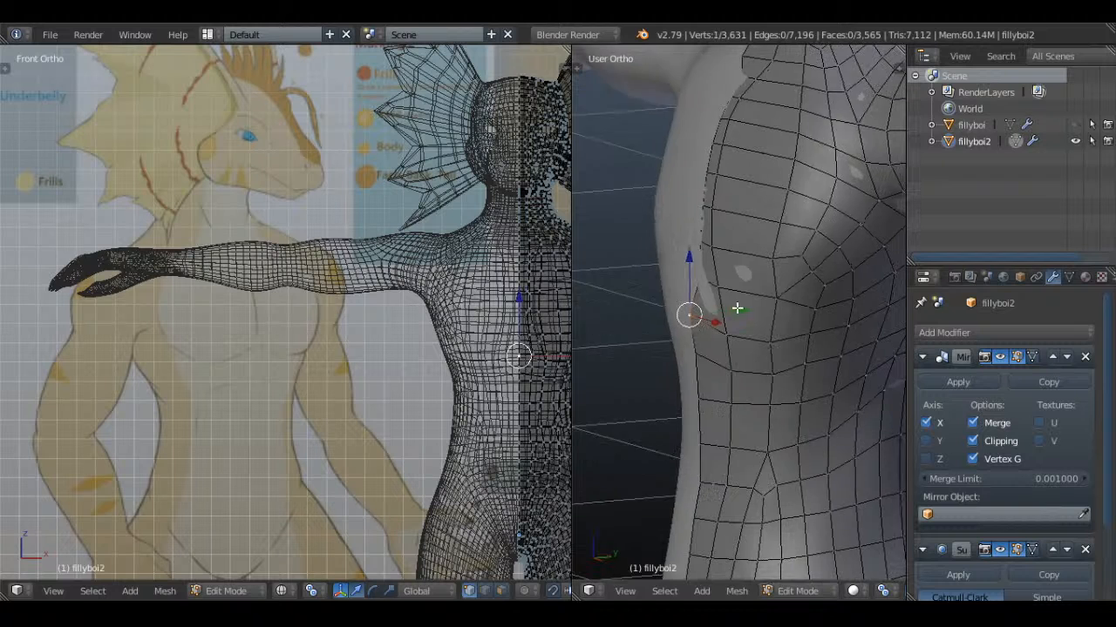
{"action": "key", "text": "g"}
{"action": "left_click_drag", "start_coordinate": [751, 309], "coordinate": [753, 309]}
{"action": "key", "text": "a"}
Select six vertices along the chest's centre line and move them back along Y
{"action": "right_click", "coordinate": [702, 277]}
{"action": "right_click", "coordinate": [708, 238], "text": "shift"}
{"action": "right_click", "coordinate": [713, 208], "text": "shift"}
{"action": "middle_click_drag", "start_coordinate": [715, 209], "coordinate": [804, 217]}
{"action": "right_click", "coordinate": [685, 178], "text": "shift"}
{"action": "right_click", "coordinate": [688, 149], "text": "shift"}
{"action": "right_click", "coordinate": [695, 116], "text": "shift"}
{"action": "middle_click_drag", "start_coordinate": [707, 124], "coordinate": [812, 219]}
{"action": "left_click_drag", "start_coordinate": [767, 185], "coordinate": [772, 185]}
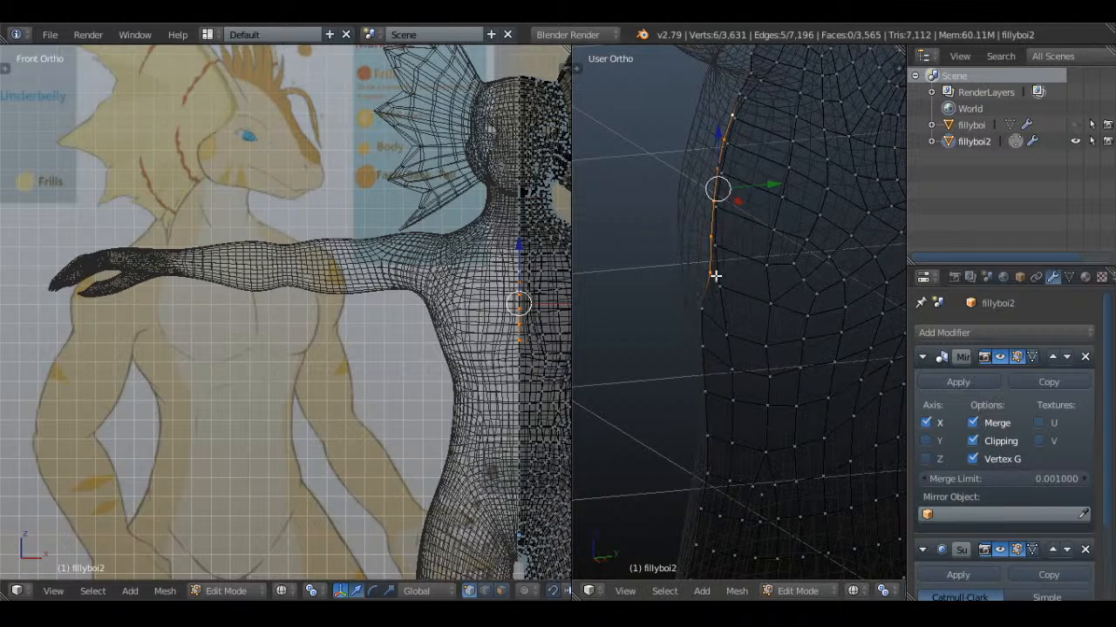
Move the vertex at the lower inner corner of the chest muscle toward the centre line along X
{"action": "right_click", "coordinate": [708, 237]}
{"action": "middle_click_drag", "start_coordinate": [708, 235], "coordinate": [643, 198]}
{"action": "key", "text": "z"}
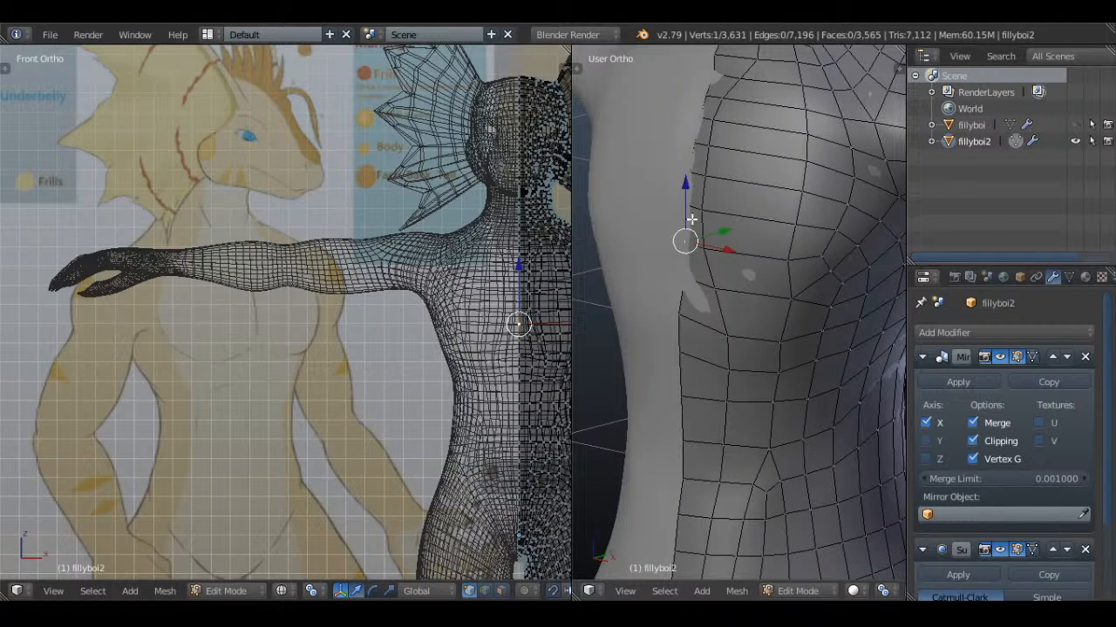
{"action": "right_click", "coordinate": [704, 248]}
{"action": "right_click", "coordinate": [714, 282]}
{"action": "middle_click_drag", "start_coordinate": [735, 301], "coordinate": [789, 296]}
{"action": "left_click_drag", "start_coordinate": [780, 296], "coordinate": [767, 296]}
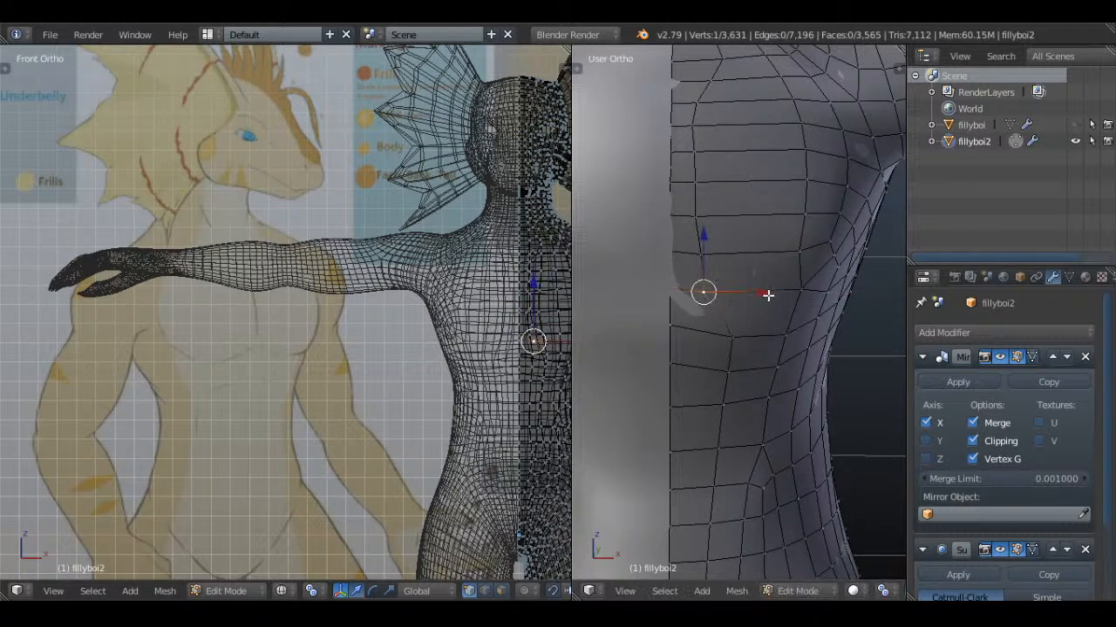
Select four vertices in the chest column beside the centre line and move them inward along X
{"action": "middle_click_drag", "start_coordinate": [740, 270], "coordinate": [775, 333], "text": "shift"}
{"action": "right_click", "coordinate": [737, 320]}
{"action": "right_click", "coordinate": [731, 282], "text": "shift"}
{"action": "right_click", "coordinate": [732, 248], "text": "shift"}
{"action": "right_click", "coordinate": [731, 218], "text": "shift"}
{"action": "left_click_drag", "start_coordinate": [788, 269], "coordinate": [773, 268]}
{"action": "right_click", "coordinate": [749, 323]}
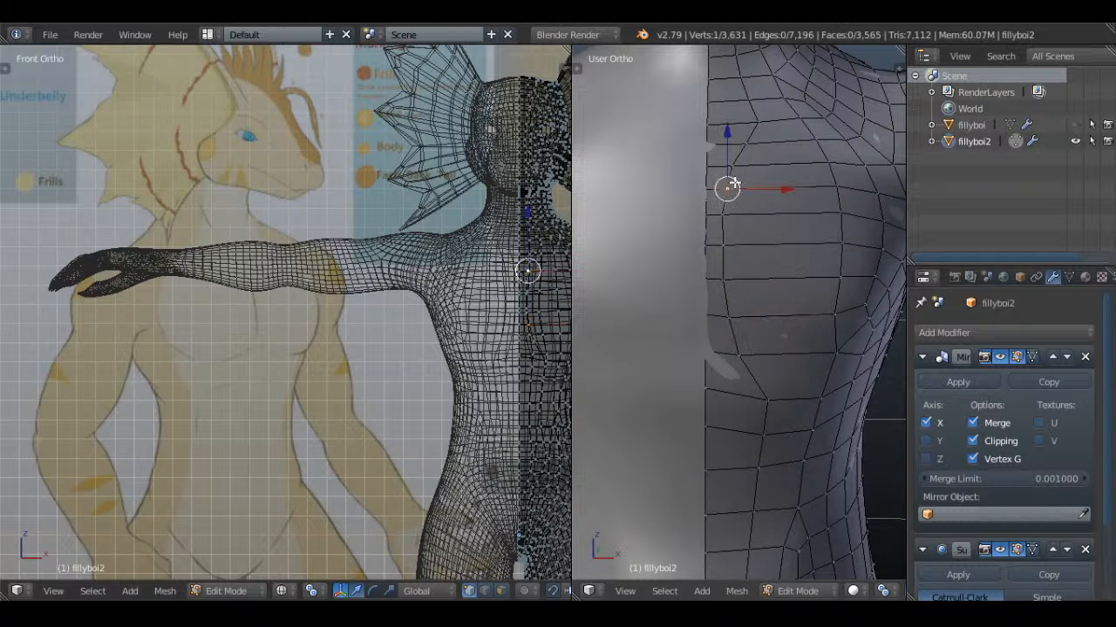
Examine the smoothed chest in Object Mode and the front of the neck in Edit Mode
{"action": "key", "text": "a"}
{"action": "key", "text": "a"}
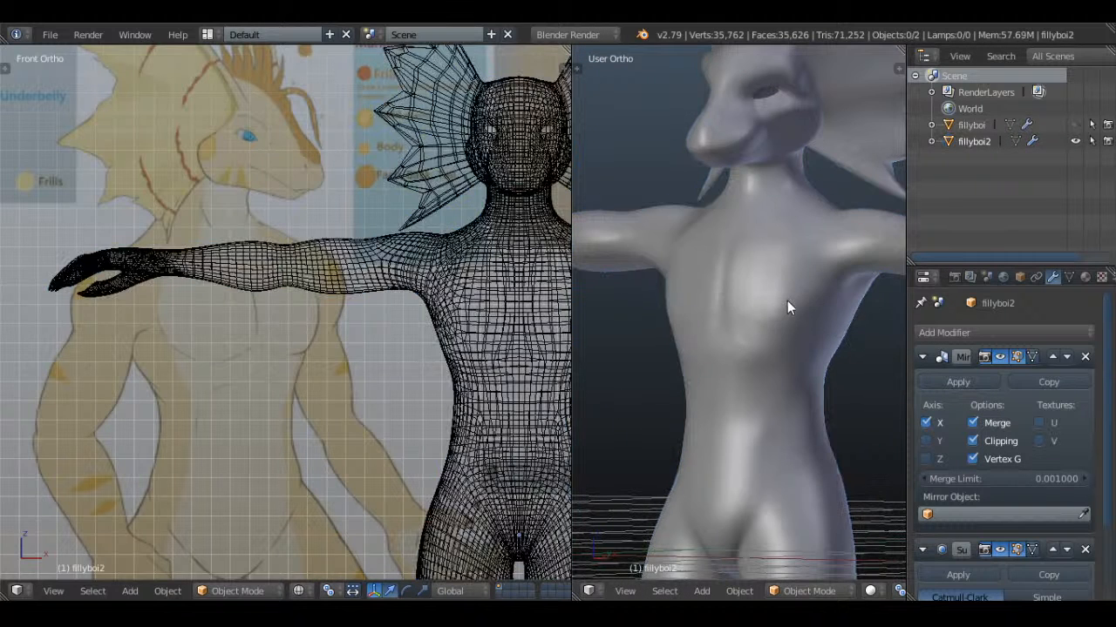
{"action": "middle_click_drag", "start_coordinate": [775, 302], "coordinate": [782, 388]}
{"action": "key", "text": "a"}
{"action": "key", "text": "Tab"}
Cut a new edge up through the front neck faces beside the centre line with the Knife tool
{"action": "key", "text": "a"}
{"action": "scroll", "coordinate": [758, 361], "scroll_direction": "up", "scroll_amount": 5}
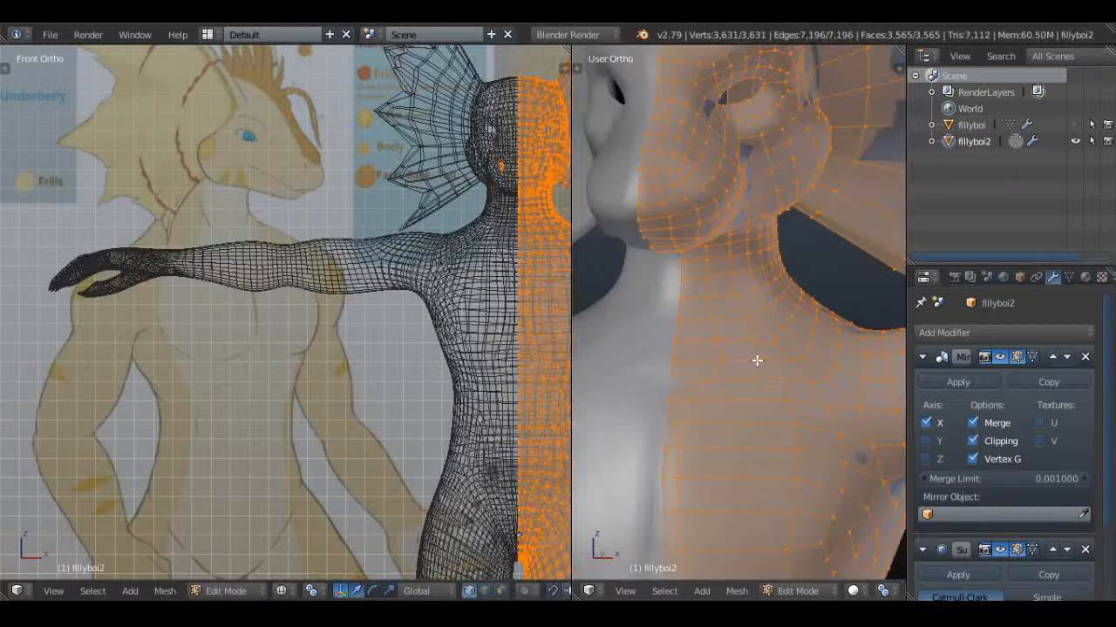
{"action": "key", "text": "a"}
{"action": "right_click", "coordinate": [679, 287]}
{"action": "middle_click_drag", "start_coordinate": [727, 302], "coordinate": [746, 318]}
{"action": "key", "text": "k"}
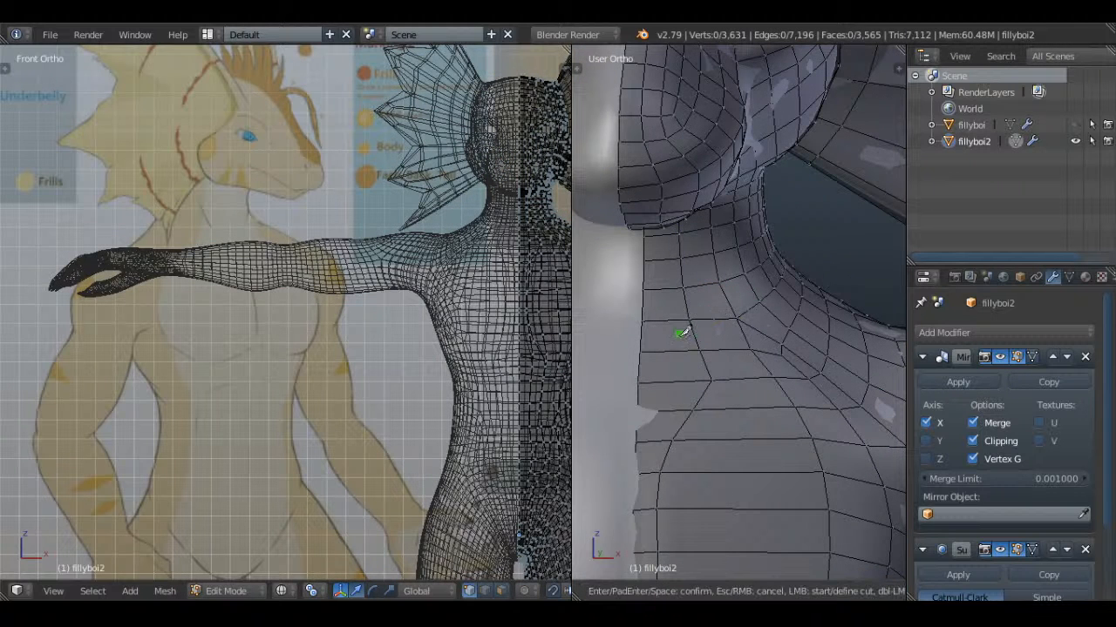
{"action": "left_click", "coordinate": [713, 253]}
{"action": "key", "text": "Return"}
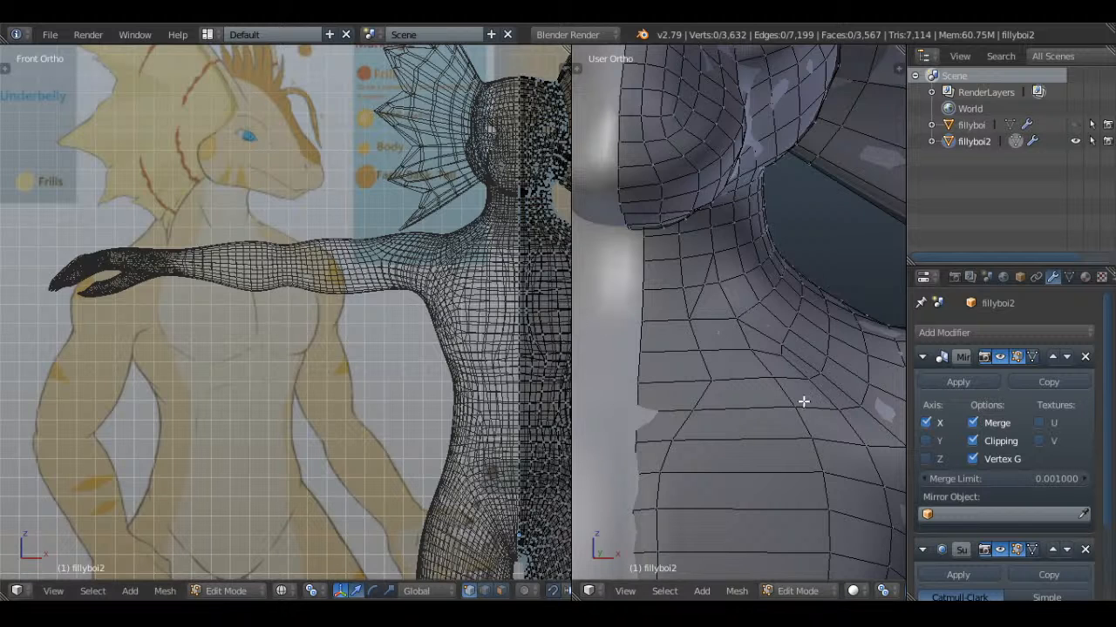
Select the six vertices of two front neck faces under the jaw and move them back along Y
{"action": "middle_click_drag", "start_coordinate": [804, 401], "coordinate": [716, 323]}
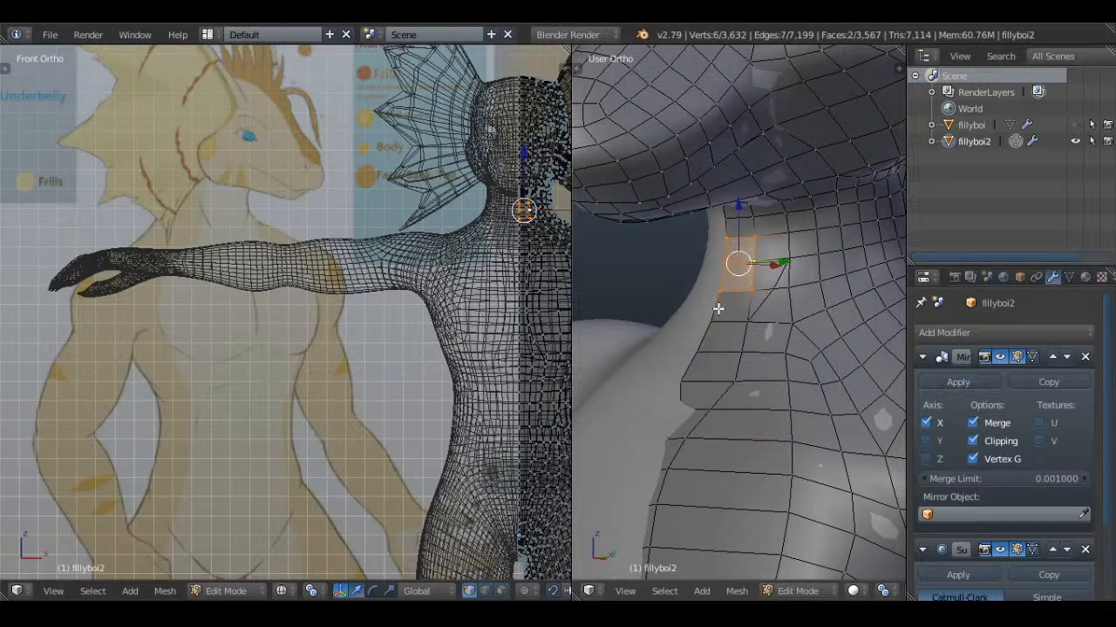
{"action": "middle_click_drag", "start_coordinate": [789, 313], "coordinate": [746, 324]}
{"action": "left_click_drag", "start_coordinate": [821, 268], "coordinate": [832, 267]}
{"action": "key", "text": "Tab"}
{"action": "scroll", "coordinate": [755, 318], "scroll_direction": "down", "scroll_amount": 3}
{"action": "middle_click_drag", "start_coordinate": [752, 319], "coordinate": [896, 303]}
Adjust the front of the neck under the jaw slightly further back along Y
{"action": "key", "text": "Tab"}
{"action": "middle_click_drag", "start_coordinate": [760, 300], "coordinate": [731, 265]}
{"action": "scroll", "coordinate": [731, 265], "scroll_direction": "up", "scroll_amount": 4}
{"action": "key", "text": "a"}
{"action": "middle_click_drag", "start_coordinate": [785, 230], "coordinate": [814, 233]}
{"action": "left_click_drag", "start_coordinate": [838, 217], "coordinate": [844, 217]}
Select the column of four neck vertices beside the centre line and move it forward along Y by about 0.0096
{"action": "key", "text": "a"}
{"action": "middle_click_drag", "start_coordinate": [807, 274], "coordinate": [807, 258]}
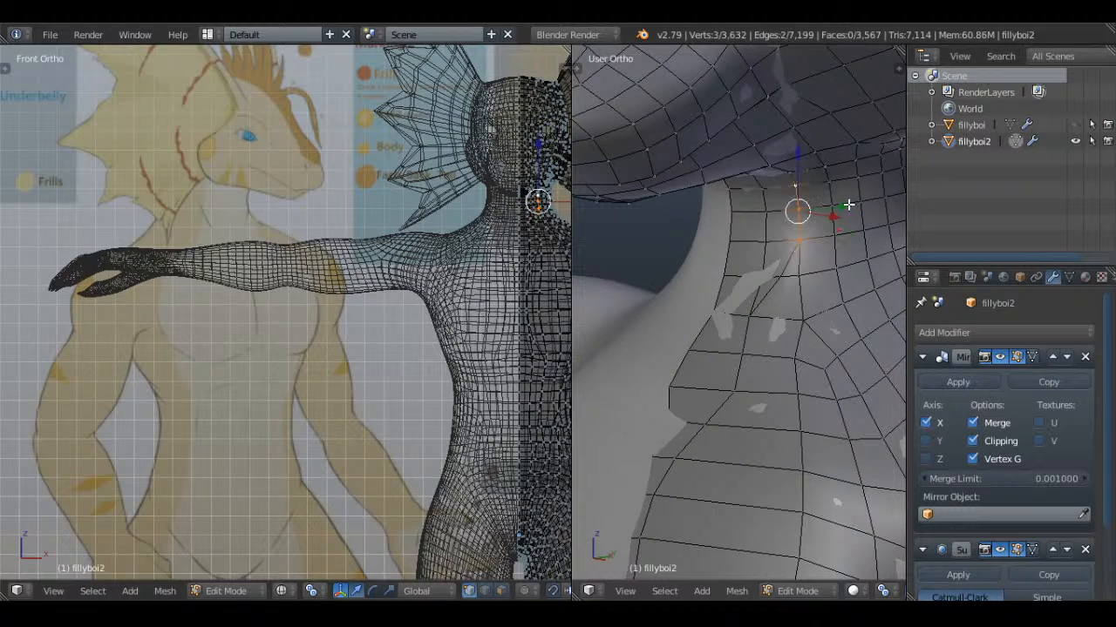
{"action": "middle_click_drag", "start_coordinate": [848, 204], "coordinate": [730, 262]}
{"action": "left_click_drag", "start_coordinate": [787, 245], "coordinate": [779, 247]}
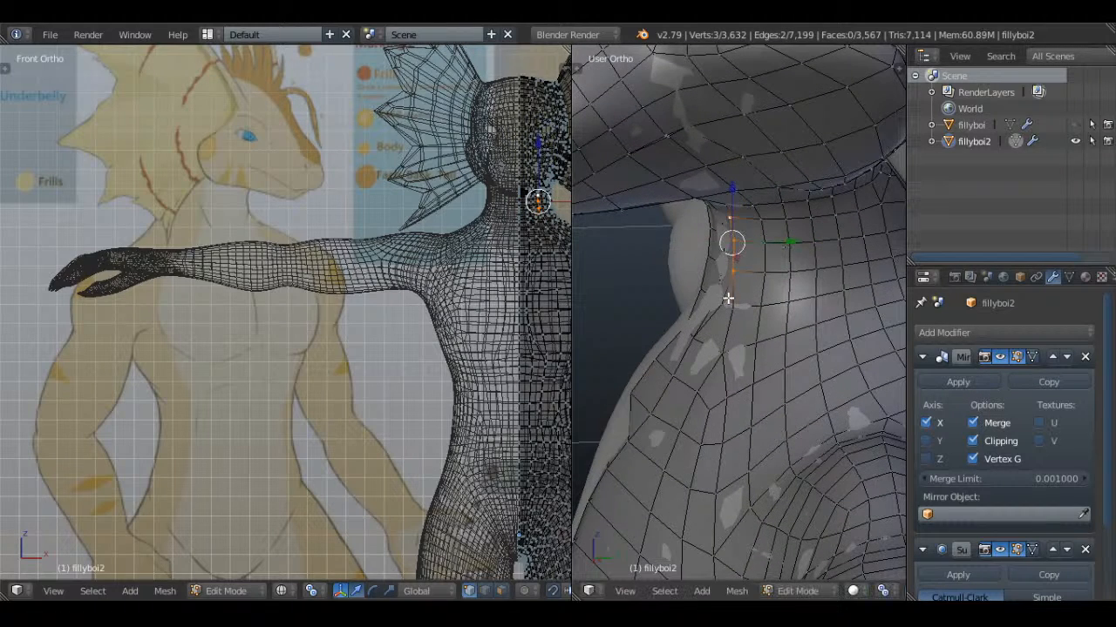
{"action": "right_click", "coordinate": [728, 299], "text": "shift"}
{"action": "middle_click_drag", "start_coordinate": [727, 299], "coordinate": [782, 286]}
{"action": "left_click_drag", "start_coordinate": [794, 266], "coordinate": [787, 266]}
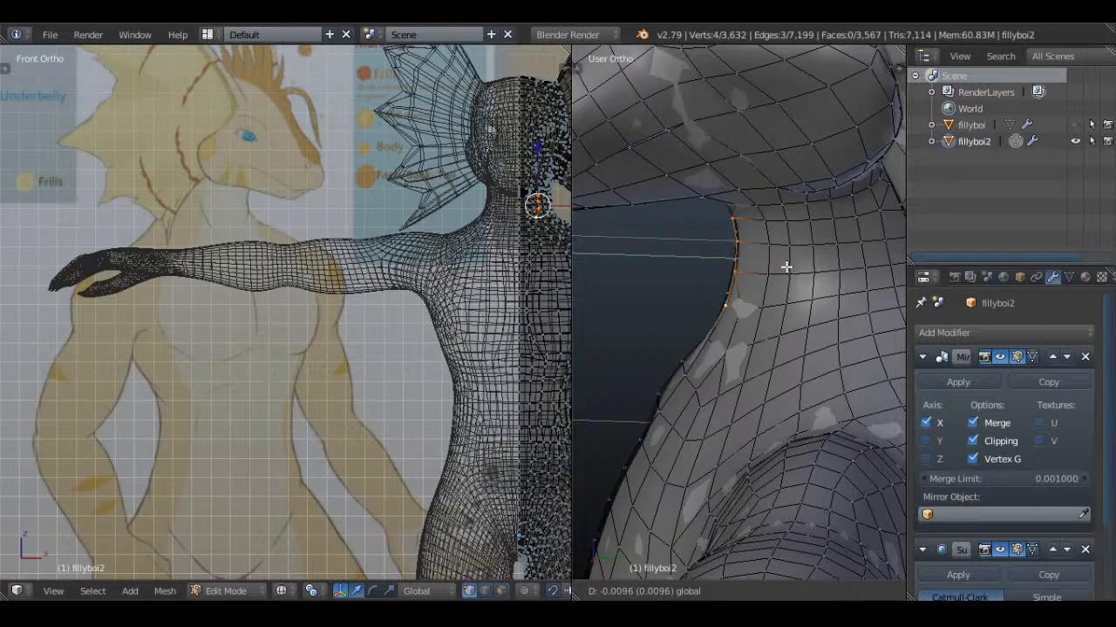
{"action": "left_click", "coordinate": [785, 266]}
Adjust the single upper neck vertex under the jaw along Y and check the neck in Object Mode
{"action": "key", "text": "a"}
{"action": "middle_click_drag", "start_coordinate": [785, 267], "coordinate": [741, 225]}
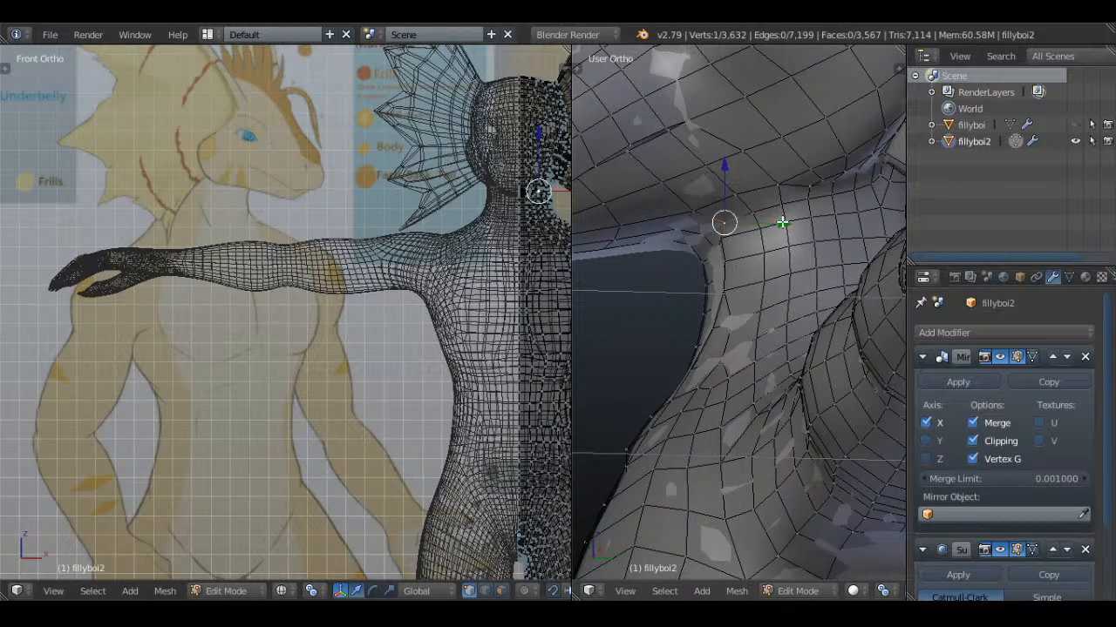
{"action": "scroll", "coordinate": [732, 279], "scroll_direction": "up", "scroll_amount": 3}
{"action": "key", "text": "Tab"}
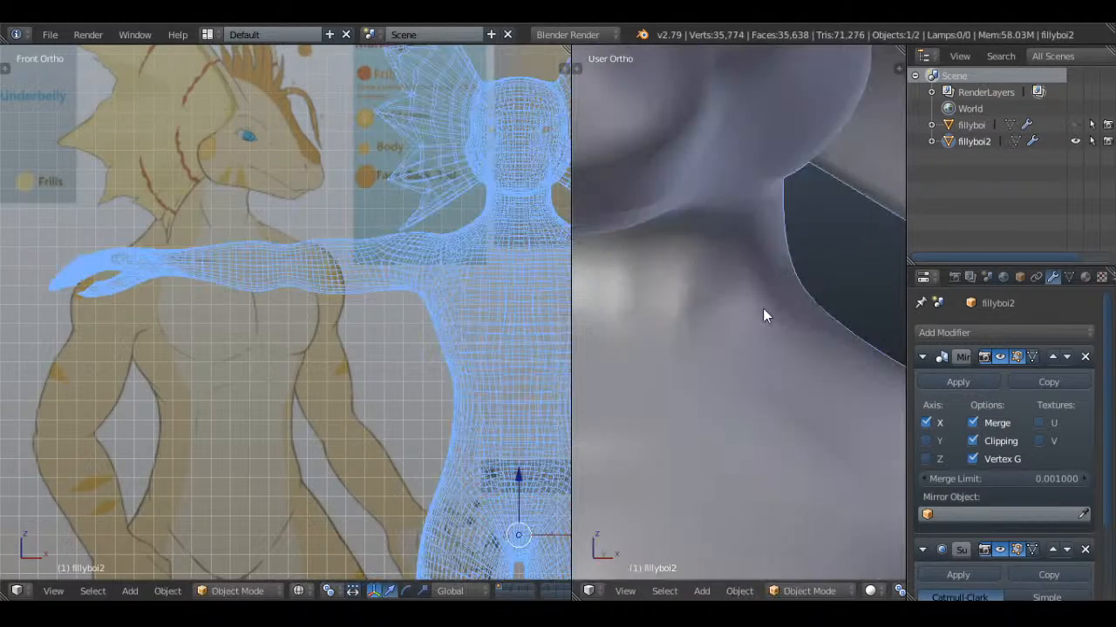
{"action": "key", "text": "a"}
{"action": "scroll", "coordinate": [764, 300], "scroll_direction": "down", "scroll_amount": 5}
{"action": "scroll", "coordinate": [875, 305], "scroll_direction": "up", "scroll_amount": 2}
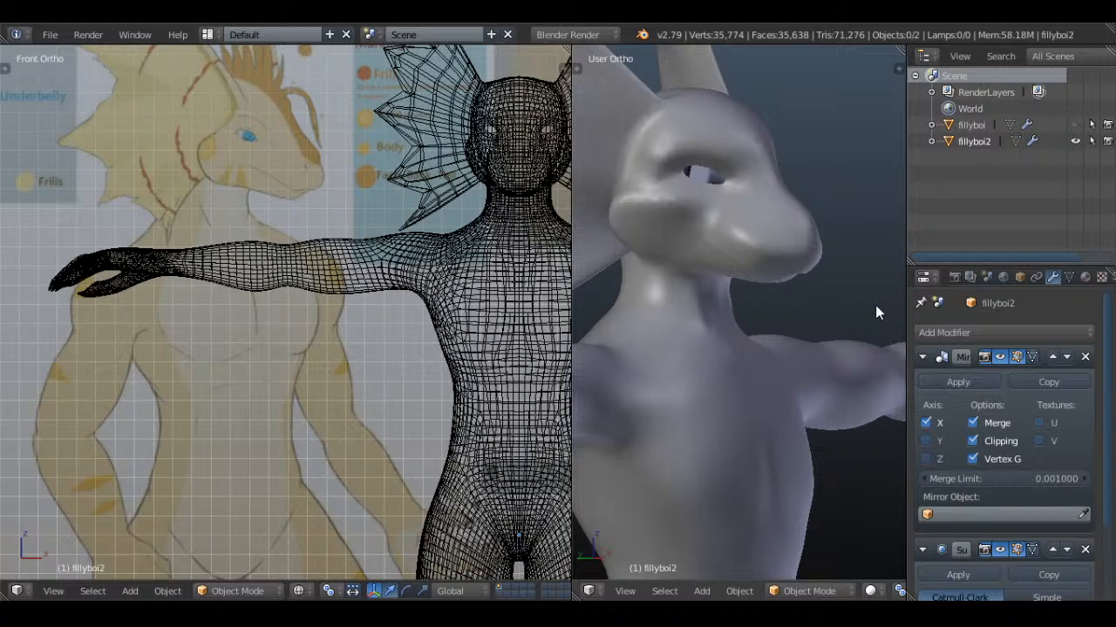
Reposition individual front neck vertices around the new cut along X to even out their spacing
{"action": "key", "text": "Tab"}
{"action": "middle_click_drag", "start_coordinate": [875, 305], "coordinate": [761, 241]}
{"action": "scroll", "coordinate": [730, 326], "scroll_direction": "up", "scroll_amount": 2}
{"action": "scroll", "coordinate": [796, 314], "scroll_direction": "up", "scroll_amount": 2}
{"action": "right_click", "coordinate": [733, 275]}
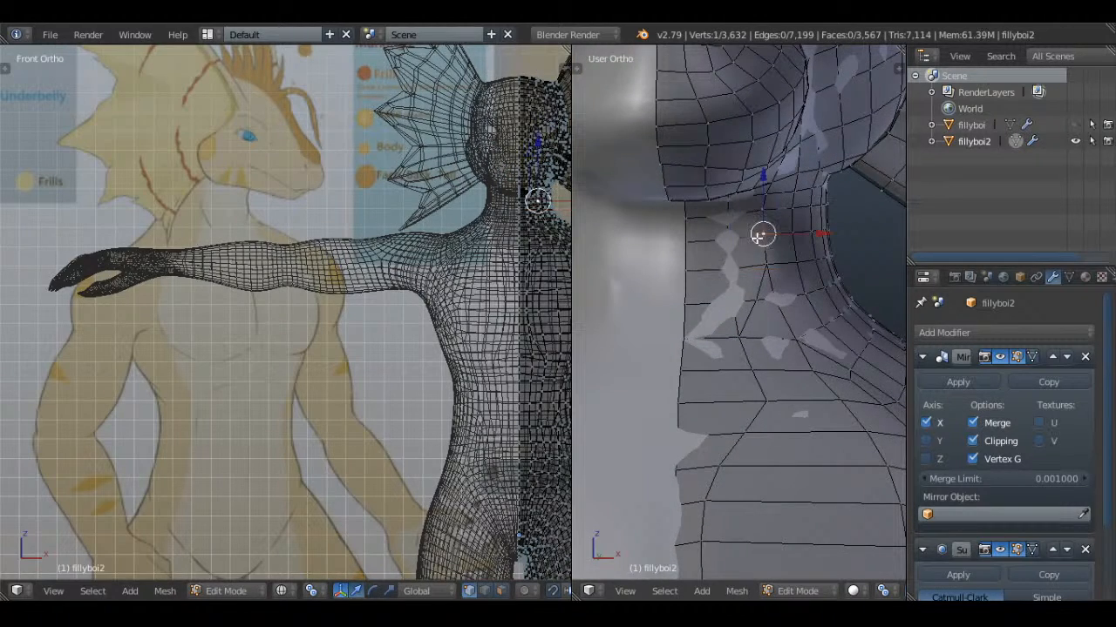
{"action": "left_click", "coordinate": [772, 297]}
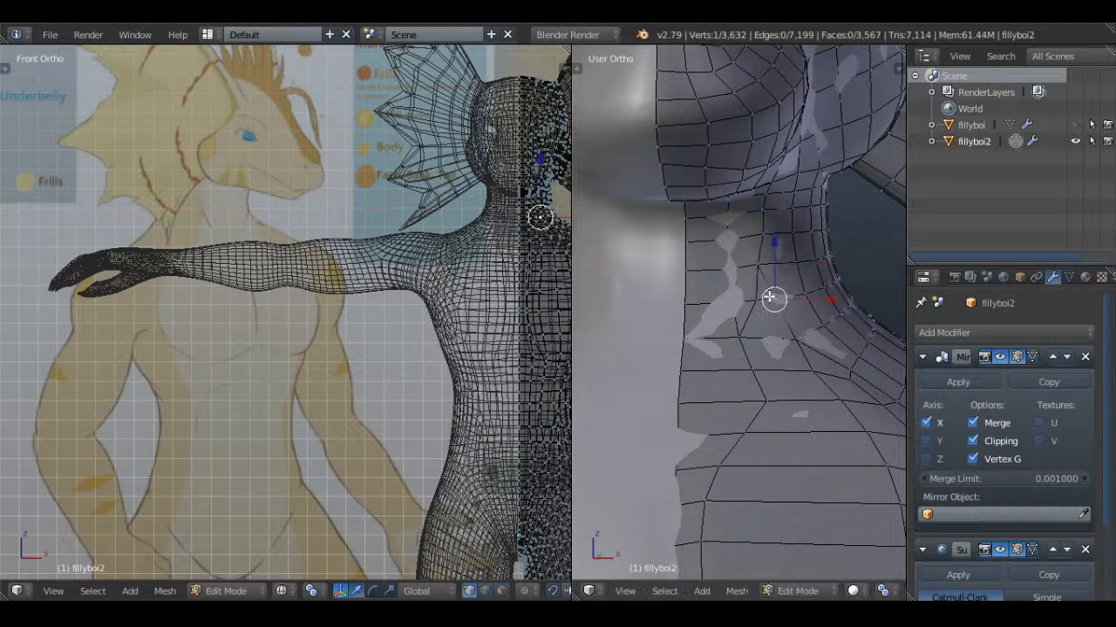
{"action": "left_click", "coordinate": [750, 300]}
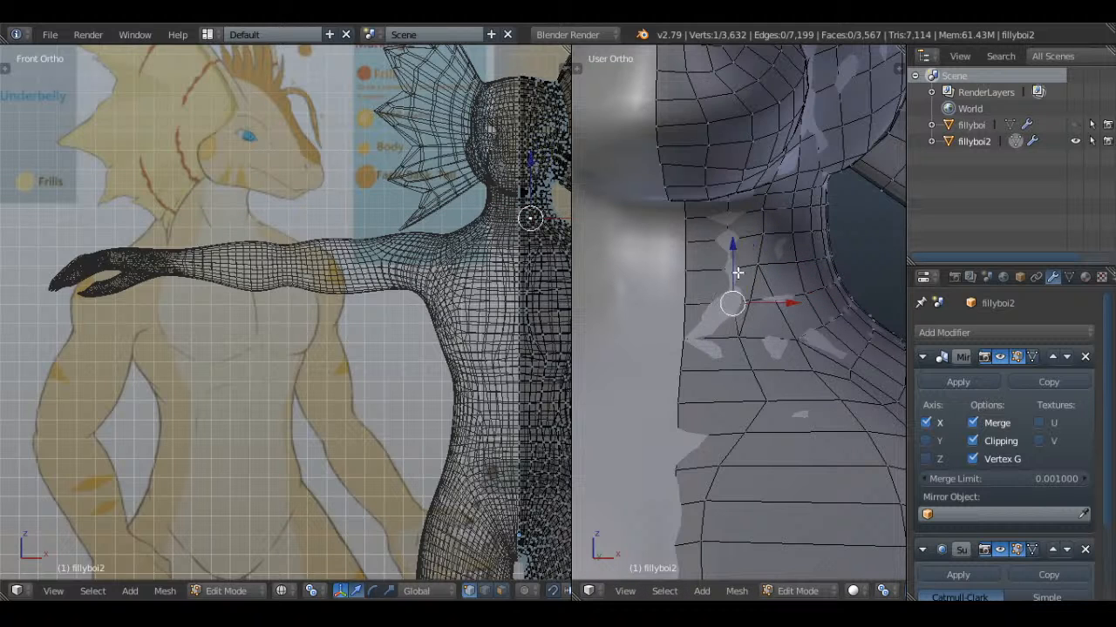
{"action": "left_click", "coordinate": [758, 244]}
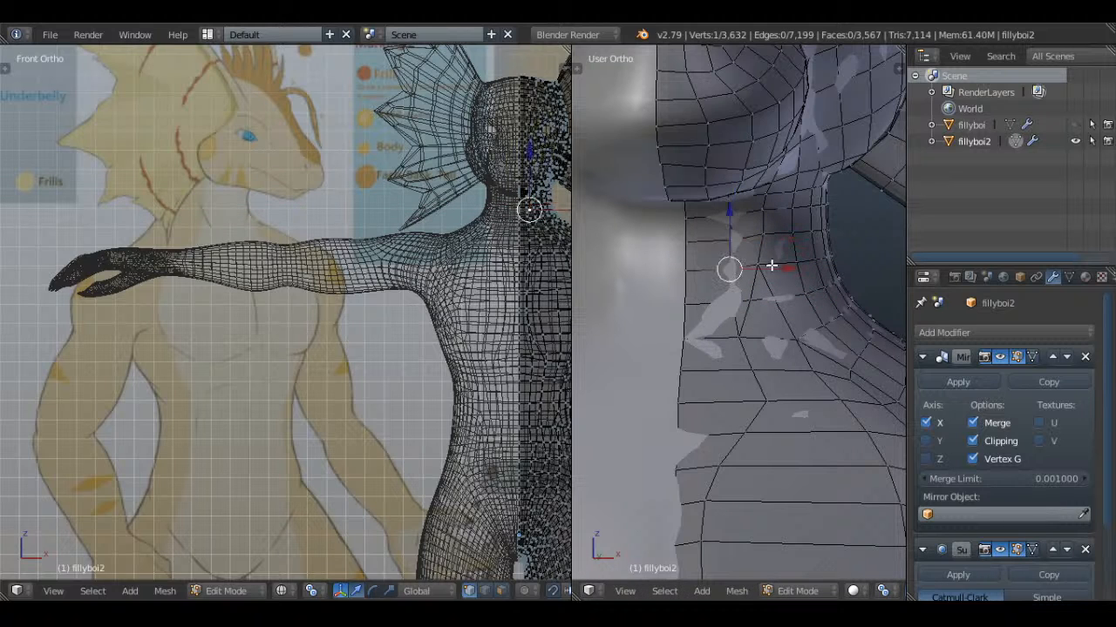
{"action": "left_click_drag", "start_coordinate": [772, 265], "coordinate": [776, 265]}
{"action": "right_click", "coordinate": [724, 307]}
Select the column of centre-line vertices on the front of the neck
{"action": "key", "text": "a"}
{"action": "key", "text": "z"}
{"action": "middle_click_drag", "start_coordinate": [759, 316], "coordinate": [679, 352]}
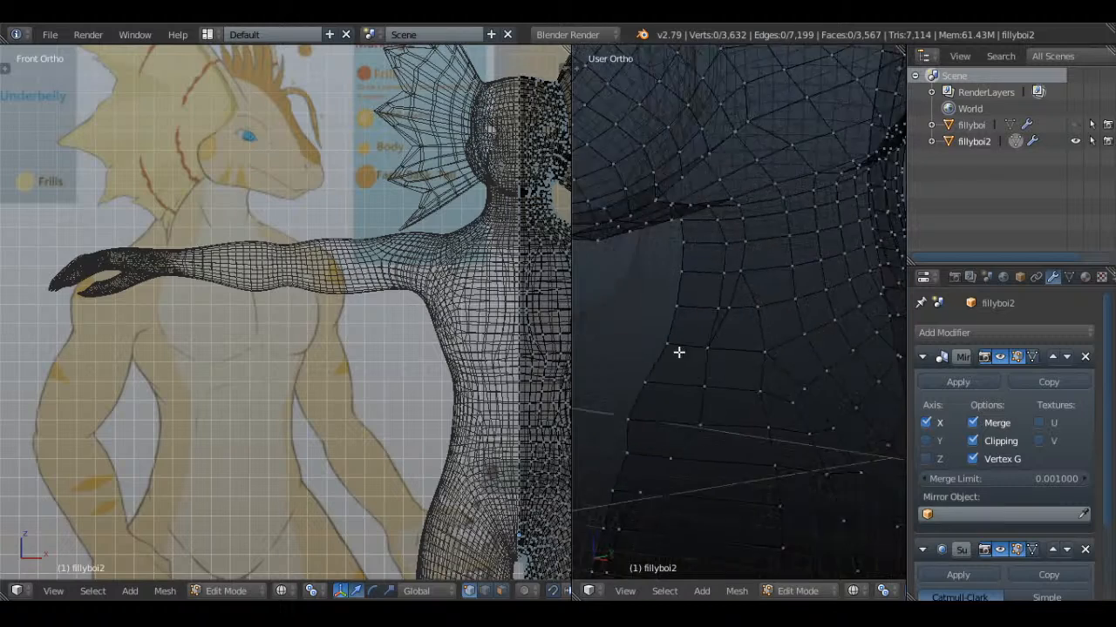
{"action": "key", "text": "z"}
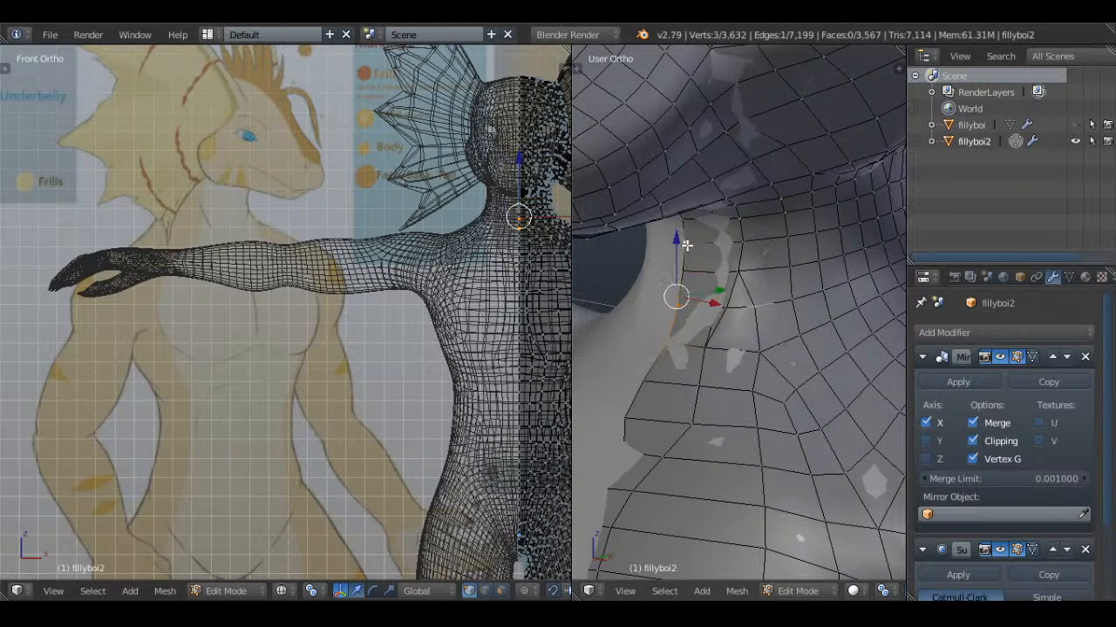
{"action": "right_click", "coordinate": [685, 272], "text": "shift"}
{"action": "middle_click_drag", "start_coordinate": [760, 307], "coordinate": [761, 279]}
Nudge the neck vertex beside the centre line along Y, and move its three-vertex column inward along X
{"action": "right_click", "coordinate": [743, 277]}
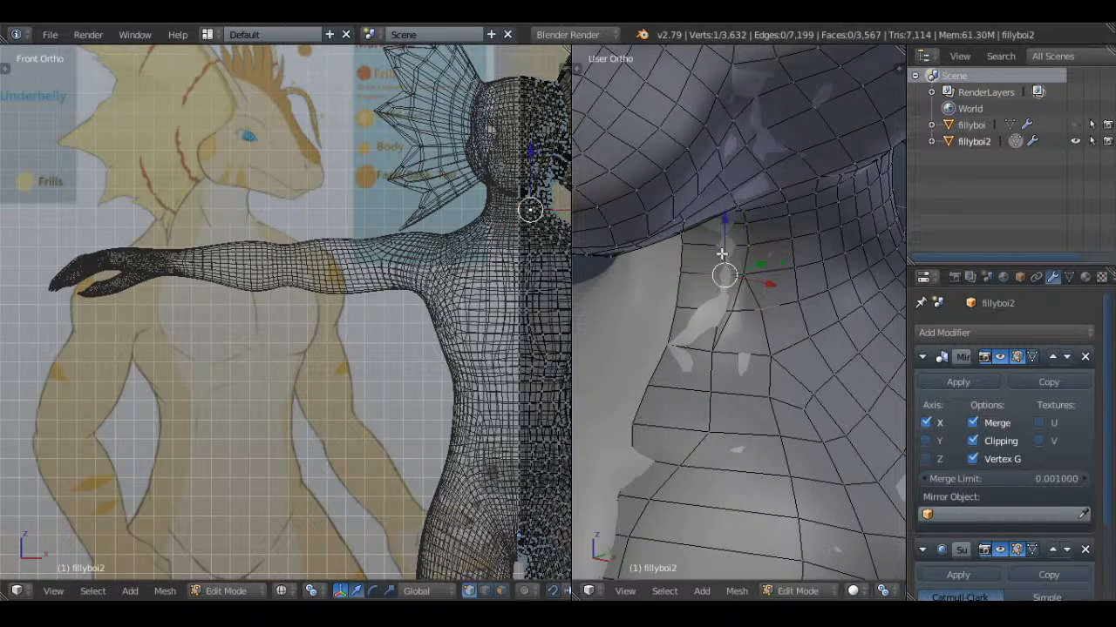
{"action": "left_click_drag", "start_coordinate": [761, 267], "coordinate": [759, 271]}
{"action": "key", "text": "z"}
{"action": "middle_click_drag", "start_coordinate": [764, 297], "coordinate": [783, 293]}
{"action": "key", "text": "z"}
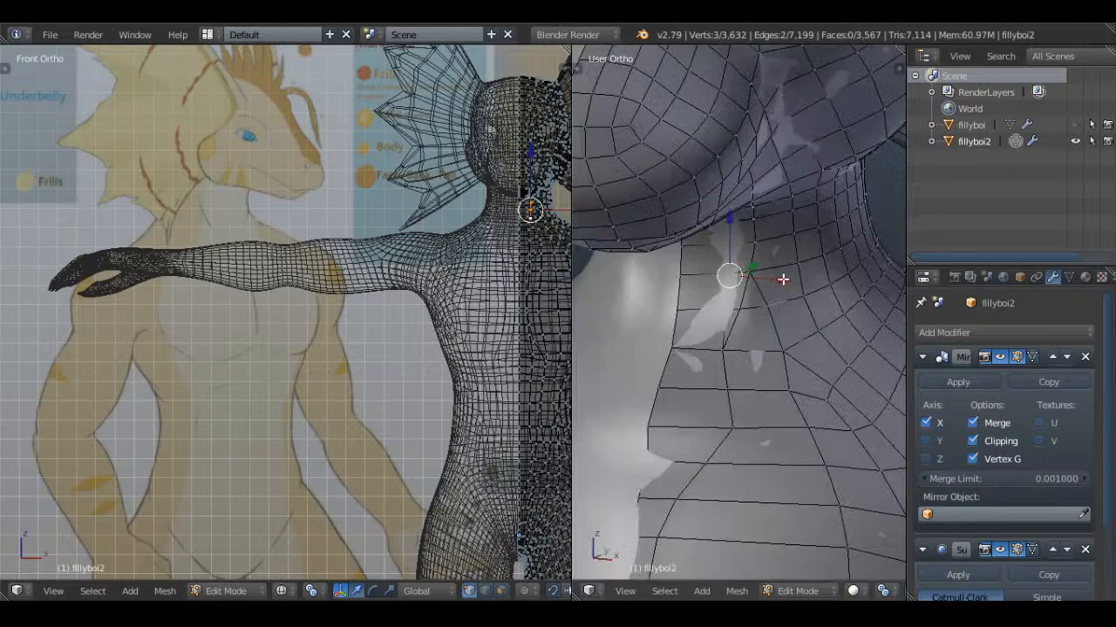
{"action": "left_click_drag", "start_coordinate": [781, 278], "coordinate": [771, 277]}
Examine the neck, chest and whole character from the front in Object Mode
{"action": "key", "text": "Tab"}
{"action": "scroll", "coordinate": [767, 305], "scroll_direction": "down", "scroll_amount": 5}
{"action": "middle_click_drag", "start_coordinate": [763, 335], "coordinate": [822, 319]}
{"action": "scroll", "coordinate": [815, 321], "scroll_direction": "down", "scroll_amount": 3}
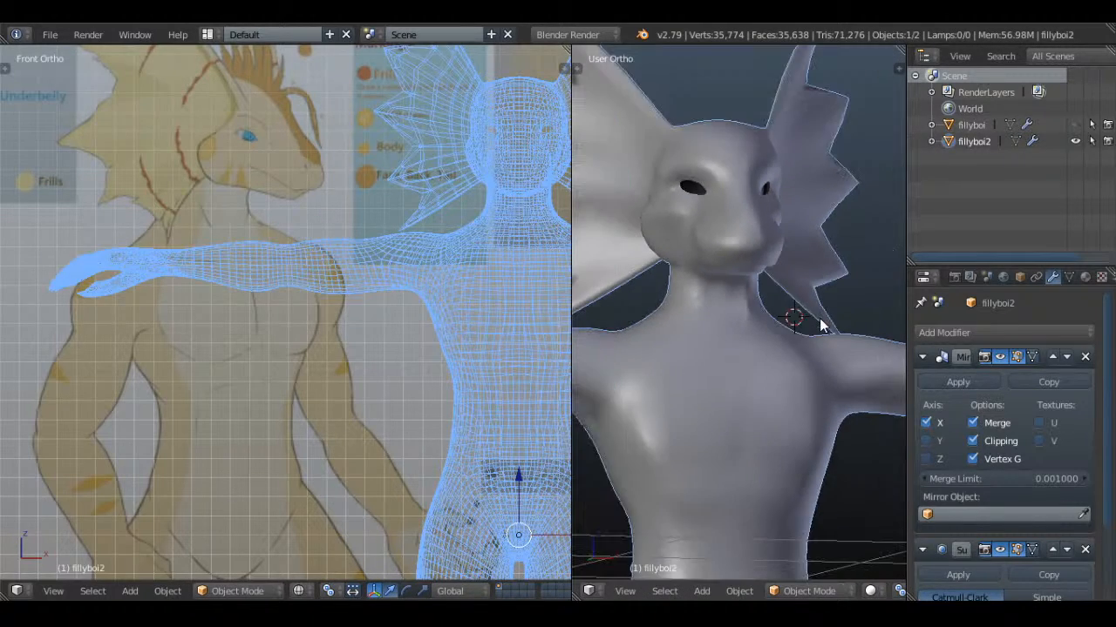
{"action": "middle_click_drag", "start_coordinate": [830, 436], "coordinate": [808, 286]}
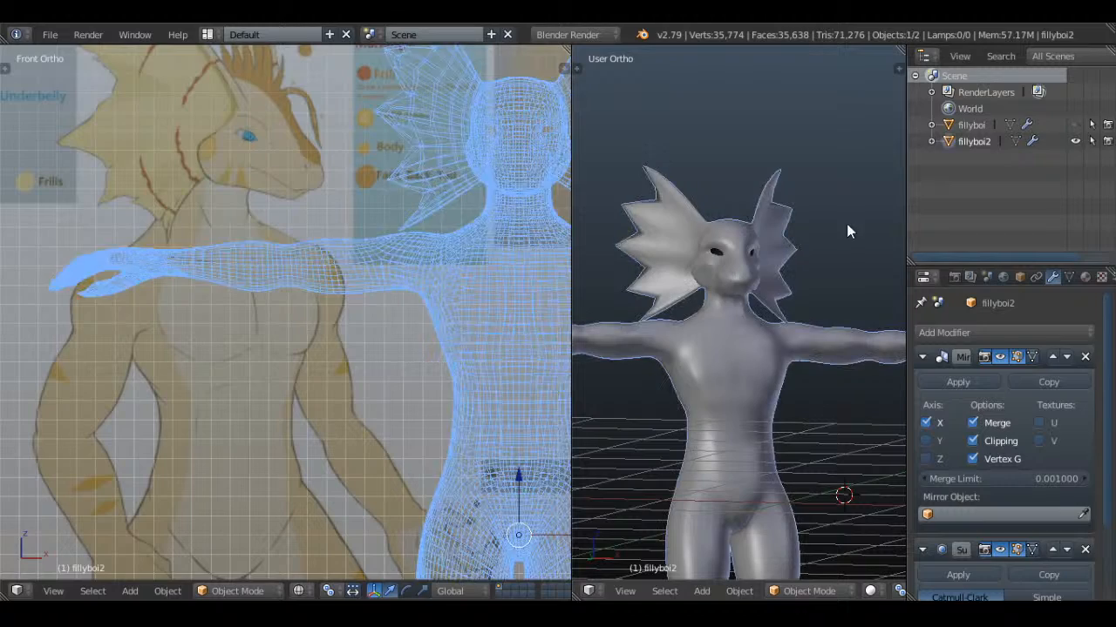
Select the edge loop around fillyboi2's eye opening in Edit Mode and shift it along X
{"action": "scroll", "coordinate": [830, 209], "scroll_direction": "up", "scroll_amount": 5}
{"action": "middle_click_drag", "start_coordinate": [832, 251], "coordinate": [772, 324]}
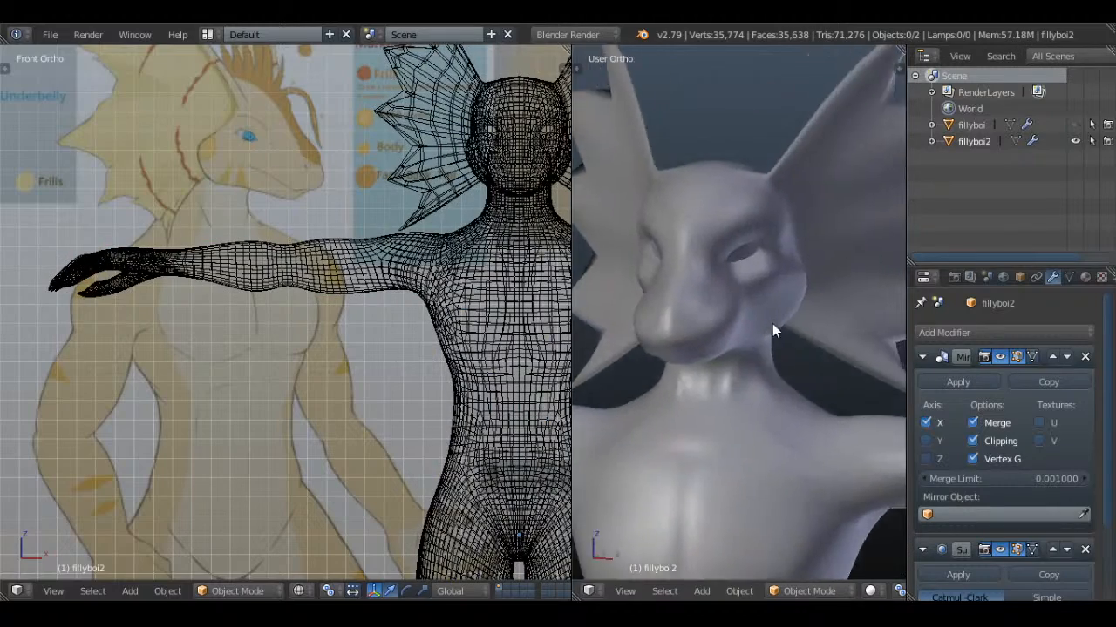
{"action": "scroll", "coordinate": [775, 314], "scroll_direction": "up", "scroll_amount": 3}
{"action": "key", "text": "Tab"}
{"action": "scroll", "coordinate": [742, 278], "scroll_direction": "up", "scroll_amount": 2}
{"action": "middle_click_drag", "start_coordinate": [792, 279], "coordinate": [795, 229]}
{"action": "key", "text": "a"}
{"action": "key", "text": "a"}
{"action": "left_click", "coordinate": [706, 242], "text": "alt"}
{"action": "key", "text": "g"}
{"action": "key", "text": "x"}
{"action": "left_click", "coordinate": [805, 227]}
Move the eye opening's edge loop along Y, and adjust it again along X
{"action": "key", "text": "g"}
{"action": "key", "text": "y"}
{"action": "left_click", "coordinate": [734, 232]}
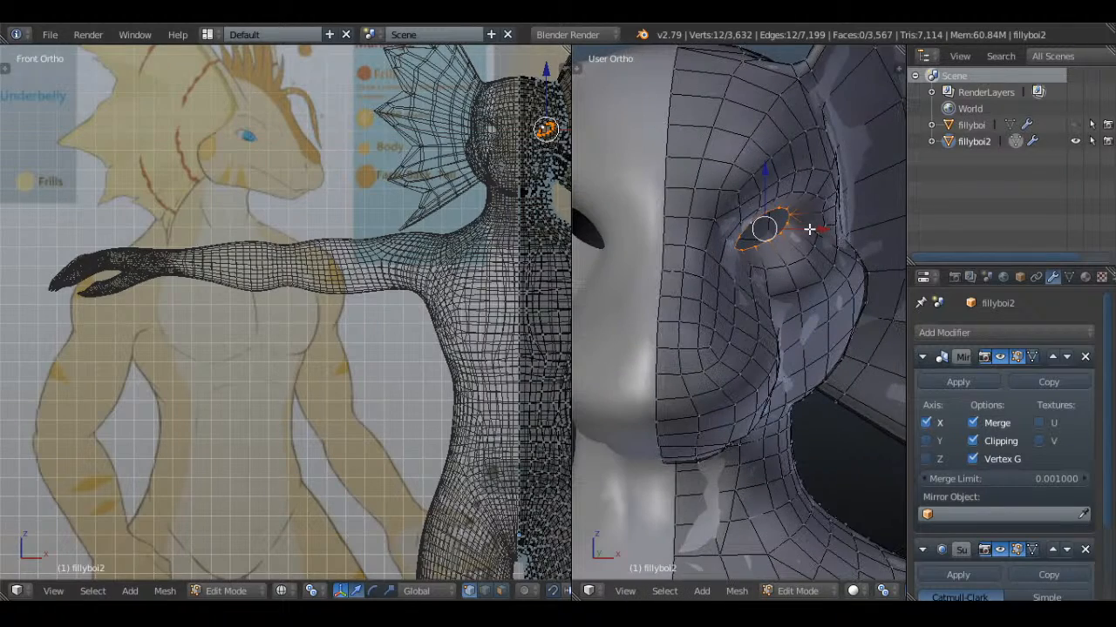
{"action": "key", "text": "g"}
{"action": "key", "text": "x"}
{"action": "left_click", "coordinate": [808, 229]}
{"action": "key", "text": "a"}
Check the head from the front in Object Mode and save the file
{"action": "scroll", "coordinate": [782, 251], "scroll_direction": "down", "scroll_amount": 4}
{"action": "key", "text": "Tab"}
{"action": "key", "text": "KP_1"}
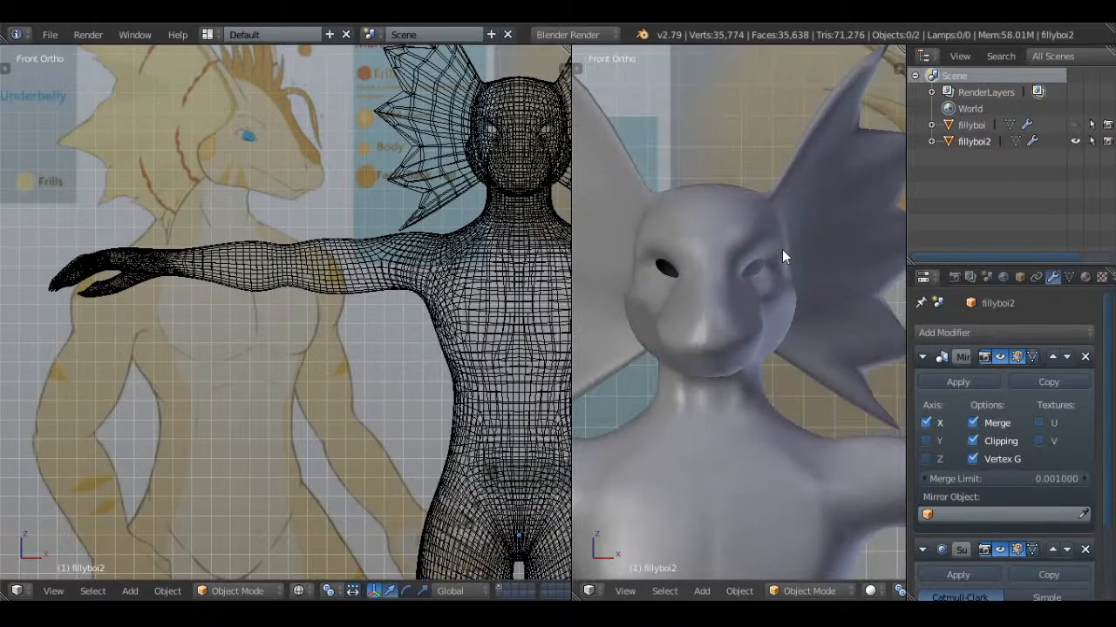
{"action": "key", "text": "ctrl+s"}
Add a UV sphere at the scene origin and rotate its mesh 90 degrees in the right view
{"action": "left_click", "coordinate": [782, 249]}
{"action": "key", "text": "KP_Divide"}
{"action": "key", "text": "shift+a"}
{"action": "mouse_move", "coordinate": [782, 249]}
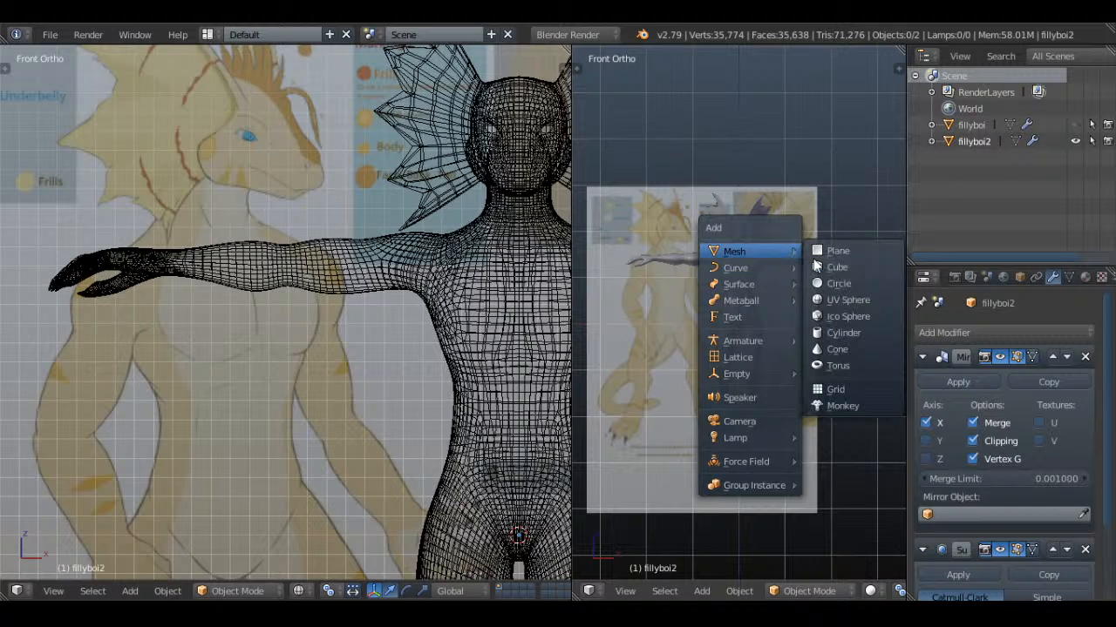
{"action": "left_click", "coordinate": [835, 301]}
{"action": "key", "text": "KP_3"}
{"action": "key", "text": "Tab"}
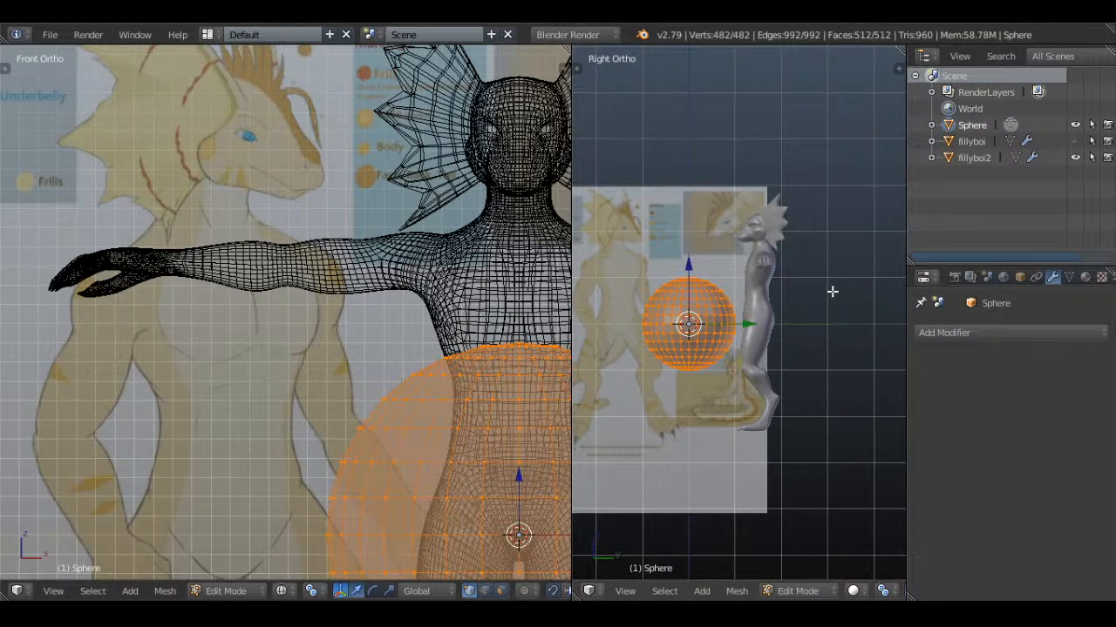
{"action": "type", "text": "r90"}
{"action": "key", "text": "Return"}
Move the sphere up toward the character's upper body and scale it down to a fraction of its size
{"action": "scroll", "coordinate": [785, 384], "scroll_direction": "up", "scroll_amount": 2}
{"action": "key", "text": "g"}
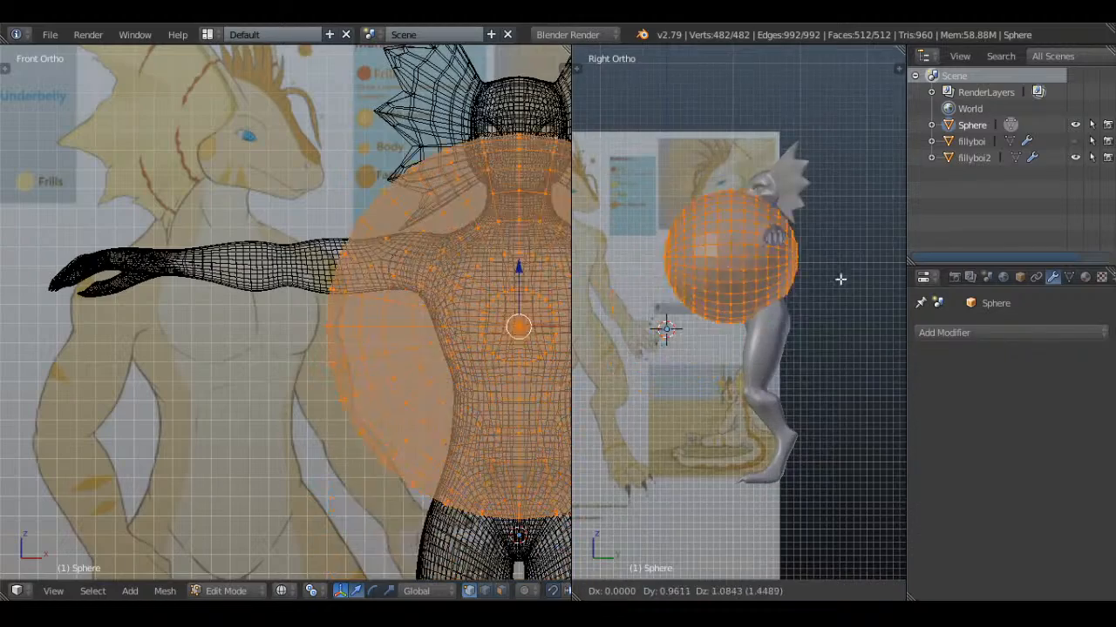
{"action": "left_click", "coordinate": [855, 265]}
{"action": "middle_click_drag", "start_coordinate": [839, 271], "coordinate": [773, 369], "text": "shift"}
{"action": "scroll", "coordinate": [784, 373], "scroll_direction": "up", "scroll_amount": 1}
{"action": "key", "text": "s"}
{"action": "left_click", "coordinate": [721, 360]}
{"action": "scroll", "coordinate": [760, 374], "scroll_direction": "up", "scroll_amount": 2}
{"action": "key", "text": "s"}
{"action": "left_click", "coordinate": [704, 368]}
Move the small sphere up to the eye in side view and scale it down to eyeball size
{"action": "key", "text": "g"}
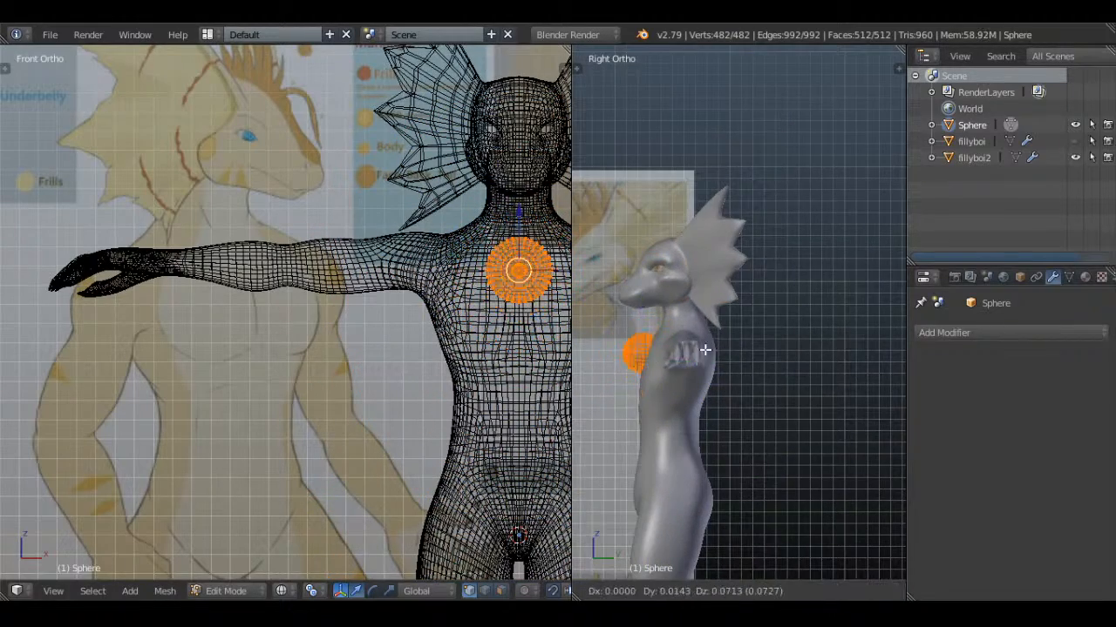
{"action": "left_click", "coordinate": [717, 262]}
{"action": "middle_click_drag", "start_coordinate": [717, 263], "coordinate": [765, 281], "text": "shift"}
{"action": "scroll", "coordinate": [764, 272], "scroll_direction": "up", "scroll_amount": 7}
{"action": "key", "text": "s"}
{"action": "left_click", "coordinate": [681, 252]}
{"action": "scroll", "coordinate": [741, 253], "scroll_direction": "up", "scroll_amount": 4}
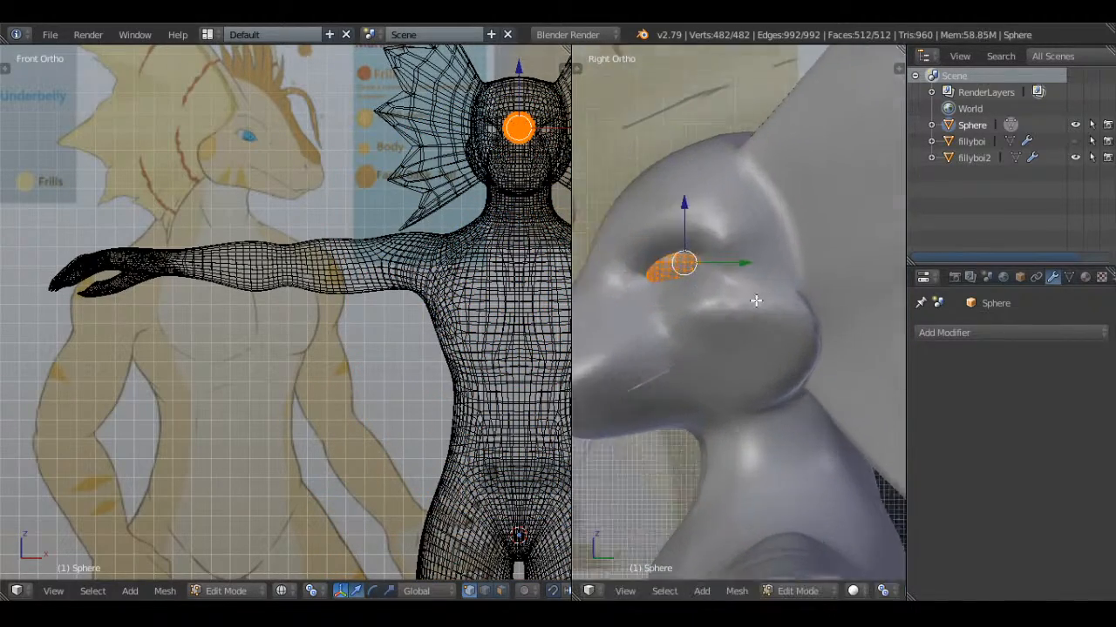
Align the sphere with the eye opening in side view using wireframe display
{"action": "key", "text": "z"}
{"action": "key", "text": "g"}
{"action": "left_click", "coordinate": [774, 251]}
{"action": "key", "text": "z"}
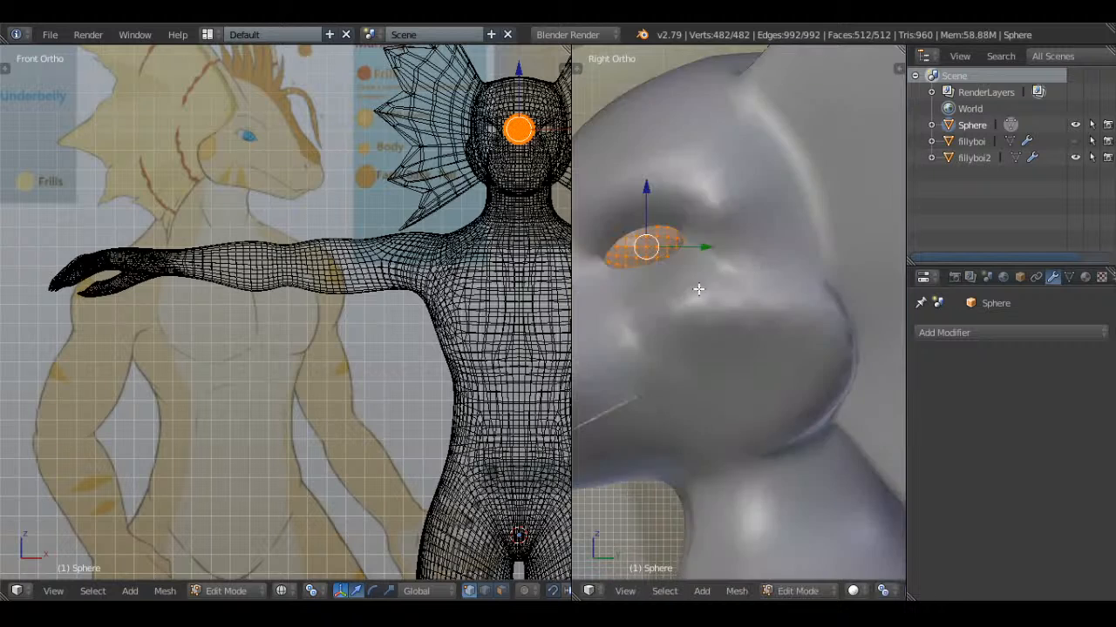
Shift the sphere sideways along X from the centre line into the eye socket and adjust its position there
{"action": "middle_click_drag", "start_coordinate": [700, 293], "coordinate": [859, 359]}
{"action": "left_click_drag", "start_coordinate": [763, 300], "coordinate": [828, 304]}
{"action": "middle_click_drag", "start_coordinate": [829, 304], "coordinate": [760, 304]}
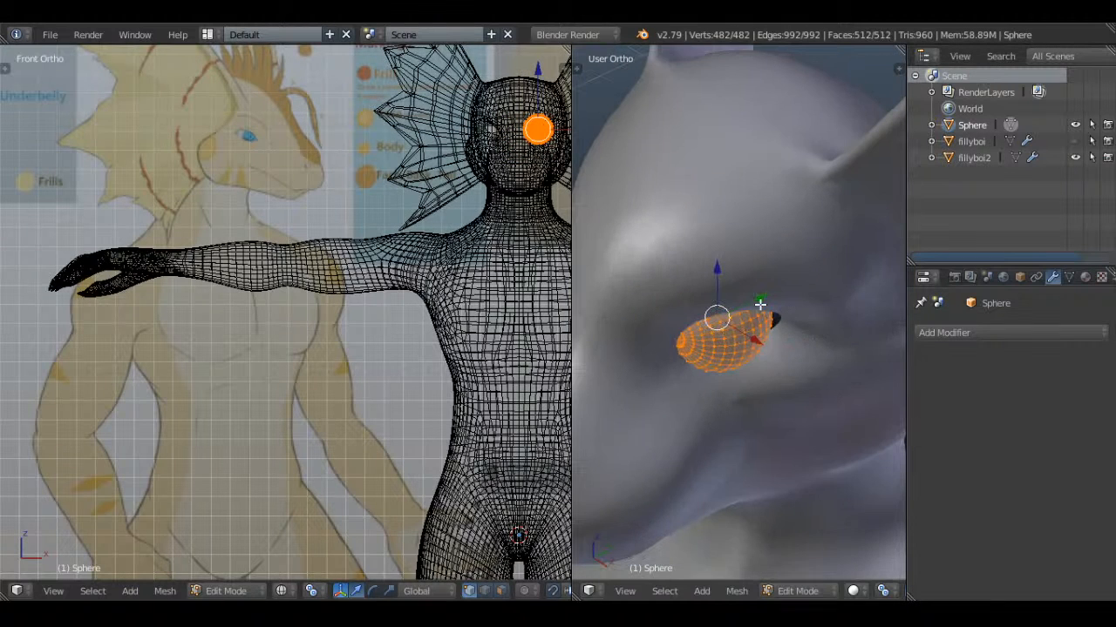
{"action": "left_click_drag", "start_coordinate": [758, 303], "coordinate": [767, 298]}
{"action": "middle_click_drag", "start_coordinate": [767, 297], "coordinate": [869, 267]}
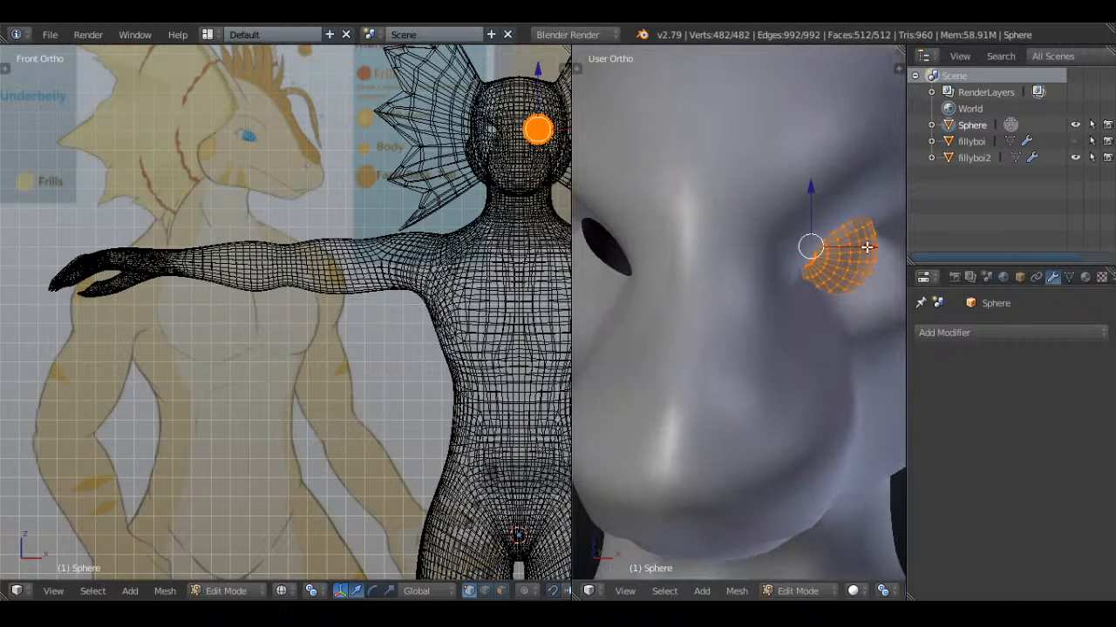
{"action": "left_click_drag", "start_coordinate": [866, 247], "coordinate": [854, 247]}
{"action": "middle_click_drag", "start_coordinate": [854, 247], "coordinate": [748, 294]}
Examine how fillyboi2's eye opening fits around the eyeball sphere in Edit Mode, from the front and at an angle
{"action": "scroll", "coordinate": [830, 296], "scroll_direction": "down", "scroll_amount": 2}
{"action": "right_click", "coordinate": [831, 296]}
{"action": "key", "text": "Tab"}
{"action": "right_click", "coordinate": [830, 296]}
{"action": "scroll", "coordinate": [831, 296], "scroll_direction": "up", "scroll_amount": 4}
{"action": "key", "text": "Tab"}
{"action": "scroll", "coordinate": [780, 300], "scroll_direction": "up", "scroll_amount": 2}
{"action": "right_click", "coordinate": [648, 251], "text": "alt"}
{"action": "key", "text": "z"}
{"action": "scroll", "coordinate": [876, 288], "scroll_direction": "down", "scroll_amount": 3}
{"action": "key", "text": "z"}
{"action": "key", "text": "KP_1"}
{"action": "scroll", "coordinate": [768, 324], "scroll_direction": "up", "scroll_amount": 1}
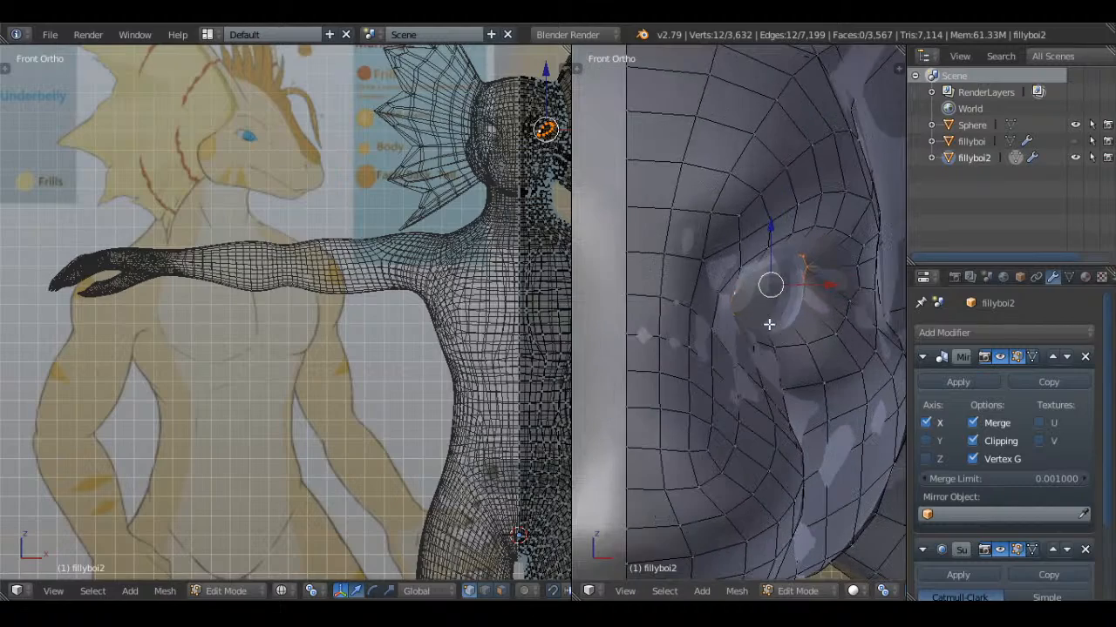
{"action": "scroll", "coordinate": [728, 295], "scroll_direction": "down", "scroll_amount": 3}
{"action": "middle_click_drag", "start_coordinate": [730, 294], "coordinate": [753, 272]}
{"action": "scroll", "coordinate": [685, 297], "scroll_direction": "up", "scroll_amount": 2}
{"action": "right_click", "coordinate": [753, 272]}
{"action": "left_click", "coordinate": [753, 273]}
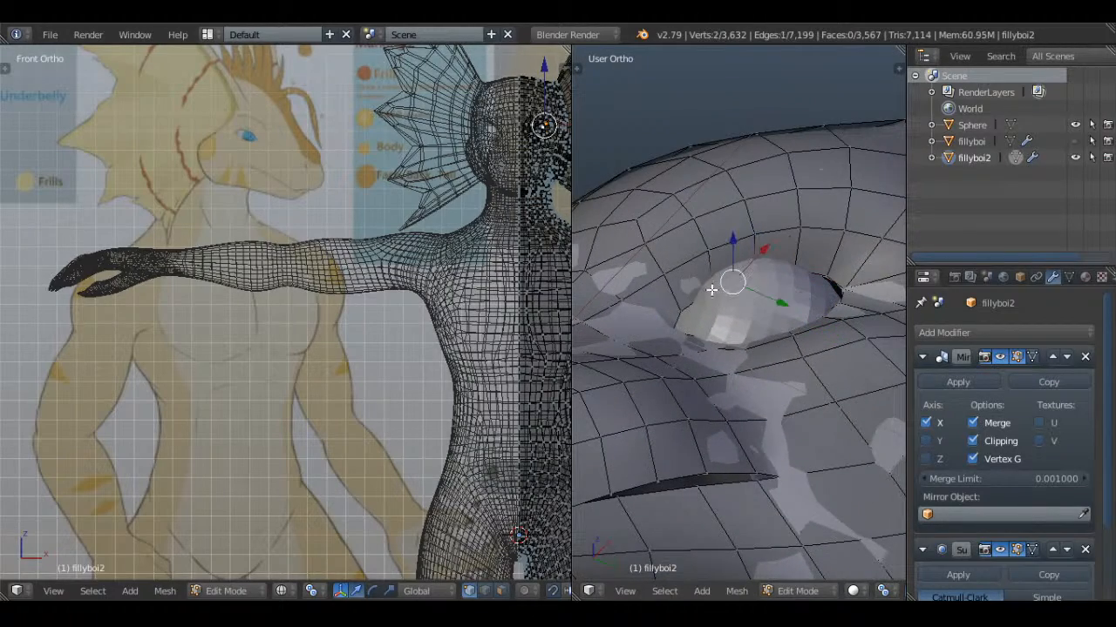
Select all vertices of the eyeball sphere and nudge it along its axes inside the socket
{"action": "key", "text": "Tab"}
{"action": "right_click", "coordinate": [773, 292]}
{"action": "key", "text": "Tab"}
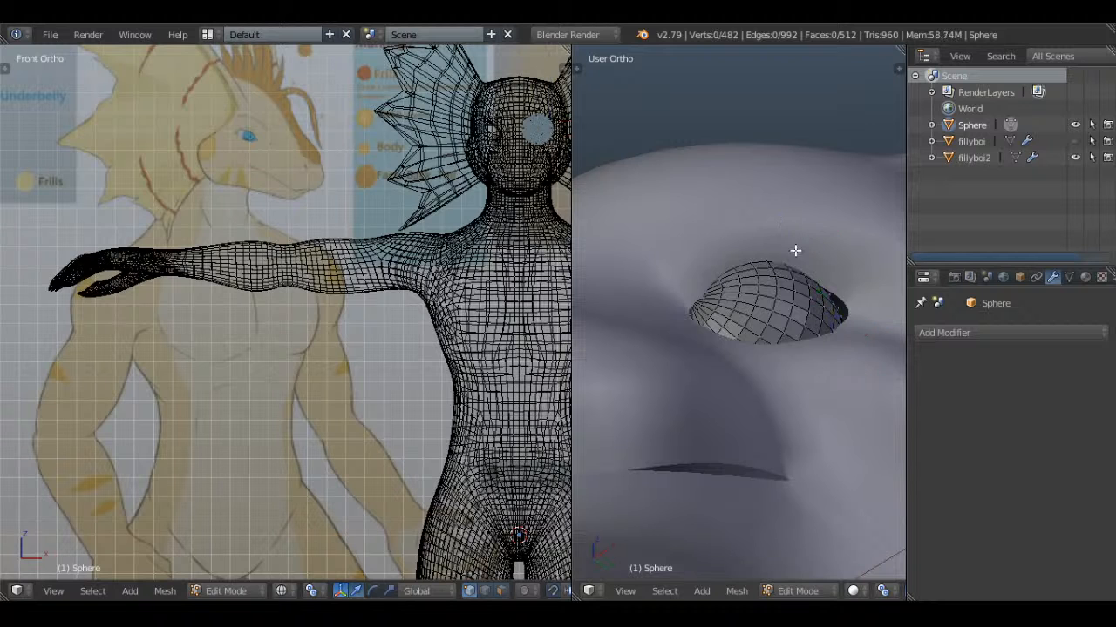
{"action": "key", "text": "a"}
{"action": "middle_click_drag", "start_coordinate": [782, 284], "coordinate": [831, 262]}
{"action": "left_click_drag", "start_coordinate": [794, 339], "coordinate": [789, 339]}
{"action": "middle_click_drag", "start_coordinate": [788, 339], "coordinate": [752, 360]}
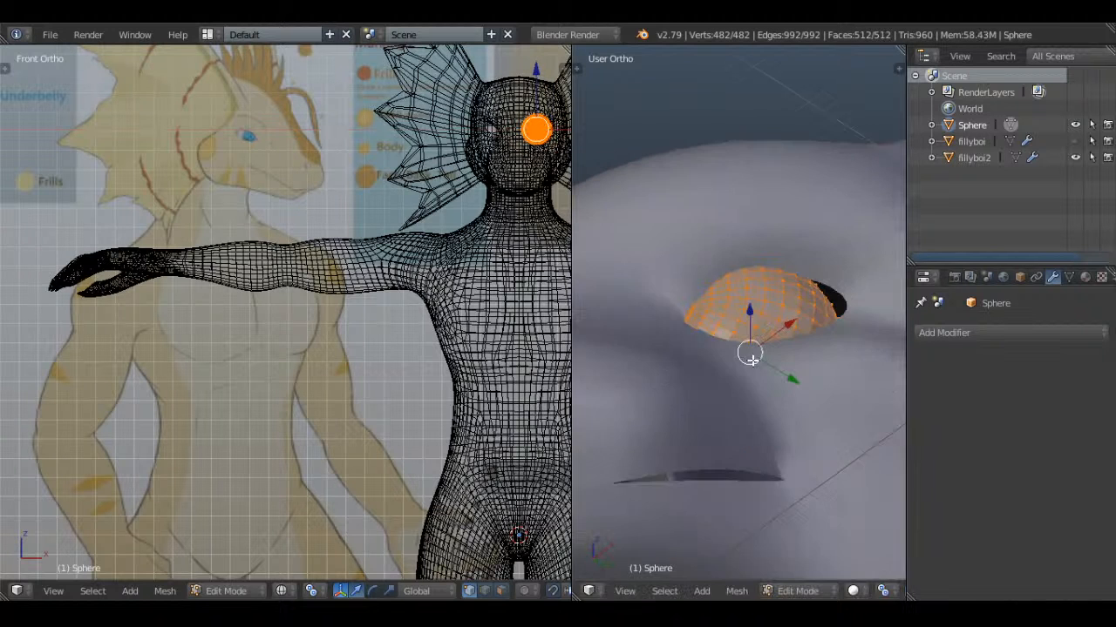
{"action": "left_click_drag", "start_coordinate": [794, 383], "coordinate": [796, 384]}
Try a larger eyeball by scaling the sphere up and moving it inward toward the head's centre line
{"action": "scroll", "coordinate": [828, 317], "scroll_direction": "down", "scroll_amount": 3}
{"action": "middle_click_drag", "start_coordinate": [828, 316], "coordinate": [834, 339]}
{"action": "key", "text": "s"}
{"action": "left_click_drag", "start_coordinate": [797, 324], "coordinate": [770, 331]}
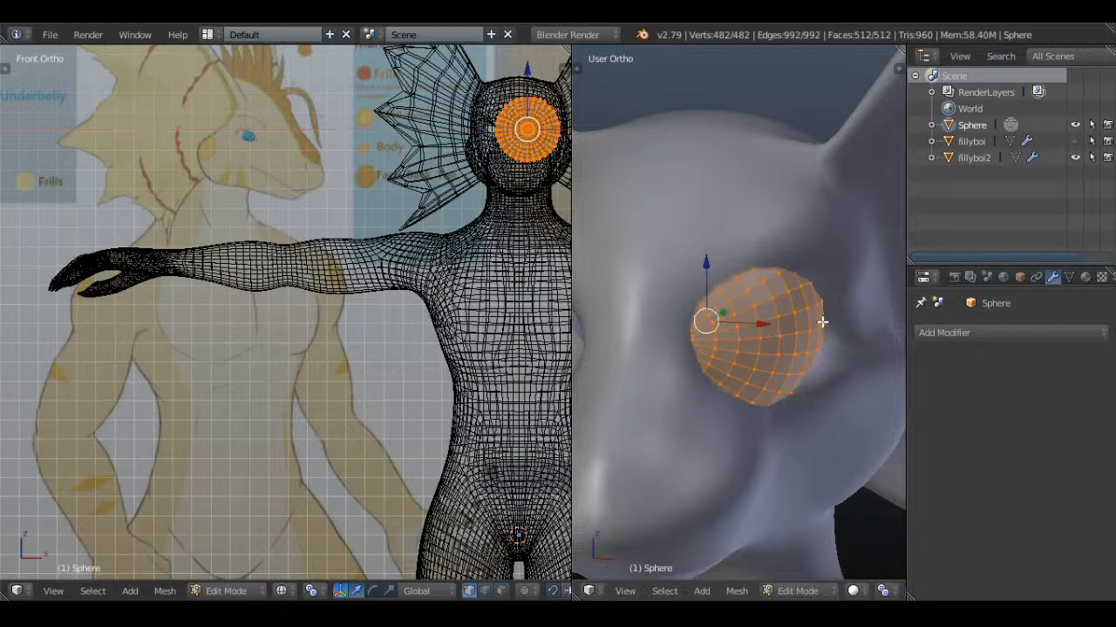
{"action": "middle_click_drag", "start_coordinate": [822, 322], "coordinate": [754, 324]}
{"action": "left_click_drag", "start_coordinate": [754, 324], "coordinate": [811, 277]}
{"action": "left_click_drag", "start_coordinate": [817, 322], "coordinate": [792, 310]}
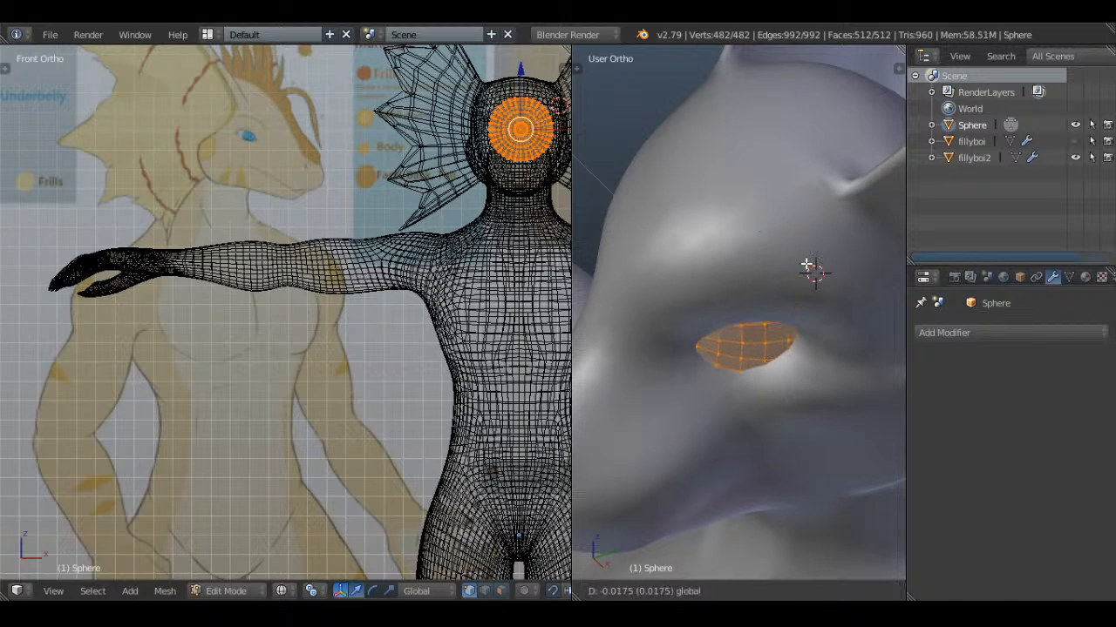
{"action": "middle_click_drag", "start_coordinate": [771, 351], "coordinate": [877, 304]}
Scale the eyeball sphere back down and move it sideways from the head's centre onto one eye in front view
{"action": "key", "text": "KP_1"}
{"action": "key", "text": "z"}
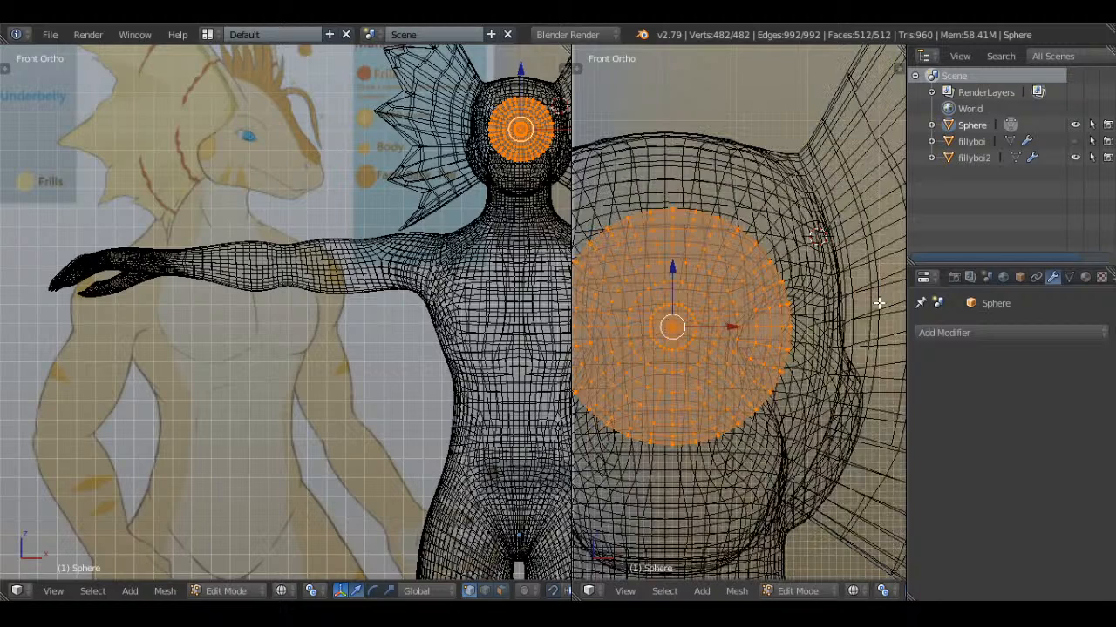
{"action": "scroll", "coordinate": [824, 318], "scroll_direction": "down", "scroll_amount": 2}
{"action": "key", "text": "z"}
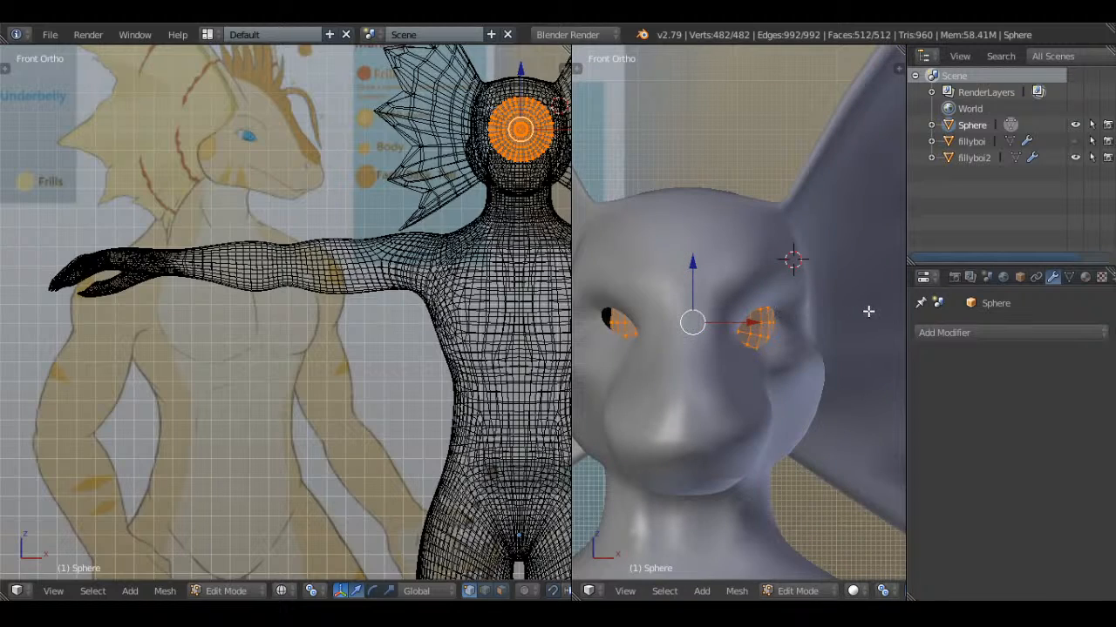
{"action": "key", "text": "z"}
{"action": "key", "text": "g"}
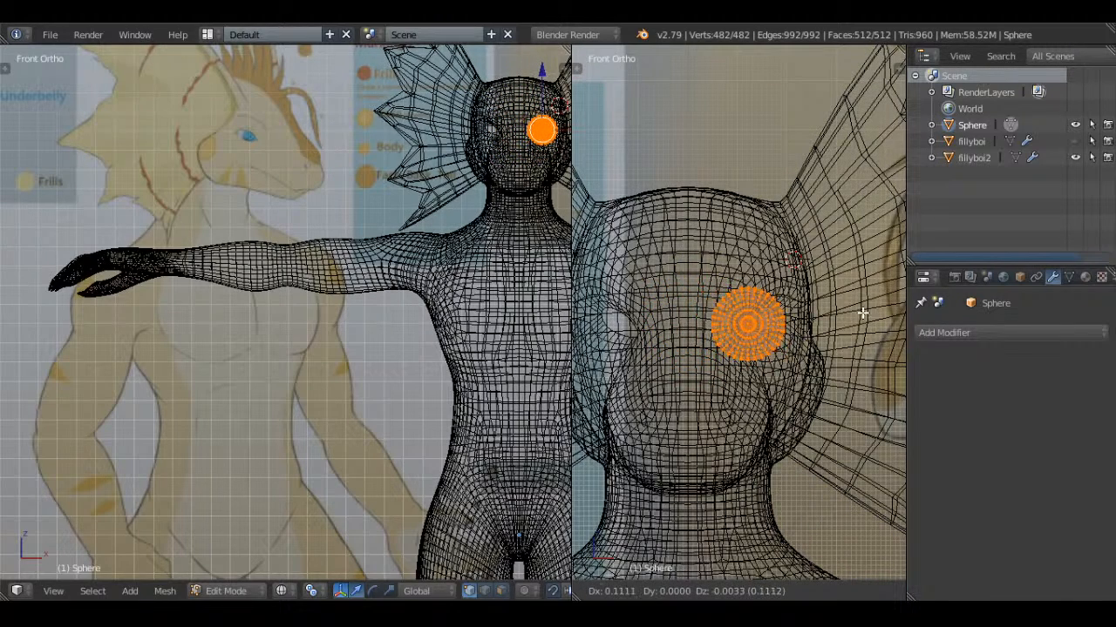
{"action": "left_click", "coordinate": [863, 313]}
{"action": "key", "text": "z"}
Fine-tune the eyeball sphere's depth and sideways position in the socket along the global axes, and return to Object Mode
{"action": "middle_click_drag", "start_coordinate": [898, 305], "coordinate": [825, 325]}
{"action": "left_click", "coordinate": [825, 325]}
{"action": "left_click_drag", "start_coordinate": [815, 324], "coordinate": [801, 322]}
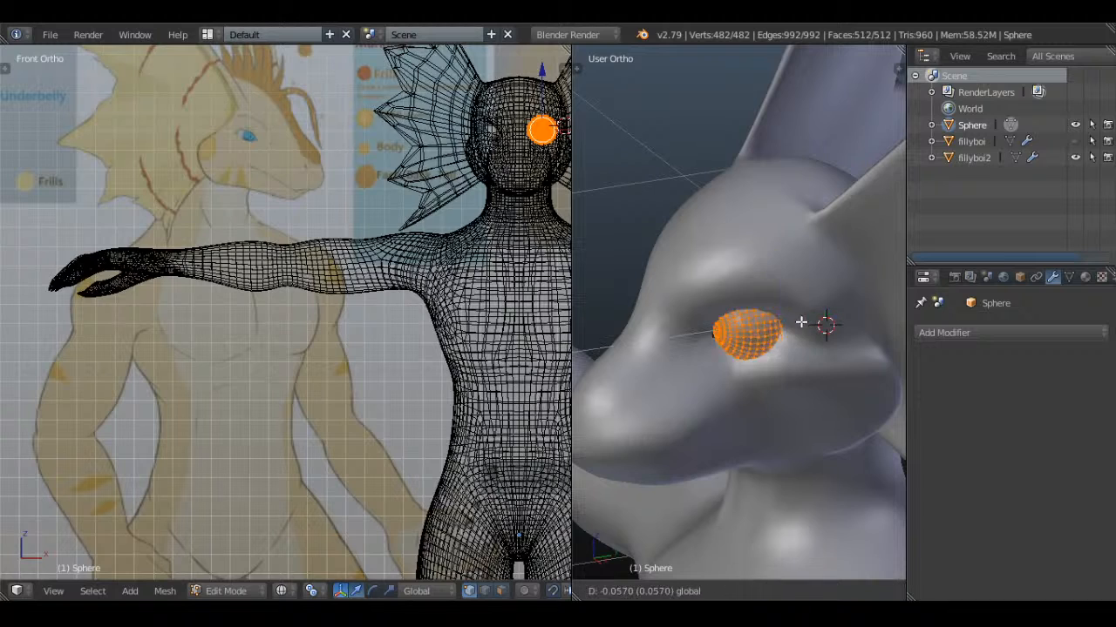
{"action": "left_click", "coordinate": [807, 322]}
{"action": "middle_click_drag", "start_coordinate": [808, 322], "coordinate": [829, 328]}
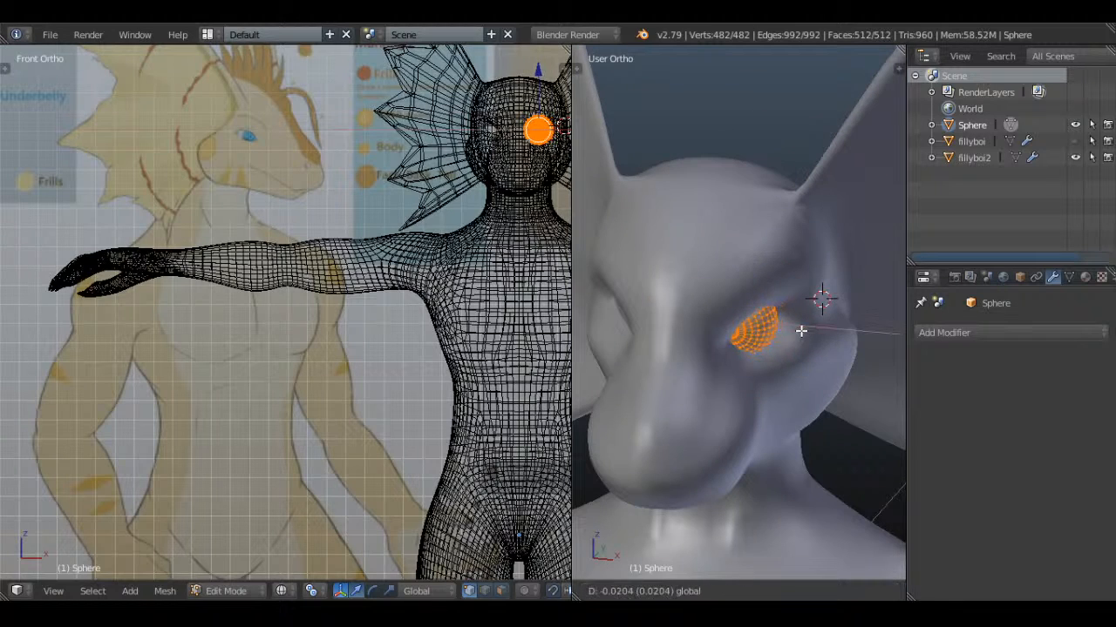
{"action": "left_click_drag", "start_coordinate": [801, 331], "coordinate": [801, 331]}
{"action": "middle_click_drag", "start_coordinate": [800, 331], "coordinate": [772, 329]}
{"action": "left_click_drag", "start_coordinate": [790, 298], "coordinate": [787, 302]}
{"action": "middle_click_drag", "start_coordinate": [790, 336], "coordinate": [817, 347]}
{"action": "key", "text": "Tab"}
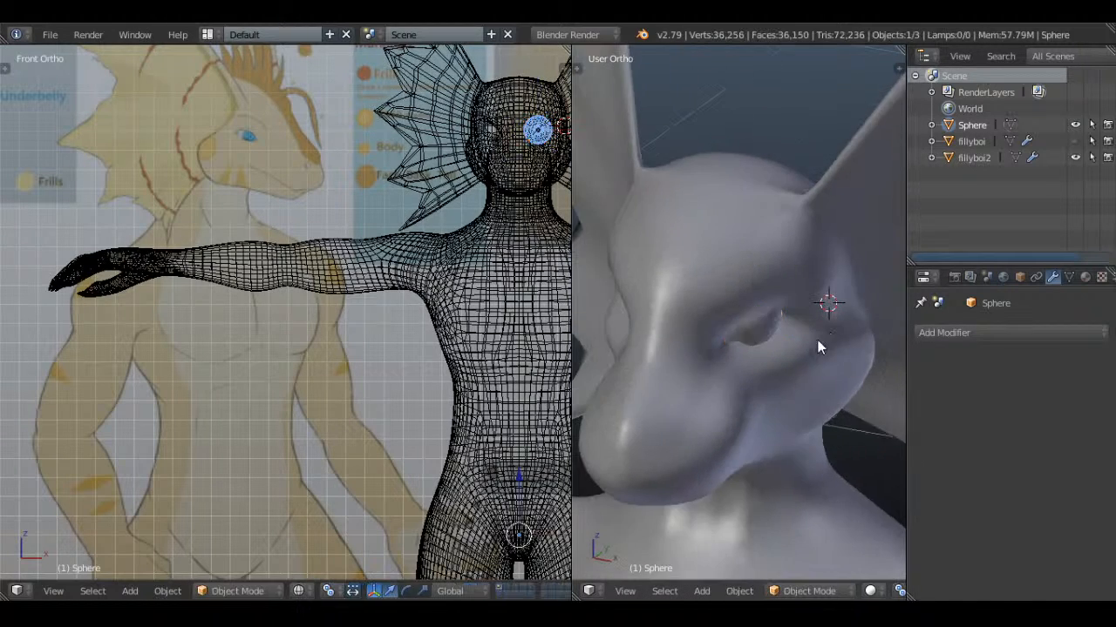
Examine the fit between fillyboi2's eye opening and the eyeball from an angle and from the side
{"action": "right_click", "coordinate": [819, 347]}
{"action": "key", "text": "Tab"}
{"action": "scroll", "coordinate": [795, 353], "scroll_direction": "up", "scroll_amount": 6}
{"action": "key", "text": "a"}
{"action": "middle_click_drag", "start_coordinate": [765, 429], "coordinate": [715, 308], "text": "shift"}
{"action": "key", "text": "a"}
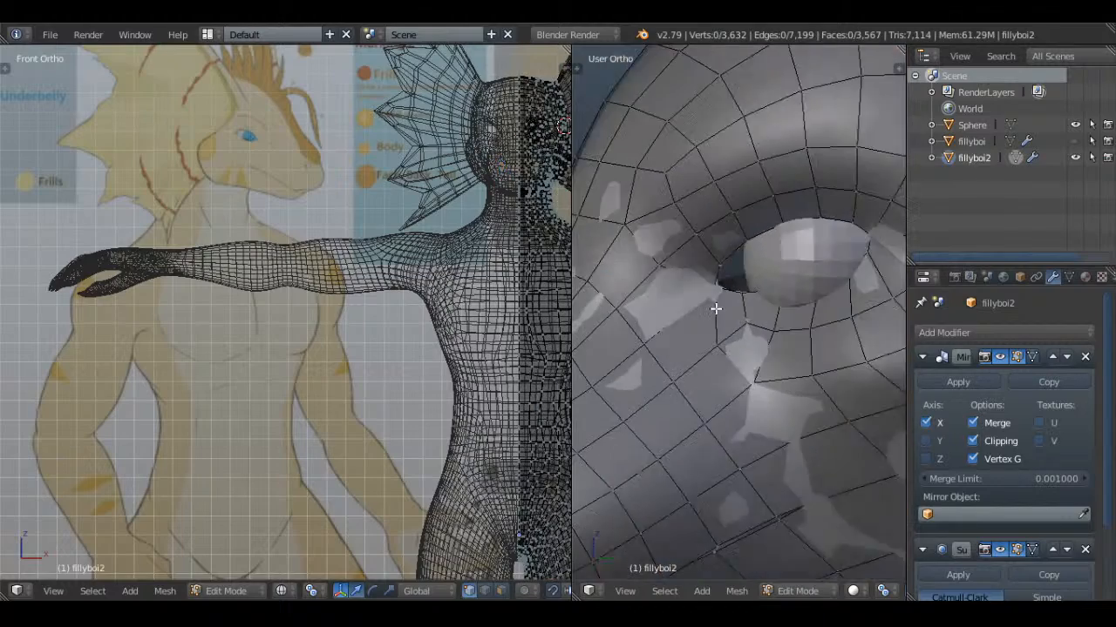
{"action": "key", "text": "KP_3"}
{"action": "key", "text": "a"}
{"action": "key", "text": "Tab"}
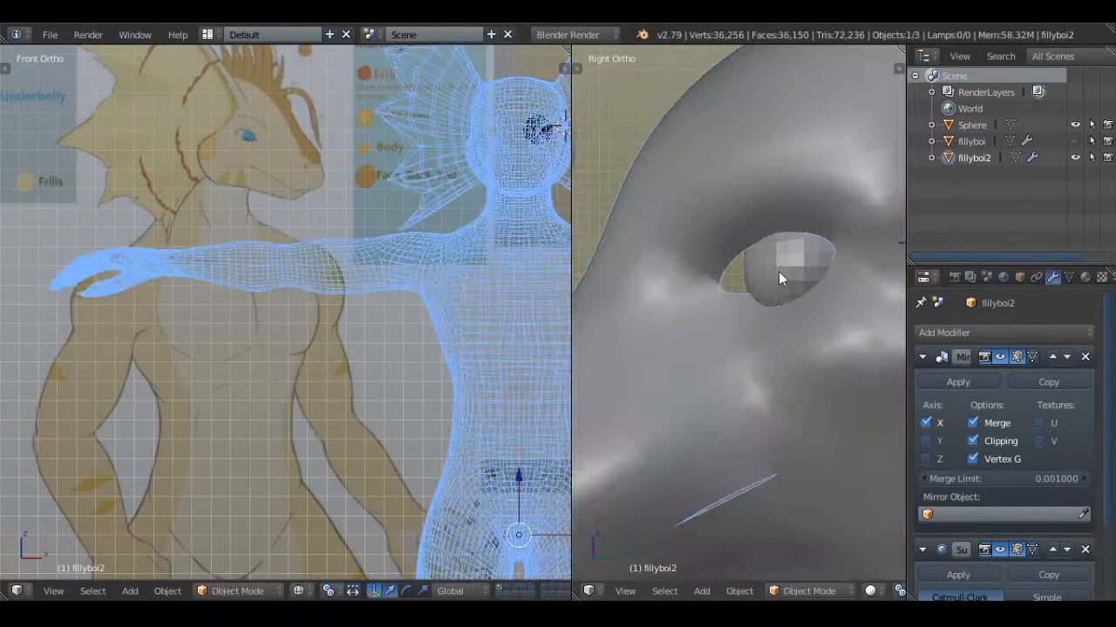
Move the eyeball sphere forward along Y by about 0.024 in the side view
{"action": "right_click", "coordinate": [780, 269]}
{"action": "key", "text": "Tab"}
{"action": "key", "text": "z"}
{"action": "scroll", "coordinate": [780, 270], "scroll_direction": "up", "scroll_amount": 3}
{"action": "key", "text": "g"}
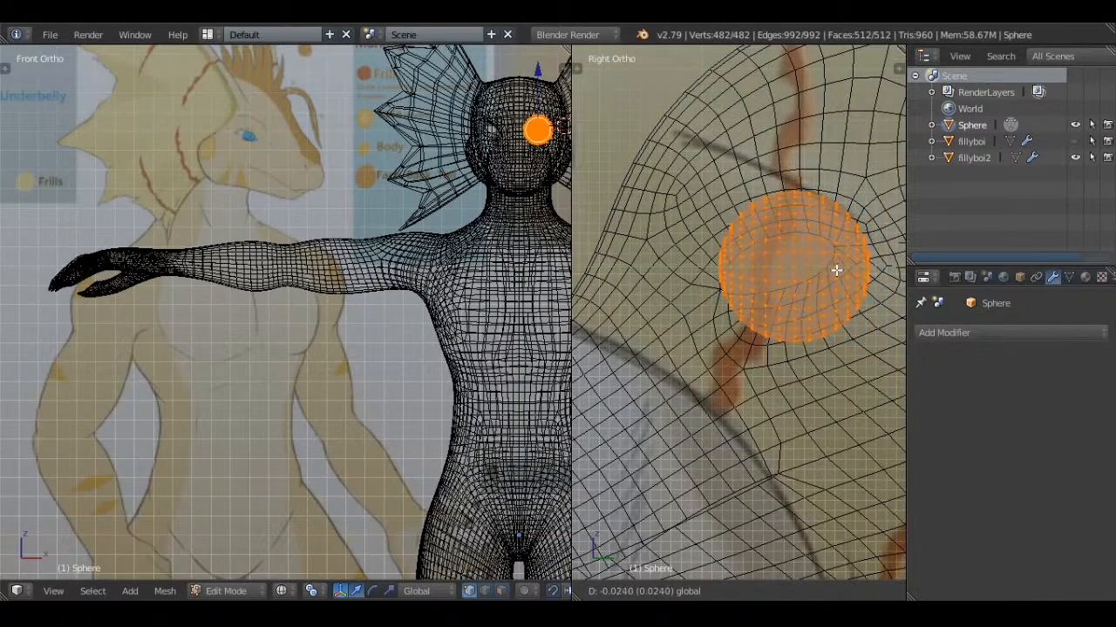
{"action": "left_click", "coordinate": [835, 271]}
{"action": "key", "text": "z"}
Try to shift the edge loop of fillyboi2's eye opening outward along X by about 0.029
{"action": "key", "text": "Tab"}
{"action": "right_click", "coordinate": [787, 326]}
{"action": "key", "text": "Tab"}
{"action": "key", "text": "a"}
{"action": "middle_click_drag", "start_coordinate": [766, 296], "coordinate": [806, 254]}
{"action": "key", "text": "a"}
{"action": "right_click", "coordinate": [770, 244], "text": "alt"}
{"action": "key", "text": "z"}
{"action": "key", "text": "z"}
{"action": "left_click_drag", "start_coordinate": [843, 269], "coordinate": [862, 266]}
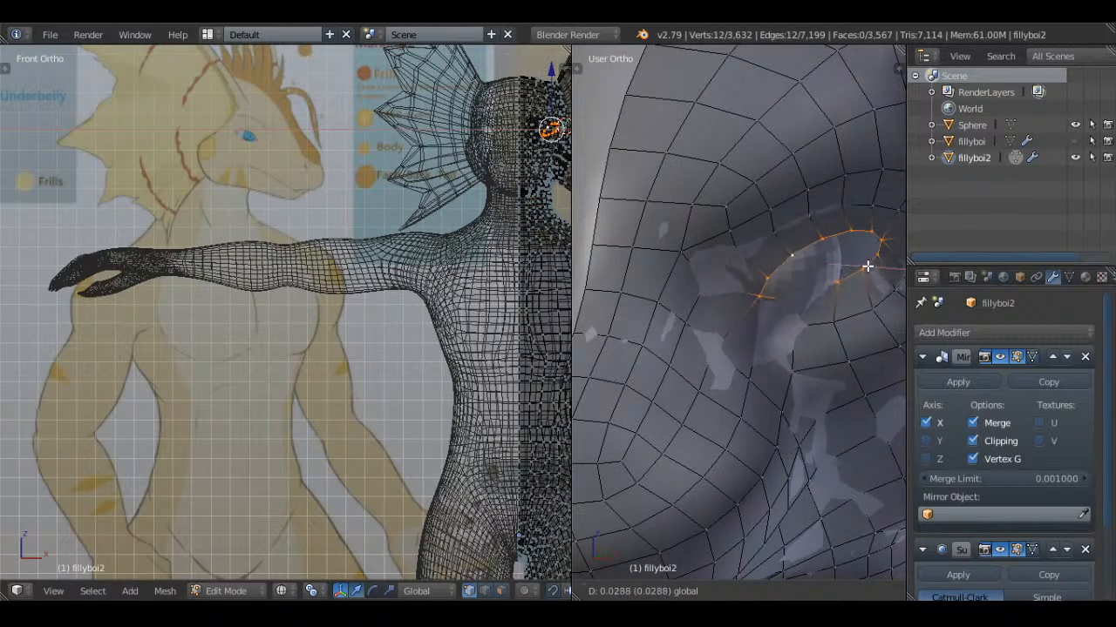
{"action": "left_click", "coordinate": [867, 266]}
{"action": "scroll", "coordinate": [867, 266], "scroll_direction": "down", "scroll_amount": 5}
{"action": "middle_click_drag", "start_coordinate": [867, 268], "coordinate": [804, 383]}
{"action": "key", "text": "ctrl+z"}
{"action": "key", "text": "a"}
Move the eyeball sphere's whole mesh by about 0.012, mainly along Y, in the top view
{"action": "scroll", "coordinate": [862, 276], "scroll_direction": "up", "scroll_amount": 5}
{"action": "key", "text": "Tab"}
{"action": "right_click", "coordinate": [783, 288]}
{"action": "key", "text": "Tab"}
{"action": "key", "text": "KP_7"}
{"action": "key", "text": "z"}
{"action": "key", "text": "g"}
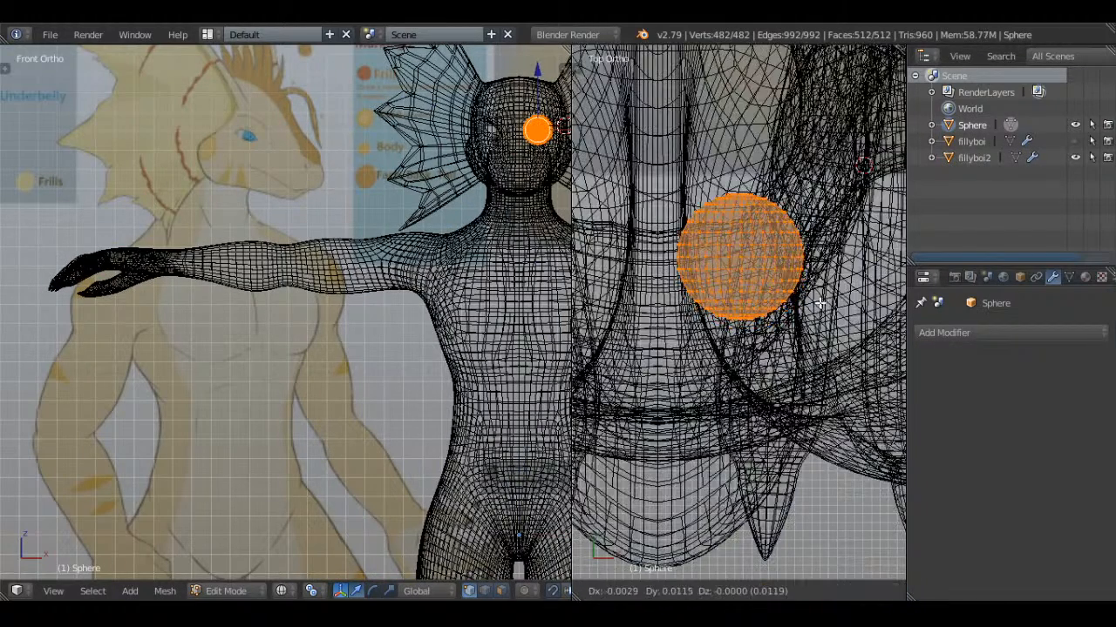
{"action": "left_click", "coordinate": [817, 299]}
{"action": "key", "text": "z"}
Move the two lower vertices near the inner corner of fillyboi2's eye opening by about 0.006 toward the eyeball
{"action": "mouse_move", "coordinate": [817, 299]}
{"action": "middle_mouse_down"}
{"action": "mouse_move", "coordinate": [767, 167]}
{"action": "mouse_move", "coordinate": [838, 372]}
{"action": "middle_mouse_up"}
{"action": "key", "text": "Tab"}
{"action": "right_click", "coordinate": [817, 336]}
{"action": "key", "text": "Tab"}
{"action": "key", "text": "a"}
{"action": "key", "text": "a"}
{"action": "scroll", "coordinate": [794, 305], "scroll_direction": "up", "scroll_amount": 2}
{"action": "right_click", "coordinate": [792, 303]}
{"action": "key", "text": "z"}
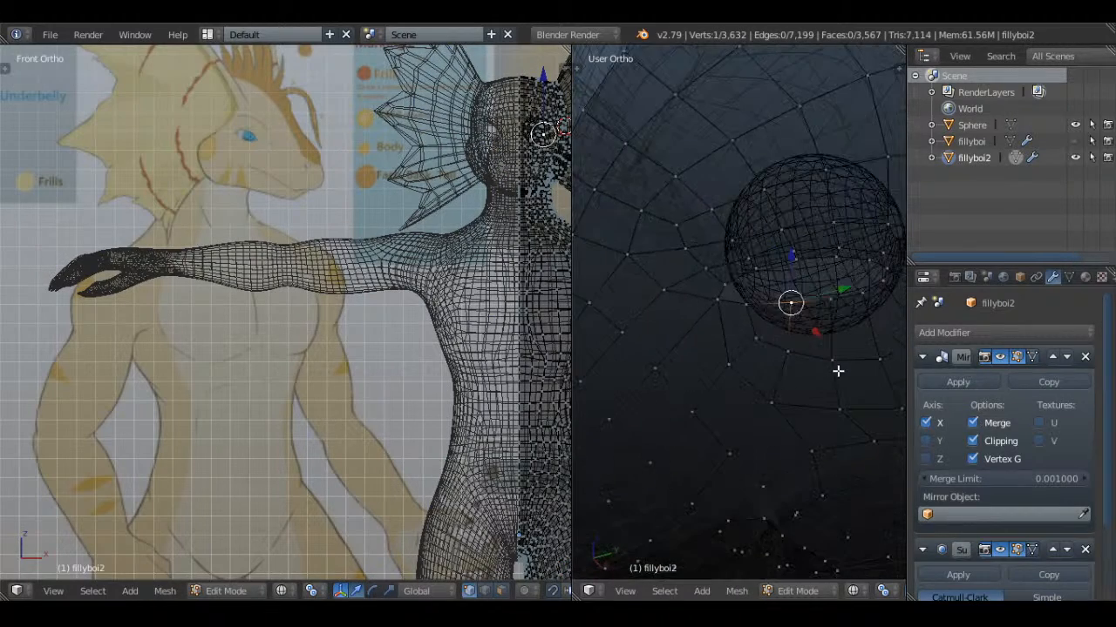
{"action": "middle_click_drag", "start_coordinate": [776, 307], "coordinate": [728, 349]}
{"action": "key", "text": "z"}
{"action": "key", "text": "g"}
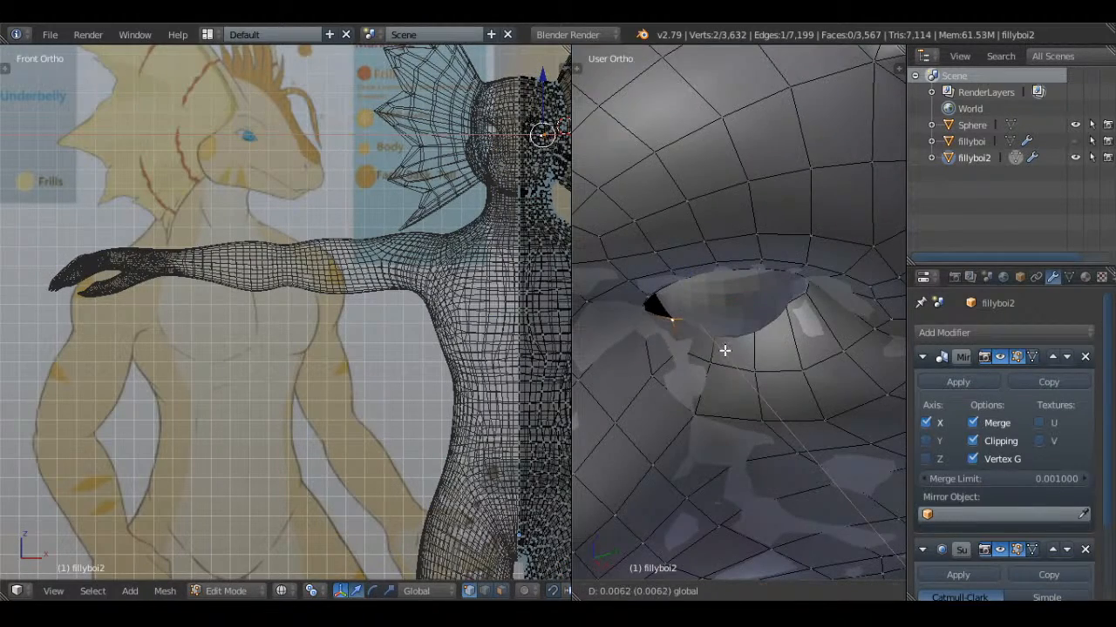
{"action": "key", "text": "z"}
Shift the lower-lid vertices of fillyboi2's eye opening one by one to hug the eyeball, and return to Object Mode
{"action": "right_click", "coordinate": [723, 328]}
{"action": "left_click_drag", "start_coordinate": [724, 351], "coordinate": [739, 320]}
{"action": "key", "text": "z"}
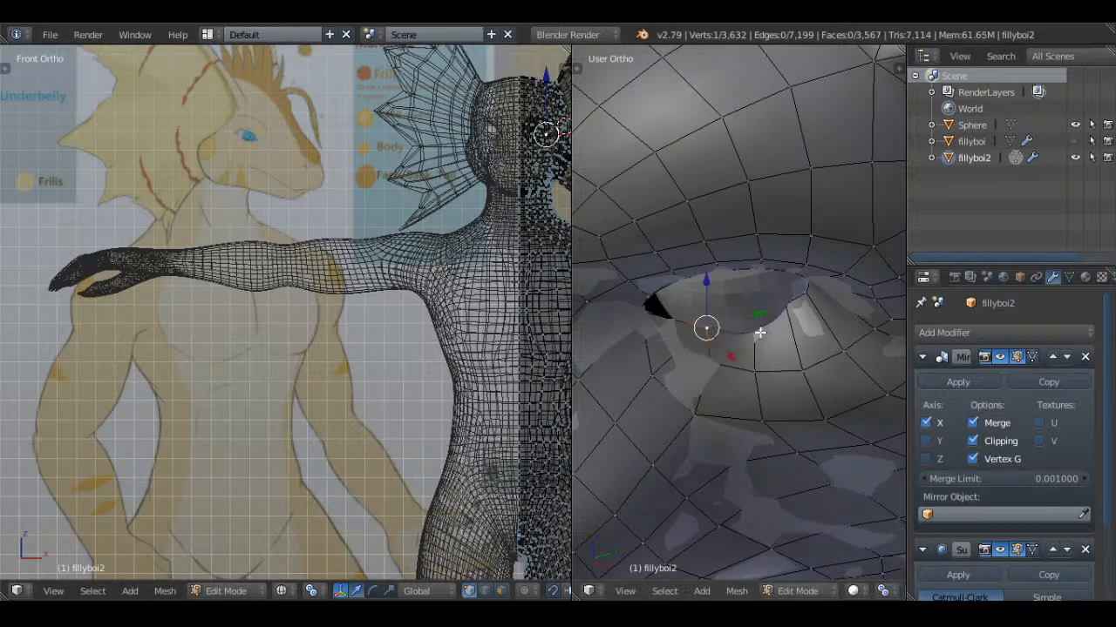
{"action": "middle_click_drag", "start_coordinate": [760, 333], "coordinate": [762, 339]}
{"action": "key", "text": "z"}
{"action": "right_click", "coordinate": [762, 328]}
{"action": "left_click_drag", "start_coordinate": [778, 353], "coordinate": [784, 365]}
{"action": "middle_click_drag", "start_coordinate": [785, 364], "coordinate": [782, 373]}
{"action": "key", "text": "z"}
{"action": "left_click_drag", "start_coordinate": [808, 327], "coordinate": [807, 364]}
{"action": "key", "text": "z"}
{"action": "right_click", "coordinate": [787, 327]}
{"action": "key", "text": "z"}
{"action": "key", "text": "Tab"}
{"action": "key", "text": "a"}
Adjust the outer lower-lid vertices of fillyboi2's eye opening along X in Edit Mode to follow the eyeball
{"action": "middle_click_drag", "start_coordinate": [772, 357], "coordinate": [805, 292]}
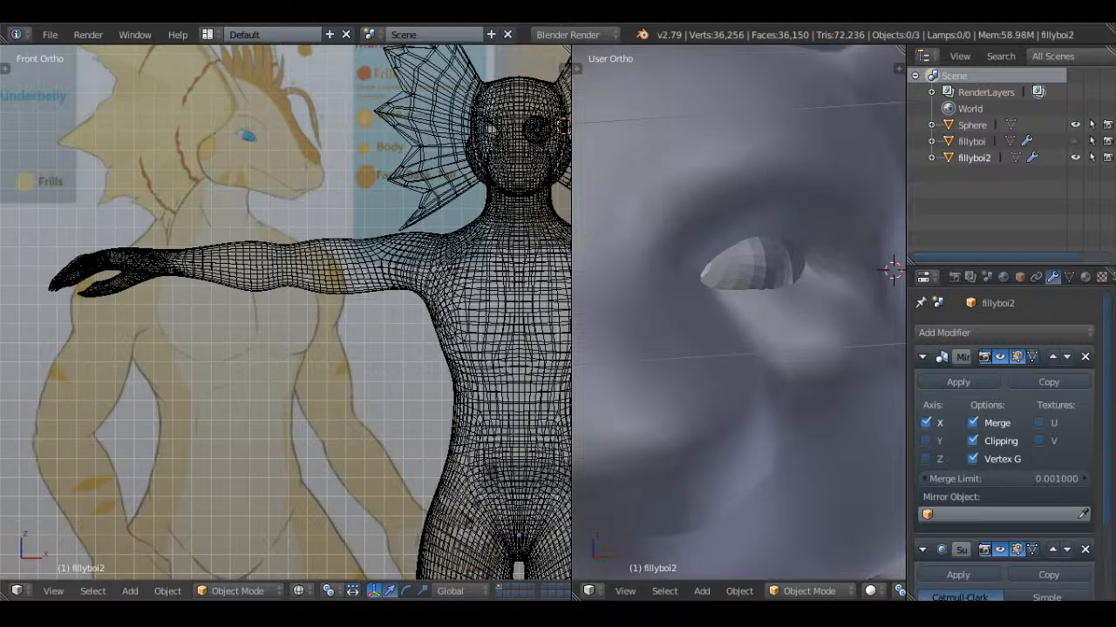
{"action": "scroll", "coordinate": [576, 286], "scroll_direction": "down", "scroll_amount": 5}
{"action": "right_click", "coordinate": [742, 357]}
{"action": "scroll", "coordinate": [743, 356], "scroll_direction": "up", "scroll_amount": 4}
{"action": "mouse_move", "coordinate": [761, 336]}
{"action": "middle_mouse_down"}
{"action": "mouse_move", "coordinate": [742, 356]}
{"action": "mouse_move", "coordinate": [769, 353]}
{"action": "middle_mouse_up"}
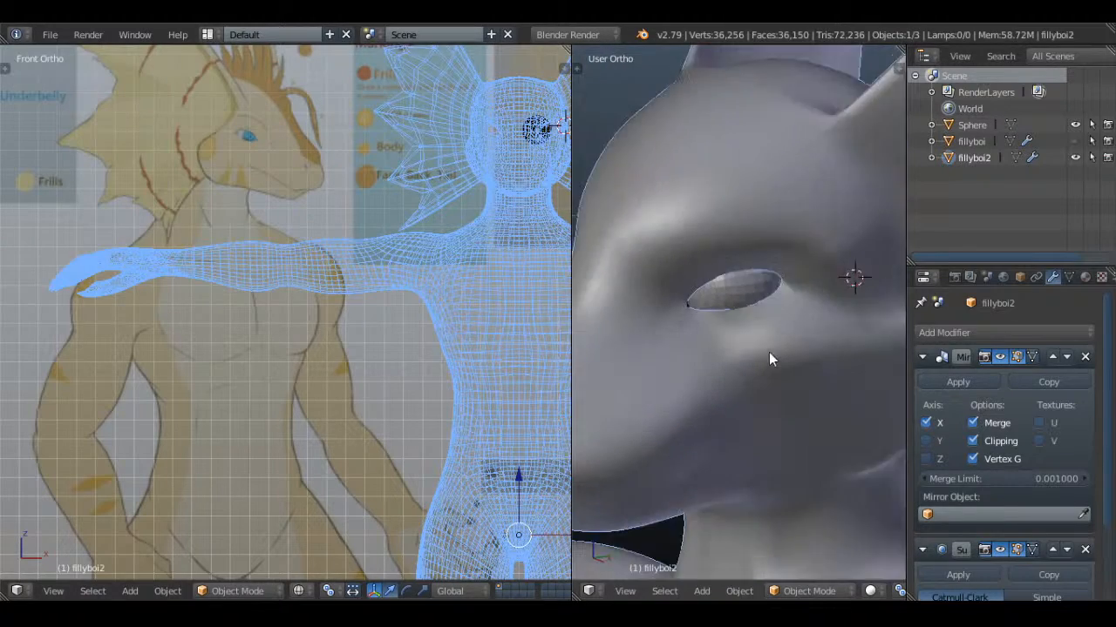
{"action": "key", "text": "Tab"}
{"action": "scroll", "coordinate": [762, 320], "scroll_direction": "up", "scroll_amount": 2}
{"action": "right_click", "coordinate": [713, 345]}
{"action": "middle_click_drag", "start_coordinate": [761, 302], "coordinate": [883, 391]}
{"action": "right_click", "coordinate": [812, 302], "text": "shift"}
{"action": "middle_click_drag", "start_coordinate": [840, 349], "coordinate": [821, 301]}
{"action": "right_click", "coordinate": [776, 336]}
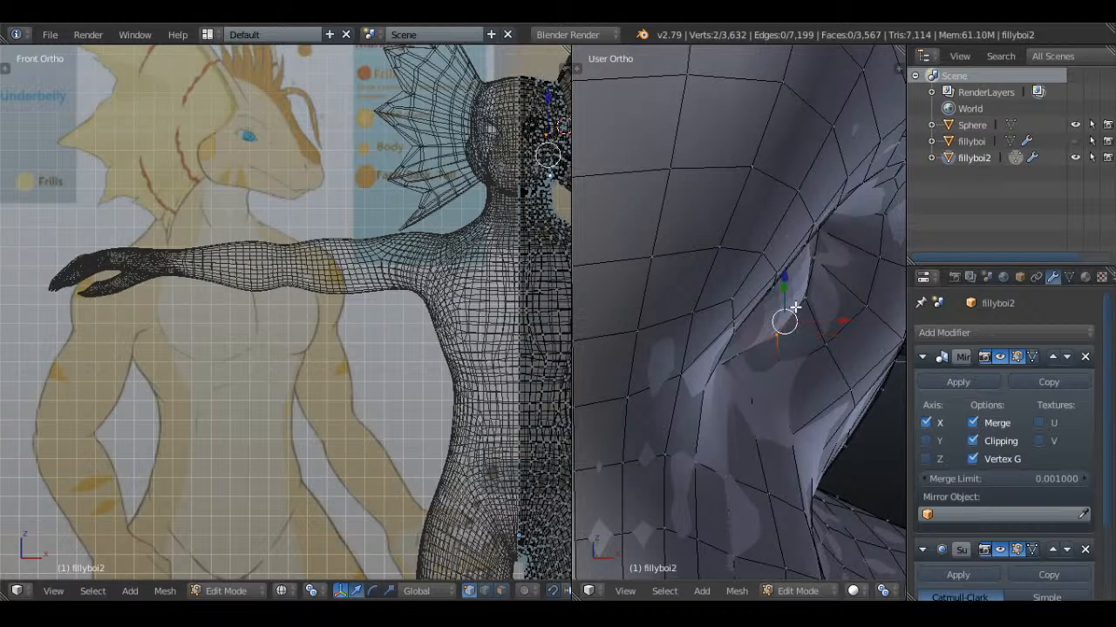
{"action": "left_click_drag", "start_coordinate": [840, 320], "coordinate": [842, 321]}
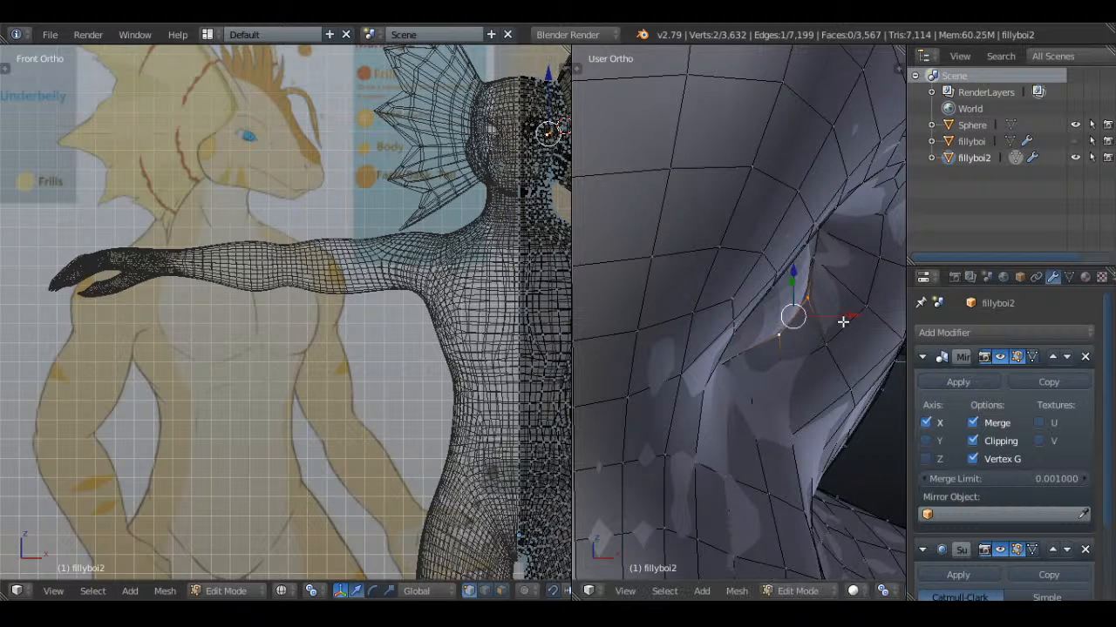
{"action": "middle_click_drag", "start_coordinate": [842, 321], "coordinate": [829, 267]}
Reposition the vertices at the outer corner of the eye opening so they sit against the eyeball
{"action": "right_click", "coordinate": [823, 262]}
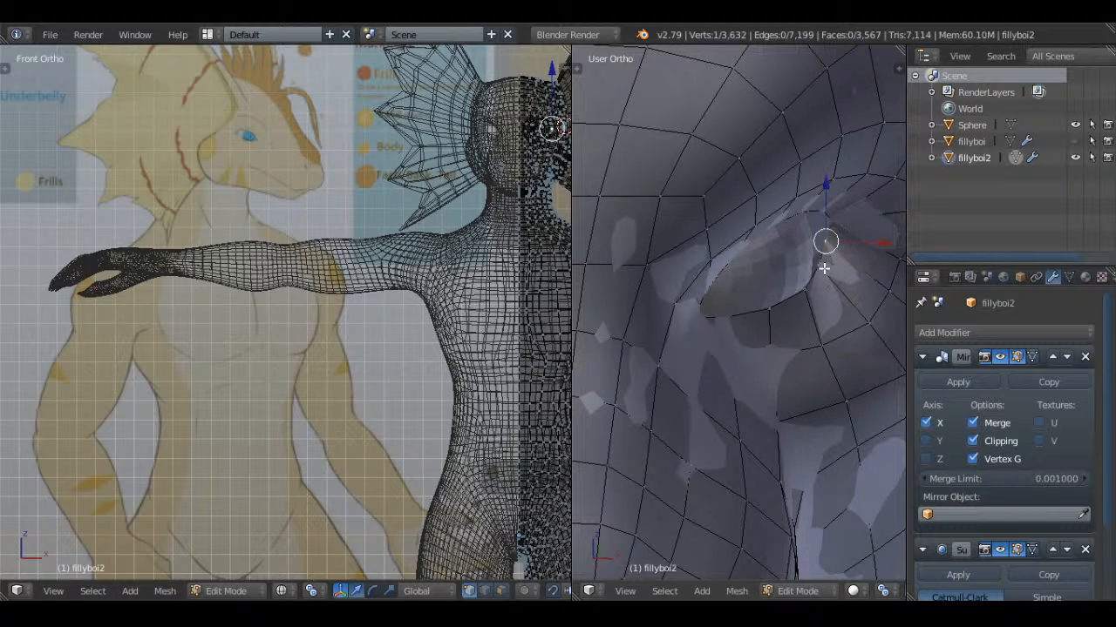
{"action": "right_click", "coordinate": [822, 267]}
{"action": "left_click_drag", "start_coordinate": [869, 268], "coordinate": [860, 248]}
{"action": "right_click", "coordinate": [832, 246]}
{"action": "middle_click_drag", "start_coordinate": [854, 268], "coordinate": [815, 310], "text": "shift"}
{"action": "mouse_move", "coordinate": [823, 310]}
{"action": "left_mouse_down"}
{"action": "mouse_move", "coordinate": [834, 315]}
{"action": "mouse_move", "coordinate": [822, 315]}
{"action": "left_mouse_up"}
{"action": "middle_click_drag", "start_coordinate": [821, 317], "coordinate": [762, 264]}
Adjust the upper-lid vertices of the eye opening along X to follow the eyeball's curve
{"action": "right_click", "coordinate": [768, 299]}
{"action": "left_click_drag", "start_coordinate": [796, 279], "coordinate": [758, 255]}
{"action": "right_click", "coordinate": [741, 272]}
{"action": "right_click", "coordinate": [692, 272]}
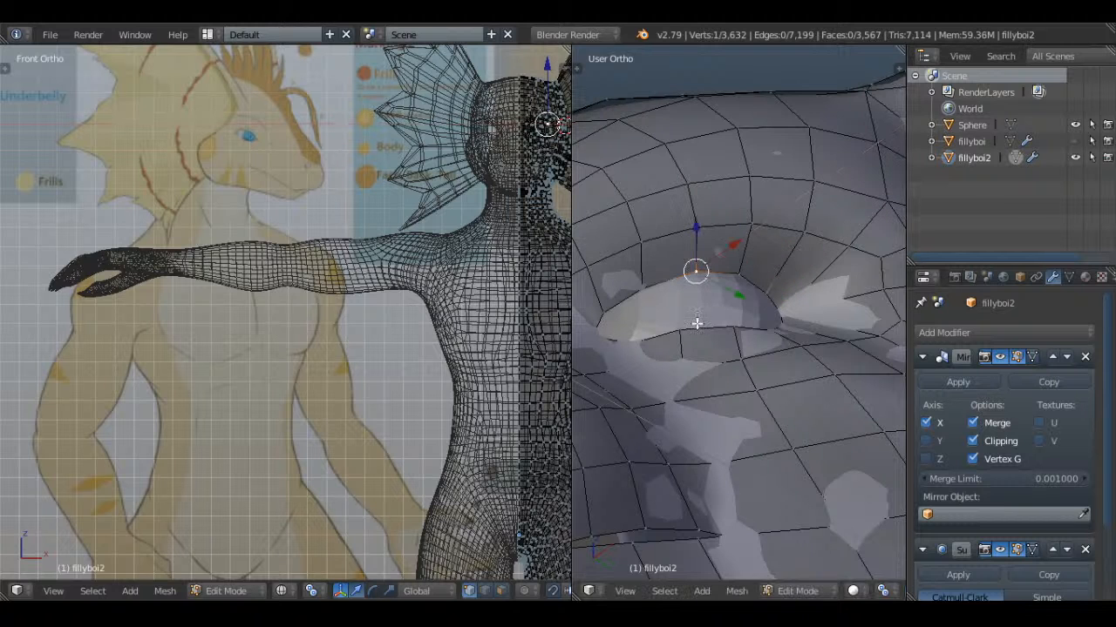
{"action": "middle_click_drag", "start_coordinate": [722, 251], "coordinate": [758, 257]}
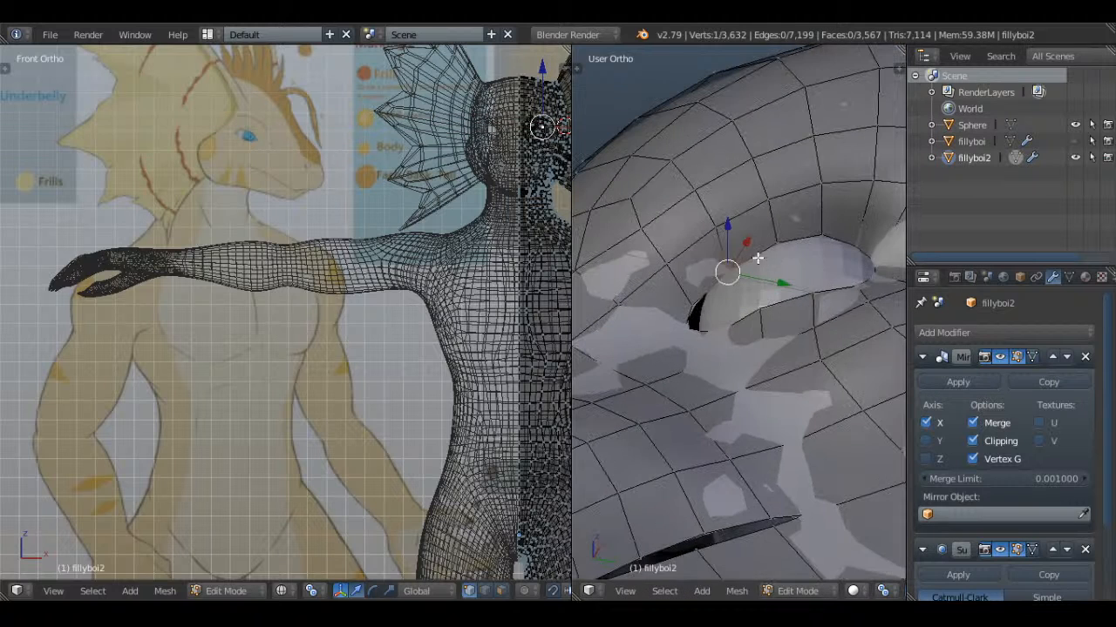
{"action": "left_click_drag", "start_coordinate": [745, 241], "coordinate": [748, 240]}
{"action": "key", "text": "a"}
Refine the upper vertices at the front corner of the eye opening to reduce the gap beside the eyeball
{"action": "middle_click_drag", "start_coordinate": [767, 286], "coordinate": [675, 344]}
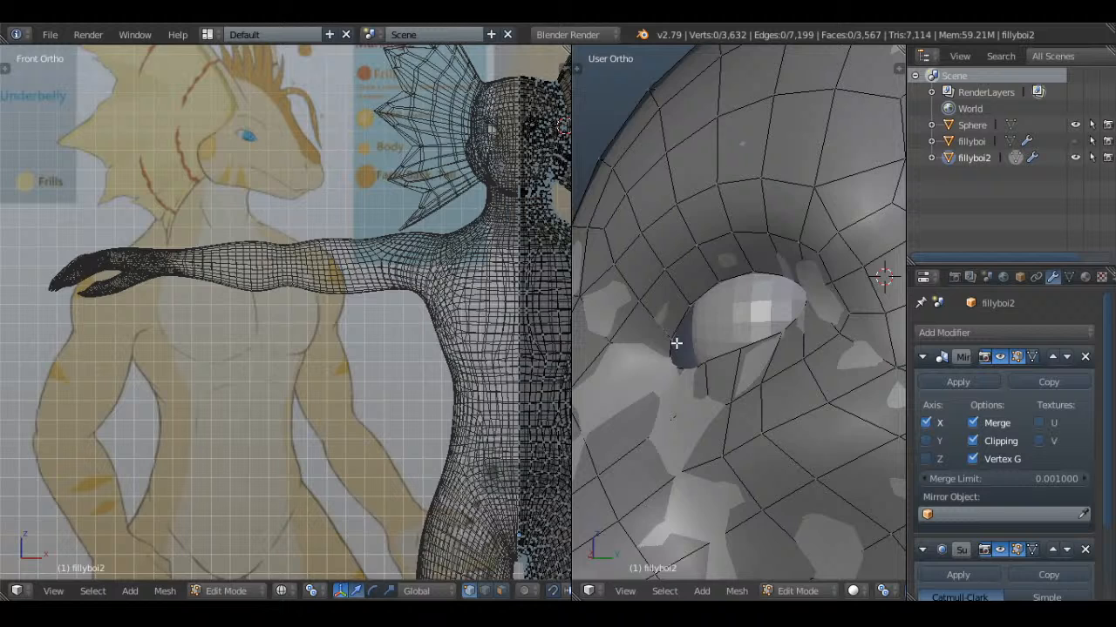
{"action": "right_click", "coordinate": [684, 298]}
{"action": "middle_click_drag", "start_coordinate": [685, 299], "coordinate": [681, 302]}
{"action": "left_click_drag", "start_coordinate": [730, 301], "coordinate": [730, 298]}
{"action": "right_click", "coordinate": [669, 336]}
{"action": "middle_click_drag", "start_coordinate": [669, 336], "coordinate": [723, 365]}
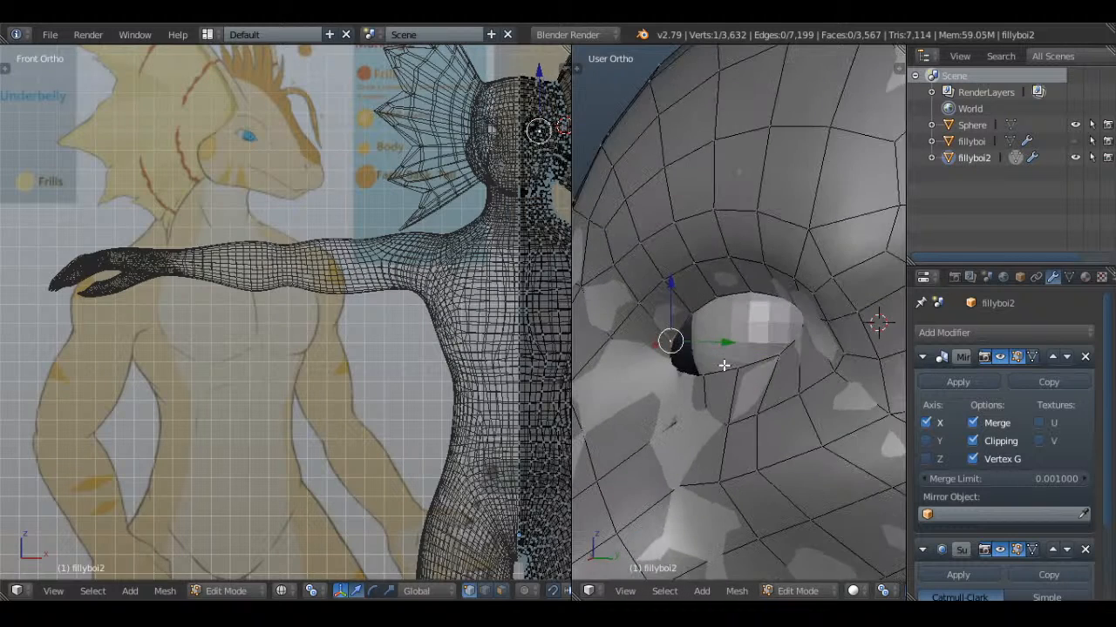
In the right view, move the front-corner edge onto the eyeball and the adjacent lower vertex about 0.0046 along Y and 0.0028 along Z
{"action": "key", "text": "KP_3"}
{"action": "key", "text": "z"}
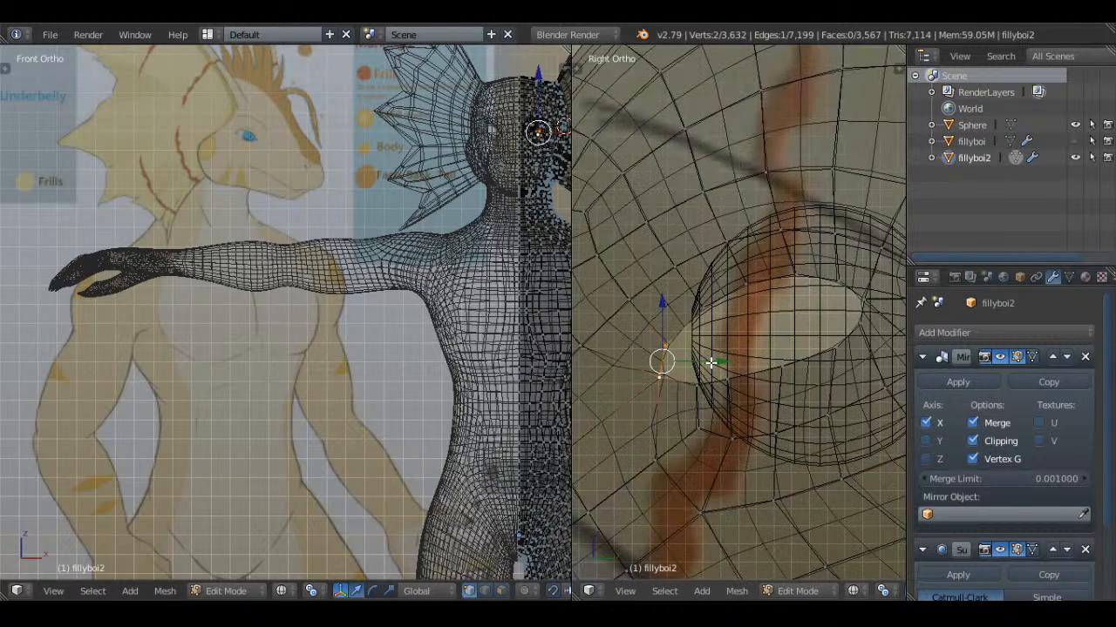
{"action": "key", "text": "z"}
{"action": "key", "text": "g"}
{"action": "left_click", "coordinate": [732, 355]}
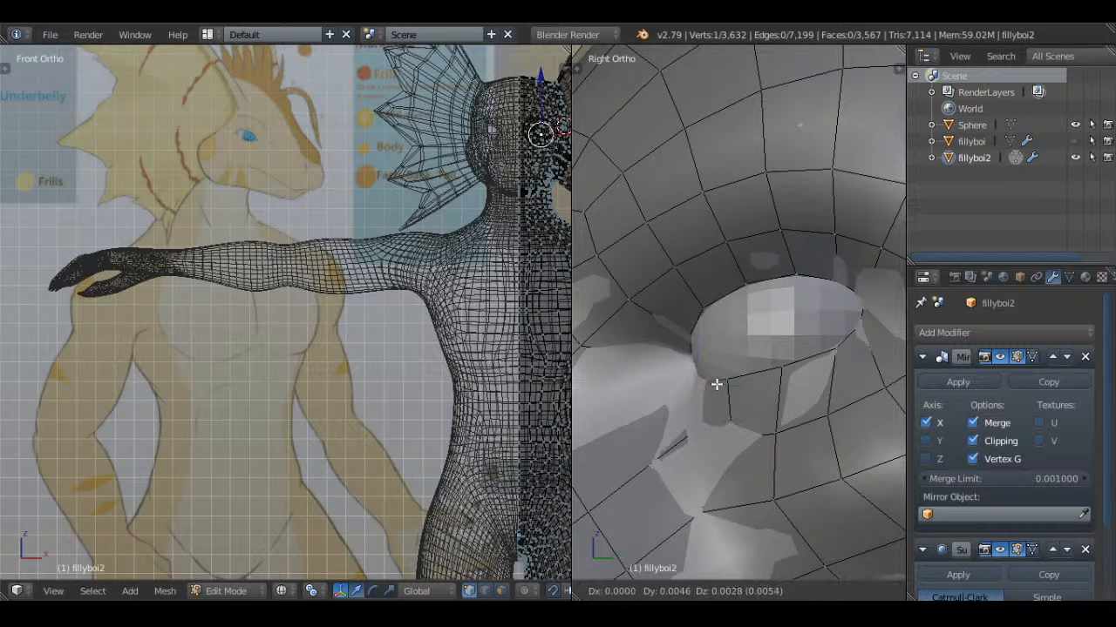
{"action": "left_click", "coordinate": [717, 385]}
{"action": "middle_click_drag", "start_coordinate": [717, 385], "coordinate": [791, 370]}
Check the reshaped eye opening in Object Mode and save over Whiskers.blend
{"action": "key", "text": "a"}
{"action": "key", "text": "Tab"}
{"action": "key", "text": "a"}
{"action": "scroll", "coordinate": [730, 390], "scroll_direction": "down", "scroll_amount": 6}
{"action": "scroll", "coordinate": [716, 266], "scroll_direction": "up", "scroll_amount": 5}
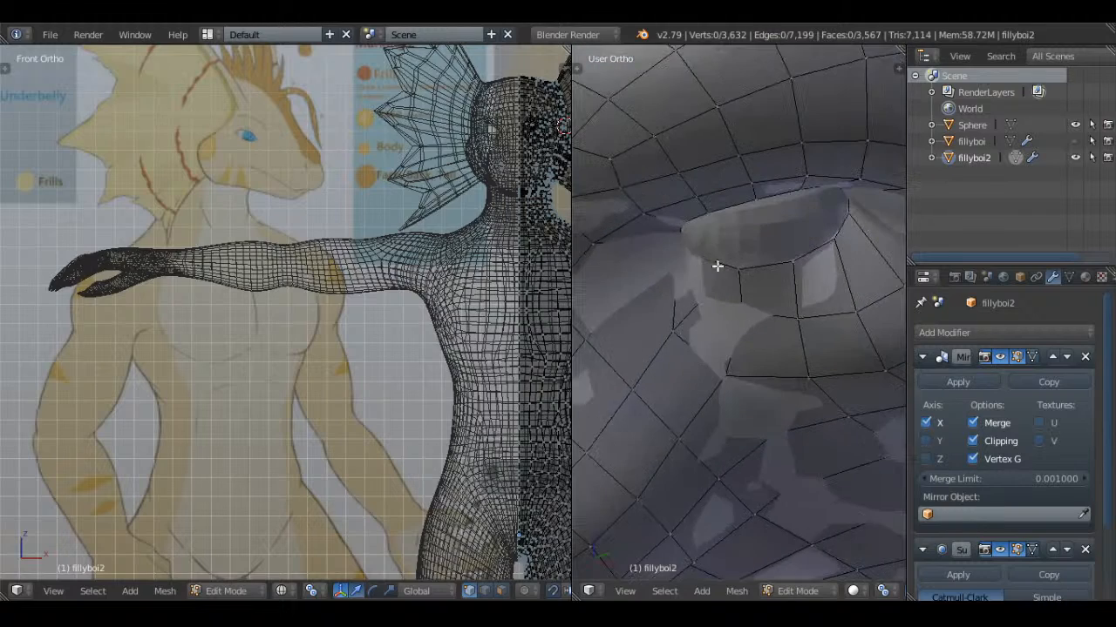
{"action": "key", "text": "Tab"}
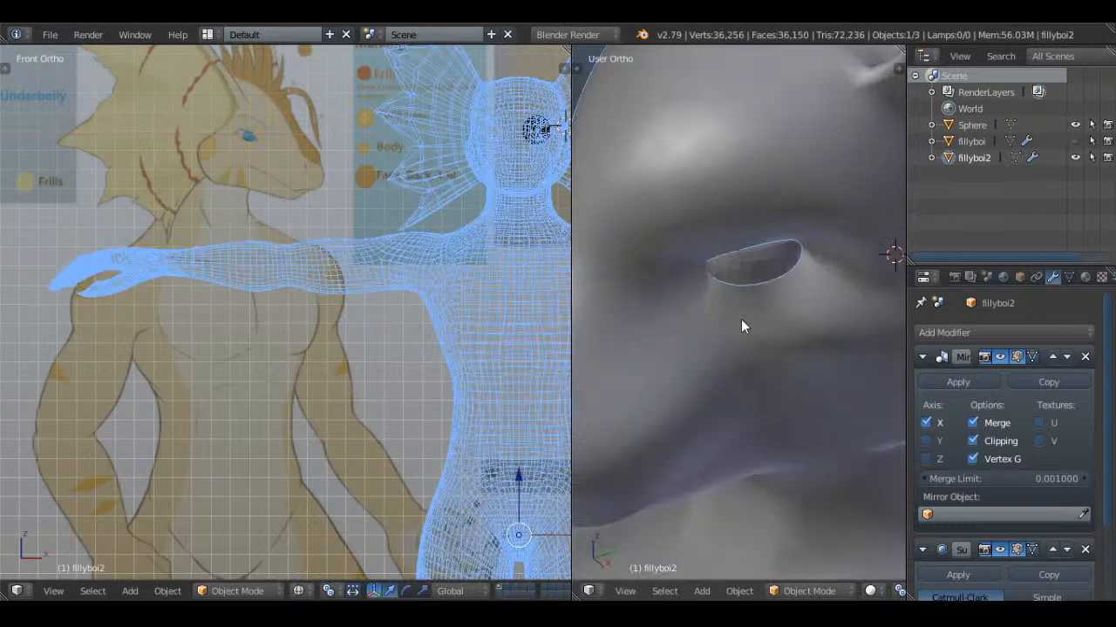
{"action": "scroll", "coordinate": [828, 295], "scroll_direction": "down", "scroll_amount": 6}
{"action": "key", "text": "ctrl+s"}
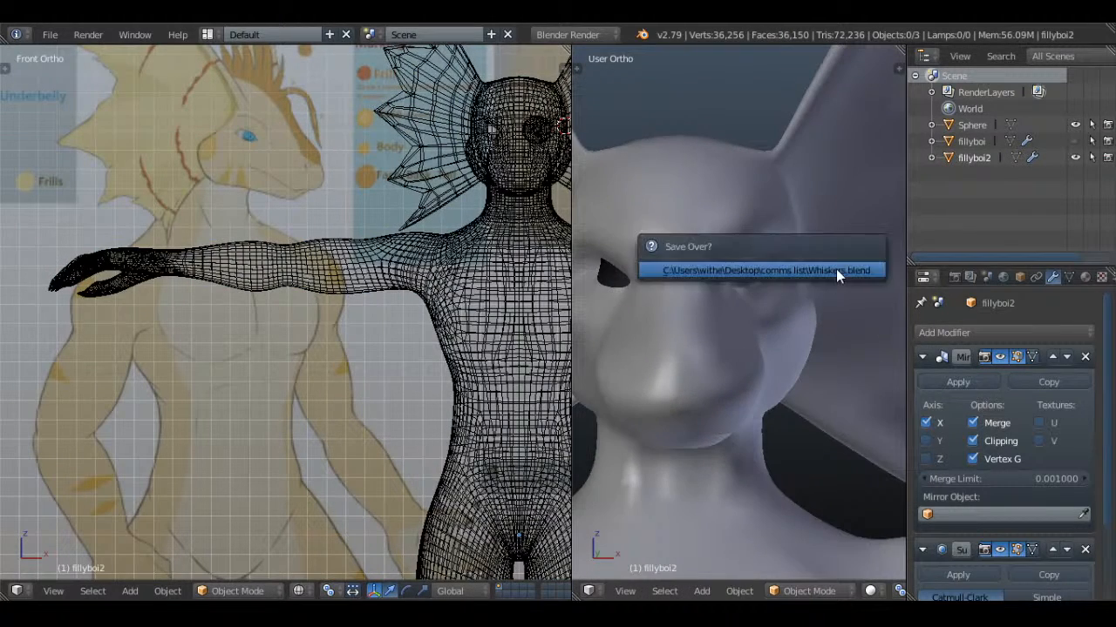
{"action": "left_click", "coordinate": [835, 269]}
Set the eyeball sphere's shading to smooth
{"action": "key", "text": "a"}
{"action": "key", "text": "t"}
{"action": "scroll", "coordinate": [782, 317], "scroll_direction": "up", "scroll_amount": 2}
{"action": "key", "text": "t"}
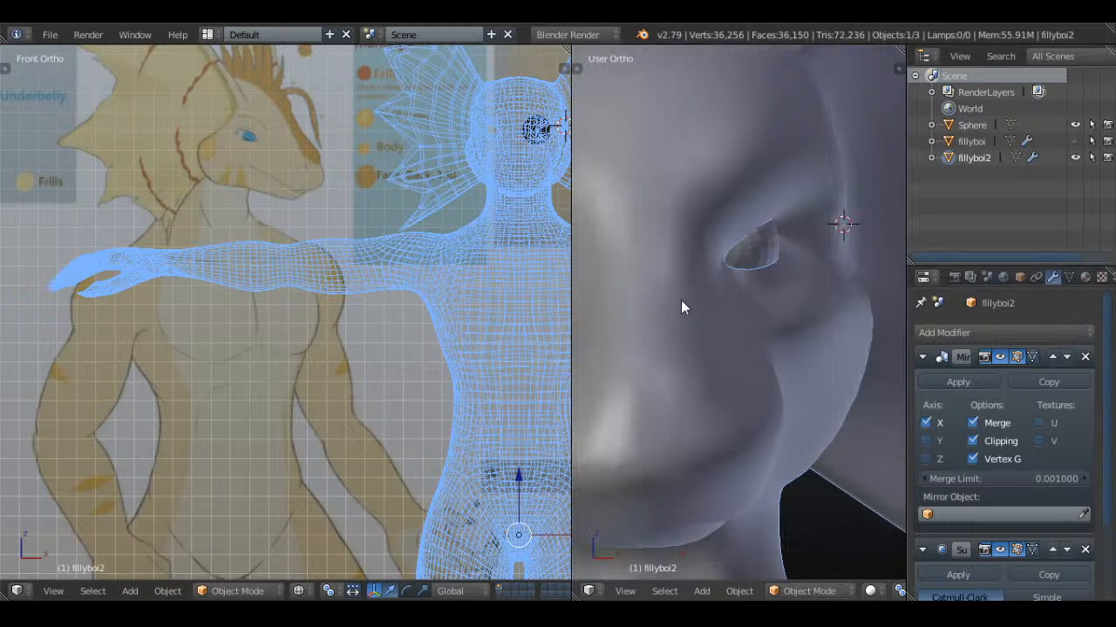
{"action": "right_click", "coordinate": [756, 238]}
{"action": "key", "text": "t"}
{"action": "key", "text": "t"}
{"action": "scroll", "coordinate": [806, 331], "scroll_direction": "down", "scroll_amount": 3}
{"action": "scroll", "coordinate": [806, 338], "scroll_direction": "down", "scroll_amount": 4}
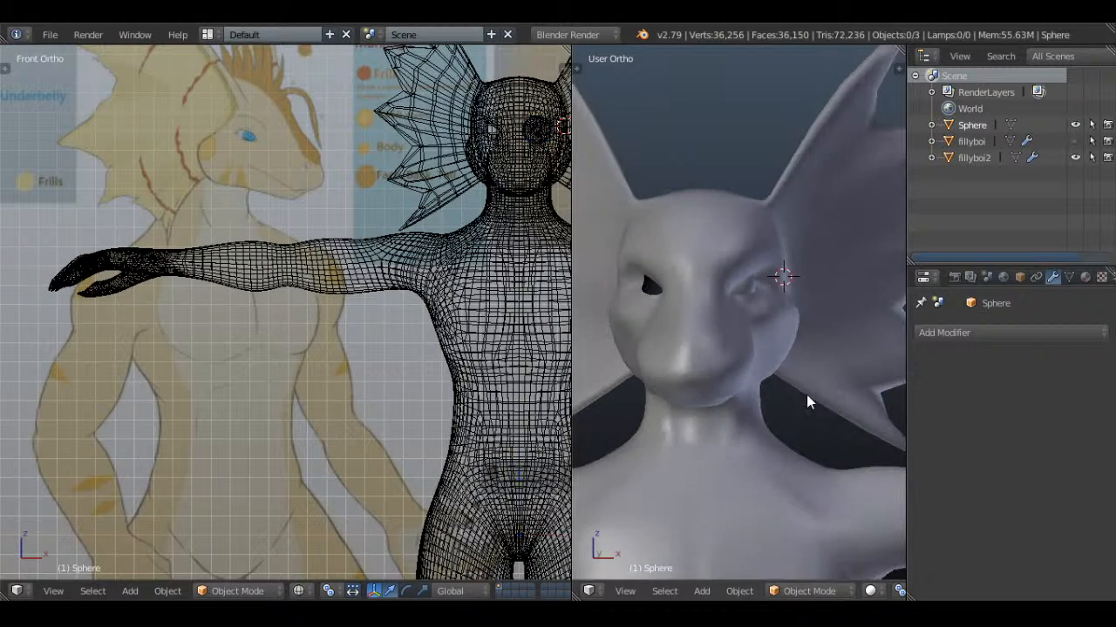
Add a Mirror modifier across X to the eyeball sphere to create the second eye
{"action": "key", "text": "a"}
{"action": "key", "text": "a"}
{"action": "scroll", "coordinate": [767, 294], "scroll_direction": "down", "scroll_amount": 4}
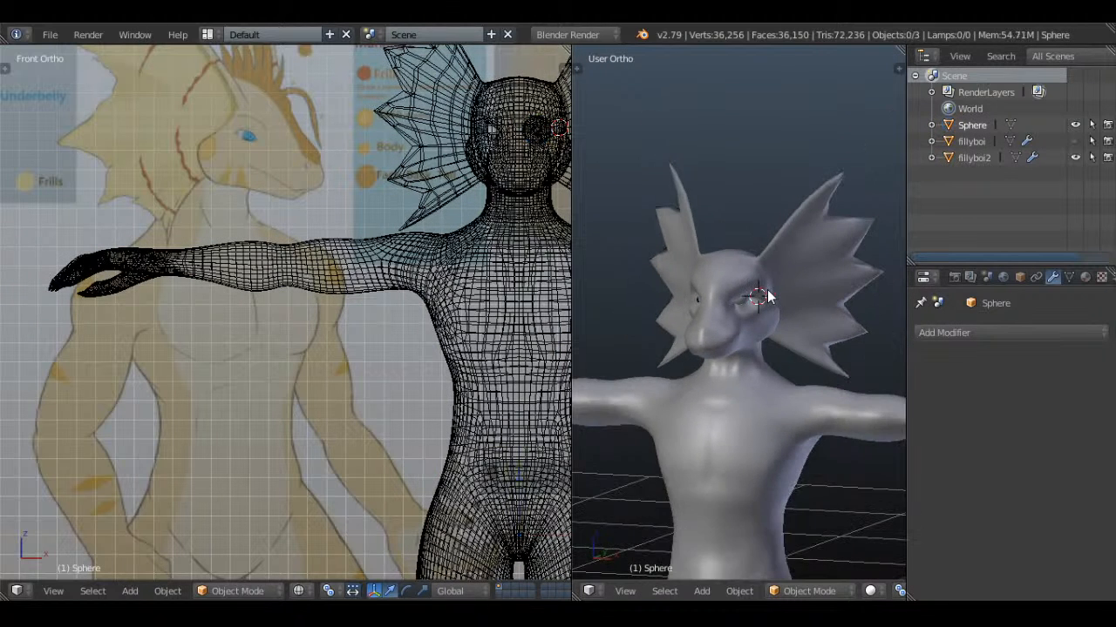
{"action": "scroll", "coordinate": [779, 203], "scroll_direction": "up", "scroll_amount": 3}
{"action": "scroll", "coordinate": [781, 227], "scroll_direction": "up", "scroll_amount": 5}
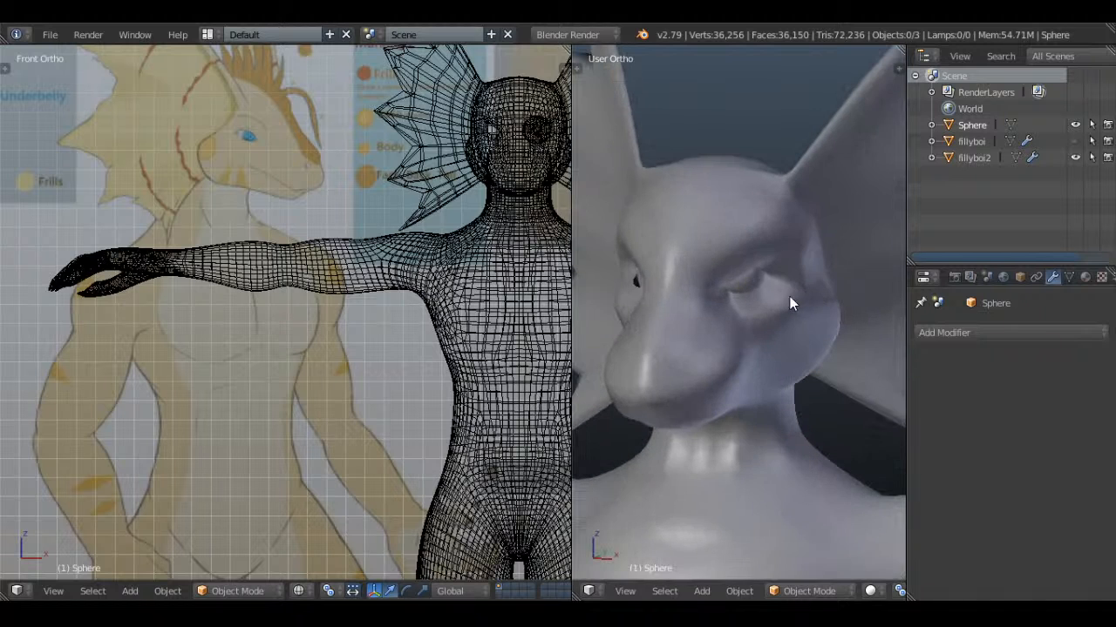
{"action": "left_click", "coordinate": [986, 335]}
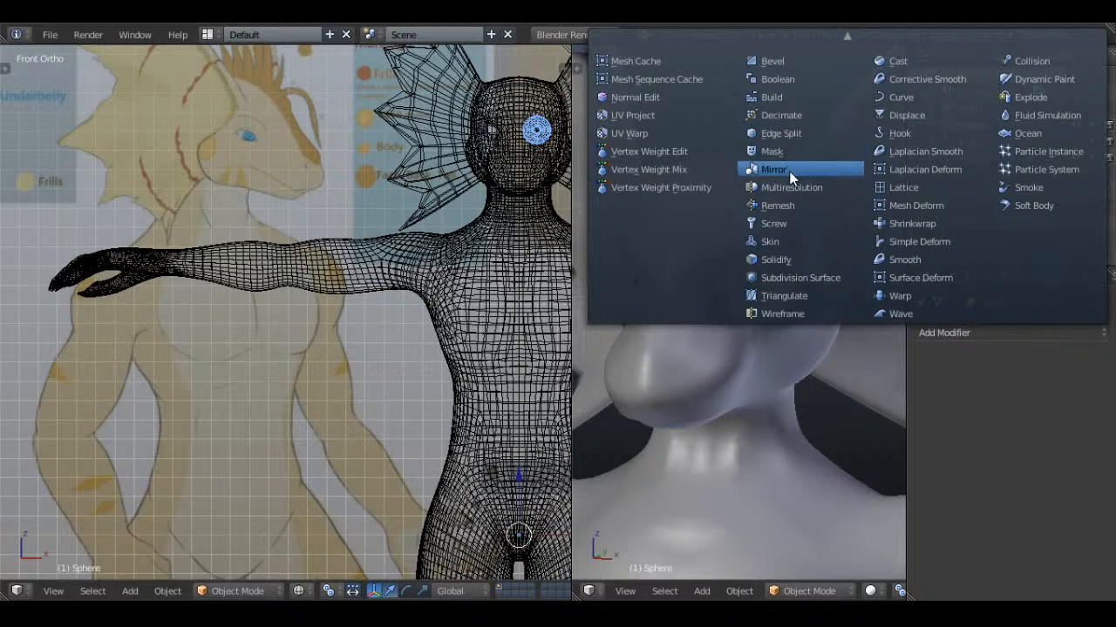
{"action": "left_click", "coordinate": [774, 169]}
{"action": "scroll", "coordinate": [774, 307], "scroll_direction": "up", "scroll_amount": 2}
{"action": "scroll", "coordinate": [748, 248], "scroll_direction": "up", "scroll_amount": 5}
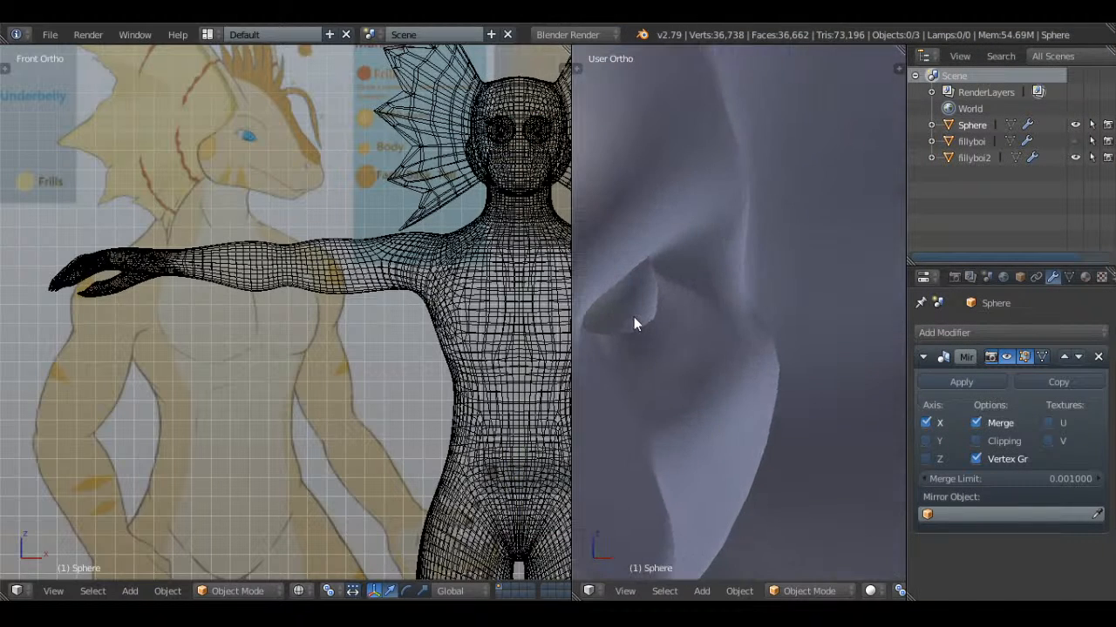
Extrude the edge loop of fillyboi2's eye opening and push the new rim inward into the head
{"action": "right_click", "coordinate": [736, 296]}
{"action": "scroll", "coordinate": [707, 303], "scroll_direction": "up", "scroll_amount": 4}
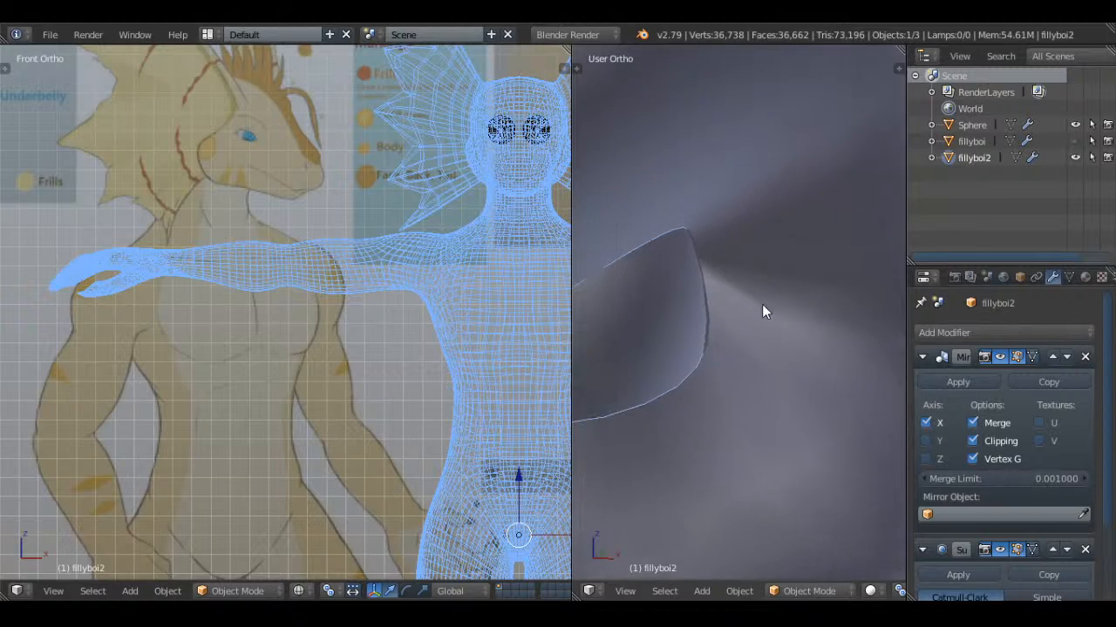
{"action": "key", "text": "Tab"}
{"action": "key", "text": "a"}
{"action": "key", "text": "a"}
{"action": "right_click", "coordinate": [723, 283], "text": "alt"}
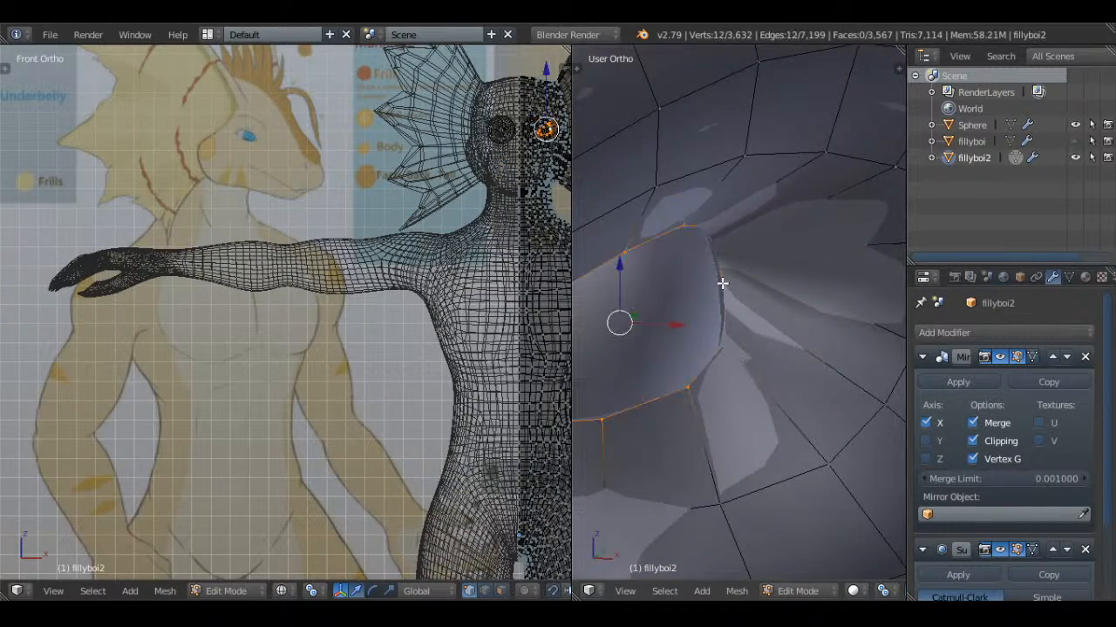
{"action": "scroll", "coordinate": [722, 284], "scroll_direction": "down", "scroll_amount": 5}
{"action": "middle_click_drag", "start_coordinate": [722, 284], "coordinate": [789, 374]}
{"action": "key", "text": "e"}
{"action": "right_click", "coordinate": [777, 289]}
{"action": "key", "text": "z"}
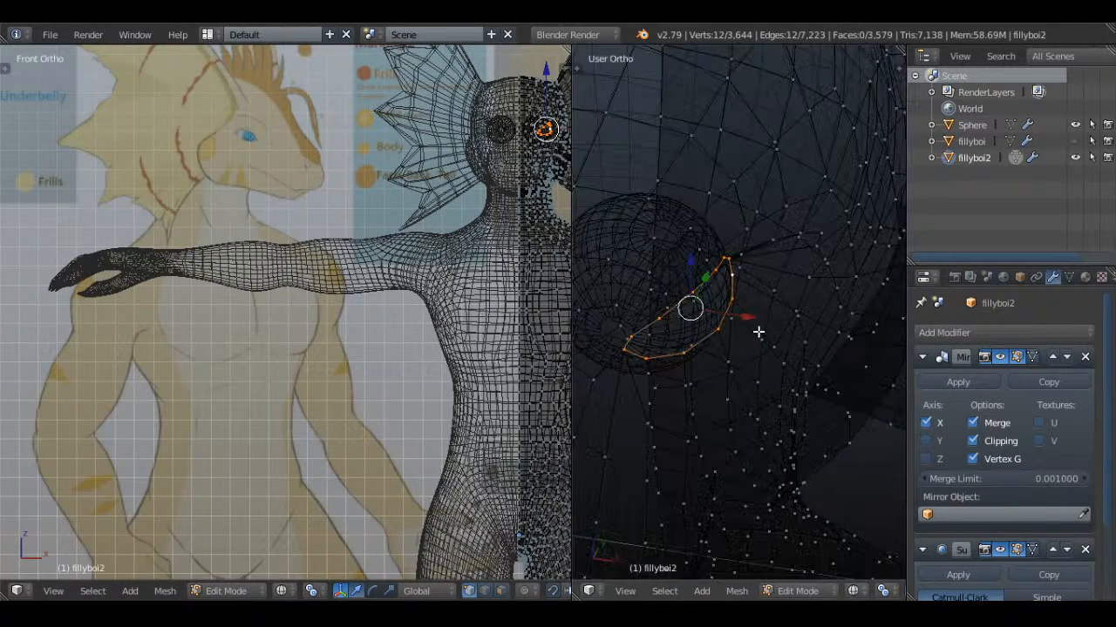
{"action": "key", "text": "KP_7"}
{"action": "key", "text": "z"}
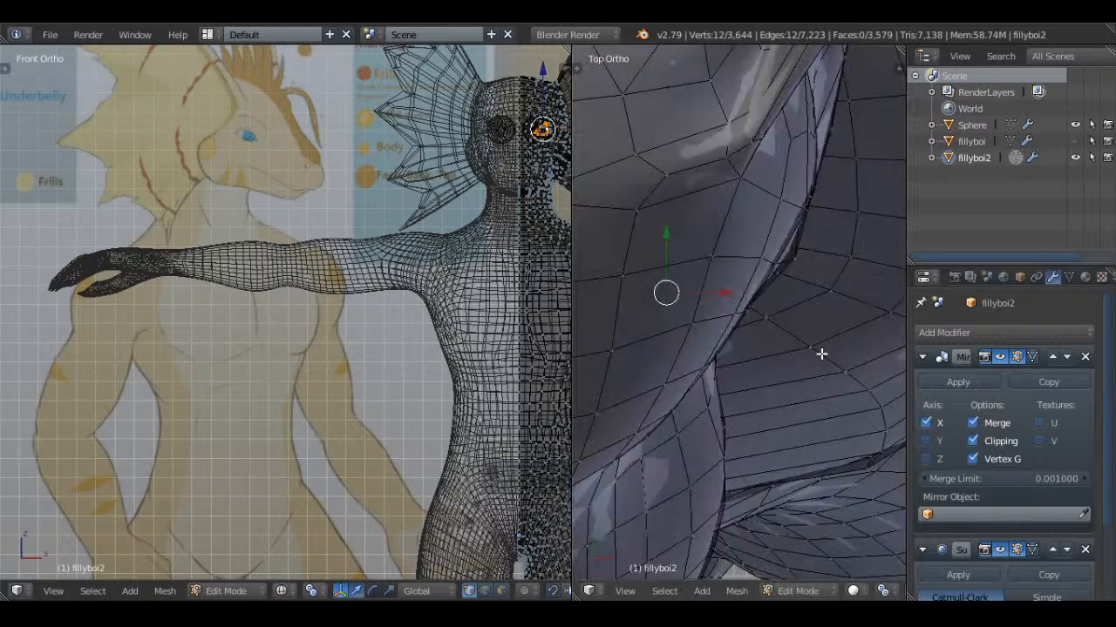
{"action": "middle_click_drag", "start_coordinate": [822, 351], "coordinate": [710, 186]}
{"action": "key", "text": "Tab"}
{"action": "key", "text": "Tab"}
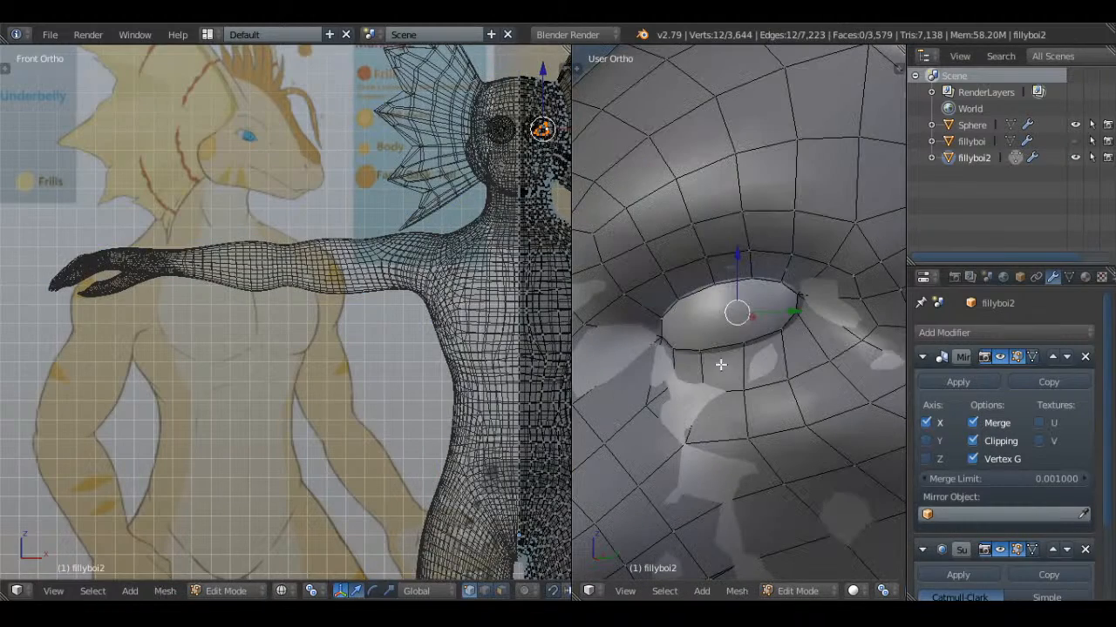
{"action": "key", "text": "a"}
{"action": "right_click", "coordinate": [689, 293], "text": "alt"}
{"action": "key", "text": "s"}
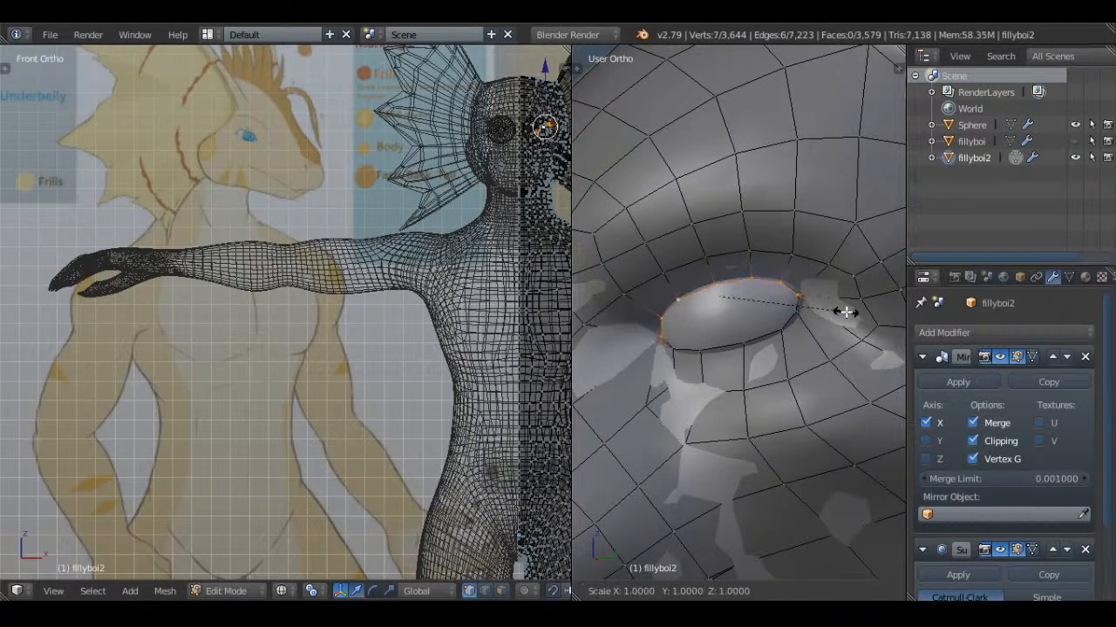
{"action": "right_click", "coordinate": [846, 311]}
{"action": "key", "text": "z"}
Enlarge the front rim loop of the eye opening slightly, stretch it along global Z, and return to Object Mode
{"action": "key", "text": "z"}
{"action": "right_click", "coordinate": [692, 353], "text": "alt+shift"}
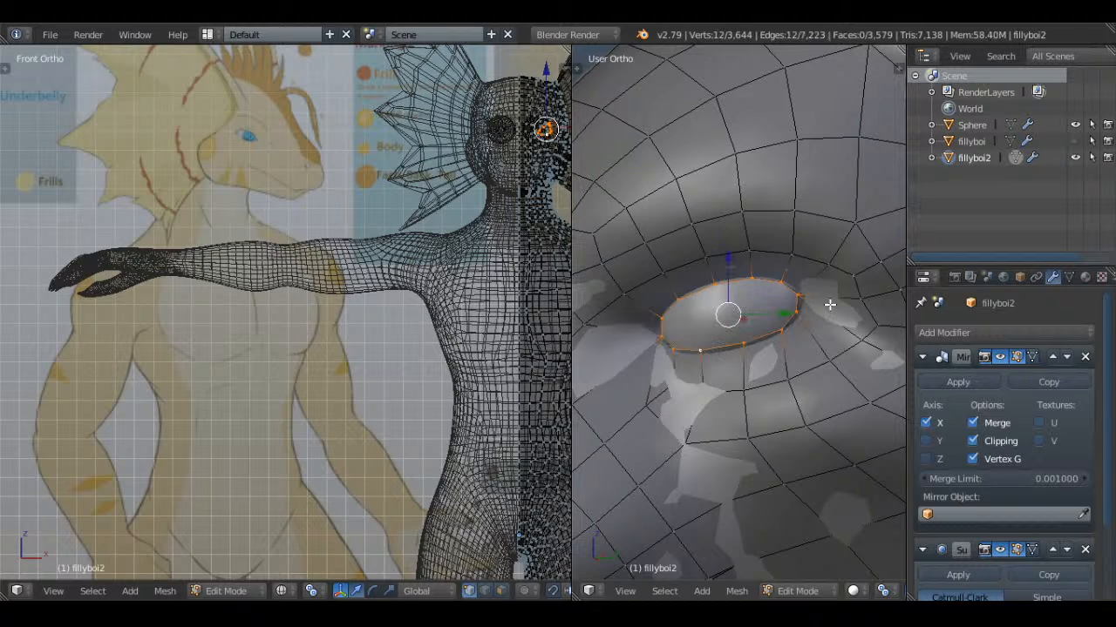
{"action": "key", "text": "s"}
{"action": "left_click", "coordinate": [838, 302]}
{"action": "key", "text": "s"}
{"action": "key", "text": "z"}
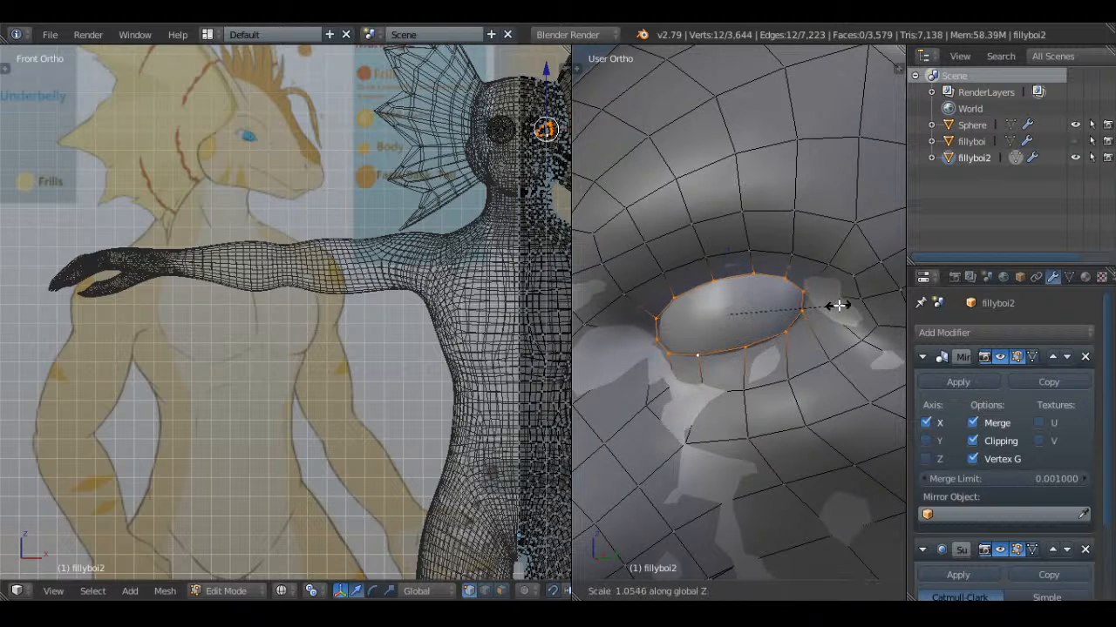
{"action": "left_click", "coordinate": [845, 305]}
{"action": "key", "text": "Tab"}
{"action": "key", "text": "a"}
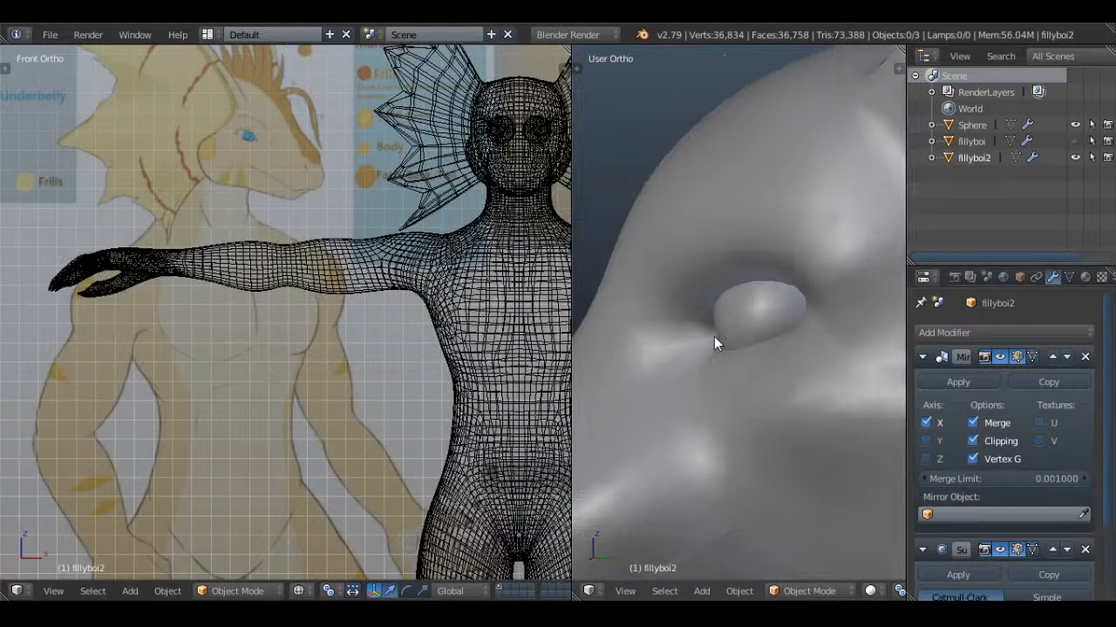
Examine the fit of both eyes in the head from the front and at an angle
{"action": "middle_click_drag", "start_coordinate": [725, 366], "coordinate": [837, 265]}
{"action": "scroll", "coordinate": [794, 231], "scroll_direction": "down", "scroll_amount": 2}
{"action": "right_click", "coordinate": [788, 227]}
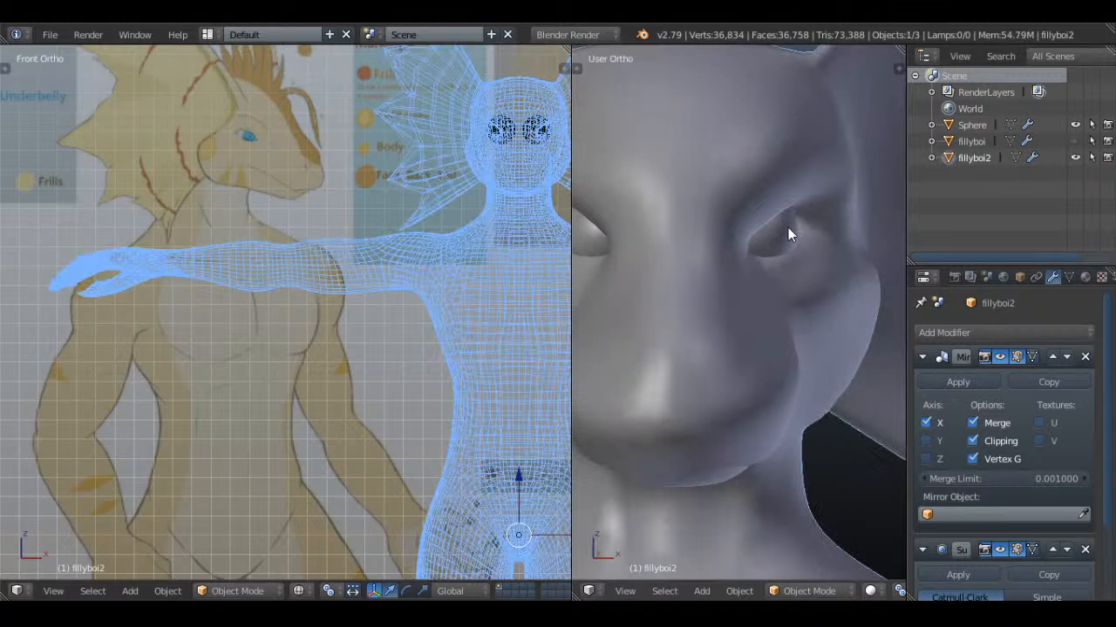
{"action": "key", "text": "a"}
{"action": "scroll", "coordinate": [793, 235], "scroll_direction": "up", "scroll_amount": 3}
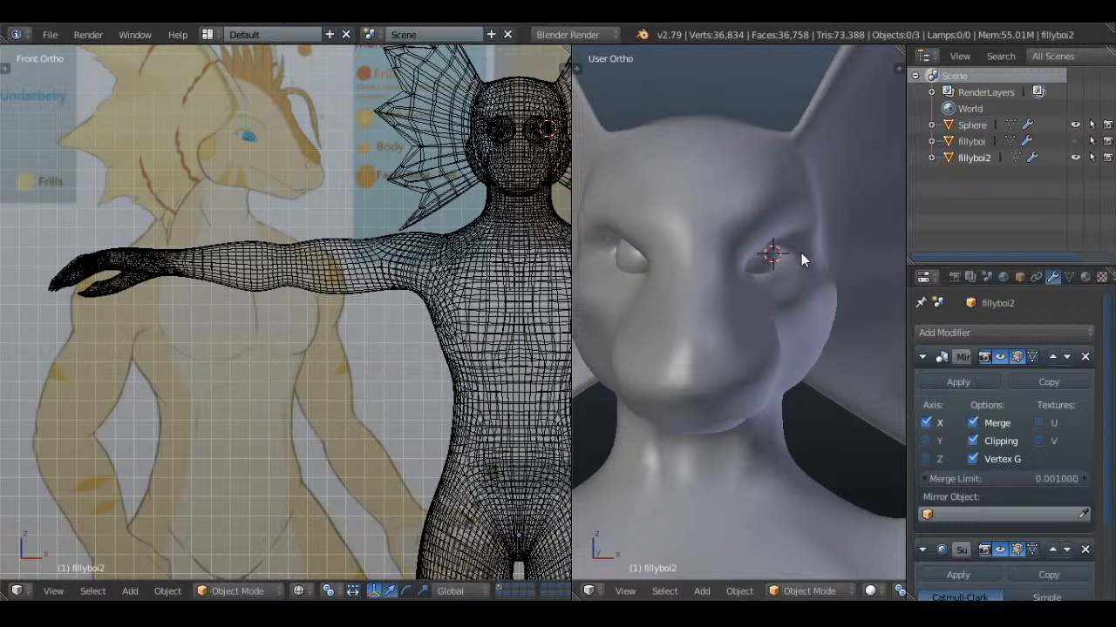
Set the viewport subdivisions of fillyboi2's Subdivision Surface modifier to 2 and save the file
{"action": "scroll", "coordinate": [797, 347], "scroll_direction": "down", "scroll_amount": 3}
{"action": "middle_click_drag", "start_coordinate": [830, 143], "coordinate": [711, 278]}
{"action": "scroll", "coordinate": [836, 284], "scroll_direction": "down", "scroll_amount": 3}
{"action": "scroll", "coordinate": [711, 278], "scroll_direction": "up", "scroll_amount": 2}
{"action": "right_click", "coordinate": [767, 291]}
{"action": "scroll", "coordinate": [985, 481], "scroll_direction": "down", "scroll_amount": 3}
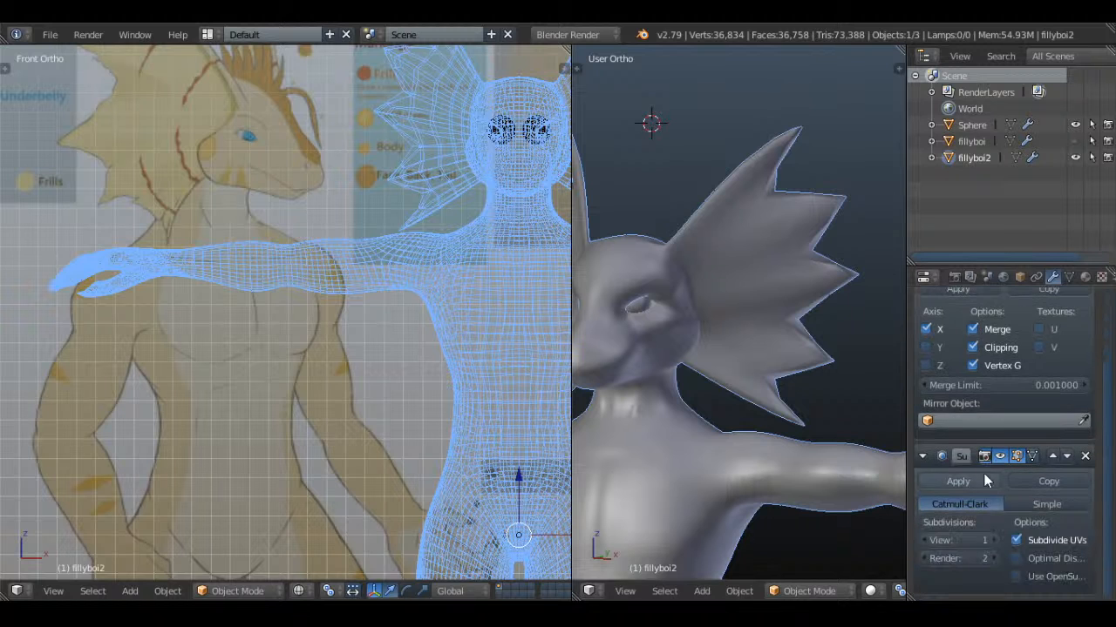
{"action": "left_click", "coordinate": [995, 541]}
{"action": "key", "text": "a"}
{"action": "middle_click_drag", "start_coordinate": [758, 340], "coordinate": [802, 330]}
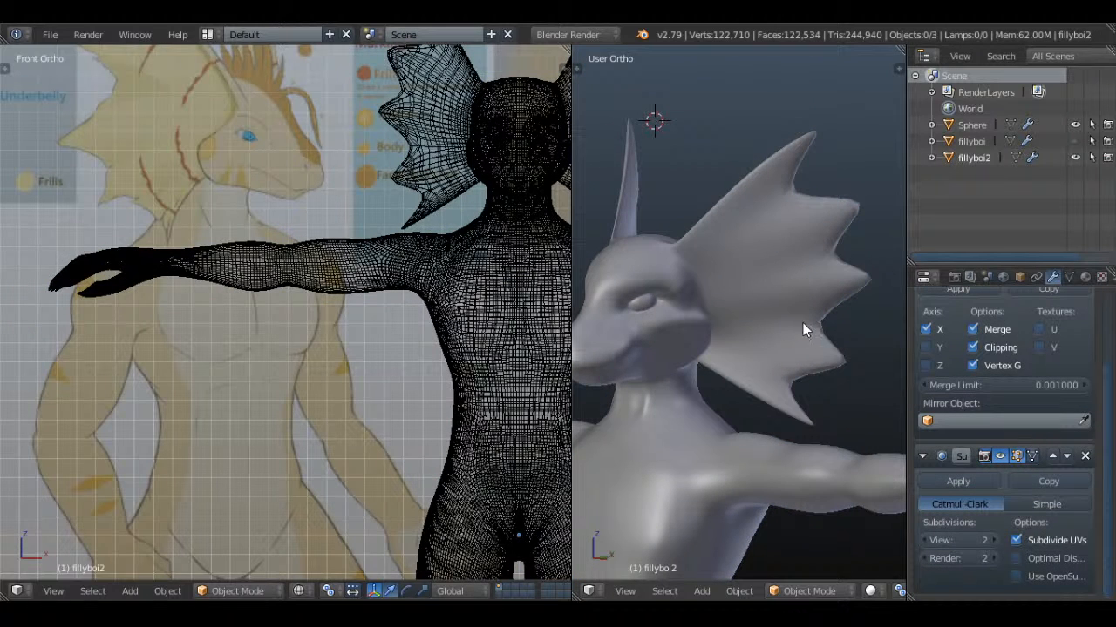
{"action": "key", "text": "ctrl+s"}
Remove the Subdivision Surface modifier from fillyboi2 and check the bare mesh in Edit Mode and in wireframe
{"action": "left_click", "coordinate": [787, 215]}
{"action": "middle_click_drag", "start_coordinate": [787, 215], "coordinate": [820, 243]}
{"action": "right_click", "coordinate": [782, 240]}
{"action": "key", "text": "z"}
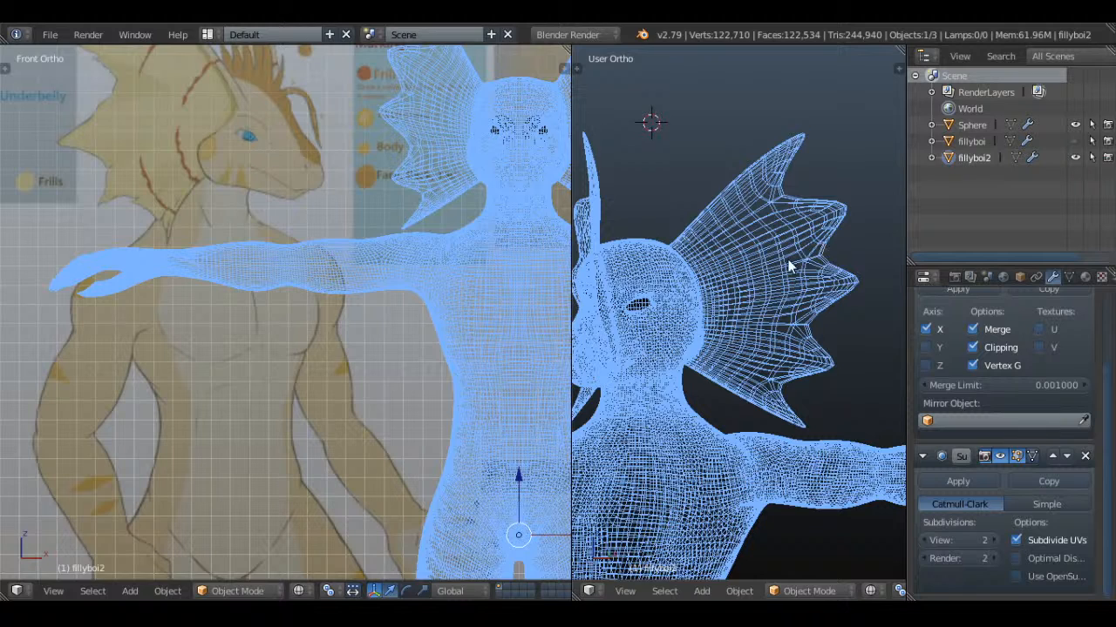
{"action": "key", "text": "z"}
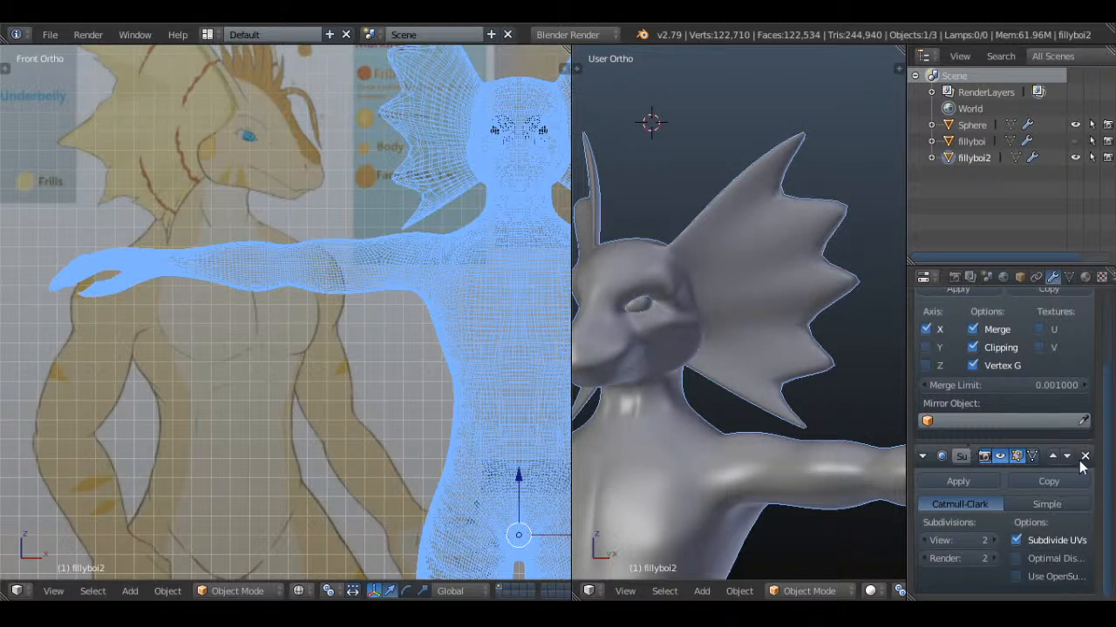
{"action": "left_click", "coordinate": [1084, 456]}
{"action": "key", "text": "Tab"}
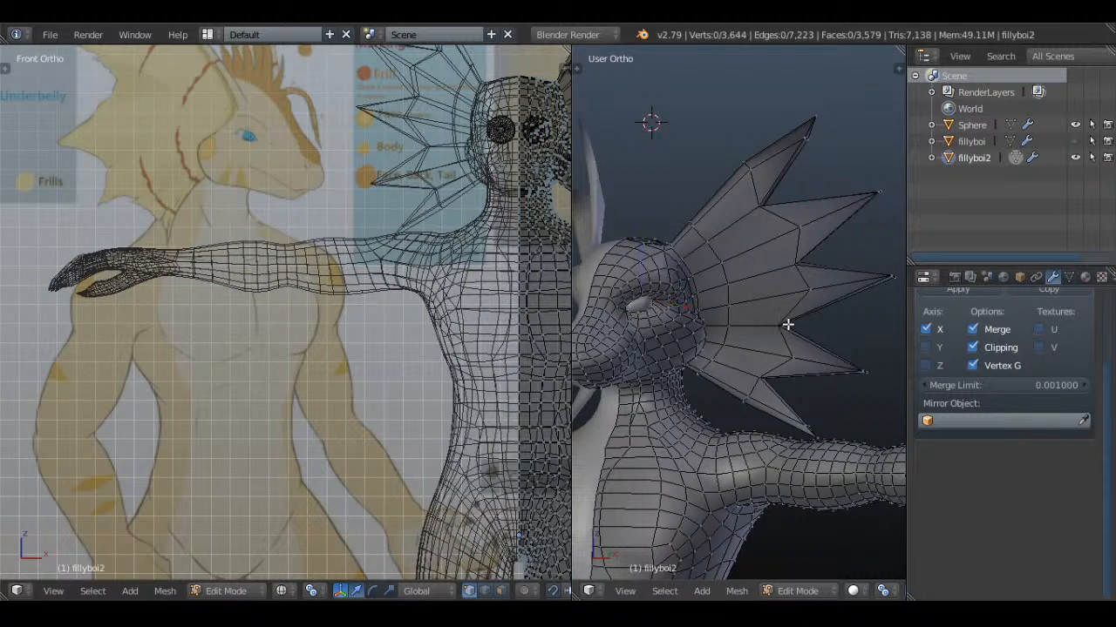
{"action": "middle_click_drag", "start_coordinate": [804, 318], "coordinate": [762, 323]}
{"action": "key", "text": "Tab"}
{"action": "key", "text": "a"}
{"action": "key", "text": "a"}
{"action": "key", "text": "z"}
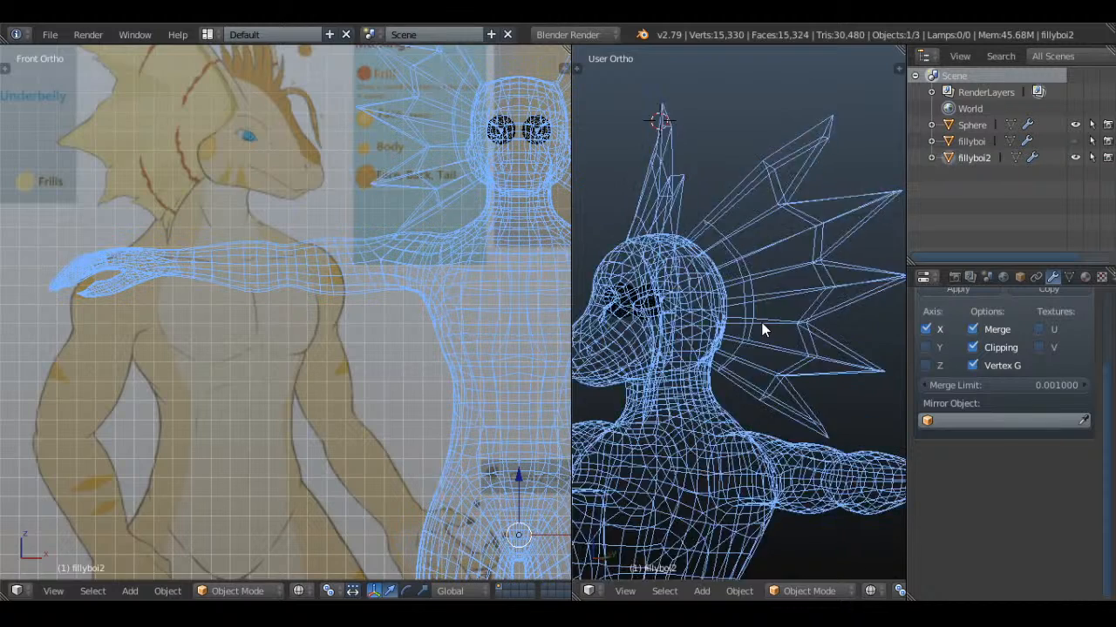
Add a Subdivision Surface modifier back to fillyboi2 and return the perspective view to solid shading
{"action": "scroll", "coordinate": [762, 330], "scroll_direction": "down", "scroll_amount": 5}
{"action": "scroll", "coordinate": [979, 323], "scroll_direction": "up", "scroll_amount": 4}
{"action": "left_click", "coordinate": [978, 327]}
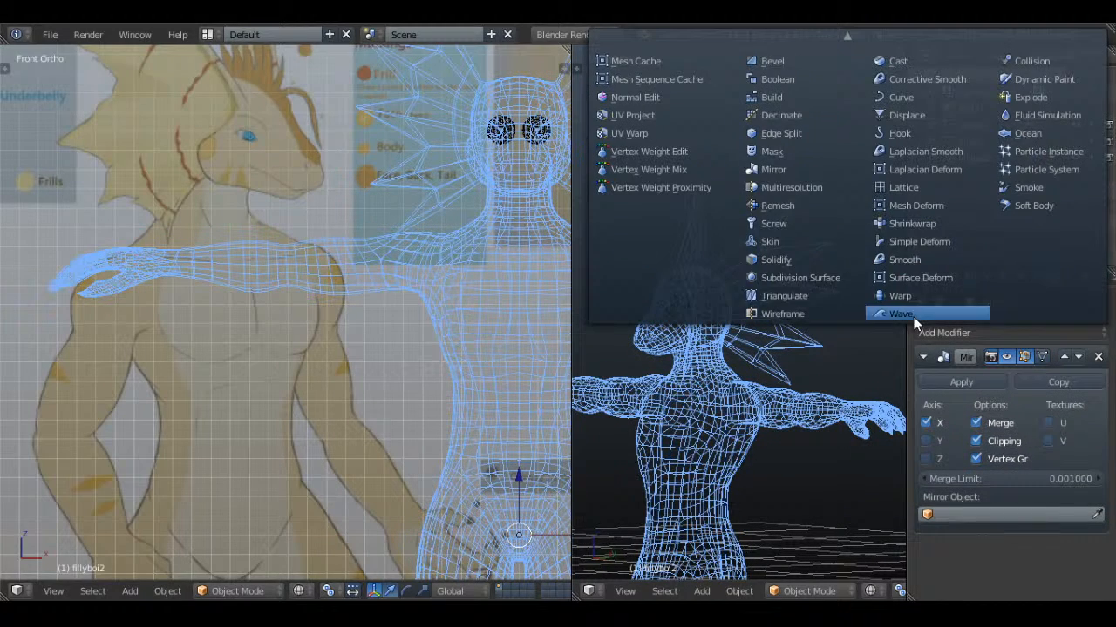
{"action": "left_click", "coordinate": [820, 279]}
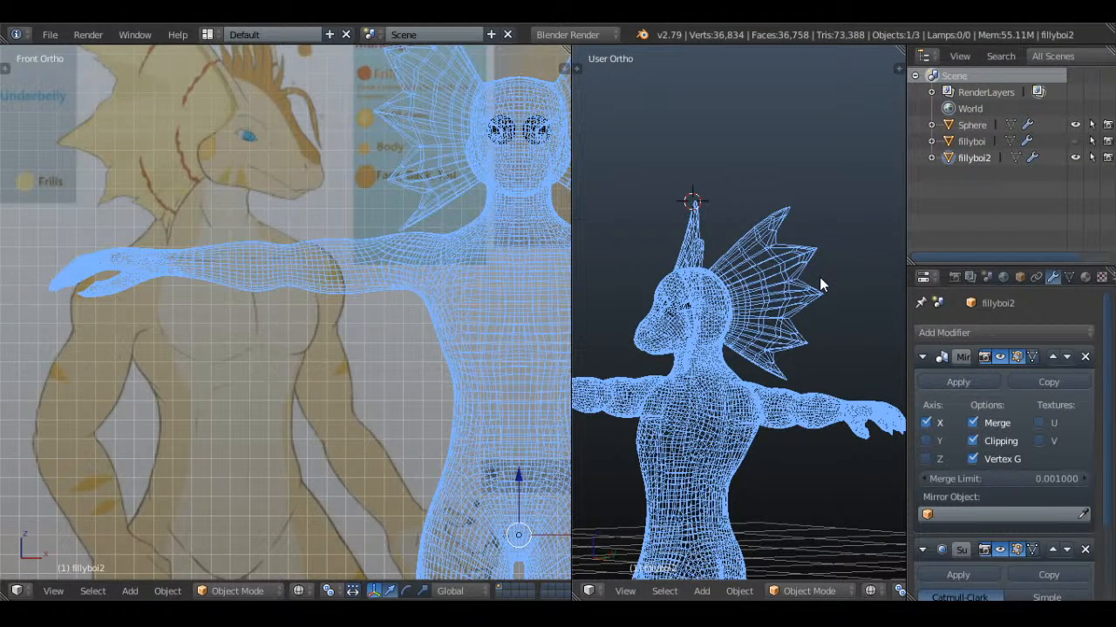
{"action": "scroll", "coordinate": [1024, 409], "scroll_direction": "down", "scroll_amount": 3}
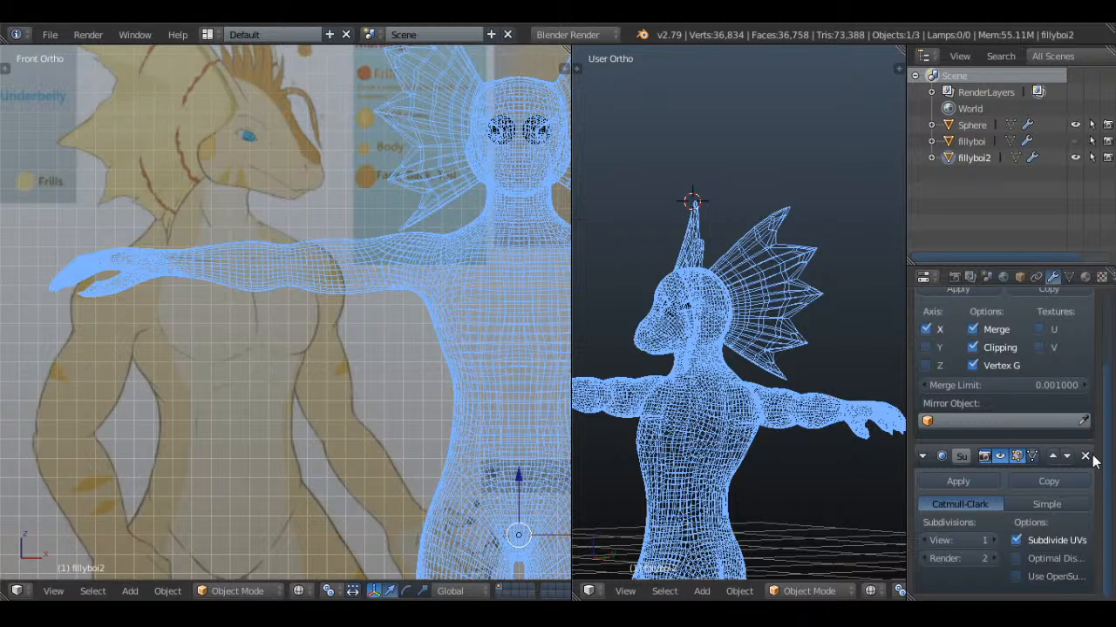
{"action": "key", "text": "z"}
{"action": "scroll", "coordinate": [784, 353], "scroll_direction": "up", "scroll_amount": 5}
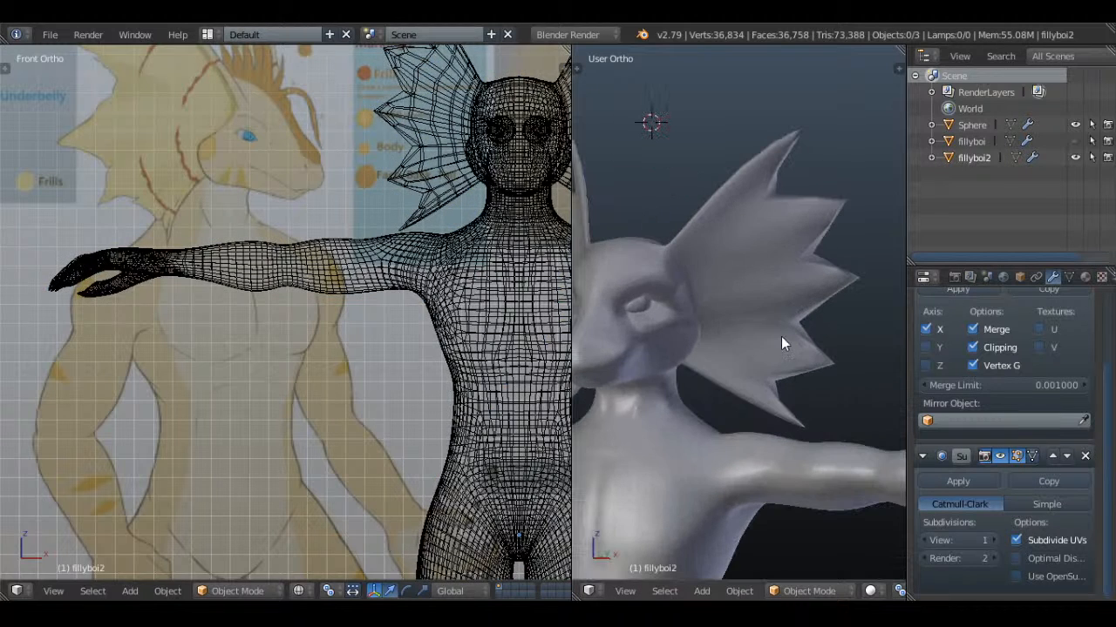
Remove fillyboi2's Subdivision Surface modifier again to compare the unsmoothed head and frill
{"action": "left_click", "coordinate": [1085, 456]}
{"action": "middle_click_drag", "start_coordinate": [787, 323], "coordinate": [756, 304]}
{"action": "key", "text": "Tab"}
{"action": "key", "text": "Tab"}
{"action": "scroll", "coordinate": [916, 326], "scroll_direction": "up", "scroll_amount": 3}
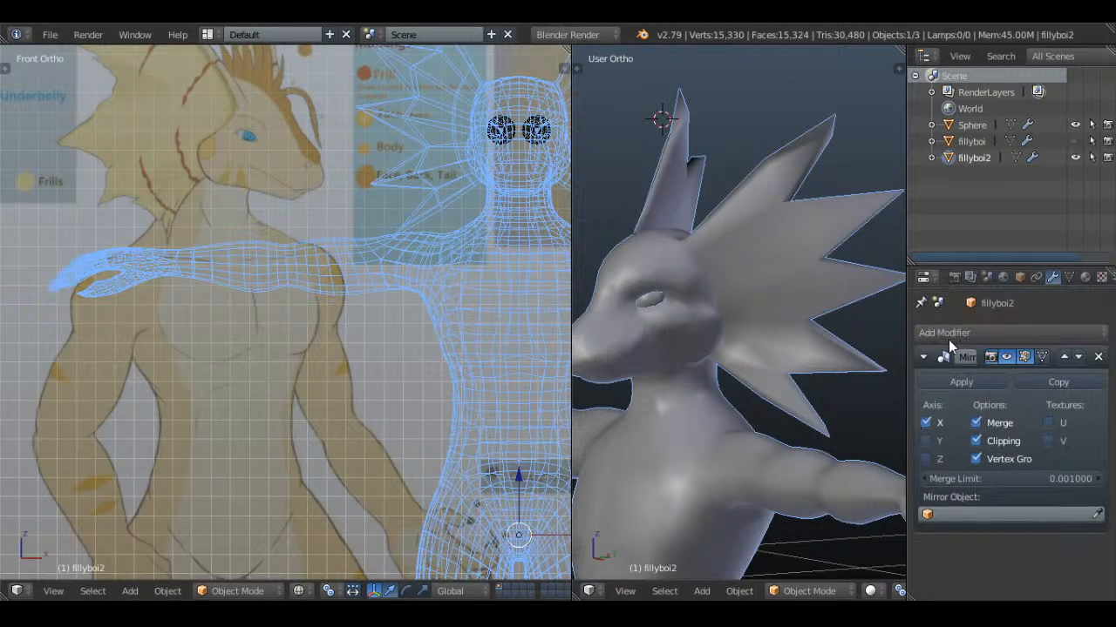
Restore smoothing on fillyboi2 with a new Subdivision Surface modifier and deselect everything
{"action": "left_click", "coordinate": [948, 336]}
{"action": "left_click", "coordinate": [800, 277]}
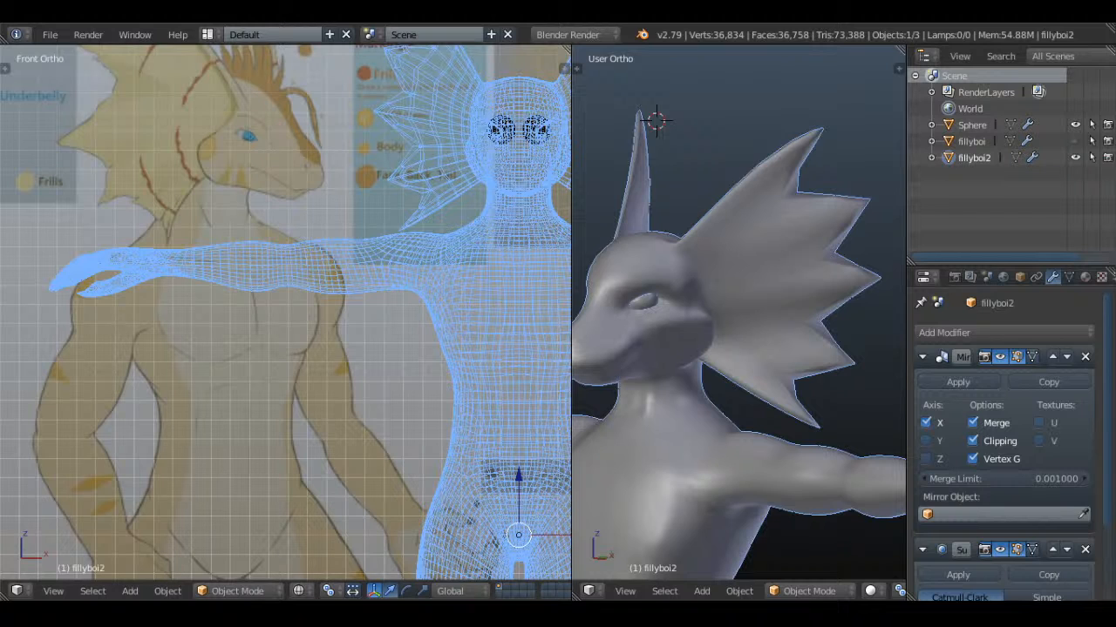
{"action": "scroll", "coordinate": [421, 274], "scroll_direction": "down", "scroll_amount": 1}
{"action": "key", "text": "a"}
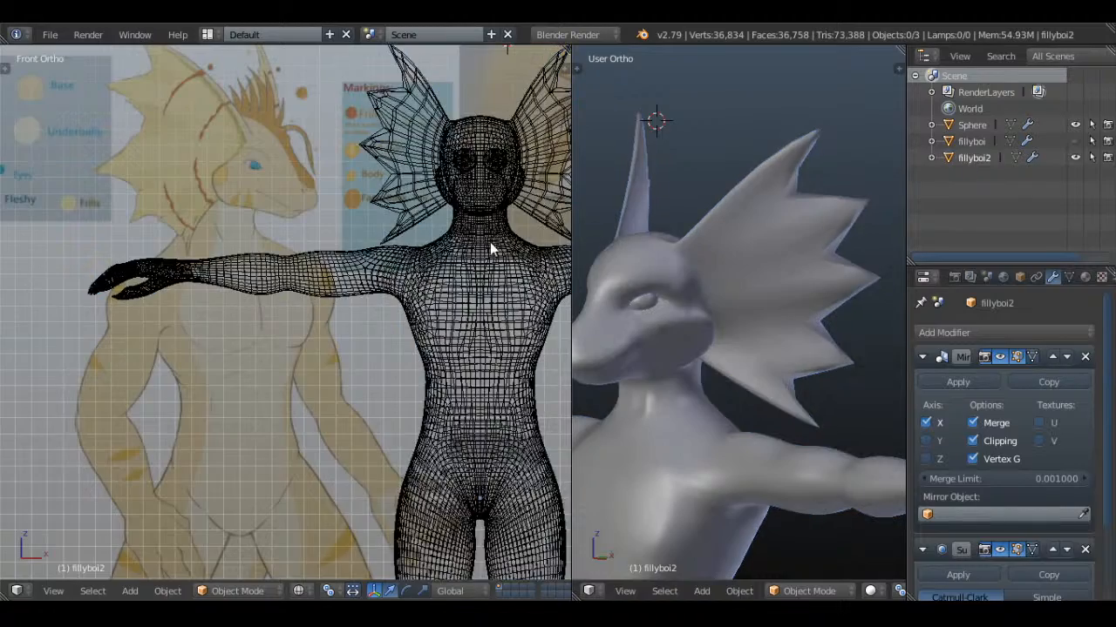
In Edit Mode, select the centre-line vertices at the lower front of fillyboi2's muzzle and reposition them in the right side view
{"action": "middle_click_drag", "start_coordinate": [490, 242], "coordinate": [396, 256], "text": "shift"}
{"action": "scroll", "coordinate": [669, 360], "scroll_direction": "down", "scroll_amount": 2}
{"action": "middle_click_drag", "start_coordinate": [669, 360], "coordinate": [713, 373]}
{"action": "scroll", "coordinate": [698, 348], "scroll_direction": "up", "scroll_amount": 3}
{"action": "key", "text": "Tab"}
{"action": "scroll", "coordinate": [668, 301], "scroll_direction": "up", "scroll_amount": 5}
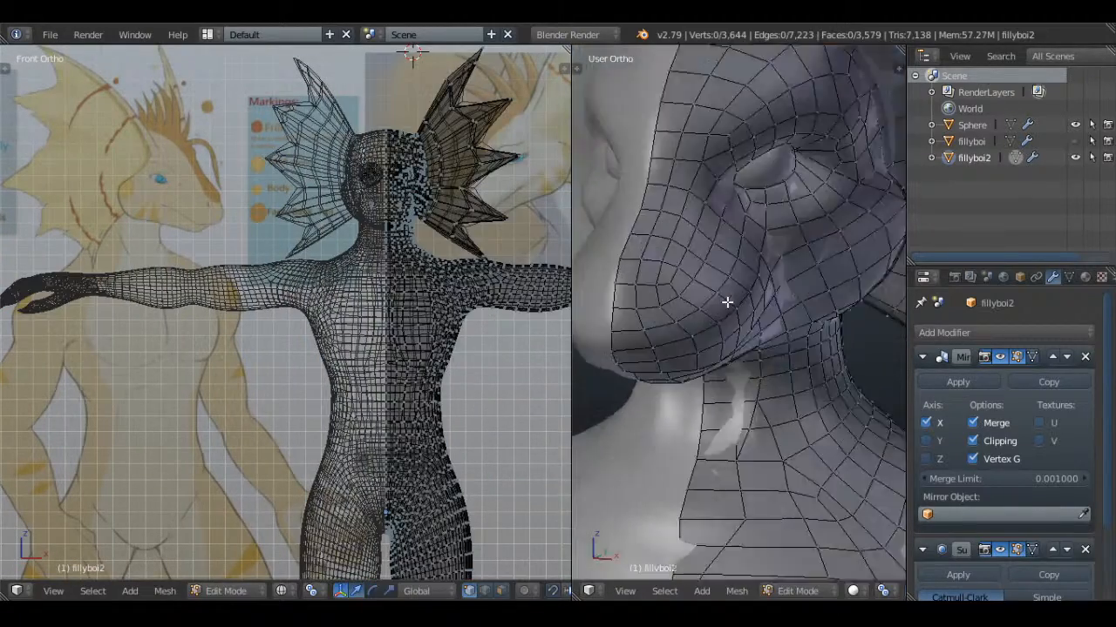
{"action": "key", "text": "a"}
{"action": "middle_click_drag", "start_coordinate": [727, 302], "coordinate": [742, 302]}
{"action": "key", "text": "a"}
{"action": "scroll", "coordinate": [859, 580], "scroll_direction": "down", "scroll_amount": 5}
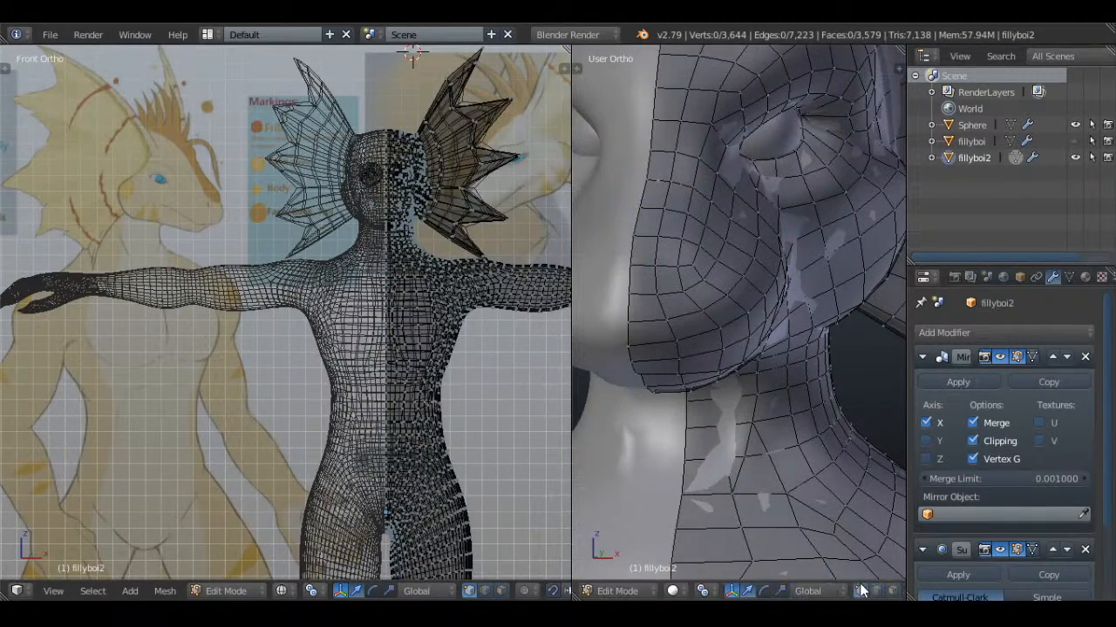
{"action": "mouse_move", "coordinate": [775, 370]}
{"action": "middle_mouse_down"}
{"action": "mouse_move", "coordinate": [740, 317]}
{"action": "mouse_move", "coordinate": [764, 277]}
{"action": "mouse_move", "coordinate": [649, 286]}
{"action": "mouse_move", "coordinate": [760, 292]}
{"action": "middle_mouse_up"}
{"action": "key", "text": "KP_3"}
{"action": "scroll", "coordinate": [675, 230], "scroll_direction": "down", "scroll_amount": 3}
{"action": "scroll", "coordinate": [759, 309], "scroll_direction": "up", "scroll_amount": 4}
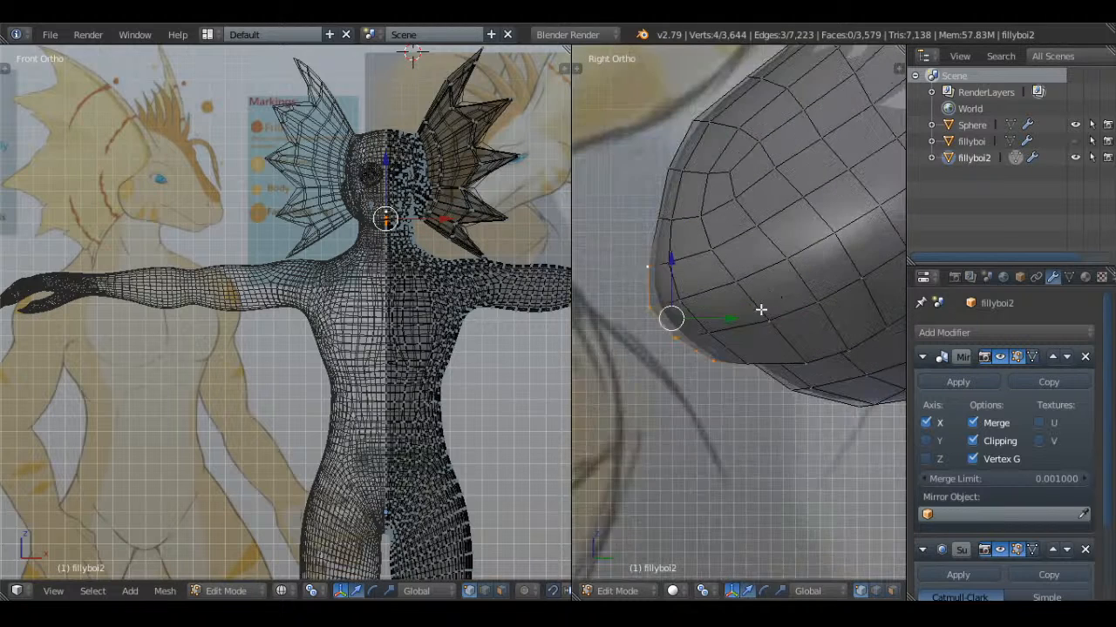
{"action": "scroll", "coordinate": [740, 314], "scroll_direction": "up", "scroll_amount": 1}
{"action": "key", "text": "z"}
{"action": "key", "text": "g"}
{"action": "left_click", "coordinate": [751, 298]}
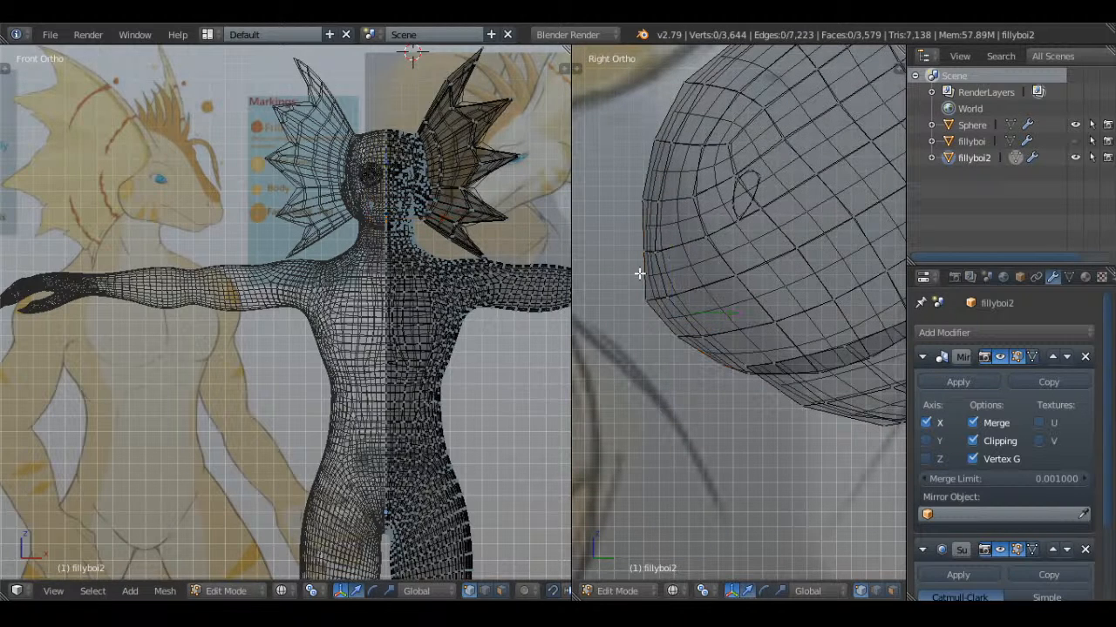
Move three centre-line vertices of the lower muzzle back and up by about 0.02, and return to Object Mode in solid shading
{"action": "key", "text": "g"}
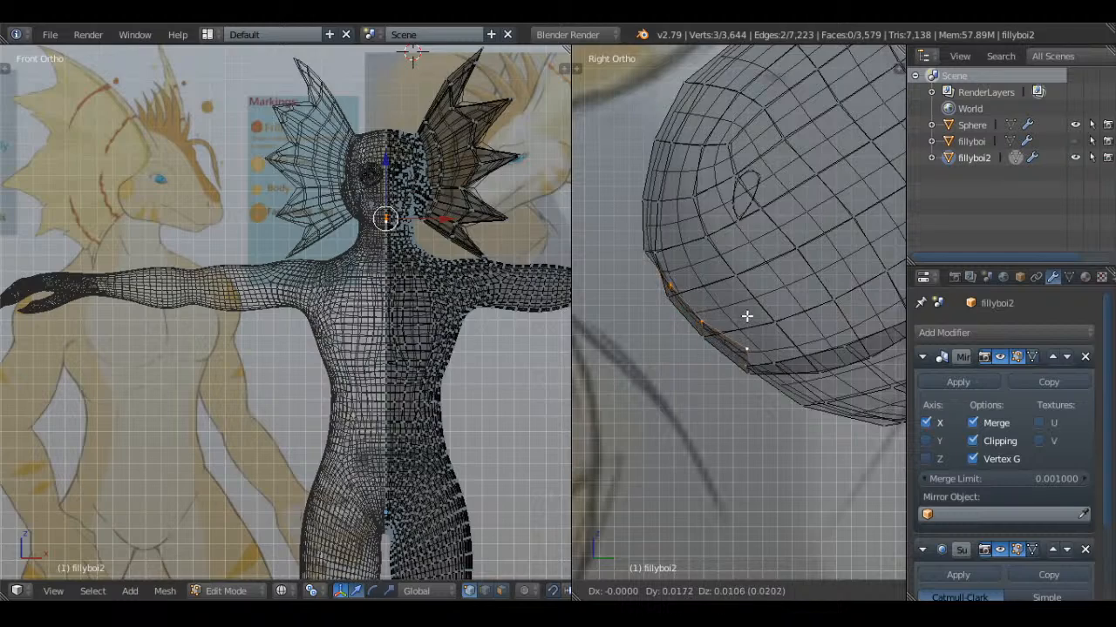
{"action": "left_click", "coordinate": [748, 316]}
{"action": "key", "text": "Tab"}
{"action": "scroll", "coordinate": [748, 316], "scroll_direction": "down", "scroll_amount": 2}
{"action": "key", "text": "z"}
{"action": "middle_click_drag", "start_coordinate": [749, 316], "coordinate": [854, 278]}
{"action": "scroll", "coordinate": [755, 333], "scroll_direction": "down", "scroll_amount": 3}
{"action": "key", "text": "a"}
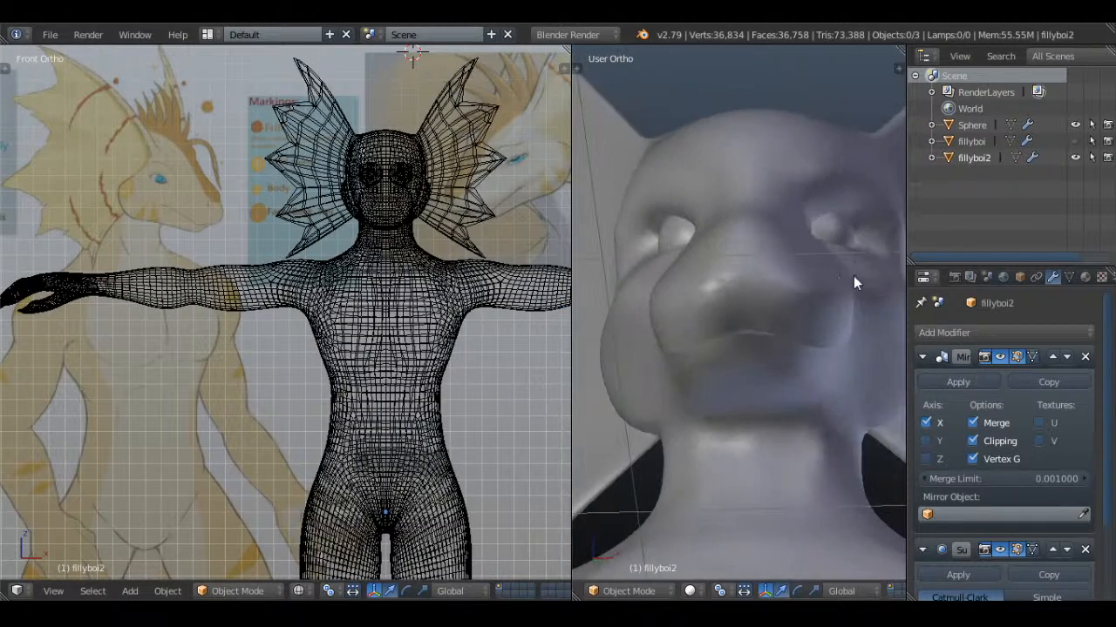
Shift the column of four vertices beside the centre line at the lower front of the muzzle, and return to Object Mode
{"action": "key", "text": "Tab"}
{"action": "right_click", "coordinate": [798, 327]}
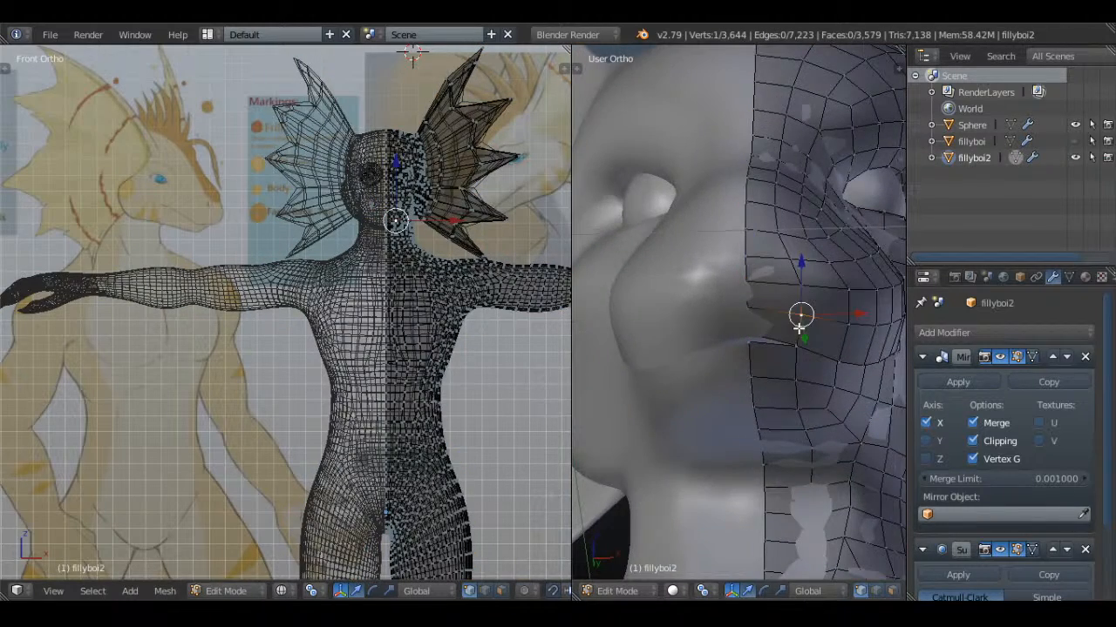
{"action": "key", "text": "KP_1"}
{"action": "scroll", "coordinate": [765, 328], "scroll_direction": "up", "scroll_amount": 2}
{"action": "left_click_drag", "start_coordinate": [753, 279], "coordinate": [752, 289]}
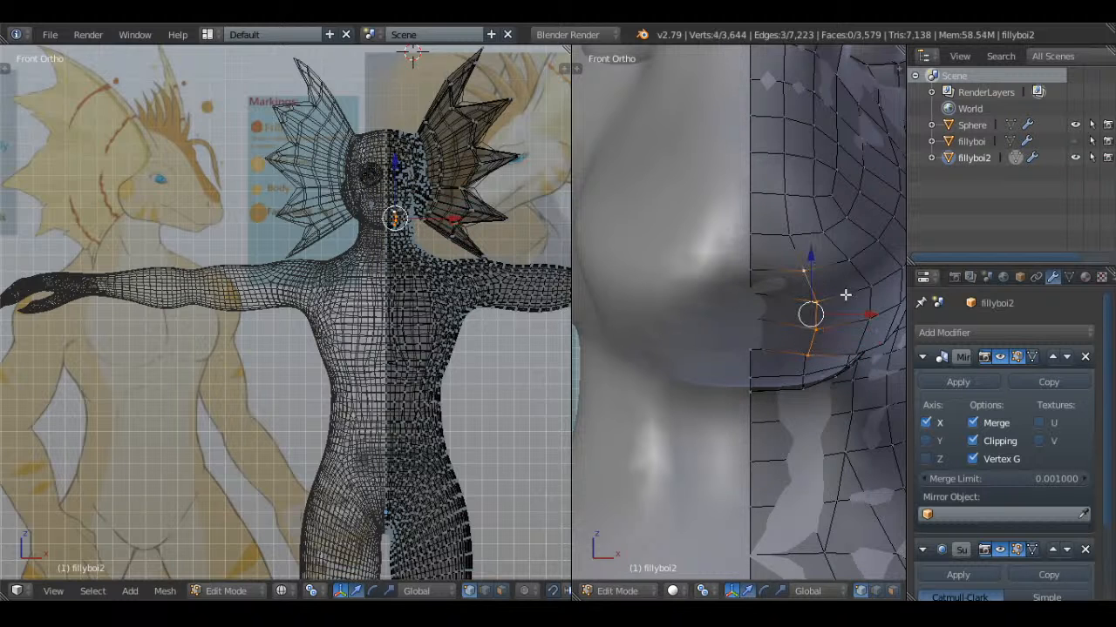
{"action": "middle_click_drag", "start_coordinate": [845, 295], "coordinate": [829, 354]}
{"action": "key", "text": "z"}
{"action": "key", "text": "g"}
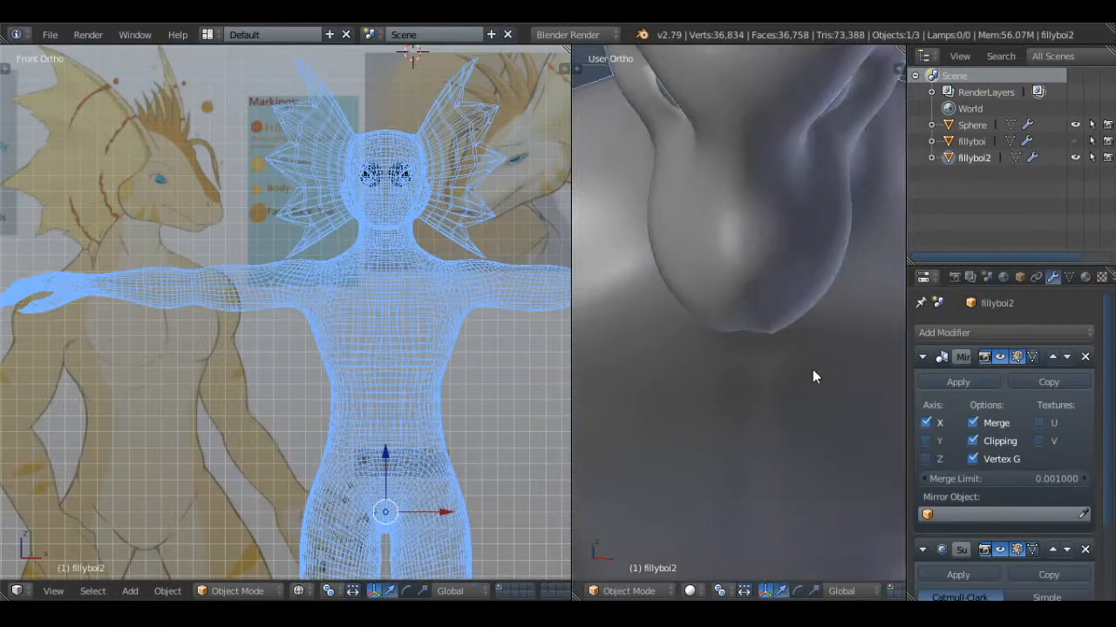
{"action": "middle_click_drag", "start_coordinate": [812, 369], "coordinate": [815, 225]}
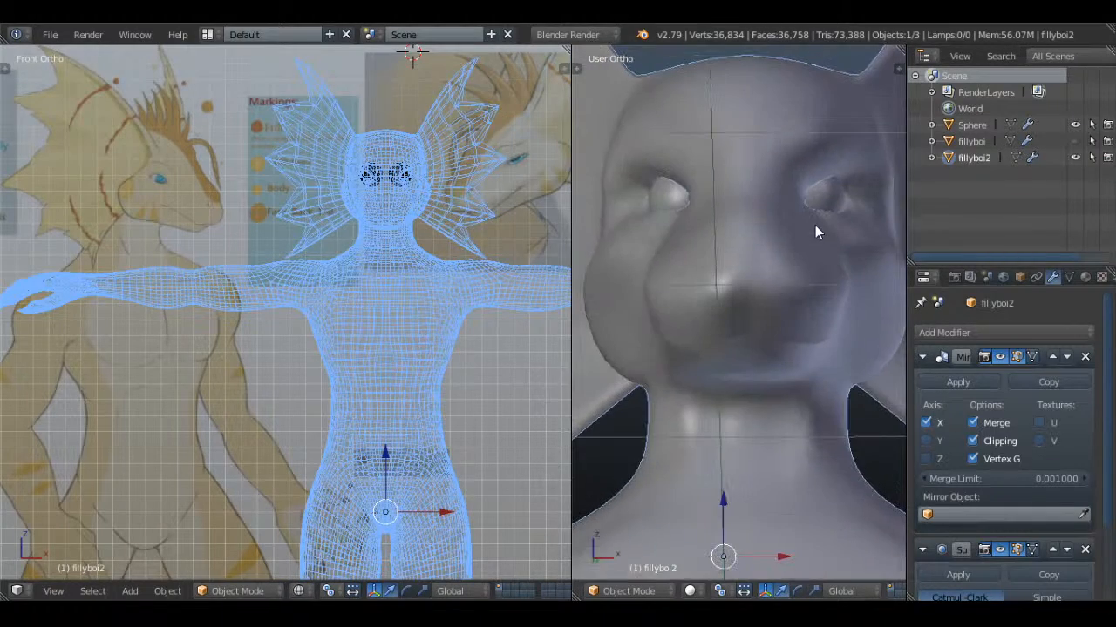
Deselect everything and examine the reference drawing's front-facing face close up in the front view
{"action": "key", "text": "a"}
{"action": "scroll", "coordinate": [356, 204], "scroll_direction": "down", "scroll_amount": 4}
{"action": "scroll", "coordinate": [351, 287], "scroll_direction": "up", "scroll_amount": 6}
{"action": "middle_click_drag", "start_coordinate": [483, 436], "coordinate": [338, 315], "text": "shift"}
{"action": "scroll", "coordinate": [338, 315], "scroll_direction": "up", "scroll_amount": 7}
{"action": "scroll", "coordinate": [750, 311], "scroll_direction": "up", "scroll_amount": 2}
Delete the loose ring of six vertices floating near the muzzle tip
{"action": "key", "text": "Tab"}
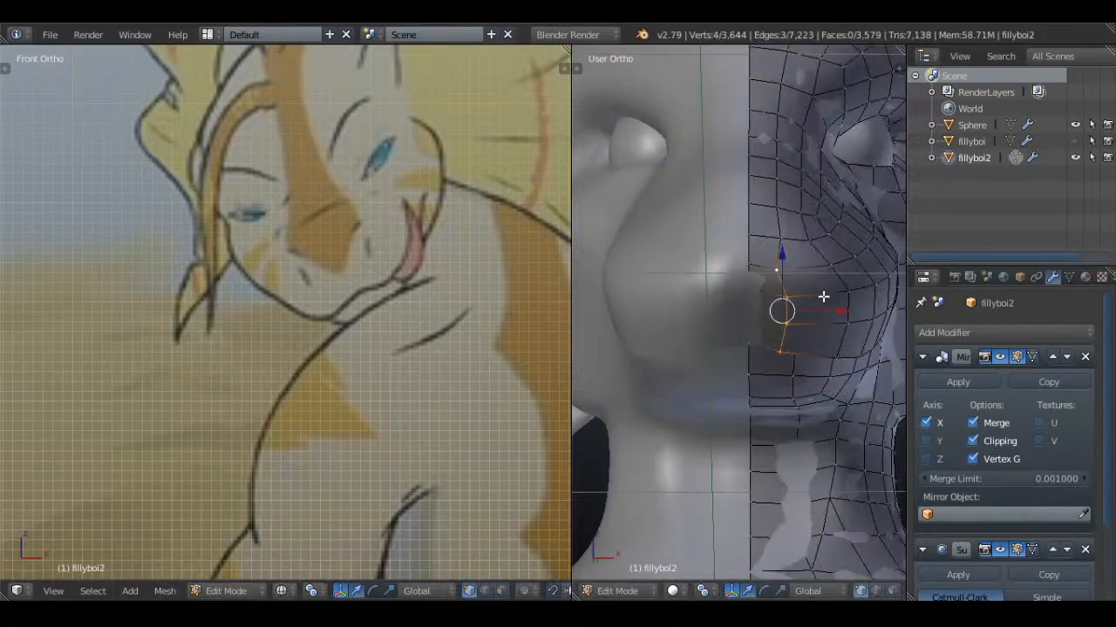
{"action": "mouse_move", "coordinate": [822, 296]}
{"action": "middle_mouse_down"}
{"action": "mouse_move", "coordinate": [758, 316]}
{"action": "mouse_move", "coordinate": [771, 327]}
{"action": "mouse_move", "coordinate": [732, 349]}
{"action": "mouse_move", "coordinate": [767, 343]}
{"action": "mouse_move", "coordinate": [803, 324]}
{"action": "mouse_move", "coordinate": [803, 299]}
{"action": "mouse_move", "coordinate": [630, 371]}
{"action": "mouse_move", "coordinate": [641, 389]}
{"action": "middle_mouse_up"}
{"action": "key", "text": "a"}
{"action": "right_click", "coordinate": [732, 348], "text": "alt"}
{"action": "key", "text": "z"}
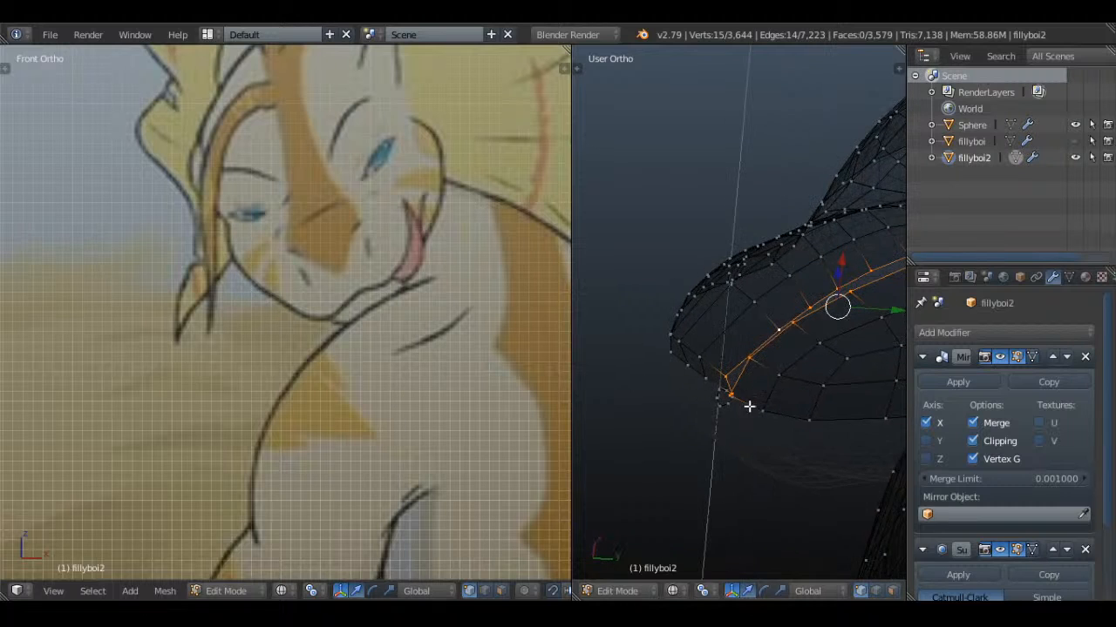
{"action": "scroll", "coordinate": [741, 403], "scroll_direction": "up", "scroll_amount": 3}
{"action": "right_click", "coordinate": [738, 422]}
{"action": "left_click_drag", "start_coordinate": [761, 422], "coordinate": [779, 420]}
{"action": "middle_click_drag", "start_coordinate": [780, 420], "coordinate": [792, 434]}
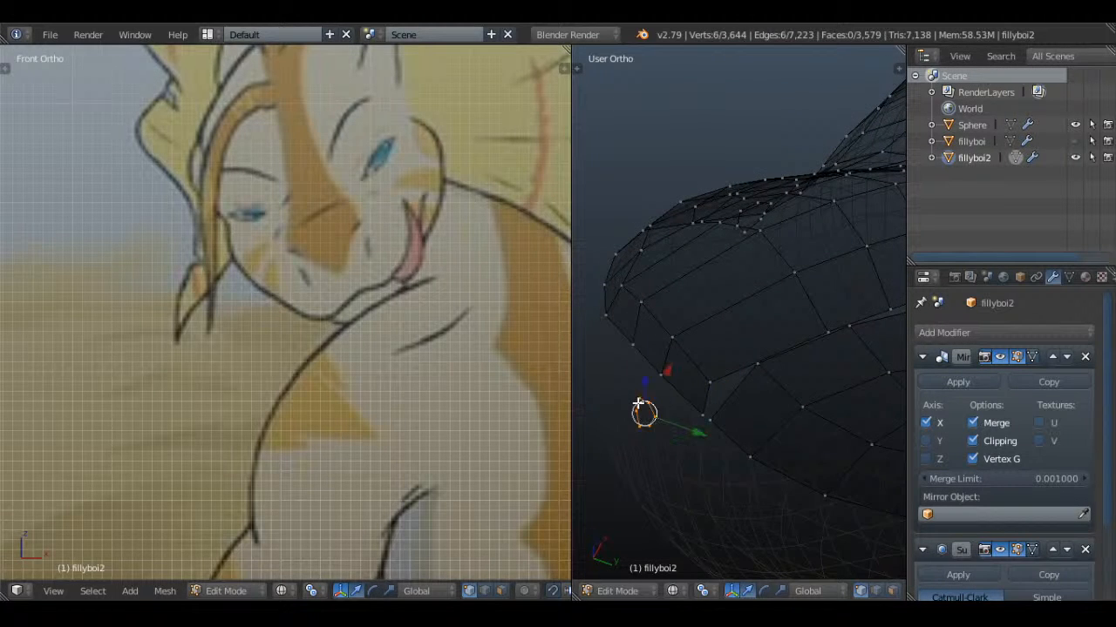
{"action": "middle_click_drag", "start_coordinate": [639, 403], "coordinate": [785, 348]}
{"action": "key", "text": "x"}
{"action": "left_click", "coordinate": [790, 273]}
{"action": "middle_click_drag", "start_coordinate": [789, 273], "coordinate": [742, 296]}
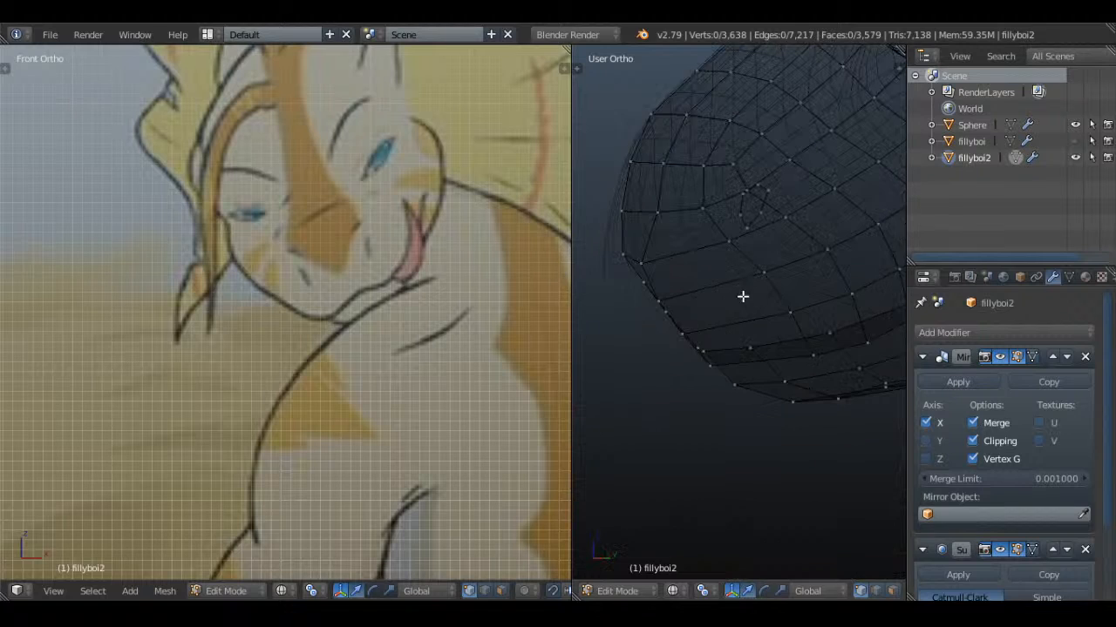
Delete the other loose six-vertex ring at the side of the muzzle and return to solid shading
{"action": "scroll", "coordinate": [768, 200], "scroll_direction": "up", "scroll_amount": 2}
{"action": "key", "text": "x"}
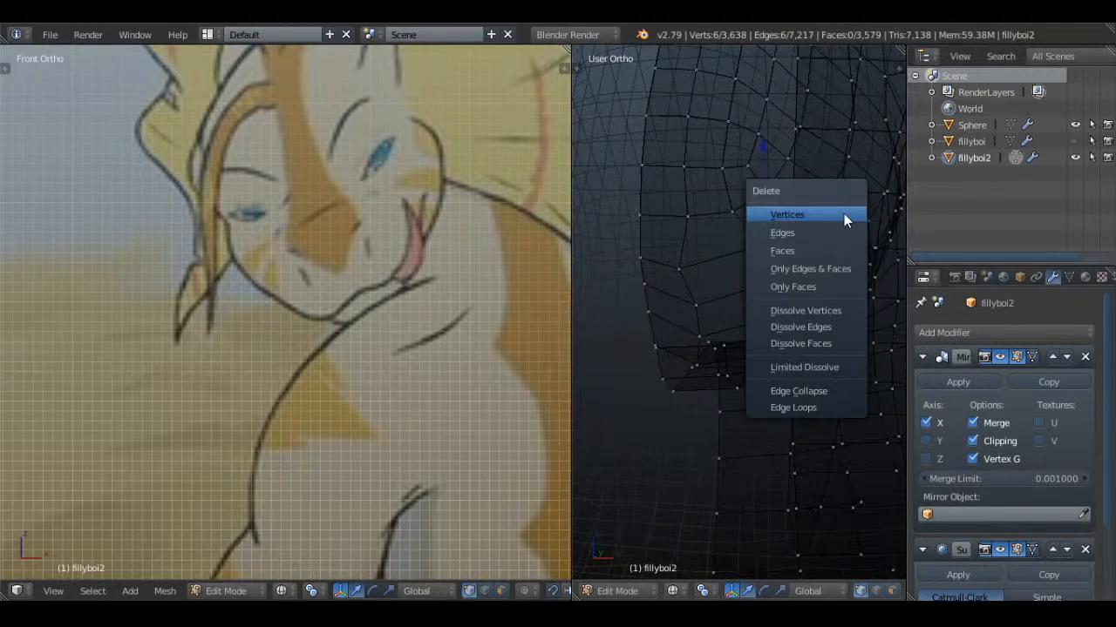
{"action": "left_click", "coordinate": [791, 215]}
{"action": "key", "text": "z"}
{"action": "scroll", "coordinate": [789, 270], "scroll_direction": "down", "scroll_amount": 6}
{"action": "middle_click_drag", "start_coordinate": [790, 269], "coordinate": [780, 279]}
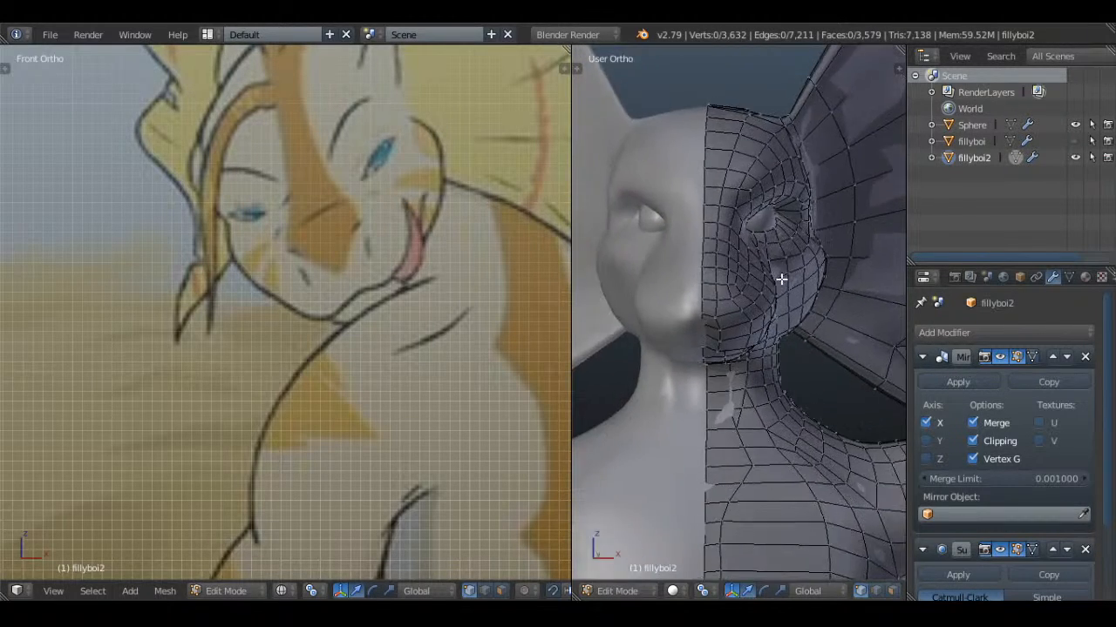
Knife-cut an edge between two nearby vertices on the side of the muzzle, working in vertex select mode
{"action": "scroll", "coordinate": [778, 292], "scroll_direction": "up", "scroll_amount": 2}
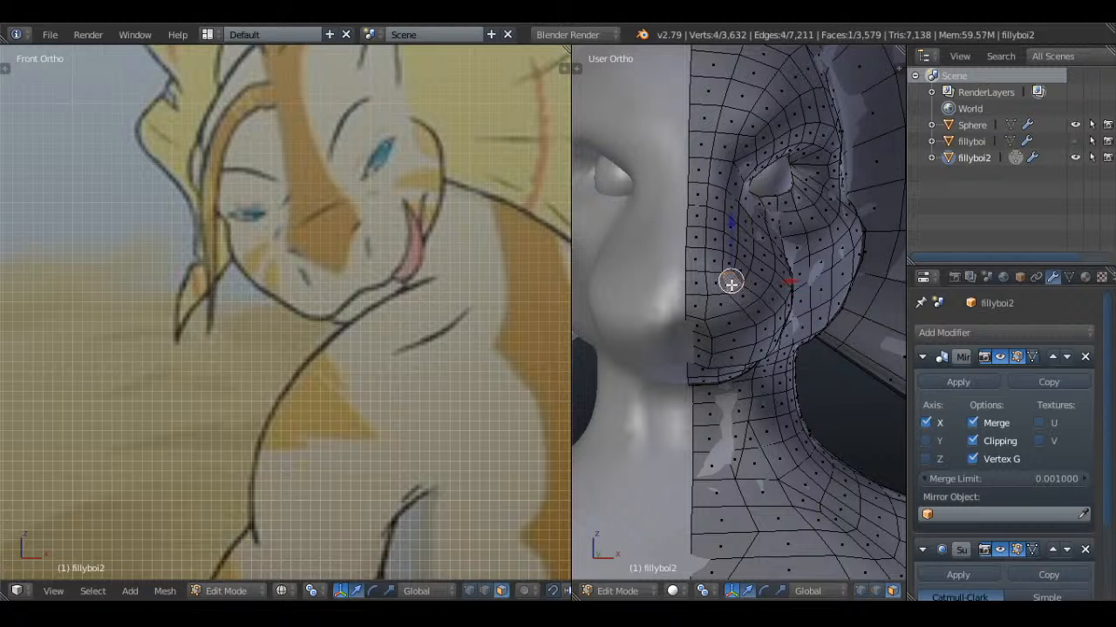
{"action": "mouse_move", "coordinate": [805, 294]}
{"action": "middle_mouse_down"}
{"action": "mouse_move", "coordinate": [712, 311]}
{"action": "mouse_move", "coordinate": [833, 287]}
{"action": "middle_mouse_up"}
{"action": "key", "text": "Tab"}
{"action": "key", "text": "Tab"}
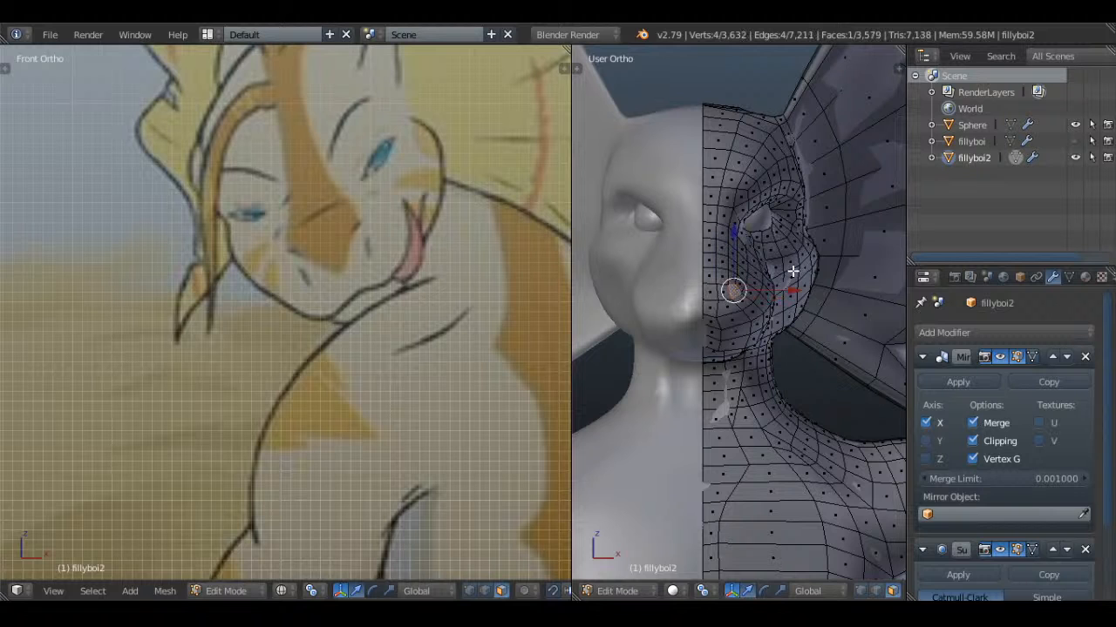
{"action": "scroll", "coordinate": [792, 271], "scroll_direction": "up", "scroll_amount": 4}
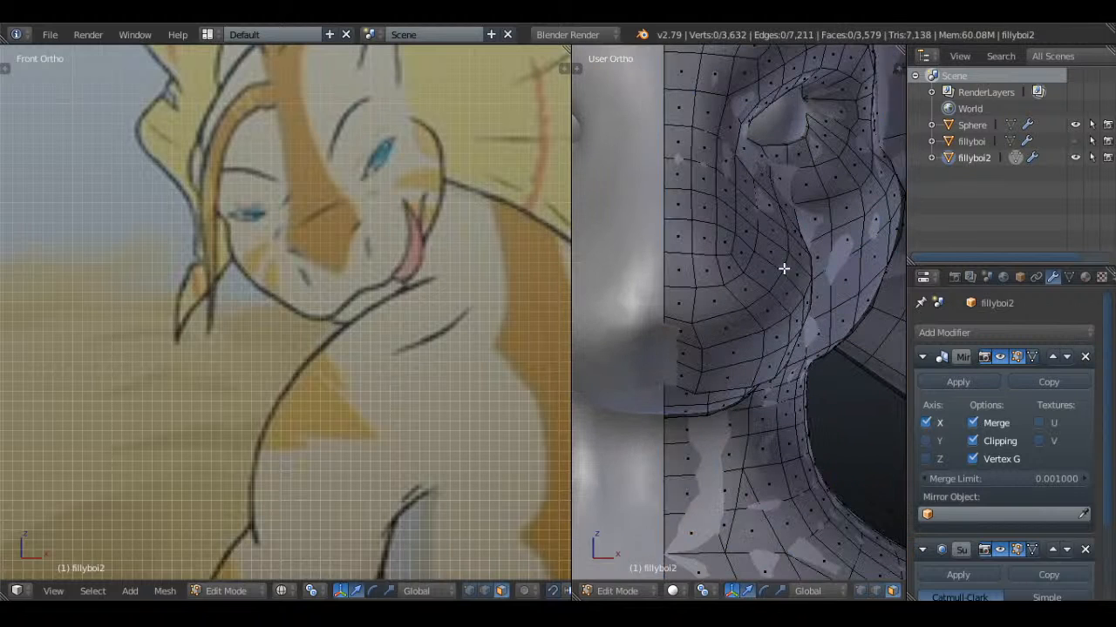
{"action": "left_click", "coordinate": [863, 591]}
{"action": "scroll", "coordinate": [720, 289], "scroll_direction": "up", "scroll_amount": 3}
{"action": "key", "text": "k"}
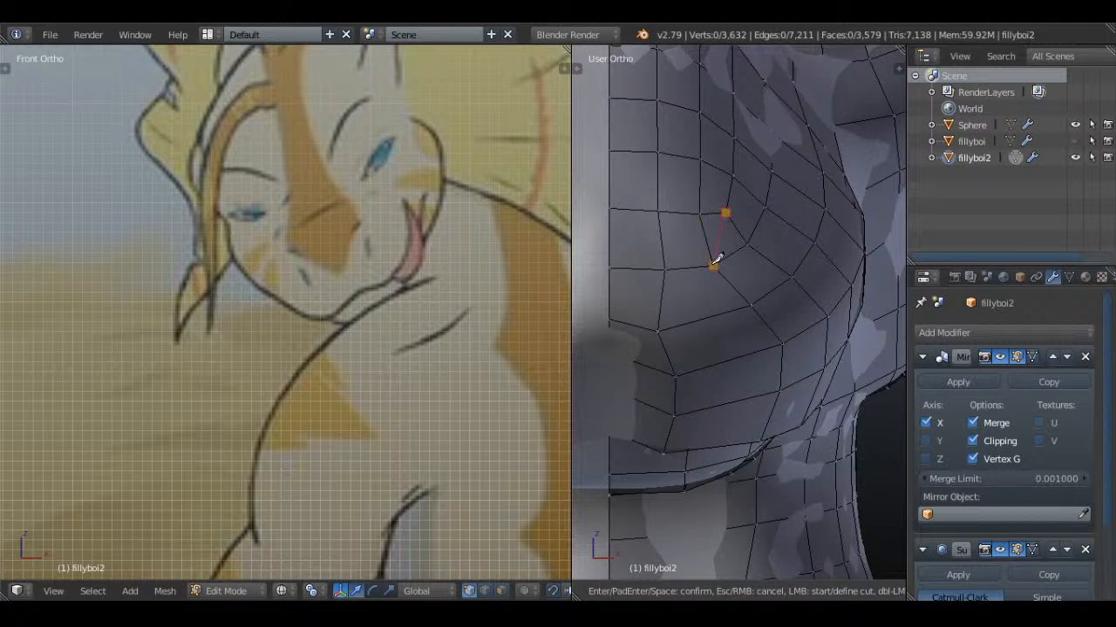
{"action": "left_click", "coordinate": [714, 265]}
{"action": "key", "text": "Return"}
{"action": "scroll", "coordinate": [724, 265], "scroll_direction": "down", "scroll_amount": 2}
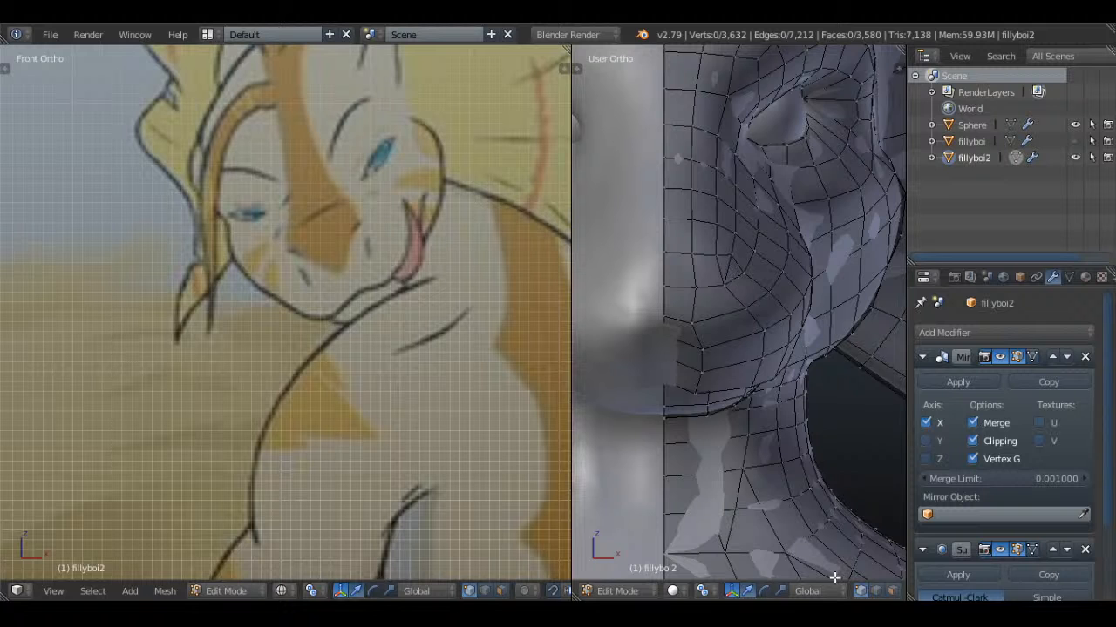
Extrude the selected face at the side of the muzzle tip inward to form a nostril, then return to object mode
{"action": "right_click", "coordinate": [735, 270]}
{"action": "middle_click_drag", "start_coordinate": [736, 270], "coordinate": [601, 288]}
{"action": "scroll", "coordinate": [645, 295], "scroll_direction": "up", "scroll_amount": 2}
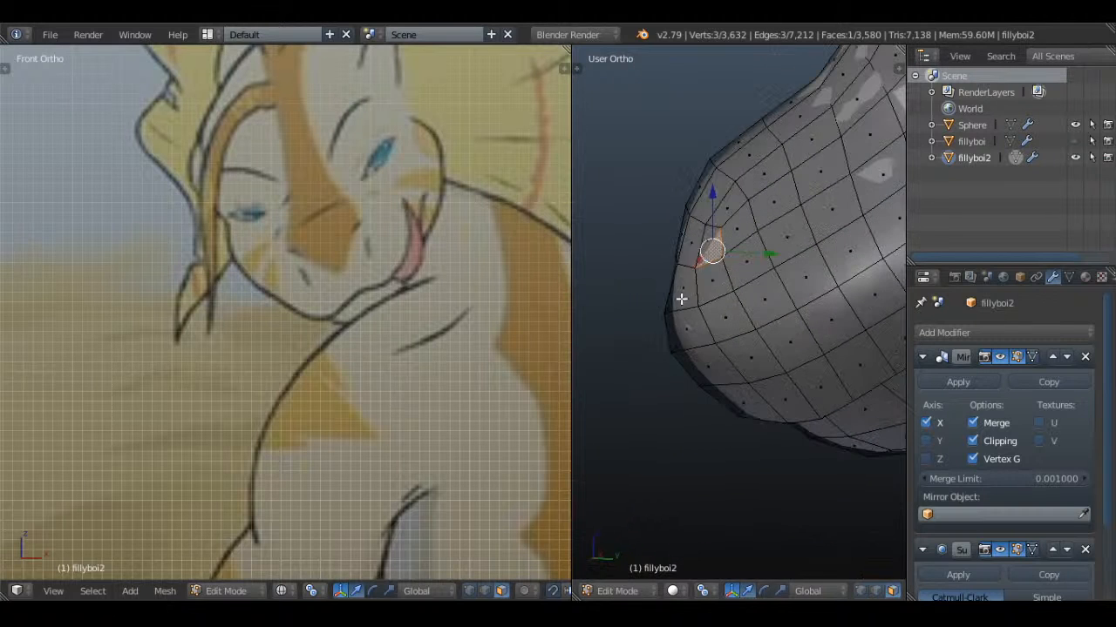
{"action": "key", "text": "e"}
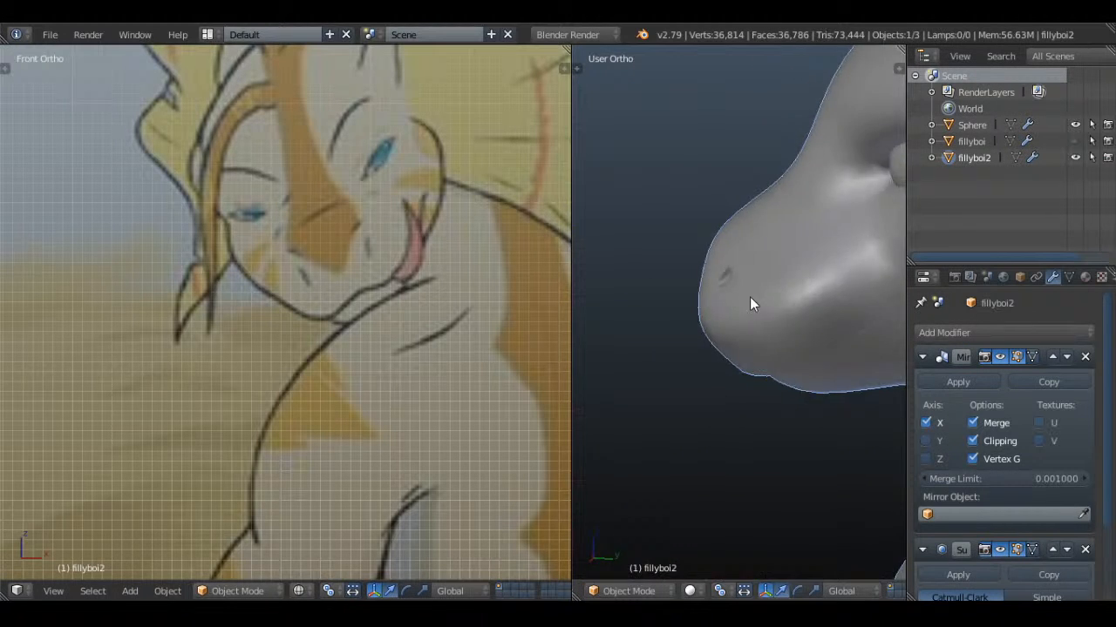
{"action": "middle_click_drag", "start_coordinate": [750, 296], "coordinate": [805, 279]}
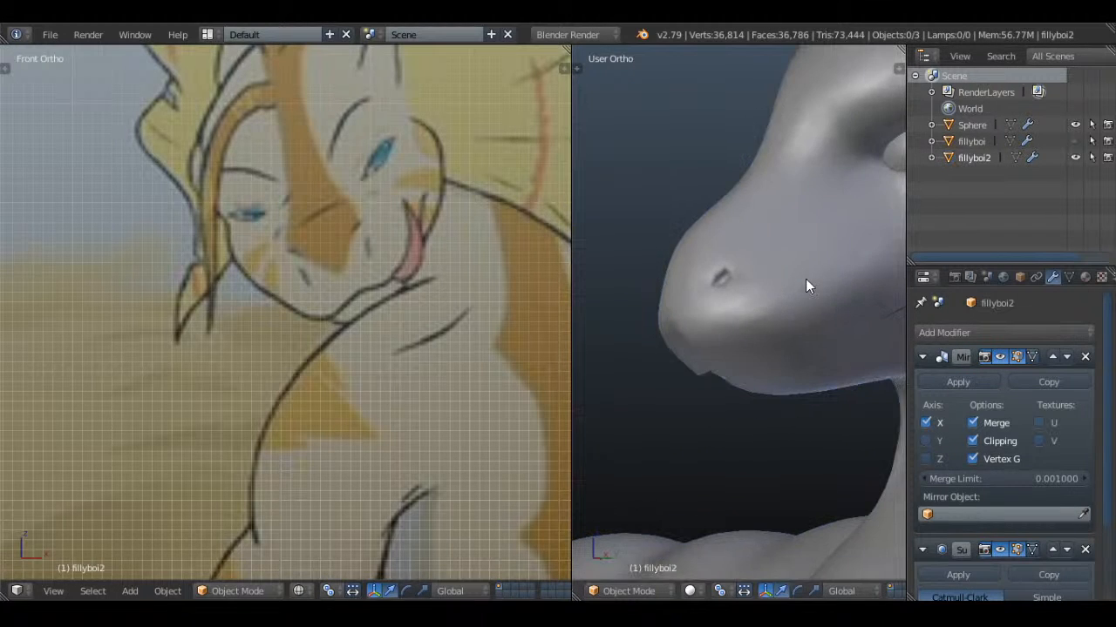
Show the head in the front view and save the file over the existing version
{"action": "key", "text": "KP_1"}
{"action": "scroll", "coordinate": [802, 274], "scroll_direction": "down", "scroll_amount": 1}
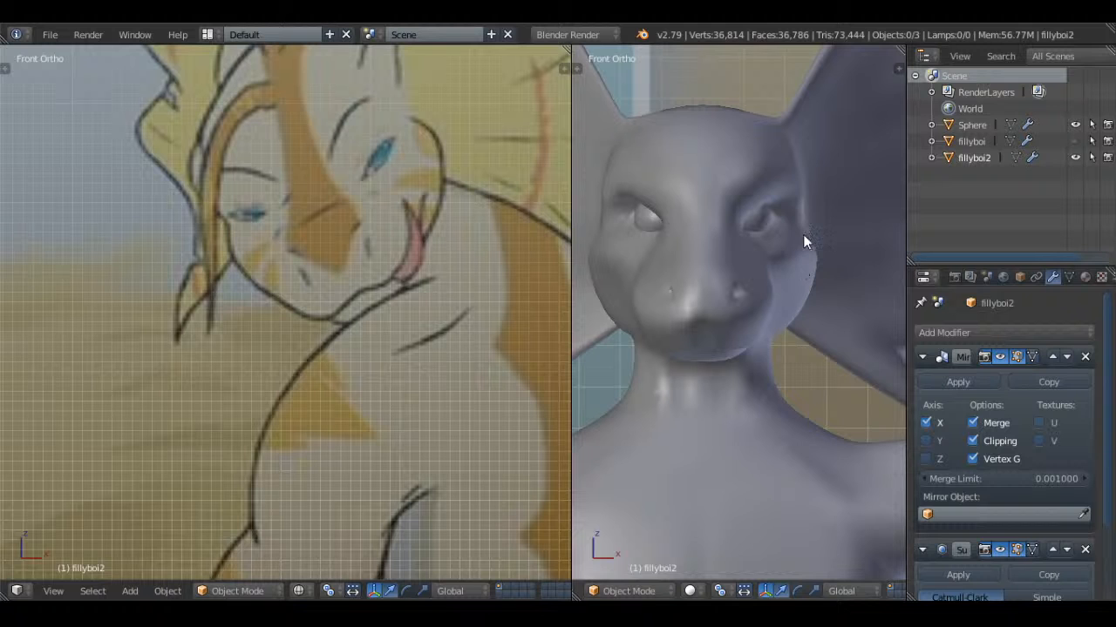
{"action": "key", "text": "ctrl+s"}
{"action": "left_click", "coordinate": [803, 232]}
Select the edge loop around fillyboi2's eye opening and scale it along Z to narrow the eye
{"action": "middle_click_drag", "start_coordinate": [803, 232], "coordinate": [782, 286], "text": "shift"}
{"action": "right_click", "coordinate": [782, 287]}
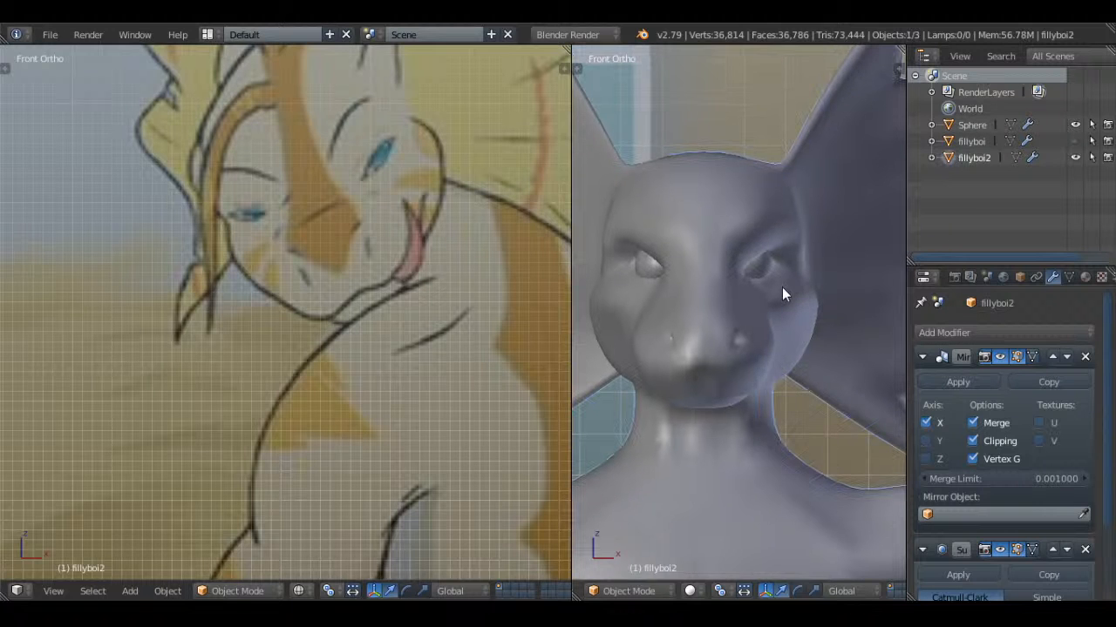
{"action": "key", "text": "Tab"}
{"action": "key", "text": "a"}
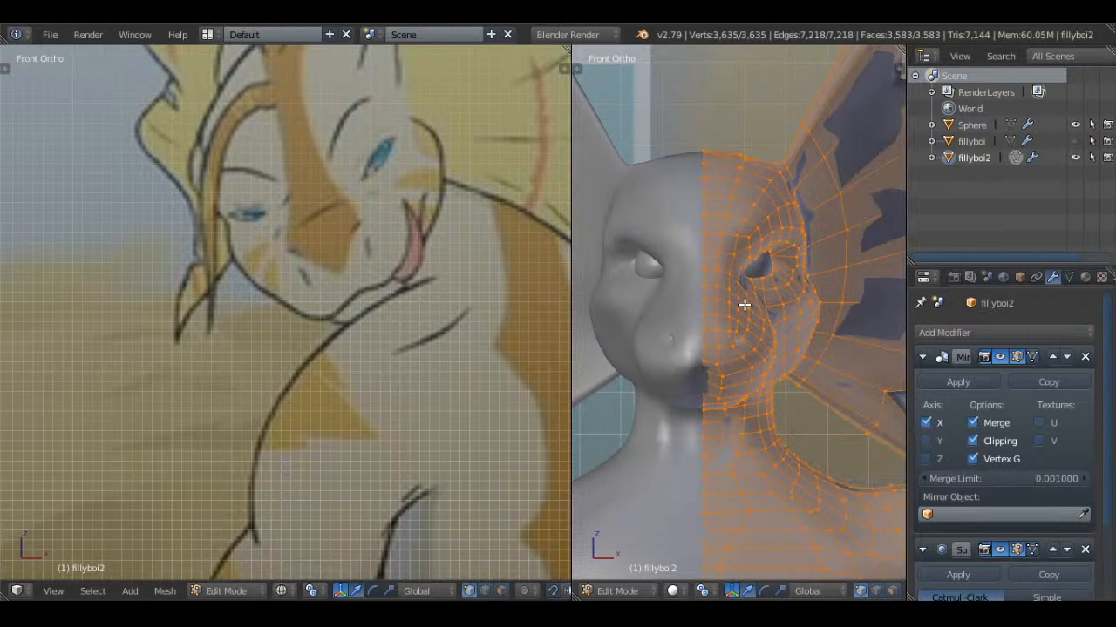
{"action": "scroll", "coordinate": [742, 304], "scroll_direction": "up", "scroll_amount": 1}
{"action": "key", "text": "a"}
{"action": "middle_click_drag", "start_coordinate": [739, 305], "coordinate": [757, 325], "text": "shift"}
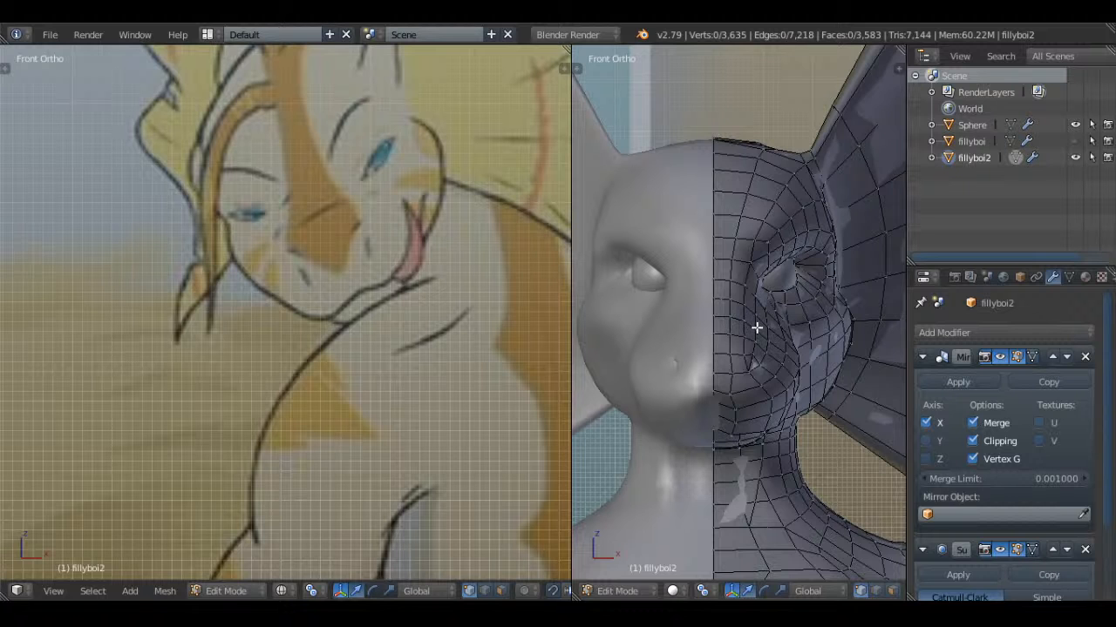
{"action": "scroll", "coordinate": [756, 327], "scroll_direction": "up", "scroll_amount": 6}
{"action": "middle_click_drag", "start_coordinate": [796, 271], "coordinate": [736, 253]}
{"action": "right_click", "coordinate": [786, 295], "text": "alt"}
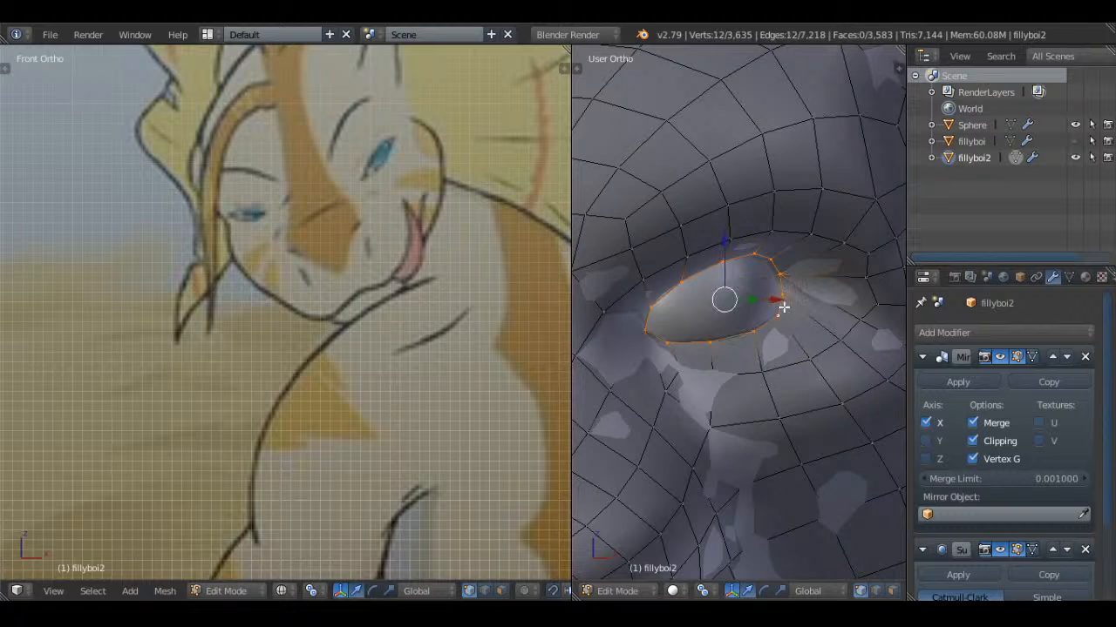
{"action": "key", "text": "s"}
{"action": "key", "text": "z"}
{"action": "left_click", "coordinate": [826, 283]}
{"action": "key", "text": "Tab"}
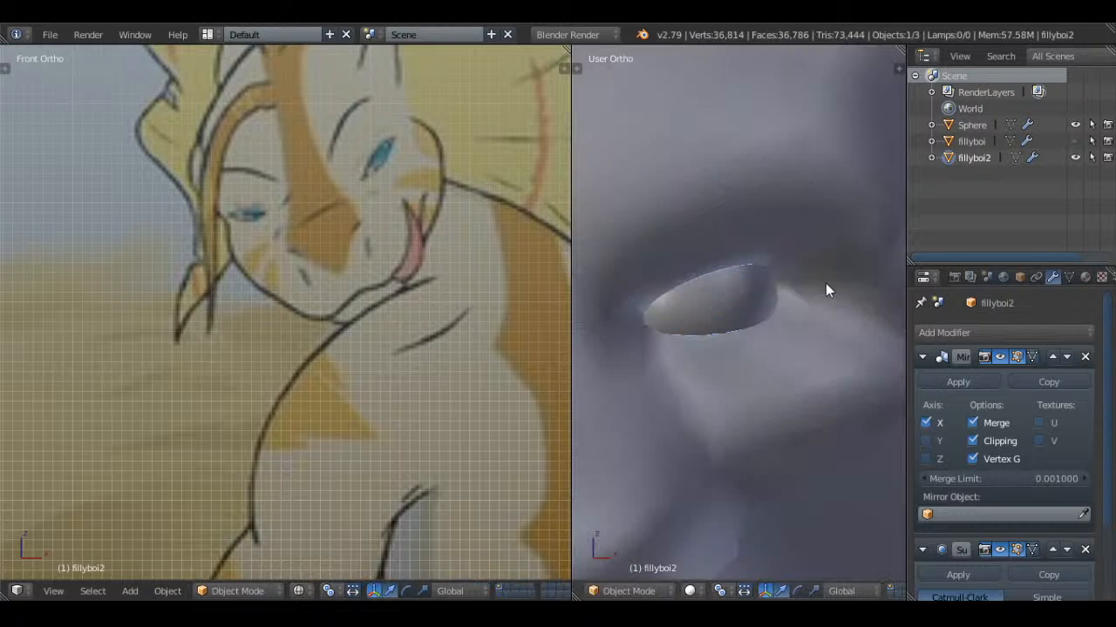
Examine the reshaped eyes and face from the front and with the mesh wires displayed
{"action": "scroll", "coordinate": [770, 312], "scroll_direction": "down", "scroll_amount": 4}
{"action": "middle_click_drag", "start_coordinate": [767, 312], "coordinate": [795, 315]}
{"action": "key", "text": "KP_1"}
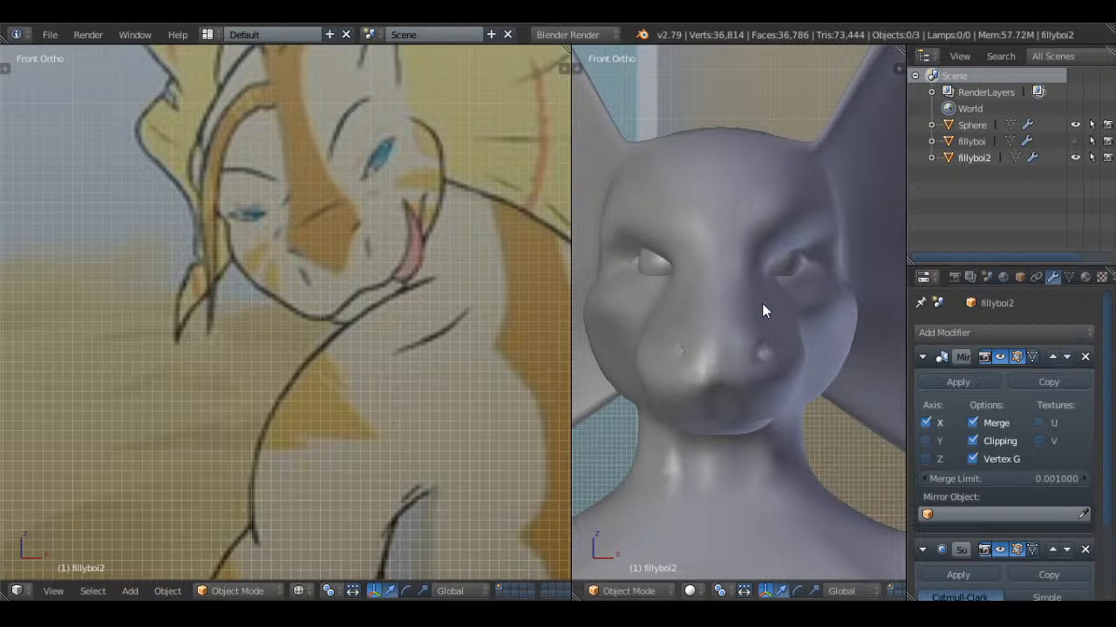
{"action": "middle_click_drag", "start_coordinate": [815, 246], "coordinate": [707, 222]}
{"action": "key", "text": "Tab"}
{"action": "key", "text": "a"}
{"action": "key", "text": "a"}
{"action": "scroll", "coordinate": [748, 299], "scroll_direction": "down", "scroll_amount": 3}
Return to object mode with nothing selected and save the file with the eye changes
{"action": "key", "text": "a"}
{"action": "key", "text": "a"}
{"action": "middle_click_drag", "start_coordinate": [774, 329], "coordinate": [759, 258]}
{"action": "key", "text": "Tab"}
{"action": "middle_click_drag", "start_coordinate": [826, 277], "coordinate": [779, 282]}
{"action": "key", "text": "a"}
{"action": "key", "text": "ctrl+s"}
{"action": "left_click", "coordinate": [810, 250]}
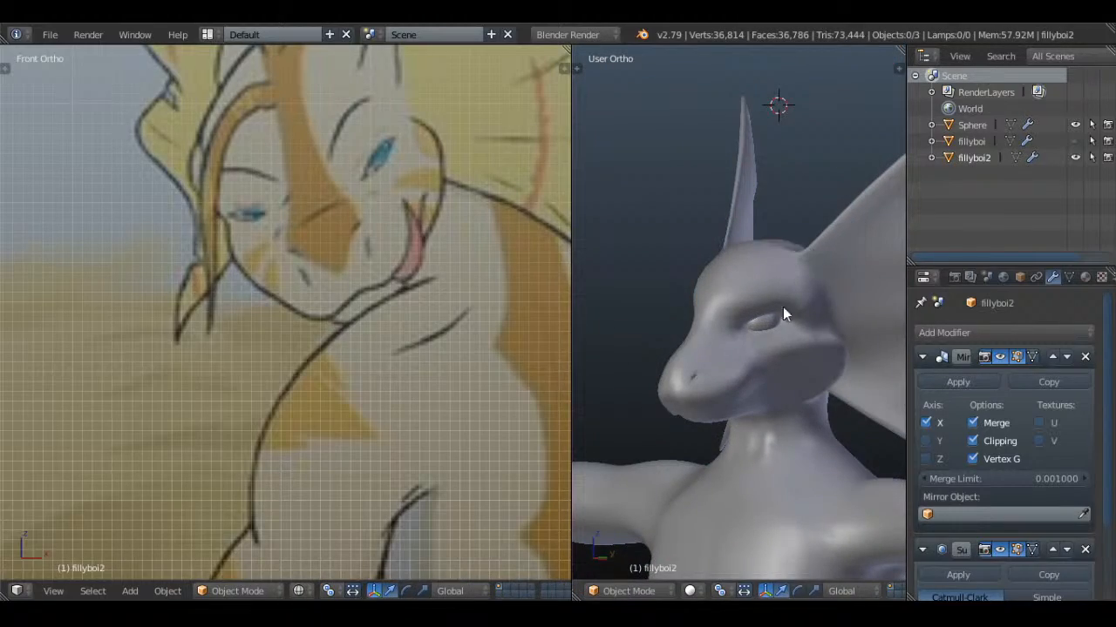
Compare the model's head and ear fins with the reference drawings, from the small front-facing figure down to the legs
{"action": "scroll", "coordinate": [399, 254], "scroll_direction": "down", "scroll_amount": 2}
{"action": "middle_click_drag", "start_coordinate": [422, 300], "coordinate": [414, 405], "text": "shift"}
{"action": "scroll", "coordinate": [682, 348], "scroll_direction": "up", "scroll_amount": 2}
{"action": "middle_click_drag", "start_coordinate": [682, 348], "coordinate": [629, 366]}
{"action": "scroll", "coordinate": [629, 366], "scroll_direction": "down", "scroll_amount": 3}
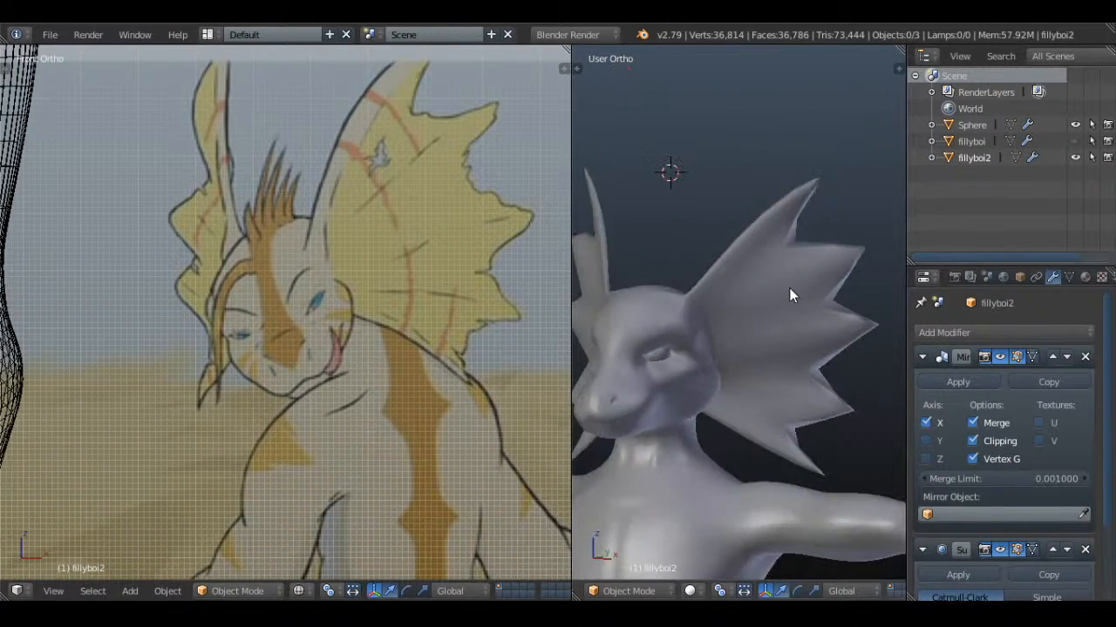
{"action": "right_click", "coordinate": [789, 290]}
{"action": "middle_click_drag", "start_coordinate": [808, 335], "coordinate": [760, 313], "text": "shift"}
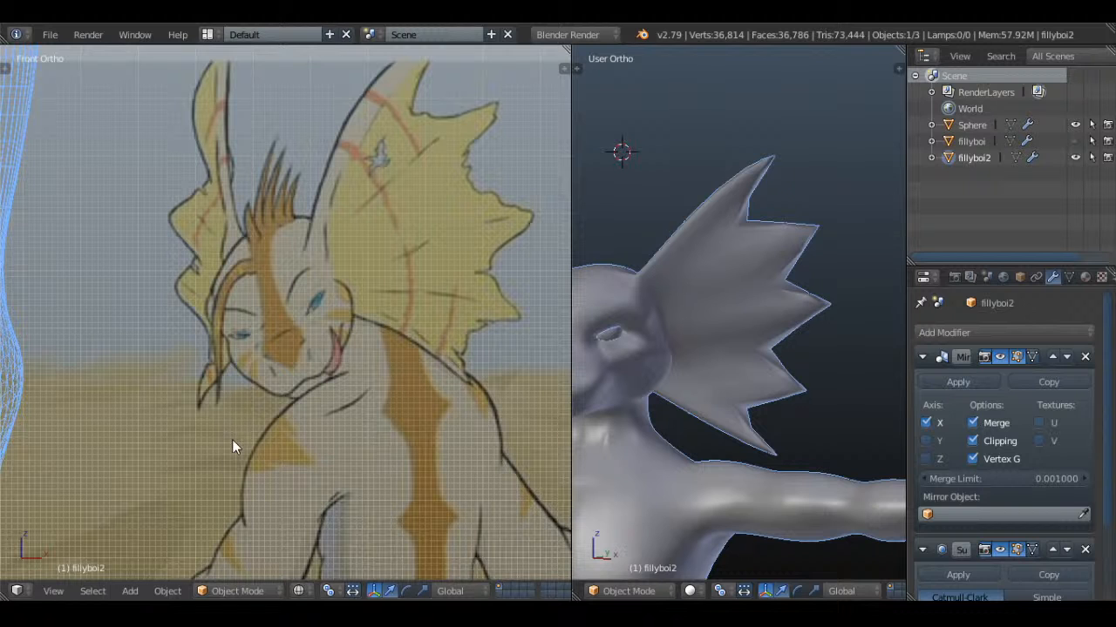
{"action": "key", "text": "a"}
{"action": "middle_click_drag", "start_coordinate": [654, 386], "coordinate": [797, 407]}
{"action": "scroll", "coordinate": [257, 345], "scroll_direction": "down", "scroll_amount": 6}
{"action": "middle_click_drag", "start_coordinate": [136, 341], "coordinate": [460, 393], "text": "shift"}
{"action": "mouse_move", "coordinate": [240, 335]}
{"action": "middle_mouse_down", "text": "shift"}
{"action": "mouse_move", "coordinate": [291, 241]}
{"action": "mouse_move", "coordinate": [343, 244]}
{"action": "middle_mouse_up", "text": "shift"}
{"action": "scroll", "coordinate": [412, 302], "scroll_direction": "down", "scroll_amount": 1}
Switch the front view to solid shading and save the file again
{"action": "key", "text": "z"}
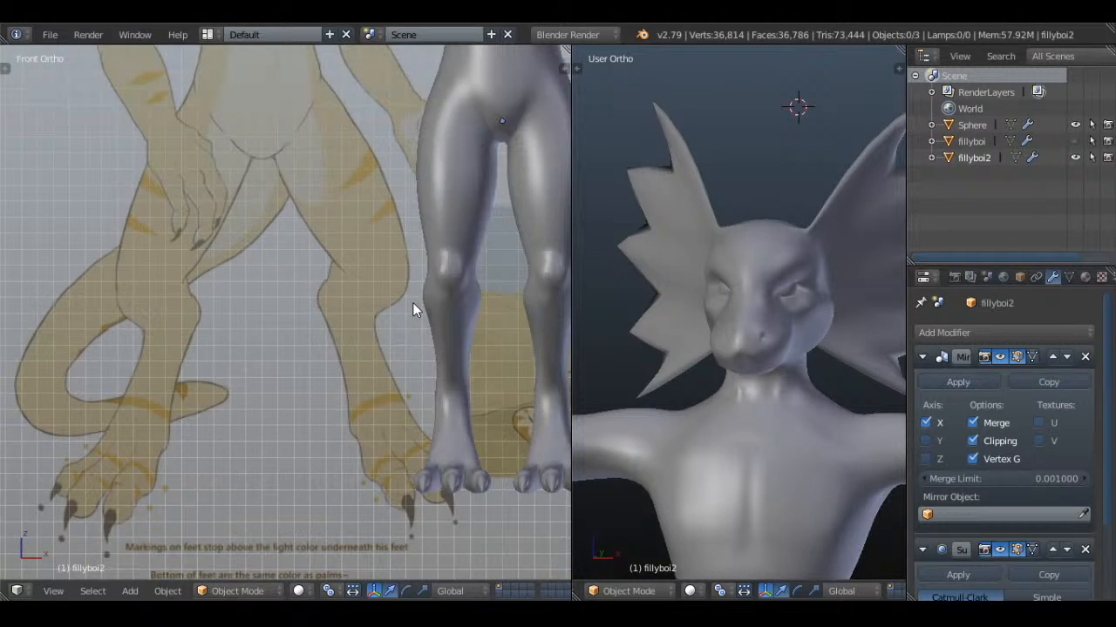
{"action": "key", "text": "ctrl+s"}
{"action": "left_click", "coordinate": [428, 200]}
Open the body mesh in edit mode around the thighs and enable Connected proportional editing
{"action": "scroll", "coordinate": [428, 200], "scroll_direction": "down", "scroll_amount": 2}
{"action": "middle_click_drag", "start_coordinate": [403, 95], "coordinate": [363, 327], "text": "shift"}
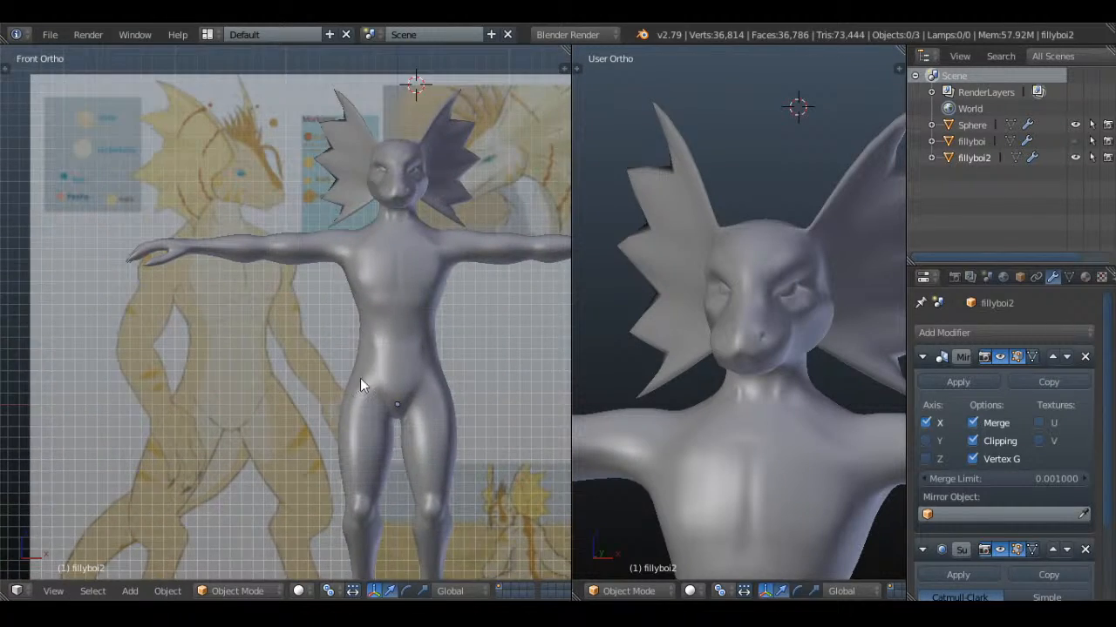
{"action": "middle_click_drag", "start_coordinate": [360, 447], "coordinate": [341, 222], "text": "shift"}
{"action": "scroll", "coordinate": [341, 221], "scroll_direction": "up", "scroll_amount": 4}
{"action": "key", "text": "Tab"}
{"action": "middle_click_drag", "start_coordinate": [411, 134], "coordinate": [285, 267], "text": "shift"}
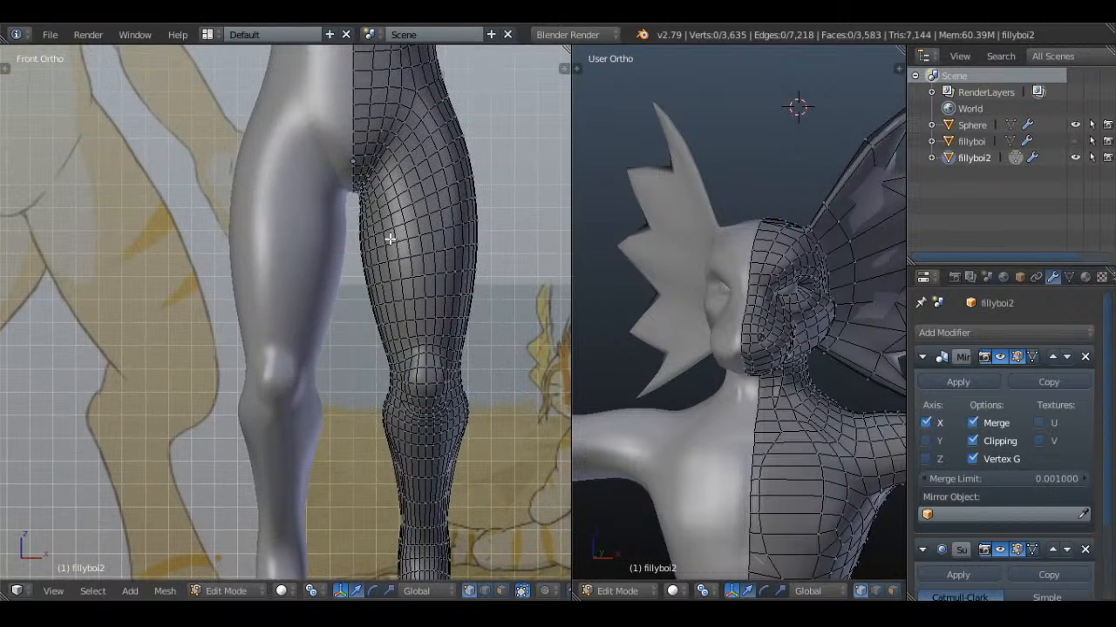
{"action": "key", "text": "a"}
{"action": "key", "text": "a"}
{"action": "left_click", "coordinate": [549, 589]}
{"action": "left_click", "coordinate": [550, 518]}
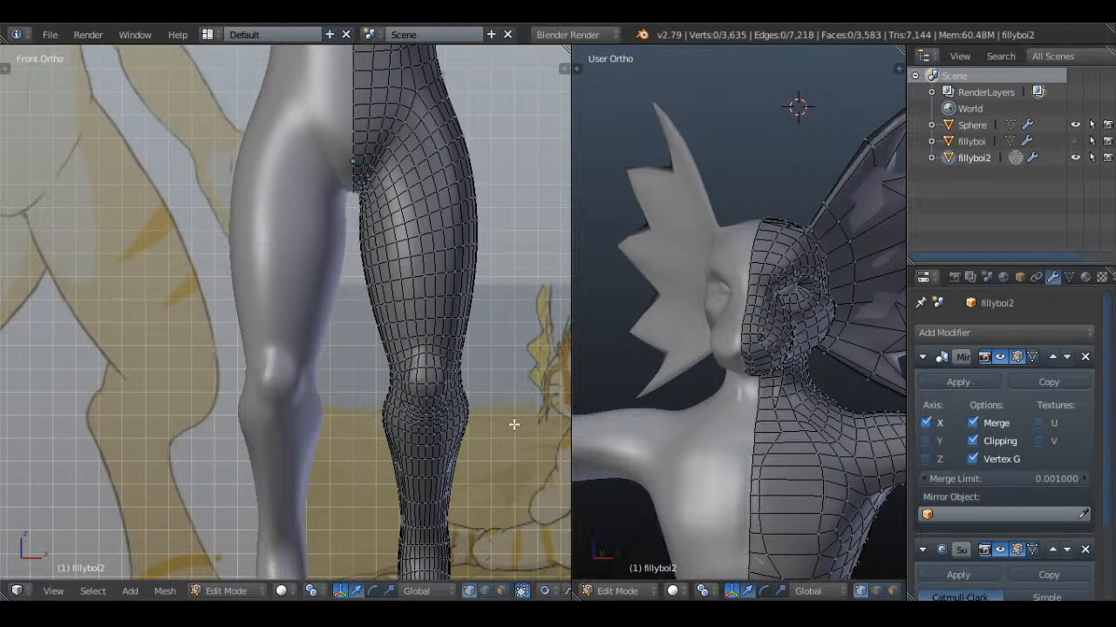
Scale the edge loop around the upper thigh to about 1.04 with smooth proportional falloff and deselect it
{"action": "left_click", "coordinate": [423, 230], "text": "alt"}
{"action": "key", "text": "s"}
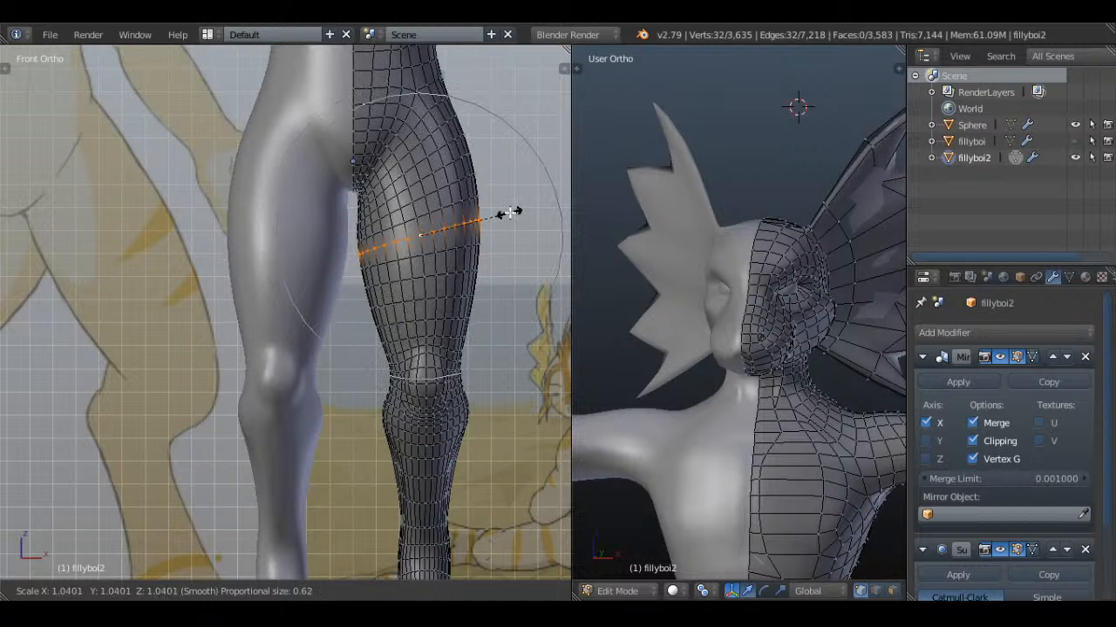
{"action": "left_click", "coordinate": [508, 213]}
{"action": "key", "text": "a"}
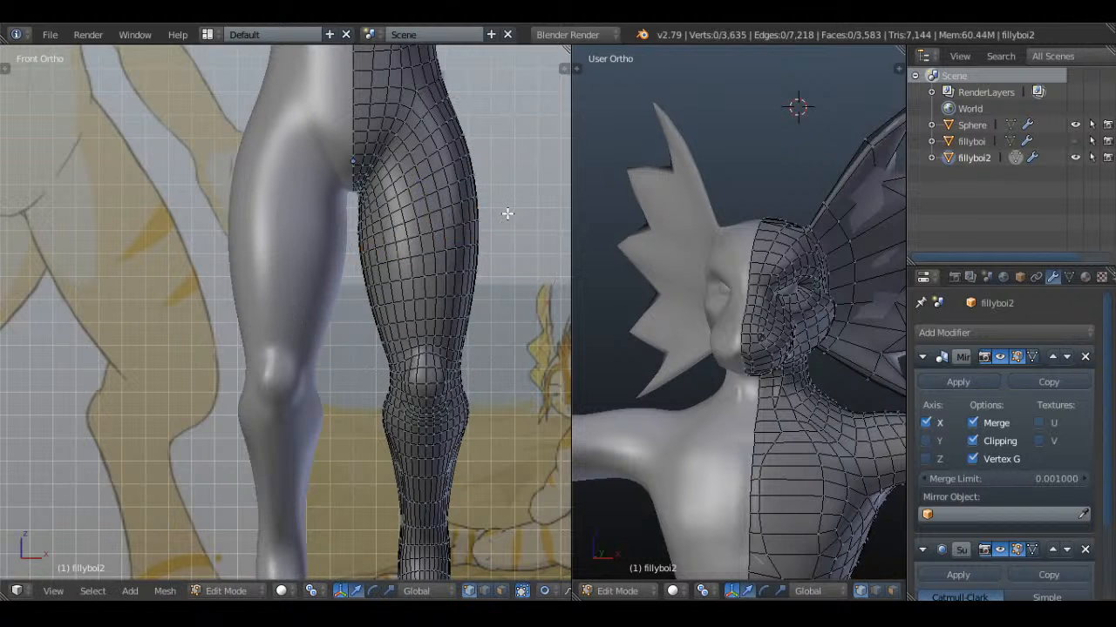
Turn proportional editing off and set it back to Connected near the feet
{"action": "scroll", "coordinate": [421, 347], "scroll_direction": "down", "scroll_amount": 4}
{"action": "middle_click_drag", "start_coordinate": [419, 346], "coordinate": [338, 344], "text": "shift"}
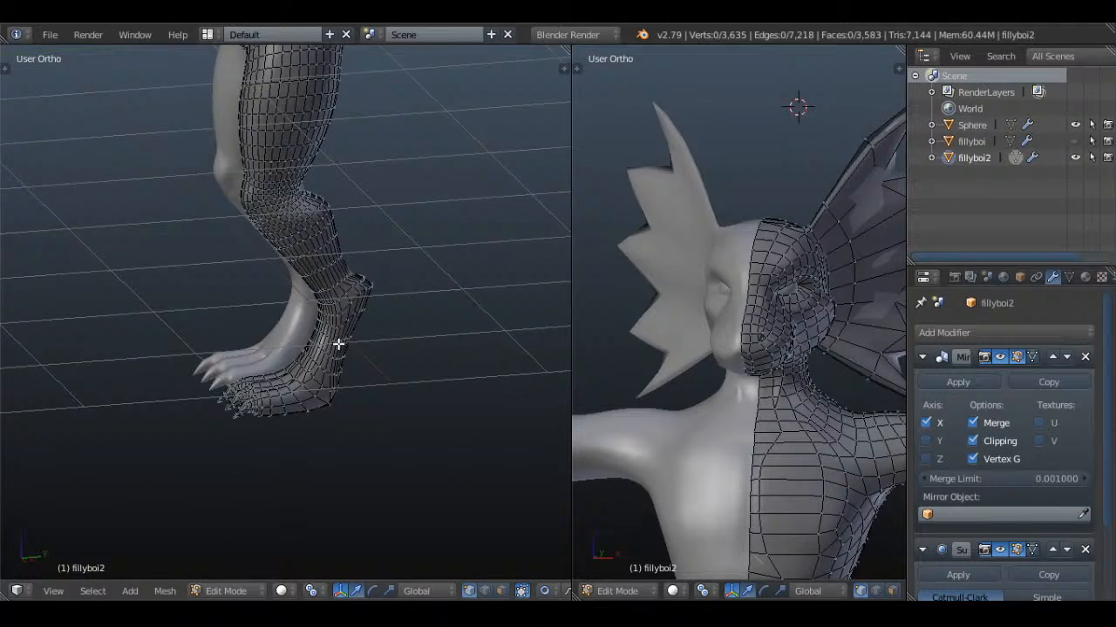
{"action": "left_click", "coordinate": [541, 591]}
{"action": "left_click", "coordinate": [554, 573]}
{"action": "scroll", "coordinate": [359, 434], "scroll_direction": "up", "scroll_amount": 2}
{"action": "middle_click_drag", "start_coordinate": [354, 431], "coordinate": [540, 528]}
{"action": "left_click", "coordinate": [546, 592]}
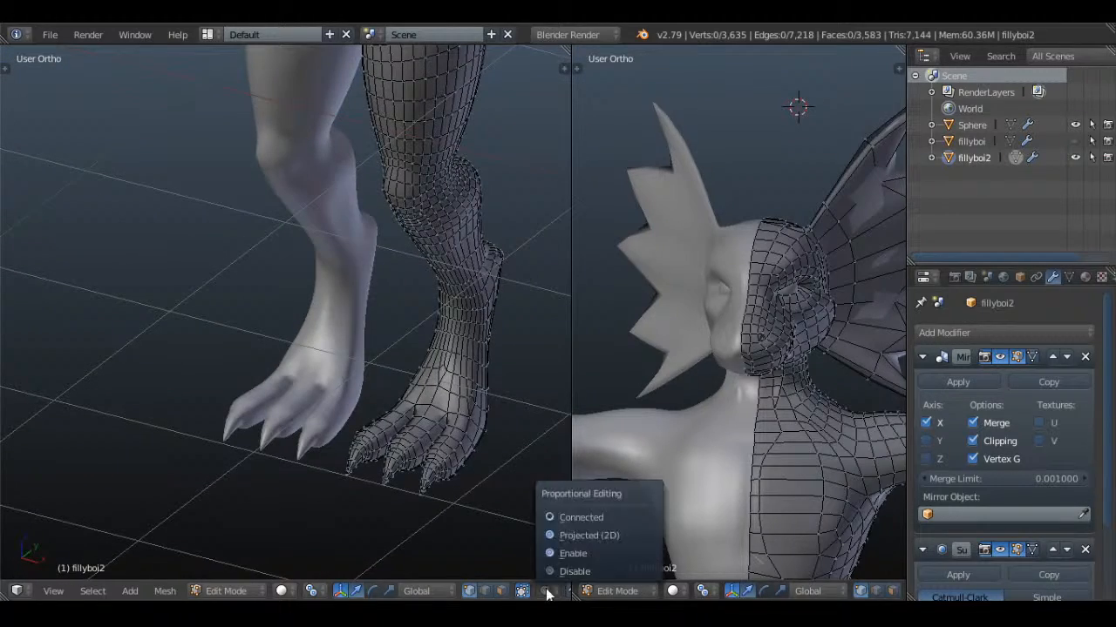
{"action": "left_click", "coordinate": [574, 518]}
Select all vertices of the foot in wireframe and scale it up slightly with a proportional size of about 0.47
{"action": "mouse_move", "coordinate": [468, 484]}
{"action": "middle_mouse_down"}
{"action": "mouse_move", "coordinate": [349, 411]}
{"action": "mouse_move", "coordinate": [428, 439]}
{"action": "mouse_move", "coordinate": [448, 406]}
{"action": "middle_mouse_up"}
{"action": "key", "text": "z"}
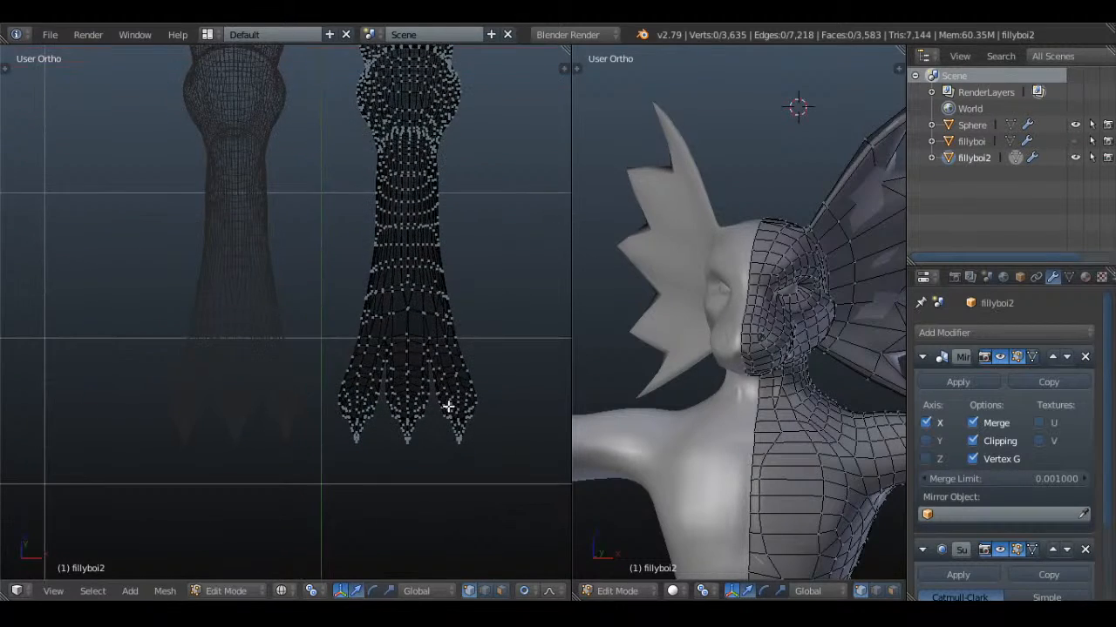
{"action": "mouse_move", "coordinate": [363, 336]}
{"action": "left_mouse_down"}
{"action": "mouse_move", "coordinate": [418, 346]}
{"action": "mouse_move", "coordinate": [348, 386]}
{"action": "mouse_move", "coordinate": [444, 399]}
{"action": "left_mouse_up"}
{"action": "key", "text": "KP_3"}
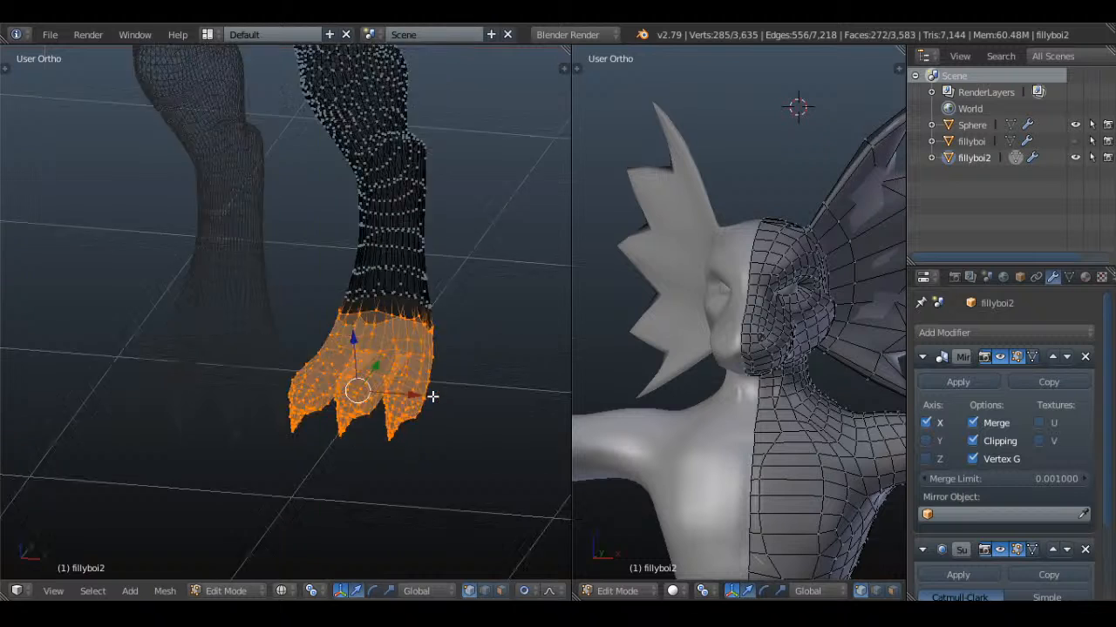
{"action": "middle_click_drag", "start_coordinate": [326, 321], "coordinate": [416, 354], "text": "shift"}
{"action": "key", "text": "s"}
{"action": "scroll", "coordinate": [455, 363], "scroll_direction": "up", "scroll_amount": 3}
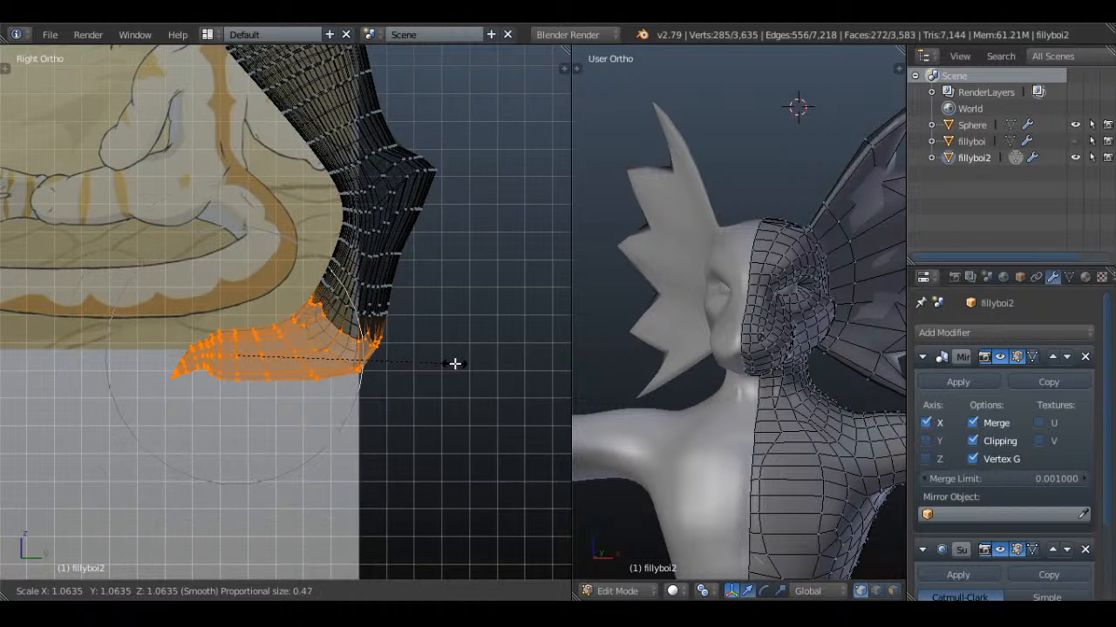
{"action": "left_click", "coordinate": [461, 365]}
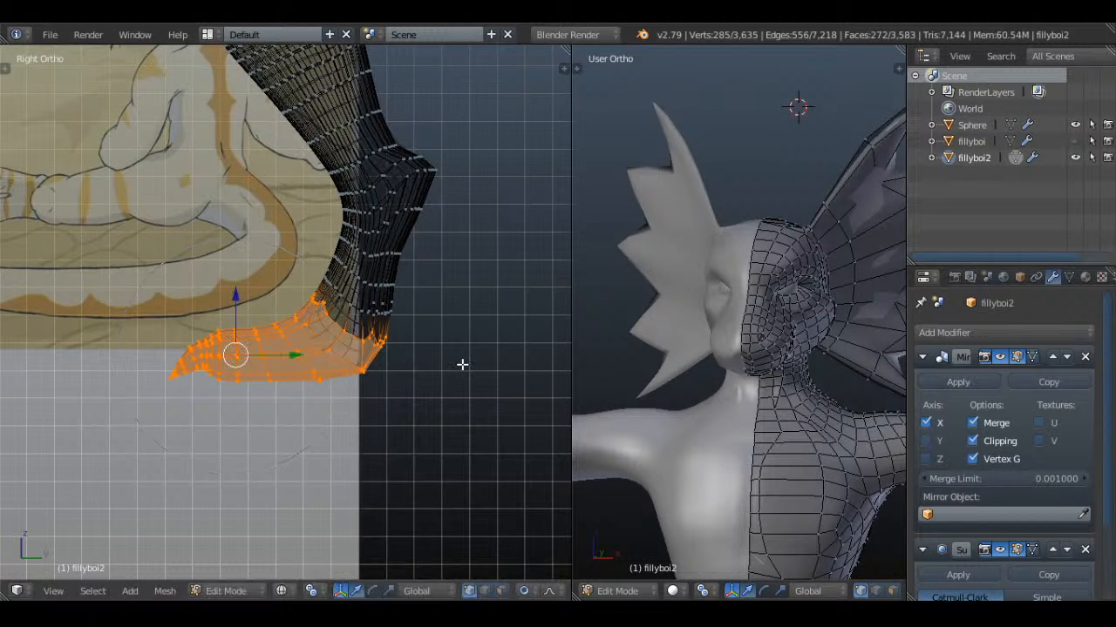
Examine the enlarged feet and the whole body in solid shading, outside edit mode
{"action": "key", "text": "KP_1"}
{"action": "key", "text": "z"}
{"action": "middle_click_drag", "start_coordinate": [473, 358], "coordinate": [449, 397], "text": "shift"}
{"action": "scroll", "coordinate": [449, 397], "scroll_direction": "down", "scroll_amount": 2}
{"action": "mouse_move", "coordinate": [442, 337]}
{"action": "middle_mouse_down"}
{"action": "mouse_move", "coordinate": [385, 368]}
{"action": "mouse_move", "coordinate": [299, 378]}
{"action": "mouse_move", "coordinate": [398, 341]}
{"action": "middle_mouse_up"}
{"action": "key", "text": "Tab"}
{"action": "scroll", "coordinate": [308, 381], "scroll_direction": "down", "scroll_amount": 6}
{"action": "middle_click_drag", "start_coordinate": [366, 275], "coordinate": [356, 333], "text": "shift"}
{"action": "scroll", "coordinate": [440, 309], "scroll_direction": "up", "scroll_amount": 3}
{"action": "key", "text": "KP_1"}
{"action": "scroll", "coordinate": [373, 475], "scroll_direction": "up", "scroll_amount": 5}
Reopen fillyboi2 in edit mode at the head, turn off proportional editing and deselect everything
{"action": "right_click", "coordinate": [439, 315]}
{"action": "key", "text": "Tab"}
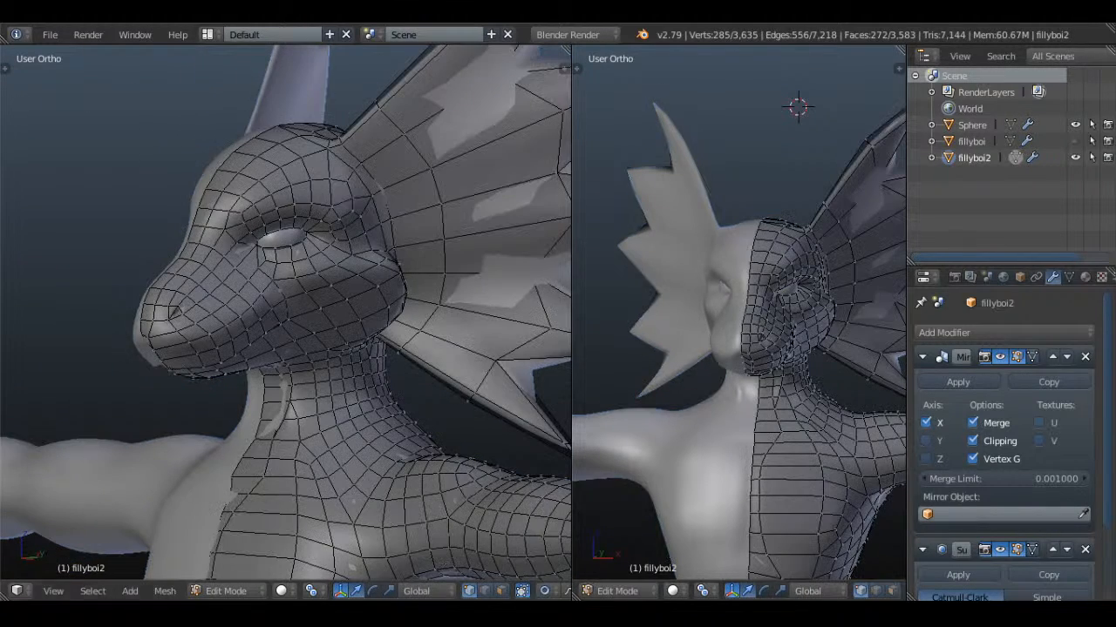
{"action": "left_click", "coordinate": [544, 591]}
{"action": "middle_click_drag", "start_coordinate": [320, 356], "coordinate": [389, 368]}
{"action": "scroll", "coordinate": [372, 369], "scroll_direction": "up", "scroll_amount": 2}
{"action": "key", "text": "a"}
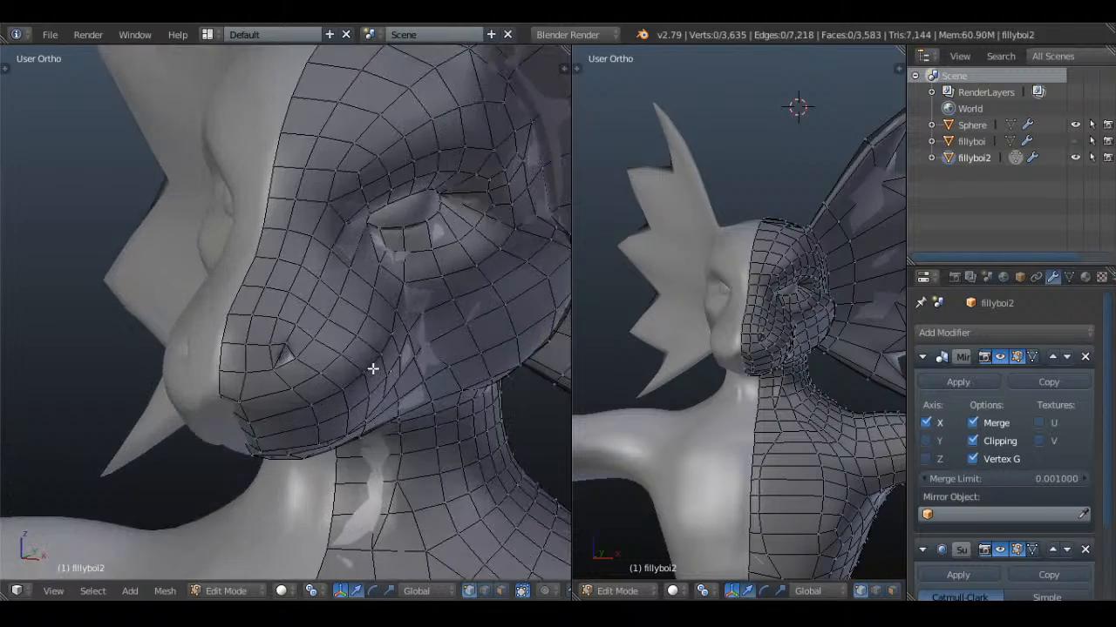
{"action": "key", "text": "a"}
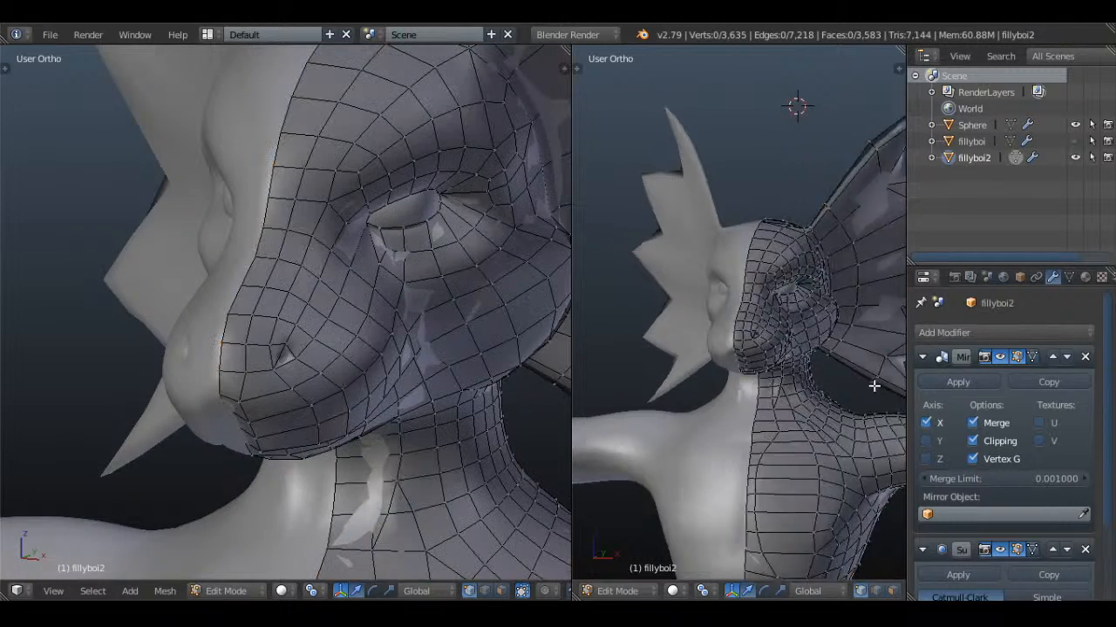
Select the rows of faces across the bridge and side of the upper muzzle in face select mode
{"action": "middle_click_drag", "start_coordinate": [838, 356], "coordinate": [858, 572]}
{"action": "scroll", "coordinate": [816, 441], "scroll_direction": "up", "scroll_amount": 3}
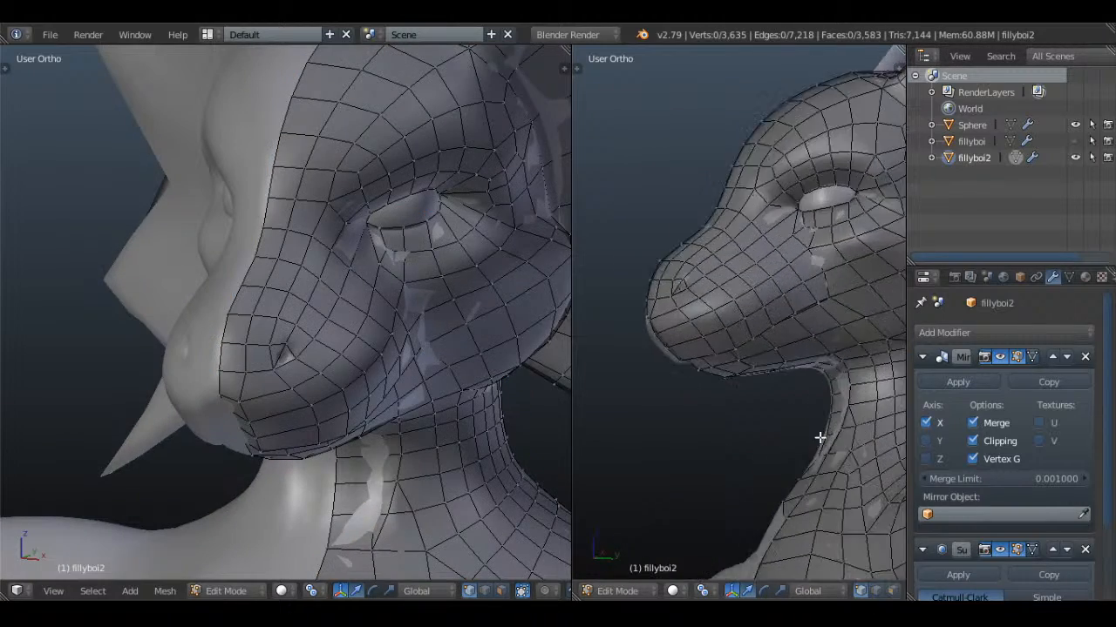
{"action": "key", "text": "a"}
{"action": "scroll", "coordinate": [784, 378], "scroll_direction": "up", "scroll_amount": 2}
{"action": "key", "text": "a"}
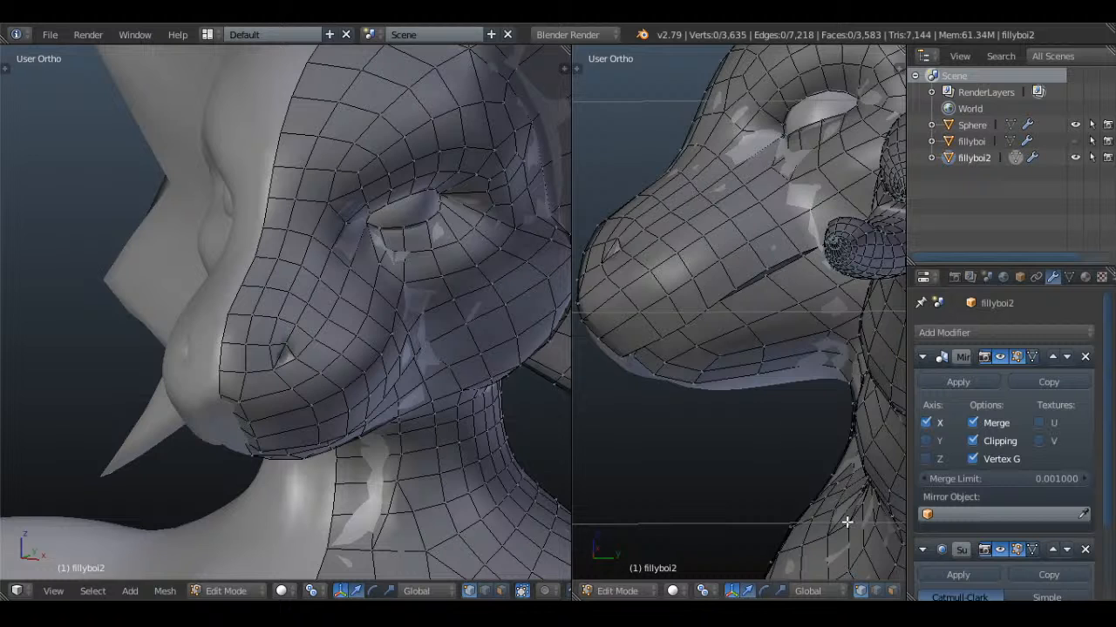
{"action": "right_click", "coordinate": [764, 230], "text": "alt"}
{"action": "right_click", "coordinate": [738, 250], "text": "alt+shift"}
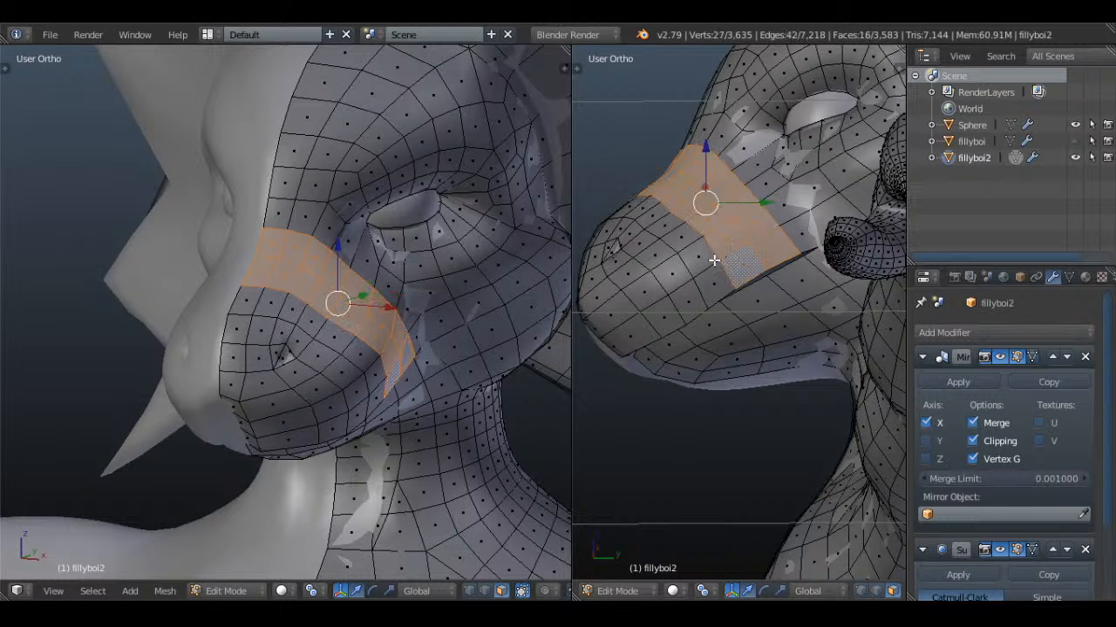
{"action": "right_click", "coordinate": [711, 261], "text": "alt+shift"}
{"action": "right_click", "coordinate": [679, 281], "text": "alt+shift"}
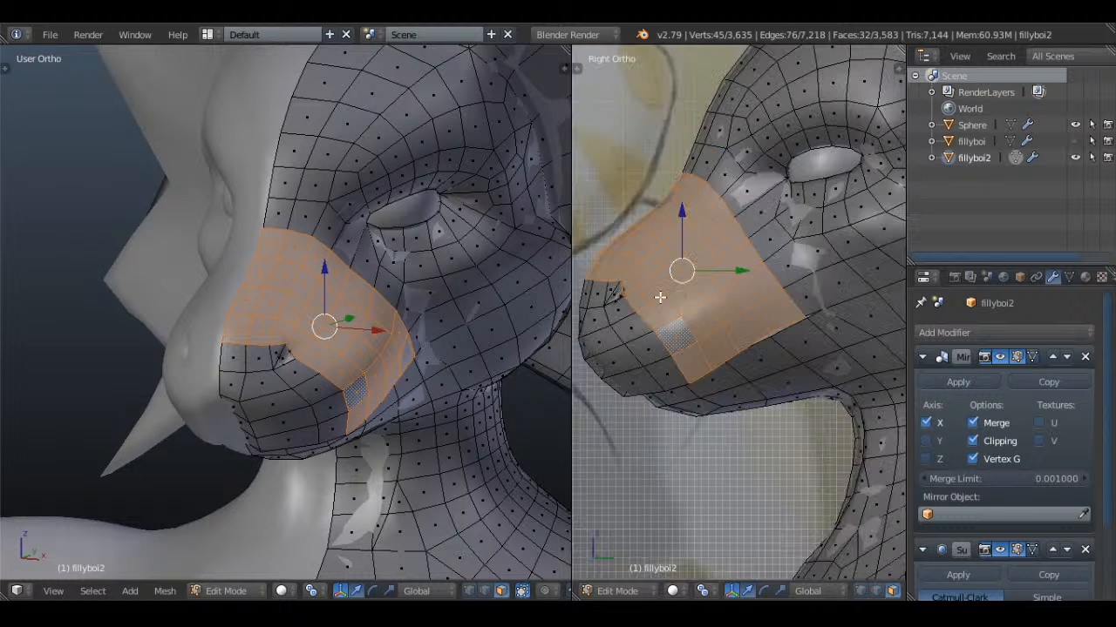
Extend the face selection over the rest of the upper muzzle down to the mouth line, using wireframe in the right view
{"action": "key", "text": "shift+z"}
{"action": "key", "text": "shift+z"}
{"action": "key", "text": "z"}
{"action": "scroll", "coordinate": [706, 289], "scroll_direction": "down", "scroll_amount": 1}
{"action": "middle_click_drag", "start_coordinate": [706, 288], "coordinate": [759, 282], "text": "shift"}
{"action": "scroll", "coordinate": [755, 277], "scroll_direction": "up", "scroll_amount": 2}
{"action": "key", "text": "z"}
{"action": "left_click_drag", "start_coordinate": [691, 218], "coordinate": [722, 280]}
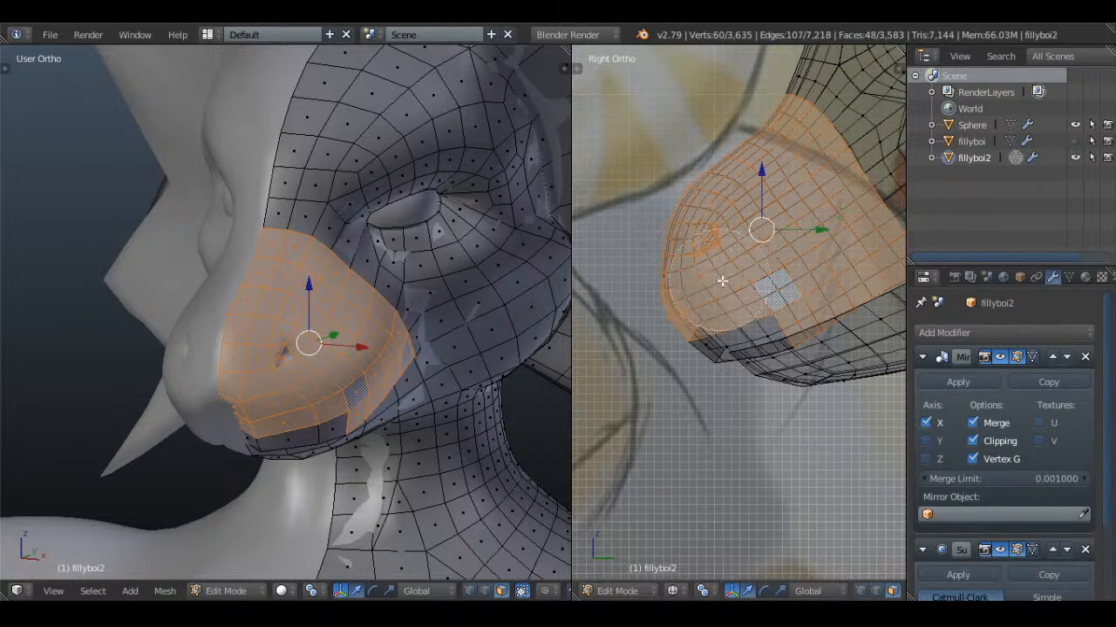
{"action": "middle_click_drag", "start_coordinate": [687, 304], "coordinate": [874, 386]}
Hide the selected upper muzzle faces to expose the mouth interior, and clear the remaining selection in vertex mode
{"action": "key", "text": "a"}
{"action": "middle_click_drag", "start_coordinate": [901, 550], "coordinate": [800, 524], "text": "shift"}
{"action": "scroll", "coordinate": [800, 523], "scroll_direction": "up", "scroll_amount": 3}
{"action": "key", "text": "a"}
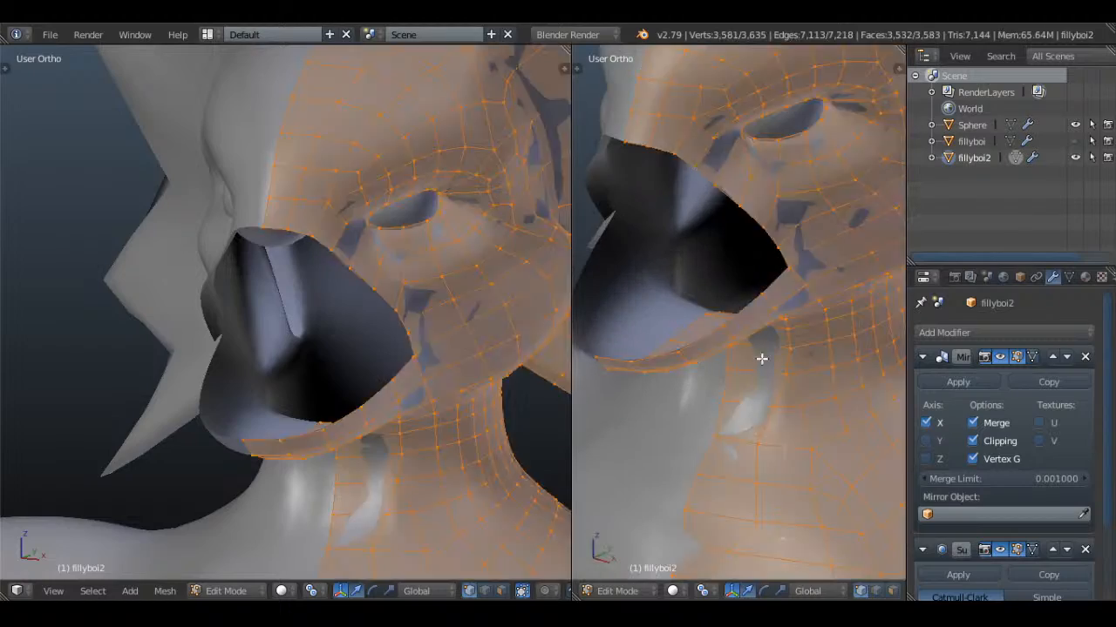
{"action": "key", "text": "a"}
Select the seven vertices along the lower lip's rim, extrude them and scale the new edge inward
{"action": "key", "text": "z"}
{"action": "mouse_move", "coordinate": [767, 297]}
{"action": "middle_mouse_down"}
{"action": "mouse_move", "coordinate": [812, 262]}
{"action": "mouse_move", "coordinate": [810, 236]}
{"action": "mouse_move", "coordinate": [724, 236]}
{"action": "mouse_move", "coordinate": [724, 196]}
{"action": "mouse_move", "coordinate": [842, 323]}
{"action": "middle_mouse_up"}
{"action": "scroll", "coordinate": [809, 236], "scroll_direction": "up", "scroll_amount": 4}
{"action": "scroll", "coordinate": [842, 323], "scroll_direction": "down", "scroll_amount": 4}
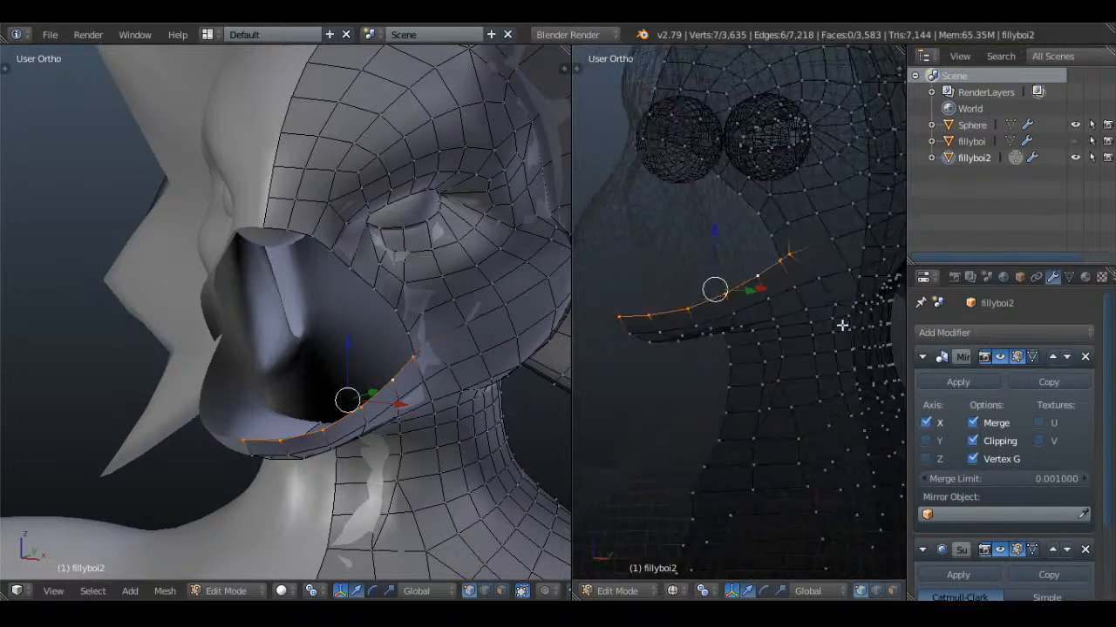
{"action": "key", "text": "z"}
{"action": "middle_click_drag", "start_coordinate": [848, 277], "coordinate": [877, 319]}
{"action": "key", "text": "s"}
{"action": "left_click", "coordinate": [853, 319]}
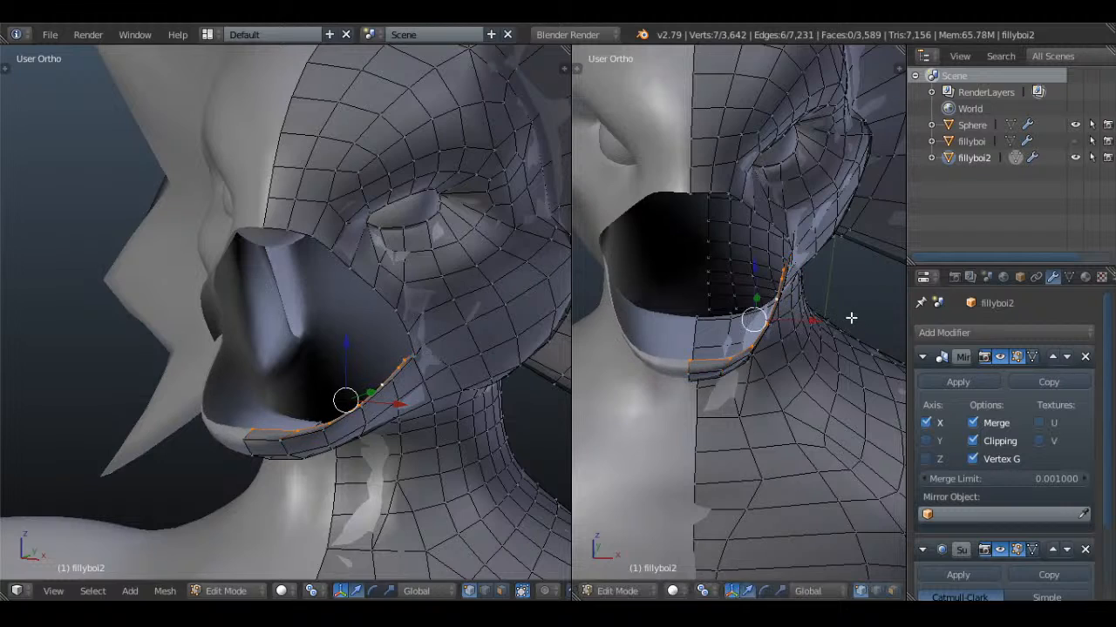
Move the extruded lower-lip edge back into the mouth and adjust its height in the right view
{"action": "left_click_drag", "start_coordinate": [815, 324], "coordinate": [796, 324]}
{"action": "middle_click_drag", "start_coordinate": [797, 324], "coordinate": [779, 354]}
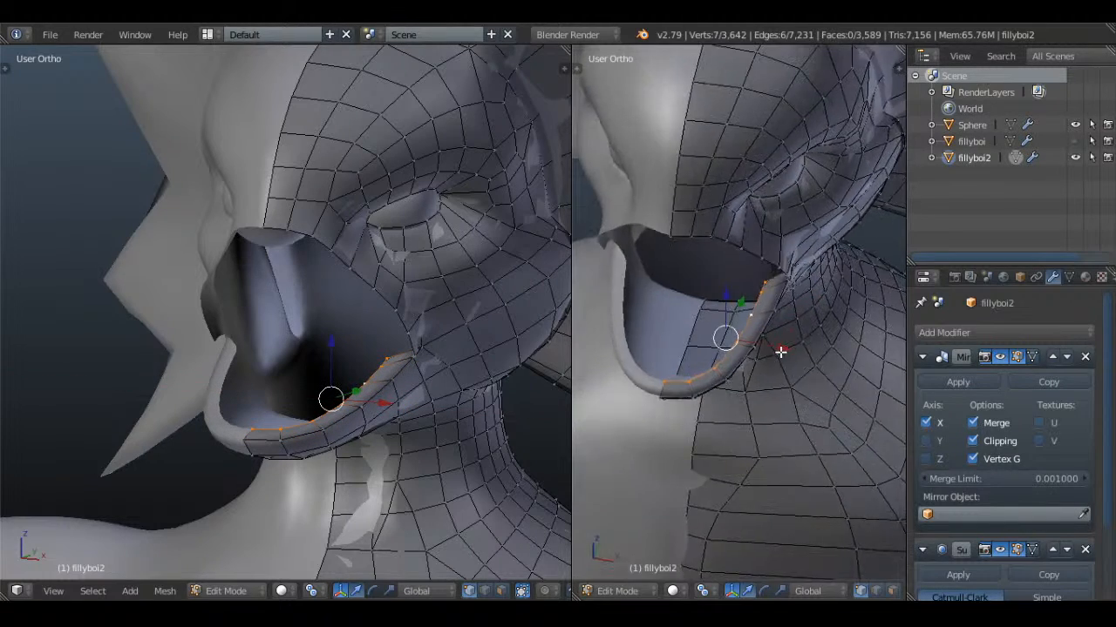
{"action": "key", "text": "KP_3"}
{"action": "scroll", "coordinate": [837, 300], "scroll_direction": "up", "scroll_amount": 2}
{"action": "key", "text": "z"}
{"action": "key", "text": "g"}
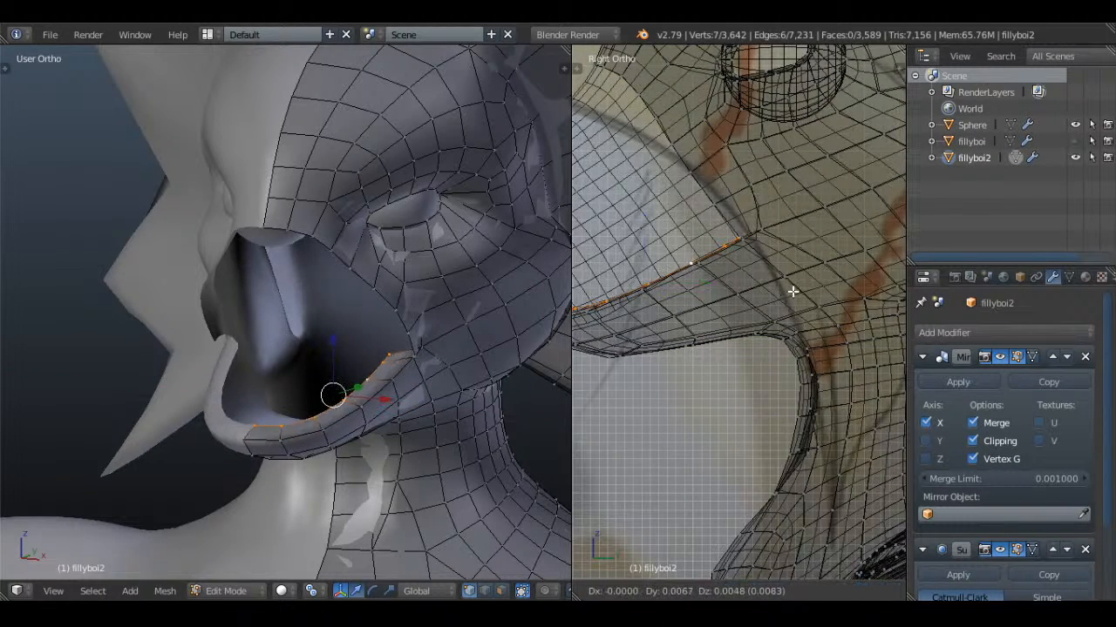
{"action": "left_click", "coordinate": [801, 287]}
Nudge the extruded inner lip edge outward and down in solid shading to refine the lip's thickness
{"action": "mouse_move", "coordinate": [805, 292]}
{"action": "middle_mouse_down"}
{"action": "mouse_move", "coordinate": [804, 314]}
{"action": "mouse_move", "coordinate": [750, 343]}
{"action": "mouse_move", "coordinate": [805, 308]}
{"action": "mouse_move", "coordinate": [840, 324]}
{"action": "mouse_move", "coordinate": [850, 265]}
{"action": "mouse_move", "coordinate": [858, 300]}
{"action": "mouse_move", "coordinate": [814, 284]}
{"action": "mouse_move", "coordinate": [797, 295]}
{"action": "mouse_move", "coordinate": [858, 366]}
{"action": "middle_mouse_up"}
{"action": "key", "text": "z"}
{"action": "key", "text": "g"}
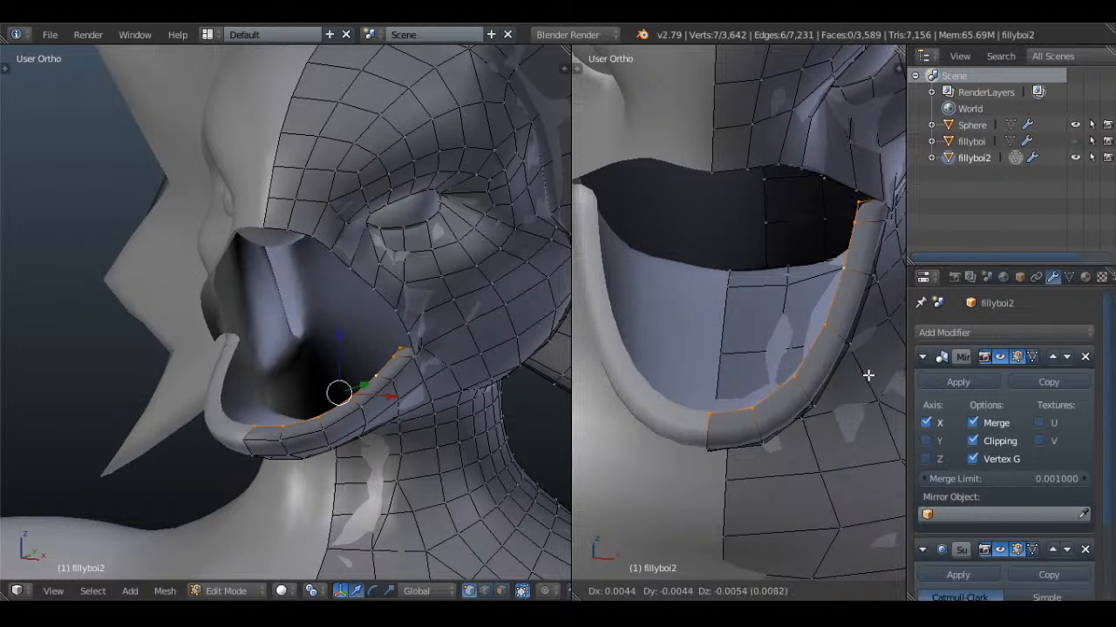
{"action": "left_click", "coordinate": [871, 378]}
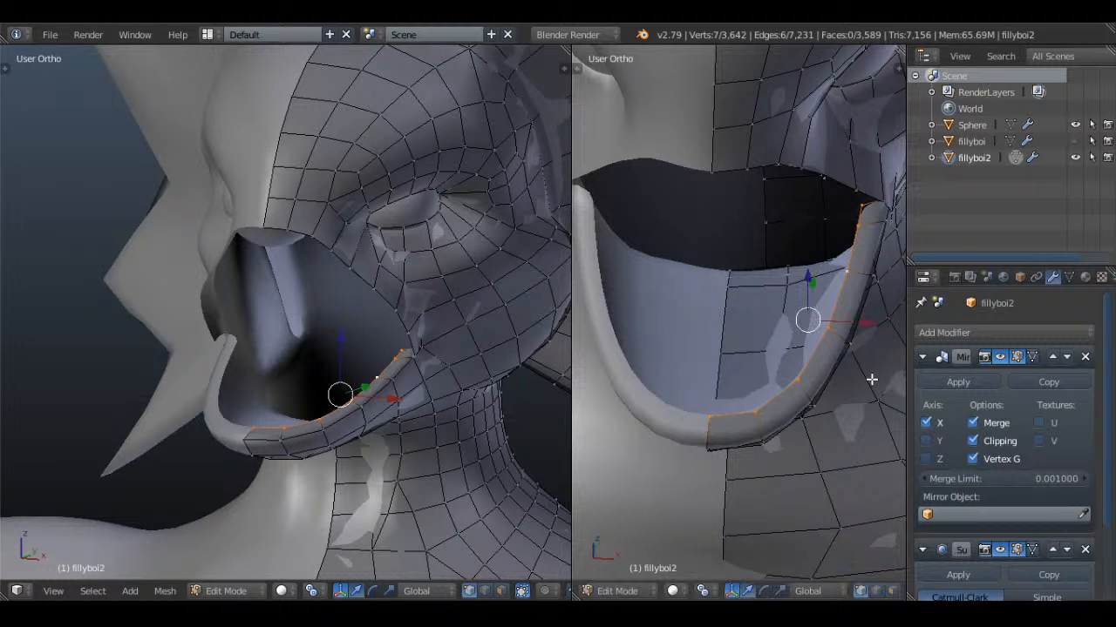
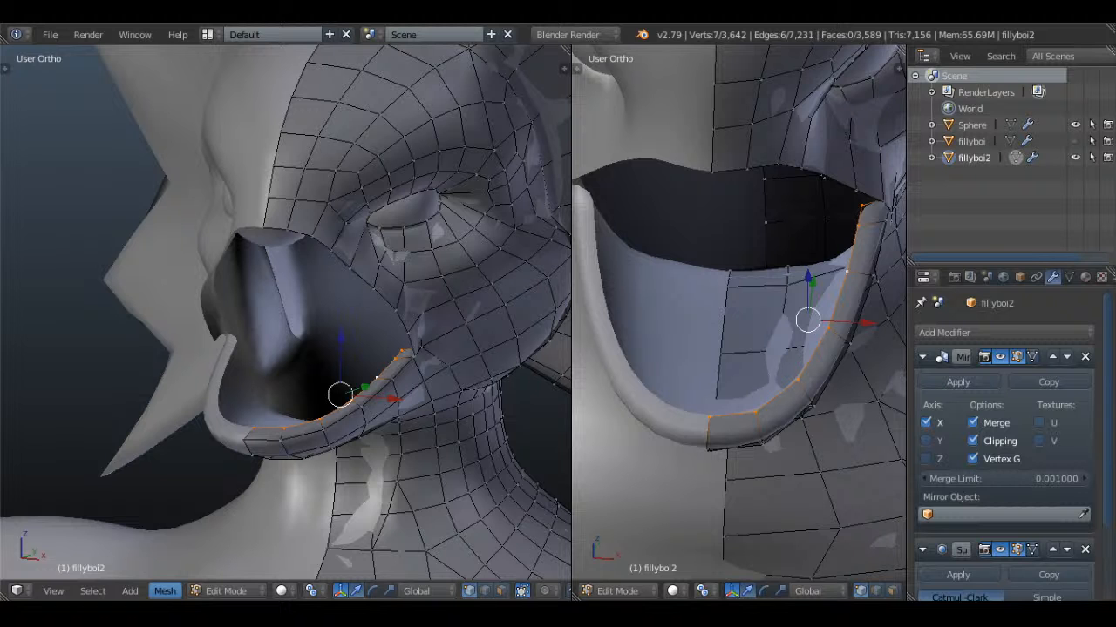
Extrude the selected inner lower-lip edge downward into the mouth in the right view
{"action": "middle_click_drag", "start_coordinate": [715, 281], "coordinate": [845, 238]}
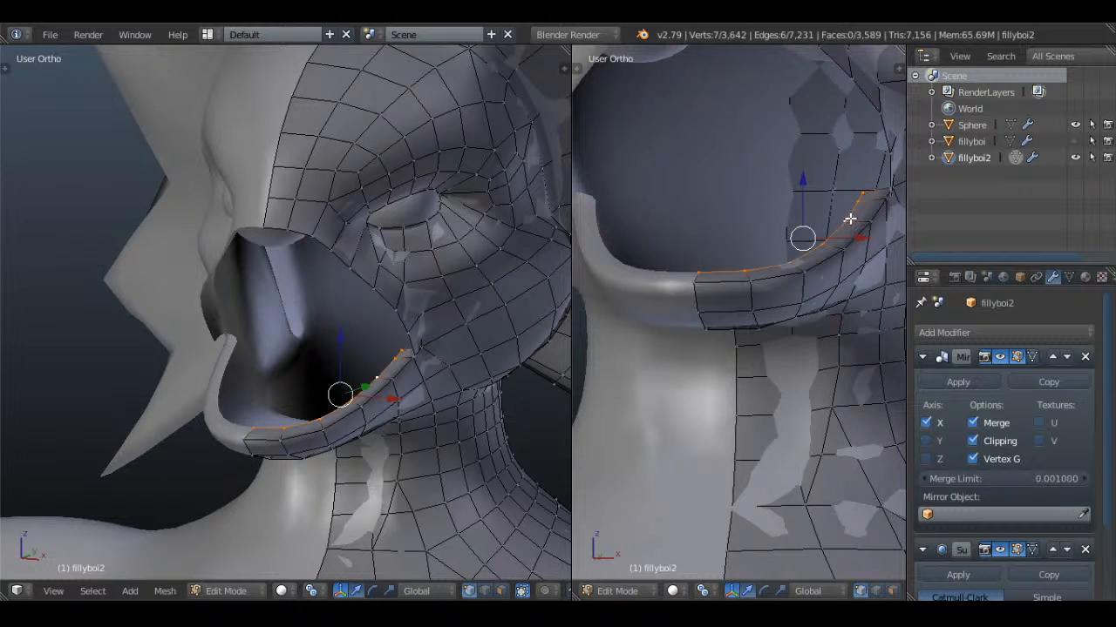
{"action": "key", "text": "KP_3"}
{"action": "key", "text": "g"}
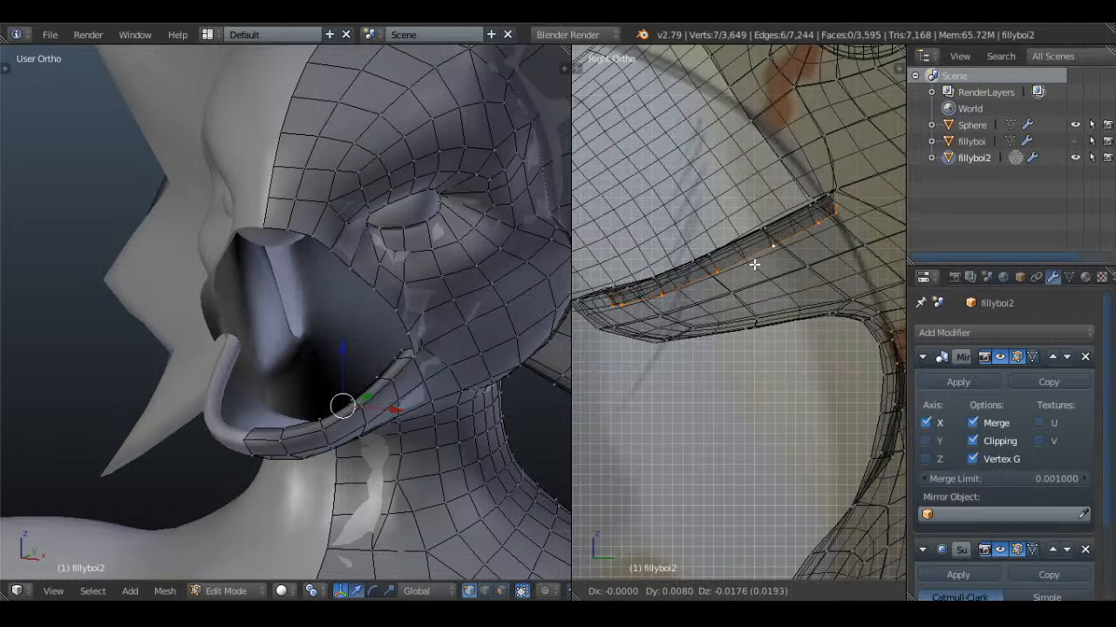
{"action": "left_click", "coordinate": [756, 268]}
Extrude the lower lip's inner edge again, scale it, and shift it inward along X by about 0.02
{"action": "middle_click_drag", "start_coordinate": [757, 268], "coordinate": [831, 317]}
{"action": "key", "text": "e"}
{"action": "left_click", "coordinate": [805, 285]}
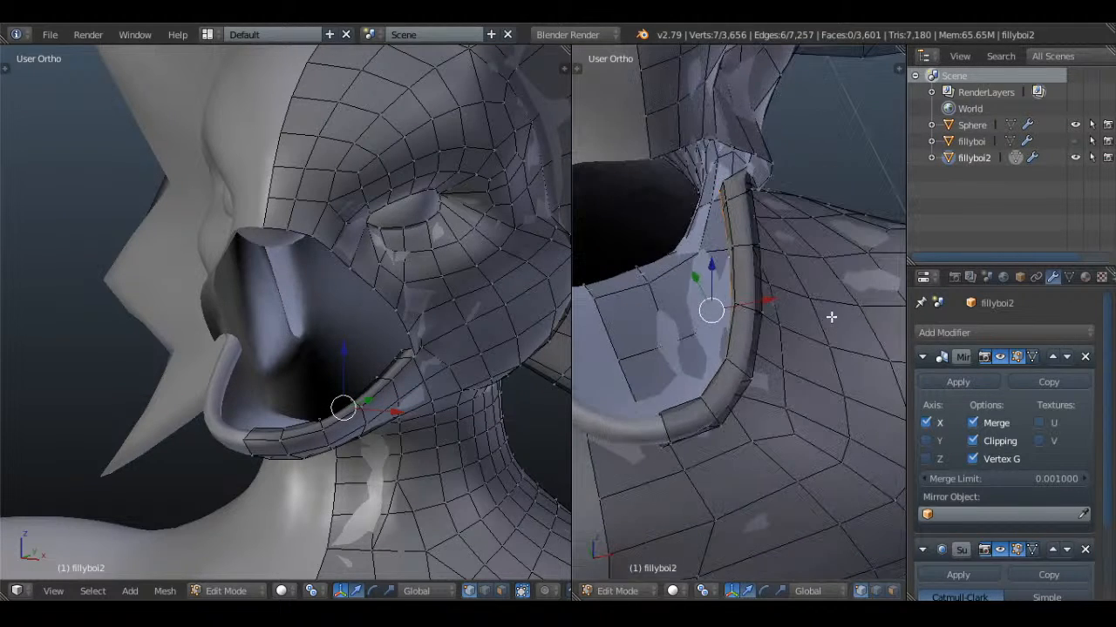
{"action": "key", "text": "s"}
{"action": "left_click", "coordinate": [818, 303]}
{"action": "key", "text": "g"}
{"action": "key", "text": "x"}
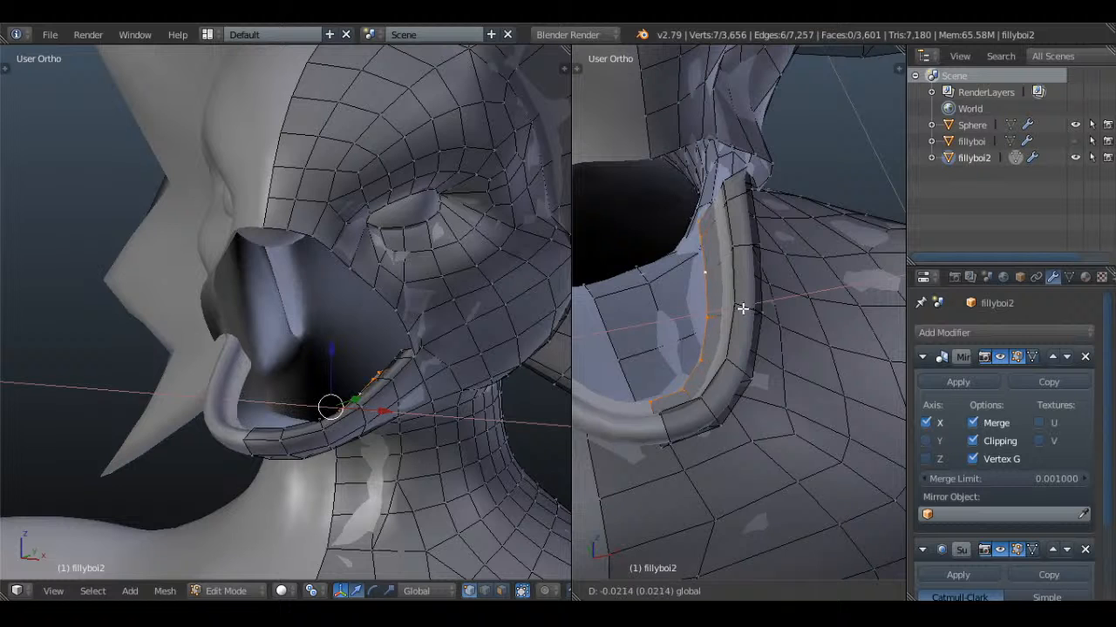
{"action": "left_click", "coordinate": [741, 307]}
Scale and reposition the newest inner lip edge to smooth its curve inside the lower jaw, and clear the selection
{"action": "middle_click_drag", "start_coordinate": [741, 308], "coordinate": [841, 243]}
{"action": "key", "text": "s"}
{"action": "left_click", "coordinate": [879, 291]}
{"action": "key", "text": "g"}
{"action": "left_click", "coordinate": [879, 283]}
{"action": "key", "text": "a"}
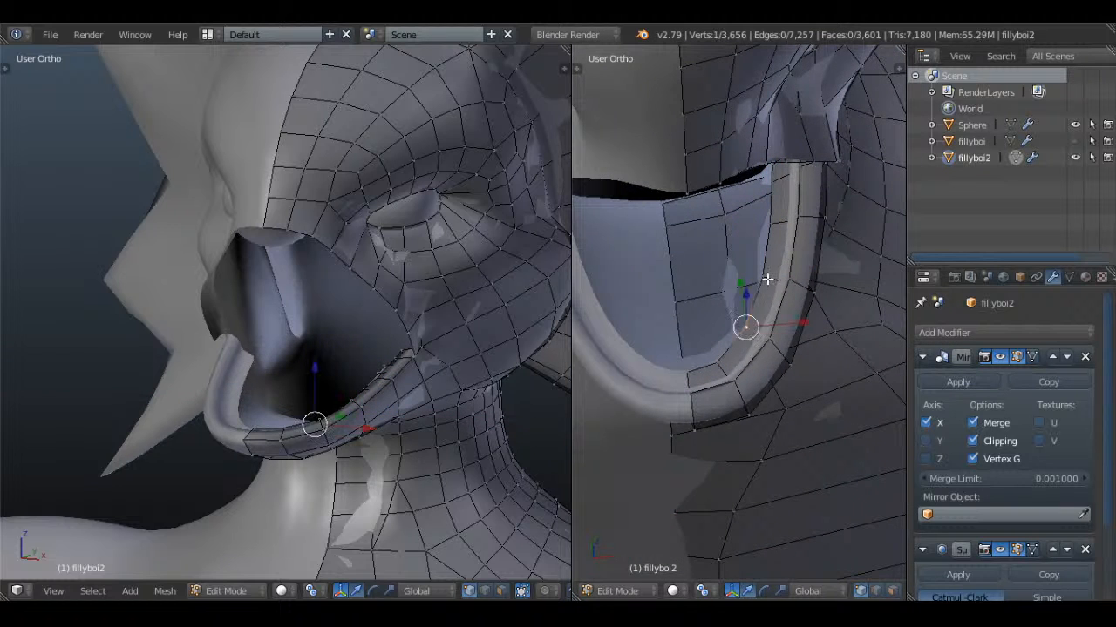
Select the side vertices of the inner lip edge and extrude them to the centre line as a mouth floor
{"action": "middle_click_drag", "start_coordinate": [773, 192], "coordinate": [792, 198]}
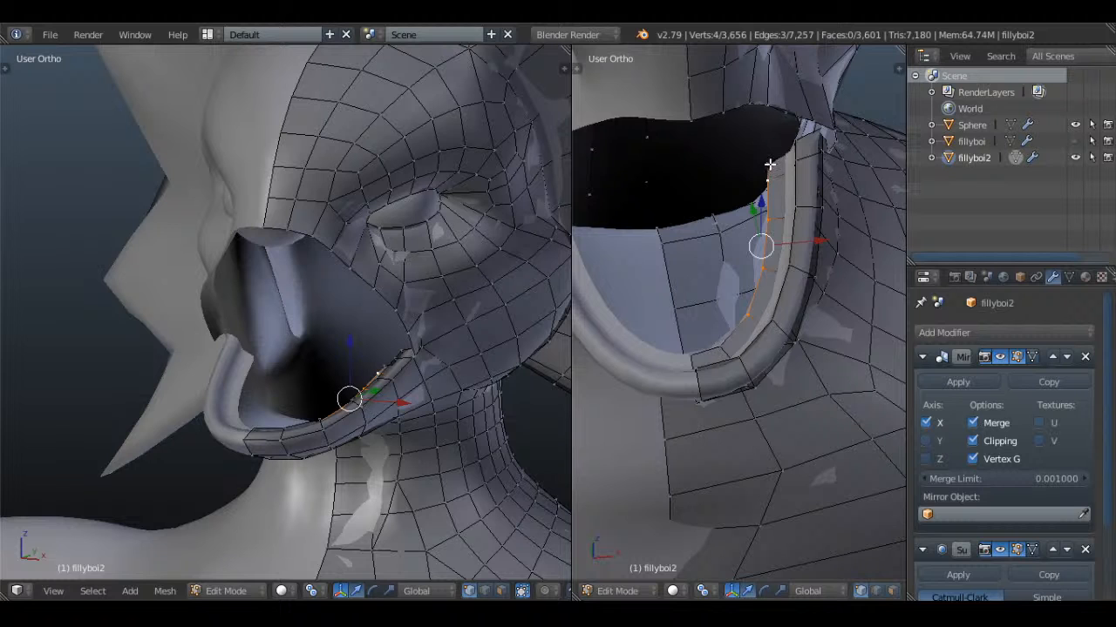
{"action": "left_click_drag", "start_coordinate": [820, 220], "coordinate": [771, 253]}
{"action": "key", "text": "a"}
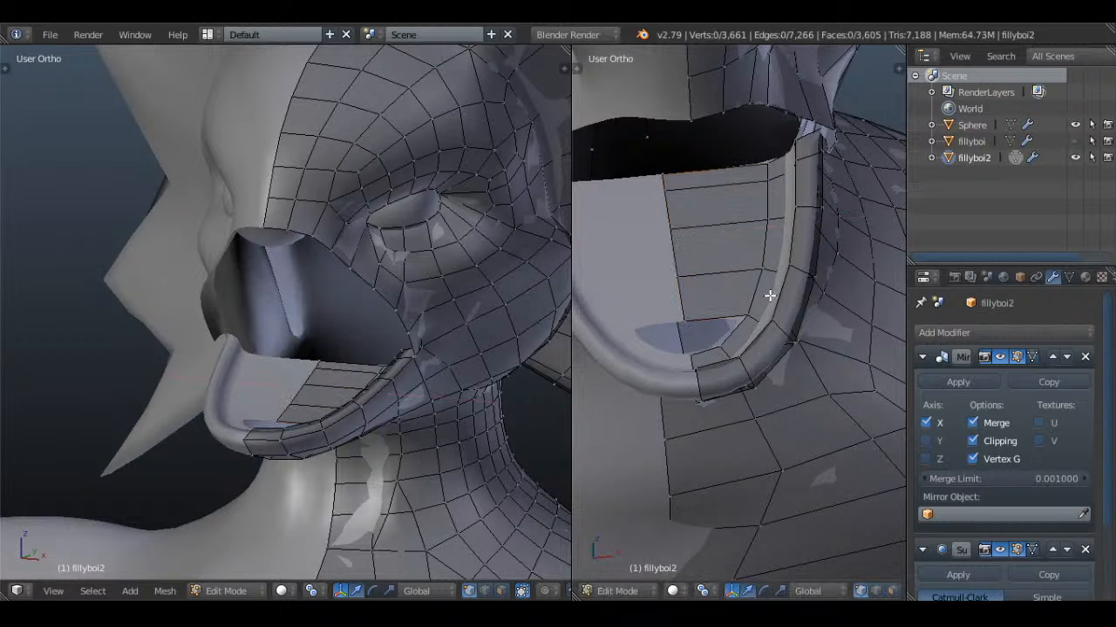
Fill the remaining gap at the front of the mouth floor with a face, and clear the selection
{"action": "middle_click_drag", "start_coordinate": [769, 299], "coordinate": [748, 328]}
{"action": "right_click", "coordinate": [742, 325]}
{"action": "key", "text": "f"}
{"action": "key", "text": "a"}
Select the five centre-line vertices of the mouth floor, then lower and rotate them in the right view
{"action": "middle_click_drag", "start_coordinate": [679, 329], "coordinate": [770, 351]}
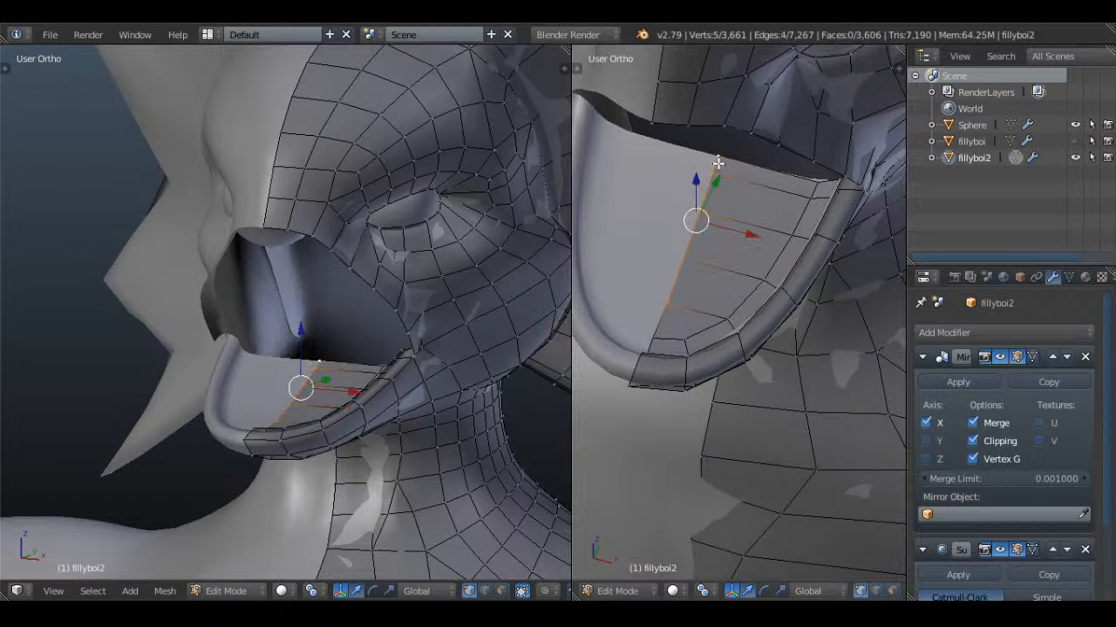
{"action": "key", "text": "KP_3"}
{"action": "key", "text": "g"}
{"action": "left_click", "coordinate": [807, 266]}
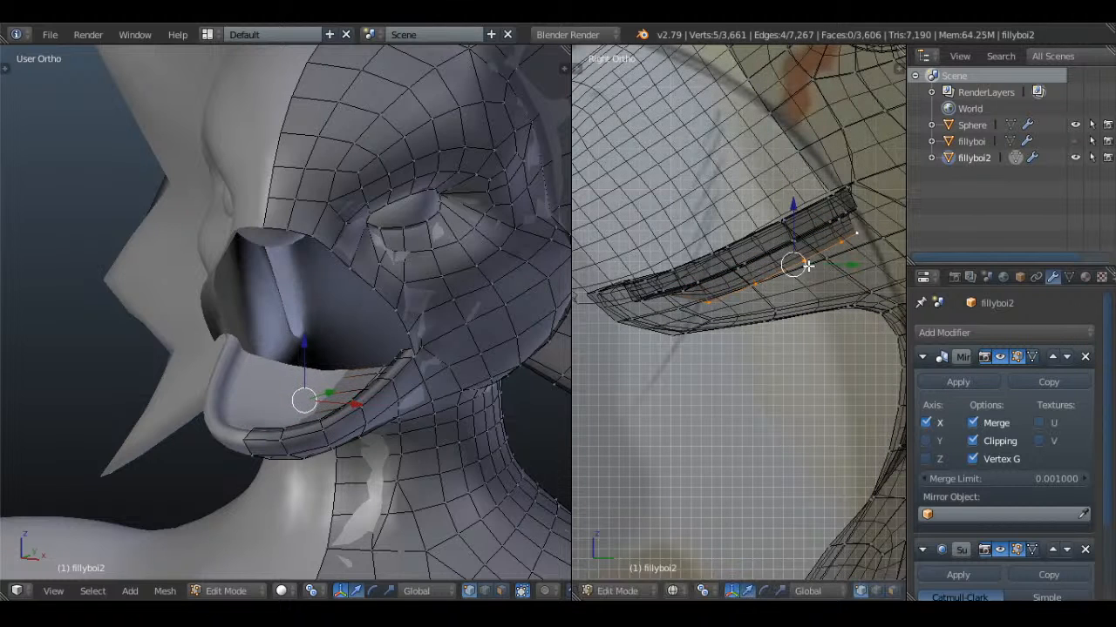
{"action": "key", "text": "r"}
{"action": "left_click", "coordinate": [852, 247]}
Nudge the mouth floor's centre-line vertices to refine its depth, and check the shape in Object Mode
{"action": "key", "text": "g"}
{"action": "left_click", "coordinate": [857, 252]}
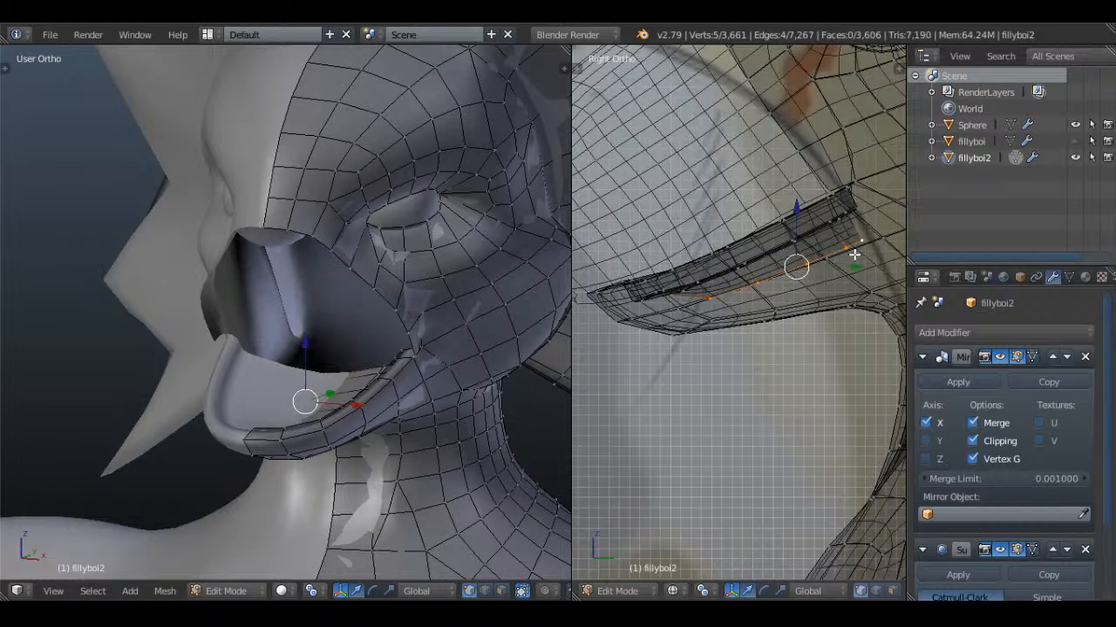
{"action": "key", "text": "g"}
{"action": "left_click", "coordinate": [857, 259]}
{"action": "key", "text": "a"}
{"action": "key", "text": "z"}
{"action": "key", "text": "Tab"}
{"action": "middle_click_drag", "start_coordinate": [729, 258], "coordinate": [802, 251]}
{"action": "key", "text": "Tab"}
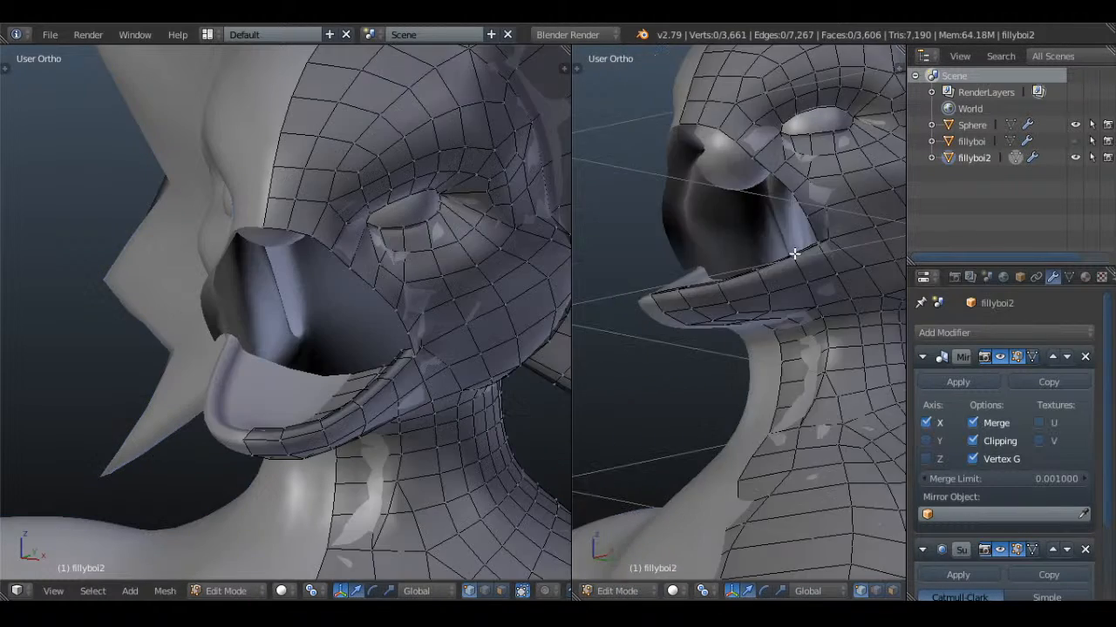
Select the seven vertices along the top of the lower lip and scale the loop slightly
{"action": "scroll", "coordinate": [784, 266], "scroll_direction": "up", "scroll_amount": 2}
{"action": "key", "text": "l"}
{"action": "middle_click_drag", "start_coordinate": [739, 299], "coordinate": [691, 334]}
{"action": "key", "text": "a"}
{"action": "right_click", "coordinate": [652, 284]}
{"action": "right_click", "coordinate": [641, 276], "text": "shift"}
{"action": "middle_click_drag", "start_coordinate": [655, 285], "coordinate": [847, 310]}
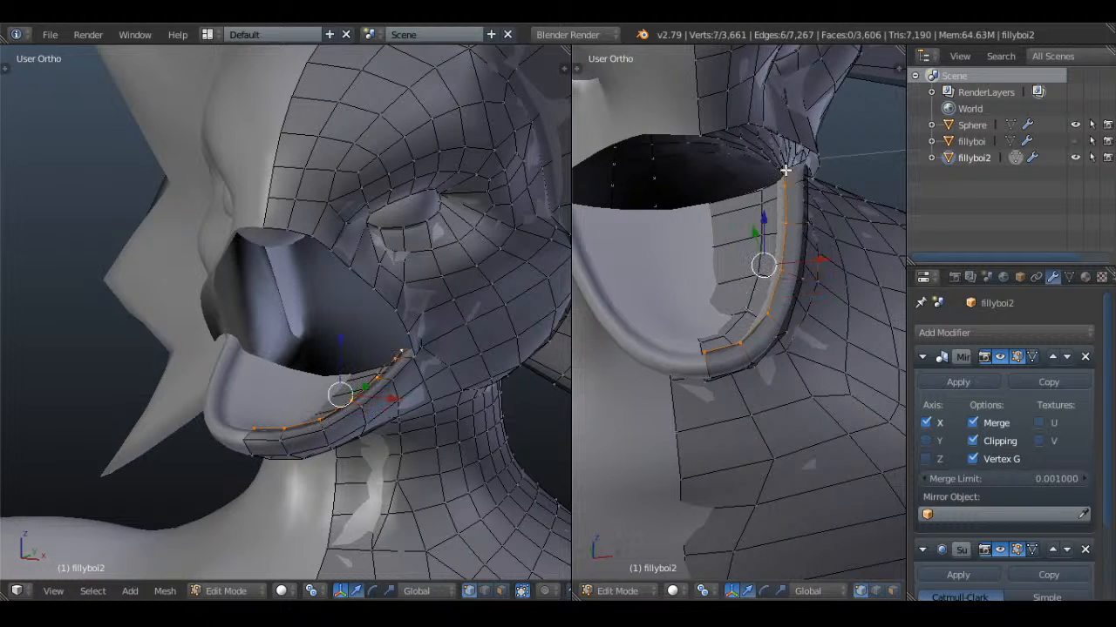
{"action": "middle_click_drag", "start_coordinate": [785, 170], "coordinate": [854, 204]}
{"action": "key", "text": "s"}
{"action": "left_click", "coordinate": [831, 255]}
Raise the lower lip's top edge and move it forward by about 0.01 in the right view, and check it in Object Mode
{"action": "key", "text": "KP_3"}
{"action": "key", "text": "z"}
{"action": "key", "text": "g"}
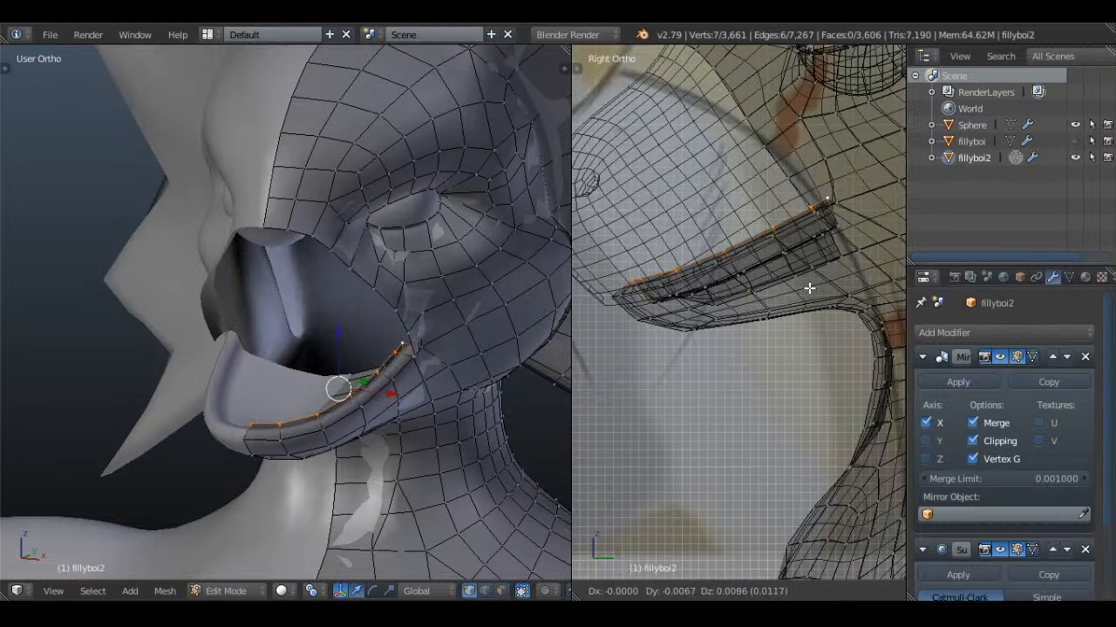
{"action": "left_click", "coordinate": [808, 288]}
{"action": "key", "text": "z"}
{"action": "key", "text": "a"}
{"action": "middle_click_drag", "start_coordinate": [802, 280], "coordinate": [739, 282]}
{"action": "key", "text": "Tab"}
{"action": "key", "text": "a"}
{"action": "key", "text": "Tab"}
{"action": "key", "text": "a"}
Reveal the hidden muzzle faces, clear the selection and change to face select mode
{"action": "key", "text": "a"}
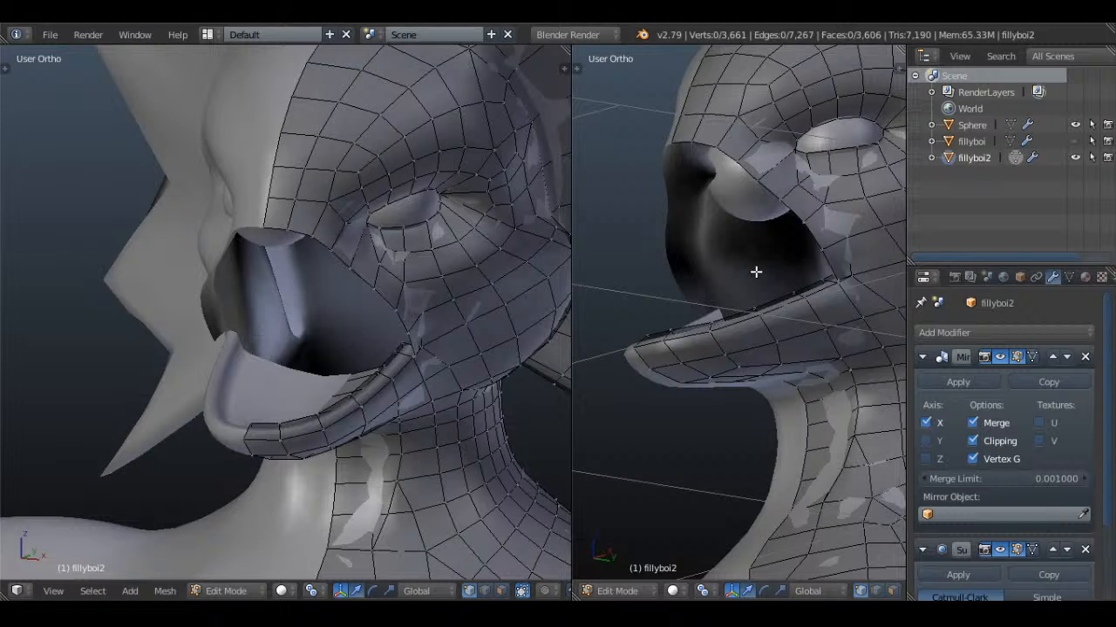
{"action": "key", "text": "alt+h"}
{"action": "key", "text": "a"}
{"action": "left_click", "coordinate": [890, 594]}
Select the lower jaw faces in wireframe from the right view, including the inner mouth faces up to the mouth corner
{"action": "key", "text": "KP_3"}
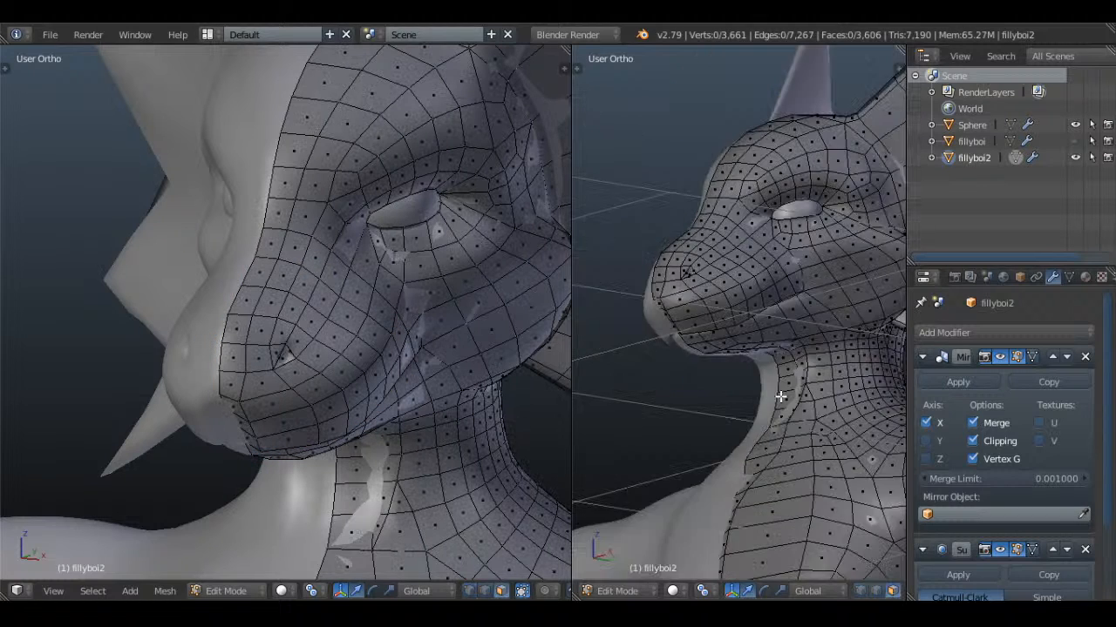
{"action": "scroll", "coordinate": [753, 387], "scroll_direction": "up", "scroll_amount": 2}
{"action": "key", "text": "ctrl+KP_Add"}
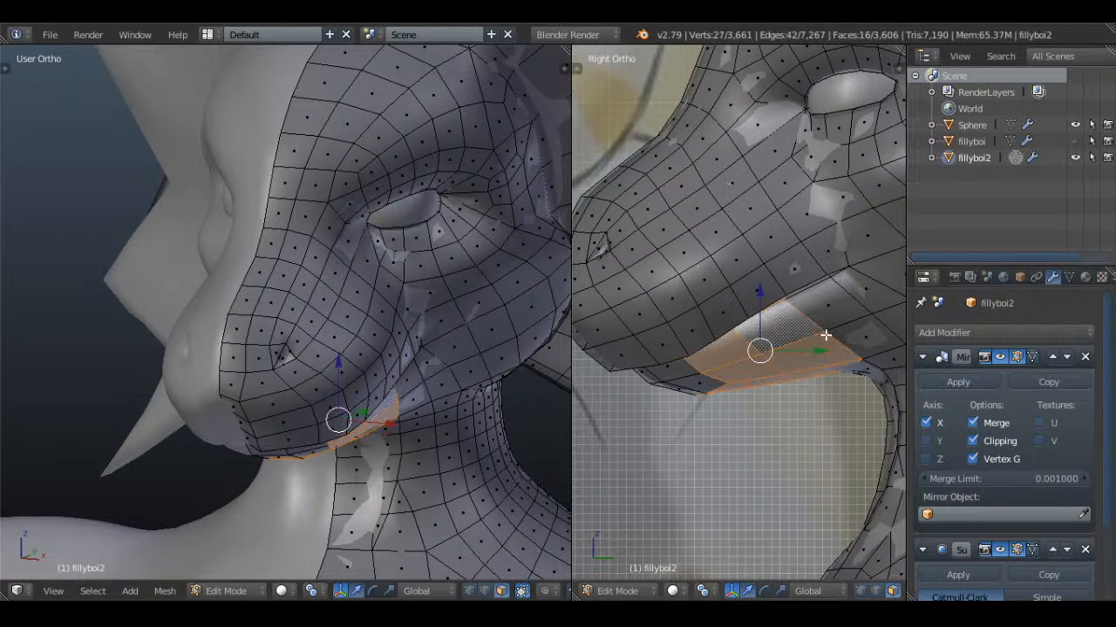
{"action": "key", "text": "z"}
{"action": "left_click_drag", "start_coordinate": [710, 383], "coordinate": [676, 372]}
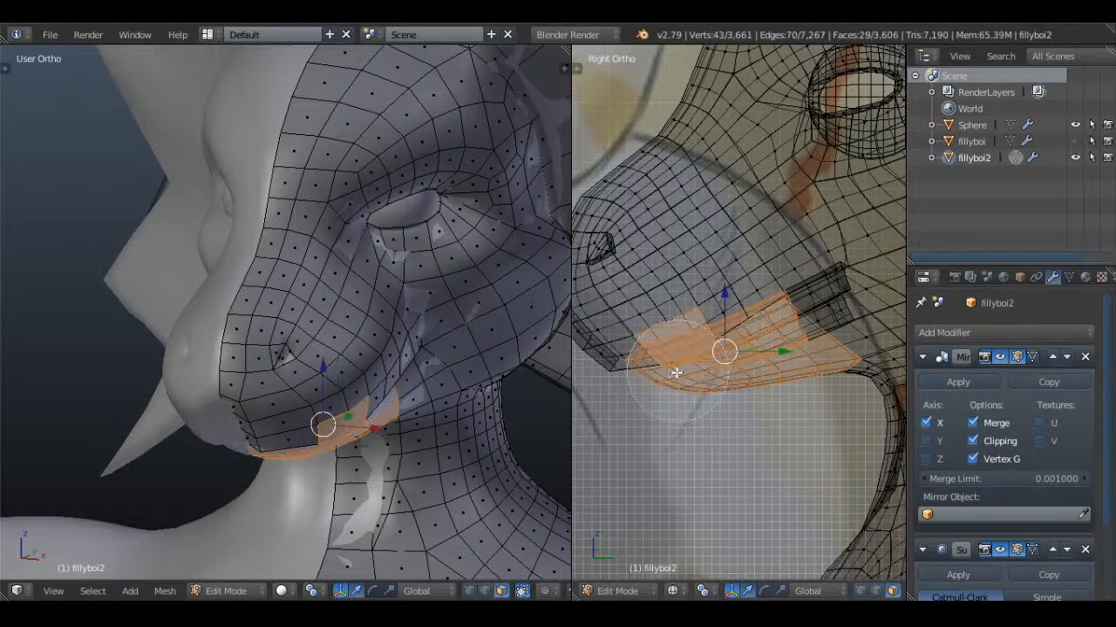
{"action": "left_click_drag", "start_coordinate": [758, 346], "coordinate": [808, 324]}
{"action": "left_click", "coordinate": [834, 301]}
{"action": "right_click", "coordinate": [833, 301]}
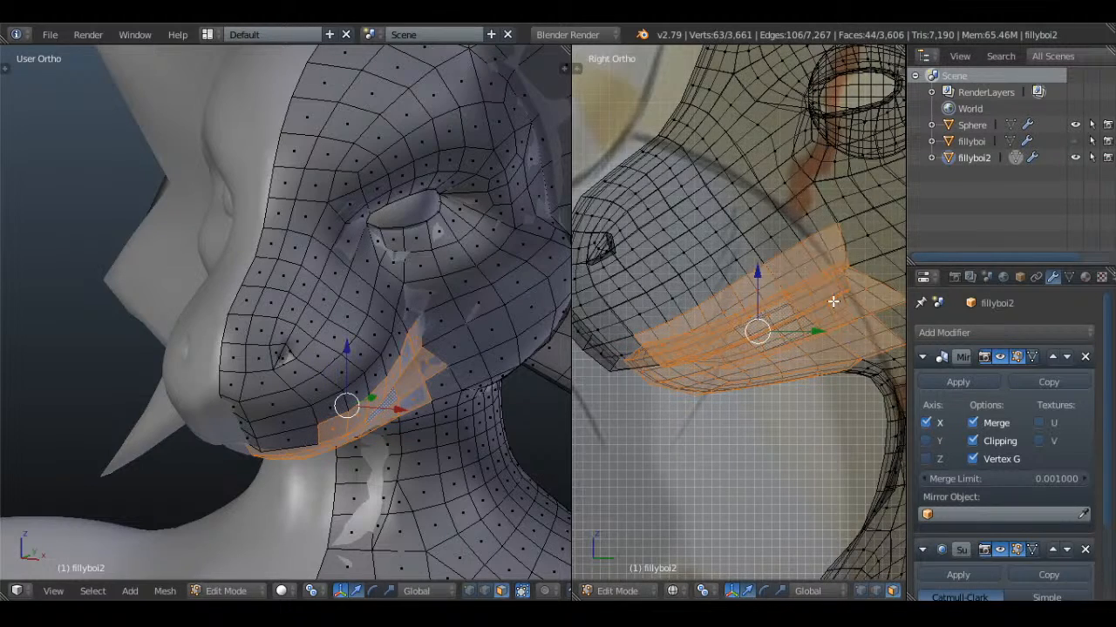
Remove the upper muzzle faces above the lip line from the selection with circle select
{"action": "key", "text": "z"}
{"action": "scroll", "coordinate": [824, 307], "scroll_direction": "down", "scroll_amount": 3}
{"action": "scroll", "coordinate": [815, 315], "scroll_direction": "up", "scroll_amount": 3}
{"action": "key", "text": "c"}
{"action": "scroll", "coordinate": [812, 258], "scroll_direction": "up", "scroll_amount": 1}
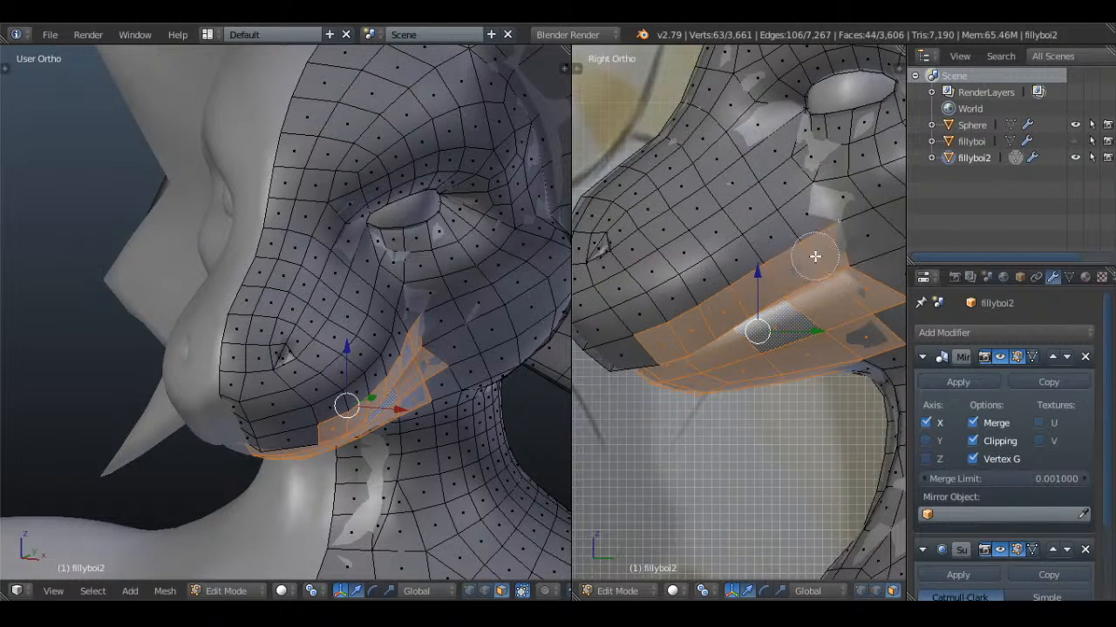
{"action": "middle_click_drag", "start_coordinate": [814, 256], "coordinate": [726, 287]}
{"action": "middle_click_drag", "start_coordinate": [653, 320], "coordinate": [803, 572]}
Complete the selection of the lower jaw faces and hide them to expose the upper mouth's underside
{"action": "key", "text": "h"}
{"action": "key", "text": "alt+h"}
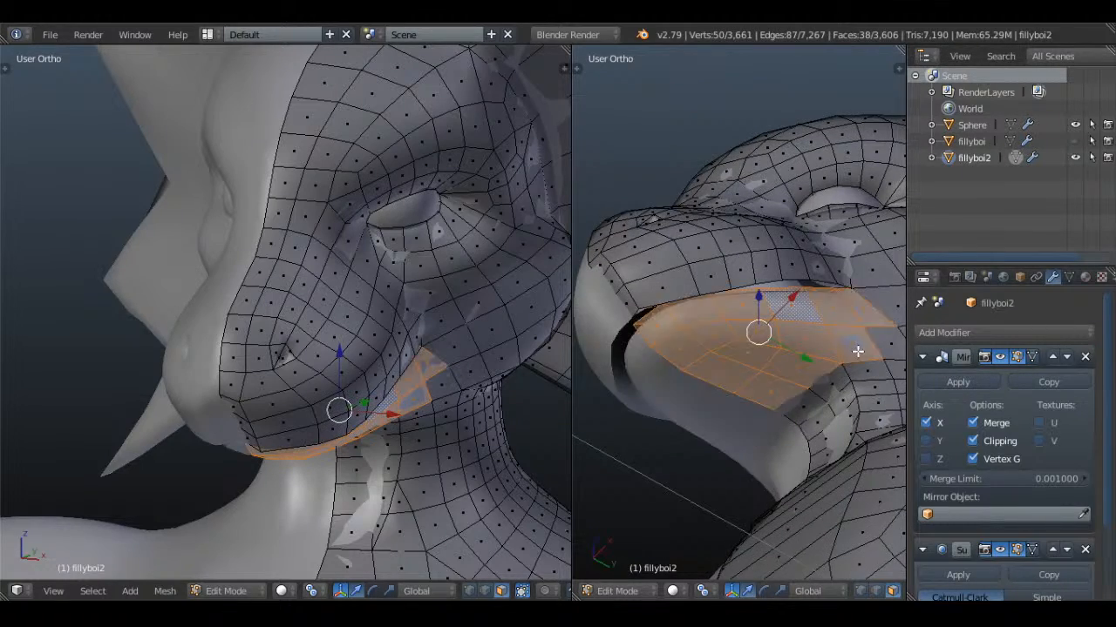
{"action": "mouse_move", "coordinate": [859, 349]}
{"action": "middle_mouse_down"}
{"action": "mouse_move", "coordinate": [706, 366]}
{"action": "mouse_move", "coordinate": [722, 323]}
{"action": "mouse_move", "coordinate": [740, 311]}
{"action": "mouse_move", "coordinate": [787, 398]}
{"action": "mouse_move", "coordinate": [787, 356]}
{"action": "mouse_move", "coordinate": [761, 308]}
{"action": "mouse_move", "coordinate": [819, 286]}
{"action": "mouse_move", "coordinate": [667, 369]}
{"action": "mouse_move", "coordinate": [749, 324]}
{"action": "middle_mouse_up"}
{"action": "key", "text": "z"}
{"action": "key", "text": "z"}
{"action": "key", "text": "h"}
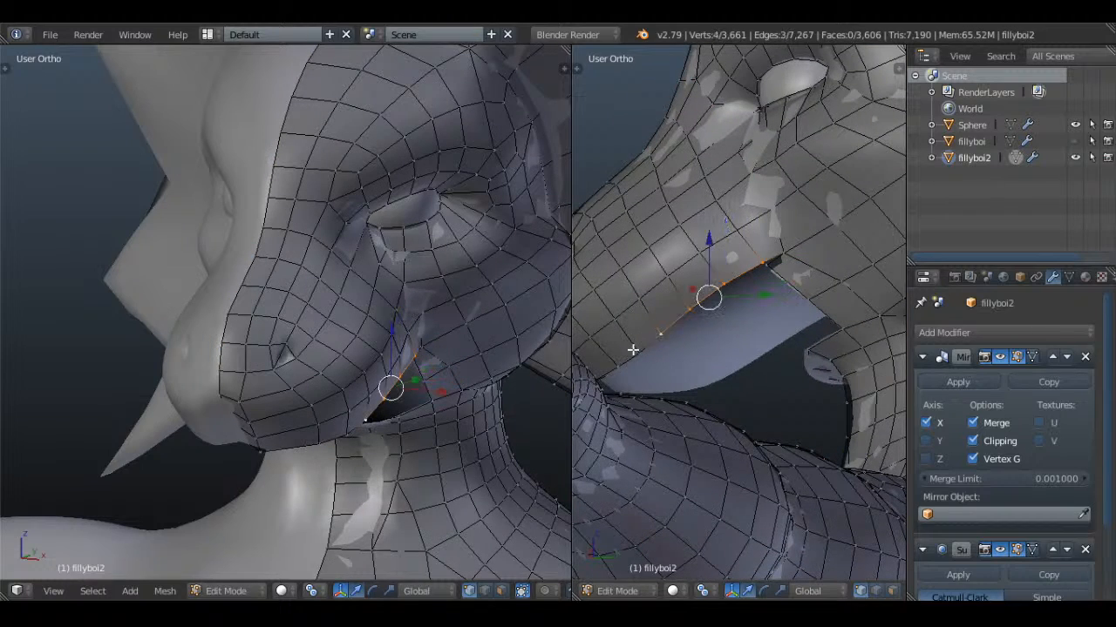
Select the vertices along the upper lip's rim, extrude them and scale the new edge inward to about 0.79
{"action": "middle_click_drag", "start_coordinate": [623, 359], "coordinate": [666, 297]}
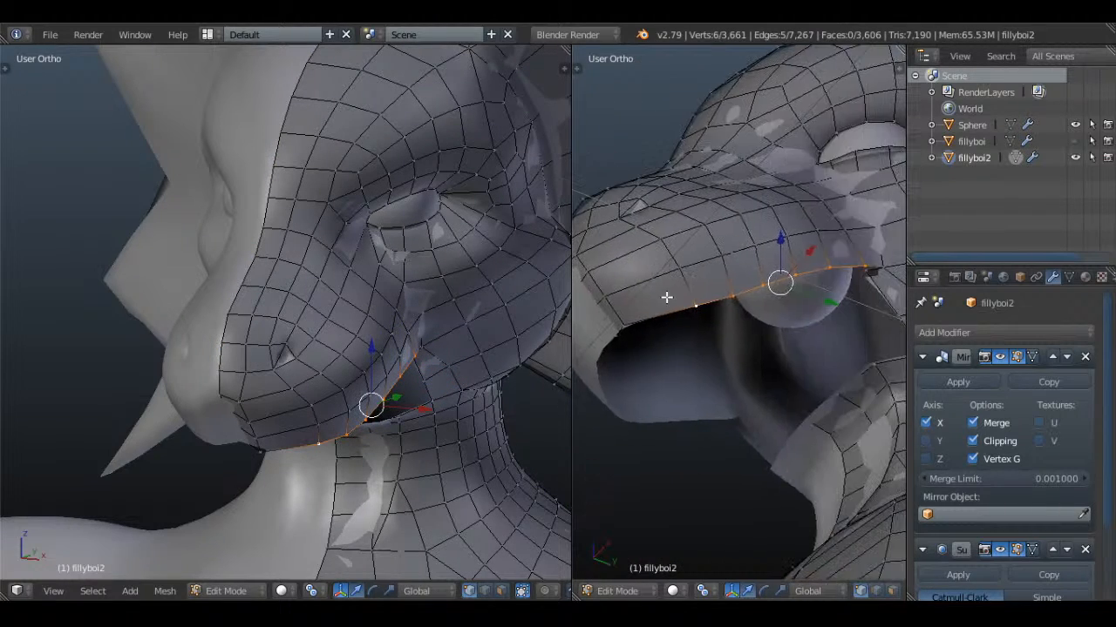
{"action": "mouse_move", "coordinate": [628, 332]}
{"action": "middle_mouse_down"}
{"action": "mouse_move", "coordinate": [753, 227]}
{"action": "mouse_move", "coordinate": [642, 279]}
{"action": "mouse_move", "coordinate": [635, 249]}
{"action": "middle_mouse_up"}
{"action": "key", "text": "z"}
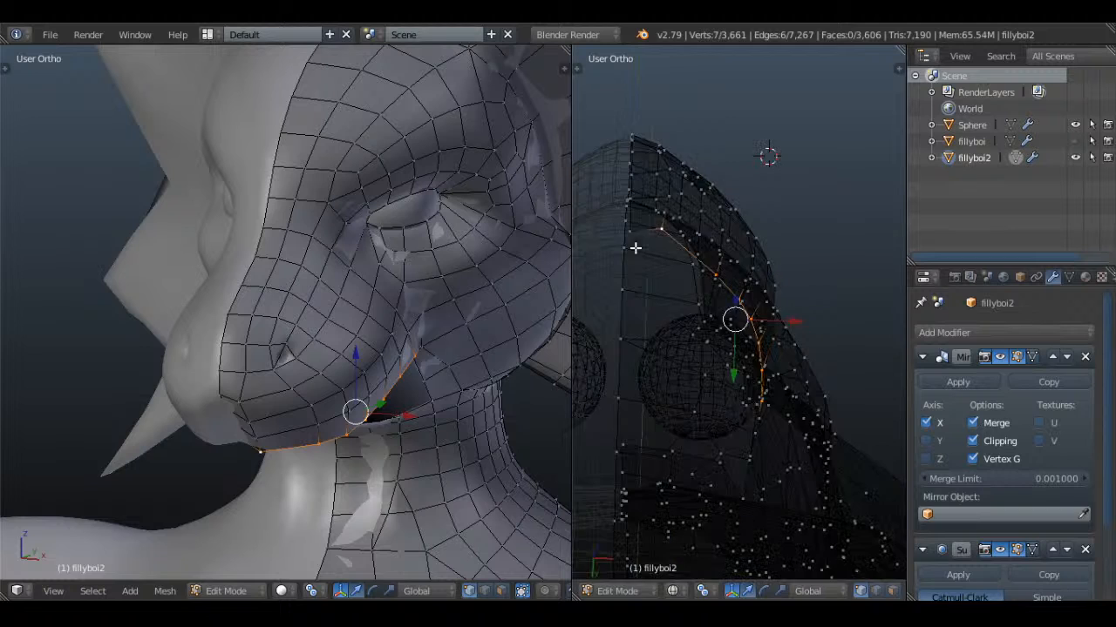
{"action": "key", "text": "z"}
{"action": "middle_click_drag", "start_coordinate": [786, 280], "coordinate": [787, 239]}
{"action": "key", "text": "e"}
{"action": "key", "text": "s"}
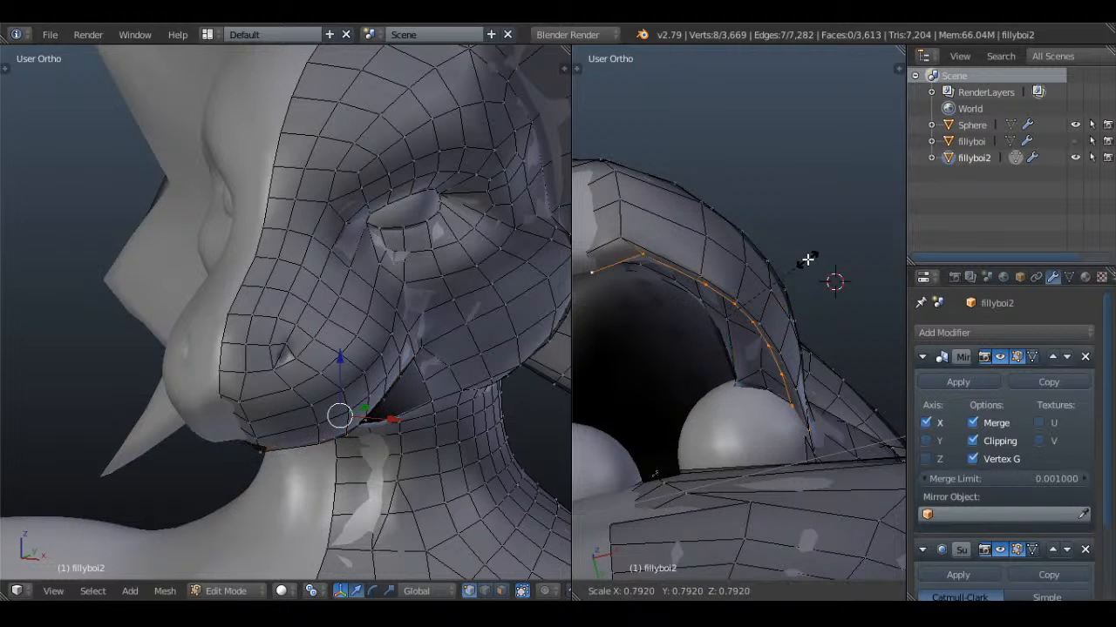
{"action": "left_click_drag", "start_coordinate": [777, 310], "coordinate": [761, 315]}
Reposition the extruded upper-lip edge in the right view and adjust its front centre vertex
{"action": "middle_click_drag", "start_coordinate": [775, 316], "coordinate": [746, 278]}
{"action": "key", "text": "z"}
{"action": "key", "text": "KP_3"}
{"action": "key", "text": "g"}
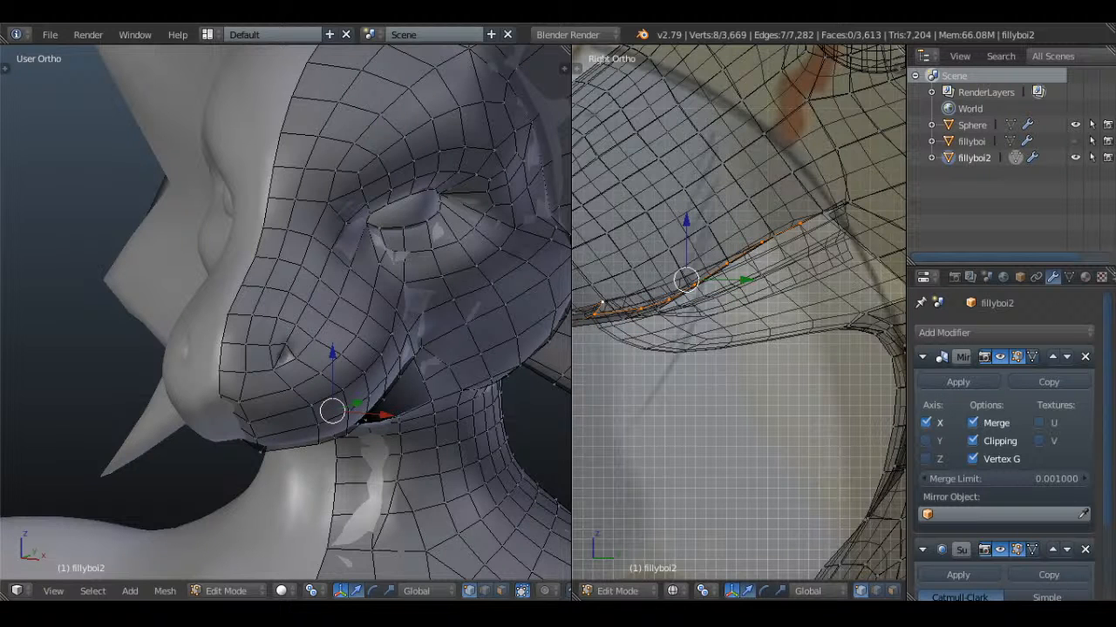
{"action": "middle_click_drag", "start_coordinate": [639, 260], "coordinate": [638, 402]}
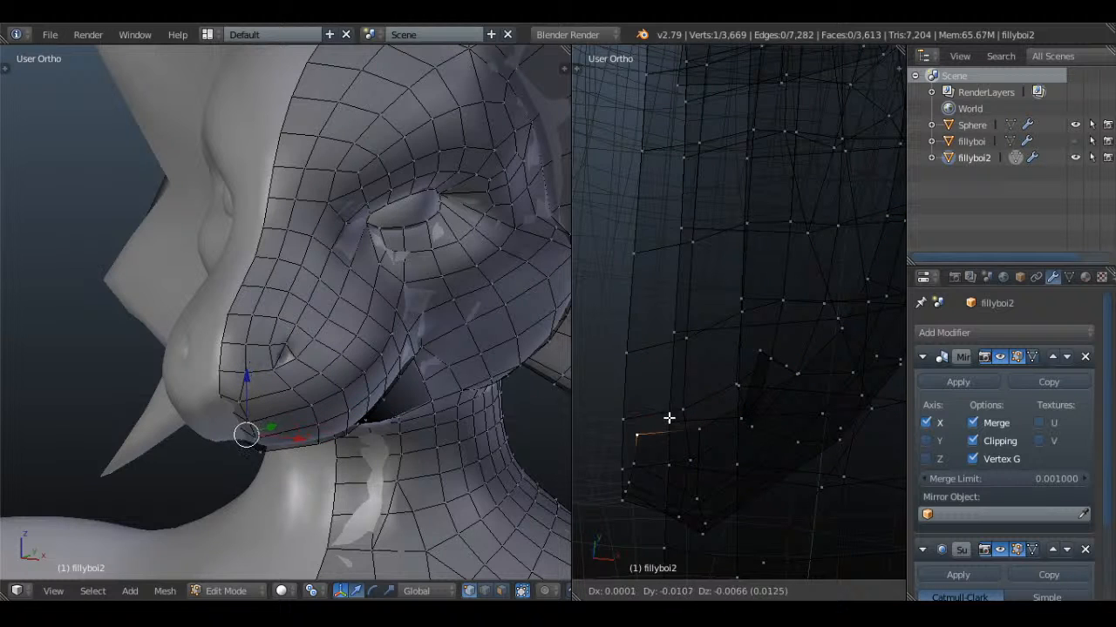
{"action": "key", "text": "a"}
Reselect the eight vertices of the inner upper-lip edge and scale them to refine the lip's thickness
{"action": "middle_click_drag", "start_coordinate": [716, 428], "coordinate": [650, 364]}
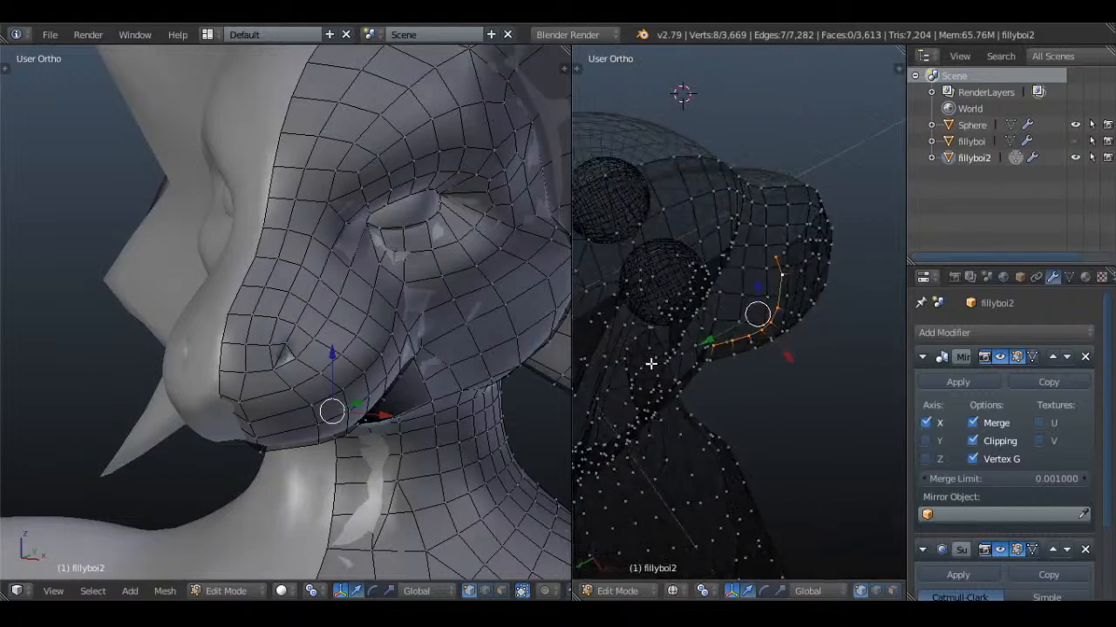
{"action": "key", "text": "z"}
{"action": "mouse_move", "coordinate": [771, 276]}
{"action": "middle_mouse_down"}
{"action": "mouse_move", "coordinate": [846, 311]}
{"action": "mouse_move", "coordinate": [772, 262]}
{"action": "mouse_move", "coordinate": [694, 278]}
{"action": "mouse_move", "coordinate": [655, 311]}
{"action": "middle_mouse_up"}
{"action": "scroll", "coordinate": [828, 310], "scroll_direction": "up", "scroll_amount": 3}
{"action": "key", "text": "KP_3"}
{"action": "key", "text": "z"}
{"action": "scroll", "coordinate": [759, 283], "scroll_direction": "down", "scroll_amount": 1}
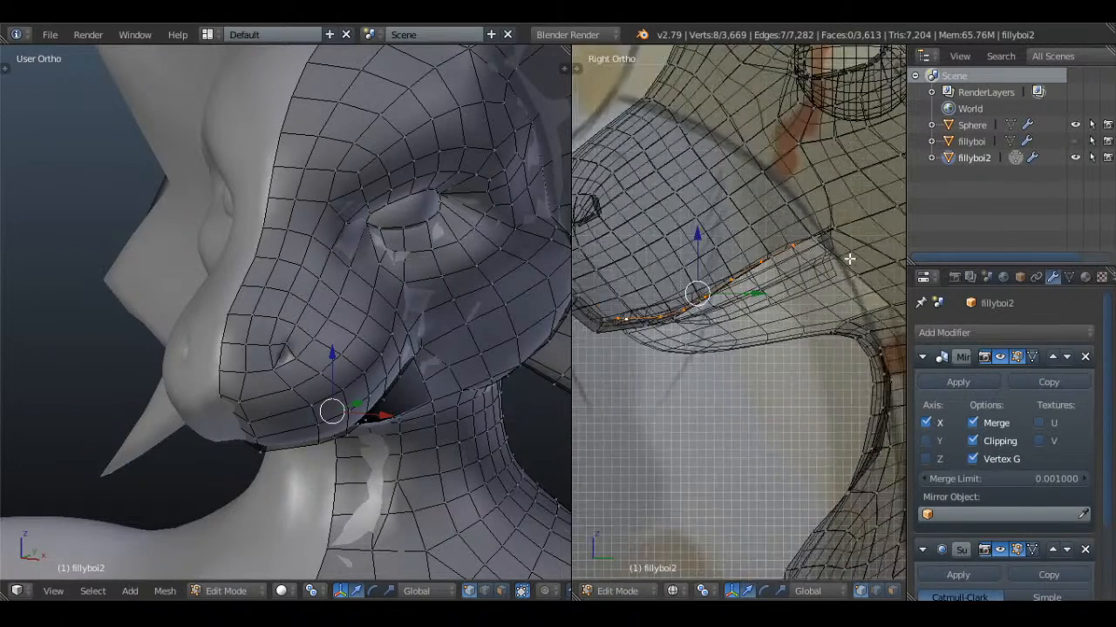
{"action": "key", "text": "z"}
{"action": "middle_click_drag", "start_coordinate": [849, 259], "coordinate": [851, 339]}
{"action": "key", "text": "s"}
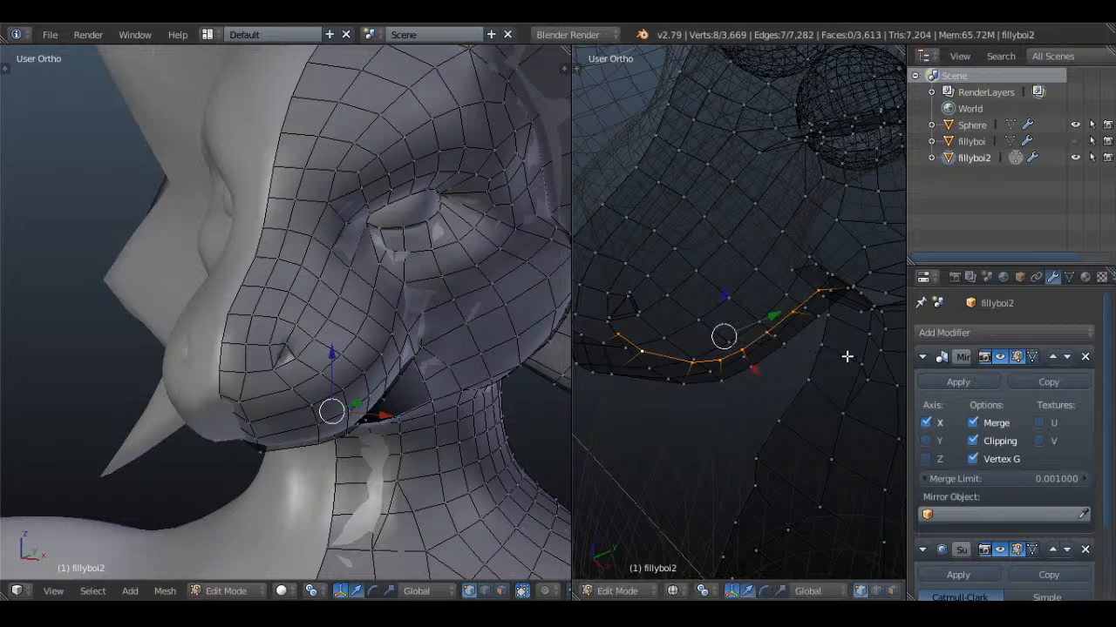
Extrude the inner upper-lip edge upward into the muzzle by about 0.03 in the right view
{"action": "key", "text": "KP_3"}
{"action": "key", "text": "z"}
{"action": "key", "text": "e"}
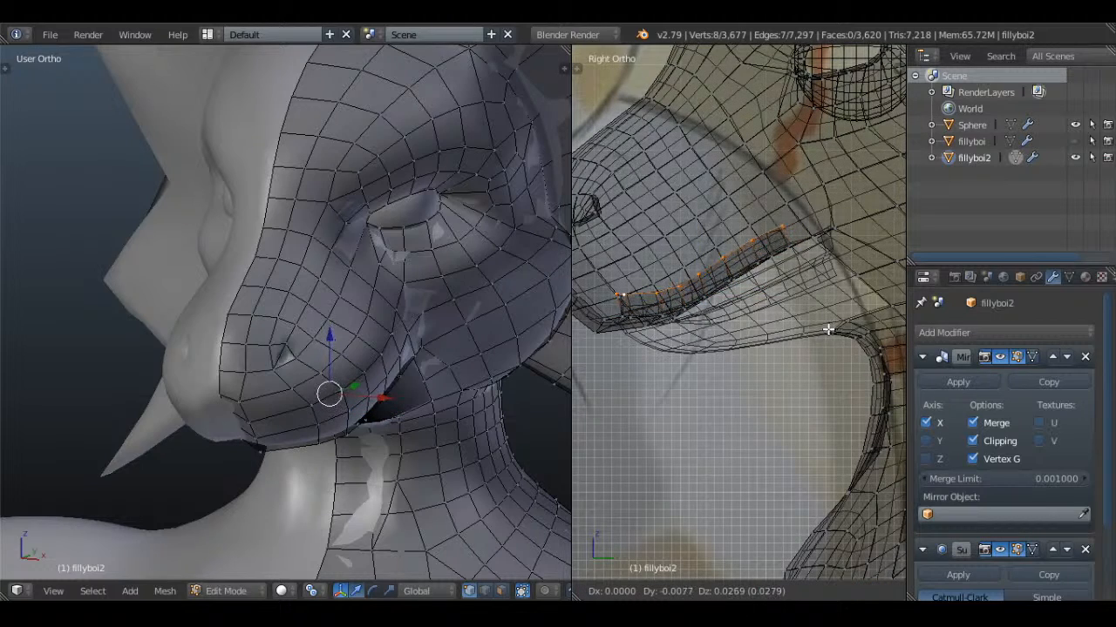
{"action": "left_click", "coordinate": [823, 329]}
Extrude the six side vertices of the upper inner edge along X to the centre line to form the mouth roof
{"action": "mouse_move", "coordinate": [695, 280]}
{"action": "middle_mouse_down"}
{"action": "mouse_move", "coordinate": [863, 327]}
{"action": "mouse_move", "coordinate": [850, 336]}
{"action": "mouse_move", "coordinate": [834, 241]}
{"action": "mouse_move", "coordinate": [780, 236]}
{"action": "mouse_move", "coordinate": [796, 190]}
{"action": "mouse_move", "coordinate": [772, 241]}
{"action": "mouse_move", "coordinate": [805, 234]}
{"action": "mouse_move", "coordinate": [777, 264]}
{"action": "mouse_move", "coordinate": [794, 259]}
{"action": "mouse_move", "coordinate": [814, 201]}
{"action": "mouse_move", "coordinate": [610, 287]}
{"action": "mouse_move", "coordinate": [678, 324]}
{"action": "mouse_move", "coordinate": [690, 366]}
{"action": "mouse_move", "coordinate": [642, 82]}
{"action": "mouse_move", "coordinate": [748, 359]}
{"action": "mouse_move", "coordinate": [834, 317]}
{"action": "mouse_move", "coordinate": [752, 332]}
{"action": "middle_mouse_up"}
{"action": "key", "text": "z"}
{"action": "key", "text": "KP_5"}
{"action": "scroll", "coordinate": [776, 265], "scroll_direction": "down", "scroll_amount": 4}
{"action": "key", "text": "e"}
{"action": "right_click", "coordinate": [773, 333]}
{"action": "key", "text": "z"}
{"action": "key", "text": "g"}
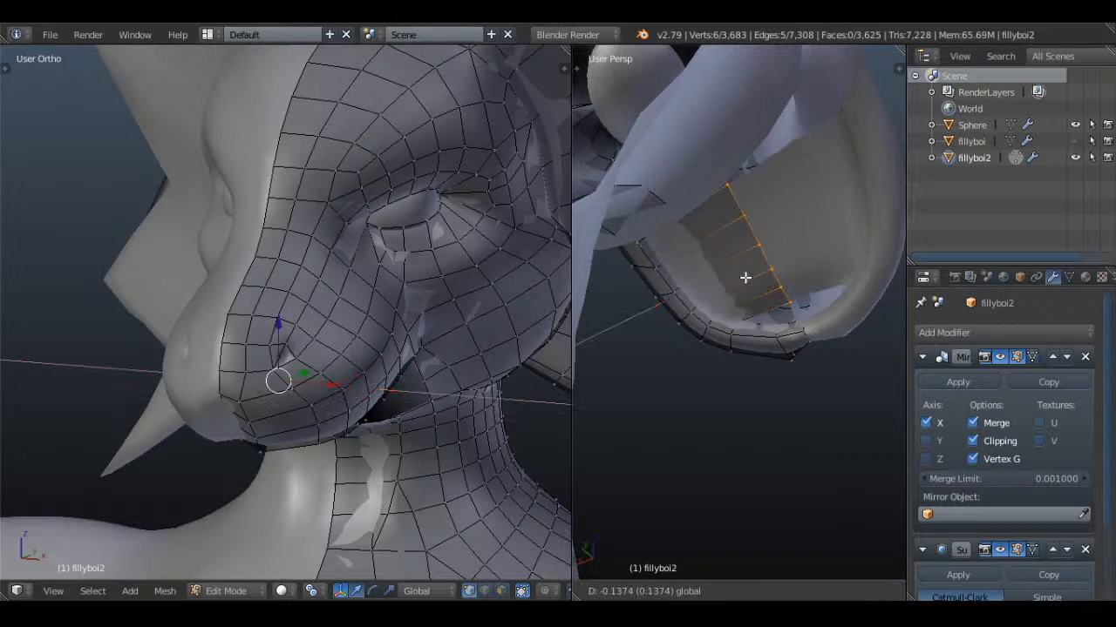
{"action": "left_click", "coordinate": [831, 302]}
Fill the gap at the front of the mouth roof with a four-vertex face, and clear the selection
{"action": "key", "text": "z"}
{"action": "middle_click_drag", "start_coordinate": [789, 301], "coordinate": [753, 342]}
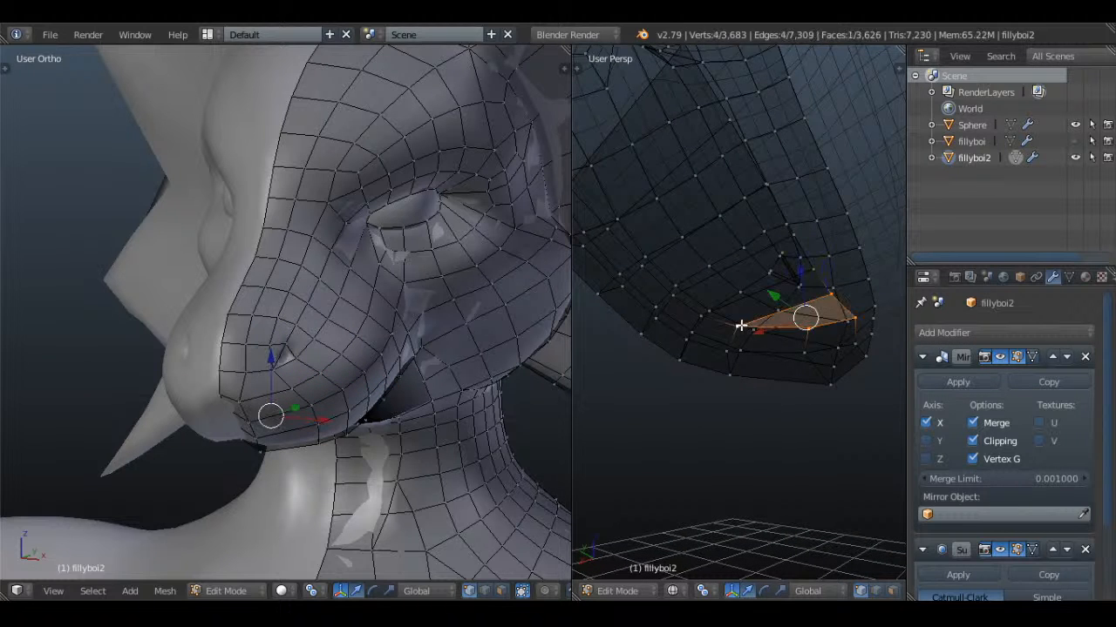
{"action": "key", "text": "z"}
{"action": "key", "text": "a"}
Examine the new mouth roof from underneath in a shaded orthographic view
{"action": "scroll", "coordinate": [741, 325], "scroll_direction": "down", "scroll_amount": 4}
{"action": "middle_click_drag", "start_coordinate": [741, 326], "coordinate": [726, 173]}
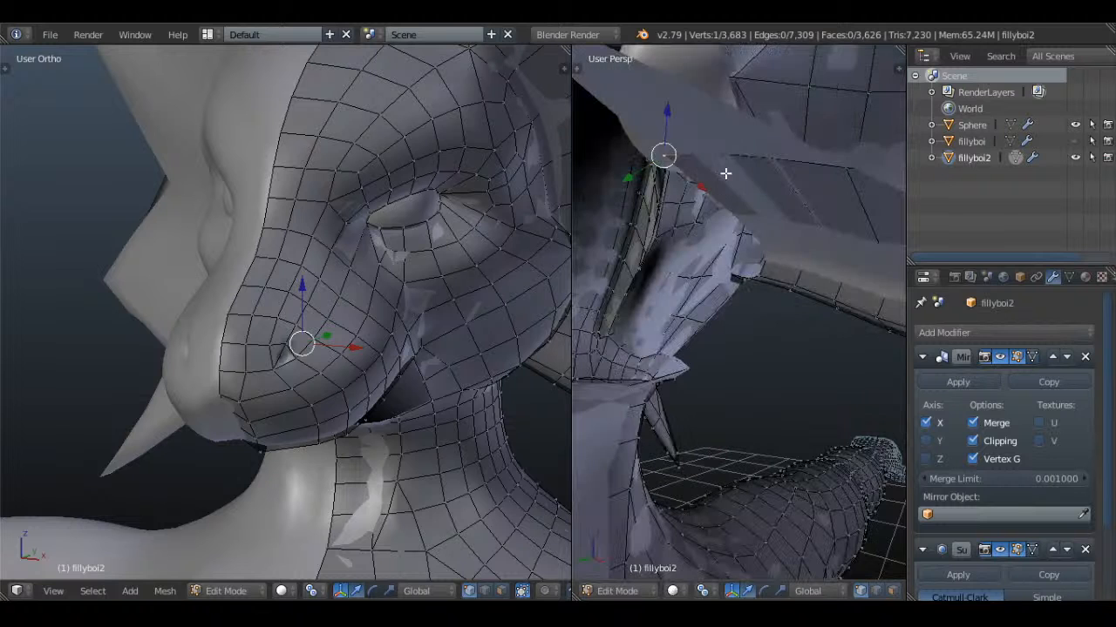
{"action": "key", "text": "z"}
{"action": "key", "text": "a"}
{"action": "right_click", "coordinate": [774, 167]}
{"action": "key", "text": "z"}
{"action": "scroll", "coordinate": [772, 177], "scroll_direction": "down", "scroll_amount": 5}
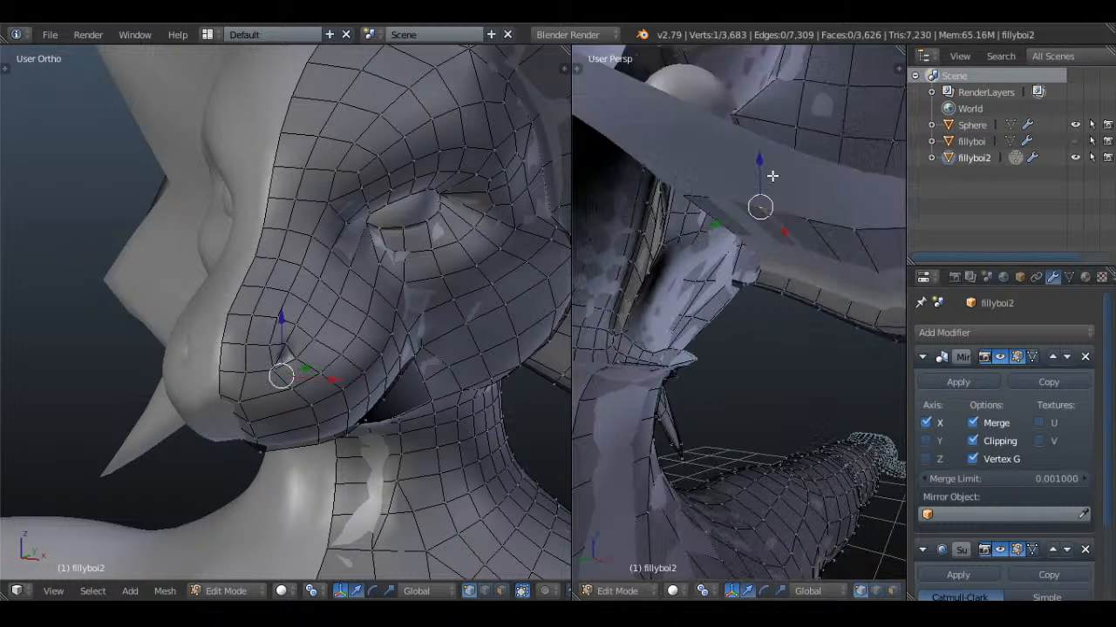
{"action": "key", "text": "KP_5"}
{"action": "middle_click_drag", "start_coordinate": [770, 184], "coordinate": [785, 243]}
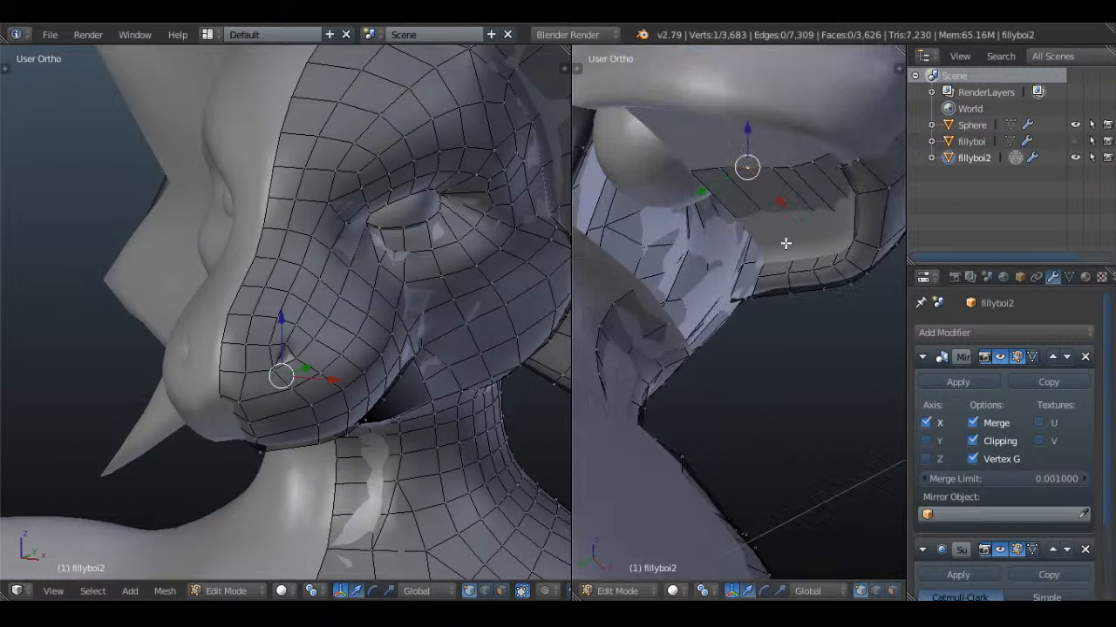
Select the six centre-line vertices of the mouth roof and raise them about 0.03 in the right view
{"action": "middle_click_drag", "start_coordinate": [692, 175], "coordinate": [711, 240]}
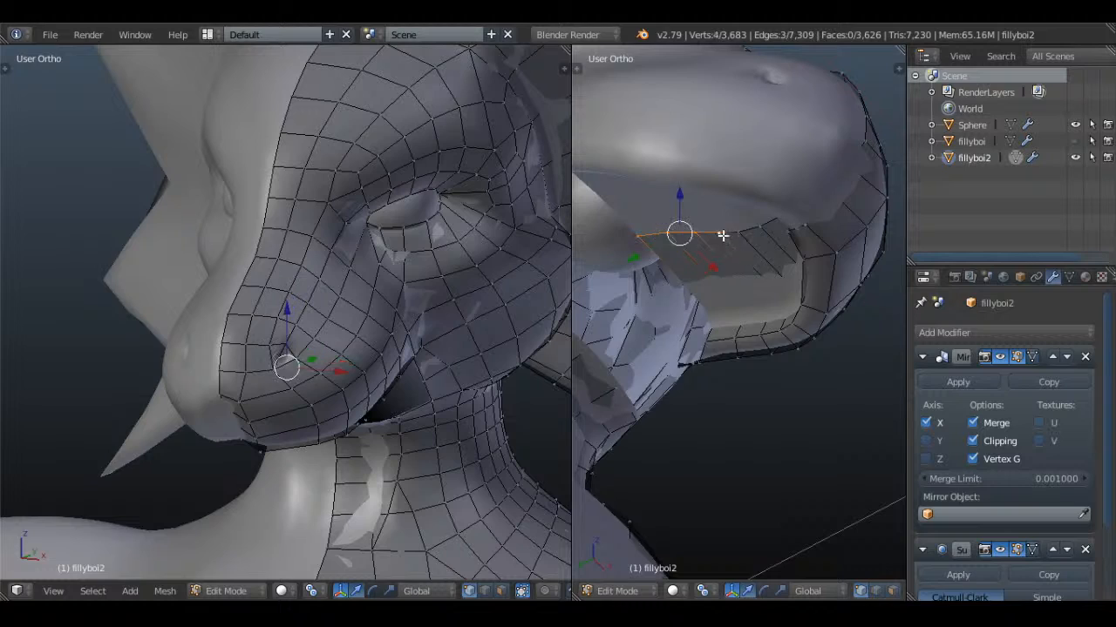
{"action": "key", "text": "z"}
{"action": "key", "text": "z"}
{"action": "middle_click_drag", "start_coordinate": [799, 241], "coordinate": [825, 273]}
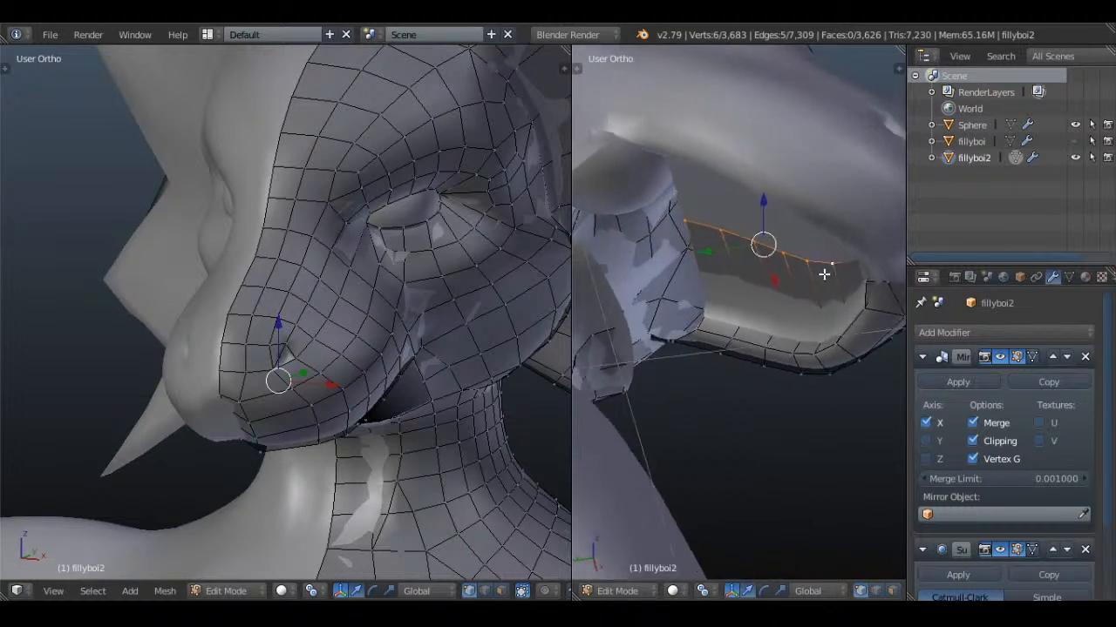
{"action": "key", "text": "z"}
{"action": "key", "text": "KP_3"}
{"action": "key", "text": "g"}
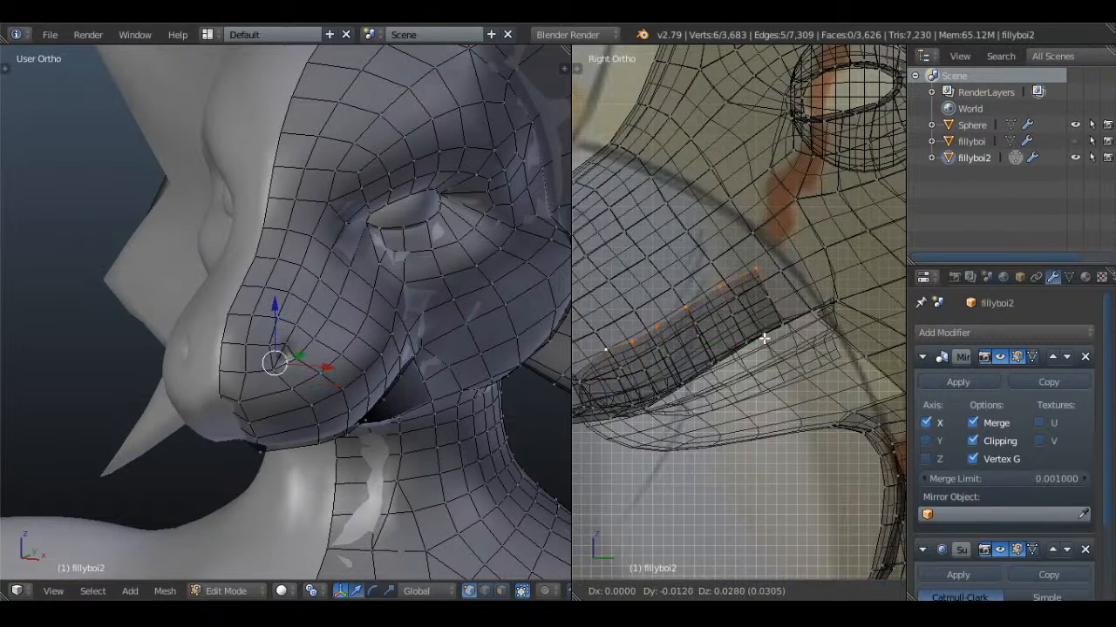
Return to object mode with nothing selected, check the mouth from the side and front, and save the file over the existing one
{"action": "key", "text": "Tab"}
{"action": "scroll", "coordinate": [760, 331], "scroll_direction": "down", "scroll_amount": 3}
{"action": "key", "text": "a"}
{"action": "key", "text": "z"}
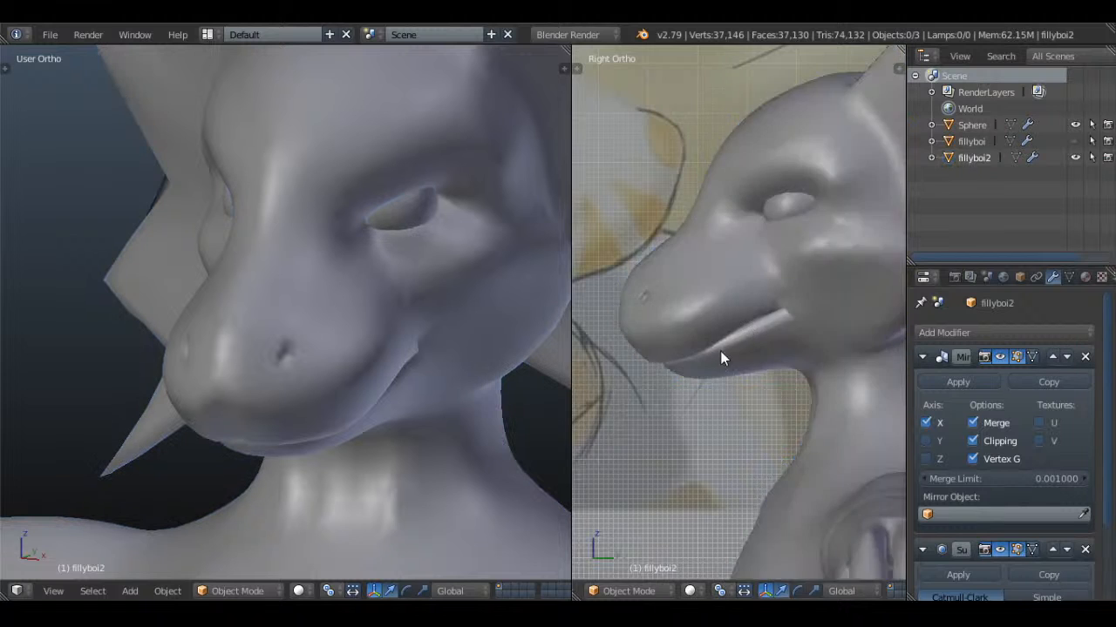
{"action": "scroll", "coordinate": [720, 351], "scroll_direction": "up", "scroll_amount": 2}
{"action": "middle_click_drag", "start_coordinate": [720, 350], "coordinate": [794, 380]}
{"action": "scroll", "coordinate": [840, 334], "scroll_direction": "up", "scroll_amount": 2}
{"action": "key", "text": "KP_1"}
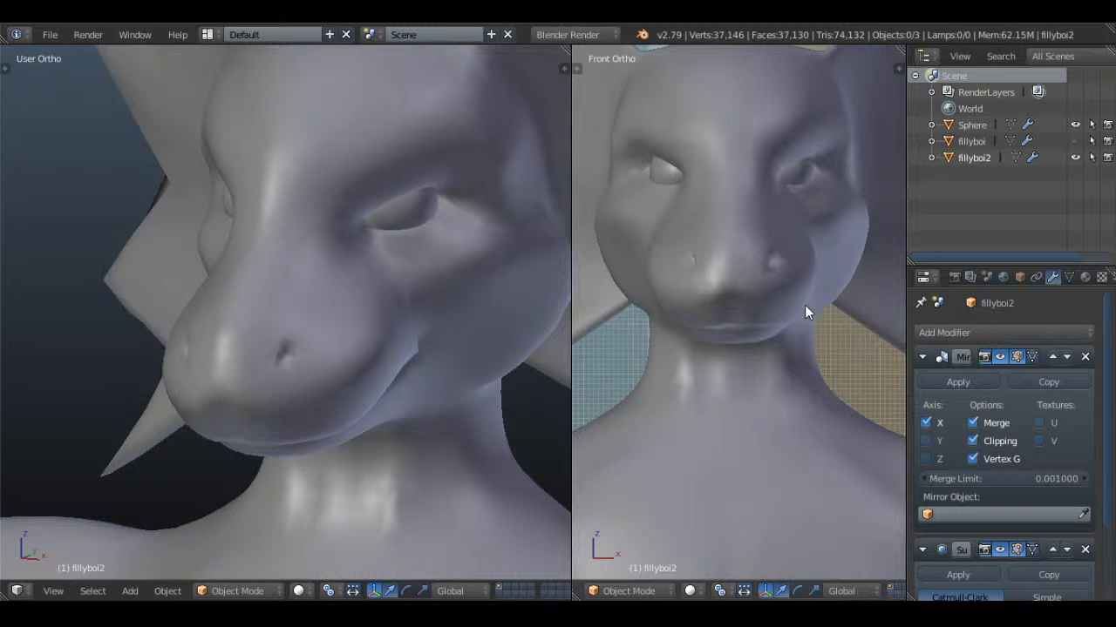
{"action": "key", "text": "ctrl+s"}
{"action": "left_click", "coordinate": [802, 265]}
Examine the muzzle, lips and face in object mode from the front, above and three-quarter angles
{"action": "scroll", "coordinate": [776, 291], "scroll_direction": "up", "scroll_amount": 3}
{"action": "right_click", "coordinate": [774, 291]}
{"action": "key", "text": "Tab"}
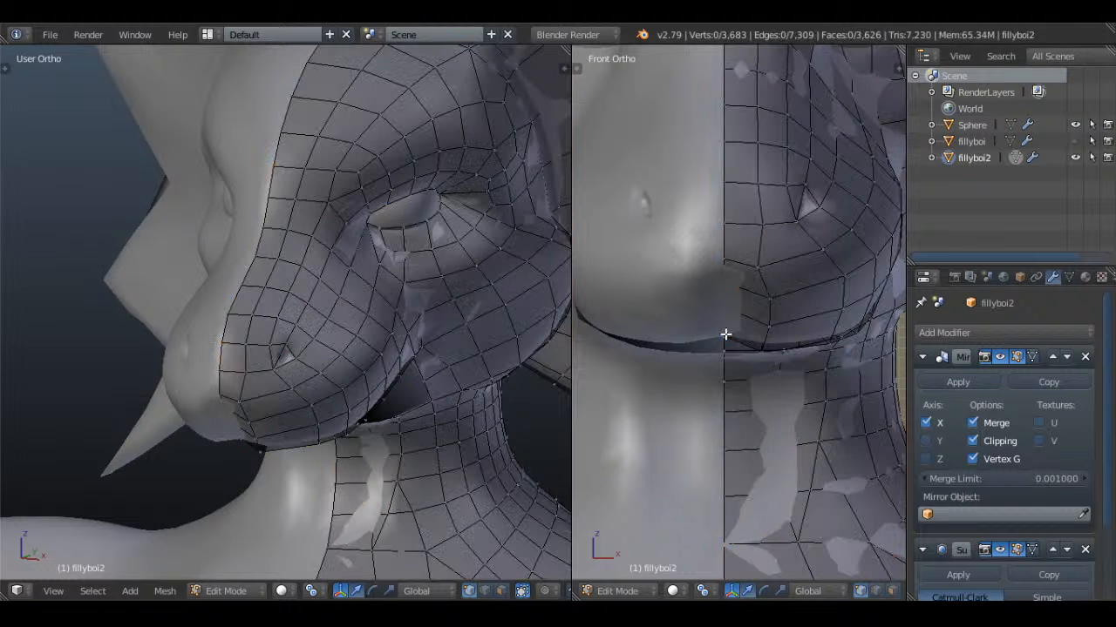
{"action": "key", "text": "Tab"}
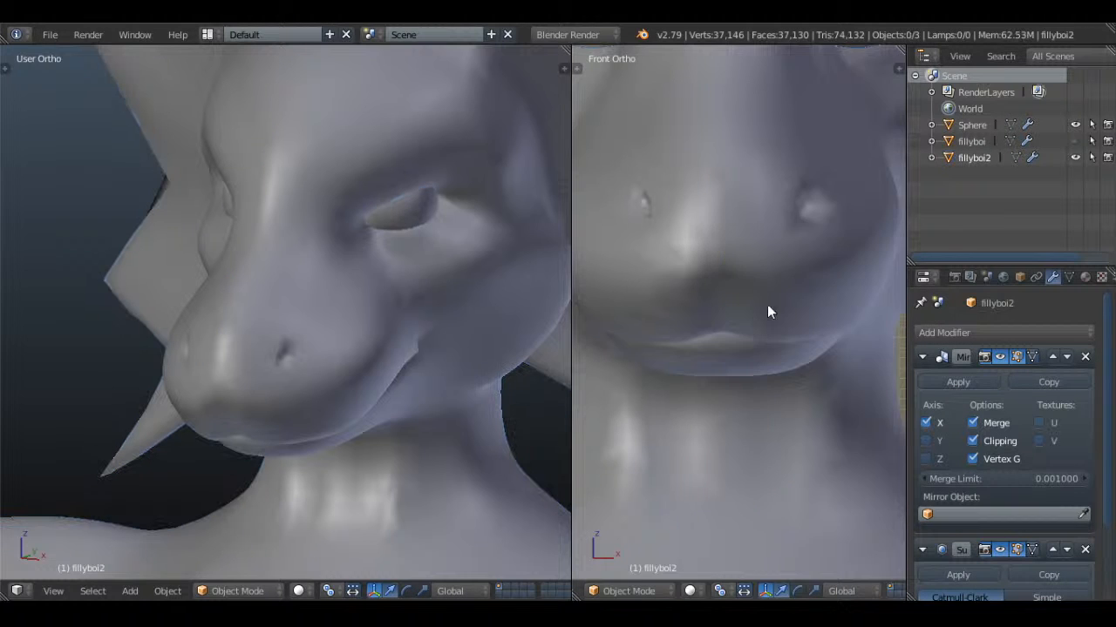
{"action": "middle_click_drag", "start_coordinate": [767, 304], "coordinate": [775, 403]}
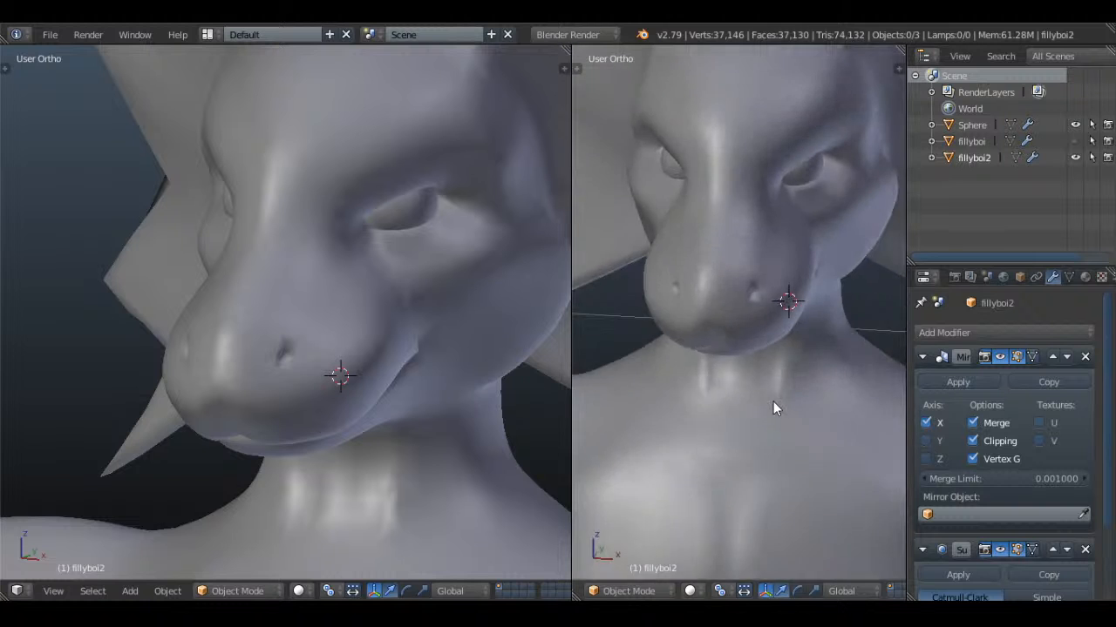
{"action": "scroll", "coordinate": [808, 323], "scroll_direction": "up", "scroll_amount": 6}
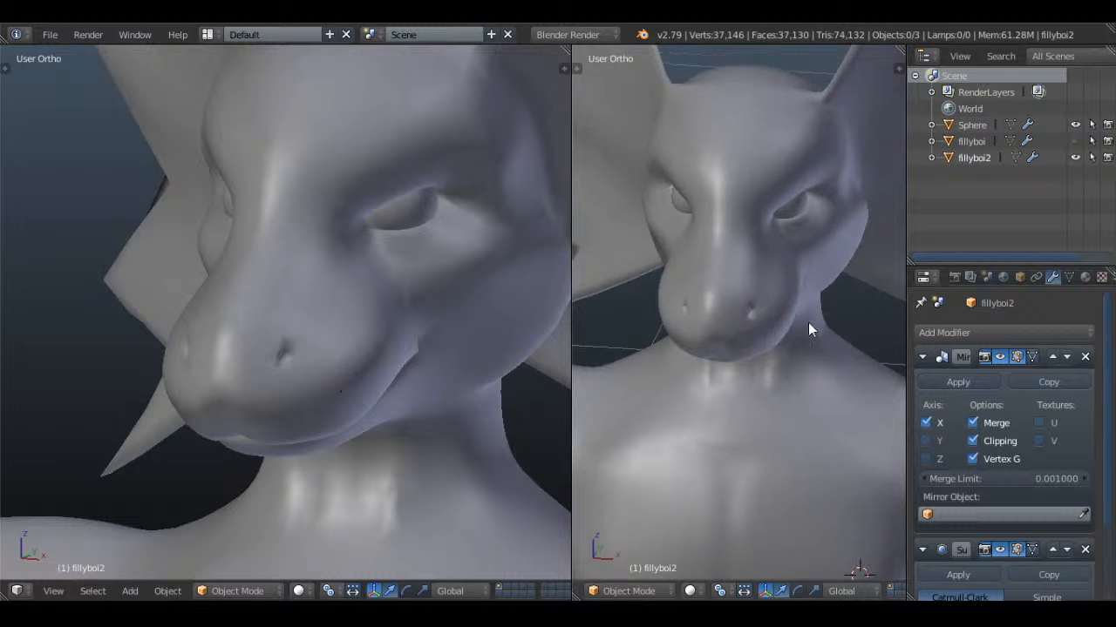
{"action": "middle_click_drag", "start_coordinate": [795, 251], "coordinate": [759, 270]}
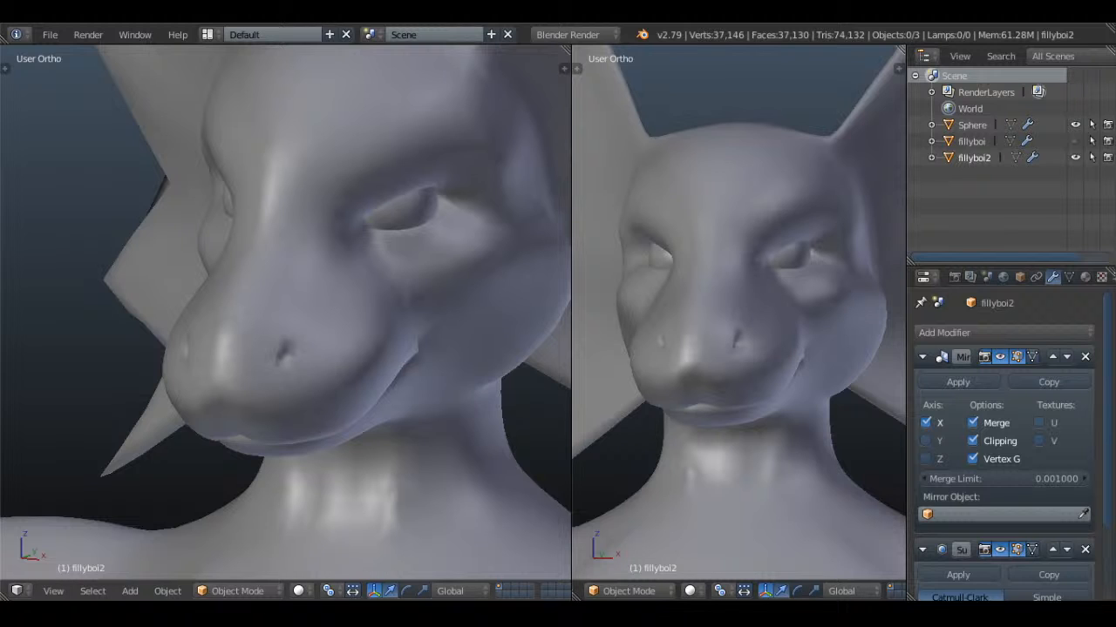
{"action": "middle_click_drag", "start_coordinate": [808, 315], "coordinate": [604, 212]}
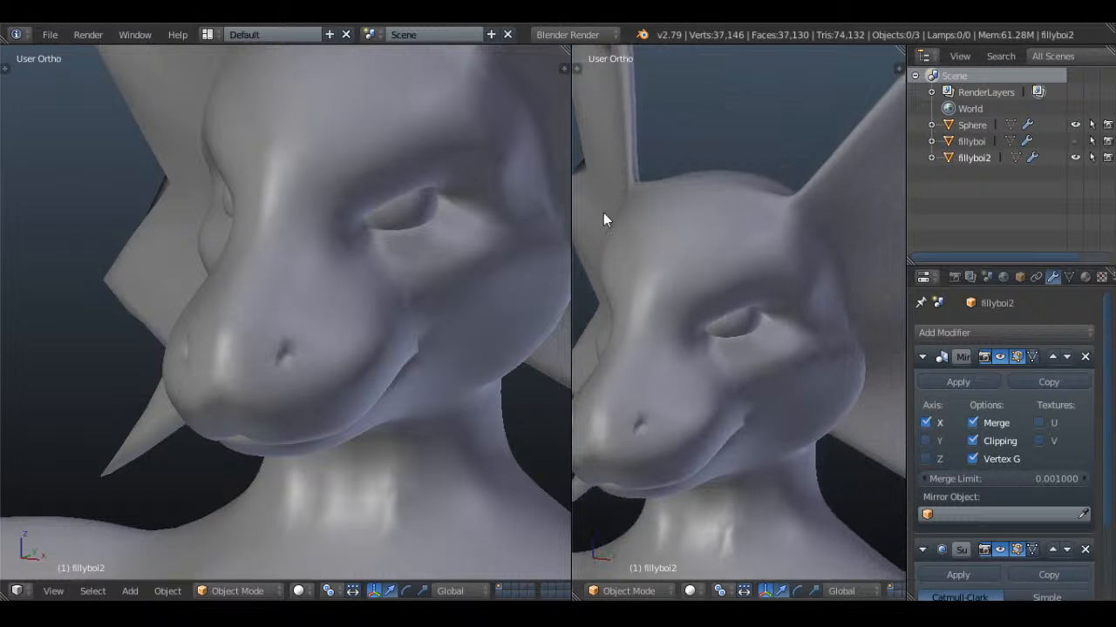
Widen the main model viewport and frame the reference drawing's head in the other viewport's front view
{"action": "left_click_drag", "start_coordinate": [572, 190], "coordinate": [387, 255]}
{"action": "middle_click_drag", "start_coordinate": [706, 351], "coordinate": [746, 293]}
{"action": "scroll", "coordinate": [273, 270], "scroll_direction": "down", "scroll_amount": 5}
{"action": "key", "text": "KP_1"}
{"action": "scroll", "coordinate": [275, 271], "scroll_direction": "down", "scroll_amount": 2}
{"action": "middle_click_drag", "start_coordinate": [172, 307], "coordinate": [387, 318], "text": "shift"}
{"action": "scroll", "coordinate": [321, 310], "scroll_direction": "up", "scroll_amount": 4}
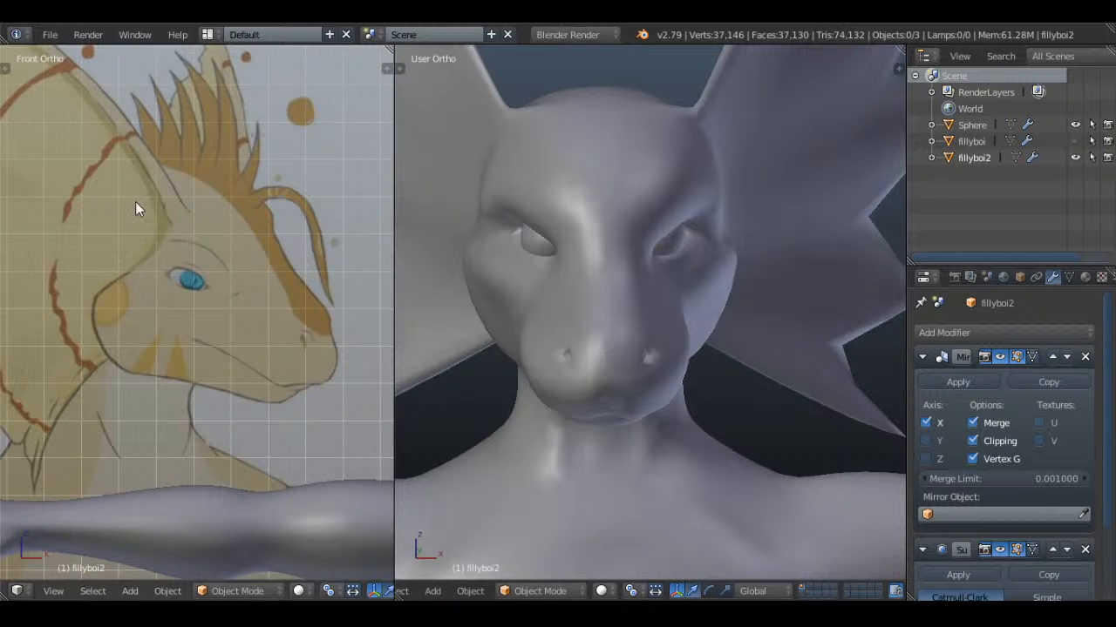
{"action": "scroll", "coordinate": [135, 202], "scroll_direction": "down", "scroll_amount": 2}
{"action": "middle_click_drag", "start_coordinate": [207, 225], "coordinate": [288, 278], "text": "shift"}
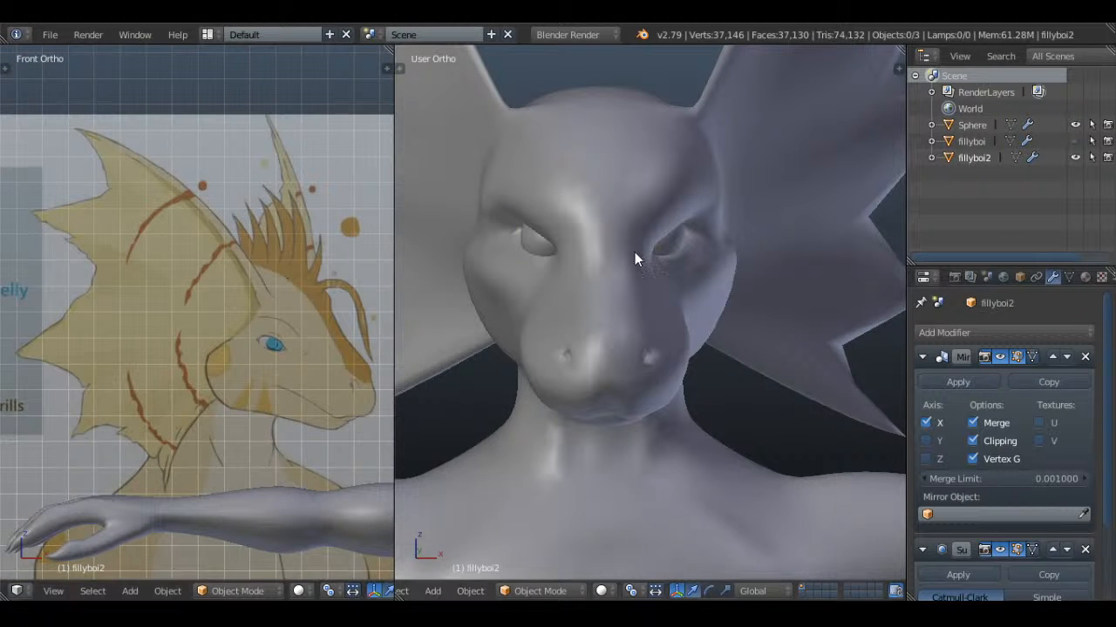
In edit mode, scale down the two-vertex edge at one outer spike tip of the head frill to sharpen it
{"action": "key", "text": "KP_3"}
{"action": "key", "text": "Tab"}
{"action": "middle_click_drag", "start_coordinate": [724, 319], "coordinate": [755, 359]}
{"action": "key", "text": "a"}
{"action": "key", "text": "a"}
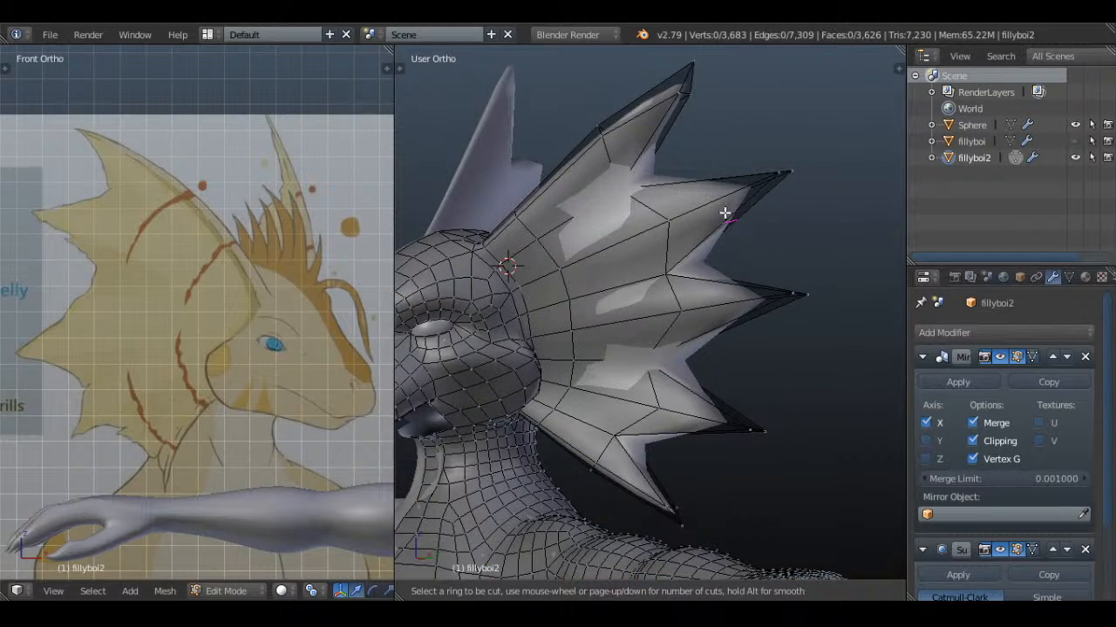
{"action": "scroll", "coordinate": [768, 355], "scroll_direction": "down", "scroll_amount": 2}
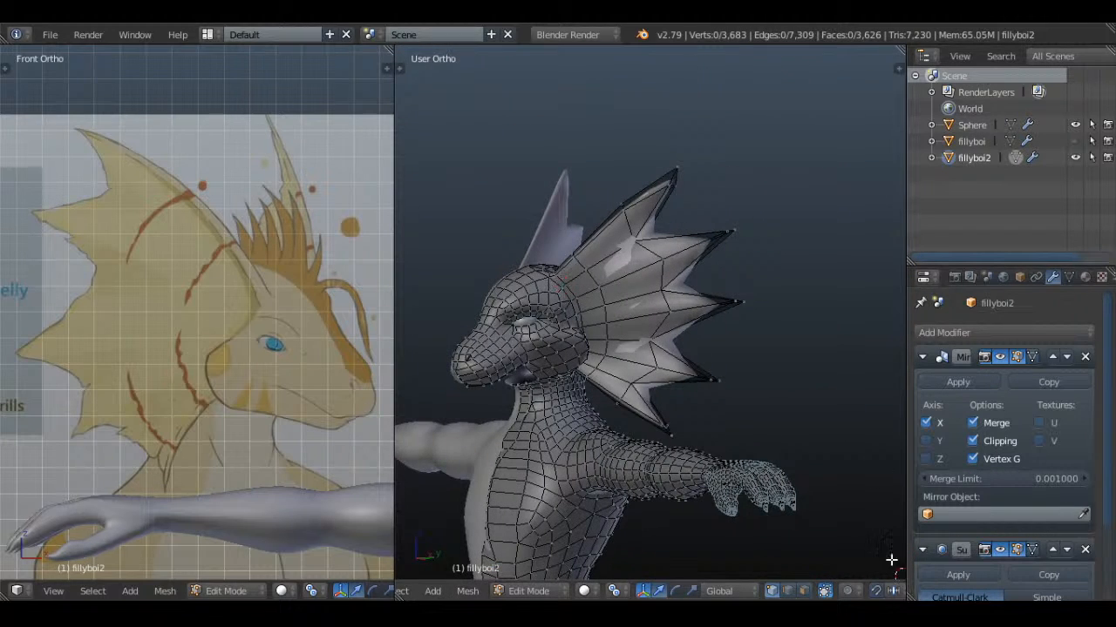
{"action": "scroll", "coordinate": [780, 367], "scroll_direction": "up", "scroll_amount": 2}
{"action": "middle_click_drag", "start_coordinate": [804, 262], "coordinate": [594, 323]}
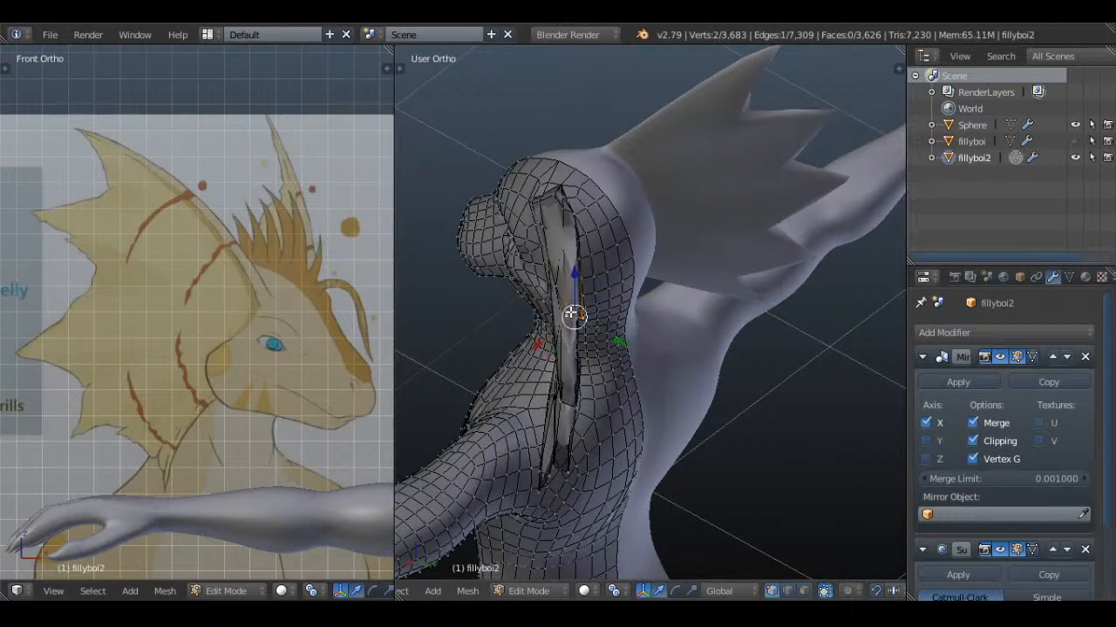
{"action": "key", "text": "s"}
{"action": "scroll", "coordinate": [637, 376], "scroll_direction": "up", "scroll_amount": 3}
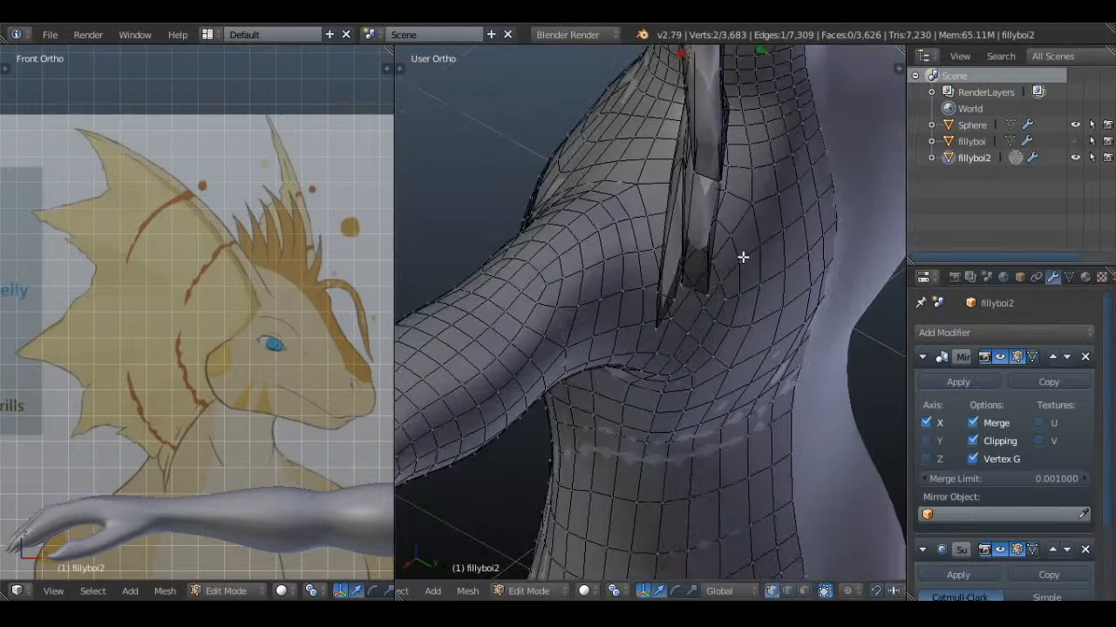
Scale the tip edge of the frill's second-lowest spike down to about 0.16 and return to object mode
{"action": "right_click", "coordinate": [665, 241]}
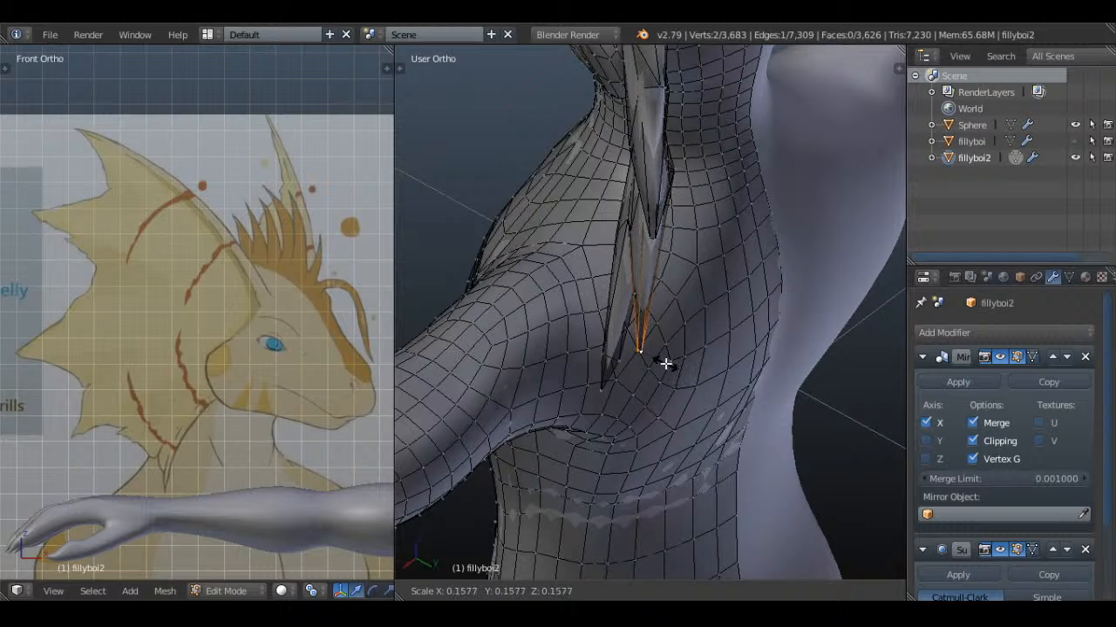
{"action": "scroll", "coordinate": [726, 98], "scroll_direction": "down", "scroll_amount": 1}
{"action": "middle_click_drag", "start_coordinate": [724, 120], "coordinate": [690, 348], "text": "shift"}
{"action": "middle_click_drag", "start_coordinate": [680, 289], "coordinate": [836, 305]}
{"action": "scroll", "coordinate": [672, 272], "scroll_direction": "down", "scroll_amount": 3}
{"action": "key", "text": "Tab"}
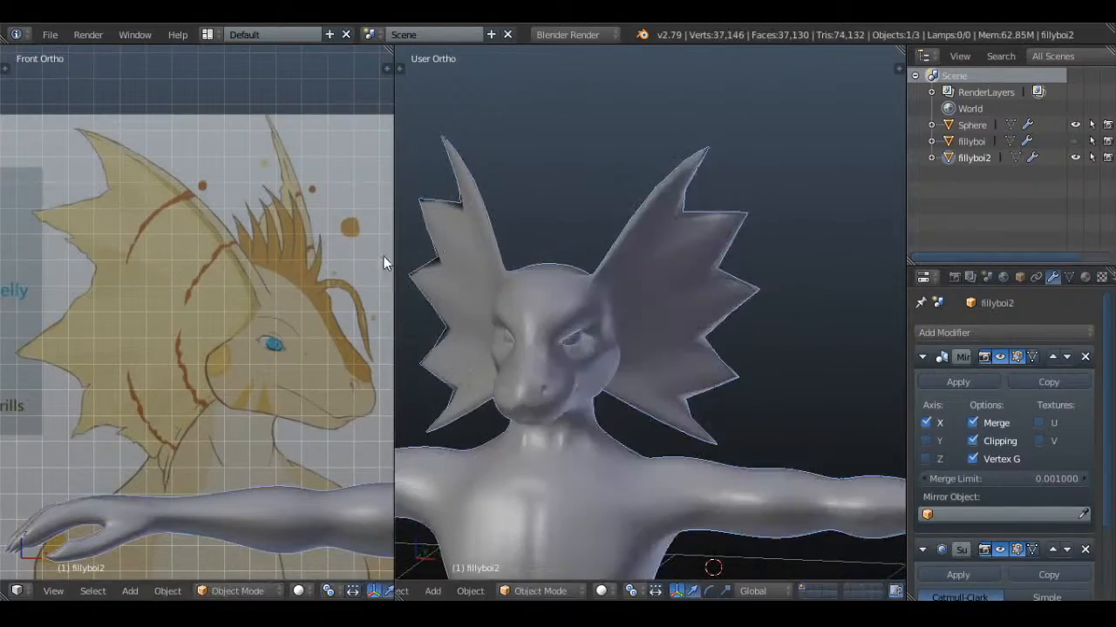
Compare the head, frills and whole body with the reference drawing from several angles and the front view
{"action": "middle_click_drag", "start_coordinate": [890, 329], "coordinate": [879, 436]}
{"action": "middle_click_drag", "start_coordinate": [741, 428], "coordinate": [695, 290]}
{"action": "middle_click_drag", "start_coordinate": [641, 394], "coordinate": [689, 329], "text": "shift"}
{"action": "key", "text": "a"}
{"action": "key", "text": "KP_1"}
{"action": "scroll", "coordinate": [689, 297], "scroll_direction": "up", "scroll_amount": 2}
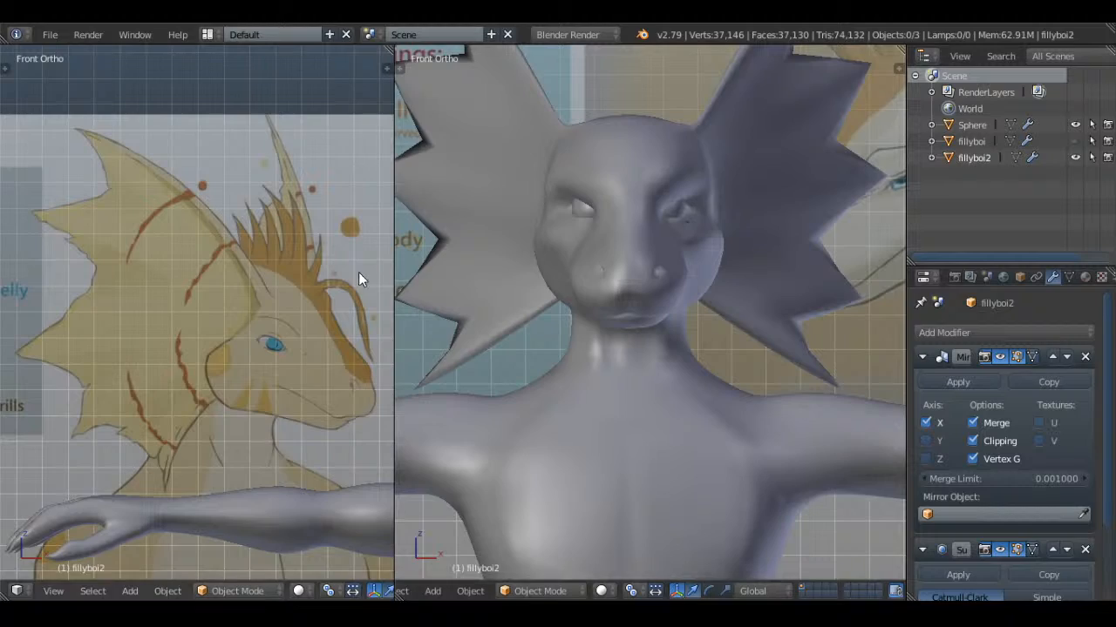
{"action": "middle_click_drag", "start_coordinate": [358, 272], "coordinate": [331, 255], "text": "shift"}
{"action": "scroll", "coordinate": [738, 296], "scroll_direction": "down", "scroll_amount": 4}
{"action": "scroll", "coordinate": [738, 299], "scroll_direction": "down", "scroll_amount": 3}
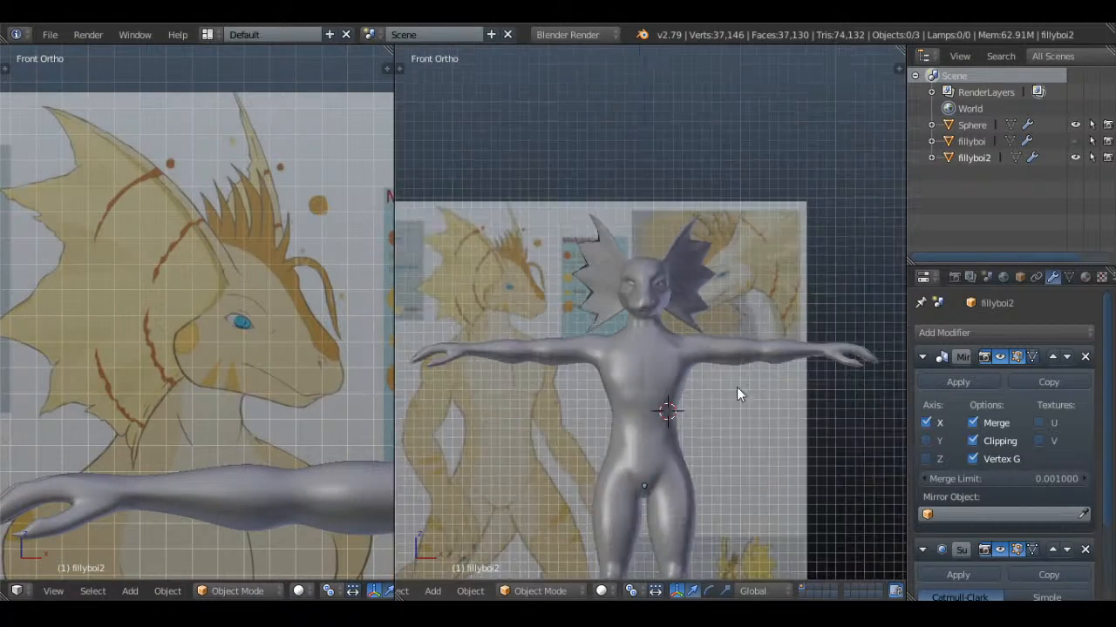
{"action": "scroll", "coordinate": [724, 339], "scroll_direction": "up", "scroll_amount": 5}
{"action": "middle_click_drag", "start_coordinate": [737, 387], "coordinate": [739, 341], "text": "shift"}
In edit mode, select three vertices at the front base of the neck and reposition them in the right view
{"action": "key", "text": "Tab"}
{"action": "scroll", "coordinate": [741, 331], "scroll_direction": "up", "scroll_amount": 3}
{"action": "key", "text": "l"}
{"action": "key", "text": "a"}
{"action": "middle_click_drag", "start_coordinate": [786, 315], "coordinate": [608, 232]}
{"action": "key", "text": "l"}
{"action": "key", "text": "a"}
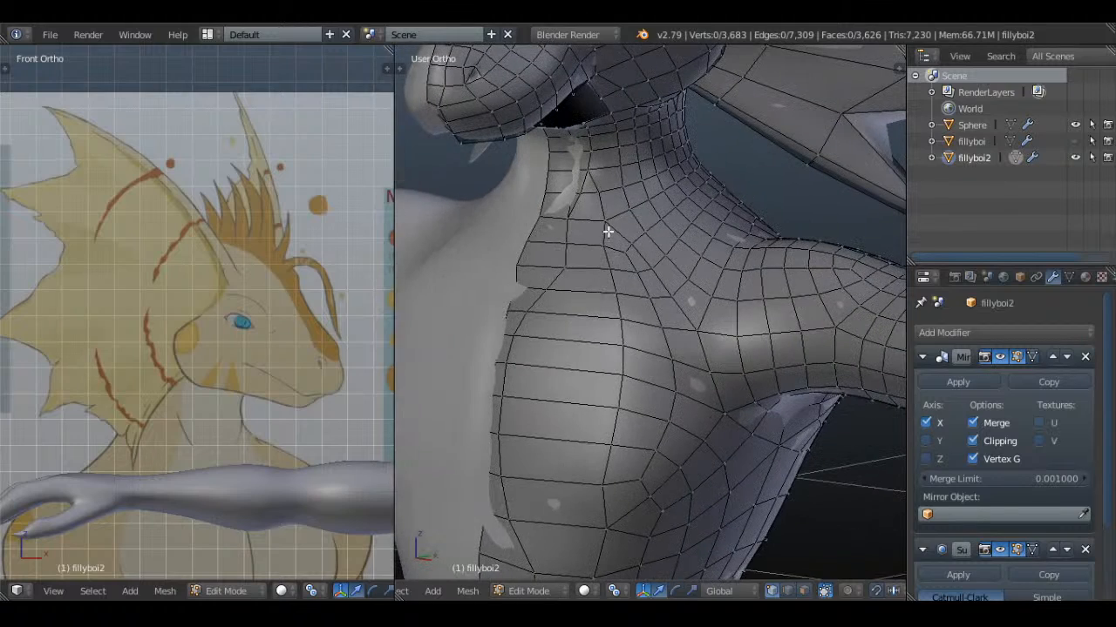
{"action": "key", "text": "KP_3"}
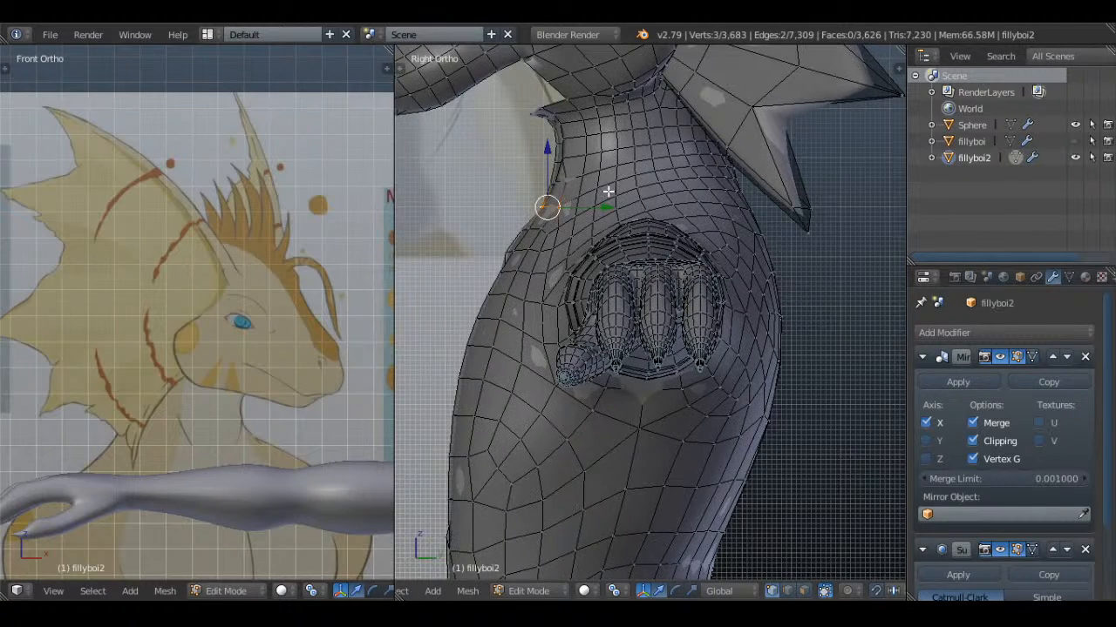
{"action": "left_click", "coordinate": [610, 209]}
{"action": "key", "text": "Tab"}
Move the three vertices at the neck base by about 0.01 to shape the collarbone, and check it from the front
{"action": "middle_click_drag", "start_coordinate": [566, 245], "coordinate": [667, 227]}
{"action": "scroll", "coordinate": [756, 271], "scroll_direction": "down", "scroll_amount": 3}
{"action": "key", "text": "KP_1"}
{"action": "scroll", "coordinate": [752, 274], "scroll_direction": "up", "scroll_amount": 3}
{"action": "key", "text": "Tab"}
{"action": "key", "text": "a"}
{"action": "key", "text": "a"}
{"action": "key", "text": "a"}
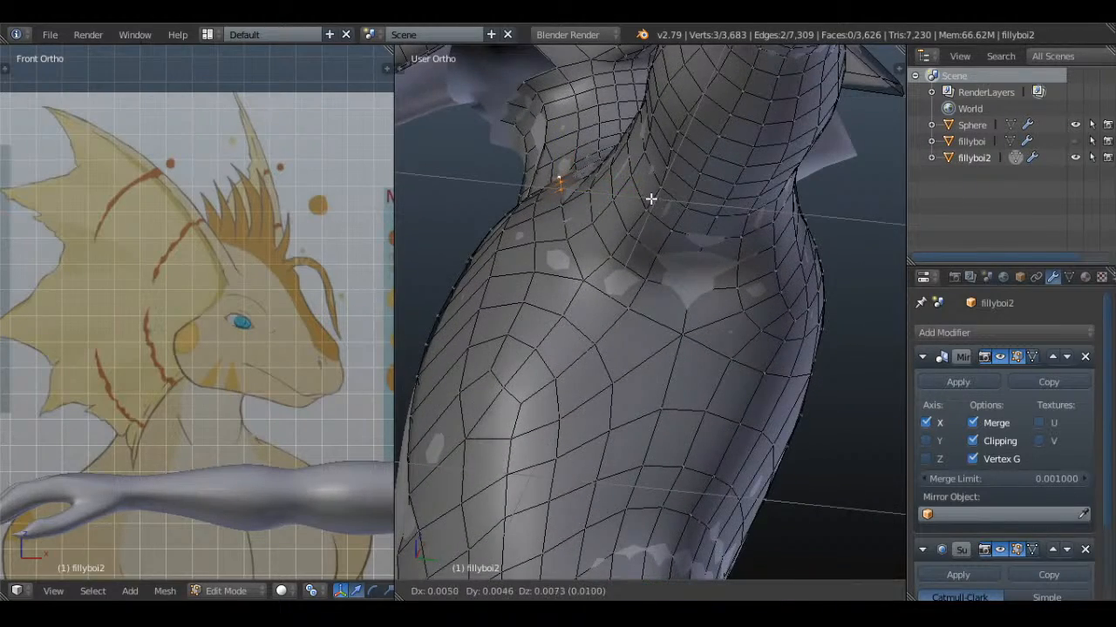
{"action": "left_click", "coordinate": [651, 199]}
{"action": "key", "text": "Tab"}
{"action": "key", "text": "KP_1"}
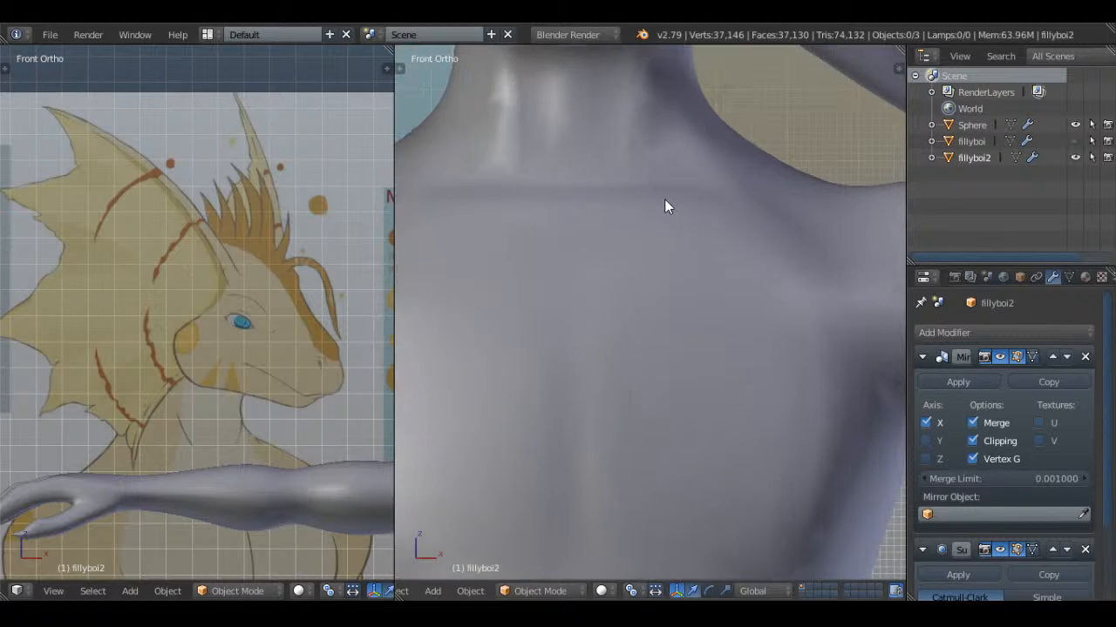
Select the three vertices running from the neck base toward the shoulder and move them to extend the collarbone
{"action": "key", "text": "Tab"}
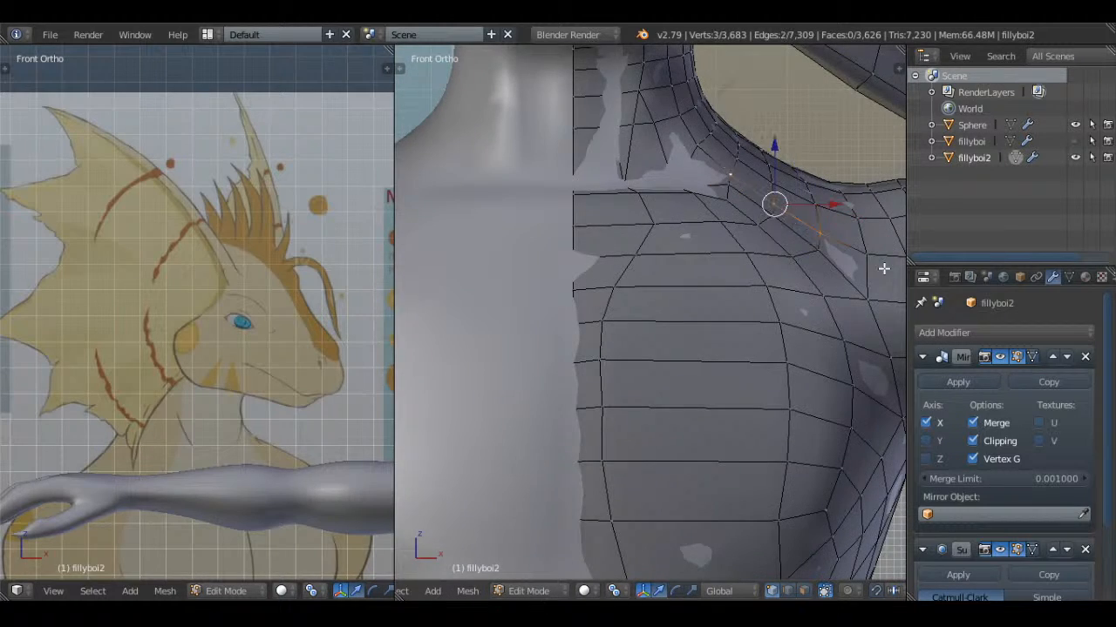
{"action": "middle_click_drag", "start_coordinate": [883, 269], "coordinate": [735, 230]}
{"action": "key", "text": "g"}
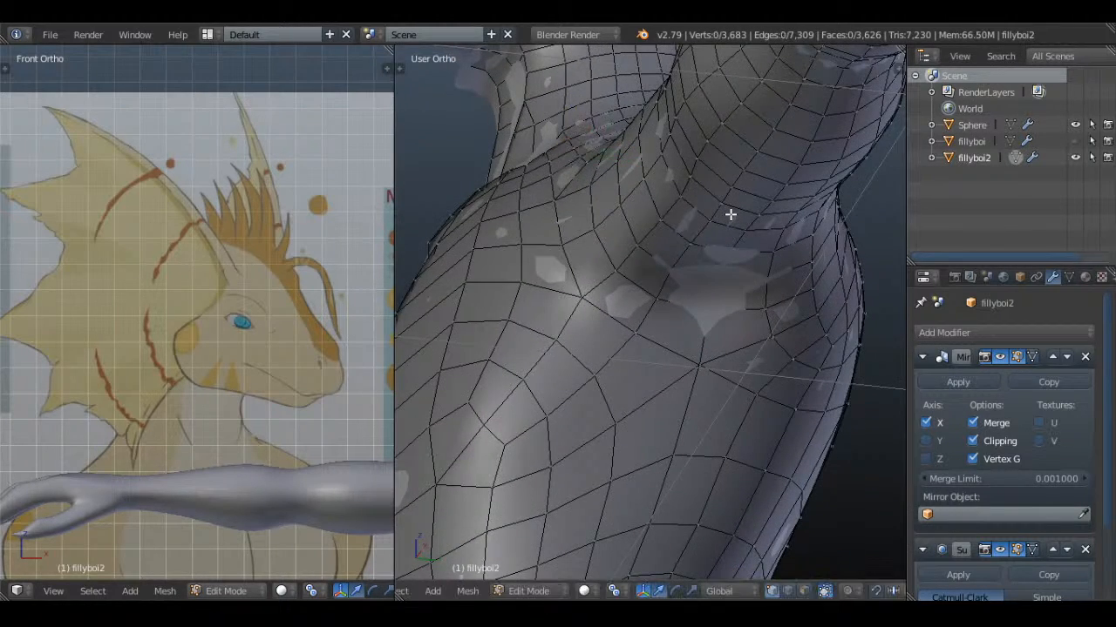
{"action": "key", "text": "KP_1"}
{"action": "key", "text": "Tab"}
{"action": "scroll", "coordinate": [747, 231], "scroll_direction": "down", "scroll_amount": 5}
Select the two-vertex edge at the centre of the collarbone line, lower it along Z, and check the chest in object mode
{"action": "key", "text": "Tab"}
{"action": "scroll", "coordinate": [750, 245], "scroll_direction": "up", "scroll_amount": 1}
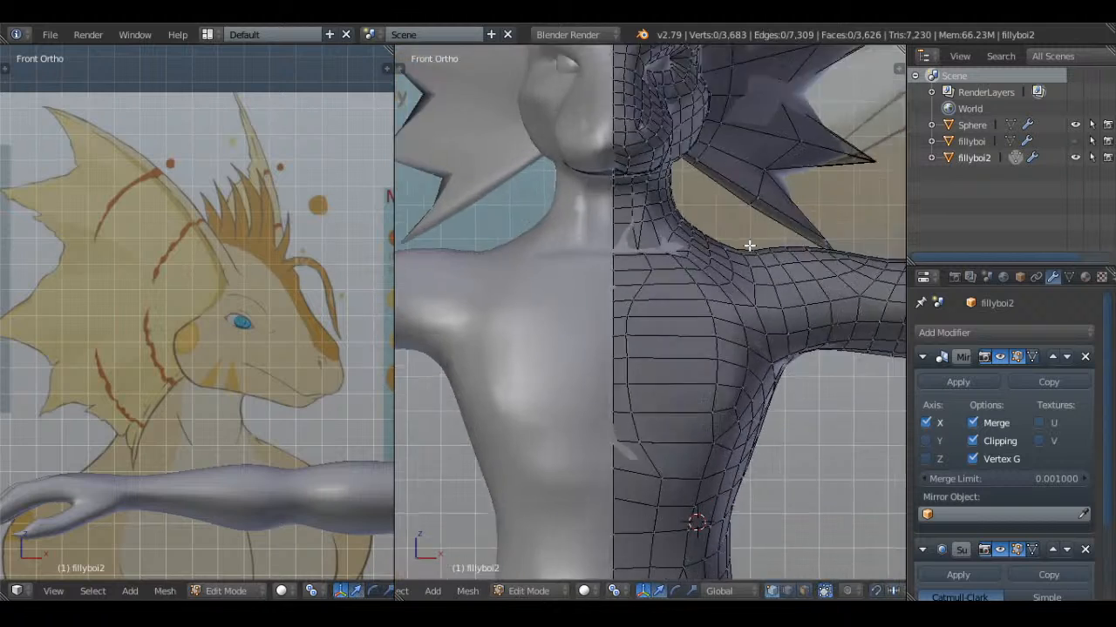
{"action": "key", "text": "a"}
{"action": "scroll", "coordinate": [715, 241], "scroll_direction": "up", "scroll_amount": 3}
{"action": "key", "text": "a"}
{"action": "middle_click_drag", "start_coordinate": [605, 227], "coordinate": [531, 249]}
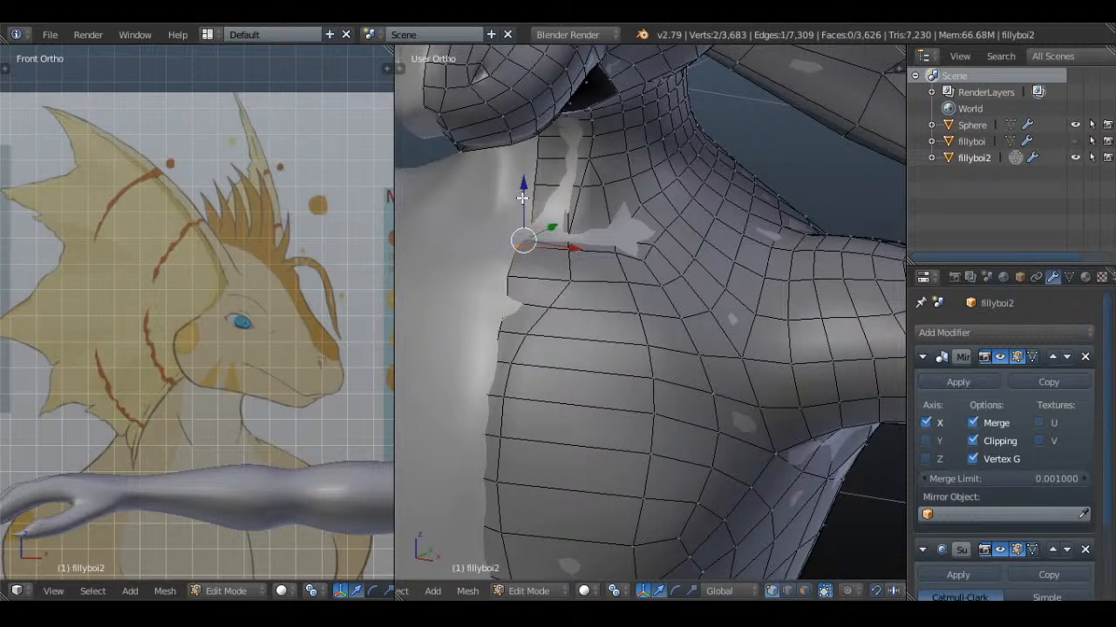
{"action": "left_click_drag", "start_coordinate": [522, 197], "coordinate": [520, 223]}
{"action": "key", "text": "Tab"}
{"action": "scroll", "coordinate": [612, 274], "scroll_direction": "down", "scroll_amount": 5}
{"action": "middle_click_drag", "start_coordinate": [614, 276], "coordinate": [739, 290]}
{"action": "scroll", "coordinate": [292, 271], "scroll_direction": "down", "scroll_amount": 2}
In edit mode, select the short edge beside the collarbone's centre, adjust its height along Z, and clear the selection
{"action": "key", "text": "Tab"}
{"action": "scroll", "coordinate": [737, 264], "scroll_direction": "up", "scroll_amount": 3}
{"action": "scroll", "coordinate": [675, 265], "scroll_direction": "up", "scroll_amount": 3}
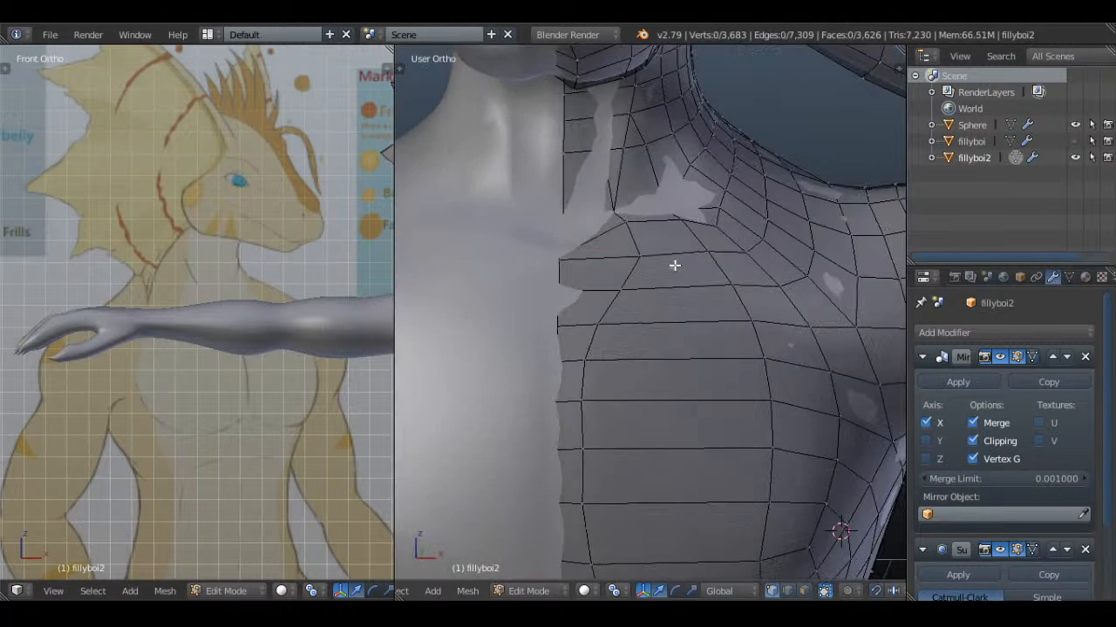
{"action": "right_click", "coordinate": [627, 223]}
{"action": "left_click_drag", "start_coordinate": [617, 190], "coordinate": [618, 168]}
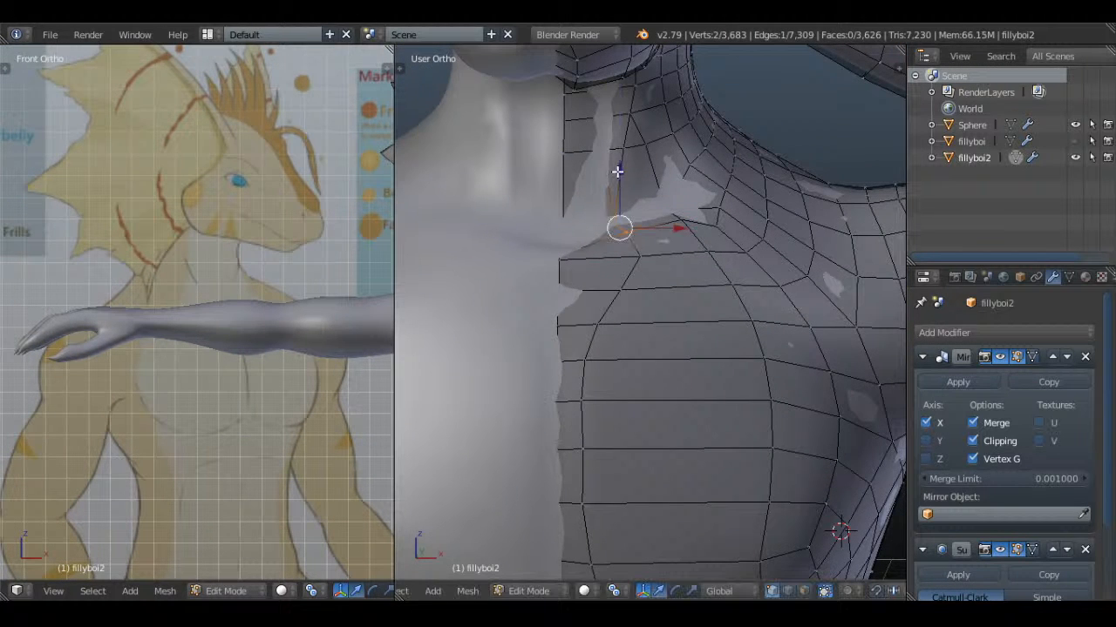
{"action": "left_click_drag", "start_coordinate": [717, 224], "coordinate": [754, 235]}
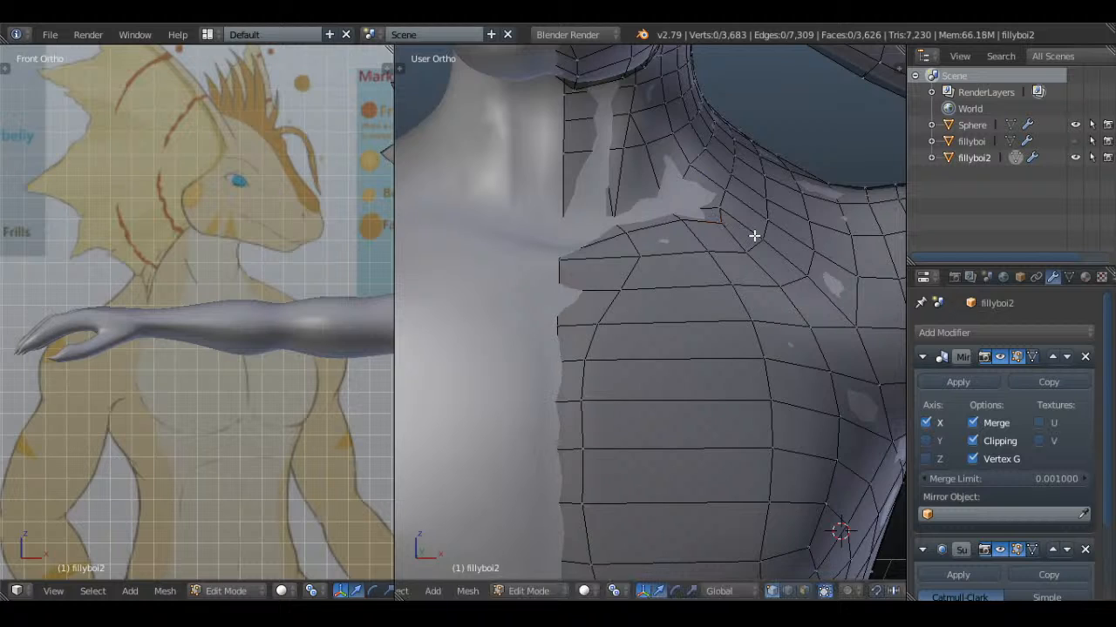
Save the file in object mode and compare the body, legs and feet with the reference drawing
{"action": "key", "text": "Tab"}
{"action": "scroll", "coordinate": [758, 244], "scroll_direction": "down", "scroll_amount": 8}
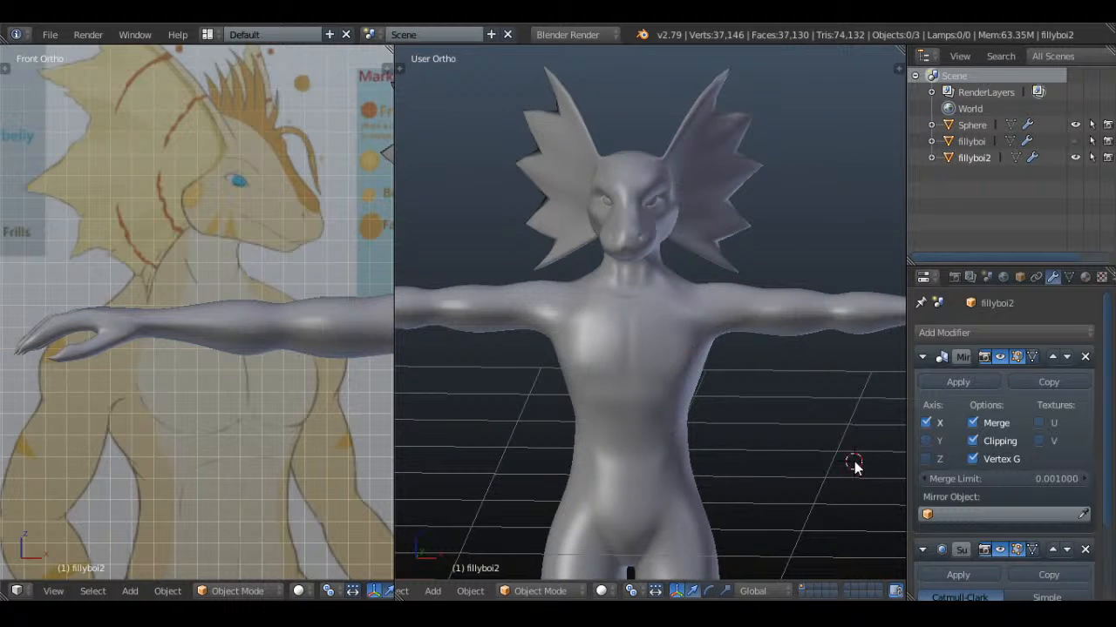
{"action": "key", "text": "ctrl+s"}
{"action": "left_click", "coordinate": [745, 184]}
{"action": "middle_click_drag", "start_coordinate": [819, 376], "coordinate": [694, 234]}
{"action": "scroll", "coordinate": [267, 348], "scroll_direction": "down", "scroll_amount": 3}
{"action": "middle_click_drag", "start_coordinate": [323, 420], "coordinate": [356, 244], "text": "shift"}
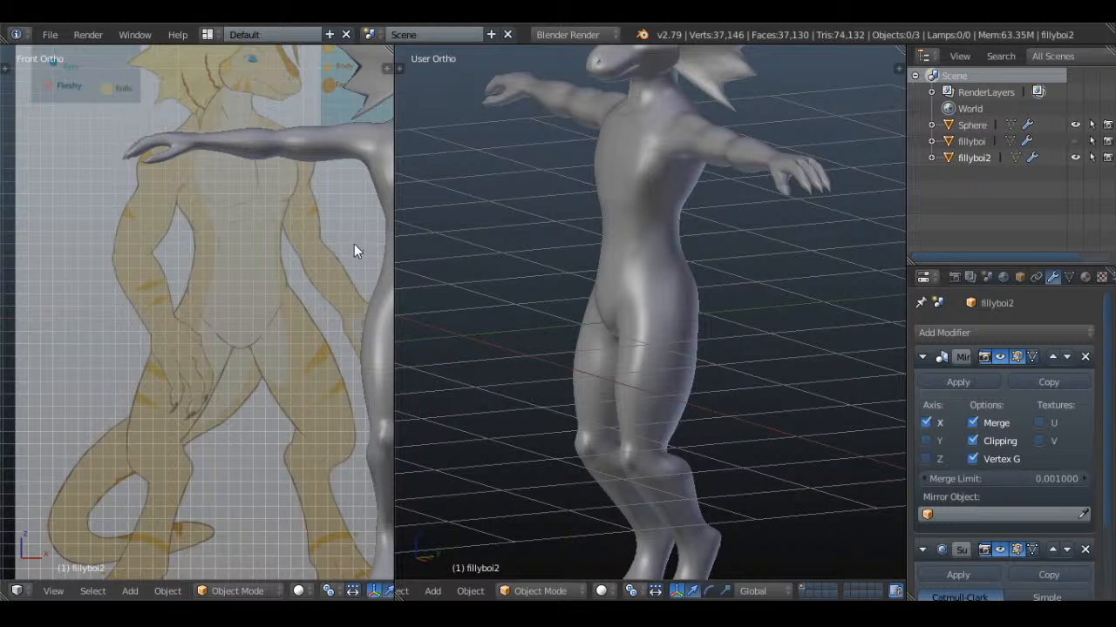
{"action": "middle_click_drag", "start_coordinate": [309, 320], "coordinate": [284, 69], "text": "shift"}
{"action": "scroll", "coordinate": [656, 475], "scroll_direction": "down", "scroll_amount": 3}
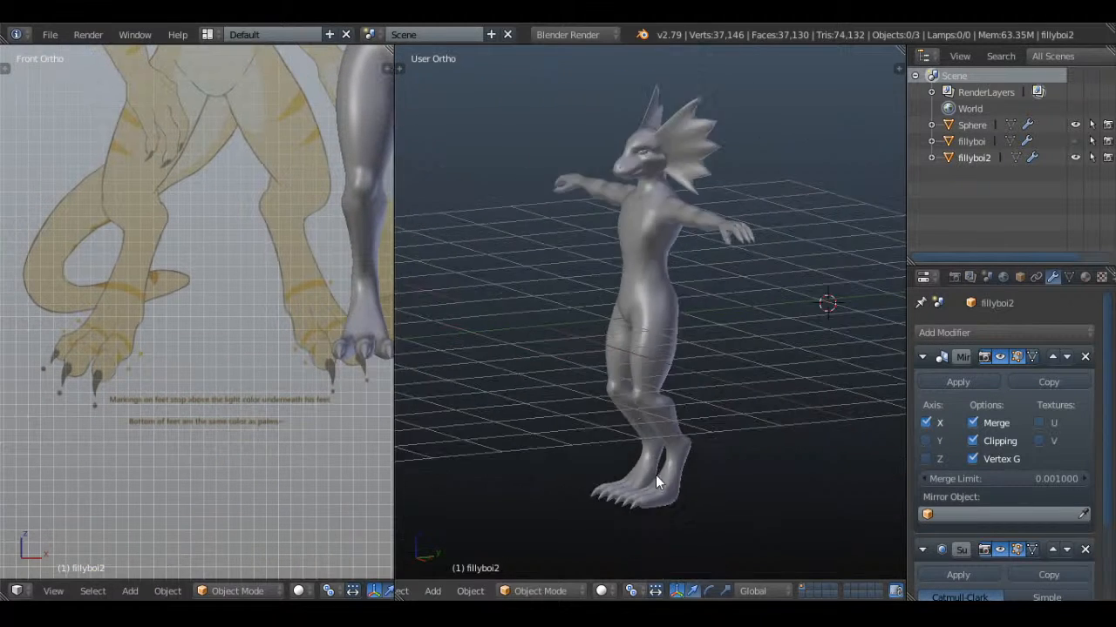
Select the 24-vertex edge loop across the toes and raise it along Z by about 0.037 in side view
{"action": "middle_click_drag", "start_coordinate": [655, 475], "coordinate": [659, 237], "text": "shift"}
{"action": "scroll", "coordinate": [659, 238], "scroll_direction": "up", "scroll_amount": 9}
{"action": "middle_click_drag", "start_coordinate": [659, 182], "coordinate": [655, 238]}
{"action": "scroll", "coordinate": [657, 158], "scroll_direction": "up", "scroll_amount": 2}
{"action": "key", "text": "Tab"}
{"action": "key", "text": "KP_3"}
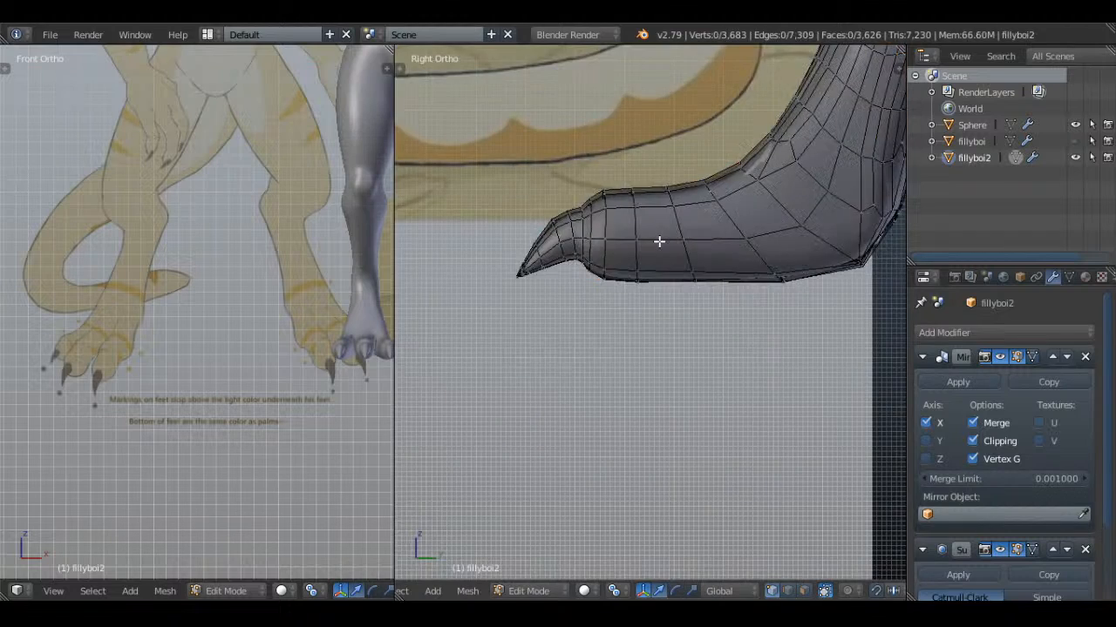
{"action": "scroll", "coordinate": [659, 242], "scroll_direction": "up", "scroll_amount": 2}
{"action": "left_click_drag", "start_coordinate": [694, 288], "coordinate": [695, 228]}
{"action": "key", "text": "Tab"}
{"action": "scroll", "coordinate": [695, 227], "scroll_direction": "down", "scroll_amount": 2}
{"action": "middle_click_drag", "start_coordinate": [694, 227], "coordinate": [640, 197]}
{"action": "key", "text": "Tab"}
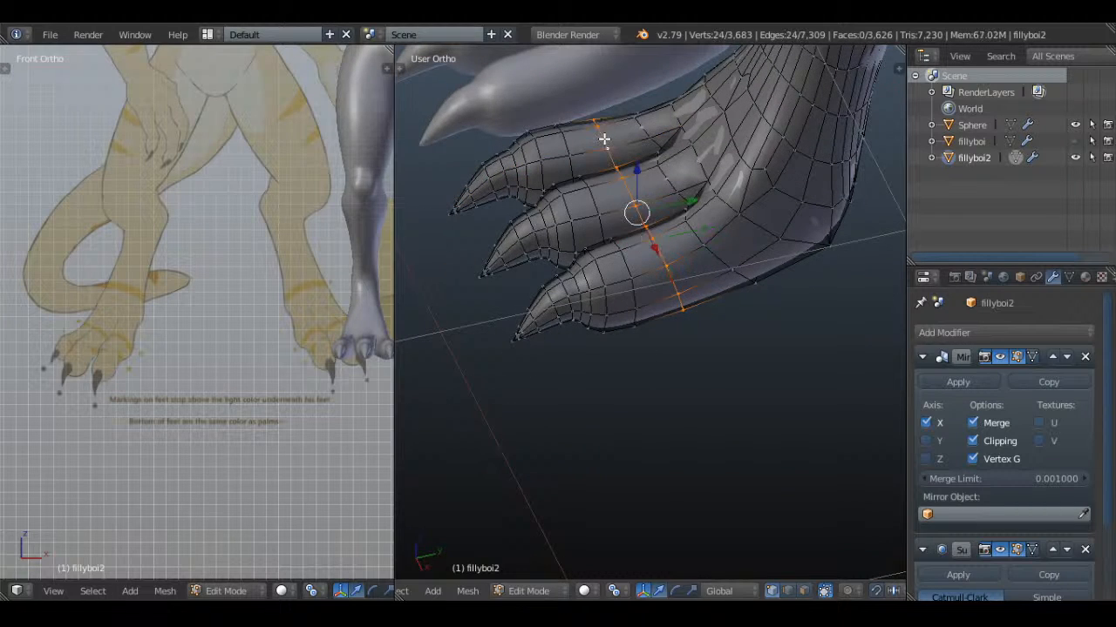
{"action": "key", "text": "KP_3"}
{"action": "scroll", "coordinate": [660, 195], "scroll_direction": "up", "scroll_amount": 2}
{"action": "left_click_drag", "start_coordinate": [716, 253], "coordinate": [710, 197]}
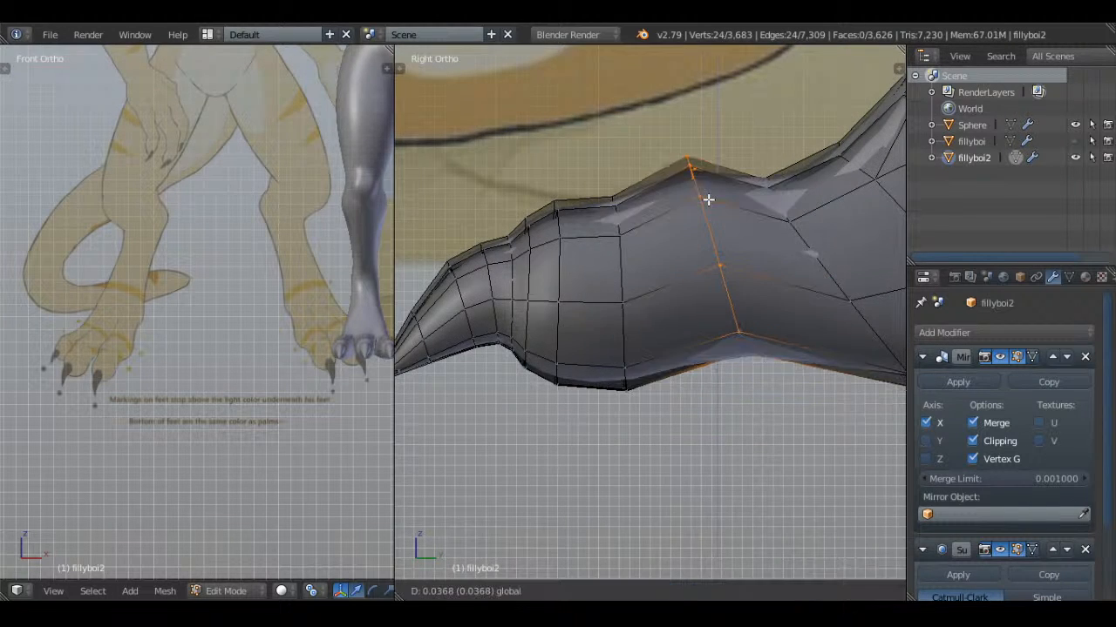
Select the nine vertices on the sole in front of the heel, move them toward the toes, and clear the selection
{"action": "scroll", "coordinate": [710, 197], "scroll_direction": "down", "scroll_amount": 2}
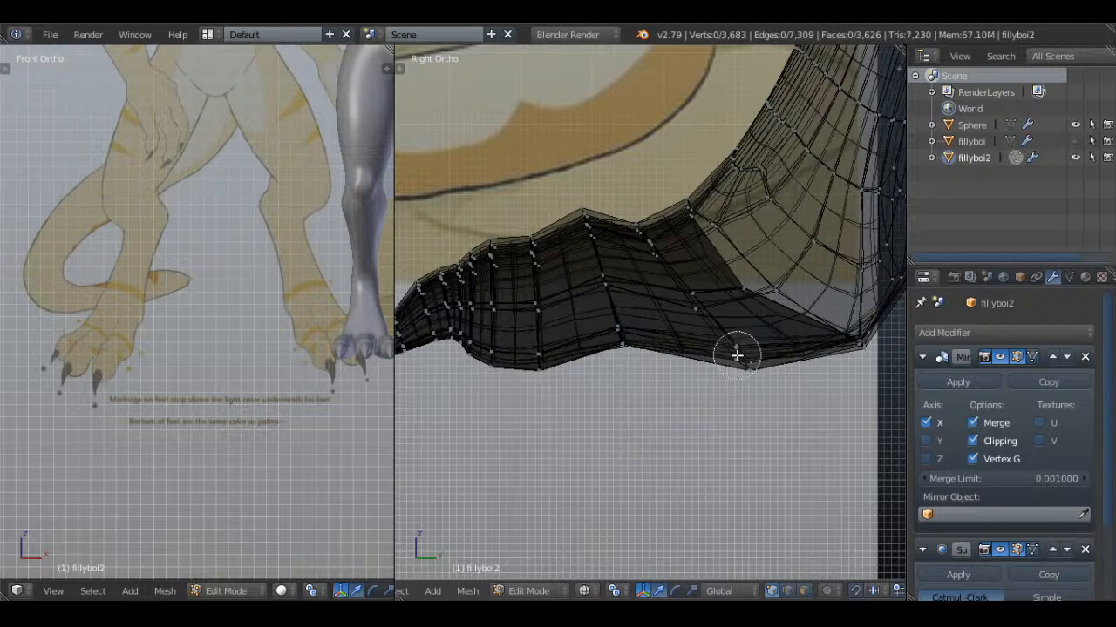
{"action": "left_click", "coordinate": [738, 356]}
{"action": "right_click", "coordinate": [741, 356]}
{"action": "key", "text": "z"}
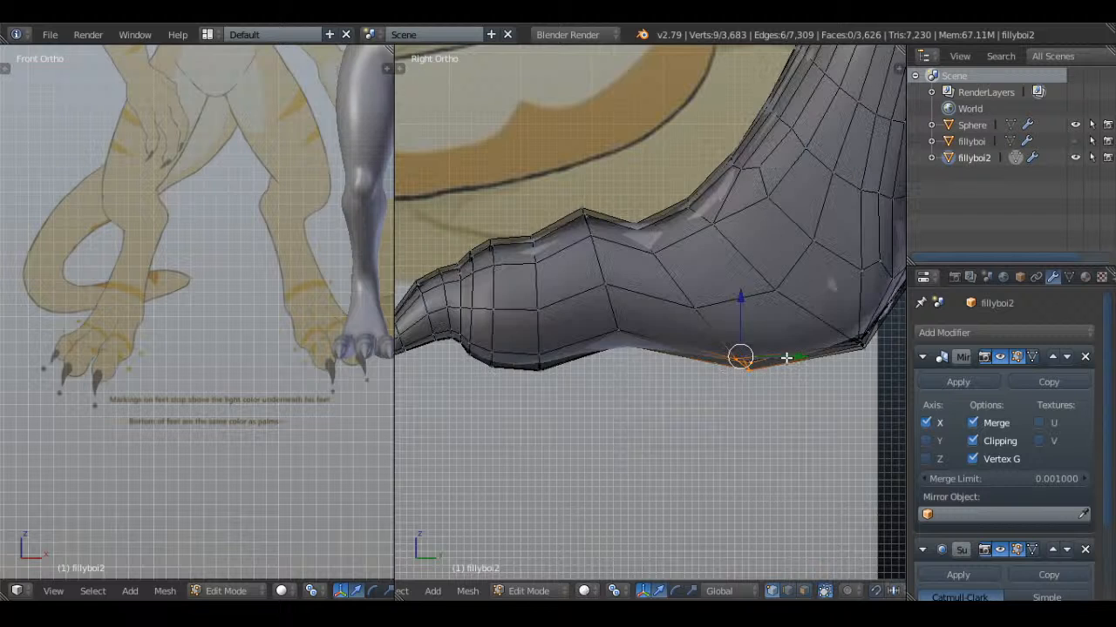
{"action": "key", "text": "g"}
{"action": "left_click", "coordinate": [740, 363]}
{"action": "key", "text": "a"}
Select the seven vertices at the bottom of the heel, lower them, and return to object mode
{"action": "key", "text": "z"}
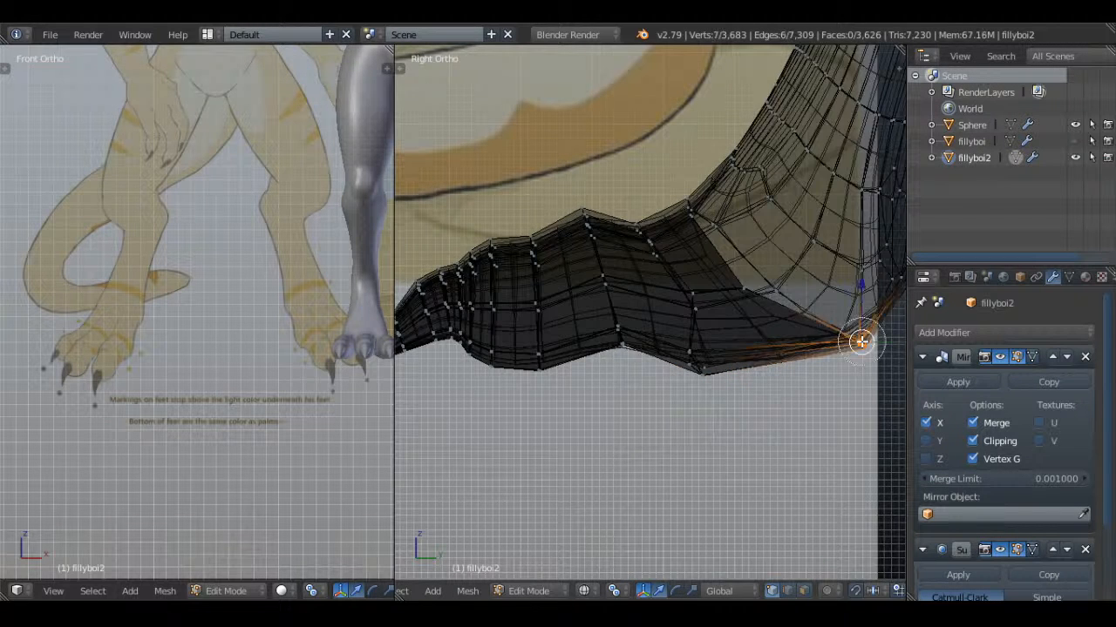
{"action": "right_click", "coordinate": [860, 342]}
{"action": "key", "text": "z"}
{"action": "key", "text": "g"}
{"action": "left_click", "coordinate": [861, 359]}
{"action": "key", "text": "Tab"}
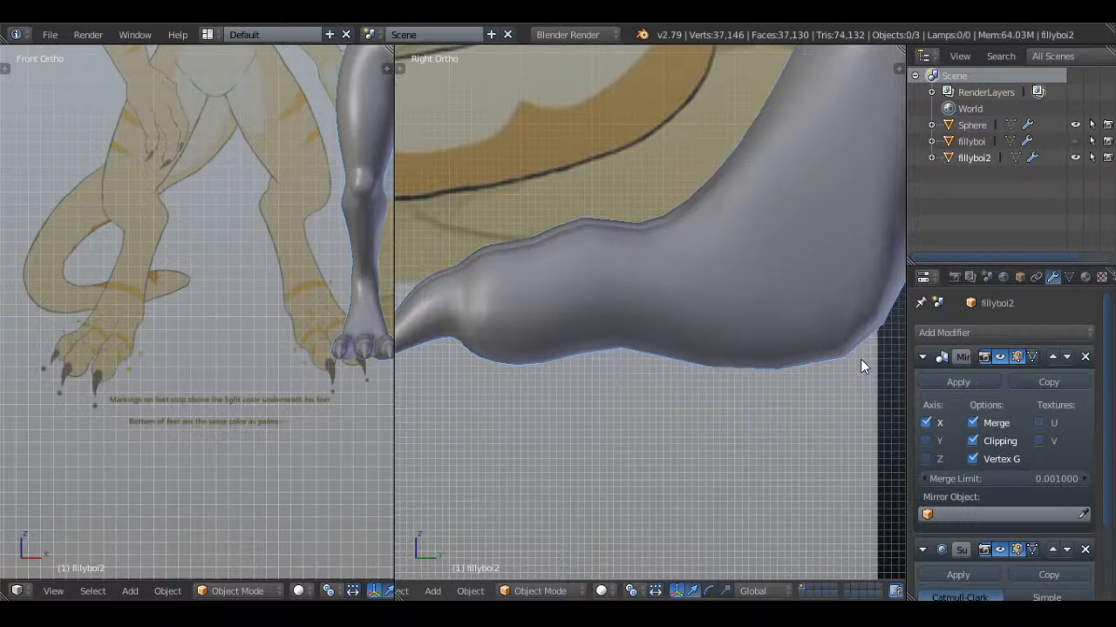
Examine the shape of the feet, legs and torso from several angles
{"action": "scroll", "coordinate": [741, 277], "scroll_direction": "down", "scroll_amount": 3}
{"action": "mouse_move", "coordinate": [741, 276]}
{"action": "middle_mouse_down", "text": "shift"}
{"action": "mouse_move", "coordinate": [744, 303]}
{"action": "mouse_move", "coordinate": [782, 331]}
{"action": "mouse_move", "coordinate": [779, 316]}
{"action": "mouse_move", "coordinate": [700, 324]}
{"action": "mouse_move", "coordinate": [790, 316]}
{"action": "mouse_move", "coordinate": [729, 316]}
{"action": "mouse_move", "coordinate": [776, 306]}
{"action": "middle_mouse_up", "text": "shift"}
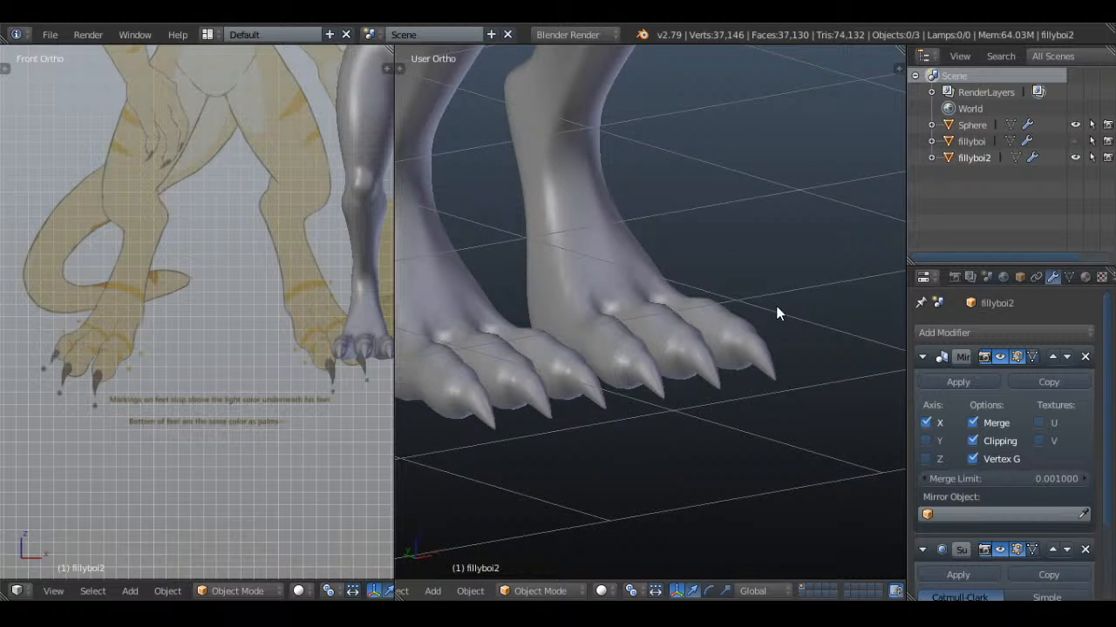
{"action": "scroll", "coordinate": [775, 306], "scroll_direction": "down", "scroll_amount": 4}
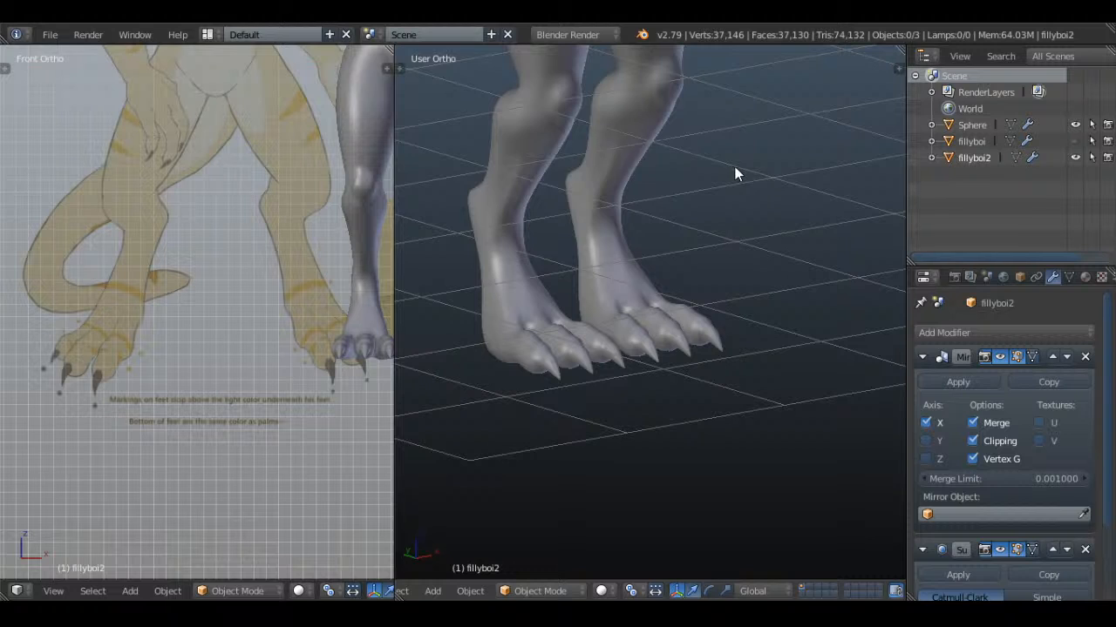
{"action": "middle_click_drag", "start_coordinate": [720, 167], "coordinate": [744, 338], "text": "shift"}
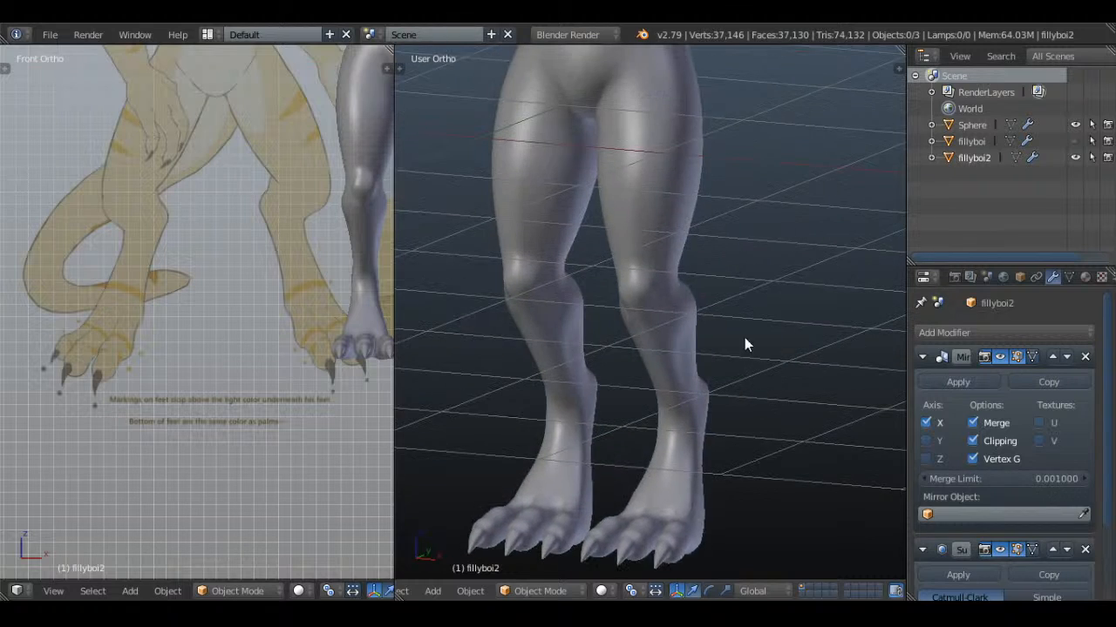
{"action": "middle_click_drag", "start_coordinate": [724, 267], "coordinate": [740, 463], "text": "shift"}
{"action": "scroll", "coordinate": [740, 464], "scroll_direction": "down", "scroll_amount": 4}
{"action": "middle_click_drag", "start_coordinate": [718, 272], "coordinate": [794, 283]}
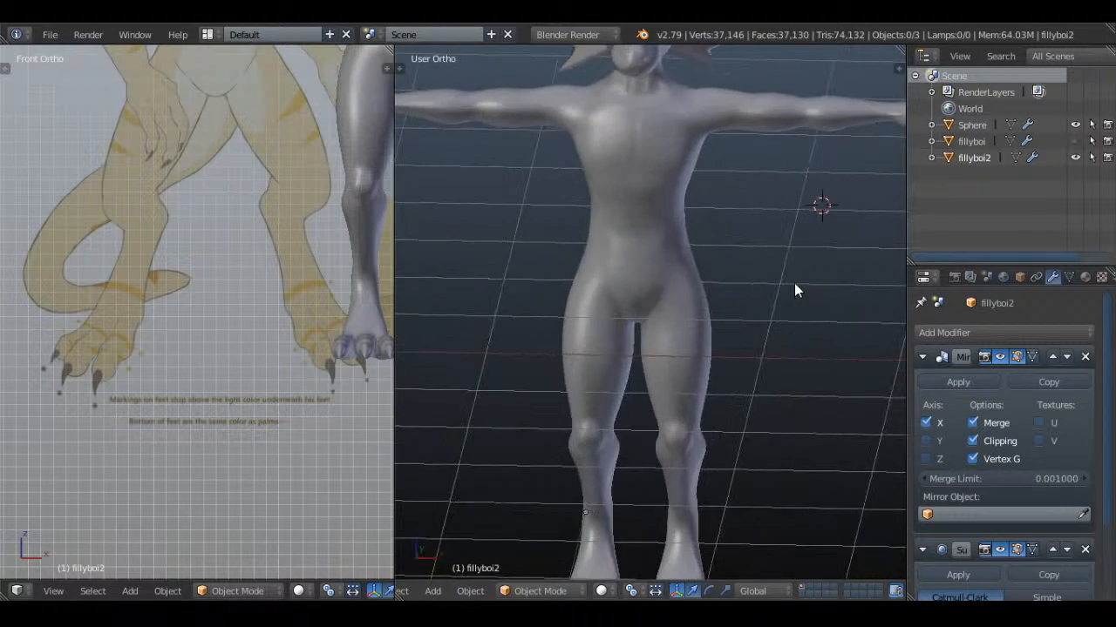
{"action": "scroll", "coordinate": [815, 313], "scroll_direction": "down", "scroll_amount": 2}
{"action": "middle_click_drag", "start_coordinate": [828, 339], "coordinate": [791, 303]}
{"action": "middle_click_drag", "start_coordinate": [676, 251], "coordinate": [662, 294], "text": "shift"}
{"action": "scroll", "coordinate": [661, 297], "scroll_direction": "up", "scroll_amount": 2}
In edit mode, shift the two-vertex edge on the ribcage's side by about 0.034 and select the three-vertex row across the midriff
{"action": "key", "text": "Tab"}
{"action": "scroll", "coordinate": [659, 314], "scroll_direction": "up", "scroll_amount": 3}
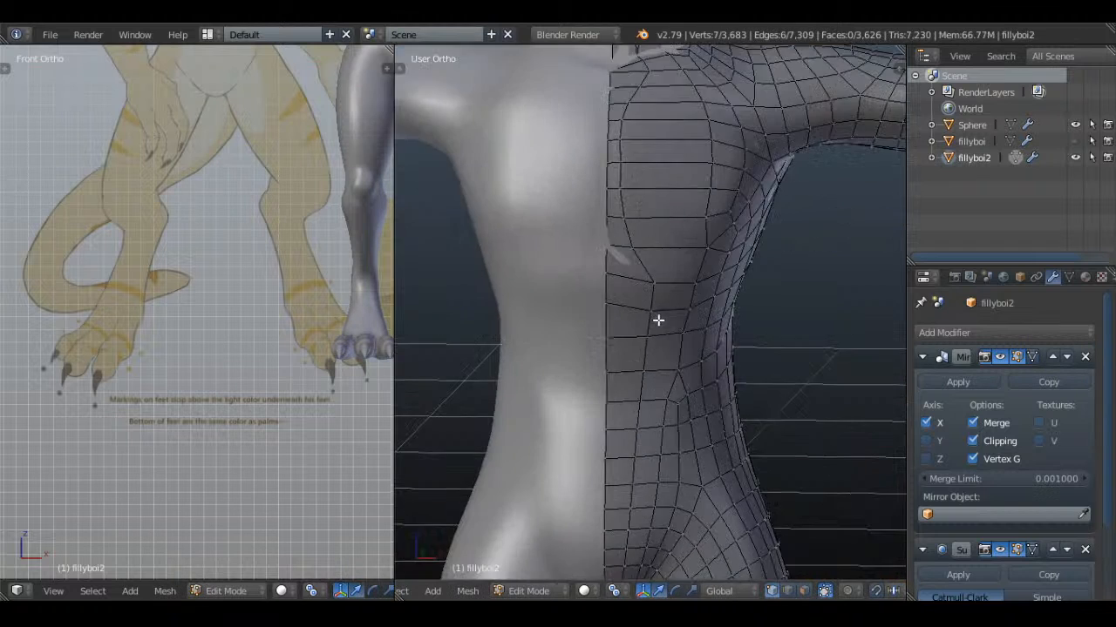
{"action": "scroll", "coordinate": [658, 320], "scroll_direction": "up", "scroll_amount": 1}
{"action": "key", "text": "a"}
{"action": "key", "text": "a"}
{"action": "key", "text": "a"}
{"action": "right_click", "coordinate": [648, 317]}
{"action": "left_click_drag", "start_coordinate": [624, 250], "coordinate": [673, 245]}
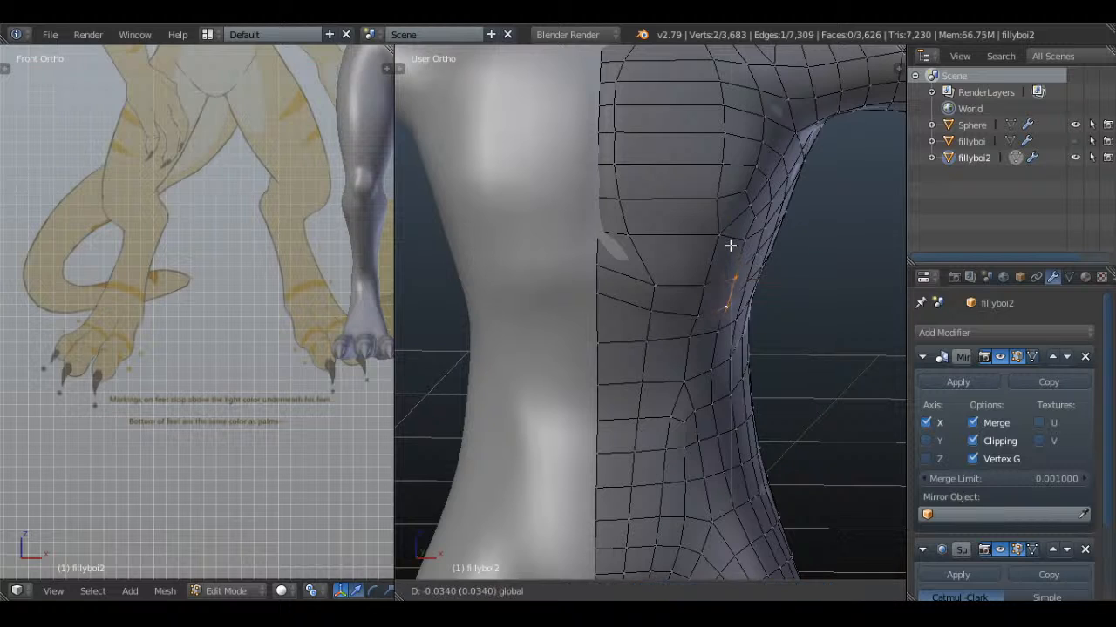
{"action": "right_click", "coordinate": [687, 335]}
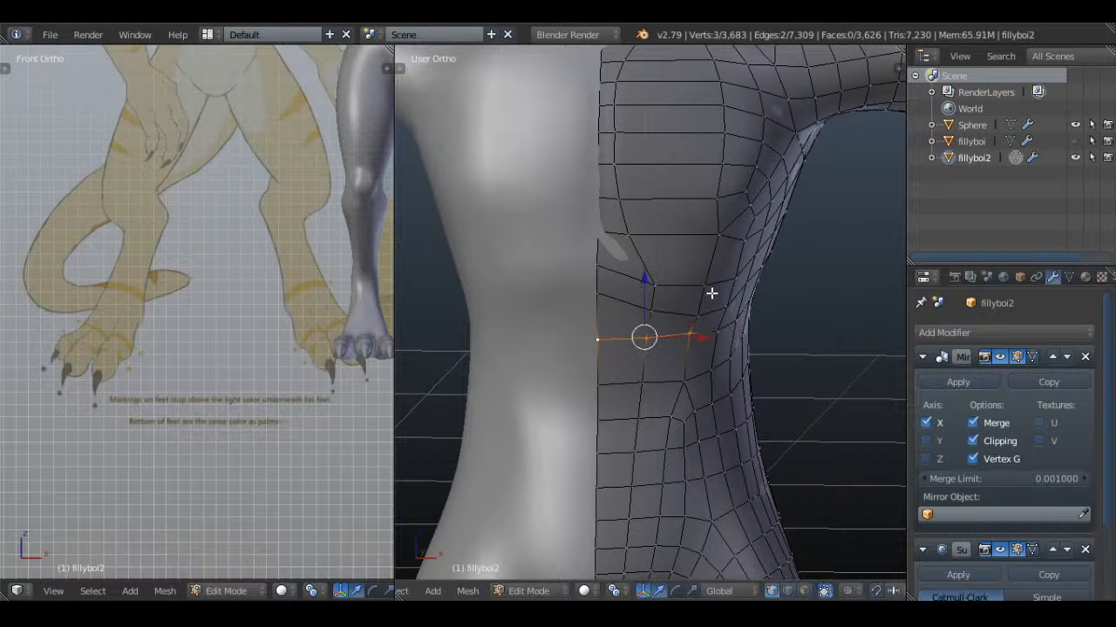
Examine the torso, head and frills in object mode
{"action": "key", "text": "Tab"}
{"action": "scroll", "coordinate": [607, 299], "scroll_direction": "down", "scroll_amount": 6}
{"action": "middle_click_drag", "start_coordinate": [821, 300], "coordinate": [693, 245]}
{"action": "scroll", "coordinate": [290, 144], "scroll_direction": "down", "scroll_amount": 3}
{"action": "scroll", "coordinate": [227, 313], "scroll_direction": "up", "scroll_amount": 4}
{"action": "middle_click_drag", "start_coordinate": [289, 144], "coordinate": [291, 276], "text": "shift"}
{"action": "scroll", "coordinate": [224, 312], "scroll_direction": "up", "scroll_amount": 1}
{"action": "scroll", "coordinate": [684, 235], "scroll_direction": "down", "scroll_amount": 1}
{"action": "middle_click_drag", "start_coordinate": [680, 225], "coordinate": [653, 432], "text": "shift"}
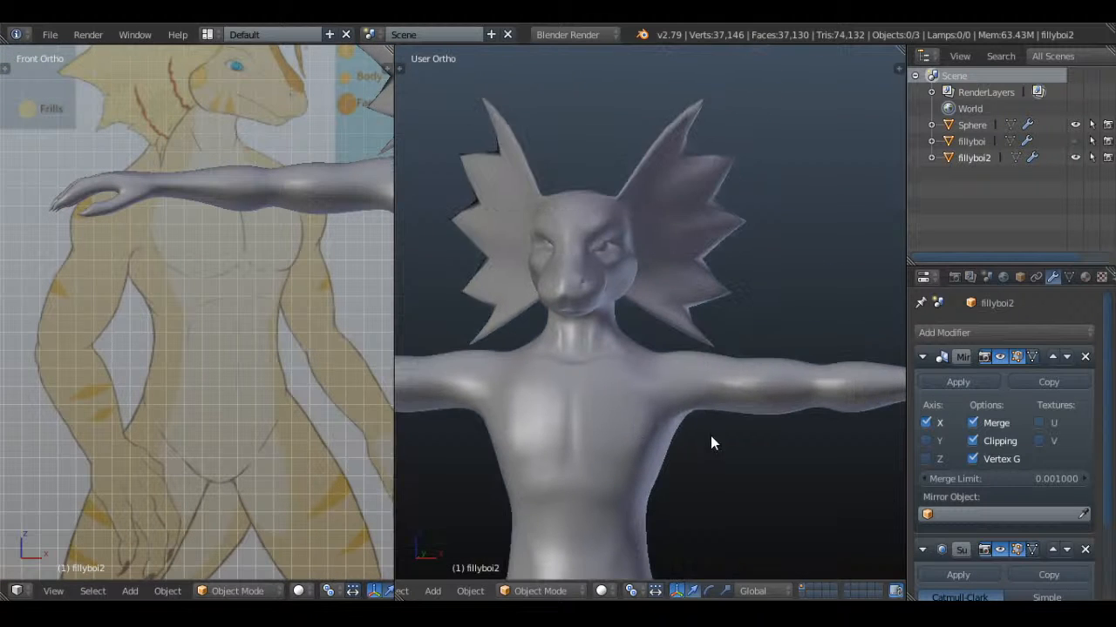
{"action": "middle_click_drag", "start_coordinate": [727, 436], "coordinate": [687, 419]}
{"action": "middle_click_drag", "start_coordinate": [682, 379], "coordinate": [702, 428], "text": "shift"}
{"action": "scroll", "coordinate": [701, 428], "scroll_direction": "up", "scroll_amount": 2}
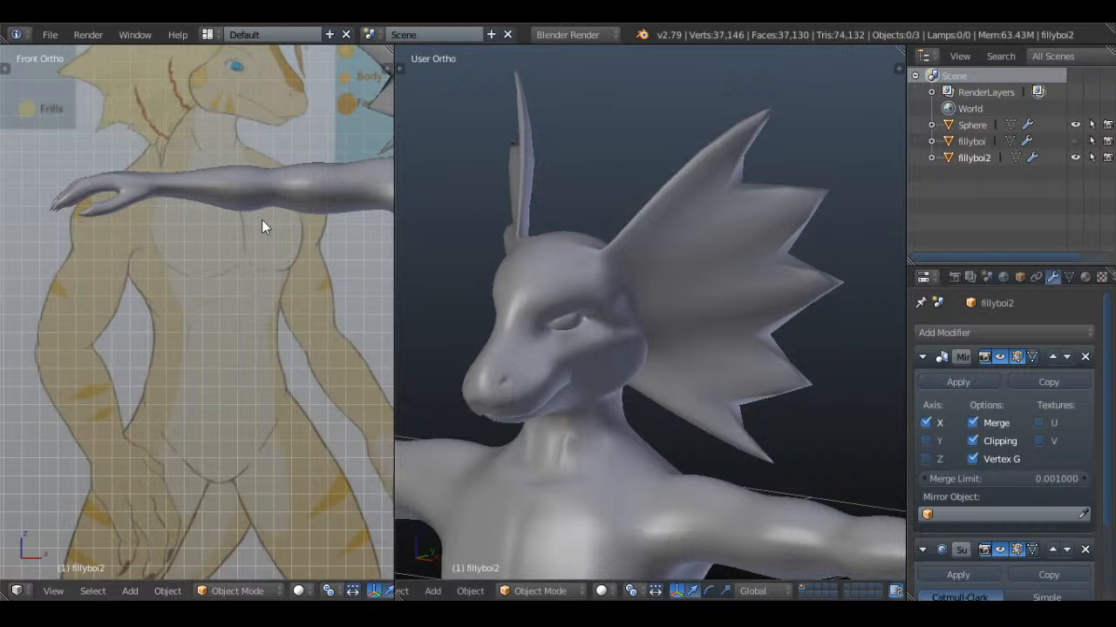
Centre the reference drawing on the character's head and frill to compare it with the model
{"action": "scroll", "coordinate": [261, 220], "scroll_direction": "down", "scroll_amount": 1}
{"action": "middle_click_drag", "start_coordinate": [275, 270], "coordinate": [274, 415], "text": "shift"}
{"action": "scroll", "coordinate": [218, 300], "scroll_direction": "up", "scroll_amount": 1}
{"action": "middle_click_drag", "start_coordinate": [204, 270], "coordinate": [234, 331], "text": "shift"}
{"action": "scroll", "coordinate": [234, 330], "scroll_direction": "up", "scroll_amount": 2}
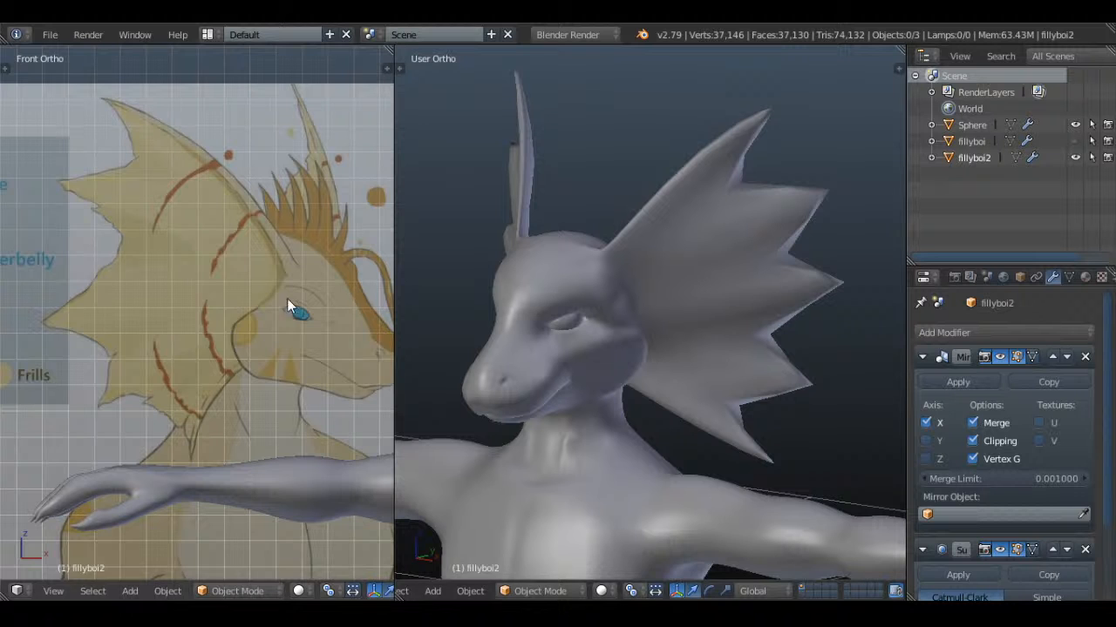
{"action": "middle_click_drag", "start_coordinate": [287, 298], "coordinate": [194, 254], "text": "shift"}
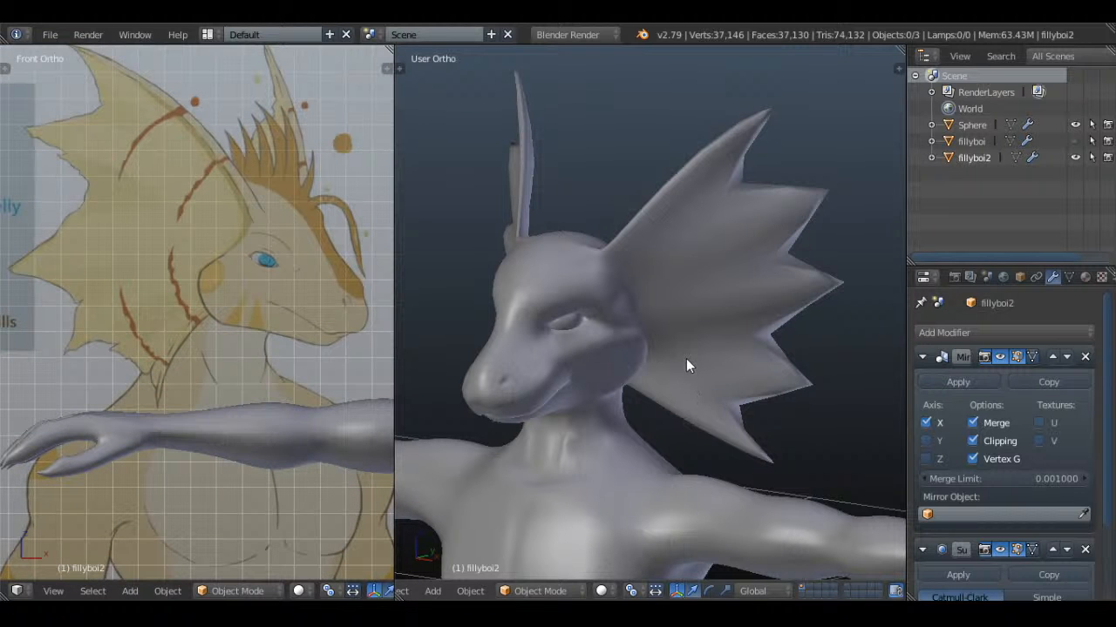
Inspect the mesh around the nostril and muzzle in edit mode, and check it in object mode
{"action": "middle_click_drag", "start_coordinate": [622, 362], "coordinate": [706, 352]}
{"action": "key", "text": "Tab"}
{"action": "scroll", "coordinate": [690, 331], "scroll_direction": "up", "scroll_amount": 3}
{"action": "scroll", "coordinate": [670, 346], "scroll_direction": "up", "scroll_amount": 2}
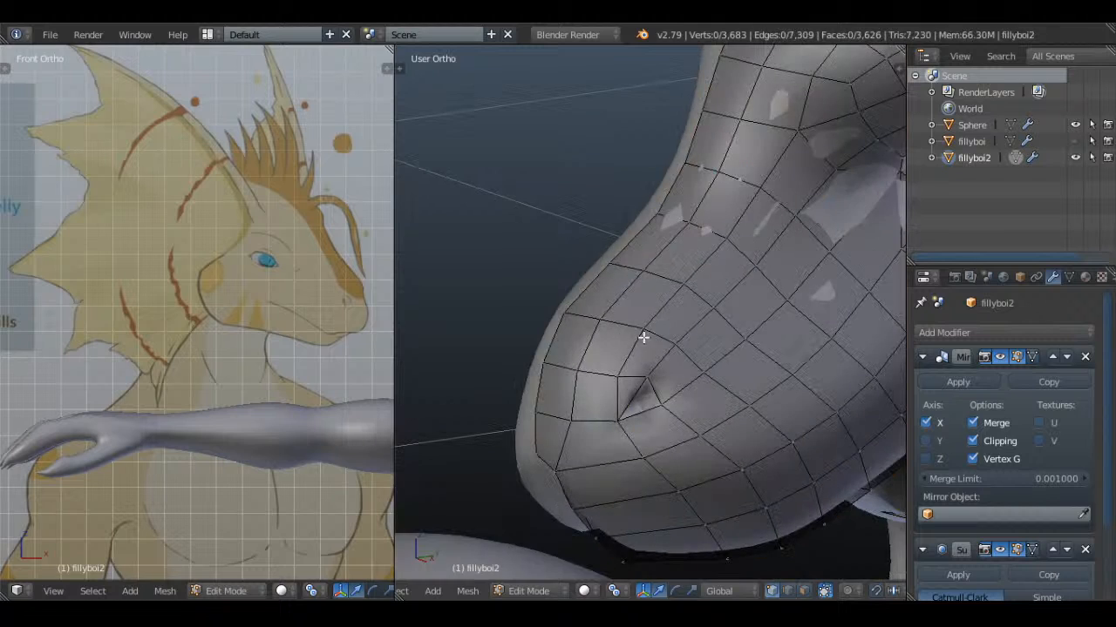
{"action": "middle_click_drag", "start_coordinate": [633, 371], "coordinate": [712, 331]}
{"action": "left_click", "coordinate": [813, 337]}
{"action": "key", "text": "Tab"}
{"action": "scroll", "coordinate": [812, 337], "scroll_direction": "down", "scroll_amount": 4}
In edit mode, reveal the hidden lower jaw faces and clear the selection
{"action": "key", "text": "Tab"}
{"action": "scroll", "coordinate": [758, 307], "scroll_direction": "up", "scroll_amount": 1}
{"action": "key", "text": "a"}
{"action": "key", "text": "a"}
{"action": "key", "text": "a"}
{"action": "key", "text": "alt+h"}
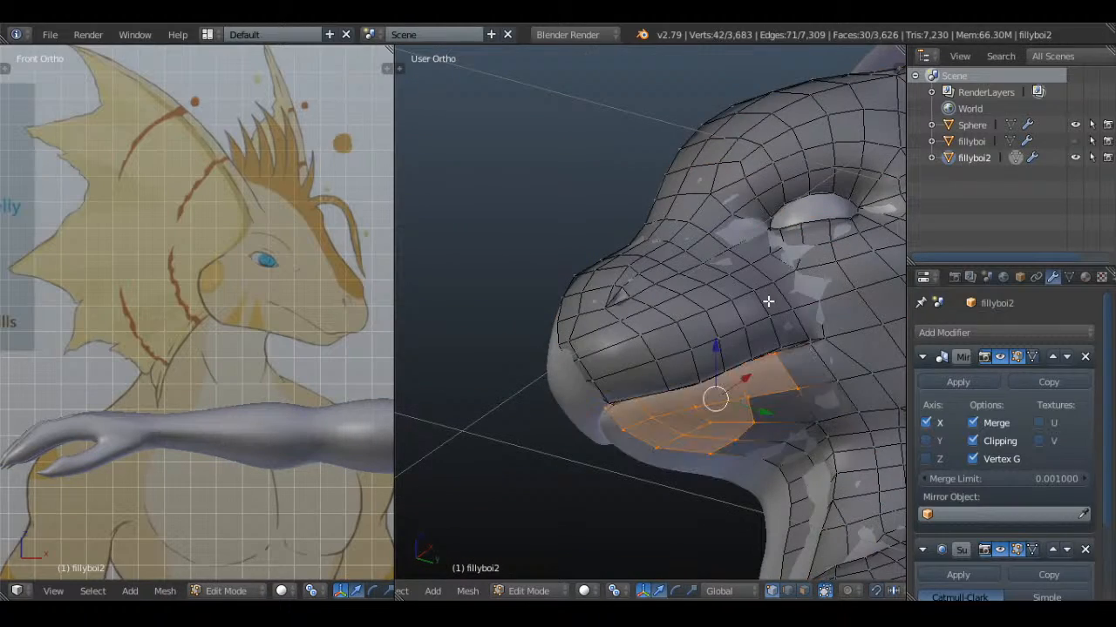
{"action": "key", "text": "a"}
Switch to perspective view inside the mouth and select the vertex at the inner end of the lip
{"action": "middle_click_drag", "start_coordinate": [827, 326], "coordinate": [692, 321], "text": "shift"}
{"action": "scroll", "coordinate": [691, 322], "scroll_direction": "up", "scroll_amount": 3}
{"action": "key", "text": "KP_5"}
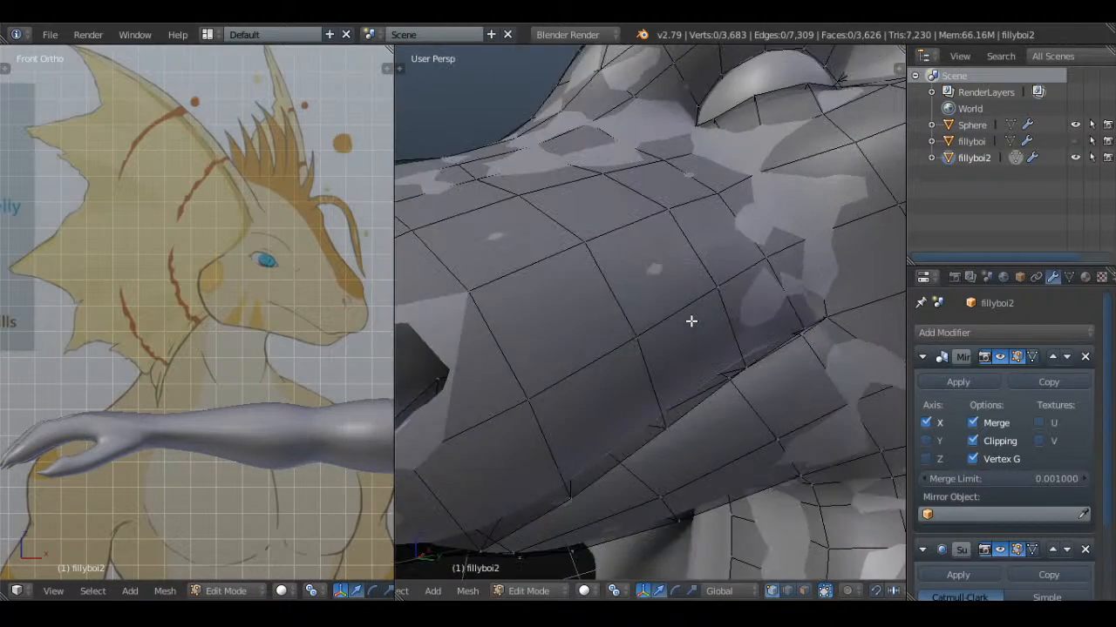
{"action": "scroll", "coordinate": [691, 321], "scroll_direction": "up", "scroll_amount": 3}
{"action": "mouse_move", "coordinate": [788, 309]}
{"action": "middle_mouse_down"}
{"action": "mouse_move", "coordinate": [864, 319]}
{"action": "mouse_move", "coordinate": [779, 339]}
{"action": "mouse_move", "coordinate": [677, 311]}
{"action": "mouse_move", "coordinate": [712, 402]}
{"action": "mouse_move", "coordinate": [706, 439]}
{"action": "mouse_move", "coordinate": [593, 234]}
{"action": "mouse_move", "coordinate": [535, 226]}
{"action": "mouse_move", "coordinate": [514, 175]}
{"action": "mouse_move", "coordinate": [477, 164]}
{"action": "middle_mouse_up"}
{"action": "key", "text": "z"}
{"action": "right_click", "coordinate": [619, 250]}
{"action": "right_click", "coordinate": [678, 237]}
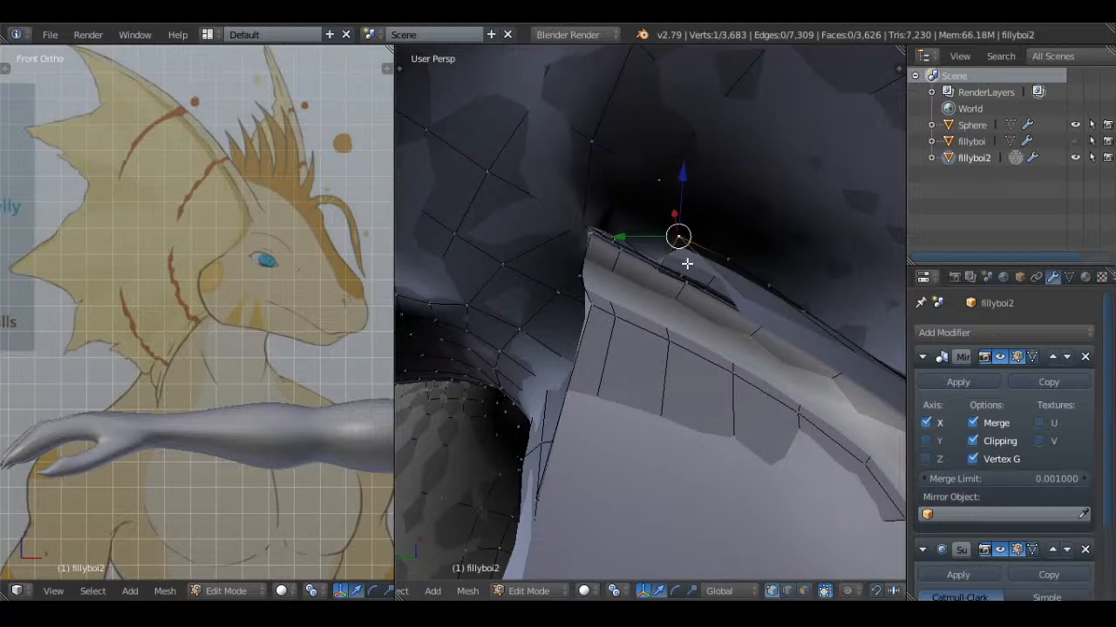
Reposition the vertex at the inner corner of the mouth and clear the selection
{"action": "mouse_move", "coordinate": [687, 264]}
{"action": "middle_mouse_down"}
{"action": "mouse_move", "coordinate": [667, 274]}
{"action": "mouse_move", "coordinate": [702, 239]}
{"action": "mouse_move", "coordinate": [667, 259]}
{"action": "mouse_move", "coordinate": [670, 279]}
{"action": "mouse_move", "coordinate": [699, 277]}
{"action": "mouse_move", "coordinate": [687, 267]}
{"action": "mouse_move", "coordinate": [704, 331]}
{"action": "mouse_move", "coordinate": [748, 384]}
{"action": "middle_mouse_up"}
{"action": "key", "text": "z"}
{"action": "right_click", "coordinate": [661, 267]}
{"action": "right_click", "coordinate": [682, 235], "text": "shift"}
{"action": "key", "text": "z"}
{"action": "key", "text": "g"}
{"action": "left_click", "coordinate": [668, 210]}
{"action": "key", "text": "a"}
Select the three vertices along the inner edge of the lip and extrude them inside the mouth
{"action": "key", "text": "z"}
{"action": "key", "text": "z"}
{"action": "right_click", "coordinate": [617, 287]}
{"action": "right_click", "coordinate": [679, 276], "text": "shift"}
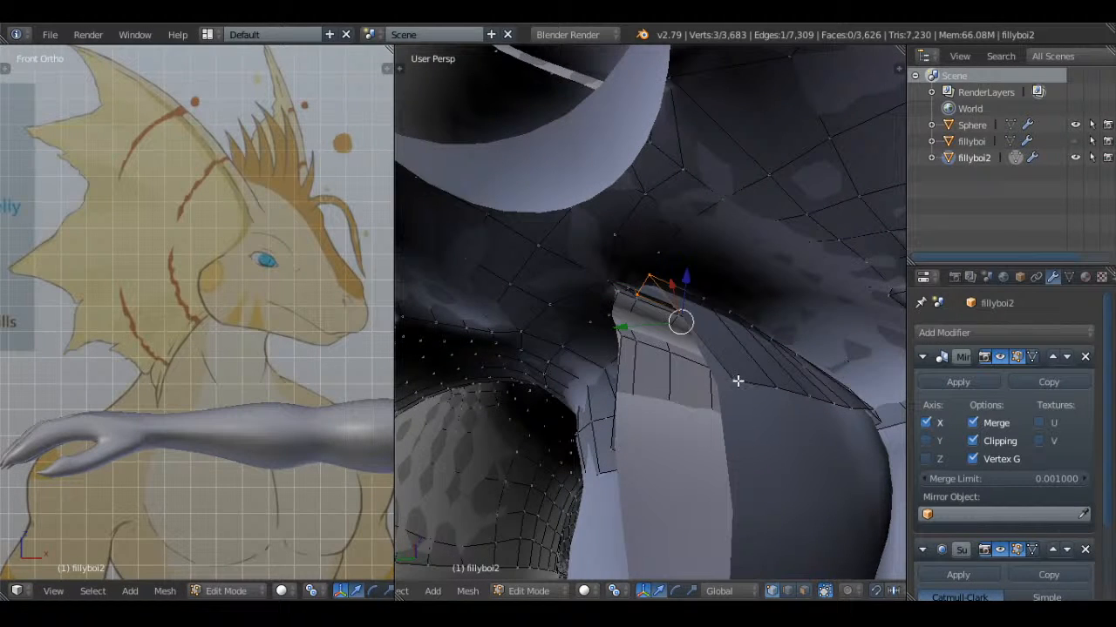
{"action": "right_click", "coordinate": [640, 292], "text": "shift"}
{"action": "mouse_move", "coordinate": [640, 292]}
{"action": "middle_mouse_down"}
{"action": "mouse_move", "coordinate": [683, 301]}
{"action": "mouse_move", "coordinate": [747, 288]}
{"action": "mouse_move", "coordinate": [643, 307]}
{"action": "middle_mouse_up"}
{"action": "key", "text": "z"}
{"action": "key", "text": "e"}
{"action": "left_click", "coordinate": [745, 282]}
{"action": "key", "text": "z"}
Adjust the extruded inner lip vertices along Y and Z toward the mouth corner, and clear the selection
{"action": "left_click_drag", "start_coordinate": [611, 303], "coordinate": [580, 300]}
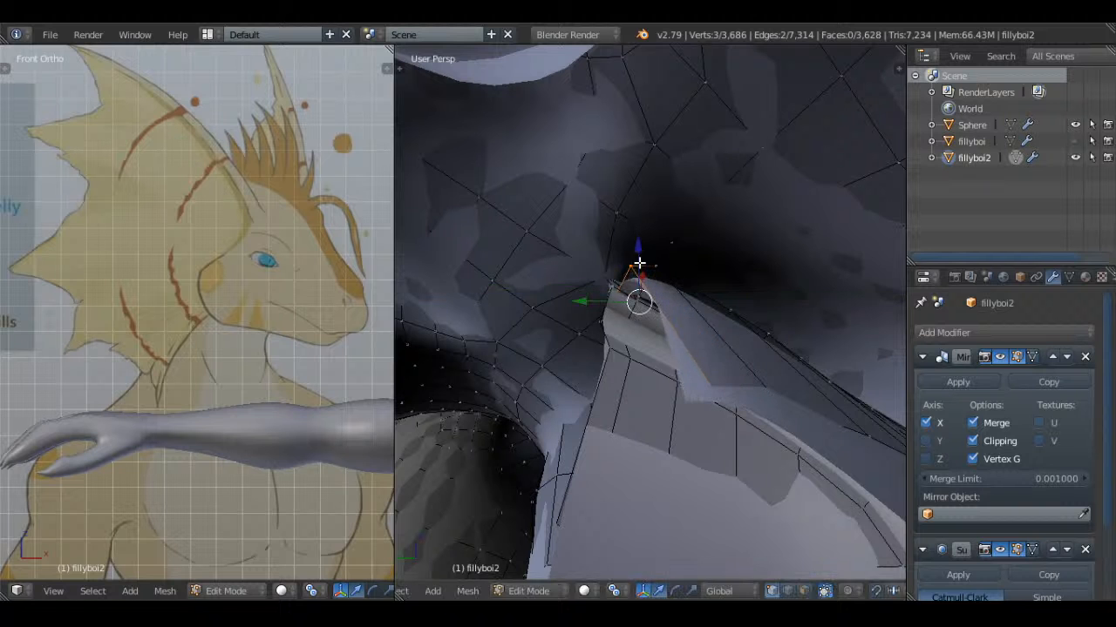
{"action": "left_click_drag", "start_coordinate": [637, 250], "coordinate": [639, 238]}
{"action": "left_click_drag", "start_coordinate": [582, 292], "coordinate": [578, 296]}
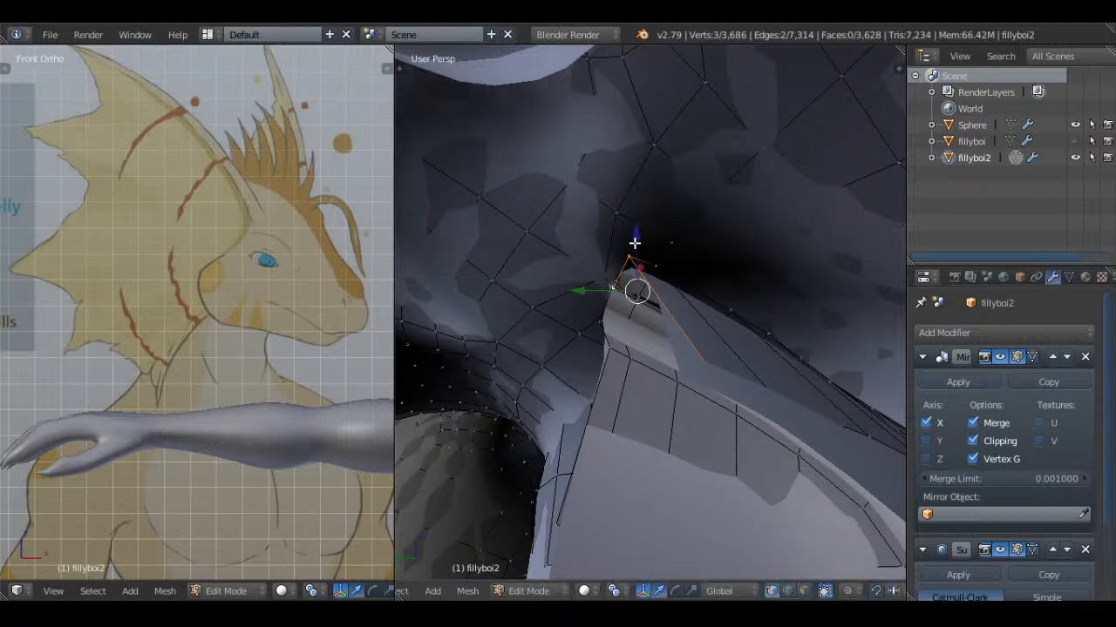
{"action": "left_click_drag", "start_coordinate": [635, 239], "coordinate": [635, 230]}
{"action": "key", "text": "a"}
Select the four vertices around the gap at the inner mouth corner and fill them with a face
{"action": "mouse_move", "coordinate": [635, 230]}
{"action": "middle_mouse_down"}
{"action": "mouse_move", "coordinate": [688, 270]}
{"action": "mouse_move", "coordinate": [613, 281]}
{"action": "mouse_move", "coordinate": [687, 259]}
{"action": "mouse_move", "coordinate": [559, 323]}
{"action": "mouse_move", "coordinate": [548, 301]}
{"action": "middle_mouse_up"}
{"action": "key", "text": "z"}
{"action": "right_click", "coordinate": [547, 262]}
{"action": "key", "text": "f"}
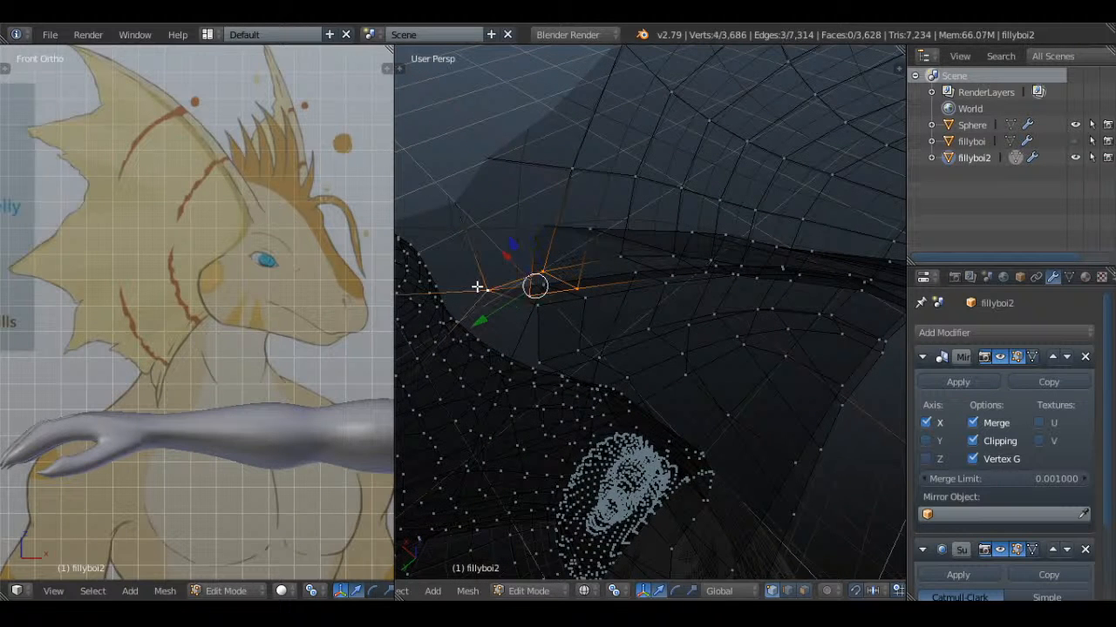
{"action": "key", "text": "z"}
{"action": "key", "text": "a"}
Fill a triangle between the three vertices at the back of the inner mouth corner, and clear the selection
{"action": "middle_click_drag", "start_coordinate": [478, 284], "coordinate": [559, 283]}
{"action": "key", "text": "z"}
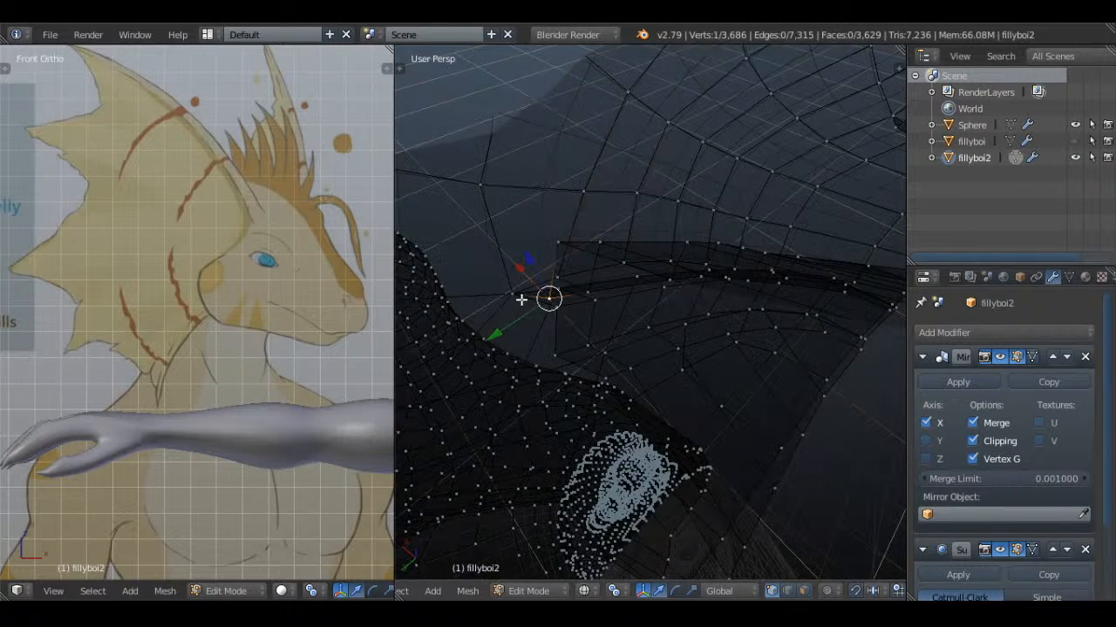
{"action": "key", "text": "z"}
{"action": "right_click", "coordinate": [506, 290], "text": "shift"}
{"action": "key", "text": "f"}
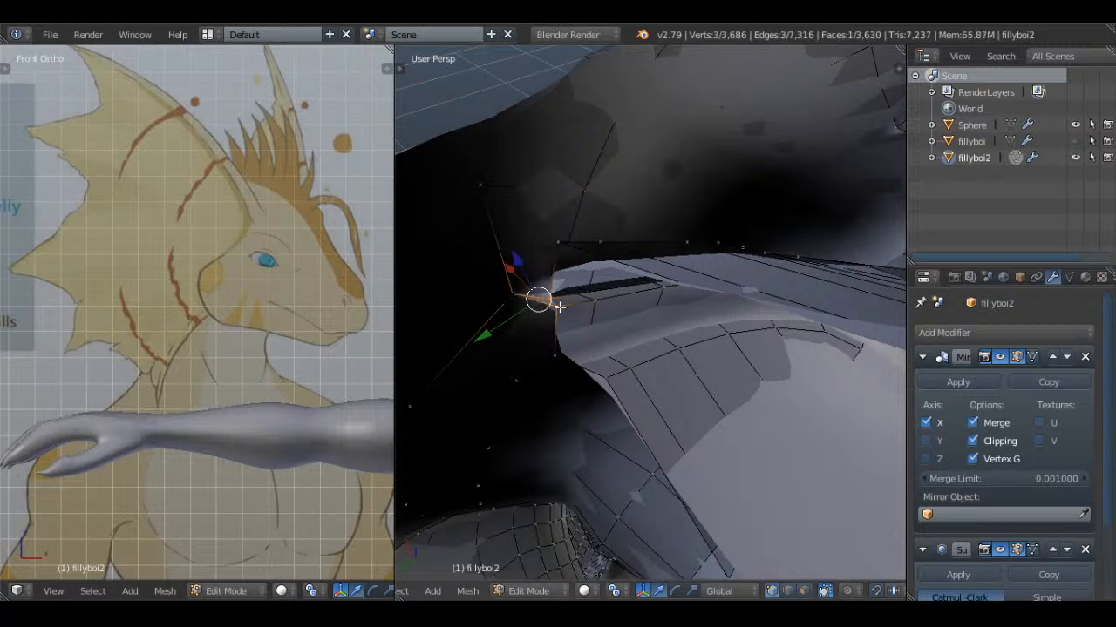
{"action": "key", "text": "a"}
{"action": "middle_click_drag", "start_coordinate": [578, 309], "coordinate": [551, 341]}
{"action": "key", "text": "a"}
{"action": "key", "text": "a"}
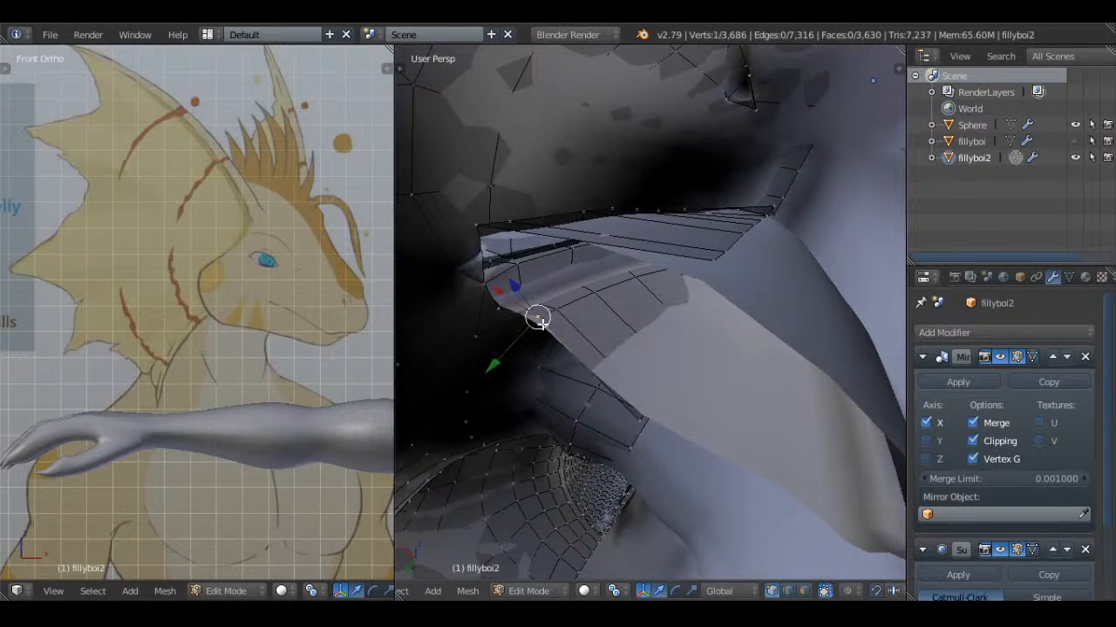
{"action": "right_click", "coordinate": [637, 418], "text": "shift"}
{"action": "middle_click_drag", "start_coordinate": [652, 373], "coordinate": [722, 370]}
{"action": "right_click", "coordinate": [716, 230], "text": "shift"}
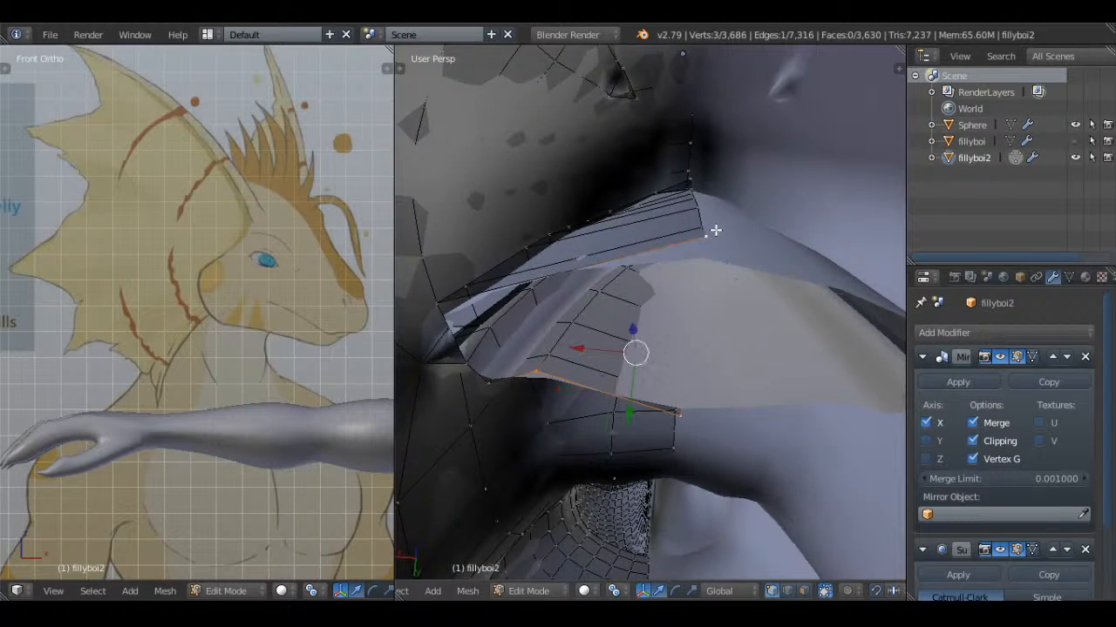
{"action": "key", "text": "z"}
{"action": "mouse_move", "coordinate": [441, 317]}
{"action": "middle_mouse_down"}
{"action": "mouse_move", "coordinate": [522, 282]}
{"action": "mouse_move", "coordinate": [498, 239]}
{"action": "middle_mouse_up"}
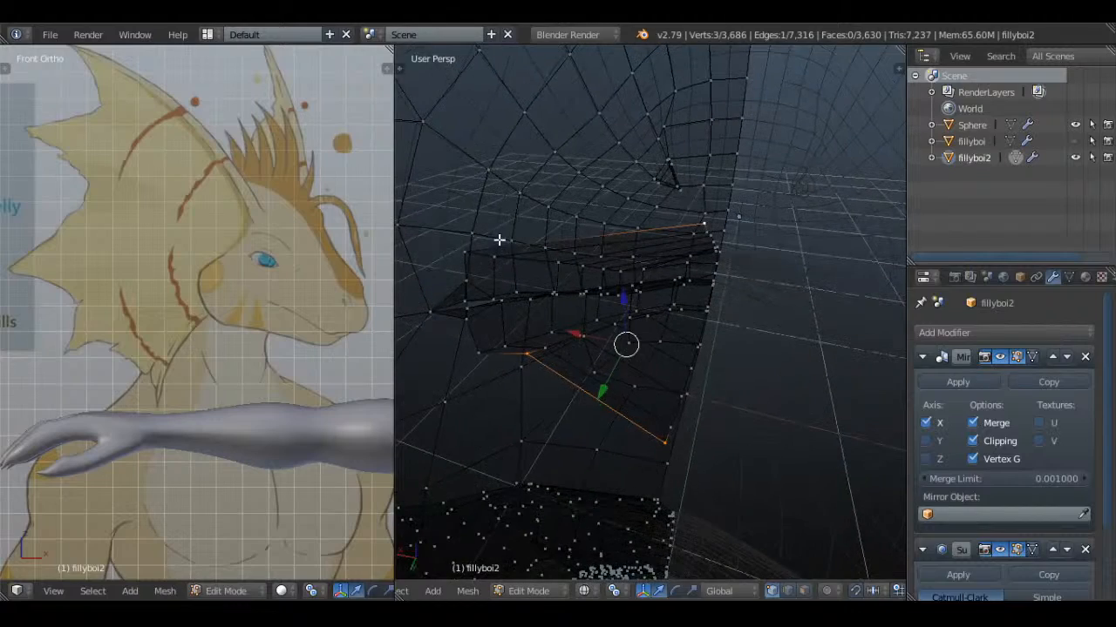
{"action": "right_click", "coordinate": [466, 251], "text": "shift"}
{"action": "mouse_move", "coordinate": [505, 289]}
{"action": "middle_mouse_down"}
{"action": "mouse_move", "coordinate": [588, 323]}
{"action": "mouse_move", "coordinate": [616, 350]}
{"action": "mouse_move", "coordinate": [605, 366]}
{"action": "mouse_move", "coordinate": [573, 252]}
{"action": "mouse_move", "coordinate": [623, 324]}
{"action": "mouse_move", "coordinate": [628, 234]}
{"action": "mouse_move", "coordinate": [576, 312]}
{"action": "middle_mouse_up"}
{"action": "key", "text": "a"}
{"action": "key", "text": "z"}
{"action": "key", "text": "ctrl+r"}
{"action": "right_click", "coordinate": [578, 245]}
{"action": "key", "text": "z"}
{"action": "key", "text": "z"}
Select the vertices along the lower lip's inner edge at the mouth corner and fill a face between them
{"action": "right_click", "coordinate": [546, 369]}
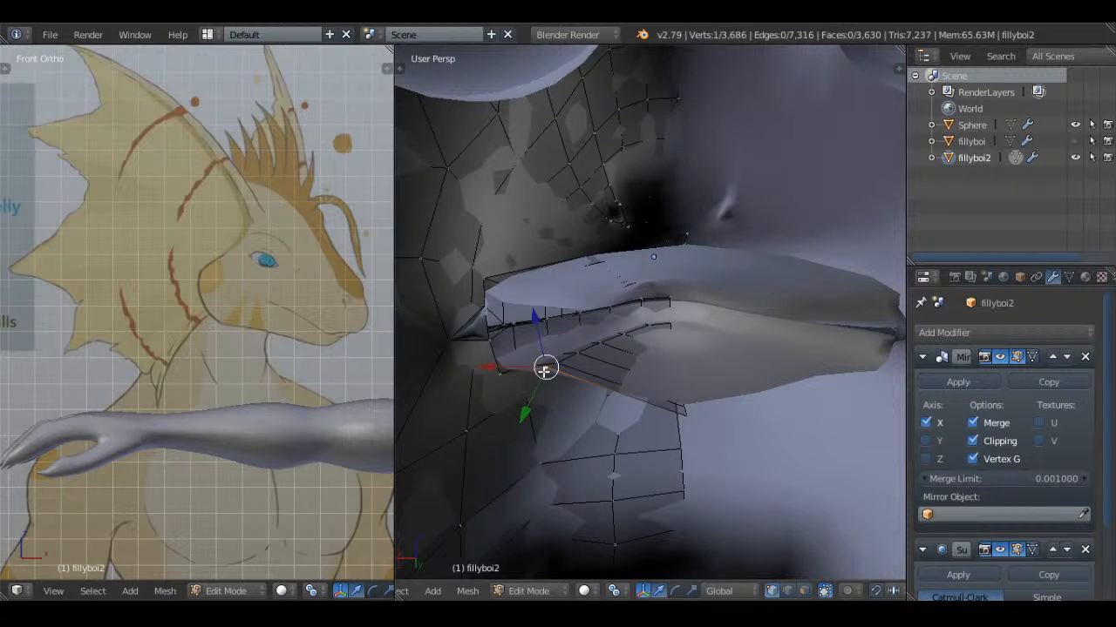
{"action": "right_click", "coordinate": [501, 378], "text": "shift"}
{"action": "right_click", "coordinate": [486, 343], "text": "shift"}
{"action": "key", "text": "f"}
Try to fill a face between four vertices running from the upper lip's inner corner to the lower lip's inner edge
{"action": "key", "text": "a"}
{"action": "right_click", "coordinate": [491, 340]}
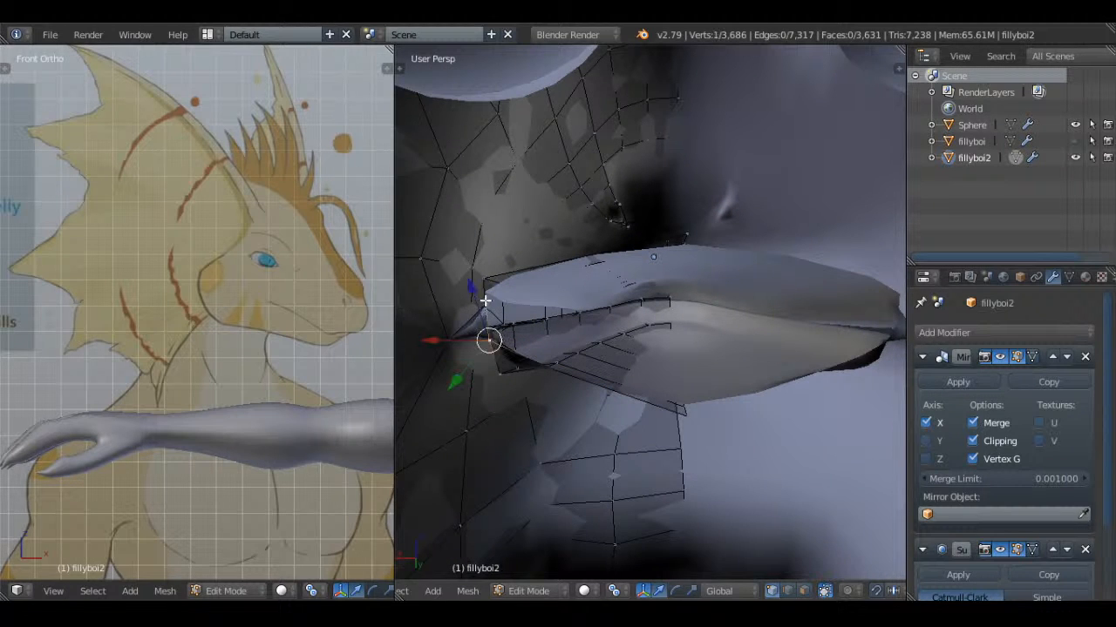
{"action": "right_click", "coordinate": [485, 302]}
{"action": "right_click", "coordinate": [492, 343], "text": "shift"}
{"action": "middle_click_drag", "start_coordinate": [526, 323], "coordinate": [520, 368]}
{"action": "key", "text": "a"}
{"action": "right_click", "coordinate": [485, 320]}
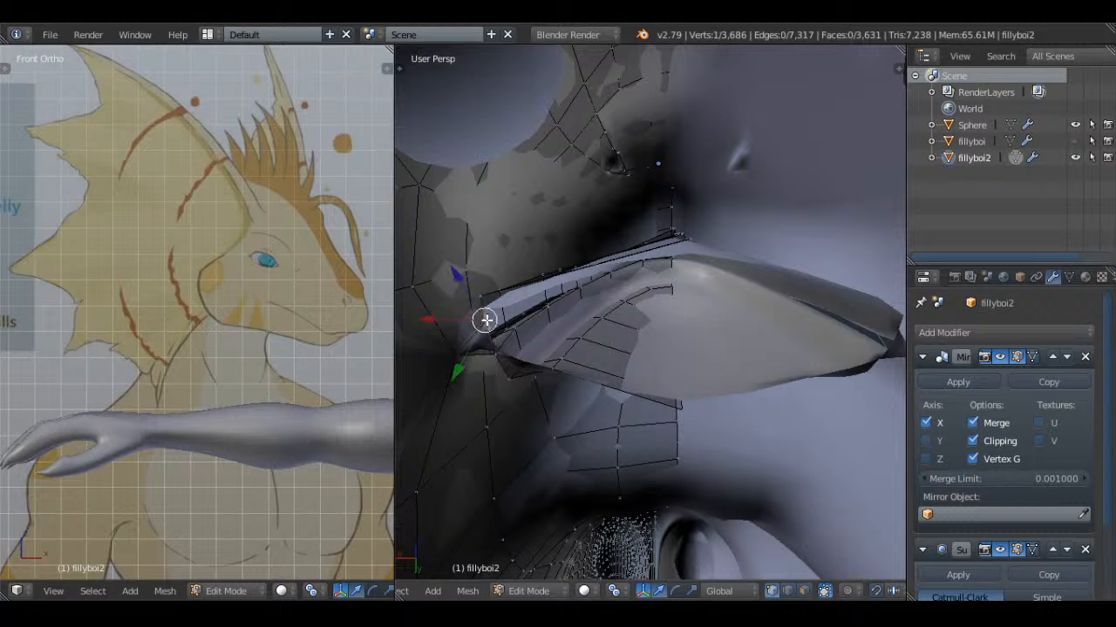
{"action": "right_click", "coordinate": [485, 298], "text": "shift"}
{"action": "key", "text": "z"}
{"action": "right_click", "coordinate": [508, 355], "text": "shift"}
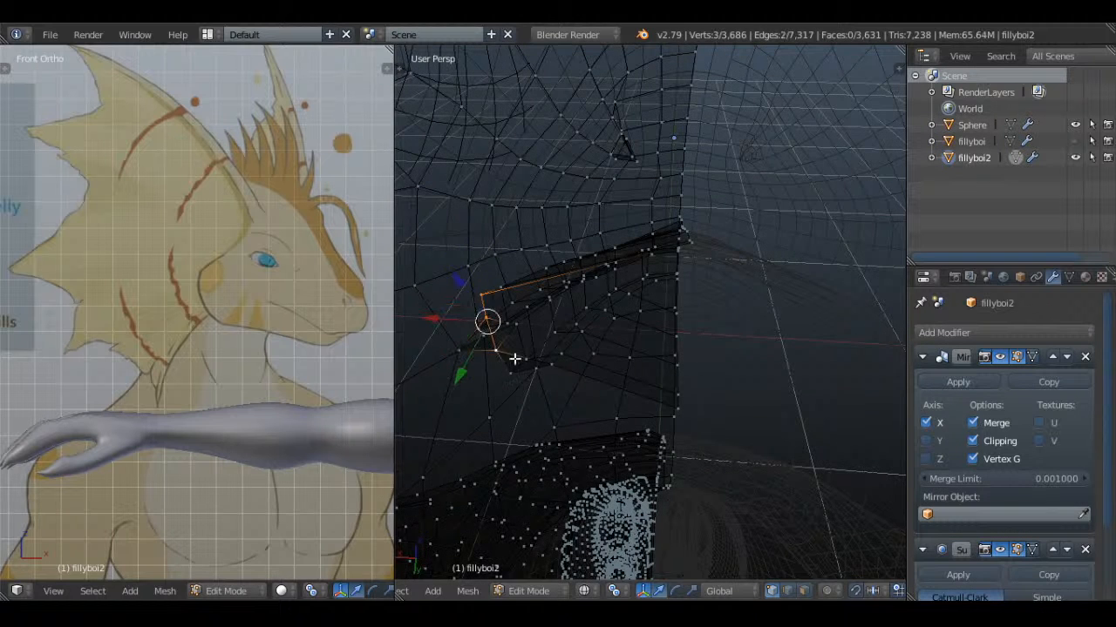
{"action": "key", "text": "z"}
{"action": "right_click", "coordinate": [556, 370], "text": "shift"}
{"action": "key", "text": "f"}
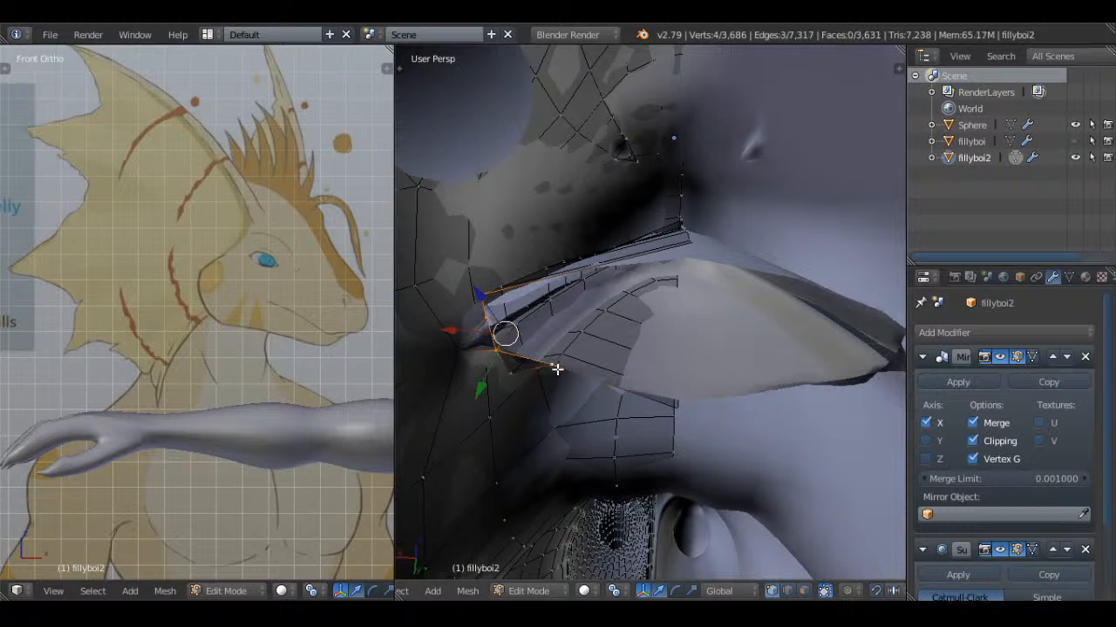
{"action": "key", "text": "ctrl+z"}
Extrude the vertex at the back of the mouth corner inward and fill a face joining it to the corner vertices
{"action": "right_click", "coordinate": [497, 350]}
{"action": "middle_click_drag", "start_coordinate": [496, 350], "coordinate": [601, 349]}
{"action": "key", "text": "e"}
{"action": "left_click", "coordinate": [598, 304]}
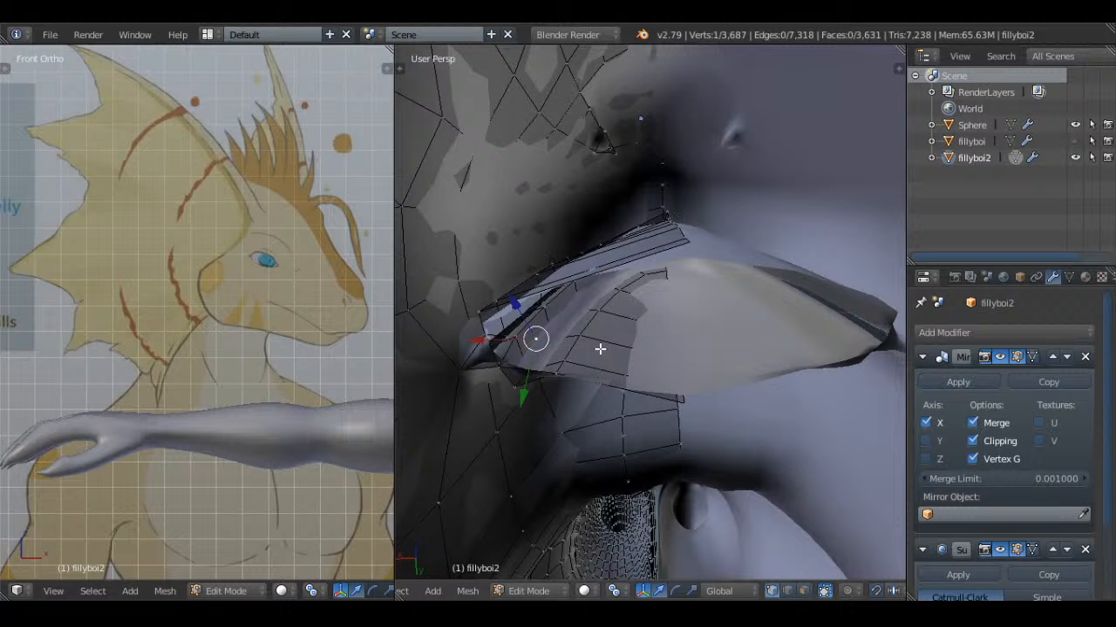
{"action": "right_click", "coordinate": [496, 366], "text": "shift"}
{"action": "right_click", "coordinate": [484, 336], "text": "shift"}
{"action": "key", "text": "f"}
Fill two more faces from the extruded vertex along the upper lip's inner edge at the mouth corner
{"action": "key", "text": "a"}
{"action": "right_click", "coordinate": [537, 340]}
{"action": "right_click", "coordinate": [487, 338], "text": "shift"}
{"action": "right_click", "coordinate": [481, 320], "text": "shift"}
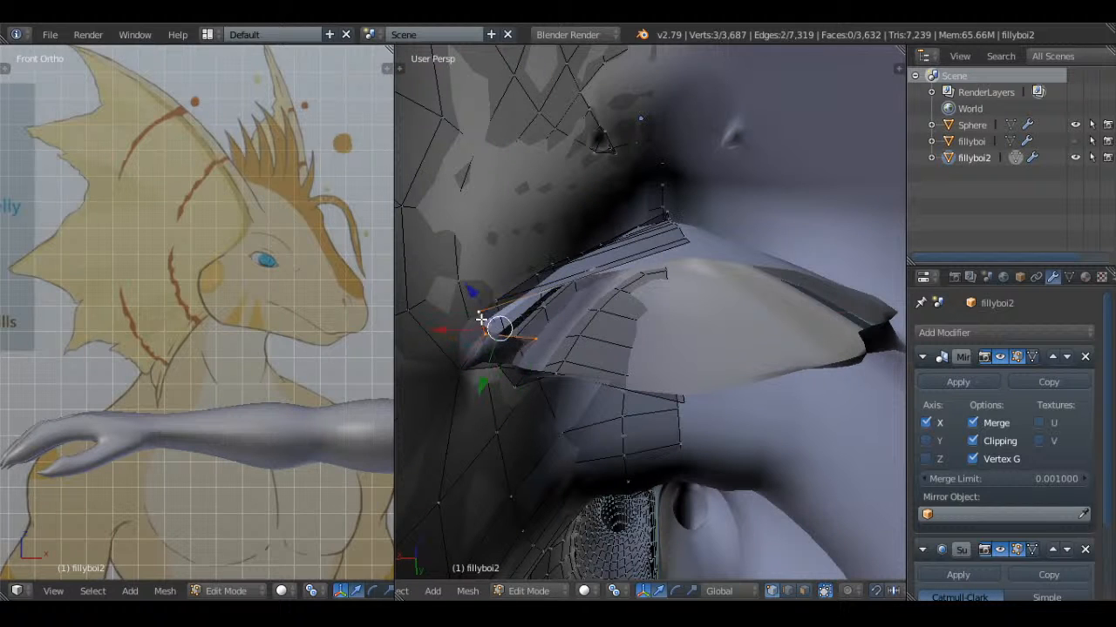
{"action": "key", "text": "f"}
{"action": "right_click", "coordinate": [534, 340]}
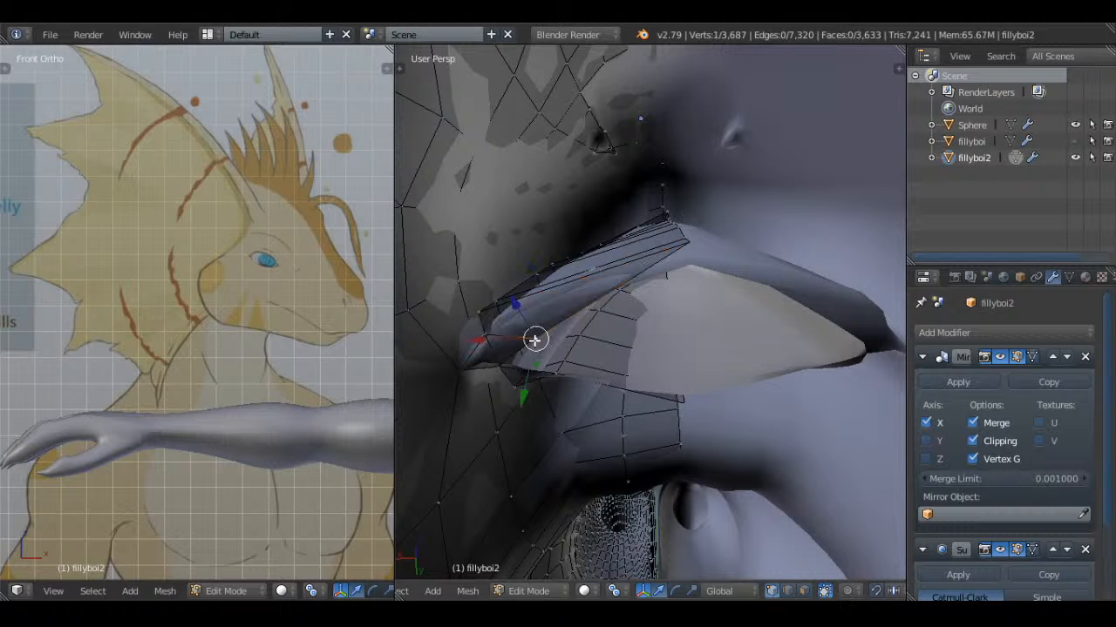
{"action": "key", "text": "f"}
{"action": "middle_click_drag", "start_coordinate": [563, 381], "coordinate": [558, 326]}
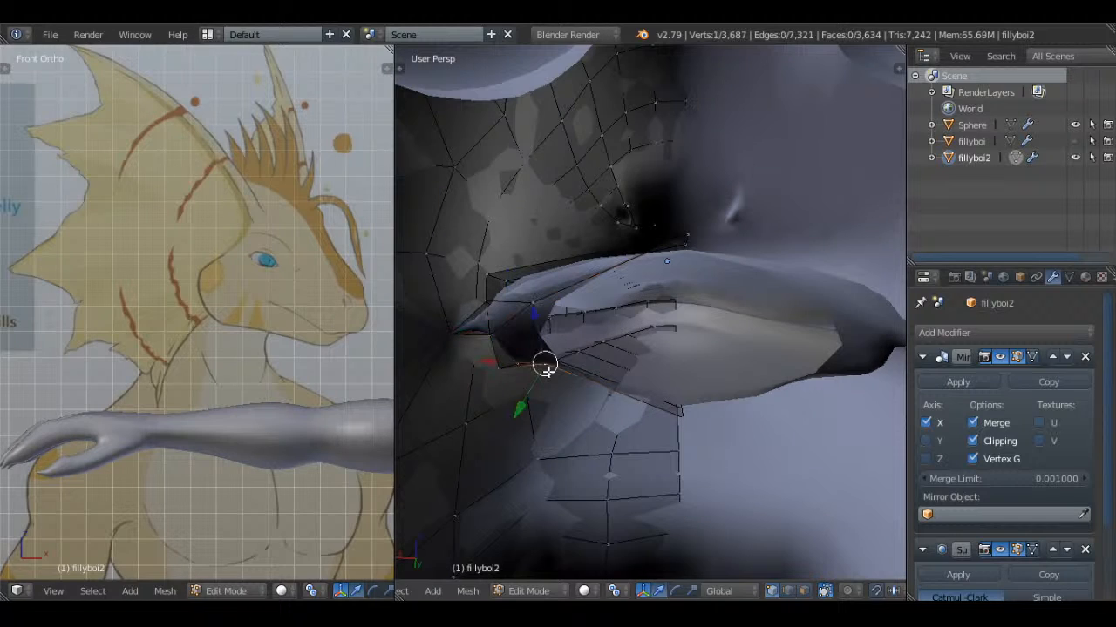
Extrude the inner mouth corner vertex across to the mirror centre line at the back of the mouth
{"action": "mouse_move", "coordinate": [548, 370]}
{"action": "middle_mouse_down"}
{"action": "mouse_move", "coordinate": [578, 334]}
{"action": "mouse_move", "coordinate": [642, 407]}
{"action": "mouse_move", "coordinate": [644, 366]}
{"action": "mouse_move", "coordinate": [667, 329]}
{"action": "mouse_move", "coordinate": [690, 375]}
{"action": "mouse_move", "coordinate": [728, 371]}
{"action": "middle_mouse_up"}
{"action": "key", "text": "z"}
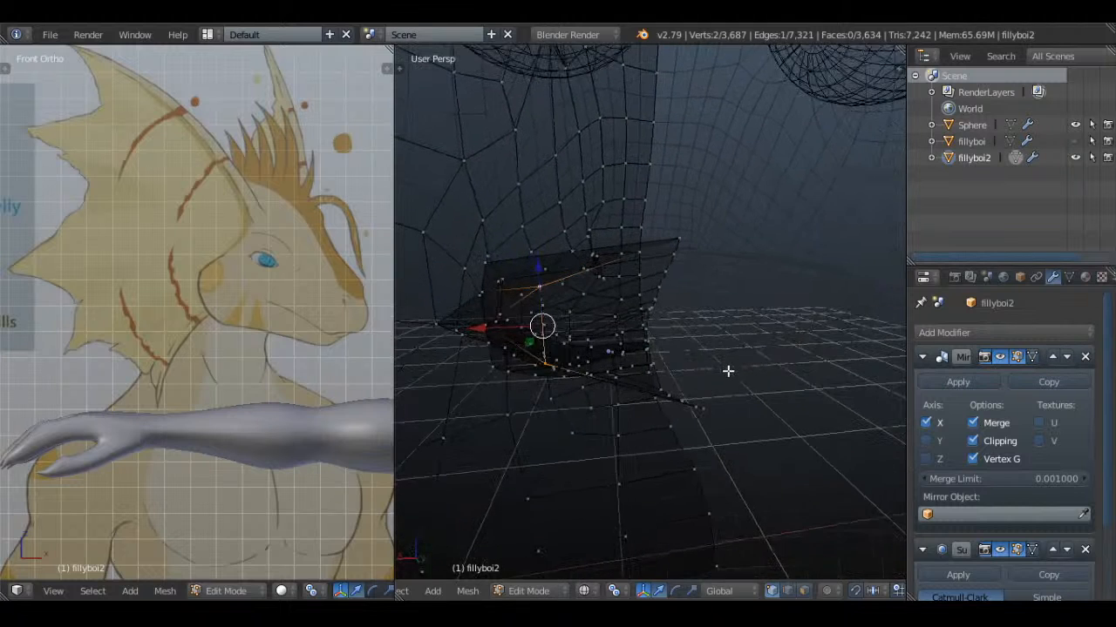
{"action": "right_click", "coordinate": [541, 291]}
{"action": "key", "text": "z"}
{"action": "middle_click_drag", "start_coordinate": [628, 330], "coordinate": [633, 339]}
{"action": "key", "text": "e"}
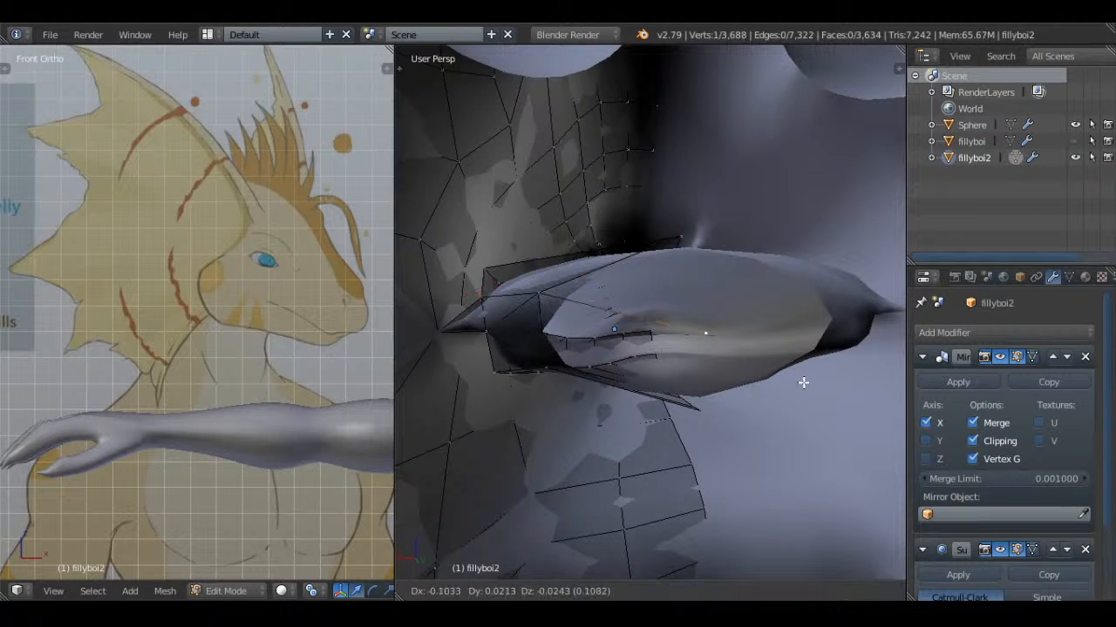
{"action": "left_click", "coordinate": [850, 375]}
Fill the back of the mouth with two faces connecting the centre vertex to the upper and lower lip edges
{"action": "right_click", "coordinate": [538, 294], "text": "shift"}
{"action": "right_click", "coordinate": [694, 236], "text": "shift"}
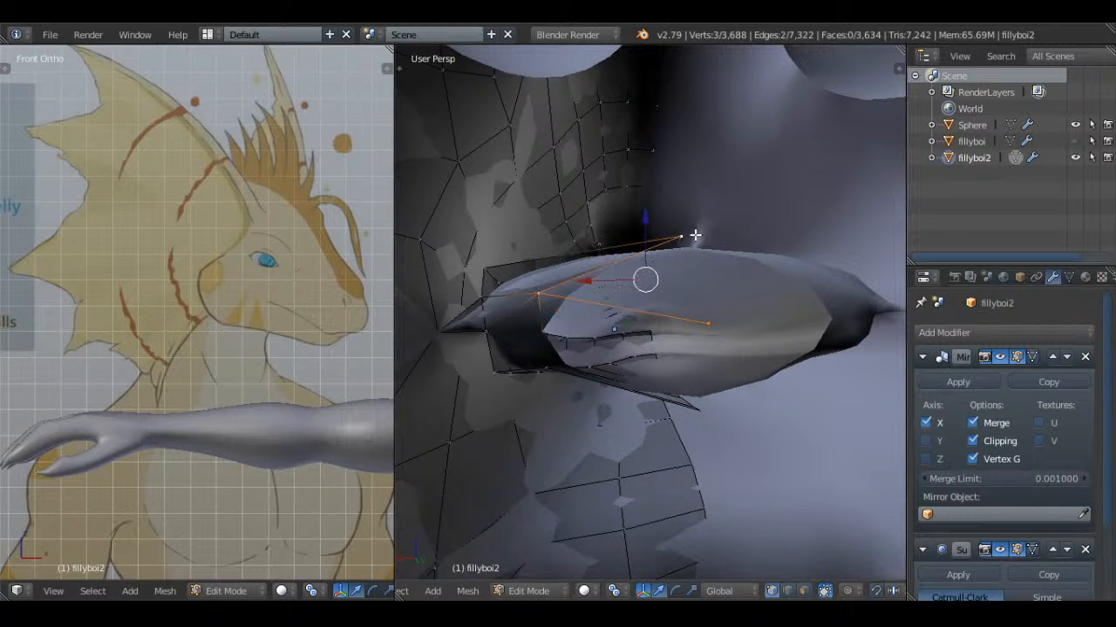
{"action": "key", "text": "f"}
{"action": "key", "text": "a"}
{"action": "right_click", "coordinate": [532, 291]}
{"action": "right_click", "coordinate": [547, 373], "text": "shift"}
{"action": "right_click", "coordinate": [710, 424], "text": "shift"}
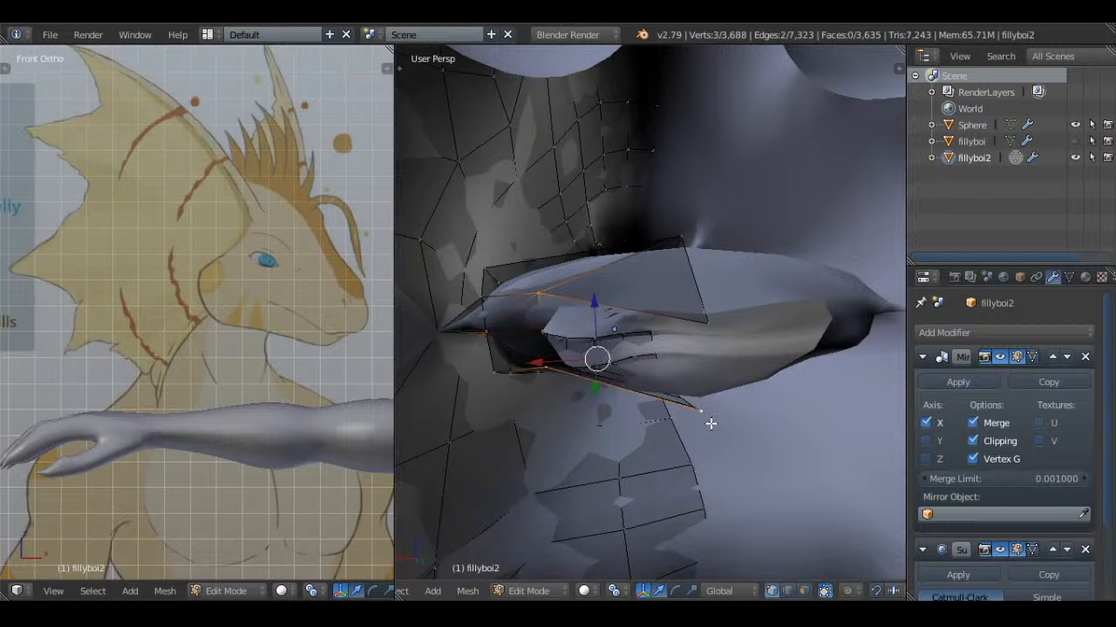
{"action": "key", "text": "f"}
{"action": "right_click", "coordinate": [707, 324]}
Move the vertex in the mouth's back wall near the corner slightly downward
{"action": "right_click", "coordinate": [545, 296]}
{"action": "key", "text": "g"}
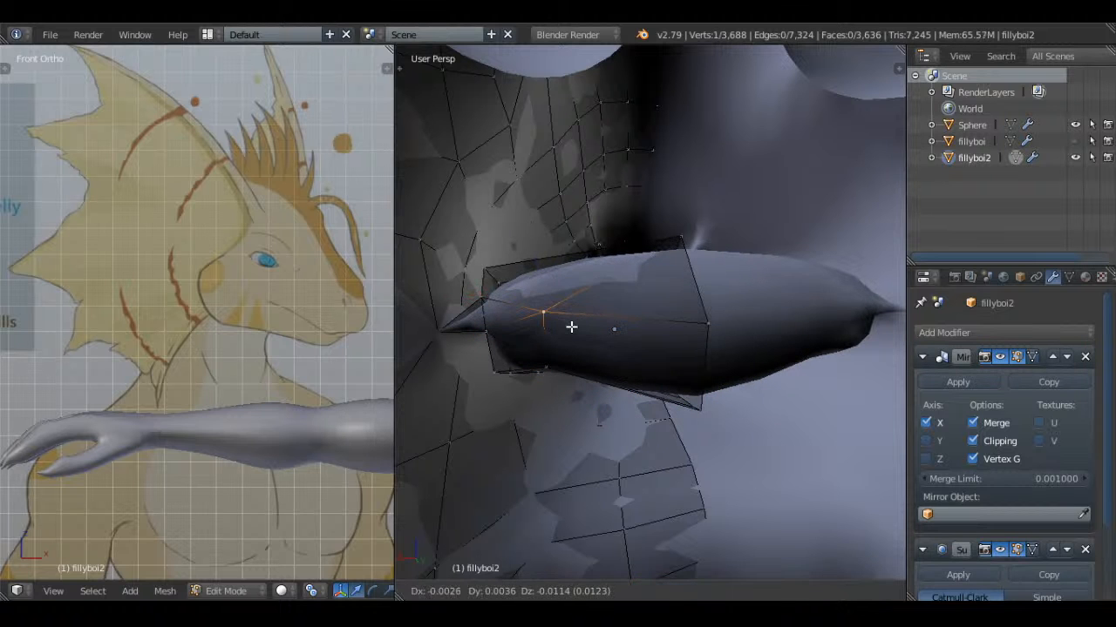
{"action": "left_click", "coordinate": [571, 326]}
In the right orthographic view, nudge the lip edge vertex just in front of the mouth corner along Y and Z
{"action": "right_click", "coordinate": [692, 320]}
{"action": "scroll", "coordinate": [693, 320], "scroll_direction": "down", "scroll_amount": 3}
{"action": "middle_click_drag", "start_coordinate": [693, 320], "coordinate": [699, 338]}
{"action": "key", "text": "KP_5"}
{"action": "key", "text": "KP_3"}
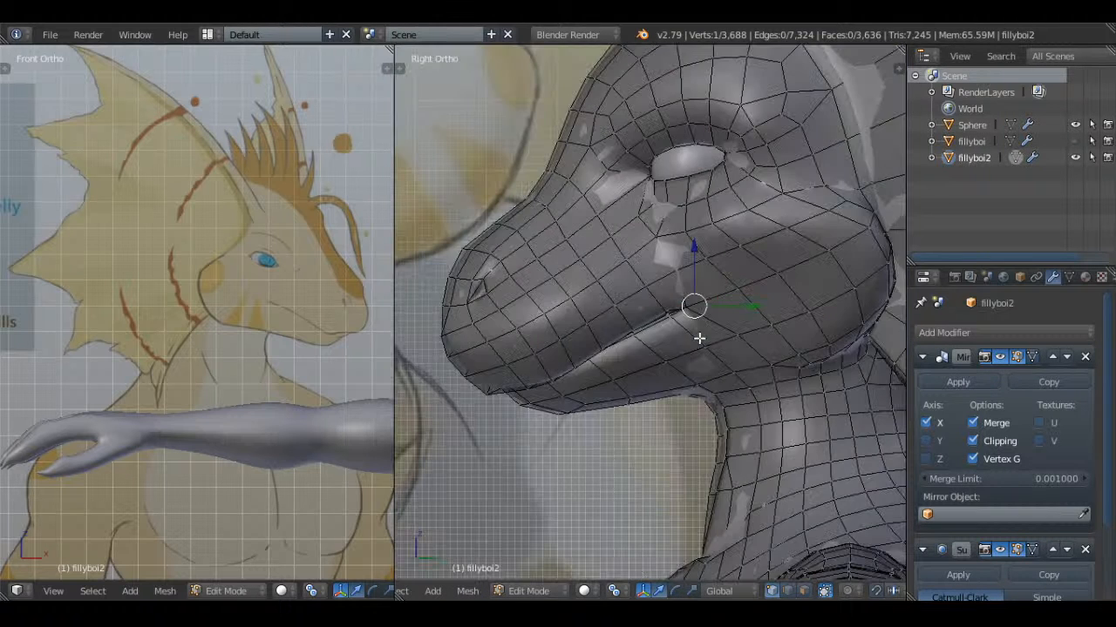
{"action": "key", "text": "a"}
{"action": "key", "text": "a"}
{"action": "key", "text": "z"}
{"action": "scroll", "coordinate": [698, 338], "scroll_direction": "up", "scroll_amount": 5}
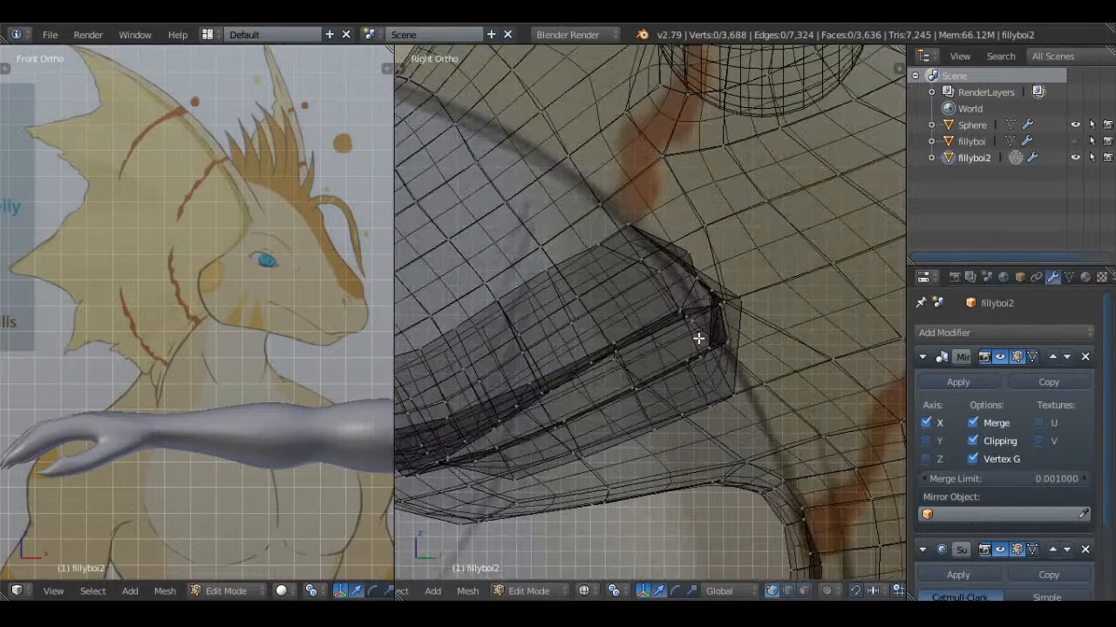
{"action": "key", "text": "z"}
{"action": "key", "text": "a"}
{"action": "right_click", "coordinate": [703, 317]}
{"action": "key", "text": "g"}
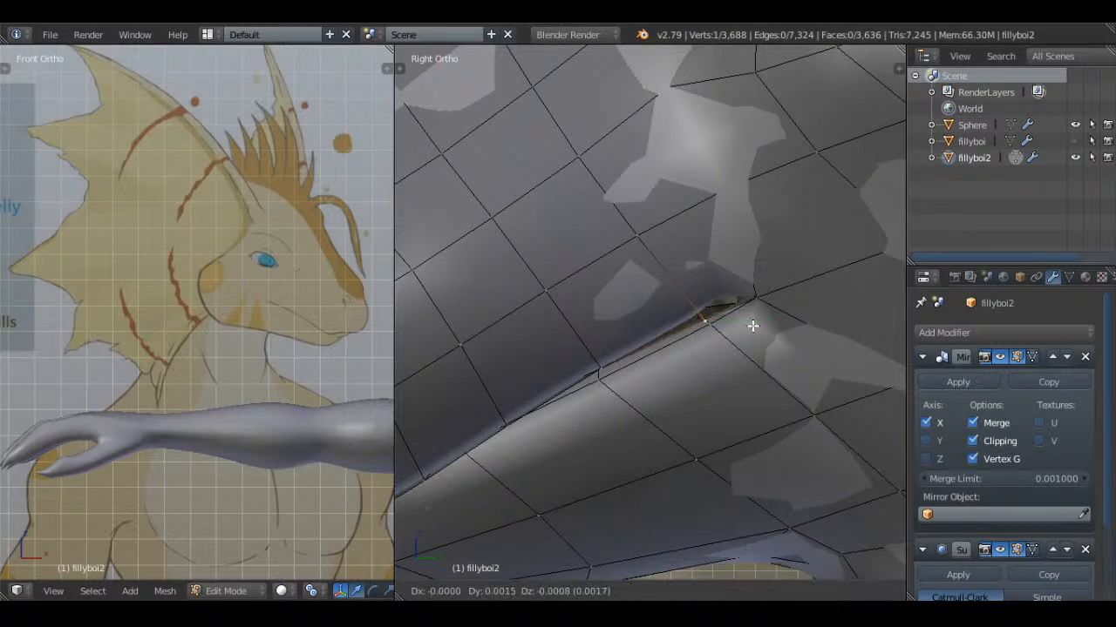
{"action": "left_click", "coordinate": [757, 325]}
Adjust the neighbouring lip vertex and the outermost mouth corner vertex to tighten the gap between the lips
{"action": "key", "text": "z"}
{"action": "key", "text": "z"}
{"action": "key", "text": "g"}
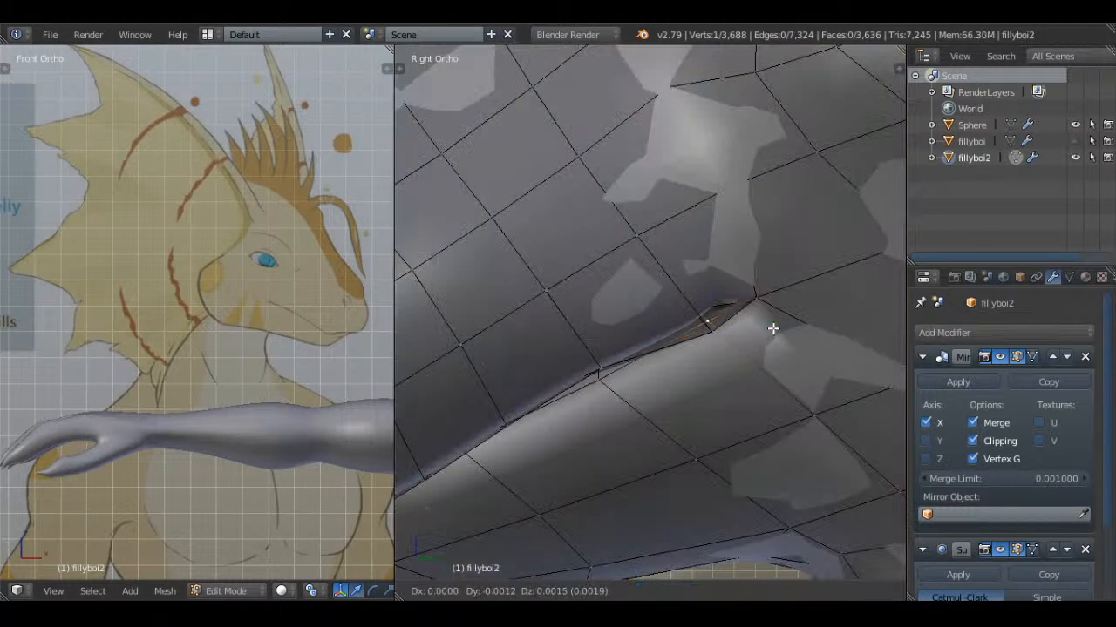
{"action": "left_click", "coordinate": [772, 328]}
{"action": "key", "text": "g"}
{"action": "left_click", "coordinate": [755, 281]}
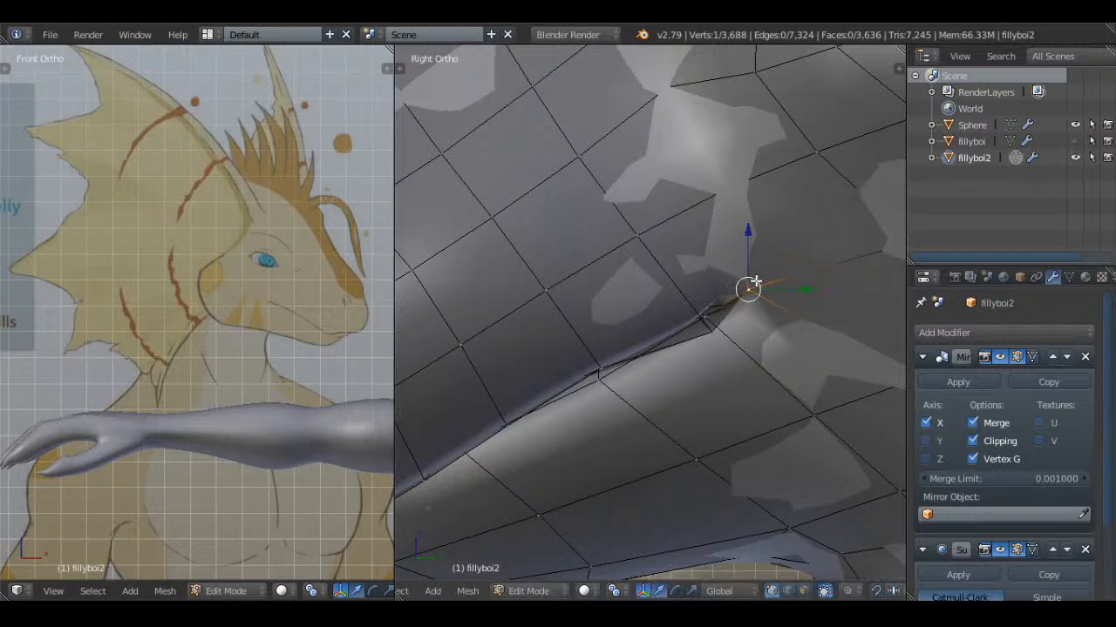
Examine the inner mouth corner geometry in wireframe and the smoothed lip line in Object Mode
{"action": "key", "text": "z"}
{"action": "key", "text": "a"}
{"action": "key", "text": "a"}
{"action": "middle_click_drag", "start_coordinate": [737, 264], "coordinate": [767, 258]}
{"action": "right_click", "coordinate": [771, 257]}
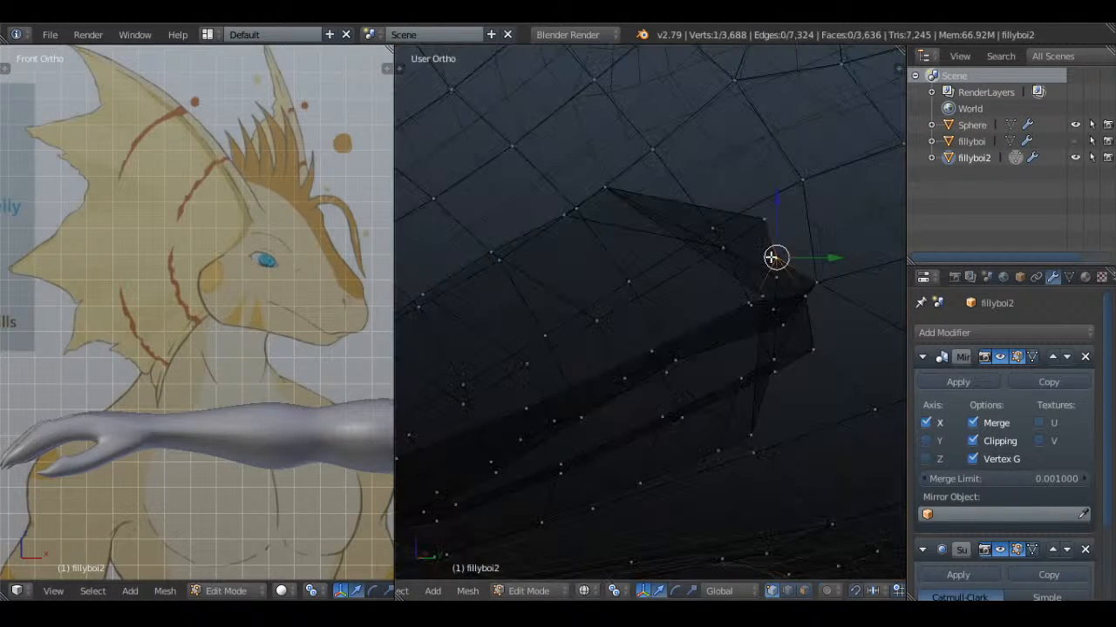
{"action": "key", "text": "KP_Decimal"}
{"action": "key", "text": "KP_3"}
{"action": "key", "text": "z"}
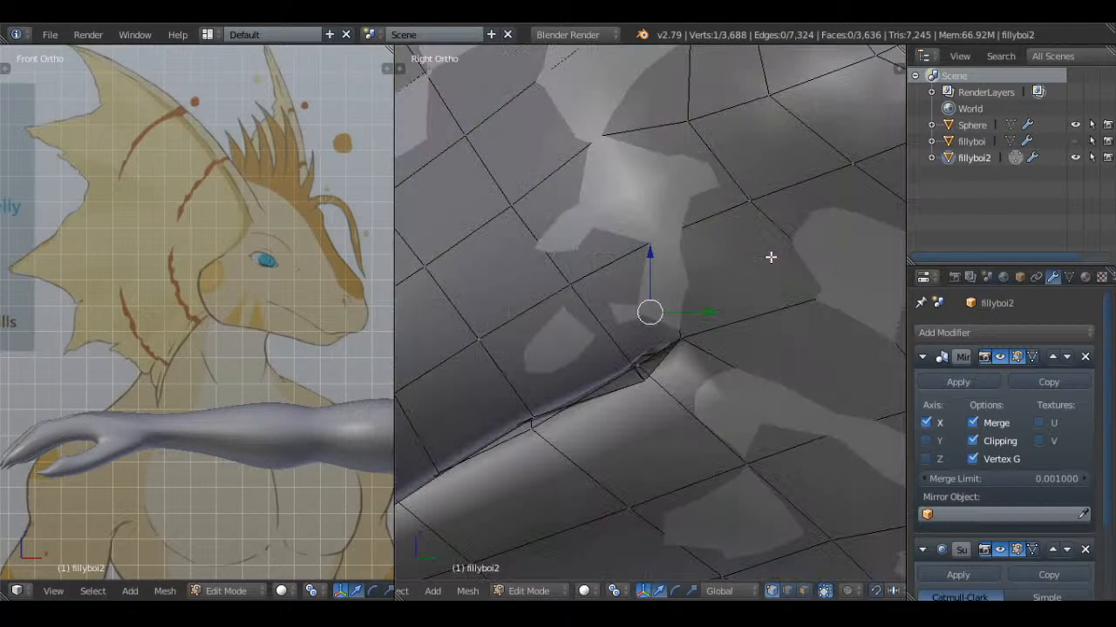
{"action": "key", "text": "Tab"}
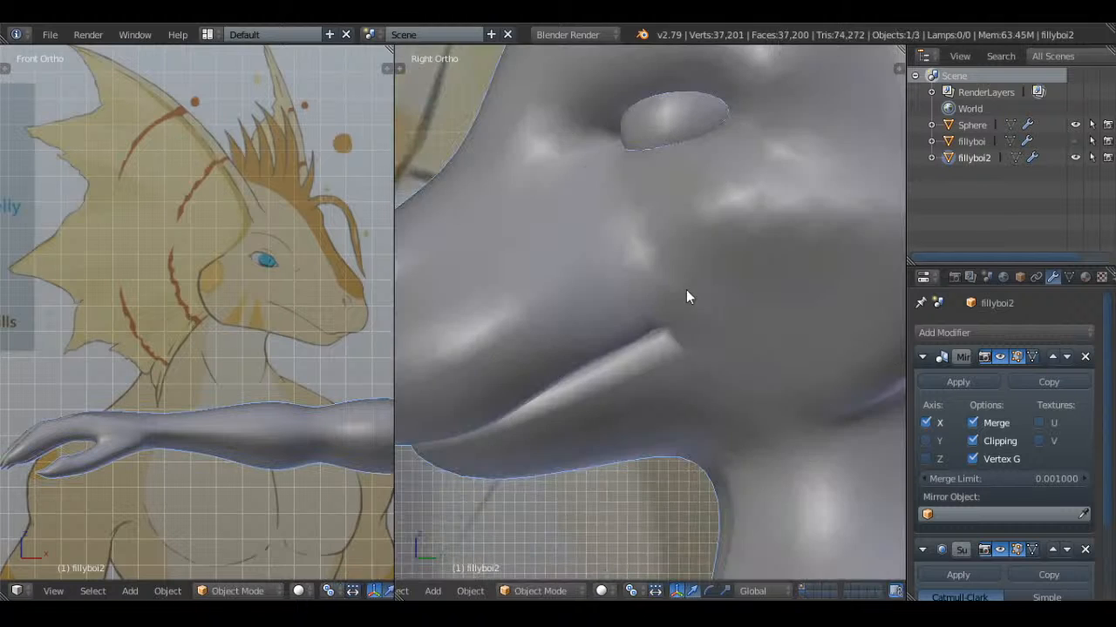
Move the lower lip vertex beside the mouth corner up and back toward the corner
{"action": "key", "text": "Tab"}
{"action": "right_click", "coordinate": [650, 354]}
{"action": "key", "text": "g"}
{"action": "left_click", "coordinate": [672, 340]}
Return to Object Mode and save the scene over Whiskers.blend
{"action": "key", "text": "Tab"}
{"action": "scroll", "coordinate": [683, 304], "scroll_direction": "down", "scroll_amount": 3}
{"action": "middle_click_drag", "start_coordinate": [682, 304], "coordinate": [741, 304]}
{"action": "key", "text": "ctrl+s"}
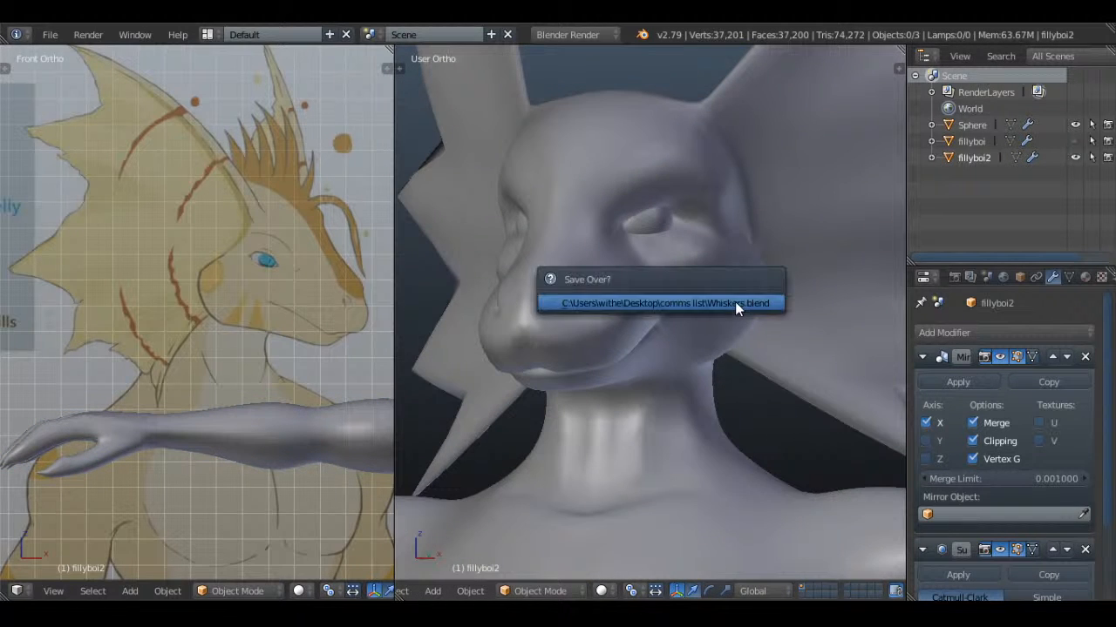
{"action": "left_click", "coordinate": [735, 303]}
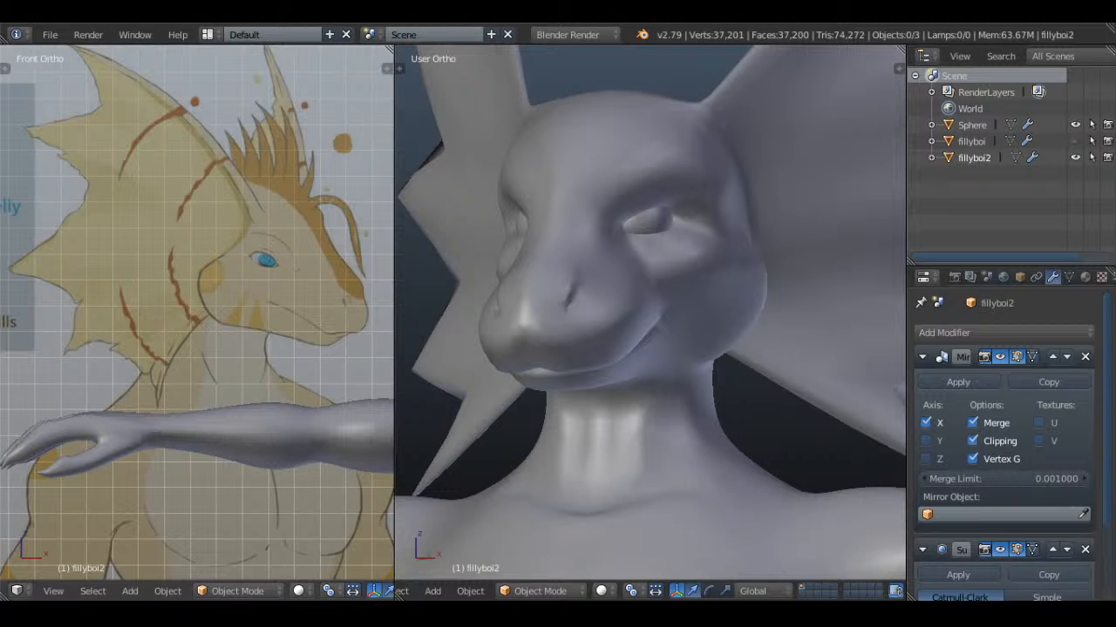
{"action": "scroll", "coordinate": [514, 311], "scroll_direction": "down", "scroll_amount": 4}
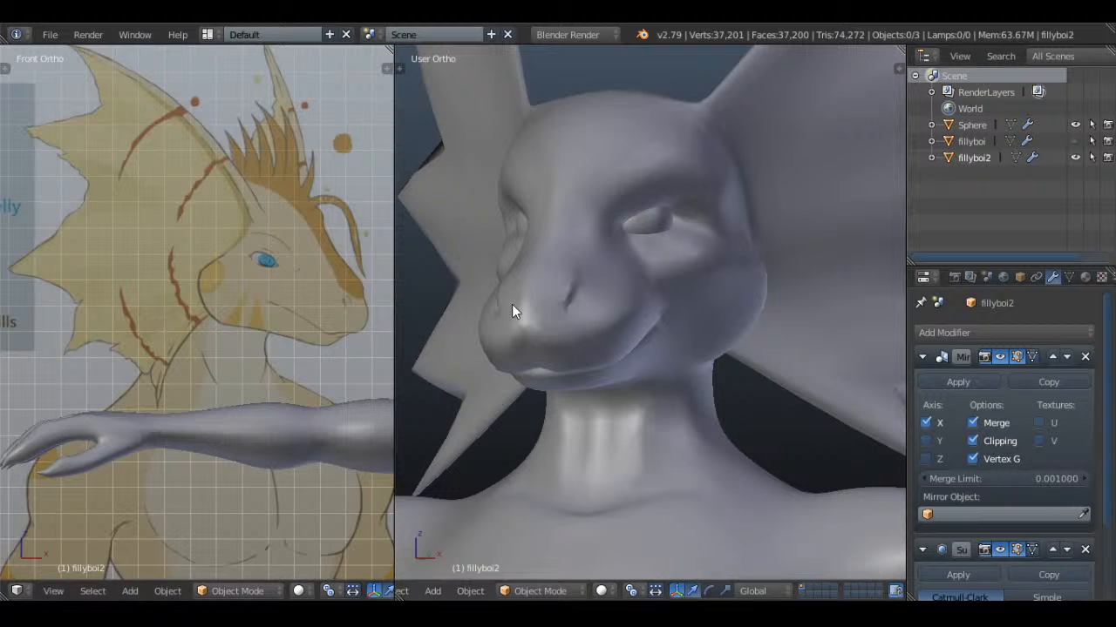
{"action": "middle_click_drag", "start_coordinate": [515, 316], "coordinate": [797, 289]}
{"action": "key", "text": "ctrl+s"}
{"action": "left_click", "coordinate": [771, 287]}
Enter Edit Mode and reposition the upper inner vertex of the ear fin near its base on the head
{"action": "key", "text": "Tab"}
{"action": "key", "text": "a"}
{"action": "mouse_move", "coordinate": [700, 345]}
{"action": "middle_mouse_down", "text": "shift"}
{"action": "mouse_move", "coordinate": [653, 379]}
{"action": "mouse_move", "coordinate": [692, 329]}
{"action": "middle_mouse_up", "text": "shift"}
{"action": "key", "text": "a"}
{"action": "key", "text": "a"}
{"action": "right_click", "coordinate": [637, 277]}
{"action": "right_click", "coordinate": [722, 231], "text": "shift"}
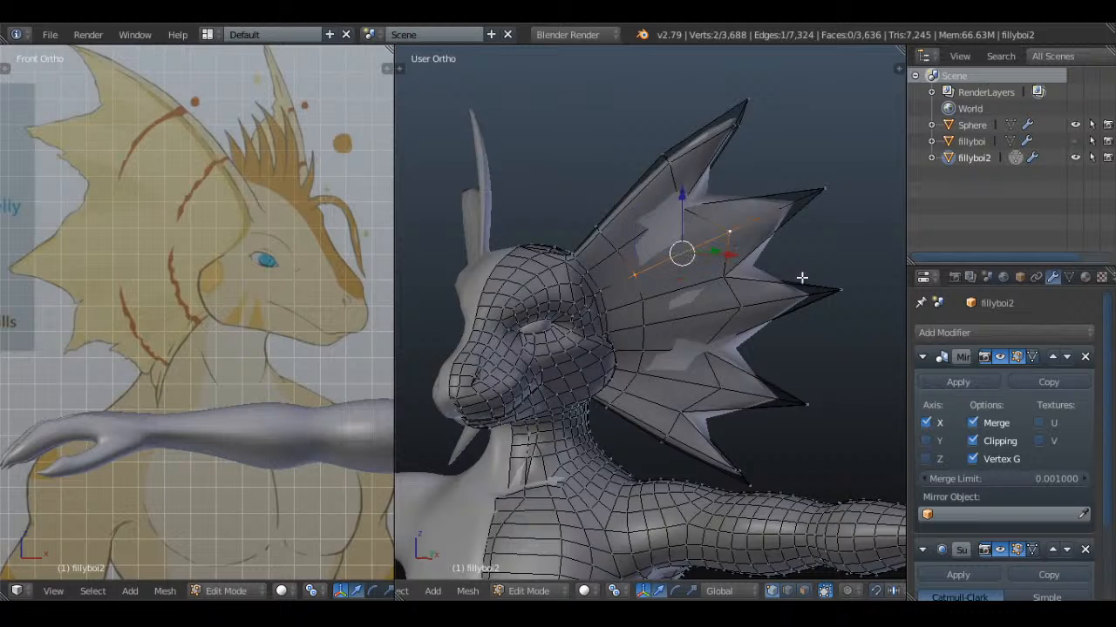
{"action": "middle_click_drag", "start_coordinate": [802, 276], "coordinate": [572, 249]}
{"action": "scroll", "coordinate": [717, 267], "scroll_direction": "up", "scroll_amount": 2}
{"action": "key", "text": "a"}
{"action": "right_click", "coordinate": [585, 268]}
{"action": "right_click", "coordinate": [559, 244]}
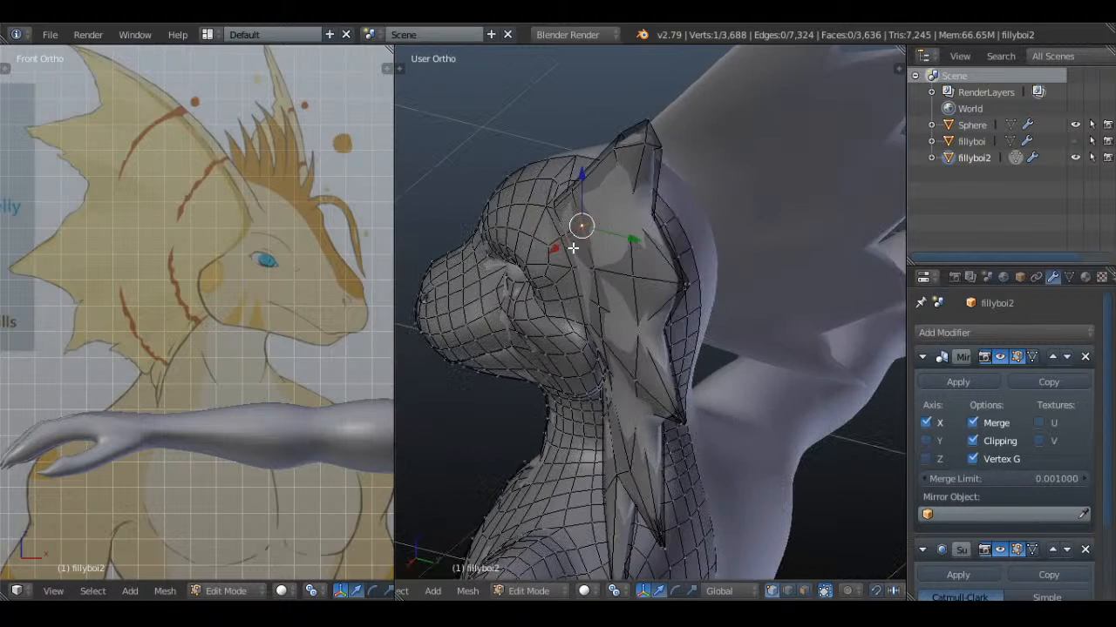
{"action": "key", "text": "g"}
{"action": "left_click", "coordinate": [690, 255]}
Reposition the next two vertices down the front of the ear fin beside its base
{"action": "right_click", "coordinate": [607, 298]}
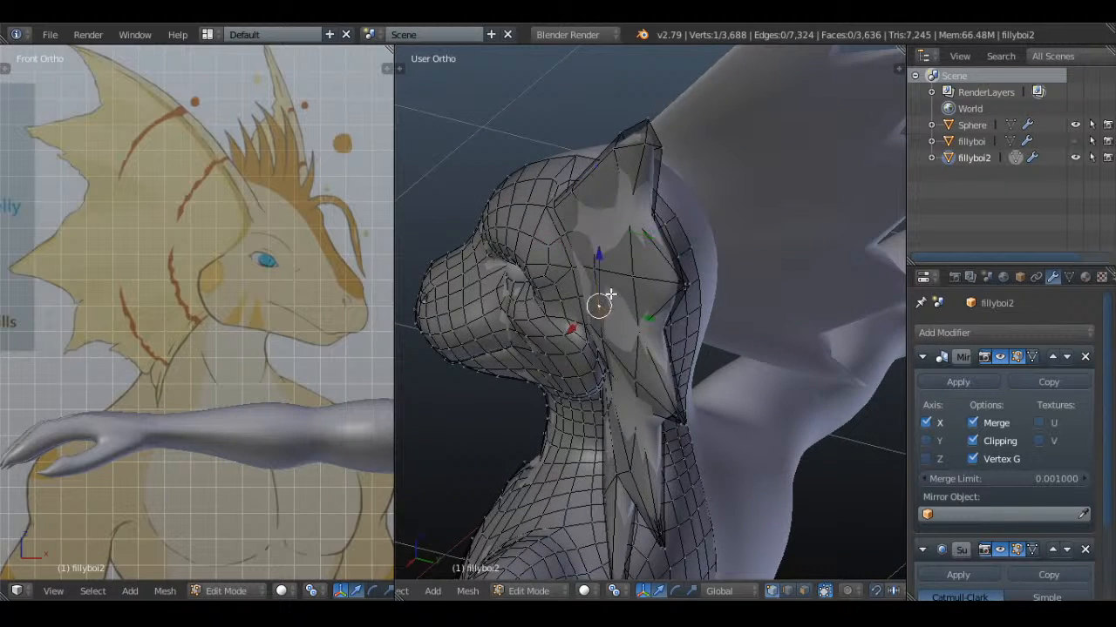
{"action": "middle_click_drag", "start_coordinate": [610, 293], "coordinate": [627, 306]}
{"action": "key", "text": "g"}
{"action": "left_click", "coordinate": [640, 306]}
{"action": "middle_click_drag", "start_coordinate": [640, 428], "coordinate": [623, 278], "text": "shift"}
{"action": "right_click", "coordinate": [653, 287]}
{"action": "key", "text": "g"}
{"action": "left_click", "coordinate": [632, 279]}
Move the lowest inner vertex on the front of the ear fin near the jaw, and clear the selection
{"action": "middle_click_drag", "start_coordinate": [634, 340], "coordinate": [685, 328]}
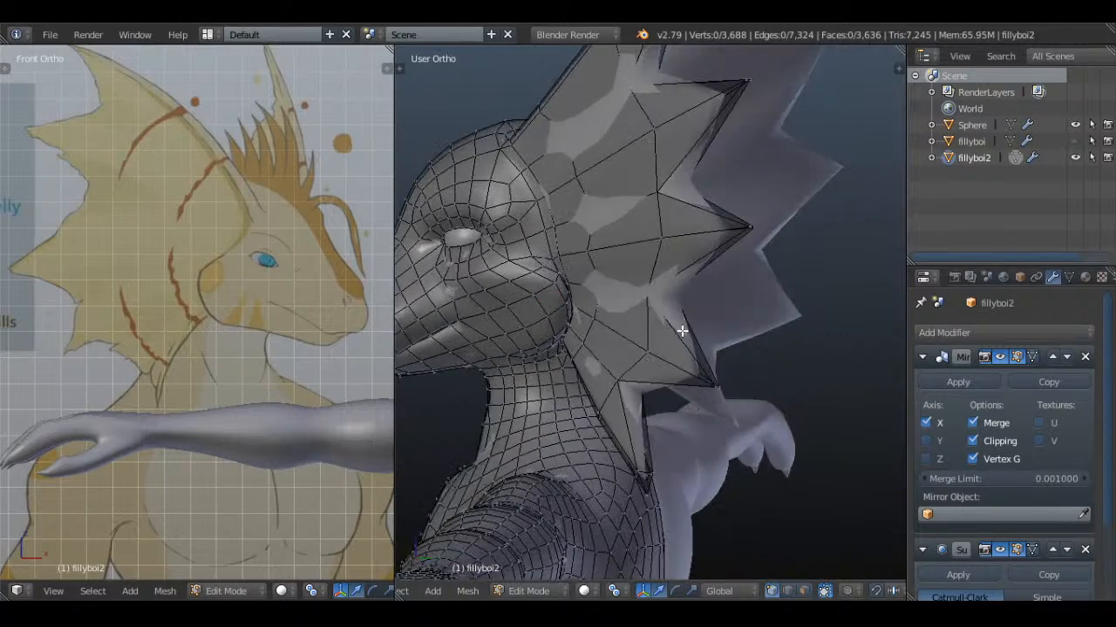
{"action": "right_click", "coordinate": [593, 354]}
{"action": "middle_click_drag", "start_coordinate": [631, 357], "coordinate": [602, 328]}
{"action": "key", "text": "g"}
{"action": "left_click", "coordinate": [610, 331]}
{"action": "key", "text": "a"}
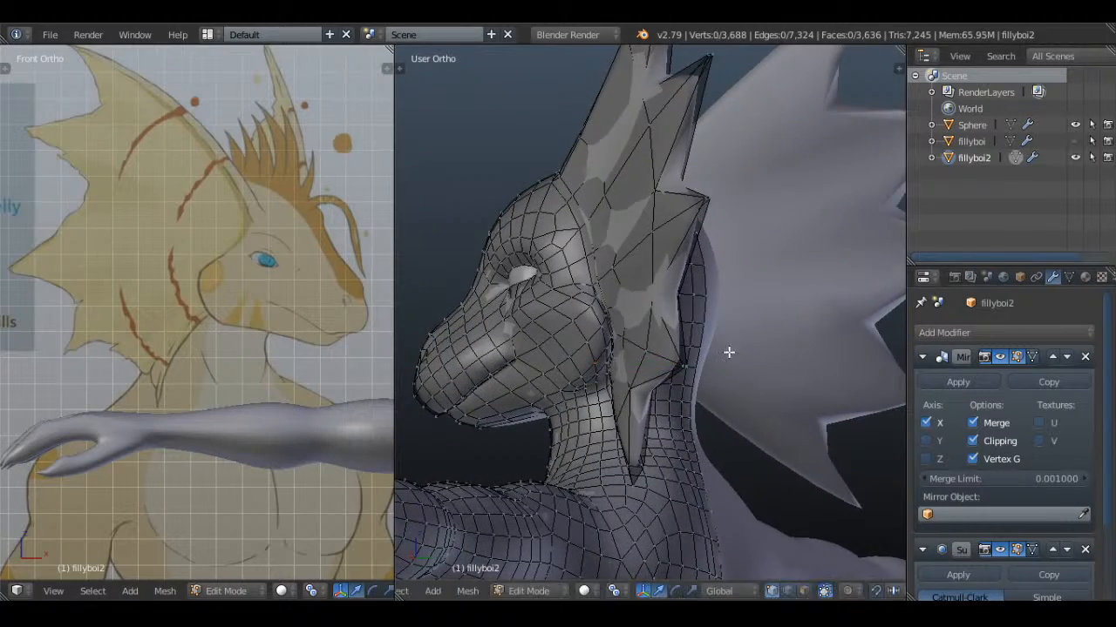
Select the column of vertices running down the back of the ear fin beside the head
{"action": "middle_click_drag", "start_coordinate": [728, 351], "coordinate": [658, 358]}
{"action": "right_click", "coordinate": [715, 336]}
{"action": "right_click", "coordinate": [716, 351], "text": "shift"}
{"action": "right_click", "coordinate": [702, 288], "text": "shift"}
{"action": "right_click", "coordinate": [700, 254], "text": "shift"}
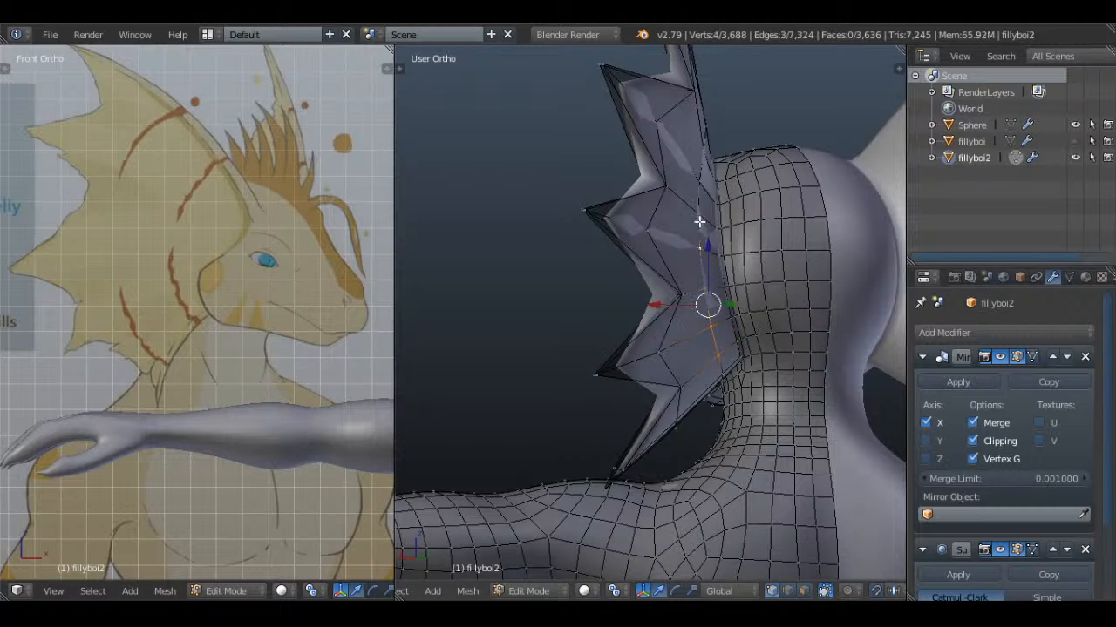
{"action": "right_click", "coordinate": [699, 220], "text": "shift"}
{"action": "right_click", "coordinate": [698, 179], "text": "shift"}
{"action": "mouse_move", "coordinate": [698, 180]}
{"action": "middle_mouse_down"}
{"action": "mouse_move", "coordinate": [712, 159]}
{"action": "mouse_move", "coordinate": [730, 192]}
{"action": "mouse_move", "coordinate": [677, 276]}
{"action": "mouse_move", "coordinate": [713, 263]}
{"action": "mouse_move", "coordinate": [675, 235]}
{"action": "middle_mouse_up"}
{"action": "right_click", "coordinate": [744, 122], "text": "shift"}
{"action": "key", "text": "z"}
{"action": "scroll", "coordinate": [677, 276], "scroll_direction": "up", "scroll_amount": 3}
{"action": "key", "text": "z"}
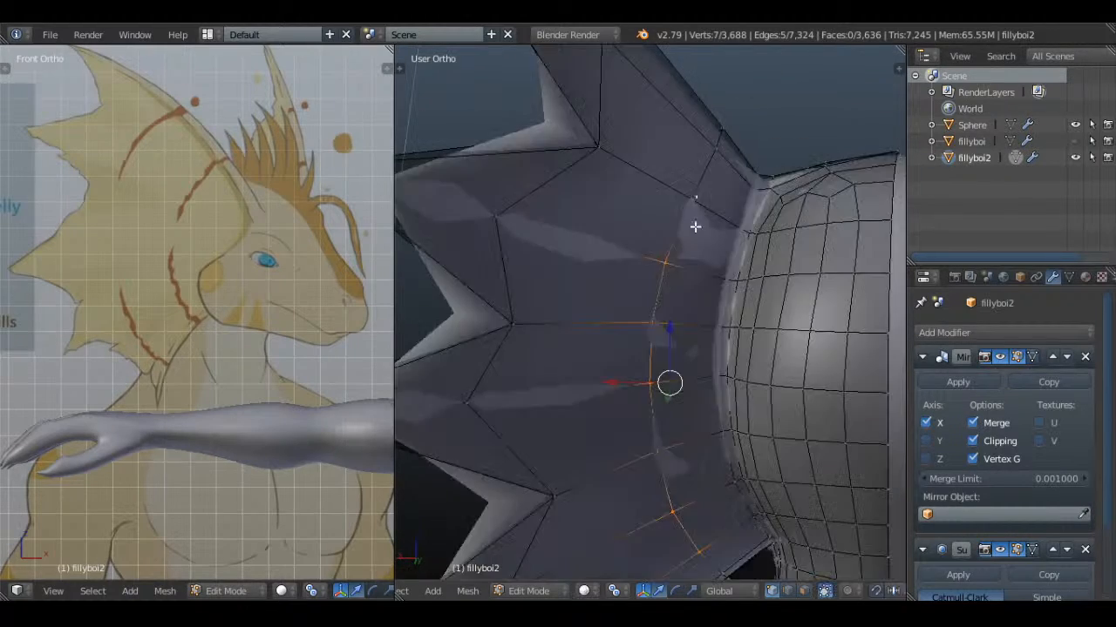
Reposition the top vertex of the column on the back of the ear fin
{"action": "right_click", "coordinate": [699, 207]}
{"action": "key", "text": "z"}
{"action": "mouse_move", "coordinate": [706, 196]}
{"action": "middle_mouse_down"}
{"action": "mouse_move", "coordinate": [756, 238]}
{"action": "mouse_move", "coordinate": [697, 208]}
{"action": "middle_mouse_up"}
{"action": "key", "text": "g"}
{"action": "left_click", "coordinate": [753, 239]}
Select the seven vertices down the back of the ear fin's base and move them horizontally closer to the head
{"action": "key", "text": "z"}
{"action": "right_click", "coordinate": [695, 206], "text": "shift"}
{"action": "right_click", "coordinate": [693, 205], "text": "shift"}
{"action": "right_click", "coordinate": [663, 260], "text": "shift"}
{"action": "right_click", "coordinate": [651, 319], "text": "shift"}
{"action": "right_click", "coordinate": [646, 371], "text": "shift"}
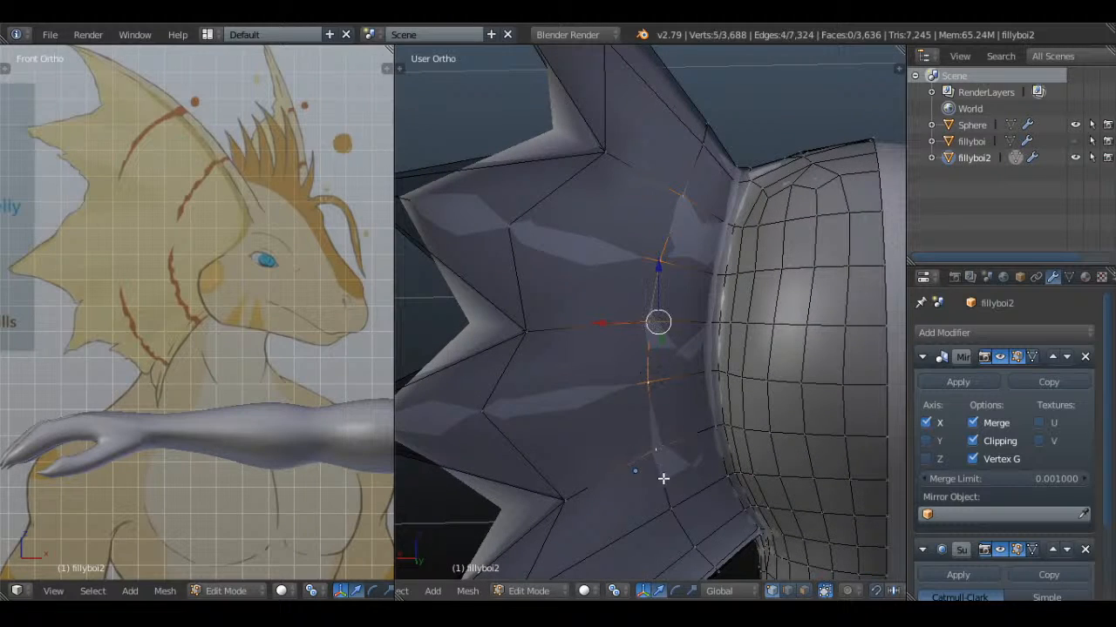
{"action": "middle_click_drag", "start_coordinate": [703, 543], "coordinate": [752, 439]}
{"action": "key", "text": "g"}
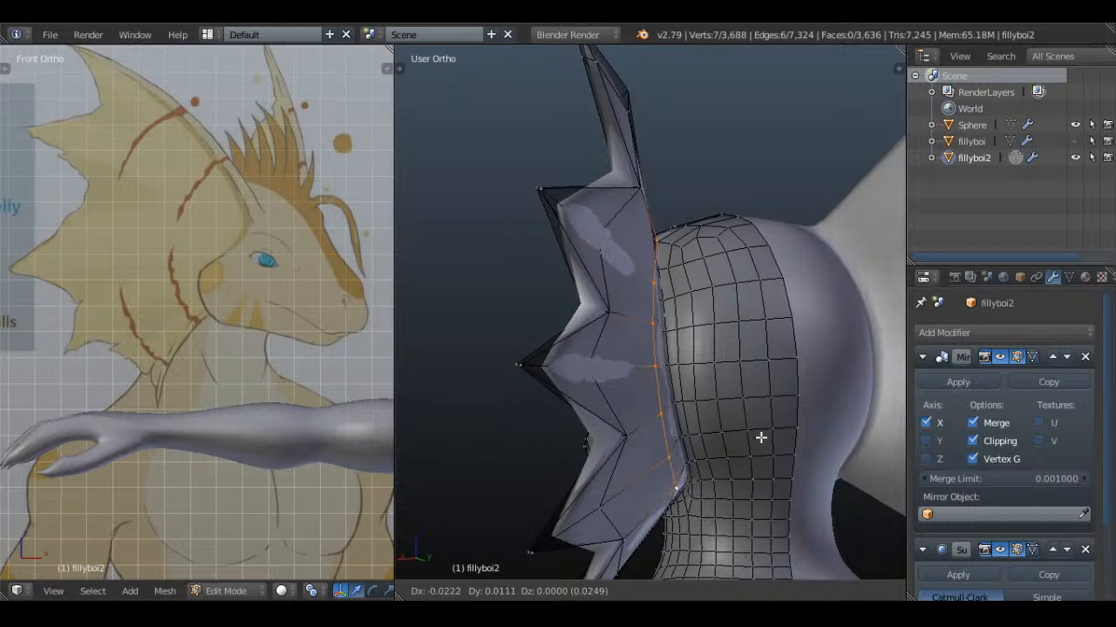
{"action": "left_click", "coordinate": [764, 434]}
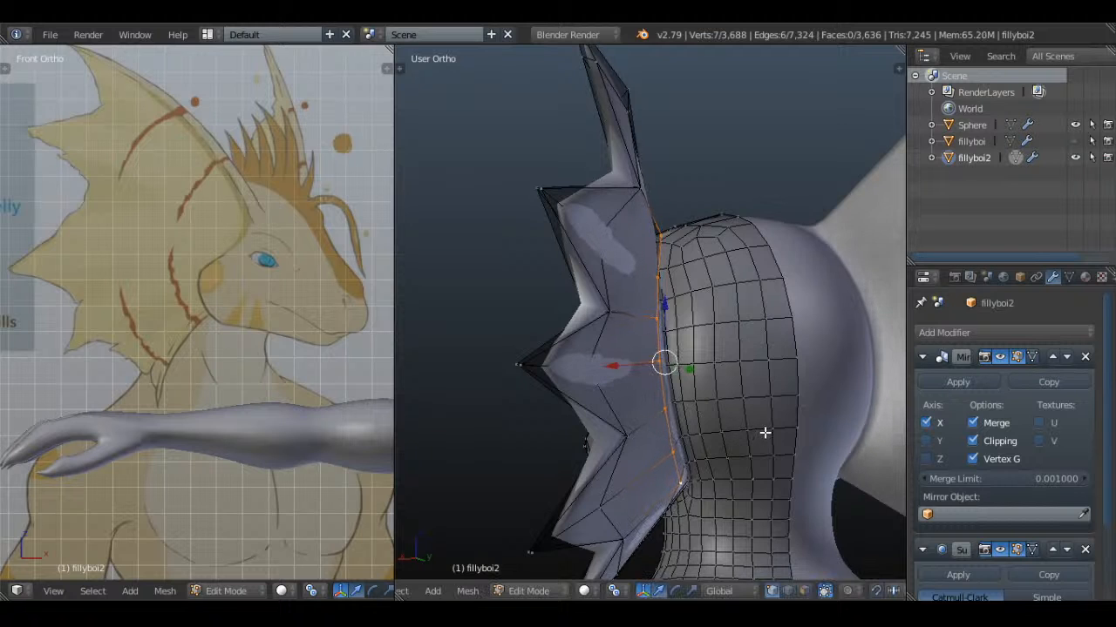
Narrow the selected column on the back of the ear fin's base to its middle vertices and move them closer to the head
{"action": "right_click", "coordinate": [663, 253], "text": "shift"}
{"action": "right_click", "coordinate": [674, 488], "text": "shift"}
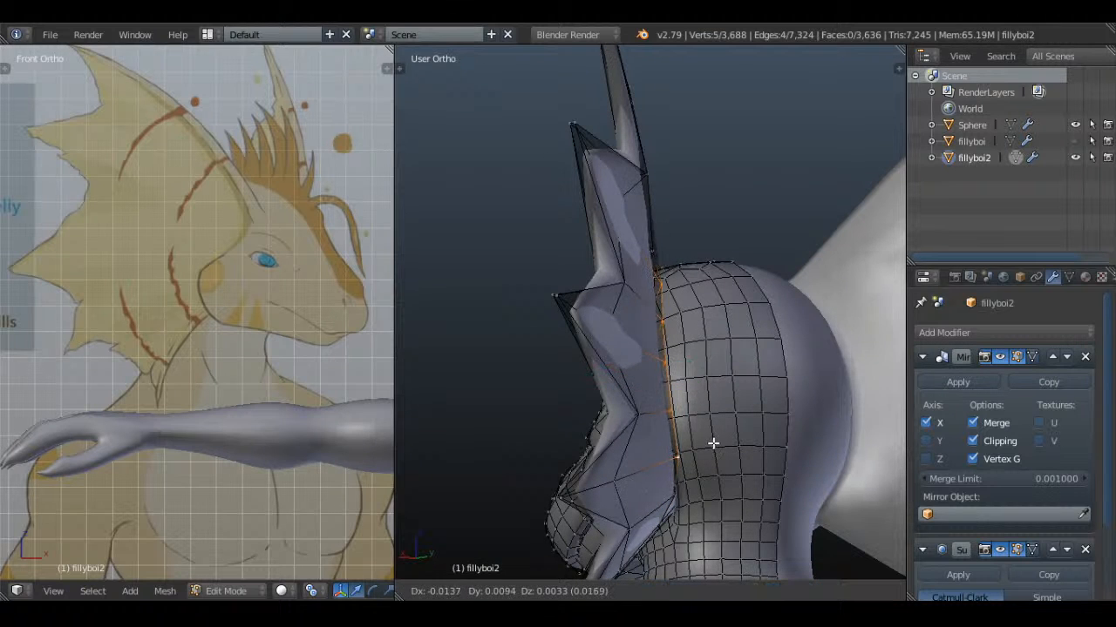
{"action": "key", "text": "z"}
{"action": "key", "text": "c"}
{"action": "middle_click", "coordinate": [678, 279]}
{"action": "middle_click_drag", "start_coordinate": [710, 486], "coordinate": [687, 456]}
{"action": "key", "text": "Escape"}
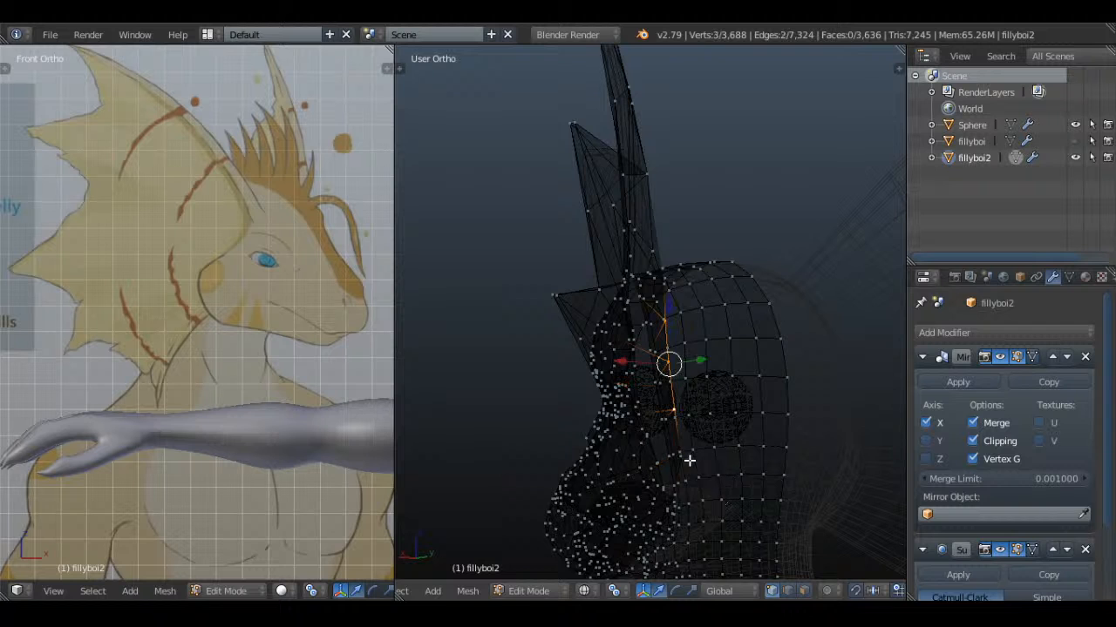
{"action": "key", "text": "z"}
{"action": "key", "text": "a"}
Reposition the middle vertex on the ear fin's rear base edge and the vertex above it against the head
{"action": "right_click", "coordinate": [688, 349]}
{"action": "right_click", "coordinate": [667, 366]}
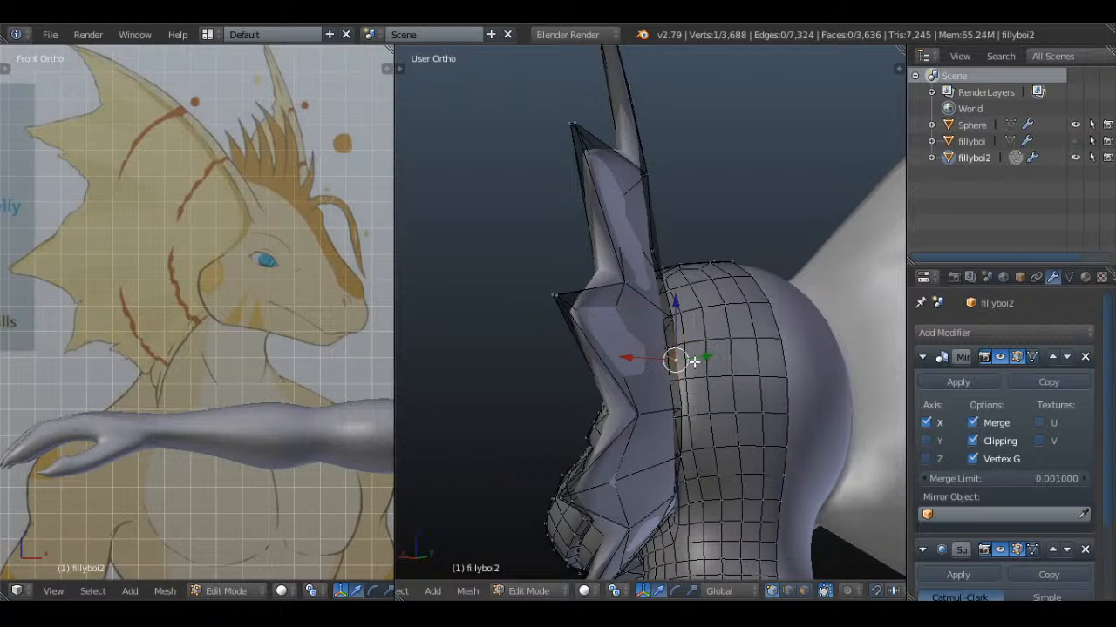
{"action": "key", "text": "g"}
{"action": "left_click", "coordinate": [700, 362]}
{"action": "key", "text": "a"}
{"action": "right_click", "coordinate": [670, 316]}
{"action": "middle_click_drag", "start_coordinate": [670, 318], "coordinate": [712, 371]}
{"action": "key", "text": "g"}
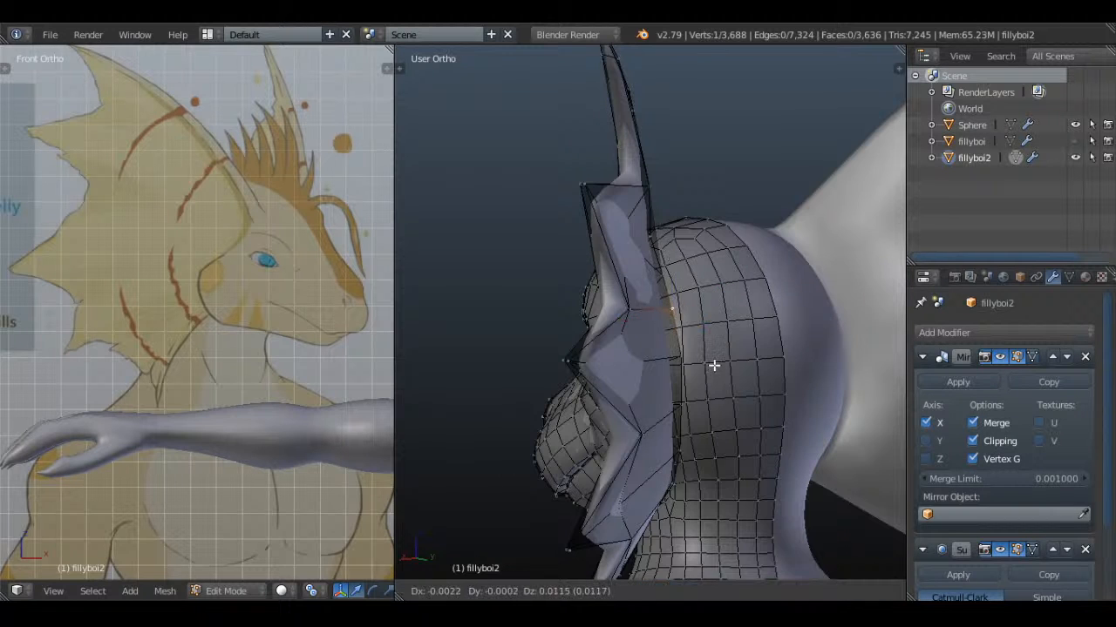
{"action": "left_click", "coordinate": [712, 364]}
{"action": "key", "text": "a"}
Move the upper vertex of the ear fin's rear base edge inward to the head, and clear the selection
{"action": "right_click", "coordinate": [657, 276]}
{"action": "middle_click_drag", "start_coordinate": [658, 278], "coordinate": [666, 308]}
{"action": "key", "text": "g"}
{"action": "left_click", "coordinate": [667, 299]}
{"action": "key", "text": "a"}
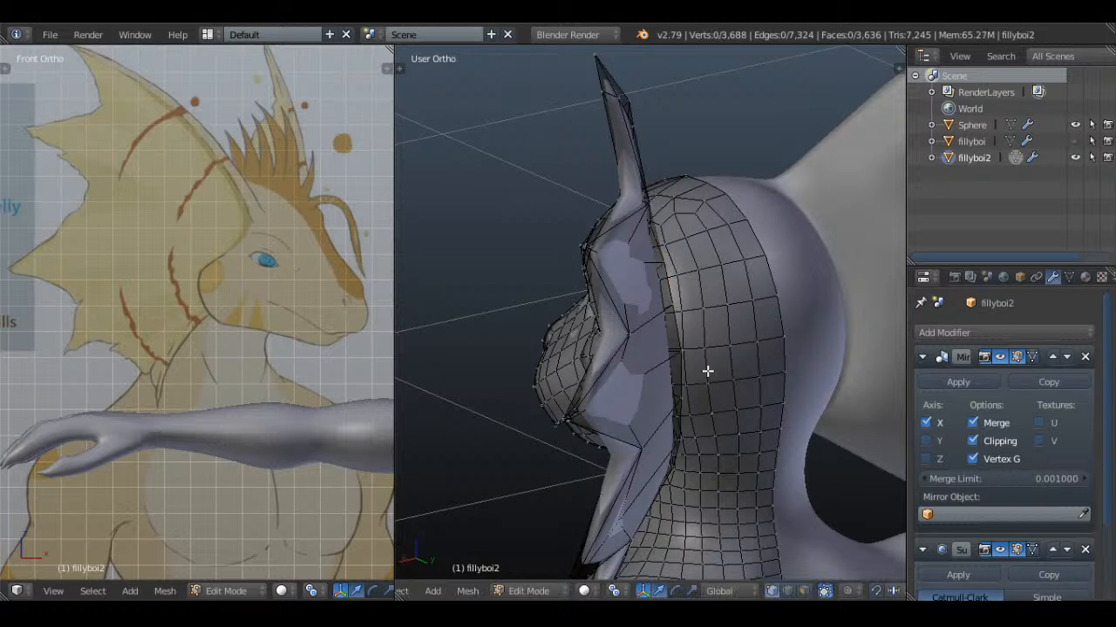
Return to Object Mode and save over Whiskers.blend
{"action": "middle_click_drag", "start_coordinate": [707, 372], "coordinate": [701, 319]}
{"action": "key", "text": "Tab"}
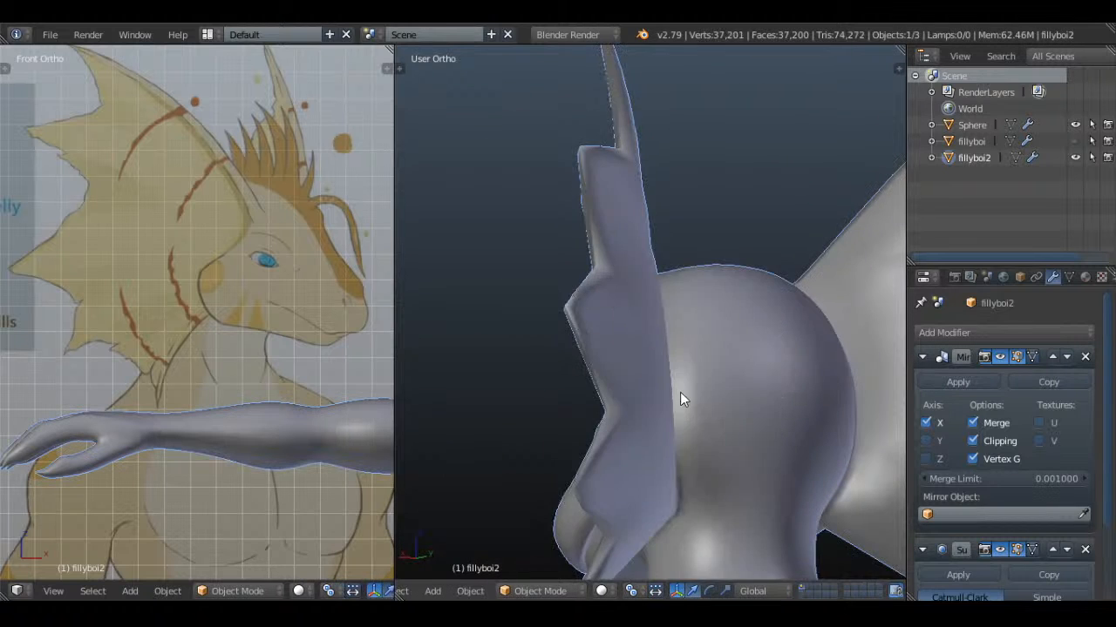
{"action": "middle_click_drag", "start_coordinate": [681, 391], "coordinate": [734, 332]}
{"action": "key", "text": "ctrl+s"}
{"action": "left_click", "coordinate": [735, 336]}
Compare the head and ear fins with the reference drawing in the front and left views
{"action": "key", "text": "KP_1"}
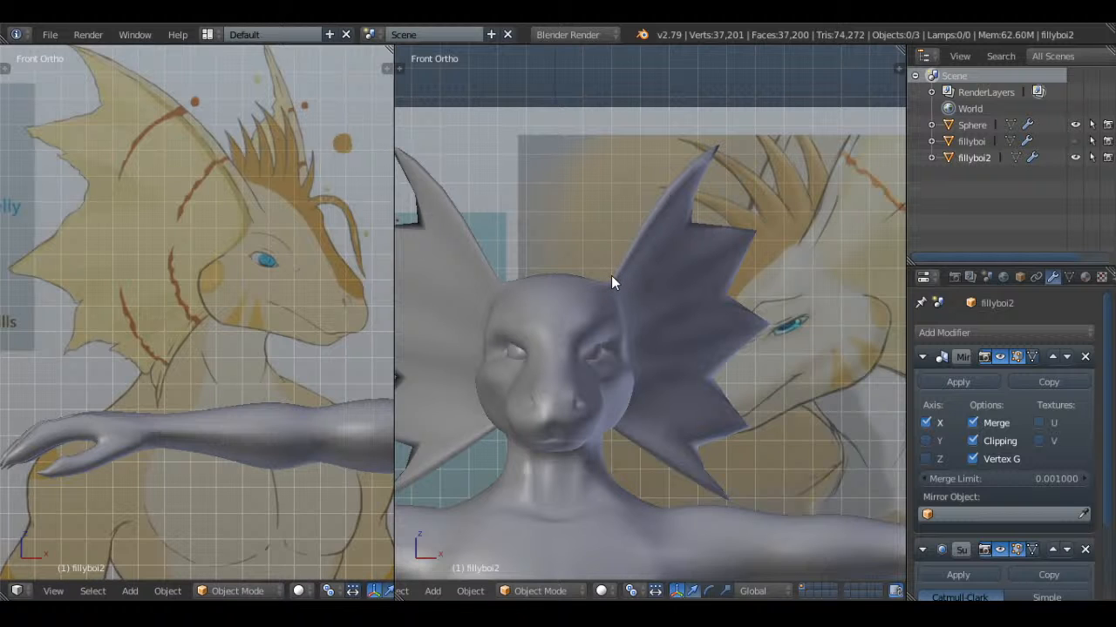
{"action": "scroll", "coordinate": [611, 276], "scroll_direction": "down", "scroll_amount": 2}
{"action": "key", "text": "KP_3"}
{"action": "key", "text": "ctrl+KP_3"}
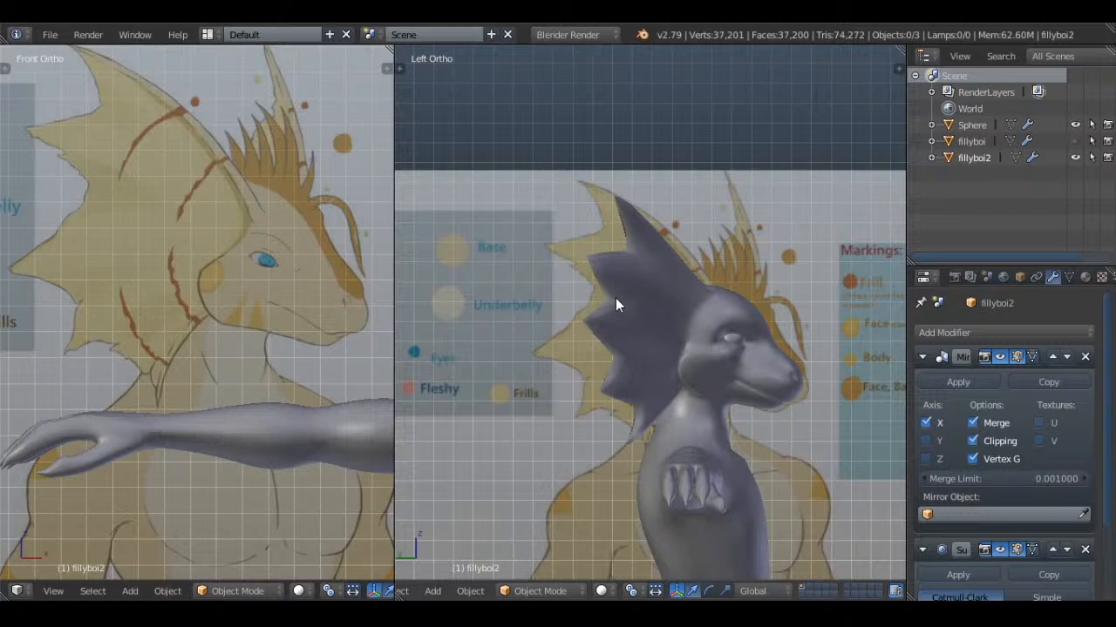
{"action": "middle_click_drag", "start_coordinate": [757, 417], "coordinate": [717, 330], "text": "shift"}
{"action": "scroll", "coordinate": [711, 261], "scroll_direction": "up", "scroll_amount": 5}
{"action": "key", "text": "Tab"}
{"action": "middle_click_drag", "start_coordinate": [735, 252], "coordinate": [741, 288]}
{"action": "key", "text": "a"}
Delete the vertex on the back of the head just beside the upper root of the ear fin
{"action": "key", "text": "a"}
{"action": "key", "text": "a"}
{"action": "scroll", "coordinate": [800, 291], "scroll_direction": "down", "scroll_amount": 3}
{"action": "scroll", "coordinate": [727, 315], "scroll_direction": "up", "scroll_amount": 2}
{"action": "key", "text": "Tab"}
{"action": "right_click", "coordinate": [737, 262], "text": "alt"}
{"action": "left_click", "coordinate": [738, 261]}
{"action": "key", "text": "Tab"}
{"action": "middle_click_drag", "start_coordinate": [707, 158], "coordinate": [692, 357], "text": "shift"}
{"action": "scroll", "coordinate": [707, 276], "scroll_direction": "up", "scroll_amount": 4}
{"action": "key", "text": "a"}
{"action": "key", "text": "a"}
{"action": "right_click", "coordinate": [687, 347]}
{"action": "key", "text": "x"}
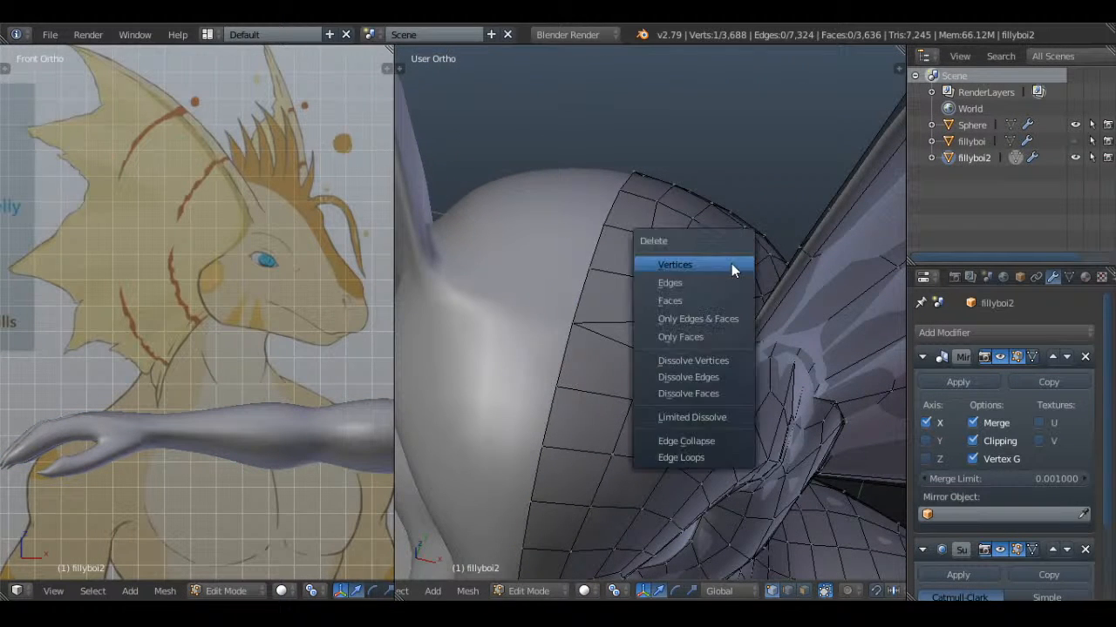
{"action": "left_click", "coordinate": [731, 264]}
Fill the hole in the head beside the ear fin's root with new faces between its border vertices
{"action": "right_click", "coordinate": [665, 368]}
{"action": "right_click", "coordinate": [658, 323], "text": "shift"}
{"action": "right_click", "coordinate": [568, 322], "text": "shift"}
{"action": "key", "text": "f"}
{"action": "right_click", "coordinate": [654, 357]}
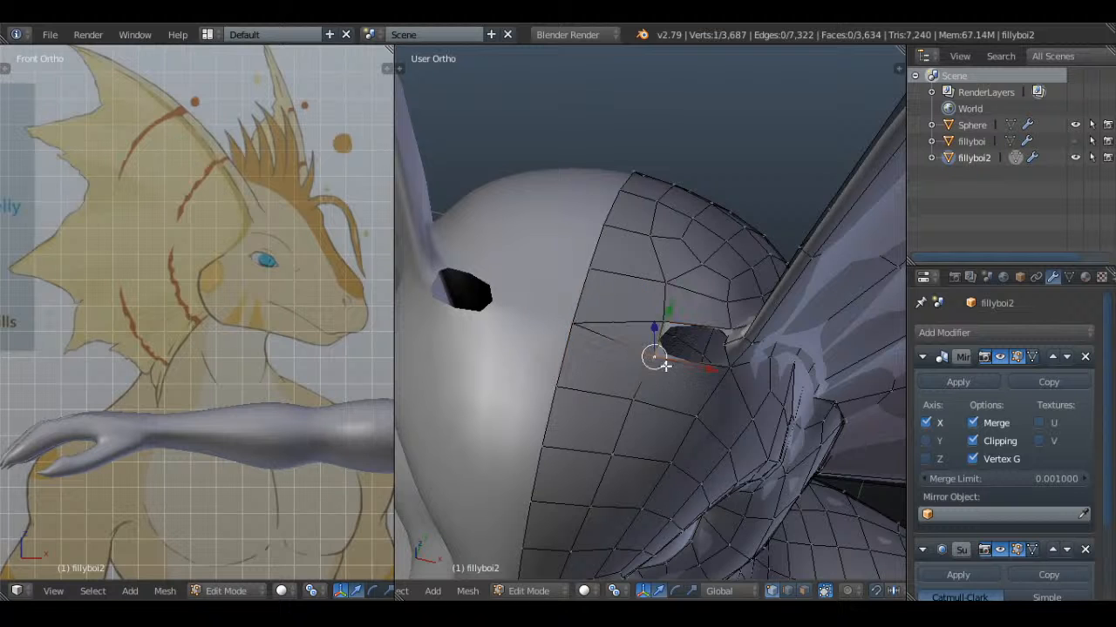
{"action": "right_click", "coordinate": [737, 326], "text": "shift"}
{"action": "right_click", "coordinate": [663, 325], "text": "shift"}
{"action": "right_click", "coordinate": [728, 364], "text": "shift"}
{"action": "right_click", "coordinate": [729, 368], "text": "shift"}
{"action": "key", "text": "f"}
{"action": "key", "text": "a"}
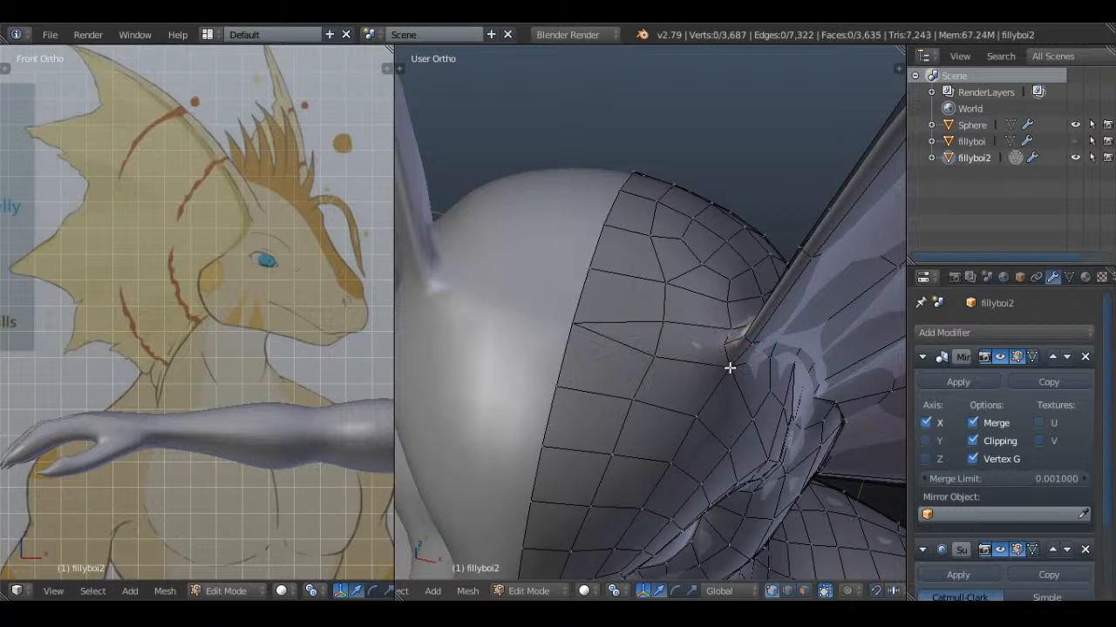
Move the vertex at the front of the snout, just above the upper lip near the centre line, sideways
{"action": "key", "text": "Tab"}
{"action": "scroll", "coordinate": [730, 368], "scroll_direction": "down", "scroll_amount": 4}
{"action": "mouse_move", "coordinate": [730, 368]}
{"action": "middle_mouse_down"}
{"action": "mouse_move", "coordinate": [756, 260]}
{"action": "mouse_move", "coordinate": [739, 248]}
{"action": "mouse_move", "coordinate": [732, 265]}
{"action": "mouse_move", "coordinate": [726, 186]}
{"action": "mouse_move", "coordinate": [741, 201]}
{"action": "mouse_move", "coordinate": [687, 299]}
{"action": "mouse_move", "coordinate": [586, 281]}
{"action": "mouse_move", "coordinate": [590, 219]}
{"action": "mouse_move", "coordinate": [610, 264]}
{"action": "mouse_move", "coordinate": [705, 313]}
{"action": "mouse_move", "coordinate": [732, 346]}
{"action": "middle_mouse_up"}
{"action": "key", "text": "Tab"}
{"action": "scroll", "coordinate": [732, 346], "scroll_direction": "up", "scroll_amount": 1}
{"action": "key", "text": "a"}
Adjust the position of another single vertex on the snout, and clear the selection
{"action": "key", "text": "a"}
{"action": "right_click", "coordinate": [716, 319]}
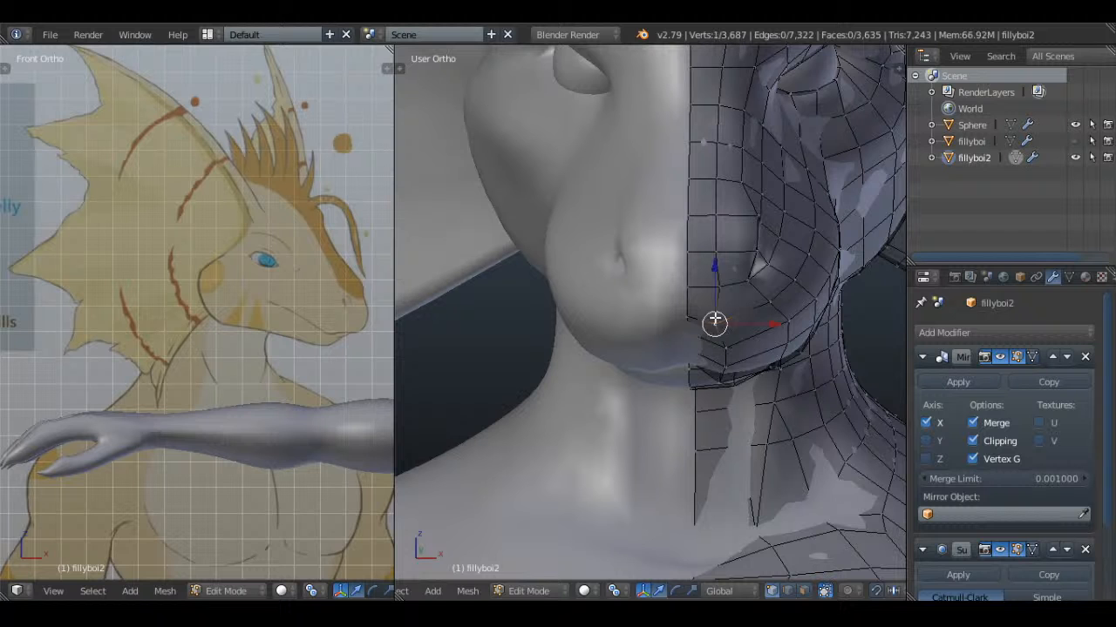
{"action": "key", "text": "g"}
{"action": "left_click", "coordinate": [752, 323]}
{"action": "middle_click_drag", "start_coordinate": [753, 322], "coordinate": [817, 312]}
{"action": "right_click", "coordinate": [722, 261]}
{"action": "key", "text": "g"}
{"action": "left_click", "coordinate": [736, 264]}
Leave mesh editing and save the reworked snout over Whiskers.blend
{"action": "key", "text": "a"}
{"action": "key", "text": "Tab"}
{"action": "key", "text": "a"}
{"action": "key", "text": "ctrl+s"}
{"action": "left_click", "coordinate": [742, 256]}
{"action": "scroll", "coordinate": [742, 289], "scroll_direction": "down", "scroll_amount": 3}
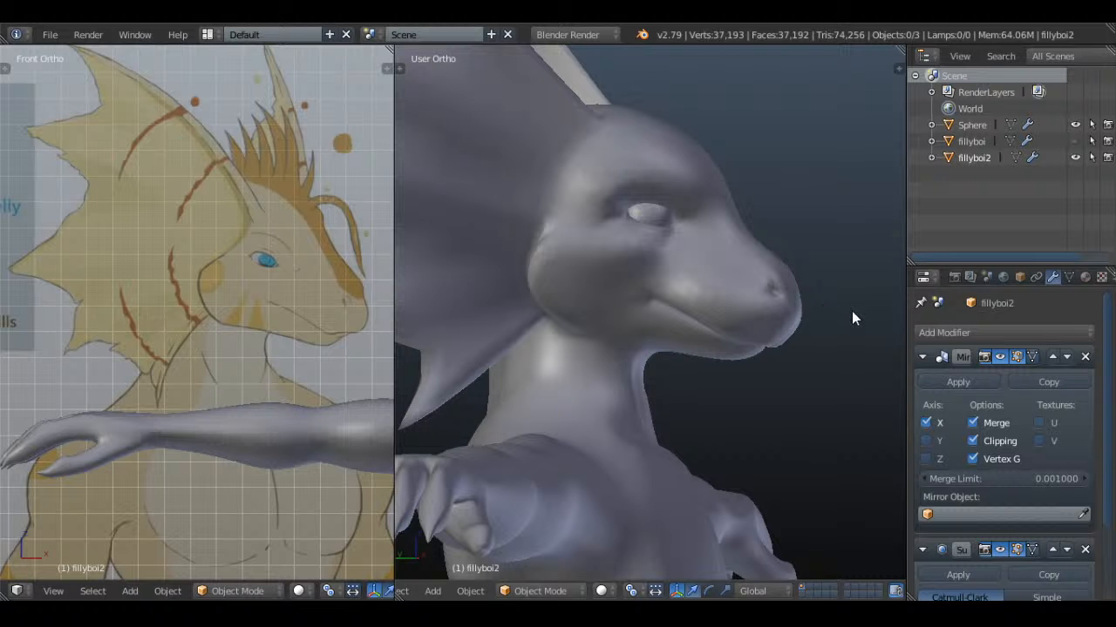
{"action": "middle_click_drag", "start_coordinate": [833, 309], "coordinate": [686, 303]}
{"action": "key", "text": "KP_3"}
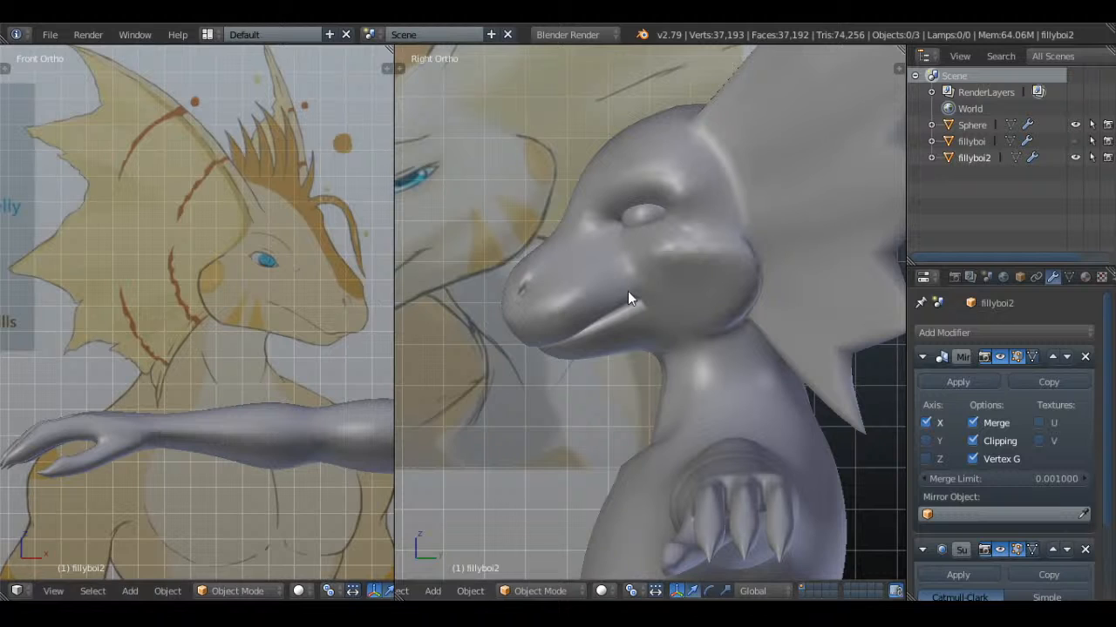
{"action": "middle_click_drag", "start_coordinate": [643, 306], "coordinate": [592, 227]}
{"action": "key", "text": "Tab"}
{"action": "key", "text": "a"}
{"action": "key", "text": "a"}
{"action": "right_click", "coordinate": [618, 228]}
{"action": "key", "text": "g"}
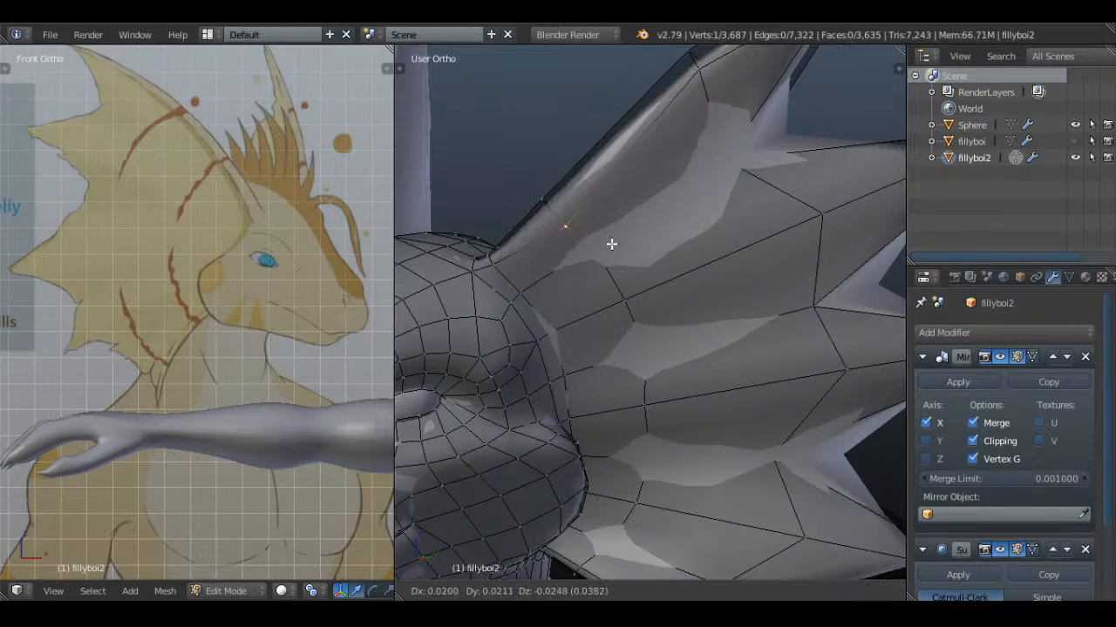
{"action": "right_click", "coordinate": [616, 250]}
{"action": "scroll", "coordinate": [616, 251], "scroll_direction": "down", "scroll_amount": 4}
{"action": "key", "text": "a"}
{"action": "middle_click_drag", "start_coordinate": [652, 266], "coordinate": [682, 276]}
{"action": "key", "text": "Tab"}
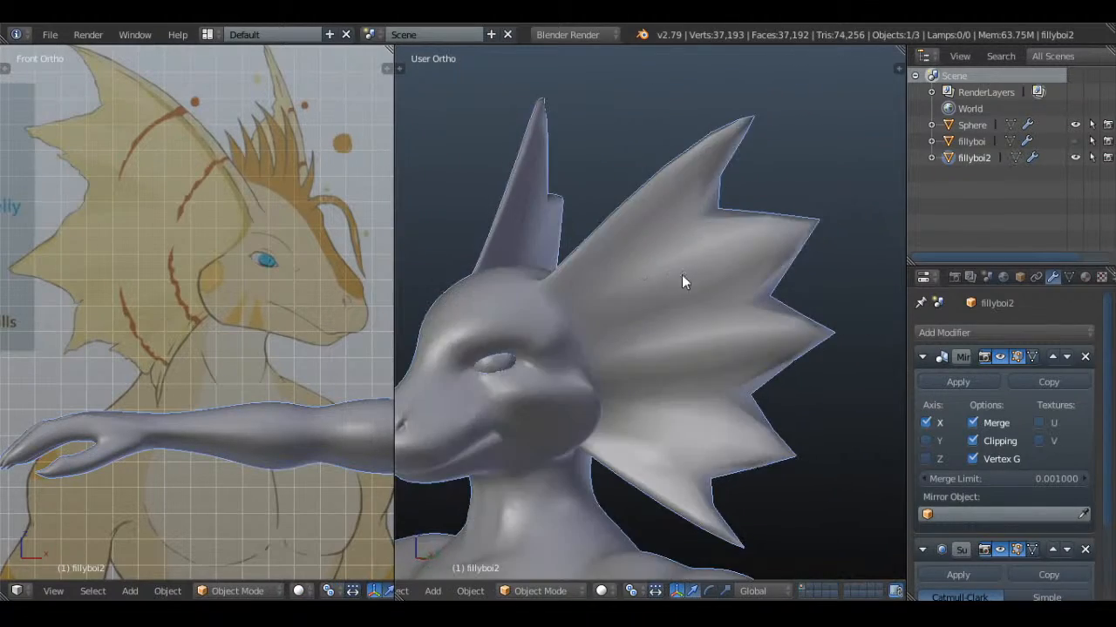
Try to add a loop cut across the trailing edge of the ear fin's top spike
{"action": "key", "text": "a"}
{"action": "key", "text": "z"}
{"action": "middle_click_drag", "start_coordinate": [740, 257], "coordinate": [742, 224]}
{"action": "key", "text": "Tab"}
{"action": "key", "text": "a"}
{"action": "key", "text": "a"}
{"action": "key", "text": "a"}
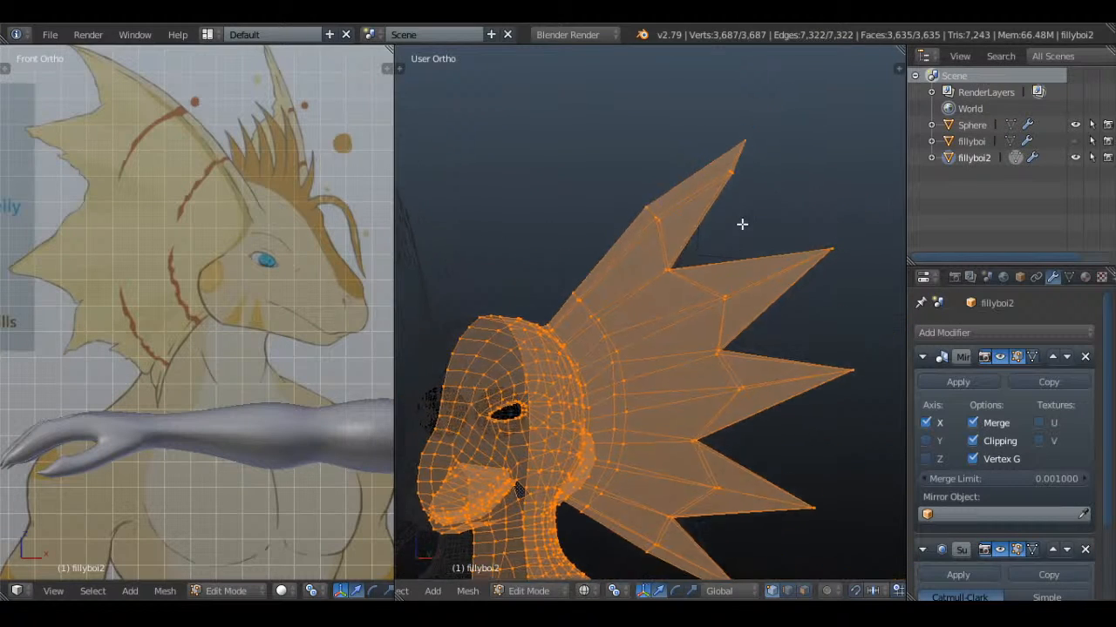
{"action": "key", "text": "a"}
{"action": "key", "text": "ctrl+r"}
{"action": "left_click", "coordinate": [729, 183]}
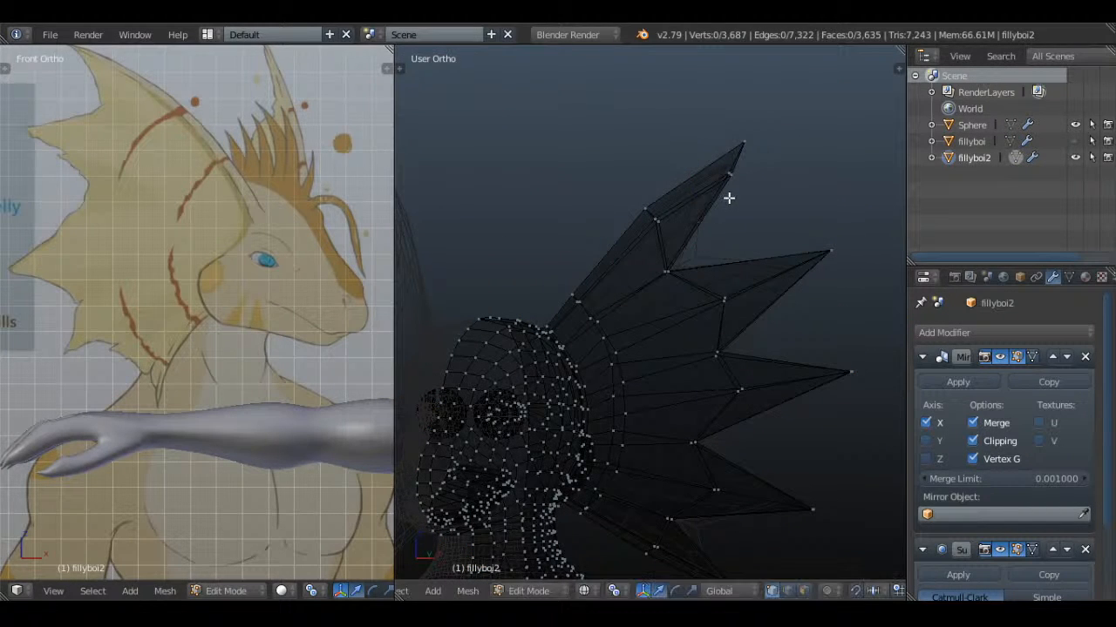
{"action": "left_click", "coordinate": [718, 202]}
{"action": "key", "text": "a"}
{"action": "key", "text": "z"}
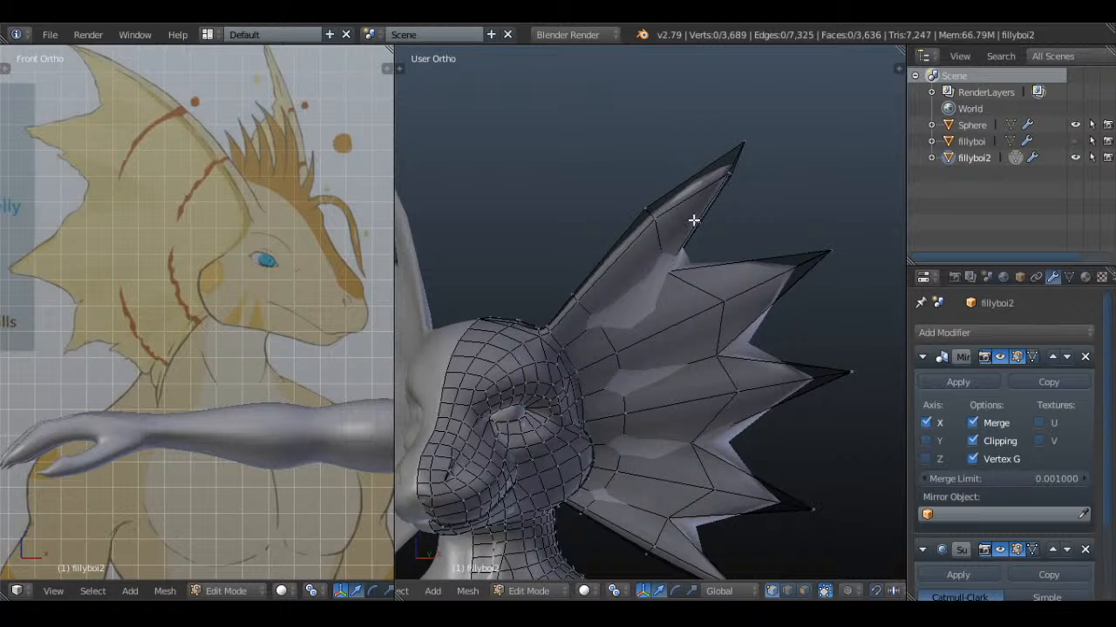
{"action": "right_click", "coordinate": [693, 220]}
{"action": "key", "text": "a"}
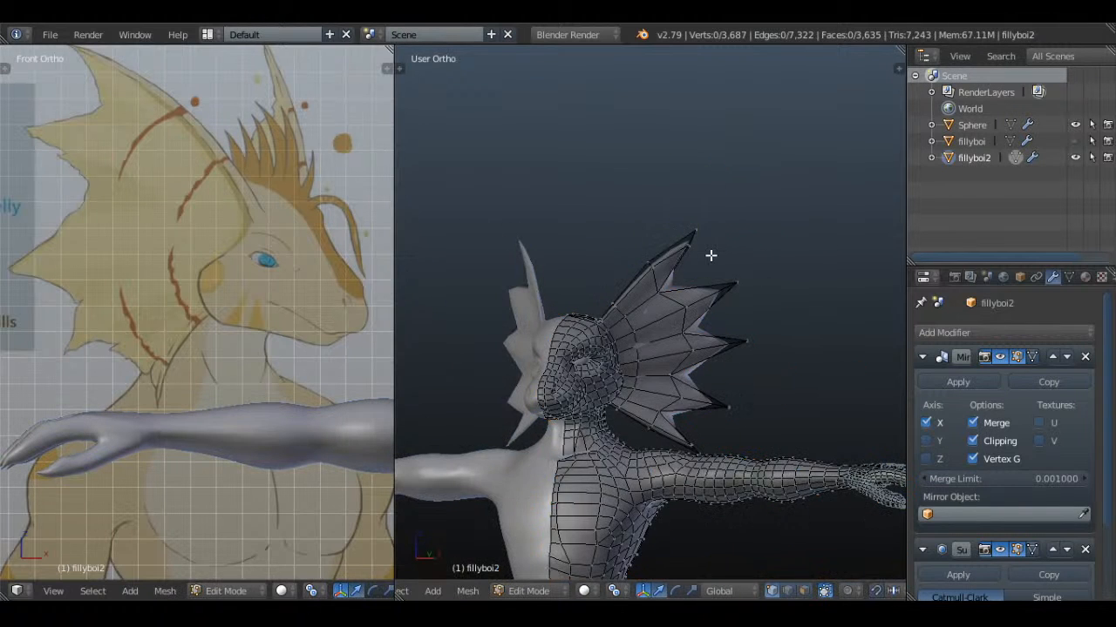
Save the scene over the existing Whiskers.blend file in Object Mode
{"action": "key", "text": "Tab"}
{"action": "key", "text": "ctrl+s"}
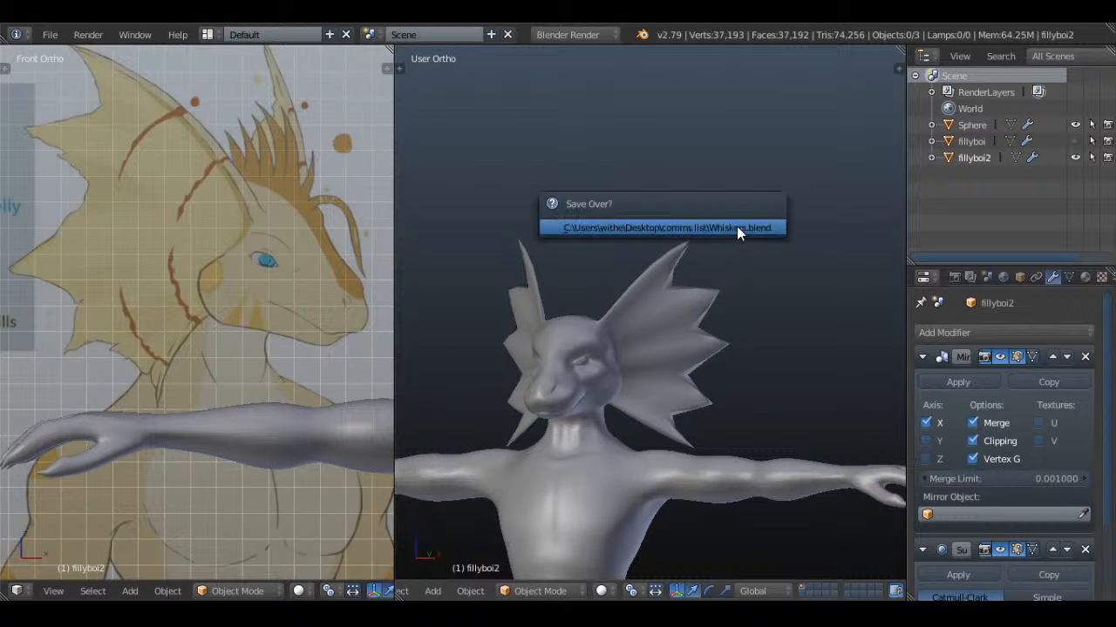
{"action": "left_click", "coordinate": [736, 225]}
Duplicate fillyboi2 in place and hide the original
{"action": "key", "text": "shift+d"}
{"action": "key", "text": "Escape"}
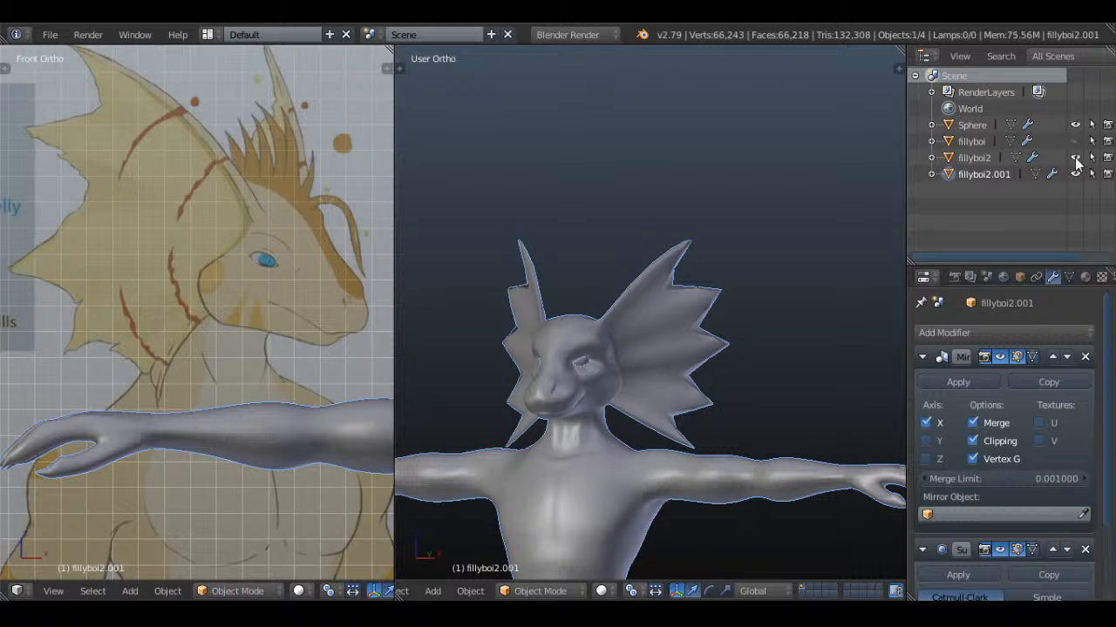
{"action": "left_click", "coordinate": [1075, 157]}
{"action": "scroll", "coordinate": [730, 311], "scroll_direction": "up", "scroll_amount": 2}
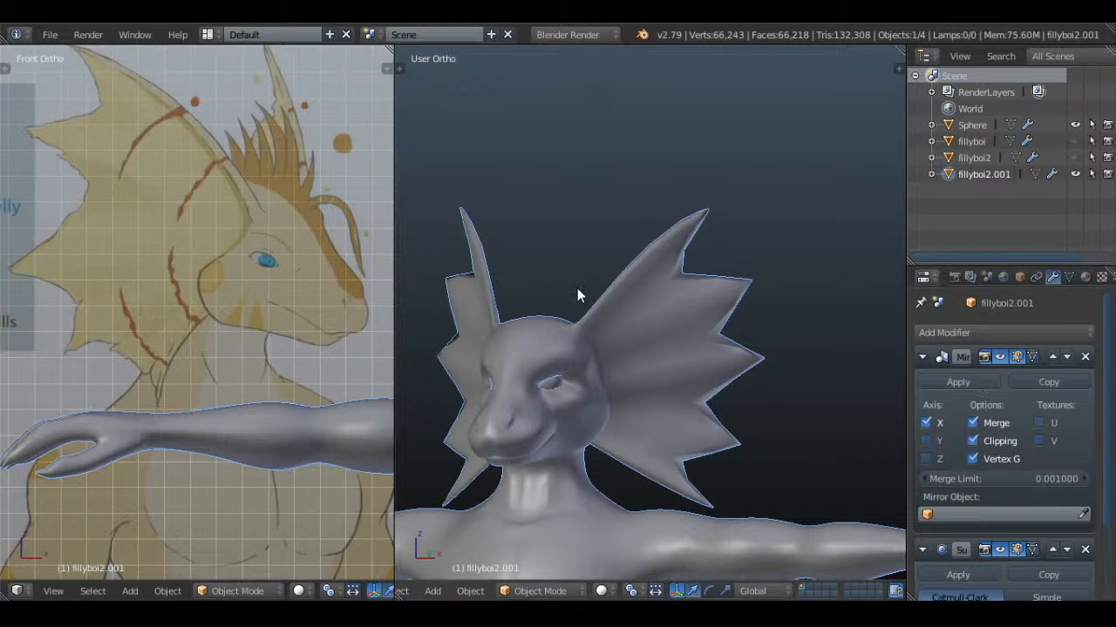
Add a centred loop cut through the trailing edge of the ear fin's top spike on the duplicate
{"action": "key", "text": "Tab"}
{"action": "scroll", "coordinate": [711, 226], "scroll_direction": "up", "scroll_amount": 3}
{"action": "key", "text": "a"}
{"action": "key", "text": "z"}
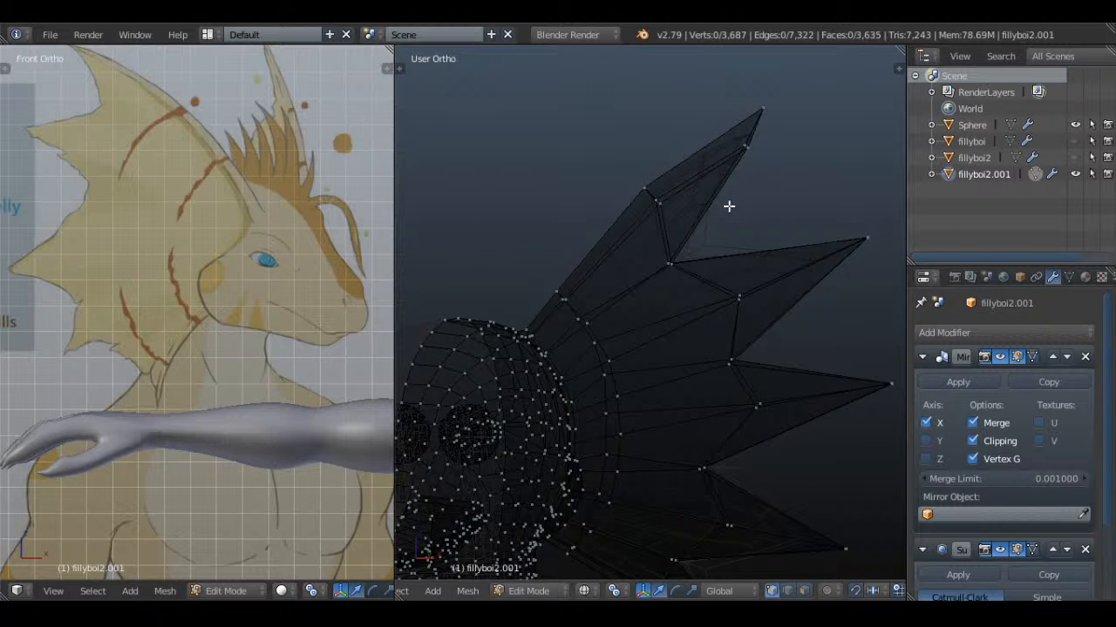
{"action": "key", "text": "ctrl+r"}
{"action": "left_click", "coordinate": [729, 206]}
{"action": "right_click", "coordinate": [729, 207]}
{"action": "middle_click_drag", "start_coordinate": [726, 233], "coordinate": [717, 279], "text": "shift"}
{"action": "key", "text": "a"}
Knife-cut the front side of the top spike from the new edge point across to its outer edge
{"action": "key", "text": "k"}
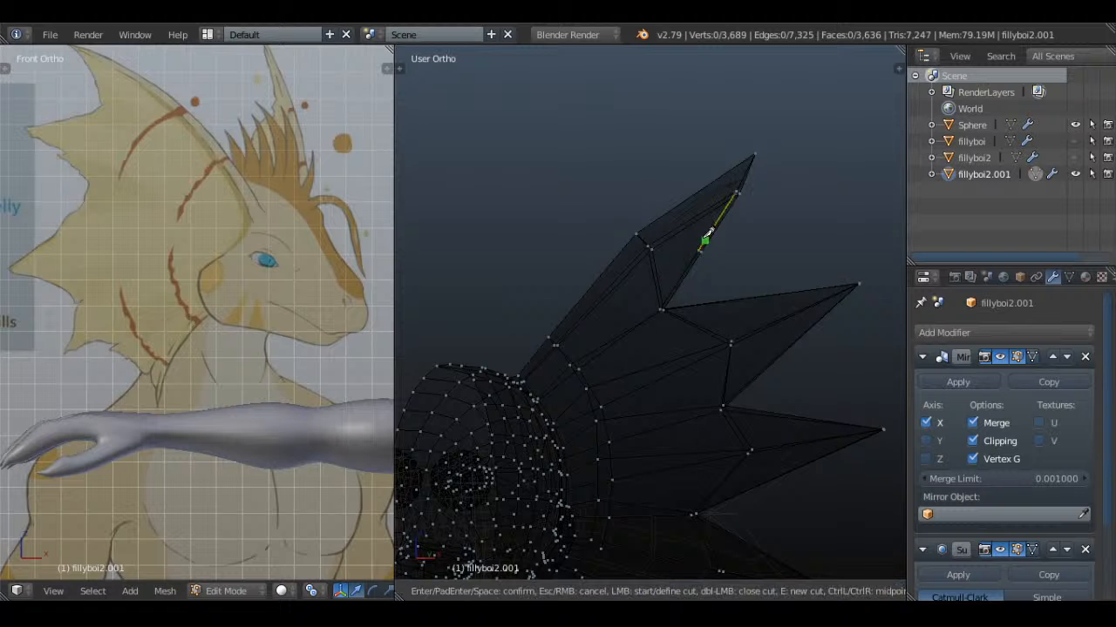
{"action": "left_click", "coordinate": [702, 242]}
{"action": "left_click", "coordinate": [674, 160]}
{"action": "key", "text": "Return"}
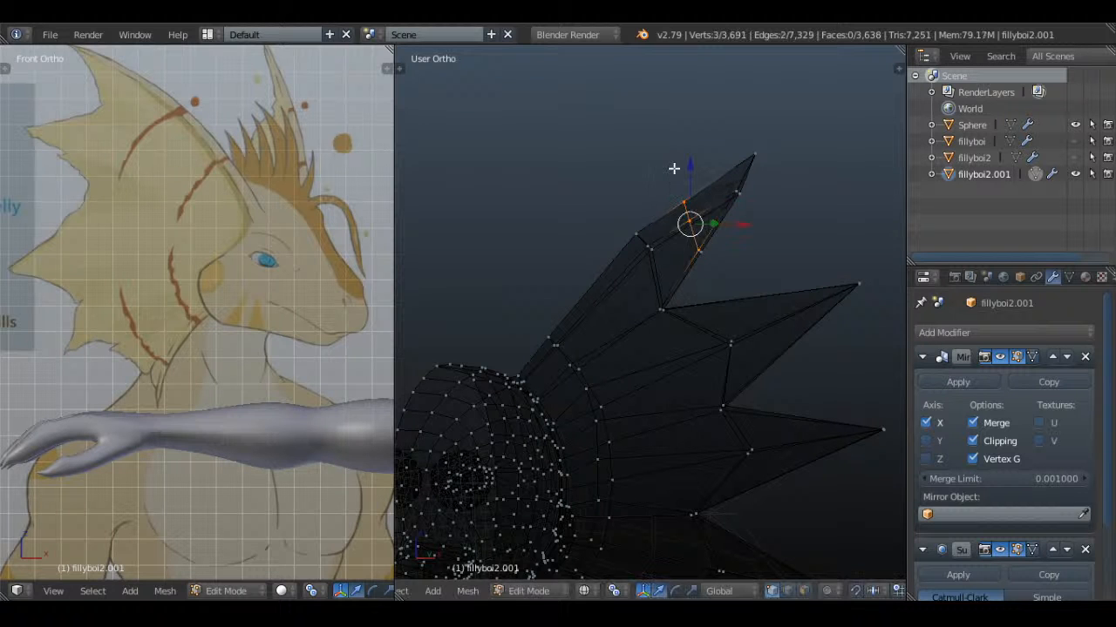
{"action": "key", "text": "a"}
Knife-cut the back side of the top spike to connect the new points on its two edges
{"action": "middle_click_drag", "start_coordinate": [672, 167], "coordinate": [584, 210]}
{"action": "key", "text": "k"}
{"action": "left_click", "coordinate": [593, 250]}
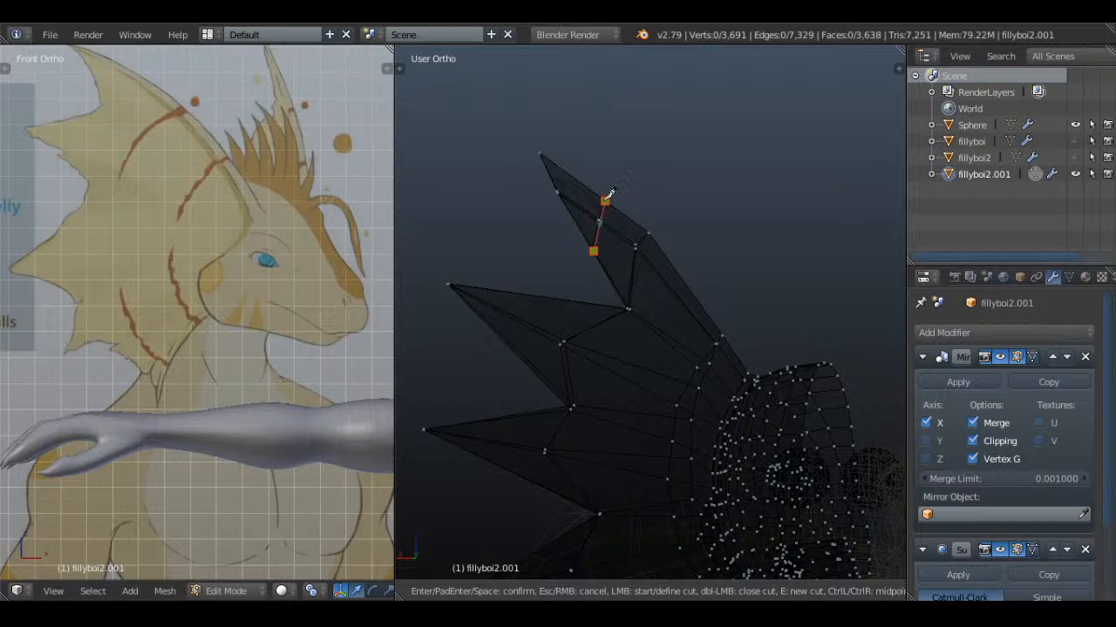
{"action": "left_click", "coordinate": [605, 200]}
{"action": "key", "text": "Return"}
{"action": "key", "text": "z"}
{"action": "key", "text": "a"}
{"action": "scroll", "coordinate": [605, 249], "scroll_direction": "down", "scroll_amount": 1}
{"action": "key", "text": "Tab"}
{"action": "scroll", "coordinate": [579, 305], "scroll_direction": "down", "scroll_amount": 4}
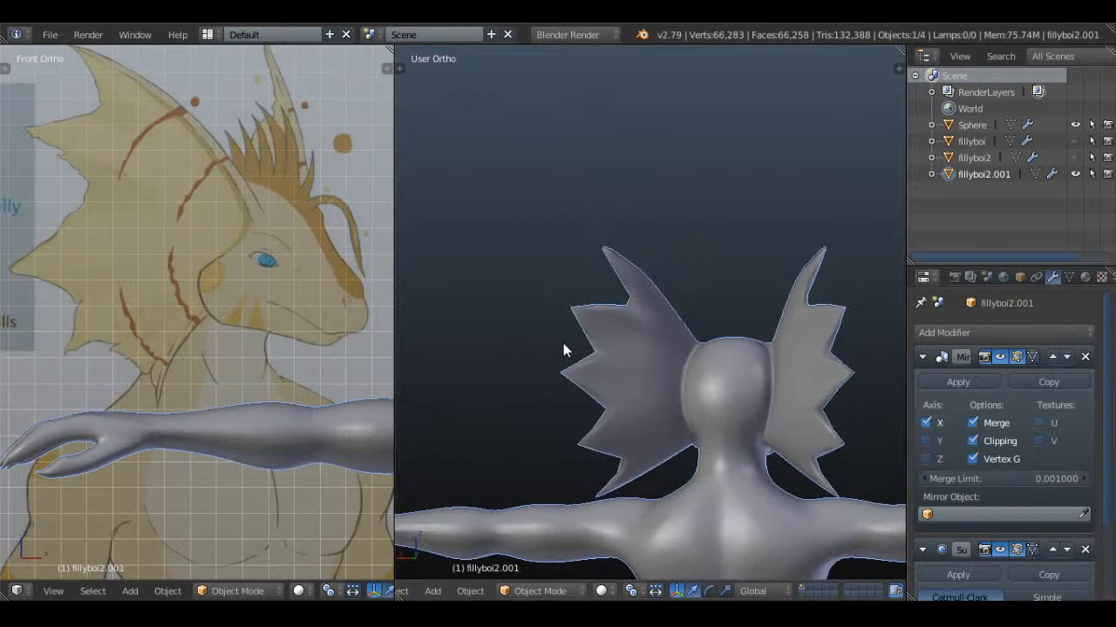
Select the two vertices in the notch below the ear fin's top spike and move them outward
{"action": "middle_click_drag", "start_coordinate": [563, 343], "coordinate": [815, 330]}
{"action": "scroll", "coordinate": [700, 319], "scroll_direction": "up", "scroll_amount": 2}
{"action": "key", "text": "Tab"}
{"action": "scroll", "coordinate": [700, 320], "scroll_direction": "up", "scroll_amount": 4}
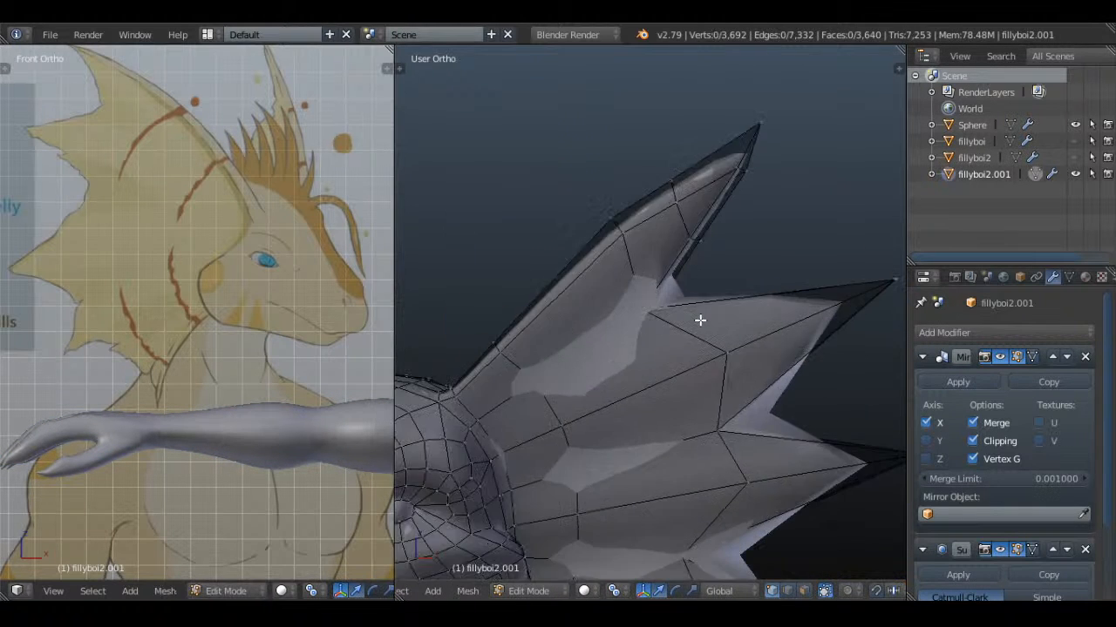
{"action": "key", "text": "a"}
{"action": "key", "text": "a"}
{"action": "key", "text": "z"}
{"action": "right_click", "coordinate": [664, 307]}
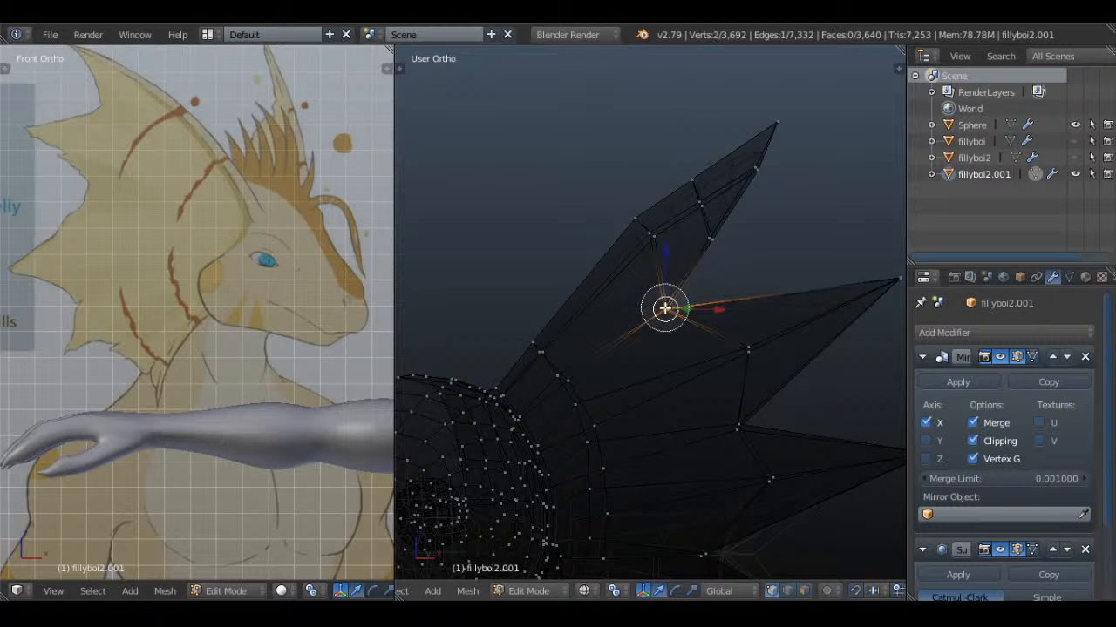
{"action": "key", "text": "z"}
Move the pair of vertices midway along the top spike's trailing edge slightly outward, and clear the selection
{"action": "key", "text": "z"}
{"action": "right_click", "coordinate": [724, 238]}
{"action": "key", "text": "z"}
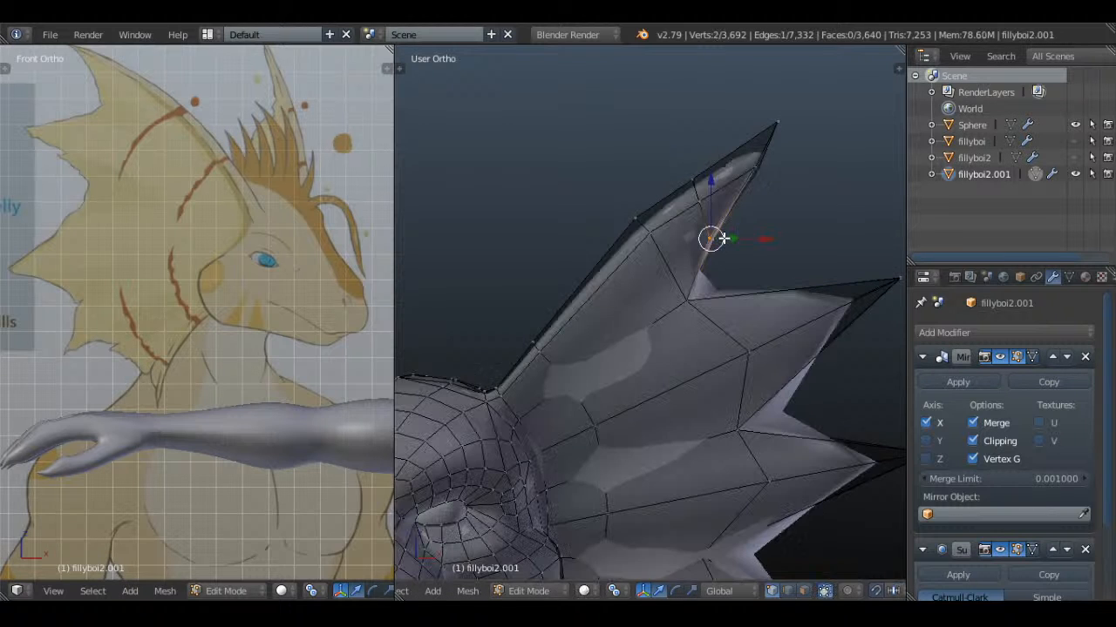
{"action": "key", "text": "g"}
{"action": "left_click", "coordinate": [728, 231]}
{"action": "key", "text": "a"}
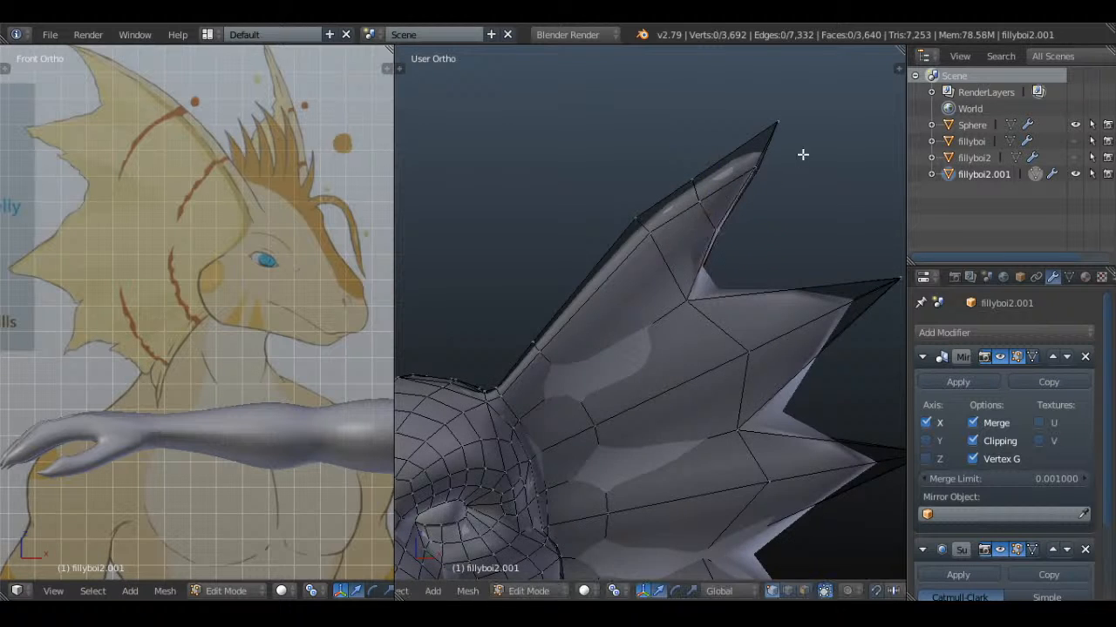
Reposition the tip vertex of the ear fin's top spike slightly inward and upward, and clear the selection
{"action": "key", "text": "z"}
{"action": "right_click", "coordinate": [778, 119]}
{"action": "key", "text": "z"}
{"action": "key", "text": "g"}
{"action": "left_click", "coordinate": [774, 155]}
{"action": "key", "text": "z"}
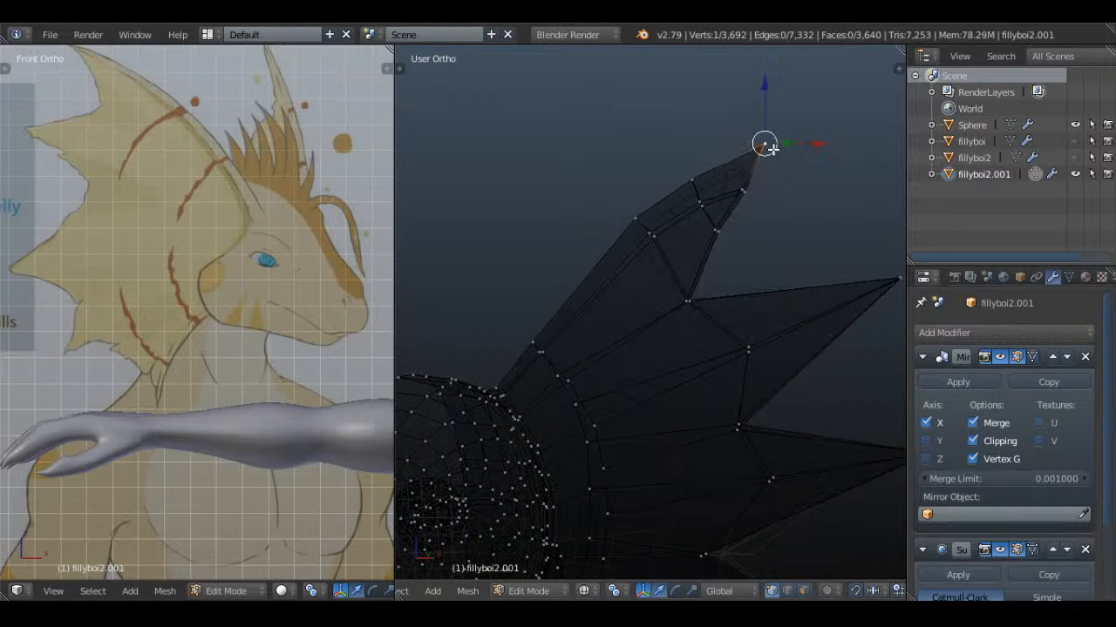
{"action": "key", "text": "g"}
{"action": "left_click", "coordinate": [774, 117]}
{"action": "key", "text": "a"}
Move the pair of trailing-edge vertices just below the top spike's tip inward, and clear the selection
{"action": "key", "text": "c"}
{"action": "left_click", "coordinate": [752, 194]}
{"action": "right_click", "coordinate": [752, 193]}
{"action": "key", "text": "g"}
{"action": "left_click", "coordinate": [737, 187]}
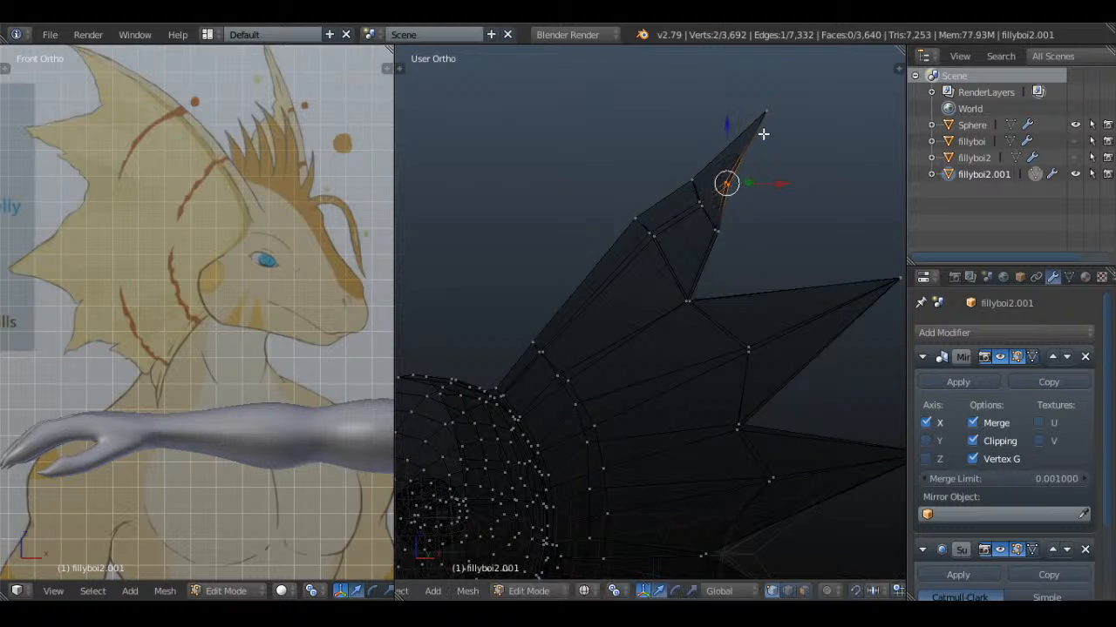
{"action": "key", "text": "a"}
Move the top spike's tip vertex slightly outward and down, and check the smoothed fin in Object Mode
{"action": "right_click", "coordinate": [767, 122]}
{"action": "key", "text": "g"}
{"action": "left_click", "coordinate": [774, 130]}
{"action": "key", "text": "Tab"}
{"action": "scroll", "coordinate": [778, 134], "scroll_direction": "down", "scroll_amount": 5}
{"action": "key", "text": "a"}
{"action": "key", "text": "z"}
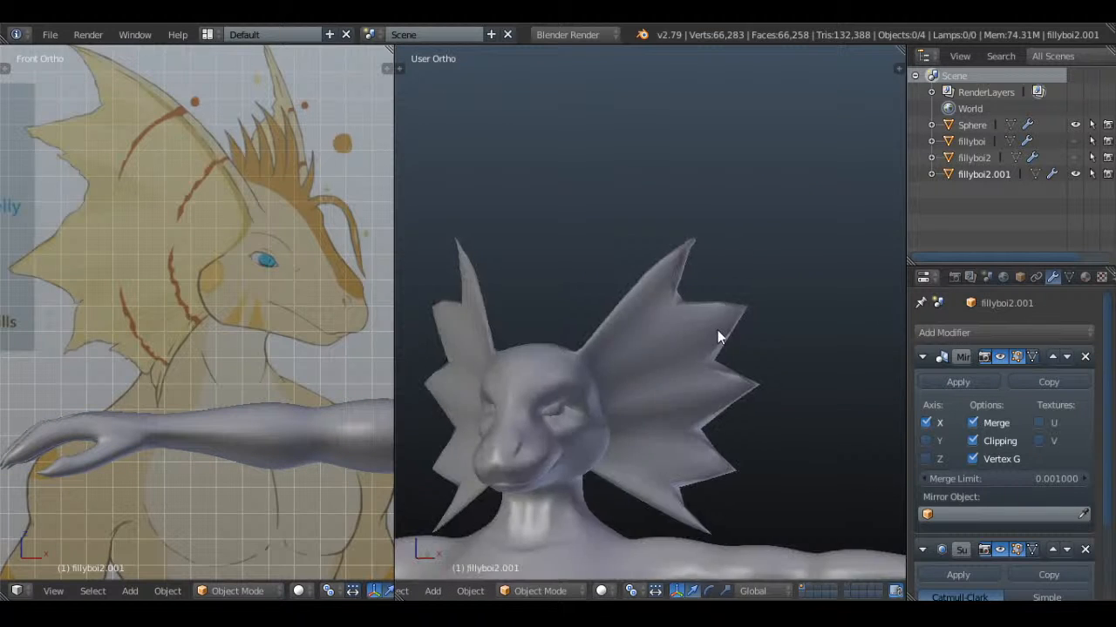
{"action": "mouse_move", "coordinate": [717, 330]}
{"action": "middle_mouse_down"}
{"action": "mouse_move", "coordinate": [800, 330]}
{"action": "mouse_move", "coordinate": [737, 331]}
{"action": "mouse_move", "coordinate": [688, 348]}
{"action": "mouse_move", "coordinate": [703, 319]}
{"action": "middle_mouse_up"}
Insert a loop cut midway across the lower rim and another across the upper rim of the fin's second spike
{"action": "key", "text": "Tab"}
{"action": "scroll", "coordinate": [736, 349], "scroll_direction": "up", "scroll_amount": 5}
{"action": "key", "text": "a"}
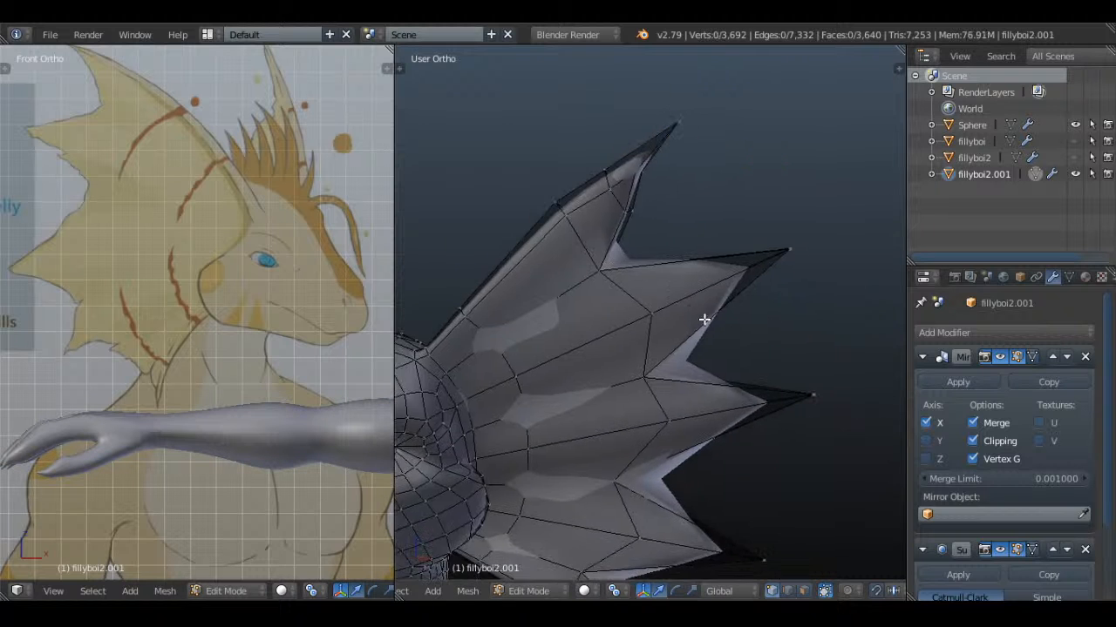
{"action": "key", "text": "a"}
{"action": "key", "text": "a"}
{"action": "key", "text": "z"}
{"action": "key", "text": "ctrl+r"}
{"action": "left_click", "coordinate": [707, 310]}
{"action": "left_click", "coordinate": [707, 309]}
{"action": "key", "text": "ctrl+r"}
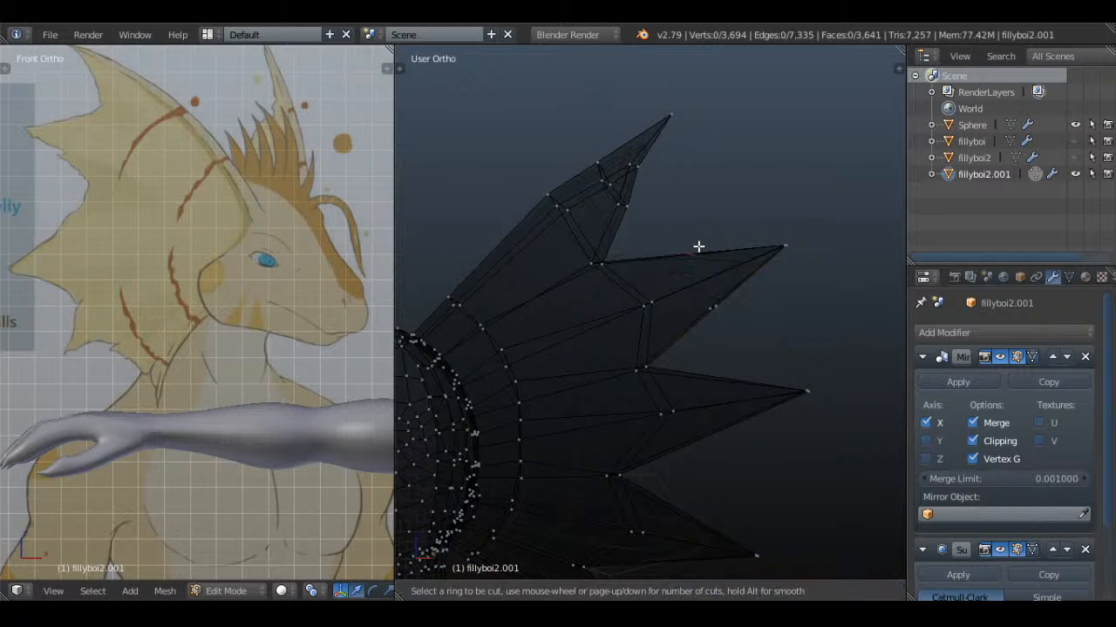
{"action": "left_click", "coordinate": [698, 247]}
{"action": "left_click", "coordinate": [698, 246]}
Knife-cut the front side of the second spike between the new points on its upper and lower edges
{"action": "key", "text": "k"}
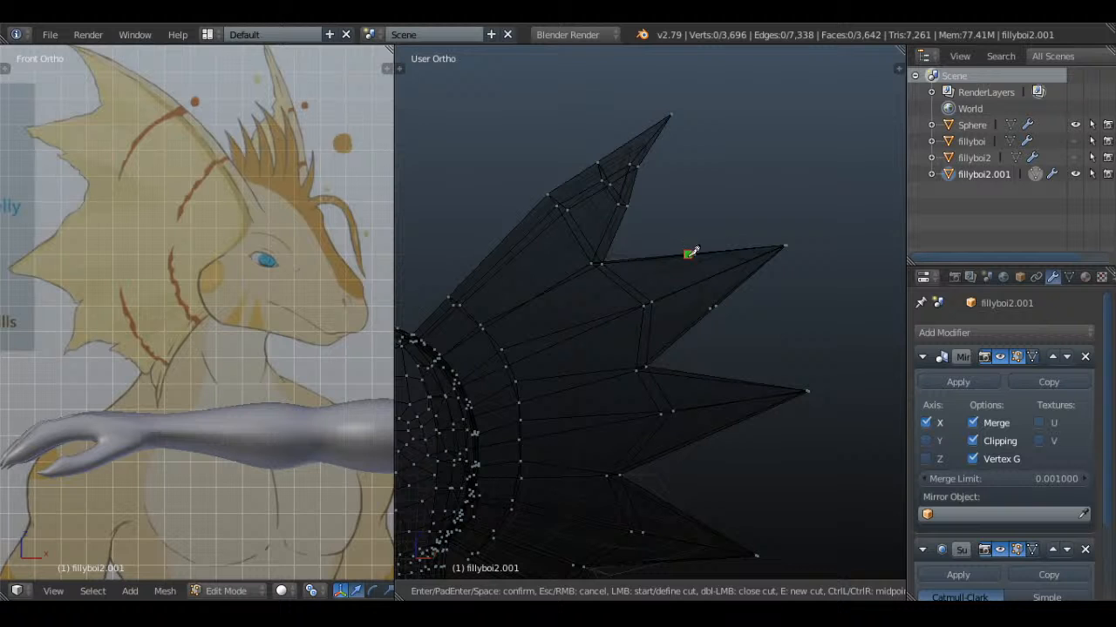
{"action": "left_click", "coordinate": [687, 254]}
{"action": "left_click", "coordinate": [711, 306]}
{"action": "key", "text": "Return"}
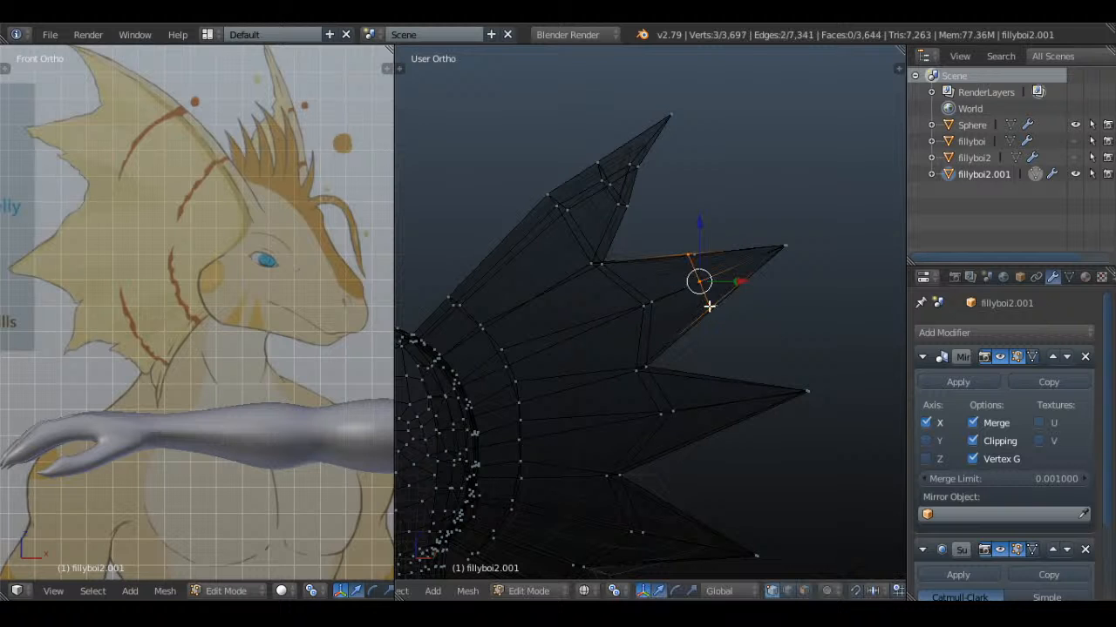
{"action": "key", "text": "z"}
Knife-cut the back side of the second spike from the new lower-edge point to the upper-edge point
{"action": "mouse_move", "coordinate": [706, 304]}
{"action": "middle_mouse_down"}
{"action": "mouse_move", "coordinate": [541, 324]}
{"action": "mouse_move", "coordinate": [613, 291]}
{"action": "mouse_move", "coordinate": [588, 299]}
{"action": "middle_mouse_up"}
{"action": "key", "text": "k"}
{"action": "left_click", "coordinate": [575, 306]}
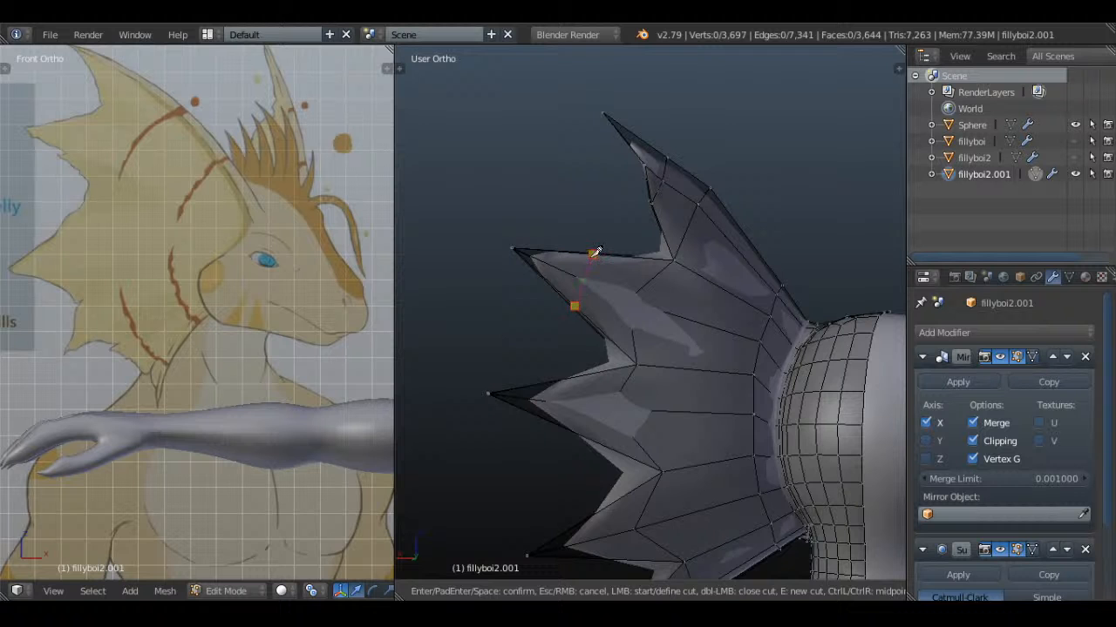
{"action": "left_click", "coordinate": [593, 254]}
{"action": "key", "text": "Return"}
{"action": "key", "text": "KP_1"}
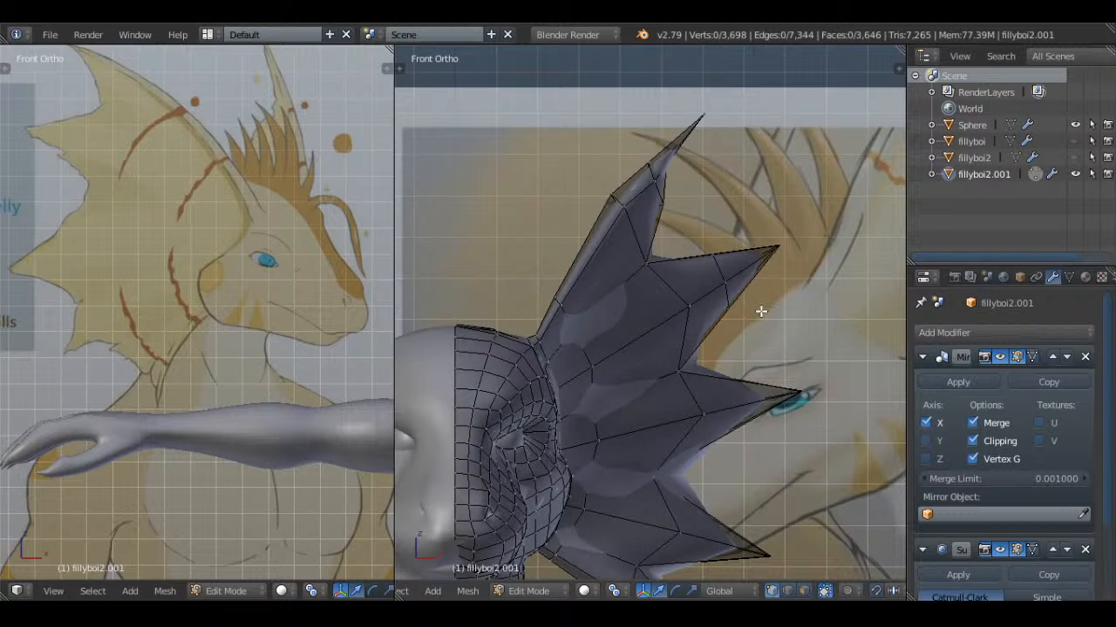
Select the six vertices of the second spike's new cut, move them slightly toward the spike's base, and check the smoothed fin
{"action": "key", "text": "z"}
{"action": "middle_click_drag", "start_coordinate": [762, 312], "coordinate": [724, 300]}
{"action": "key", "text": "c"}
{"action": "left_click_drag", "start_coordinate": [724, 300], "coordinate": [715, 267]}
{"action": "right_click", "coordinate": [715, 267]}
{"action": "middle_click_drag", "start_coordinate": [753, 280], "coordinate": [729, 279]}
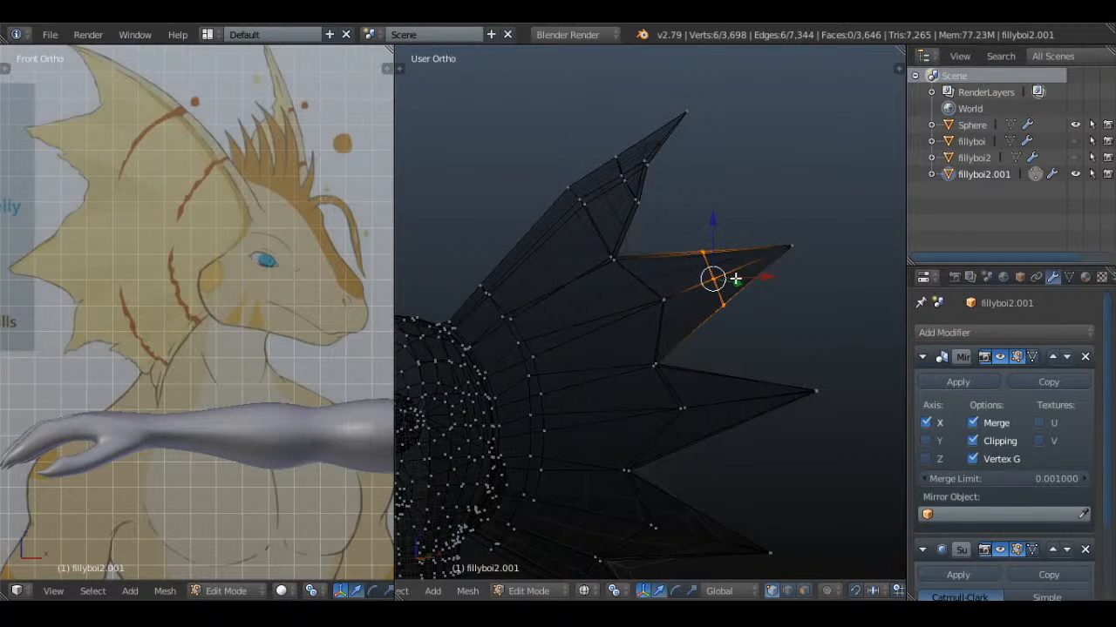
{"action": "key", "text": "g"}
{"action": "left_click", "coordinate": [716, 290]}
{"action": "key", "text": "Tab"}
{"action": "key", "text": "a"}
{"action": "key", "text": "z"}
{"action": "scroll", "coordinate": [715, 290], "scroll_direction": "down", "scroll_amount": 3}
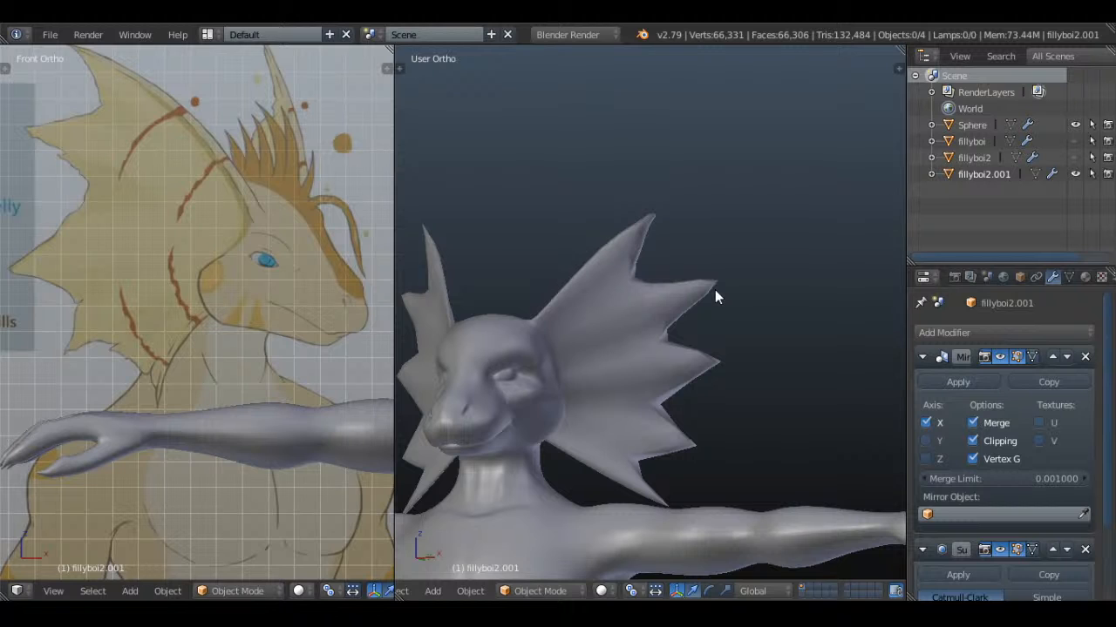
Move the tip of the fourth spike inward to shorten it
{"action": "key", "text": "Tab"}
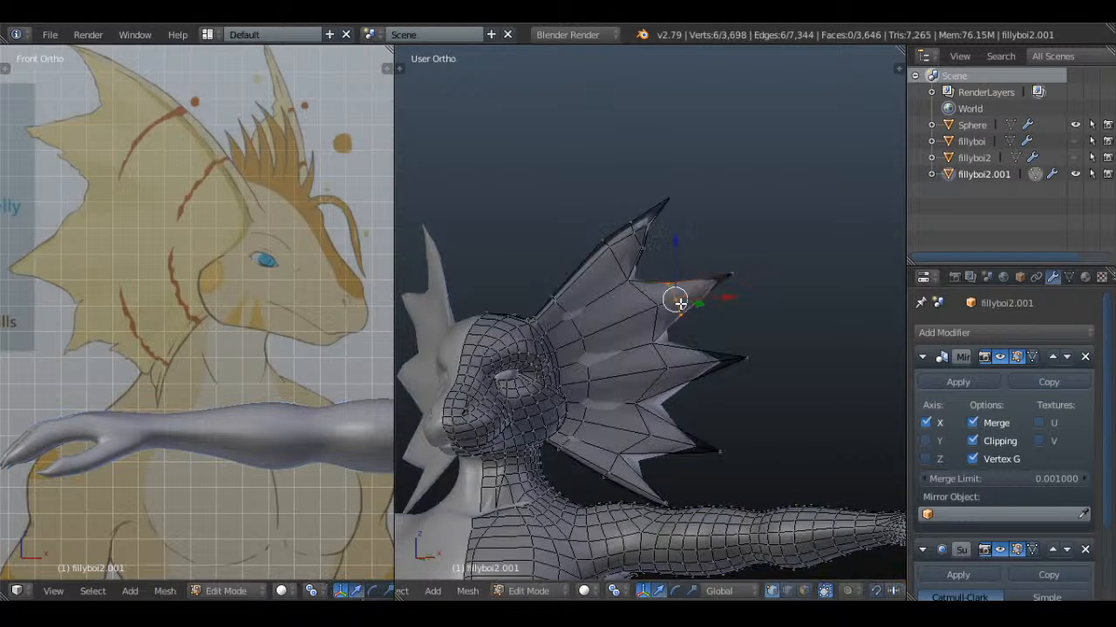
{"action": "scroll", "coordinate": [715, 348], "scroll_direction": "up", "scroll_amount": 4}
{"action": "key", "text": "z"}
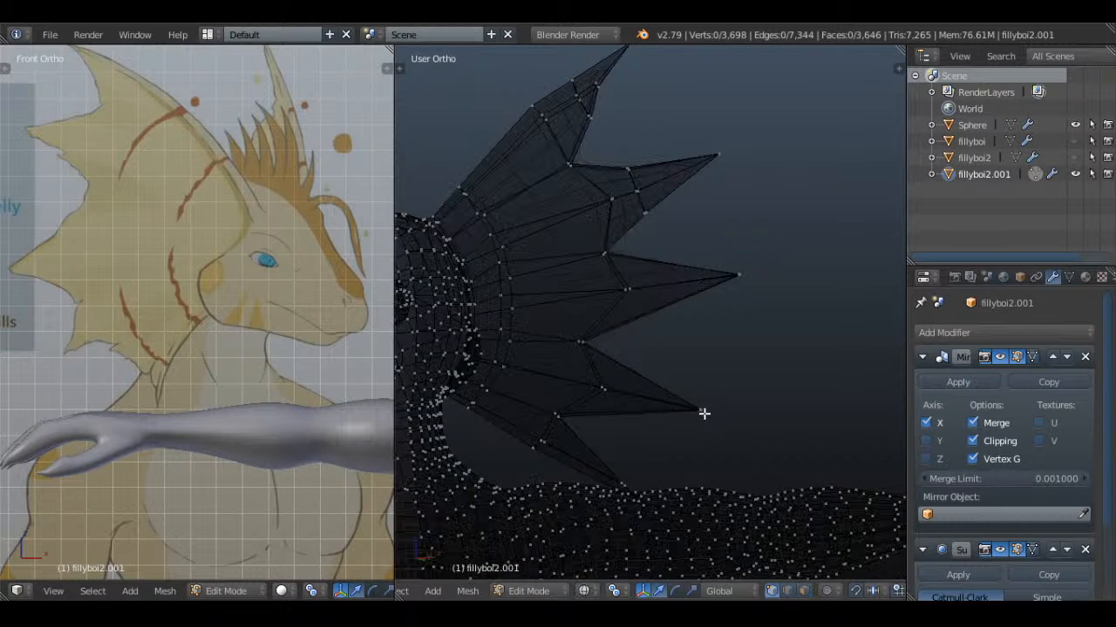
{"action": "right_click", "coordinate": [703, 409]}
{"action": "key", "text": "g"}
{"action": "left_click", "coordinate": [645, 422]}
Select the three vertices at the bottom spike's end and move them inward and up by about 0.18 units
{"action": "mouse_move", "coordinate": [624, 463]}
{"action": "middle_mouse_down"}
{"action": "mouse_move", "coordinate": [632, 520]}
{"action": "mouse_move", "coordinate": [606, 411]}
{"action": "middle_mouse_up"}
{"action": "key", "text": "c"}
{"action": "left_click", "coordinate": [595, 412]}
{"action": "right_click", "coordinate": [594, 411]}
{"action": "key", "text": "z"}
{"action": "key", "text": "g"}
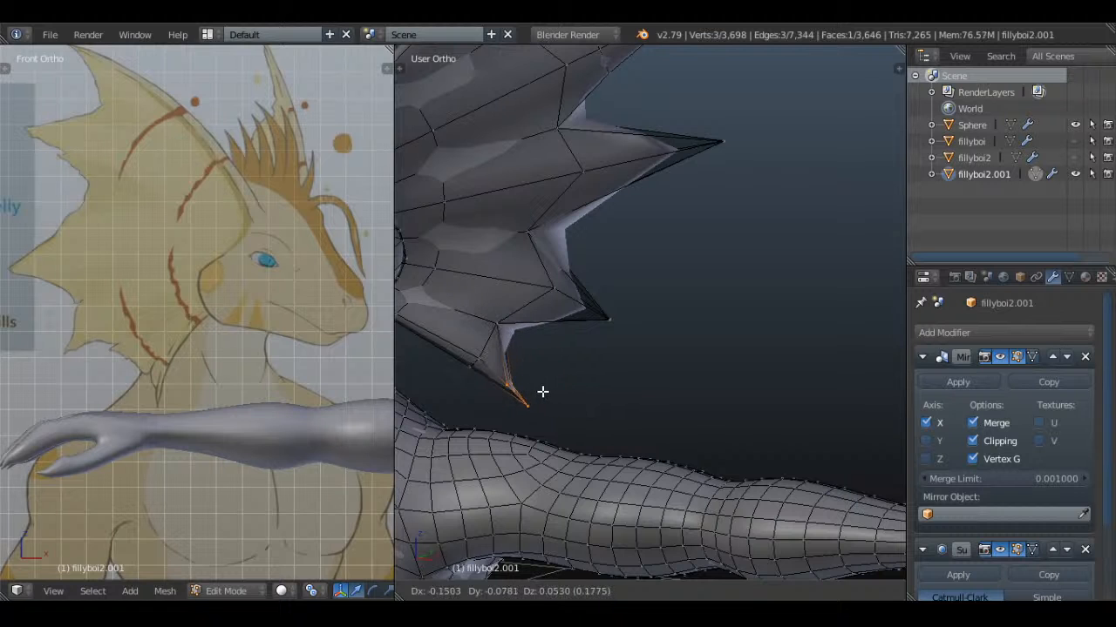
{"action": "left_click", "coordinate": [543, 392]}
Move the bottom spike's tip further inward so it points downward, and review the fin's shape in Object Mode
{"action": "right_click", "coordinate": [535, 409]}
{"action": "key", "text": "g"}
{"action": "left_click", "coordinate": [514, 409]}
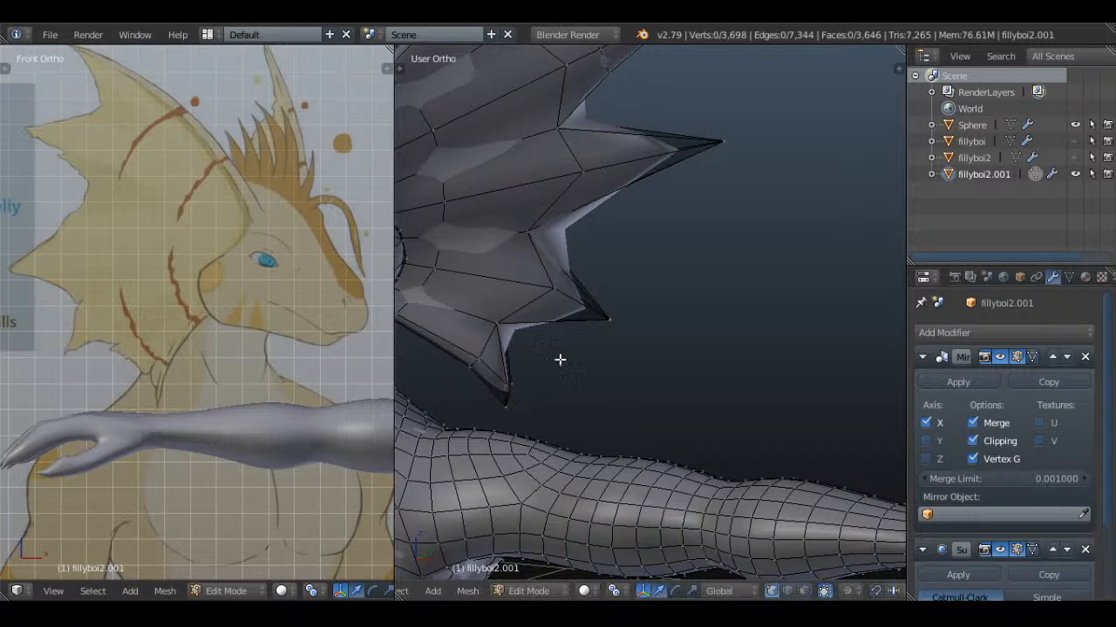
{"action": "key", "text": "Tab"}
{"action": "scroll", "coordinate": [635, 403], "scroll_direction": "down", "scroll_amount": 6}
{"action": "middle_click_drag", "start_coordinate": [734, 349], "coordinate": [659, 336]}
{"action": "scroll", "coordinate": [629, 358], "scroll_direction": "up", "scroll_amount": 5}
Insert loop cuts midway across the lower and upper rims of the fourth spike
{"action": "key", "text": "Tab"}
{"action": "scroll", "coordinate": [683, 342], "scroll_direction": "up", "scroll_amount": 1}
{"action": "key", "text": "a"}
{"action": "key", "text": "a"}
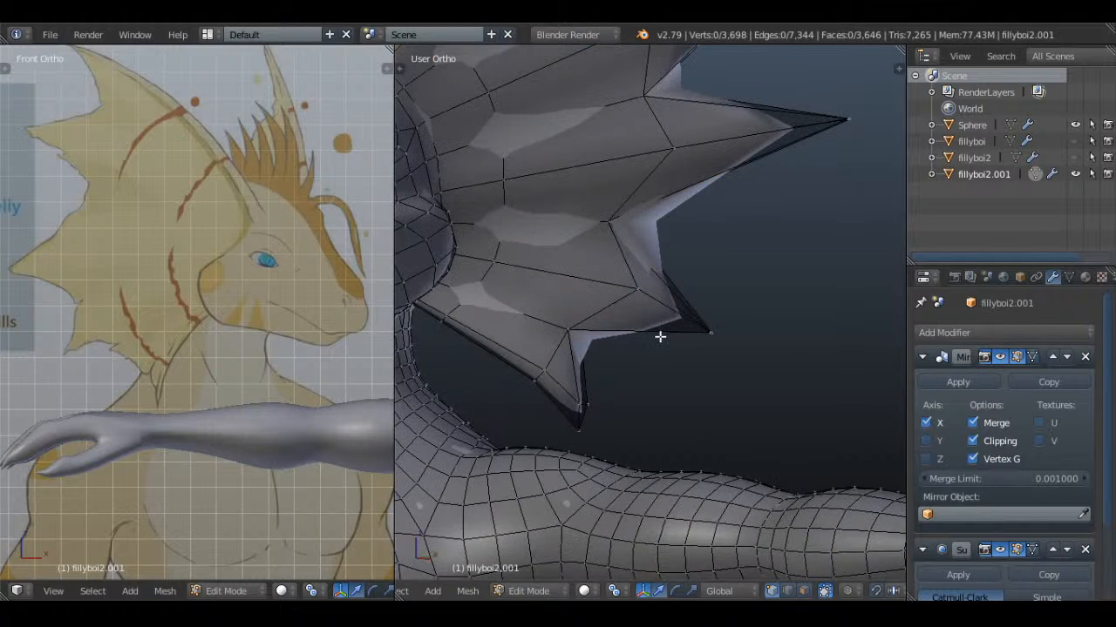
{"action": "key", "text": "ctrl+r"}
{"action": "left_click", "coordinate": [660, 337]}
{"action": "left_click", "coordinate": [659, 336]}
{"action": "key", "text": "a"}
{"action": "key", "text": "ctrl+r"}
{"action": "double_click", "coordinate": [665, 274]}
Insert loop cuts midway across the upper and lower rims of the third spike
{"action": "key", "text": "a"}
{"action": "key", "text": "ctrl+r"}
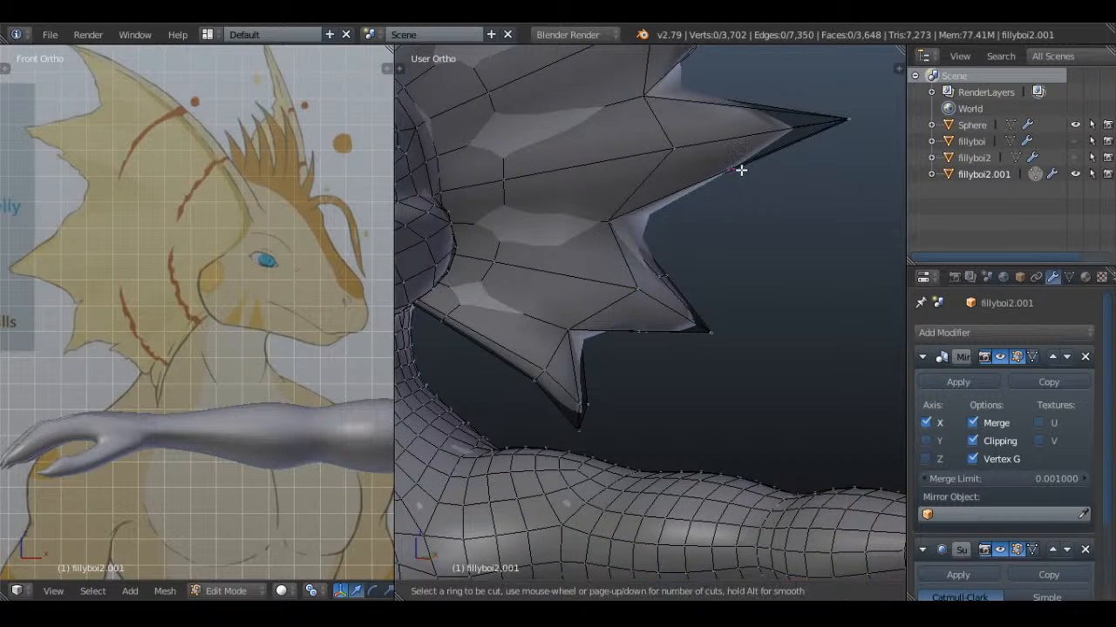
{"action": "middle_click_drag", "start_coordinate": [747, 131], "coordinate": [720, 287]}
{"action": "left_click", "coordinate": [719, 286]}
{"action": "left_click", "coordinate": [719, 287]}
{"action": "key", "text": "a"}
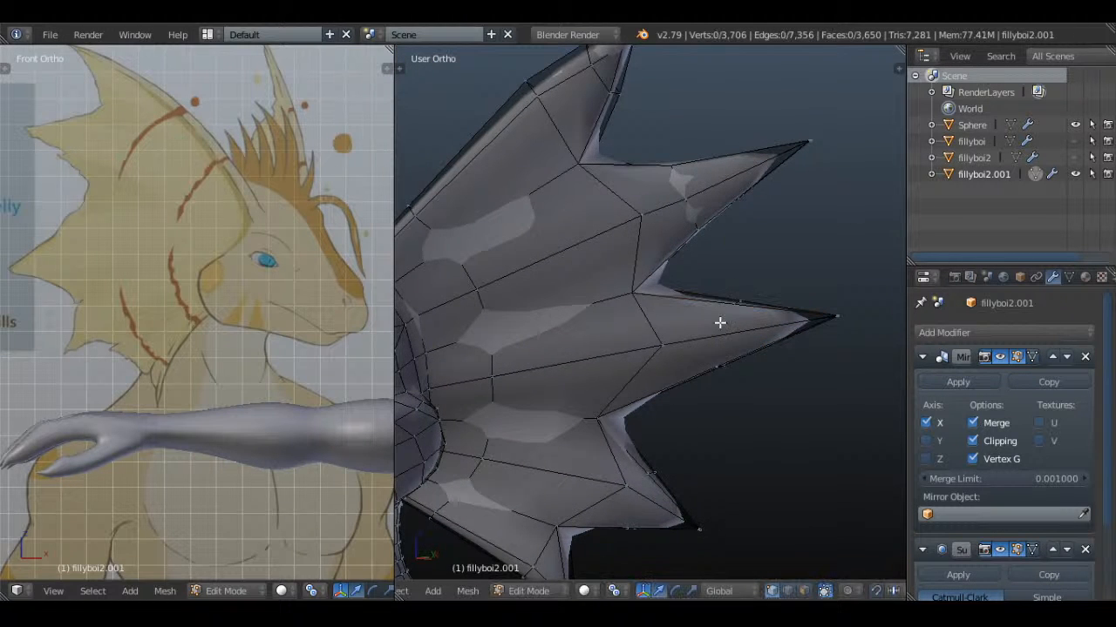
Knife-cut the front side of the third spike from the new upper-edge point to the lower-edge point
{"action": "key", "text": "z"}
{"action": "key", "text": "Tab"}
{"action": "middle_click_drag", "start_coordinate": [742, 343], "coordinate": [749, 375]}
{"action": "key", "text": "Tab"}
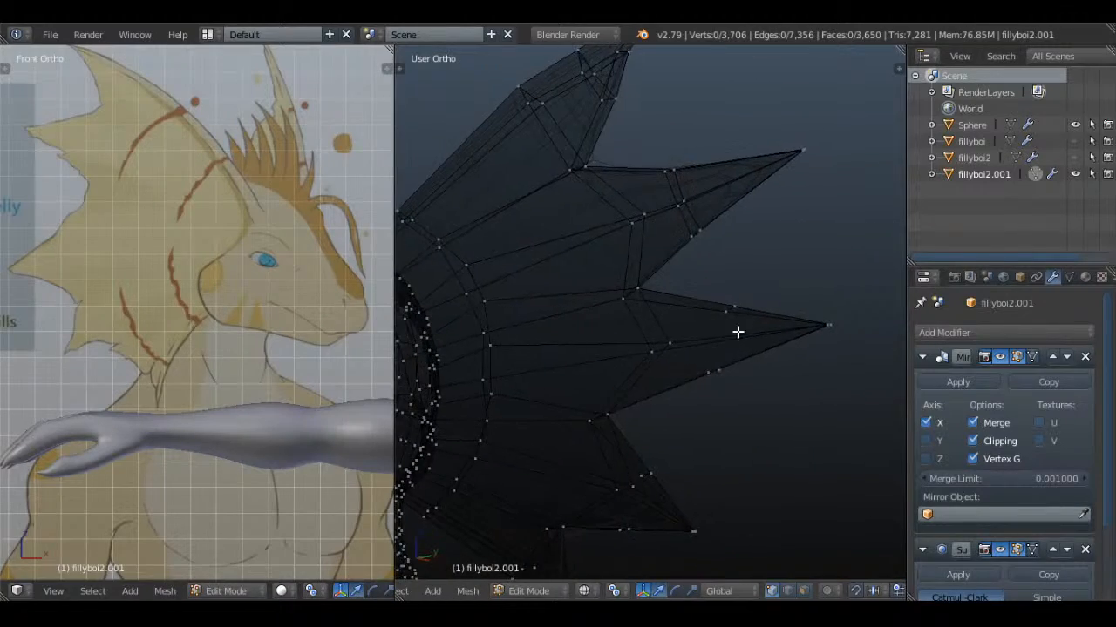
{"action": "key", "text": "k"}
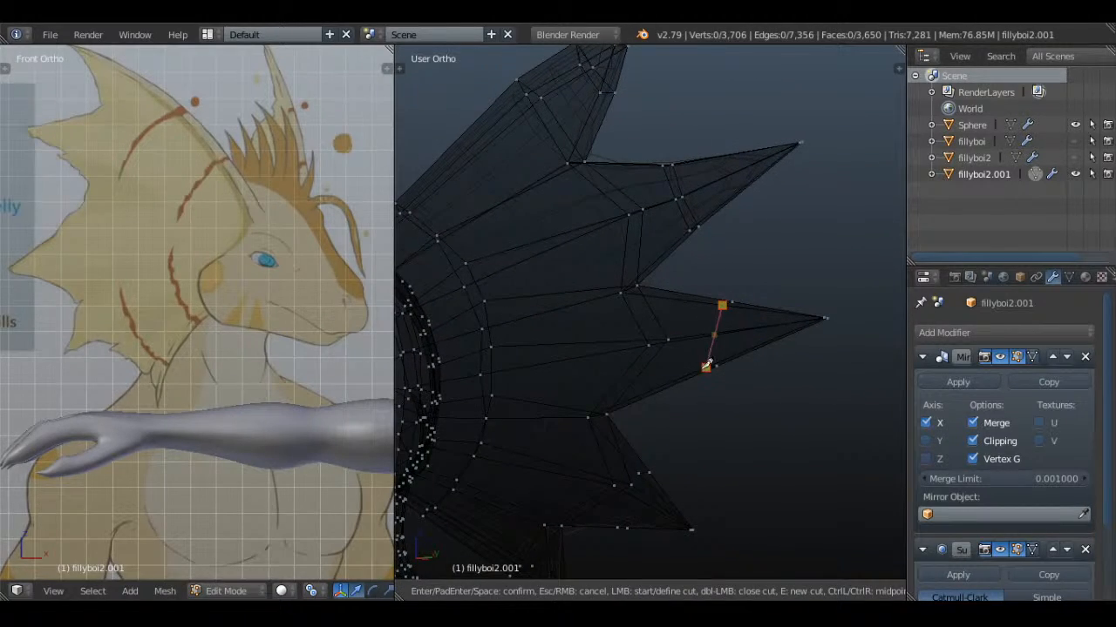
{"action": "key", "text": "Return"}
Knife-cut the back side of the third spike to connect the new points on its lower and upper edges
{"action": "key", "text": "z"}
{"action": "middle_click_drag", "start_coordinate": [754, 380], "coordinate": [592, 356]}
{"action": "key", "text": "k"}
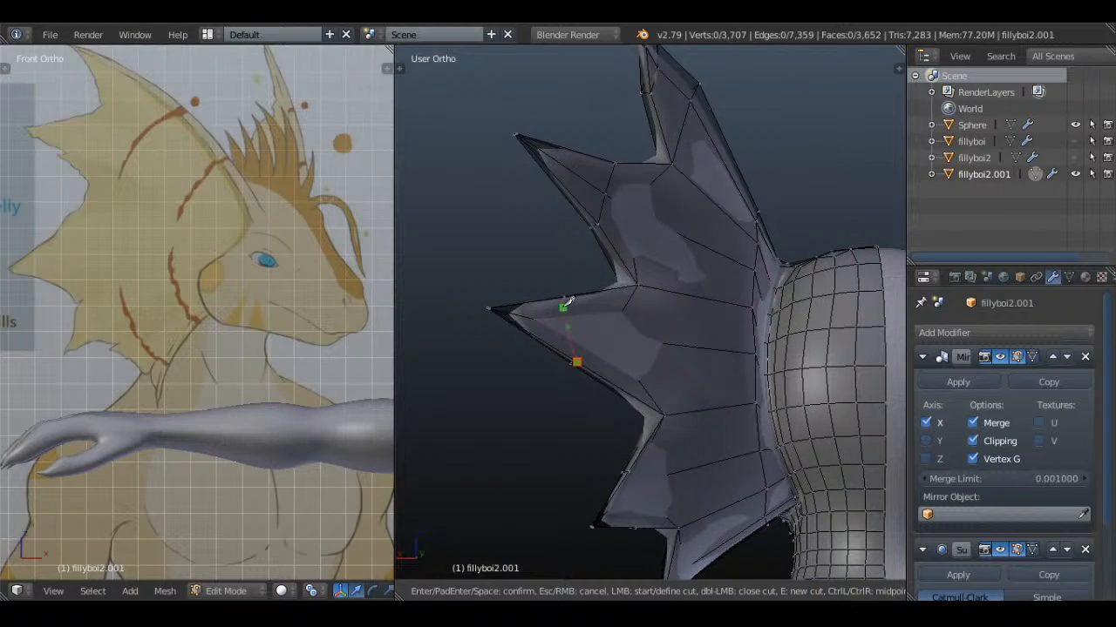
{"action": "key", "text": "Return"}
{"action": "key", "text": "a"}
{"action": "key", "text": "KP_1"}
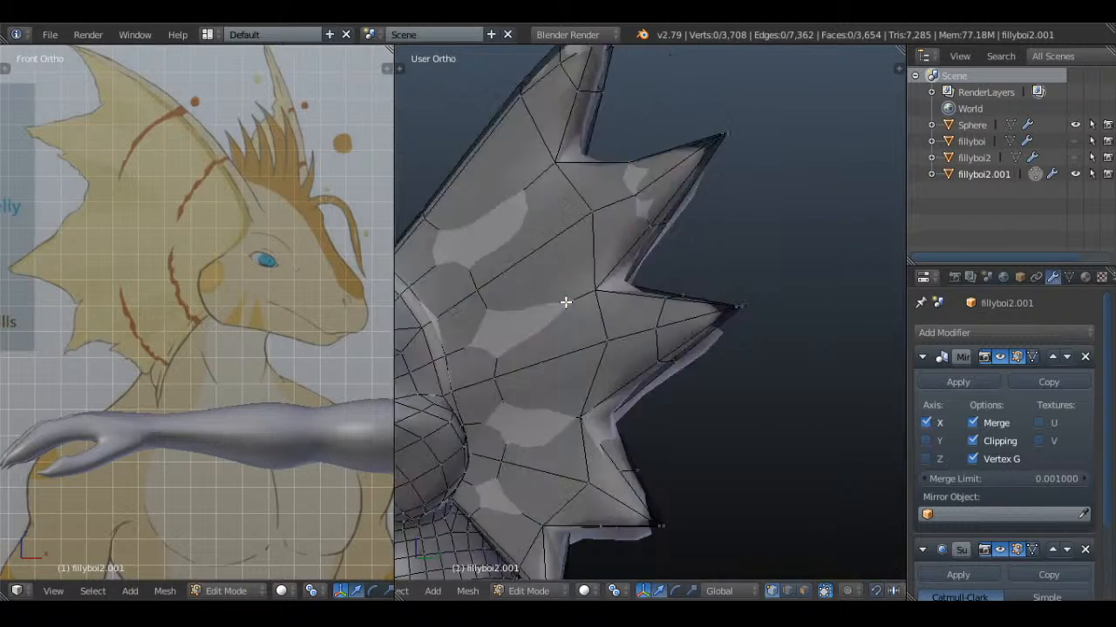
Select the six vertices of the third spike's new cut and move them slightly toward the base
{"action": "middle_click_drag", "start_coordinate": [787, 368], "coordinate": [712, 353]}
{"action": "key", "text": "z"}
{"action": "key", "text": "b"}
{"action": "left_click_drag", "start_coordinate": [780, 273], "coordinate": [728, 378]}
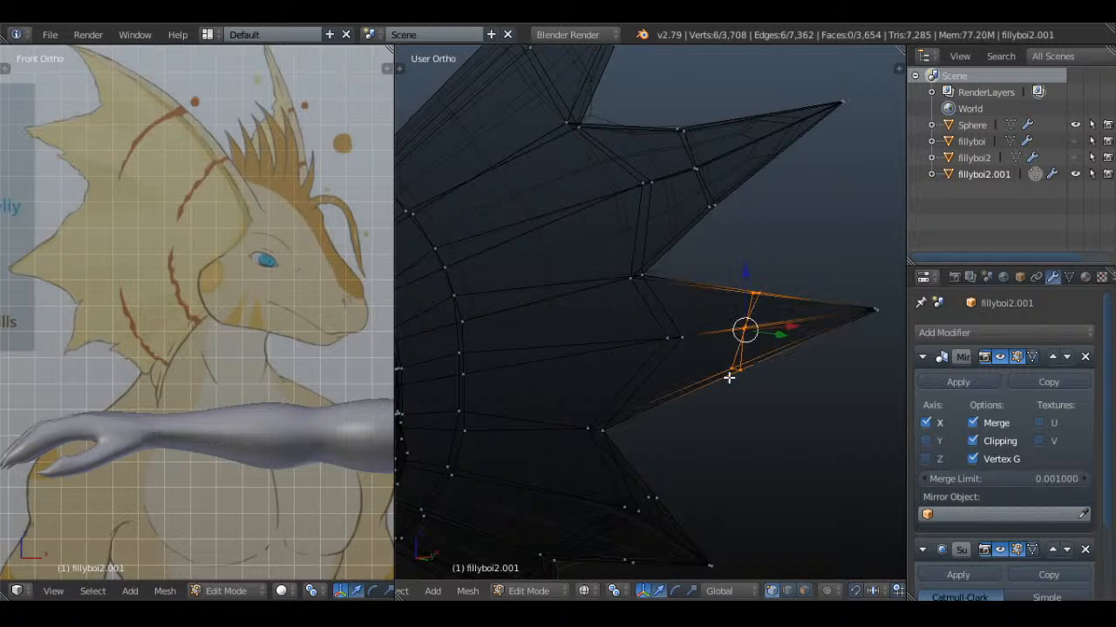
{"action": "key", "text": "g"}
{"action": "left_click", "coordinate": [747, 366]}
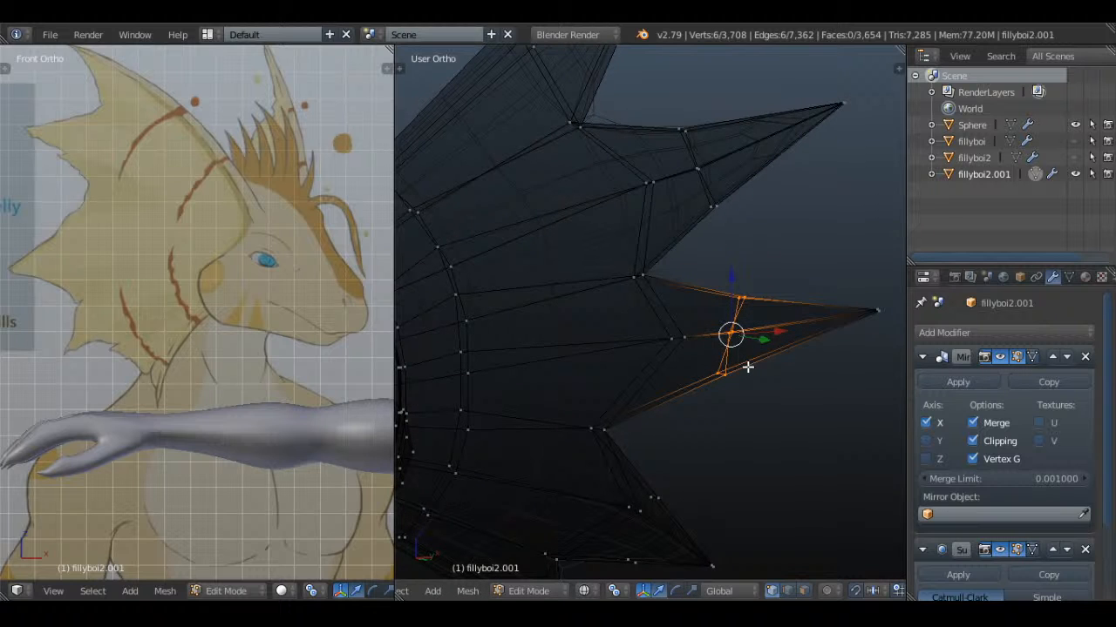
{"action": "key", "text": "a"}
Select the two vertices at the third spike's tip and move them inward to shorten the spike
{"action": "scroll", "coordinate": [749, 368], "scroll_direction": "down", "scroll_amount": 1}
{"action": "left_click", "coordinate": [827, 312]}
{"action": "right_click", "coordinate": [831, 311]}
{"action": "key", "text": "g"}
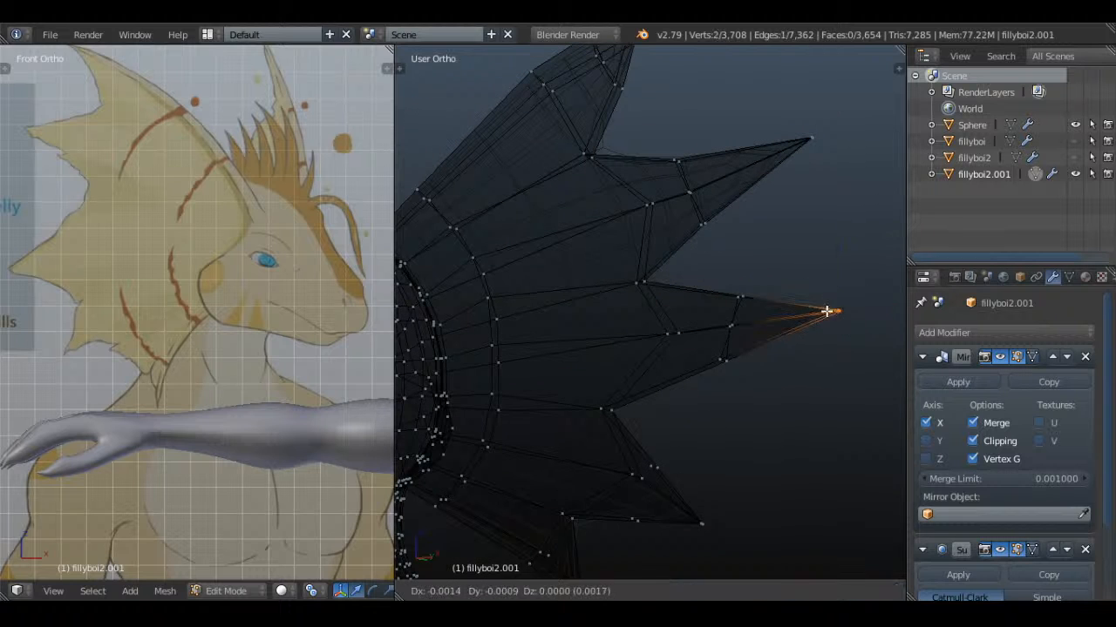
{"action": "left_click", "coordinate": [787, 320]}
{"action": "key", "text": "z"}
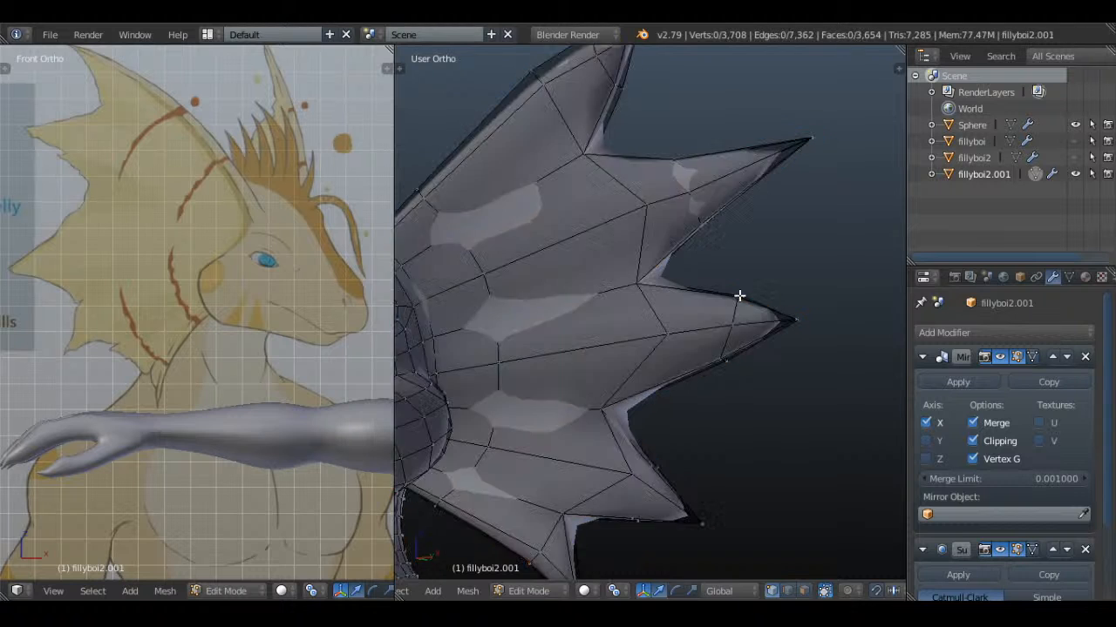
Select the six vertices of the third spike's cut, scale them down to narrow it, and inspect the smoothed result
{"action": "key", "text": "z"}
{"action": "key", "text": "c"}
{"action": "key", "text": "z"}
{"action": "key", "text": "z"}
{"action": "key", "text": "c"}
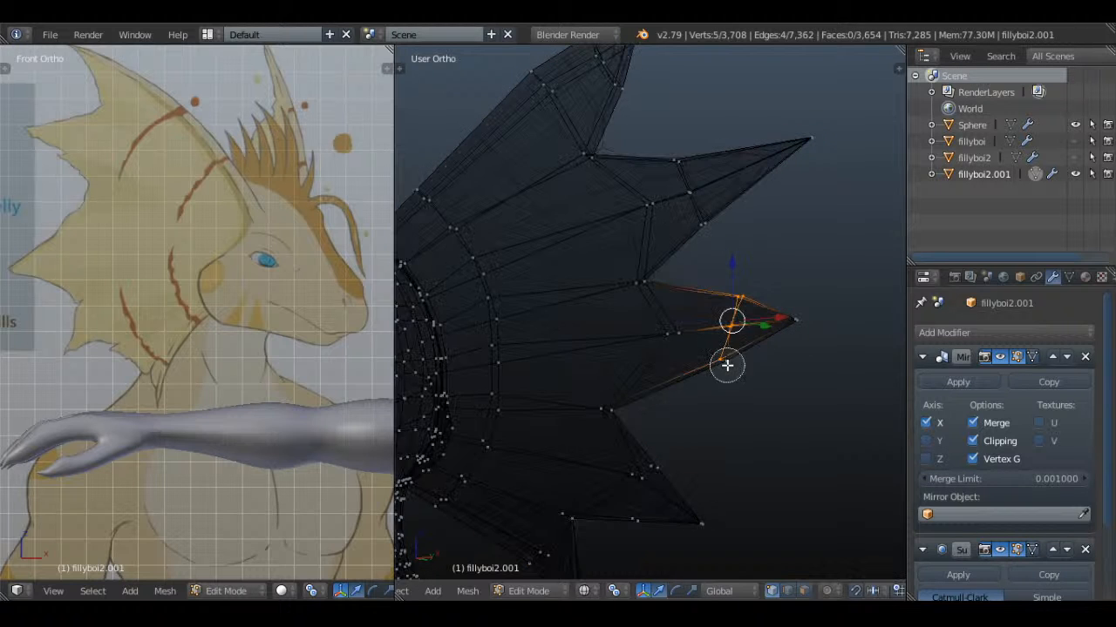
{"action": "left_click", "coordinate": [727, 365]}
{"action": "right_click", "coordinate": [731, 364]}
{"action": "key", "text": "z"}
{"action": "key", "text": "s"}
{"action": "left_click", "coordinate": [798, 347]}
{"action": "key", "text": "Tab"}
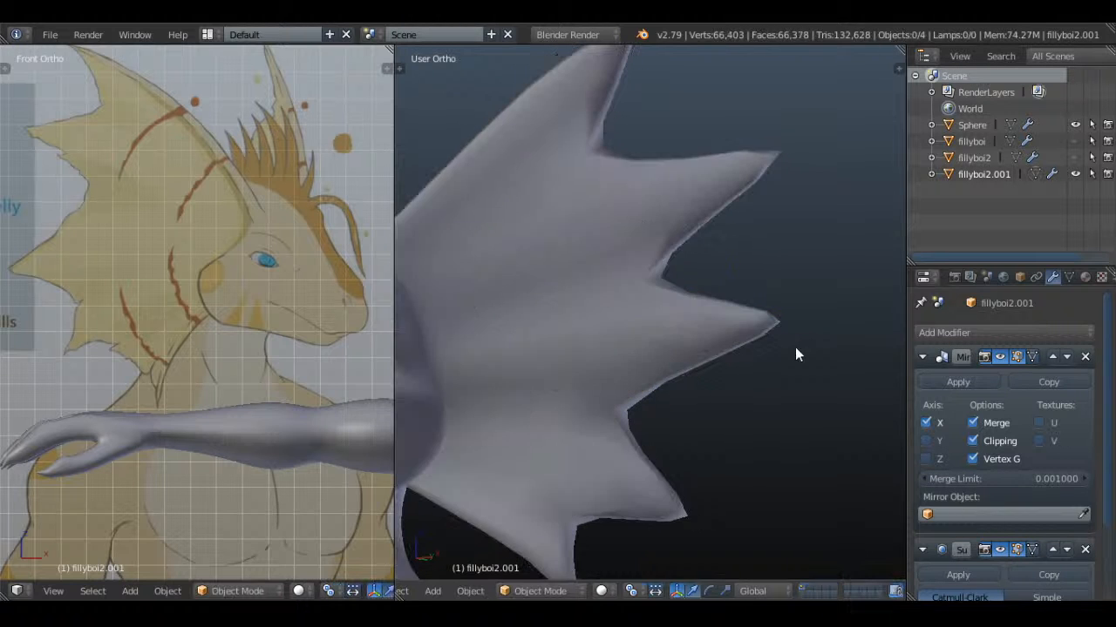
{"action": "scroll", "coordinate": [795, 347], "scroll_direction": "down", "scroll_amount": 3}
{"action": "key", "text": "Tab"}
{"action": "scroll", "coordinate": [737, 296], "scroll_direction": "up", "scroll_amount": 3}
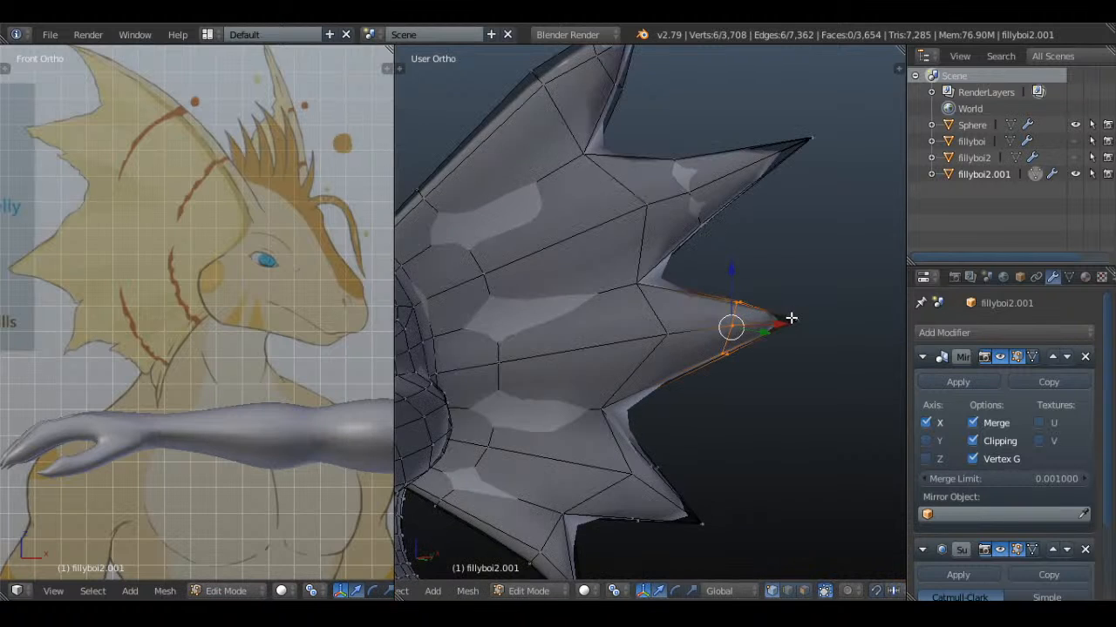
Move the third spike's tip back outward to lengthen it, and check the smoothed fin
{"action": "key", "text": "z"}
{"action": "key", "text": "g"}
{"action": "left_click", "coordinate": [819, 317]}
{"action": "key", "text": "z"}
{"action": "key", "text": "Tab"}
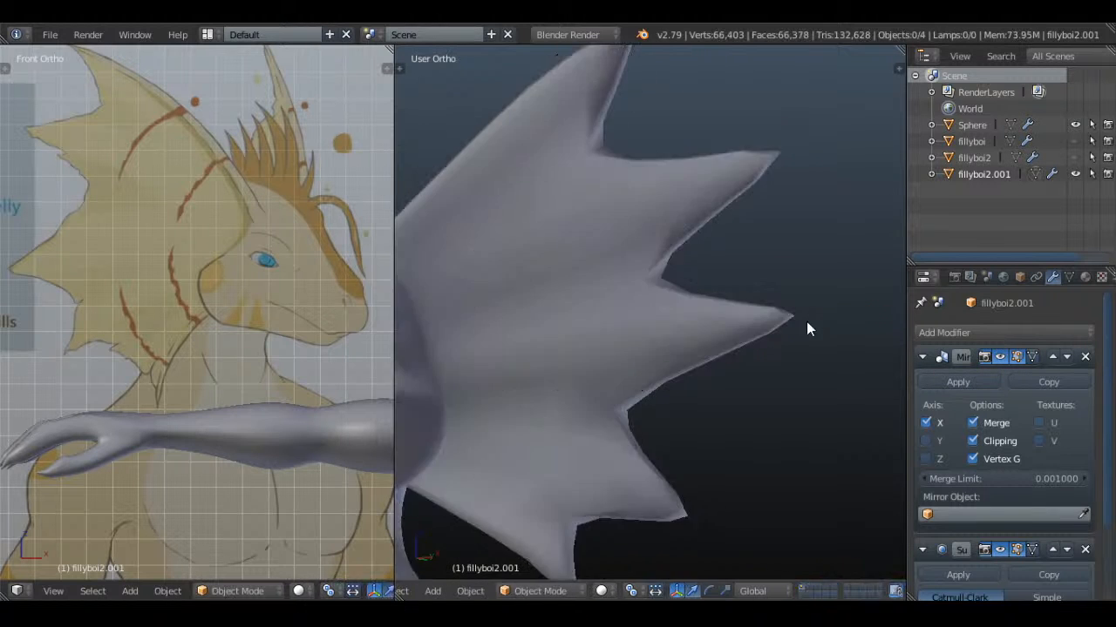
{"action": "scroll", "coordinate": [784, 329], "scroll_direction": "down", "scroll_amount": 3}
{"action": "key", "text": "Tab"}
{"action": "scroll", "coordinate": [714, 364], "scroll_direction": "up", "scroll_amount": 3}
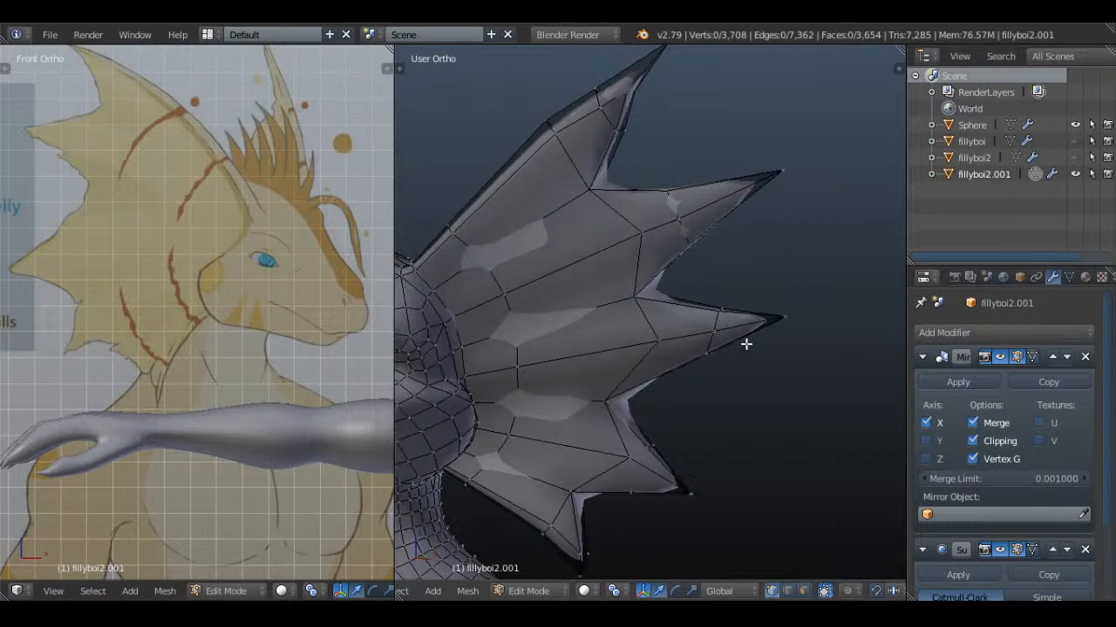
Scale up the six vertices of the third spike's cut slightly to widen it, and clear the selection
{"action": "key", "text": "z"}
{"action": "key", "text": "s"}
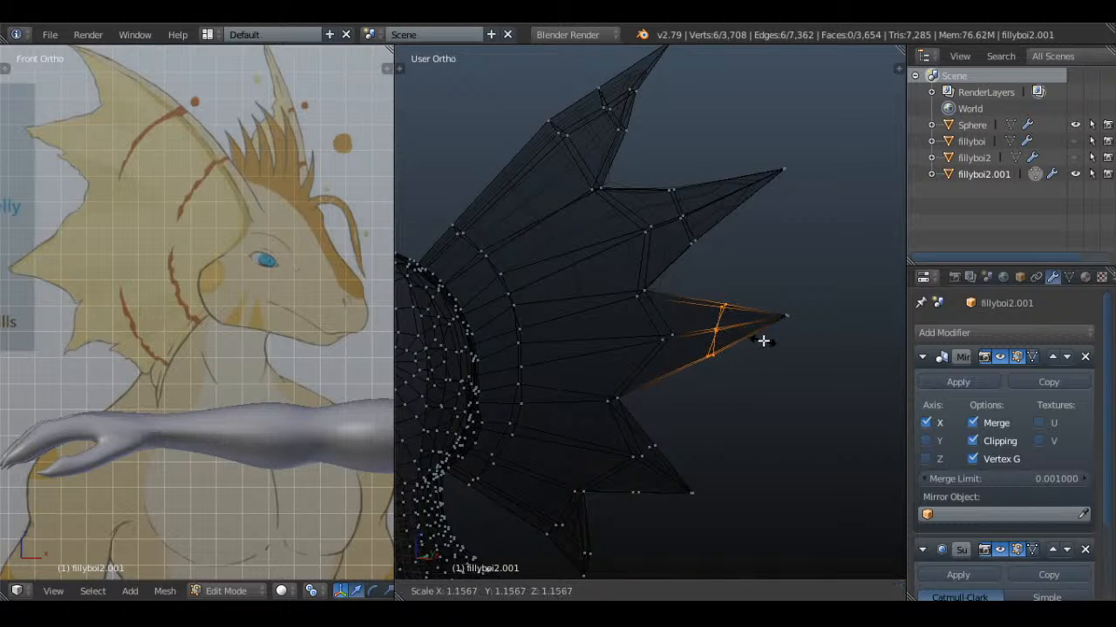
{"action": "left_click", "coordinate": [770, 341]}
{"action": "key", "text": "a"}
Move the third spike's tip inward again and check the shape in Object Mode
{"action": "key", "text": "g"}
{"action": "left_click", "coordinate": [762, 324]}
{"action": "key", "text": "Tab"}
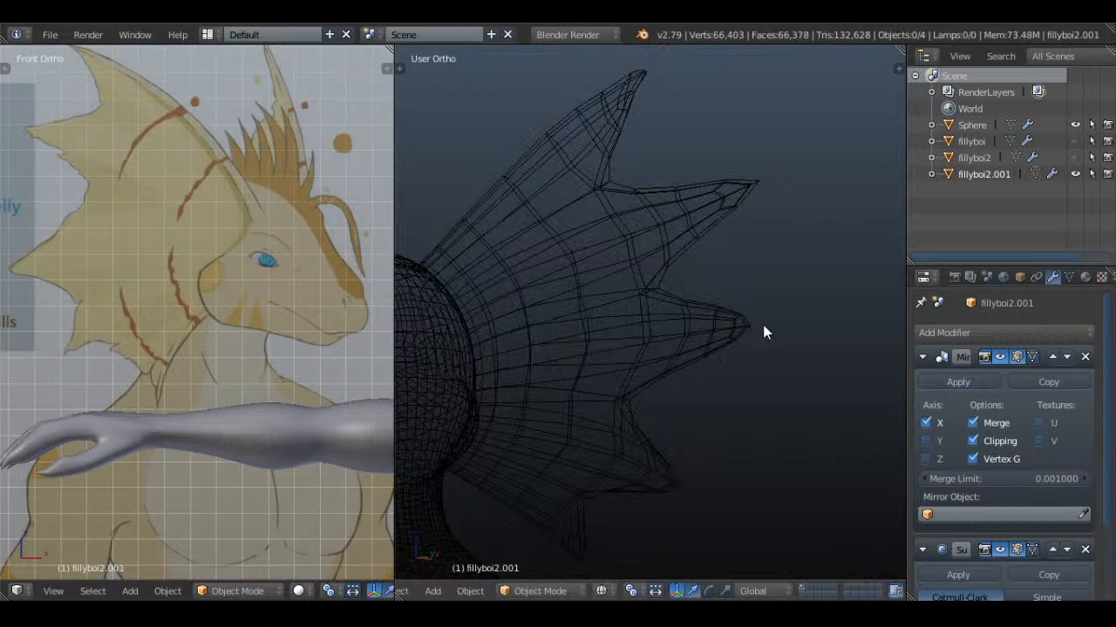
Move the third spike's upper-edge cut vertices slightly down and its lower-edge cut vertices slightly up, and clear the selection
{"action": "key", "text": "Tab"}
{"action": "left_click", "coordinate": [725, 297]}
{"action": "right_click", "coordinate": [725, 297]}
{"action": "key", "text": "g"}
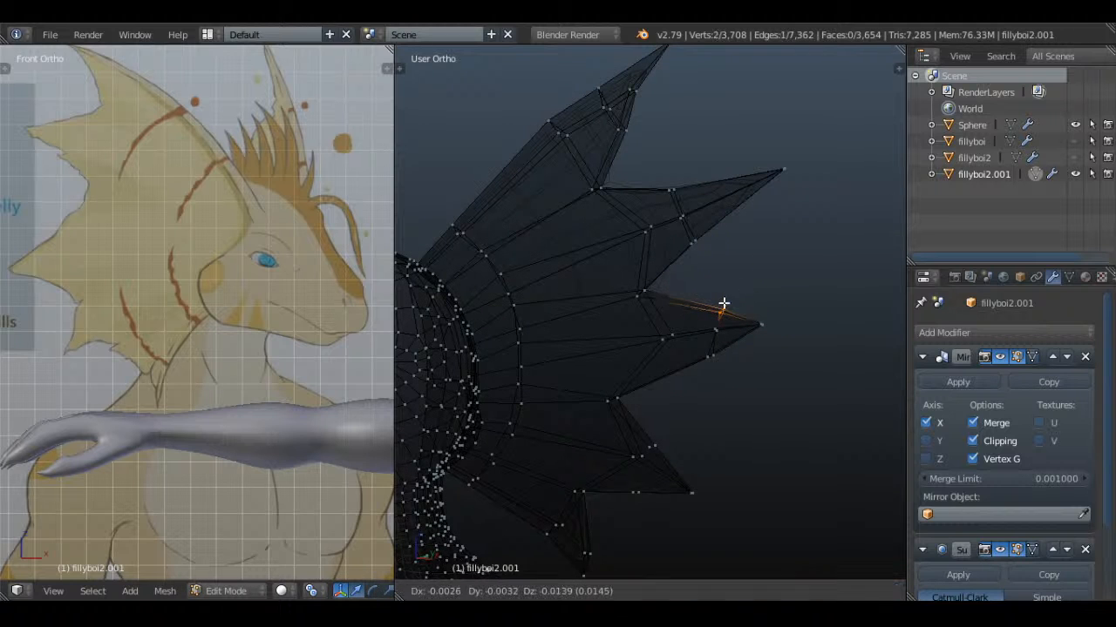
{"action": "left_click", "coordinate": [724, 304]}
{"action": "key", "text": "a"}
{"action": "key", "text": "g"}
{"action": "left_click", "coordinate": [717, 349]}
{"action": "key", "text": "a"}
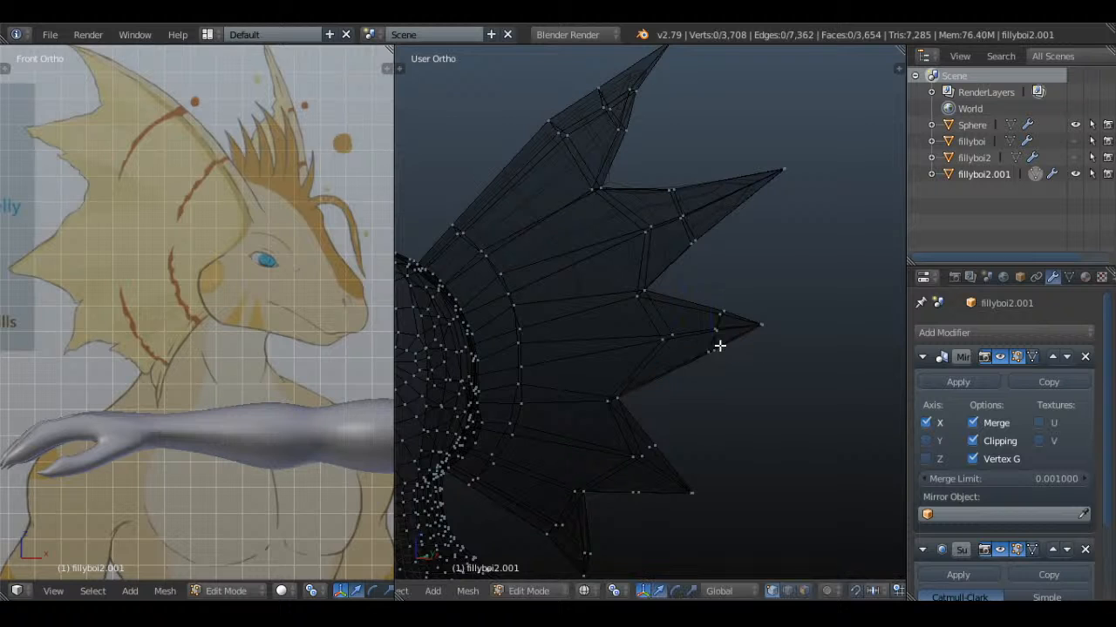
Move the third spike's tip together with its cut vertices inward and slightly down, and clear the selection
{"action": "left_click", "coordinate": [732, 325]}
{"action": "right_click", "coordinate": [734, 325]}
{"action": "key", "text": "g"}
{"action": "right_click", "coordinate": [753, 326]}
{"action": "key", "text": "c"}
{"action": "left_click", "coordinate": [718, 352]}
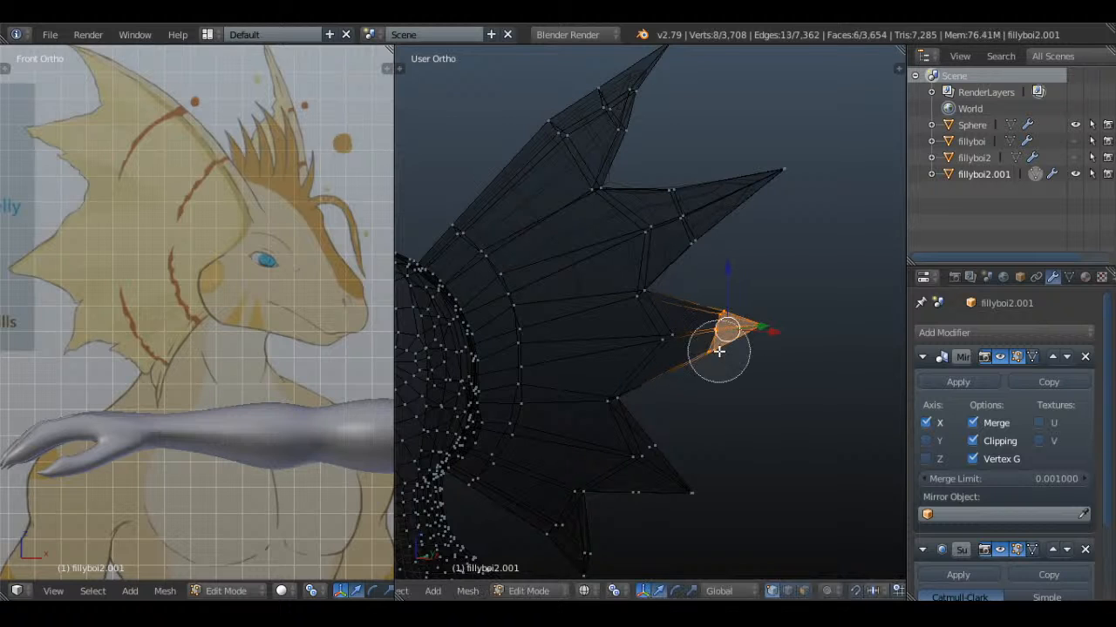
{"action": "right_click", "coordinate": [718, 351]}
{"action": "key", "text": "g"}
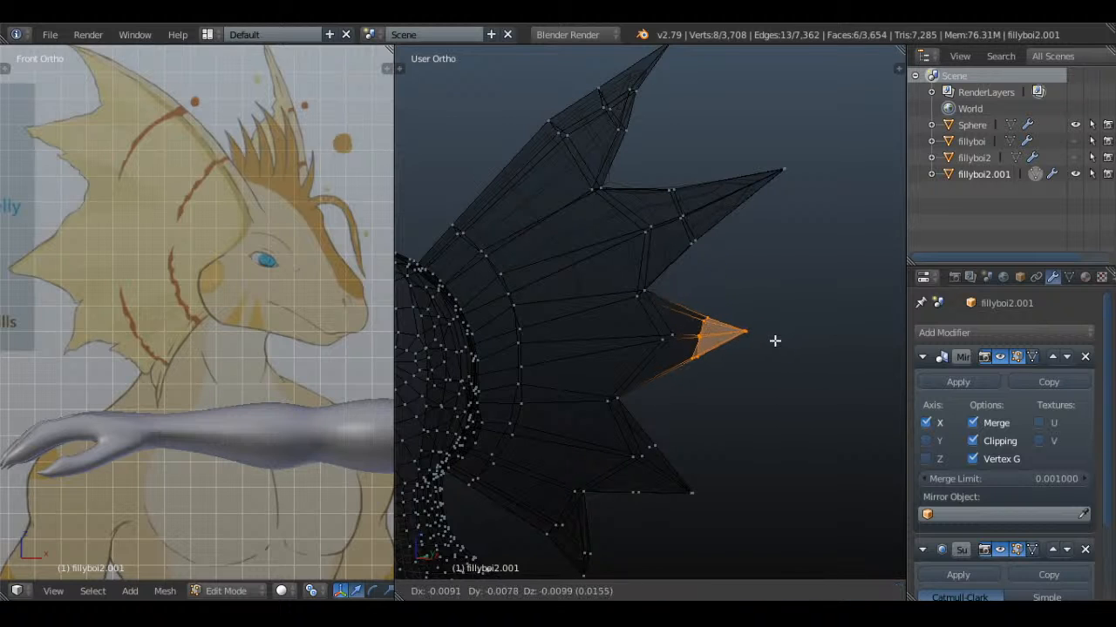
{"action": "left_click", "coordinate": [771, 340]}
{"action": "key", "text": "a"}
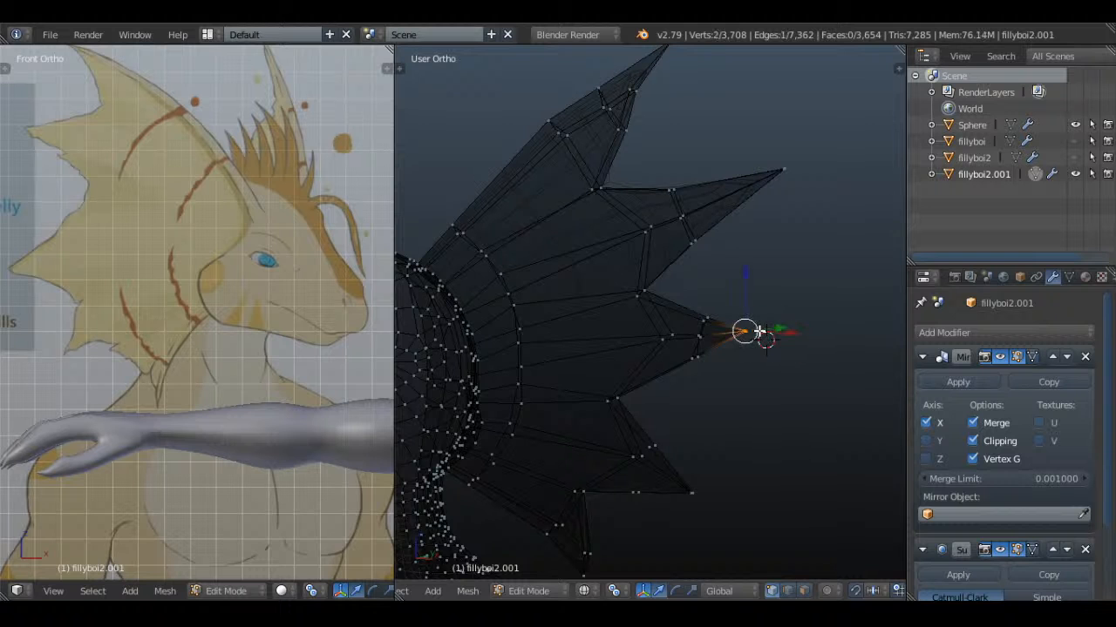
Check the smoothed ear fin in Object Mode and save over the current file
{"action": "key", "text": "Tab"}
{"action": "scroll", "coordinate": [832, 460], "scroll_direction": "down", "scroll_amount": 3}
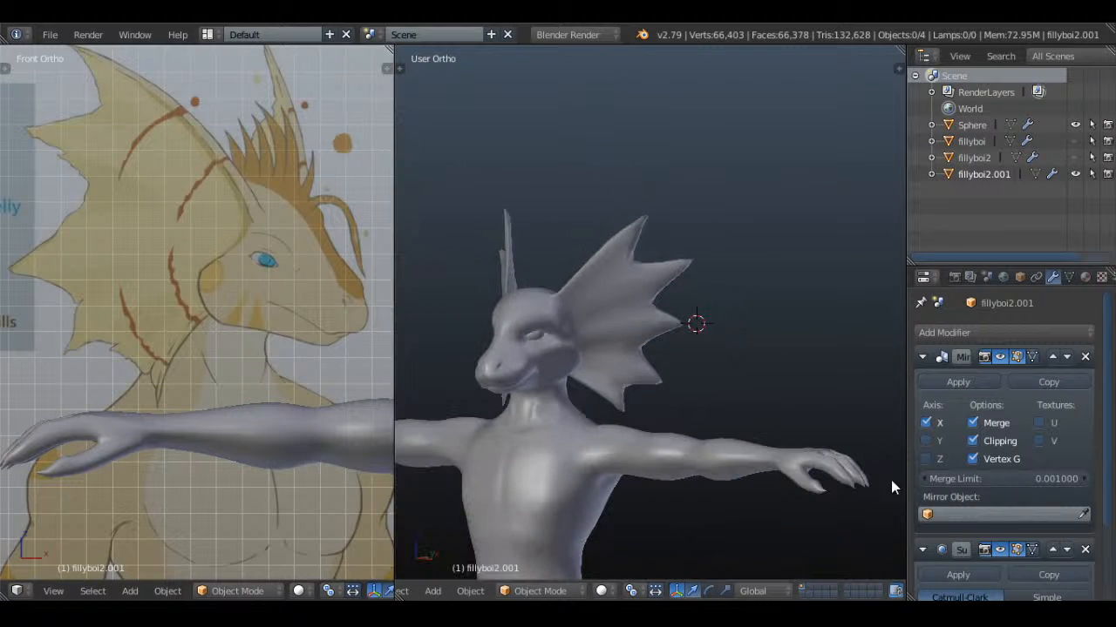
{"action": "scroll", "coordinate": [734, 324], "scroll_direction": "up", "scroll_amount": 5}
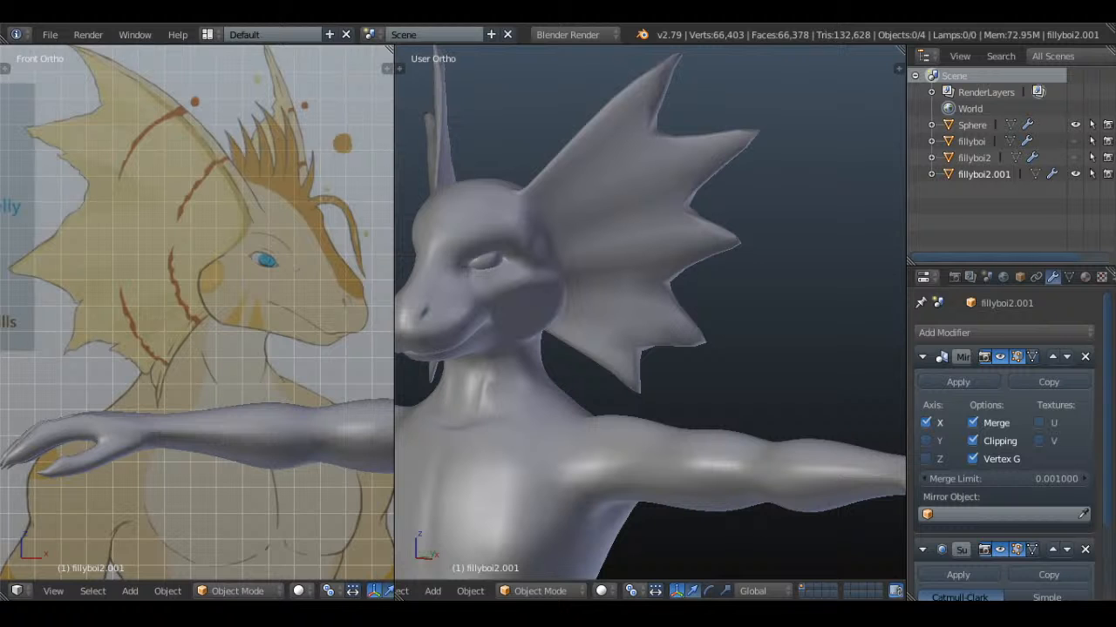
{"action": "key", "text": "ctrl+s"}
{"action": "left_click", "coordinate": [566, 303]}
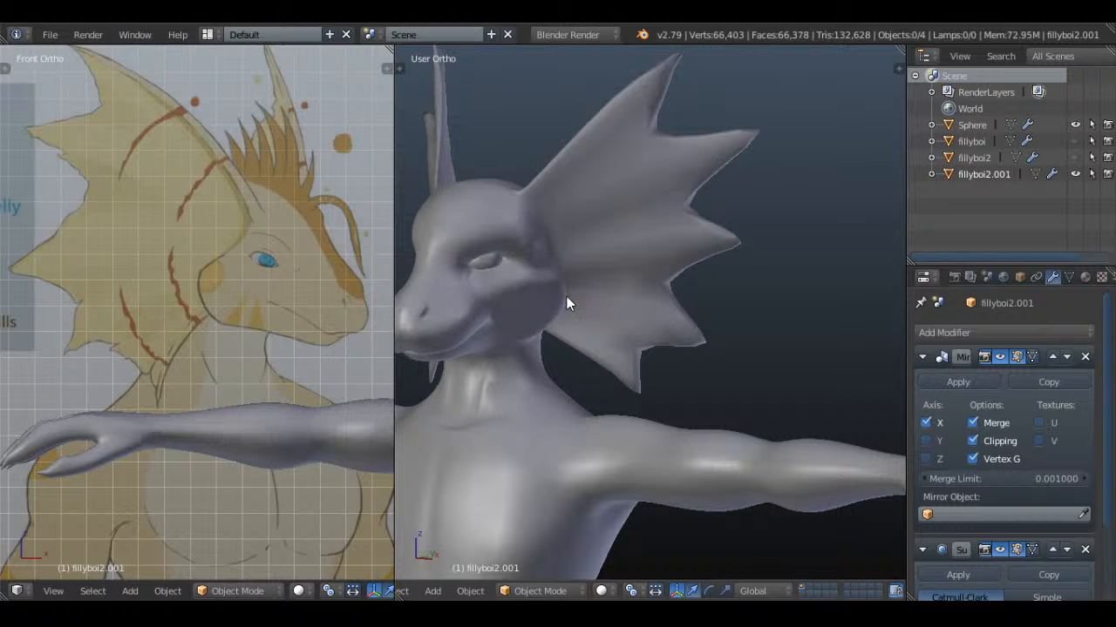
Knife-cut across the front of the fourth spike from its upper edge through the middle to its lower edge
{"action": "key", "text": "Tab"}
{"action": "scroll", "coordinate": [720, 319], "scroll_direction": "up", "scroll_amount": 6}
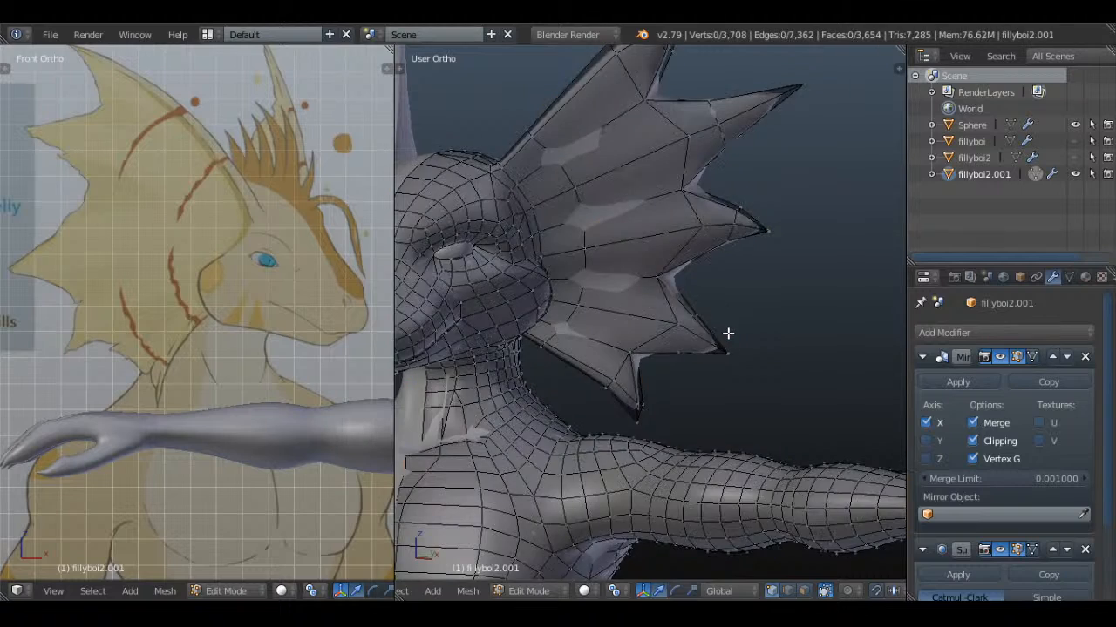
{"action": "key", "text": "k"}
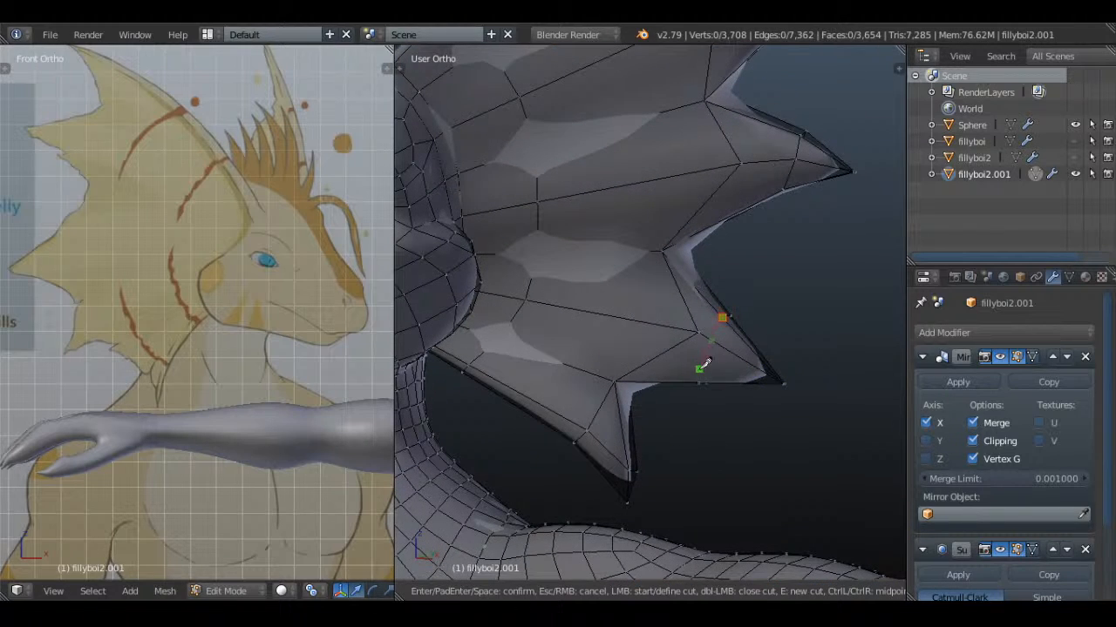
{"action": "left_click", "coordinate": [698, 381]}
{"action": "key", "text": "Return"}
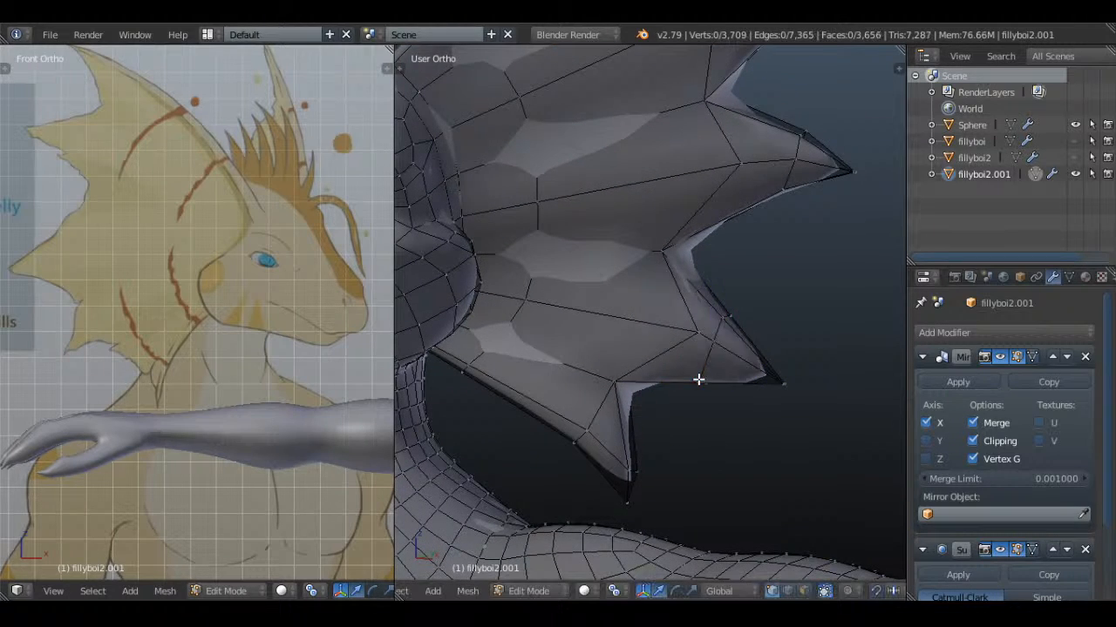
Knife-cut a matching line across the back of the fourth spike between its lower and upper edges
{"action": "middle_click_drag", "start_coordinate": [700, 379], "coordinate": [575, 340]}
{"action": "key", "text": "k"}
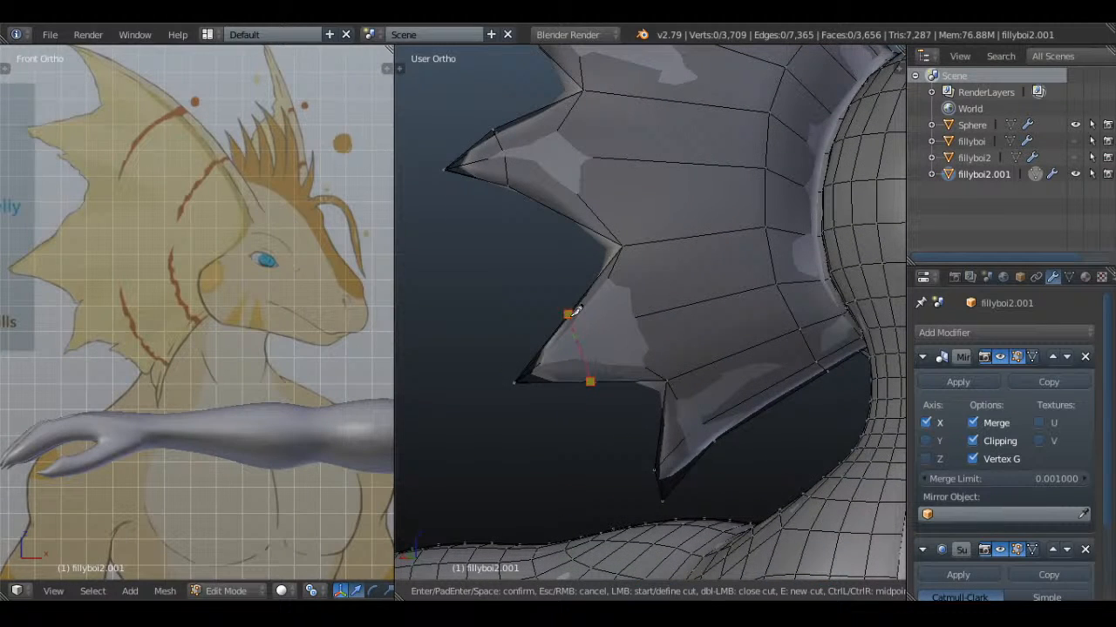
{"action": "left_click", "coordinate": [568, 314]}
{"action": "key", "text": "Return"}
Move the back-side vertex at the middle of the fourth spike's base inward toward the head
{"action": "mouse_move", "coordinate": [570, 317]}
{"action": "middle_mouse_down"}
{"action": "mouse_move", "coordinate": [660, 410]}
{"action": "mouse_move", "coordinate": [637, 309]}
{"action": "mouse_move", "coordinate": [706, 386]}
{"action": "mouse_move", "coordinate": [689, 346]}
{"action": "mouse_move", "coordinate": [742, 186]}
{"action": "mouse_move", "coordinate": [682, 376]}
{"action": "mouse_move", "coordinate": [630, 369]}
{"action": "middle_mouse_up"}
{"action": "right_click", "coordinate": [595, 318], "text": "shift"}
{"action": "key", "text": "z"}
{"action": "key", "text": "z"}
{"action": "right_click", "coordinate": [630, 369]}
{"action": "scroll", "coordinate": [598, 386], "scroll_direction": "up", "scroll_amount": 5}
{"action": "key", "text": "g"}
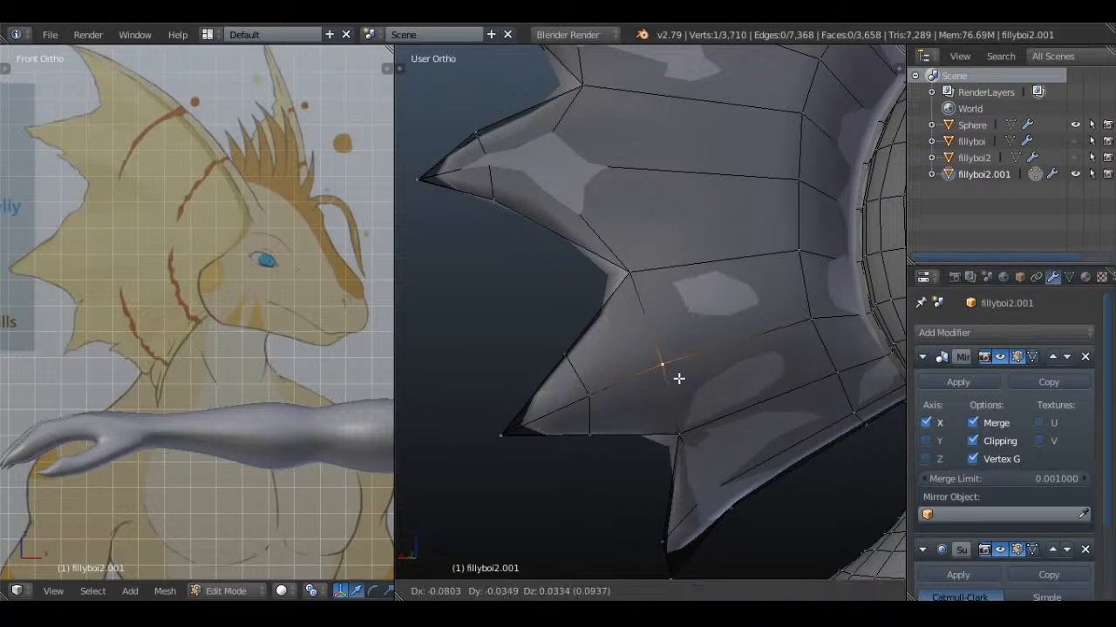
{"action": "left_click", "coordinate": [679, 378]}
Move the back-side vertex at the middle of the third spike's base inward toward the head, and clear the selection
{"action": "right_click", "coordinate": [573, 185]}
{"action": "key", "text": "z"}
{"action": "middle_click_drag", "start_coordinate": [575, 176], "coordinate": [570, 197]}
{"action": "key", "text": "z"}
{"action": "key", "text": "g"}
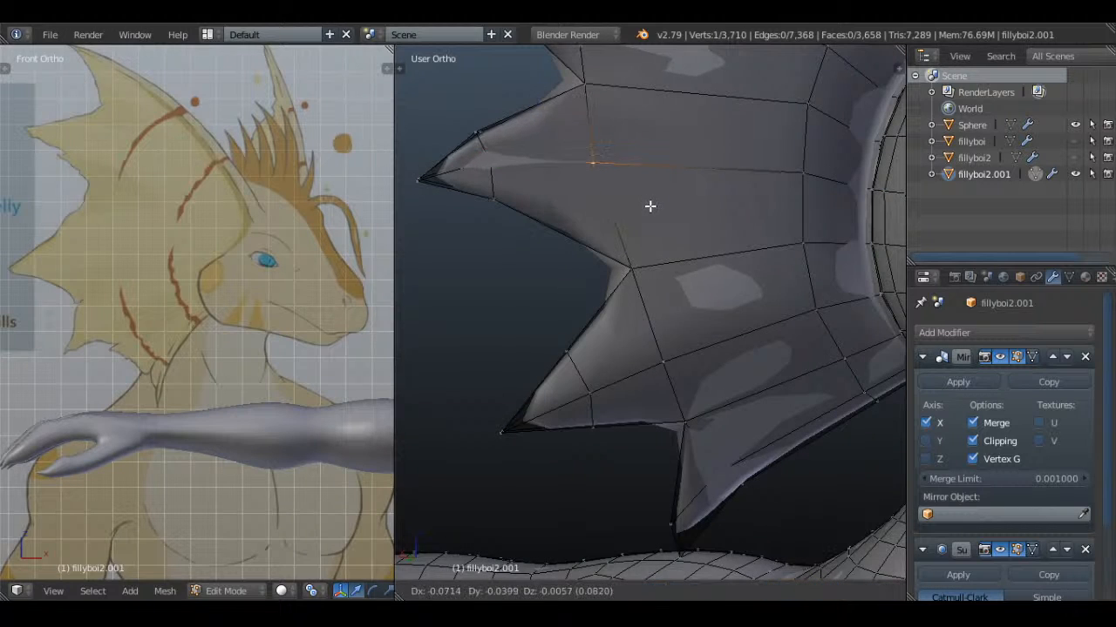
{"action": "left_click", "coordinate": [649, 206]}
{"action": "key", "text": "a"}
Nudge the single selected fin vertex, and shift the two vertices at the middle of the second spike's base slightly backward
{"action": "middle_click_drag", "start_coordinate": [503, 168], "coordinate": [639, 381]}
{"action": "key", "text": "g"}
{"action": "left_click", "coordinate": [673, 156]}
{"action": "key", "text": "a"}
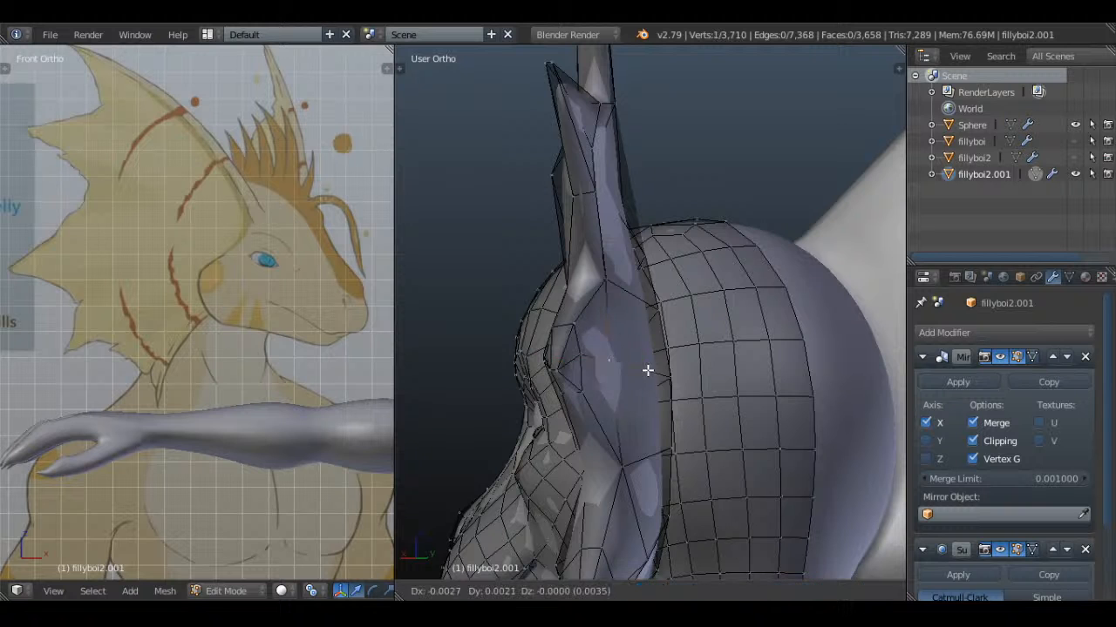
{"action": "mouse_move", "coordinate": [664, 326]}
{"action": "middle_mouse_down"}
{"action": "mouse_move", "coordinate": [622, 284]}
{"action": "mouse_move", "coordinate": [636, 371]}
{"action": "middle_mouse_up"}
{"action": "right_click", "coordinate": [590, 252]}
{"action": "key", "text": "z"}
{"action": "right_click", "coordinate": [595, 259], "text": "shift"}
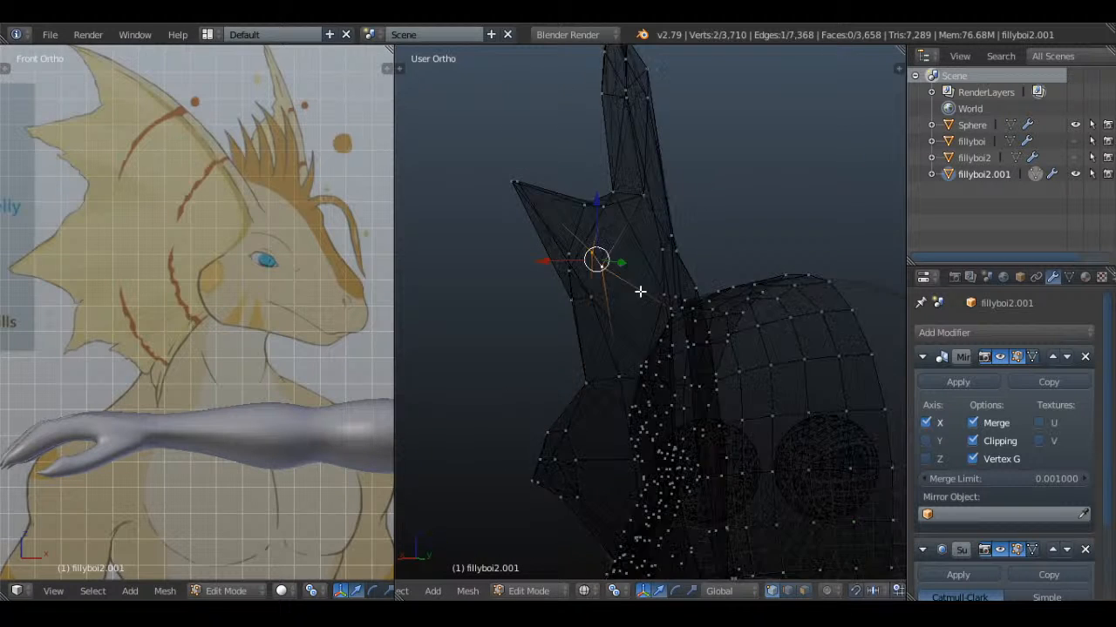
{"action": "middle_click_drag", "start_coordinate": [639, 291], "coordinate": [672, 327]}
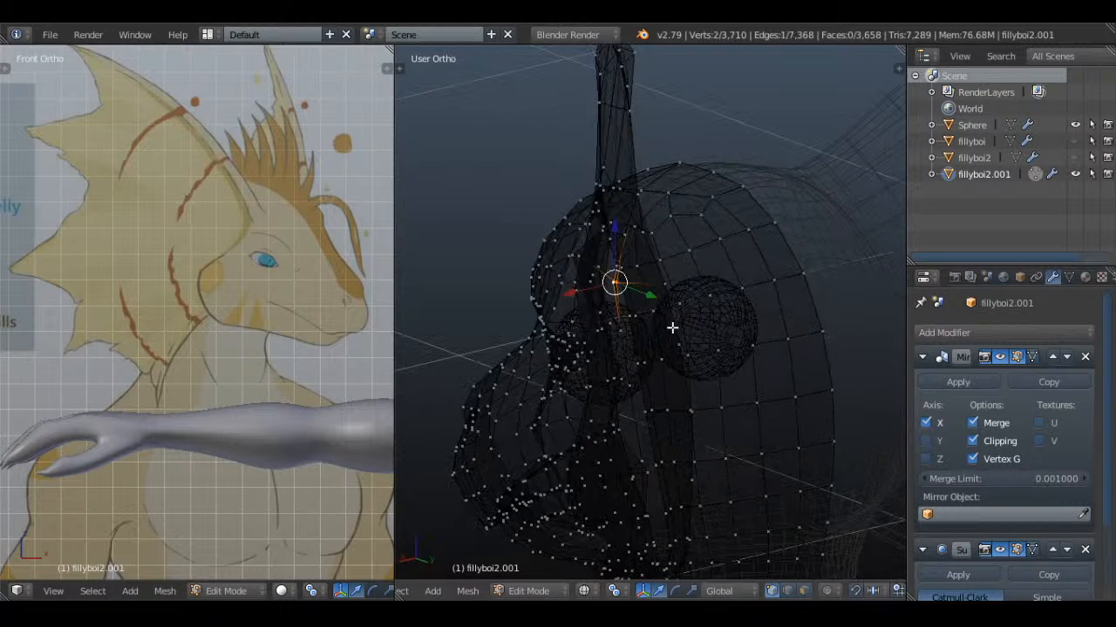
{"action": "left_click", "coordinate": [723, 328]}
{"action": "key", "text": "z"}
{"action": "left_click", "coordinate": [646, 293]}
Reposition the back-side vertices in the middle of the uppermost fin spike
{"action": "scroll", "coordinate": [627, 301], "scroll_direction": "up", "scroll_amount": 5}
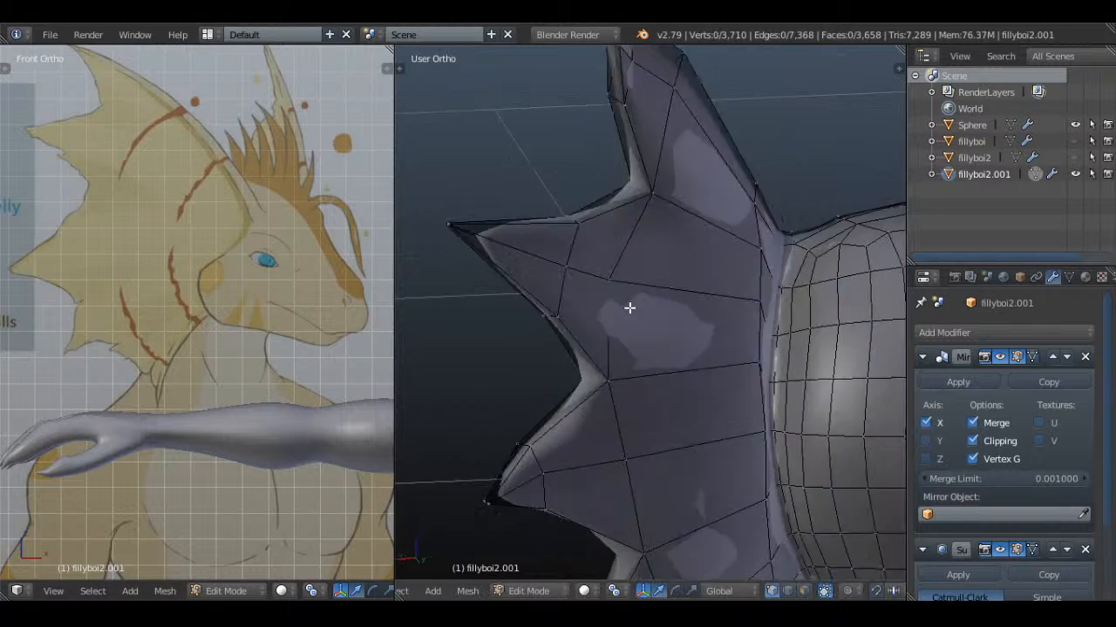
{"action": "scroll", "coordinate": [613, 279], "scroll_direction": "down", "scroll_amount": 4}
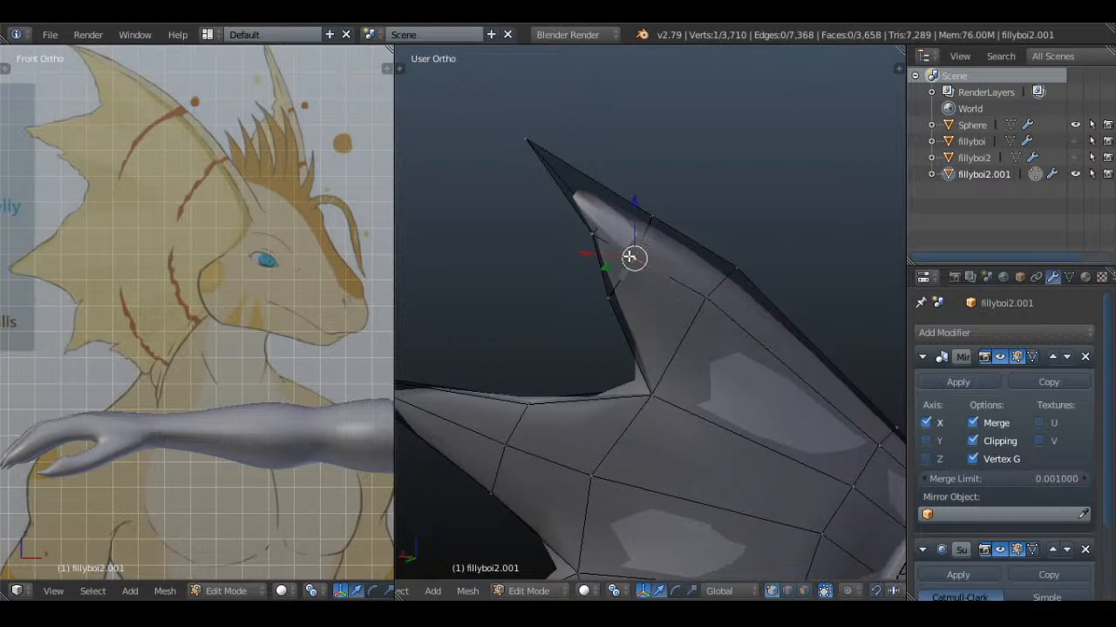
{"action": "middle_click_drag", "start_coordinate": [632, 257], "coordinate": [754, 281]}
{"action": "key", "text": "a"}
{"action": "middle_click_drag", "start_coordinate": [713, 346], "coordinate": [661, 310]}
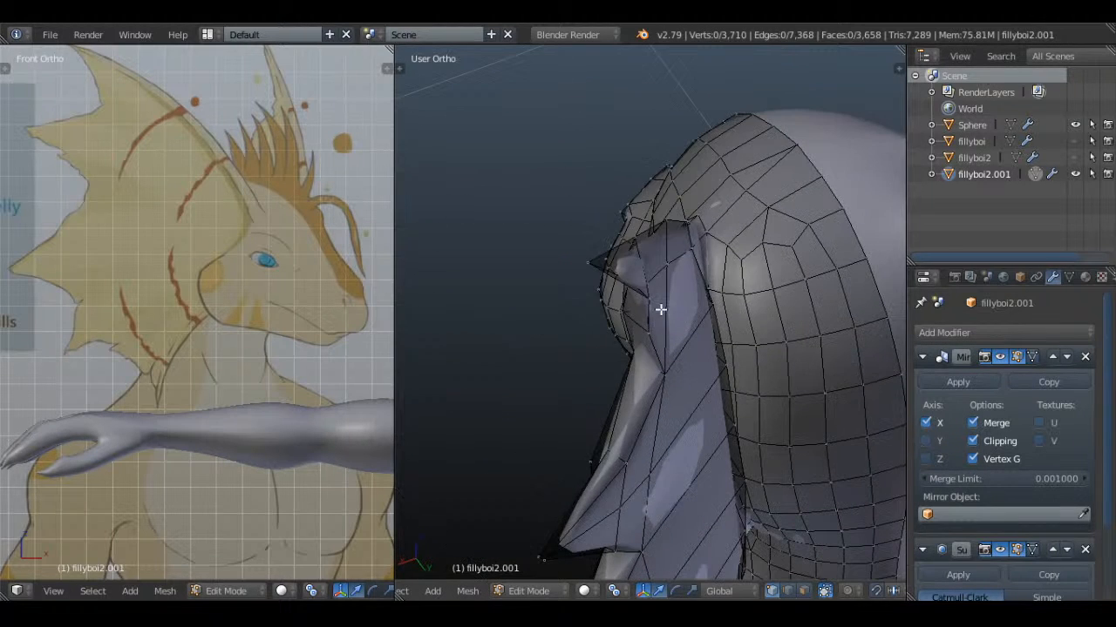
{"action": "mouse_move", "coordinate": [612, 265]}
{"action": "middle_mouse_down"}
{"action": "mouse_move", "coordinate": [685, 267]}
{"action": "mouse_move", "coordinate": [643, 298]}
{"action": "mouse_move", "coordinate": [617, 285]}
{"action": "mouse_move", "coordinate": [625, 329]}
{"action": "mouse_move", "coordinate": [634, 278]}
{"action": "mouse_move", "coordinate": [656, 275]}
{"action": "mouse_move", "coordinate": [650, 361]}
{"action": "mouse_move", "coordinate": [734, 375]}
{"action": "mouse_move", "coordinate": [779, 443]}
{"action": "mouse_move", "coordinate": [759, 391]}
{"action": "mouse_move", "coordinate": [704, 403]}
{"action": "mouse_move", "coordinate": [715, 351]}
{"action": "middle_mouse_up"}
{"action": "left_click", "coordinate": [701, 254]}
{"action": "key", "text": "a"}
{"action": "key", "text": "z"}
{"action": "key", "text": "z"}
{"action": "key", "text": "g"}
{"action": "left_click", "coordinate": [652, 257]}
Check the smoothed fin in Object Mode and return to editing the mesh with nothing selected
{"action": "scroll", "coordinate": [653, 261], "scroll_direction": "down", "scroll_amount": 4}
{"action": "key", "text": "Tab"}
{"action": "key", "text": "a"}
{"action": "key", "text": "Tab"}
{"action": "scroll", "coordinate": [703, 260], "scroll_direction": "up", "scroll_amount": 3}
{"action": "key", "text": "a"}
{"action": "key", "text": "a"}
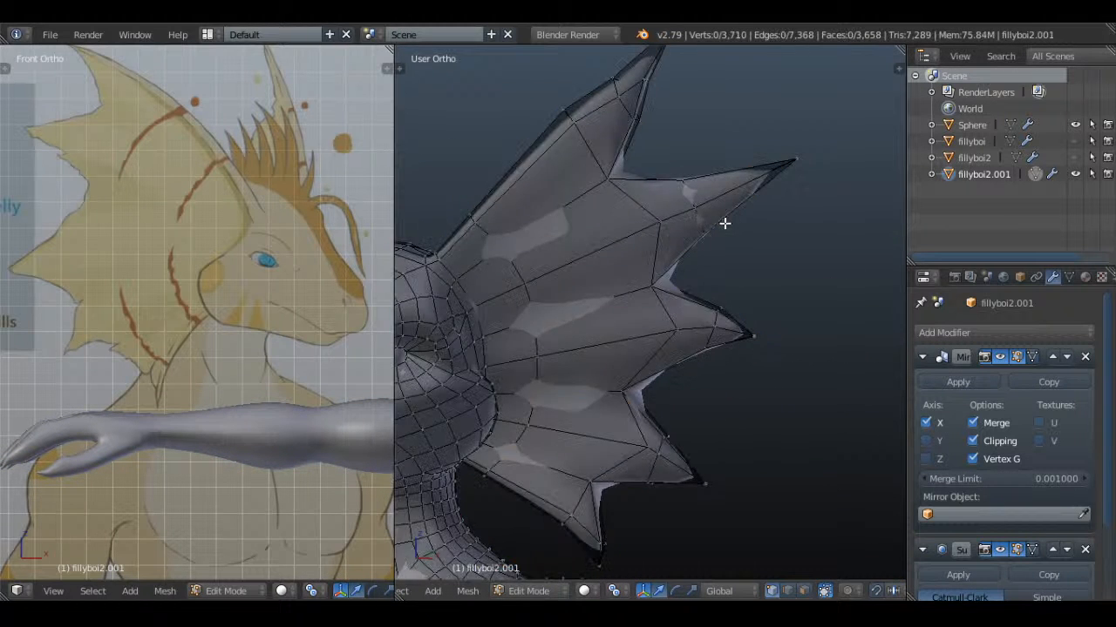
Move the second spike's tip inward to shorten the spike, selecting through the mesh, and clear the selection
{"action": "key", "text": "z"}
{"action": "key", "text": "c"}
{"action": "left_click", "coordinate": [797, 159]}
{"action": "right_click", "coordinate": [797, 160]}
{"action": "key", "text": "g"}
{"action": "left_click", "coordinate": [753, 180]}
{"action": "key", "text": "a"}
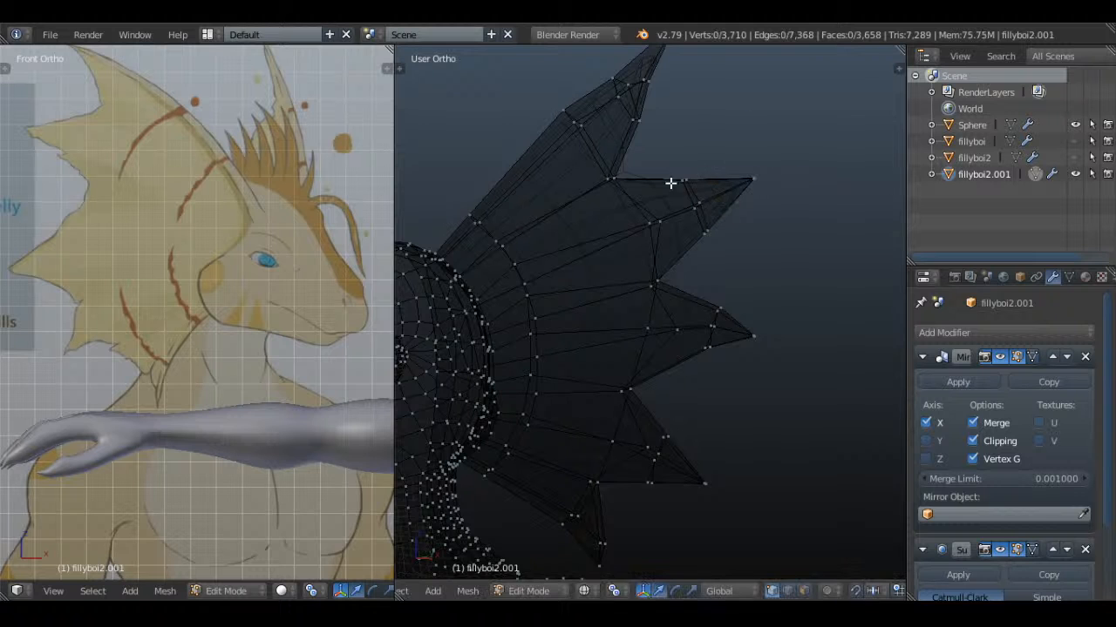
Select the vertices of the second spike's cut through the mesh and scale them to adjust its width
{"action": "key", "text": "c"}
{"action": "left_click_drag", "start_coordinate": [683, 178], "coordinate": [710, 240]}
{"action": "right_click", "coordinate": [712, 247]}
{"action": "key", "text": "s"}
{"action": "left_click", "coordinate": [761, 229]}
Leave mesh editing, restore solid shading and save over the current file
{"action": "key", "text": "Tab"}
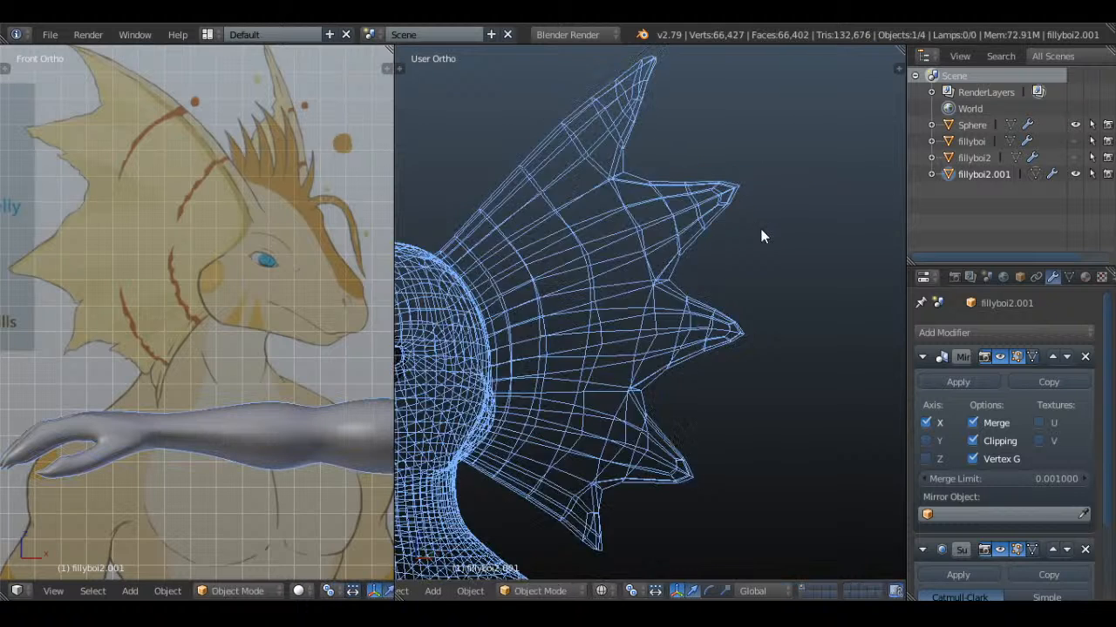
{"action": "key", "text": "z"}
{"action": "scroll", "coordinate": [761, 230], "scroll_direction": "down", "scroll_amount": 3}
{"action": "key", "text": "ctrl+s"}
{"action": "left_click", "coordinate": [754, 246]}
Compare the whole character with the reference drawing, and examine the shape of the lower legs and feet
{"action": "middle_click_drag", "start_coordinate": [755, 247], "coordinate": [766, 302]}
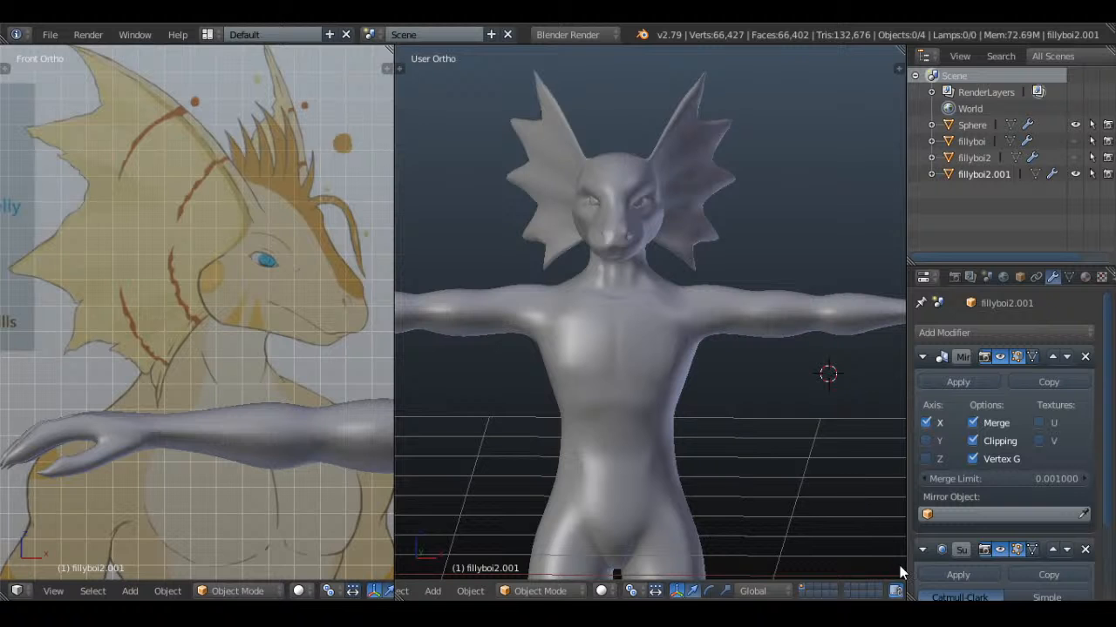
{"action": "middle_click_drag", "start_coordinate": [902, 570], "coordinate": [682, 197]}
{"action": "key", "text": "Tab"}
{"action": "key", "text": "Tab"}
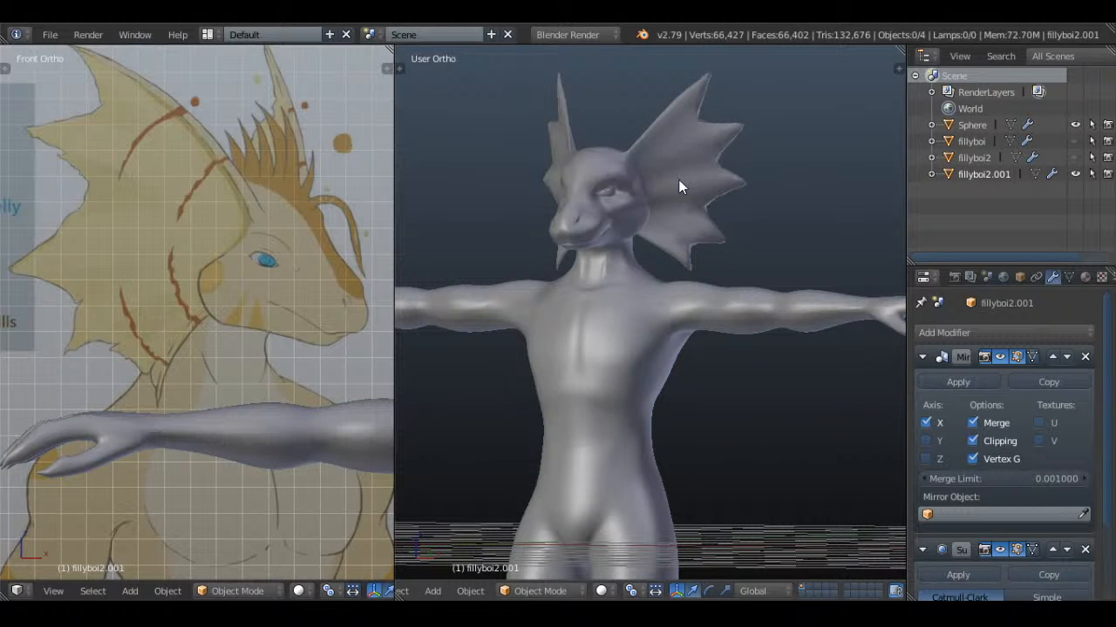
{"action": "scroll", "coordinate": [683, 273], "scroll_direction": "down", "scroll_amount": 5}
{"action": "middle_click_drag", "start_coordinate": [683, 272], "coordinate": [624, 265]}
{"action": "scroll", "coordinate": [261, 390], "scroll_direction": "down", "scroll_amount": 6}
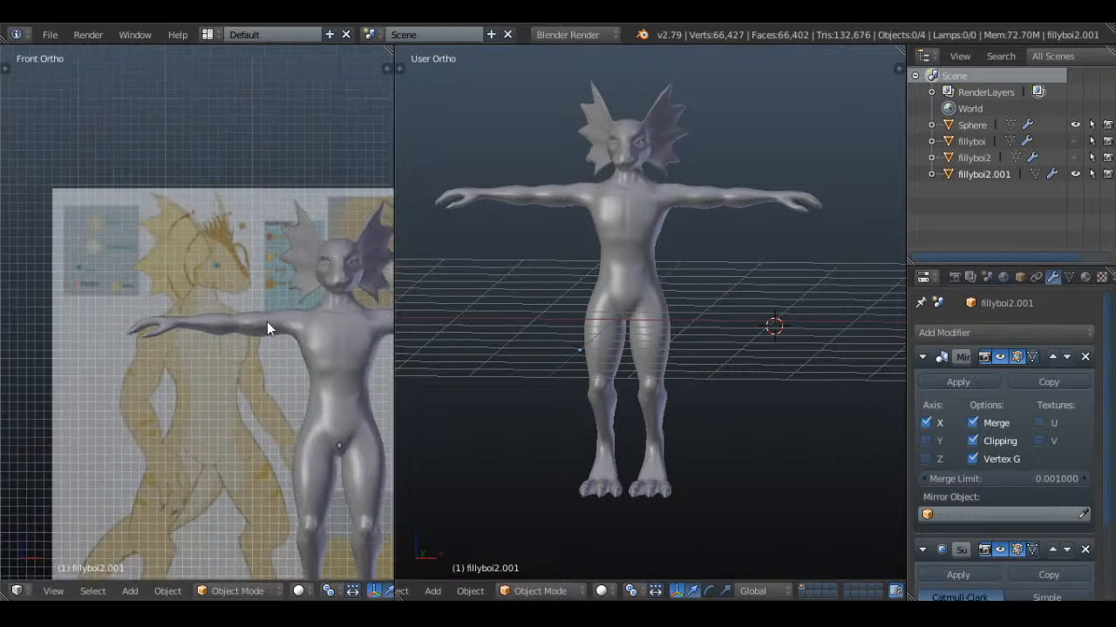
{"action": "middle_click_drag", "start_coordinate": [266, 321], "coordinate": [237, 202], "text": "shift"}
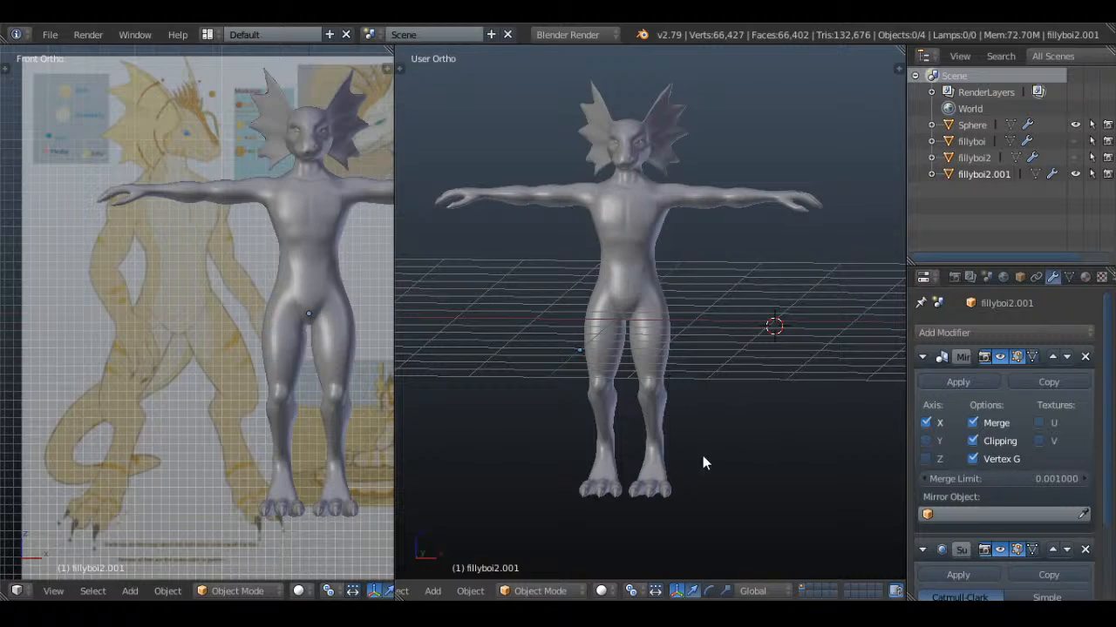
{"action": "scroll", "coordinate": [698, 318], "scroll_direction": "up", "scroll_amount": 10}
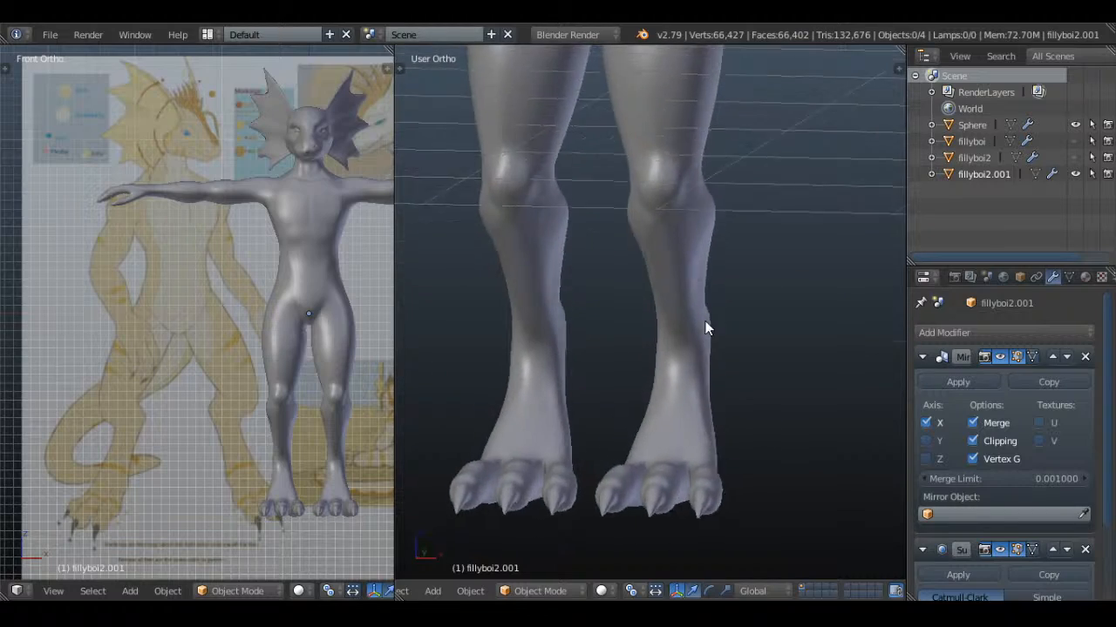
{"action": "middle_click_drag", "start_coordinate": [707, 329], "coordinate": [660, 342]}
In the right side view, move and rotate the vertex patch at the front of the knee slightly back to smooth its profile
{"action": "right_click", "coordinate": [638, 212]}
{"action": "key", "text": "Tab"}
{"action": "middle_click_drag", "start_coordinate": [683, 190], "coordinate": [650, 283]}
{"action": "scroll", "coordinate": [650, 283], "scroll_direction": "up", "scroll_amount": 3}
{"action": "key", "text": "a"}
{"action": "key", "text": "a"}
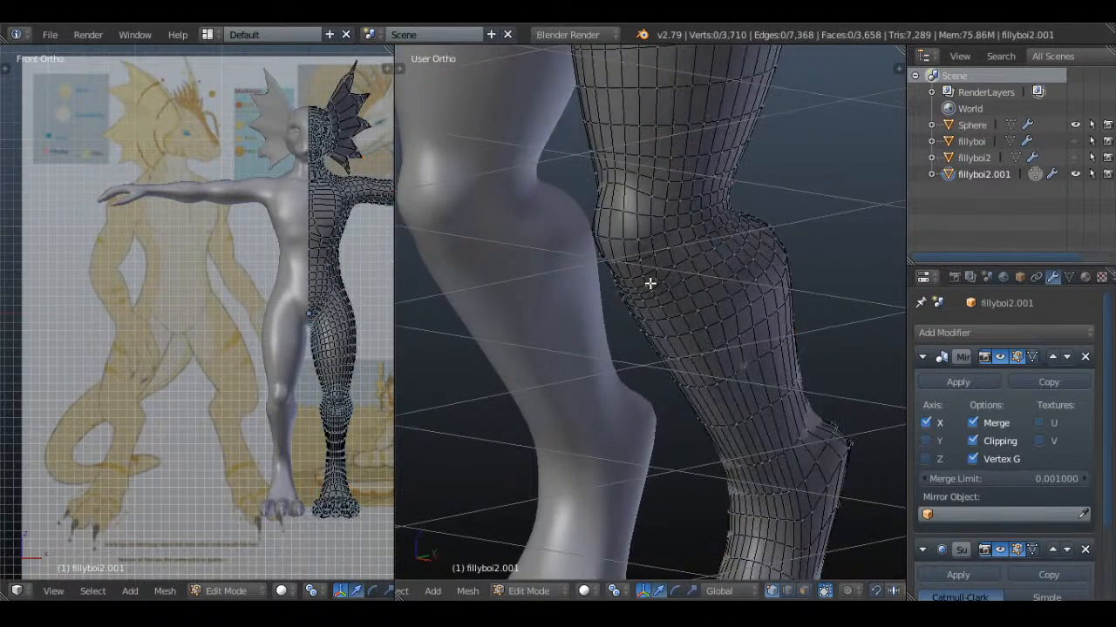
{"action": "key", "text": "KP_3"}
{"action": "middle_click_drag", "start_coordinate": [559, 284], "coordinate": [652, 352], "text": "shift"}
{"action": "key", "text": "a"}
{"action": "scroll", "coordinate": [655, 356], "scroll_direction": "up", "scroll_amount": 2}
{"action": "key", "text": "a"}
{"action": "key", "text": "z"}
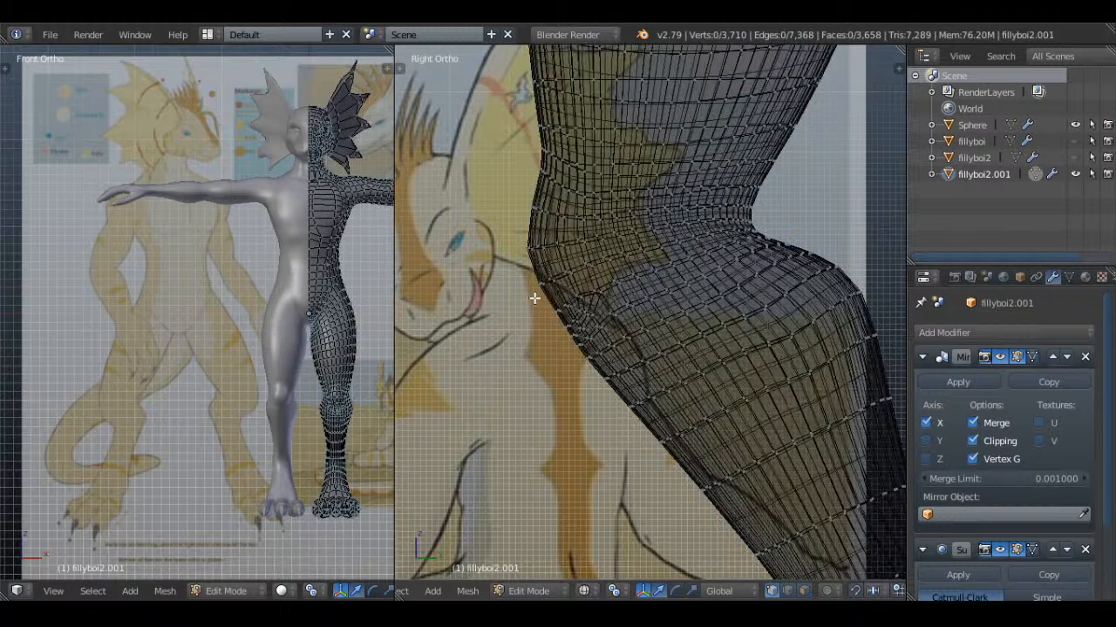
{"action": "left_click", "coordinate": [537, 258]}
{"action": "key", "text": "z"}
{"action": "key", "text": "g"}
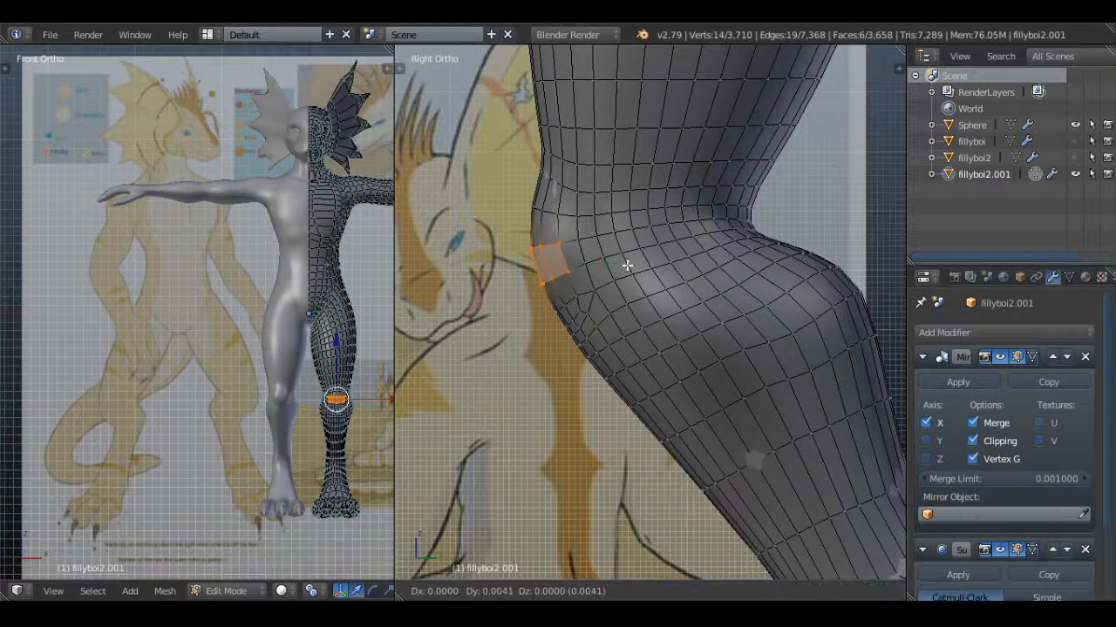
{"action": "key", "text": "r"}
{"action": "left_click", "coordinate": [675, 281]}
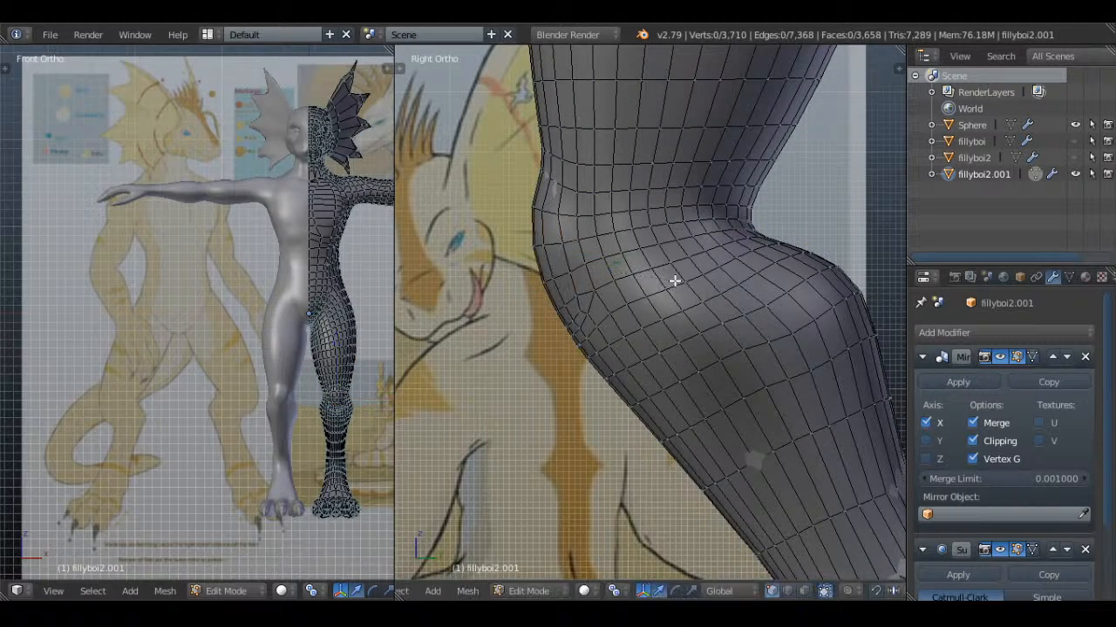
Check the smoothed knees and legs in Object Mode and save over Whiskers.blend
{"action": "key", "text": "Tab"}
{"action": "middle_click_drag", "start_coordinate": [675, 281], "coordinate": [785, 335]}
{"action": "key", "text": "Tab"}
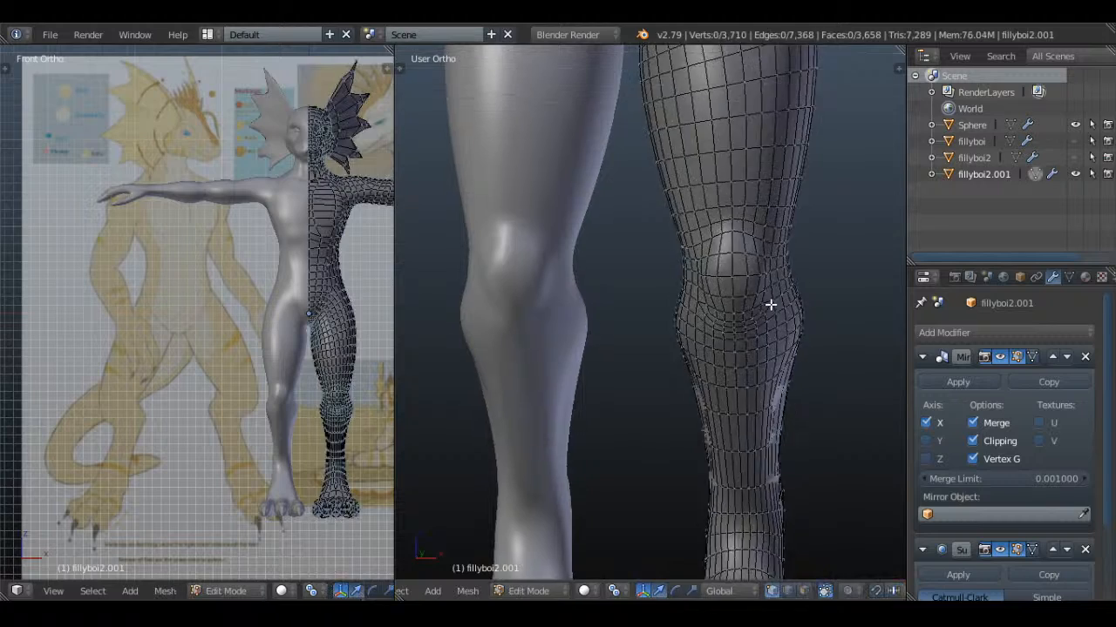
{"action": "key", "text": "Tab"}
{"action": "scroll", "coordinate": [772, 292], "scroll_direction": "down", "scroll_amount": 3}
{"action": "middle_click_drag", "start_coordinate": [765, 295], "coordinate": [778, 285]}
{"action": "scroll", "coordinate": [779, 286], "scroll_direction": "down", "scroll_amount": 1}
{"action": "key", "text": "ctrl+s"}
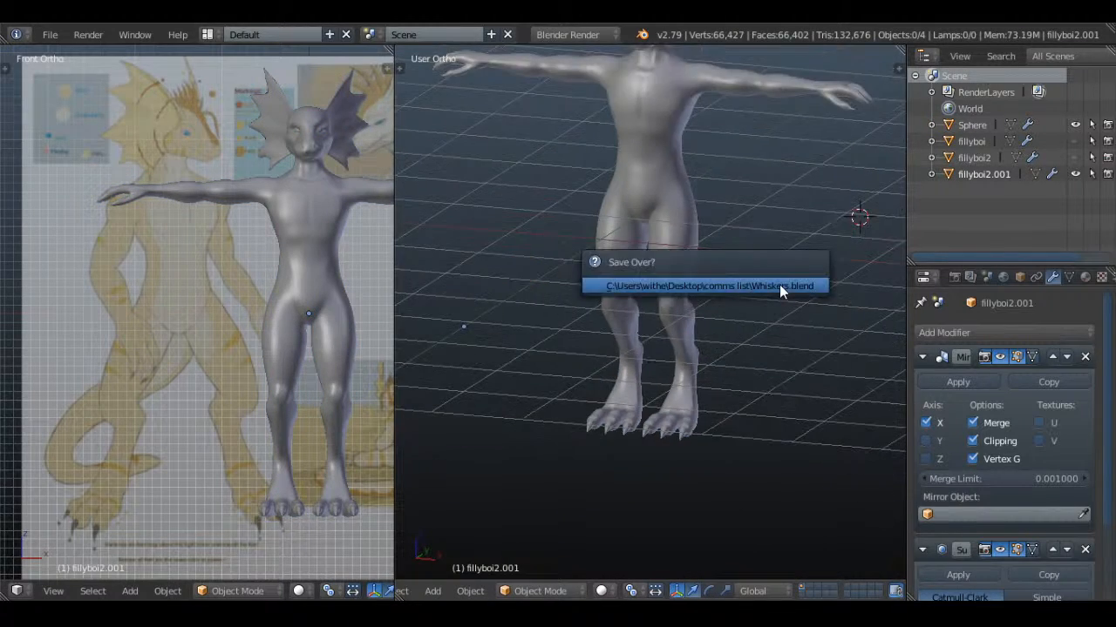
{"action": "left_click", "coordinate": [779, 286]}
In the right side view, select the band of edge loops just above the foot and scale it slightly to reshape the lower leg
{"action": "scroll", "coordinate": [780, 289], "scroll_direction": "up", "scroll_amount": 3}
{"action": "scroll", "coordinate": [772, 320], "scroll_direction": "up", "scroll_amount": 3}
{"action": "middle_click_drag", "start_coordinate": [792, 477], "coordinate": [636, 305], "text": "shift"}
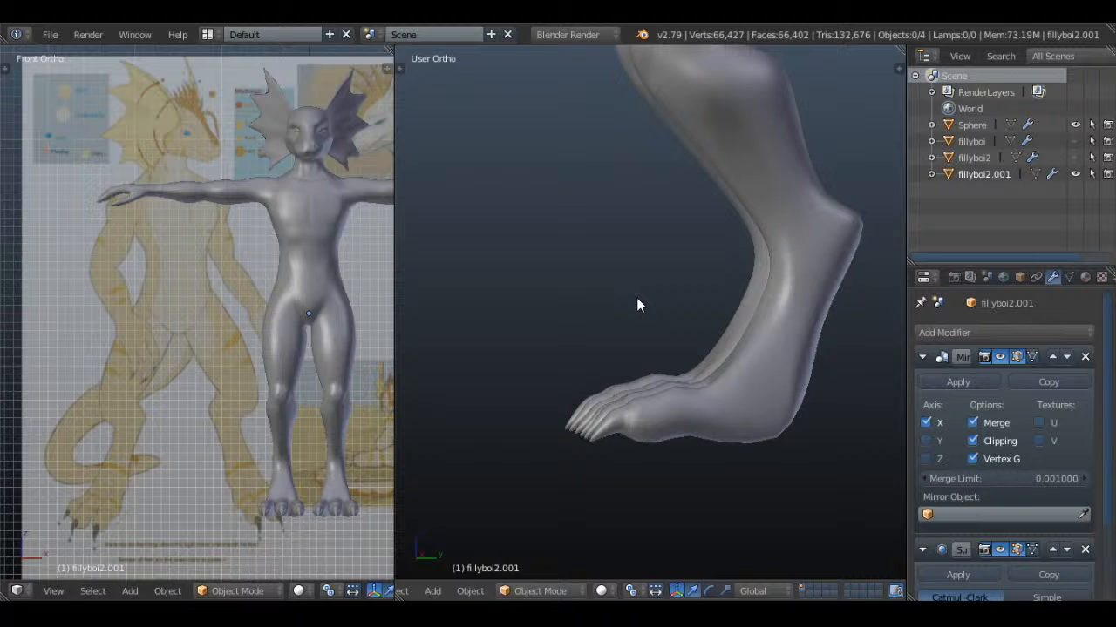
{"action": "right_click", "coordinate": [827, 297]}
{"action": "key", "text": "Tab"}
{"action": "key", "text": "KP_3"}
{"action": "key", "text": "a"}
{"action": "key", "text": "a"}
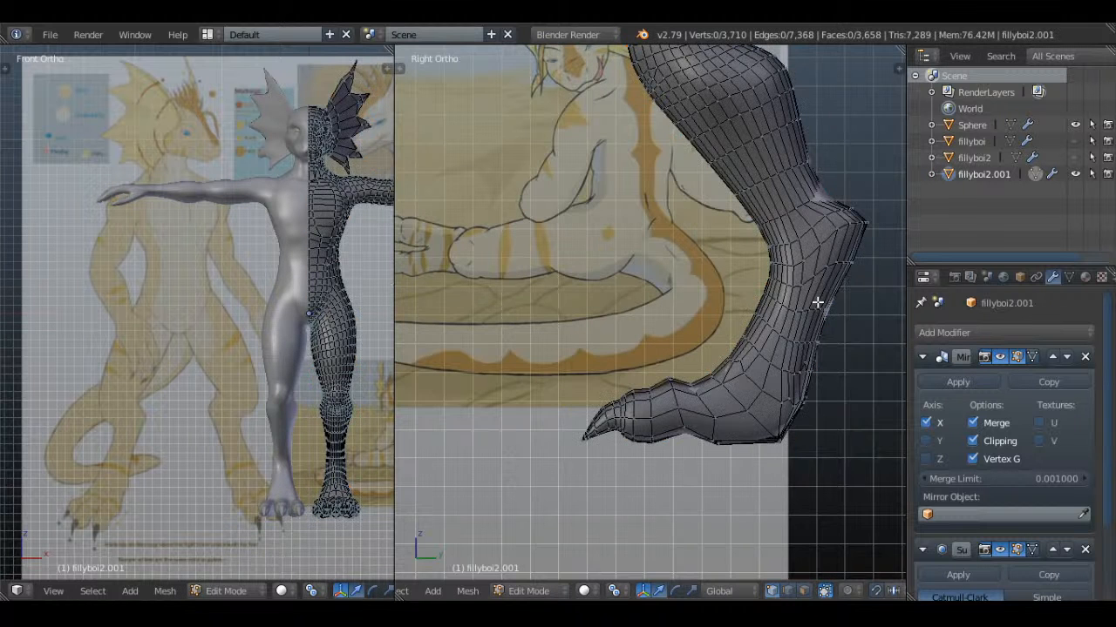
{"action": "right_click", "coordinate": [777, 332], "text": "alt"}
{"action": "right_click", "coordinate": [784, 307], "text": "alt+shift"}
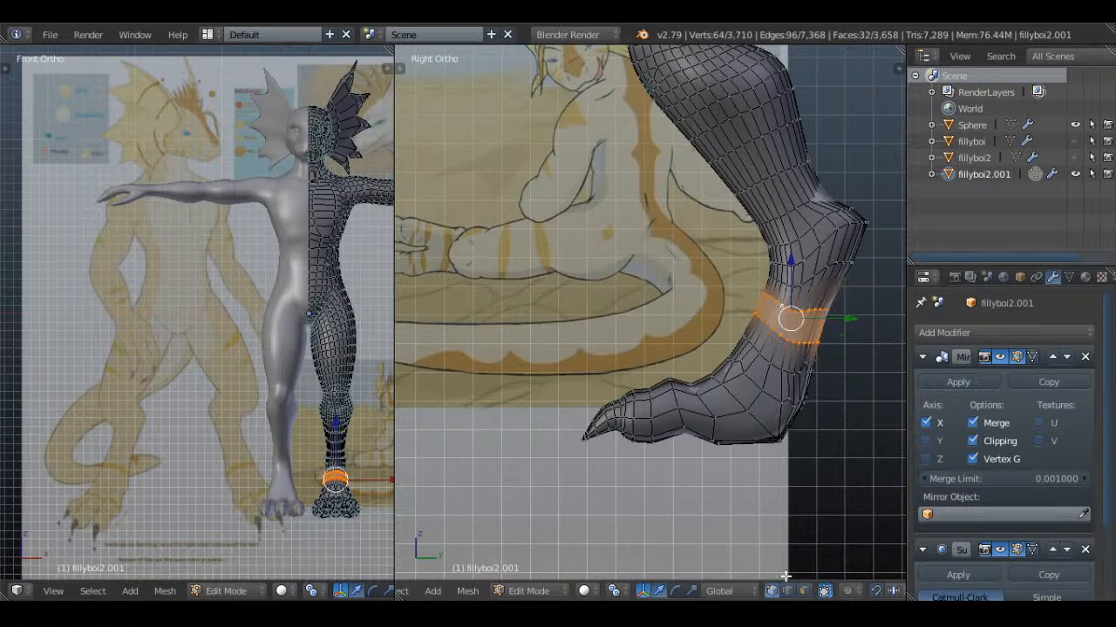
{"action": "middle_click_drag", "start_coordinate": [861, 357], "coordinate": [817, 356], "text": "shift"}
{"action": "key", "text": "s"}
{"action": "left_click", "coordinate": [821, 357]}
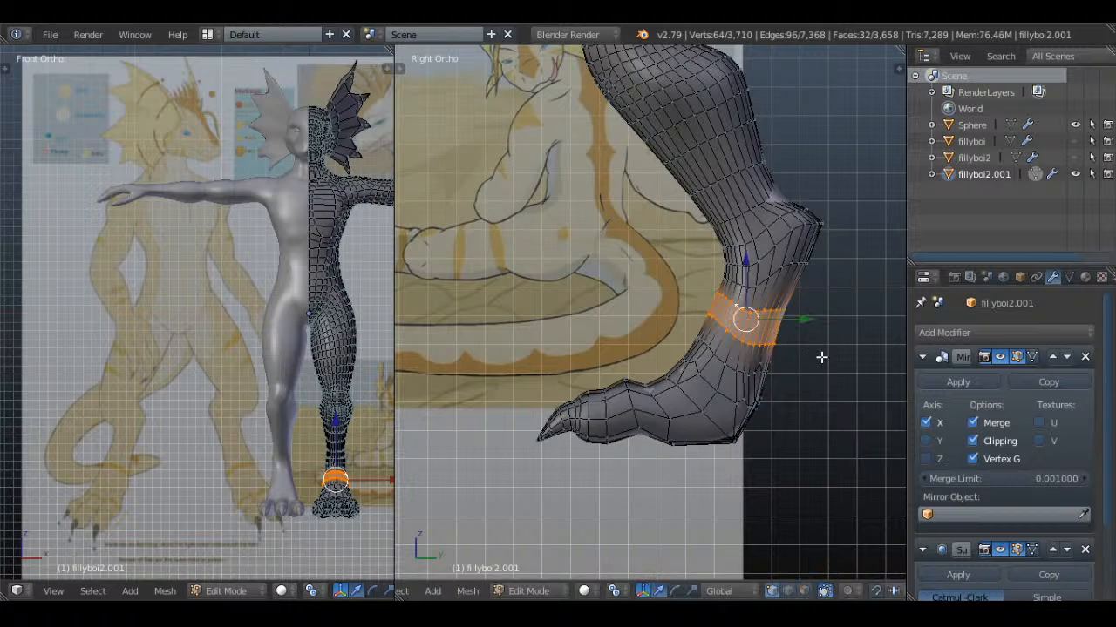
Leave mesh editing and check the whole figure from the front, looking closely at the torso
{"action": "key", "text": "a"}
{"action": "key", "text": "Tab"}
{"action": "scroll", "coordinate": [821, 356], "scroll_direction": "down", "scroll_amount": 2}
{"action": "middle_click_drag", "start_coordinate": [574, 296], "coordinate": [777, 313]}
{"action": "scroll", "coordinate": [774, 319], "scroll_direction": "down", "scroll_amount": 4}
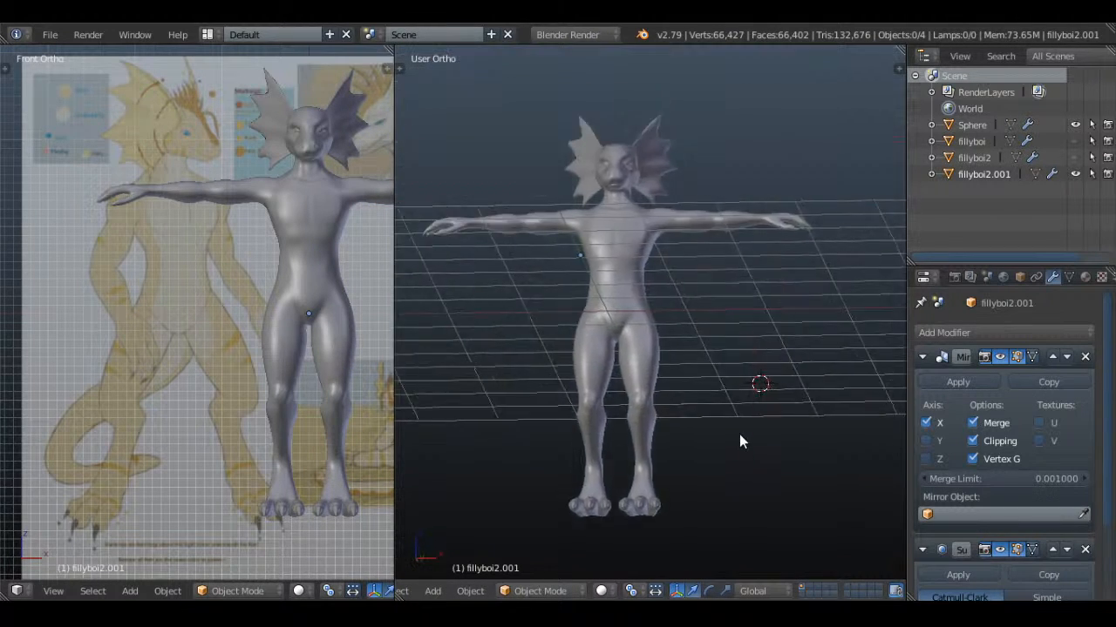
{"action": "scroll", "coordinate": [711, 344], "scroll_direction": "up", "scroll_amount": 5}
{"action": "middle_click_drag", "start_coordinate": [710, 343], "coordinate": [705, 368]}
{"action": "scroll", "coordinate": [704, 370], "scroll_direction": "up", "scroll_amount": 2}
Edit the body mesh of fillyboi2.001 and move a vertex on the front of the abdomen to adjust the stomach surface
{"action": "right_click", "coordinate": [613, 331]}
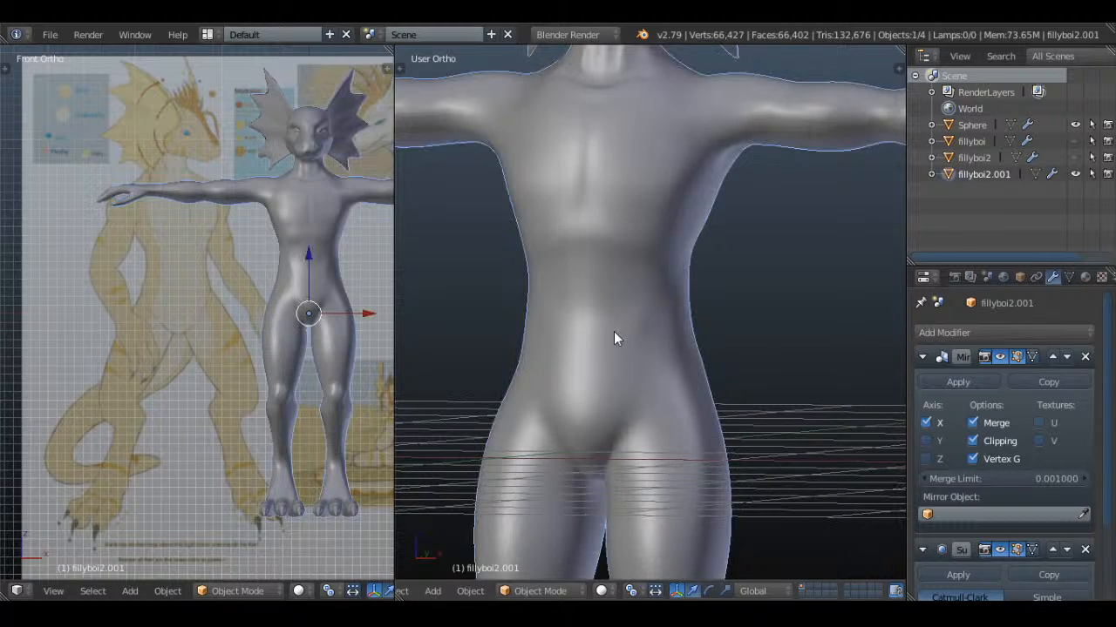
{"action": "scroll", "coordinate": [627, 340], "scroll_direction": "up", "scroll_amount": 7}
{"action": "key", "text": "Tab"}
{"action": "key", "text": "a"}
{"action": "key", "text": "a"}
{"action": "right_click", "coordinate": [608, 342]}
{"action": "scroll", "coordinate": [646, 328], "scroll_direction": "down", "scroll_amount": 1}
{"action": "scroll", "coordinate": [710, 323], "scroll_direction": "up", "scroll_amount": 4}
{"action": "mouse_move", "coordinate": [662, 337]}
{"action": "middle_mouse_down", "text": "shift"}
{"action": "mouse_move", "coordinate": [710, 323]}
{"action": "mouse_move", "coordinate": [790, 352]}
{"action": "mouse_move", "coordinate": [642, 354]}
{"action": "mouse_move", "coordinate": [683, 343]}
{"action": "middle_mouse_up", "text": "shift"}
{"action": "key", "text": "g"}
{"action": "left_click", "coordinate": [711, 313]}
{"action": "key", "text": "Tab"}
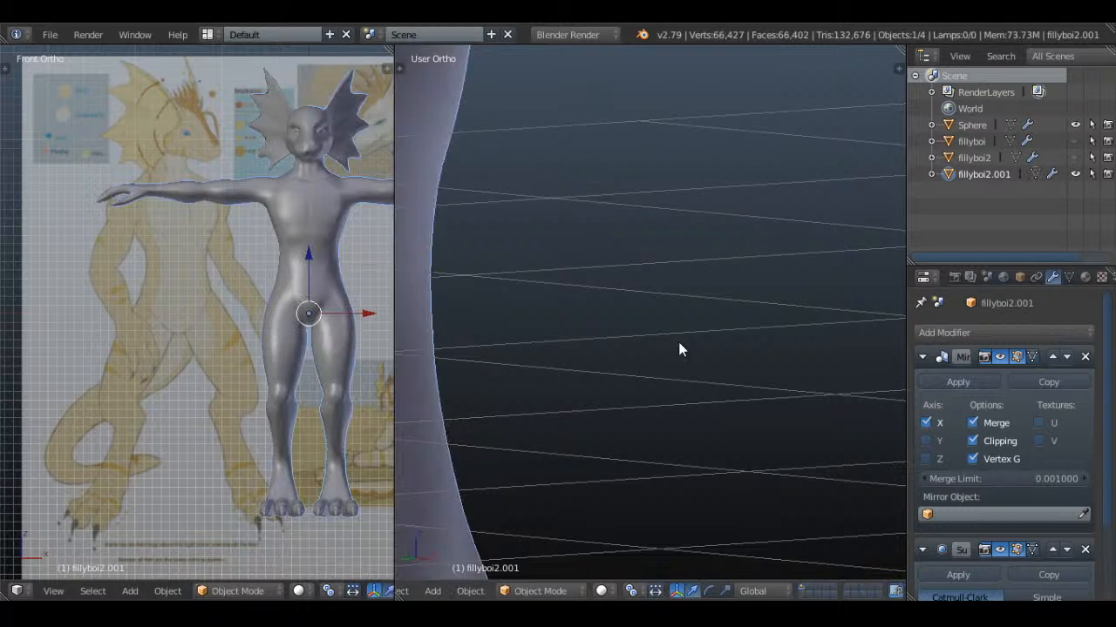
Check the torso from the front in Object Mode and save over Whiskers.blend
{"action": "scroll", "coordinate": [680, 340], "scroll_direction": "down", "scroll_amount": 2}
{"action": "key", "text": "KP_1"}
{"action": "key", "text": "ctrl+s"}
{"action": "left_click", "coordinate": [682, 333]}
{"action": "middle_click_drag", "start_coordinate": [683, 333], "coordinate": [684, 297]}
Raise the short two-vertex edge just below the chest muscle to tighten the crease under the pectoral
{"action": "right_click", "coordinate": [684, 297]}
{"action": "key", "text": "Tab"}
{"action": "key", "text": "a"}
{"action": "scroll", "coordinate": [730, 311], "scroll_direction": "up", "scroll_amount": 2}
{"action": "middle_click_drag", "start_coordinate": [767, 311], "coordinate": [730, 322]}
{"action": "key", "text": "a"}
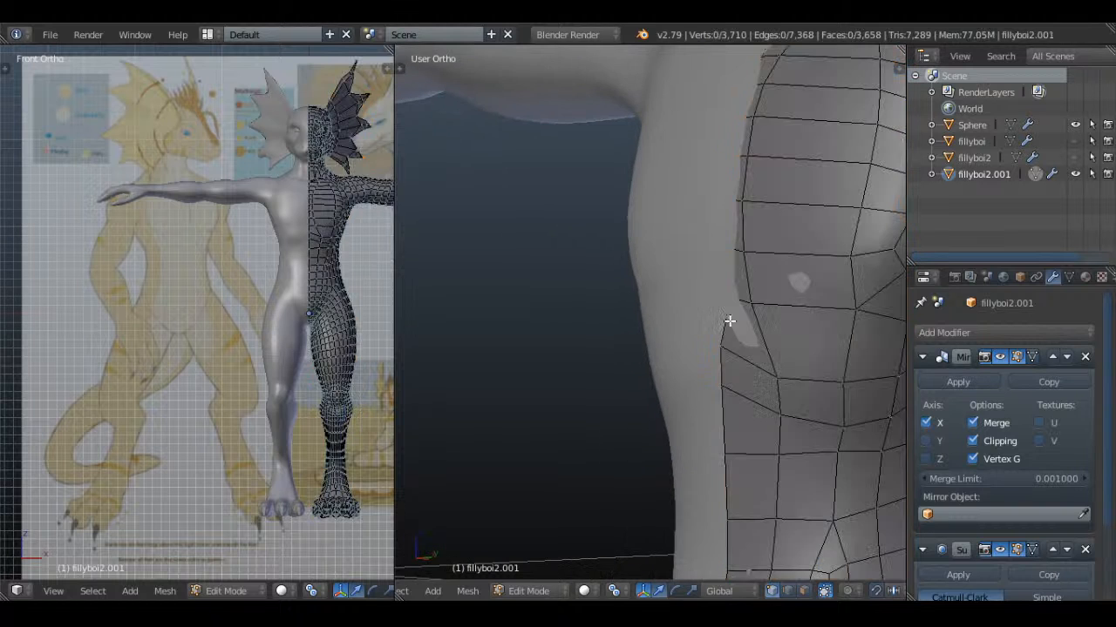
{"action": "key", "text": "g"}
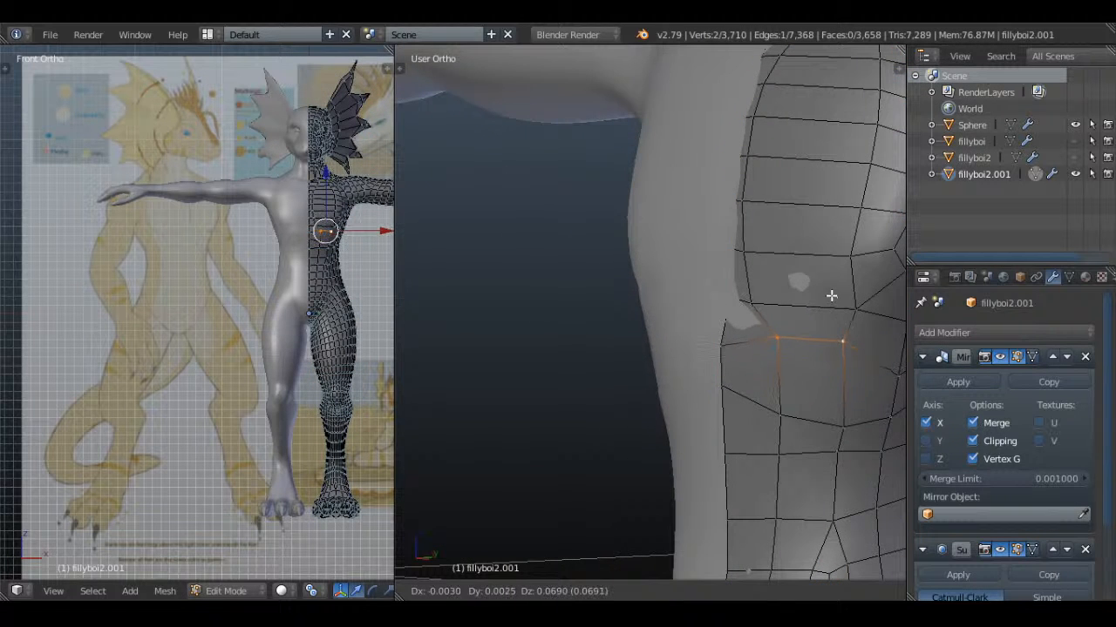
{"action": "left_click", "coordinate": [748, 326]}
{"action": "key", "text": "Tab"}
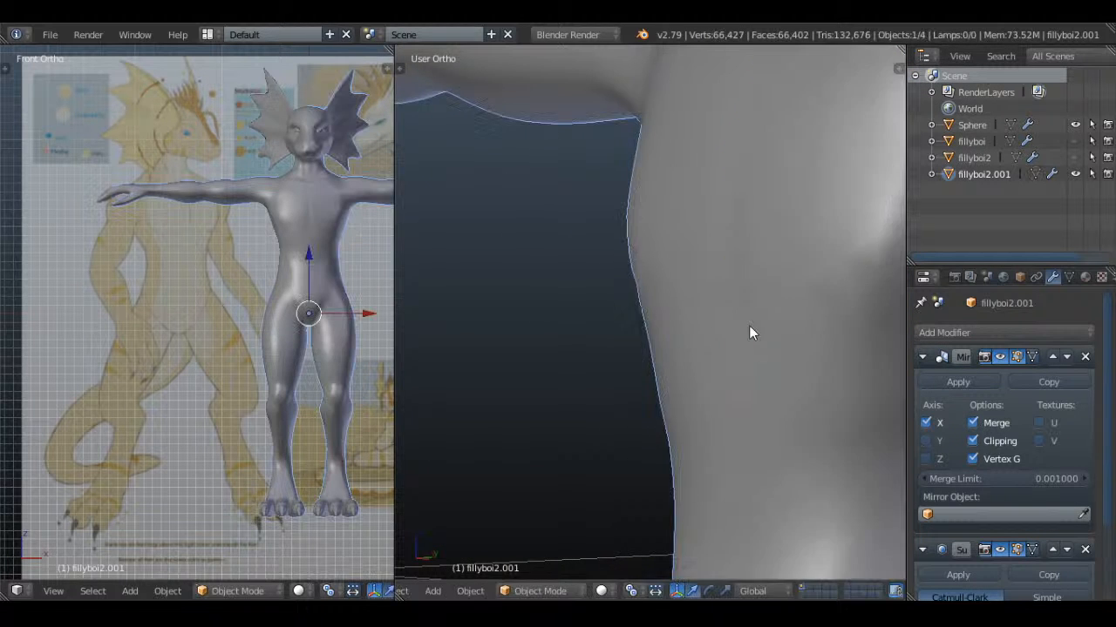
Move the outer and inner vertices along the crease beneath the pectoral upward to follow the chest's lower edge
{"action": "key", "text": "a"}
{"action": "scroll", "coordinate": [749, 325], "scroll_direction": "down", "scroll_amount": 4}
{"action": "middle_click_drag", "start_coordinate": [749, 325], "coordinate": [717, 323]}
{"action": "scroll", "coordinate": [745, 305], "scroll_direction": "down", "scroll_amount": 4}
{"action": "scroll", "coordinate": [740, 281], "scroll_direction": "up", "scroll_amount": 4}
{"action": "key", "text": "Tab"}
{"action": "key", "text": "a"}
{"action": "scroll", "coordinate": [717, 323], "scroll_direction": "up", "scroll_amount": 3}
{"action": "key", "text": "a"}
{"action": "right_click", "coordinate": [668, 357]}
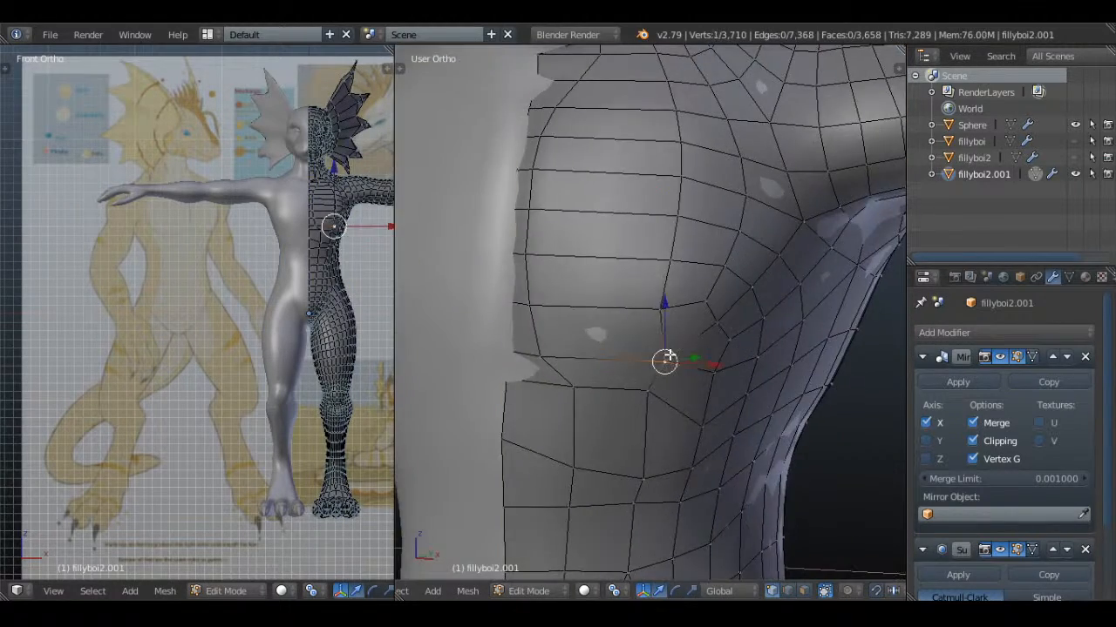
{"action": "middle_click_drag", "start_coordinate": [668, 357], "coordinate": [692, 355]}
{"action": "key", "text": "g"}
{"action": "right_click", "coordinate": [688, 406]}
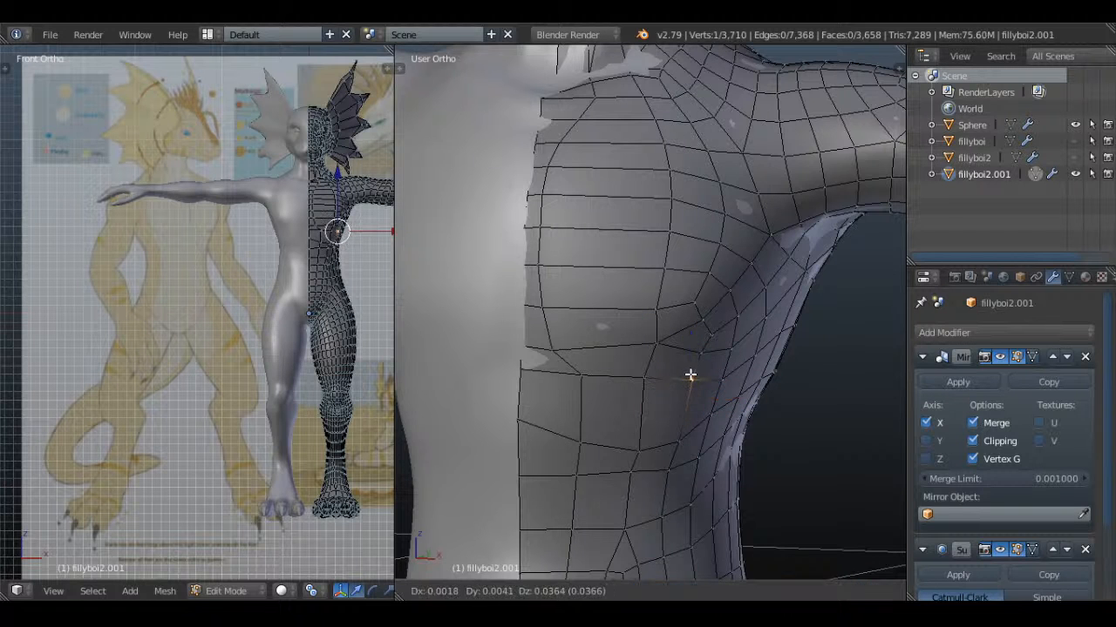
{"action": "right_click", "coordinate": [645, 376]}
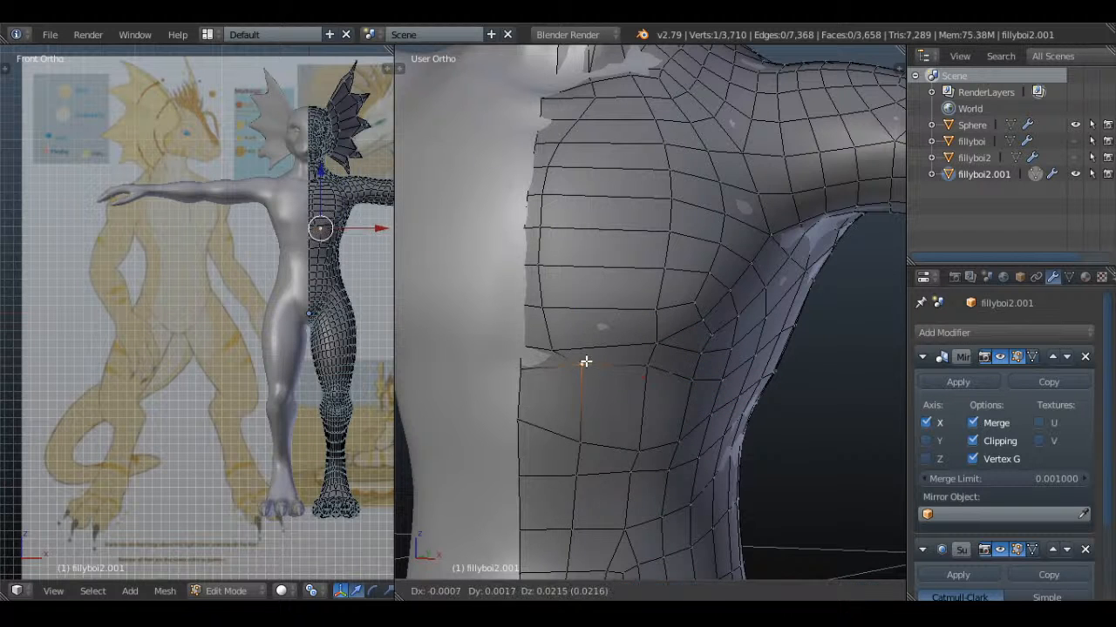
Select the centre-line vertex below the chest and reposition it to line up with the raised pectoral crease
{"action": "key", "text": "Tab"}
{"action": "middle_click_drag", "start_coordinate": [588, 360], "coordinate": [648, 356]}
{"action": "scroll", "coordinate": [647, 356], "scroll_direction": "down", "scroll_amount": 3}
{"action": "scroll", "coordinate": [647, 355], "scroll_direction": "up", "scroll_amount": 3}
{"action": "key", "text": "Tab"}
{"action": "right_click", "coordinate": [524, 370]}
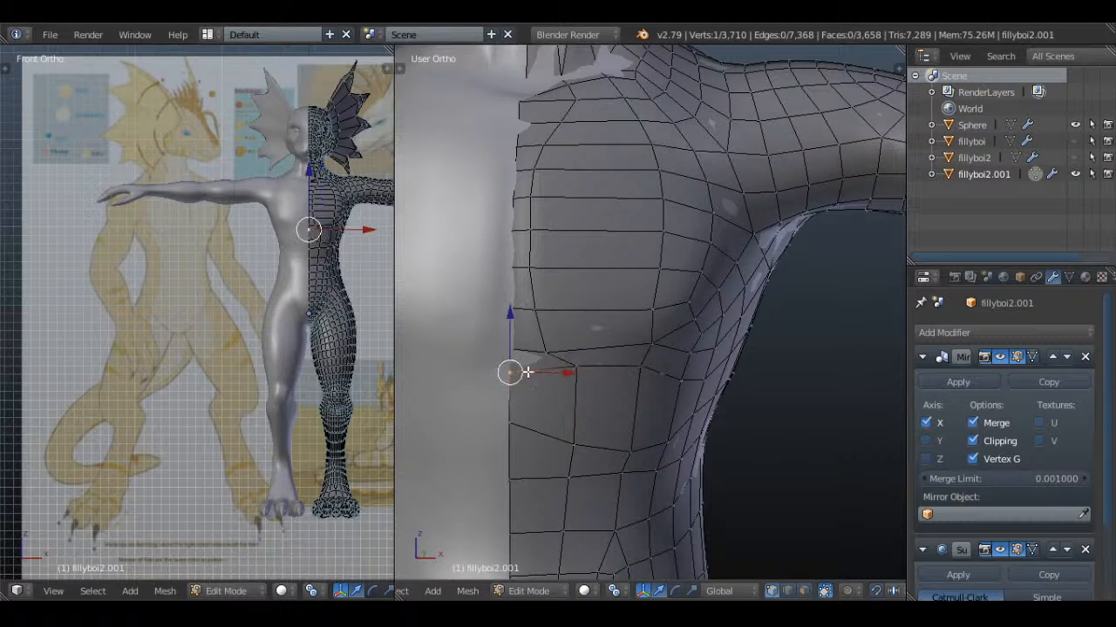
{"action": "key", "text": "g"}
{"action": "left_click", "coordinate": [538, 369]}
{"action": "middle_click_drag", "start_coordinate": [540, 369], "coordinate": [649, 363]}
{"action": "key", "text": "g"}
{"action": "left_click", "coordinate": [653, 363]}
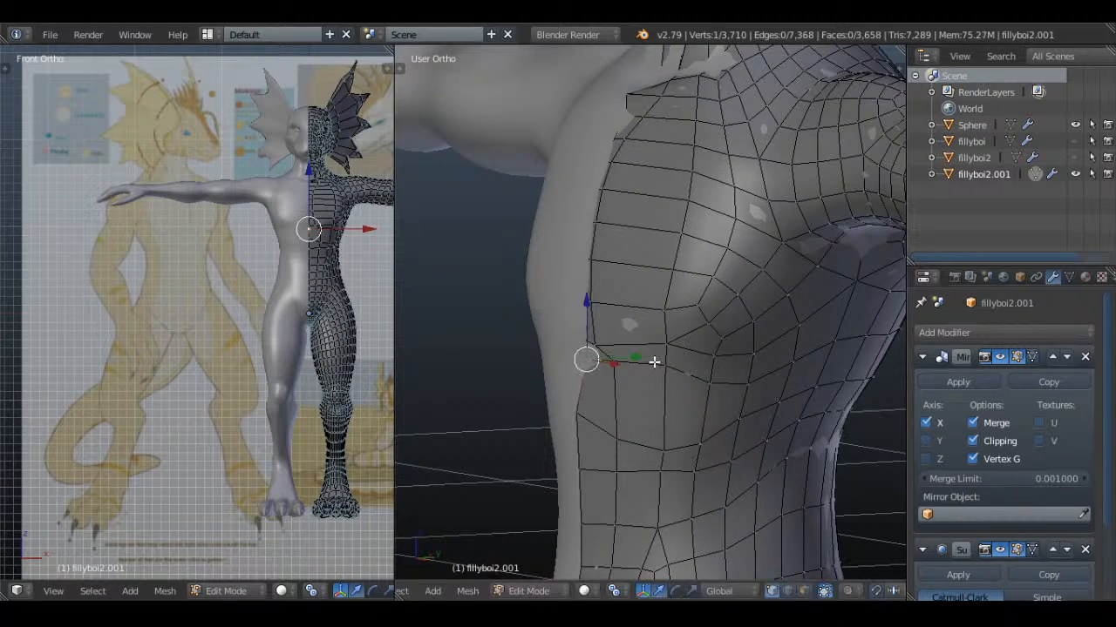
Check the chest in solid shading and nudge the mesh at the inner end of the pectoral crease from an angled view
{"action": "key", "text": "Tab"}
{"action": "scroll", "coordinate": [650, 364], "scroll_direction": "down", "scroll_amount": 3}
{"action": "middle_click_drag", "start_coordinate": [747, 369], "coordinate": [647, 369]}
{"action": "key", "text": "Tab"}
{"action": "scroll", "coordinate": [689, 352], "scroll_direction": "up", "scroll_amount": 3}
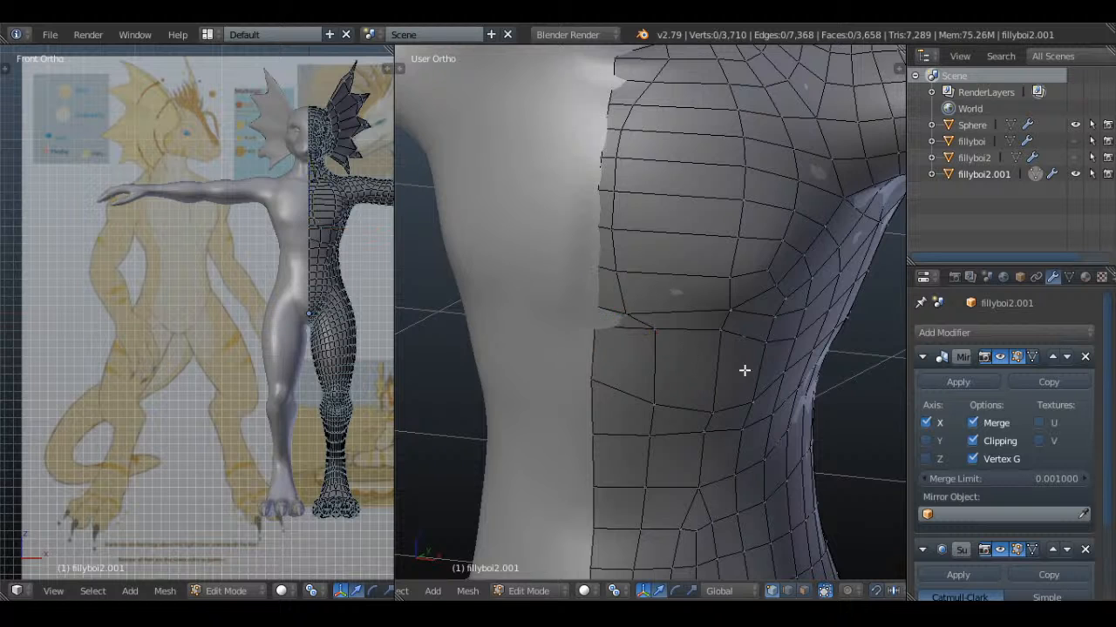
{"action": "scroll", "coordinate": [623, 342], "scroll_direction": "up", "scroll_amount": 2}
{"action": "key", "text": "g"}
{"action": "left_click", "coordinate": [624, 294]}
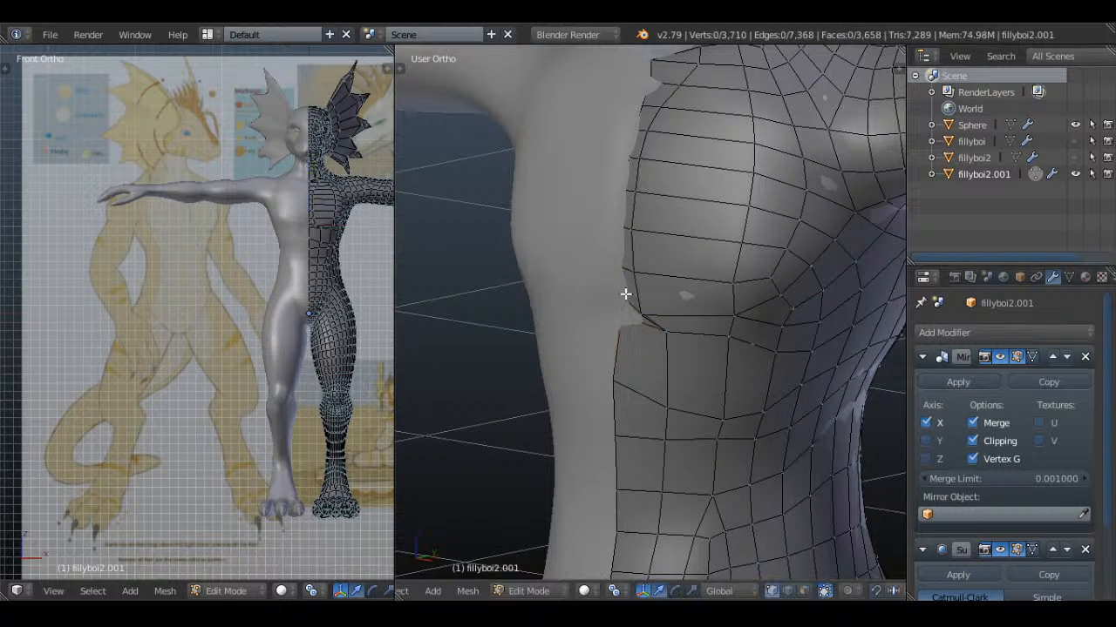
Review the torso from several angles and move the centre-line edge at the base of the sternum
{"action": "key", "text": "Tab"}
{"action": "scroll", "coordinate": [787, 349], "scroll_direction": "down", "scroll_amount": 5}
{"action": "scroll", "coordinate": [780, 329], "scroll_direction": "up", "scroll_amount": 4}
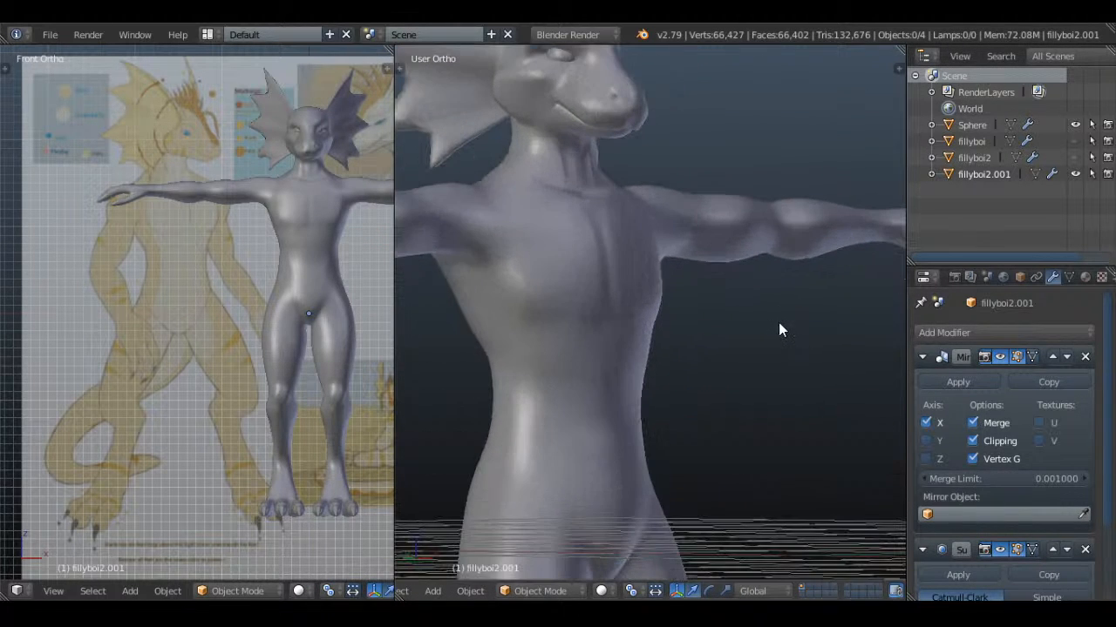
{"action": "middle_click_drag", "start_coordinate": [780, 329], "coordinate": [675, 330]}
{"action": "right_click", "coordinate": [614, 332]}
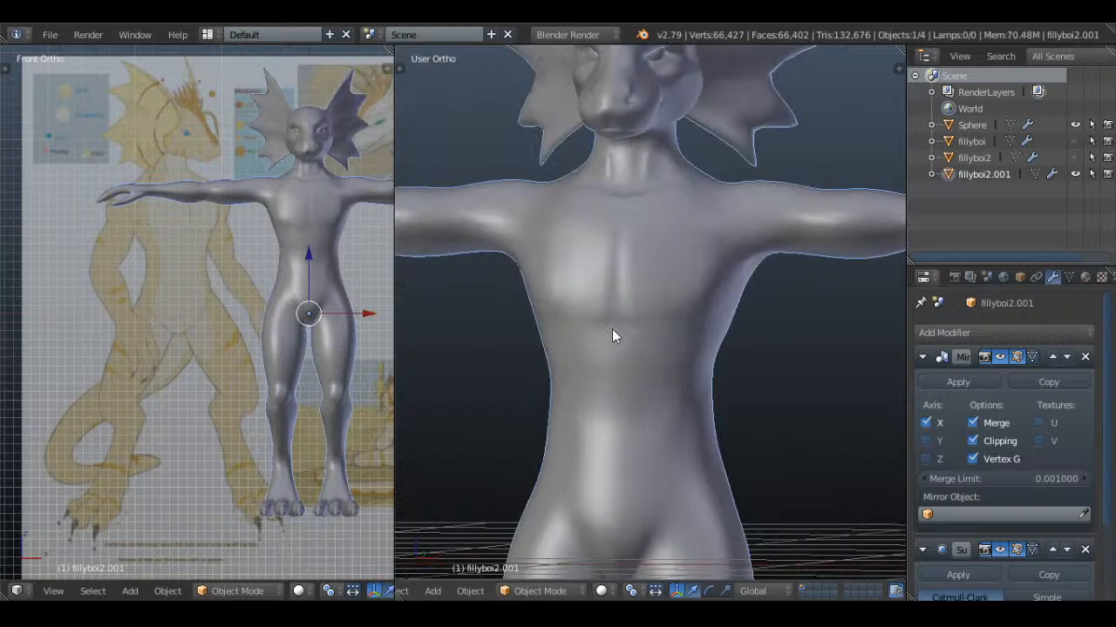
{"action": "key", "text": "Tab"}
{"action": "scroll", "coordinate": [617, 338], "scroll_direction": "up", "scroll_amount": 4}
{"action": "right_click", "coordinate": [586, 324]}
{"action": "key", "text": "g"}
{"action": "left_click", "coordinate": [603, 312]}
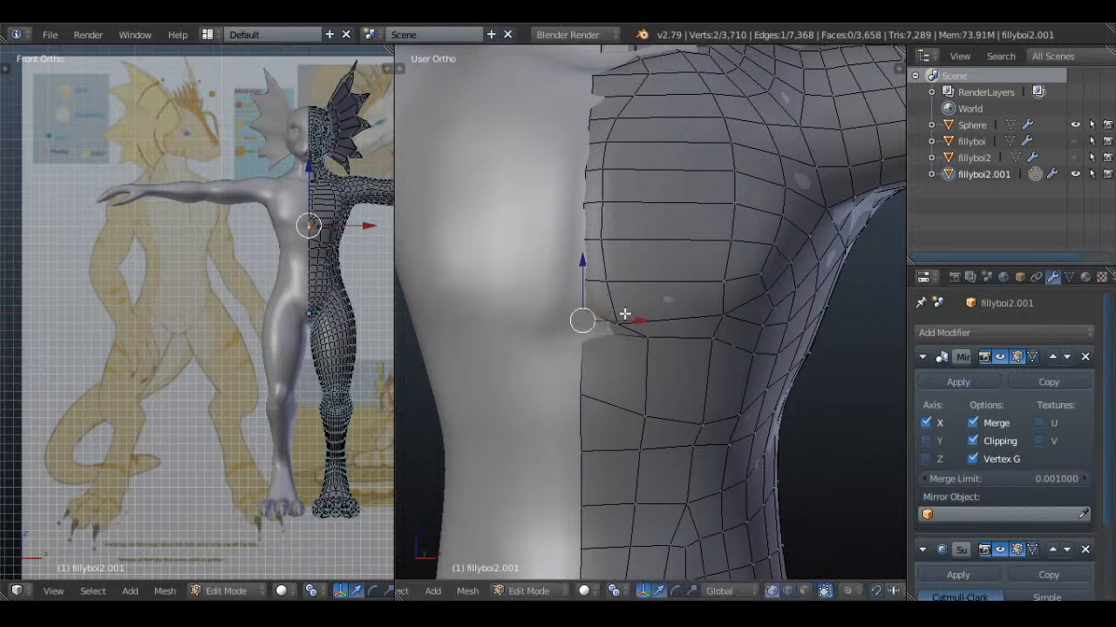
Shift the inner corner of the pectoral's lower outline, then move the two-vertex edge along its bottom
{"action": "right_click", "coordinate": [627, 317]}
{"action": "key", "text": "g"}
{"action": "left_click", "coordinate": [632, 308]}
{"action": "right_click", "coordinate": [645, 326]}
{"action": "right_click", "coordinate": [724, 308]}
{"action": "right_click", "coordinate": [650, 305], "text": "shift"}
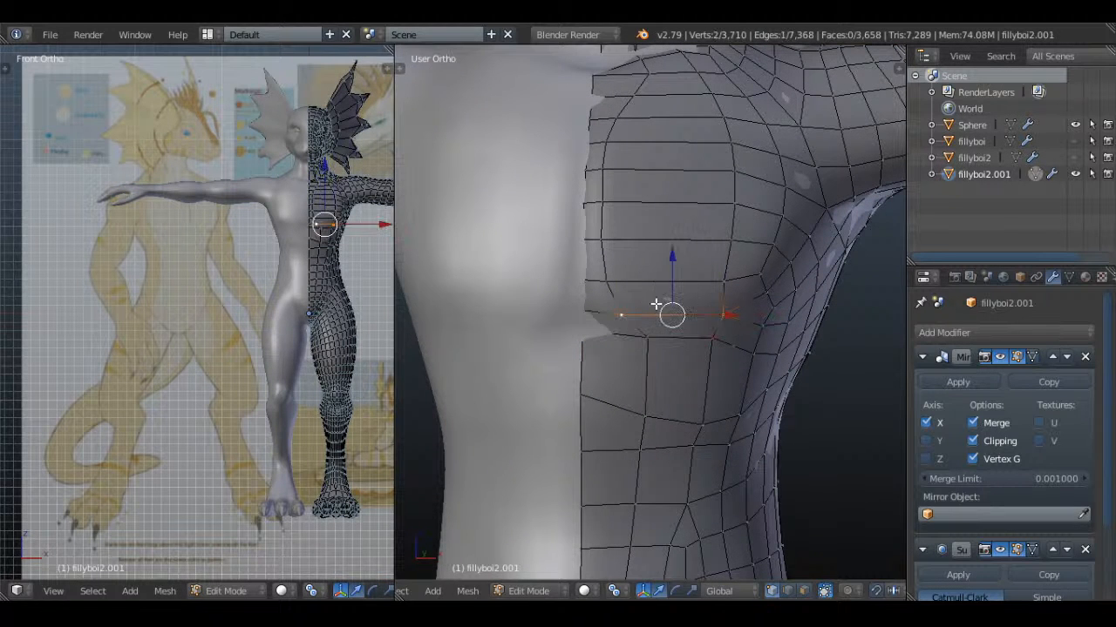
{"action": "key", "text": "g"}
{"action": "left_click", "coordinate": [660, 310]}
{"action": "key", "text": "a"}
Lift the edge at the outer end of the chest crease and lower the two horizontal edges beneath the pectoral slightly
{"action": "right_click", "coordinate": [751, 338]}
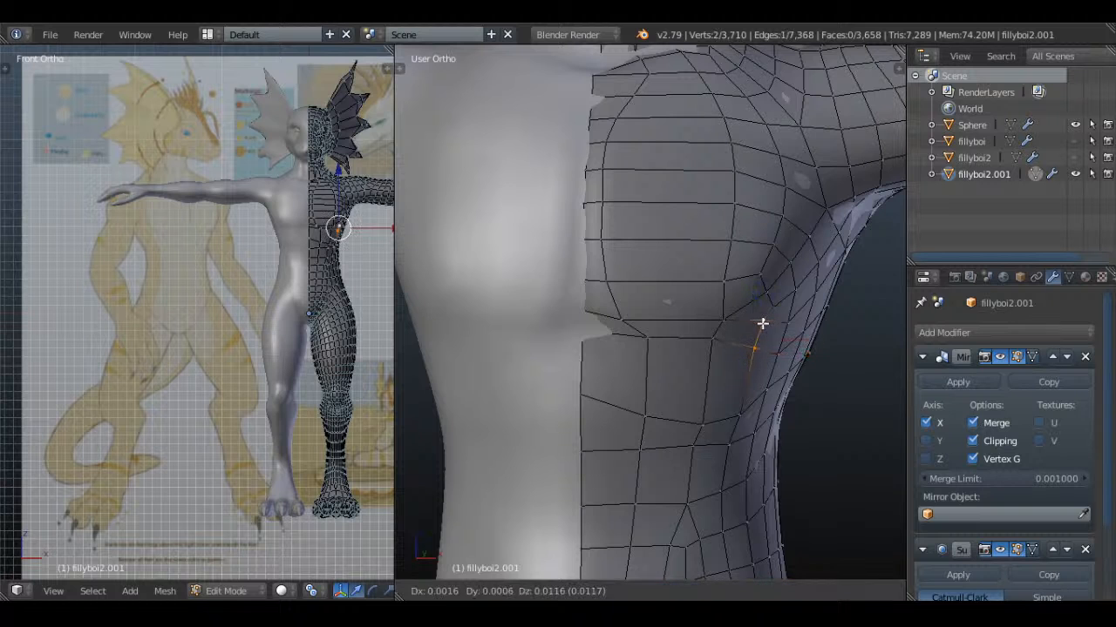
{"action": "right_click", "coordinate": [722, 342]}
{"action": "right_click", "coordinate": [669, 346], "text": "shift"}
{"action": "key", "text": "g"}
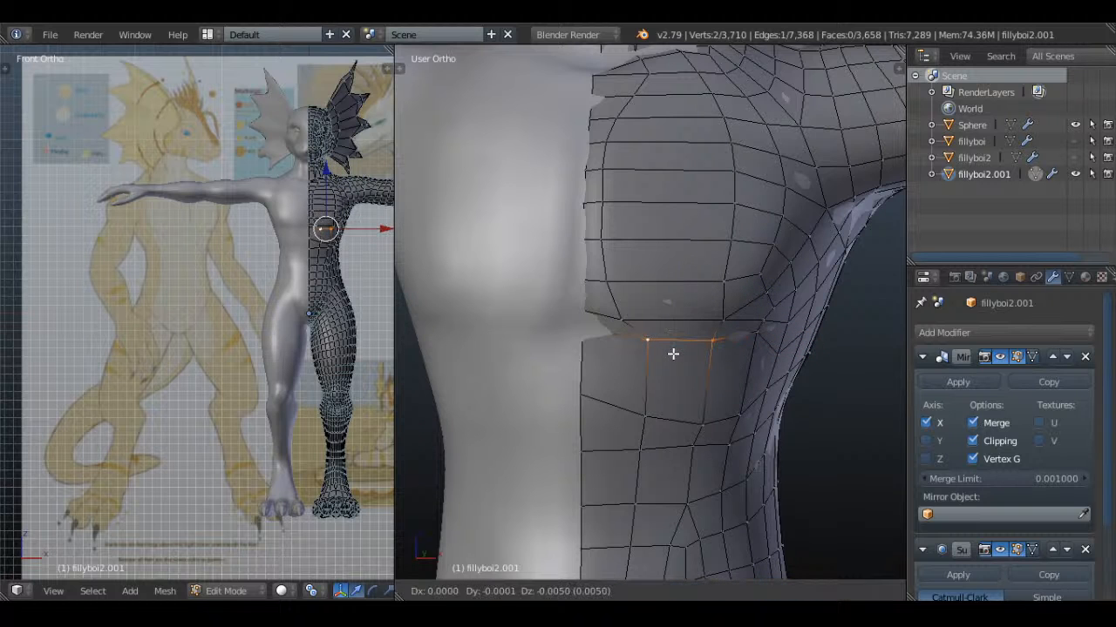
{"action": "left_click", "coordinate": [672, 356]}
{"action": "right_click", "coordinate": [631, 326]}
{"action": "right_click", "coordinate": [717, 317], "text": "shift"}
{"action": "key", "text": "g"}
{"action": "left_click", "coordinate": [725, 322]}
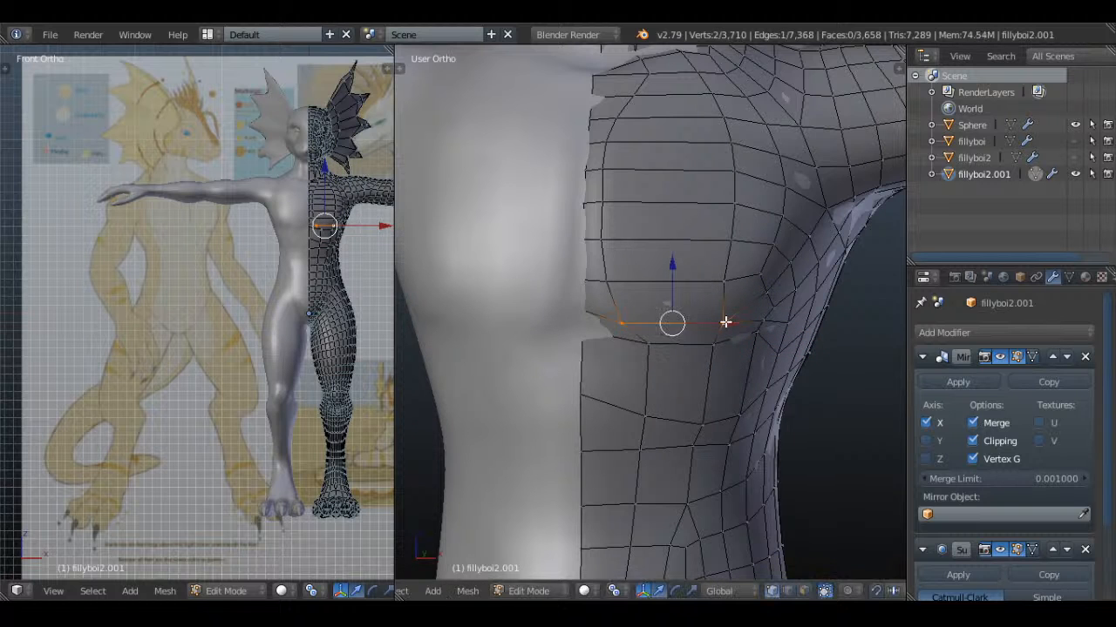
Leave mesh editing and check the reshaped chest on the upper body from the front
{"action": "key", "text": "a"}
{"action": "key", "text": "Tab"}
{"action": "scroll", "coordinate": [681, 339], "scroll_direction": "down", "scroll_amount": 5}
{"action": "key", "text": "a"}
{"action": "scroll", "coordinate": [680, 321], "scroll_direction": "down", "scroll_amount": 2}
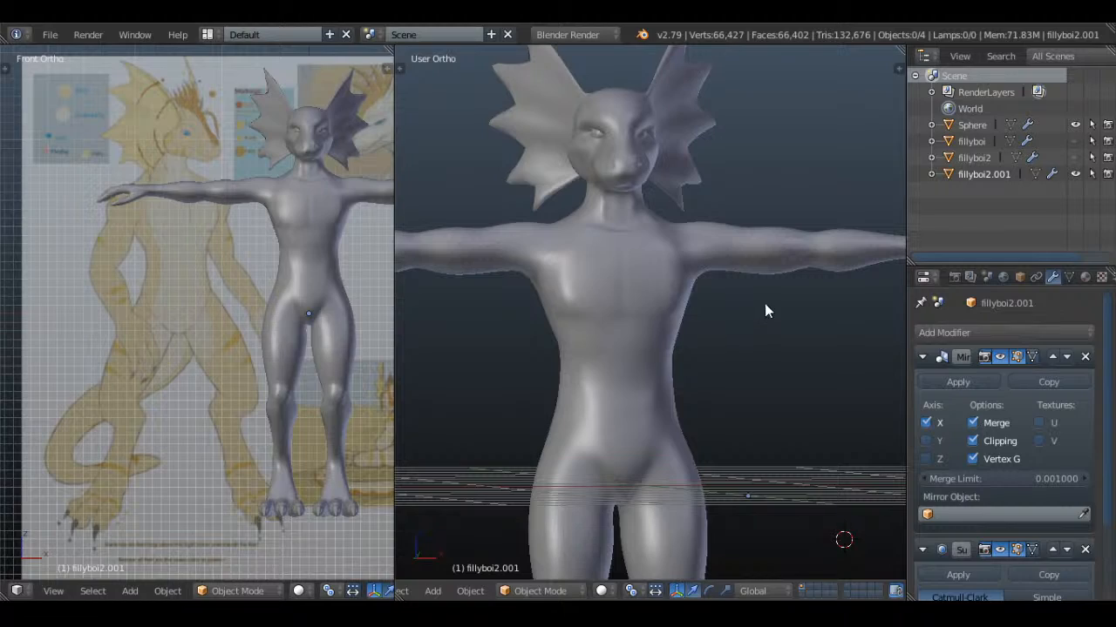
In the right side view, move the edges at the front of the upper abdomen up and slightly back to refine the stomach profile
{"action": "middle_click_drag", "start_coordinate": [773, 352], "coordinate": [638, 384]}
{"action": "key", "text": "Tab"}
{"action": "scroll", "coordinate": [645, 349], "scroll_direction": "up", "scroll_amount": 3}
{"action": "right_click", "coordinate": [668, 323]}
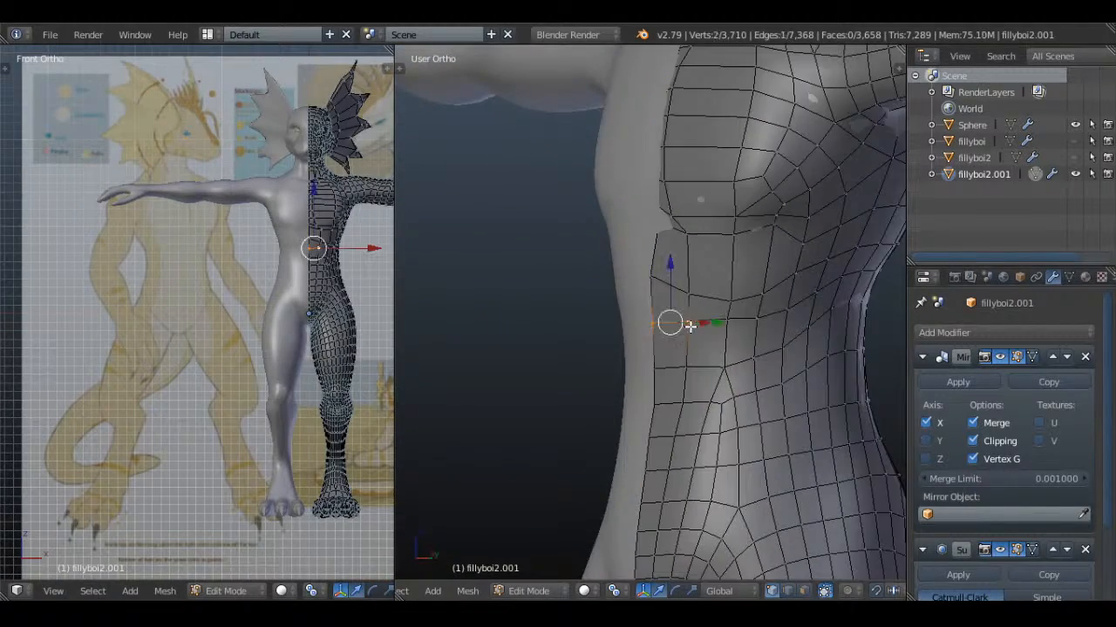
{"action": "key", "text": "KP_3"}
{"action": "scroll", "coordinate": [697, 321], "scroll_direction": "up", "scroll_amount": 2}
{"action": "key", "text": "g"}
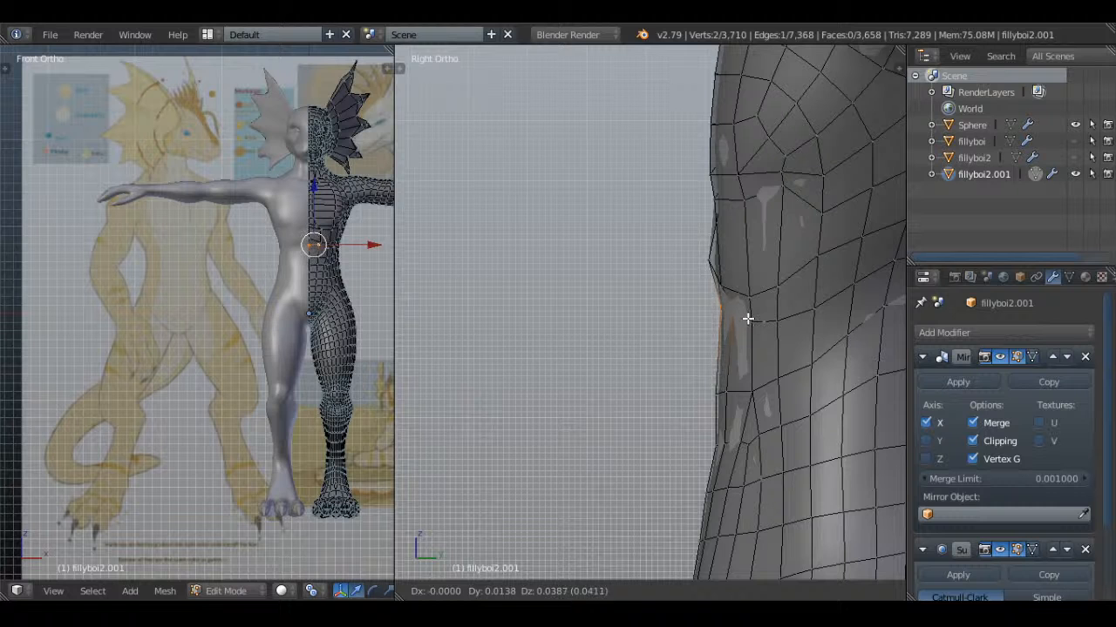
{"action": "left_click", "coordinate": [747, 312]}
{"action": "right_click", "coordinate": [752, 312]}
{"action": "key", "text": "g"}
{"action": "left_click", "coordinate": [757, 304]}
{"action": "key", "text": "Tab"}
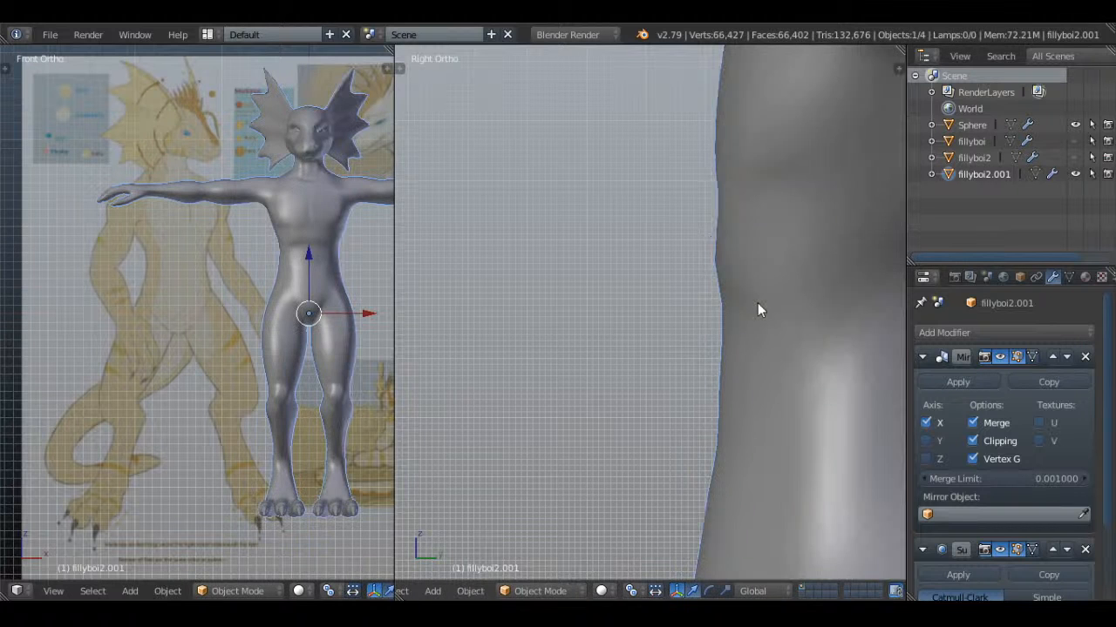
Examine the abdomen and chest from several angles, switching between the edit mesh and solid shading
{"action": "middle_click_drag", "start_coordinate": [755, 301], "coordinate": [618, 269]}
{"action": "scroll", "coordinate": [790, 311], "scroll_direction": "down", "scroll_amount": 3}
{"action": "scroll", "coordinate": [792, 311], "scroll_direction": "up", "scroll_amount": 5}
{"action": "key", "text": "Tab"}
{"action": "key", "text": "Tab"}
{"action": "key", "text": "Tab"}
{"action": "middle_click_drag", "start_coordinate": [695, 326], "coordinate": [786, 318]}
{"action": "key", "text": "Tab"}
{"action": "scroll", "coordinate": [738, 319], "scroll_direction": "down", "scroll_amount": 3}
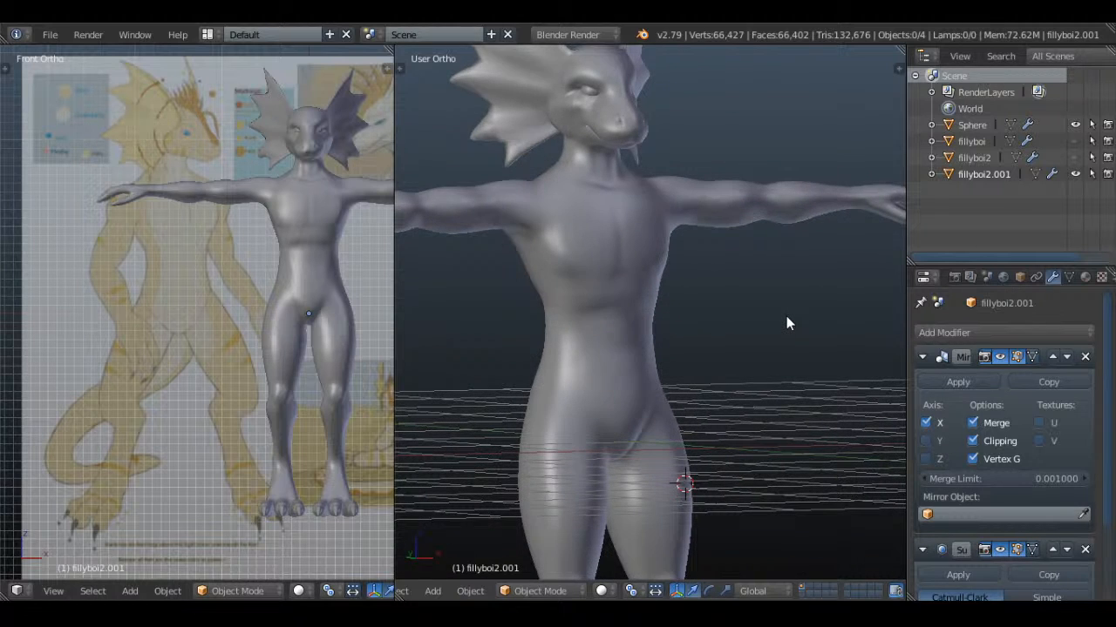
Examine the full figure, then look closely at the shape of the head and face
{"action": "scroll", "coordinate": [787, 323], "scroll_direction": "down", "scroll_amount": 4}
{"action": "middle_click_drag", "start_coordinate": [735, 368], "coordinate": [702, 378]}
{"action": "scroll", "coordinate": [690, 234], "scroll_direction": "up", "scroll_amount": 4}
{"action": "middle_click_drag", "start_coordinate": [690, 227], "coordinate": [705, 387], "text": "shift"}
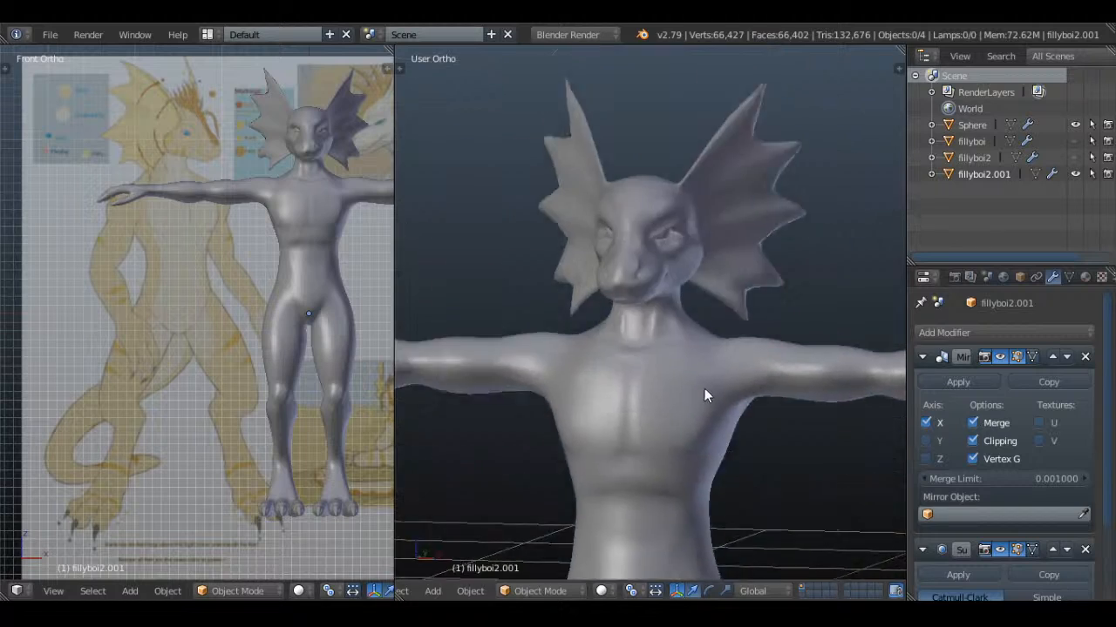
{"action": "scroll", "coordinate": [704, 388], "scroll_direction": "up", "scroll_amount": 4}
{"action": "middle_click_drag", "start_coordinate": [725, 336], "coordinate": [722, 366], "text": "shift"}
{"action": "scroll", "coordinate": [322, 261], "scroll_direction": "down", "scroll_amount": 1}
Study the character's face in the reference drawings to compare it with the modelled head
{"action": "middle_click_drag", "start_coordinate": [318, 252], "coordinate": [317, 376], "text": "shift"}
{"action": "scroll", "coordinate": [317, 376], "scroll_direction": "up", "scroll_amount": 4}
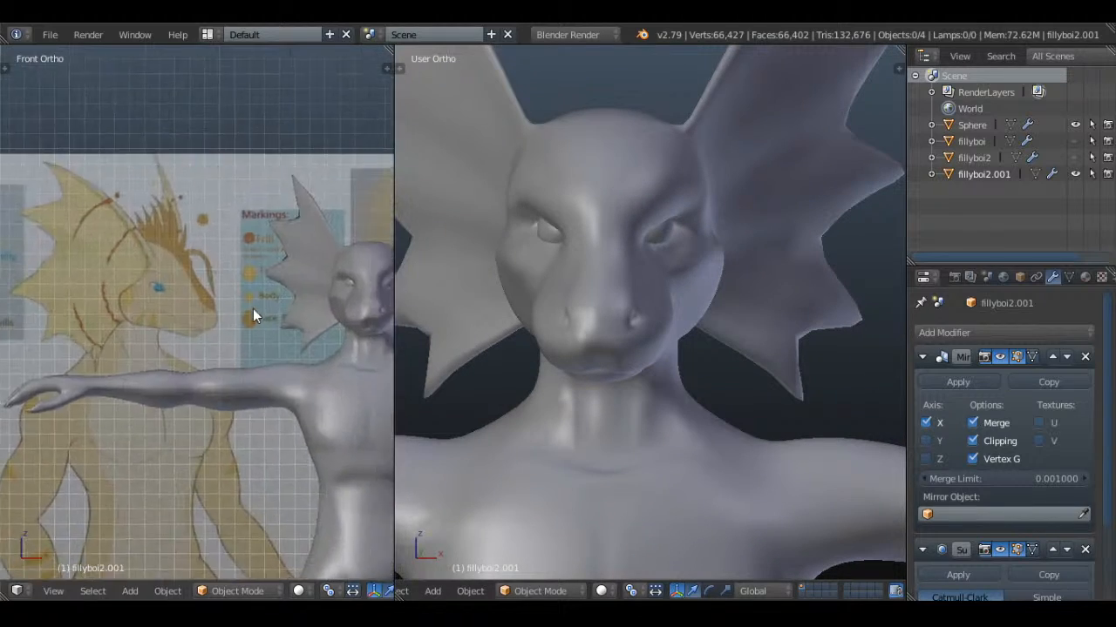
{"action": "scroll", "coordinate": [197, 367], "scroll_direction": "down", "scroll_amount": 1}
{"action": "scroll", "coordinate": [198, 368], "scroll_direction": "down", "scroll_amount": 8}
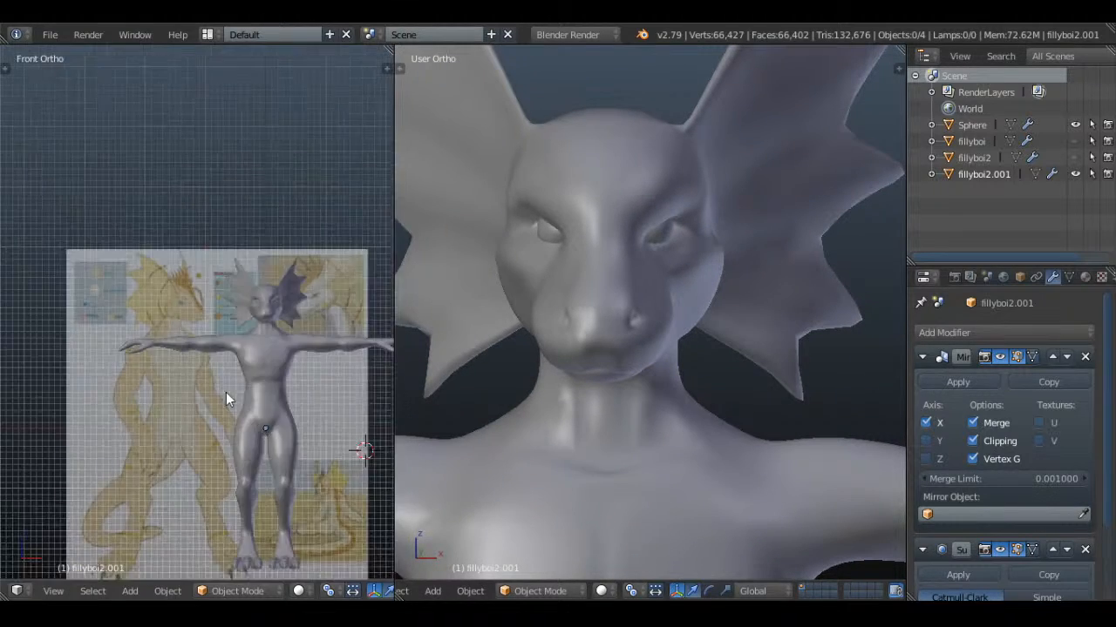
{"action": "middle_click_drag", "start_coordinate": [262, 488], "coordinate": [217, 315], "text": "shift"}
{"action": "scroll", "coordinate": [217, 314], "scroll_direction": "up", "scroll_amount": 9}
{"action": "middle_click_drag", "start_coordinate": [253, 236], "coordinate": [222, 387], "text": "shift"}
{"action": "scroll", "coordinate": [222, 387], "scroll_direction": "up", "scroll_amount": 3}
{"action": "mouse_move", "coordinate": [283, 301]}
{"action": "middle_mouse_down", "text": "shift"}
{"action": "mouse_move", "coordinate": [132, 360]}
{"action": "mouse_move", "coordinate": [214, 369]}
{"action": "middle_mouse_up", "text": "shift"}
{"action": "scroll", "coordinate": [133, 360], "scroll_direction": "up", "scroll_amount": 3}
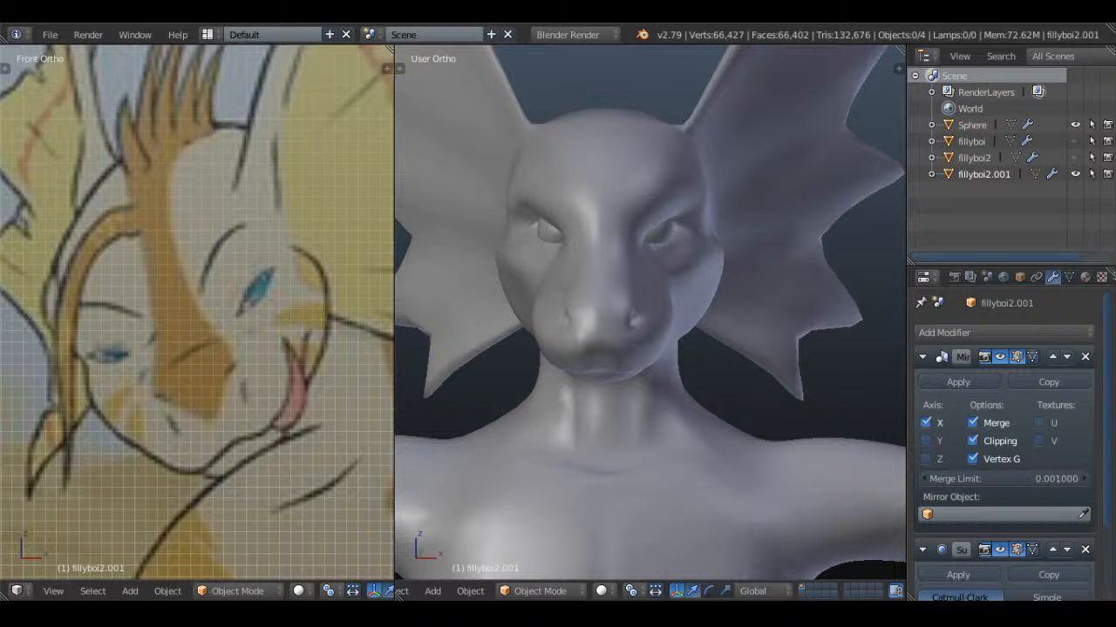
{"action": "scroll", "coordinate": [295, 301], "scroll_direction": "down", "scroll_amount": 1}
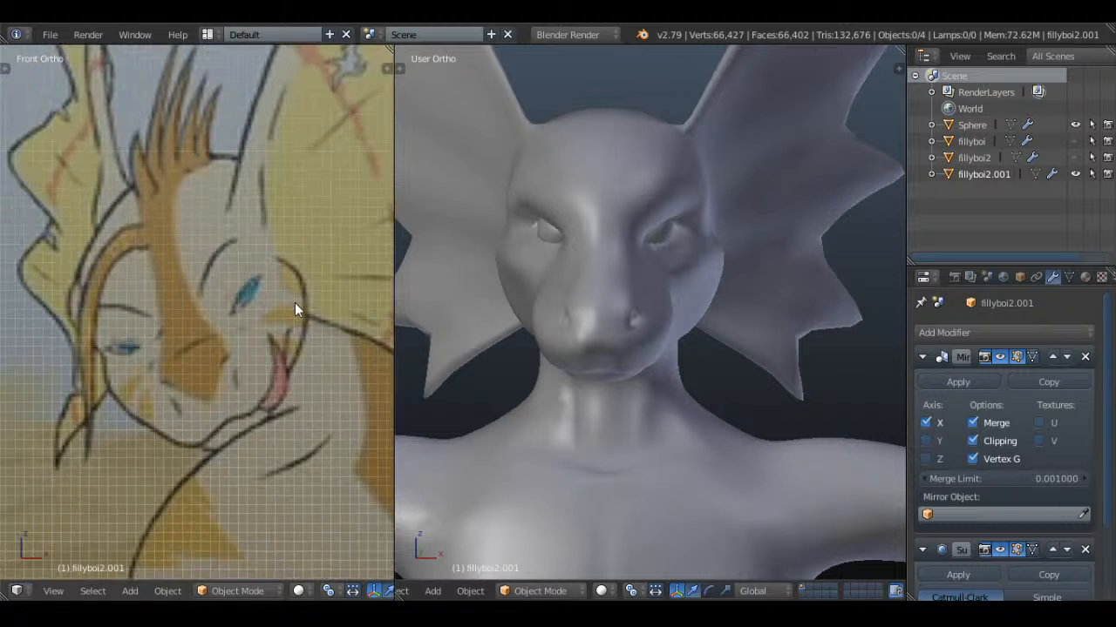
Select the row of four vertices across the nose bridge between the eyes and reposition it in the right side view
{"action": "scroll", "coordinate": [295, 300], "scroll_direction": "up", "scroll_amount": 1}
{"action": "middle_click_drag", "start_coordinate": [617, 379], "coordinate": [652, 389]}
{"action": "key", "text": "KP_1"}
{"action": "key", "text": "Tab"}
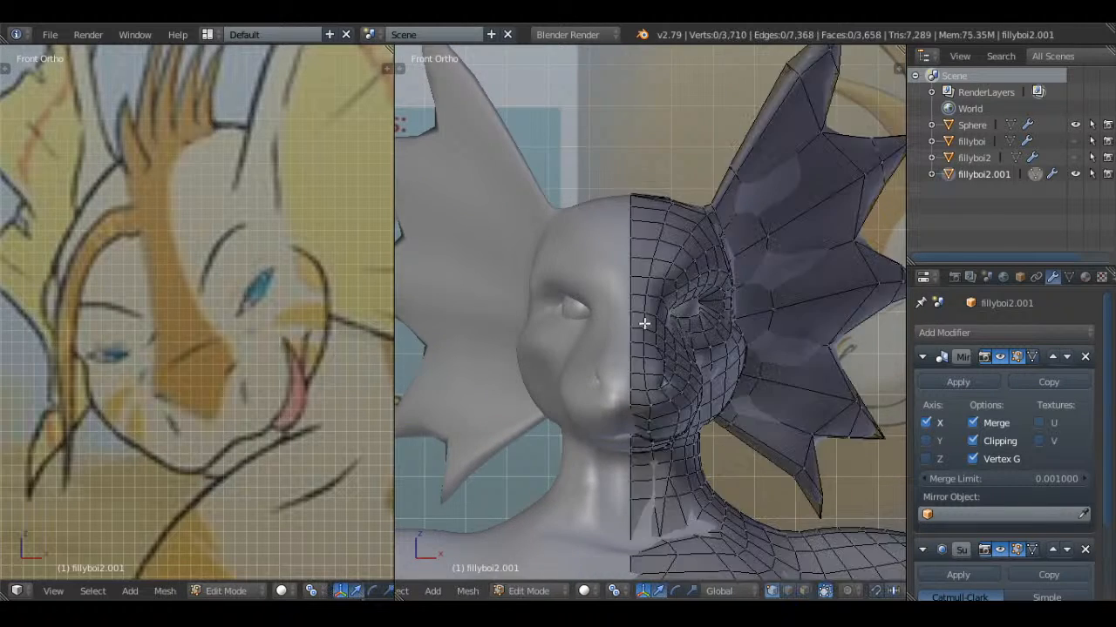
{"action": "key", "text": "a"}
{"action": "scroll", "coordinate": [662, 328], "scroll_direction": "up", "scroll_amount": 6}
{"action": "middle_click_drag", "start_coordinate": [708, 335], "coordinate": [604, 334]}
{"action": "key", "text": "a"}
{"action": "right_click", "coordinate": [608, 310]}
{"action": "right_click", "coordinate": [633, 314], "text": "shift"}
{"action": "right_click", "coordinate": [658, 323], "text": "shift"}
{"action": "right_click", "coordinate": [677, 333], "text": "shift"}
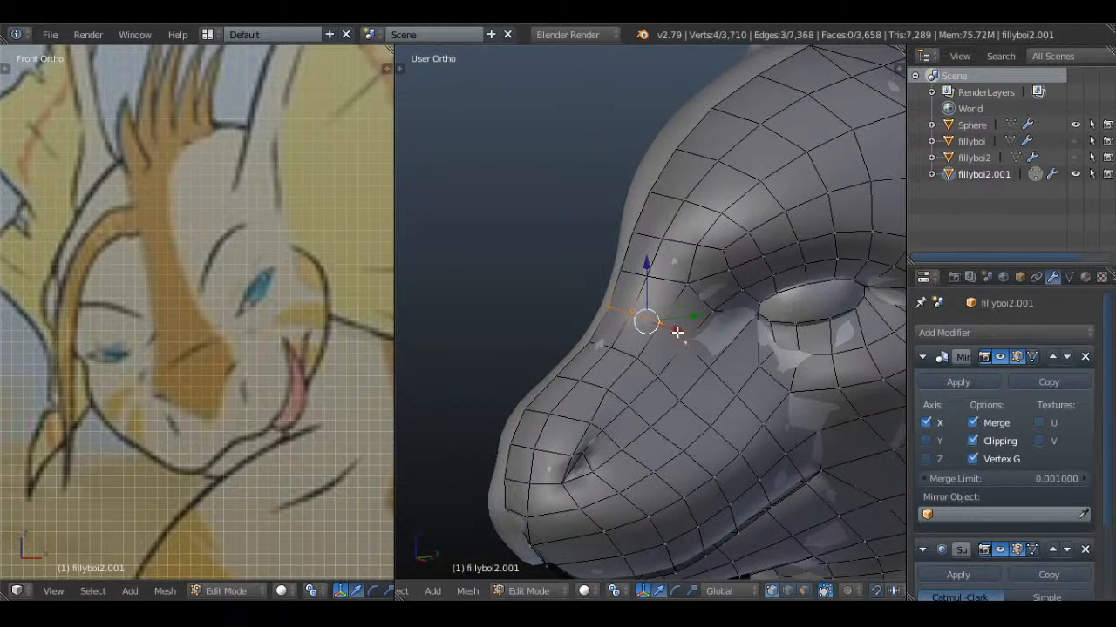
{"action": "key", "text": "KP_3"}
{"action": "key", "text": "g"}
{"action": "left_click", "coordinate": [720, 346]}
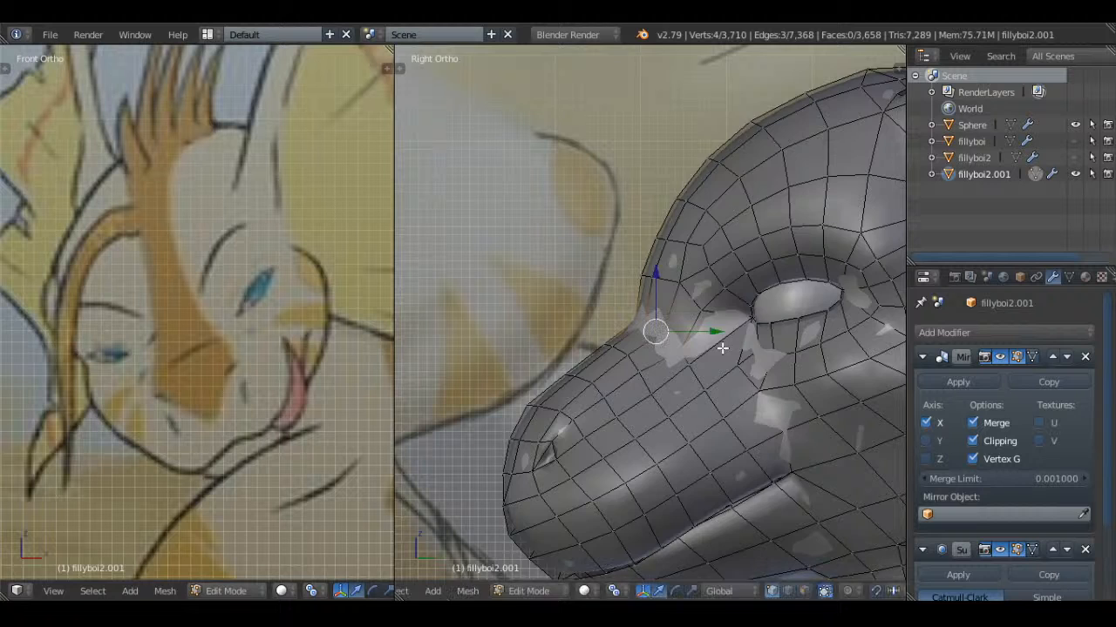
Examine the nose bridge and face from the front and slightly below, in solid shading and as edit mesh
{"action": "key", "text": "Tab"}
{"action": "scroll", "coordinate": [705, 353], "scroll_direction": "down", "scroll_amount": 3}
{"action": "middle_click_drag", "start_coordinate": [705, 354], "coordinate": [708, 356]}
{"action": "key", "text": "KP_1"}
{"action": "key", "text": "KP_2"}
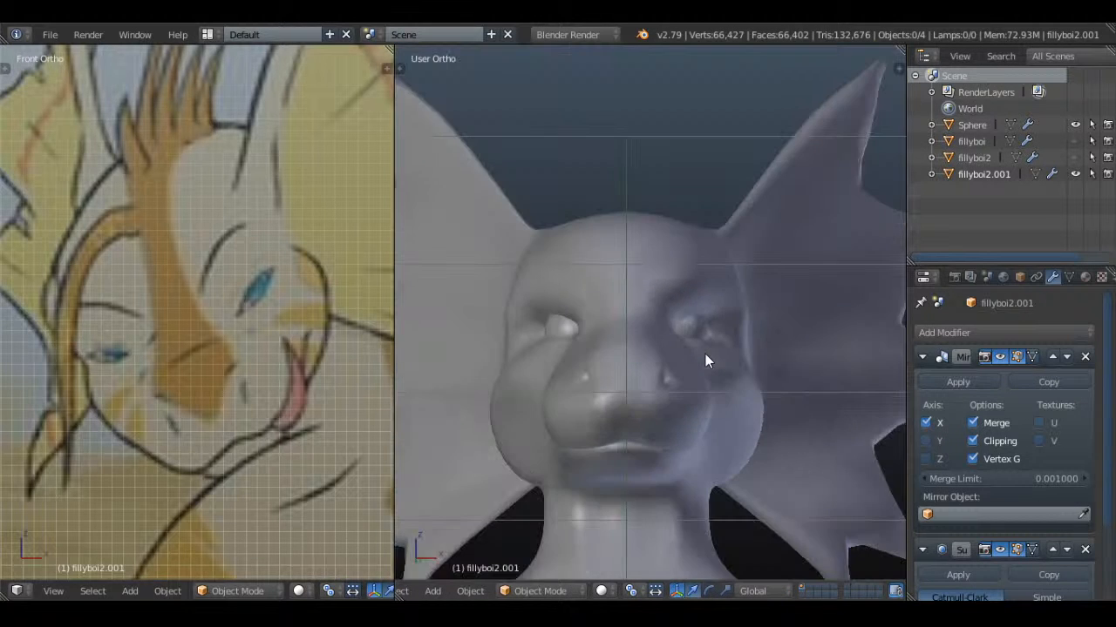
{"action": "scroll", "coordinate": [705, 354], "scroll_direction": "up", "scroll_amount": 2}
{"action": "key", "text": "Tab"}
{"action": "scroll", "coordinate": [723, 340], "scroll_direction": "up", "scroll_amount": 1}
{"action": "right_click", "coordinate": [661, 346]}
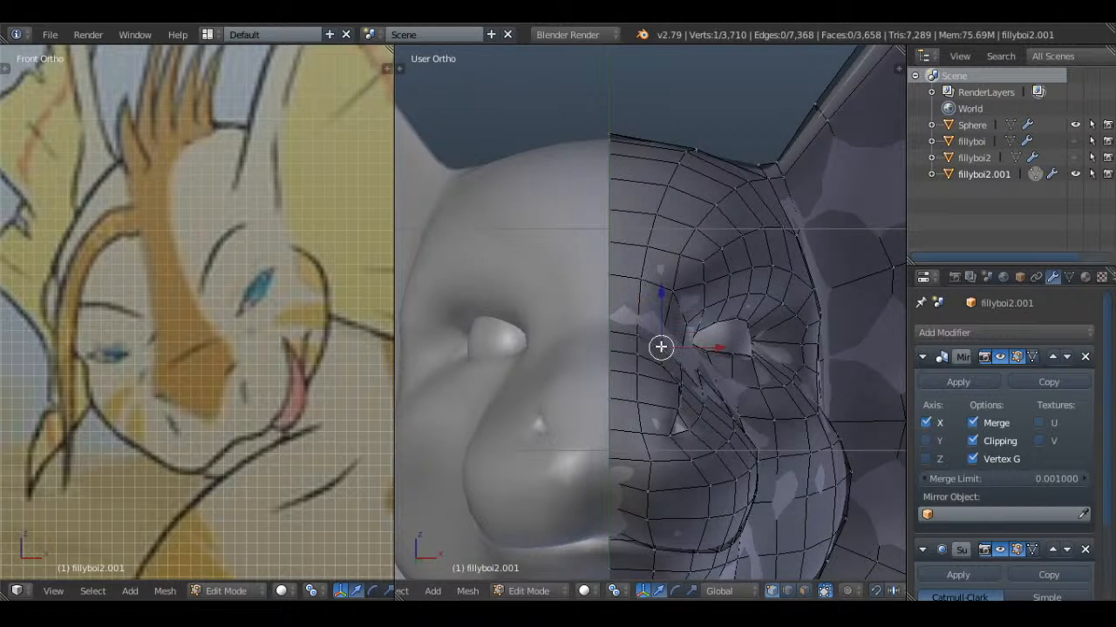
{"action": "right_click", "coordinate": [616, 340], "text": "shift"}
In the right side view, move the three-vertex row on the snout just below the nose bridge slightly forward and up
{"action": "key", "text": "KP_3"}
{"action": "key", "text": "a"}
{"action": "key", "text": "z"}
{"action": "key", "text": "c"}
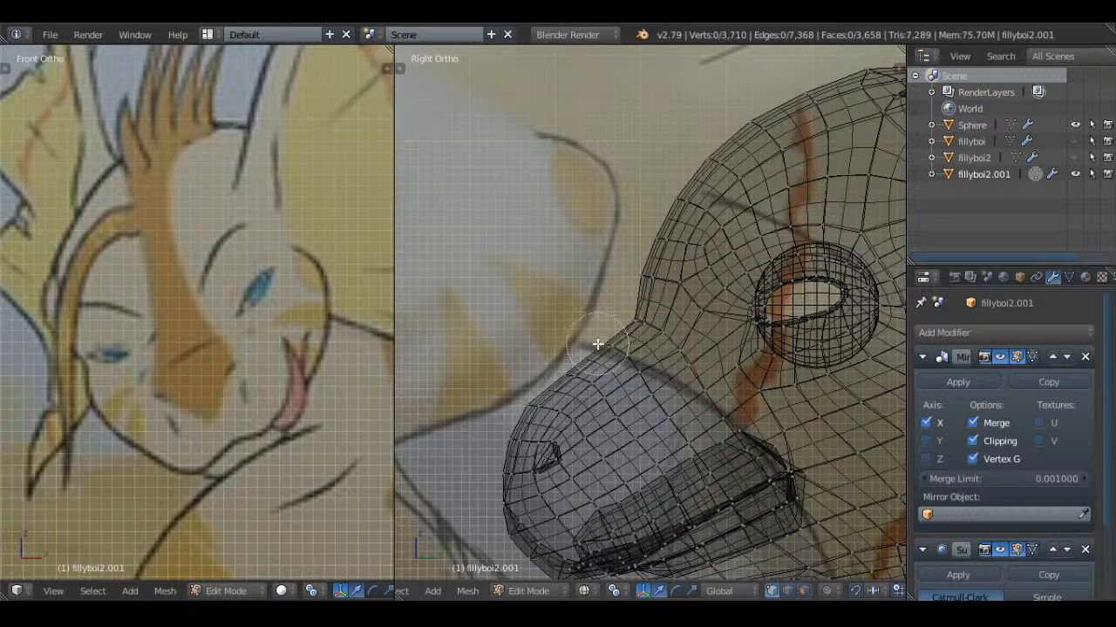
{"action": "scroll", "coordinate": [598, 344], "scroll_direction": "up", "scroll_amount": 4}
{"action": "left_click_drag", "start_coordinate": [601, 344], "coordinate": [632, 359]}
{"action": "right_click", "coordinate": [632, 359]}
{"action": "key", "text": "z"}
{"action": "key", "text": "g"}
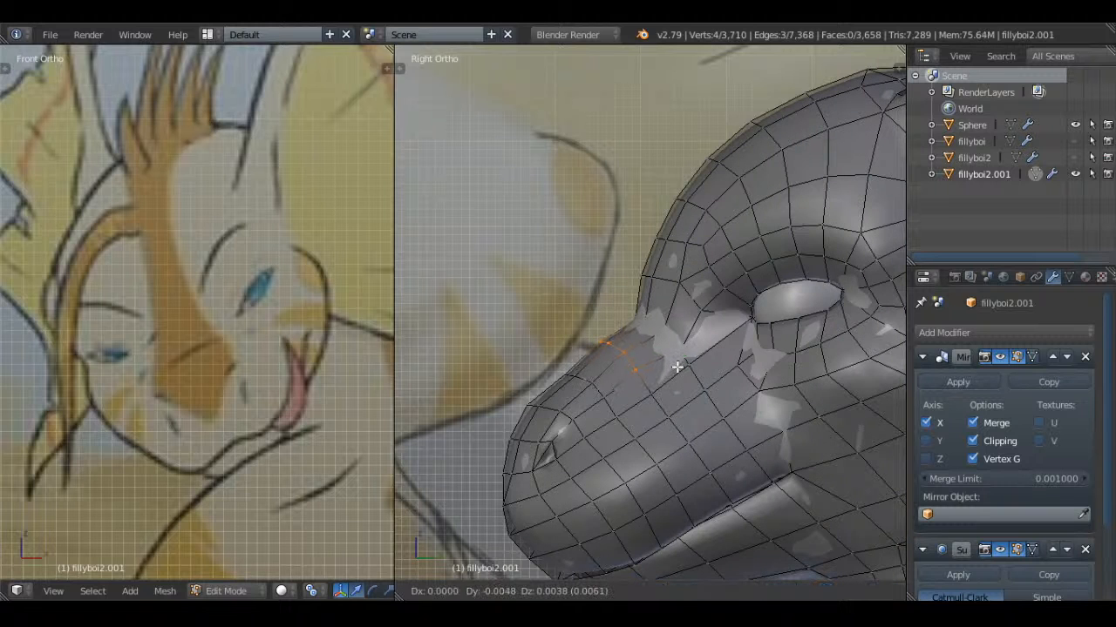
{"action": "left_click", "coordinate": [674, 366]}
Select the next vertex row down the snout bridge, then return to object mode and save over the existing file
{"action": "key", "text": "a"}
{"action": "key", "text": "z"}
{"action": "key", "text": "c"}
{"action": "key", "text": "z"}
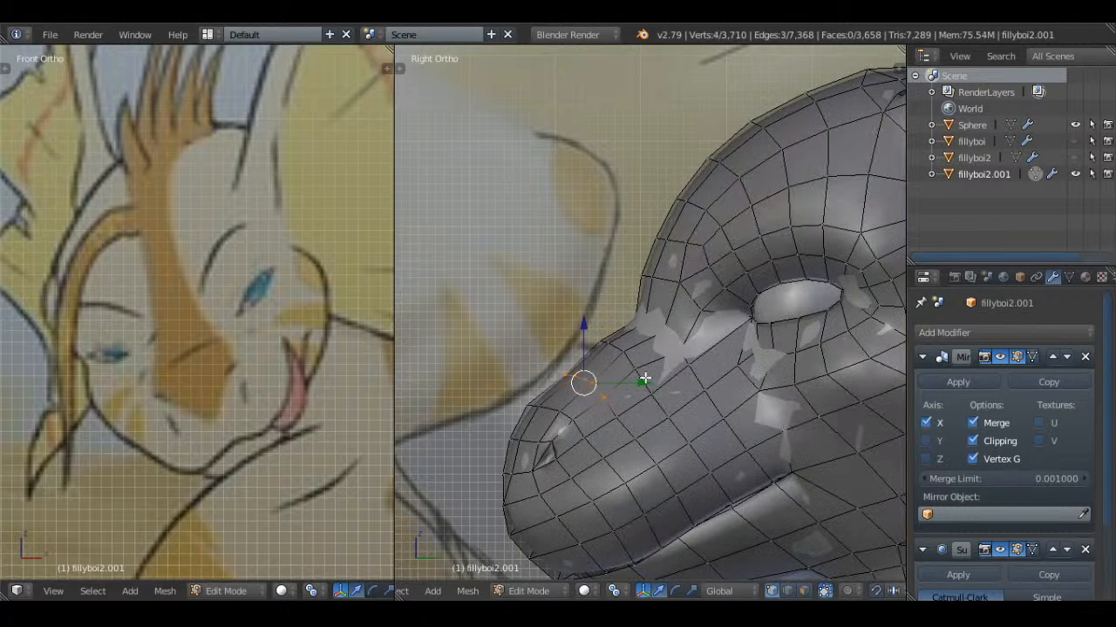
{"action": "right_click", "coordinate": [583, 381]}
{"action": "key", "text": "Tab"}
{"action": "key", "text": "a"}
{"action": "middle_click_drag", "start_coordinate": [641, 373], "coordinate": [779, 374]}
{"action": "key", "text": "ctrl+s"}
{"action": "left_click", "coordinate": [741, 342]}
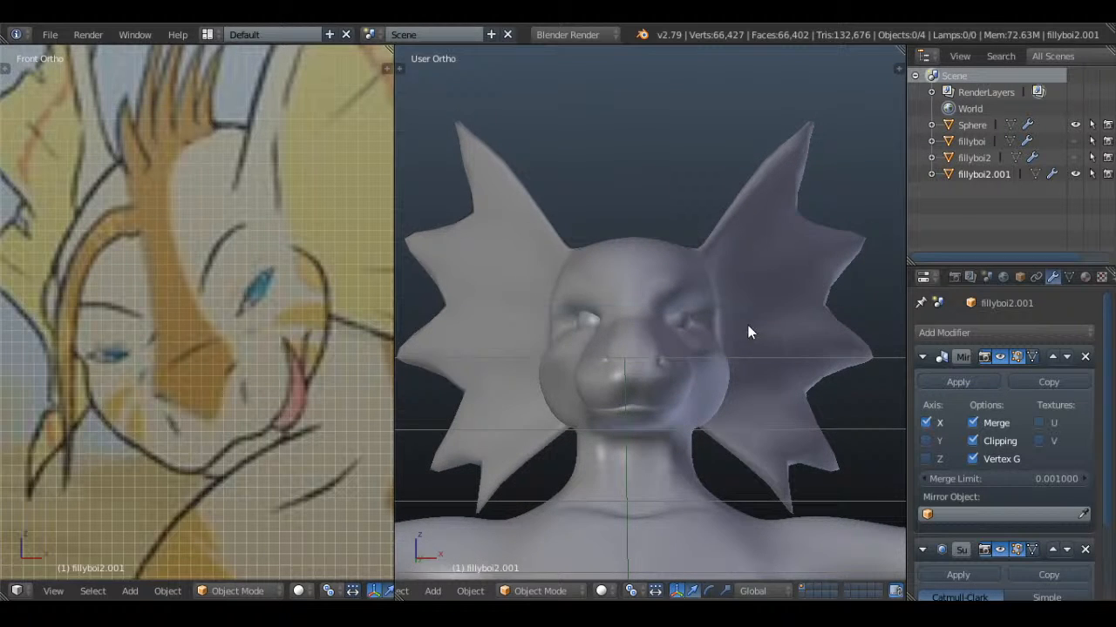
In the right side view, select the three vertices at the dip of the nose bridge and adjust them to smooth the profile
{"action": "middle_click_drag", "start_coordinate": [747, 325], "coordinate": [889, 364]}
{"action": "key", "text": "KP_3"}
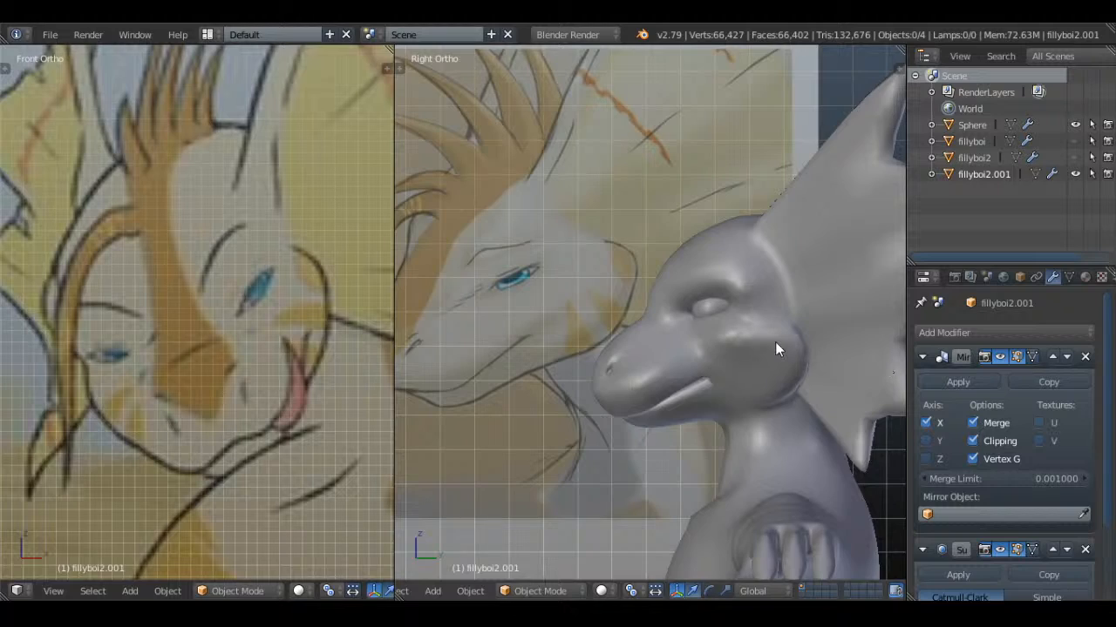
{"action": "key", "text": "Tab"}
{"action": "scroll", "coordinate": [775, 342], "scroll_direction": "up", "scroll_amount": 5}
{"action": "key", "text": "a"}
{"action": "key", "text": "z"}
{"action": "key", "text": "c"}
{"action": "left_click_drag", "start_coordinate": [667, 333], "coordinate": [620, 323]}
{"action": "right_click", "coordinate": [619, 324]}
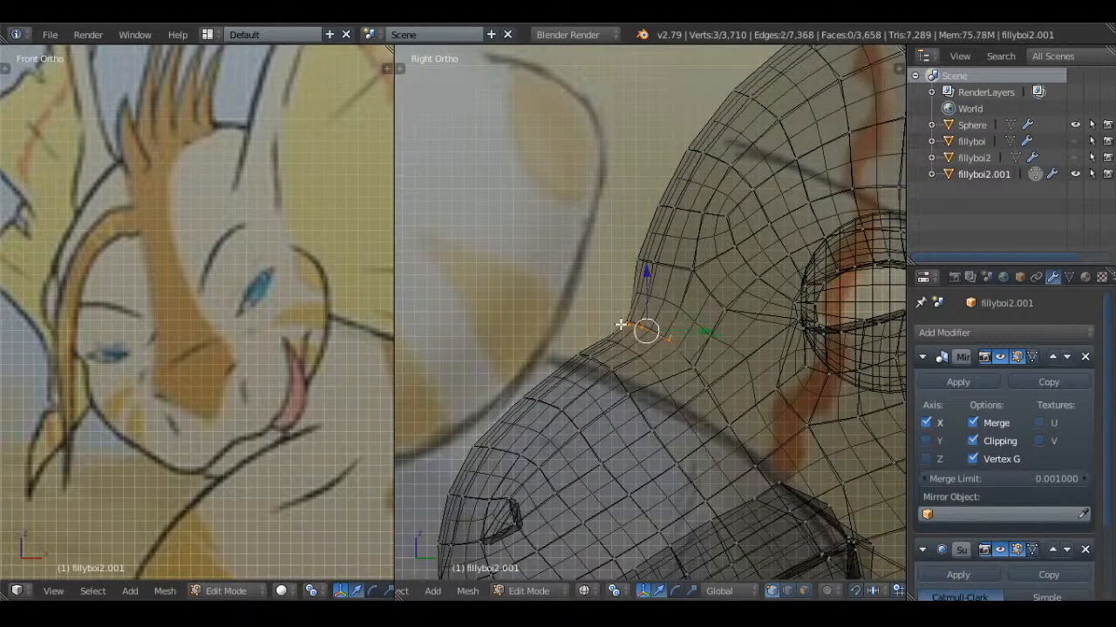
{"action": "key", "text": "z"}
{"action": "key", "text": "g"}
{"action": "left_click", "coordinate": [688, 320]}
Return to object mode to check the nose profile and save over the existing file
{"action": "key", "text": "Tab"}
{"action": "scroll", "coordinate": [689, 320], "scroll_direction": "down", "scroll_amount": 8}
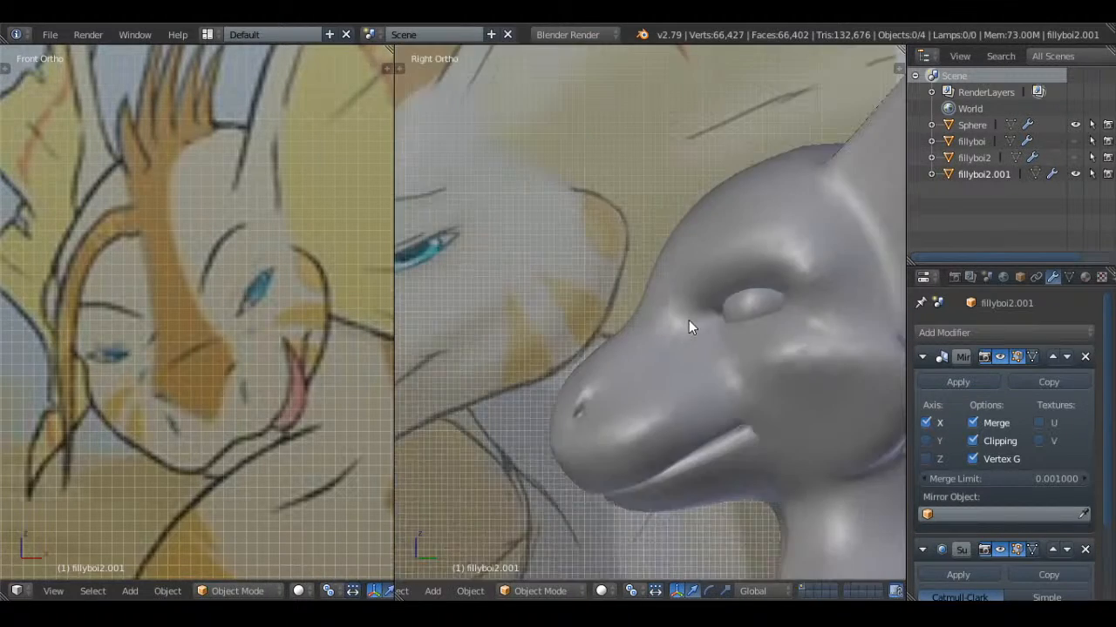
{"action": "key", "text": "ctrl+s"}
{"action": "left_click", "coordinate": [693, 265]}
Move the two vertices at the nostril's rear edge up and back in the right side view
{"action": "middle_click_drag", "start_coordinate": [635, 397], "coordinate": [721, 319], "text": "shift"}
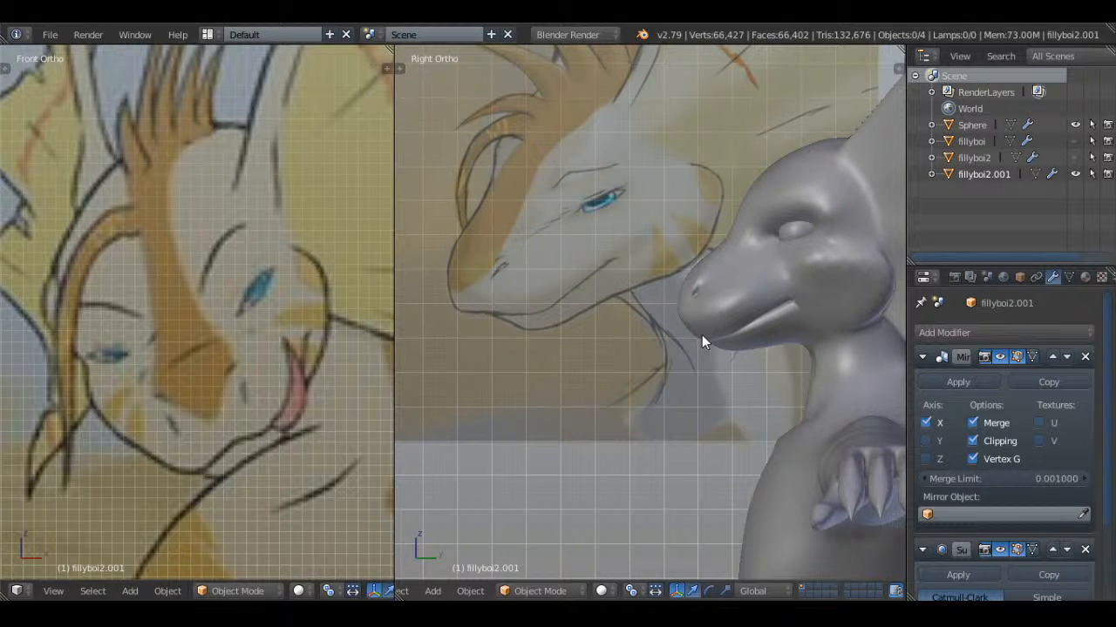
{"action": "scroll", "coordinate": [684, 319], "scroll_direction": "up", "scroll_amount": 4}
{"action": "key", "text": "Tab"}
{"action": "scroll", "coordinate": [627, 274], "scroll_direction": "up", "scroll_amount": 3}
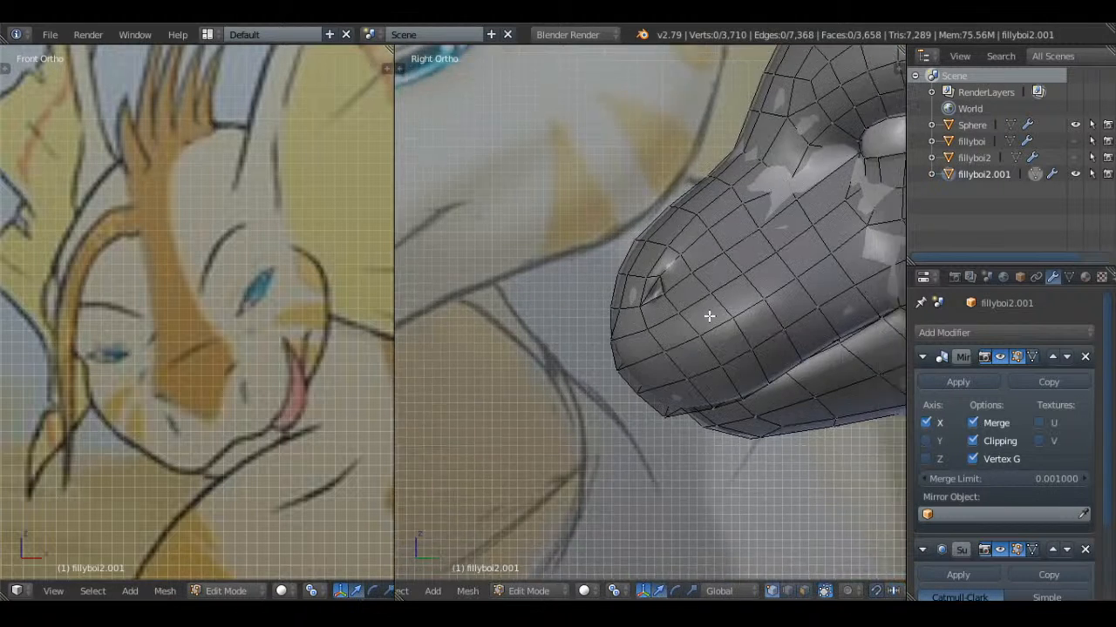
{"action": "right_click", "coordinate": [617, 281]}
{"action": "right_click", "coordinate": [620, 304], "text": "shift"}
{"action": "key", "text": "g"}
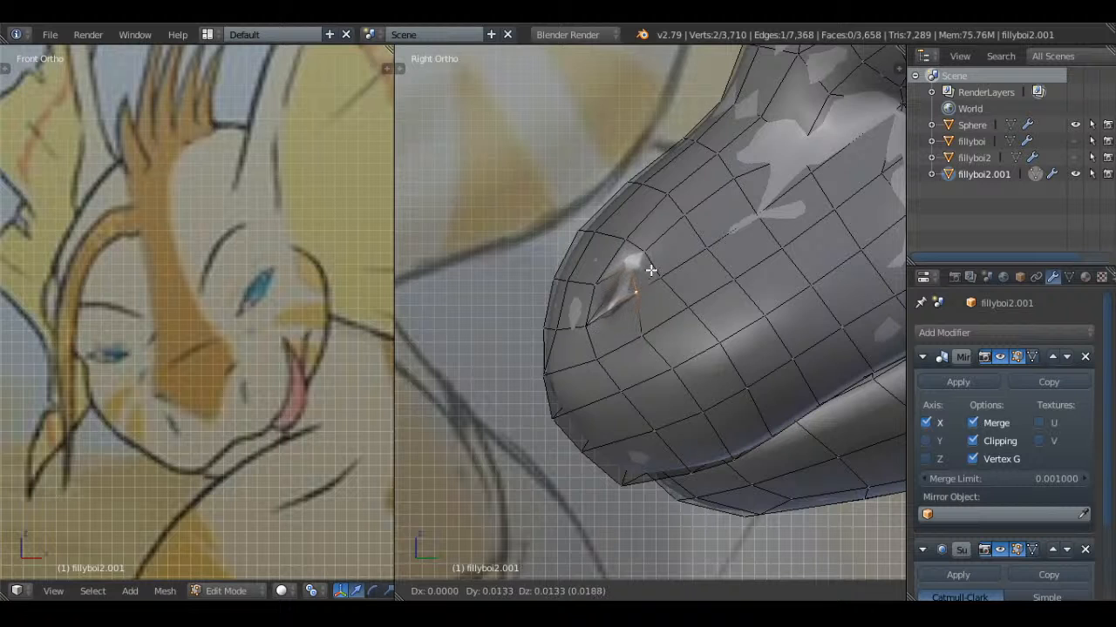
{"action": "left_click", "coordinate": [651, 270]}
Move the vertices inside the nostril's rear edge slightly up and back to narrow the opening, then check it in solid shading
{"action": "key", "text": "z"}
{"action": "right_click", "coordinate": [632, 294]}
{"action": "right_click", "coordinate": [631, 309], "text": "shift"}
{"action": "key", "text": "g"}
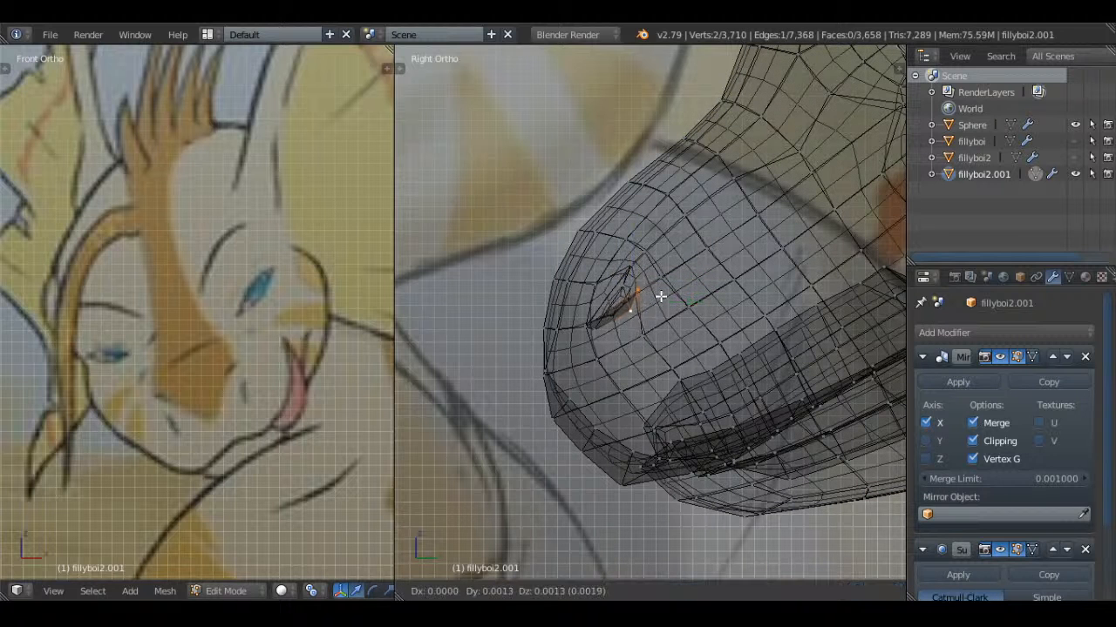
{"action": "right_click", "coordinate": [665, 286]}
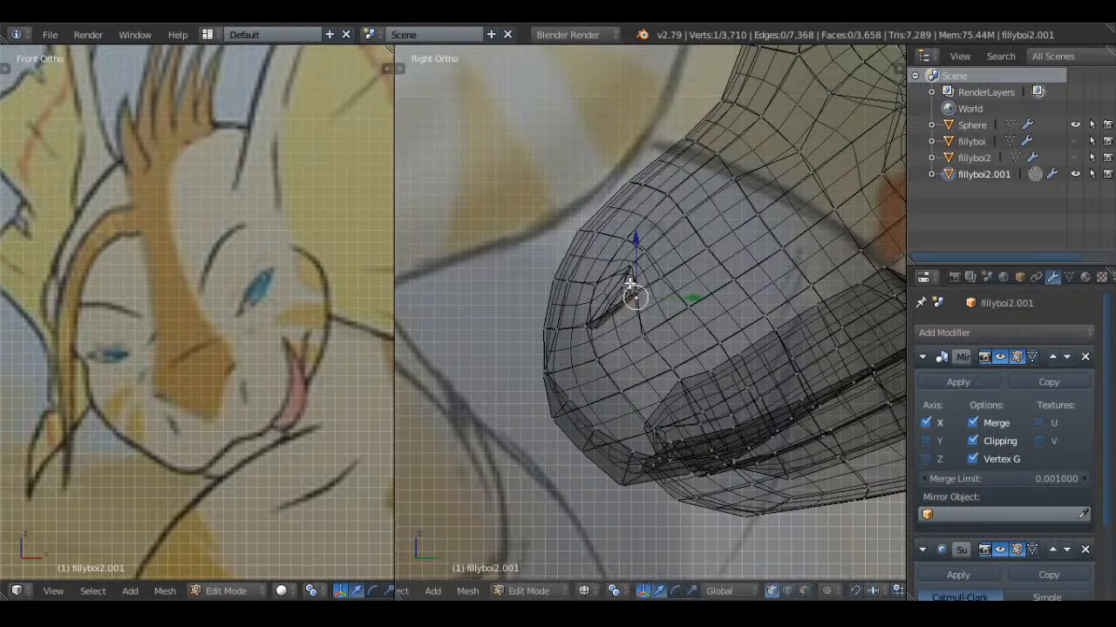
{"action": "right_click", "coordinate": [632, 277]}
{"action": "key", "text": "Tab"}
{"action": "key", "text": "z"}
{"action": "scroll", "coordinate": [637, 276], "scroll_direction": "down", "scroll_amount": 5}
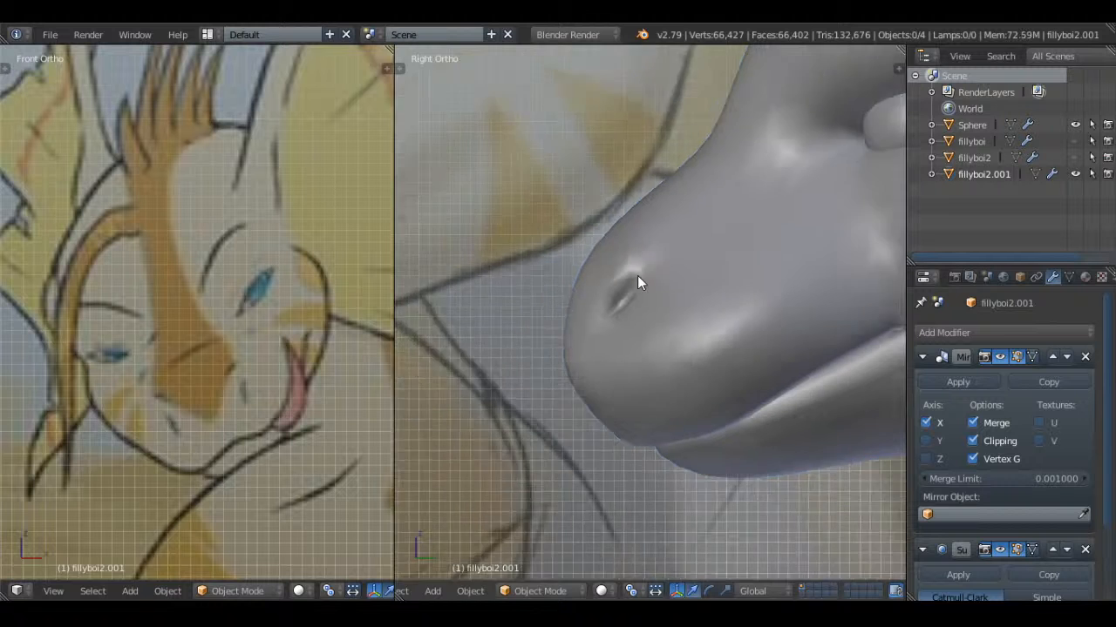
Select the three middle vertices along the lower eyelid rim and move them slightly down and outward
{"action": "scroll", "coordinate": [664, 302], "scroll_direction": "up", "scroll_amount": 4}
{"action": "middle_click_drag", "start_coordinate": [638, 320], "coordinate": [680, 267]}
{"action": "key", "text": "Tab"}
{"action": "scroll", "coordinate": [695, 289], "scroll_direction": "up", "scroll_amount": 4}
{"action": "key", "text": "a"}
{"action": "key", "text": "a"}
{"action": "right_click", "coordinate": [694, 310]}
{"action": "right_click", "coordinate": [668, 322], "text": "shift"}
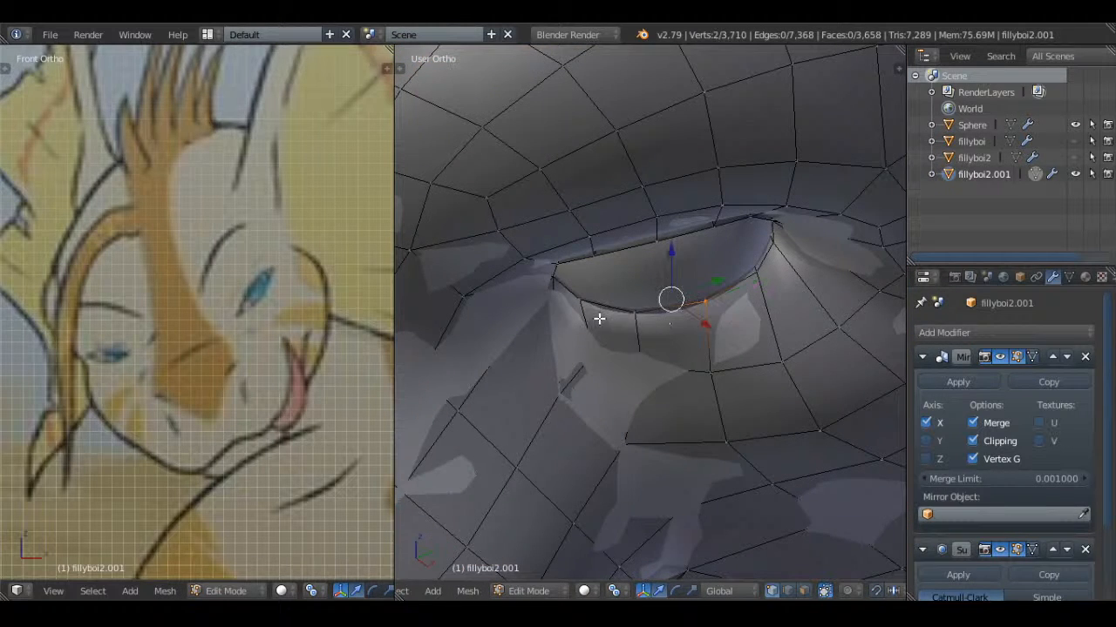
{"action": "right_click", "coordinate": [647, 321]}
{"action": "right_click", "coordinate": [706, 312], "text": "shift"}
{"action": "right_click", "coordinate": [576, 306], "text": "shift"}
{"action": "middle_click_drag", "start_coordinate": [698, 337], "coordinate": [692, 316]}
{"action": "key", "text": "g"}
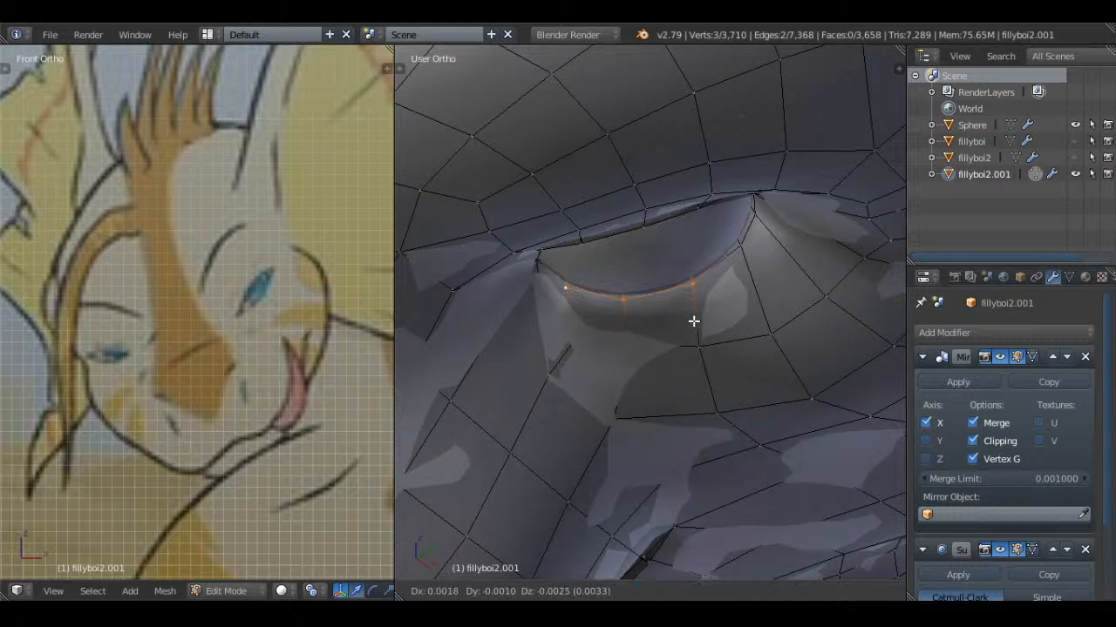
{"action": "left_click", "coordinate": [694, 319]}
Reposition the lower eyelid vertices next to the outer and inner eye corners to even out the rim
{"action": "right_click", "coordinate": [740, 247]}
{"action": "key", "text": "g"}
{"action": "left_click", "coordinate": [756, 252]}
{"action": "key", "text": "a"}
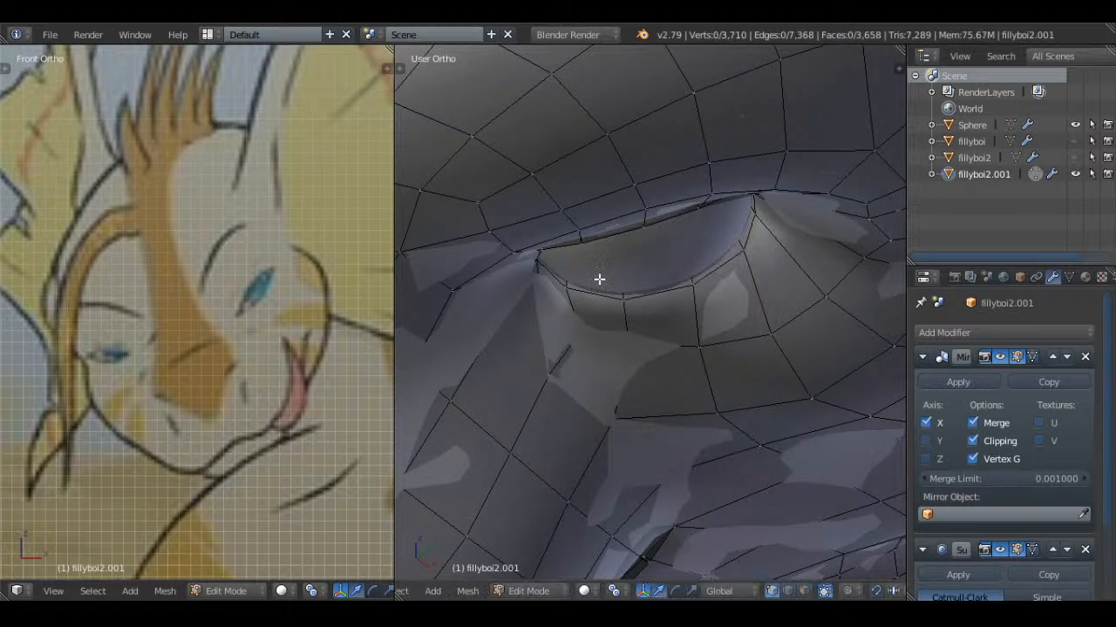
{"action": "right_click", "coordinate": [567, 287]}
{"action": "key", "text": "g"}
{"action": "left_click", "coordinate": [604, 290]}
{"action": "key", "text": "a"}
Viewing the eye from below, select two neighbouring vertices on the upper eyelid rim and move them slightly up
{"action": "scroll", "coordinate": [647, 324], "scroll_direction": "down", "scroll_amount": 3}
{"action": "middle_click_drag", "start_coordinate": [647, 323], "coordinate": [618, 209]}
{"action": "right_click", "coordinate": [674, 376]}
{"action": "right_click", "coordinate": [715, 369], "text": "shift"}
{"action": "middle_click_drag", "start_coordinate": [717, 368], "coordinate": [741, 319]}
{"action": "scroll", "coordinate": [741, 319], "scroll_direction": "up", "scroll_amount": 2}
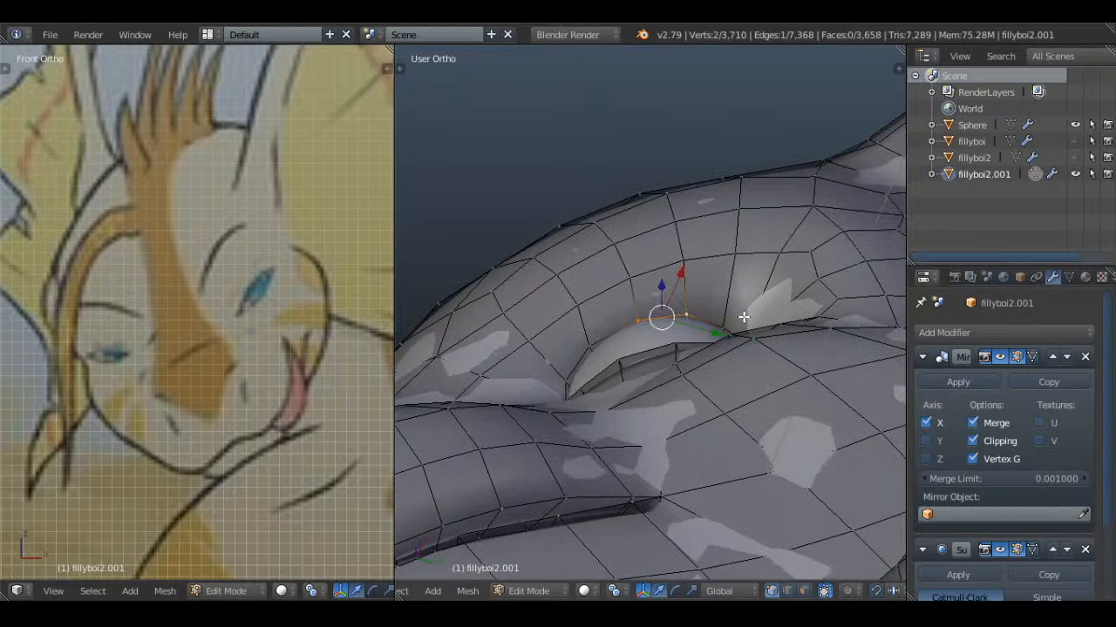
{"action": "key", "text": "g"}
{"action": "left_click", "coordinate": [741, 309]}
{"action": "key", "text": "a"}
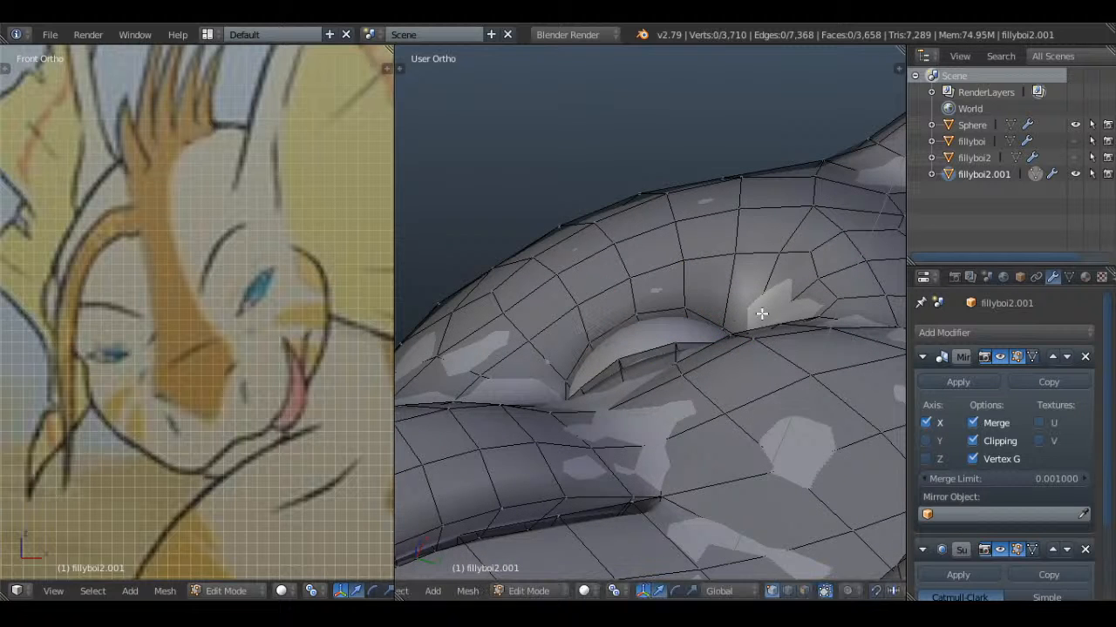
Leave mesh editing, save over the existing file and view the reshaped face with the whole head
{"action": "right_click", "coordinate": [729, 319]}
{"action": "key", "text": "a"}
{"action": "scroll", "coordinate": [717, 340], "scroll_direction": "down", "scroll_amount": 3}
{"action": "key", "text": "Tab"}
{"action": "middle_click_drag", "start_coordinate": [718, 340], "coordinate": [762, 319]}
{"action": "scroll", "coordinate": [715, 382], "scroll_direction": "down", "scroll_amount": 4}
{"action": "key", "text": "ctrl+s"}
{"action": "left_click", "coordinate": [731, 286]}
{"action": "scroll", "coordinate": [731, 286], "scroll_direction": "down", "scroll_amount": 4}
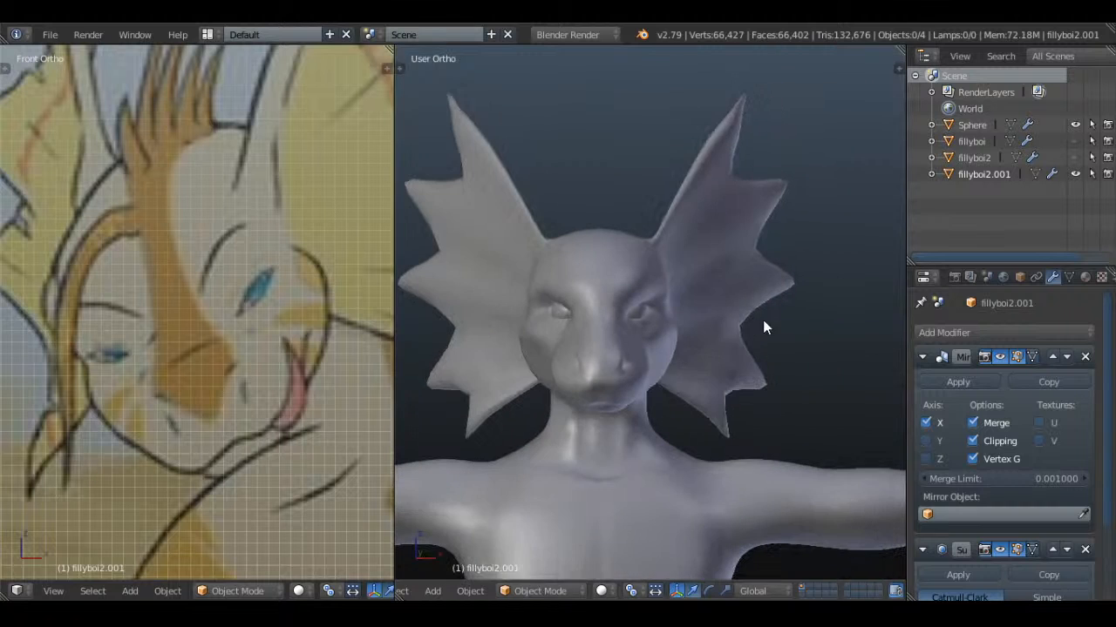
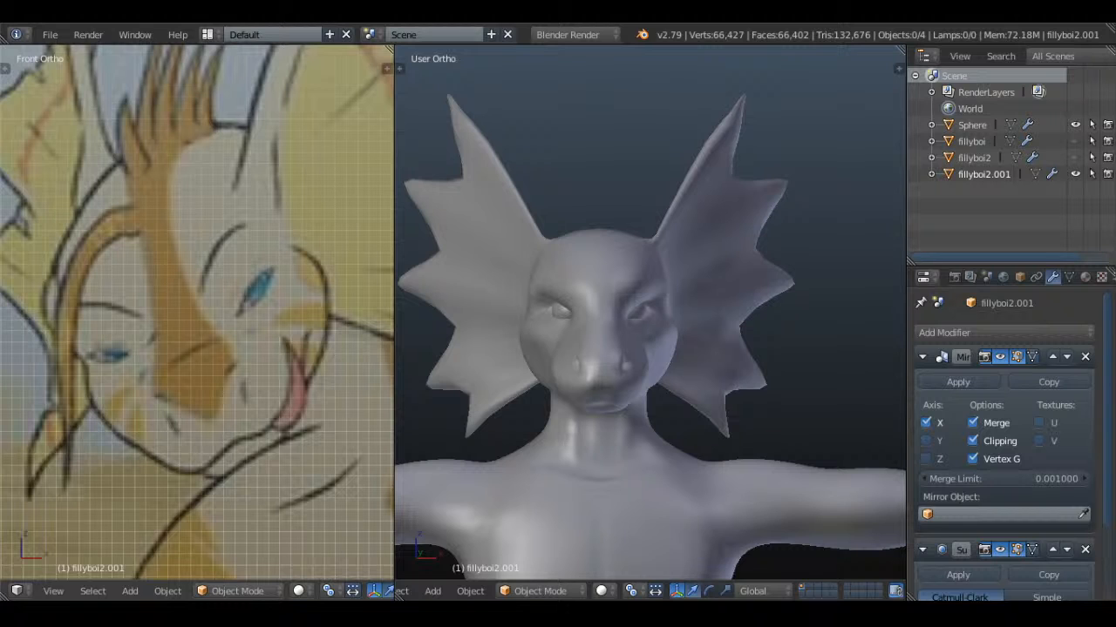
Inspect the forehead mesh up close and select the centre face just above the nose bridge
{"action": "middle_click_drag", "start_coordinate": [480, 276], "coordinate": [676, 367]}
{"action": "scroll", "coordinate": [675, 367], "scroll_direction": "up", "scroll_amount": 3}
{"action": "key", "text": "Tab"}
{"action": "middle_click_drag", "start_coordinate": [585, 207], "coordinate": [635, 286]}
{"action": "key", "text": "a"}
{"action": "left_click", "coordinate": [803, 592]}
{"action": "right_click", "coordinate": [573, 270]}
{"action": "middle_click_drag", "start_coordinate": [575, 270], "coordinate": [613, 287]}
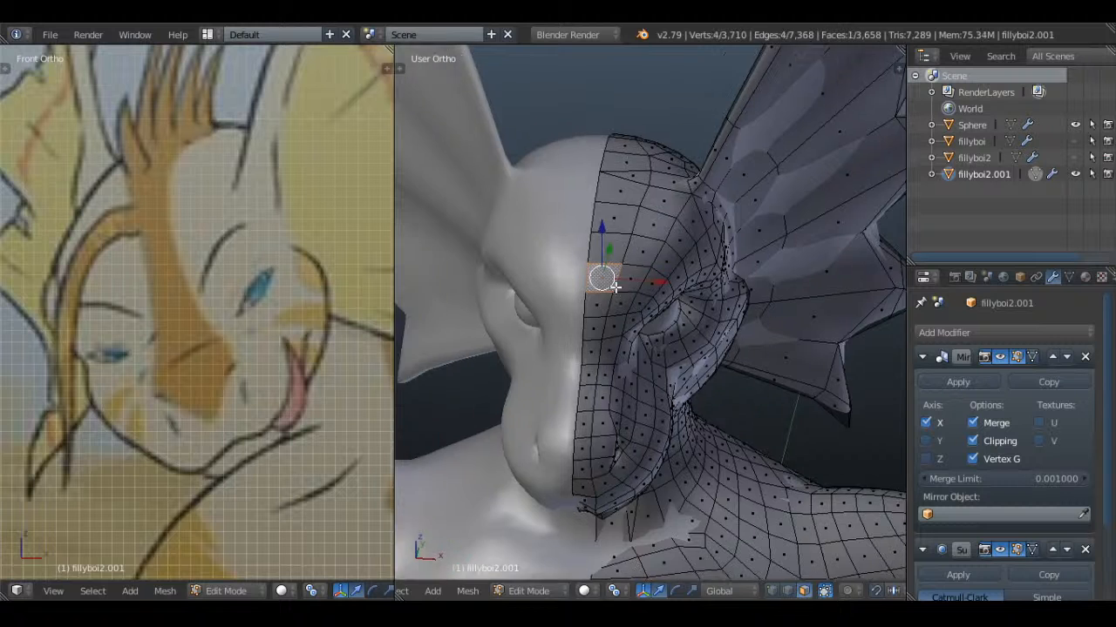
Leave mesh editing and save over the existing file
{"action": "scroll", "coordinate": [619, 287], "scroll_direction": "up", "scroll_amount": 2}
{"action": "scroll", "coordinate": [623, 286], "scroll_direction": "down", "scroll_amount": 3}
{"action": "key", "text": "Tab"}
{"action": "scroll", "coordinate": [616, 222], "scroll_direction": "down", "scroll_amount": 2}
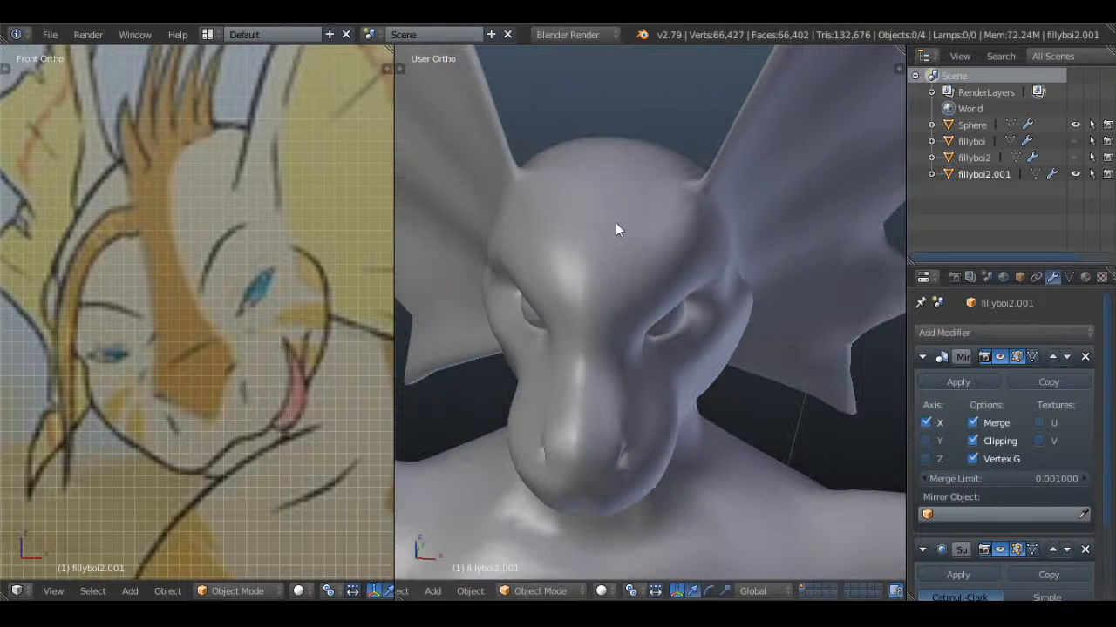
{"action": "key", "text": "ctrl+s"}
{"action": "left_click", "coordinate": [617, 219]}
{"action": "middle_click_drag", "start_coordinate": [618, 221], "coordinate": [730, 260]}
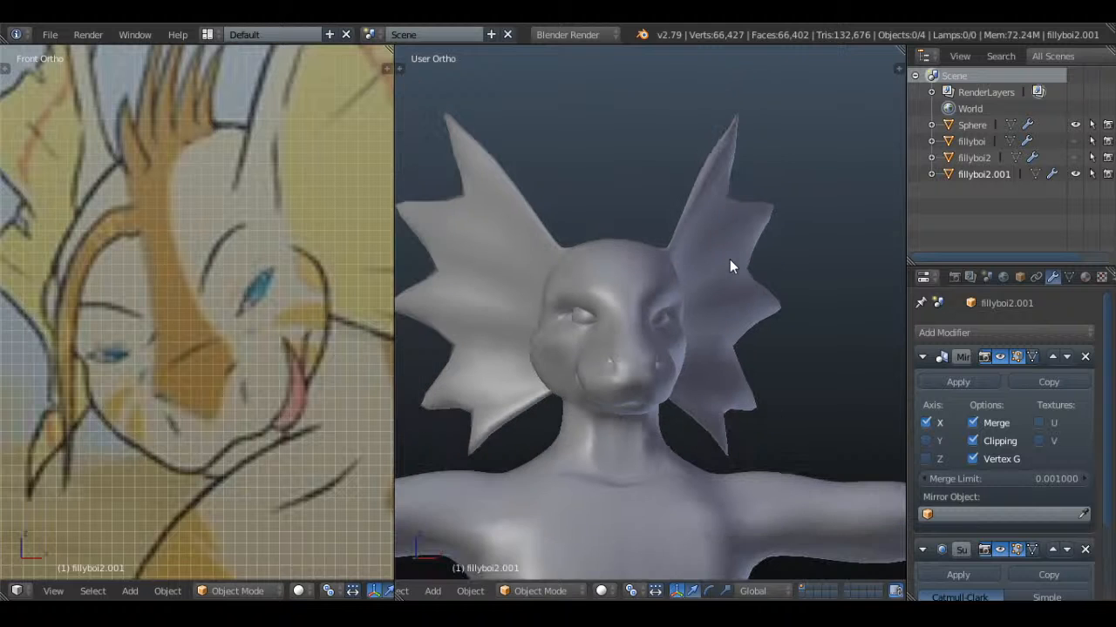
Compare the head's side profile with the reference drawing, then check the whole body in wireframe
{"action": "key", "text": "KP_3"}
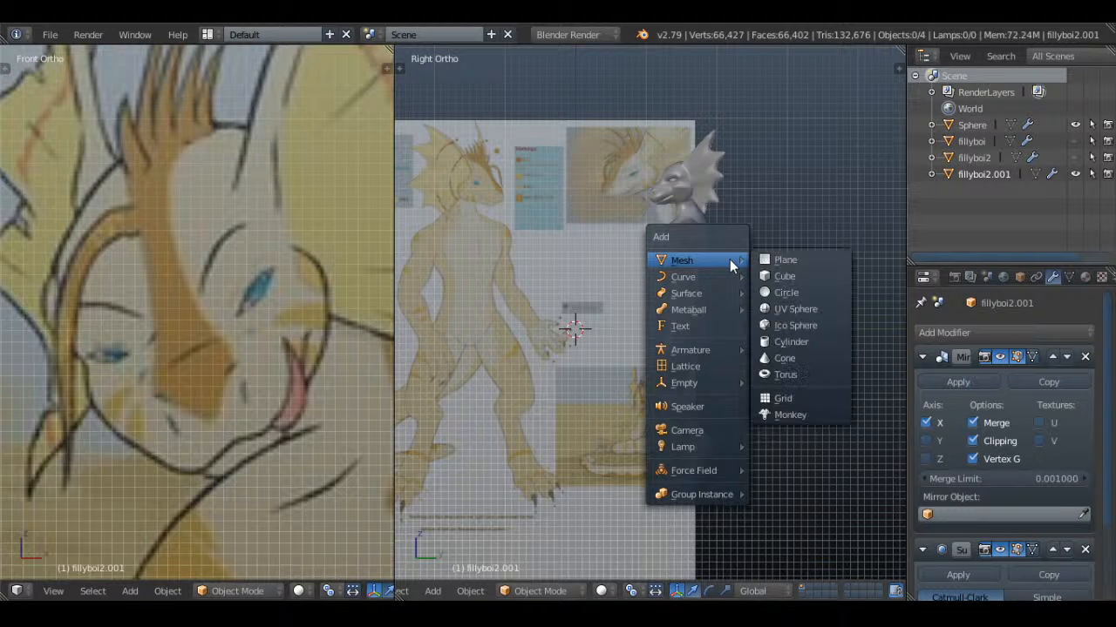
{"action": "mouse_move", "coordinate": [703, 277]}
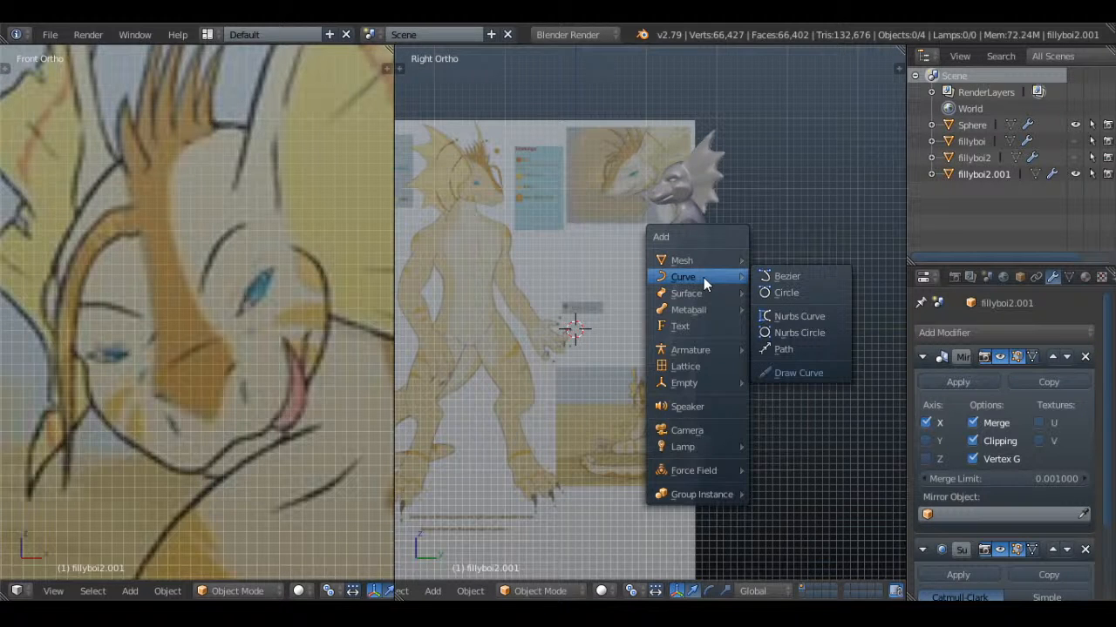
{"action": "scroll", "coordinate": [731, 208], "scroll_direction": "up", "scroll_amount": 5}
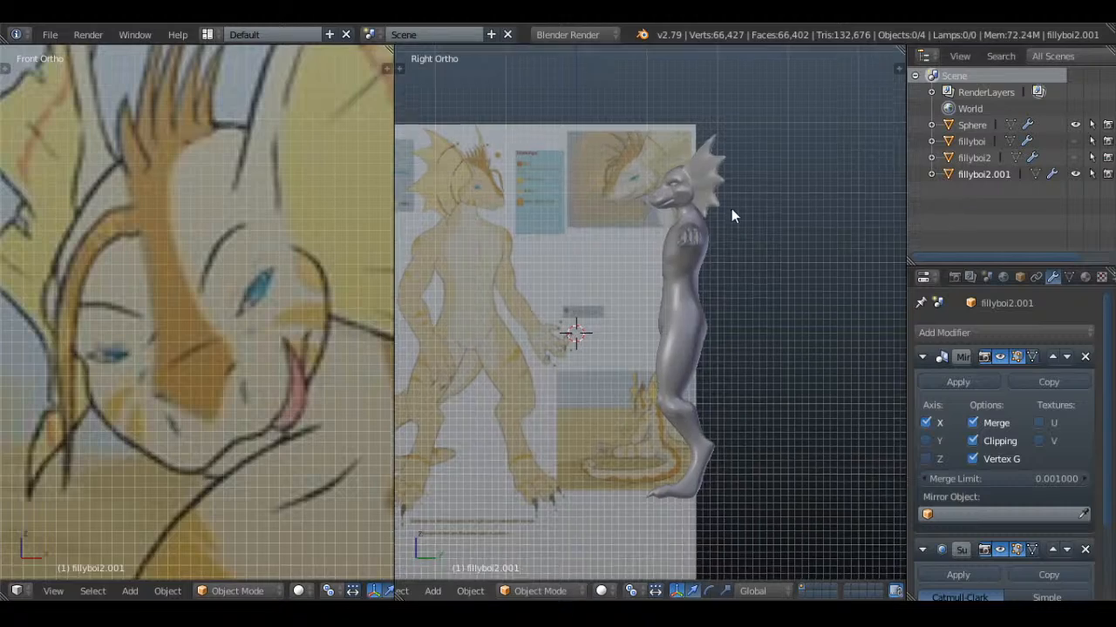
{"action": "scroll", "coordinate": [767, 353], "scroll_direction": "up", "scroll_amount": 3}
{"action": "scroll", "coordinate": [775, 353], "scroll_direction": "up", "scroll_amount": 1}
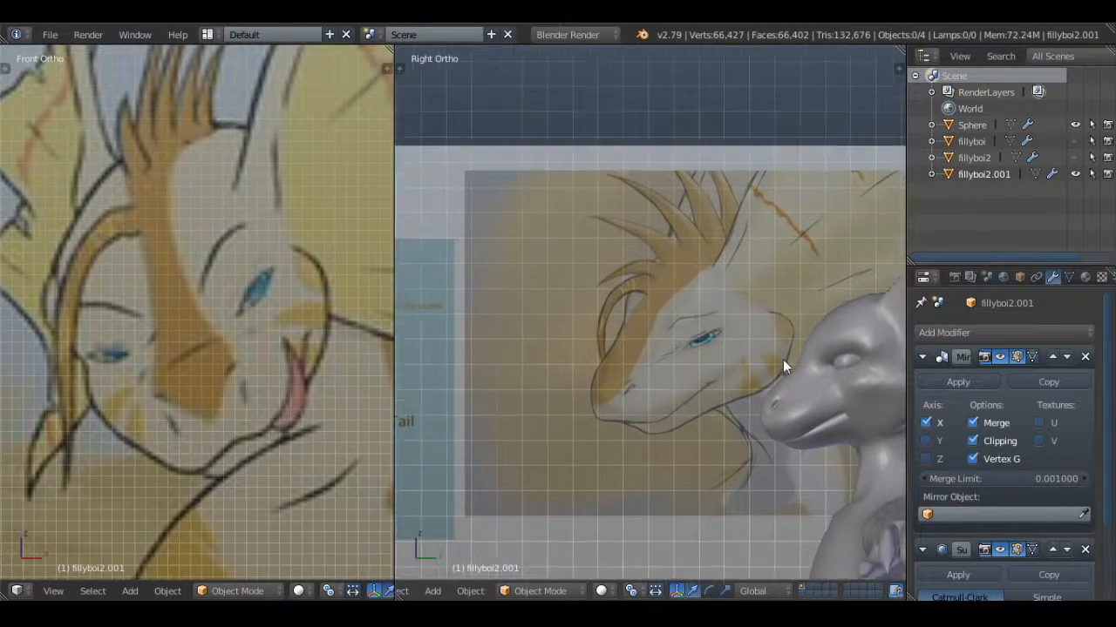
{"action": "mouse_move", "coordinate": [783, 359]}
{"action": "middle_mouse_down", "text": "shift"}
{"action": "mouse_move", "coordinate": [644, 242]}
{"action": "mouse_move", "coordinate": [784, 259]}
{"action": "mouse_move", "coordinate": [737, 412]}
{"action": "middle_mouse_up", "text": "shift"}
{"action": "key", "text": "z"}
{"action": "scroll", "coordinate": [738, 406], "scroll_direction": "down", "scroll_amount": 4}
{"action": "middle_click_drag", "start_coordinate": [740, 356], "coordinate": [664, 187], "text": "shift"}
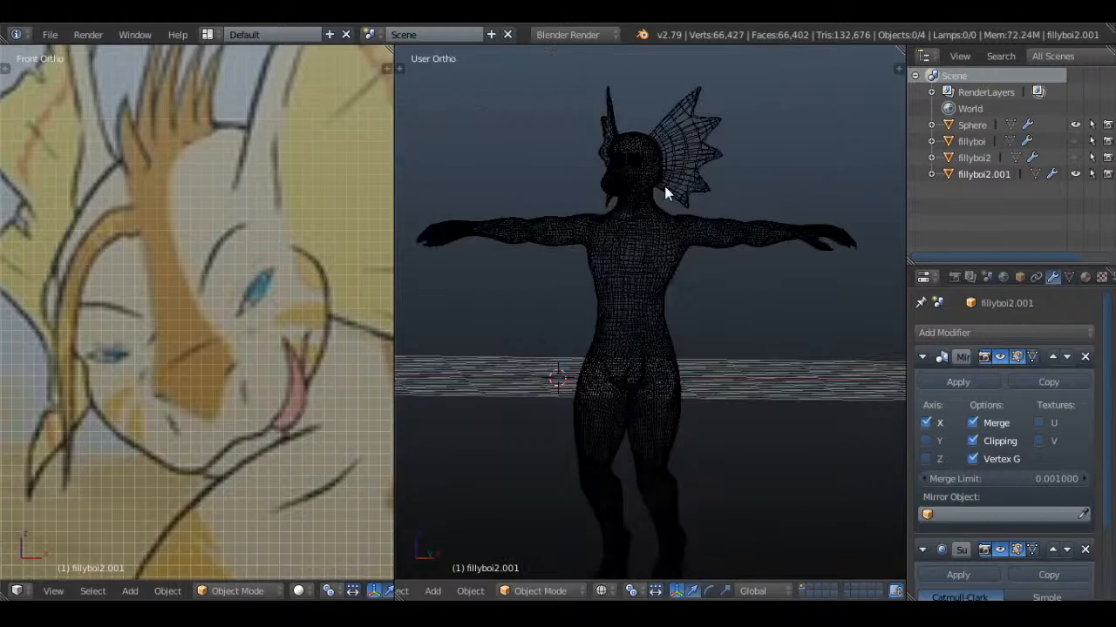
Select the body mesh in solid display, switch its editing to vertex selection and review its modifier settings
{"action": "right_click", "coordinate": [665, 250]}
{"action": "key", "text": "z"}
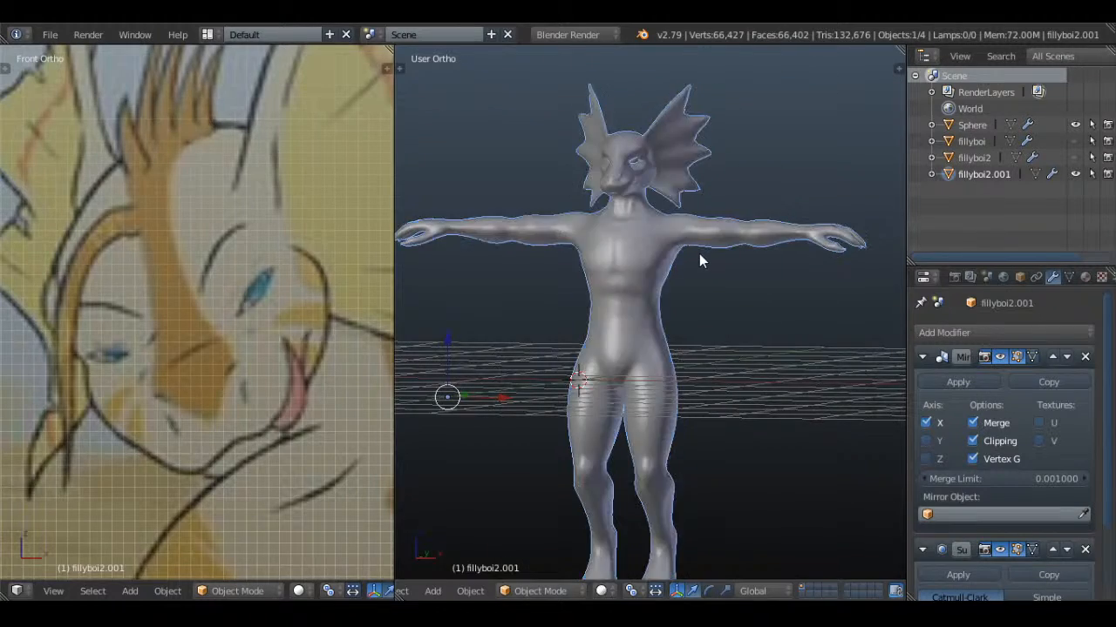
{"action": "key", "text": "g"}
{"action": "right_click", "coordinate": [756, 186]}
{"action": "key", "text": "Tab"}
{"action": "key", "text": "a"}
{"action": "key", "text": "a"}
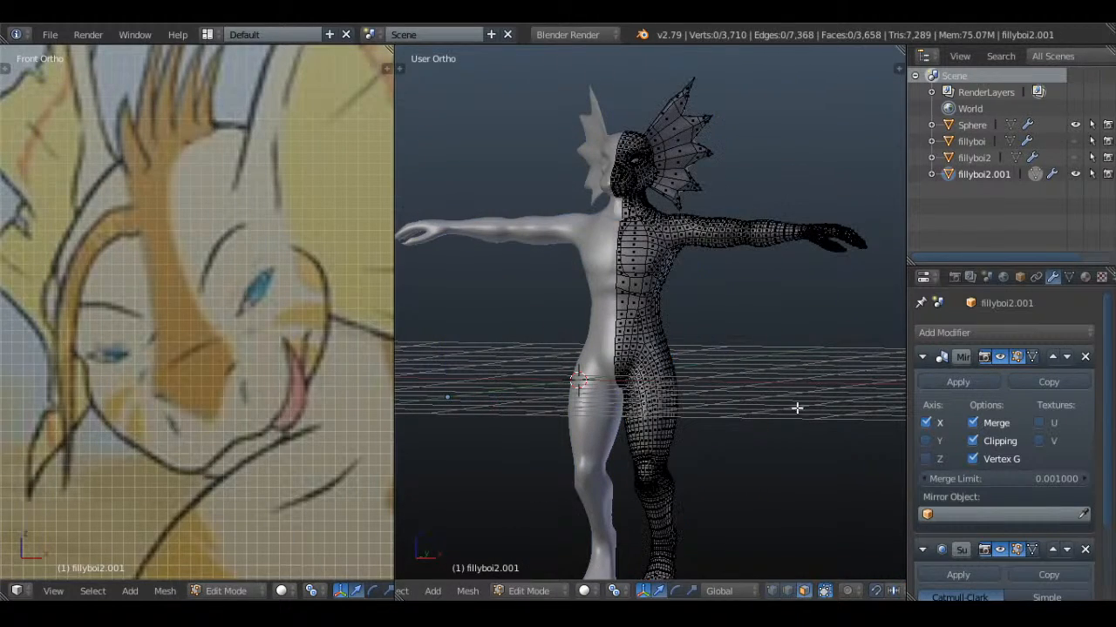
{"action": "left_click", "coordinate": [775, 587]}
{"action": "scroll", "coordinate": [755, 361], "scroll_direction": "up", "scroll_amount": 2}
{"action": "key", "text": "Tab"}
{"action": "scroll", "coordinate": [994, 399], "scroll_direction": "down", "scroll_amount": 3}
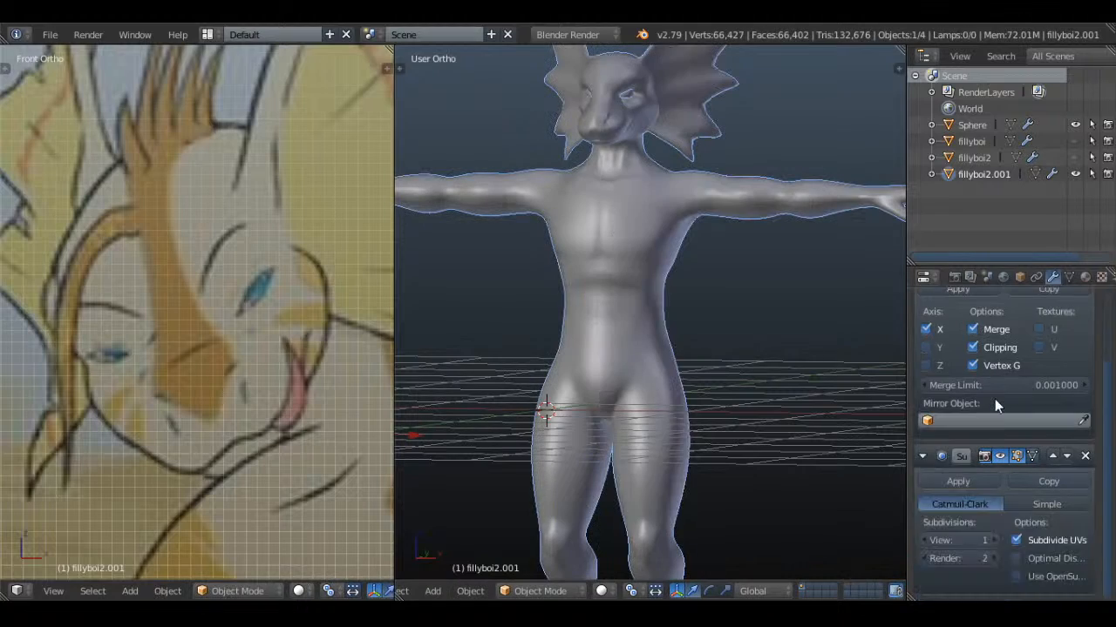
{"action": "scroll", "coordinate": [994, 399], "scroll_direction": "up", "scroll_amount": 1}
{"action": "scroll", "coordinate": [994, 399], "scroll_direction": "up", "scroll_amount": 3}
{"action": "key", "text": "a"}
{"action": "middle_click_drag", "start_coordinate": [728, 226], "coordinate": [750, 310]}
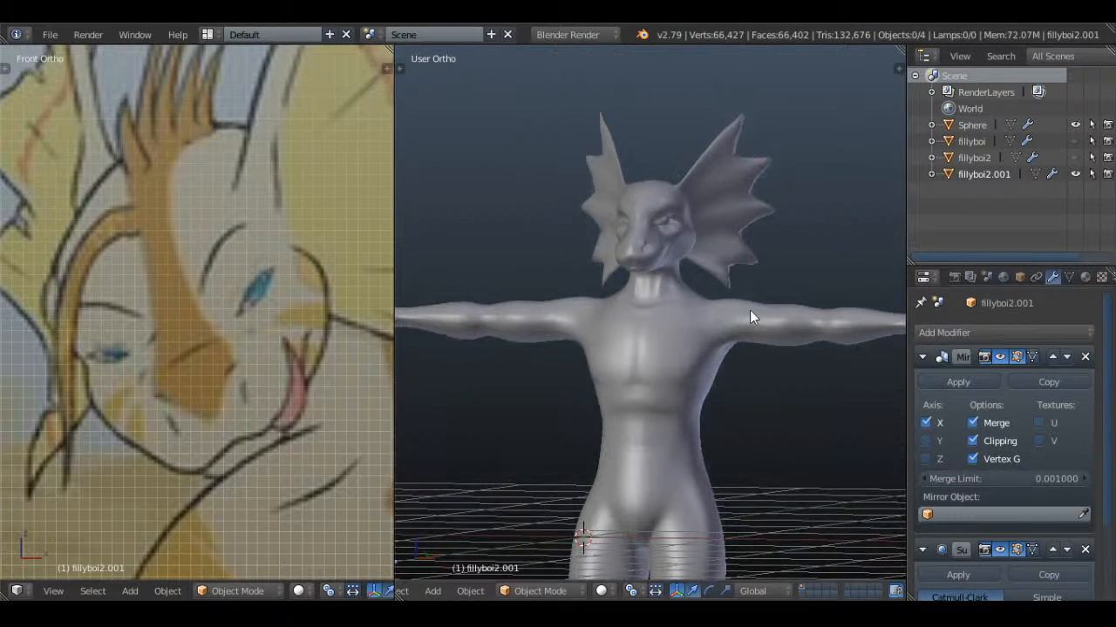
Unhide the older fillyboi mesh and examine its topology and proportions beside the current body
{"action": "left_click", "coordinate": [969, 147]}
{"action": "left_click", "coordinate": [1075, 141]}
{"action": "mouse_move", "coordinate": [835, 190]}
{"action": "middle_mouse_down"}
{"action": "mouse_move", "coordinate": [804, 215]}
{"action": "mouse_move", "coordinate": [848, 235]}
{"action": "middle_mouse_up"}
{"action": "key", "text": "z"}
{"action": "key", "text": "z"}
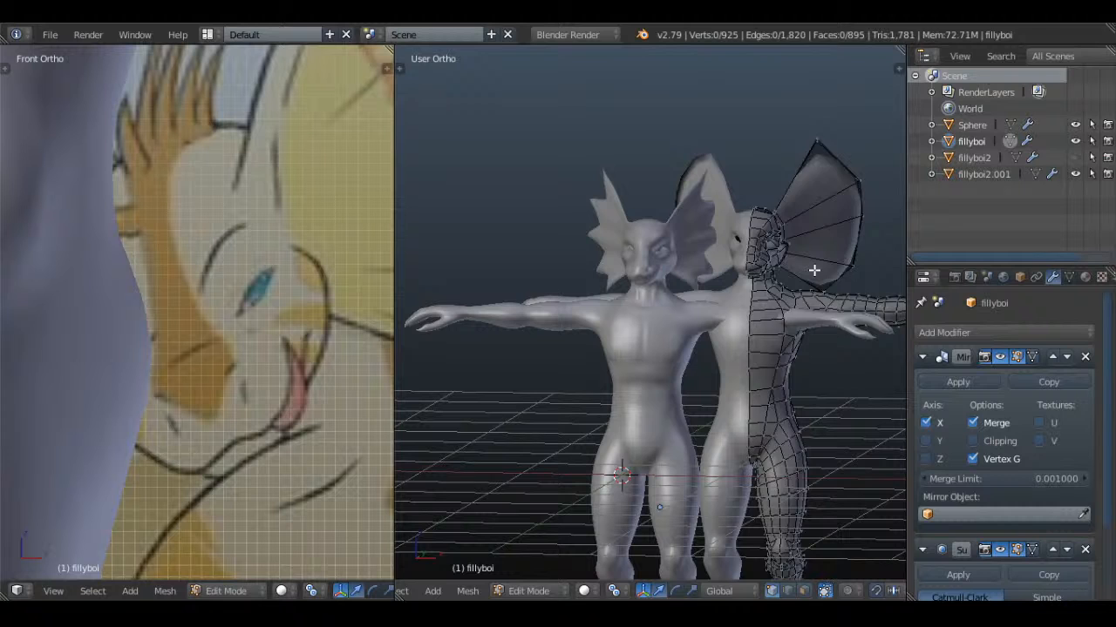
{"action": "key", "text": "a"}
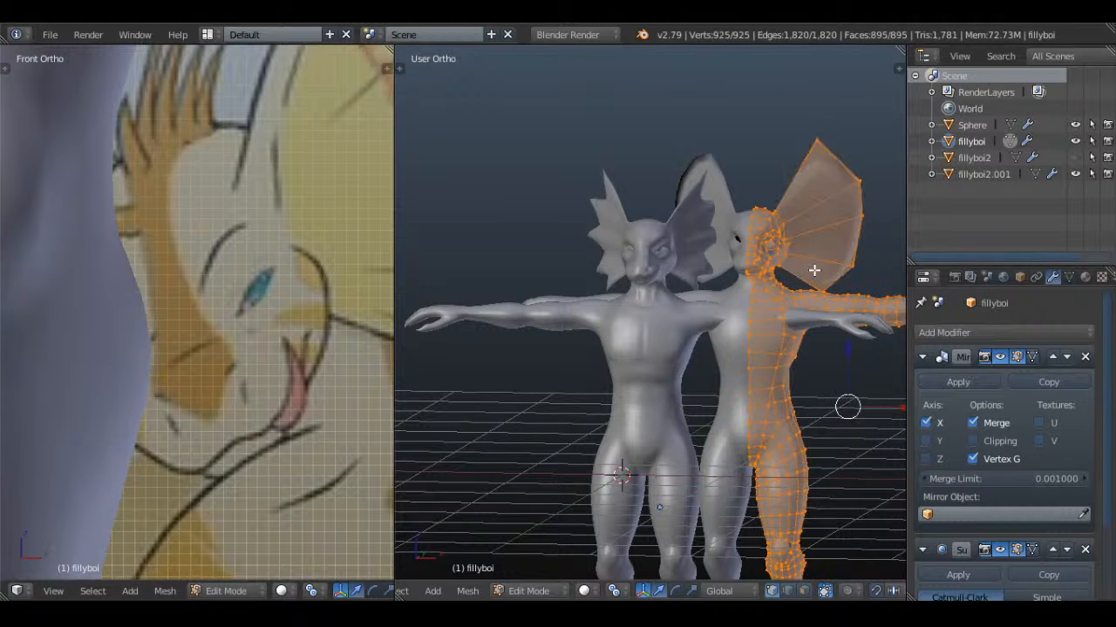
{"action": "key", "text": "a"}
{"action": "middle_click_drag", "start_coordinate": [833, 285], "coordinate": [783, 293]}
{"action": "key", "text": "Tab"}
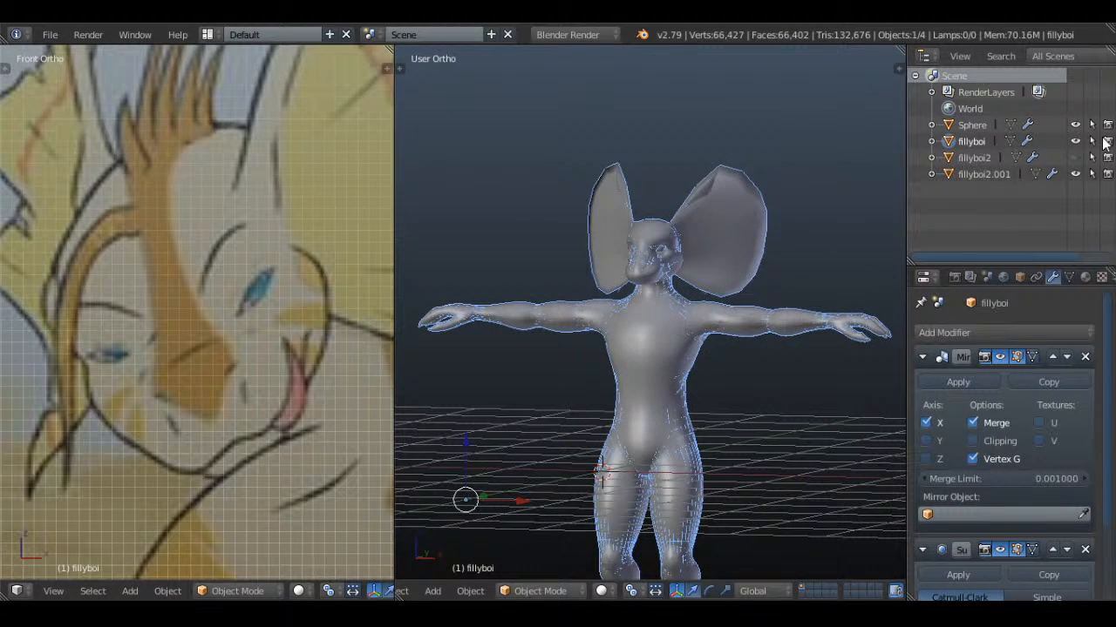
Hide the older fillyboi mesh again and save over the existing file
{"action": "left_click", "coordinate": [1075, 141]}
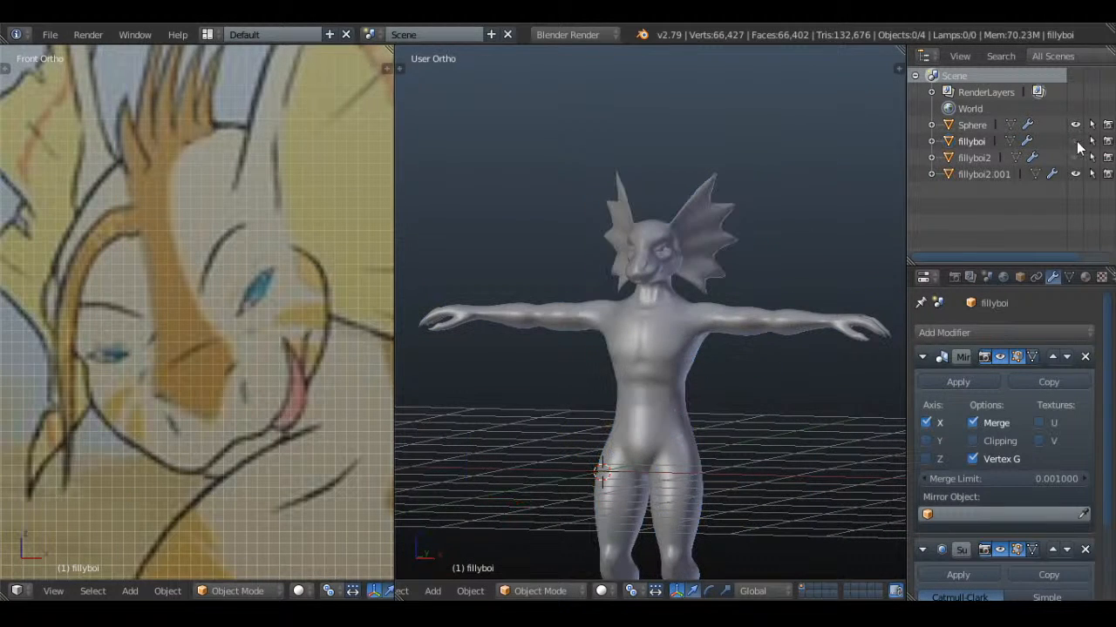
{"action": "left_click", "coordinate": [1075, 141]}
{"action": "left_click", "coordinate": [1076, 141]}
{"action": "key", "text": "ctrl+s"}
{"action": "left_click", "coordinate": [688, 157]}
{"action": "scroll", "coordinate": [706, 205], "scroll_direction": "up", "scroll_amount": 5}
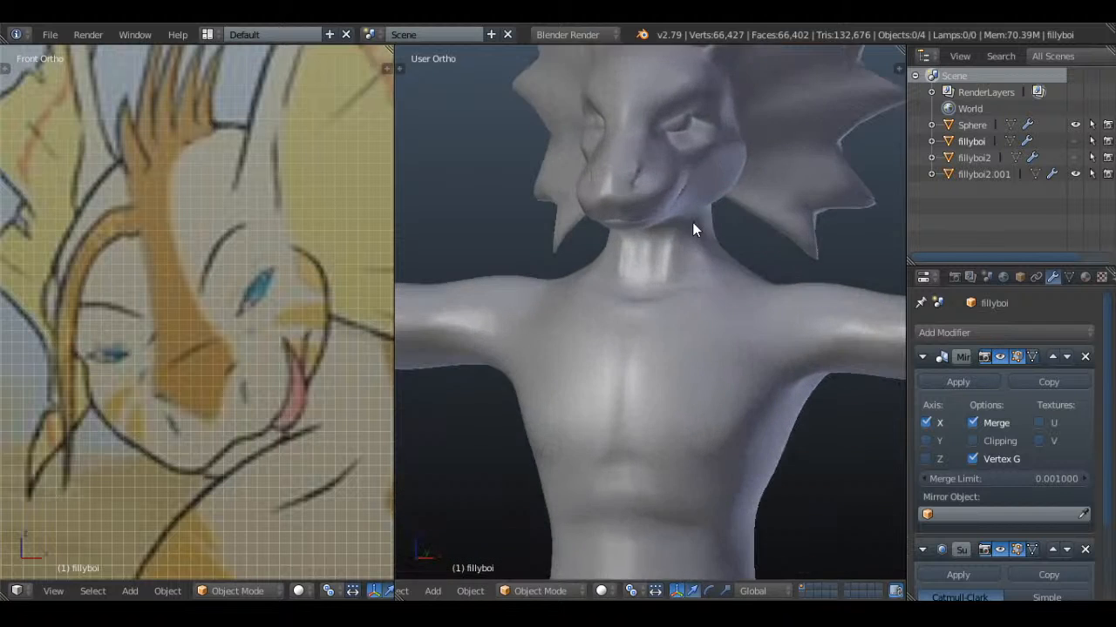
Edit the current body mesh and, from the front, move two neighbouring vertices on the side of the throat outward
{"action": "middle_click_drag", "start_coordinate": [715, 223], "coordinate": [724, 276]}
{"action": "scroll", "coordinate": [732, 224], "scroll_direction": "up", "scroll_amount": 4}
{"action": "right_click", "coordinate": [712, 232]}
{"action": "key", "text": "Tab"}
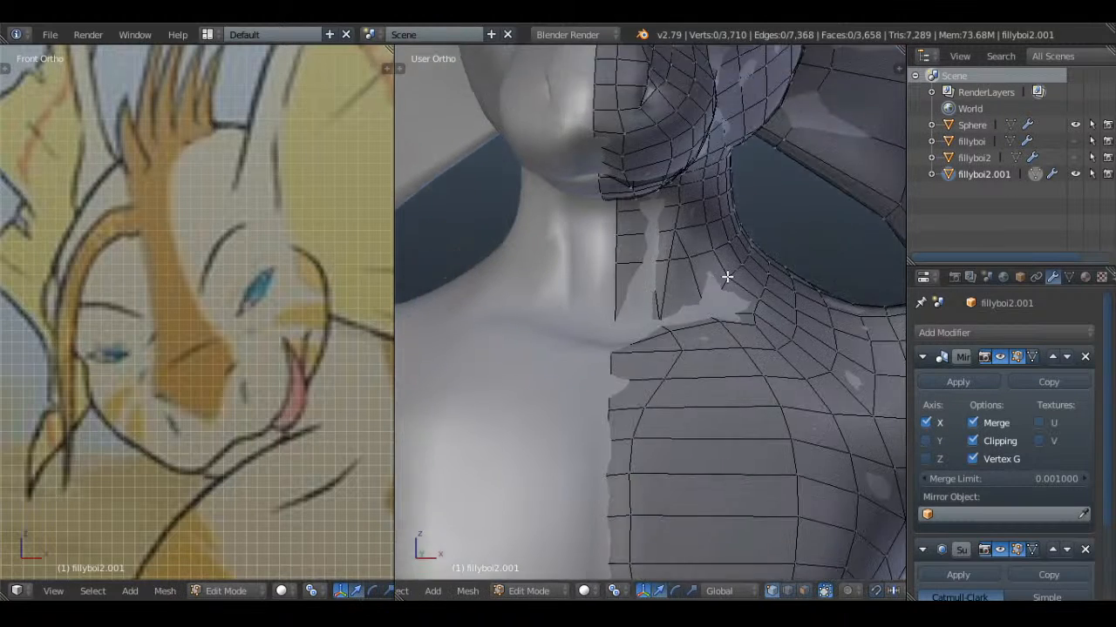
{"action": "scroll", "coordinate": [706, 262], "scroll_direction": "up", "scroll_amount": 2}
{"action": "key", "text": "KP_1"}
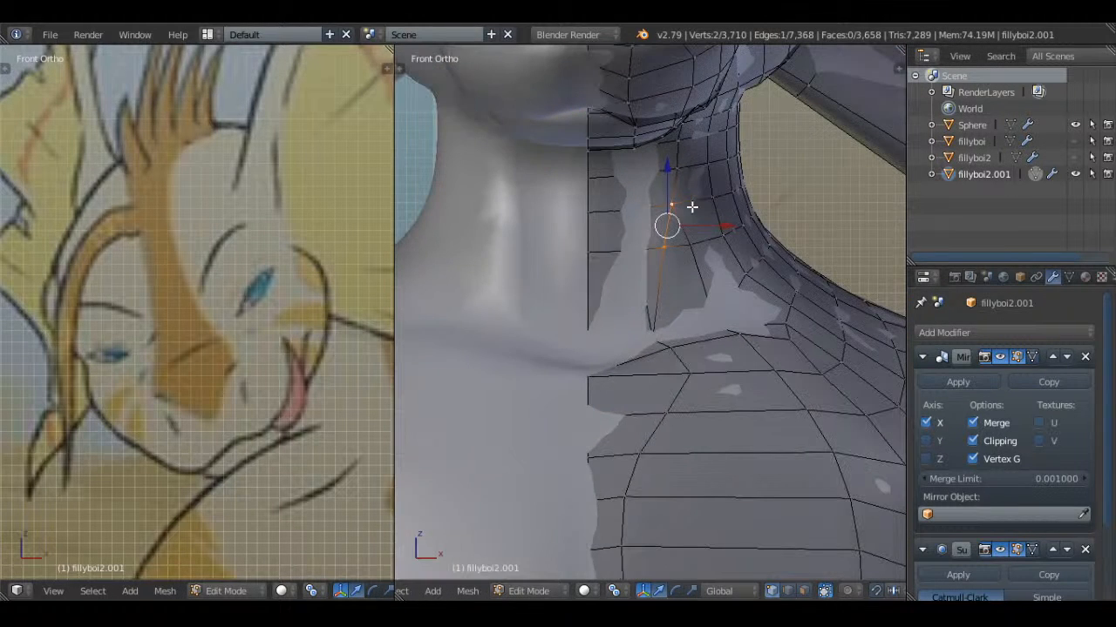
{"action": "left_click_drag", "start_coordinate": [719, 229], "coordinate": [723, 246]}
{"action": "right_click", "coordinate": [693, 249]}
Shift the upper and adjoining vertices of the same throat column outward along X to even out the neck
{"action": "key", "text": "a"}
{"action": "right_click", "coordinate": [680, 175], "text": "shift"}
{"action": "key", "text": "g"}
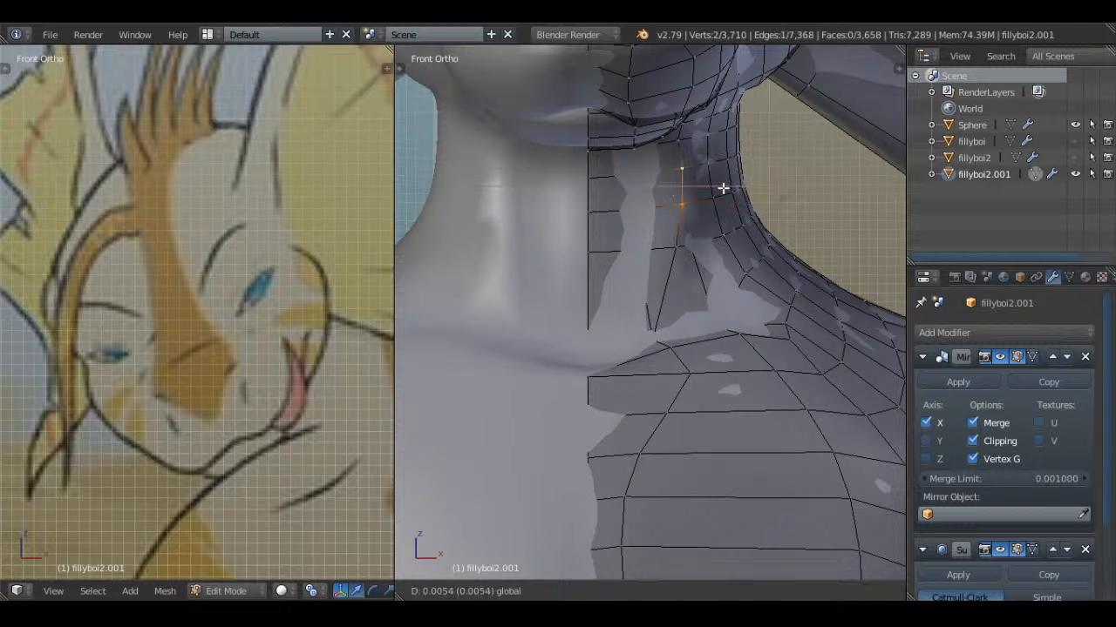
{"action": "left_click", "coordinate": [730, 187]}
{"action": "left_click_drag", "start_coordinate": [712, 139], "coordinate": [722, 138]}
{"action": "key", "text": "a"}
{"action": "left_click_drag", "start_coordinate": [726, 246], "coordinate": [736, 243]}
{"action": "key", "text": "a"}
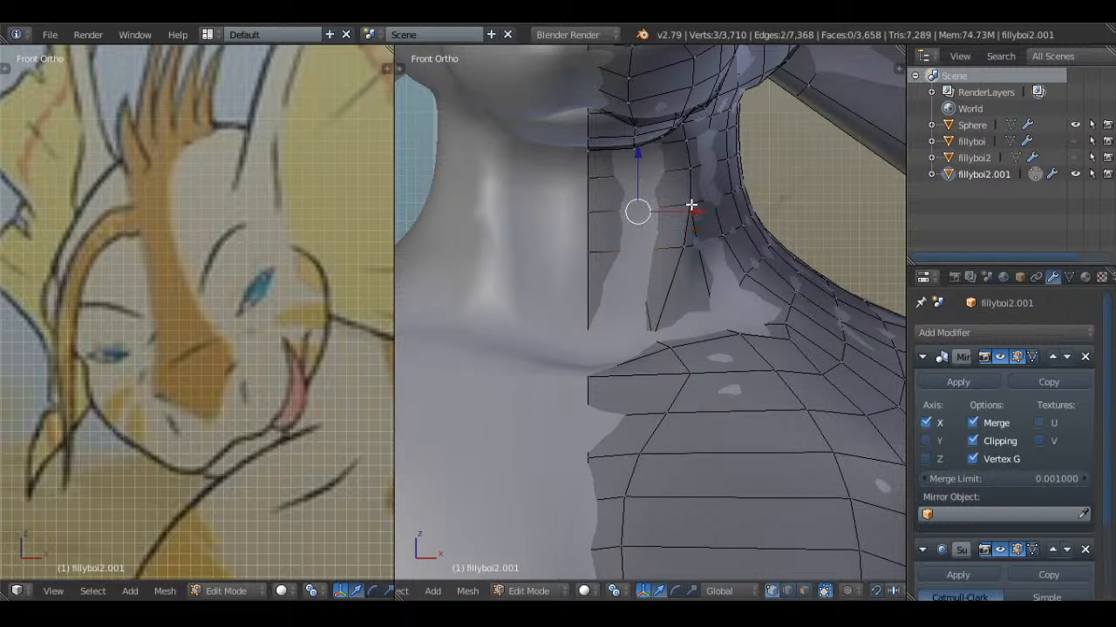
Check the neck in solid view, then select two vertices along its front edge and adjust their position slightly
{"action": "key", "text": "Tab"}
{"action": "middle_click_drag", "start_coordinate": [704, 205], "coordinate": [675, 271]}
{"action": "scroll", "coordinate": [736, 293], "scroll_direction": "up", "scroll_amount": 2}
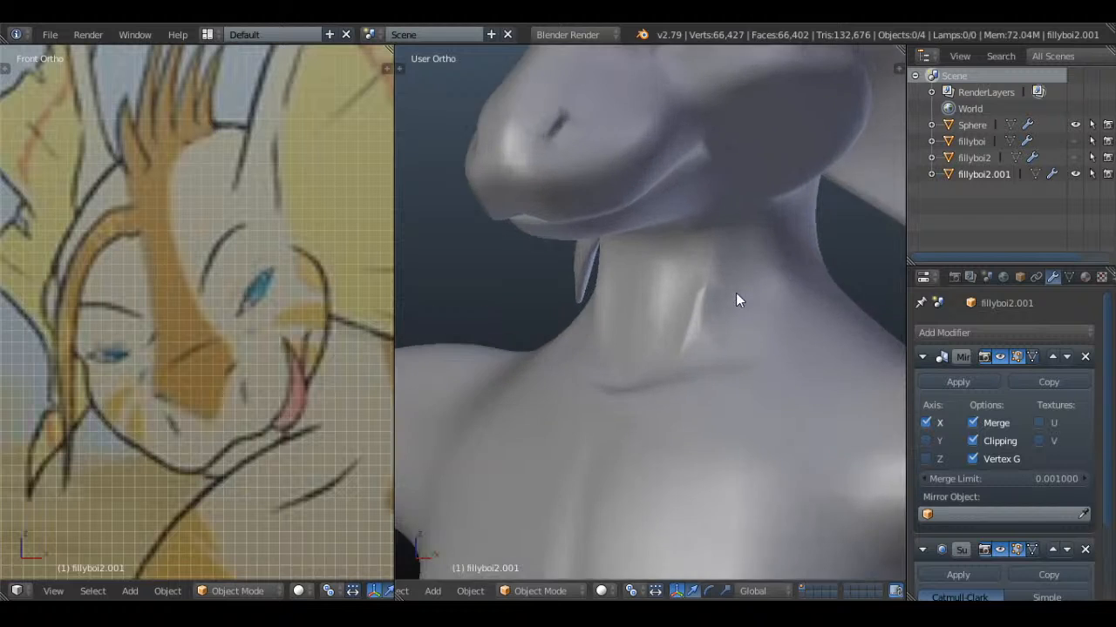
{"action": "key", "text": "Tab"}
{"action": "scroll", "coordinate": [769, 279], "scroll_direction": "up", "scroll_amount": 2}
{"action": "key", "text": "a"}
{"action": "middle_click_drag", "start_coordinate": [769, 279], "coordinate": [710, 254]}
{"action": "key", "text": "a"}
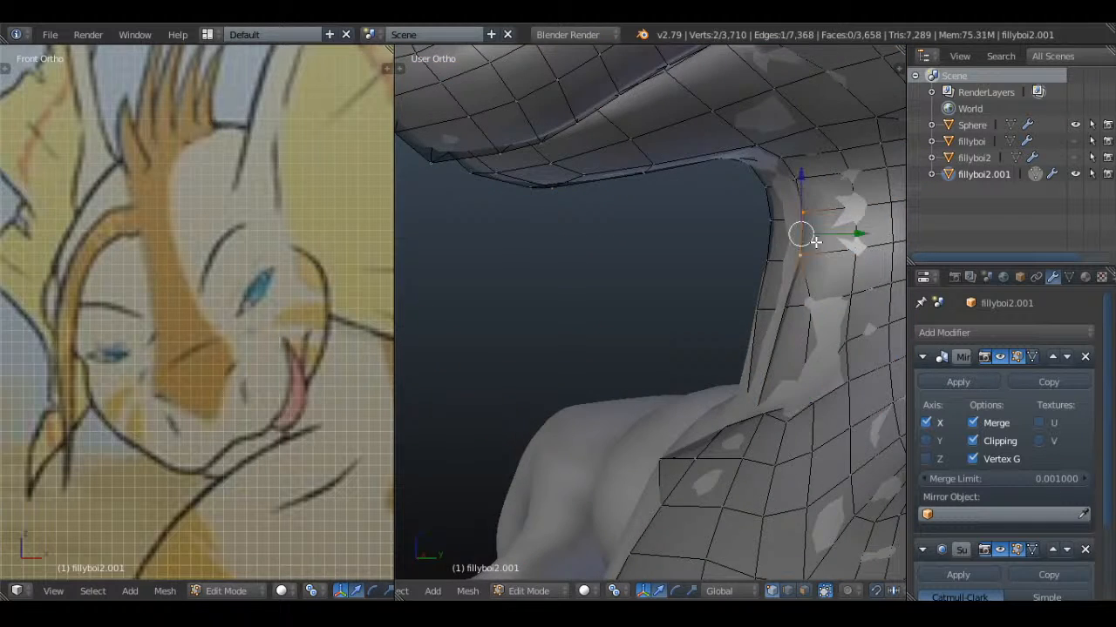
{"action": "middle_click_drag", "start_coordinate": [816, 242], "coordinate": [718, 297], "text": "shift"}
{"action": "left_click_drag", "start_coordinate": [759, 288], "coordinate": [746, 286]}
{"action": "key", "text": "a"}
{"action": "middle_click_drag", "start_coordinate": [746, 285], "coordinate": [812, 343]}
Leave mesh editing and, in front view, add a NURBS path curve and enter its point editing
{"action": "key", "text": "Tab"}
{"action": "scroll", "coordinate": [700, 279], "scroll_direction": "down", "scroll_amount": 2}
{"action": "key", "text": "a"}
{"action": "scroll", "coordinate": [734, 269], "scroll_direction": "down", "scroll_amount": 4}
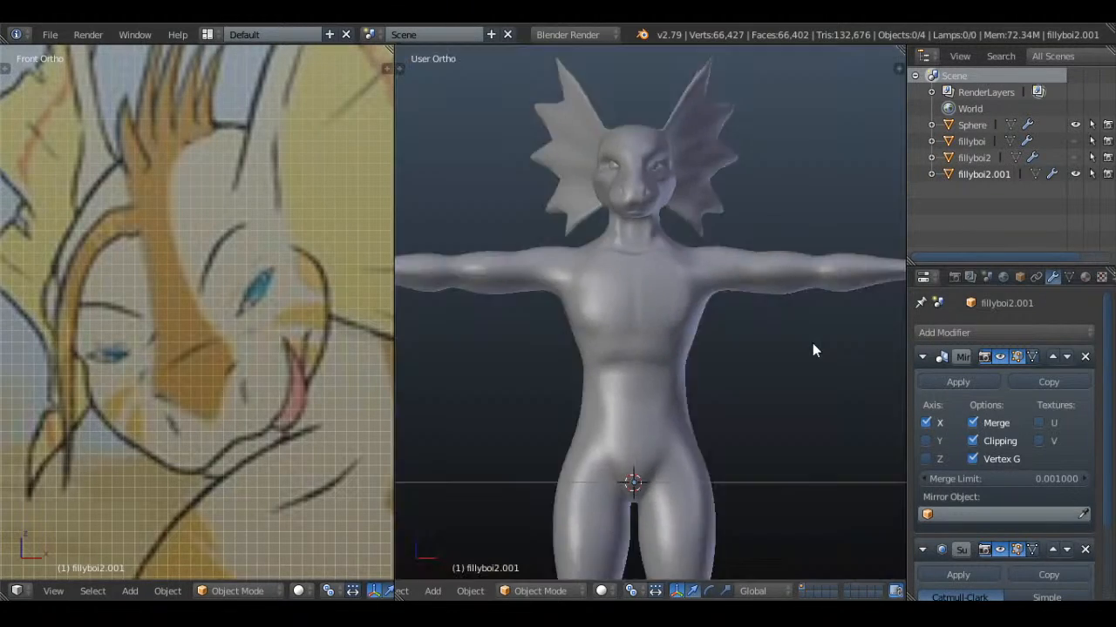
{"action": "key", "text": "KP_1"}
{"action": "scroll", "coordinate": [812, 344], "scroll_direction": "down", "scroll_amount": 3}
{"action": "key", "text": "shift+a"}
{"action": "mouse_move", "coordinate": [627, 295]}
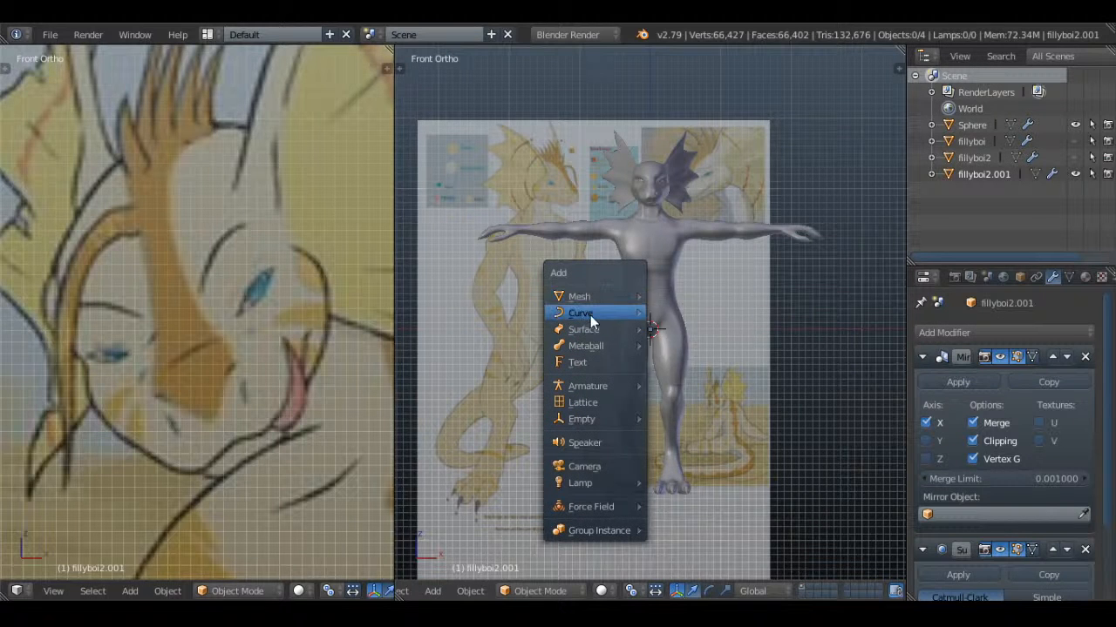
{"action": "mouse_move", "coordinate": [590, 314]}
{"action": "left_click", "coordinate": [689, 384]}
{"action": "scroll", "coordinate": [689, 382], "scroll_direction": "up", "scroll_amount": 1}
{"action": "key", "text": "Tab"}
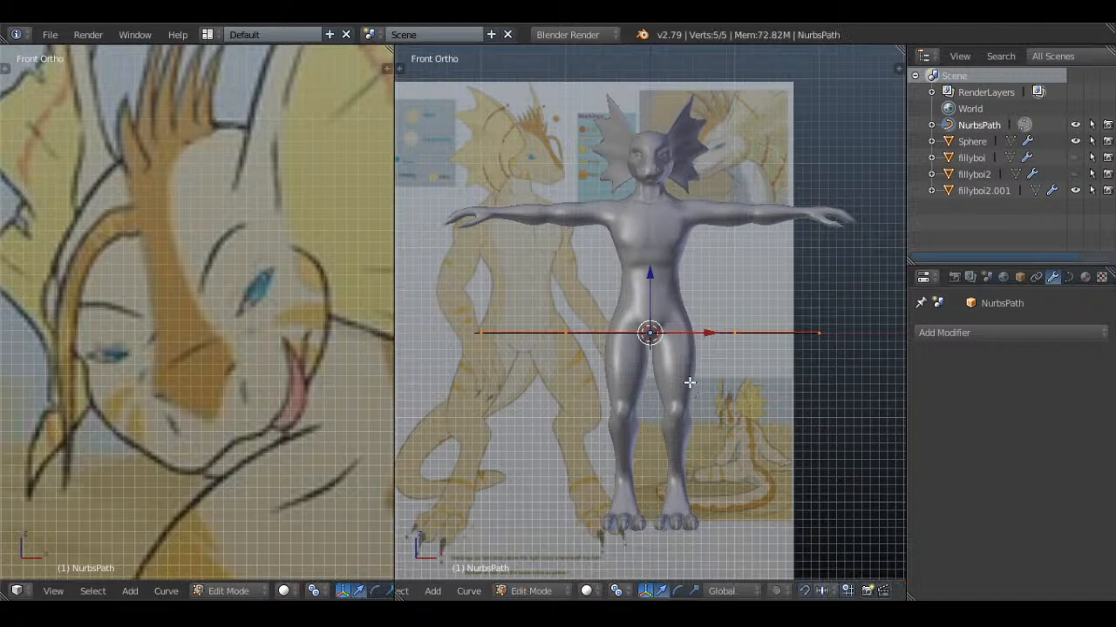
Try to rotate all points of the path by 90° in top view
{"action": "key", "text": "KP_7"}
{"action": "key", "text": "a"}
{"action": "key", "text": "r"}
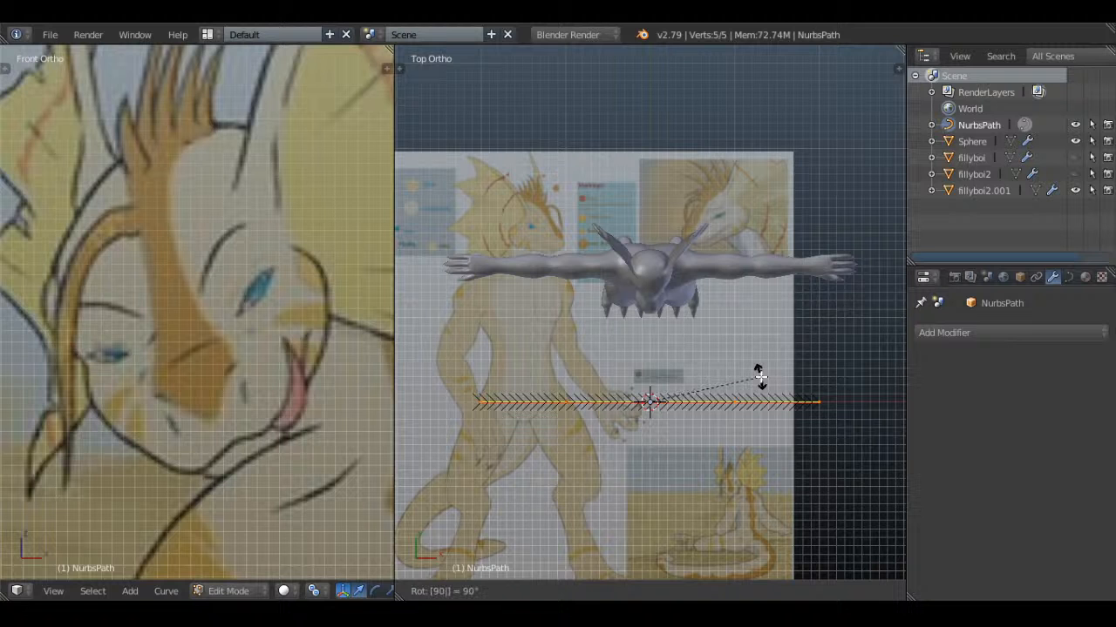
{"action": "key", "text": "Return"}
Change the transform pivot point and rotate the whole path 90° in top view
{"action": "left_click", "coordinate": [617, 592]}
{"action": "left_click", "coordinate": [659, 516]}
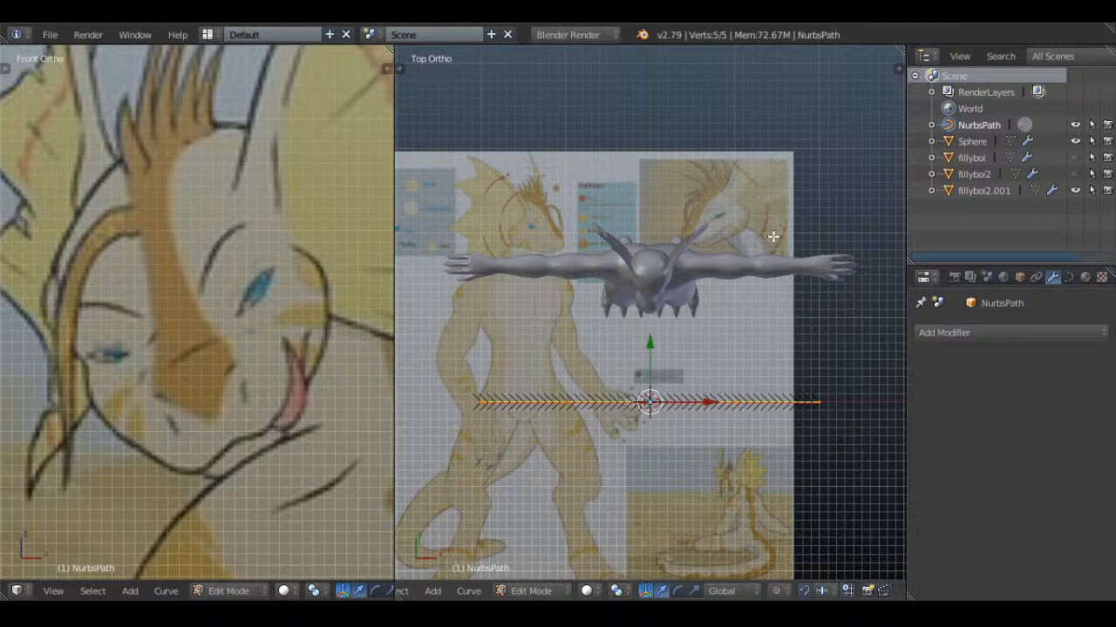
{"action": "type", "text": "r90"}
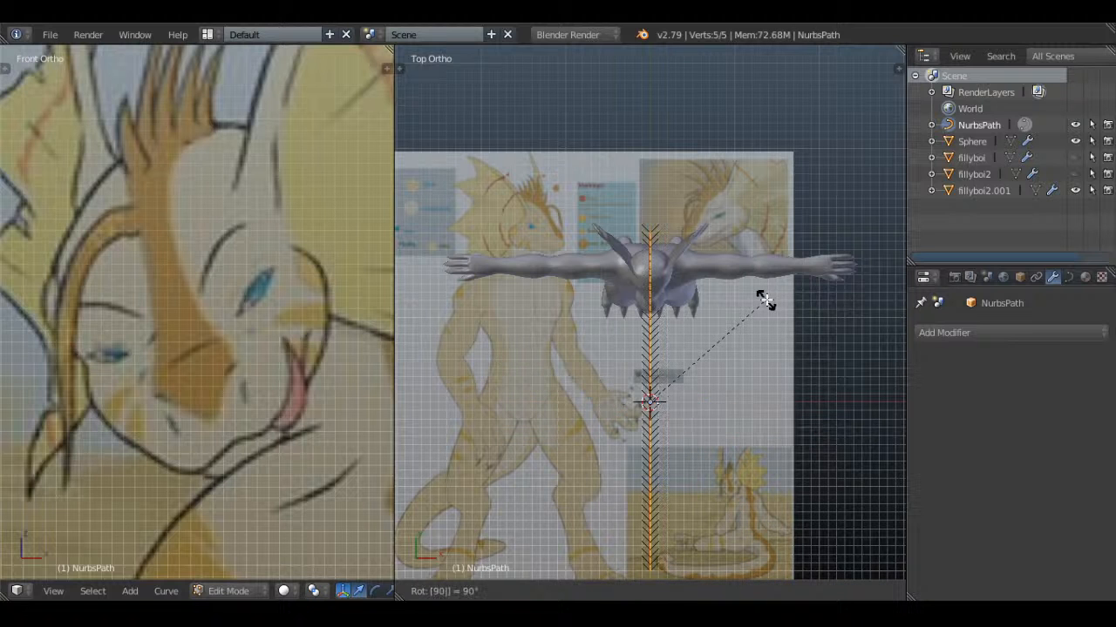
{"action": "key", "text": "Return"}
In side view, scale the path down and move it behind the body so its start meets the hips
{"action": "key", "text": "KP_3"}
{"action": "key", "text": "s"}
{"action": "left_click", "coordinate": [765, 326]}
{"action": "scroll", "coordinate": [662, 347], "scroll_direction": "up", "scroll_amount": 2}
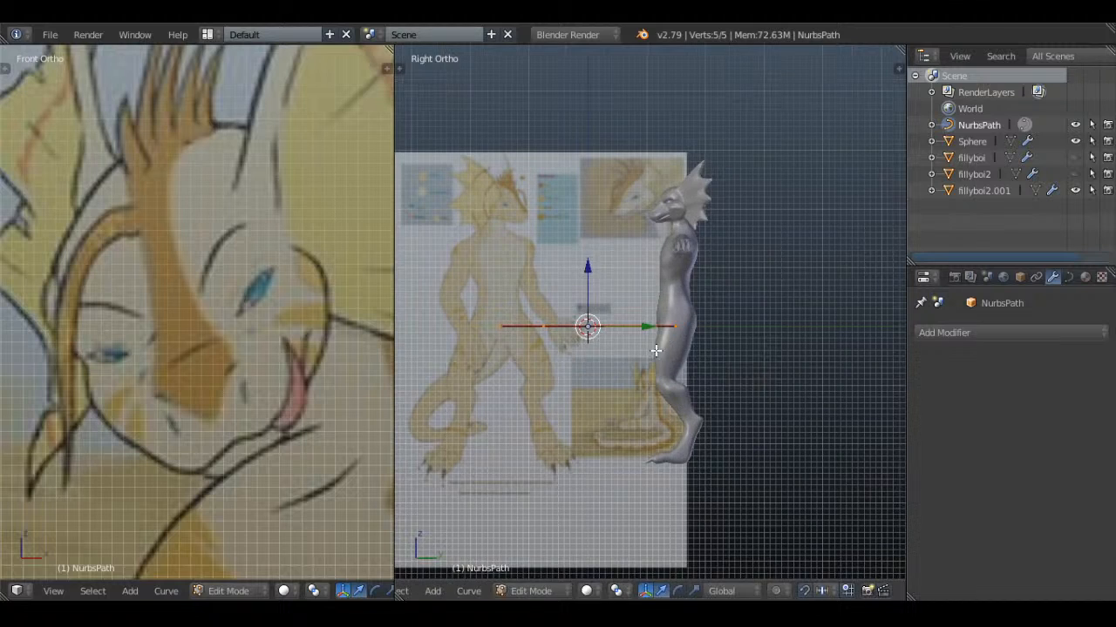
{"action": "key", "text": "g"}
{"action": "left_click", "coordinate": [783, 345]}
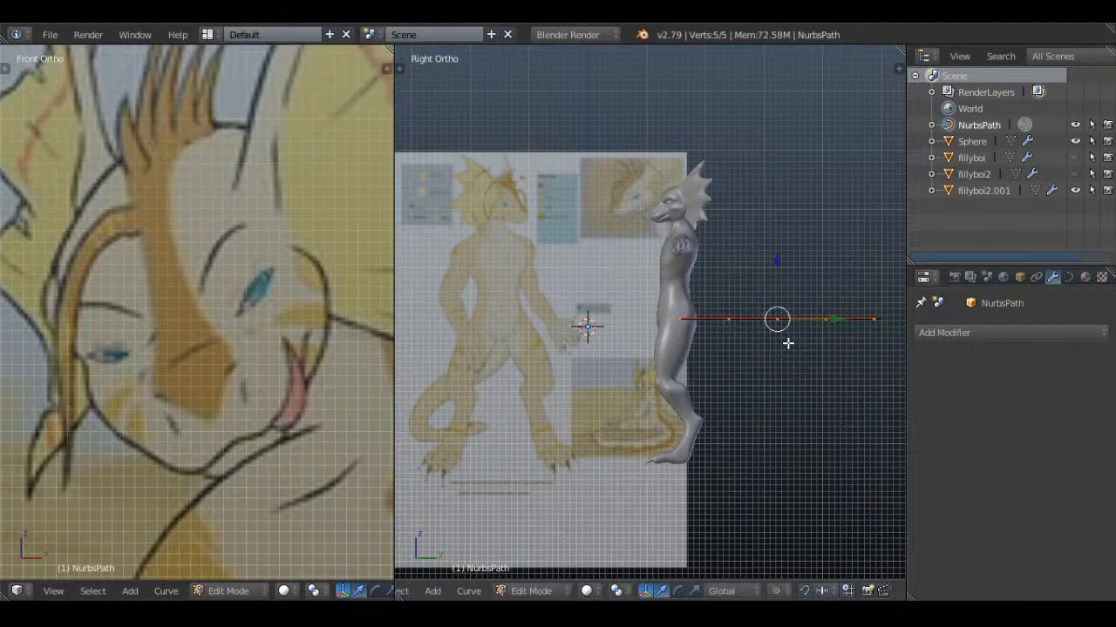
Show the models in wireframe and move the path's second control point down behind the hips
{"action": "scroll", "coordinate": [704, 327], "scroll_direction": "up", "scroll_amount": 3}
{"action": "scroll", "coordinate": [704, 328], "scroll_direction": "down", "scroll_amount": 4}
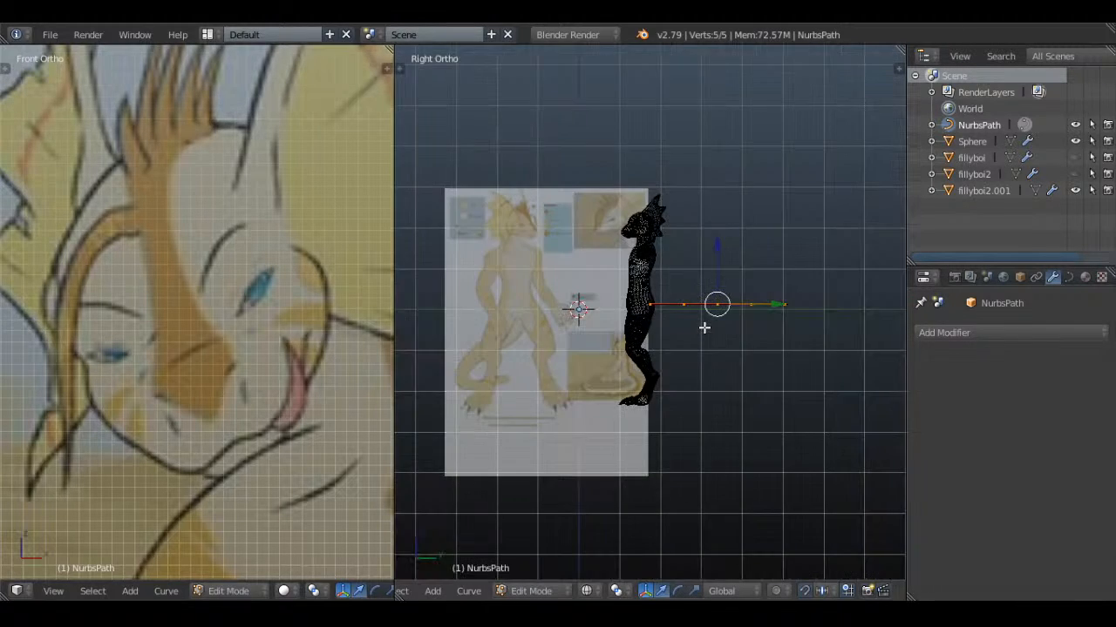
{"action": "scroll", "coordinate": [648, 332], "scroll_direction": "up", "scroll_amount": 7}
{"action": "scroll", "coordinate": [648, 332], "scroll_direction": "down", "scroll_amount": 2}
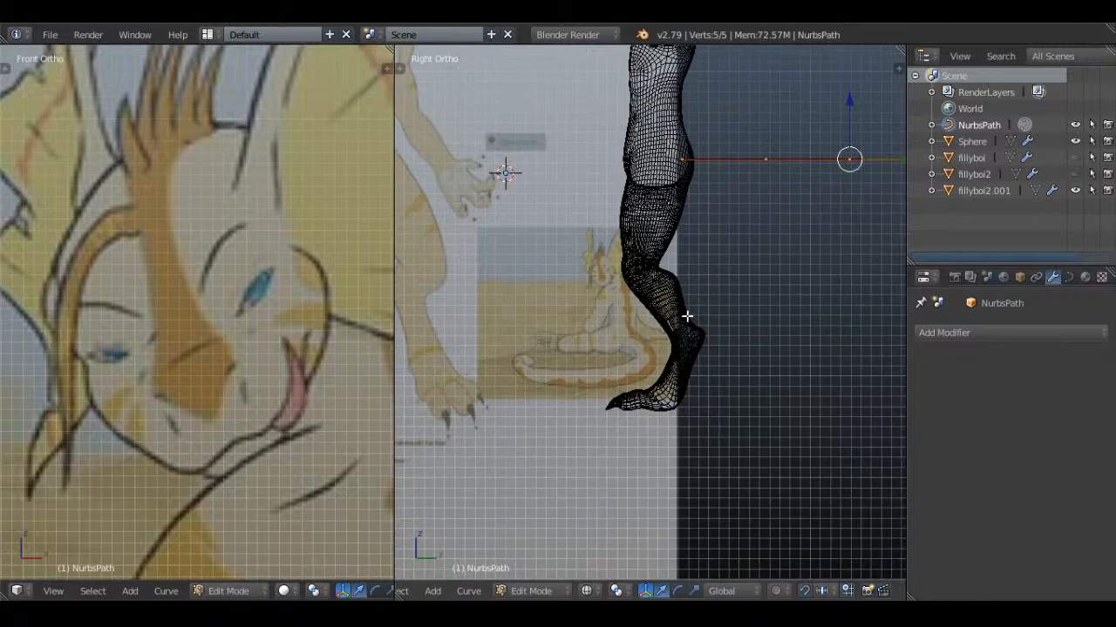
{"action": "middle_click_drag", "start_coordinate": [779, 277], "coordinate": [662, 339], "text": "shift"}
{"action": "scroll", "coordinate": [663, 339], "scroll_direction": "down", "scroll_amount": 1}
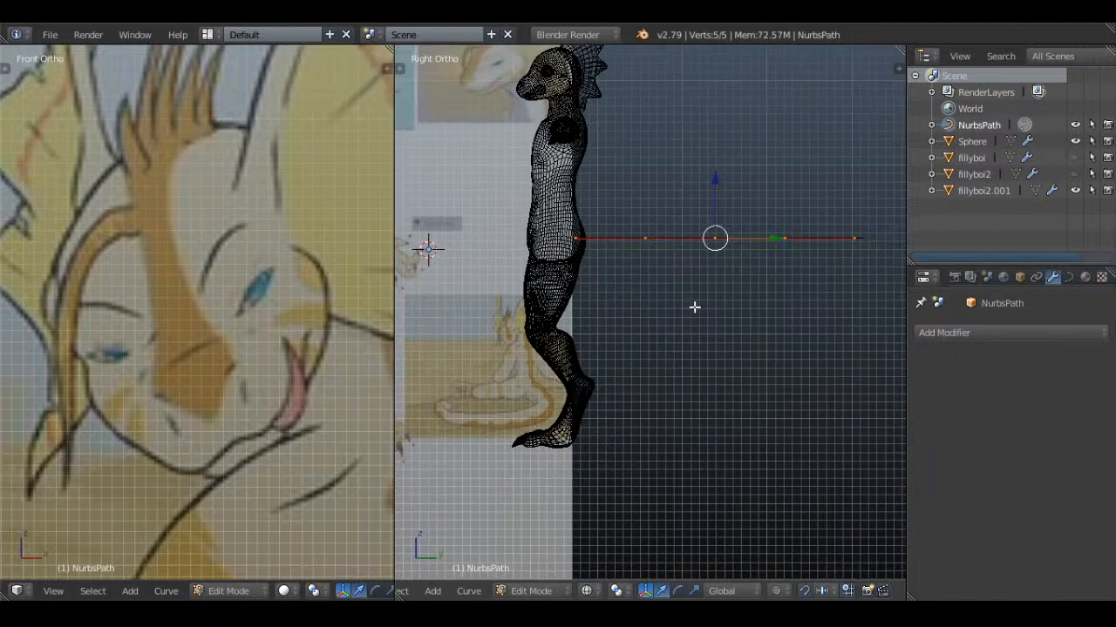
{"action": "middle_click_drag", "start_coordinate": [695, 306], "coordinate": [634, 309], "text": "shift"}
{"action": "right_click", "coordinate": [583, 242]}
{"action": "key", "text": "g"}
{"action": "left_click", "coordinate": [600, 284]}
In side view, move the path's third, fourth and end control points down behind the legs
{"action": "right_click", "coordinate": [654, 244]}
{"action": "key", "text": "g"}
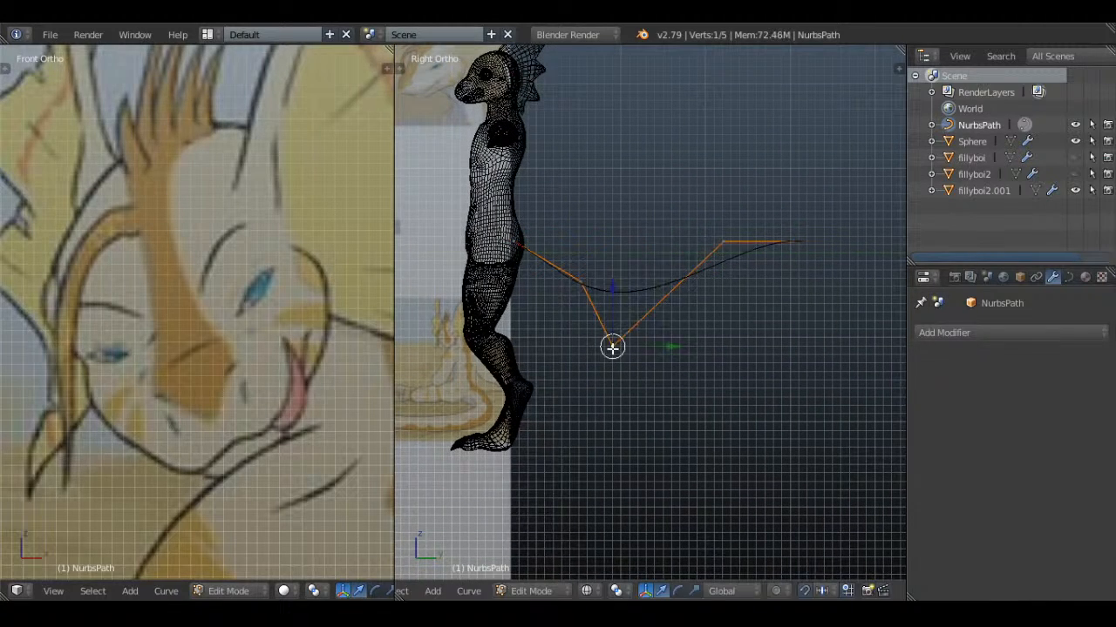
{"action": "left_click", "coordinate": [630, 425]}
{"action": "right_click", "coordinate": [802, 200]}
{"action": "key", "text": "g"}
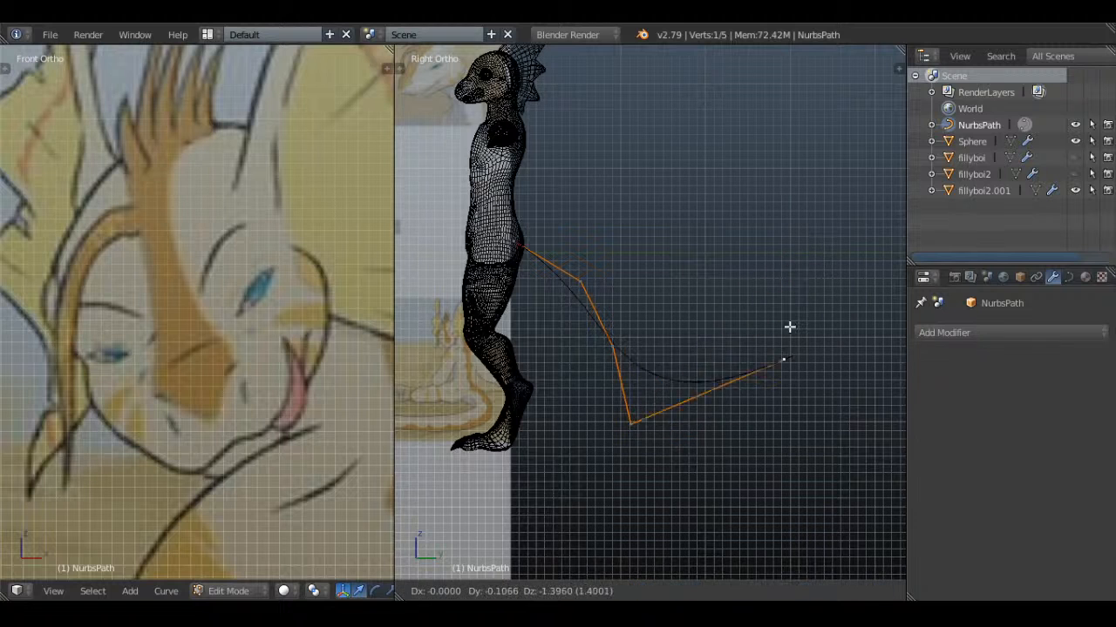
{"action": "left_click", "coordinate": [719, 385]}
Reposition the path's fourth and third control points to shape an S-curve ending near foot level
{"action": "right_click", "coordinate": [629, 417]}
{"action": "key", "text": "g"}
{"action": "left_click", "coordinate": [608, 431]}
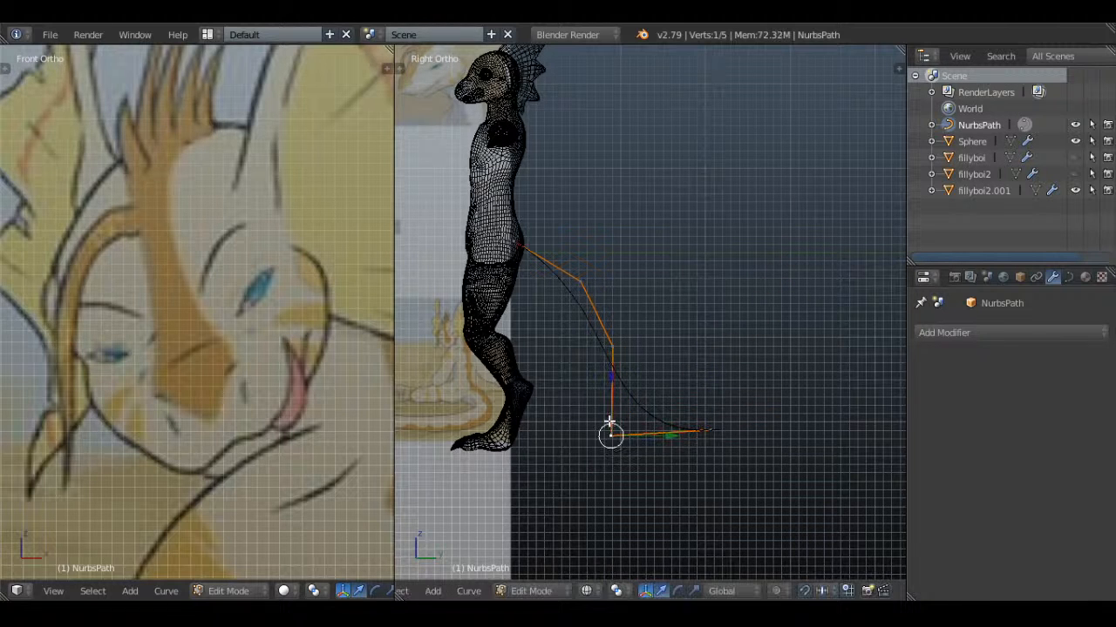
{"action": "right_click", "coordinate": [614, 349]}
{"action": "key", "text": "g"}
{"action": "left_click", "coordinate": [624, 342]}
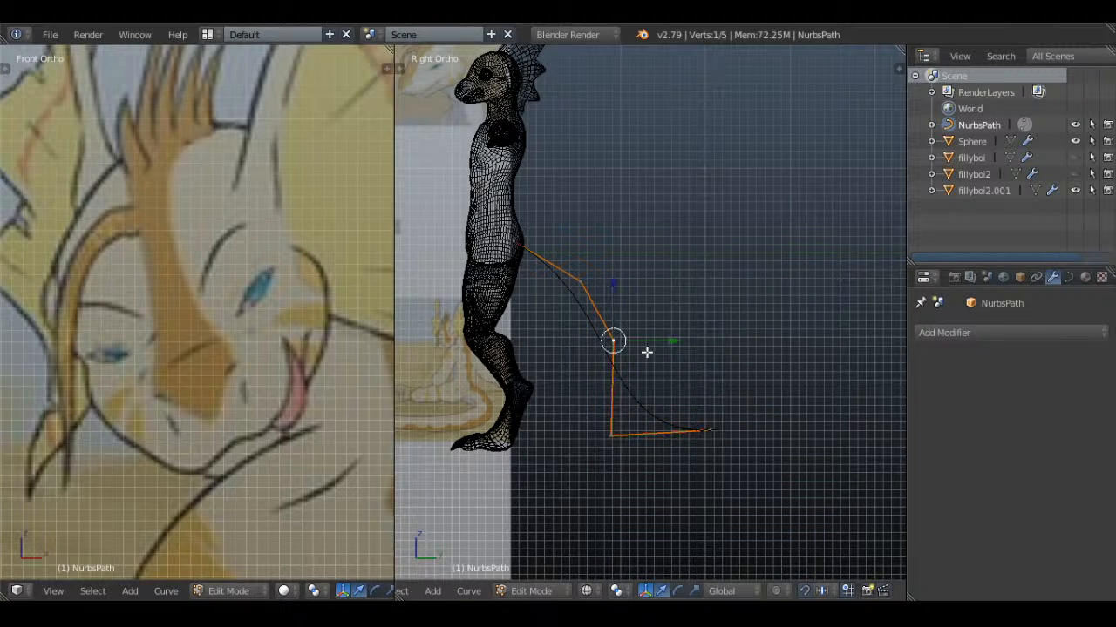
{"action": "key", "text": "g"}
{"action": "left_click", "coordinate": [668, 369]}
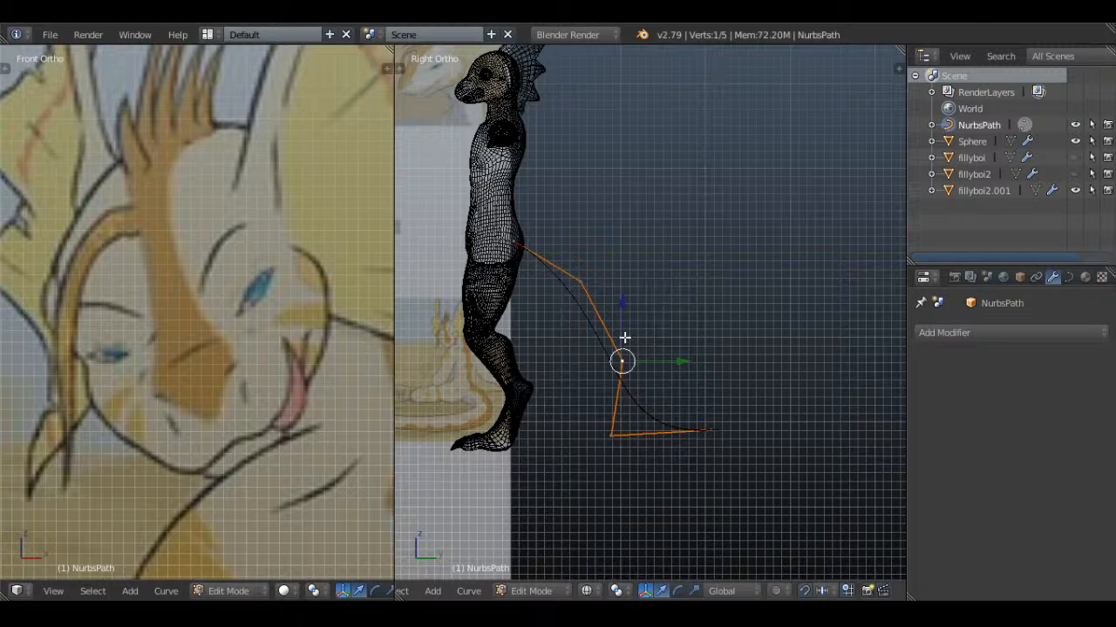
Set the path's curve fill to Full and its bevel depth to 0.146 to give the tail thickness
{"action": "key", "text": "Tab"}
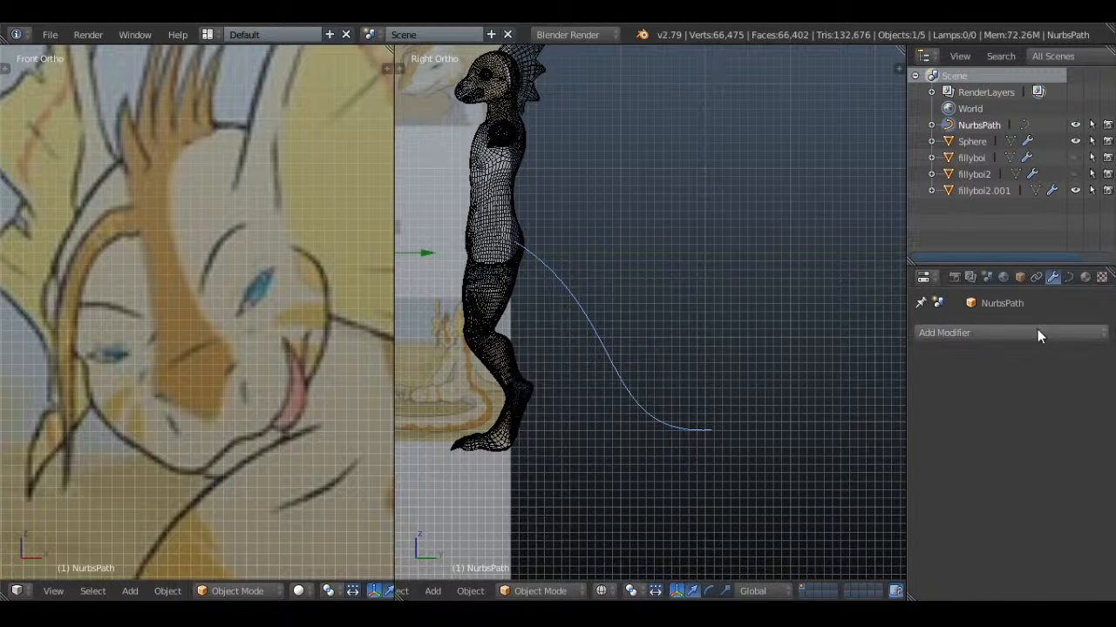
{"action": "left_click", "coordinate": [1068, 277]}
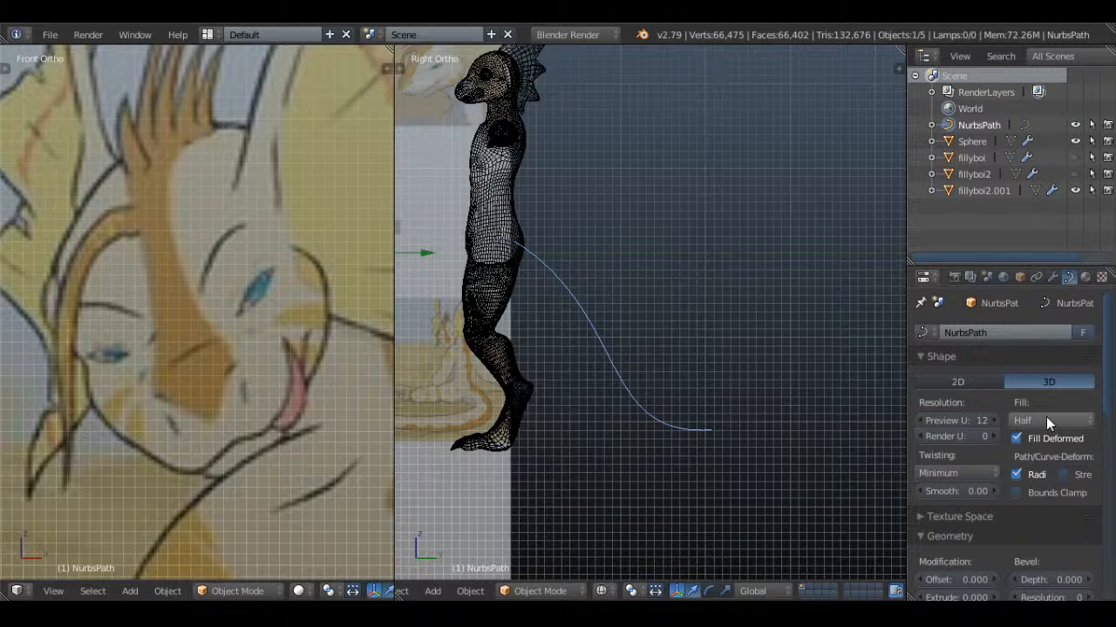
{"action": "scroll", "coordinate": [1046, 390], "scroll_direction": "down", "scroll_amount": 4}
{"action": "left_click_drag", "start_coordinate": [1067, 448], "coordinate": [1097, 448]}
Fatten the tail at its second control point and shrink the radius at the hip end to about 0.87
{"action": "key", "text": "Tab"}
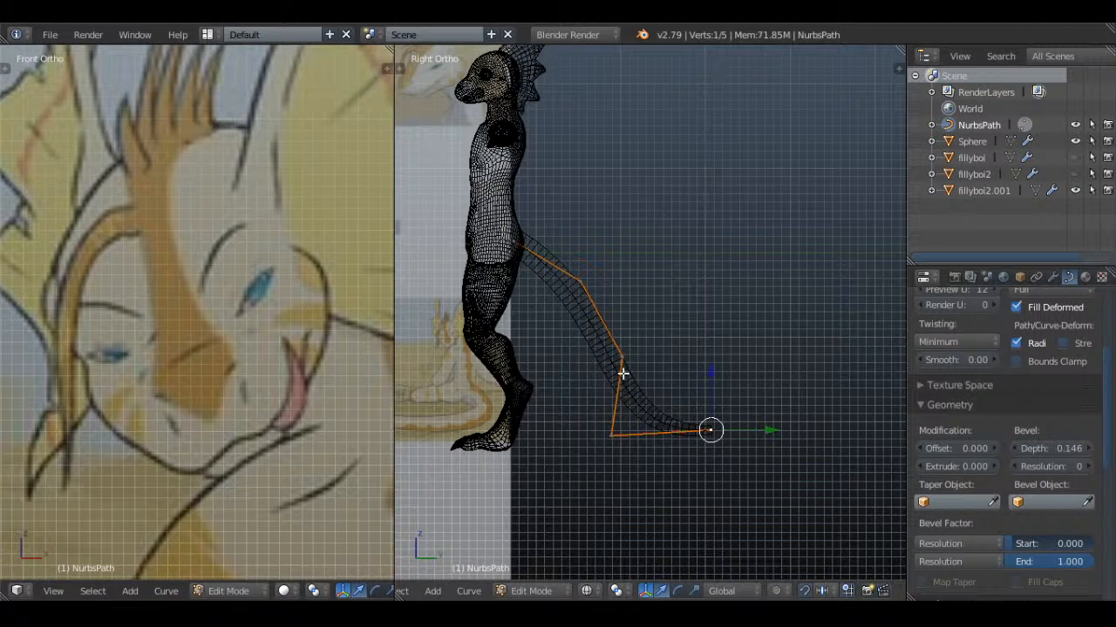
{"action": "middle_click_drag", "start_coordinate": [550, 400], "coordinate": [701, 315], "text": "shift"}
{"action": "scroll", "coordinate": [701, 315], "scroll_direction": "up", "scroll_amount": 1}
{"action": "middle_click_drag", "start_coordinate": [779, 313], "coordinate": [608, 337], "text": "shift"}
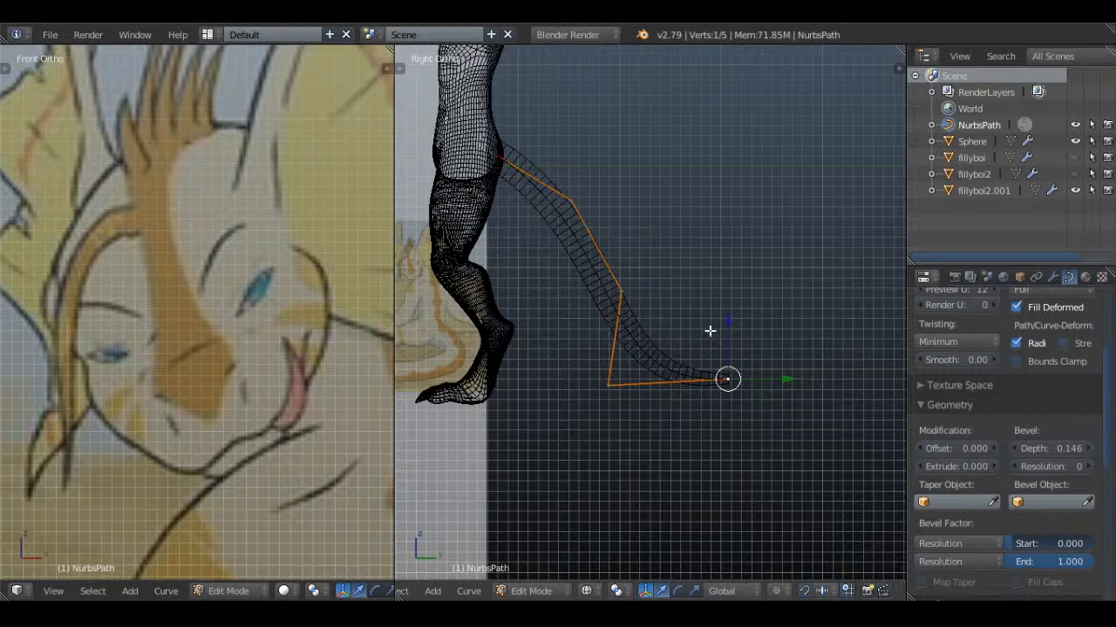
{"action": "right_click", "coordinate": [572, 202]}
{"action": "key", "text": "alt+s"}
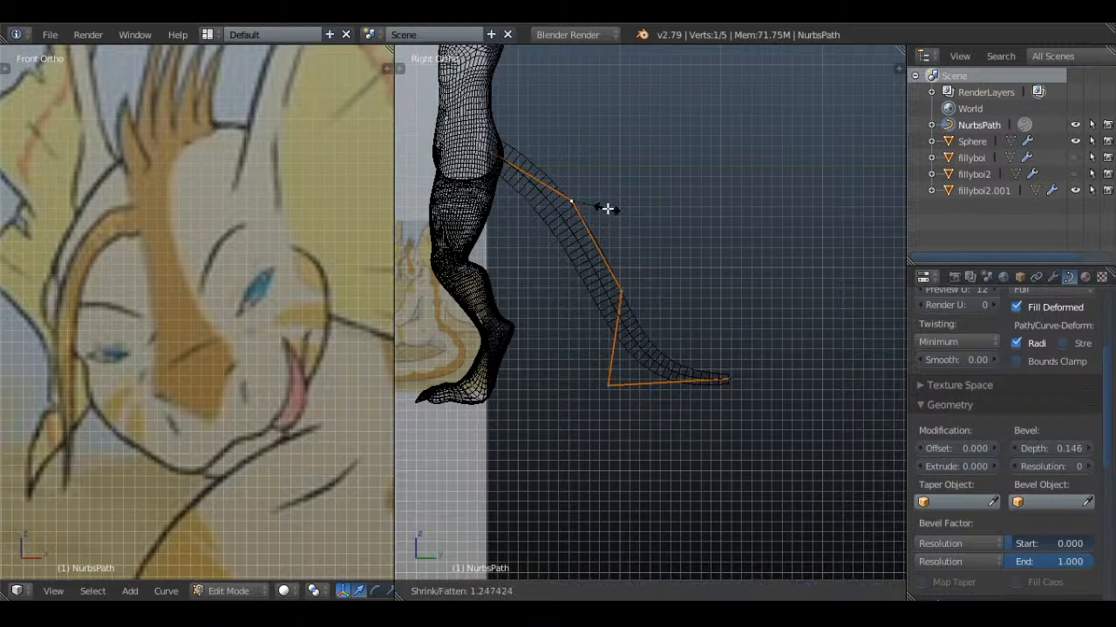
{"action": "left_click", "coordinate": [622, 204]}
{"action": "key", "text": "alt+s"}
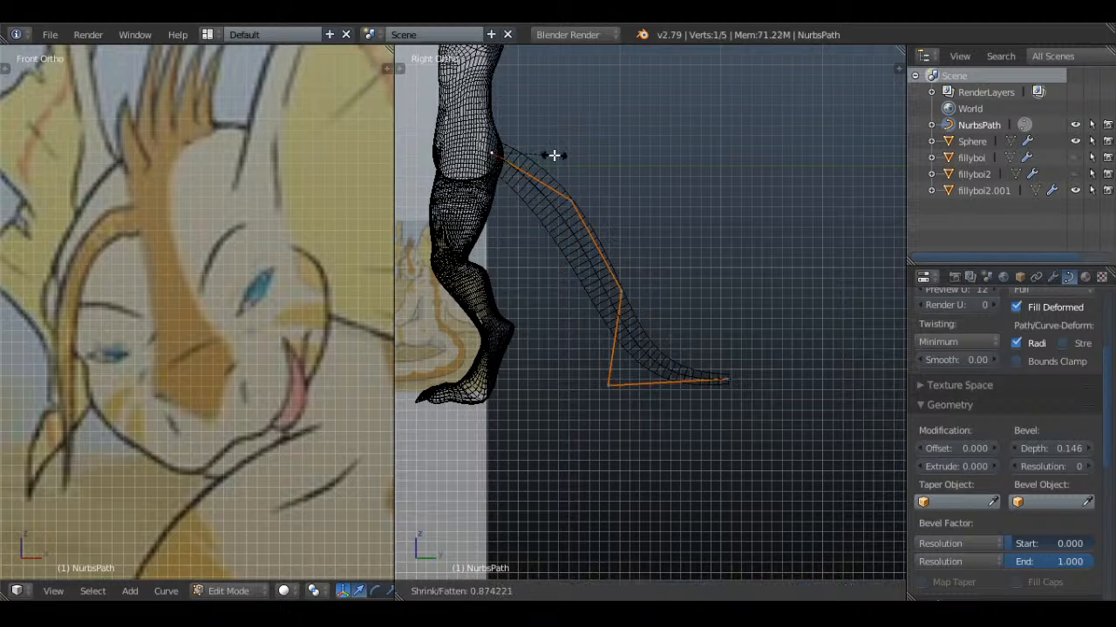
{"action": "left_click", "coordinate": [555, 155]}
Raise the tail's bevel resolution to 2 and check its roundness in solid and wireframe shading
{"action": "key", "text": "Tab"}
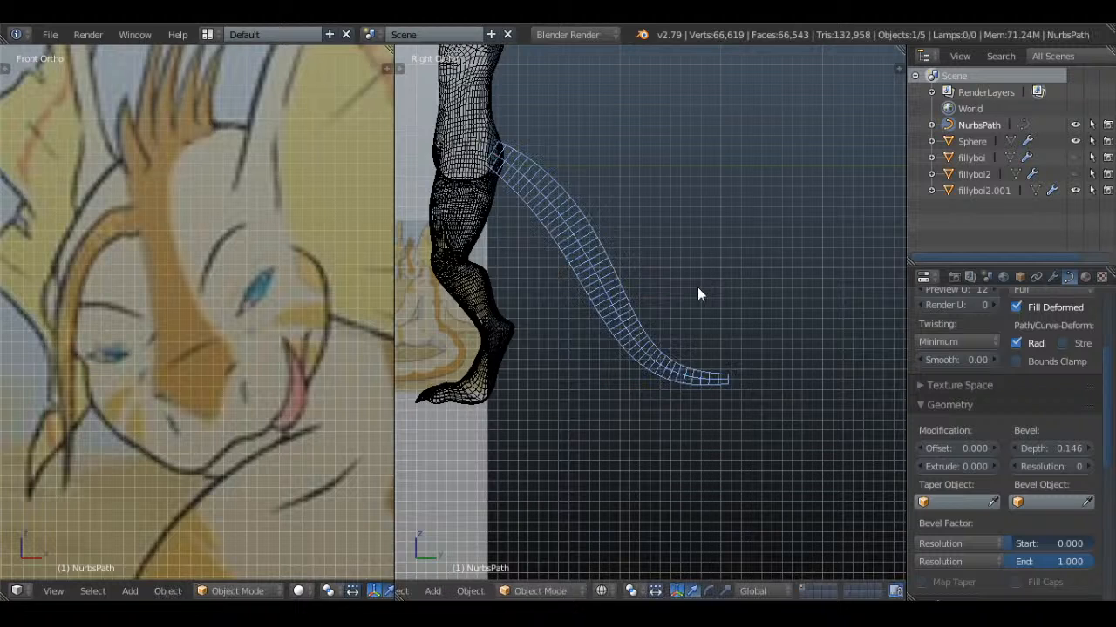
{"action": "key", "text": "z"}
{"action": "left_click", "coordinate": [1089, 466]}
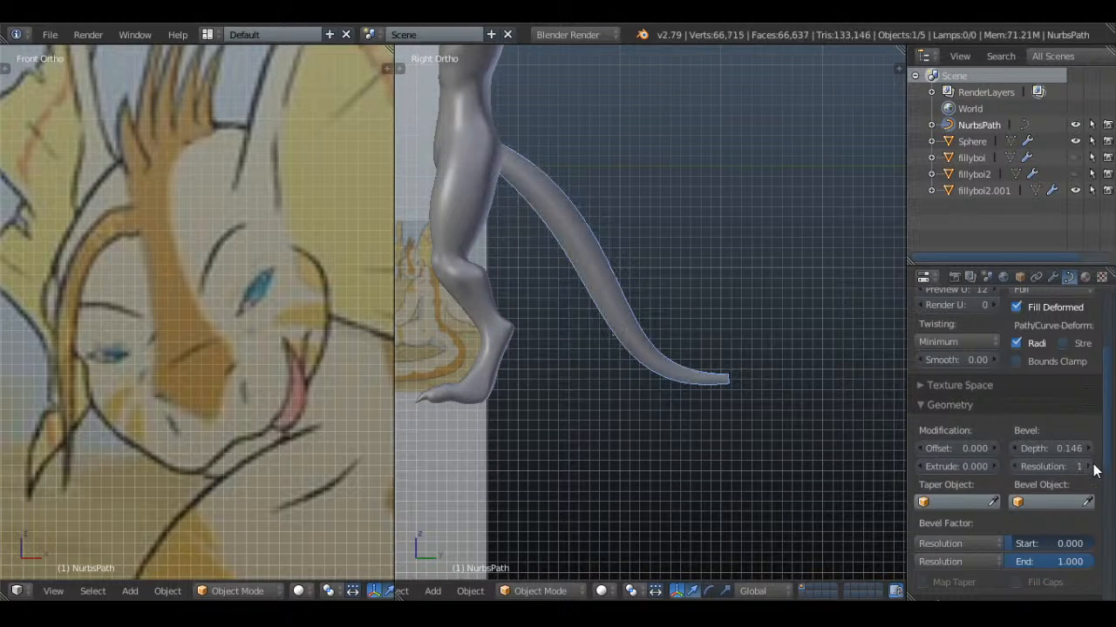
{"action": "middle_click_drag", "start_coordinate": [688, 300], "coordinate": [645, 282]}
{"action": "right_click", "coordinate": [644, 281]}
{"action": "key", "text": "z"}
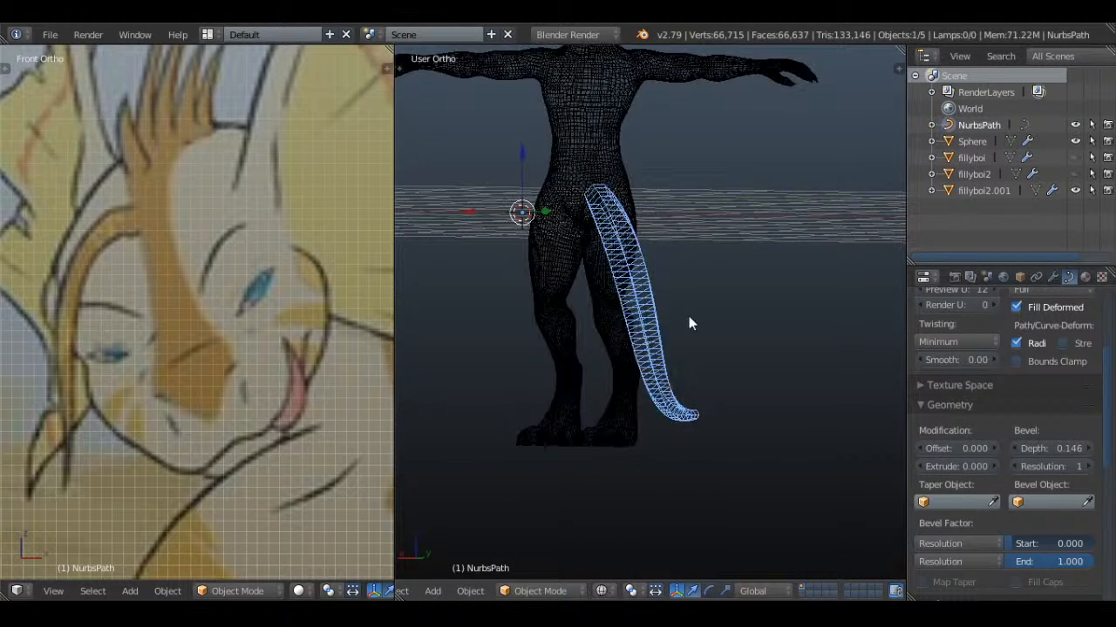
{"action": "middle_click_drag", "start_coordinate": [692, 321], "coordinate": [724, 366]}
{"action": "left_click", "coordinate": [1089, 466]}
{"action": "key", "text": "z"}
Fatten the tail's end point by a factor of about 1.77 and adjust the fourth control point's radius
{"action": "mouse_move", "coordinate": [725, 310]}
{"action": "middle_mouse_down"}
{"action": "mouse_move", "coordinate": [667, 236]}
{"action": "mouse_move", "coordinate": [738, 312]}
{"action": "mouse_move", "coordinate": [738, 440]}
{"action": "middle_mouse_up"}
{"action": "key", "text": "KP_3"}
{"action": "key", "text": "Tab"}
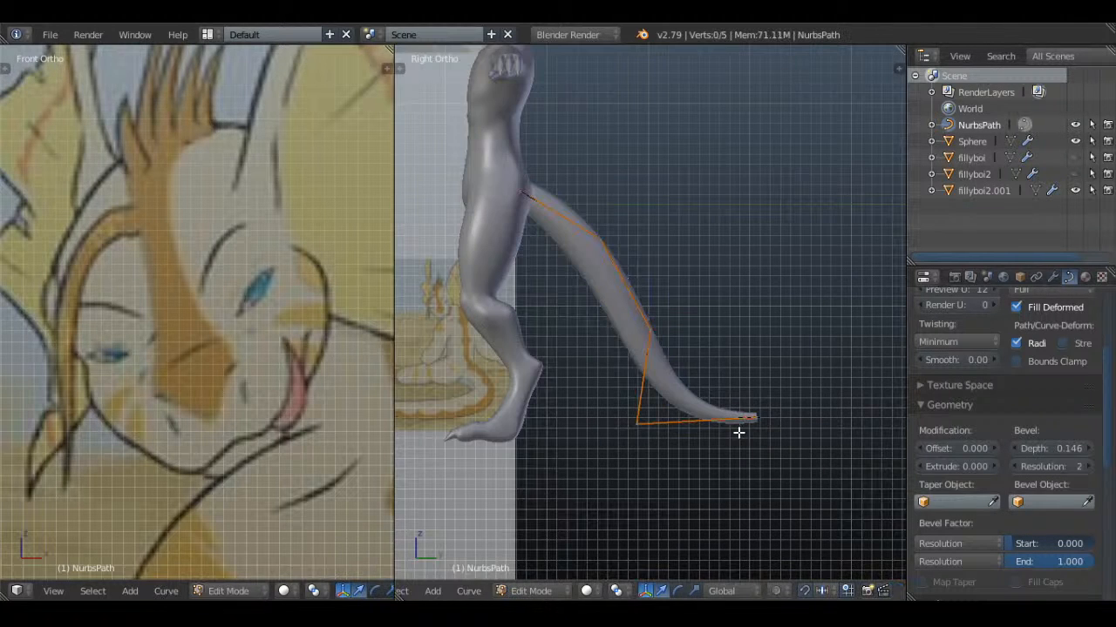
{"action": "right_click", "coordinate": [754, 418]}
{"action": "key", "text": "alt+s"}
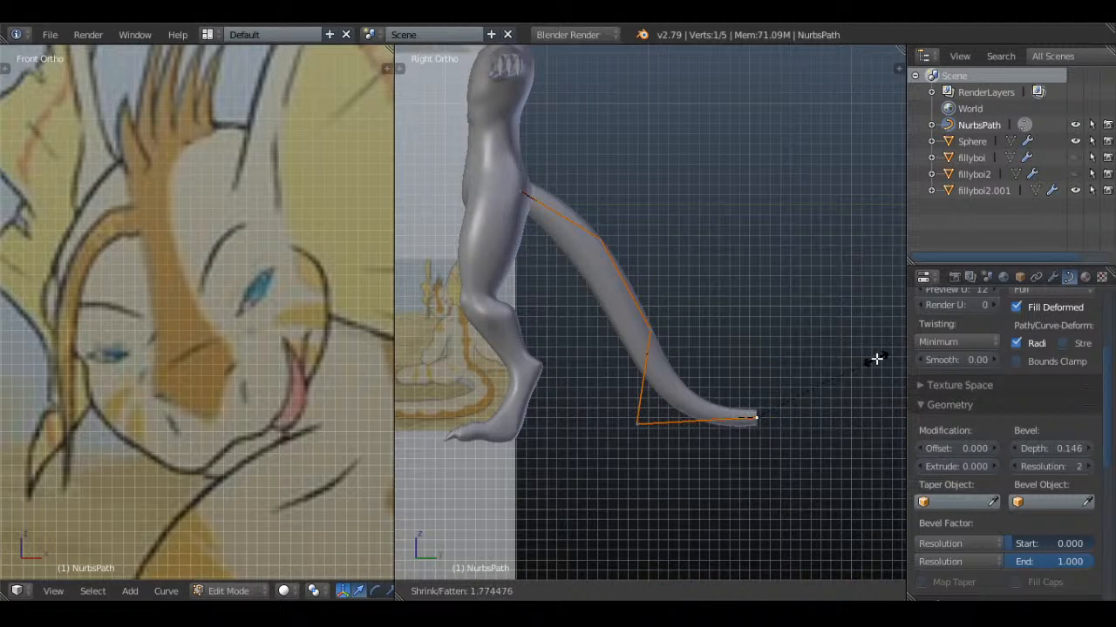
{"action": "left_click", "coordinate": [877, 359]}
{"action": "right_click", "coordinate": [648, 420]}
{"action": "key", "text": "alt+s"}
{"action": "left_click", "coordinate": [735, 393]}
{"action": "key", "text": "Tab"}
Deselect all objects and save over the existing file
{"action": "scroll", "coordinate": [688, 314], "scroll_direction": "down", "scroll_amount": 3}
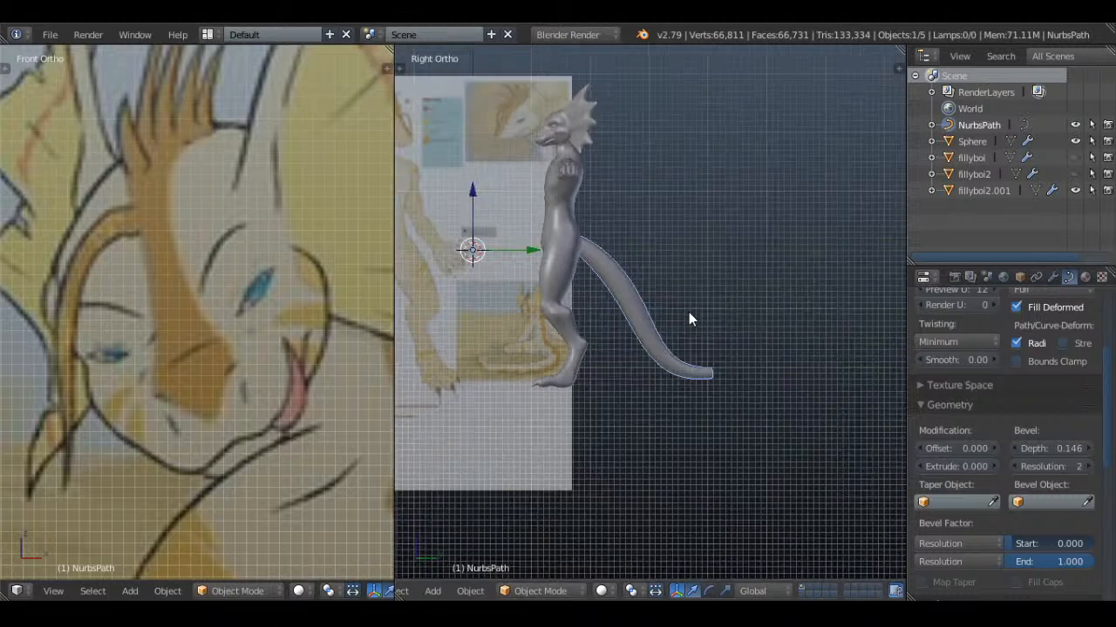
{"action": "key", "text": "a"}
{"action": "key", "text": "ctrl+s"}
{"action": "left_click", "coordinate": [722, 313]}
Select the tail curve, show it in wireframe and match its texture space
{"action": "scroll", "coordinate": [669, 338], "scroll_direction": "up", "scroll_amount": 3}
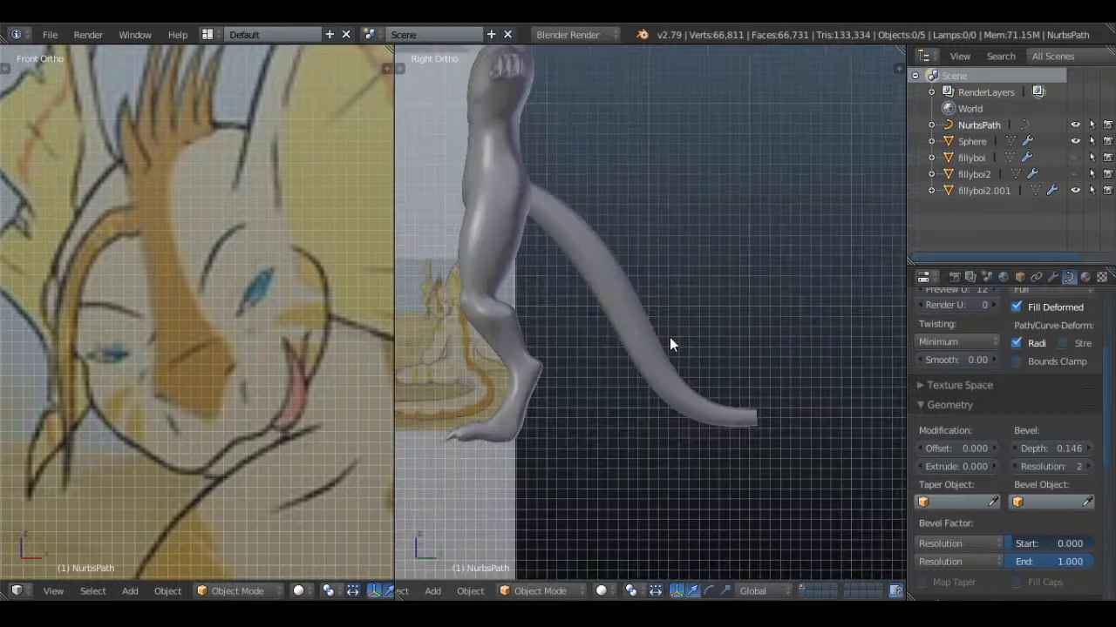
{"action": "right_click", "coordinate": [669, 344]}
{"action": "key", "text": "z"}
{"action": "scroll", "coordinate": [1025, 375], "scroll_direction": "up", "scroll_amount": 5}
{"action": "scroll", "coordinate": [968, 471], "scroll_direction": "down", "scroll_amount": 2}
{"action": "scroll", "coordinate": [970, 396], "scroll_direction": "up", "scroll_amount": 2}
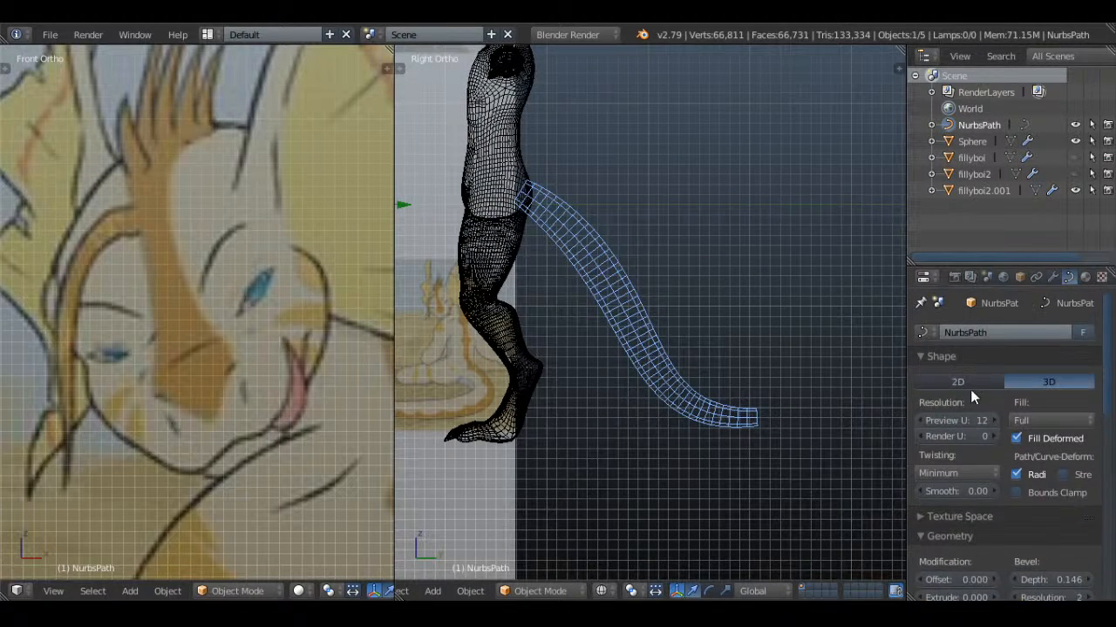
{"action": "scroll", "coordinate": [970, 396], "scroll_direction": "down", "scroll_amount": 2}
{"action": "left_click", "coordinate": [933, 448]}
{"action": "left_click", "coordinate": [1014, 567]}
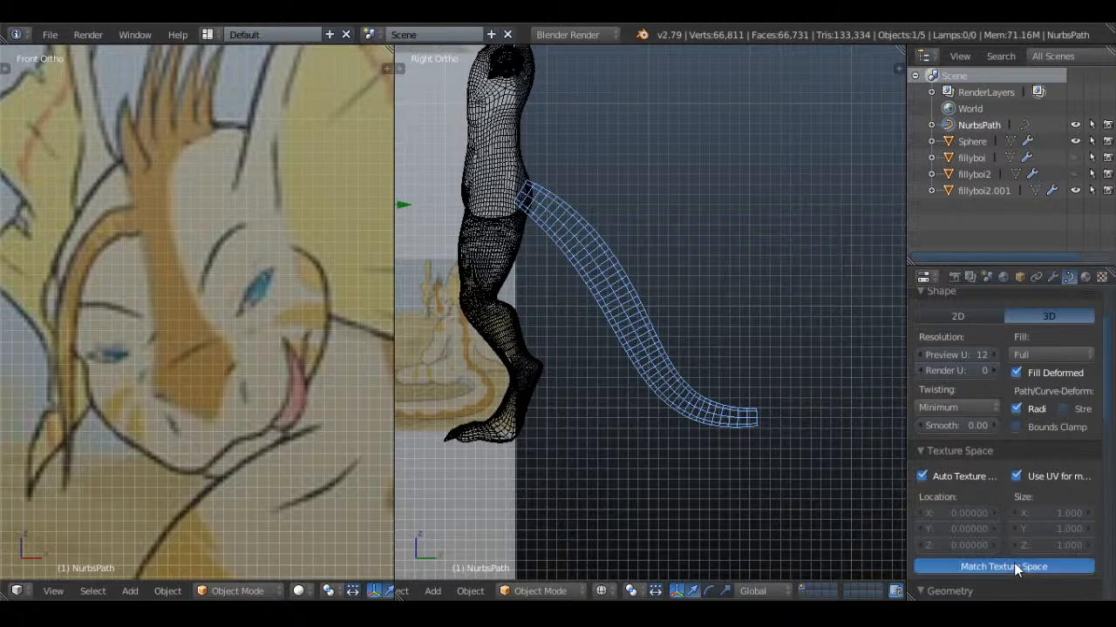
Convert the tail curve to a mesh
{"action": "key", "text": "alt+c"}
{"action": "left_click", "coordinate": [759, 234]}
{"action": "key", "text": "alt+c"}
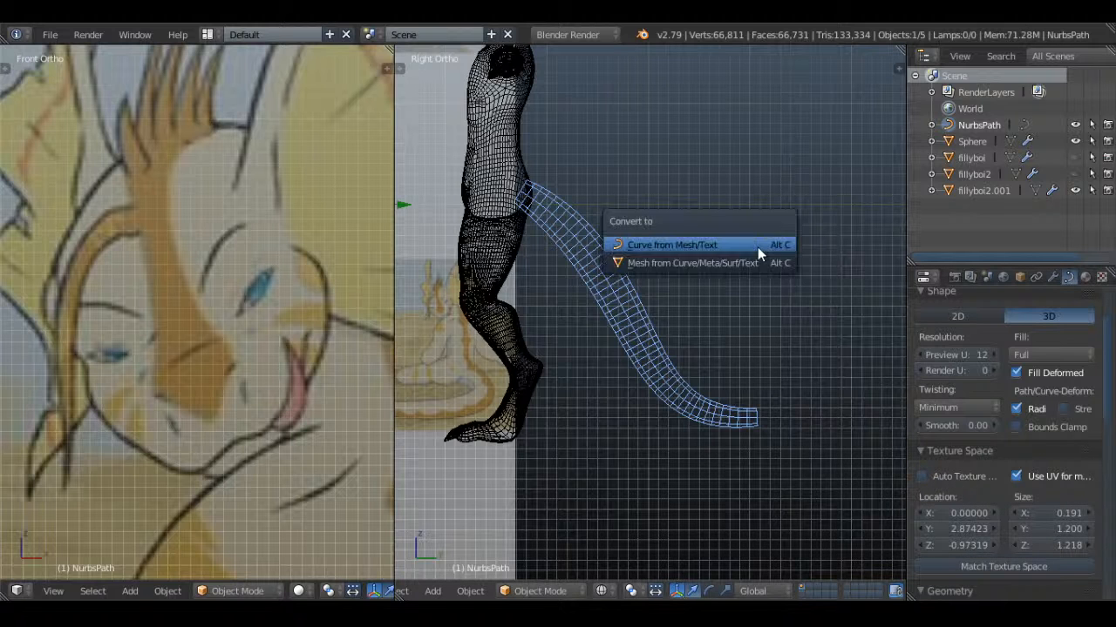
{"action": "left_click", "coordinate": [751, 262]}
Extrude the tail's open end loop slightly outward, cap it with a face and scale it down a little
{"action": "key", "text": "Tab"}
{"action": "scroll", "coordinate": [732, 368], "scroll_direction": "up", "scroll_amount": 5}
{"action": "key", "text": "a"}
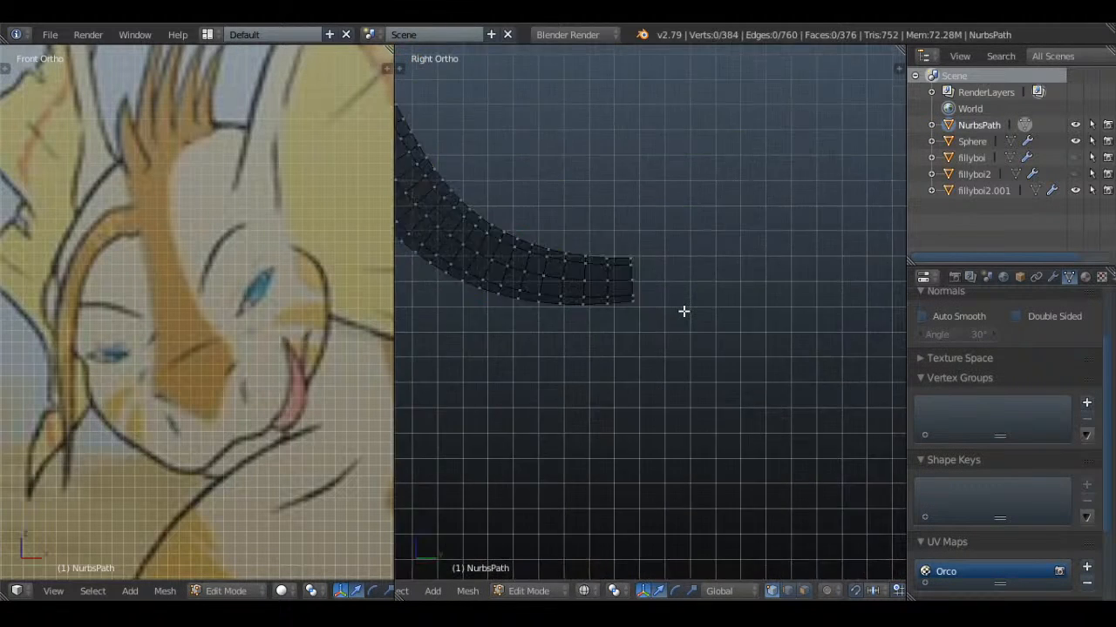
{"action": "scroll", "coordinate": [683, 311], "scroll_direction": "up", "scroll_amount": 4}
{"action": "key", "text": "e"}
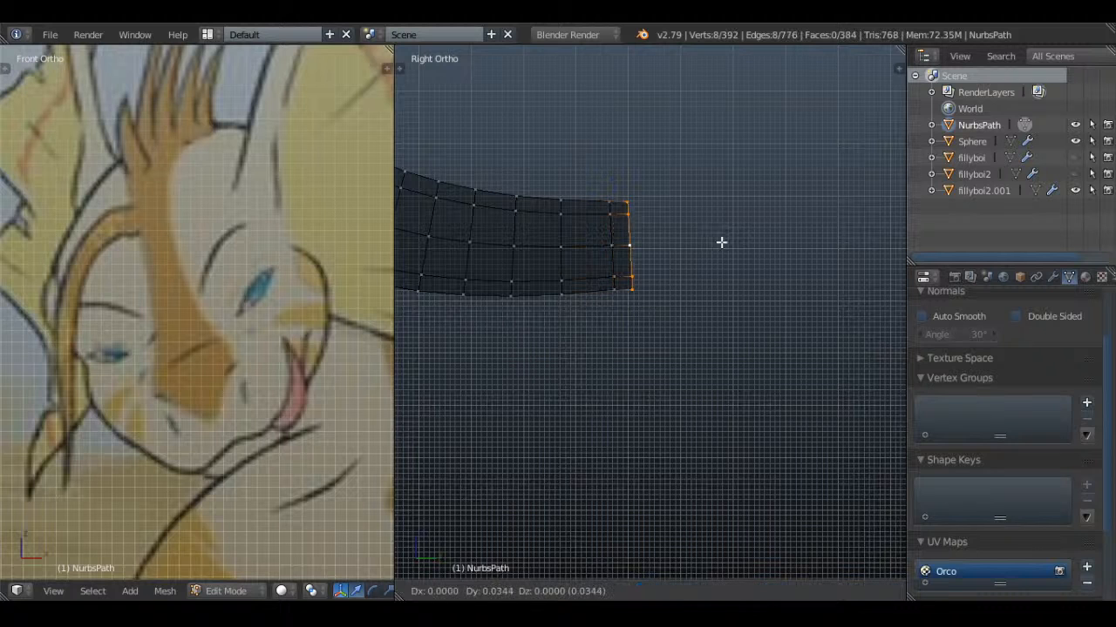
{"action": "left_click", "coordinate": [742, 241]}
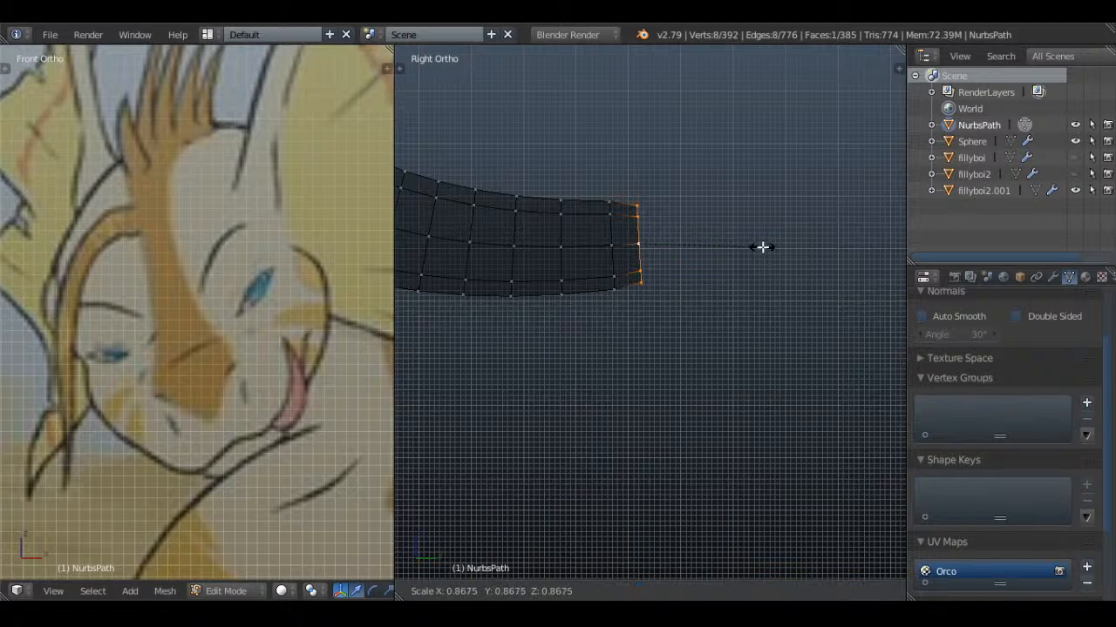
Extrude the tail's end face again, scale it down and shift it to round off the tip
{"action": "key", "text": "e"}
{"action": "left_click", "coordinate": [810, 239]}
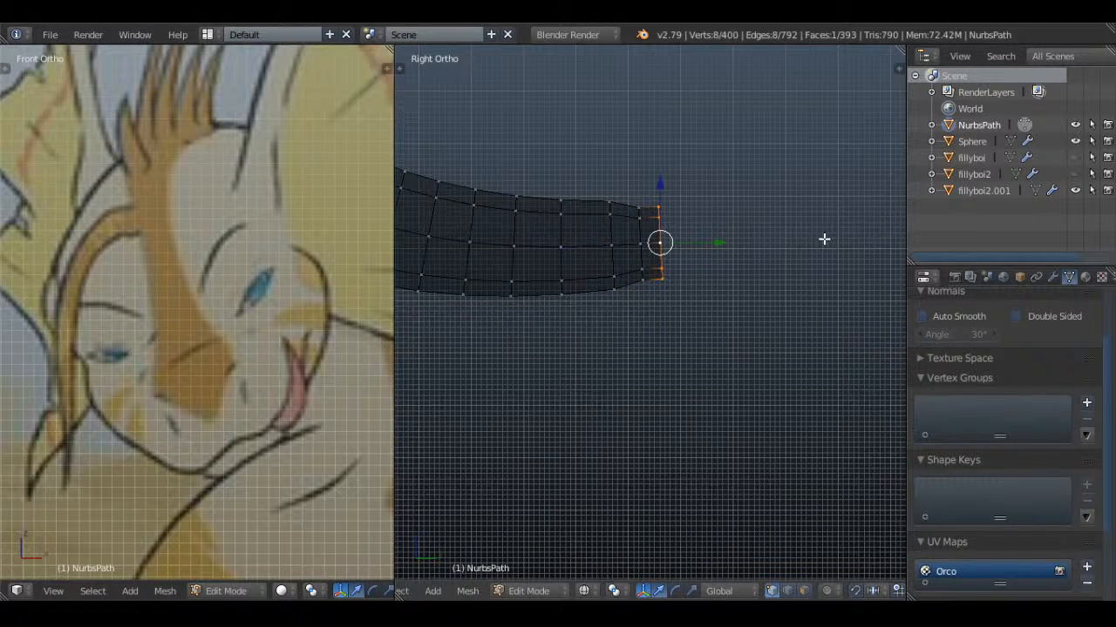
{"action": "key", "text": "s"}
{"action": "left_click", "coordinate": [739, 239]}
{"action": "key", "text": "g"}
{"action": "left_click", "coordinate": [764, 239]}
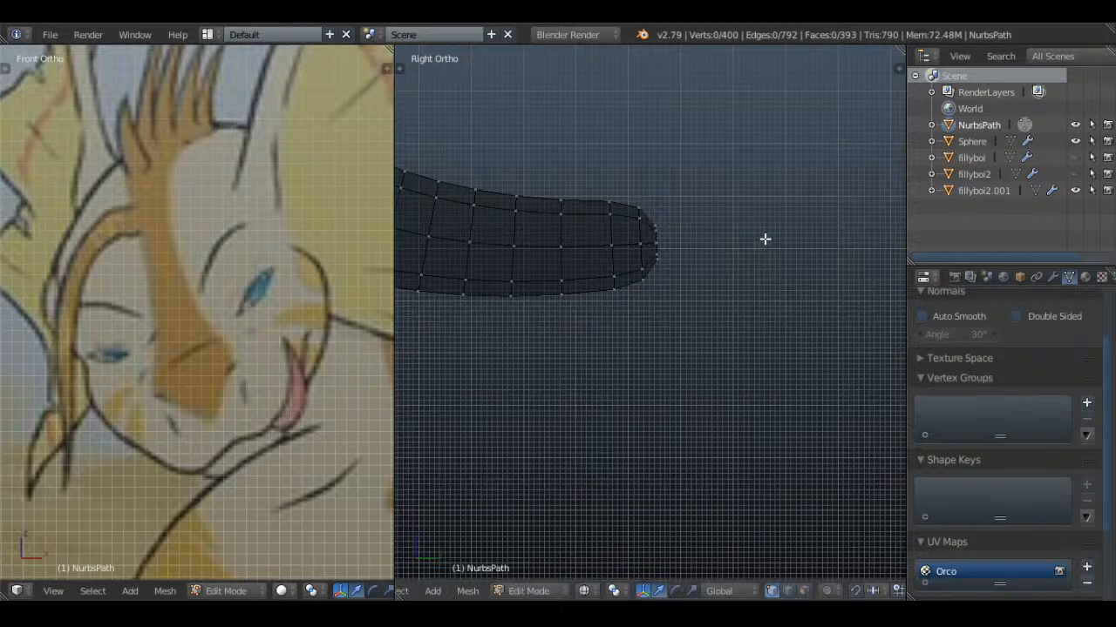
Select the two outermost loops of the tail tip, move them slightly outward and scale them to about 0.9
{"action": "key", "text": "Tab"}
{"action": "scroll", "coordinate": [764, 244], "scroll_direction": "up", "scroll_amount": 6}
{"action": "key", "text": "Tab"}
{"action": "key", "text": "a"}
{"action": "key", "text": "a"}
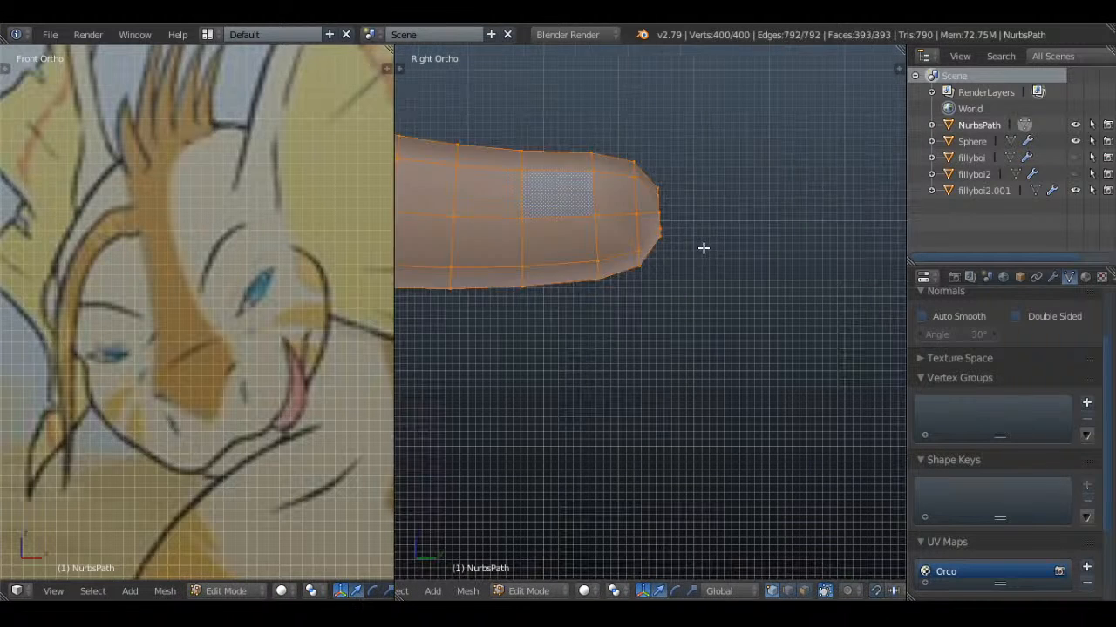
{"action": "key", "text": "a"}
{"action": "key", "text": "z"}
{"action": "key", "text": "c"}
{"action": "mouse_move", "coordinate": [653, 252]}
{"action": "left_mouse_down"}
{"action": "mouse_move", "coordinate": [650, 173]}
{"action": "mouse_move", "coordinate": [660, 169]}
{"action": "left_mouse_up"}
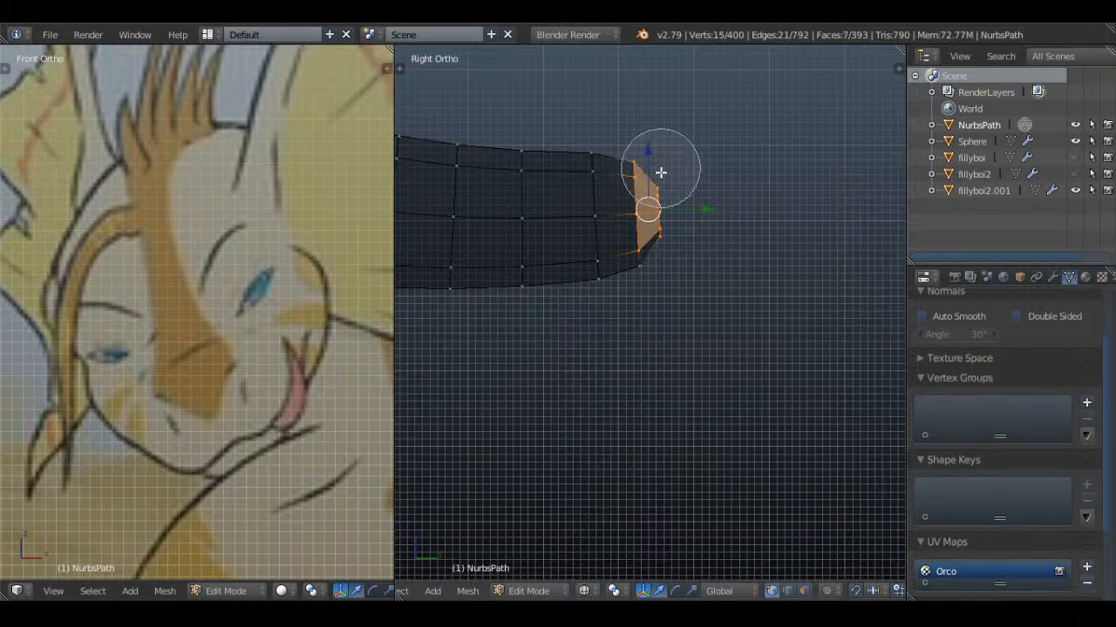
{"action": "key", "text": "Escape"}
{"action": "key", "text": "s"}
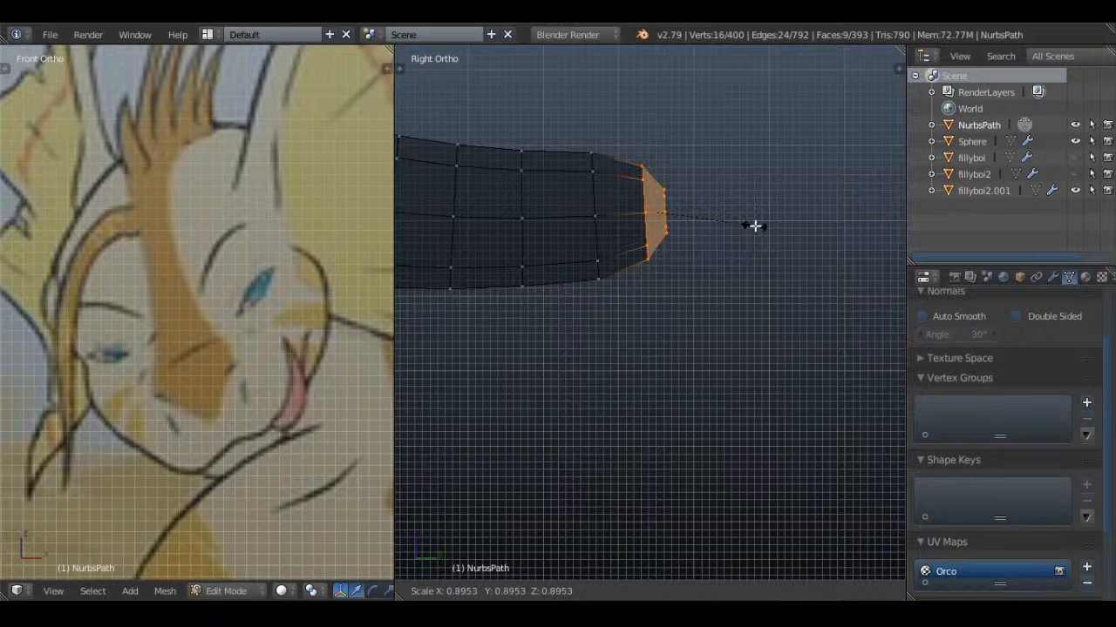
{"action": "left_click", "coordinate": [754, 226]}
Move the tail tip's end loop outward by about 0.019
{"action": "key", "text": "a"}
{"action": "key", "text": "g"}
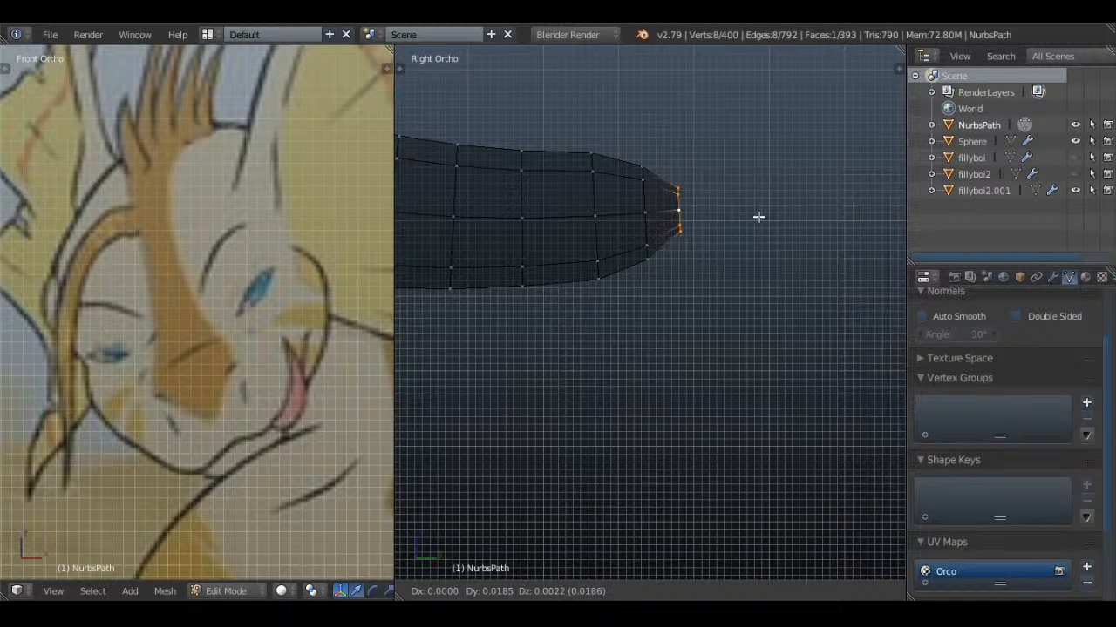
{"action": "left_click", "coordinate": [757, 217]}
{"action": "key", "text": "Tab"}
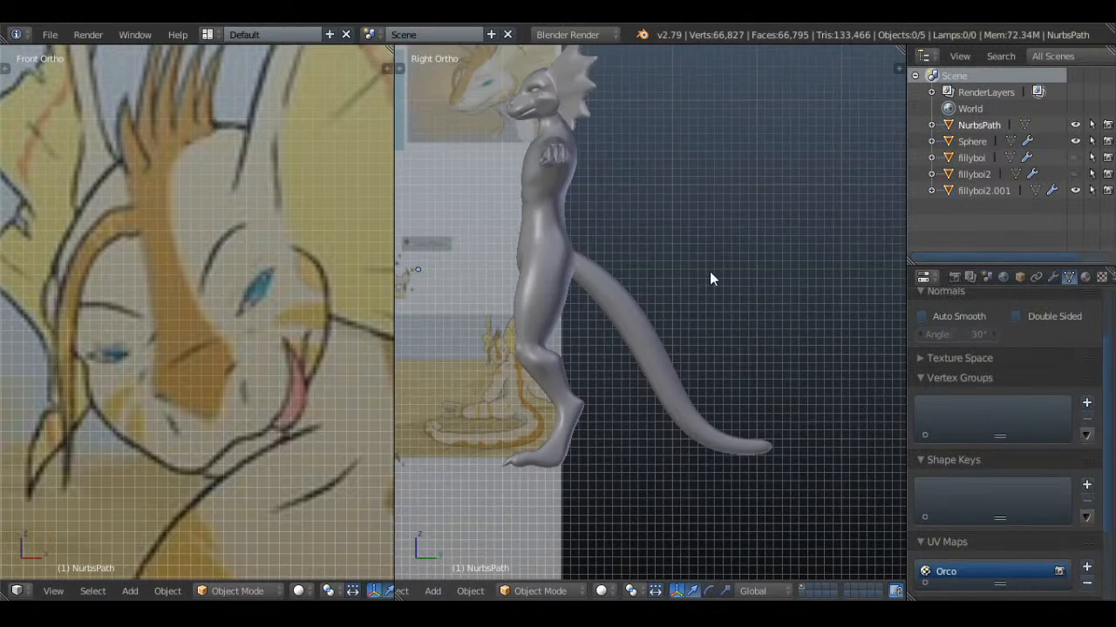
In side view, move the whole tail mesh up and slightly forward into the lower back
{"action": "middle_click_drag", "start_coordinate": [709, 274], "coordinate": [651, 339]}
{"action": "scroll", "coordinate": [541, 329], "scroll_direction": "up", "scroll_amount": 3}
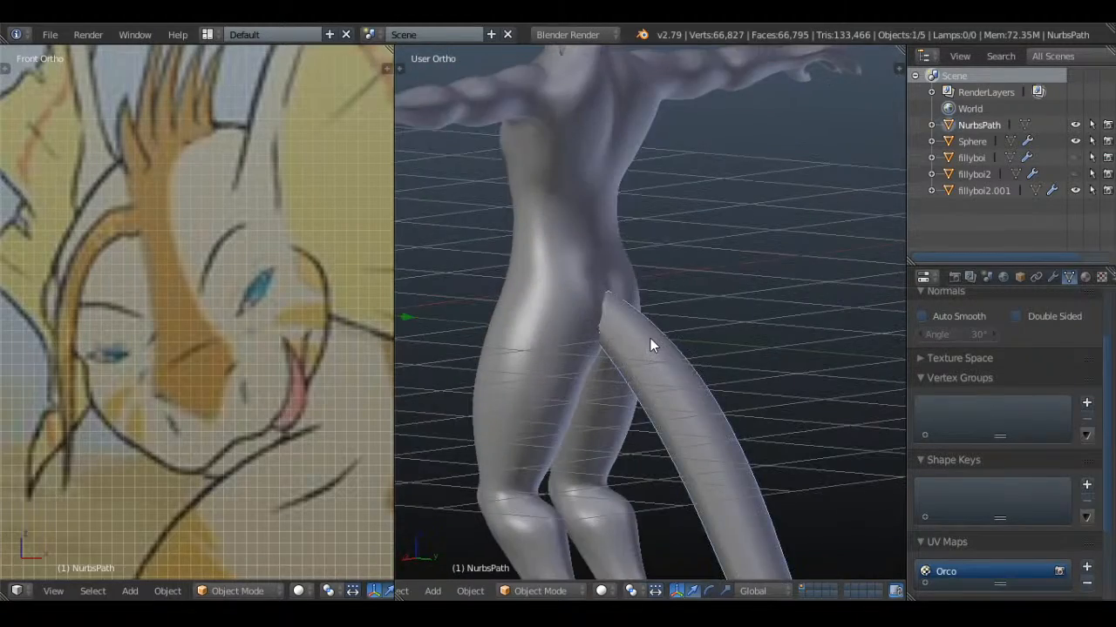
{"action": "key", "text": "KP_3"}
{"action": "key", "text": "z"}
{"action": "key", "text": "Tab"}
{"action": "key", "text": "a"}
{"action": "scroll", "coordinate": [652, 338], "scroll_direction": "down", "scroll_amount": 5}
{"action": "key", "text": "g"}
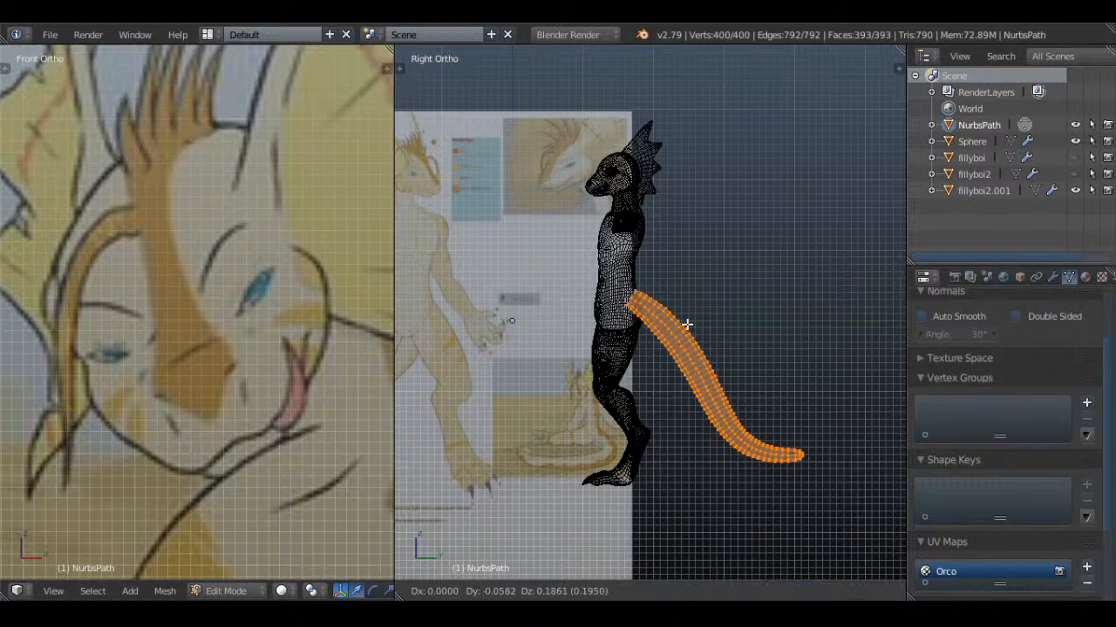
{"action": "left_click", "coordinate": [692, 329]}
Select the tail's base loop, enable proportional editing, and try rotating the loop about -11° and lowering it about 0.13
{"action": "scroll", "coordinate": [773, 386], "scroll_direction": "up", "scroll_amount": 2}
{"action": "key", "text": "a"}
{"action": "scroll", "coordinate": [634, 325], "scroll_direction": "up", "scroll_amount": 2}
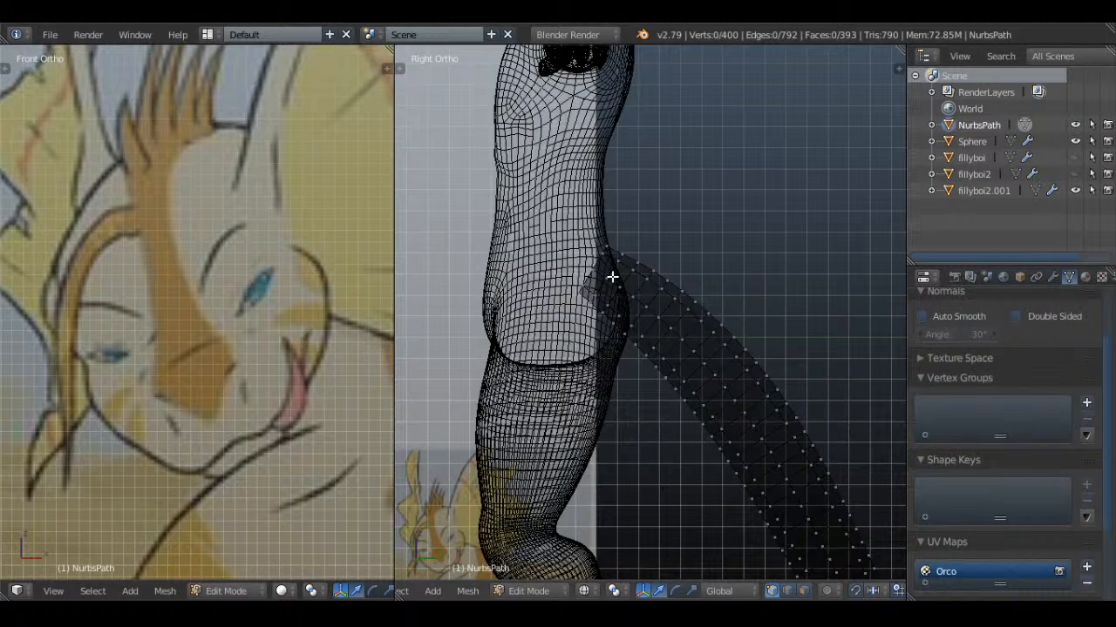
{"action": "left_click", "coordinate": [843, 592]}
{"action": "left_click", "coordinate": [863, 519]}
{"action": "key", "text": "r"}
{"action": "scroll", "coordinate": [747, 336], "scroll_direction": "down", "scroll_amount": 4}
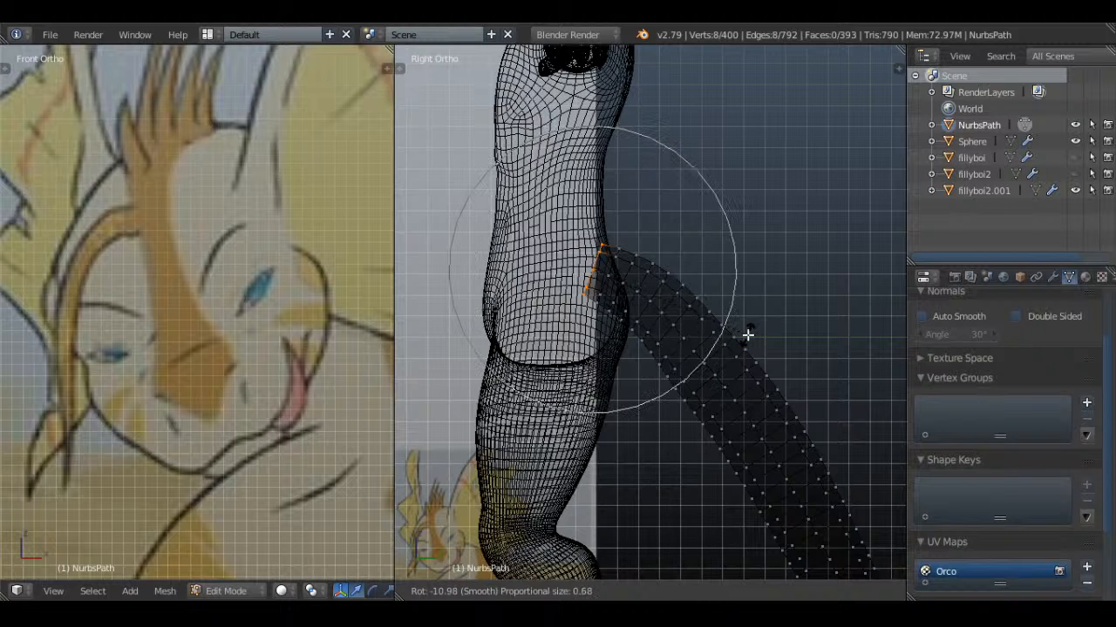
{"action": "left_click", "coordinate": [747, 334]}
{"action": "key", "text": "g"}
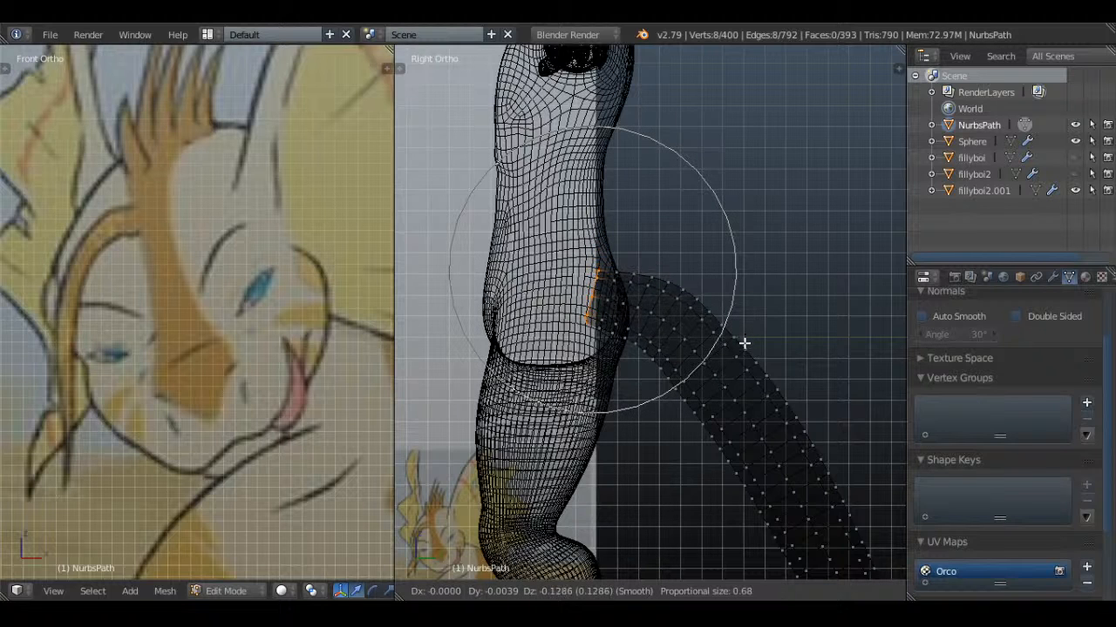
{"action": "left_click", "coordinate": [746, 345]}
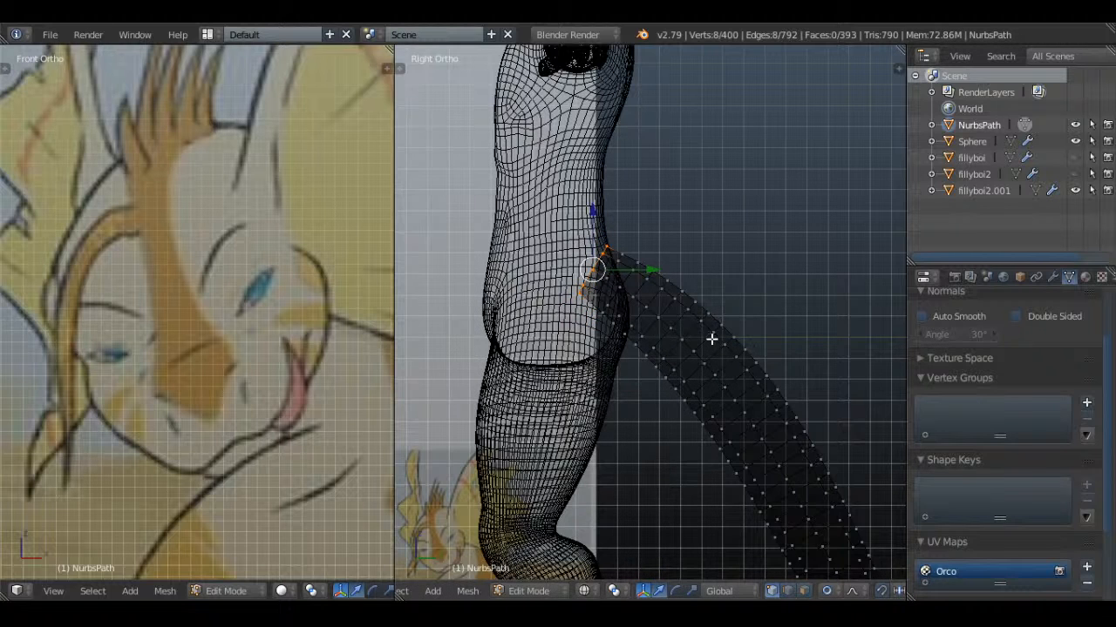
With a proportional size of 1.21, repeatedly rotate and lower the tail's base loop until it sits upright inside the lower back
{"action": "key", "text": "r"}
{"action": "scroll", "coordinate": [765, 377], "scroll_direction": "down", "scroll_amount": 4}
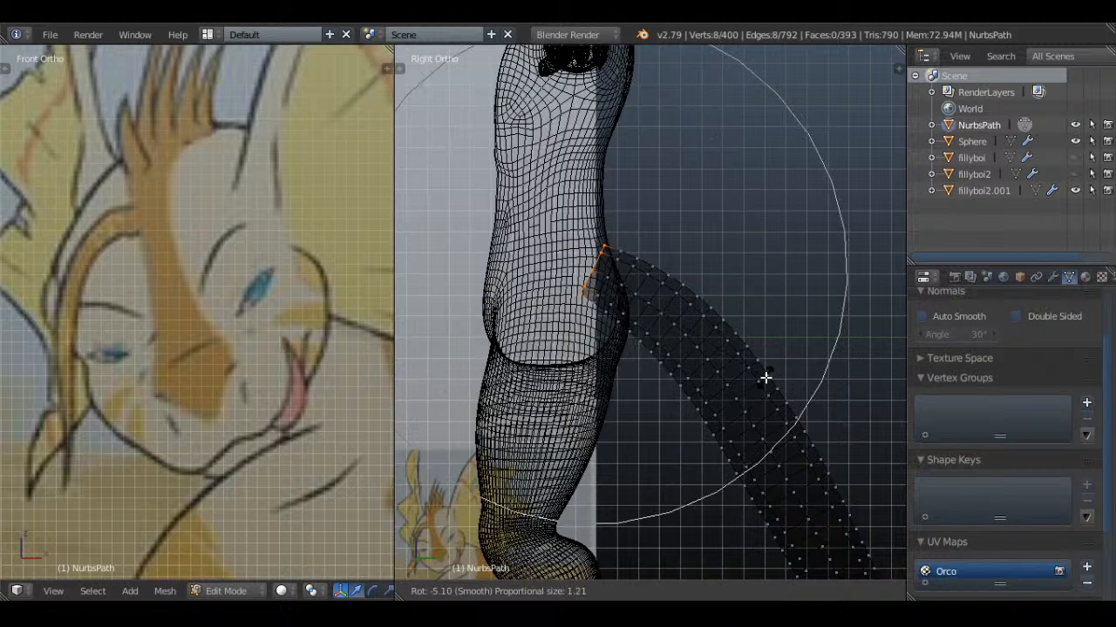
{"action": "left_click", "coordinate": [772, 366]}
{"action": "key", "text": "g"}
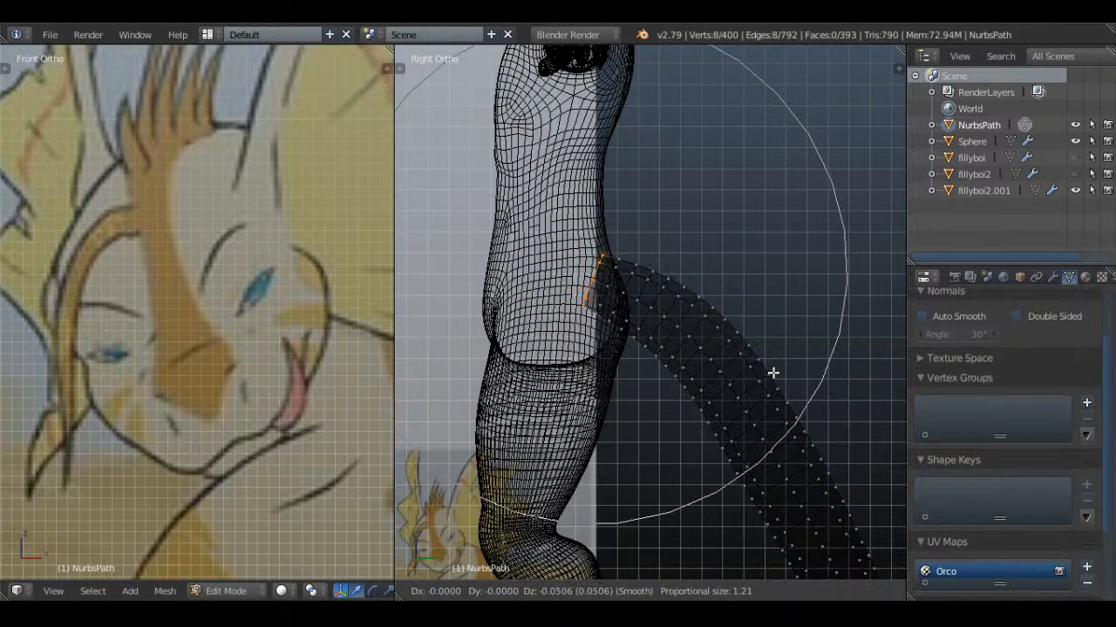
{"action": "left_click", "coordinate": [774, 385]}
{"action": "key", "text": "r"}
{"action": "left_click", "coordinate": [779, 356]}
{"action": "key", "text": "g"}
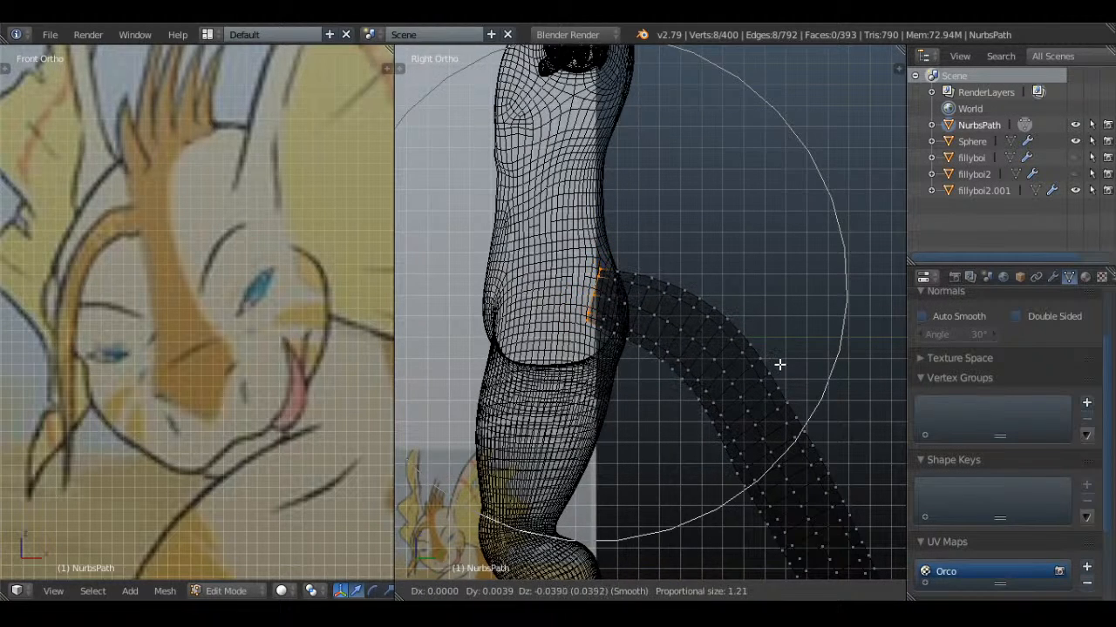
{"action": "left_click", "coordinate": [780, 364]}
{"action": "key", "text": "r"}
{"action": "left_click", "coordinate": [781, 361]}
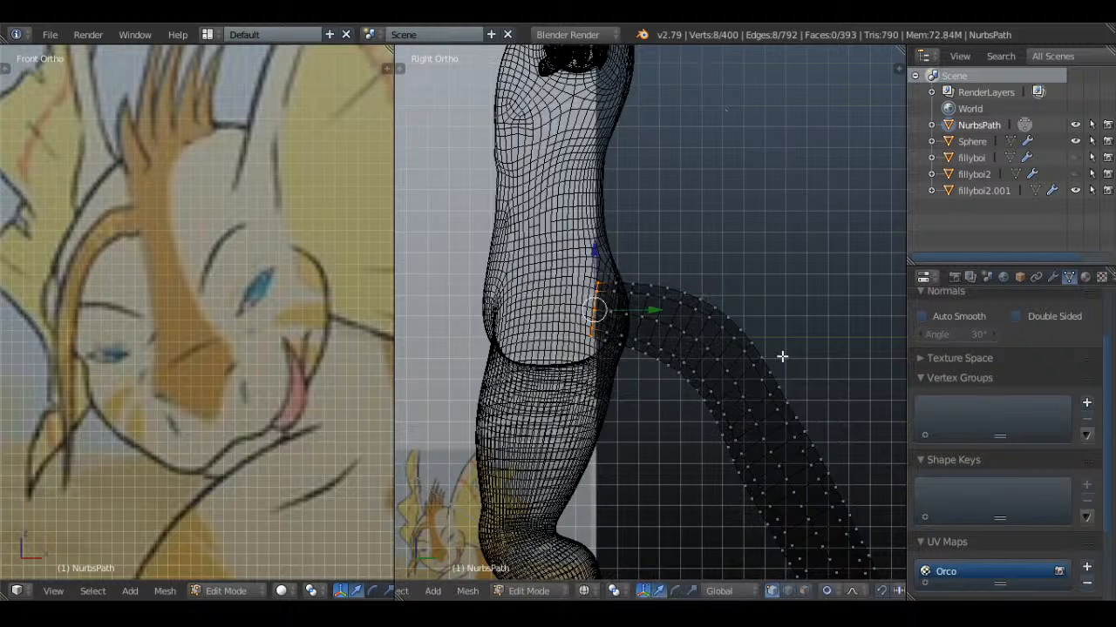
Return to solid shading in Object Mode and delete the tail mesh
{"action": "key", "text": "z"}
{"action": "key", "text": "a"}
{"action": "scroll", "coordinate": [781, 356], "scroll_direction": "down", "scroll_amount": 3}
{"action": "key", "text": "Tab"}
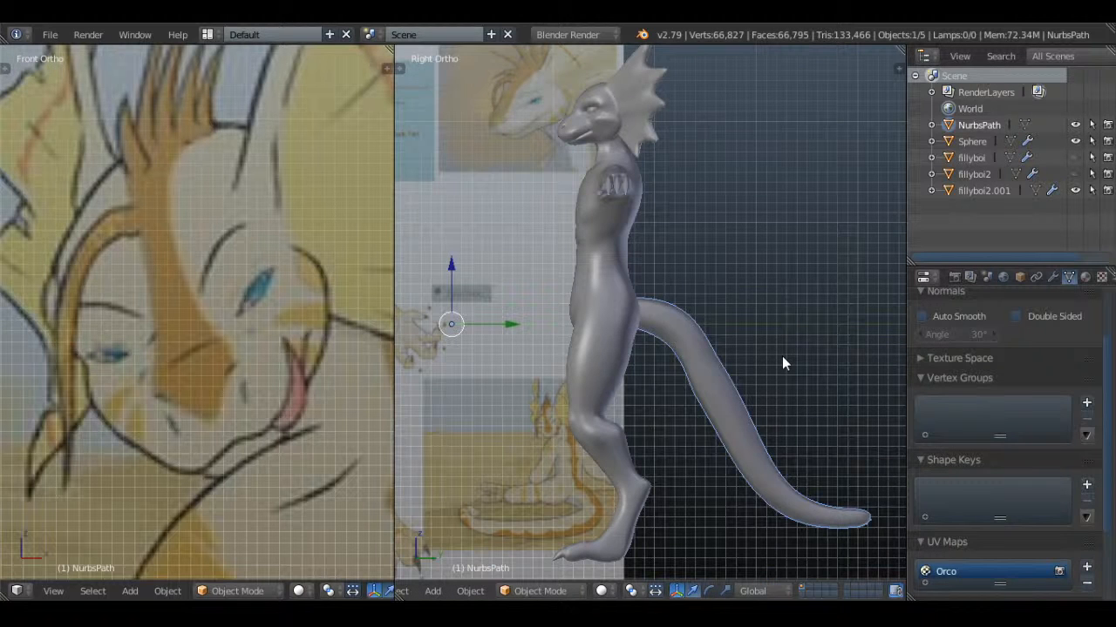
{"action": "scroll", "coordinate": [739, 352], "scroll_direction": "down", "scroll_amount": 1}
{"action": "key", "text": "alt+c"}
{"action": "left_click", "coordinate": [739, 352]}
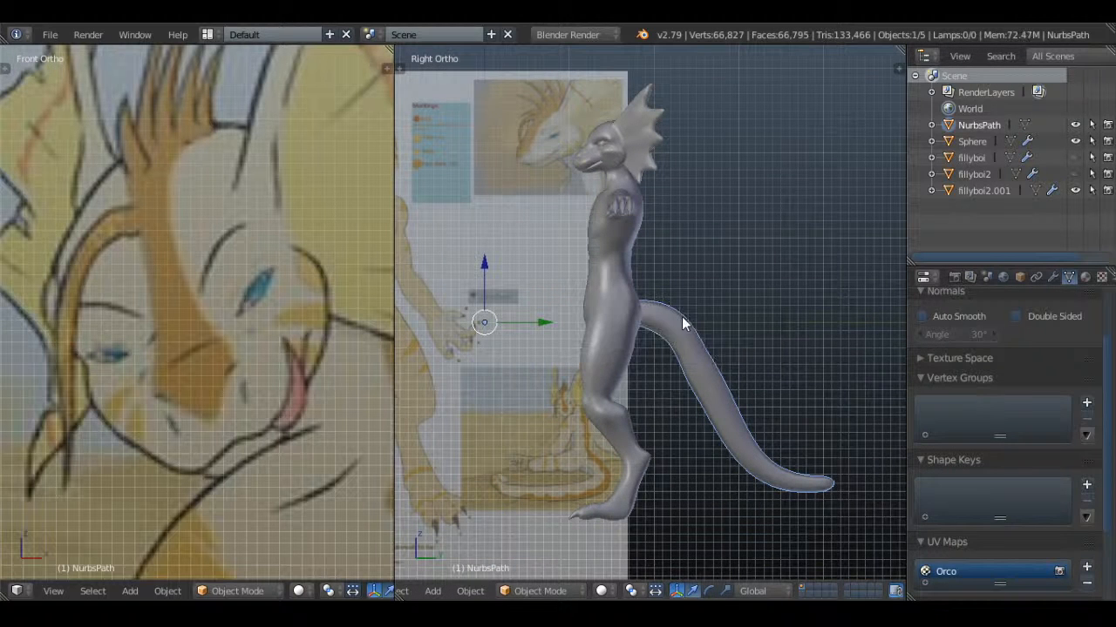
{"action": "key", "text": "Delete"}
{"action": "key", "text": "shift+a"}
{"action": "mouse_move", "coordinate": [679, 305]}
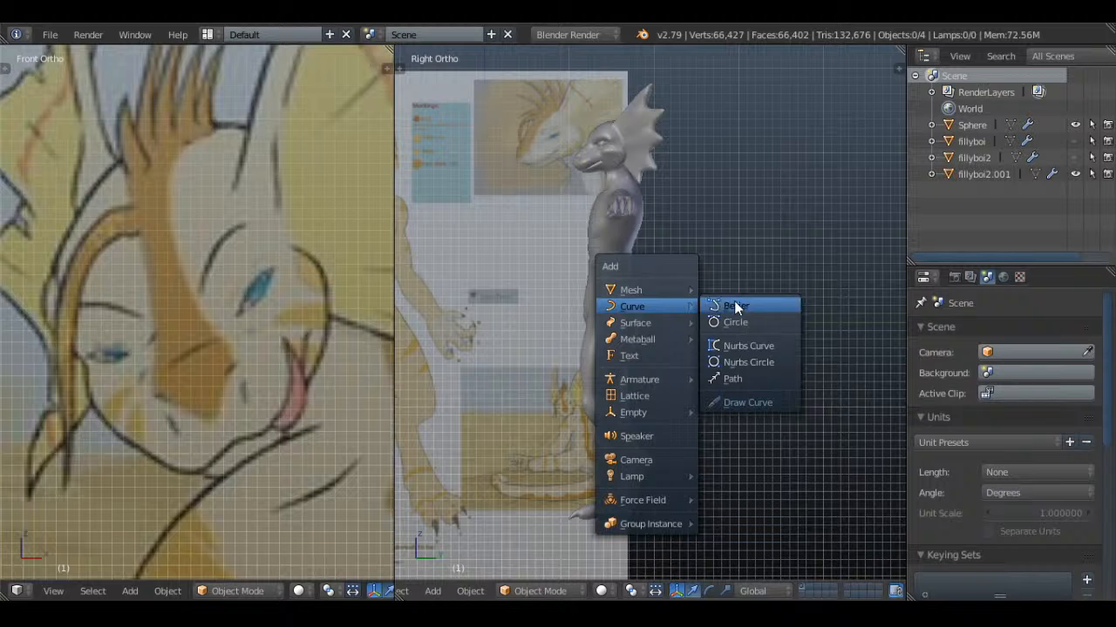
{"action": "left_click", "coordinate": [755, 385]}
{"action": "key", "text": "x"}
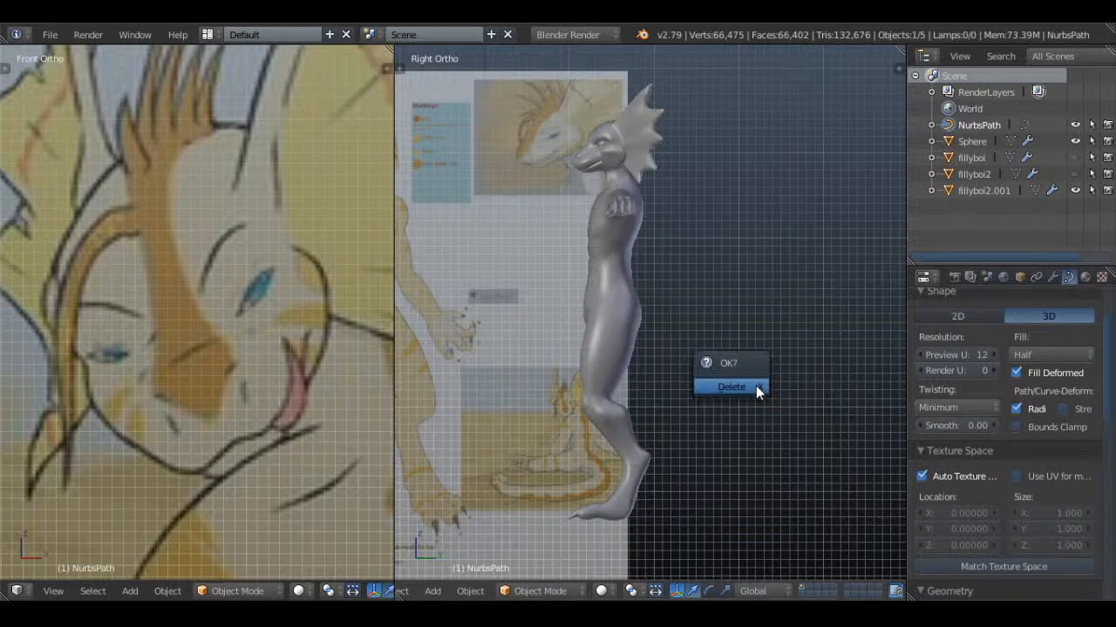
{"action": "left_click", "coordinate": [732, 387]}
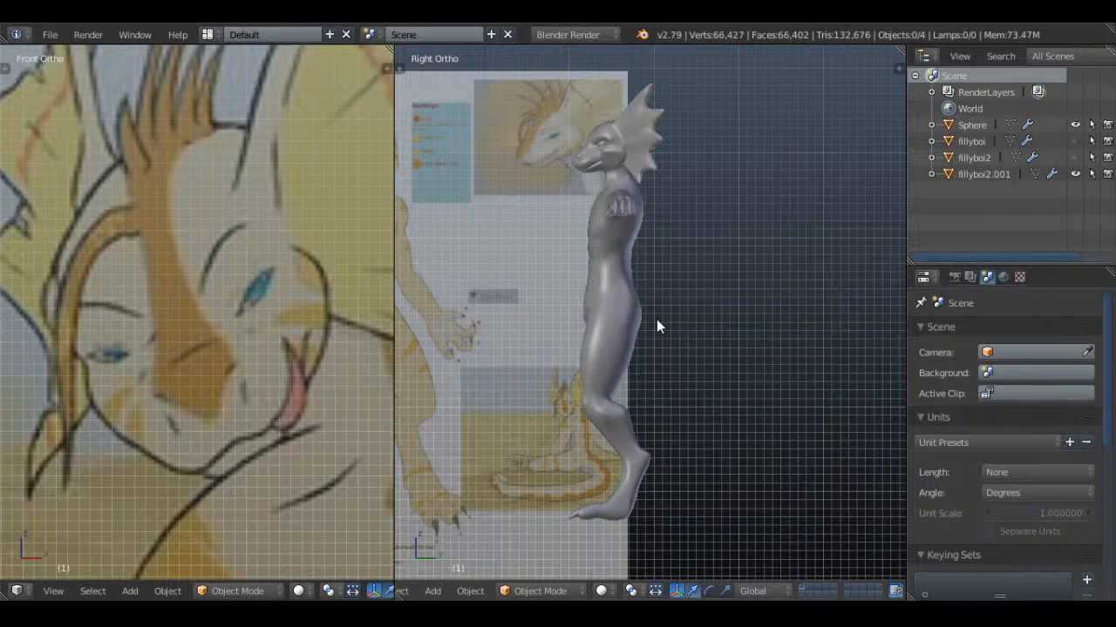
Add a path curve and rotate all its points 90° in top view so it runs front to back
{"action": "scroll", "coordinate": [657, 322], "scroll_direction": "down", "scroll_amount": 3}
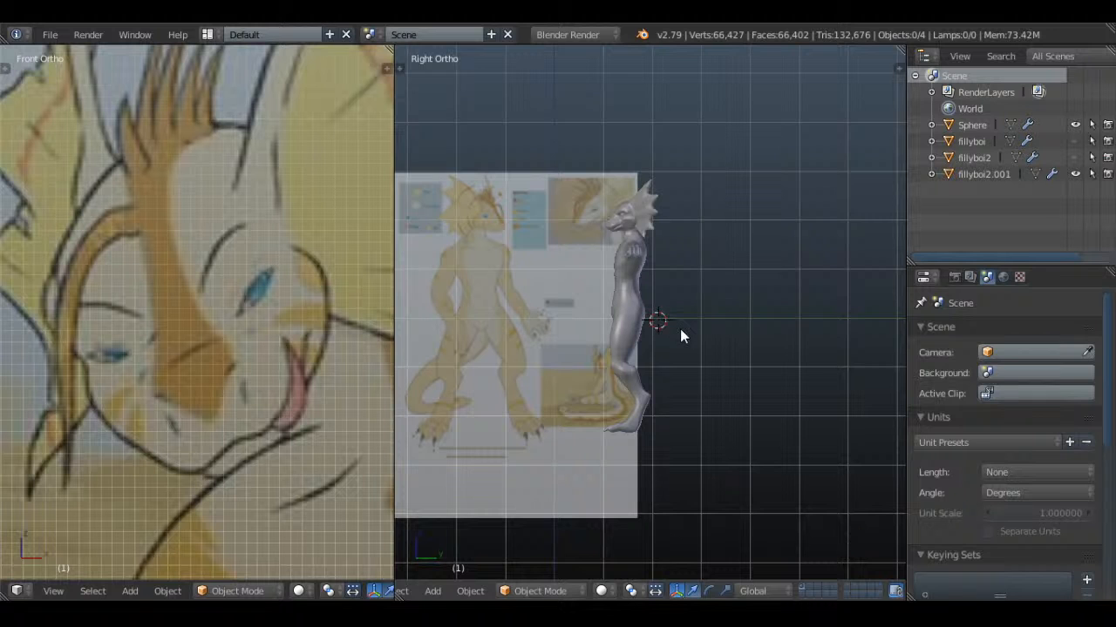
{"action": "scroll", "coordinate": [680, 331], "scroll_direction": "up", "scroll_amount": 3}
{"action": "key", "text": "shift+a"}
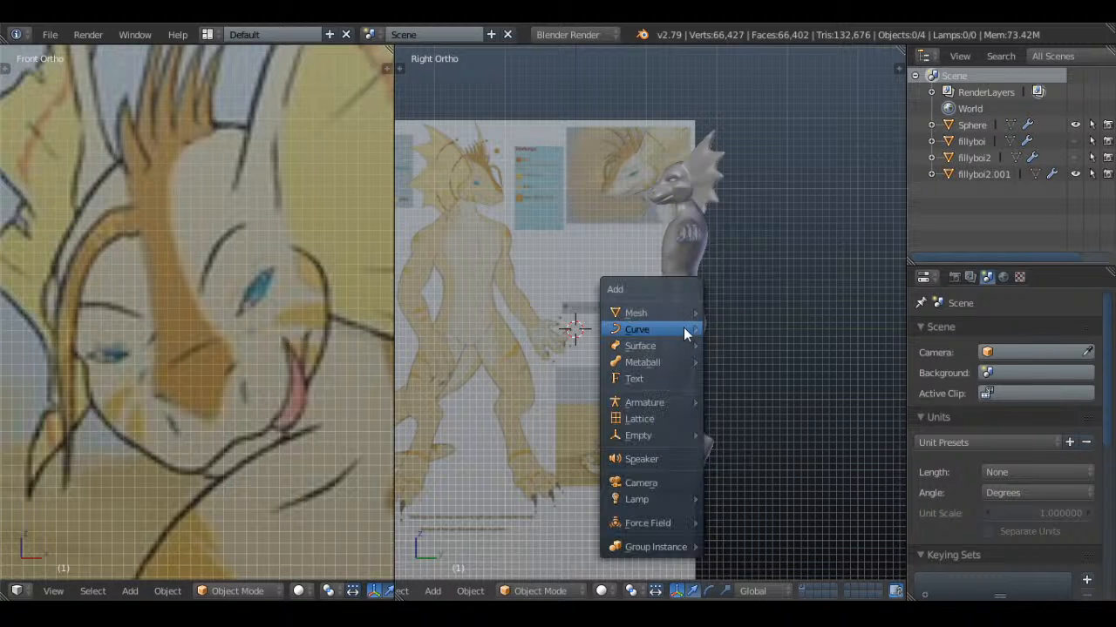
{"action": "mouse_move", "coordinate": [664, 329]}
{"action": "left_click", "coordinate": [740, 406]}
{"action": "key", "text": "KP_7"}
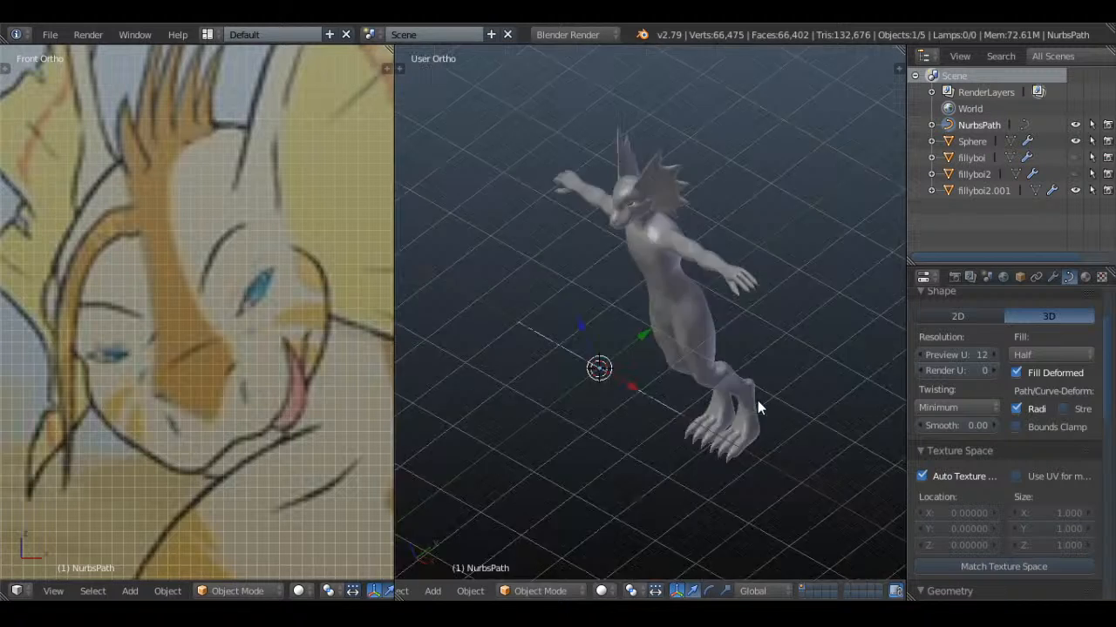
{"action": "key", "text": "r"}
{"action": "key", "text": "Escape"}
{"action": "key", "text": "Tab"}
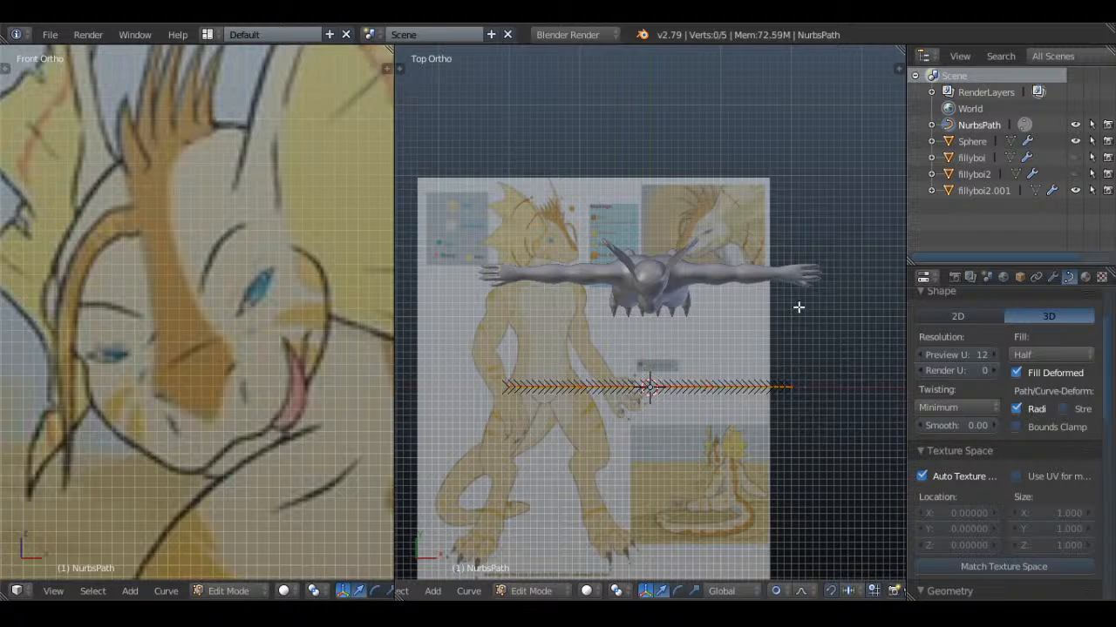
{"action": "type", "text": "r90"}
{"action": "key", "text": "Return"}
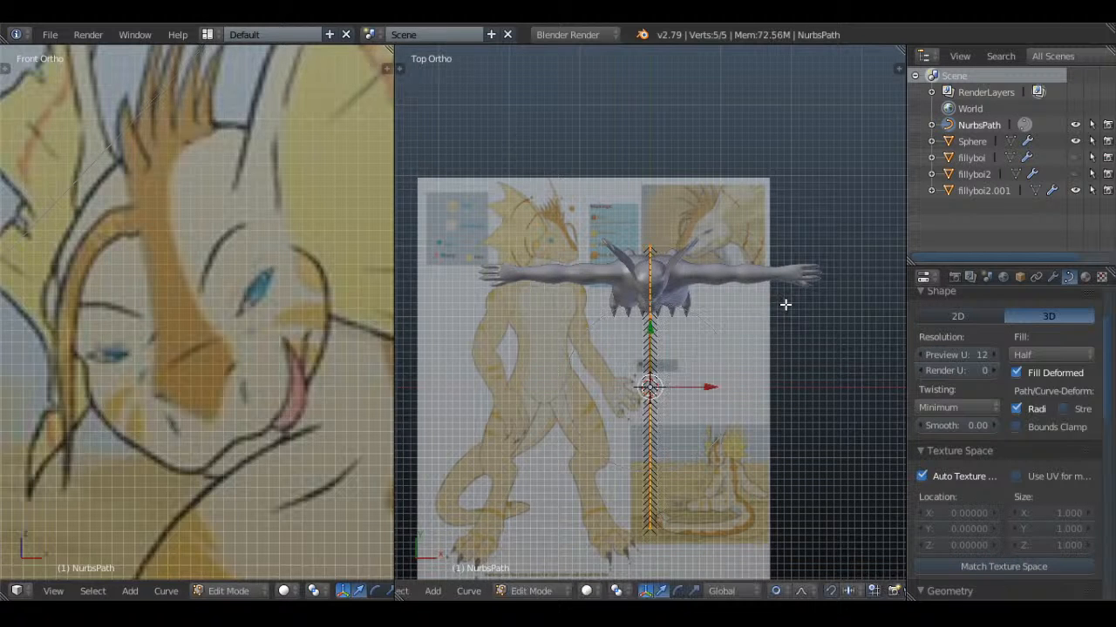
In side view, turn off proportional editing and scale the whole path up to roughly tail length
{"action": "key", "text": "KP_3"}
{"action": "key", "text": "s"}
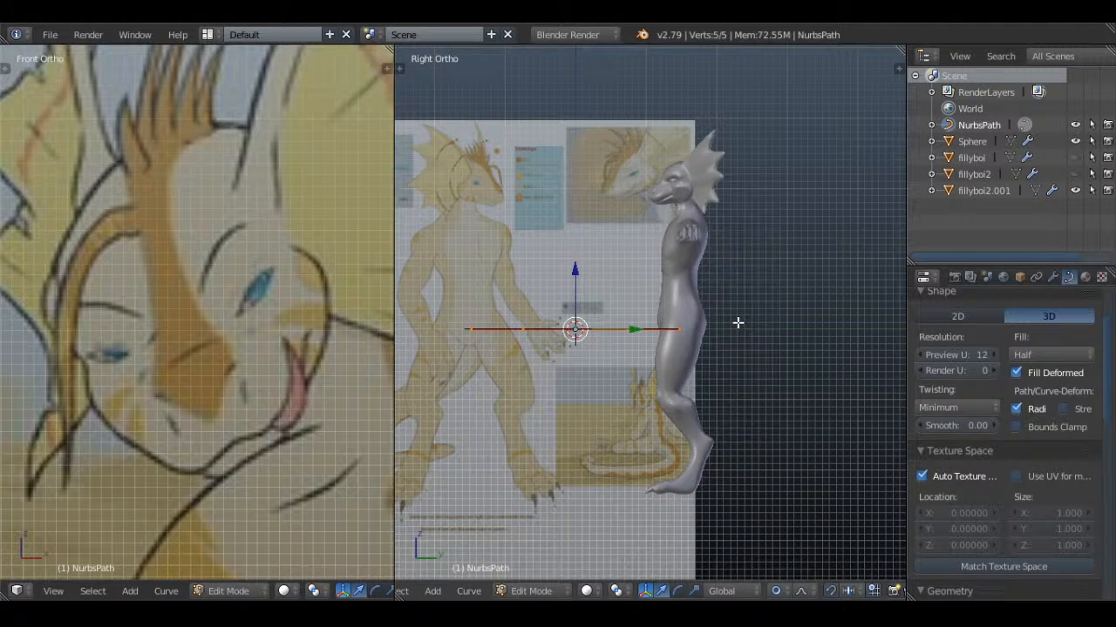
{"action": "left_click", "coordinate": [773, 594]}
{"action": "left_click", "coordinate": [791, 573]}
{"action": "key", "text": "s"}
{"action": "left_click", "coordinate": [802, 328]}
{"action": "scroll", "coordinate": [614, 382], "scroll_direction": "down", "scroll_amount": 3}
{"action": "key", "text": "s"}
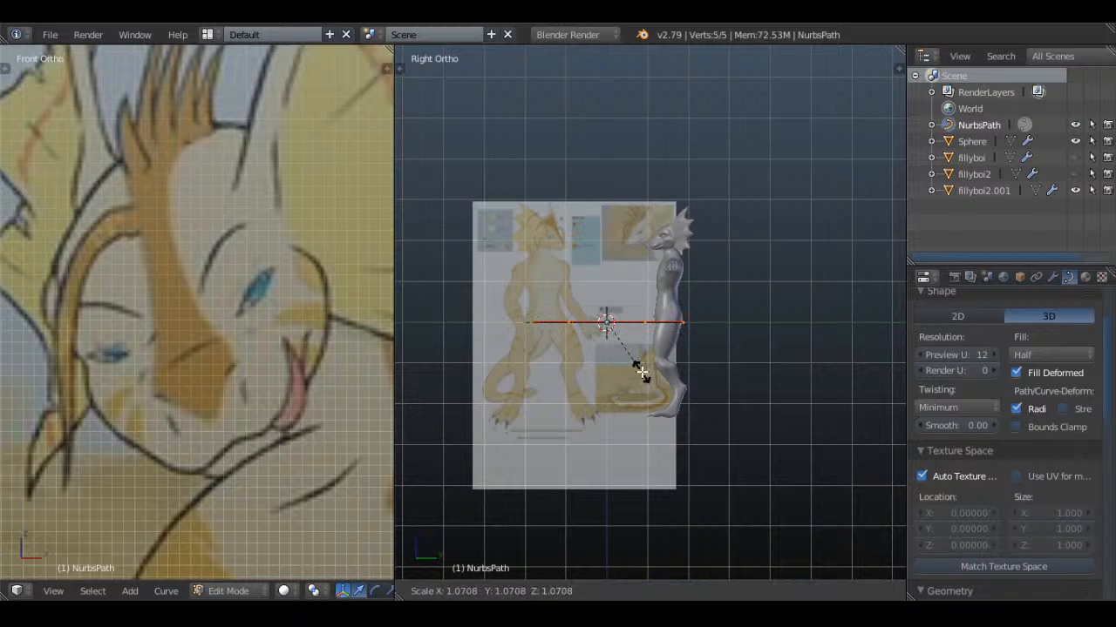
{"action": "left_click", "coordinate": [670, 363]}
Move the path backward about 3.9 so that it starts at the character's lower back
{"action": "scroll", "coordinate": [636, 362], "scroll_direction": "up", "scroll_amount": 2}
{"action": "key", "text": "g"}
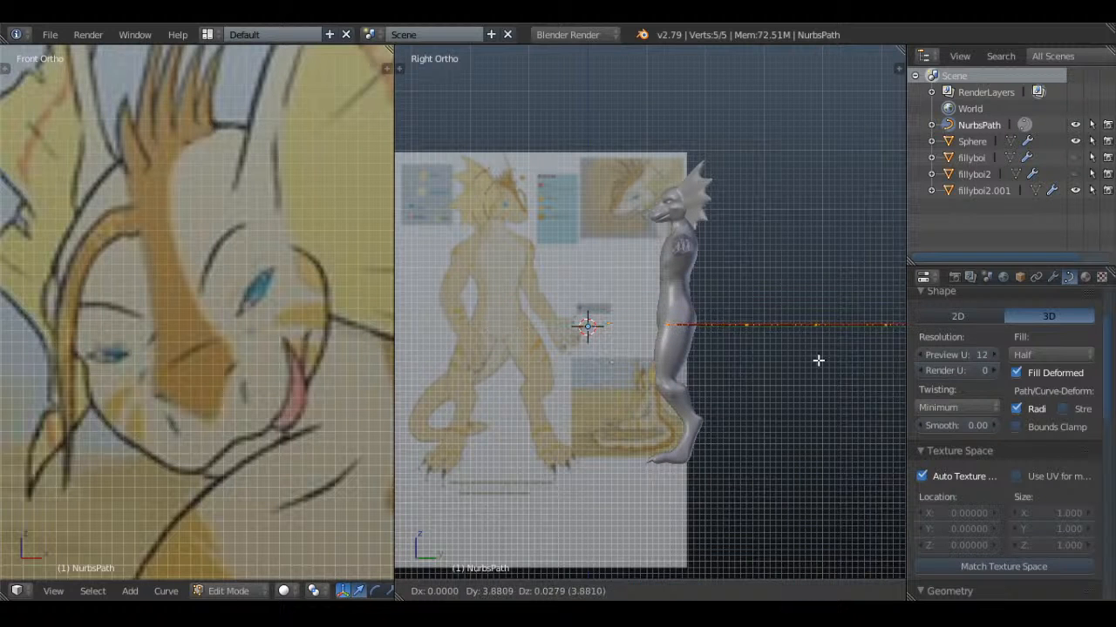
{"action": "left_click", "coordinate": [811, 354]}
In wireframe, move the path's second point close behind the lower back and its third point about 1.7 forward and 0.6 down
{"action": "middle_click_drag", "start_coordinate": [772, 346], "coordinate": [665, 290], "text": "shift"}
{"action": "scroll", "coordinate": [681, 322], "scroll_direction": "up", "scroll_amount": 1}
{"action": "key", "text": "z"}
{"action": "right_click", "coordinate": [655, 298]}
{"action": "key", "text": "g"}
{"action": "left_click", "coordinate": [615, 288]}
{"action": "right_click", "coordinate": [706, 264]}
{"action": "key", "text": "g"}
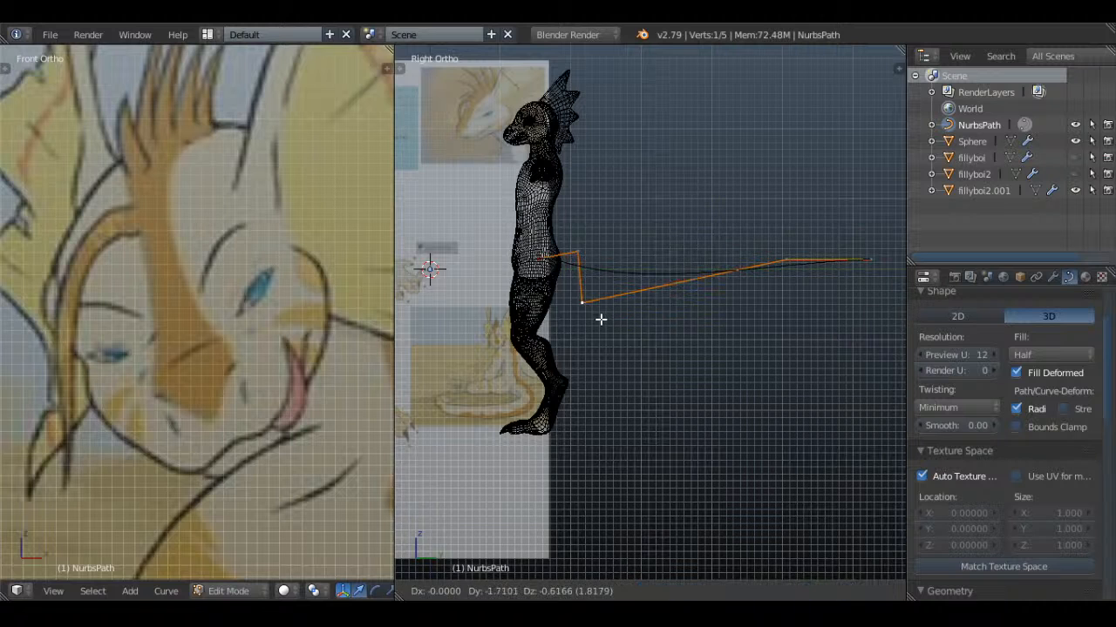
{"action": "left_click", "coordinate": [602, 319]}
Move the path's fourth point down behind the thighs and its end point down behind the feet
{"action": "right_click", "coordinate": [792, 279]}
{"action": "key", "text": "g"}
{"action": "left_click", "coordinate": [632, 371]}
{"action": "right_click", "coordinate": [877, 261]}
{"action": "key", "text": "g"}
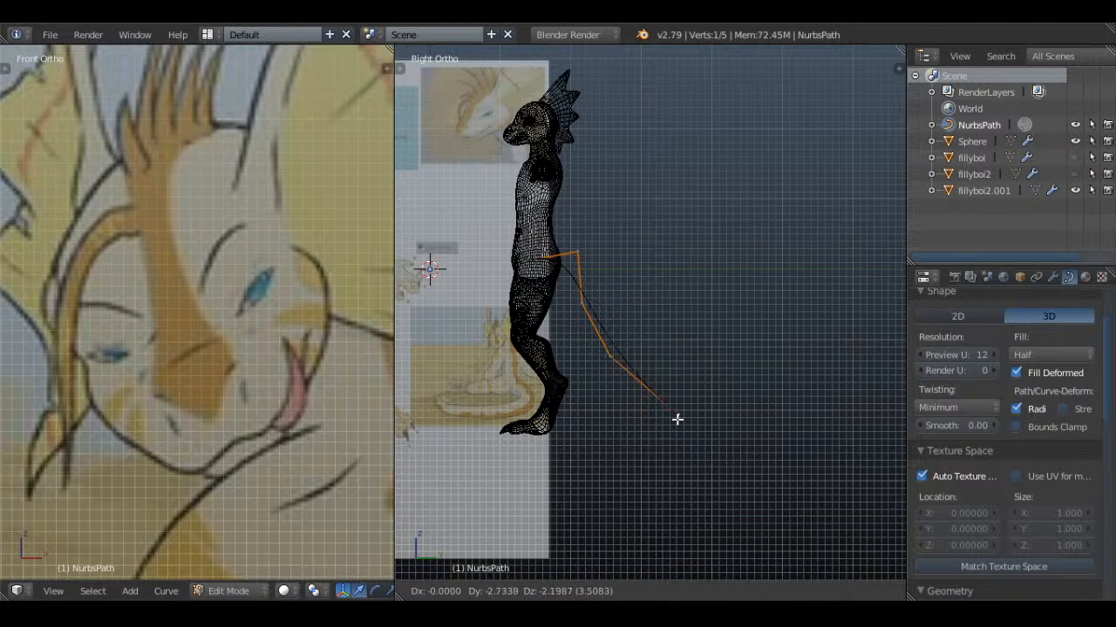
{"action": "left_click", "coordinate": [707, 430]}
Lower the path's fourth point below foot level and raise the end point slightly so the tail tip curves upward
{"action": "right_click", "coordinate": [610, 354]}
{"action": "key", "text": "g"}
{"action": "left_click", "coordinate": [592, 423]}
{"action": "key", "text": "g"}
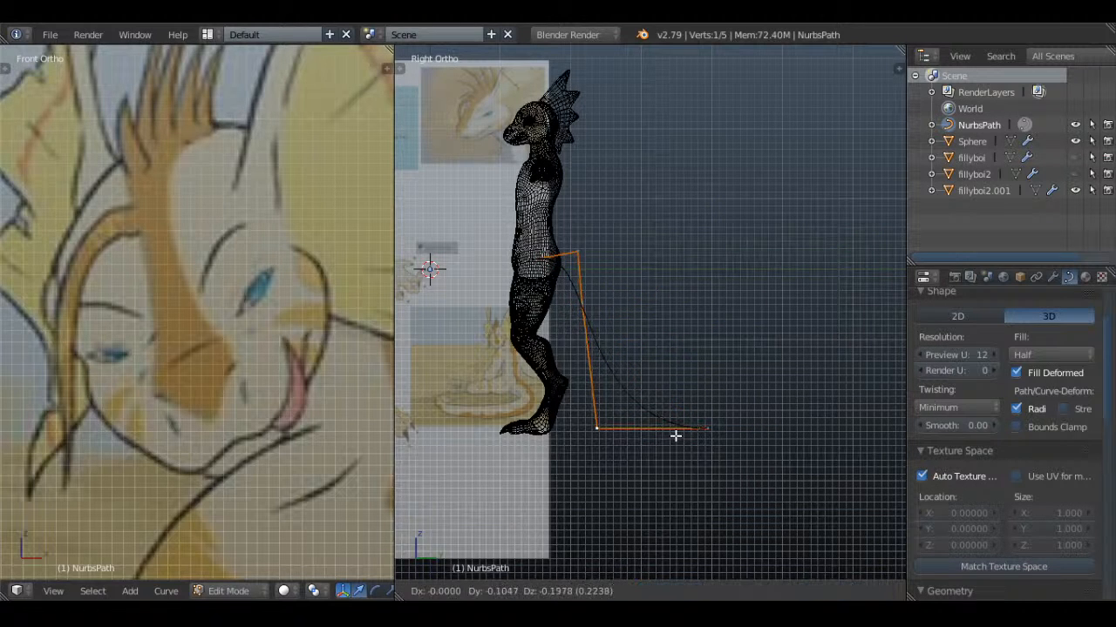
{"action": "left_click", "coordinate": [674, 436]}
{"action": "right_click", "coordinate": [707, 431]}
{"action": "key", "text": "g"}
{"action": "left_click", "coordinate": [700, 417]}
{"action": "right_click", "coordinate": [610, 428]}
{"action": "key", "text": "g"}
{"action": "left_click", "coordinate": [603, 440]}
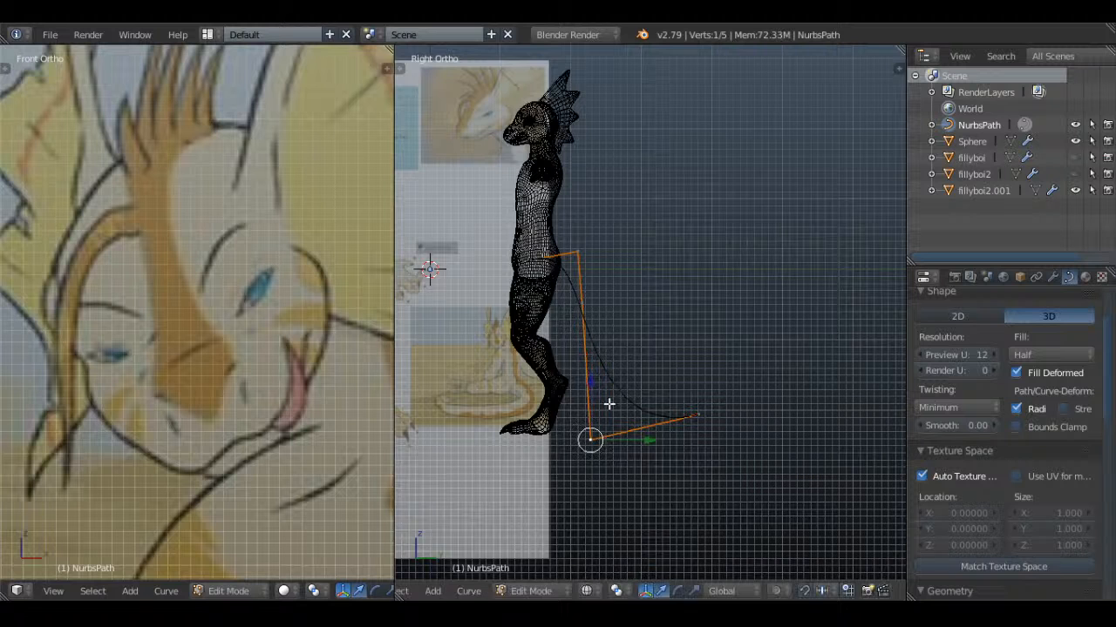
Move the path's third point down and outward, and shift its first point slightly backward to the tail's root
{"action": "right_click", "coordinate": [599, 322]}
{"action": "key", "text": "g"}
{"action": "left_click", "coordinate": [638, 378]}
{"action": "right_click", "coordinate": [586, 263]}
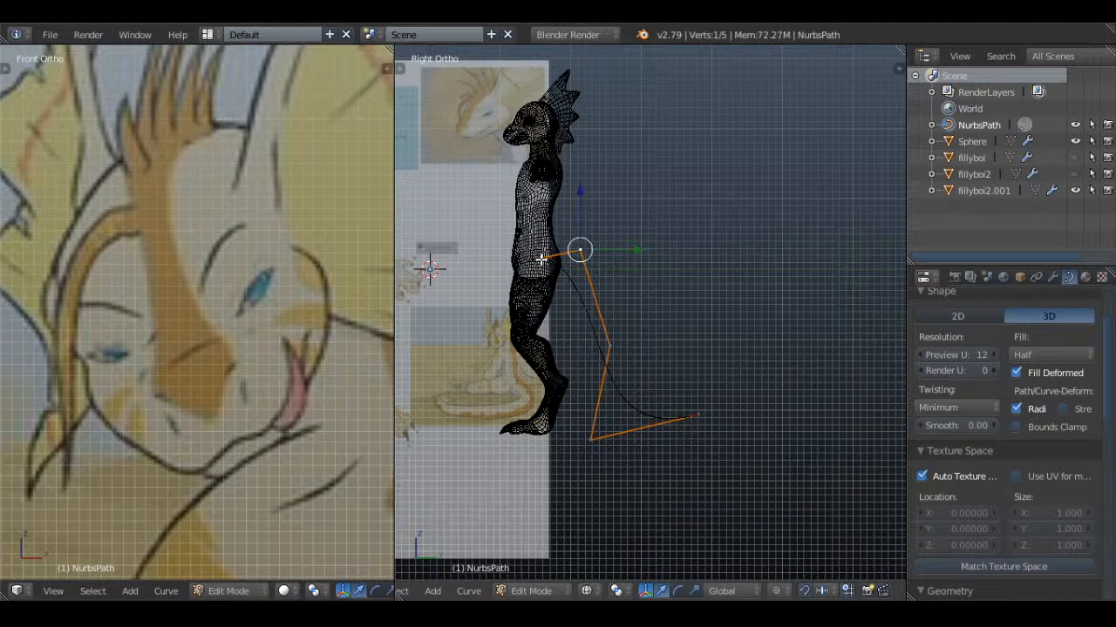
{"action": "scroll", "coordinate": [580, 249], "scroll_direction": "up", "scroll_amount": 2}
{"action": "key", "text": "g"}
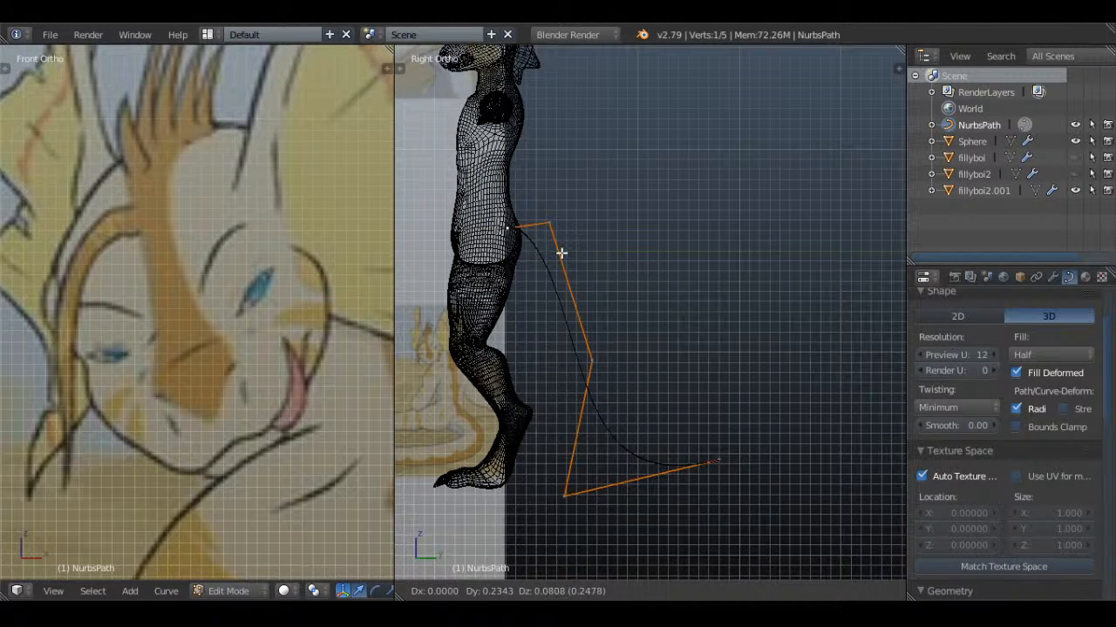
{"action": "left_click", "coordinate": [562, 253]}
Move the path's second point about 0.17 outward, shift the third point outward and slightly up, and leave Edit Mode
{"action": "right_click", "coordinate": [547, 228]}
{"action": "key", "text": "g"}
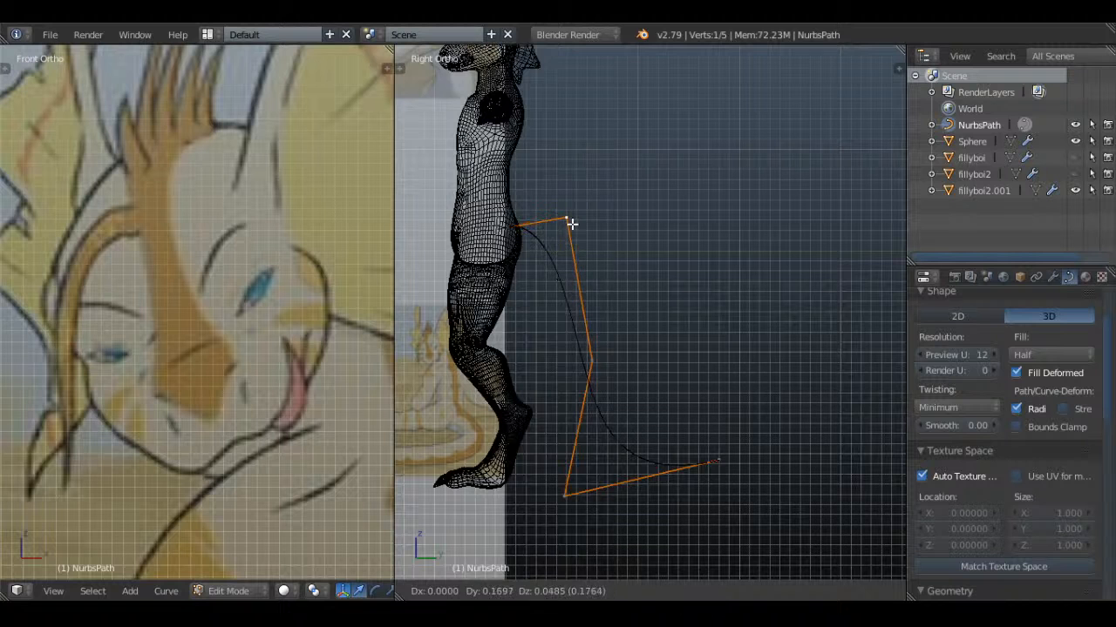
{"action": "left_click", "coordinate": [569, 223]}
{"action": "right_click", "coordinate": [592, 359]}
{"action": "key", "text": "g"}
{"action": "left_click", "coordinate": [629, 348]}
{"action": "key", "text": "Tab"}
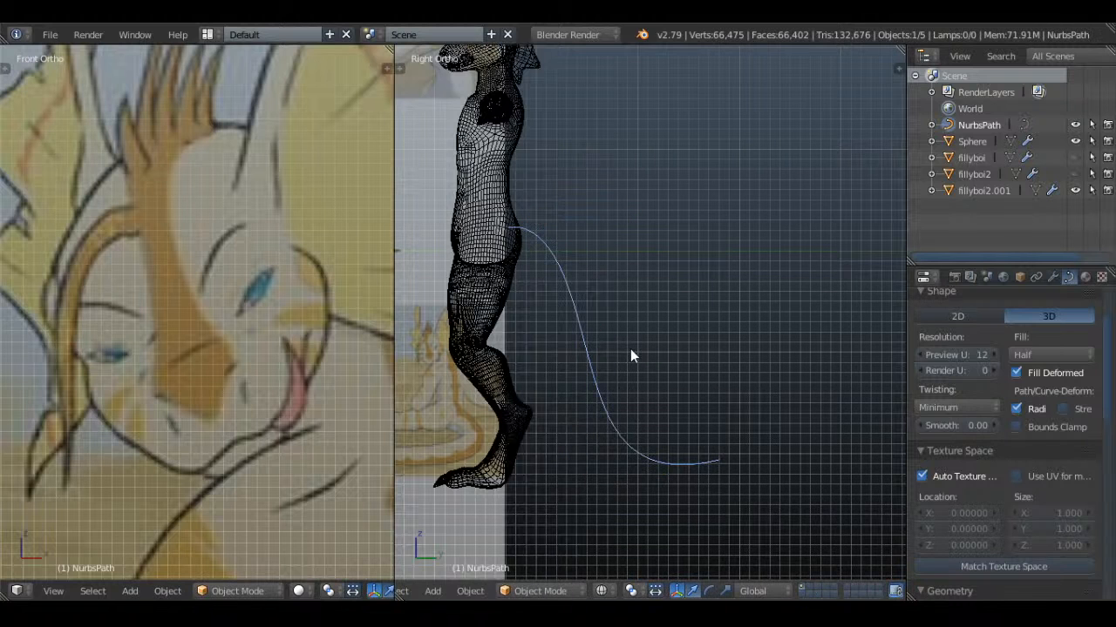
Change the path curve's fill mode and enable the use of UV for mapping
{"action": "left_click", "coordinate": [1046, 355]}
{"action": "left_click", "coordinate": [1037, 331]}
{"action": "scroll", "coordinate": [1109, 420], "scroll_direction": "down", "scroll_amount": 2}
{"action": "scroll", "coordinate": [1109, 419], "scroll_direction": "down", "scroll_amount": 2}
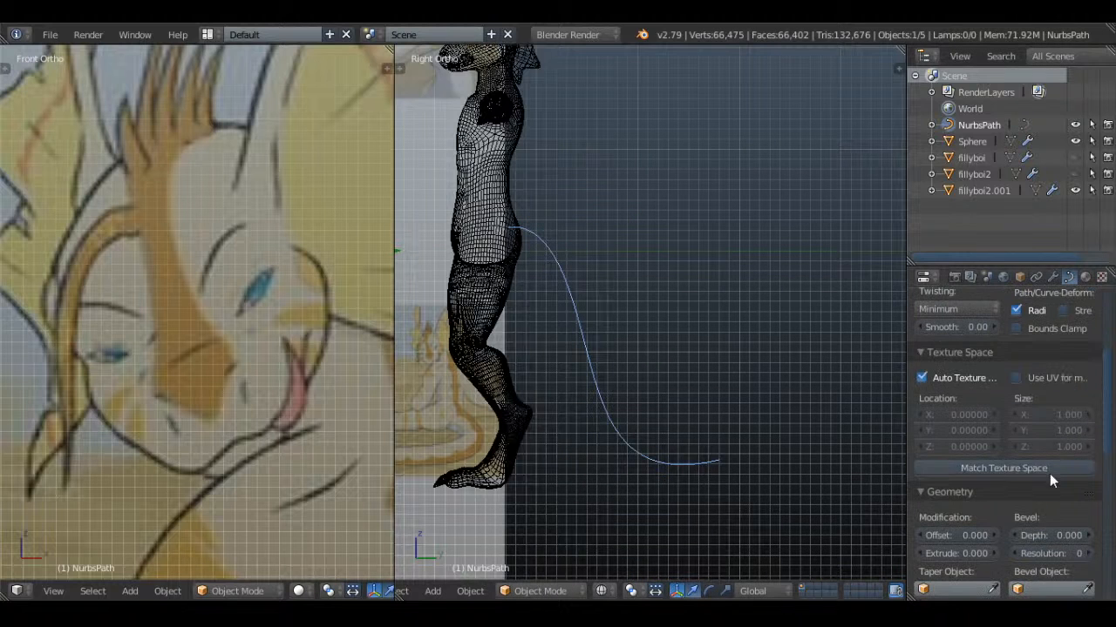
{"action": "left_click", "coordinate": [1018, 379]}
{"action": "scroll", "coordinate": [1046, 390], "scroll_direction": "up", "scroll_amount": 2}
{"action": "scroll", "coordinate": [1044, 384], "scroll_direction": "down", "scroll_amount": 3}
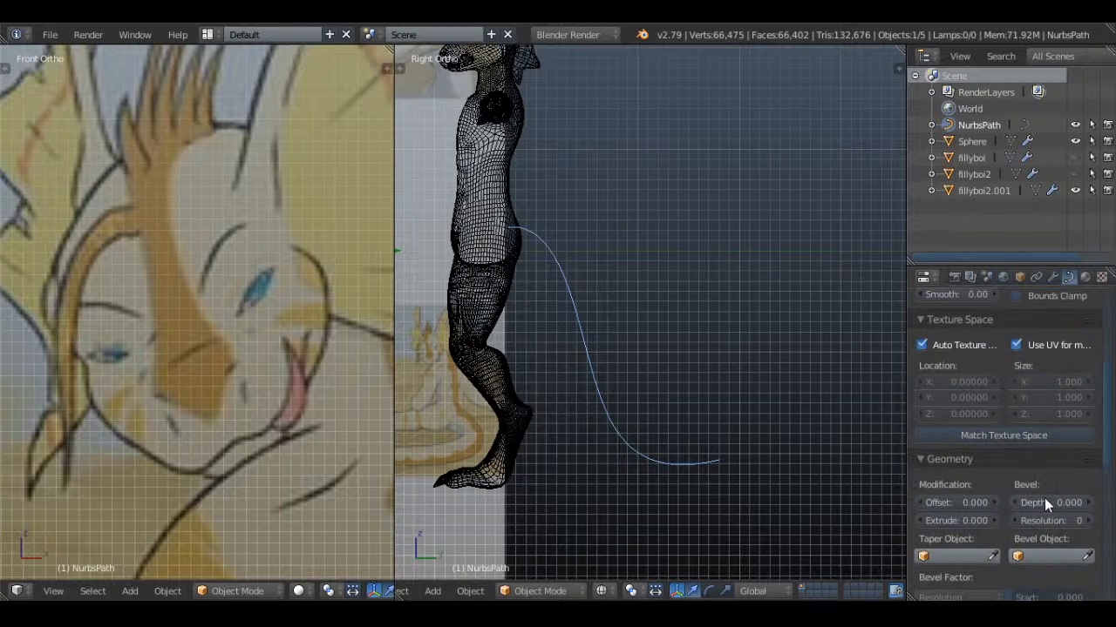
Give the path a bevel depth of 0.155 with resolution 2, viewed in solid shading
{"action": "left_click_drag", "start_coordinate": [1046, 503], "coordinate": [1100, 503]}
{"action": "key", "text": "z"}
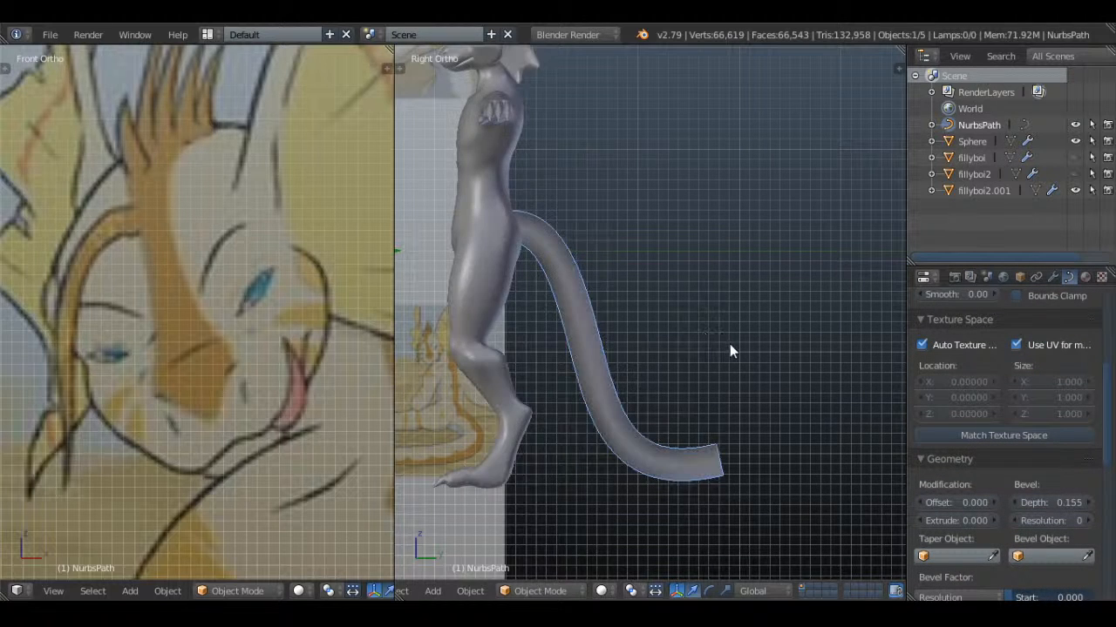
{"action": "left_click", "coordinate": [1087, 521]}
{"action": "left_click", "coordinate": [1087, 520]}
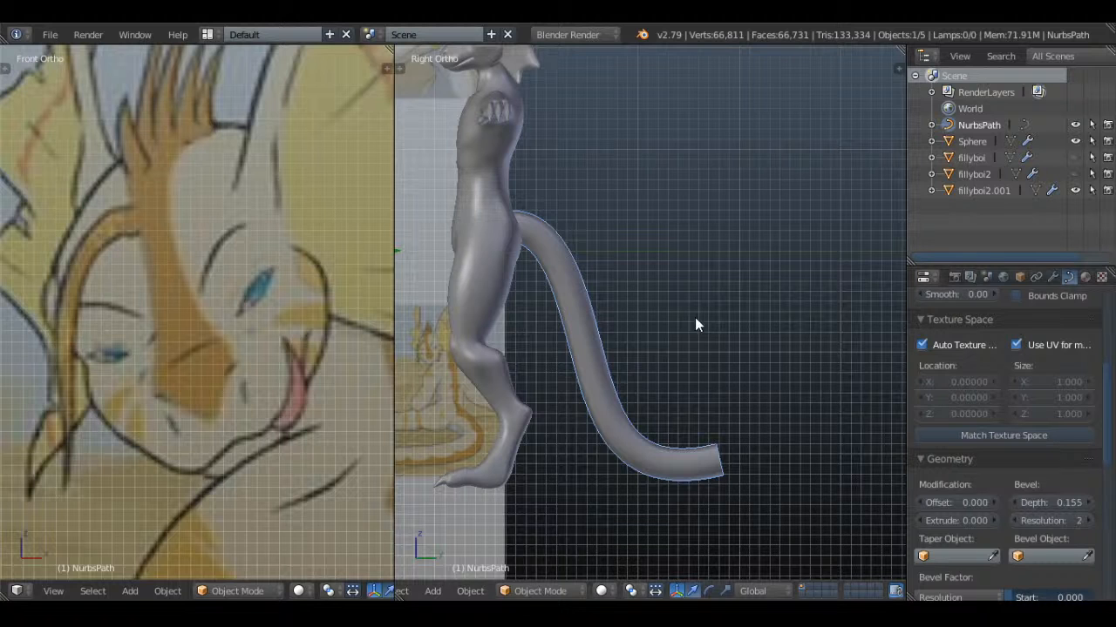
Shrink the radius at the path's end point so the tail narrows toward its tip
{"action": "key", "text": "Tab"}
{"action": "key", "text": "alt+s"}
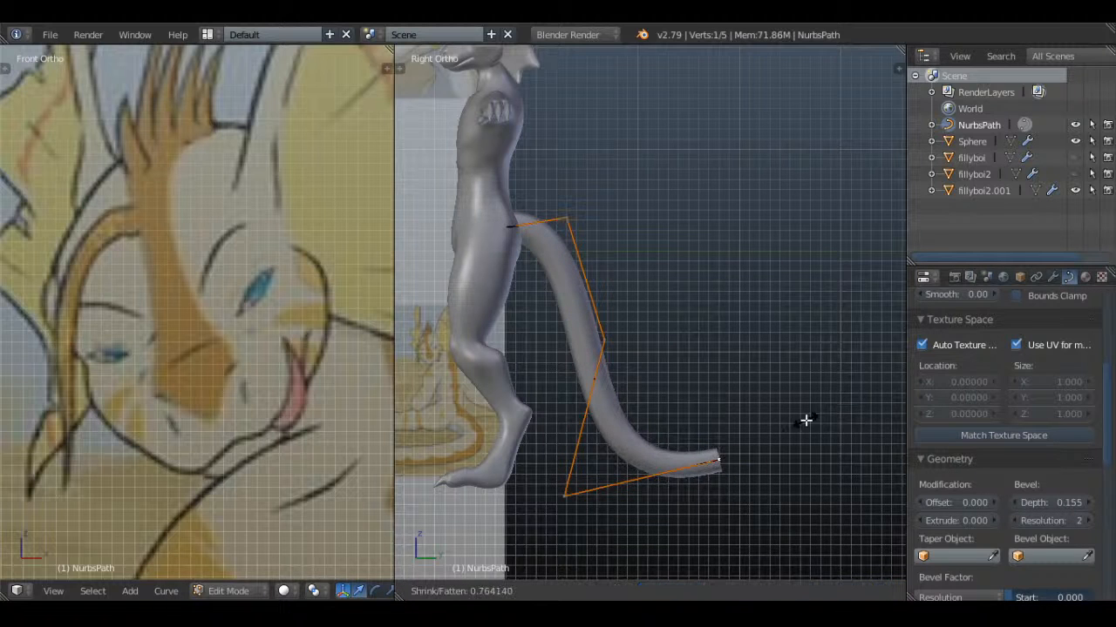
{"action": "left_click", "coordinate": [791, 425]}
{"action": "key", "text": "Tab"}
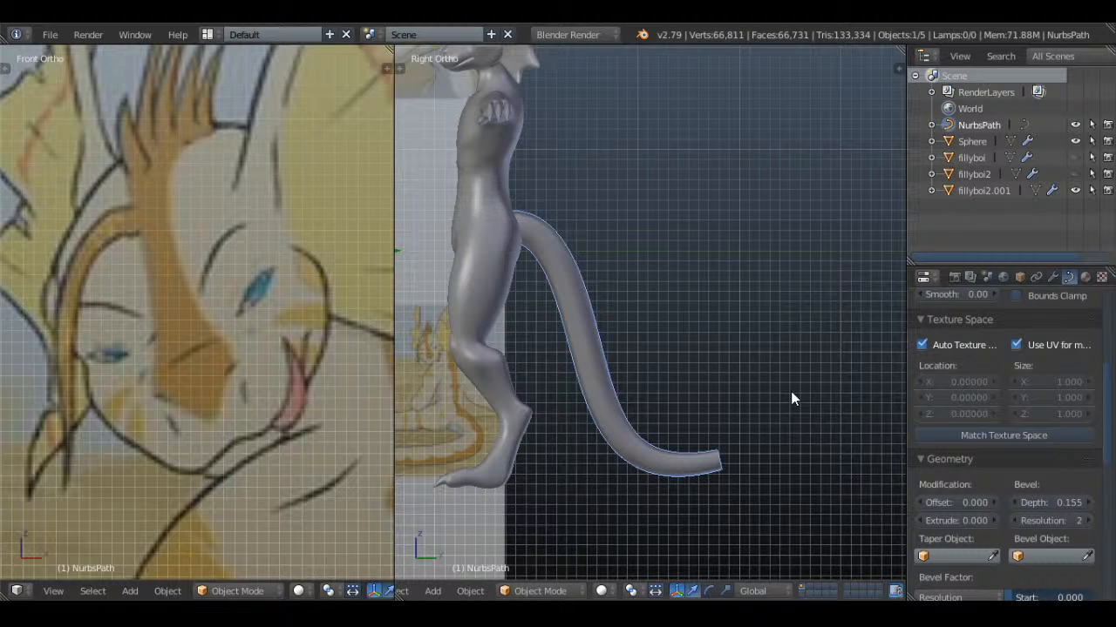
Adjust the radius of the path's end point at the tail tip and leave Edit Mode
{"action": "key", "text": "Tab"}
{"action": "key", "text": "alt+s"}
{"action": "left_click", "coordinate": [819, 363]}
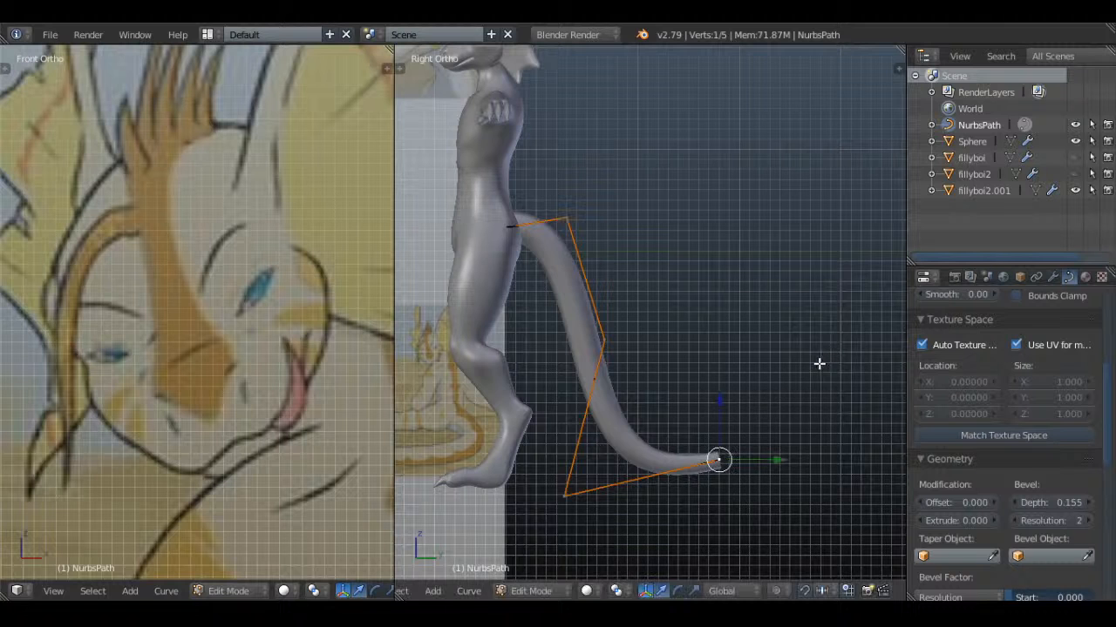
{"action": "key", "text": "Tab"}
Match the tail path's texture space and convert the curve to a mesh
{"action": "key", "text": "alt+c"}
{"action": "left_click", "coordinate": [814, 350]}
{"action": "left_click", "coordinate": [1002, 435]}
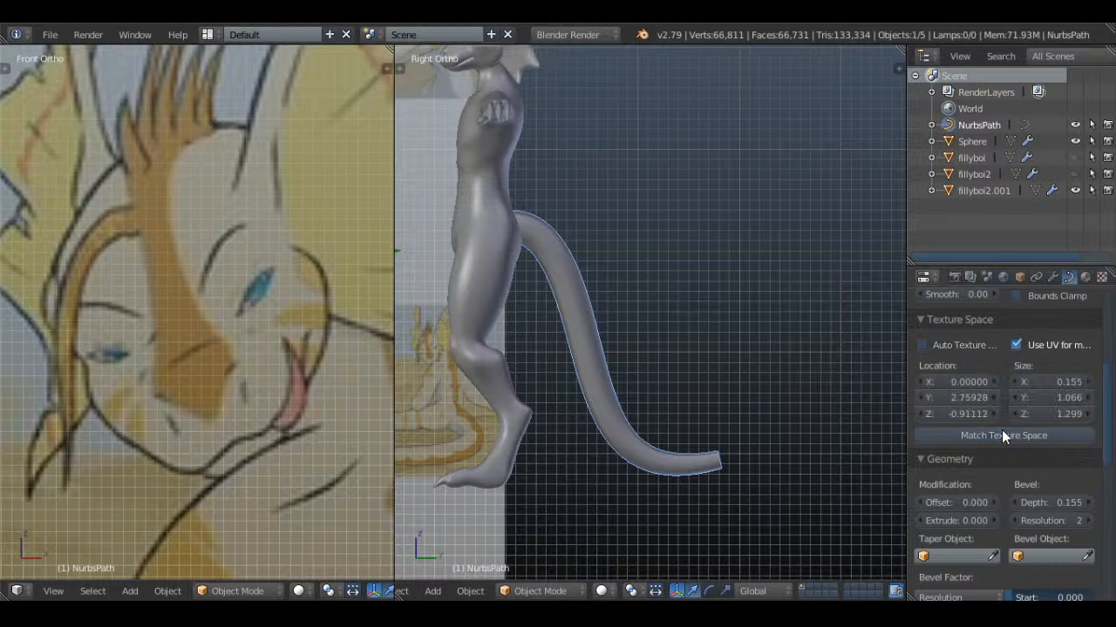
{"action": "key", "text": "alt+c"}
{"action": "left_click", "coordinate": [699, 318]}
Select the open edge loop at the end of the tail mesh and fill it with a face
{"action": "key", "text": "Tab"}
{"action": "scroll", "coordinate": [591, 315], "scroll_direction": "up", "scroll_amount": 4}
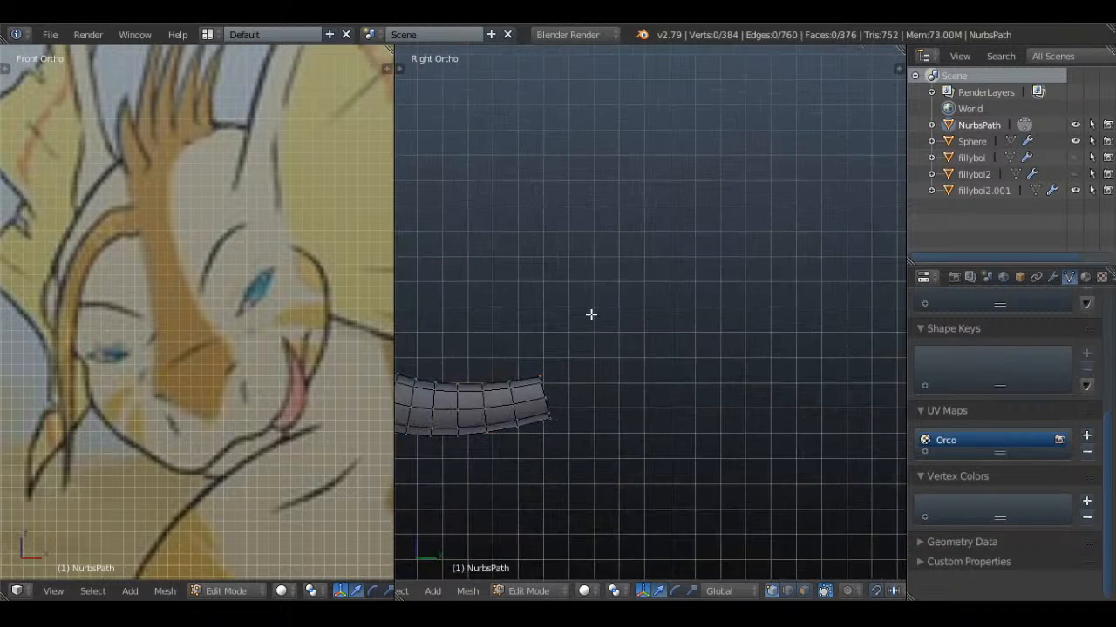
{"action": "middle_click_drag", "start_coordinate": [594, 448], "coordinate": [672, 372], "text": "shift"}
{"action": "scroll", "coordinate": [669, 369], "scroll_direction": "up", "scroll_amount": 2}
{"action": "key", "text": "z"}
{"action": "right_click", "coordinate": [620, 314], "text": "alt"}
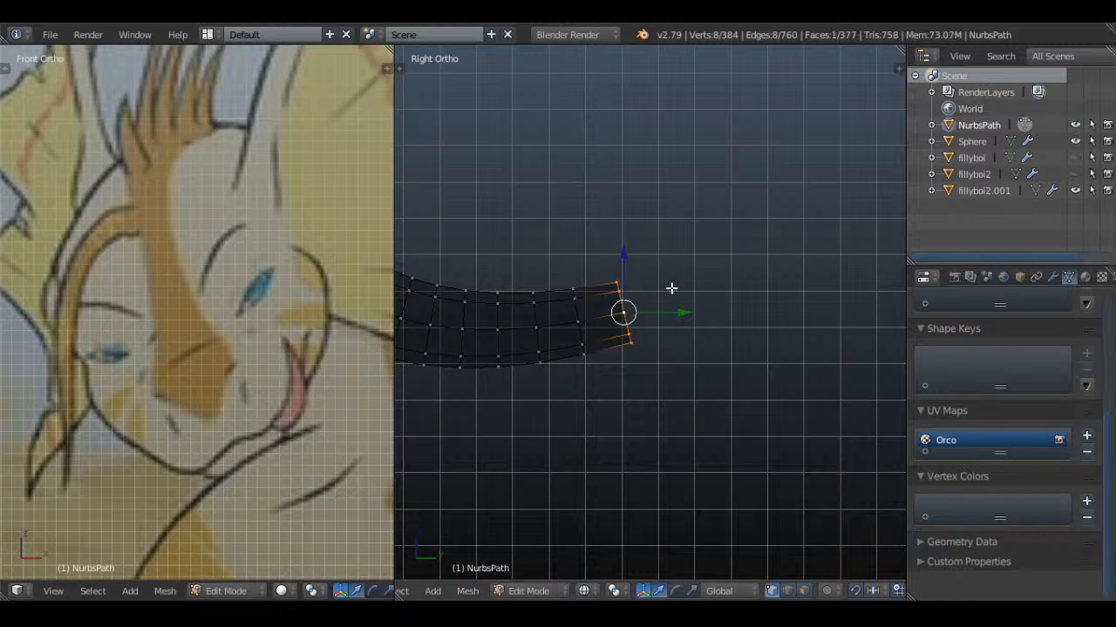
Extrude the tail's end cap outward twice, narrowing it between the two extrusions
{"action": "scroll", "coordinate": [671, 289], "scroll_direction": "up", "scroll_amount": 2}
{"action": "key", "text": "e"}
{"action": "left_click", "coordinate": [817, 306]}
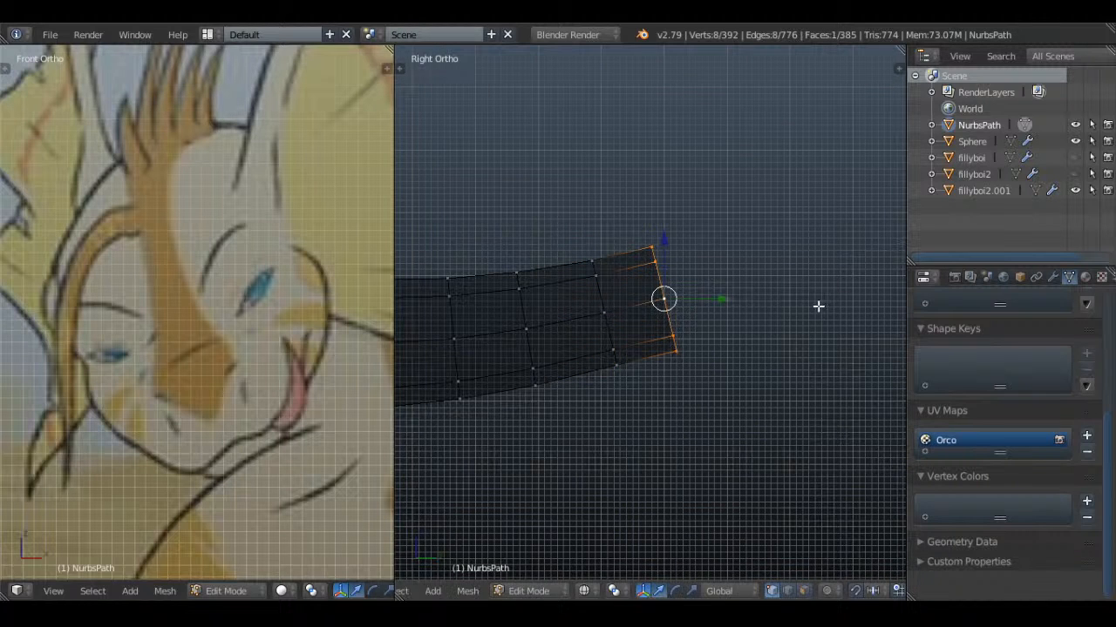
{"action": "key", "text": "s"}
{"action": "left_click", "coordinate": [787, 304]}
{"action": "key", "text": "e"}
{"action": "left_click", "coordinate": [823, 300]}
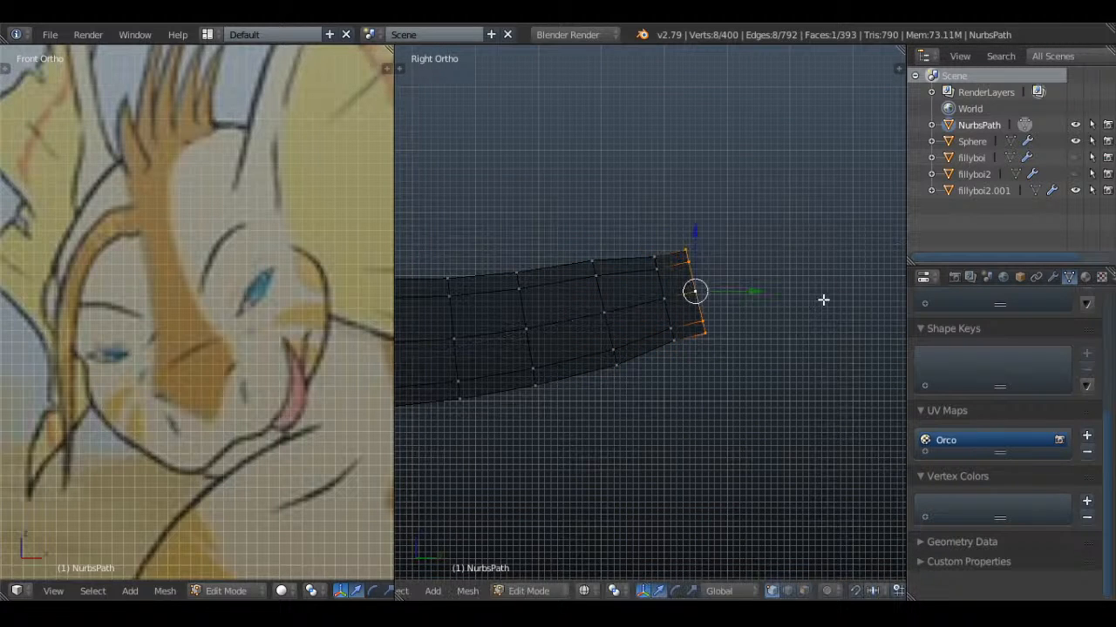
{"action": "key", "text": "e"}
{"action": "right_click", "coordinate": [812, 297]}
{"action": "key", "text": "ctrl+z"}
Shrink the tail's end ring, extrude one more segment and shrink it nearly to a point so the tip is rounded
{"action": "key", "text": "s"}
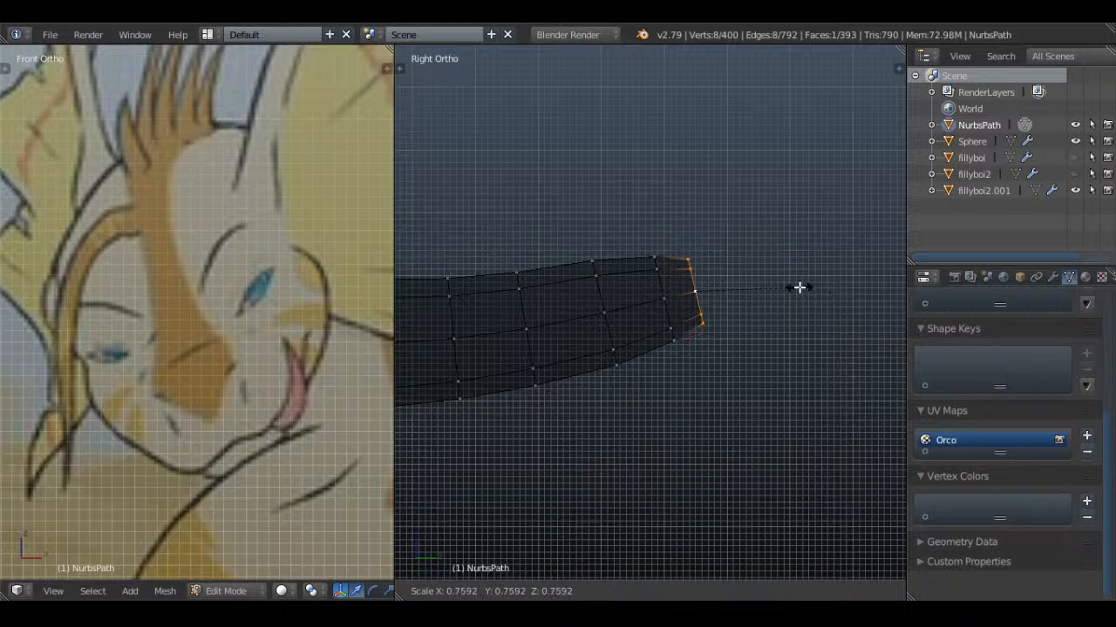
{"action": "left_click", "coordinate": [789, 286]}
{"action": "key", "text": "e"}
{"action": "right_click", "coordinate": [791, 281]}
{"action": "key", "text": "s"}
{"action": "left_click", "coordinate": [759, 277]}
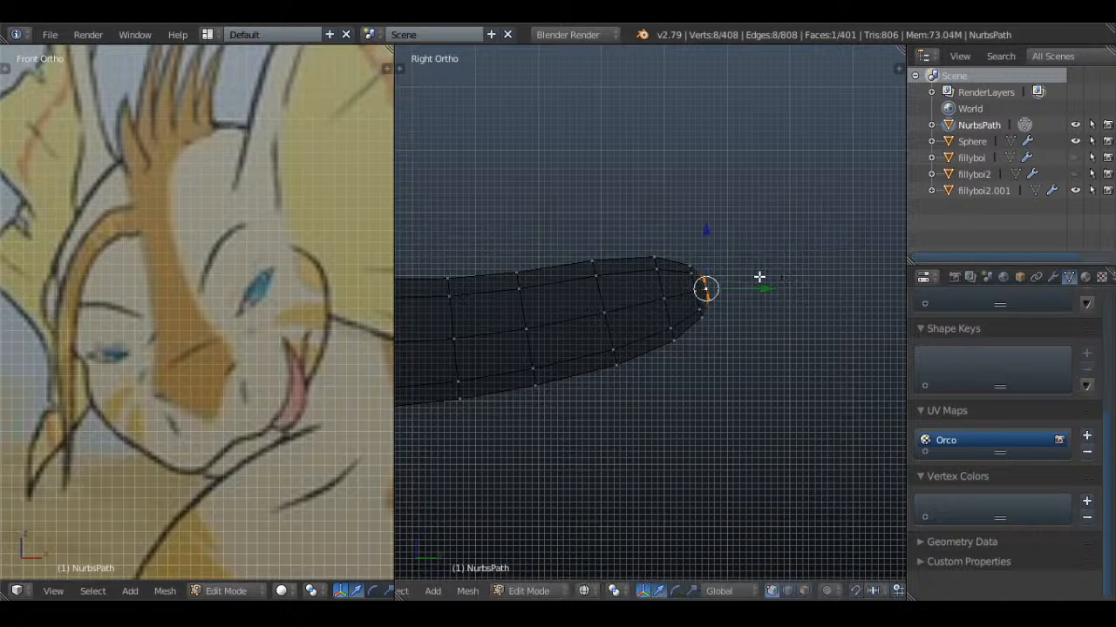
{"action": "key", "text": "a"}
{"action": "key", "text": "Tab"}
{"action": "key", "text": "z"}
{"action": "key", "text": "a"}
Scale an edge loop in the tail's upper section to about 1.12 with Connected proportional editing, widening that part smoothly
{"action": "scroll", "coordinate": [759, 277], "scroll_direction": "down", "scroll_amount": 12}
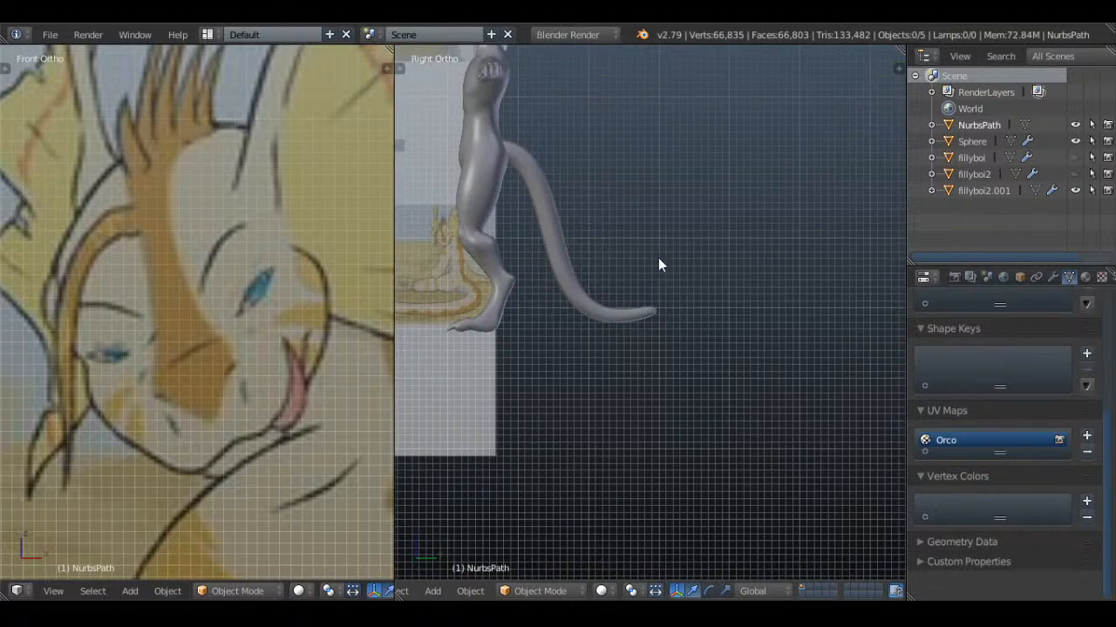
{"action": "middle_click_drag", "start_coordinate": [660, 265], "coordinate": [763, 338], "text": "shift"}
{"action": "scroll", "coordinate": [721, 256], "scroll_direction": "up", "scroll_amount": 2}
{"action": "key", "text": "Tab"}
{"action": "scroll", "coordinate": [669, 273], "scroll_direction": "up", "scroll_amount": 2}
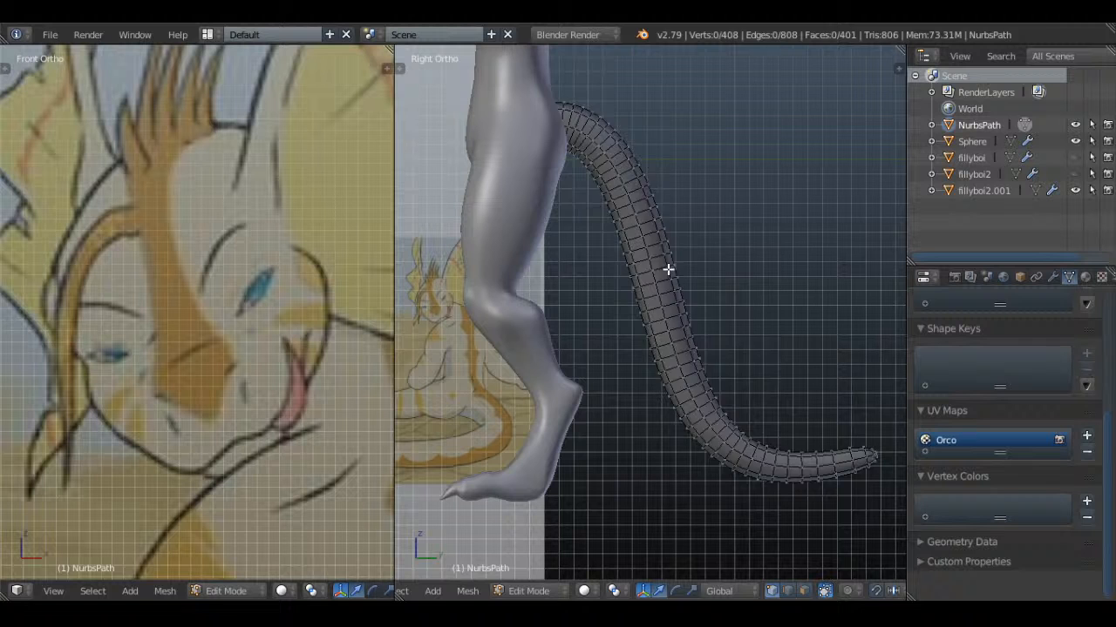
{"action": "right_click", "coordinate": [648, 229], "text": "alt"}
{"action": "left_click", "coordinate": [828, 594]}
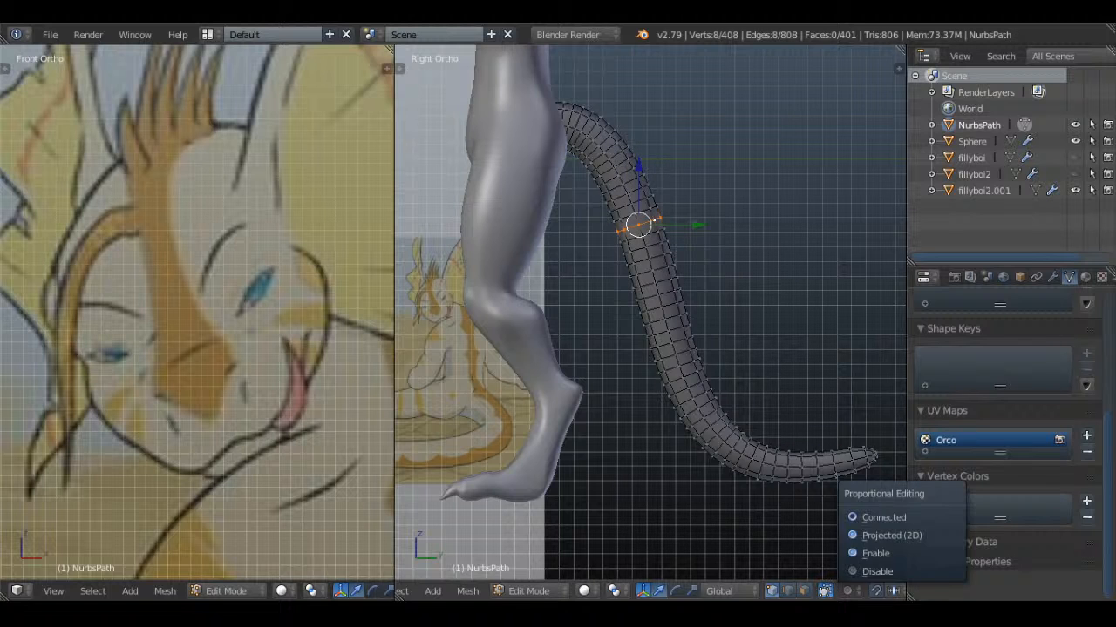
{"action": "left_click", "coordinate": [888, 515]}
{"action": "key", "text": "s"}
{"action": "scroll", "coordinate": [742, 211], "scroll_direction": "up", "scroll_amount": 3}
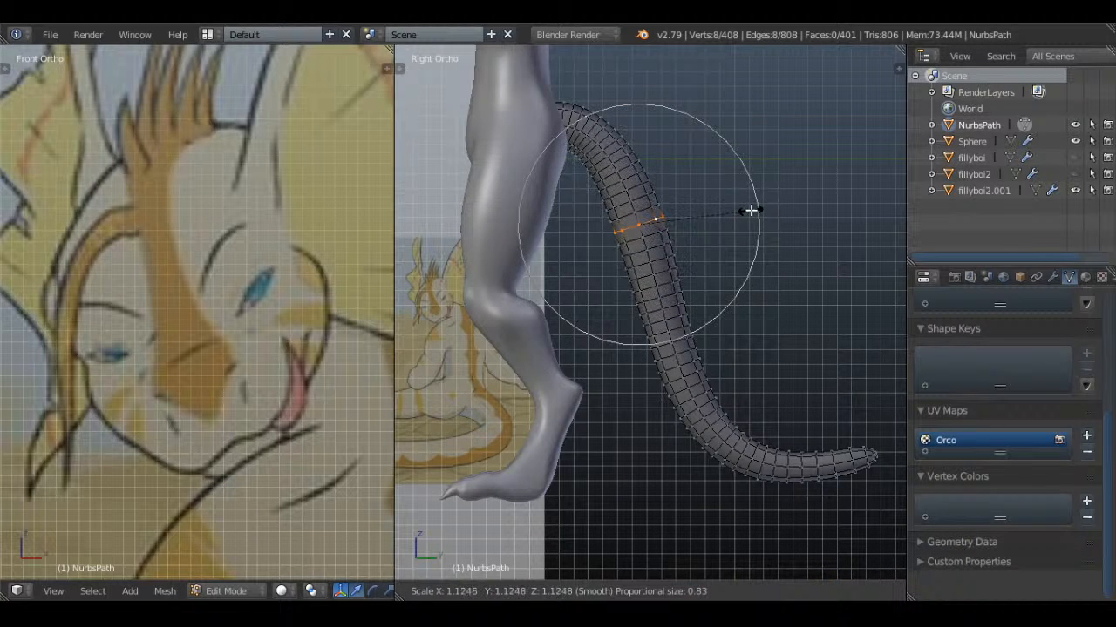
{"action": "scroll", "coordinate": [753, 211], "scroll_direction": "down", "scroll_amount": 3}
{"action": "left_click", "coordinate": [752, 210]}
{"action": "key", "text": "Tab"}
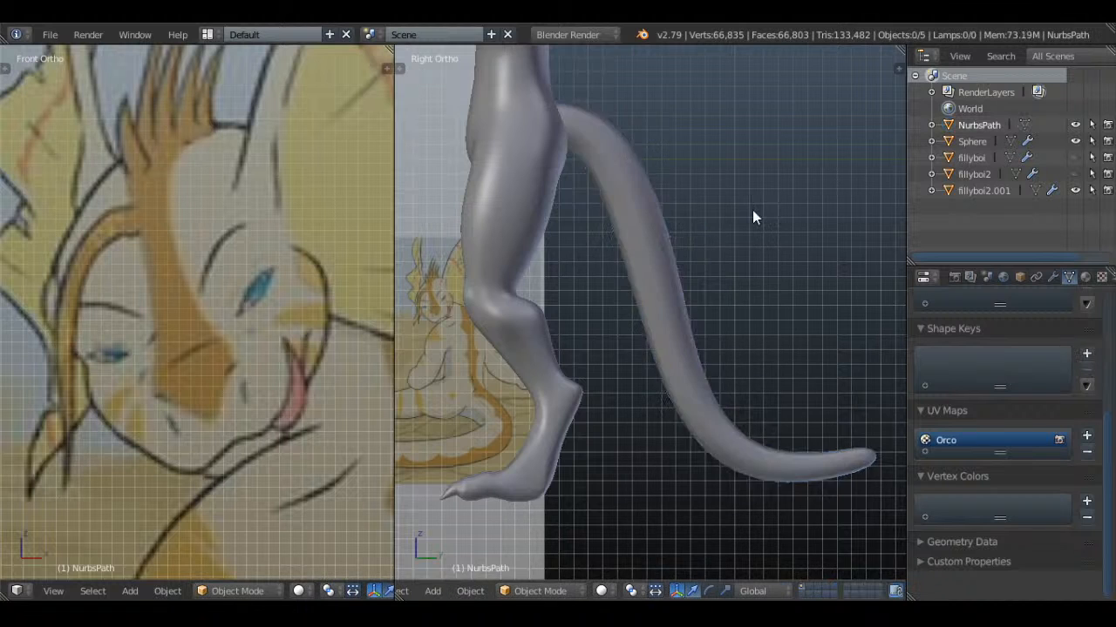
Examine the whole character with its new tail from the side and the front against the reference drawing
{"action": "scroll", "coordinate": [710, 223], "scroll_direction": "down", "scroll_amount": 5}
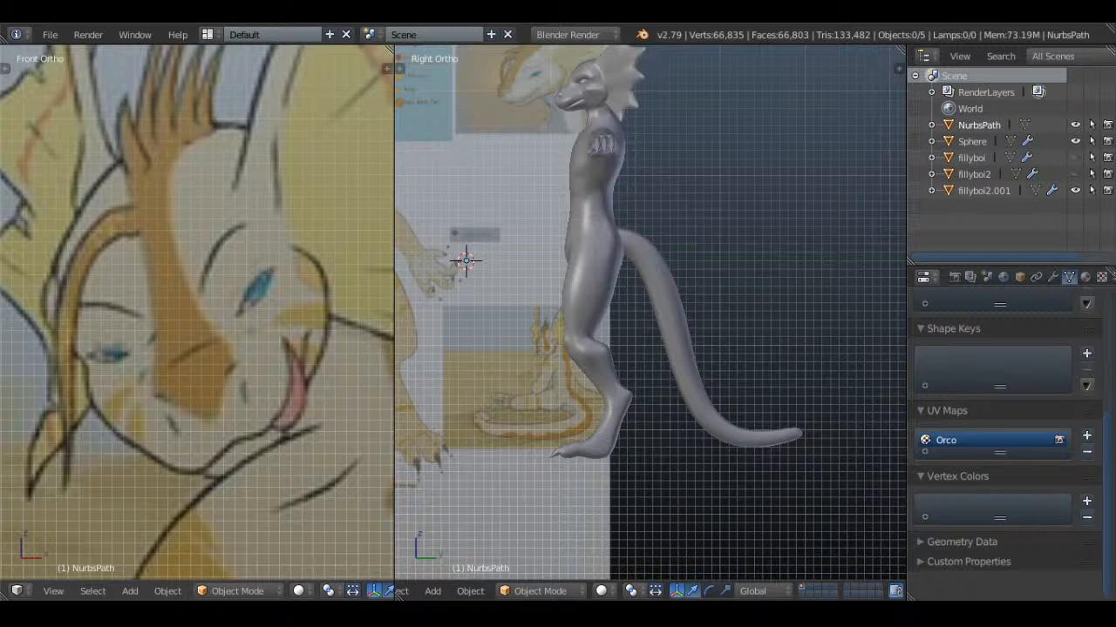
{"action": "scroll", "coordinate": [563, 302], "scroll_direction": "down", "scroll_amount": 3}
{"action": "scroll", "coordinate": [614, 314], "scroll_direction": "up", "scroll_amount": 2}
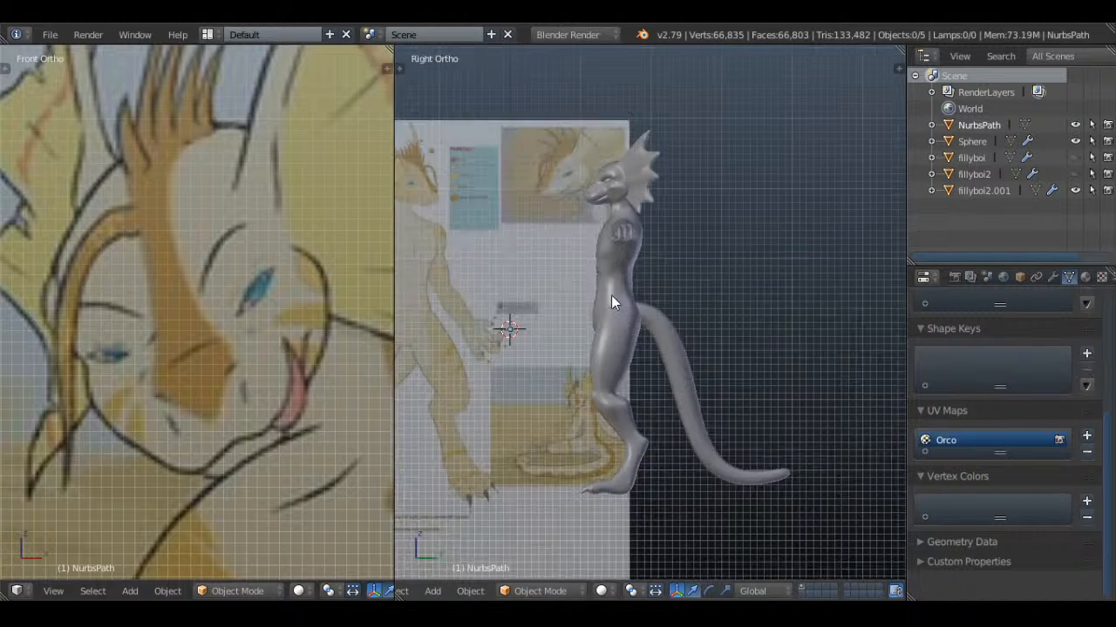
{"action": "key", "text": "KP_1"}
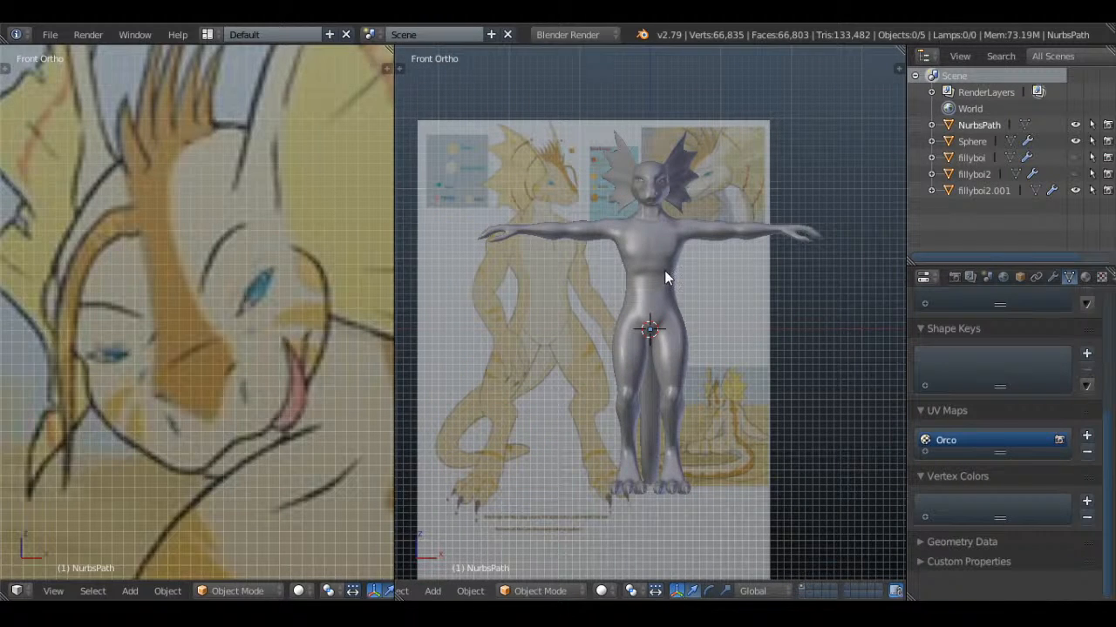
{"action": "scroll", "coordinate": [731, 384], "scroll_direction": "up", "scroll_amount": 4}
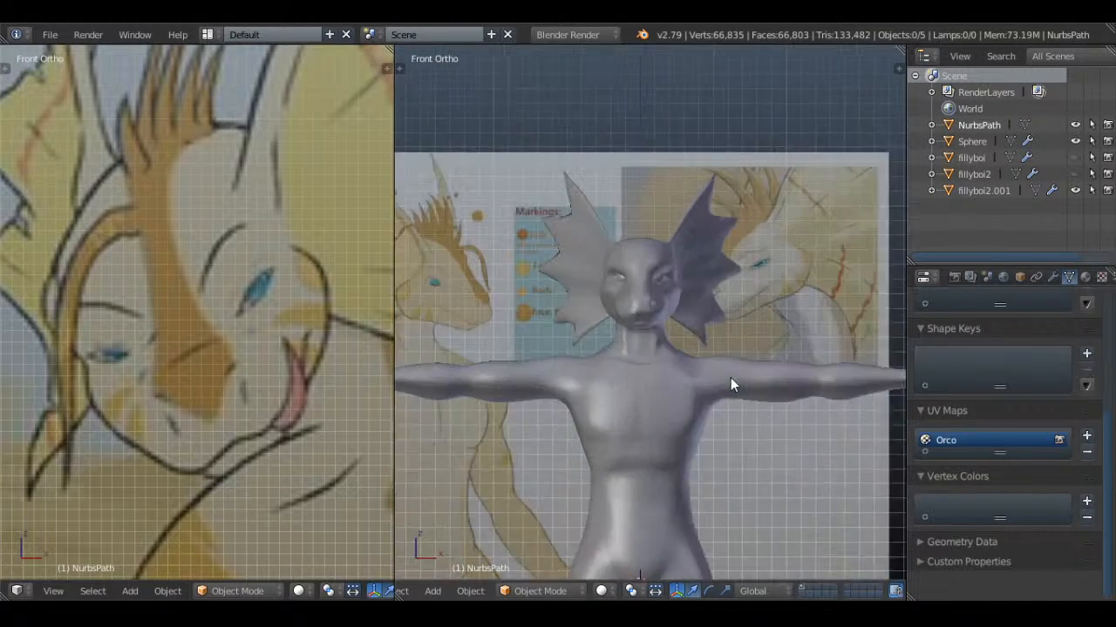
{"action": "scroll", "coordinate": [730, 379], "scroll_direction": "up", "scroll_amount": 2}
{"action": "scroll", "coordinate": [730, 380], "scroll_direction": "down", "scroll_amount": 5}
{"action": "middle_click_drag", "start_coordinate": [728, 399], "coordinate": [754, 290], "text": "shift"}
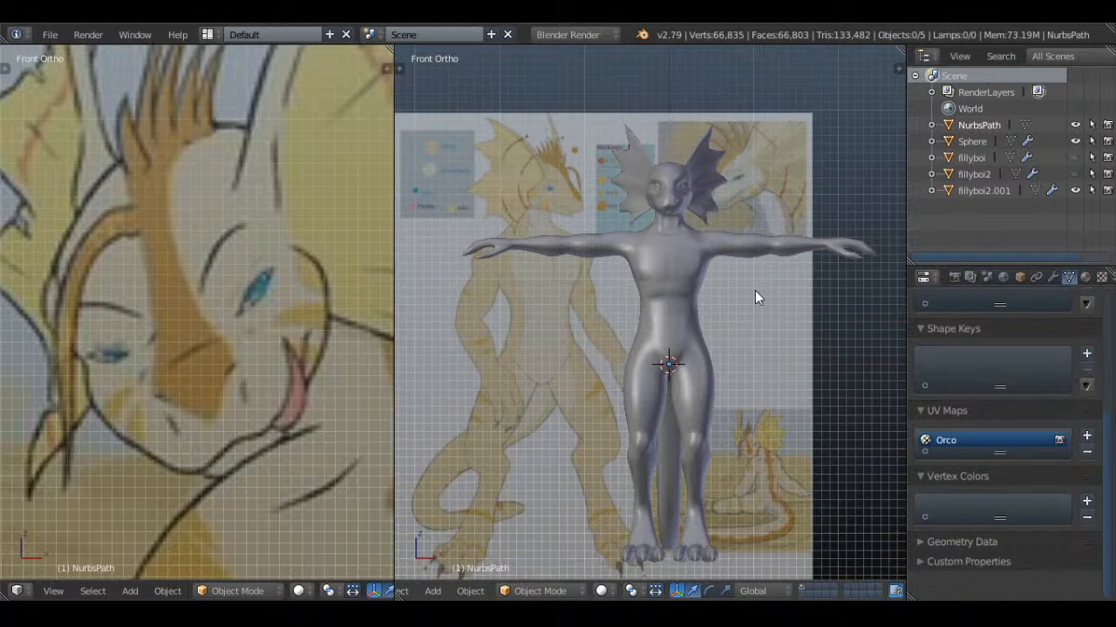
{"action": "scroll", "coordinate": [755, 297], "scroll_direction": "up", "scroll_amount": 1}
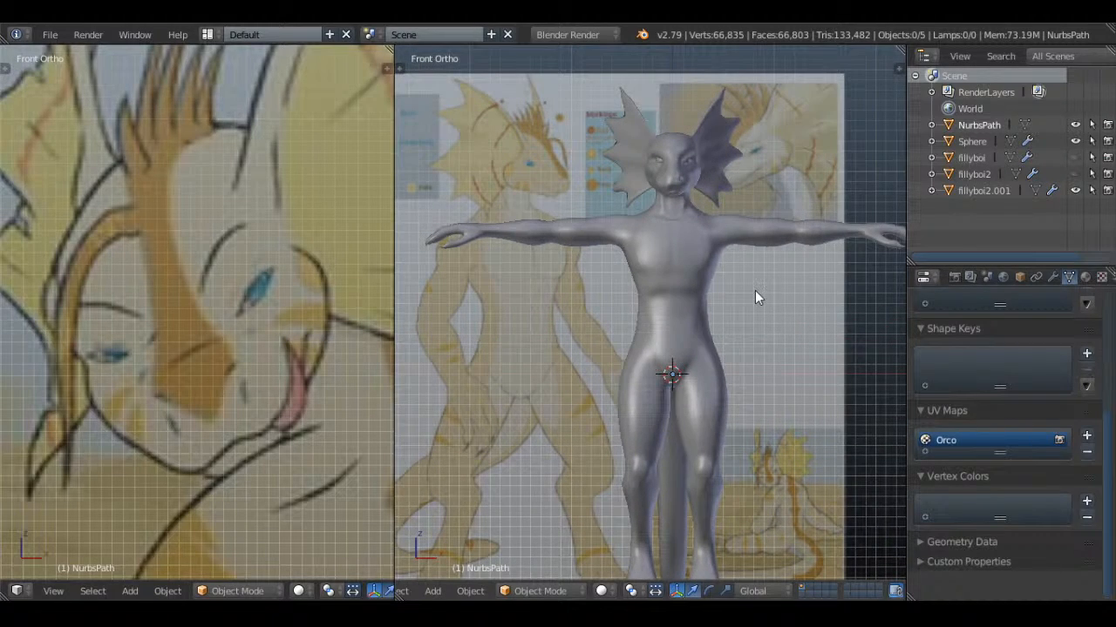
Select the fillyboi2.001 body mesh and open it in Edit Mode
{"action": "middle_click_drag", "start_coordinate": [675, 144], "coordinate": [652, 157]}
{"action": "middle_click_drag", "start_coordinate": [640, 157], "coordinate": [772, 275], "text": "shift"}
{"action": "scroll", "coordinate": [671, 293], "scroll_direction": "up", "scroll_amount": 4}
{"action": "right_click", "coordinate": [680, 223]}
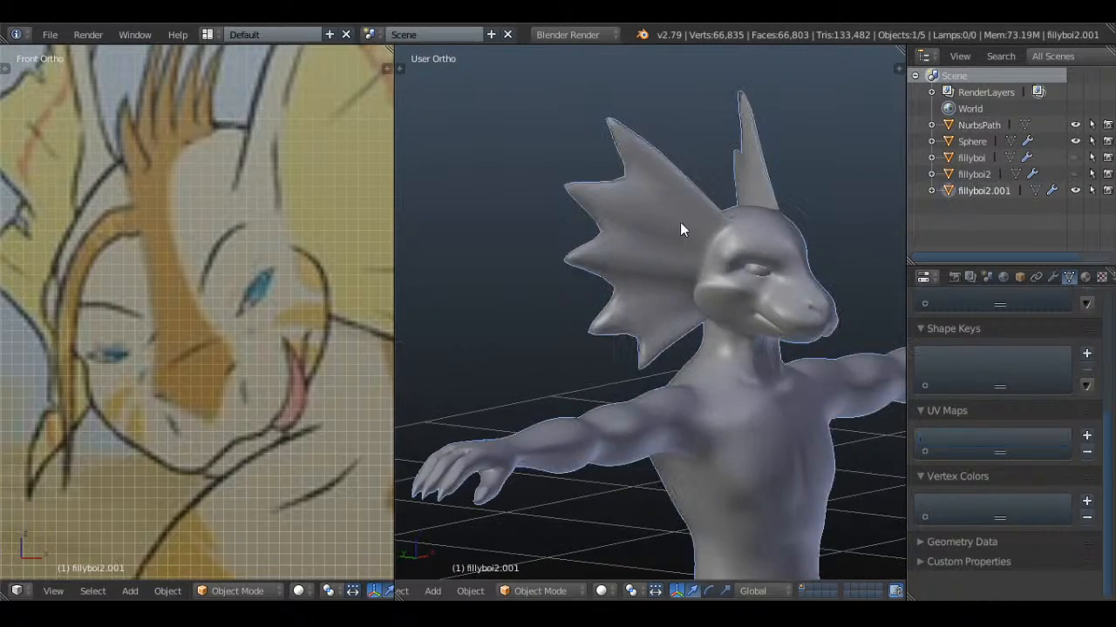
{"action": "key", "text": "Tab"}
Disable proportional editing and reposition the vertices near the base of the head frill's upper edge
{"action": "mouse_move", "coordinate": [680, 223]}
{"action": "middle_mouse_down"}
{"action": "mouse_move", "coordinate": [572, 232]}
{"action": "mouse_move", "coordinate": [705, 209]}
{"action": "mouse_move", "coordinate": [665, 191]}
{"action": "middle_mouse_up"}
{"action": "key", "text": "a"}
{"action": "key", "text": "c"}
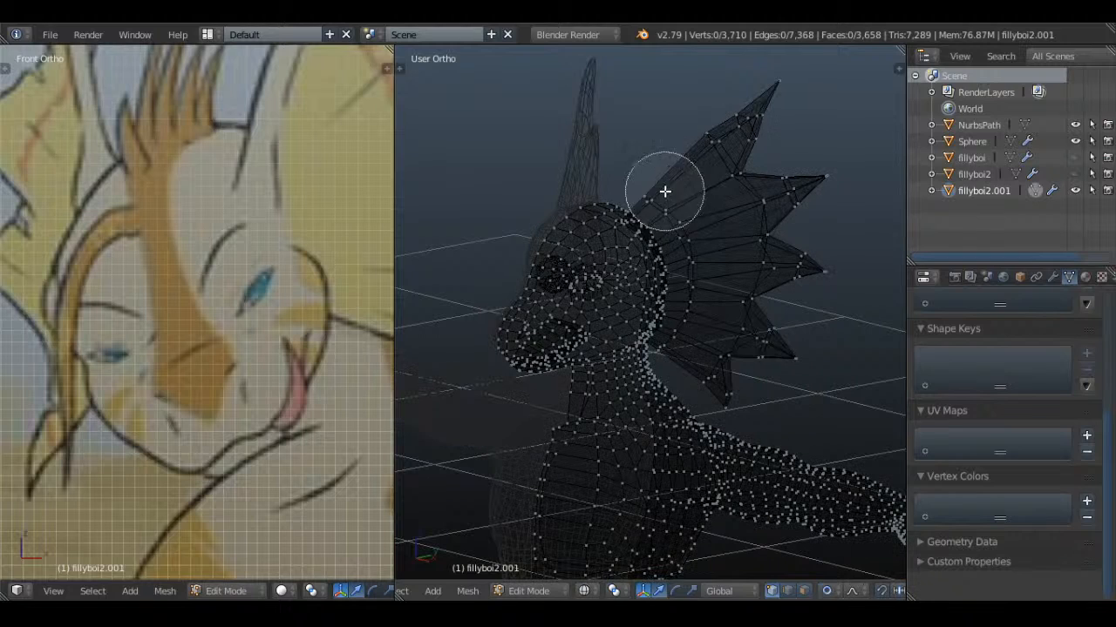
{"action": "left_click", "coordinate": [665, 191]}
{"action": "key", "text": "Escape"}
{"action": "key", "text": "z"}
{"action": "key", "text": "g"}
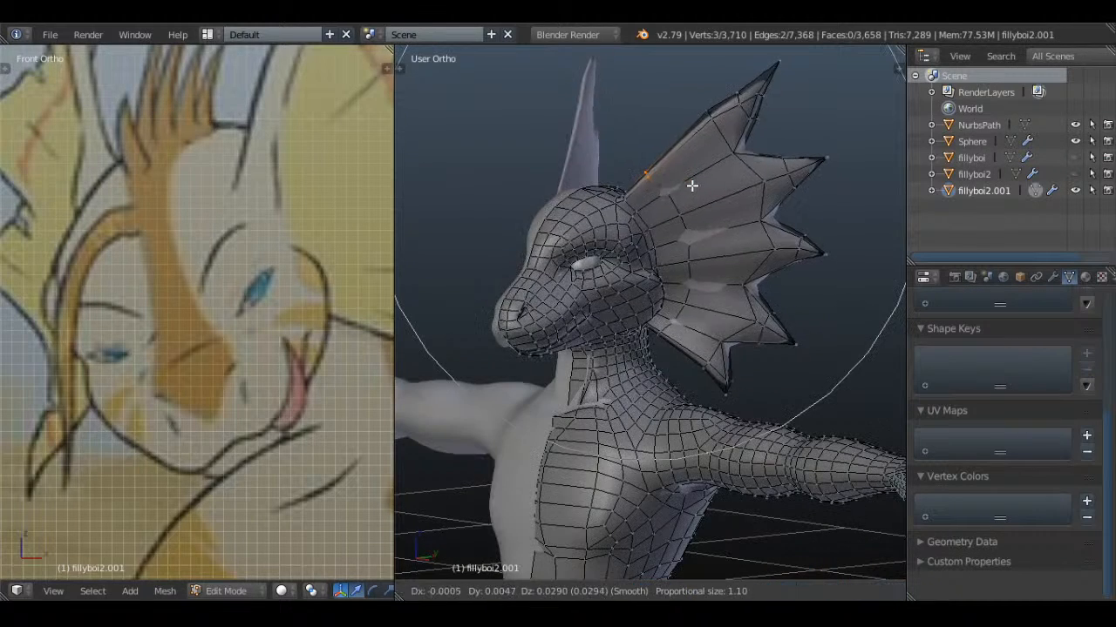
{"action": "right_click", "coordinate": [690, 187]}
{"action": "left_click", "coordinate": [847, 589]}
{"action": "left_click", "coordinate": [868, 574]}
{"action": "middle_click_drag", "start_coordinate": [727, 250], "coordinate": [727, 331], "text": "shift"}
{"action": "scroll", "coordinate": [727, 331], "scroll_direction": "up", "scroll_amount": 1}
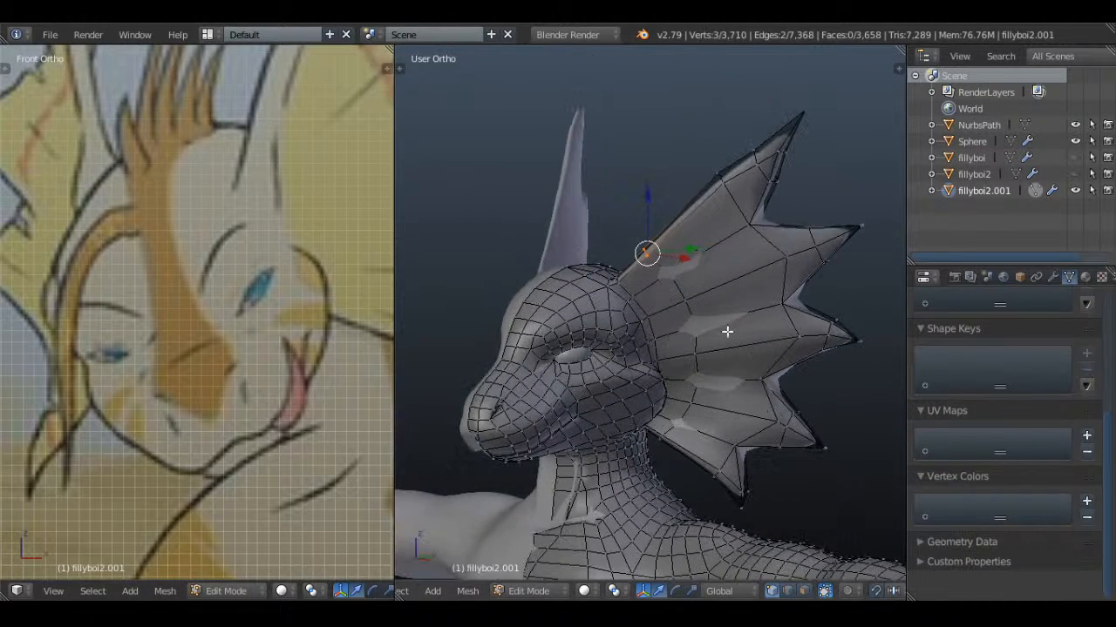
{"action": "key", "text": "g"}
{"action": "left_click", "coordinate": [712, 270]}
Move the vertices midway along the frill's upper edge slightly outward and leave Edit Mode
{"action": "key", "text": "a"}
{"action": "key", "text": "z"}
{"action": "key", "text": "c"}
{"action": "left_click", "coordinate": [718, 185]}
{"action": "key", "text": "Escape"}
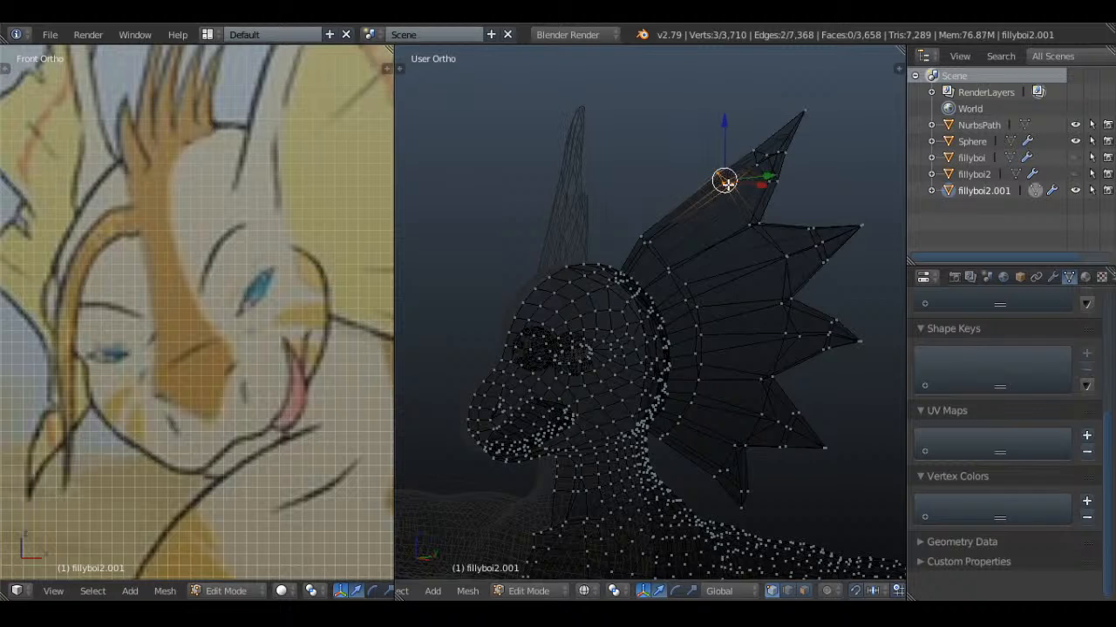
{"action": "key", "text": "z"}
{"action": "key", "text": "Tab"}
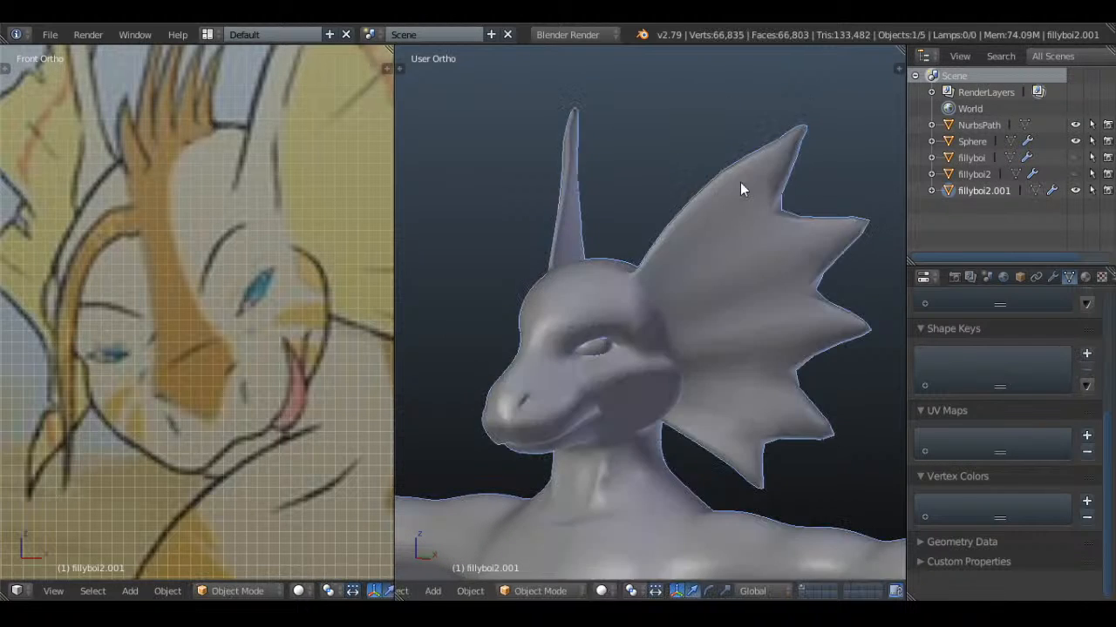
Add the base vertices of the frill's upper edge to the selection and move both groups outward and upward about 0.014
{"action": "scroll", "coordinate": [704, 232], "scroll_direction": "down", "scroll_amount": 2}
{"action": "key", "text": "Tab"}
{"action": "key", "text": "z"}
{"action": "scroll", "coordinate": [692, 239], "scroll_direction": "up", "scroll_amount": 3}
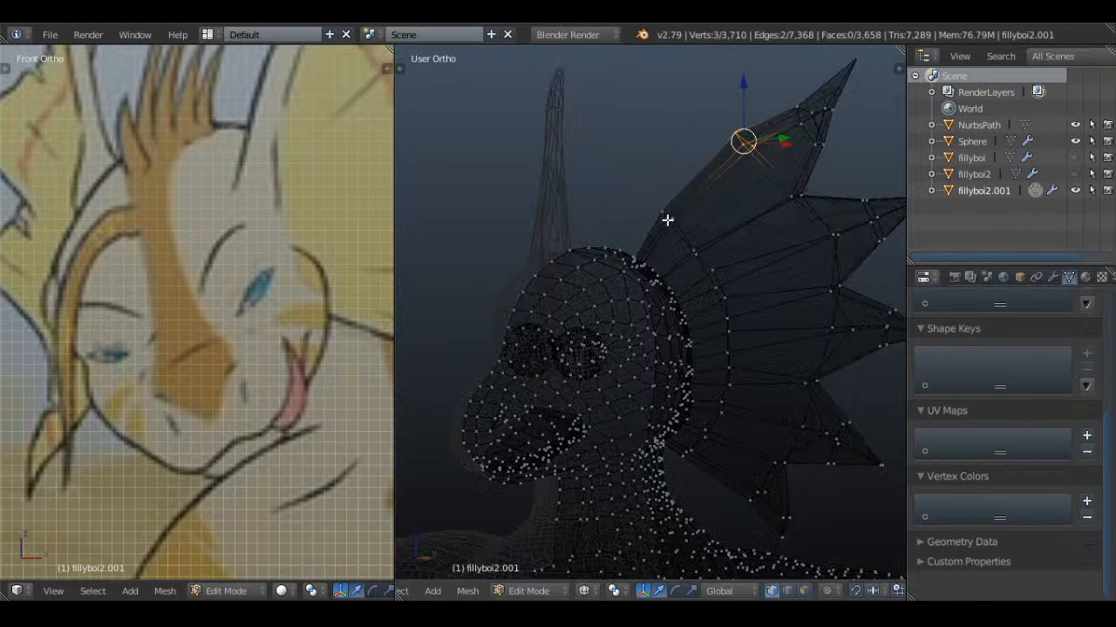
{"action": "left_click", "coordinate": [668, 211], "text": "ctrl"}
{"action": "key", "text": "z"}
{"action": "key", "text": "g"}
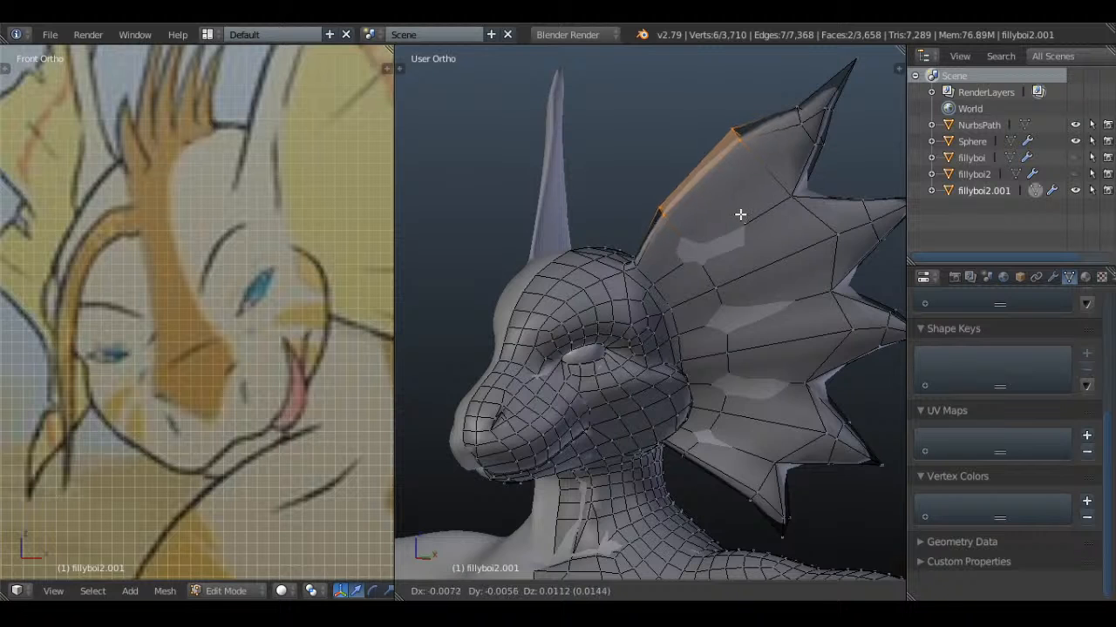
{"action": "left_click", "coordinate": [739, 215]}
{"action": "key", "text": "Tab"}
Save the current file, overwriting the existing version
{"action": "scroll", "coordinate": [739, 214], "scroll_direction": "down", "scroll_amount": 2}
{"action": "middle_click_drag", "start_coordinate": [701, 258], "coordinate": [759, 350]}
{"action": "key", "text": "ctrl+s"}
{"action": "left_click", "coordinate": [811, 258]}
Compare the character's head and frills with the reference drawing in the front view
{"action": "key", "text": "KP_1"}
{"action": "key", "text": "KP_3"}
{"action": "scroll", "coordinate": [694, 321], "scroll_direction": "down", "scroll_amount": 2}
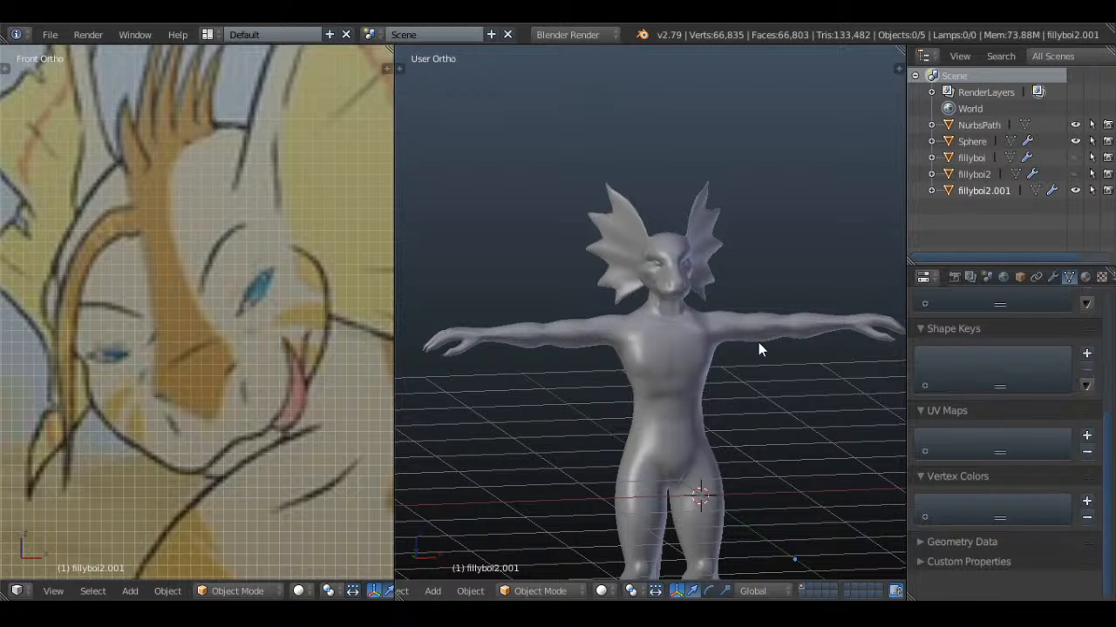
{"action": "scroll", "coordinate": [758, 343], "scroll_direction": "down", "scroll_amount": 1}
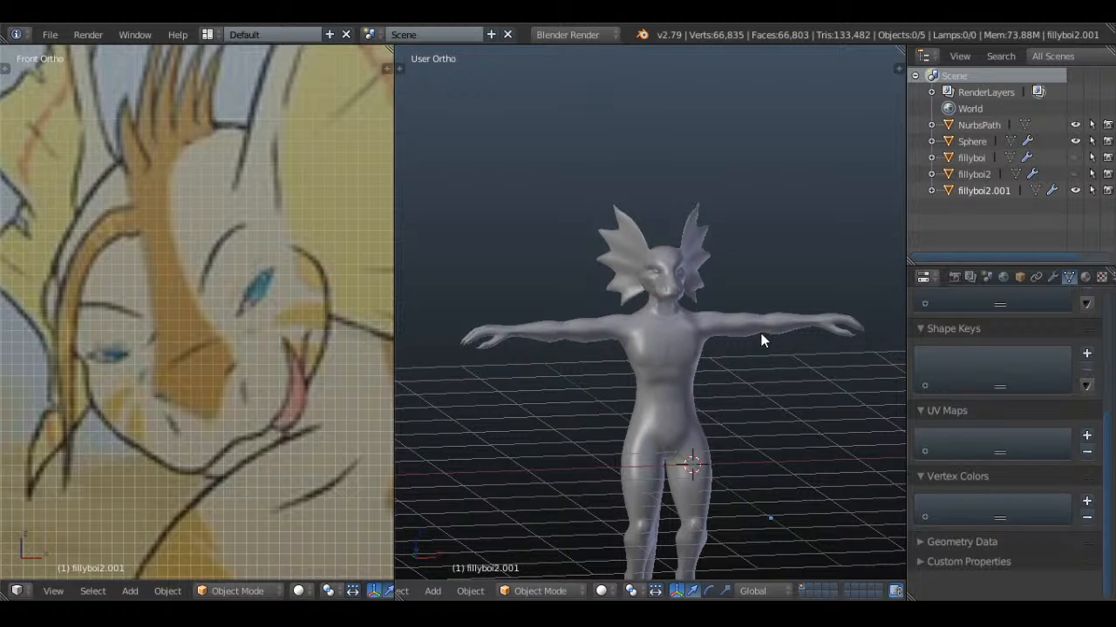
{"action": "key", "text": "KP_1"}
{"action": "scroll", "coordinate": [709, 316], "scroll_direction": "up", "scroll_amount": 5}
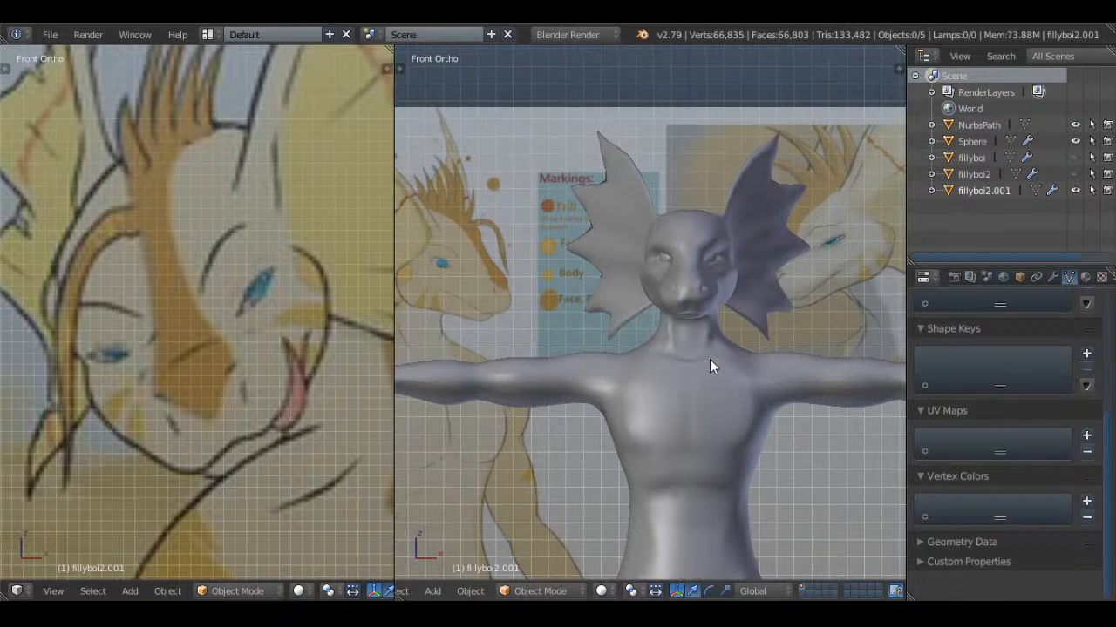
{"action": "mouse_move", "coordinate": [617, 340]}
{"action": "middle_mouse_down", "text": "shift"}
{"action": "mouse_move", "coordinate": [656, 341]}
{"action": "mouse_move", "coordinate": [768, 388]}
{"action": "middle_mouse_up", "text": "shift"}
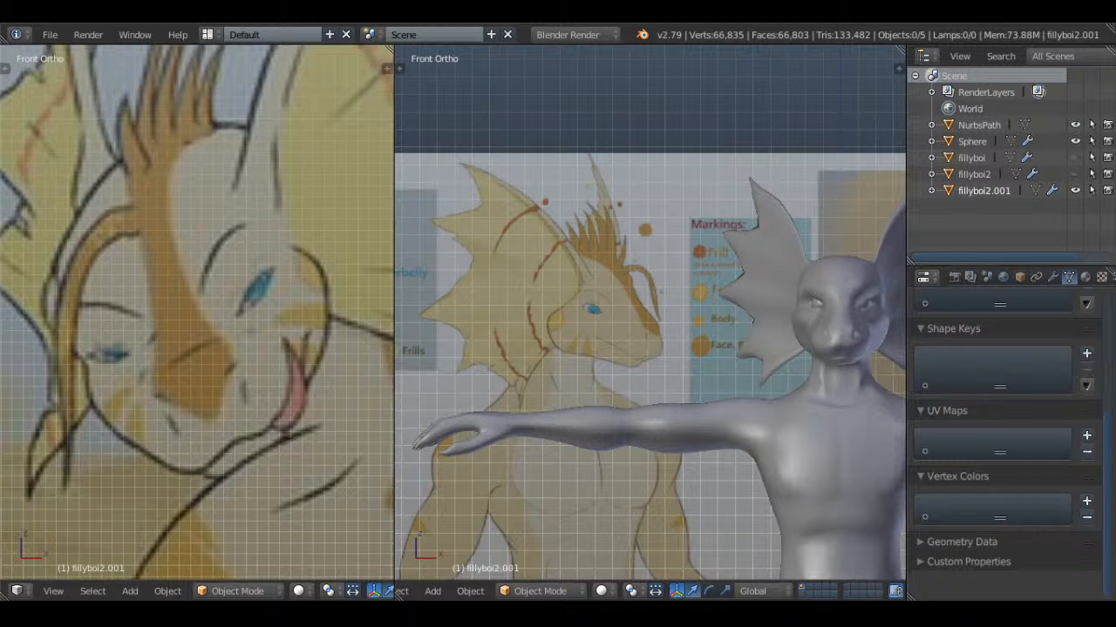
Add a new path curve to the scene from the side view
{"action": "key", "text": "KP_3"}
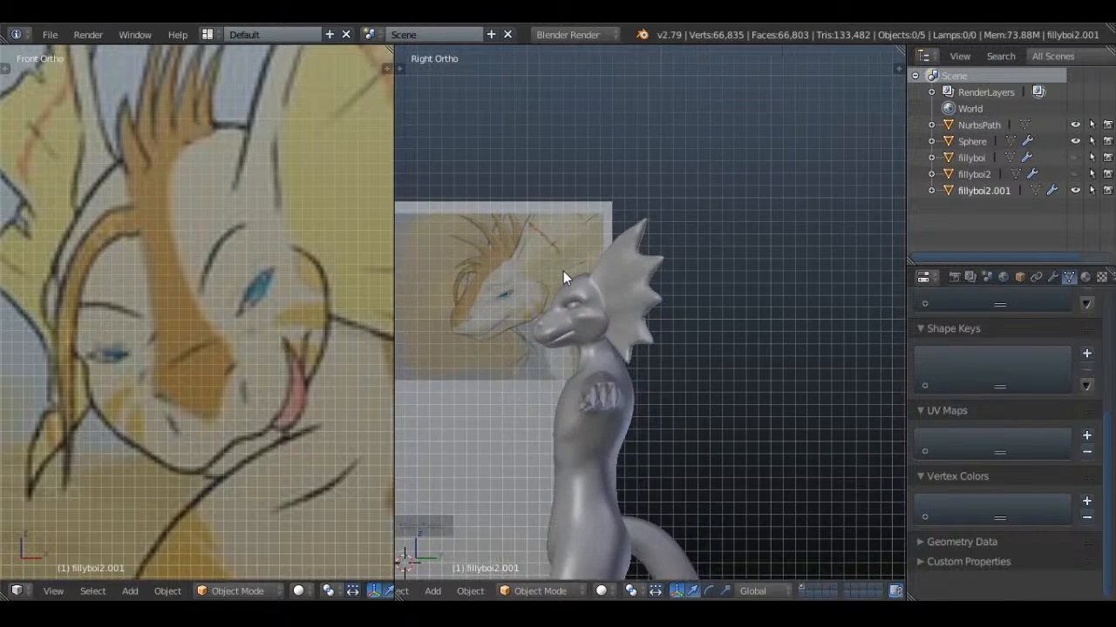
{"action": "key", "text": "shift+a"}
{"action": "mouse_move", "coordinate": [558, 270]}
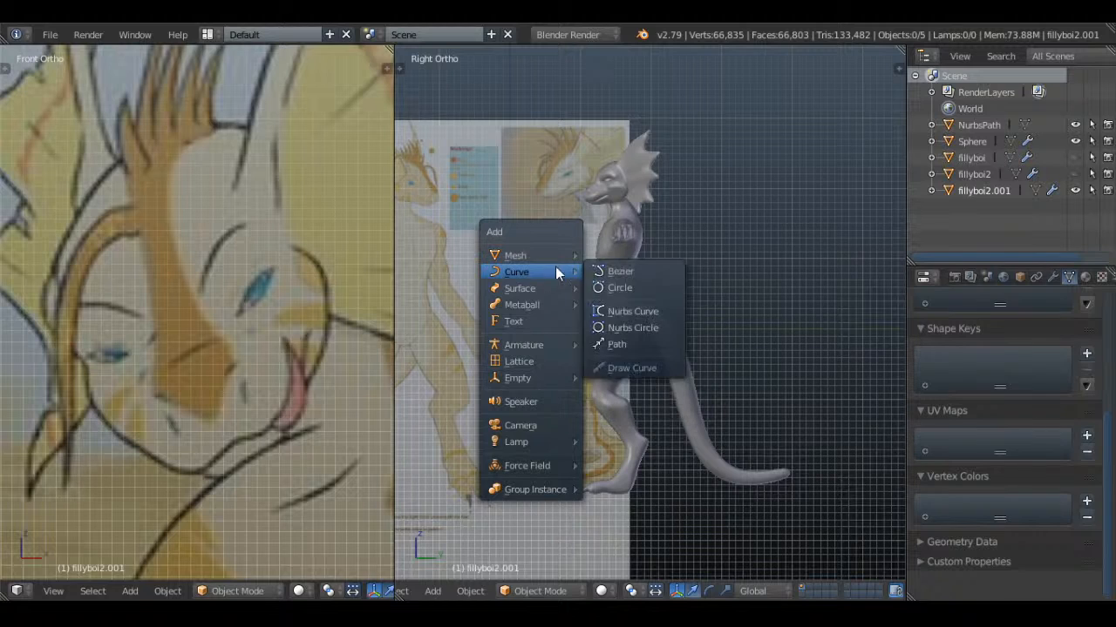
{"action": "left_click", "coordinate": [630, 344]}
{"action": "key", "text": "Tab"}
Rotate the new path's control points by 90 degrees in the top view
{"action": "middle_click_drag", "start_coordinate": [625, 335], "coordinate": [671, 406]}
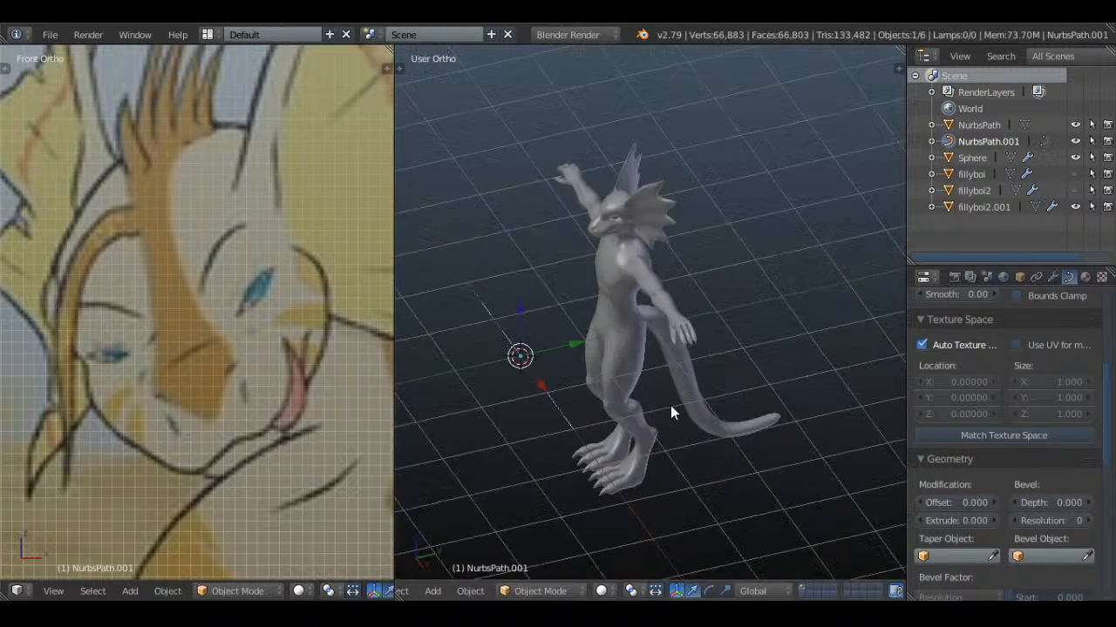
{"action": "key", "text": "KP_7"}
{"action": "key", "text": "Tab"}
{"action": "type", "text": "r"}
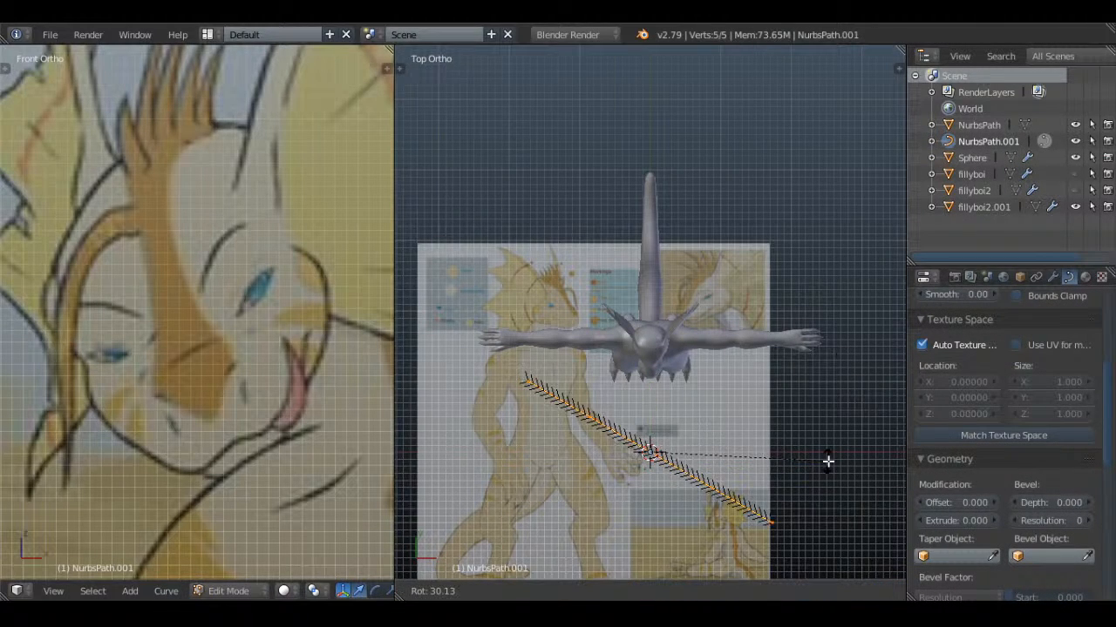
{"action": "type", "text": "90"}
{"action": "key", "text": "Return"}
Scale the path down in the side view and move it up in front of the character's chest
{"action": "key", "text": "KP_3"}
{"action": "key", "text": "s"}
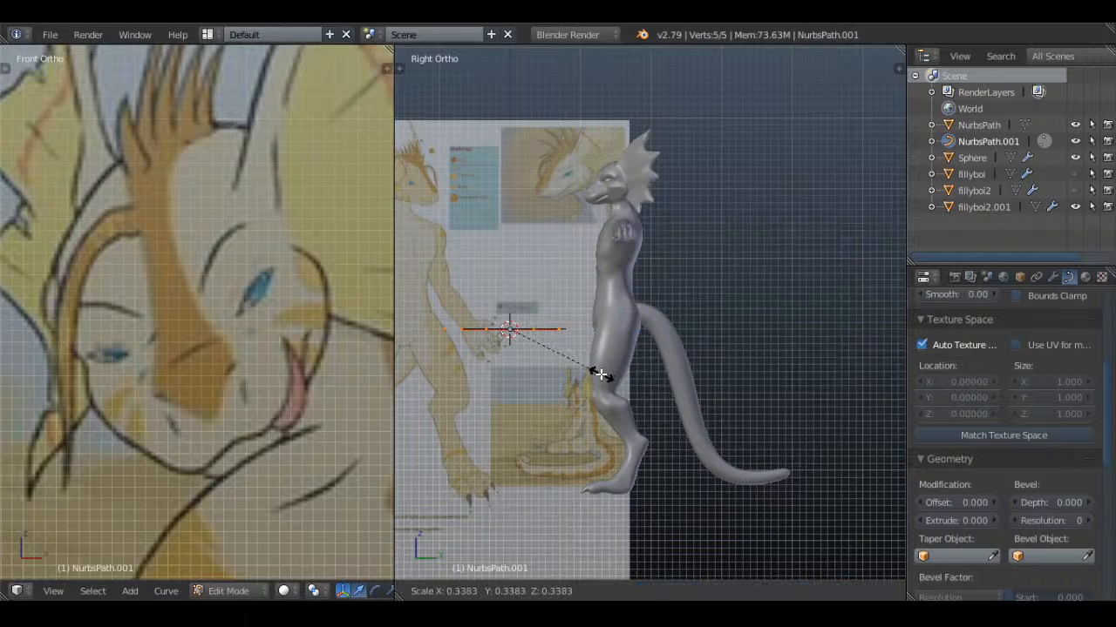
{"action": "left_click", "coordinate": [568, 380]}
{"action": "key", "text": "g"}
{"action": "left_click", "coordinate": [605, 246]}
{"action": "scroll", "coordinate": [607, 245], "scroll_direction": "up", "scroll_amount": 1}
{"action": "middle_click_drag", "start_coordinate": [655, 240], "coordinate": [691, 363], "text": "shift"}
Shrink the path further and move it up in front of the character's head
{"action": "key", "text": "s"}
{"action": "left_click", "coordinate": [620, 350]}
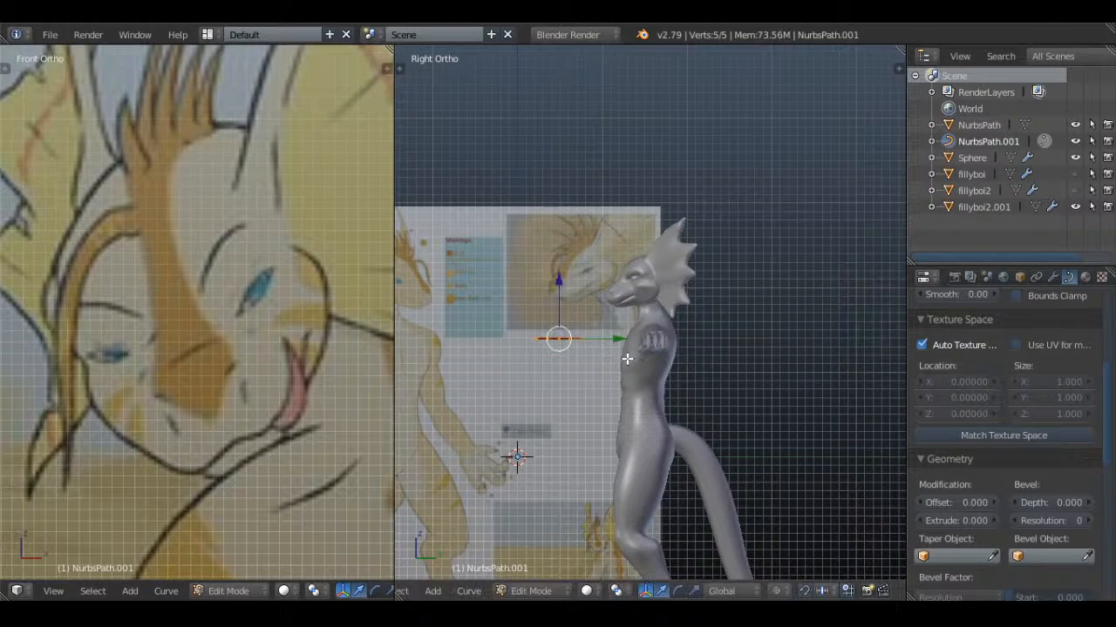
{"action": "scroll", "coordinate": [518, 360], "scroll_direction": "up", "scroll_amount": 4}
{"action": "key", "text": "g"}
{"action": "left_click", "coordinate": [598, 231]}
{"action": "middle_click_drag", "start_coordinate": [599, 231], "coordinate": [653, 348], "text": "shift"}
{"action": "scroll", "coordinate": [653, 348], "scroll_direction": "up", "scroll_amount": 2}
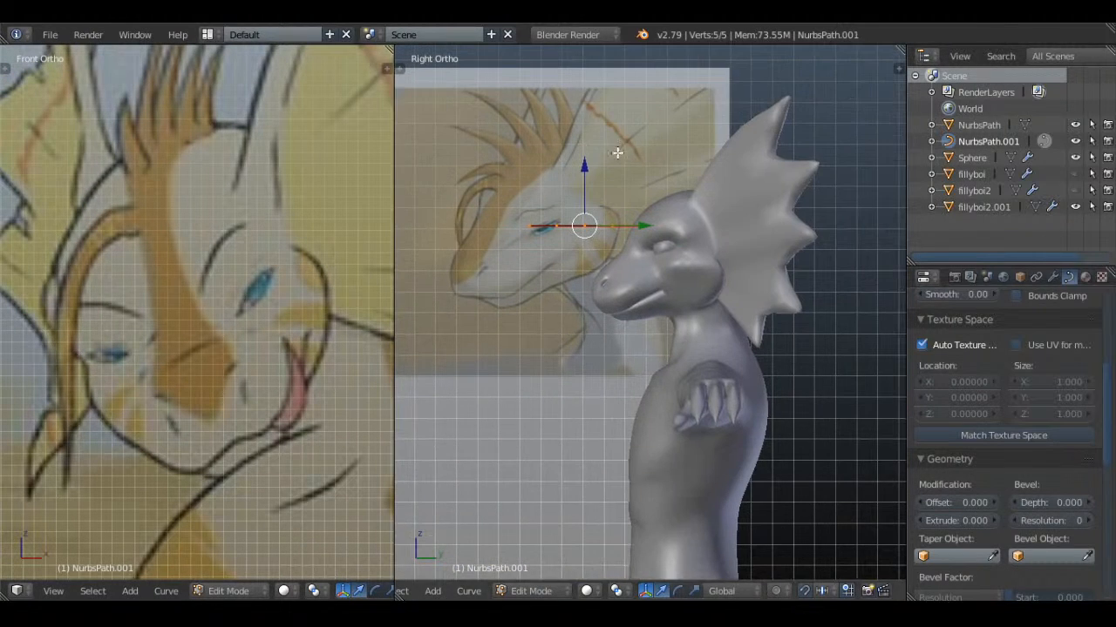
{"action": "scroll", "coordinate": [669, 307], "scroll_direction": "up", "scroll_amount": 4}
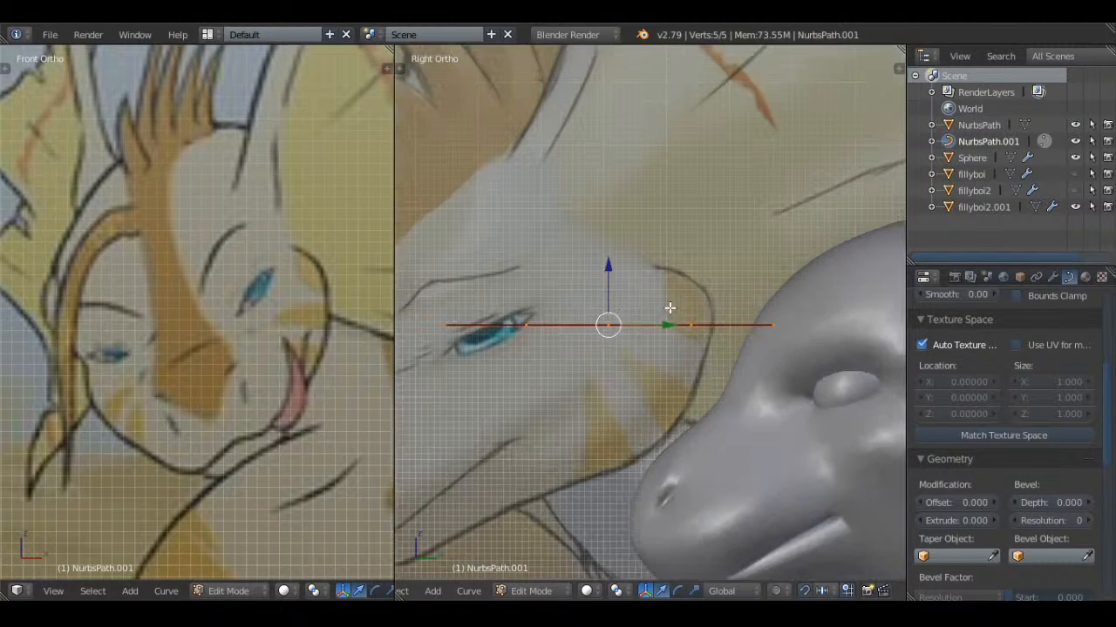
Delete the second and fourth control points of the path, keeping the two ends and the middle one
{"action": "key", "text": "a"}
{"action": "right_click", "coordinate": [680, 316]}
{"action": "right_click", "coordinate": [558, 319], "text": "shift"}
{"action": "key", "text": "x"}
{"action": "left_click", "coordinate": [646, 203]}
Rotate the whole path to slope down toward the snout and raise its middle control point to form an arc
{"action": "right_click", "coordinate": [632, 291]}
{"action": "scroll", "coordinate": [641, 293], "scroll_direction": "down", "scroll_amount": 2}
{"action": "key", "text": "a"}
{"action": "key", "text": "a"}
{"action": "key", "text": "r"}
{"action": "left_click", "coordinate": [753, 341]}
{"action": "right_click", "coordinate": [612, 324]}
{"action": "key", "text": "g"}
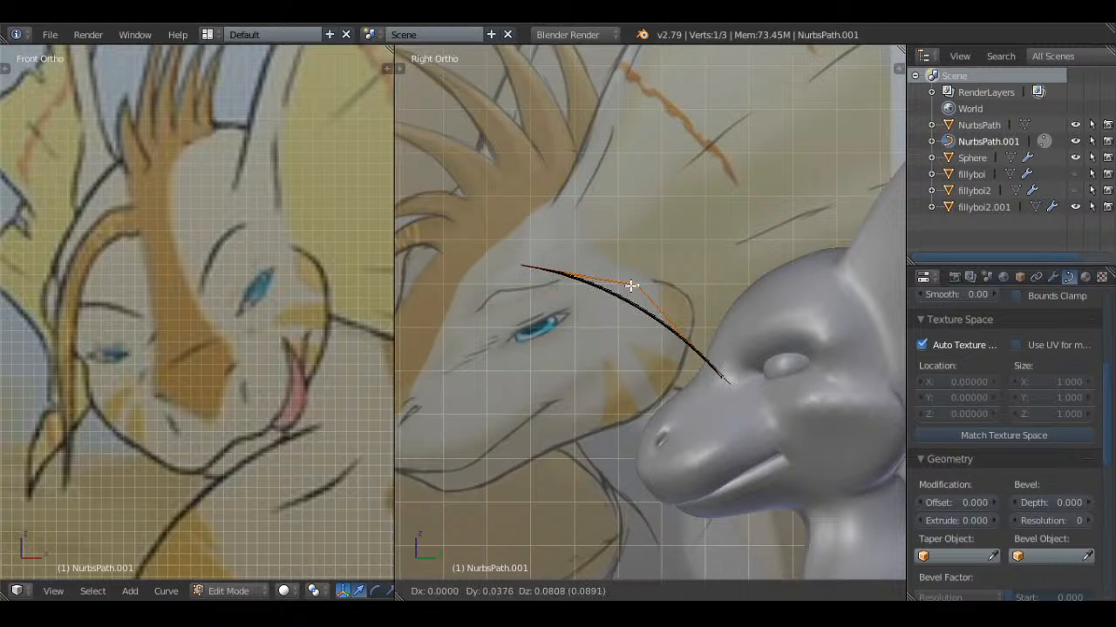
{"action": "left_click", "coordinate": [630, 271]}
Move the path's lower end point forward beneath the middle point to bend the curve more sharply
{"action": "key", "text": "Tab"}
{"action": "scroll", "coordinate": [630, 271], "scroll_direction": "down", "scroll_amount": 2}
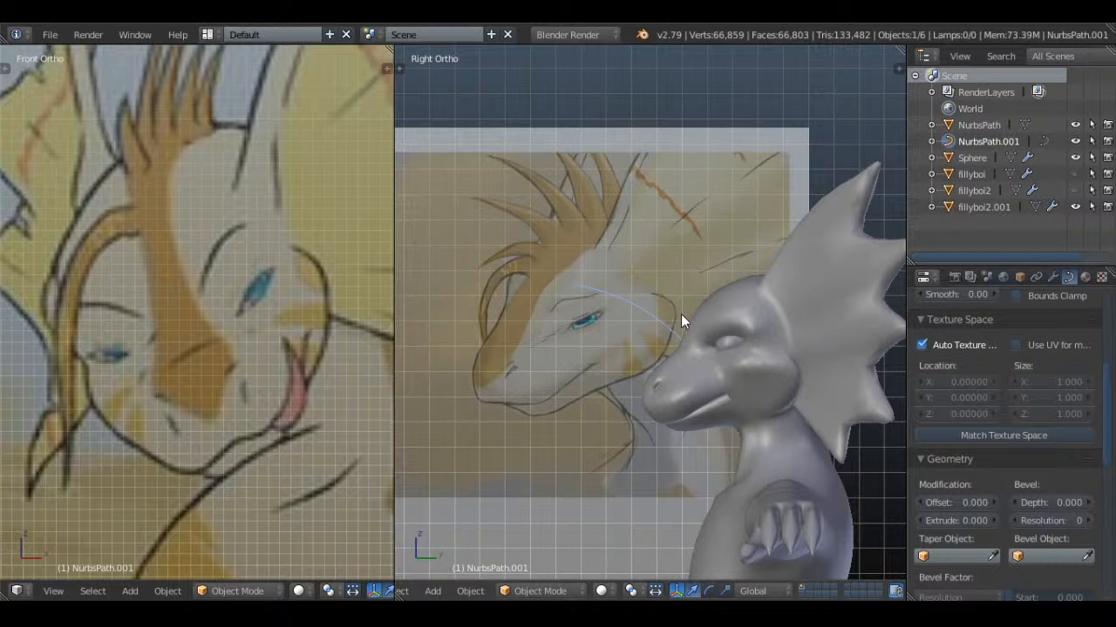
{"action": "scroll", "coordinate": [681, 316], "scroll_direction": "up", "scroll_amount": 2}
{"action": "key", "text": "Tab"}
{"action": "key", "text": "g"}
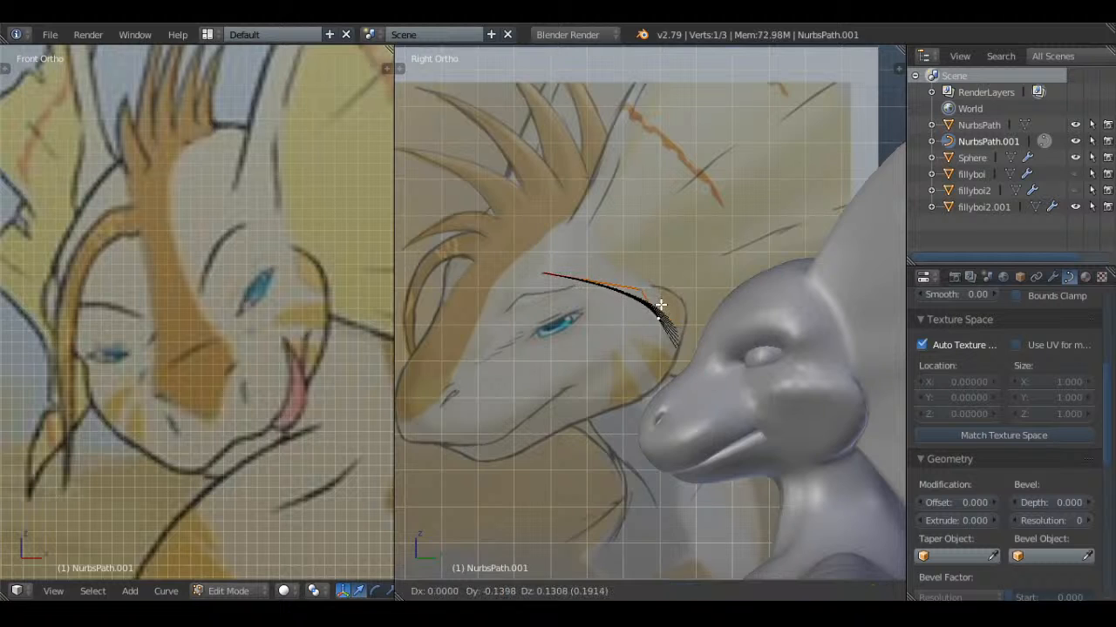
{"action": "left_click", "coordinate": [648, 311]}
{"action": "key", "text": "Tab"}
{"action": "key", "text": "Tab"}
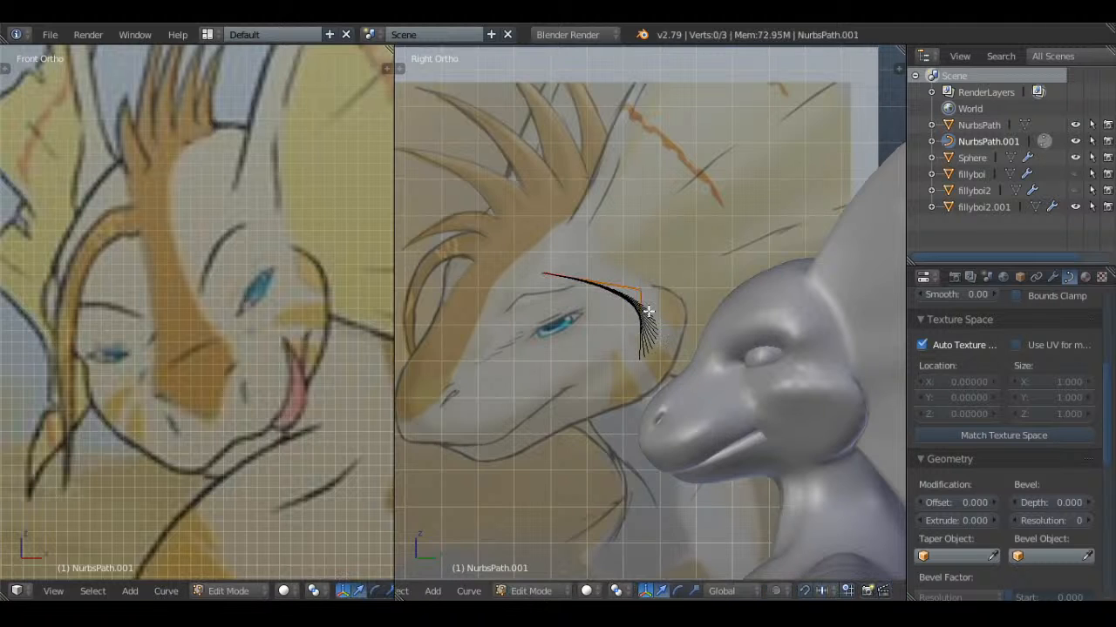
Move the whole curve against the character's forehead and rotate it so its rear end meets the head
{"action": "key", "text": "a"}
{"action": "key", "text": "g"}
{"action": "left_click", "coordinate": [762, 301]}
{"action": "key", "text": "r"}
{"action": "left_click", "coordinate": [745, 265]}
{"action": "key", "text": "g"}
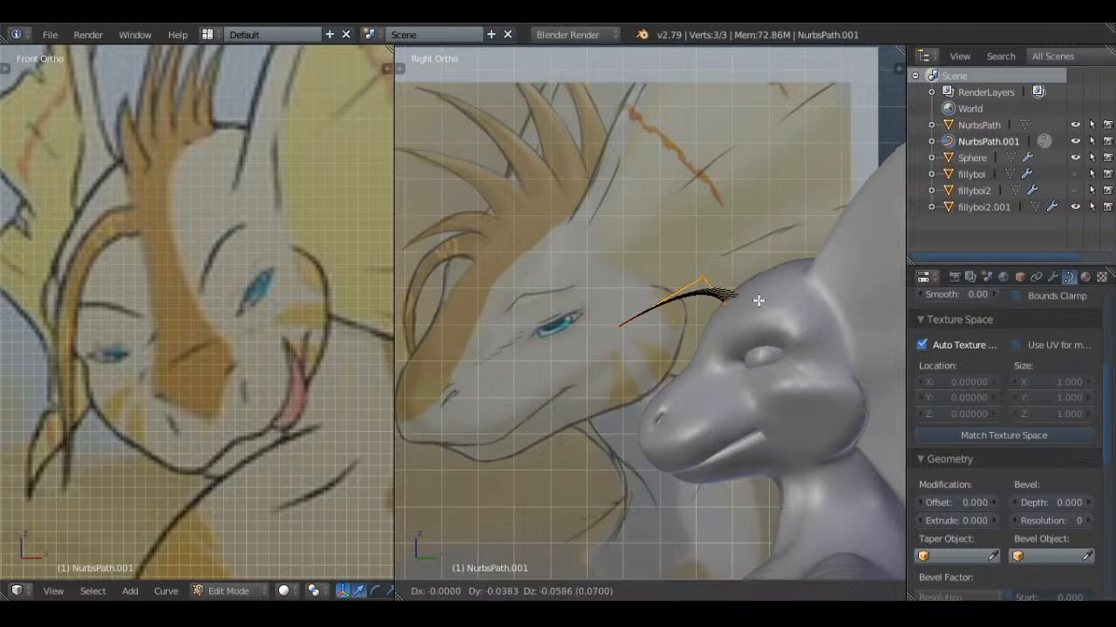
Shift the curve's middle point slightly forward and lower its front tip toward the snout for a hooked spike
{"action": "right_click", "coordinate": [699, 272]}
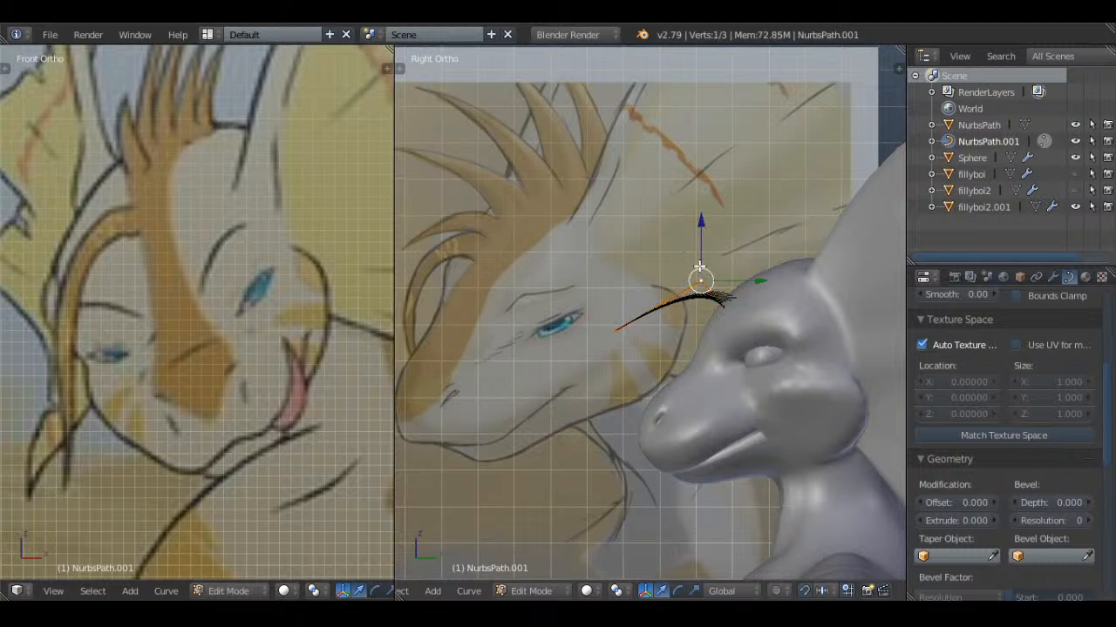
{"action": "key", "text": "g"}
{"action": "right_click", "coordinate": [678, 288]}
{"action": "right_click", "coordinate": [616, 329]}
{"action": "key", "text": "g"}
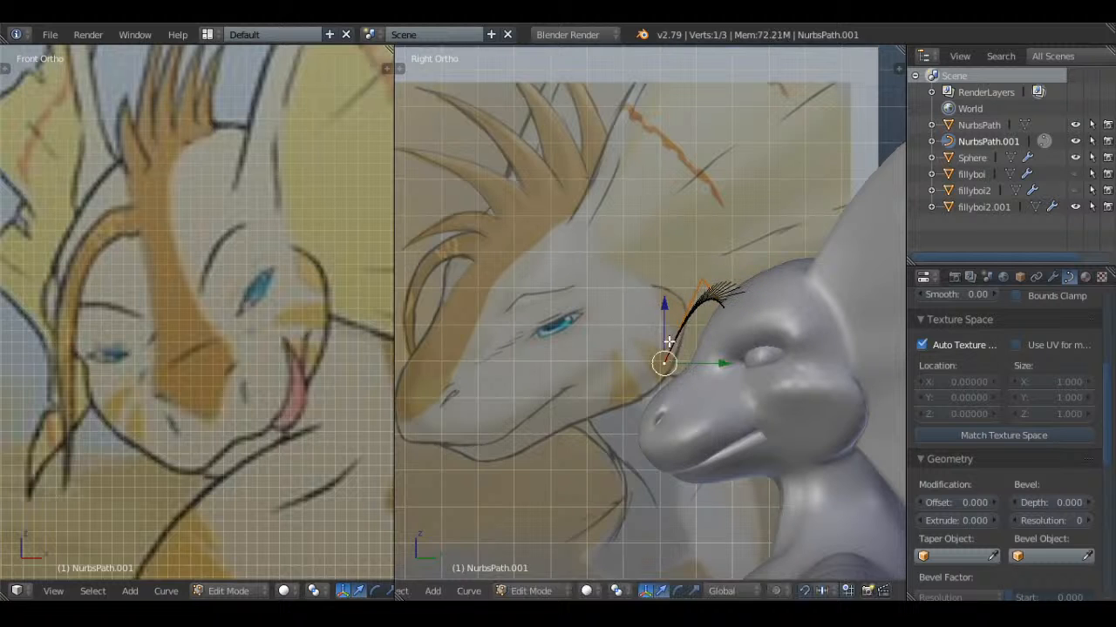
{"action": "left_click", "coordinate": [684, 273]}
{"action": "key", "text": "Tab"}
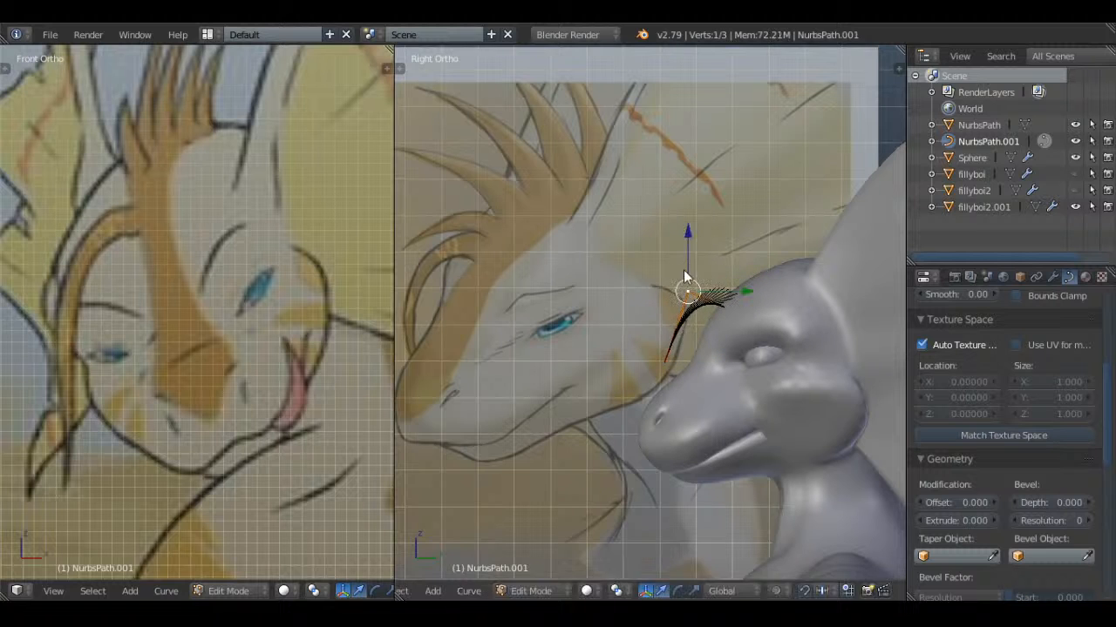
Set the curve's fill mode to Full
{"action": "scroll", "coordinate": [1002, 408], "scroll_direction": "up", "scroll_amount": 5}
{"action": "left_click", "coordinate": [1059, 395]}
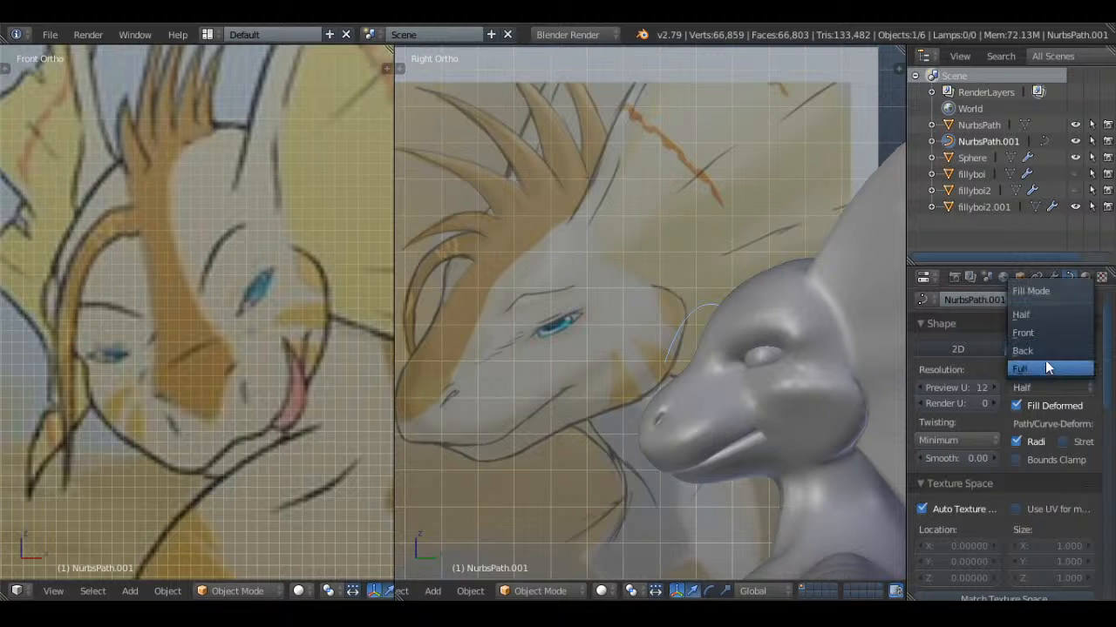
{"action": "left_click", "coordinate": [1044, 360]}
Give the curve a bevel depth of 0.017 and a bevel resolution of 1
{"action": "scroll", "coordinate": [1072, 425], "scroll_direction": "down", "scroll_amount": 4}
{"action": "scroll", "coordinate": [1037, 462], "scroll_direction": "down", "scroll_amount": 2}
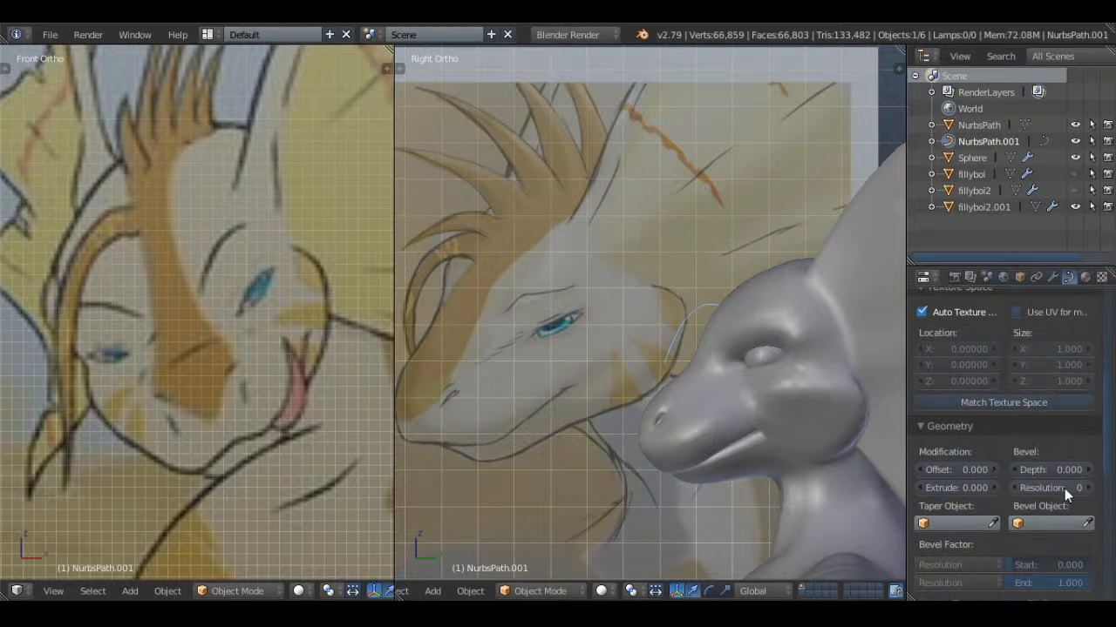
{"action": "left_click", "coordinate": [1089, 470]}
{"action": "left_click", "coordinate": [1089, 470]}
{"action": "left_click", "coordinate": [1089, 470]}
{"action": "left_click", "coordinate": [1090, 470]}
{"action": "left_click", "coordinate": [1089, 470]}
{"action": "left_click", "coordinate": [1090, 470]}
{"action": "left_click", "coordinate": [1089, 470]}
{"action": "left_click", "coordinate": [1089, 470]}
{"action": "left_click", "coordinate": [1089, 488]}
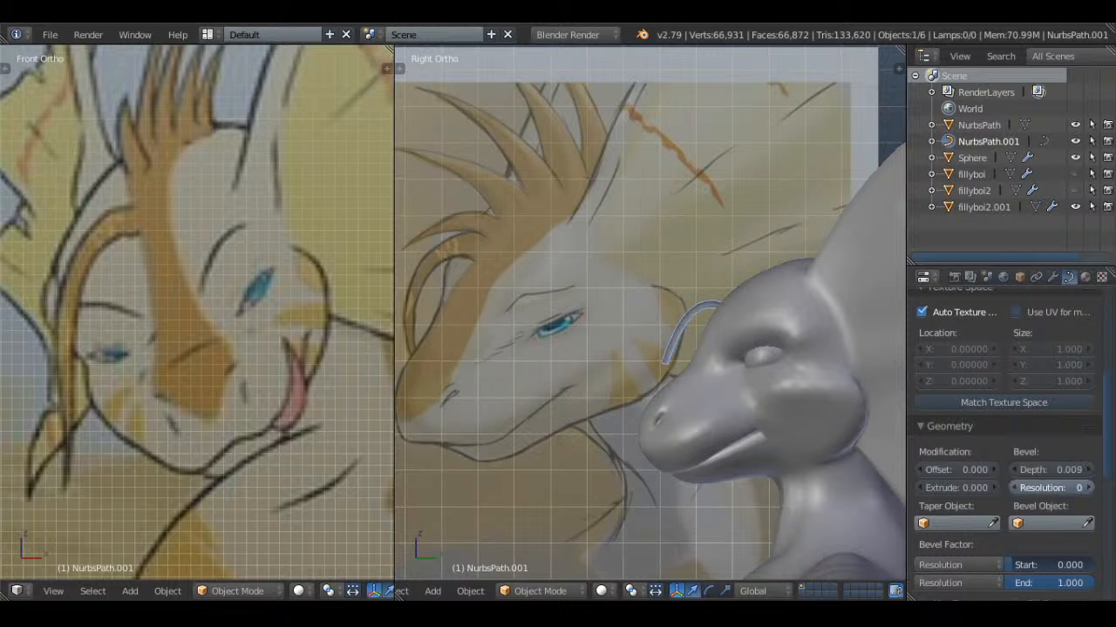
{"action": "left_click_drag", "start_coordinate": [1091, 471], "coordinate": [1100, 471]}
Thicken the spike at its forehead end point and taper it at the tip by changing the control point radii
{"action": "middle_click_drag", "start_coordinate": [740, 248], "coordinate": [581, 217], "text": "shift"}
{"action": "scroll", "coordinate": [581, 217], "scroll_direction": "up", "scroll_amount": 3}
{"action": "key", "text": "Tab"}
{"action": "right_click", "coordinate": [521, 243]}
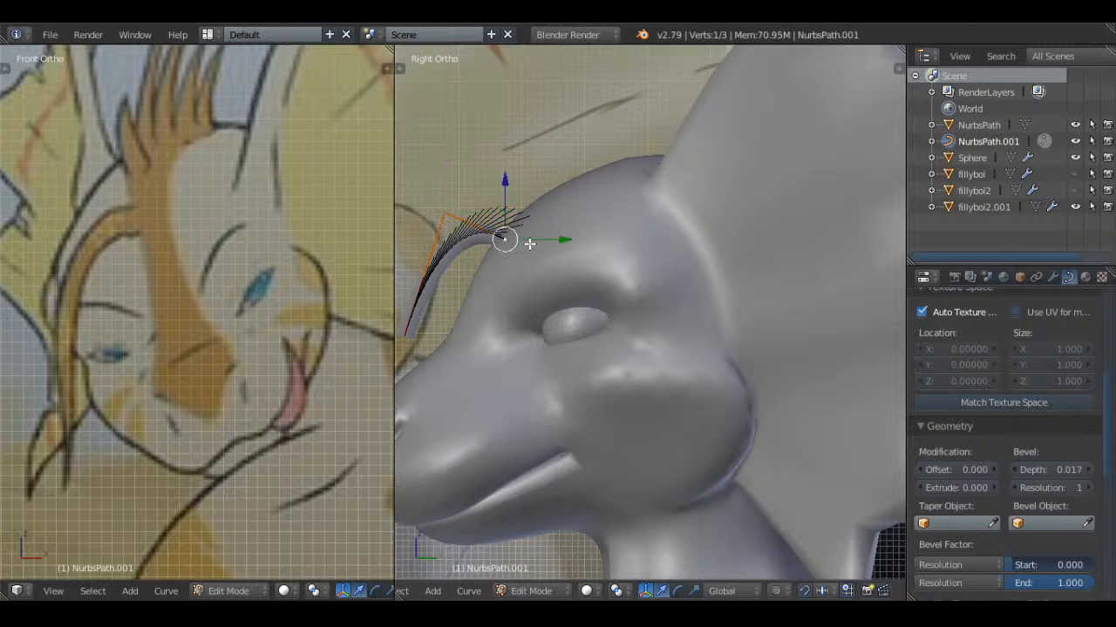
{"action": "key", "text": "alt+s"}
{"action": "left_click", "coordinate": [594, 223]}
{"action": "right_click", "coordinate": [427, 321]}
{"action": "key", "text": "alt+s"}
{"action": "left_click", "coordinate": [471, 323]}
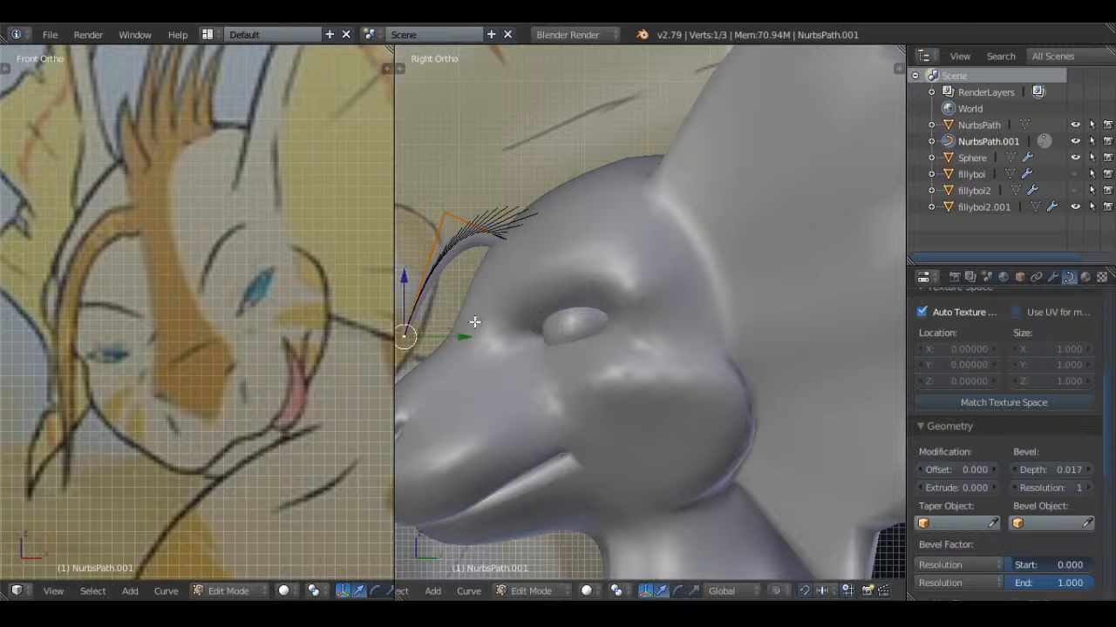
{"action": "key", "text": "Tab"}
Lower the spike's tip toward the nostril, move its middle point forward, and check the spike from the front
{"action": "scroll", "coordinate": [517, 301], "scroll_direction": "down", "scroll_amount": 3}
{"action": "middle_click_drag", "start_coordinate": [517, 300], "coordinate": [663, 261], "text": "shift"}
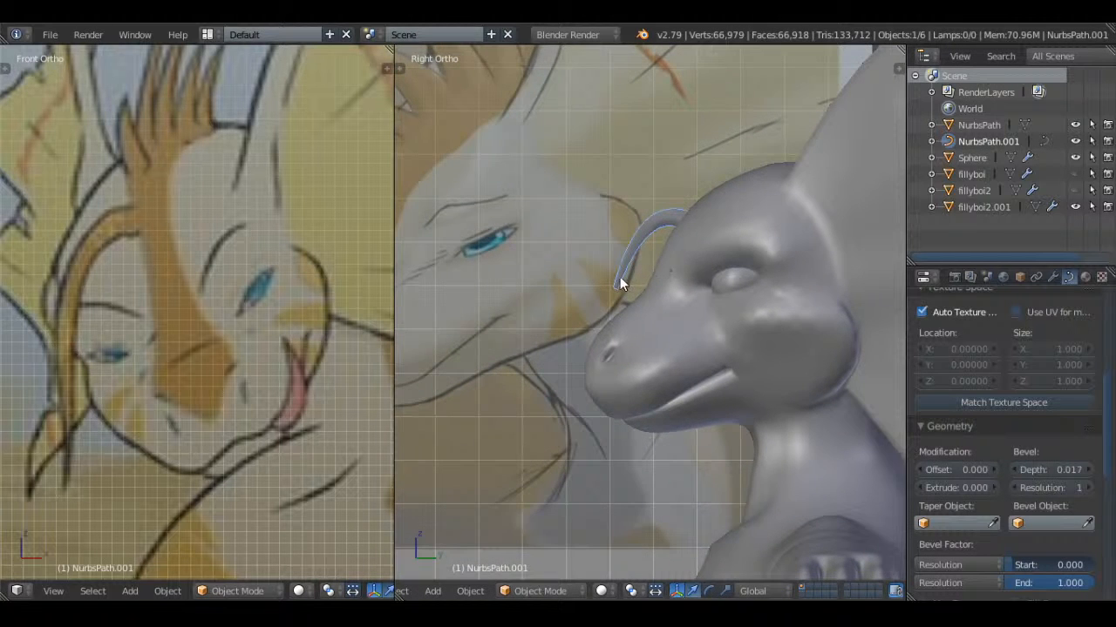
{"action": "scroll", "coordinate": [623, 282], "scroll_direction": "down", "scroll_amount": 5}
{"action": "scroll", "coordinate": [623, 281], "scroll_direction": "up", "scroll_amount": 6}
{"action": "key", "text": "Tab"}
{"action": "key", "text": "g"}
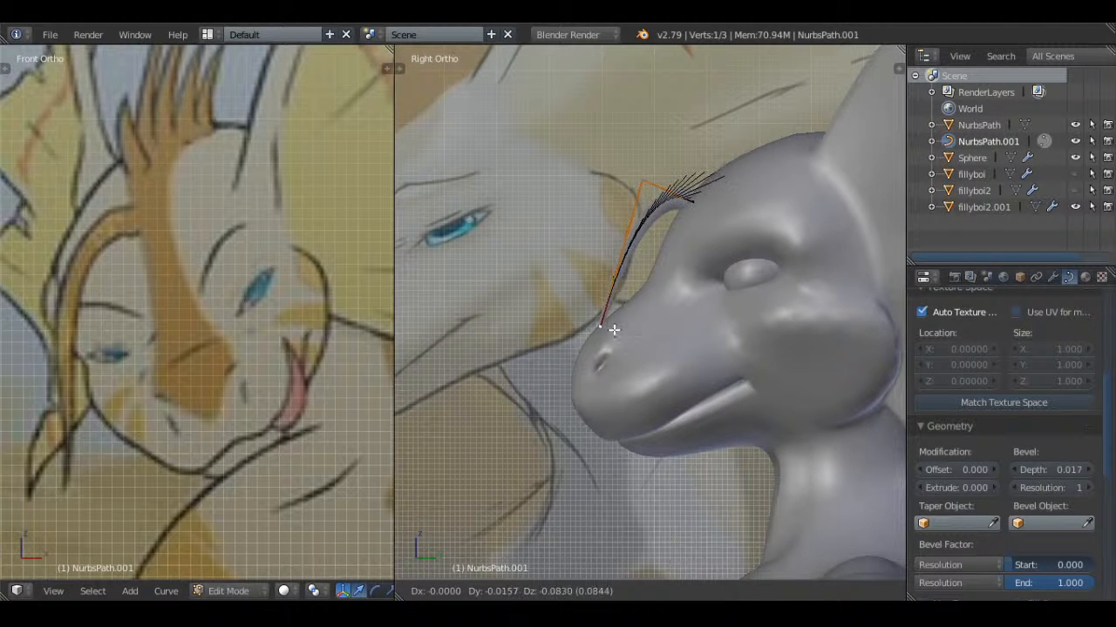
{"action": "left_click", "coordinate": [605, 333]}
{"action": "right_click", "coordinate": [639, 181]}
{"action": "key", "text": "g"}
{"action": "left_click", "coordinate": [608, 177]}
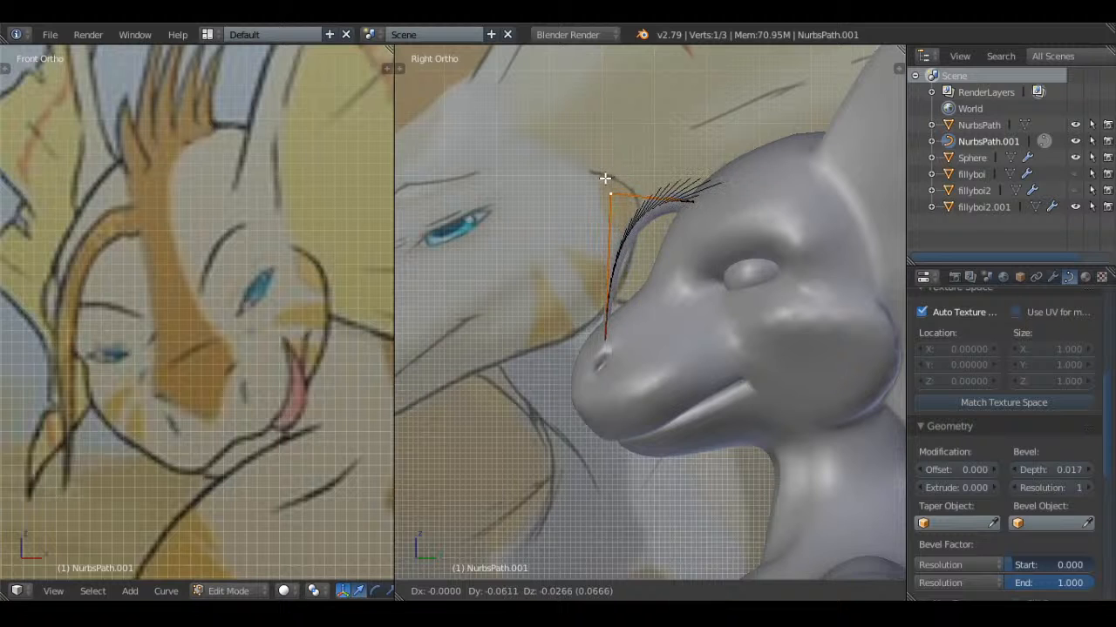
{"action": "key", "text": "Tab"}
{"action": "scroll", "coordinate": [662, 184], "scroll_direction": "down", "scroll_amount": 2}
{"action": "key", "text": "KP_1"}
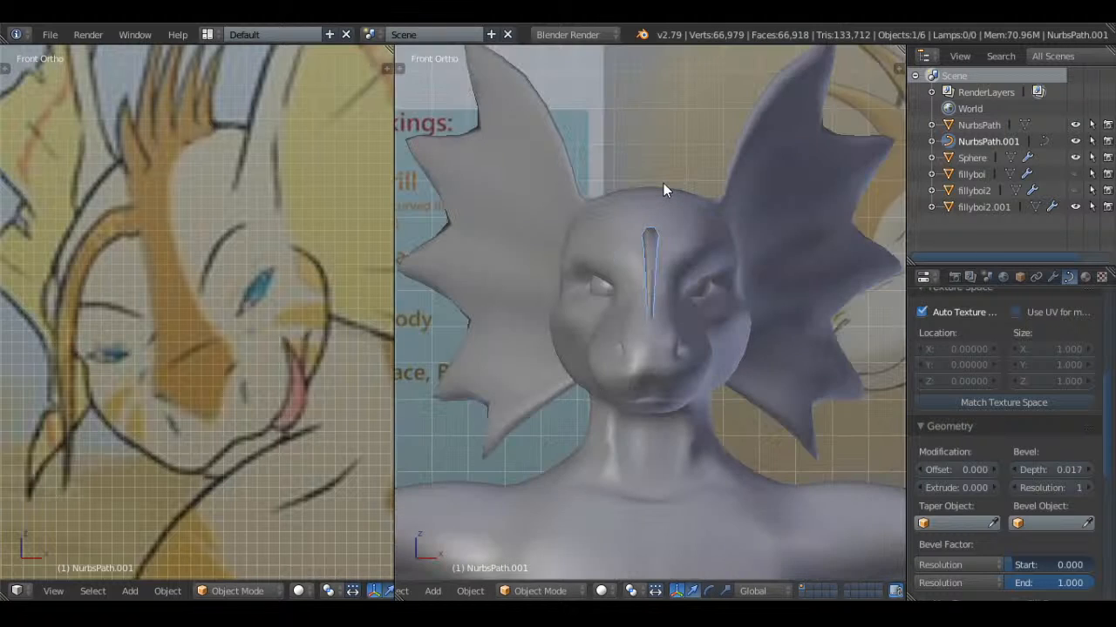
{"action": "key", "text": "KP_3"}
Duplicate the spike's three control points and place the copy about 0.05 behind and above the original
{"action": "key", "text": "Tab"}
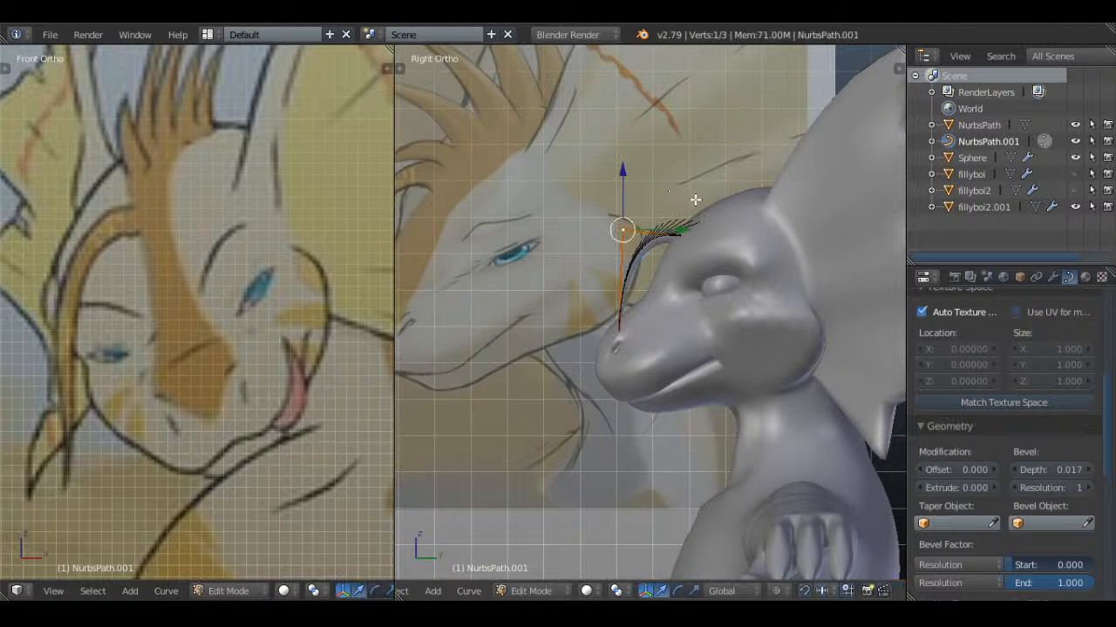
{"action": "middle_click_drag", "start_coordinate": [695, 201], "coordinate": [650, 265], "text": "shift"}
{"action": "key", "text": "a"}
{"action": "key", "text": "a"}
{"action": "scroll", "coordinate": [650, 264], "scroll_direction": "up", "scroll_amount": 3}
{"action": "key", "text": "shift+f"}
{"action": "right_click", "coordinate": [650, 311]}
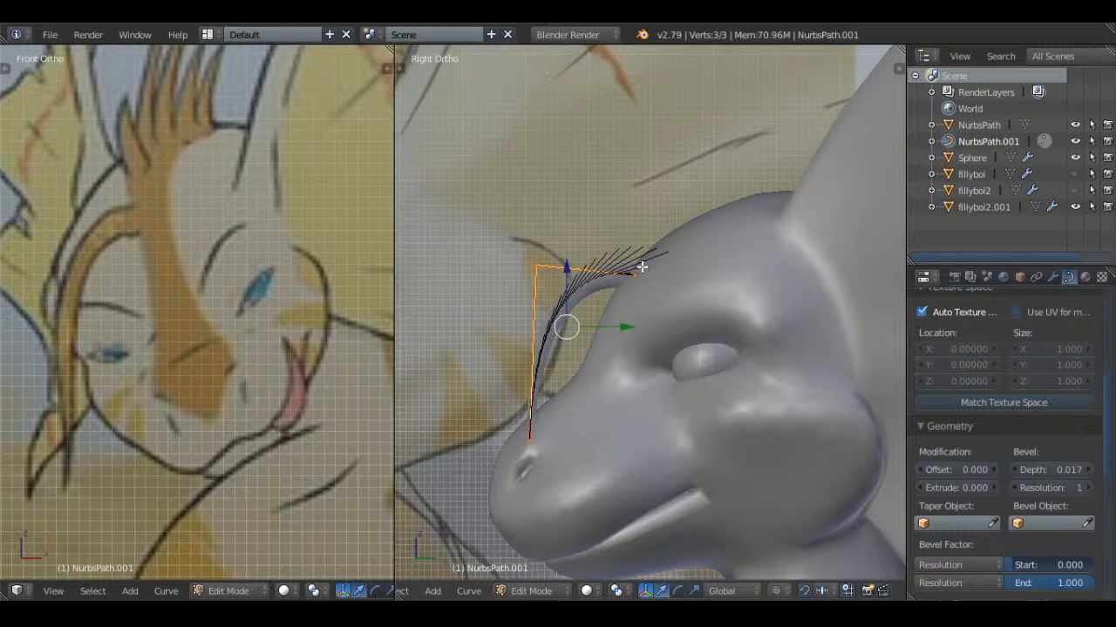
{"action": "key", "text": "shift+f"}
{"action": "right_click", "coordinate": [625, 286]}
{"action": "key", "text": "g"}
{"action": "right_click", "coordinate": [643, 258]}
{"action": "key", "text": "shift+d"}
{"action": "right_click", "coordinate": [610, 270]}
{"action": "key", "text": "g"}
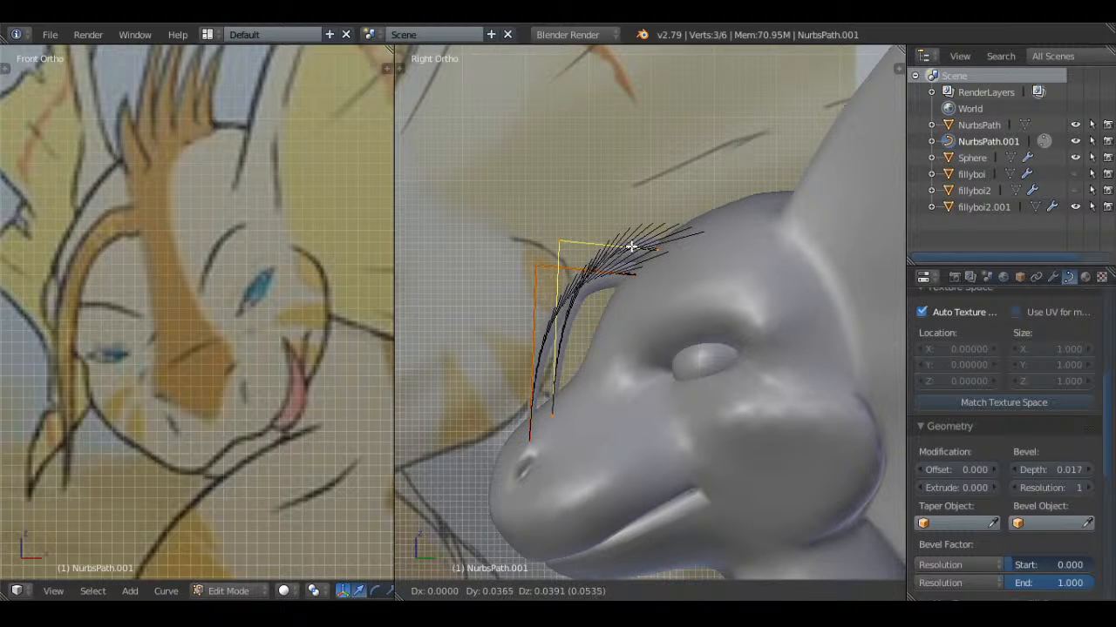
{"action": "left_click", "coordinate": [634, 245]}
Raise the second spike's tip and reposition its middle point so it projects almost horizontally from the forehead
{"action": "right_click", "coordinate": [569, 415]}
{"action": "key", "text": "g"}
{"action": "left_click", "coordinate": [542, 252]}
{"action": "scroll", "coordinate": [540, 208], "scroll_direction": "down", "scroll_amount": 4}
{"action": "middle_click_drag", "start_coordinate": [627, 251], "coordinate": [669, 243], "text": "shift"}
{"action": "scroll", "coordinate": [669, 243], "scroll_direction": "up", "scroll_amount": 3}
{"action": "right_click", "coordinate": [666, 258]}
{"action": "key", "text": "g"}
{"action": "left_click", "coordinate": [713, 250]}
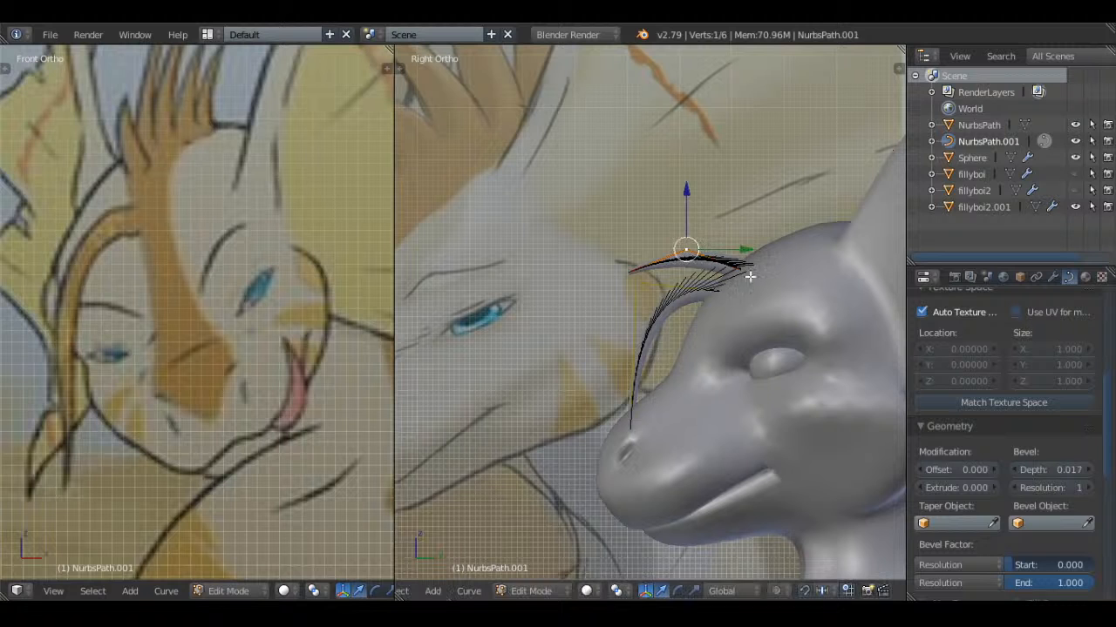
Adjust the radius of the second spike's base point and shift the base slightly
{"action": "right_click", "coordinate": [750, 278]}
{"action": "key", "text": "alt+s"}
{"action": "left_click", "coordinate": [787, 262]}
{"action": "key", "text": "g"}
{"action": "left_click", "coordinate": [783, 264]}
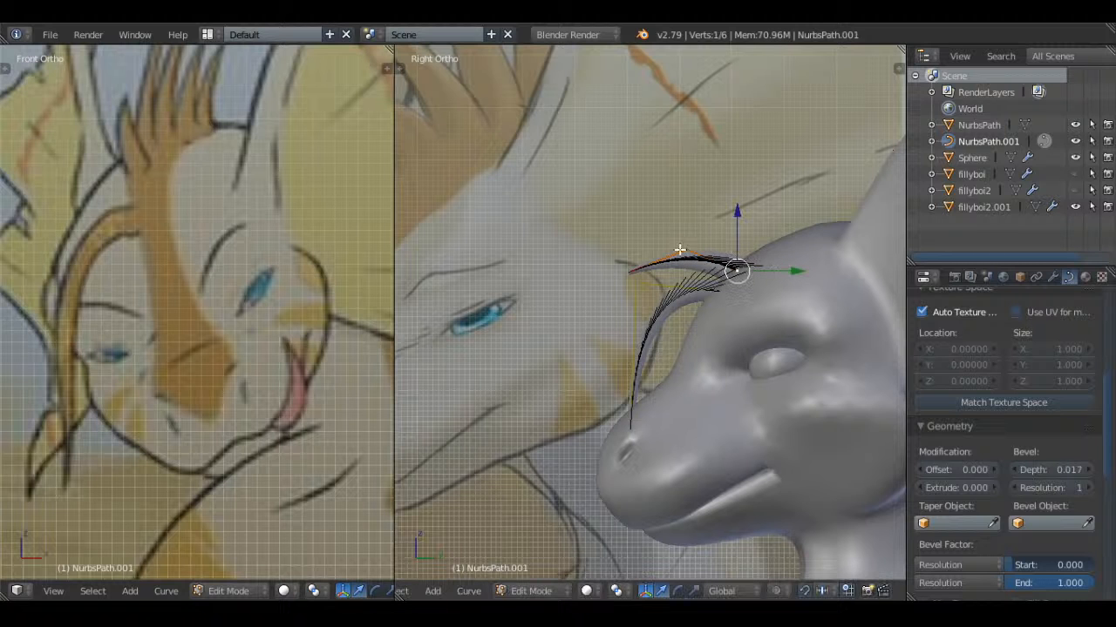
Move the second spike's tip slightly back toward the head
{"action": "right_click", "coordinate": [679, 250]}
{"action": "right_click", "coordinate": [635, 268]}
{"action": "key", "text": "g"}
{"action": "left_click", "coordinate": [650, 269]}
{"action": "key", "text": "Tab"}
{"action": "scroll", "coordinate": [752, 235], "scroll_direction": "down", "scroll_amount": 2}
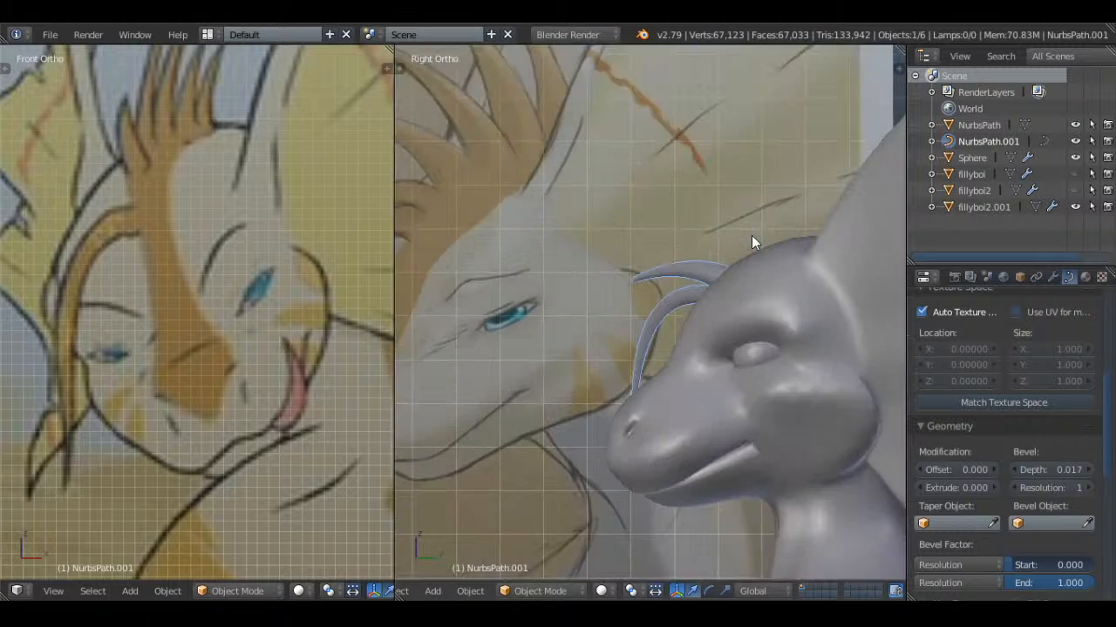
Switch to wireframe display, adjust the second spike's placement, and raise its middle point for a stronger arch
{"action": "scroll", "coordinate": [715, 254], "scroll_direction": "up", "scroll_amount": 4}
{"action": "key", "text": "Tab"}
{"action": "key", "text": "z"}
{"action": "key", "text": "g"}
{"action": "left_click", "coordinate": [722, 263]}
{"action": "right_click", "coordinate": [598, 220]}
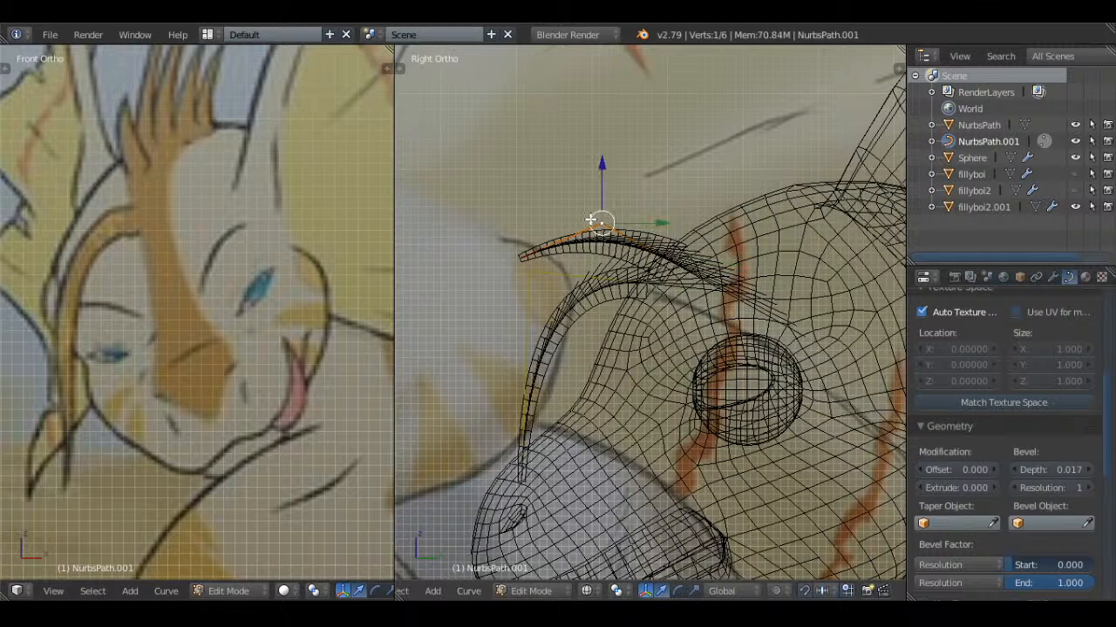
{"action": "key", "text": "g"}
{"action": "left_click", "coordinate": [608, 204]}
{"action": "key", "text": "Tab"}
{"action": "key", "text": "Tab"}
{"action": "key", "text": "a"}
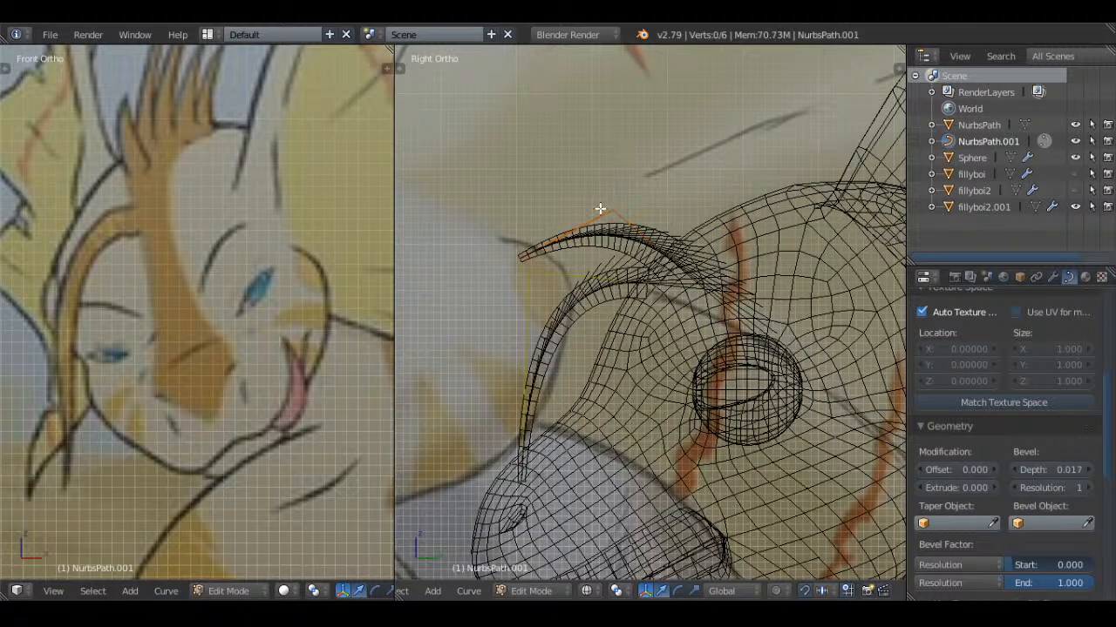
Duplicate the second spike's three points as a third spike, rotate it upward, and position it higher on the forehead
{"action": "right_click", "coordinate": [601, 209]}
{"action": "right_click", "coordinate": [528, 252], "text": "shift"}
{"action": "right_click", "coordinate": [680, 256], "text": "shift"}
{"action": "key", "text": "shift+d"}
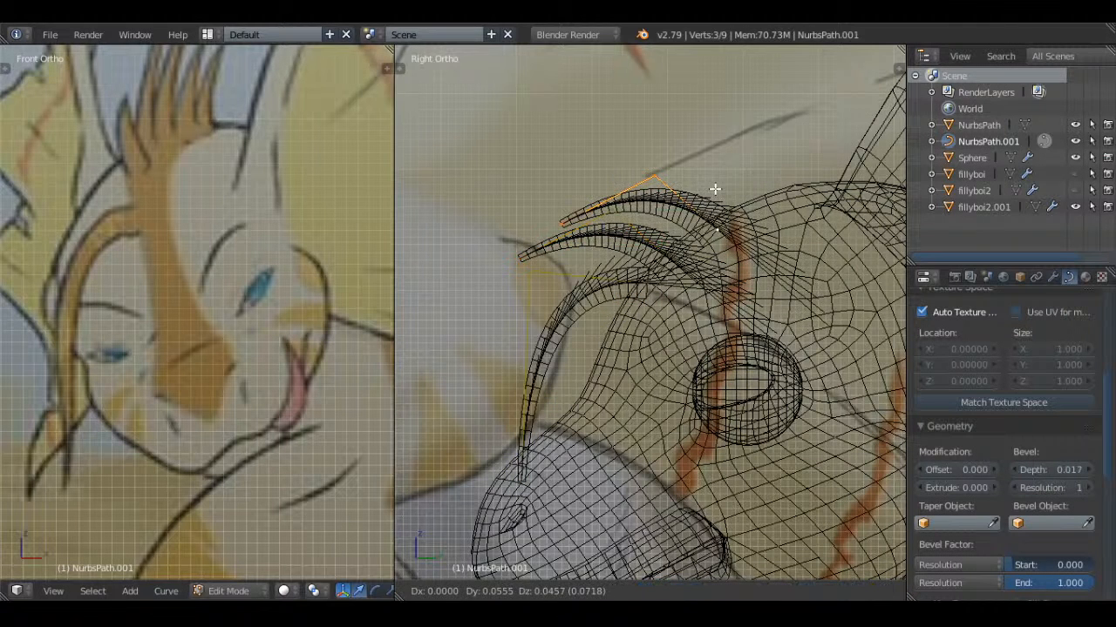
{"action": "key", "text": "r"}
{"action": "left_click", "coordinate": [794, 252]}
{"action": "key", "text": "g"}
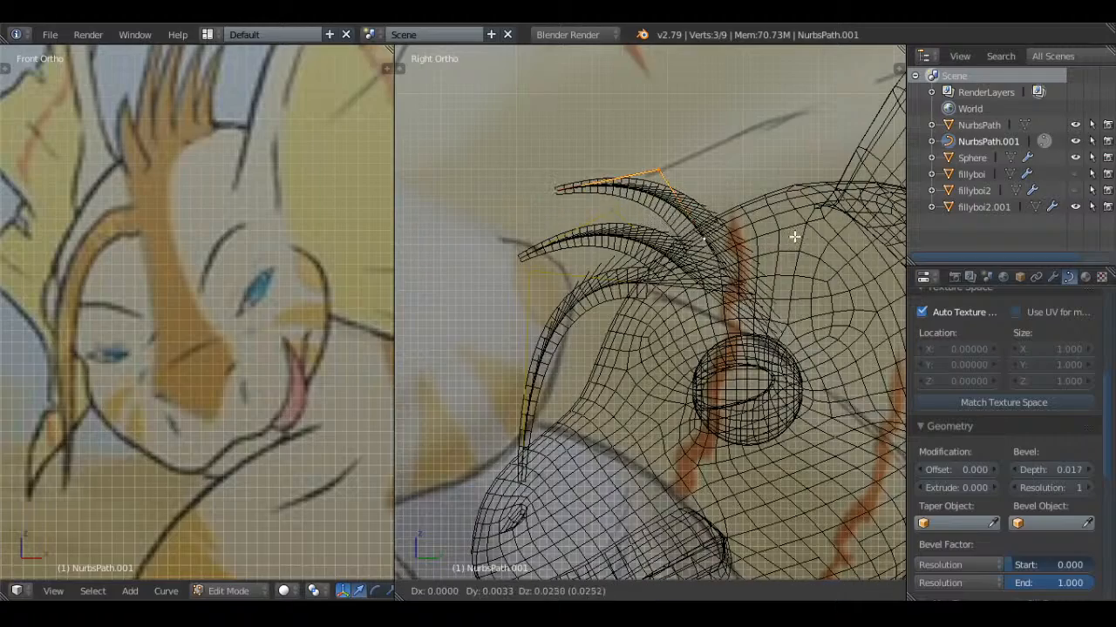
{"action": "left_click", "coordinate": [794, 236]}
{"action": "scroll", "coordinate": [794, 236], "scroll_direction": "down", "scroll_amount": 2}
{"action": "key", "text": "g"}
{"action": "left_click", "coordinate": [788, 226]}
{"action": "scroll", "coordinate": [788, 225], "scroll_direction": "down", "scroll_amount": 4}
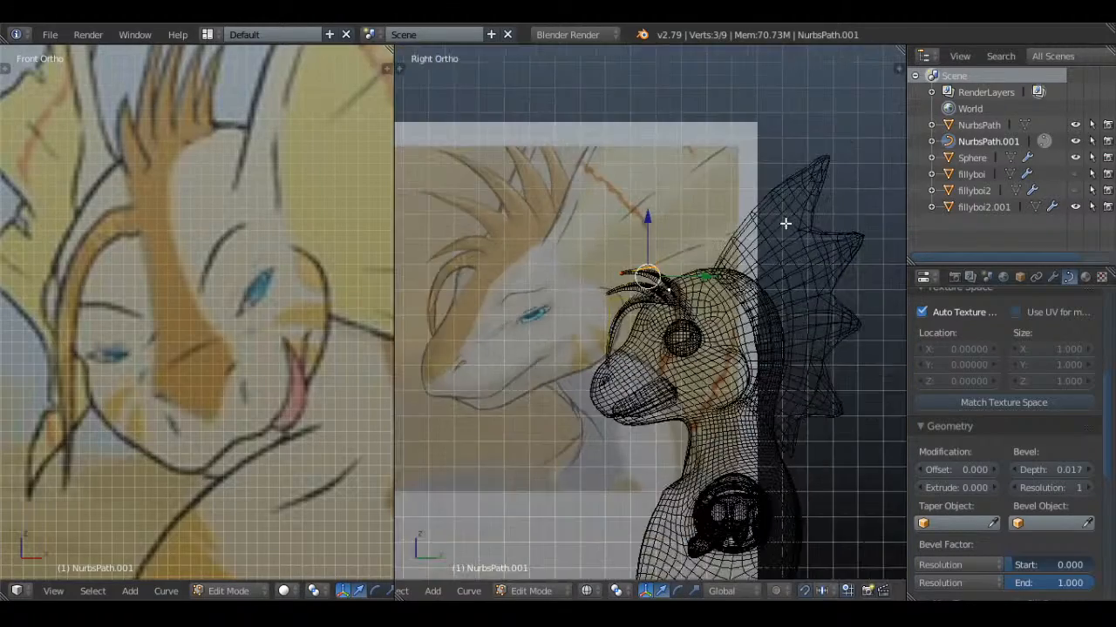
Move the third spike's tip forward and upward to lengthen the spike
{"action": "scroll", "coordinate": [784, 224], "scroll_direction": "up", "scroll_amount": 4}
{"action": "right_click", "coordinate": [592, 209]}
{"action": "key", "text": "g"}
{"action": "left_click", "coordinate": [569, 186]}
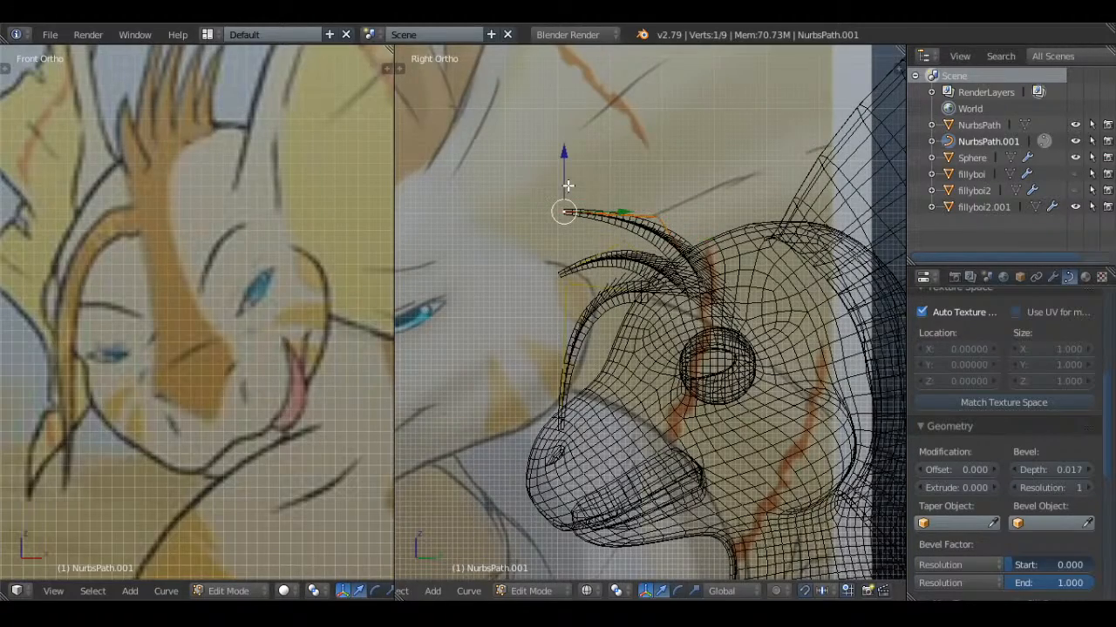
Duplicate the third spike's three points as a fourth spike and place it higher on the forehead
{"action": "right_click", "coordinate": [666, 218], "text": "shift"}
{"action": "right_click", "coordinate": [706, 279], "text": "shift"}
{"action": "middle_click_drag", "start_coordinate": [727, 245], "coordinate": [695, 269], "text": "shift"}
{"action": "key", "text": "shift+d"}
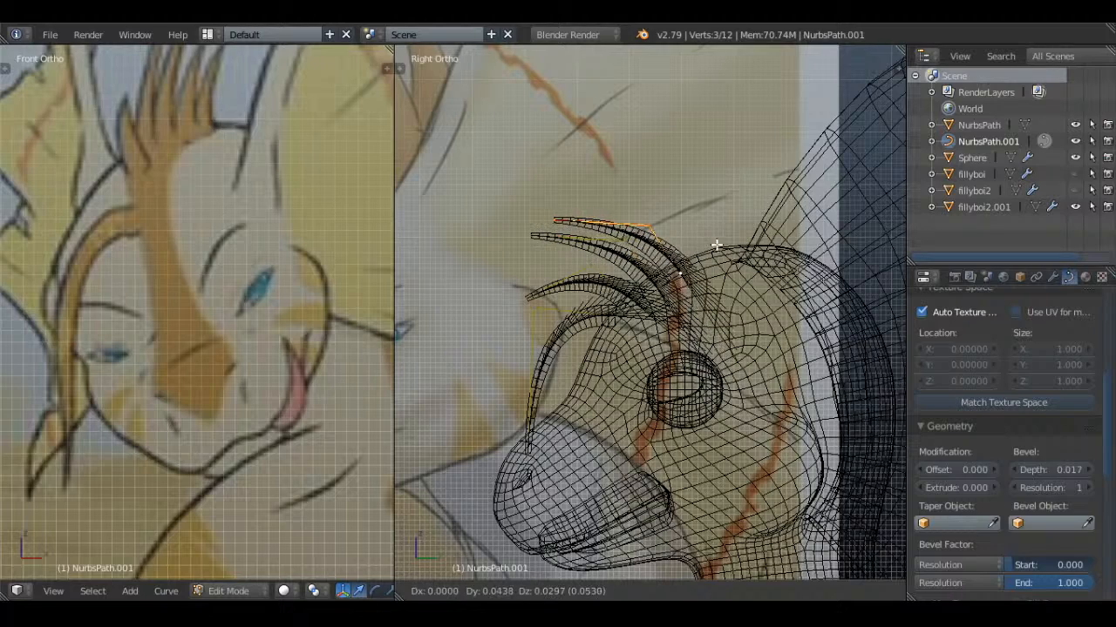
{"action": "left_click", "coordinate": [799, 258]}
Move the fourth spike's tip forward and raise its middle point to arch the spike more strongly
{"action": "right_click", "coordinate": [571, 193]}
{"action": "key", "text": "g"}
{"action": "left_click", "coordinate": [553, 189]}
{"action": "right_click", "coordinate": [658, 208]}
{"action": "key", "text": "g"}
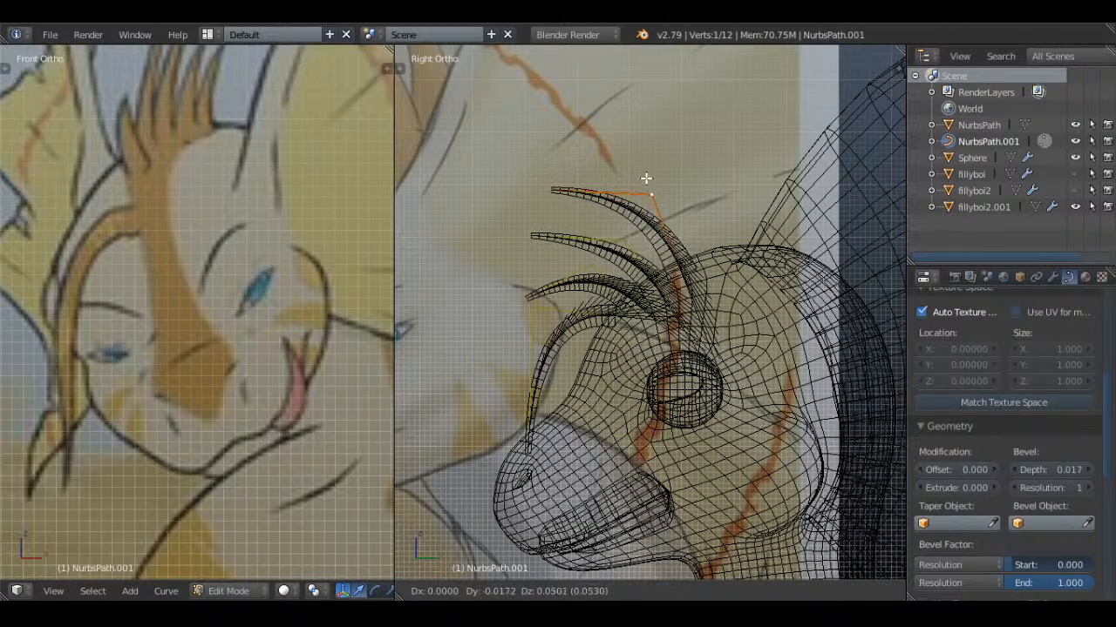
{"action": "left_click", "coordinate": [647, 179]}
{"action": "key", "text": "Tab"}
{"action": "scroll", "coordinate": [647, 180], "scroll_direction": "down", "scroll_amount": 4}
{"action": "scroll", "coordinate": [700, 198], "scroll_direction": "up", "scroll_amount": 4}
{"action": "key", "text": "Tab"}
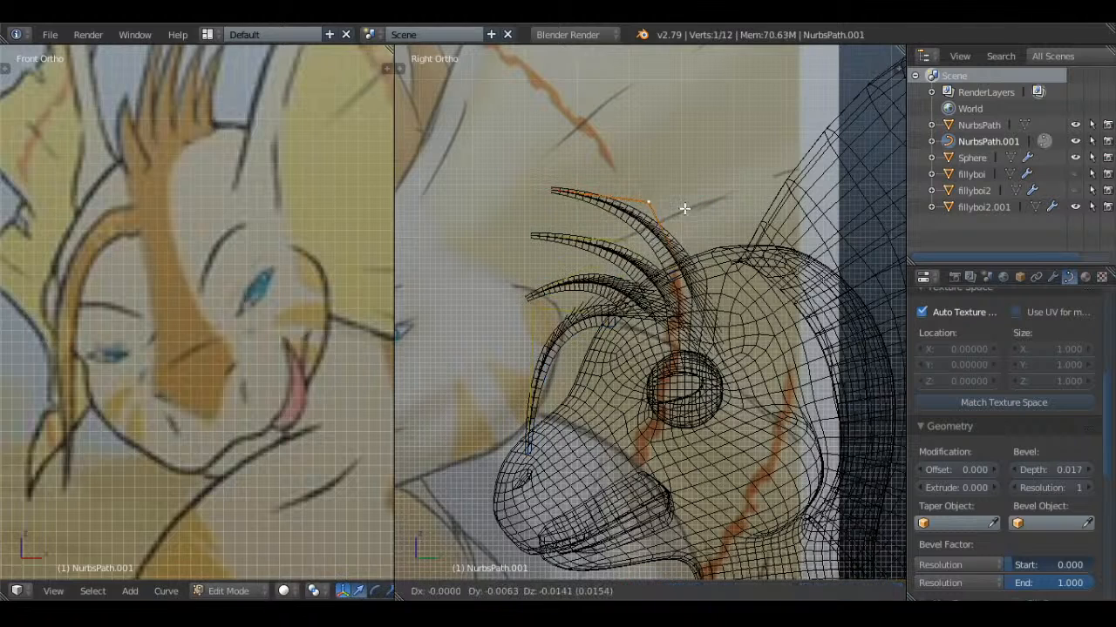
{"action": "key", "text": "Tab"}
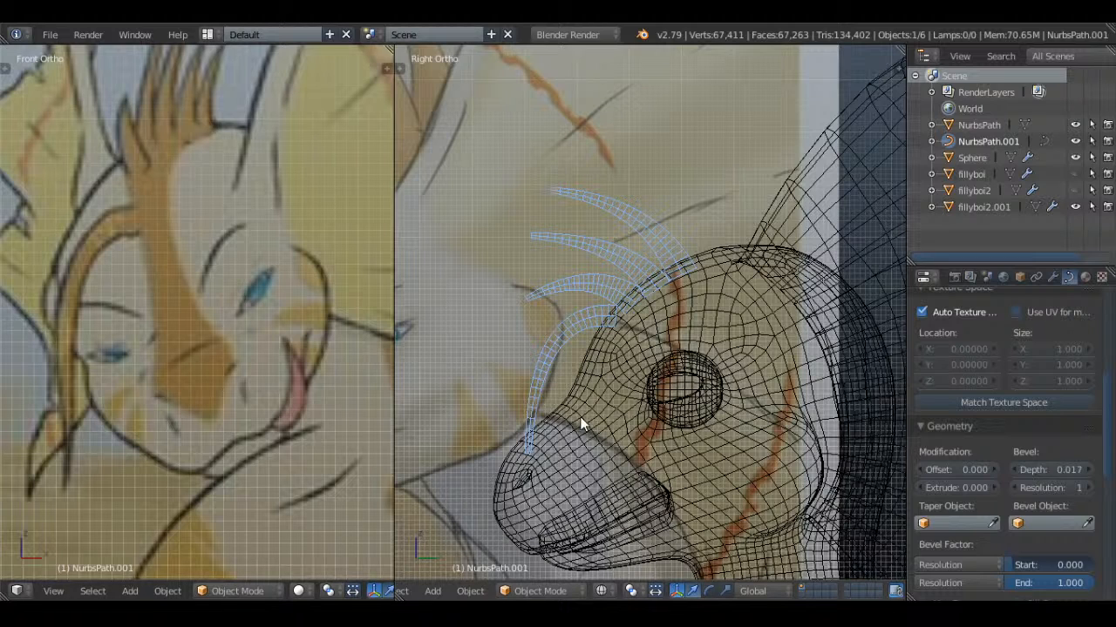
Duplicate the fourth spike's three points as a fifth spike, tilt it upward, and place it on top of the head
{"action": "key", "text": "Tab"}
{"action": "right_click", "coordinate": [691, 262], "text": "shift"}
{"action": "right_click", "coordinate": [543, 180], "text": "shift"}
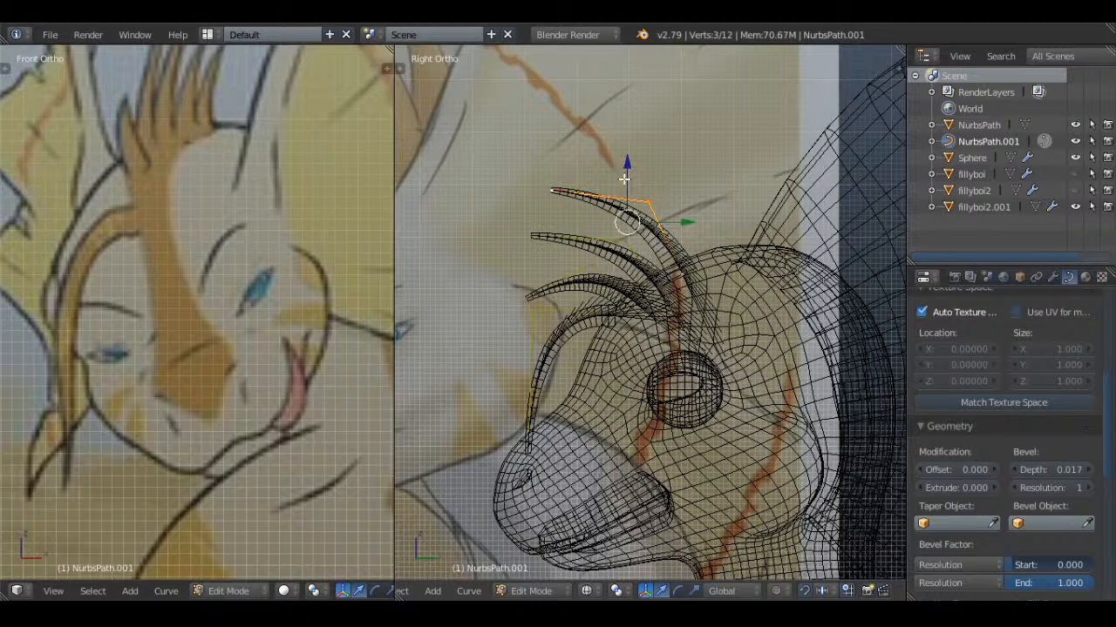
{"action": "middle_click_drag", "start_coordinate": [704, 231], "coordinate": [668, 293], "text": "shift"}
{"action": "scroll", "coordinate": [668, 327], "scroll_direction": "down", "scroll_amount": 4}
{"action": "scroll", "coordinate": [734, 292], "scroll_direction": "up", "scroll_amount": 2}
{"action": "key", "text": "shift+d"}
{"action": "right_click", "coordinate": [734, 292]}
{"action": "scroll", "coordinate": [669, 294], "scroll_direction": "up", "scroll_amount": 2}
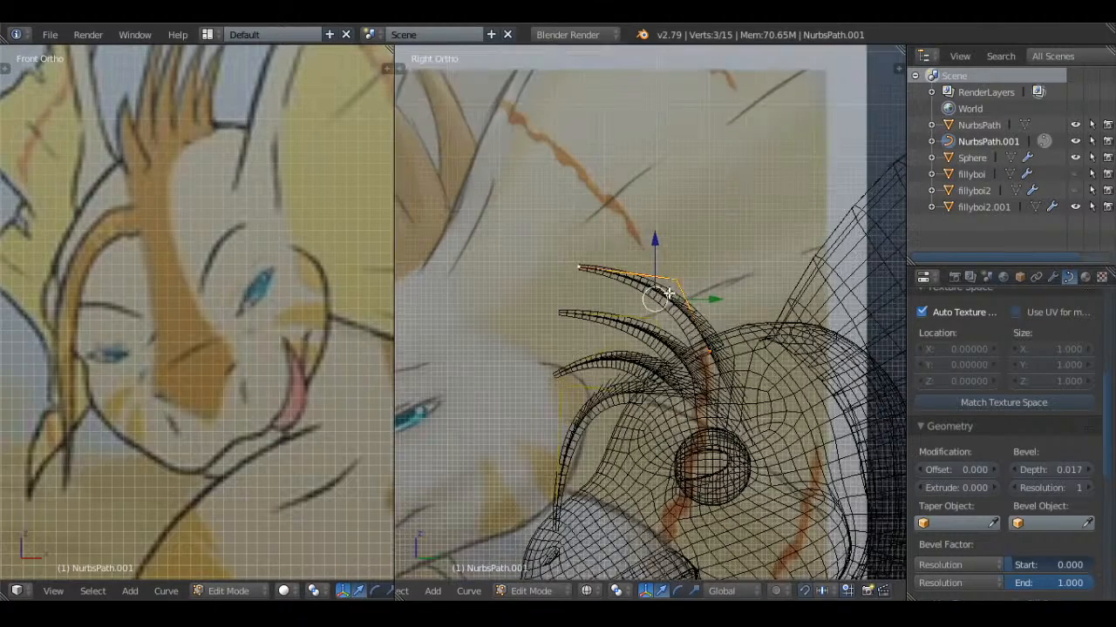
{"action": "key", "text": "g"}
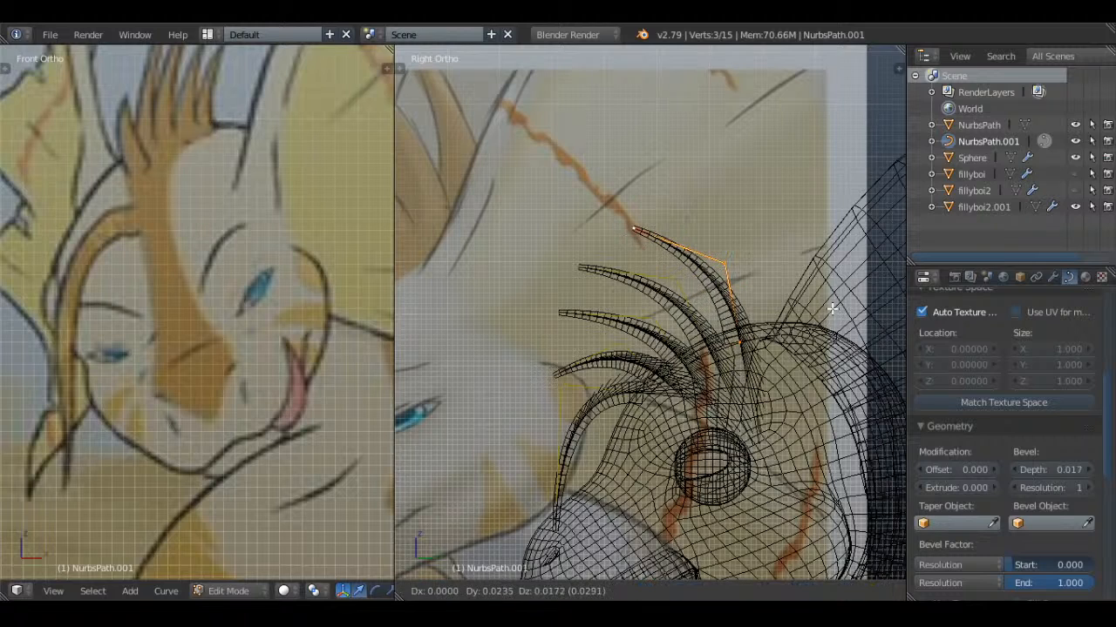
{"action": "left_click", "coordinate": [832, 309]}
Move the fifth spike's tip backward so the spike stands more upright
{"action": "right_click", "coordinate": [653, 233]}
{"action": "scroll", "coordinate": [660, 237], "scroll_direction": "down", "scroll_amount": 2}
{"action": "key", "text": "g"}
{"action": "left_click", "coordinate": [686, 240]}
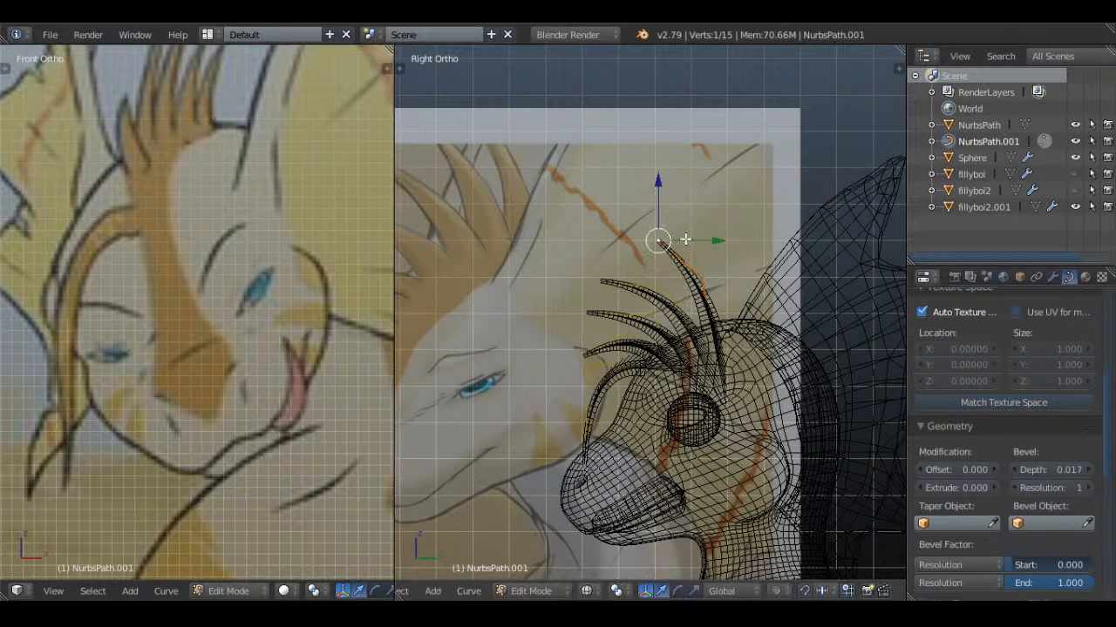
Duplicate the fifth spike's three points as a sixth spike directly behind it
{"action": "right_click", "coordinate": [715, 291], "text": "shift"}
{"action": "right_click", "coordinate": [720, 333], "text": "shift"}
{"action": "scroll", "coordinate": [744, 288], "scroll_direction": "up", "scroll_amount": 1}
{"action": "key", "text": "shift+d"}
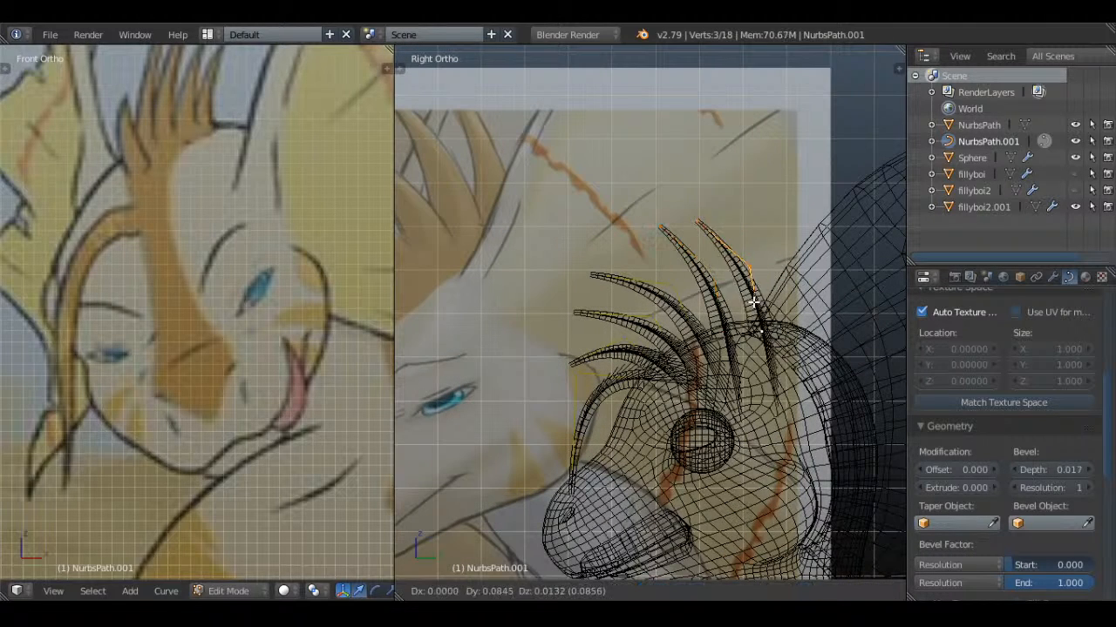
{"action": "left_click", "coordinate": [748, 304]}
Move the sixth spike's tip backward so it leans toward the frill, and shift its base point slightly forward
{"action": "right_click", "coordinate": [696, 223]}
{"action": "key", "text": "g"}
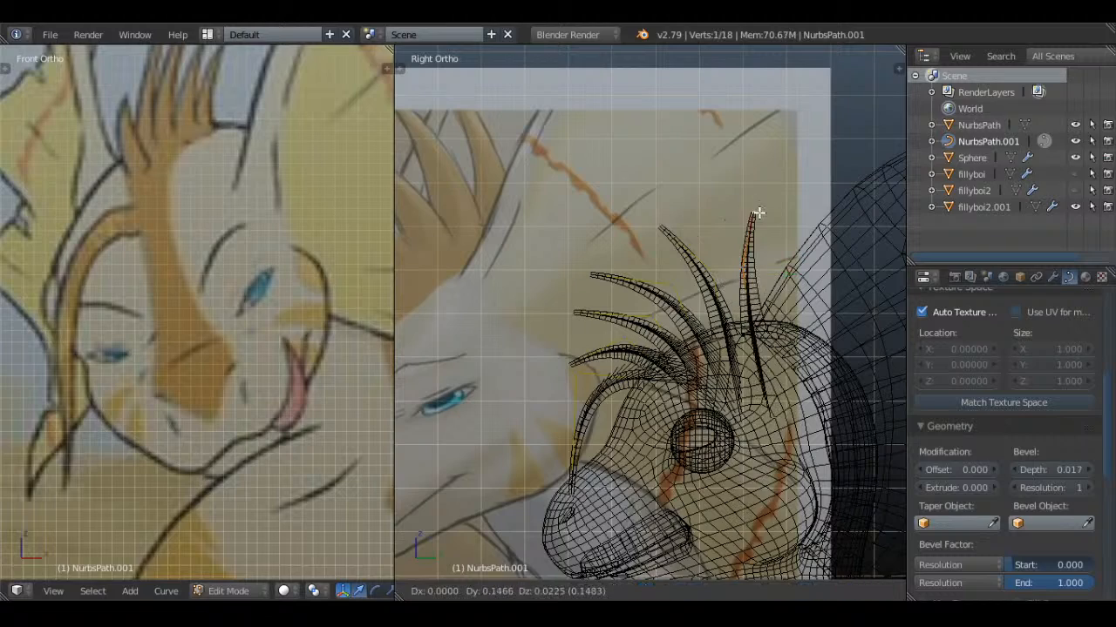
{"action": "left_click", "coordinate": [775, 212]}
{"action": "right_click", "coordinate": [759, 323]}
{"action": "key", "text": "g"}
{"action": "left_click", "coordinate": [752, 324]}
Duplicate the sixth spike's three points as a seventh spike near the back of the head
{"action": "right_click", "coordinate": [753, 271], "text": "shift"}
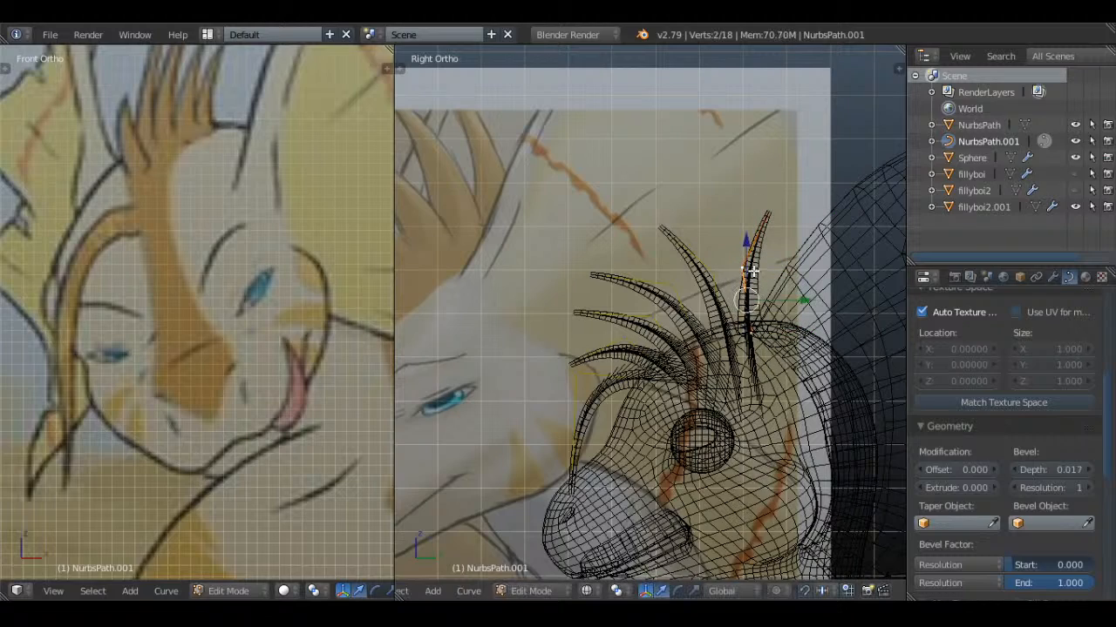
{"action": "right_click", "coordinate": [766, 208], "text": "shift"}
{"action": "middle_click_drag", "start_coordinate": [780, 262], "coordinate": [599, 222], "text": "shift"}
{"action": "scroll", "coordinate": [594, 225], "scroll_direction": "up", "scroll_amount": 1}
{"action": "key", "text": "shift+d"}
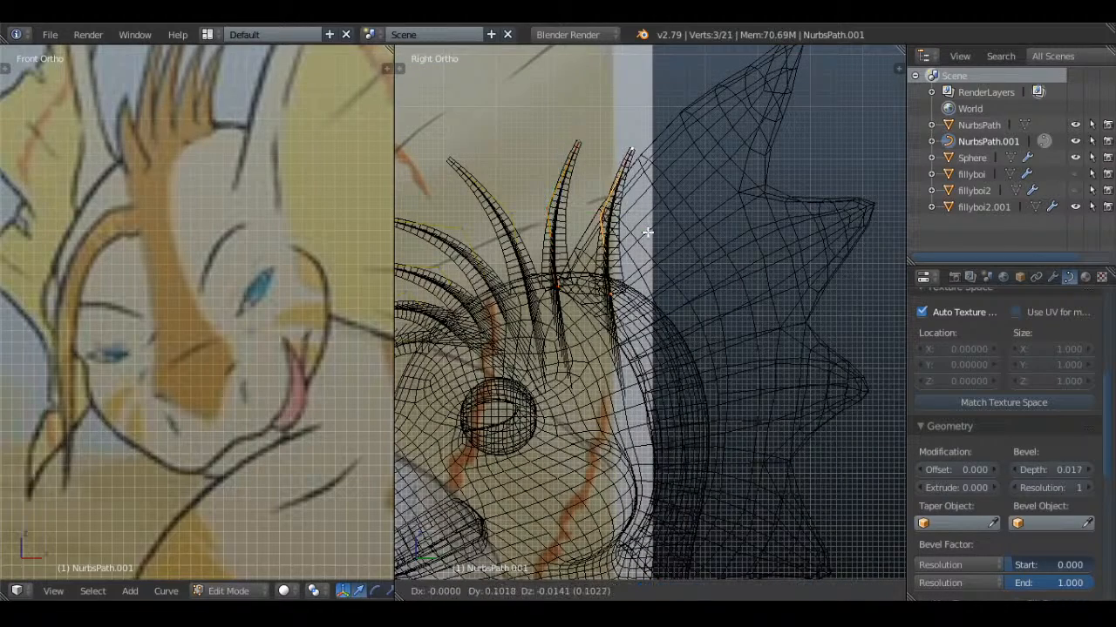
{"action": "left_click", "coordinate": [628, 224]}
Compare the crest's shape and number of spikes with the reference drawings in the front and side views
{"action": "scroll", "coordinate": [614, 226], "scroll_direction": "down", "scroll_amount": 5}
{"action": "scroll", "coordinate": [248, 240], "scroll_direction": "down", "scroll_amount": 1}
{"action": "scroll", "coordinate": [247, 241], "scroll_direction": "down", "scroll_amount": 6}
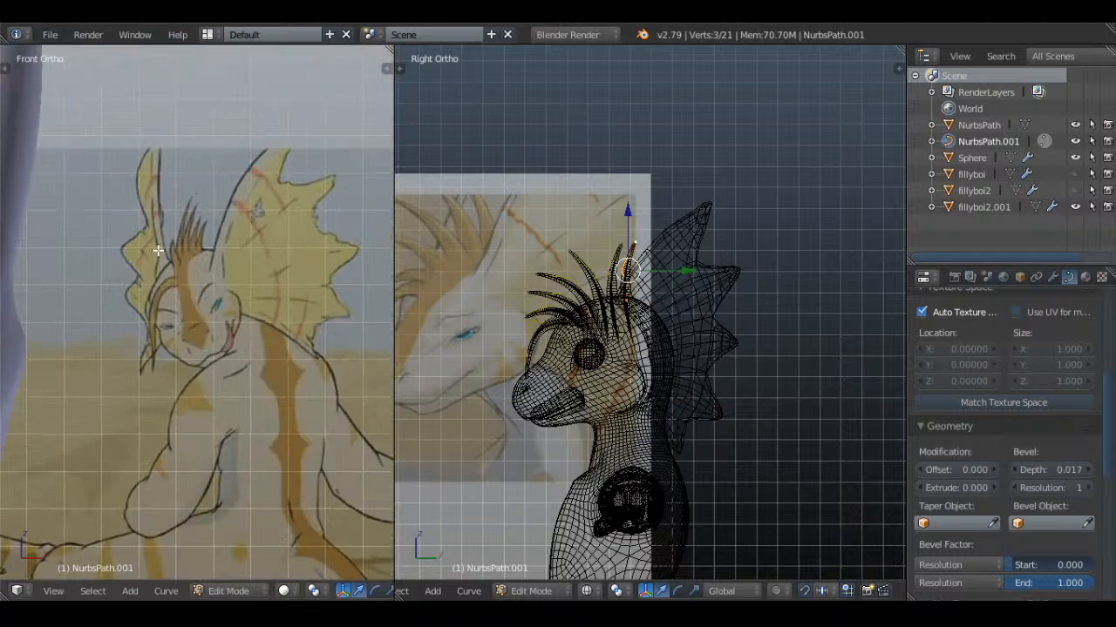
{"action": "scroll", "coordinate": [286, 258], "scroll_direction": "down", "scroll_amount": 5}
{"action": "middle_click_drag", "start_coordinate": [205, 216], "coordinate": [313, 299], "text": "shift"}
{"action": "scroll", "coordinate": [313, 299], "scroll_direction": "up", "scroll_amount": 5}
{"action": "middle_click_drag", "start_coordinate": [311, 194], "coordinate": [191, 351], "text": "shift"}
{"action": "scroll", "coordinate": [191, 351], "scroll_direction": "down", "scroll_amount": 1}
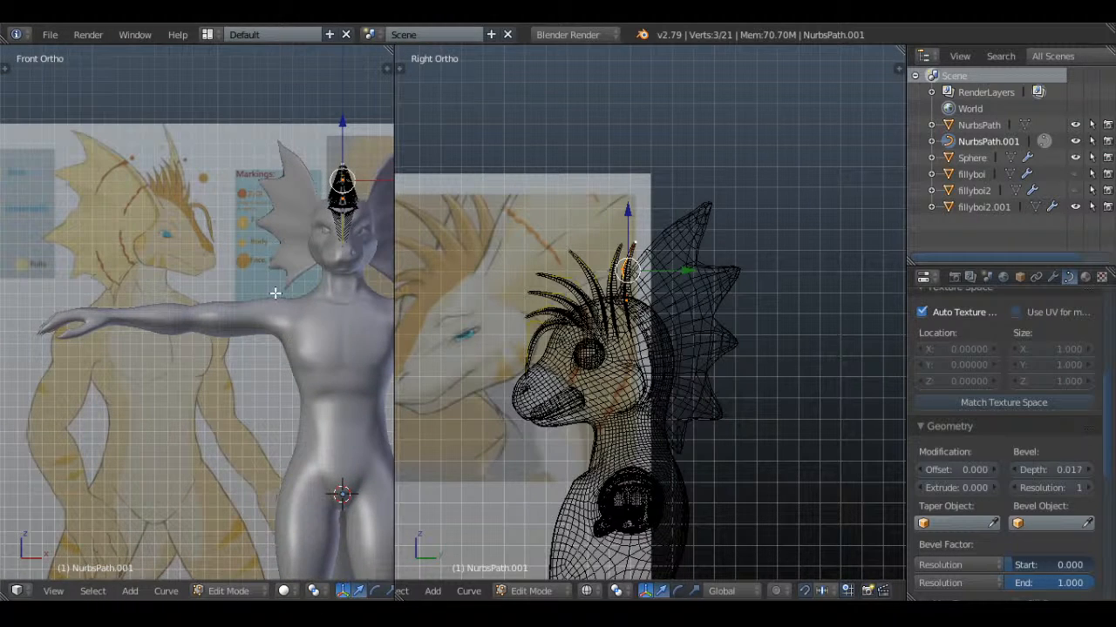
{"action": "middle_click_drag", "start_coordinate": [273, 319], "coordinate": [218, 314], "text": "shift"}
{"action": "middle_click_drag", "start_coordinate": [161, 239], "coordinate": [188, 287], "text": "shift"}
{"action": "middle_click_drag", "start_coordinate": [582, 369], "coordinate": [633, 359], "text": "shift"}
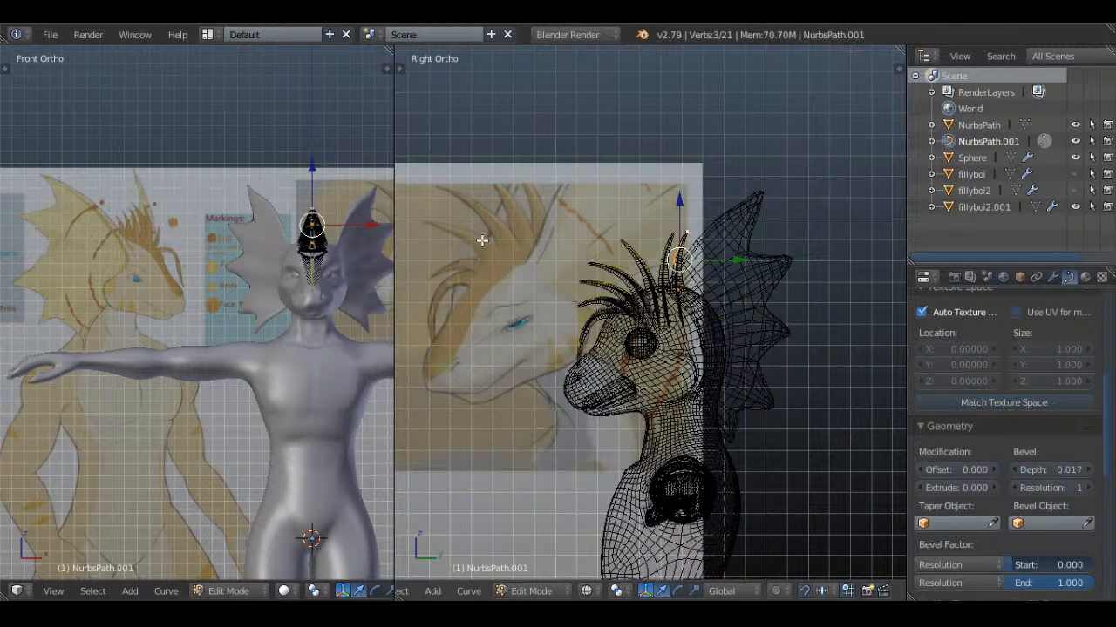
{"action": "scroll", "coordinate": [652, 285], "scroll_direction": "up", "scroll_amount": 5}
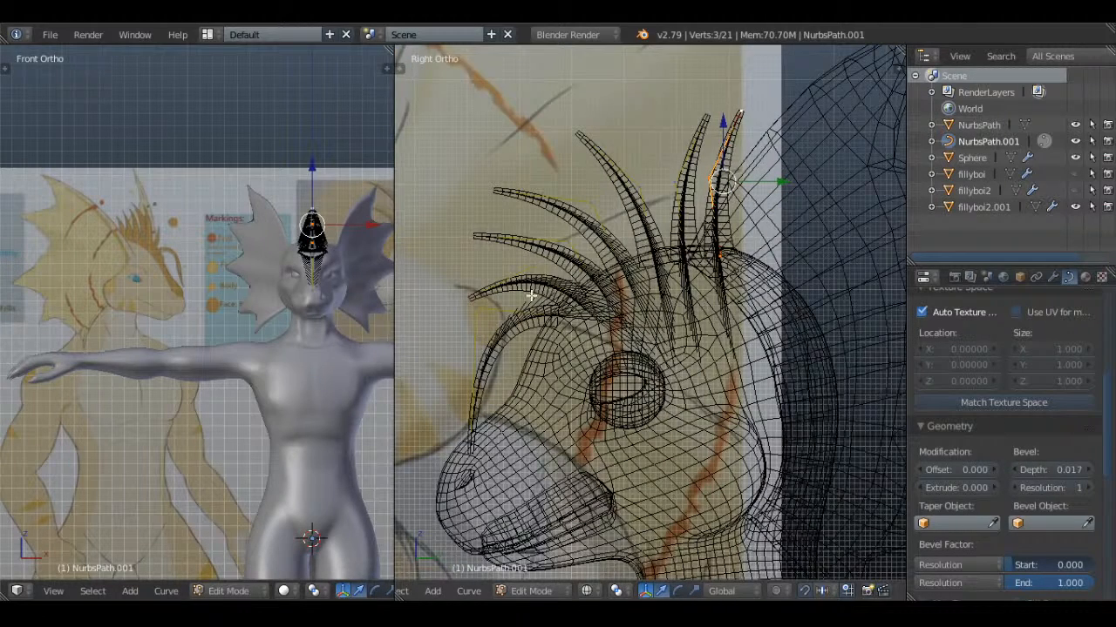
Delete the rearmost seventh spike and compare the remaining crest with the reference drawing
{"action": "key", "text": "x"}
{"action": "left_click", "coordinate": [786, 135]}
{"action": "scroll", "coordinate": [748, 274], "scroll_direction": "down", "scroll_amount": 3}
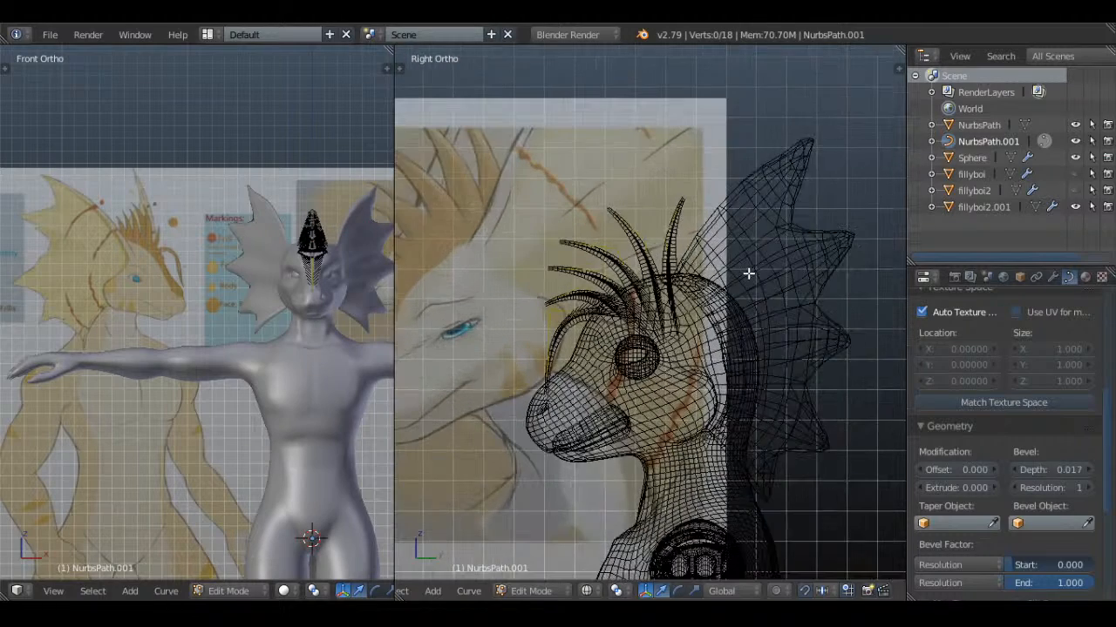
{"action": "scroll", "coordinate": [741, 270], "scroll_direction": "up", "scroll_amount": 1}
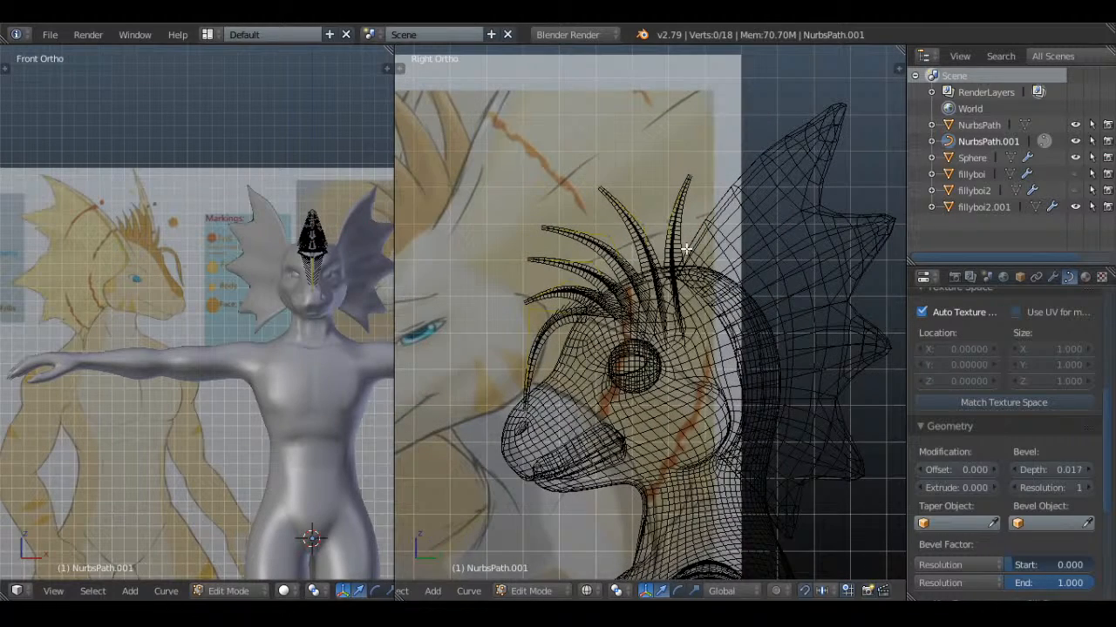
{"action": "scroll", "coordinate": [685, 249], "scroll_direction": "down", "scroll_amount": 2}
{"action": "middle_click_drag", "start_coordinate": [648, 297], "coordinate": [745, 276], "text": "shift"}
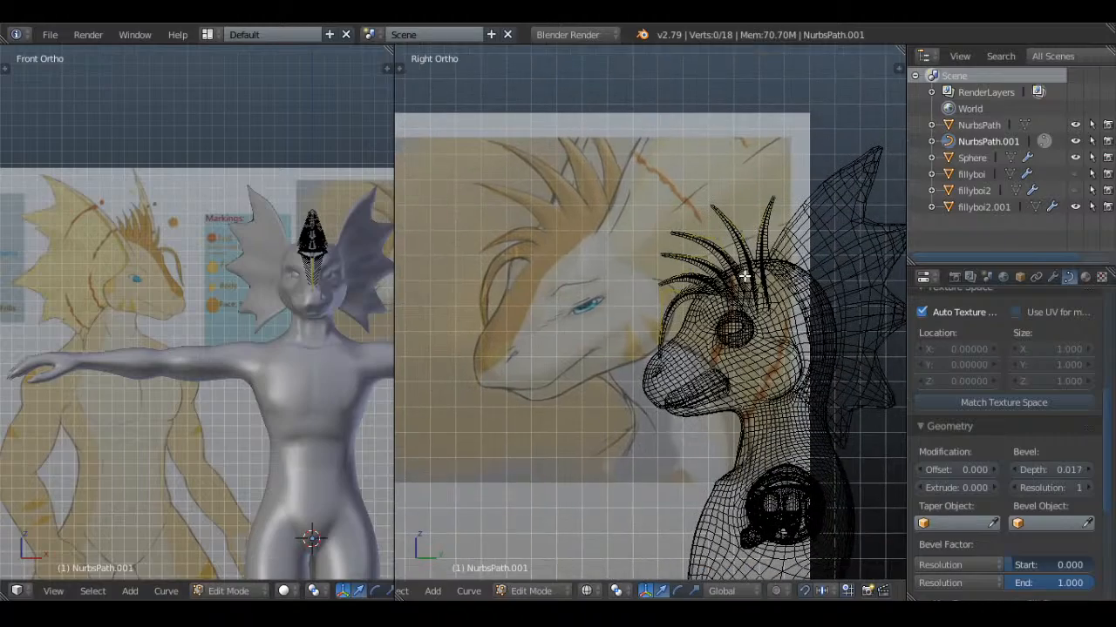
{"action": "scroll", "coordinate": [741, 277], "scroll_direction": "up", "scroll_amount": 3}
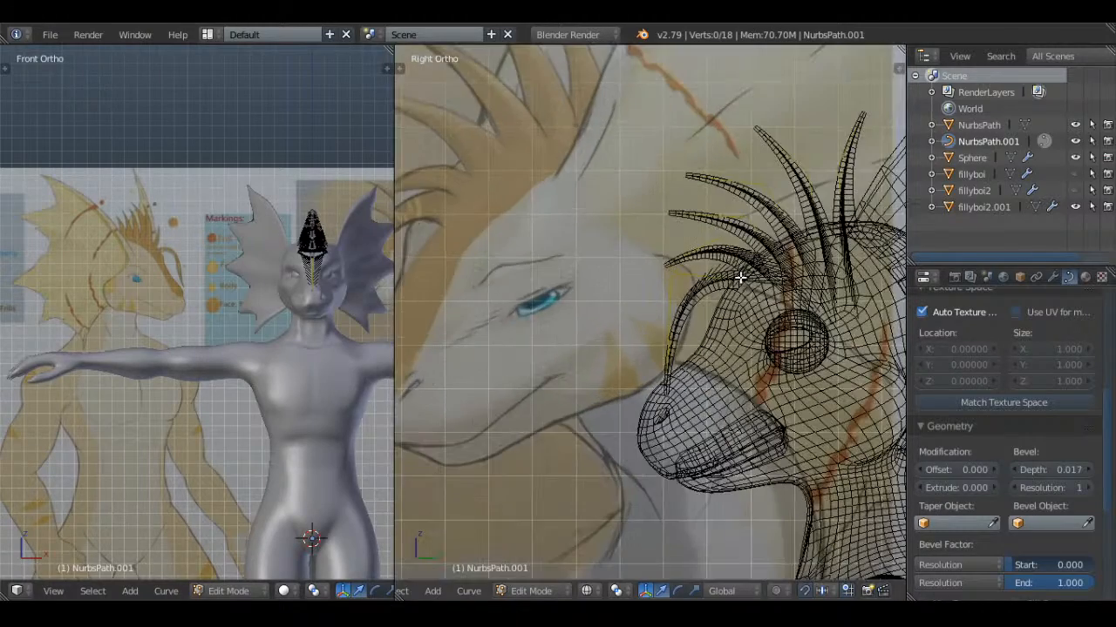
Move the second spike's tip slightly forward and shrink its radius to a sharper point
{"action": "middle_click_drag", "start_coordinate": [736, 281], "coordinate": [616, 313], "text": "shift"}
{"action": "scroll", "coordinate": [558, 300], "scroll_direction": "up", "scroll_amount": 2}
{"action": "right_click", "coordinate": [499, 289]}
{"action": "scroll", "coordinate": [488, 289], "scroll_direction": "up", "scroll_amount": 1}
{"action": "key", "text": "g"}
{"action": "left_click", "coordinate": [475, 289]}
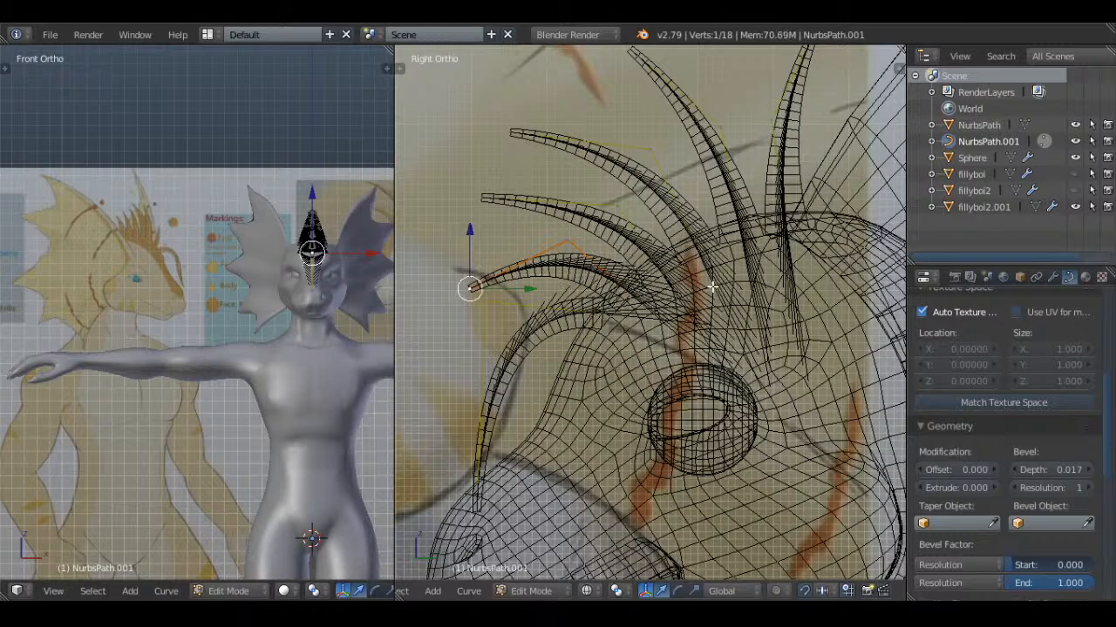
{"action": "key", "text": "alt+s"}
{"action": "left_click", "coordinate": [495, 286]}
Shrink the radius at the tips of the third and fourth spikes to sharpen them
{"action": "right_click", "coordinate": [480, 198]}
{"action": "key", "text": "alt+s"}
{"action": "left_click", "coordinate": [505, 201]}
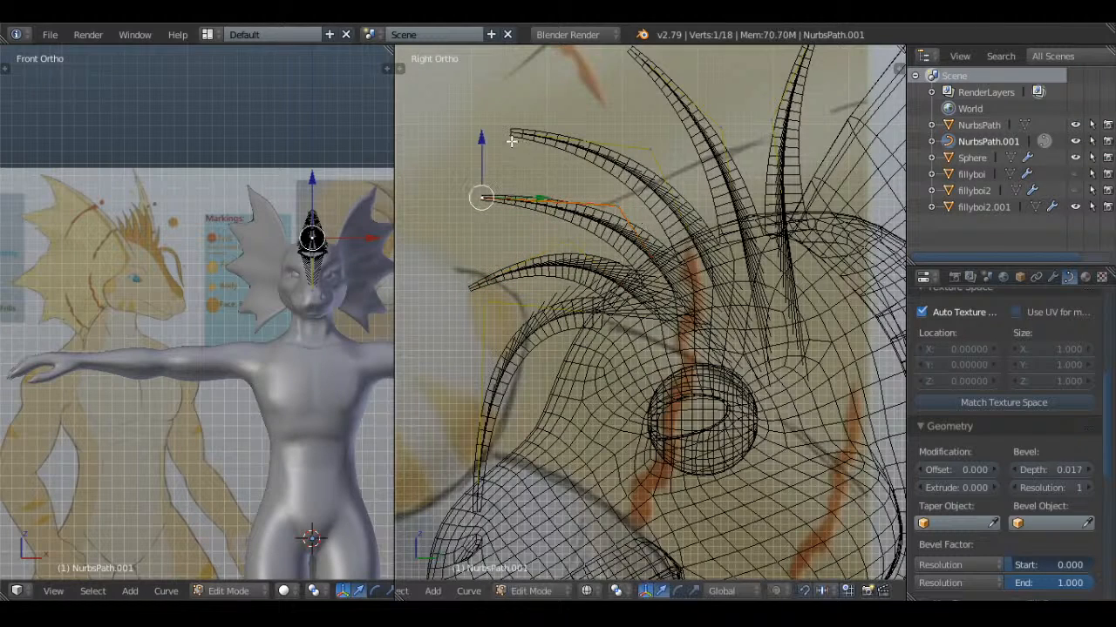
{"action": "right_click", "coordinate": [510, 134]}
{"action": "key", "text": "alt+s"}
{"action": "left_click", "coordinate": [656, 153]}
Shrink the radius at the tips of the fifth and sixth spikes to sharpen them
{"action": "middle_click_drag", "start_coordinate": [655, 152], "coordinate": [624, 228], "text": "shift"}
{"action": "right_click", "coordinate": [595, 125]}
{"action": "key", "text": "alt+s"}
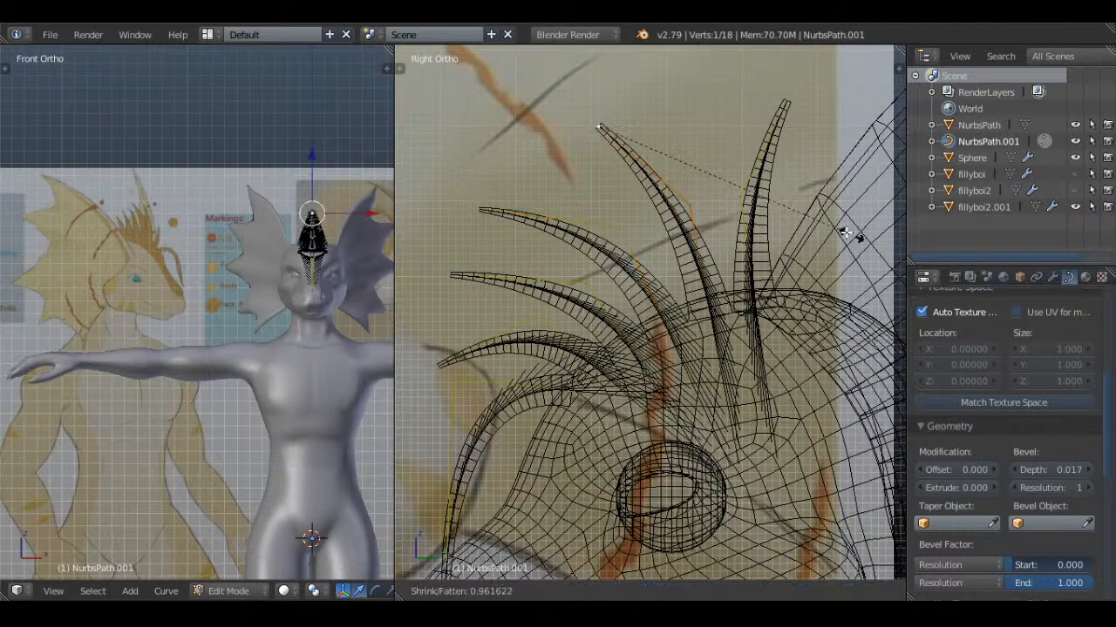
{"action": "left_click", "coordinate": [716, 183]}
{"action": "right_click", "coordinate": [749, 99]}
{"action": "key", "text": "g"}
{"action": "right_click", "coordinate": [846, 213]}
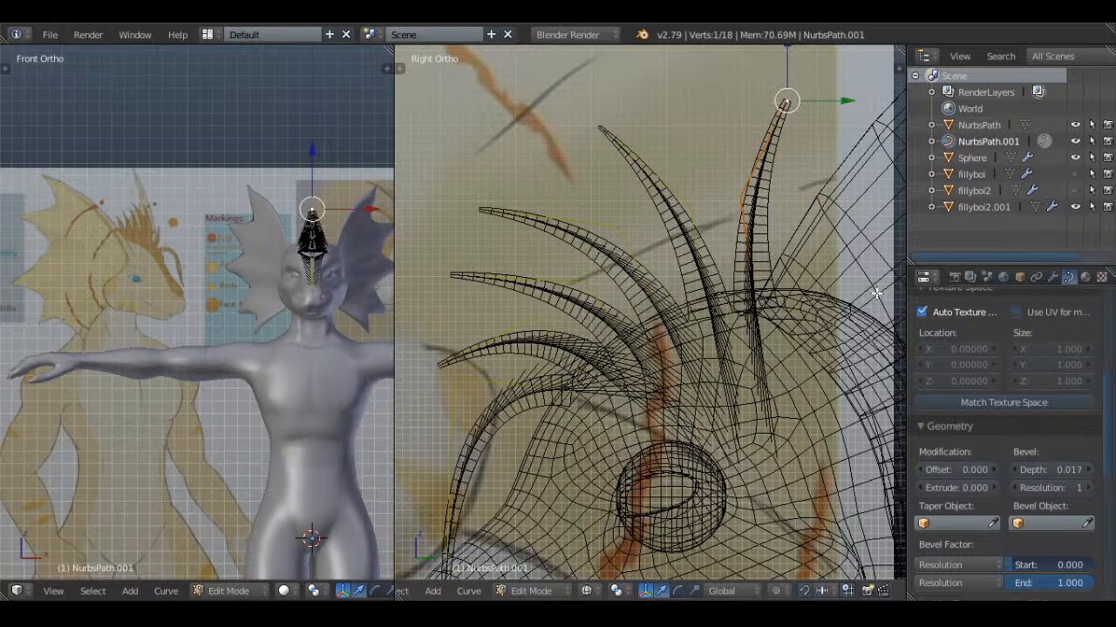
{"action": "key", "text": "alt+s"}
{"action": "left_click", "coordinate": [822, 163]}
Leave curve editing, deselect everything, and return the side view to solid display
{"action": "key", "text": "a"}
{"action": "key", "text": "Tab"}
{"action": "key", "text": "a"}
{"action": "scroll", "coordinate": [812, 170], "scroll_direction": "down", "scroll_amount": 3}
{"action": "key", "text": "z"}
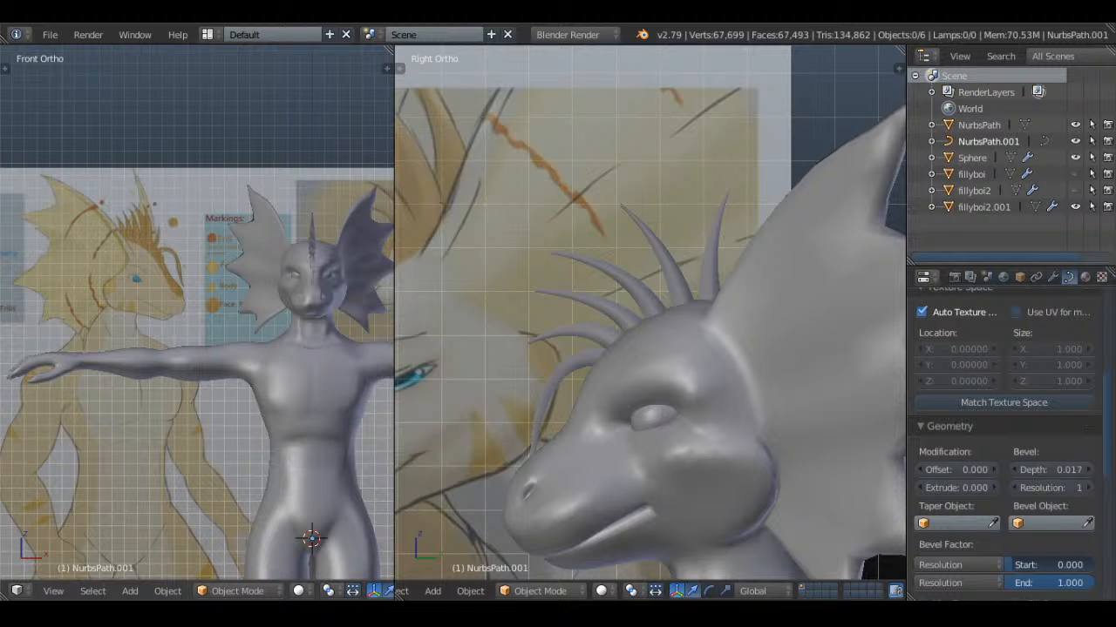
Examine the finished crest on the head from the front, an angled view, and the side
{"action": "scroll", "coordinate": [604, 339], "scroll_direction": "down", "scroll_amount": 3}
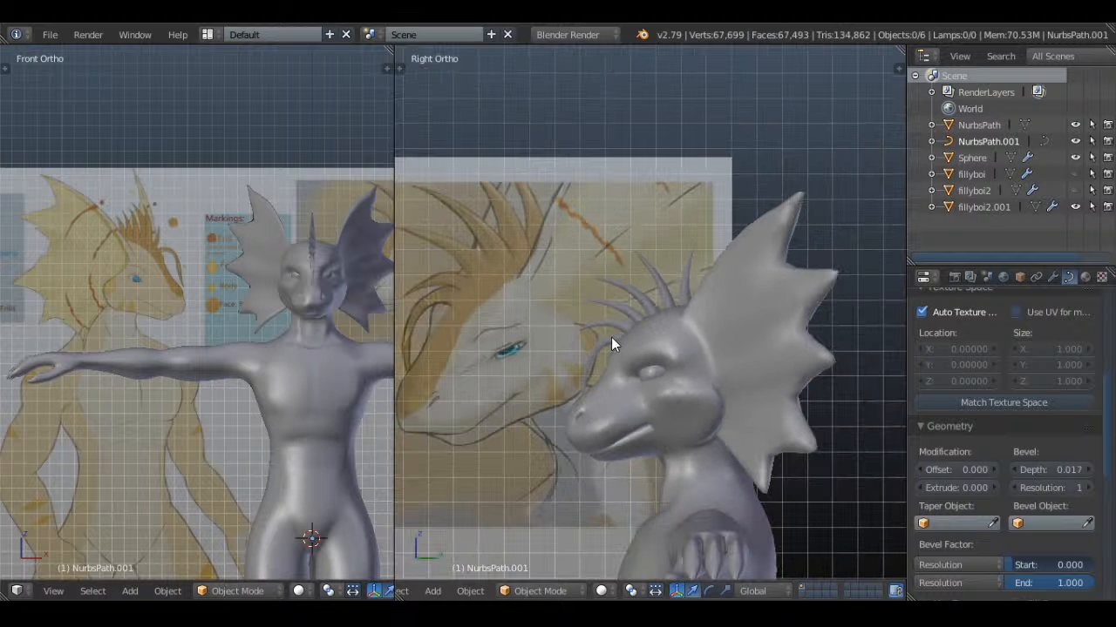
{"action": "left_click", "coordinate": [111, 242]}
{"action": "scroll", "coordinate": [148, 327], "scroll_direction": "up", "scroll_amount": 4}
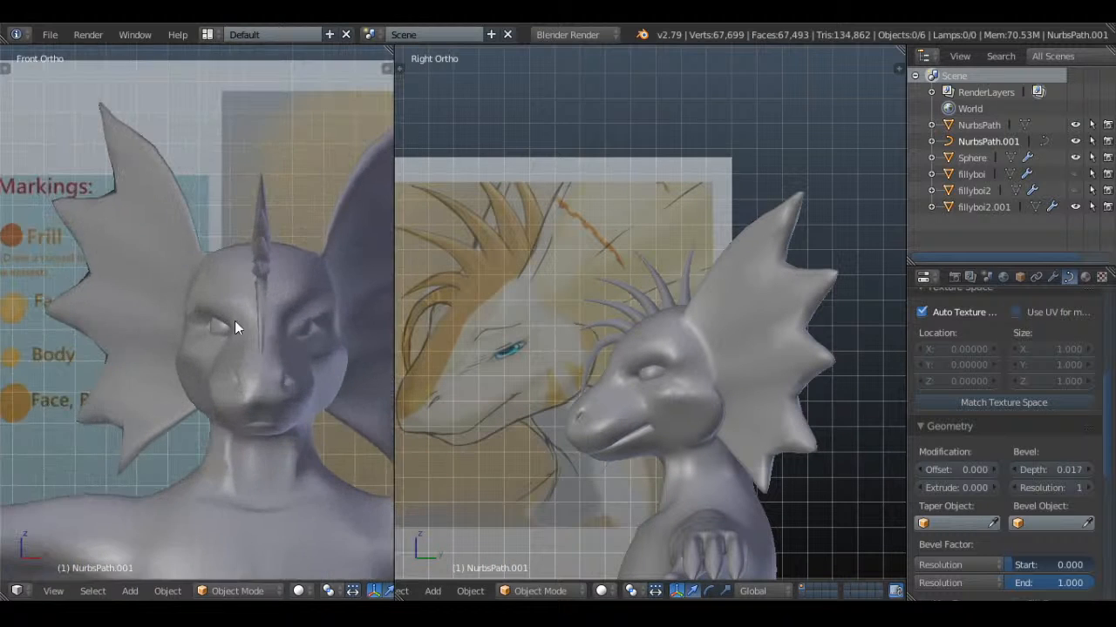
{"action": "middle_click_drag", "start_coordinate": [235, 320], "coordinate": [277, 320]}
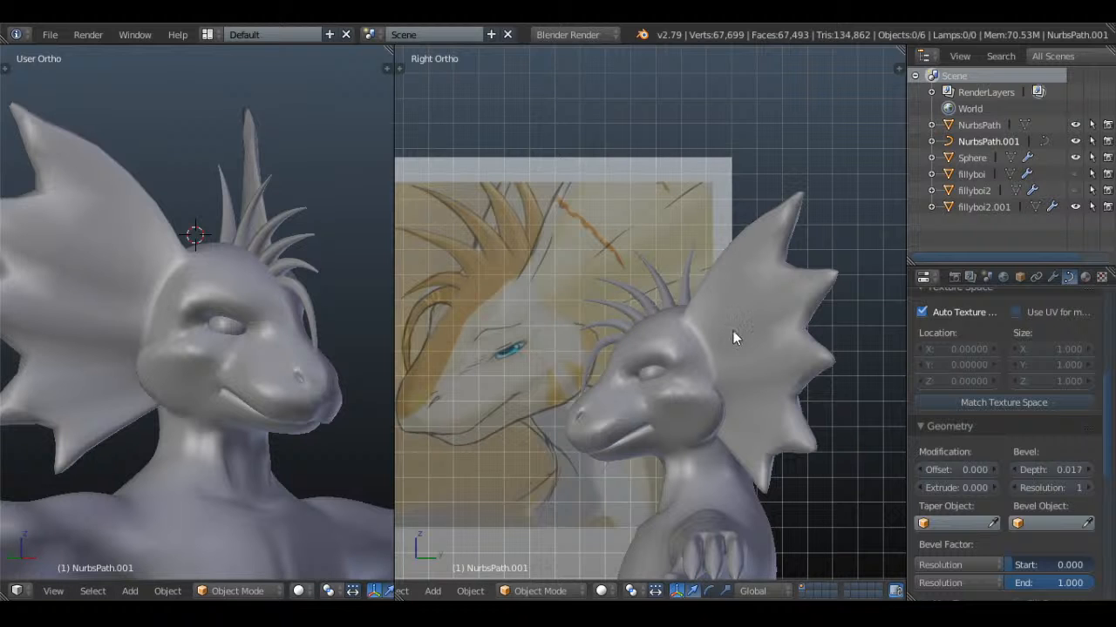
{"action": "scroll", "coordinate": [750, 461], "scroll_direction": "down", "scroll_amount": 3}
{"action": "scroll", "coordinate": [750, 461], "scroll_direction": "down", "scroll_amount": 3, "text": "shift"}
{"action": "left_click", "coordinate": [904, 570]}
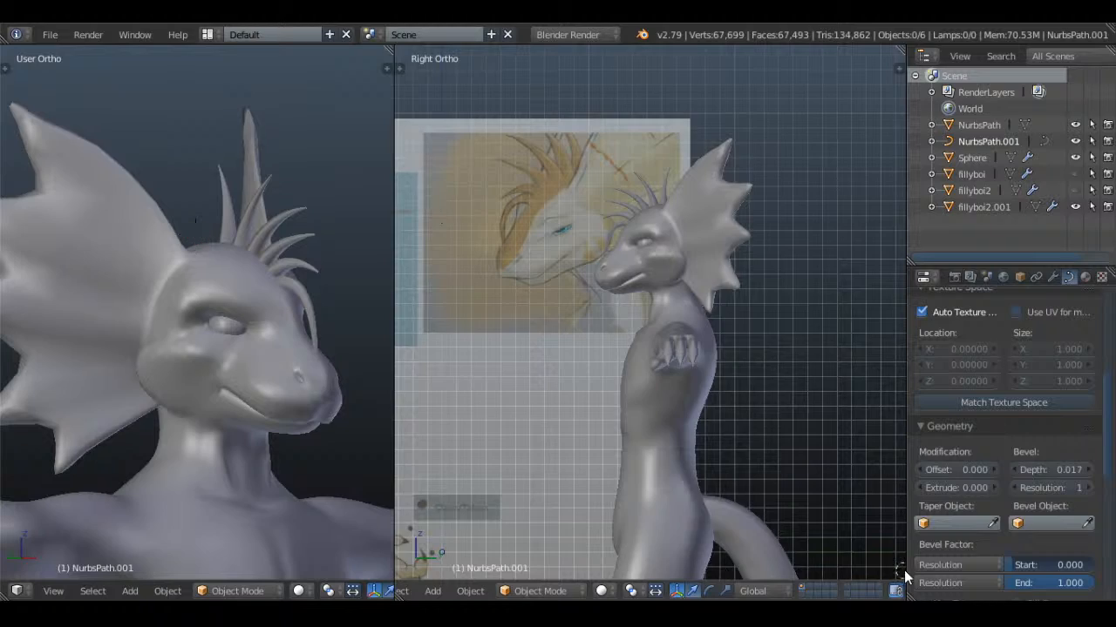
{"action": "scroll", "coordinate": [692, 229], "scroll_direction": "up", "scroll_amount": 5}
{"action": "scroll", "coordinate": [737, 323], "scroll_direction": "up", "scroll_amount": 5, "text": "shift"}
Start editing the fillyboi2.001 body mesh with no vertices selected
{"action": "right_click", "coordinate": [748, 281]}
{"action": "key", "text": "Tab"}
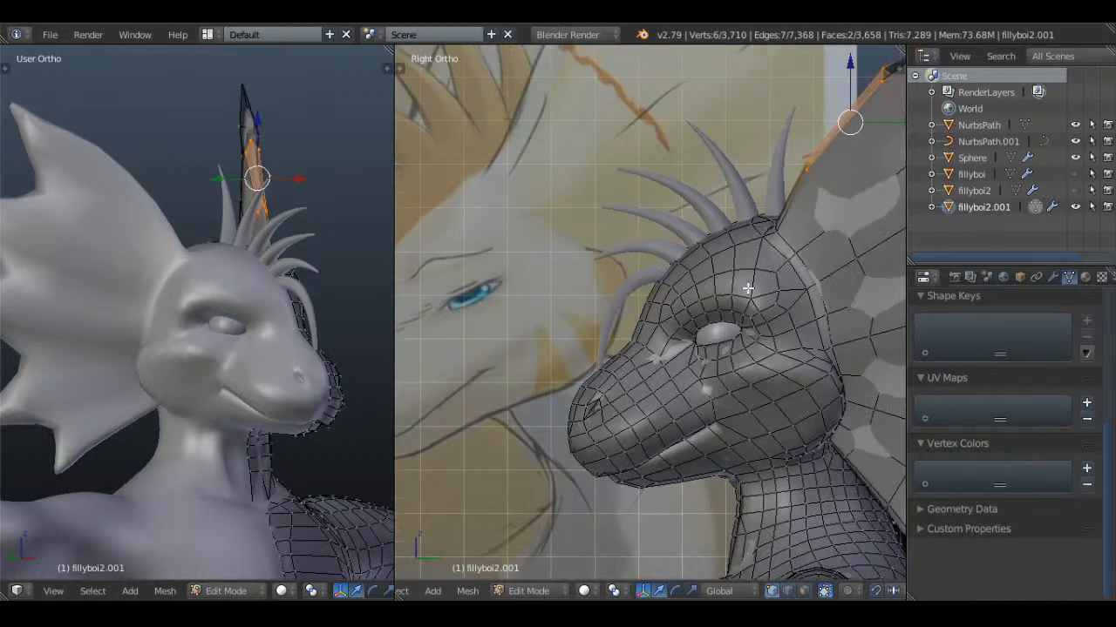
{"action": "scroll", "coordinate": [674, 231], "scroll_direction": "up", "scroll_amount": 4}
{"action": "scroll", "coordinate": [675, 231], "scroll_direction": "up", "scroll_amount": 2}
{"action": "key", "text": "a"}
{"action": "scroll", "coordinate": [659, 194], "scroll_direction": "down", "scroll_amount": 5}
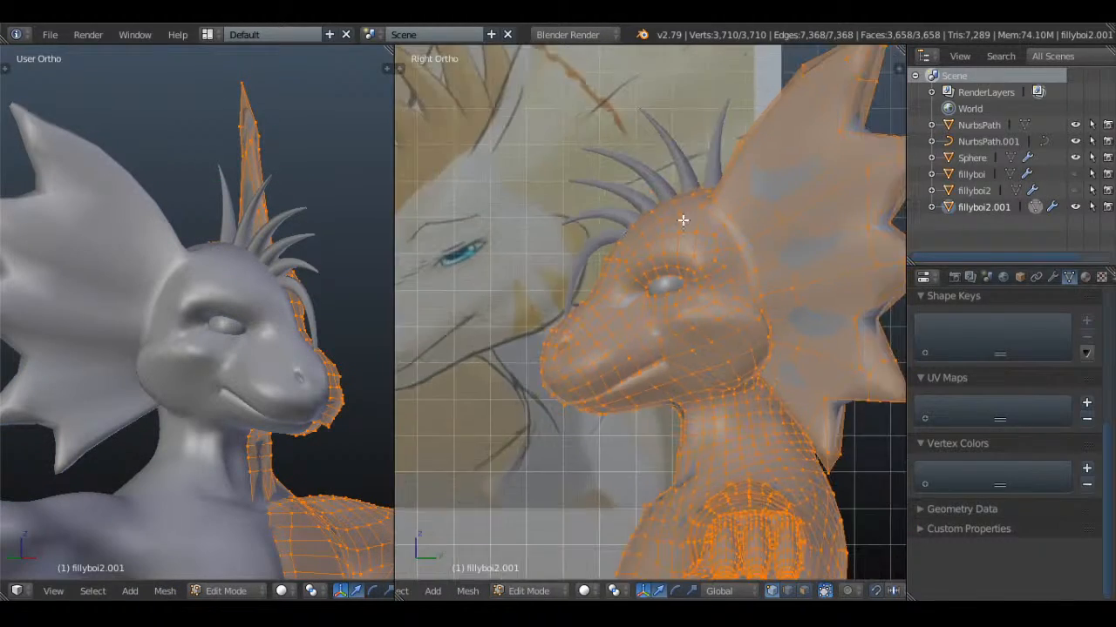
{"action": "scroll", "coordinate": [629, 241], "scroll_direction": "up", "scroll_amount": 4}
{"action": "key", "text": "a"}
Select the five vertices along the brow ridge above the eye and move them slightly forward
{"action": "scroll", "coordinate": [623, 243], "scroll_direction": "up", "scroll_amount": 2}
{"action": "right_click", "coordinate": [568, 232]}
{"action": "right_click", "coordinate": [603, 217], "text": "shift"}
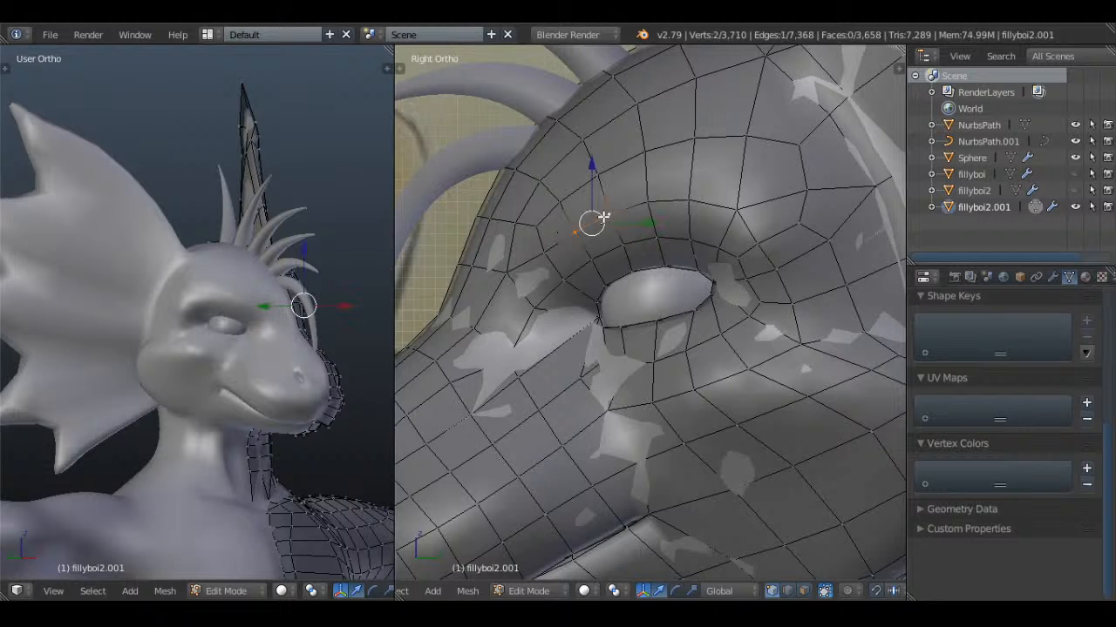
{"action": "right_click", "coordinate": [648, 203], "text": "shift"}
{"action": "right_click", "coordinate": [694, 200], "text": "shift"}
{"action": "right_click", "coordinate": [549, 243], "text": "shift"}
{"action": "key", "text": "g"}
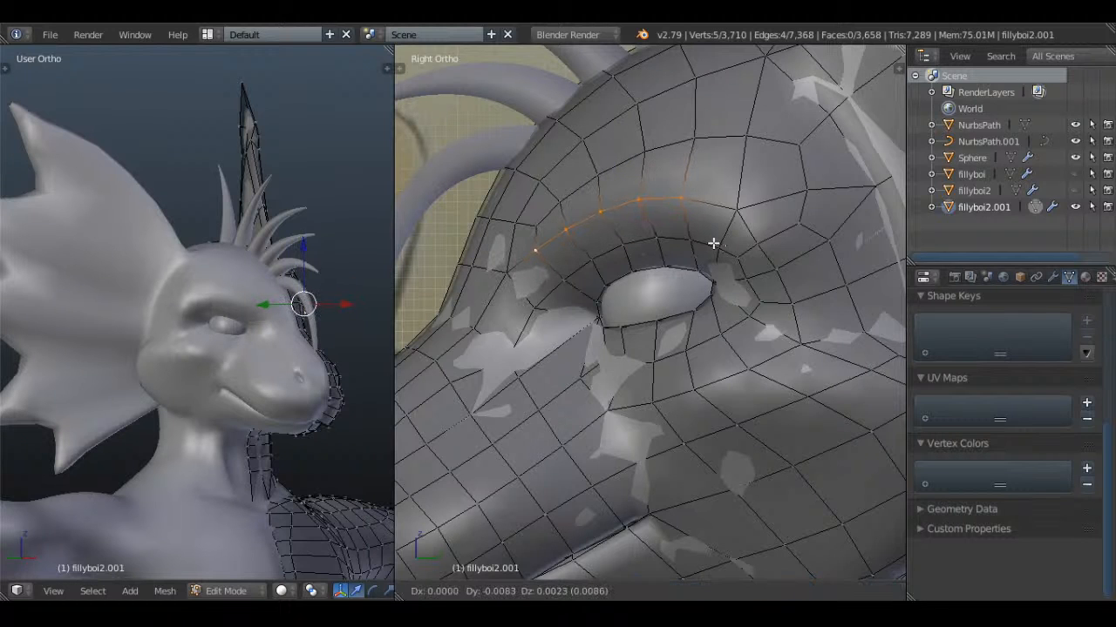
{"action": "left_click", "coordinate": [714, 244]}
Select the five vertices in the row just above the brow ridge and move them slightly
{"action": "right_click", "coordinate": [562, 197]}
{"action": "right_click", "coordinate": [531, 215], "text": "shift"}
{"action": "right_click", "coordinate": [575, 192], "text": "shift"}
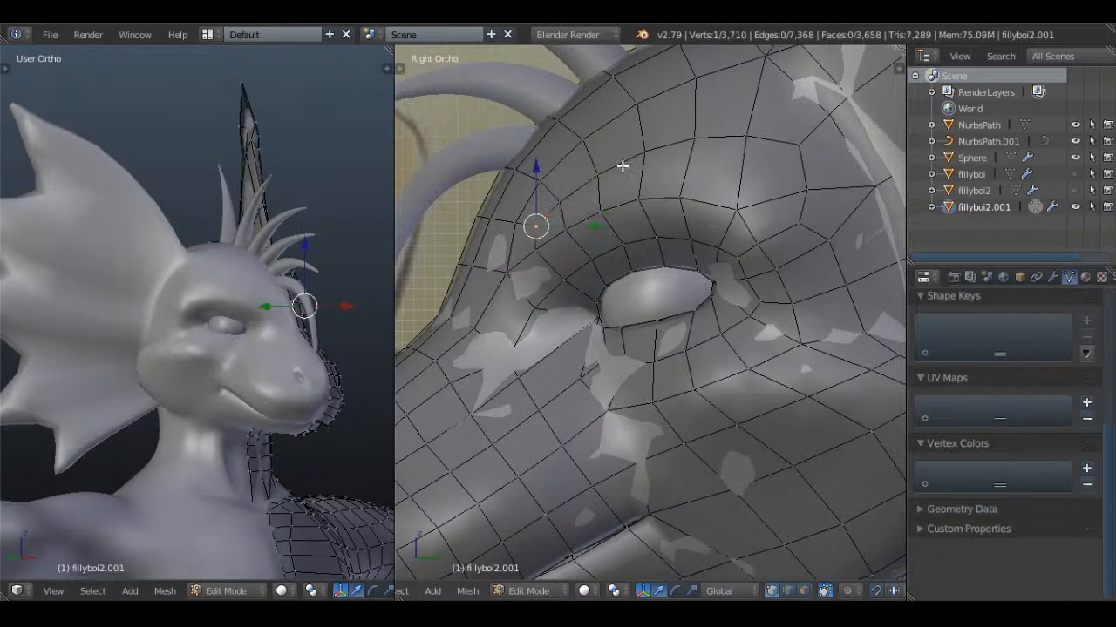
{"action": "right_click", "coordinate": [610, 171], "text": "shift"}
{"action": "right_click", "coordinate": [569, 195], "text": "shift"}
{"action": "right_click", "coordinate": [614, 164], "text": "shift"}
{"action": "right_click", "coordinate": [678, 139], "text": "shift"}
{"action": "right_click", "coordinate": [640, 150], "text": "shift"}
{"action": "right_click", "coordinate": [609, 167], "text": "shift"}
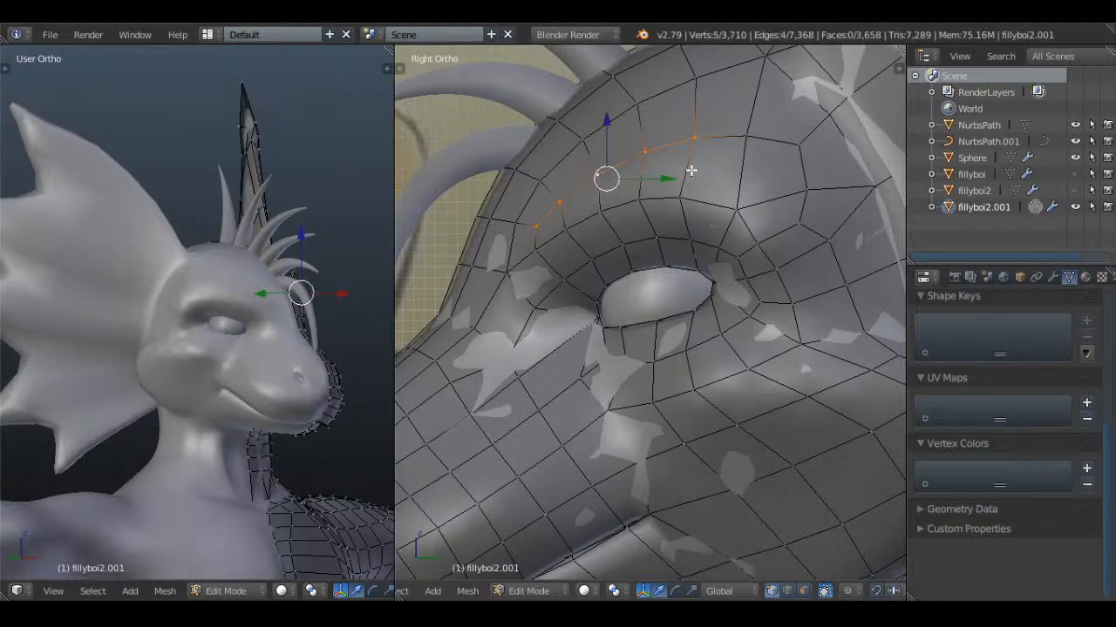
{"action": "key", "text": "g"}
{"action": "left_click", "coordinate": [700, 178]}
{"action": "key", "text": "a"}
{"action": "scroll", "coordinate": [695, 188], "scroll_direction": "down", "scroll_amount": 3}
{"action": "middle_click_drag", "start_coordinate": [695, 189], "coordinate": [723, 252]}
{"action": "key", "text": "Tab"}
Try selecting the five vertices along the brow ridge and moving them from an angled view
{"action": "scroll", "coordinate": [790, 247], "scroll_direction": "up", "scroll_amount": 3}
{"action": "key", "text": "Tab"}
{"action": "key", "text": "a"}
{"action": "key", "text": "a"}
{"action": "right_click", "coordinate": [715, 220]}
{"action": "middle_click_drag", "start_coordinate": [760, 208], "coordinate": [653, 234], "text": "shift"}
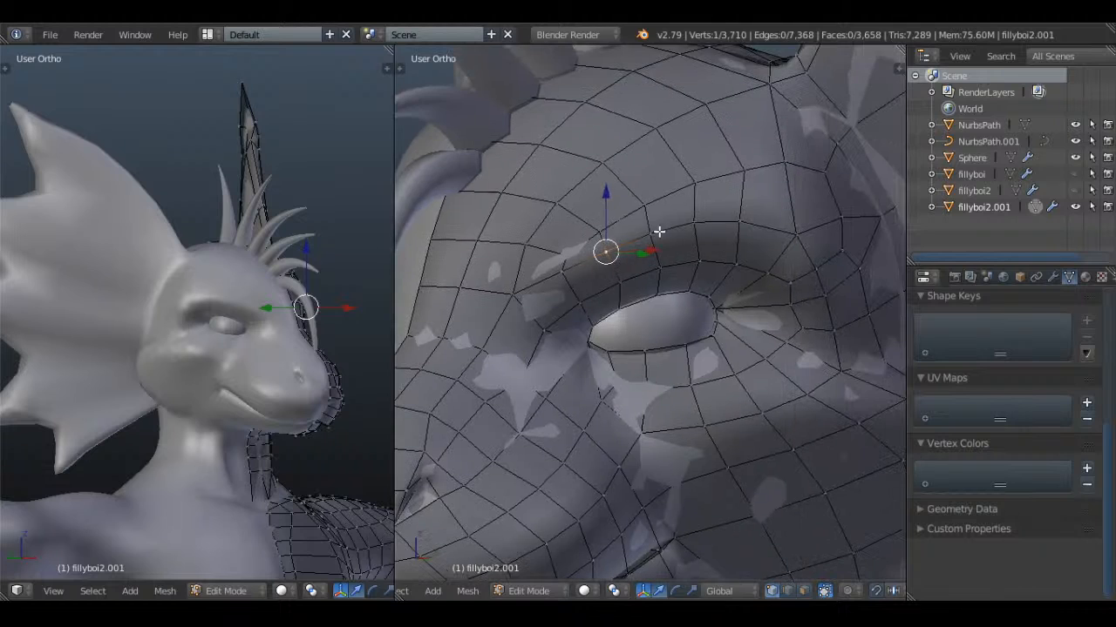
{"action": "right_click", "coordinate": [655, 232], "text": "shift"}
{"action": "right_click", "coordinate": [696, 223], "text": "shift"}
{"action": "right_click", "coordinate": [734, 220], "text": "shift"}
{"action": "right_click", "coordinate": [567, 267], "text": "shift"}
{"action": "middle_click_drag", "start_coordinate": [567, 267], "coordinate": [657, 308]}
{"action": "key", "text": "g"}
{"action": "left_click", "coordinate": [808, 264]}
Leave and re-enter mesh editing, and undo the last brow vertex move and its selections
{"action": "key", "text": "Tab"}
{"action": "key", "text": "Tab"}
{"action": "key", "text": "ctrl+z"}
{"action": "key", "text": "ctrl+z"}
{"action": "key", "text": "ctrl+z"}
{"action": "key", "text": "ctrl+z"}
{"action": "key", "text": "ctrl+z"}
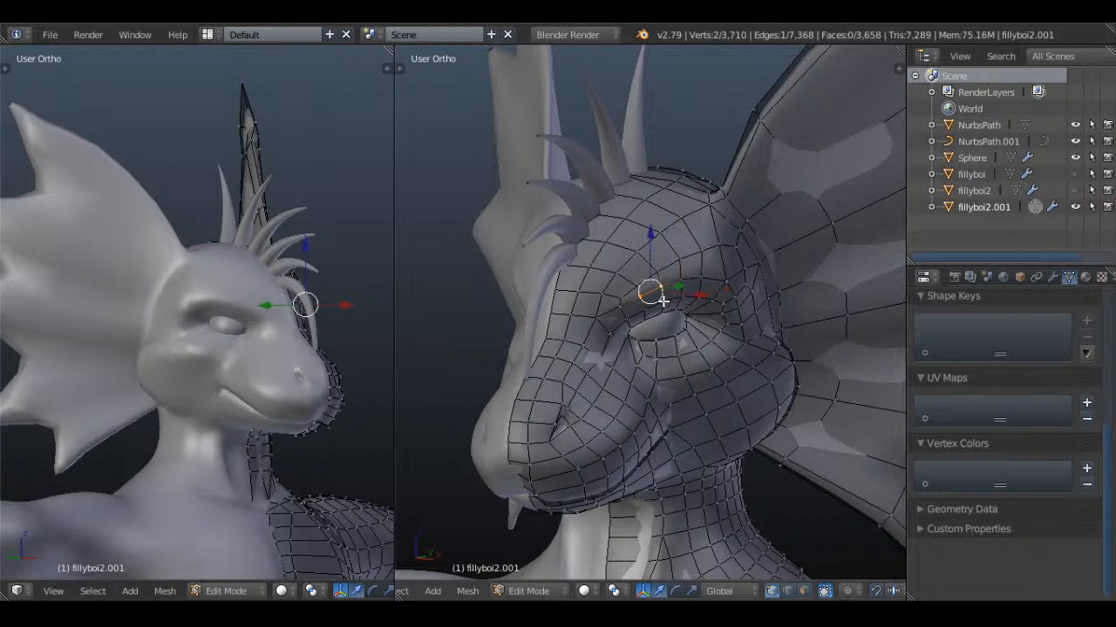
{"action": "key", "text": "ctrl+z"}
Try moving the four vertices above the outer brow as seen from the front, and undo that move
{"action": "middle_click_drag", "start_coordinate": [665, 301], "coordinate": [764, 257]}
{"action": "right_click", "coordinate": [718, 234]}
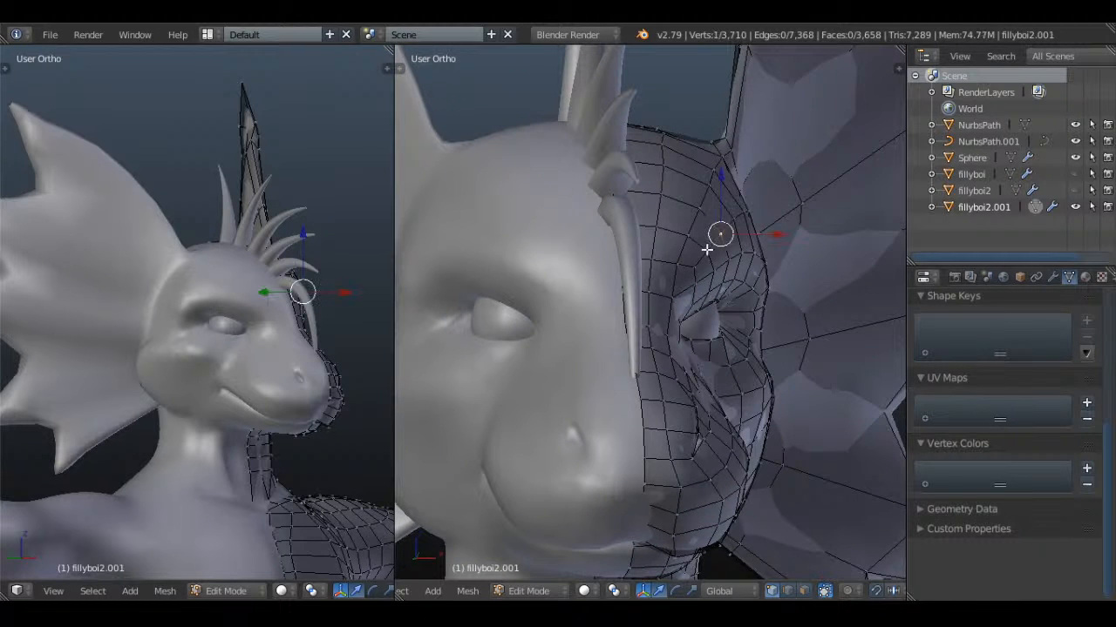
{"action": "right_click", "coordinate": [707, 250], "text": "shift"}
{"action": "right_click", "coordinate": [736, 218], "text": "shift"}
{"action": "right_click", "coordinate": [744, 210], "text": "shift"}
{"action": "middle_click_drag", "start_coordinate": [746, 211], "coordinate": [706, 286]}
{"action": "key", "text": "g"}
{"action": "left_click", "coordinate": [766, 226]}
{"action": "key", "text": "Tab"}
Deselect everything and examine the head and face from the front and several angles
{"action": "key", "text": "Tab"}
{"action": "key", "text": "ctrl+z"}
{"action": "key", "text": "a"}
{"action": "key", "text": "Tab"}
{"action": "scroll", "coordinate": [706, 286], "scroll_direction": "down", "scroll_amount": 2}
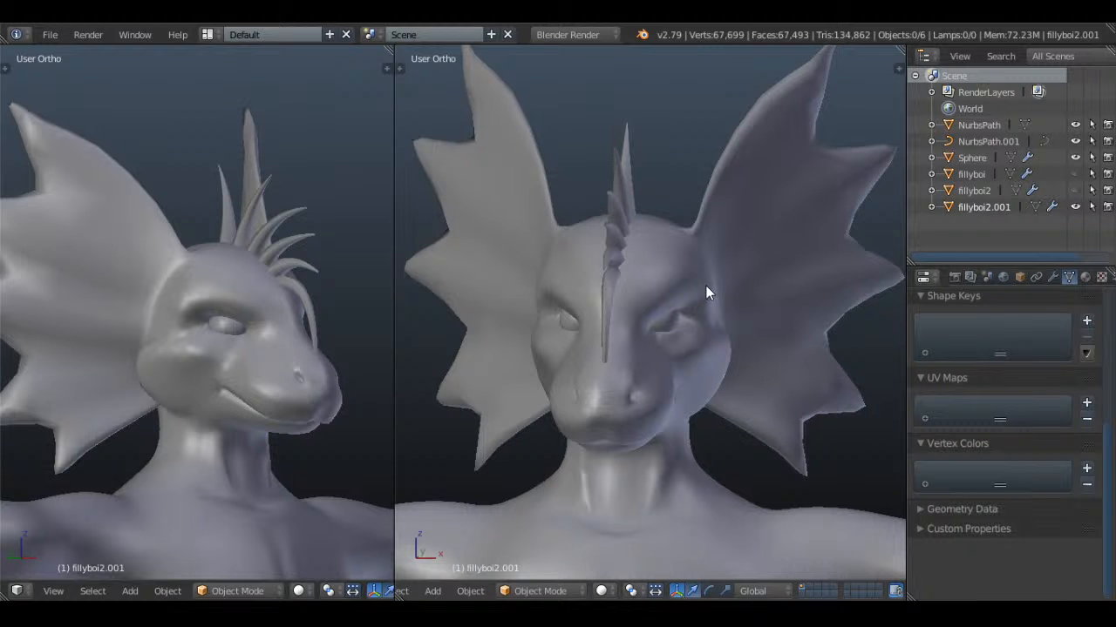
{"action": "scroll", "coordinate": [707, 288], "scroll_direction": "up", "scroll_amount": 2}
{"action": "right_click", "coordinate": [578, 185]}
{"action": "right_click", "coordinate": [594, 177]}
{"action": "key", "text": "Tab"}
{"action": "middle_click_drag", "start_coordinate": [737, 244], "coordinate": [572, 291]}
{"action": "key", "text": "a"}
{"action": "key", "text": "a"}
{"action": "right_click", "coordinate": [521, 391]}
{"action": "middle_click_drag", "start_coordinate": [523, 391], "coordinate": [685, 403]}
{"action": "left_click_drag", "start_coordinate": [667, 410], "coordinate": [586, 407]}
{"action": "right_click", "coordinate": [599, 274]}
{"action": "left_click_drag", "start_coordinate": [652, 261], "coordinate": [567, 259]}
{"action": "key", "text": "Tab"}
{"action": "middle_click_drag", "start_coordinate": [668, 284], "coordinate": [652, 179]}
Start editing the NurbsPath.001 crest curve and shift the root control point of the drooping front strand slightly against the forehead
{"action": "key", "text": "KP_1"}
{"action": "scroll", "coordinate": [584, 266], "scroll_direction": "up", "scroll_amount": 4}
{"action": "key", "text": "z"}
{"action": "key", "text": "z"}
{"action": "right_click", "coordinate": [572, 232]}
{"action": "key", "text": "Tab"}
{"action": "right_click", "coordinate": [553, 243]}
{"action": "key", "text": "g"}
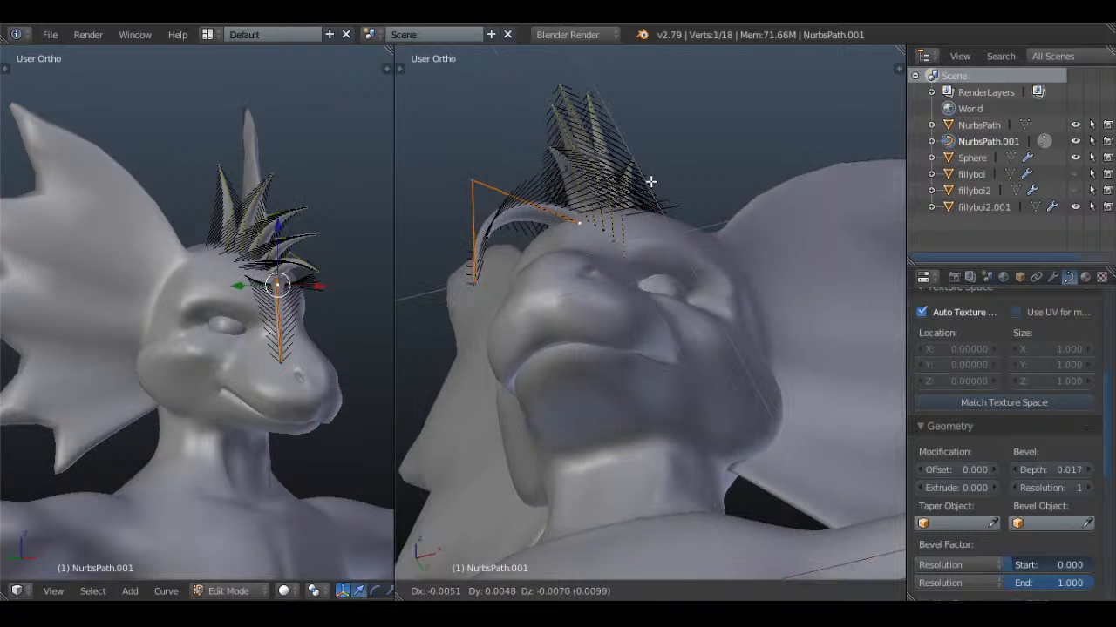
{"action": "left_click", "coordinate": [585, 229]}
Adjust the curve radius at the front strand's root control point
{"action": "middle_click_drag", "start_coordinate": [585, 229], "coordinate": [560, 218]}
{"action": "key", "text": "alt+s"}
{"action": "left_click", "coordinate": [675, 283]}
{"action": "key", "text": "Tab"}
{"action": "key", "text": "Tab"}
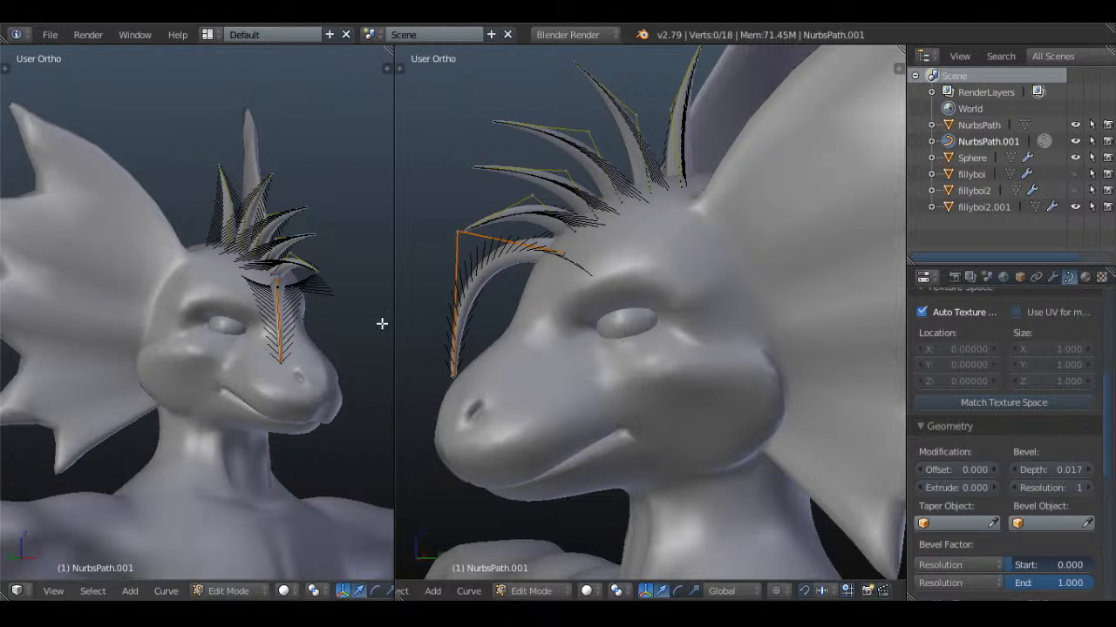
Move the tip of the spike directly above the drooping front strand slightly upward, and finish editing the crest curve
{"action": "scroll", "coordinate": [657, 334], "scroll_direction": "down", "scroll_amount": 4}
{"action": "scroll", "coordinate": [554, 286], "scroll_direction": "up", "scroll_amount": 5}
{"action": "middle_click_drag", "start_coordinate": [658, 334], "coordinate": [602, 269]}
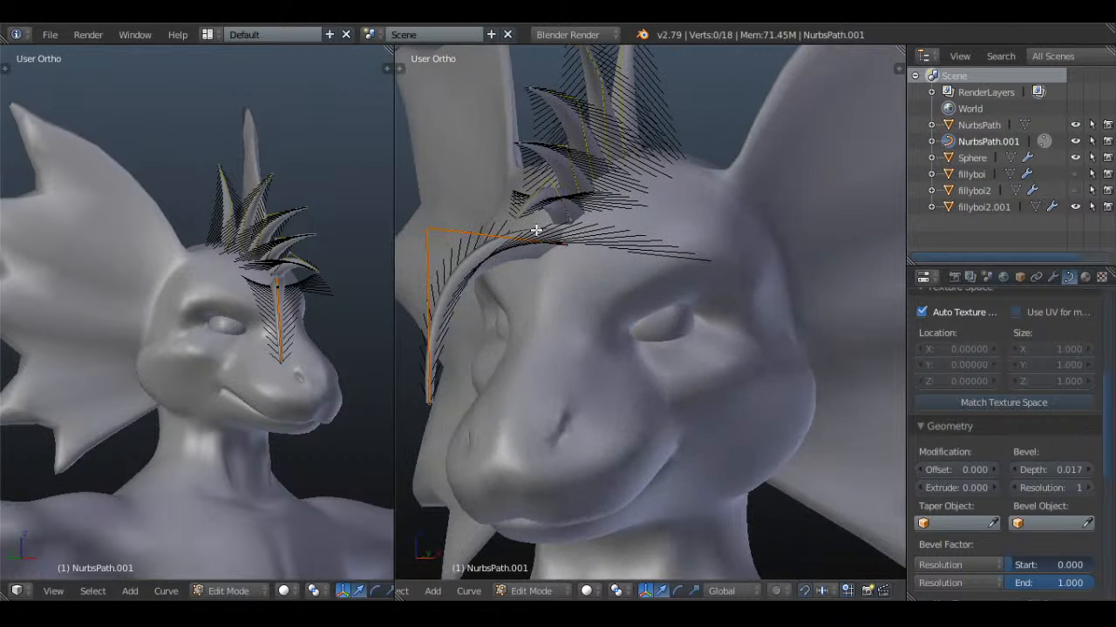
{"action": "right_click", "coordinate": [535, 228]}
{"action": "middle_click_drag", "start_coordinate": [537, 230], "coordinate": [620, 278]}
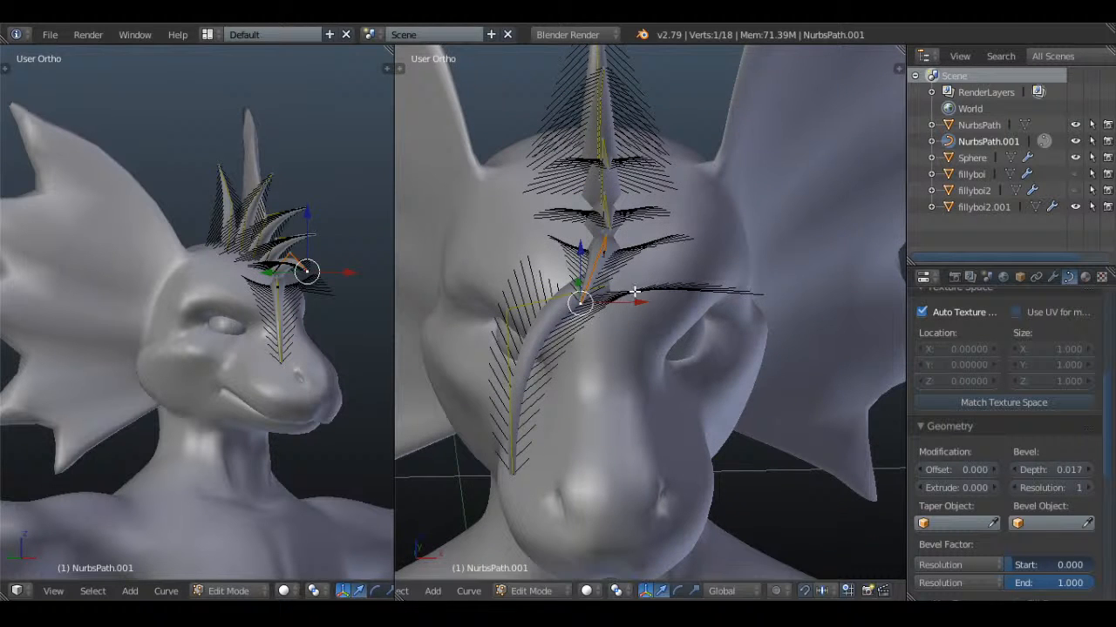
{"action": "key", "text": "g"}
{"action": "left_click", "coordinate": [650, 226]}
{"action": "left_click_drag", "start_coordinate": [661, 226], "coordinate": [636, 230]}
{"action": "key", "text": "Tab"}
{"action": "key", "text": "a"}
{"action": "key", "text": "KP_1"}
{"action": "scroll", "coordinate": [637, 230], "scroll_direction": "down", "scroll_amount": 5}
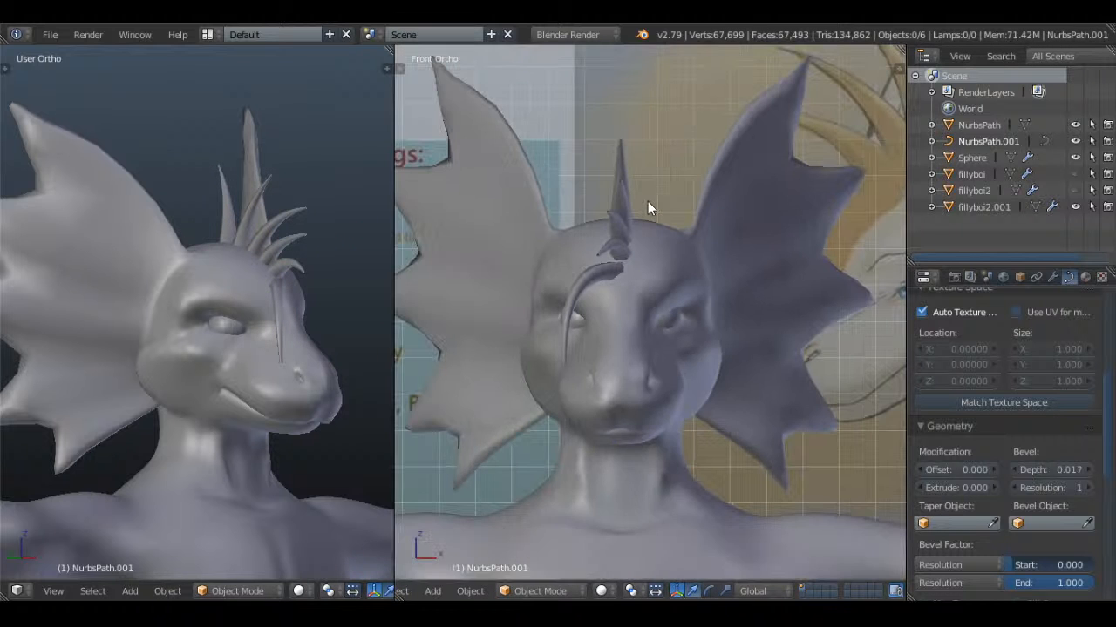
Edit the fillyboi2.001 body mesh and select the two faces at the back of the mouth cavity in wireframe display
{"action": "middle_click_drag", "start_coordinate": [683, 311], "coordinate": [514, 376]}
{"action": "right_click", "coordinate": [559, 354]}
{"action": "key", "text": "Tab"}
{"action": "scroll", "coordinate": [651, 359], "scroll_direction": "up", "scroll_amount": 2}
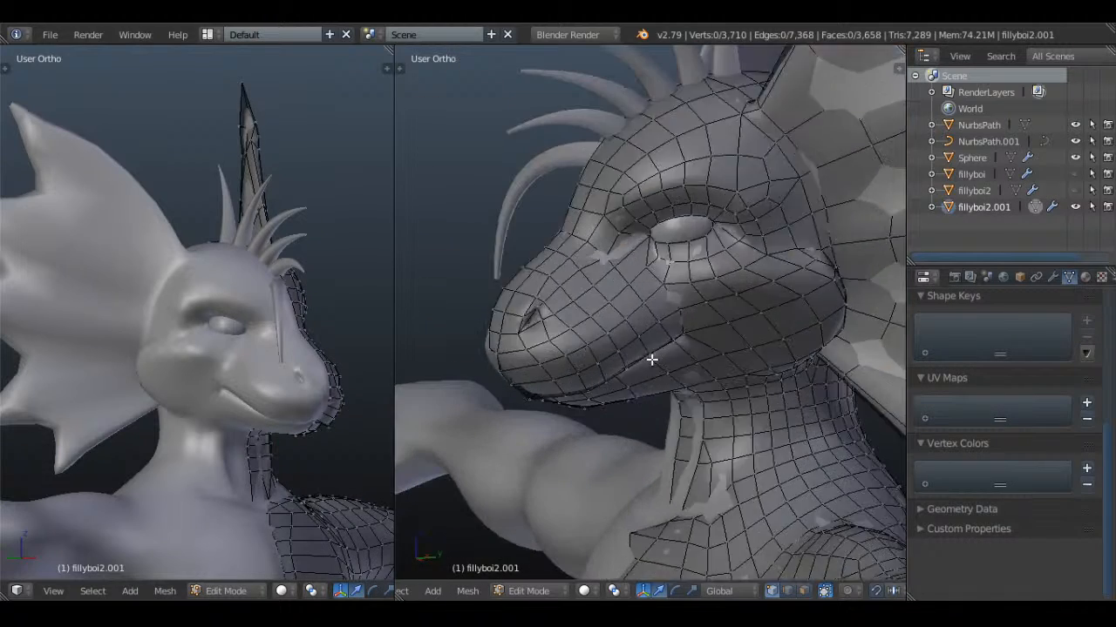
{"action": "scroll", "coordinate": [593, 423], "scroll_direction": "up", "scroll_amount": 4}
{"action": "middle_click_drag", "start_coordinate": [593, 423], "coordinate": [543, 334], "text": "shift"}
{"action": "key", "text": "KP_5"}
{"action": "scroll", "coordinate": [674, 345], "scroll_direction": "up", "scroll_amount": 2}
{"action": "key", "text": "z"}
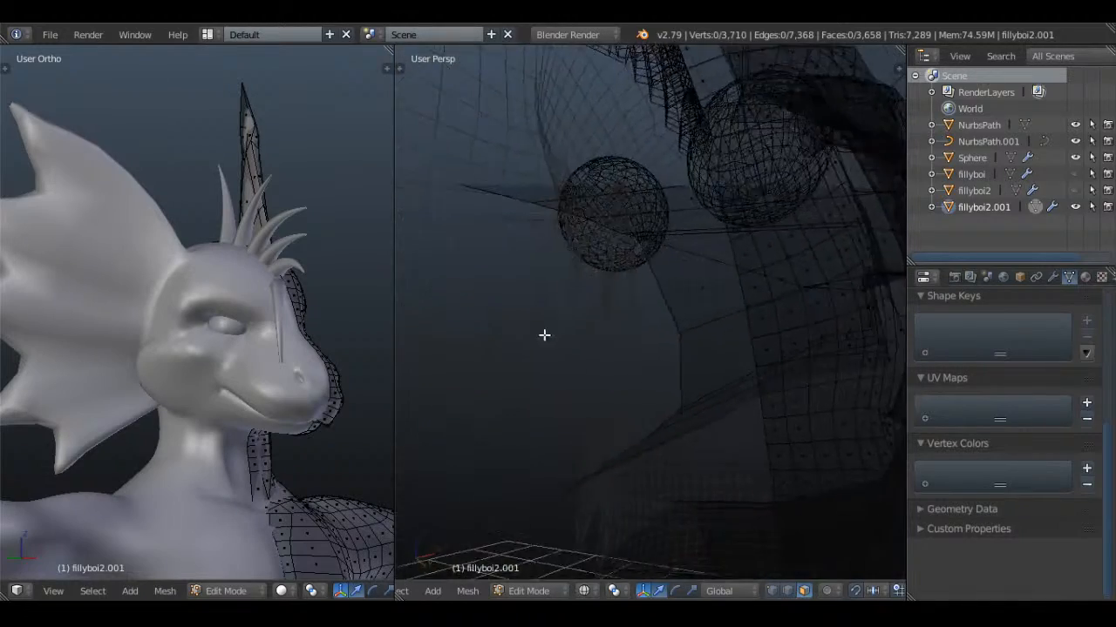
{"action": "key", "text": "z"}
{"action": "right_click", "coordinate": [700, 287]}
{"action": "right_click", "coordinate": [740, 346], "text": "shift"}
{"action": "right_click", "coordinate": [740, 346]}
{"action": "right_click", "coordinate": [701, 284], "text": "shift"}
{"action": "key", "text": "z"}
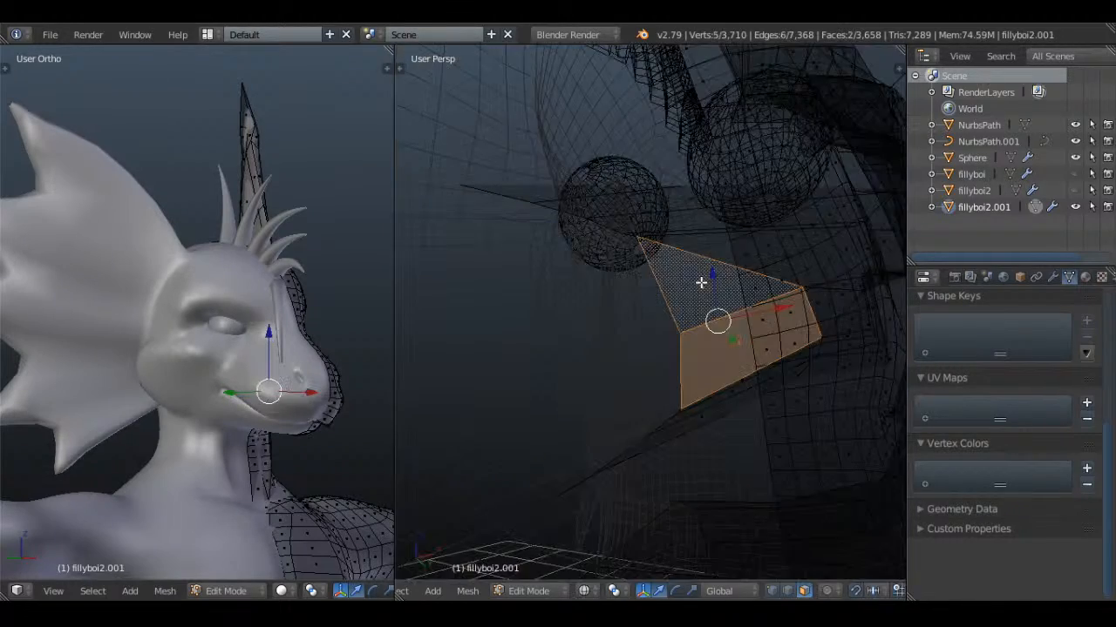
Extrude the two mouth-back faces backward in the right side view, then scale and reposition them
{"action": "key", "text": "KP_5"}
{"action": "key", "text": "KP_3"}
{"action": "scroll", "coordinate": [700, 283], "scroll_direction": "down", "scroll_amount": 3}
{"action": "middle_click_drag", "start_coordinate": [677, 283], "coordinate": [398, 371], "text": "shift"}
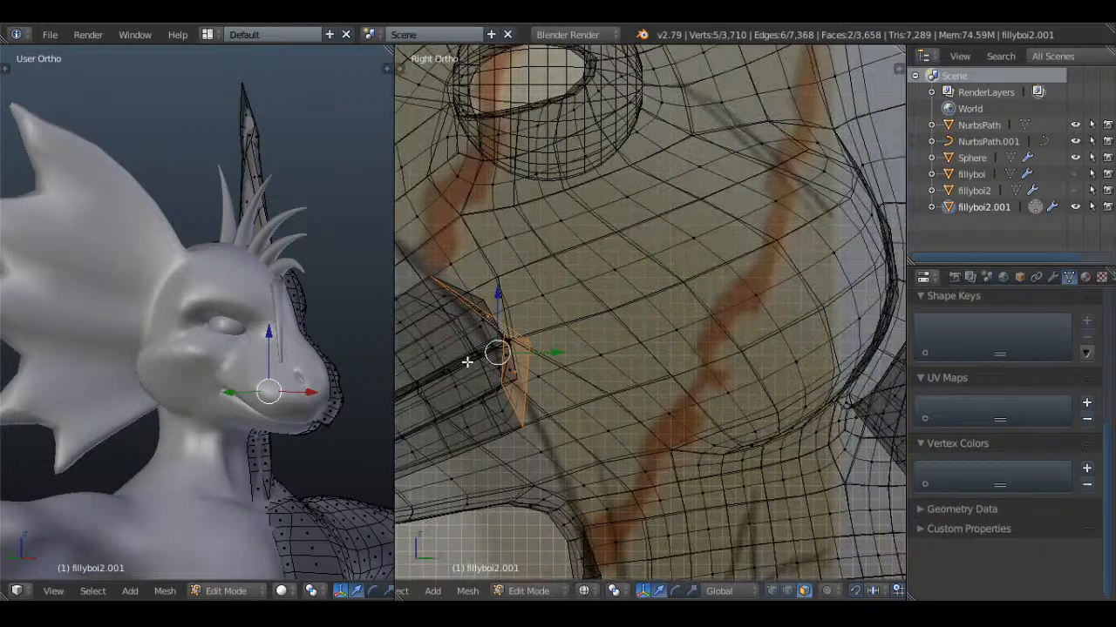
{"action": "middle_click_drag", "start_coordinate": [521, 370], "coordinate": [653, 352], "text": "shift"}
{"action": "key", "text": "e"}
{"action": "left_click", "coordinate": [707, 336]}
{"action": "key", "text": "s"}
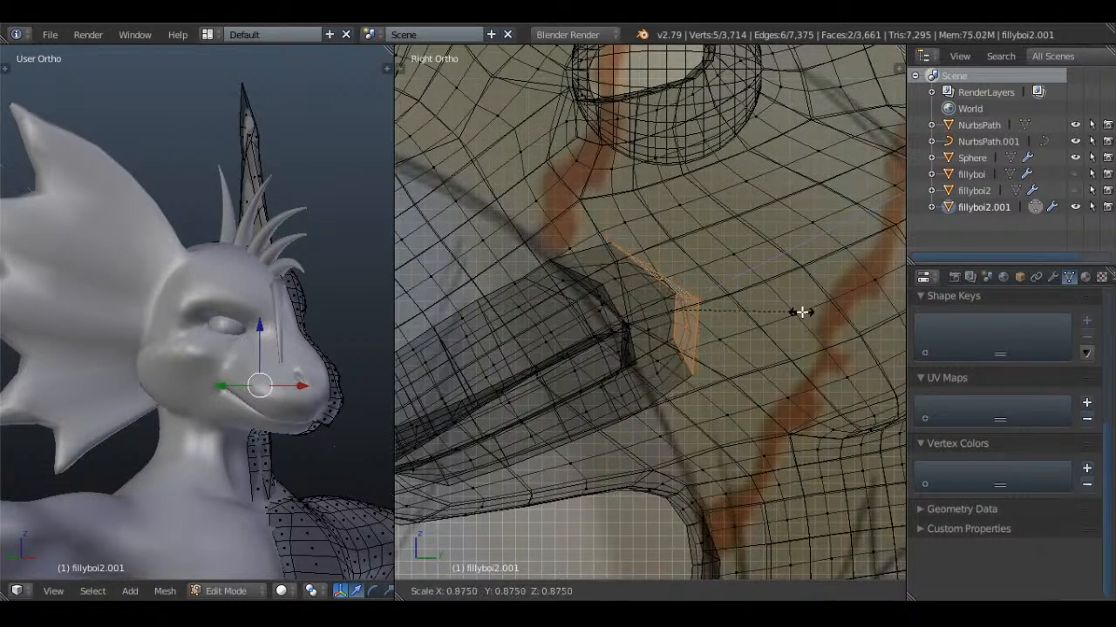
{"action": "left_click", "coordinate": [777, 319]}
{"action": "key", "text": "g"}
{"action": "left_click", "coordinate": [791, 323]}
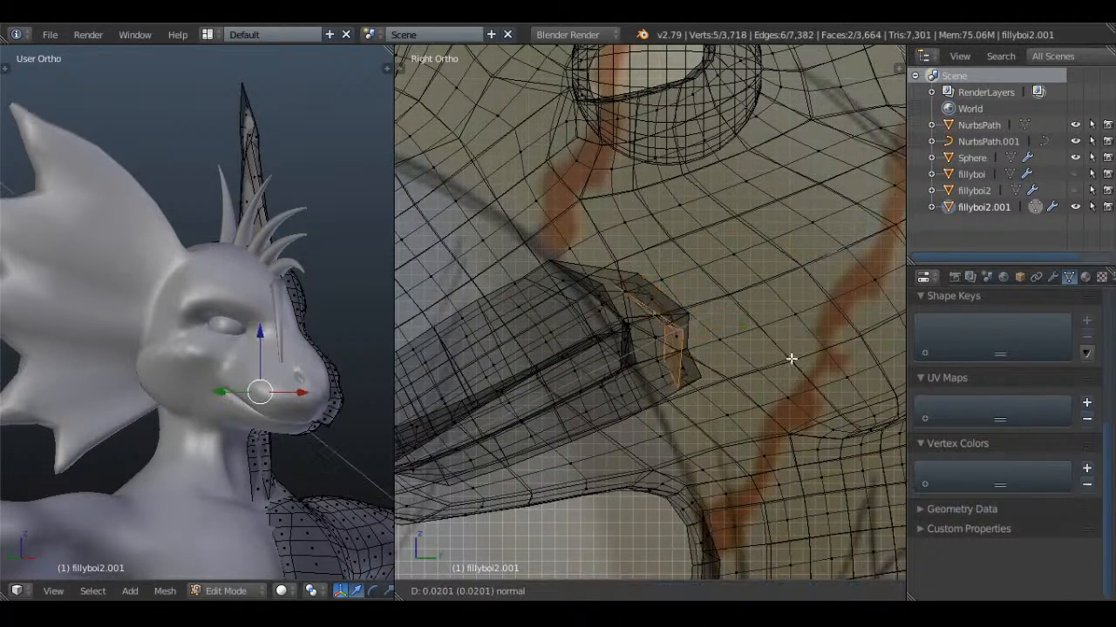
Try a second extrusion of the mouth-back faces, and rotate the end of the first extruded section
{"action": "key", "text": "e"}
{"action": "left_click", "coordinate": [803, 351]}
{"action": "key", "text": "r"}
{"action": "left_click", "coordinate": [829, 386]}
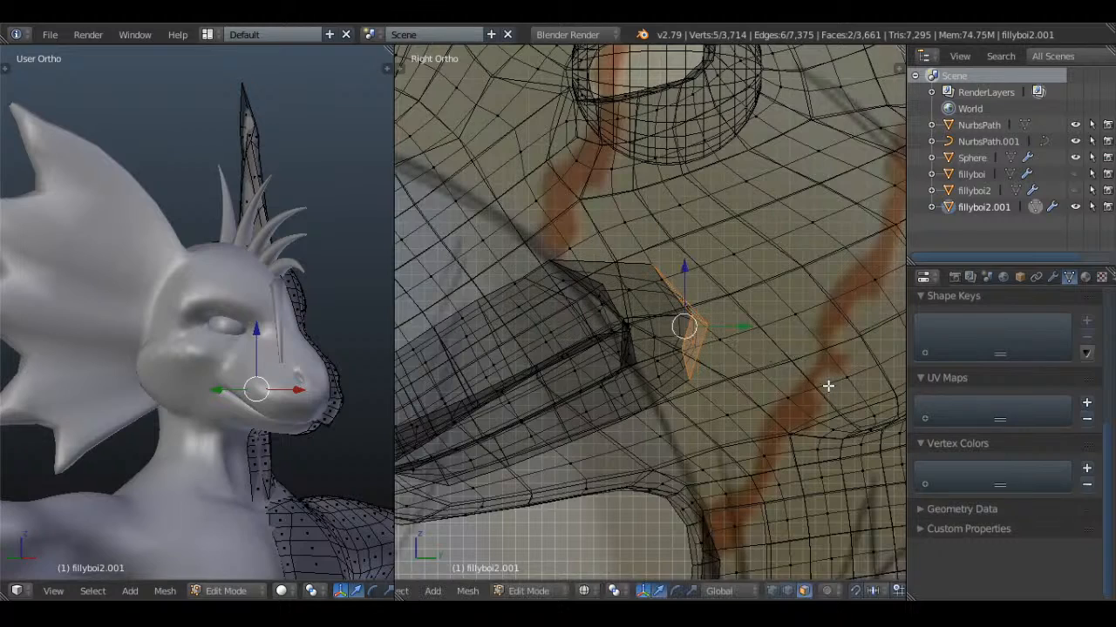
Extrude the mouth cavity further back toward the throat, moving it downward, rotating it, and scaling its end faces
{"action": "key", "text": "e"}
{"action": "left_click", "coordinate": [810, 326]}
{"action": "key", "text": "g"}
{"action": "left_click", "coordinate": [816, 368]}
{"action": "key", "text": "r"}
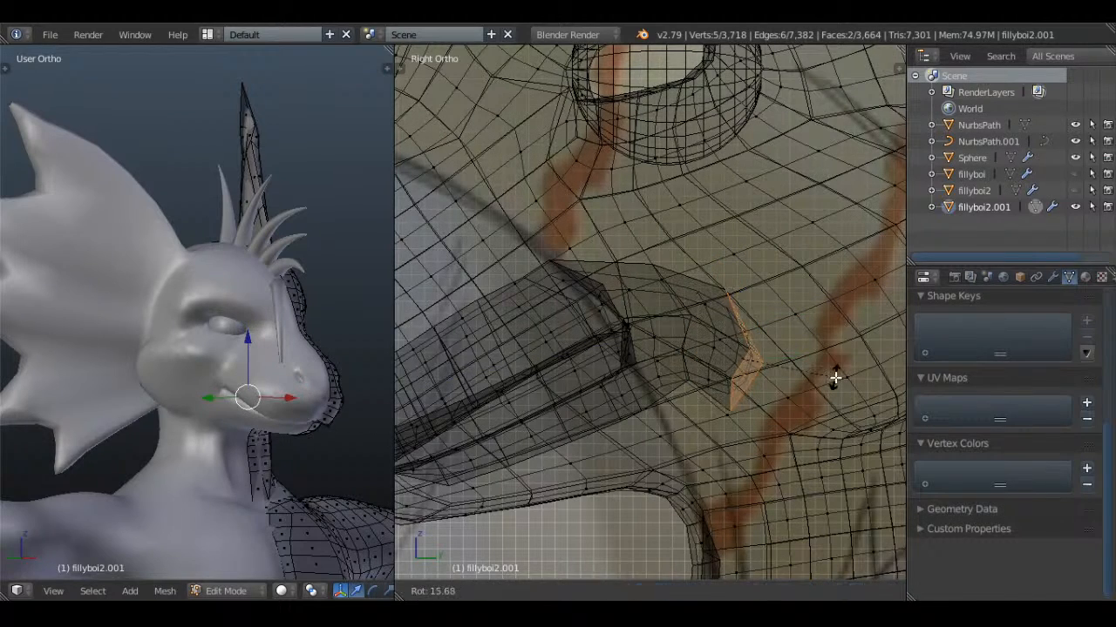
{"action": "left_click", "coordinate": [834, 376]}
{"action": "key", "text": "s"}
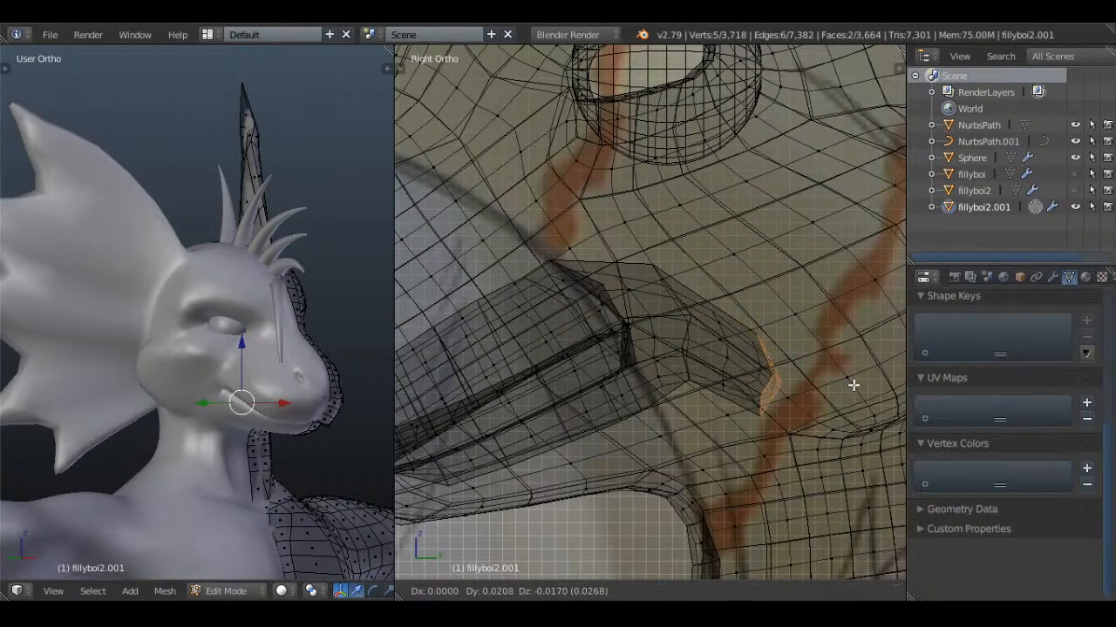
{"action": "left_click", "coordinate": [854, 385]}
Leave mesh editing, return to solid display, and examine the mouth and head against the reference
{"action": "key", "text": "Tab"}
{"action": "key", "text": "a"}
{"action": "scroll", "coordinate": [793, 360], "scroll_direction": "down", "scroll_amount": 3}
{"action": "key", "text": "z"}
{"action": "middle_click_drag", "start_coordinate": [695, 360], "coordinate": [749, 362]}
{"action": "key", "text": "KP_5"}
{"action": "scroll", "coordinate": [779, 348], "scroll_direction": "up", "scroll_amount": 2}
{"action": "key", "text": "KP_5"}
{"action": "key", "text": "KP_3"}
{"action": "scroll", "coordinate": [647, 313], "scroll_direction": "down", "scroll_amount": 2}
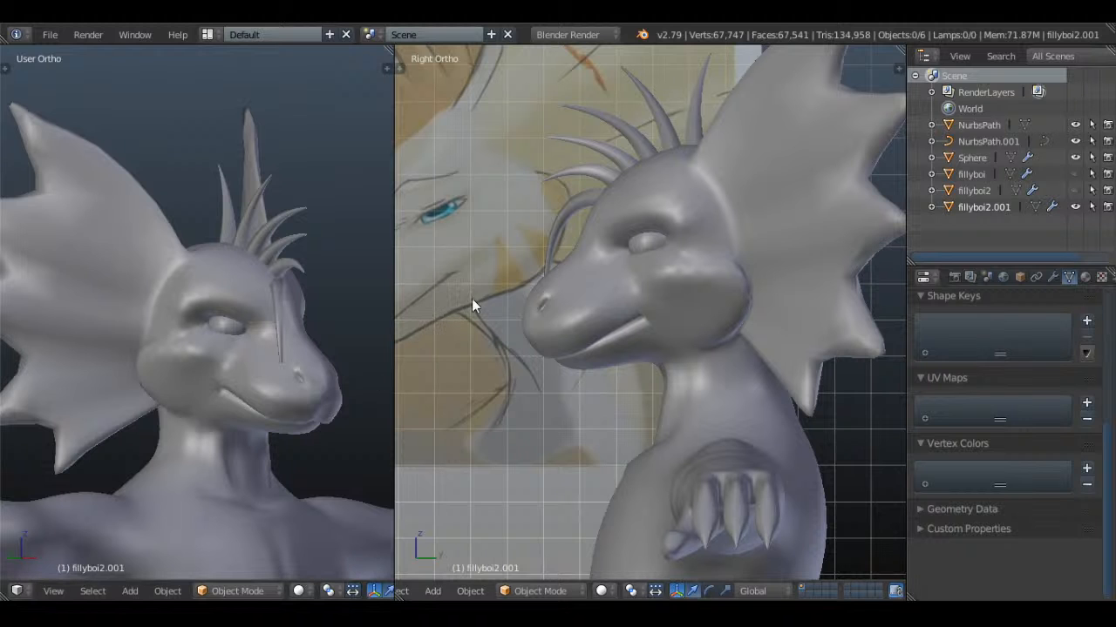
{"action": "scroll", "coordinate": [541, 307], "scroll_direction": "down", "scroll_amount": 1}
{"action": "middle_click_drag", "start_coordinate": [539, 295], "coordinate": [751, 344]}
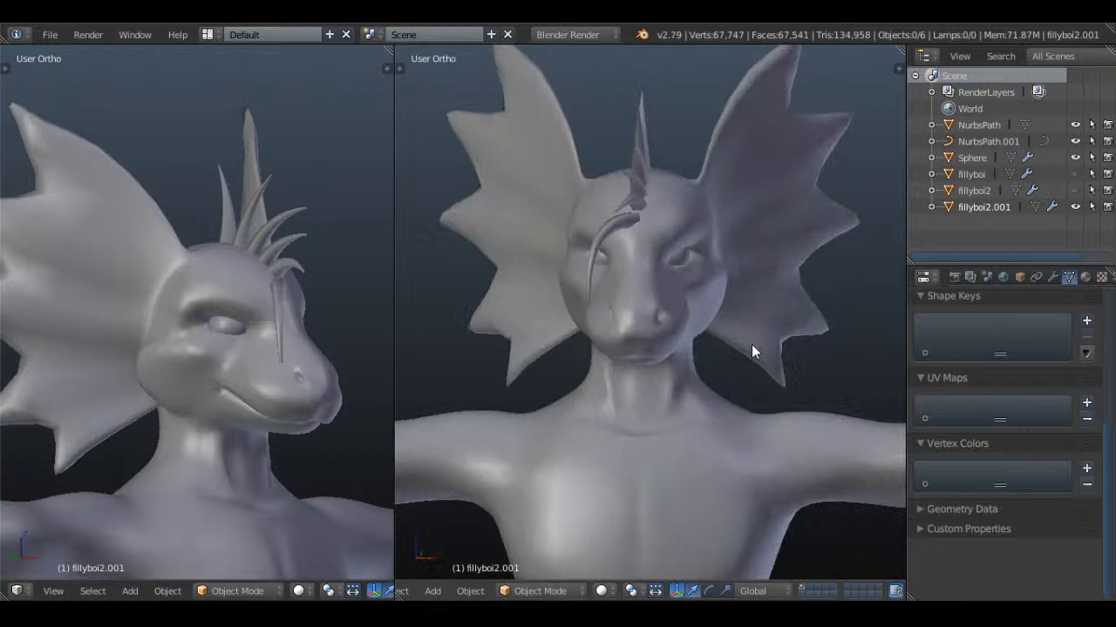
Deselect everything in the front view and save the file over the existing version
{"action": "right_click", "coordinate": [737, 414]}
{"action": "scroll", "coordinate": [737, 414], "scroll_direction": "down", "scroll_amount": 2}
{"action": "key", "text": "a"}
{"action": "key", "text": "KP_1"}
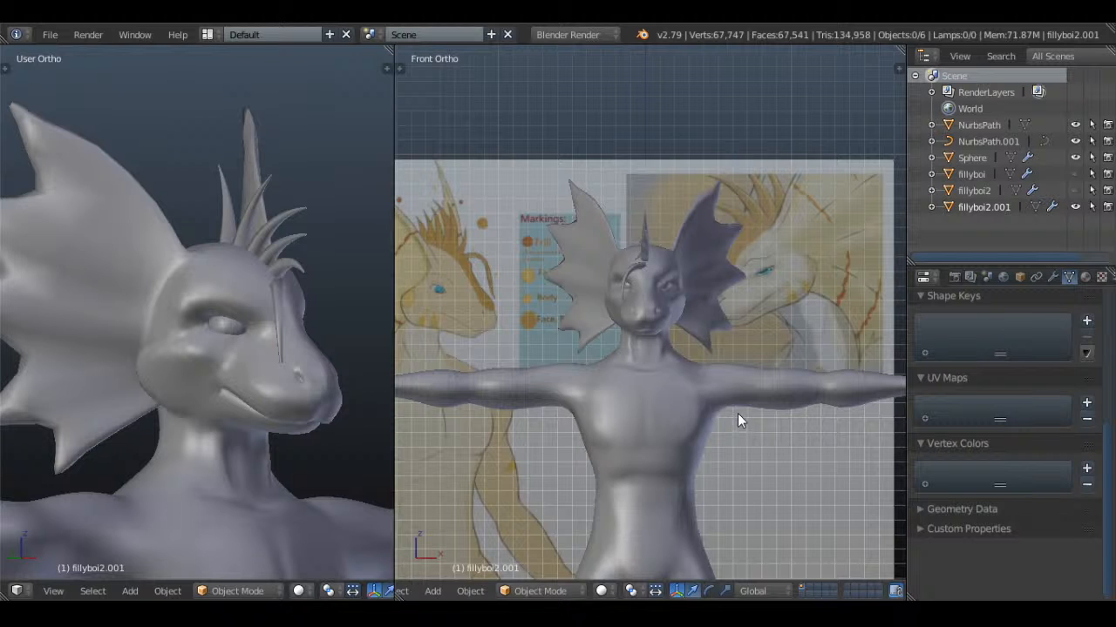
{"action": "scroll", "coordinate": [737, 413], "scroll_direction": "down", "scroll_amount": 1}
{"action": "key", "text": "ctrl+s"}
{"action": "left_click", "coordinate": [696, 356]}
Select the root control points of the five upper crest spikes in NurbsPath.001 and increase their curve radius
{"action": "scroll", "coordinate": [697, 356], "scroll_direction": "down", "scroll_amount": 2}
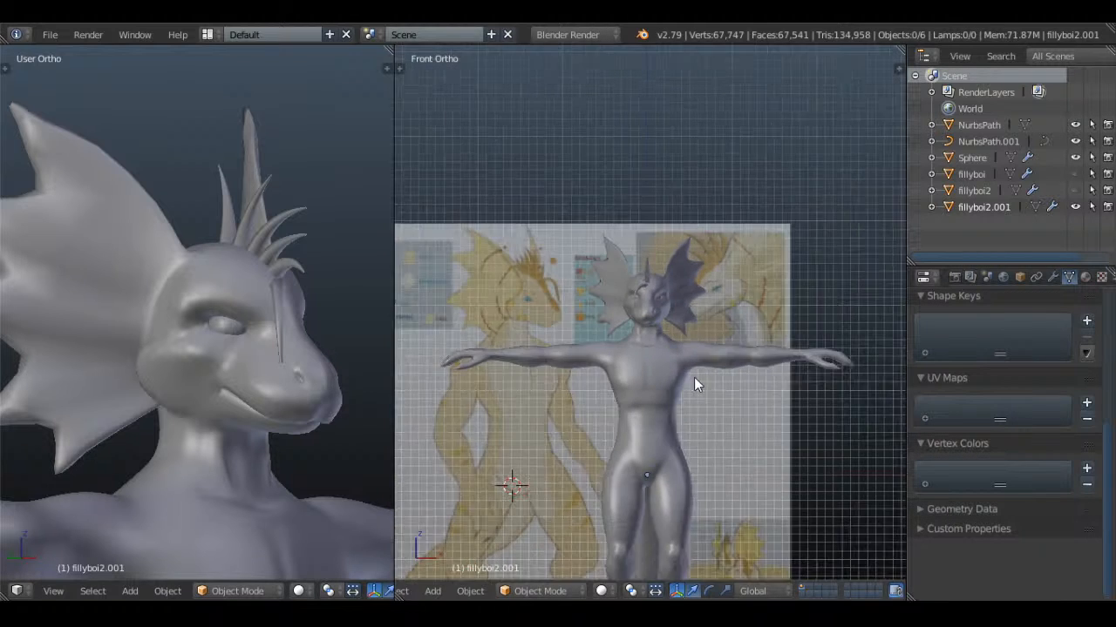
{"action": "middle_click_drag", "start_coordinate": [735, 266], "coordinate": [673, 298]}
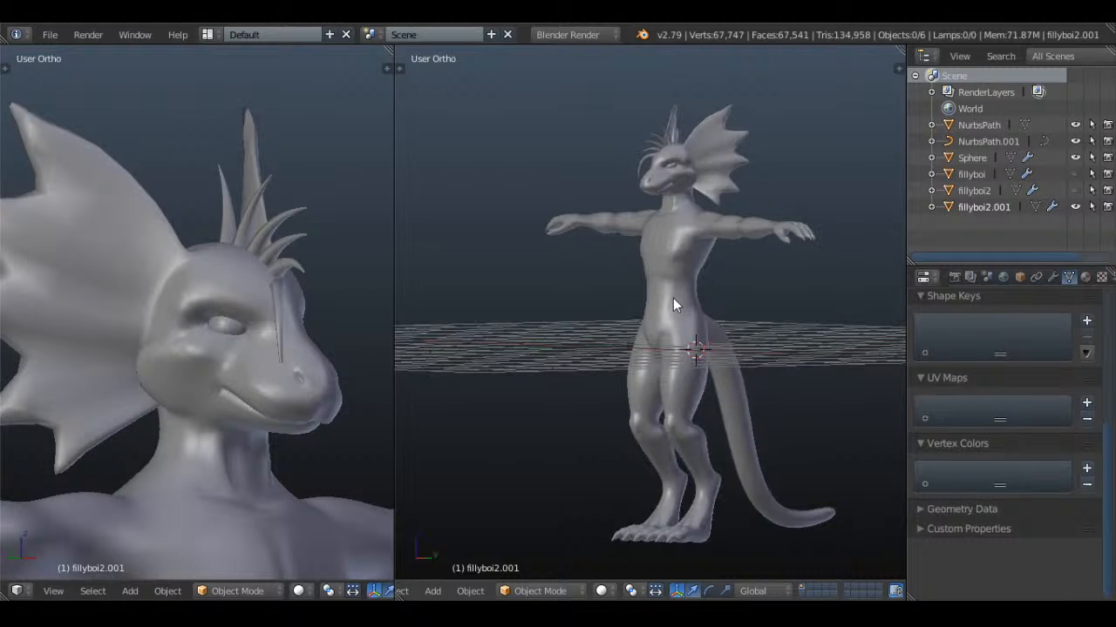
{"action": "key", "text": "KP_1"}
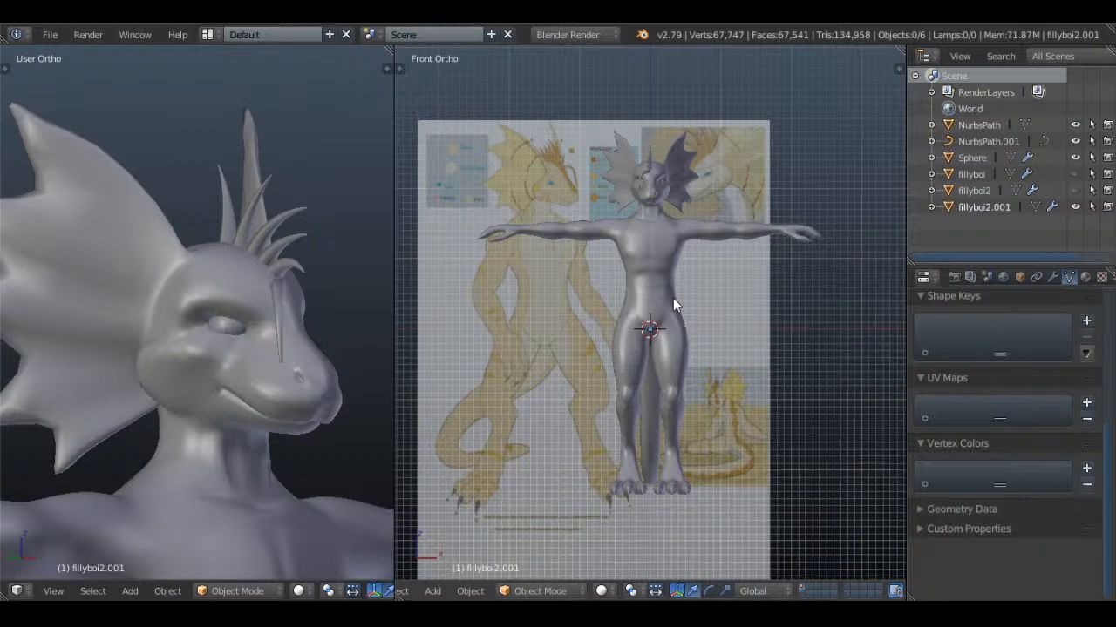
{"action": "scroll", "coordinate": [673, 305], "scroll_direction": "up", "scroll_amount": 2}
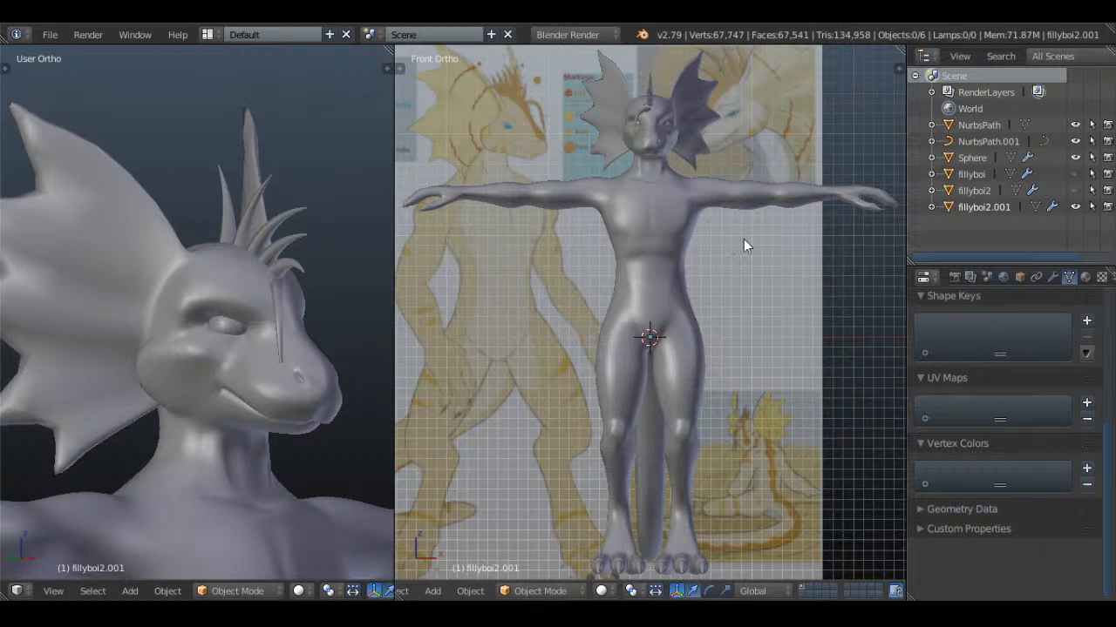
{"action": "middle_click_drag", "start_coordinate": [744, 239], "coordinate": [683, 384]}
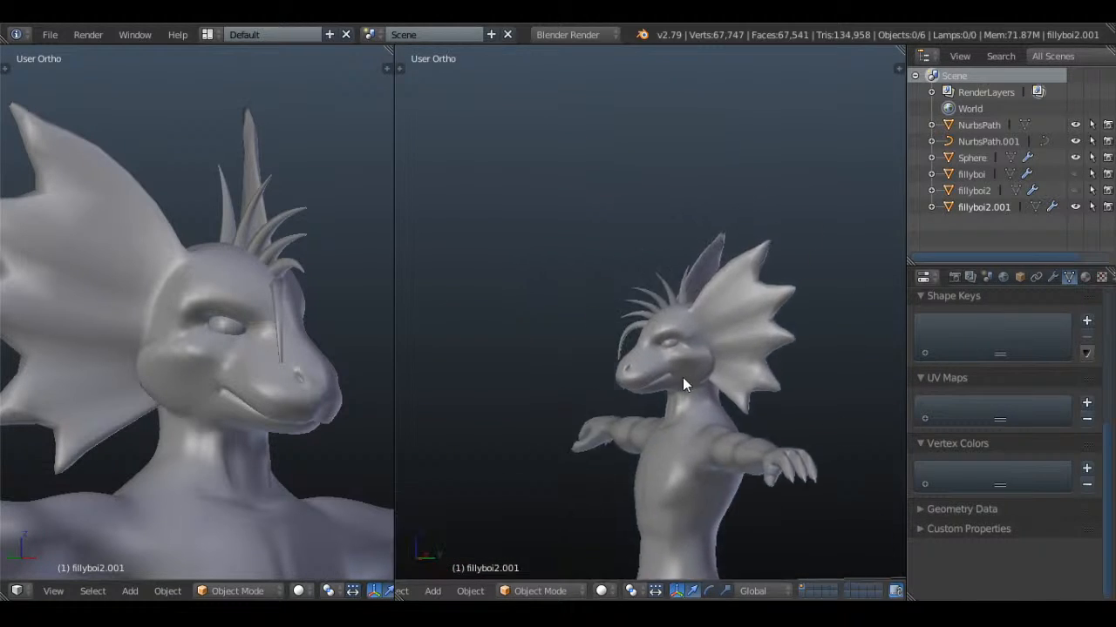
{"action": "scroll", "coordinate": [681, 352], "scroll_direction": "up", "scroll_amount": 4}
{"action": "right_click", "coordinate": [677, 265]}
{"action": "key", "text": "Tab"}
{"action": "key", "text": "a"}
{"action": "scroll", "coordinate": [701, 276], "scroll_direction": "up", "scroll_amount": 4}
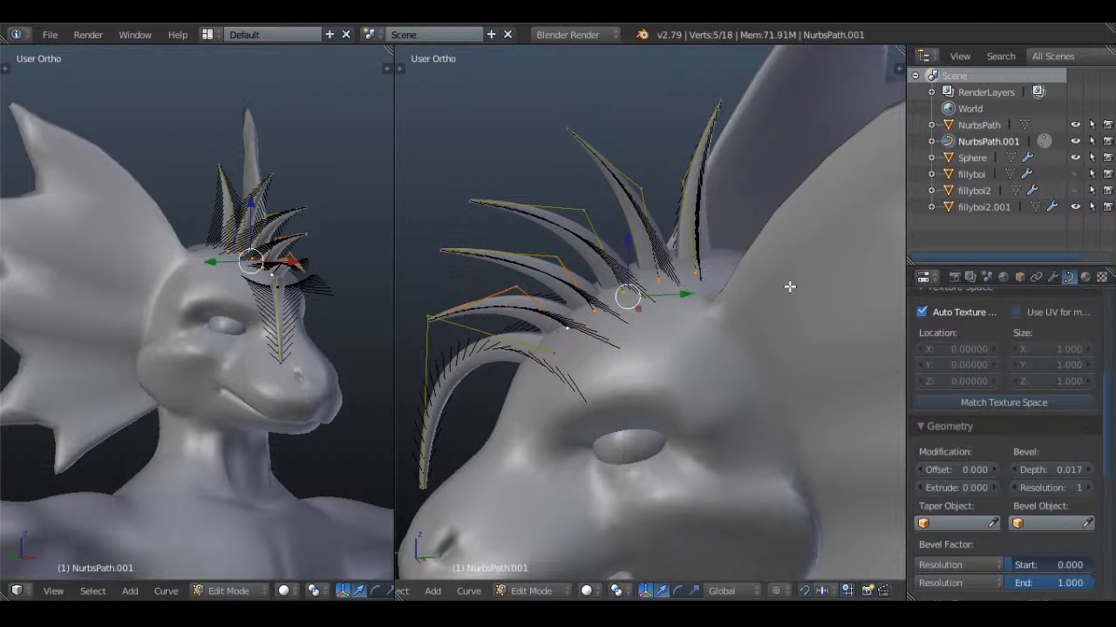
{"action": "key", "text": "alt+s"}
{"action": "left_click", "coordinate": [857, 277]}
{"action": "key", "text": "Tab"}
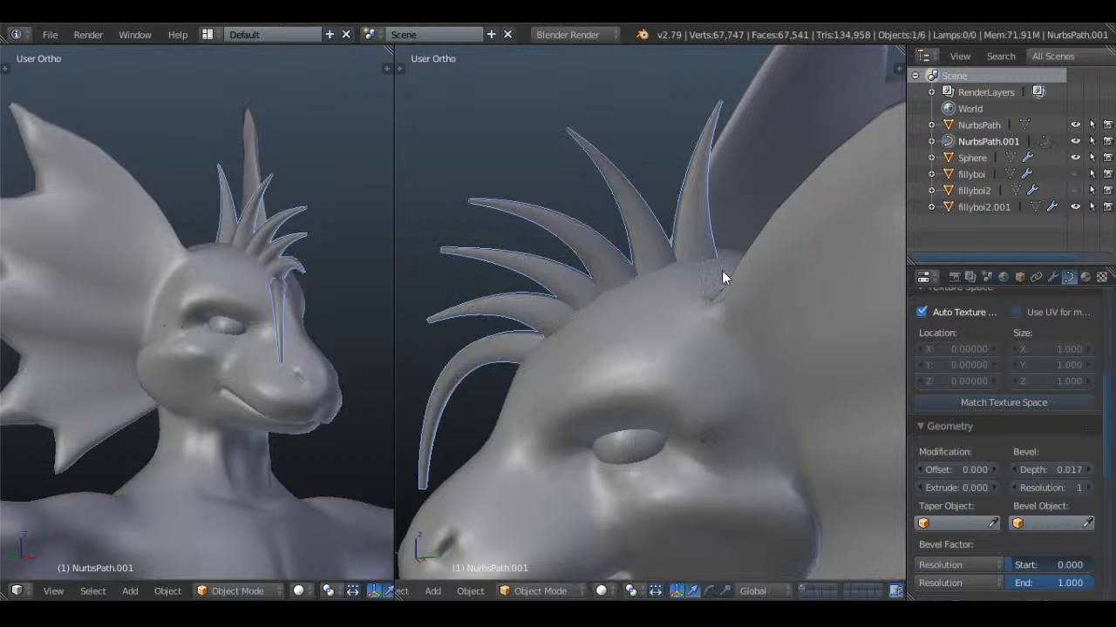
Deselect everything, check the crest spikes on the whole head, and save the file over the existing version from the front view
{"action": "key", "text": "a"}
{"action": "scroll", "coordinate": [722, 270], "scroll_direction": "down", "scroll_amount": 4}
{"action": "middle_click_drag", "start_coordinate": [722, 270], "coordinate": [750, 215]}
{"action": "scroll", "coordinate": [750, 216], "scroll_direction": "down", "scroll_amount": 3}
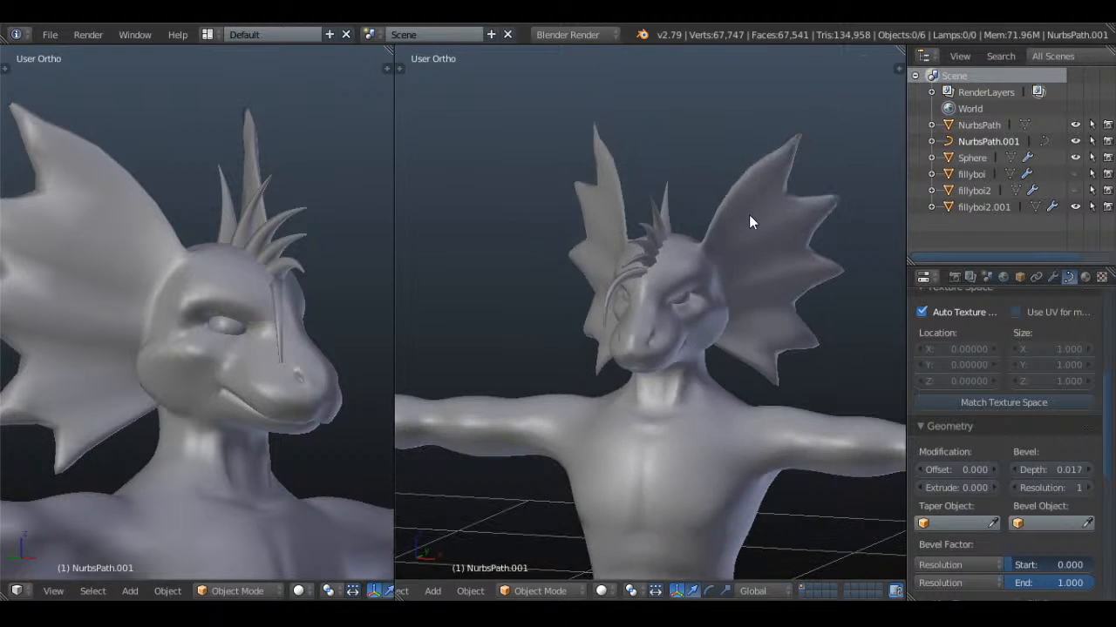
{"action": "key", "text": "KP_1"}
{"action": "key", "text": "ctrl+s"}
{"action": "left_click", "coordinate": [748, 215]}
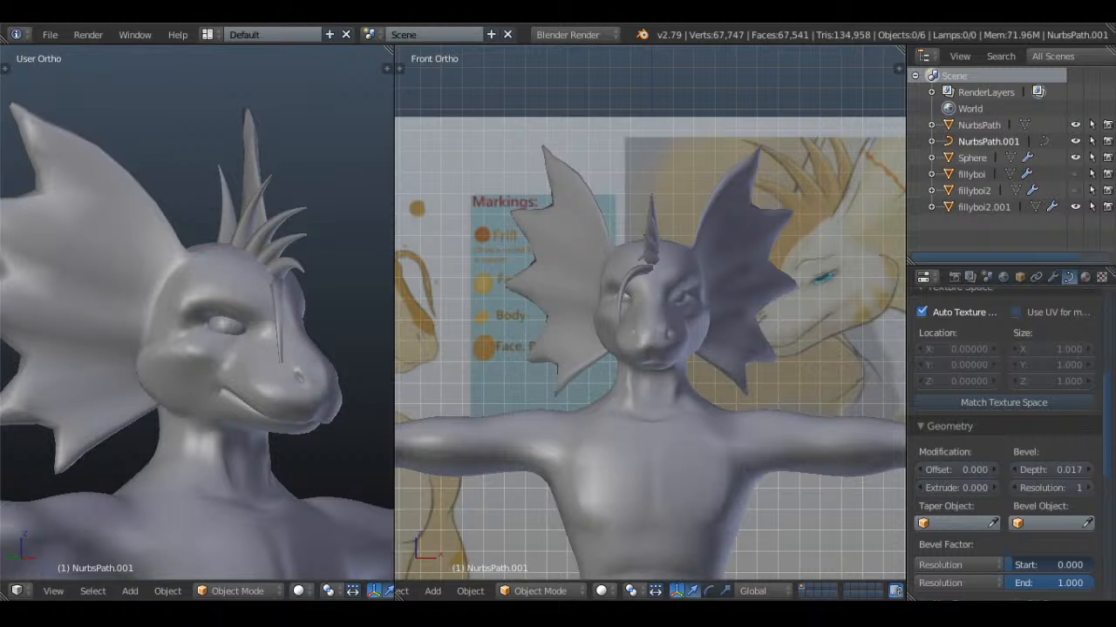
Open the fillyboi2.001 body mesh for editing in vertex selection mode with nothing selected
{"action": "scroll", "coordinate": [513, 252], "scroll_direction": "down", "scroll_amount": 1}
{"action": "right_click", "coordinate": [697, 390]}
{"action": "middle_click_drag", "start_coordinate": [719, 388], "coordinate": [649, 269]}
{"action": "key", "text": "Tab"}
{"action": "scroll", "coordinate": [663, 284], "scroll_direction": "up", "scroll_amount": 4}
{"action": "key", "text": "a"}
{"action": "key", "text": "a"}
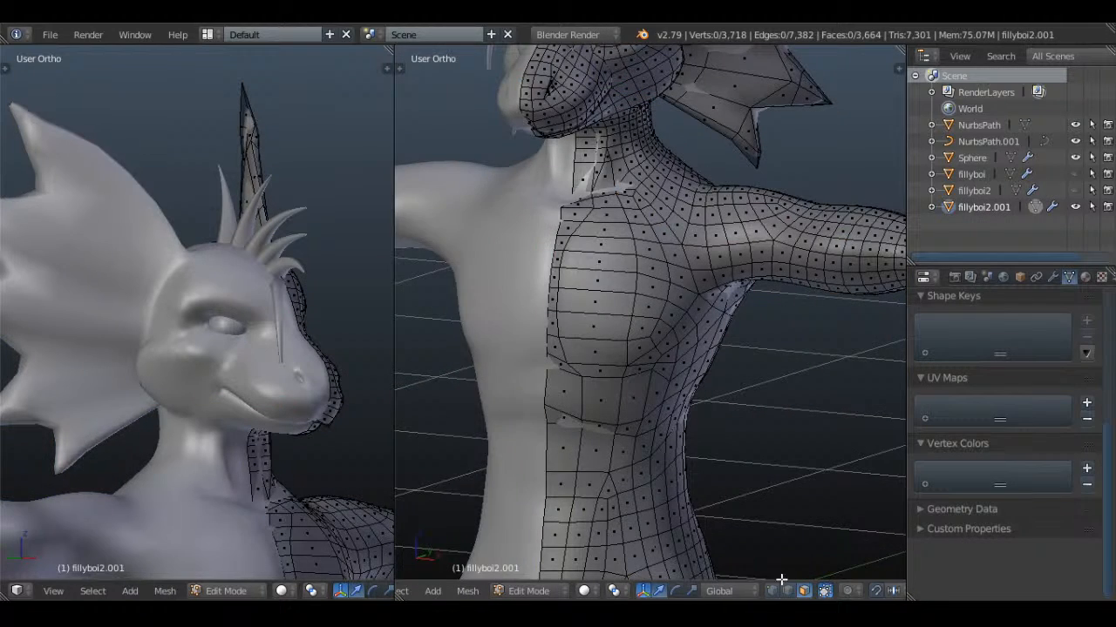
{"action": "scroll", "coordinate": [723, 317], "scroll_direction": "down", "scroll_amount": 5}
{"action": "scroll", "coordinate": [711, 226], "scroll_direction": "up", "scroll_amount": 1}
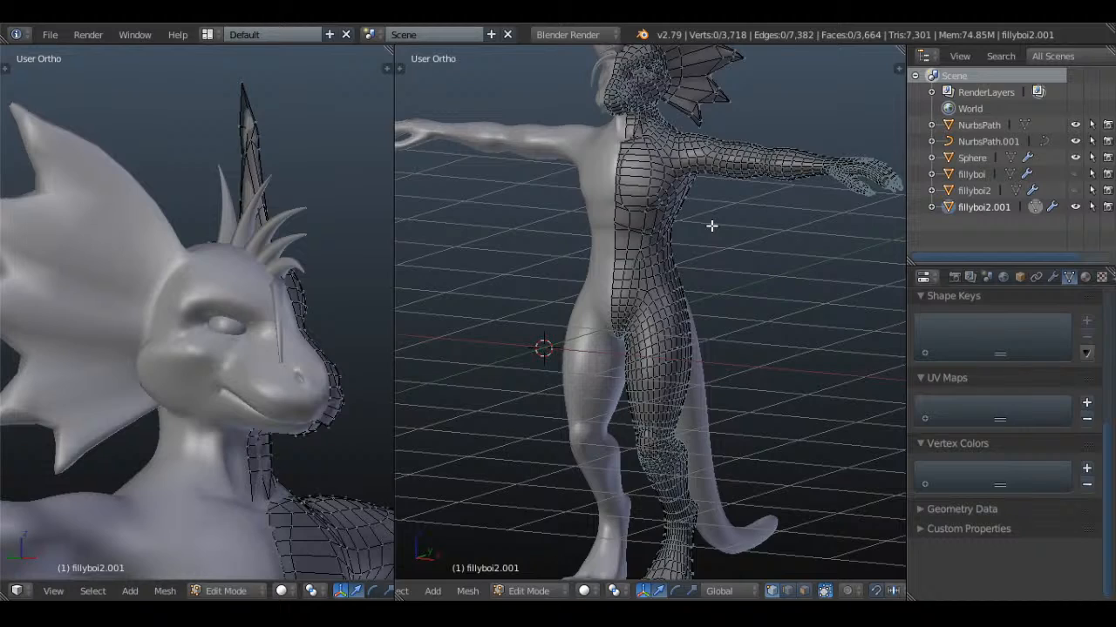
Compare the body mesh with the reference drawings in the front view, from the head fins down to the feet
{"action": "scroll", "coordinate": [712, 226], "scroll_direction": "down", "scroll_amount": 1}
{"action": "key", "text": "KP_1"}
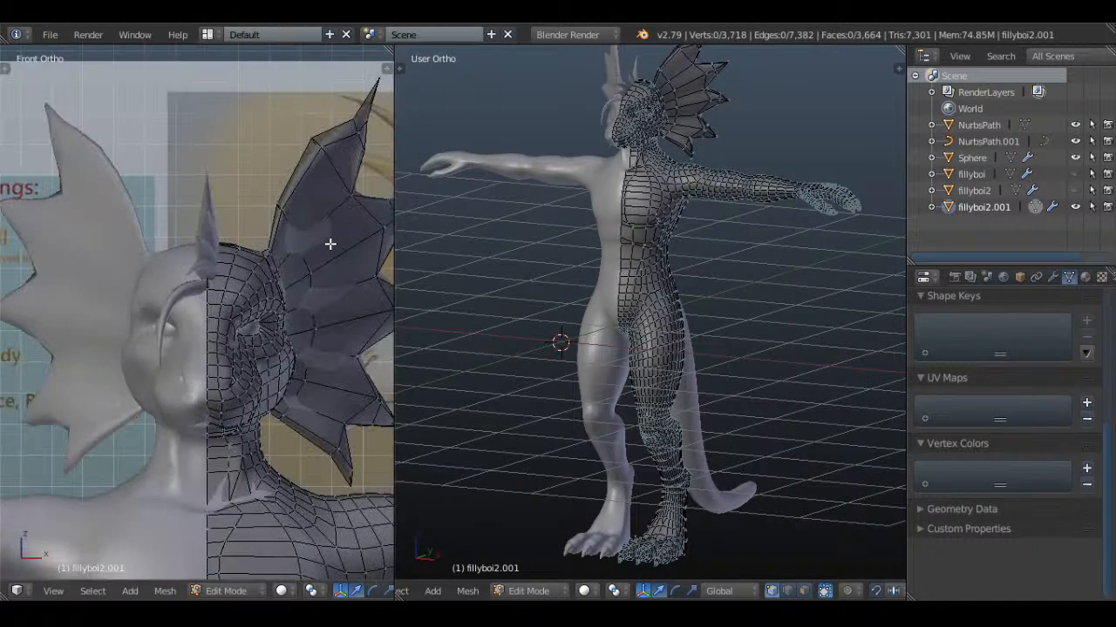
{"action": "scroll", "coordinate": [270, 235], "scroll_direction": "down", "scroll_amount": 5}
{"action": "scroll", "coordinate": [263, 226], "scroll_direction": "up", "scroll_amount": 3}
{"action": "middle_click_drag", "start_coordinate": [263, 226], "coordinate": [279, 228], "text": "shift"}
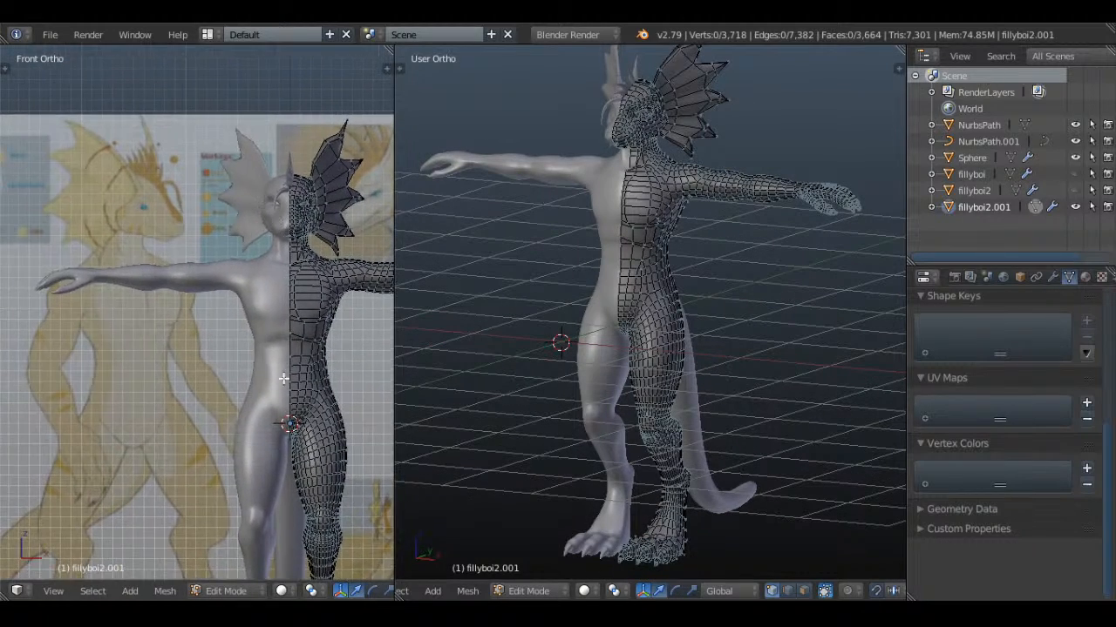
{"action": "scroll", "coordinate": [284, 379], "scroll_direction": "up", "scroll_amount": 1}
{"action": "middle_click_drag", "start_coordinate": [307, 436], "coordinate": [219, 174], "text": "shift"}
{"action": "scroll", "coordinate": [218, 175], "scroll_direction": "up", "scroll_amount": 2}
{"action": "middle_click_drag", "start_coordinate": [313, 261], "coordinate": [118, 231], "text": "shift"}
{"action": "scroll", "coordinate": [118, 230], "scroll_direction": "up", "scroll_amount": 3}
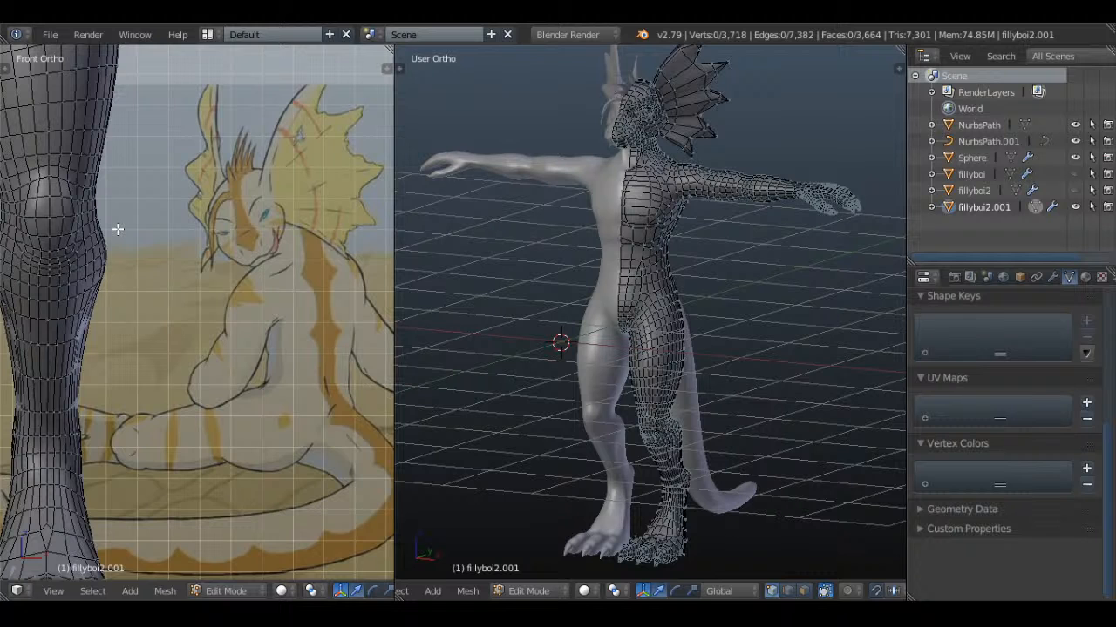
{"action": "scroll", "coordinate": [118, 229], "scroll_direction": "down", "scroll_amount": 6}
{"action": "middle_click_drag", "start_coordinate": [156, 143], "coordinate": [213, 308], "text": "shift"}
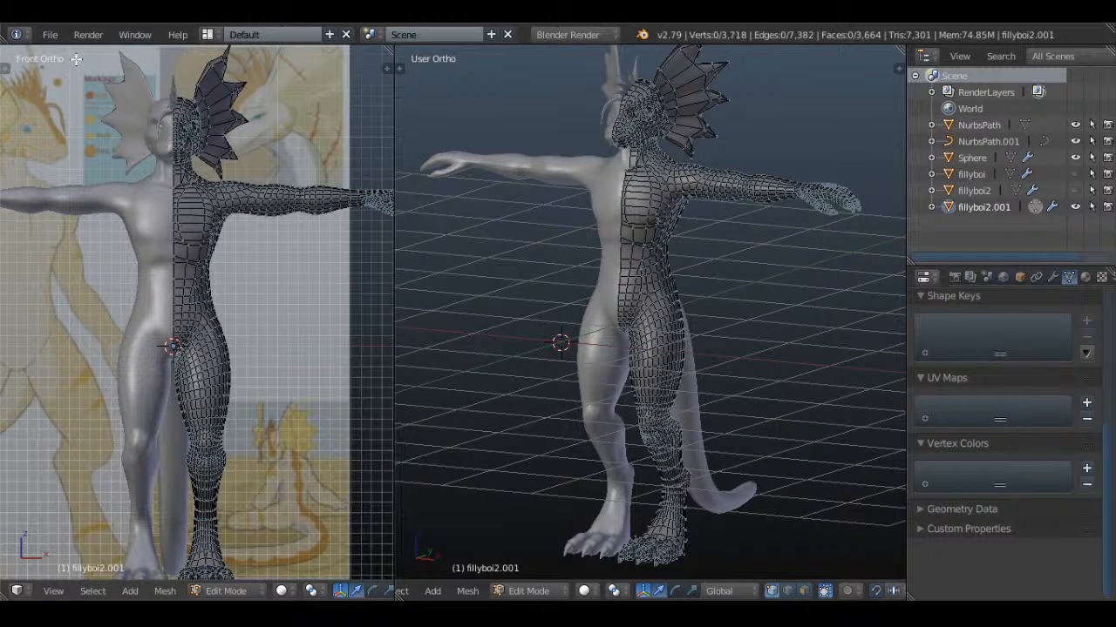
Save the file and split the front view in two, turning the second area into a narrower UV/Image Editor
{"action": "left_click", "coordinate": [51, 35]}
{"action": "left_click", "coordinate": [144, 158]}
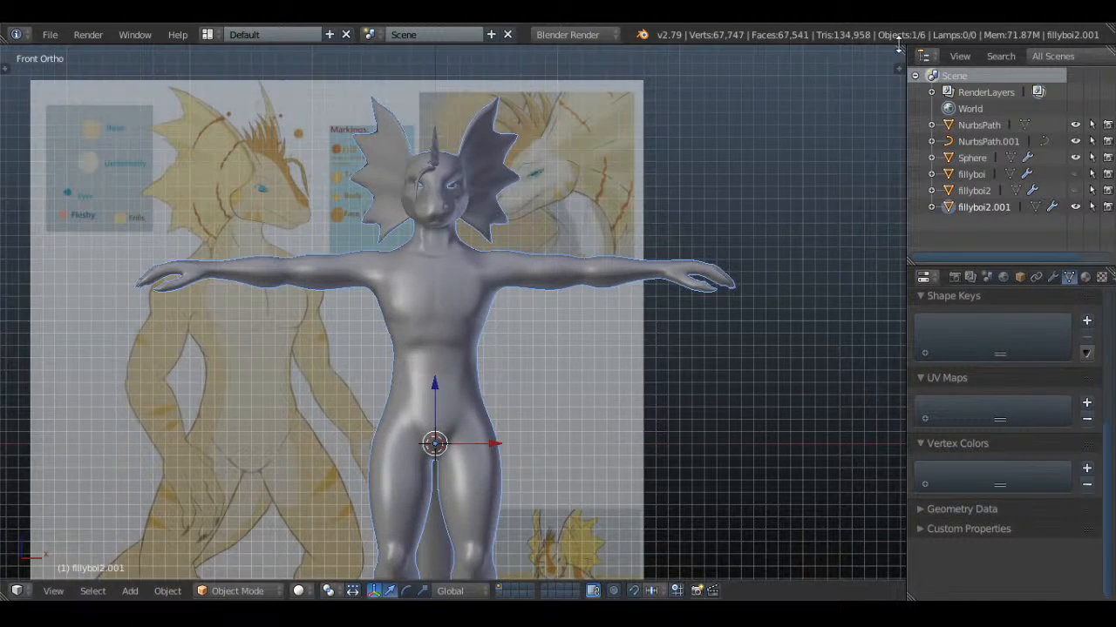
{"action": "left_click_drag", "start_coordinate": [899, 49], "coordinate": [512, 253]}
{"action": "scroll", "coordinate": [409, 277], "scroll_direction": "up", "scroll_amount": 1}
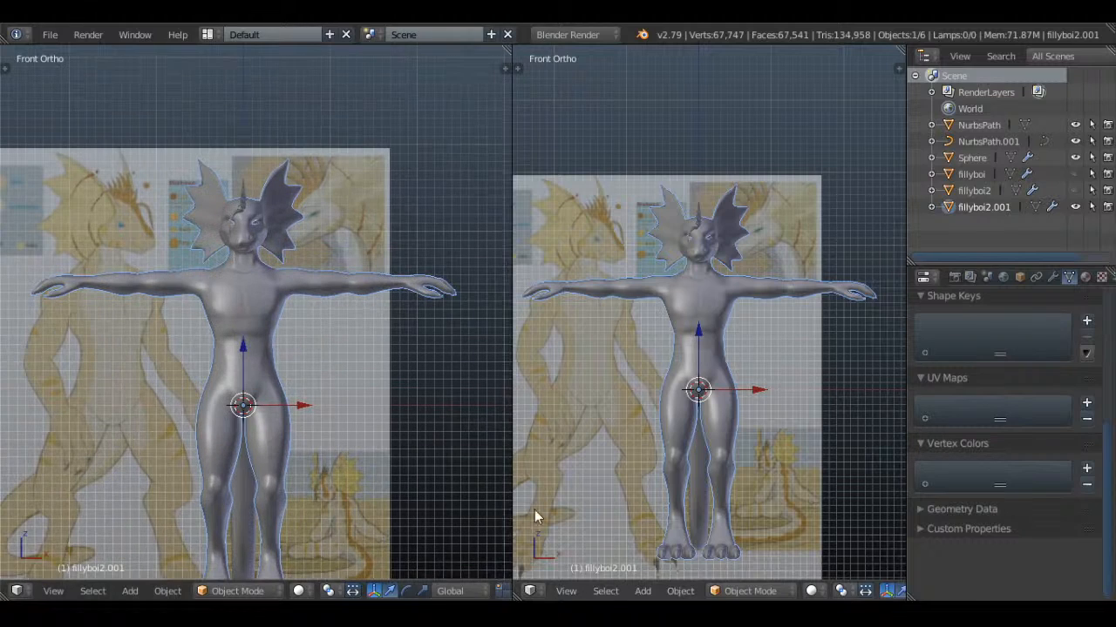
{"action": "left_click", "coordinate": [530, 592]}
{"action": "left_click", "coordinate": [580, 463]}
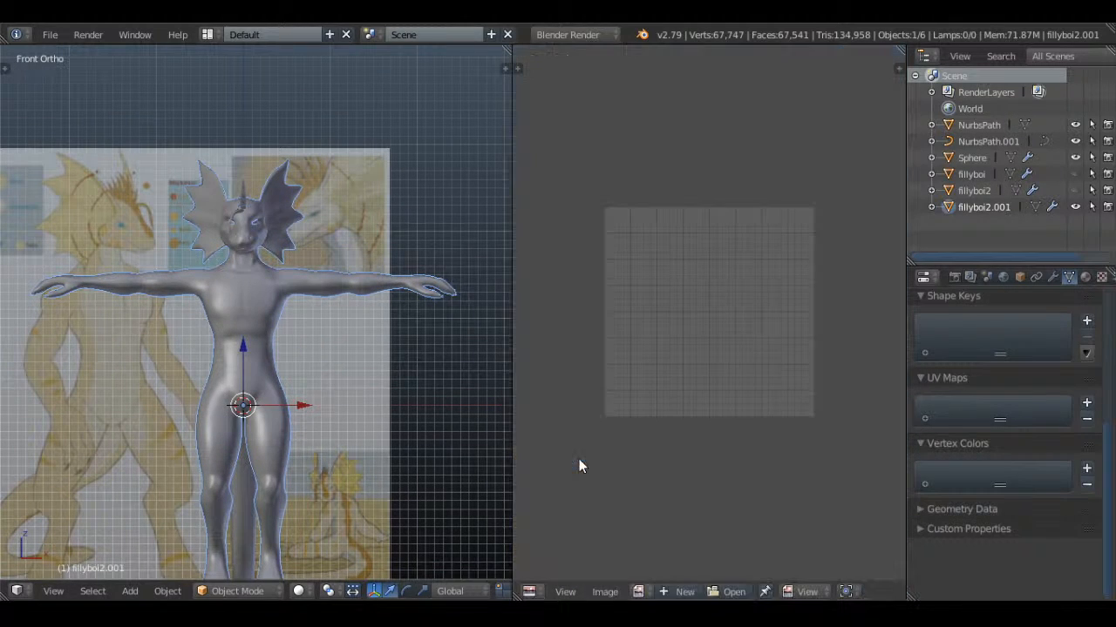
{"action": "left_click_drag", "start_coordinate": [511, 297], "coordinate": [591, 297]}
Select the edge loop along the body's mirror centre line in fillyboi2.001 and mark it as a seam
{"action": "key", "text": "Tab"}
{"action": "scroll", "coordinate": [406, 298], "scroll_direction": "up", "scroll_amount": 5}
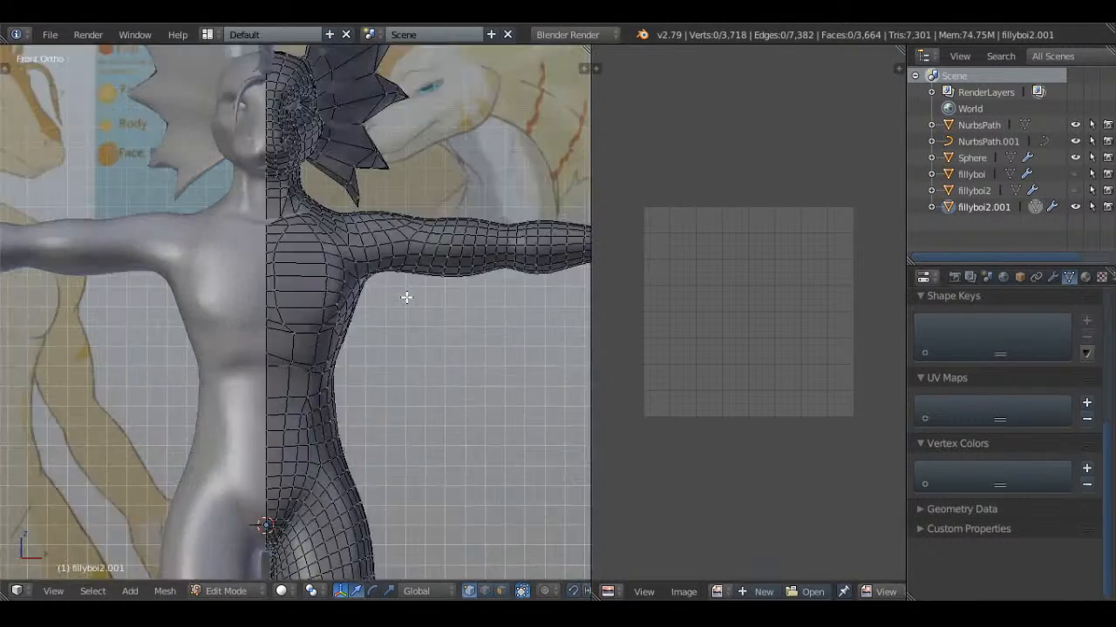
{"action": "middle_click_drag", "start_coordinate": [459, 300], "coordinate": [332, 321]}
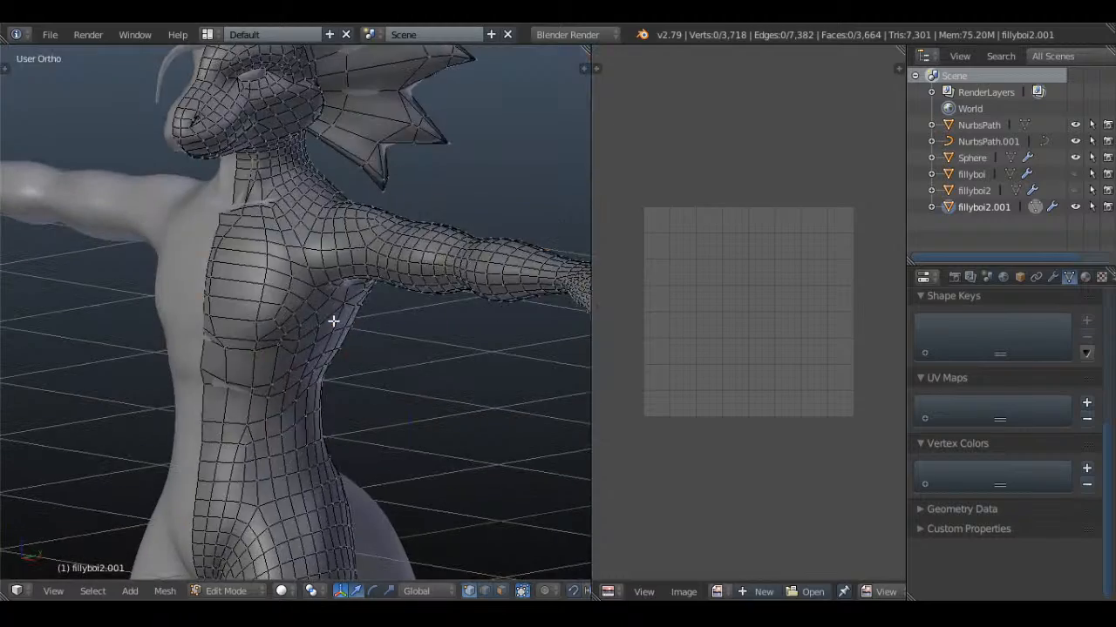
{"action": "right_click", "coordinate": [203, 353], "text": "alt"}
{"action": "scroll", "coordinate": [204, 352], "scroll_direction": "down", "scroll_amount": 5}
{"action": "key", "text": "z"}
{"action": "middle_click_drag", "start_coordinate": [209, 348], "coordinate": [463, 294]}
{"action": "scroll", "coordinate": [358, 393], "scroll_direction": "up", "scroll_amount": 3}
{"action": "middle_click_drag", "start_coordinate": [345, 204], "coordinate": [403, 349], "text": "shift"}
{"action": "scroll", "coordinate": [403, 349], "scroll_direction": "up", "scroll_amount": 1}
{"action": "scroll", "coordinate": [403, 348], "scroll_direction": "up", "scroll_amount": 4}
{"action": "key", "text": "z"}
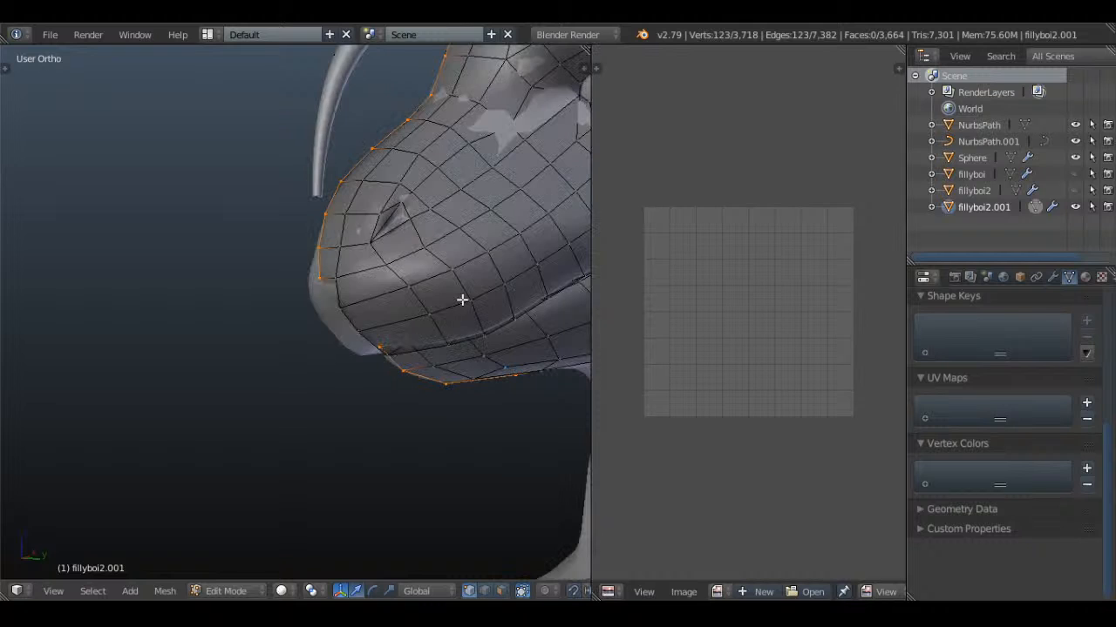
{"action": "key", "text": "ctrl+e"}
{"action": "left_click", "coordinate": [422, 299]}
Select the edge loop around the eye opening and mark it as a seam
{"action": "scroll", "coordinate": [426, 299], "scroll_direction": "down", "scroll_amount": 3}
{"action": "middle_click_drag", "start_coordinate": [426, 299], "coordinate": [251, 288], "text": "shift"}
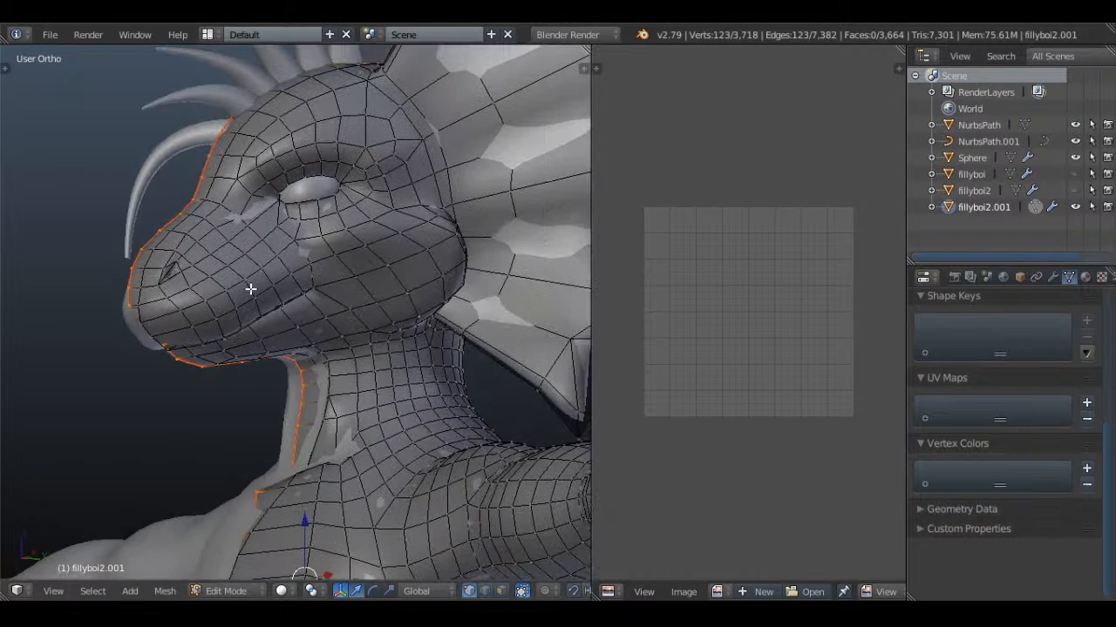
{"action": "scroll", "coordinate": [331, 210], "scroll_direction": "up", "scroll_amount": 4}
{"action": "key", "text": "a"}
{"action": "key", "text": "a"}
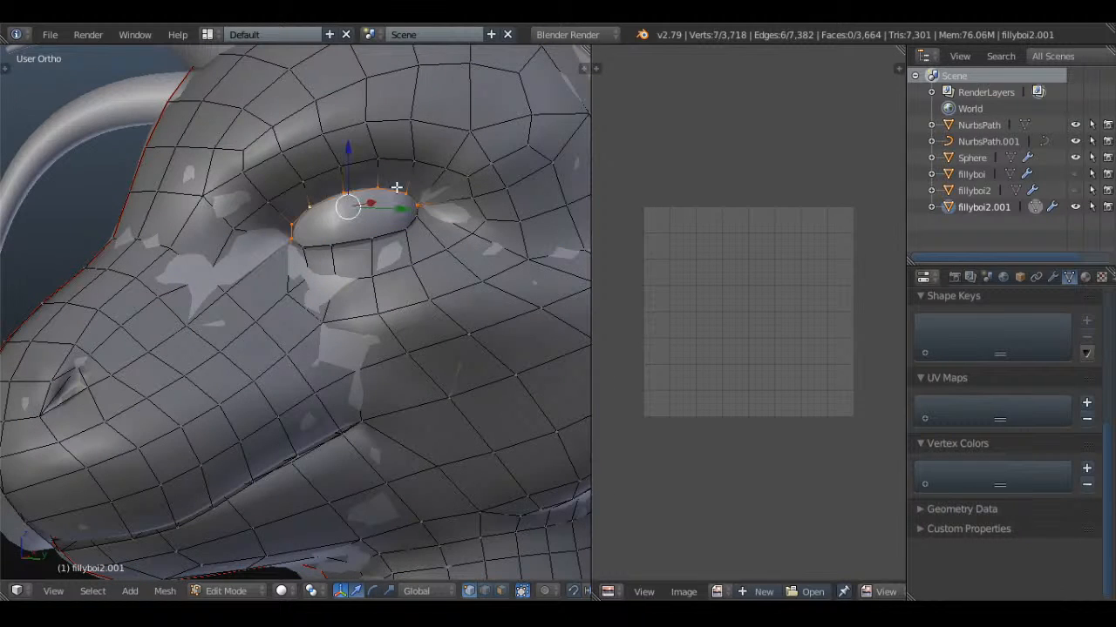
{"action": "key", "text": "z"}
Examine the mouth line and its inner edges in solid and wireframe display to locate the mouth seam
{"action": "key", "text": "z"}
{"action": "key", "text": "ctrl+e"}
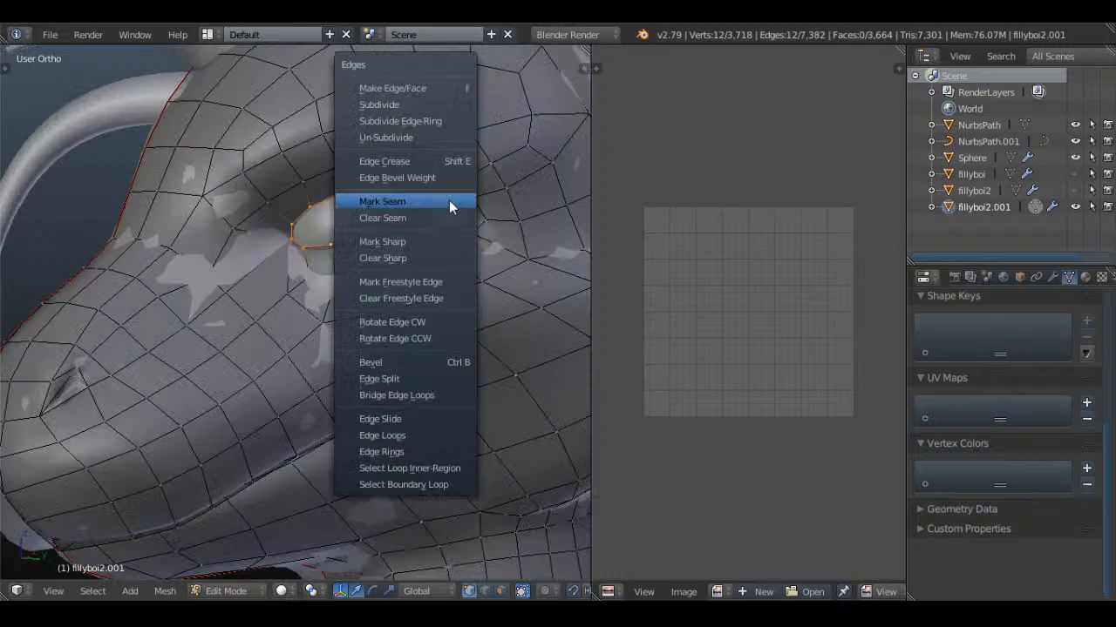
{"action": "left_click", "coordinate": [448, 200]}
{"action": "key", "text": "a"}
{"action": "scroll", "coordinate": [441, 202], "scroll_direction": "down", "scroll_amount": 5}
{"action": "mouse_move", "coordinate": [442, 202]}
{"action": "middle_mouse_down"}
{"action": "mouse_move", "coordinate": [413, 247]}
{"action": "mouse_move", "coordinate": [386, 250]}
{"action": "mouse_move", "coordinate": [299, 352]}
{"action": "mouse_move", "coordinate": [356, 319]}
{"action": "middle_mouse_up"}
{"action": "key", "text": "a"}
{"action": "key", "text": "a"}
{"action": "scroll", "coordinate": [346, 310], "scroll_direction": "up", "scroll_amount": 4}
{"action": "right_click", "coordinate": [294, 347], "text": "alt"}
{"action": "key", "text": "z"}
{"action": "key", "text": "z"}
{"action": "mouse_move", "coordinate": [427, 302]}
{"action": "middle_mouse_down"}
{"action": "mouse_move", "coordinate": [363, 376]}
{"action": "mouse_move", "coordinate": [348, 304]}
{"action": "mouse_move", "coordinate": [448, 229]}
{"action": "mouse_move", "coordinate": [399, 261]}
{"action": "mouse_move", "coordinate": [313, 242]}
{"action": "mouse_move", "coordinate": [251, 251]}
{"action": "mouse_move", "coordinate": [468, 288]}
{"action": "mouse_move", "coordinate": [379, 406]}
{"action": "middle_mouse_up"}
{"action": "key", "text": "a"}
{"action": "key", "text": "z"}
{"action": "key", "text": "z"}
Select the edge loop along the inside of the mouth in wireframe and mark it as a seam
{"action": "scroll", "coordinate": [421, 313], "scroll_direction": "up", "scroll_amount": 4}
{"action": "middle_click_drag", "start_coordinate": [419, 226], "coordinate": [349, 324], "text": "shift"}
{"action": "scroll", "coordinate": [321, 346], "scroll_direction": "up", "scroll_amount": 4}
{"action": "middle_click_drag", "start_coordinate": [297, 373], "coordinate": [250, 398]}
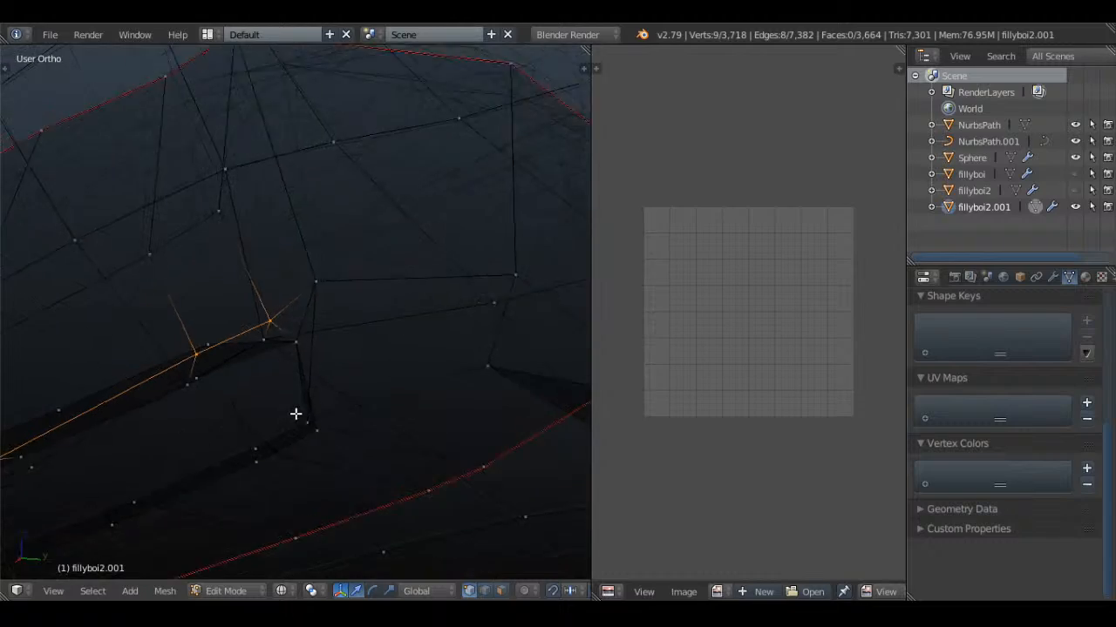
{"action": "right_click", "coordinate": [237, 352], "text": "alt+shift"}
{"action": "scroll", "coordinate": [239, 353], "scroll_direction": "down", "scroll_amount": 5}
{"action": "mouse_move", "coordinate": [276, 372]}
{"action": "middle_mouse_down"}
{"action": "mouse_move", "coordinate": [385, 332]}
{"action": "mouse_move", "coordinate": [496, 322]}
{"action": "mouse_move", "coordinate": [445, 326]}
{"action": "mouse_move", "coordinate": [462, 389]}
{"action": "mouse_move", "coordinate": [434, 270]}
{"action": "mouse_move", "coordinate": [324, 395]}
{"action": "mouse_move", "coordinate": [401, 343]}
{"action": "mouse_move", "coordinate": [404, 269]}
{"action": "mouse_move", "coordinate": [354, 306]}
{"action": "mouse_move", "coordinate": [317, 376]}
{"action": "mouse_move", "coordinate": [443, 306]}
{"action": "mouse_move", "coordinate": [411, 284]}
{"action": "mouse_move", "coordinate": [434, 234]}
{"action": "mouse_move", "coordinate": [420, 323]}
{"action": "mouse_move", "coordinate": [428, 445]}
{"action": "mouse_move", "coordinate": [456, 384]}
{"action": "mouse_move", "coordinate": [416, 221]}
{"action": "mouse_move", "coordinate": [492, 281]}
{"action": "mouse_move", "coordinate": [331, 346]}
{"action": "mouse_move", "coordinate": [264, 331]}
{"action": "mouse_move", "coordinate": [295, 289]}
{"action": "middle_mouse_up"}
{"action": "scroll", "coordinate": [385, 332], "scroll_direction": "up", "scroll_amount": 4}
{"action": "key", "text": "z"}
{"action": "key", "text": "ctrl+e"}
{"action": "left_click", "coordinate": [457, 273]}
Select the edges where the fin joins the side of the head and mark them as a seam
{"action": "key", "text": "z"}
{"action": "scroll", "coordinate": [416, 221], "scroll_direction": "down", "scroll_amount": 6}
{"action": "key", "text": "z"}
{"action": "scroll", "coordinate": [331, 346], "scroll_direction": "up", "scroll_amount": 3}
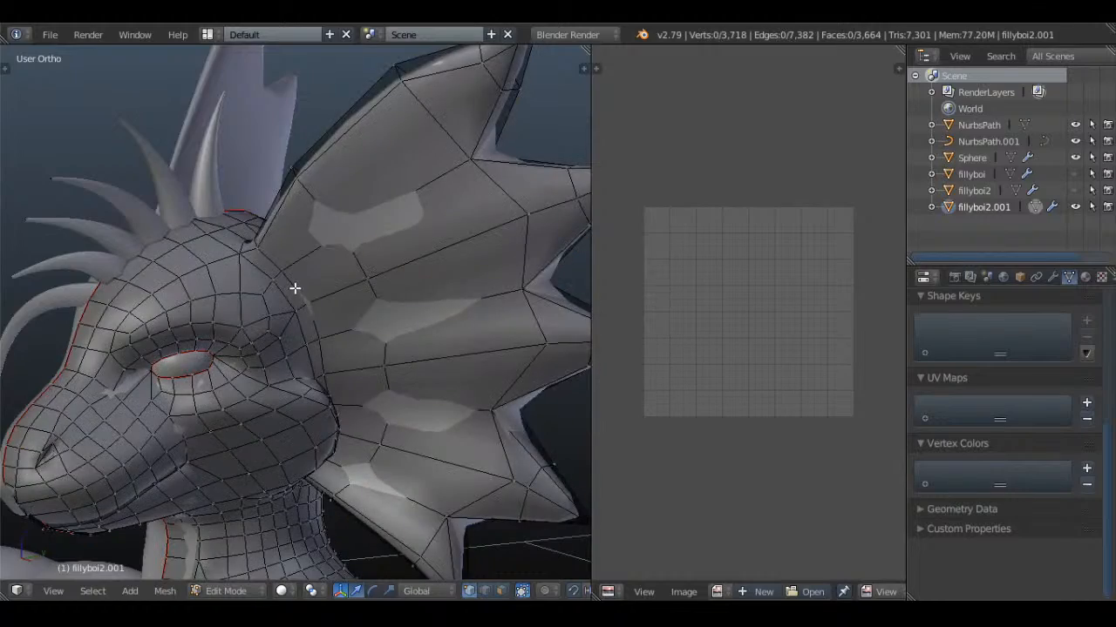
{"action": "key", "text": "z"}
{"action": "mouse_move", "coordinate": [389, 354]}
{"action": "middle_mouse_down"}
{"action": "mouse_move", "coordinate": [217, 351]}
{"action": "mouse_move", "coordinate": [456, 336]}
{"action": "mouse_move", "coordinate": [428, 323]}
{"action": "mouse_move", "coordinate": [334, 341]}
{"action": "mouse_move", "coordinate": [386, 324]}
{"action": "mouse_move", "coordinate": [324, 361]}
{"action": "mouse_move", "coordinate": [357, 294]}
{"action": "mouse_move", "coordinate": [331, 284]}
{"action": "mouse_move", "coordinate": [443, 247]}
{"action": "mouse_move", "coordinate": [369, 281]}
{"action": "mouse_move", "coordinate": [294, 239]}
{"action": "mouse_move", "coordinate": [369, 274]}
{"action": "mouse_move", "coordinate": [421, 257]}
{"action": "mouse_move", "coordinate": [344, 244]}
{"action": "mouse_move", "coordinate": [340, 276]}
{"action": "mouse_move", "coordinate": [391, 284]}
{"action": "mouse_move", "coordinate": [391, 372]}
{"action": "mouse_move", "coordinate": [324, 267]}
{"action": "mouse_move", "coordinate": [331, 291]}
{"action": "mouse_move", "coordinate": [341, 278]}
{"action": "middle_mouse_up"}
{"action": "key", "text": "z"}
{"action": "key", "text": "ctrl+e"}
{"action": "left_click", "coordinate": [422, 300]}
{"action": "key", "text": "a"}
Select the edges crossing the head from the centre line to the fin base and mark them as a seam
{"action": "key", "text": "z"}
{"action": "key", "text": "z"}
{"action": "key", "text": "z"}
{"action": "key", "text": "z"}
{"action": "key", "text": "a"}
{"action": "key", "text": "a"}
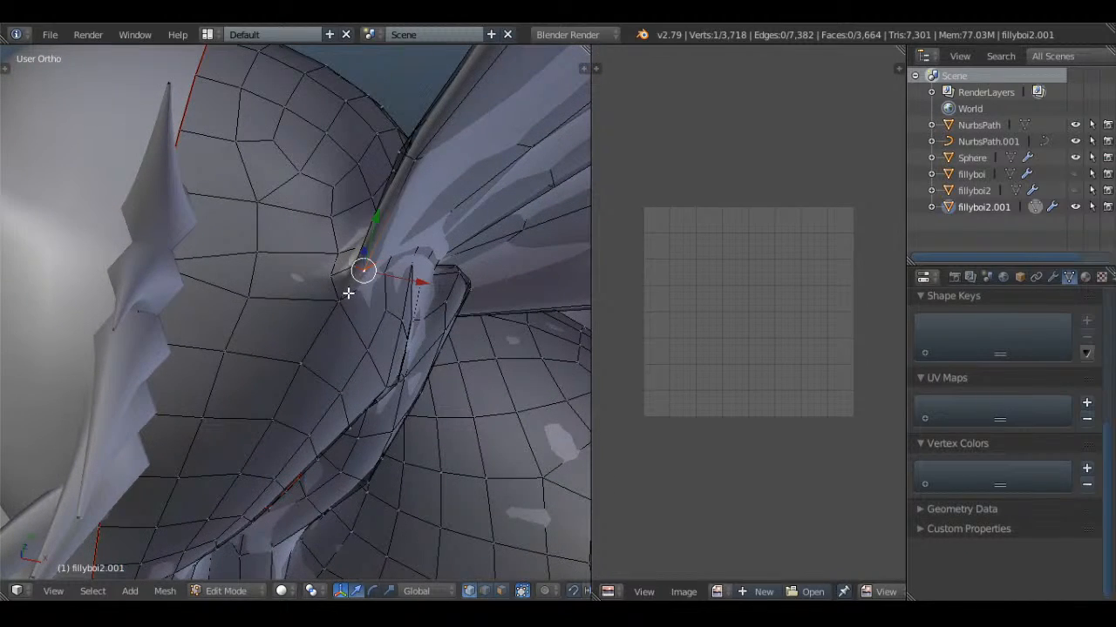
{"action": "right_click", "coordinate": [167, 265], "text": "shift"}
{"action": "scroll", "coordinate": [349, 305], "scroll_direction": "down", "scroll_amount": 2}
{"action": "key", "text": "z"}
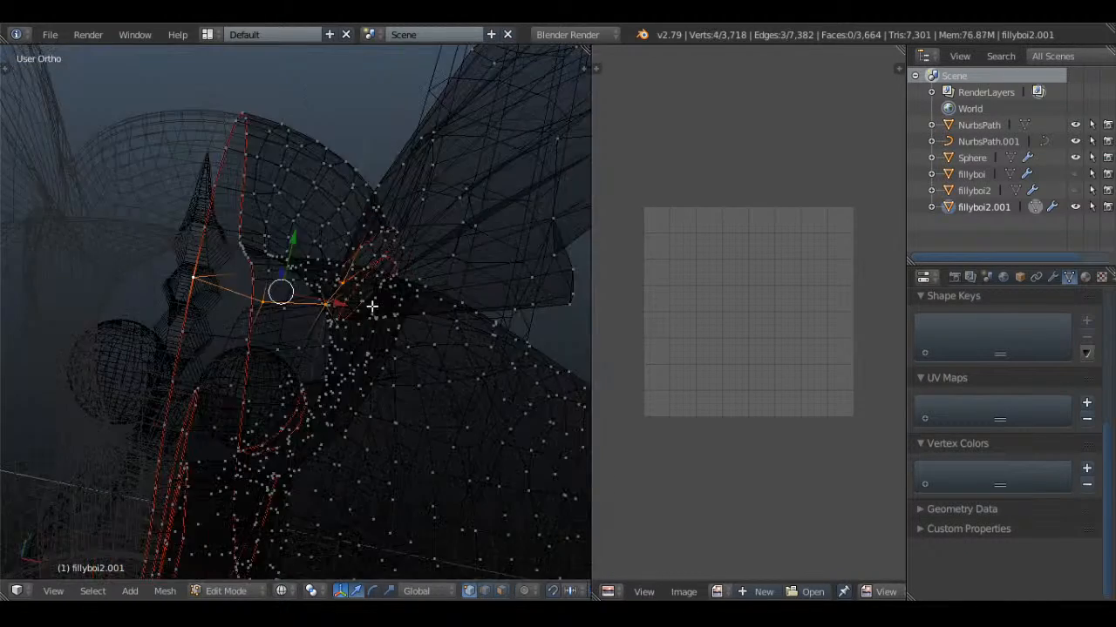
{"action": "middle_click_drag", "start_coordinate": [371, 308], "coordinate": [319, 166]}
{"action": "key", "text": "z"}
{"action": "key", "text": "ctrl+e"}
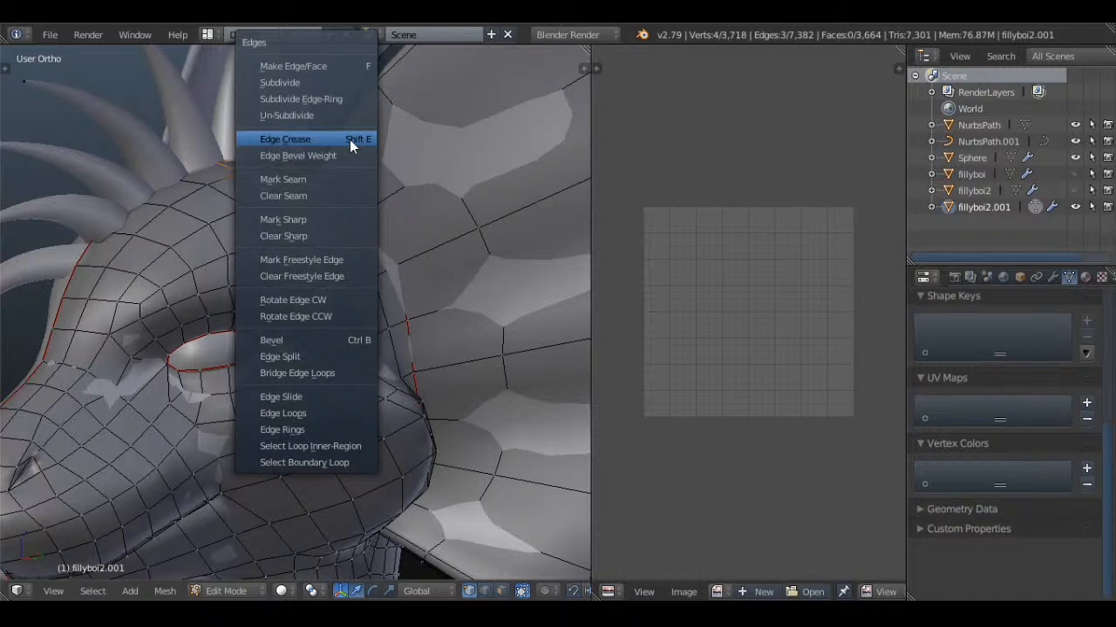
{"action": "left_click", "coordinate": [283, 195]}
{"action": "key", "text": "a"}
Examine the neck, shoulder and torso mesh for the next seam location
{"action": "middle_click_drag", "start_coordinate": [288, 195], "coordinate": [409, 247]}
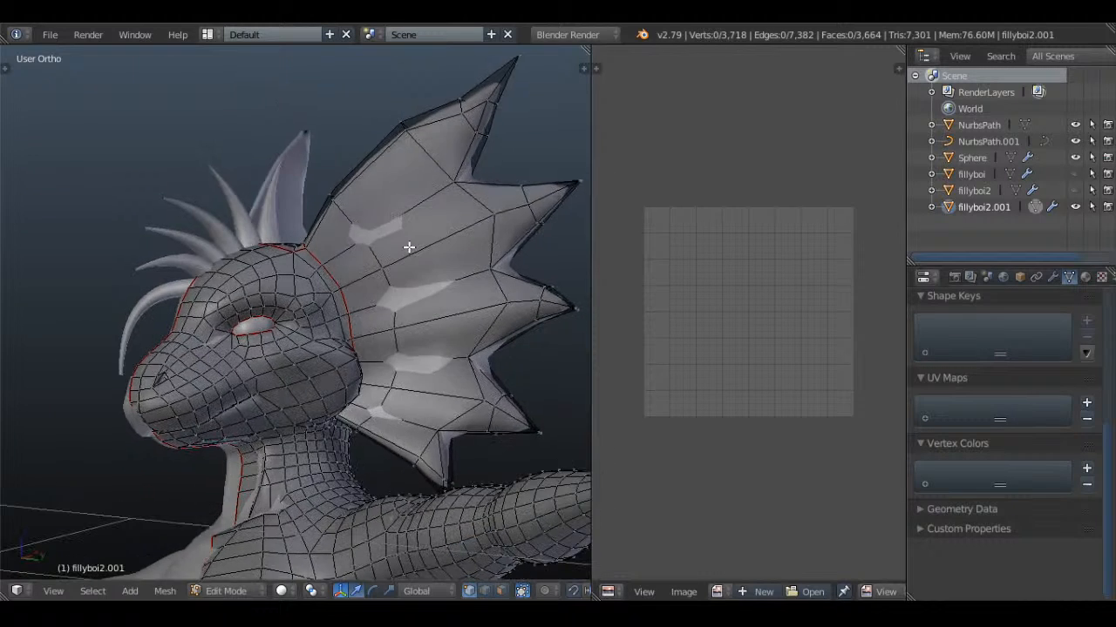
{"action": "scroll", "coordinate": [444, 285], "scroll_direction": "down", "scroll_amount": 2}
{"action": "middle_click_drag", "start_coordinate": [445, 436], "coordinate": [449, 263], "text": "shift"}
{"action": "scroll", "coordinate": [346, 319], "scroll_direction": "up", "scroll_amount": 1}
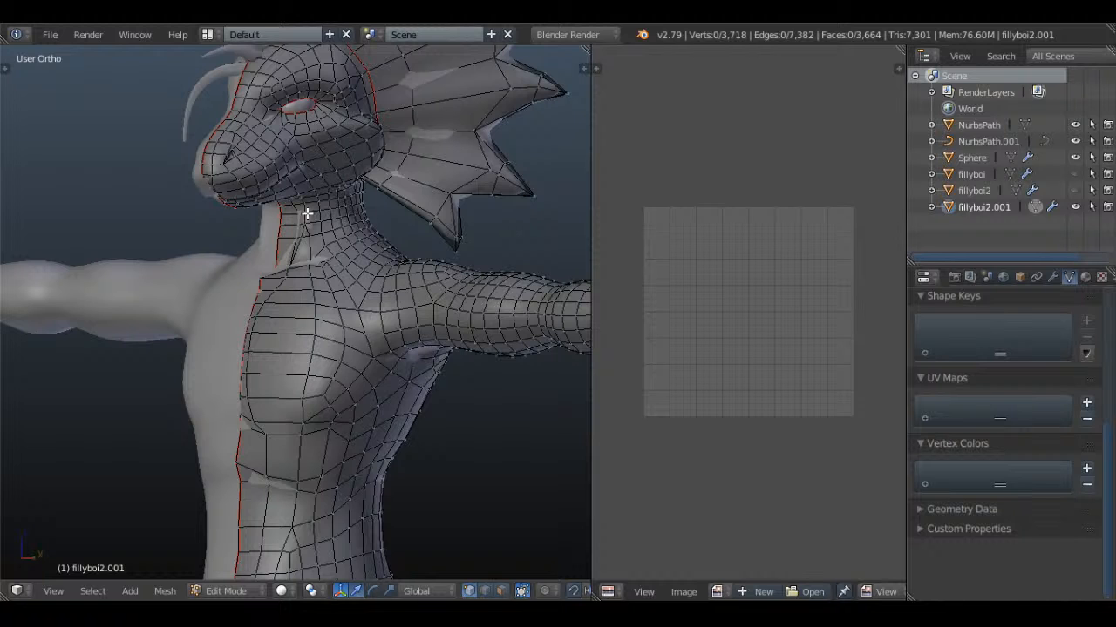
Mark a seam along the edge loop around the shoulder, where the arm joins the torso
{"action": "scroll", "coordinate": [307, 213], "scroll_direction": "down", "scroll_amount": 3}
{"action": "middle_click_drag", "start_coordinate": [299, 194], "coordinate": [380, 224]}
{"action": "scroll", "coordinate": [381, 224], "scroll_direction": "up", "scroll_amount": 5}
{"action": "key", "text": "a"}
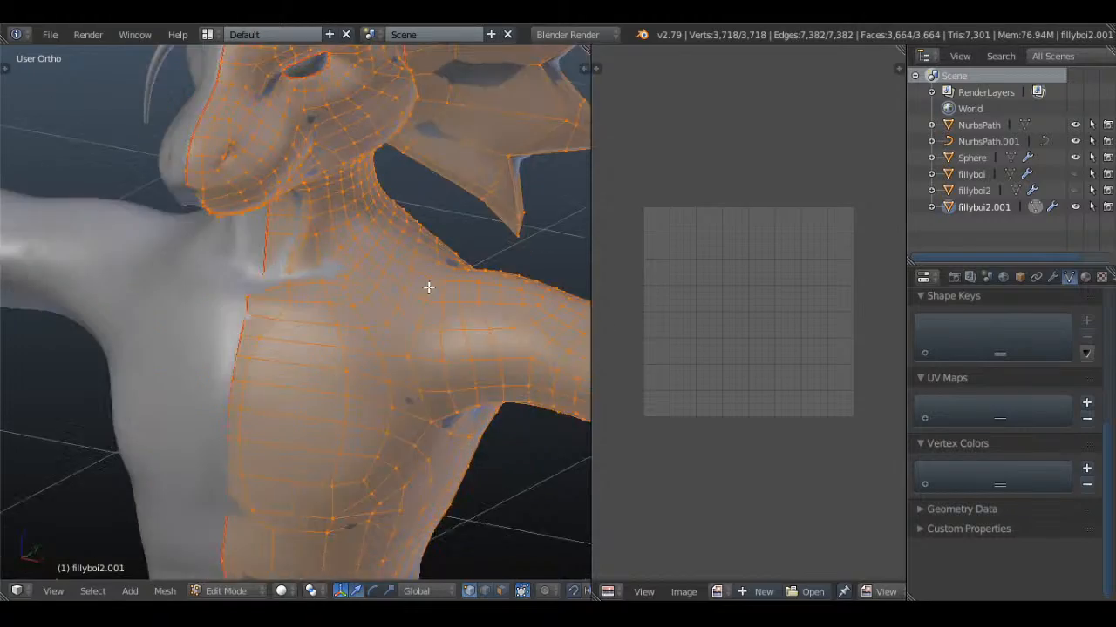
{"action": "key", "text": "KP_1"}
{"action": "key", "text": "a"}
{"action": "right_click", "coordinate": [440, 368]}
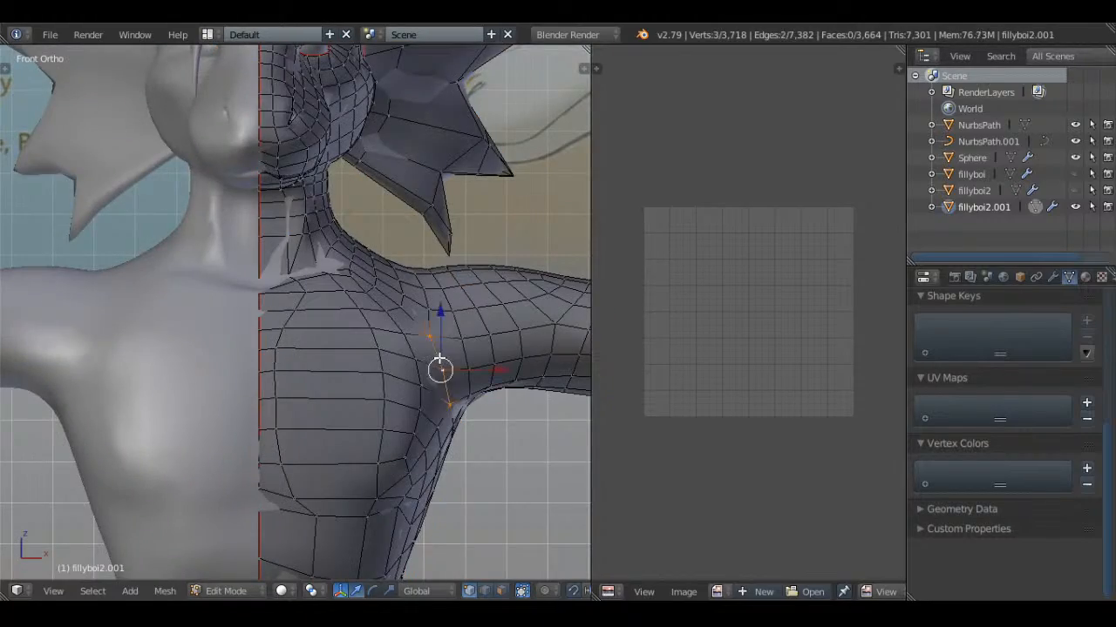
{"action": "key", "text": "z"}
{"action": "middle_click_drag", "start_coordinate": [483, 354], "coordinate": [345, 308]}
{"action": "key", "text": "z"}
{"action": "right_click", "coordinate": [398, 345], "text": "alt"}
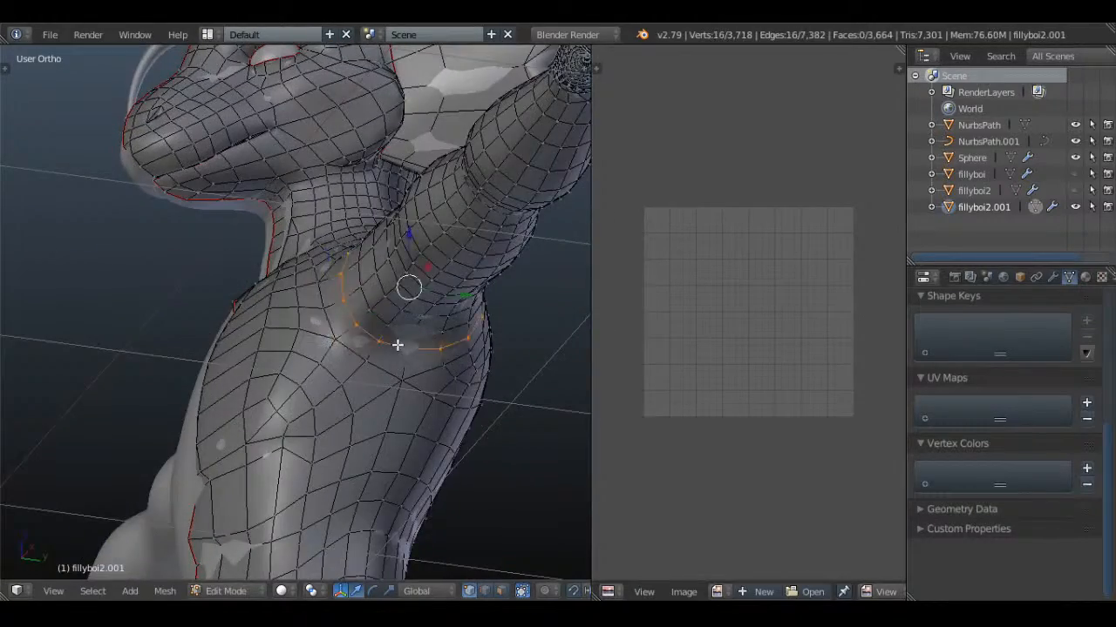
{"action": "key", "text": "KP_1"}
{"action": "key", "text": "ctrl+e"}
{"action": "left_click", "coordinate": [499, 253]}
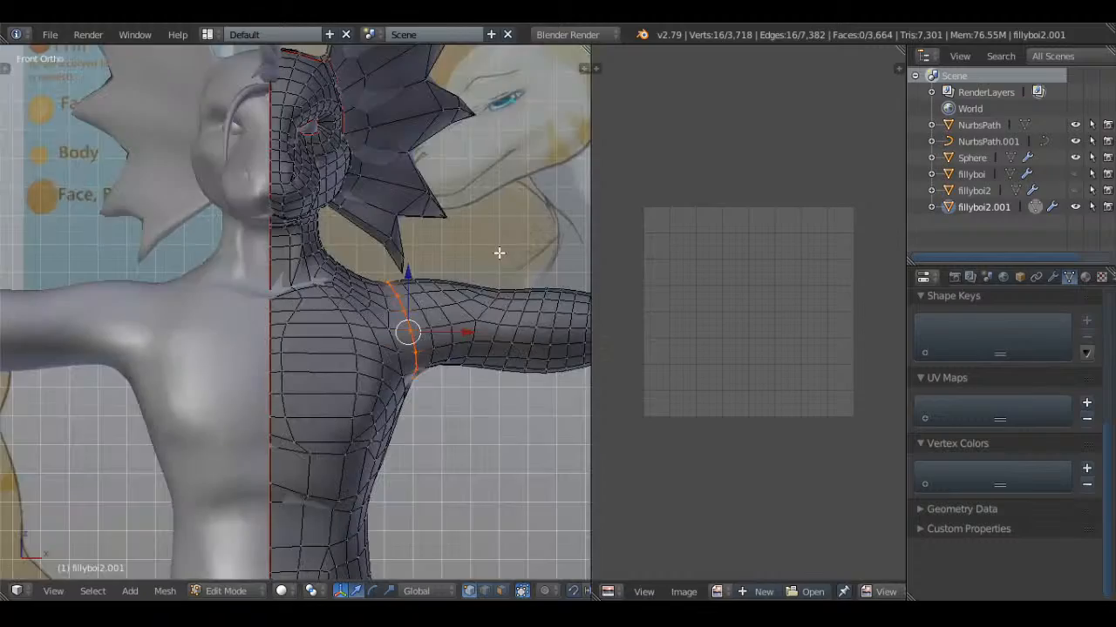
{"action": "key", "text": "a"}
Mark a seam along the edge loop around the neck, below the head and frill
{"action": "middle_click_drag", "start_coordinate": [553, 319], "coordinate": [418, 226]}
{"action": "scroll", "coordinate": [422, 346], "scroll_direction": "up", "scroll_amount": 4}
{"action": "key", "text": "a"}
{"action": "key", "text": "a"}
{"action": "middle_click_drag", "start_coordinate": [393, 304], "coordinate": [444, 374]}
{"action": "middle_click_drag", "start_coordinate": [461, 314], "coordinate": [386, 337]}
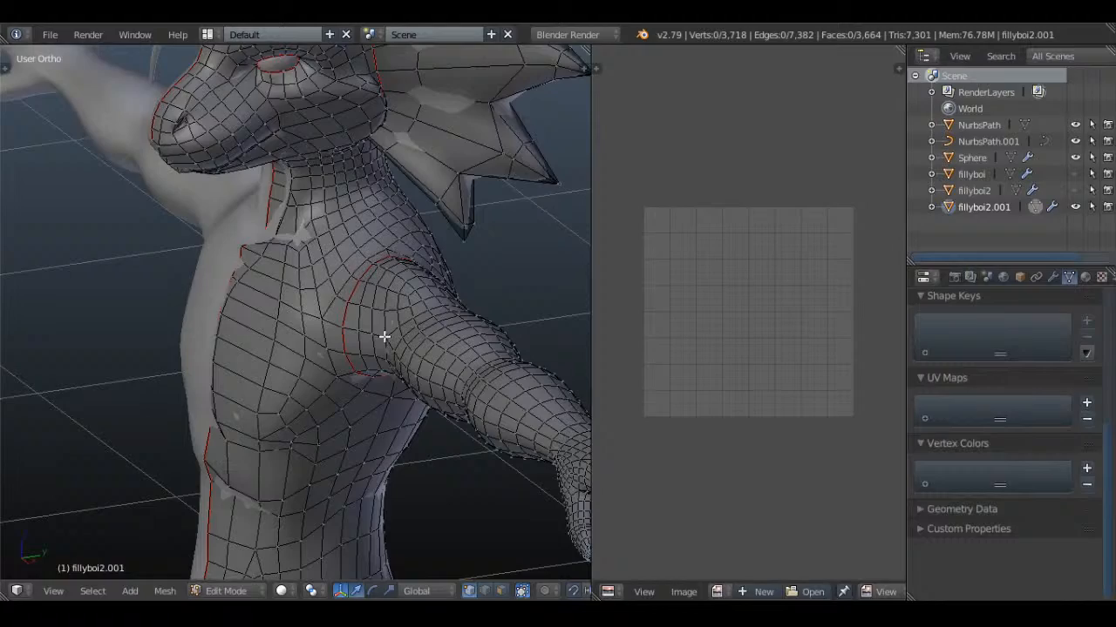
{"action": "right_click", "coordinate": [319, 199], "text": "alt"}
{"action": "middle_click_drag", "start_coordinate": [392, 200], "coordinate": [514, 261]}
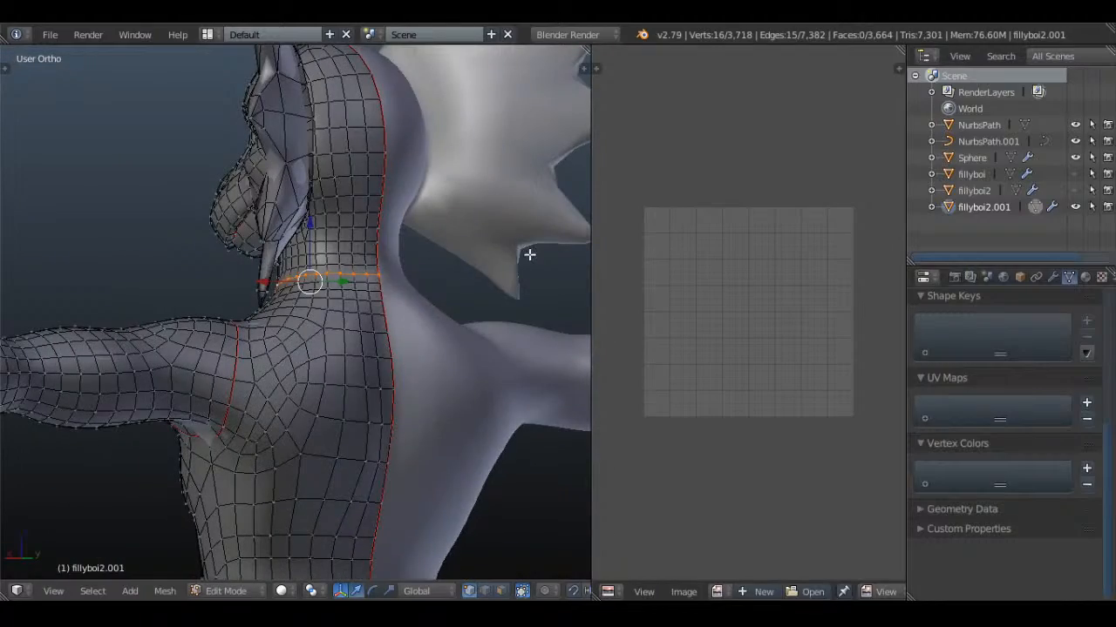
{"action": "key", "text": "ctrl+e"}
{"action": "left_click", "coordinate": [389, 246]}
{"action": "key", "text": "a"}
Examine the snout, mouth and underside of the jaw for places to put seams
{"action": "mouse_move", "coordinate": [366, 249]}
{"action": "middle_mouse_down"}
{"action": "mouse_move", "coordinate": [465, 269]}
{"action": "mouse_move", "coordinate": [416, 204]}
{"action": "mouse_move", "coordinate": [374, 182]}
{"action": "mouse_move", "coordinate": [380, 237]}
{"action": "middle_mouse_up"}
{"action": "scroll", "coordinate": [389, 274], "scroll_direction": "up", "scroll_amount": 4}
{"action": "middle_click_drag", "start_coordinate": [475, 244], "coordinate": [47, 273]}
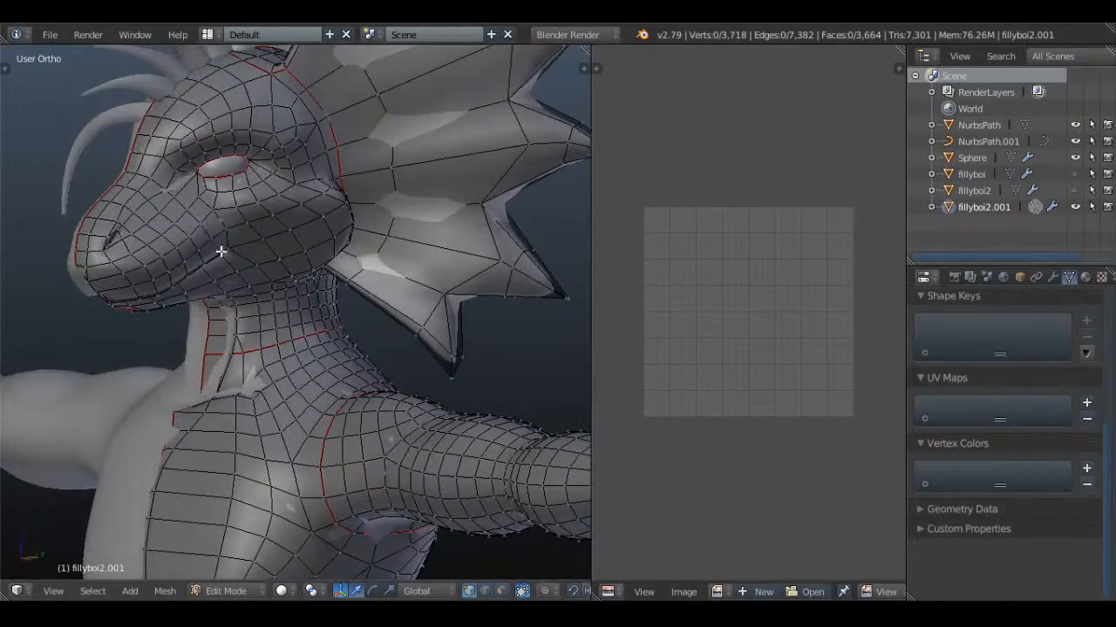
{"action": "scroll", "coordinate": [448, 331], "scroll_direction": "up", "scroll_amount": 3}
{"action": "middle_click_drag", "start_coordinate": [130, 241], "coordinate": [363, 314], "text": "shift"}
{"action": "key", "text": "a"}
{"action": "scroll", "coordinate": [357, 314], "scroll_direction": "up", "scroll_amount": 2}
{"action": "key", "text": "a"}
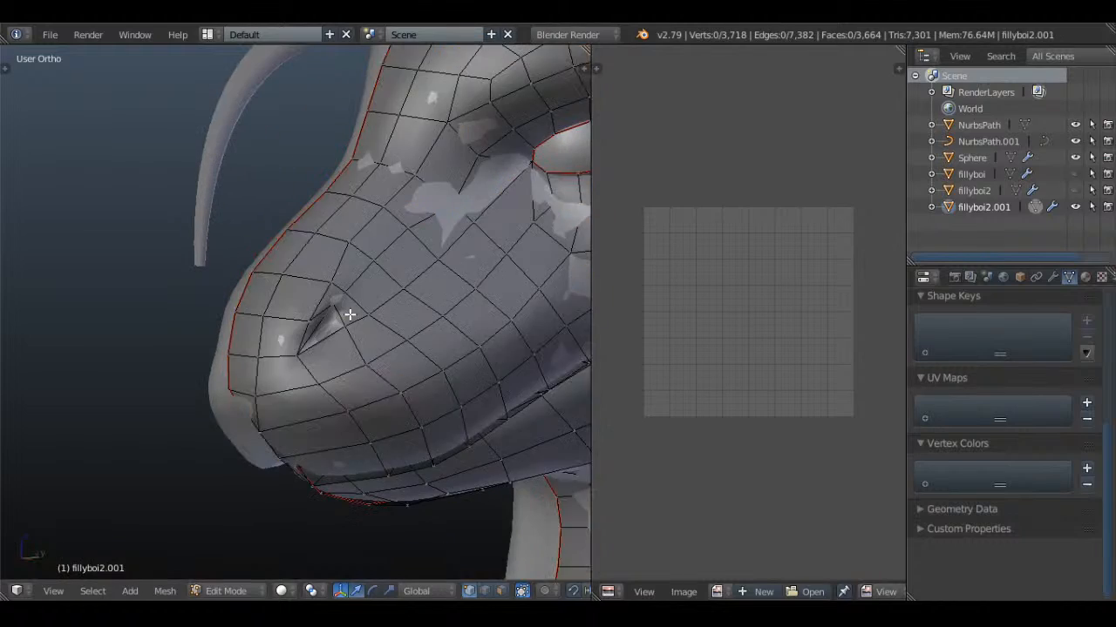
{"action": "key", "text": "a"}
{"action": "key", "text": "a"}
{"action": "key", "text": "a"}
{"action": "scroll", "coordinate": [349, 313], "scroll_direction": "down", "scroll_amount": 4}
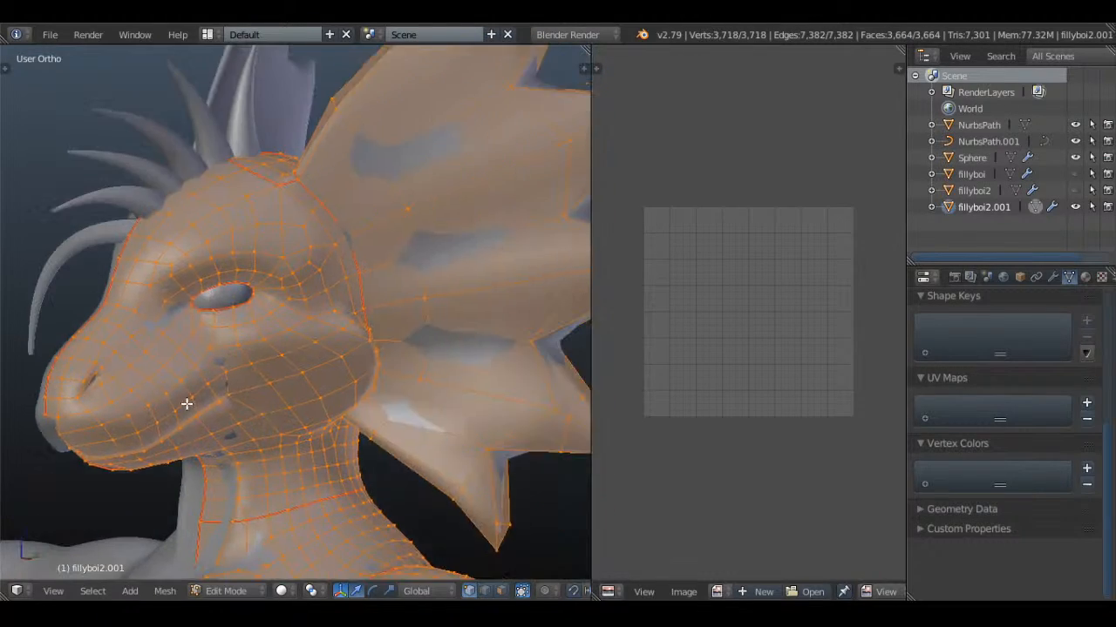
{"action": "key", "text": "a"}
{"action": "middle_click_drag", "start_coordinate": [372, 364], "coordinate": [304, 326]}
{"action": "scroll", "coordinate": [296, 386], "scroll_direction": "up", "scroll_amount": 2}
{"action": "key", "text": "a"}
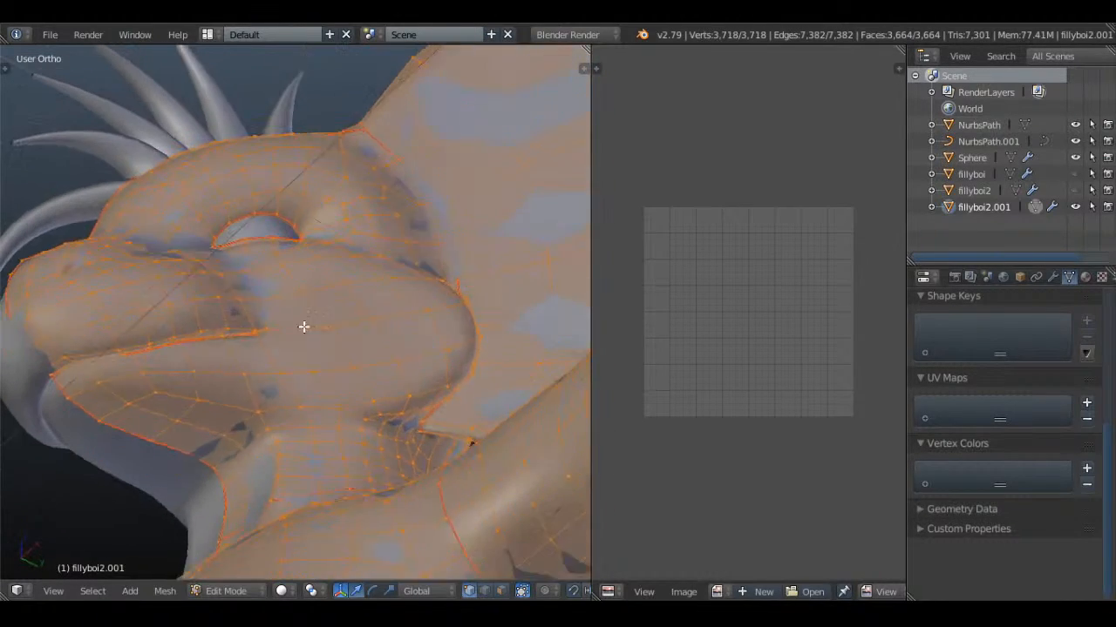
{"action": "key", "text": "a"}
{"action": "right_click", "coordinate": [215, 460]}
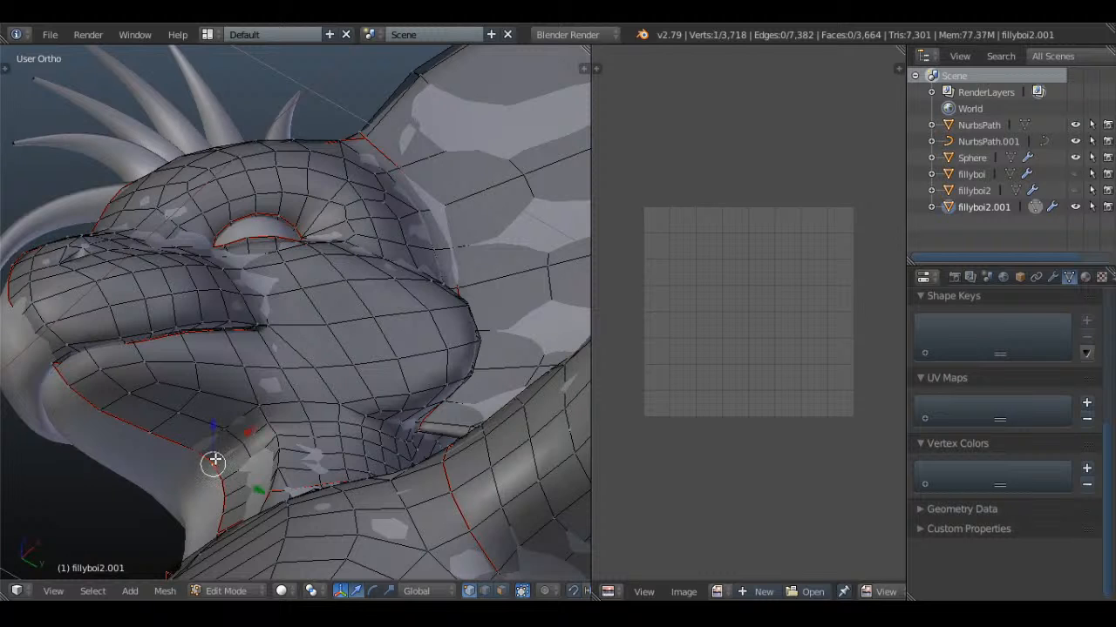
{"action": "right_click", "coordinate": [219, 458]}
{"action": "right_click", "coordinate": [242, 439], "text": "shift"}
{"action": "right_click", "coordinate": [269, 423], "text": "shift"}
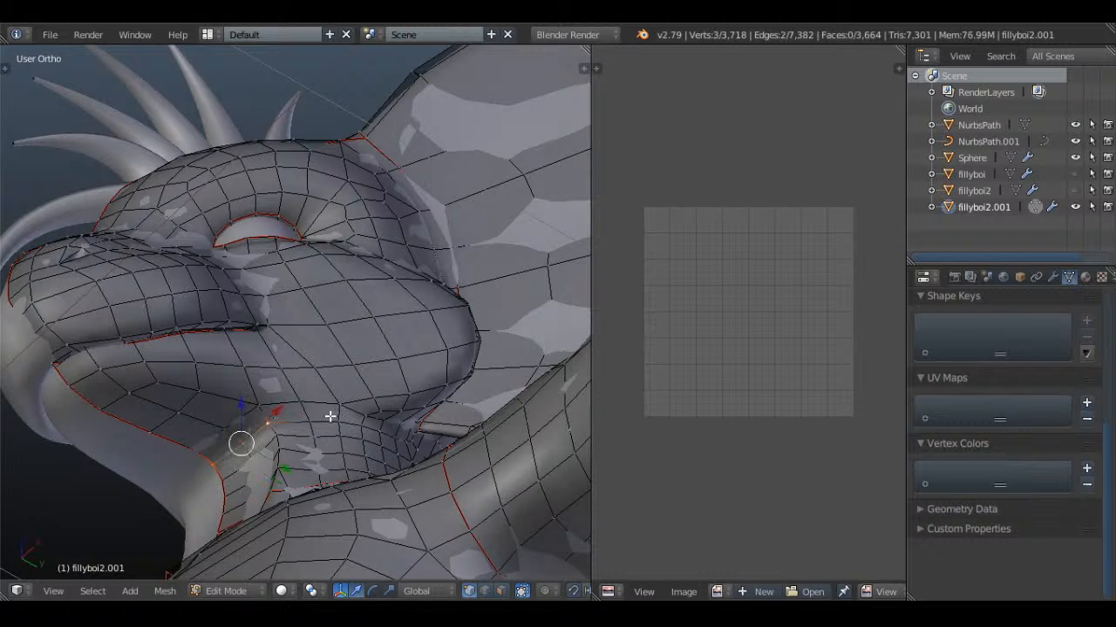
{"action": "middle_click_drag", "start_coordinate": [269, 340], "coordinate": [284, 381]}
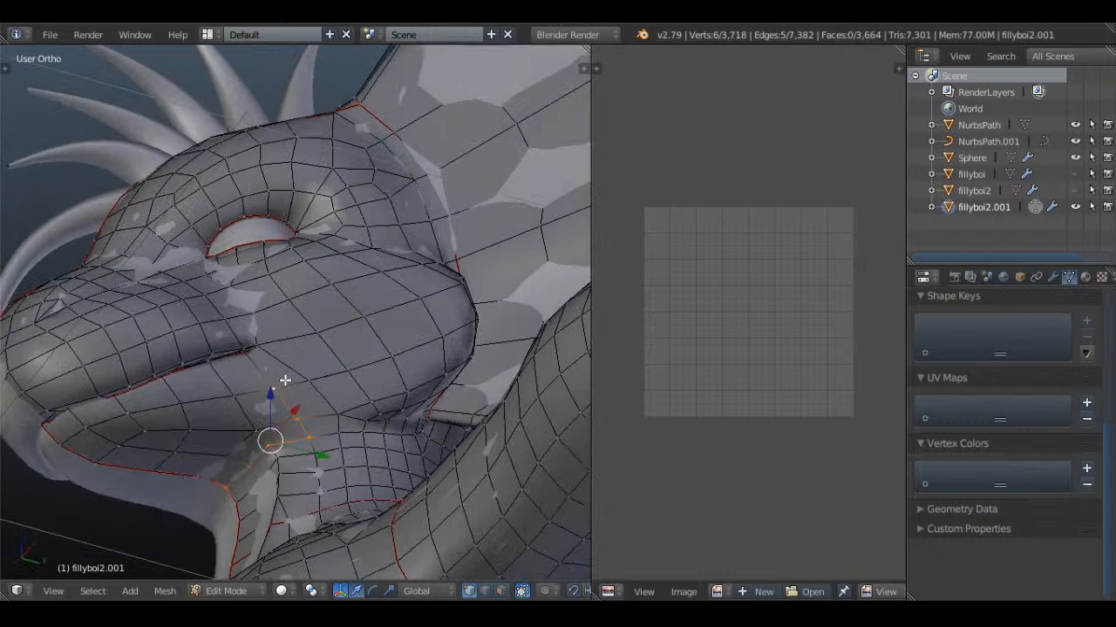
{"action": "key", "text": "a"}
Mark a seam along the edge path from the mouth corner across the jaw down to the neck seam
{"action": "right_click", "coordinate": [339, 431]}
{"action": "right_click", "coordinate": [337, 414], "text": "shift"}
{"action": "right_click", "coordinate": [312, 387], "text": "shift"}
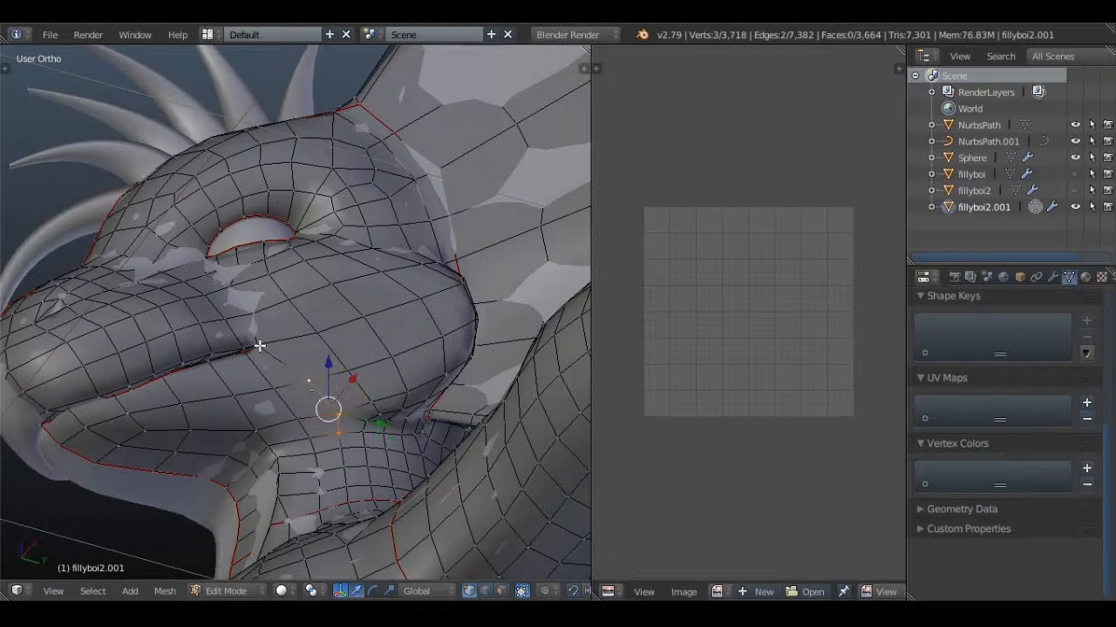
{"action": "right_click", "coordinate": [255, 346], "text": "shift"}
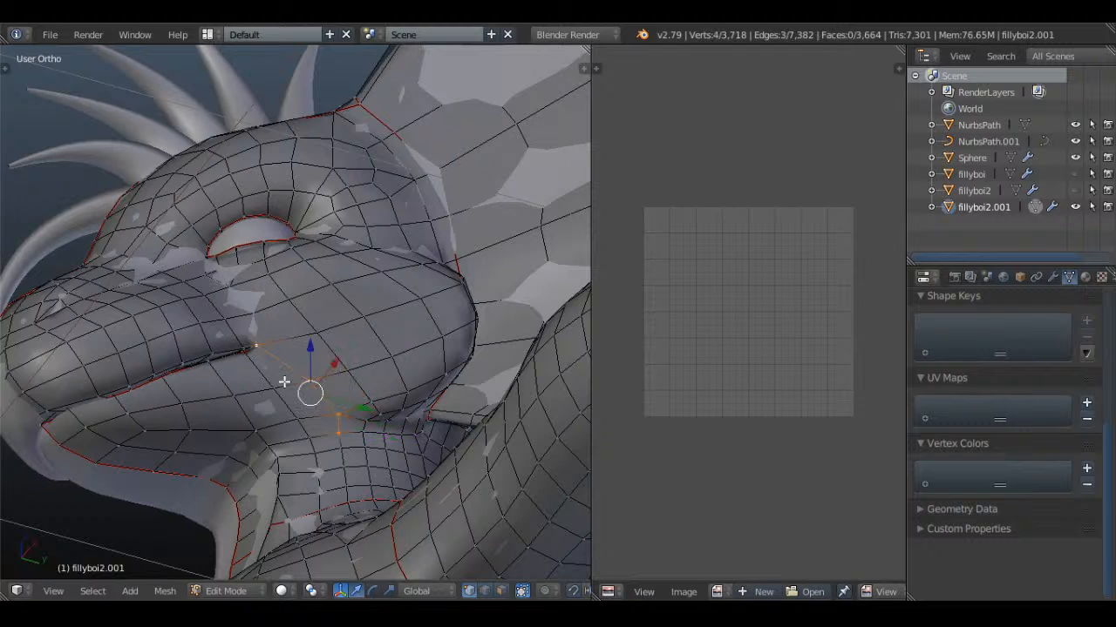
{"action": "right_click", "coordinate": [346, 487], "text": "shift"}
{"action": "right_click", "coordinate": [349, 502], "text": "shift"}
{"action": "middle_click_drag", "start_coordinate": [353, 370], "coordinate": [406, 383]}
{"action": "middle_click_drag", "start_coordinate": [332, 388], "coordinate": [366, 367], "text": "shift"}
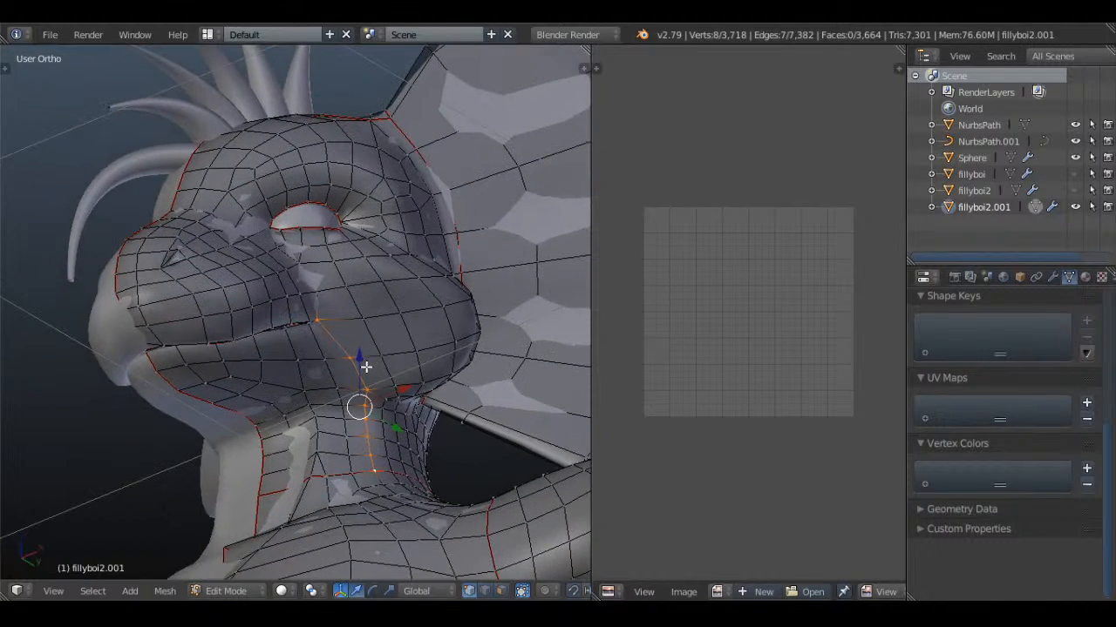
{"action": "scroll", "coordinate": [331, 349], "scroll_direction": "up", "scroll_amount": 10}
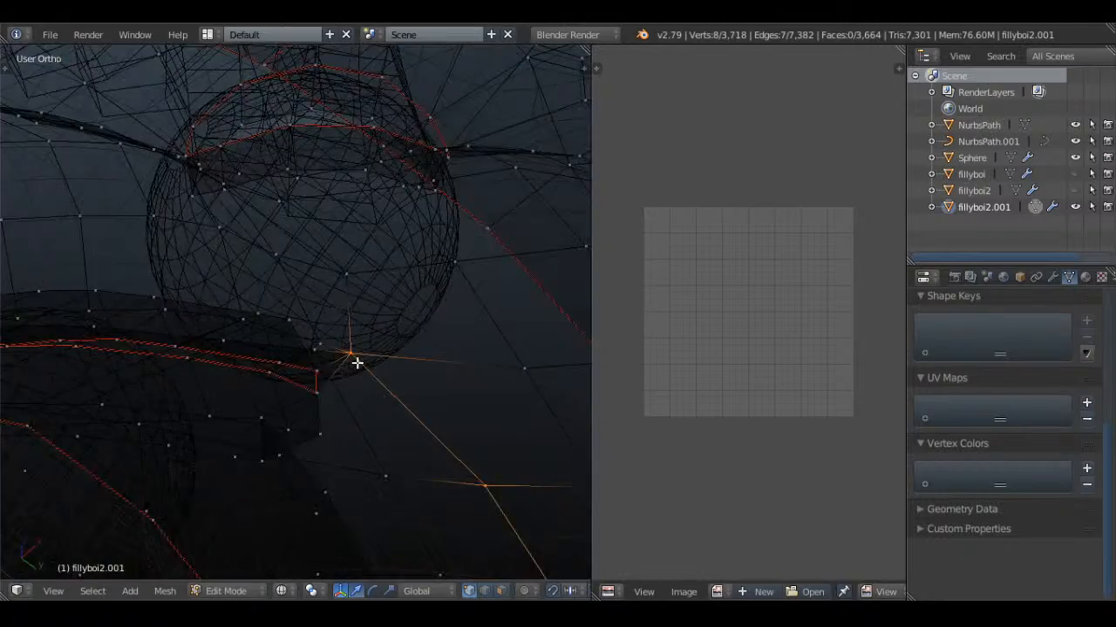
{"action": "right_click", "coordinate": [340, 371], "text": "shift"}
{"action": "scroll", "coordinate": [384, 349], "scroll_direction": "down", "scroll_amount": 4}
{"action": "key", "text": "ctrl+e"}
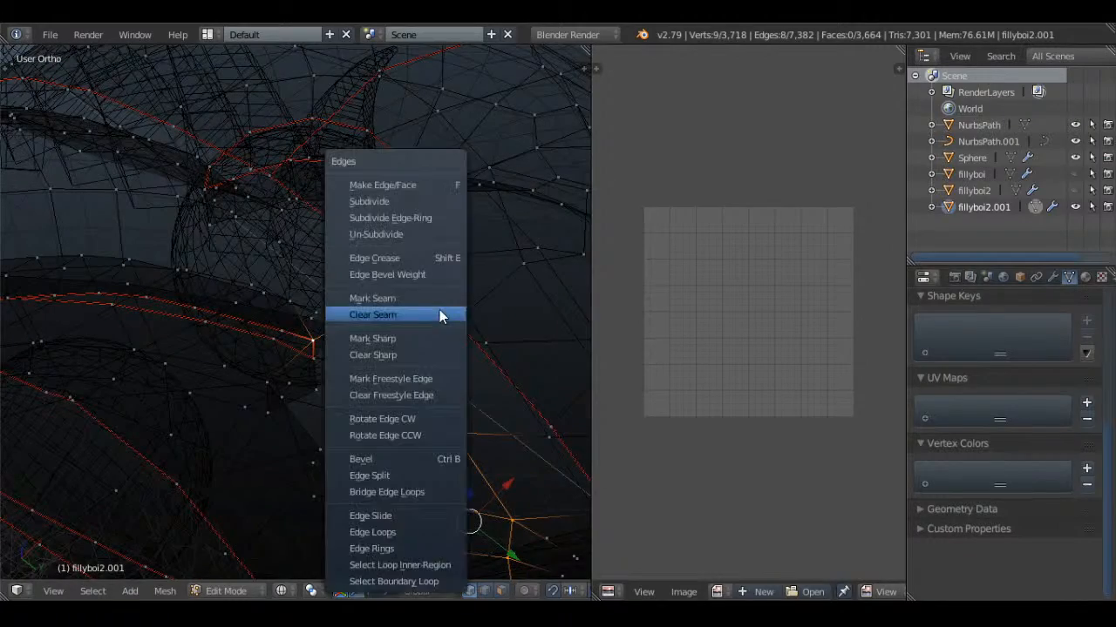
{"action": "left_click", "coordinate": [409, 291]}
{"action": "key", "text": "a"}
Mark a seam along the edge loop around the top of the thigh, from the crotch over the hip
{"action": "scroll", "coordinate": [392, 366], "scroll_direction": "down", "scroll_amount": 6}
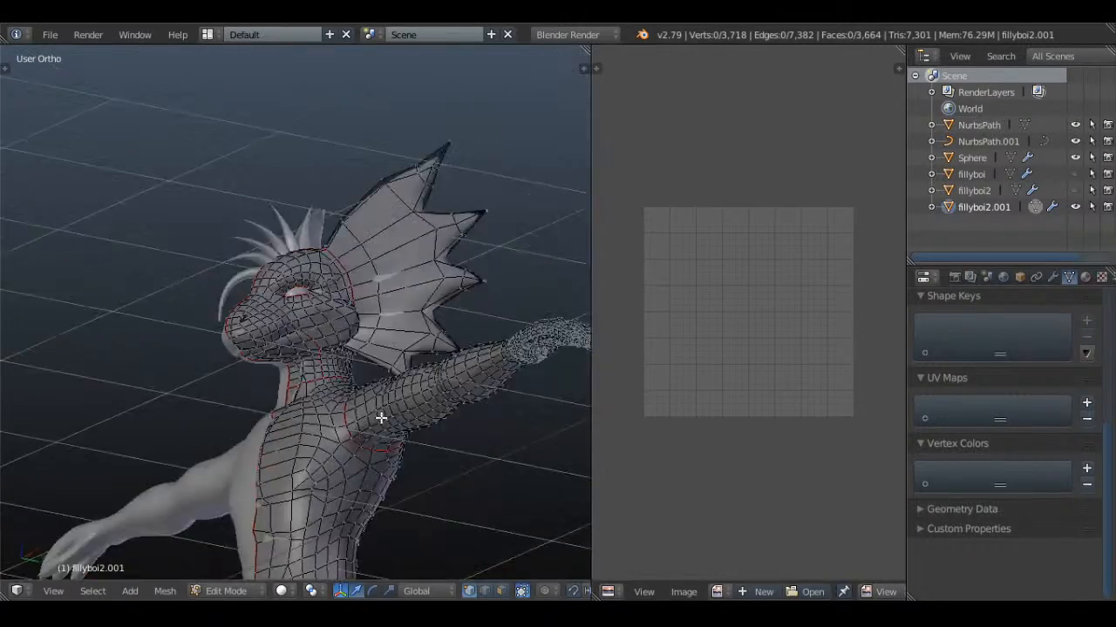
{"action": "middle_click_drag", "start_coordinate": [432, 478], "coordinate": [399, 225], "text": "shift"}
{"action": "middle_click_drag", "start_coordinate": [399, 224], "coordinate": [309, 304]}
{"action": "middle_click_drag", "start_coordinate": [240, 466], "coordinate": [354, 326], "text": "shift"}
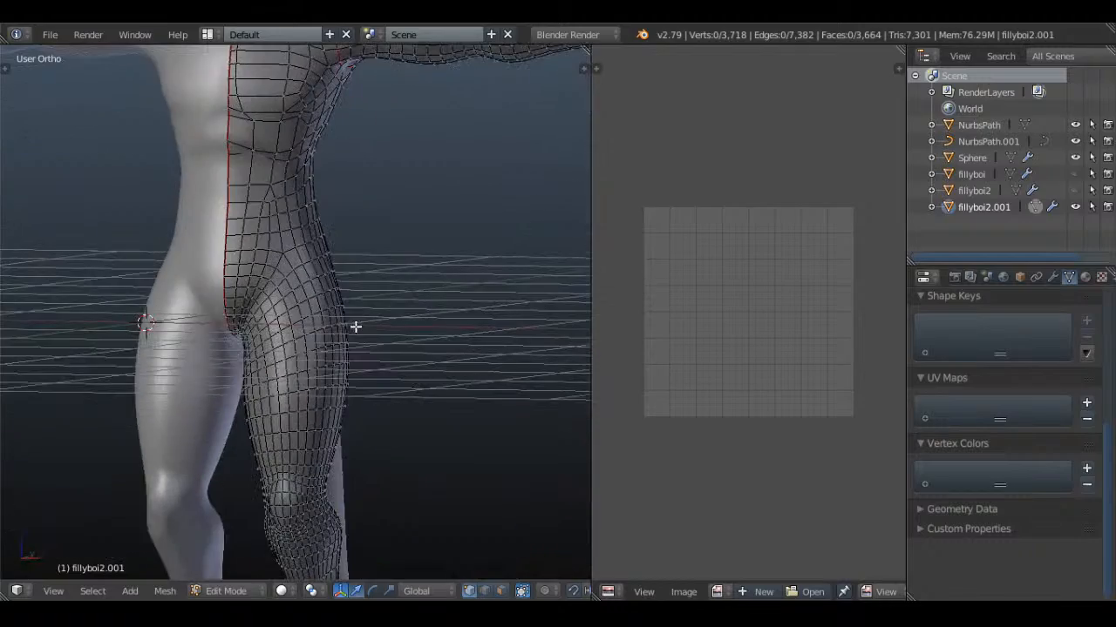
{"action": "key", "text": "KP_1"}
{"action": "key", "text": "a"}
{"action": "key", "text": "a"}
{"action": "scroll", "coordinate": [331, 329], "scroll_direction": "up", "scroll_amount": 3}
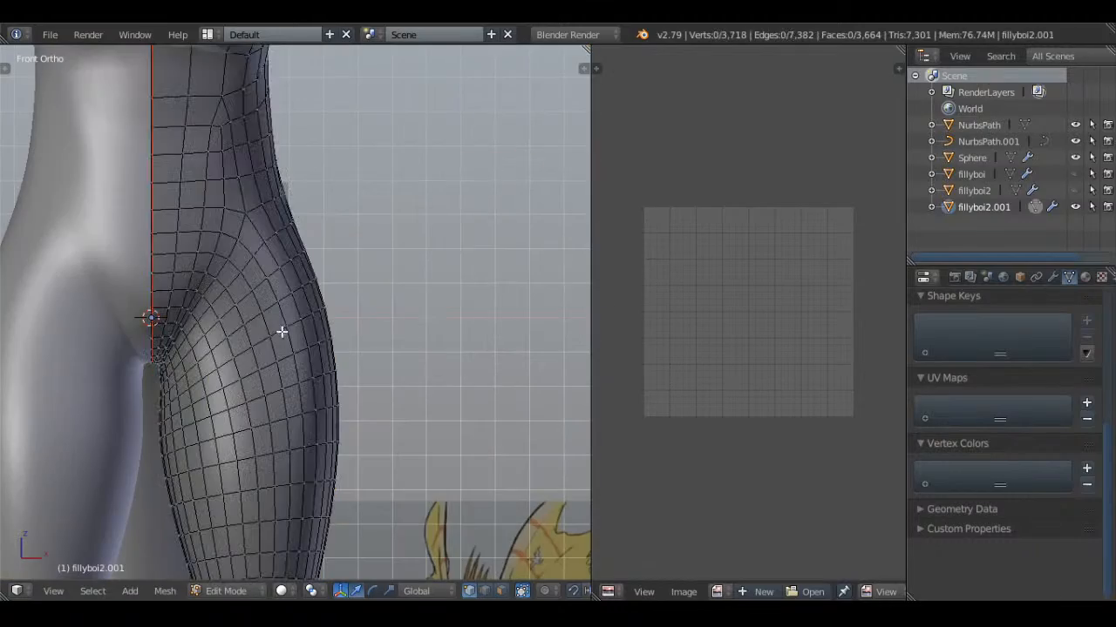
{"action": "right_click", "coordinate": [205, 313], "text": "alt"}
{"action": "key", "text": "z"}
{"action": "middle_click_drag", "start_coordinate": [209, 315], "coordinate": [567, 274]}
{"action": "key", "text": "z"}
{"action": "key", "text": "ctrl+e"}
{"action": "left_click", "coordinate": [454, 238]}
{"action": "scroll", "coordinate": [454, 239], "scroll_direction": "down", "scroll_amount": 4}
Select the lengthwise edge loop through the leg and deselect its torso section above the hip seam
{"action": "key", "text": "a"}
{"action": "middle_click_drag", "start_coordinate": [253, 341], "coordinate": [318, 296]}
{"action": "key", "text": "a"}
{"action": "scroll", "coordinate": [319, 296], "scroll_direction": "up", "scroll_amount": 6}
{"action": "key", "text": "a"}
{"action": "right_click", "coordinate": [349, 321], "text": "alt"}
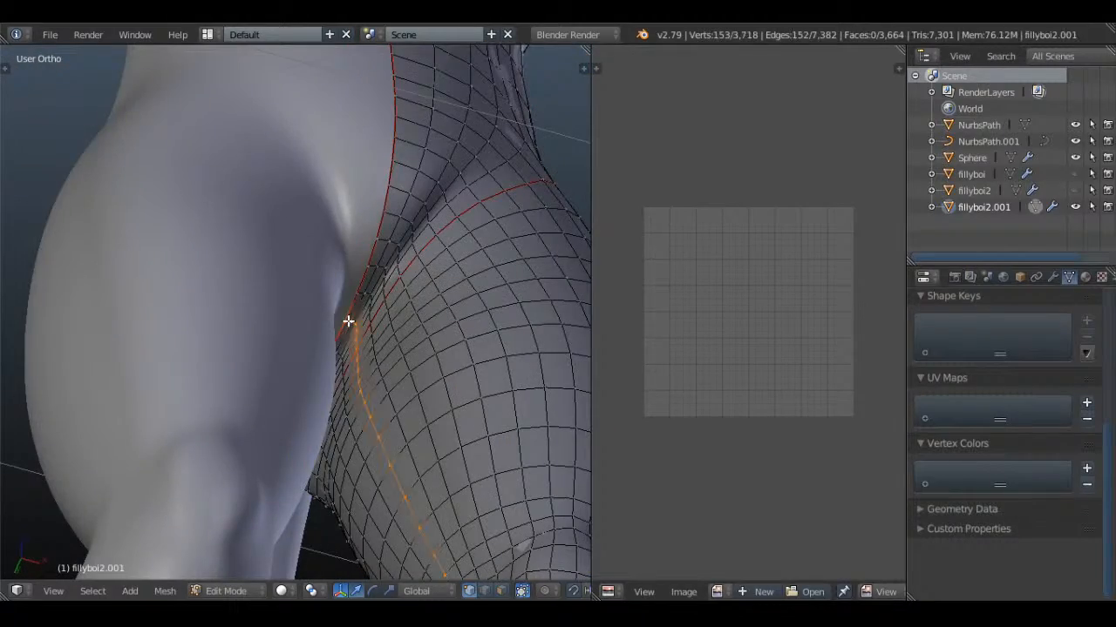
{"action": "key", "text": "z"}
{"action": "scroll", "coordinate": [393, 295], "scroll_direction": "down", "scroll_amount": 8}
{"action": "middle_click_drag", "start_coordinate": [384, 331], "coordinate": [284, 398]}
{"action": "key", "text": "z"}
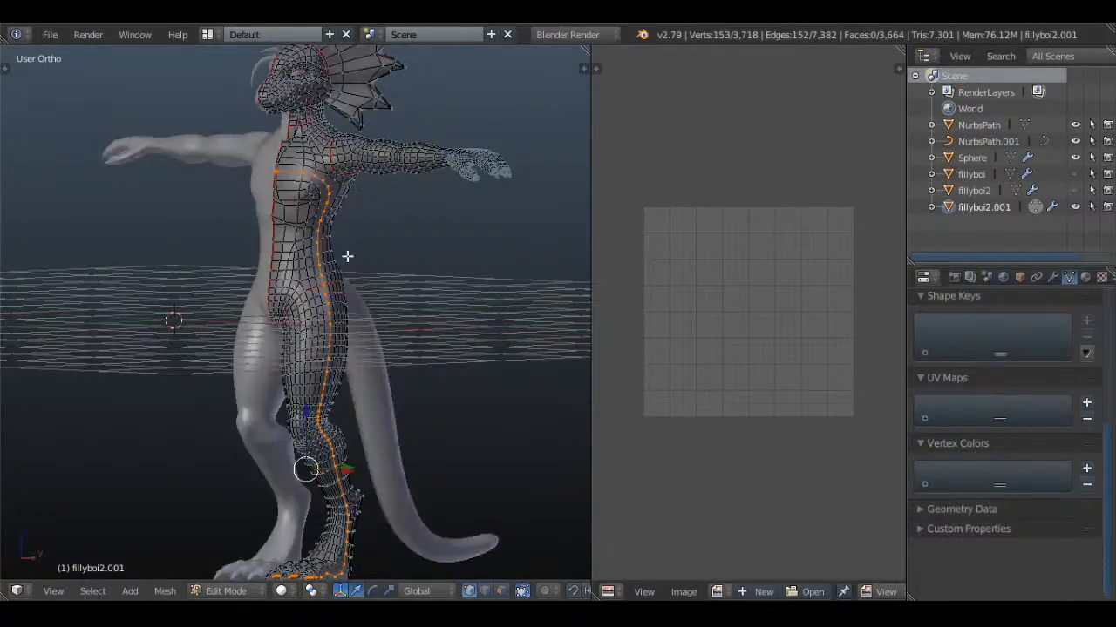
{"action": "key", "text": "z"}
{"action": "middle_click_drag", "start_coordinate": [286, 181], "coordinate": [311, 244]}
{"action": "right_click", "coordinate": [314, 261]}
{"action": "key", "text": "z"}
{"action": "scroll", "coordinate": [362, 290], "scroll_direction": "up", "scroll_amount": 3}
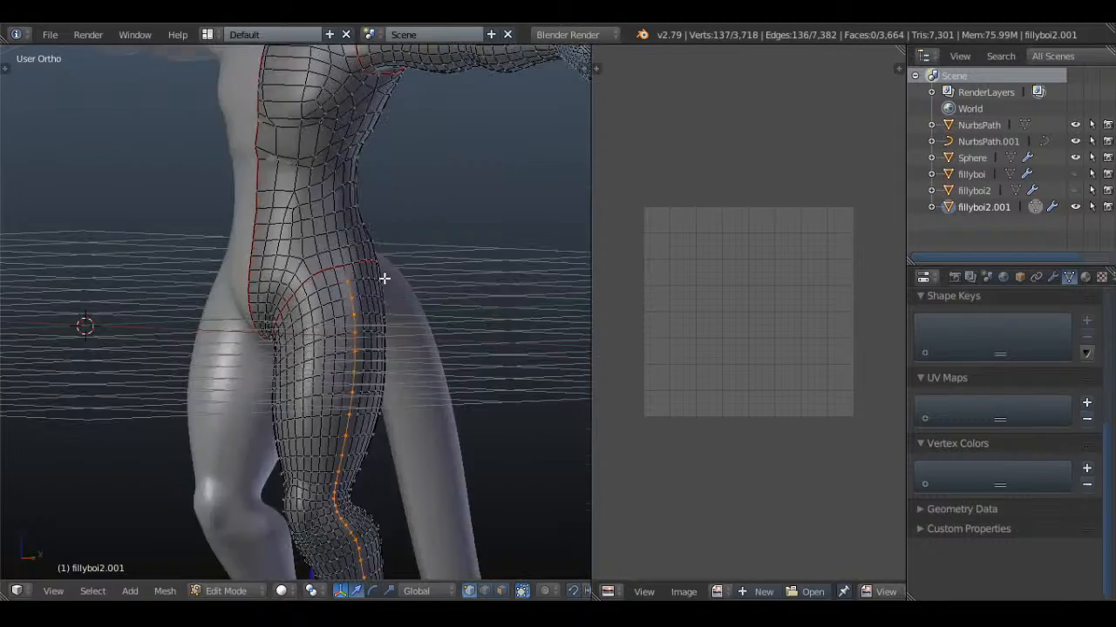
Try to mark a seam along the lengthwise leg loop from the hip down to the toes
{"action": "scroll", "coordinate": [349, 287], "scroll_direction": "up", "scroll_amount": 3}
{"action": "mouse_move", "coordinate": [384, 279]}
{"action": "middle_mouse_down"}
{"action": "mouse_move", "coordinate": [349, 286]}
{"action": "mouse_move", "coordinate": [450, 354]}
{"action": "middle_mouse_up"}
{"action": "scroll", "coordinate": [344, 279], "scroll_direction": "down", "scroll_amount": 3}
{"action": "key", "text": "z"}
{"action": "key", "text": "z"}
{"action": "middle_click_drag", "start_coordinate": [362, 488], "coordinate": [424, 409], "text": "shift"}
{"action": "key", "text": "z"}
{"action": "middle_click_drag", "start_coordinate": [450, 554], "coordinate": [281, 303], "text": "shift"}
{"action": "key", "text": "z"}
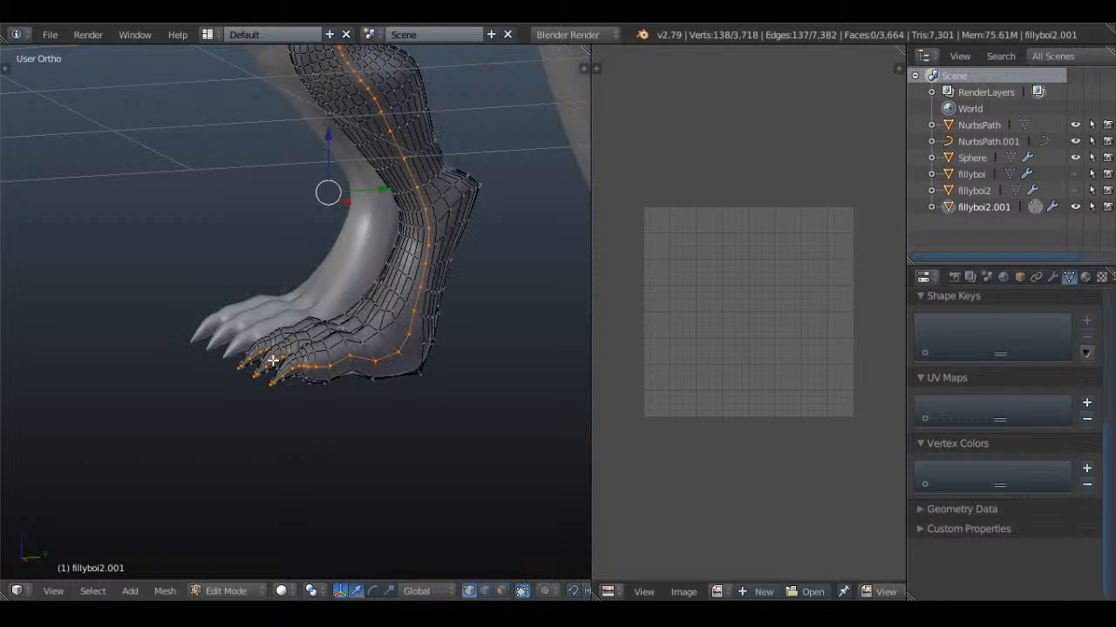
{"action": "key", "text": "z"}
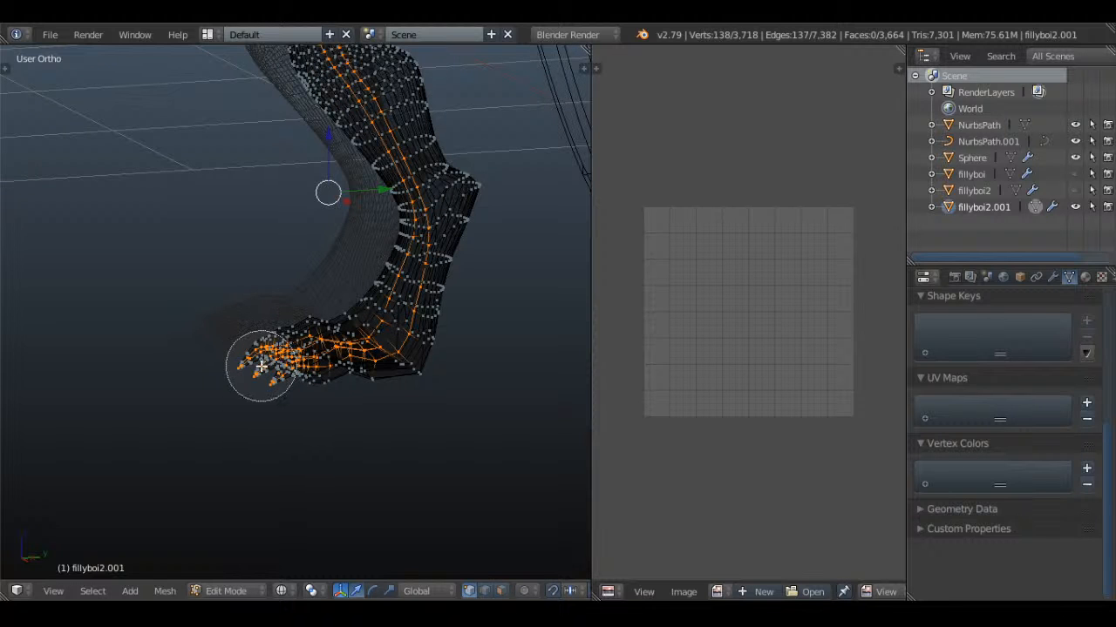
{"action": "key", "text": "Escape"}
{"action": "key", "text": "z"}
{"action": "mouse_move", "coordinate": [261, 366]}
{"action": "middle_mouse_down"}
{"action": "mouse_move", "coordinate": [403, 355]}
{"action": "mouse_move", "coordinate": [416, 269]}
{"action": "middle_mouse_up"}
{"action": "key", "text": "ctrl+e"}
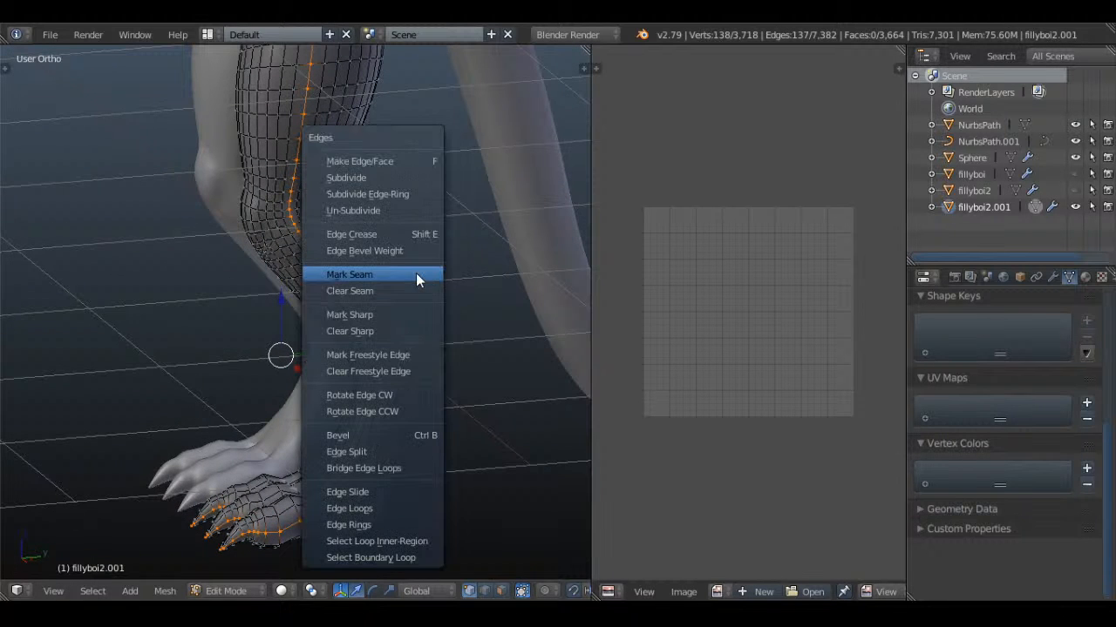
{"action": "left_click", "coordinate": [431, 273]}
Deselect the foot section of the lengthwise leg loop with circle select in the side view
{"action": "key", "text": "z"}
{"action": "key", "text": "c"}
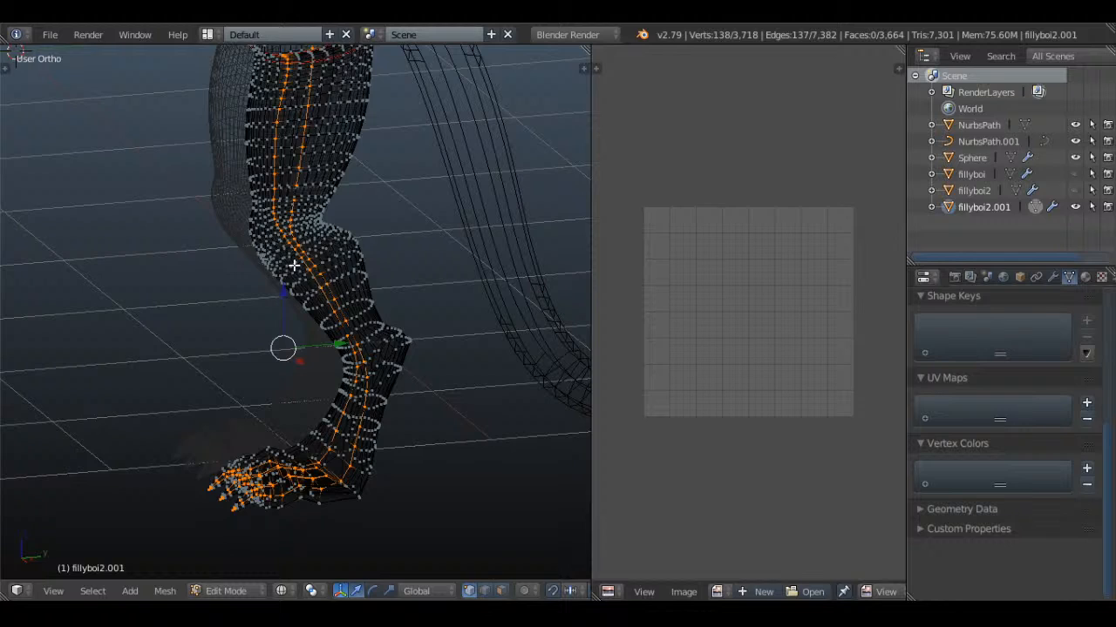
{"action": "key", "text": "KP_1"}
{"action": "key", "text": "KP_3"}
{"action": "key", "text": "c"}
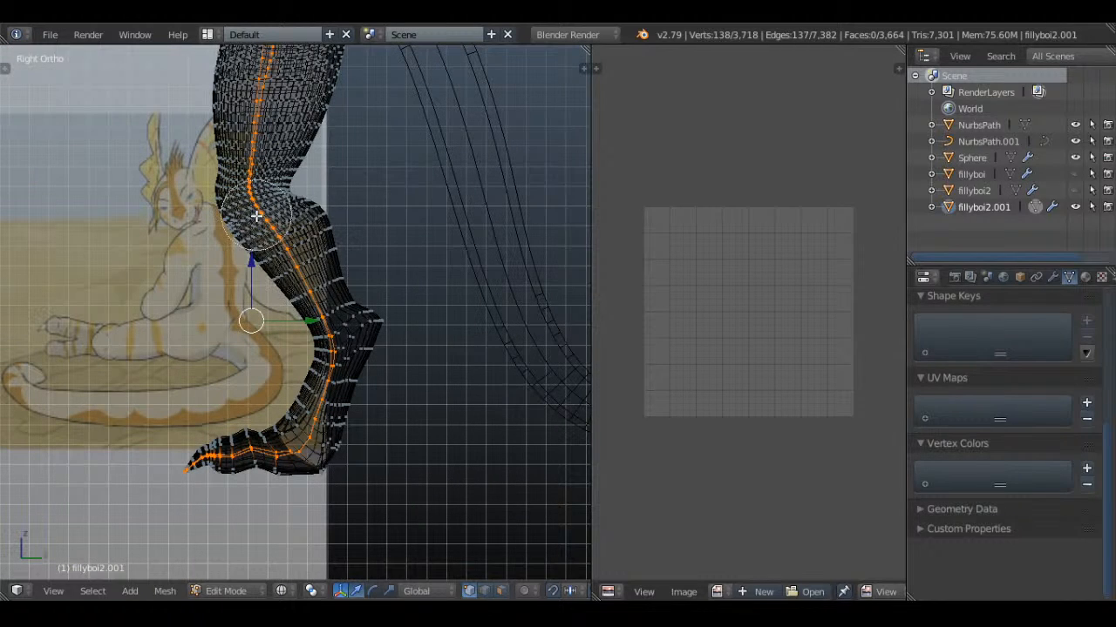
{"action": "middle_click_drag", "start_coordinate": [332, 364], "coordinate": [188, 464]}
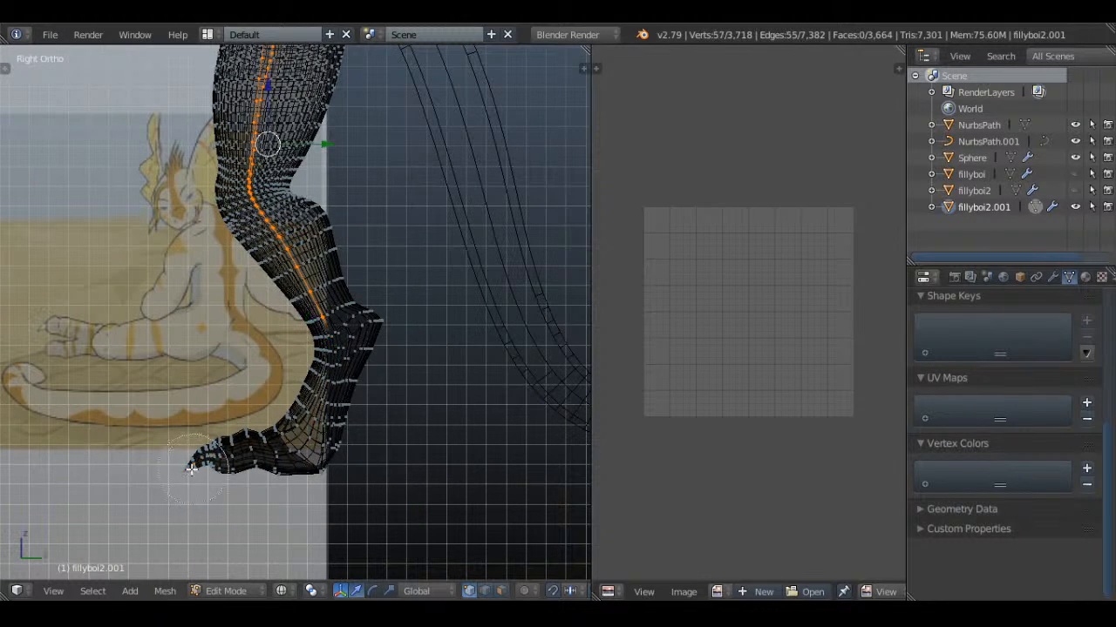
{"action": "key", "text": "Escape"}
Add the edge loop around the ankle to the leg selection, check it, and clear the whole selection
{"action": "scroll", "coordinate": [438, 357], "scroll_direction": "up", "scroll_amount": 2}
{"action": "key", "text": "z"}
{"action": "left_click", "coordinate": [355, 319], "text": "alt+shift"}
{"action": "key", "text": "z"}
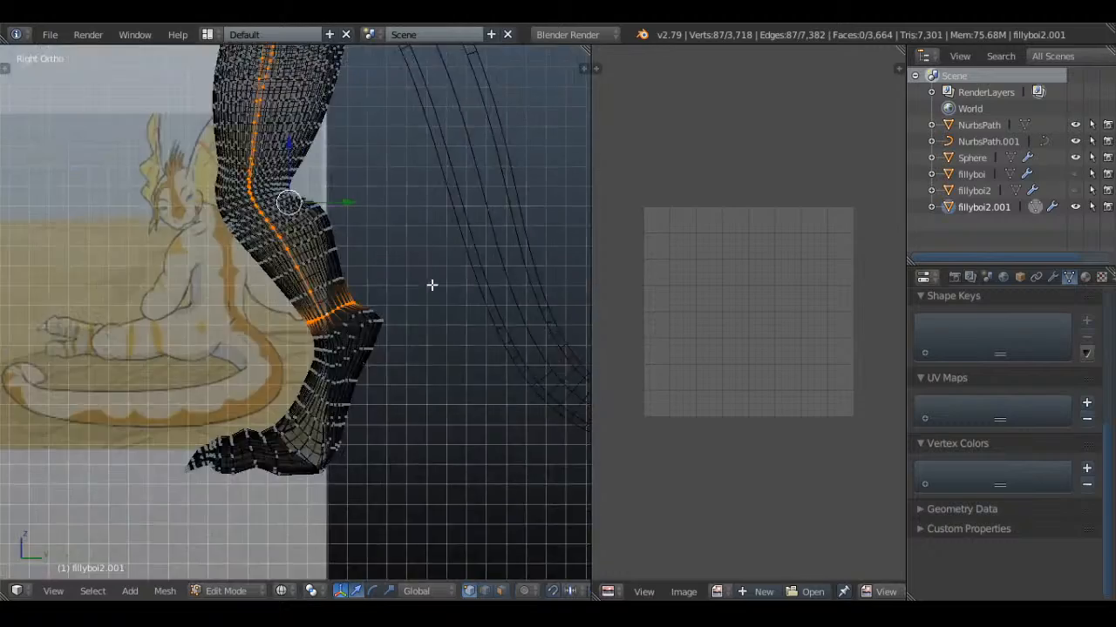
{"action": "mouse_move", "coordinate": [431, 287]}
{"action": "middle_mouse_down"}
{"action": "mouse_move", "coordinate": [289, 311]}
{"action": "mouse_move", "coordinate": [331, 279]}
{"action": "mouse_move", "coordinate": [385, 390]}
{"action": "middle_mouse_up"}
{"action": "key", "text": "z"}
{"action": "key", "text": "z"}
{"action": "mouse_move", "coordinate": [299, 284]}
{"action": "middle_mouse_down"}
{"action": "mouse_move", "coordinate": [232, 298]}
{"action": "mouse_move", "coordinate": [506, 267]}
{"action": "middle_mouse_up"}
{"action": "key", "text": "z"}
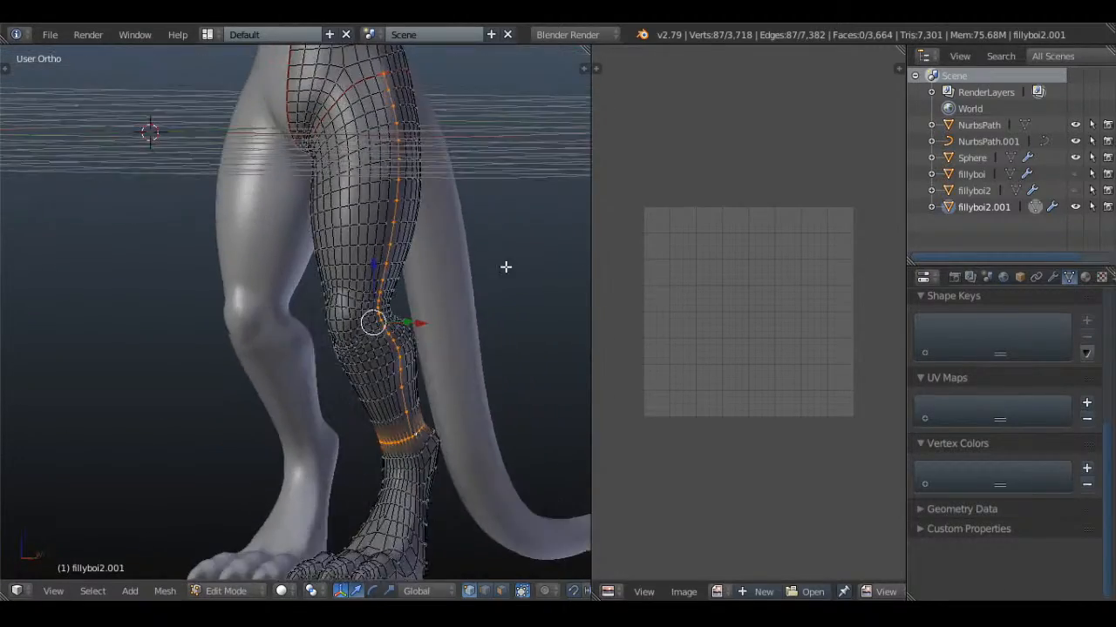
{"action": "scroll", "coordinate": [492, 305], "scroll_direction": "up", "scroll_amount": 2}
{"action": "key", "text": "a"}
Select the edge loop around the ankle and extend the selection up the back of the calf to just below the knee
{"action": "left_click", "coordinate": [468, 491], "text": "alt"}
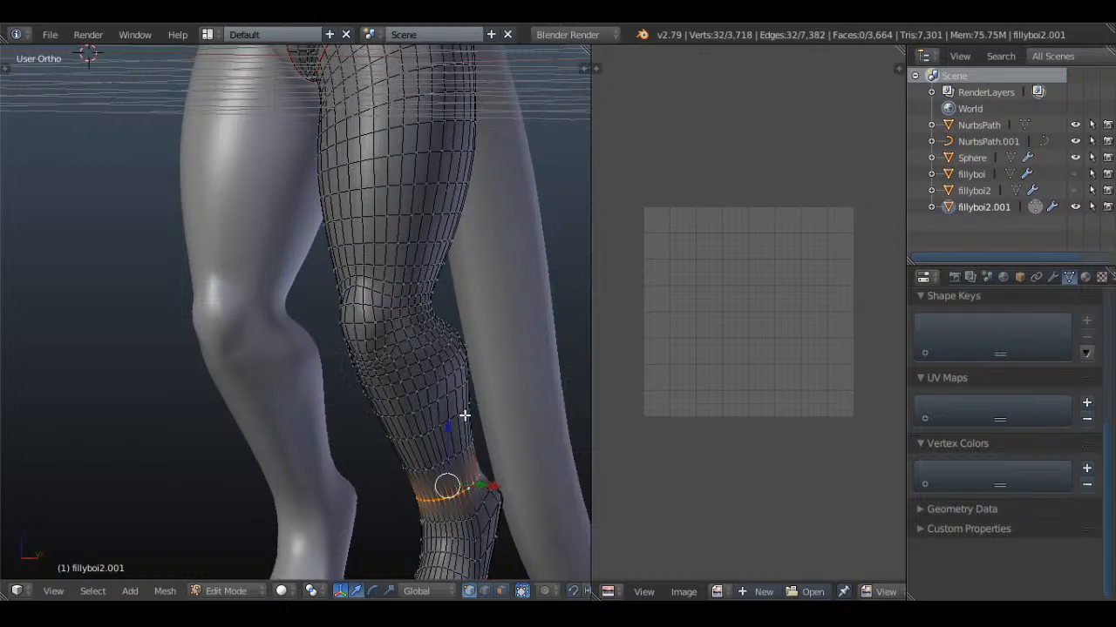
{"action": "middle_click_drag", "start_coordinate": [465, 410], "coordinate": [148, 368]}
{"action": "key", "text": "KP_1"}
{"action": "middle_click_drag", "start_coordinate": [217, 453], "coordinate": [339, 341]}
{"action": "scroll", "coordinate": [277, 475], "scroll_direction": "up", "scroll_amount": 3}
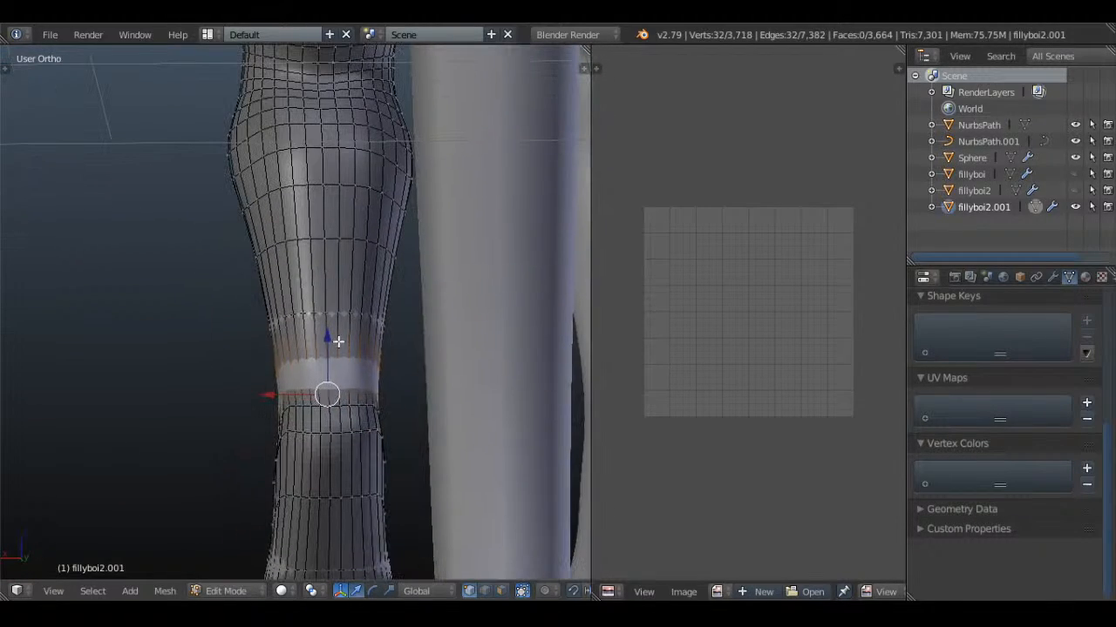
{"action": "left_click", "coordinate": [323, 145], "text": "ctrl"}
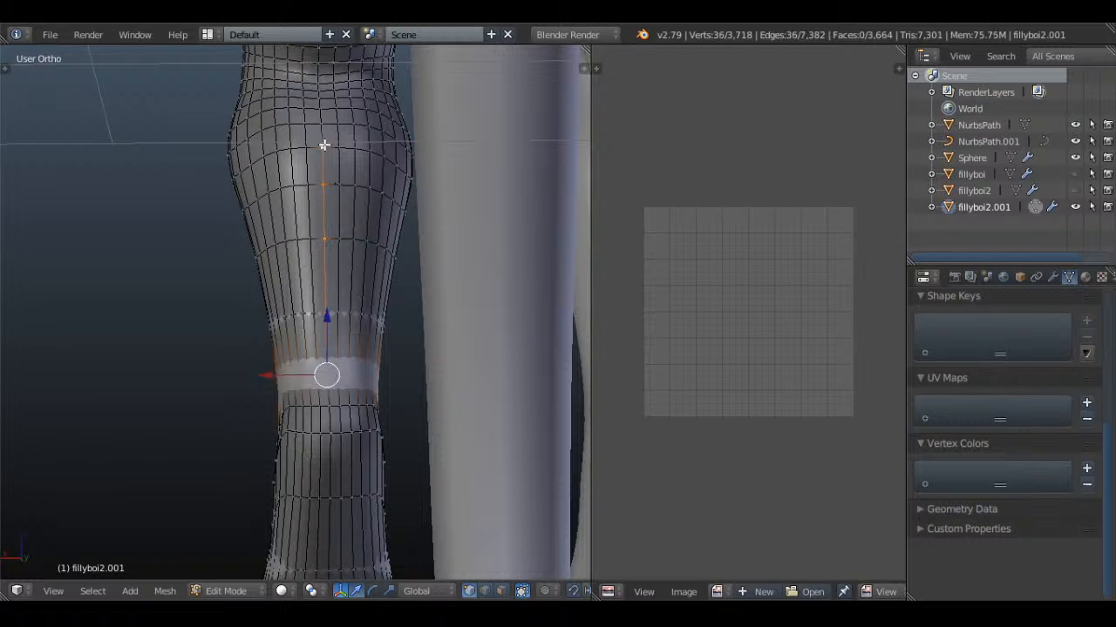
{"action": "right_click", "coordinate": [321, 76], "text": "shift"}
{"action": "right_click", "coordinate": [319, 84], "text": "shift"}
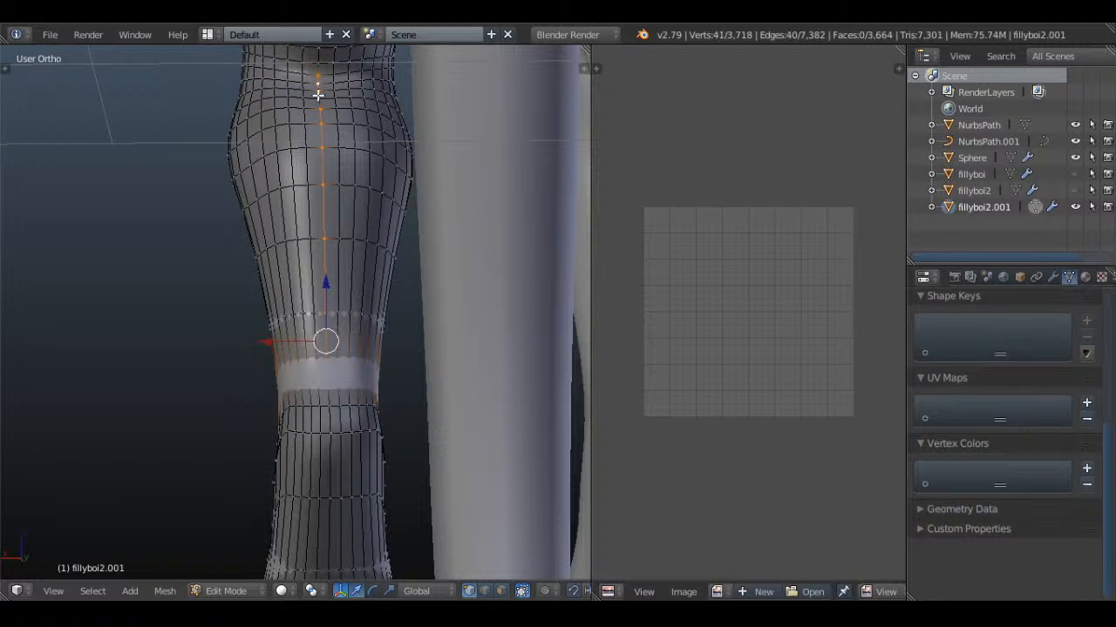
{"action": "right_click", "coordinate": [317, 95], "text": "shift"}
Extend the selected edge path through the back of the knee and up the lower part of the thigh
{"action": "key", "text": "z"}
{"action": "middle_click_drag", "start_coordinate": [372, 254], "coordinate": [451, 253]}
{"action": "key", "text": "z"}
{"action": "mouse_move", "coordinate": [433, 162]}
{"action": "middle_mouse_down", "text": "shift"}
{"action": "mouse_move", "coordinate": [423, 474]}
{"action": "mouse_move", "coordinate": [342, 454]}
{"action": "middle_mouse_up", "text": "shift"}
{"action": "right_click", "coordinate": [322, 361], "text": "shift"}
{"action": "right_click", "coordinate": [327, 313], "text": "shift"}
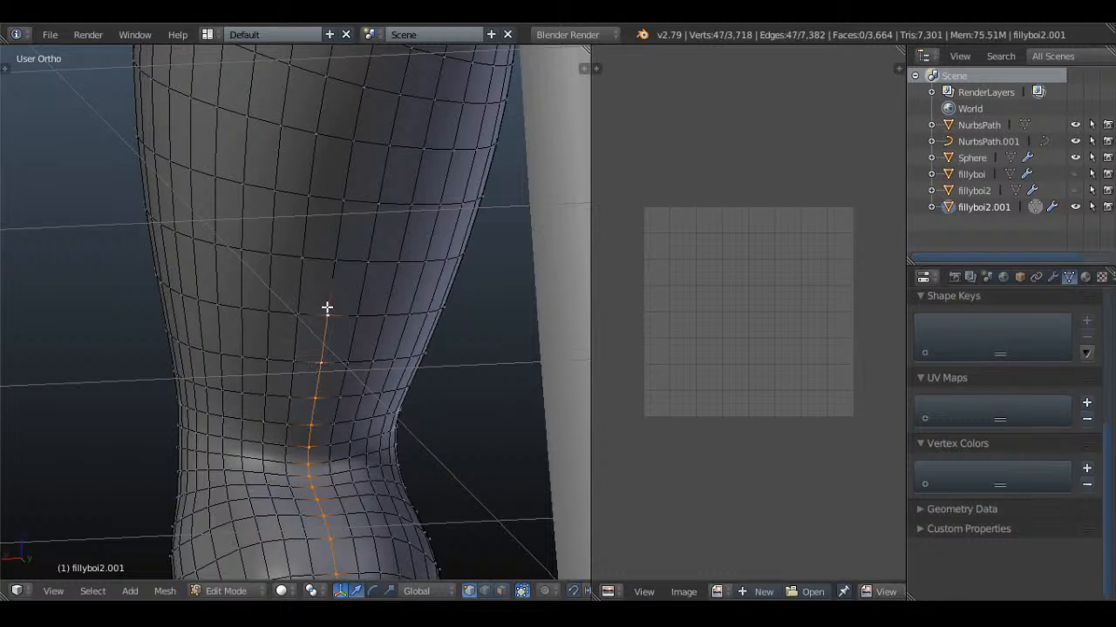
{"action": "right_click", "coordinate": [336, 259], "text": "shift"}
{"action": "right_click", "coordinate": [345, 201], "text": "shift"}
{"action": "right_click", "coordinate": [353, 140], "text": "shift"}
{"action": "right_click", "coordinate": [369, 90], "text": "shift"}
Continue the edge path up the back of the upper thigh until it meets the hip seam
{"action": "middle_click_drag", "start_coordinate": [378, 90], "coordinate": [361, 388]}
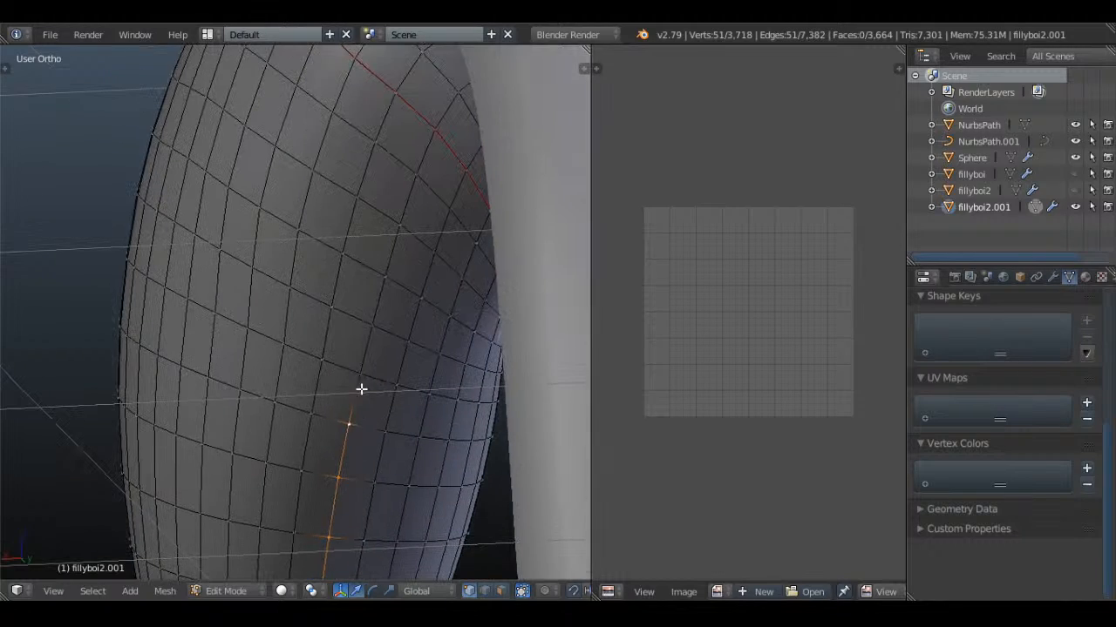
{"action": "right_click", "coordinate": [360, 373], "text": "shift"}
{"action": "right_click", "coordinate": [372, 325], "text": "shift"}
{"action": "right_click", "coordinate": [385, 276], "text": "shift"}
{"action": "right_click", "coordinate": [399, 227], "text": "shift"}
{"action": "right_click", "coordinate": [416, 174], "text": "shift"}
{"action": "right_click", "coordinate": [434, 132], "text": "shift"}
{"action": "scroll", "coordinate": [314, 383], "scroll_direction": "down", "scroll_amount": 4}
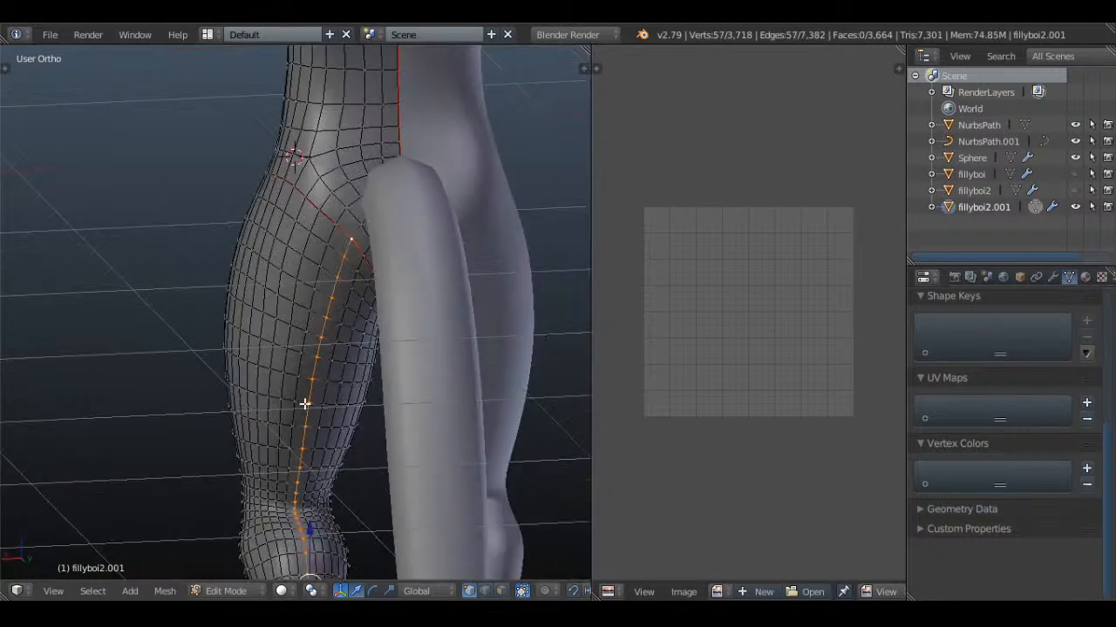
Mark the ankle loop and the path up the back of the leg as seams, and clear the selection
{"action": "mouse_move", "coordinate": [261, 401]}
{"action": "middle_mouse_down"}
{"action": "mouse_move", "coordinate": [306, 381]}
{"action": "mouse_move", "coordinate": [380, 393]}
{"action": "mouse_move", "coordinate": [464, 328]}
{"action": "mouse_move", "coordinate": [403, 299]}
{"action": "mouse_move", "coordinate": [358, 386]}
{"action": "mouse_move", "coordinate": [482, 291]}
{"action": "mouse_move", "coordinate": [309, 271]}
{"action": "mouse_move", "coordinate": [433, 262]}
{"action": "middle_mouse_up"}
{"action": "key", "text": "z"}
{"action": "key", "text": "z"}
{"action": "key", "text": "z"}
{"action": "key", "text": "z"}
{"action": "key", "text": "ctrl+e"}
{"action": "left_click", "coordinate": [434, 264]}
{"action": "key", "text": "a"}
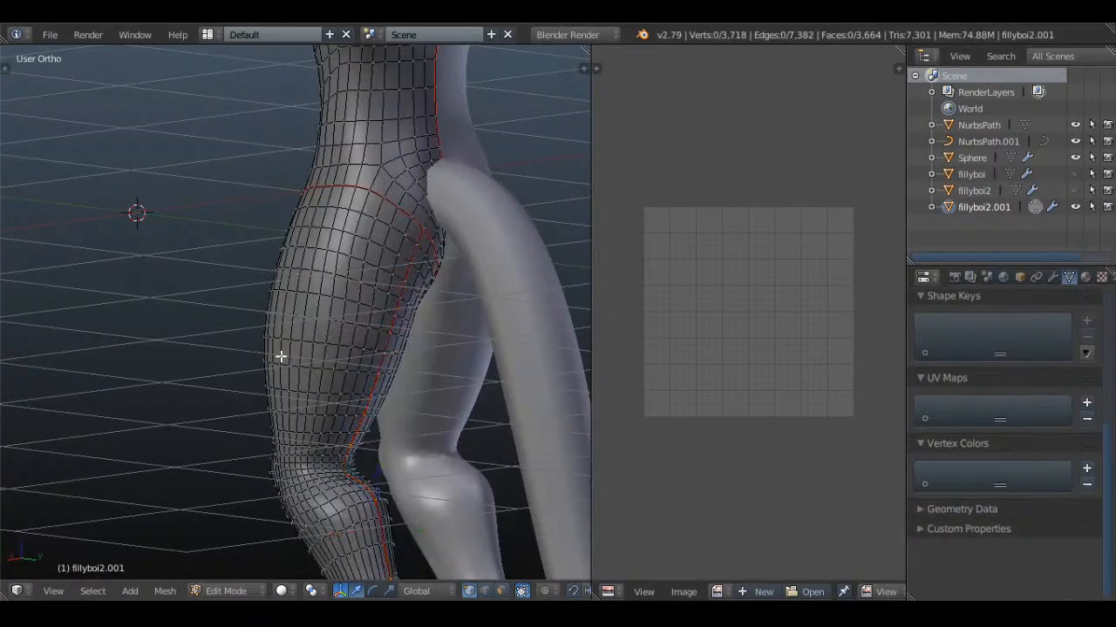
Select the short edge path at the crotch that connects the body's centre seam to the hip seam
{"action": "middle_click_drag", "start_coordinate": [279, 357], "coordinate": [299, 359]}
{"action": "scroll", "coordinate": [299, 359], "scroll_direction": "up", "scroll_amount": 2}
{"action": "middle_click_drag", "start_coordinate": [325, 279], "coordinate": [374, 337], "text": "shift"}
{"action": "scroll", "coordinate": [349, 332], "scroll_direction": "up", "scroll_amount": 7}
{"action": "key", "text": "a"}
{"action": "key", "text": "a"}
{"action": "right_click", "coordinate": [308, 327]}
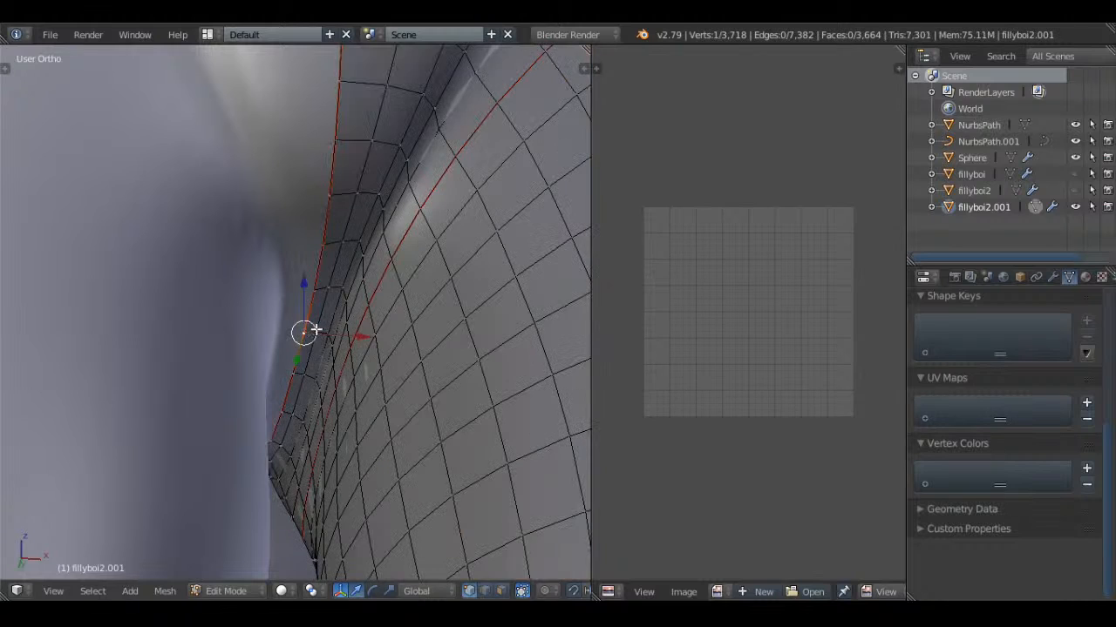
{"action": "right_click", "coordinate": [317, 330], "text": "shift"}
{"action": "right_click", "coordinate": [329, 333], "text": "shift"}
{"action": "right_click", "coordinate": [332, 337], "text": "shift"}
{"action": "right_click", "coordinate": [334, 363], "text": "shift"}
{"action": "right_click", "coordinate": [332, 345], "text": "shift"}
{"action": "right_click", "coordinate": [325, 332], "text": "shift"}
{"action": "right_click", "coordinate": [339, 389], "text": "shift"}
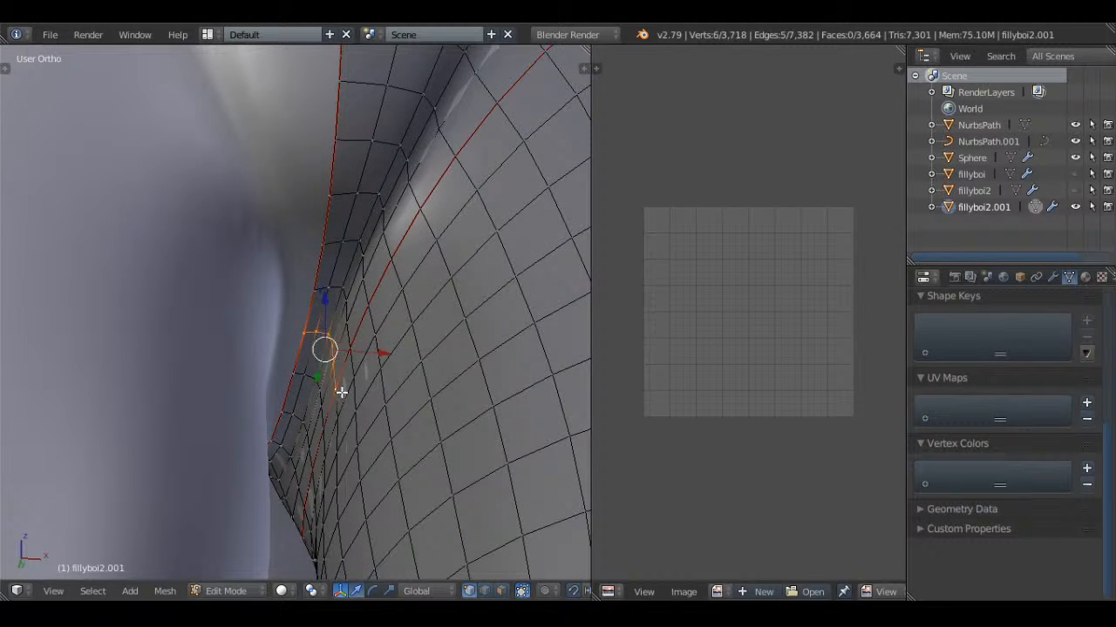
Mark the short connecting path at the crotch as a seam and clear the selection
{"action": "middle_click_drag", "start_coordinate": [340, 391], "coordinate": [428, 314]}
{"action": "key", "text": "ctrl+e"}
{"action": "left_click", "coordinate": [410, 298]}
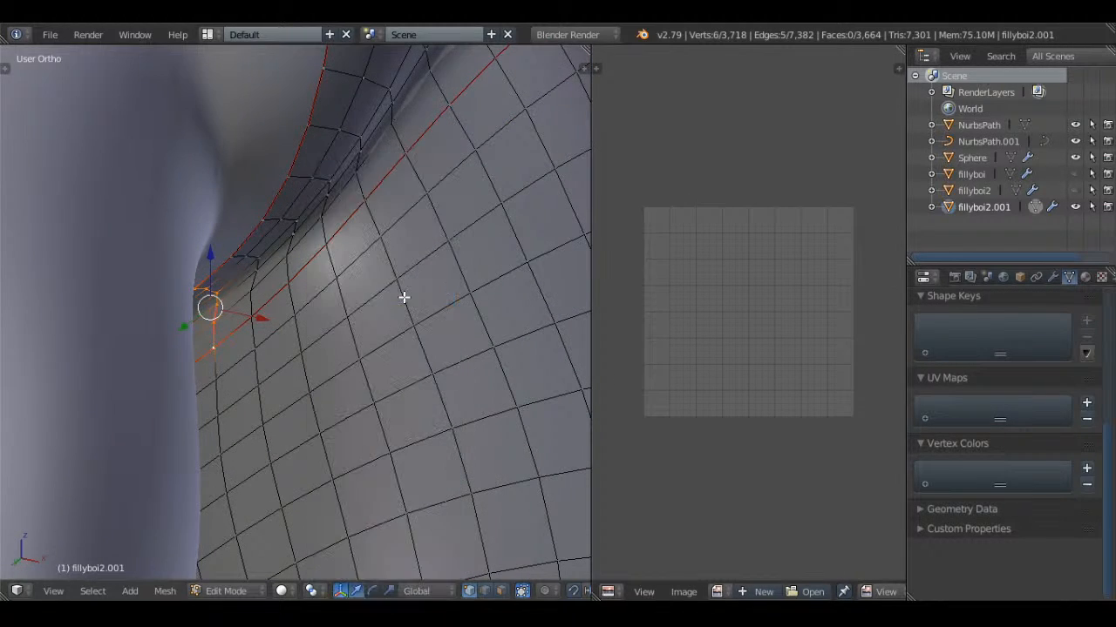
{"action": "key", "text": "a"}
Examine the leg seams, the ankle and the foot's topology down to the toes
{"action": "scroll", "coordinate": [409, 299], "scroll_direction": "down", "scroll_amount": 8}
{"action": "scroll", "coordinate": [385, 423], "scroll_direction": "up", "scroll_amount": 2}
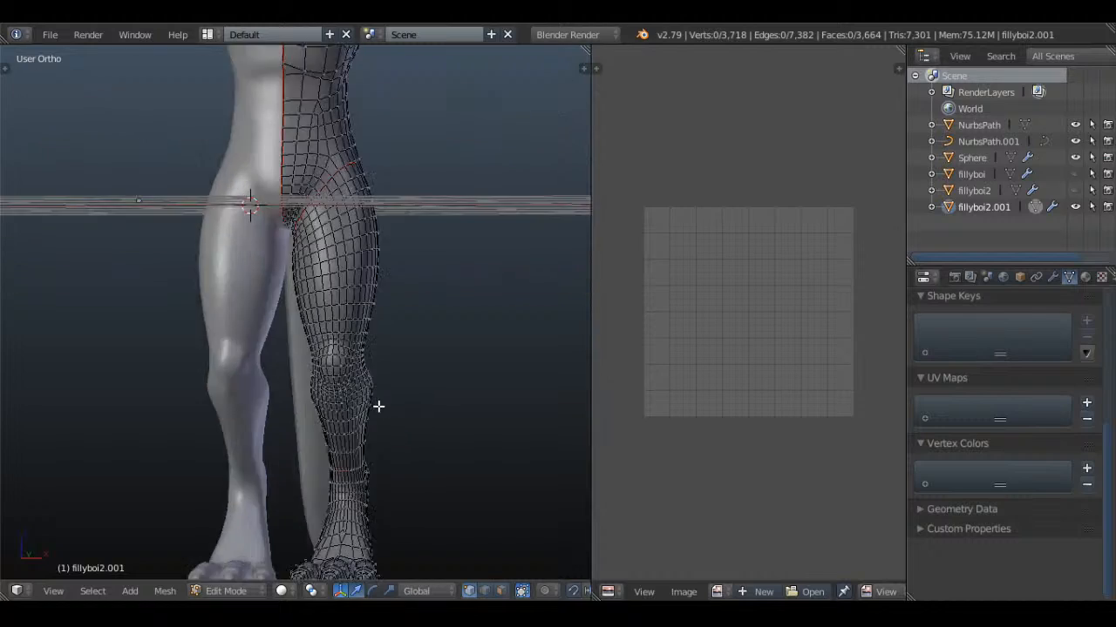
{"action": "key", "text": "z"}
{"action": "mouse_move", "coordinate": [380, 407]}
{"action": "middle_mouse_down"}
{"action": "mouse_move", "coordinate": [357, 436]}
{"action": "mouse_move", "coordinate": [312, 334]}
{"action": "mouse_move", "coordinate": [316, 363]}
{"action": "mouse_move", "coordinate": [306, 356]}
{"action": "middle_mouse_up"}
{"action": "scroll", "coordinate": [316, 364], "scroll_direction": "up", "scroll_amount": 2}
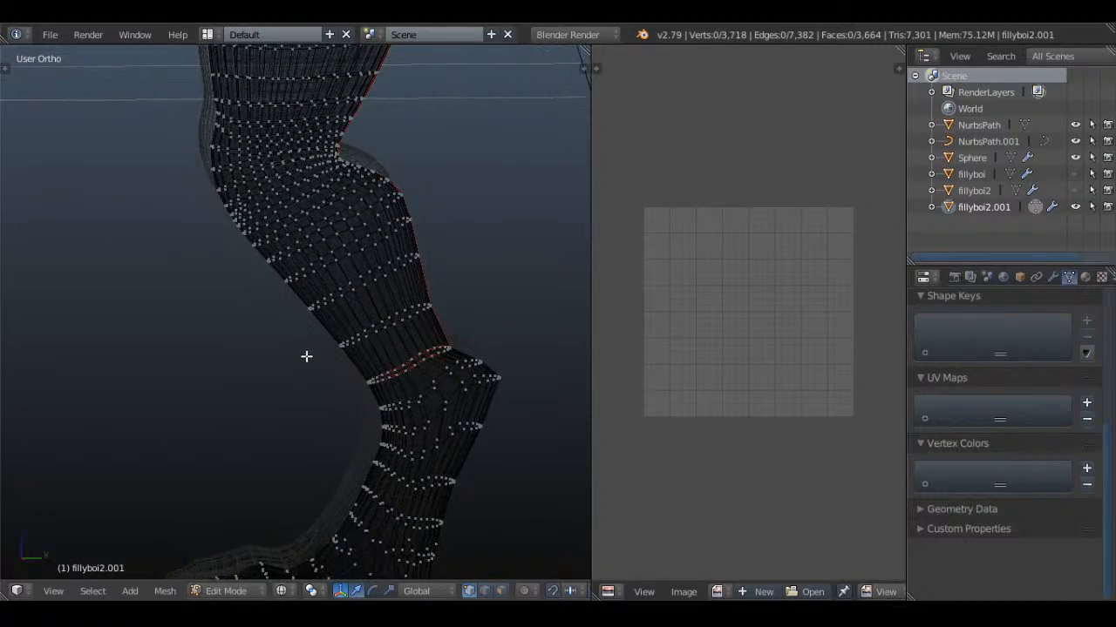
{"action": "key", "text": "z"}
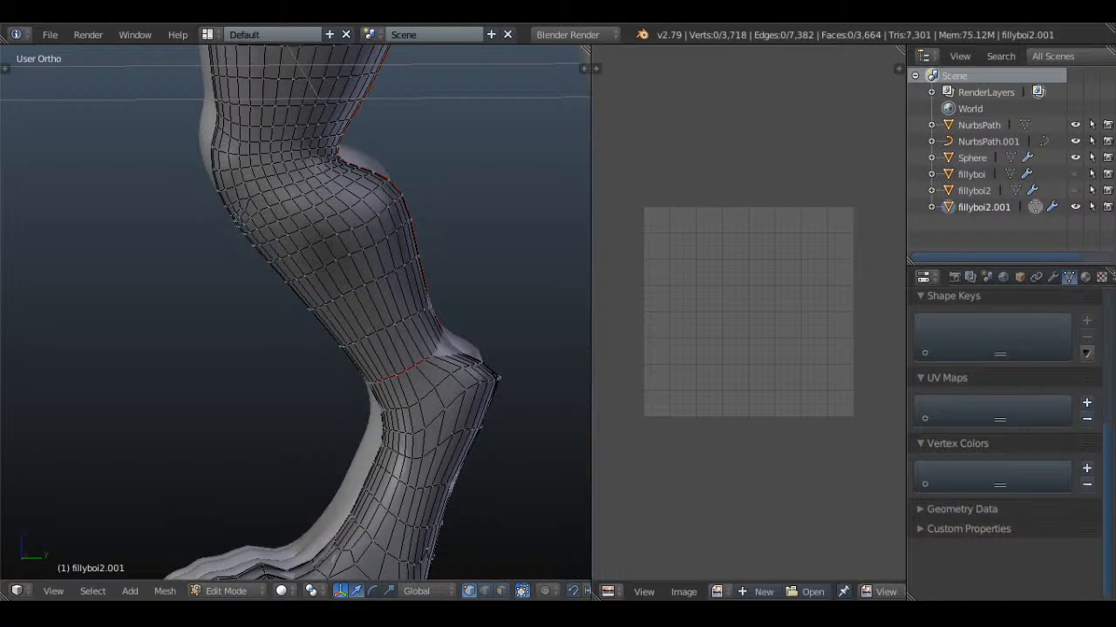
{"action": "middle_click_drag", "start_coordinate": [416, 378], "coordinate": [437, 362]}
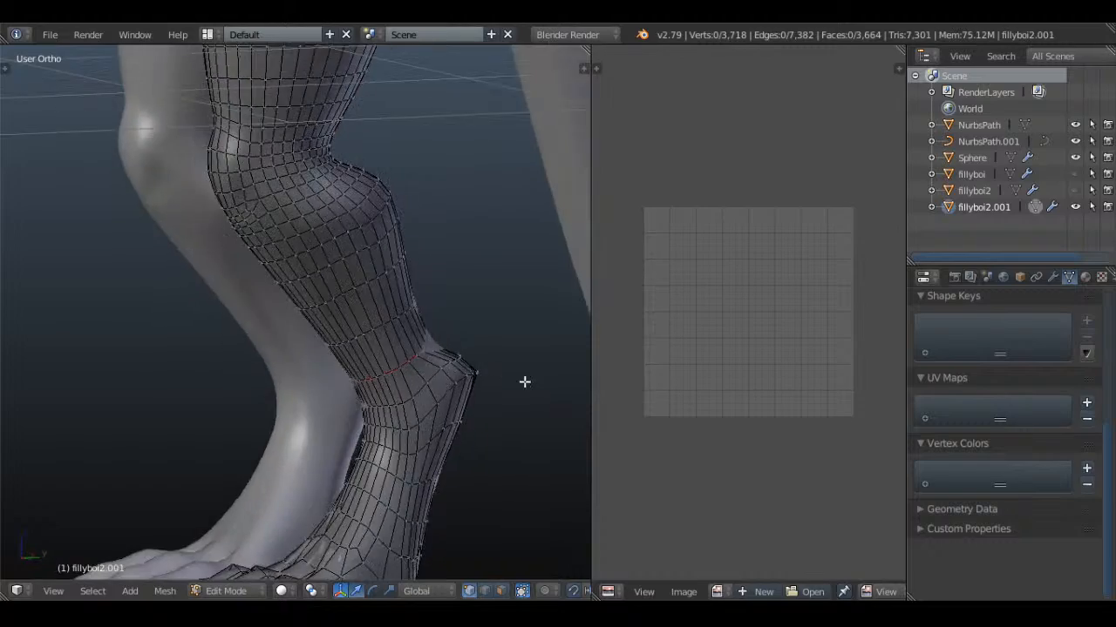
{"action": "key", "text": "a"}
{"action": "middle_click_drag", "start_coordinate": [525, 381], "coordinate": [438, 258]}
{"action": "key", "text": "a"}
{"action": "middle_click_drag", "start_coordinate": [236, 341], "coordinate": [371, 407]}
{"action": "key", "text": "a"}
{"action": "key", "text": "a"}
{"action": "right_click", "coordinate": [476, 351], "text": "alt"}
{"action": "middle_click_drag", "start_coordinate": [476, 336], "coordinate": [415, 332]}
{"action": "key", "text": "a"}
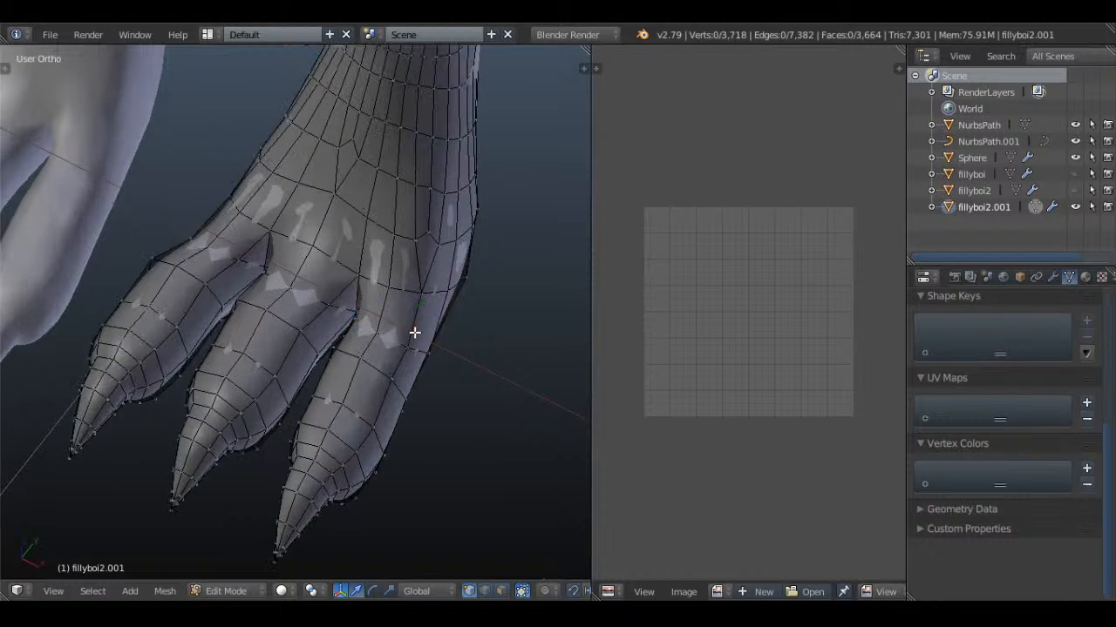
Select the row of edges across the top of the foot just behind the three toes
{"action": "right_click", "coordinate": [382, 277], "text": "alt"}
{"action": "right_click", "coordinate": [321, 255], "text": "alt+shift"}
{"action": "right_click", "coordinate": [256, 218], "text": "alt+shift"}
{"action": "key", "text": "z"}
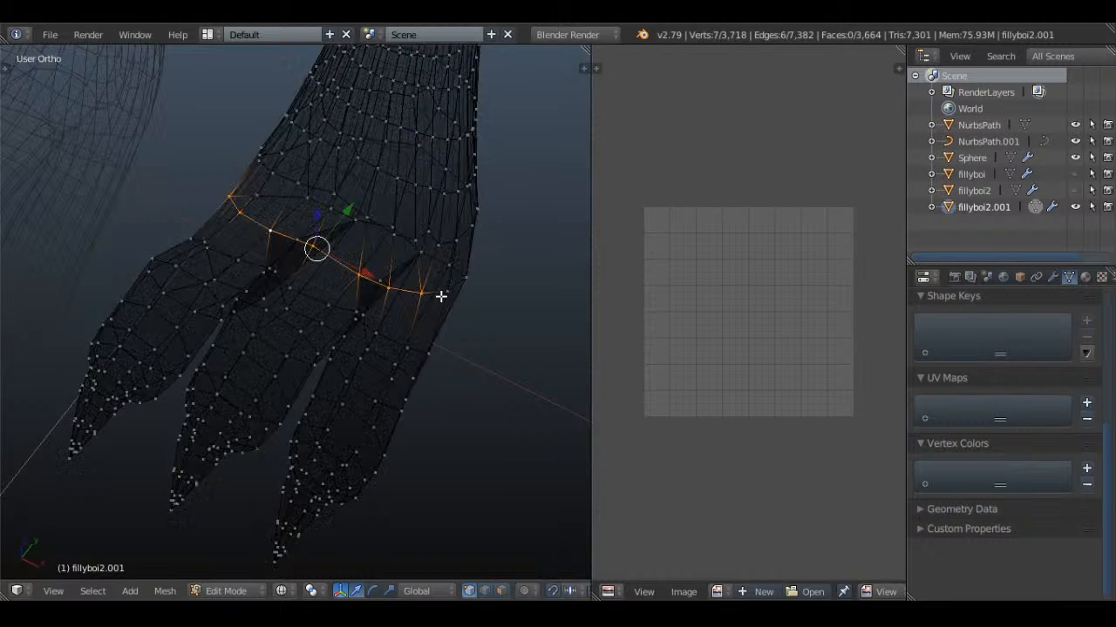
{"action": "key", "text": "z"}
{"action": "right_click", "coordinate": [440, 289], "text": "alt+shift"}
{"action": "key", "text": "z"}
Complete the edge loop under the foot behind the toes, mark it as a seam, and clear the selection
{"action": "middle_click_drag", "start_coordinate": [443, 294], "coordinate": [279, 285]}
{"action": "scroll", "coordinate": [288, 287], "scroll_direction": "up", "scroll_amount": 3}
{"action": "key", "text": "z"}
{"action": "middle_click_drag", "start_coordinate": [381, 309], "coordinate": [253, 297]}
{"action": "right_click", "coordinate": [253, 292], "text": "shift"}
{"action": "right_click", "coordinate": [293, 289], "text": "shift"}
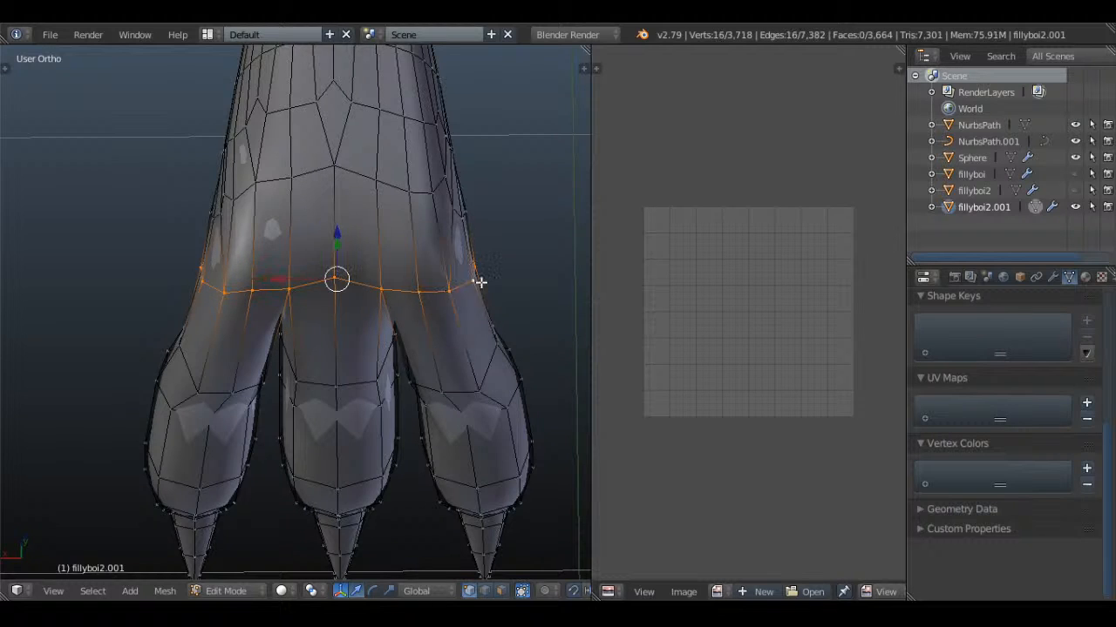
{"action": "middle_click_drag", "start_coordinate": [450, 302], "coordinate": [406, 325]}
{"action": "key", "text": "z"}
{"action": "middle_click_drag", "start_coordinate": [265, 320], "coordinate": [319, 352]}
{"action": "key", "text": "z"}
{"action": "key", "text": "a"}
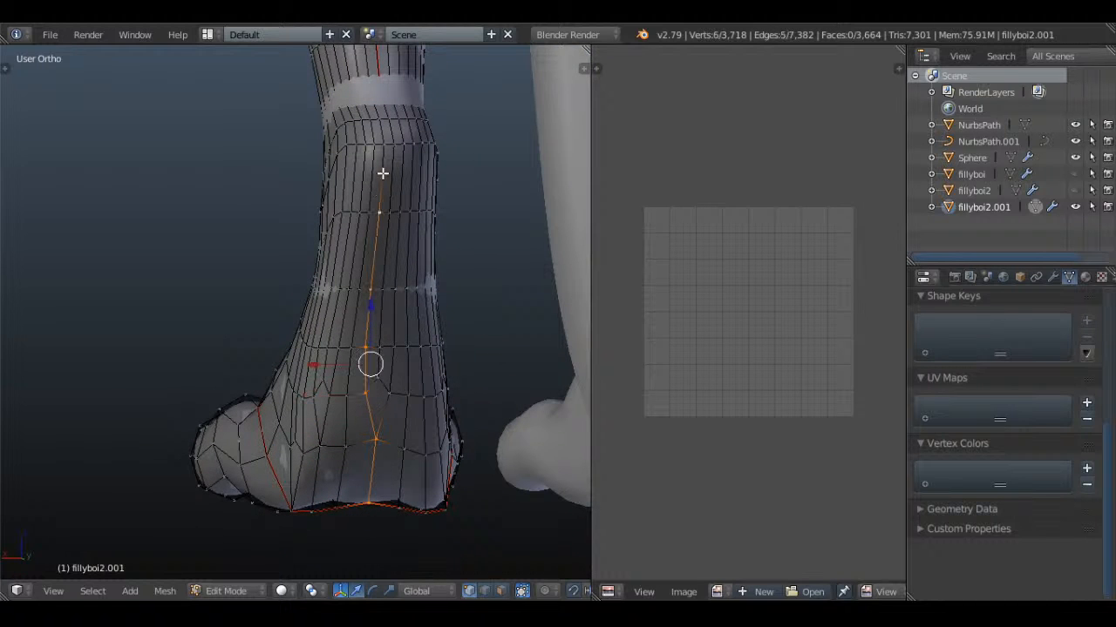
Try to select an edge path up the back of the foot from the toe seam to the ankle seam
{"action": "right_click", "coordinate": [380, 122], "text": "shift"}
{"action": "mouse_move", "coordinate": [380, 123]}
{"action": "middle_mouse_down"}
{"action": "mouse_move", "coordinate": [379, 279]}
{"action": "mouse_move", "coordinate": [314, 346]}
{"action": "mouse_move", "coordinate": [513, 302]}
{"action": "mouse_move", "coordinate": [462, 350]}
{"action": "mouse_move", "coordinate": [223, 302]}
{"action": "mouse_move", "coordinate": [410, 423]}
{"action": "middle_mouse_up"}
{"action": "key", "text": "z"}
{"action": "key", "text": "z"}
{"action": "right_click", "coordinate": [356, 201], "text": "shift"}
{"action": "key", "text": "z"}
{"action": "scroll", "coordinate": [378, 279], "scroll_direction": "down", "scroll_amount": 5}
{"action": "key", "text": "z"}
{"action": "scroll", "coordinate": [462, 350], "scroll_direction": "up", "scroll_amount": 3}
{"action": "key", "text": "a"}
{"action": "key", "text": "a"}
{"action": "scroll", "coordinate": [247, 354], "scroll_direction": "up", "scroll_amount": 1}
{"action": "key", "text": "a"}
Cut a connecting edge into the back of the foot with the Knife and select the edge path up through it
{"action": "key", "text": "k"}
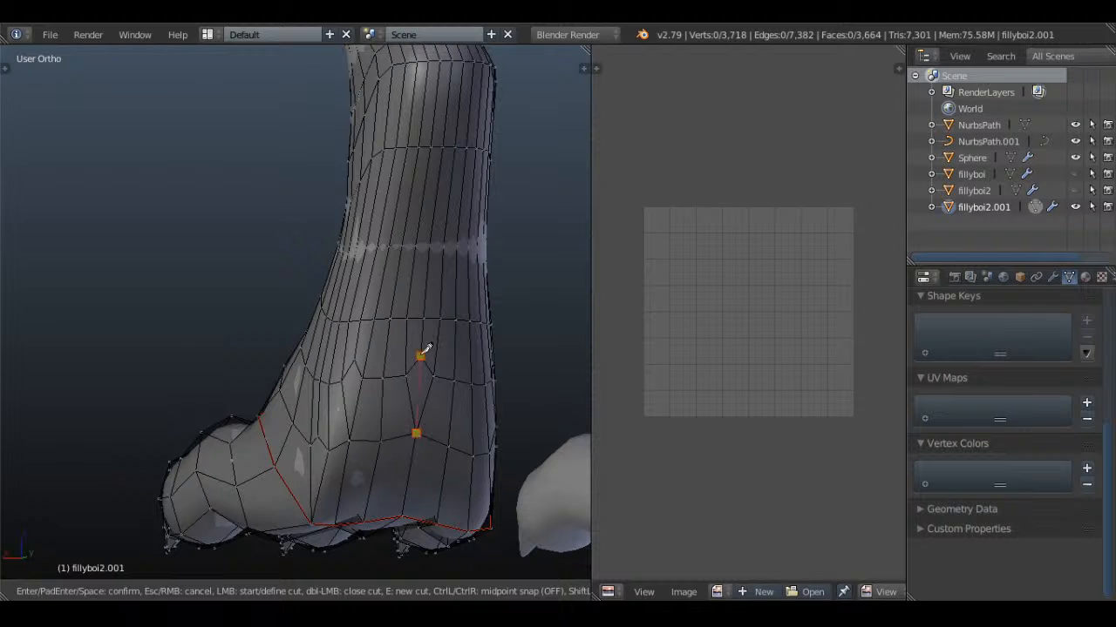
{"action": "key", "text": "Return"}
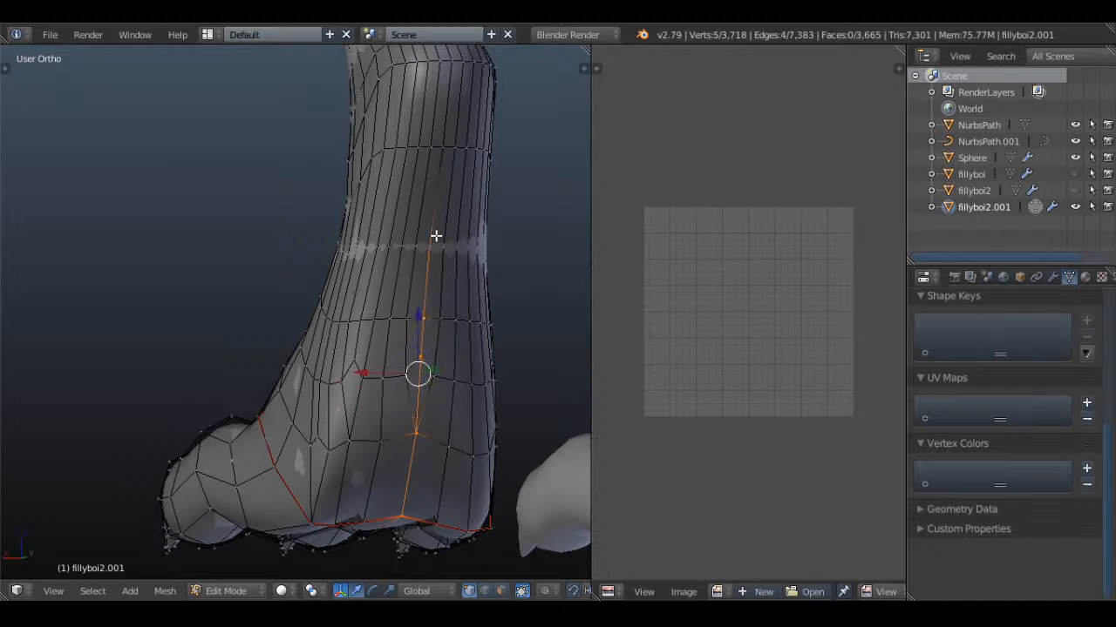
{"action": "middle_click_drag", "start_coordinate": [446, 144], "coordinate": [430, 213], "text": "shift"}
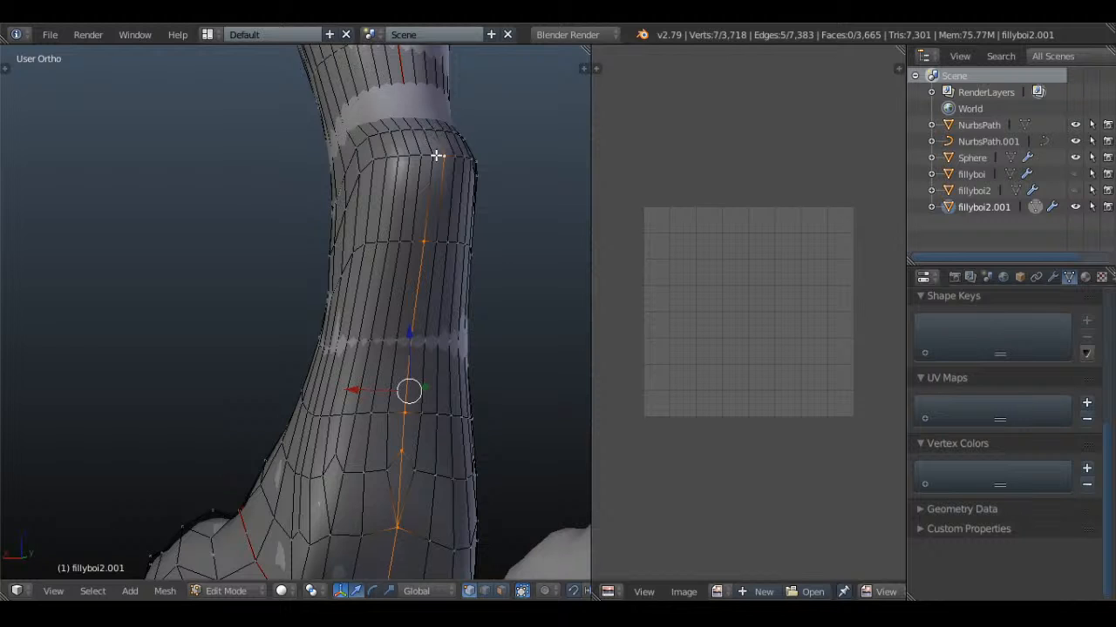
{"action": "right_click", "coordinate": [427, 129], "text": "shift"}
Extend the path to the ankle seam, mark it as a seam, and clear the selection
{"action": "middle_click_drag", "start_coordinate": [427, 131], "coordinate": [509, 374]}
{"action": "key", "text": "z"}
{"action": "key", "text": "z"}
{"action": "key", "text": "z"}
{"action": "right_click", "coordinate": [389, 219], "text": "shift"}
{"action": "key", "text": "z"}
{"action": "key", "text": "ctrl+e"}
{"action": "left_click", "coordinate": [440, 299]}
{"action": "key", "text": "a"}
Select the edge loop that runs along the sides of the three toes
{"action": "scroll", "coordinate": [440, 299], "scroll_direction": "down", "scroll_amount": 5}
{"action": "scroll", "coordinate": [436, 375], "scroll_direction": "up", "scroll_amount": 3}
{"action": "key", "text": "a"}
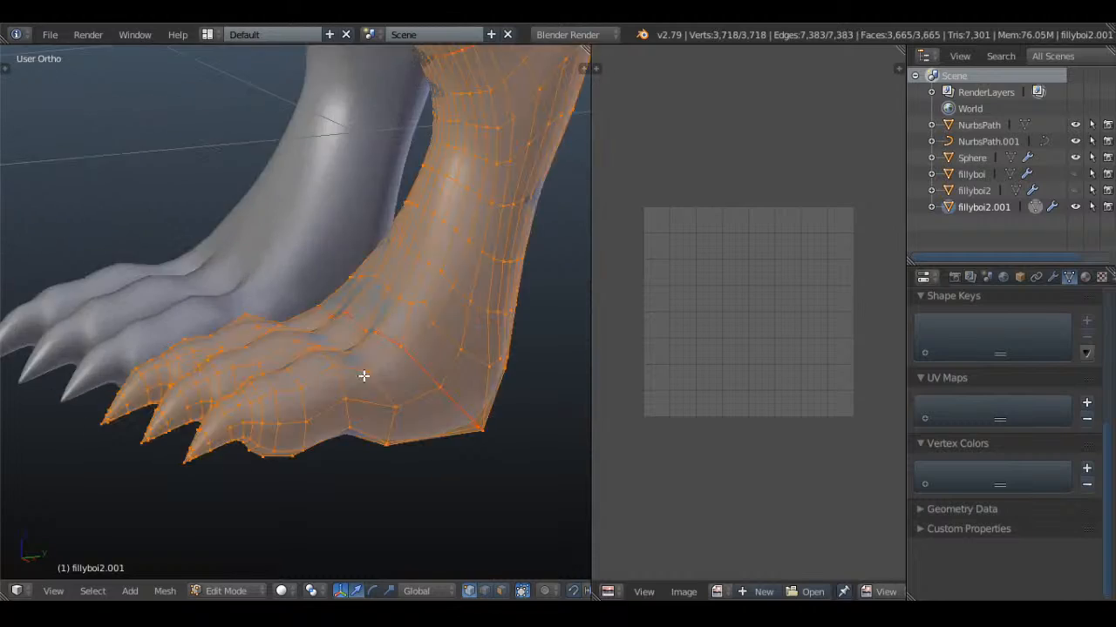
{"action": "middle_click_drag", "start_coordinate": [363, 376], "coordinate": [395, 433]}
{"action": "scroll", "coordinate": [381, 366], "scroll_direction": "up", "scroll_amount": 2}
{"action": "scroll", "coordinate": [381, 363], "scroll_direction": "down", "scroll_amount": 2}
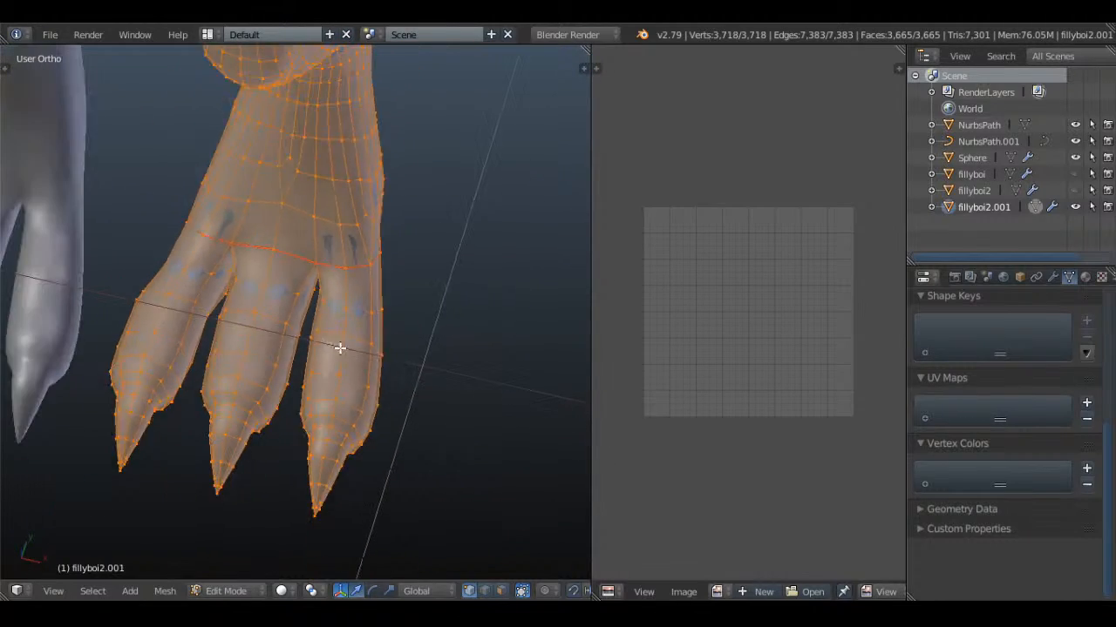
{"action": "key", "text": "a"}
{"action": "right_click", "coordinate": [307, 323], "text": "alt"}
{"action": "key", "text": "z"}
{"action": "scroll", "coordinate": [423, 381], "scroll_direction": "down", "scroll_amount": 3}
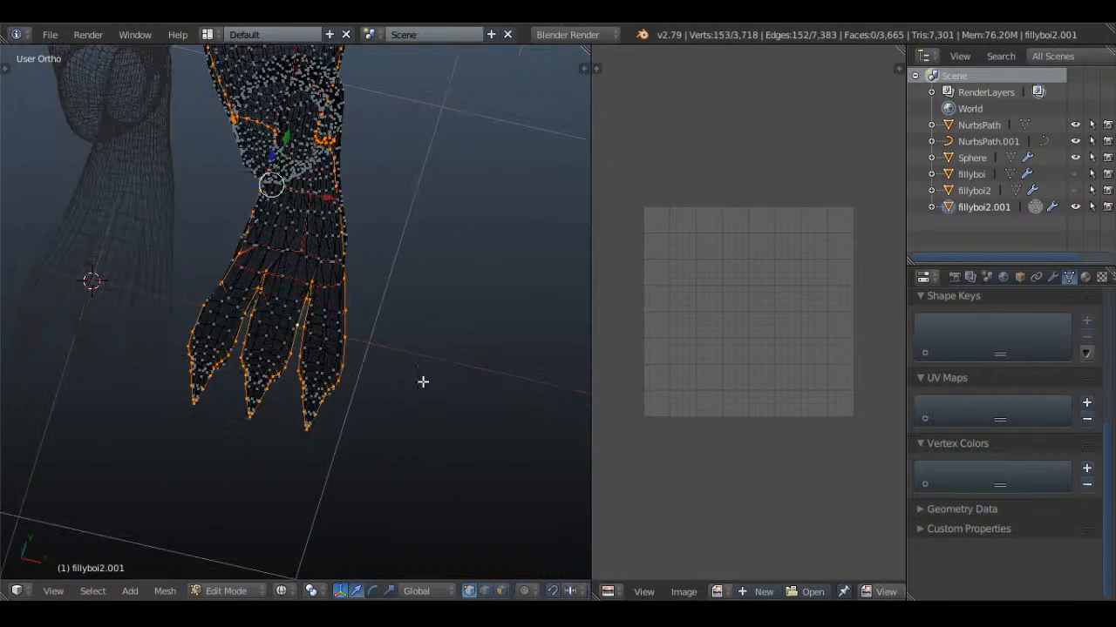
Deselect the leg and body sections of the toe loop with circle select in the right side view
{"action": "middle_click_drag", "start_coordinate": [423, 381], "coordinate": [340, 299]}
{"action": "key", "text": "KP_3"}
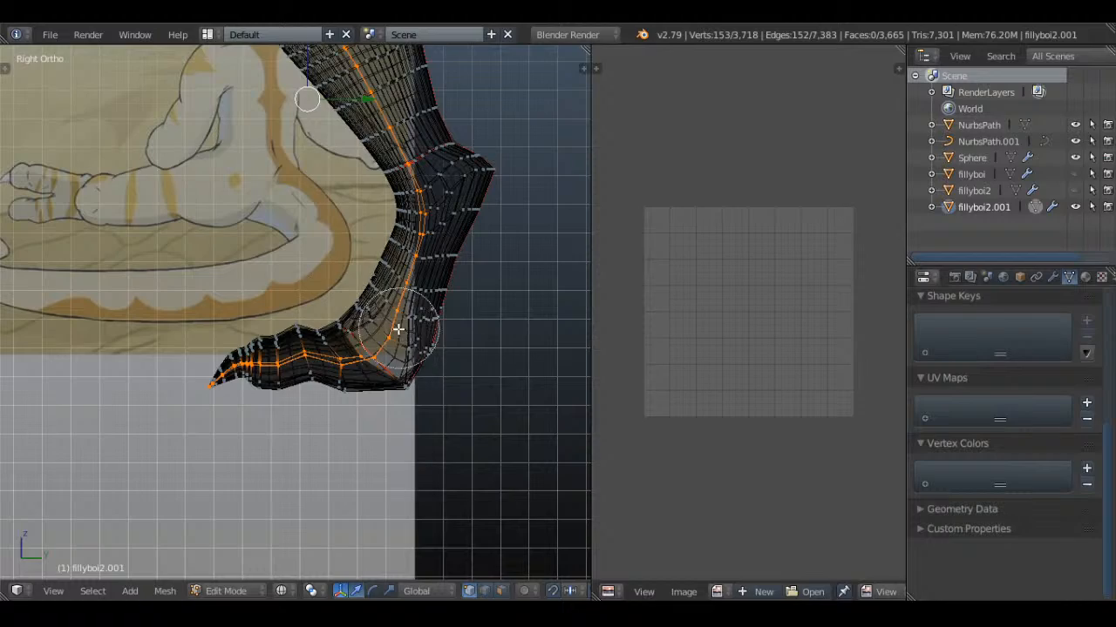
{"action": "middle_click_drag", "start_coordinate": [406, 308], "coordinate": [299, 142]}
{"action": "right_click", "coordinate": [419, 224]}
{"action": "scroll", "coordinate": [413, 227], "scroll_direction": "down", "scroll_amount": 2}
{"action": "key", "text": "c"}
{"action": "right_click", "coordinate": [341, 267]}
{"action": "scroll", "coordinate": [348, 296], "scroll_direction": "down", "scroll_amount": 5}
{"action": "right_click", "coordinate": [299, 142]}
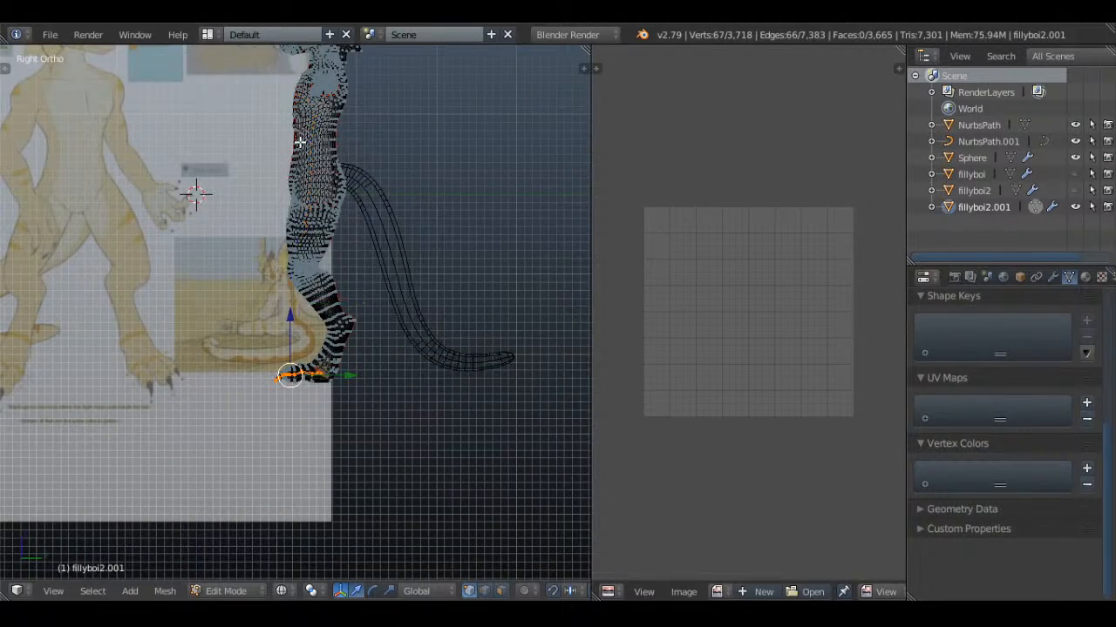
Mark the edge loop along the sides of the toes as a seam and clear the selection
{"action": "scroll", "coordinate": [384, 392], "scroll_direction": "up", "scroll_amount": 4}
{"action": "scroll", "coordinate": [349, 336], "scroll_direction": "up", "scroll_amount": 9}
{"action": "middle_click_drag", "start_coordinate": [368, 450], "coordinate": [409, 380], "text": "shift"}
{"action": "key", "text": "z"}
{"action": "scroll", "coordinate": [373, 402], "scroll_direction": "down", "scroll_amount": 5}
{"action": "key", "text": "z"}
{"action": "key", "text": "z"}
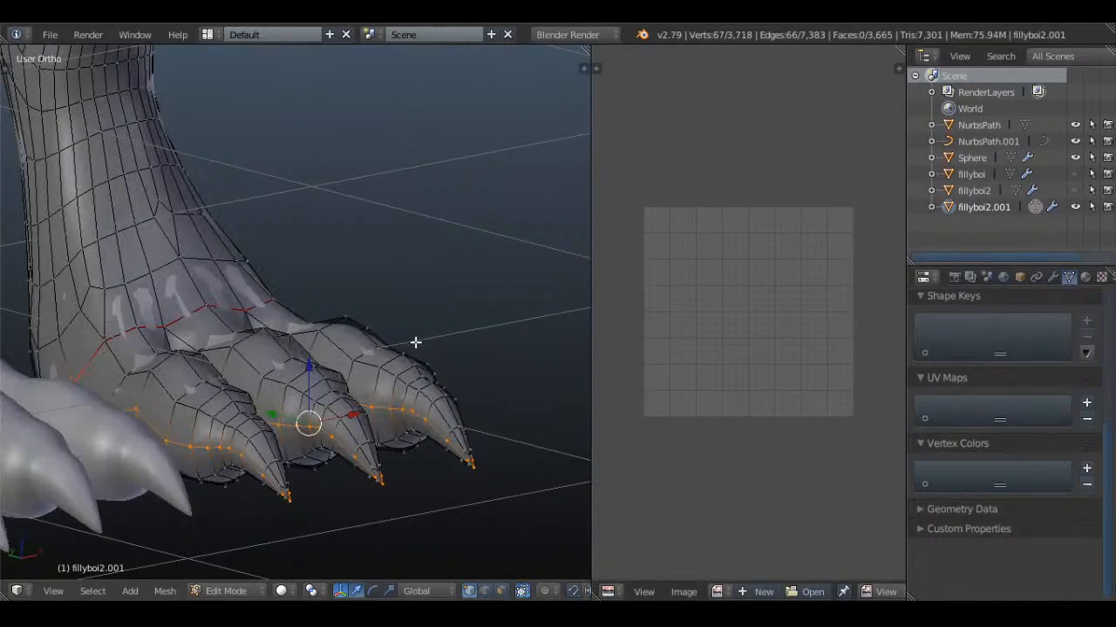
{"action": "key", "text": "ctrl+e"}
{"action": "left_click", "coordinate": [415, 340]}
{"action": "key", "text": "a"}
{"action": "key", "text": "ctrl+z"}
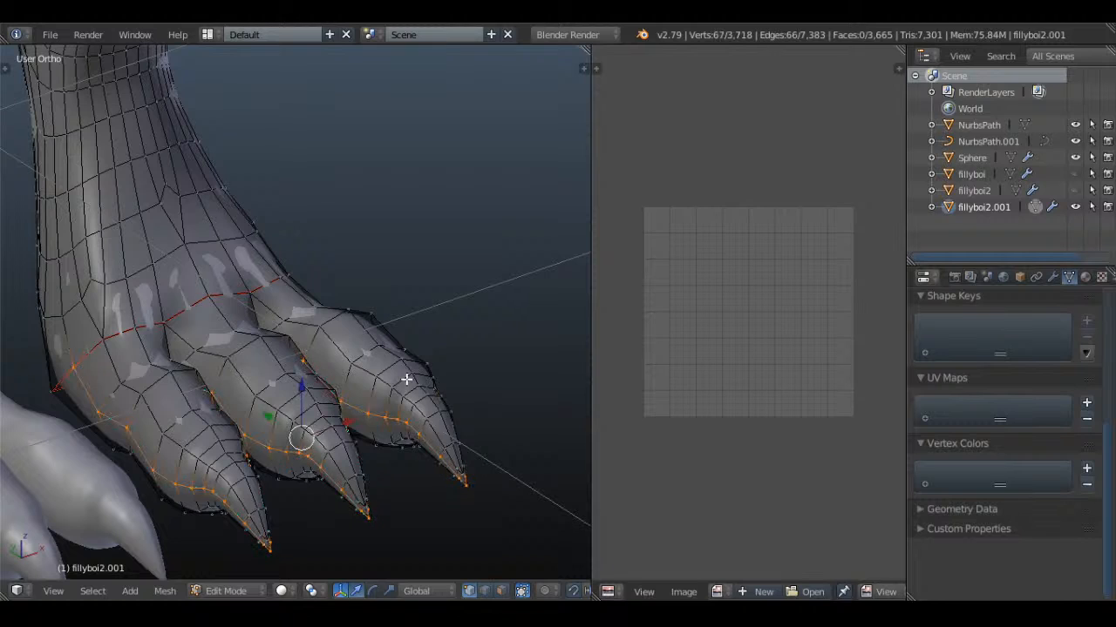
{"action": "key", "text": "ctrl+e"}
{"action": "left_click", "coordinate": [369, 259]}
{"action": "key", "text": "a"}
Select the edge loops around the claw bases of the toes, undoing the stray lengthwise toe selection
{"action": "middle_click_drag", "start_coordinate": [407, 306], "coordinate": [260, 426]}
{"action": "middle_click_drag", "start_coordinate": [363, 423], "coordinate": [298, 416]}
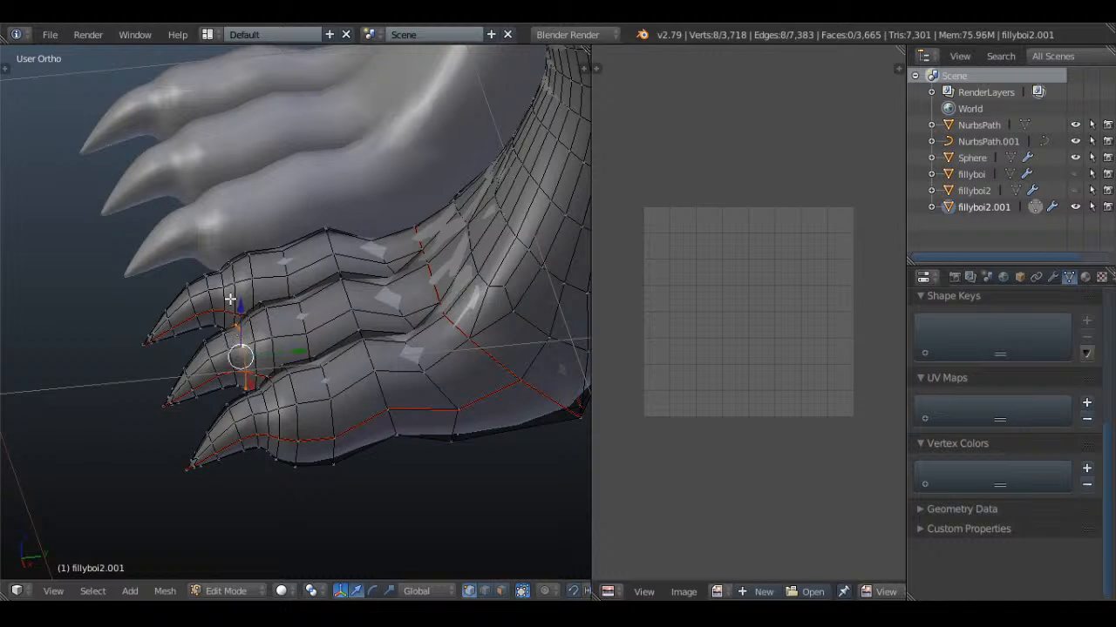
{"action": "middle_click_drag", "start_coordinate": [237, 302], "coordinate": [242, 341]}
{"action": "right_click", "coordinate": [241, 342], "text": "alt"}
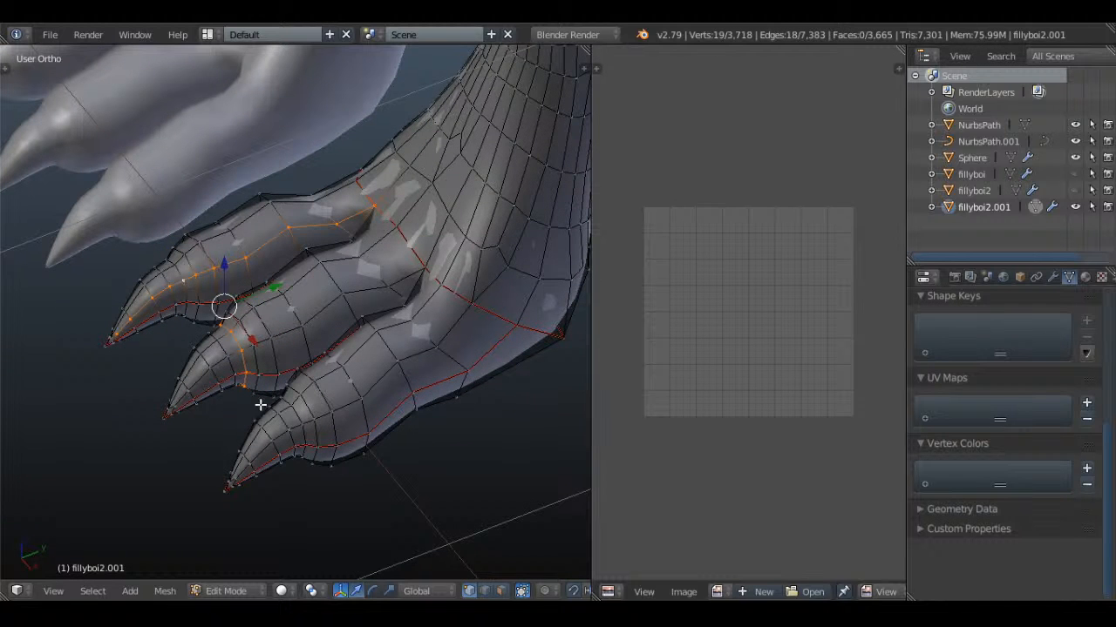
{"action": "key", "text": "ctrl+z"}
{"action": "middle_click_drag", "start_coordinate": [298, 413], "coordinate": [334, 440]}
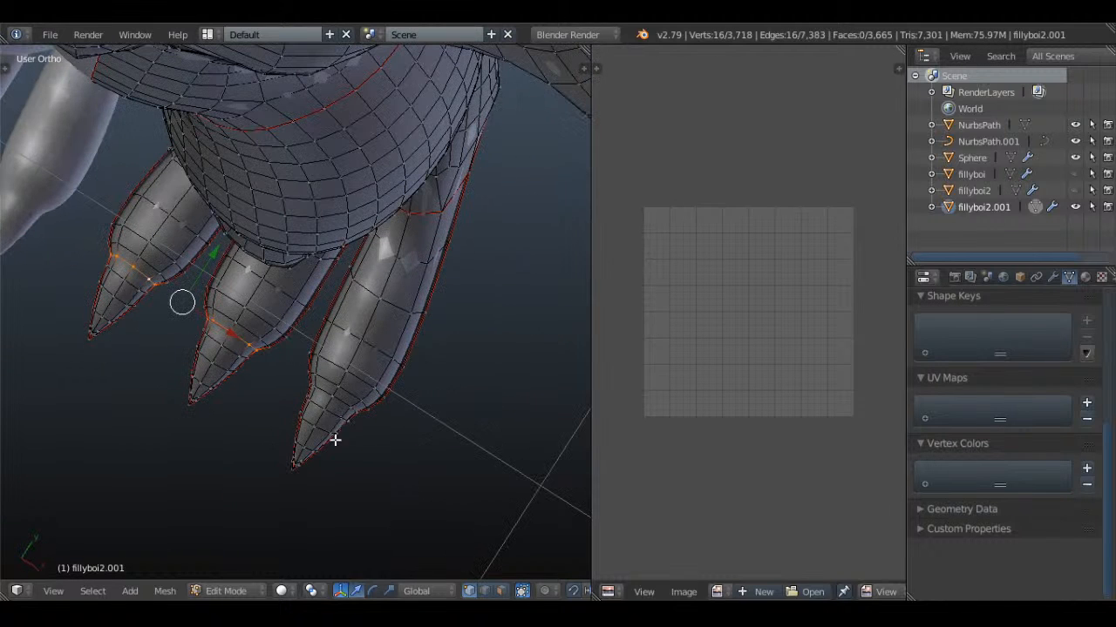
Mark the three claw-base loops as seams and clear the selection
{"action": "key", "text": "ctrl+e"}
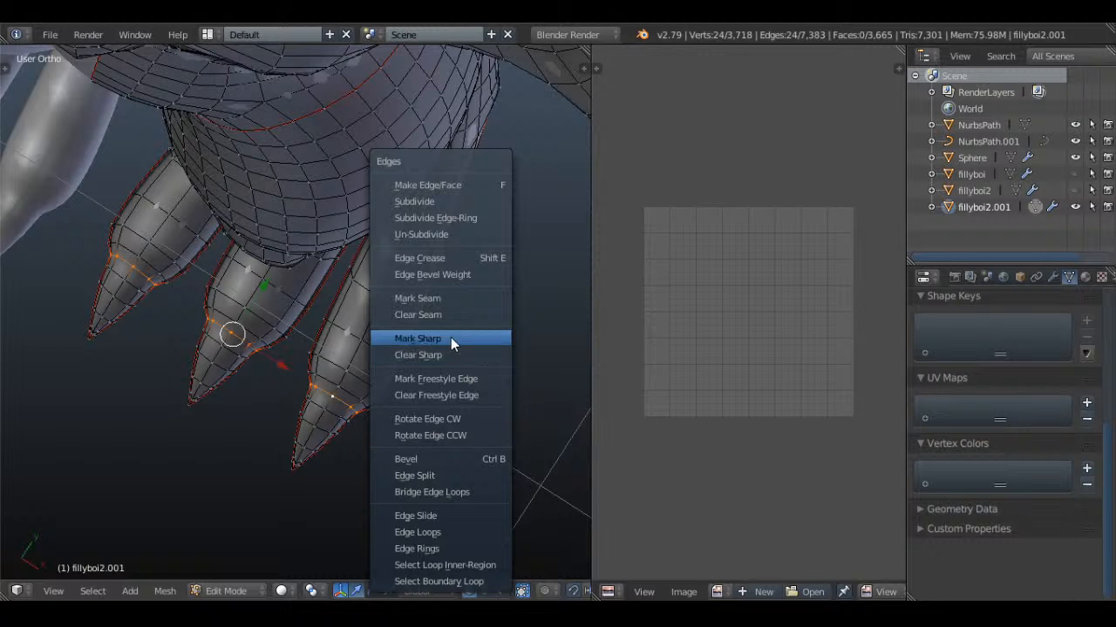
{"action": "left_click", "coordinate": [431, 295]}
{"action": "key", "text": "a"}
{"action": "scroll", "coordinate": [434, 352], "scroll_direction": "down", "scroll_amount": 4}
{"action": "middle_click_drag", "start_coordinate": [443, 449], "coordinate": [413, 331]}
{"action": "scroll", "coordinate": [413, 331], "scroll_direction": "down", "scroll_amount": 2}
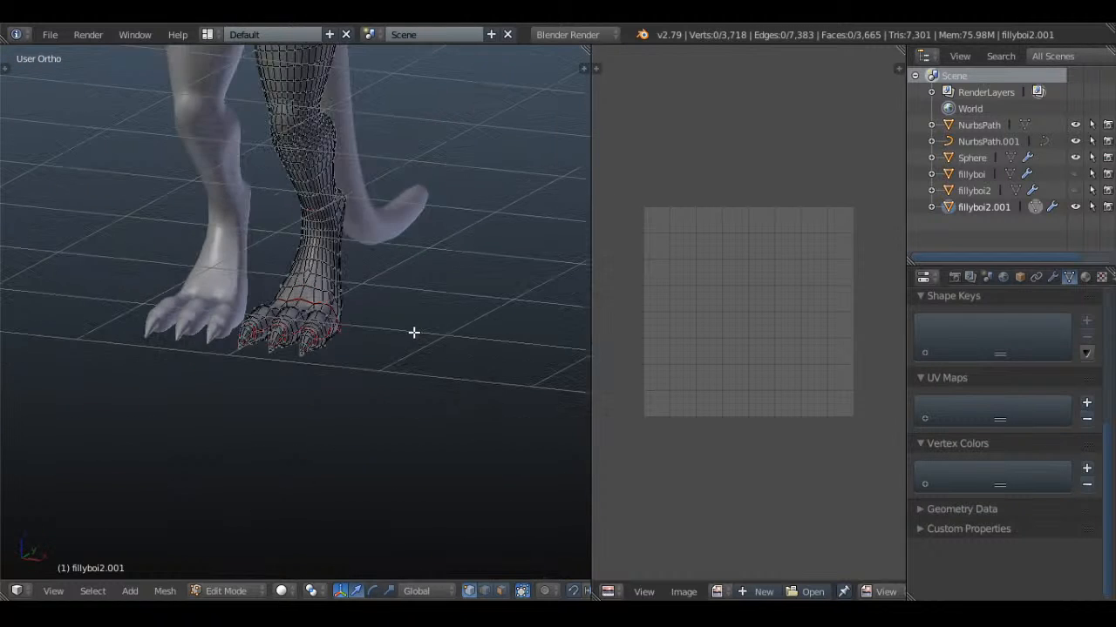
Inspect the marked seams along the leg, the foot and the back of the leg for missing cuts
{"action": "middle_click_drag", "start_coordinate": [301, 437], "coordinate": [299, 536], "text": "shift"}
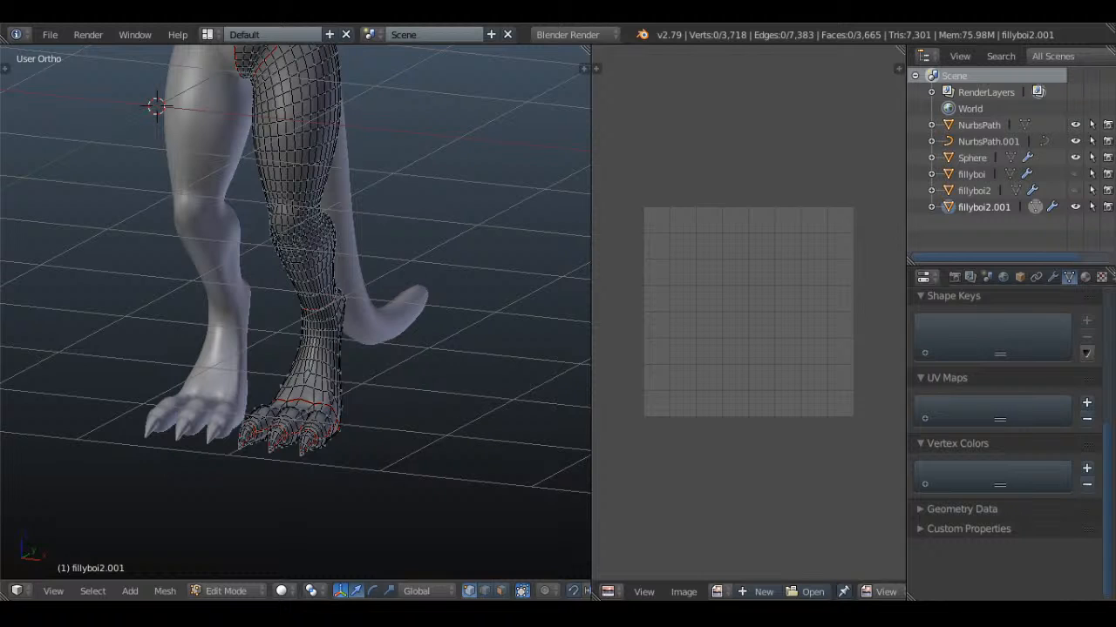
{"action": "middle_click_drag", "start_coordinate": [423, 374], "coordinate": [392, 334]}
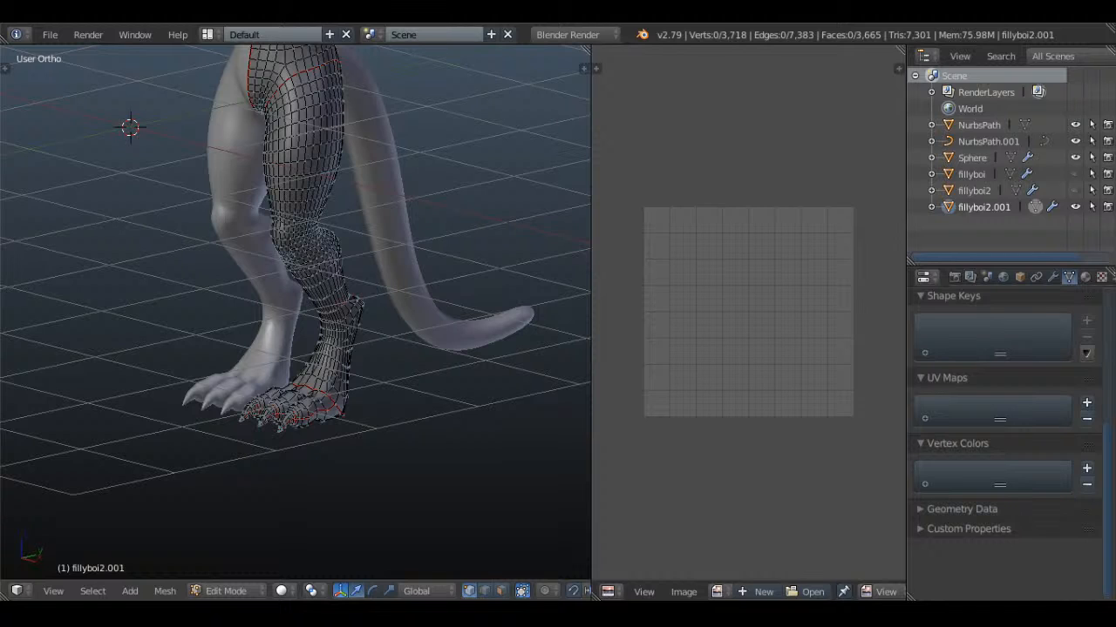
{"action": "middle_click_drag", "start_coordinate": [365, 279], "coordinate": [392, 283]}
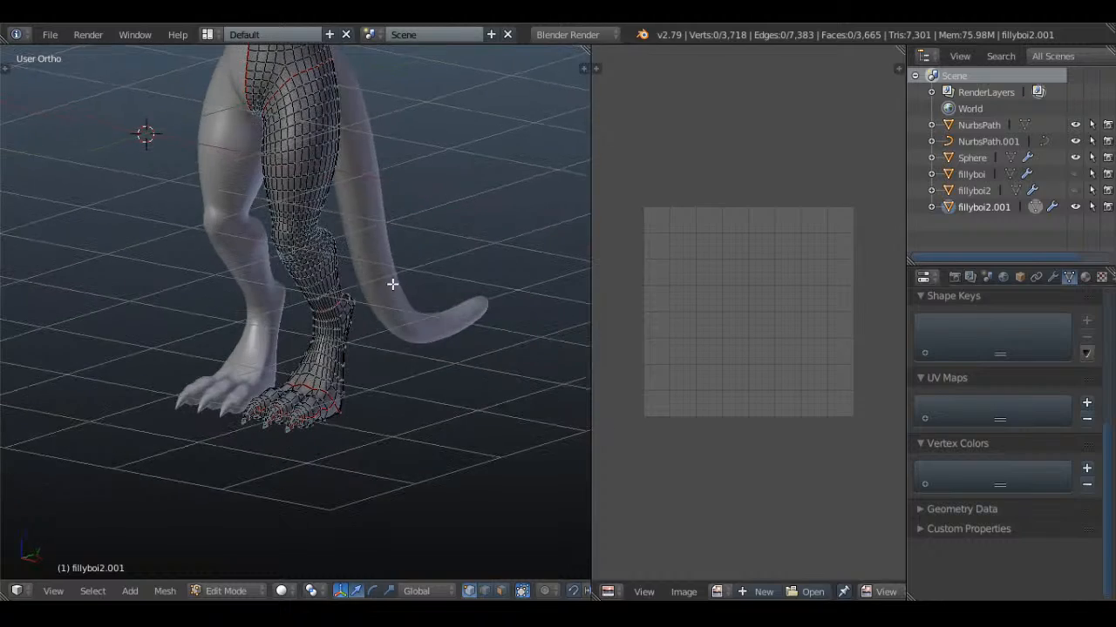
{"action": "scroll", "coordinate": [344, 274], "scroll_direction": "up", "scroll_amount": 3}
{"action": "key", "text": "a"}
{"action": "middle_click_drag", "start_coordinate": [392, 327], "coordinate": [344, 303]}
{"action": "key", "text": "a"}
{"action": "middle_click_drag", "start_coordinate": [305, 283], "coordinate": [209, 334], "text": "shift"}
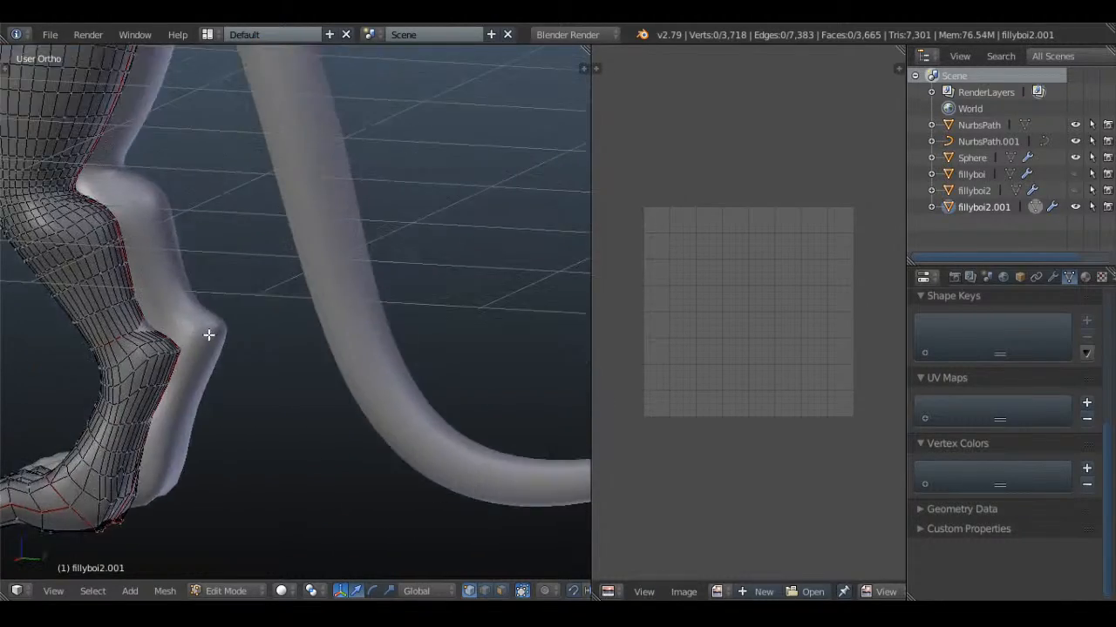
{"action": "scroll", "coordinate": [209, 334], "scroll_direction": "down", "scroll_amount": 2}
{"action": "scroll", "coordinate": [275, 314], "scroll_direction": "up", "scroll_amount": 1}
{"action": "middle_click_drag", "start_coordinate": [244, 200], "coordinate": [366, 317], "text": "shift"}
{"action": "key", "text": "a"}
Mark the edge path over the shoulder between the neck seam and the upper-arm seam as a seam and clear the selection
{"action": "key", "text": "a"}
{"action": "scroll", "coordinate": [331, 287], "scroll_direction": "down", "scroll_amount": 3}
{"action": "scroll", "coordinate": [366, 317], "scroll_direction": "up", "scroll_amount": 3}
{"action": "key", "text": "a"}
{"action": "middle_click_drag", "start_coordinate": [380, 139], "coordinate": [286, 307], "text": "shift"}
{"action": "key", "text": "a"}
{"action": "key", "text": "a"}
{"action": "scroll", "coordinate": [361, 294], "scroll_direction": "up", "scroll_amount": 2}
{"action": "key", "text": "a"}
{"action": "key", "text": "a"}
{"action": "key", "text": "a"}
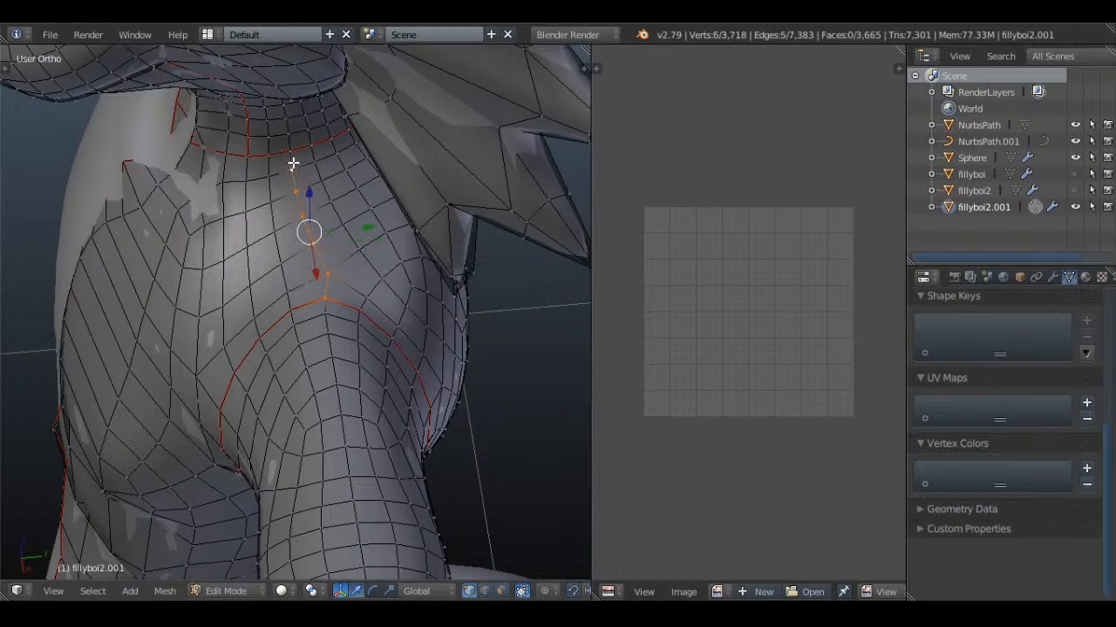
{"action": "left_click", "coordinate": [380, 184]}
{"action": "key", "text": "a"}
Select the front part of the edge loop around the wrist in front view
{"action": "scroll", "coordinate": [407, 217], "scroll_direction": "down", "scroll_amount": 4}
{"action": "key", "text": "KP_1"}
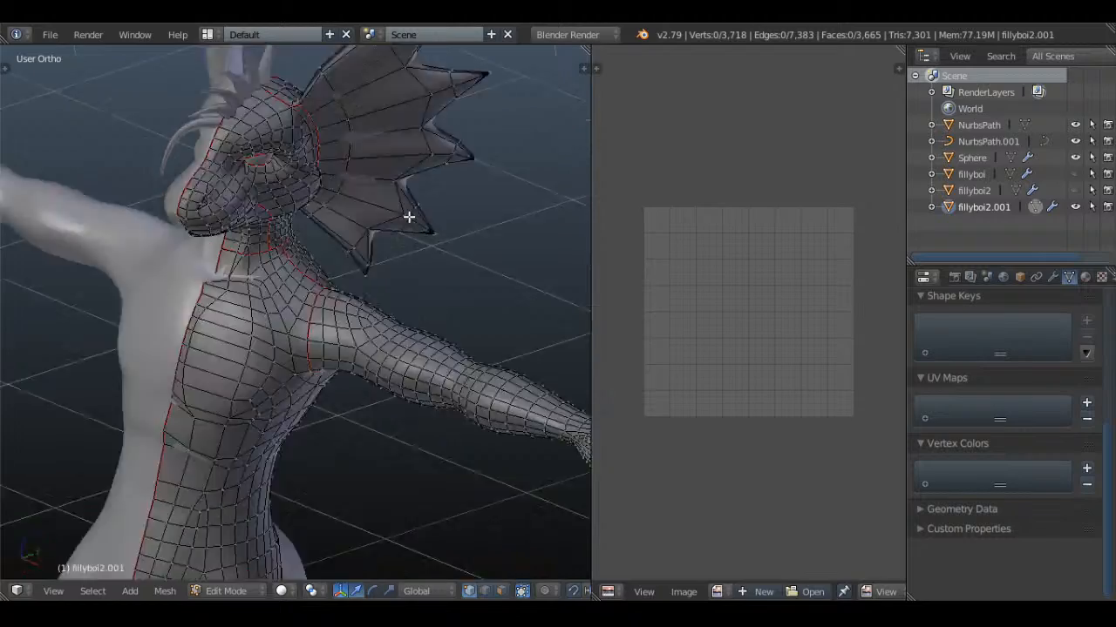
{"action": "scroll", "coordinate": [420, 228], "scroll_direction": "down", "scroll_amount": 2}
{"action": "scroll", "coordinate": [422, 266], "scroll_direction": "down", "scroll_amount": 1}
{"action": "middle_click_drag", "start_coordinate": [230, 323], "coordinate": [264, 324], "text": "shift"}
{"action": "scroll", "coordinate": [568, 299], "scroll_direction": "up", "scroll_amount": 1}
{"action": "middle_click_drag", "start_coordinate": [495, 320], "coordinate": [249, 265], "text": "shift"}
{"action": "scroll", "coordinate": [366, 244], "scroll_direction": "up", "scroll_amount": 4}
{"action": "middle_click_drag", "start_coordinate": [515, 207], "coordinate": [207, 362], "text": "shift"}
{"action": "scroll", "coordinate": [206, 362], "scroll_direction": "up", "scroll_amount": 3}
{"action": "scroll", "coordinate": [207, 362], "scroll_direction": "up", "scroll_amount": 1}
{"action": "scroll", "coordinate": [259, 359], "scroll_direction": "down", "scroll_amount": 4}
{"action": "key", "text": "a"}
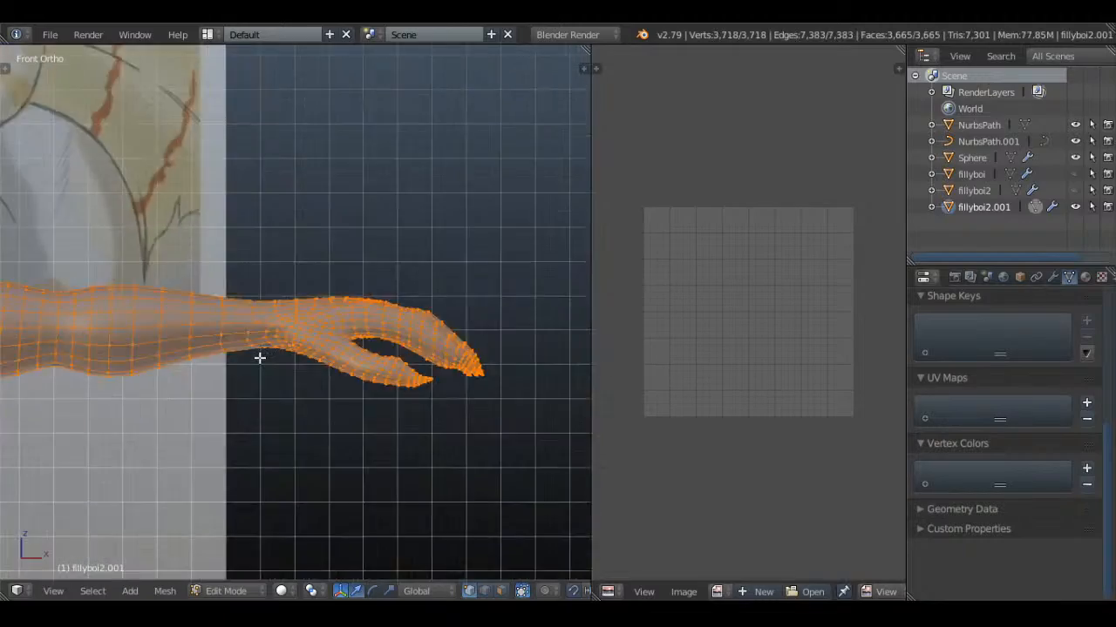
{"action": "key", "text": "a"}
{"action": "scroll", "coordinate": [259, 359], "scroll_direction": "up", "scroll_amount": 4}
{"action": "right_click", "coordinate": [209, 321], "text": "alt"}
{"action": "key", "text": "z"}
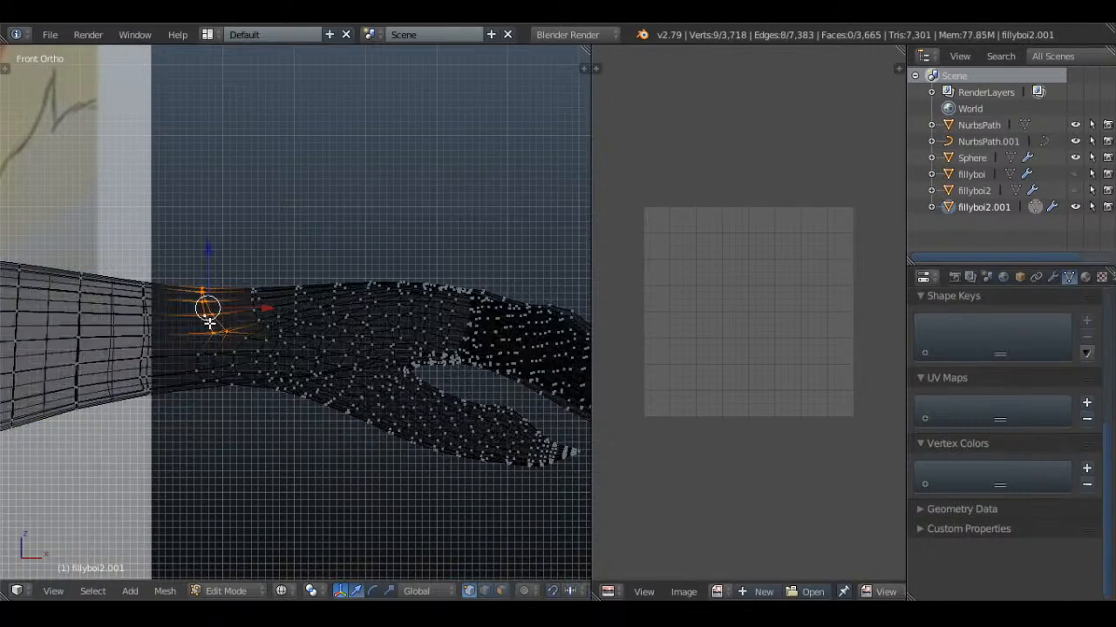
Complete the edge loop selection around the wrist, mark it as a seam and clear the selection
{"action": "key", "text": "z"}
{"action": "right_click", "coordinate": [207, 344], "text": "alt+shift"}
{"action": "key", "text": "z"}
{"action": "scroll", "coordinate": [229, 337], "scroll_direction": "down", "scroll_amount": 3}
{"action": "mouse_move", "coordinate": [233, 336]}
{"action": "middle_mouse_down"}
{"action": "mouse_move", "coordinate": [398, 332]}
{"action": "mouse_move", "coordinate": [274, 261]}
{"action": "middle_mouse_up"}
{"action": "key", "text": "z"}
{"action": "scroll", "coordinate": [442, 324], "scroll_direction": "up", "scroll_amount": 3}
{"action": "scroll", "coordinate": [440, 340], "scroll_direction": "down", "scroll_amount": 3}
{"action": "key", "text": "z"}
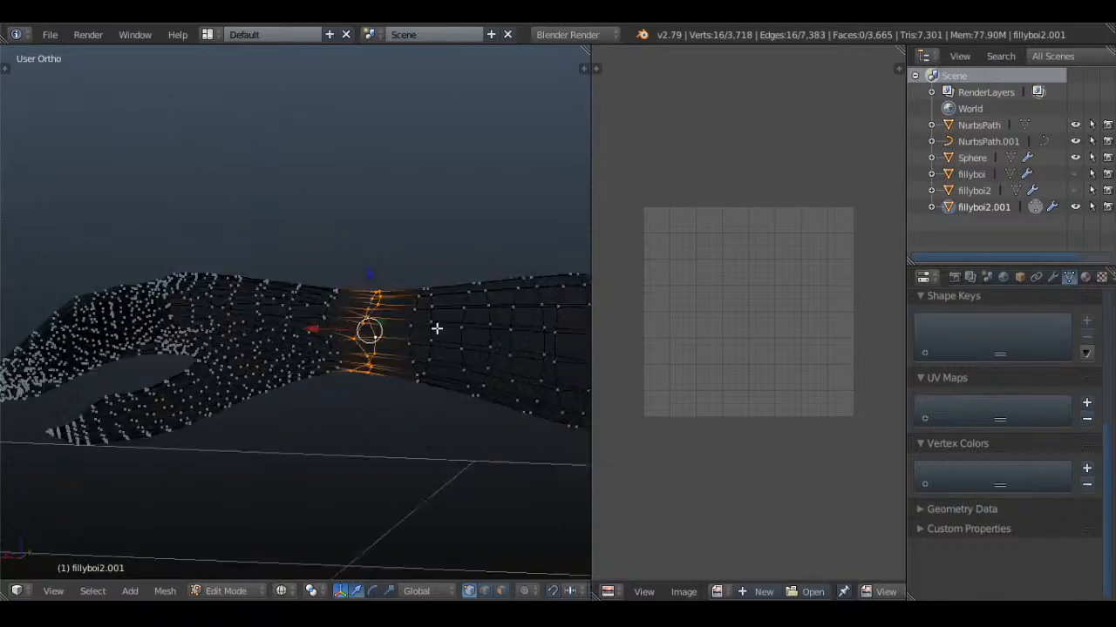
{"action": "middle_click_drag", "start_coordinate": [436, 328], "coordinate": [456, 296]}
{"action": "key", "text": "z"}
{"action": "key", "text": "ctrl+e"}
{"action": "left_click", "coordinate": [455, 295]}
{"action": "scroll", "coordinate": [455, 296], "scroll_direction": "down", "scroll_amount": 3}
{"action": "middle_click_drag", "start_coordinate": [228, 347], "coordinate": [403, 284]}
{"action": "key", "text": "a"}
Mark the lengthwise edge path along the underside of the arm, from its base to the wrist, as a seam and clear the selection
{"action": "mouse_move", "coordinate": [170, 331]}
{"action": "middle_mouse_down", "text": "shift"}
{"action": "mouse_move", "coordinate": [404, 343]}
{"action": "mouse_move", "coordinate": [392, 218]}
{"action": "mouse_move", "coordinate": [416, 543]}
{"action": "mouse_move", "coordinate": [389, 488]}
{"action": "mouse_move", "coordinate": [366, 282]}
{"action": "mouse_move", "coordinate": [267, 252]}
{"action": "mouse_move", "coordinate": [361, 523]}
{"action": "mouse_move", "coordinate": [304, 377]}
{"action": "mouse_move", "coordinate": [301, 427]}
{"action": "middle_mouse_up", "text": "shift"}
{"action": "key", "text": "c"}
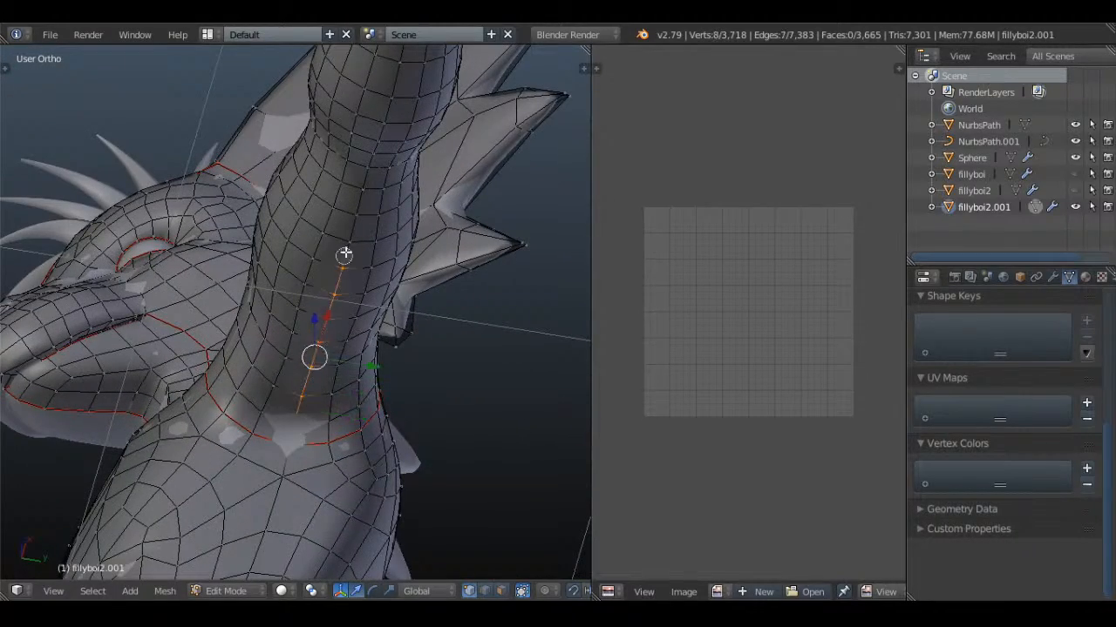
{"action": "middle_click_drag", "start_coordinate": [391, 98], "coordinate": [282, 421]}
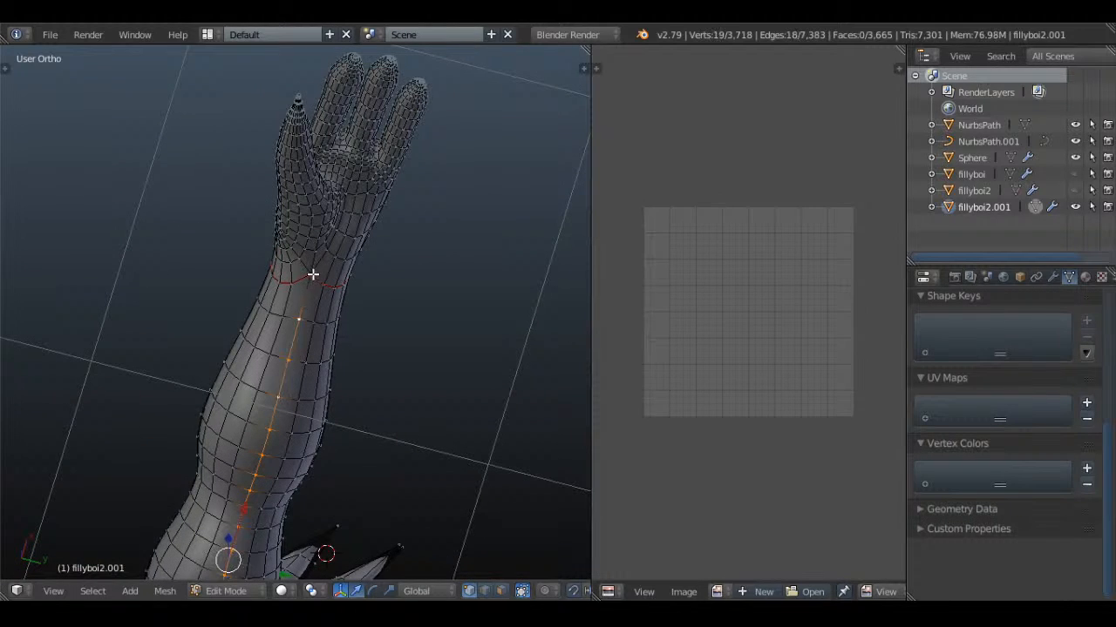
{"action": "key", "text": "ctrl+e"}
{"action": "left_click", "coordinate": [390, 269]}
{"action": "key", "text": "a"}
Select the edges around the base of the thumb, on both its outer and inner sides
{"action": "middle_click_drag", "start_coordinate": [390, 269], "coordinate": [326, 421]}
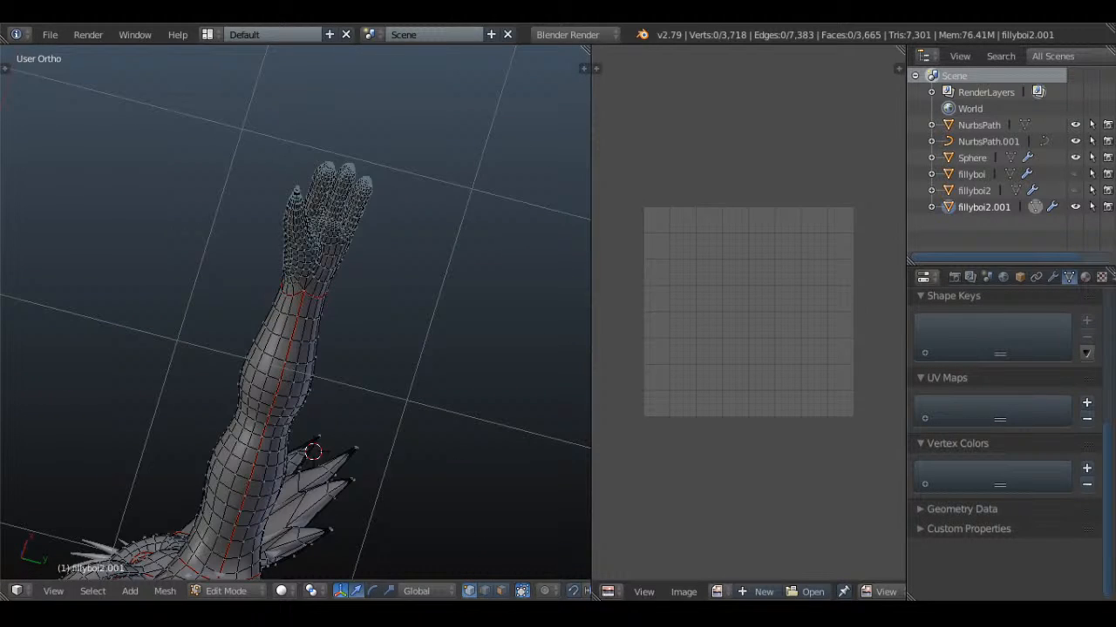
{"action": "middle_click_drag", "start_coordinate": [357, 412], "coordinate": [399, 364]}
{"action": "mouse_move", "coordinate": [307, 387]}
{"action": "middle_mouse_down"}
{"action": "mouse_move", "coordinate": [389, 251]}
{"action": "mouse_move", "coordinate": [349, 439]}
{"action": "mouse_move", "coordinate": [366, 264]}
{"action": "mouse_move", "coordinate": [80, 349]}
{"action": "mouse_move", "coordinate": [214, 351]}
{"action": "mouse_move", "coordinate": [108, 390]}
{"action": "mouse_move", "coordinate": [149, 376]}
{"action": "mouse_move", "coordinate": [292, 378]}
{"action": "mouse_move", "coordinate": [319, 356]}
{"action": "mouse_move", "coordinate": [293, 327]}
{"action": "mouse_move", "coordinate": [145, 369]}
{"action": "mouse_move", "coordinate": [206, 369]}
{"action": "mouse_move", "coordinate": [142, 375]}
{"action": "mouse_move", "coordinate": [327, 372]}
{"action": "mouse_move", "coordinate": [378, 399]}
{"action": "mouse_move", "coordinate": [369, 371]}
{"action": "mouse_move", "coordinate": [377, 387]}
{"action": "mouse_move", "coordinate": [340, 414]}
{"action": "mouse_move", "coordinate": [381, 423]}
{"action": "mouse_move", "coordinate": [179, 353]}
{"action": "mouse_move", "coordinate": [451, 326]}
{"action": "mouse_move", "coordinate": [312, 383]}
{"action": "middle_mouse_up"}
{"action": "scroll", "coordinate": [376, 386], "scroll_direction": "up", "scroll_amount": 3}
{"action": "scroll", "coordinate": [341, 414], "scroll_direction": "up", "scroll_amount": 3}
{"action": "key", "text": "a"}
{"action": "key", "text": "a"}
{"action": "right_click", "coordinate": [358, 394], "text": "alt"}
{"action": "scroll", "coordinate": [358, 394], "scroll_direction": "down", "scroll_amount": 2}
{"action": "scroll", "coordinate": [332, 380], "scroll_direction": "up", "scroll_amount": 4}
{"action": "right_click", "coordinate": [271, 332], "text": "shift"}
{"action": "scroll", "coordinate": [271, 332], "scroll_direction": "down", "scroll_amount": 4}
{"action": "middle_click_drag", "start_coordinate": [271, 332], "coordinate": [399, 406]}
{"action": "key", "text": "z"}
{"action": "scroll", "coordinate": [427, 448], "scroll_direction": "up", "scroll_amount": 4}
{"action": "key", "text": "z"}
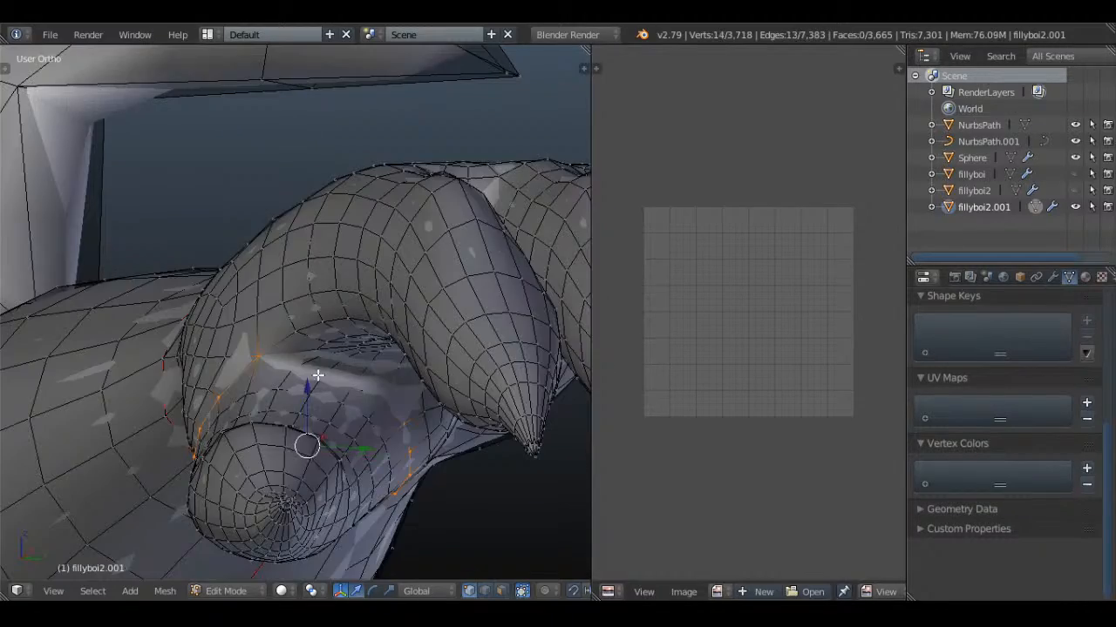
Close the edge loop selection around the thumb base, mark it as a seam and clear the selection
{"action": "key", "text": "z"}
{"action": "middle_click_drag", "start_coordinate": [298, 371], "coordinate": [487, 363]}
{"action": "key", "text": "z"}
{"action": "key", "text": "ctrl+e"}
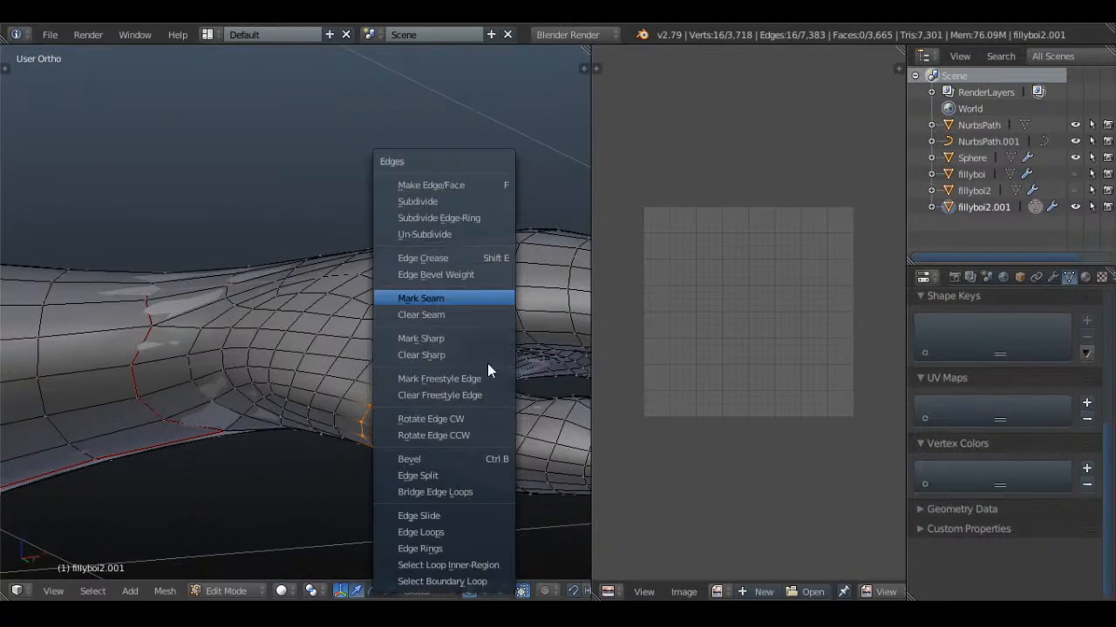
{"action": "left_click", "coordinate": [444, 295]}
{"action": "scroll", "coordinate": [444, 294], "scroll_direction": "down", "scroll_amount": 3}
{"action": "middle_click_drag", "start_coordinate": [444, 294], "coordinate": [404, 427]}
{"action": "key", "text": "a"}
Select the edges across the bases of the three fingers on the back of the hand
{"action": "middle_click_drag", "start_coordinate": [391, 349], "coordinate": [385, 398]}
{"action": "key", "text": "a"}
{"action": "key", "text": "a"}
{"action": "scroll", "coordinate": [348, 391], "scroll_direction": "up", "scroll_amount": 3}
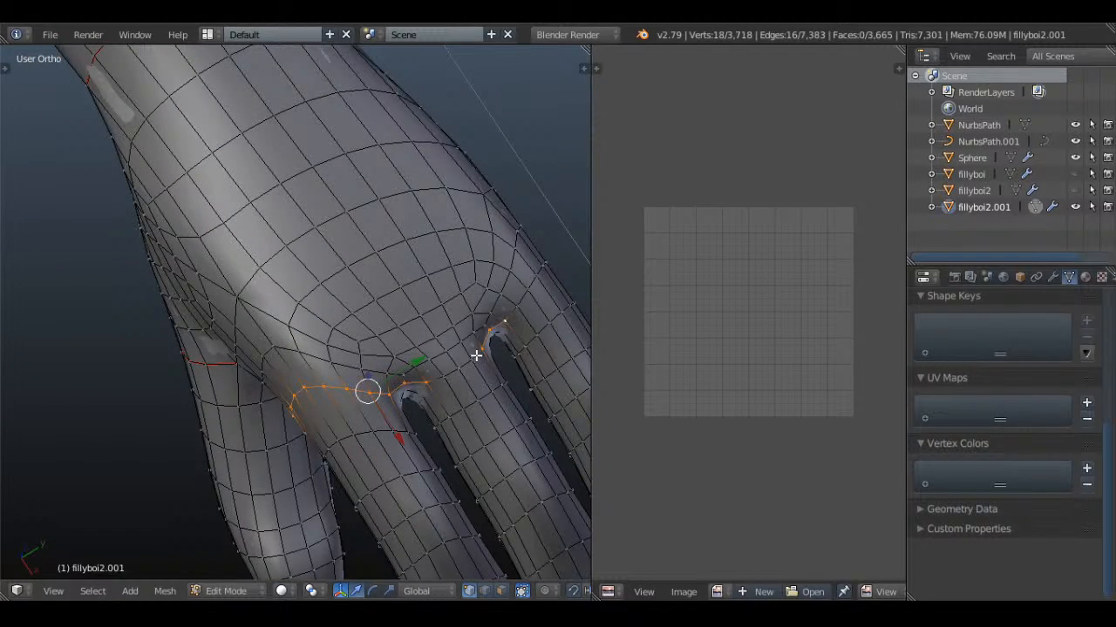
{"action": "right_click", "coordinate": [514, 301], "text": "alt+shift"}
Extend the selection across the palm side of the finger bases to close the loop around all three fingers
{"action": "scroll", "coordinate": [495, 343], "scroll_direction": "down", "scroll_amount": 3}
{"action": "key", "text": "z"}
{"action": "middle_click_drag", "start_coordinate": [495, 344], "coordinate": [337, 232]}
{"action": "scroll", "coordinate": [336, 232], "scroll_direction": "up", "scroll_amount": 3}
{"action": "key", "text": "z"}
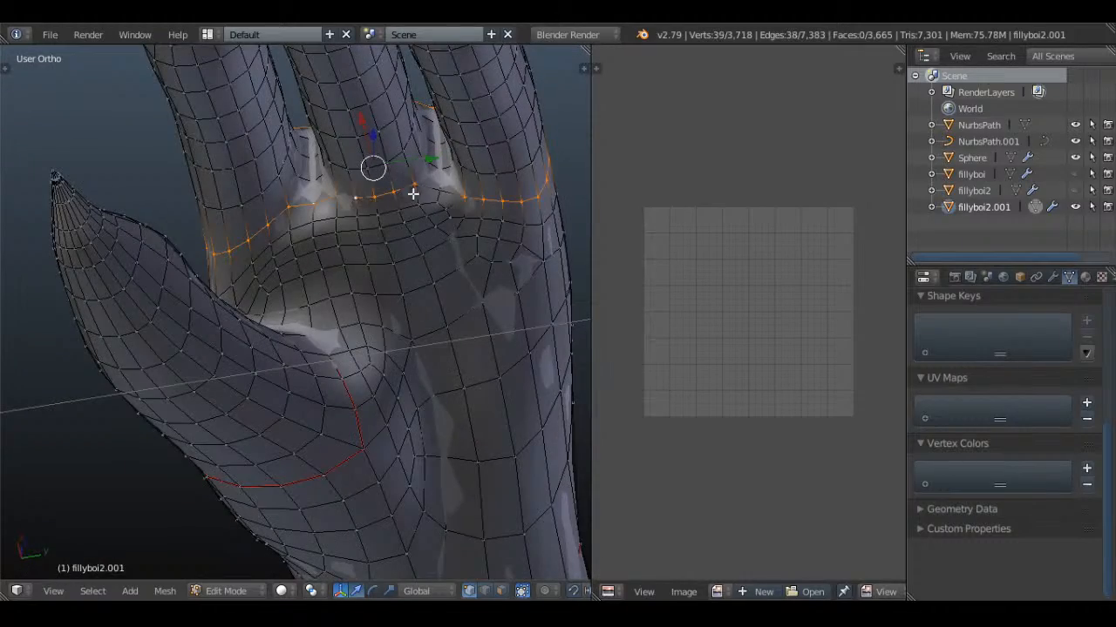
{"action": "right_click", "coordinate": [440, 190], "text": "shift"}
{"action": "key", "text": "z"}
{"action": "mouse_move", "coordinate": [461, 203]}
{"action": "middle_mouse_down"}
{"action": "mouse_move", "coordinate": [448, 236]}
{"action": "mouse_move", "coordinate": [476, 246]}
{"action": "middle_mouse_up"}
{"action": "key", "text": "z"}
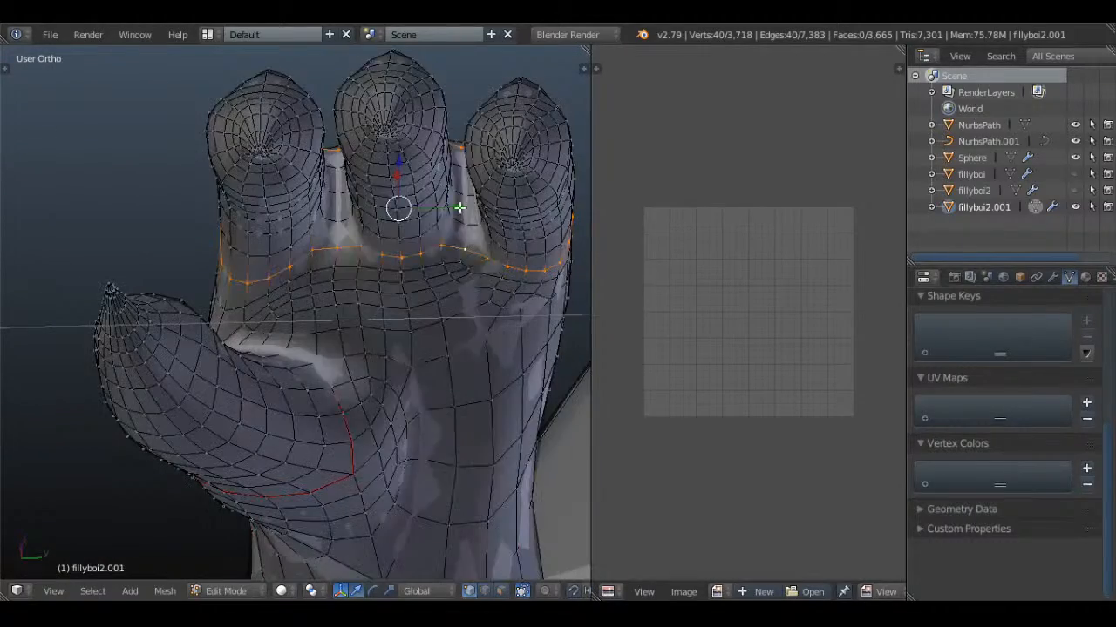
Mark the loop around the three finger bases as a seam and clear the selection
{"action": "key", "text": "ctrl+e"}
{"action": "left_click", "coordinate": [462, 204]}
{"action": "scroll", "coordinate": [445, 219], "scroll_direction": "down", "scroll_amount": 3}
{"action": "key", "text": "a"}
Mark the edge strips through the two gaps between the fingers as seams and clear the selection
{"action": "mouse_move", "coordinate": [361, 283]}
{"action": "middle_mouse_down"}
{"action": "mouse_move", "coordinate": [348, 153]}
{"action": "mouse_move", "coordinate": [424, 279]}
{"action": "mouse_move", "coordinate": [468, 410]}
{"action": "mouse_move", "coordinate": [456, 466]}
{"action": "mouse_move", "coordinate": [413, 488]}
{"action": "mouse_move", "coordinate": [343, 368]}
{"action": "mouse_move", "coordinate": [346, 287]}
{"action": "middle_mouse_up"}
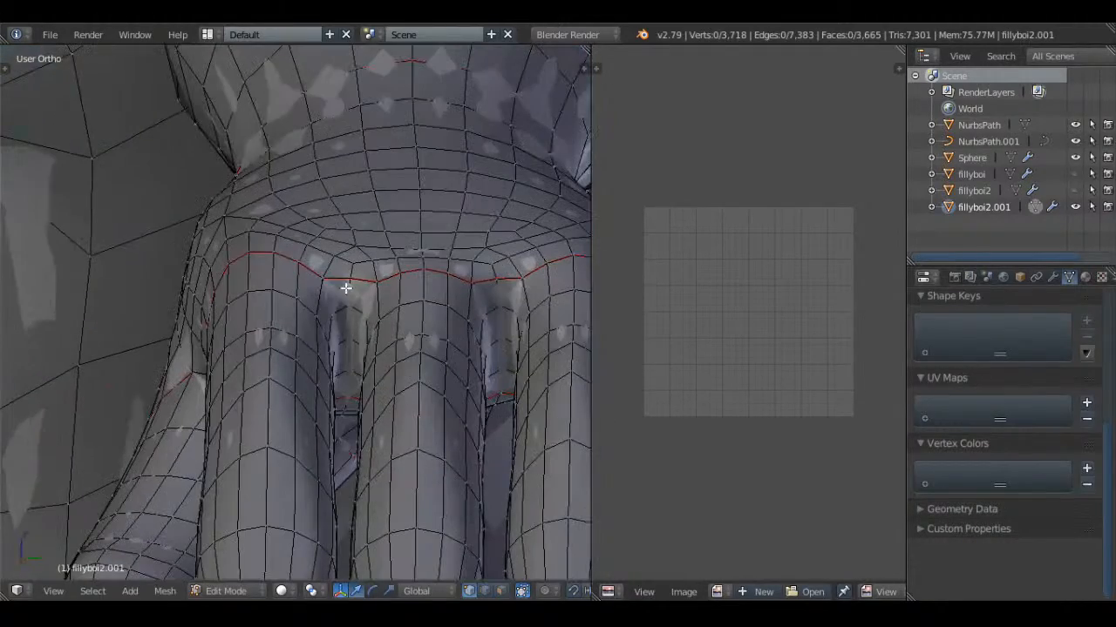
{"action": "middle_click_drag", "start_coordinate": [349, 373], "coordinate": [324, 356]}
{"action": "key", "text": "z"}
{"action": "right_click", "coordinate": [302, 305], "text": "shift"}
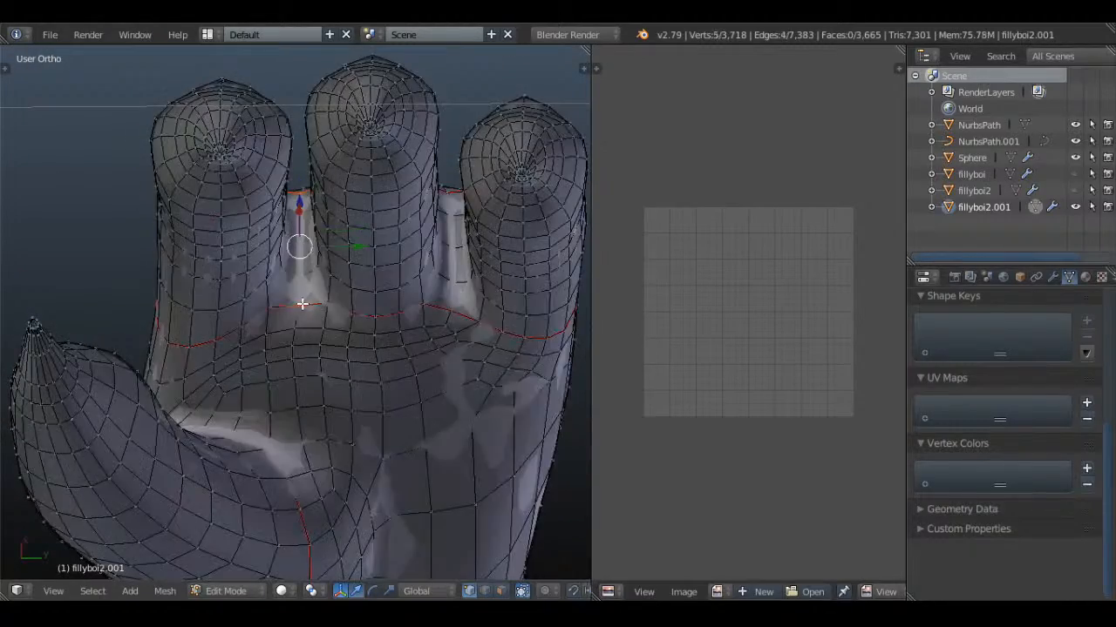
{"action": "key", "text": "z"}
{"action": "mouse_move", "coordinate": [435, 304]}
{"action": "middle_mouse_down"}
{"action": "mouse_move", "coordinate": [451, 363]}
{"action": "mouse_move", "coordinate": [452, 340]}
{"action": "mouse_move", "coordinate": [494, 305]}
{"action": "middle_mouse_up"}
{"action": "key", "text": "z"}
{"action": "right_click", "coordinate": [442, 289], "text": "shift"}
{"action": "key", "text": "z"}
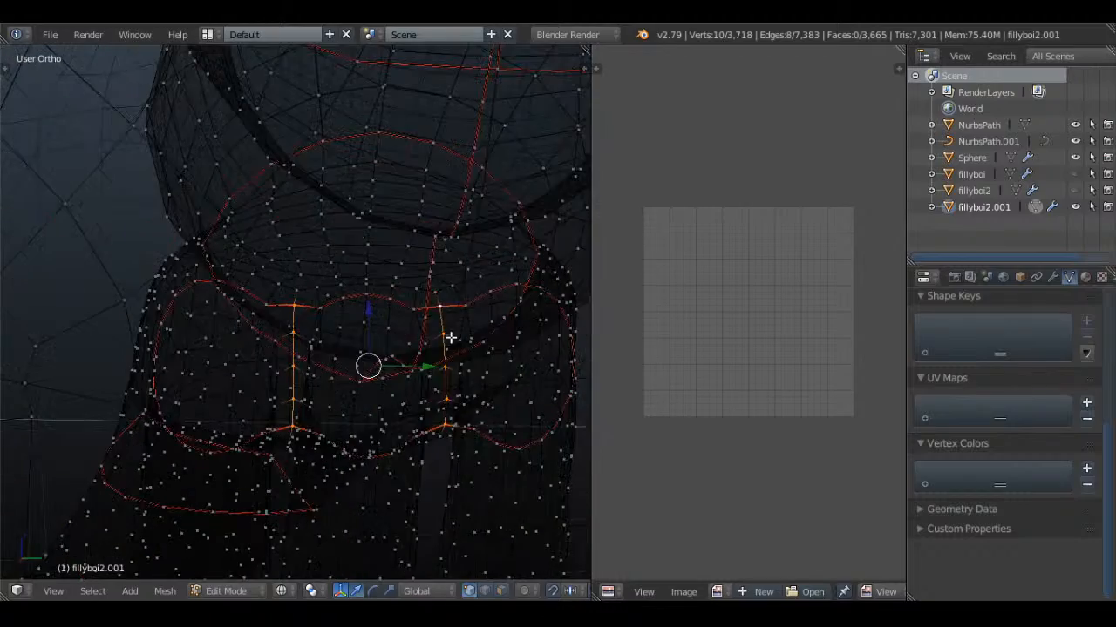
{"action": "key", "text": "ctrl+e"}
{"action": "left_click", "coordinate": [493, 304]}
{"action": "key", "text": "a"}
Select the lengthwise edge loops running along the three fingers
{"action": "mouse_move", "coordinate": [414, 332]}
{"action": "middle_mouse_down"}
{"action": "mouse_move", "coordinate": [466, 354]}
{"action": "mouse_move", "coordinate": [430, 357]}
{"action": "mouse_move", "coordinate": [426, 410]}
{"action": "mouse_move", "coordinate": [341, 444]}
{"action": "mouse_move", "coordinate": [307, 325]}
{"action": "middle_mouse_up"}
{"action": "key", "text": "z"}
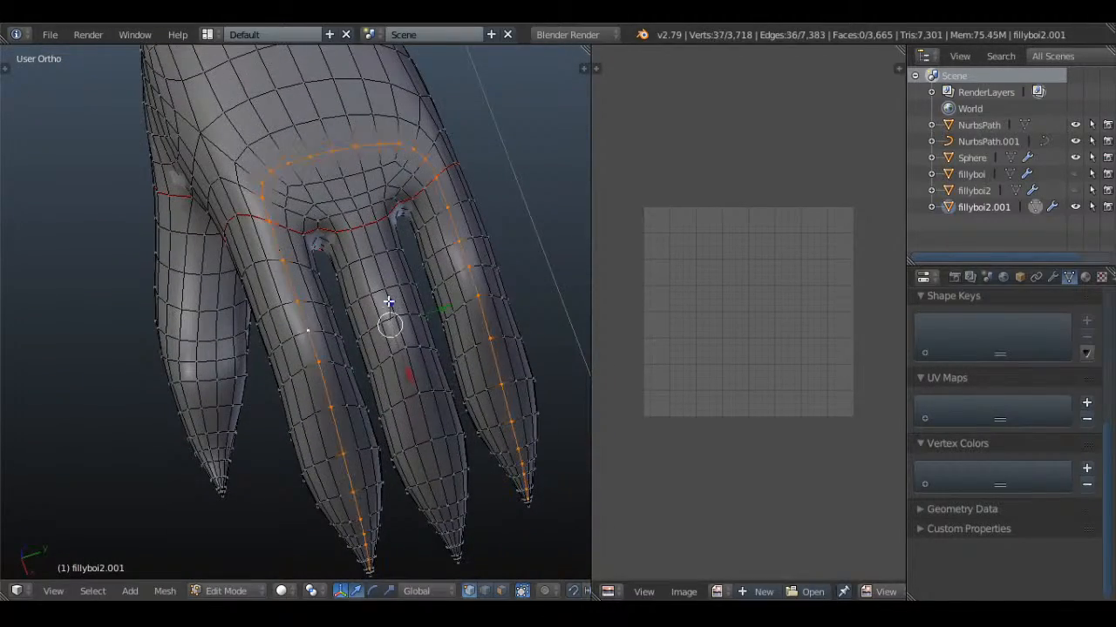
{"action": "scroll", "coordinate": [388, 302], "scroll_direction": "down", "scroll_amount": 4}
{"action": "mouse_move", "coordinate": [381, 319]}
{"action": "middle_mouse_down"}
{"action": "mouse_move", "coordinate": [323, 291]}
{"action": "mouse_move", "coordinate": [247, 321]}
{"action": "mouse_move", "coordinate": [300, 300]}
{"action": "middle_mouse_up"}
{"action": "scroll", "coordinate": [247, 322], "scroll_direction": "up", "scroll_amount": 4}
{"action": "key", "text": "z"}
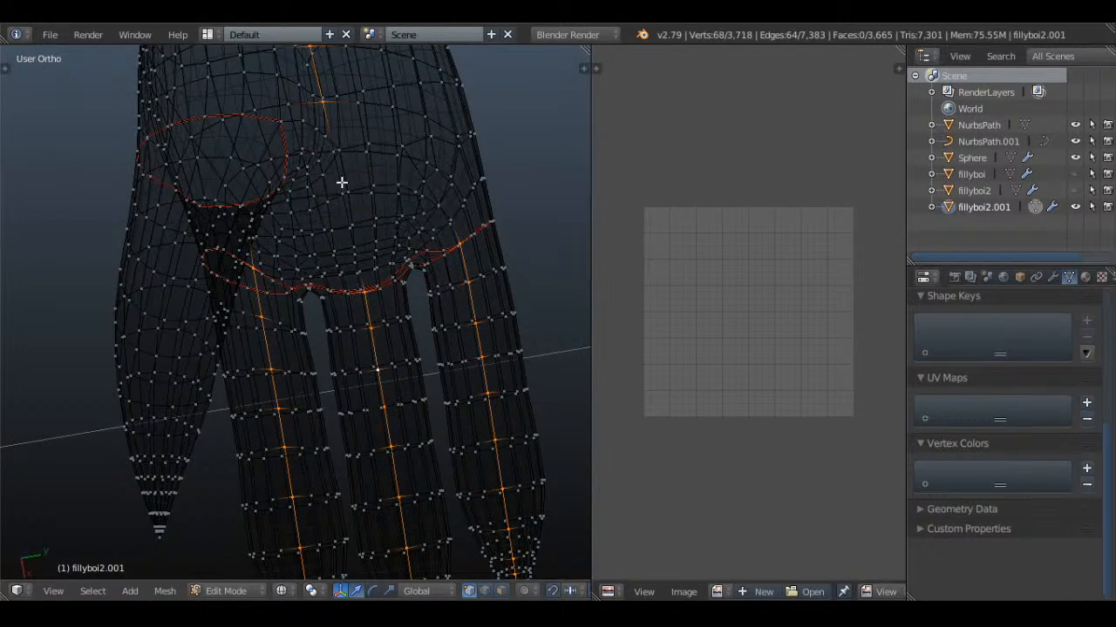
Deselect the hand, arm and body sections of the finger loops with circle select, keeping only the fingers
{"action": "scroll", "coordinate": [341, 182], "scroll_direction": "down", "scroll_amount": 5}
{"action": "middle_click_drag", "start_coordinate": [329, 222], "coordinate": [321, 324], "text": "shift"}
{"action": "key", "text": "c"}
{"action": "key", "text": "Escape"}
{"action": "scroll", "coordinate": [328, 218], "scroll_direction": "down", "scroll_amount": 5}
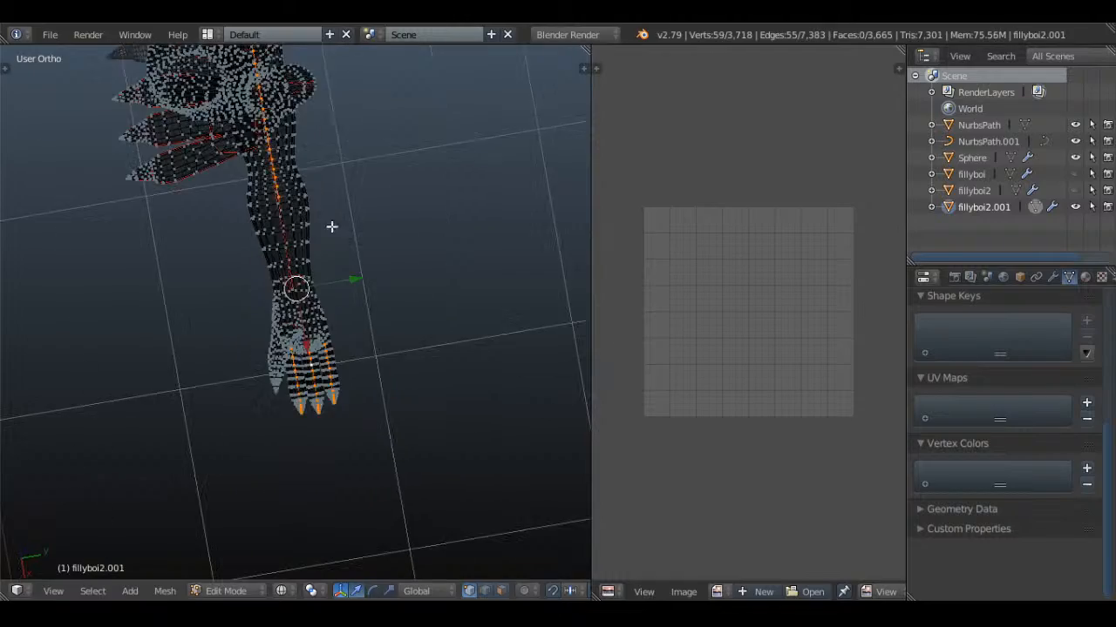
{"action": "middle_click_drag", "start_coordinate": [341, 206], "coordinate": [359, 314], "text": "shift"}
{"action": "key", "text": "c"}
{"action": "key", "text": "Escape"}
{"action": "scroll", "coordinate": [300, 222], "scroll_direction": "down", "scroll_amount": 3}
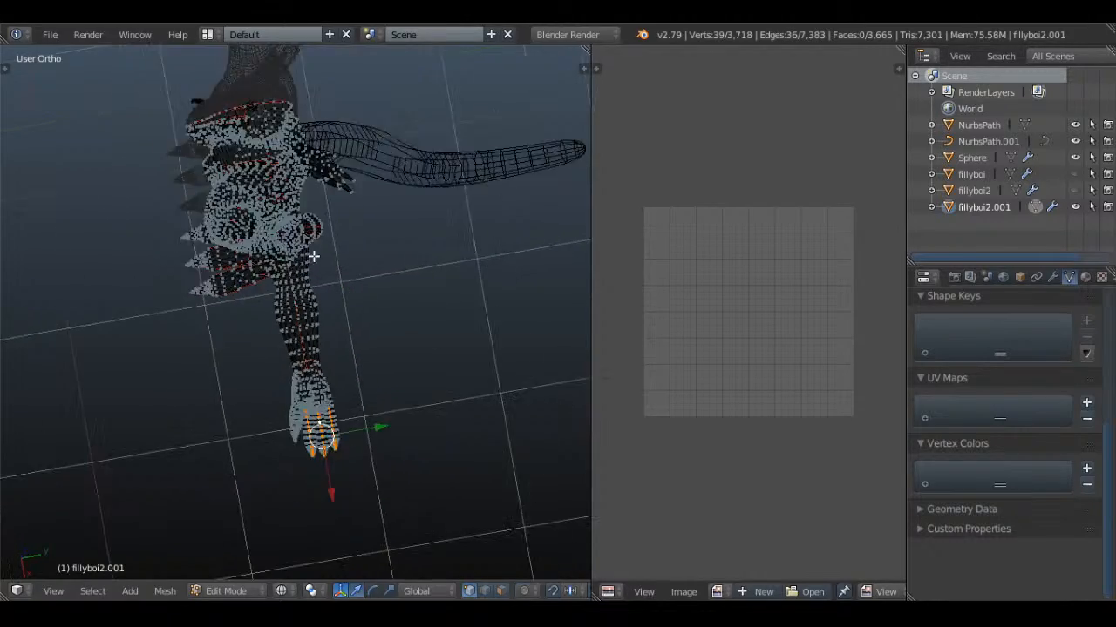
Deselect the claw-tip sections of the three lengthwise finger loops with circle select
{"action": "middle_click_drag", "start_coordinate": [314, 257], "coordinate": [398, 242]}
{"action": "key", "text": "z"}
{"action": "scroll", "coordinate": [358, 333], "scroll_direction": "up", "scroll_amount": 10}
{"action": "middle_click_drag", "start_coordinate": [419, 418], "coordinate": [323, 371], "text": "shift"}
{"action": "scroll", "coordinate": [354, 401], "scroll_direction": "up", "scroll_amount": 2}
{"action": "scroll", "coordinate": [373, 351], "scroll_direction": "down", "scroll_amount": 5}
{"action": "scroll", "coordinate": [333, 344], "scroll_direction": "up", "scroll_amount": 3}
{"action": "scroll", "coordinate": [323, 372], "scroll_direction": "up", "scroll_amount": 2}
{"action": "key", "text": "z"}
{"action": "key", "text": "c"}
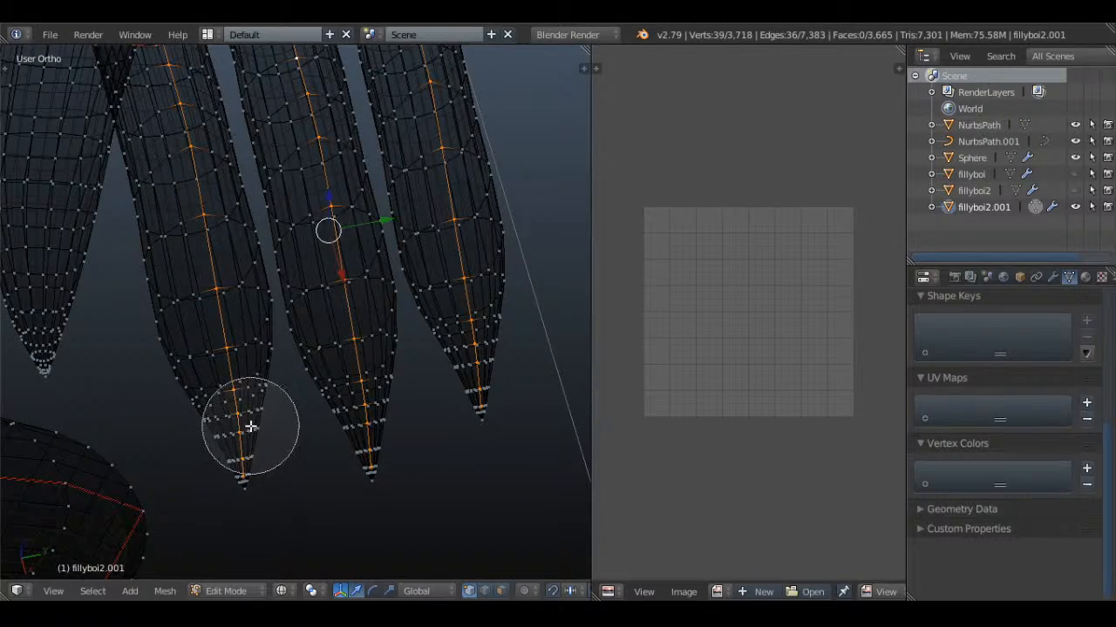
{"action": "mouse_move", "coordinate": [250, 427]}
{"action": "middle_mouse_down"}
{"action": "mouse_move", "coordinate": [359, 456]}
{"action": "mouse_move", "coordinate": [467, 373]}
{"action": "middle_mouse_up"}
{"action": "key", "text": "z"}
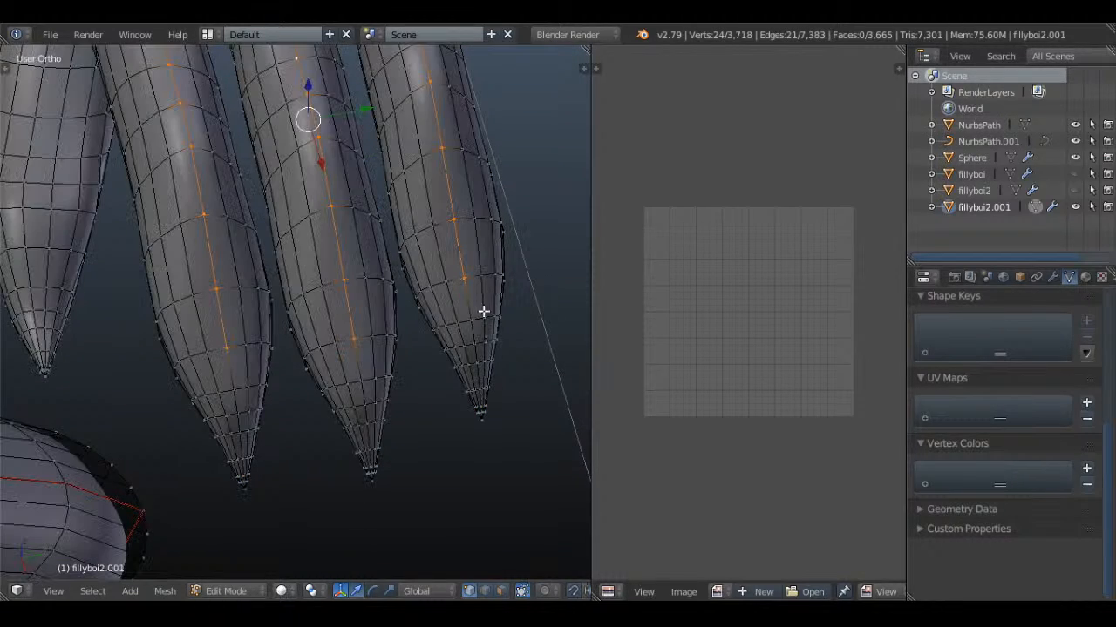
Add the edge loops around the claw bases of the three fingers to the selection
{"action": "right_click", "coordinate": [466, 324], "text": "alt+shift"}
{"action": "right_click", "coordinate": [343, 388], "text": "alt+shift"}
{"action": "right_click", "coordinate": [246, 389], "text": "alt+shift"}
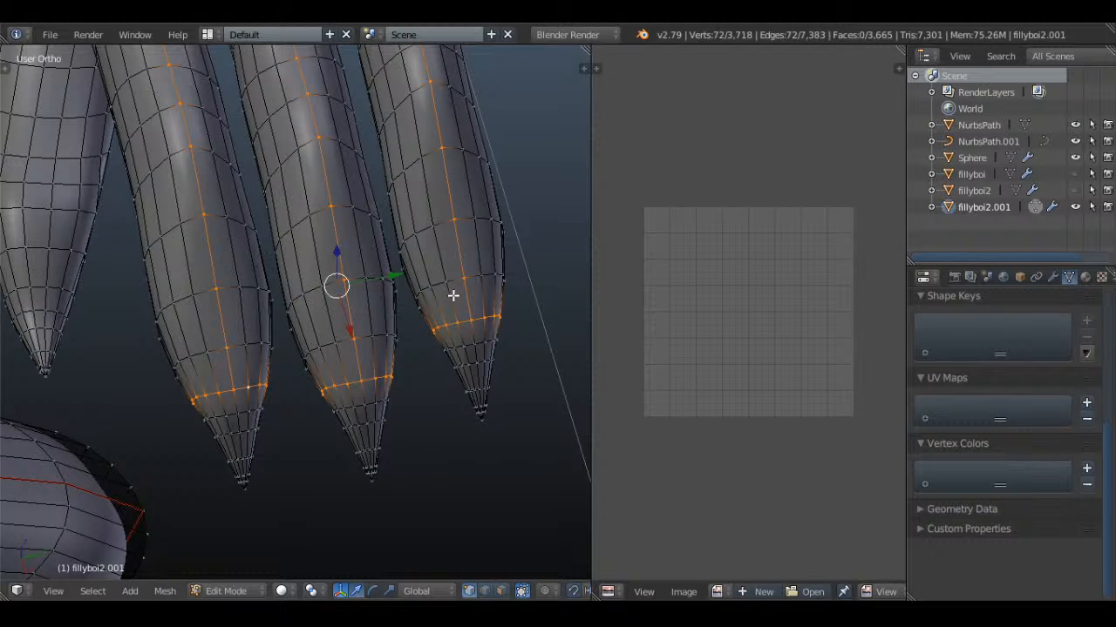
Mark the lengthwise finger edges and the three claw-base loops as seams and clear the selection
{"action": "middle_click_drag", "start_coordinate": [389, 340], "coordinate": [421, 272]}
{"action": "scroll", "coordinate": [438, 212], "scroll_direction": "down", "scroll_amount": 3}
{"action": "middle_click_drag", "start_coordinate": [439, 212], "coordinate": [440, 407], "text": "shift"}
{"action": "key", "text": "ctrl+e"}
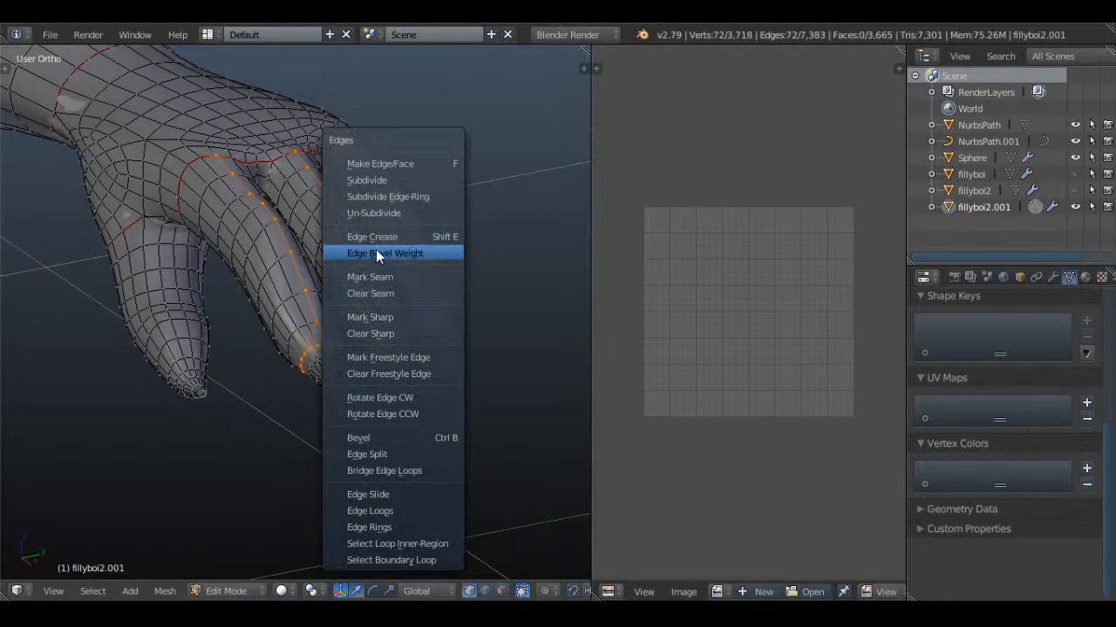
{"action": "left_click", "coordinate": [406, 276]}
{"action": "key", "text": "a"}
{"action": "scroll", "coordinate": [371, 334], "scroll_direction": "up", "scroll_amount": 3}
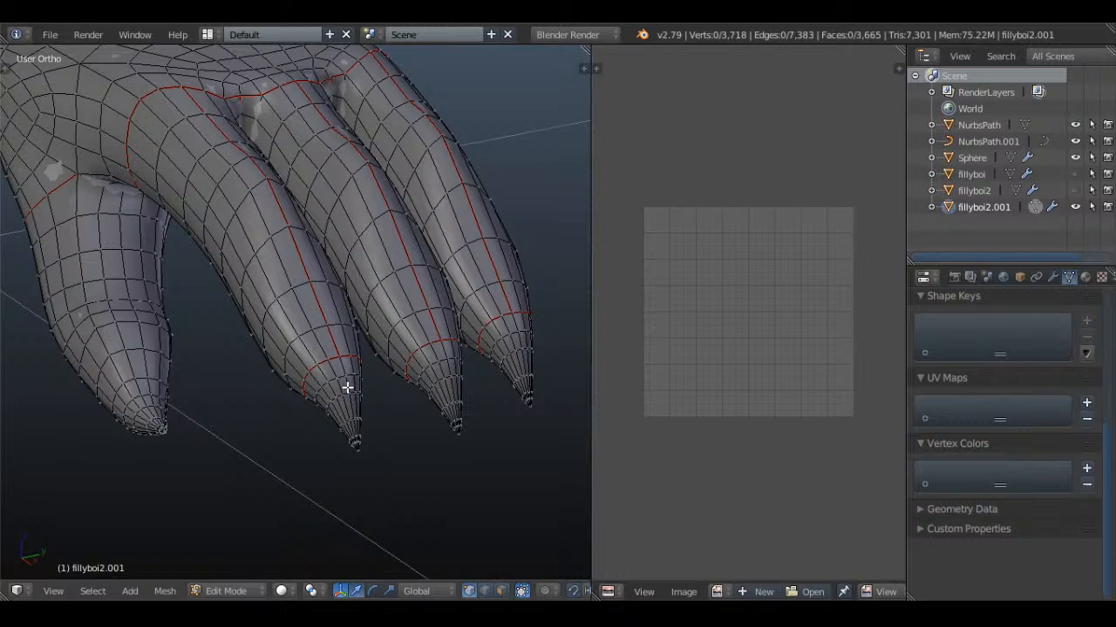
Mark the edge path from the wrist seam along the hand to the thumb-base loop as a seam and clear the selection
{"action": "key", "text": "z"}
{"action": "key", "text": "z"}
{"action": "scroll", "coordinate": [347, 381], "scroll_direction": "down", "scroll_amount": 3}
{"action": "mouse_move", "coordinate": [346, 381]}
{"action": "middle_mouse_down"}
{"action": "mouse_move", "coordinate": [274, 386]}
{"action": "mouse_move", "coordinate": [311, 368]}
{"action": "mouse_move", "coordinate": [313, 302]}
{"action": "mouse_move", "coordinate": [311, 375]}
{"action": "mouse_move", "coordinate": [304, 282]}
{"action": "mouse_move", "coordinate": [485, 174]}
{"action": "mouse_move", "coordinate": [424, 206]}
{"action": "mouse_move", "coordinate": [391, 256]}
{"action": "mouse_move", "coordinate": [226, 269]}
{"action": "middle_mouse_up"}
{"action": "key", "text": "a"}
{"action": "scroll", "coordinate": [311, 375], "scroll_direction": "up", "scroll_amount": 3}
{"action": "key", "text": "a"}
{"action": "key", "text": "z"}
{"action": "key", "text": "z"}
{"action": "right_click", "coordinate": [77, 392]}
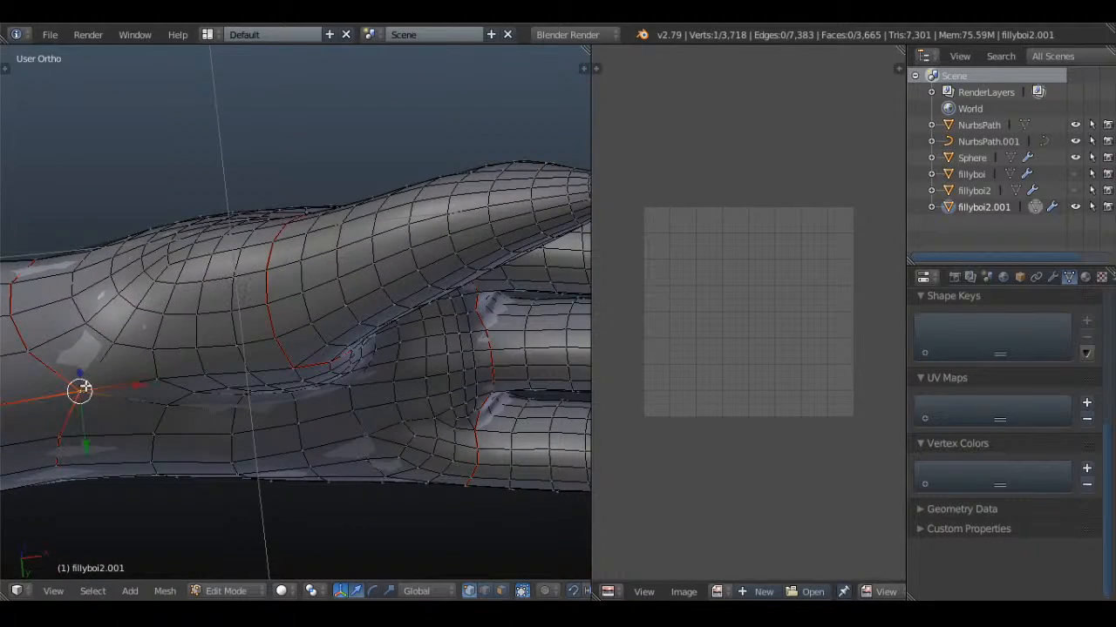
{"action": "right_click", "coordinate": [153, 351], "text": "shift"}
{"action": "key", "text": "a"}
{"action": "right_click", "coordinate": [86, 391]}
{"action": "right_click", "coordinate": [158, 381], "text": "shift"}
{"action": "right_click", "coordinate": [206, 376], "text": "shift"}
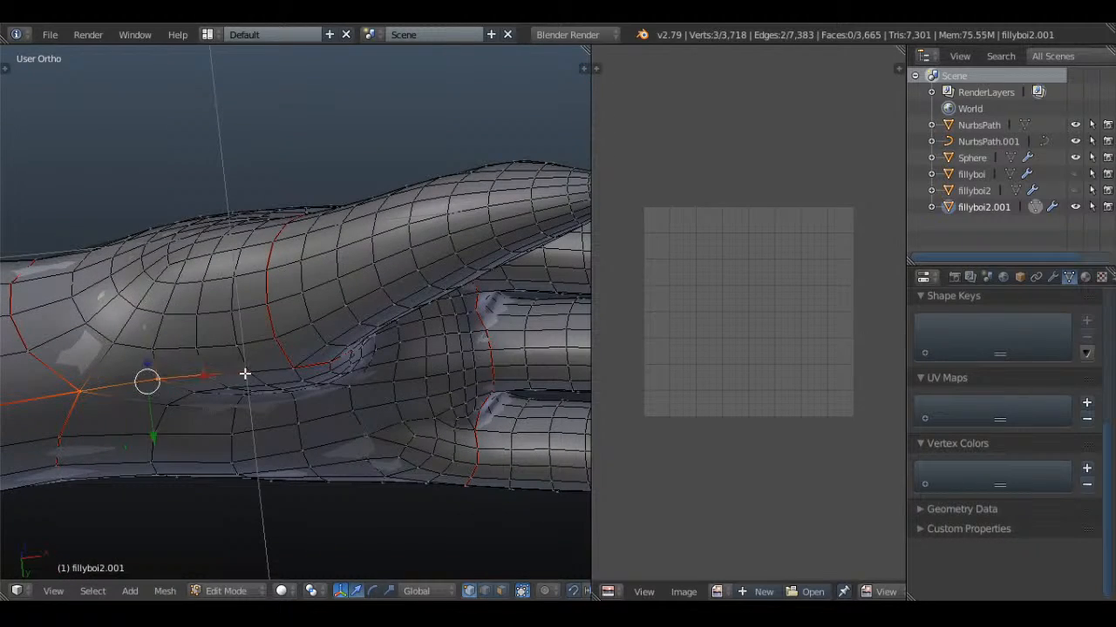
{"action": "right_click", "coordinate": [248, 373], "text": "shift"}
{"action": "right_click", "coordinate": [287, 367], "text": "shift"}
{"action": "key", "text": "ctrl+e"}
{"action": "left_click", "coordinate": [381, 317]}
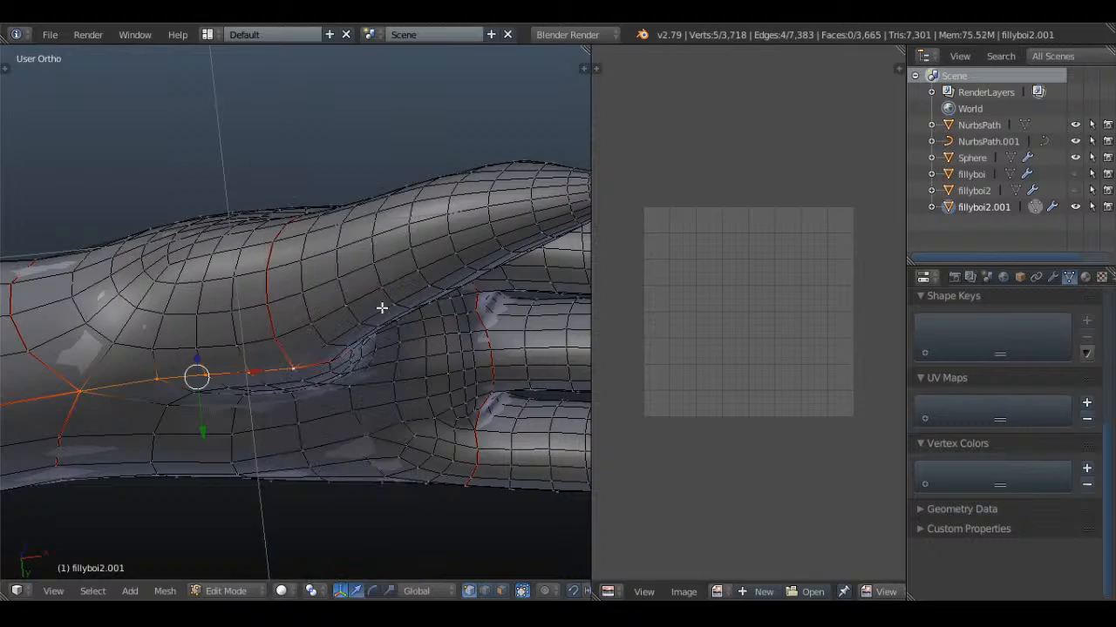
{"action": "key", "text": "ctrl+e"}
{"action": "left_click", "coordinate": [363, 300]}
{"action": "key", "text": "a"}
Mark the short edge path between the thumb-base and index-finger-base seams as a seam and clear the selection
{"action": "middle_click_drag", "start_coordinate": [363, 300], "coordinate": [323, 368]}
{"action": "key", "text": "z"}
{"action": "scroll", "coordinate": [341, 331], "scroll_direction": "up", "scroll_amount": 6}
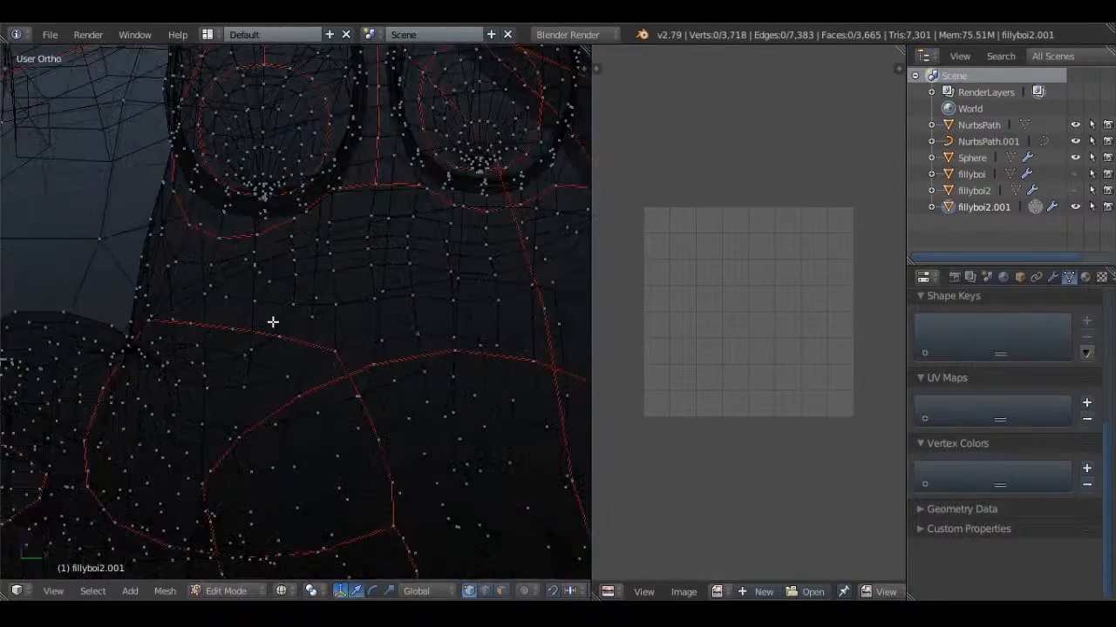
{"action": "key", "text": "z"}
{"action": "right_click", "coordinate": [174, 313]}
{"action": "right_click", "coordinate": [290, 250], "text": "ctrl"}
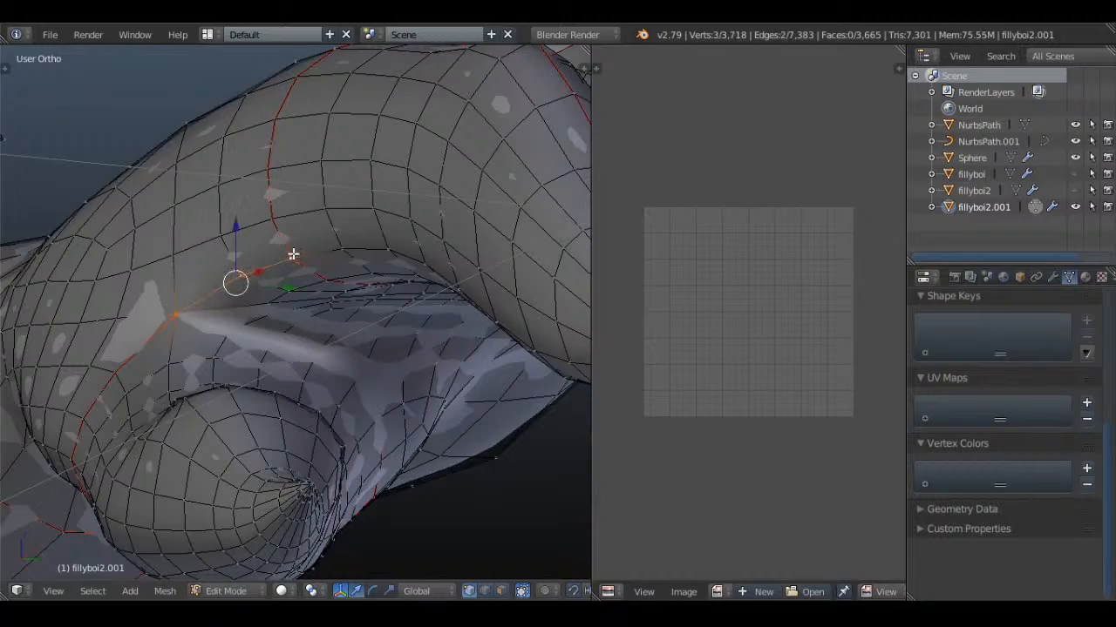
{"action": "key", "text": "ctrl+e"}
{"action": "left_click", "coordinate": [372, 225]}
{"action": "key", "text": "a"}
Mark the edge loop around the base of the thumb's claw as a seam and clear the selection
{"action": "mouse_move", "coordinate": [371, 226]}
{"action": "middle_mouse_down"}
{"action": "mouse_move", "coordinate": [360, 279]}
{"action": "mouse_move", "coordinate": [378, 406]}
{"action": "mouse_move", "coordinate": [347, 300]}
{"action": "mouse_move", "coordinate": [428, 366]}
{"action": "mouse_move", "coordinate": [336, 319]}
{"action": "mouse_move", "coordinate": [511, 160]}
{"action": "mouse_move", "coordinate": [491, 122]}
{"action": "mouse_move", "coordinate": [427, 226]}
{"action": "mouse_move", "coordinate": [262, 289]}
{"action": "mouse_move", "coordinate": [209, 323]}
{"action": "mouse_move", "coordinate": [384, 335]}
{"action": "mouse_move", "coordinate": [366, 413]}
{"action": "mouse_move", "coordinate": [351, 349]}
{"action": "middle_mouse_up"}
{"action": "key", "text": "z"}
{"action": "key", "text": "z"}
{"action": "scroll", "coordinate": [351, 349], "scroll_direction": "up", "scroll_amount": 3}
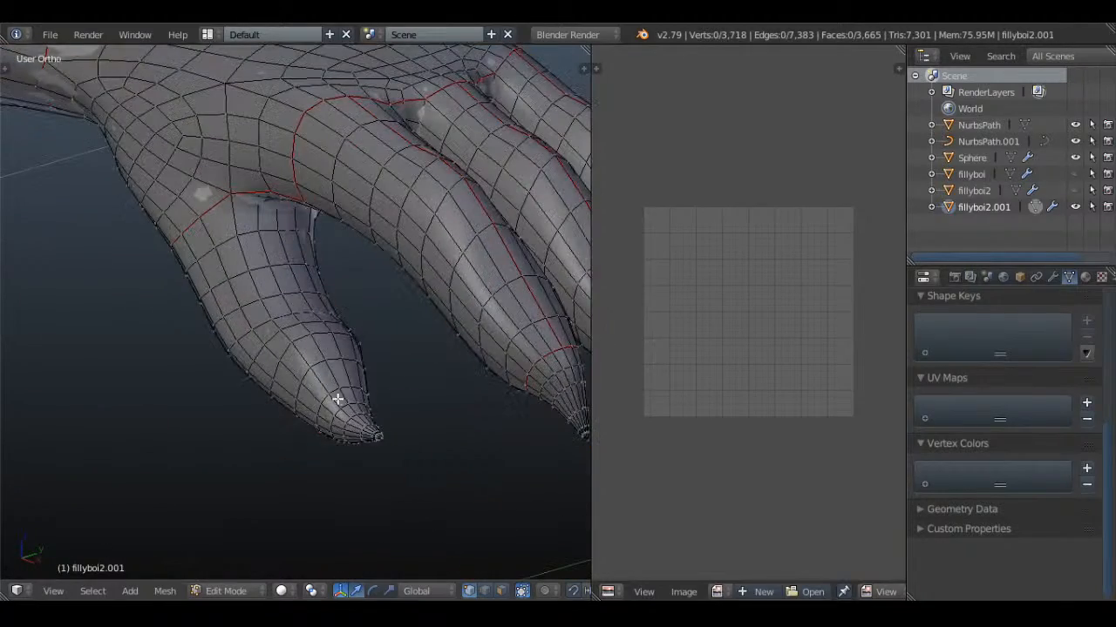
{"action": "right_click", "coordinate": [338, 393], "text": "alt"}
{"action": "key", "text": "ctrl+e"}
{"action": "left_click", "coordinate": [386, 299]}
{"action": "key", "text": "a"}
{"action": "scroll", "coordinate": [370, 323], "scroll_direction": "down", "scroll_amount": 3}
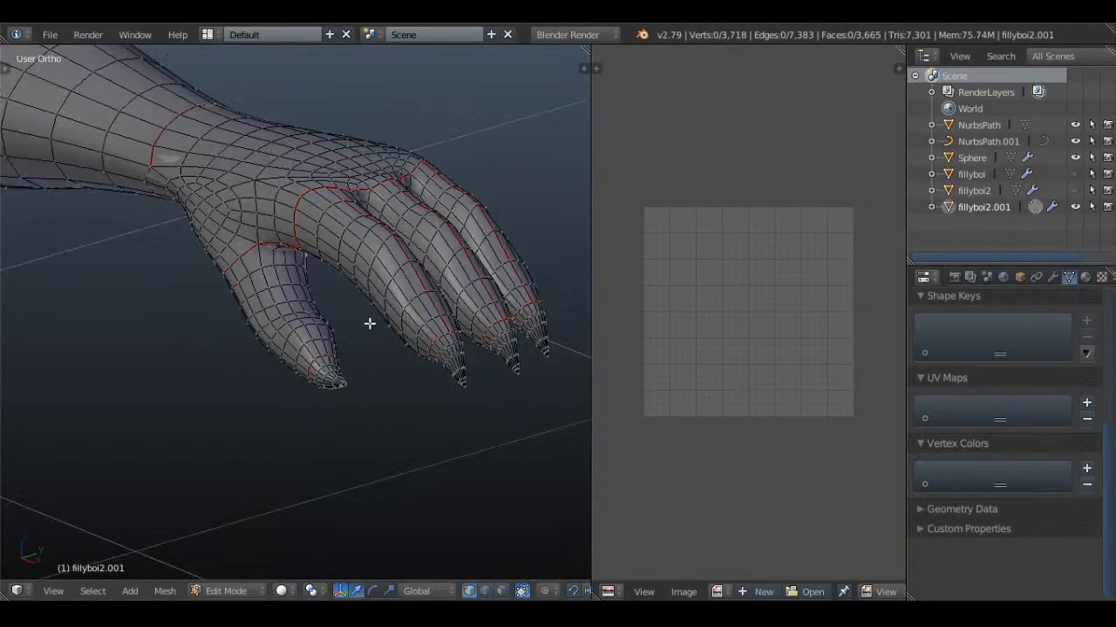
Mark a lengthwise edge path along the thumb, from the claw loop to the thumb-base seam, as a seam and clear the selection
{"action": "scroll", "coordinate": [340, 371], "scroll_direction": "up", "scroll_amount": 2}
{"action": "right_click", "coordinate": [339, 373]}
{"action": "right_click", "coordinate": [334, 350], "text": "shift"}
{"action": "right_click", "coordinate": [327, 331], "text": "shift"}
{"action": "right_click", "coordinate": [316, 319], "text": "shift"}
{"action": "right_click", "coordinate": [308, 311], "text": "shift"}
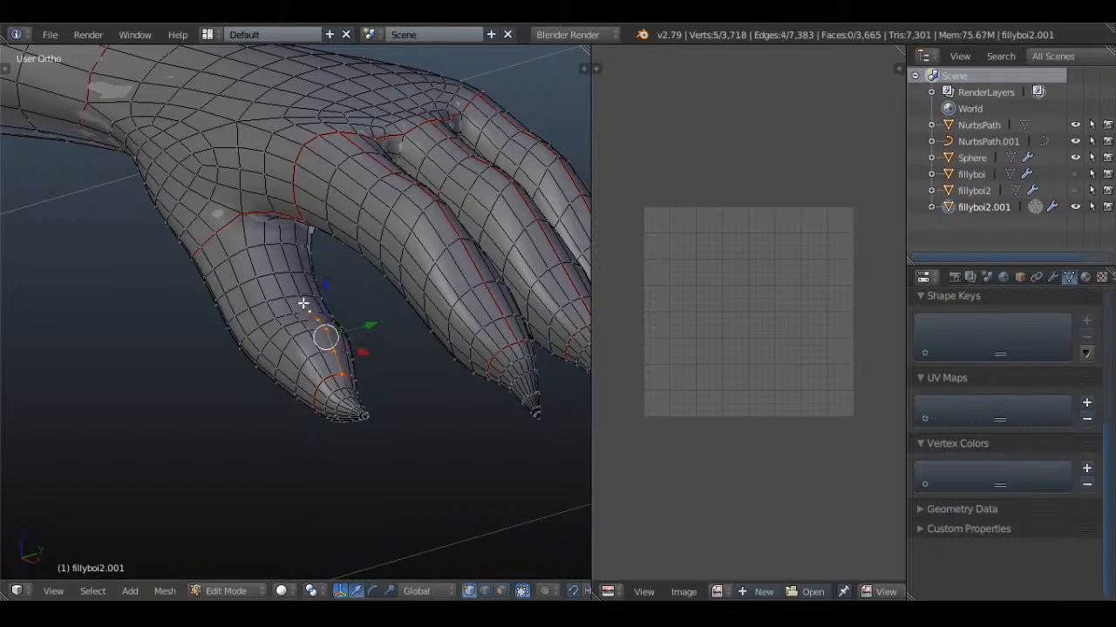
{"action": "right_click", "coordinate": [300, 296], "text": "shift"}
{"action": "right_click", "coordinate": [289, 276], "text": "shift"}
{"action": "right_click", "coordinate": [283, 247], "text": "shift"}
{"action": "right_click", "coordinate": [281, 225], "text": "shift"}
{"action": "mouse_move", "coordinate": [351, 307]}
{"action": "middle_mouse_down"}
{"action": "mouse_move", "coordinate": [351, 259]}
{"action": "mouse_move", "coordinate": [331, 246]}
{"action": "mouse_move", "coordinate": [317, 259]}
{"action": "mouse_move", "coordinate": [357, 328]}
{"action": "mouse_move", "coordinate": [410, 265]}
{"action": "mouse_move", "coordinate": [386, 311]}
{"action": "mouse_move", "coordinate": [343, 316]}
{"action": "middle_mouse_up"}
{"action": "key", "text": "z"}
{"action": "key", "text": "z"}
{"action": "scroll", "coordinate": [356, 328], "scroll_direction": "up", "scroll_amount": 3}
{"action": "key", "text": "z"}
{"action": "key", "text": "ctrl+e"}
{"action": "left_click", "coordinate": [410, 265]}
{"action": "key", "text": "z"}
{"action": "scroll", "coordinate": [386, 311], "scroll_direction": "down", "scroll_amount": 4}
{"action": "key", "text": "a"}
{"action": "scroll", "coordinate": [343, 316], "scroll_direction": "down", "scroll_amount": 8}
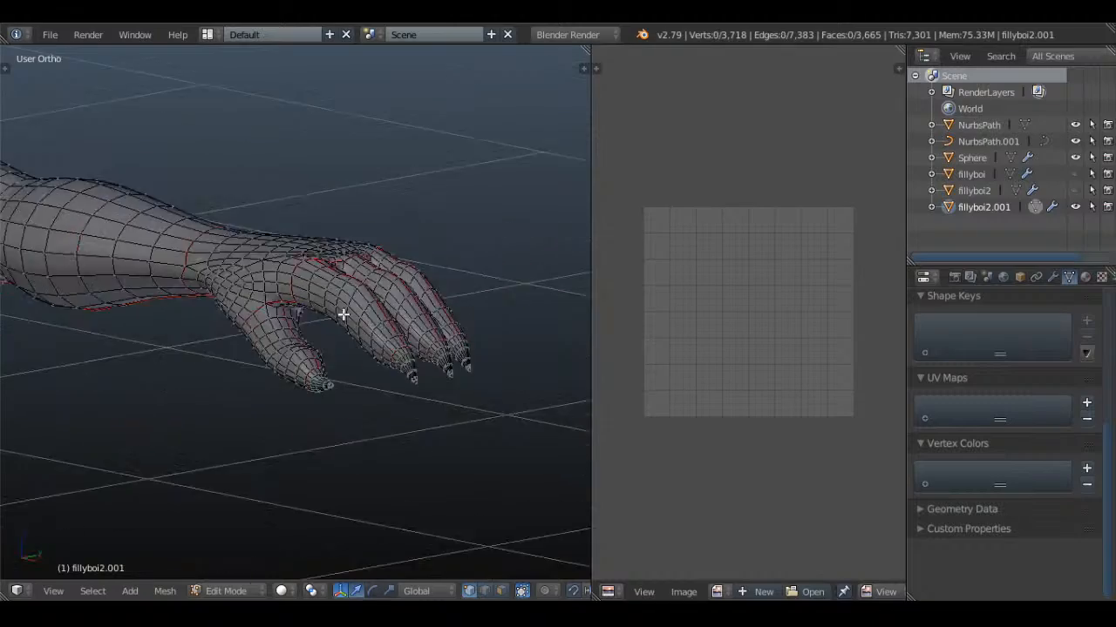
{"action": "key", "text": "KP_7"}
{"action": "key", "text": "KP_1"}
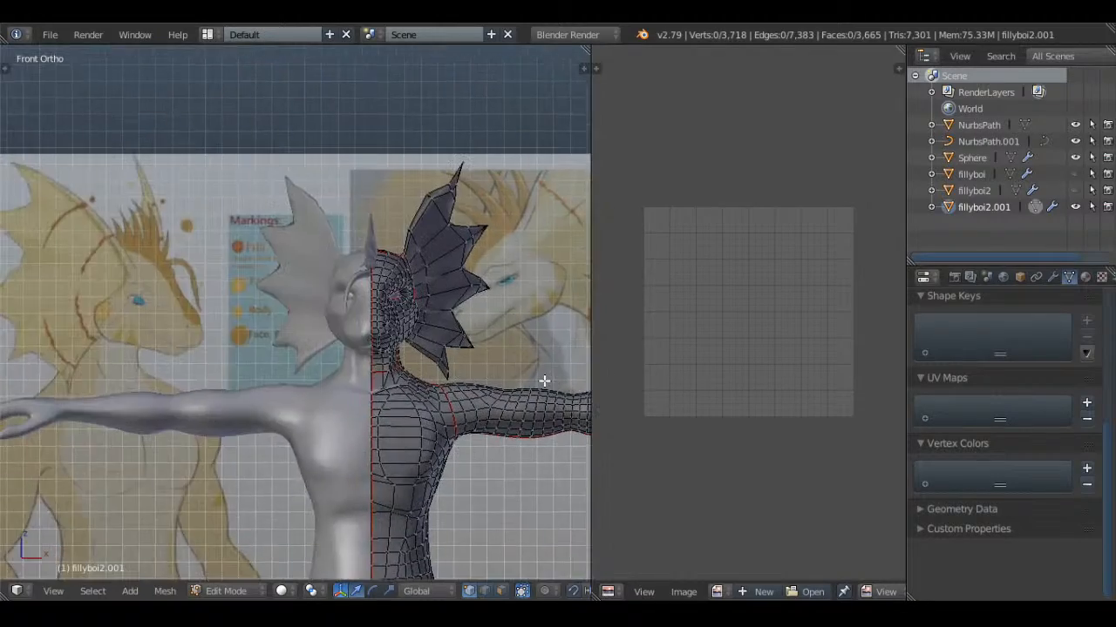
{"action": "scroll", "coordinate": [501, 356], "scroll_direction": "up", "scroll_amount": 4}
{"action": "middle_click_drag", "start_coordinate": [502, 357], "coordinate": [320, 379]}
{"action": "scroll", "coordinate": [366, 359], "scroll_direction": "up", "scroll_amount": 1}
{"action": "scroll", "coordinate": [356, 328], "scroll_direction": "up", "scroll_amount": 1}
{"action": "key", "text": "a"}
{"action": "scroll", "coordinate": [355, 326], "scroll_direction": "down", "scroll_amount": 1}
{"action": "key", "text": "a"}
{"action": "key", "text": "a"}
{"action": "key", "text": "a"}
{"action": "right_click", "coordinate": [271, 343], "text": "alt"}
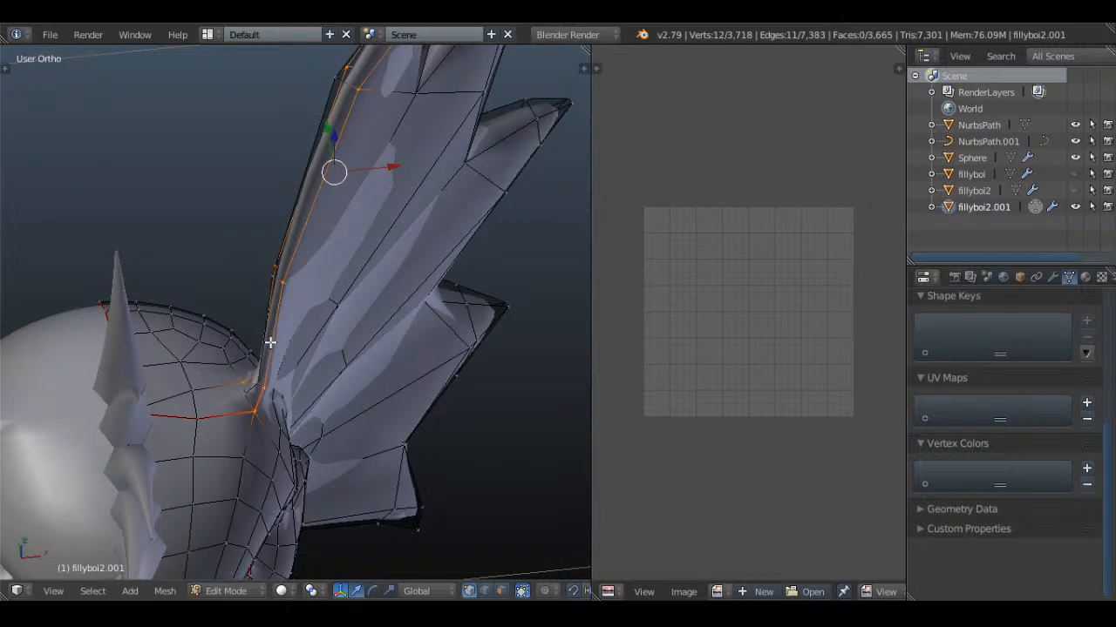
{"action": "key", "text": "z"}
{"action": "scroll", "coordinate": [366, 370], "scroll_direction": "down", "scroll_amount": 3}
{"action": "key", "text": "z"}
{"action": "key", "text": "a"}
{"action": "scroll", "coordinate": [331, 397], "scroll_direction": "up", "scroll_amount": 2}
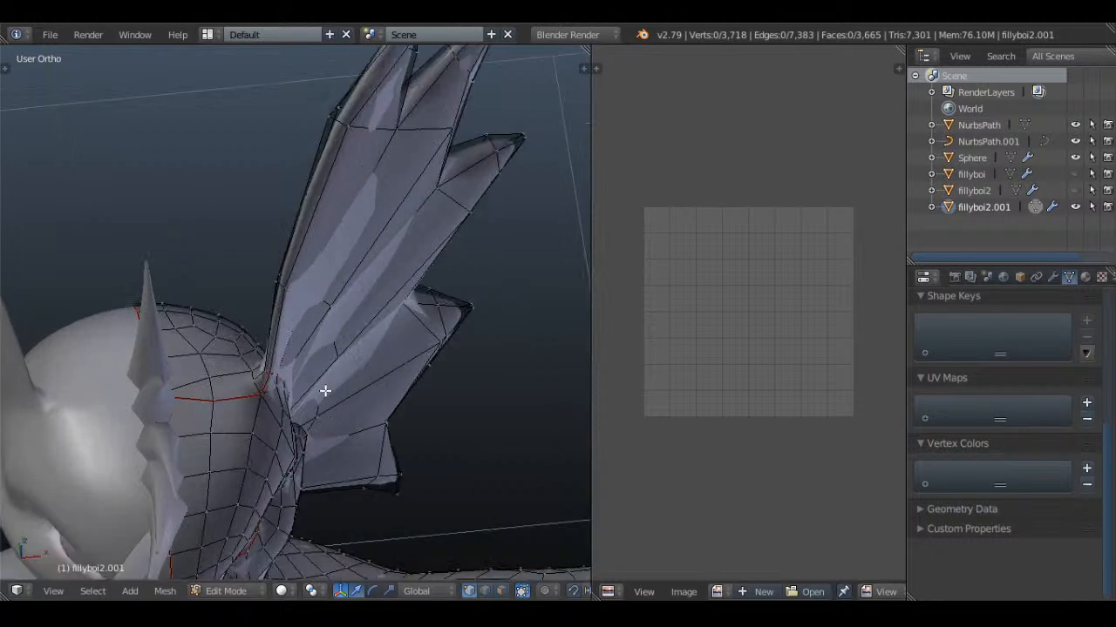
Select the ear fin's outline vertices from its upper junction with the head, around the top two spikes, to the second notch
{"action": "scroll", "coordinate": [325, 392], "scroll_direction": "up", "scroll_amount": 1}
{"action": "right_click", "coordinate": [258, 379], "text": "alt"}
{"action": "key", "text": "z"}
{"action": "scroll", "coordinate": [370, 369], "scroll_direction": "down", "scroll_amount": 2}
{"action": "mouse_move", "coordinate": [263, 374]}
{"action": "middle_mouse_down"}
{"action": "mouse_move", "coordinate": [401, 358]}
{"action": "mouse_move", "coordinate": [391, 431]}
{"action": "mouse_move", "coordinate": [334, 276]}
{"action": "mouse_move", "coordinate": [54, 224]}
{"action": "middle_mouse_up"}
{"action": "key", "text": "z"}
{"action": "right_click", "coordinate": [291, 111], "text": "shift"}
{"action": "right_click", "coordinate": [301, 149], "text": "shift"}
{"action": "middle_click_drag", "start_coordinate": [303, 158], "coordinate": [302, 204]}
{"action": "right_click", "coordinate": [255, 234], "text": "shift"}
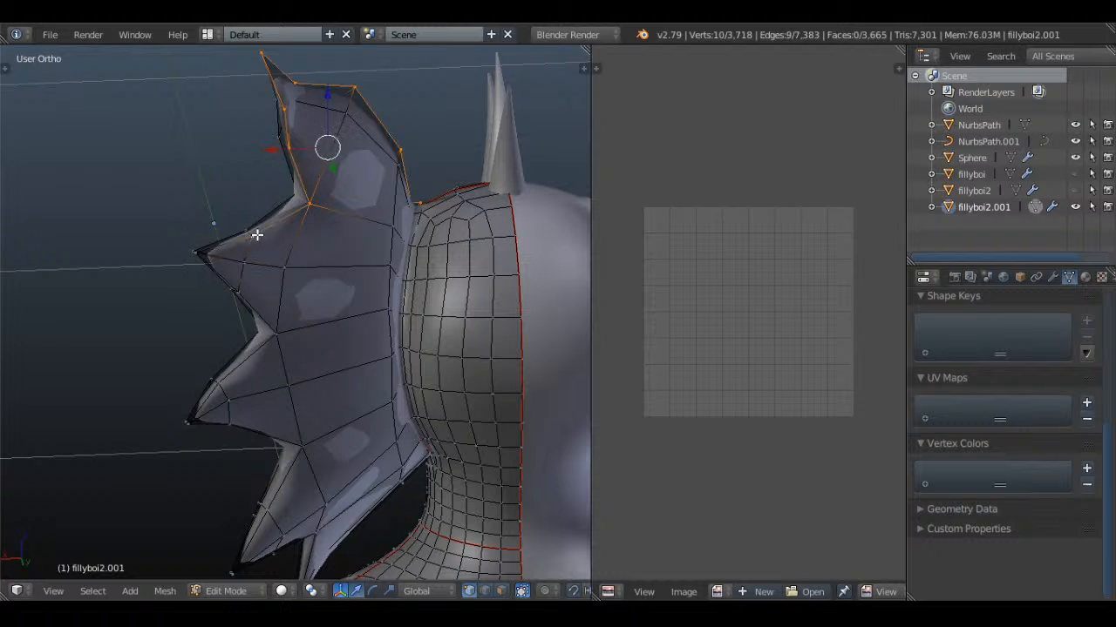
{"action": "right_click", "coordinate": [200, 253], "text": "shift"}
{"action": "middle_click_drag", "start_coordinate": [200, 253], "coordinate": [250, 259]}
{"action": "right_click", "coordinate": [250, 260], "text": "shift"}
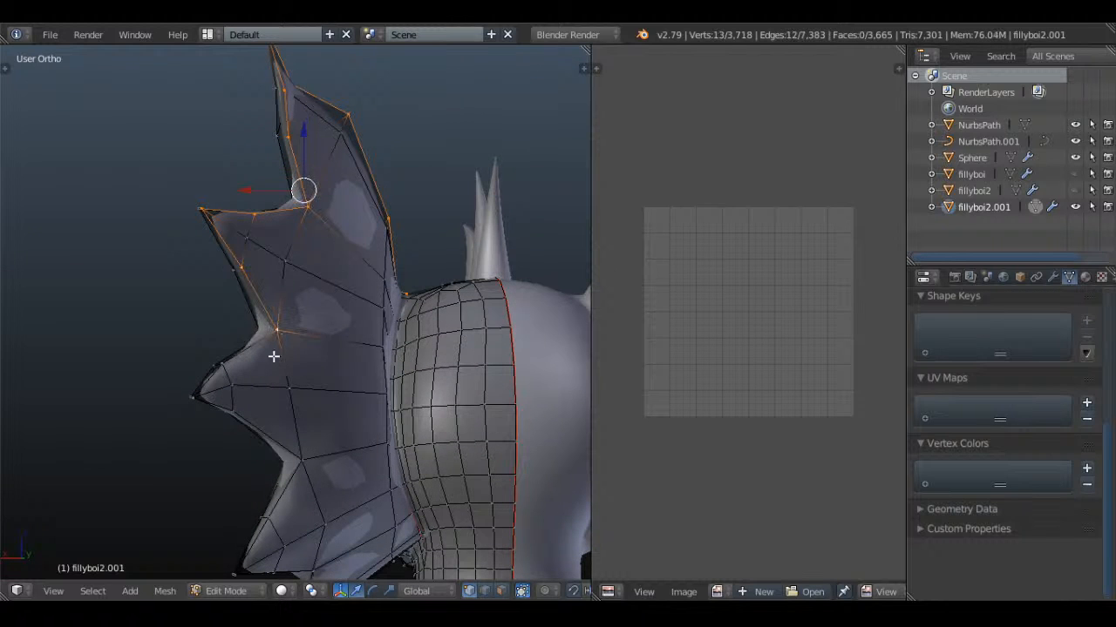
Extend the fin outline selection around the third and fourth spikes towards the lowest spike
{"action": "middle_click_drag", "start_coordinate": [227, 368], "coordinate": [236, 279]}
{"action": "right_click", "coordinate": [228, 279], "text": "shift"}
{"action": "right_click", "coordinate": [269, 306], "text": "shift"}
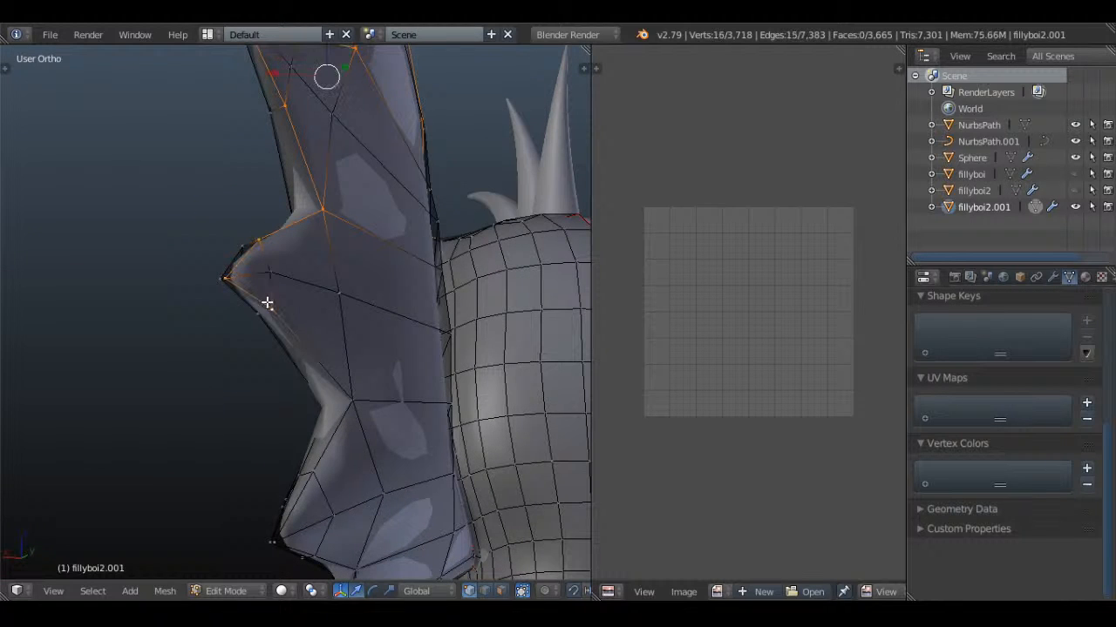
{"action": "right_click", "coordinate": [354, 403], "text": "shift"}
{"action": "right_click", "coordinate": [313, 476], "text": "shift"}
{"action": "middle_click_drag", "start_coordinate": [329, 503], "coordinate": [309, 410]}
{"action": "right_click", "coordinate": [298, 425], "text": "shift"}
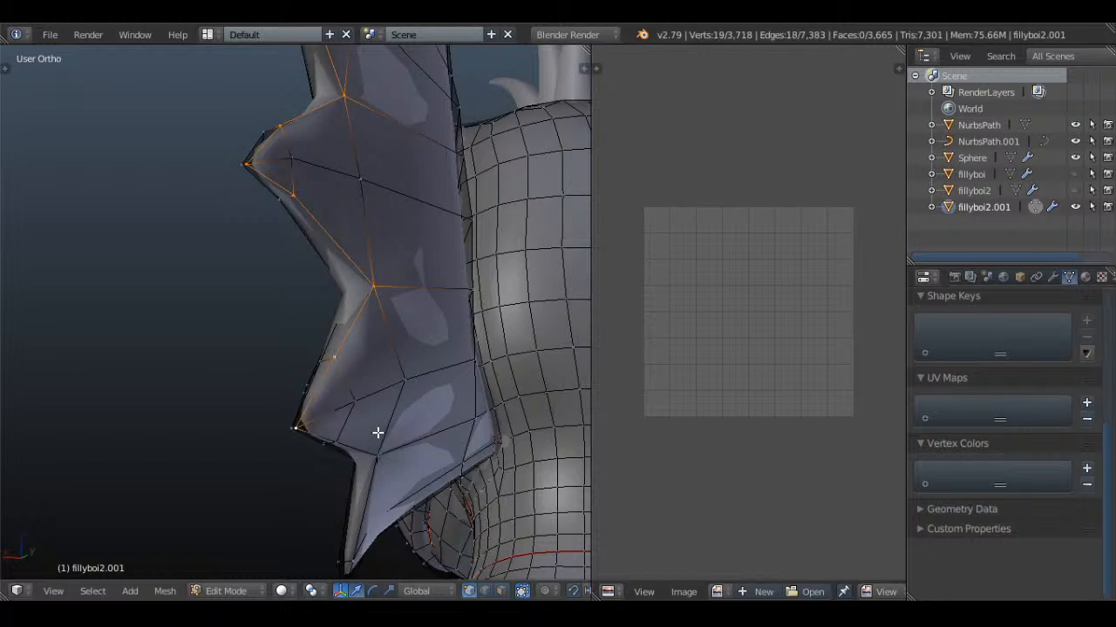
{"action": "middle_click_drag", "start_coordinate": [376, 433], "coordinate": [330, 381]}
{"action": "right_click", "coordinate": [329, 383], "text": "shift"}
{"action": "right_click", "coordinate": [398, 436], "text": "shift"}
{"action": "middle_click_drag", "start_coordinate": [402, 510], "coordinate": [354, 339], "text": "shift"}
{"action": "right_click", "coordinate": [333, 345], "text": "shift"}
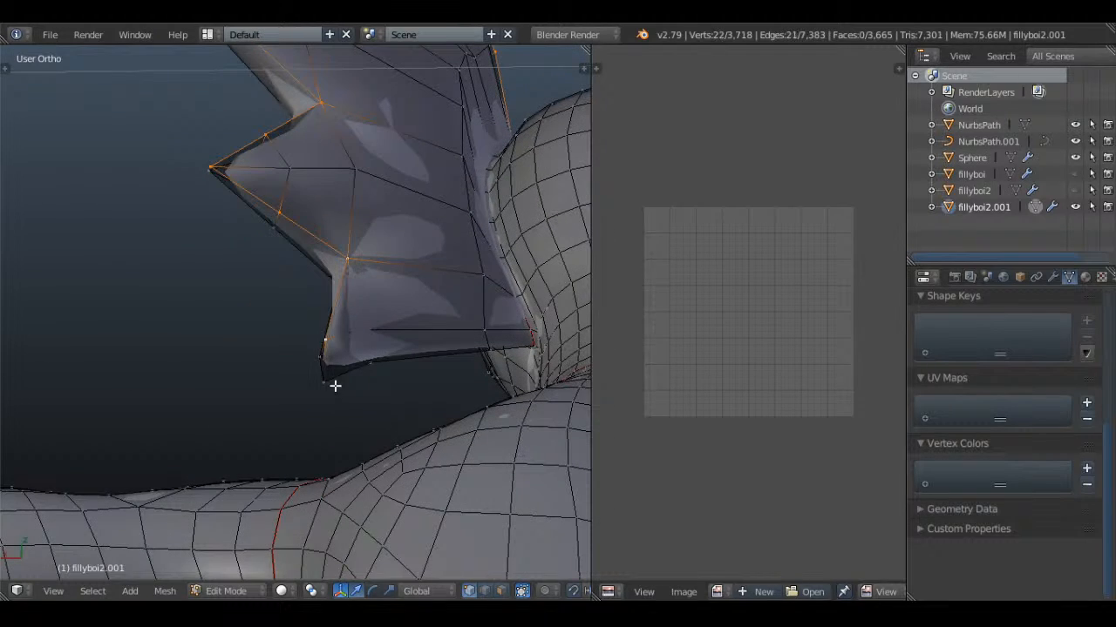
Complete the fin outline selection around the lowest spike back to the head, mark it as a seam and clear the selection
{"action": "right_click", "coordinate": [333, 386], "text": "shift"}
{"action": "right_click", "coordinate": [378, 366], "text": "shift"}
{"action": "right_click", "coordinate": [480, 353], "text": "shift"}
{"action": "right_click", "coordinate": [526, 343], "text": "shift"}
{"action": "mouse_move", "coordinate": [526, 344]}
{"action": "middle_mouse_down"}
{"action": "mouse_move", "coordinate": [273, 277]}
{"action": "mouse_move", "coordinate": [391, 282]}
{"action": "middle_mouse_up"}
{"action": "key", "text": "z"}
{"action": "mouse_move", "coordinate": [357, 247]}
{"action": "middle_mouse_down"}
{"action": "mouse_move", "coordinate": [374, 308]}
{"action": "mouse_move", "coordinate": [448, 328]}
{"action": "mouse_move", "coordinate": [461, 361]}
{"action": "mouse_move", "coordinate": [249, 249]}
{"action": "mouse_move", "coordinate": [311, 167]}
{"action": "mouse_move", "coordinate": [319, 186]}
{"action": "mouse_move", "coordinate": [296, 237]}
{"action": "mouse_move", "coordinate": [327, 356]}
{"action": "middle_mouse_up"}
{"action": "key", "text": "z"}
{"action": "right_click", "coordinate": [294, 349], "text": "shift"}
{"action": "scroll", "coordinate": [311, 369], "scroll_direction": "up", "scroll_amount": 5}
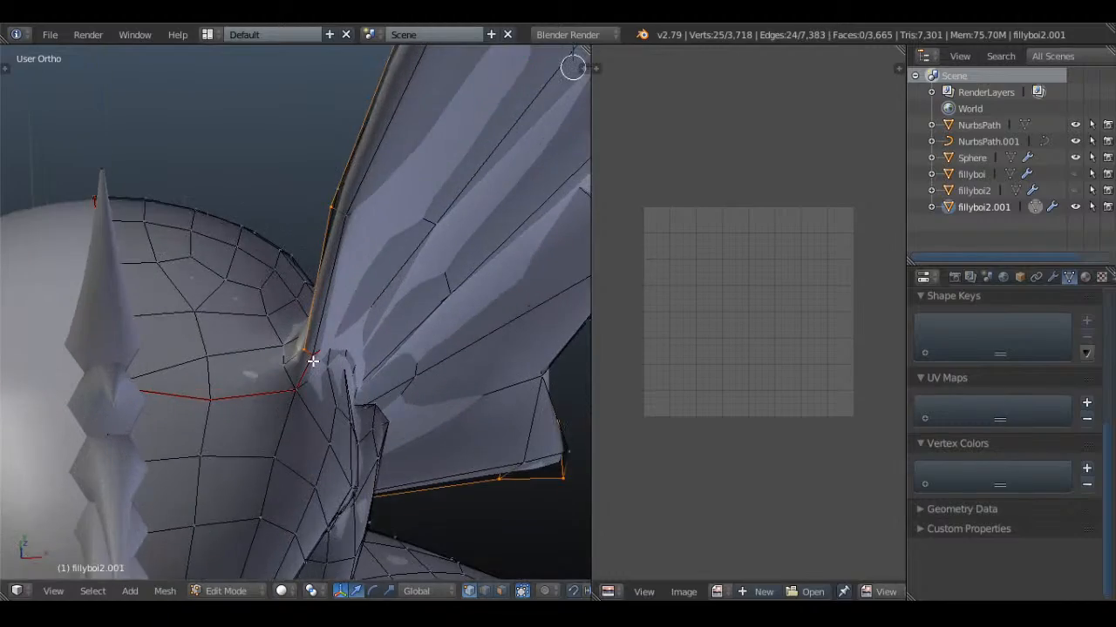
{"action": "key", "text": "ctrl+e"}
{"action": "left_click", "coordinate": [406, 296]}
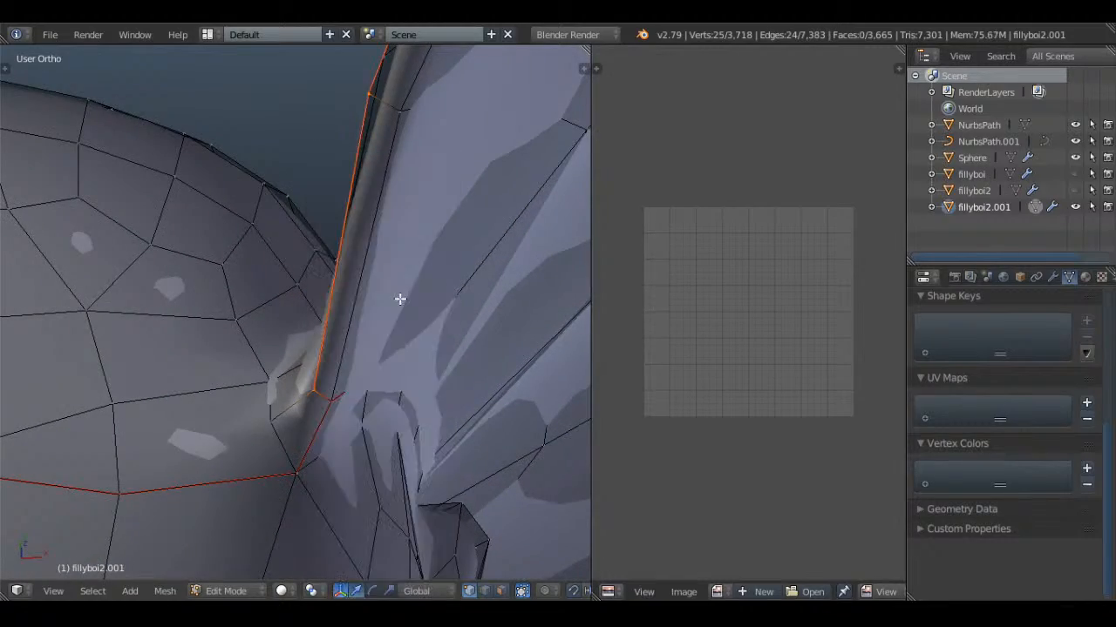
{"action": "key", "text": "a"}
Return to Object Mode, deselect all objects and save the file
{"action": "scroll", "coordinate": [404, 299], "scroll_direction": "down", "scroll_amount": 3}
{"action": "scroll", "coordinate": [405, 299], "scroll_direction": "down", "scroll_amount": 5}
{"action": "middle_click_drag", "start_coordinate": [448, 332], "coordinate": [389, 252]}
{"action": "scroll", "coordinate": [288, 291], "scroll_direction": "down", "scroll_amount": 4}
{"action": "scroll", "coordinate": [389, 252], "scroll_direction": "up", "scroll_amount": 5}
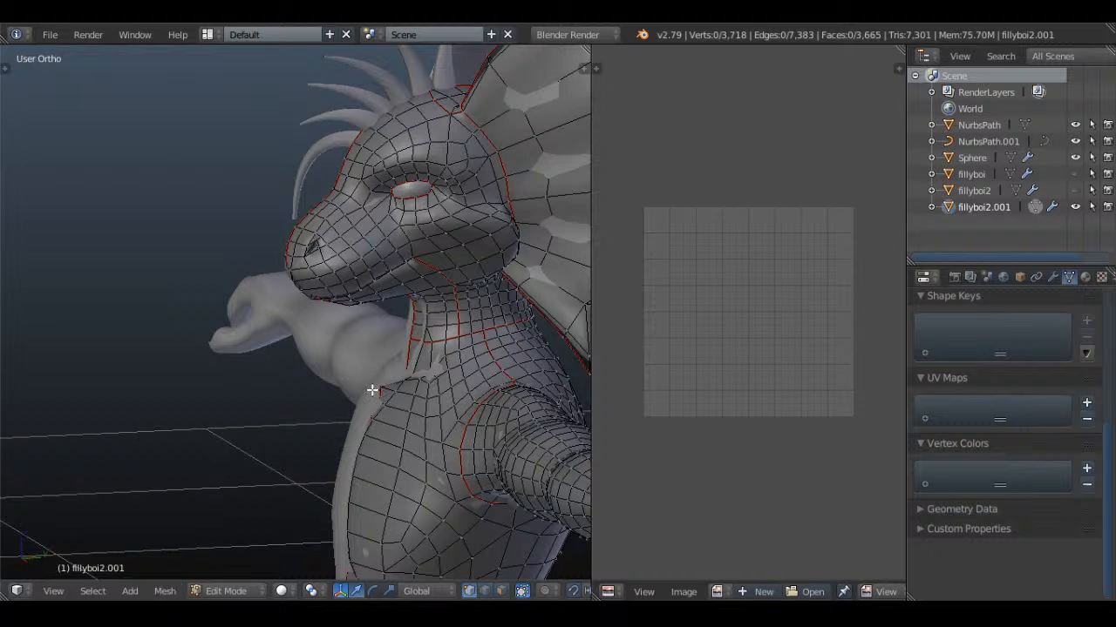
{"action": "middle_click_drag", "start_coordinate": [386, 331], "coordinate": [266, 192]}
{"action": "key", "text": "Tab"}
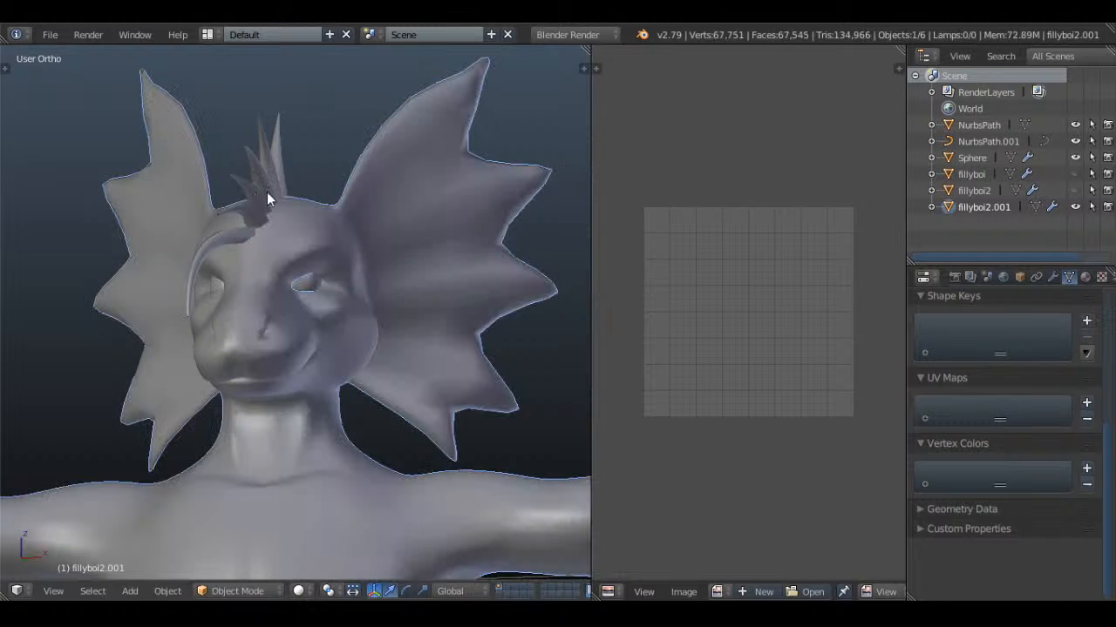
{"action": "left_click", "coordinate": [60, 35]}
{"action": "left_click", "coordinate": [98, 161]}
{"action": "middle_click_drag", "start_coordinate": [414, 233], "coordinate": [332, 251]}
{"action": "key", "text": "a"}
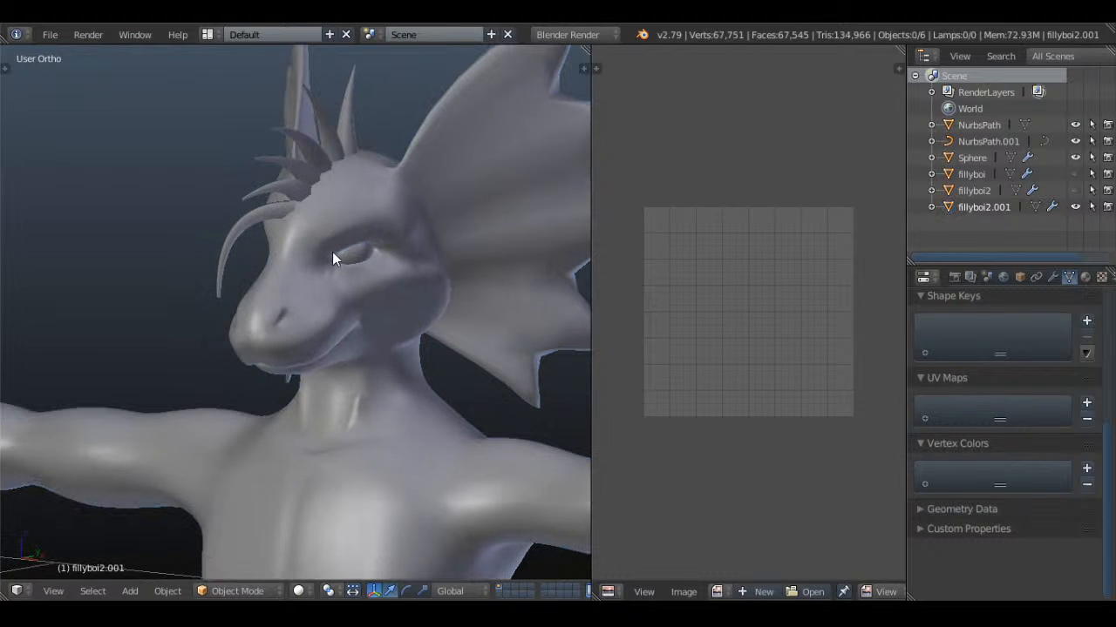
{"action": "key", "text": "ctrl+s"}
{"action": "left_click", "coordinate": [352, 207]}
Enter Edit Mode on the body, select the whole mesh and unwrap it along the marked seams
{"action": "middle_click_drag", "start_coordinate": [231, 218], "coordinate": [424, 311]}
{"action": "key", "text": "Tab"}
{"action": "key", "text": "a"}
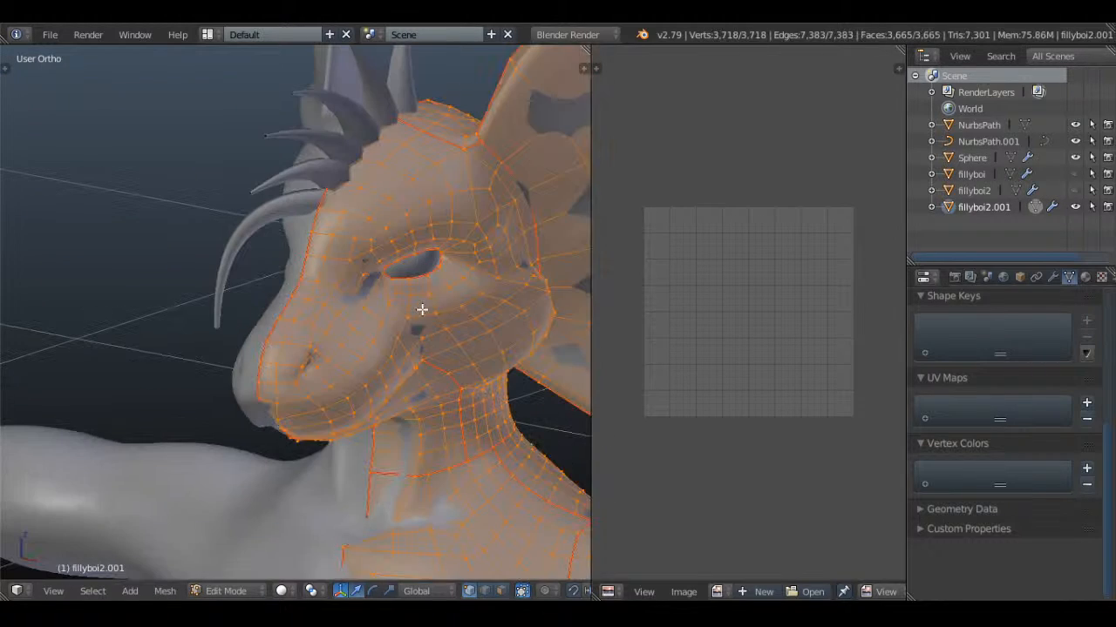
{"action": "key", "text": "u"}
{"action": "left_click", "coordinate": [423, 312]}
{"action": "scroll", "coordinate": [750, 383], "scroll_direction": "up", "scroll_amount": 3}
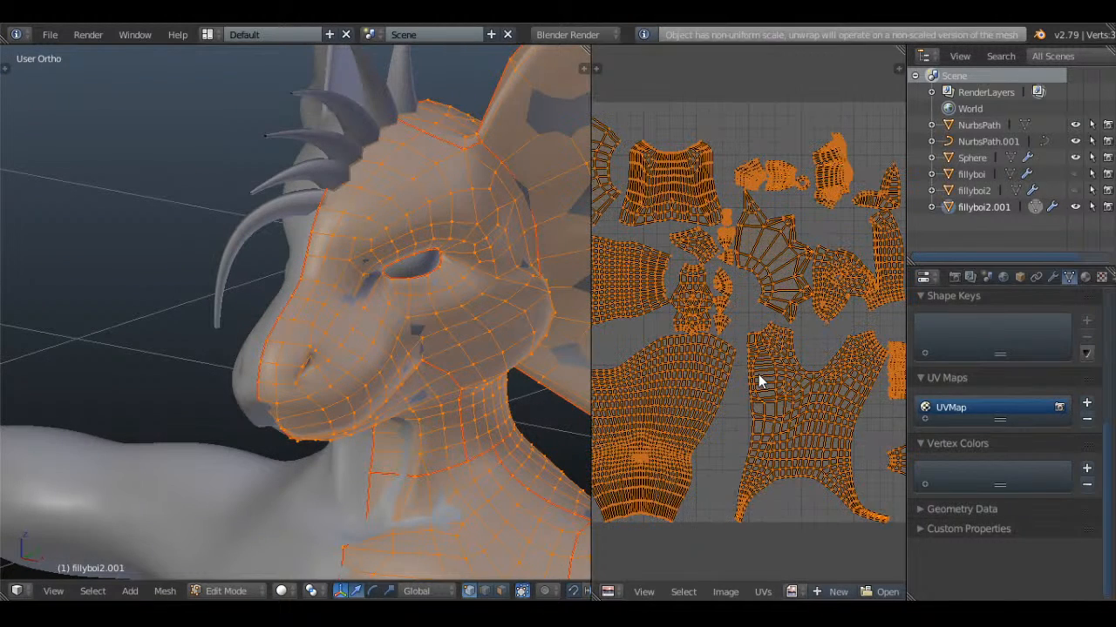
{"action": "scroll", "coordinate": [749, 415], "scroll_direction": "up", "scroll_amount": 2}
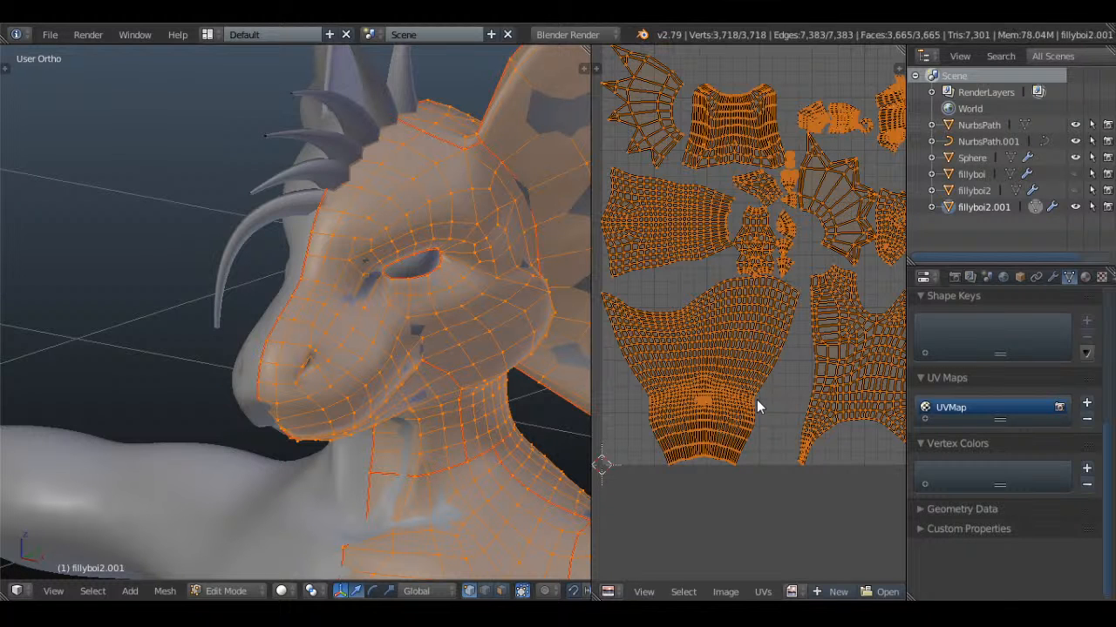
{"action": "scroll", "coordinate": [341, 243], "scroll_direction": "down", "scroll_amount": 3}
{"action": "key", "text": "a"}
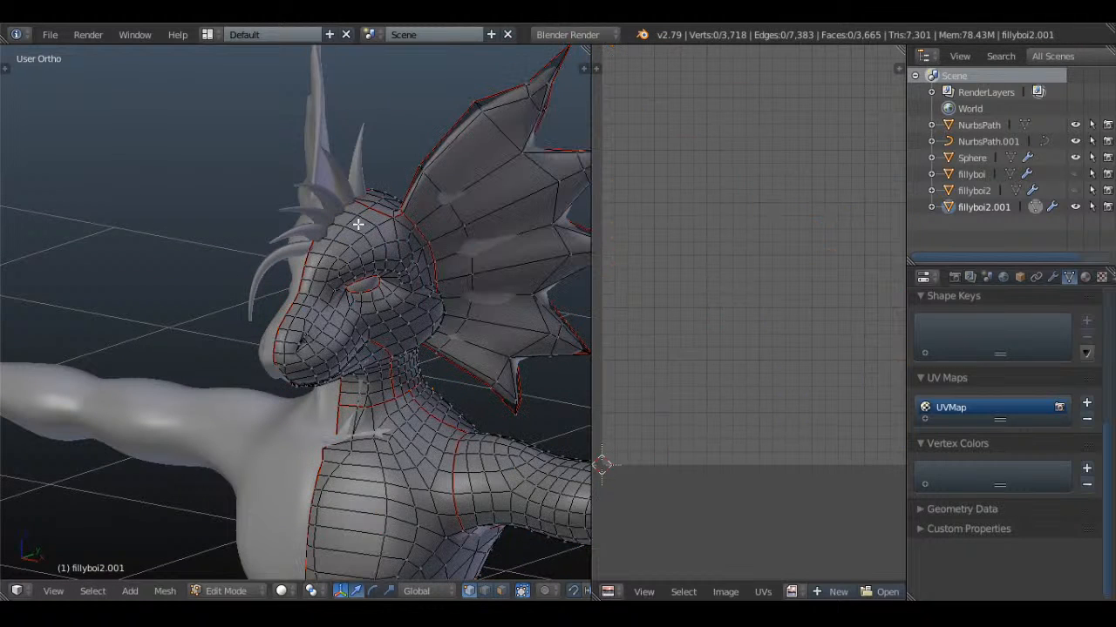
{"action": "key", "text": "a"}
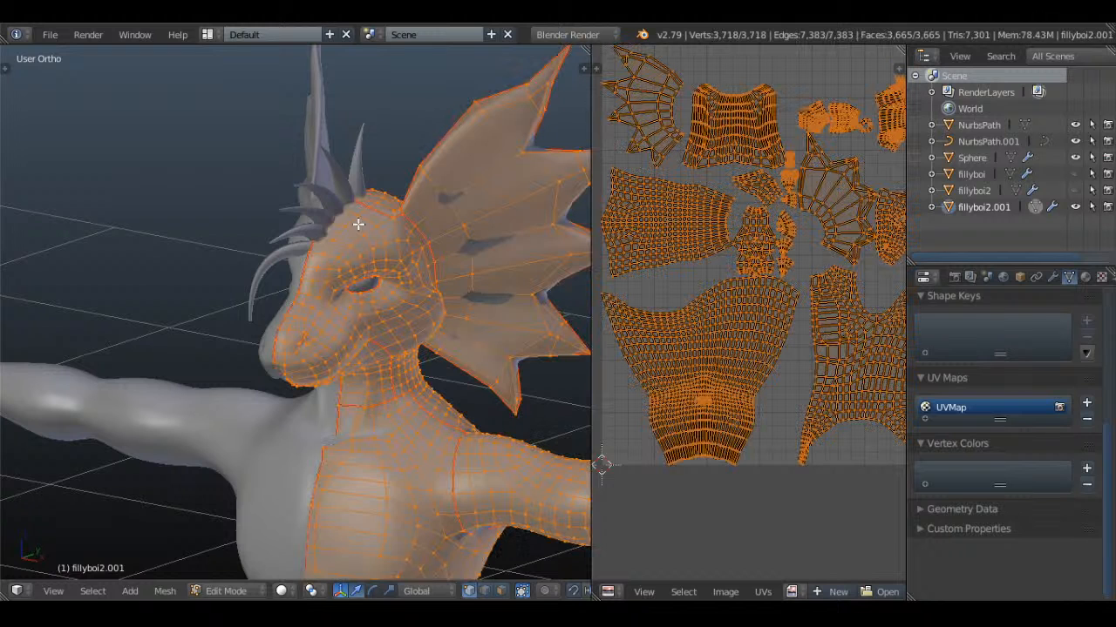
{"action": "scroll", "coordinate": [358, 224], "scroll_direction": "up", "scroll_amount": 2}
{"action": "key", "text": "u"}
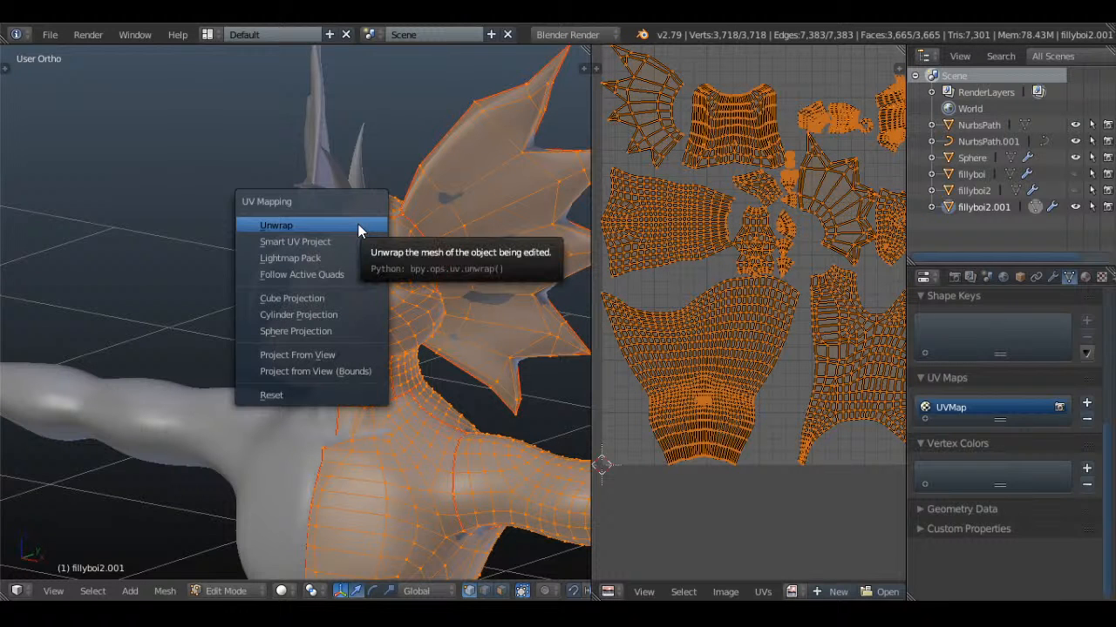
{"action": "left_click", "coordinate": [345, 274]}
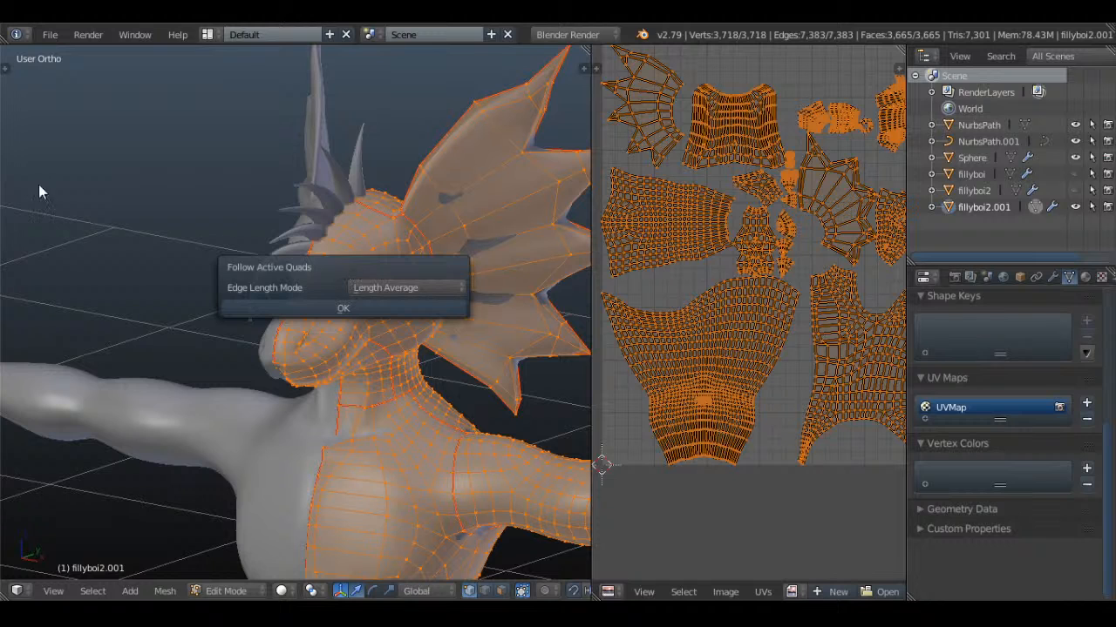
Reset the UV mapping of the whole body mesh
{"action": "key", "text": "u"}
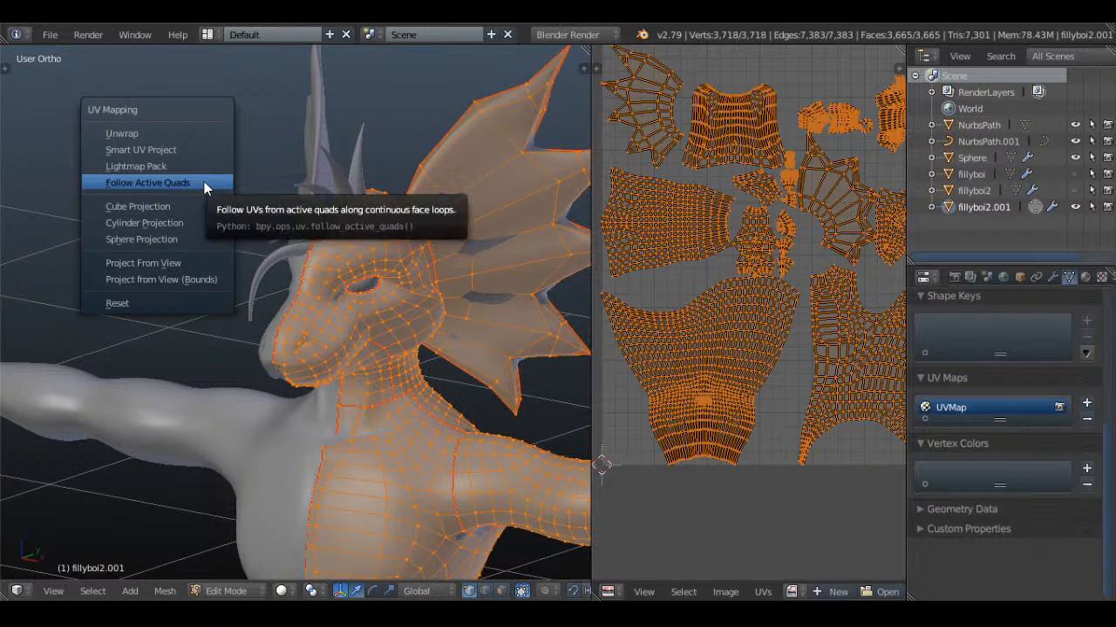
{"action": "left_click", "coordinate": [150, 303]}
{"action": "scroll", "coordinate": [763, 310], "scroll_direction": "down", "scroll_amount": 5}
{"action": "scroll", "coordinate": [763, 309], "scroll_direction": "up", "scroll_amount": 3}
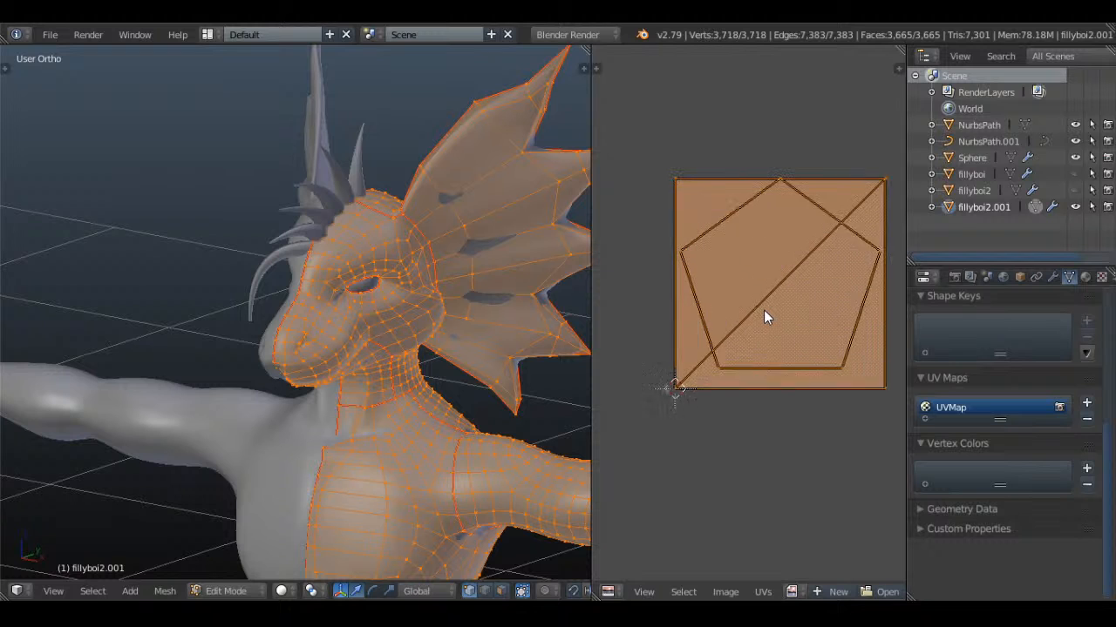
Unwrap the whole body mesh again using the standard Unwrap method
{"action": "key", "text": "u"}
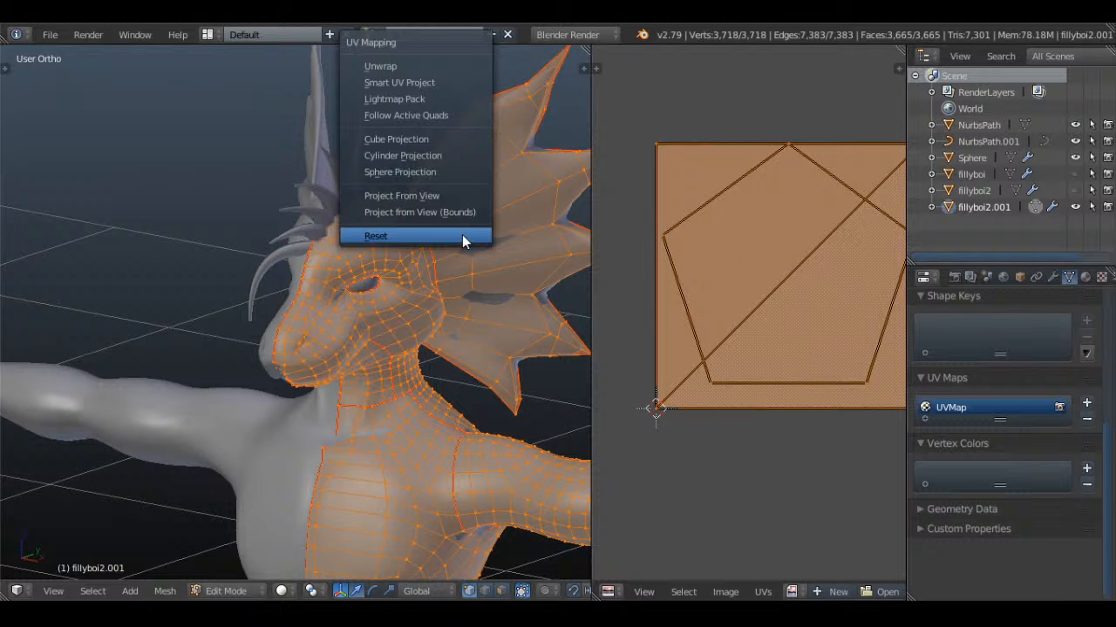
{"action": "left_click", "coordinate": [404, 66]}
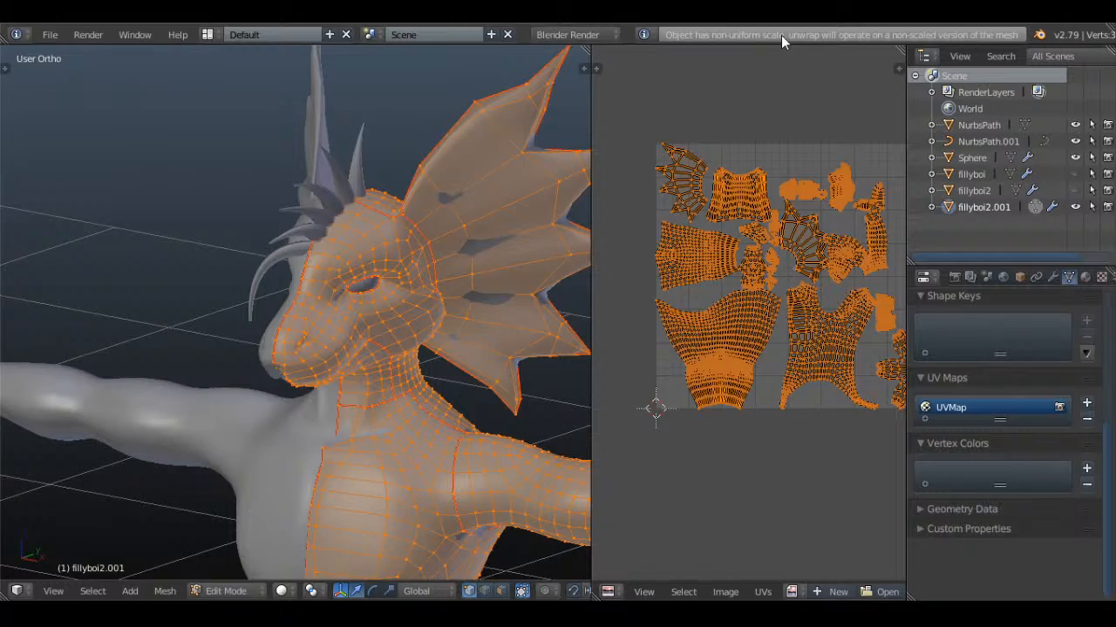
{"action": "scroll", "coordinate": [693, 310], "scroll_direction": "up", "scroll_amount": 6}
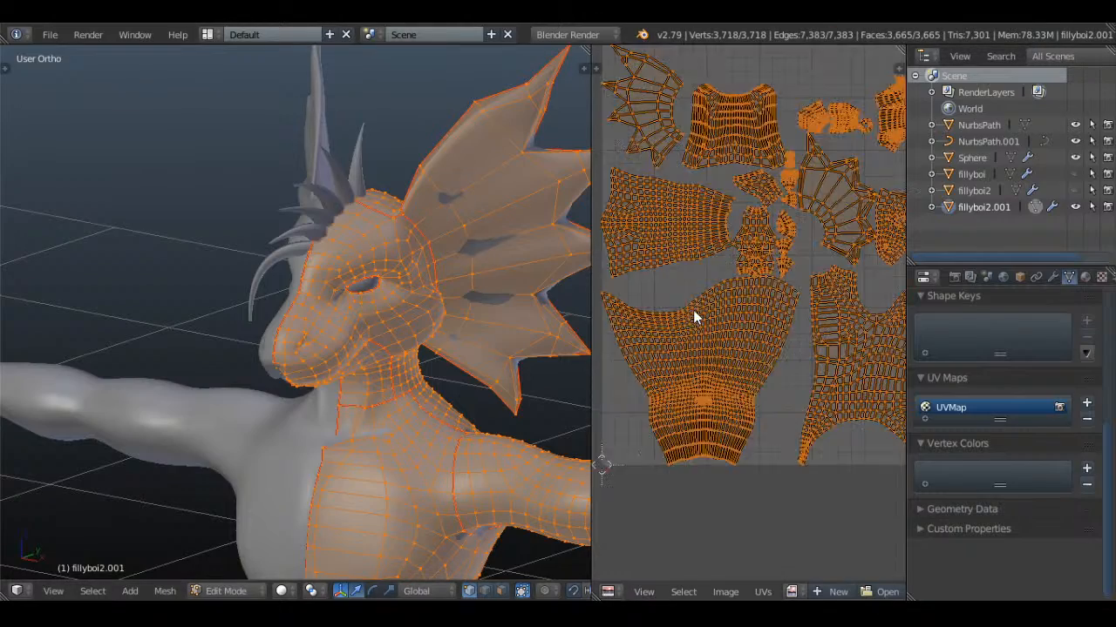
{"action": "scroll", "coordinate": [734, 317], "scroll_direction": "down", "scroll_amount": 3}
{"action": "middle_click_drag", "start_coordinate": [758, 310], "coordinate": [772, 347]}
{"action": "scroll", "coordinate": [764, 350], "scroll_direction": "up", "scroll_amount": 4}
{"action": "middle_click_drag", "start_coordinate": [811, 300], "coordinate": [716, 326]}
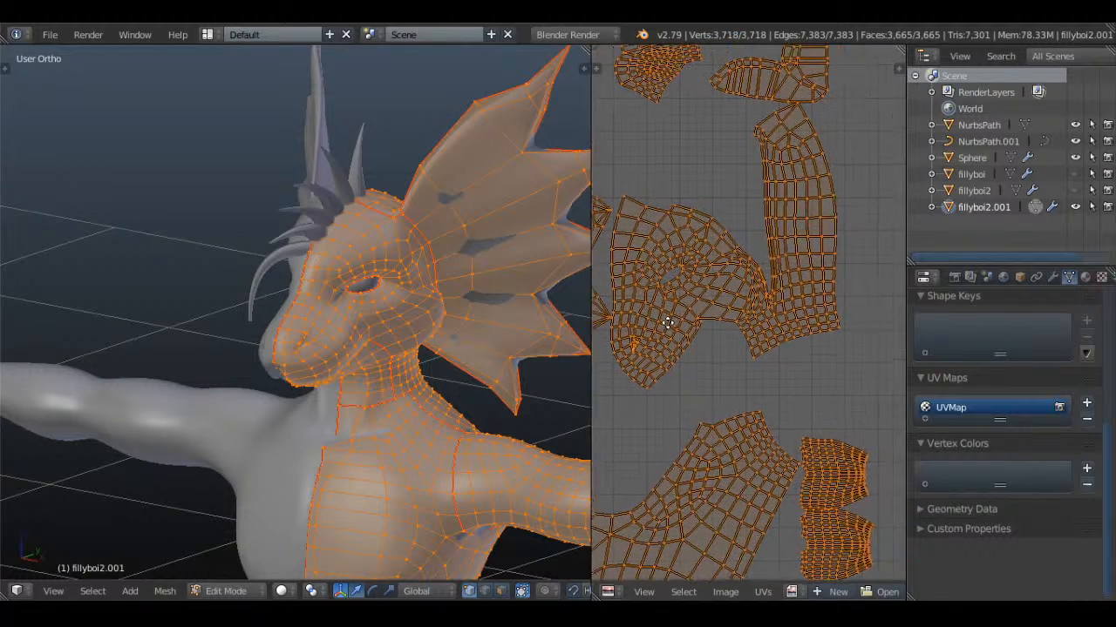
Mark a seam along the edges from the end of the neck seam at the jaw back to the ear fin's base
{"action": "scroll", "coordinate": [716, 326], "scroll_direction": "up", "scroll_amount": 2}
{"action": "scroll", "coordinate": [716, 326], "scroll_direction": "down", "scroll_amount": 2}
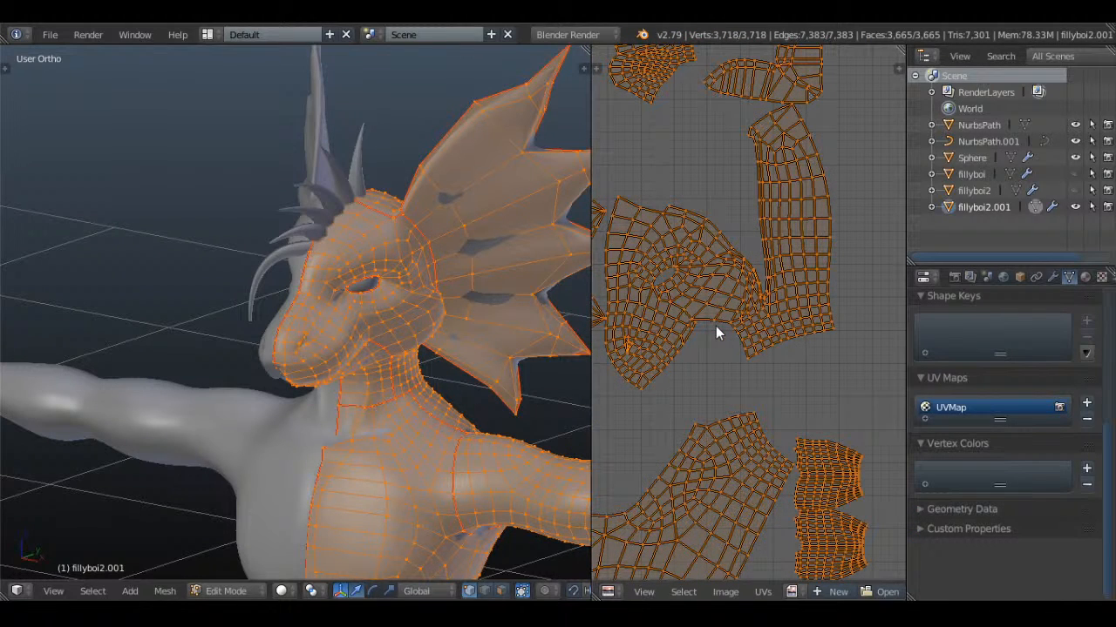
{"action": "middle_click_drag", "start_coordinate": [502, 289], "coordinate": [414, 265]}
{"action": "scroll", "coordinate": [497, 300], "scroll_direction": "up", "scroll_amount": 2}
{"action": "scroll", "coordinate": [491, 311], "scroll_direction": "up", "scroll_amount": 6}
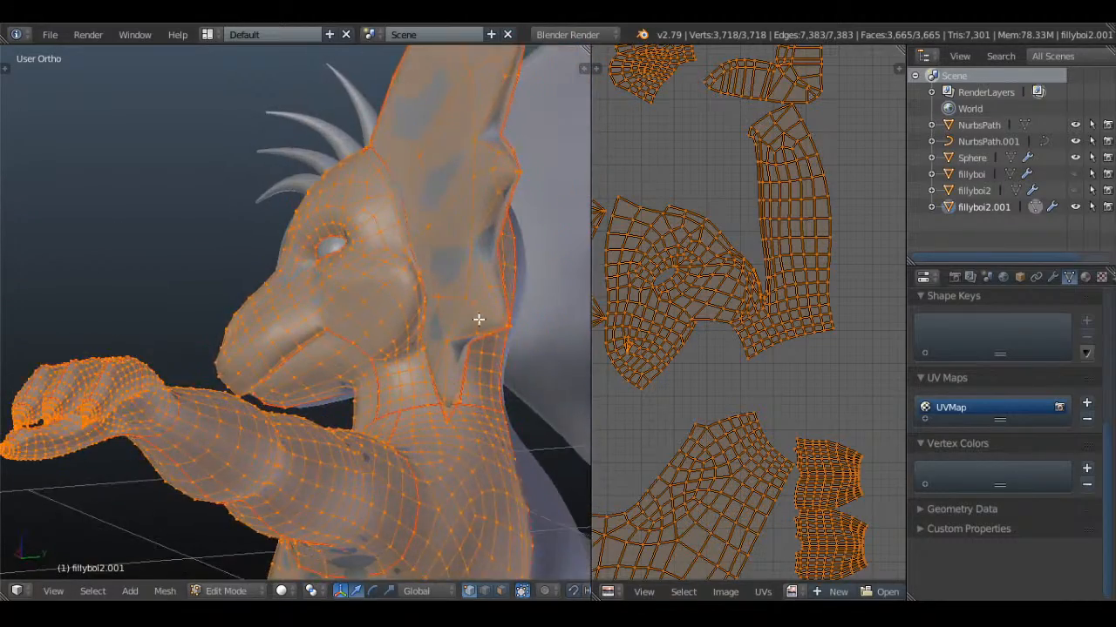
{"action": "key", "text": "a"}
{"action": "scroll", "coordinate": [462, 281], "scroll_direction": "up", "scroll_amount": 2}
{"action": "scroll", "coordinate": [462, 281], "scroll_direction": "up", "scroll_amount": 2}
{"action": "right_click", "coordinate": [390, 313]}
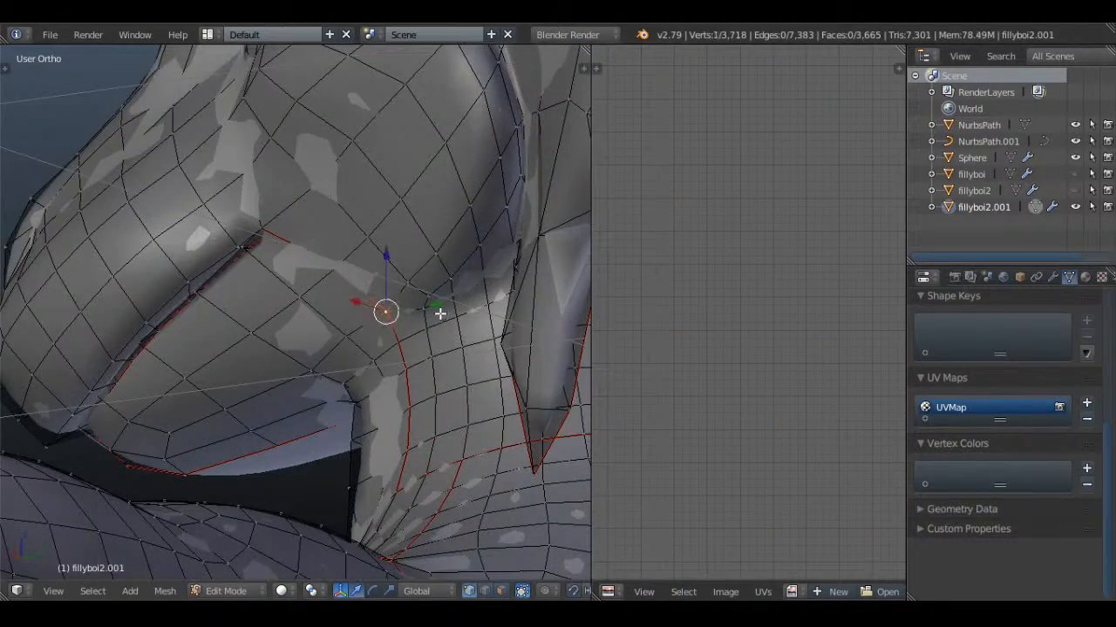
{"action": "right_click", "coordinate": [440, 314], "text": "shift"}
{"action": "right_click", "coordinate": [455, 293], "text": "shift"}
{"action": "right_click", "coordinate": [477, 275], "text": "shift"}
{"action": "key", "text": "z"}
{"action": "middle_click_drag", "start_coordinate": [491, 265], "coordinate": [524, 251]}
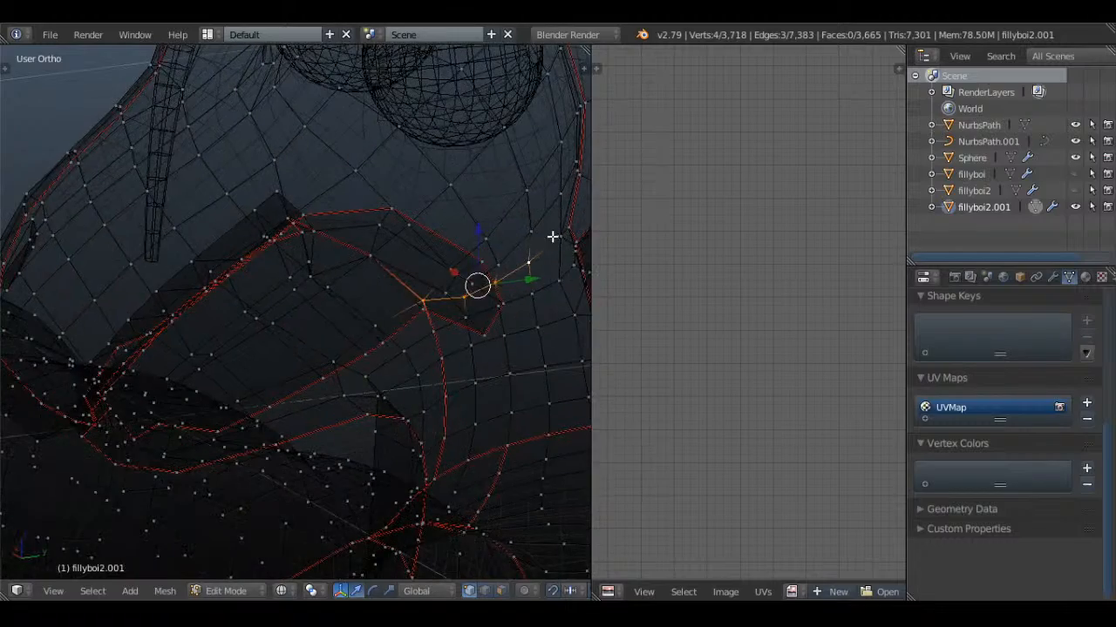
{"action": "right_click", "coordinate": [555, 236], "text": "shift"}
{"action": "right_click", "coordinate": [563, 229], "text": "shift"}
{"action": "key", "text": "z"}
{"action": "key", "text": "ctrl+e"}
{"action": "left_click", "coordinate": [562, 230]}
{"action": "key", "text": "a"}
{"action": "scroll", "coordinate": [354, 262], "scroll_direction": "down", "scroll_amount": 5}
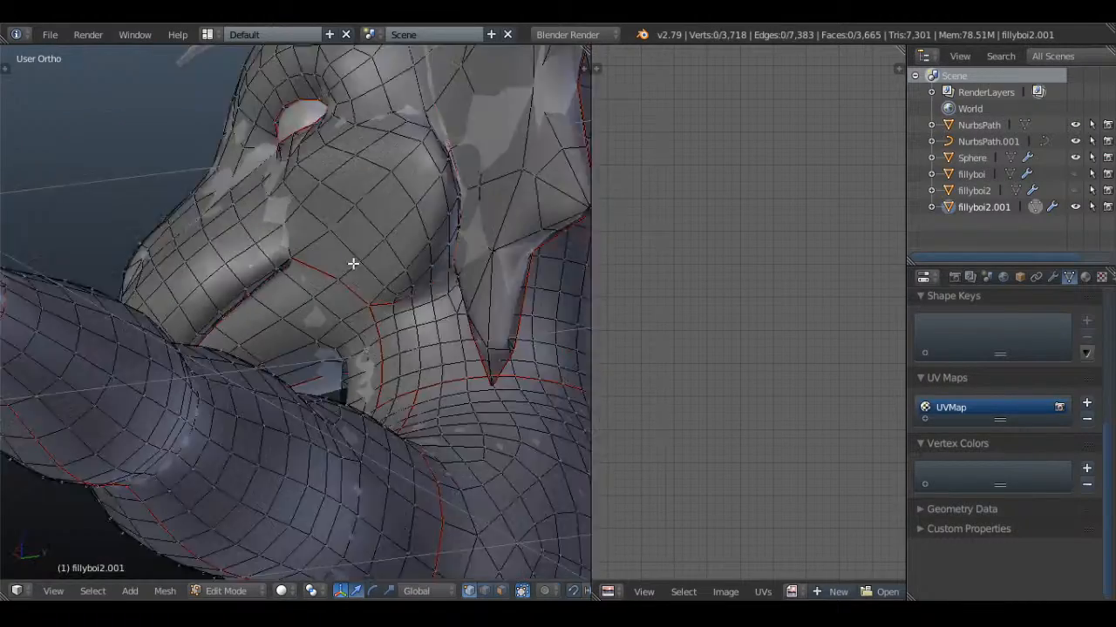
Select the whole body mesh and unwrap it with the new jaw seam
{"action": "key", "text": "a"}
{"action": "middle_click_drag", "start_coordinate": [354, 261], "coordinate": [399, 278]}
{"action": "key", "text": "u"}
{"action": "left_click", "coordinate": [399, 279]}
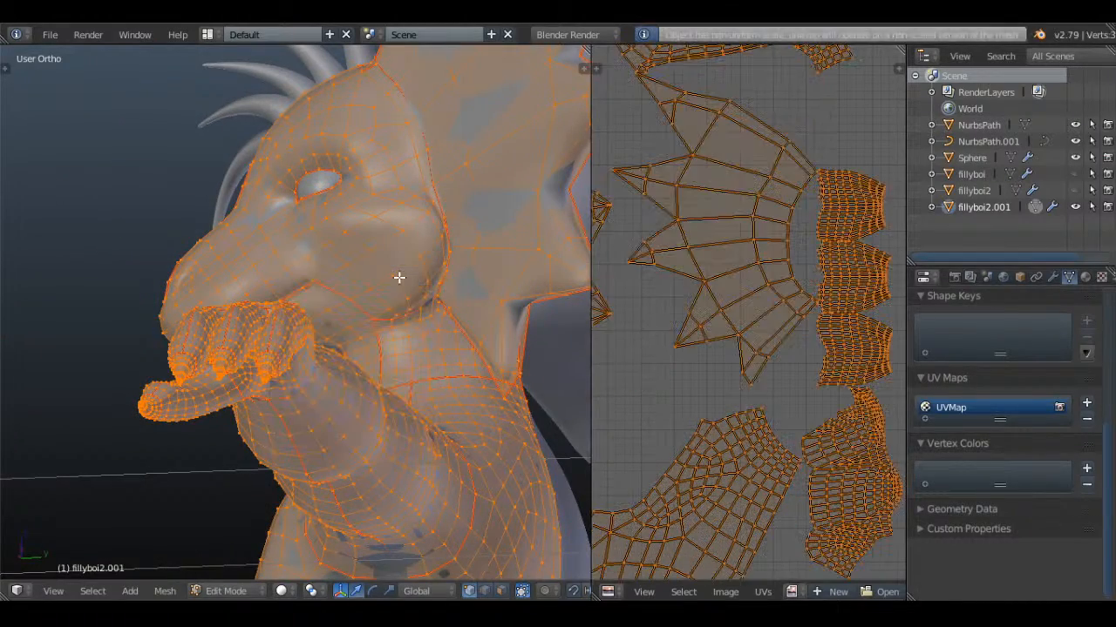
Circle-select the upper and middle lobes of the three-lobed island in the UV layout
{"action": "scroll", "coordinate": [818, 293], "scroll_direction": "down", "scroll_amount": 5}
{"action": "scroll", "coordinate": [753, 337], "scroll_direction": "up", "scroll_amount": 5}
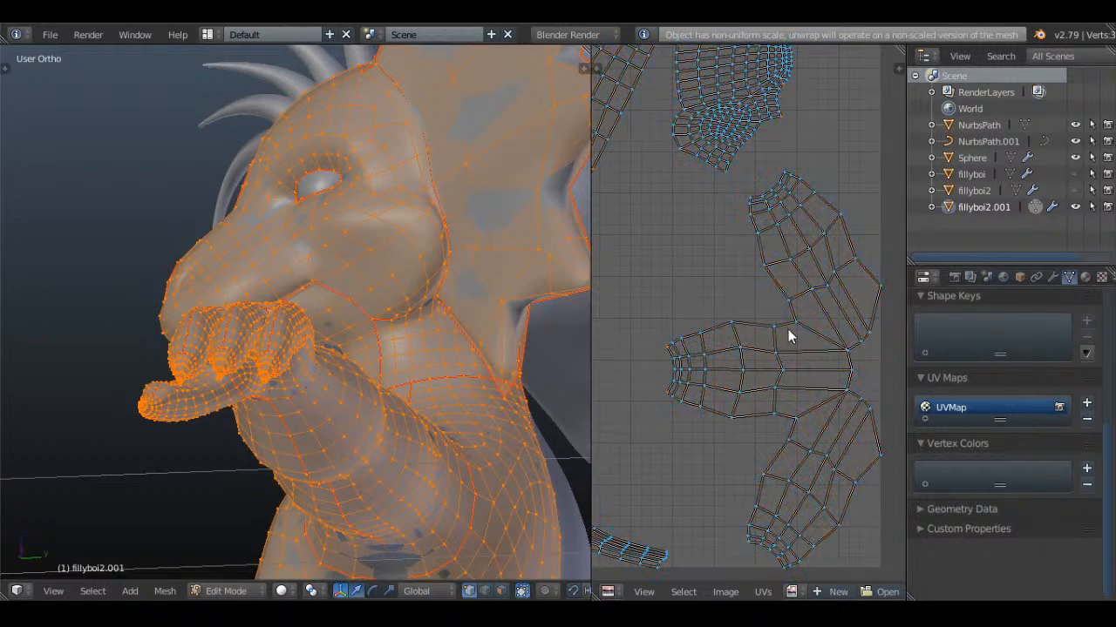
{"action": "key", "text": "a"}
{"action": "key", "text": "a"}
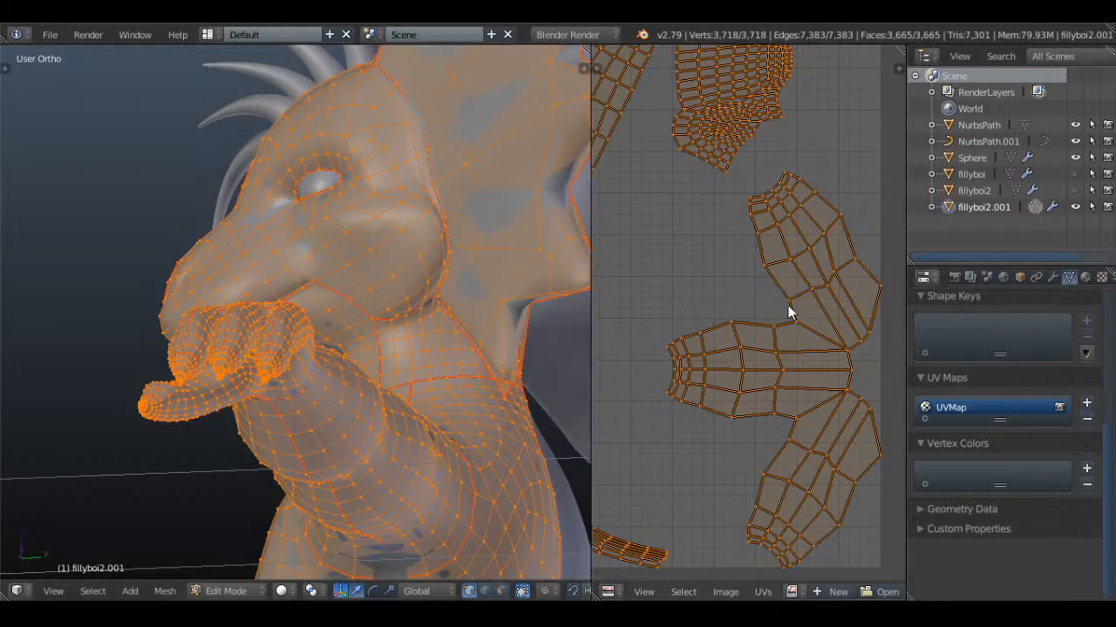
{"action": "key", "text": "c"}
{"action": "mouse_move", "coordinate": [774, 297]}
{"action": "left_mouse_down"}
{"action": "mouse_move", "coordinate": [758, 336]}
{"action": "mouse_move", "coordinate": [789, 289]}
{"action": "left_mouse_up"}
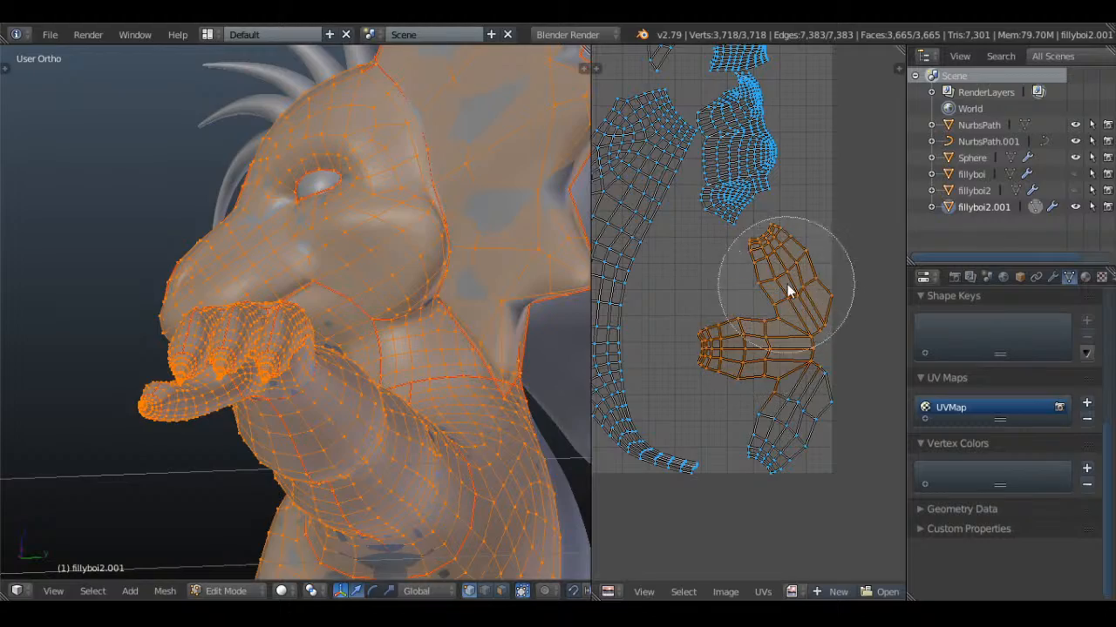
{"action": "right_click", "coordinate": [789, 289]}
Examine the finger, ear fin and other small UV islands for shape and distortion against the head mesh
{"action": "scroll", "coordinate": [436, 283], "scroll_direction": "down", "scroll_amount": 4}
{"action": "middle_click_drag", "start_coordinate": [409, 281], "coordinate": [508, 303]}
{"action": "scroll", "coordinate": [435, 273], "scroll_direction": "up", "scroll_amount": 3}
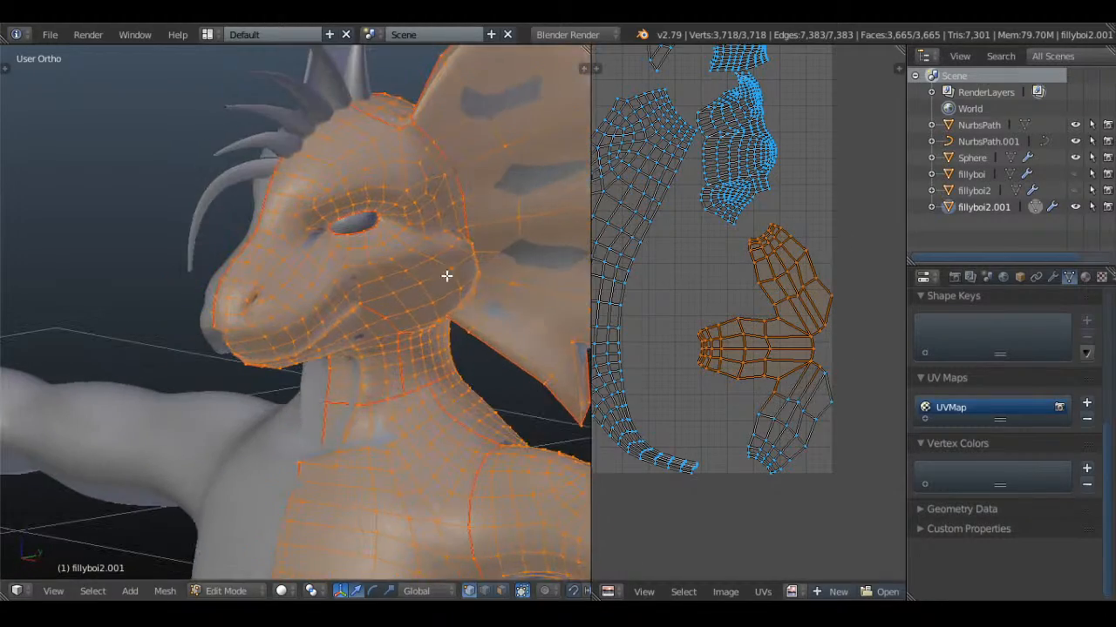
{"action": "scroll", "coordinate": [752, 288], "scroll_direction": "down", "scroll_amount": 2}
{"action": "middle_click_drag", "start_coordinate": [750, 286], "coordinate": [758, 368]}
{"action": "scroll", "coordinate": [758, 368], "scroll_direction": "up", "scroll_amount": 6}
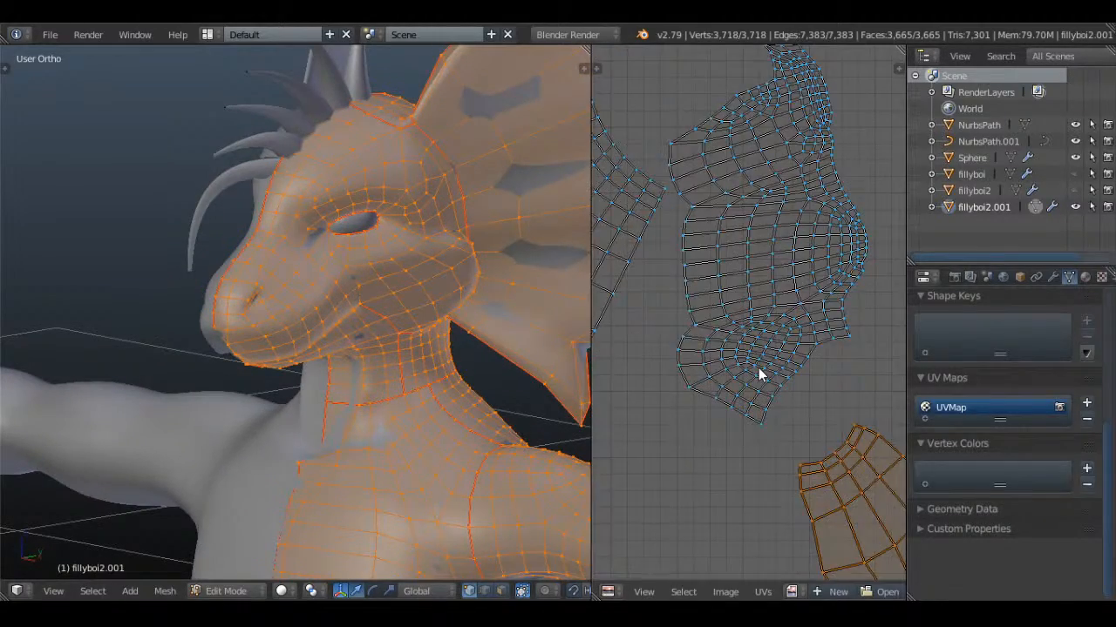
{"action": "scroll", "coordinate": [758, 368], "scroll_direction": "down", "scroll_amount": 4}
{"action": "middle_click_drag", "start_coordinate": [755, 293], "coordinate": [758, 446]}
{"action": "scroll", "coordinate": [758, 447], "scroll_direction": "up", "scroll_amount": 1}
{"action": "scroll", "coordinate": [757, 446], "scroll_direction": "up", "scroll_amount": 2}
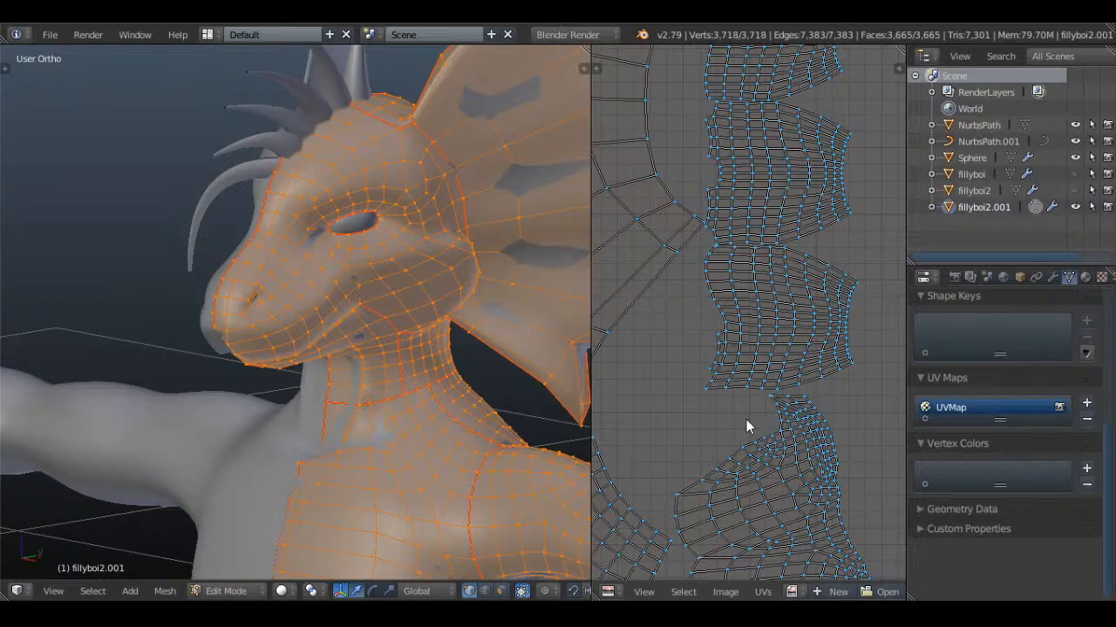
{"action": "scroll", "coordinate": [746, 419], "scroll_direction": "up", "scroll_amount": 3}
{"action": "scroll", "coordinate": [688, 424], "scroll_direction": "down", "scroll_amount": 3}
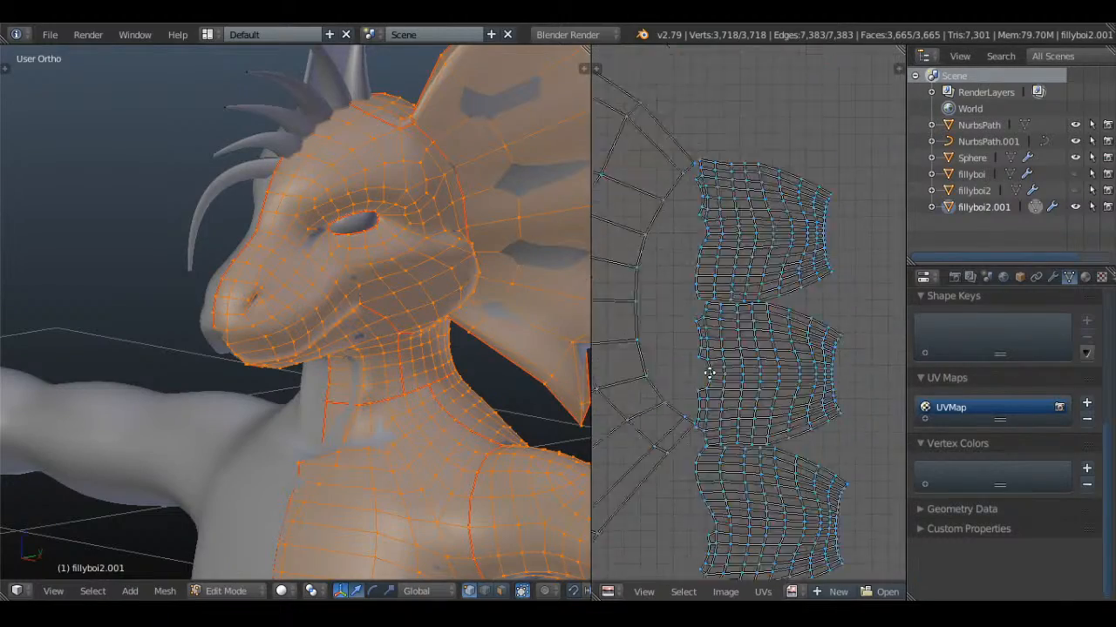
{"action": "scroll", "coordinate": [720, 445], "scroll_direction": "up", "scroll_amount": 3}
{"action": "scroll", "coordinate": [720, 444], "scroll_direction": "down", "scroll_amount": 2}
{"action": "scroll", "coordinate": [720, 444], "scroll_direction": "down", "scroll_amount": 4}
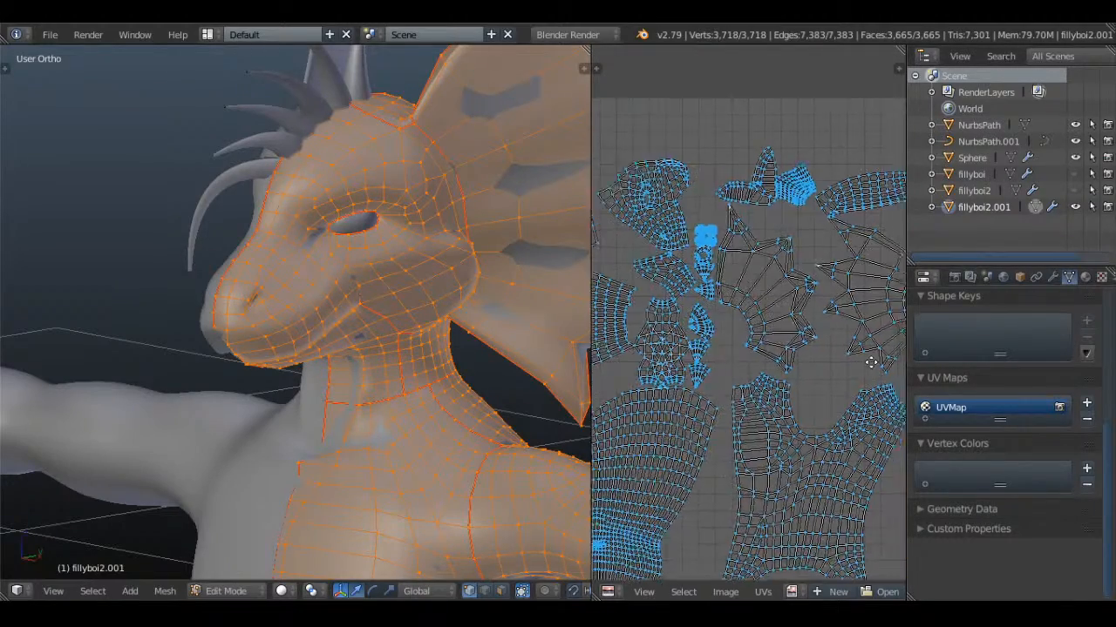
{"action": "scroll", "coordinate": [781, 355], "scroll_direction": "down", "scroll_amount": 1}
{"action": "scroll", "coordinate": [782, 350], "scroll_direction": "up", "scroll_amount": 4}
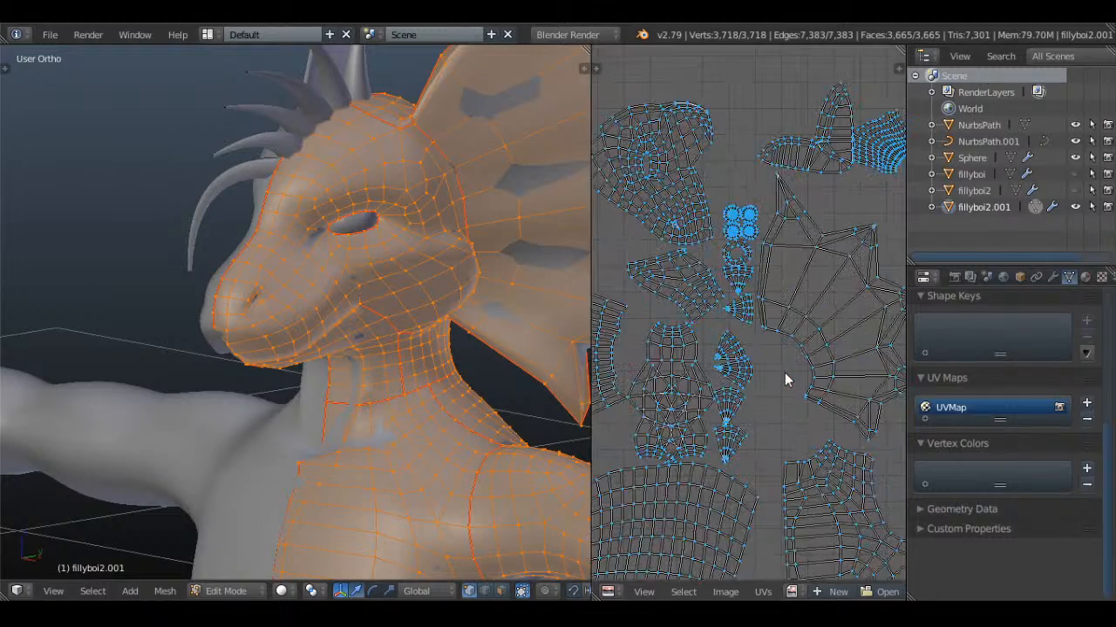
{"action": "scroll", "coordinate": [716, 442], "scroll_direction": "up", "scroll_amount": 3}
{"action": "middle_click_drag", "start_coordinate": [803, 395], "coordinate": [783, 381]}
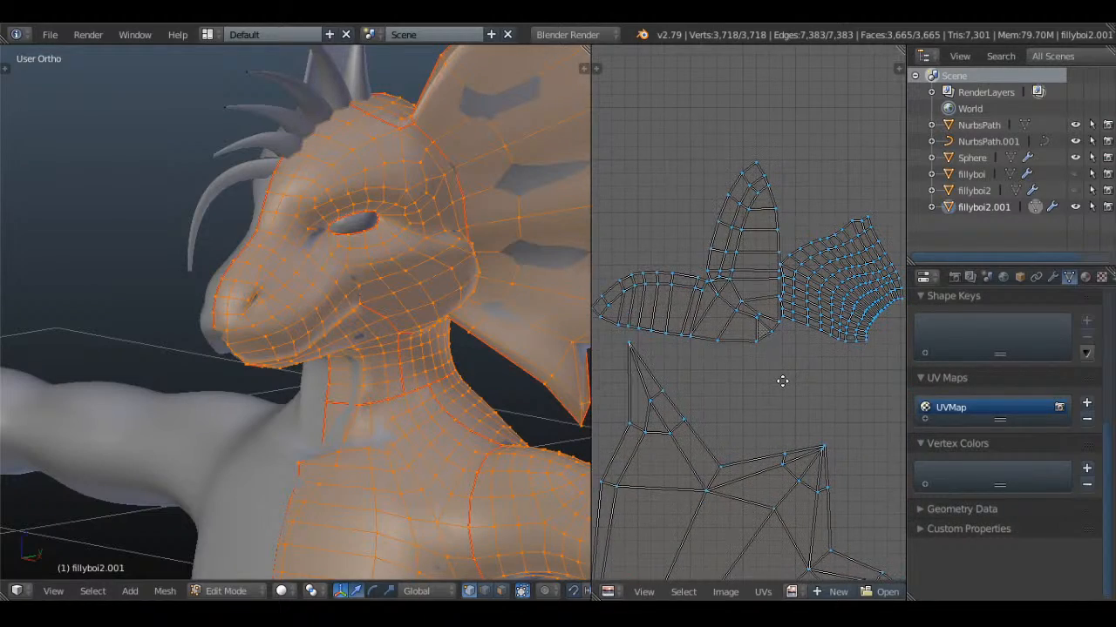
Check the underside of the head and inspect the large body islands in the UV layout
{"action": "middle_click_drag", "start_coordinate": [353, 261], "coordinate": [387, 165]}
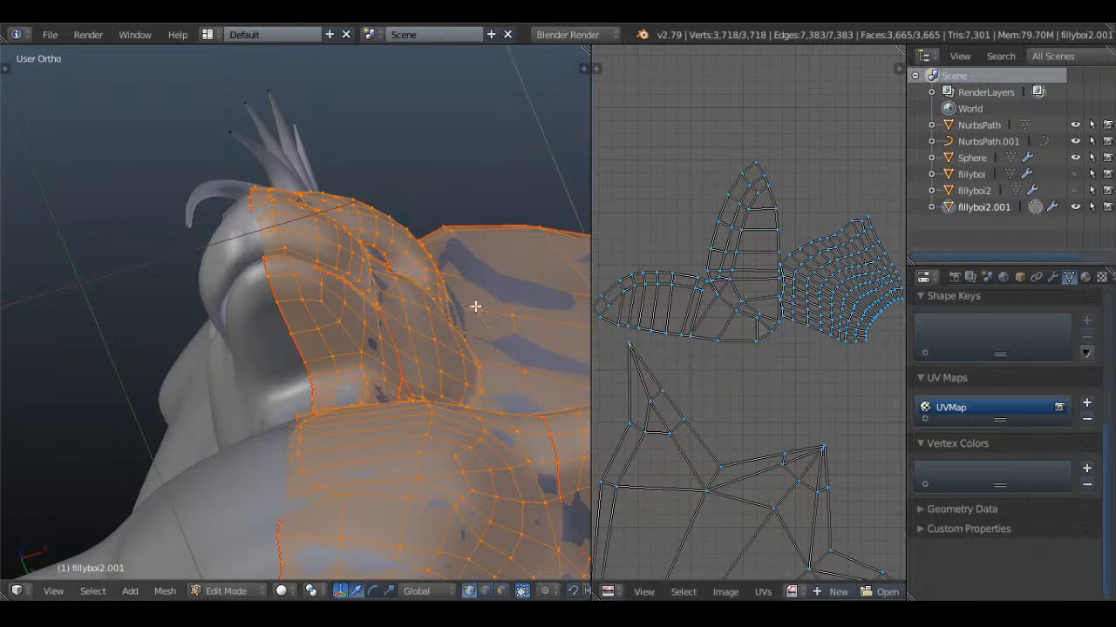
{"action": "middle_click_drag", "start_coordinate": [473, 304], "coordinate": [416, 382]}
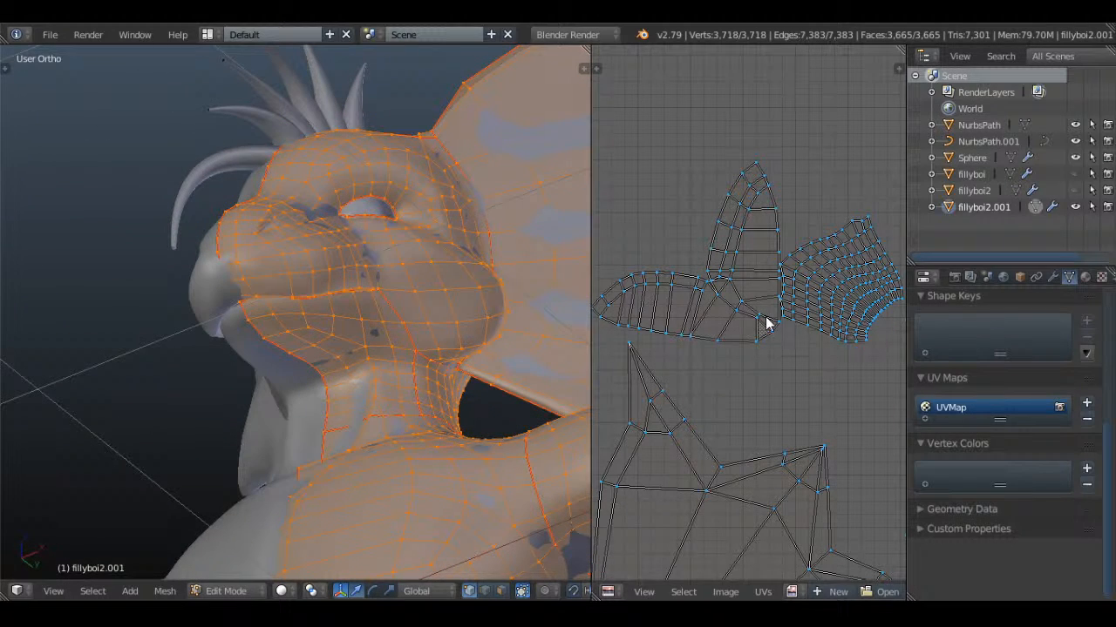
{"action": "scroll", "coordinate": [769, 315], "scroll_direction": "down", "scroll_amount": 4}
{"action": "scroll", "coordinate": [771, 312], "scroll_direction": "up", "scroll_amount": 4}
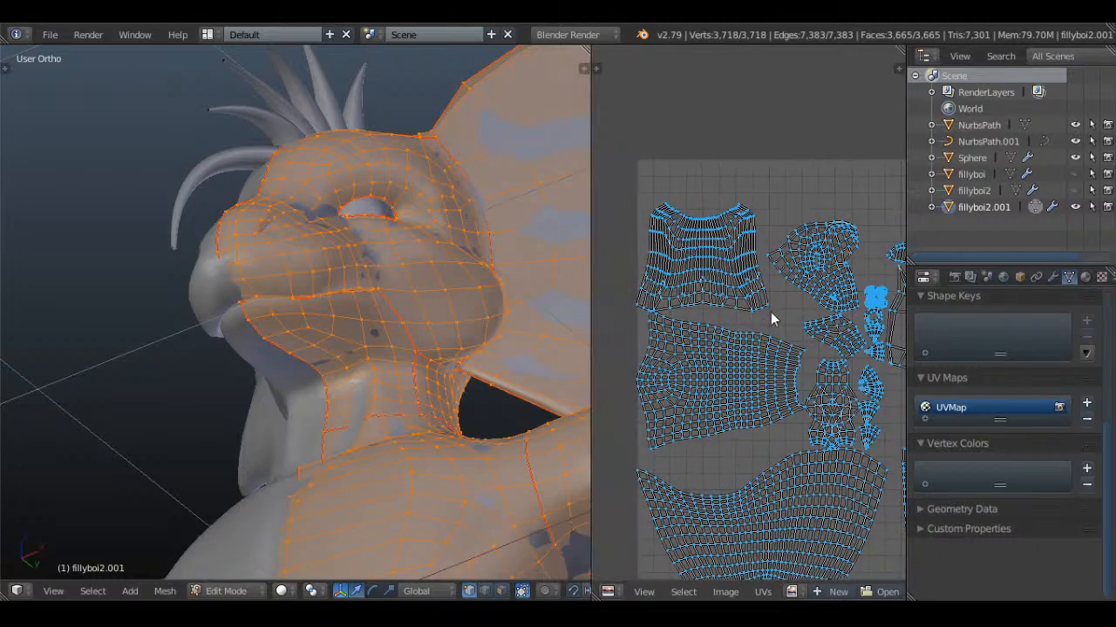
{"action": "scroll", "coordinate": [767, 323], "scroll_direction": "up", "scroll_amount": 4}
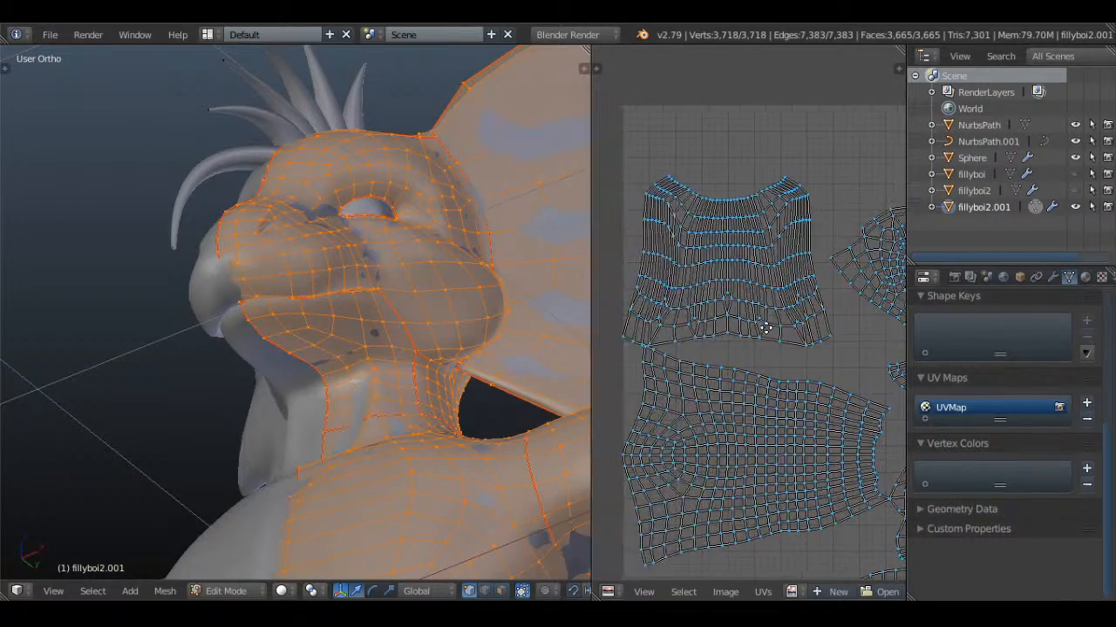
{"action": "scroll", "coordinate": [738, 275], "scroll_direction": "down", "scroll_amount": 4}
{"action": "middle_click_drag", "start_coordinate": [754, 360], "coordinate": [725, 214]}
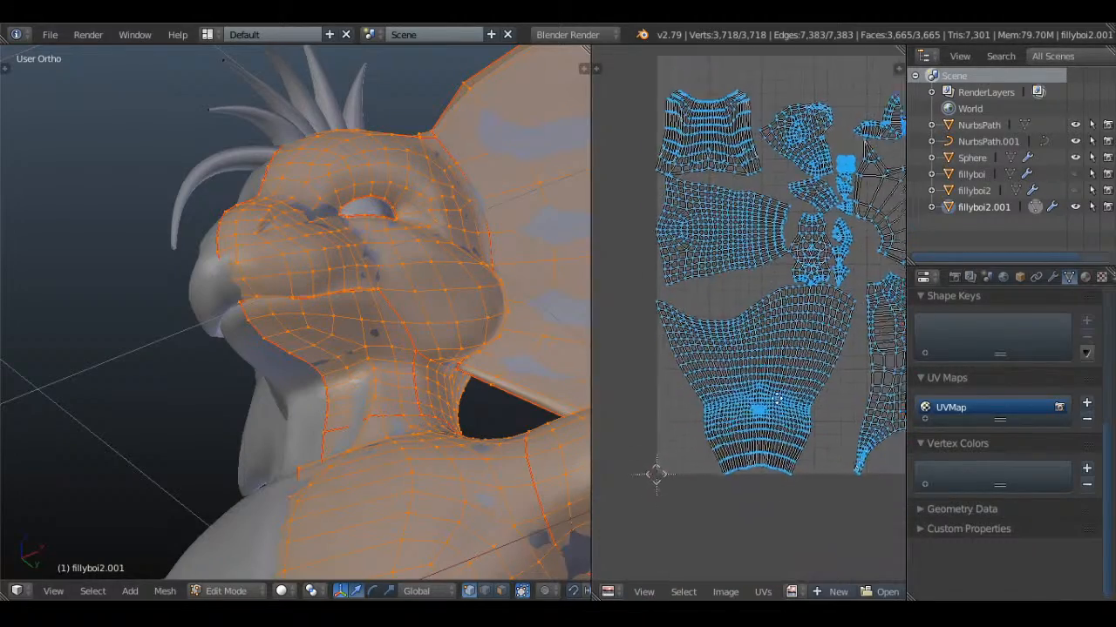
{"action": "scroll", "coordinate": [767, 366], "scroll_direction": "up", "scroll_amount": 2}
{"action": "middle_click_drag", "start_coordinate": [824, 366], "coordinate": [803, 363]}
{"action": "scroll", "coordinate": [411, 374], "scroll_direction": "down", "scroll_amount": 5}
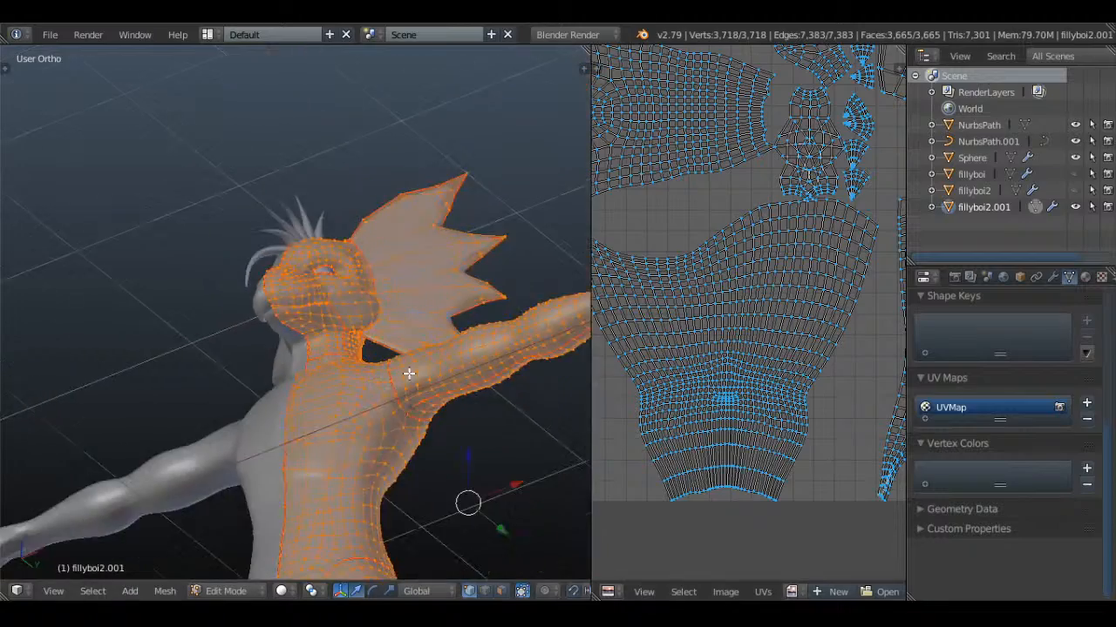
Mark a seam down the side of the torso from the armhole seam to the hip seam
{"action": "middle_click_drag", "start_coordinate": [410, 373], "coordinate": [381, 223]}
{"action": "key", "text": "a"}
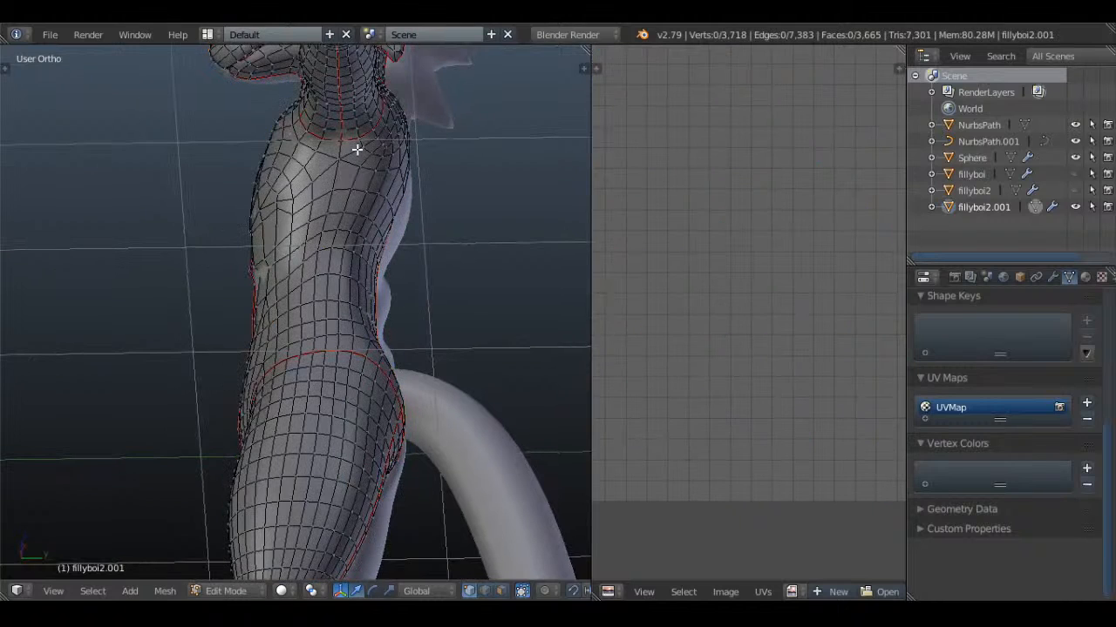
{"action": "right_click", "coordinate": [340, 143]}
{"action": "right_click", "coordinate": [338, 162], "text": "shift"}
{"action": "right_click", "coordinate": [333, 192], "text": "shift"}
{"action": "right_click", "coordinate": [327, 214], "text": "shift"}
{"action": "right_click", "coordinate": [325, 234], "text": "shift"}
{"action": "right_click", "coordinate": [322, 255], "text": "shift"}
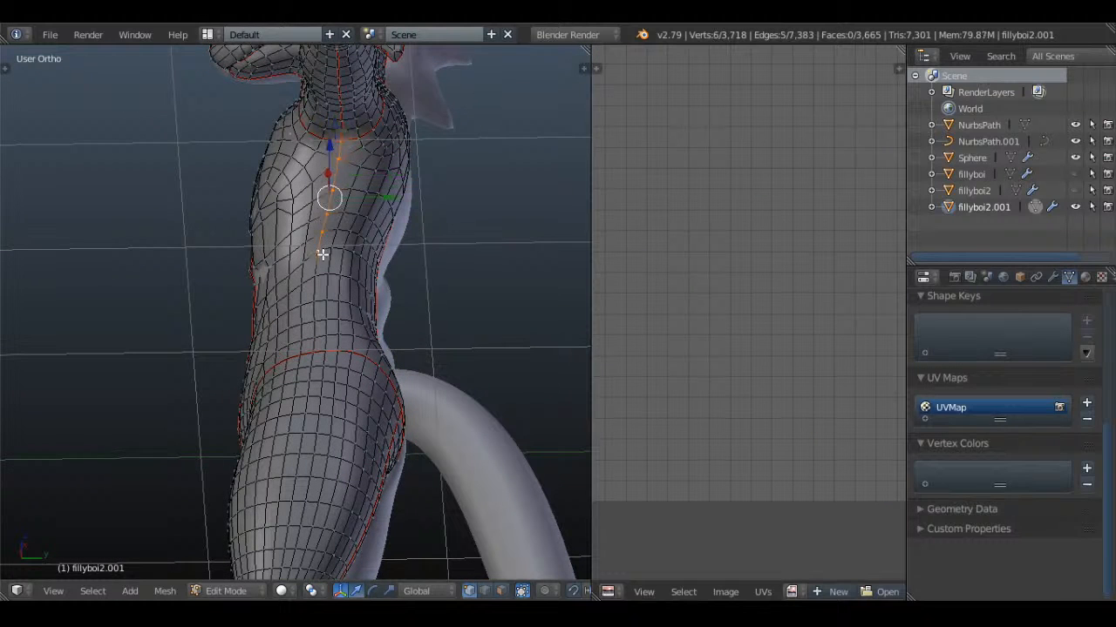
{"action": "right_click", "coordinate": [319, 277], "text": "shift"}
{"action": "right_click", "coordinate": [315, 301], "text": "shift"}
{"action": "right_click", "coordinate": [315, 325], "text": "shift"}
{"action": "right_click", "coordinate": [314, 339], "text": "shift"}
{"action": "right_click", "coordinate": [312, 353], "text": "shift"}
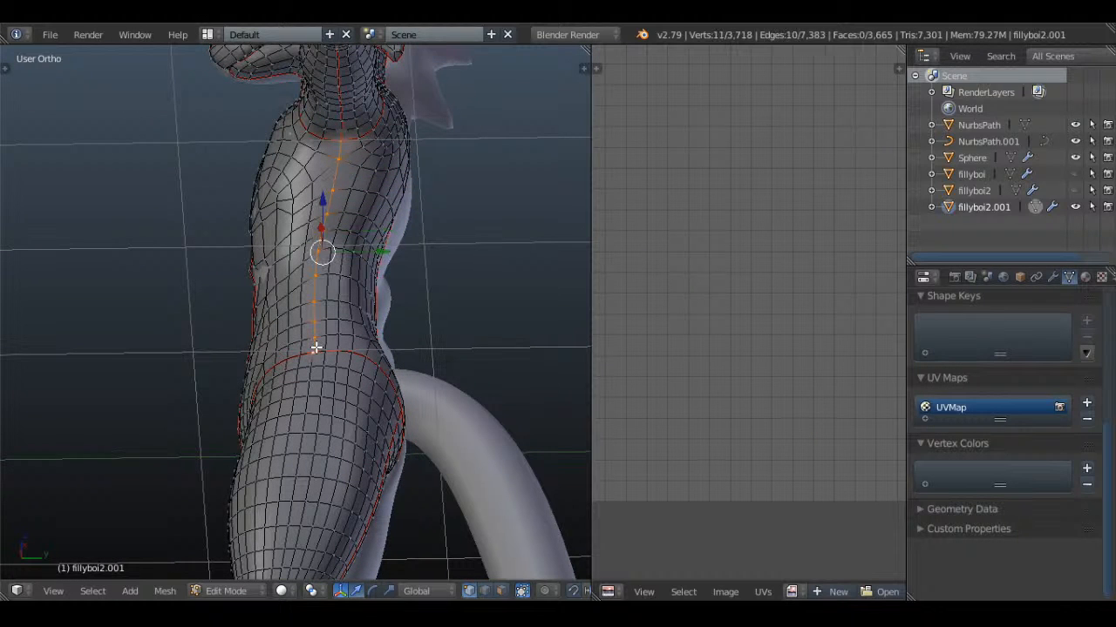
{"action": "key", "text": "ctrl+e"}
{"action": "left_click", "coordinate": [477, 217]}
{"action": "key", "text": "a"}
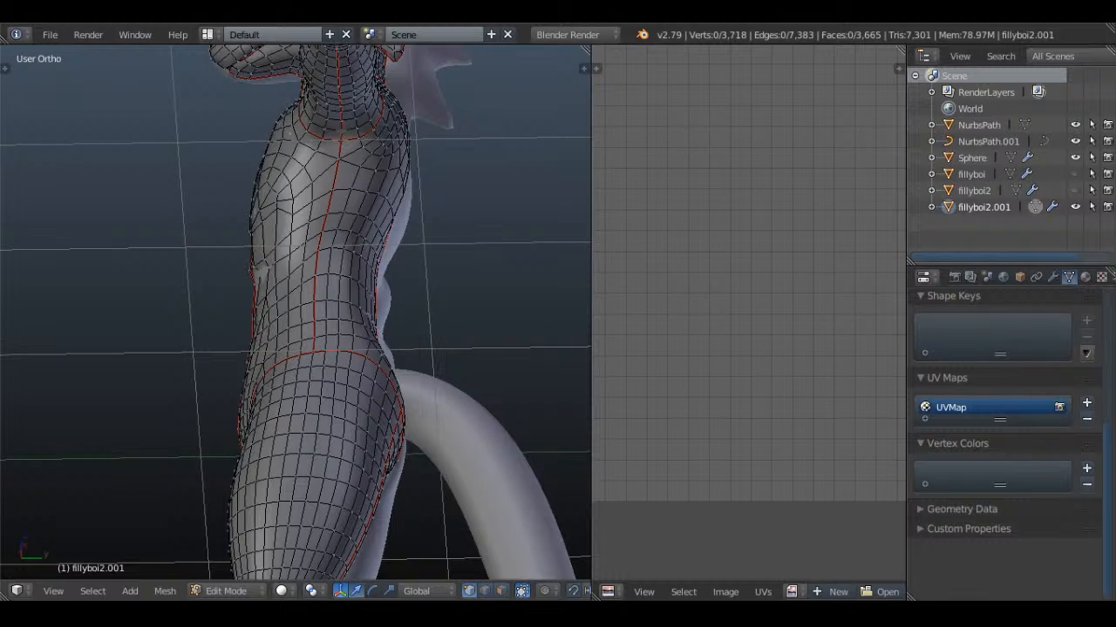
Select the whole body mesh and unwrap it again with the torso's side seam
{"action": "middle_click_drag", "start_coordinate": [383, 189], "coordinate": [393, 236]}
{"action": "key", "text": "ctrl+e"}
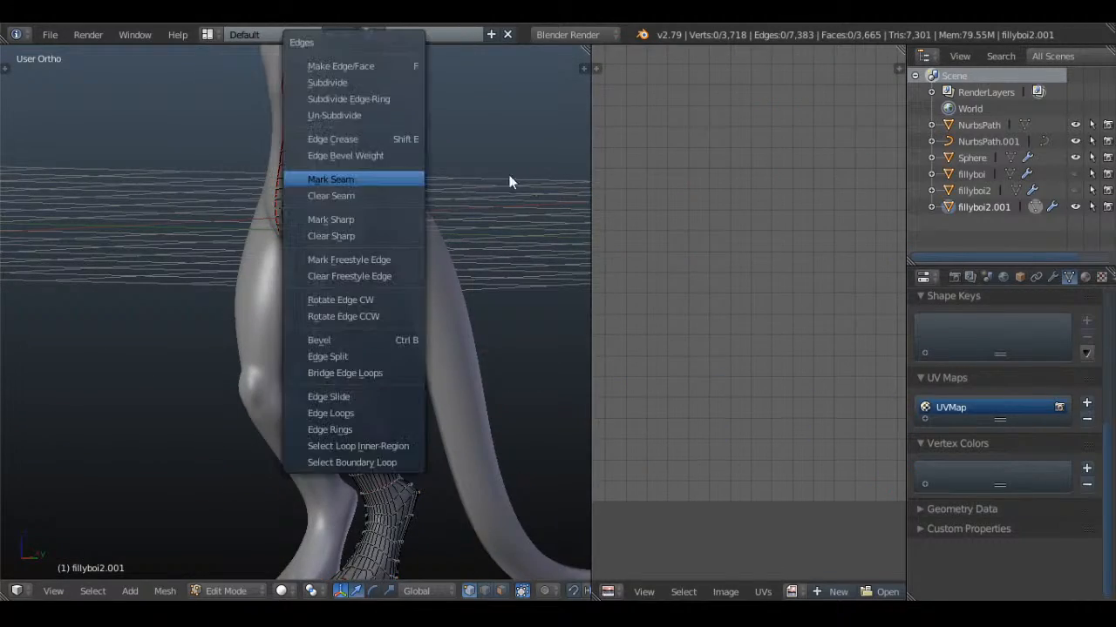
{"action": "left_click", "coordinate": [364, 179]}
{"action": "key", "text": "a"}
{"action": "key", "text": "u"}
{"action": "left_click", "coordinate": [362, 176]}
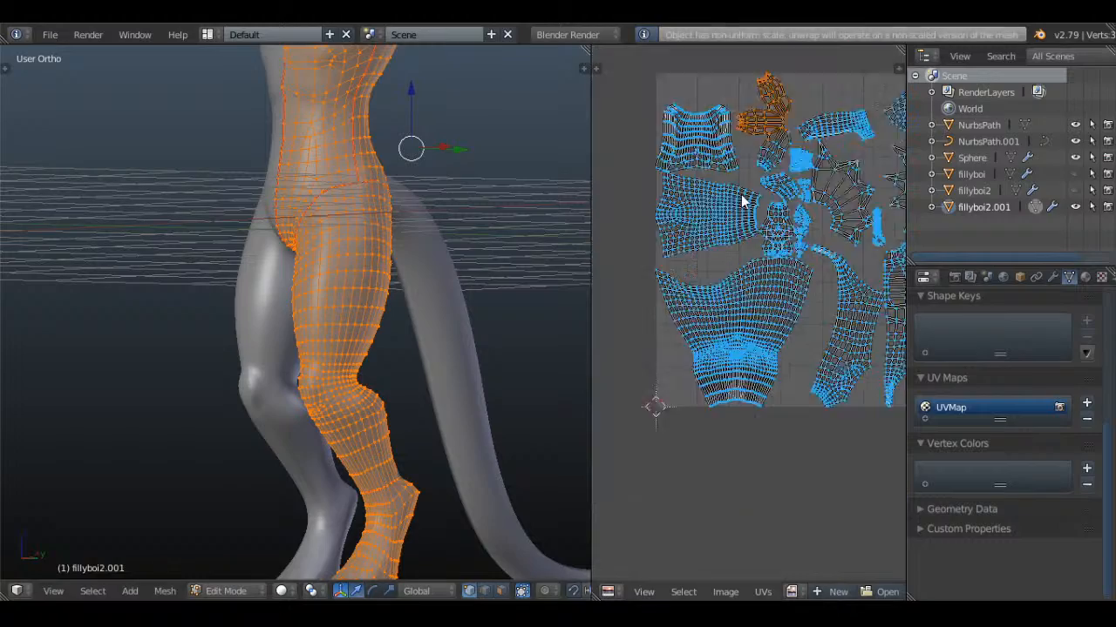
In face selection, circle-deselect the faces of the hand to locate its islands in the UV layout
{"action": "scroll", "coordinate": [741, 202], "scroll_direction": "down", "scroll_amount": 3}
{"action": "middle_click_drag", "start_coordinate": [441, 182], "coordinate": [272, 250]}
{"action": "key", "text": "a"}
{"action": "key", "text": "a"}
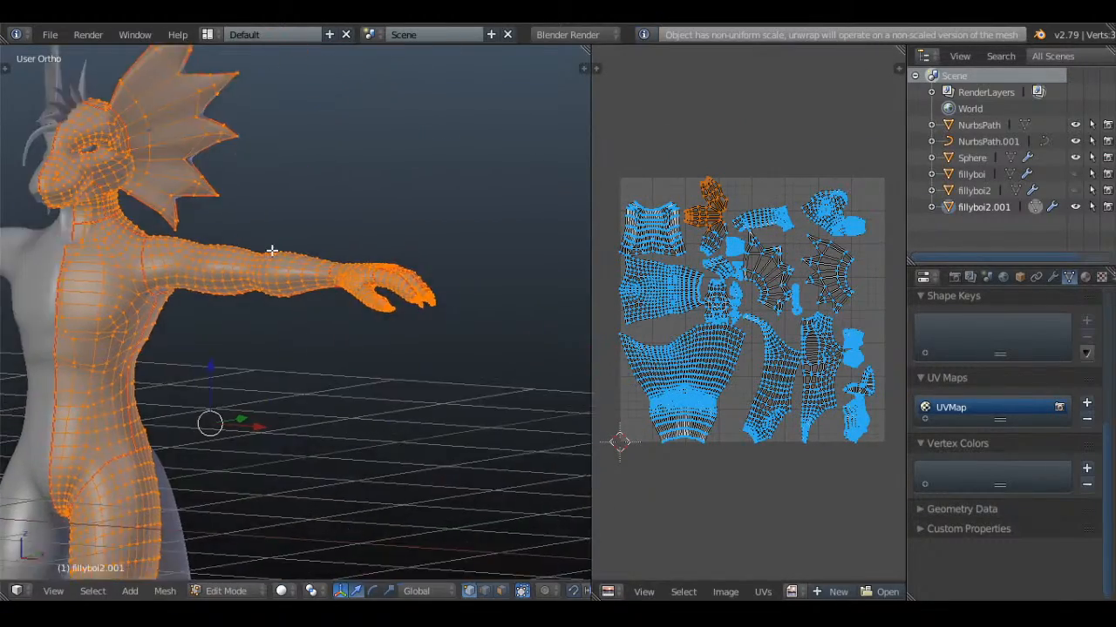
{"action": "scroll", "coordinate": [326, 287], "scroll_direction": "up", "scroll_amount": 6}
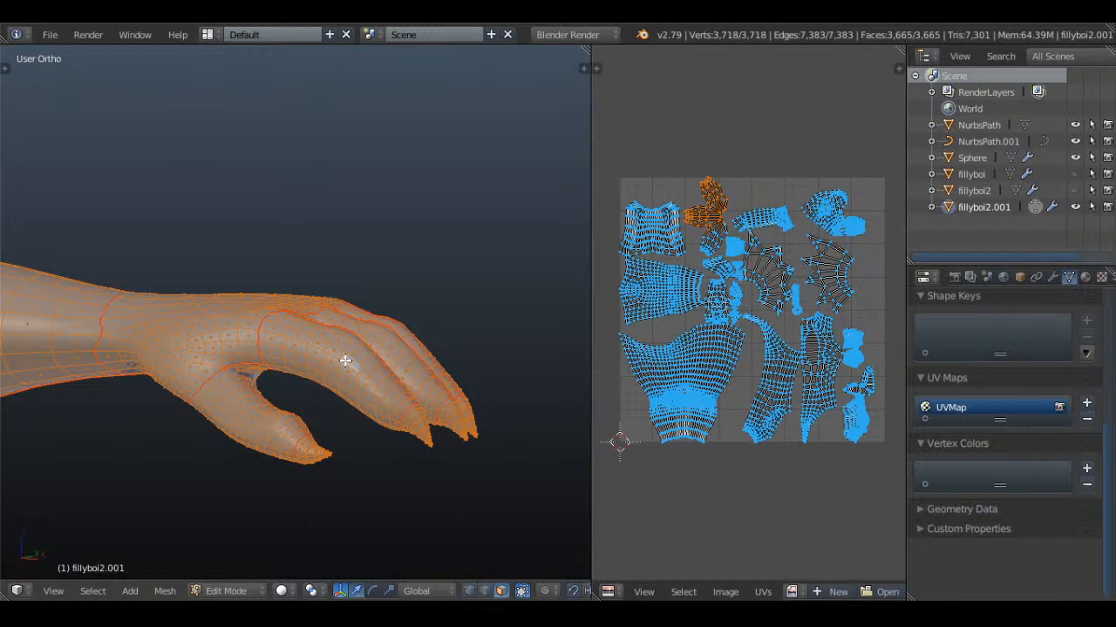
{"action": "right_click", "coordinate": [346, 360], "text": "shift"}
{"action": "right_click", "coordinate": [345, 361], "text": "shift"}
{"action": "right_click", "coordinate": [345, 361], "text": "shift"}
{"action": "right_click", "coordinate": [345, 361], "text": "shift"}
{"action": "right_click", "coordinate": [345, 361], "text": "shift"}
{"action": "key", "text": "c"}
{"action": "mouse_move", "coordinate": [386, 336]}
{"action": "middle_mouse_down"}
{"action": "mouse_move", "coordinate": [274, 349]}
{"action": "mouse_move", "coordinate": [239, 323]}
{"action": "mouse_move", "coordinate": [235, 396]}
{"action": "mouse_move", "coordinate": [401, 388]}
{"action": "middle_mouse_up"}
{"action": "right_click", "coordinate": [235, 396]}
{"action": "scroll", "coordinate": [231, 398], "scroll_direction": "down", "scroll_amount": 4}
{"action": "scroll", "coordinate": [759, 376], "scroll_direction": "up", "scroll_amount": 3}
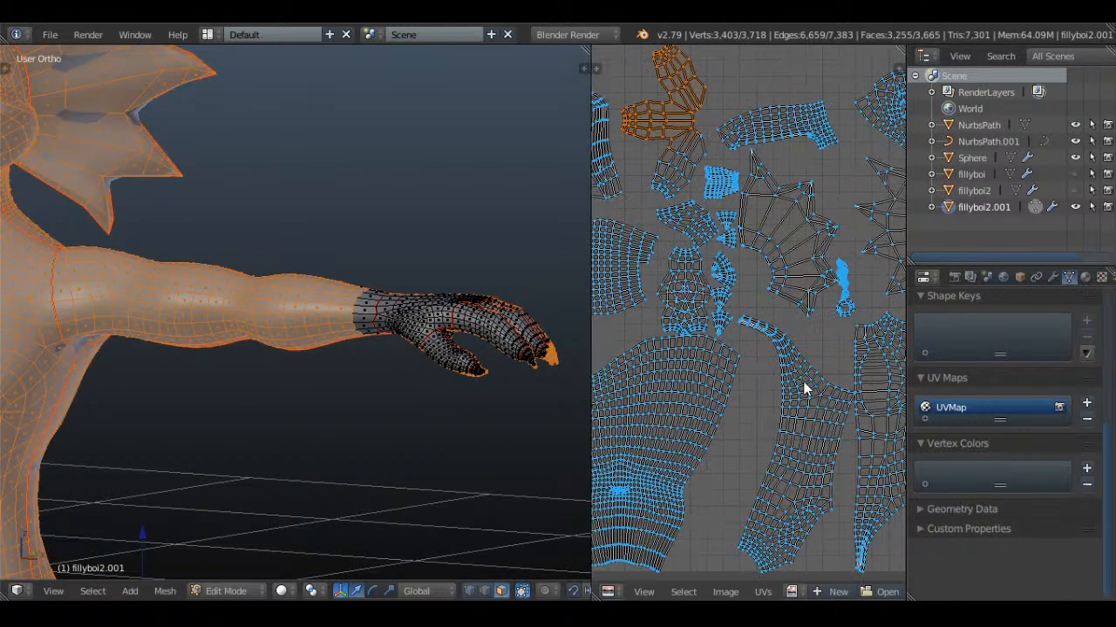
Circle-deselect a patch of faces on the chest to identify the front torso island in the UV layout
{"action": "scroll", "coordinate": [219, 265], "scroll_direction": "down", "scroll_amount": 2}
{"action": "middle_click_drag", "start_coordinate": [140, 267], "coordinate": [433, 346], "text": "shift"}
{"action": "scroll", "coordinate": [434, 346], "scroll_direction": "up", "scroll_amount": 2}
{"action": "mouse_move", "coordinate": [449, 416]}
{"action": "middle_mouse_down", "text": "shift"}
{"action": "mouse_move", "coordinate": [311, 319]}
{"action": "mouse_move", "coordinate": [279, 313]}
{"action": "mouse_move", "coordinate": [306, 358]}
{"action": "middle_mouse_up", "text": "shift"}
{"action": "key", "text": "c"}
{"action": "right_click", "coordinate": [306, 357]}
{"action": "scroll", "coordinate": [825, 352], "scroll_direction": "up", "scroll_amount": 3}
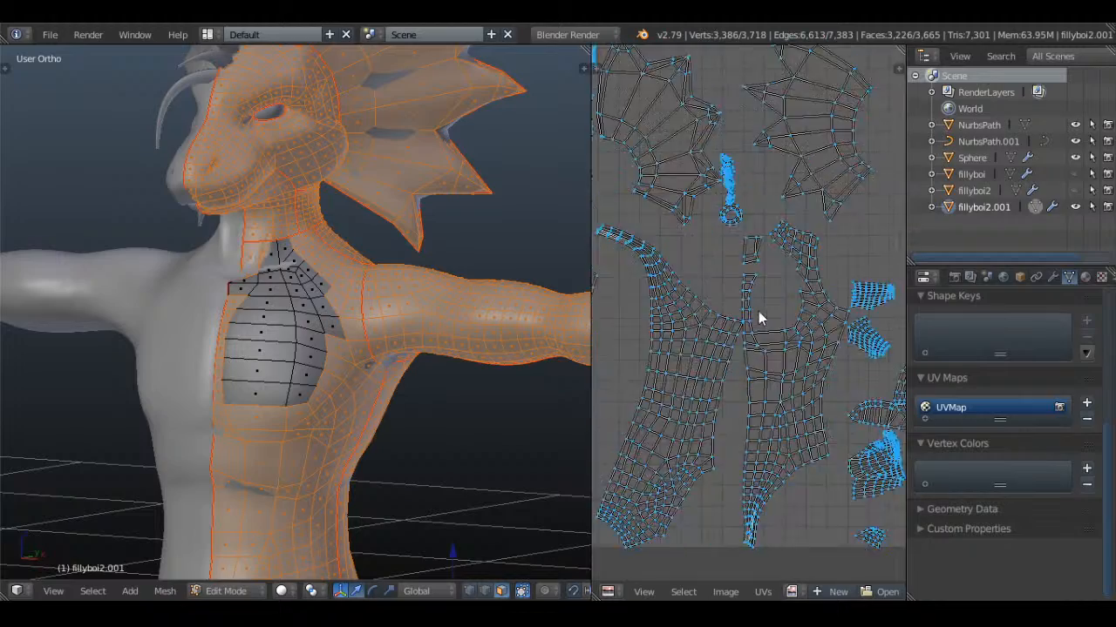
{"action": "scroll", "coordinate": [756, 316], "scroll_direction": "down", "scroll_amount": 3}
{"action": "scroll", "coordinate": [723, 324], "scroll_direction": "up", "scroll_amount": 4}
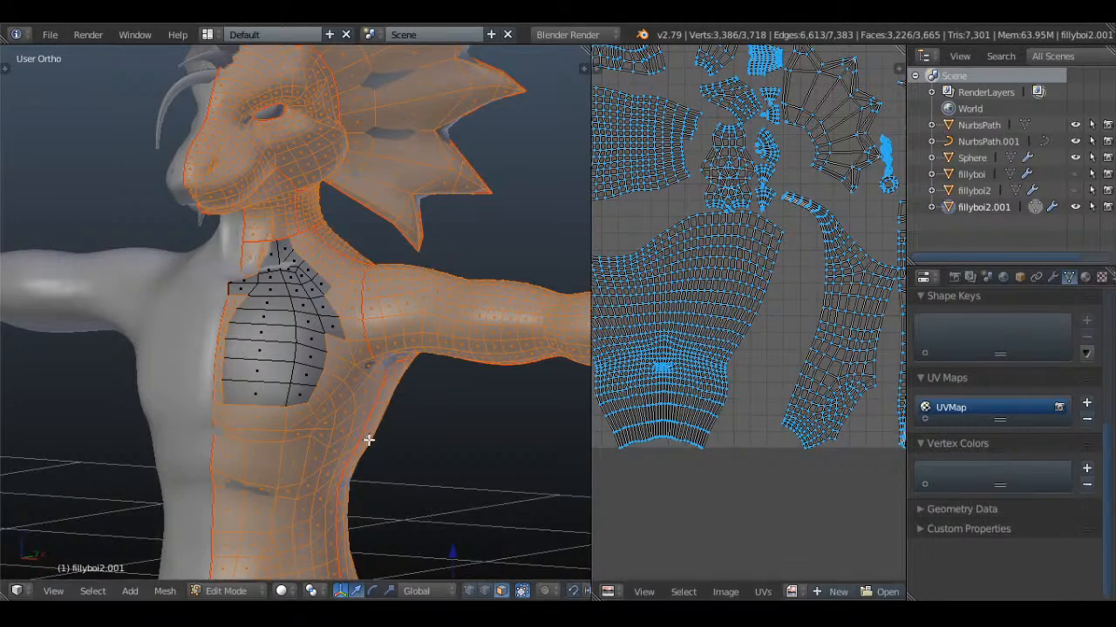
Circle-deselect further patches of faces on the torso and the outer thigh to identify their UV islands
{"action": "mouse_move", "coordinate": [368, 440]}
{"action": "middle_mouse_down", "text": "shift"}
{"action": "mouse_move", "coordinate": [398, 262]}
{"action": "mouse_move", "coordinate": [287, 257]}
{"action": "mouse_move", "coordinate": [288, 236]}
{"action": "mouse_move", "coordinate": [287, 258]}
{"action": "mouse_move", "coordinate": [250, 299]}
{"action": "mouse_move", "coordinate": [277, 295]}
{"action": "middle_mouse_up", "text": "shift"}
{"action": "key", "text": "c"}
{"action": "right_click", "coordinate": [287, 259]}
{"action": "scroll", "coordinate": [332, 391], "scroll_direction": "down", "scroll_amount": 4}
{"action": "scroll", "coordinate": [293, 262], "scroll_direction": "up", "scroll_amount": 4}
{"action": "key", "text": "c"}
{"action": "right_click", "coordinate": [250, 299]}
{"action": "mouse_move", "coordinate": [209, 275]}
{"action": "middle_mouse_down"}
{"action": "mouse_move", "coordinate": [286, 331]}
{"action": "mouse_move", "coordinate": [291, 366]}
{"action": "mouse_move", "coordinate": [471, 353]}
{"action": "middle_mouse_up"}
{"action": "key", "text": "c"}
{"action": "right_click", "coordinate": [287, 331]}
Circle-deselect patches of faces on the ankle and an outer toe to identify the foot's UV islands
{"action": "scroll", "coordinate": [780, 339], "scroll_direction": "down", "scroll_amount": 2}
{"action": "middle_click_drag", "start_coordinate": [319, 349], "coordinate": [414, 403]}
{"action": "mouse_move", "coordinate": [370, 408]}
{"action": "middle_mouse_down", "text": "shift"}
{"action": "mouse_move", "coordinate": [345, 250]}
{"action": "mouse_move", "coordinate": [450, 326]}
{"action": "mouse_move", "coordinate": [366, 300]}
{"action": "mouse_move", "coordinate": [332, 334]}
{"action": "mouse_move", "coordinate": [397, 411]}
{"action": "middle_mouse_up", "text": "shift"}
{"action": "key", "text": "c"}
{"action": "right_click", "coordinate": [365, 379]}
{"action": "key", "text": "c"}
{"action": "mouse_move", "coordinate": [303, 421]}
{"action": "middle_mouse_down"}
{"action": "mouse_move", "coordinate": [296, 414]}
{"action": "mouse_move", "coordinate": [318, 444]}
{"action": "middle_mouse_up"}
{"action": "right_click", "coordinate": [319, 443]}
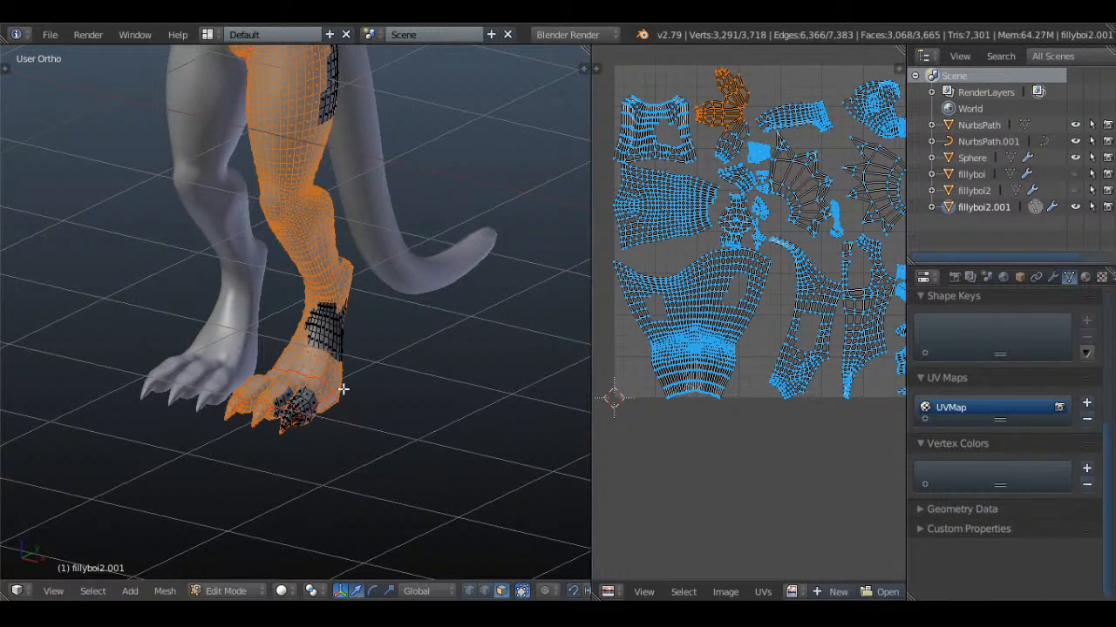
Circle-deselect a patch of faces on the upper arm to identify the arm's UV island
{"action": "scroll", "coordinate": [343, 390], "scroll_direction": "down", "scroll_amount": 2}
{"action": "middle_click_drag", "start_coordinate": [353, 225], "coordinate": [298, 570], "text": "shift"}
{"action": "scroll", "coordinate": [305, 414], "scroll_direction": "up", "scroll_amount": 4}
{"action": "key", "text": "c"}
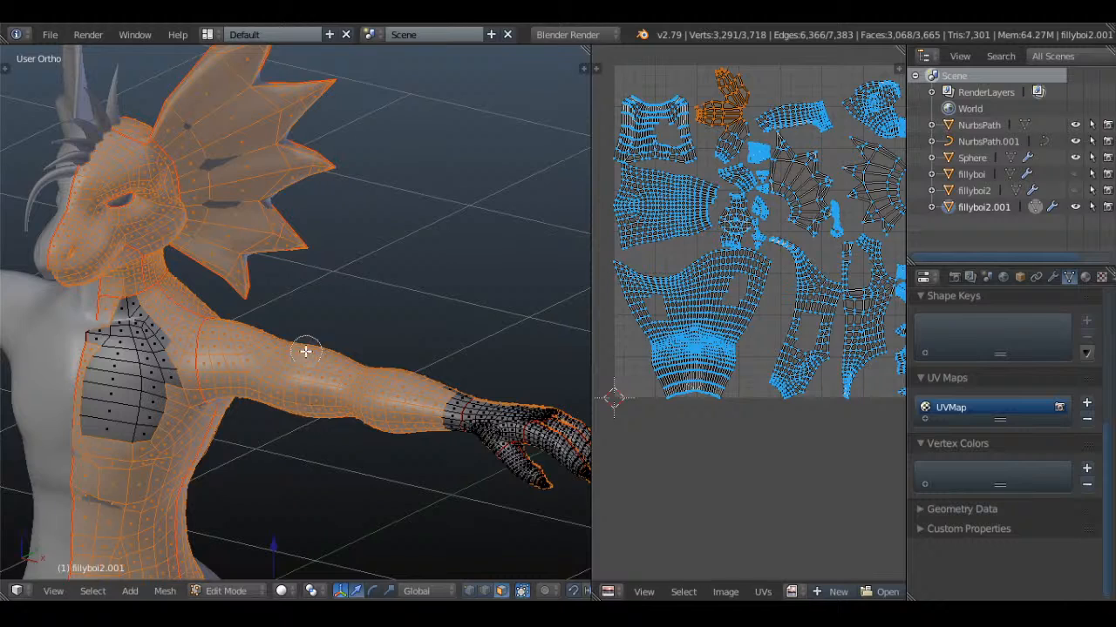
{"action": "middle_click_drag", "start_coordinate": [306, 349], "coordinate": [293, 376]}
{"action": "right_click", "coordinate": [293, 376]}
{"action": "mouse_move", "coordinate": [441, 412]}
{"action": "middle_mouse_down", "text": "shift"}
{"action": "mouse_move", "coordinate": [256, 306]}
{"action": "mouse_move", "coordinate": [374, 421]}
{"action": "mouse_move", "coordinate": [273, 327]}
{"action": "mouse_move", "coordinate": [424, 386]}
{"action": "middle_mouse_up", "text": "shift"}
Circle-deselect a patch of faces on the side of the neck to locate its island in the UV layout
{"action": "scroll", "coordinate": [393, 403], "scroll_direction": "up", "scroll_amount": 3}
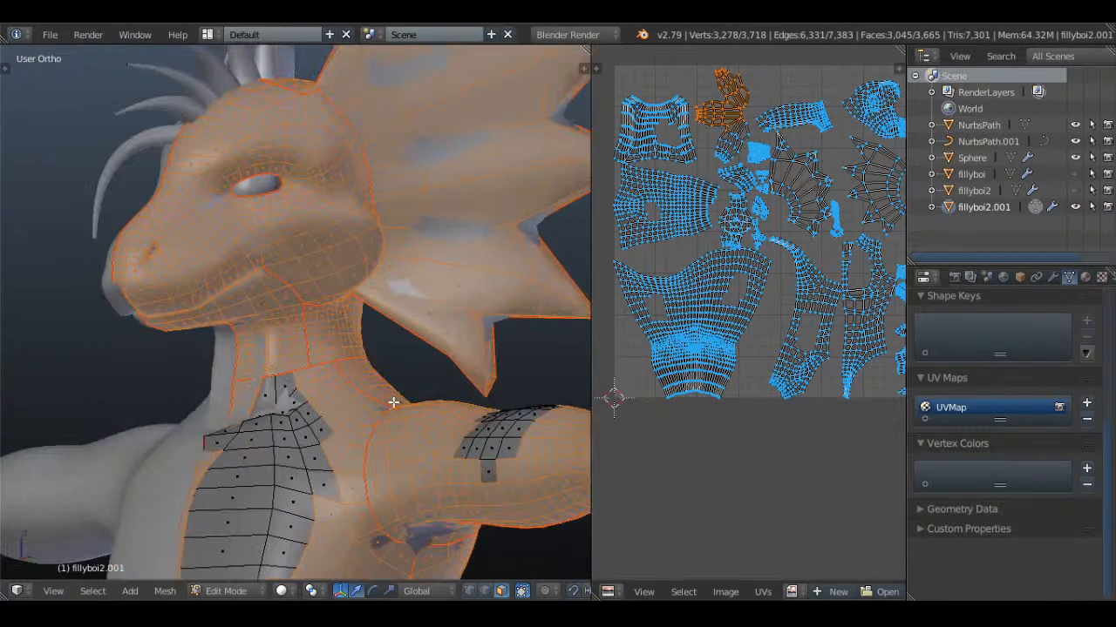
{"action": "key", "text": "c"}
{"action": "middle_click_drag", "start_coordinate": [342, 322], "coordinate": [332, 333]}
{"action": "right_click", "coordinate": [332, 333]}
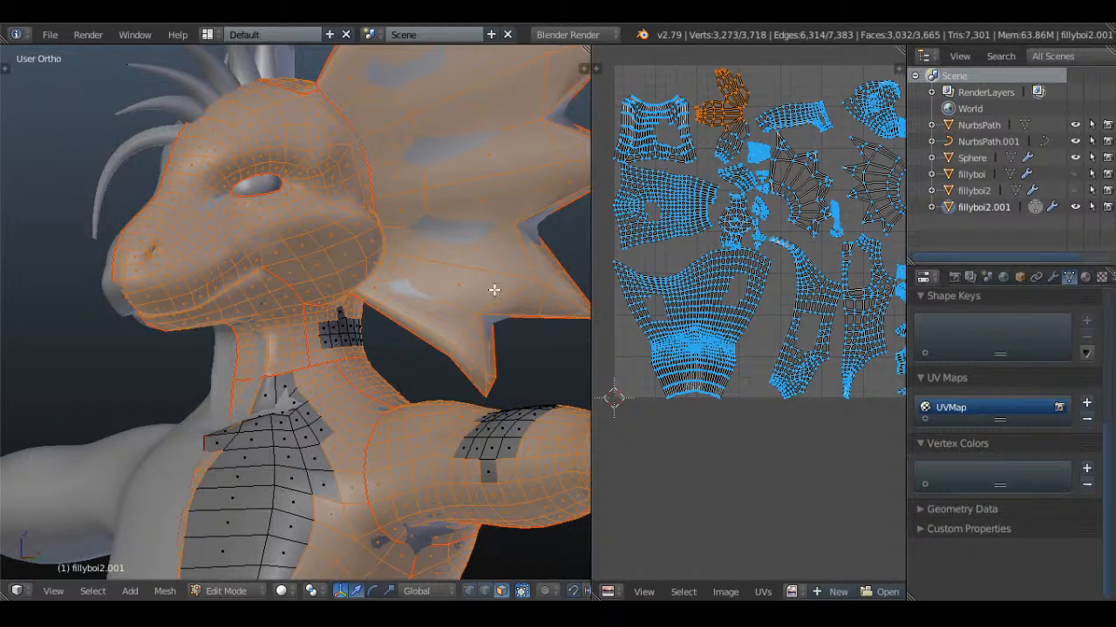
{"action": "scroll", "coordinate": [792, 369], "scroll_direction": "up", "scroll_amount": 6}
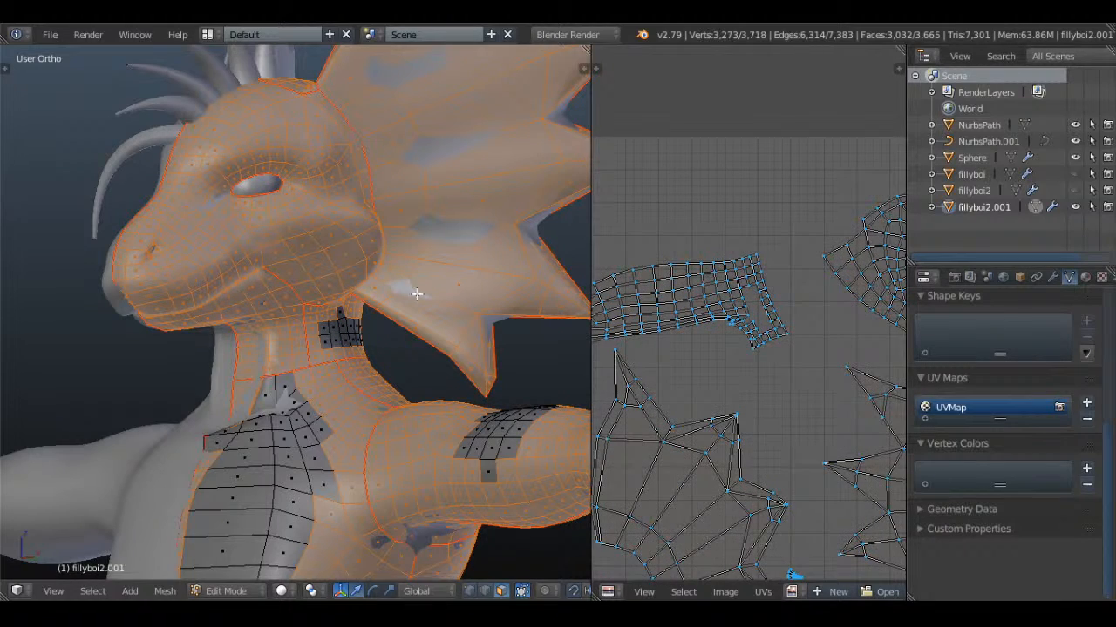
Circle-deselect patches of faces on the snout and under the jaw to identify the head and throat UV islands
{"action": "scroll", "coordinate": [740, 301], "scroll_direction": "down", "scroll_amount": 5}
{"action": "right_click", "coordinate": [196, 245], "text": "shift"}
{"action": "mouse_move", "coordinate": [196, 245]}
{"action": "middle_mouse_down"}
{"action": "mouse_move", "coordinate": [226, 256]}
{"action": "mouse_move", "coordinate": [180, 240]}
{"action": "middle_mouse_up"}
{"action": "right_click", "coordinate": [179, 240]}
{"action": "key", "text": "c"}
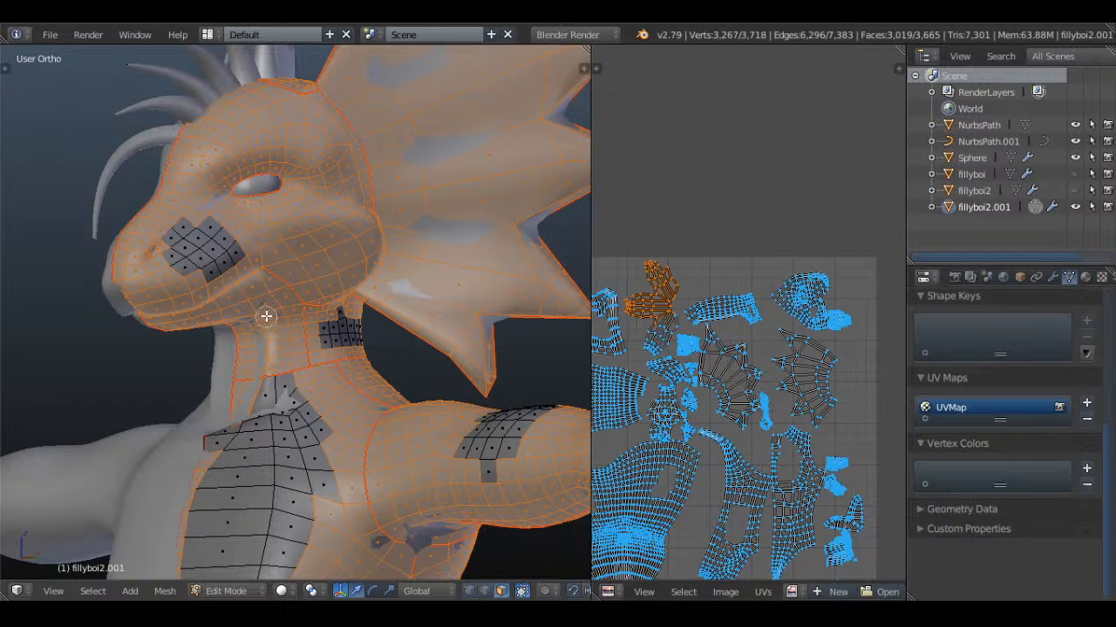
{"action": "middle_click_drag", "start_coordinate": [264, 317], "coordinate": [260, 326]}
{"action": "right_click", "coordinate": [259, 327]}
{"action": "scroll", "coordinate": [767, 359], "scroll_direction": "up", "scroll_amount": 8}
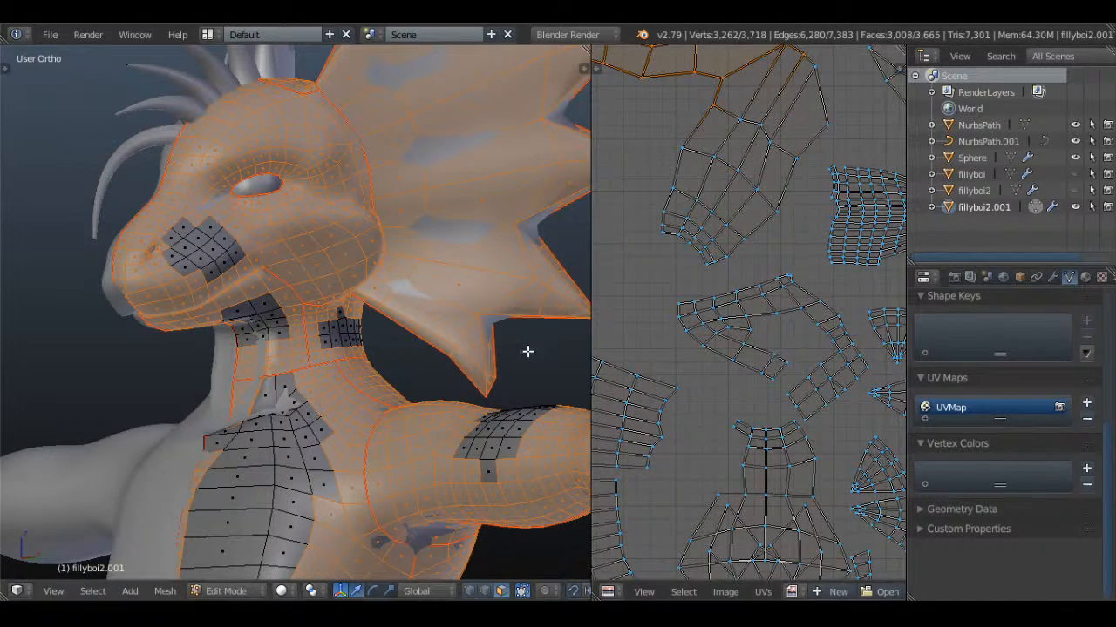
Circle-deselect a patch of faces on the back of the head to identify its UV island
{"action": "middle_click_drag", "start_coordinate": [331, 321], "coordinate": [326, 301]}
{"action": "scroll", "coordinate": [326, 301], "scroll_direction": "down", "scroll_amount": 4}
{"action": "mouse_move", "coordinate": [430, 353]}
{"action": "middle_mouse_down"}
{"action": "mouse_move", "coordinate": [387, 371]}
{"action": "mouse_move", "coordinate": [296, 508]}
{"action": "mouse_move", "coordinate": [406, 267]}
{"action": "mouse_move", "coordinate": [291, 187]}
{"action": "mouse_move", "coordinate": [442, 351]}
{"action": "middle_mouse_up"}
{"action": "middle_click_drag", "start_coordinate": [445, 250], "coordinate": [339, 382], "text": "shift"}
{"action": "scroll", "coordinate": [413, 396], "scroll_direction": "up", "scroll_amount": 4}
{"action": "key", "text": "c"}
{"action": "scroll", "coordinate": [771, 253], "scroll_direction": "down", "scroll_amount": 5}
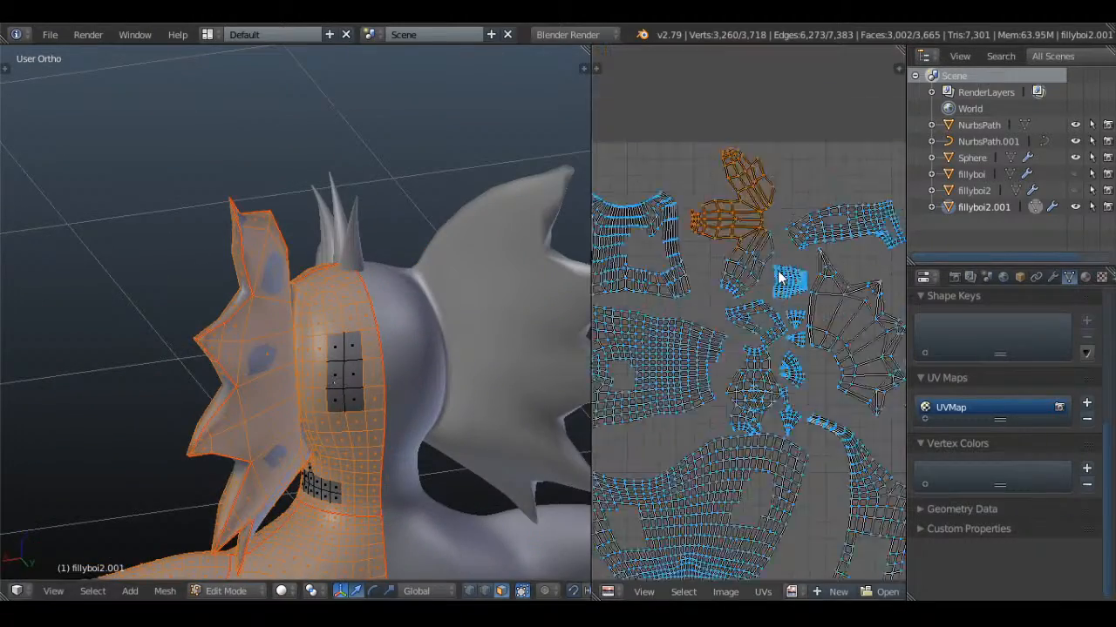
{"action": "scroll", "coordinate": [774, 248], "scroll_direction": "up", "scroll_amount": 4}
{"action": "scroll", "coordinate": [755, 224], "scroll_direction": "up", "scroll_amount": 2}
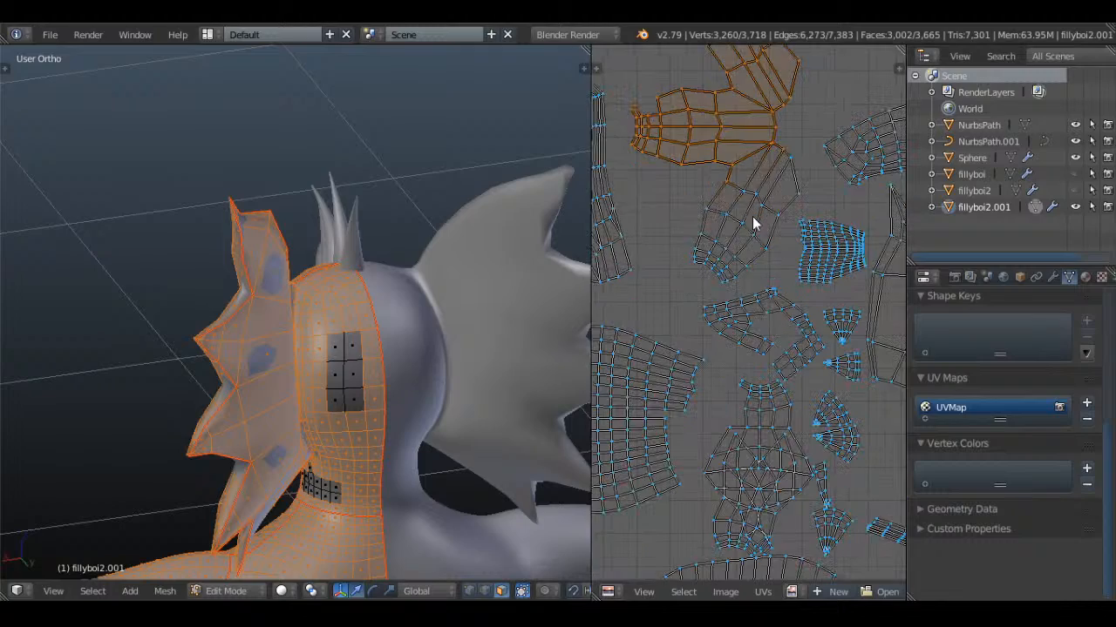
{"action": "scroll", "coordinate": [346, 403], "scroll_direction": "down", "scroll_amount": 8}
Try to circle-deselect faces on the top of the foot to find its UV island
{"action": "middle_click_drag", "start_coordinate": [346, 404], "coordinate": [301, 386]}
{"action": "scroll", "coordinate": [357, 218], "scroll_direction": "up", "scroll_amount": 6}
{"action": "scroll", "coordinate": [279, 348], "scroll_direction": "up", "scroll_amount": 3}
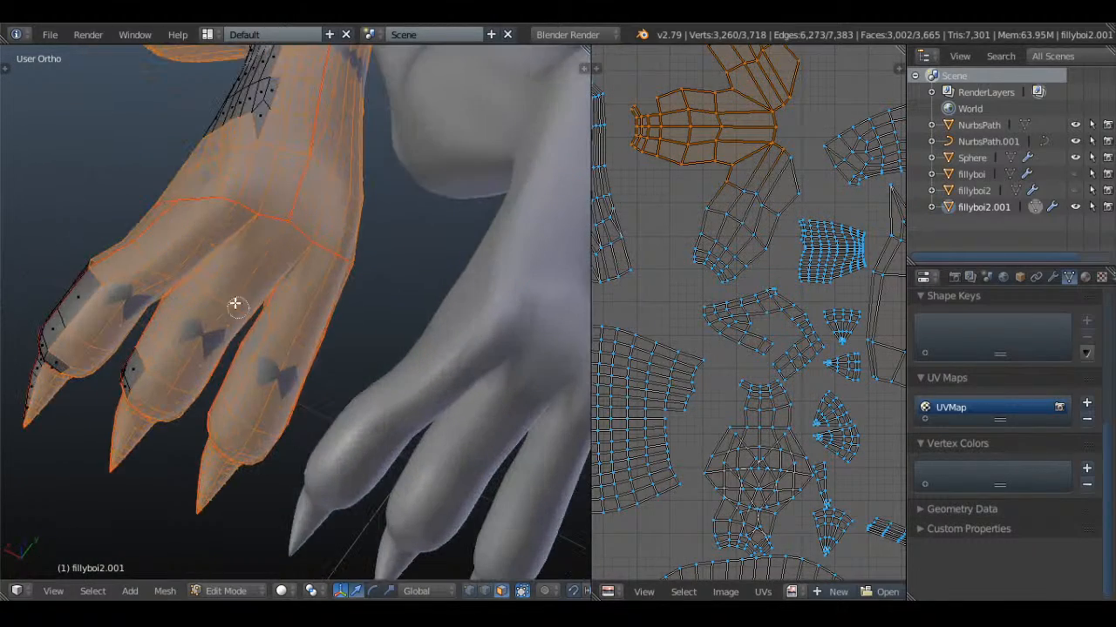
{"action": "right_click", "coordinate": [249, 272], "text": "shift"}
{"action": "right_click", "coordinate": [259, 340], "text": "shift"}
Select all faces of the body mesh again to show the complete UV layout
{"action": "scroll", "coordinate": [345, 255], "scroll_direction": "down", "scroll_amount": 6}
{"action": "key", "text": "a"}
{"action": "scroll", "coordinate": [347, 252], "scroll_direction": "down", "scroll_amount": 4}
{"action": "middle_click_drag", "start_coordinate": [347, 252], "coordinate": [500, 269]}
{"action": "key", "text": "a"}
{"action": "middle_click_drag", "start_coordinate": [425, 237], "coordinate": [391, 366], "text": "shift"}
{"action": "key", "text": "a"}
{"action": "key", "text": "a"}
{"action": "key", "text": "a"}
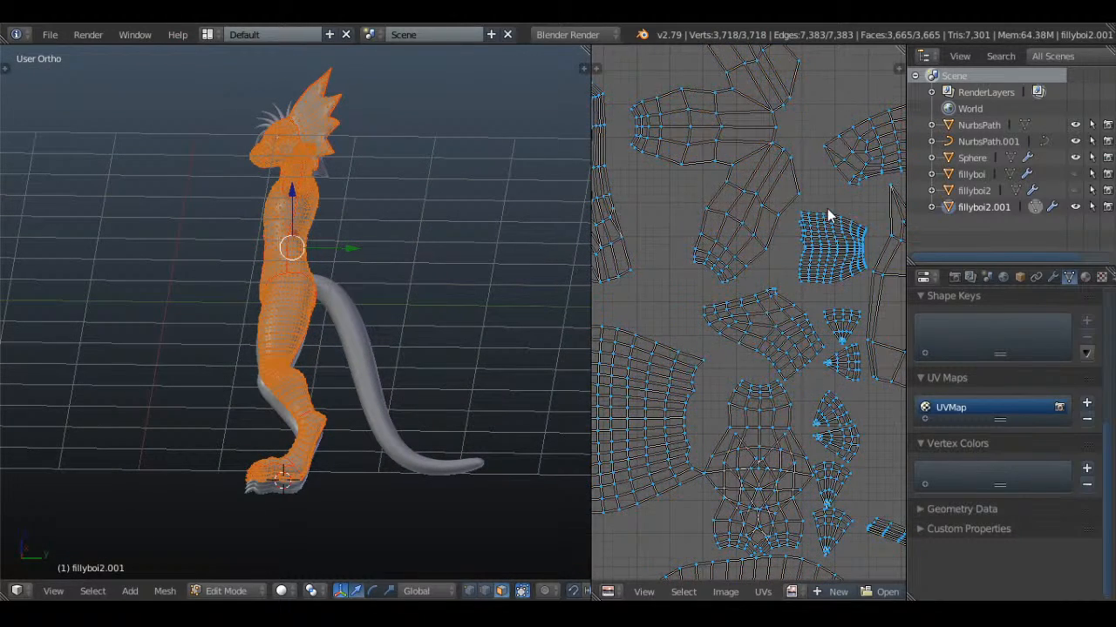
Return to Object Mode, deselect everything and save the file over the existing version
{"action": "scroll", "coordinate": [829, 216], "scroll_direction": "down", "scroll_amount": 1}
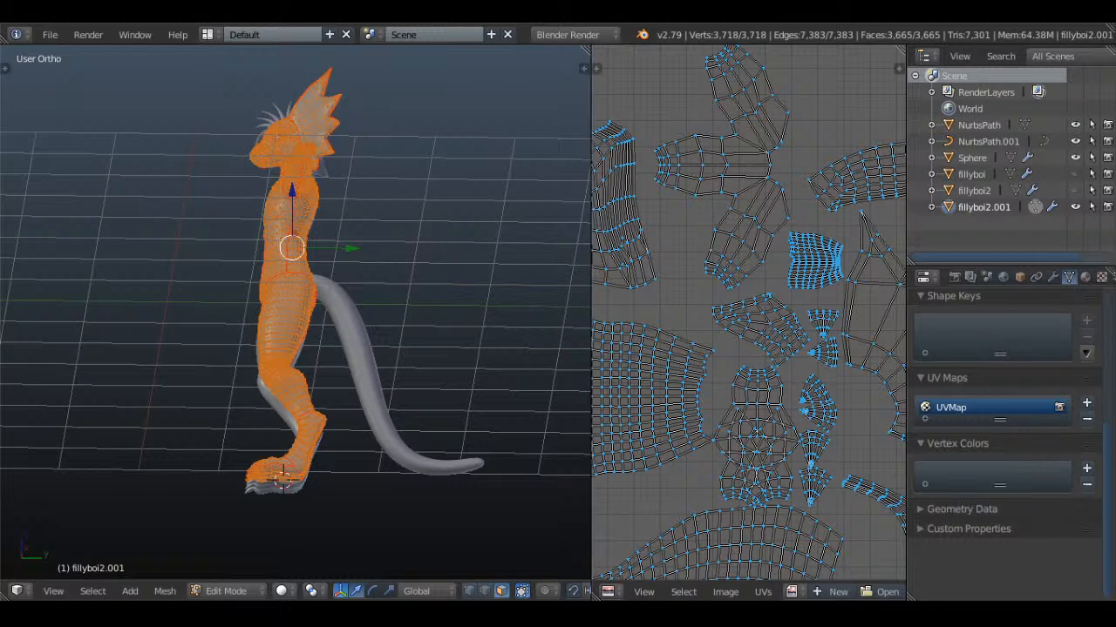
{"action": "middle_click_drag", "start_coordinate": [251, 261], "coordinate": [349, 272]}
{"action": "key", "text": "Tab"}
{"action": "scroll", "coordinate": [347, 272], "scroll_direction": "up", "scroll_amount": 1}
{"action": "key", "text": "a"}
{"action": "key", "text": "ctrl+s"}
{"action": "left_click", "coordinate": [368, 215]}
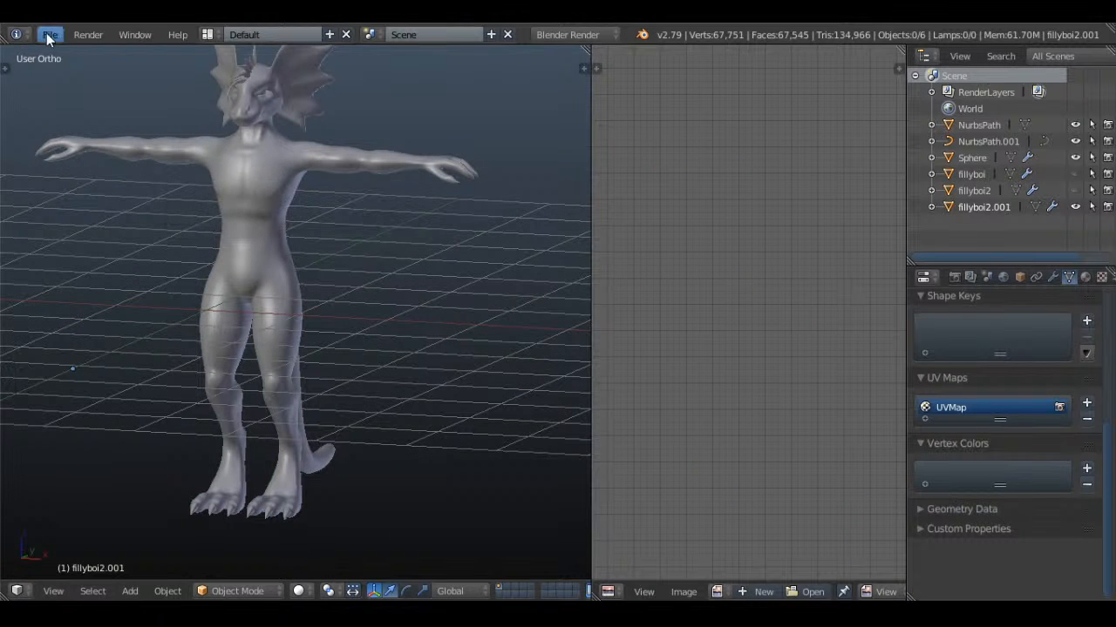
Open Drakious.blend from the Desktop folder "Important Blender models", browsing the files as thumbnails
{"action": "left_click", "coordinate": [47, 35]}
{"action": "mouse_move", "coordinate": [132, 84]}
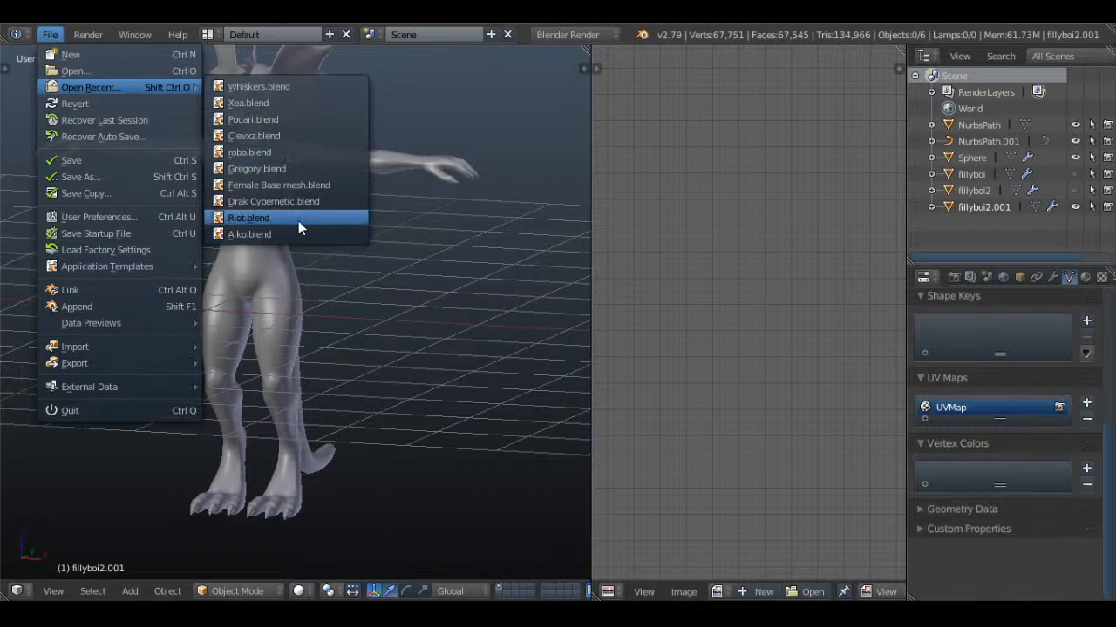
{"action": "left_click", "coordinate": [100, 71]}
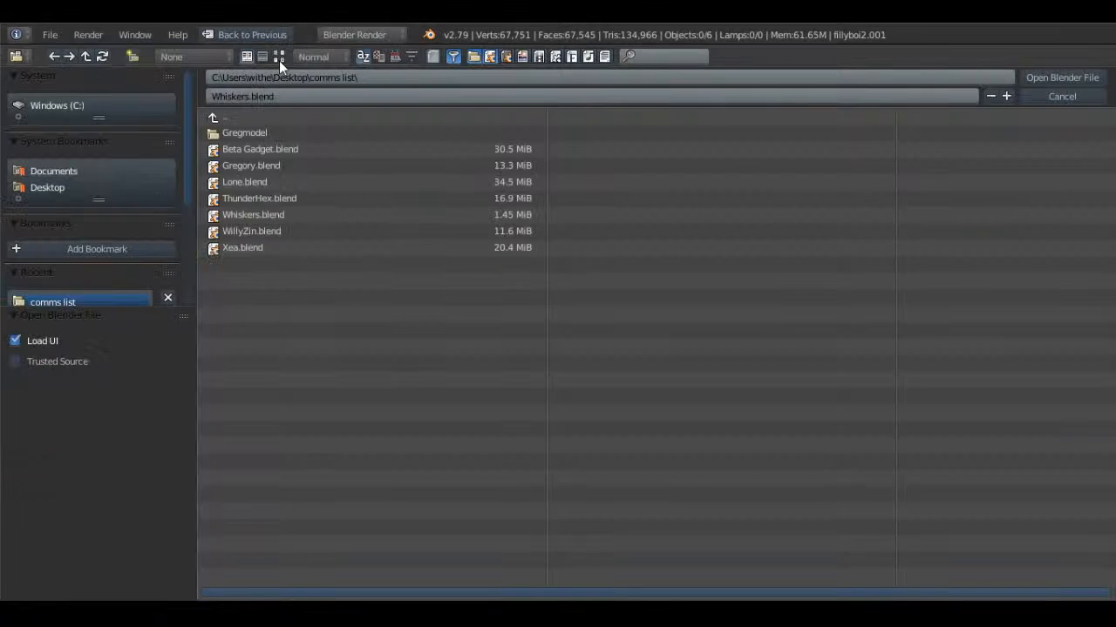
{"action": "left_click", "coordinate": [262, 179]}
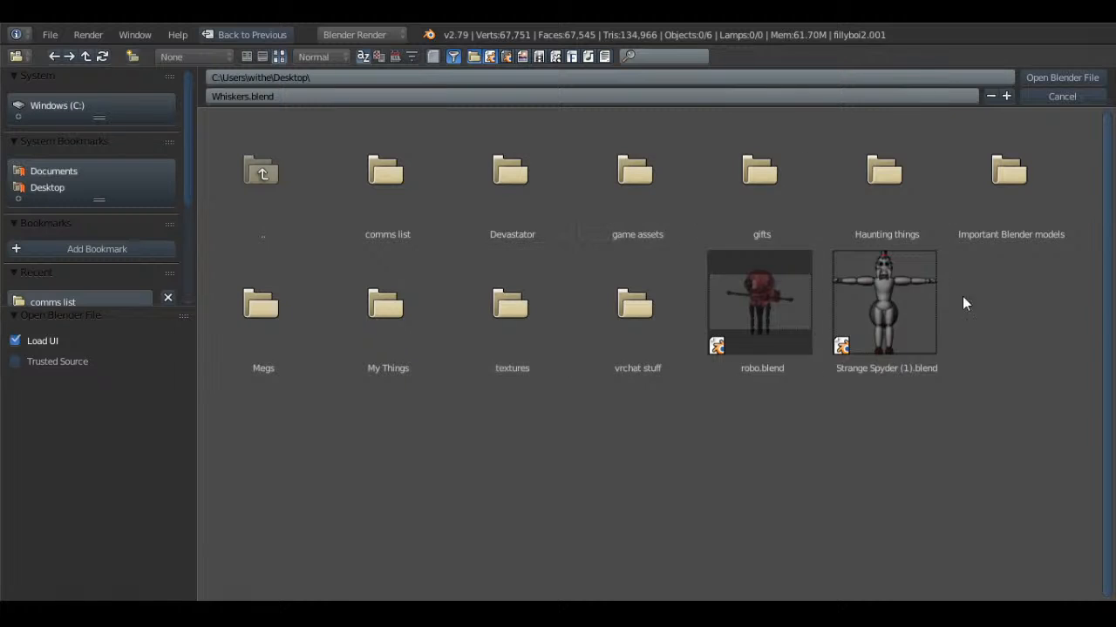
{"action": "left_click", "coordinate": [995, 237]}
{"action": "scroll", "coordinate": [812, 389], "scroll_direction": "down", "scroll_amount": 5}
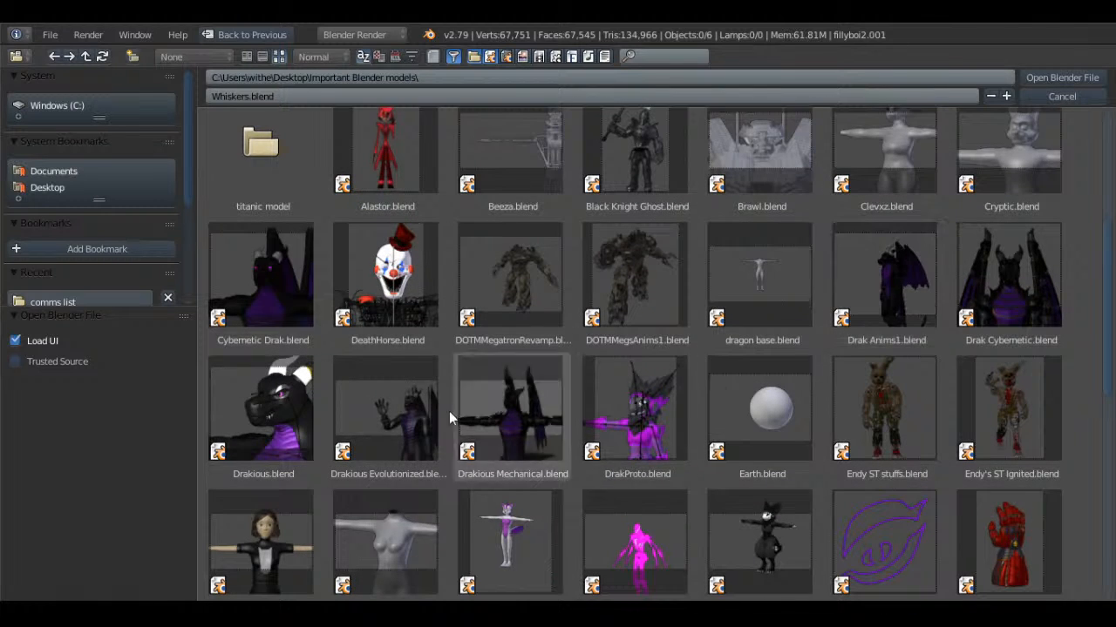
{"action": "double_click", "coordinate": [276, 406]}
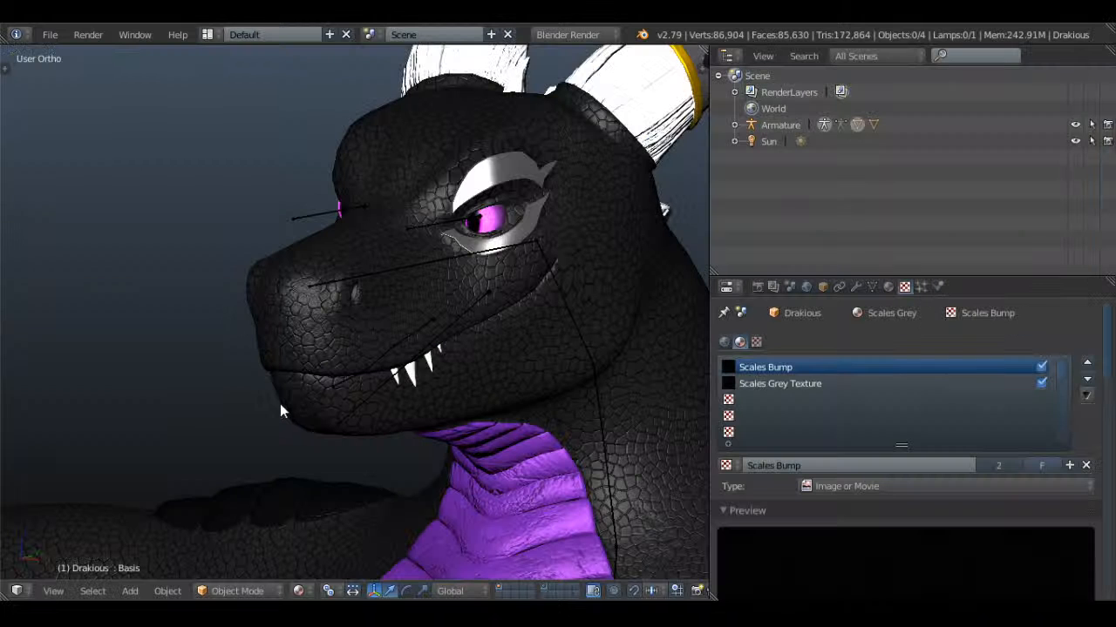
Examine the whole Drakious model in Solid shading from the side, the front and oblique angles
{"action": "scroll", "coordinate": [481, 351], "scroll_direction": "down", "scroll_amount": 2}
{"action": "key", "text": "alt+z"}
{"action": "middle_click_drag", "start_coordinate": [495, 348], "coordinate": [494, 367]}
{"action": "scroll", "coordinate": [493, 366], "scroll_direction": "down", "scroll_amount": 5}
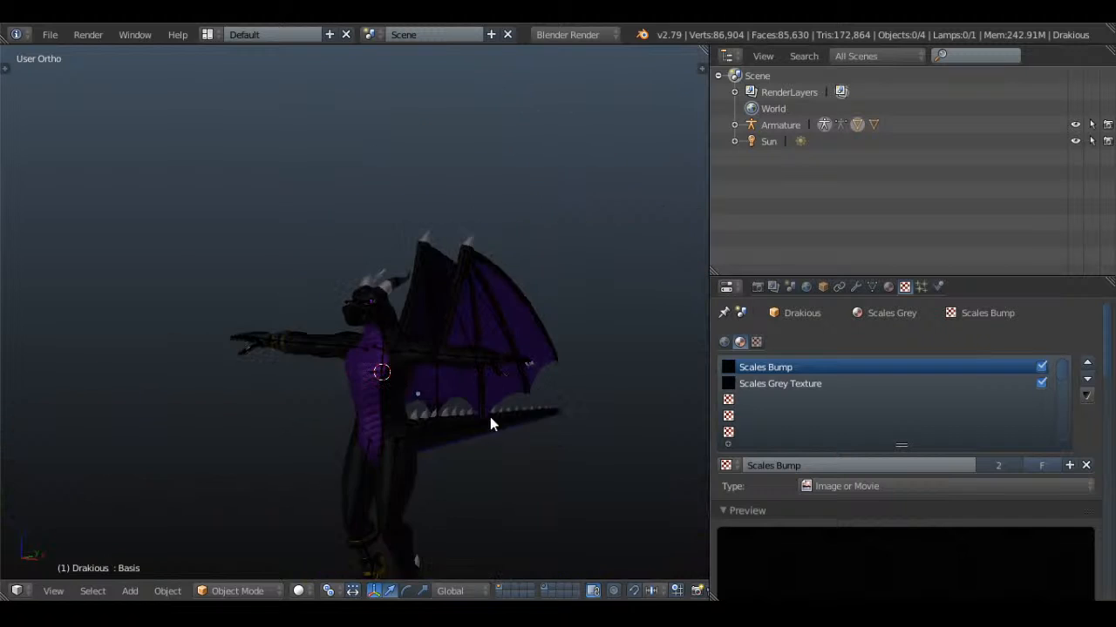
{"action": "middle_click_drag", "start_coordinate": [491, 423], "coordinate": [447, 268]}
{"action": "key", "text": "KP_3"}
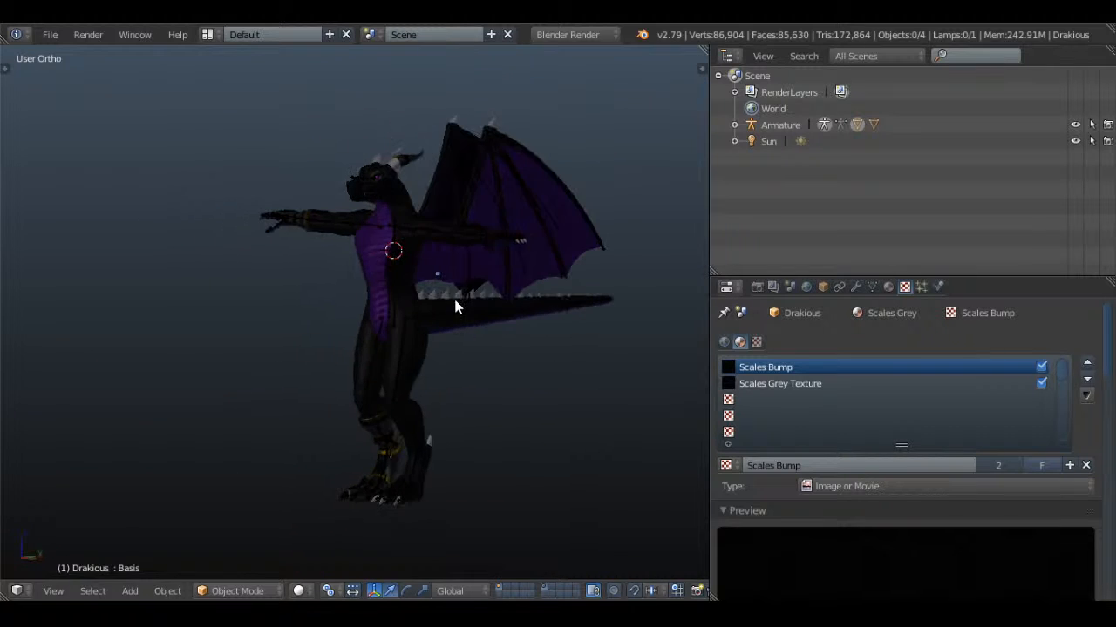
{"action": "middle_click_drag", "start_coordinate": [552, 348], "coordinate": [427, 350], "text": "shift"}
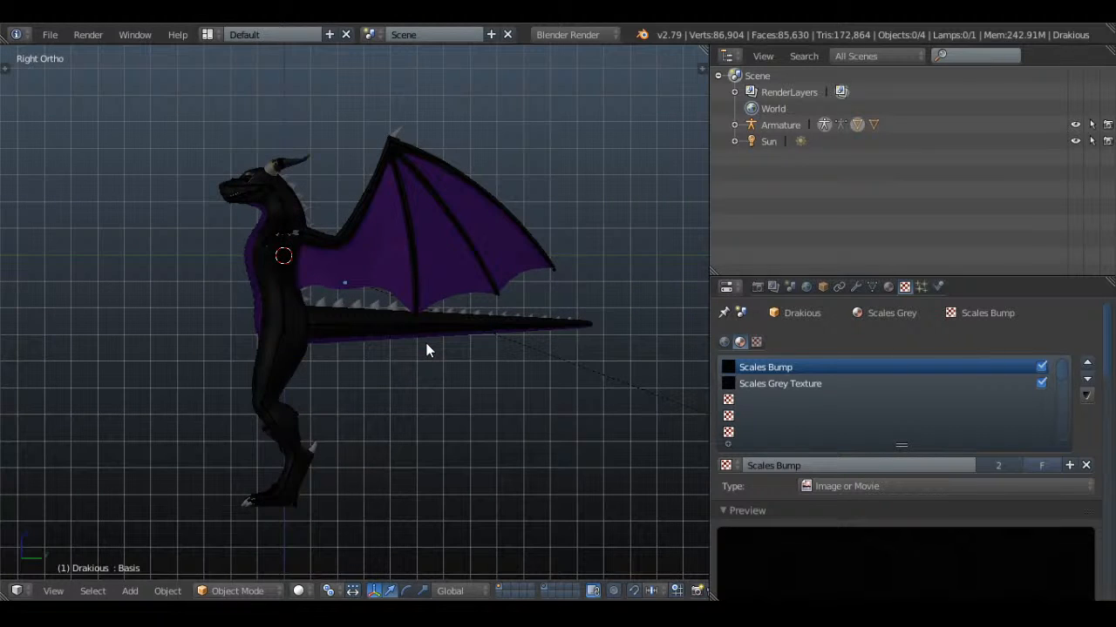
{"action": "key", "text": "KP_1"}
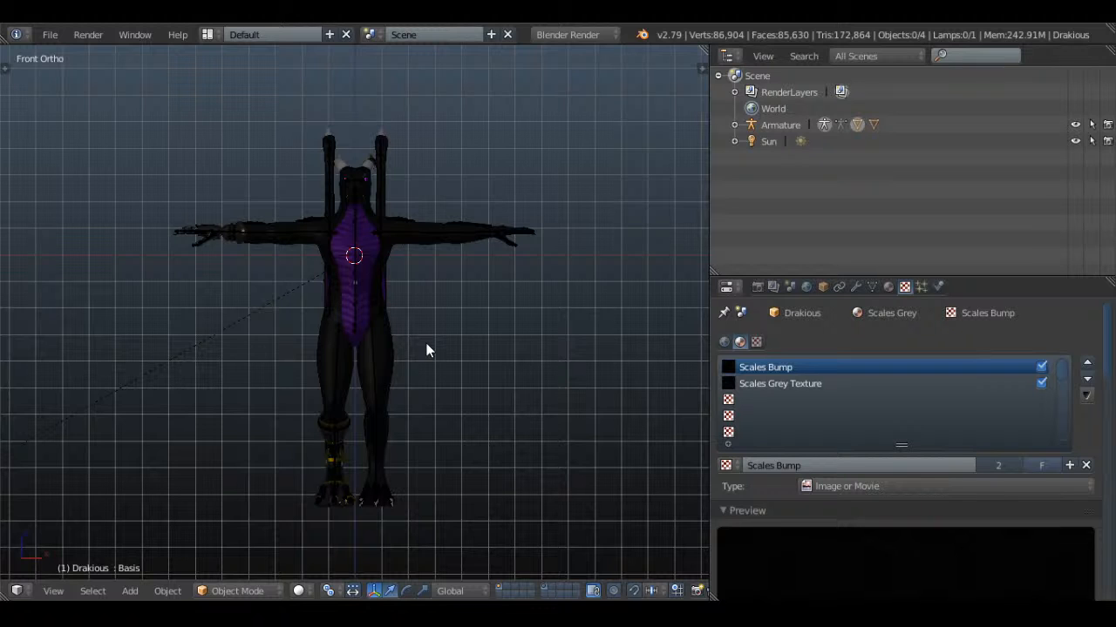
{"action": "middle_click_drag", "start_coordinate": [453, 347], "coordinate": [404, 354]}
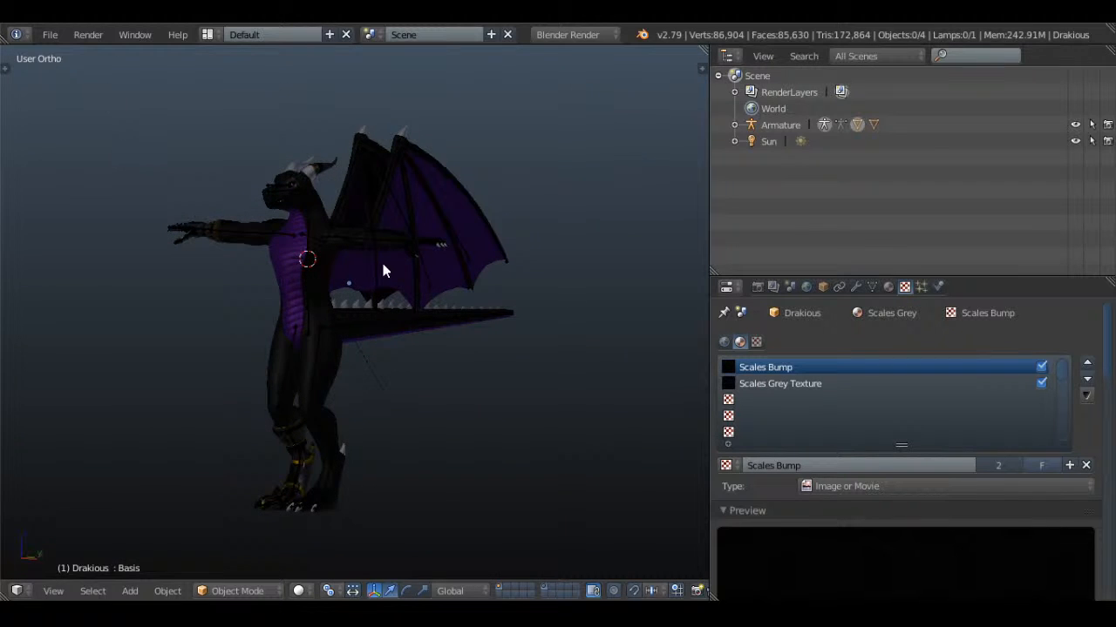
{"action": "middle_click_drag", "start_coordinate": [383, 263], "coordinate": [419, 275]}
Hide the armature in the viewport and save the file over the existing version
{"action": "left_click", "coordinate": [1075, 125]}
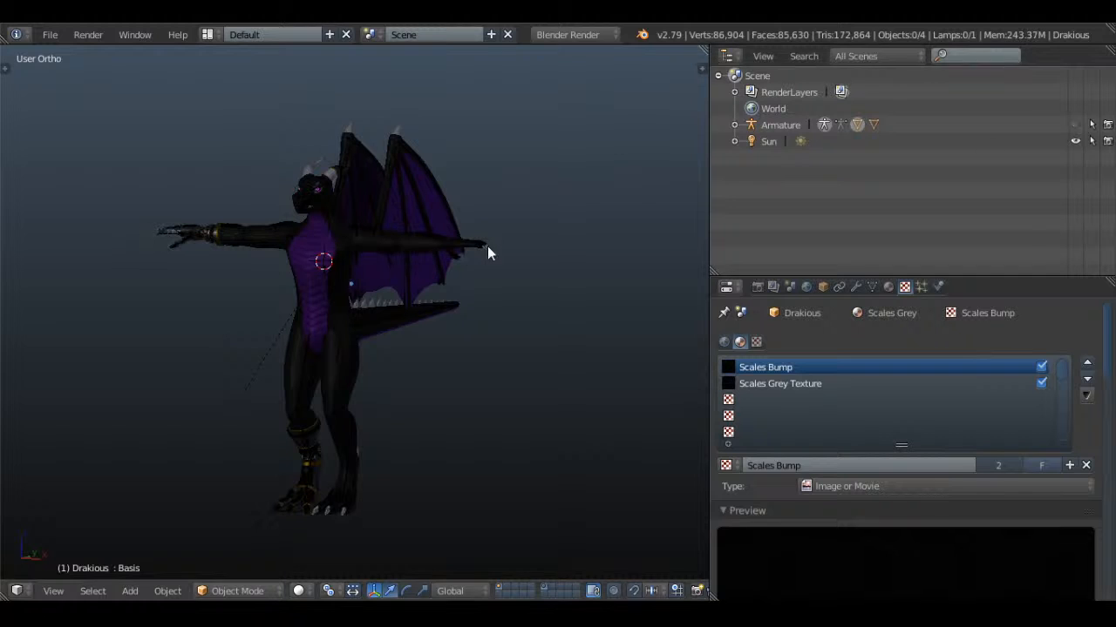
{"action": "key", "text": "ctrl+s"}
{"action": "left_click", "coordinate": [573, 195]}
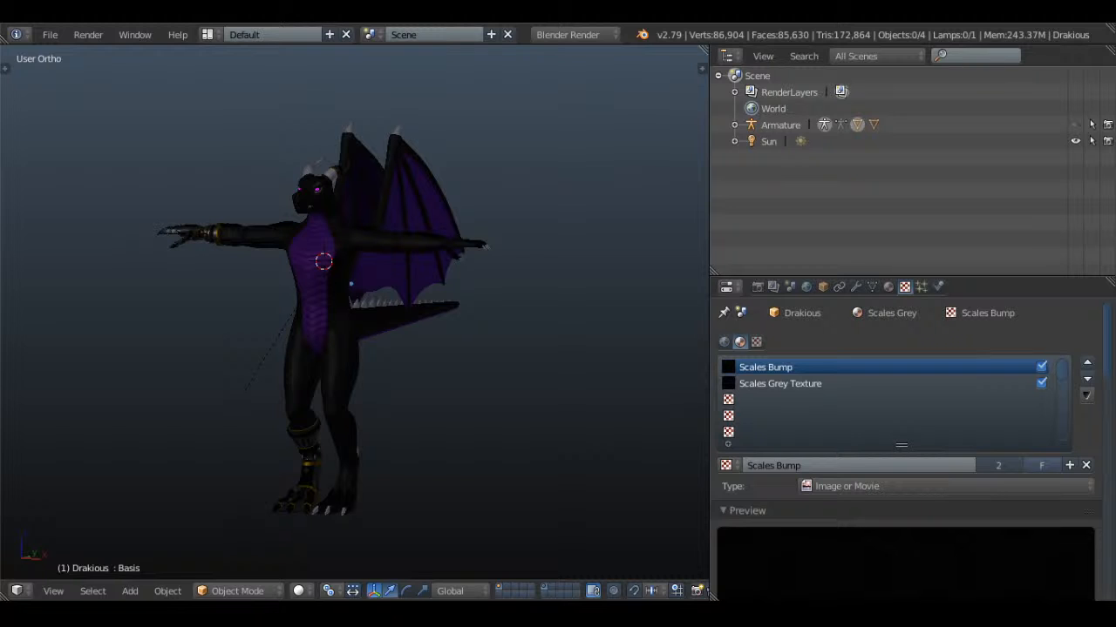
Examine the black dragon's body, wings and head up close from several angles
{"action": "middle_click_drag", "start_coordinate": [508, 406], "coordinate": [494, 477]}
{"action": "scroll", "coordinate": [401, 330], "scroll_direction": "up", "scroll_amount": 1}
{"action": "scroll", "coordinate": [494, 478], "scroll_direction": "up", "scroll_amount": 3}
{"action": "middle_click_drag", "start_coordinate": [405, 357], "coordinate": [516, 417]}
{"action": "middle_click_drag", "start_coordinate": [440, 434], "coordinate": [483, 308], "text": "shift"}
{"action": "scroll", "coordinate": [483, 308], "scroll_direction": "down", "scroll_amount": 2}
{"action": "middle_click_drag", "start_coordinate": [616, 336], "coordinate": [396, 315], "text": "shift"}
{"action": "middle_click_drag", "start_coordinate": [369, 289], "coordinate": [408, 272], "text": "shift"}
{"action": "scroll", "coordinate": [410, 335], "scroll_direction": "up", "scroll_amount": 2}
{"action": "middle_click_drag", "start_coordinate": [414, 270], "coordinate": [361, 344], "text": "shift"}
{"action": "scroll", "coordinate": [361, 344], "scroll_direction": "up", "scroll_amount": 2}
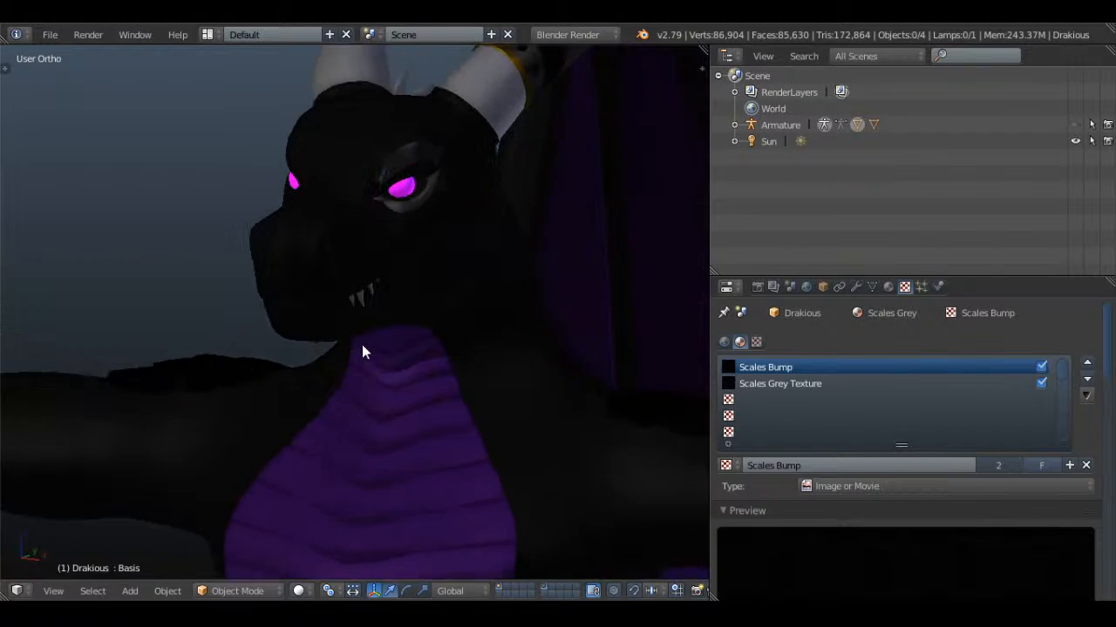
Switch the viewport to Material shading to show the scale textures on the dragon's head
{"action": "scroll", "coordinate": [362, 344], "scroll_direction": "up", "scroll_amount": 1}
{"action": "left_click", "coordinate": [298, 590]}
{"action": "left_click", "coordinate": [343, 499]}
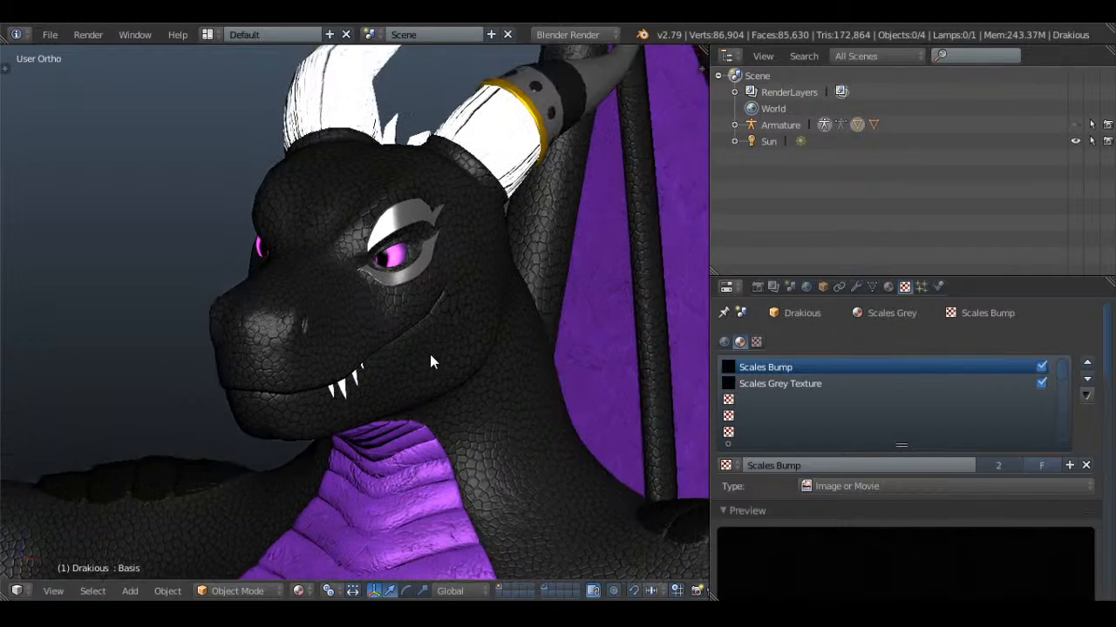
Duplicate the Sun lamp in place and rotate the copy in top view to light the dragon from another direction
{"action": "left_click", "coordinate": [767, 142]}
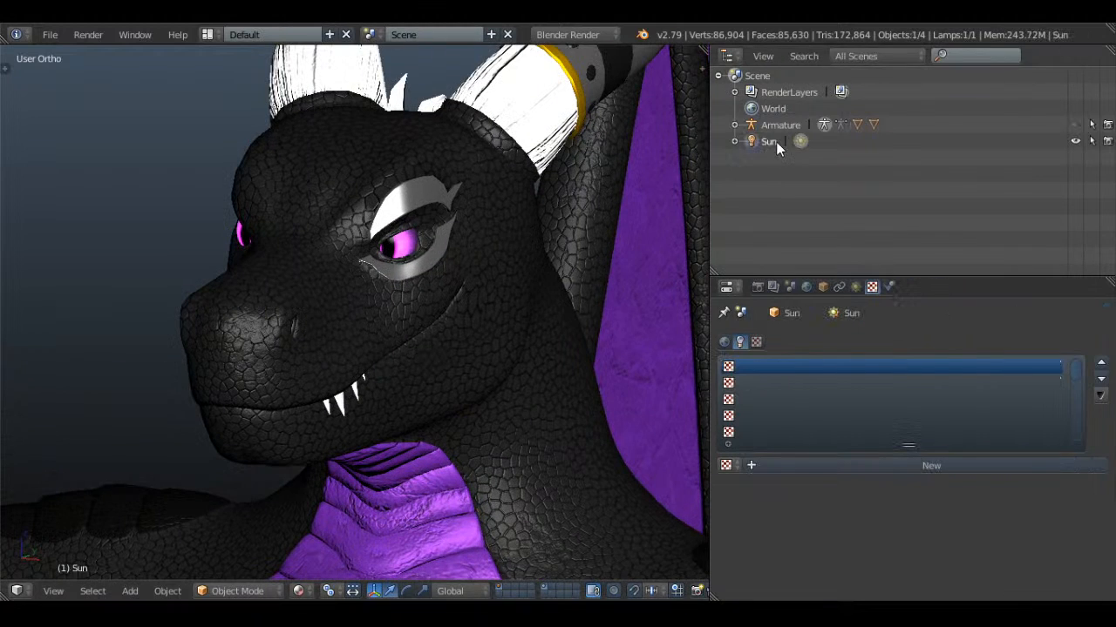
{"action": "left_click", "coordinate": [856, 286]}
{"action": "scroll", "coordinate": [871, 418], "scroll_direction": "down", "scroll_amount": 5}
{"action": "scroll", "coordinate": [442, 230], "scroll_direction": "down", "scroll_amount": 5}
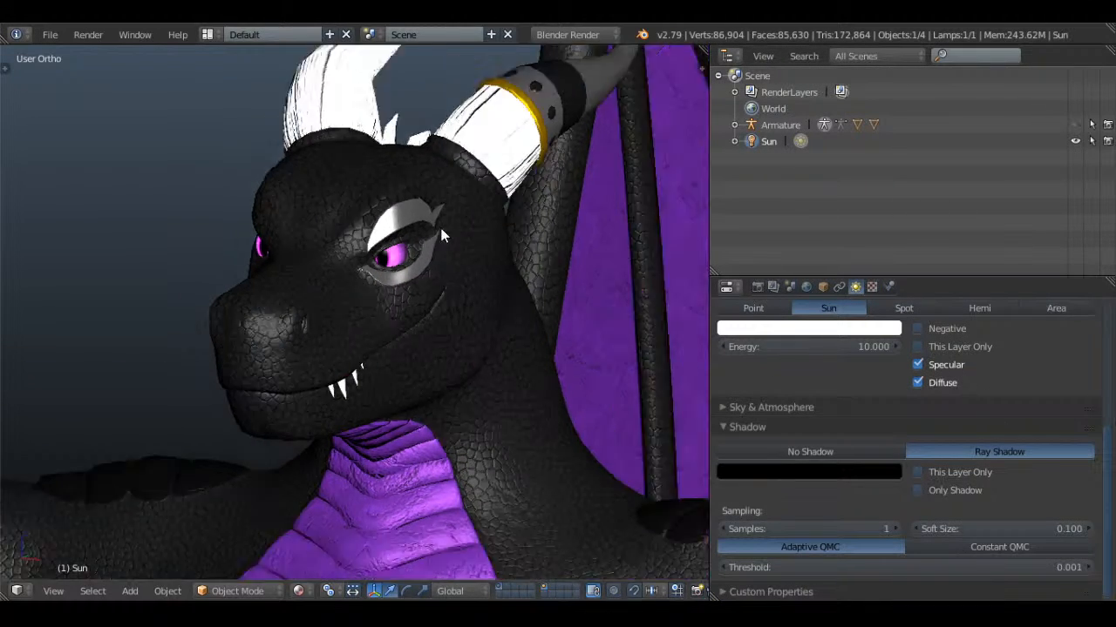
{"action": "key", "text": "KP_7"}
{"action": "scroll", "coordinate": [448, 236], "scroll_direction": "down", "scroll_amount": 5}
{"action": "key", "text": "shift+d"}
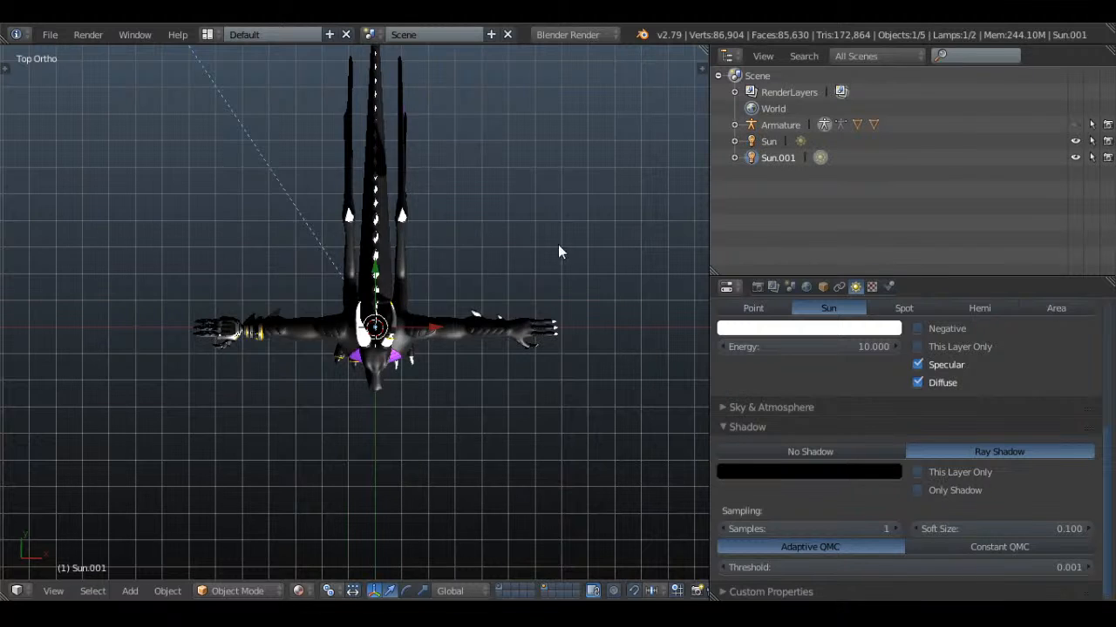
{"action": "key", "text": "r"}
{"action": "left_click", "coordinate": [382, 386]}
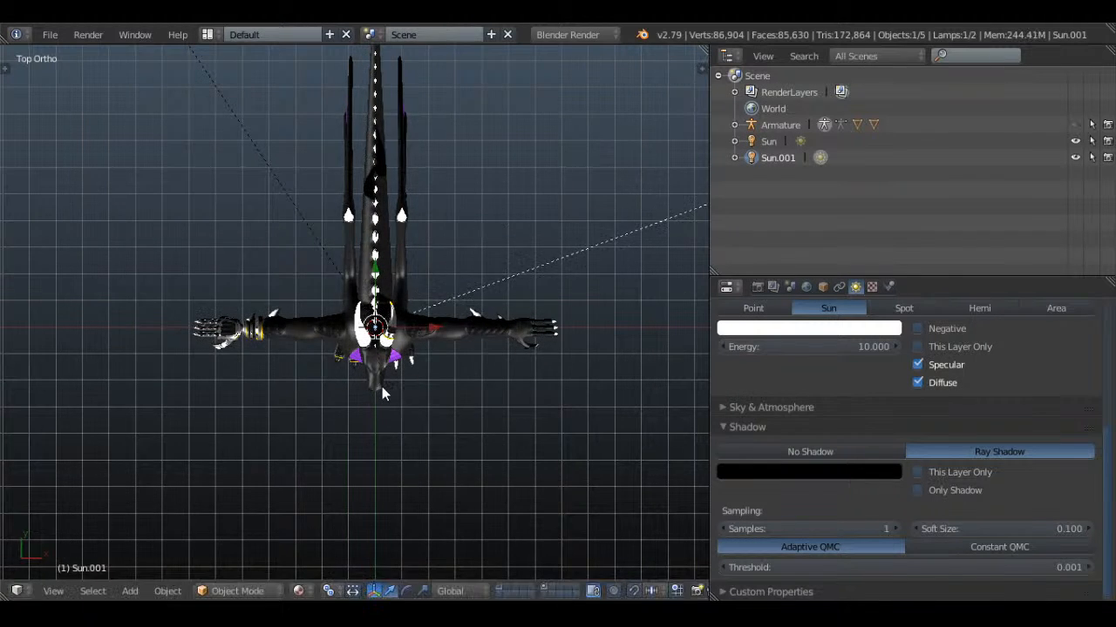
Set the duplicated sun lamp's energy to 5 and its colour to light pink, and deselect it
{"action": "scroll", "coordinate": [381, 386], "scroll_direction": "up", "scroll_amount": 3}
{"action": "scroll", "coordinate": [871, 410], "scroll_direction": "up", "scroll_amount": 5}
{"action": "left_click", "coordinate": [863, 511]}
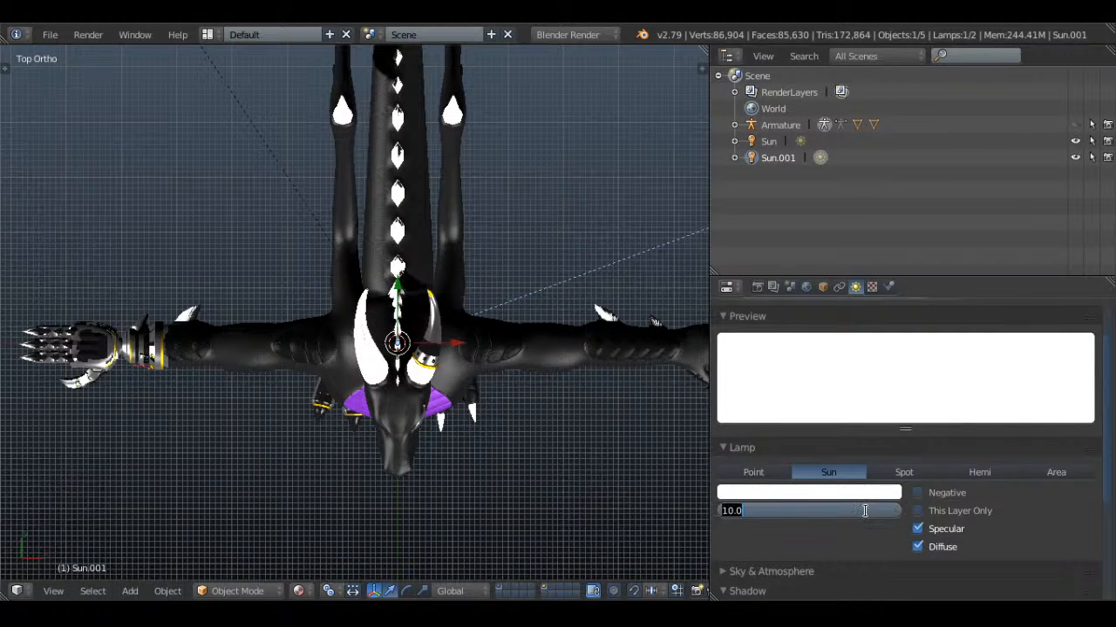
{"action": "type", "text": "5"}
{"action": "key", "text": "Return"}
{"action": "left_click", "coordinate": [817, 493]}
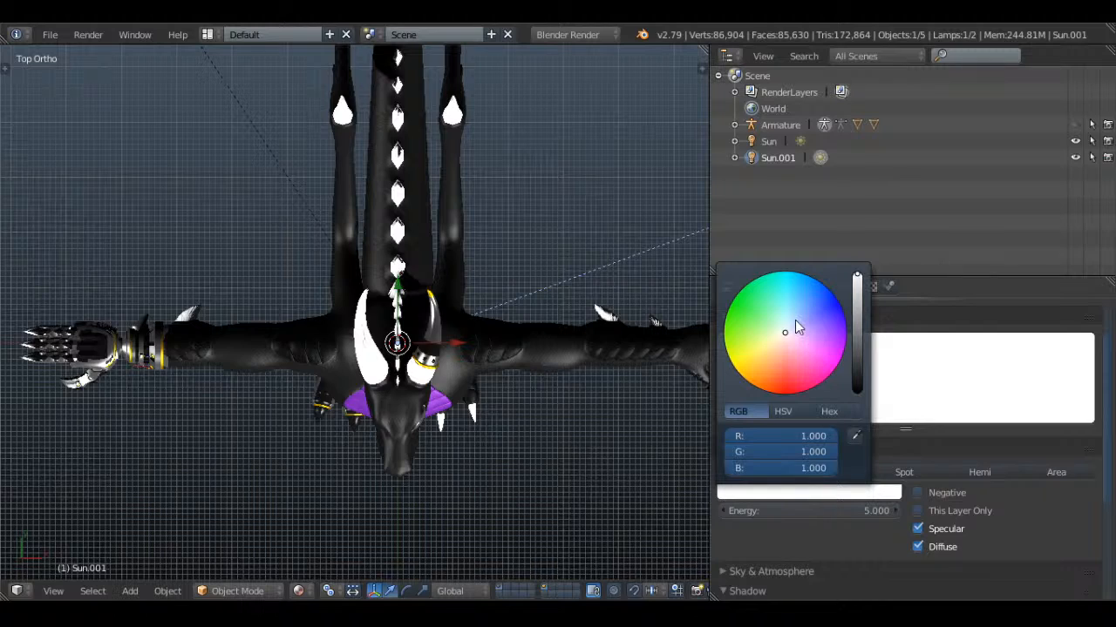
{"action": "left_click_drag", "start_coordinate": [795, 324], "coordinate": [800, 337]}
{"action": "middle_click_drag", "start_coordinate": [467, 357], "coordinate": [453, 240]}
{"action": "key", "text": "a"}
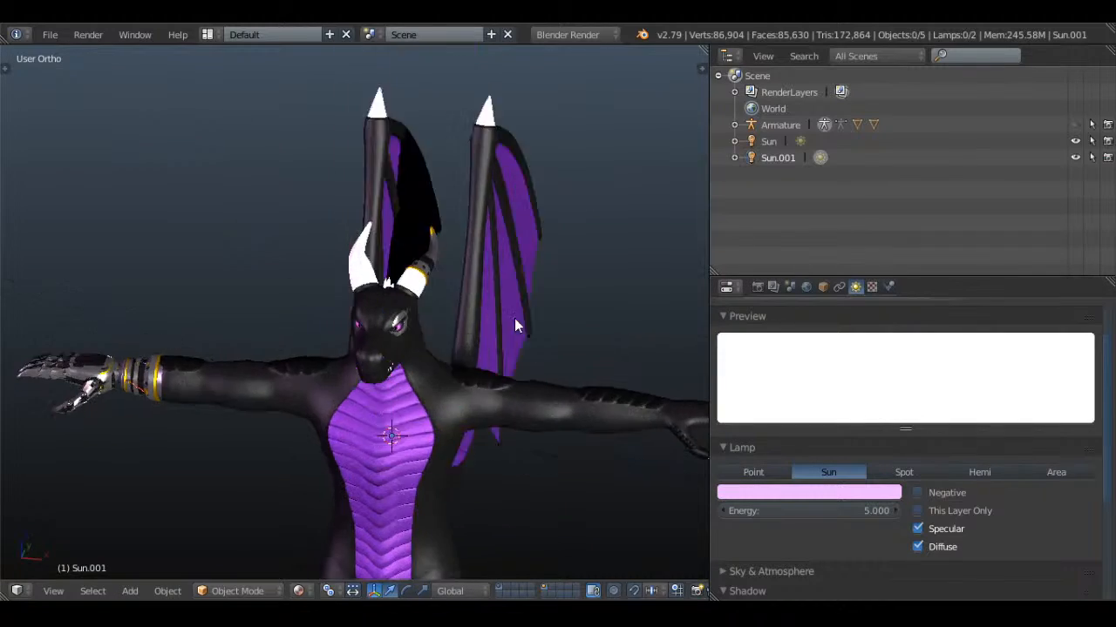
Select the dragon body mesh and set its Smile shape key to 0 to relax the mouth
{"action": "middle_click_drag", "start_coordinate": [515, 318], "coordinate": [462, 315]}
{"action": "scroll", "coordinate": [425, 395], "scroll_direction": "up", "scroll_amount": 6}
{"action": "middle_click_drag", "start_coordinate": [426, 396], "coordinate": [546, 305], "text": "shift"}
{"action": "scroll", "coordinate": [448, 419], "scroll_direction": "up", "scroll_amount": 2}
{"action": "right_click", "coordinate": [547, 303]}
{"action": "key", "text": "a"}
{"action": "scroll", "coordinate": [802, 392], "scroll_direction": "down", "scroll_amount": 4}
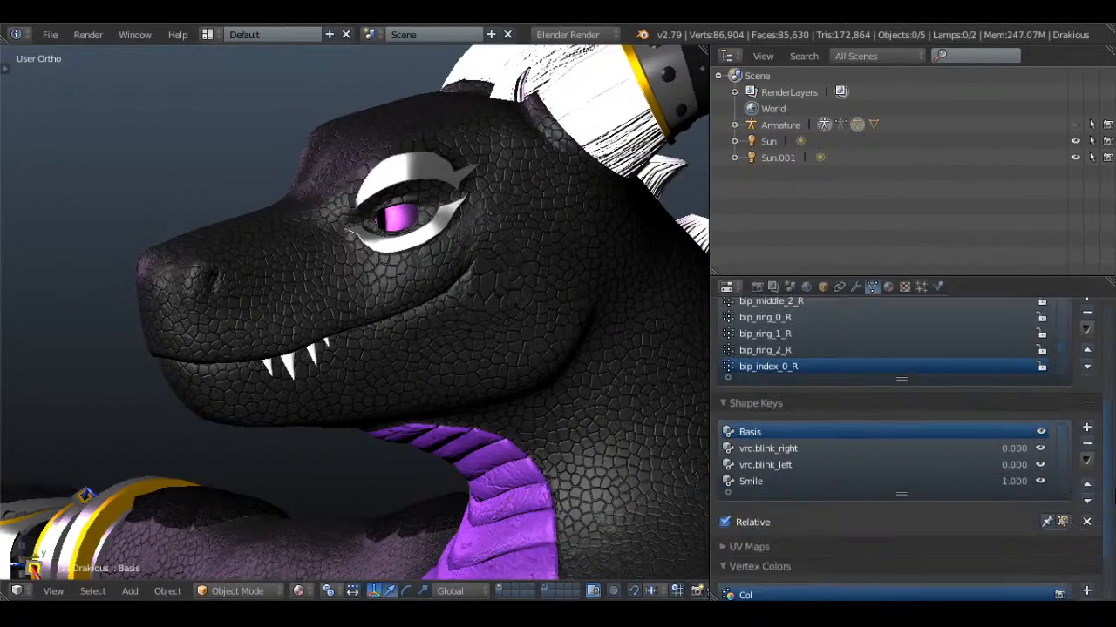
{"action": "scroll", "coordinate": [828, 442], "scroll_direction": "down", "scroll_amount": 2}
{"action": "left_click", "coordinate": [805, 450]}
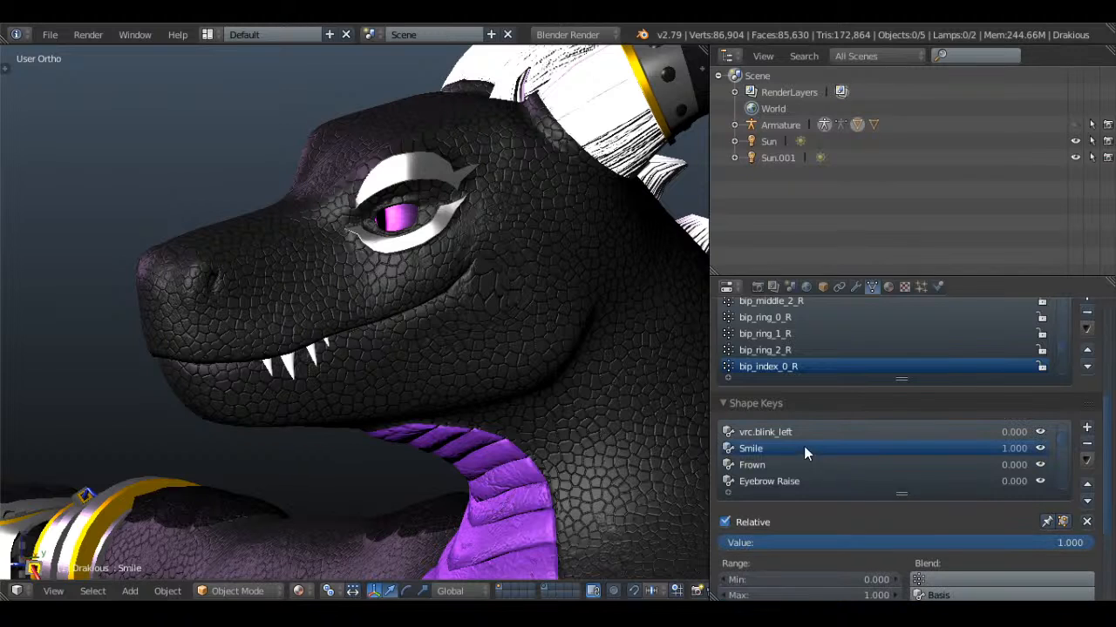
{"action": "left_click_drag", "start_coordinate": [1049, 542], "coordinate": [732, 542]}
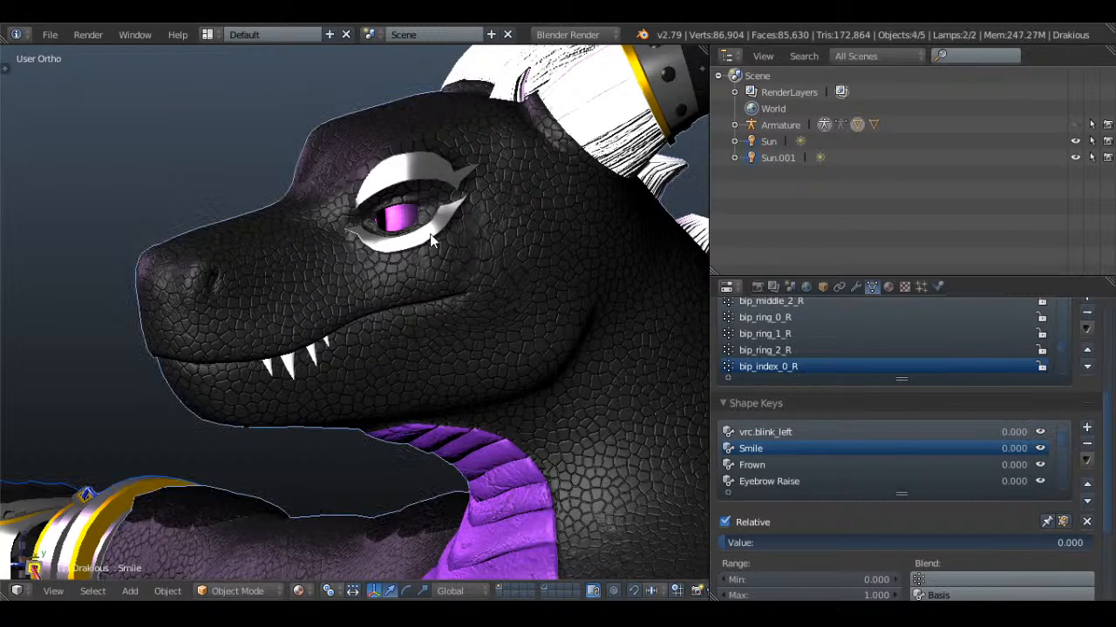
Save the dragon model over the existing Drakious.blend file
{"action": "key", "text": "ctrl+s"}
{"action": "key", "text": "ctrl+s"}
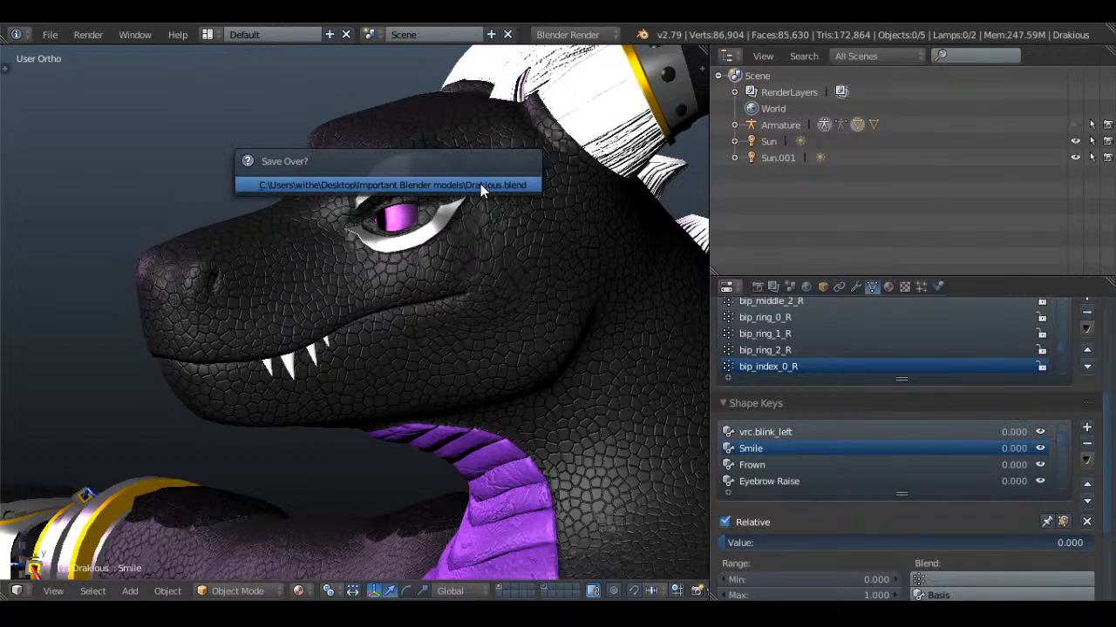
{"action": "left_click", "coordinate": [481, 183]}
Look over the remaining shape keys and face, and open the recent file containing the grey fillyboi2.001 dragon body
{"action": "scroll", "coordinate": [882, 470], "scroll_direction": "down", "scroll_amount": 10}
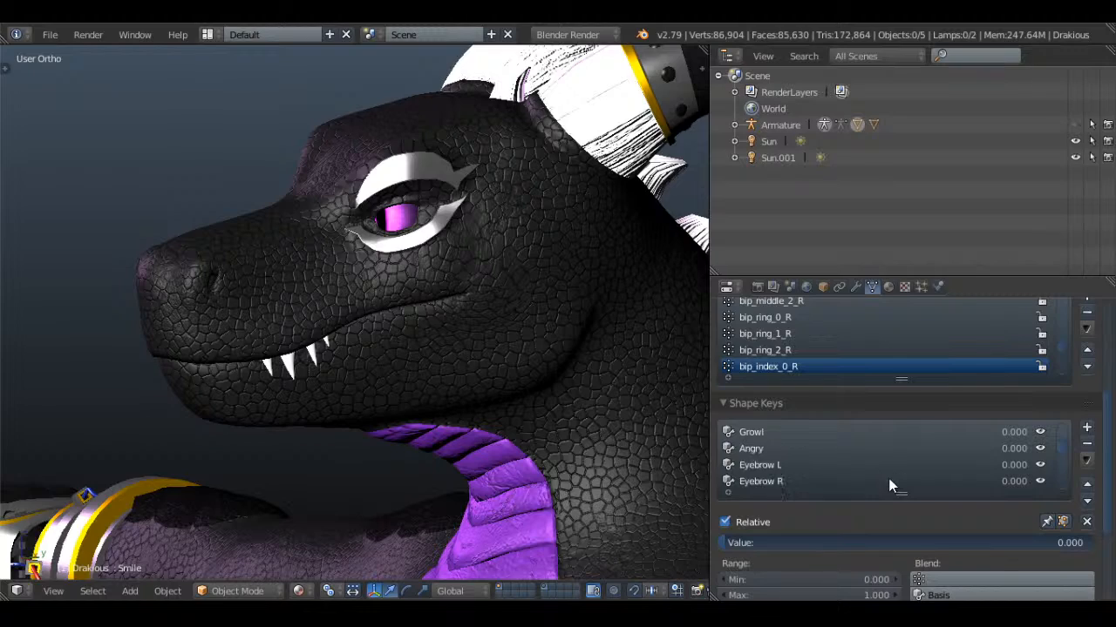
{"action": "scroll", "coordinate": [890, 478], "scroll_direction": "down", "scroll_amount": 1}
{"action": "scroll", "coordinate": [890, 478], "scroll_direction": "up", "scroll_amount": 13}
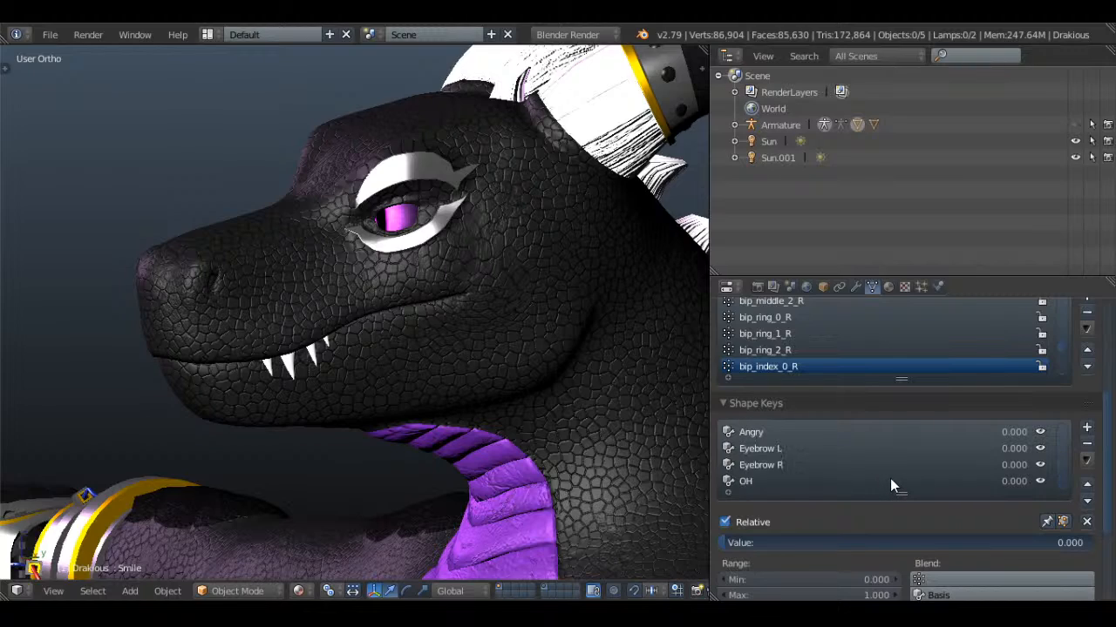
{"action": "middle_click_drag", "start_coordinate": [516, 380], "coordinate": [492, 343]}
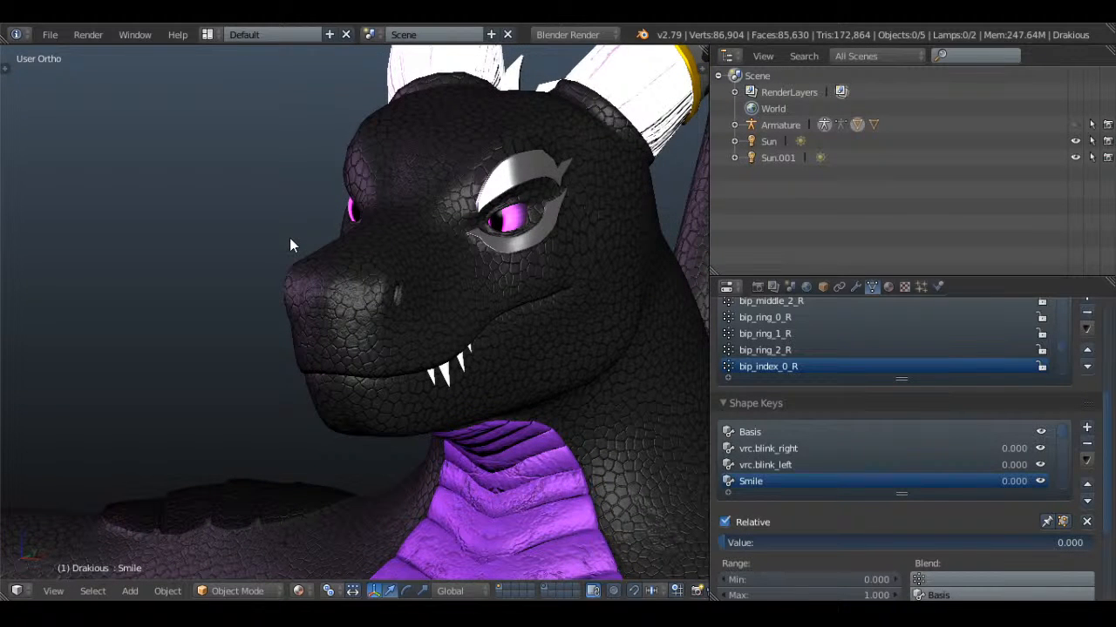
{"action": "left_click", "coordinate": [50, 34]}
{"action": "mouse_move", "coordinate": [129, 87]}
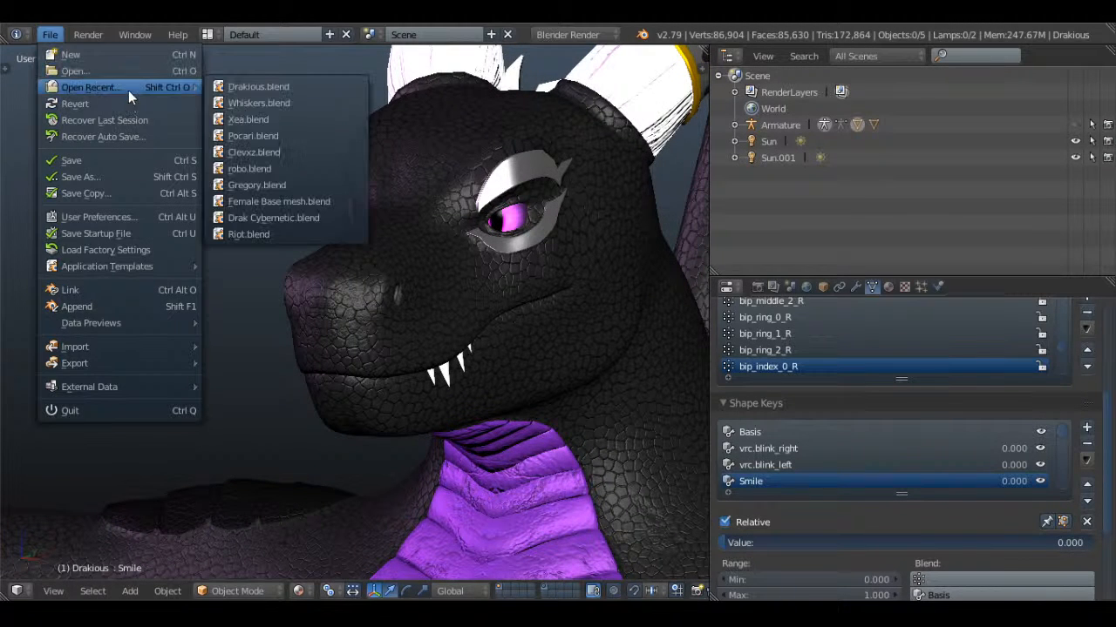
{"action": "left_click", "coordinate": [263, 111]}
{"action": "left_click", "coordinate": [167, 590]}
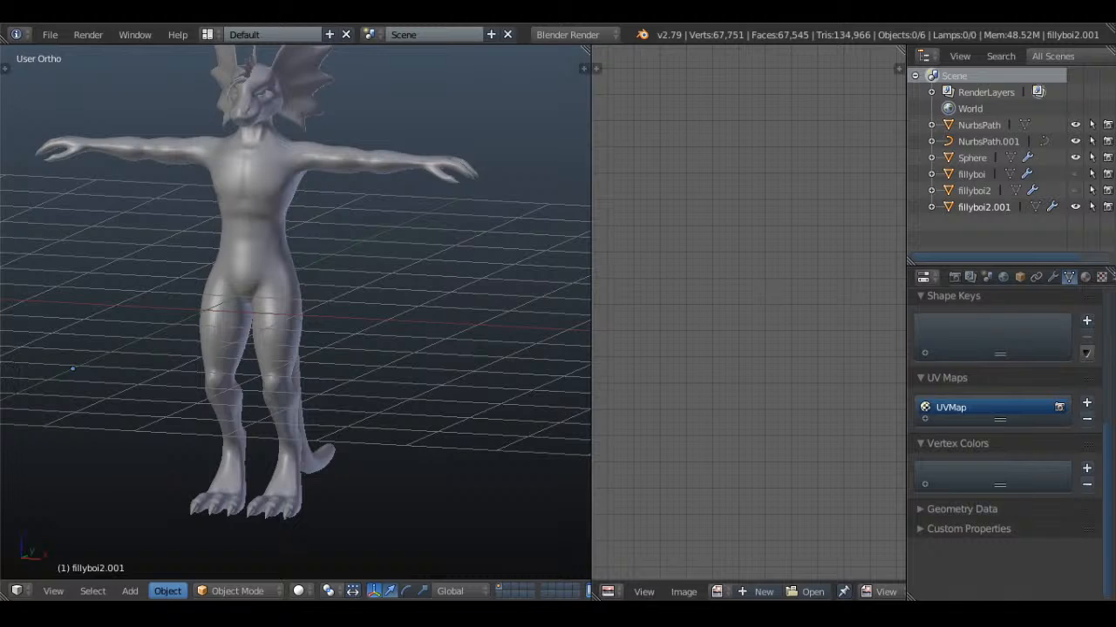
Enter Edit Mode on fillyboi2.001, select the whole mesh to display its UV islands, and widen the UV editor
{"action": "middle_click_drag", "start_coordinate": [342, 305], "coordinate": [323, 279]}
{"action": "key", "text": "Tab"}
{"action": "key", "text": "a"}
{"action": "scroll", "coordinate": [735, 343], "scroll_direction": "down", "scroll_amount": 5}
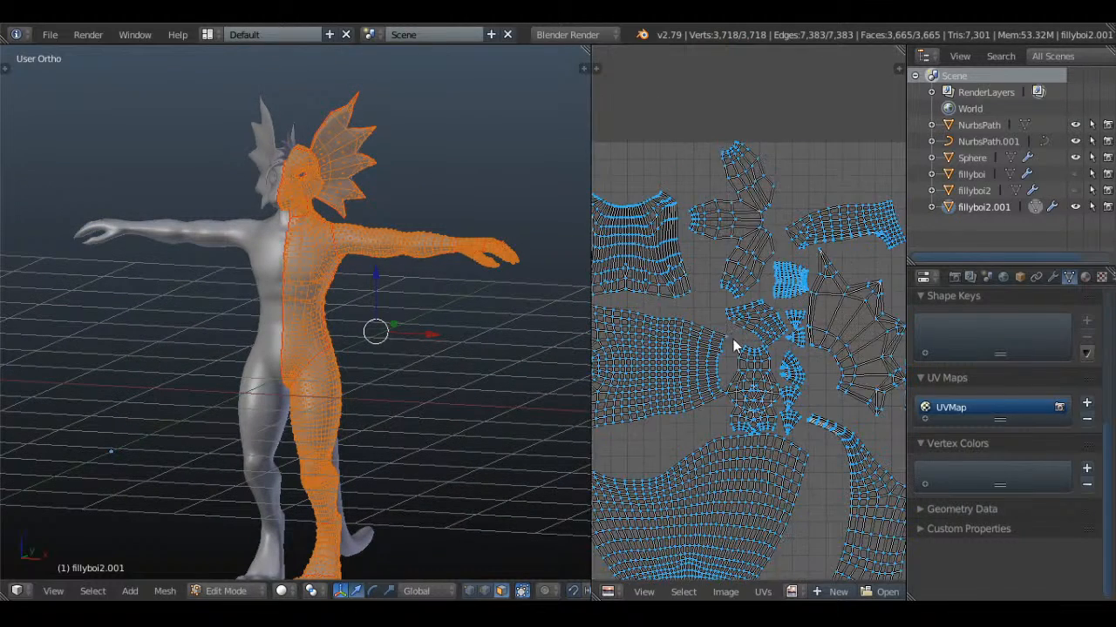
{"action": "middle_click_drag", "start_coordinate": [399, 423], "coordinate": [572, 416]}
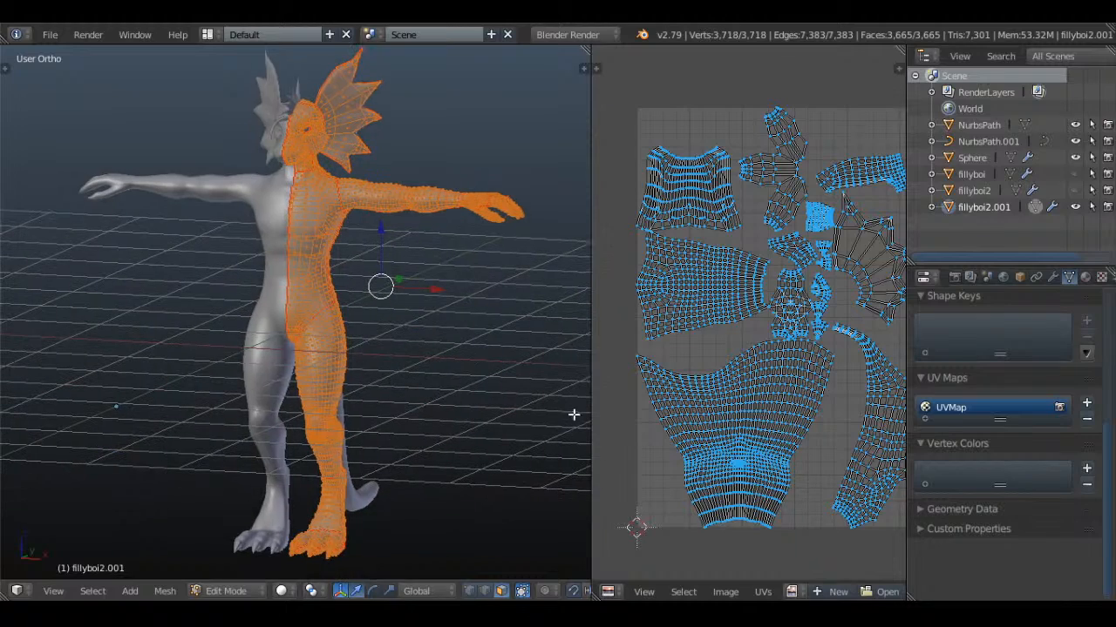
{"action": "scroll", "coordinate": [755, 506], "scroll_direction": "up", "scroll_amount": 1}
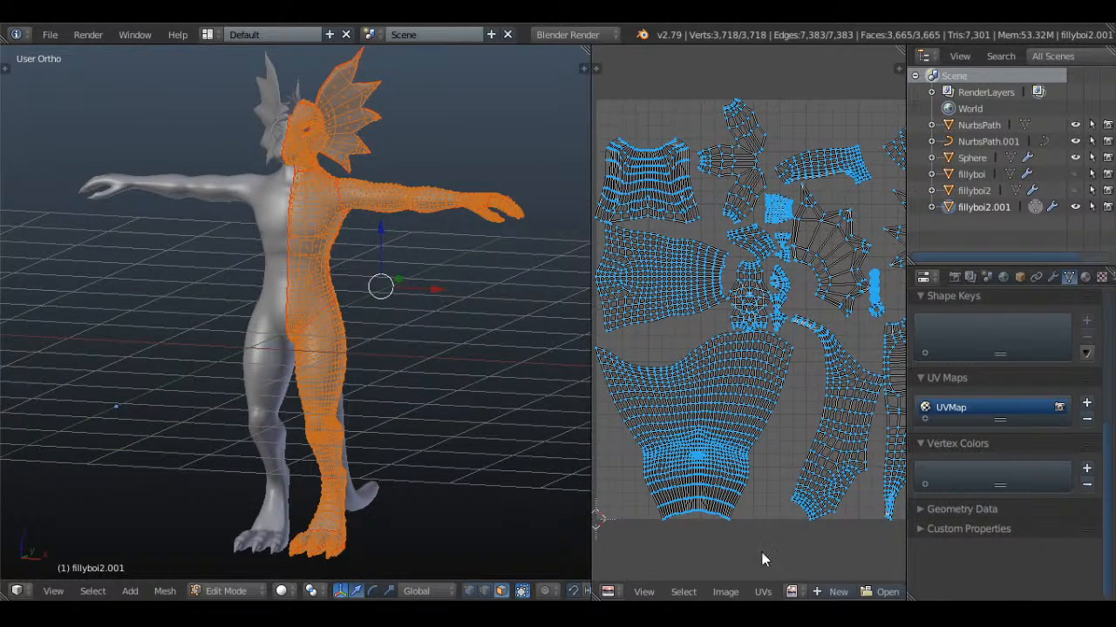
{"action": "left_click_drag", "start_coordinate": [592, 378], "coordinate": [469, 378]}
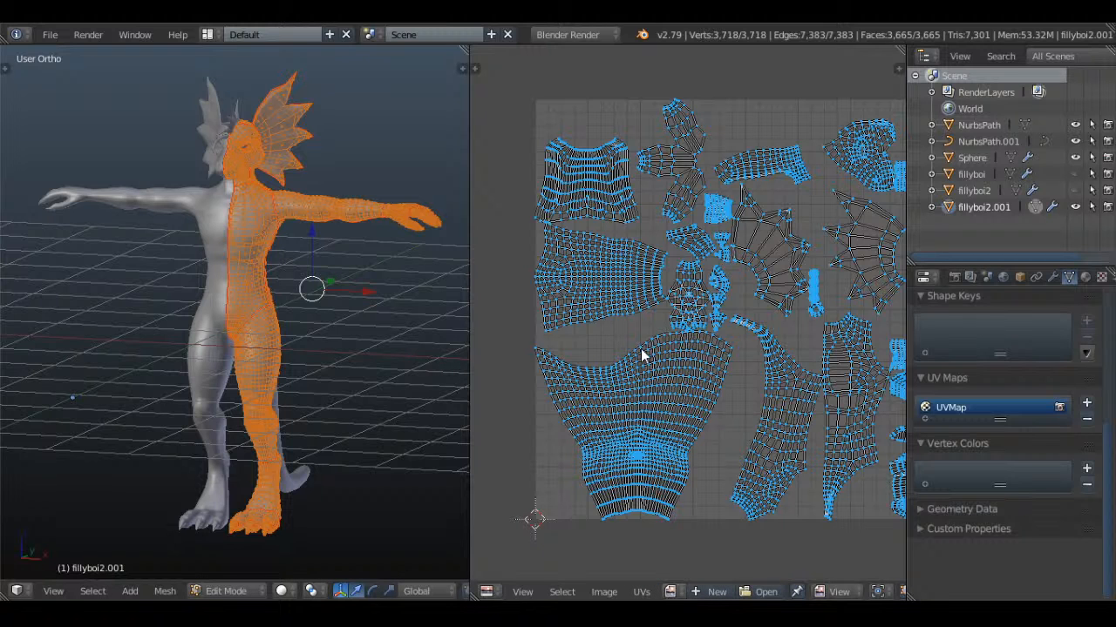
Show the UV editor's properties, add a Grease Pencil data block with a new layer, and widen the editor further
{"action": "key", "text": "t"}
{"action": "key", "text": "t"}
{"action": "key", "text": "n"}
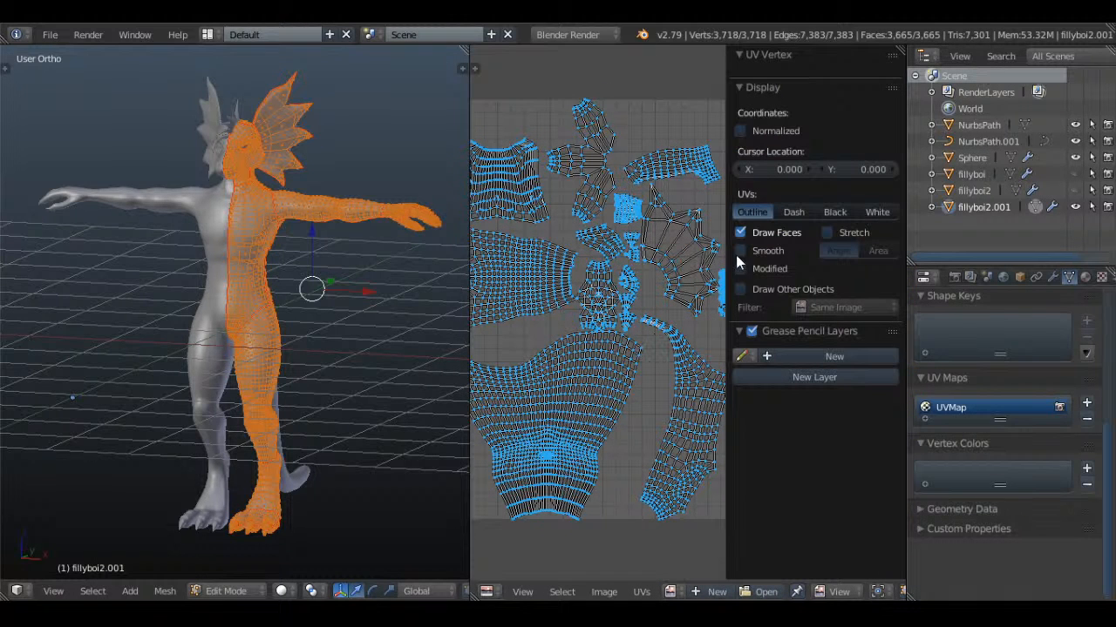
{"action": "left_click", "coordinate": [804, 356]}
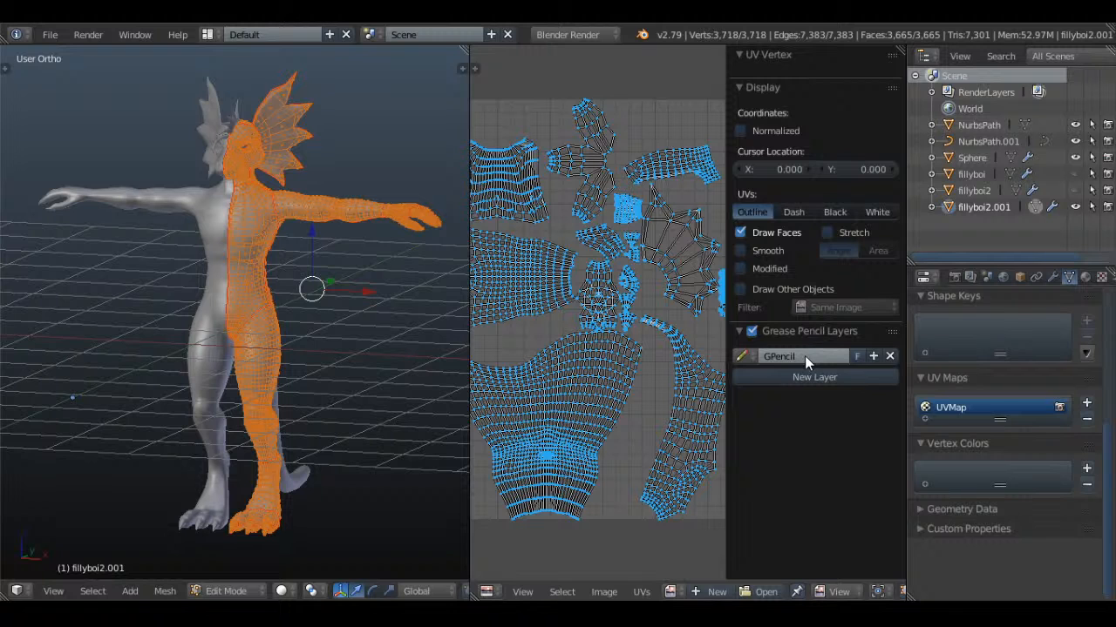
{"action": "left_click", "coordinate": [807, 376]}
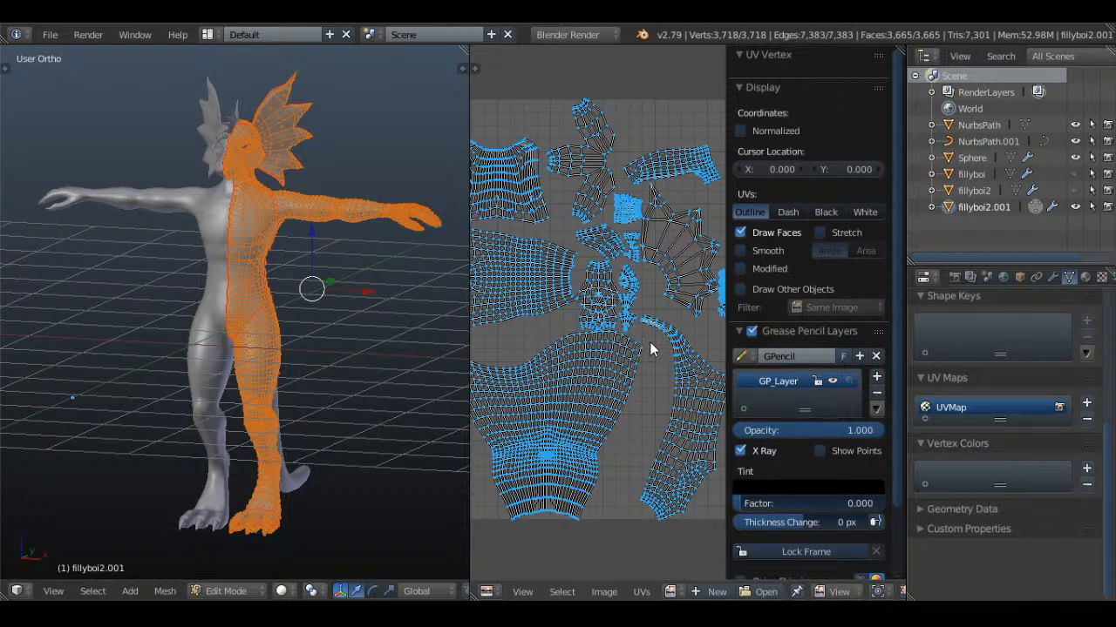
{"action": "left_click_drag", "start_coordinate": [467, 285], "coordinate": [370, 286]}
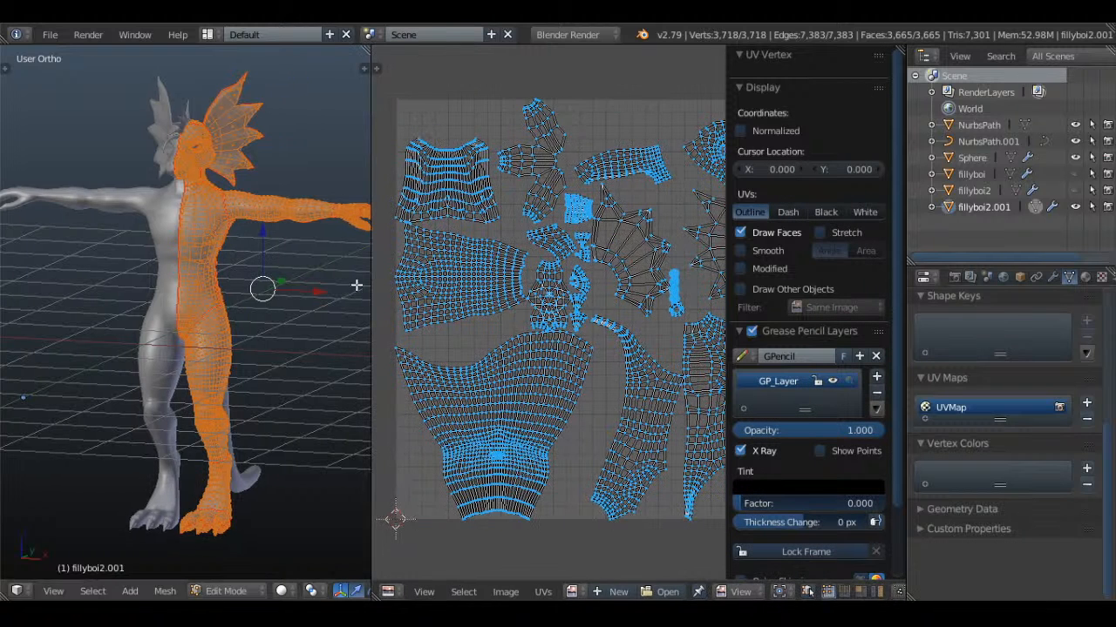
Examine the Grease Pencil layer settings alongside the body's UV islands for drawing options
{"action": "scroll", "coordinate": [280, 269], "scroll_direction": "up", "scroll_amount": 5}
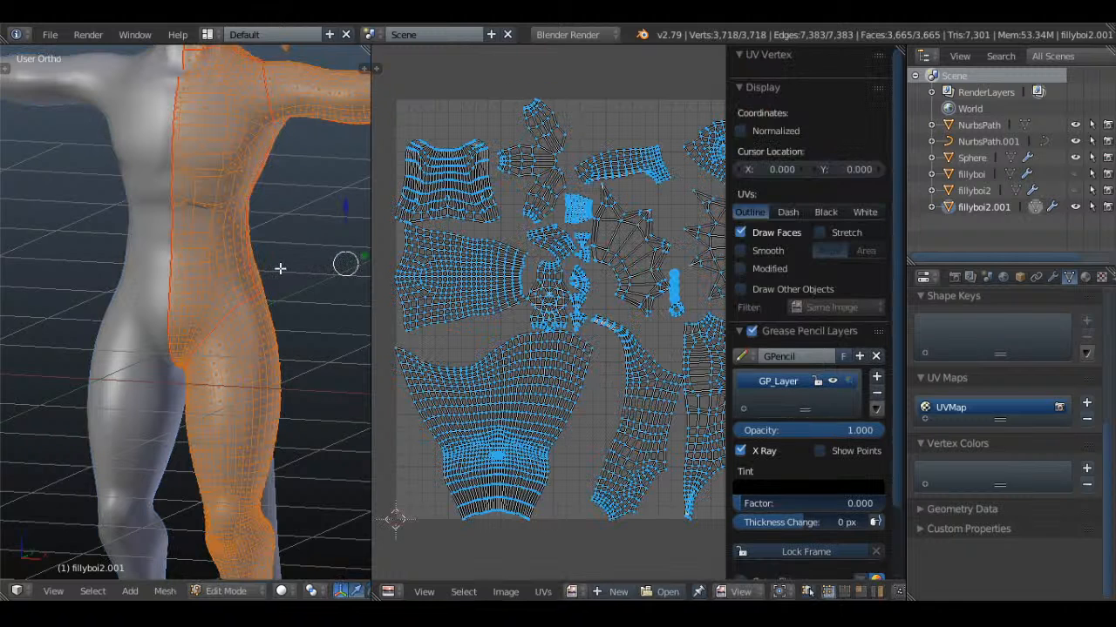
{"action": "scroll", "coordinate": [533, 318], "scroll_direction": "up", "scroll_amount": 1}
{"action": "scroll", "coordinate": [811, 400], "scroll_direction": "down", "scroll_amount": 3}
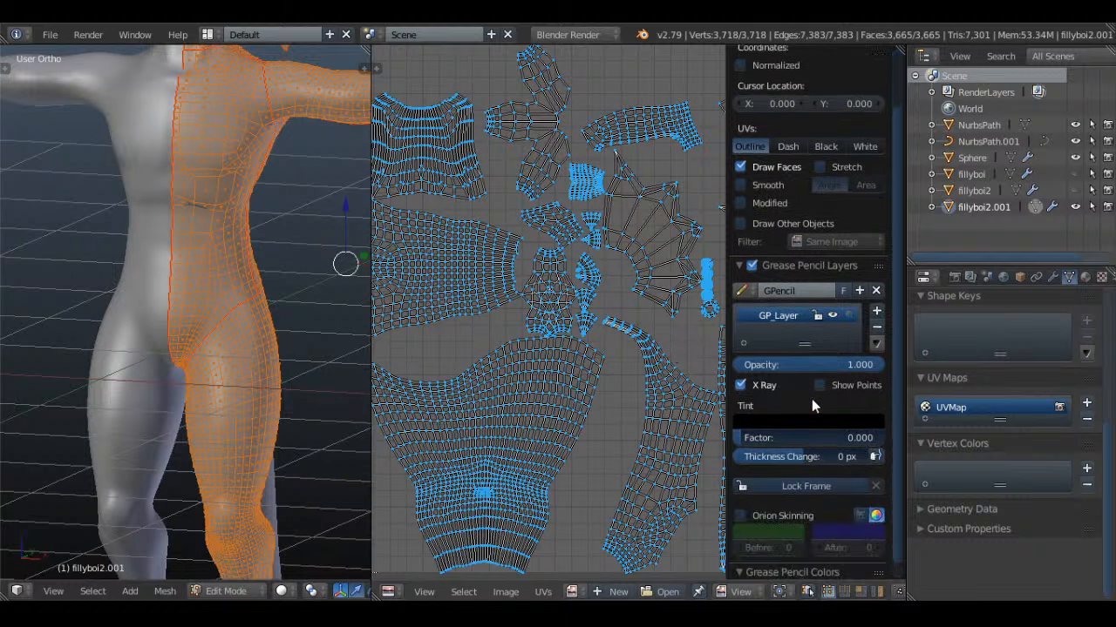
{"action": "scroll", "coordinate": [812, 406], "scroll_direction": "down", "scroll_amount": 1}
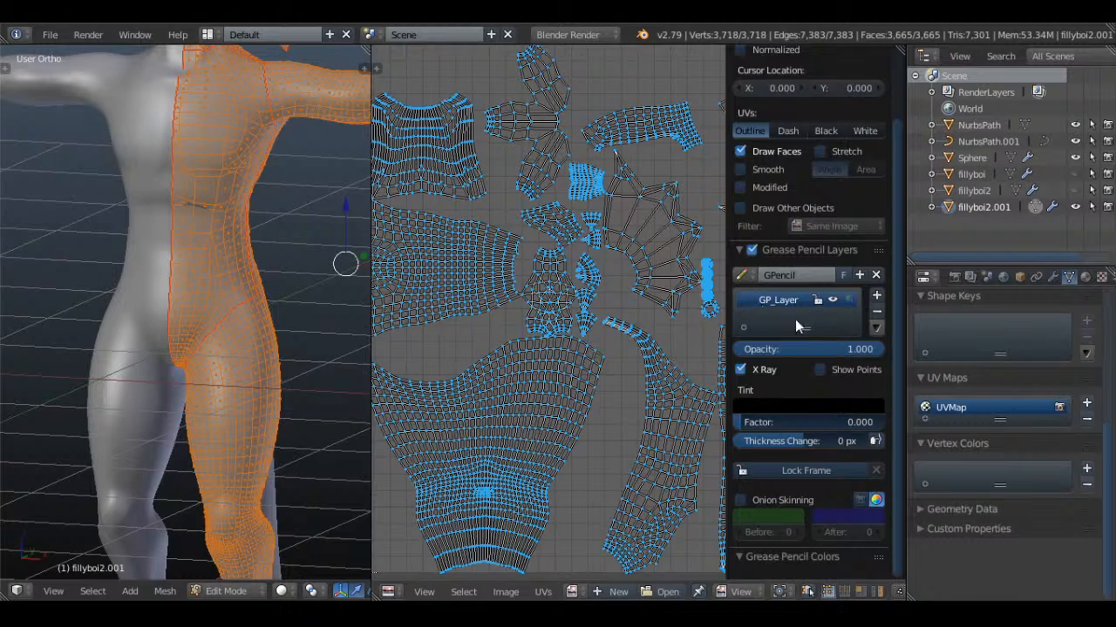
{"action": "scroll", "coordinate": [578, 294], "scroll_direction": "up", "scroll_amount": 4}
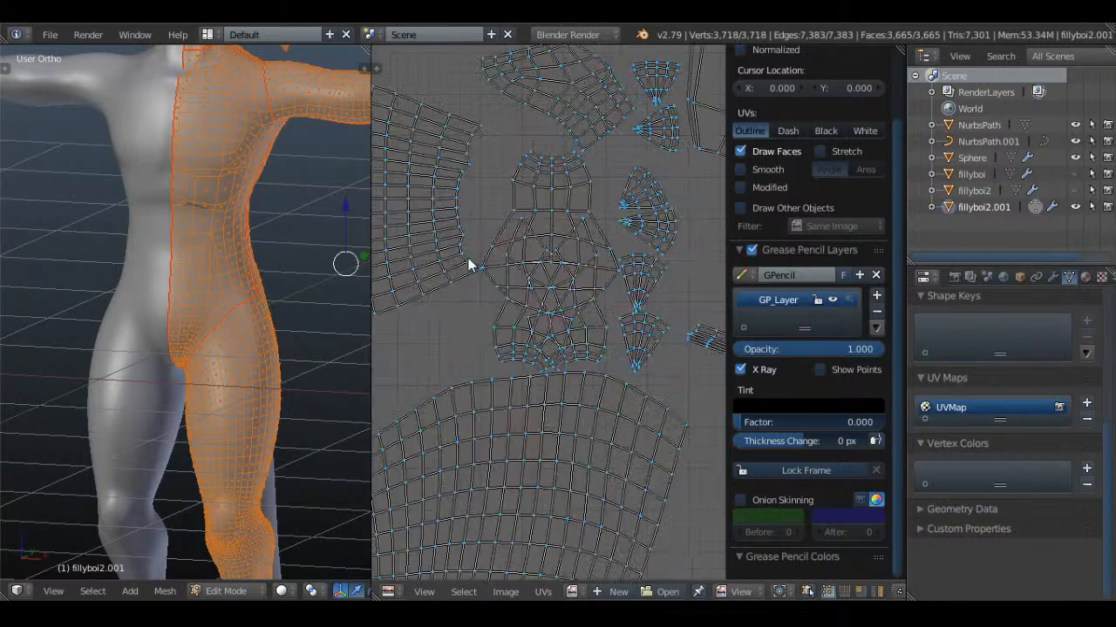
{"action": "left_click", "coordinate": [422, 192]}
{"action": "scroll", "coordinate": [828, 427], "scroll_direction": "up", "scroll_amount": 1}
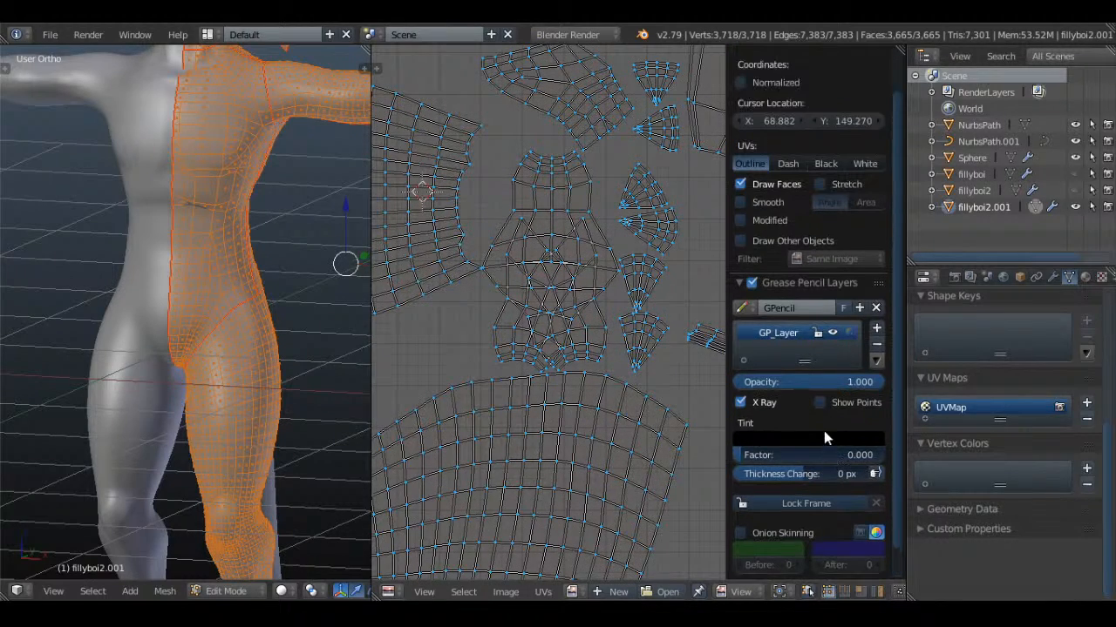
{"action": "scroll", "coordinate": [824, 432], "scroll_direction": "down", "scroll_amount": 1}
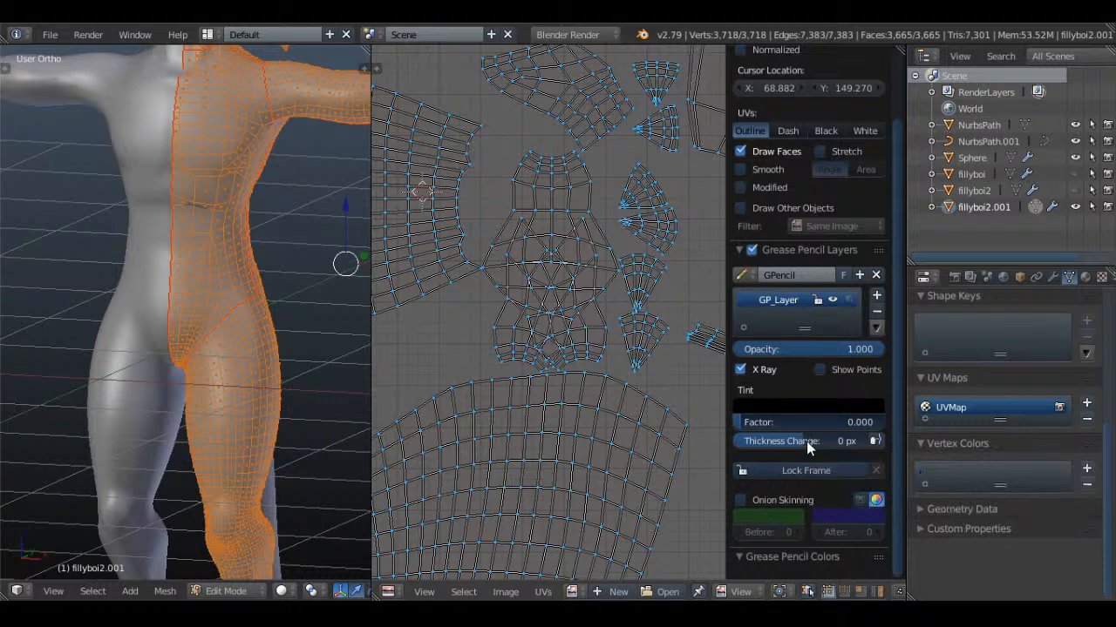
{"action": "scroll", "coordinate": [821, 424], "scroll_direction": "up", "scroll_amount": 1}
{"action": "scroll", "coordinate": [821, 423], "scroll_direction": "down", "scroll_amount": 1}
{"action": "scroll", "coordinate": [821, 424], "scroll_direction": "up", "scroll_amount": 1}
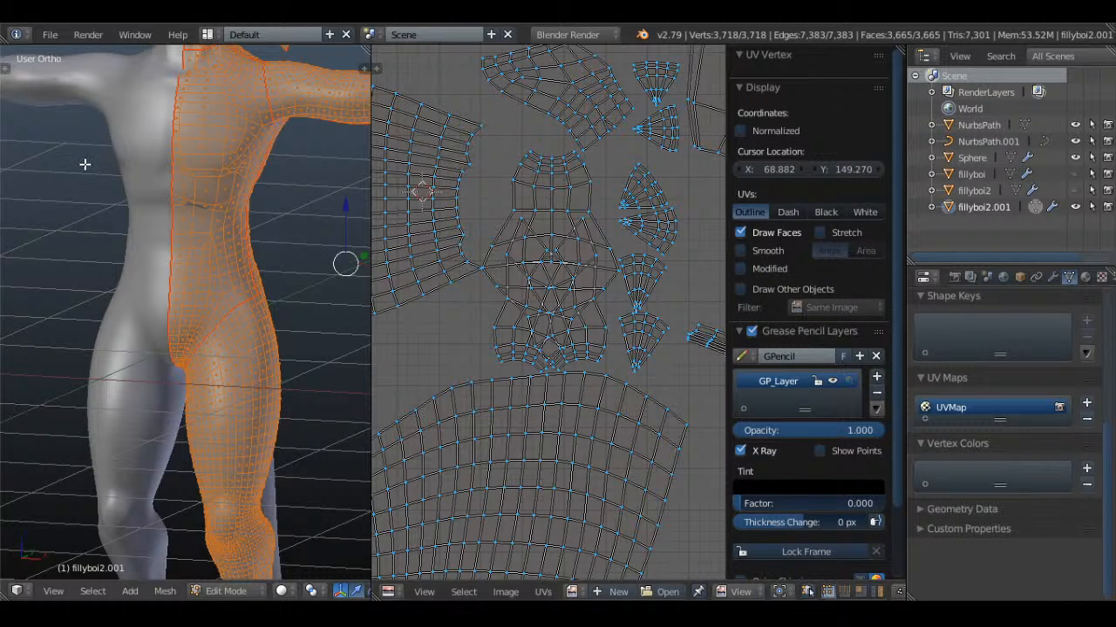
Draw a freehand Grease Pencil scribble over the dragon's chest in the 3D view and end the drawing session
{"action": "key", "text": "t"}
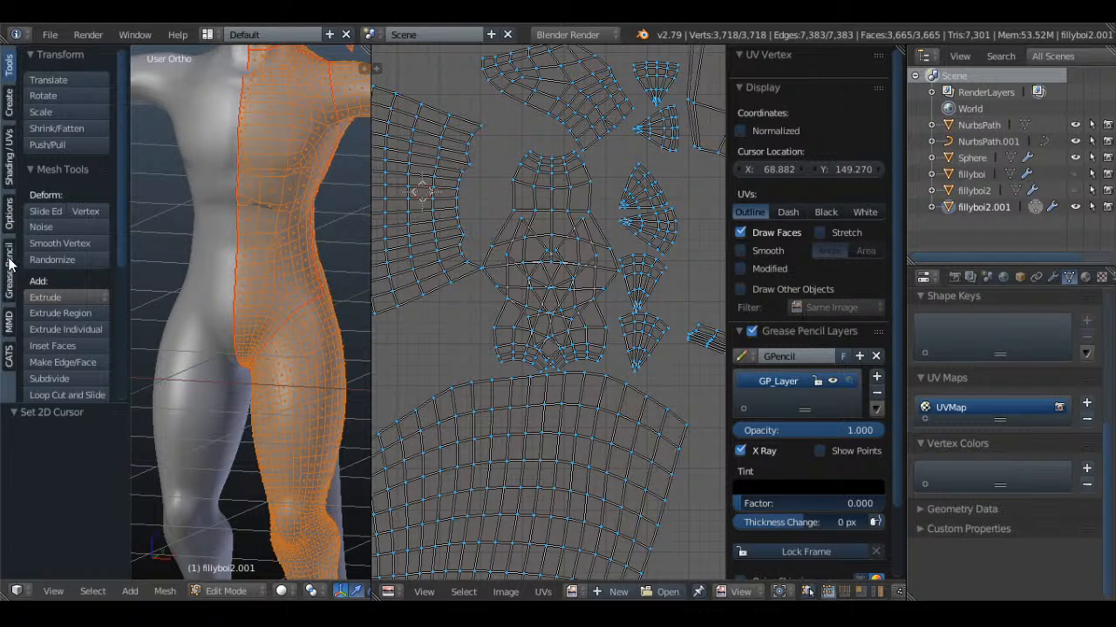
{"action": "left_click", "coordinate": [9, 265]}
{"action": "left_click", "coordinate": [46, 96]}
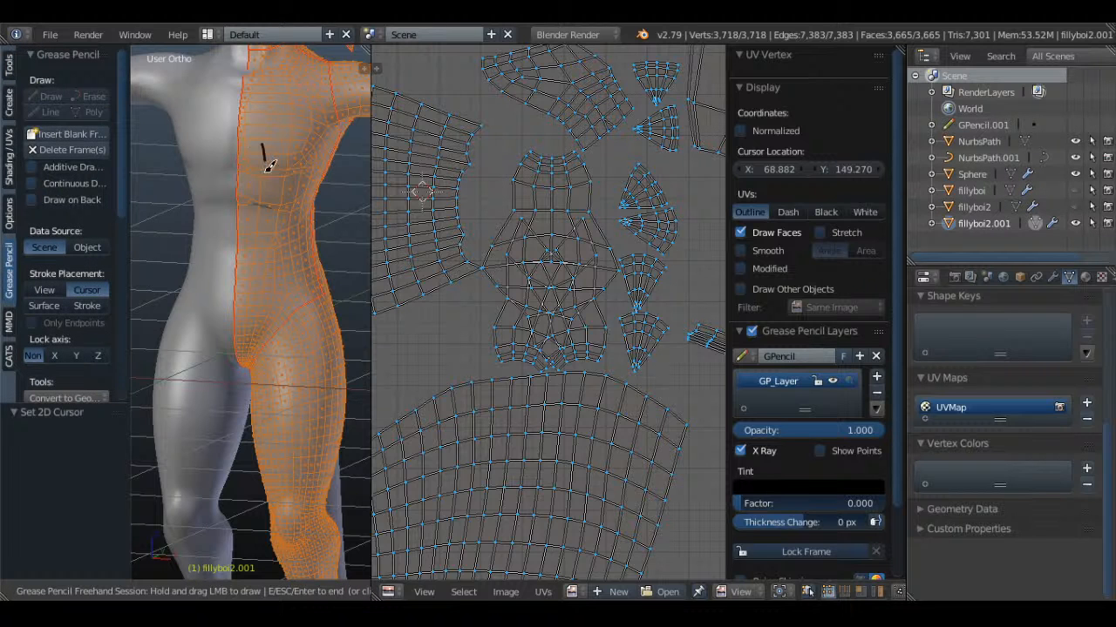
{"action": "left_click_drag", "start_coordinate": [267, 154], "coordinate": [284, 155]}
{"action": "key", "text": "Escape"}
Deselect the whole mesh and return the dragon body to Object Mode
{"action": "mouse_move", "coordinate": [300, 161]}
{"action": "middle_mouse_down"}
{"action": "mouse_move", "coordinate": [260, 188]}
{"action": "mouse_move", "coordinate": [192, 188]}
{"action": "mouse_move", "coordinate": [314, 192]}
{"action": "mouse_move", "coordinate": [253, 195]}
{"action": "mouse_move", "coordinate": [190, 172]}
{"action": "middle_mouse_up"}
{"action": "key", "text": "a"}
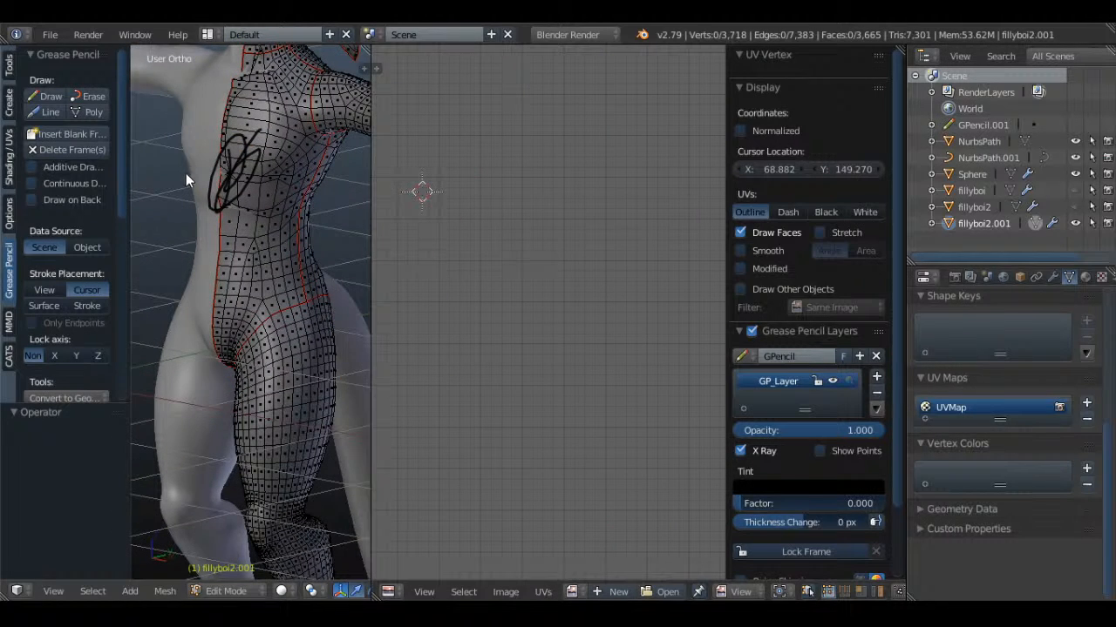
{"action": "scroll", "coordinate": [230, 265], "scroll_direction": "down", "scroll_amount": 3}
{"action": "key", "text": "Tab"}
{"action": "middle_click_drag", "start_coordinate": [229, 264], "coordinate": [306, 254]}
{"action": "key", "text": "a"}
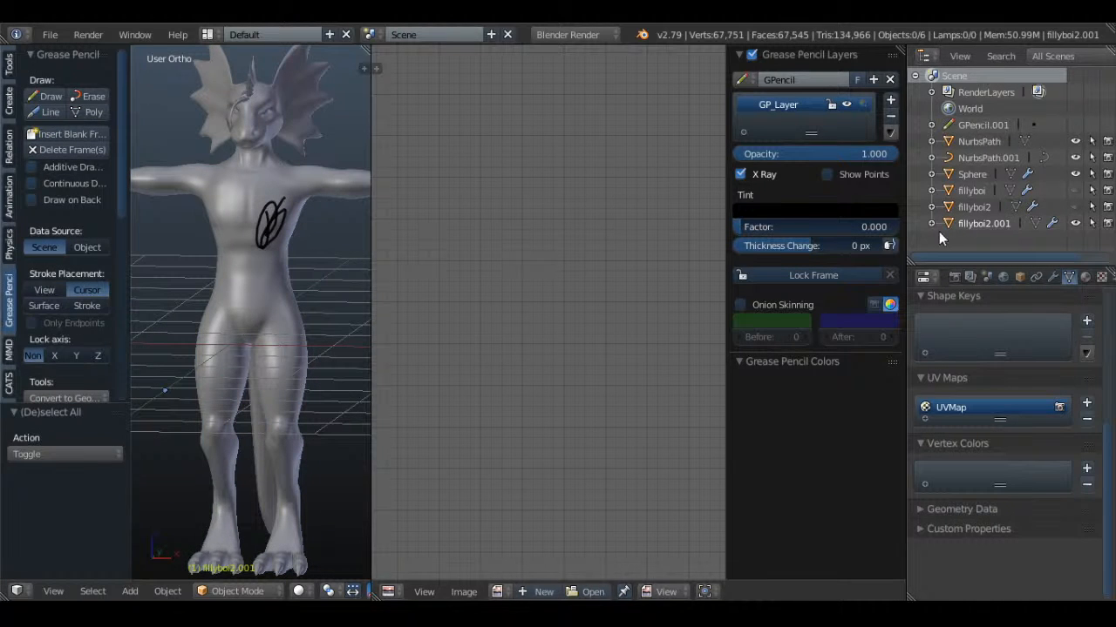
Examine the Grease Pencil scribble from the side to check where it sits relative to the chest surface
{"action": "key", "text": "t"}
{"action": "key", "text": "n"}
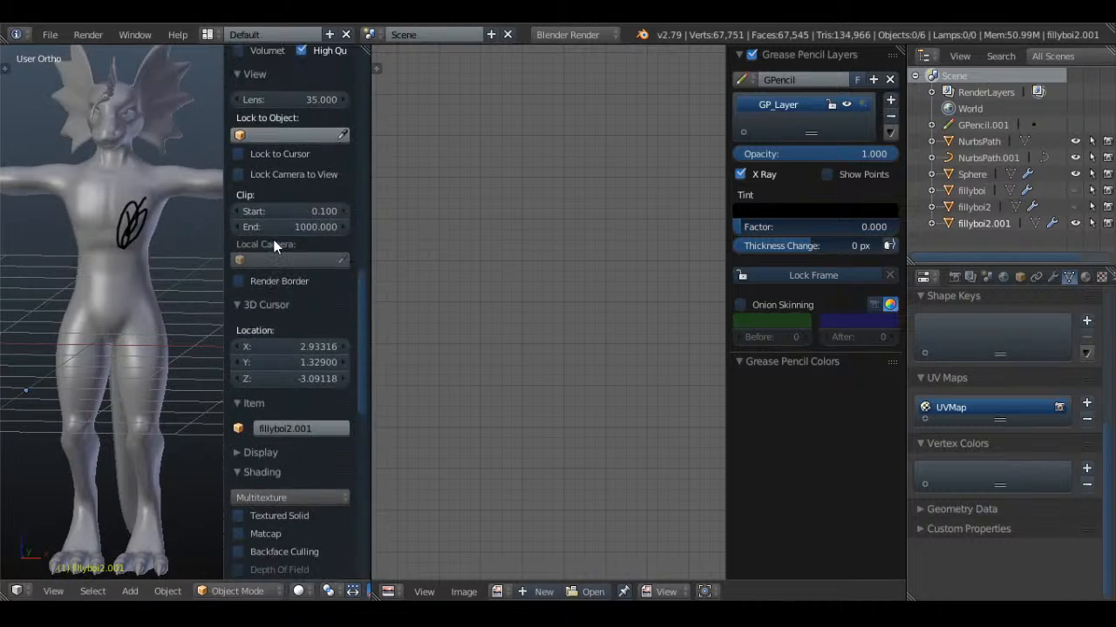
{"action": "key", "text": "n"}
{"action": "scroll", "coordinate": [272, 282], "scroll_direction": "up", "scroll_amount": 3}
{"action": "mouse_move", "coordinate": [271, 281]}
{"action": "middle_mouse_down"}
{"action": "mouse_move", "coordinate": [245, 258]}
{"action": "mouse_move", "coordinate": [239, 334]}
{"action": "mouse_move", "coordinate": [154, 349]}
{"action": "mouse_move", "coordinate": [216, 375]}
{"action": "mouse_move", "coordinate": [287, 361]}
{"action": "mouse_move", "coordinate": [226, 316]}
{"action": "mouse_move", "coordinate": [293, 320]}
{"action": "middle_mouse_up"}
{"action": "scroll", "coordinate": [239, 333], "scroll_direction": "up", "scroll_amount": 3}
{"action": "key", "text": "z"}
{"action": "key", "text": "z"}
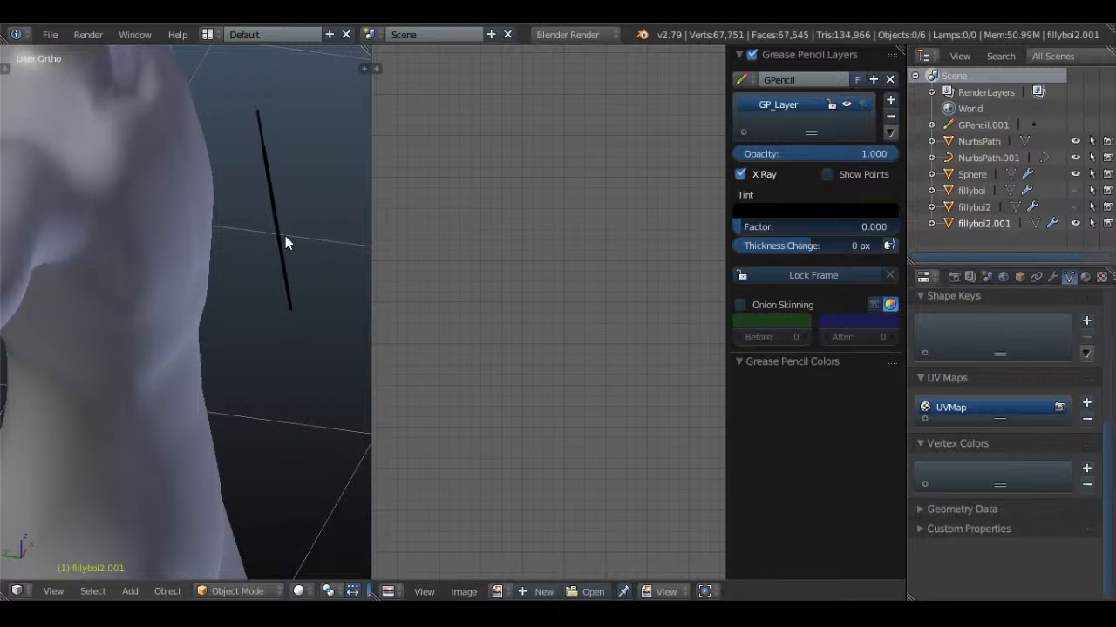
{"action": "middle_click_drag", "start_coordinate": [287, 242], "coordinate": [219, 241]}
{"action": "key", "text": "t"}
Delete the Grease Pencil frame holding the scribble and widen the 3D view on the dragon's head and chest
{"action": "key", "text": "t"}
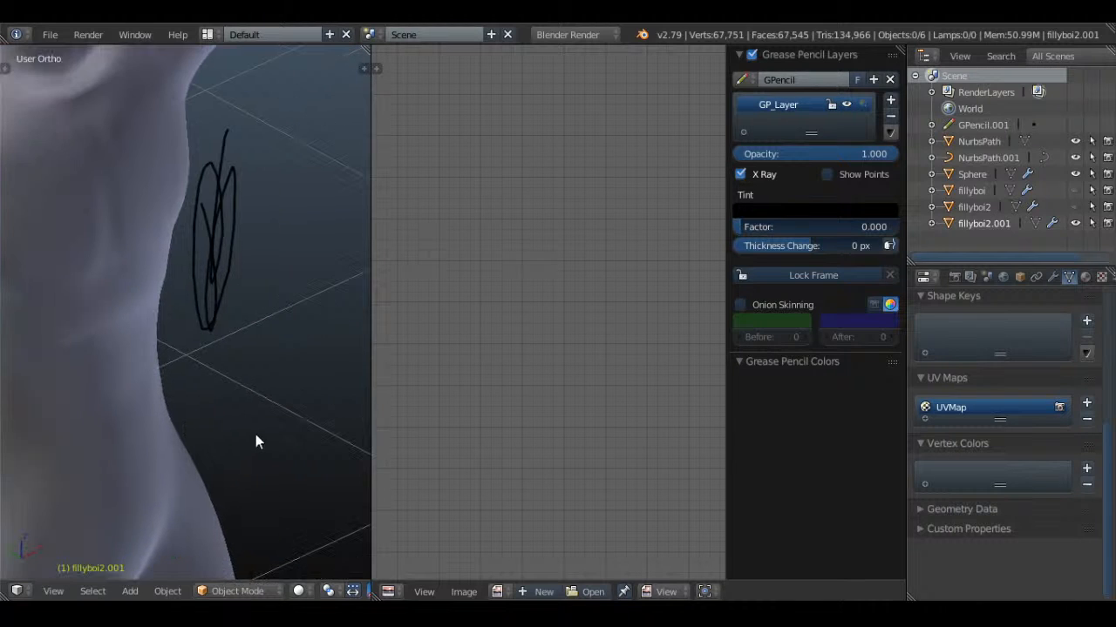
{"action": "key", "text": "t"}
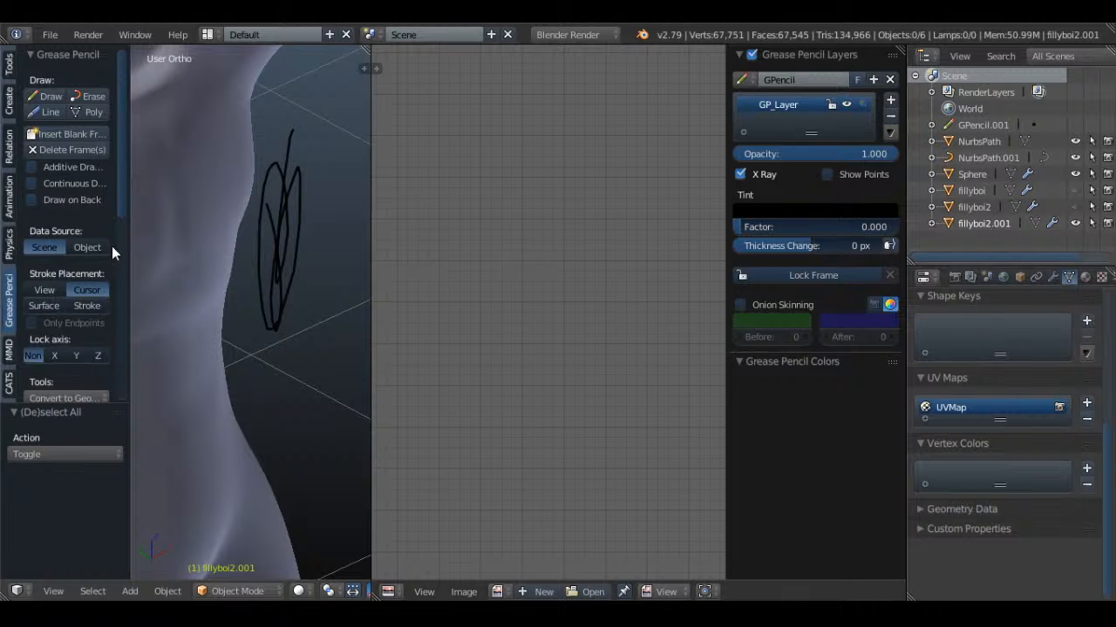
{"action": "left_click", "coordinate": [51, 148]}
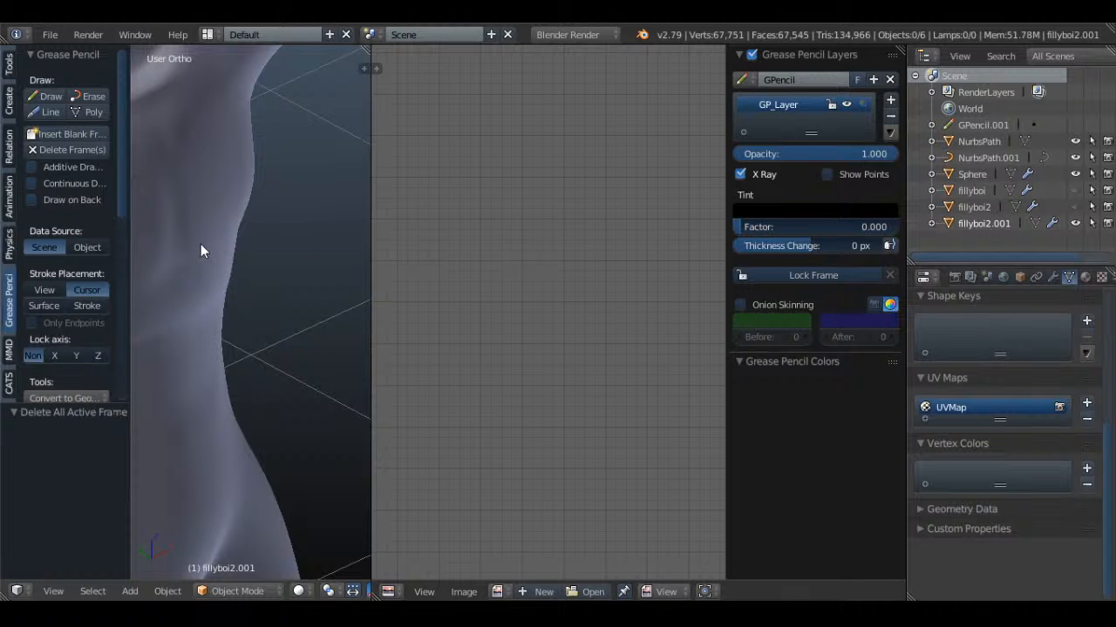
{"action": "key", "text": "t"}
{"action": "middle_click_drag", "start_coordinate": [201, 244], "coordinate": [273, 352]}
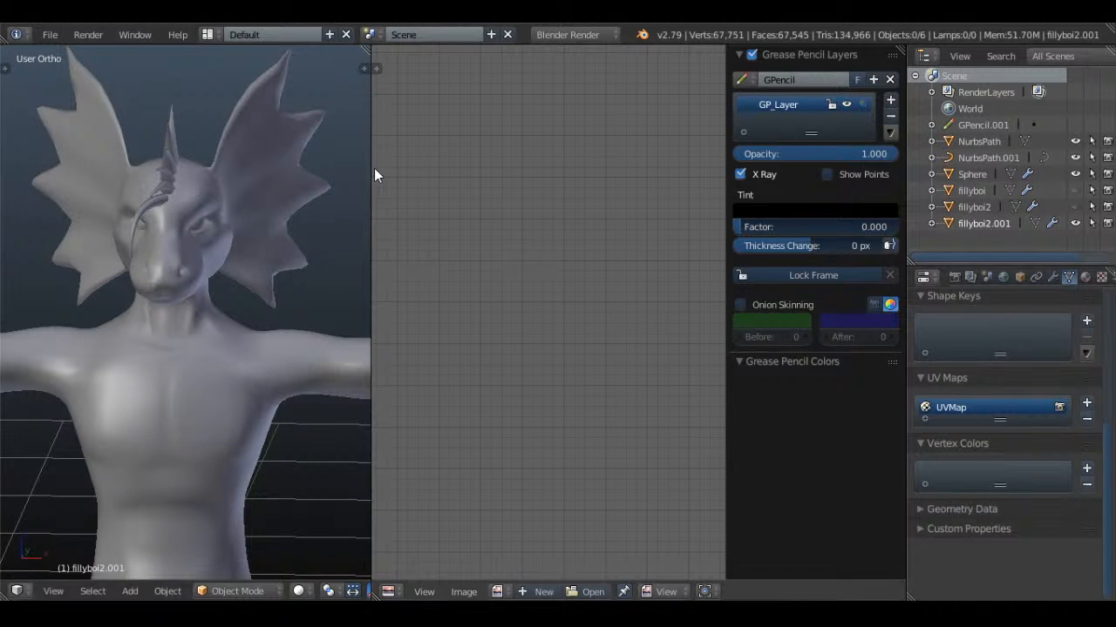
{"action": "left_click_drag", "start_coordinate": [371, 119], "coordinate": [427, 120]}
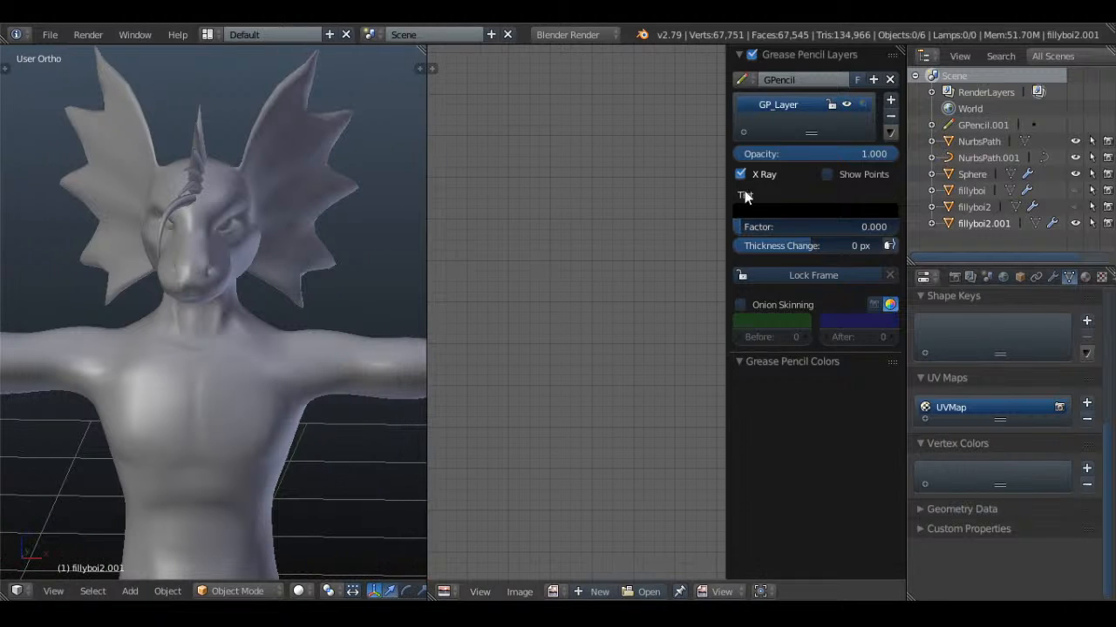
Unlink the Grease Pencil data from the UV/Image editor and show its Grease Pencil drawing tools in place of the layer settings
{"action": "right_click", "coordinate": [830, 104]}
{"action": "left_click", "coordinate": [889, 79]}
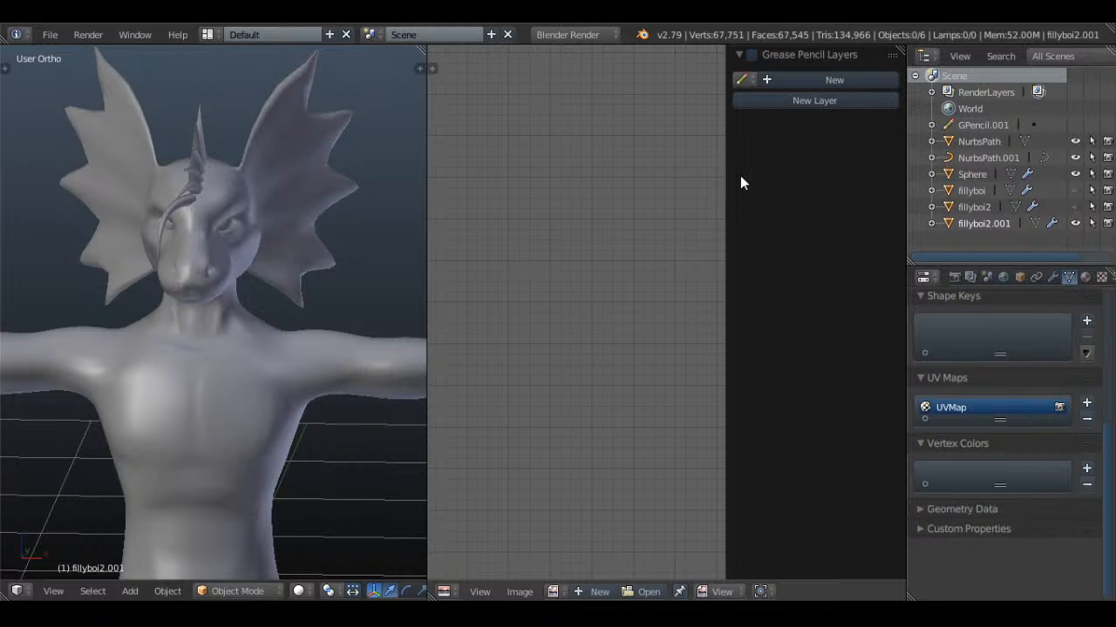
{"action": "key", "text": "n"}
{"action": "key", "text": "t"}
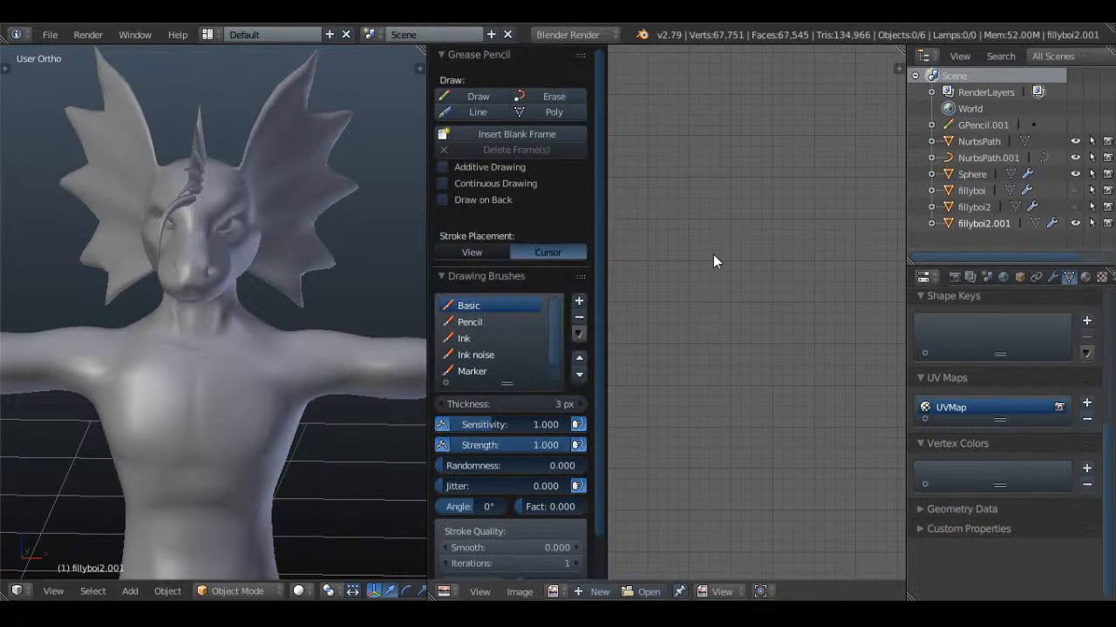
{"action": "key", "text": "t"}
{"action": "key", "text": "t"}
{"action": "key", "text": "t"}
{"action": "key", "text": "t"}
Examine the dragon body's full UV layout in Edit Mode alongside the selected mesh
{"action": "key", "text": "Tab"}
{"action": "key", "text": "a"}
{"action": "scroll", "coordinate": [761, 359], "scroll_direction": "down", "scroll_amount": 6}
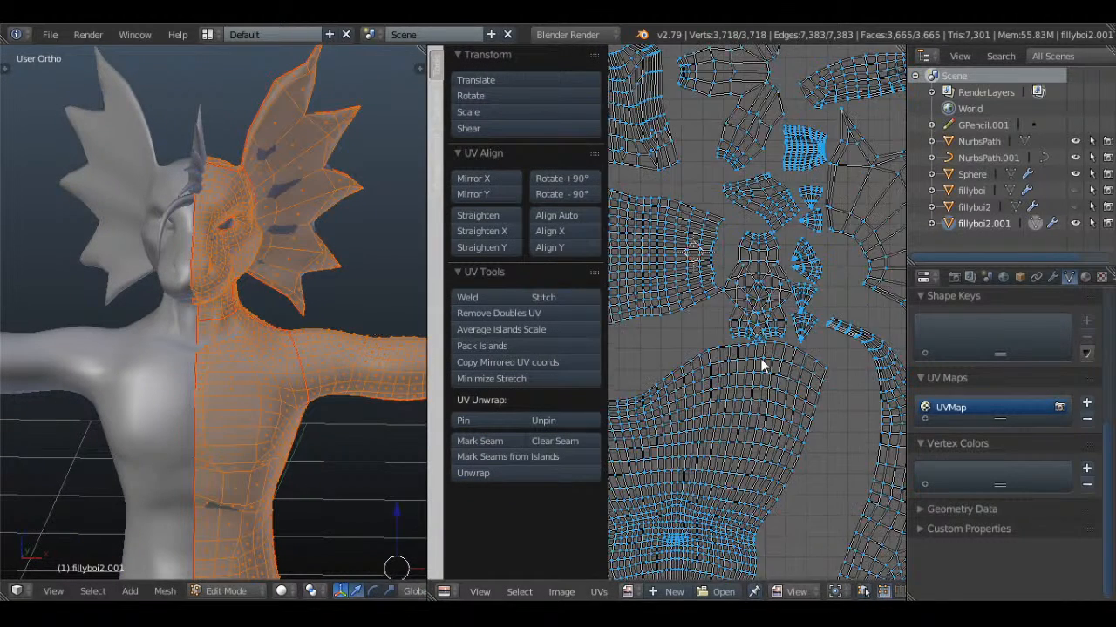
{"action": "key", "text": "Tab"}
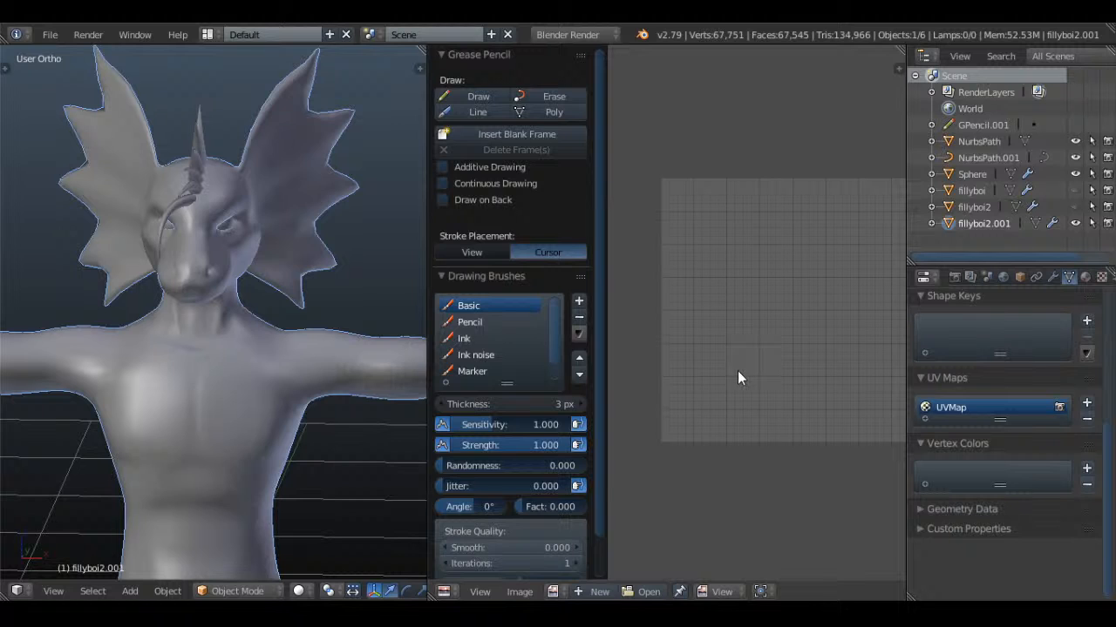
{"action": "key", "text": "Tab"}
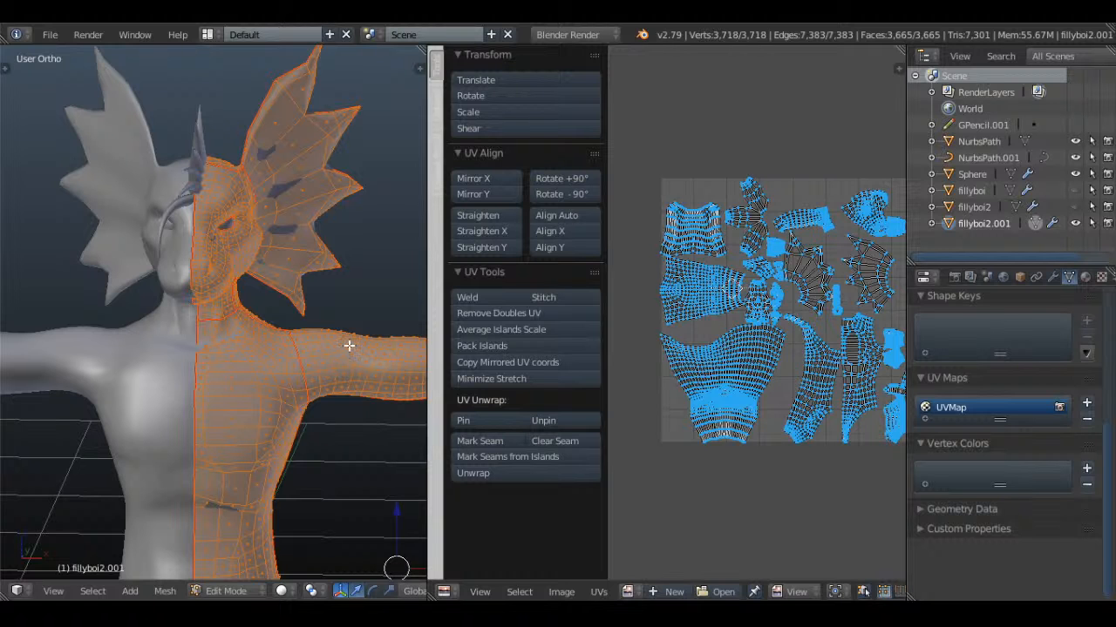
{"action": "middle_click_drag", "start_coordinate": [323, 322], "coordinate": [118, 309]}
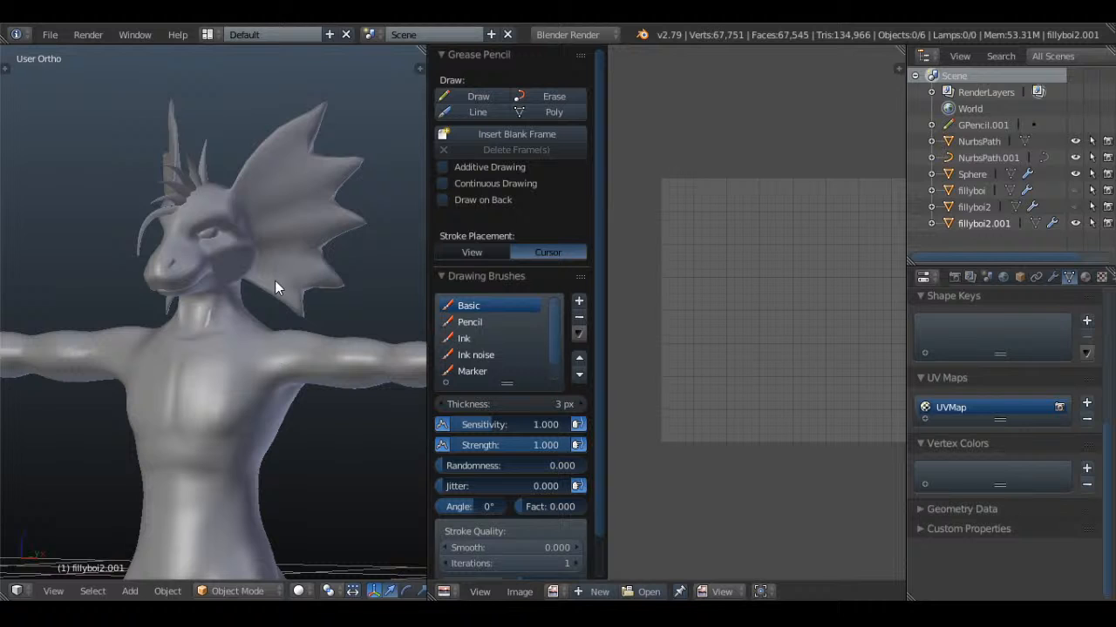
Return the dragon body to Object Mode and save over the existing blend file
{"action": "key", "text": "ctrl+s"}
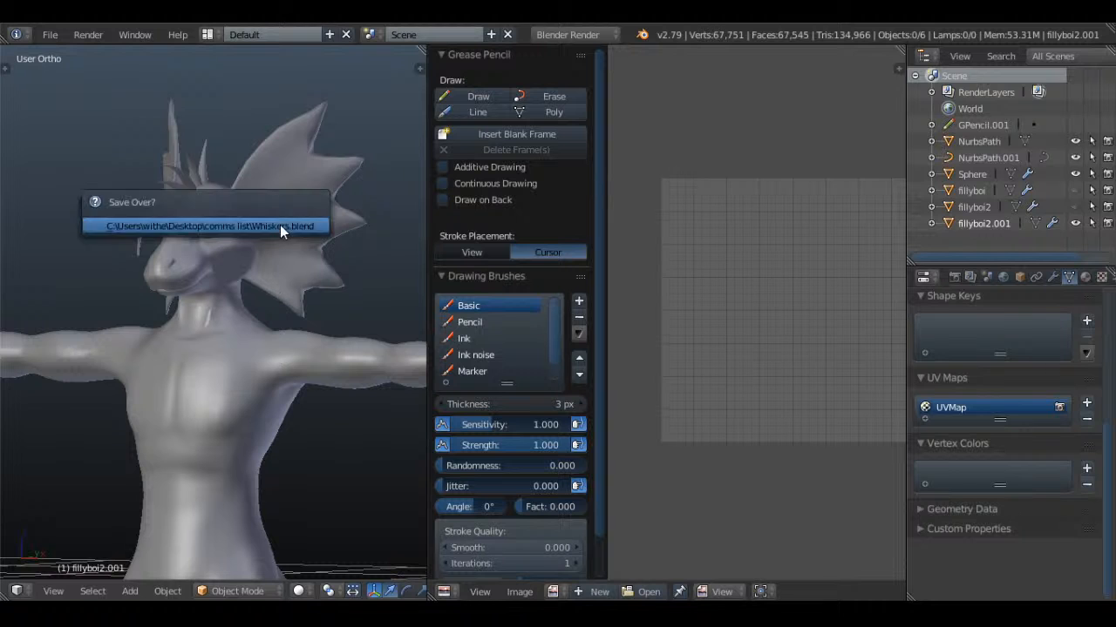
{"action": "left_click", "coordinate": [280, 225]}
{"action": "middle_click_drag", "start_coordinate": [282, 229], "coordinate": [273, 271]}
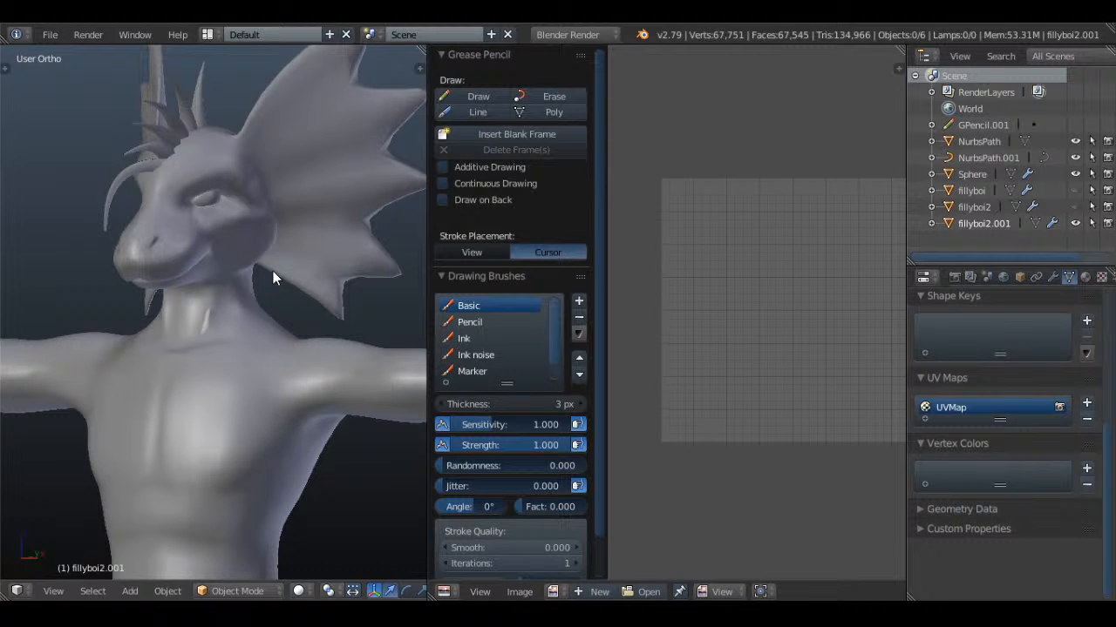
{"action": "scroll", "coordinate": [498, 335], "scroll_direction": "down", "scroll_amount": 1}
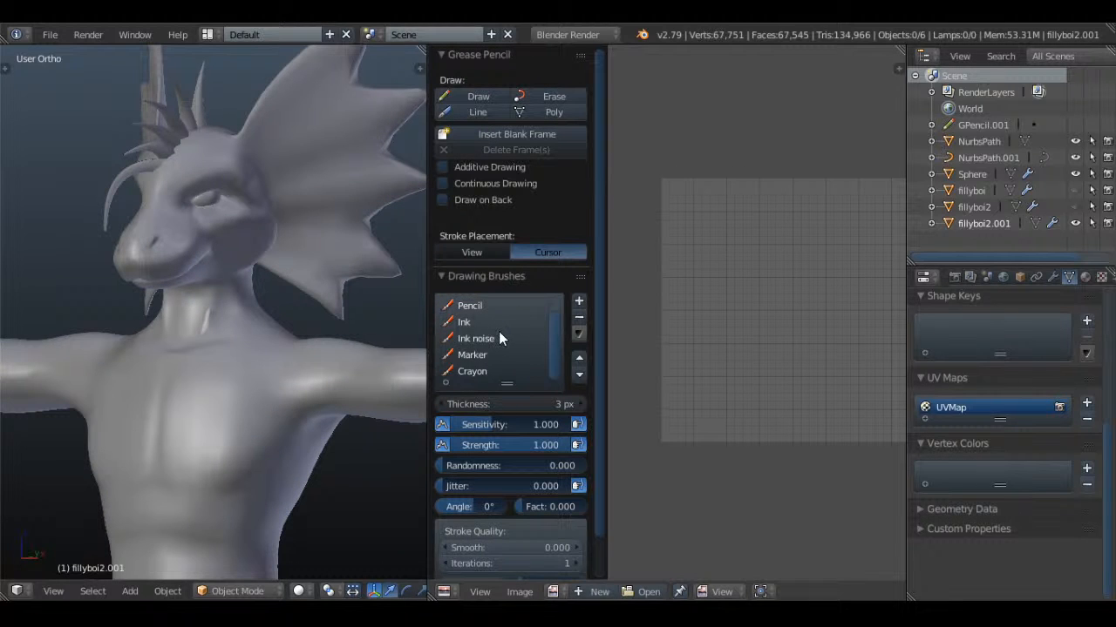
{"action": "scroll", "coordinate": [500, 338], "scroll_direction": "up", "scroll_amount": 1}
{"action": "scroll", "coordinate": [512, 229], "scroll_direction": "down", "scroll_amount": 2}
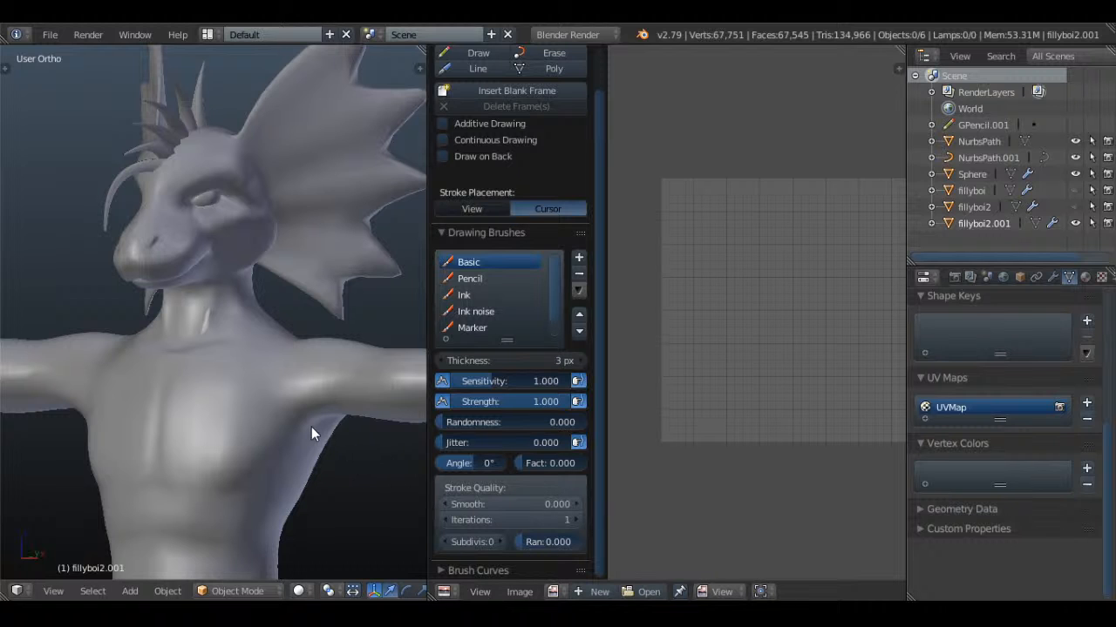
{"action": "mouse_move", "coordinate": [311, 430]}
{"action": "middle_mouse_down"}
{"action": "mouse_move", "coordinate": [381, 441]}
{"action": "mouse_move", "coordinate": [321, 440]}
{"action": "middle_mouse_up"}
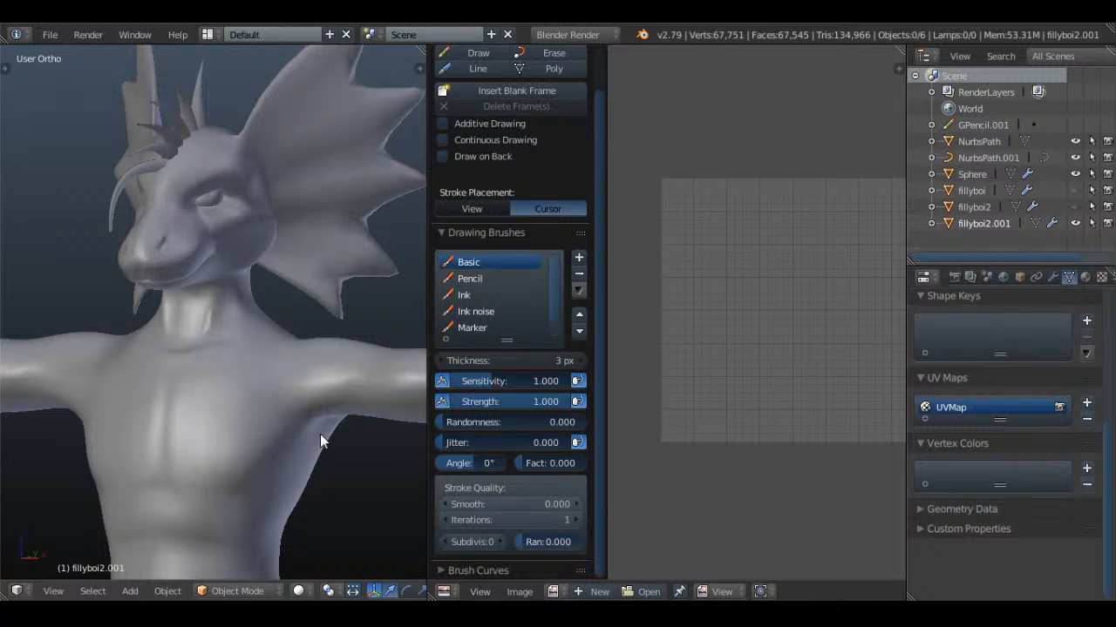
{"action": "mouse_move", "coordinate": [320, 440]}
{"action": "middle_mouse_down"}
{"action": "mouse_move", "coordinate": [296, 439]}
{"action": "mouse_move", "coordinate": [344, 433]}
{"action": "middle_mouse_up"}
{"action": "key", "text": "n"}
{"action": "key", "text": "n"}
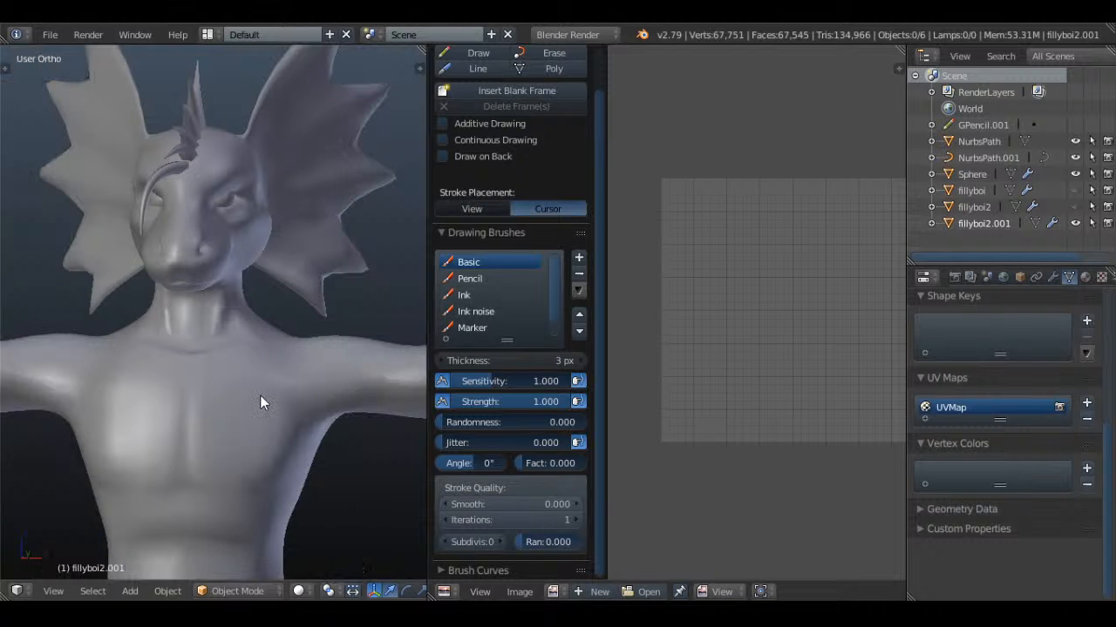
Select the dragon body, show its material settings and hide the tool shelf of the UV/Image editor
{"action": "right_click", "coordinate": [259, 395]}
{"action": "left_click", "coordinate": [1085, 276]}
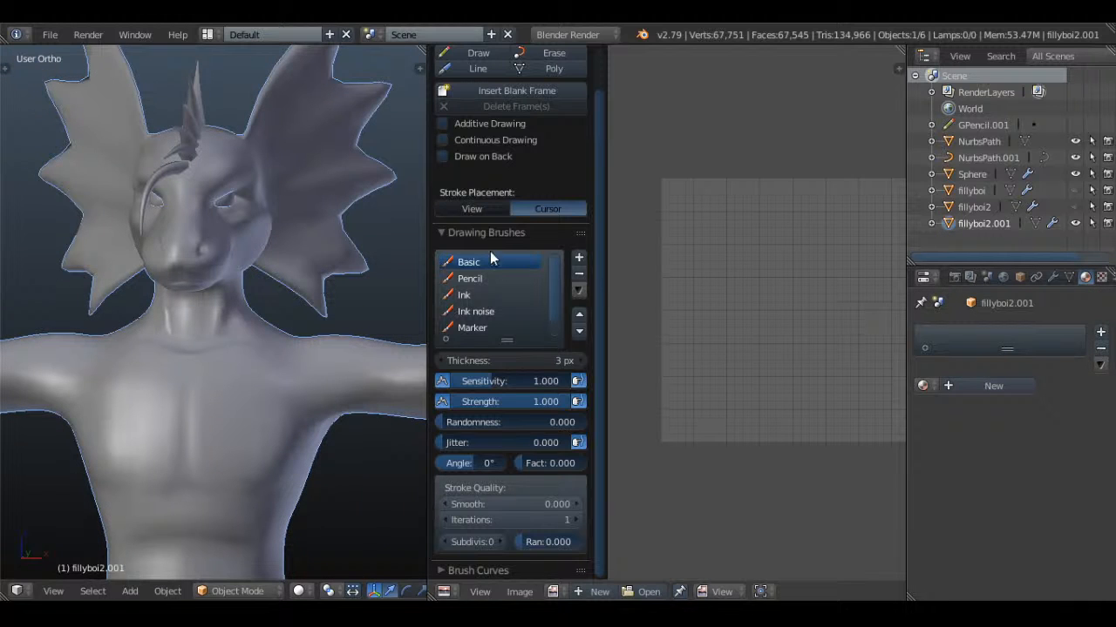
{"action": "key", "text": "t"}
{"action": "key", "text": "t"}
{"action": "key", "text": "n"}
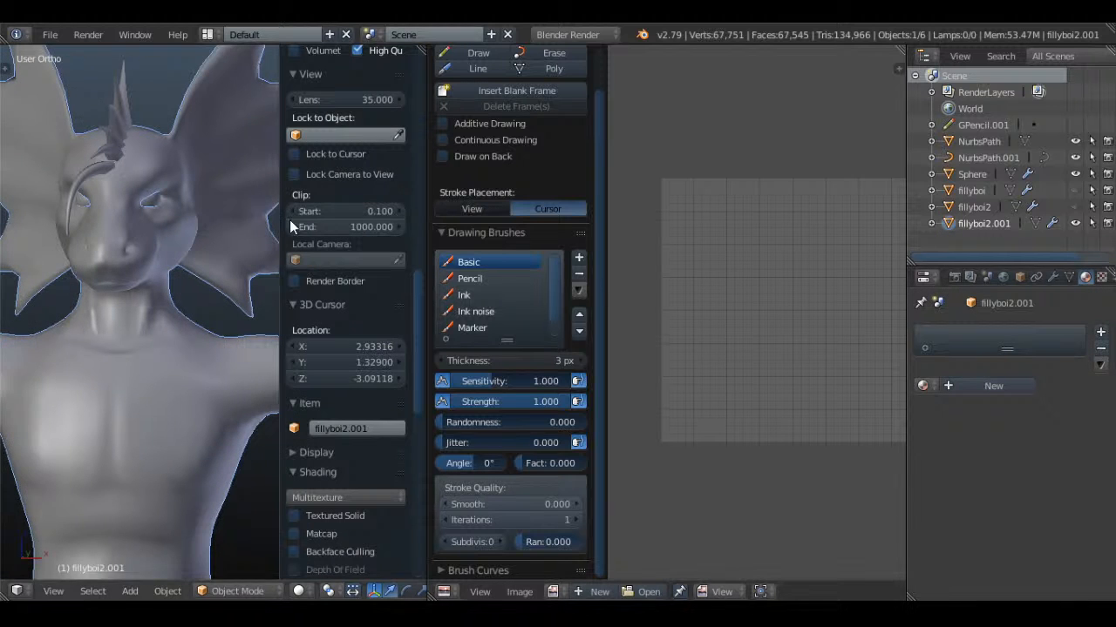
{"action": "key", "text": "t"}
{"action": "key", "text": "t"}
{"action": "key", "text": "n"}
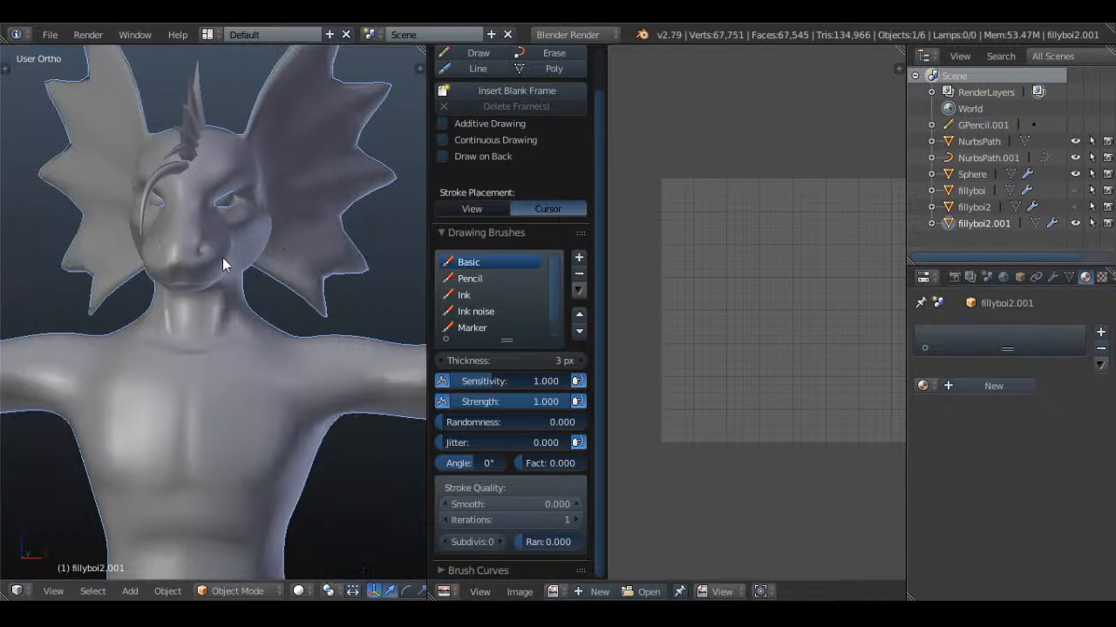
{"action": "key", "text": "t"}
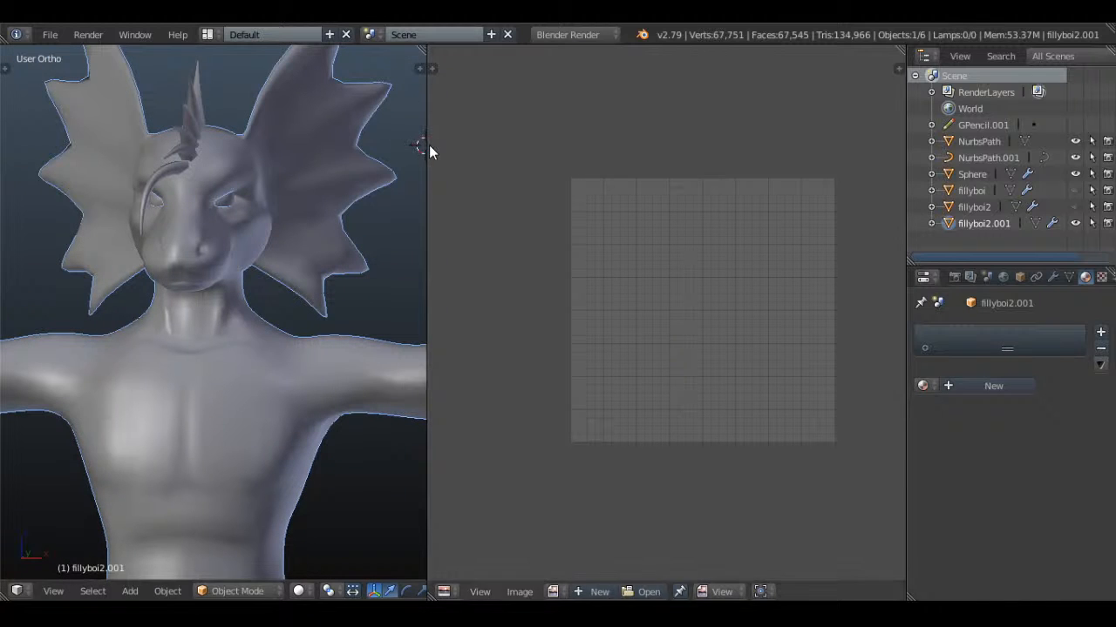
Widen the 3D view and open the dragon body in Edit Mode with its whole mesh selected to display the UV islands
{"action": "left_click_drag", "start_coordinate": [427, 144], "coordinate": [505, 137]}
{"action": "key", "text": "Tab"}
{"action": "key", "text": "a"}
{"action": "scroll", "coordinate": [346, 303], "scroll_direction": "up", "scroll_amount": 2}
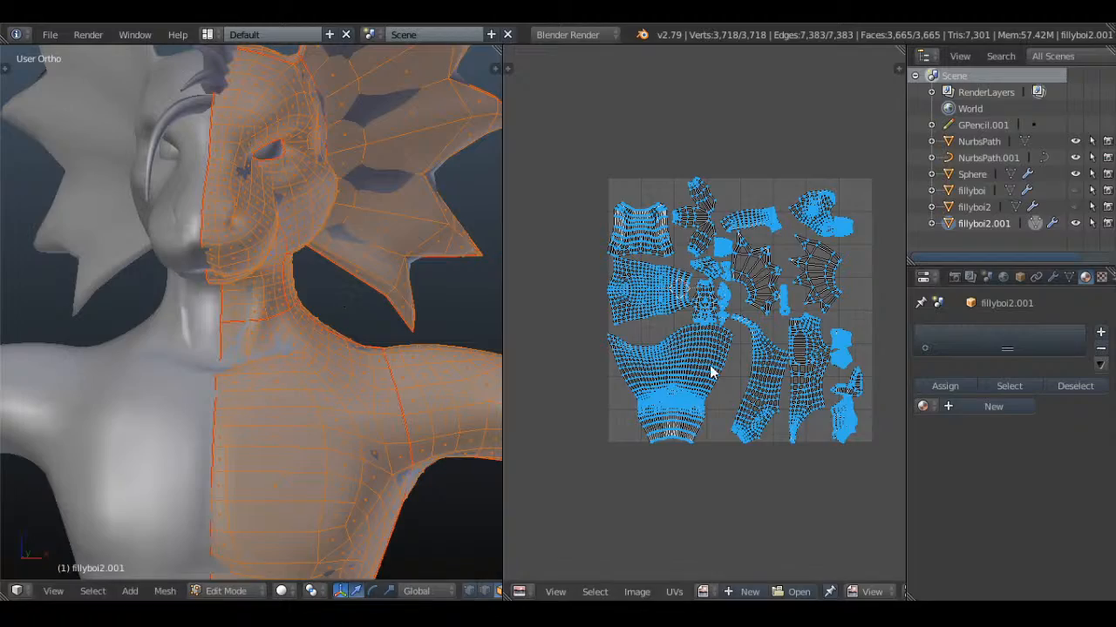
{"action": "scroll", "coordinate": [748, 390], "scroll_direction": "up", "scroll_amount": 3}
{"action": "scroll", "coordinate": [748, 396], "scroll_direction": "down", "scroll_amount": 5}
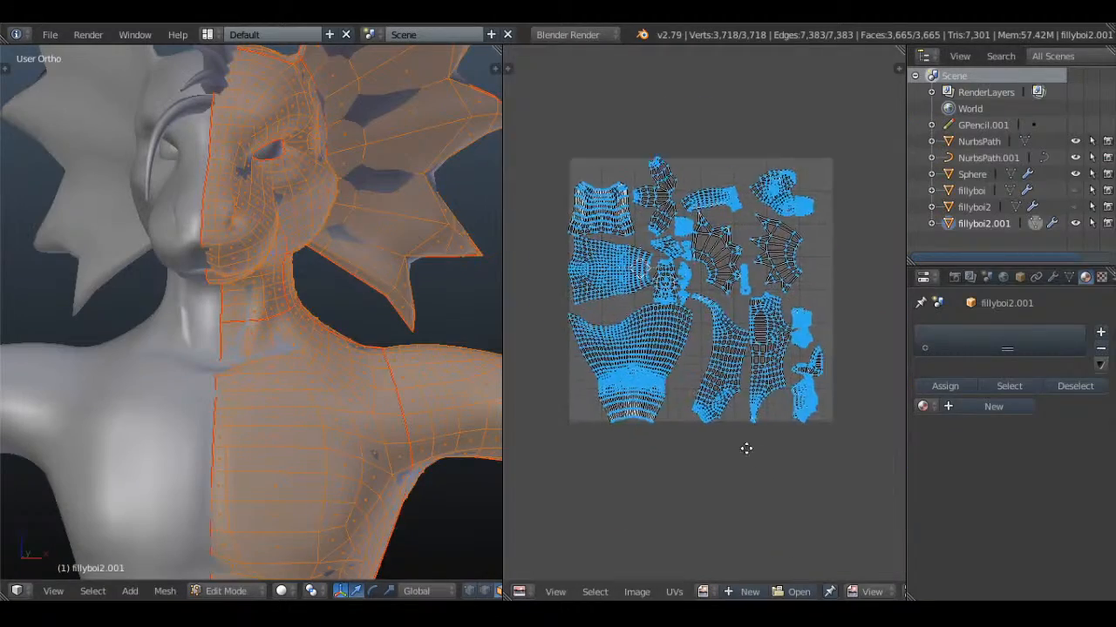
{"action": "scroll", "coordinate": [744, 448], "scroll_direction": "up", "scroll_amount": 1}
Move the small square UV island beside the head island down to just above the column of small islands at the layout's right edge
{"action": "key", "text": "a"}
{"action": "scroll", "coordinate": [717, 444], "scroll_direction": "up", "scroll_amount": 1}
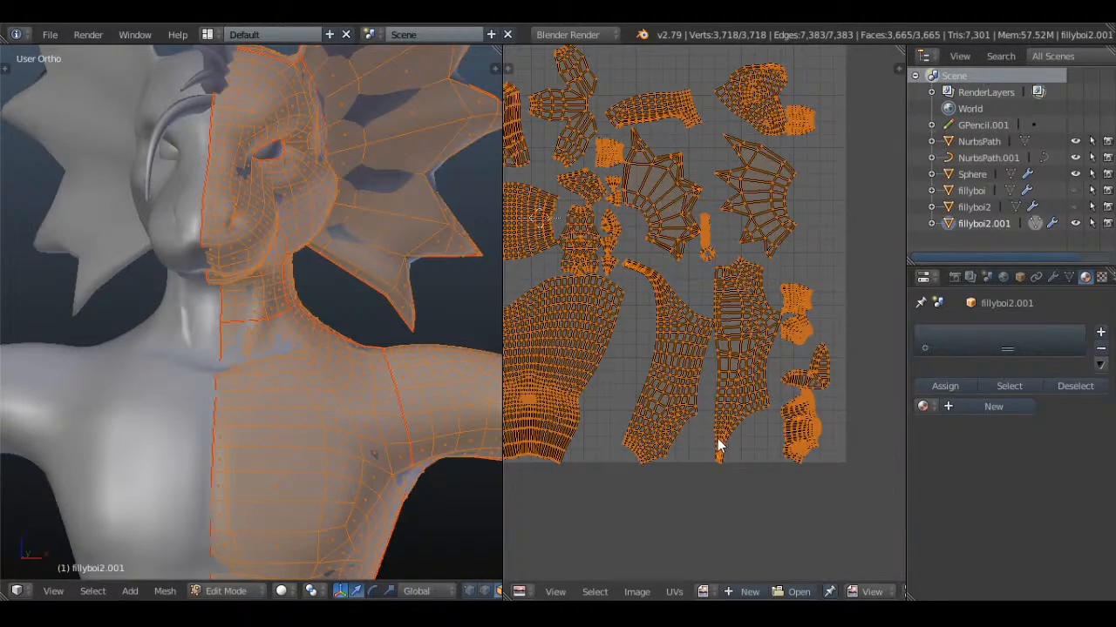
{"action": "key", "text": "a"}
{"action": "scroll", "coordinate": [721, 431], "scroll_direction": "up", "scroll_amount": 3}
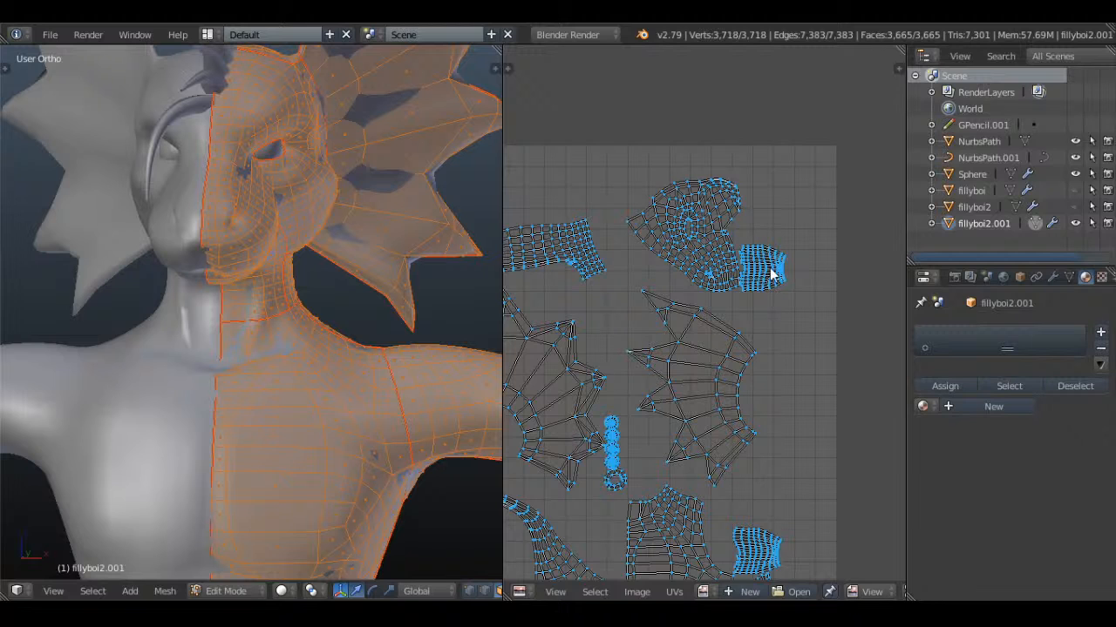
{"action": "key", "text": "l"}
{"action": "key", "text": "g"}
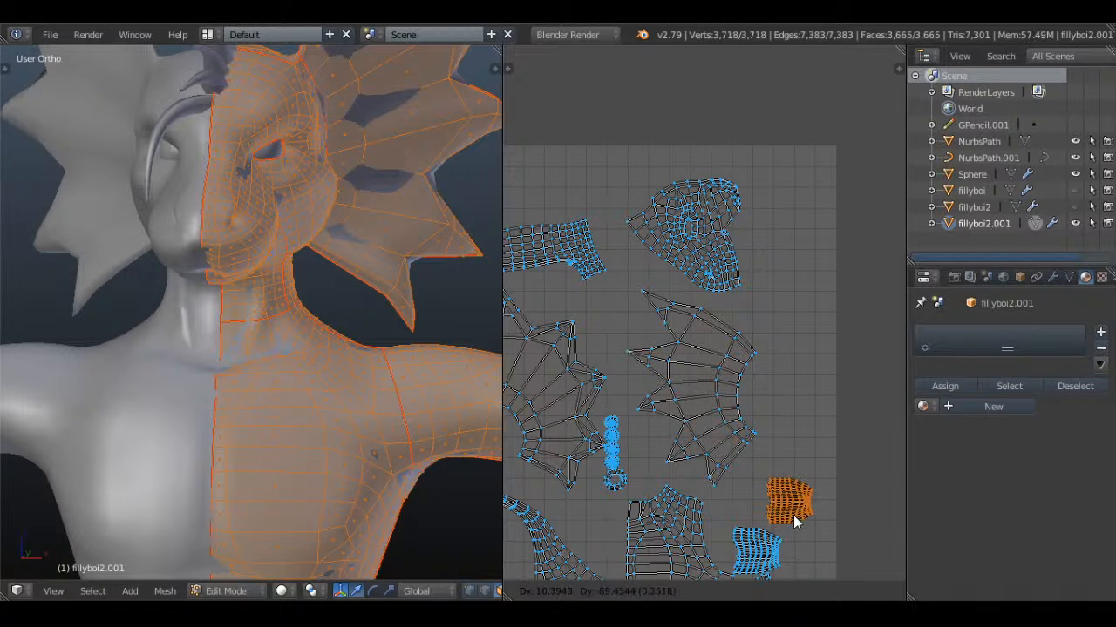
{"action": "left_click", "coordinate": [794, 521]}
Select the three small islands in the right-hand column of the UV layout and move them together slightly up and to the right
{"action": "middle_click_drag", "start_coordinate": [791, 440], "coordinate": [761, 278]}
{"action": "scroll", "coordinate": [740, 349], "scroll_direction": "up", "scroll_amount": 2}
{"action": "middle_click_drag", "start_coordinate": [741, 349], "coordinate": [707, 314]}
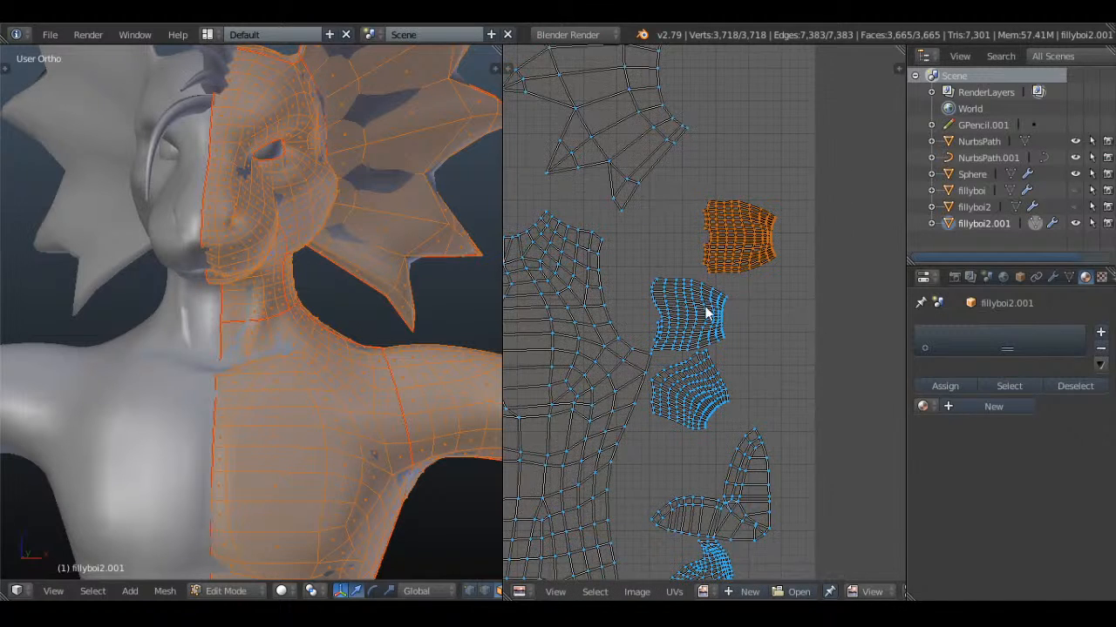
{"action": "key", "text": "l"}
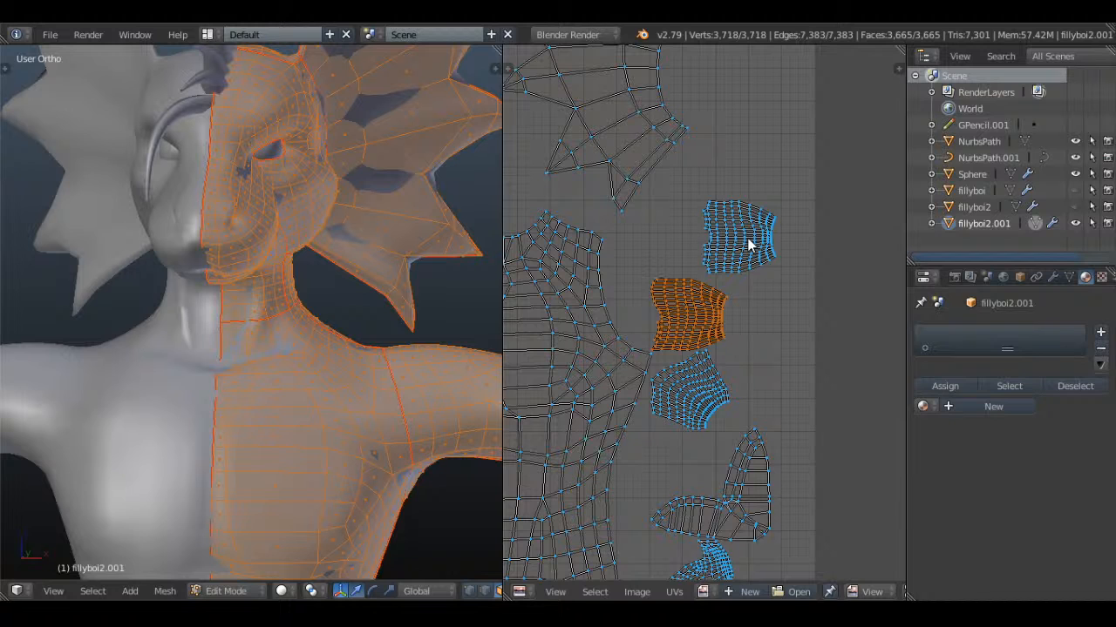
{"action": "key", "text": "shift+l"}
{"action": "key", "text": "shift+l"}
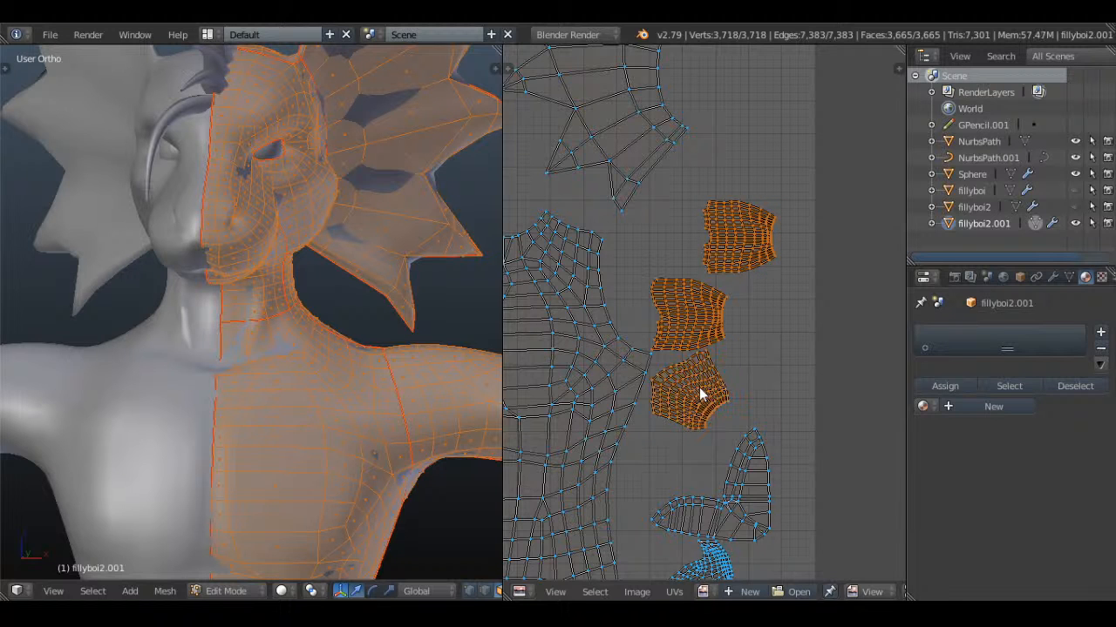
{"action": "key", "text": "g"}
{"action": "left_click", "coordinate": [726, 364]}
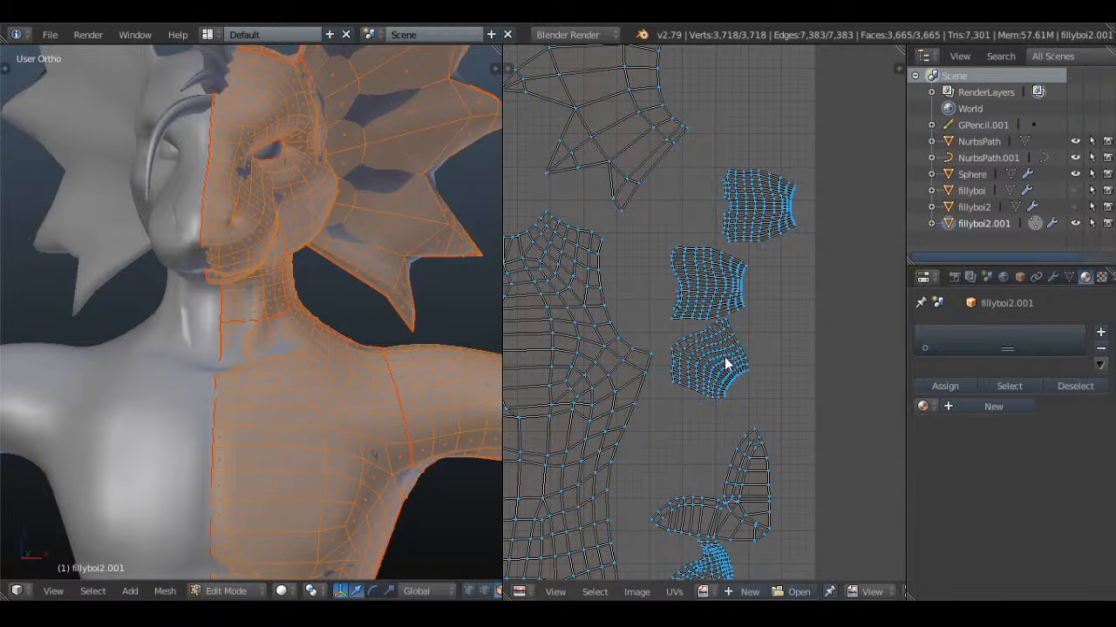
Shift the lowest of the three small islands slightly down to open a gap beneath its neighbour, and deselect it
{"action": "key", "text": "l"}
{"action": "key", "text": "g"}
{"action": "left_click", "coordinate": [754, 362]}
{"action": "key", "text": "a"}
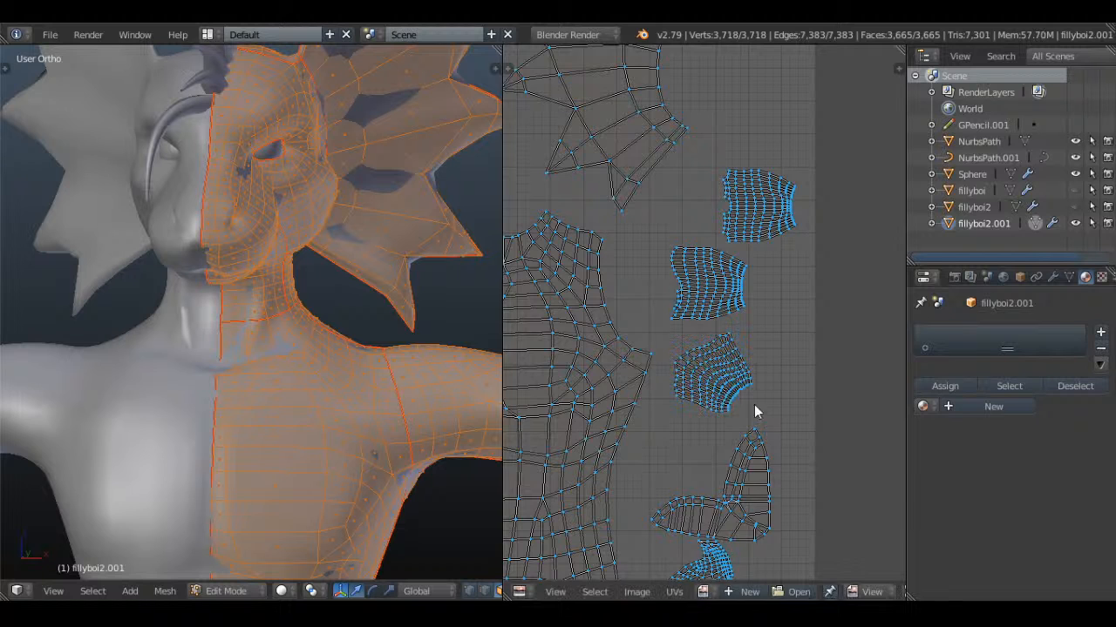
Move the two-pointed UV island and the dense island below it together slightly up and to the right, and deselect them
{"action": "middle_click_drag", "start_coordinate": [744, 501], "coordinate": [817, 338]}
{"action": "scroll", "coordinate": [810, 337], "scroll_direction": "down", "scroll_amount": 1}
{"action": "key", "text": "l"}
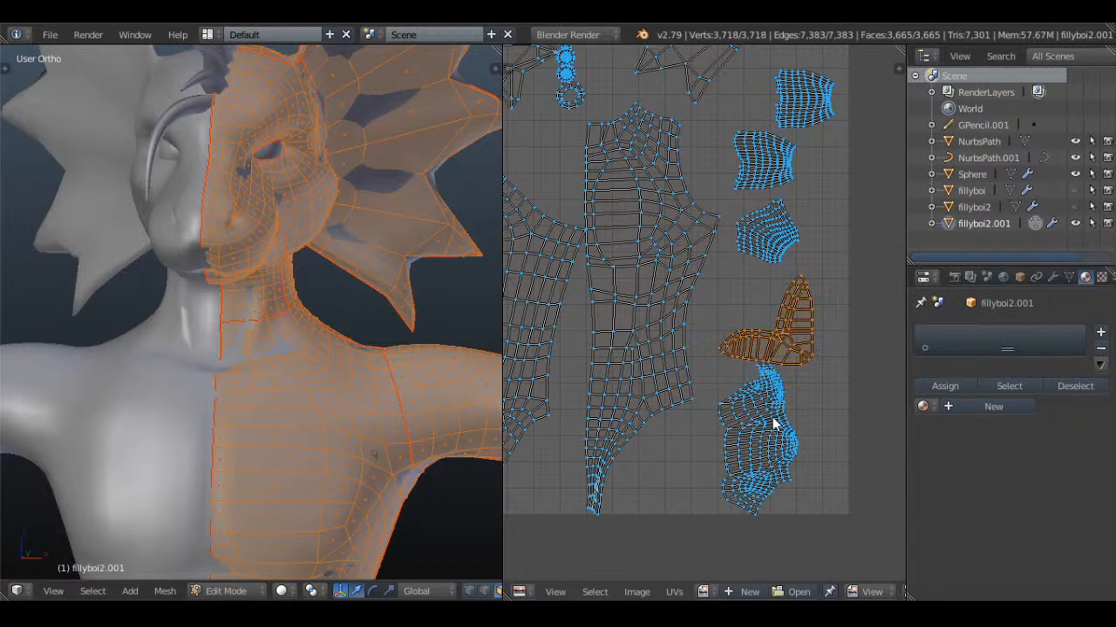
{"action": "key", "text": "l"}
{"action": "key", "text": "shift+l"}
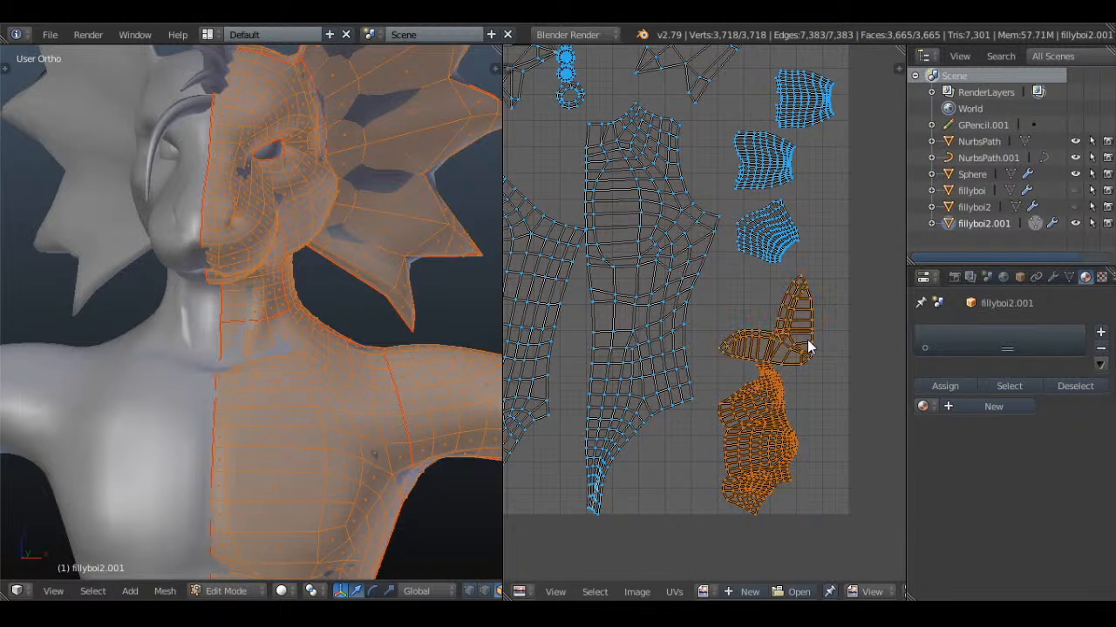
{"action": "key", "text": "g"}
{"action": "left_click", "coordinate": [825, 326]}
{"action": "key", "text": "a"}
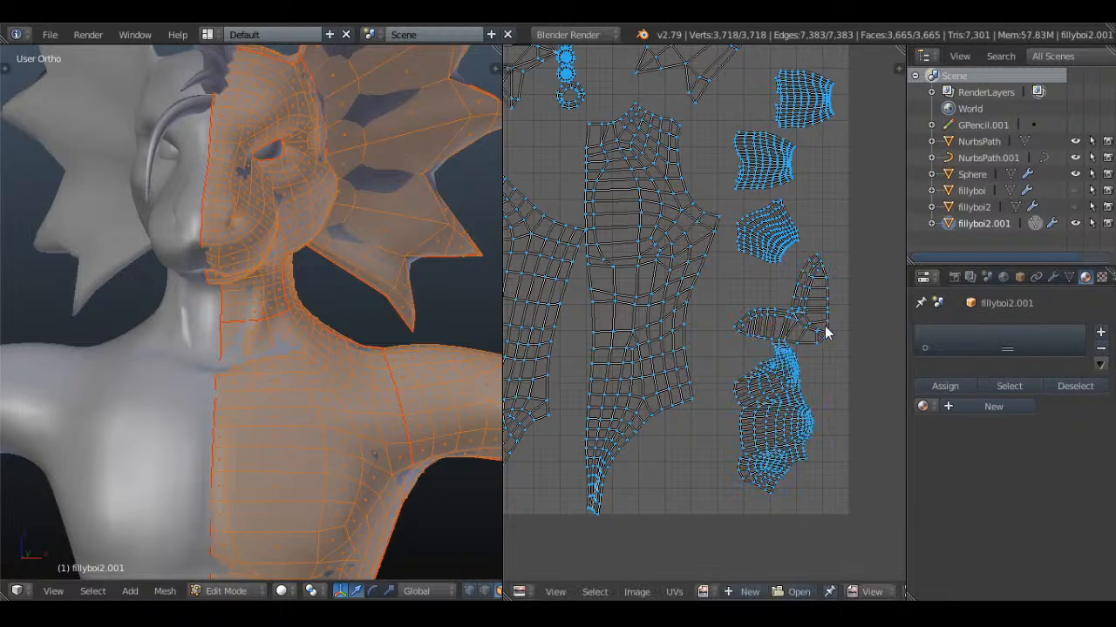
Shift the tall UV island beside the small-island column slightly to the right, widening its gap from the neighbouring tall island
{"action": "key", "text": "l"}
{"action": "key", "text": "g"}
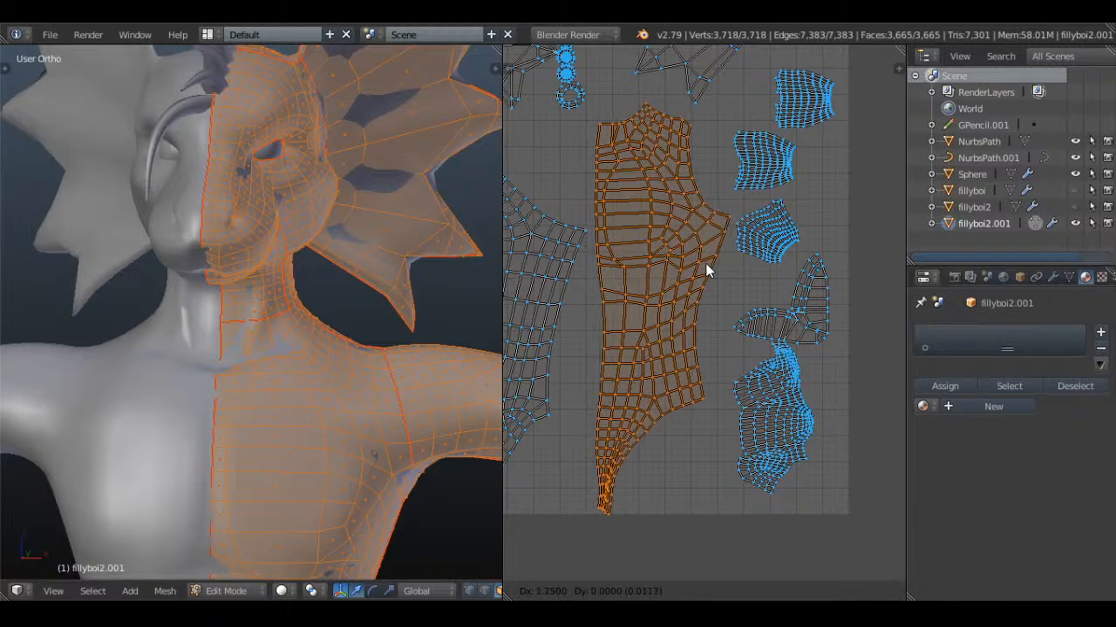
{"action": "left_click", "coordinate": [707, 271]}
{"action": "middle_click_drag", "start_coordinate": [587, 250], "coordinate": [798, 251]}
{"action": "key", "text": "a"}
{"action": "key", "text": "a"}
{"action": "key", "text": "a"}
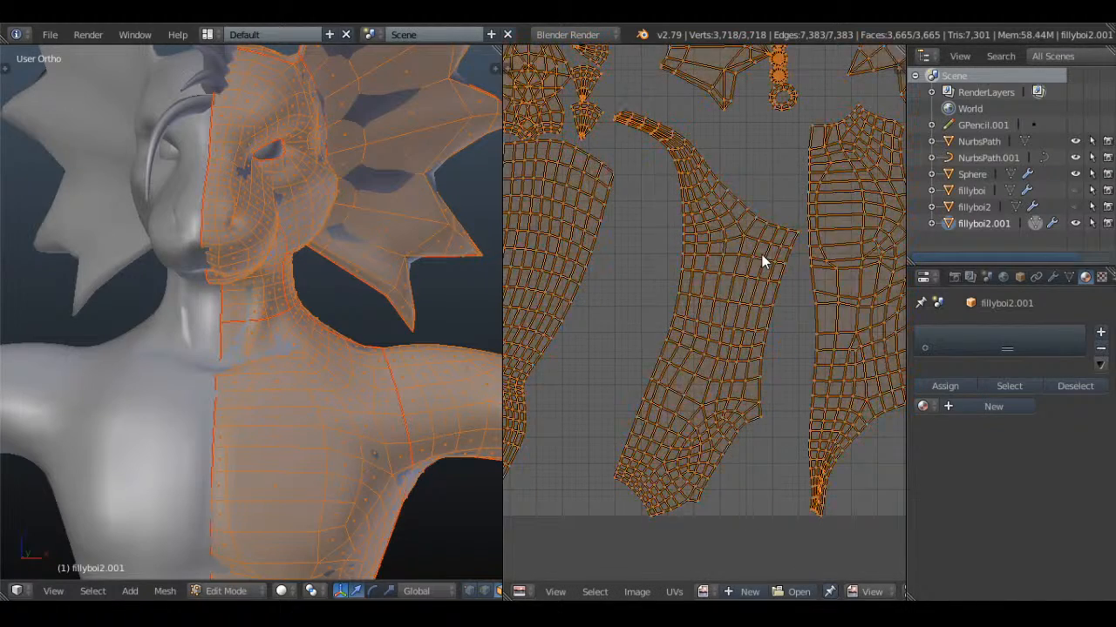
Select the large torso-shaped UV island and the two tall islands beside it, scale them down slightly together, and deselect them
{"action": "middle_click_drag", "start_coordinate": [621, 196], "coordinate": [718, 214]}
{"action": "scroll", "coordinate": [592, 275], "scroll_direction": "down", "scroll_amount": 2}
{"action": "key", "text": "l"}
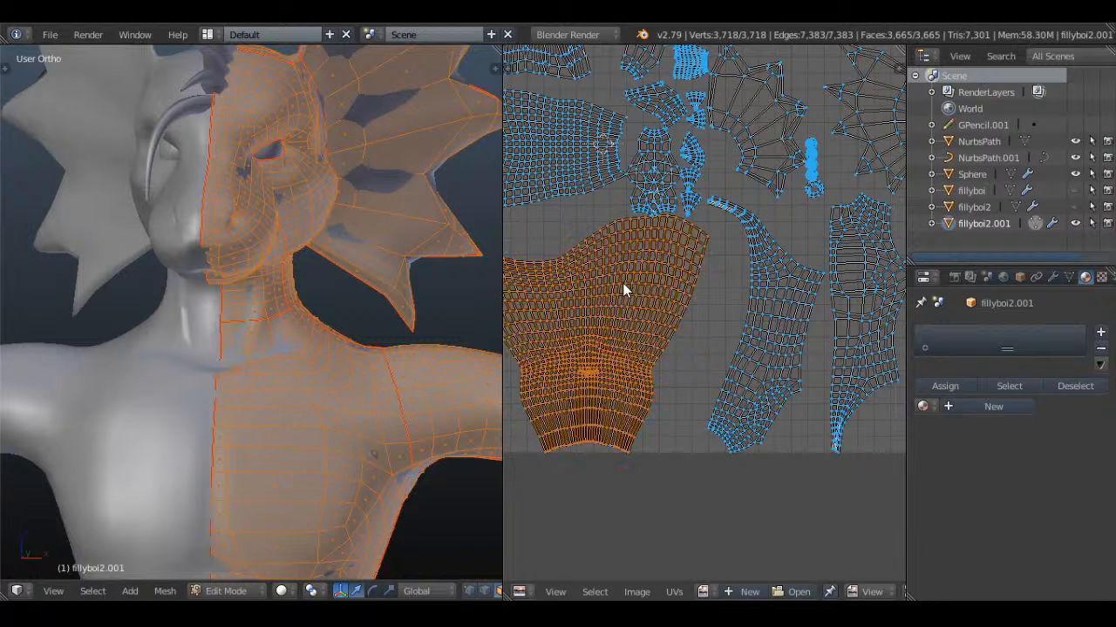
{"action": "middle_click_drag", "start_coordinate": [694, 323], "coordinate": [750, 328]}
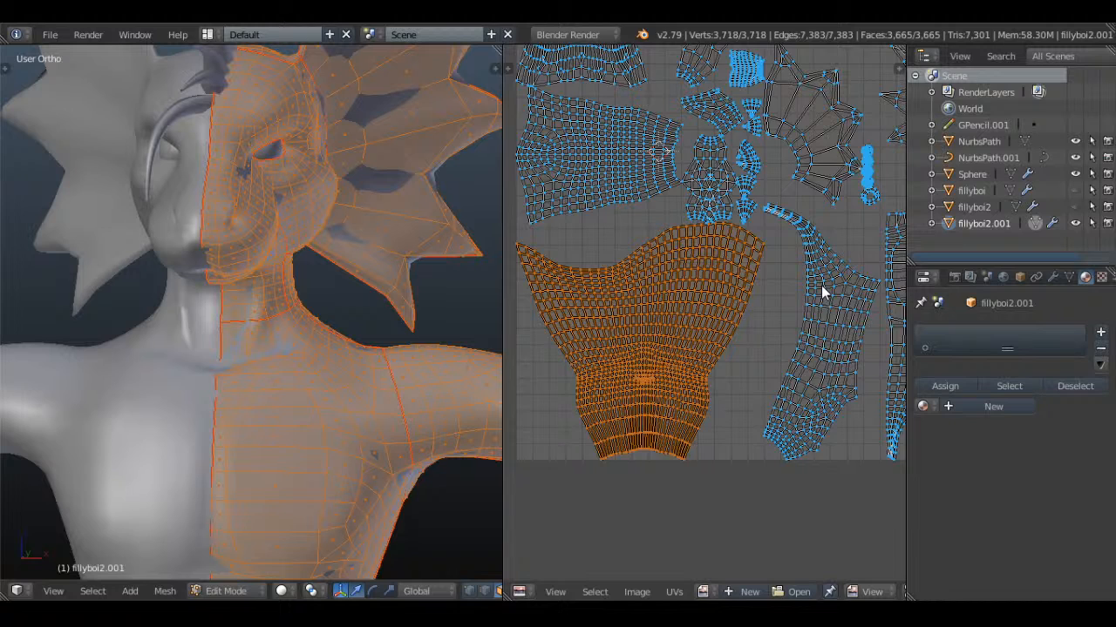
{"action": "scroll", "coordinate": [821, 285], "scroll_direction": "down", "scroll_amount": 2}
{"action": "middle_click_drag", "start_coordinate": [812, 295], "coordinate": [765, 313]}
{"action": "scroll", "coordinate": [765, 315], "scroll_direction": "up", "scroll_amount": 1}
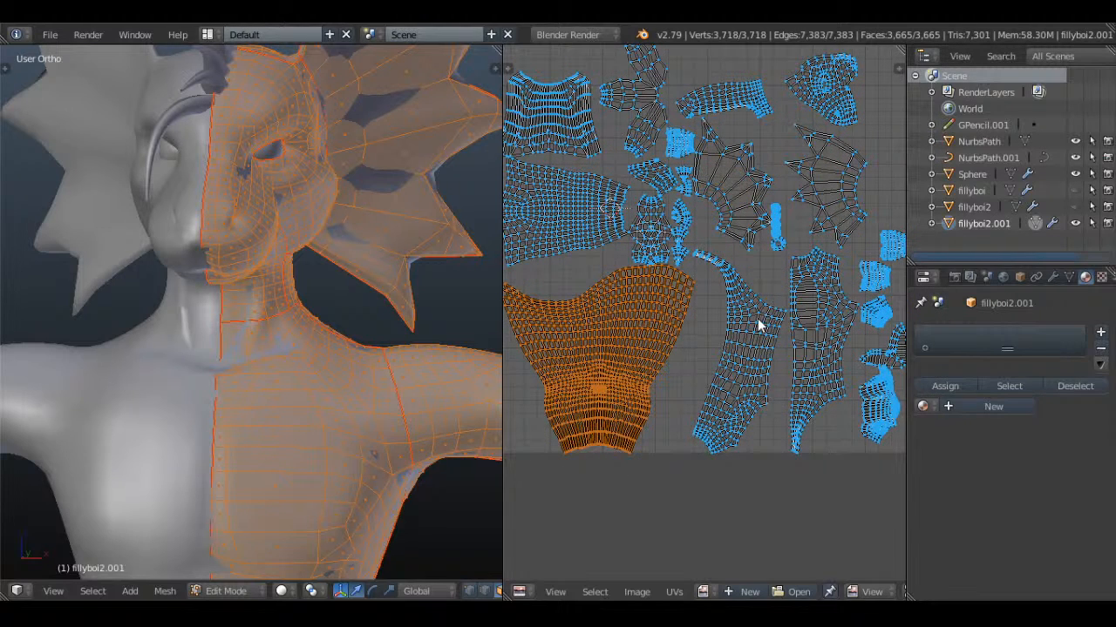
{"action": "key", "text": "l"}
{"action": "key", "text": "l"}
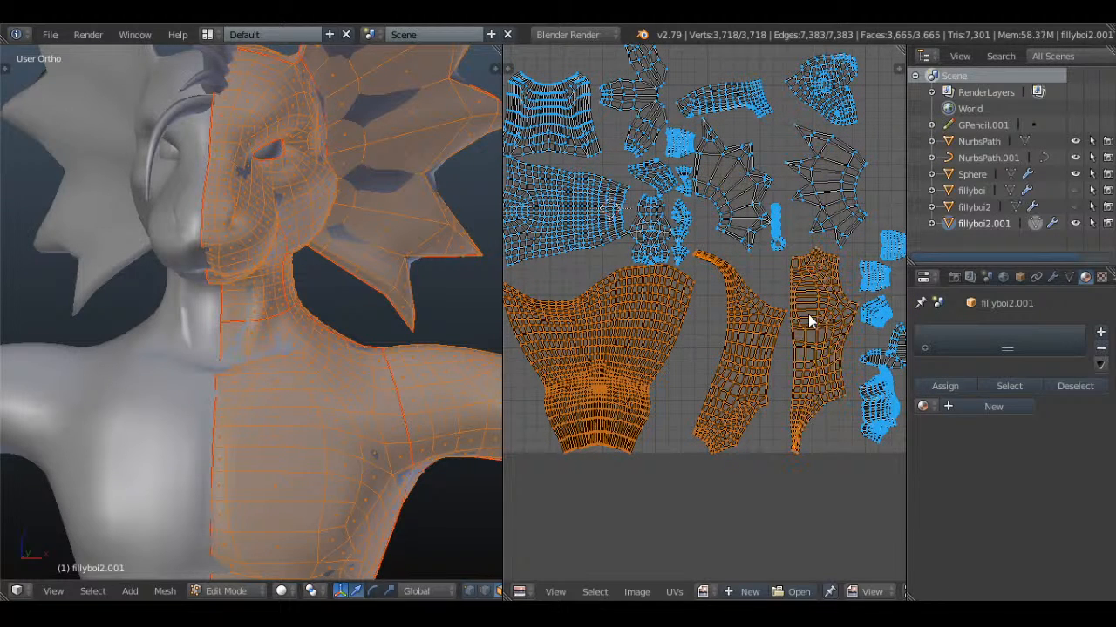
{"action": "key", "text": "s"}
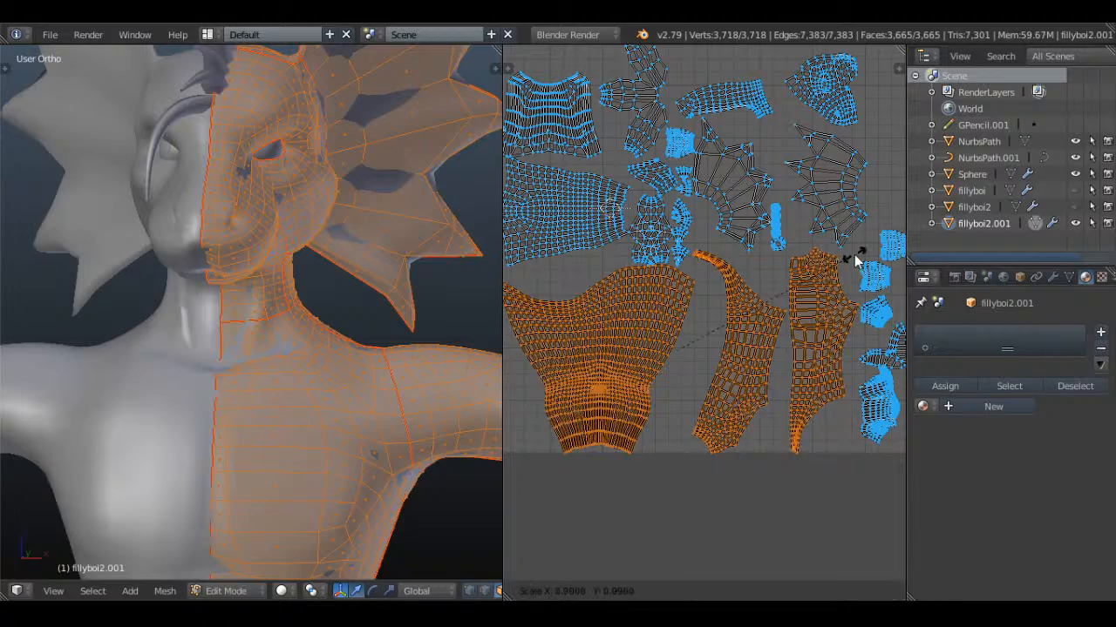
{"action": "left_click", "coordinate": [832, 270]}
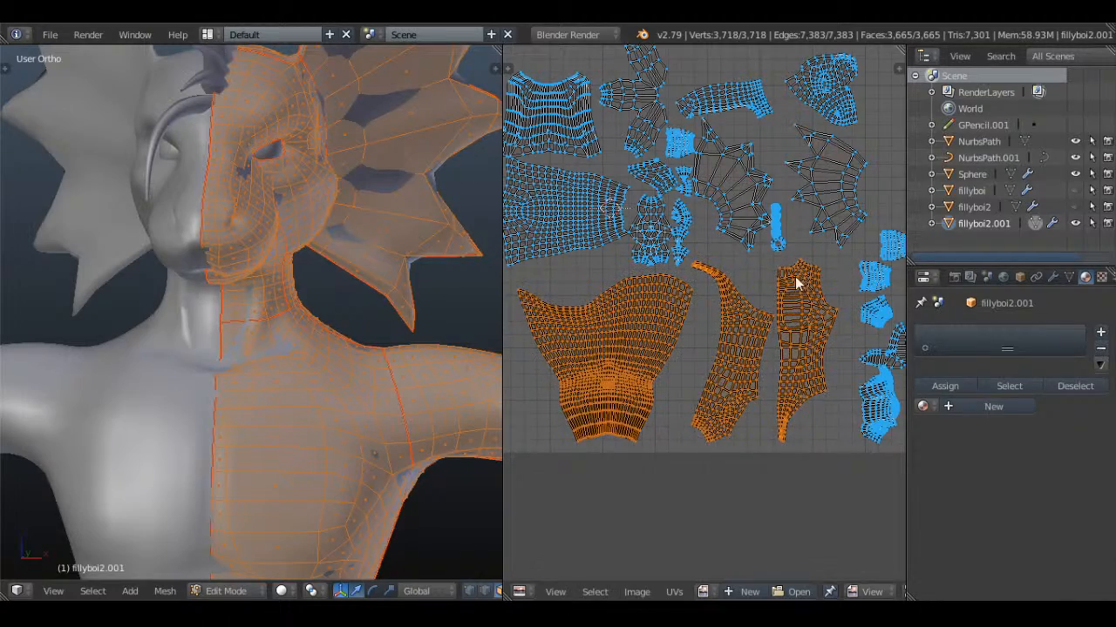
{"action": "middle_click_drag", "start_coordinate": [712, 289], "coordinate": [718, 302]}
{"action": "key", "text": "a"}
Examine the bottle-shaped UV island beside the column of small fan-shaped islands, checking its overlapping faces up close
{"action": "scroll", "coordinate": [718, 299], "scroll_direction": "up", "scroll_amount": 4}
{"action": "middle_click_drag", "start_coordinate": [703, 248], "coordinate": [782, 407]}
{"action": "middle_click_drag", "start_coordinate": [696, 323], "coordinate": [747, 349]}
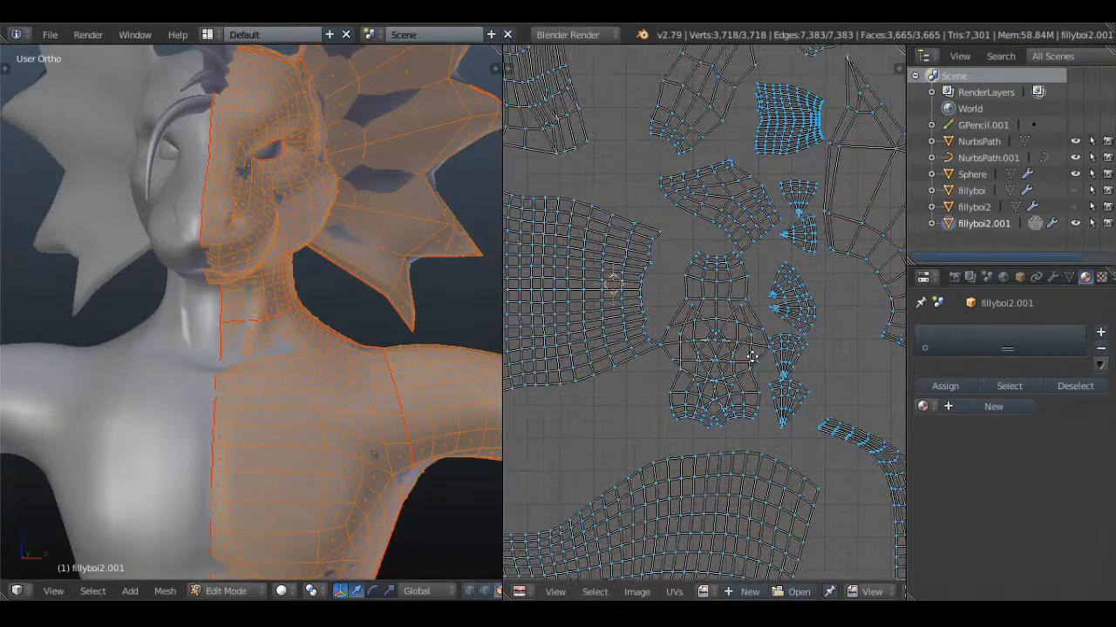
{"action": "middle_click_drag", "start_coordinate": [602, 374], "coordinate": [677, 367]}
{"action": "scroll", "coordinate": [761, 341], "scroll_direction": "down", "scroll_amount": 2}
{"action": "key", "text": "l"}
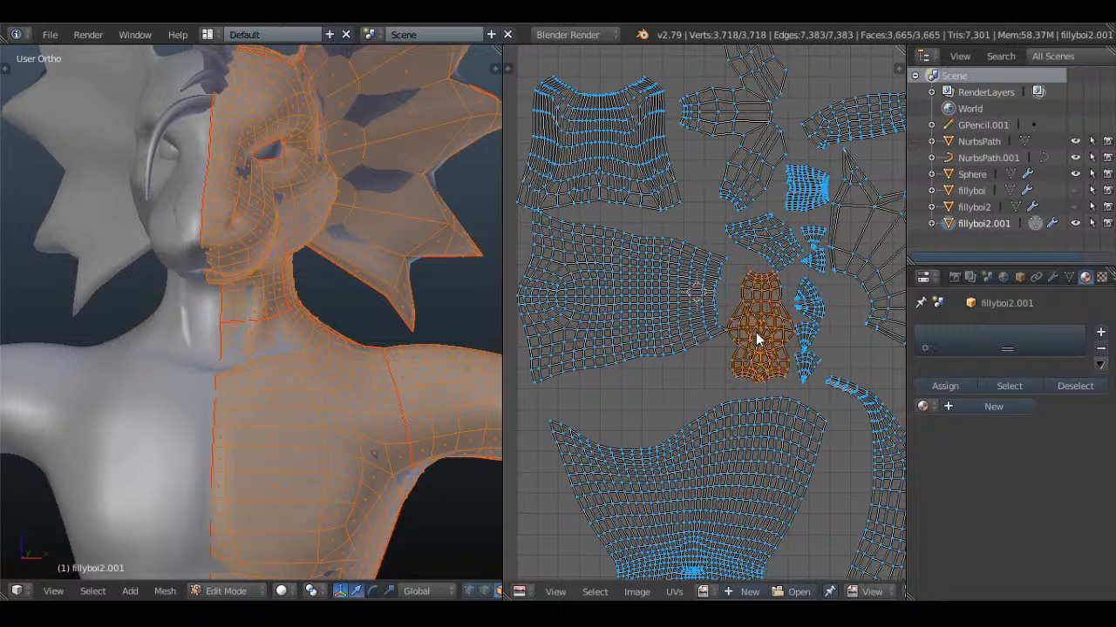
{"action": "scroll", "coordinate": [755, 337], "scroll_direction": "up", "scroll_amount": 3}
{"action": "middle_click_drag", "start_coordinate": [811, 386], "coordinate": [688, 347]}
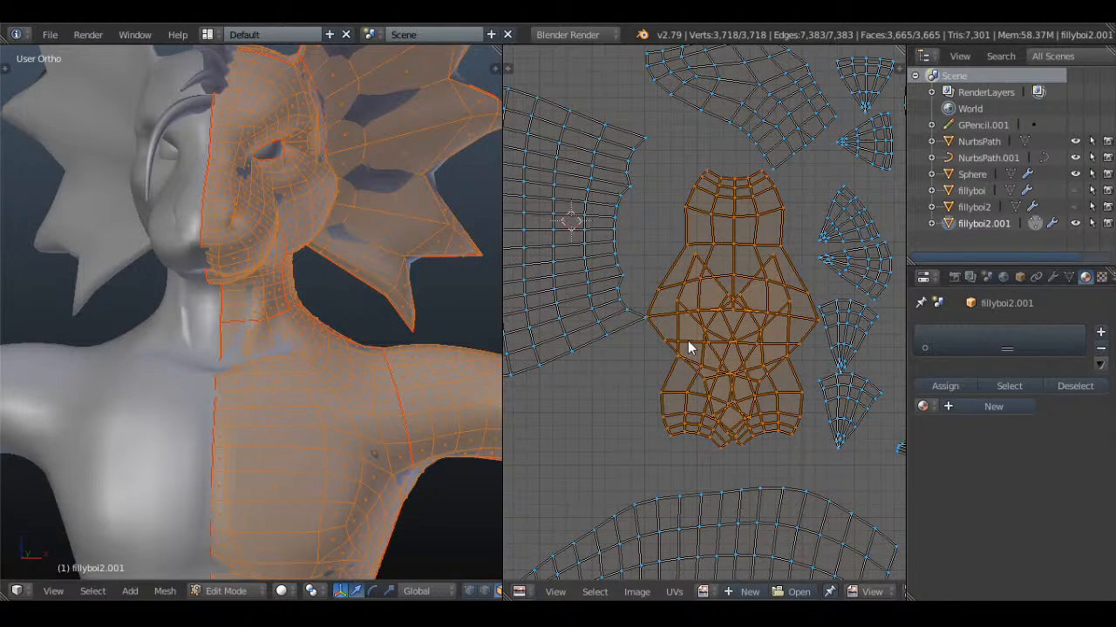
{"action": "key", "text": "a"}
{"action": "scroll", "coordinate": [688, 343], "scroll_direction": "up", "scroll_amount": 1}
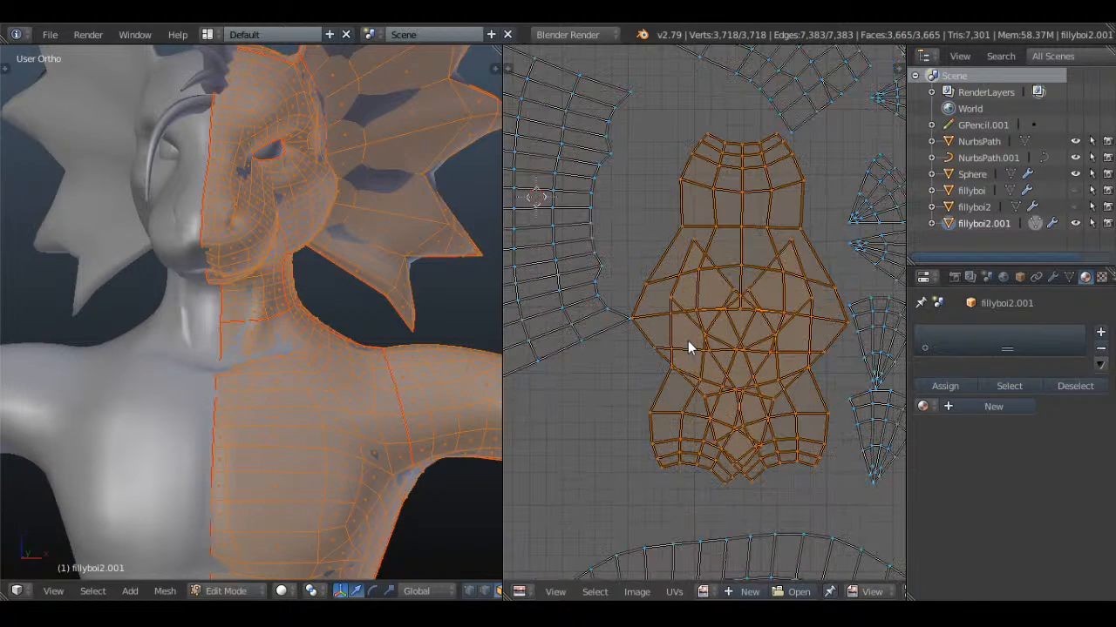
{"action": "key", "text": "l"}
Locate the arm in the 3D view and remove patches of the hand from the mesh selection with circle select
{"action": "scroll", "coordinate": [381, 375], "scroll_direction": "down", "scroll_amount": 2}
{"action": "middle_click_drag", "start_coordinate": [397, 373], "coordinate": [156, 276], "text": "shift"}
{"action": "key", "text": "a"}
{"action": "scroll", "coordinate": [300, 277], "scroll_direction": "down", "scroll_amount": 3}
{"action": "scroll", "coordinate": [348, 280], "scroll_direction": "up", "scroll_amount": 3}
{"action": "middle_click_drag", "start_coordinate": [464, 298], "coordinate": [277, 319], "text": "shift"}
{"action": "key", "text": "a"}
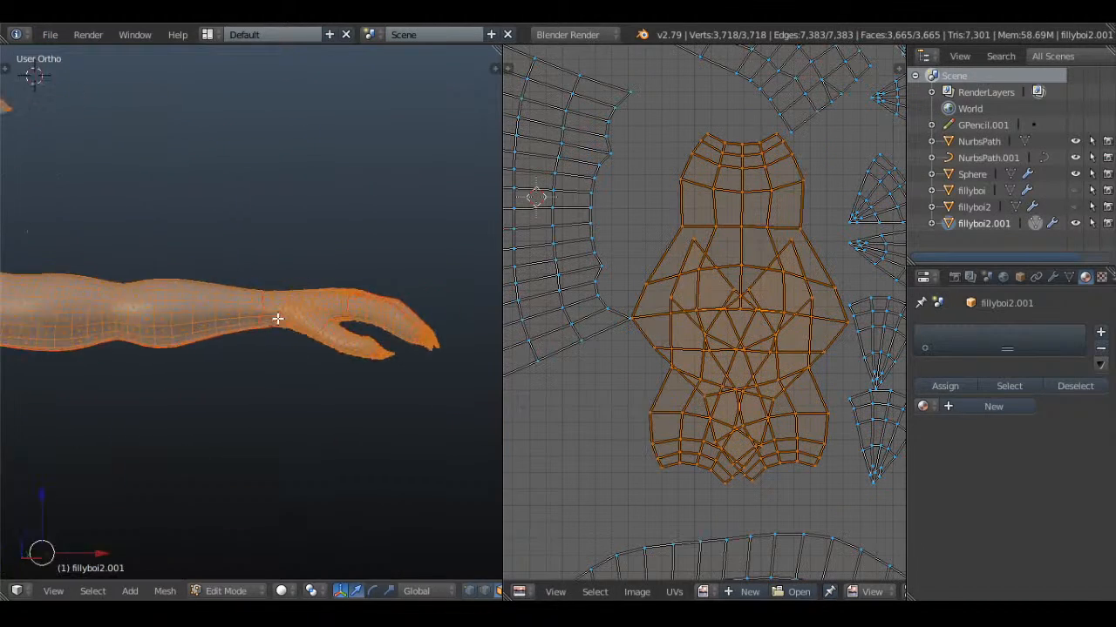
{"action": "scroll", "coordinate": [283, 319], "scroll_direction": "up", "scroll_amount": 2}
{"action": "middle_click_drag", "start_coordinate": [366, 318], "coordinate": [175, 304], "text": "shift"}
{"action": "key", "text": "c"}
{"action": "mouse_move", "coordinate": [245, 281]}
{"action": "middle_mouse_down"}
{"action": "mouse_move", "coordinate": [218, 362]}
{"action": "mouse_move", "coordinate": [223, 306]}
{"action": "mouse_move", "coordinate": [201, 288]}
{"action": "mouse_move", "coordinate": [189, 366]}
{"action": "middle_mouse_up"}
{"action": "key", "text": "Escape"}
{"action": "scroll", "coordinate": [277, 372], "scroll_direction": "down", "scroll_amount": 3}
{"action": "scroll", "coordinate": [165, 408], "scroll_direction": "down", "scroll_amount": 2}
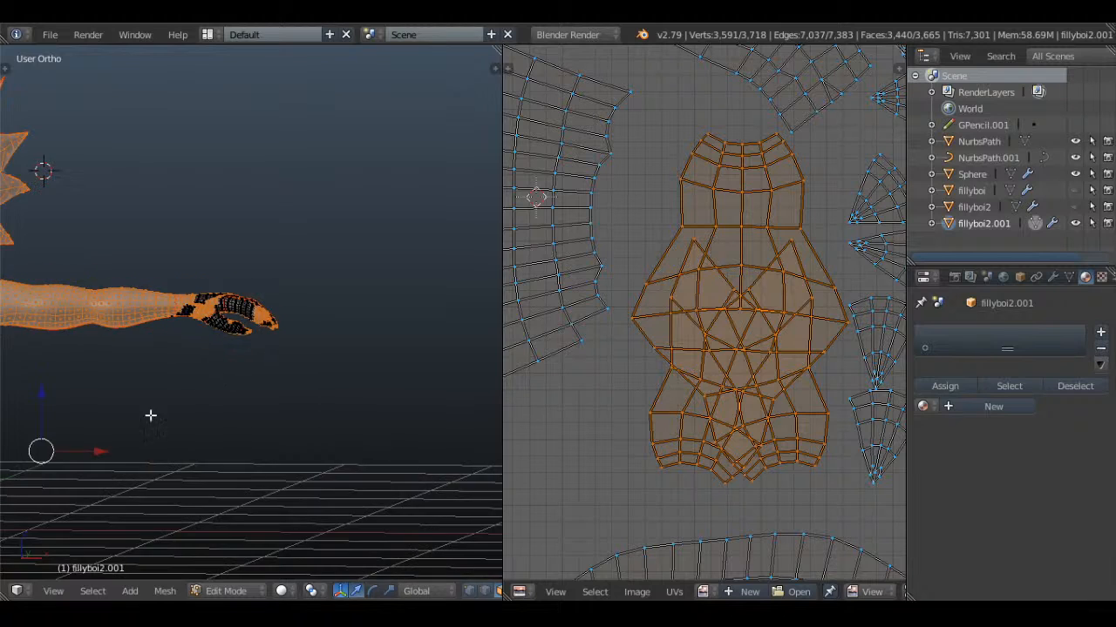
Check the foot's toes in the 3D view with circle select, and clear the mesh selection
{"action": "middle_click_drag", "start_coordinate": [25, 493], "coordinate": [296, 291], "text": "shift"}
{"action": "scroll", "coordinate": [295, 305], "scroll_direction": "down", "scroll_amount": 2}
{"action": "middle_click_drag", "start_coordinate": [252, 505], "coordinate": [261, 331], "text": "shift"}
{"action": "scroll", "coordinate": [288, 305], "scroll_direction": "up", "scroll_amount": 3}
{"action": "key", "text": "c"}
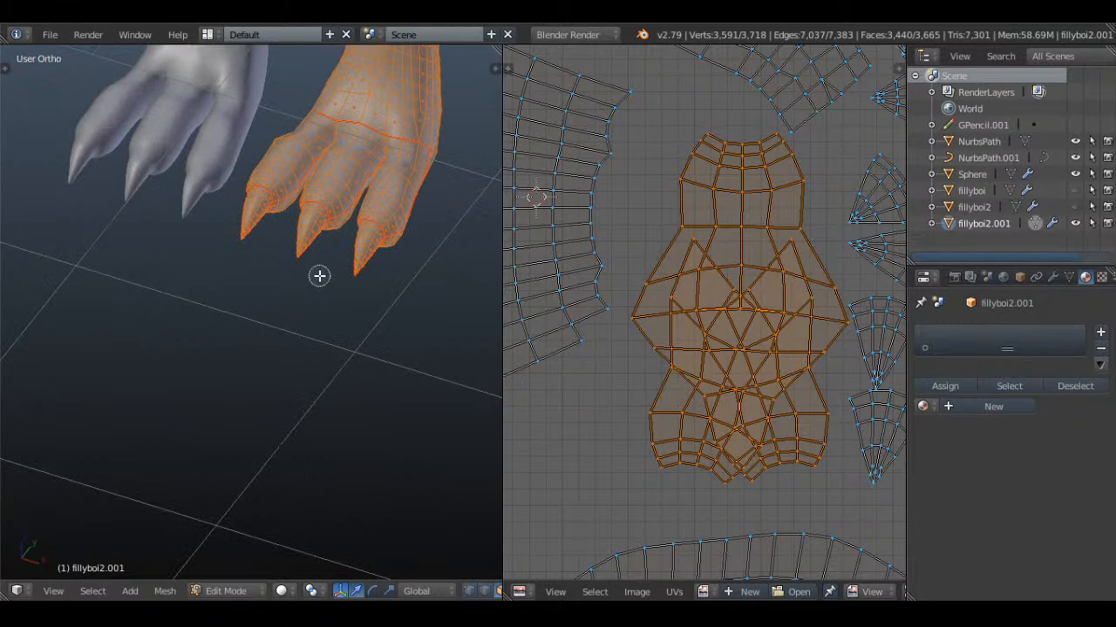
{"action": "mouse_move", "coordinate": [319, 276]}
{"action": "middle_mouse_down"}
{"action": "mouse_move", "coordinate": [299, 247]}
{"action": "mouse_move", "coordinate": [381, 219]}
{"action": "mouse_move", "coordinate": [357, 174]}
{"action": "mouse_move", "coordinate": [286, 149]}
{"action": "mouse_move", "coordinate": [423, 186]}
{"action": "mouse_move", "coordinate": [308, 291]}
{"action": "middle_mouse_up"}
{"action": "key", "text": "Escape"}
{"action": "scroll", "coordinate": [424, 186], "scroll_direction": "up", "scroll_amount": 3}
{"action": "key", "text": "a"}
{"action": "middle_click_drag", "start_coordinate": [350, 239], "coordinate": [311, 316]}
Switch to vertex selection and select the two vertices joining the toe gap to the seam across the top of the foot
{"action": "left_click", "coordinate": [470, 591]}
{"action": "scroll", "coordinate": [311, 316], "scroll_direction": "up", "scroll_amount": 4}
{"action": "key", "text": "a"}
{"action": "key", "text": "a"}
{"action": "right_click", "coordinate": [327, 230]}
{"action": "right_click", "coordinate": [322, 311]}
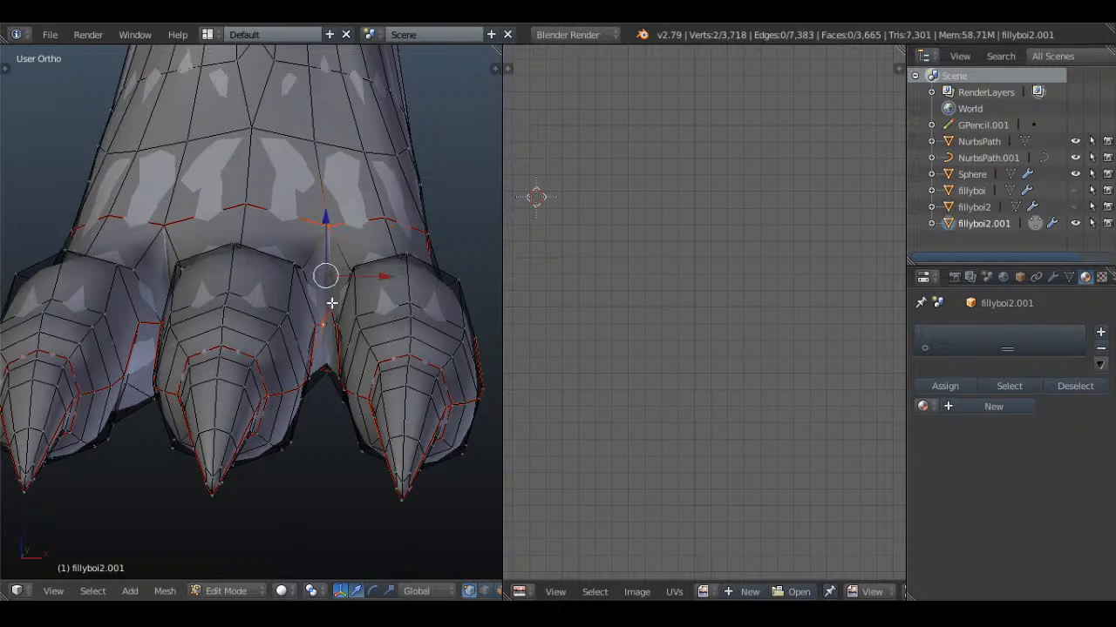
{"action": "right_click", "coordinate": [331, 304]}
{"action": "key", "text": "z"}
{"action": "right_click", "coordinate": [329, 304]}
{"action": "right_click", "coordinate": [328, 232], "text": "shift"}
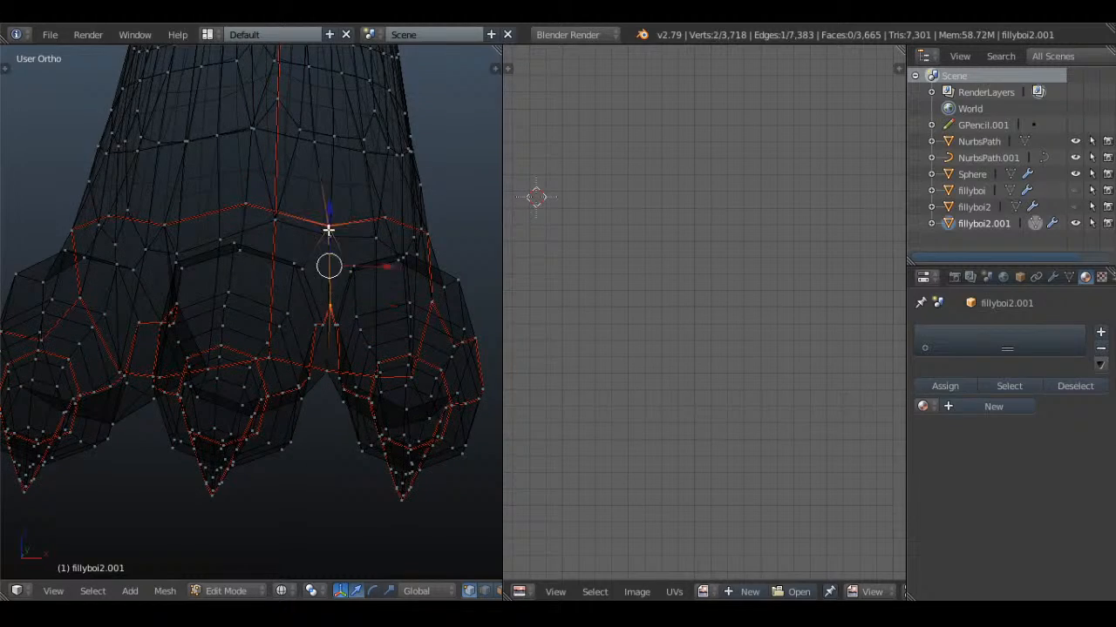
Extend the vertex selection under the foot to its back edge and the other toe gap, and mark the selected edges as seams
{"action": "middle_click_drag", "start_coordinate": [330, 283], "coordinate": [354, 209]}
{"action": "key", "text": "z"}
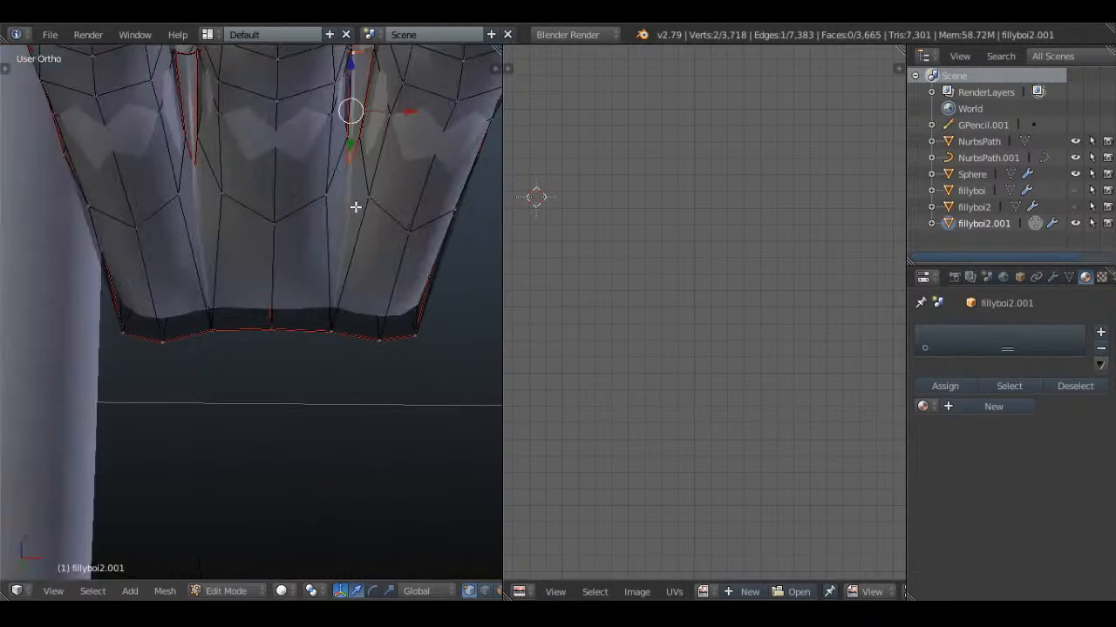
{"action": "right_click", "coordinate": [325, 334], "text": "shift"}
{"action": "scroll", "coordinate": [305, 301], "scroll_direction": "down", "scroll_amount": 3}
{"action": "mouse_move", "coordinate": [289, 271]}
{"action": "middle_mouse_down"}
{"action": "mouse_move", "coordinate": [283, 360]}
{"action": "mouse_move", "coordinate": [354, 439]}
{"action": "mouse_move", "coordinate": [339, 450]}
{"action": "mouse_move", "coordinate": [236, 408]}
{"action": "mouse_move", "coordinate": [317, 229]}
{"action": "mouse_move", "coordinate": [233, 338]}
{"action": "middle_mouse_up"}
{"action": "key", "text": "z"}
{"action": "key", "text": "z"}
{"action": "middle_click_drag", "start_coordinate": [219, 284], "coordinate": [227, 258]}
{"action": "key", "text": "z"}
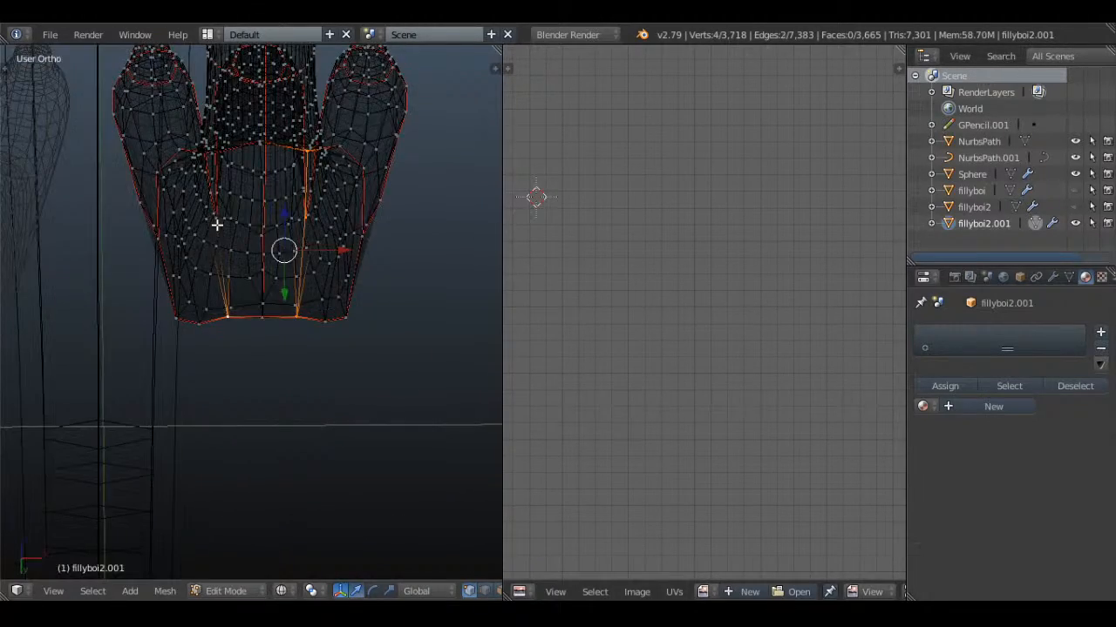
{"action": "right_click", "coordinate": [216, 222], "text": "shift"}
Select the remaining edges by the other toe gap on the foot's underside and mark them as a seam
{"action": "key", "text": "z"}
{"action": "middle_click_drag", "start_coordinate": [323, 244], "coordinate": [362, 264]}
{"action": "key", "text": "ctrl+e"}
{"action": "key", "text": "z"}
{"action": "middle_click_drag", "start_coordinate": [219, 189], "coordinate": [237, 269]}
{"action": "key", "text": "z"}
{"action": "right_click", "coordinate": [218, 258], "text": "shift"}
Select the whole dragon body mesh and unwrap it again with the new foot seams
{"action": "key", "text": "z"}
{"action": "key", "text": "z"}
{"action": "middle_click_drag", "start_coordinate": [358, 233], "coordinate": [364, 282]}
{"action": "key", "text": "ctrl+e"}
{"action": "left_click", "coordinate": [379, 234]}
{"action": "key", "text": "z"}
{"action": "key", "text": "a"}
{"action": "key", "text": "a"}
{"action": "key", "text": "u"}
{"action": "left_click", "coordinate": [364, 284]}
{"action": "key", "text": "z"}
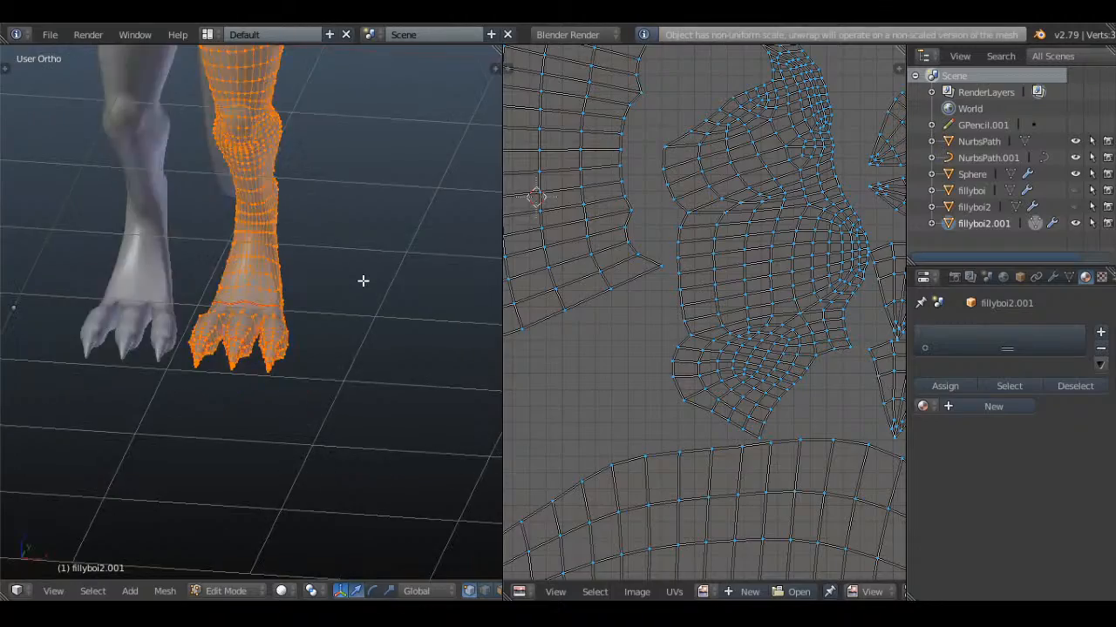
Deselect the UVs and examine the newly unwrapped layout for the placement and spacing of its islands
{"action": "key", "text": "a"}
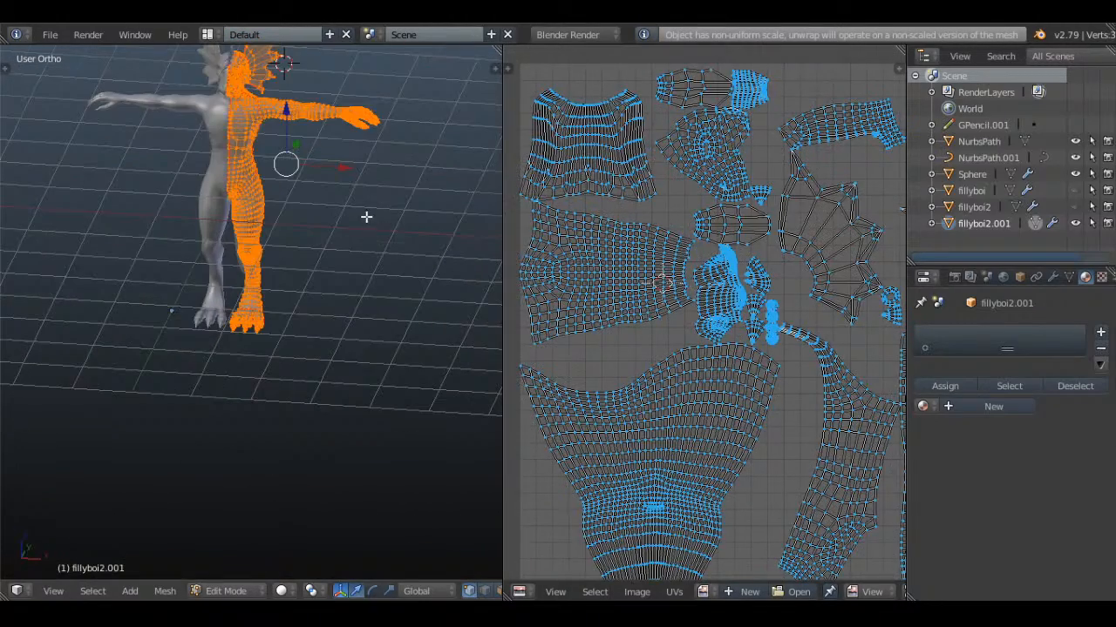
{"action": "scroll", "coordinate": [659, 279], "scroll_direction": "down", "scroll_amount": 3}
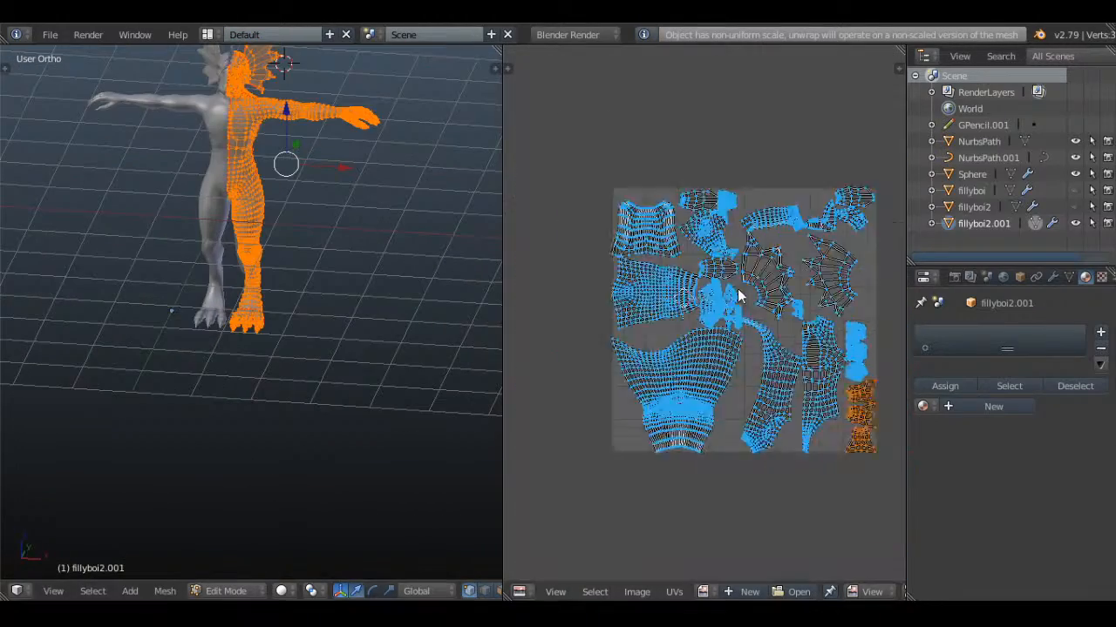
{"action": "scroll", "coordinate": [740, 294], "scroll_direction": "up", "scroll_amount": 3}
{"action": "scroll", "coordinate": [583, 253], "scroll_direction": "down", "scroll_amount": 1}
{"action": "middle_click_drag", "start_coordinate": [708, 331], "coordinate": [668, 316]}
{"action": "key", "text": "a"}
{"action": "scroll", "coordinate": [678, 321], "scroll_direction": "down", "scroll_amount": 3}
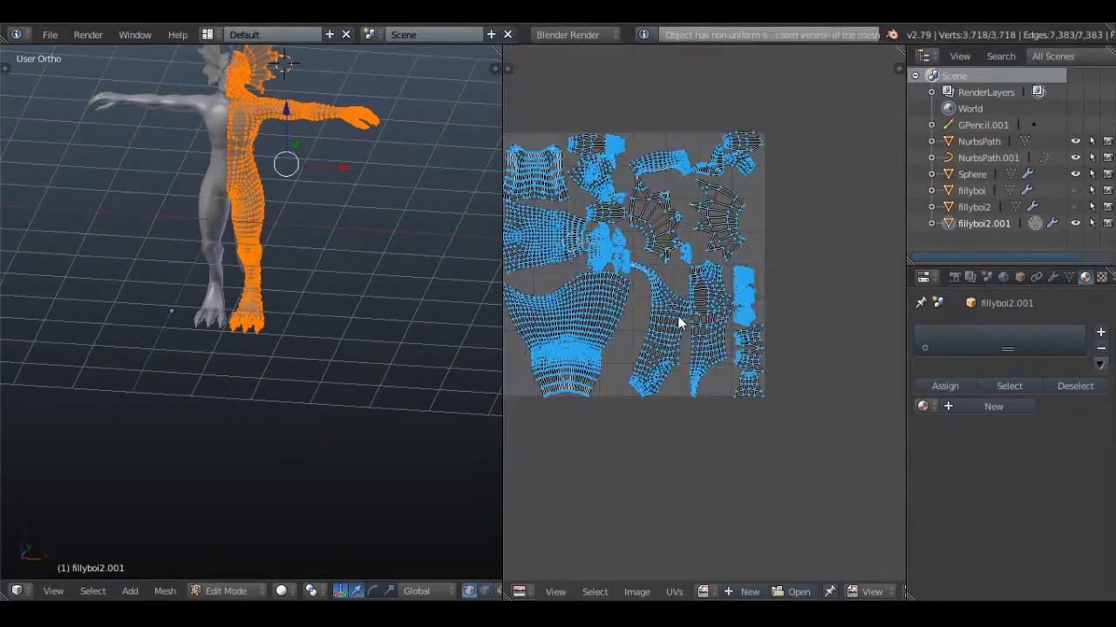
{"action": "middle_click_drag", "start_coordinate": [605, 267], "coordinate": [656, 298]}
{"action": "scroll", "coordinate": [655, 298], "scroll_direction": "up", "scroll_amount": 1}
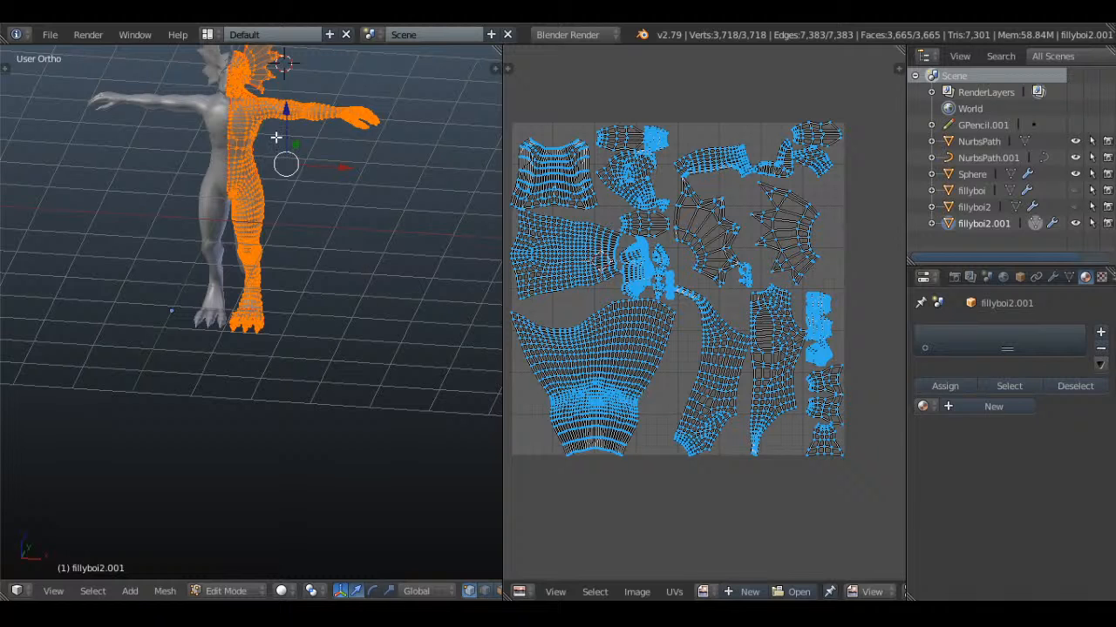
View the whole unwrapped dragon body and save over the current file
{"action": "middle_click_drag", "start_coordinate": [276, 137], "coordinate": [395, 215], "text": "shift"}
{"action": "scroll", "coordinate": [397, 370], "scroll_direction": "up", "scroll_amount": 2}
{"action": "scroll", "coordinate": [346, 284], "scroll_direction": "up", "scroll_amount": 2}
{"action": "scroll", "coordinate": [376, 284], "scroll_direction": "down", "scroll_amount": 2}
{"action": "key", "text": "ctrl+s"}
{"action": "left_click", "coordinate": [292, 179]}
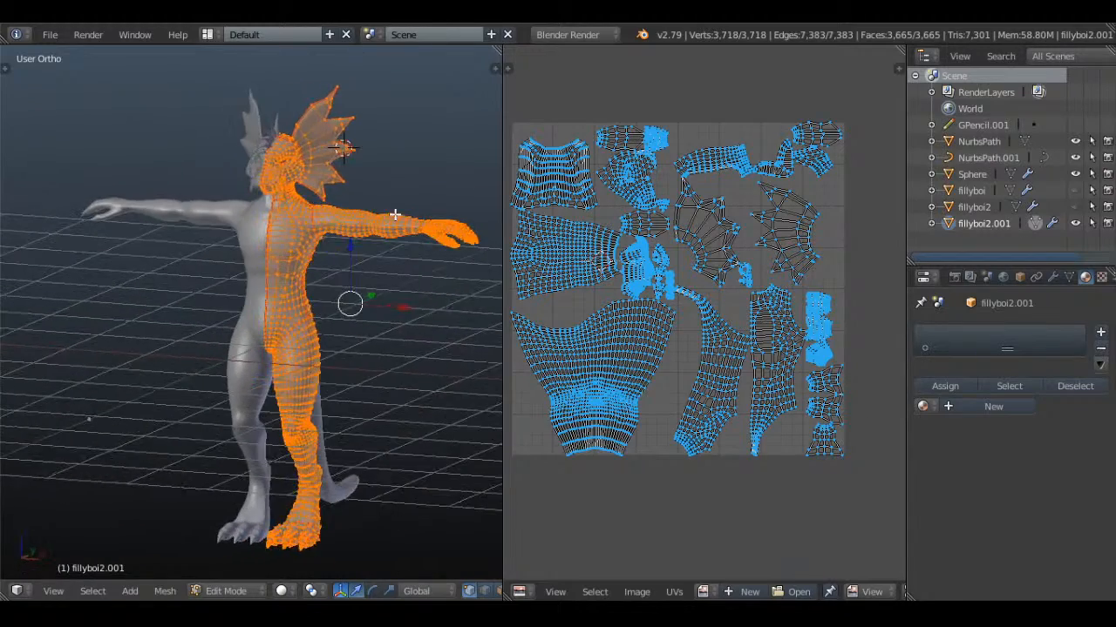
Examine the dragon's tail mesh and its UVs in the side view, and return to object mode
{"action": "scroll", "coordinate": [366, 204], "scroll_direction": "up", "scroll_amount": 1}
{"action": "key", "text": "KP_3"}
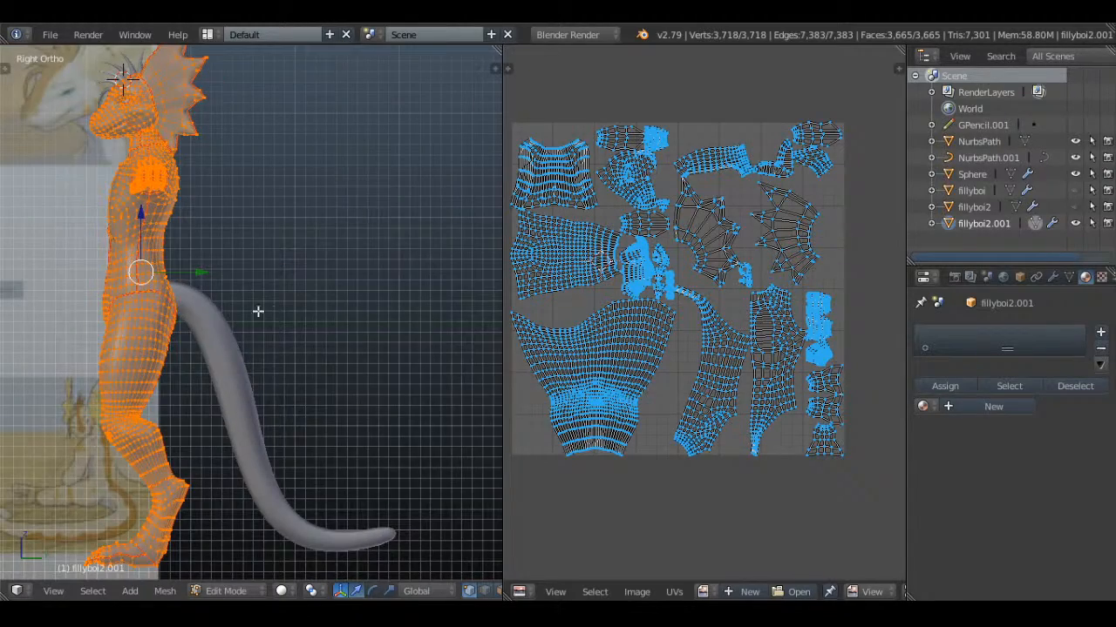
{"action": "key", "text": "Tab"}
{"action": "right_click", "coordinate": [255, 261]}
{"action": "key", "text": "Tab"}
{"action": "scroll", "coordinate": [256, 259], "scroll_direction": "up", "scroll_amount": 4}
{"action": "key", "text": "a"}
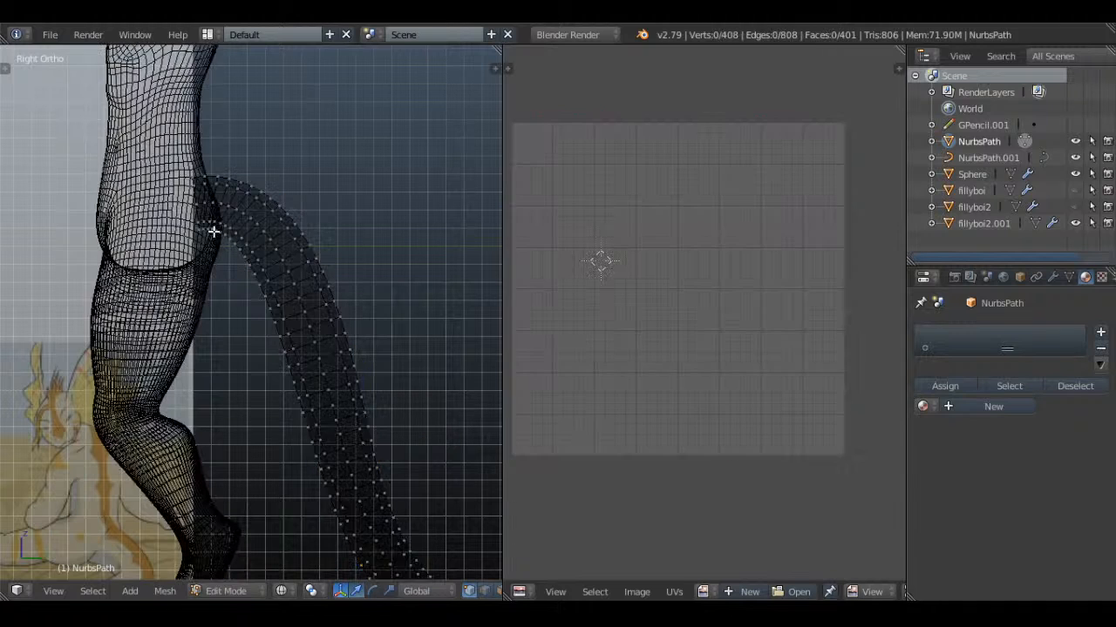
{"action": "key", "text": "a"}
{"action": "key", "text": "a"}
{"action": "key", "text": "Tab"}
Switch the dragon scene back to solid shading and save over the file again
{"action": "scroll", "coordinate": [290, 208], "scroll_direction": "down", "scroll_amount": 3}
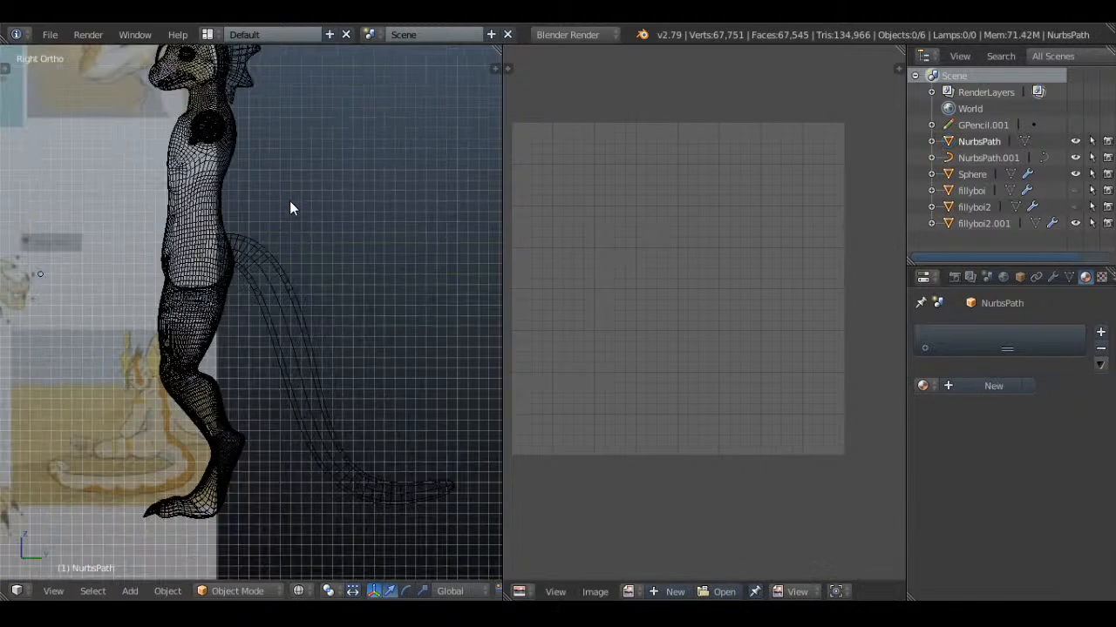
{"action": "key", "text": "z"}
{"action": "key", "text": "ctrl+s"}
{"action": "left_click", "coordinate": [323, 188]}
Examine the reference drawing behind the dragon in front view, from the feet up to the head markings
{"action": "middle_click_drag", "start_coordinate": [229, 244], "coordinate": [392, 318]}
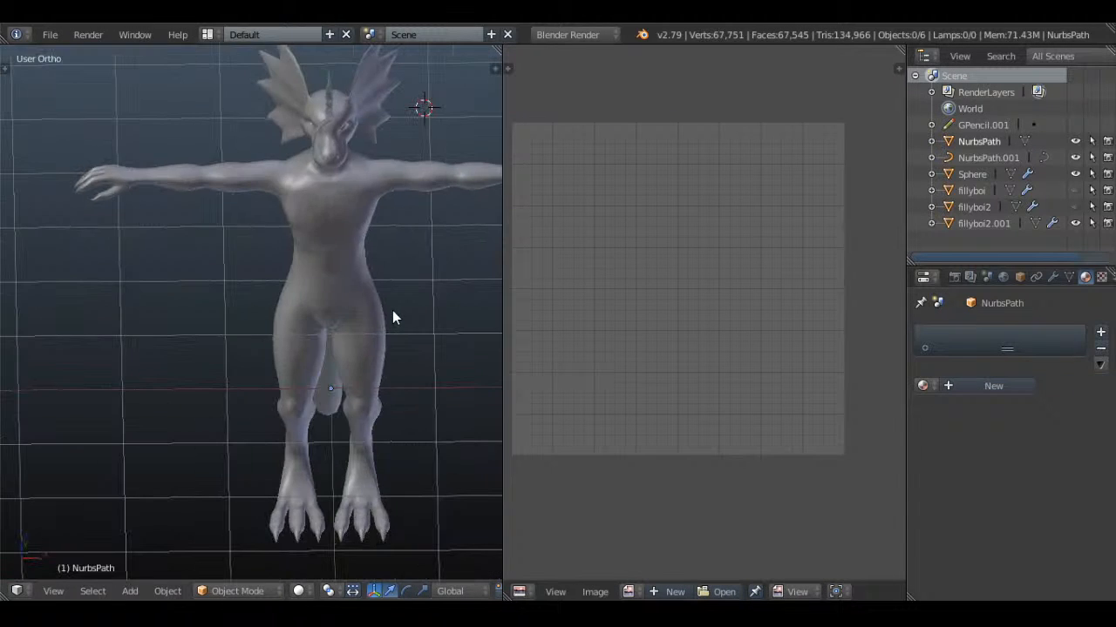
{"action": "key", "text": "KP_1"}
{"action": "middle_click_drag", "start_coordinate": [366, 422], "coordinate": [385, 310], "text": "shift"}
{"action": "scroll", "coordinate": [386, 310], "scroll_direction": "up", "scroll_amount": 4}
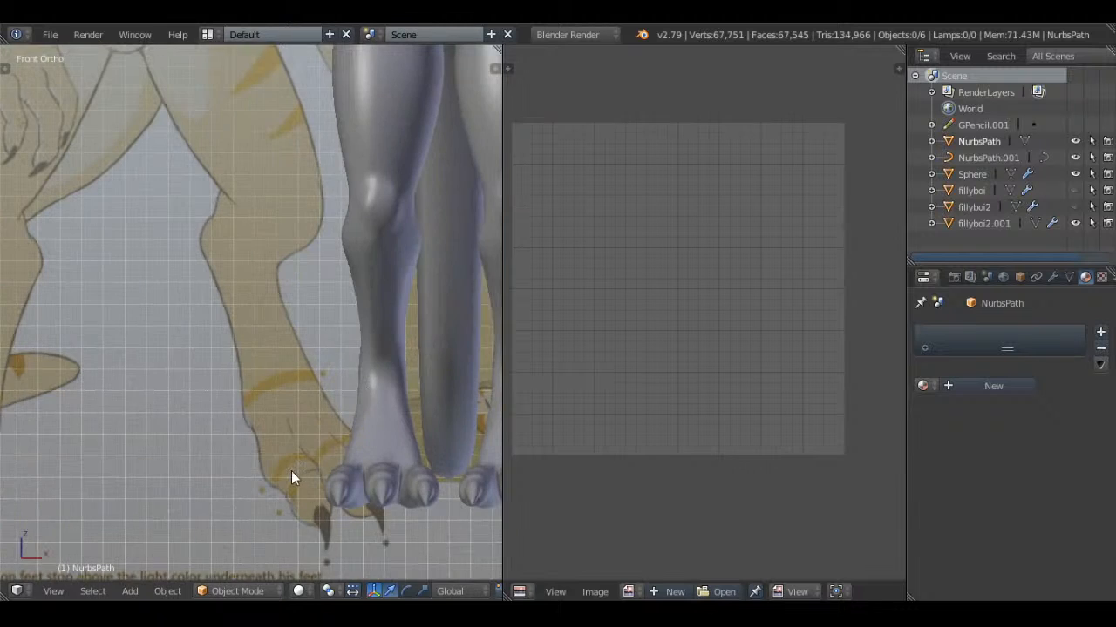
{"action": "middle_click_drag", "start_coordinate": [291, 471], "coordinate": [296, 458], "text": "shift"}
{"action": "middle_click_drag", "start_coordinate": [308, 138], "coordinate": [378, 455], "text": "shift"}
{"action": "middle_click_drag", "start_coordinate": [340, 168], "coordinate": [382, 380], "text": "shift"}
{"action": "middle_click_drag", "start_coordinate": [328, 252], "coordinate": [345, 391], "text": "shift"}
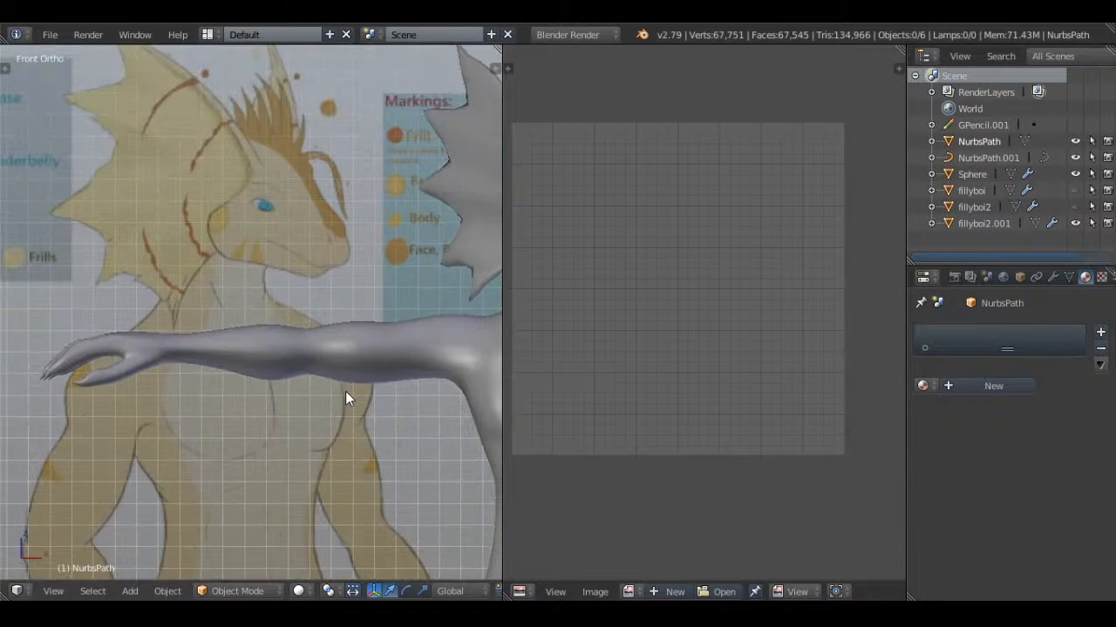
{"action": "scroll", "coordinate": [345, 392], "scroll_direction": "up", "scroll_amount": 2}
{"action": "middle_click_drag", "start_coordinate": [370, 219], "coordinate": [361, 413], "text": "shift"}
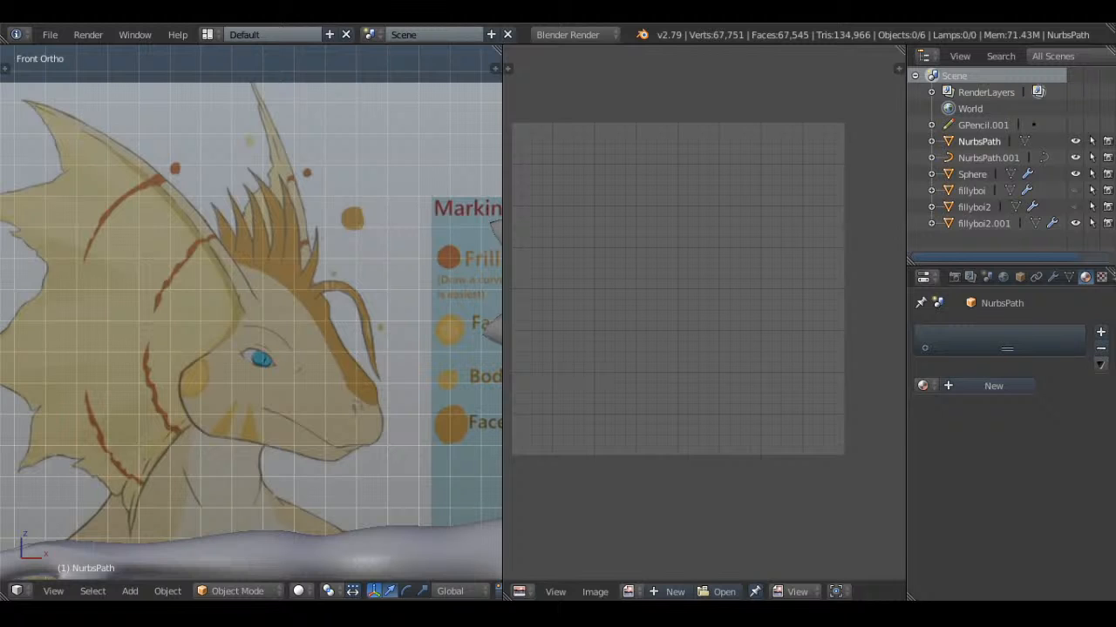
Browse the desktop's gifts folder with thumbnails and open Maverick.blend from its BetaEta subfolder
{"action": "left_click", "coordinate": [50, 35]}
{"action": "mouse_move", "coordinate": [115, 80]}
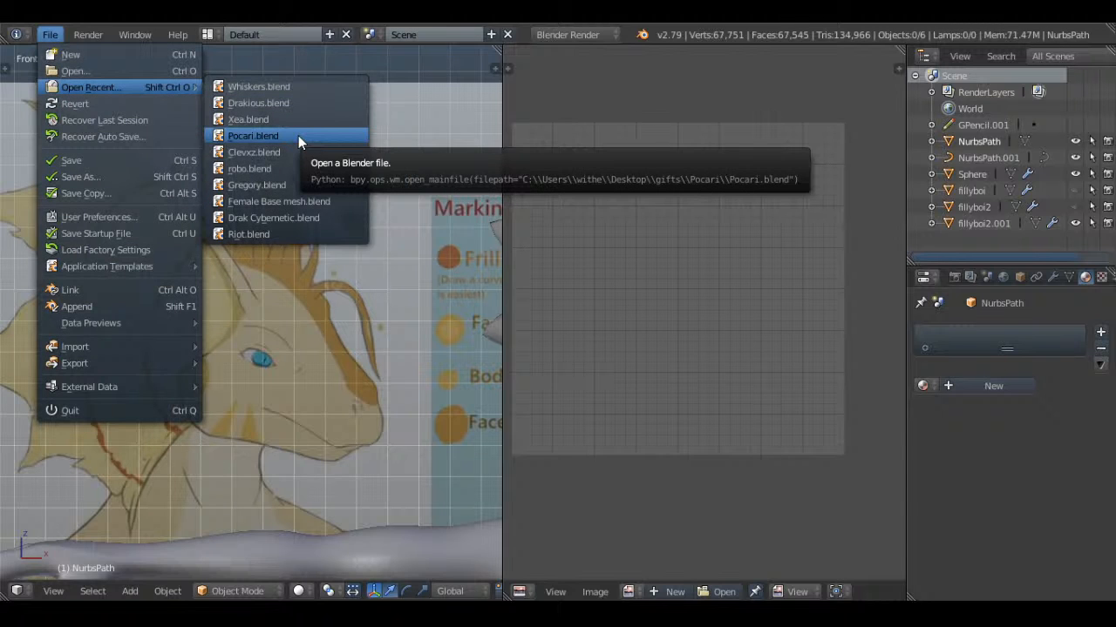
{"action": "left_click", "coordinate": [74, 71]}
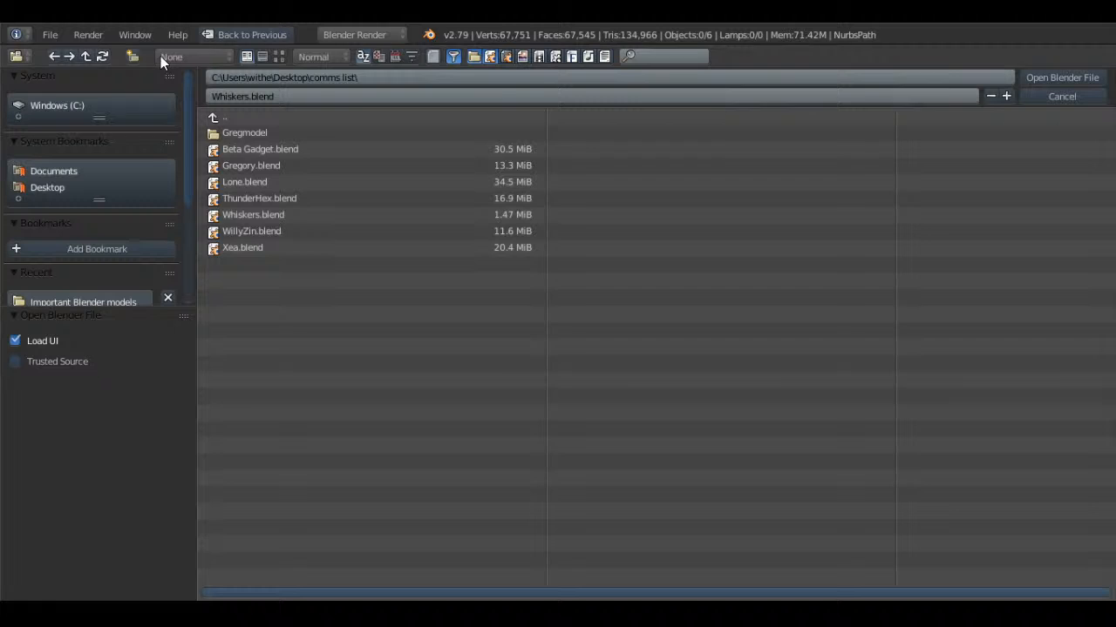
{"action": "left_click", "coordinate": [279, 56]}
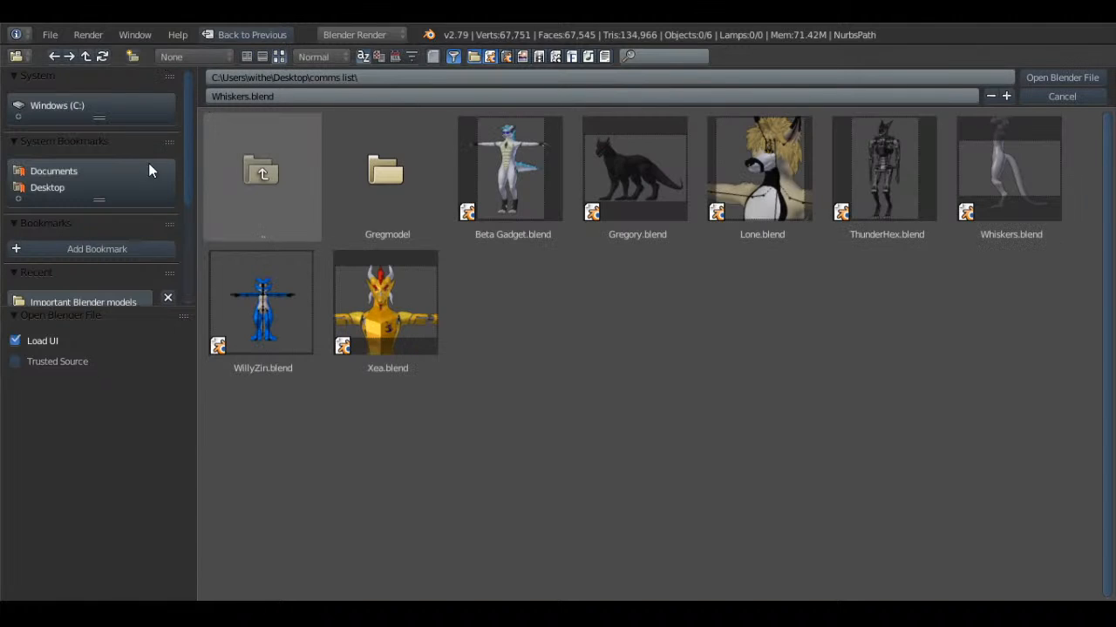
{"action": "left_click", "coordinate": [66, 187]}
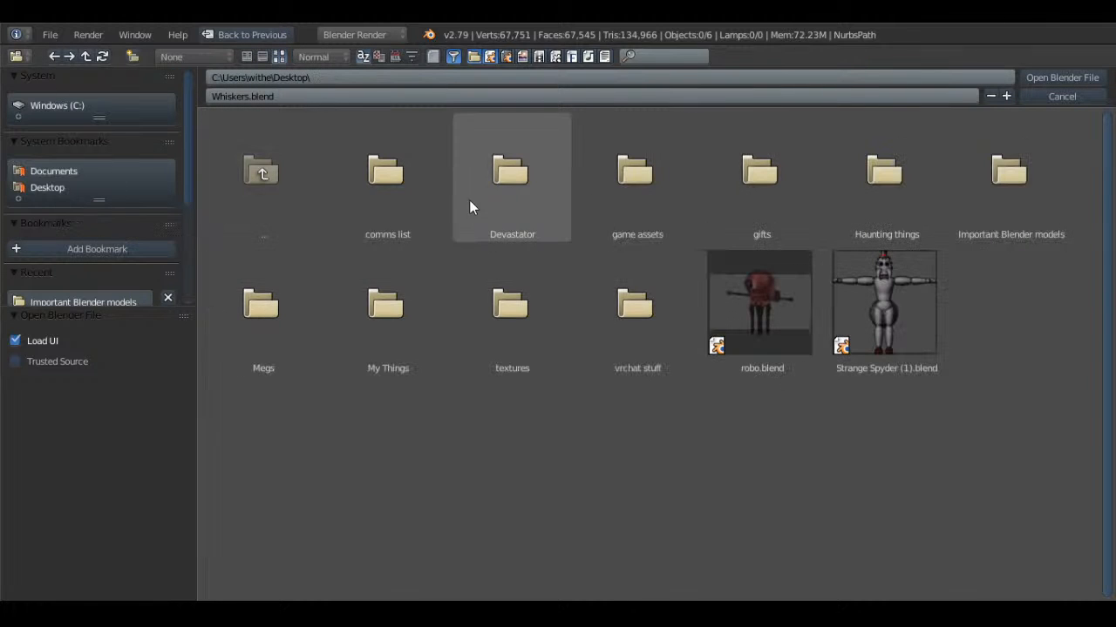
{"action": "left_click", "coordinate": [788, 218]}
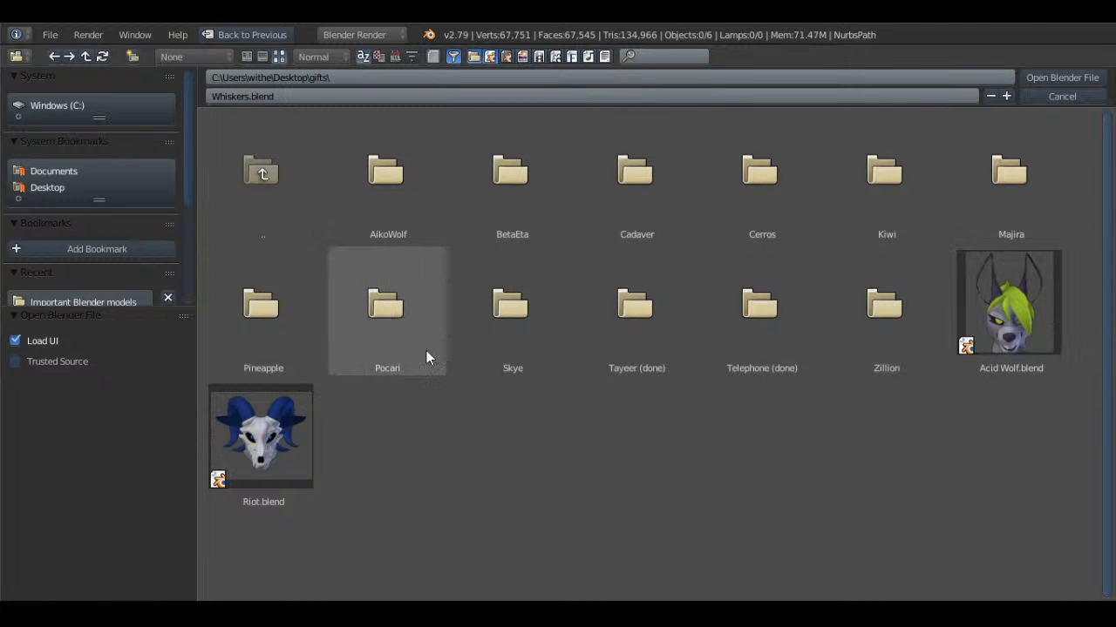
{"action": "left_click", "coordinate": [563, 234]}
{"action": "double_click", "coordinate": [406, 190]}
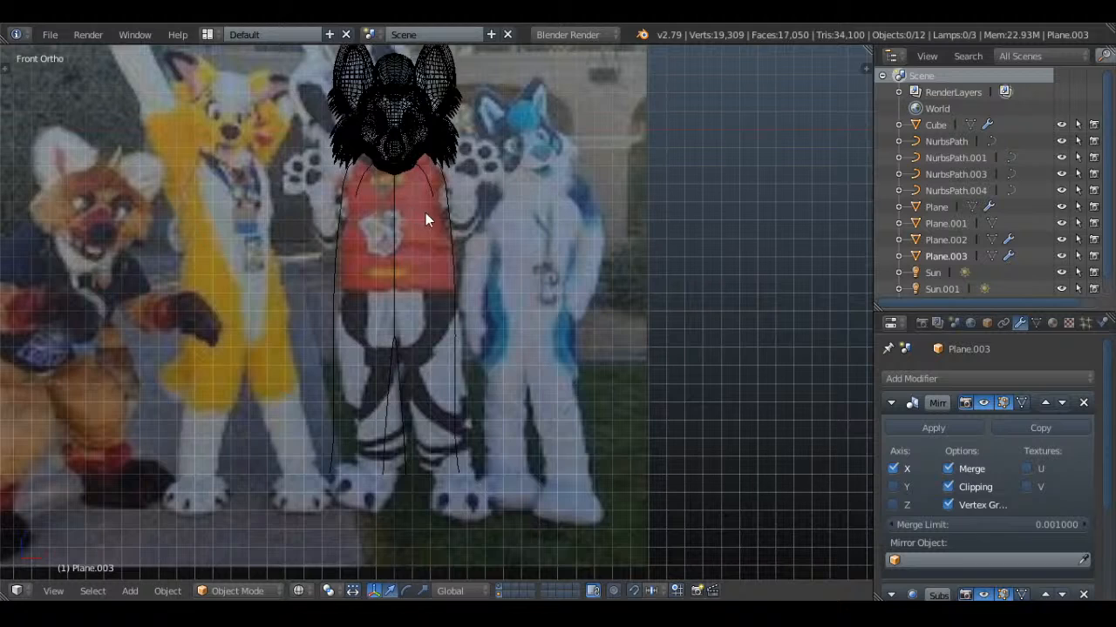
Show the lemur-like character in solid shading and start editing its body outline mesh, Plane.003
{"action": "key", "text": "z"}
{"action": "middle_click_drag", "start_coordinate": [535, 180], "coordinate": [539, 354], "text": "shift"}
{"action": "scroll", "coordinate": [537, 359], "scroll_direction": "up", "scroll_amount": 2}
{"action": "key", "text": "n"}
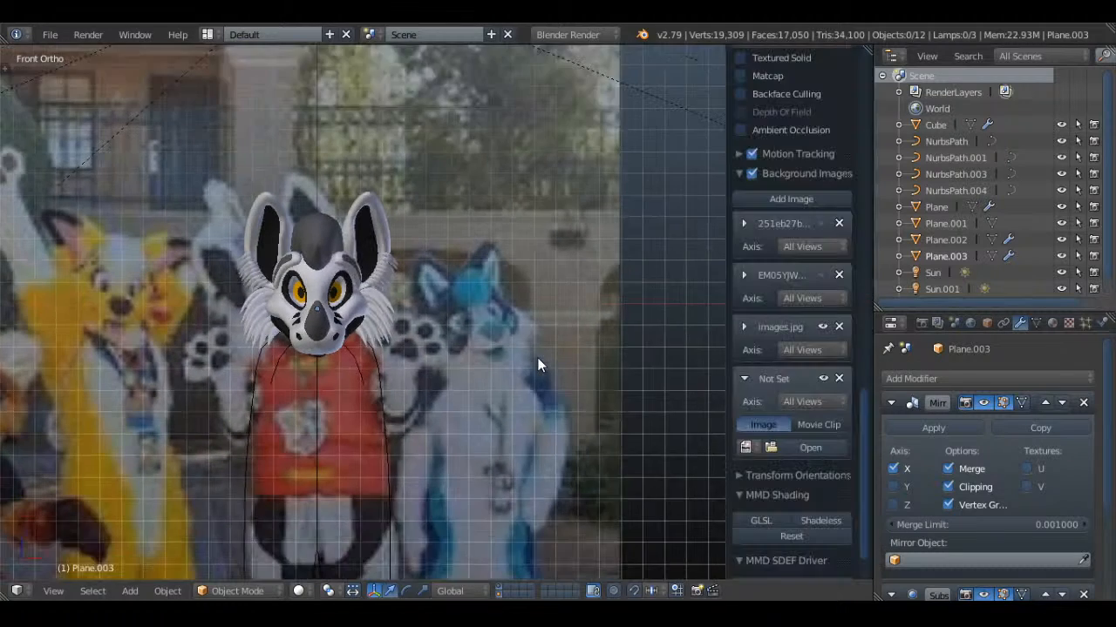
{"action": "key", "text": "n"}
{"action": "key", "text": "Tab"}
{"action": "scroll", "coordinate": [528, 424], "scroll_direction": "up", "scroll_amount": 1}
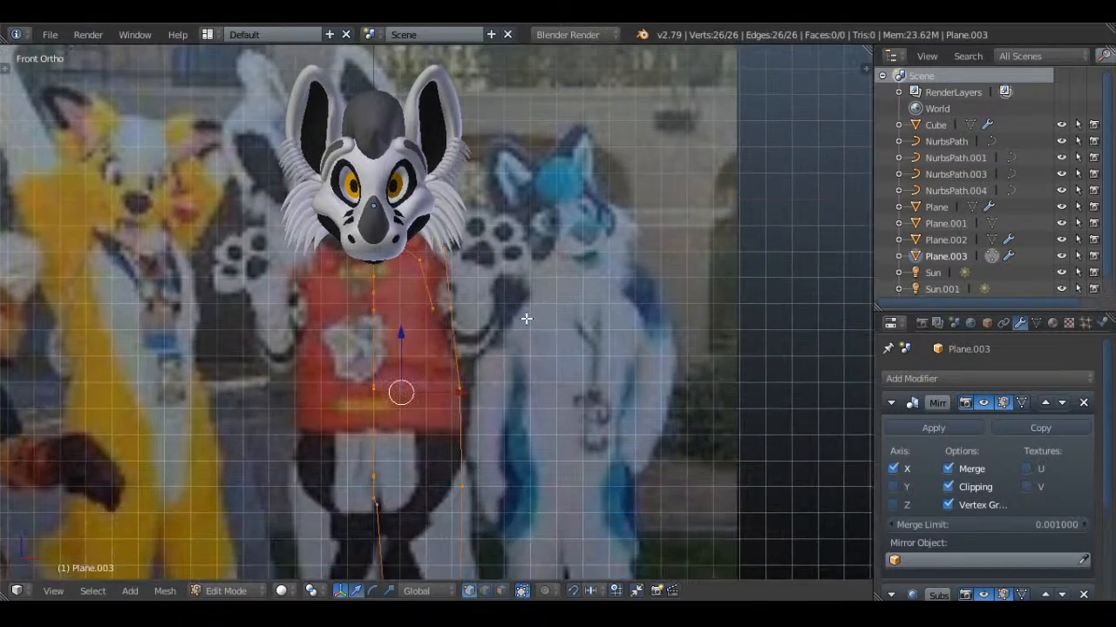
Fill a face between four vertices at the front of the neck outline in wireframe
{"action": "middle_click_drag", "start_coordinate": [523, 317], "coordinate": [405, 281]}
{"action": "key", "text": "a"}
{"action": "key", "text": "z"}
{"action": "right_click", "coordinate": [407, 241]}
{"action": "right_click", "coordinate": [386, 234], "text": "shift"}
{"action": "right_click", "coordinate": [332, 264], "text": "shift"}
{"action": "right_click", "coordinate": [340, 224], "text": "shift"}
{"action": "key", "text": "f"}
Fill the adjoining face on the side of the neck between the next four outline vertices
{"action": "right_click", "coordinate": [372, 207]}
{"action": "right_click", "coordinate": [392, 221], "text": "shift"}
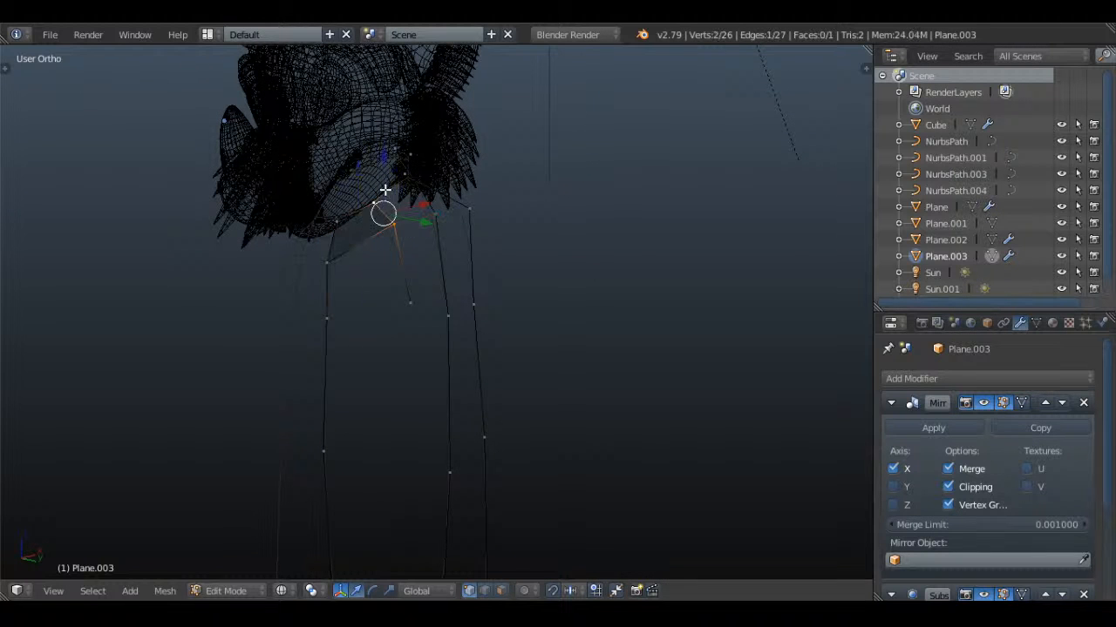
{"action": "right_click", "coordinate": [413, 180], "text": "shift"}
{"action": "right_click", "coordinate": [478, 214], "text": "shift"}
{"action": "key", "text": "f"}
{"action": "key", "text": "a"}
Leave edit mode of the body outline, restore solid shading, and save over Maverick.blend
{"action": "middle_click_drag", "start_coordinate": [482, 215], "coordinate": [469, 267]}
{"action": "key", "text": "KP_3"}
{"action": "key", "text": "Tab"}
{"action": "key", "text": "Tab"}
{"action": "key", "text": "a"}
{"action": "middle_click_drag", "start_coordinate": [478, 186], "coordinate": [486, 288], "text": "shift"}
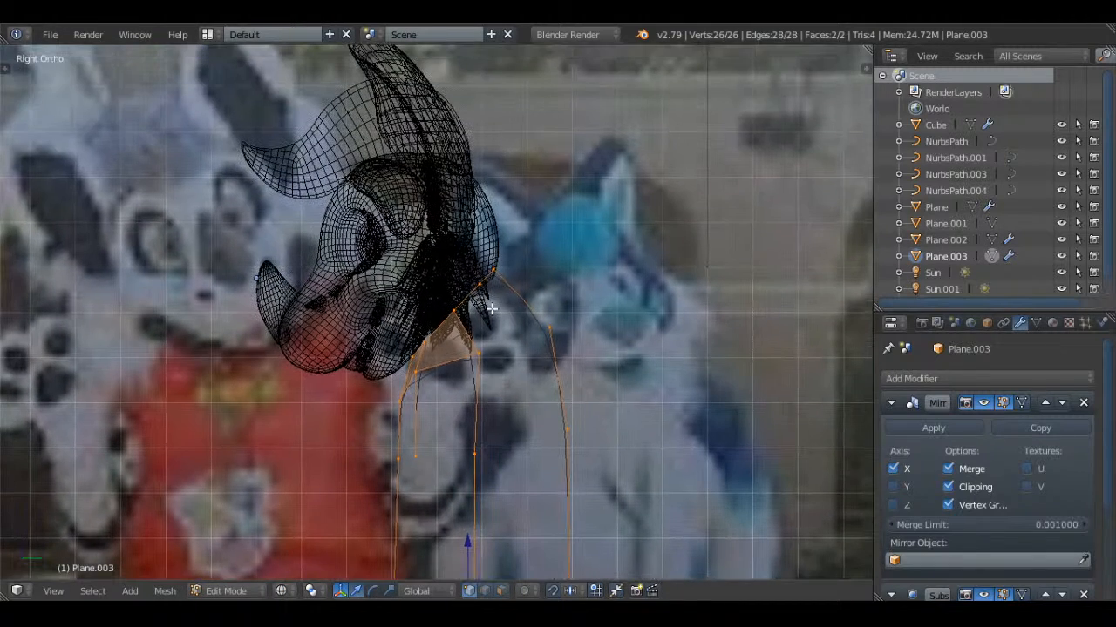
{"action": "key", "text": "a"}
{"action": "key", "text": "Tab"}
{"action": "right_click", "coordinate": [466, 207]}
{"action": "key", "text": "a"}
{"action": "key", "text": "z"}
{"action": "key", "text": "ctrl+s"}
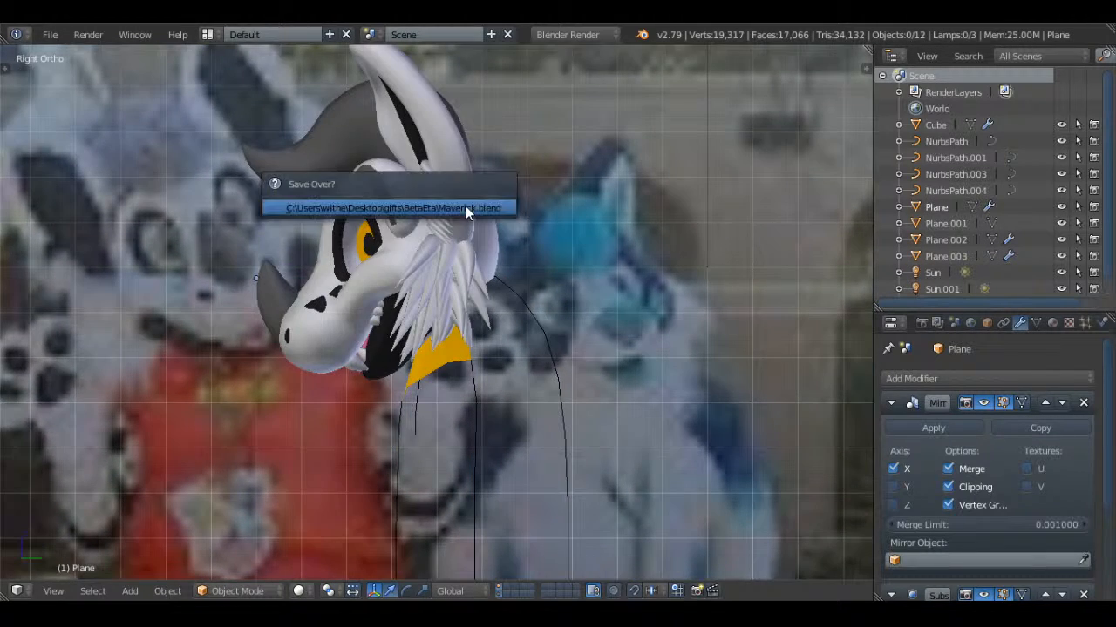
{"action": "left_click", "coordinate": [465, 208]}
Select the head together with its attached facial and fur objects in wireframe object mode
{"action": "middle_click_drag", "start_coordinate": [470, 216], "coordinate": [660, 268]}
{"action": "mouse_move", "coordinate": [359, 248]}
{"action": "middle_mouse_down", "text": "shift"}
{"action": "mouse_move", "coordinate": [446, 203]}
{"action": "mouse_move", "coordinate": [367, 217]}
{"action": "middle_mouse_up", "text": "shift"}
{"action": "right_click", "coordinate": [449, 201]}
{"action": "key", "text": "z"}
{"action": "right_click", "coordinate": [300, 210], "text": "shift"}
{"action": "right_click", "coordinate": [308, 148], "text": "shift"}
{"action": "right_click", "coordinate": [508, 214], "text": "shift"}
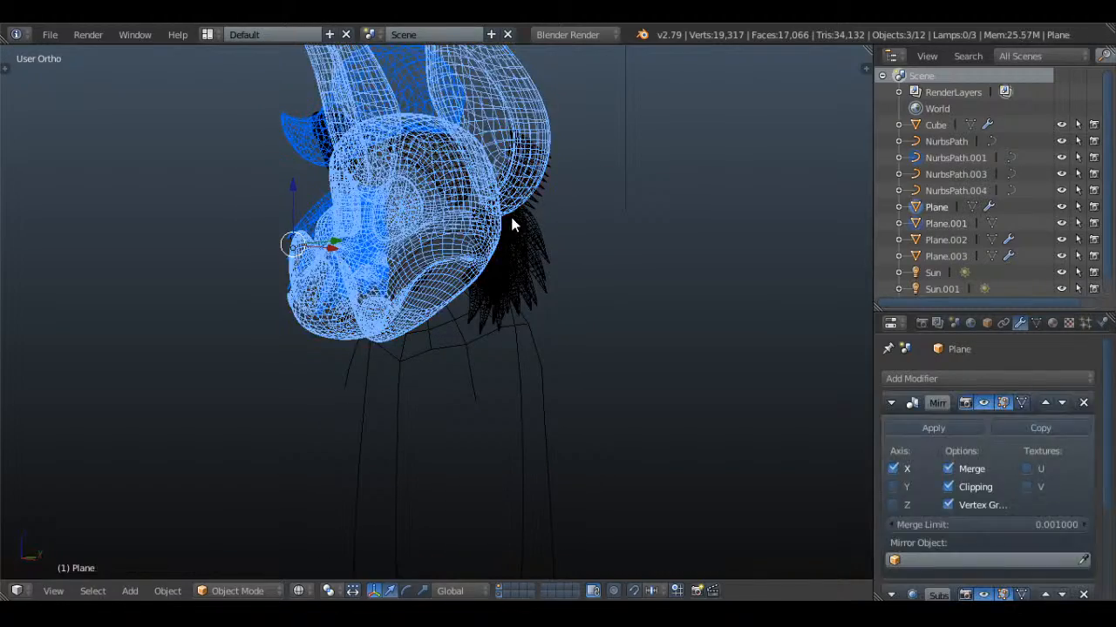
{"action": "right_click", "coordinate": [513, 214], "text": "shift"}
{"action": "right_click", "coordinate": [542, 200], "text": "shift"}
{"action": "middle_click_drag", "start_coordinate": [544, 201], "coordinate": [565, 209]}
{"action": "scroll", "coordinate": [476, 231], "scroll_direction": "up", "scroll_amount": 4}
{"action": "middle_click_drag", "start_coordinate": [476, 237], "coordinate": [488, 219]}
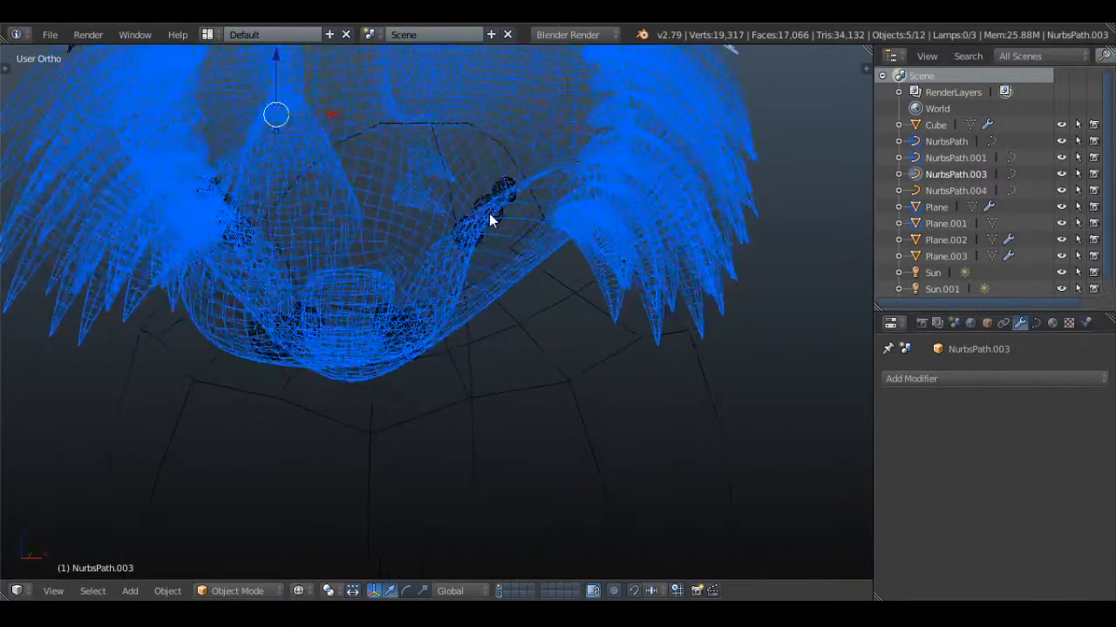
Add the teeth and the curved brow pieces to the head selection
{"action": "right_click", "coordinate": [478, 195], "text": "shift"}
{"action": "middle_click_drag", "start_coordinate": [399, 236], "coordinate": [360, 207]}
{"action": "scroll", "coordinate": [382, 165], "scroll_direction": "down", "scroll_amount": 7}
{"action": "right_click", "coordinate": [295, 328], "text": "shift"}
{"action": "scroll", "coordinate": [399, 284], "scroll_direction": "up", "scroll_amount": 4}
{"action": "right_click", "coordinate": [360, 207], "text": "shift"}
{"action": "right_click", "coordinate": [362, 206], "text": "shift"}
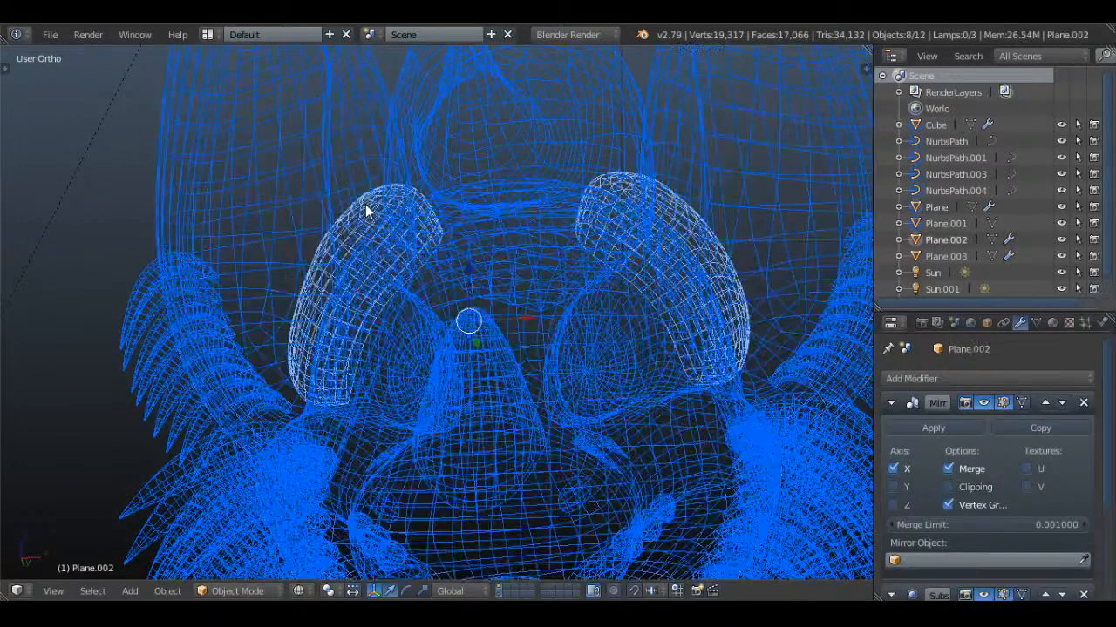
Rotate all selected head parts slightly in the side view and check the tilt from the front in solid shading
{"action": "scroll", "coordinate": [489, 231], "scroll_direction": "down", "scroll_amount": 5}
{"action": "middle_click_drag", "start_coordinate": [535, 387], "coordinate": [543, 290], "text": "shift"}
{"action": "key", "text": "KP_1"}
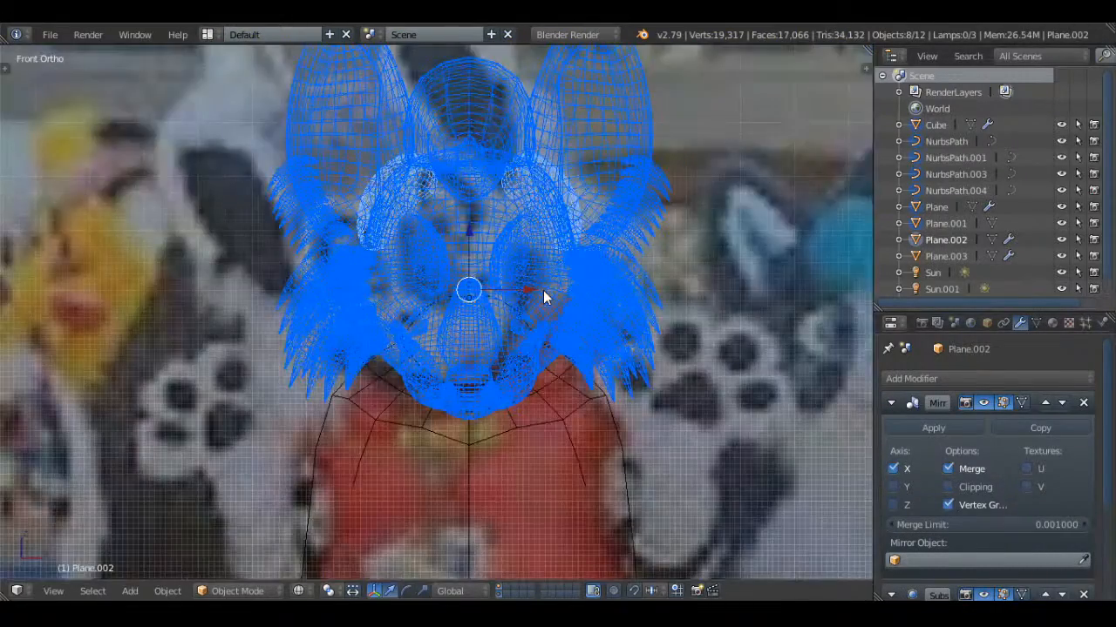
{"action": "key", "text": "KP_3"}
{"action": "key", "text": "r"}
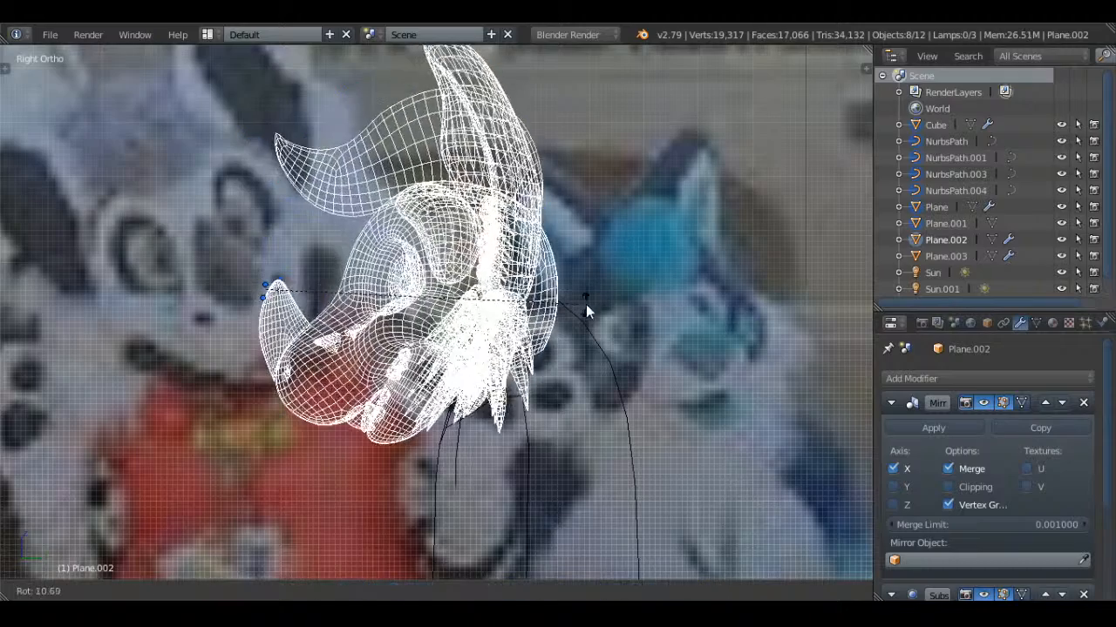
{"action": "left_click", "coordinate": [576, 330]}
{"action": "key", "text": "KP_1"}
{"action": "key", "text": "z"}
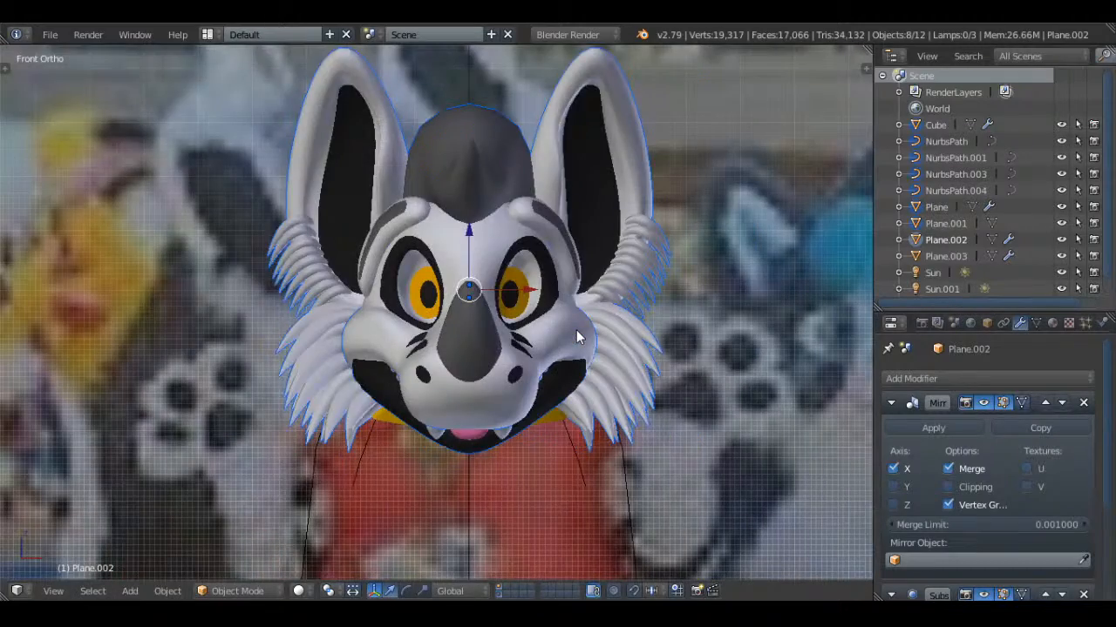
Move the selected head parts up about 1.6 units and back about 0.27 units in the side view
{"action": "key", "text": "KP_3"}
{"action": "key", "text": "g"}
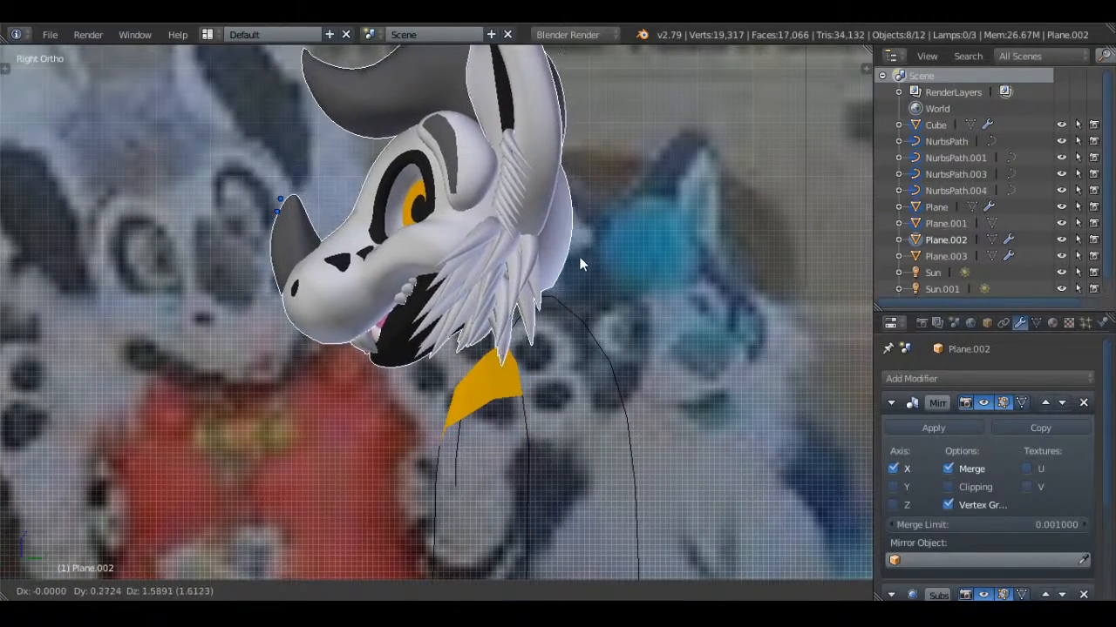
{"action": "left_click", "coordinate": [581, 262]}
Select the whole body outline mesh and assign the White material to it
{"action": "right_click", "coordinate": [484, 394]}
{"action": "key", "text": "Tab"}
{"action": "middle_click_drag", "start_coordinate": [486, 396], "coordinate": [541, 301]}
{"action": "scroll", "coordinate": [543, 351], "scroll_direction": "up", "scroll_amount": 3}
{"action": "key", "text": "a"}
{"action": "key", "text": "Tab"}
{"action": "left_click", "coordinate": [1052, 323]}
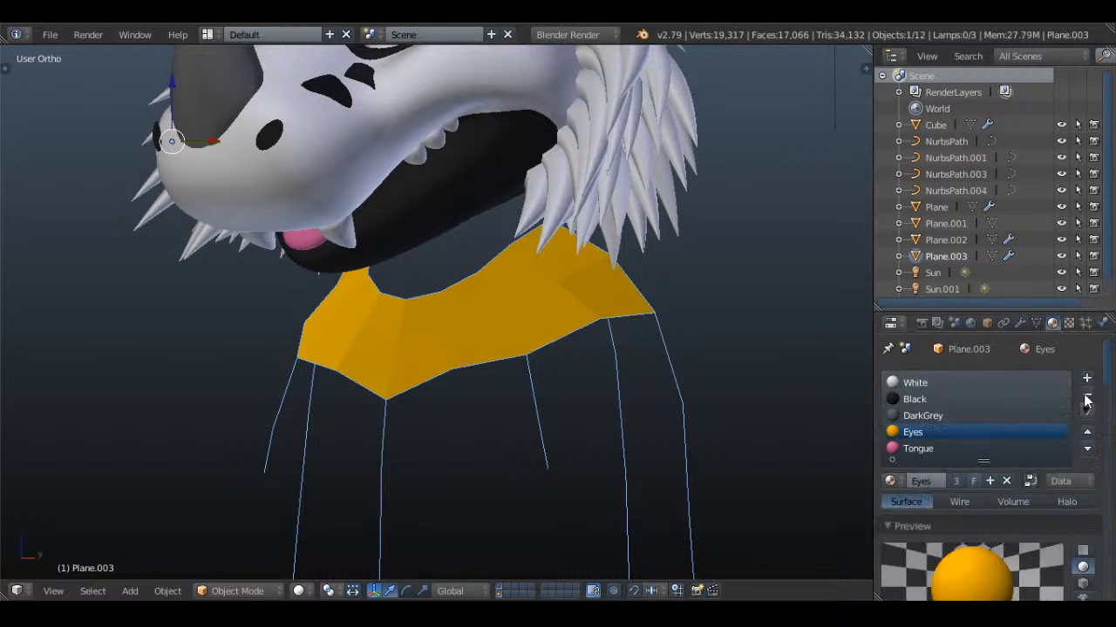
{"action": "left_click", "coordinate": [964, 383]}
{"action": "key", "text": "Tab"}
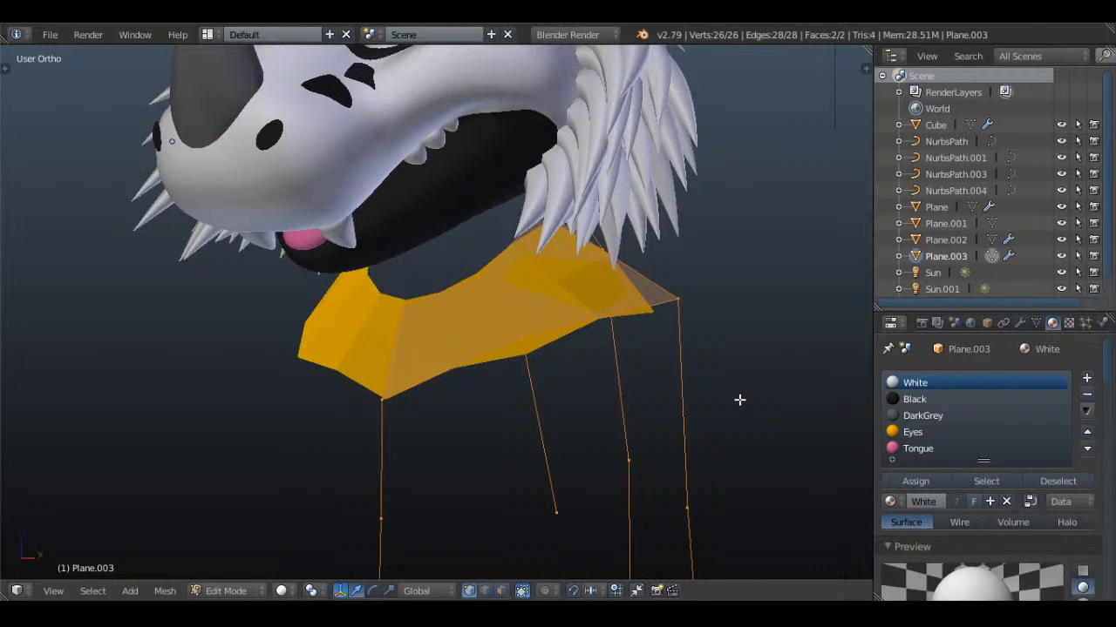
{"action": "left_click", "coordinate": [913, 481]}
{"action": "key", "text": "Tab"}
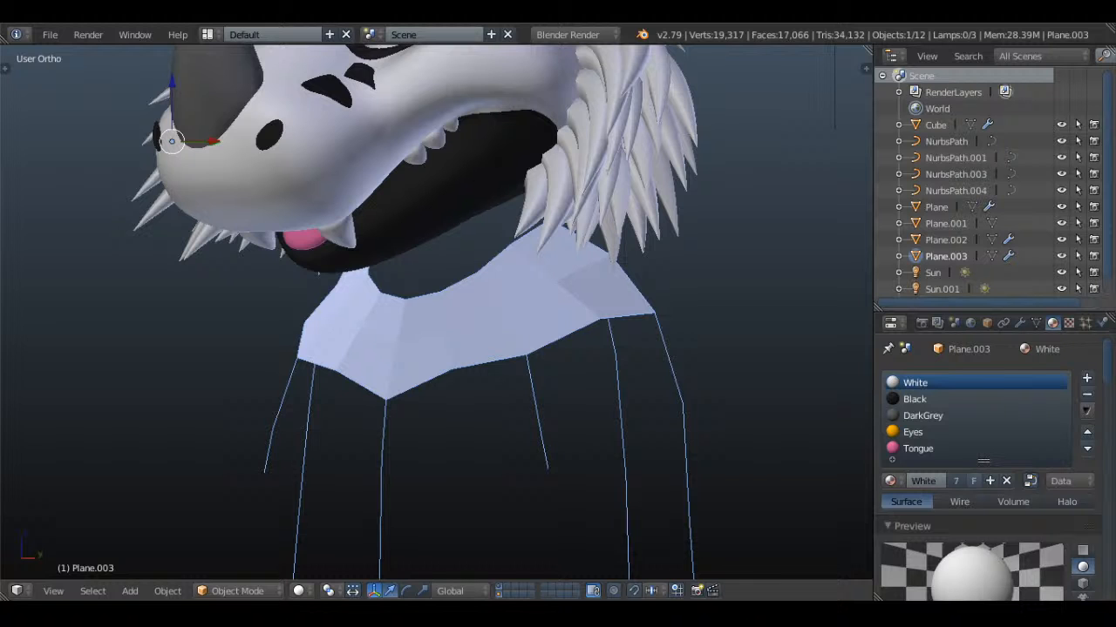
Select the five vertices along the neck's upper edge in the body outline, using the side wireframe view
{"action": "middle_click_drag", "start_coordinate": [483, 283], "coordinate": [480, 293]}
{"action": "key", "text": "Tab"}
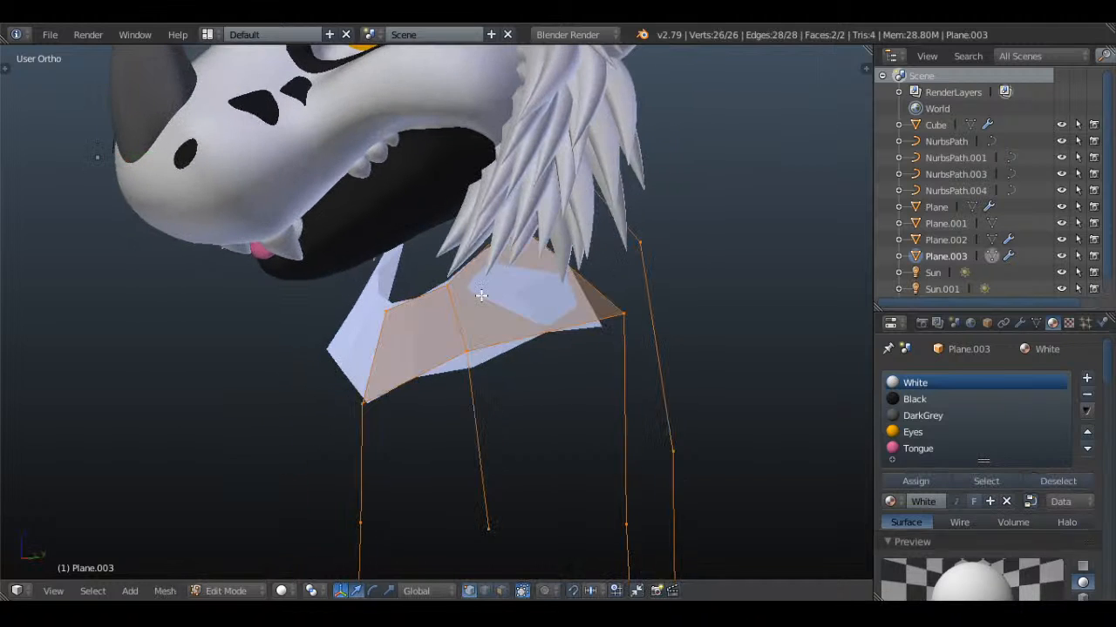
{"action": "scroll", "coordinate": [480, 293], "scroll_direction": "up", "scroll_amount": 2}
{"action": "key", "text": "a"}
{"action": "key", "text": "KP_3"}
{"action": "key", "text": "z"}
{"action": "scroll", "coordinate": [480, 293], "scroll_direction": "down", "scroll_amount": 2}
{"action": "scroll", "coordinate": [355, 285], "scroll_direction": "down", "scroll_amount": 8}
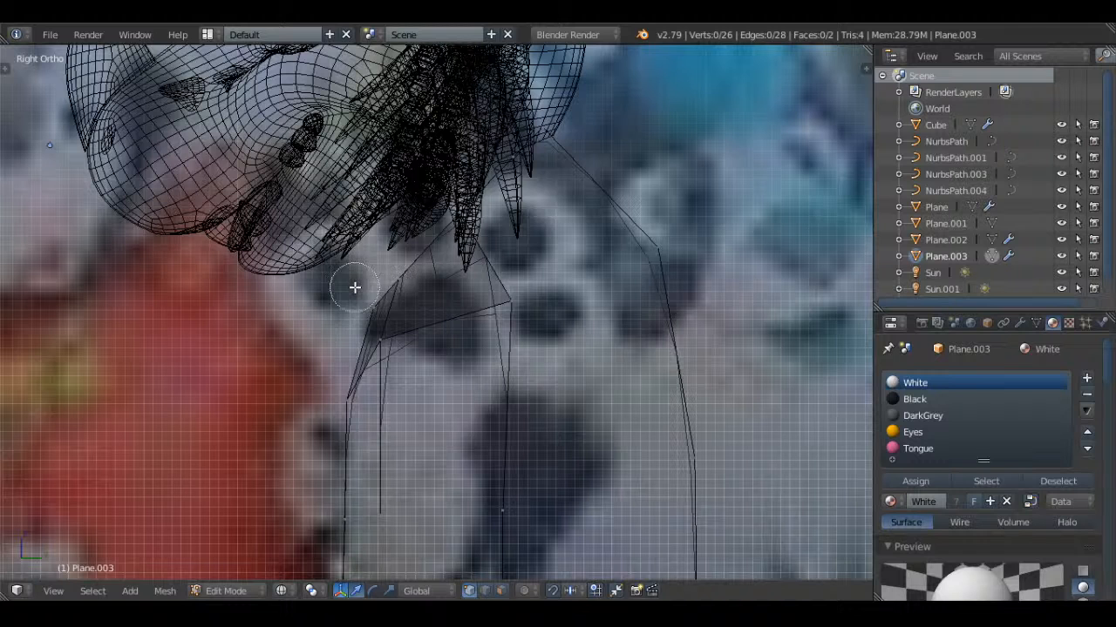
{"action": "left_click_drag", "start_coordinate": [361, 285], "coordinate": [552, 122]}
{"action": "right_click", "coordinate": [551, 122]}
Raise the selected upper neck edge, rotate it to follow the head's underside, and adjust its position
{"action": "key", "text": "r"}
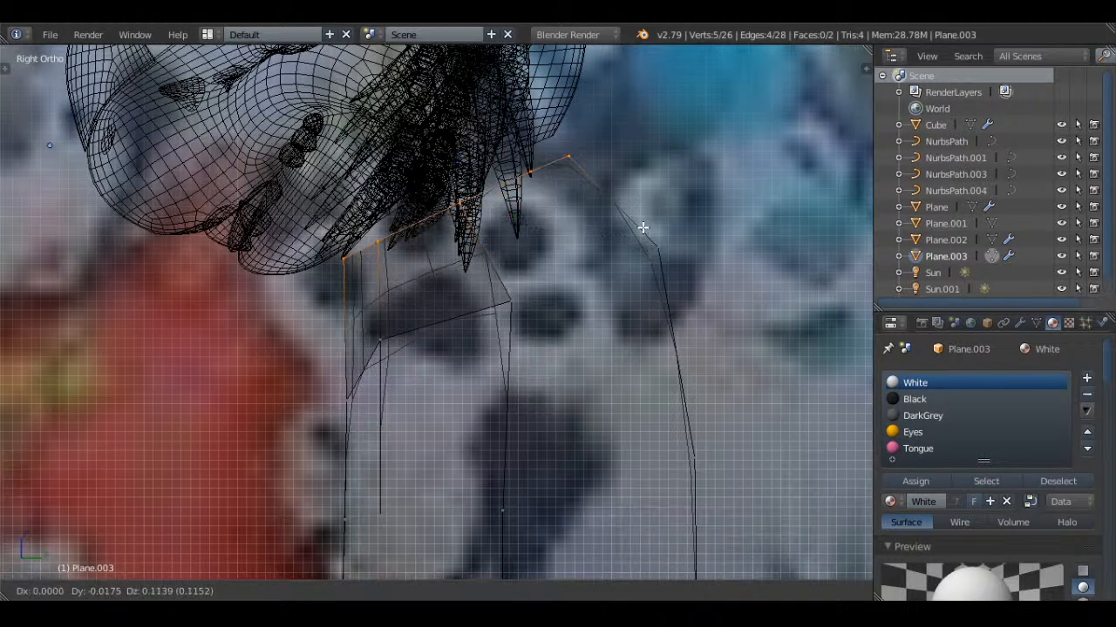
{"action": "left_click", "coordinate": [645, 225]}
{"action": "key", "text": "r"}
{"action": "left_click", "coordinate": [687, 177]}
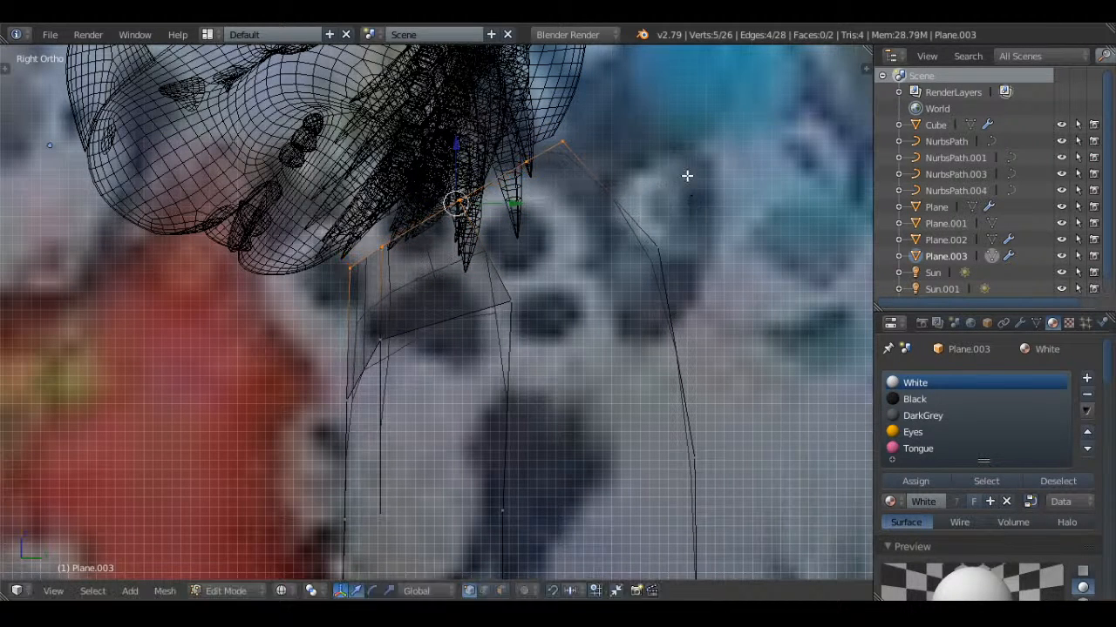
{"action": "key", "text": "g"}
{"action": "left_click", "coordinate": [680, 166]}
Extrude a vertex from the neck's upper edge down to the neck's lower line near the back, in the side wireframe view
{"action": "key", "text": "a"}
{"action": "key", "text": "z"}
{"action": "right_click", "coordinate": [510, 283]}
{"action": "scroll", "coordinate": [516, 284], "scroll_direction": "down", "scroll_amount": 2}
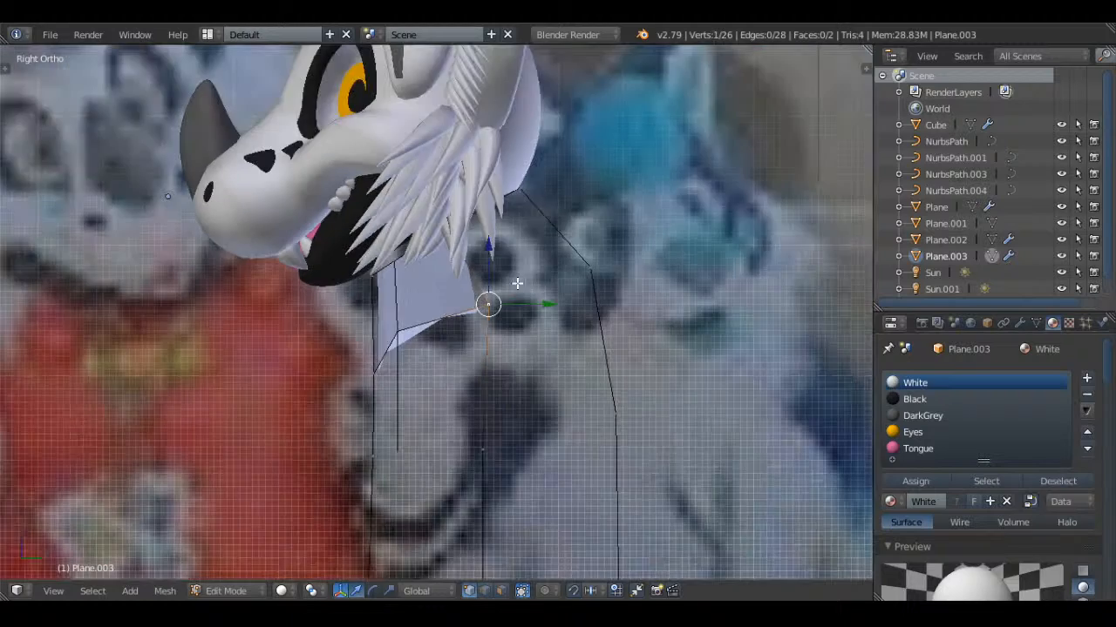
{"action": "key", "text": "a"}
{"action": "key", "text": "z"}
{"action": "middle_click_drag", "start_coordinate": [525, 276], "coordinate": [456, 224]}
{"action": "right_click", "coordinate": [449, 198]}
{"action": "key", "text": "KP_3"}
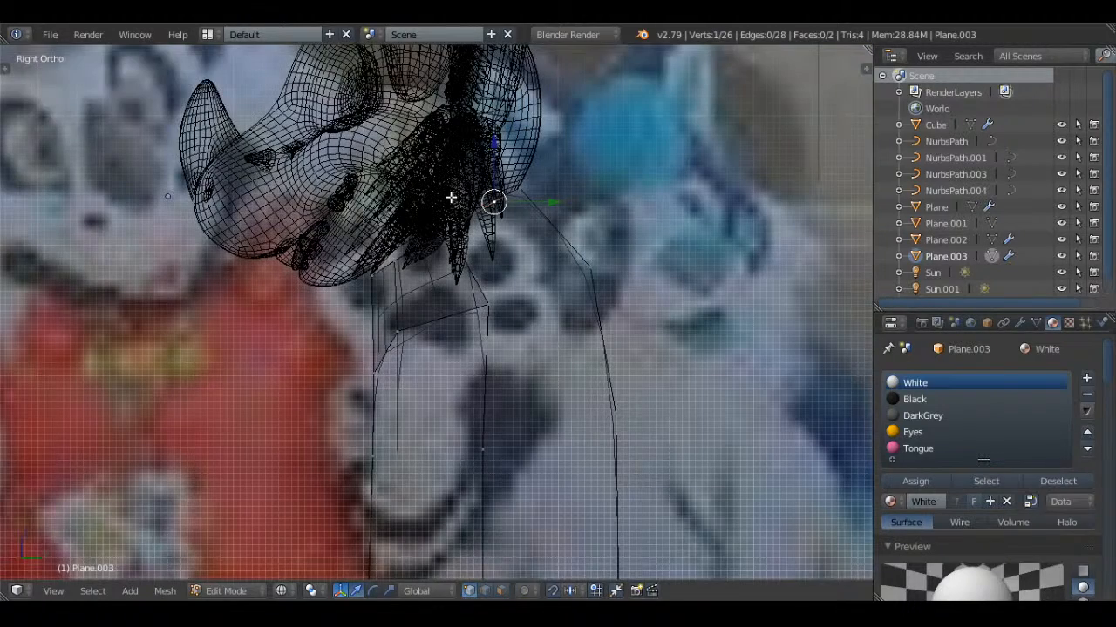
{"action": "key", "text": "e"}
{"action": "left_click", "coordinate": [628, 297]}
Fill two faces across the rear half of the neck, joining the extruded vertex to the surrounding upper and lower neck vertices
{"action": "right_click", "coordinate": [487, 199], "text": "shift"}
{"action": "right_click", "coordinate": [523, 194], "text": "shift"}
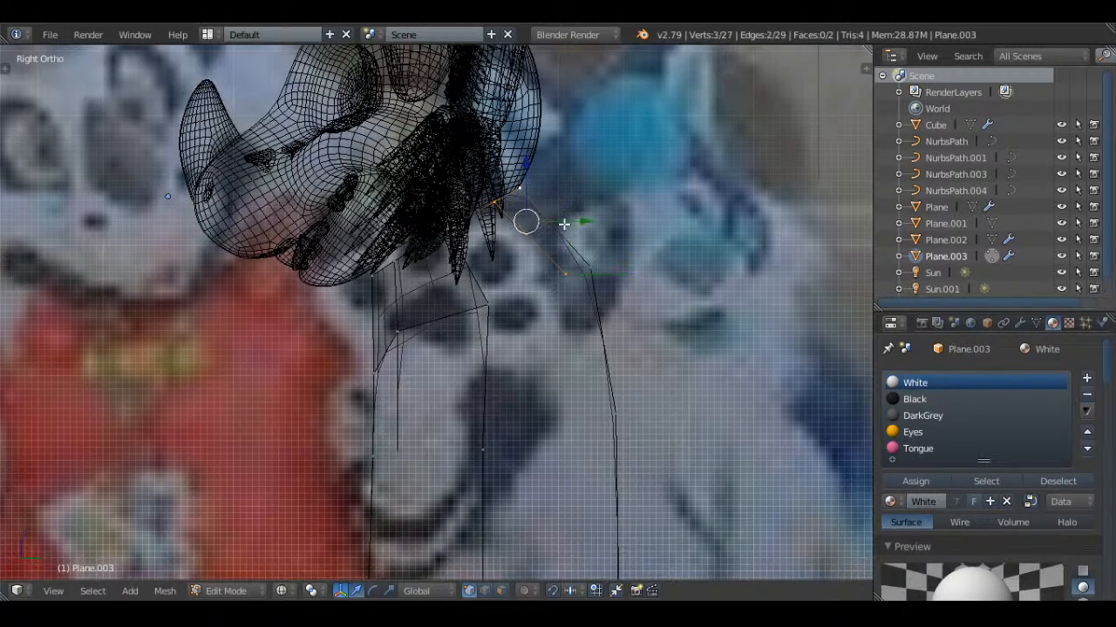
{"action": "right_click", "coordinate": [593, 264], "text": "shift"}
{"action": "key", "text": "f"}
{"action": "right_click", "coordinate": [566, 277]}
{"action": "right_click", "coordinate": [489, 304], "text": "shift"}
{"action": "right_click", "coordinate": [450, 224], "text": "shift"}
{"action": "right_click", "coordinate": [488, 207], "text": "shift"}
{"action": "key", "text": "f"}
{"action": "key", "text": "a"}
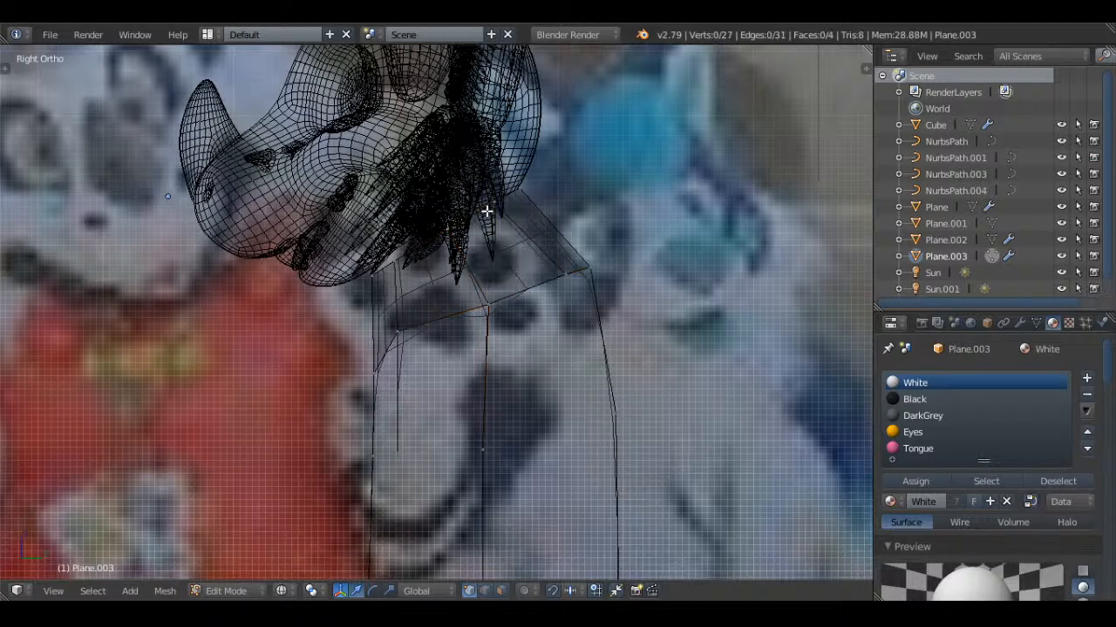
Adjust the position of the vertex at the front of the neck's lower edge and leave mesh editing
{"action": "right_click", "coordinate": [402, 332]}
{"action": "key", "text": "g"}
{"action": "left_click", "coordinate": [436, 349]}
{"action": "key", "text": "a"}
{"action": "scroll", "coordinate": [462, 364], "scroll_direction": "down", "scroll_amount": 3}
{"action": "middle_click_drag", "start_coordinate": [471, 369], "coordinate": [483, 228], "text": "shift"}
{"action": "key", "text": "Tab"}
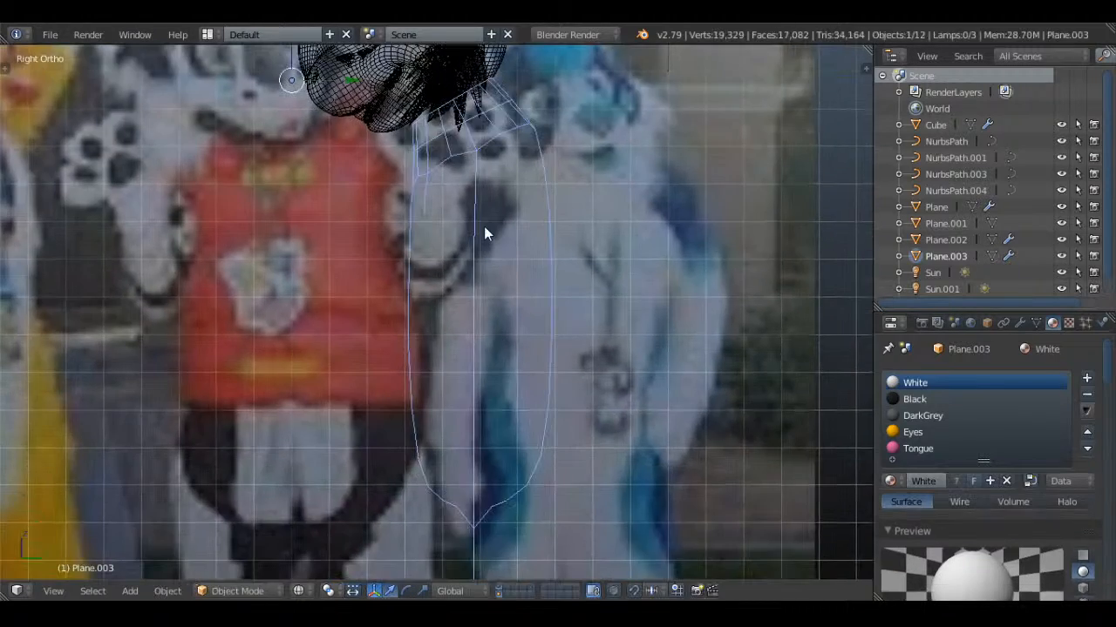
Deselect everything and save the work over Maverick.blend
{"action": "scroll", "coordinate": [528, 202], "scroll_direction": "down", "scroll_amount": 3}
{"action": "key", "text": "a"}
{"action": "key", "text": "ctrl+s"}
{"action": "left_click", "coordinate": [533, 198]}
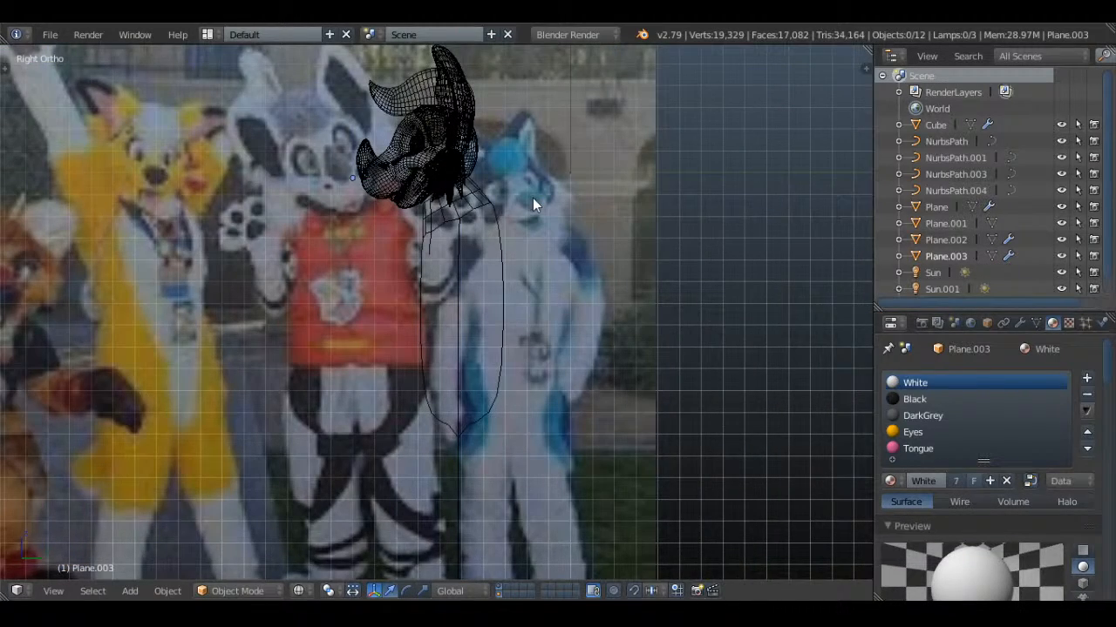
Try to delete all vertices of the body outline mesh
{"action": "scroll", "coordinate": [498, 306], "scroll_direction": "up", "scroll_amount": 3}
{"action": "key", "text": "Tab"}
{"action": "key", "text": "a"}
{"action": "scroll", "coordinate": [526, 257], "scroll_direction": "down", "scroll_amount": 4}
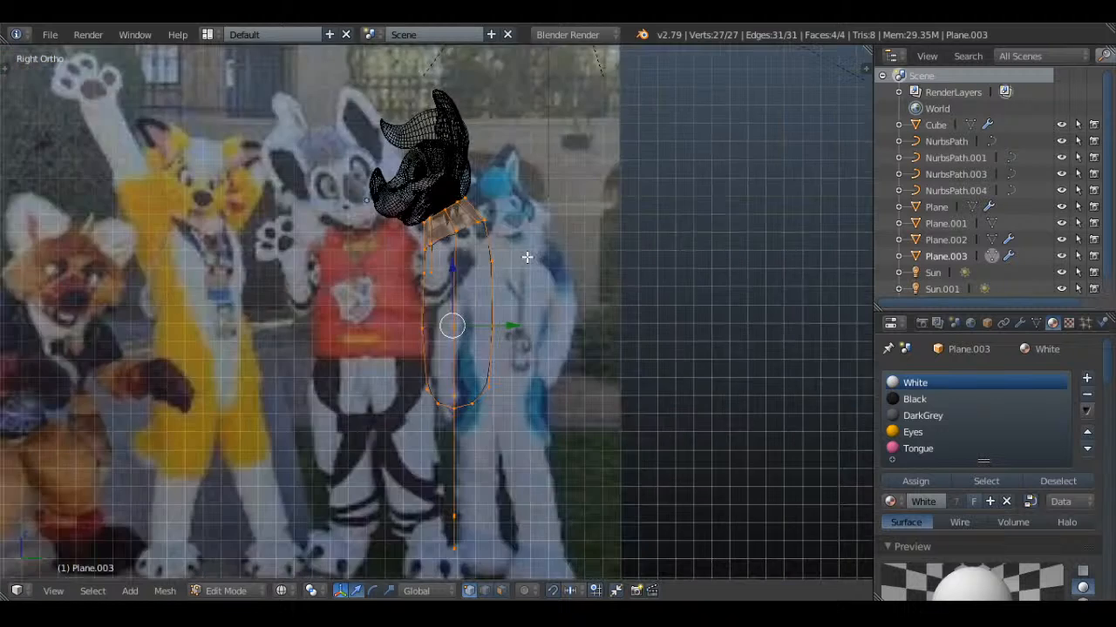
{"action": "scroll", "coordinate": [563, 252], "scroll_direction": "down", "scroll_amount": 2}
{"action": "middle_click_drag", "start_coordinate": [473, 282], "coordinate": [609, 276]}
{"action": "key", "text": "x"}
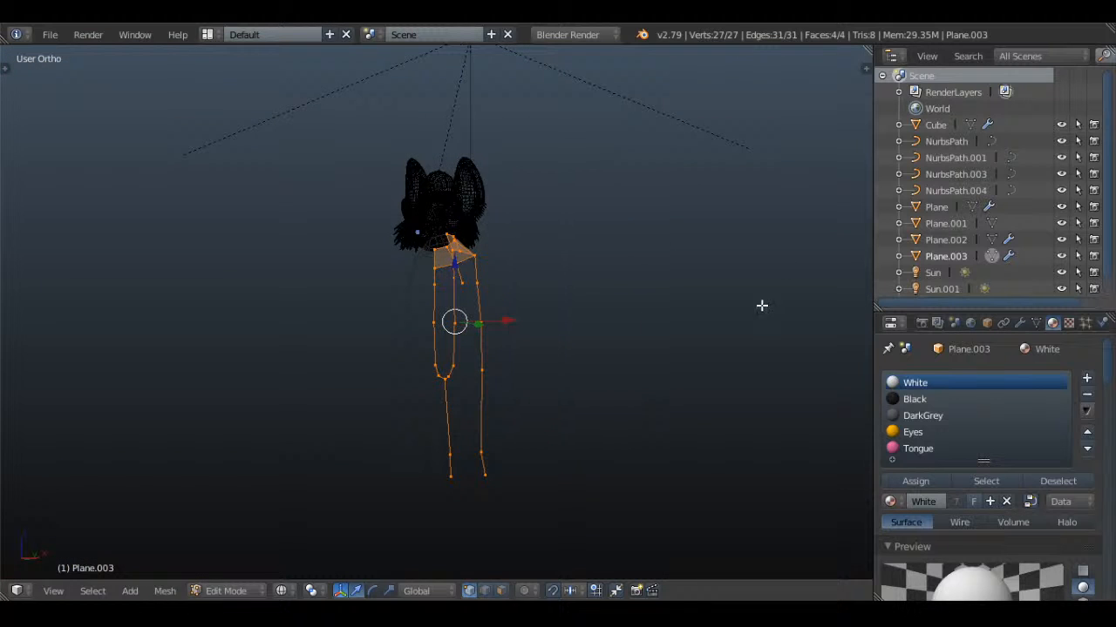
{"action": "key", "text": "x"}
{"action": "left_click", "coordinate": [614, 227]}
{"action": "middle_click_drag", "start_coordinate": [613, 227], "coordinate": [512, 237]}
{"action": "key", "text": "ctrl+z"}
{"action": "key", "text": "c"}
{"action": "scroll", "coordinate": [452, 216], "scroll_direction": "down", "scroll_amount": 2}
{"action": "middle_click_drag", "start_coordinate": [452, 217], "coordinate": [464, 342]}
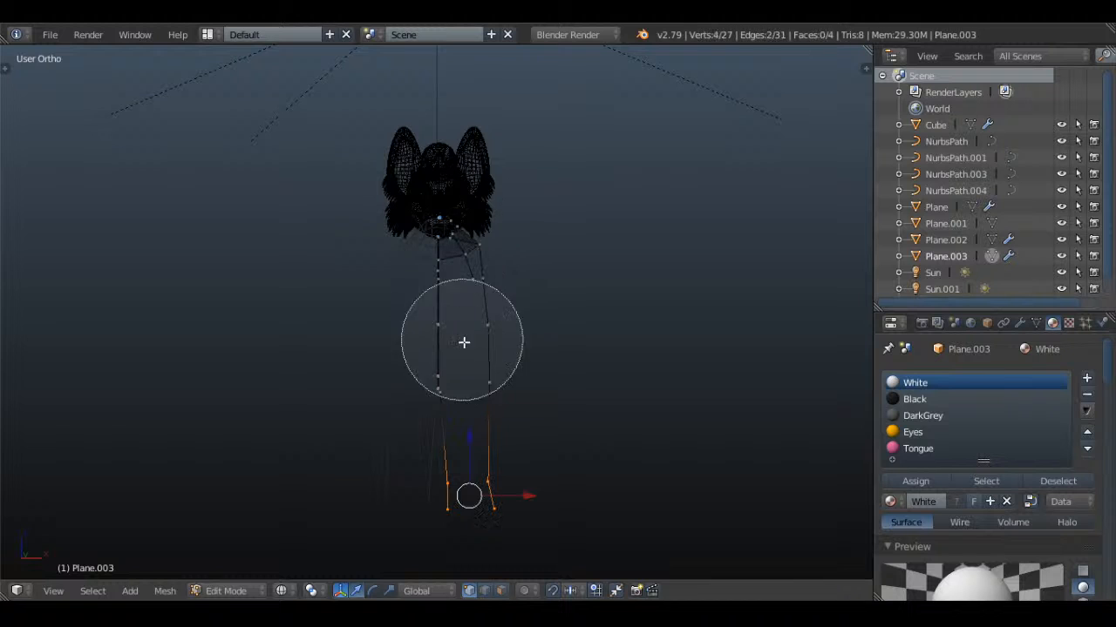
{"action": "right_click", "coordinate": [490, 381]}
{"action": "middle_click_drag", "start_coordinate": [495, 383], "coordinate": [427, 395]}
{"action": "key", "text": "a"}
{"action": "key", "text": "c"}
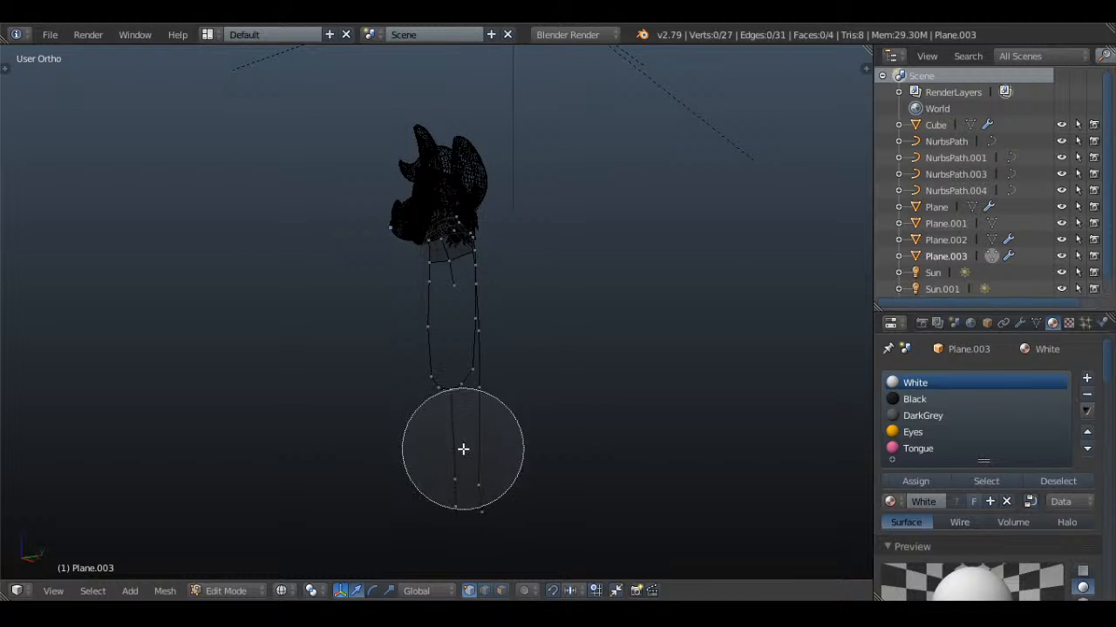
{"action": "right_click", "coordinate": [463, 449]}
Delete every vertex of the body outline mesh except the single one at the crotch
{"action": "key", "text": "a"}
{"action": "scroll", "coordinate": [505, 405], "scroll_direction": "up", "scroll_amount": 1}
{"action": "key", "text": "c"}
{"action": "scroll", "coordinate": [475, 411], "scroll_direction": "up", "scroll_amount": 10}
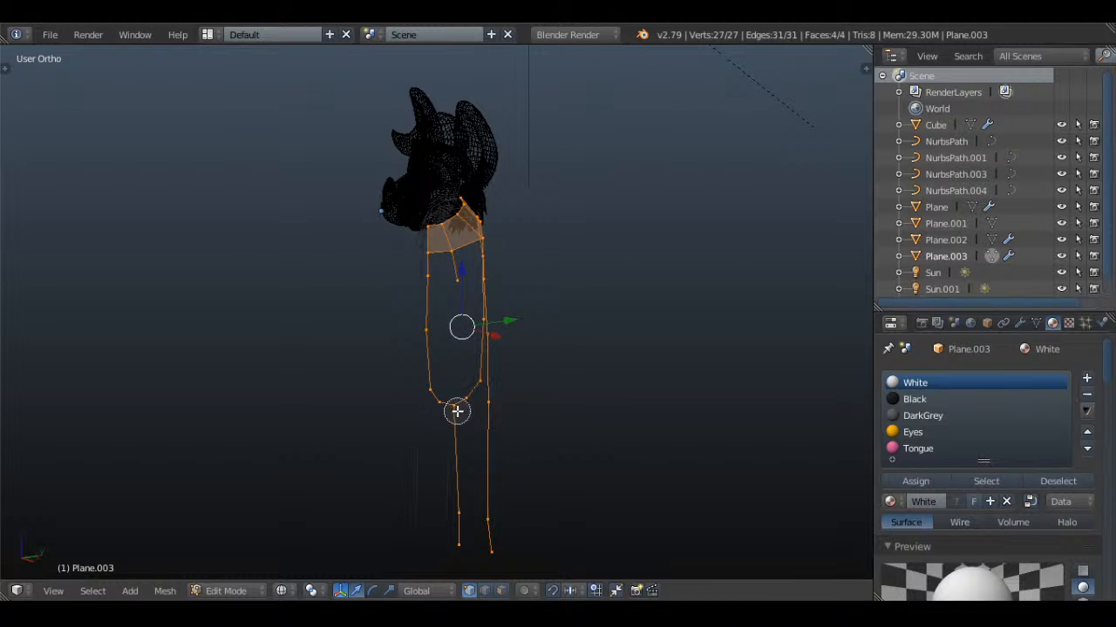
{"action": "right_click", "coordinate": [457, 412]}
{"action": "key", "text": "x"}
{"action": "left_click", "coordinate": [610, 254]}
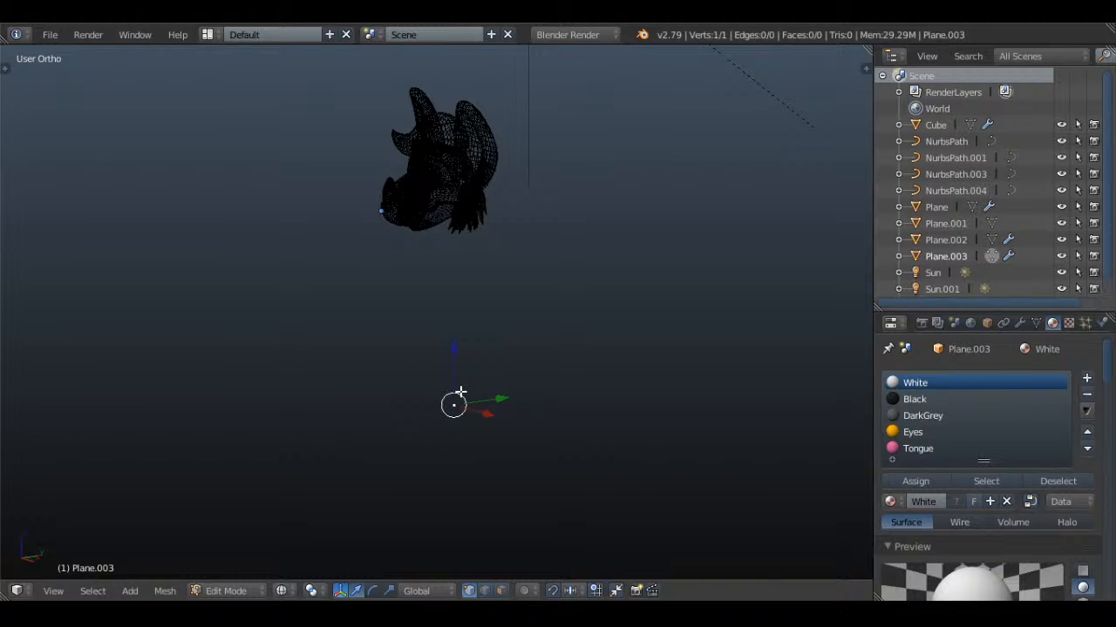
Move the remaining vertex up about 10 units to the underside of the head in the side view
{"action": "key", "text": "KP_3"}
{"action": "scroll", "coordinate": [492, 394], "scroll_direction": "up", "scroll_amount": 2}
{"action": "key", "text": "g"}
{"action": "right_click", "coordinate": [519, 274]}
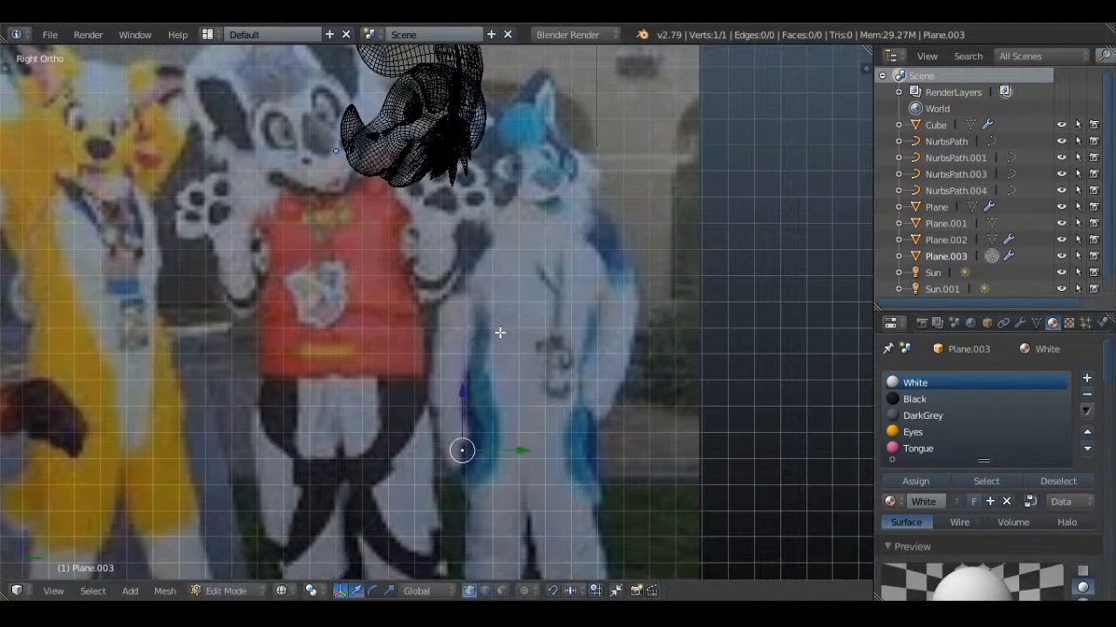
{"action": "scroll", "coordinate": [499, 336], "scroll_direction": "down", "scroll_amount": 1}
{"action": "key", "text": "g"}
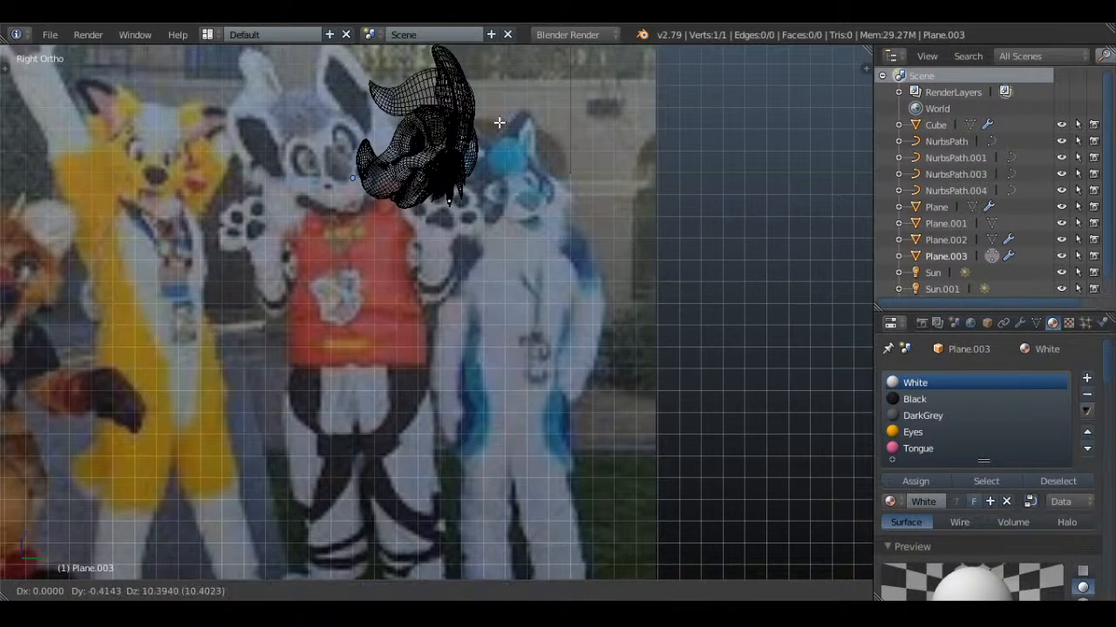
{"action": "left_click", "coordinate": [497, 129]}
{"action": "middle_click_drag", "start_coordinate": [497, 129], "coordinate": [494, 201], "text": "shift"}
{"action": "scroll", "coordinate": [493, 201], "scroll_direction": "up", "scroll_amount": 5}
{"action": "key", "text": "g"}
{"action": "left_click", "coordinate": [498, 174]}
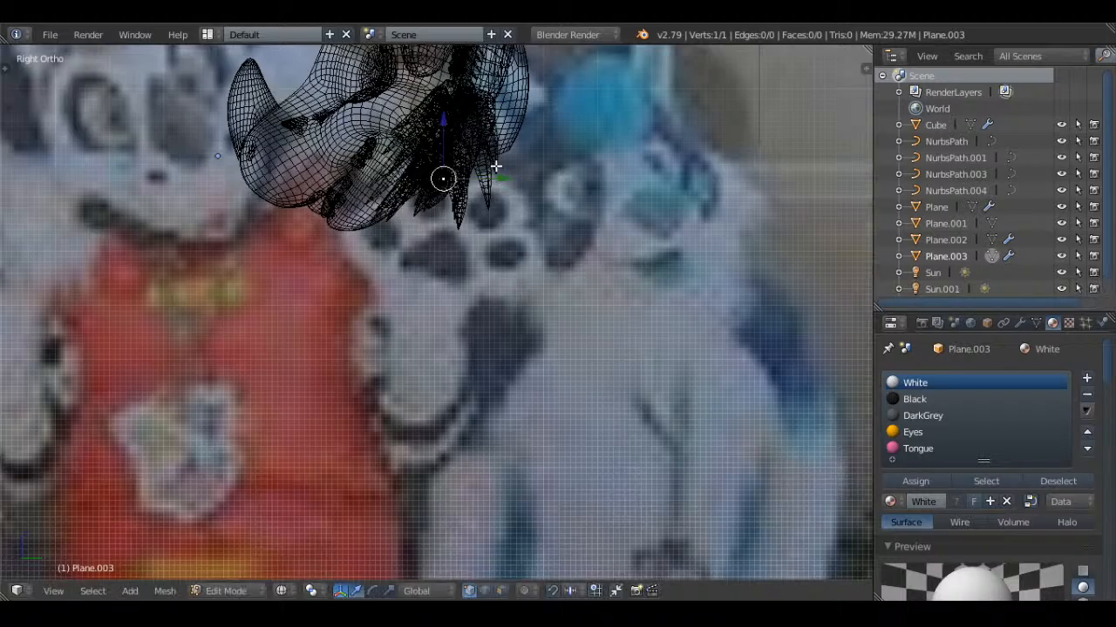
Return to object mode with solid shading in the front view and save over Maverick.blend
{"action": "key", "text": "KP_1"}
{"action": "scroll", "coordinate": [521, 161], "scroll_direction": "down", "scroll_amount": 5}
{"action": "key", "text": "n"}
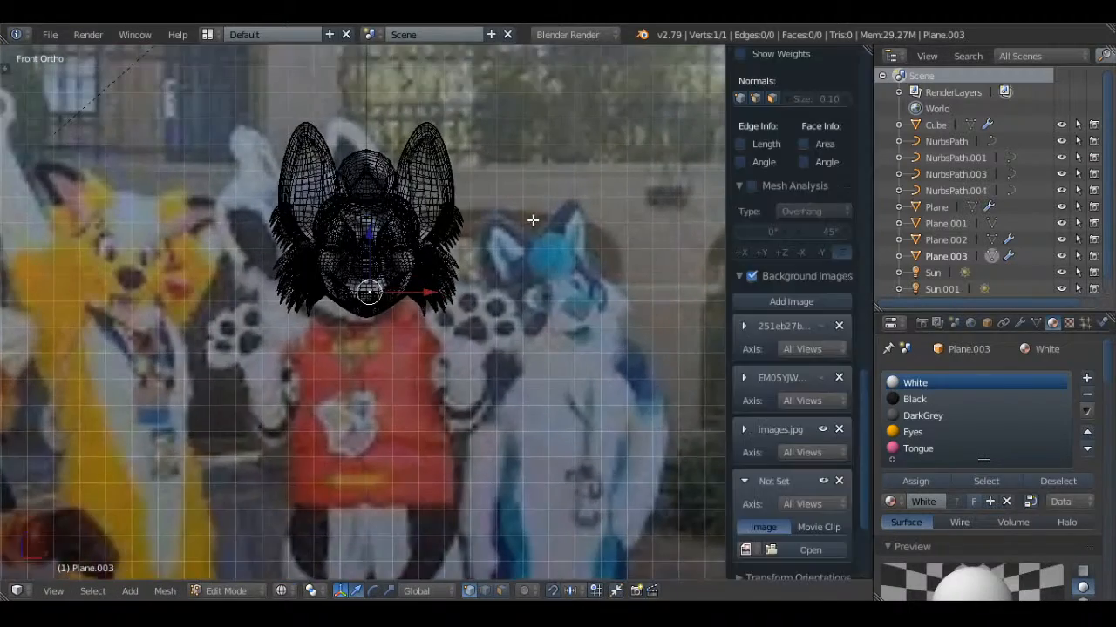
{"action": "key", "text": "n"}
{"action": "scroll", "coordinate": [531, 219], "scroll_direction": "up", "scroll_amount": 4}
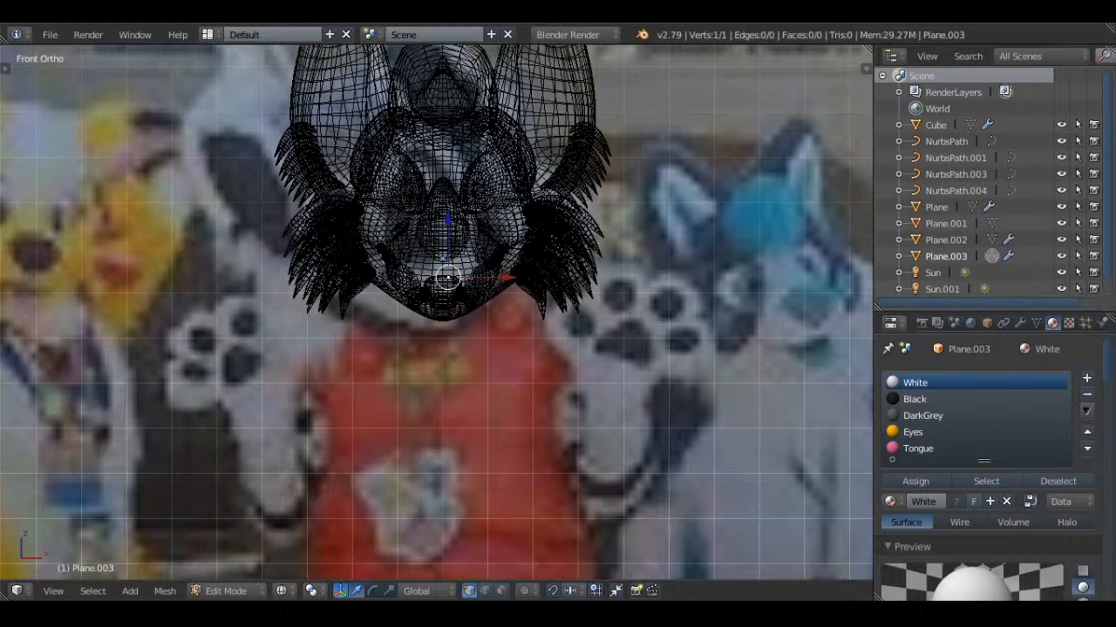
{"action": "key", "text": "Tab"}
{"action": "key", "text": "z"}
{"action": "mouse_move", "coordinate": [544, 201]}
{"action": "middle_mouse_down", "text": "shift"}
{"action": "mouse_move", "coordinate": [536, 253]}
{"action": "mouse_move", "coordinate": [557, 405]}
{"action": "middle_mouse_up", "text": "shift"}
{"action": "scroll", "coordinate": [536, 253], "scroll_direction": "up", "scroll_amount": 3}
{"action": "scroll", "coordinate": [563, 314], "scroll_direction": "down", "scroll_amount": 2}
{"action": "key", "text": "ctrl+s"}
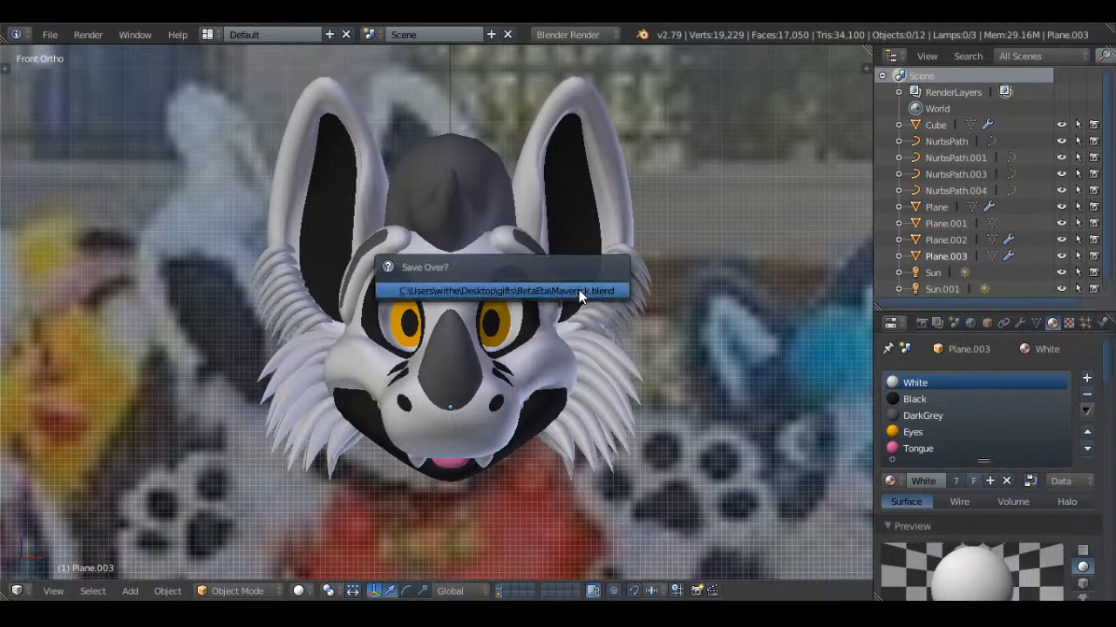
{"action": "left_click", "coordinate": [580, 294]}
Delete the leftover single-vertex body object beneath the head
{"action": "scroll", "coordinate": [586, 355], "scroll_direction": "up", "scroll_amount": 1}
{"action": "middle_click_drag", "start_coordinate": [637, 374], "coordinate": [551, 336]}
{"action": "right_click", "coordinate": [457, 390]}
{"action": "right_click", "coordinate": [451, 384]}
{"action": "key", "text": "Tab"}
{"action": "key", "text": "z"}
{"action": "key", "text": "Tab"}
{"action": "key", "text": "x"}
{"action": "left_click", "coordinate": [551, 336]}
Save over Maverick.blend and return to the front view of the head
{"action": "key", "text": "ctrl+s"}
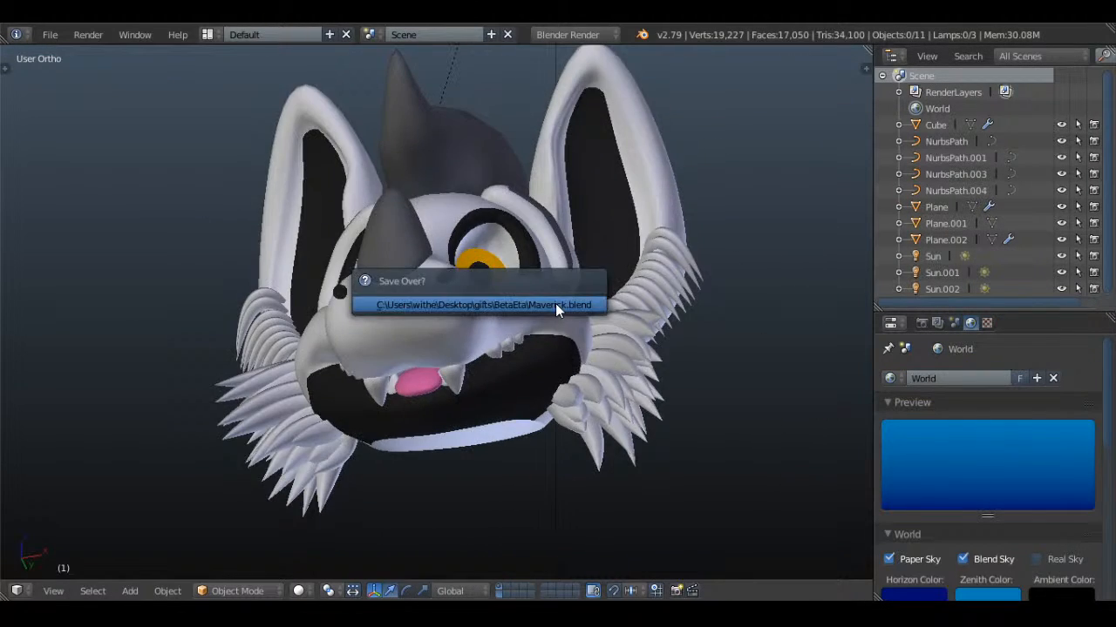
{"action": "left_click", "coordinate": [555, 303]}
{"action": "scroll", "coordinate": [555, 303], "scroll_direction": "down", "scroll_amount": 3}
{"action": "key", "text": "KP_1"}
{"action": "scroll", "coordinate": [555, 304], "scroll_direction": "up", "scroll_amount": 2}
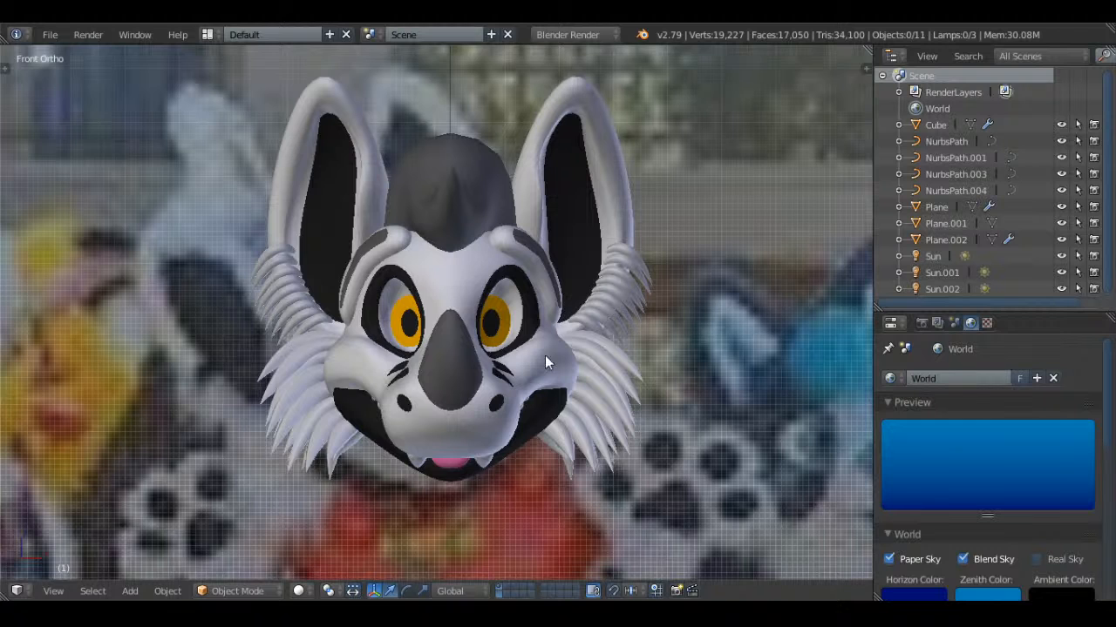
{"action": "middle_click_drag", "start_coordinate": [545, 355], "coordinate": [530, 310], "text": "shift"}
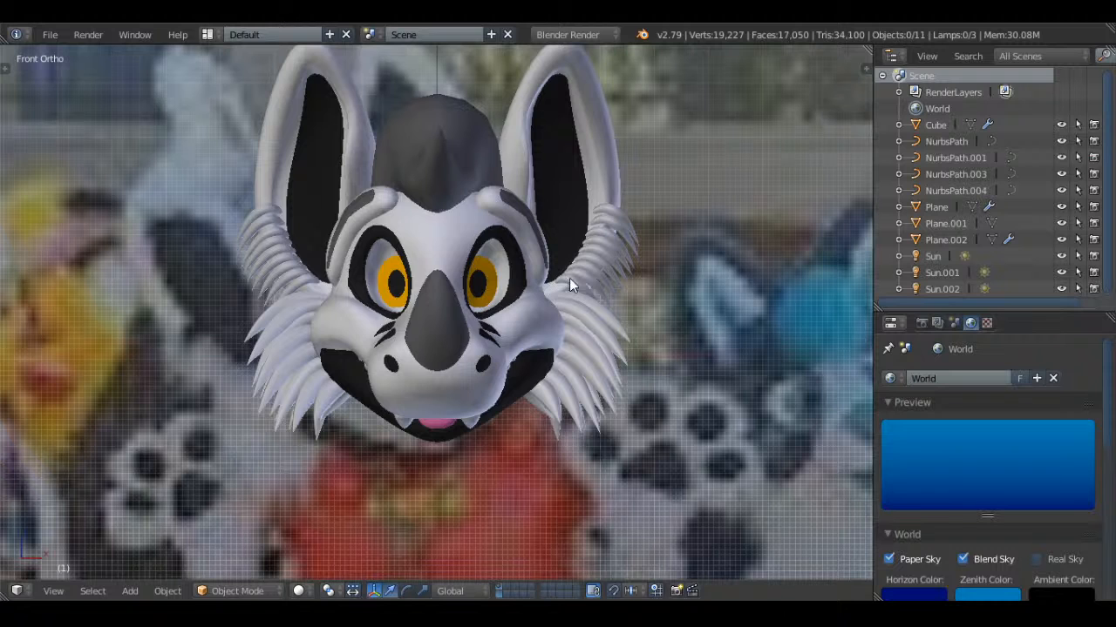
Select the seven head mesh vertices along the edge of the neck opening and show them in the side wireframe view
{"action": "middle_click_drag", "start_coordinate": [608, 280], "coordinate": [483, 188]}
{"action": "right_click", "coordinate": [624, 314]}
{"action": "key", "text": "Tab"}
{"action": "key", "text": "a"}
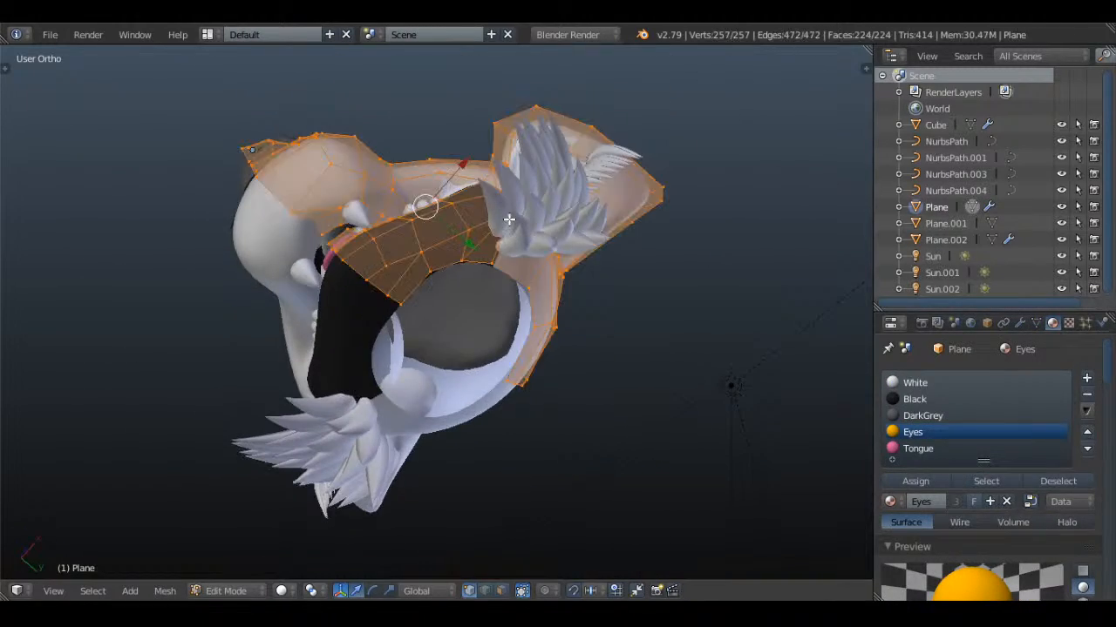
{"action": "key", "text": "a"}
{"action": "middle_click_drag", "start_coordinate": [559, 263], "coordinate": [430, 308]}
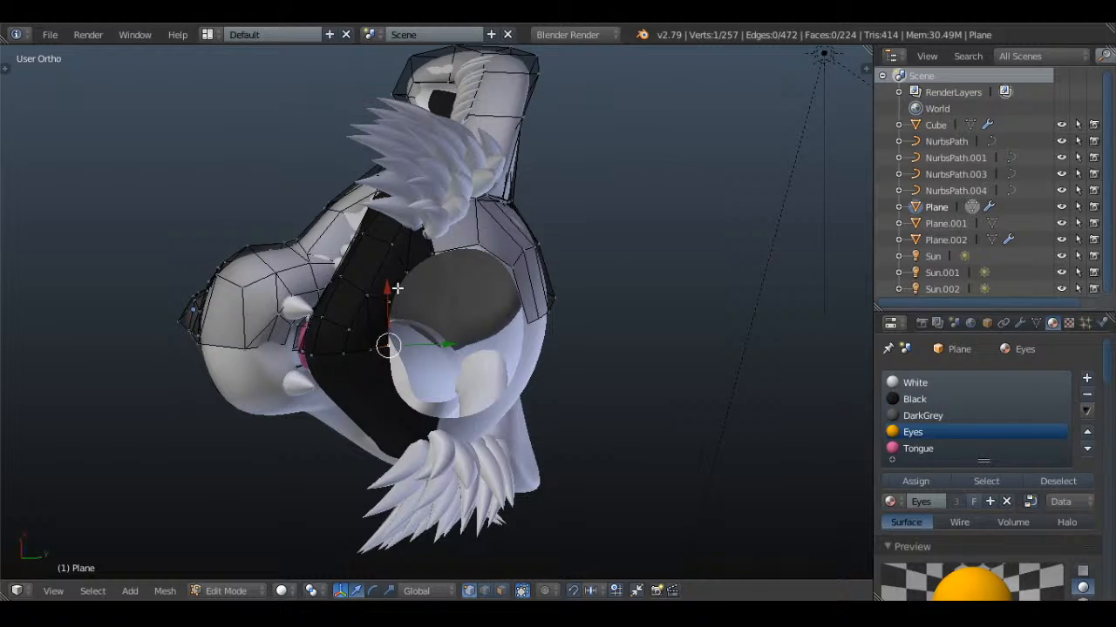
{"action": "right_click", "coordinate": [438, 287], "text": "alt"}
{"action": "key", "text": "KP_3"}
{"action": "key", "text": "z"}
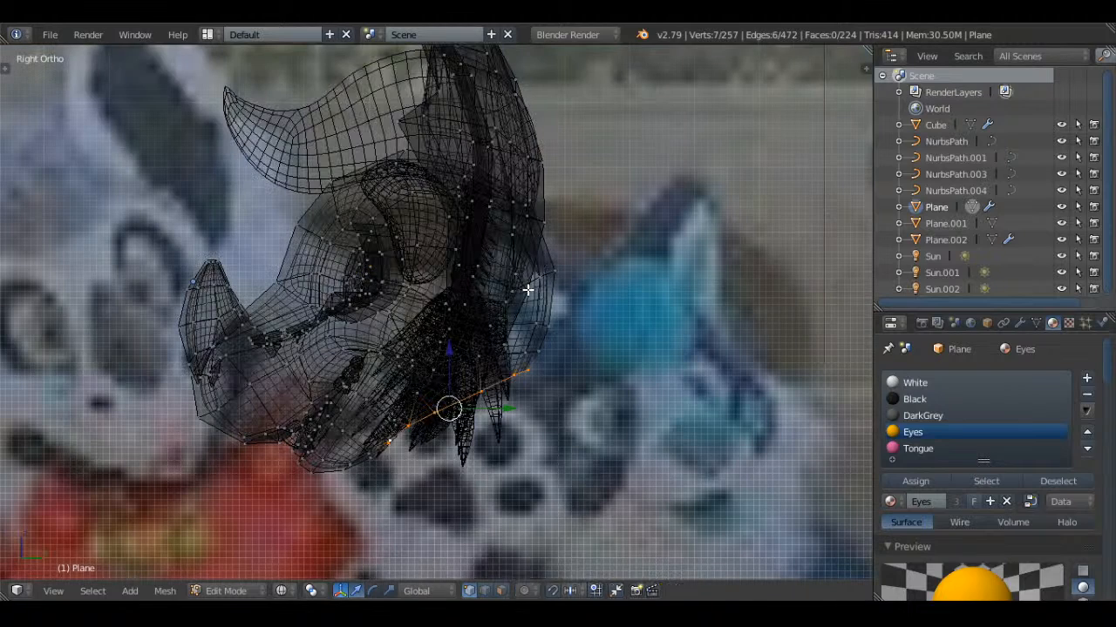
Extrude the selected neck edge in place, separate the copy into its own object, and open that object for mesh editing
{"action": "key", "text": "e"}
{"action": "left_click", "coordinate": [597, 386]}
{"action": "middle_click_drag", "start_coordinate": [596, 387], "coordinate": [564, 316], "text": "shift"}
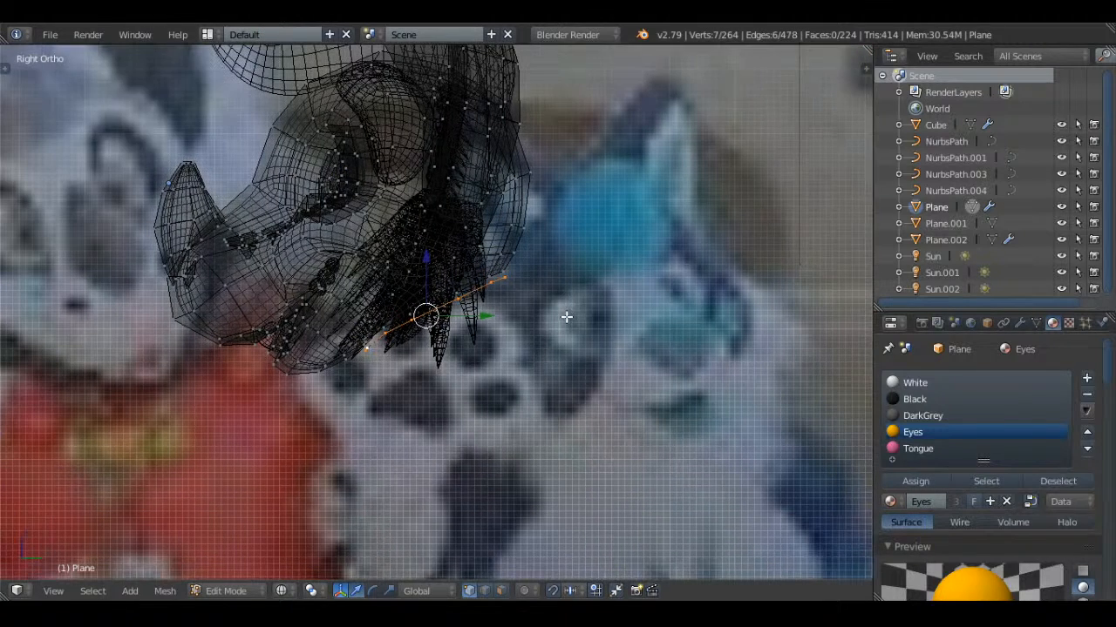
{"action": "key", "text": "p"}
{"action": "left_click", "coordinate": [564, 317]}
{"action": "key", "text": "Tab"}
{"action": "right_click", "coordinate": [509, 289]}
{"action": "key", "text": "Tab"}
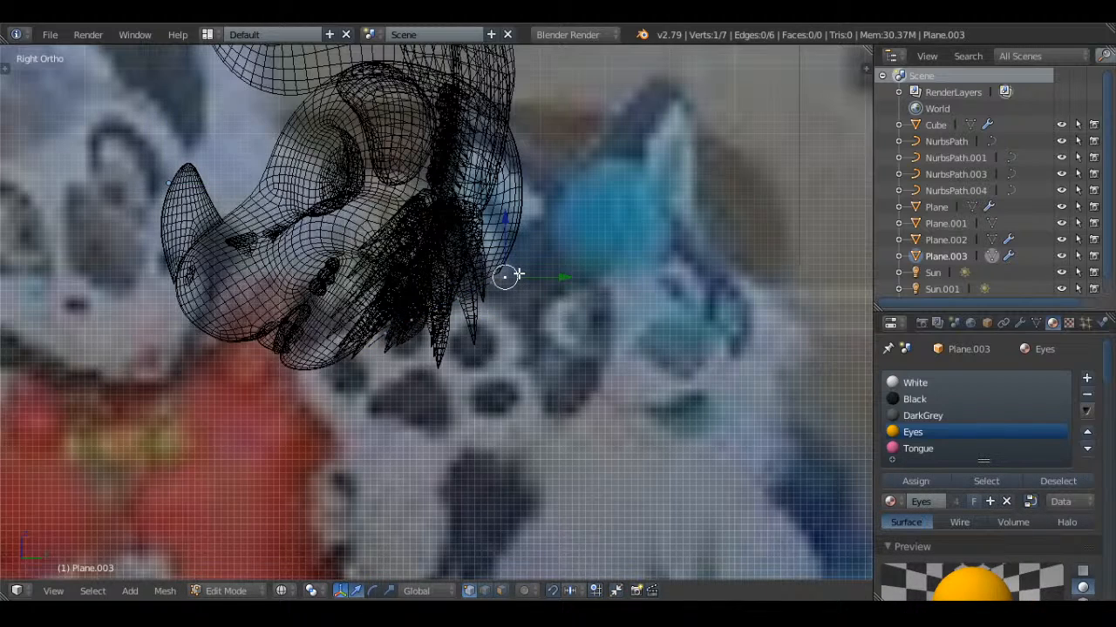
Examine the separated neck edge from below in solid shading and from the front in wireframe against the reference photo
{"action": "scroll", "coordinate": [518, 275], "scroll_direction": "down", "scroll_amount": 1}
{"action": "mouse_move", "coordinate": [386, 359]}
{"action": "middle_mouse_down"}
{"action": "mouse_move", "coordinate": [444, 312]}
{"action": "mouse_move", "coordinate": [427, 287]}
{"action": "mouse_move", "coordinate": [453, 252]}
{"action": "mouse_move", "coordinate": [387, 273]}
{"action": "middle_mouse_up"}
{"action": "key", "text": "z"}
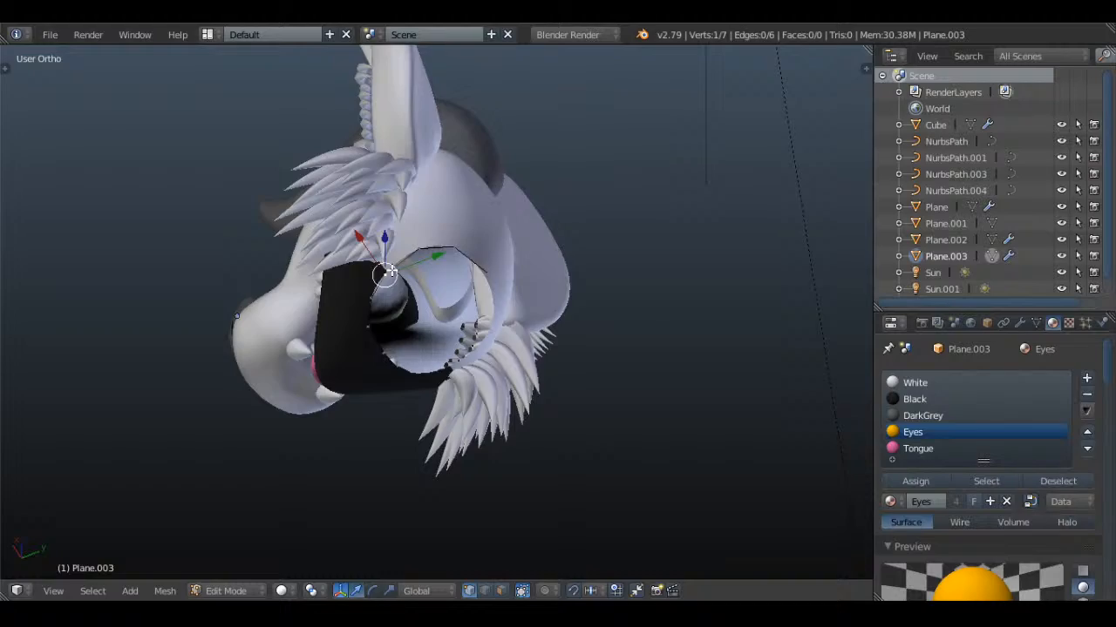
{"action": "key", "text": "KP_1"}
{"action": "key", "text": "z"}
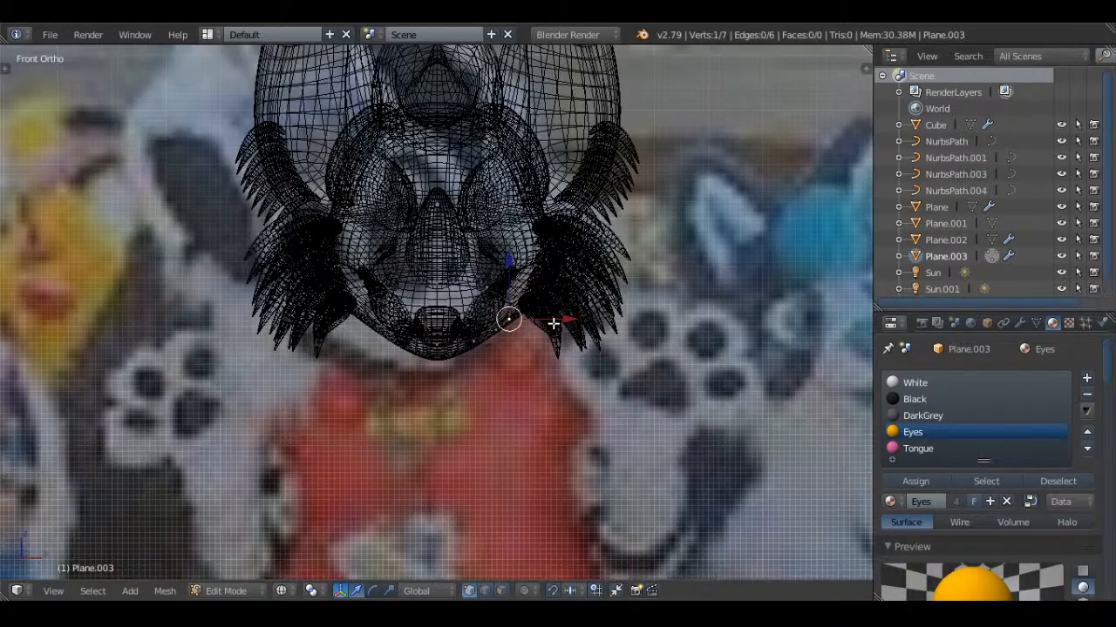
{"action": "scroll", "coordinate": [552, 323], "scroll_direction": "down", "scroll_amount": 4}
{"action": "scroll", "coordinate": [553, 323], "scroll_direction": "down", "scroll_amount": 2}
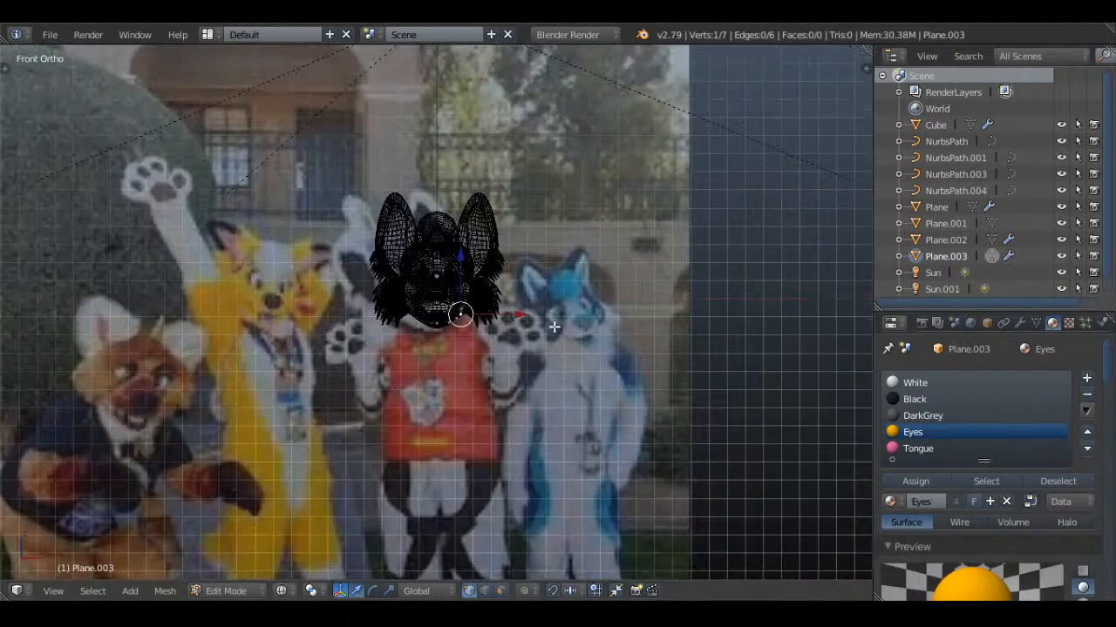
Load EDHhLskVUAAKhjN.jpg into the empty background image slot, choosing it from the thumbnail view of the BetaEta folder
{"action": "key", "text": "n"}
{"action": "scroll", "coordinate": [764, 277], "scroll_direction": "down", "scroll_amount": 5}
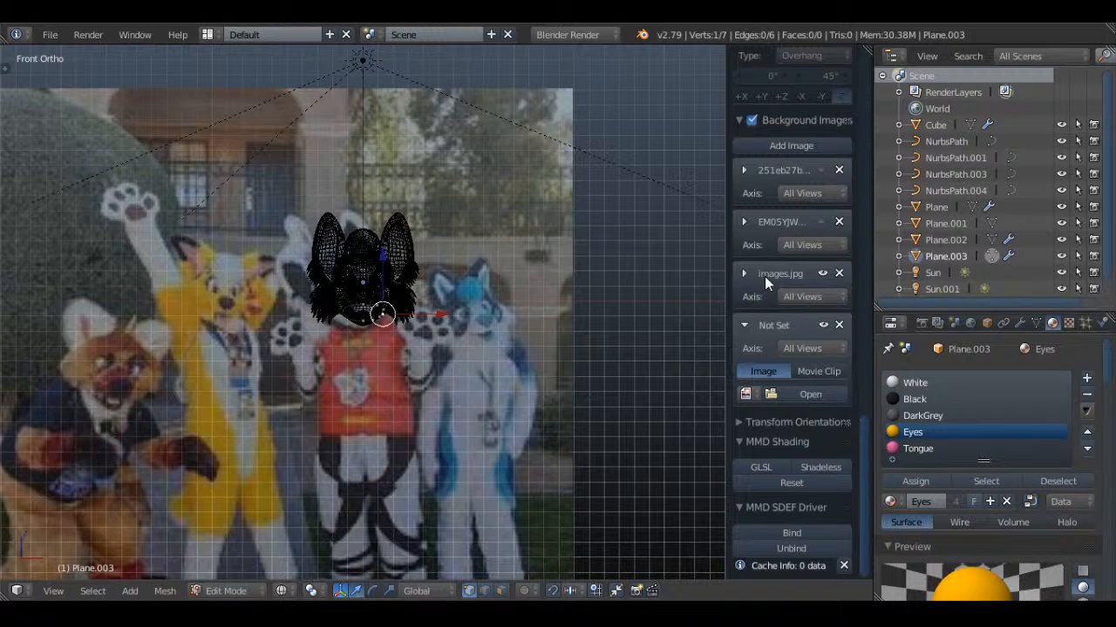
{"action": "left_click", "coordinate": [746, 325]}
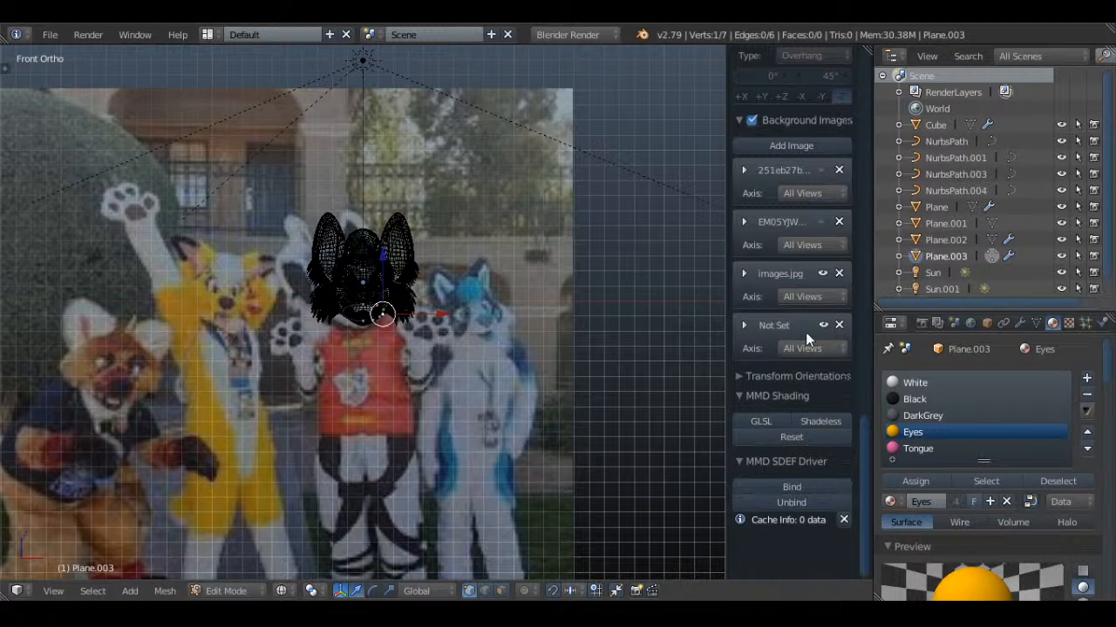
{"action": "left_click", "coordinate": [747, 327]}
{"action": "left_click", "coordinate": [812, 399]}
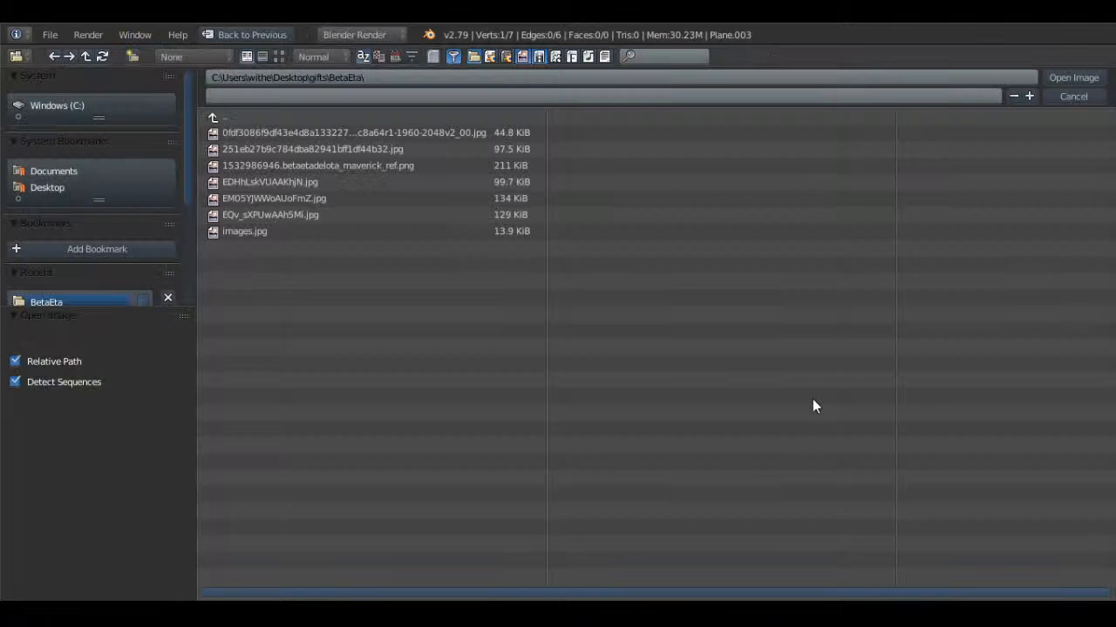
{"action": "left_click", "coordinate": [279, 57]}
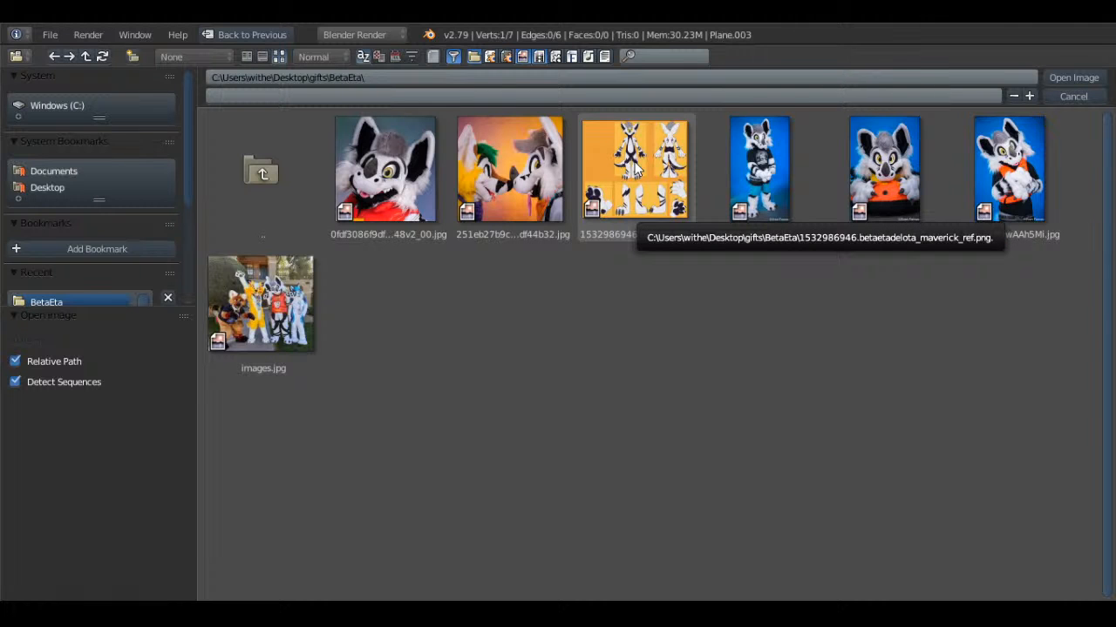
{"action": "double_click", "coordinate": [775, 170]}
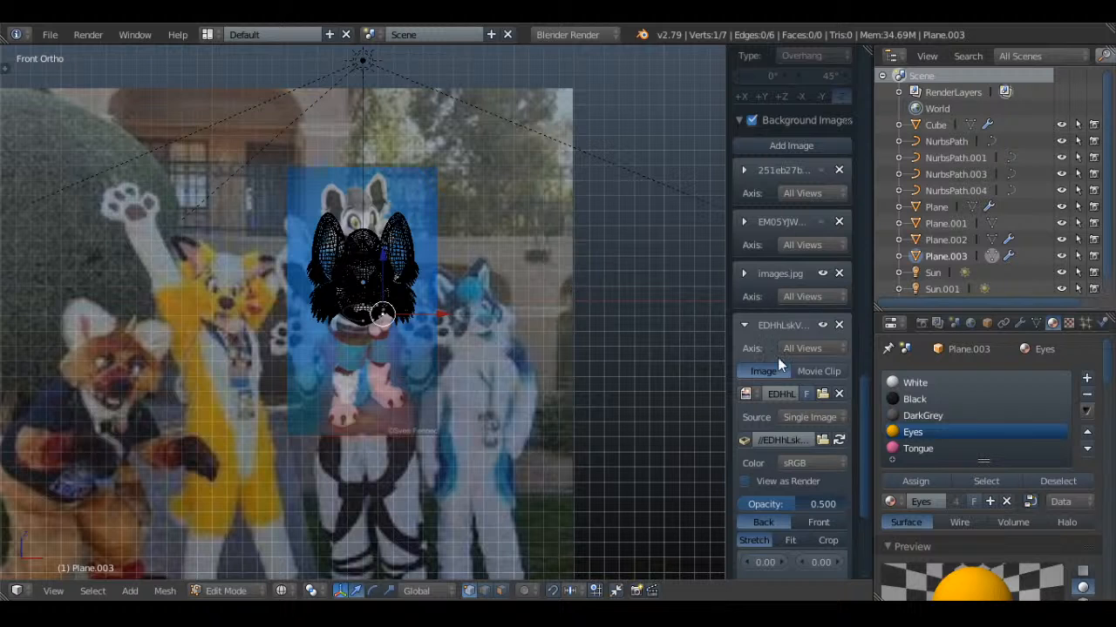
Hide the images.jpg background reference and bring up the placement settings of the EDHhLskVUAAKhjN.jpg background
{"action": "left_click", "coordinate": [824, 273]}
{"action": "scroll", "coordinate": [610, 305], "scroll_direction": "up", "scroll_amount": 3}
{"action": "scroll", "coordinate": [844, 376], "scroll_direction": "down", "scroll_amount": 6}
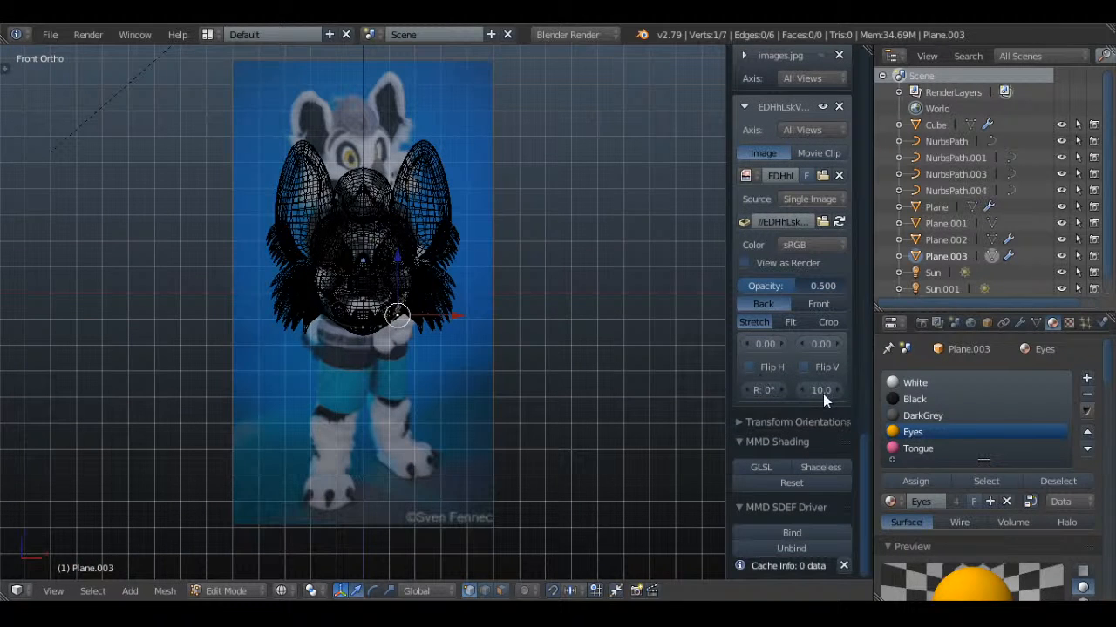
Set the EDHhLskVUAAKhjN.jpg background's horizontal offset to 5.80, vertical offset to -3.60 and size to 14.6
{"action": "left_click_drag", "start_coordinate": [824, 349], "coordinate": [793, 342]}
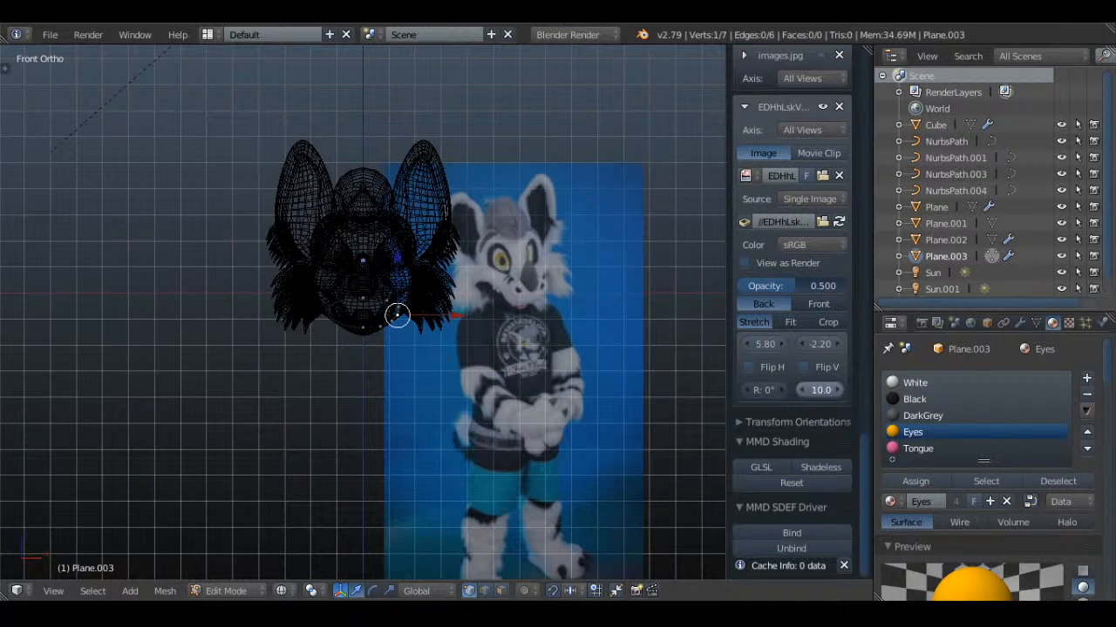
{"action": "left_click_drag", "start_coordinate": [821, 391], "coordinate": [859, 390]}
{"action": "left_click", "coordinate": [806, 346]}
{"action": "left_click", "coordinate": [806, 346]}
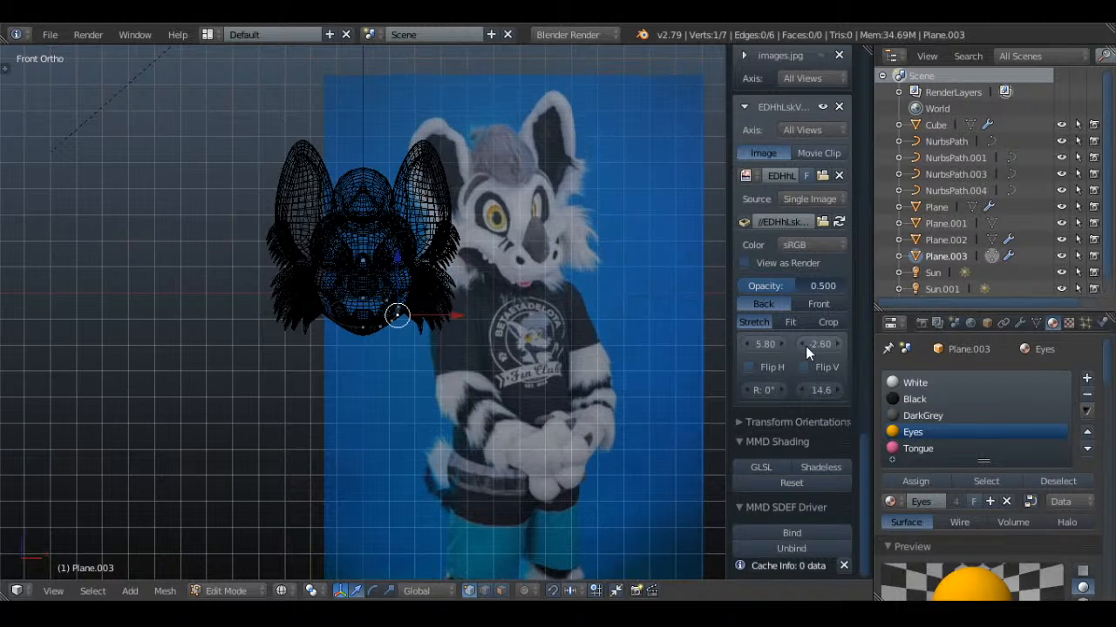
{"action": "left_click", "coordinate": [806, 346]}
{"action": "left_click", "coordinate": [806, 346]}
{"action": "left_click", "coordinate": [805, 346]}
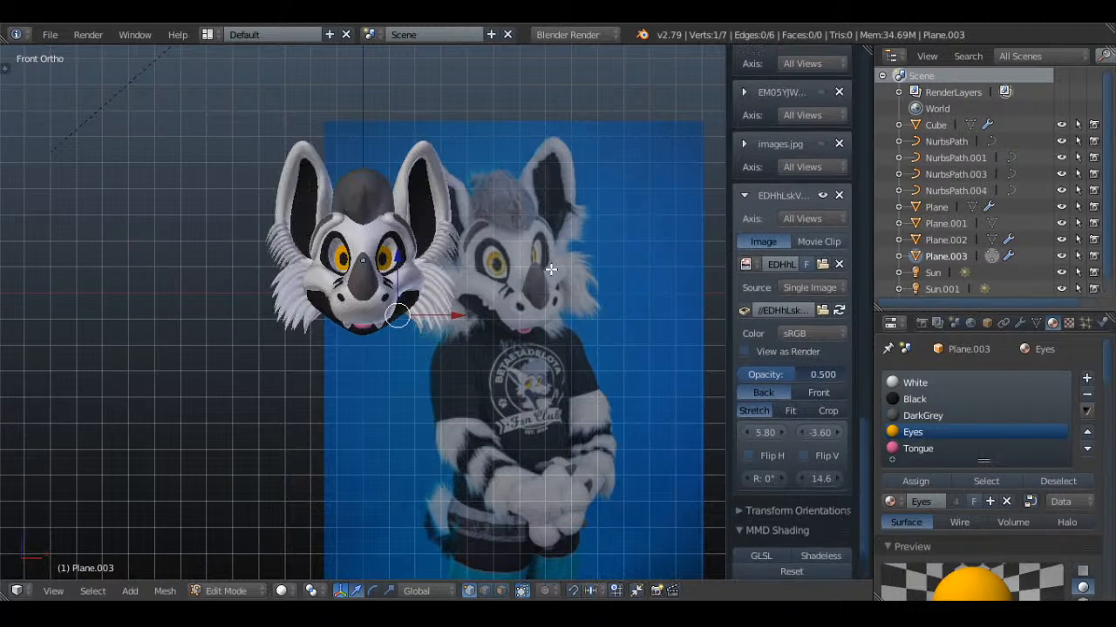
Fine-tune the reference image to size 14.9 with a vertical offset of -3.60 so its head matches the modelled head
{"action": "left_click", "coordinate": [839, 434]}
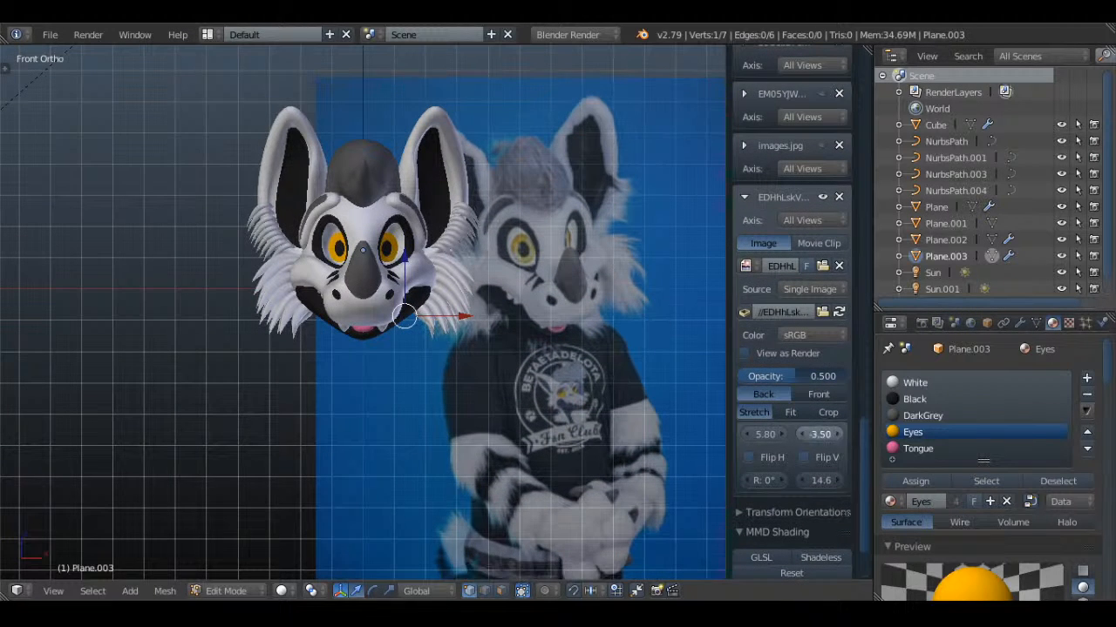
{"action": "left_click", "coordinate": [840, 480]}
{"action": "left_click", "coordinate": [842, 481]}
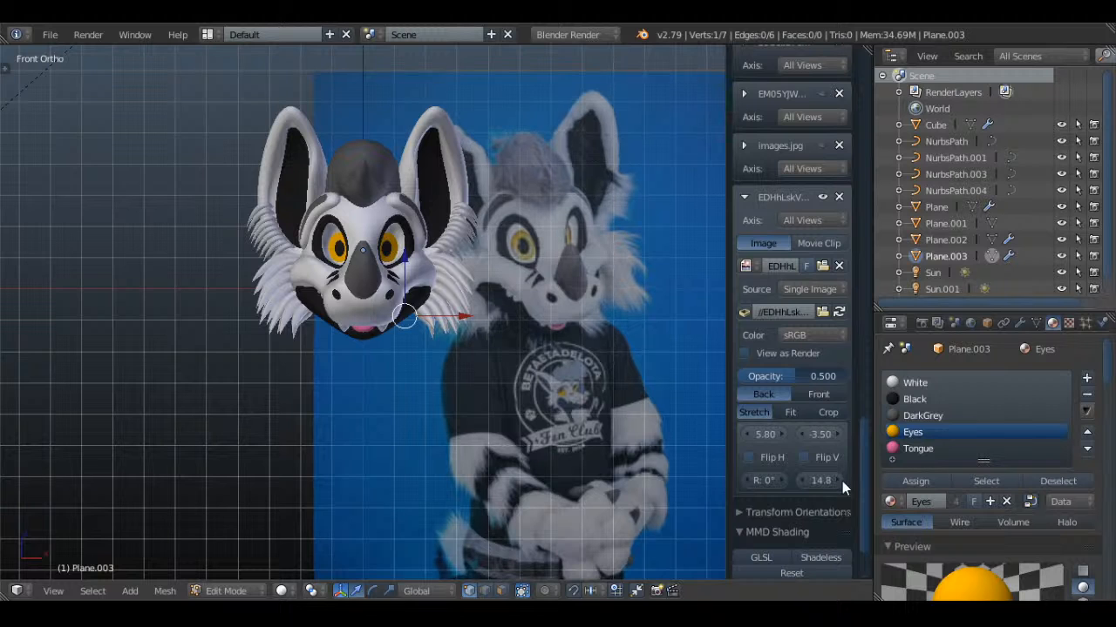
{"action": "left_click", "coordinate": [842, 481]}
{"action": "left_click", "coordinate": [802, 435]}
{"action": "left_click", "coordinate": [802, 436]}
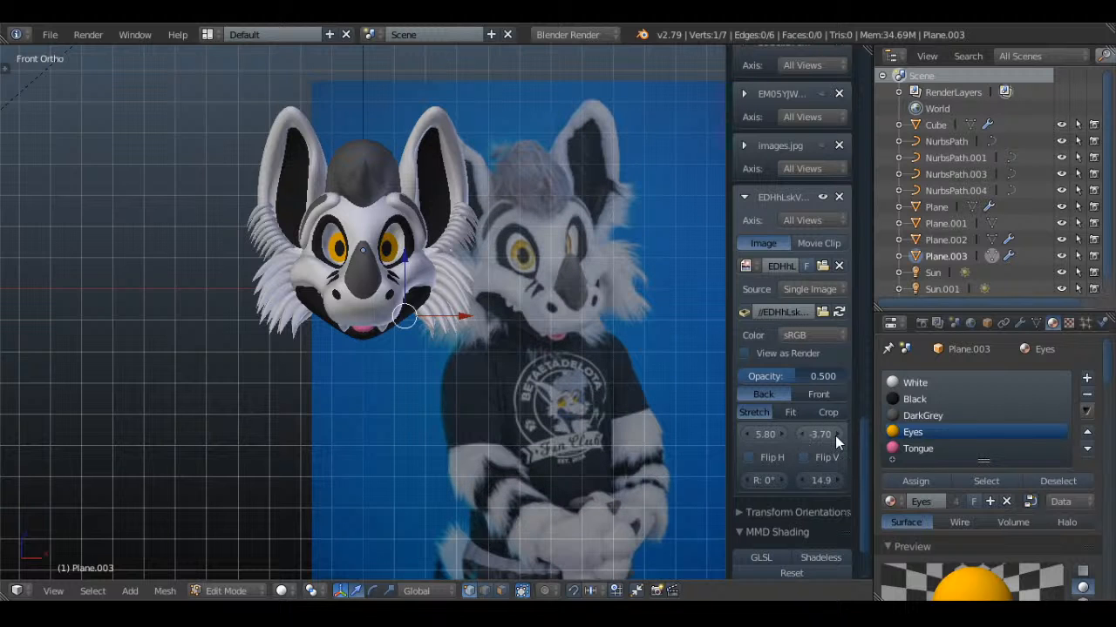
{"action": "left_click", "coordinate": [835, 435]}
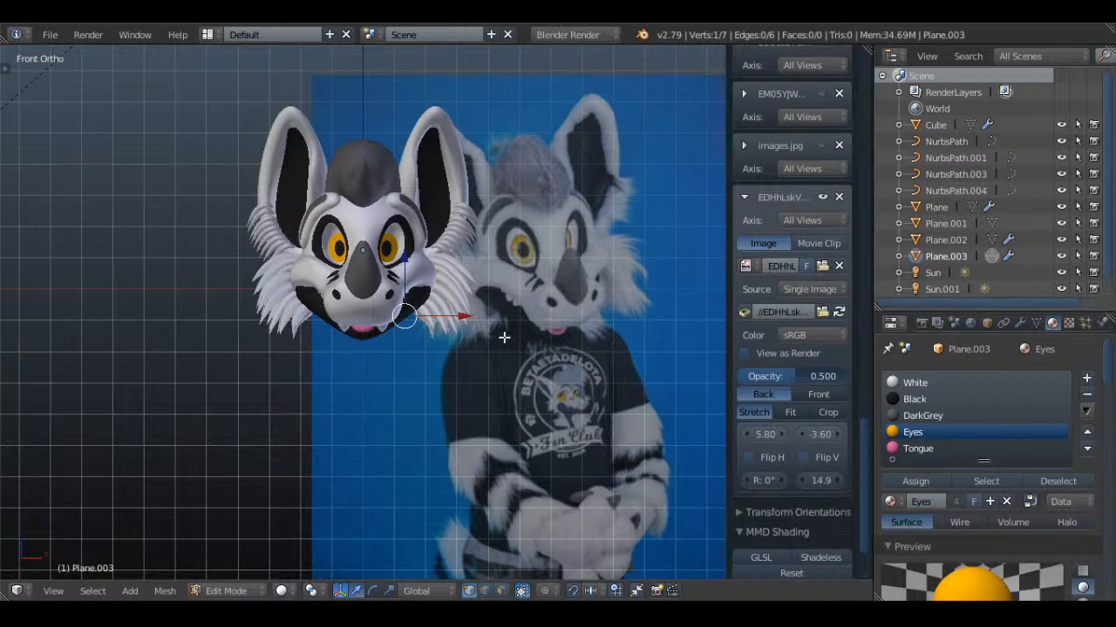
Close the background placement settings, return Plane.003 to object mode in solid shading, and save the file
{"action": "key", "text": "n"}
{"action": "scroll", "coordinate": [504, 338], "scroll_direction": "up", "scroll_amount": 1}
{"action": "middle_click_drag", "start_coordinate": [691, 420], "coordinate": [580, 373], "text": "shift"}
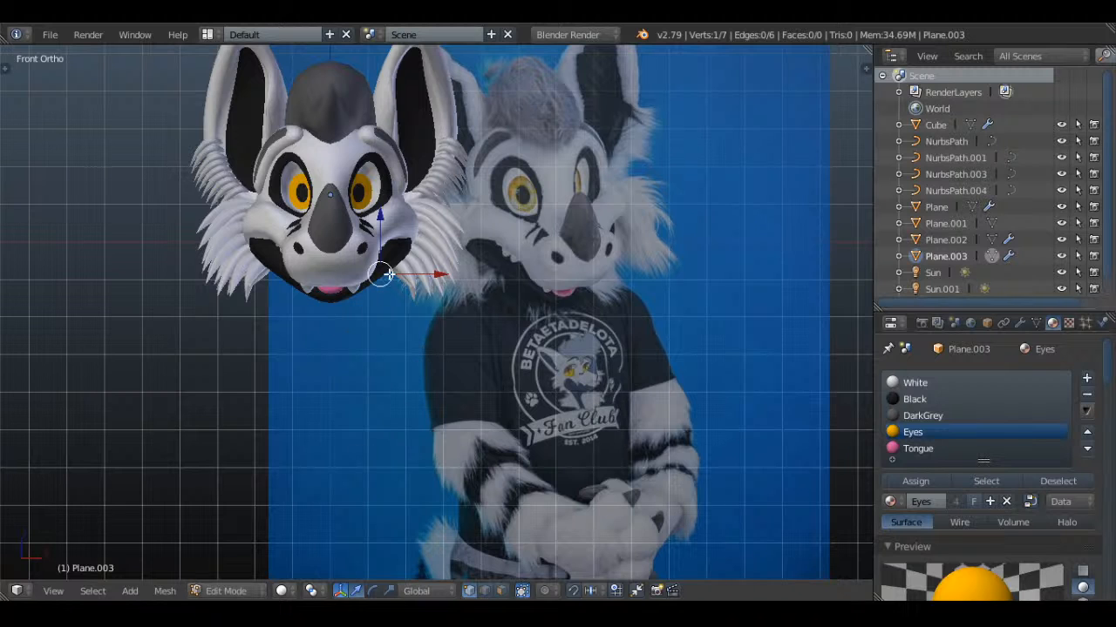
{"action": "key", "text": "Tab"}
{"action": "key", "text": "z"}
{"action": "key", "text": "Tab"}
{"action": "key", "text": "Tab"}
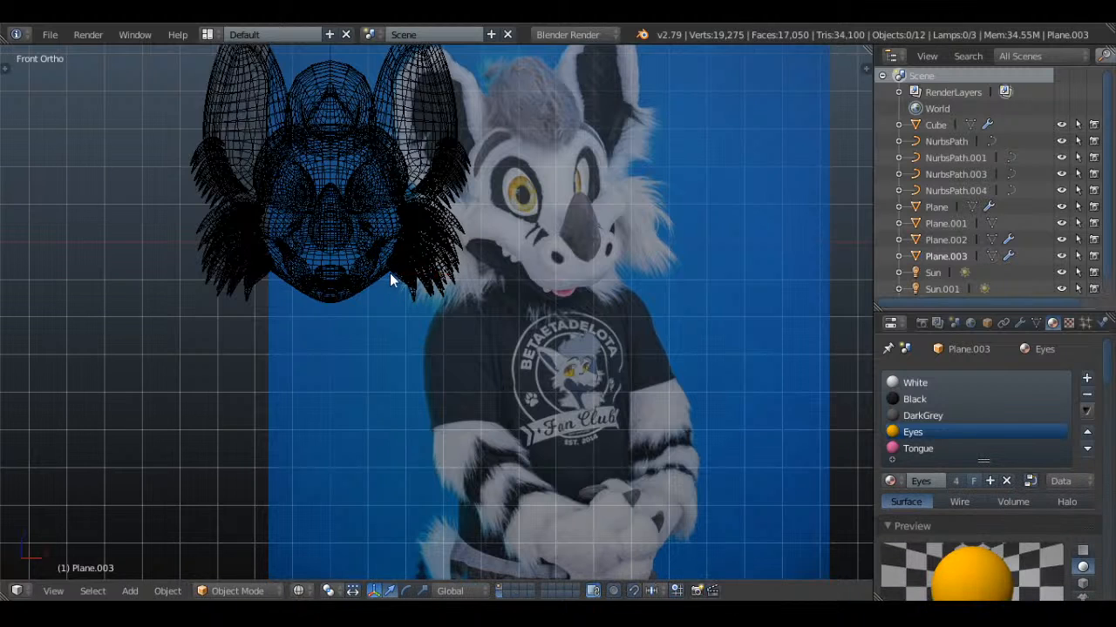
{"action": "key", "text": "z"}
{"action": "key", "text": "ctrl+s"}
Open the recent file Pocari.blend
{"action": "left_click", "coordinate": [50, 35]}
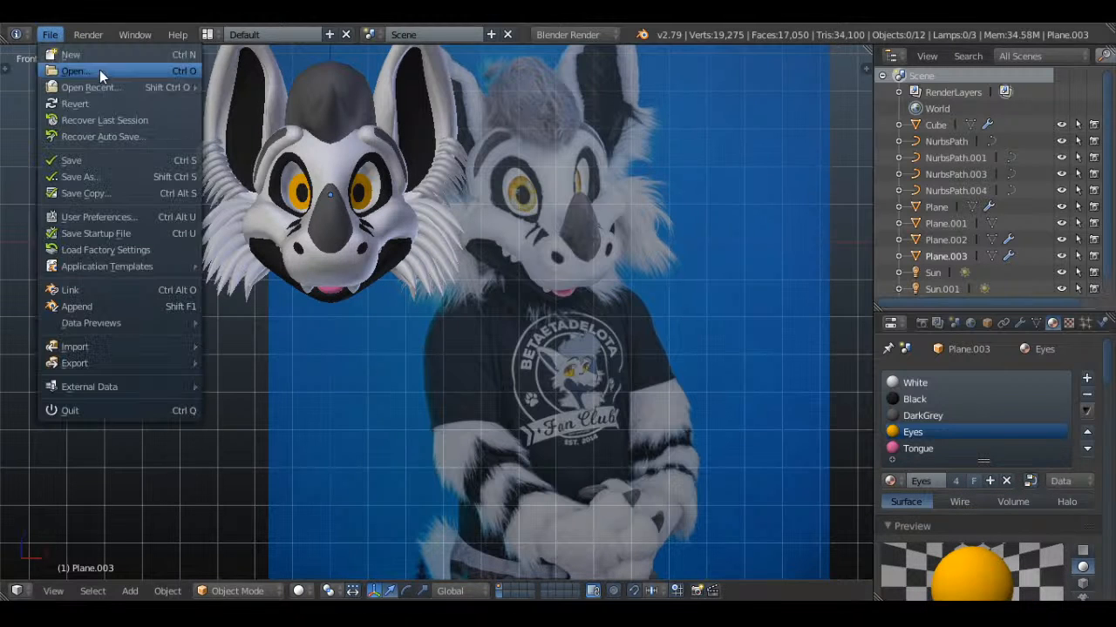
{"action": "mouse_move", "coordinate": [115, 86]}
{"action": "left_click", "coordinate": [322, 153]}
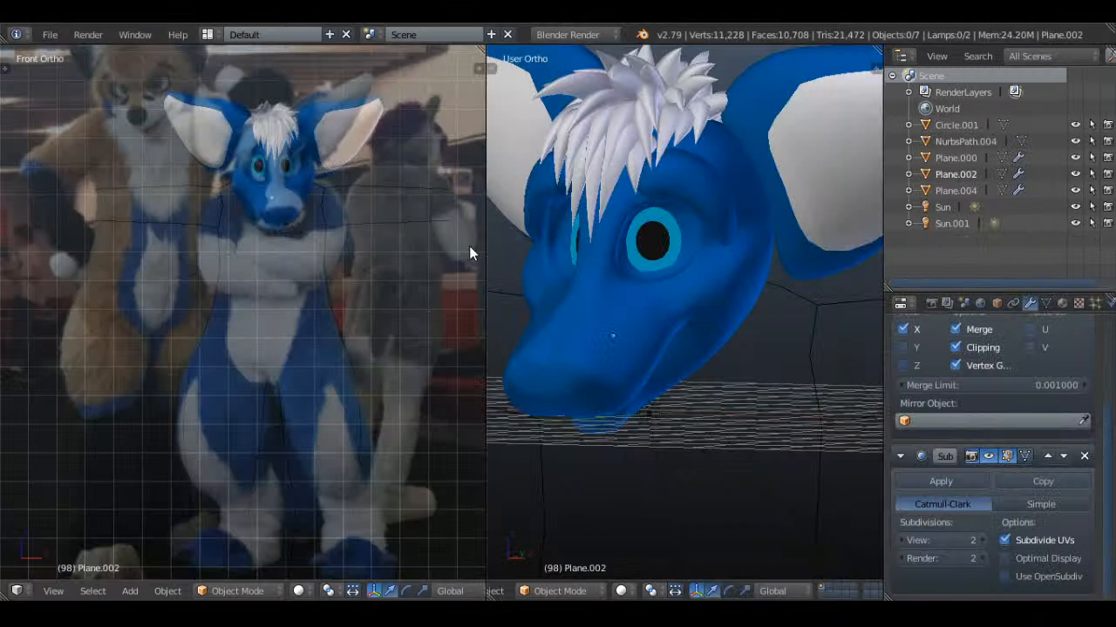
{"action": "scroll", "coordinate": [576, 310], "scroll_direction": "down", "scroll_amount": 6}
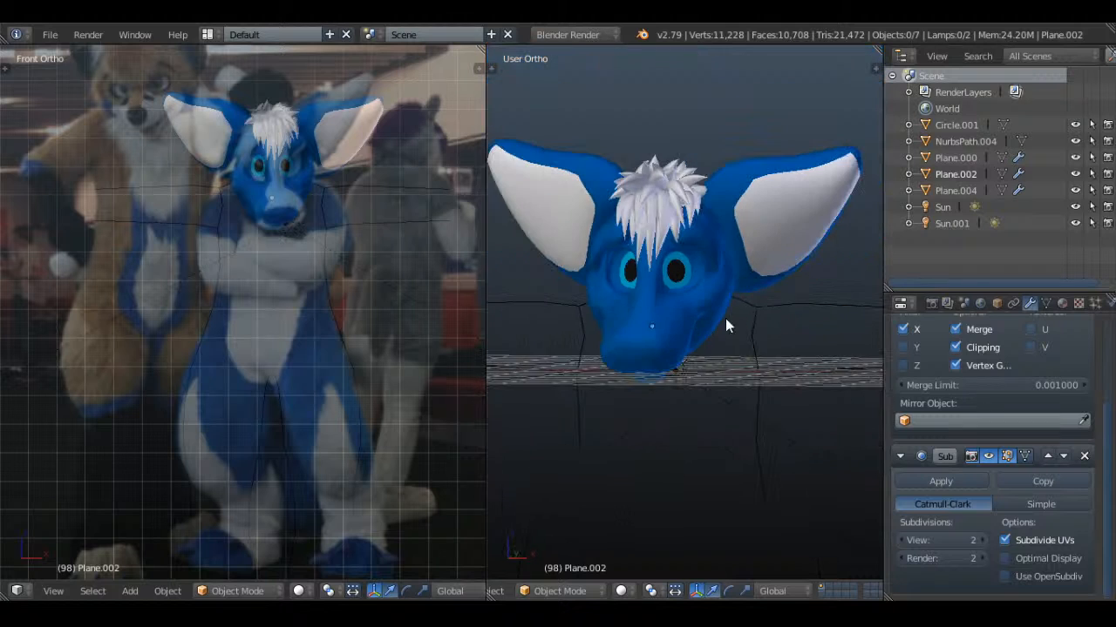
Move the Plane.000 body outline slightly down below the blue head, deselect it, and save over the file
{"action": "right_click", "coordinate": [745, 314]}
{"action": "key", "text": "g"}
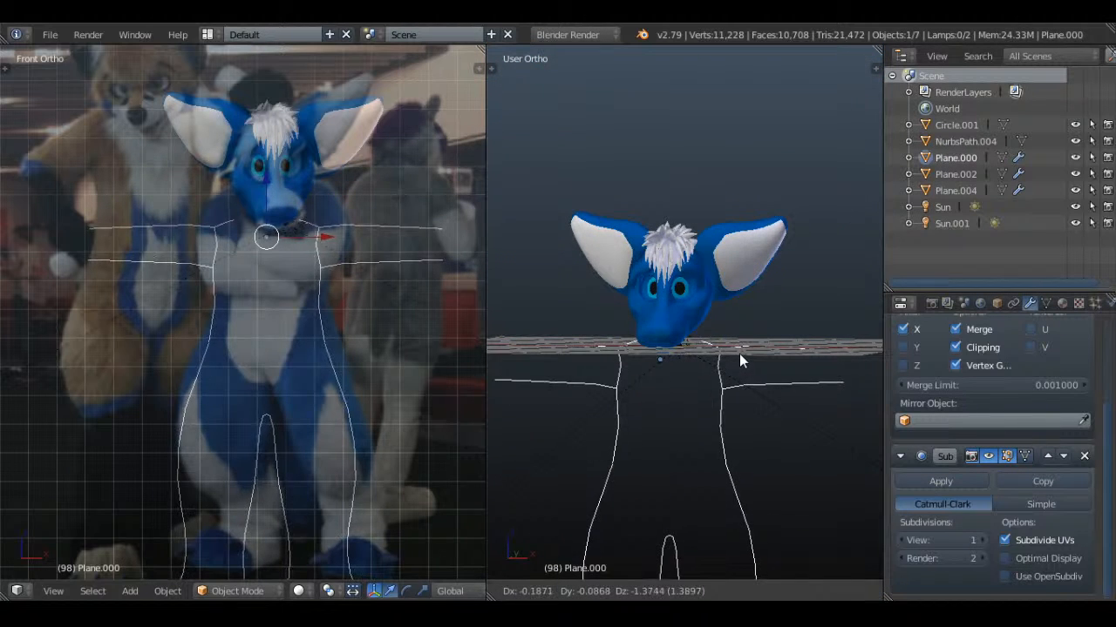
{"action": "left_click", "coordinate": [739, 354]}
{"action": "middle_click_drag", "start_coordinate": [739, 353], "coordinate": [740, 321]}
{"action": "left_click_drag", "start_coordinate": [659, 279], "coordinate": [659, 310]}
{"action": "key", "text": "a"}
{"action": "key", "text": "ctrl+s"}
{"action": "left_click", "coordinate": [702, 279]}
Examine the blue head's topology in edit mode, return to object mode, and save the file
{"action": "scroll", "coordinate": [658, 309], "scroll_direction": "up", "scroll_amount": 4}
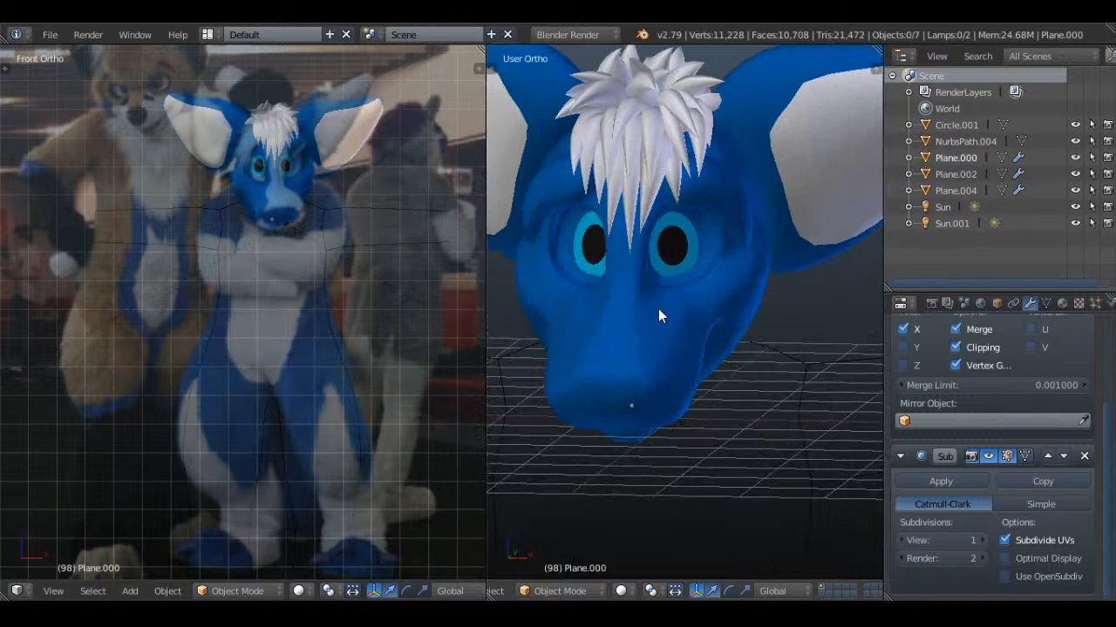
{"action": "right_click", "coordinate": [659, 301]}
{"action": "key", "text": "Tab"}
{"action": "scroll", "coordinate": [678, 307], "scroll_direction": "up", "scroll_amount": 2}
{"action": "key", "text": "a"}
{"action": "key", "text": "a"}
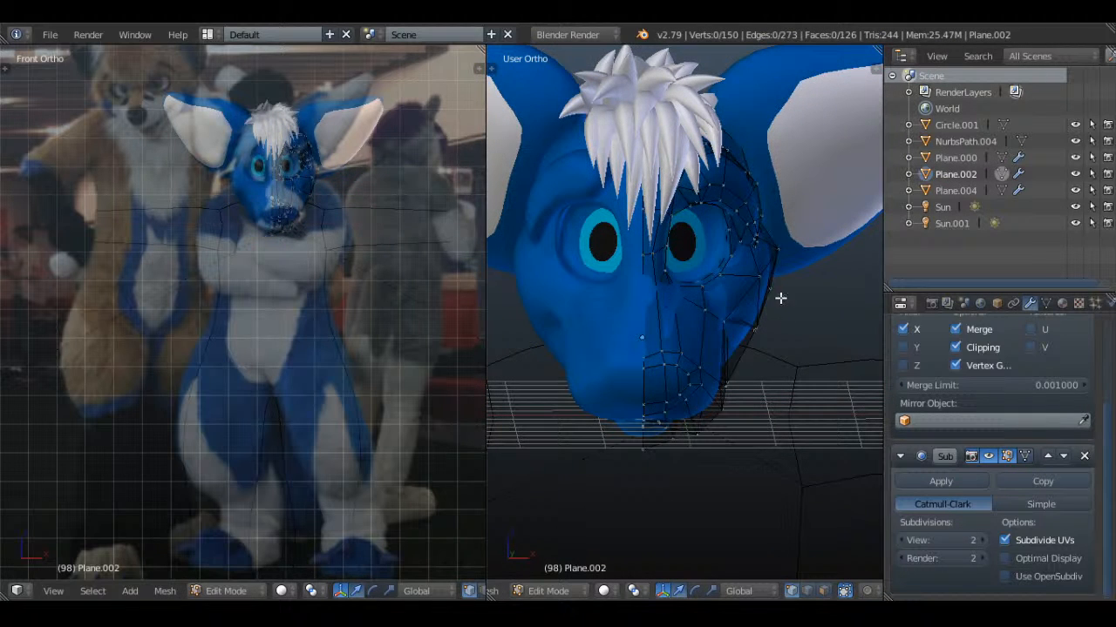
{"action": "key", "text": "Tab"}
{"action": "key", "text": "ctrl+s"}
{"action": "left_click", "coordinate": [706, 245]}
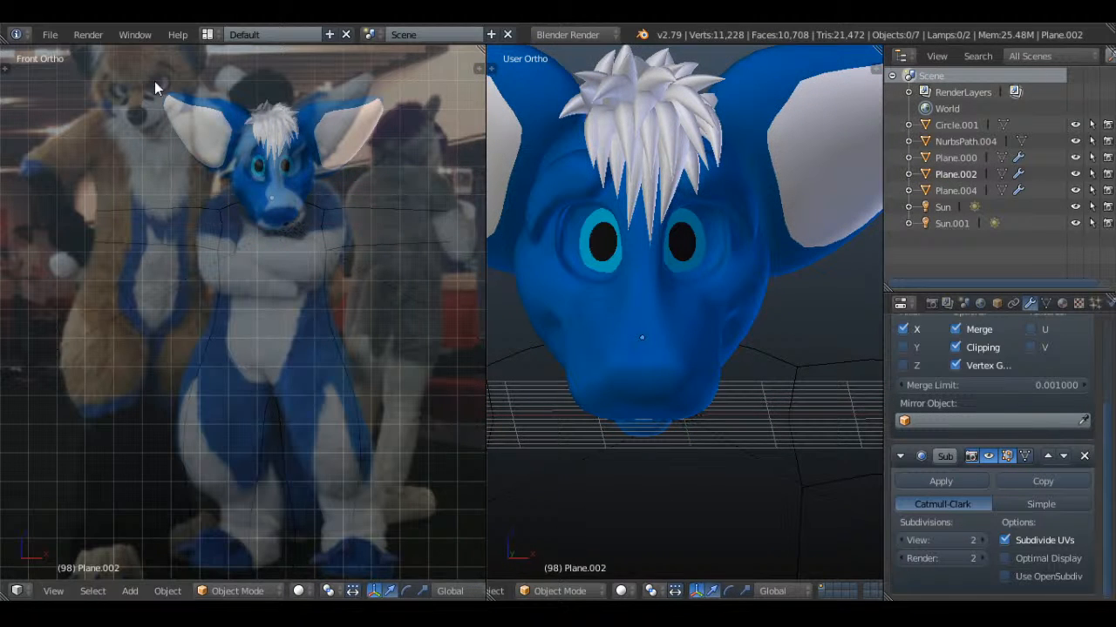
Open Acid Wolf.blend from the gifts folder on the Desktop
{"action": "left_click", "coordinate": [47, 34]}
{"action": "mouse_move", "coordinate": [156, 89]}
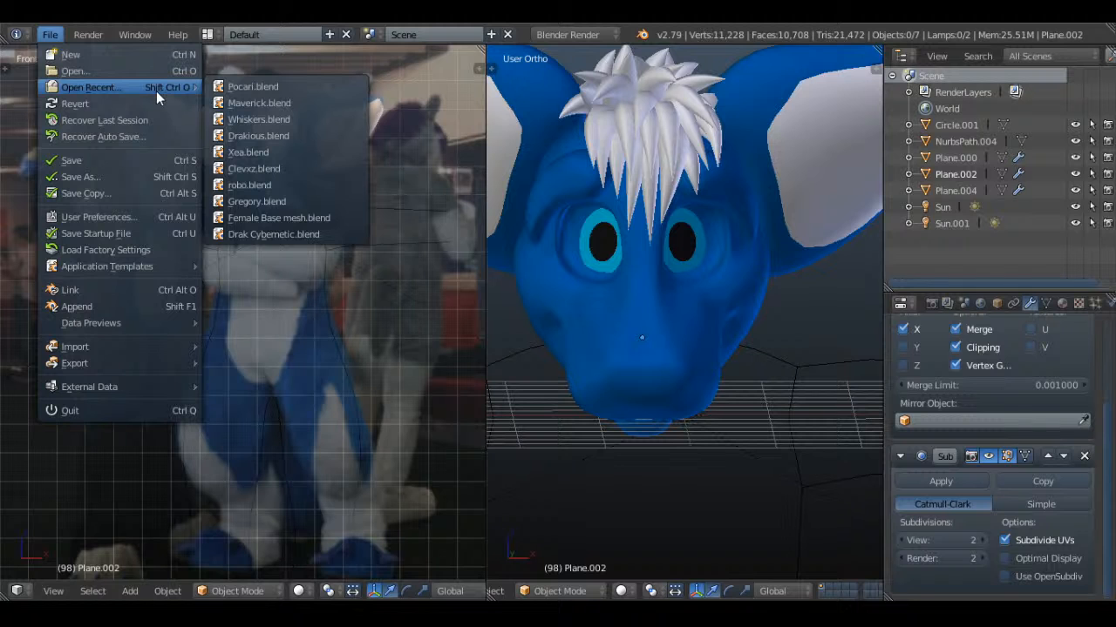
{"action": "left_click", "coordinate": [130, 72]}
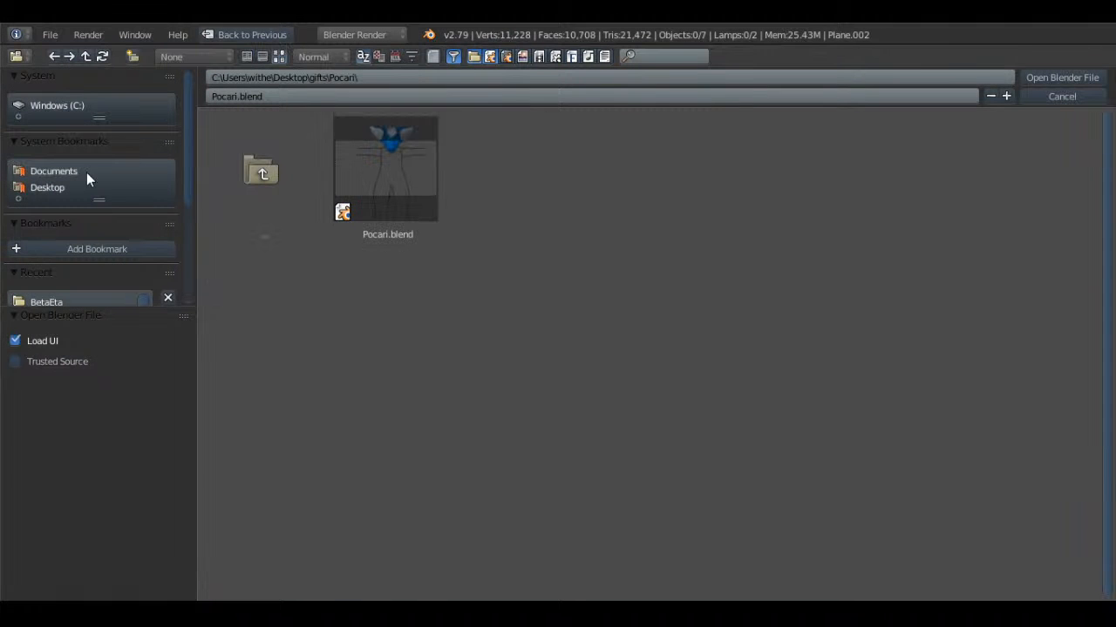
{"action": "left_click", "coordinate": [52, 190]}
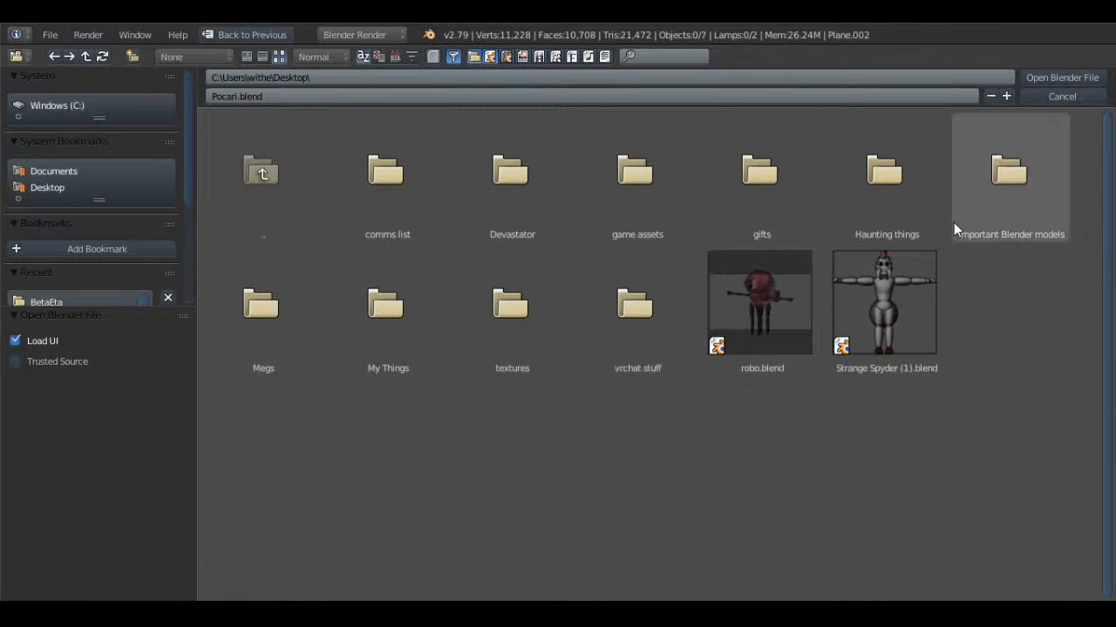
{"action": "left_click", "coordinate": [987, 208]}
{"action": "left_click", "coordinate": [52, 190]}
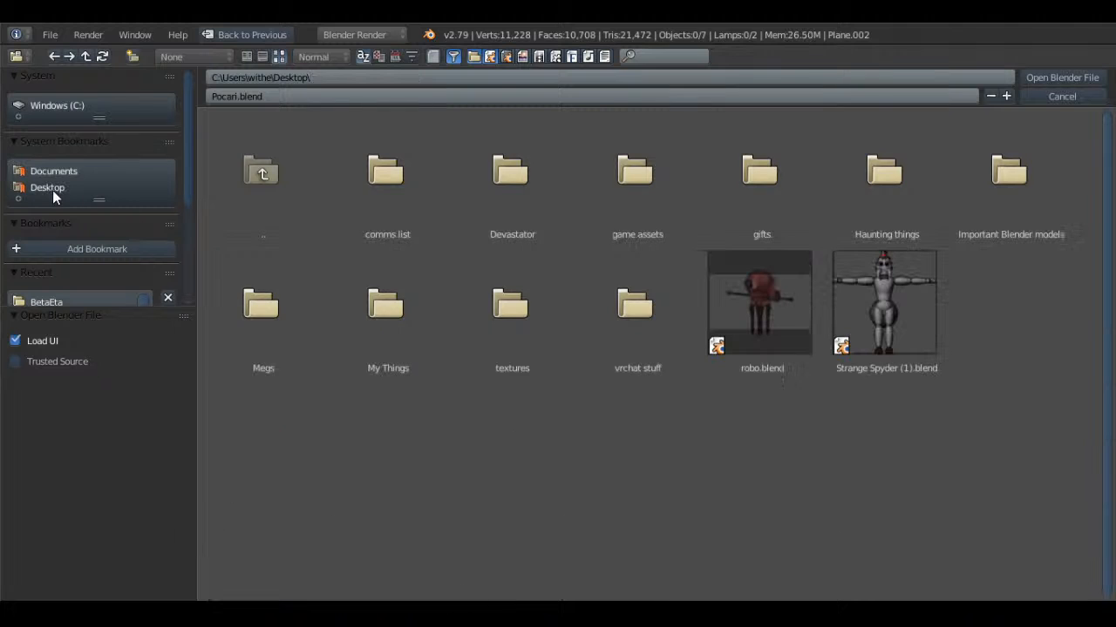
{"action": "left_click", "coordinate": [778, 207]}
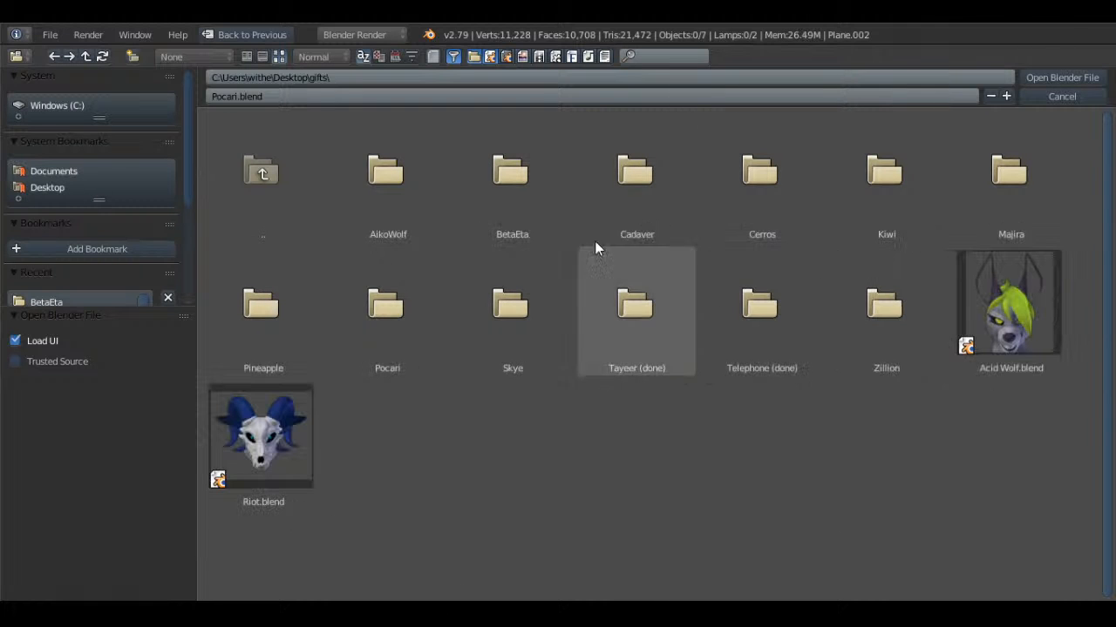
{"action": "double_click", "coordinate": [1009, 319]}
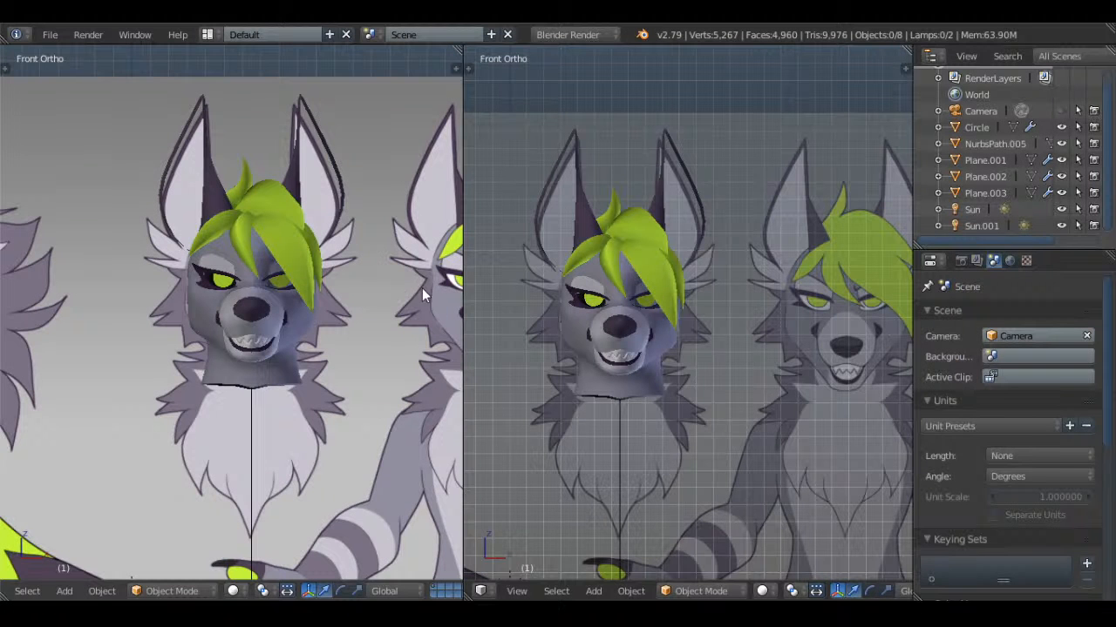
Open the wolf's head mesh for editing and examine it from the right side in wireframe against the reference
{"action": "scroll", "coordinate": [707, 351], "scroll_direction": "up", "scroll_amount": 3}
{"action": "right_click", "coordinate": [660, 344]}
{"action": "middle_click_drag", "start_coordinate": [664, 380], "coordinate": [714, 280], "text": "shift"}
{"action": "key", "text": "Tab"}
{"action": "key", "text": "a"}
{"action": "key", "text": "KP_3"}
{"action": "scroll", "coordinate": [715, 272], "scroll_direction": "up", "scroll_amount": 6}
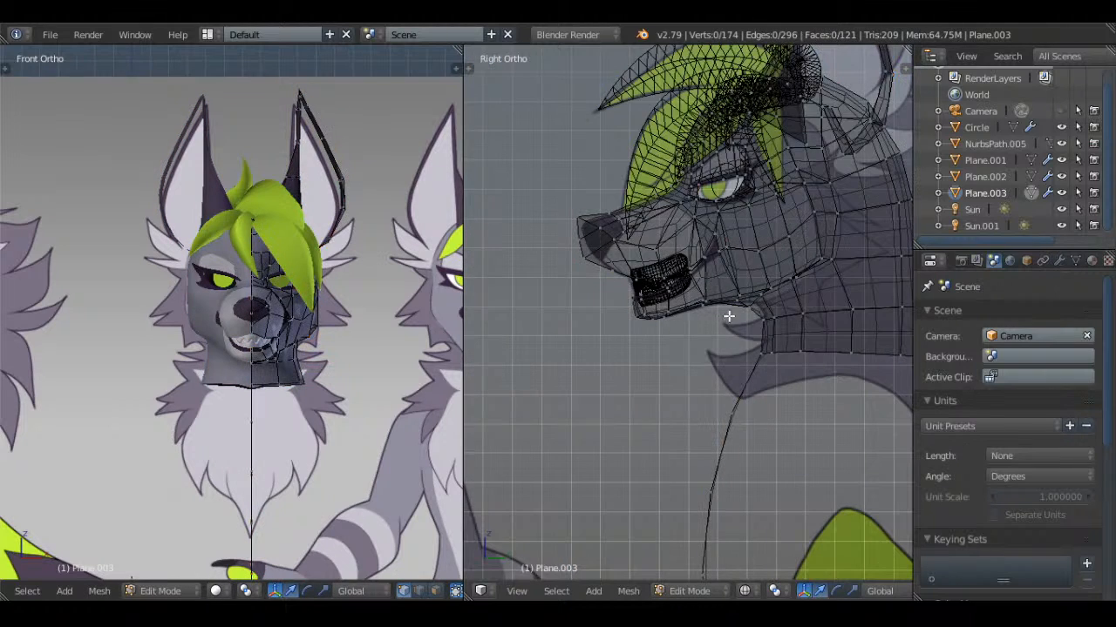
{"action": "scroll", "coordinate": [715, 263], "scroll_direction": "down", "scroll_amount": 6}
{"action": "scroll", "coordinate": [724, 272], "scroll_direction": "up", "scroll_amount": 2}
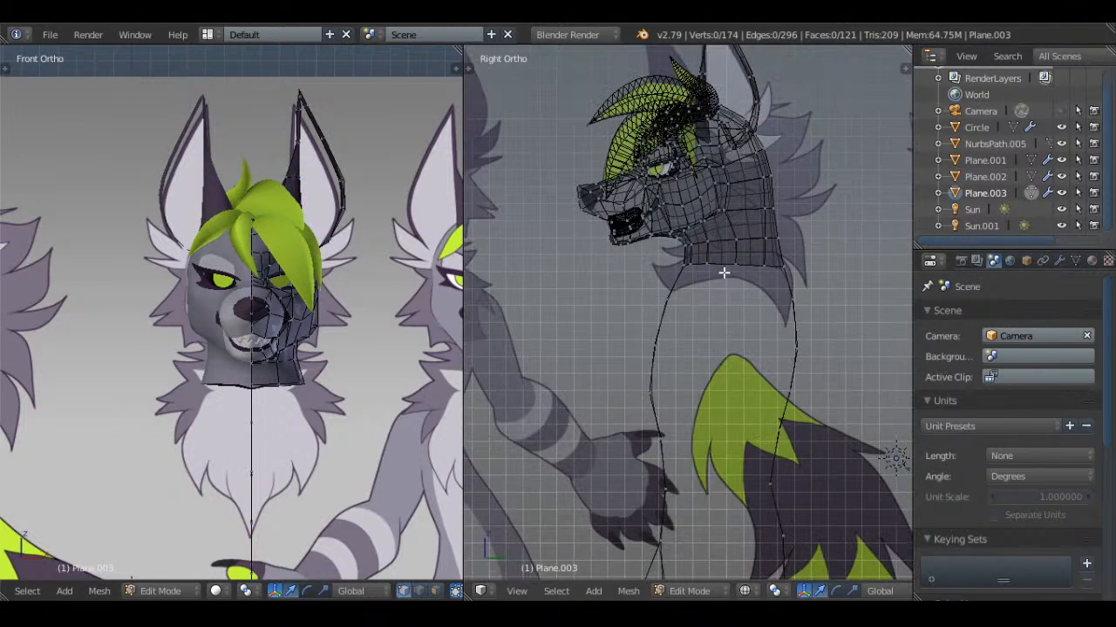
{"action": "left_click", "coordinate": [664, 394]}
{"action": "scroll", "coordinate": [761, 371], "scroll_direction": "down", "scroll_amount": 4}
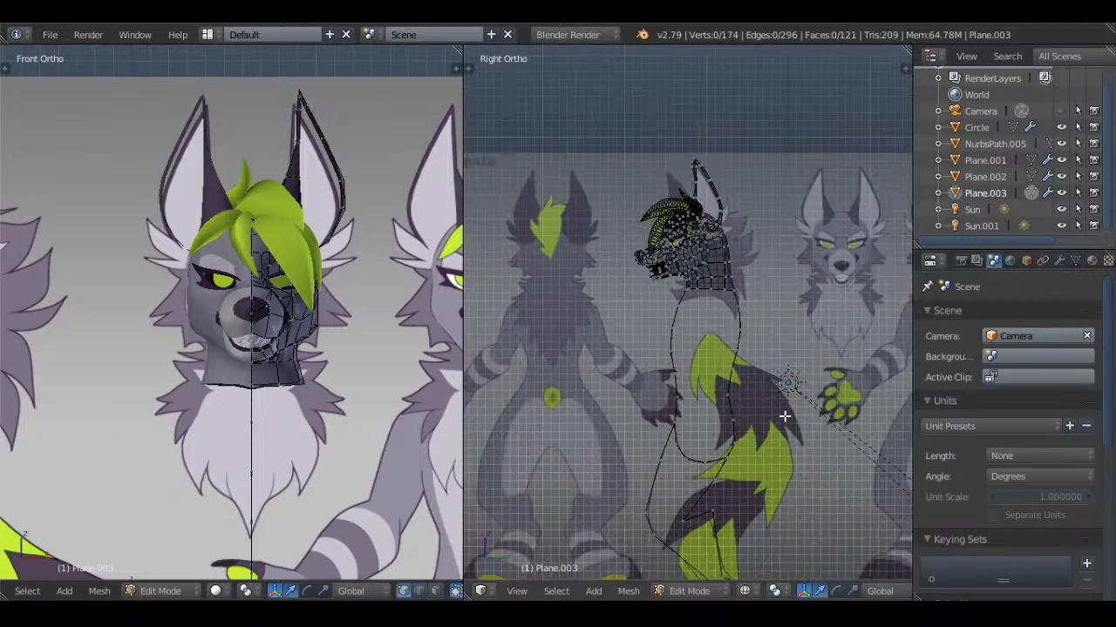
Examine the wolf's full body outline, first without the reference and again from the side in edit mode
{"action": "key", "text": "Tab"}
{"action": "middle_click_drag", "start_coordinate": [774, 283], "coordinate": [767, 312]}
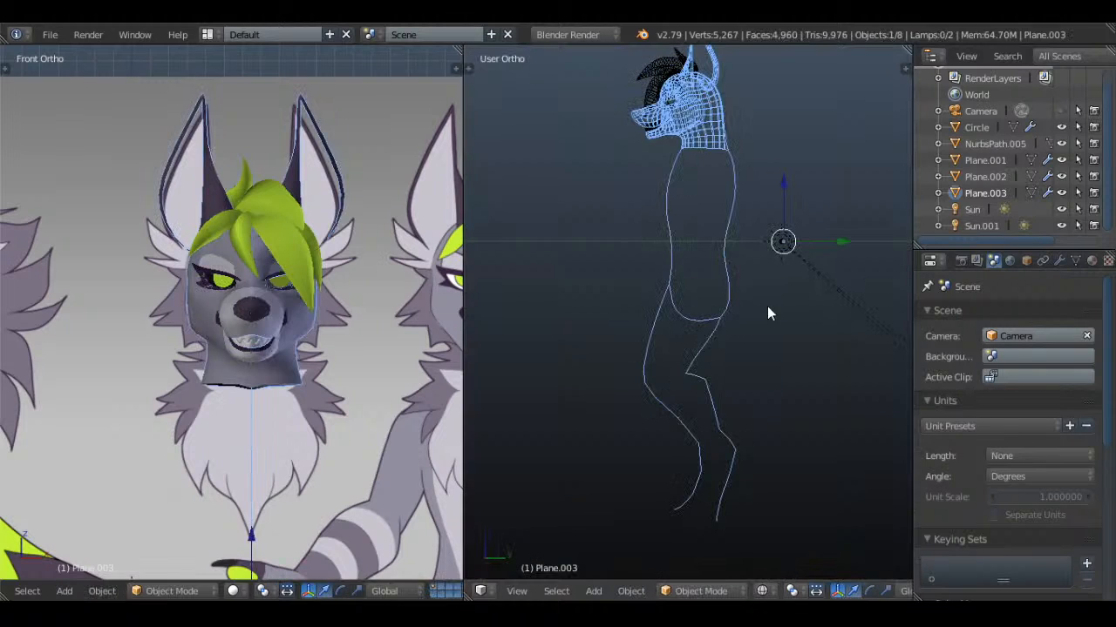
{"action": "key", "text": "KP_3"}
{"action": "key", "text": "Tab"}
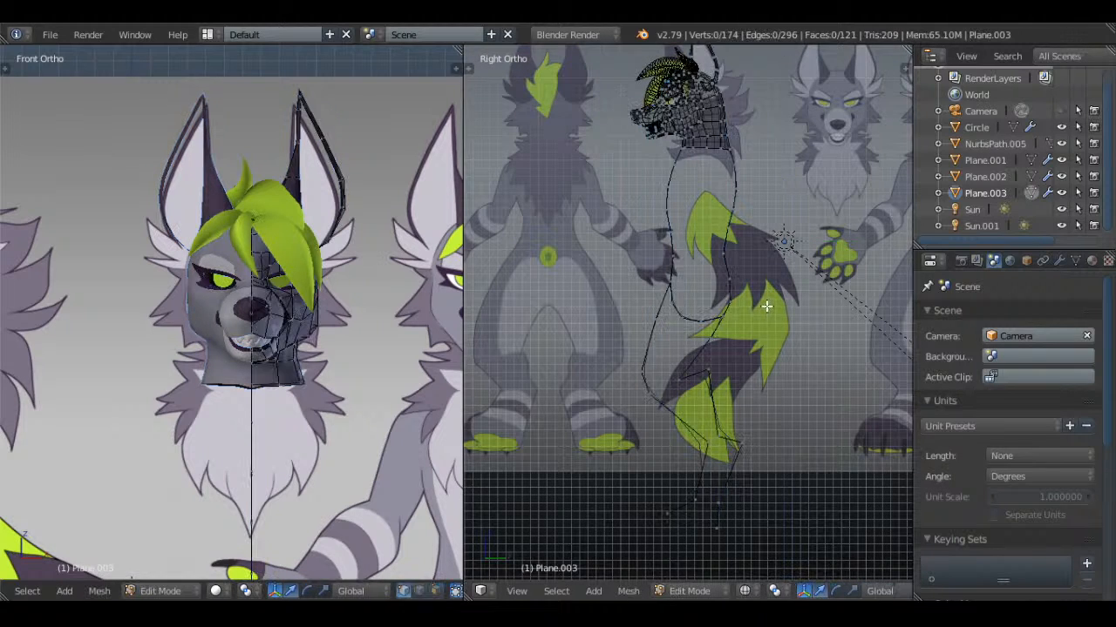
{"action": "key", "text": "a"}
{"action": "key", "text": "a"}
{"action": "key", "text": "a"}
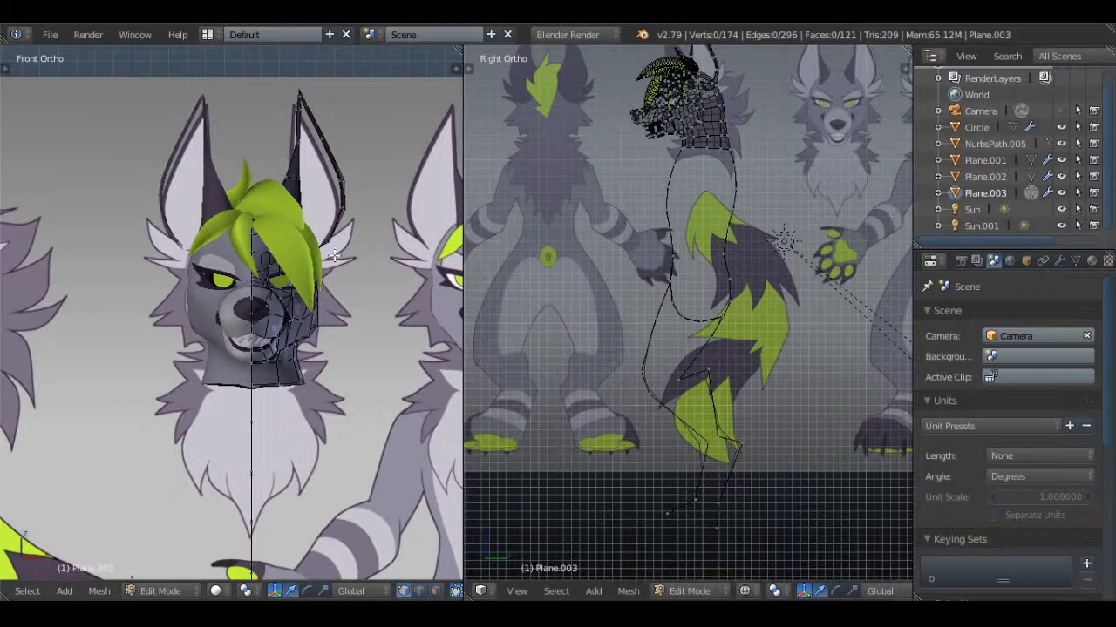
{"action": "scroll", "coordinate": [331, 253], "scroll_direction": "down", "scroll_amount": 2}
{"action": "scroll", "coordinate": [331, 252], "scroll_direction": "up", "scroll_amount": 3}
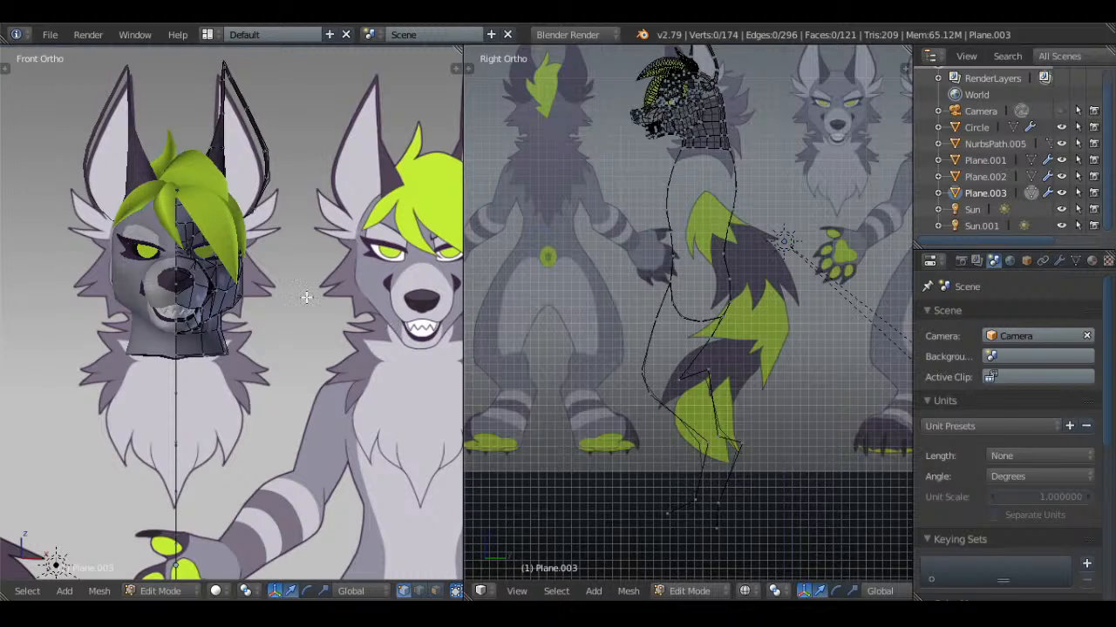
Check the wolf's head, neck edge and upper body outline up close against the side reference
{"action": "scroll", "coordinate": [708, 247], "scroll_direction": "up", "scroll_amount": 2}
{"action": "middle_click_drag", "start_coordinate": [744, 154], "coordinate": [724, 291], "text": "shift"}
{"action": "key", "text": "a"}
{"action": "scroll", "coordinate": [744, 165], "scroll_direction": "up", "scroll_amount": 3}
{"action": "middle_click_drag", "start_coordinate": [753, 157], "coordinate": [749, 292], "text": "shift"}
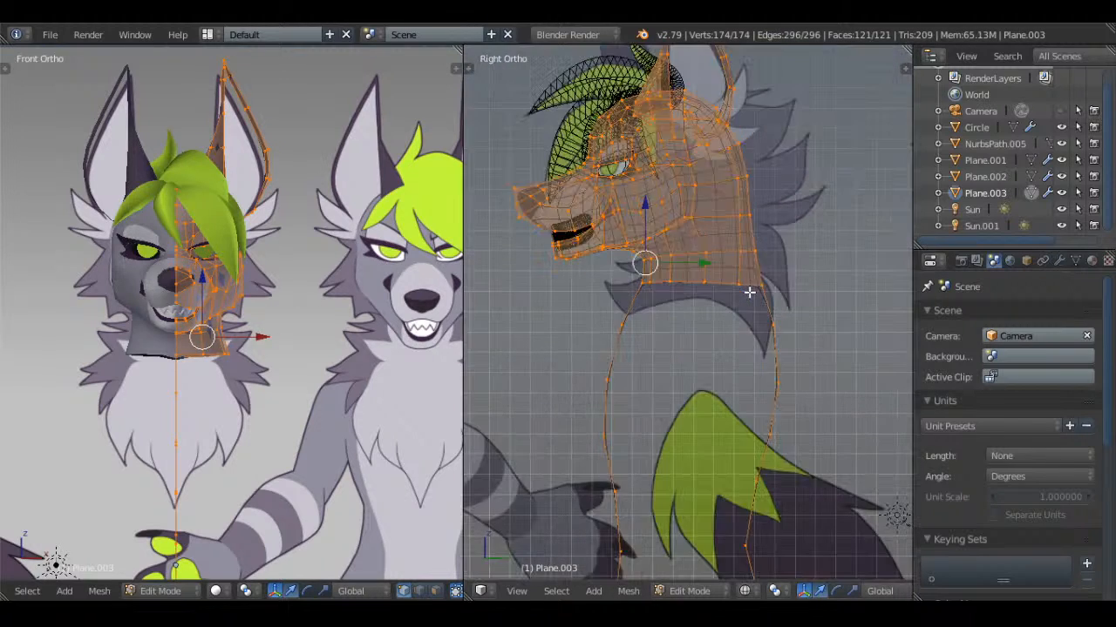
{"action": "key", "text": "a"}
Separate the linked ear mesh from the wolf's head into its own object and open that object for editing
{"action": "middle_click_drag", "start_coordinate": [714, 209], "coordinate": [675, 421], "text": "shift"}
{"action": "key", "text": "z"}
{"action": "scroll", "coordinate": [674, 421], "scroll_direction": "up", "scroll_amount": 3}
{"action": "middle_click_drag", "start_coordinate": [637, 253], "coordinate": [678, 348]}
{"action": "middle_click_drag", "start_coordinate": [678, 348], "coordinate": [720, 294], "text": "shift"}
{"action": "scroll", "coordinate": [725, 298], "scroll_direction": "up", "scroll_amount": 3}
{"action": "key", "text": "a"}
{"action": "key", "text": "a"}
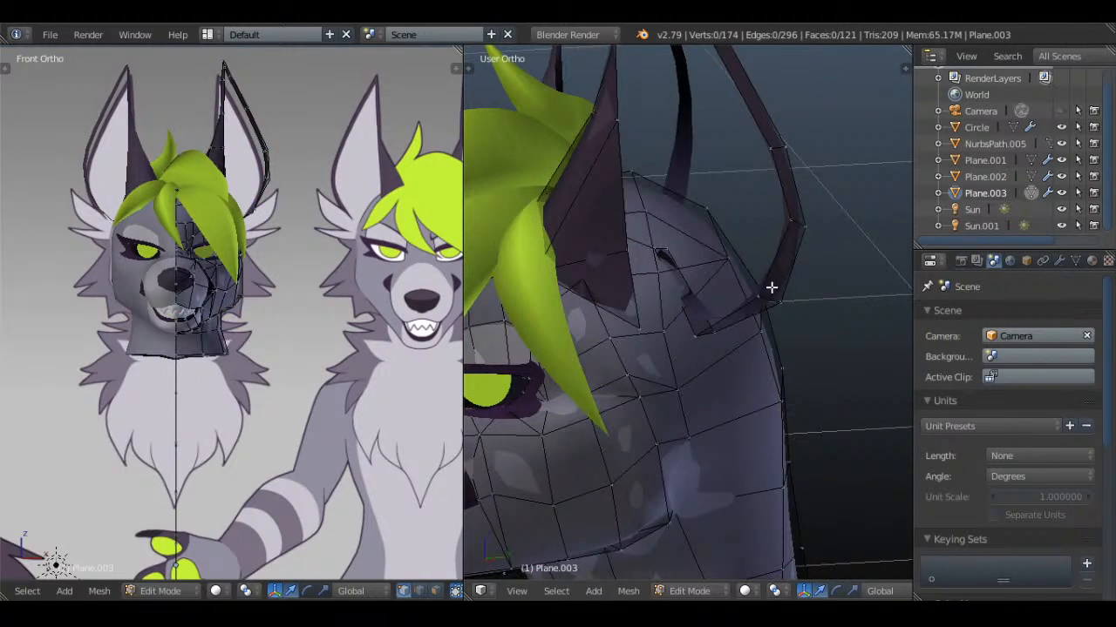
{"action": "key", "text": "l"}
{"action": "key", "text": "p"}
{"action": "left_click", "coordinate": [787, 236]}
{"action": "key", "text": "Tab"}
{"action": "right_click", "coordinate": [755, 279]}
{"action": "key", "text": "Tab"}
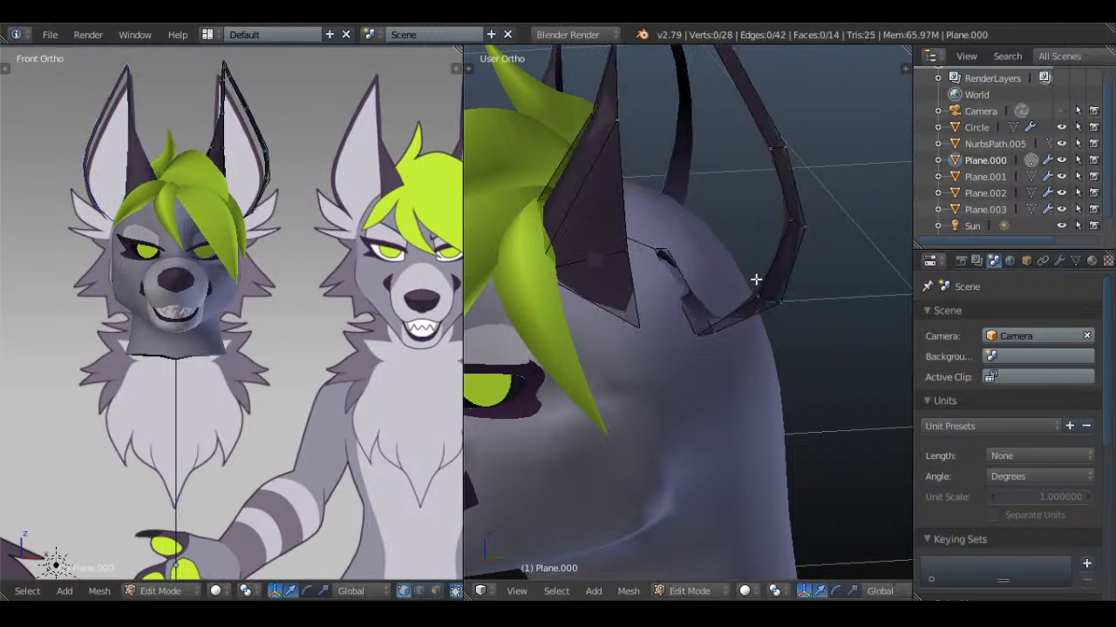
Examine the vertices at the base of the separated ear in solid and wireframe shading
{"action": "key", "text": "a"}
{"action": "mouse_move", "coordinate": [756, 279]}
{"action": "middle_mouse_down"}
{"action": "mouse_move", "coordinate": [767, 286]}
{"action": "mouse_move", "coordinate": [735, 295]}
{"action": "mouse_move", "coordinate": [762, 309]}
{"action": "mouse_move", "coordinate": [687, 352]}
{"action": "mouse_move", "coordinate": [752, 387]}
{"action": "middle_mouse_up"}
{"action": "key", "text": "a"}
{"action": "right_click", "coordinate": [659, 274]}
{"action": "right_click", "coordinate": [679, 298], "text": "shift"}
{"action": "right_click", "coordinate": [725, 340]}
{"action": "key", "text": "z"}
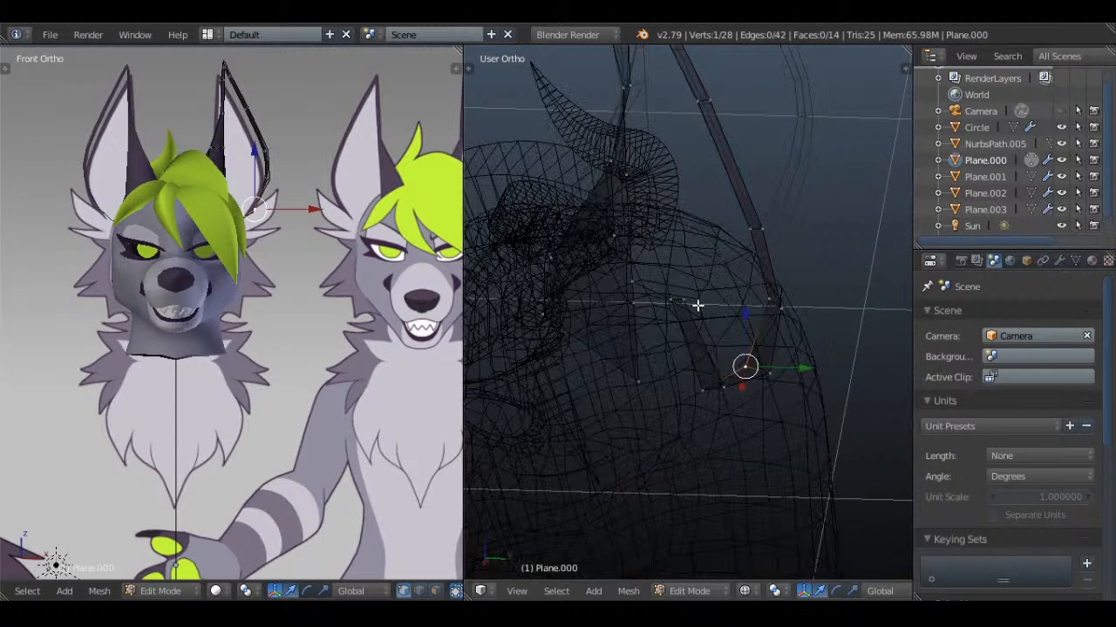
{"action": "right_click", "coordinate": [686, 302]}
{"action": "key", "text": "z"}
{"action": "key", "text": "a"}
{"action": "scroll", "coordinate": [743, 375], "scroll_direction": "down", "scroll_amount": 5}
{"action": "middle_click_drag", "start_coordinate": [723, 271], "coordinate": [732, 214]}
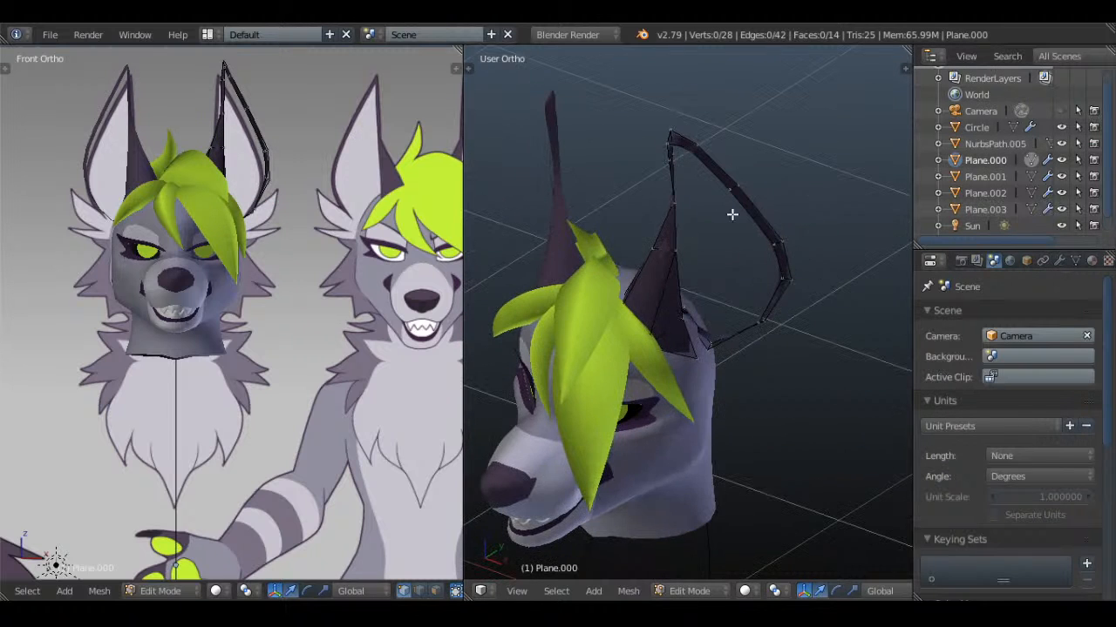
Try to extrude and reposition a vertex on the ear's rim, and undo the attempt
{"action": "middle_click_drag", "start_coordinate": [664, 147], "coordinate": [757, 201]}
{"action": "middle_click_drag", "start_coordinate": [815, 288], "coordinate": [734, 207]}
{"action": "scroll", "coordinate": [635, 203], "scroll_direction": "up", "scroll_amount": 3}
{"action": "right_click", "coordinate": [635, 203]}
{"action": "middle_click_drag", "start_coordinate": [734, 207], "coordinate": [740, 274], "text": "shift"}
{"action": "right_click", "coordinate": [681, 203], "text": "shift"}
{"action": "key", "text": "e"}
{"action": "left_click", "coordinate": [735, 257]}
{"action": "key", "text": "g"}
{"action": "left_click", "coordinate": [743, 312]}
{"action": "key", "text": "ctrl+z"}
{"action": "key", "text": "ctrl+z"}
{"action": "key", "text": "ctrl+z"}
Try to delete the linked ear geometry, and undo the deletion
{"action": "key", "text": "ctrl+z"}
{"action": "key", "text": "ctrl+z"}
{"action": "key", "text": "ctrl+l"}
{"action": "key", "text": "x"}
{"action": "left_click", "coordinate": [773, 201]}
{"action": "key", "text": "ctrl+z"}
Try to delete the inner edge loop of the separated ear's rim, and undo the deletion
{"action": "key", "text": "z"}
{"action": "key", "text": "a"}
{"action": "key", "text": "z"}
{"action": "right_click", "coordinate": [721, 201]}
{"action": "key", "text": "a"}
{"action": "right_click", "coordinate": [719, 121], "text": "alt"}
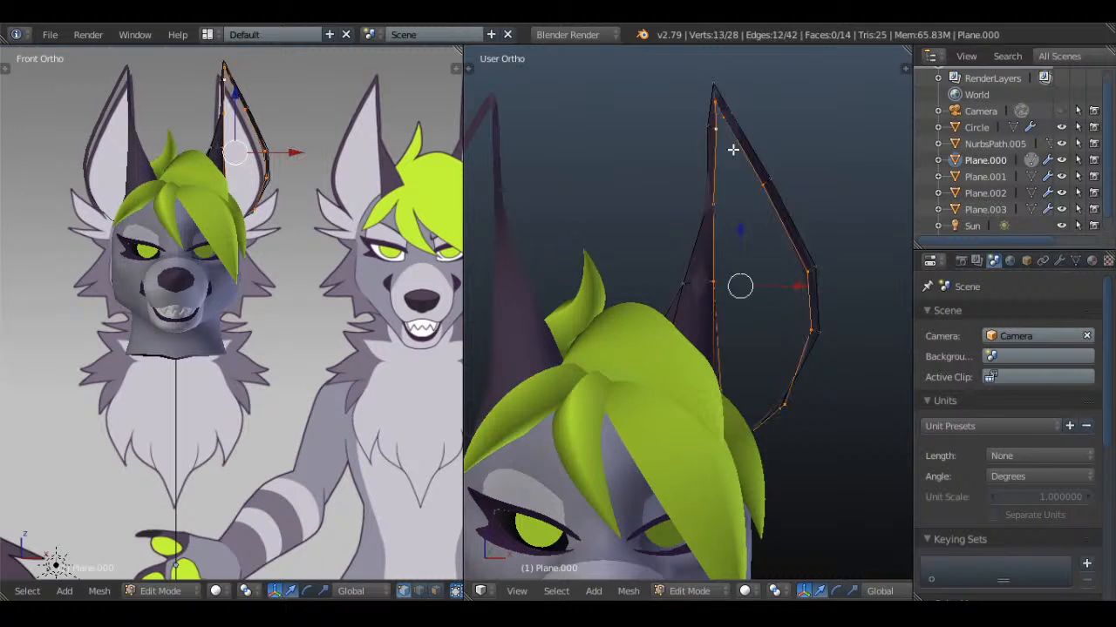
{"action": "middle_click_drag", "start_coordinate": [732, 150], "coordinate": [764, 212]}
{"action": "key", "text": "x"}
{"action": "left_click", "coordinate": [764, 211]}
{"action": "key", "text": "ctrl+z"}
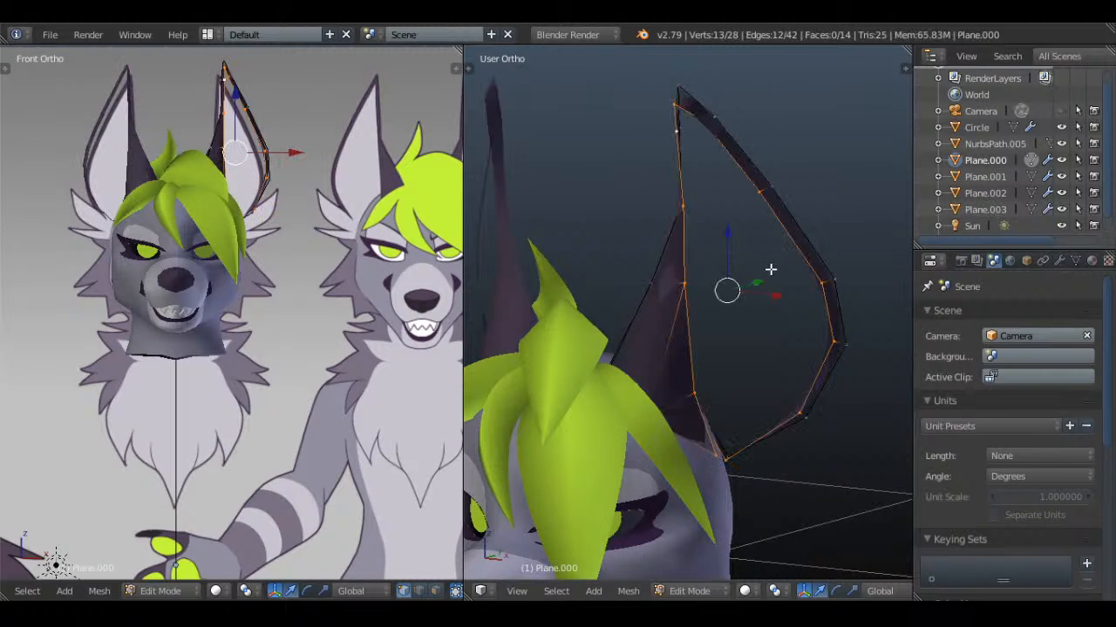
Deselect the ear geometry, leave mesh editing, and save the file over Acid Wolf.blend
{"action": "mouse_move", "coordinate": [771, 269]}
{"action": "middle_mouse_down"}
{"action": "mouse_move", "coordinate": [694, 364]}
{"action": "mouse_move", "coordinate": [688, 351]}
{"action": "mouse_move", "coordinate": [814, 346]}
{"action": "middle_mouse_up"}
{"action": "key", "text": "a"}
{"action": "key", "text": "KP_1"}
{"action": "key", "text": "z"}
{"action": "key", "text": "z"}
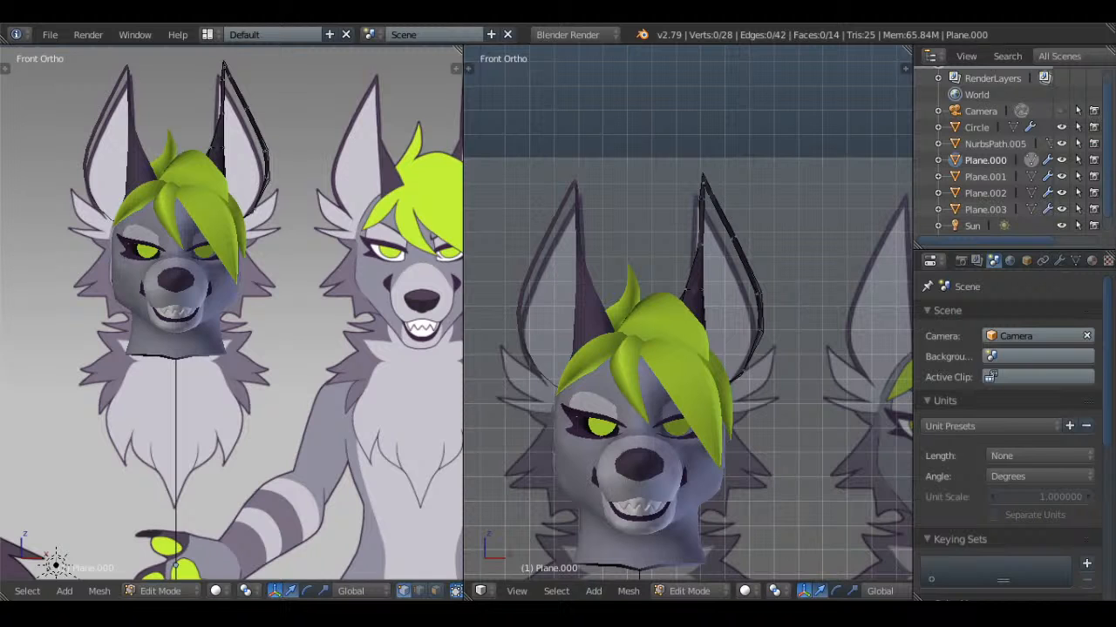
{"action": "key", "text": "Tab"}
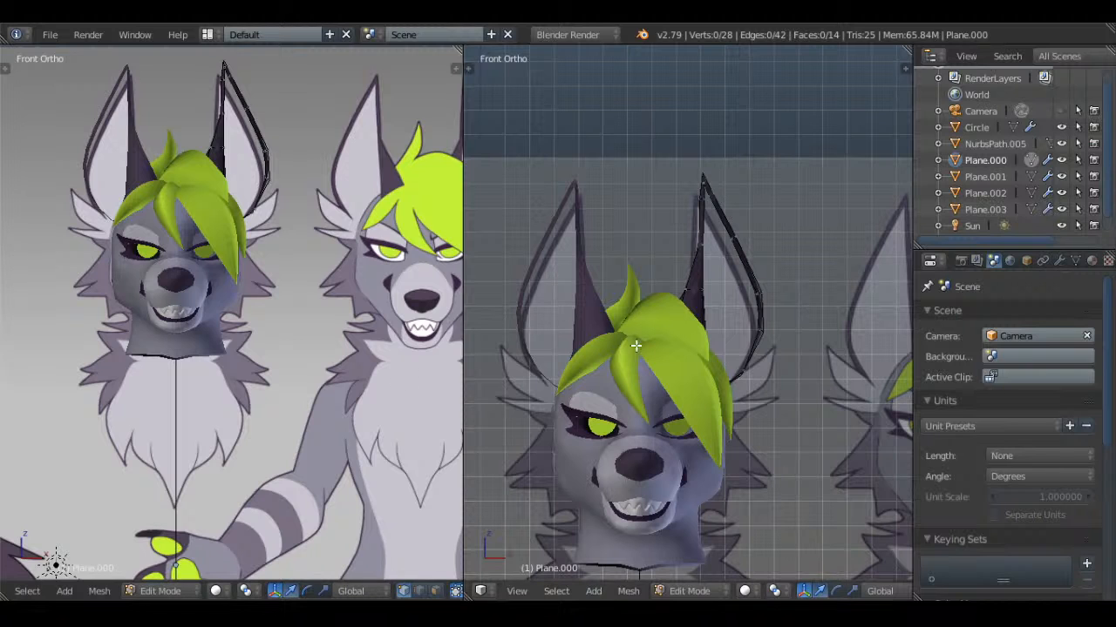
{"action": "key", "text": "a"}
{"action": "scroll", "coordinate": [679, 363], "scroll_direction": "down", "scroll_amount": 2}
{"action": "key", "text": "ctrl+s"}
{"action": "left_click", "coordinate": [737, 264]}
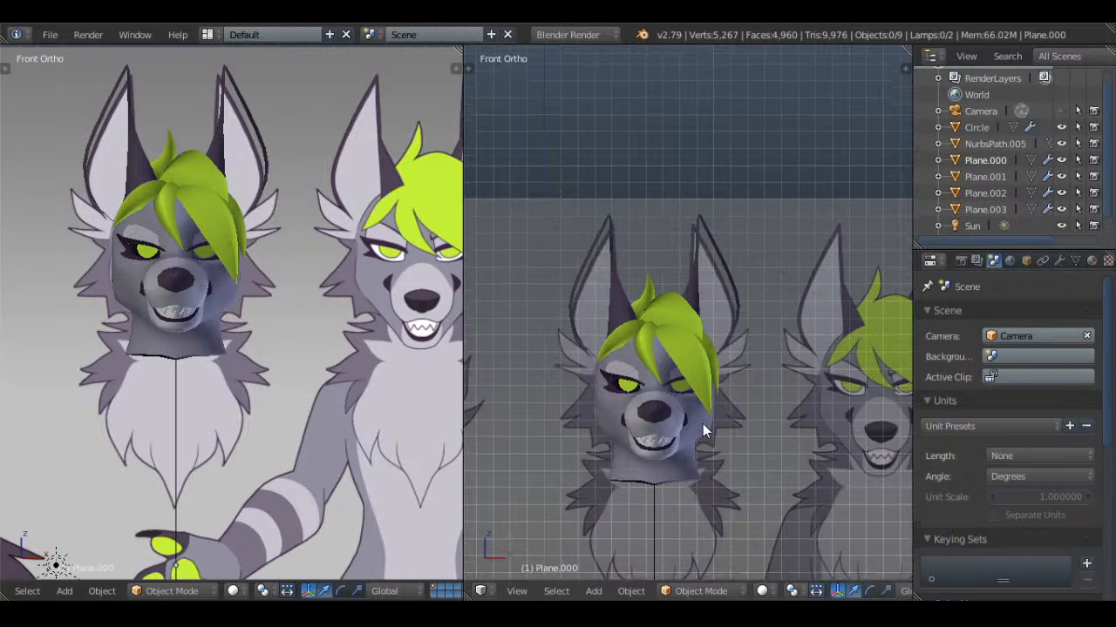
Open Cadaver_Humanoid.blend from the Cadaver folder inside gifts
{"action": "scroll", "coordinate": [706, 344], "scroll_direction": "up", "scroll_amount": 2}
{"action": "scroll", "coordinate": [682, 364], "scroll_direction": "down", "scroll_amount": 2}
{"action": "mouse_move", "coordinate": [706, 345]}
{"action": "middle_mouse_down"}
{"action": "mouse_move", "coordinate": [628, 377]}
{"action": "mouse_move", "coordinate": [756, 385]}
{"action": "mouse_move", "coordinate": [694, 330]}
{"action": "mouse_move", "coordinate": [741, 306]}
{"action": "mouse_move", "coordinate": [697, 340]}
{"action": "middle_mouse_up"}
{"action": "scroll", "coordinate": [681, 365], "scroll_direction": "up", "scroll_amount": 4}
{"action": "left_click", "coordinate": [49, 35]}
{"action": "mouse_move", "coordinate": [109, 78]}
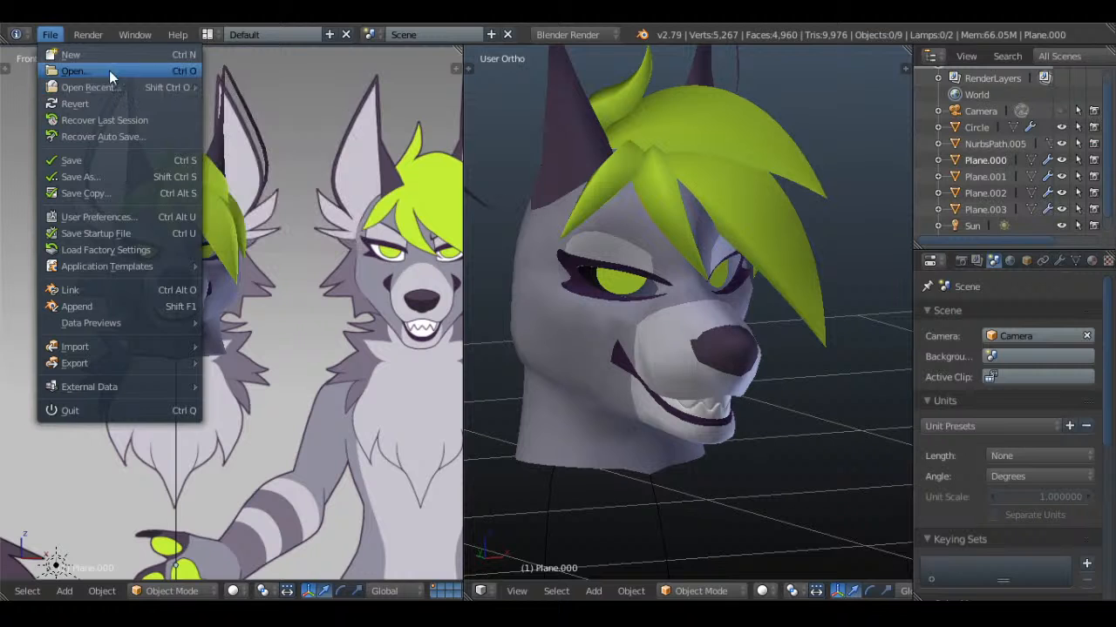
{"action": "left_click", "coordinate": [124, 72]}
{"action": "left_click", "coordinate": [278, 56]}
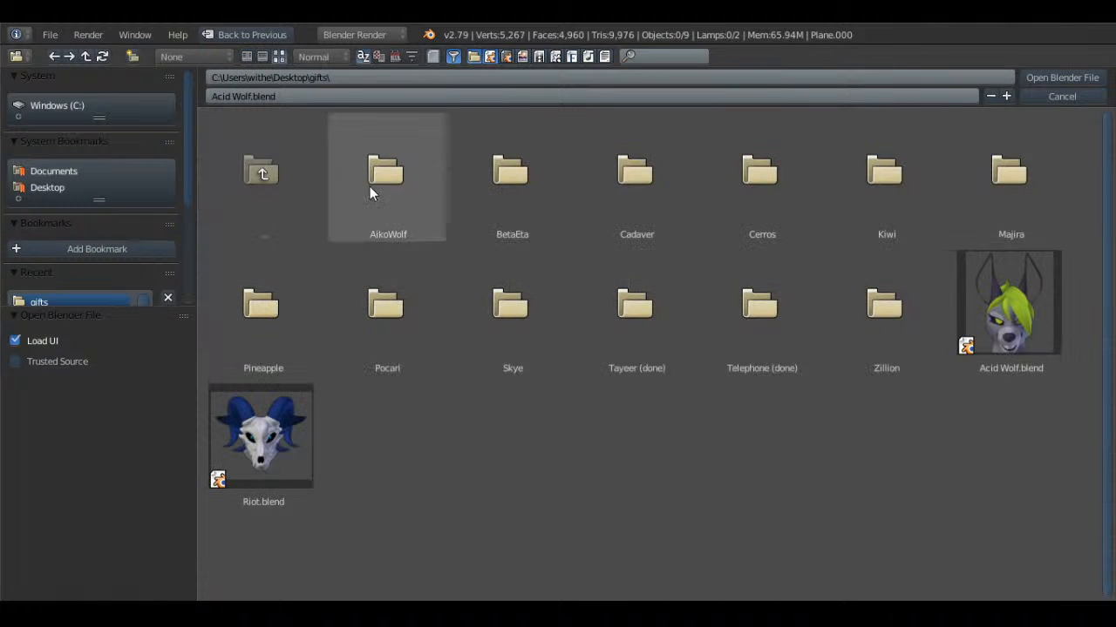
{"action": "left_click", "coordinate": [582, 211]}
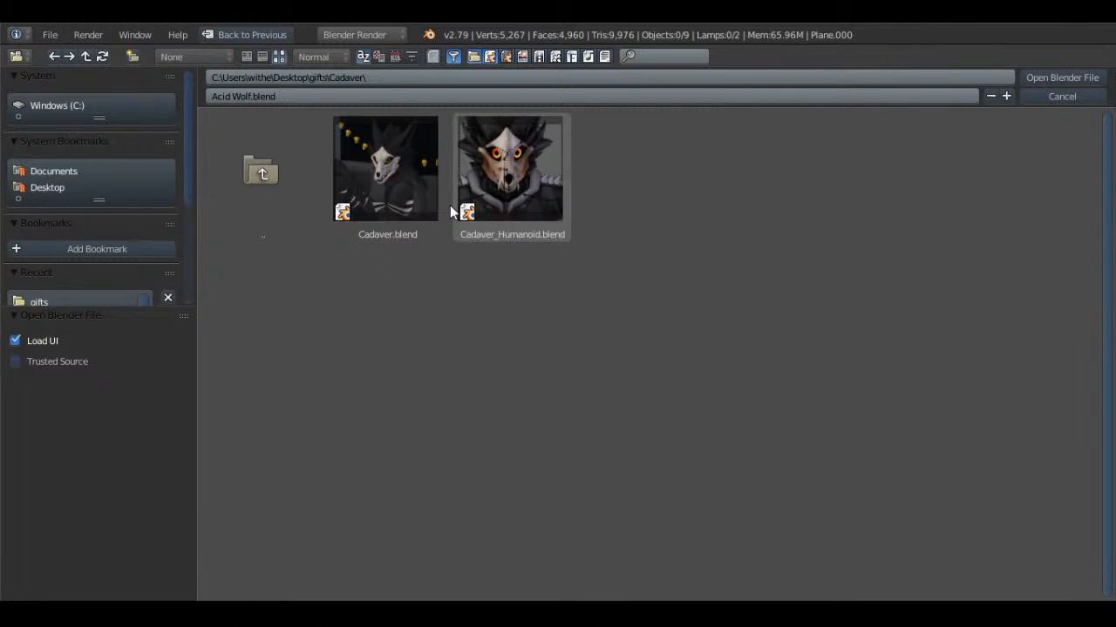
{"action": "double_click", "coordinate": [513, 171]}
Try to open the skull character's mouth by freely rotating the Jaw bone, and cancel the rotation
{"action": "key", "text": "KP_1"}
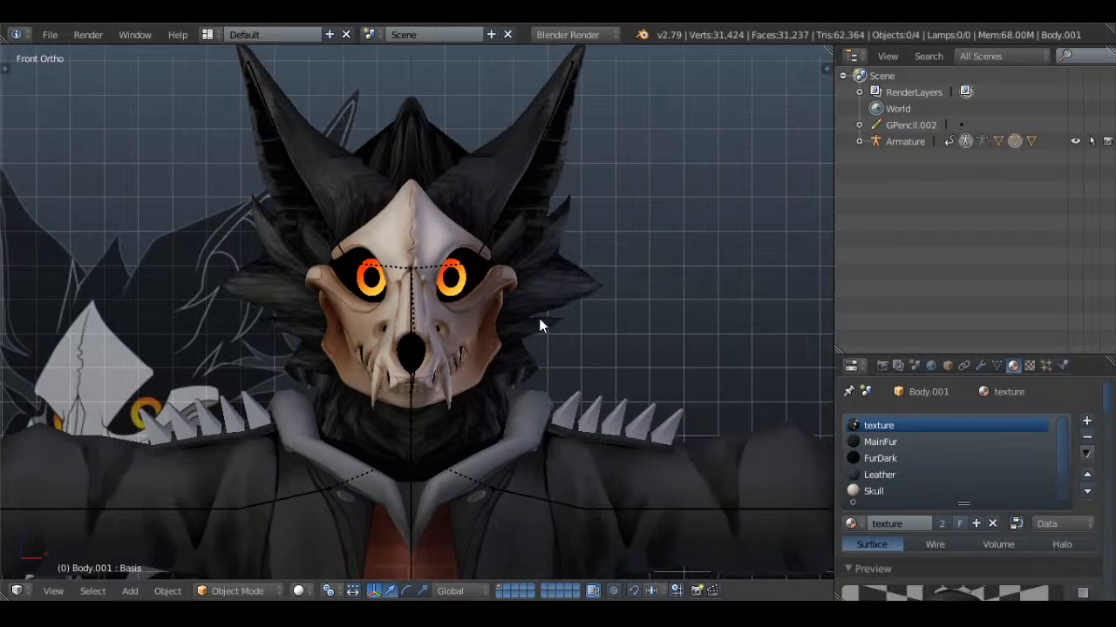
{"action": "scroll", "coordinate": [538, 318], "scroll_direction": "down", "scroll_amount": 5}
{"action": "middle_click_drag", "start_coordinate": [586, 386], "coordinate": [496, 403], "text": "shift"}
{"action": "scroll", "coordinate": [355, 311], "scroll_direction": "up", "scroll_amount": 5}
{"action": "middle_click_drag", "start_coordinate": [356, 312], "coordinate": [505, 272]}
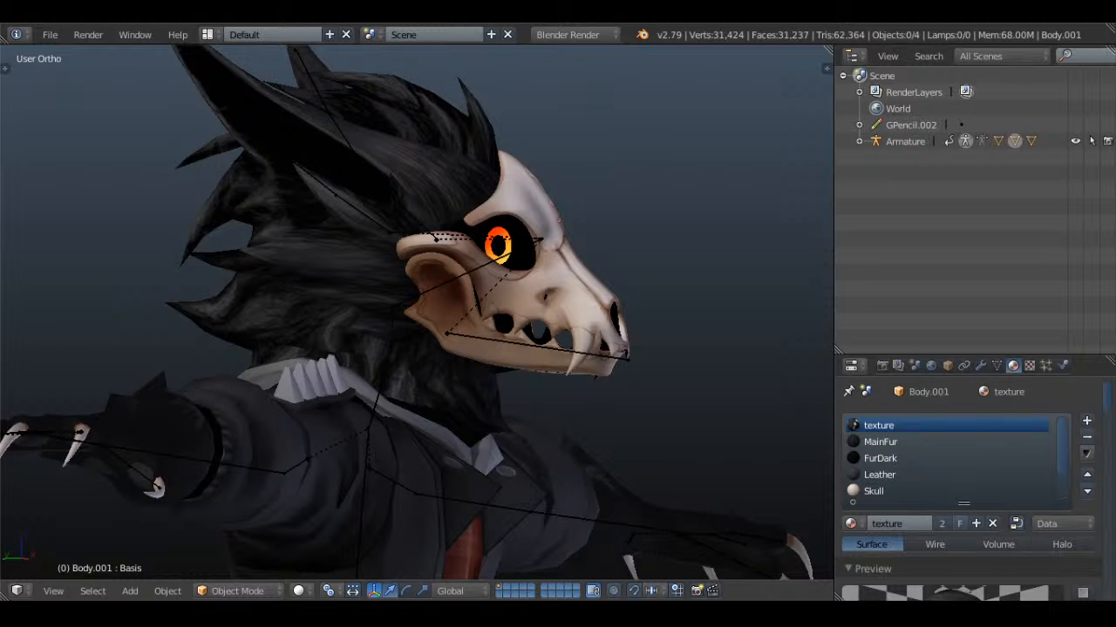
{"action": "middle_click_drag", "start_coordinate": [529, 380], "coordinate": [344, 398]}
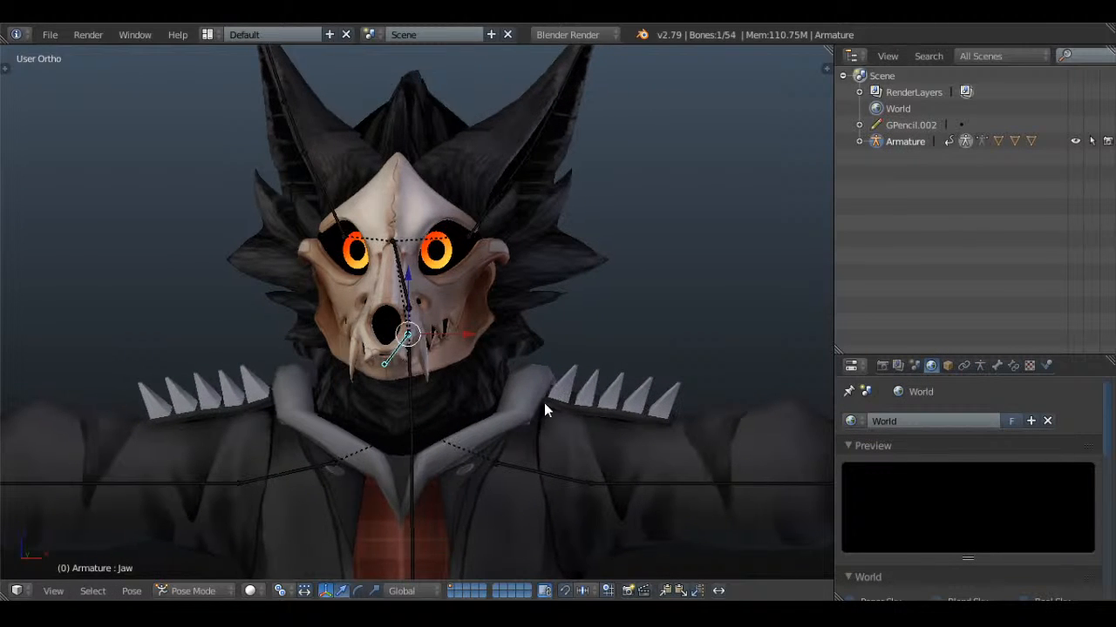
{"action": "key", "text": "r"}
{"action": "key", "text": "r"}
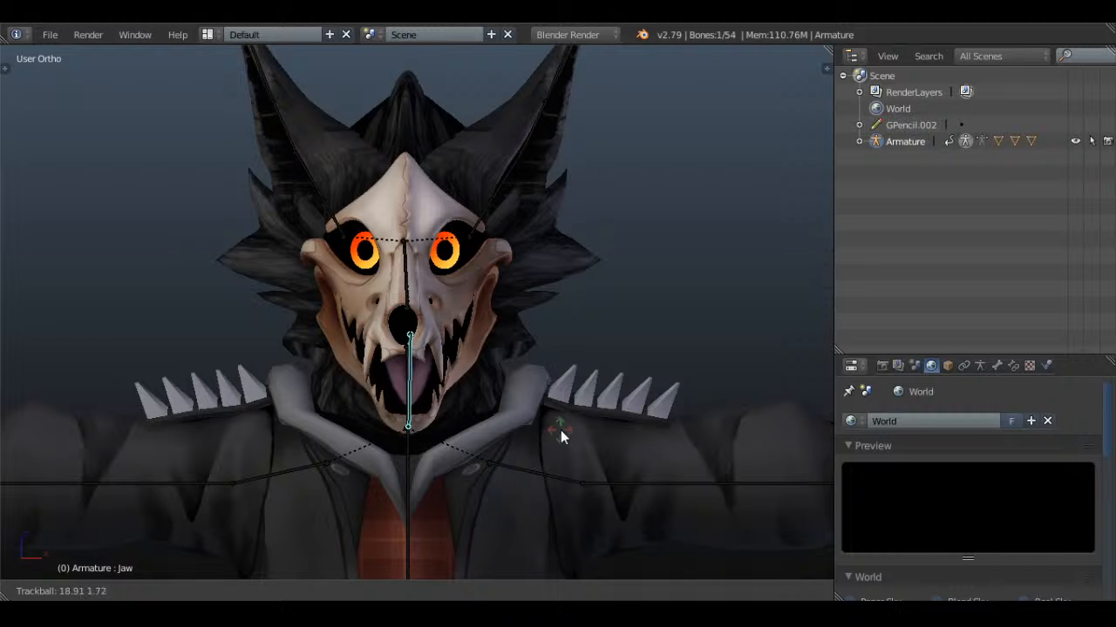
{"action": "right_click", "coordinate": [495, 394]}
{"action": "key", "text": "a"}
{"action": "middle_click_drag", "start_coordinate": [560, 358], "coordinate": [509, 376]}
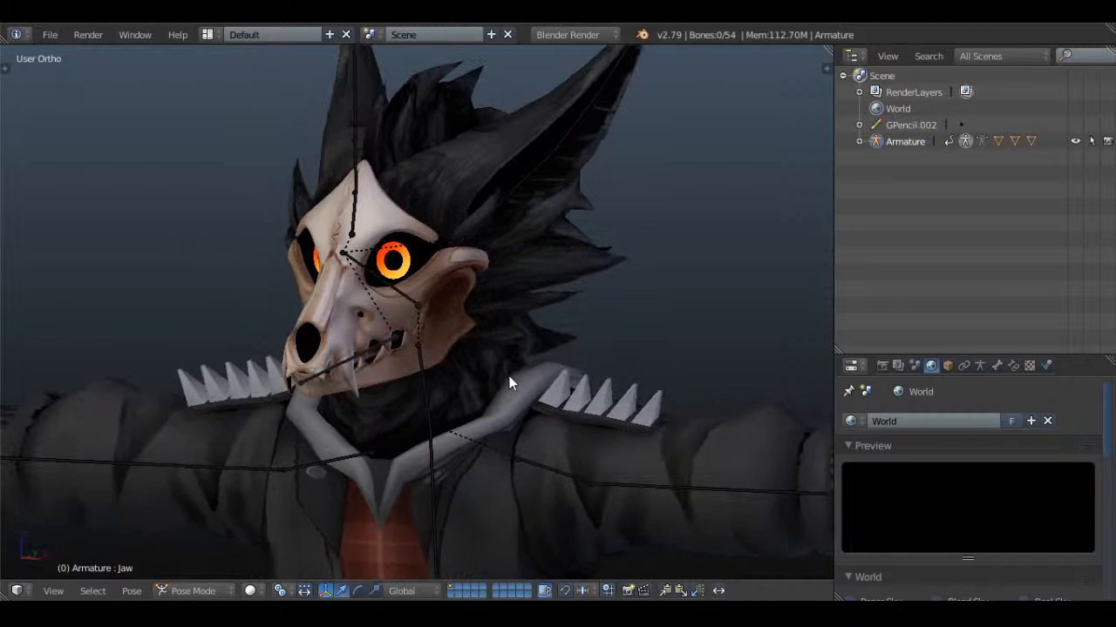
Save Cadaver_Humanoid.blend and display the shape keys of the skull-headed body mesh
{"action": "key", "text": "ctrl+s"}
{"action": "left_click", "coordinate": [500, 323]}
{"action": "scroll", "coordinate": [351, 183], "scroll_direction": "up", "scroll_amount": 2}
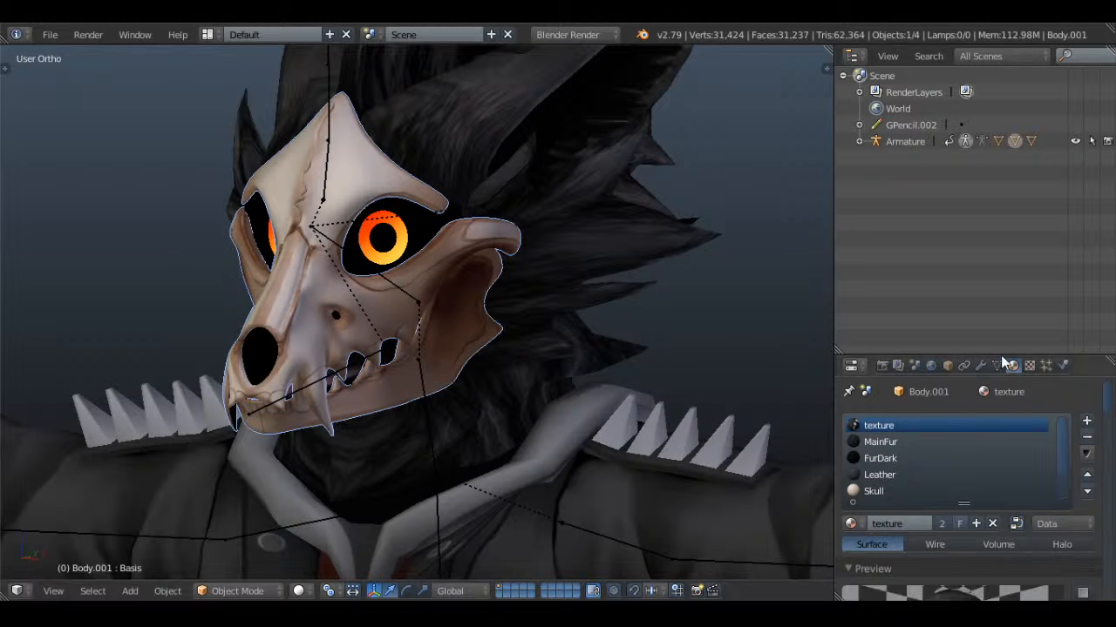
{"action": "left_click", "coordinate": [996, 365]}
{"action": "scroll", "coordinate": [925, 493], "scroll_direction": "down", "scroll_amount": 10}
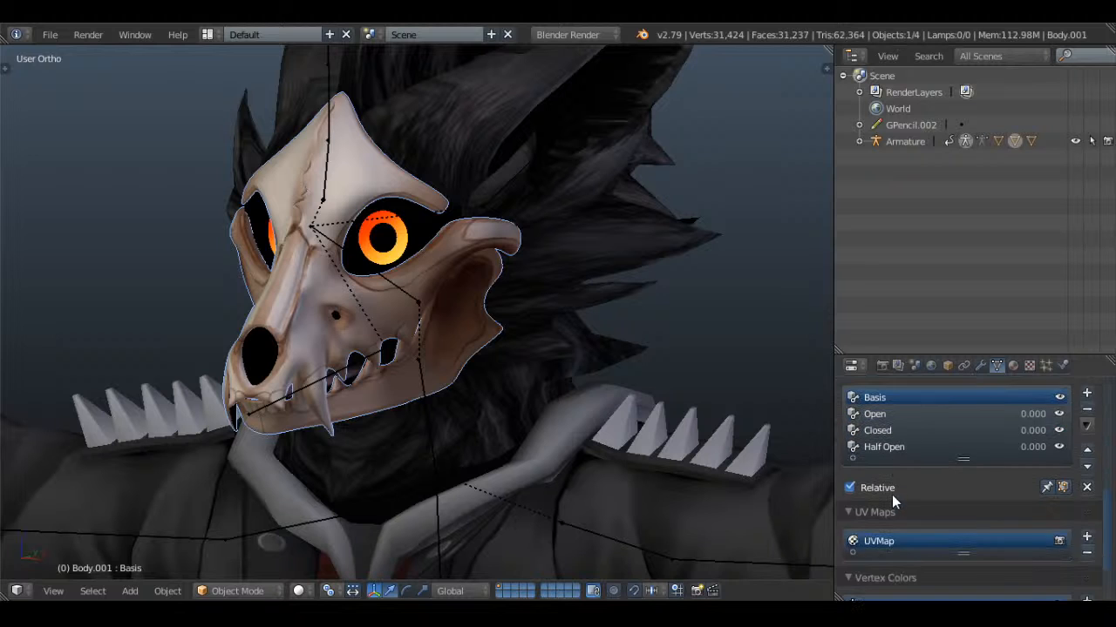
{"action": "scroll", "coordinate": [891, 495], "scroll_direction": "up", "scroll_amount": 3}
{"action": "key", "text": "a"}
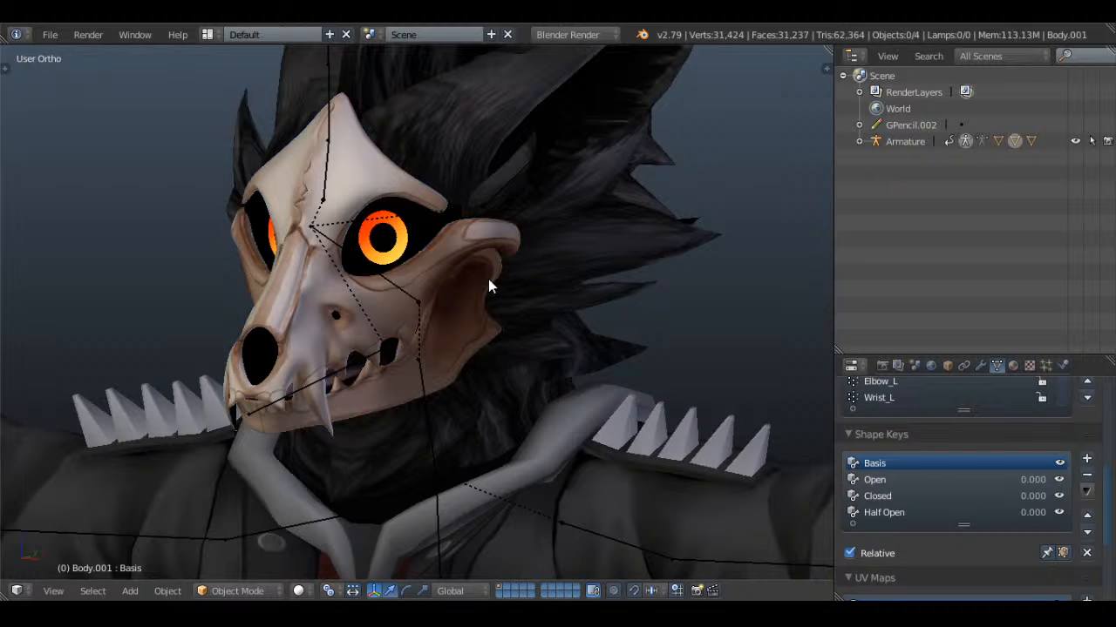
Examine the full-body figure from the front against its reference sheets and look through the viewport properties
{"action": "key", "text": "KP_1"}
{"action": "scroll", "coordinate": [488, 286], "scroll_direction": "down", "scroll_amount": 3}
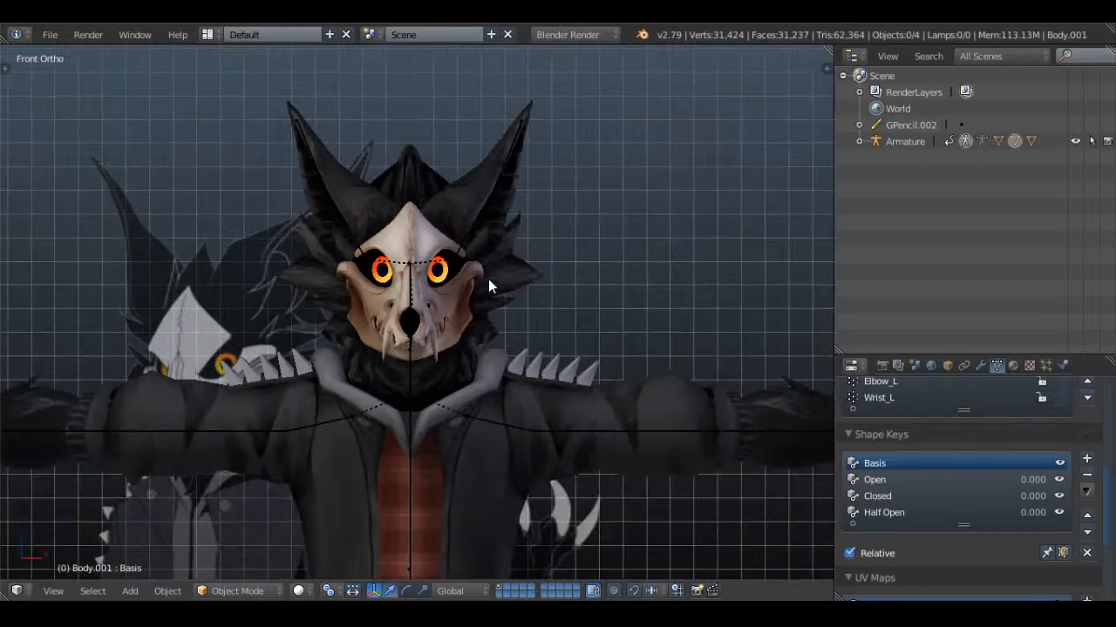
{"action": "scroll", "coordinate": [488, 280], "scroll_direction": "down", "scroll_amount": 4}
{"action": "middle_click_drag", "start_coordinate": [453, 403], "coordinate": [475, 251], "text": "shift"}
{"action": "scroll", "coordinate": [469, 289], "scroll_direction": "down", "scroll_amount": 3}
{"action": "middle_click_drag", "start_coordinate": [480, 361], "coordinate": [482, 299], "text": "shift"}
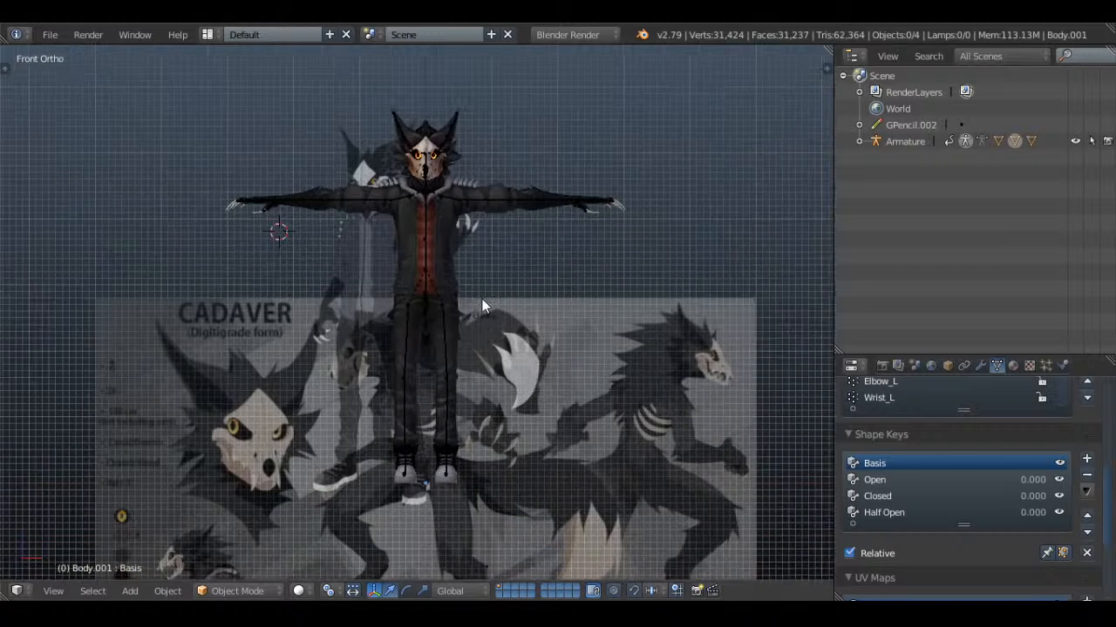
{"action": "key", "text": "n"}
{"action": "scroll", "coordinate": [707, 250], "scroll_direction": "up", "scroll_amount": 8}
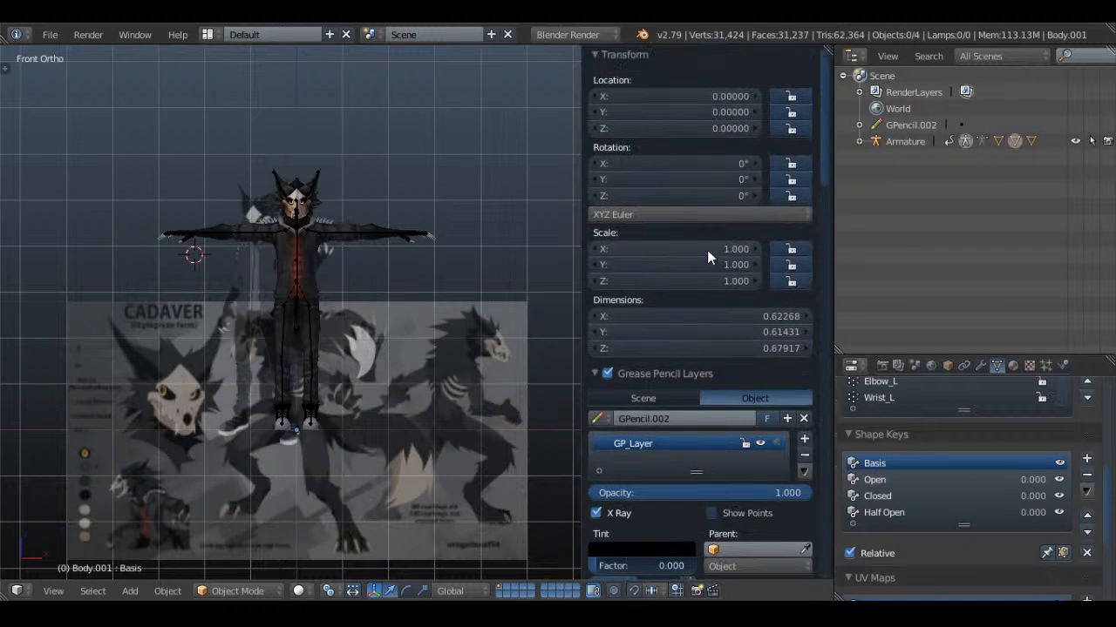
{"action": "scroll", "coordinate": [717, 302], "scroll_direction": "down", "scroll_amount": 10}
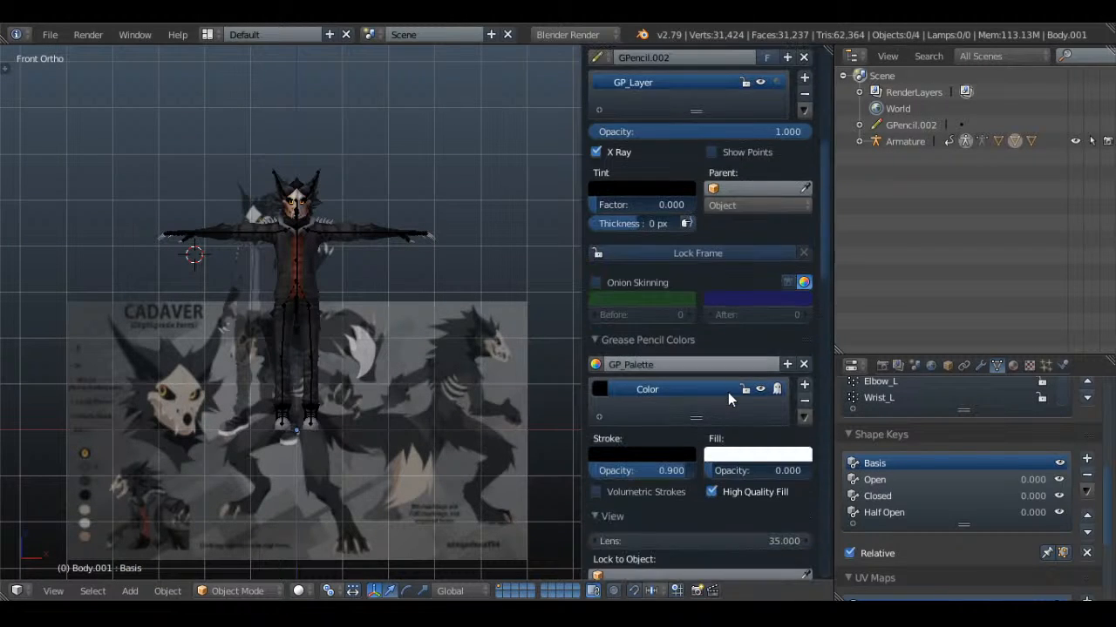
{"action": "scroll", "coordinate": [728, 392], "scroll_direction": "down", "scroll_amount": 8}
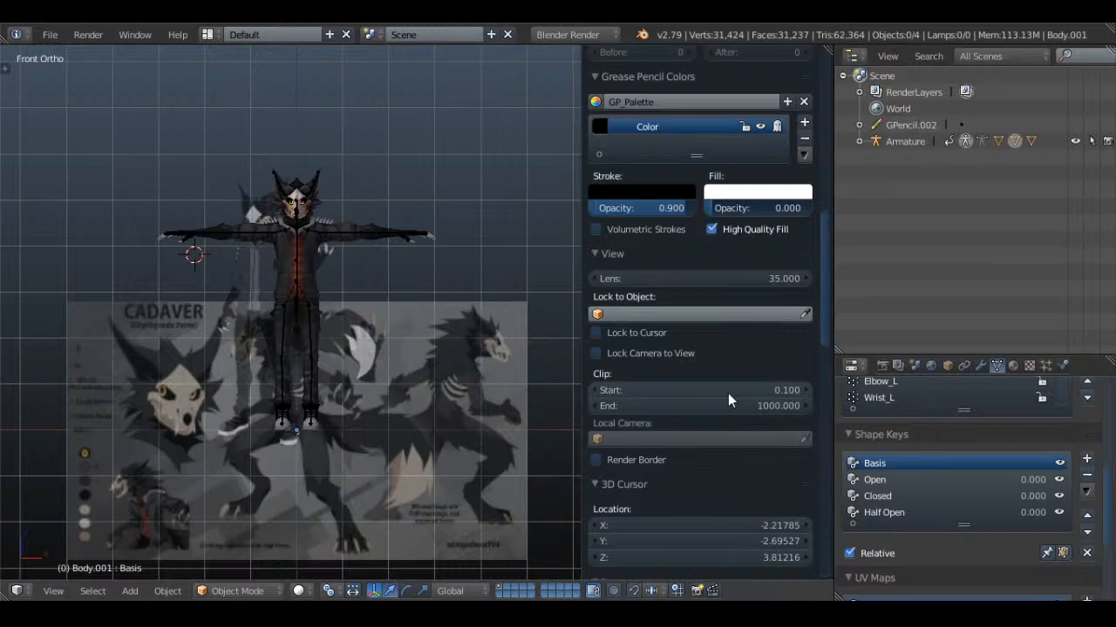
{"action": "scroll", "coordinate": [728, 393], "scroll_direction": "down", "scroll_amount": 5}
{"action": "scroll", "coordinate": [728, 394], "scroll_direction": "up", "scroll_amount": 17}
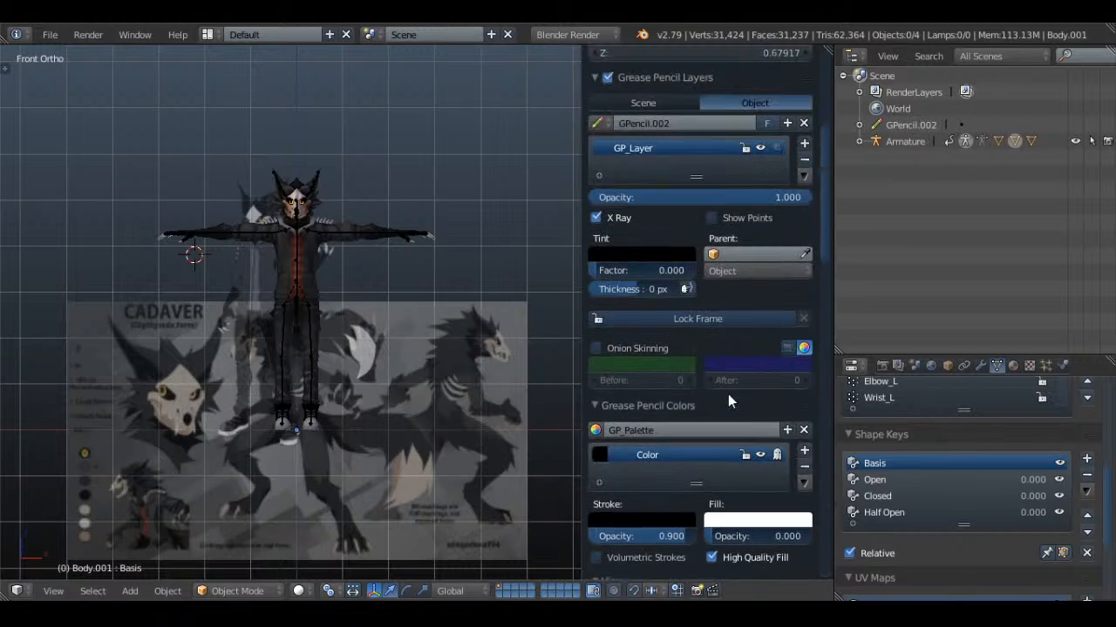
{"action": "key", "text": "n"}
Save the character file over the existing Cadaver_Humanoid.blend
{"action": "scroll", "coordinate": [437, 285], "scroll_direction": "up", "scroll_amount": 4}
{"action": "key", "text": "ctrl+s"}
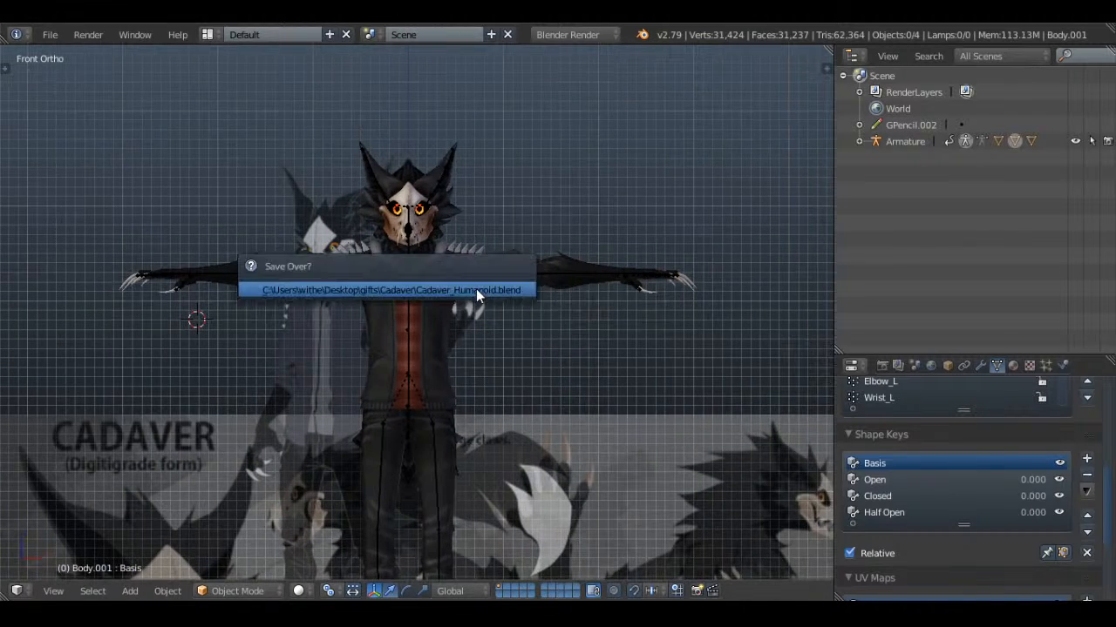
{"action": "left_click", "coordinate": [476, 289]}
Open Whiskers.blend from the recently used files
{"action": "scroll", "coordinate": [544, 378], "scroll_direction": "up", "scroll_amount": 4}
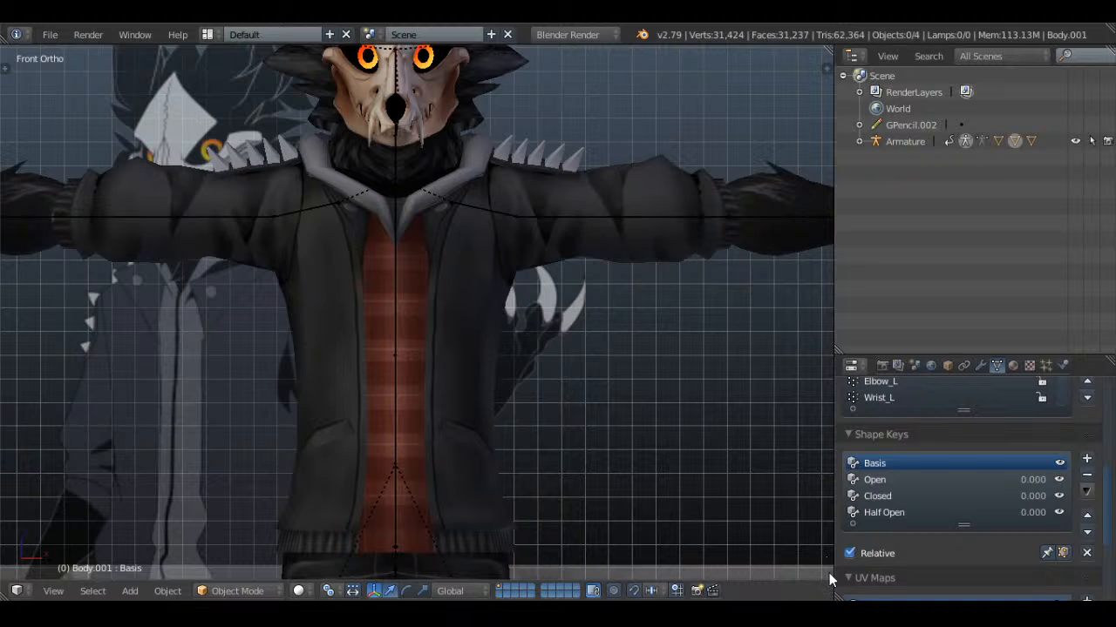
{"action": "middle_click_drag", "start_coordinate": [596, 342], "coordinate": [649, 454], "text": "shift"}
{"action": "scroll", "coordinate": [649, 454], "scroll_direction": "up", "scroll_amount": 1}
{"action": "middle_click_drag", "start_coordinate": [555, 259], "coordinate": [485, 393], "text": "shift"}
{"action": "left_click", "coordinate": [46, 34]}
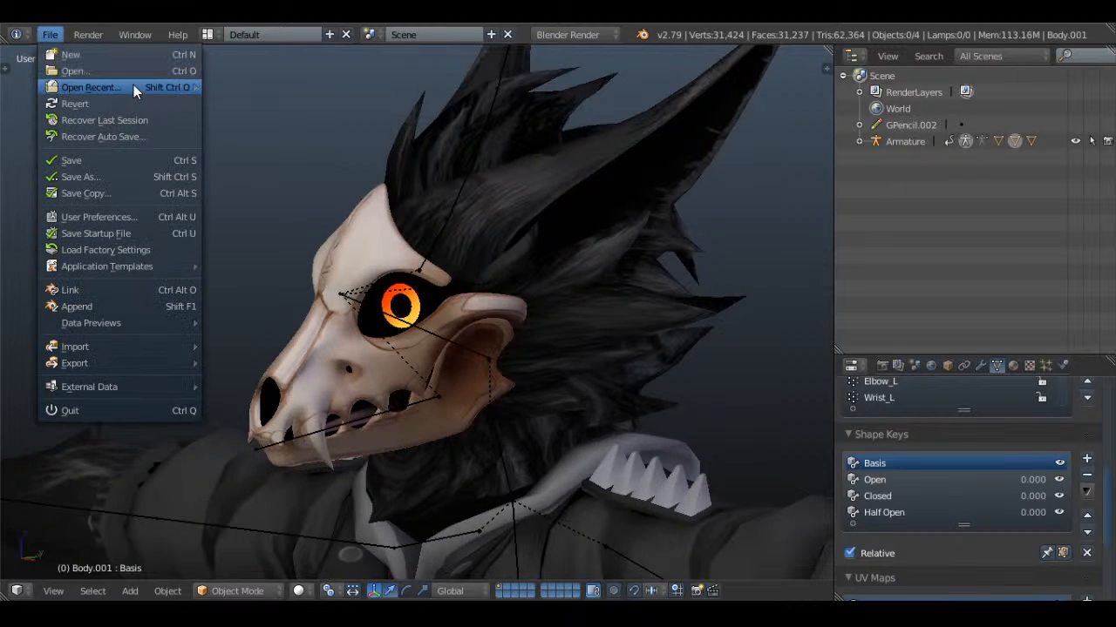
{"action": "mouse_move", "coordinate": [137, 88]}
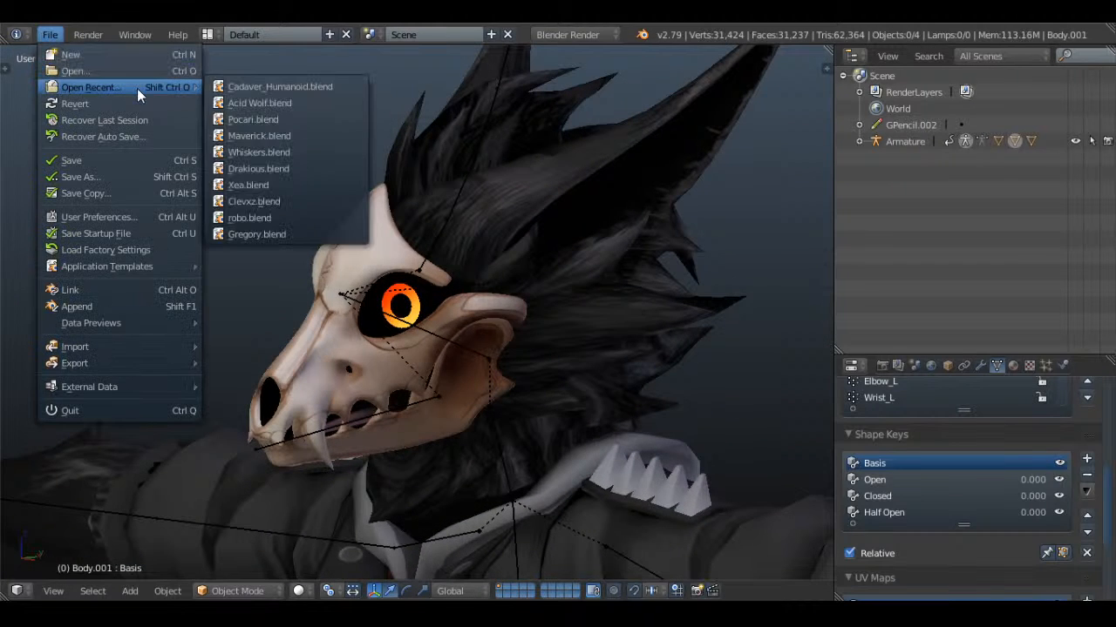
{"action": "left_click", "coordinate": [258, 168]}
Select the frilled character's body mesh, fillyboi2.001, and examine the Whiskers.png background image settings from the front
{"action": "scroll", "coordinate": [289, 220], "scroll_direction": "down", "scroll_amount": 3}
{"action": "scroll", "coordinate": [279, 300], "scroll_direction": "up", "scroll_amount": 6}
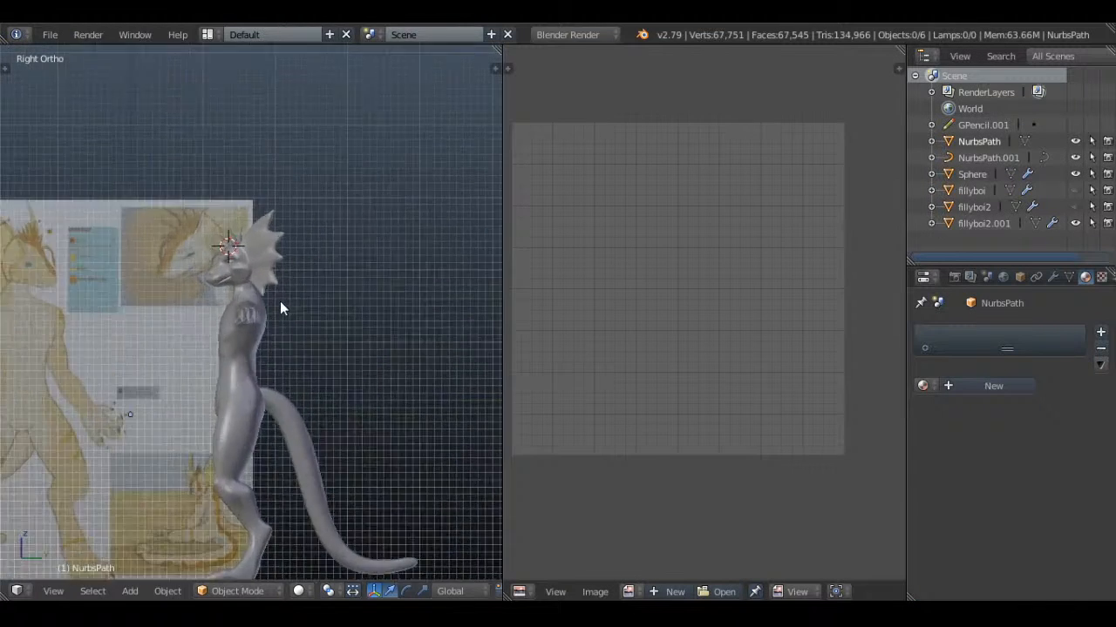
{"action": "middle_click_drag", "start_coordinate": [244, 229], "coordinate": [336, 292]}
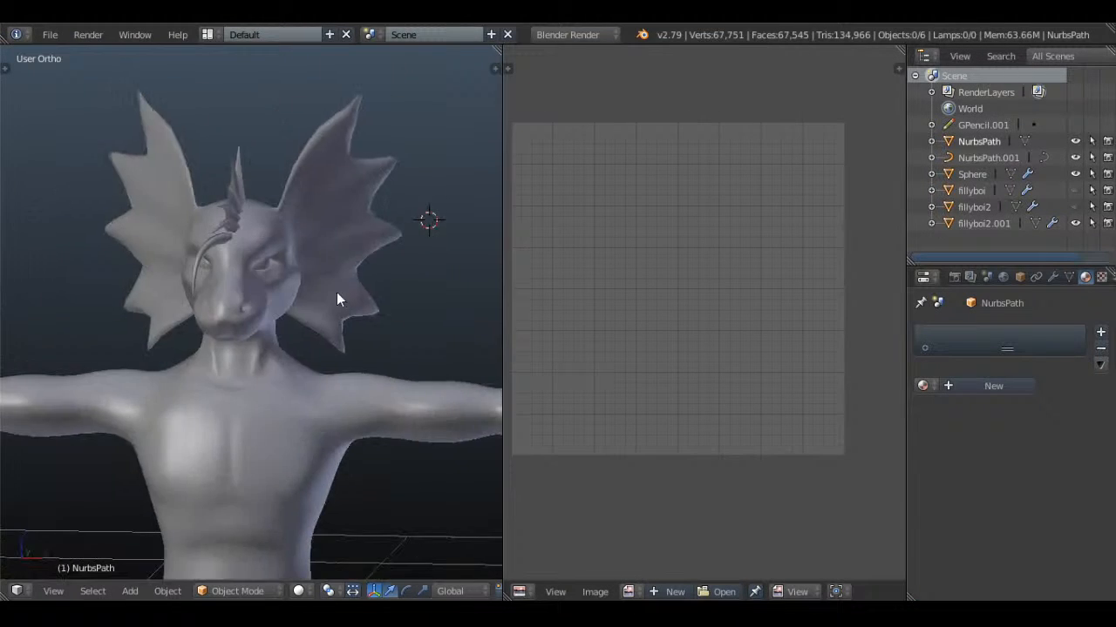
{"action": "right_click", "coordinate": [358, 267]}
{"action": "scroll", "coordinate": [359, 266], "scroll_direction": "up", "scroll_amount": 4}
{"action": "scroll", "coordinate": [362, 276], "scroll_direction": "down", "scroll_amount": 4}
{"action": "key", "text": "KP_1"}
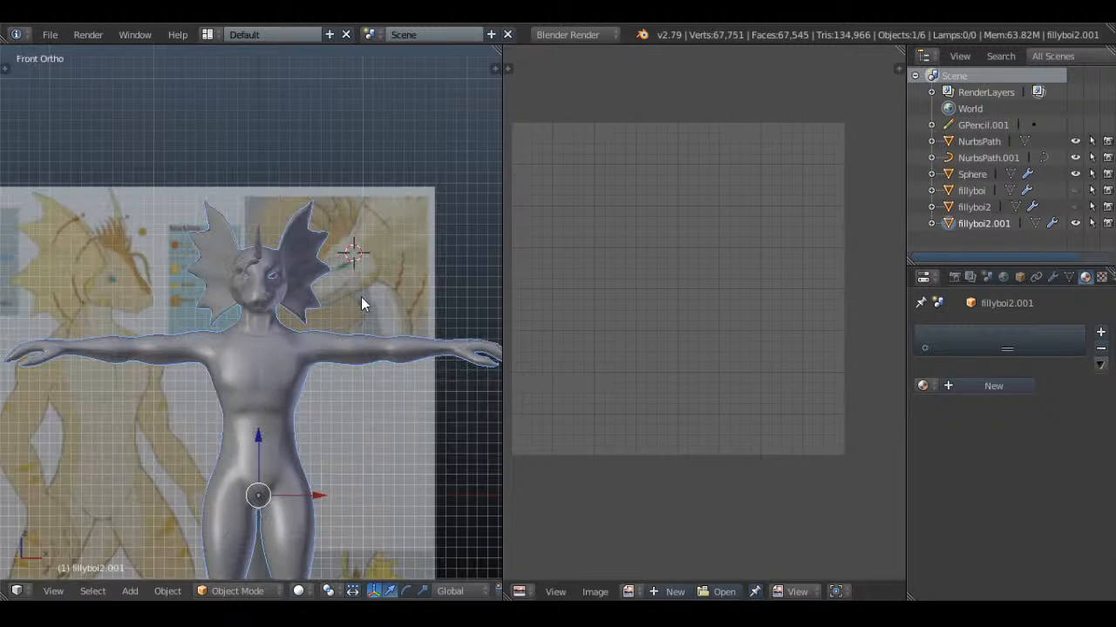
{"action": "key", "text": "n"}
{"action": "scroll", "coordinate": [367, 301], "scroll_direction": "down", "scroll_amount": 12}
{"action": "scroll", "coordinate": [436, 388], "scroll_direction": "down", "scroll_amount": 2}
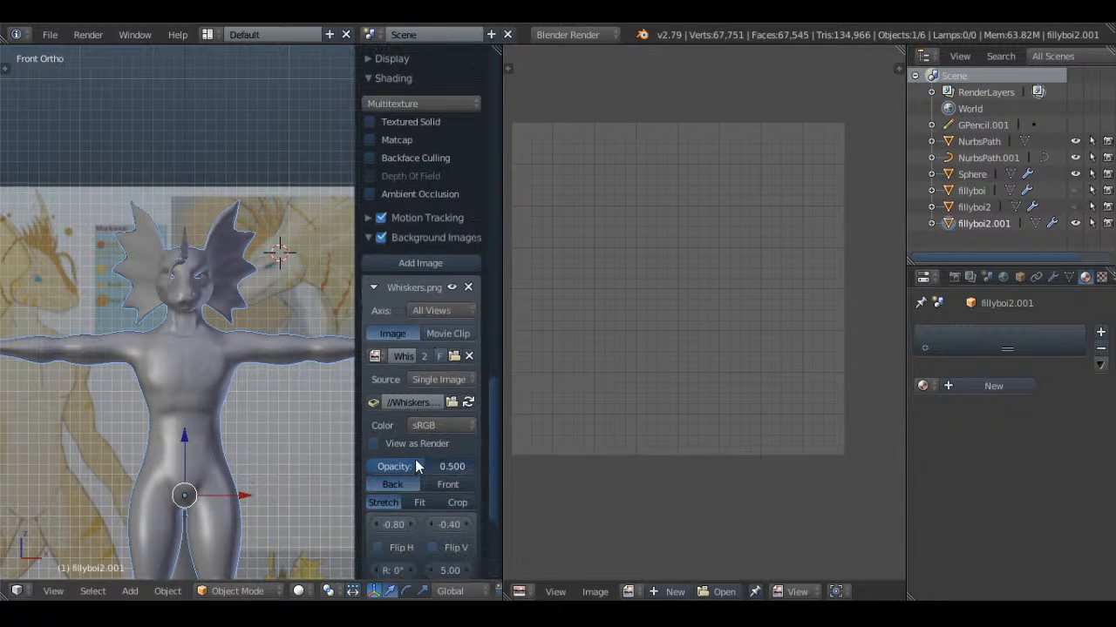
Add a new material to the fillyboi2.001 body mesh and set its diffuse intensity to 1.000
{"action": "key", "text": "n"}
{"action": "scroll", "coordinate": [323, 378], "scroll_direction": "up", "scroll_amount": 3}
{"action": "scroll", "coordinate": [90, 378], "scroll_direction": "up", "scroll_amount": 2}
{"action": "scroll", "coordinate": [315, 370], "scroll_direction": "up", "scroll_amount": 2}
{"action": "scroll", "coordinate": [305, 384], "scroll_direction": "up", "scroll_amount": 2}
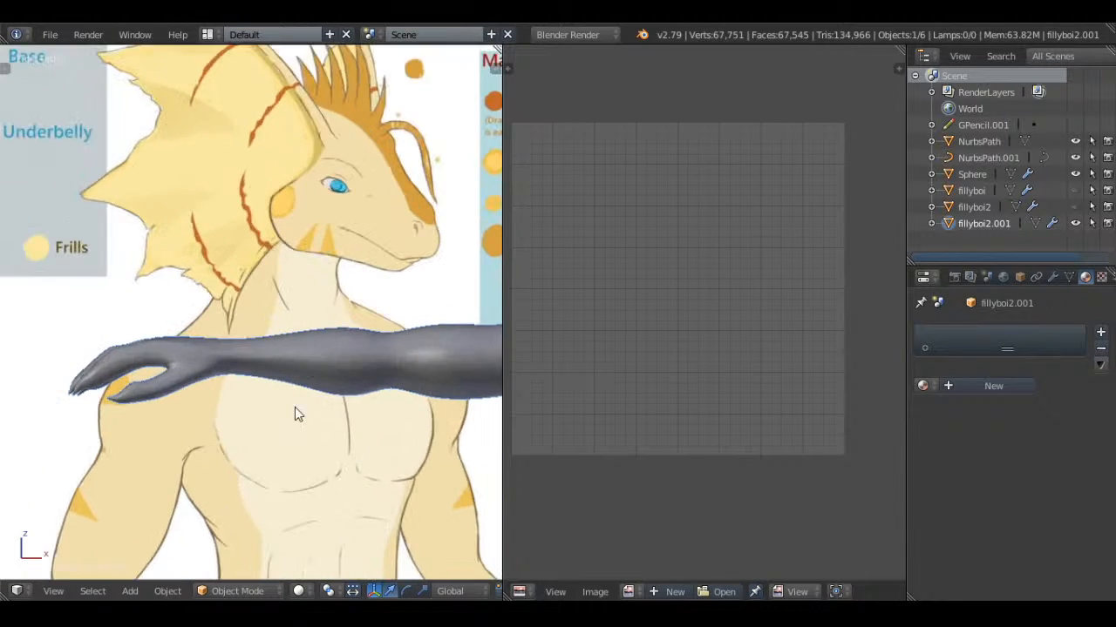
{"action": "middle_click_drag", "start_coordinate": [295, 407], "coordinate": [408, 265], "text": "shift"}
{"action": "left_click", "coordinate": [923, 385]}
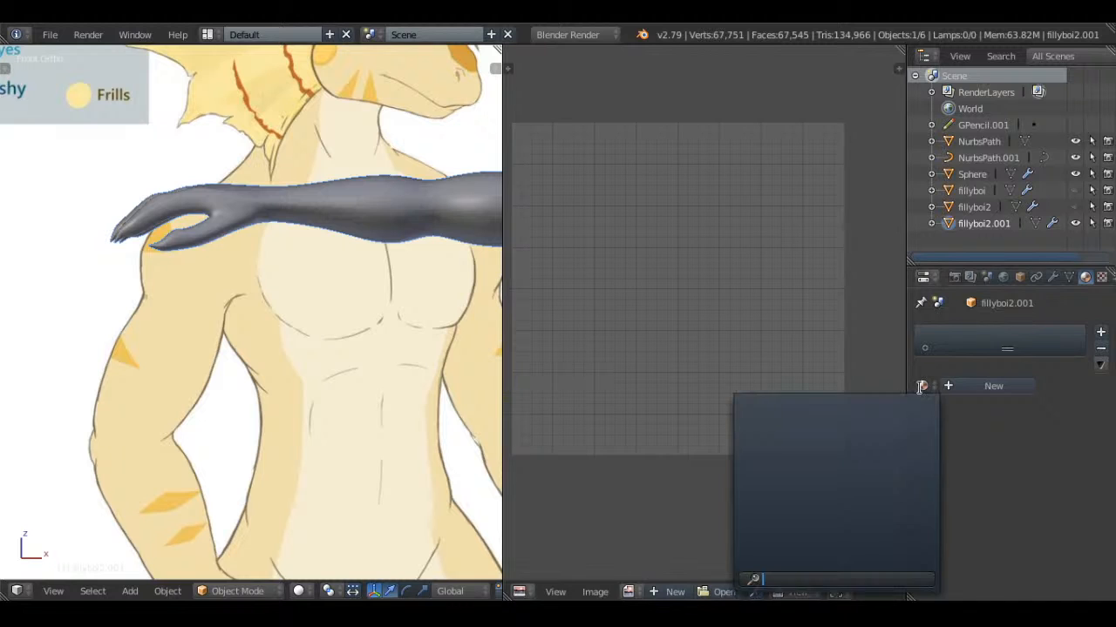
{"action": "left_click", "coordinate": [994, 386]}
{"action": "scroll", "coordinate": [1029, 392], "scroll_direction": "down", "scroll_amount": 3}
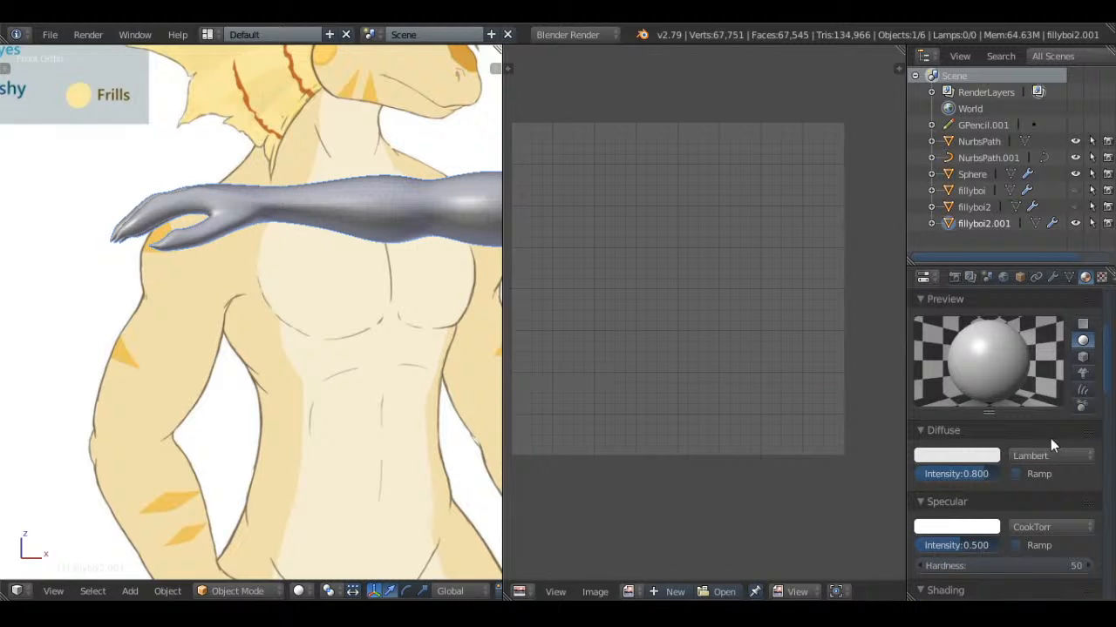
{"action": "left_click_drag", "start_coordinate": [980, 473], "coordinate": [1002, 473]}
Set the body material's diffuse color to the pale yellow of the reference character's skin
{"action": "left_click", "coordinate": [971, 456]}
{"action": "left_click", "coordinate": [996, 395]}
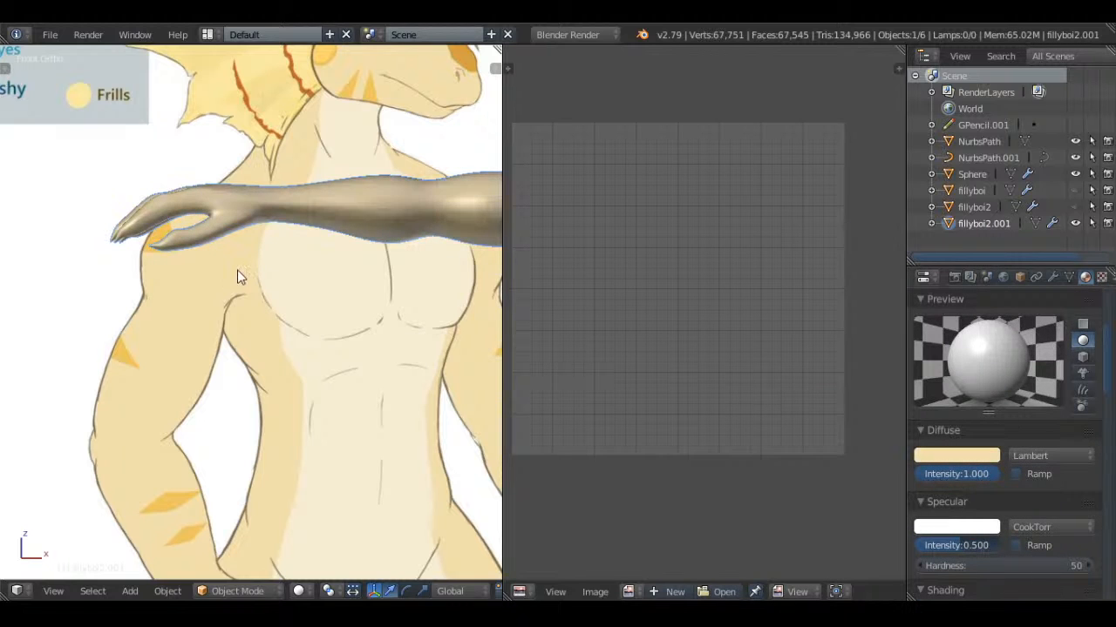
{"action": "scroll", "coordinate": [983, 478], "scroll_direction": "up", "scroll_amount": 3}
{"action": "scroll", "coordinate": [983, 477], "scroll_direction": "down", "scroll_amount": 3}
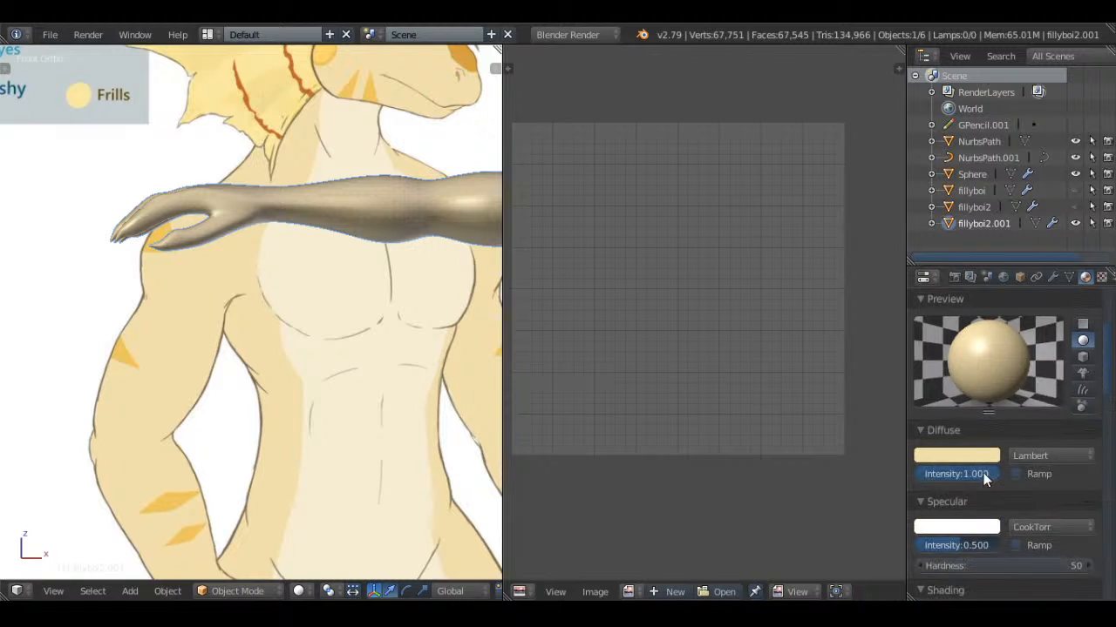
Set the body material's specular color to near black and its specular intensity to 1.000
{"action": "left_click", "coordinate": [990, 528]}
{"action": "left_click", "coordinate": [987, 406]}
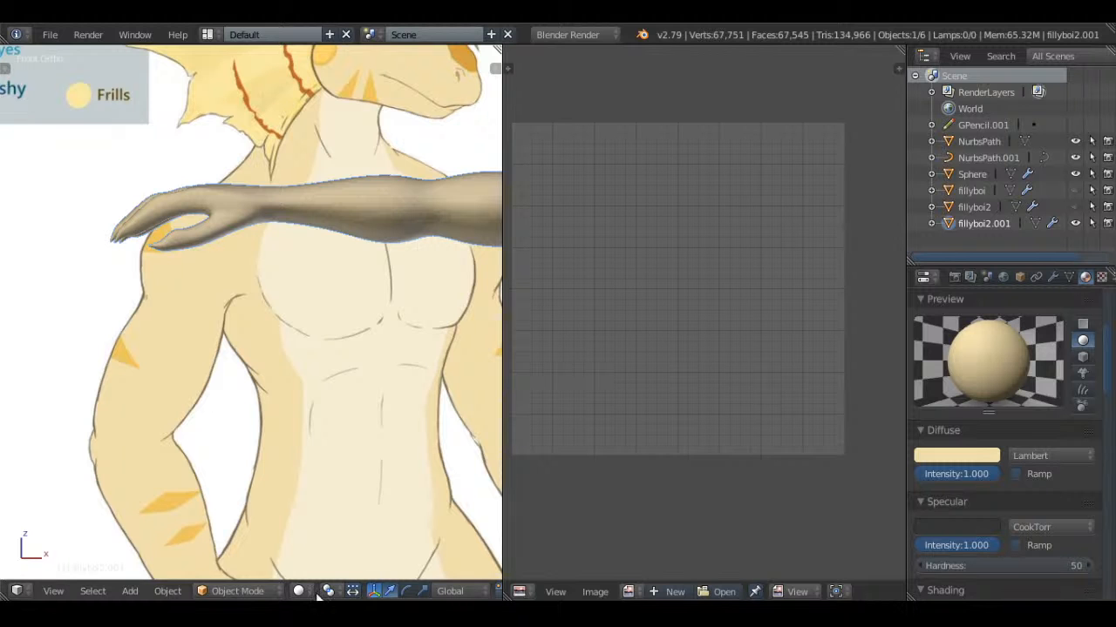
{"action": "middle_click_drag", "start_coordinate": [401, 302], "coordinate": [268, 224]}
Edit the body mesh in face select mode and select the faces of the lower chest and upper belly
{"action": "key", "text": "Tab"}
{"action": "scroll", "coordinate": [383, 244], "scroll_direction": "down", "scroll_amount": 2}
{"action": "middle_click_drag", "start_coordinate": [461, 272], "coordinate": [292, 285], "text": "shift"}
{"action": "key", "text": "a"}
{"action": "scroll", "coordinate": [462, 558], "scroll_direction": "down", "scroll_amount": 3}
{"action": "middle_click_drag", "start_coordinate": [491, 594], "coordinate": [475, 594]}
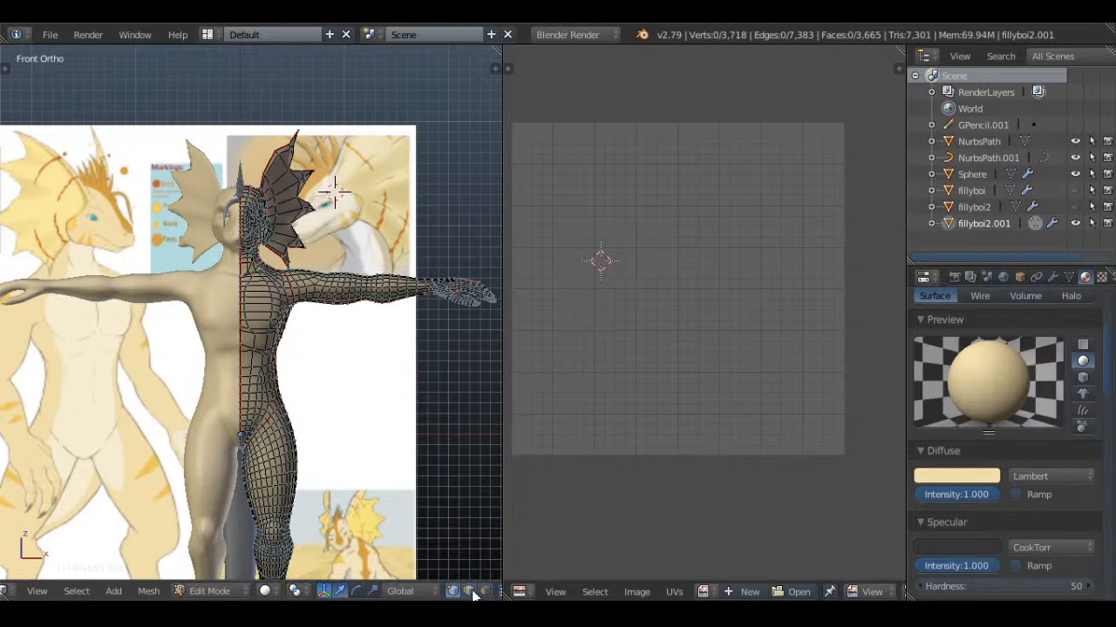
{"action": "left_click", "coordinate": [485, 593]}
{"action": "key", "text": "a"}
{"action": "scroll", "coordinate": [299, 348], "scroll_direction": "up", "scroll_amount": 6}
{"action": "key", "text": "a"}
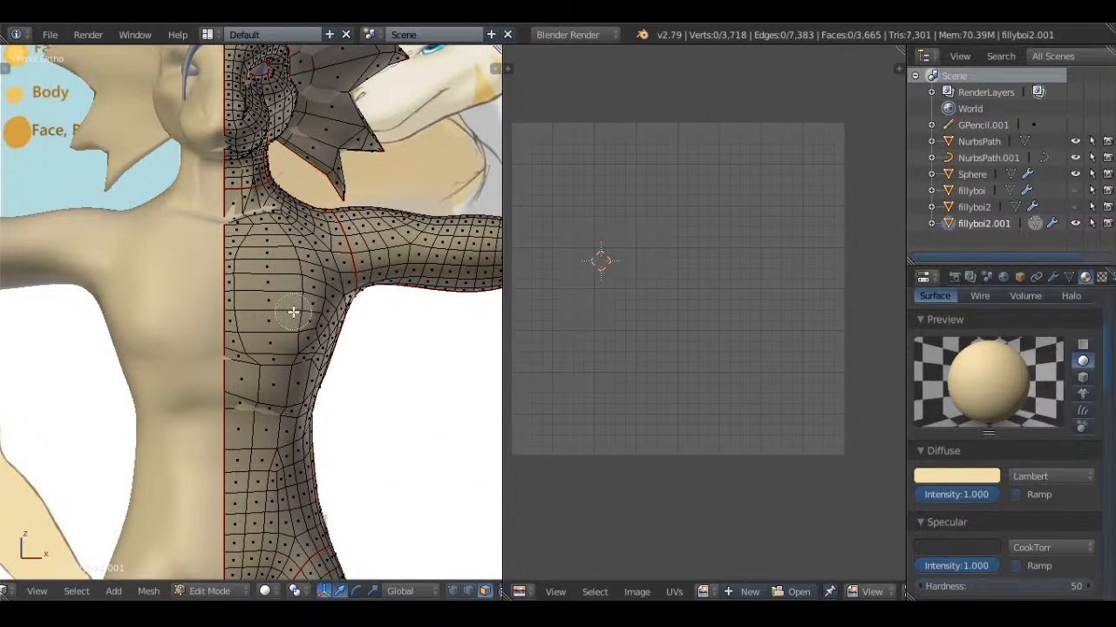
{"action": "mouse_move", "coordinate": [293, 312]}
{"action": "left_mouse_down"}
{"action": "mouse_move", "coordinate": [249, 363]}
{"action": "mouse_move", "coordinate": [254, 392]}
{"action": "left_mouse_up"}
{"action": "right_click", "coordinate": [253, 393]}
{"action": "scroll", "coordinate": [254, 410], "scroll_direction": "down", "scroll_amount": 3}
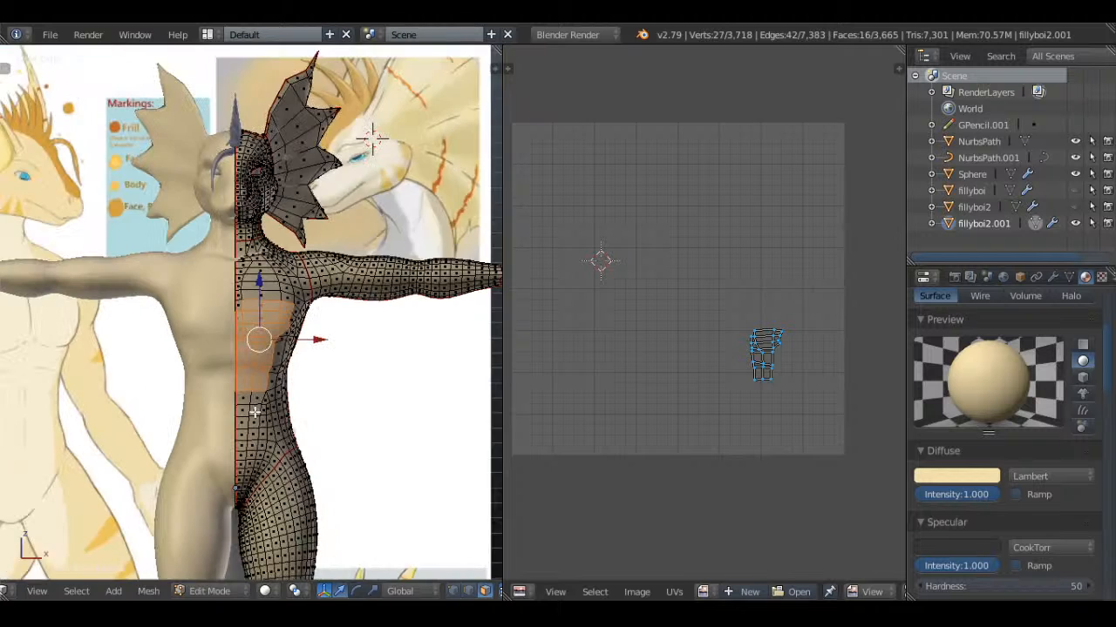
Extend the face selection down the front of the abdomen toward the groin
{"action": "middle_click_drag", "start_coordinate": [254, 412], "coordinate": [336, 230], "text": "shift"}
{"action": "scroll", "coordinate": [342, 214], "scroll_direction": "up", "scroll_amount": 1}
{"action": "key", "text": "c"}
{"action": "left_click", "coordinate": [347, 198]}
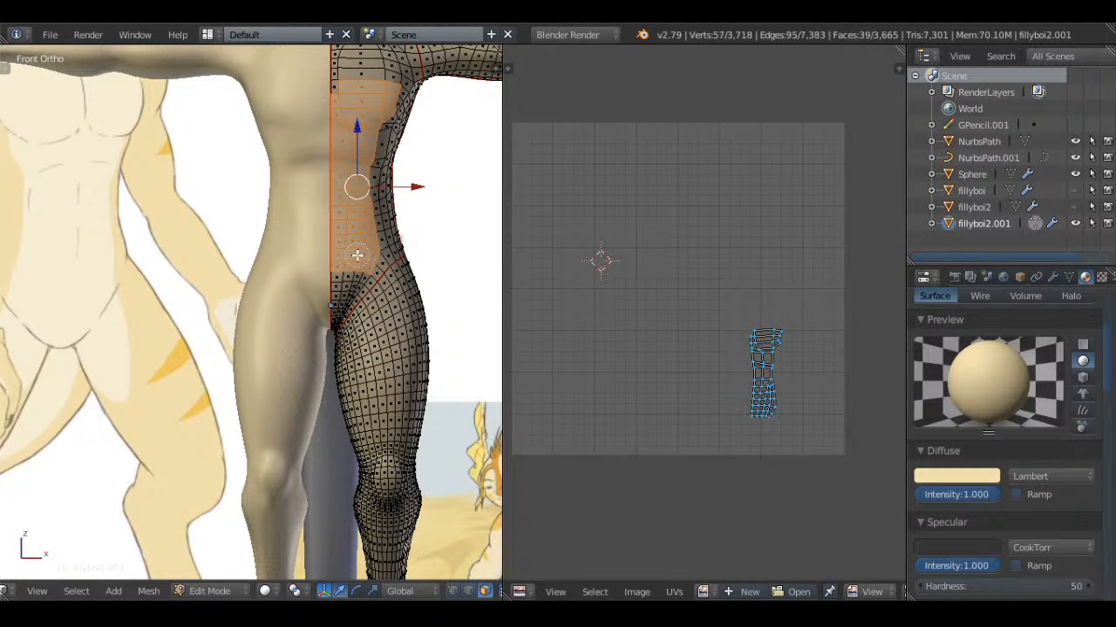
{"action": "middle_click_drag", "start_coordinate": [368, 265], "coordinate": [311, 256], "text": "shift"}
Add the faces of the groin and the front inner thigh to the selection
{"action": "scroll", "coordinate": [311, 244], "scroll_direction": "up", "scroll_amount": 2}
{"action": "key", "text": "c"}
{"action": "left_click_drag", "start_coordinate": [311, 241], "coordinate": [312, 273]}
{"action": "left_click_drag", "start_coordinate": [310, 314], "coordinate": [294, 398]}
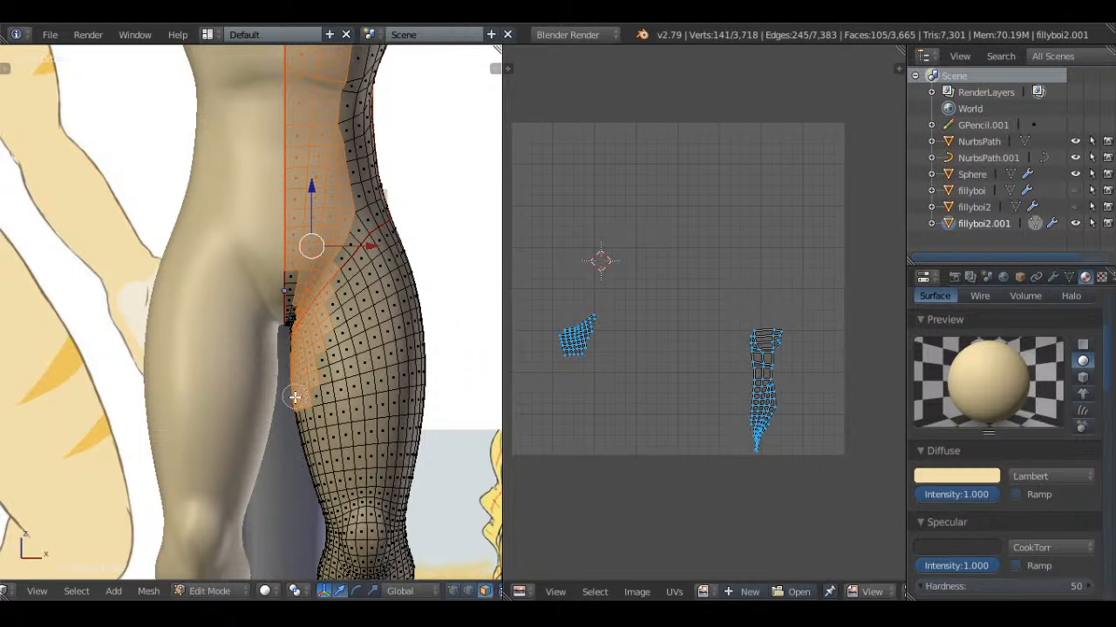
{"action": "left_click_drag", "start_coordinate": [293, 330], "coordinate": [291, 265]}
{"action": "right_click", "coordinate": [293, 265]}
{"action": "scroll", "coordinate": [299, 267], "scroll_direction": "down", "scroll_amount": 1}
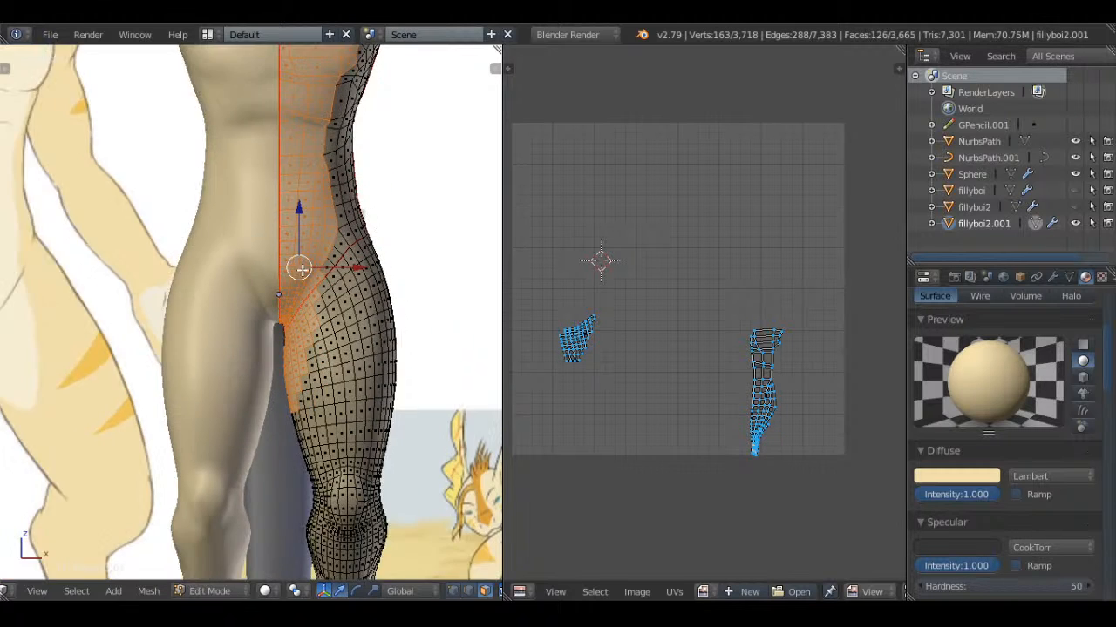
Extend the selection from the inner thigh with a band of faces running toward the back of the leg
{"action": "mouse_move", "coordinate": [298, 267]}
{"action": "middle_mouse_down"}
{"action": "mouse_move", "coordinate": [381, 242]}
{"action": "mouse_move", "coordinate": [2, 302]}
{"action": "mouse_move", "coordinate": [265, 245]}
{"action": "mouse_move", "coordinate": [418, 250]}
{"action": "middle_mouse_up"}
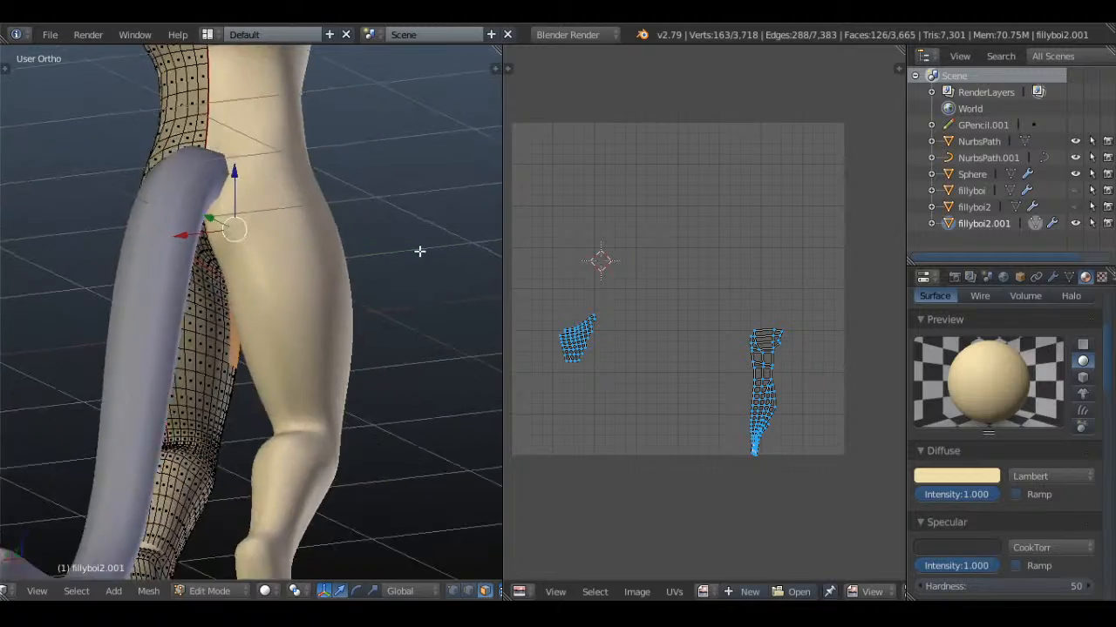
{"action": "scroll", "coordinate": [399, 257], "scroll_direction": "up", "scroll_amount": 3}
{"action": "scroll", "coordinate": [283, 241], "scroll_direction": "up", "scroll_amount": 1}
{"action": "mouse_move", "coordinate": [283, 240]}
{"action": "middle_mouse_down"}
{"action": "mouse_move", "coordinate": [313, 304]}
{"action": "mouse_move", "coordinate": [247, 398]}
{"action": "mouse_move", "coordinate": [299, 351]}
{"action": "mouse_move", "coordinate": [276, 361]}
{"action": "mouse_move", "coordinate": [269, 393]}
{"action": "middle_mouse_up"}
{"action": "key", "text": "z"}
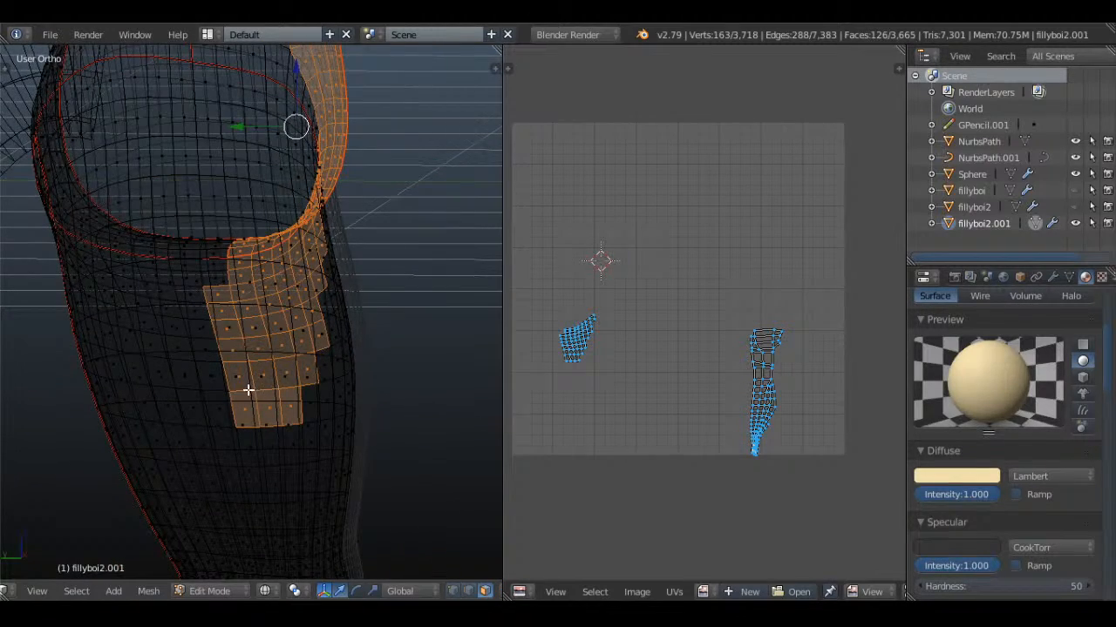
{"action": "key", "text": "z"}
{"action": "left_click", "coordinate": [132, 300]}
{"action": "right_click", "coordinate": [133, 300]}
{"action": "key", "text": "z"}
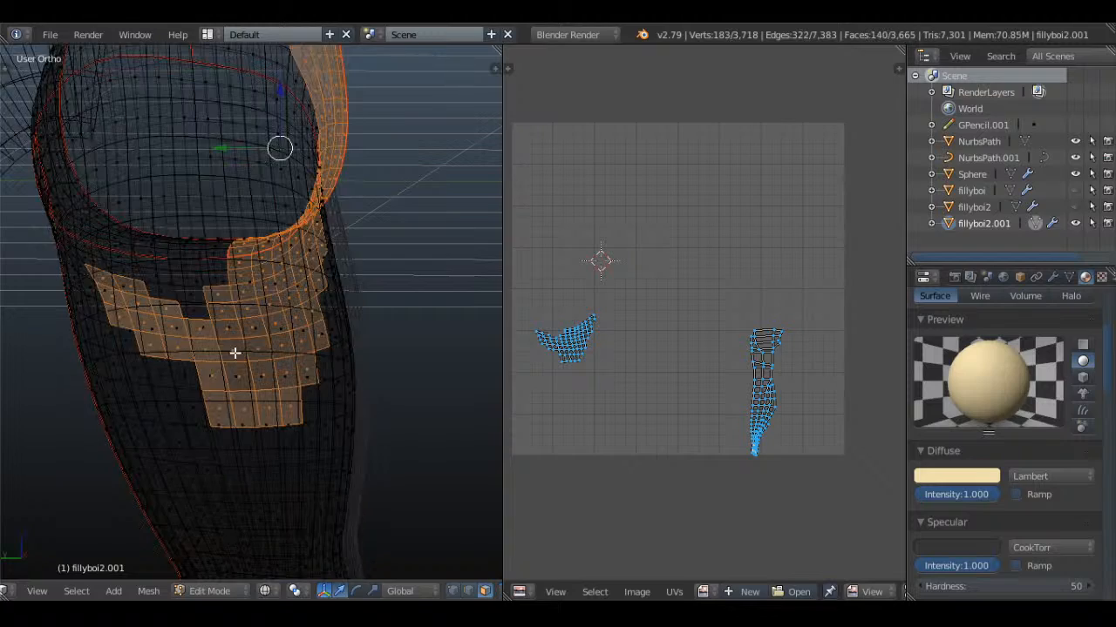
Fill in the unselected inner thigh faces between the band and the seam at the top of the leg
{"action": "key", "text": "z"}
{"action": "key", "text": "z"}
{"action": "mouse_move", "coordinate": [201, 355]}
{"action": "middle_mouse_down"}
{"action": "mouse_move", "coordinate": [247, 331]}
{"action": "mouse_move", "coordinate": [238, 361]}
{"action": "mouse_move", "coordinate": [256, 323]}
{"action": "mouse_move", "coordinate": [197, 308]}
{"action": "middle_mouse_up"}
{"action": "key", "text": "z"}
{"action": "left_click_drag", "start_coordinate": [197, 285], "coordinate": [166, 279]}
{"action": "right_click", "coordinate": [166, 279]}
Add the remaining faces at the rear of the upper inner thigh, below the buttock, to the selection
{"action": "key", "text": "z"}
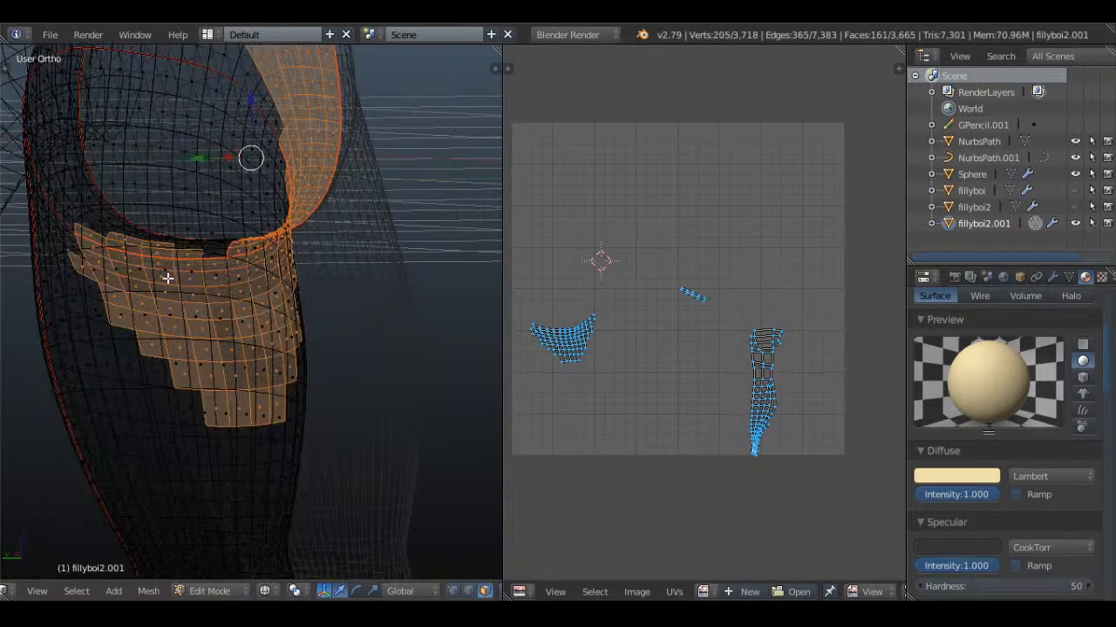
{"action": "key", "text": "z"}
{"action": "key", "text": "z"}
{"action": "mouse_move", "coordinate": [144, 276]}
{"action": "middle_mouse_down"}
{"action": "mouse_move", "coordinate": [254, 232]}
{"action": "mouse_move", "coordinate": [264, 321]}
{"action": "mouse_move", "coordinate": [204, 277]}
{"action": "mouse_move", "coordinate": [217, 308]}
{"action": "middle_mouse_up"}
{"action": "scroll", "coordinate": [255, 231], "scroll_direction": "up", "scroll_amount": 2}
Extend the face selection over the upper chest and up to the base of the neck
{"action": "key", "text": "z"}
{"action": "key", "text": "c"}
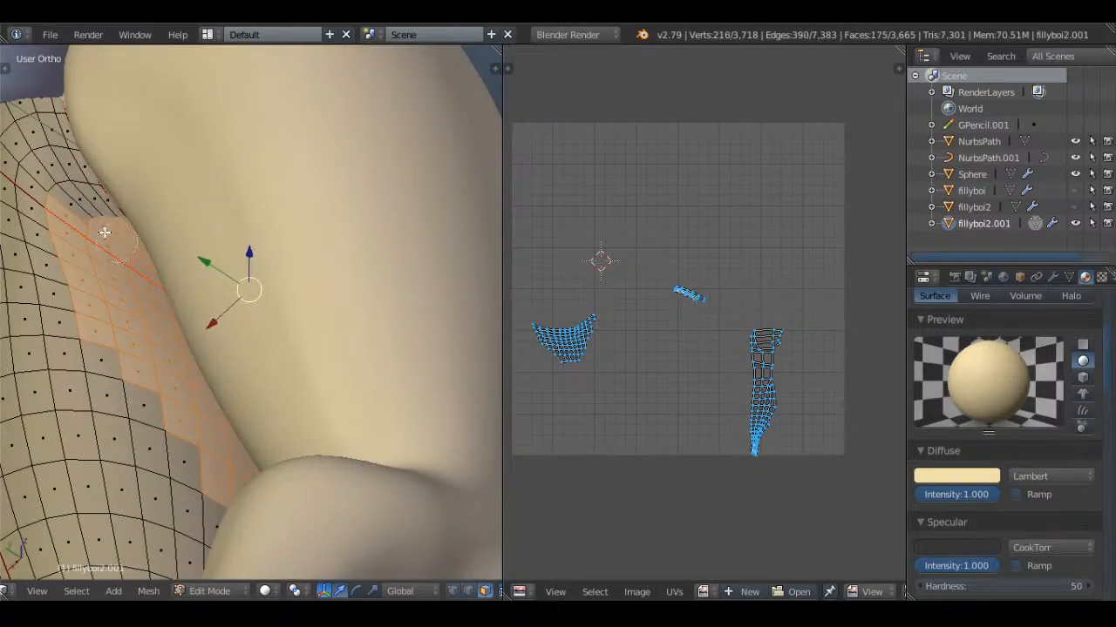
{"action": "left_click", "coordinate": [104, 232]}
{"action": "right_click", "coordinate": [103, 232]}
{"action": "key", "text": "z"}
{"action": "mouse_move", "coordinate": [104, 232]}
{"action": "middle_mouse_down"}
{"action": "mouse_move", "coordinate": [291, 269]}
{"action": "mouse_move", "coordinate": [274, 291]}
{"action": "mouse_move", "coordinate": [369, 302]}
{"action": "mouse_move", "coordinate": [339, 366]}
{"action": "mouse_move", "coordinate": [403, 299]}
{"action": "mouse_move", "coordinate": [363, 225]}
{"action": "mouse_move", "coordinate": [344, 331]}
{"action": "middle_mouse_up"}
{"action": "key", "text": "z"}
{"action": "scroll", "coordinate": [1056, 361], "scroll_direction": "up", "scroll_amount": 4}
{"action": "scroll", "coordinate": [366, 253], "scroll_direction": "down", "scroll_amount": 4}
{"action": "middle_click_drag", "start_coordinate": [352, 230], "coordinate": [343, 342], "text": "shift"}
{"action": "scroll", "coordinate": [343, 342], "scroll_direction": "up", "scroll_amount": 1}
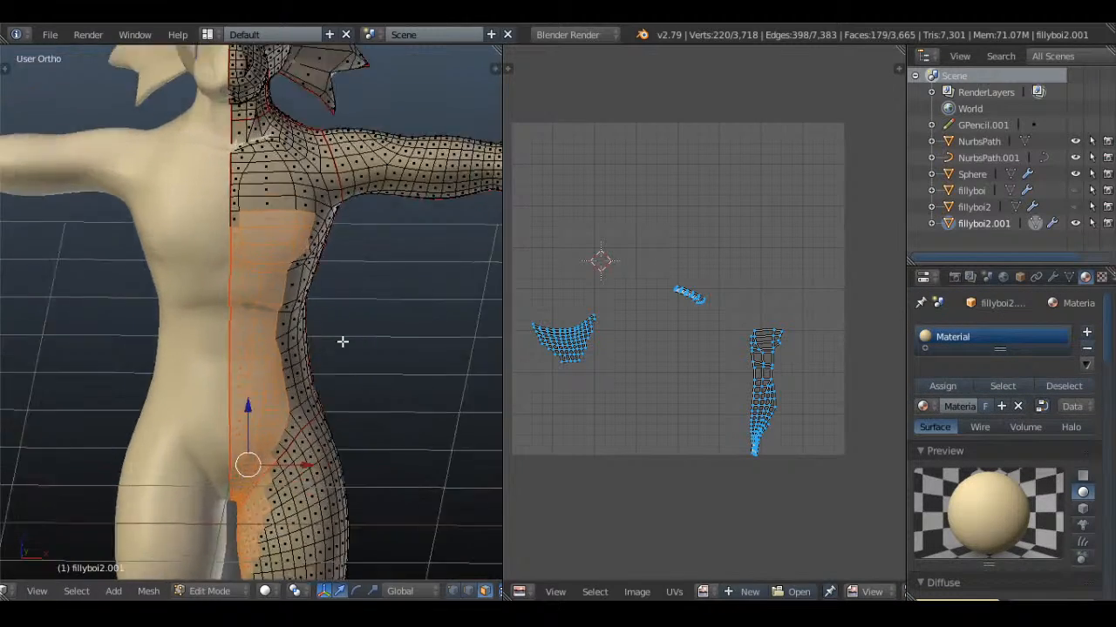
{"action": "scroll", "coordinate": [342, 341], "scroll_direction": "up", "scroll_amount": 2}
{"action": "middle_click_drag", "start_coordinate": [269, 162], "coordinate": [251, 381], "text": "shift"}
{"action": "scroll", "coordinate": [252, 381], "scroll_direction": "up", "scroll_amount": 3}
{"action": "key", "text": "c"}
{"action": "mouse_move", "coordinate": [219, 401]}
{"action": "left_mouse_down"}
{"action": "mouse_move", "coordinate": [197, 439]}
{"action": "mouse_move", "coordinate": [243, 297]}
{"action": "mouse_move", "coordinate": [344, 403]}
{"action": "mouse_move", "coordinate": [266, 279]}
{"action": "left_mouse_up"}
{"action": "right_click", "coordinate": [266, 279]}
{"action": "left_click", "coordinate": [233, 272]}
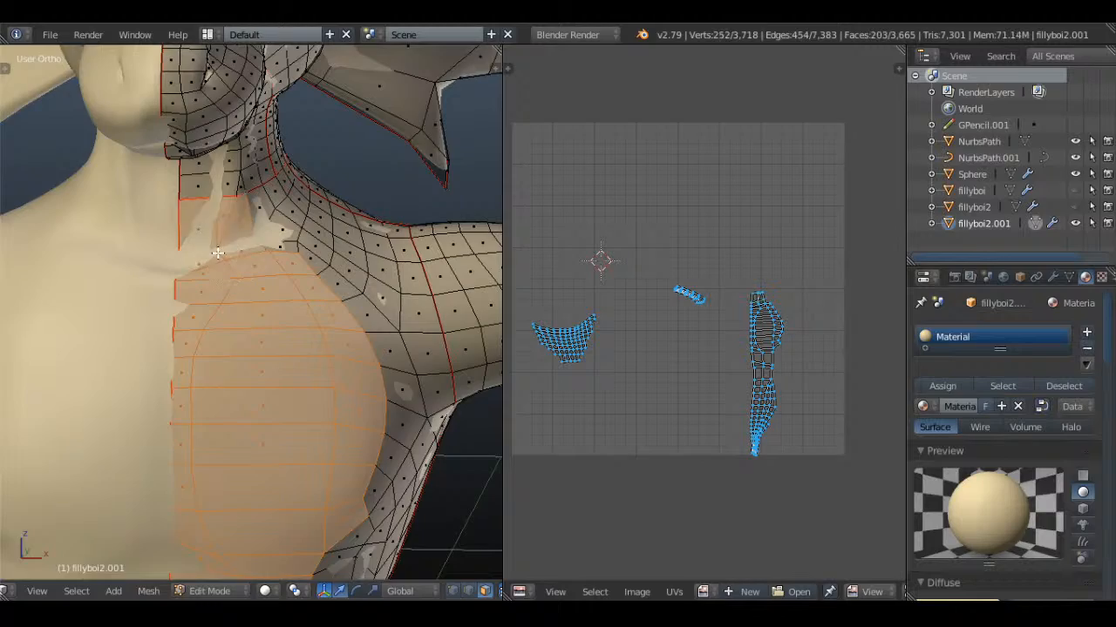
Add the front neck faces up to the underside of the chin to the selection
{"action": "key", "text": "KP_1"}
{"action": "scroll", "coordinate": [228, 262], "scroll_direction": "down", "scroll_amount": 6}
{"action": "scroll", "coordinate": [228, 262], "scroll_direction": "up", "scroll_amount": 5}
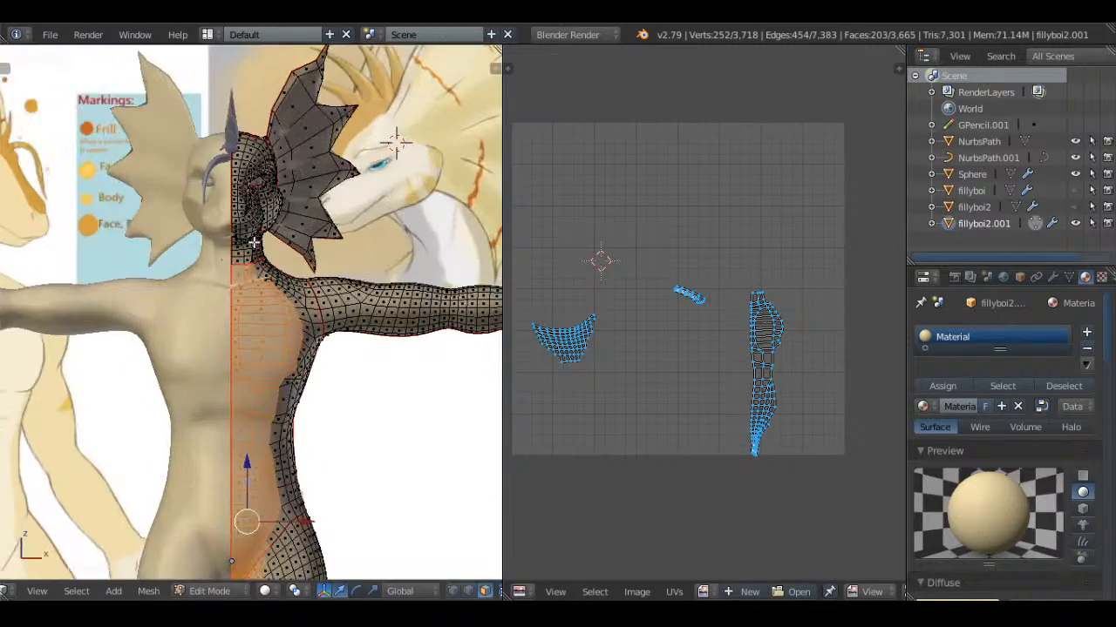
{"action": "scroll", "coordinate": [253, 244], "scroll_direction": "up", "scroll_amount": 5}
{"action": "mouse_move", "coordinate": [253, 244]}
{"action": "middle_mouse_down", "text": "shift"}
{"action": "mouse_move", "coordinate": [223, 453]}
{"action": "mouse_move", "coordinate": [213, 321]}
{"action": "middle_mouse_up", "text": "shift"}
{"action": "scroll", "coordinate": [214, 321], "scroll_direction": "up", "scroll_amount": 5}
{"action": "key", "text": "c"}
{"action": "mouse_move", "coordinate": [153, 380]}
{"action": "left_mouse_down"}
{"action": "mouse_move", "coordinate": [83, 384]}
{"action": "mouse_move", "coordinate": [96, 276]}
{"action": "left_mouse_up"}
{"action": "right_click", "coordinate": [98, 276]}
{"action": "middle_click_drag", "start_coordinate": [98, 276], "coordinate": [194, 314]}
{"action": "key", "text": "KP_1"}
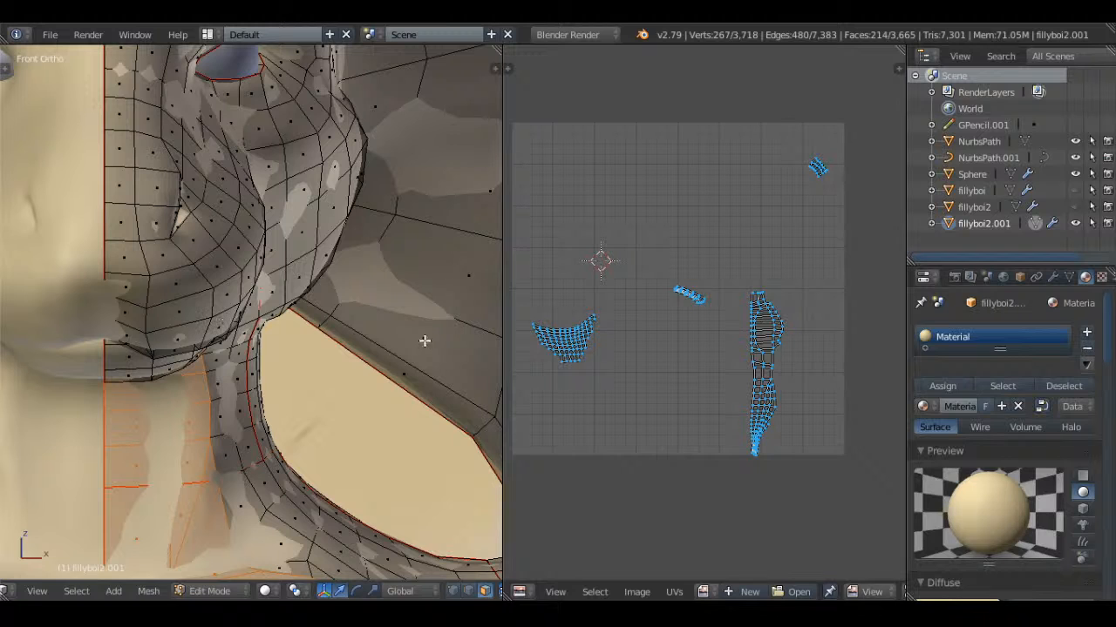
Add a second material slot with a new material to the body mesh
{"action": "left_click", "coordinate": [1086, 332]}
{"action": "left_click", "coordinate": [976, 444]}
{"action": "double_click", "coordinate": [978, 353]}
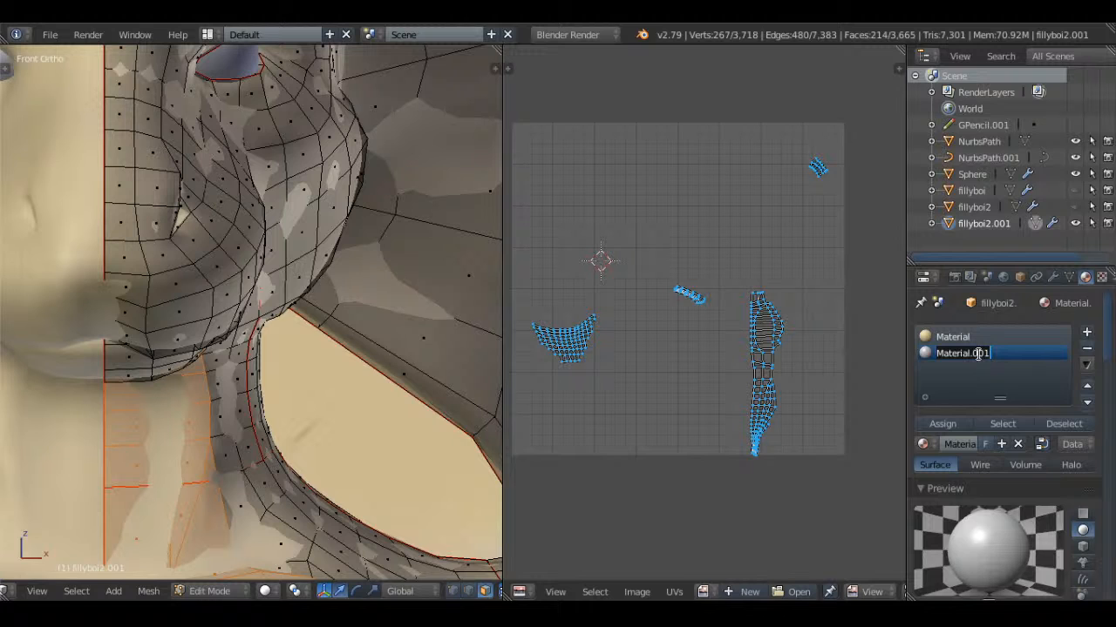
{"action": "left_click", "coordinate": [434, 264]}
{"action": "scroll", "coordinate": [323, 267], "scroll_direction": "down", "scroll_amount": 13}
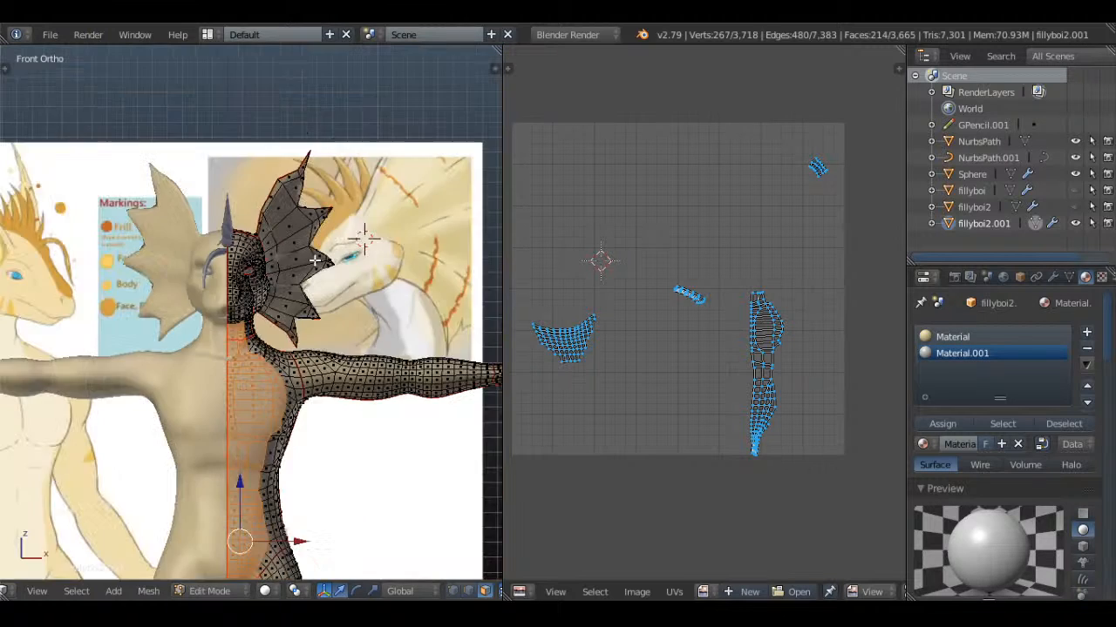
Examine the Markings color legend of the reference image through the body's wireframe
{"action": "key", "text": "Tab"}
{"action": "scroll", "coordinate": [428, 286], "scroll_direction": "up", "scroll_amount": 2}
{"action": "middle_click_drag", "start_coordinate": [143, 294], "coordinate": [12, 283], "text": "shift"}
{"action": "scroll", "coordinate": [429, 286], "scroll_direction": "up", "scroll_amount": 1}
{"action": "scroll", "coordinate": [24, 226], "scroll_direction": "up", "scroll_amount": 1}
{"action": "key", "text": "z"}
{"action": "scroll", "coordinate": [148, 176], "scroll_direction": "up", "scroll_amount": 3}
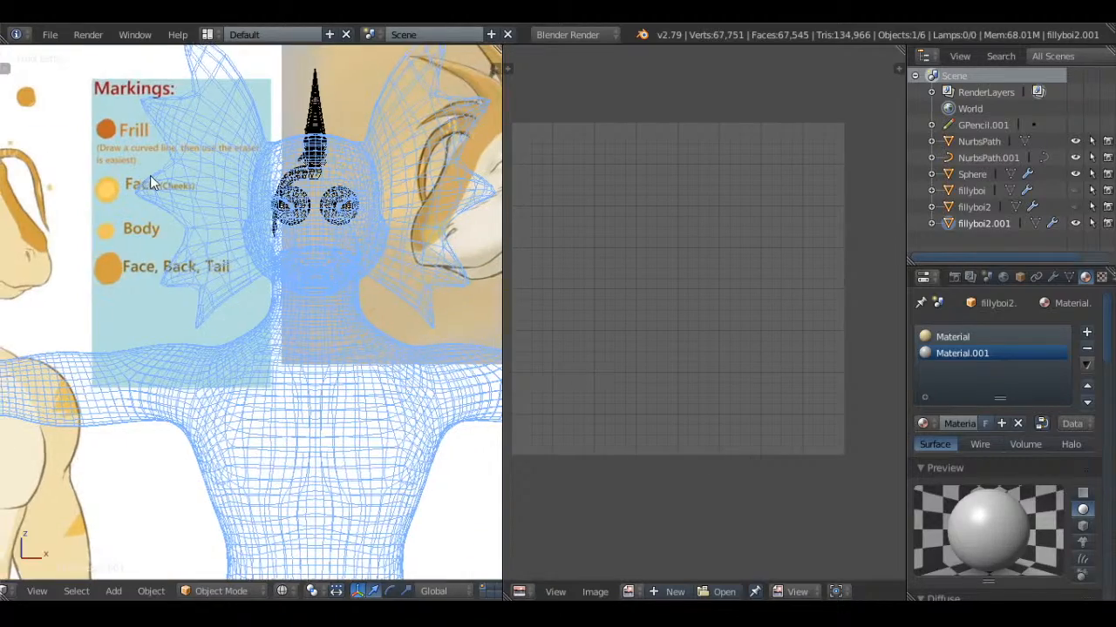
{"action": "middle_click_drag", "start_coordinate": [150, 175], "coordinate": [87, 186], "text": "shift"}
{"action": "key", "text": "Tab"}
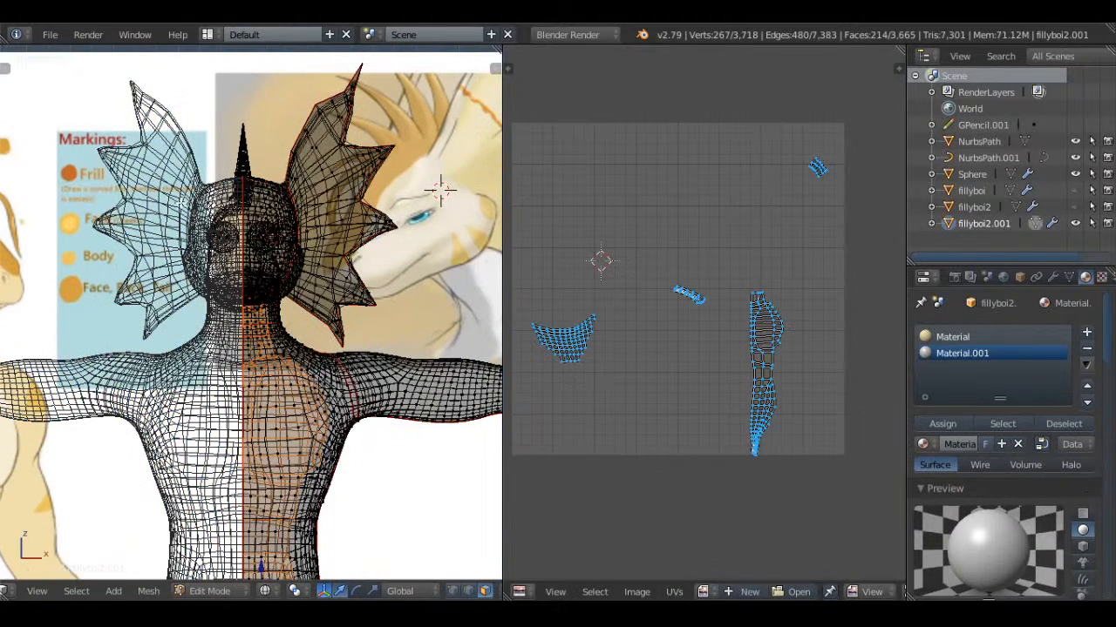
Rename the two body materials Frilly1 and Frilly2
{"action": "double_click", "coordinate": [985, 336]}
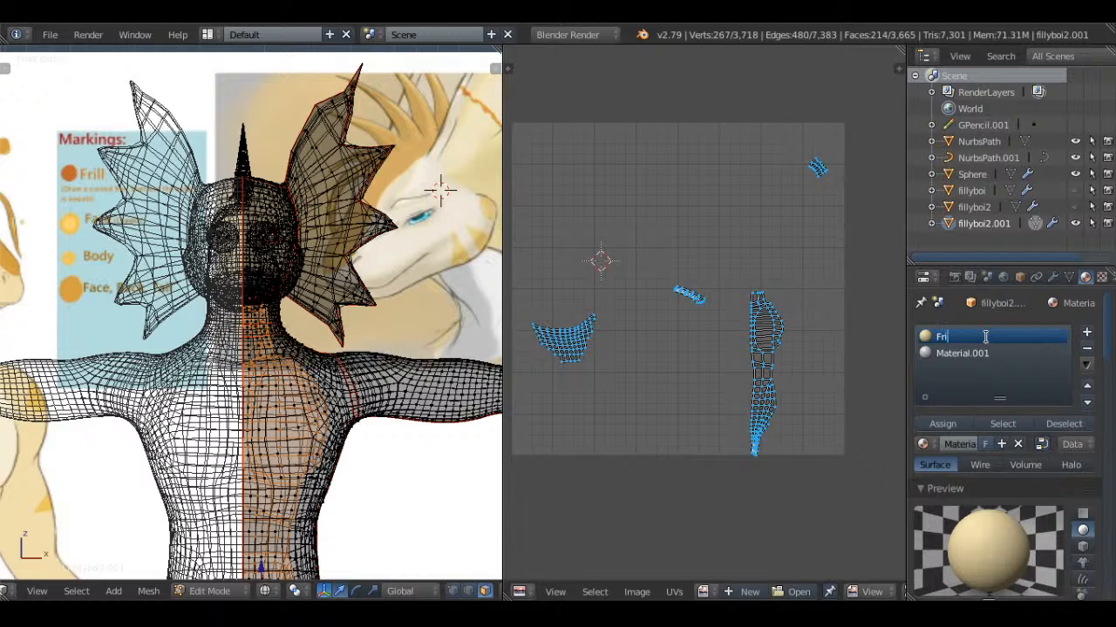
{"action": "key", "text": "Return"}
{"action": "double_click", "coordinate": [966, 353]}
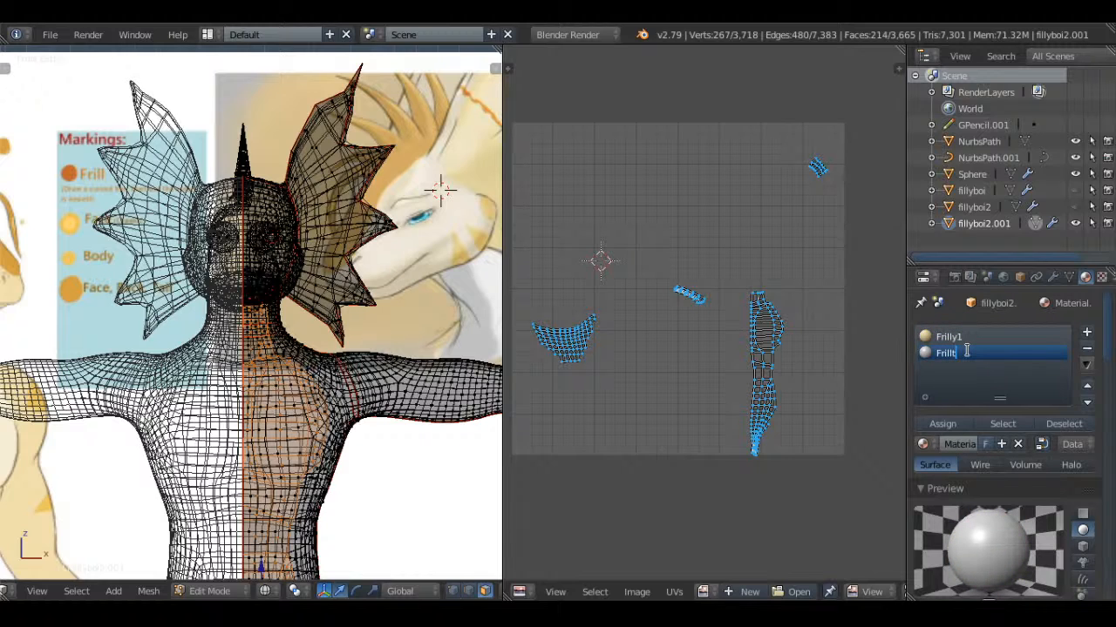
{"action": "key", "text": "Return"}
Assign the Frilly2 material to the selected belly, chest, neck and inner thigh faces and return to Object Mode
{"action": "key", "text": "z"}
{"action": "key", "text": "Tab"}
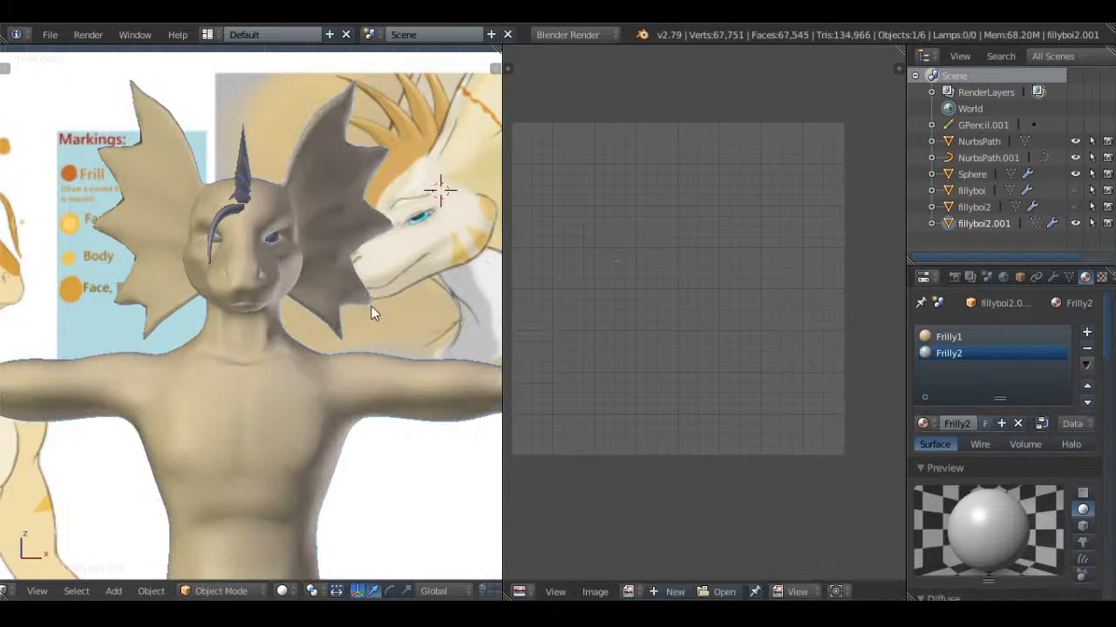
{"action": "key", "text": "Tab"}
{"action": "key", "text": "Tab"}
{"action": "scroll", "coordinate": [329, 312], "scroll_direction": "down", "scroll_amount": 5}
{"action": "middle_click_drag", "start_coordinate": [329, 314], "coordinate": [351, 233], "text": "shift"}
{"action": "scroll", "coordinate": [351, 233], "scroll_direction": "up", "scroll_amount": 3}
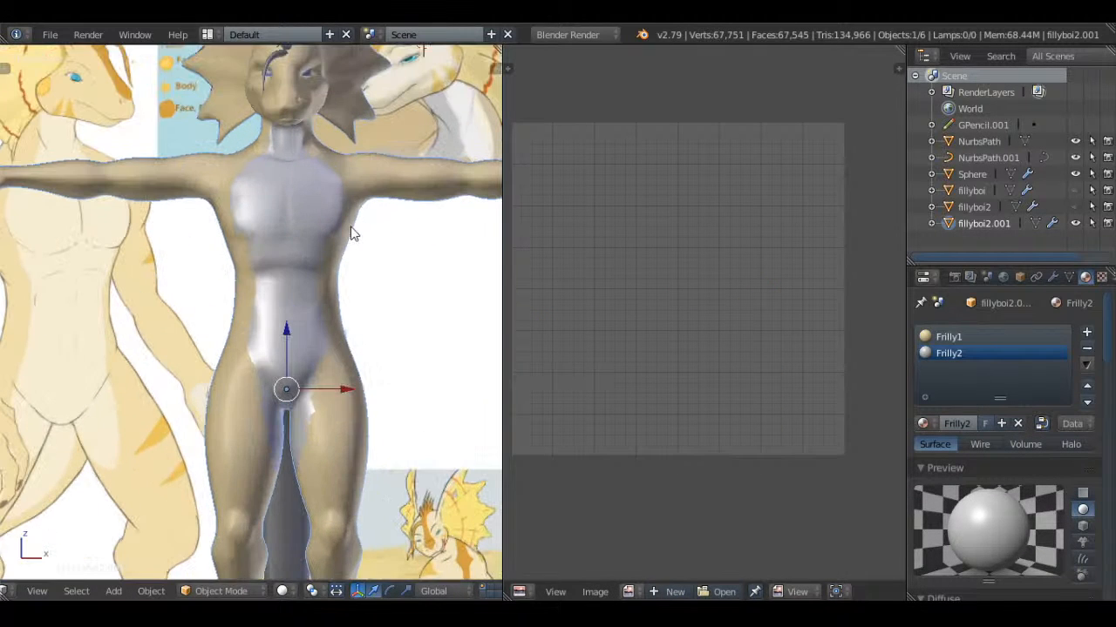
Give Frilly2 a pale cream diffuse color and a near-black specular color, with both intensities at 1.000
{"action": "scroll", "coordinate": [1113, 419], "scroll_direction": "down", "scroll_amount": 1}
{"action": "scroll", "coordinate": [1033, 452], "scroll_direction": "down", "scroll_amount": 5}
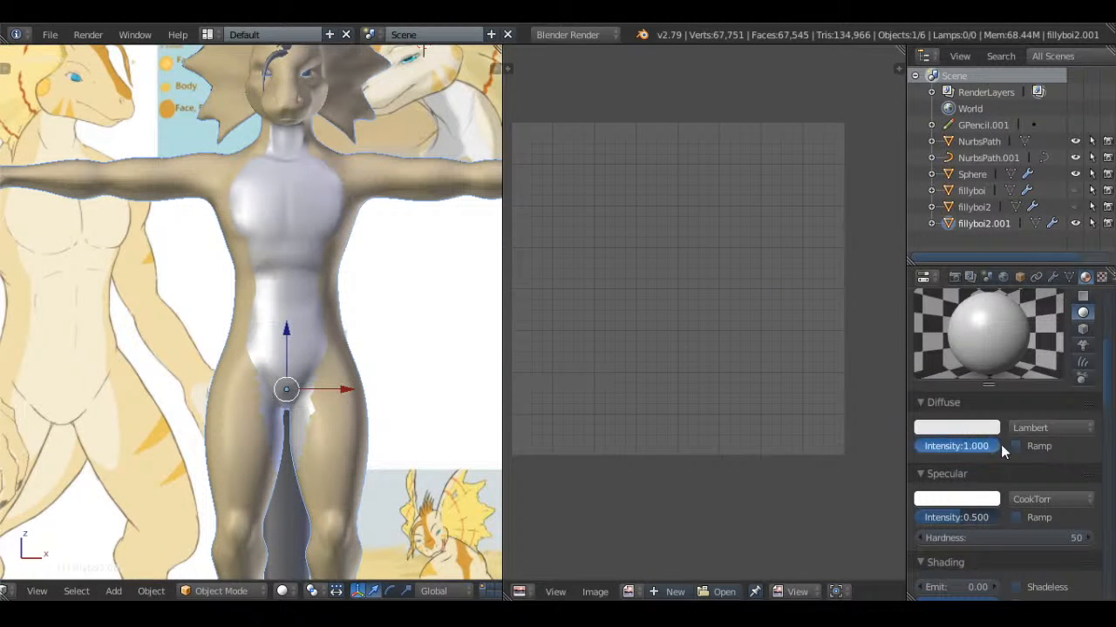
{"action": "left_click", "coordinate": [977, 500]}
{"action": "left_click_drag", "start_coordinate": [995, 384], "coordinate": [992, 391]}
{"action": "left_click", "coordinate": [968, 428]}
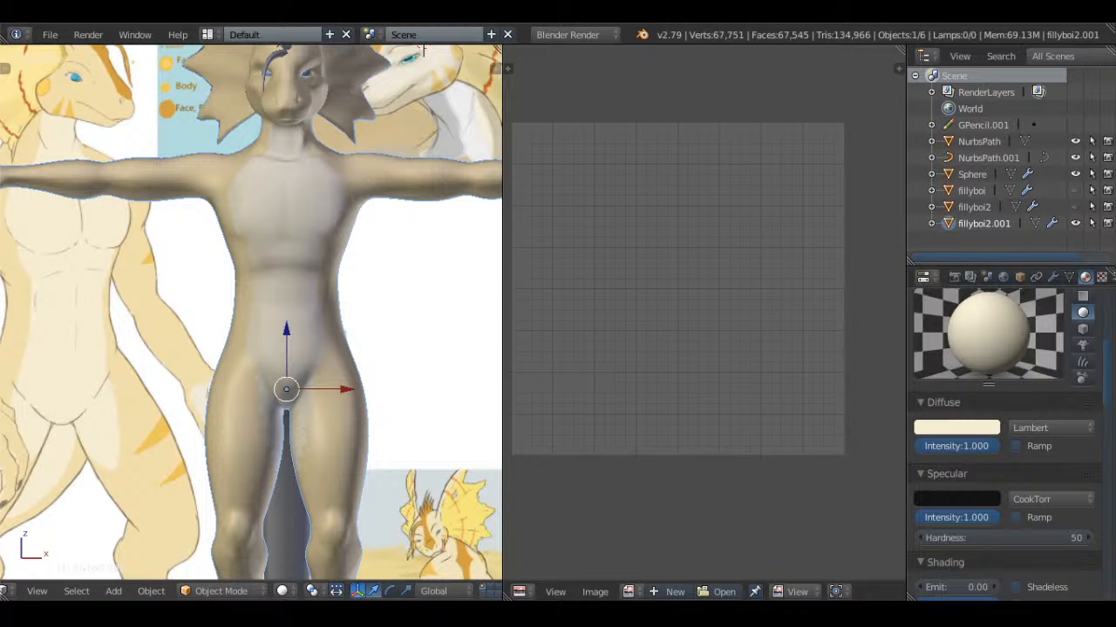
Deselect the body and save the file over Whiskers.blend
{"action": "scroll", "coordinate": [413, 316], "scroll_direction": "up", "scroll_amount": 4}
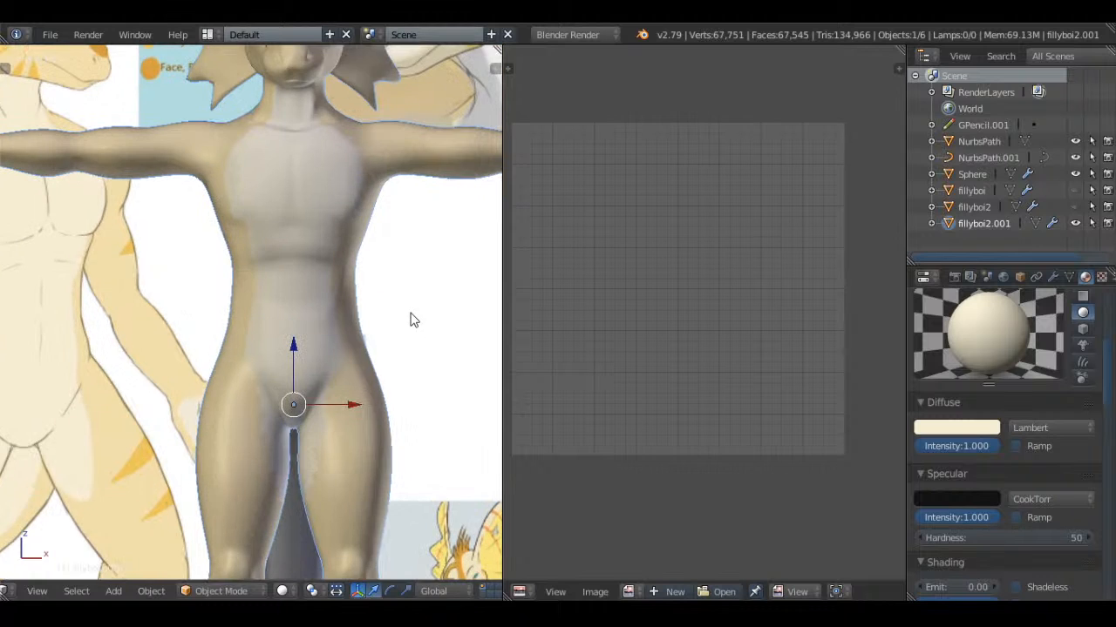
{"action": "middle_click_drag", "start_coordinate": [359, 210], "coordinate": [437, 288], "text": "shift"}
{"action": "key", "text": "a"}
{"action": "scroll", "coordinate": [403, 364], "scroll_direction": "down", "scroll_amount": 5}
{"action": "middle_click_drag", "start_coordinate": [384, 423], "coordinate": [363, 168], "text": "shift"}
{"action": "scroll", "coordinate": [364, 168], "scroll_direction": "up", "scroll_amount": 1}
{"action": "key", "text": "ctrl+s"}
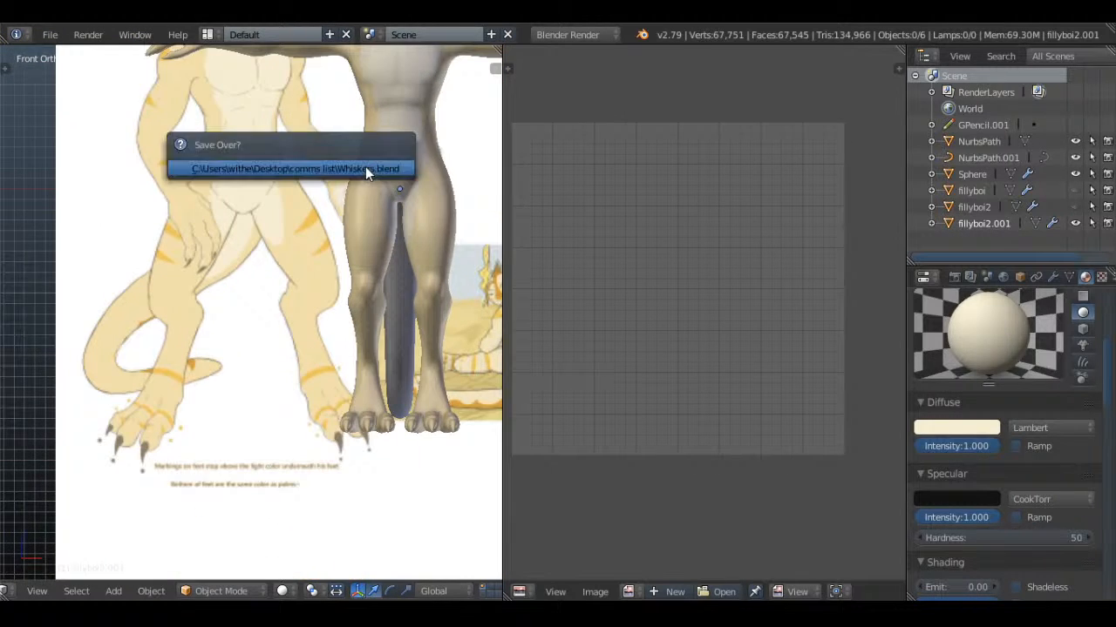
{"action": "left_click", "coordinate": [365, 166]}
Select the tail object, NurbsPath, and give it the existing Frilly1 material
{"action": "scroll", "coordinate": [360, 220], "scroll_direction": "up", "scroll_amount": 1}
{"action": "scroll", "coordinate": [360, 221], "scroll_direction": "up", "scroll_amount": 1}
{"action": "scroll", "coordinate": [366, 209], "scroll_direction": "down", "scroll_amount": 3}
{"action": "scroll", "coordinate": [374, 207], "scroll_direction": "down", "scroll_amount": 1}
{"action": "middle_click_drag", "start_coordinate": [374, 207], "coordinate": [229, 257], "text": "shift"}
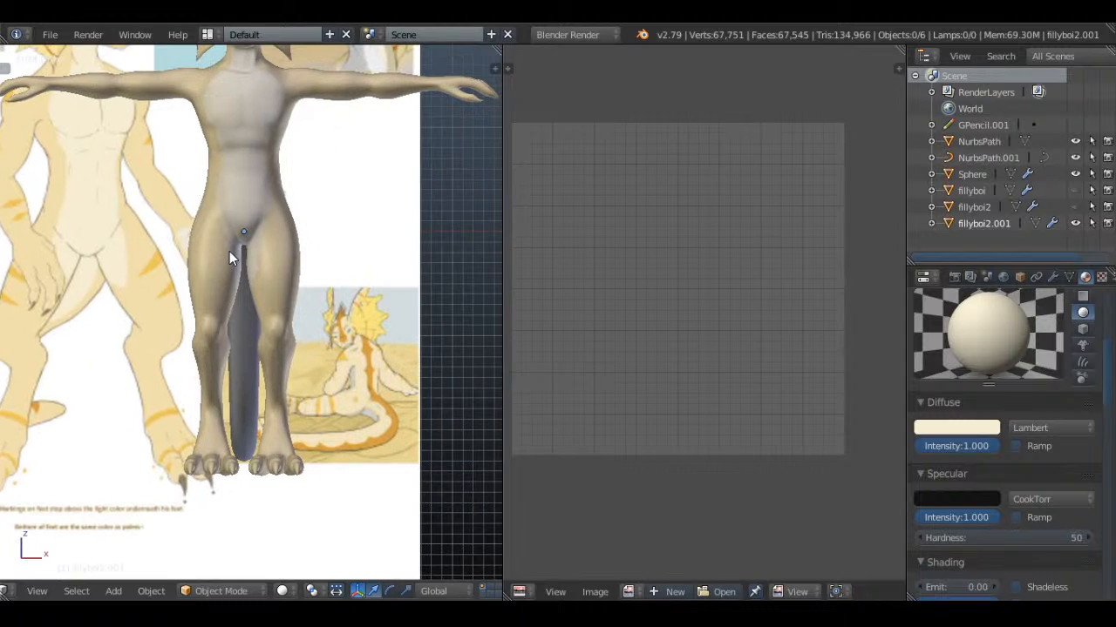
{"action": "right_click", "coordinate": [253, 331]}
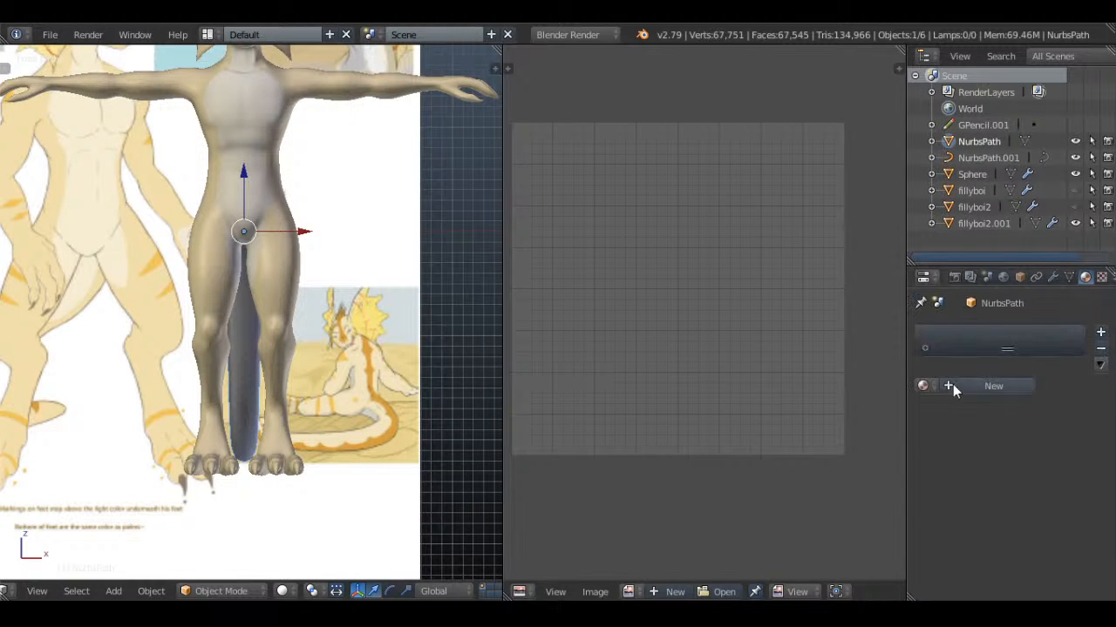
{"action": "left_click", "coordinate": [924, 385]}
{"action": "left_click", "coordinate": [800, 410]}
Examine the tail mesh in Edit Mode from behind and compare it with the reference's tail from the front
{"action": "middle_click_drag", "start_coordinate": [476, 324], "coordinate": [291, 277]}
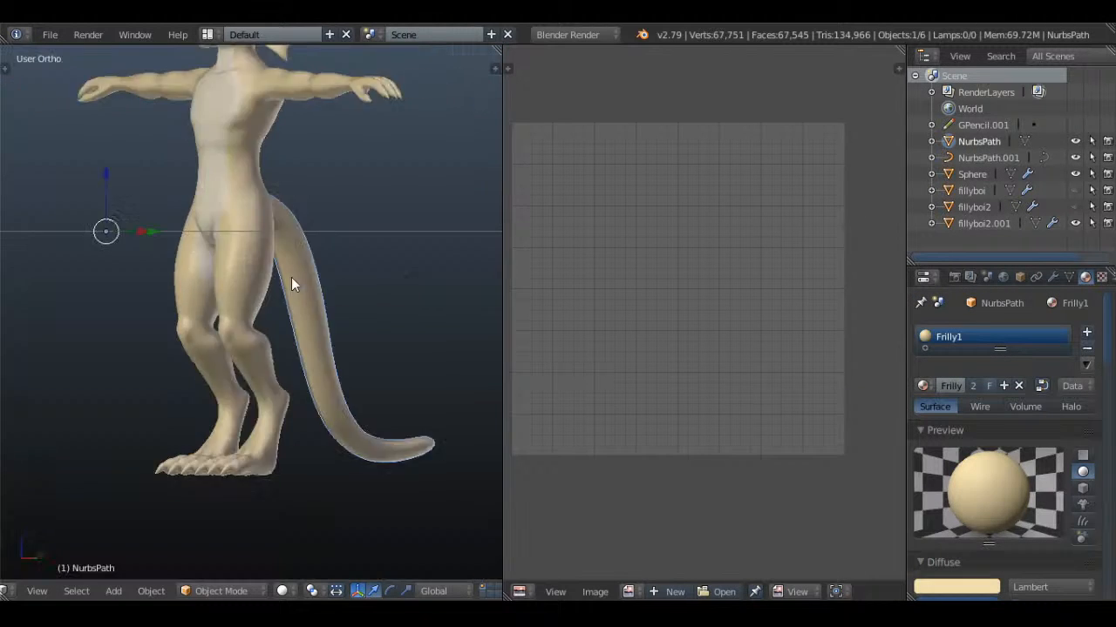
{"action": "scroll", "coordinate": [372, 249], "scroll_direction": "up", "scroll_amount": 3}
{"action": "key", "text": "Tab"}
{"action": "key", "text": "a"}
{"action": "middle_click_drag", "start_coordinate": [368, 253], "coordinate": [311, 356]}
{"action": "key", "text": "a"}
{"action": "key", "text": "KP_1"}
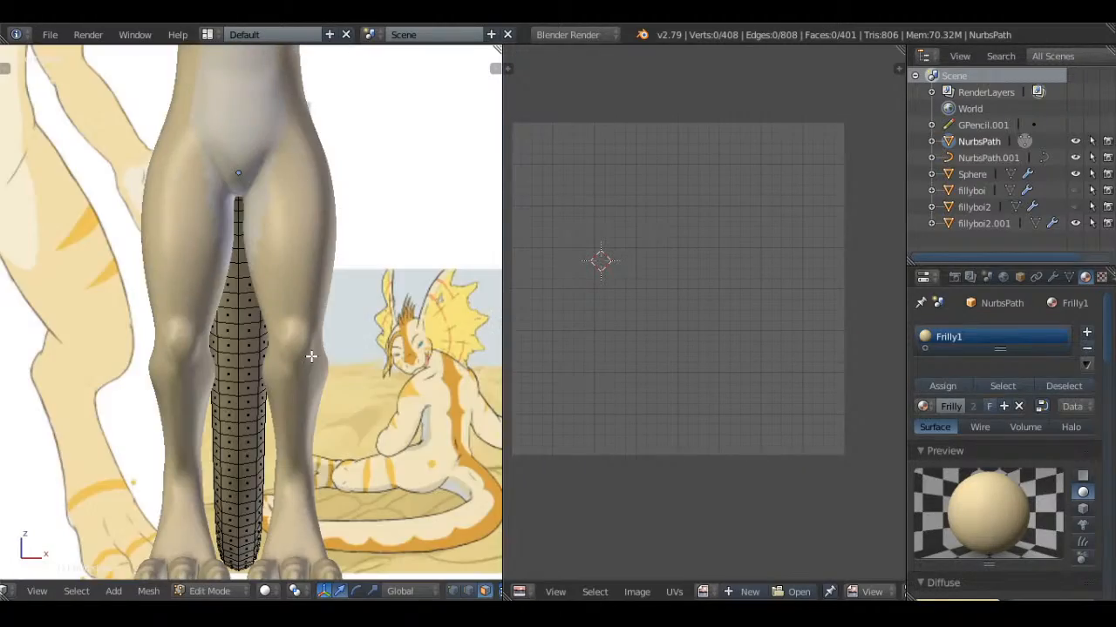
{"action": "scroll", "coordinate": [311, 357], "scroll_direction": "down", "scroll_amount": 3}
{"action": "scroll", "coordinate": [380, 325], "scroll_direction": "up", "scroll_amount": 3}
{"action": "middle_click_drag", "start_coordinate": [380, 325], "coordinate": [262, 261]}
{"action": "key", "text": "a"}
{"action": "key", "text": "a"}
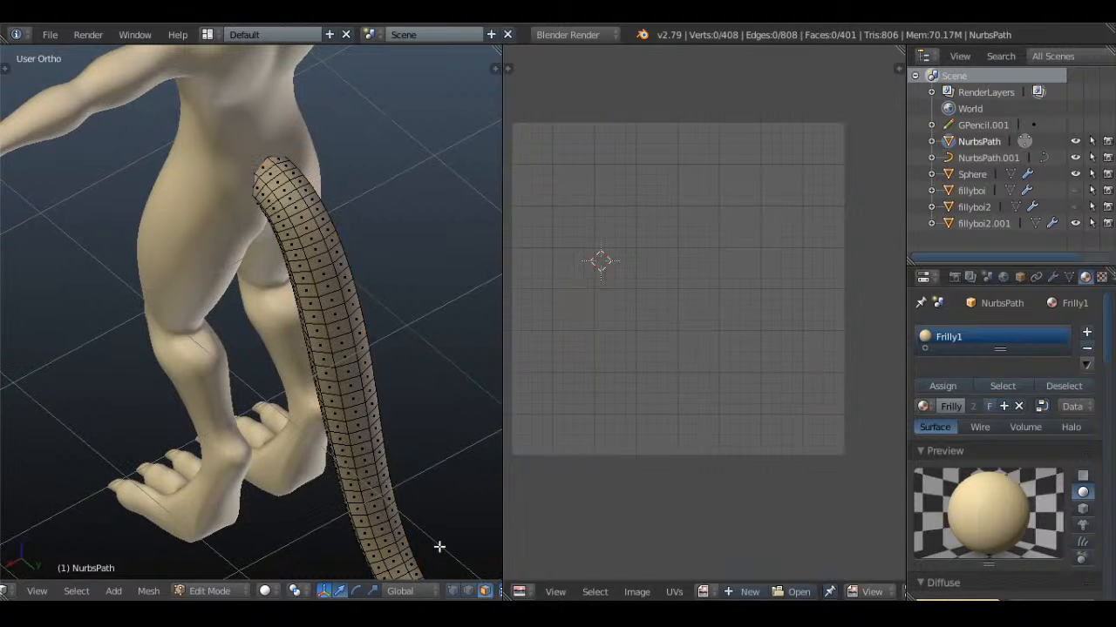
Enable Connected proportional editing and widen the ring of vertices at the tail's base along the X axis
{"action": "scroll", "coordinate": [454, 596], "scroll_direction": "down", "scroll_amount": 3}
{"action": "left_click", "coordinate": [417, 594]}
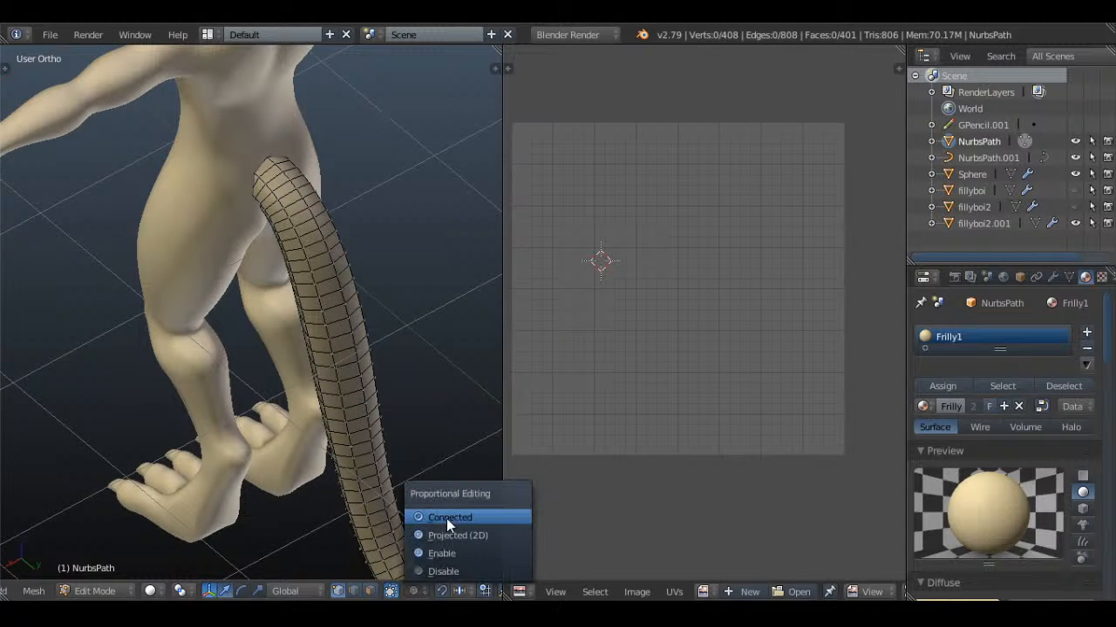
{"action": "left_click", "coordinate": [446, 520]}
{"action": "right_click", "coordinate": [263, 181], "text": "alt"}
{"action": "key", "text": "z"}
{"action": "middle_click_drag", "start_coordinate": [264, 181], "coordinate": [316, 239]}
{"action": "key", "text": "s"}
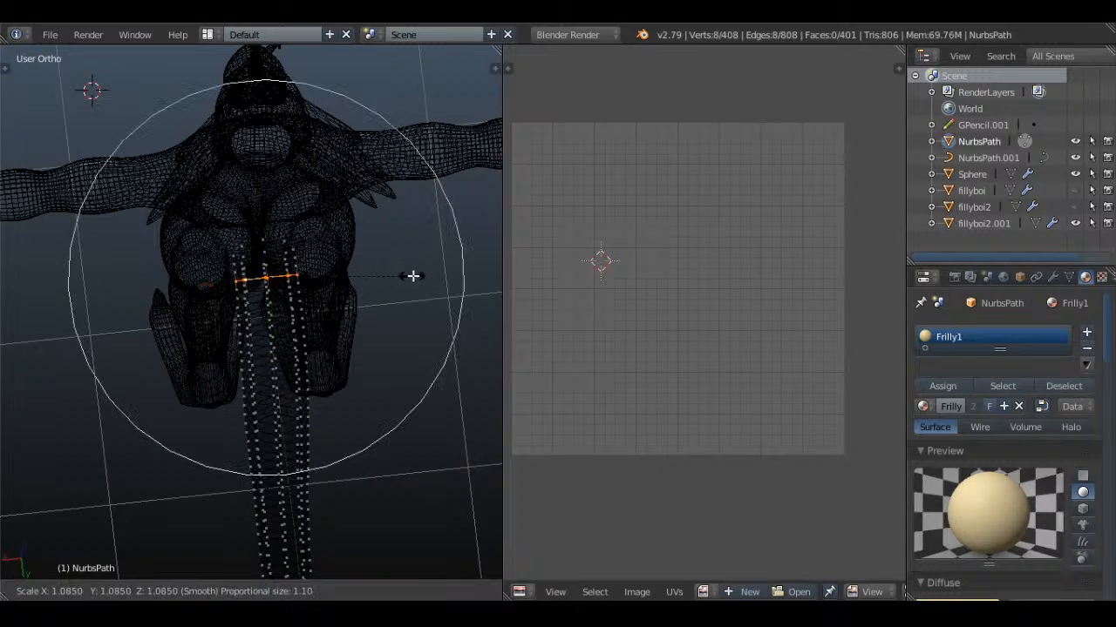
{"action": "scroll", "coordinate": [410, 276], "scroll_direction": "up", "scroll_amount": 2}
{"action": "key", "text": "Escape"}
{"action": "key", "text": "s"}
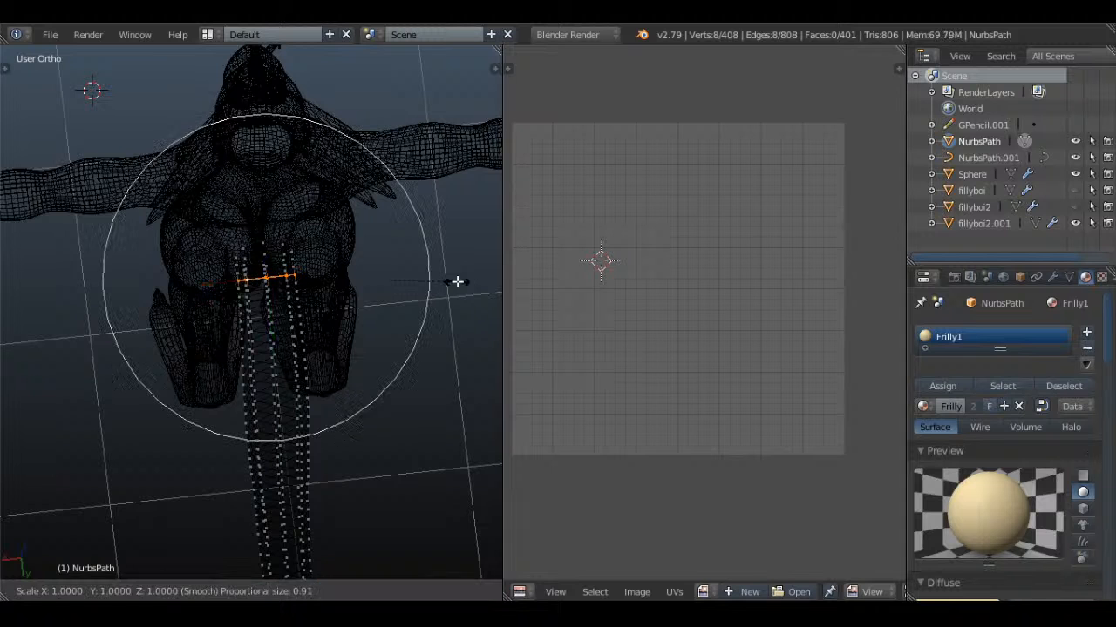
{"action": "key", "text": "x"}
{"action": "left_click", "coordinate": [43, 274]}
{"action": "key", "text": "z"}
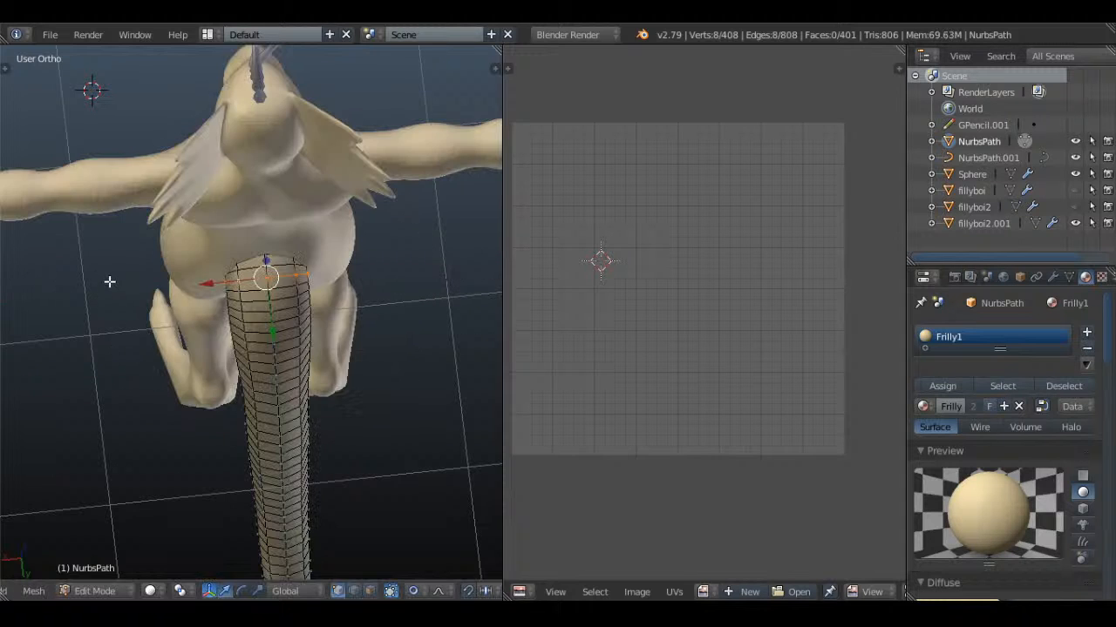
Scale the tail's base ring along X once more, deselect it and disable proportional editing
{"action": "middle_click_drag", "start_coordinate": [381, 308], "coordinate": [399, 239]}
{"action": "key", "text": "s"}
{"action": "key", "text": "x"}
{"action": "left_click", "coordinate": [445, 202]}
{"action": "key", "text": "a"}
{"action": "left_click", "coordinate": [413, 591]}
{"action": "left_click", "coordinate": [436, 569]}
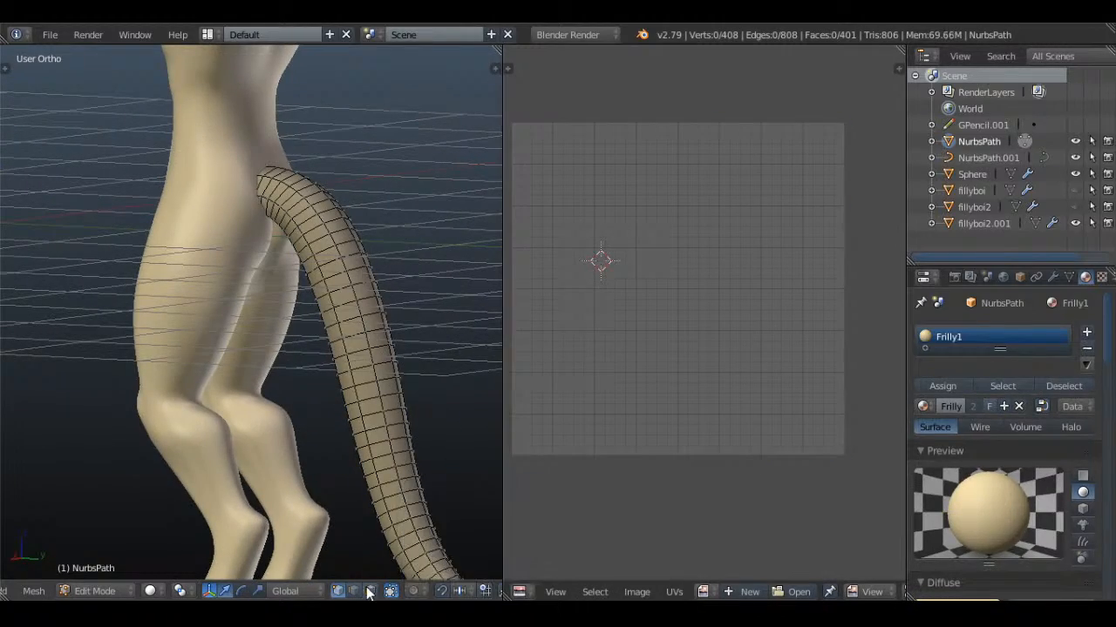
In face select mode, circle-select the faces on the underside of the tail near its base
{"action": "left_click", "coordinate": [369, 591]}
{"action": "mouse_move", "coordinate": [346, 339]}
{"action": "middle_mouse_down"}
{"action": "mouse_move", "coordinate": [435, 174]}
{"action": "mouse_move", "coordinate": [319, 214]}
{"action": "middle_mouse_up"}
{"action": "scroll", "coordinate": [317, 215], "scroll_direction": "up", "scroll_amount": 5}
{"action": "key", "text": "c"}
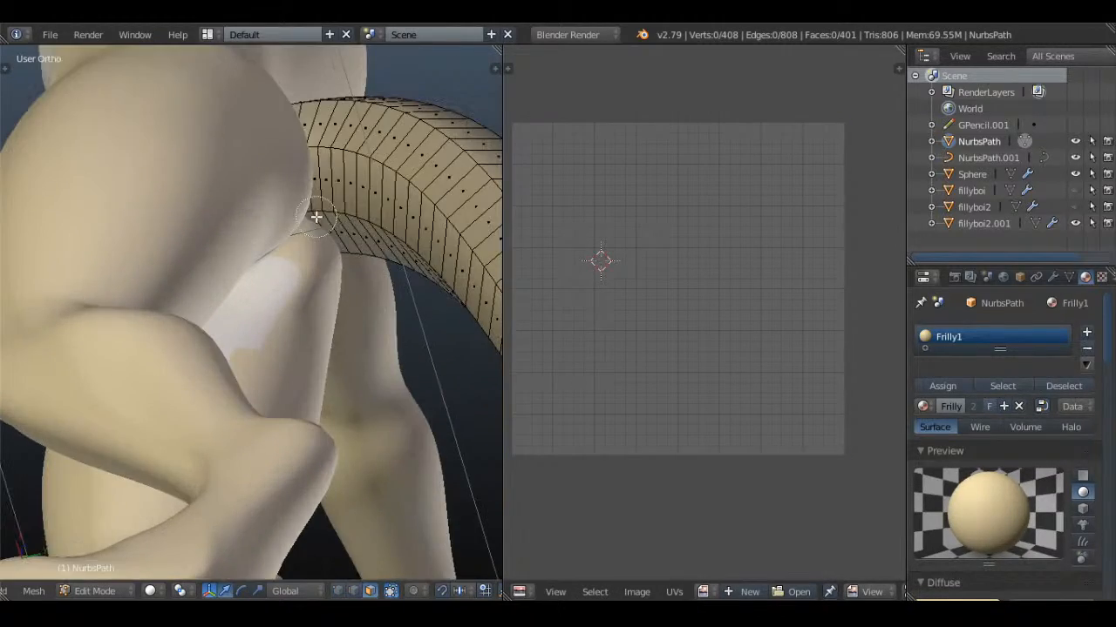
{"action": "left_click_drag", "start_coordinate": [316, 216], "coordinate": [374, 211]}
{"action": "key", "text": "z"}
{"action": "middle_click_drag", "start_coordinate": [362, 223], "coordinate": [376, 305]}
{"action": "key", "text": "z"}
{"action": "right_click", "coordinate": [403, 362], "text": "shift"}
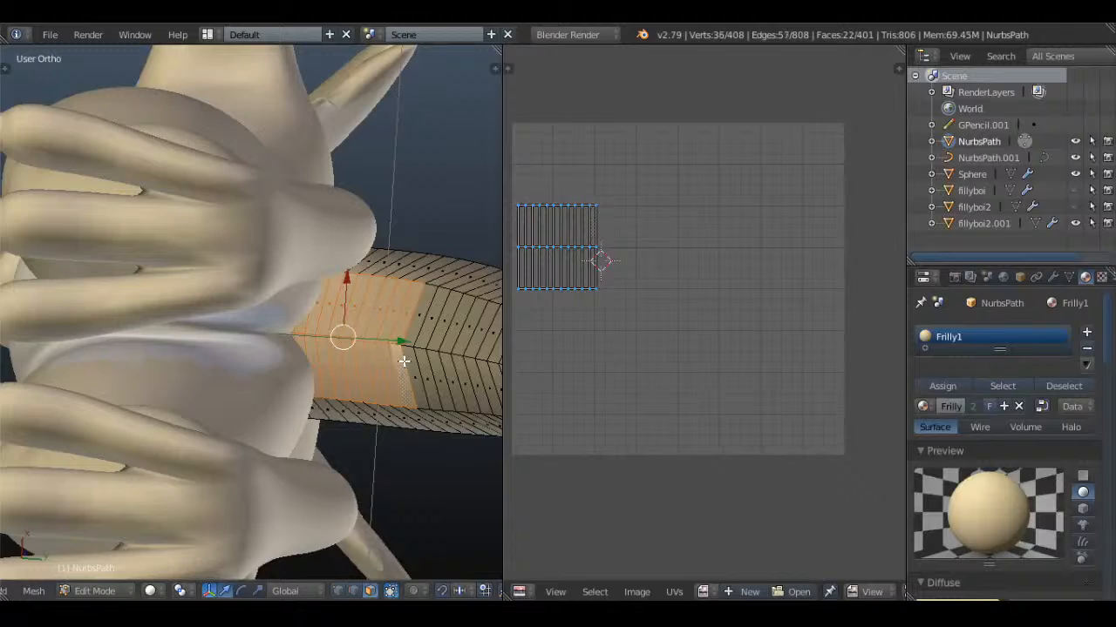
{"action": "key", "text": "z"}
{"action": "middle_click_drag", "start_coordinate": [386, 245], "coordinate": [328, 381]}
{"action": "key", "text": "z"}
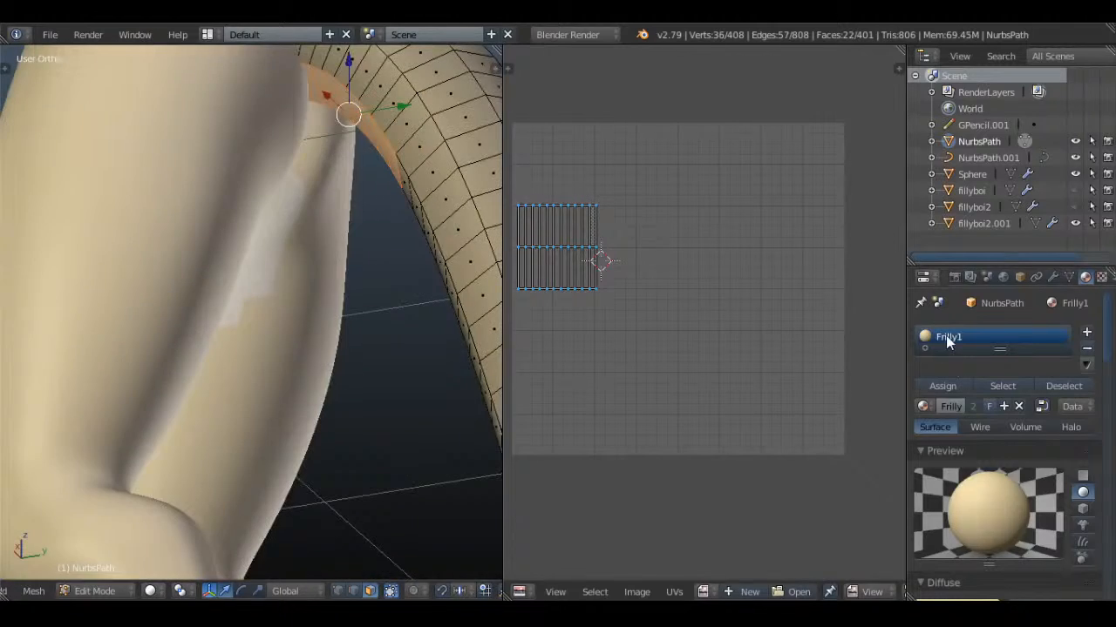
Add a second material slot with Frilly2 to the tail, assign it to the selected underside faces and leave Edit Mode
{"action": "left_click", "coordinate": [1086, 332]}
{"action": "left_click", "coordinate": [922, 445]}
{"action": "left_click", "coordinate": [780, 293]}
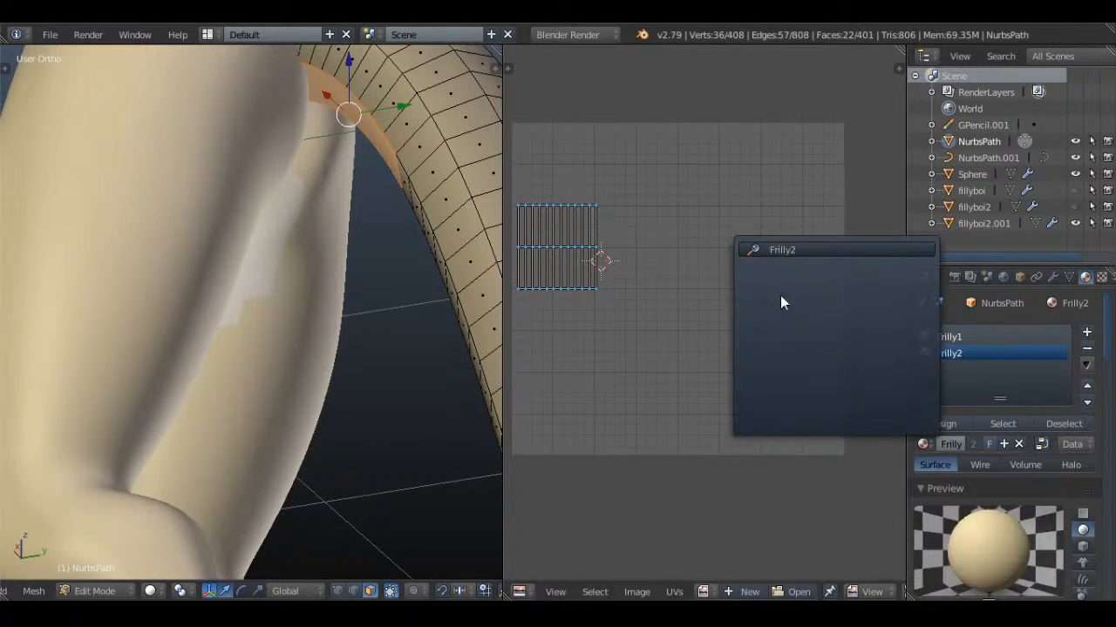
{"action": "left_click", "coordinate": [946, 424]}
{"action": "key", "text": "Tab"}
Save the file with the two-tone tail over Whiskers.blend
{"action": "scroll", "coordinate": [326, 195], "scroll_direction": "down", "scroll_amount": 8}
{"action": "middle_click_drag", "start_coordinate": [324, 195], "coordinate": [499, 277]}
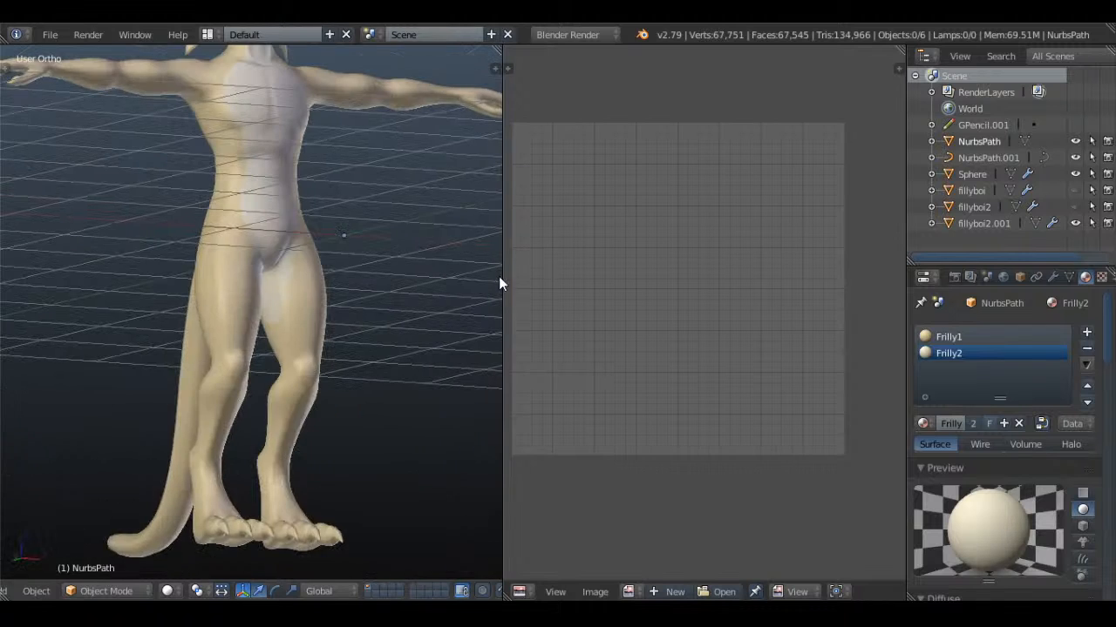
{"action": "key", "text": "KP_1"}
{"action": "key", "text": "ctrl+s"}
{"action": "left_click", "coordinate": [232, 249]}
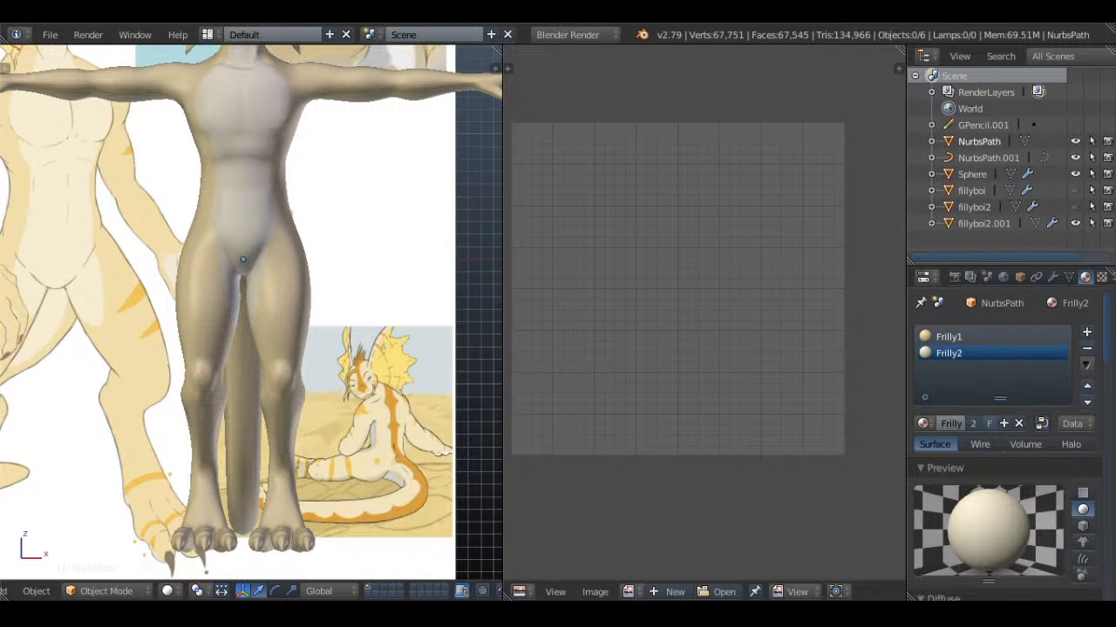
Select the head-spine curve, NurbsPath.001, and give it a new material named Frill3
{"action": "scroll", "coordinate": [310, 170], "scroll_direction": "down", "scroll_amount": 3}
{"action": "scroll", "coordinate": [313, 248], "scroll_direction": "up", "scroll_amount": 4}
{"action": "middle_click_drag", "start_coordinate": [310, 170], "coordinate": [339, 412], "text": "shift"}
{"action": "scroll", "coordinate": [339, 412], "scroll_direction": "up", "scroll_amount": 2}
{"action": "middle_click_drag", "start_coordinate": [341, 345], "coordinate": [352, 461], "text": "shift"}
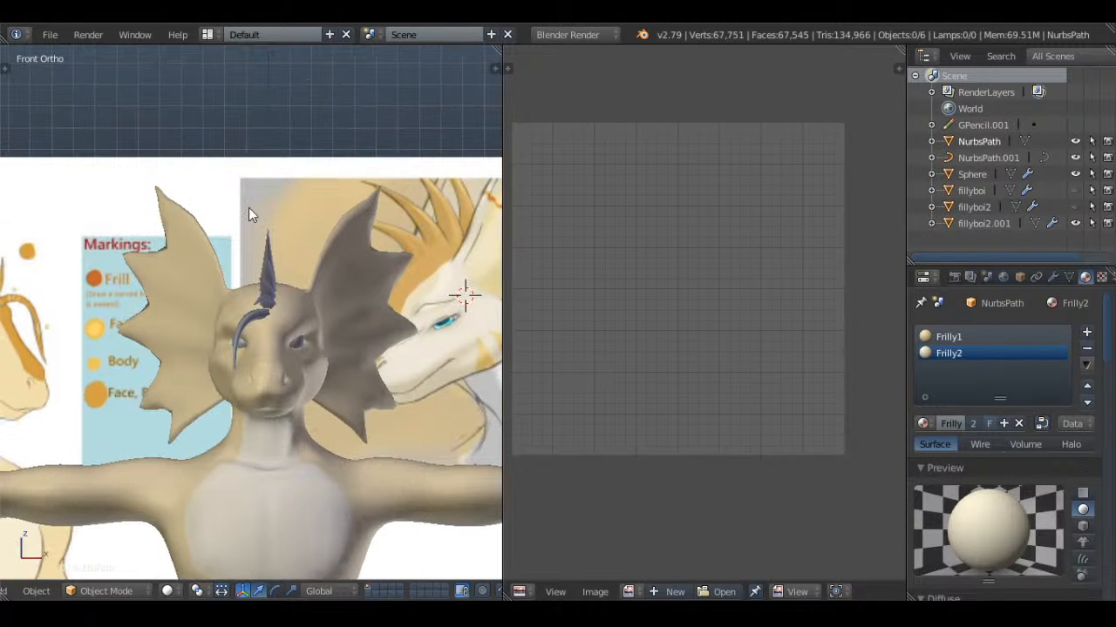
{"action": "right_click", "coordinate": [262, 240]}
{"action": "middle_click_drag", "start_coordinate": [229, 369], "coordinate": [357, 321], "text": "shift"}
{"action": "scroll", "coordinate": [356, 321], "scroll_direction": "up", "scroll_amount": 2}
{"action": "middle_click_drag", "start_coordinate": [145, 318], "coordinate": [368, 386], "text": "shift"}
{"action": "scroll", "coordinate": [367, 386], "scroll_direction": "up", "scroll_amount": 2}
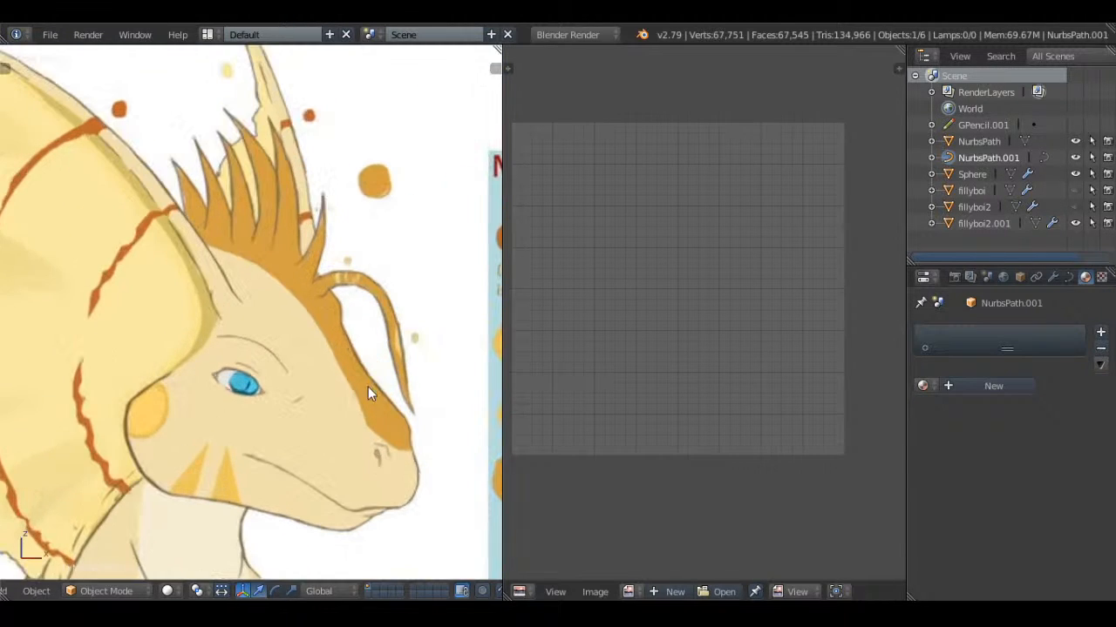
{"action": "left_click", "coordinate": [924, 386]}
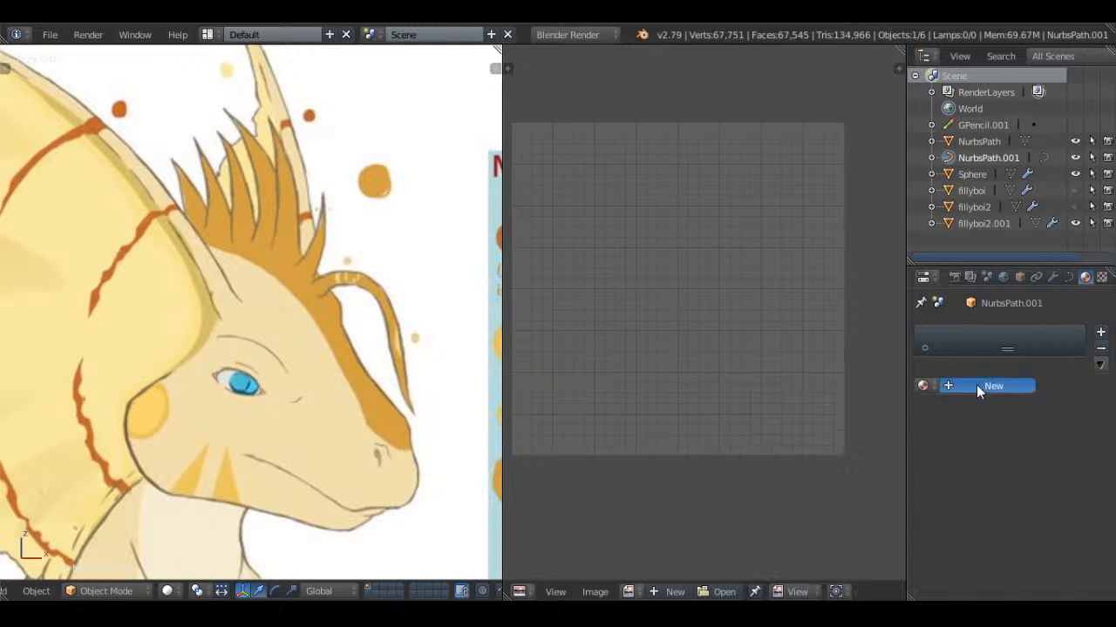
{"action": "left_click", "coordinate": [976, 385]}
{"action": "double_click", "coordinate": [1000, 337]}
{"action": "type", "text": "Frill3"}
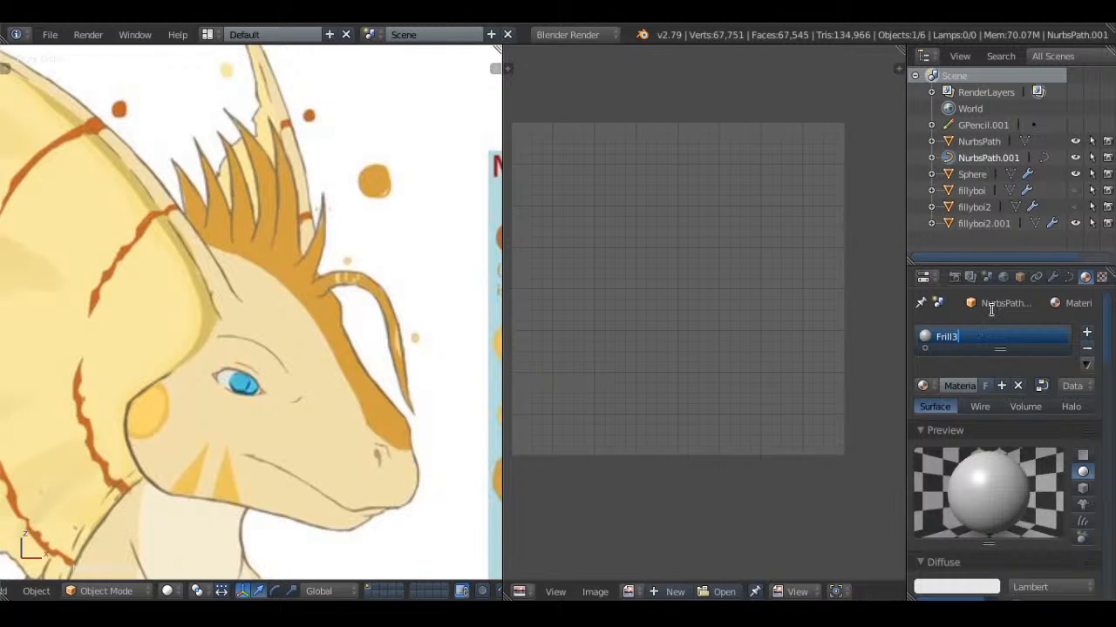
{"action": "key", "text": "Return"}
Set Frill3's diffuse and specular intensities to 1.000 and its specular color to black
{"action": "scroll", "coordinate": [976, 408], "scroll_direction": "down", "scroll_amount": 5}
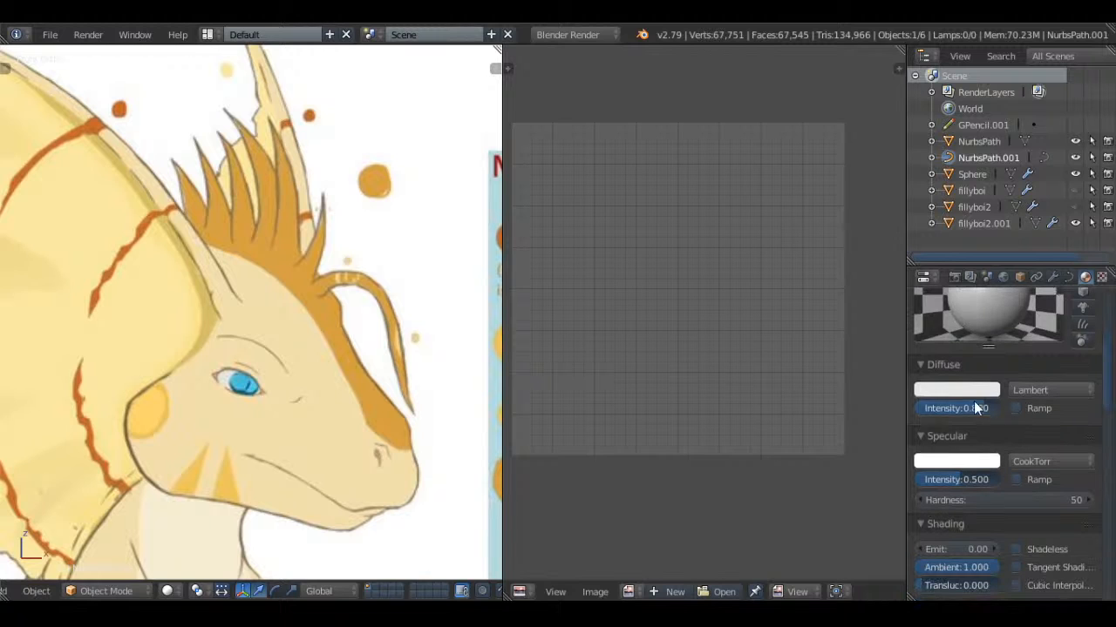
{"action": "left_click_drag", "start_coordinate": [975, 405], "coordinate": [1004, 406]}
{"action": "left_click_drag", "start_coordinate": [970, 484], "coordinate": [1000, 480]}
{"action": "left_click", "coordinate": [981, 461]}
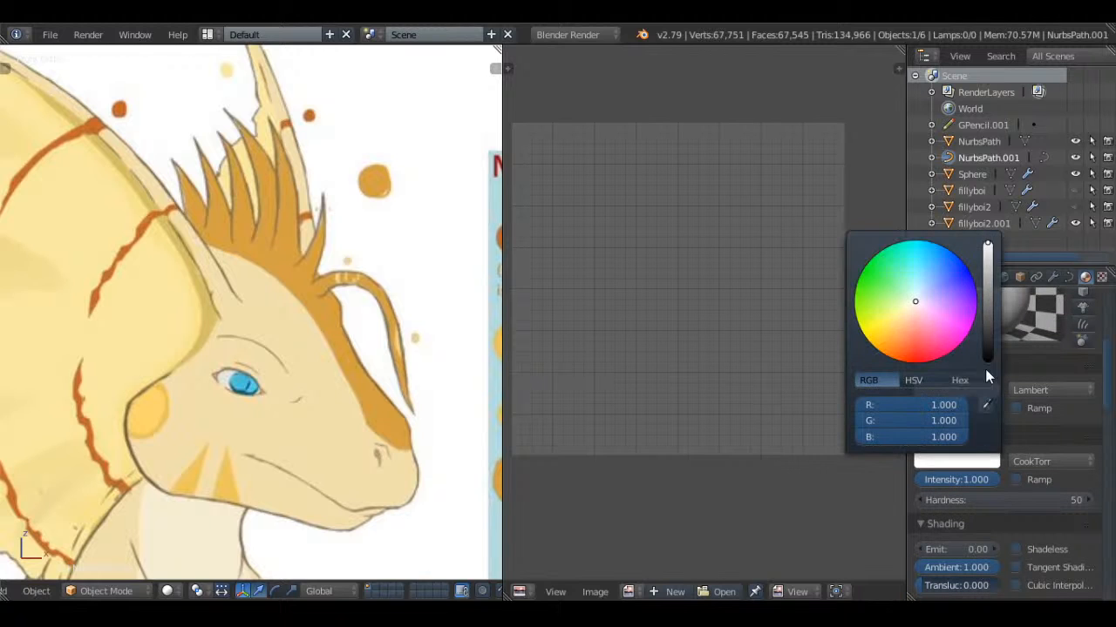
{"action": "left_click", "coordinate": [985, 369]}
Sample the orange of the reference's head crest as Frill3's diffuse color and deselect the spines
{"action": "left_click", "coordinate": [995, 392]}
{"action": "left_click", "coordinate": [977, 332]}
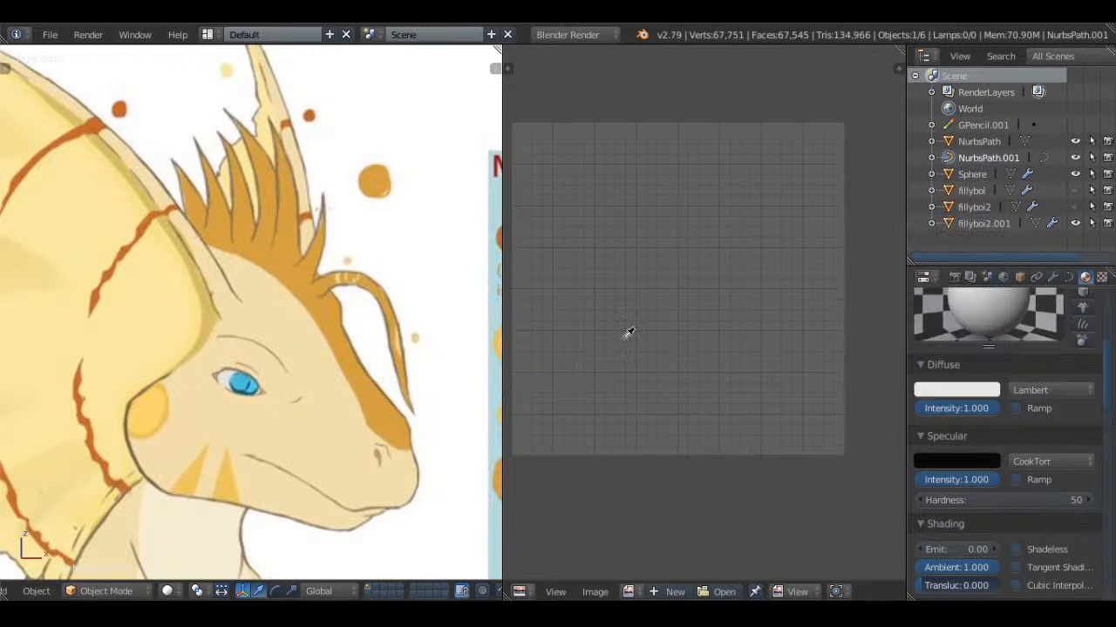
{"action": "left_click", "coordinate": [296, 259]}
{"action": "scroll", "coordinate": [311, 290], "scroll_direction": "down", "scroll_amount": 5}
{"action": "middle_click_drag", "start_coordinate": [311, 289], "coordinate": [495, 248], "text": "shift"}
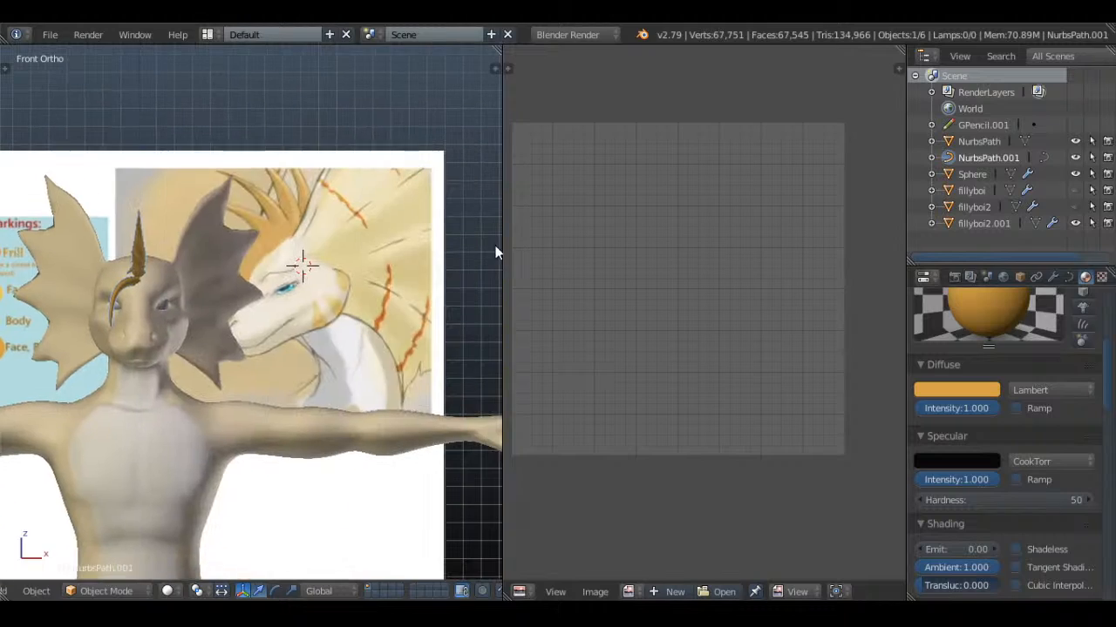
{"action": "key", "text": "a"}
Open the body mesh, fillyboi2.001, in Edit Mode with none of its faces selected
{"action": "middle_click_drag", "start_coordinate": [293, 284], "coordinate": [314, 296]}
{"action": "key", "text": "KP_1"}
{"action": "scroll", "coordinate": [326, 292], "scroll_direction": "up", "scroll_amount": 3}
{"action": "right_click", "coordinate": [341, 296]}
{"action": "key", "text": "Tab"}
{"action": "key", "text": "a"}
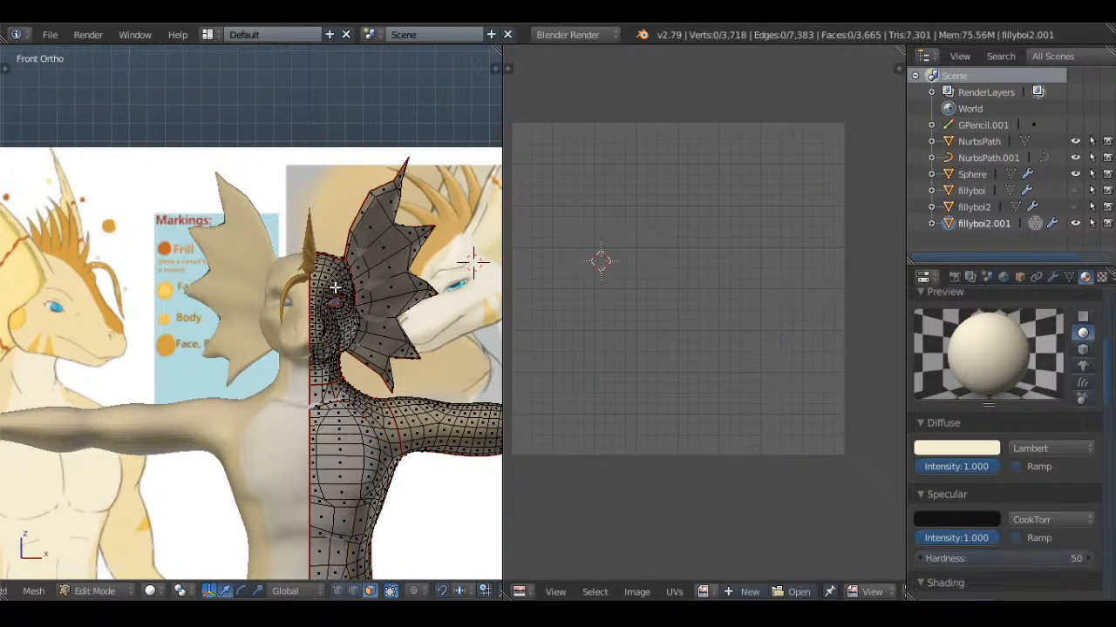
{"action": "key", "text": "a"}
{"action": "scroll", "coordinate": [392, 322], "scroll_direction": "up", "scroll_amount": 3}
{"action": "key", "text": "a"}
{"action": "middle_click_drag", "start_coordinate": [391, 323], "coordinate": [236, 300], "text": "shift"}
{"action": "scroll", "coordinate": [253, 305], "scroll_direction": "up", "scroll_amount": 2}
{"action": "key", "text": "a"}
{"action": "key", "text": "a"}
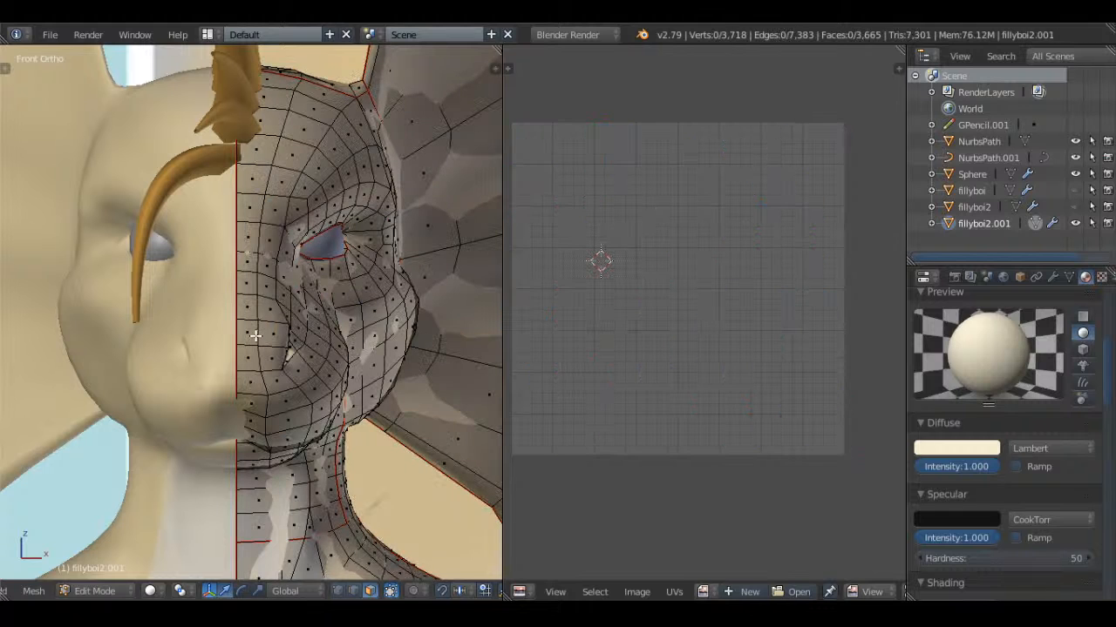
Select the strip of faces along the head's centre line from the snout up to the forehead
{"action": "right_click", "coordinate": [250, 332]}
{"action": "right_click", "coordinate": [248, 311], "text": "shift"}
{"action": "right_click", "coordinate": [250, 262], "text": "shift"}
{"action": "right_click", "coordinate": [245, 285], "text": "shift"}
{"action": "right_click", "coordinate": [248, 236], "text": "shift"}
{"action": "right_click", "coordinate": [252, 206], "text": "shift"}
{"action": "right_click", "coordinate": [256, 155], "text": "shift"}
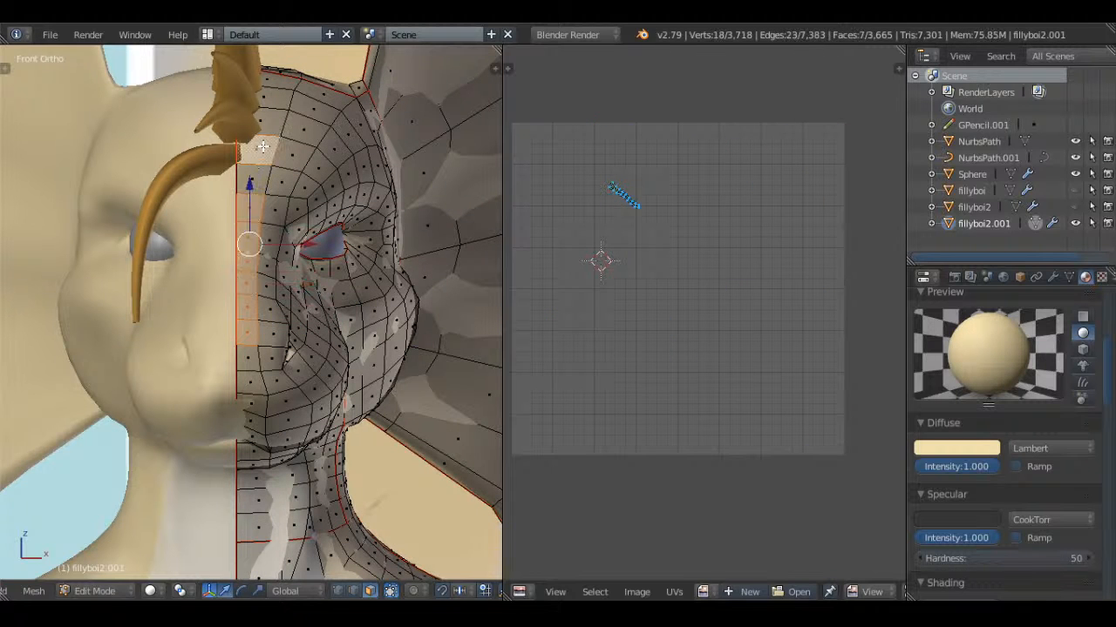
{"action": "right_click", "coordinate": [256, 156], "text": "shift"}
{"action": "right_click", "coordinate": [255, 155], "text": "shift"}
{"action": "right_click", "coordinate": [255, 155], "text": "shift"}
{"action": "right_click", "coordinate": [255, 173], "text": "shift"}
{"action": "right_click", "coordinate": [258, 150], "text": "shift"}
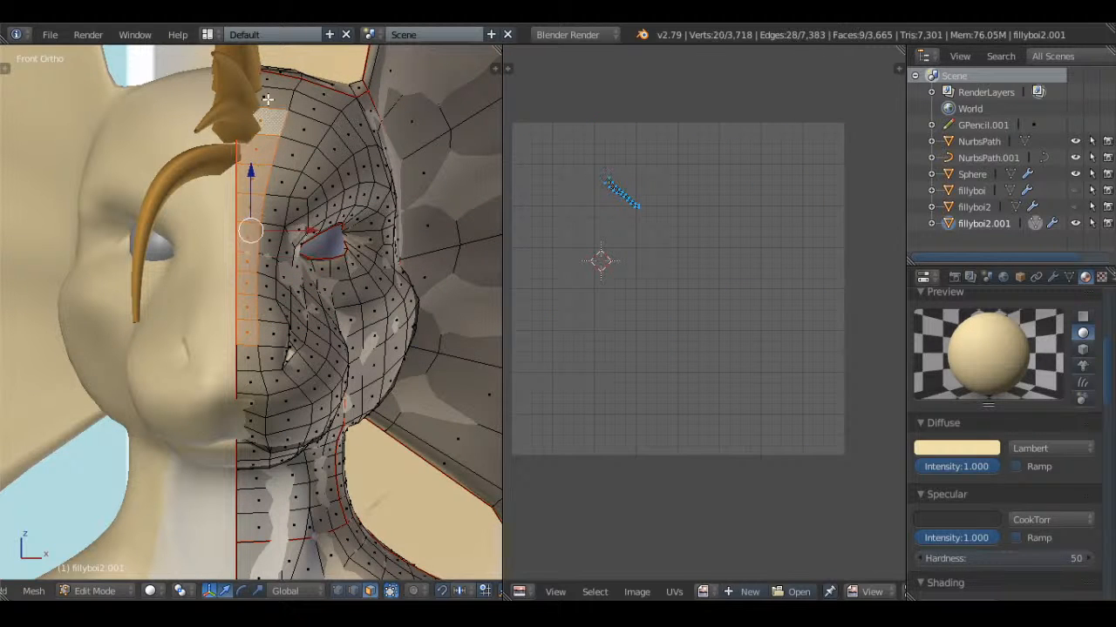
{"action": "right_click", "coordinate": [265, 120], "text": "shift"}
{"action": "right_click", "coordinate": [273, 93], "text": "shift"}
{"action": "right_click", "coordinate": [274, 95], "text": "shift"}
Extend the face strip over the crown behind the spines, dropping the rearmost faces from the selection
{"action": "scroll", "coordinate": [274, 98], "scroll_direction": "down", "scroll_amount": 4}
{"action": "middle_click_drag", "start_coordinate": [196, 261], "coordinate": [186, 306], "text": "shift"}
{"action": "middle_click_drag", "start_coordinate": [266, 237], "coordinate": [187, 376]}
{"action": "scroll", "coordinate": [188, 376], "scroll_direction": "up", "scroll_amount": 4}
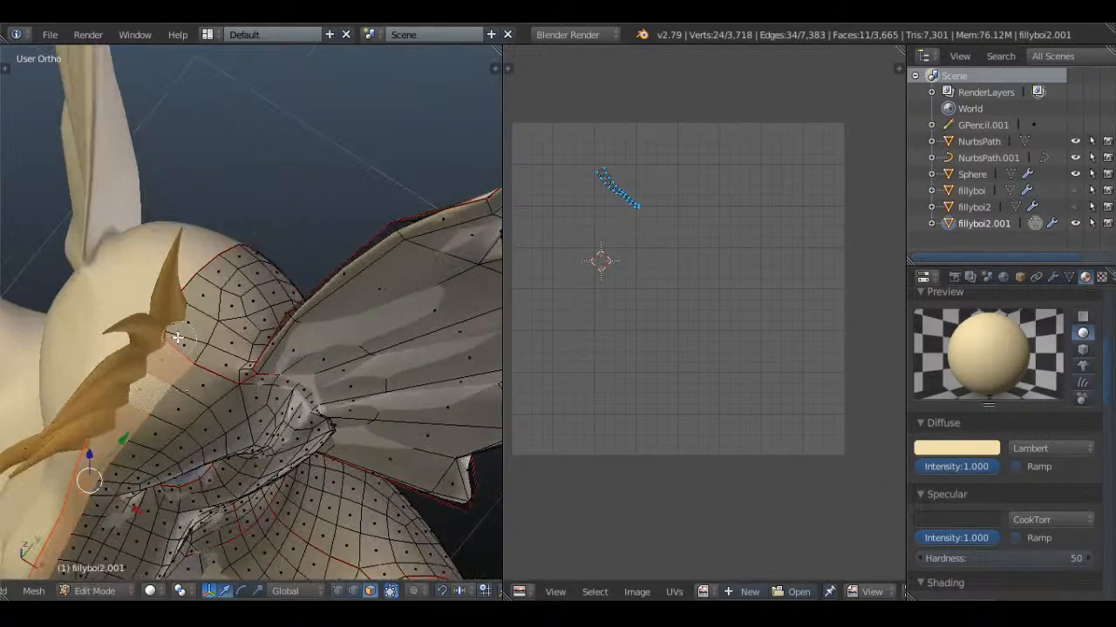
{"action": "right_click", "coordinate": [191, 346], "text": "shift"}
{"action": "right_click", "coordinate": [206, 314], "text": "shift"}
{"action": "right_click", "coordinate": [210, 290], "text": "shift"}
{"action": "right_click", "coordinate": [217, 272], "text": "shift"}
{"action": "scroll", "coordinate": [219, 271], "scroll_direction": "down", "scroll_amount": 3}
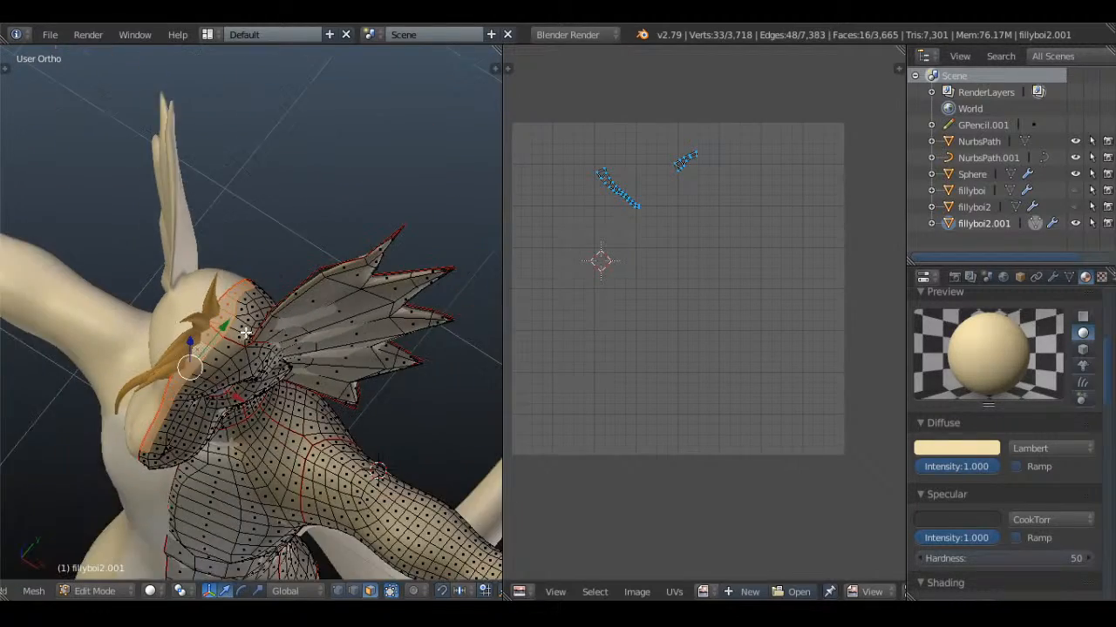
{"action": "scroll", "coordinate": [235, 266], "scroll_direction": "up", "scroll_amount": 3}
{"action": "right_click", "coordinate": [233, 274], "text": "shift"}
{"action": "scroll", "coordinate": [234, 275], "scroll_direction": "down", "scroll_amount": 5}
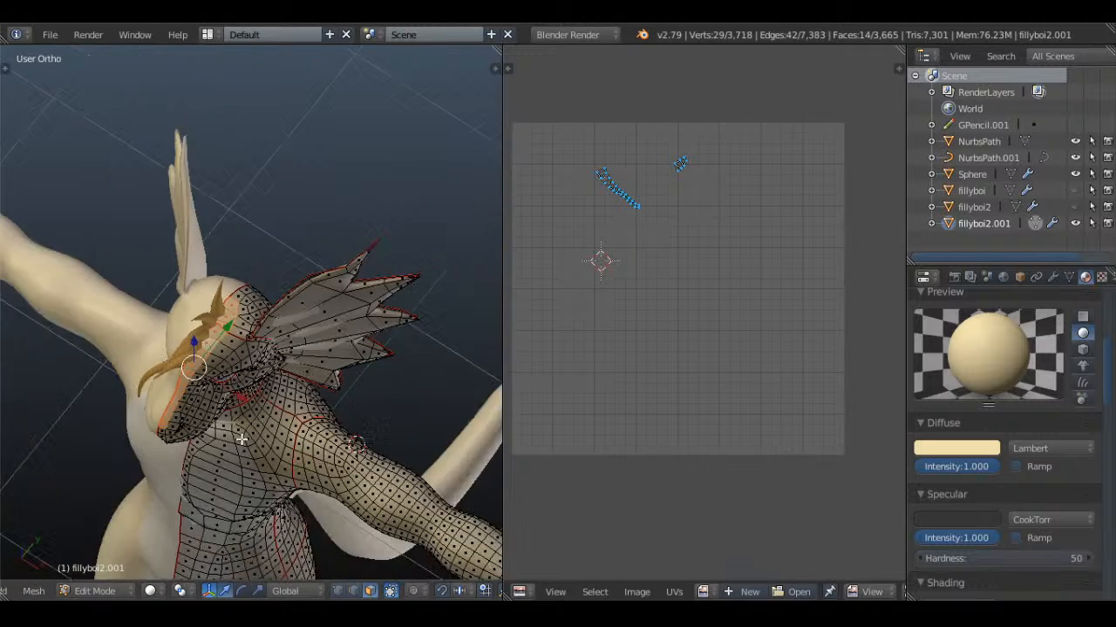
{"action": "scroll", "coordinate": [271, 391], "scroll_direction": "up", "scroll_amount": 3}
{"action": "middle_click_drag", "start_coordinate": [236, 438], "coordinate": [228, 296], "text": "shift"}
{"action": "scroll", "coordinate": [1113, 329], "scroll_direction": "up", "scroll_amount": 5}
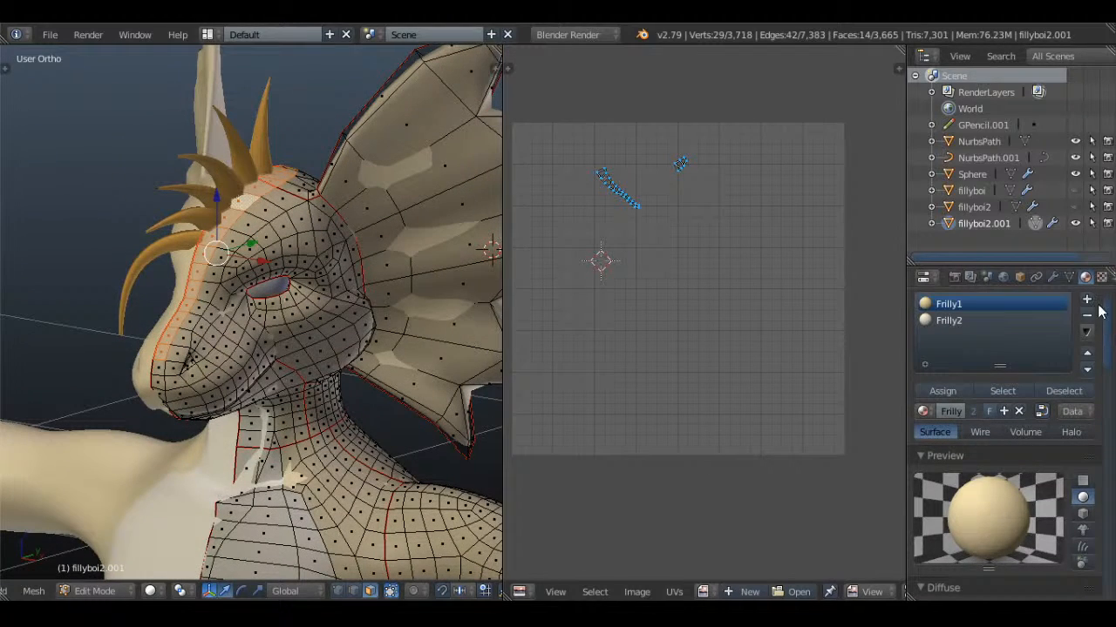
Add a third material slot with Frill3 to the body, assign it to the selected strip and leave Edit Mode
{"action": "left_click", "coordinate": [1086, 299]}
{"action": "left_click", "coordinate": [923, 411]}
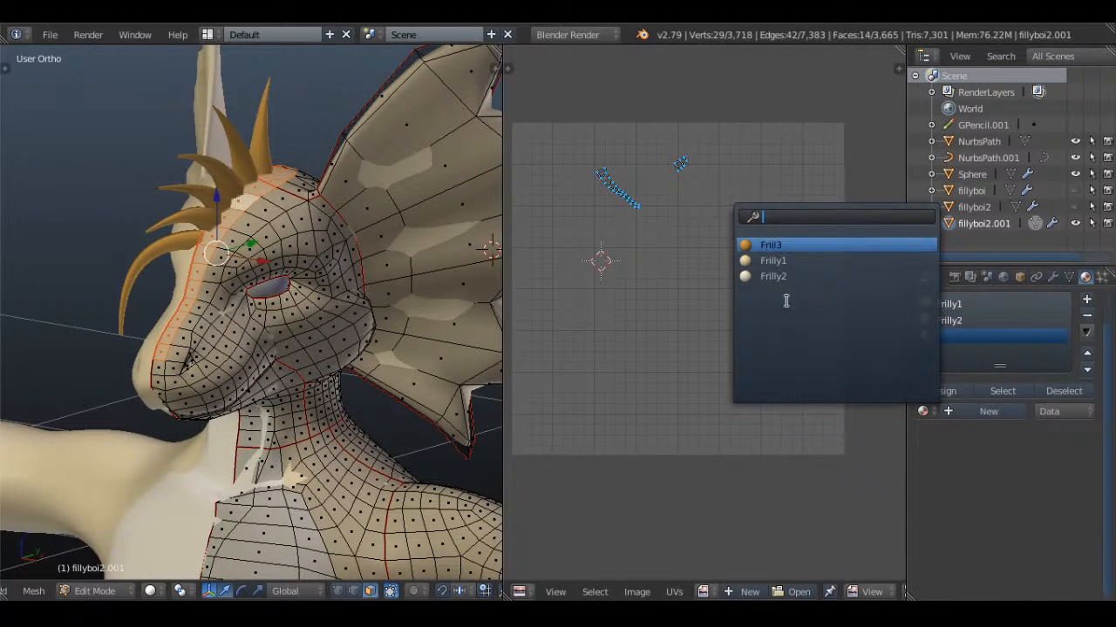
{"action": "left_click", "coordinate": [797, 245]}
{"action": "left_click", "coordinate": [960, 392]}
{"action": "key", "text": "Tab"}
Deselect the body and save the file with the orange head stripe over Whiskers.blend
{"action": "middle_click_drag", "start_coordinate": [131, 261], "coordinate": [418, 294]}
{"action": "key", "text": "a"}
{"action": "key", "text": "KP_1"}
{"action": "scroll", "coordinate": [418, 292], "scroll_direction": "down", "scroll_amount": 4}
{"action": "key", "text": "ctrl+s"}
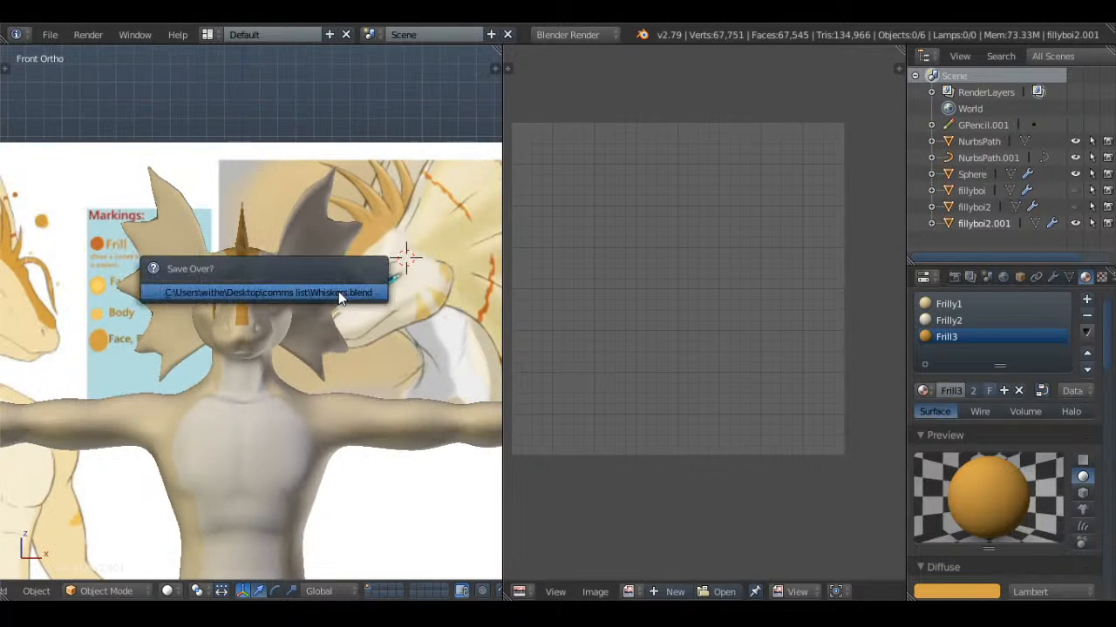
{"action": "left_click", "coordinate": [338, 291]}
Examine the reference drawings' markings on the face, frills, back and tail and compare them with the model
{"action": "scroll", "coordinate": [441, 320], "scroll_direction": "up", "scroll_amount": 5}
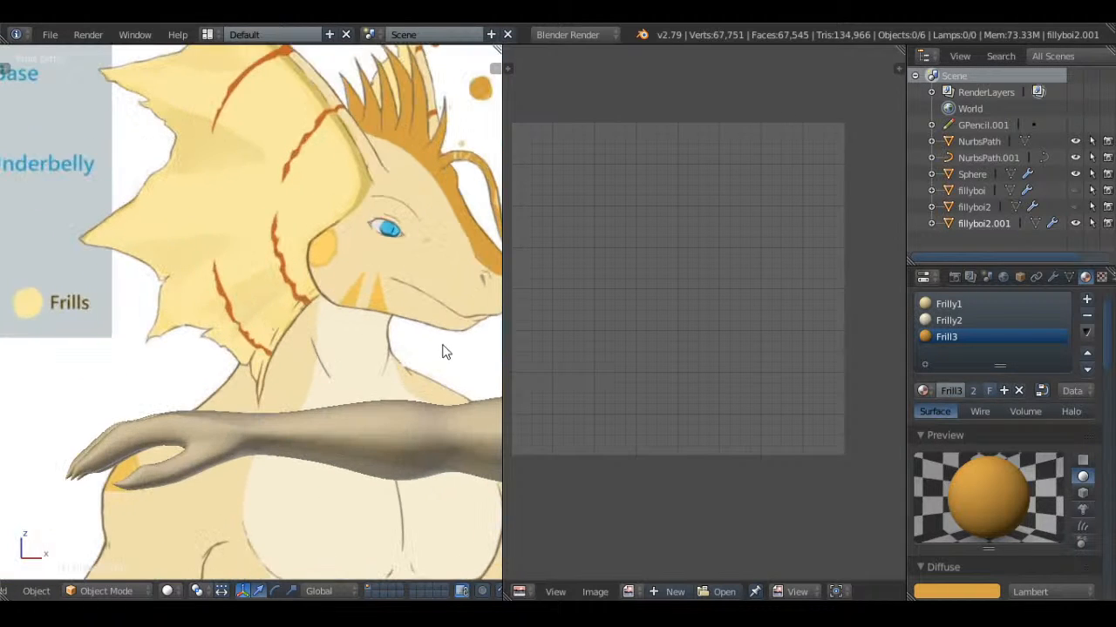
{"action": "middle_click_drag", "start_coordinate": [450, 326], "coordinate": [377, 289], "text": "shift"}
{"action": "scroll", "coordinate": [368, 247], "scroll_direction": "up", "scroll_amount": 4}
{"action": "middle_click_drag", "start_coordinate": [347, 155], "coordinate": [106, 247], "text": "shift"}
{"action": "scroll", "coordinate": [369, 248], "scroll_direction": "down", "scroll_amount": 10}
{"action": "scroll", "coordinate": [106, 247], "scroll_direction": "up", "scroll_amount": 5}
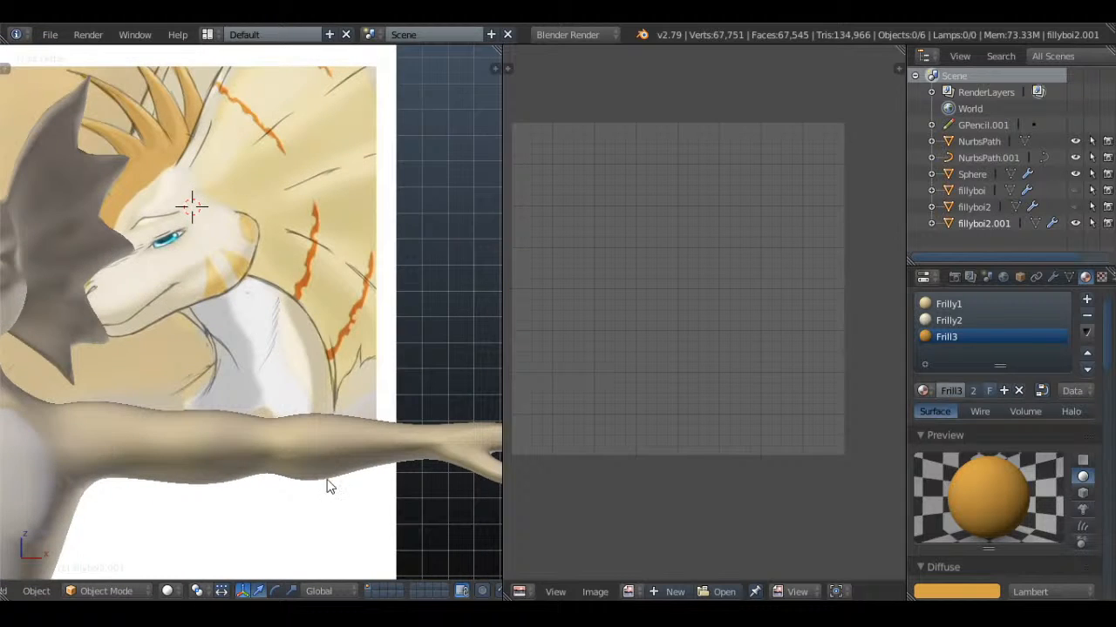
{"action": "middle_click_drag", "start_coordinate": [327, 480], "coordinate": [335, 190], "text": "shift"}
{"action": "middle_click_drag", "start_coordinate": [331, 523], "coordinate": [309, 320], "text": "shift"}
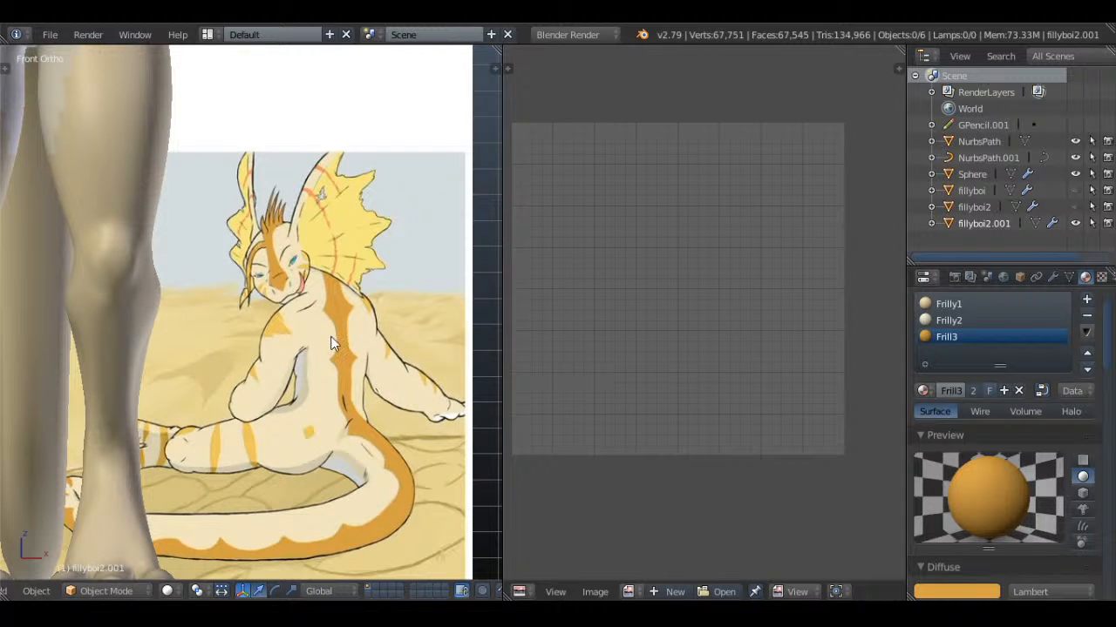
{"action": "scroll", "coordinate": [341, 291], "scroll_direction": "down", "scroll_amount": 1}
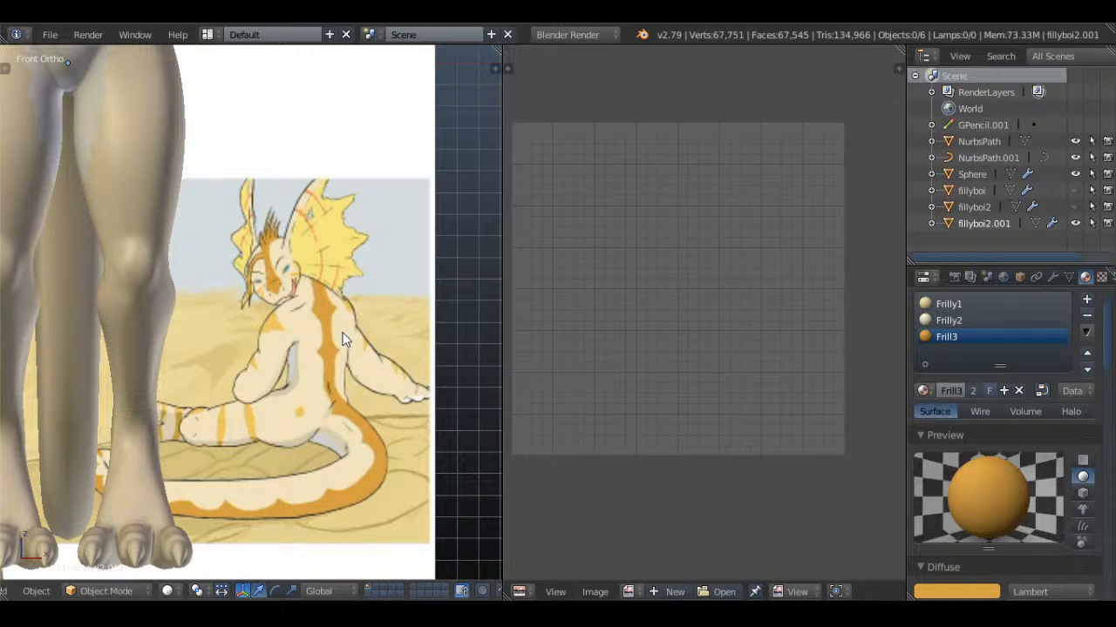
{"action": "scroll", "coordinate": [342, 340], "scroll_direction": "down", "scroll_amount": 1}
{"action": "scroll", "coordinate": [343, 183], "scroll_direction": "up", "scroll_amount": 3, "text": "shift"}
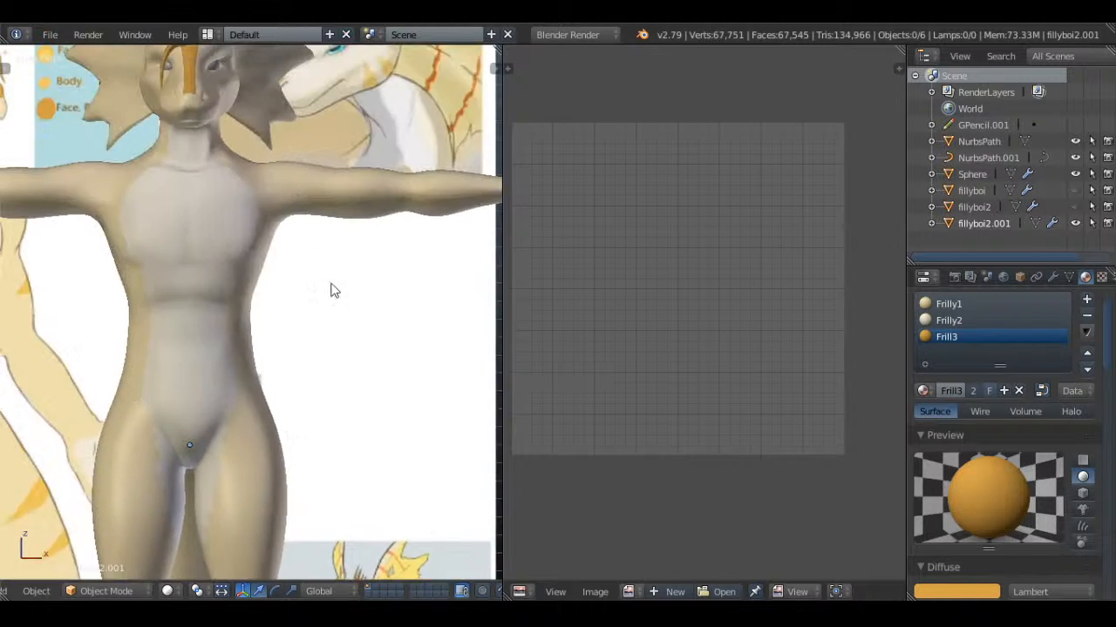
Enter Edit Mode on the body and select the first three faces beside the centre seam on the upper back
{"action": "middle_click_drag", "start_coordinate": [331, 289], "coordinate": [134, 256]}
{"action": "key", "text": "Tab"}
{"action": "scroll", "coordinate": [319, 304], "scroll_direction": "up", "scroll_amount": 3}
{"action": "scroll", "coordinate": [319, 306], "scroll_direction": "up", "scroll_amount": 2}
{"action": "key", "text": "a"}
{"action": "key", "text": "a"}
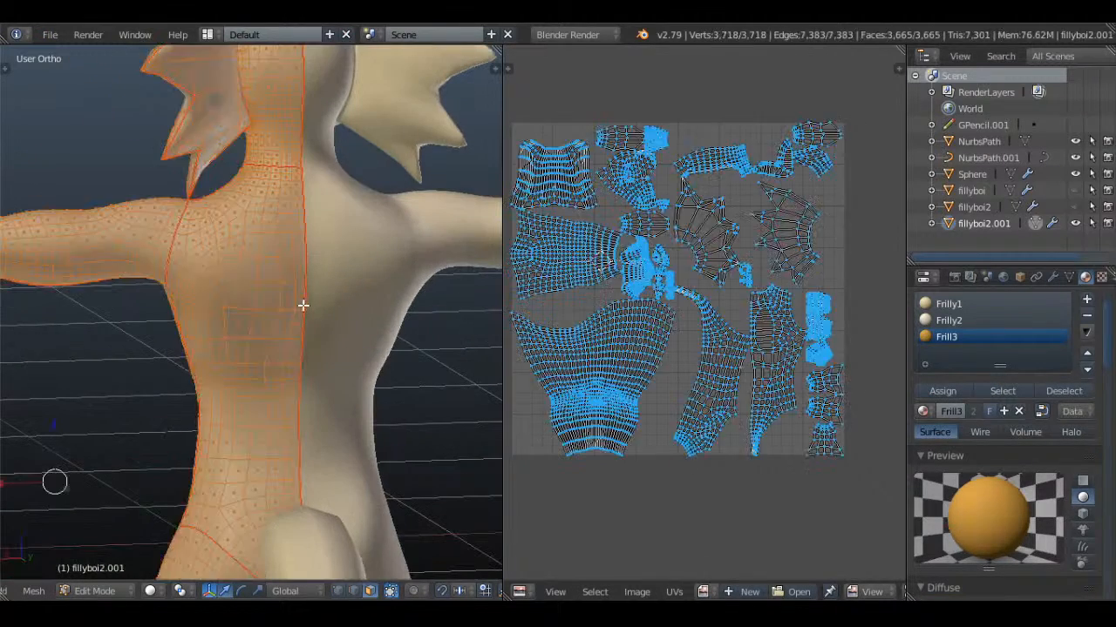
{"action": "key", "text": "a"}
{"action": "key", "text": "a"}
{"action": "key", "text": "a"}
{"action": "right_click", "coordinate": [298, 227]}
{"action": "right_click", "coordinate": [299, 262], "text": "shift"}
{"action": "right_click", "coordinate": [296, 280], "text": "shift"}
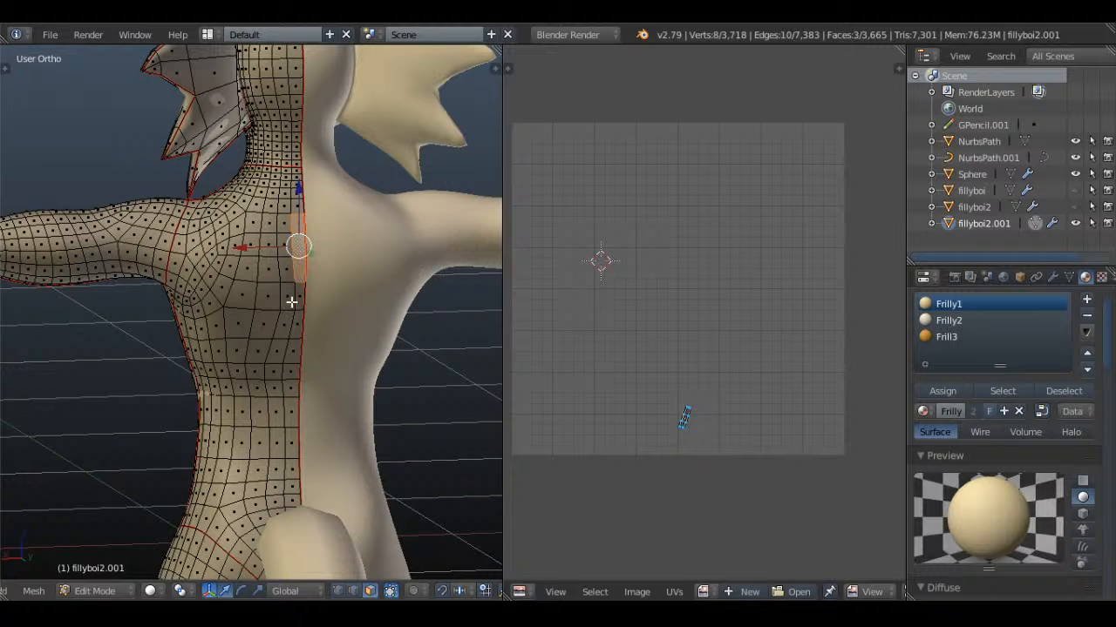
Extend the strip of selected faces along the centre seam down the lower back to the base of the tail
{"action": "right_click", "coordinate": [293, 315], "text": "shift"}
{"action": "right_click", "coordinate": [294, 361], "text": "shift"}
{"action": "right_click", "coordinate": [296, 407], "text": "shift"}
{"action": "right_click", "coordinate": [295, 388], "text": "shift"}
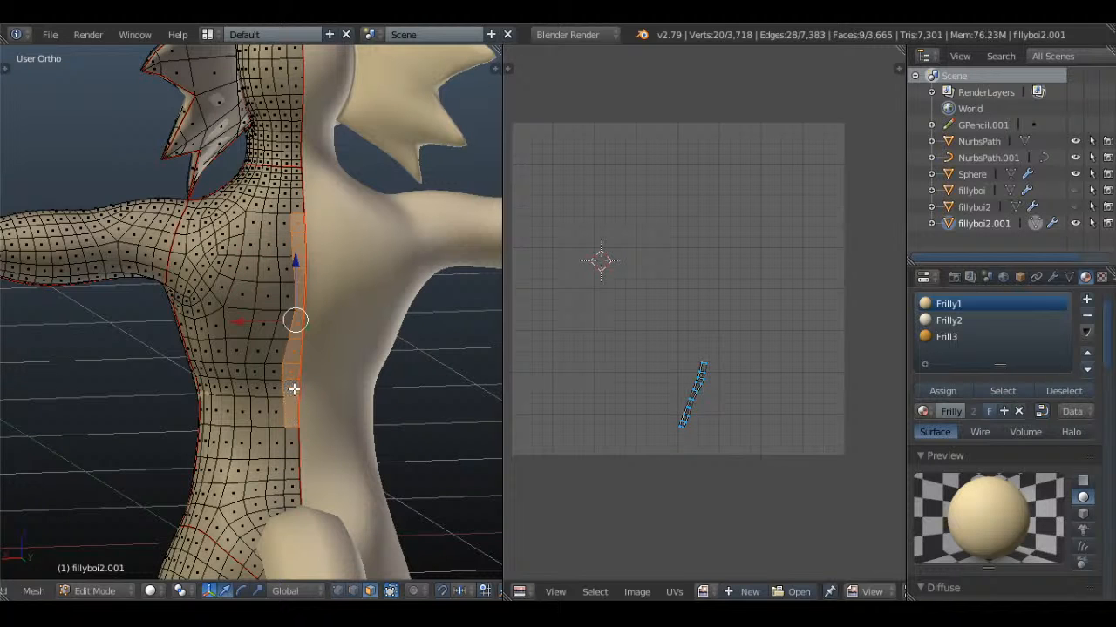
{"action": "right_click", "coordinate": [295, 445], "text": "shift"}
{"action": "right_click", "coordinate": [295, 471], "text": "shift"}
{"action": "right_click", "coordinate": [294, 490], "text": "shift"}
{"action": "right_click", "coordinate": [293, 510], "text": "shift"}
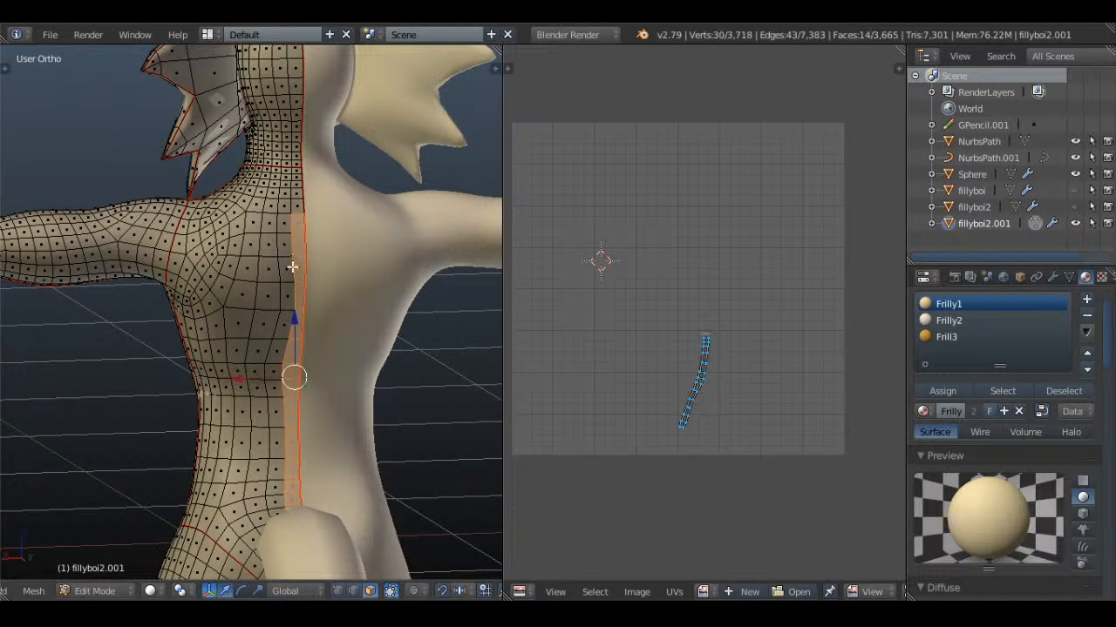
Extend the spine strip upward over the neck and the back of the head to meet the orange crown marking
{"action": "middle_click_drag", "start_coordinate": [294, 251], "coordinate": [282, 379], "text": "shift"}
{"action": "right_click", "coordinate": [287, 326], "text": "shift"}
{"action": "right_click", "coordinate": [289, 316], "text": "shift"}
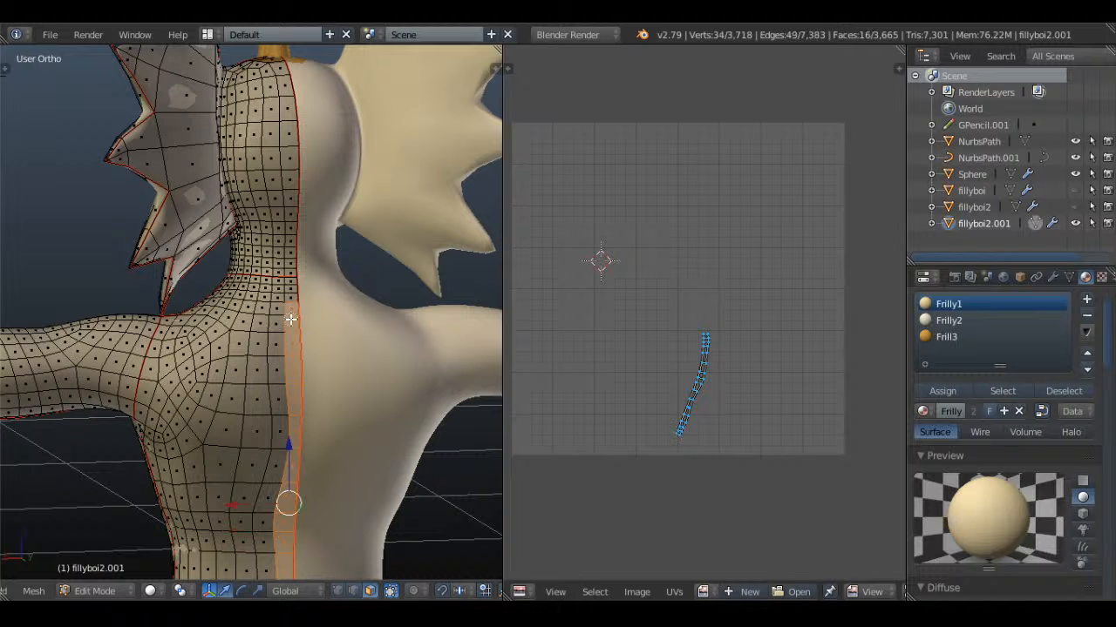
{"action": "right_click", "coordinate": [291, 284], "text": "shift"}
{"action": "right_click", "coordinate": [290, 274], "text": "shift"}
{"action": "right_click", "coordinate": [290, 244], "text": "shift"}
{"action": "right_click", "coordinate": [290, 213], "text": "shift"}
{"action": "right_click", "coordinate": [290, 181], "text": "shift"}
{"action": "right_click", "coordinate": [290, 142], "text": "shift"}
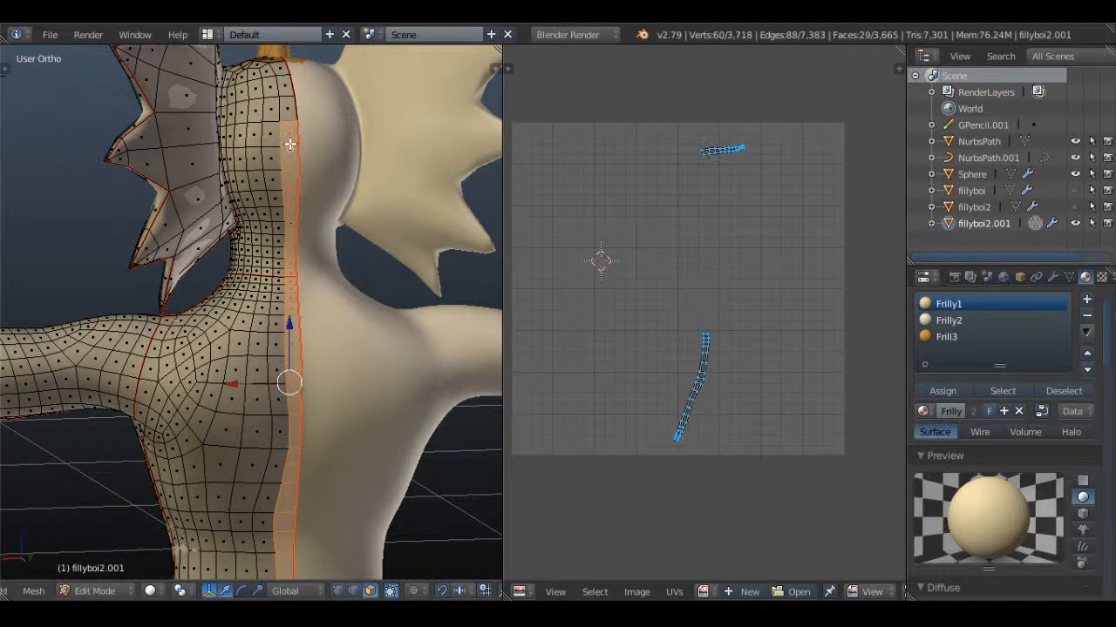
{"action": "right_click", "coordinate": [289, 113], "text": "shift"}
{"action": "right_click", "coordinate": [287, 91], "text": "shift"}
{"action": "right_click", "coordinate": [283, 71], "text": "shift"}
Assign the Frill3 material to the selected spine strip and leave Edit Mode
{"action": "left_click", "coordinate": [982, 338]}
{"action": "left_click", "coordinate": [953, 395]}
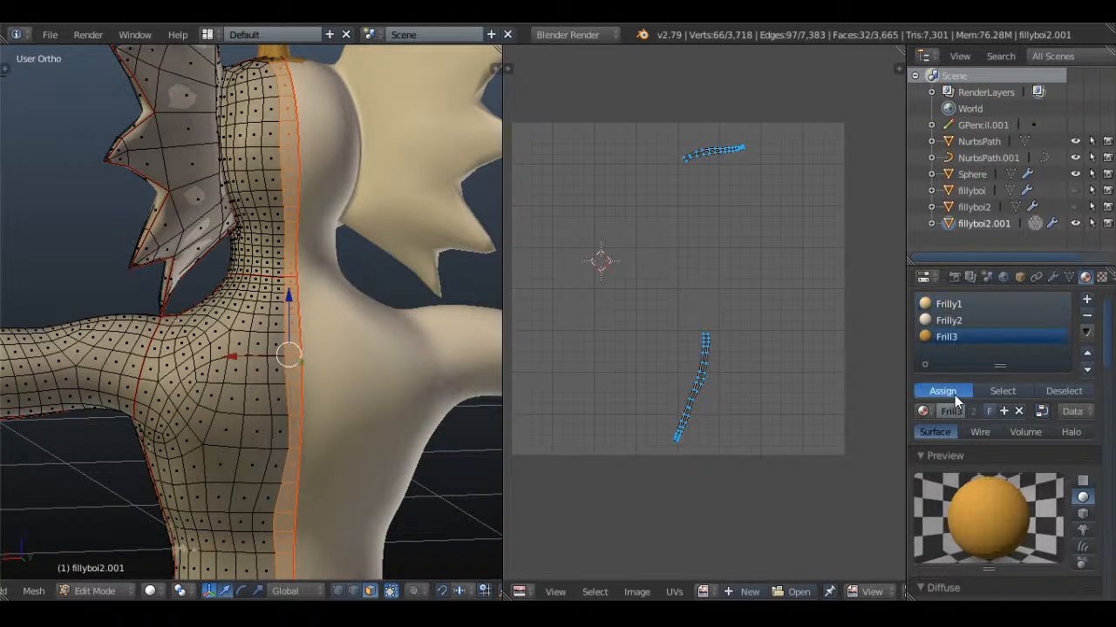
{"action": "key", "text": "Tab"}
{"action": "scroll", "coordinate": [327, 378], "scroll_direction": "down", "scroll_amount": 4}
{"action": "middle_click_drag", "start_coordinate": [245, 461], "coordinate": [328, 312], "text": "shift"}
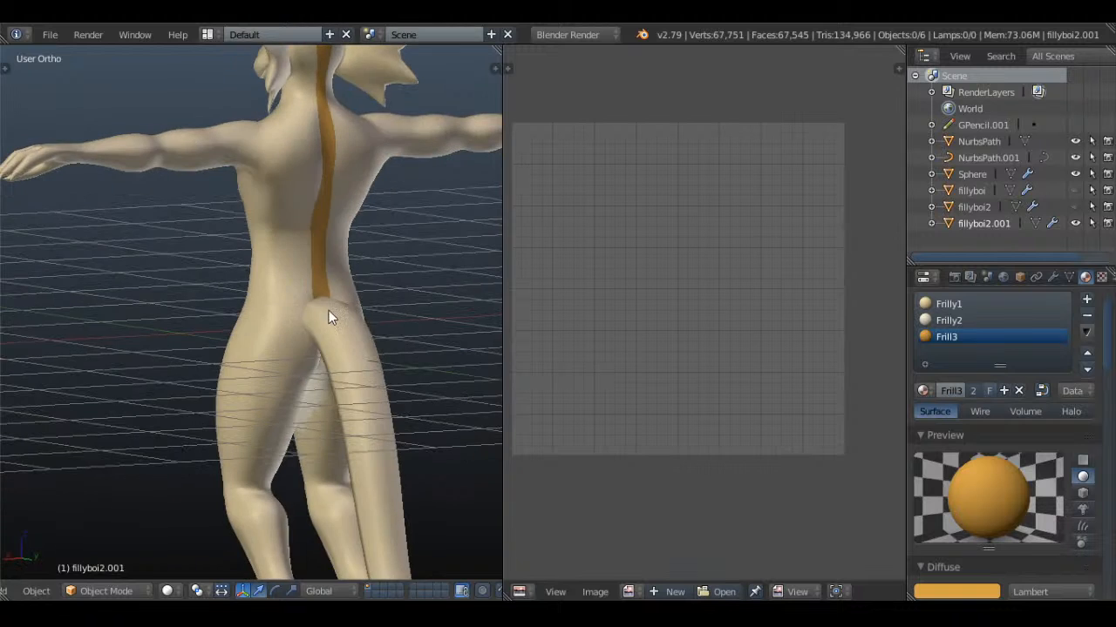
Save the model with the orange back stripe over Whiskers.blend
{"action": "key", "text": "KP_1"}
{"action": "scroll", "coordinate": [330, 349], "scroll_direction": "down", "scroll_amount": 3}
{"action": "middle_click_drag", "start_coordinate": [333, 432], "coordinate": [401, 272], "text": "shift"}
{"action": "key", "text": "ctrl+s"}
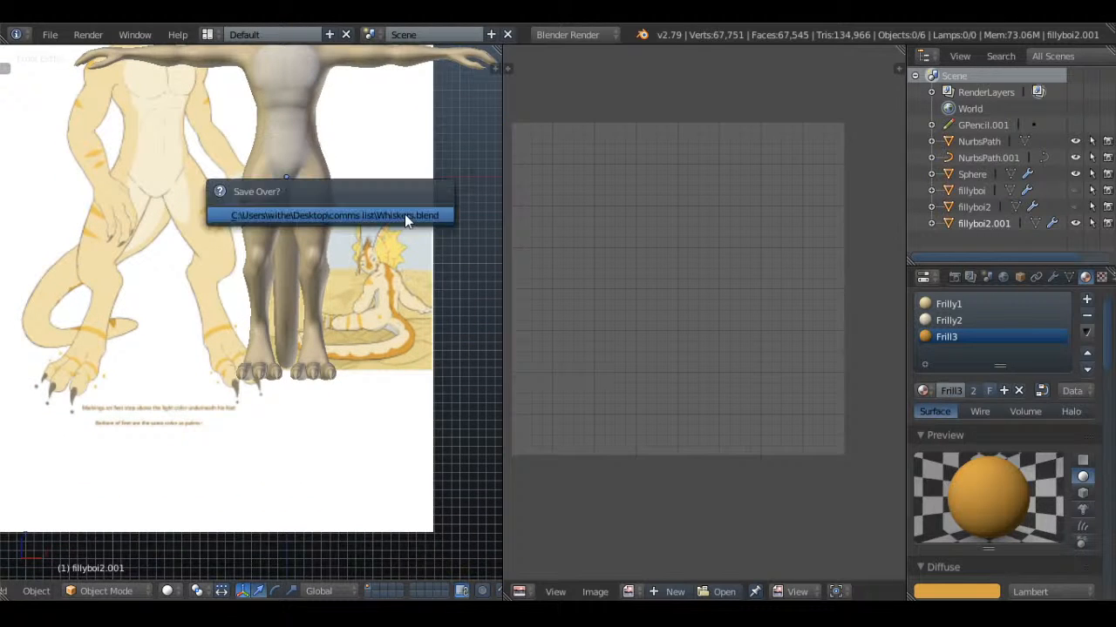
{"action": "left_click", "coordinate": [405, 213]}
{"action": "middle_click_drag", "start_coordinate": [405, 212], "coordinate": [407, 361], "text": "shift"}
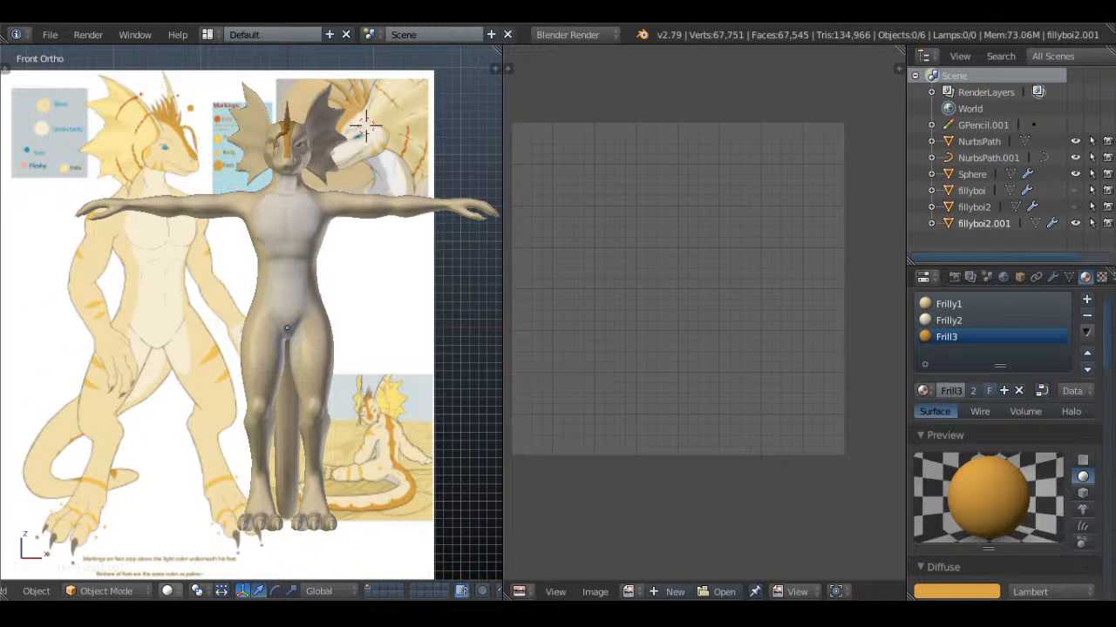
{"action": "middle_click_drag", "start_coordinate": [256, 317], "coordinate": [255, 475]}
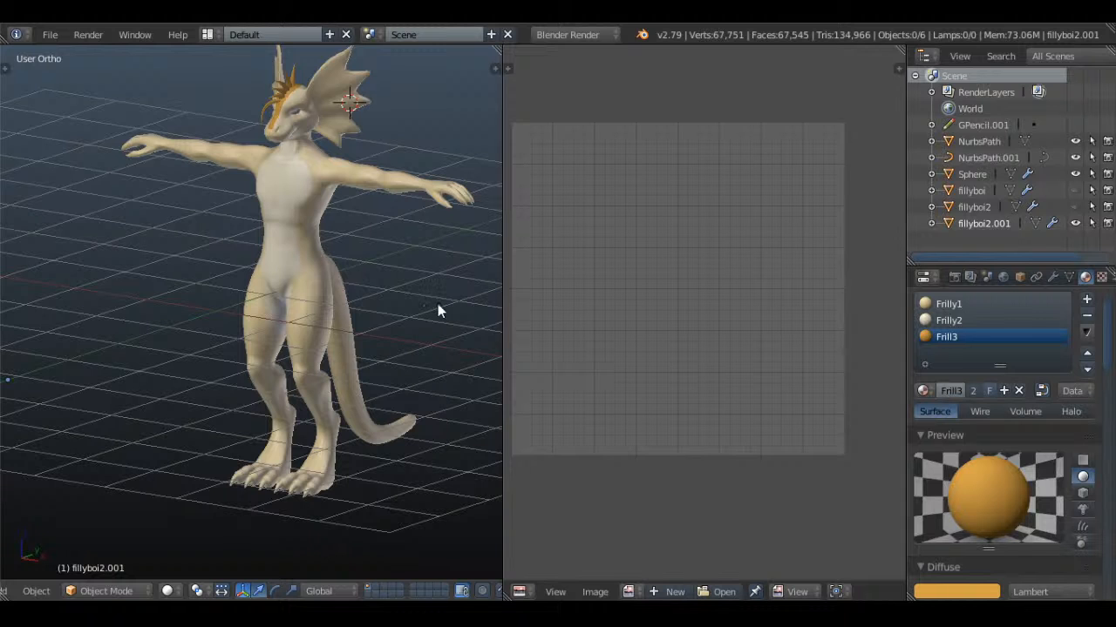
Enter Edit Mode on the body and add a fourth material slot with a new material named Nails
{"action": "middle_click_drag", "start_coordinate": [429, 325], "coordinate": [437, 383]}
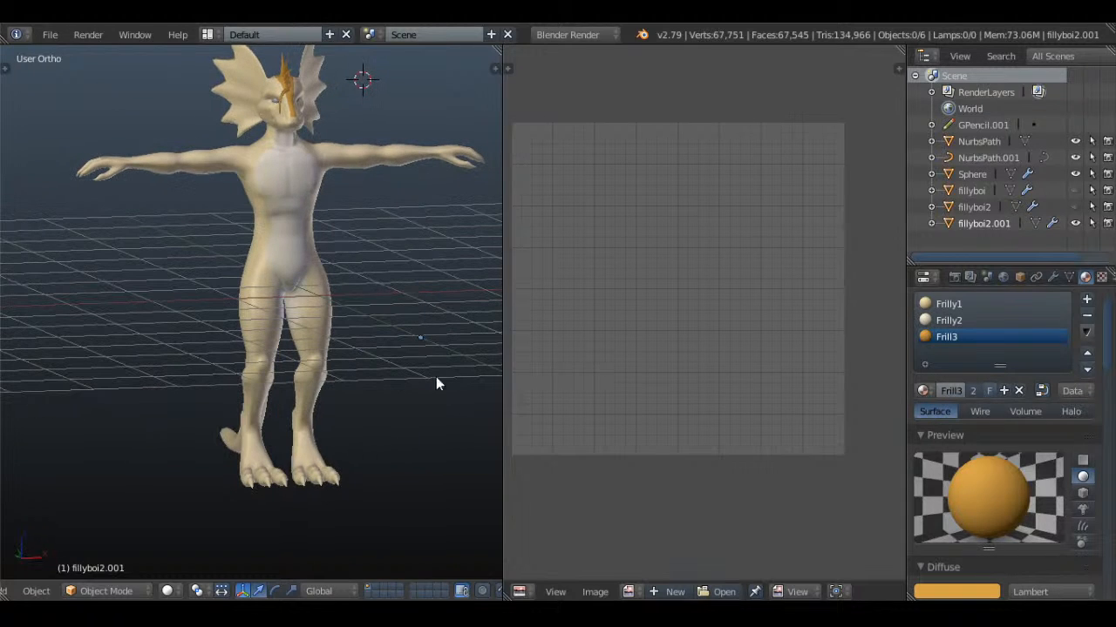
{"action": "scroll", "coordinate": [348, 453], "scroll_direction": "up", "scroll_amount": 4}
{"action": "middle_click_drag", "start_coordinate": [346, 451], "coordinate": [273, 212], "text": "shift"}
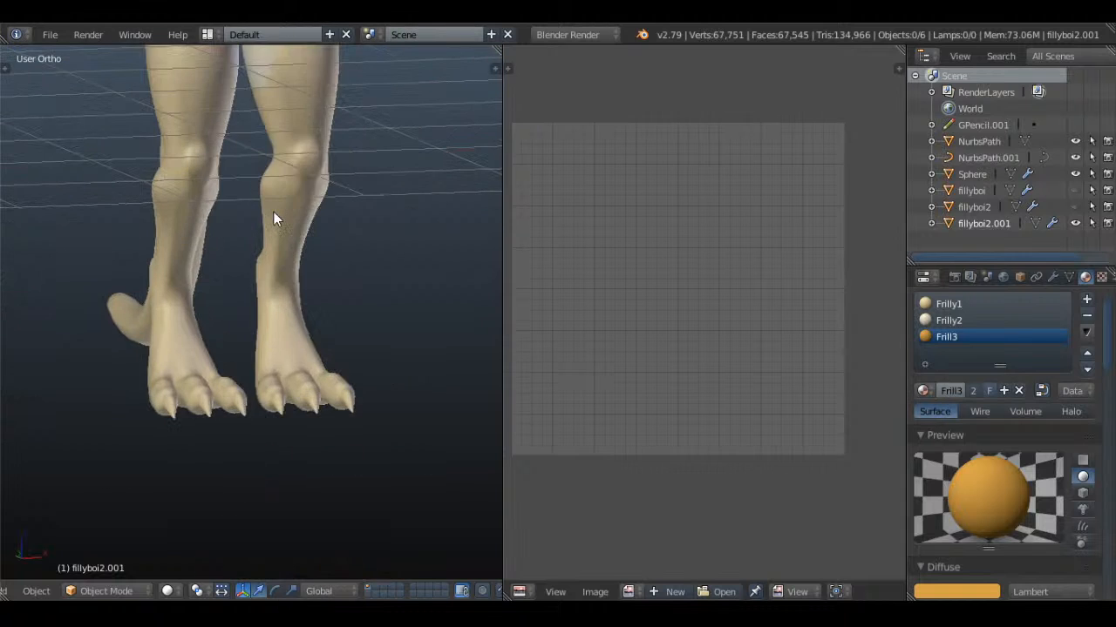
{"action": "key", "text": "Tab"}
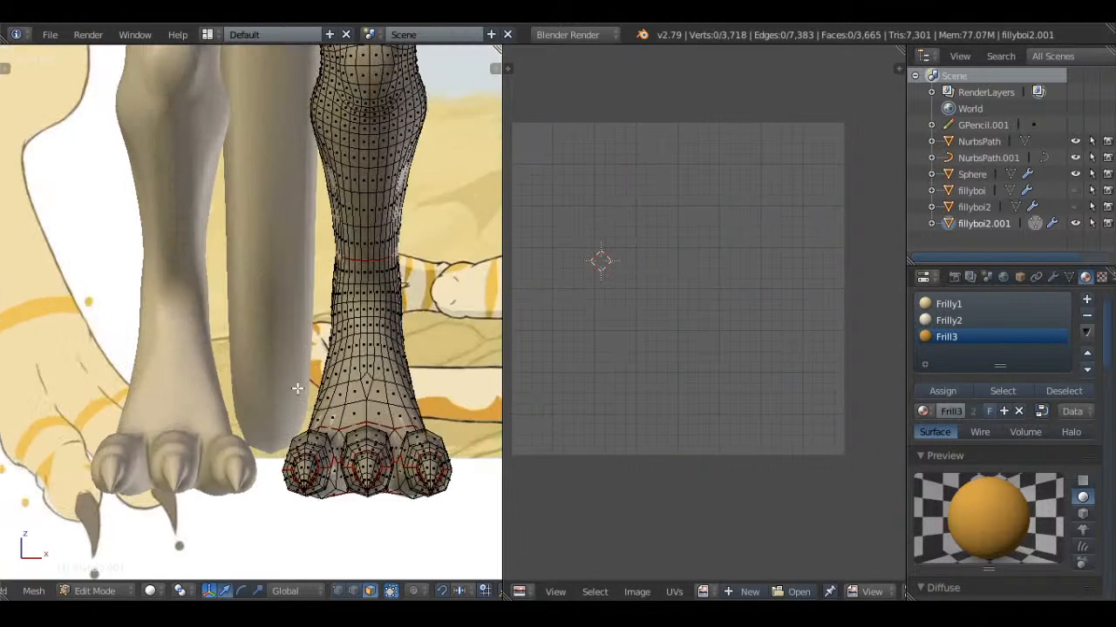
{"action": "left_click", "coordinate": [1086, 299]}
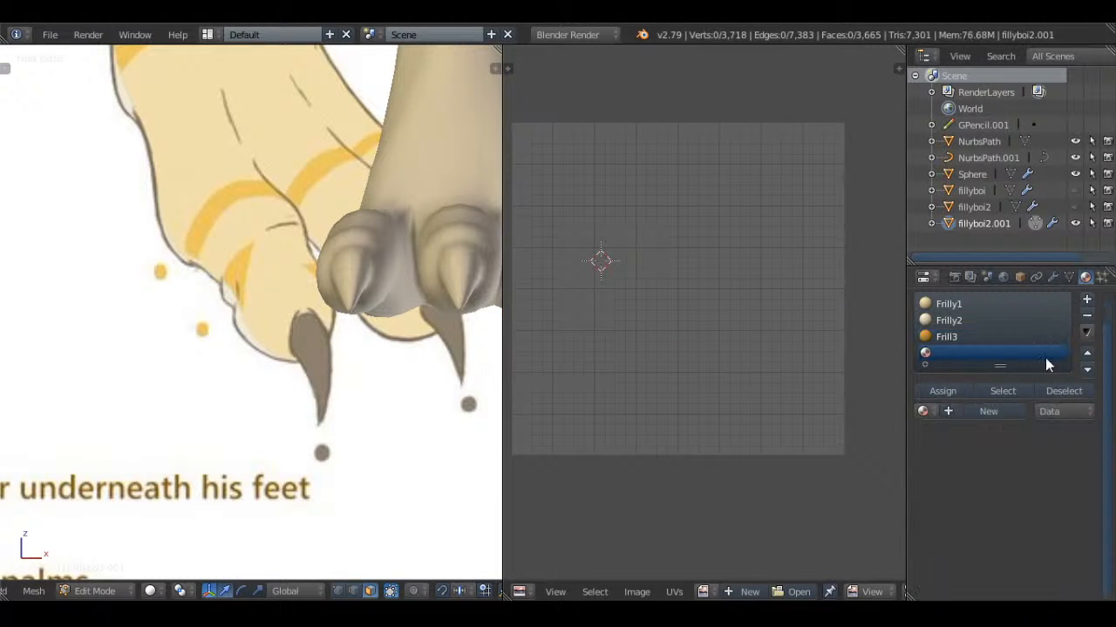
{"action": "left_click", "coordinate": [974, 412]}
{"action": "type", "text": "Nai"}
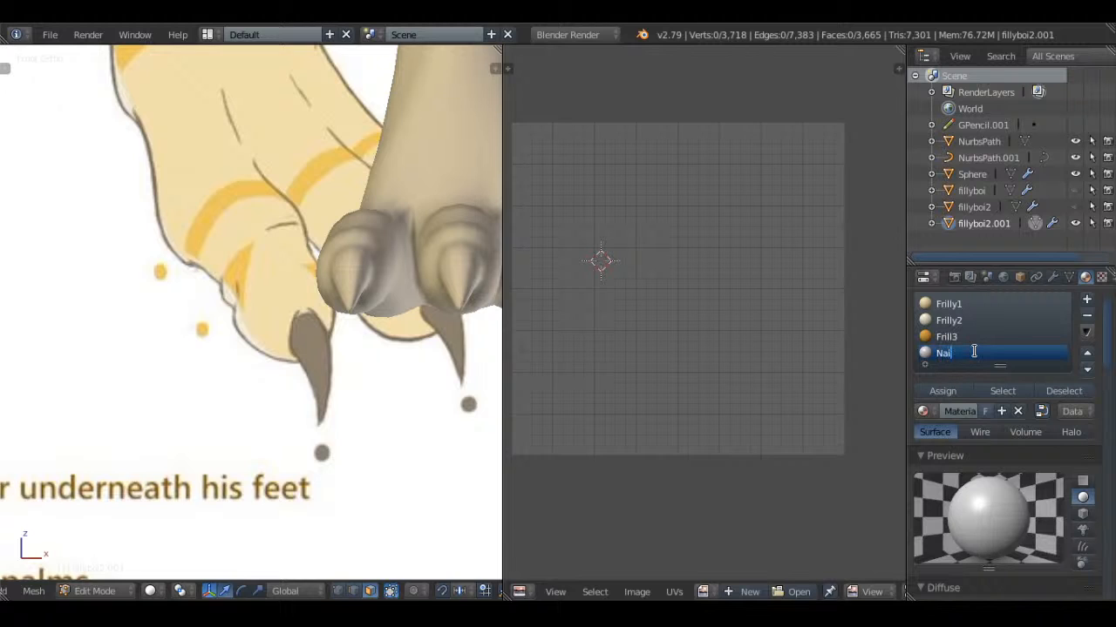
{"action": "type", "text": "ls"}
{"action": "key", "text": "Return"}
Give Nails specular intensity 1.000, a black specular colour and a grey-brown diffuse colour sampled from the reference claw
{"action": "scroll", "coordinate": [927, 390], "scroll_direction": "down", "scroll_amount": 5}
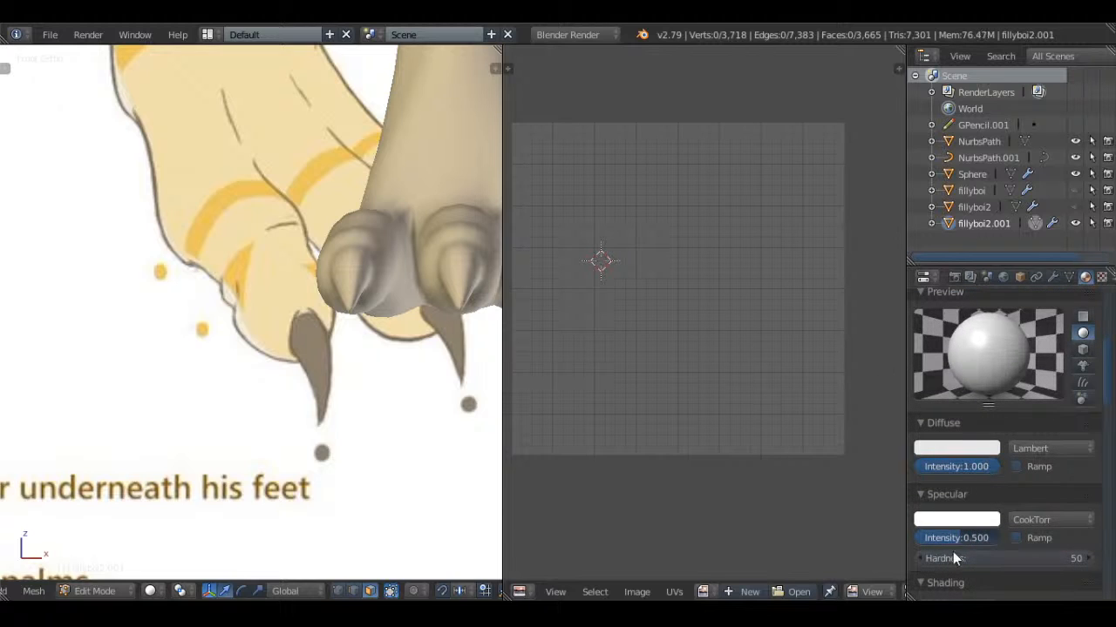
{"action": "left_click_drag", "start_coordinate": [954, 539], "coordinate": [1001, 537]}
{"action": "left_click", "coordinate": [972, 522]}
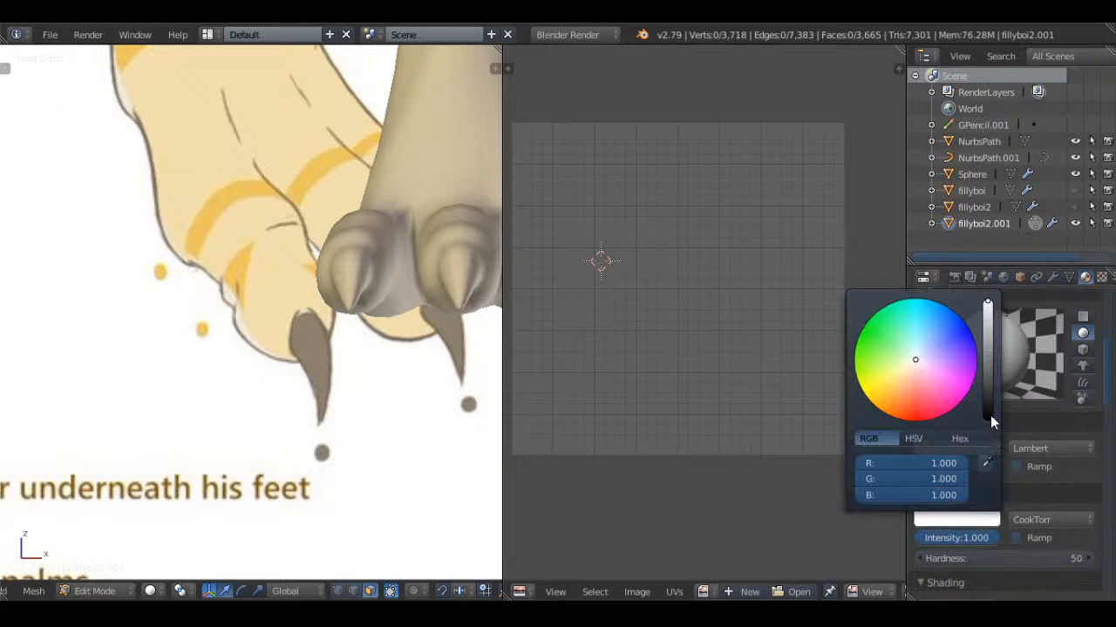
{"action": "left_click", "coordinate": [990, 418]}
{"action": "left_click", "coordinate": [985, 447]}
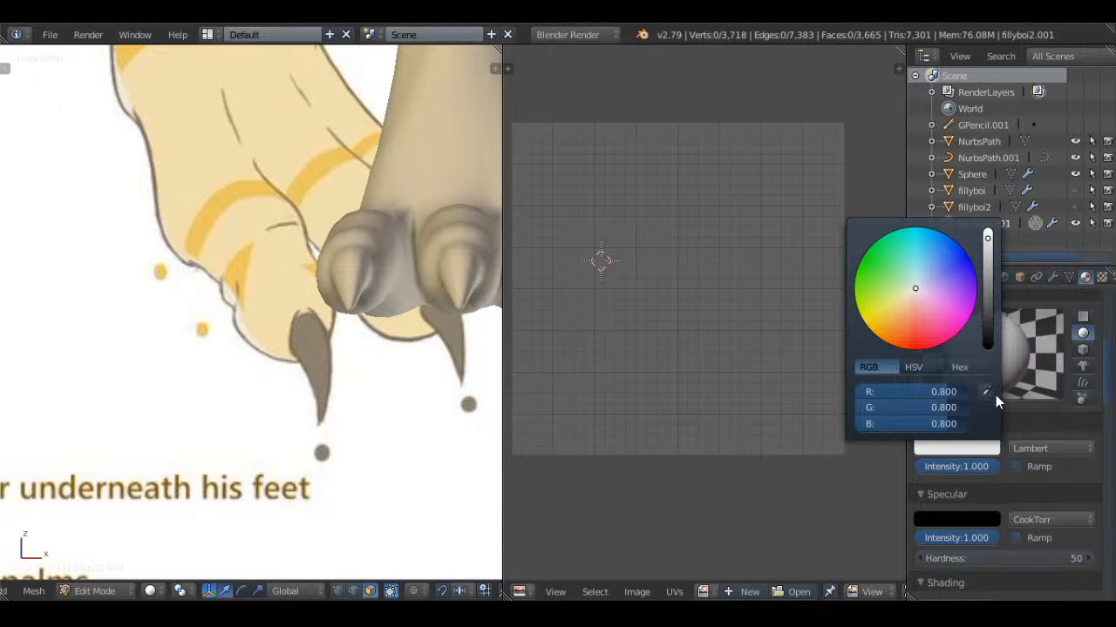
{"action": "scroll", "coordinate": [925, 389], "scroll_direction": "up", "scroll_amount": 5}
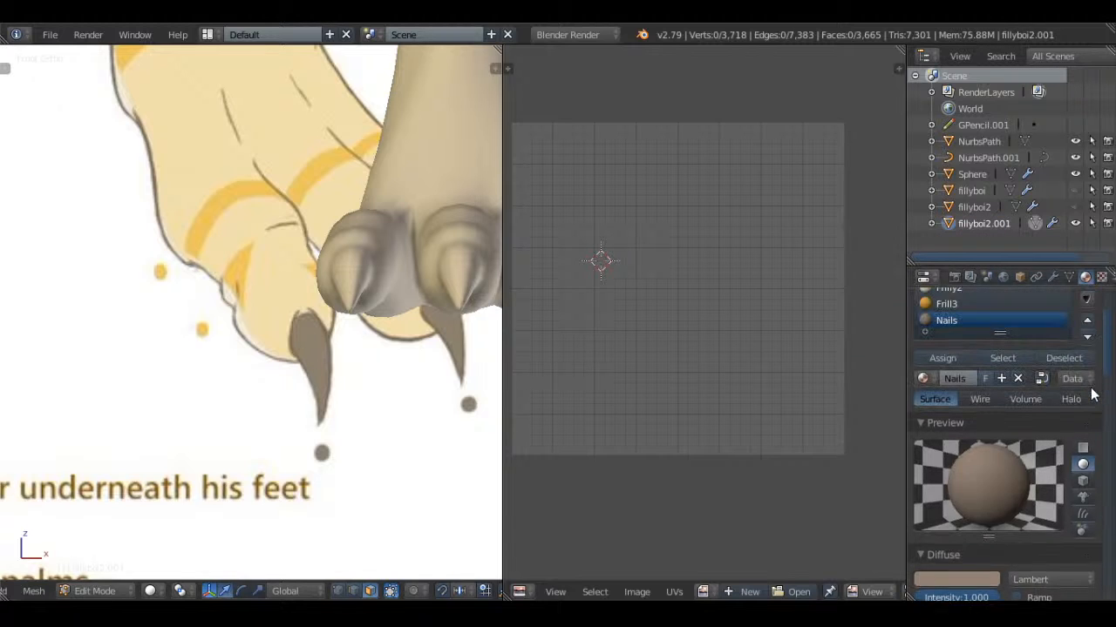
Select the face rings of the nearest toe's claw on the editable foot
{"action": "scroll", "coordinate": [376, 316], "scroll_direction": "down", "scroll_amount": 2}
{"action": "middle_click_drag", "start_coordinate": [377, 315], "coordinate": [281, 340], "text": "shift"}
{"action": "scroll", "coordinate": [348, 296], "scroll_direction": "down", "scroll_amount": 3}
{"action": "middle_click_drag", "start_coordinate": [371, 275], "coordinate": [182, 287], "text": "shift"}
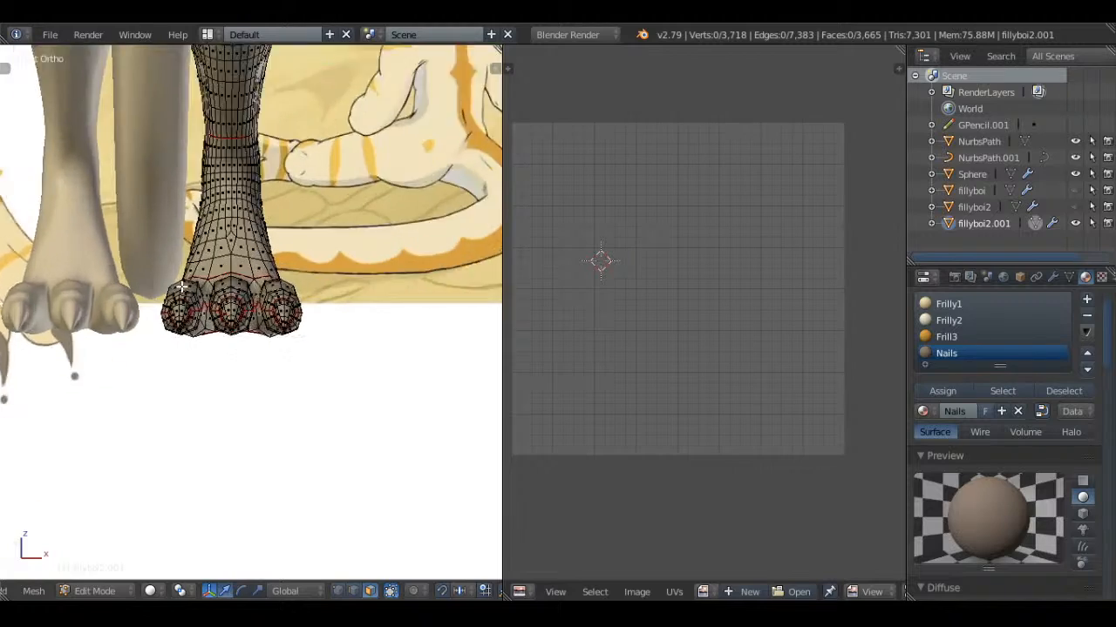
{"action": "scroll", "coordinate": [182, 287], "scroll_direction": "up", "scroll_amount": 4}
{"action": "scroll", "coordinate": [244, 305], "scroll_direction": "down", "scroll_amount": 3}
{"action": "middle_click_drag", "start_coordinate": [275, 348], "coordinate": [214, 385]}
{"action": "scroll", "coordinate": [378, 316], "scroll_direction": "up", "scroll_amount": 9}
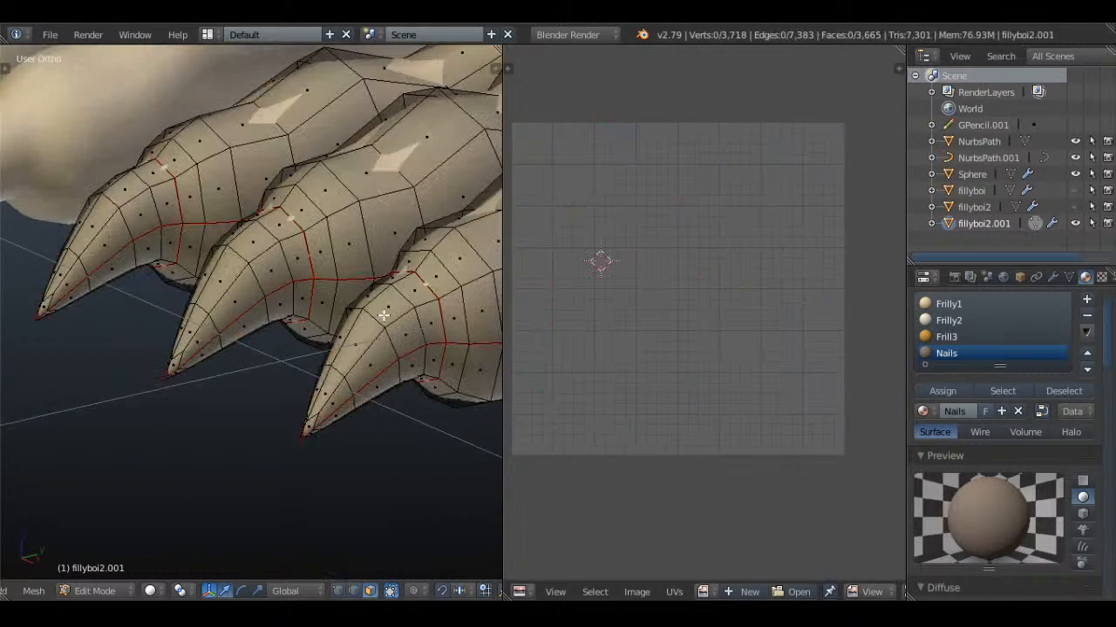
{"action": "right_click", "coordinate": [423, 307], "text": "alt"}
{"action": "right_click", "coordinate": [396, 329], "text": "alt+shift"}
{"action": "right_click", "coordinate": [374, 349], "text": "alt+shift"}
{"action": "right_click", "coordinate": [330, 388], "text": "alt+shift"}
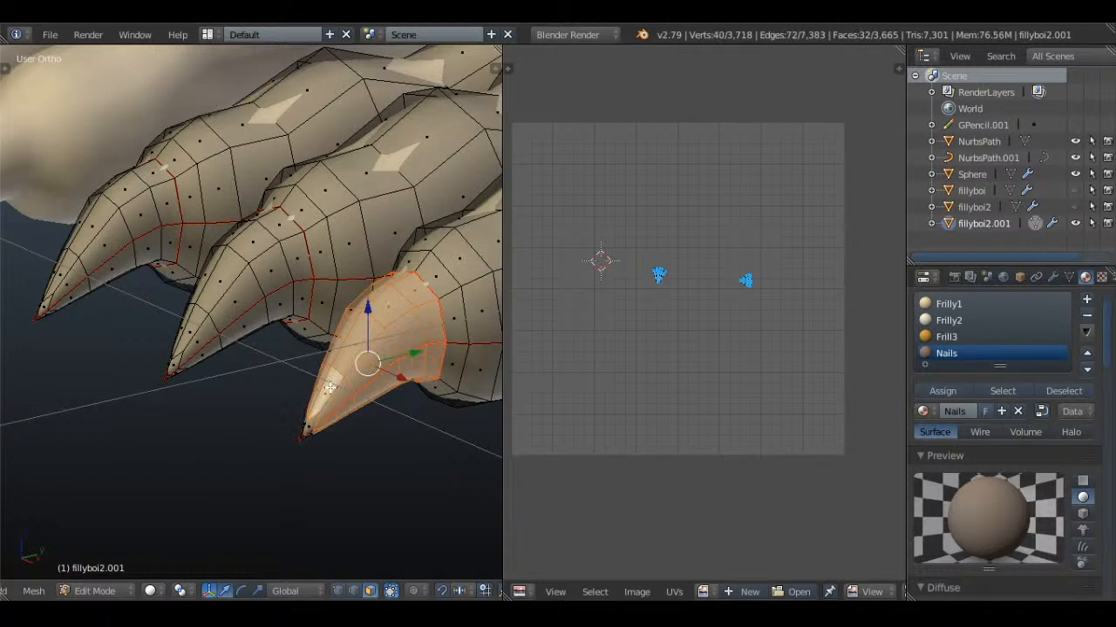
Add the face rings of the middle and far toe claws to the selection
{"action": "right_click", "coordinate": [292, 288], "text": "alt+shift"}
{"action": "right_click", "coordinate": [245, 305], "text": "alt+shift"}
{"action": "right_click", "coordinate": [223, 323], "text": "alt+shift"}
{"action": "right_click", "coordinate": [205, 340], "text": "alt+shift"}
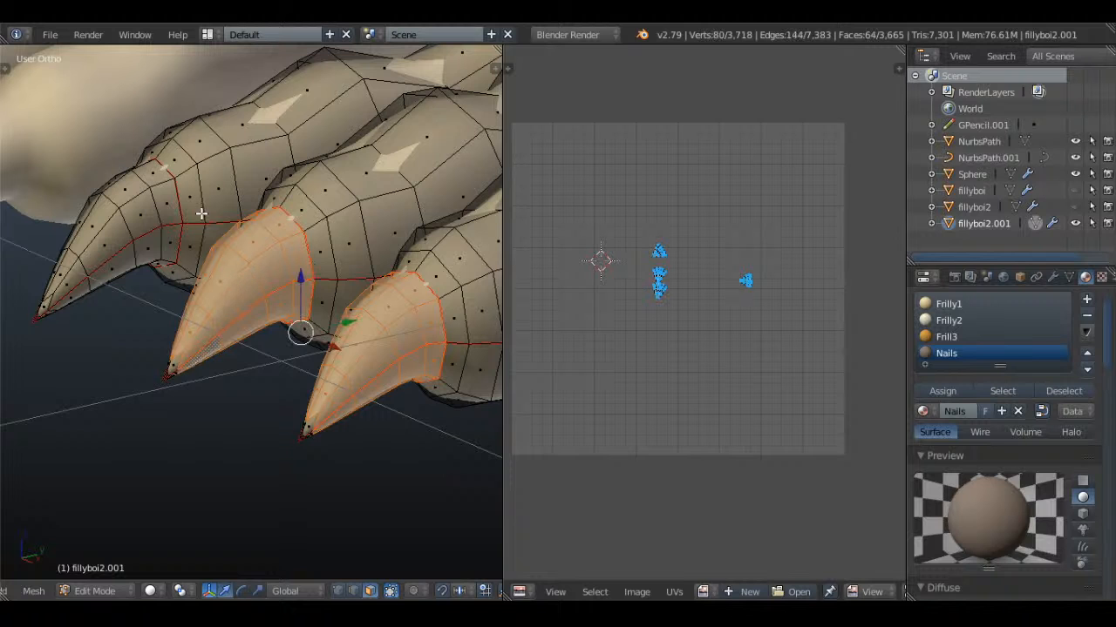
{"action": "right_click", "coordinate": [166, 226], "text": "alt+shift"}
{"action": "right_click", "coordinate": [144, 244], "text": "alt+shift"}
{"action": "right_click", "coordinate": [114, 261], "text": "alt+shift"}
{"action": "right_click", "coordinate": [78, 286], "text": "alt+shift"}
Add the hidden faces at the pointed tips of all three toe claws to the selection
{"action": "key", "text": "z"}
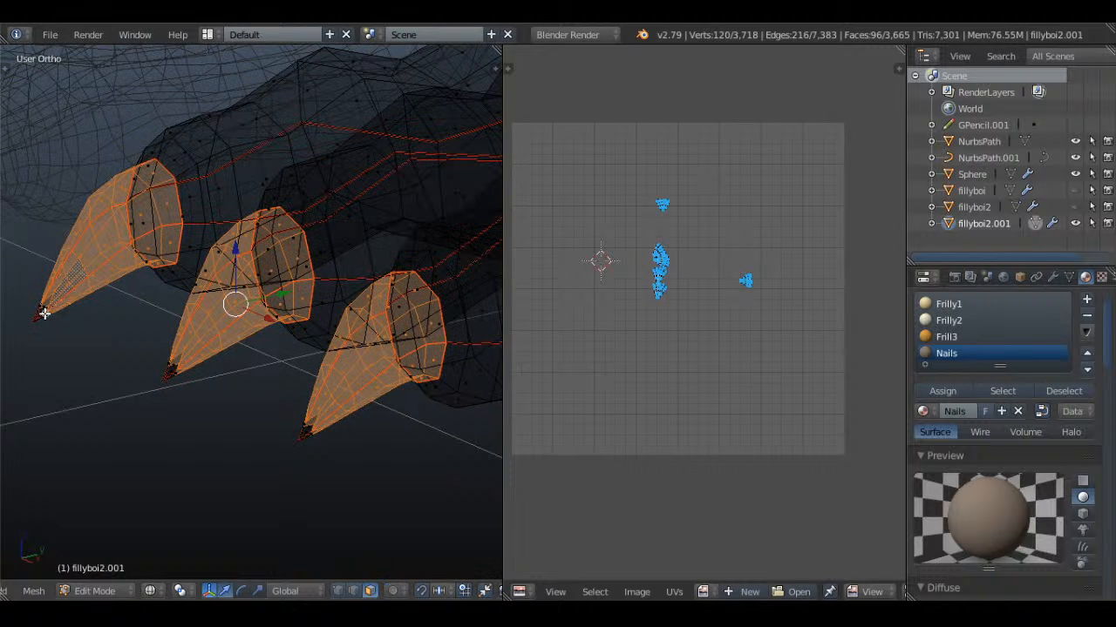
{"action": "left_click_drag", "start_coordinate": [45, 308], "coordinate": [380, 486]}
{"action": "key", "text": "Escape"}
{"action": "key", "text": "z"}
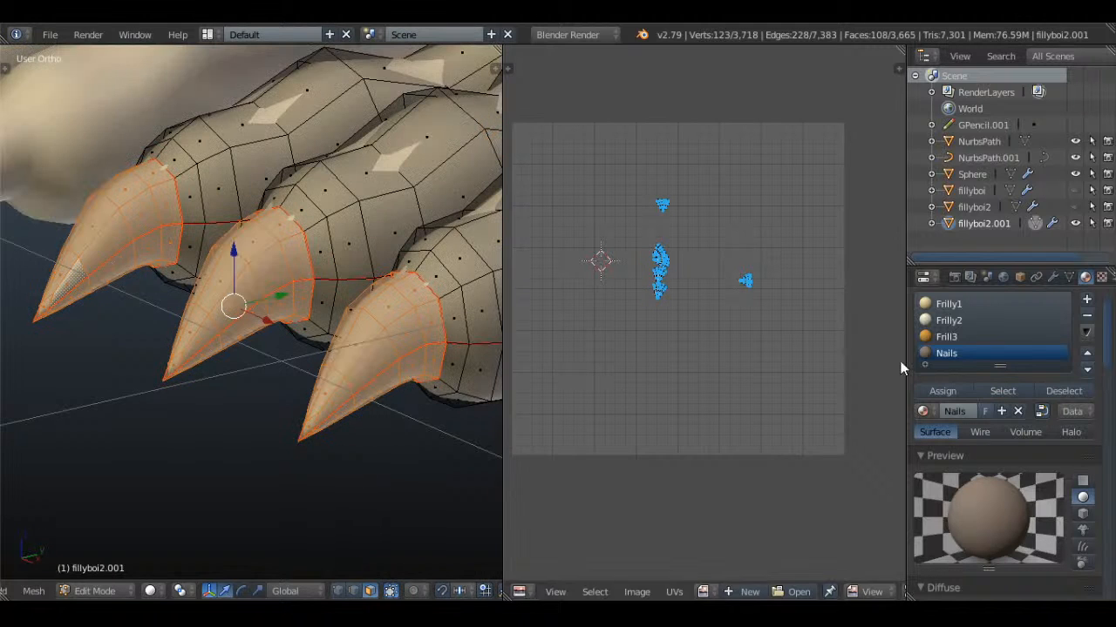
Assign the Nails material to the selected toe claws and leave Edit Mode
{"action": "left_click", "coordinate": [943, 391]}
{"action": "key", "text": "Tab"}
{"action": "key", "text": "KP_1"}
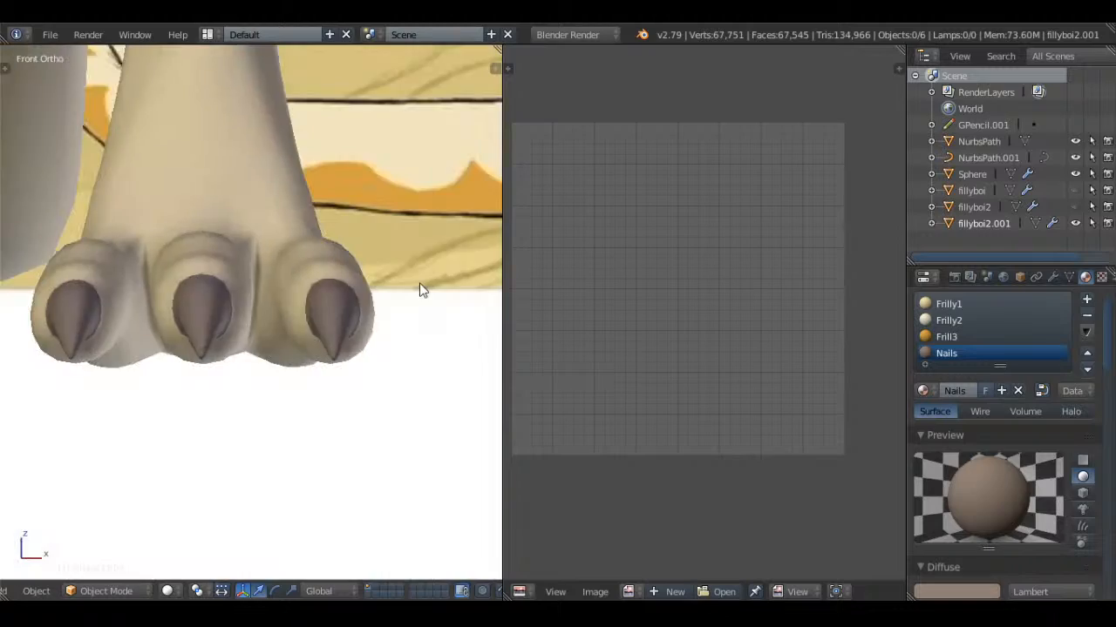
Compare the model's legs, arms and hands with the markings on the reference drawing
{"action": "key", "text": "z"}
{"action": "scroll", "coordinate": [419, 290], "scroll_direction": "down", "scroll_amount": 7}
{"action": "key", "text": "z"}
{"action": "scroll", "coordinate": [420, 287], "scroll_direction": "down", "scroll_amount": 5}
{"action": "middle_click_drag", "start_coordinate": [341, 228], "coordinate": [337, 319], "text": "shift"}
{"action": "scroll", "coordinate": [337, 319], "scroll_direction": "up", "scroll_amount": 5}
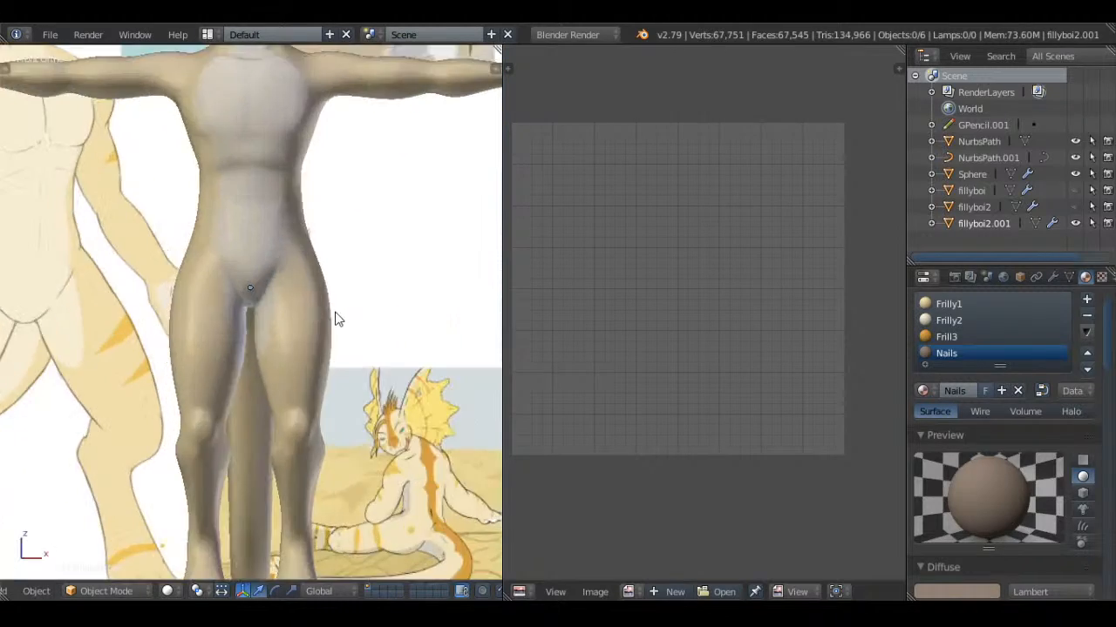
{"action": "middle_click_drag", "start_coordinate": [94, 281], "coordinate": [384, 231], "text": "shift"}
{"action": "middle_click_drag", "start_coordinate": [397, 187], "coordinate": [371, 438], "text": "shift"}
{"action": "scroll", "coordinate": [417, 264], "scroll_direction": "up", "scroll_amount": 3}
{"action": "middle_click_drag", "start_coordinate": [122, 297], "coordinate": [196, 284], "text": "shift"}
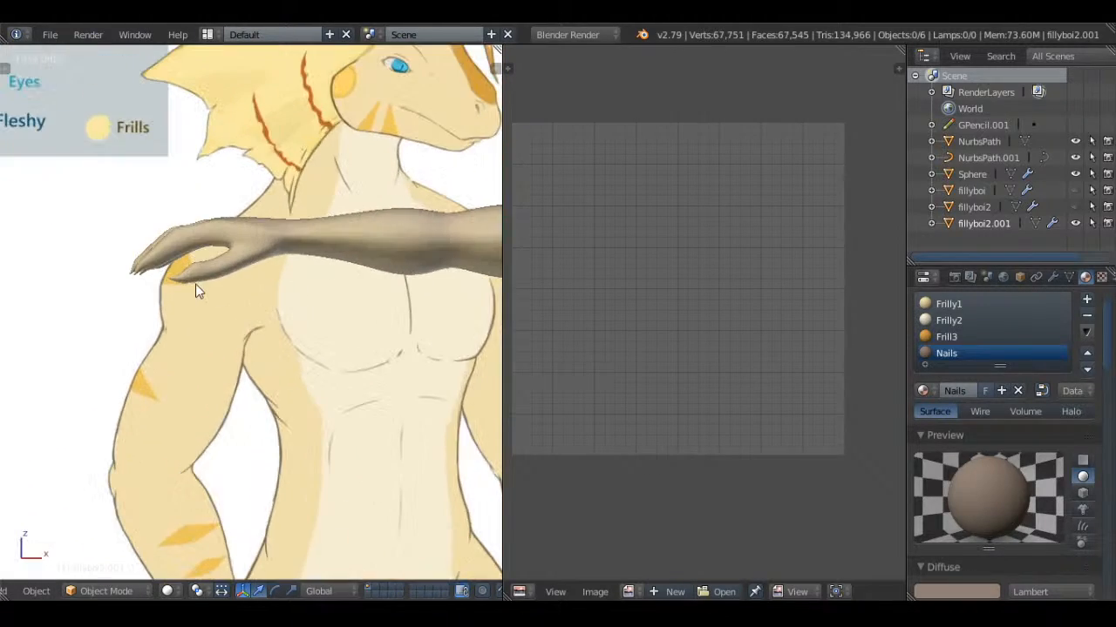
Enter Edit Mode on the body and clear the selection, with the fingertips of the editable hand in close view
{"action": "key", "text": "Tab"}
{"action": "scroll", "coordinate": [198, 281], "scroll_direction": "down", "scroll_amount": 8}
{"action": "scroll", "coordinate": [281, 313], "scroll_direction": "up", "scroll_amount": 8}
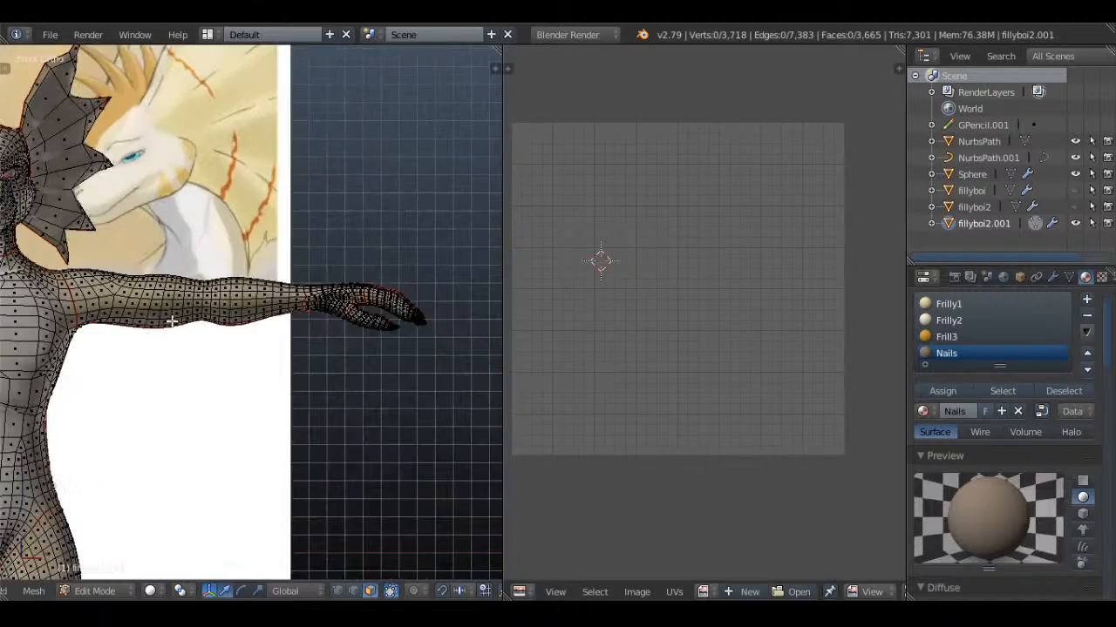
{"action": "key", "text": "a"}
{"action": "scroll", "coordinate": [282, 314], "scroll_direction": "up", "scroll_amount": 3}
{"action": "key", "text": "a"}
{"action": "key", "text": "a"}
{"action": "key", "text": "a"}
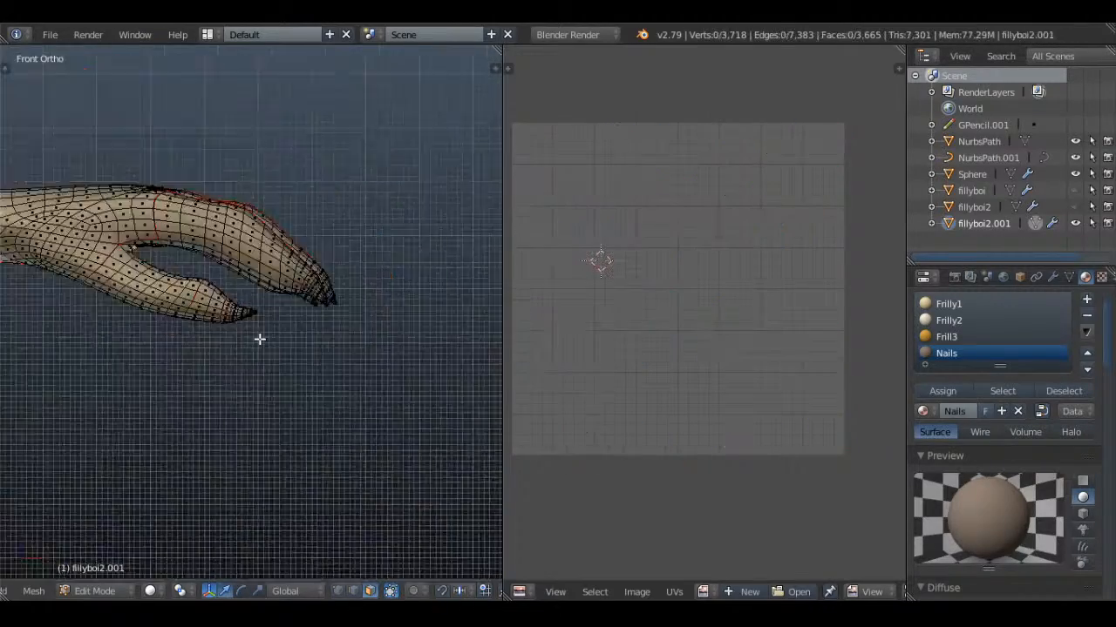
{"action": "middle_click_drag", "start_coordinate": [259, 339], "coordinate": [230, 231]}
{"action": "middle_click_drag", "start_coordinate": [352, 478], "coordinate": [357, 415]}
{"action": "middle_click_drag", "start_coordinate": [346, 386], "coordinate": [317, 328]}
{"action": "scroll", "coordinate": [363, 375], "scroll_direction": "up", "scroll_amount": 6}
{"action": "key", "text": "a"}
{"action": "key", "text": "a"}
{"action": "right_click", "coordinate": [203, 295], "text": "alt"}
{"action": "key", "text": "ctrl+l"}
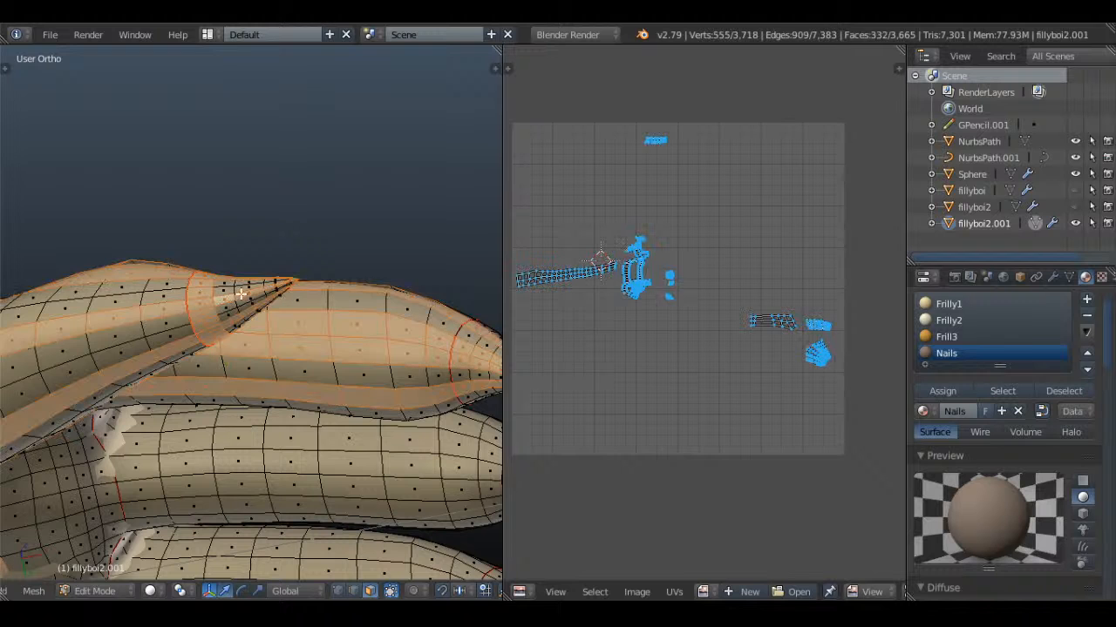
{"action": "key", "text": "ctrl+z"}
Select the face rings of the thumb's claw together with the faces at its pointed tip
{"action": "right_click", "coordinate": [227, 294], "text": "alt+shift"}
{"action": "right_click", "coordinate": [252, 291], "text": "alt+shift"}
{"action": "middle_click_drag", "start_coordinate": [268, 292], "coordinate": [277, 256]}
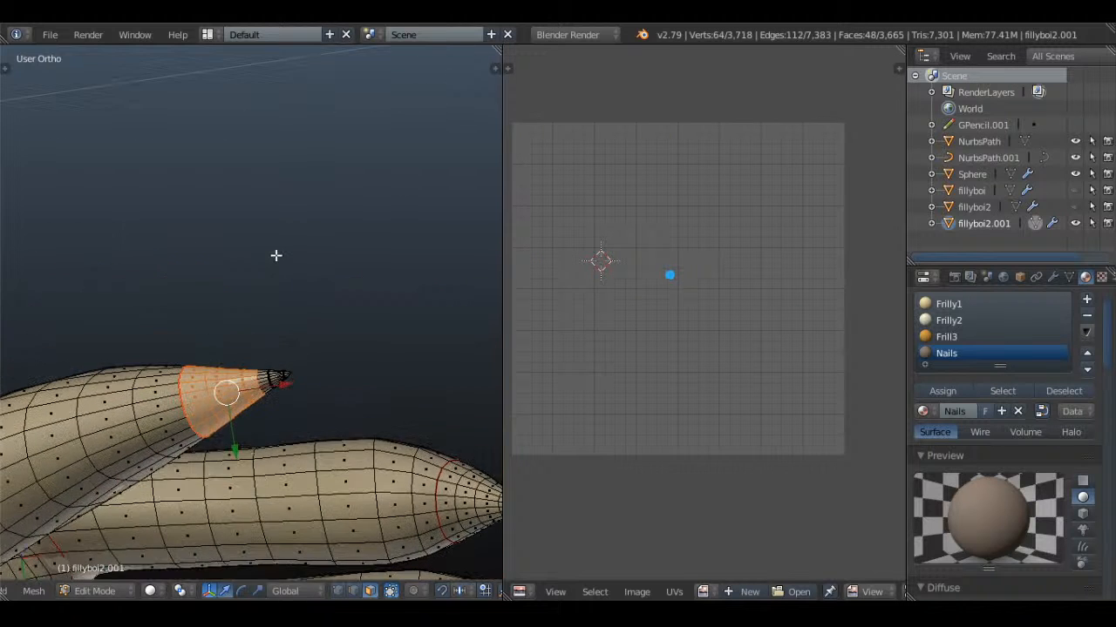
{"action": "key", "text": "z"}
{"action": "key", "text": "c"}
{"action": "left_click", "coordinate": [286, 377]}
{"action": "right_click", "coordinate": [286, 377]}
{"action": "middle_click_drag", "start_coordinate": [376, 456], "coordinate": [103, 139], "text": "shift"}
{"action": "key", "text": "z"}
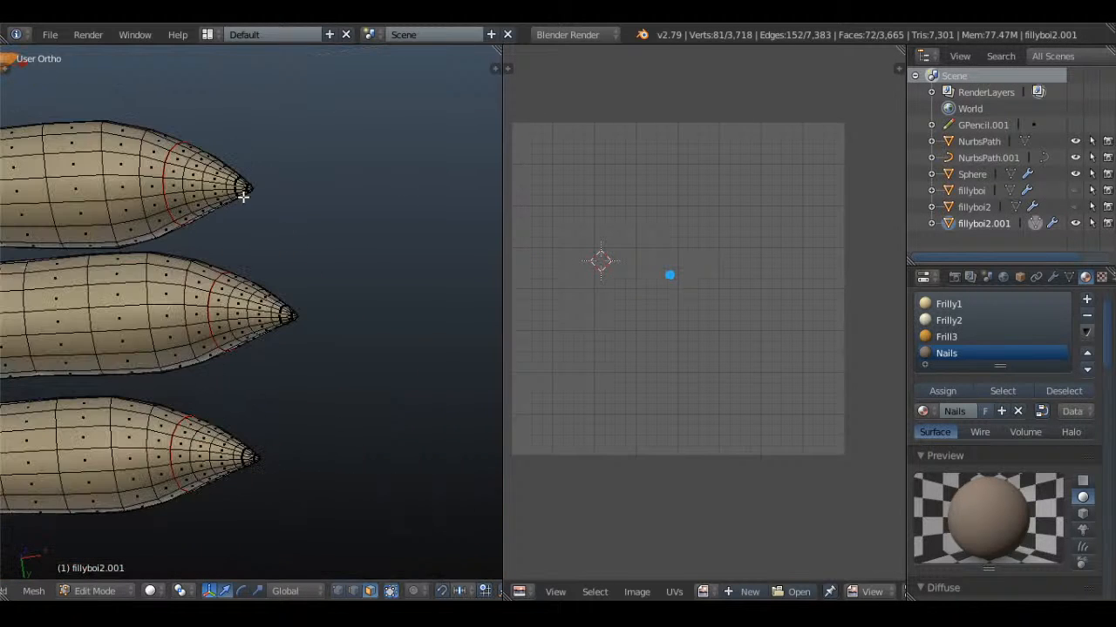
Select the seam-bounded claw faces on the three remaining fingers, adding them to the thumb's claw selection
{"action": "key", "text": "l"}
{"action": "key", "text": "ctrl+z"}
{"action": "key", "text": "l"}
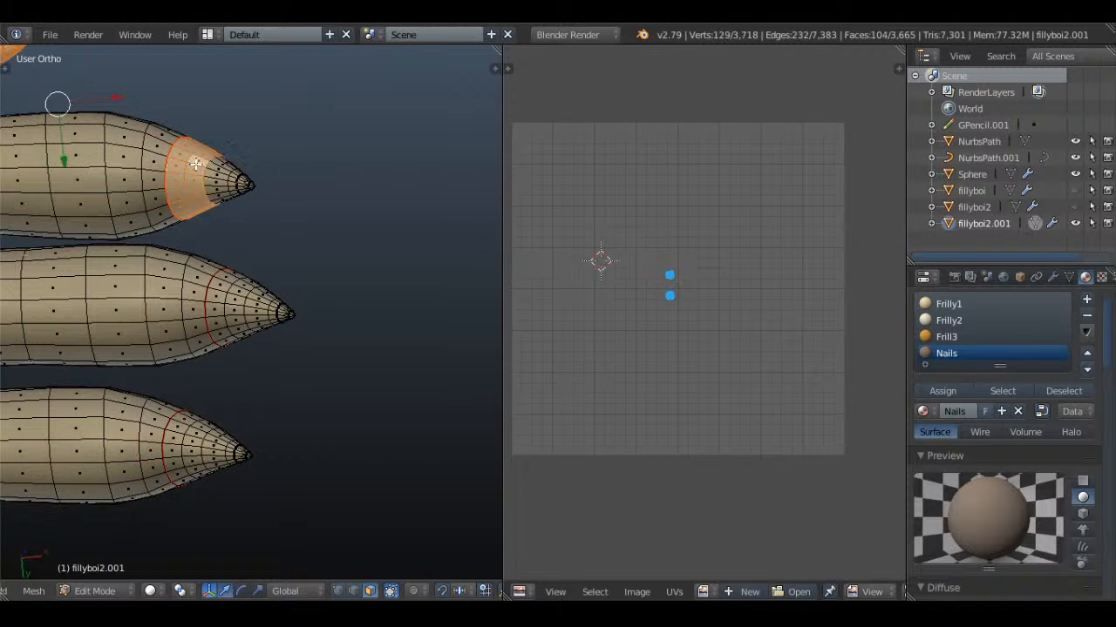
{"action": "middle_click_drag", "start_coordinate": [214, 169], "coordinate": [282, 186]}
{"action": "key", "text": "l"}
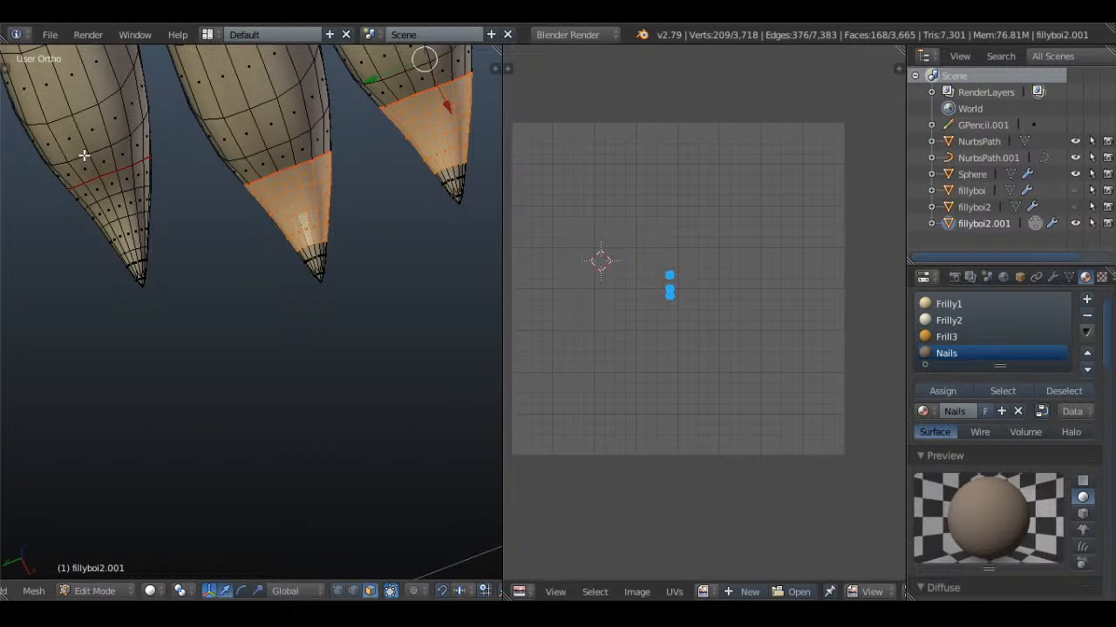
{"action": "key", "text": "l"}
Add the pointed tips of the finger claws to the selection, including the faces on the hidden side
{"action": "key", "text": "z"}
{"action": "key", "text": "c"}
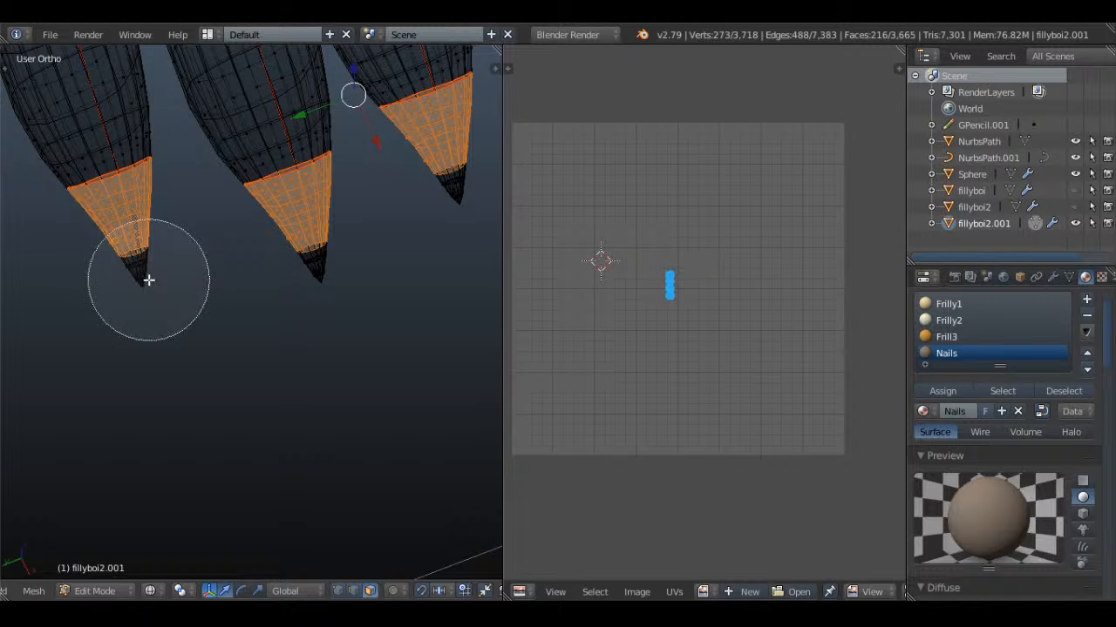
{"action": "right_click", "coordinate": [336, 286]}
{"action": "middle_click_drag", "start_coordinate": [357, 246], "coordinate": [173, 314], "text": "shift"}
{"action": "key", "text": "c"}
{"action": "left_click", "coordinate": [273, 283]}
{"action": "right_click", "coordinate": [286, 284]}
{"action": "key", "text": "z"}
{"action": "scroll", "coordinate": [288, 284], "scroll_direction": "down", "scroll_amount": 2}
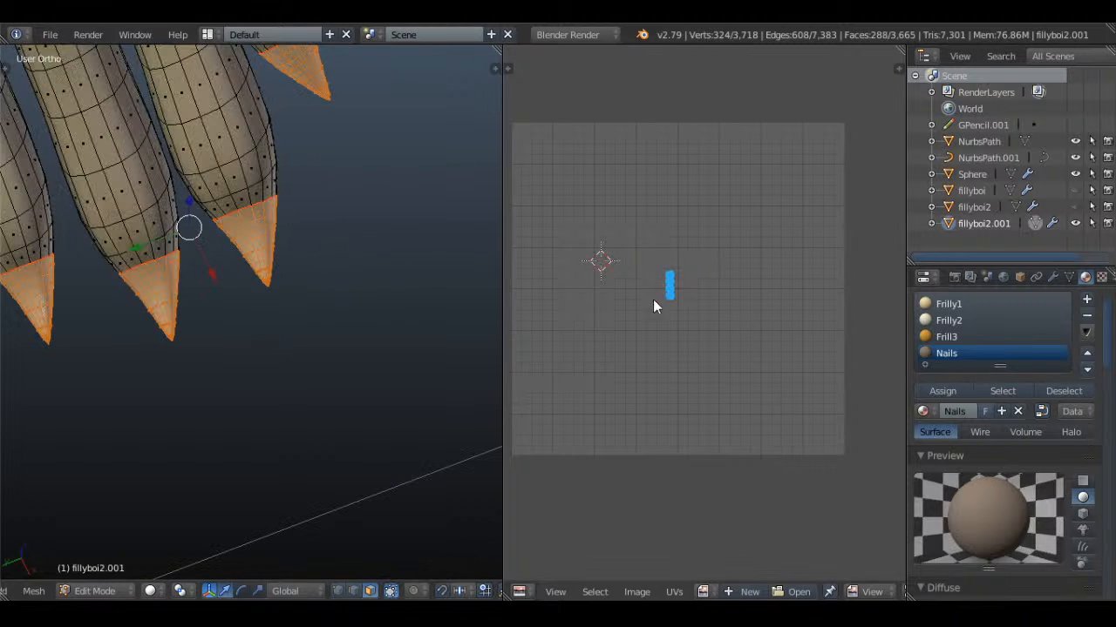
Assign the Nails material to the selected finger claws and leave Edit Mode
{"action": "left_click", "coordinate": [941, 397]}
{"action": "scroll", "coordinate": [279, 268], "scroll_direction": "down", "scroll_amount": 4}
{"action": "key", "text": "a"}
{"action": "middle_click_drag", "start_coordinate": [279, 269], "coordinate": [205, 268]}
{"action": "key", "text": "Tab"}
{"action": "scroll", "coordinate": [277, 223], "scroll_direction": "down", "scroll_amount": 2}
{"action": "key", "text": "KP_1"}
{"action": "scroll", "coordinate": [271, 223], "scroll_direction": "down", "scroll_amount": 2}
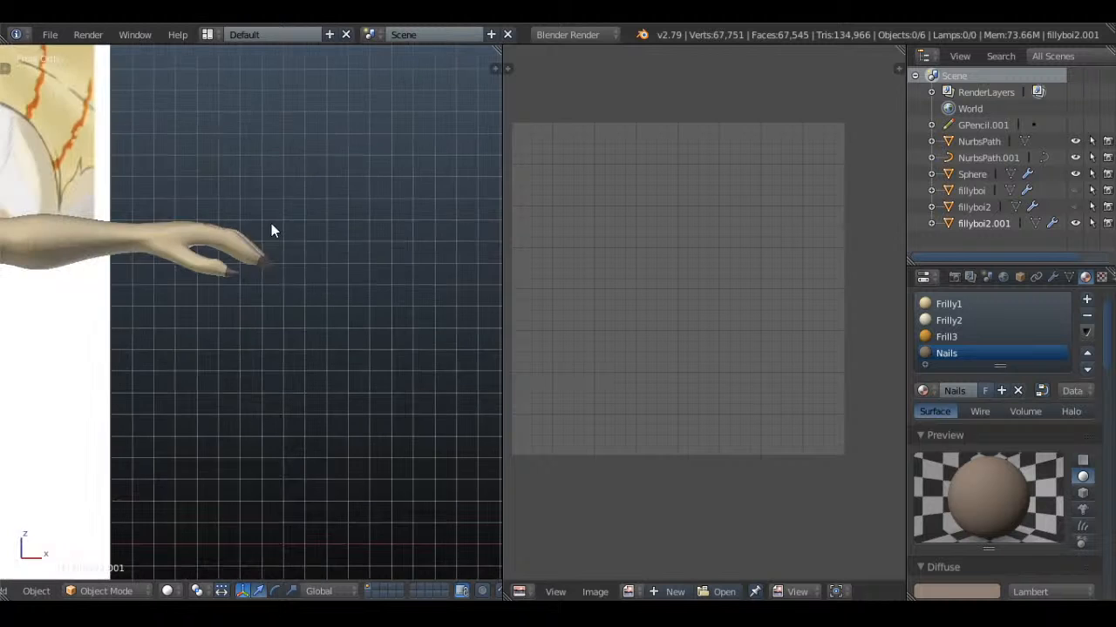
Examine the reference drawing's leg and foot markings, including the toe stripes and the notes about the underside of the feet
{"action": "scroll", "coordinate": [410, 220], "scroll_direction": "up", "scroll_amount": 3}
{"action": "scroll", "coordinate": [411, 220], "scroll_direction": "down", "scroll_amount": 4}
{"action": "middle_click_drag", "start_coordinate": [309, 218], "coordinate": [13, 241], "text": "shift"}
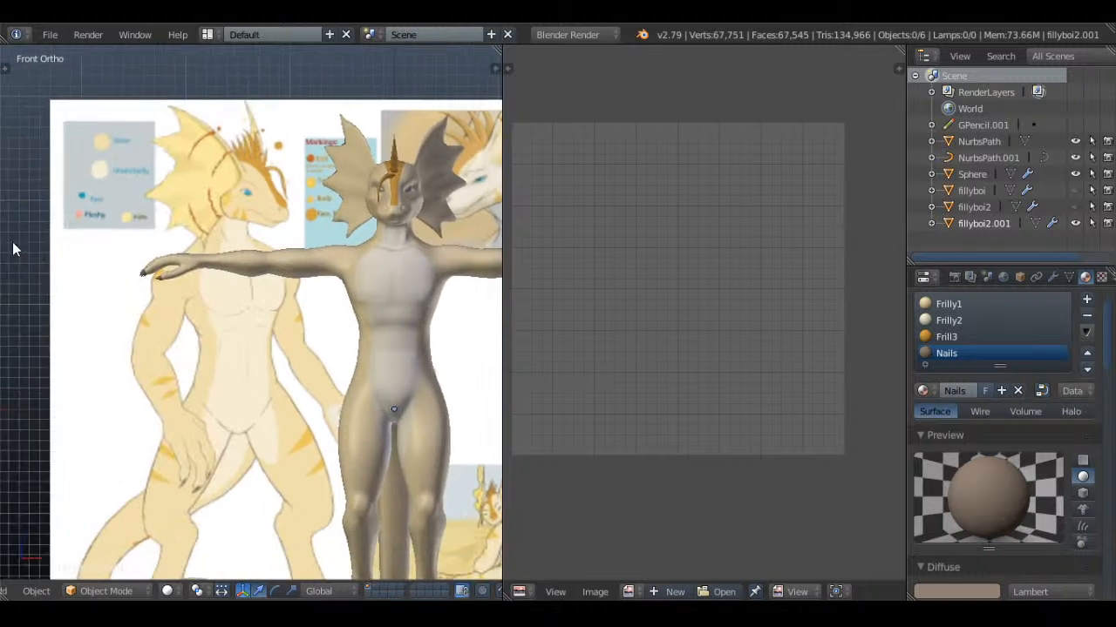
{"action": "scroll", "coordinate": [103, 321], "scroll_direction": "up", "scroll_amount": 3}
{"action": "middle_click_drag", "start_coordinate": [102, 321], "coordinate": [85, 198], "text": "shift"}
{"action": "middle_click_drag", "start_coordinate": [324, 303], "coordinate": [342, 83], "text": "shift"}
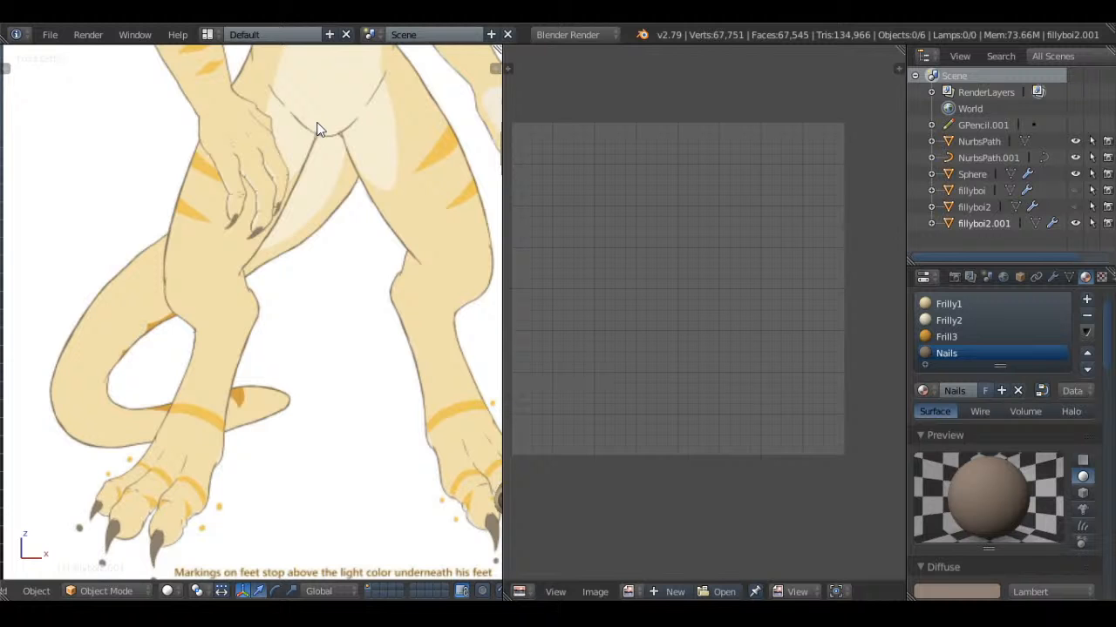
{"action": "middle_click_drag", "start_coordinate": [327, 398], "coordinate": [277, 168], "text": "shift"}
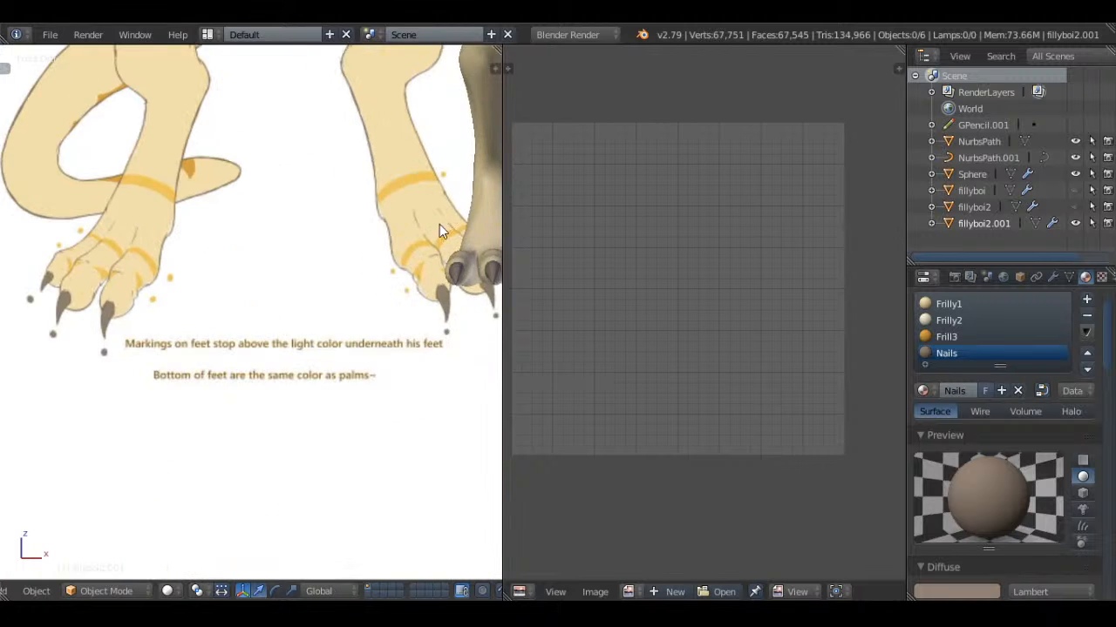
{"action": "scroll", "coordinate": [291, 240], "scroll_direction": "up", "scroll_amount": 10}
{"action": "middle_click_drag", "start_coordinate": [441, 225], "coordinate": [291, 321], "text": "shift"}
{"action": "scroll", "coordinate": [291, 322], "scroll_direction": "up", "scroll_amount": 2}
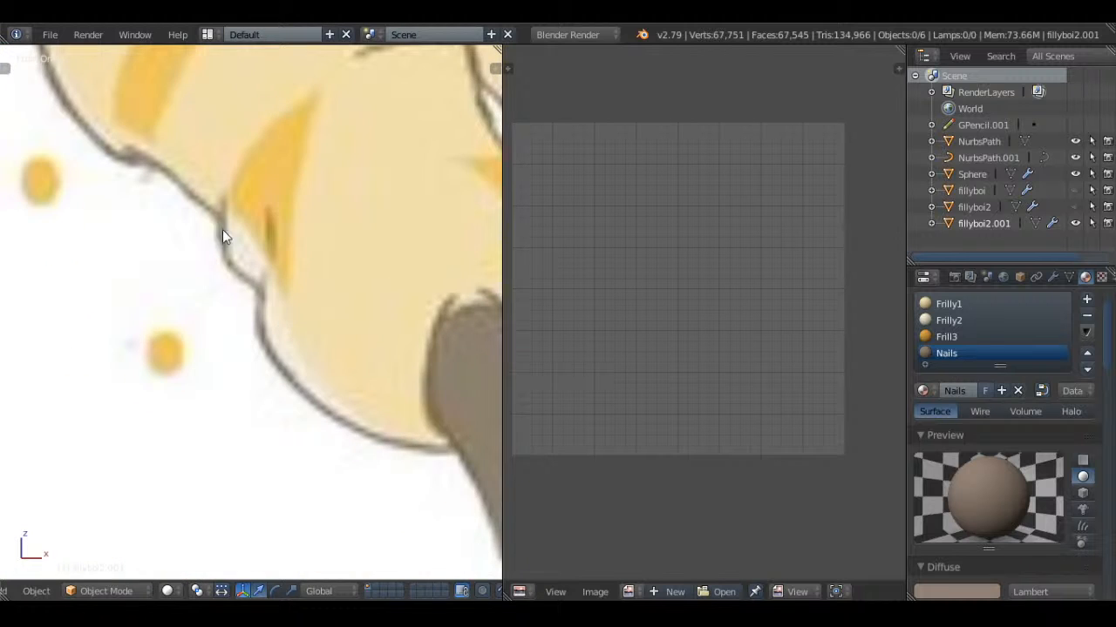
{"action": "scroll", "coordinate": [341, 381], "scroll_direction": "down", "scroll_amount": 4}
{"action": "scroll", "coordinate": [251, 267], "scroll_direction": "up", "scroll_amount": 2}
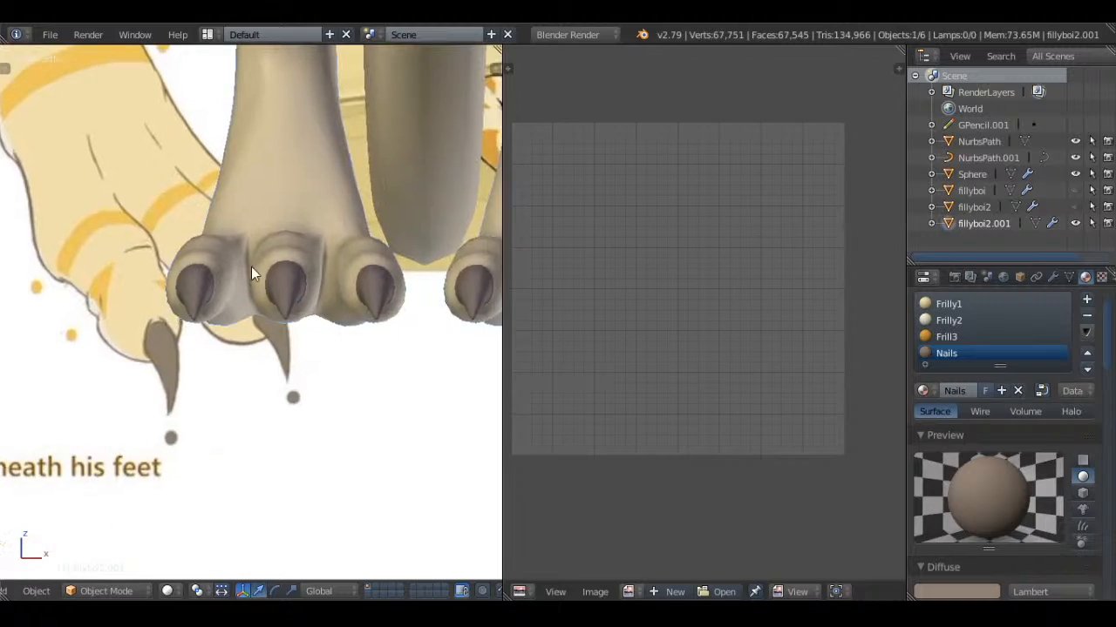
Enter Edit Mode on the body and clear the selection, with the underside of the editable foot in close view
{"action": "key", "text": "Tab"}
{"action": "scroll", "coordinate": [137, 292], "scroll_direction": "up", "scroll_amount": 2}
{"action": "scroll", "coordinate": [137, 292], "scroll_direction": "up", "scroll_amount": 2}
{"action": "key", "text": "a"}
{"action": "middle_click_drag", "start_coordinate": [292, 419], "coordinate": [218, 196]}
{"action": "key", "text": "a"}
Select the underside faces of the three toes and the adjoining sole up to the heel
{"action": "key", "text": "a"}
{"action": "key", "text": "c"}
{"action": "scroll", "coordinate": [210, 169], "scroll_direction": "up", "scroll_amount": 8}
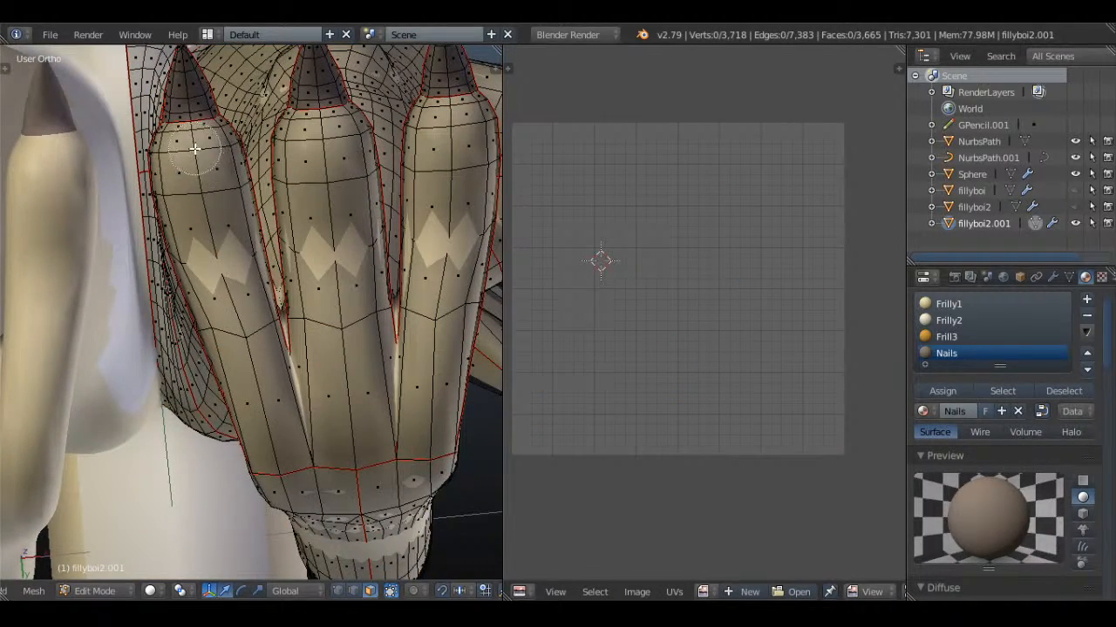
{"action": "left_click_drag", "start_coordinate": [194, 146], "coordinate": [252, 374]}
{"action": "right_click", "coordinate": [231, 319]}
{"action": "key", "text": "a"}
{"action": "key", "text": "c"}
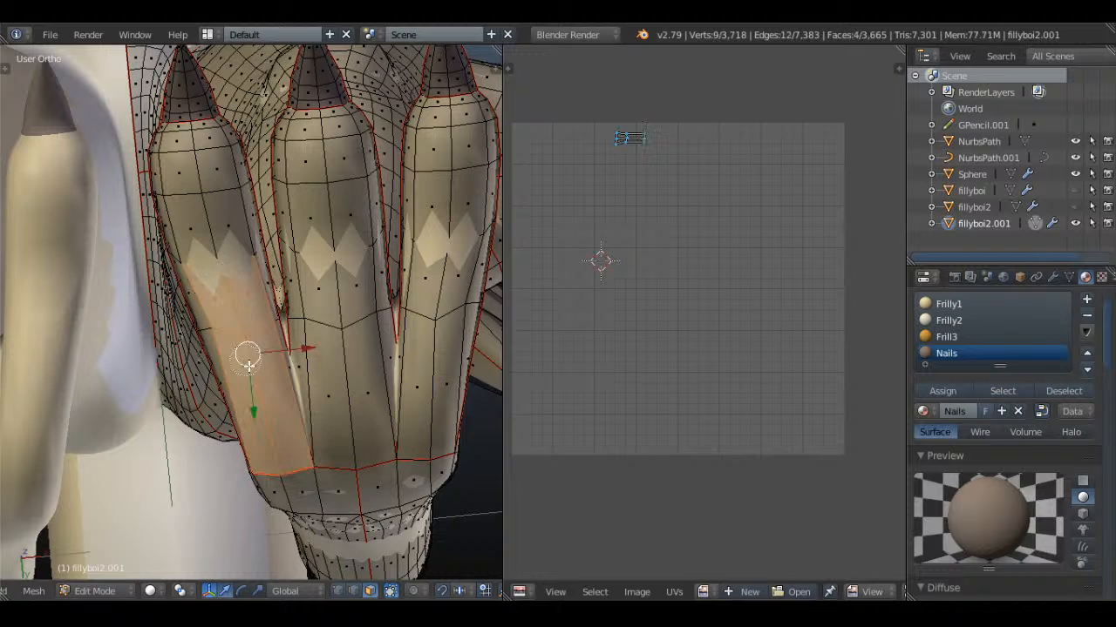
{"action": "left_click_drag", "start_coordinate": [217, 248], "coordinate": [193, 141]}
{"action": "mouse_move", "coordinate": [286, 377]}
{"action": "left_mouse_down"}
{"action": "mouse_move", "coordinate": [317, 413]}
{"action": "mouse_move", "coordinate": [366, 366]}
{"action": "mouse_move", "coordinate": [439, 381]}
{"action": "mouse_move", "coordinate": [411, 456]}
{"action": "mouse_move", "coordinate": [336, 473]}
{"action": "mouse_move", "coordinate": [305, 336]}
{"action": "mouse_move", "coordinate": [335, 131]}
{"action": "mouse_move", "coordinate": [418, 179]}
{"action": "mouse_move", "coordinate": [438, 229]}
{"action": "mouse_move", "coordinate": [487, 264]}
{"action": "left_mouse_up"}
{"action": "right_click", "coordinate": [487, 263]}
Assign the Frilly2 material to the selected sole faces and leave Edit Mode with the body deselected
{"action": "left_click", "coordinate": [948, 320]}
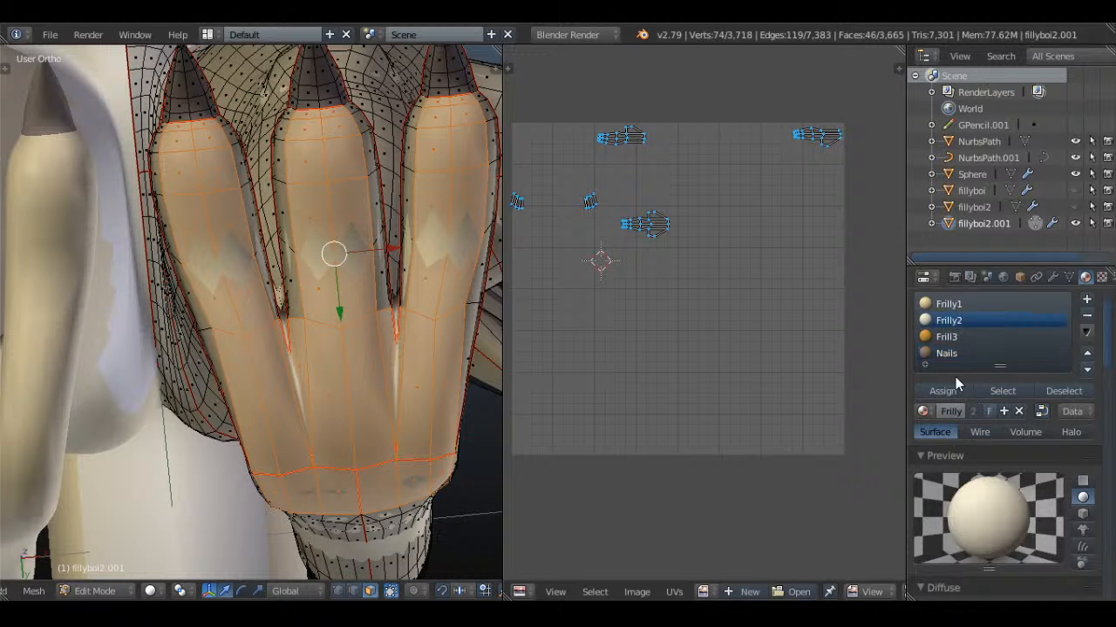
{"action": "left_click", "coordinate": [942, 391]}
{"action": "key", "text": "Tab"}
{"action": "scroll", "coordinate": [381, 201], "scroll_direction": "down", "scroll_amount": 3}
{"action": "key", "text": "a"}
{"action": "middle_click_drag", "start_coordinate": [382, 175], "coordinate": [414, 335]}
Save the file over Whiskers.blend
{"action": "key", "text": "KP_1"}
{"action": "key", "text": "ctrl+s"}
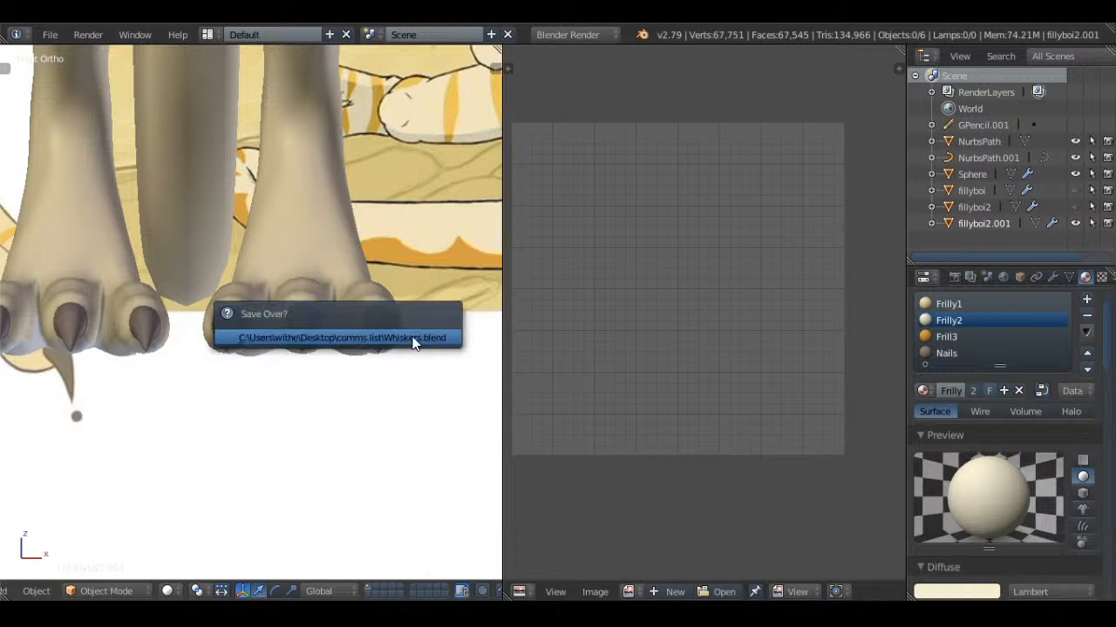
{"action": "left_click", "coordinate": [413, 338]}
Select the body beside the drawing's lower leg, enter Edit Mode and clear the selection
{"action": "scroll", "coordinate": [246, 255], "scroll_direction": "down", "scroll_amount": 5}
{"action": "middle_click_drag", "start_coordinate": [233, 248], "coordinate": [333, 342], "text": "shift"}
{"action": "scroll", "coordinate": [333, 341], "scroll_direction": "up", "scroll_amount": 2}
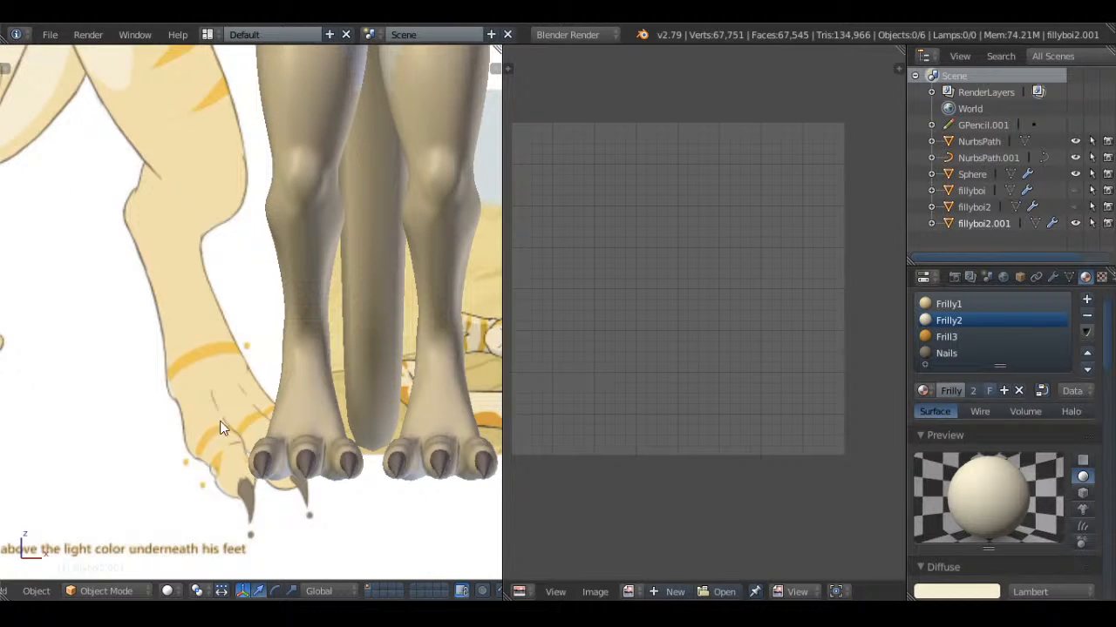
{"action": "middle_click_drag", "start_coordinate": [220, 421], "coordinate": [308, 297], "text": "shift"}
{"action": "middle_click_drag", "start_coordinate": [389, 268], "coordinate": [319, 309], "text": "shift"}
{"action": "right_click", "coordinate": [319, 309]}
{"action": "key", "text": "Tab"}
{"action": "scroll", "coordinate": [319, 309], "scroll_direction": "up", "scroll_amount": 3}
{"action": "key", "text": "Tab"}
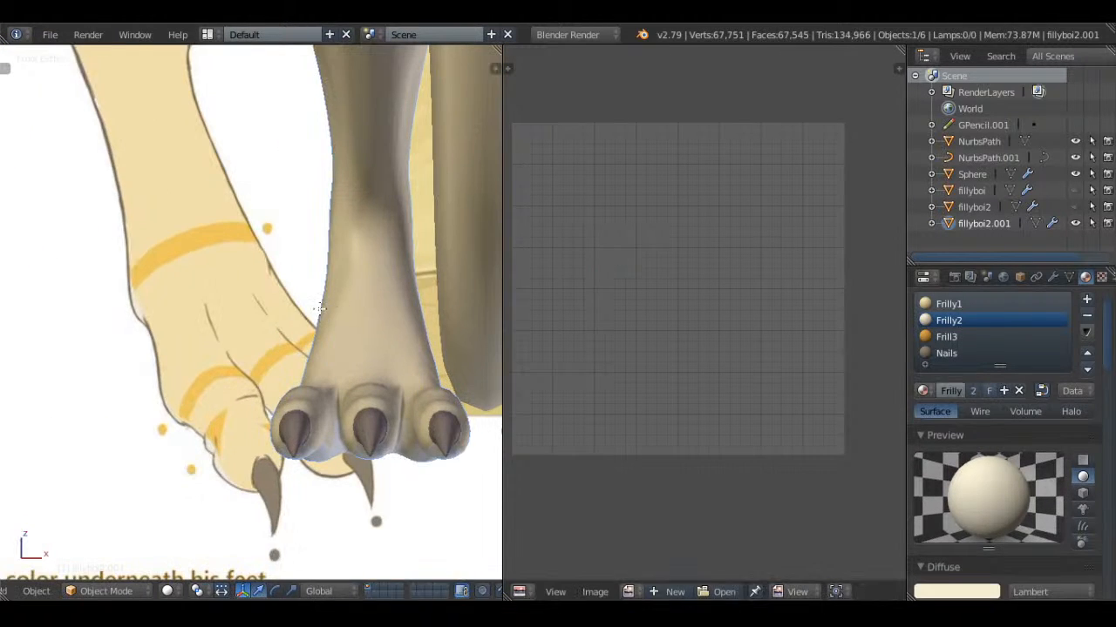
{"action": "key", "text": "Tab"}
{"action": "middle_click_drag", "start_coordinate": [393, 288], "coordinate": [196, 290], "text": "shift"}
{"action": "key", "text": "a"}
{"action": "key", "text": "a"}
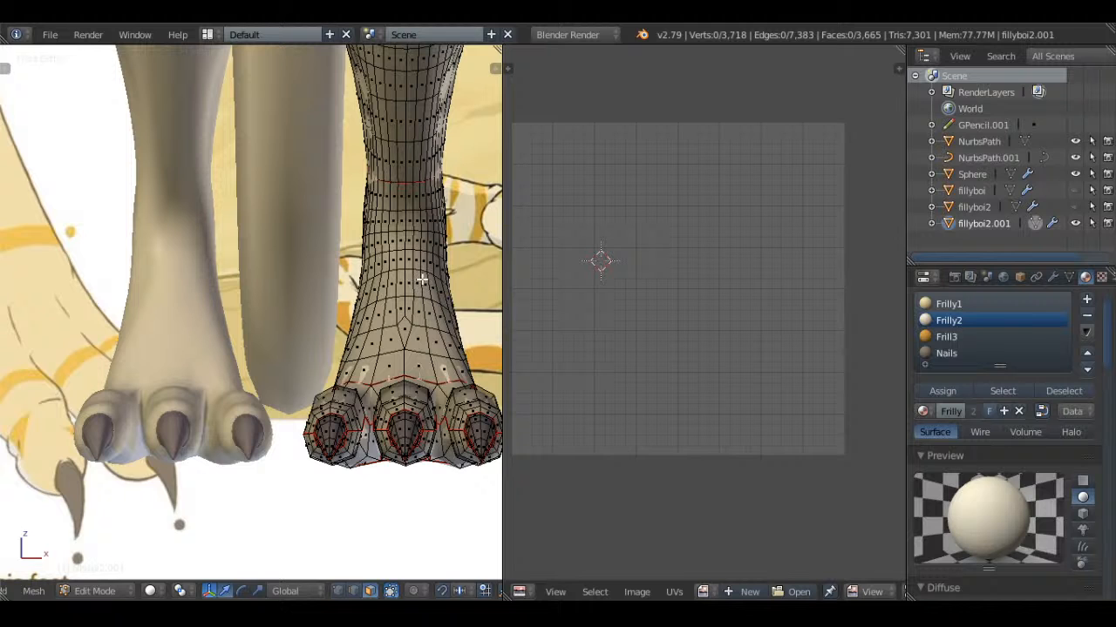
{"action": "right_click", "coordinate": [421, 280], "text": "alt"}
{"action": "scroll", "coordinate": [421, 280], "scroll_direction": "down", "scroll_amount": 1}
{"action": "middle_click_drag", "start_coordinate": [371, 284], "coordinate": [428, 281], "text": "shift"}
{"action": "scroll", "coordinate": [298, 287], "scroll_direction": "up", "scroll_amount": 3}
{"action": "middle_click_drag", "start_coordinate": [171, 274], "coordinate": [262, 288], "text": "shift"}
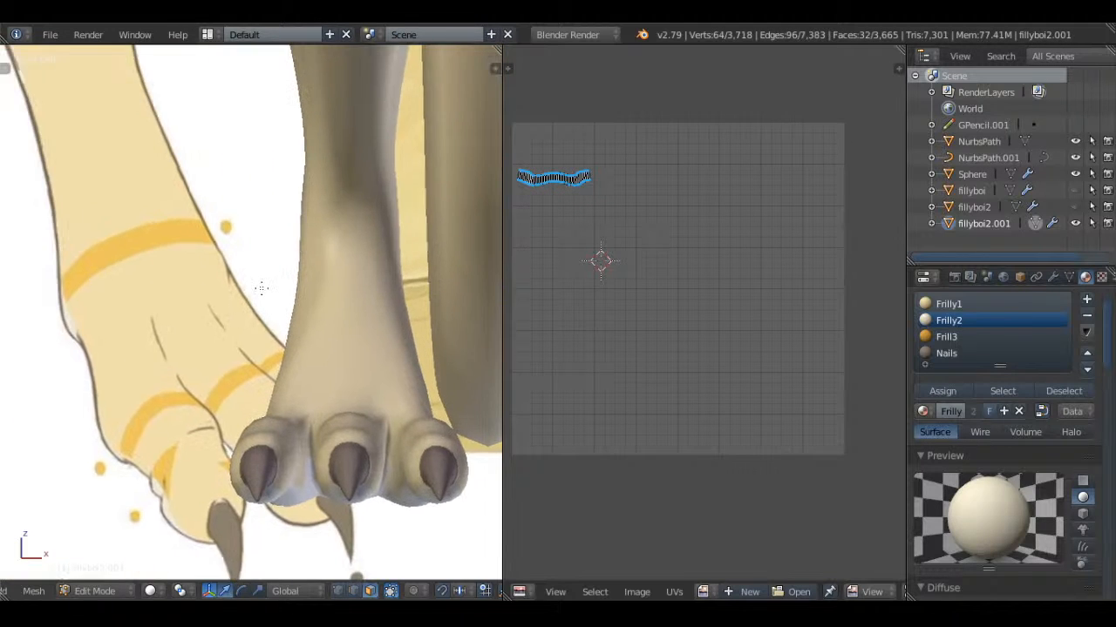
{"action": "scroll", "coordinate": [392, 286], "scroll_direction": "down", "scroll_amount": 3}
{"action": "key", "text": "a"}
{"action": "right_click", "coordinate": [473, 269], "text": "alt"}
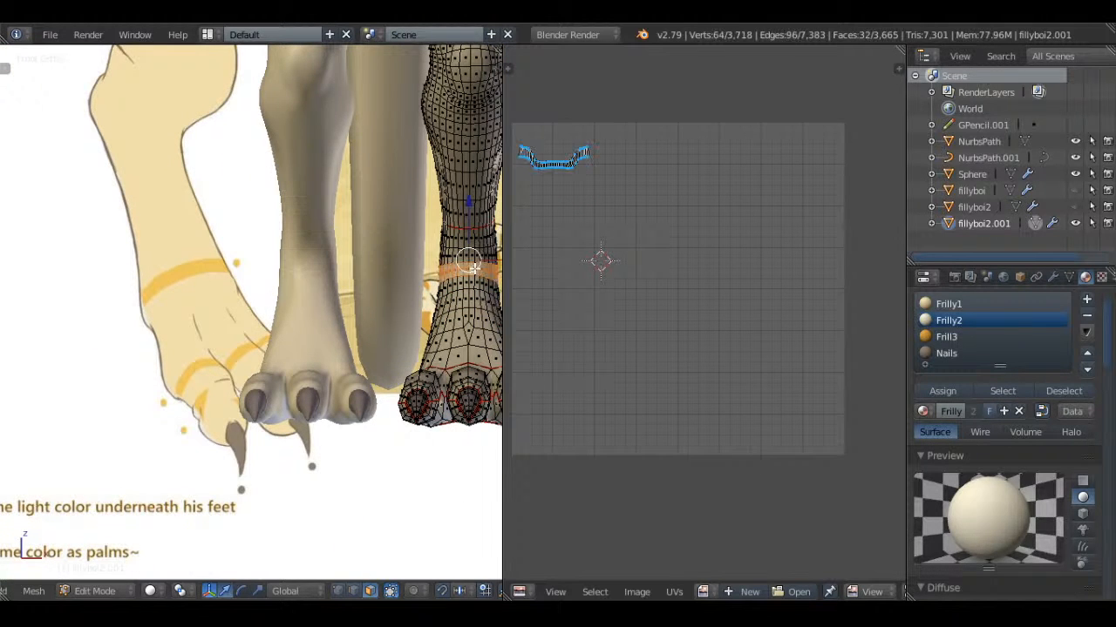
{"action": "middle_click_drag", "start_coordinate": [473, 270], "coordinate": [440, 280], "text": "shift"}
{"action": "key", "text": "a"}
Select the face ring around the ankle just above the foot, matching the drawing's ankle stripe
{"action": "middle_click_drag", "start_coordinate": [281, 280], "coordinate": [465, 387]}
{"action": "right_click", "coordinate": [320, 410], "text": "alt"}
{"action": "key", "text": "KP_1"}
{"action": "scroll", "coordinate": [466, 387], "scroll_direction": "up", "scroll_amount": 3}
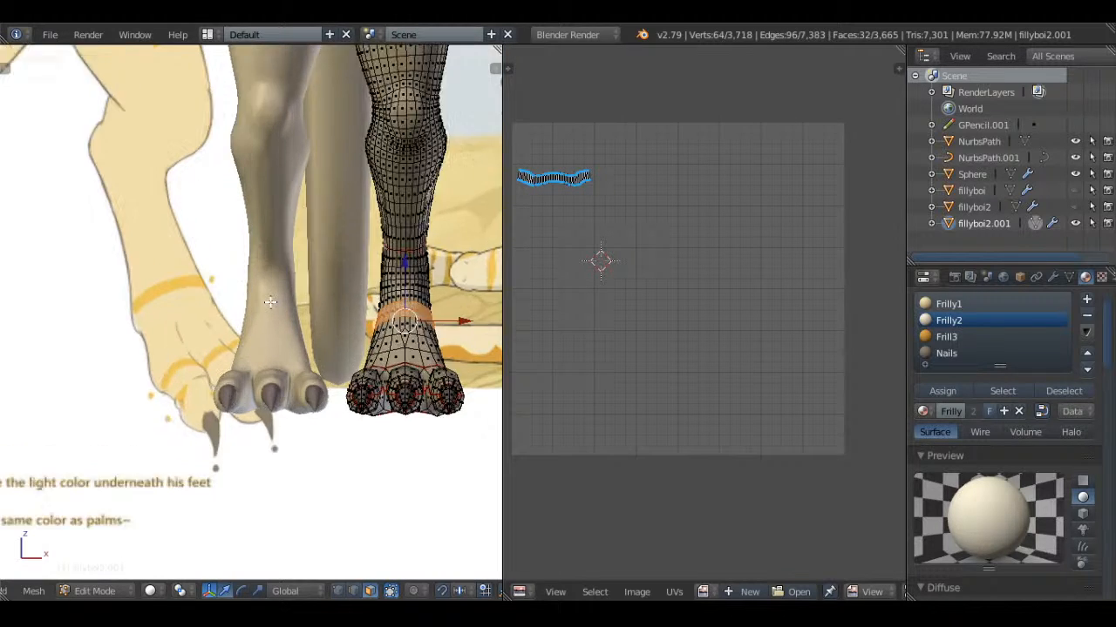
Add a new material named Stripes, assign it to the selected ankle ring and leave Edit Mode
{"action": "left_click", "coordinate": [1087, 300]}
{"action": "left_click", "coordinate": [988, 427]}
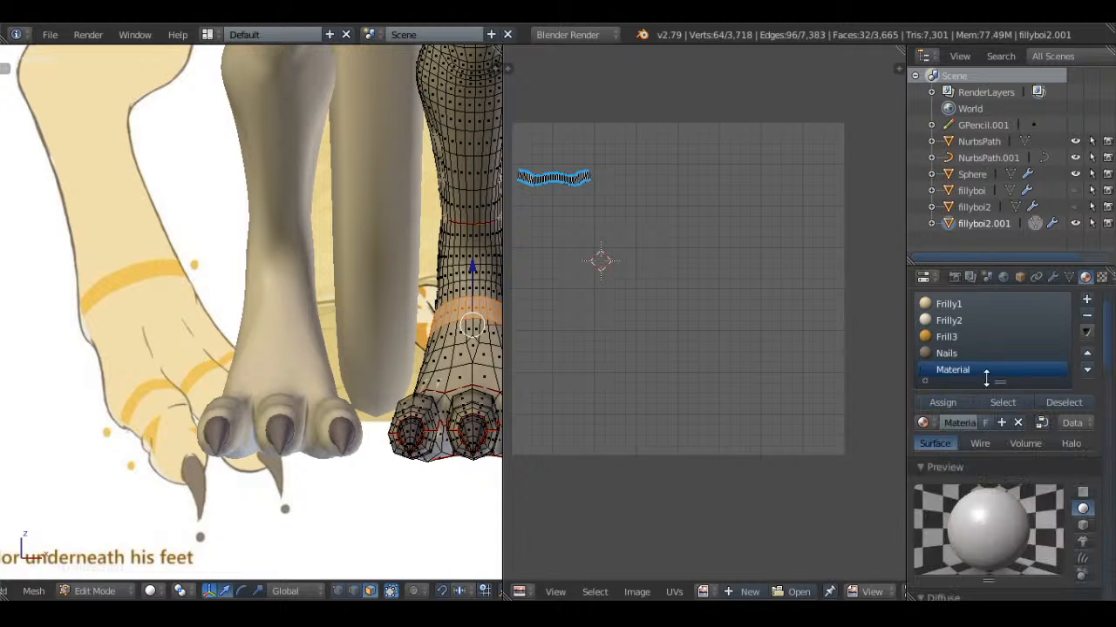
{"action": "double_click", "coordinate": [987, 368]}
{"action": "type", "text": "Stripes"}
{"action": "key", "text": "Return"}
{"action": "left_click", "coordinate": [935, 403]}
{"action": "key", "text": "Tab"}
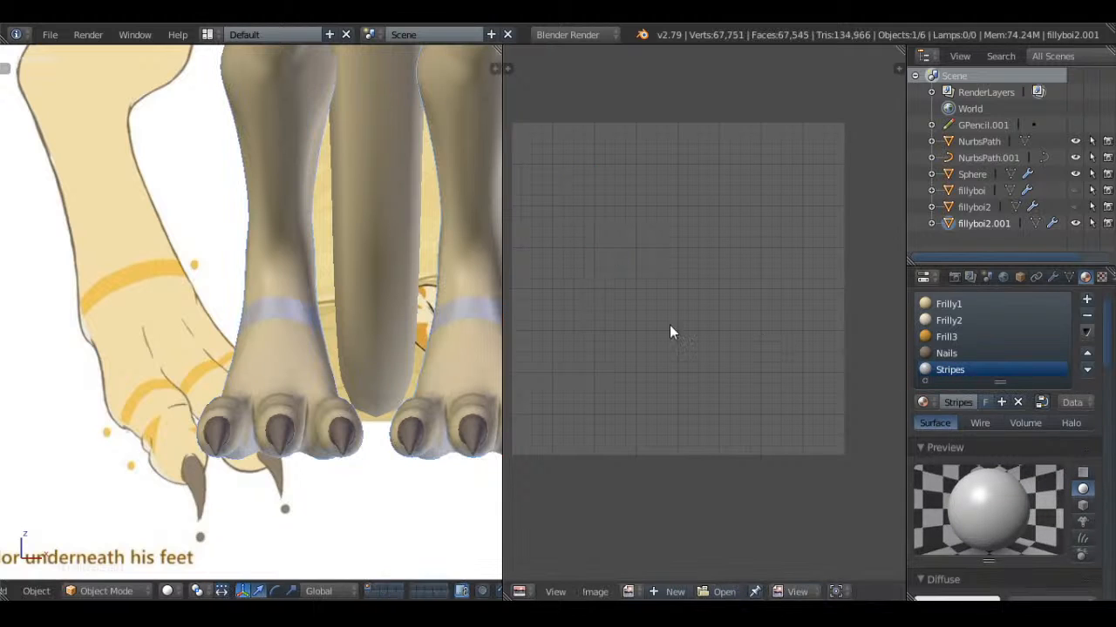
Set the Stripes material's diffuse and specular intensities to 1.000 and its specular color to black
{"action": "scroll", "coordinate": [1107, 440], "scroll_direction": "down", "scroll_amount": 4}
{"action": "scroll", "coordinate": [1100, 451], "scroll_direction": "down", "scroll_amount": 2}
{"action": "left_click_drag", "start_coordinate": [973, 462], "coordinate": [1000, 460]}
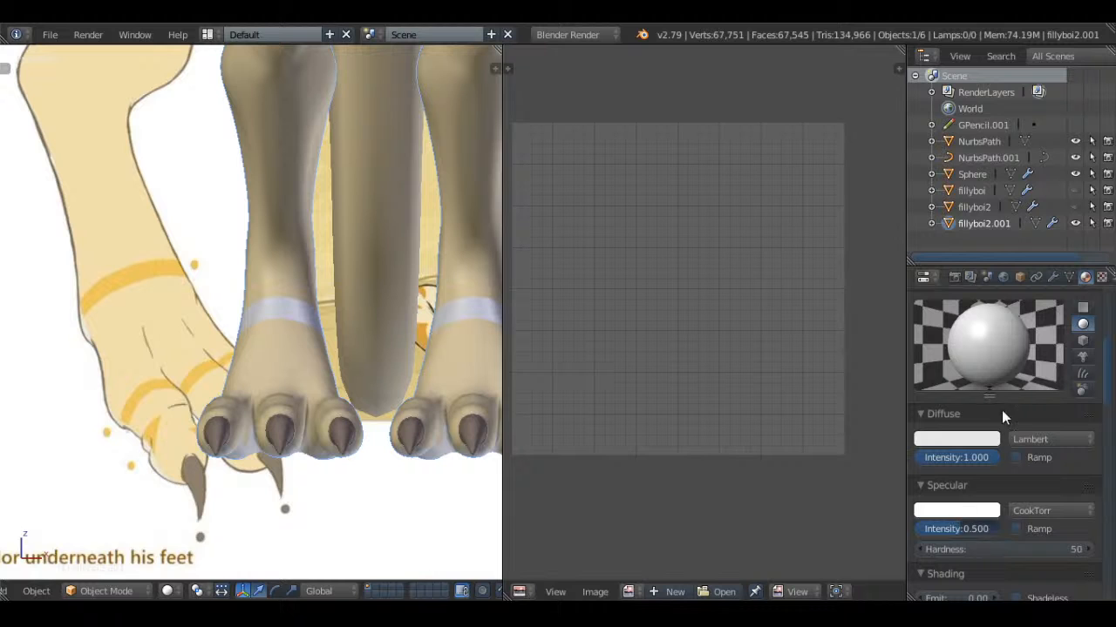
{"action": "left_click_drag", "start_coordinate": [952, 529], "coordinate": [982, 529]}
{"action": "left_click", "coordinate": [983, 510]}
{"action": "left_click_drag", "start_coordinate": [992, 300], "coordinate": [993, 414]}
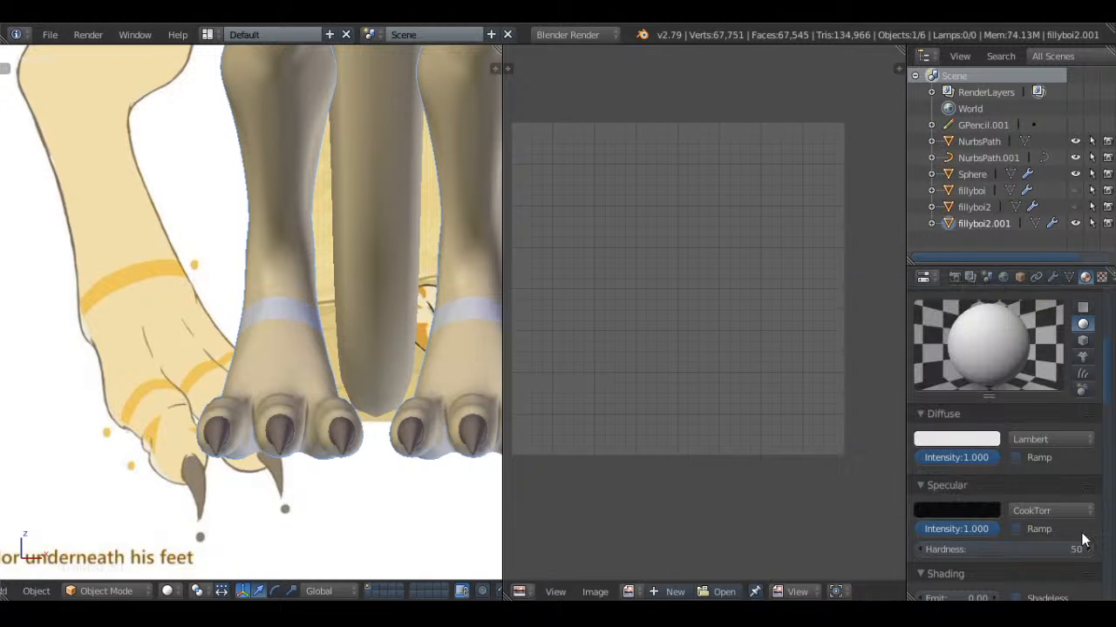
Set the Stripes diffuse color by sampling the orange-yellow ankle stripe on the reference drawing
{"action": "left_click", "coordinate": [996, 440]}
{"action": "left_click", "coordinate": [981, 376]}
{"action": "left_click", "coordinate": [161, 277]}
Deselect the body and compare the model's colored markings with the full reference drawing
{"action": "scroll", "coordinate": [330, 281], "scroll_direction": "down", "scroll_amount": 2}
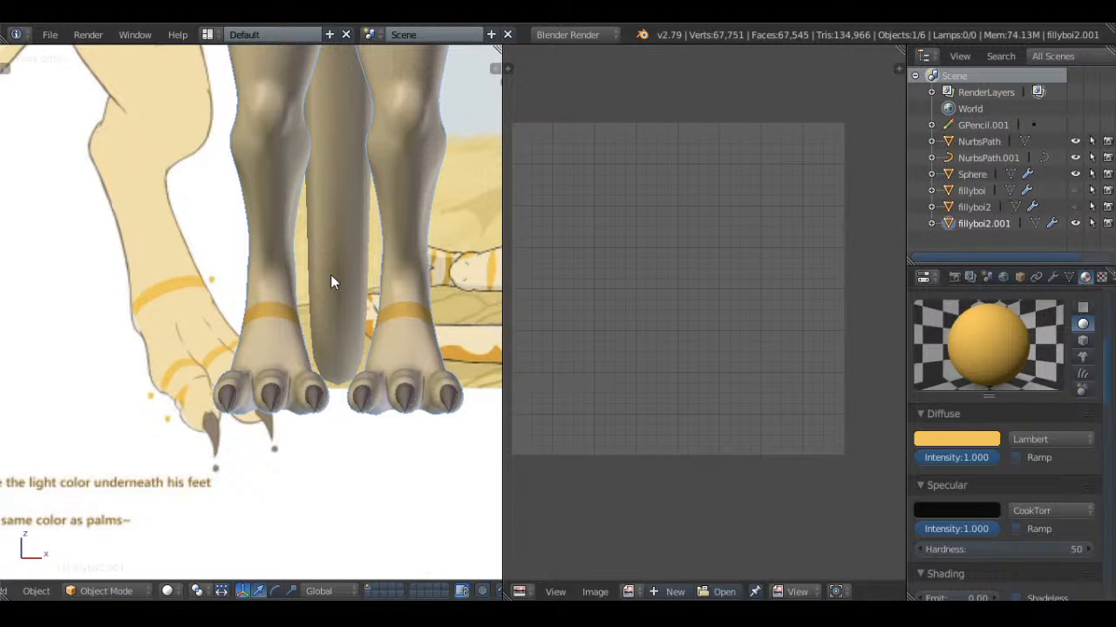
{"action": "scroll", "coordinate": [330, 275], "scroll_direction": "down", "scroll_amount": 4}
{"action": "middle_click_drag", "start_coordinate": [331, 233], "coordinate": [331, 280], "text": "shift"}
{"action": "key", "text": "a"}
{"action": "scroll", "coordinate": [331, 280], "scroll_direction": "up", "scroll_amount": 1}
{"action": "scroll", "coordinate": [338, 275], "scroll_direction": "down", "scroll_amount": 1}
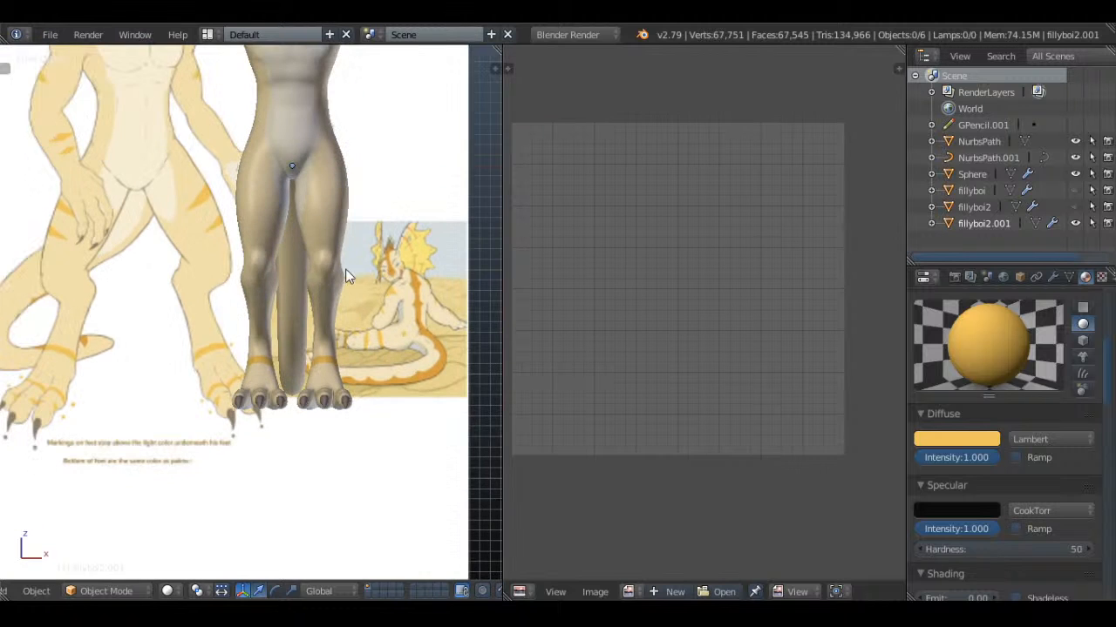
{"action": "scroll", "coordinate": [348, 297], "scroll_direction": "down", "scroll_amount": 3}
{"action": "scroll", "coordinate": [344, 306], "scroll_direction": "up", "scroll_amount": 2}
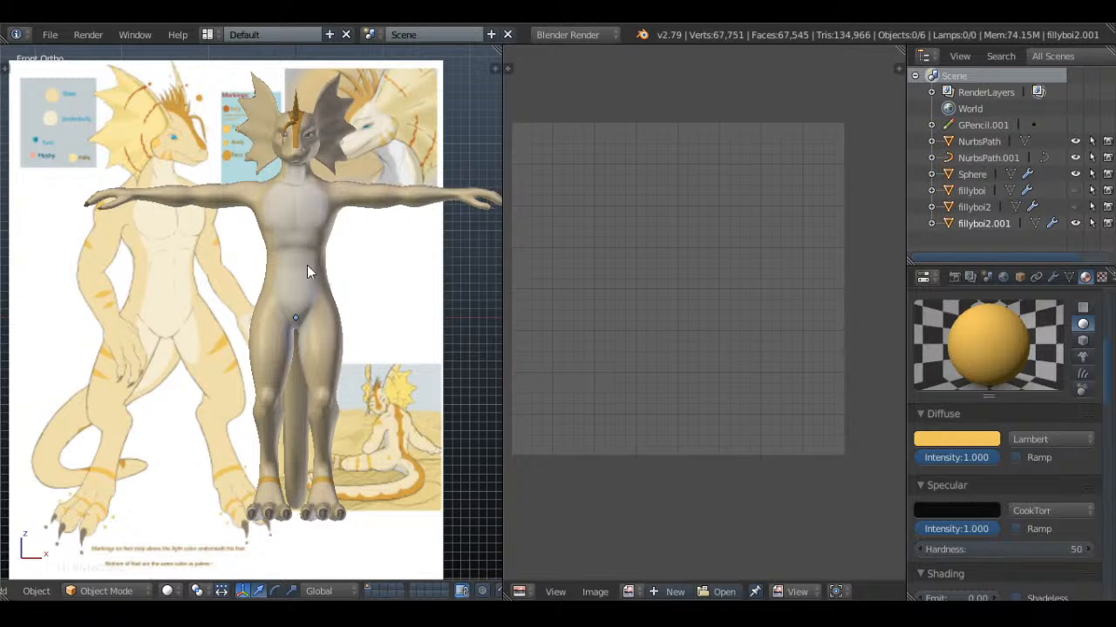
Examine the frill, face and eye colors on the reference drawing and compare them with the markings legend
{"action": "scroll", "coordinate": [307, 265], "scroll_direction": "up", "scroll_amount": 6}
{"action": "scroll", "coordinate": [301, 293], "scroll_direction": "up", "scroll_amount": 1}
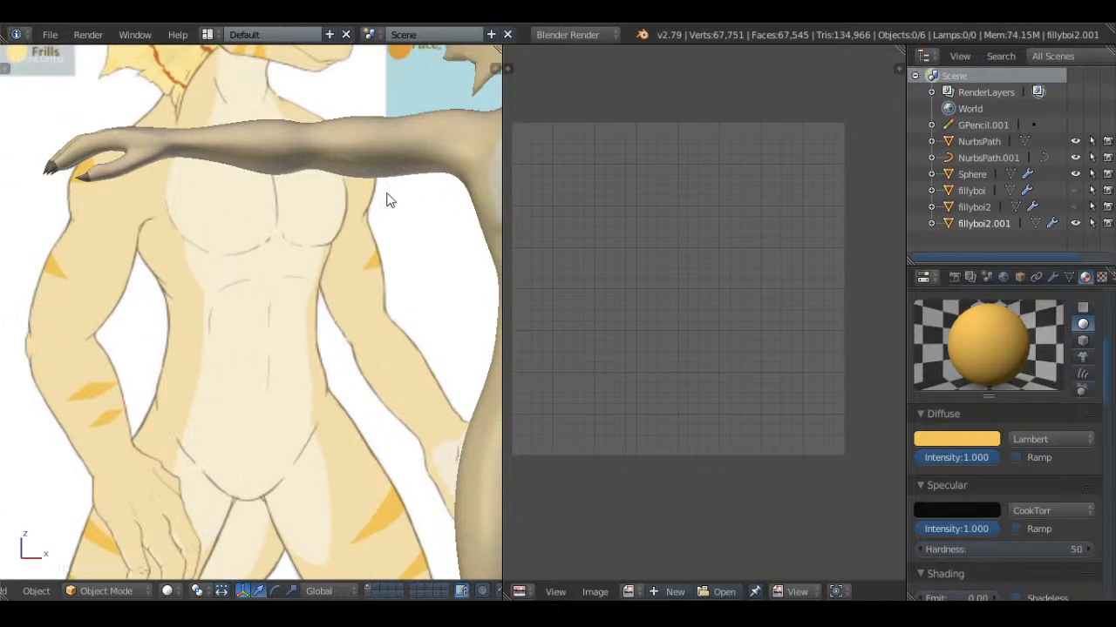
{"action": "scroll", "coordinate": [372, 160], "scroll_direction": "down", "scroll_amount": 1}
{"action": "middle_click_drag", "start_coordinate": [350, 205], "coordinate": [358, 359], "text": "shift"}
{"action": "scroll", "coordinate": [359, 357], "scroll_direction": "up", "scroll_amount": 1}
{"action": "middle_click_drag", "start_coordinate": [384, 284], "coordinate": [377, 318], "text": "shift"}
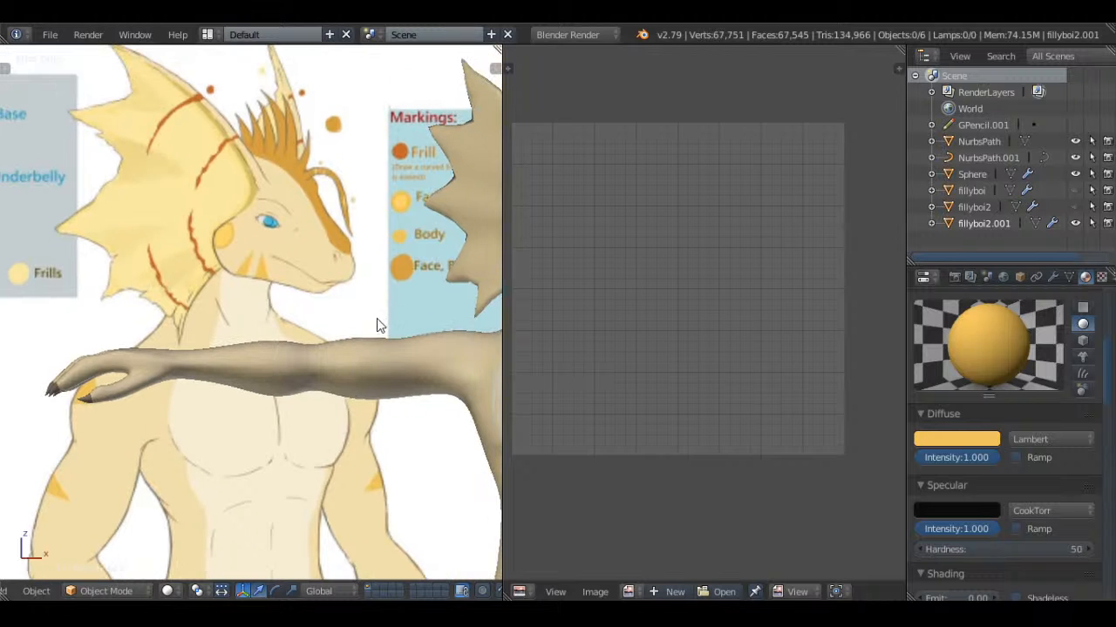
{"action": "middle_click_drag", "start_coordinate": [402, 222], "coordinate": [347, 268], "text": "shift"}
{"action": "scroll", "coordinate": [348, 268], "scroll_direction": "up", "scroll_amount": 2}
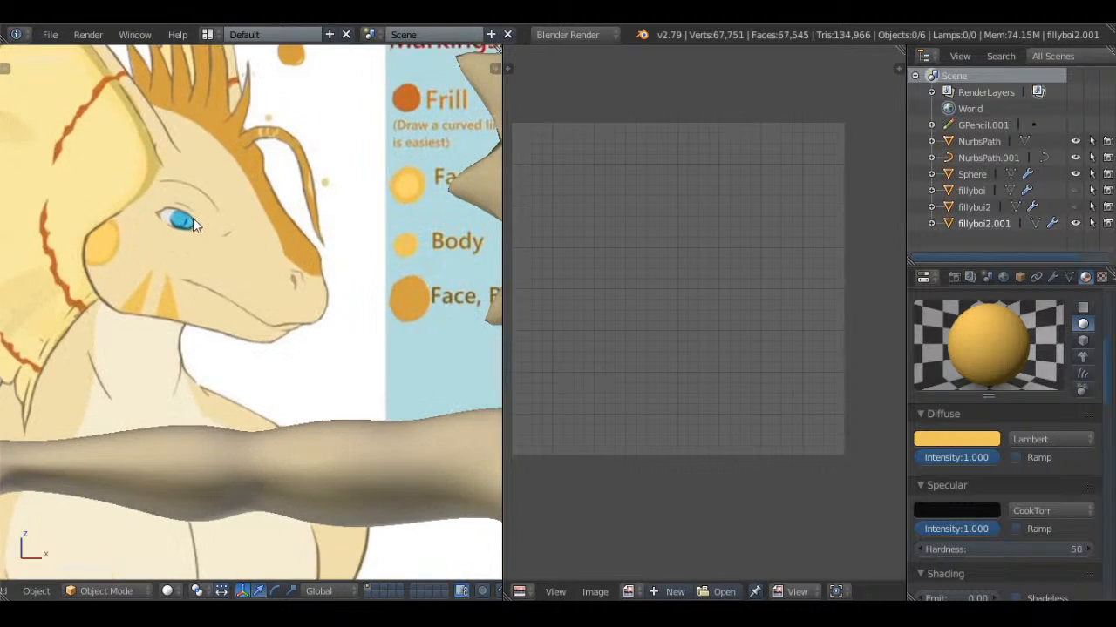
{"action": "scroll", "coordinate": [379, 328], "scroll_direction": "up", "scroll_amount": 1}
{"action": "scroll", "coordinate": [379, 328], "scroll_direction": "down", "scroll_amount": 1}
Enter Edit Mode on the body mesh, clear the selection and select the large upper faces of one head frill
{"action": "right_click", "coordinate": [422, 258]}
{"action": "key", "text": "Tab"}
{"action": "scroll", "coordinate": [422, 258], "scroll_direction": "down", "scroll_amount": 1}
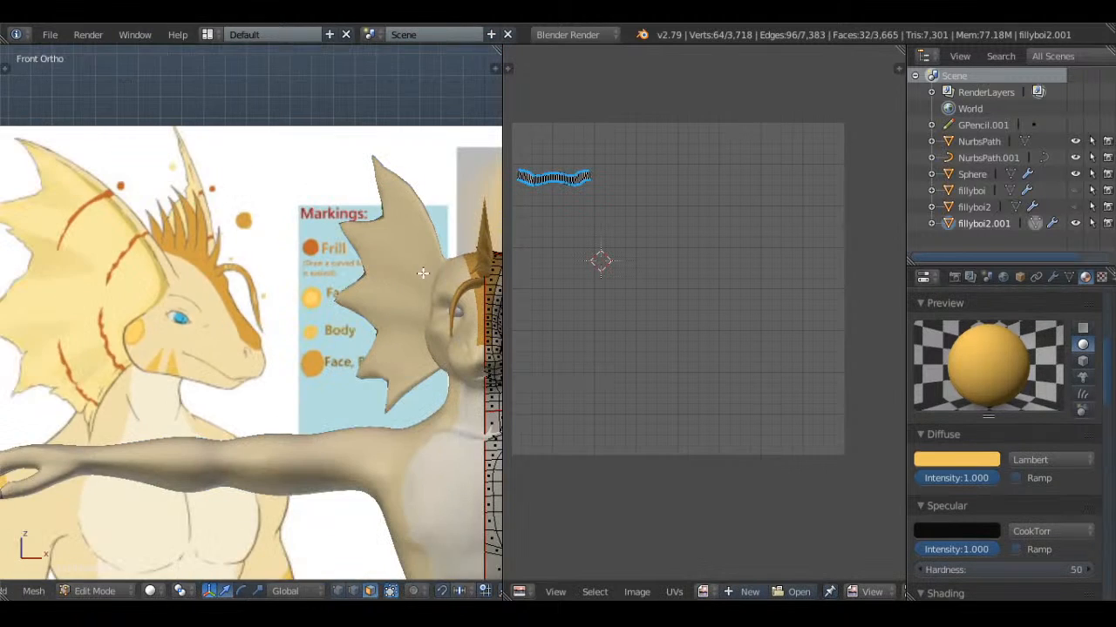
{"action": "key", "text": "KP_Decimal"}
{"action": "key", "text": "a"}
{"action": "middle_click_drag", "start_coordinate": [288, 299], "coordinate": [361, 294]}
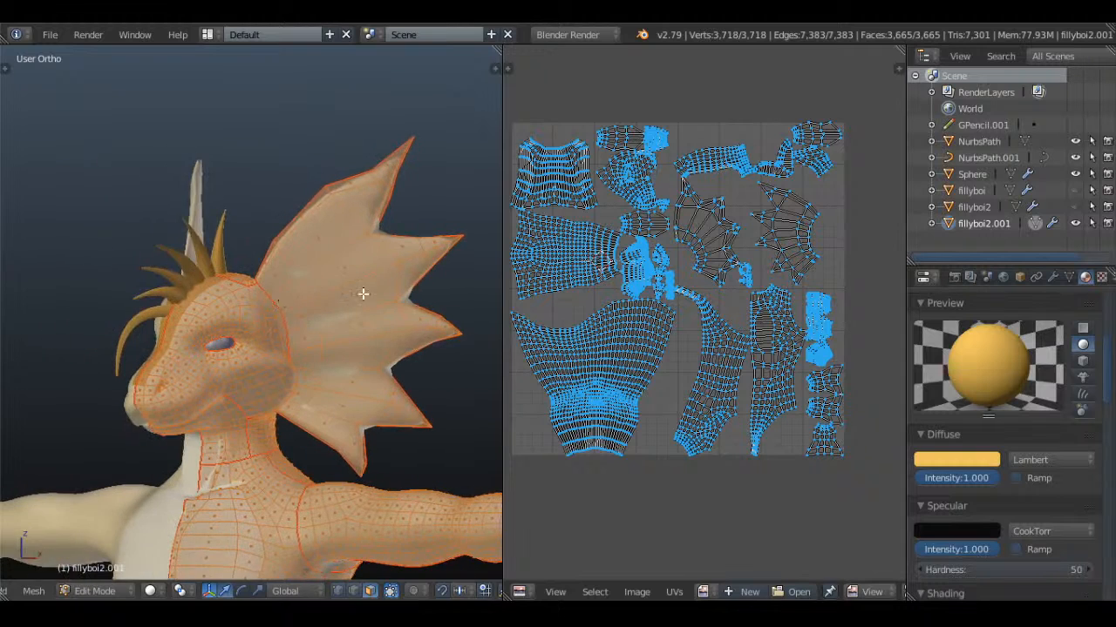
{"action": "scroll", "coordinate": [311, 229], "scroll_direction": "up", "scroll_amount": 2}
{"action": "key", "text": "a"}
{"action": "right_click", "coordinate": [264, 235]}
{"action": "right_click", "coordinate": [279, 277], "text": "shift"}
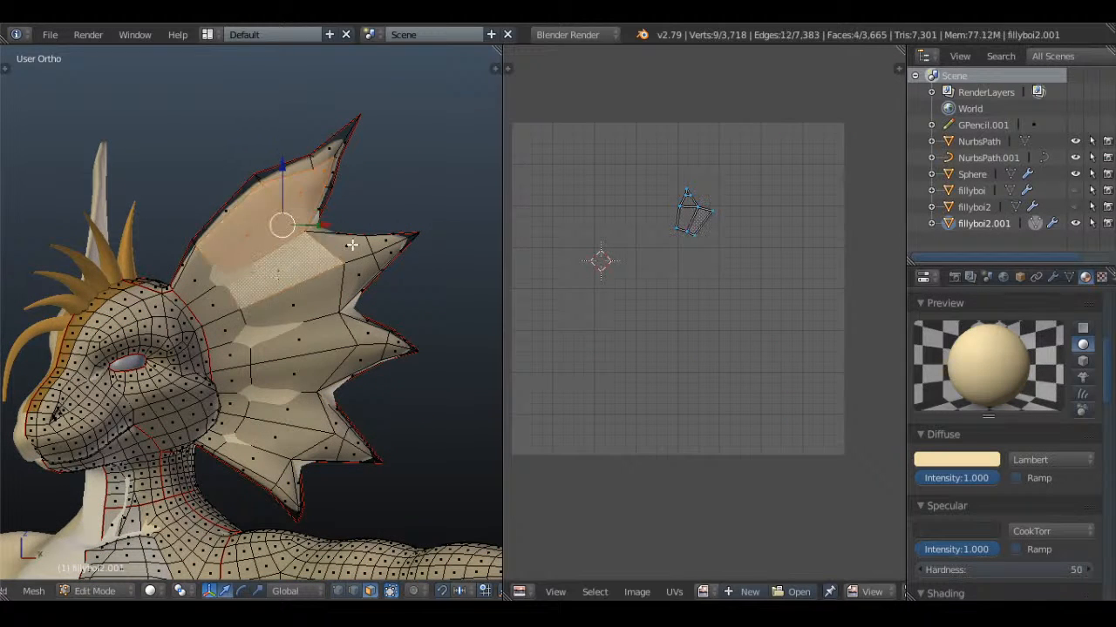
Extend the selection over the faces along the frill's middle and lower spike tips
{"action": "right_click", "coordinate": [353, 245], "text": "shift"}
{"action": "right_click", "coordinate": [359, 272], "text": "shift"}
{"action": "right_click", "coordinate": [385, 241], "text": "shift"}
{"action": "right_click", "coordinate": [387, 252], "text": "shift"}
{"action": "right_click", "coordinate": [379, 336], "text": "shift"}
{"action": "right_click", "coordinate": [397, 343], "text": "shift"}
{"action": "right_click", "coordinate": [390, 351], "text": "shift"}
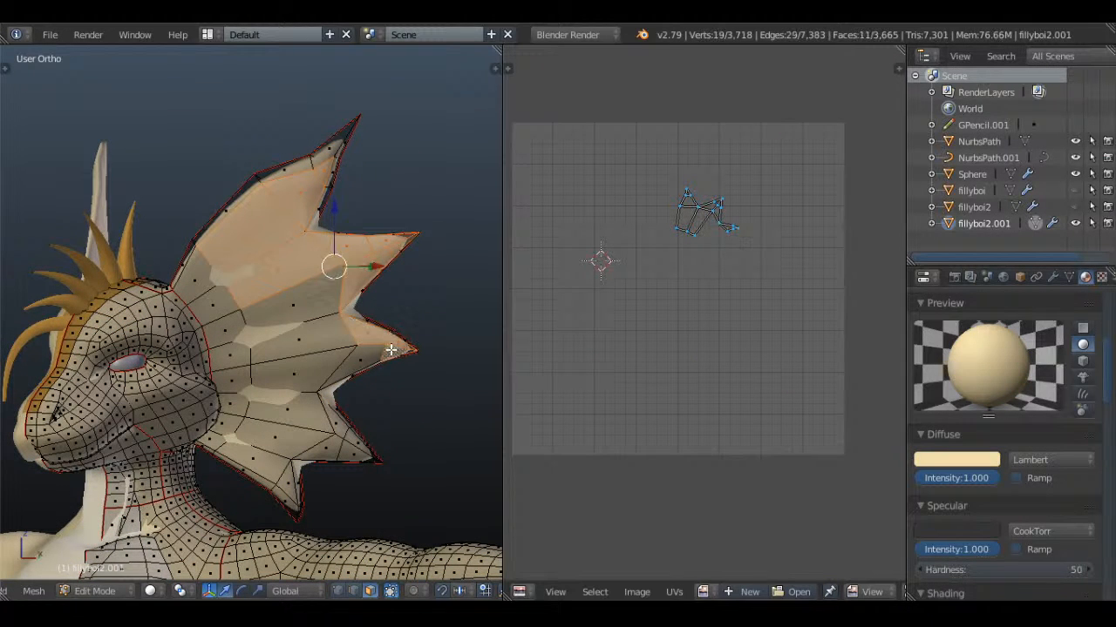
{"action": "right_click", "coordinate": [362, 354], "text": "shift"}
{"action": "right_click", "coordinate": [336, 424], "text": "shift"}
{"action": "right_click", "coordinate": [352, 447], "text": "shift"}
{"action": "right_click", "coordinate": [346, 452], "text": "shift"}
{"action": "right_click", "coordinate": [316, 447], "text": "shift"}
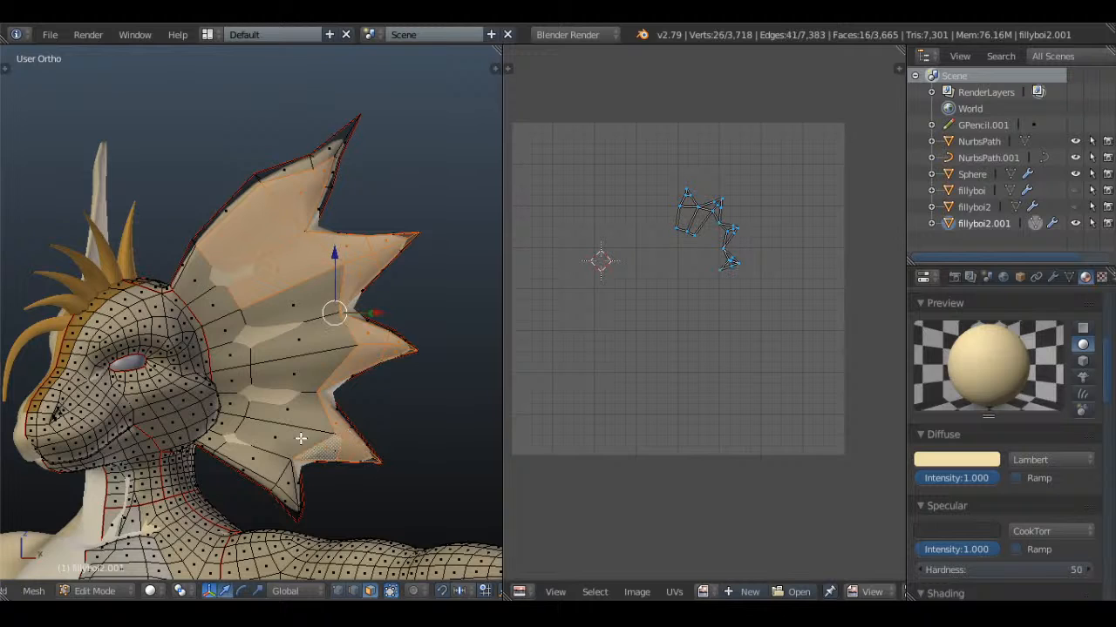
Add the frill's lower spike and its remaining inner faces near the head to the selection
{"action": "right_click", "coordinate": [278, 437], "text": "shift"}
{"action": "right_click", "coordinate": [286, 413], "text": "shift"}
{"action": "right_click", "coordinate": [254, 459], "text": "shift"}
{"action": "right_click", "coordinate": [284, 479], "text": "shift"}
{"action": "right_click", "coordinate": [220, 443], "text": "shift"}
{"action": "right_click", "coordinate": [223, 427], "text": "shift"}
{"action": "right_click", "coordinate": [235, 407], "text": "shift"}
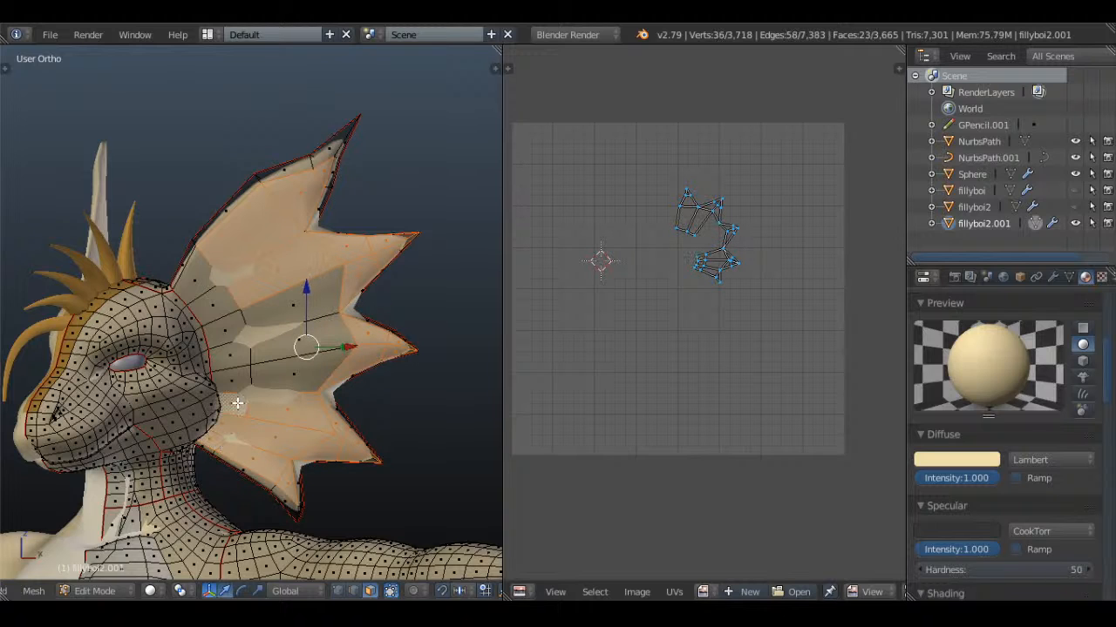
{"action": "key", "text": "c"}
{"action": "left_click_drag", "start_coordinate": [252, 374], "coordinate": [220, 276]}
{"action": "right_click", "coordinate": [221, 276]}
Add and rename a new material for the frill, assign it to the selected faces and leave Edit Mode
{"action": "scroll", "coordinate": [1015, 336], "scroll_direction": "up", "scroll_amount": 6}
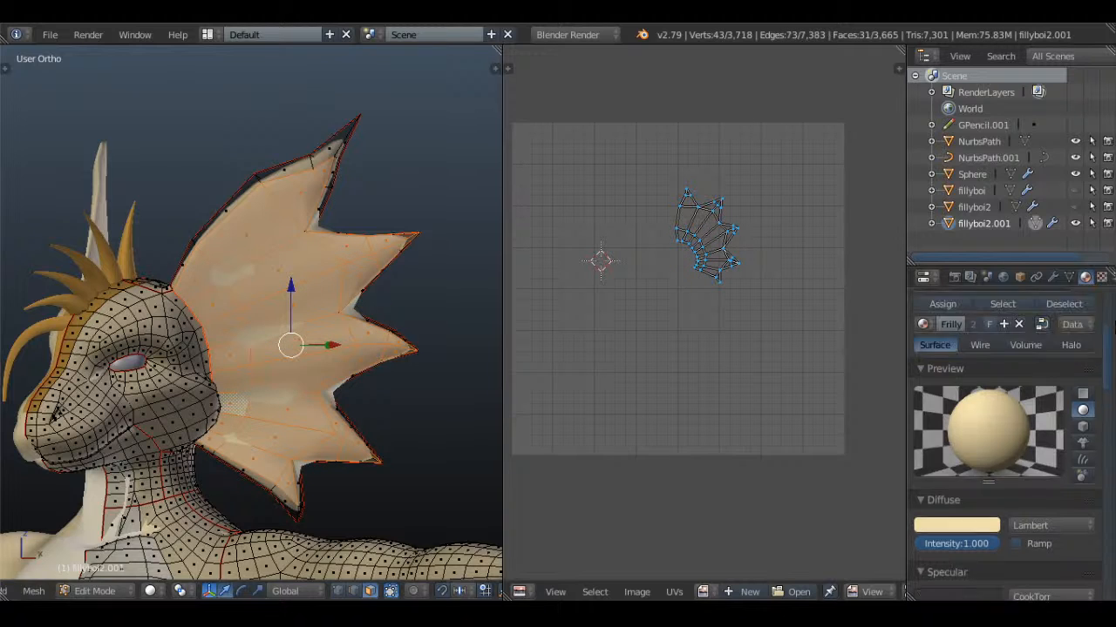
{"action": "left_click", "coordinate": [1088, 332]}
{"action": "left_click", "coordinate": [989, 458]}
{"action": "double_click", "coordinate": [979, 403]}
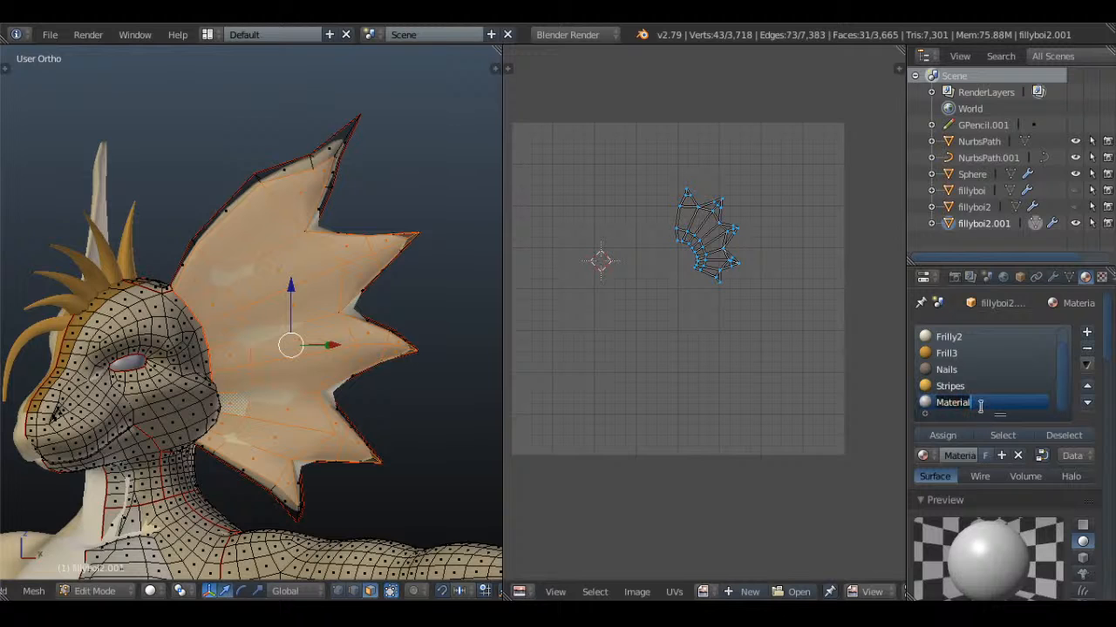
{"action": "type", "text": "Frills"}
{"action": "key", "text": "Return"}
{"action": "left_click", "coordinate": [945, 435]}
{"action": "key", "text": "Tab"}
Set the frill material's diffuse and specular intensities to 1.000 and its specular color to black
{"action": "scroll", "coordinate": [976, 445], "scroll_direction": "down", "scroll_amount": 6}
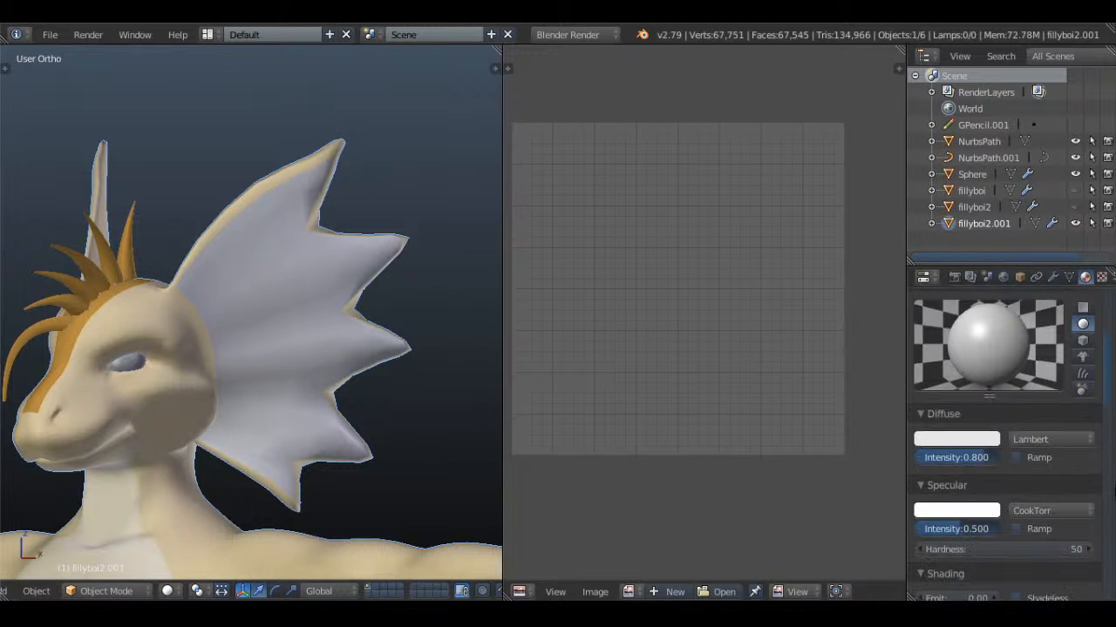
{"action": "scroll", "coordinate": [1112, 493], "scroll_direction": "down", "scroll_amount": 1}
{"action": "left_click_drag", "start_coordinate": [983, 425], "coordinate": [1001, 424]}
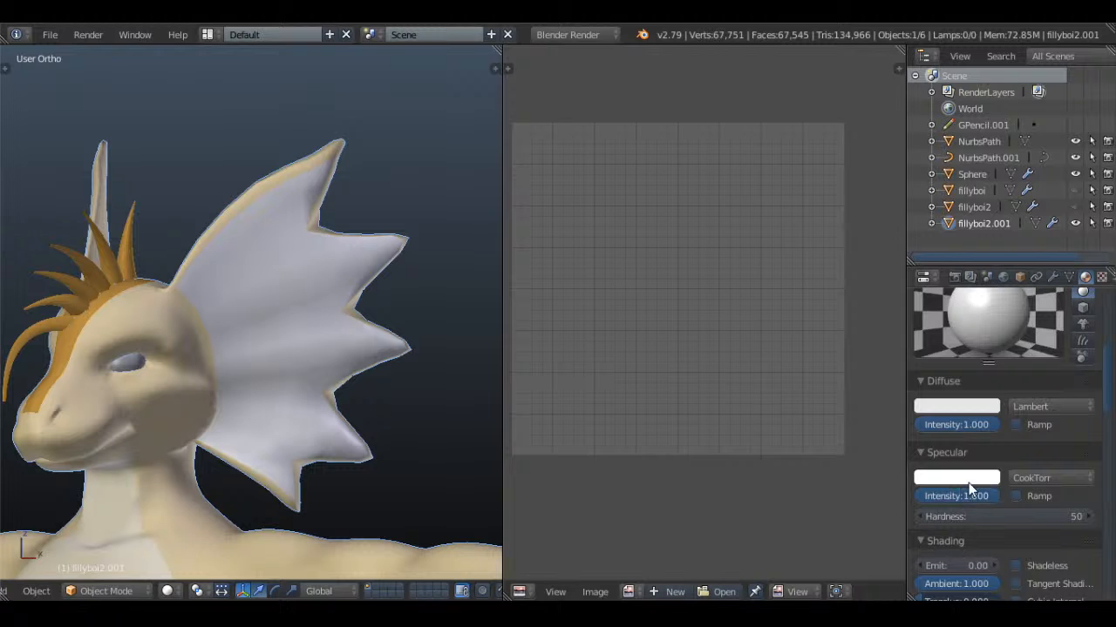
{"action": "left_click", "coordinate": [966, 480]}
{"action": "left_click", "coordinate": [995, 391]}
Try to set the frill material's diffuse color by sampling the close-up head drawing on the reference
{"action": "left_click", "coordinate": [974, 406]}
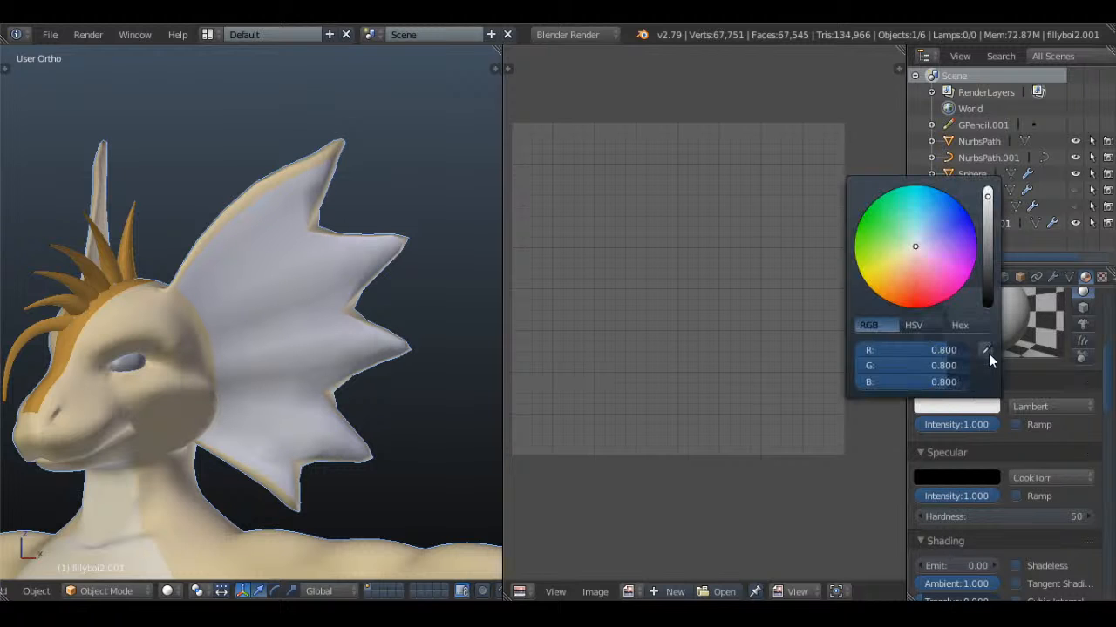
{"action": "left_click", "coordinate": [989, 351]}
{"action": "key", "text": "KP_1"}
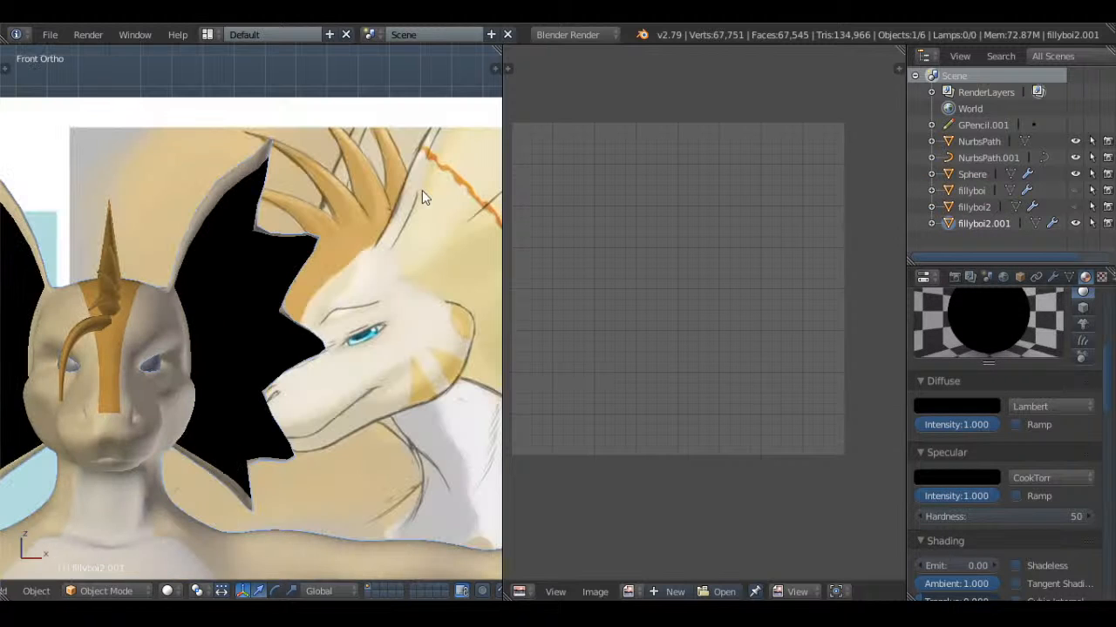
{"action": "left_click", "coordinate": [975, 406]}
{"action": "key", "text": "ctrl+z"}
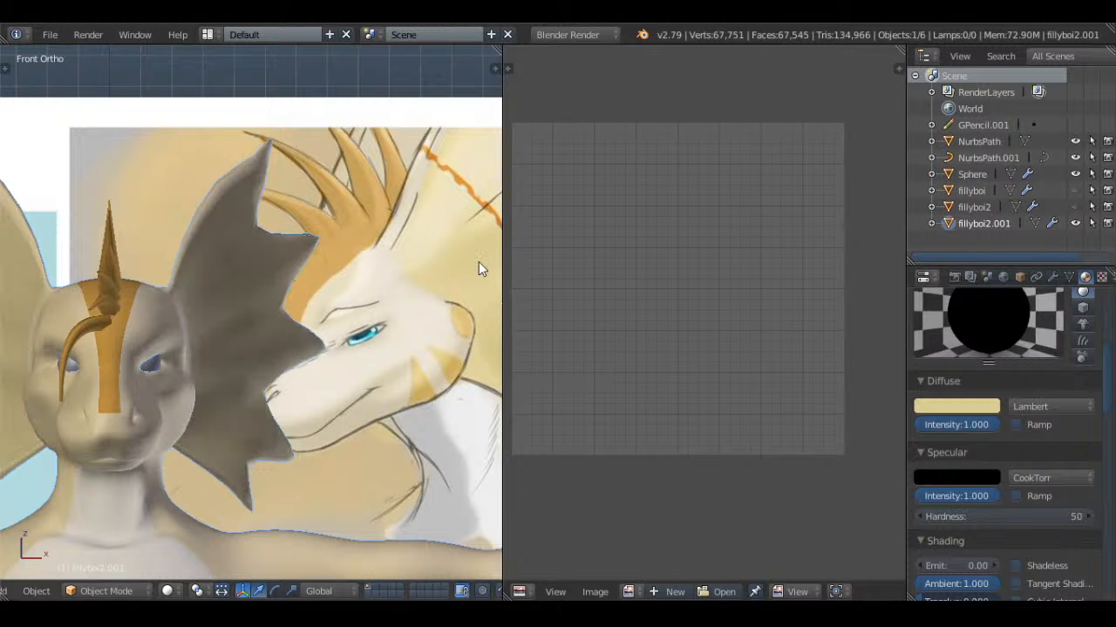
Deselect the body and set the frill diffuse color by sampling the light yellow frill on the full-figure reference drawing
{"action": "scroll", "coordinate": [261, 299], "scroll_direction": "down", "scroll_amount": 2}
{"action": "key", "text": "a"}
{"action": "middle_click_drag", "start_coordinate": [205, 452], "coordinate": [389, 377], "text": "shift"}
{"action": "scroll", "coordinate": [389, 377], "scroll_direction": "down", "scroll_amount": 3}
{"action": "middle_click_drag", "start_coordinate": [290, 359], "coordinate": [417, 377], "text": "shift"}
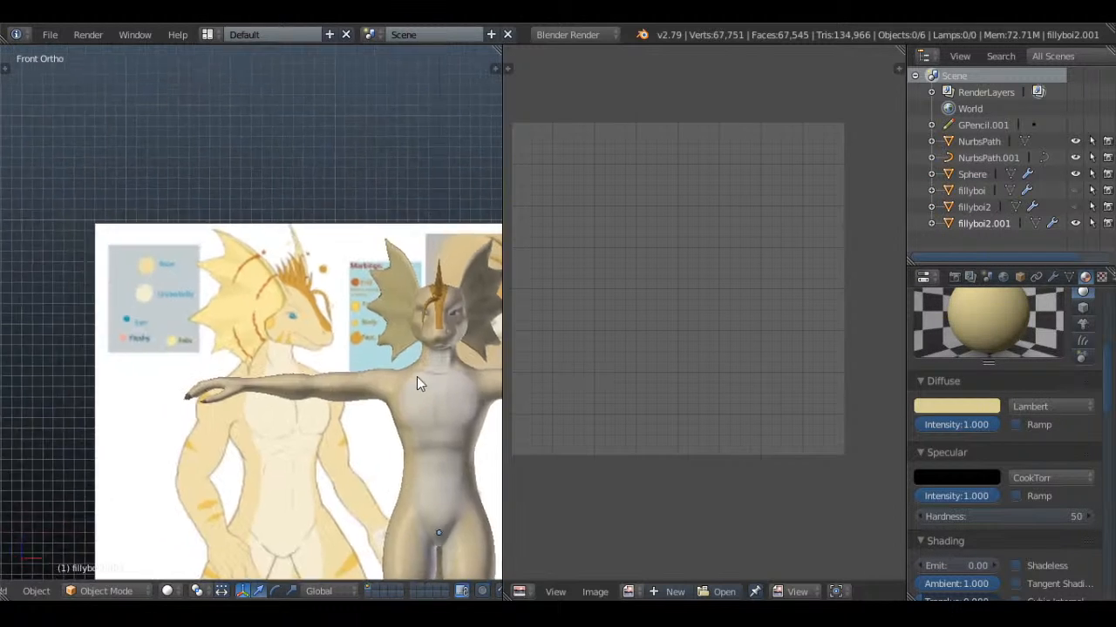
{"action": "scroll", "coordinate": [416, 377], "scroll_direction": "up", "scroll_amount": 5}
{"action": "left_click", "coordinate": [974, 407]}
{"action": "left_click", "coordinate": [987, 352]}
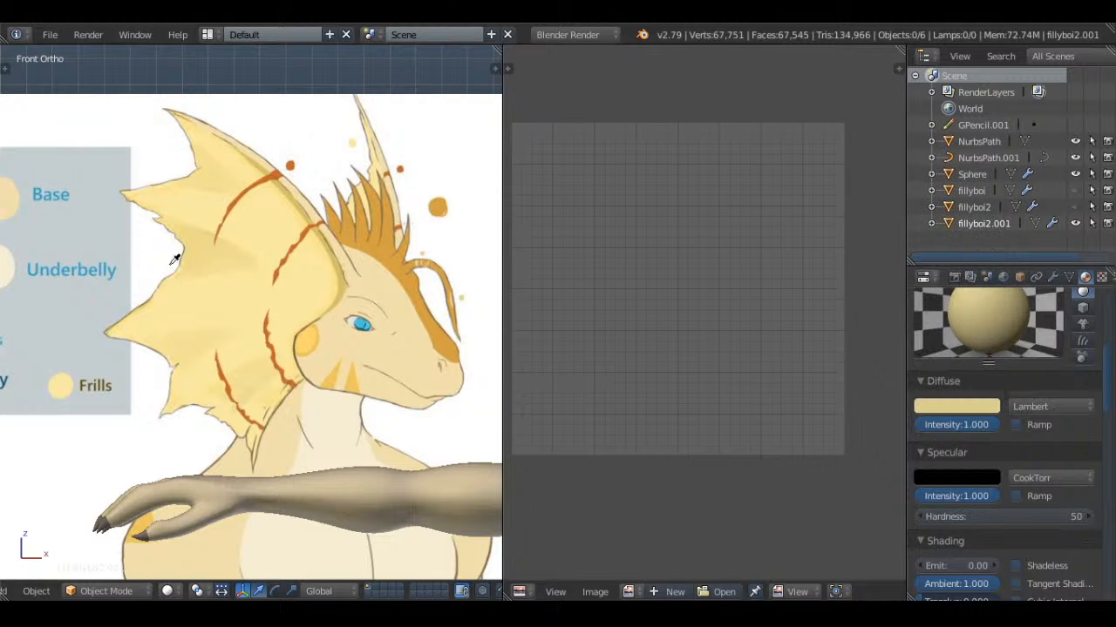
{"action": "left_click", "coordinate": [264, 235]}
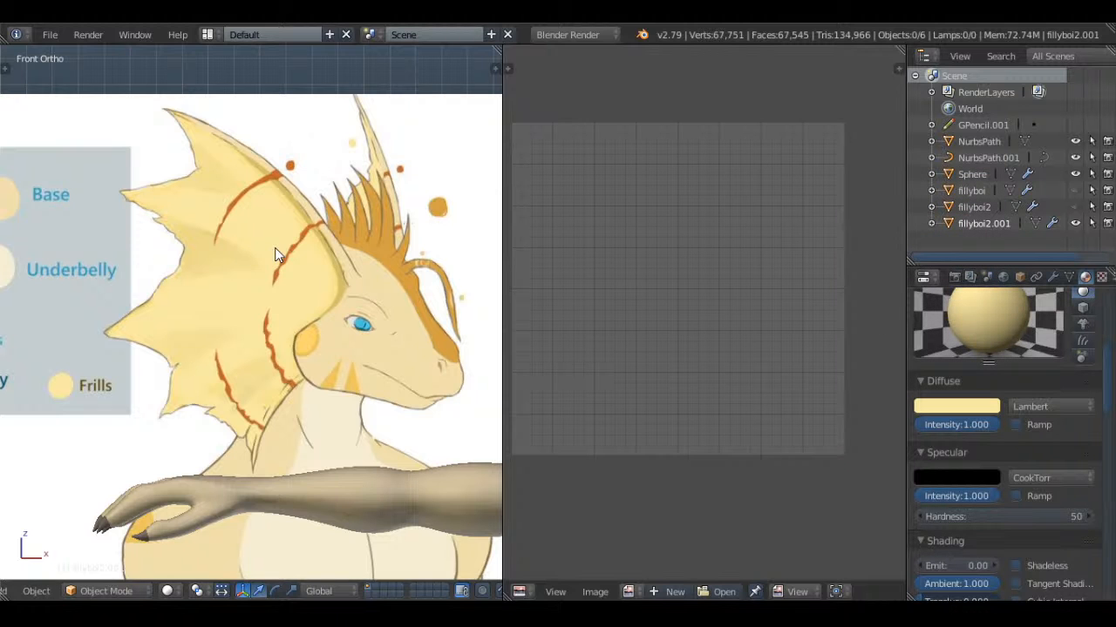
Check the colored frills on the model's head and save the file over the existing version
{"action": "scroll", "coordinate": [275, 251], "scroll_direction": "down", "scroll_amount": 4}
{"action": "middle_click_drag", "start_coordinate": [397, 260], "coordinate": [148, 283], "text": "shift"}
{"action": "scroll", "coordinate": [251, 261], "scroll_direction": "up", "scroll_amount": 4}
{"action": "middle_click_drag", "start_coordinate": [148, 283], "coordinate": [294, 253]}
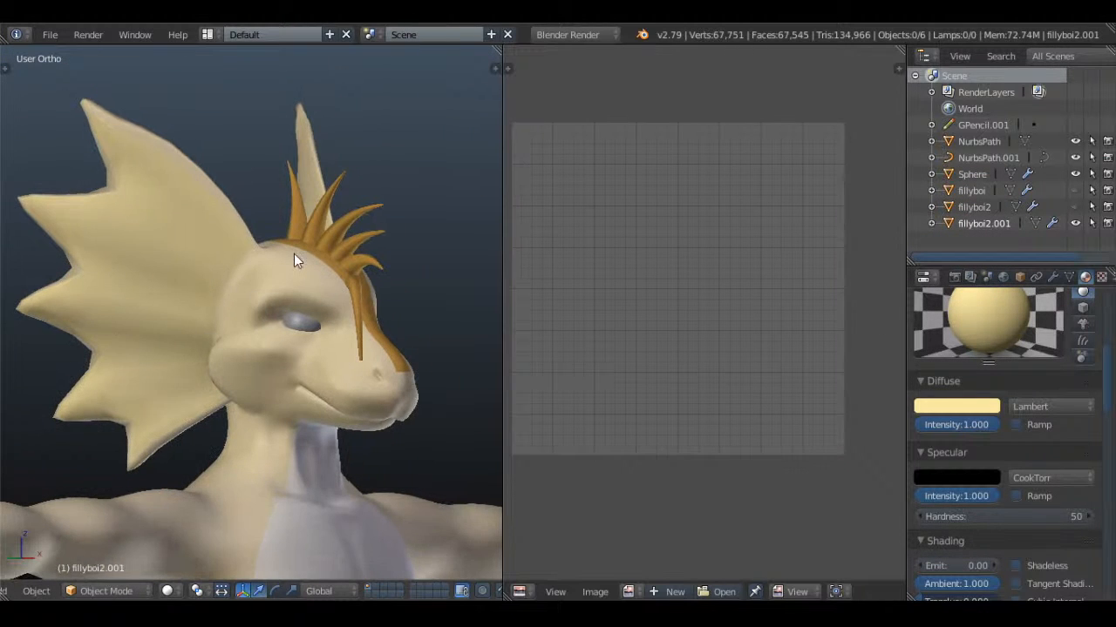
{"action": "key", "text": "ctrl+s"}
{"action": "left_click", "coordinate": [371, 241]}
Select the character's eyes and give them a new material named Eye
{"action": "middle_click_drag", "start_coordinate": [410, 278], "coordinate": [268, 349]}
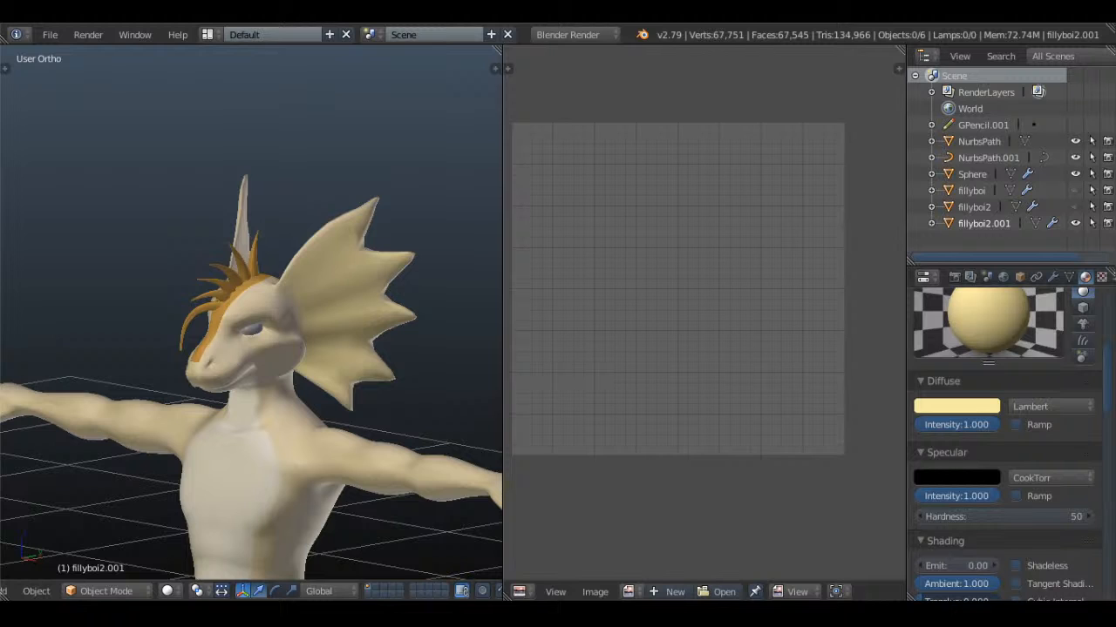
{"action": "scroll", "coordinate": [325, 331], "scroll_direction": "up", "scroll_amount": 4}
{"action": "key", "text": "KP_1"}
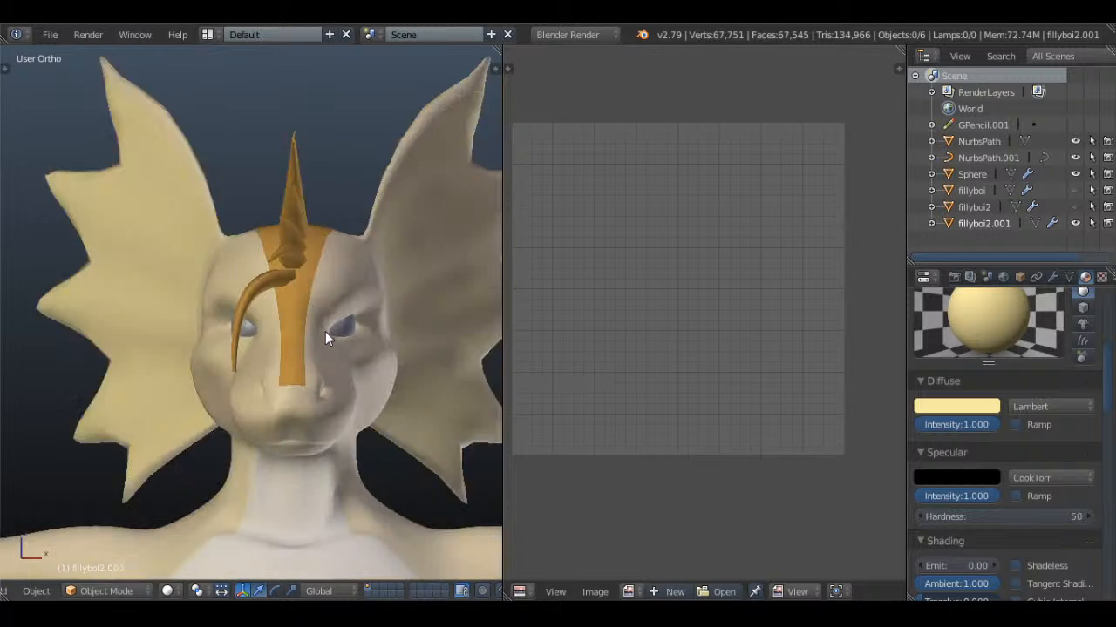
{"action": "scroll", "coordinate": [328, 330], "scroll_direction": "up", "scroll_amount": 1}
{"action": "right_click", "coordinate": [358, 330]}
{"action": "scroll", "coordinate": [251, 338], "scroll_direction": "down", "scroll_amount": 3}
{"action": "middle_click_drag", "start_coordinate": [251, 338], "coordinate": [456, 287], "text": "shift"}
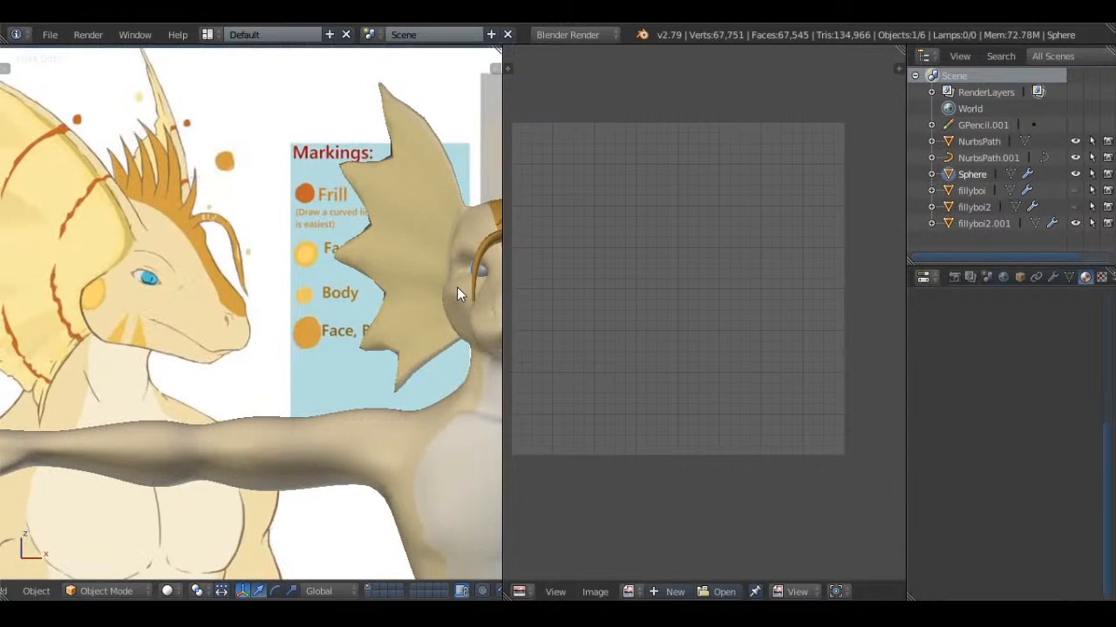
{"action": "middle_click_drag", "start_coordinate": [331, 292], "coordinate": [430, 291], "text": "shift"}
{"action": "scroll", "coordinate": [385, 282], "scroll_direction": "up", "scroll_amount": 7}
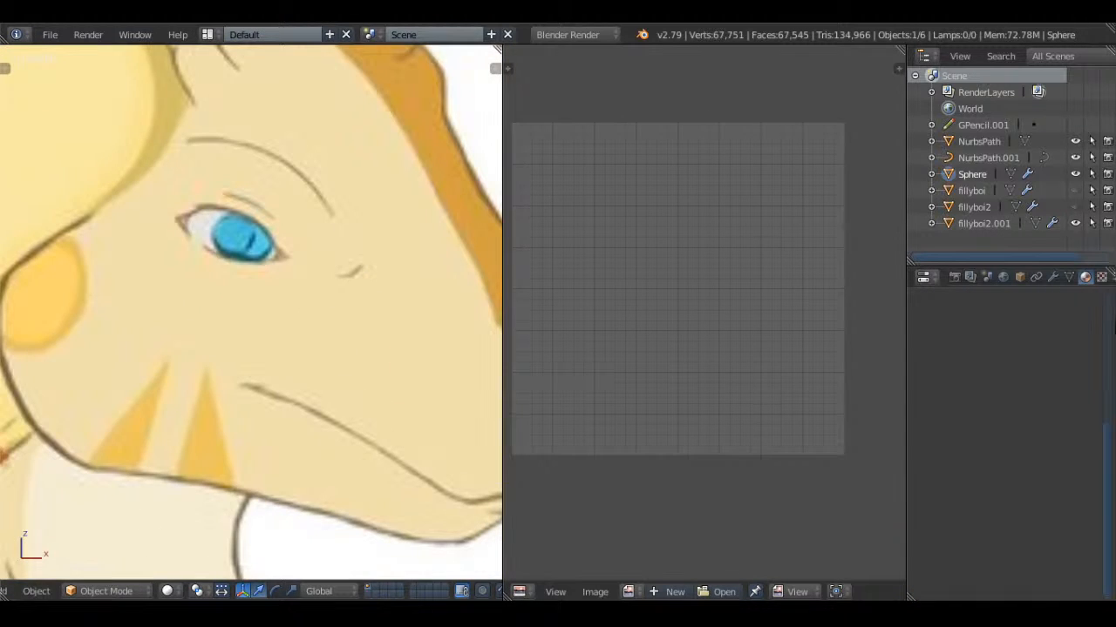
{"action": "left_click", "coordinate": [1000, 436]}
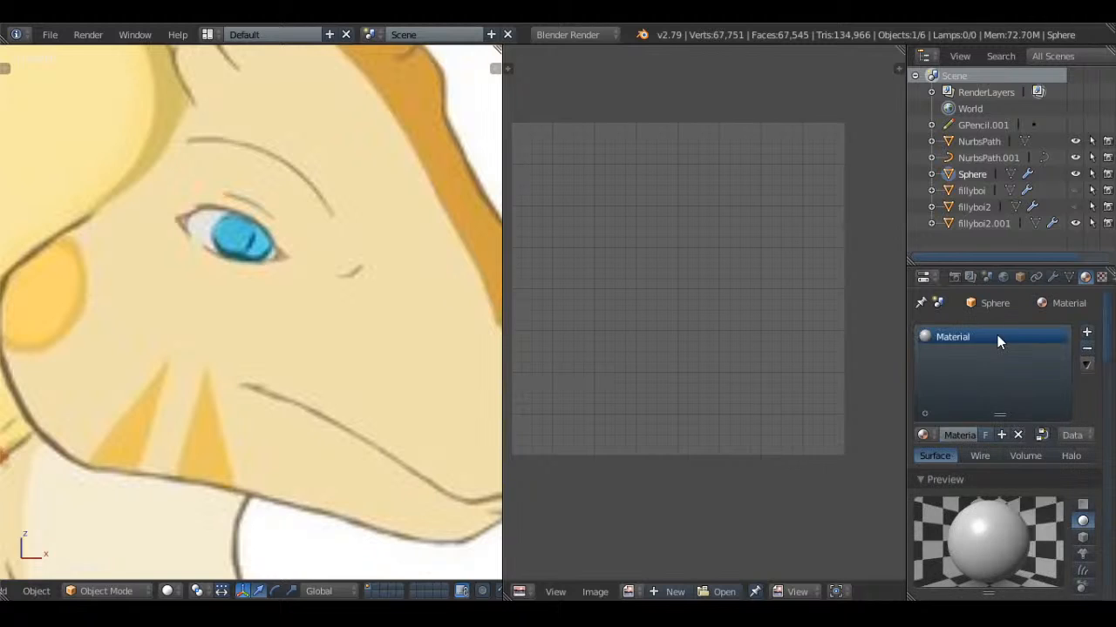
{"action": "double_click", "coordinate": [995, 335]}
{"action": "key", "text": "BackSpace"}
{"action": "key", "text": "Return"}
Set the Eye material's diffuse and specular intensities to 1.000
{"action": "scroll", "coordinate": [1047, 495], "scroll_direction": "down", "scroll_amount": 4}
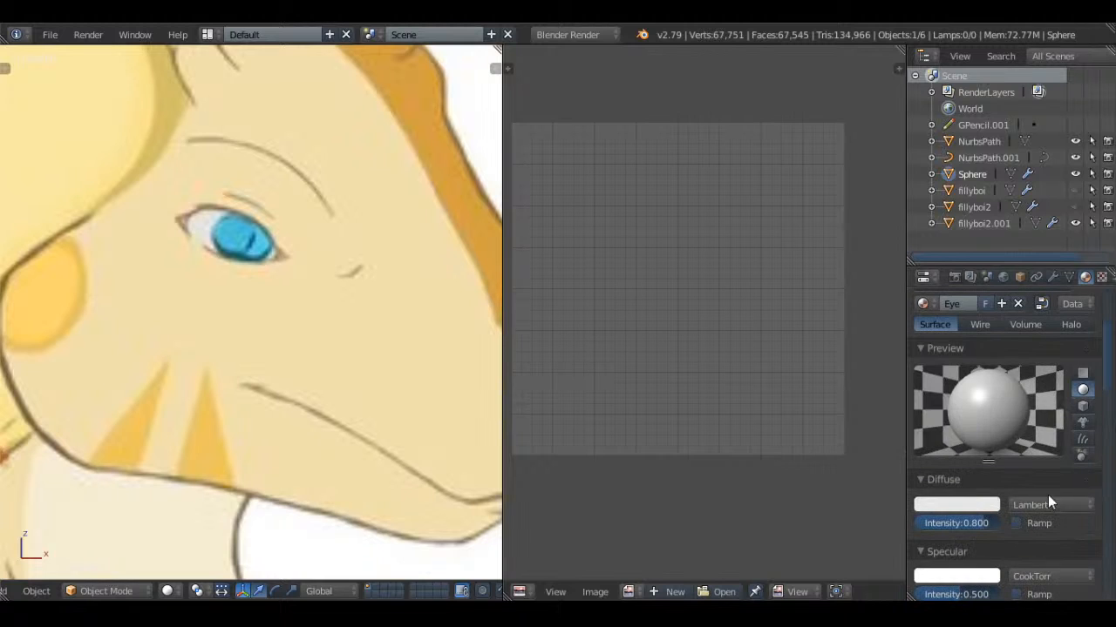
{"action": "scroll", "coordinate": [1073, 358], "scroll_direction": "up", "scroll_amount": 4}
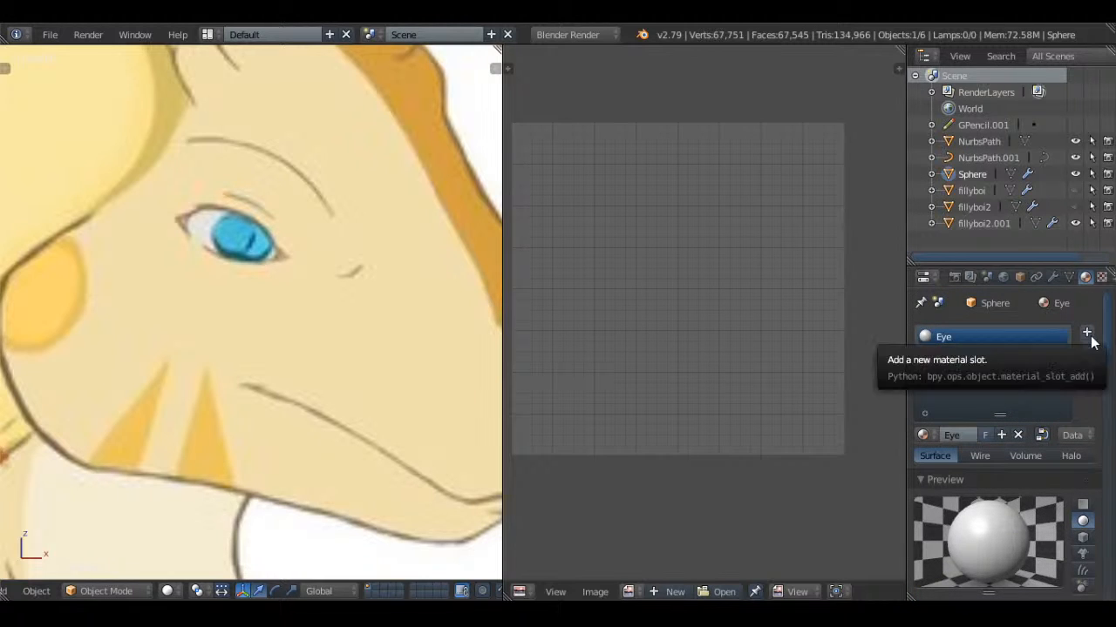
{"action": "scroll", "coordinate": [259, 211], "scroll_direction": "down", "scroll_amount": 5}
{"action": "scroll", "coordinate": [341, 240], "scroll_direction": "up", "scroll_amount": 5}
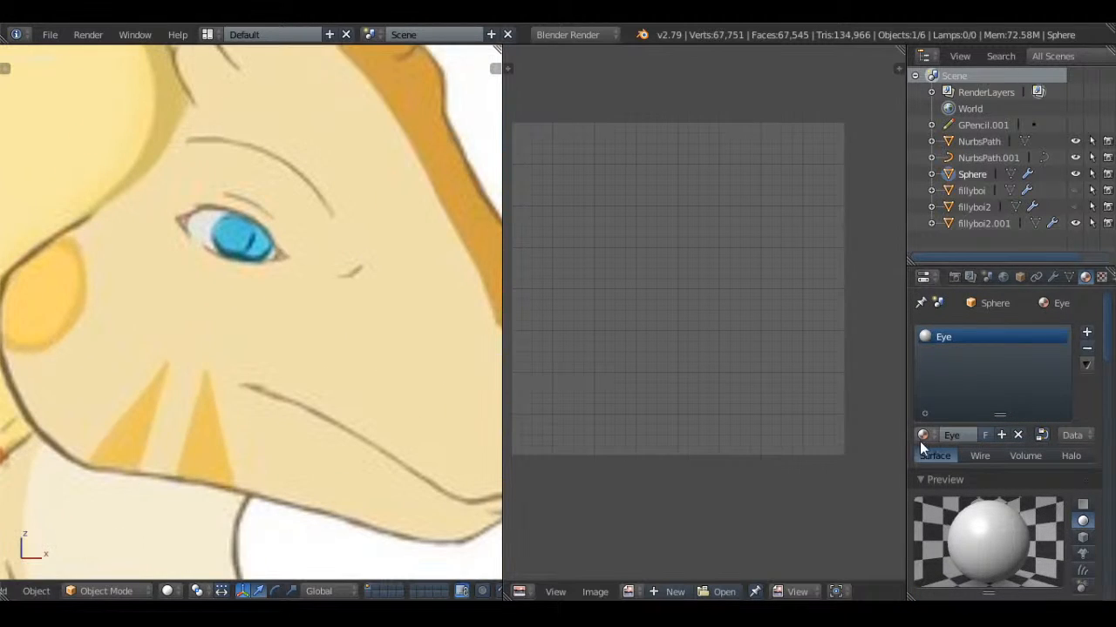
{"action": "scroll", "coordinate": [1002, 435], "scroll_direction": "down", "scroll_amount": 4}
{"action": "scroll", "coordinate": [994, 462], "scroll_direction": "down", "scroll_amount": 2}
{"action": "scroll", "coordinate": [995, 475], "scroll_direction": "up", "scroll_amount": 4}
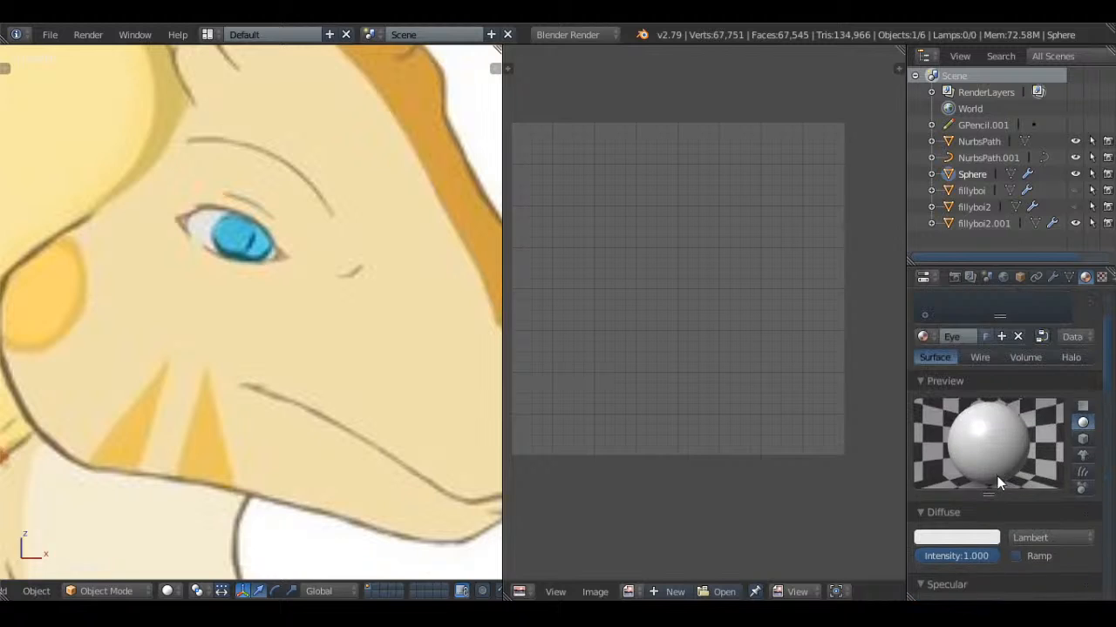
{"action": "scroll", "coordinate": [997, 476], "scroll_direction": "down", "scroll_amount": 3}
{"action": "left_click_drag", "start_coordinate": [942, 530], "coordinate": [982, 523]}
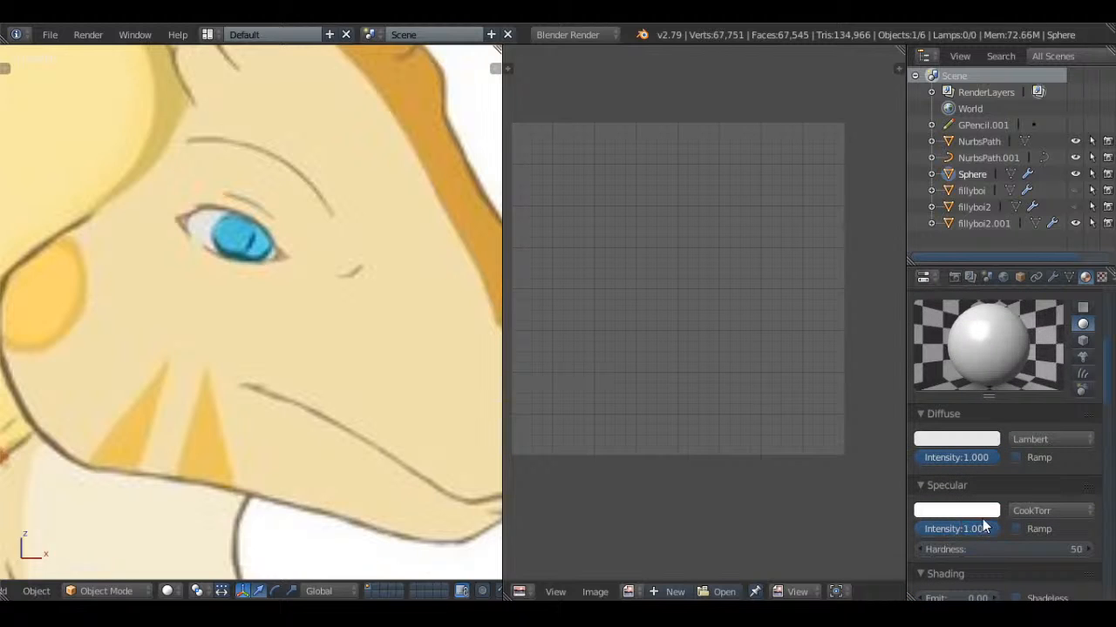
Set the Eye diffuse color by sampling the blue iris on the reference drawing and deselect everything
{"action": "left_click", "coordinate": [987, 443]}
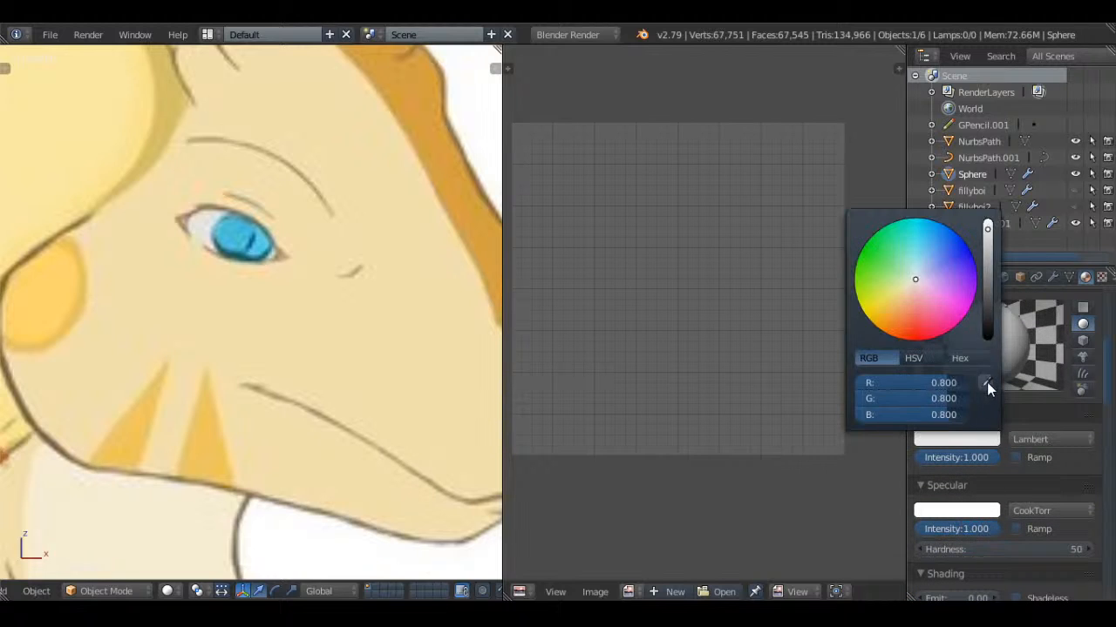
{"action": "left_click", "coordinate": [235, 231]}
{"action": "scroll", "coordinate": [345, 215], "scroll_direction": "down", "scroll_amount": 3}
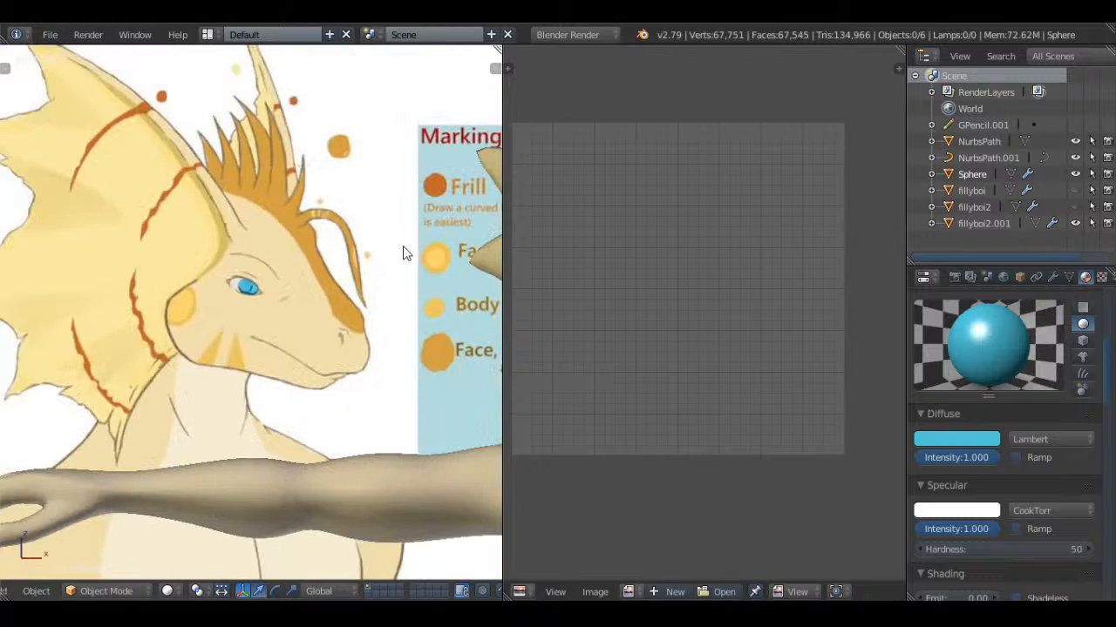
{"action": "middle_click_drag", "start_coordinate": [421, 250], "coordinate": [127, 260], "text": "shift"}
{"action": "key", "text": "a"}
{"action": "key", "text": "a"}
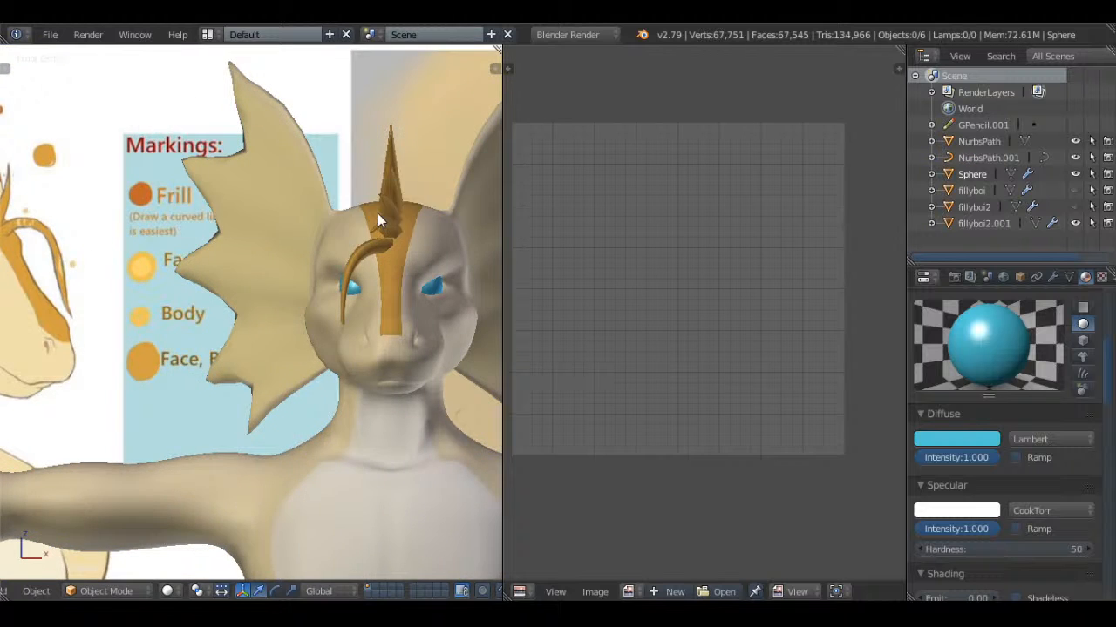
Compare the crest with the reference drawing, then open the crest curve for editing and select the rearmost spike's control points
{"action": "key", "text": "KP_1"}
{"action": "middle_click_drag", "start_coordinate": [261, 296], "coordinate": [314, 300], "text": "shift"}
{"action": "scroll", "coordinate": [314, 300], "scroll_direction": "up", "scroll_amount": 6}
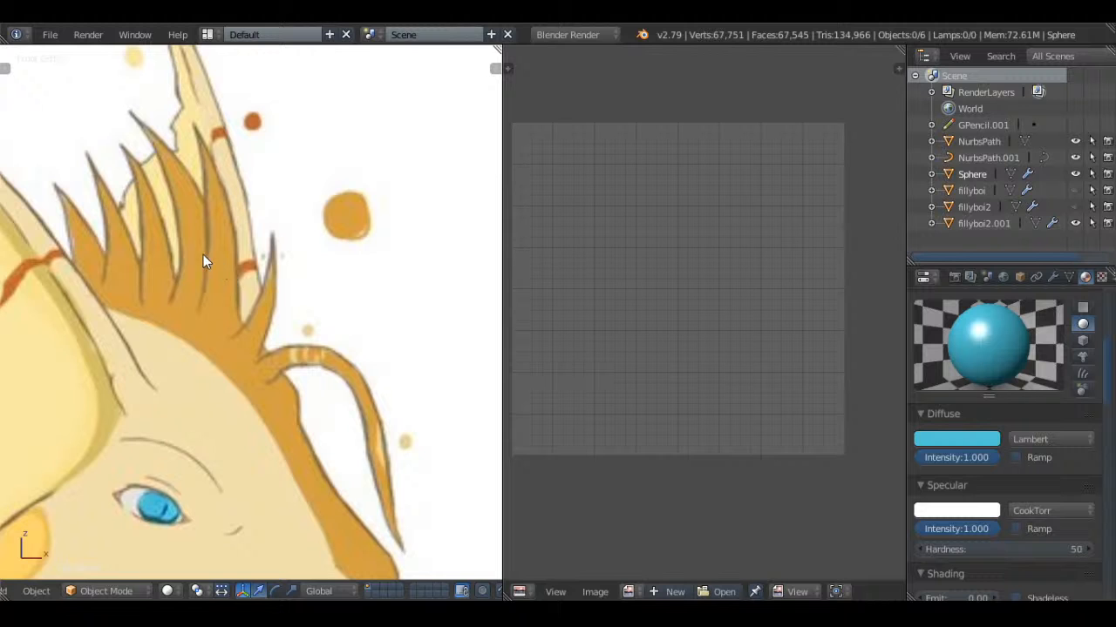
{"action": "scroll", "coordinate": [261, 277], "scroll_direction": "down", "scroll_amount": 5}
{"action": "middle_click_drag", "start_coordinate": [432, 319], "coordinate": [130, 304], "text": "shift"}
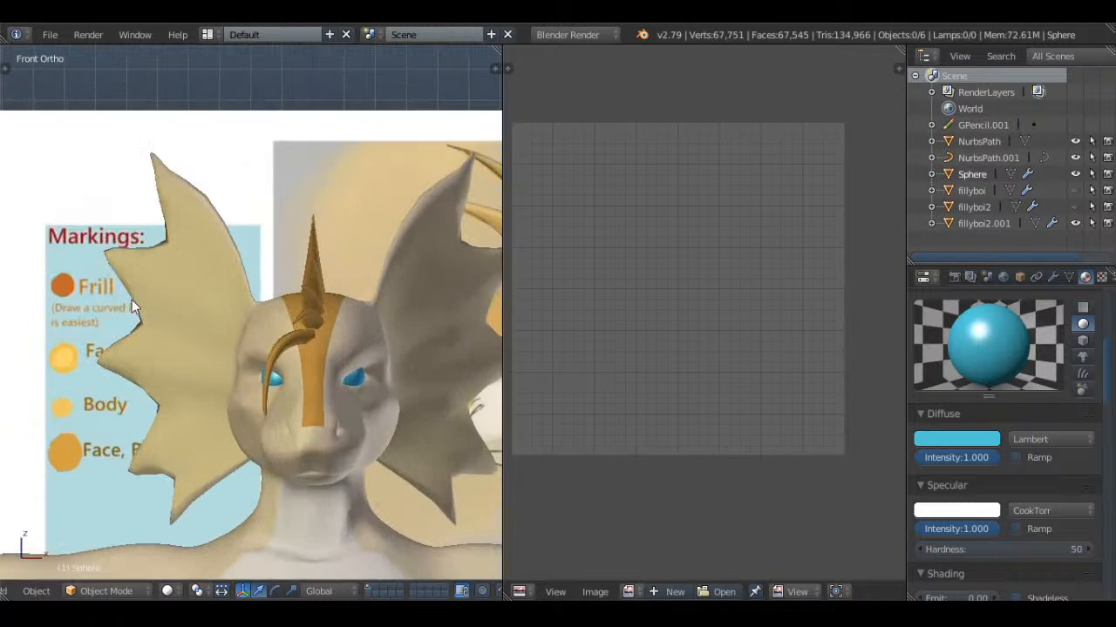
{"action": "scroll", "coordinate": [287, 287], "scroll_direction": "up", "scroll_amount": 2}
{"action": "middle_click_drag", "start_coordinate": [358, 266], "coordinate": [279, 305]}
{"action": "right_click", "coordinate": [312, 251]}
{"action": "key", "text": "Tab"}
{"action": "middle_click_drag", "start_coordinate": [324, 248], "coordinate": [256, 279]}
{"action": "key", "text": "a"}
{"action": "right_click", "coordinate": [238, 281]}
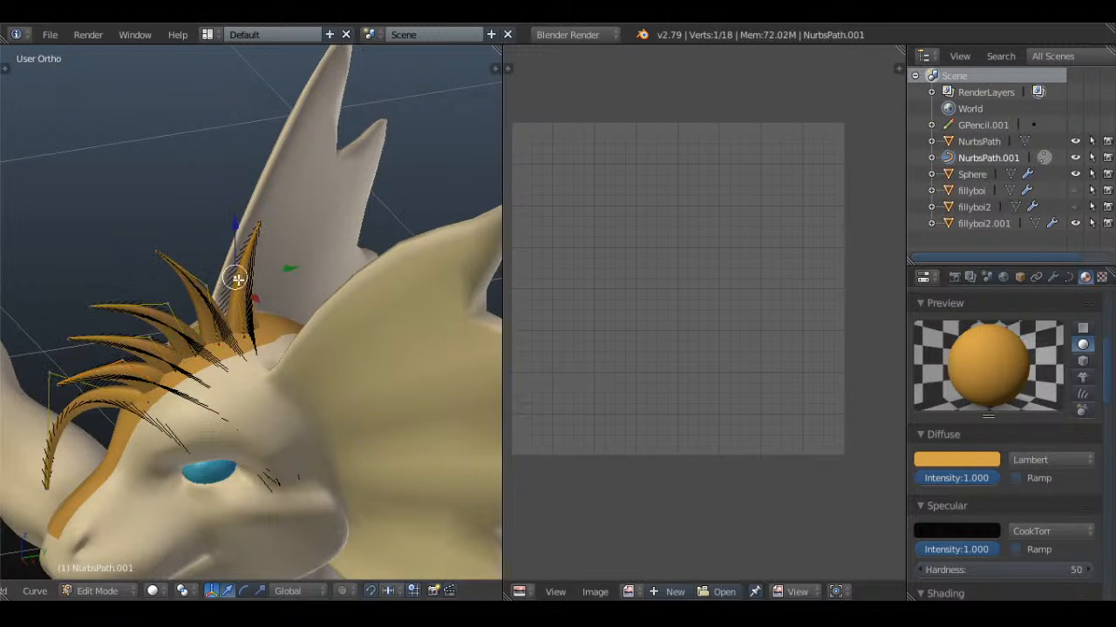
{"action": "right_click", "coordinate": [250, 333], "text": "shift"}
{"action": "right_click", "coordinate": [258, 219], "text": "shift"}
Duplicate the rearmost crest spike in side view, tilt the copy backward, place it behind the original, and leave curve editing
{"action": "key", "text": "KP_3"}
{"action": "key", "text": "z"}
{"action": "scroll", "coordinate": [259, 221], "scroll_direction": "up", "scroll_amount": 2}
{"action": "key", "text": "shift+d"}
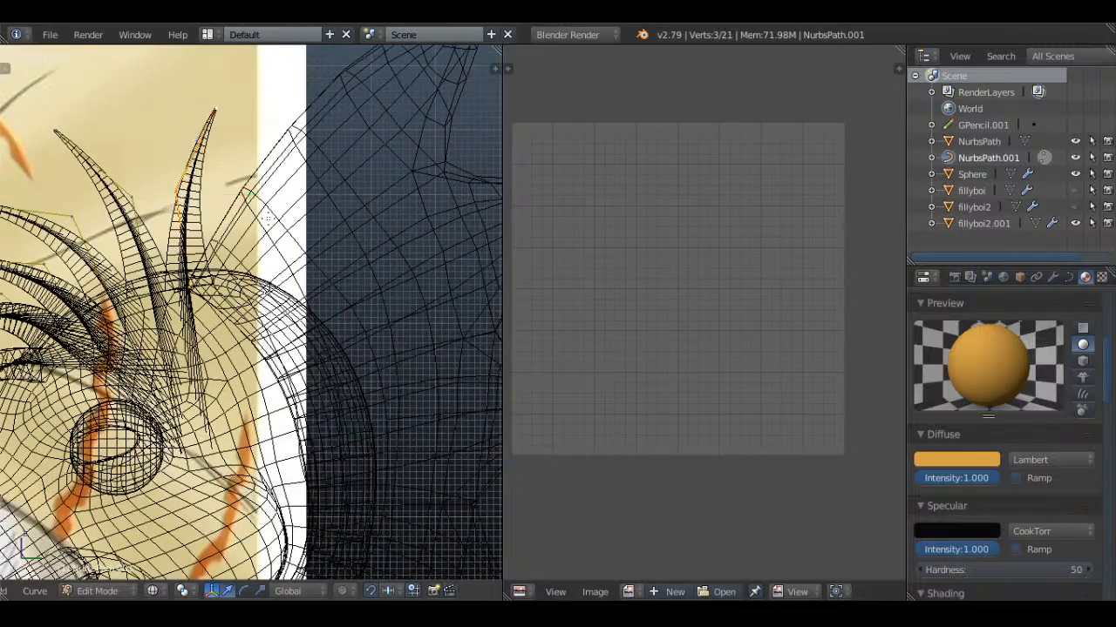
{"action": "key", "text": "r"}
{"action": "left_click", "coordinate": [318, 224]}
{"action": "key", "text": "r"}
{"action": "left_click", "coordinate": [297, 273]}
{"action": "key", "text": "g"}
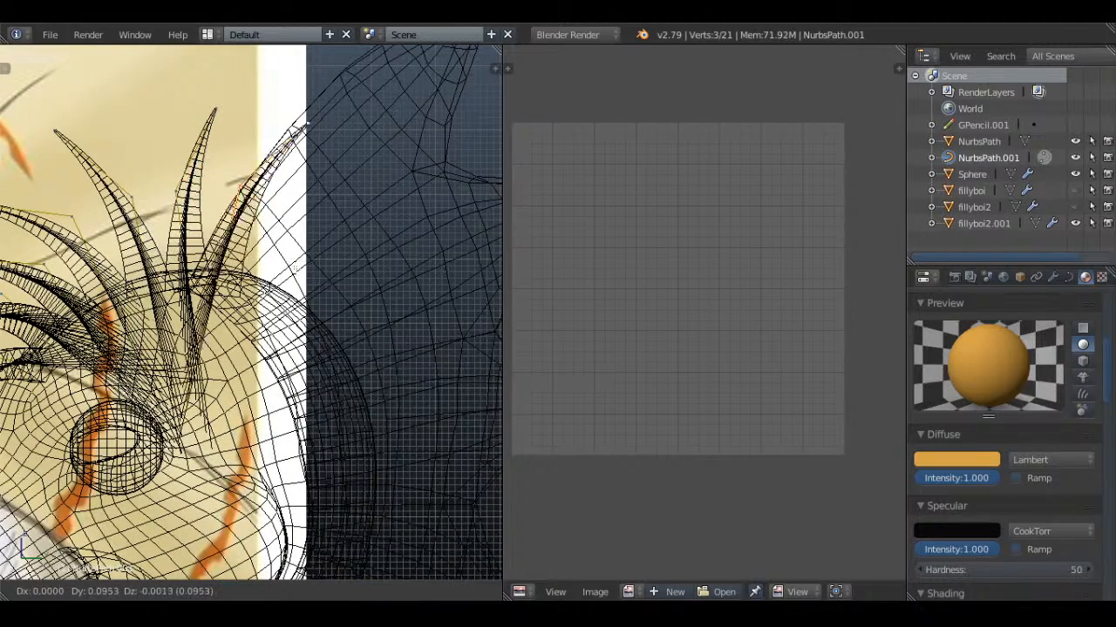
{"action": "left_click", "coordinate": [305, 275]}
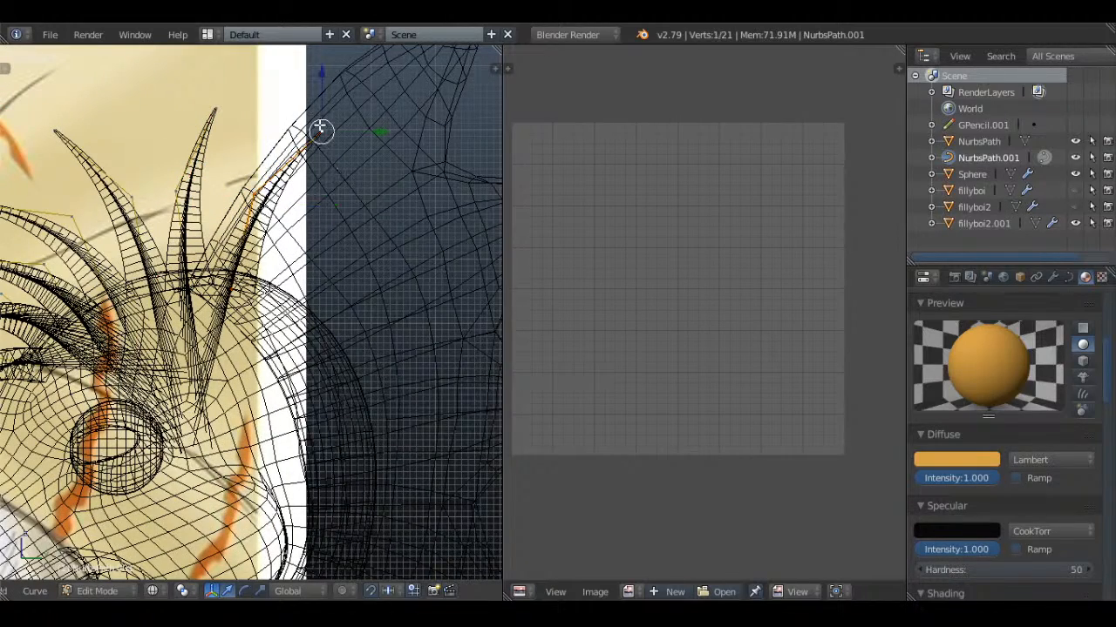
{"action": "key", "text": "Tab"}
{"action": "key", "text": "z"}
{"action": "scroll", "coordinate": [236, 310], "scroll_direction": "down", "scroll_amount": 3}
{"action": "middle_click_drag", "start_coordinate": [236, 311], "coordinate": [376, 233]}
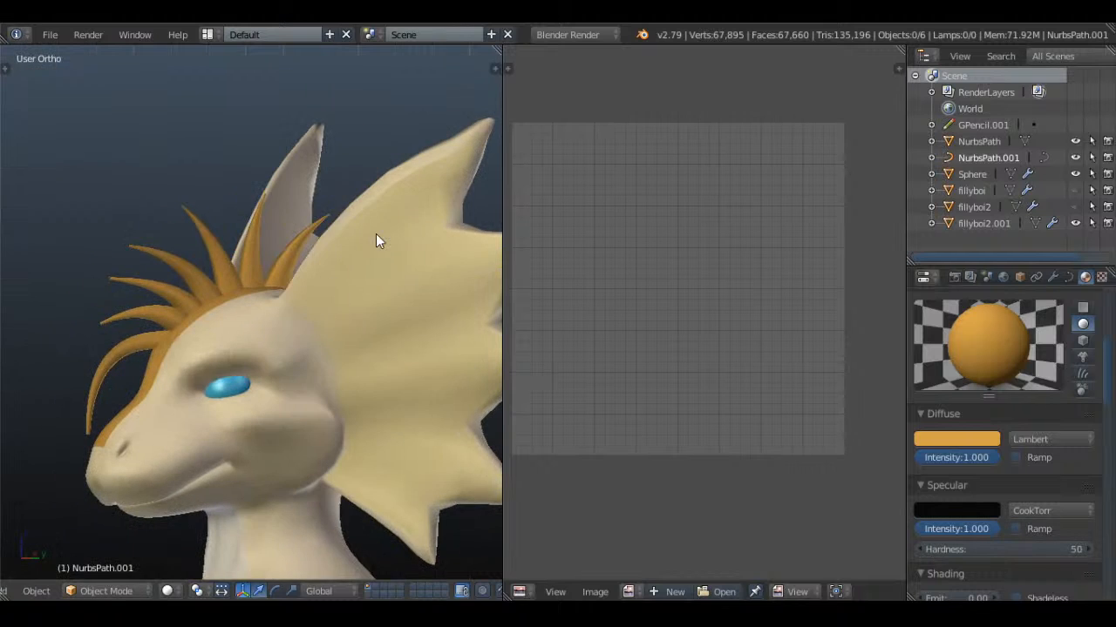
Examine the reference drawing's face, markings and eye up close and compare them with the model's head from the front
{"action": "scroll", "coordinate": [266, 300], "scroll_direction": "down", "scroll_amount": 5}
{"action": "middle_click_drag", "start_coordinate": [266, 301], "coordinate": [345, 312]}
{"action": "key", "text": "KP_1"}
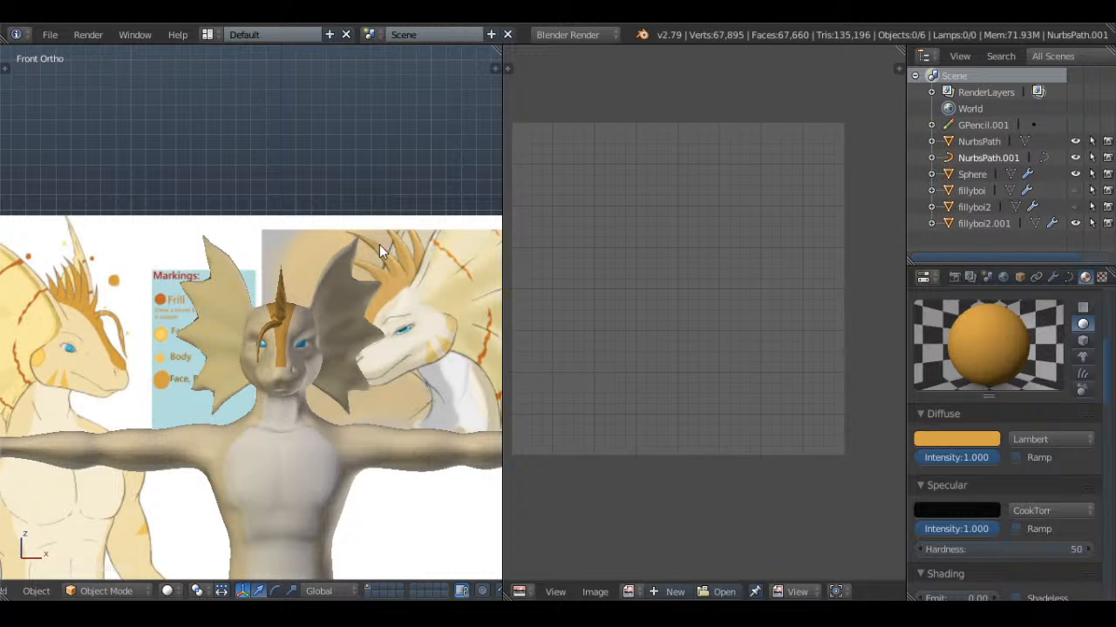
{"action": "scroll", "coordinate": [379, 244], "scroll_direction": "down", "scroll_amount": 2}
{"action": "middle_click_drag", "start_coordinate": [412, 349], "coordinate": [301, 260], "text": "shift"}
{"action": "scroll", "coordinate": [296, 259], "scroll_direction": "up", "scroll_amount": 6}
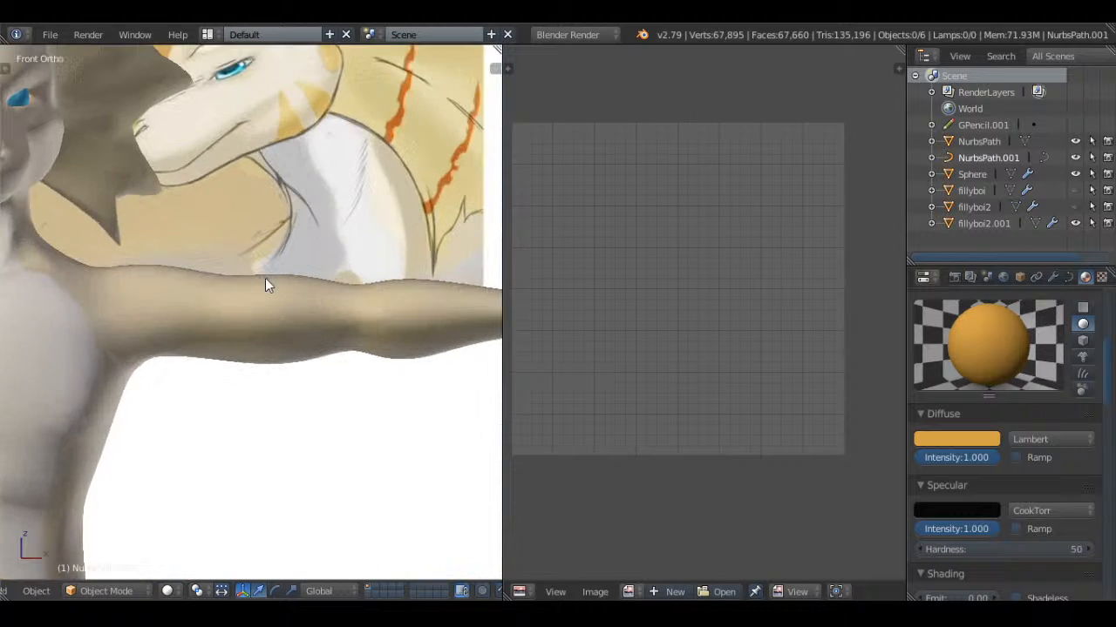
{"action": "middle_click_drag", "start_coordinate": [278, 209], "coordinate": [278, 378], "text": "shift"}
{"action": "scroll", "coordinate": [278, 378], "scroll_direction": "down", "scroll_amount": 1}
{"action": "middle_click_drag", "start_coordinate": [198, 375], "coordinate": [242, 402], "text": "shift"}
{"action": "scroll", "coordinate": [242, 403], "scroll_direction": "up", "scroll_amount": 6}
{"action": "key", "text": "z"}
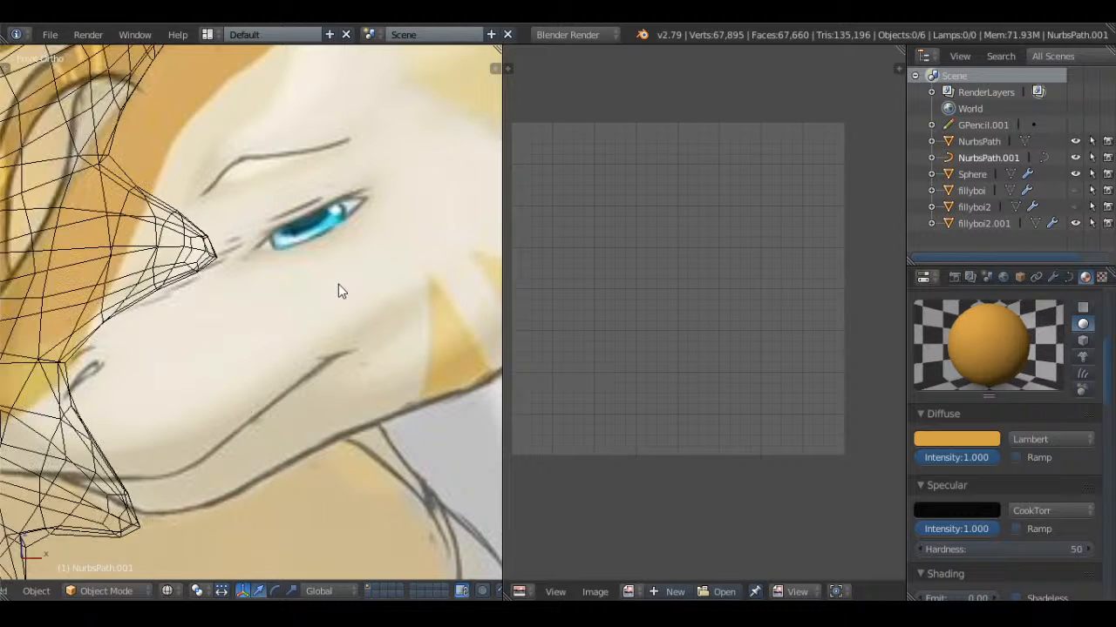
{"action": "scroll", "coordinate": [340, 284], "scroll_direction": "up", "scroll_amount": 4}
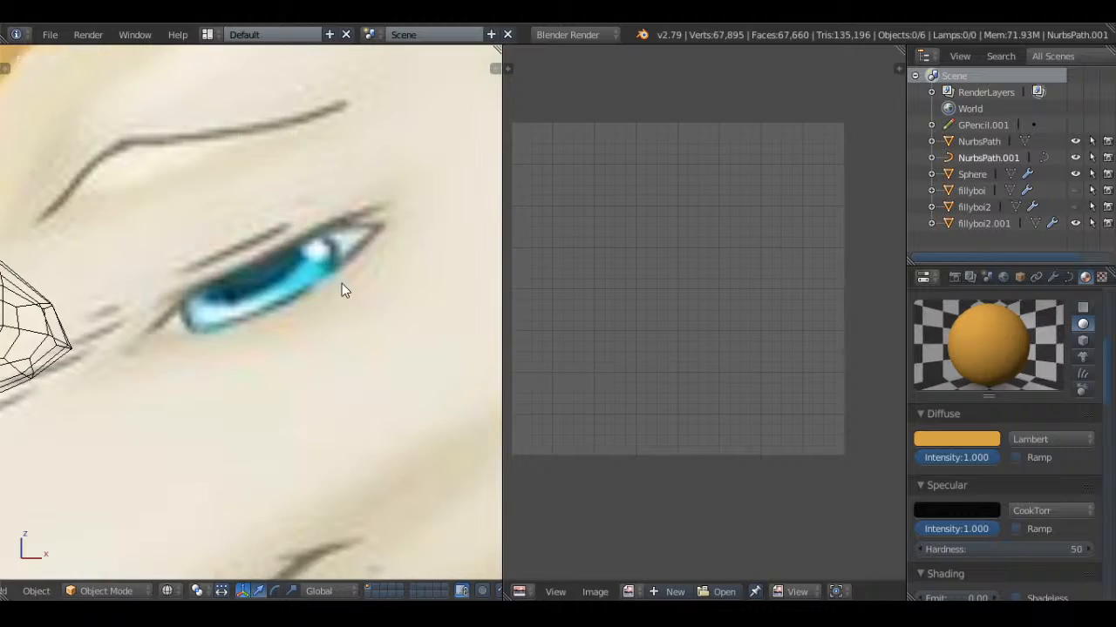
{"action": "scroll", "coordinate": [342, 283], "scroll_direction": "down", "scroll_amount": 3}
{"action": "middle_click_drag", "start_coordinate": [343, 289], "coordinate": [451, 267], "text": "shift"}
{"action": "scroll", "coordinate": [450, 266], "scroll_direction": "down", "scroll_amount": 2}
{"action": "key", "text": "z"}
{"action": "scroll", "coordinate": [342, 325], "scroll_direction": "up", "scroll_amount": 2}
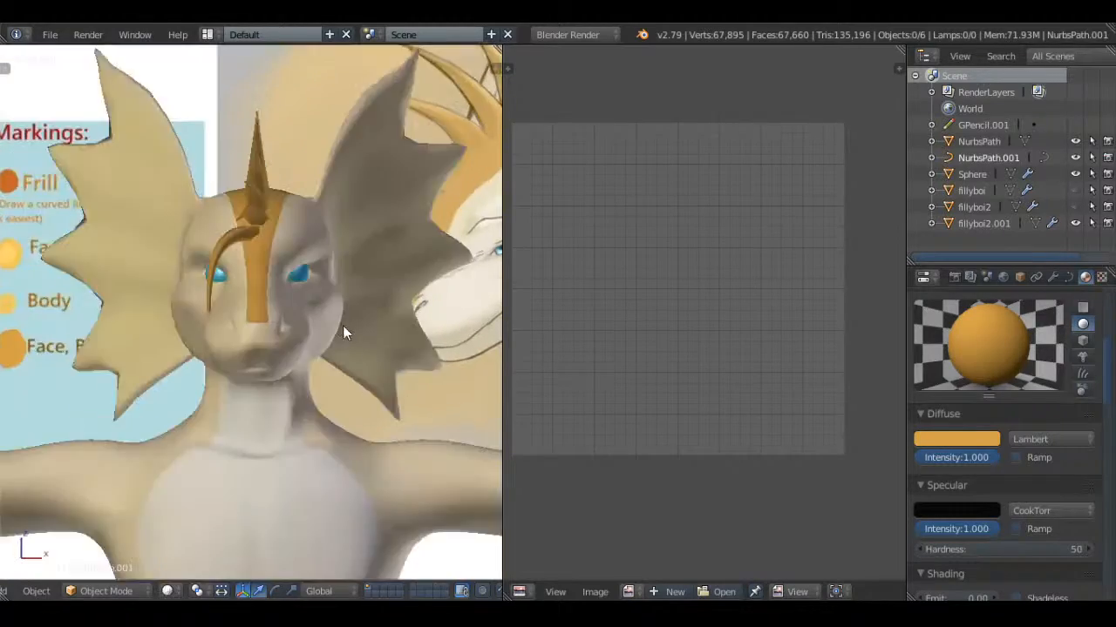
Open the character's body mesh for editing near the mouth with nothing selected
{"action": "scroll", "coordinate": [343, 325], "scroll_direction": "up", "scroll_amount": 2}
{"action": "middle_click_drag", "start_coordinate": [378, 282], "coordinate": [338, 244]}
{"action": "scroll", "coordinate": [186, 342], "scroll_direction": "up", "scroll_amount": 3}
{"action": "right_click", "coordinate": [225, 319]}
{"action": "key", "text": "Tab"}
{"action": "scroll", "coordinate": [341, 246], "scroll_direction": "up", "scroll_amount": 1}
{"action": "key", "text": "a"}
{"action": "key", "text": "a"}
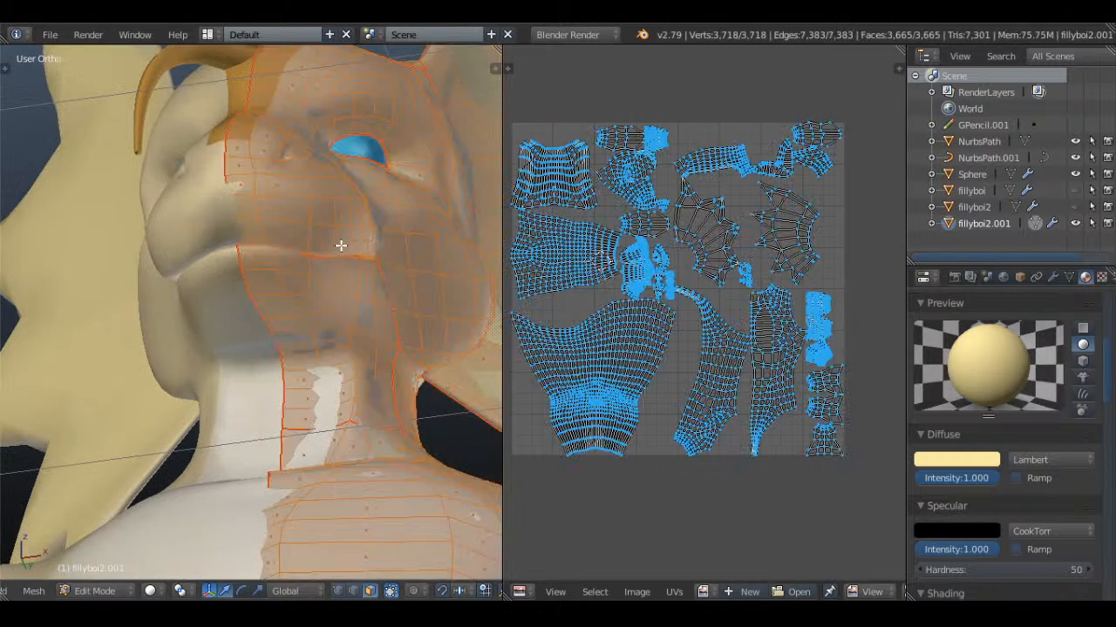
{"action": "key", "text": "a"}
{"action": "scroll", "coordinate": [1003, 393], "scroll_direction": "up", "scroll_amount": 5}
Add a new material slot to the body and create a material named Mouth in it
{"action": "left_click", "coordinate": [1086, 299]}
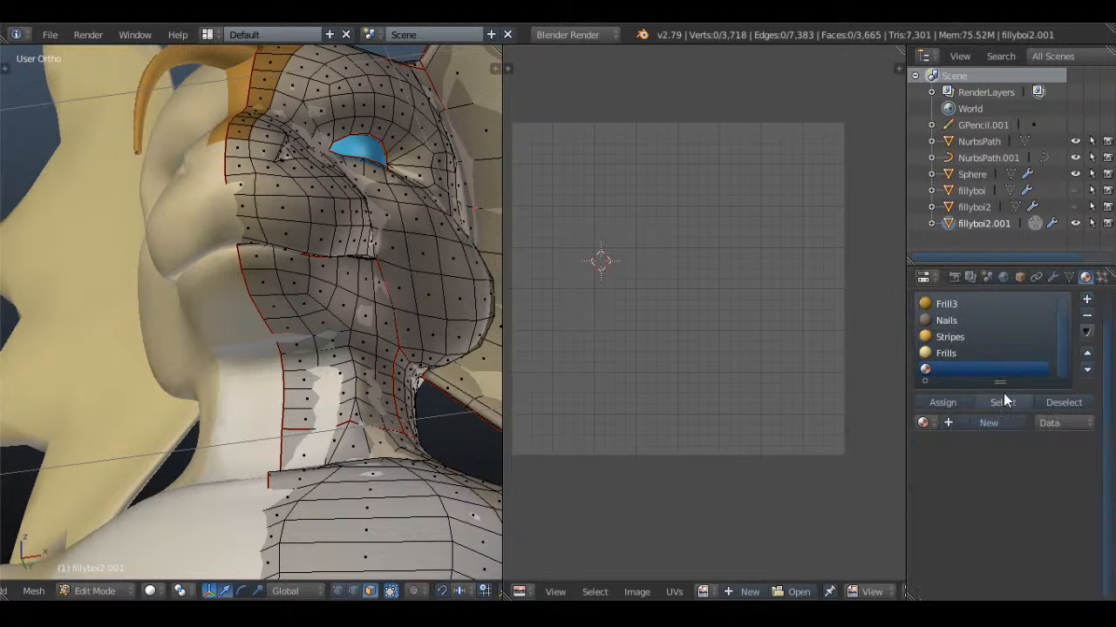
{"action": "left_click", "coordinate": [989, 423]}
{"action": "double_click", "coordinate": [973, 369]}
{"action": "type", "text": "Mout"}
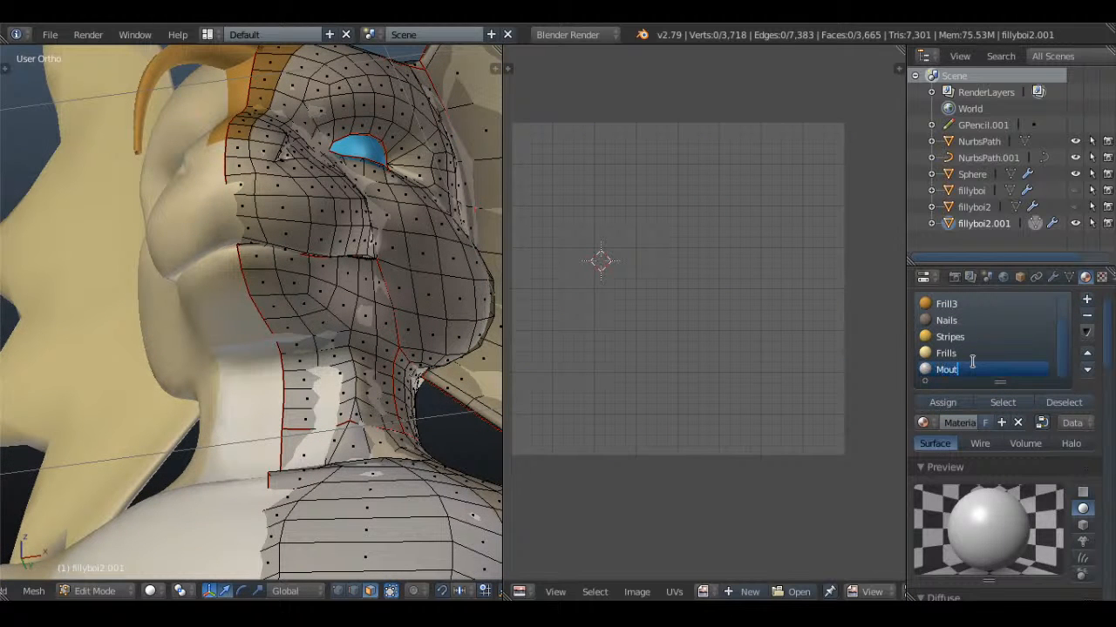
{"action": "type", "text": "h"}
{"action": "key", "text": "Return"}
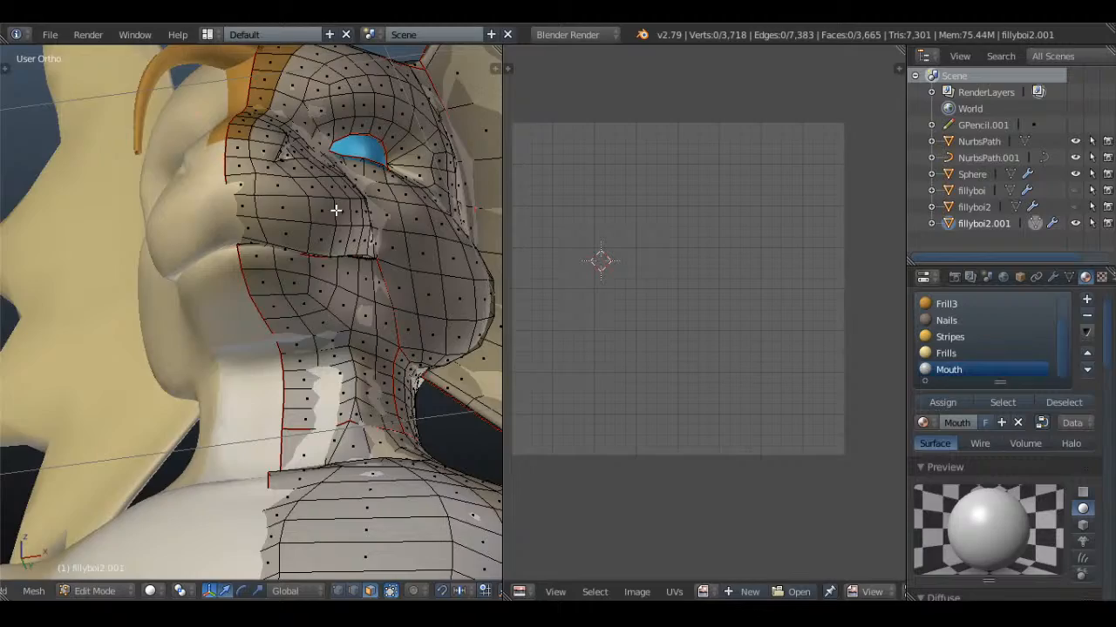
Clear the selection and select the lower faces inside the mouth cavity from a perspective view within the head
{"action": "key", "text": "z"}
{"action": "key", "text": "a"}
{"action": "mouse_move", "coordinate": [336, 210]}
{"action": "middle_mouse_down"}
{"action": "mouse_move", "coordinate": [302, 249]}
{"action": "mouse_move", "coordinate": [277, 324]}
{"action": "mouse_move", "coordinate": [357, 344]}
{"action": "mouse_move", "coordinate": [419, 336]}
{"action": "mouse_move", "coordinate": [349, 331]}
{"action": "mouse_move", "coordinate": [240, 348]}
{"action": "middle_mouse_up"}
{"action": "key", "text": "a"}
{"action": "key", "text": "KP_5"}
{"action": "key", "text": "z"}
{"action": "scroll", "coordinate": [288, 324], "scroll_direction": "down", "scroll_amount": 3}
{"action": "scroll", "coordinate": [289, 324], "scroll_direction": "up", "scroll_amount": 4}
{"action": "key", "text": "a"}
{"action": "key", "text": "a"}
{"action": "key", "text": "c"}
{"action": "left_click_drag", "start_coordinate": [239, 348], "coordinate": [389, 445]}
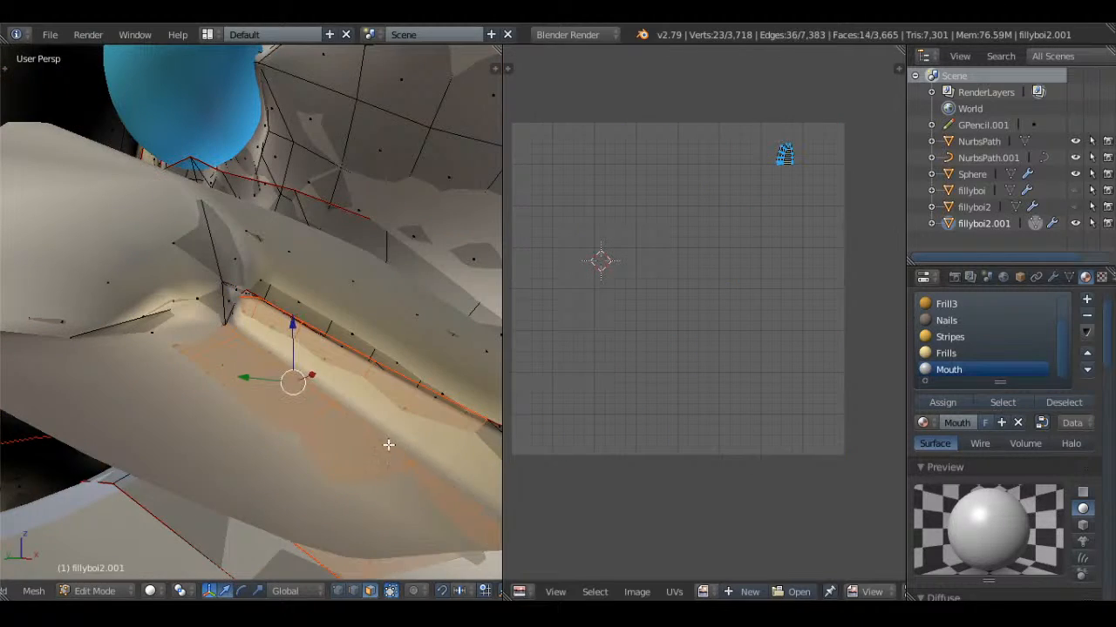
{"action": "mouse_move", "coordinate": [389, 445]}
{"action": "middle_mouse_down"}
{"action": "mouse_move", "coordinate": [306, 404]}
{"action": "mouse_move", "coordinate": [416, 453]}
{"action": "mouse_move", "coordinate": [264, 389]}
{"action": "mouse_move", "coordinate": [388, 429]}
{"action": "middle_mouse_up"}
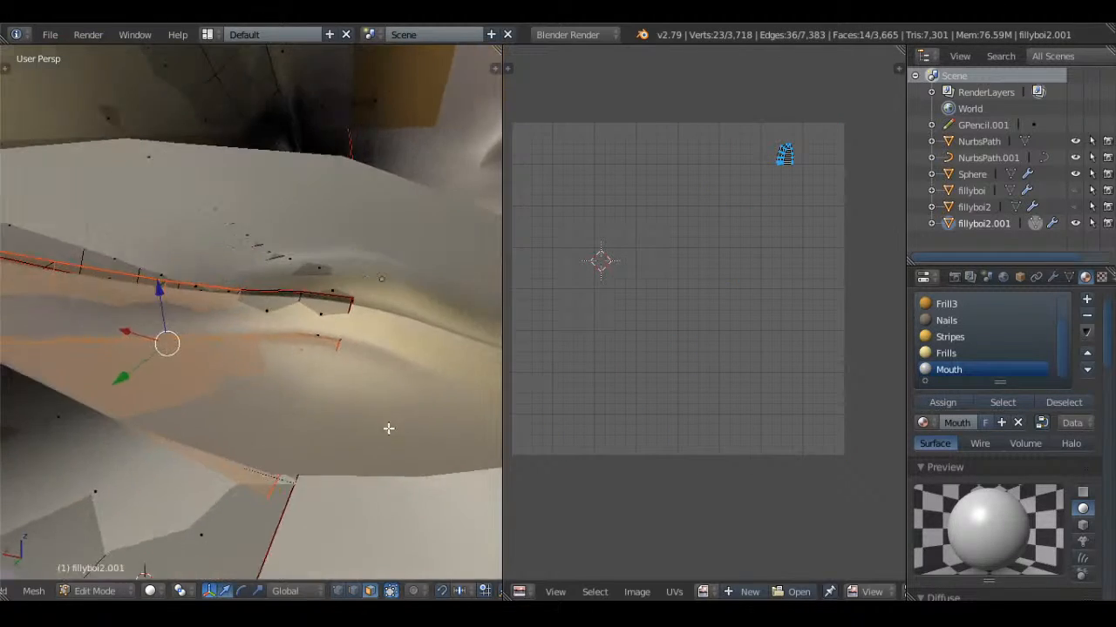
Extend the selection to the missed lower faces and the first faces at the back of the mouth cavity
{"action": "right_click", "coordinate": [293, 342], "text": "shift"}
{"action": "key", "text": "z"}
{"action": "middle_click_drag", "start_coordinate": [297, 337], "coordinate": [295, 305]}
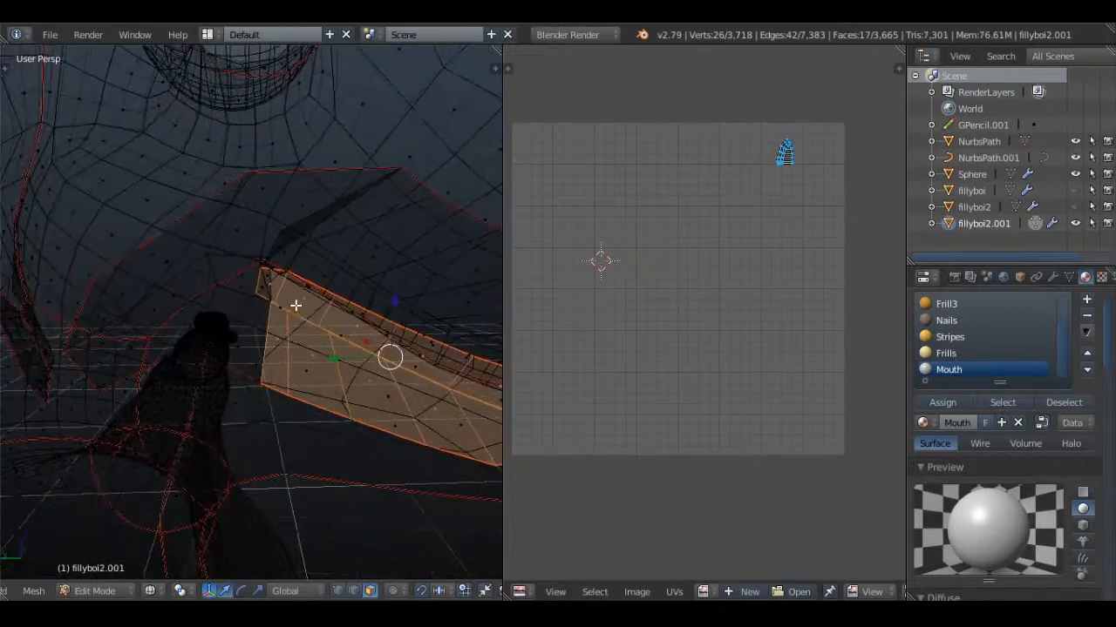
{"action": "key", "text": "z"}
{"action": "key", "text": "z"}
{"action": "right_click", "coordinate": [162, 291], "text": "shift"}
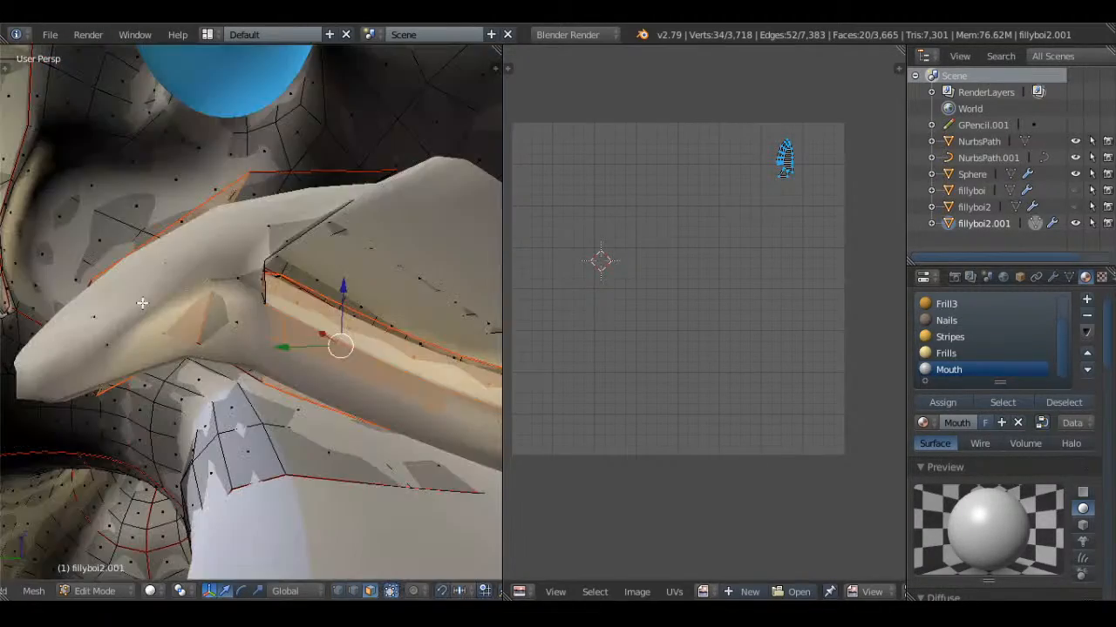
{"action": "right_click", "coordinate": [93, 341], "text": "shift"}
Add the missed faces around the inner corner of the mouth to the selection
{"action": "key", "text": "z"}
{"action": "key", "text": "z"}
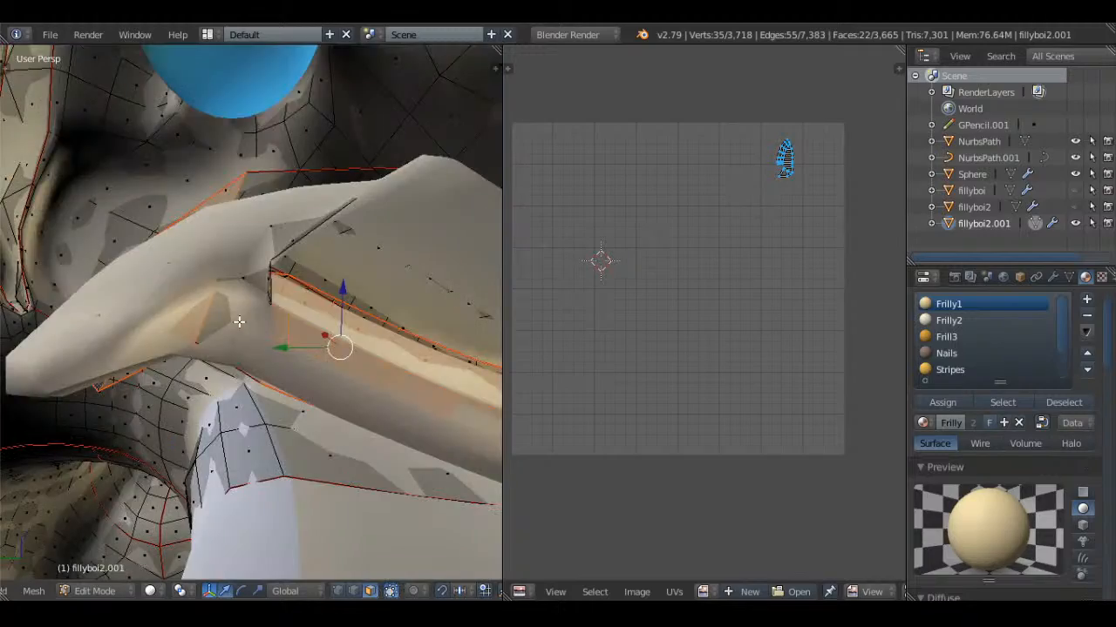
{"action": "right_click", "coordinate": [239, 319], "text": "shift"}
{"action": "key", "text": "z"}
{"action": "middle_click_drag", "start_coordinate": [252, 314], "coordinate": [248, 297]}
{"action": "key", "text": "z"}
{"action": "right_click", "coordinate": [247, 292], "text": "shift"}
{"action": "right_click", "coordinate": [244, 252], "text": "shift"}
{"action": "key", "text": "z"}
{"action": "mouse_move", "coordinate": [244, 252]}
{"action": "middle_mouse_down"}
{"action": "mouse_move", "coordinate": [235, 253]}
{"action": "mouse_move", "coordinate": [324, 277]}
{"action": "mouse_move", "coordinate": [170, 311]}
{"action": "mouse_move", "coordinate": [232, 331]}
{"action": "middle_mouse_up"}
{"action": "key", "text": "z"}
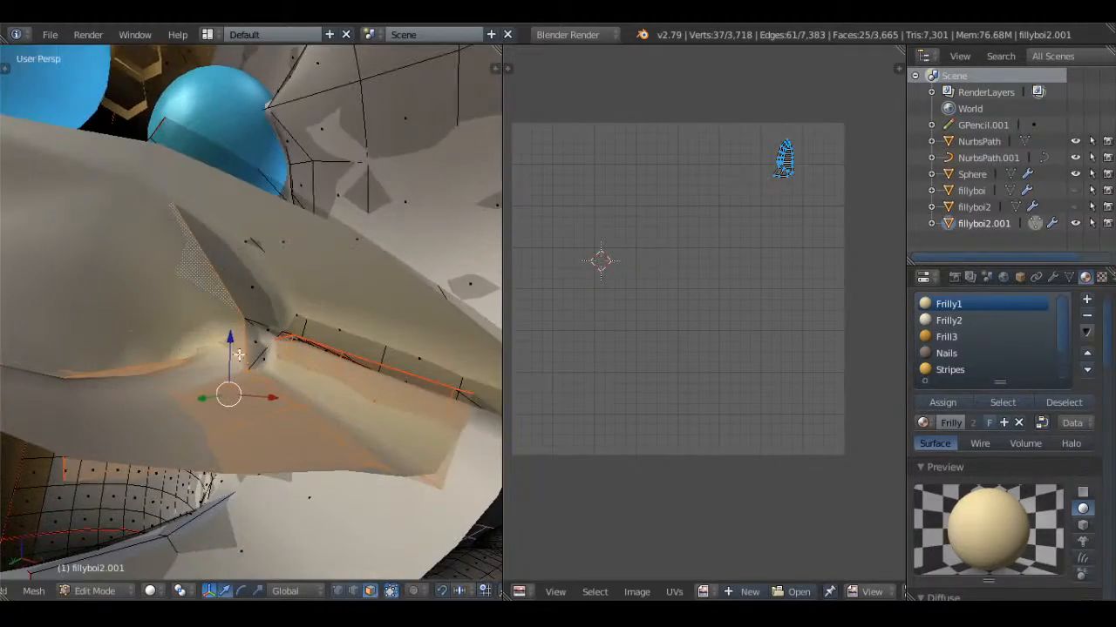
Add the upper faces of the mouth cavity to the selection, from the inner corner along the lip line
{"action": "right_click", "coordinate": [256, 300], "text": "shift"}
{"action": "right_click", "coordinate": [276, 307], "text": "shift"}
{"action": "right_click", "coordinate": [302, 324], "text": "shift"}
{"action": "right_click", "coordinate": [342, 329], "text": "shift"}
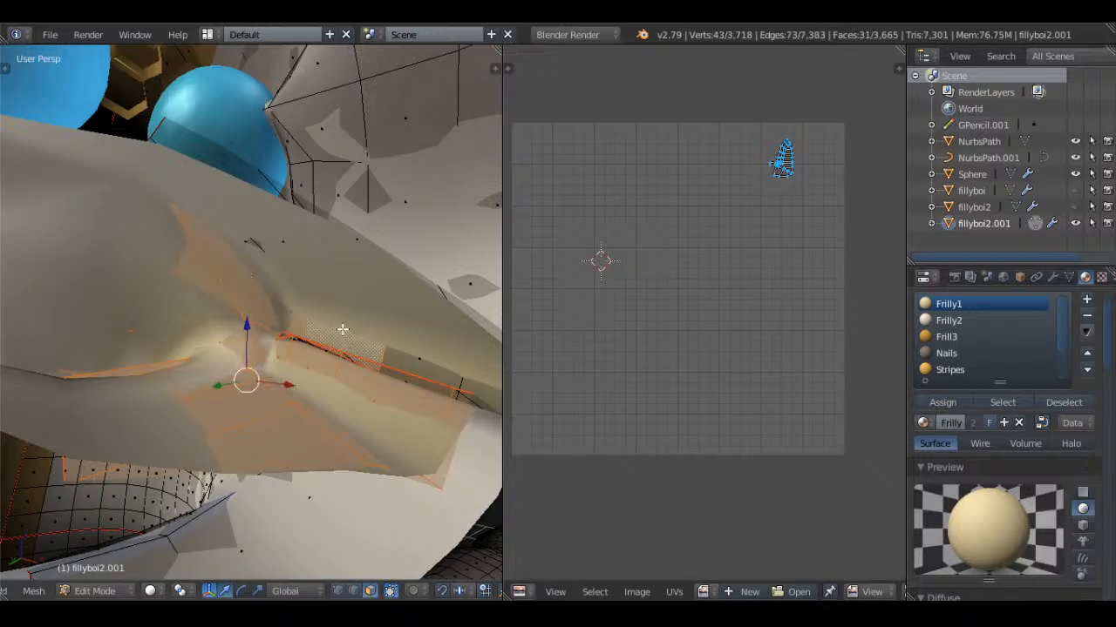
{"action": "right_click", "coordinate": [392, 343], "text": "shift"}
{"action": "middle_click_drag", "start_coordinate": [393, 344], "coordinate": [304, 282]}
{"action": "key", "text": "c"}
{"action": "left_click_drag", "start_coordinate": [259, 279], "coordinate": [386, 234]}
{"action": "right_click", "coordinate": [386, 234]}
Add the unselected faces toward the front of the mouth cavity's upper part to the selection
{"action": "key", "text": "z"}
{"action": "scroll", "coordinate": [371, 242], "scroll_direction": "down", "scroll_amount": 3}
{"action": "mouse_move", "coordinate": [371, 243]}
{"action": "middle_mouse_down"}
{"action": "mouse_move", "coordinate": [468, 297]}
{"action": "mouse_move", "coordinate": [159, 378]}
{"action": "mouse_move", "coordinate": [247, 378]}
{"action": "mouse_move", "coordinate": [146, 389]}
{"action": "mouse_move", "coordinate": [244, 379]}
{"action": "middle_mouse_up"}
{"action": "scroll", "coordinate": [160, 378], "scroll_direction": "up", "scroll_amount": 3}
{"action": "key", "text": "z"}
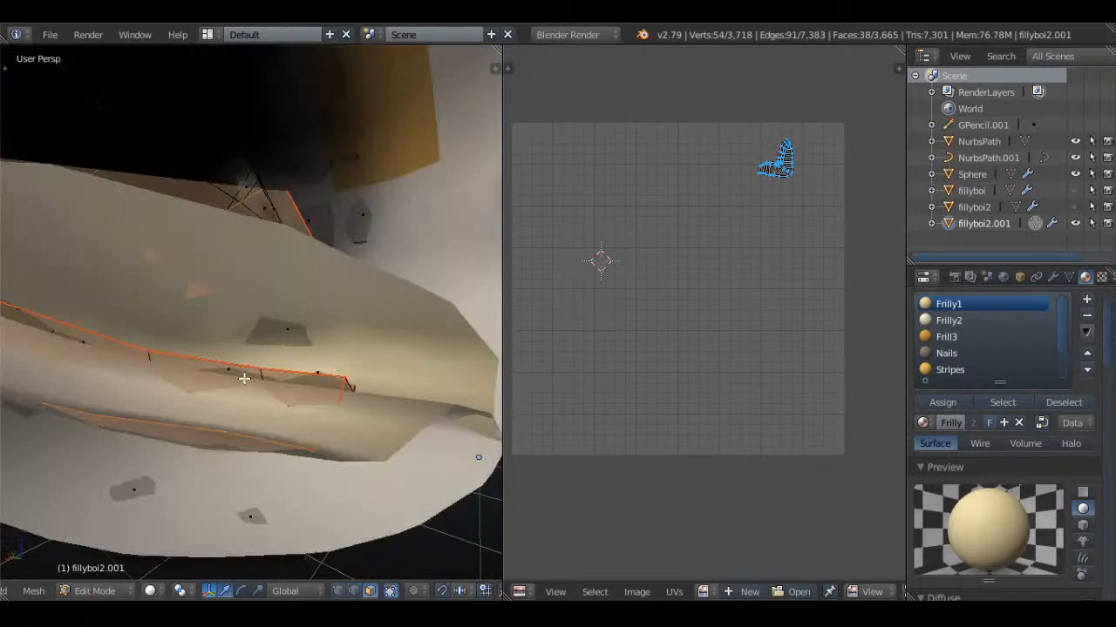
{"action": "right_click", "coordinate": [275, 324], "text": "shift"}
{"action": "key", "text": "z"}
{"action": "mouse_move", "coordinate": [276, 323]}
{"action": "middle_mouse_down"}
{"action": "mouse_move", "coordinate": [315, 381]}
{"action": "mouse_move", "coordinate": [209, 394]}
{"action": "middle_mouse_up"}
{"action": "key", "text": "z"}
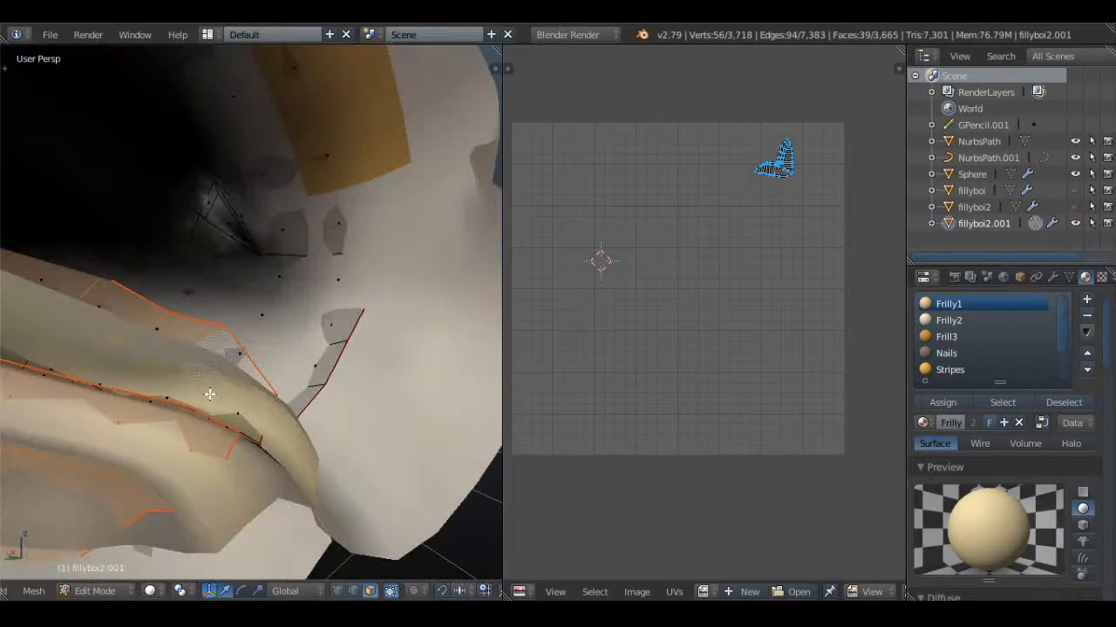
{"action": "right_click", "coordinate": [219, 400], "text": "shift"}
{"action": "right_click", "coordinate": [133, 392], "text": "shift"}
{"action": "right_click", "coordinate": [100, 374], "text": "shift"}
{"action": "key", "text": "z"}
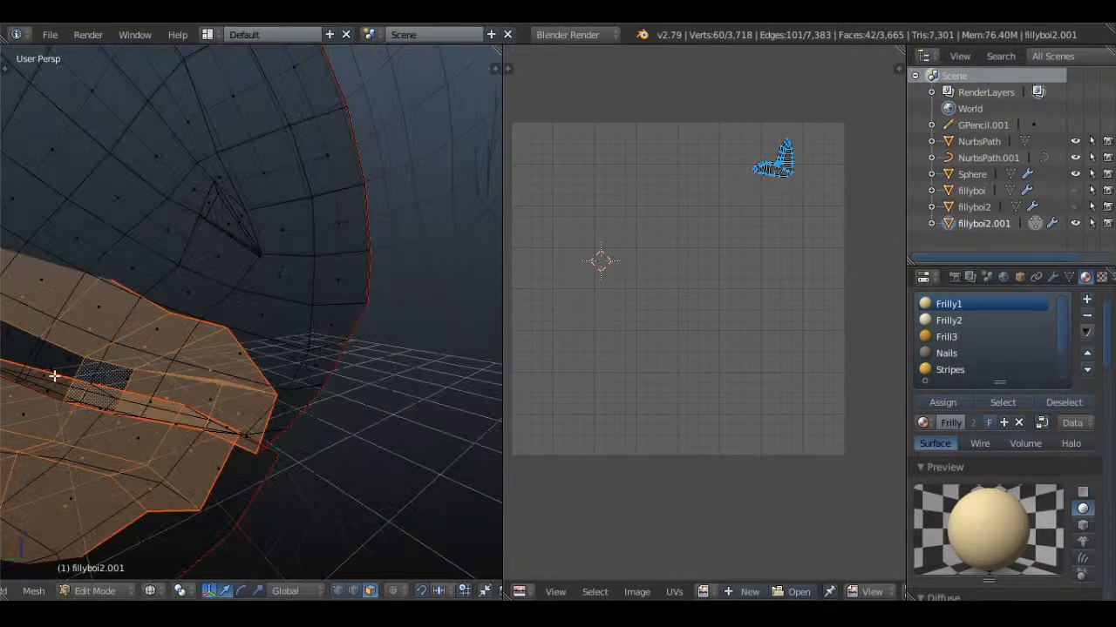
Add the last missed faces between the mouth's upper and lower parts and check the whole selection from the front
{"action": "middle_click_drag", "start_coordinate": [56, 377], "coordinate": [213, 379]}
{"action": "key", "text": "z"}
{"action": "right_click", "coordinate": [305, 355], "text": "shift"}
{"action": "right_click", "coordinate": [273, 334], "text": "shift"}
{"action": "key", "text": "z"}
{"action": "scroll", "coordinate": [288, 347], "scroll_direction": "down", "scroll_amount": 10}
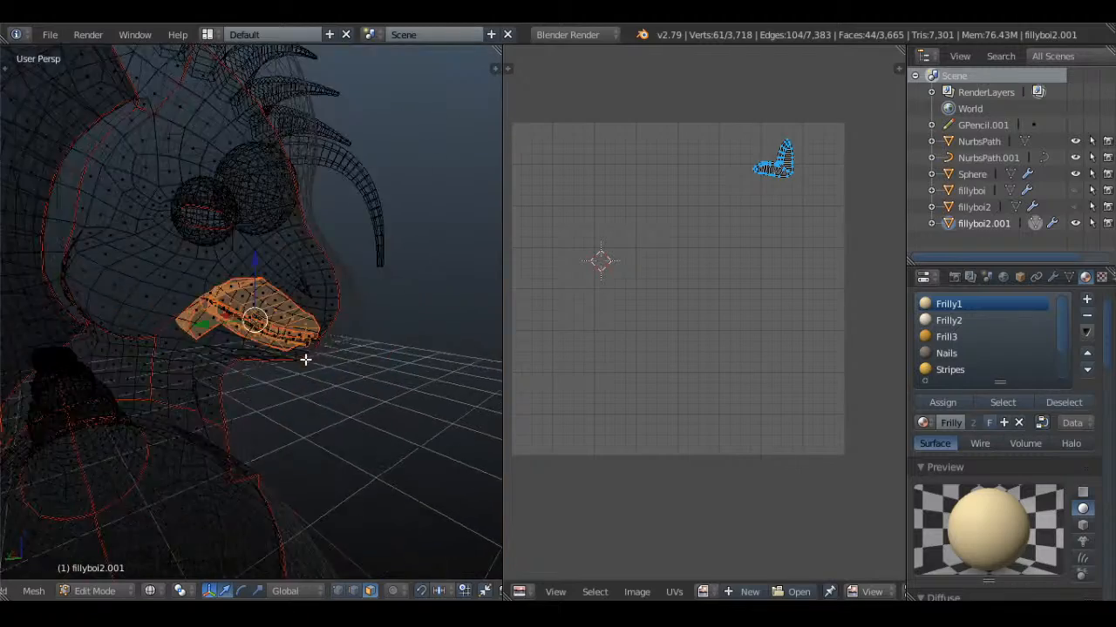
{"action": "mouse_move", "coordinate": [306, 361]}
{"action": "middle_mouse_down"}
{"action": "mouse_move", "coordinate": [176, 365]}
{"action": "mouse_move", "coordinate": [230, 369]}
{"action": "middle_mouse_up"}
{"action": "scroll", "coordinate": [231, 368], "scroll_direction": "up", "scroll_amount": 4}
{"action": "key", "text": "KP_5"}
{"action": "key", "text": "KP_1"}
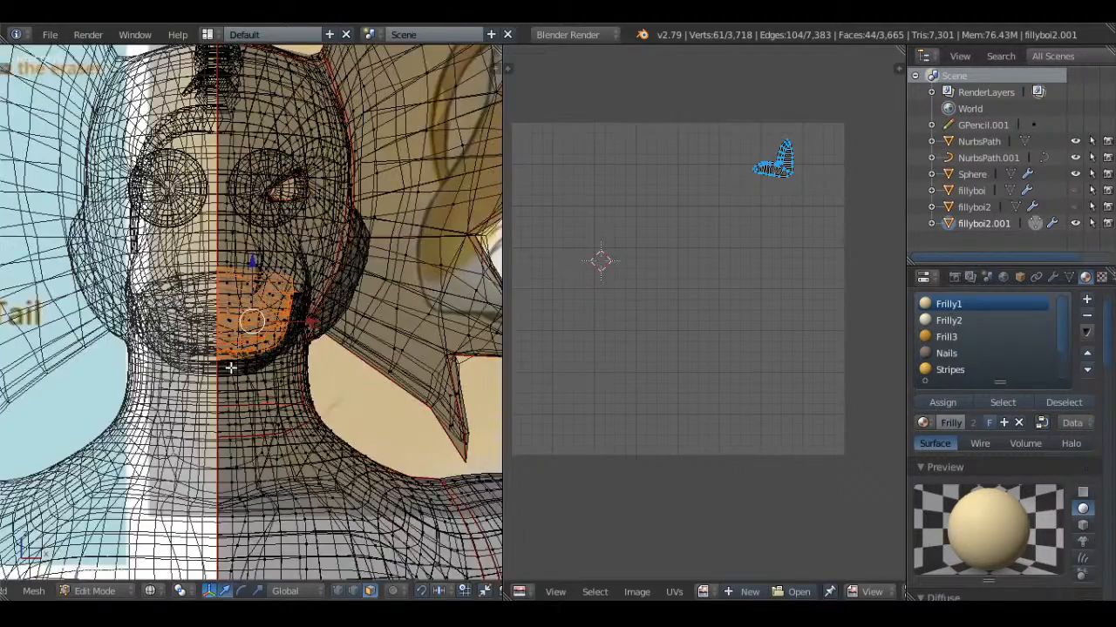
Assign the Mouth material to the selected mouth faces and leave mesh editing
{"action": "key", "text": "z"}
{"action": "scroll", "coordinate": [962, 350], "scroll_direction": "down", "scroll_amount": 2}
{"action": "left_click", "coordinate": [959, 370]}
{"action": "left_click", "coordinate": [943, 402]}
{"action": "key", "text": "Tab"}
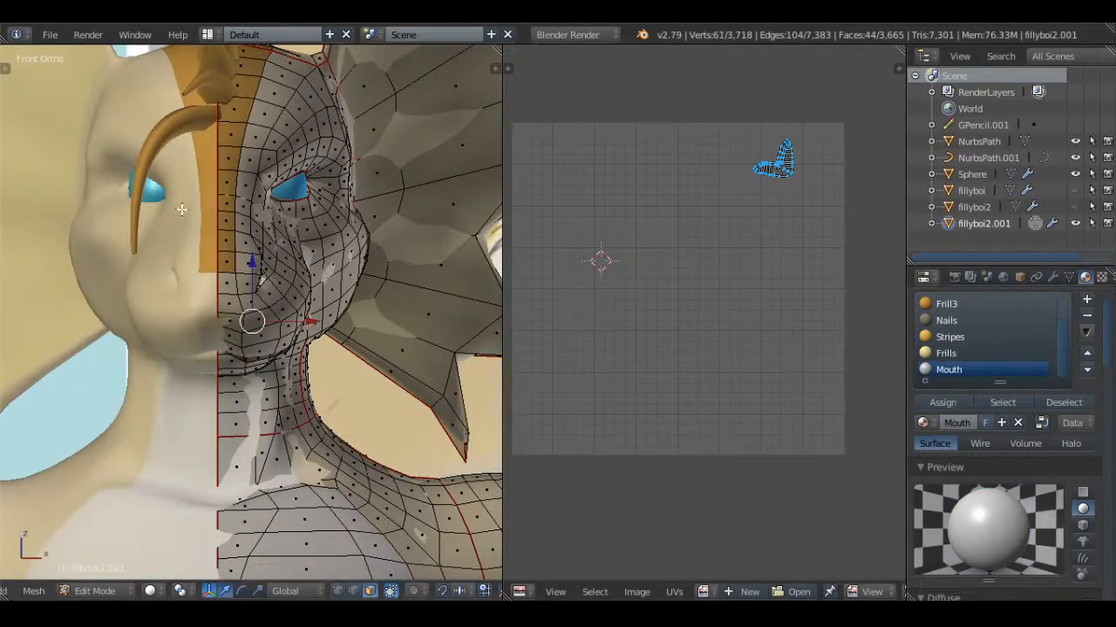
Set the Mouth material's diffuse intensity to 1.000 and its diffuse color to salmon pink, RGB 0.800, 0.199, 0.199
{"action": "scroll", "coordinate": [338, 294], "scroll_direction": "up", "scroll_amount": 3}
{"action": "middle_click_drag", "start_coordinate": [338, 286], "coordinate": [404, 313]}
{"action": "scroll", "coordinate": [332, 265], "scroll_direction": "up", "scroll_amount": 1}
{"action": "key", "text": "KP_5"}
{"action": "scroll", "coordinate": [1012, 452], "scroll_direction": "down", "scroll_amount": 5}
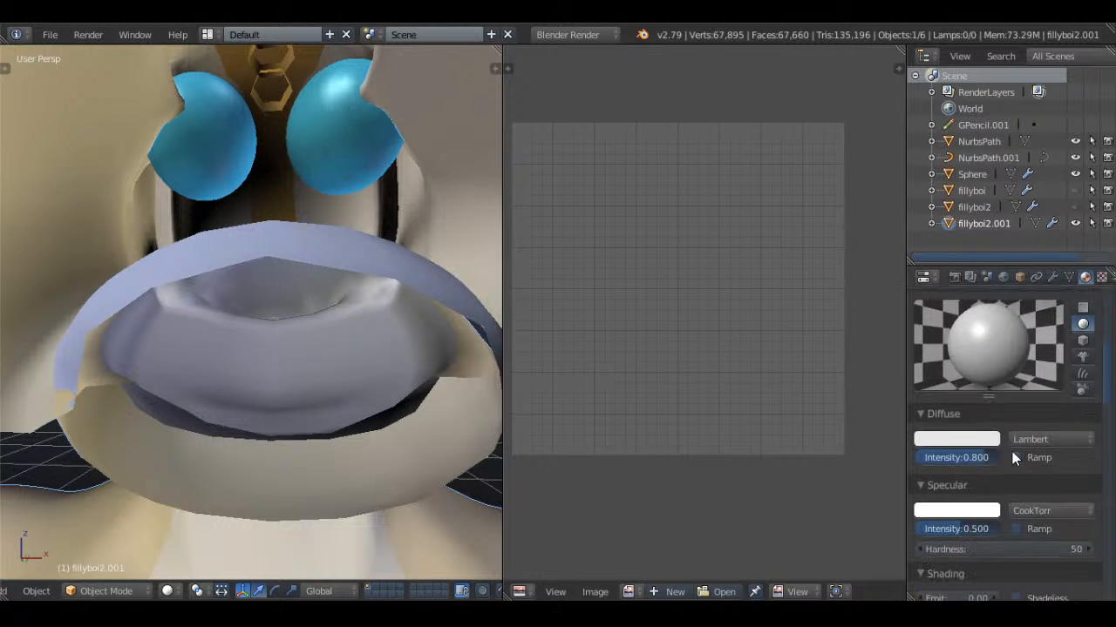
{"action": "left_click", "coordinate": [968, 441]}
{"action": "left_click", "coordinate": [928, 312]}
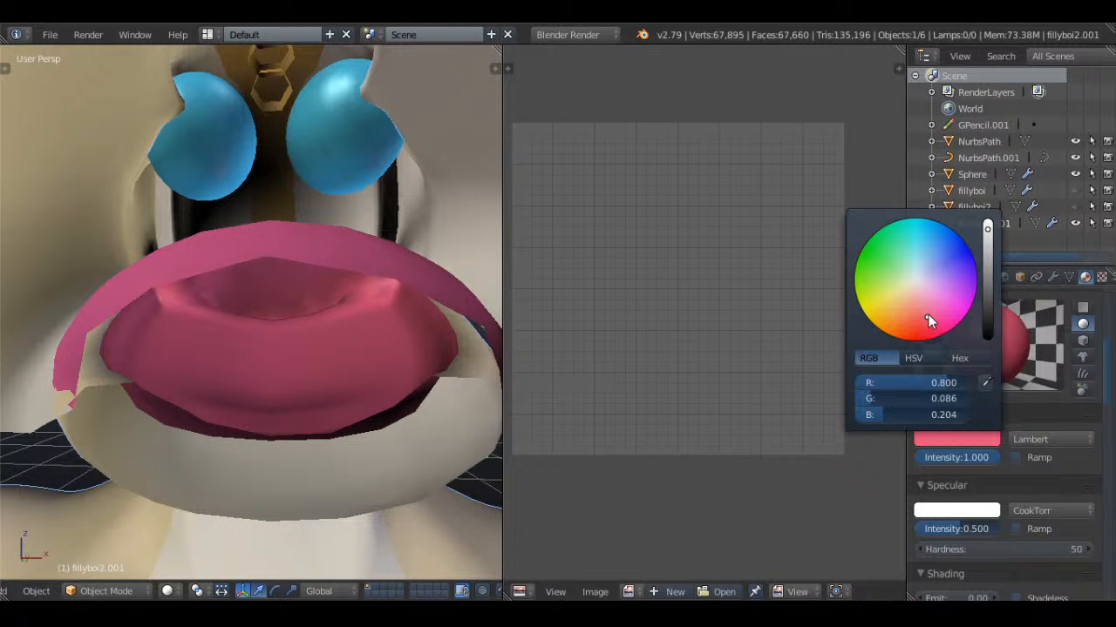
{"action": "left_click_drag", "start_coordinate": [928, 310], "coordinate": [915, 312]}
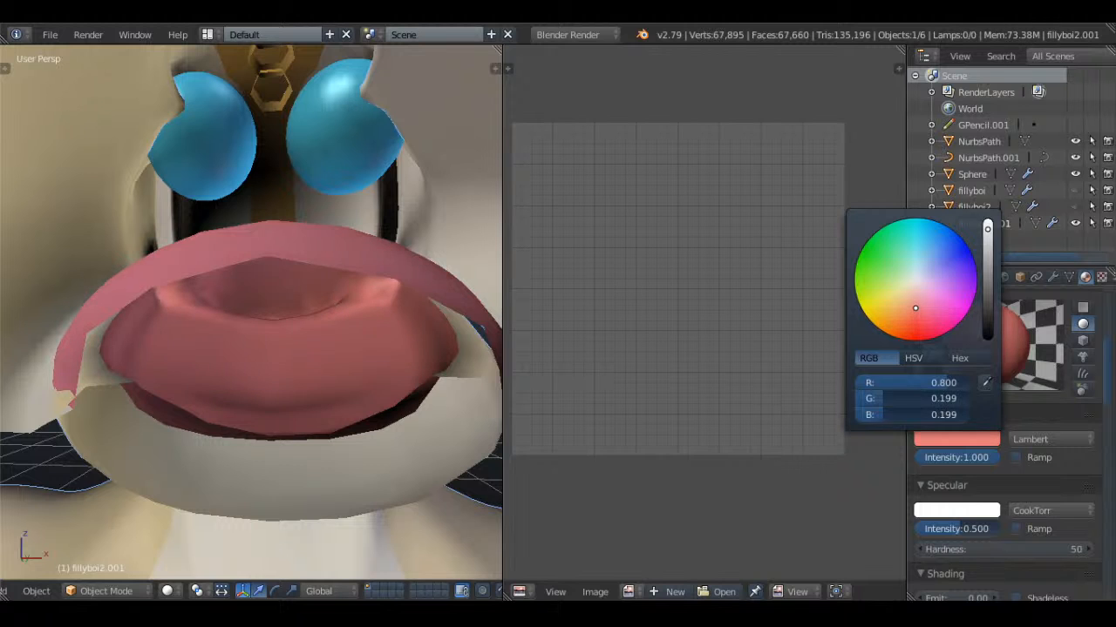
Deselect everything, return to the orthographic front view, and save the file over the existing version
{"action": "scroll", "coordinate": [298, 246], "scroll_direction": "down", "scroll_amount": 4}
{"action": "key", "text": "a"}
{"action": "scroll", "coordinate": [357, 253], "scroll_direction": "down", "scroll_amount": 5}
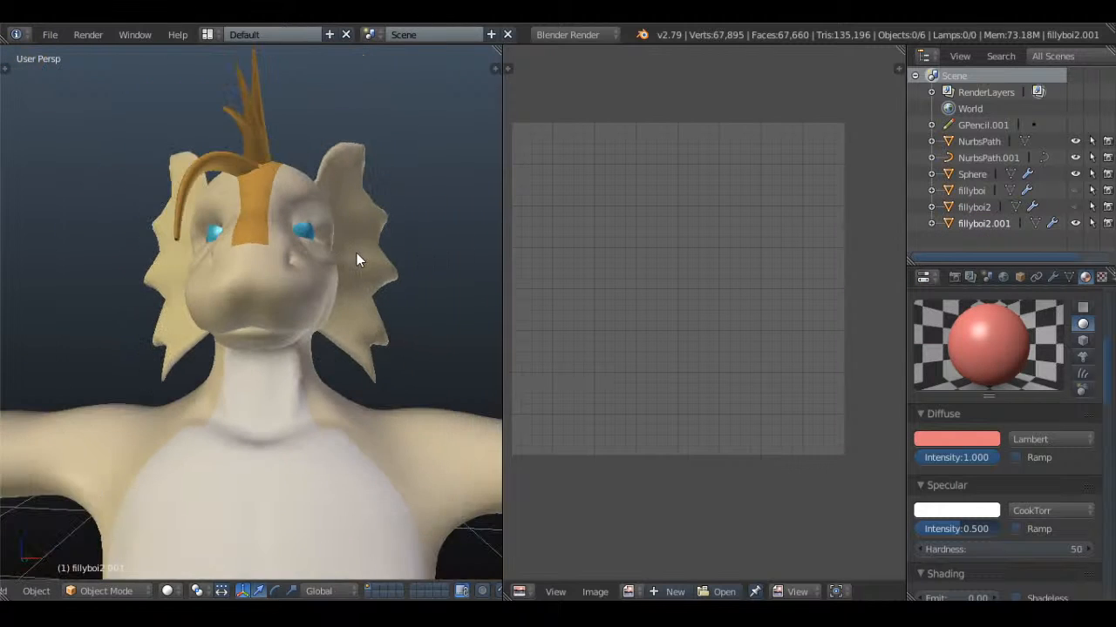
{"action": "key", "text": "KP_1"}
{"action": "key", "text": "KP_5"}
{"action": "key", "text": "ctrl+s"}
{"action": "left_click", "coordinate": [357, 253]}
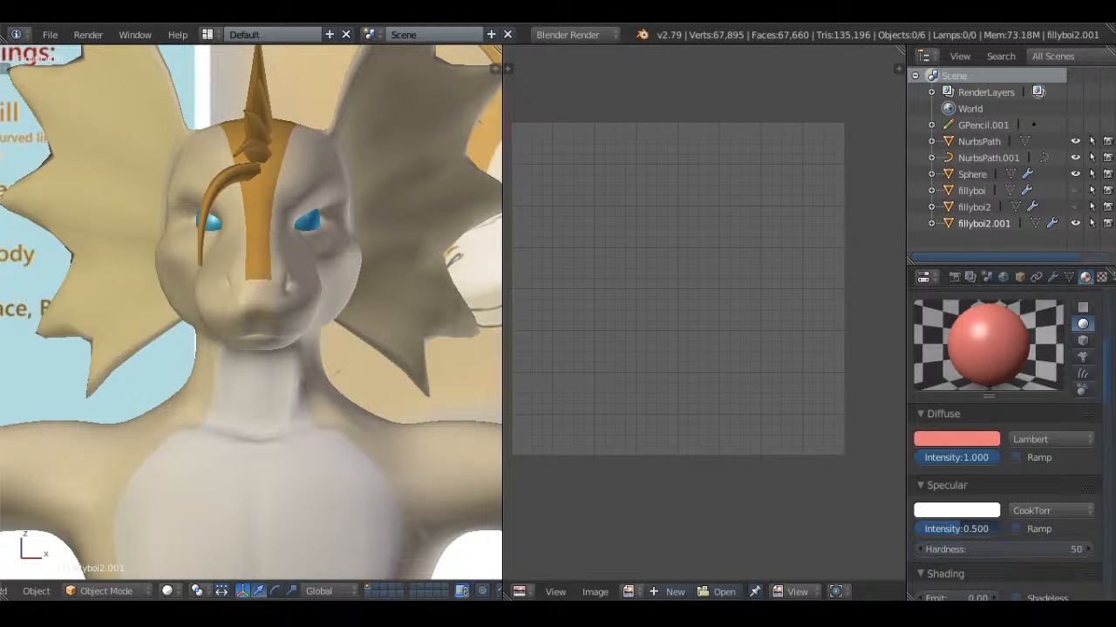
{"action": "key", "text": "KP_1"}
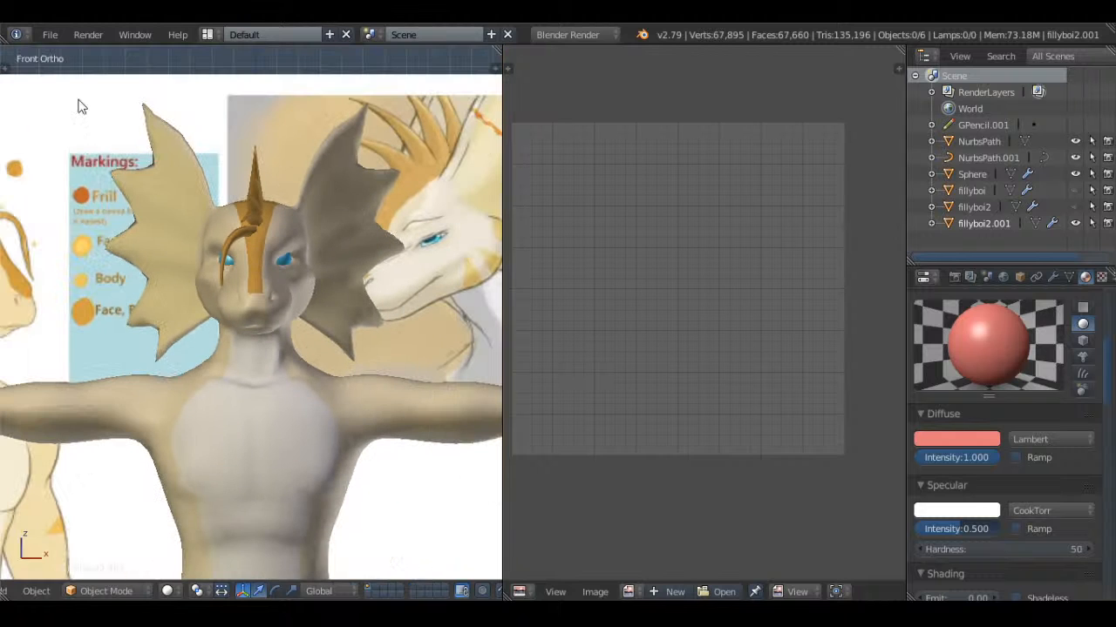
Save the Whiskers.blend file again
{"action": "left_click", "coordinate": [50, 35]}
{"action": "left_click", "coordinate": [163, 160]}
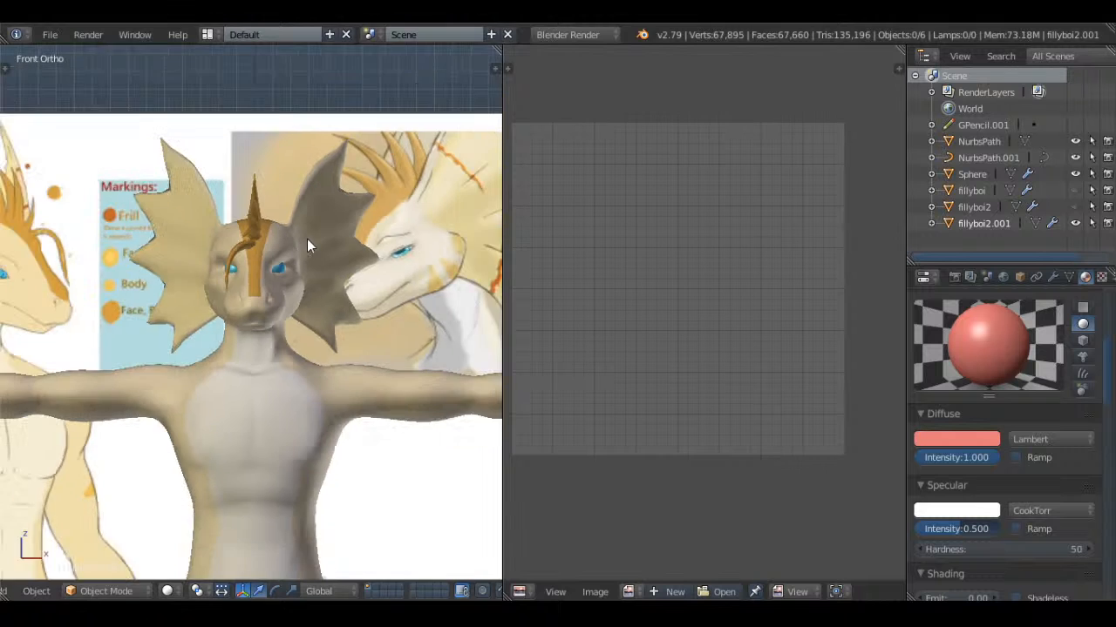
{"action": "middle_click_drag", "start_coordinate": [307, 240], "coordinate": [281, 279]}
{"action": "scroll", "coordinate": [202, 292], "scroll_direction": "down", "scroll_amount": 4}
{"action": "scroll", "coordinate": [389, 302], "scroll_direction": "up", "scroll_amount": 4}
Open Telephone.blend from the Telephone (done) folder inside the Desktop's gifts folder, browsing the files as thumbnails
{"action": "left_click", "coordinate": [54, 37]}
{"action": "left_click", "coordinate": [99, 69]}
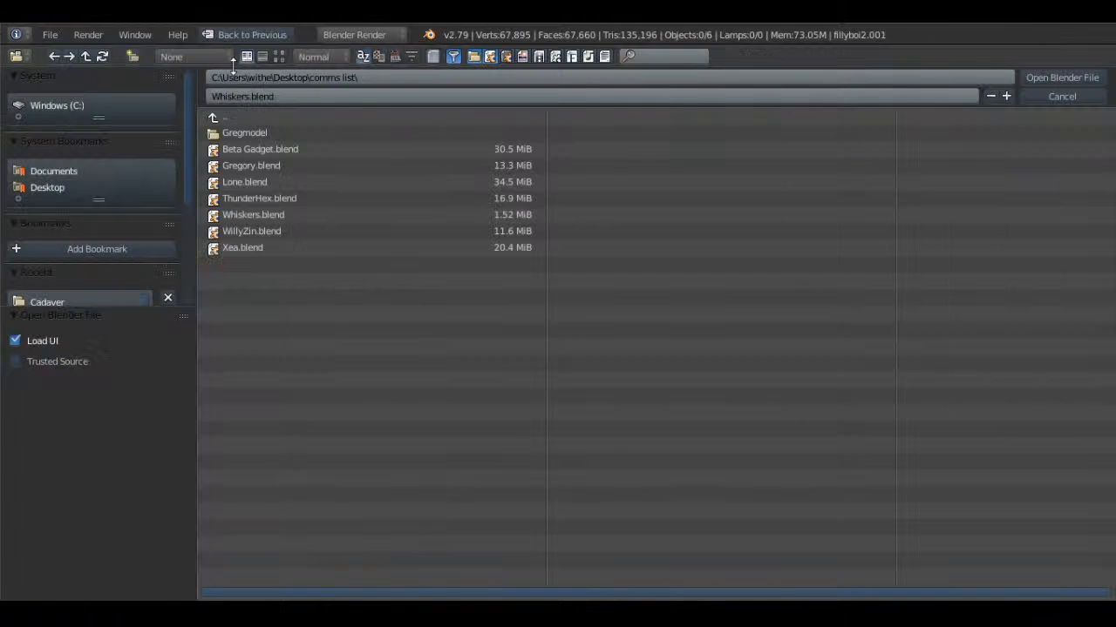
{"action": "left_click", "coordinate": [278, 57]}
{"action": "left_click", "coordinate": [53, 192]}
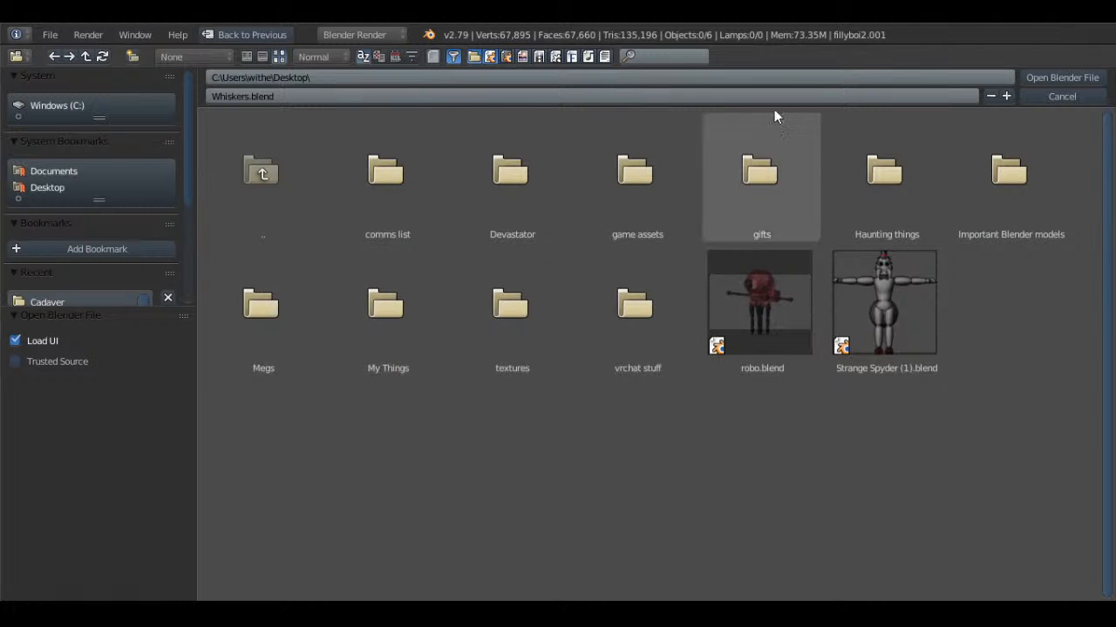
{"action": "left_click", "coordinate": [741, 186]}
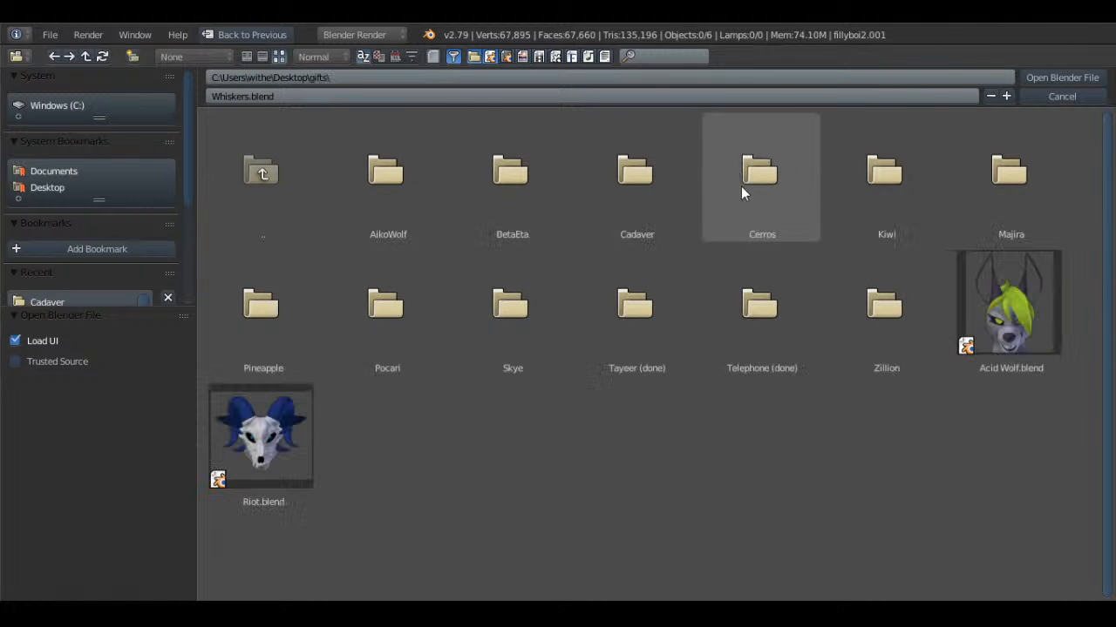
{"action": "left_click", "coordinate": [789, 294]}
{"action": "double_click", "coordinate": [409, 165]}
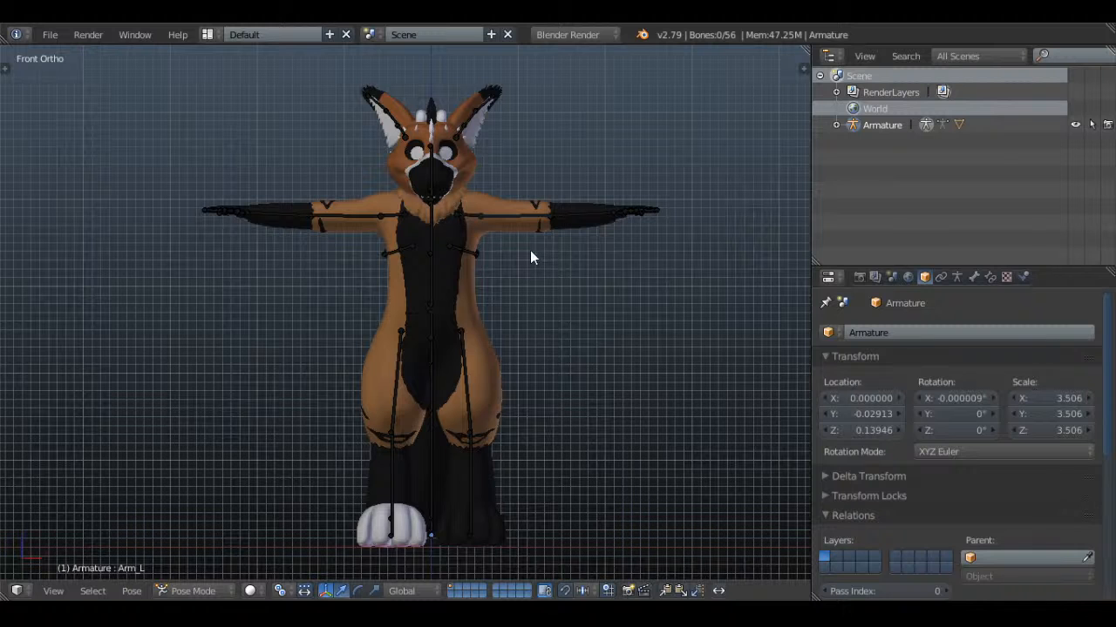
Rotate the Arm_L and Arm_R bones down so both arms hang at the character's sides, and deselect all bones
{"action": "scroll", "coordinate": [575, 322], "scroll_direction": "up", "scroll_amount": 1}
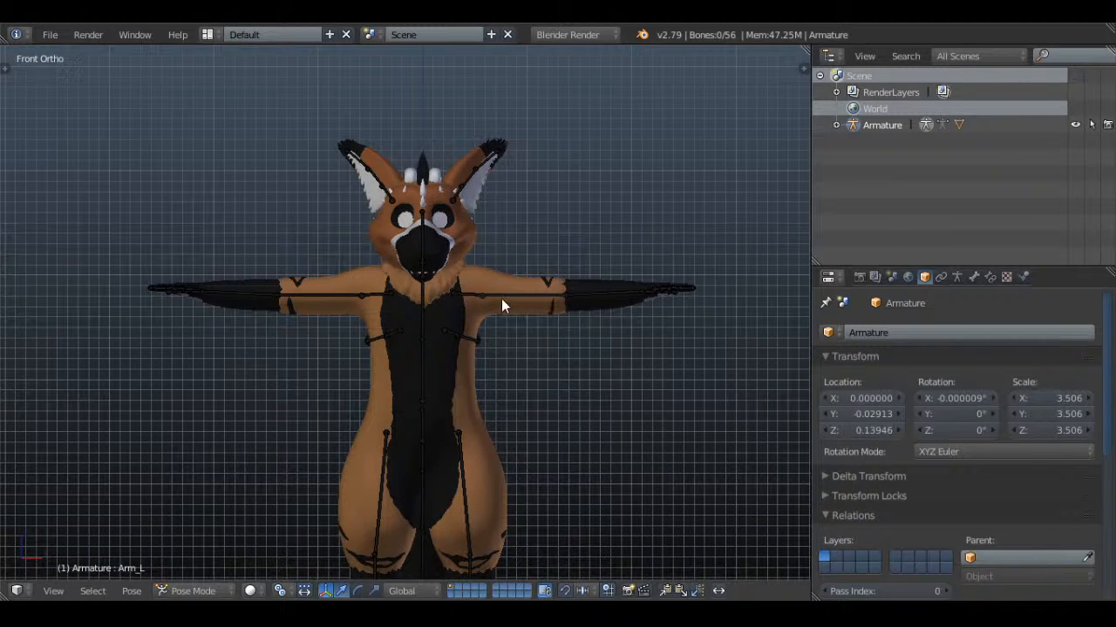
{"action": "right_click", "coordinate": [501, 305]}
{"action": "key", "text": "r"}
{"action": "key", "text": "Escape"}
{"action": "key", "text": "r"}
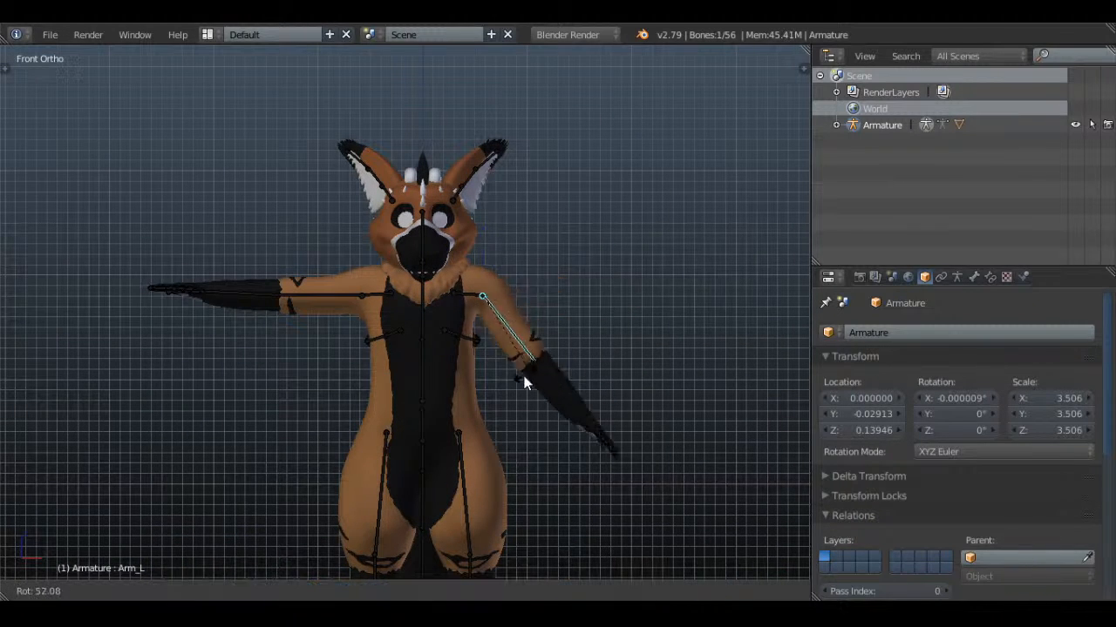
{"action": "left_click", "coordinate": [485, 403]}
{"action": "right_click", "coordinate": [359, 307]}
{"action": "key", "text": "r"}
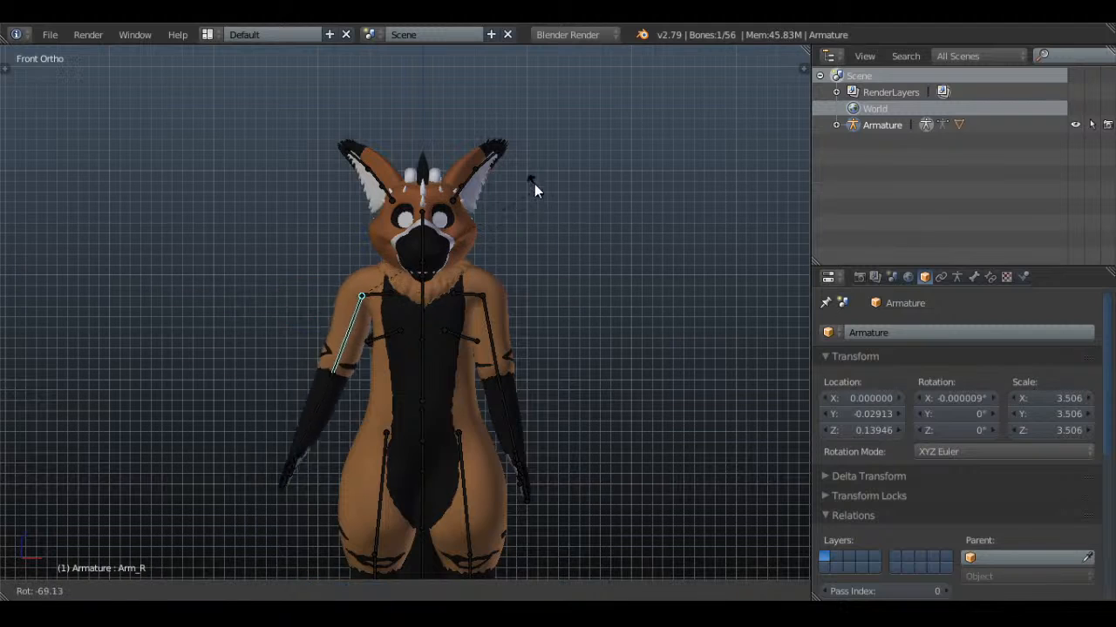
{"action": "left_click", "coordinate": [517, 164]}
{"action": "key", "text": "a"}
Hide the armature so only the character mesh shows, and save the file over the existing version
{"action": "scroll", "coordinate": [531, 360], "scroll_direction": "up", "scroll_amount": 8}
{"action": "middle_click_drag", "start_coordinate": [534, 312], "coordinate": [530, 349], "text": "shift"}
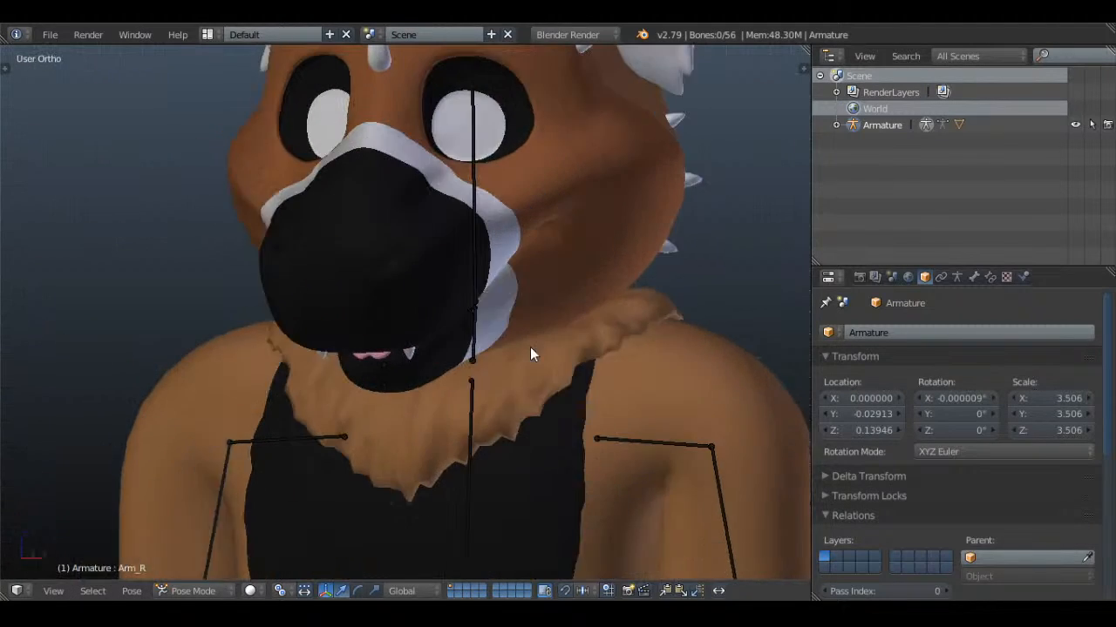
{"action": "scroll", "coordinate": [530, 353], "scroll_direction": "down", "scroll_amount": 5}
{"action": "middle_click_drag", "start_coordinate": [488, 338], "coordinate": [436, 364]}
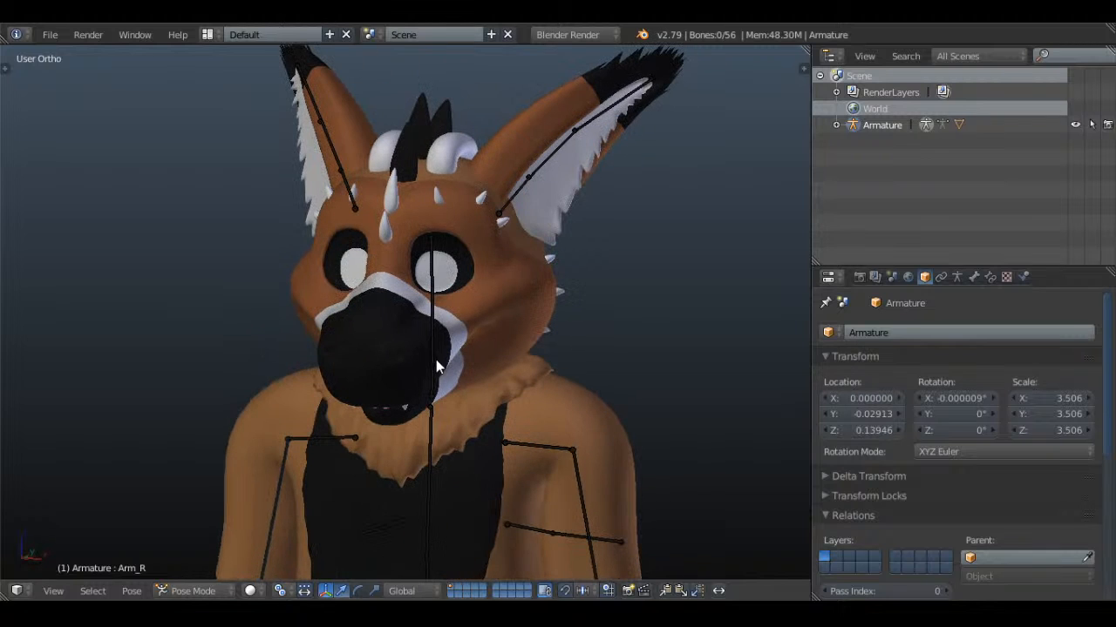
{"action": "middle_click_drag", "start_coordinate": [592, 319], "coordinate": [555, 369]}
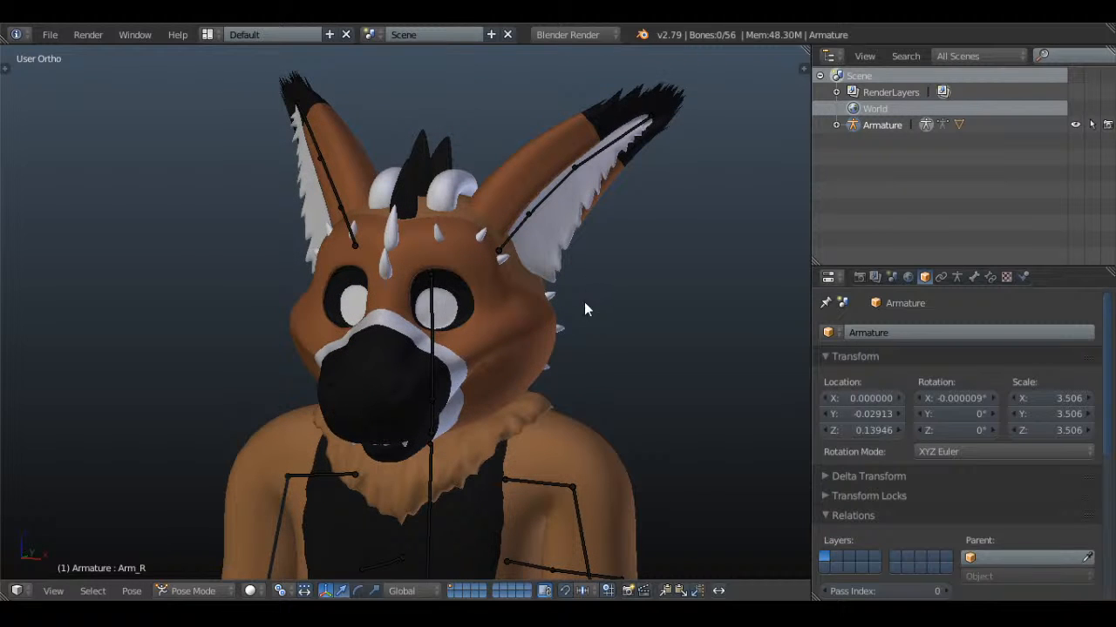
{"action": "left_click", "coordinate": [1075, 125]}
{"action": "key", "text": "ctrl+s"}
{"action": "left_click", "coordinate": [589, 206]}
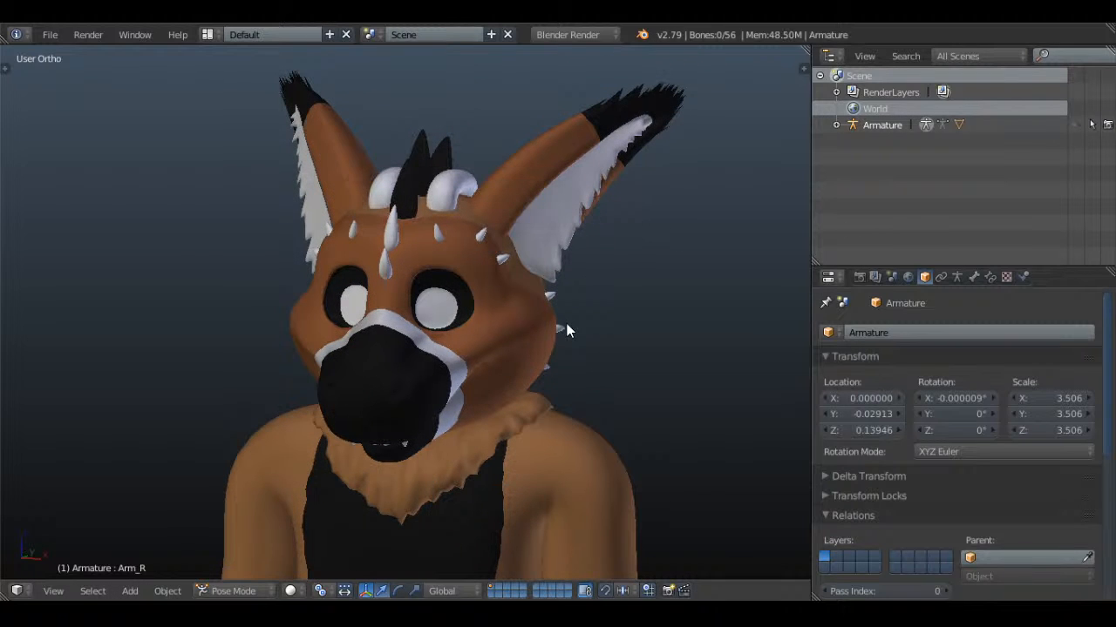
Examine the orange character's head, muzzle, eyes and upper body from the front and three-quarter angles, close up and from afar
{"action": "middle_click_drag", "start_coordinate": [566, 330], "coordinate": [585, 299]}
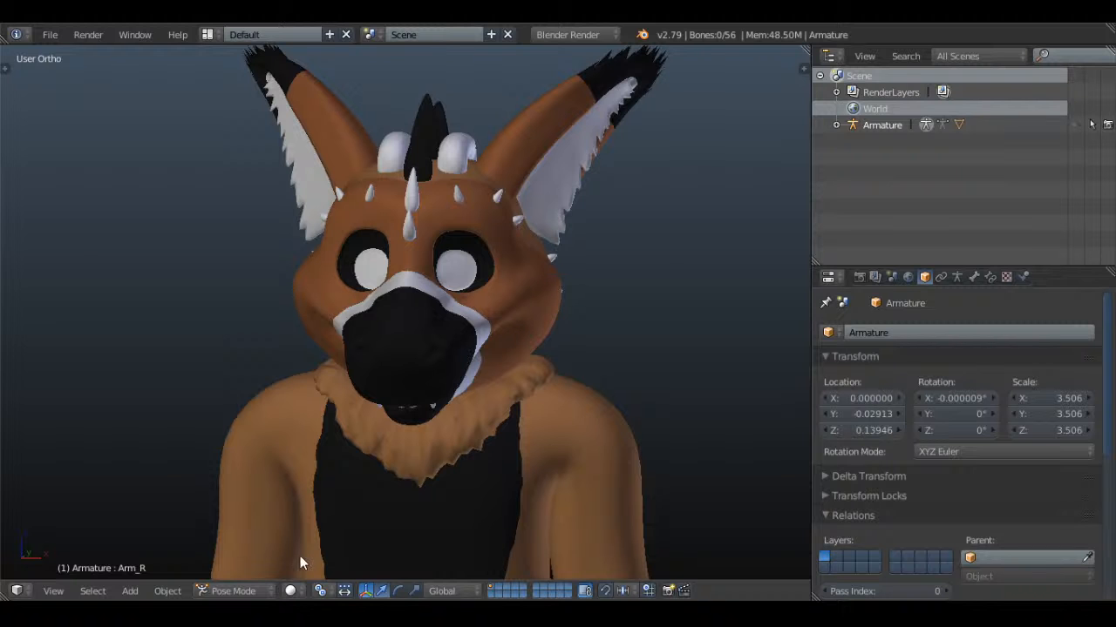
{"action": "middle_click_drag", "start_coordinate": [625, 449], "coordinate": [447, 427]}
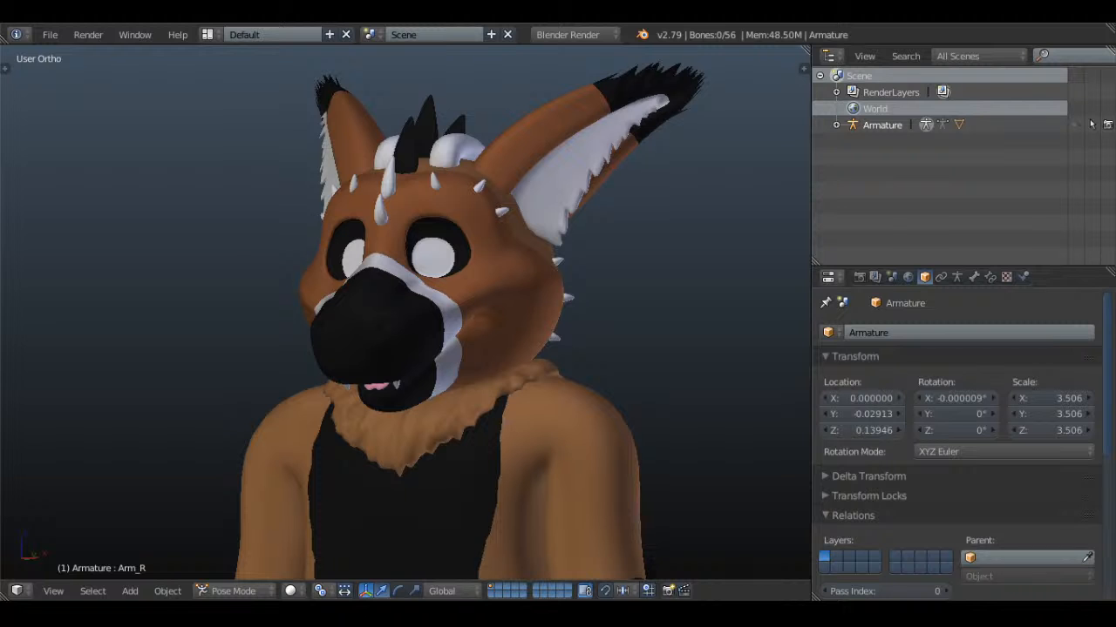
{"action": "middle_click_drag", "start_coordinate": [435, 305], "coordinate": [369, 264]}
{"action": "scroll", "coordinate": [499, 339], "scroll_direction": "up", "scroll_amount": 3}
{"action": "key", "text": "KP_5"}
{"action": "key", "text": "KP_5"}
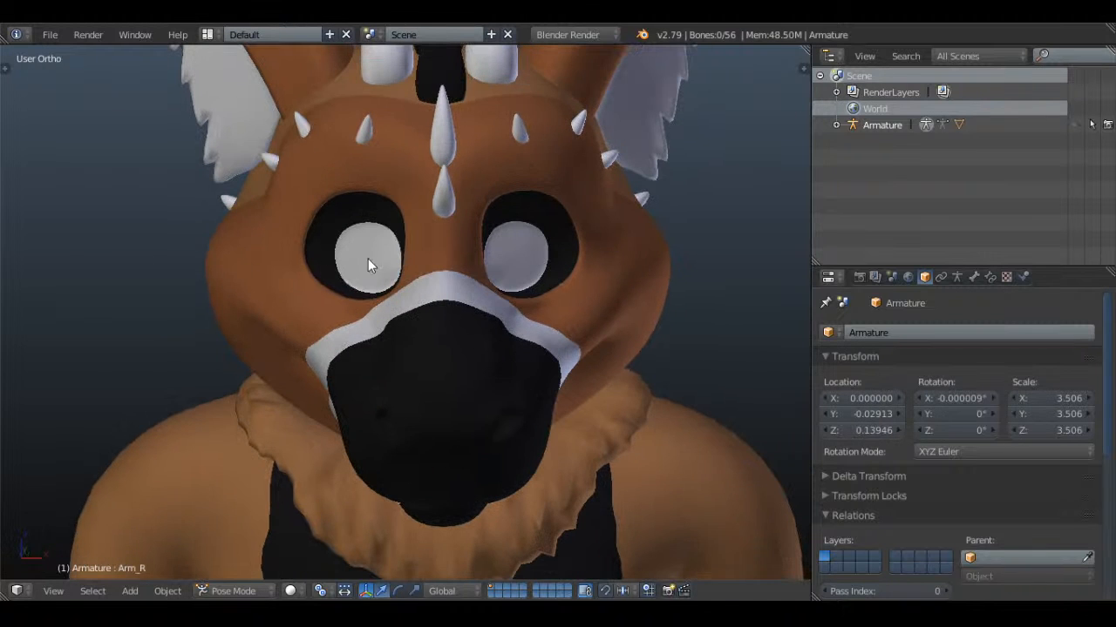
{"action": "scroll", "coordinate": [449, 332], "scroll_direction": "down", "scroll_amount": 4}
{"action": "scroll", "coordinate": [450, 332], "scroll_direction": "down", "scroll_amount": 2}
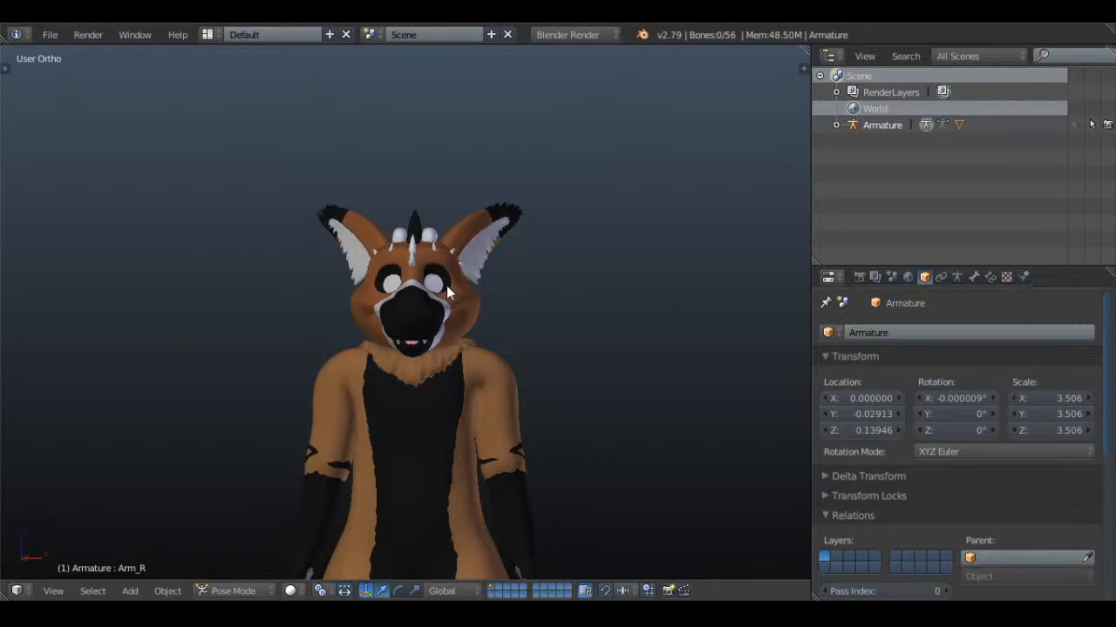
{"action": "middle_click_drag", "start_coordinate": [446, 285], "coordinate": [679, 360]}
{"action": "scroll", "coordinate": [502, 280], "scroll_direction": "up", "scroll_amount": 3}
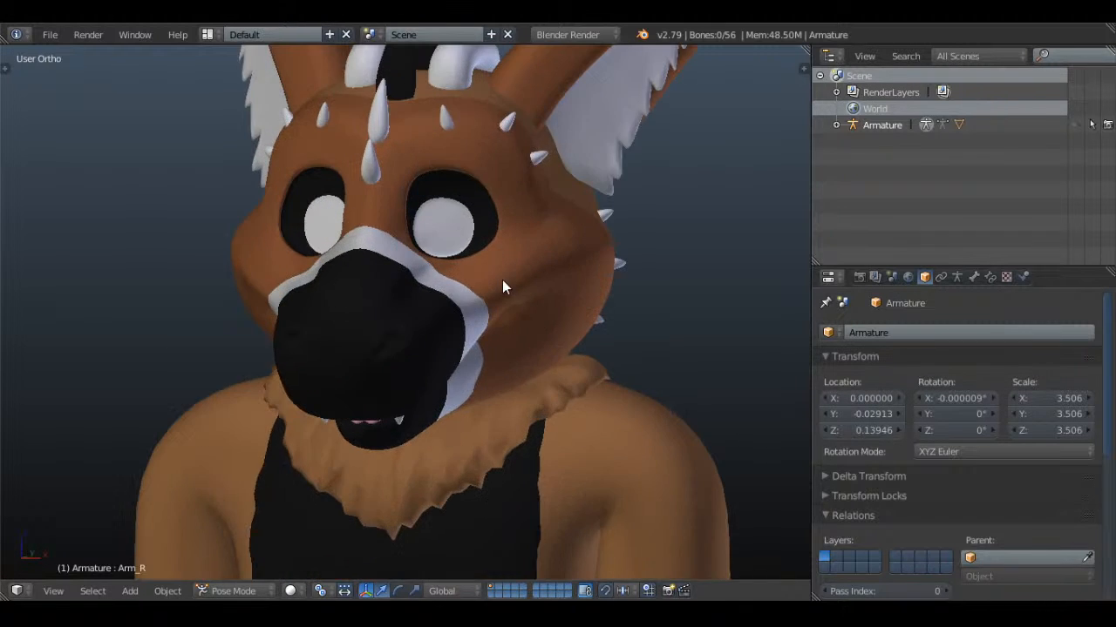
{"action": "scroll", "coordinate": [493, 282], "scroll_direction": "down", "scroll_amount": 1}
{"action": "scroll", "coordinate": [493, 266], "scroll_direction": "up", "scroll_amount": 3, "text": "shift"}
Browse the gifts folder, including Skye and AikoWolf, and open Tayeer.blend from the Tayeer (done) folder
{"action": "left_click", "coordinate": [49, 34]}
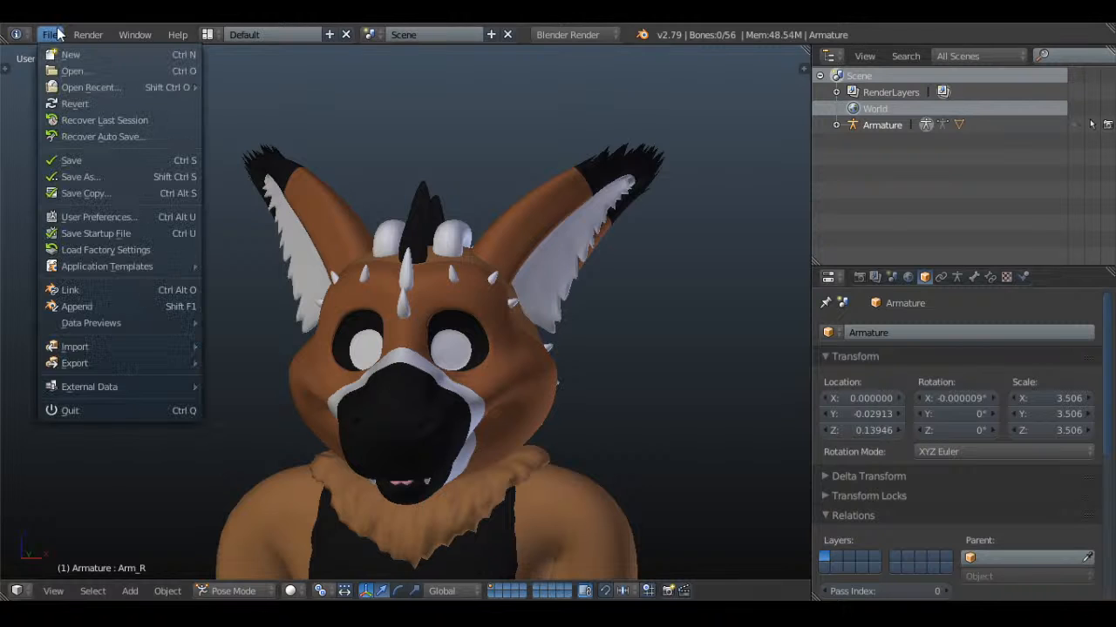
{"action": "mouse_move", "coordinate": [109, 83]}
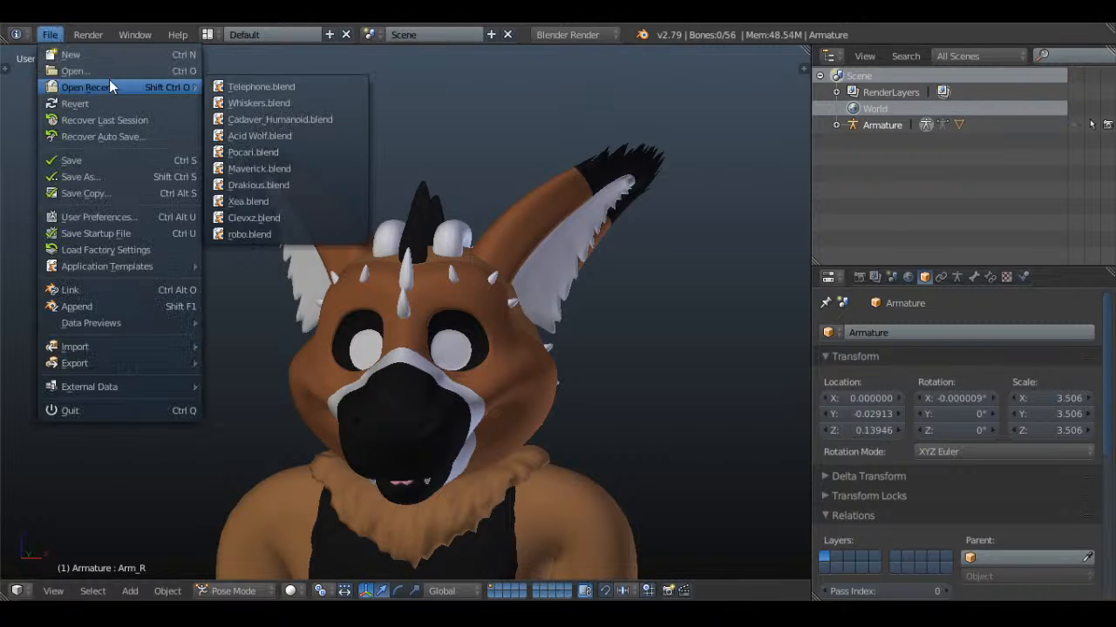
{"action": "left_click", "coordinate": [156, 70]}
{"action": "left_click", "coordinate": [75, 185]}
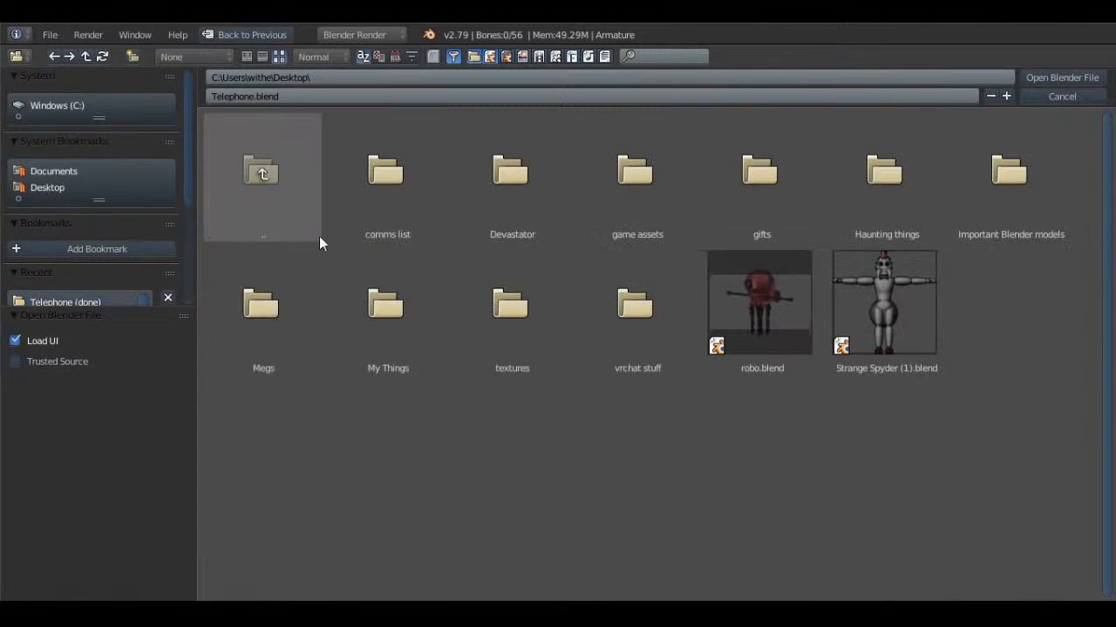
{"action": "left_click", "coordinate": [709, 216]}
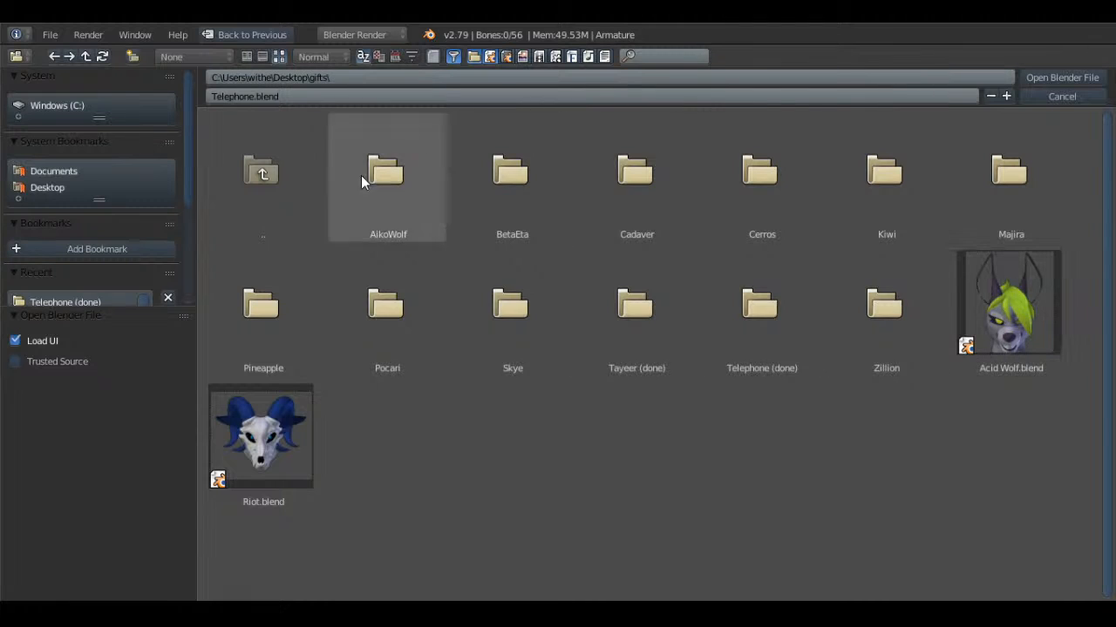
{"action": "left_click", "coordinate": [515, 360]}
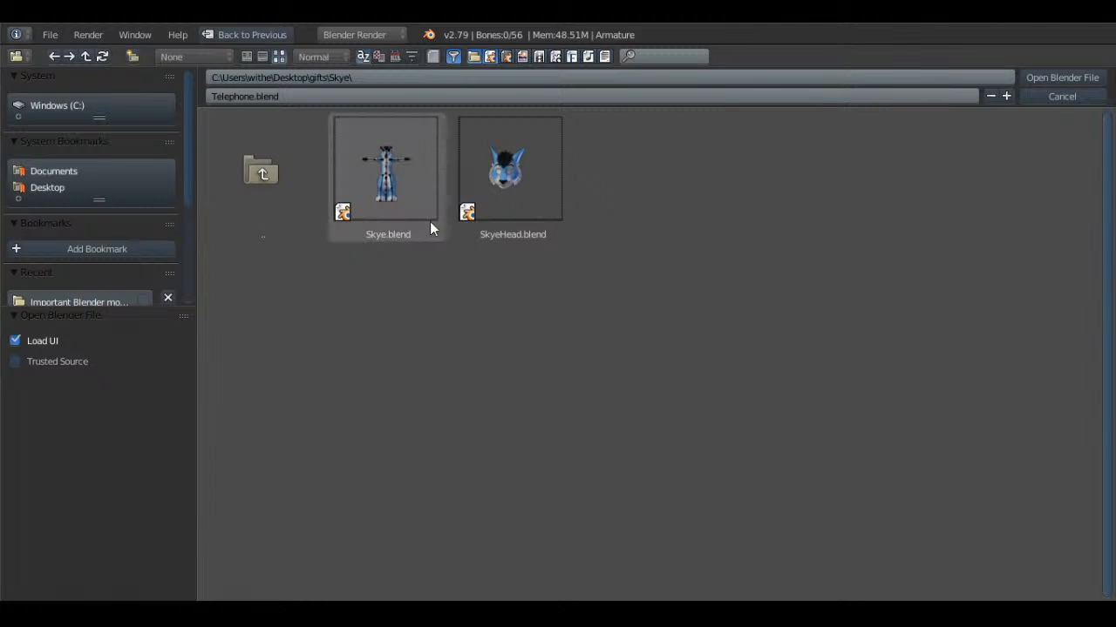
{"action": "left_click", "coordinate": [54, 56]}
{"action": "left_click", "coordinate": [341, 143]}
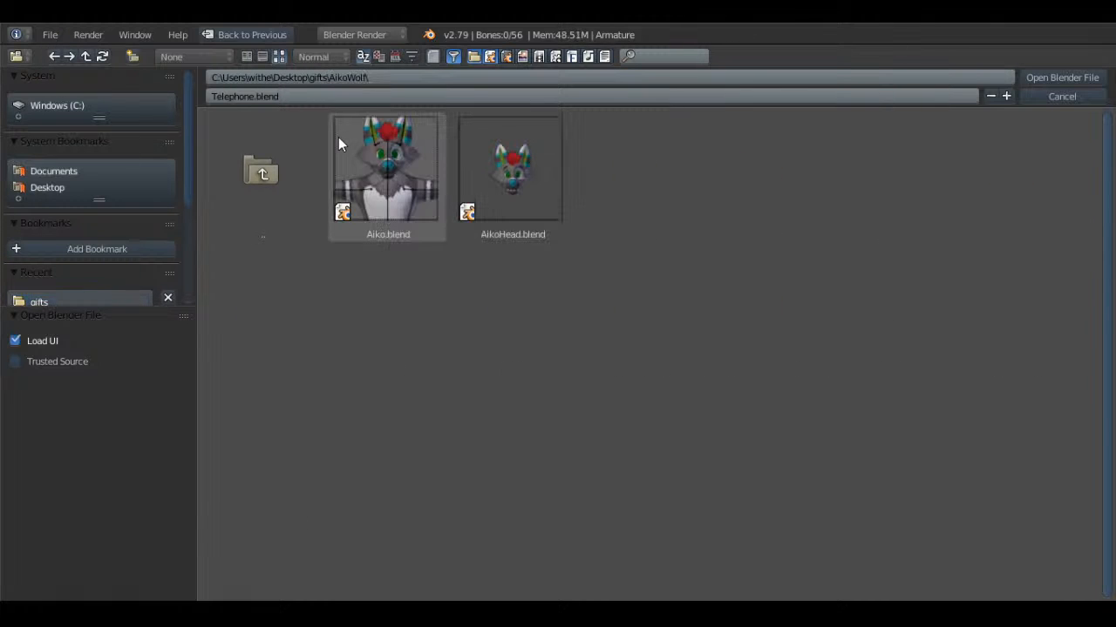
{"action": "left_click", "coordinate": [54, 55]}
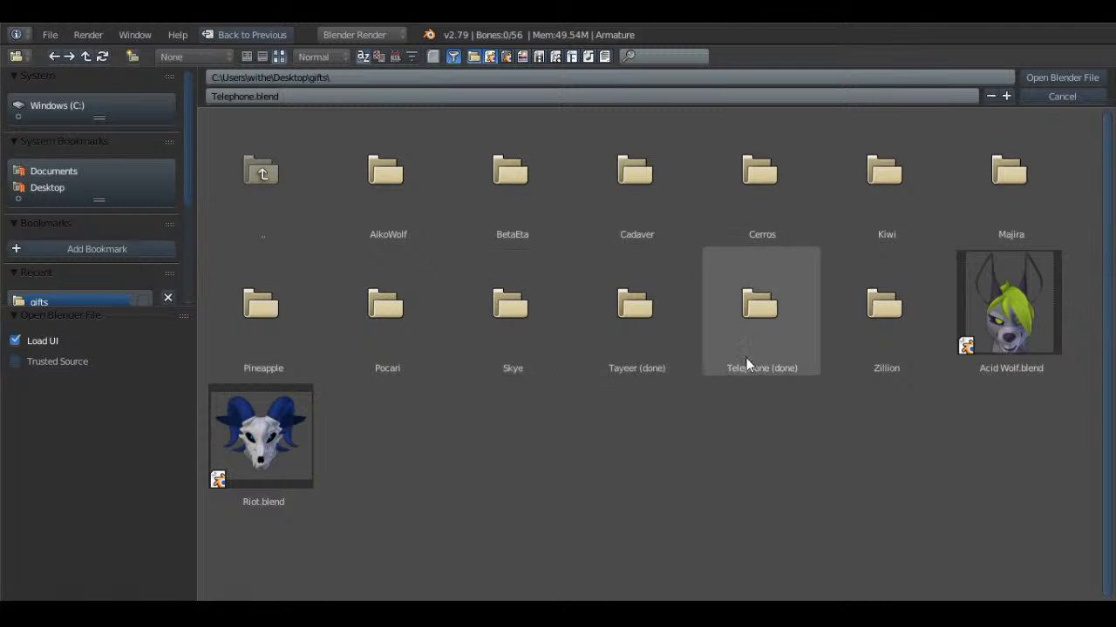
{"action": "left_click", "coordinate": [639, 332]}
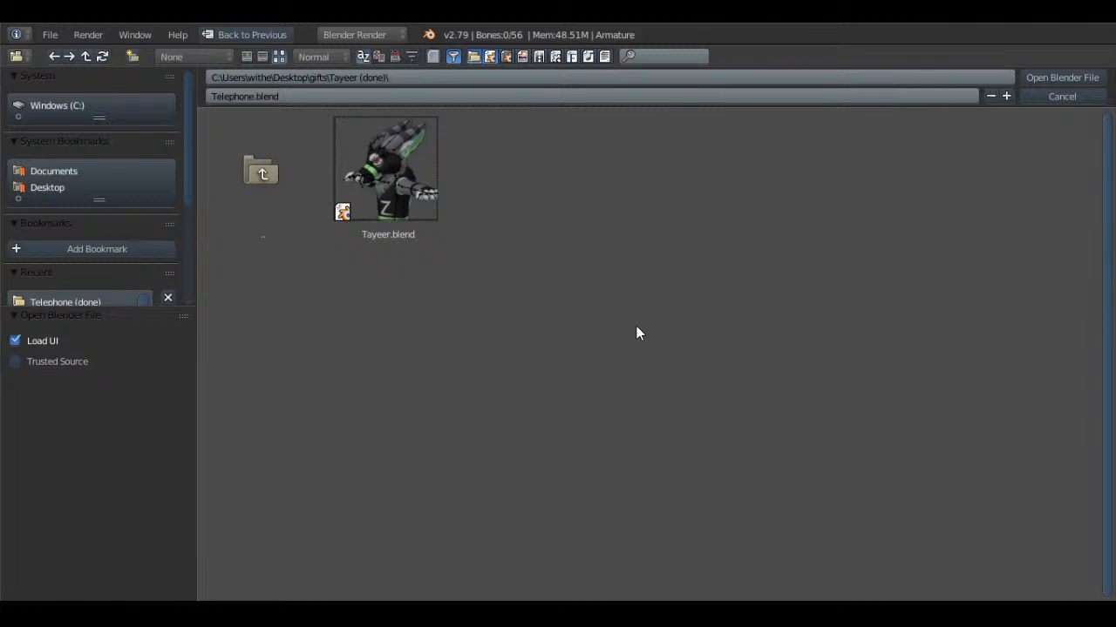
{"action": "double_click", "coordinate": [387, 186]}
Hide the Tayeer model's armature and save the file over the existing version
{"action": "scroll", "coordinate": [390, 189], "scroll_direction": "down", "scroll_amount": 4}
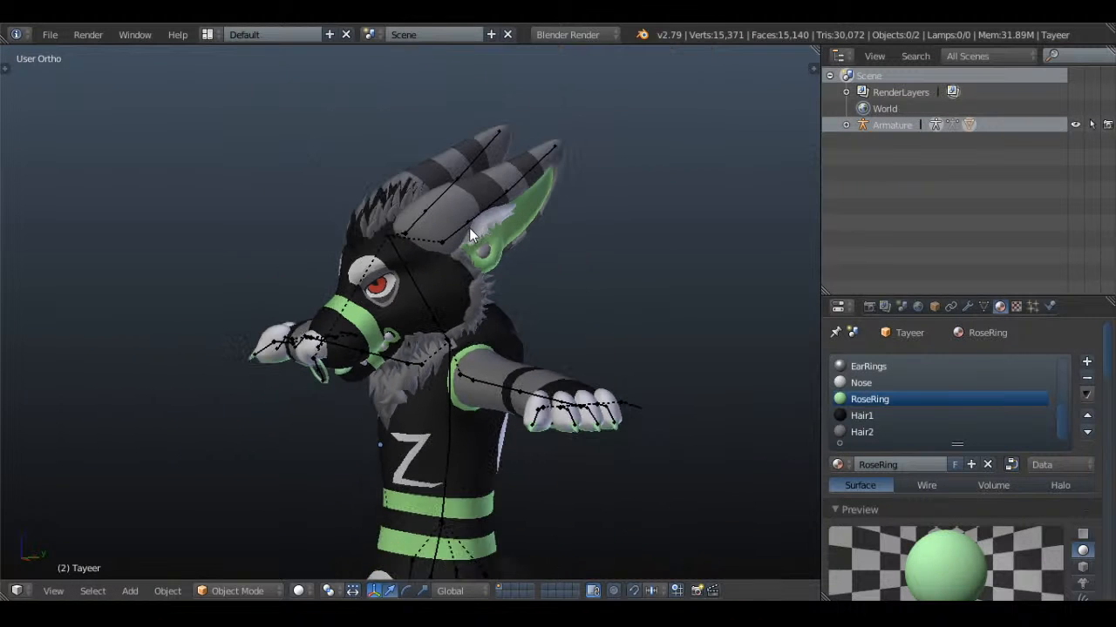
{"action": "scroll", "coordinate": [480, 239], "scroll_direction": "down", "scroll_amount": 1}
{"action": "middle_click_drag", "start_coordinate": [506, 370], "coordinate": [610, 227], "text": "shift"}
{"action": "scroll", "coordinate": [501, 213], "scroll_direction": "down", "scroll_amount": 2}
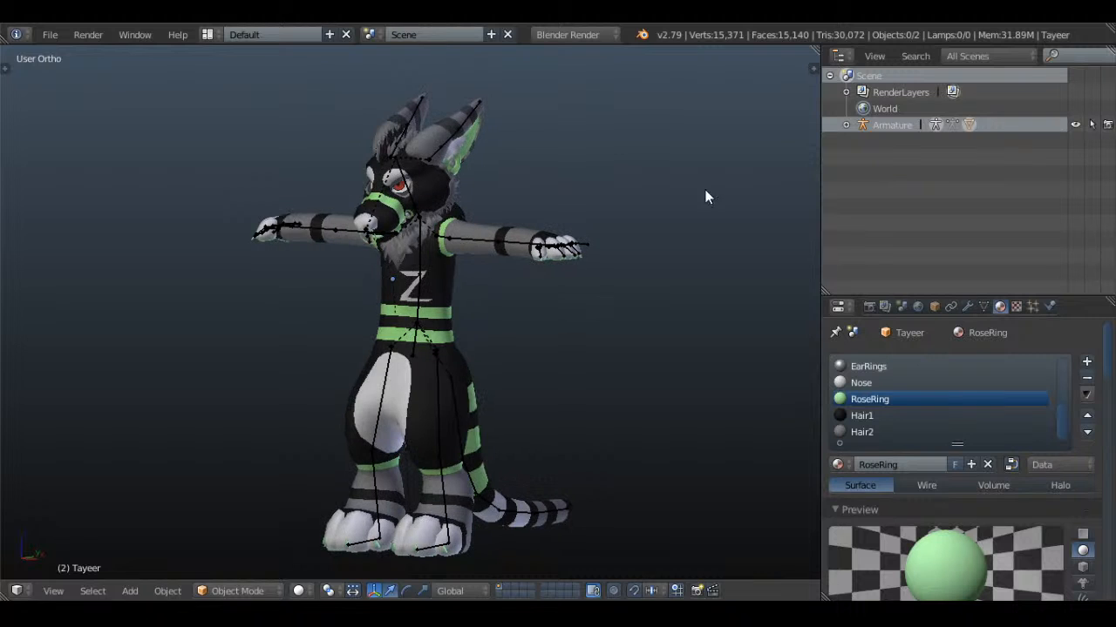
{"action": "left_click", "coordinate": [1074, 125]}
{"action": "middle_click_drag", "start_coordinate": [510, 197], "coordinate": [206, 242]}
{"action": "key", "text": "ctrl+s"}
{"action": "left_click", "coordinate": [557, 187]}
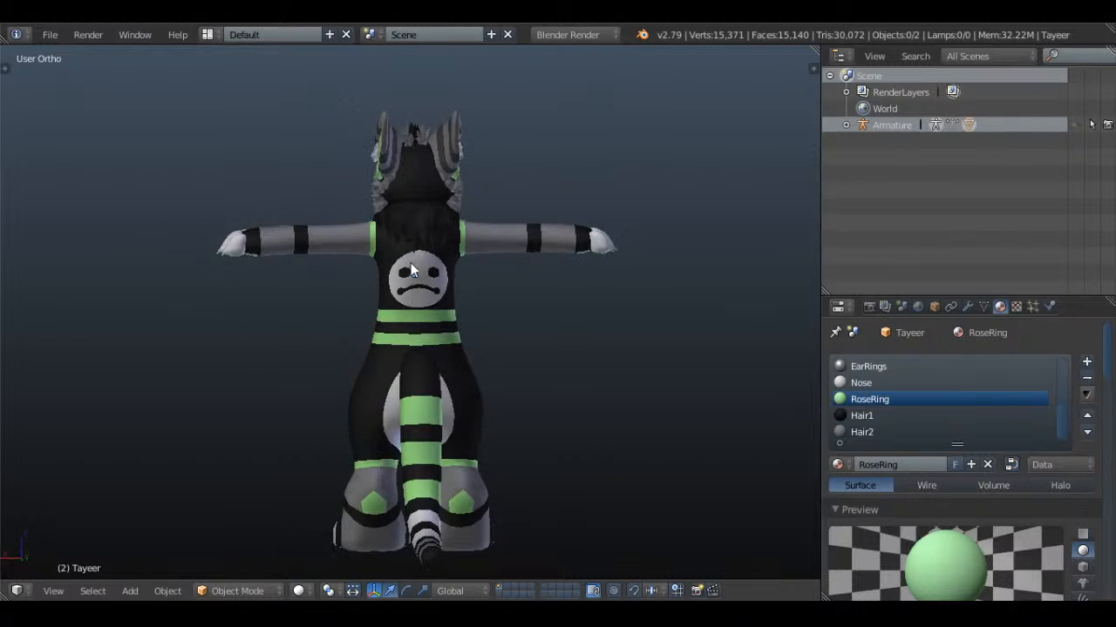
Examine the face emblem on the character's back, the Z on its chest, and its head
{"action": "scroll", "coordinate": [505, 252], "scroll_direction": "up", "scroll_amount": 9}
{"action": "middle_click_drag", "start_coordinate": [545, 250], "coordinate": [516, 419], "text": "shift"}
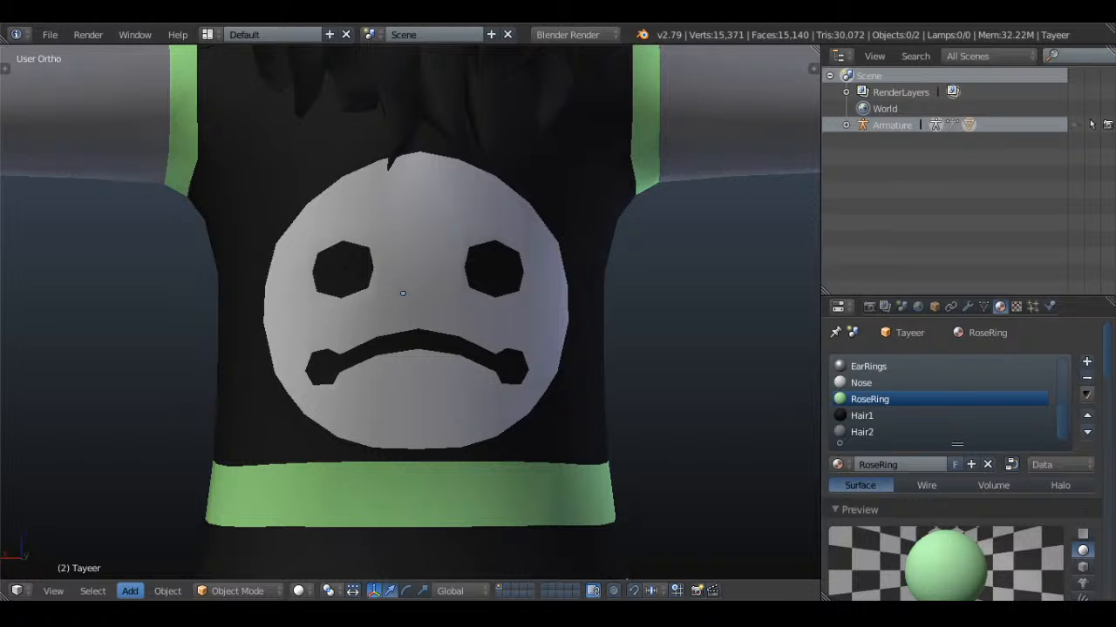
{"action": "middle_click_drag", "start_coordinate": [352, 315], "coordinate": [503, 298]}
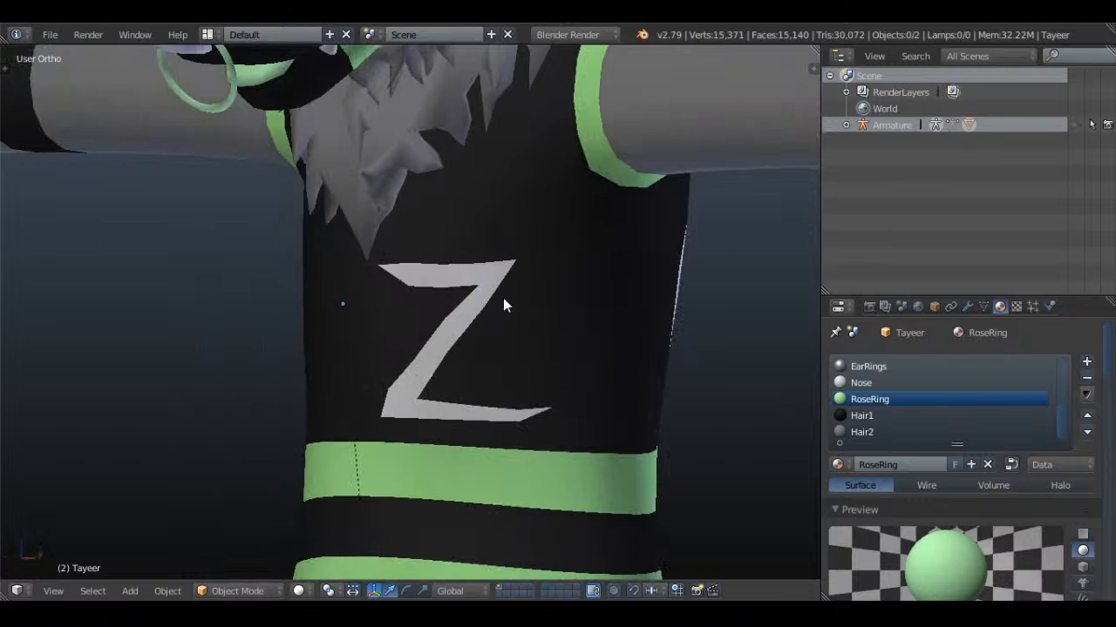
{"action": "scroll", "coordinate": [489, 293], "scroll_direction": "down", "scroll_amount": 4}
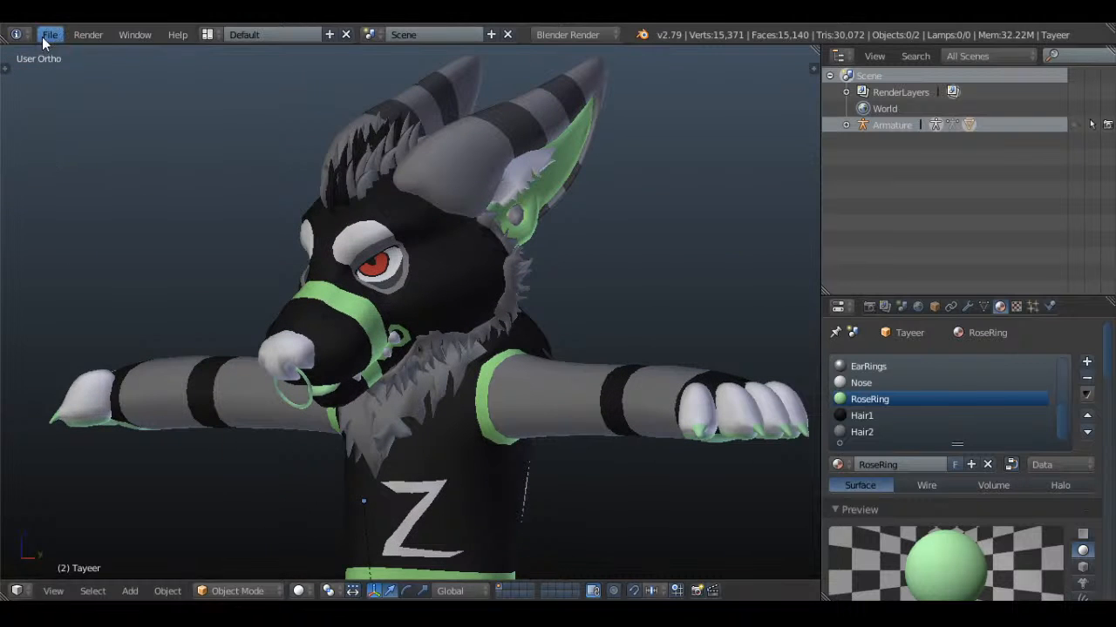
Open Alastor.blend from the Important Blender models folder on the Desktop
{"action": "left_click", "coordinate": [49, 34]}
{"action": "mouse_move", "coordinate": [147, 91]}
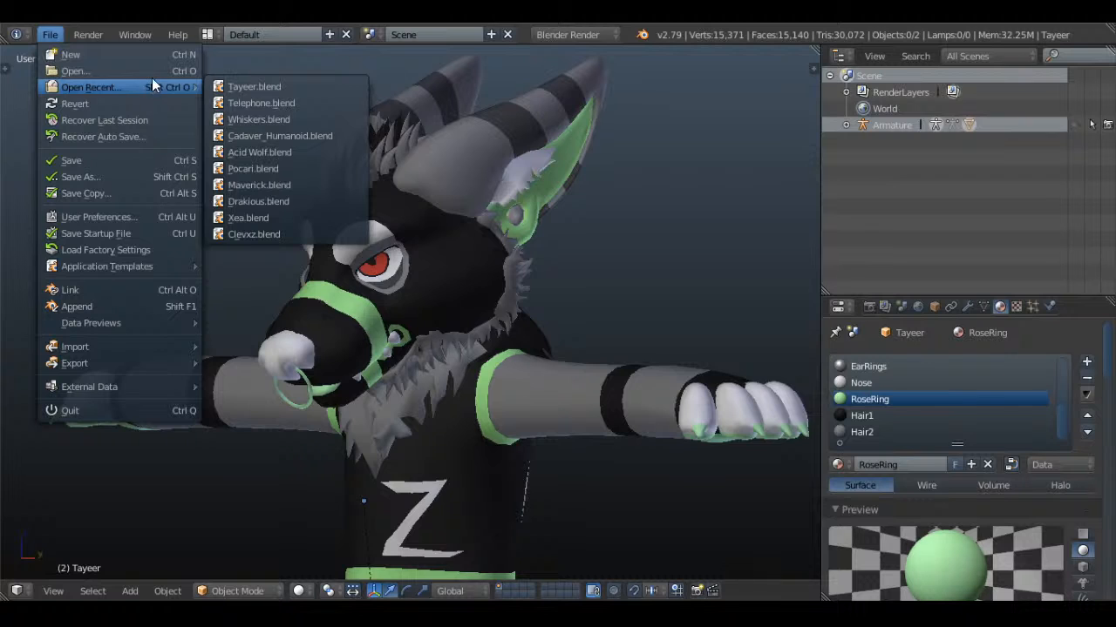
{"action": "left_click", "coordinate": [156, 71]}
{"action": "left_click", "coordinate": [279, 56]}
{"action": "left_click", "coordinate": [112, 188]}
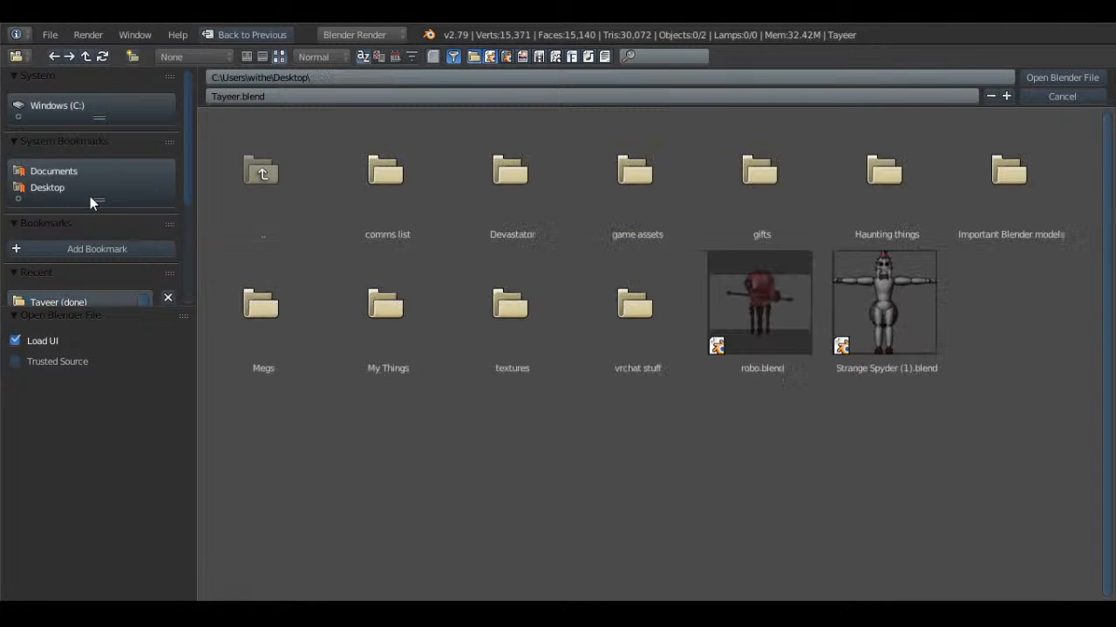
{"action": "left_click", "coordinate": [419, 300]}
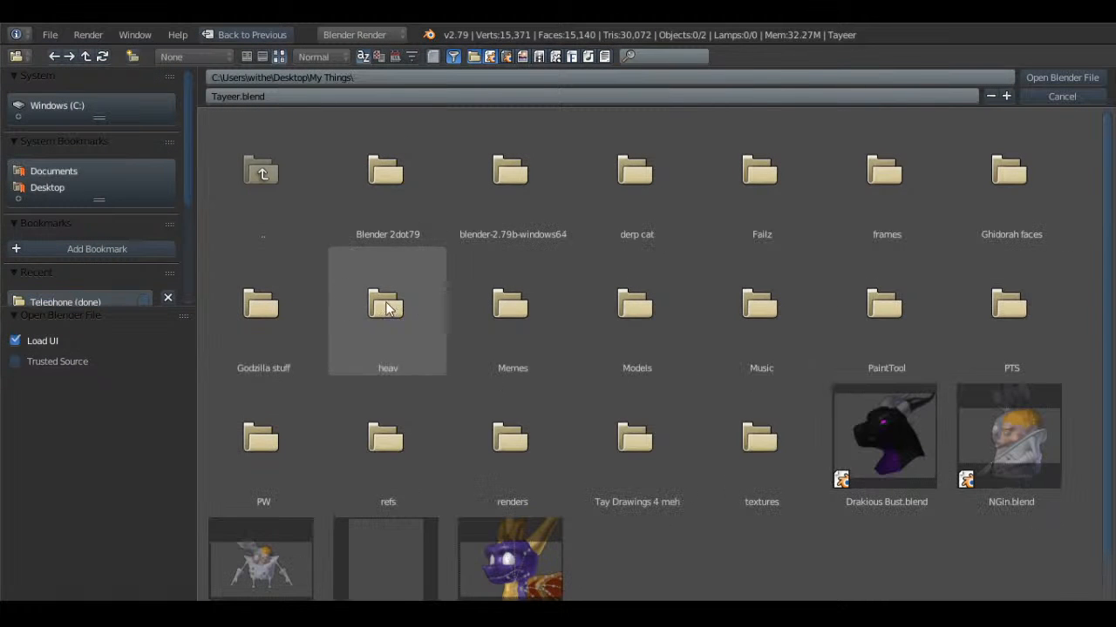
{"action": "left_click", "coordinate": [50, 188]}
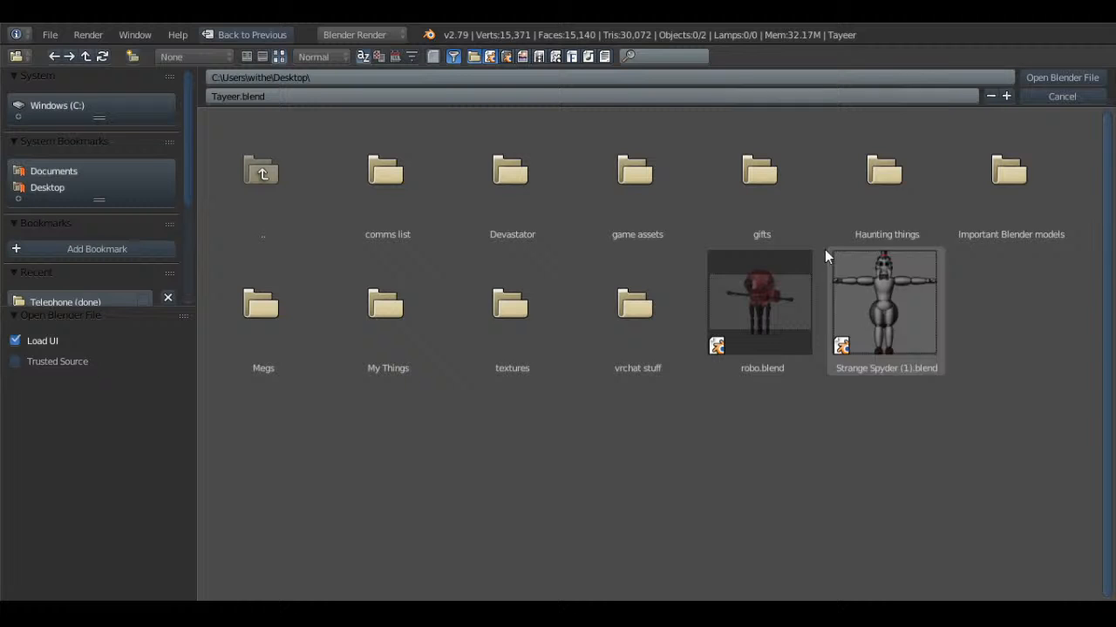
{"action": "left_click", "coordinate": [1044, 189]}
{"action": "scroll", "coordinate": [568, 341], "scroll_direction": "down", "scroll_amount": 2}
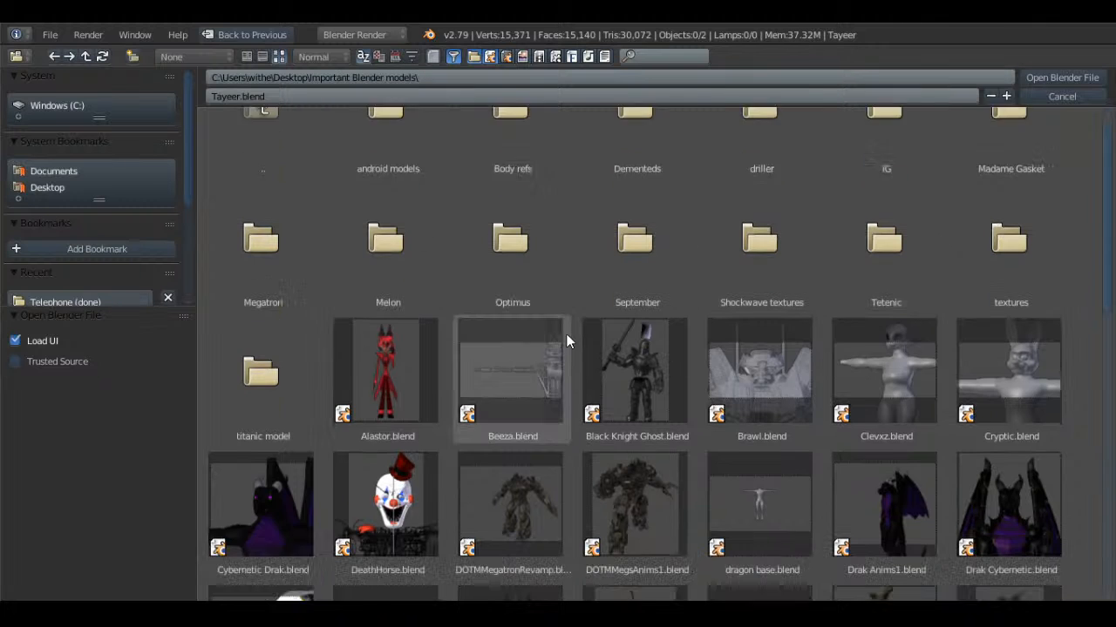
{"action": "double_click", "coordinate": [405, 320]}
{"action": "scroll", "coordinate": [422, 315], "scroll_direction": "down", "scroll_amount": 3}
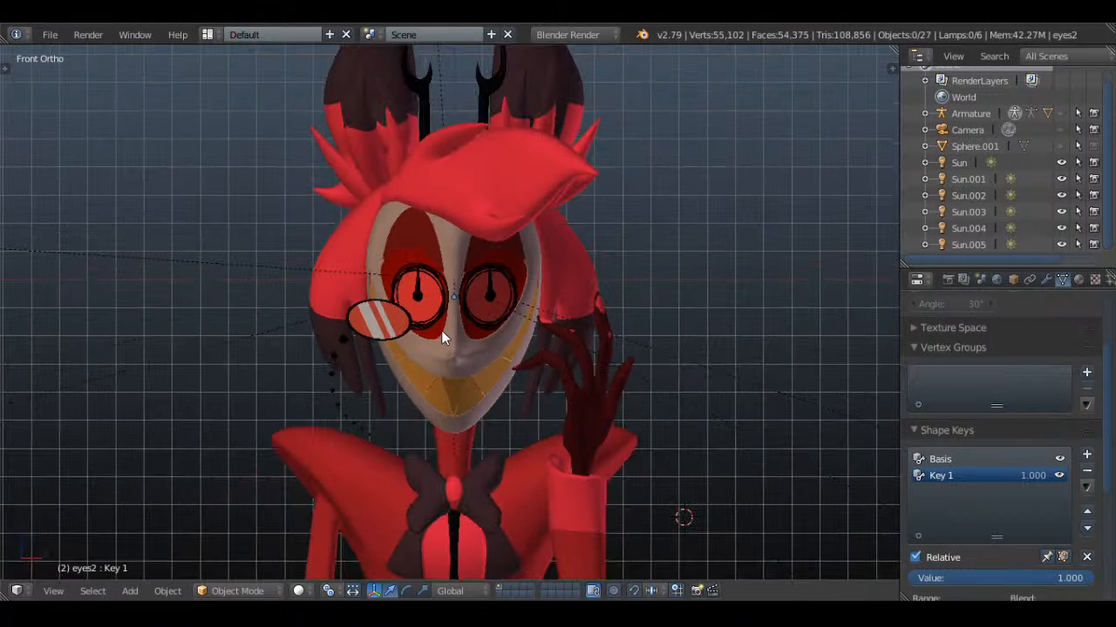
Set the Key 1 shape key of the round dial eyes (eyes2) to 0 so the dials vanish
{"action": "left_click", "coordinate": [869, 559]}
{"action": "middle_click_drag", "start_coordinate": [671, 401], "coordinate": [630, 400]}
{"action": "scroll", "coordinate": [630, 400], "scroll_direction": "up", "scroll_amount": 2}
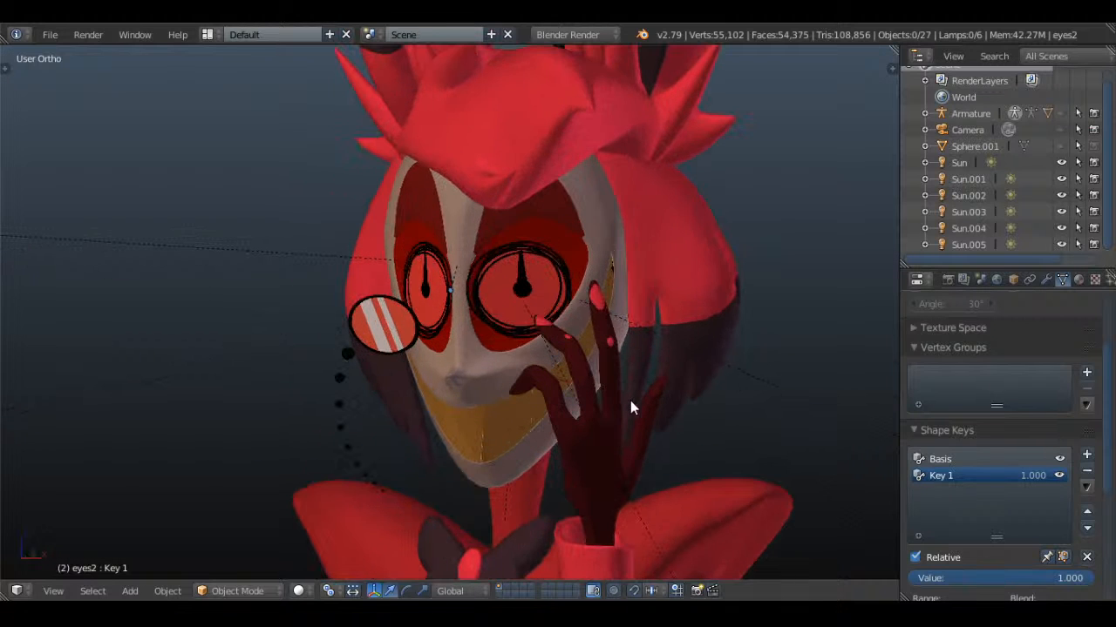
{"action": "right_click", "coordinate": [488, 296]}
{"action": "left_click_drag", "start_coordinate": [1059, 577], "coordinate": [906, 577]}
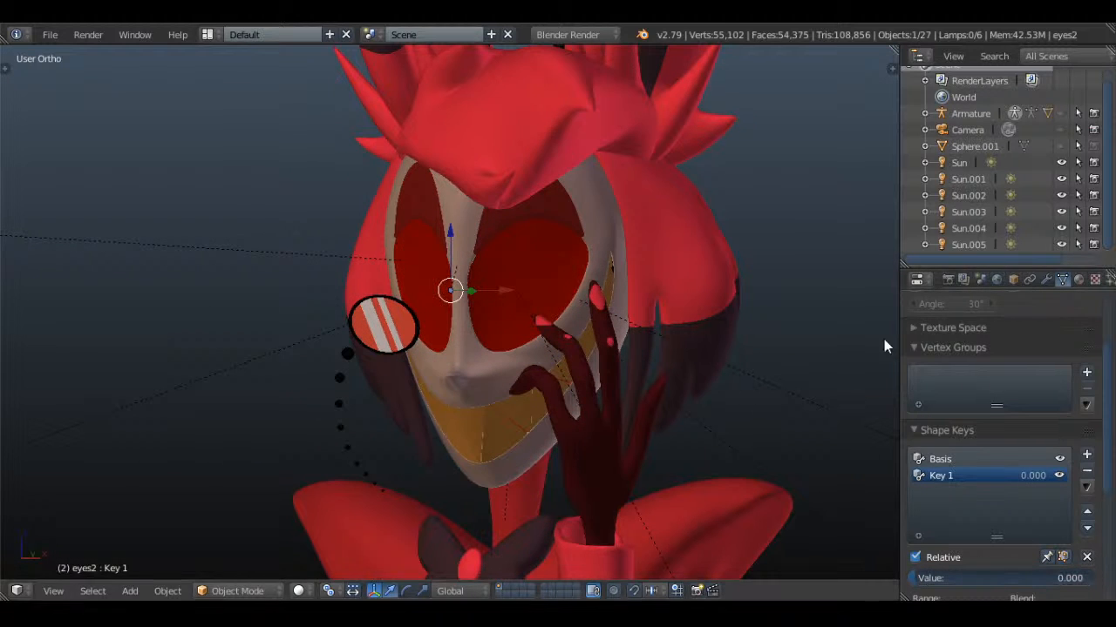
Set the EyesVanish shape key of the slit-pupil eyes (eyes1) to 0 and save the file
{"action": "key", "text": "z"}
{"action": "right_click", "coordinate": [528, 284]}
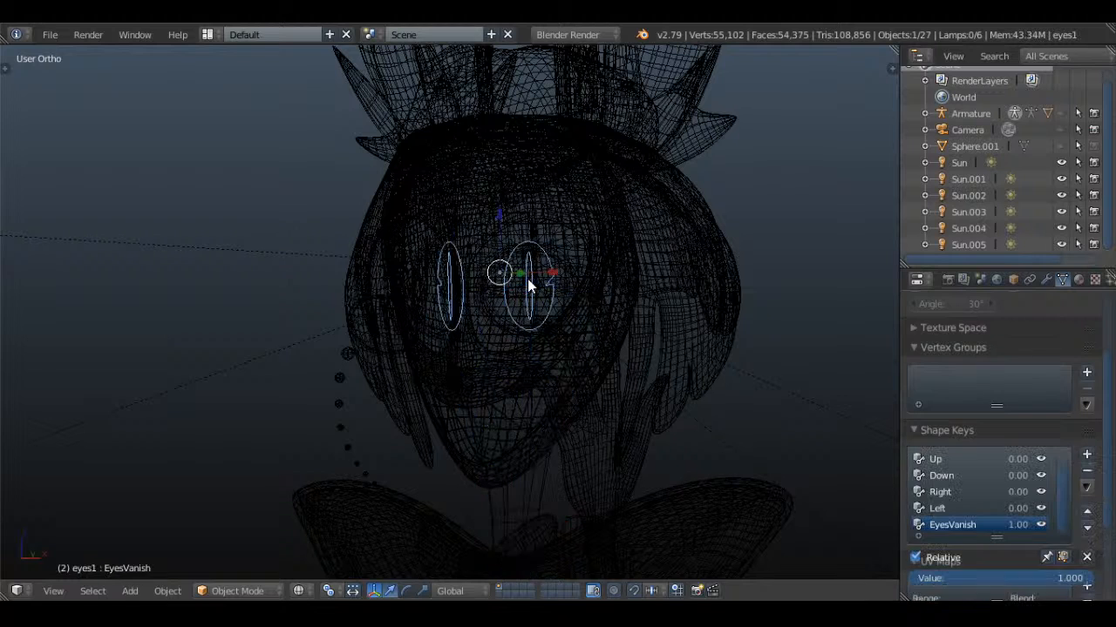
{"action": "key", "text": "z"}
{"action": "left_click_drag", "start_coordinate": [1080, 579], "coordinate": [912, 578]}
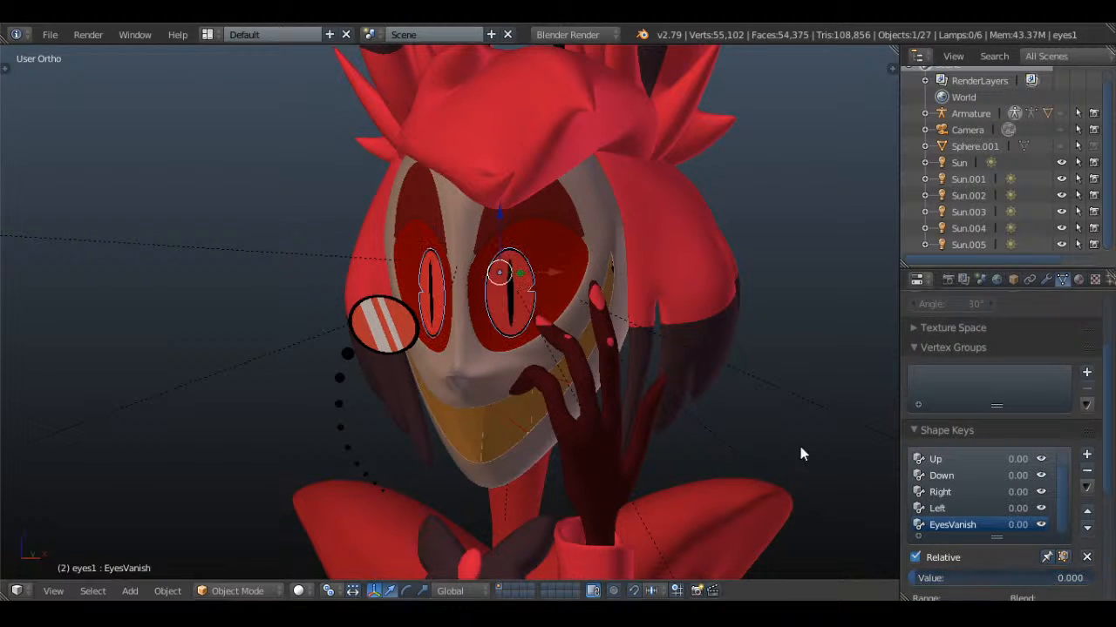
{"action": "key", "text": "a"}
{"action": "key", "text": "ctrl+s"}
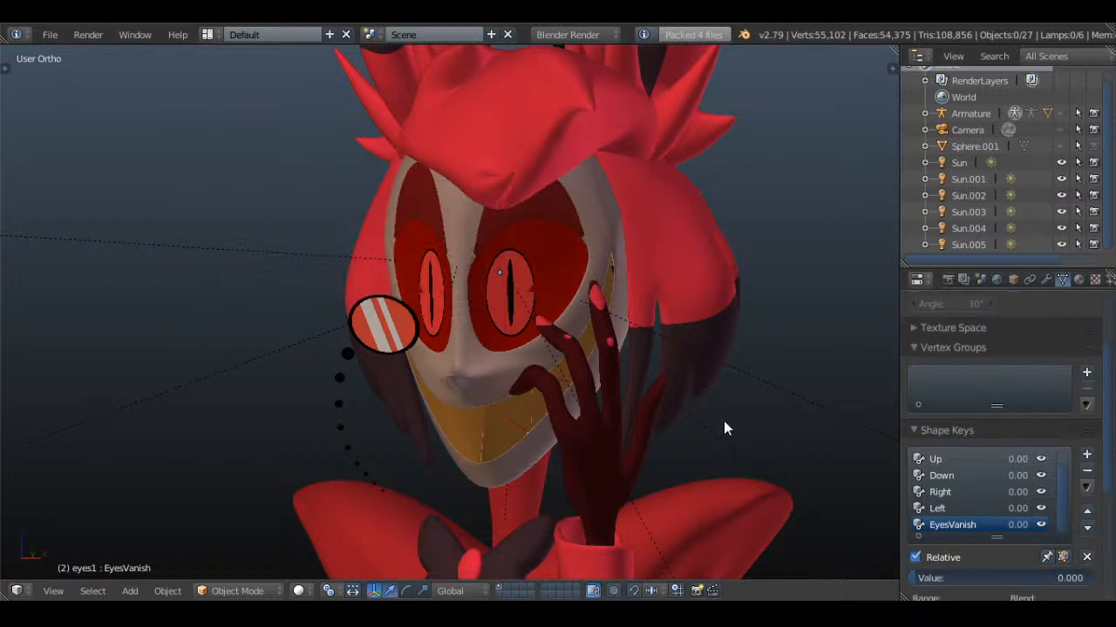
Unhide the armature and rotate the raised arm's upper bone so the arm hangs beside the body
{"action": "key", "text": "KP_1"}
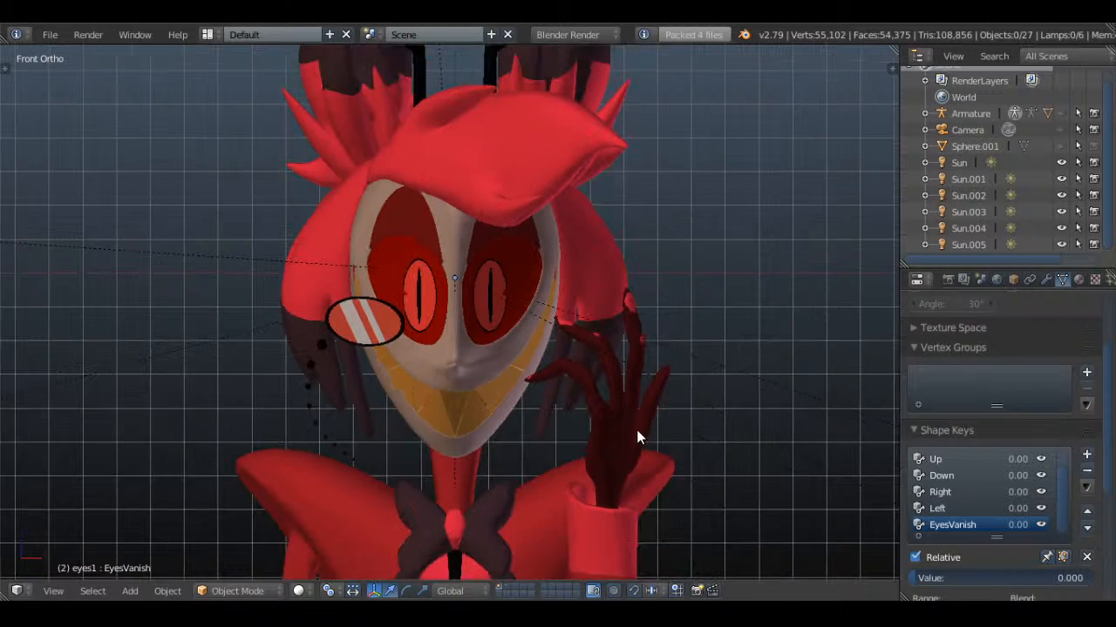
{"action": "scroll", "coordinate": [627, 365], "scroll_direction": "down", "scroll_amount": 2}
{"action": "middle_click_drag", "start_coordinate": [636, 430], "coordinate": [509, 314], "text": "shift"}
{"action": "left_click", "coordinate": [1060, 113]}
{"action": "scroll", "coordinate": [600, 369], "scroll_direction": "down", "scroll_amount": 5}
{"action": "scroll", "coordinate": [586, 316], "scroll_direction": "up", "scroll_amount": 1}
{"action": "right_click", "coordinate": [528, 328]}
{"action": "right_click", "coordinate": [509, 314]}
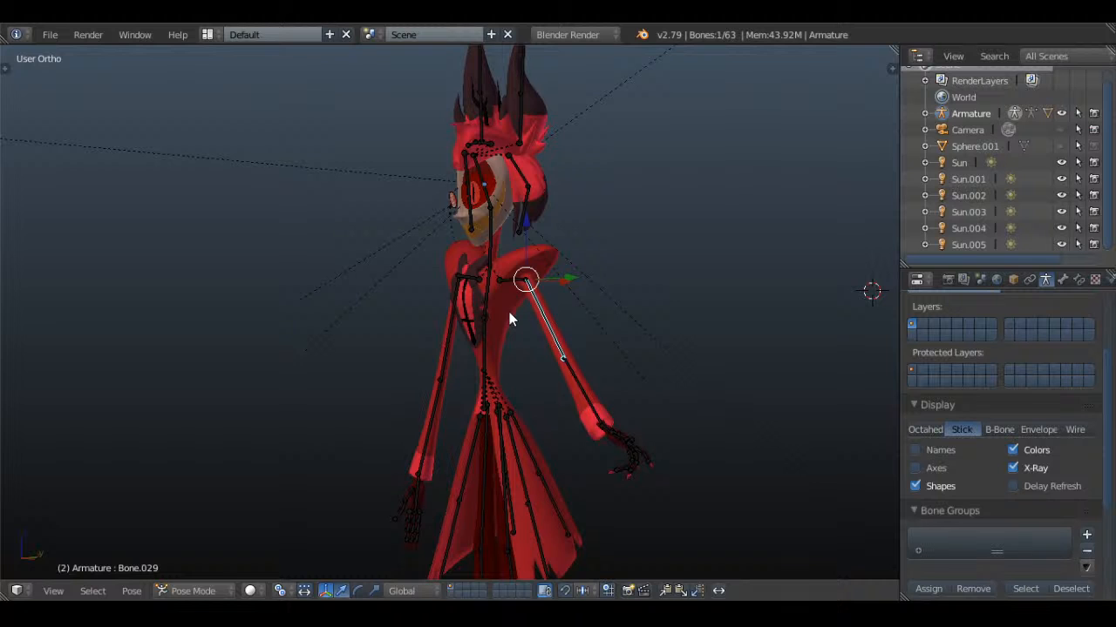
{"action": "key", "text": "KP_1"}
{"action": "key", "text": "r"}
{"action": "left_click", "coordinate": [589, 386]}
Select all bones of the lowered arm's hand and clear their rotation
{"action": "key", "text": "a"}
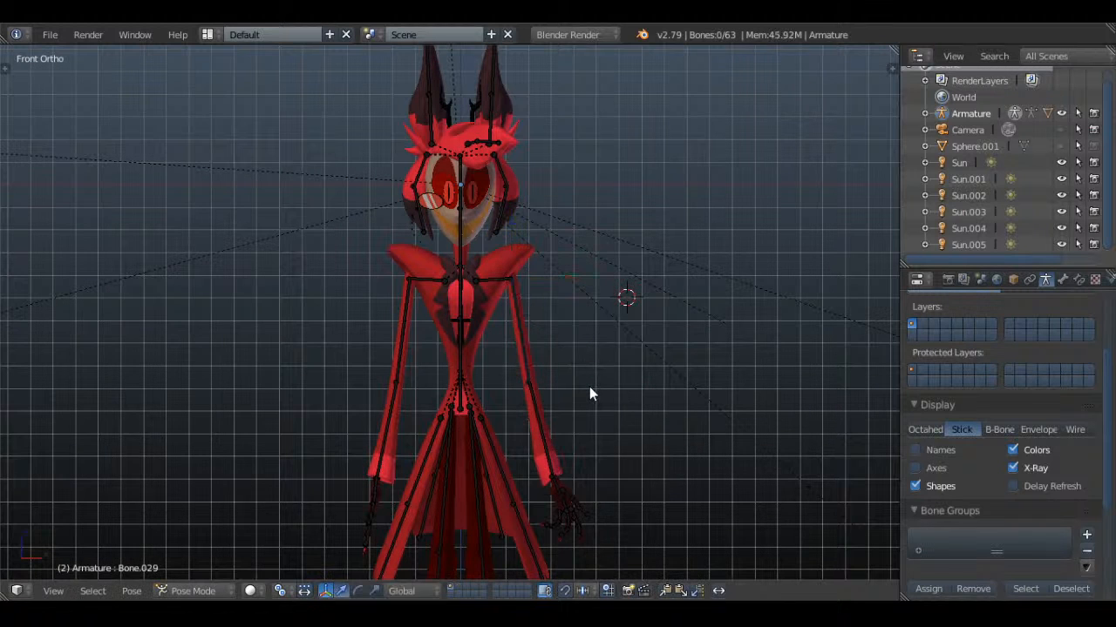
{"action": "key", "text": "c"}
{"action": "left_click_drag", "start_coordinate": [567, 518], "coordinate": [573, 512]}
{"action": "right_click", "coordinate": [572, 512]}
{"action": "key", "text": "alt+r"}
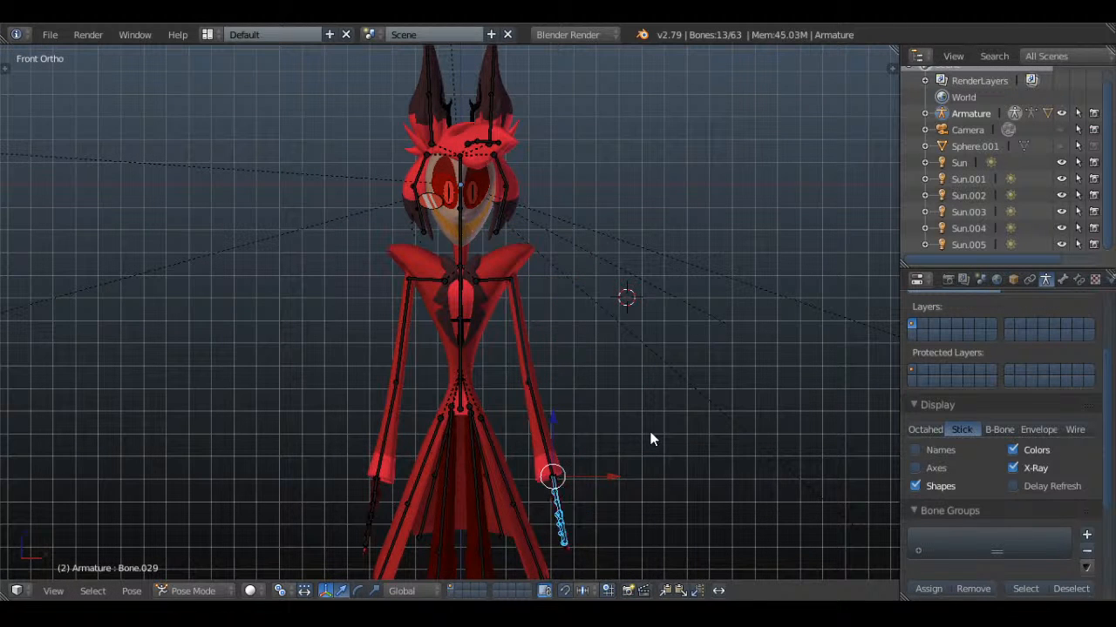
Deselect the bones, hide the armature again and save over the existing file
{"action": "key", "text": "a"}
{"action": "scroll", "coordinate": [627, 299], "scroll_direction": "up", "scroll_amount": 3}
{"action": "middle_click_drag", "start_coordinate": [615, 311], "coordinate": [567, 478], "text": "shift"}
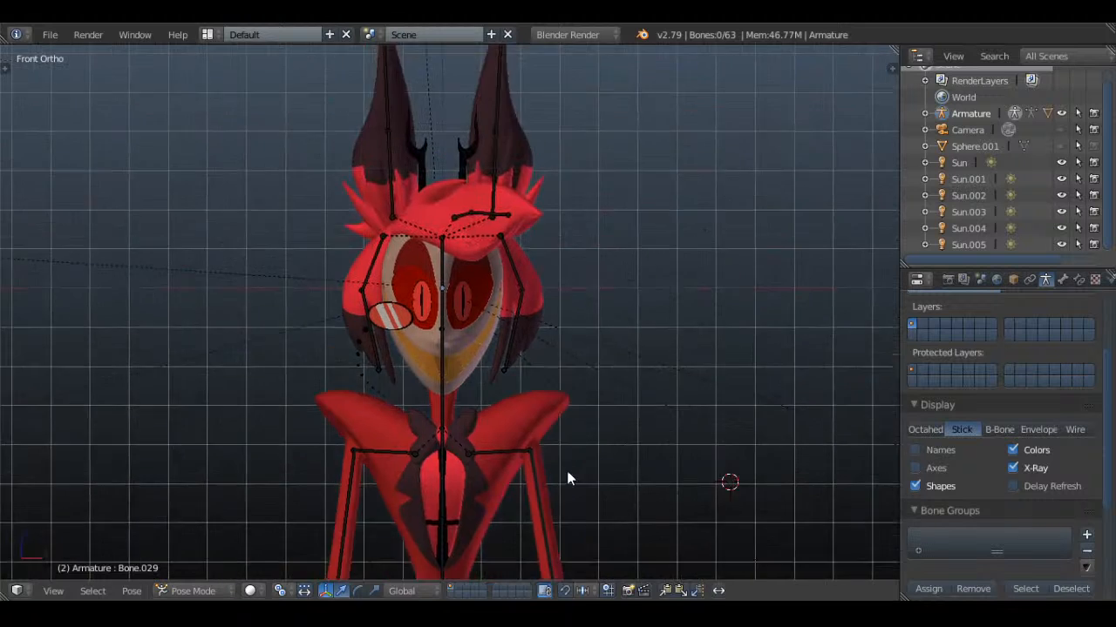
{"action": "left_click", "coordinate": [1061, 113]}
{"action": "scroll", "coordinate": [601, 355], "scroll_direction": "up", "scroll_amount": 2}
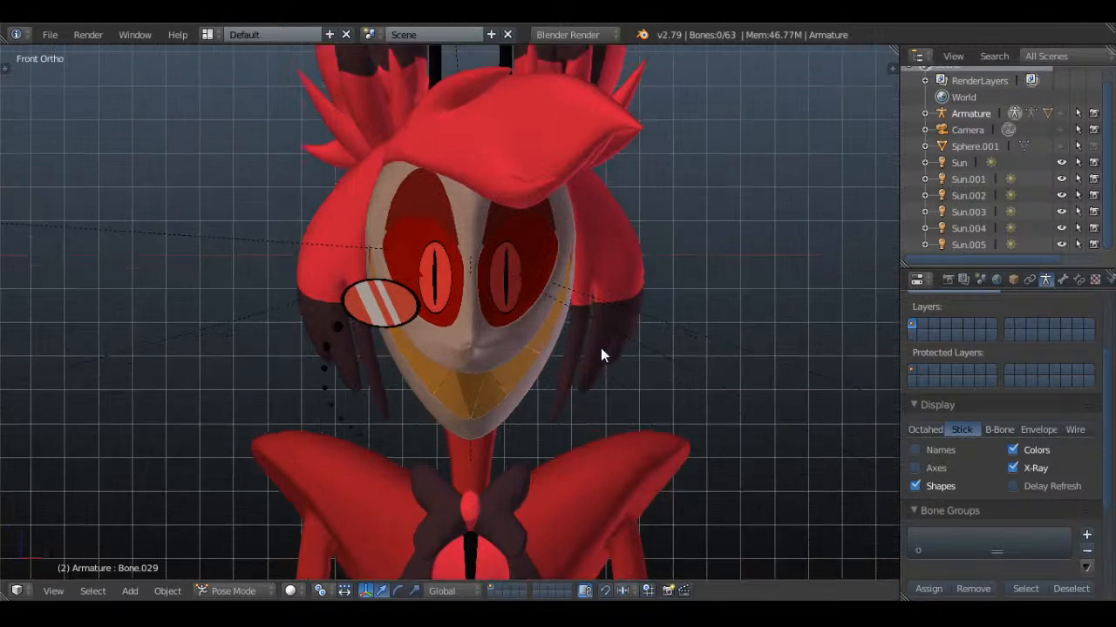
{"action": "scroll", "coordinate": [601, 349], "scroll_direction": "up", "scroll_amount": 1}
{"action": "key", "text": "ctrl+s"}
{"action": "left_click", "coordinate": [660, 304]}
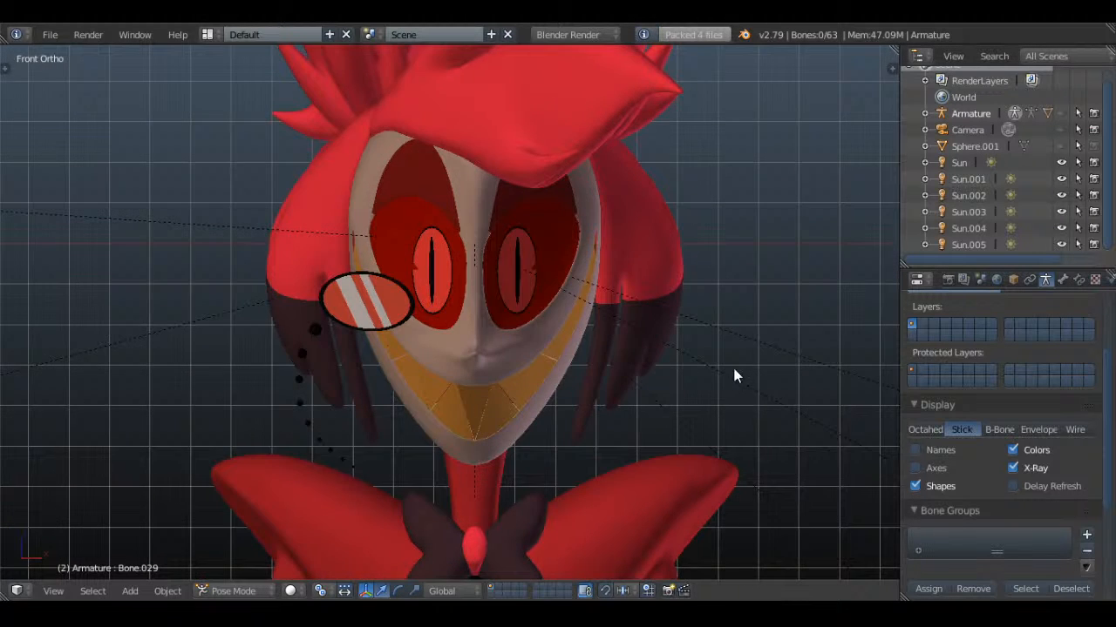
Examine the red character's head, face and ears from the three-quarter, side and front angles
{"action": "middle_click_drag", "start_coordinate": [735, 377], "coordinate": [498, 366]}
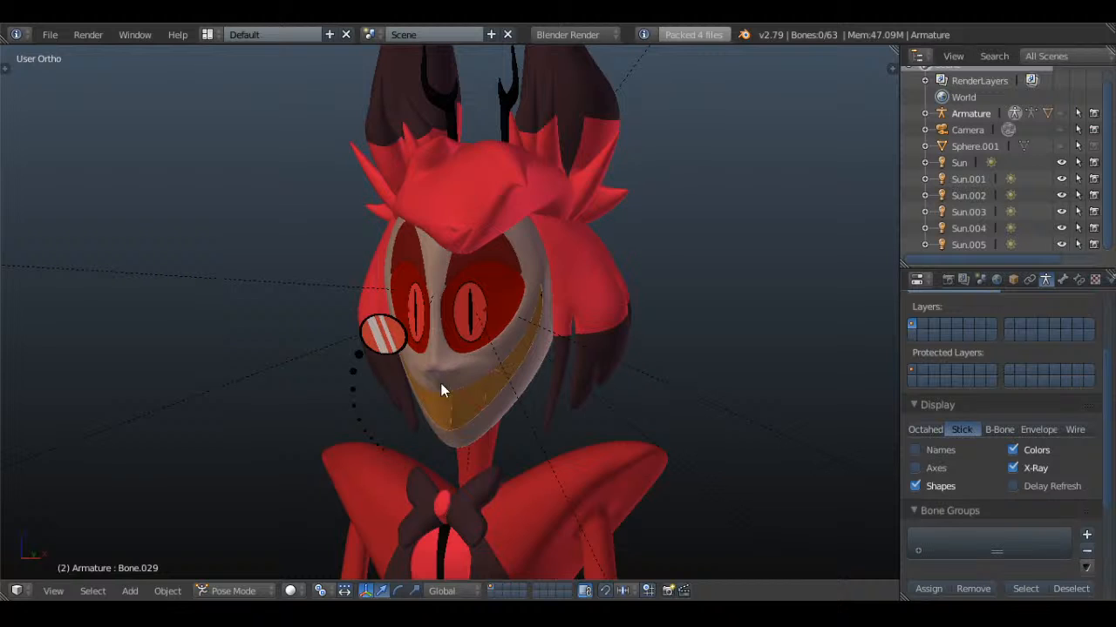
{"action": "mouse_move", "coordinate": [440, 389]}
{"action": "middle_mouse_down"}
{"action": "mouse_move", "coordinate": [665, 386]}
{"action": "mouse_move", "coordinate": [425, 395]}
{"action": "middle_mouse_up"}
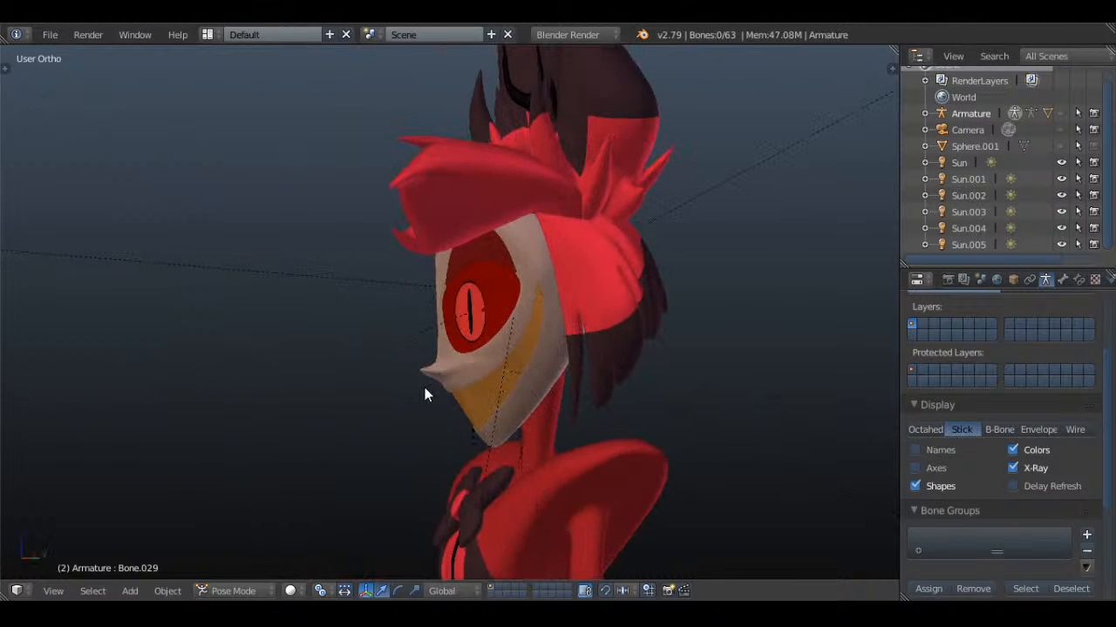
{"action": "key", "text": "KP_3"}
{"action": "key", "text": "KP_1"}
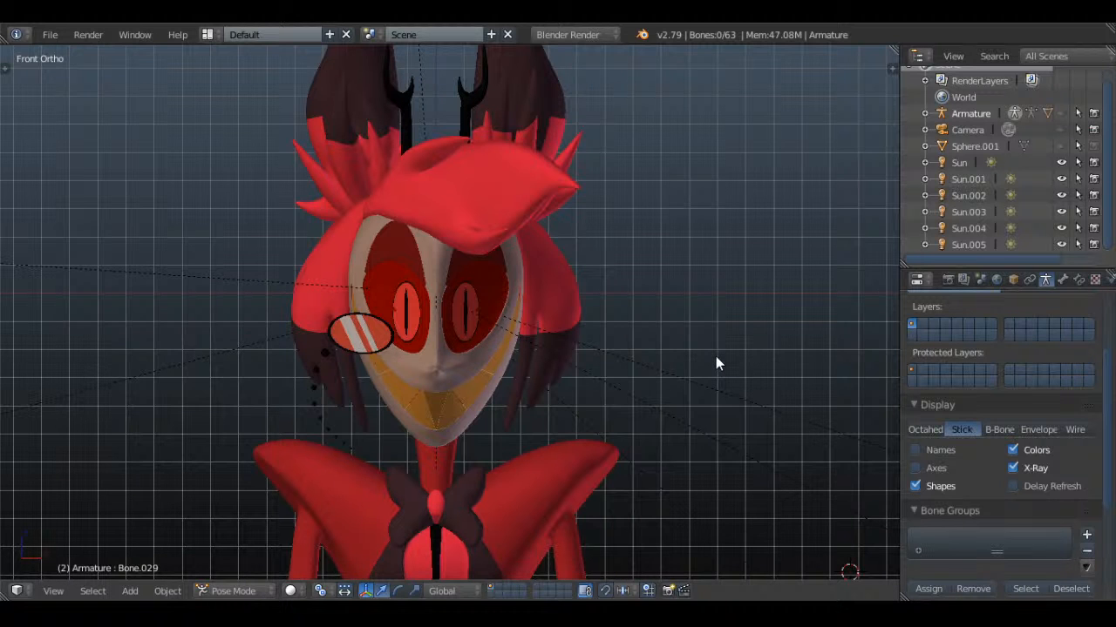
{"action": "scroll", "coordinate": [704, 358], "scroll_direction": "down", "scroll_amount": 1}
{"action": "middle_click_drag", "start_coordinate": [636, 342], "coordinate": [658, 387], "text": "shift"}
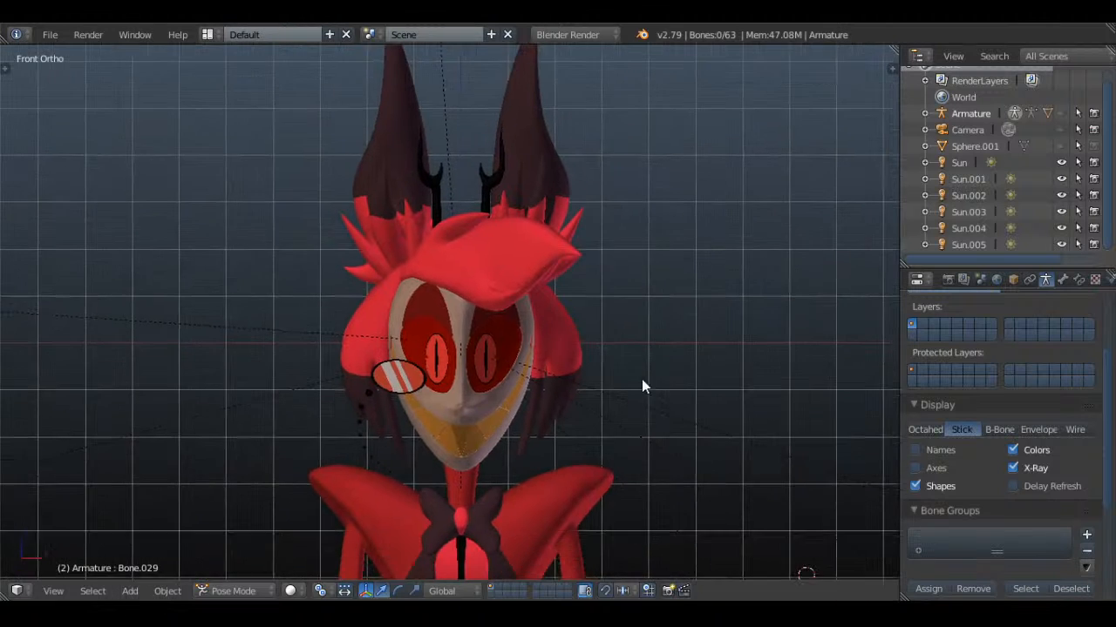
{"action": "scroll", "coordinate": [642, 379], "scroll_direction": "up", "scroll_amount": 2}
{"action": "middle_click_drag", "start_coordinate": [626, 446], "coordinate": [629, 368], "text": "shift"}
{"action": "scroll", "coordinate": [629, 368], "scroll_direction": "up", "scroll_amount": 1}
Raise the face's Eyebrows Down shape key so the brows drop over the eyes
{"action": "key", "text": "KP_3"}
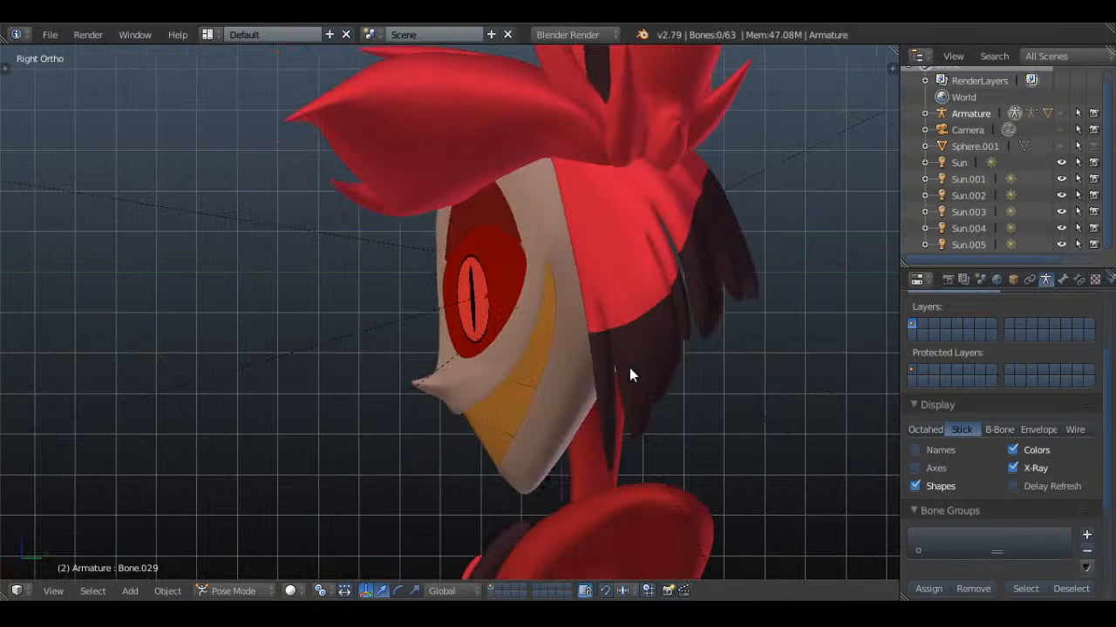
{"action": "right_click", "coordinate": [475, 215]}
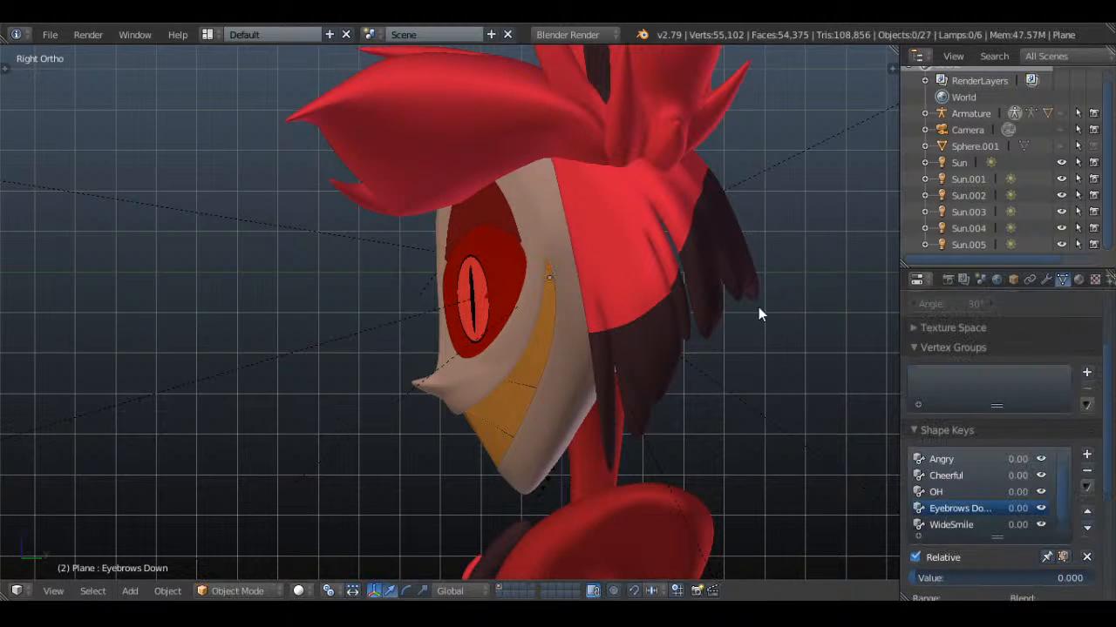
{"action": "left_click_drag", "start_coordinate": [919, 577], "coordinate": [1096, 578]}
Set the Left shape key of the slit-pupil eyes to about 0.81 and save over Alastor.blend
{"action": "right_click", "coordinate": [472, 330]}
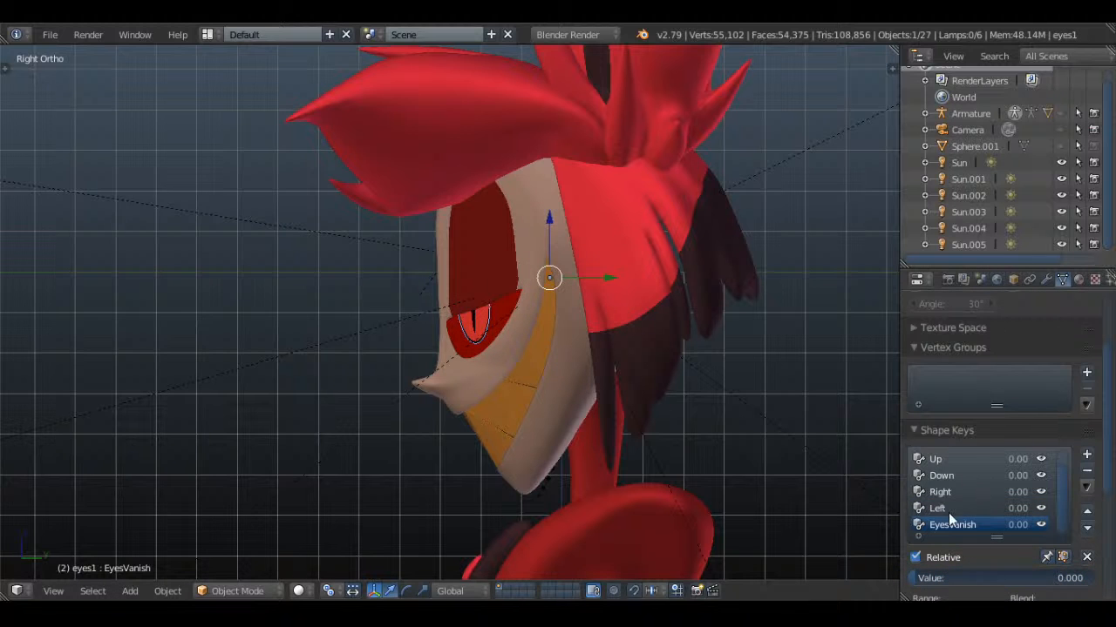
{"action": "left_click", "coordinate": [947, 511]}
{"action": "left_click_drag", "start_coordinate": [952, 578], "coordinate": [1086, 578]}
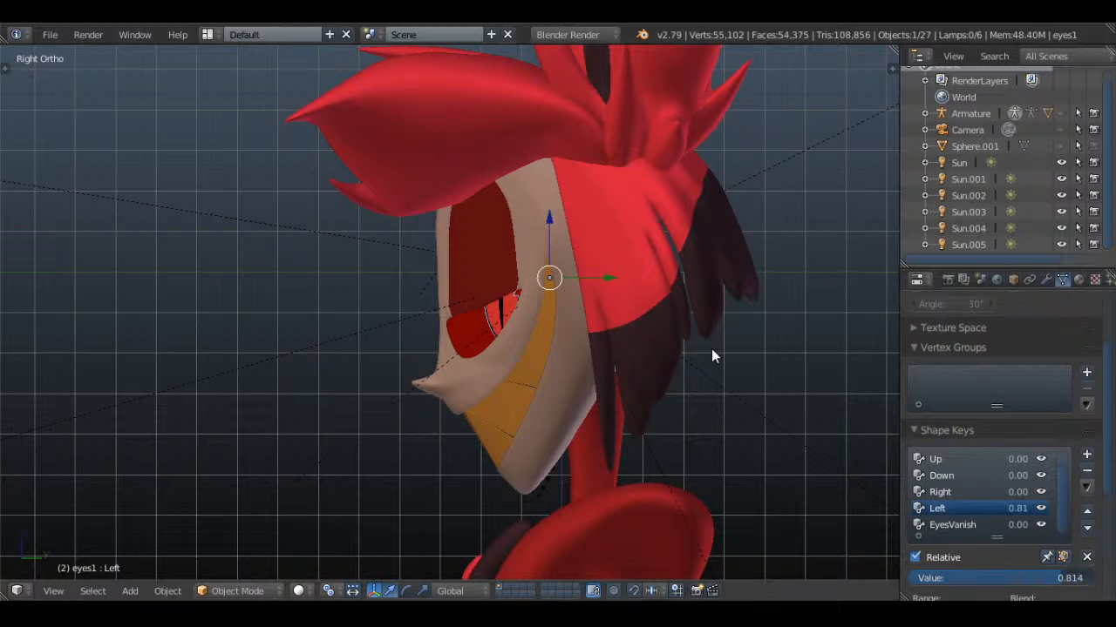
{"action": "key", "text": "a"}
{"action": "scroll", "coordinate": [671, 349], "scroll_direction": "up", "scroll_amount": 2}
{"action": "key", "text": "ctrl+s"}
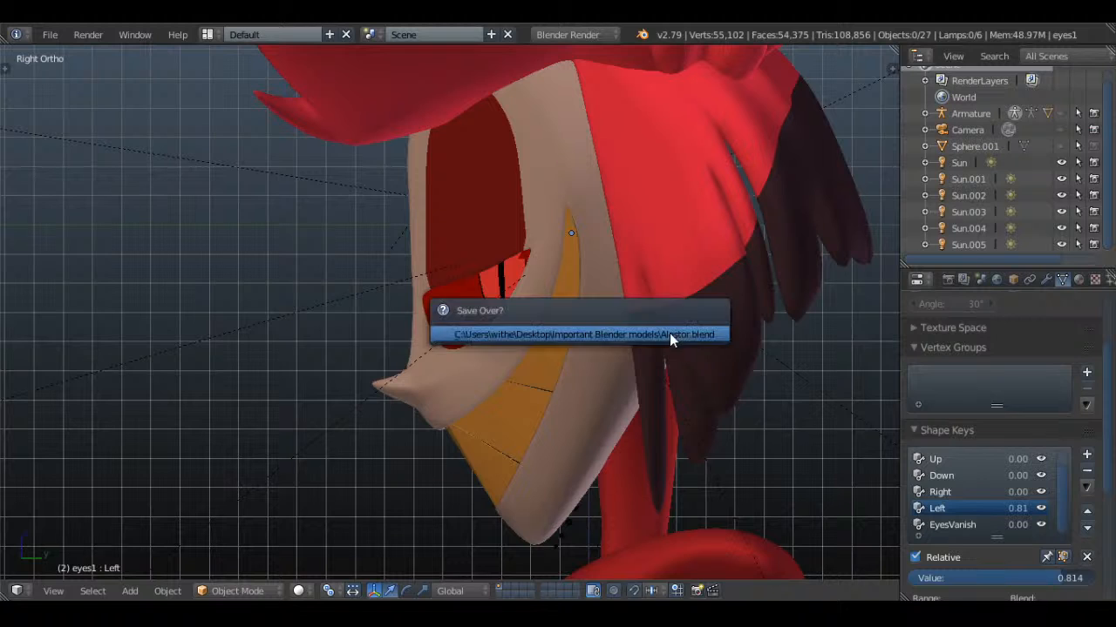
{"action": "left_click", "coordinate": [670, 335]}
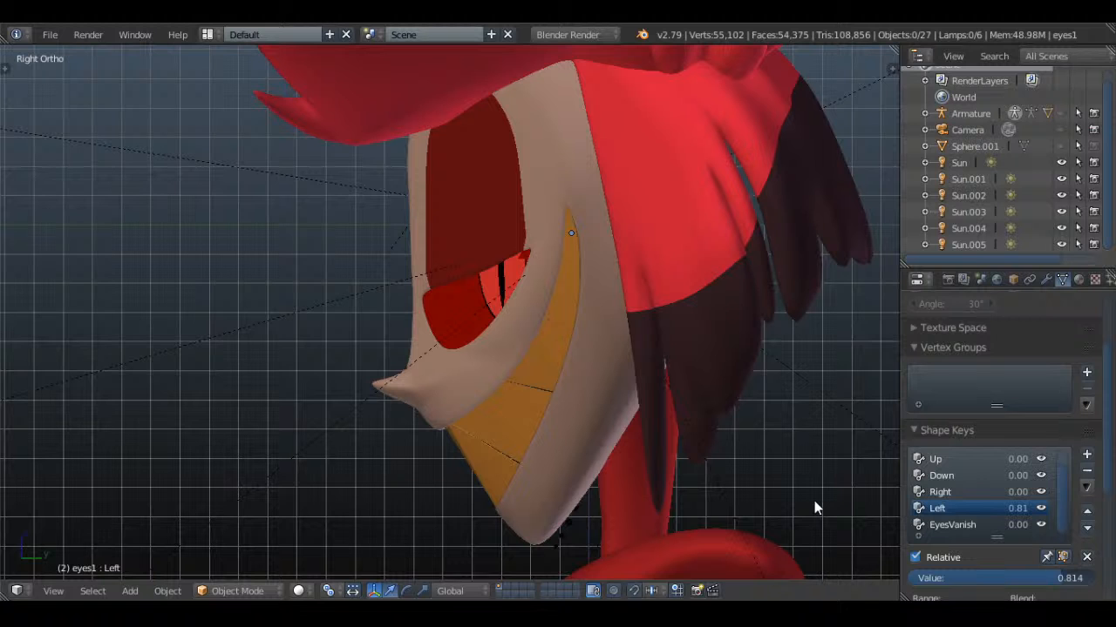
Examine the posed character's face, body and ears from several angles, close up and from afar
{"action": "middle_click_drag", "start_coordinate": [815, 507], "coordinate": [782, 434]}
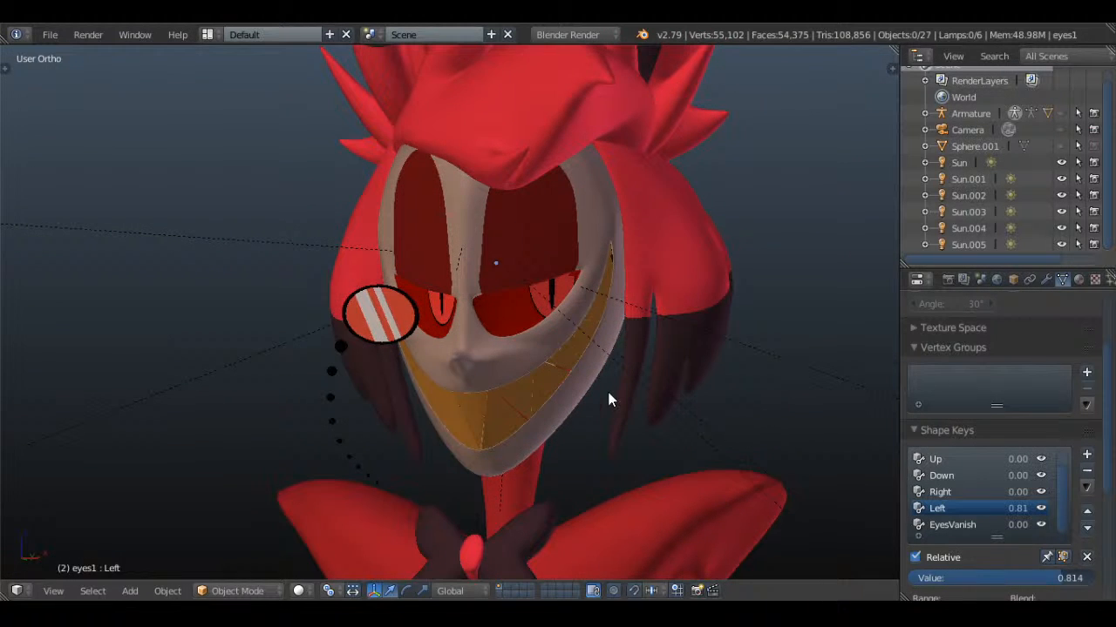
{"action": "key", "text": "KP_1"}
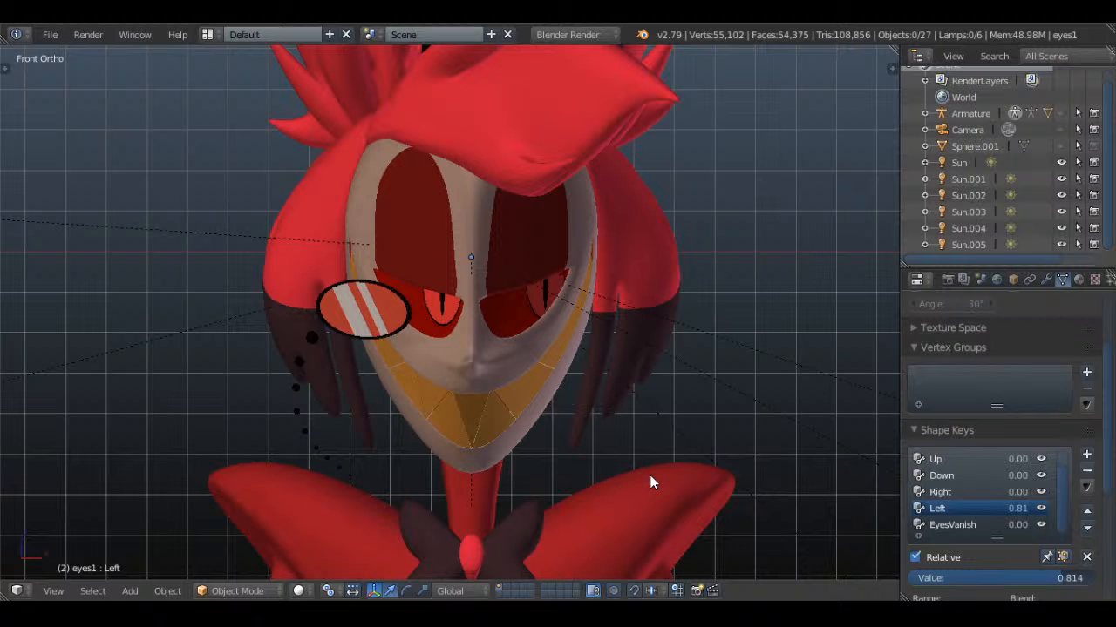
{"action": "scroll", "coordinate": [648, 476], "scroll_direction": "down", "scroll_amount": 8}
{"action": "middle_click_drag", "start_coordinate": [645, 474], "coordinate": [651, 216], "text": "shift"}
{"action": "scroll", "coordinate": [671, 278], "scroll_direction": "up", "scroll_amount": 2}
{"action": "middle_click_drag", "start_coordinate": [684, 313], "coordinate": [610, 298]}
{"action": "scroll", "coordinate": [540, 288], "scroll_direction": "down", "scroll_amount": 1}
{"action": "middle_click_drag", "start_coordinate": [545, 192], "coordinate": [528, 379], "text": "shift"}
{"action": "scroll", "coordinate": [523, 349], "scroll_direction": "up", "scroll_amount": 2}
{"action": "middle_click_drag", "start_coordinate": [431, 126], "coordinate": [625, 301], "text": "shift"}
{"action": "scroll", "coordinate": [505, 277], "scroll_direction": "up", "scroll_amount": 2}
{"action": "scroll", "coordinate": [612, 270], "scroll_direction": "up", "scroll_amount": 2}
{"action": "right_click", "coordinate": [515, 348]}
Save the posed Alastor model over the existing file with the front view active
{"action": "key", "text": "KP_1"}
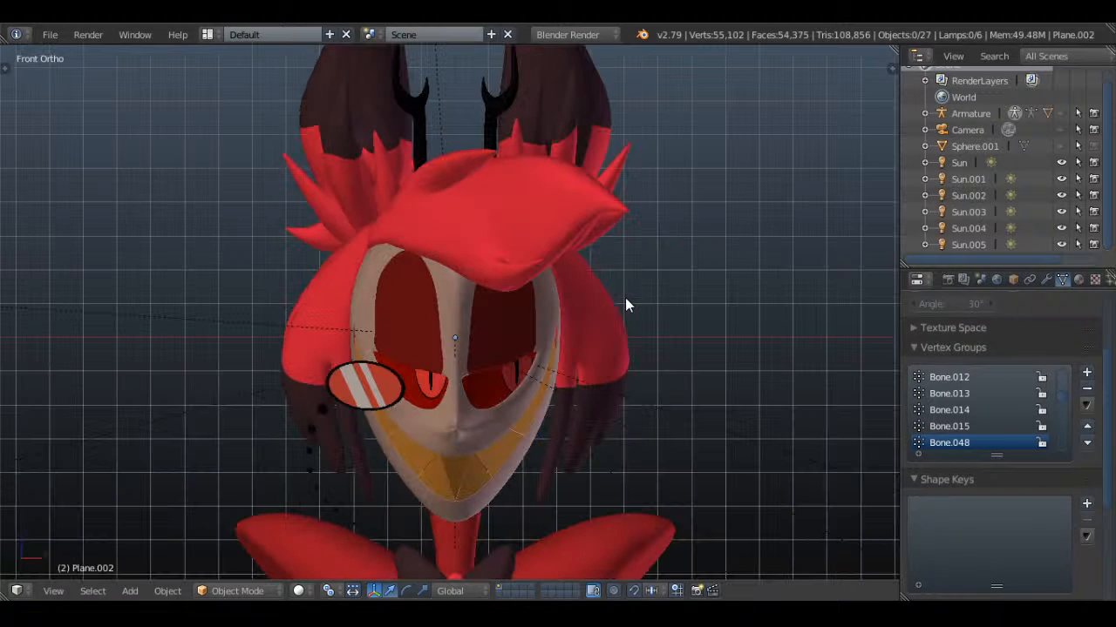
{"action": "key", "text": "ctrl+s"}
{"action": "left_click", "coordinate": [624, 297]}
Examine the character's upper body from the front and the face up close in profile
{"action": "scroll", "coordinate": [680, 455], "scroll_direction": "down", "scroll_amount": 2}
{"action": "middle_click_drag", "start_coordinate": [674, 455], "coordinate": [686, 401], "text": "shift"}
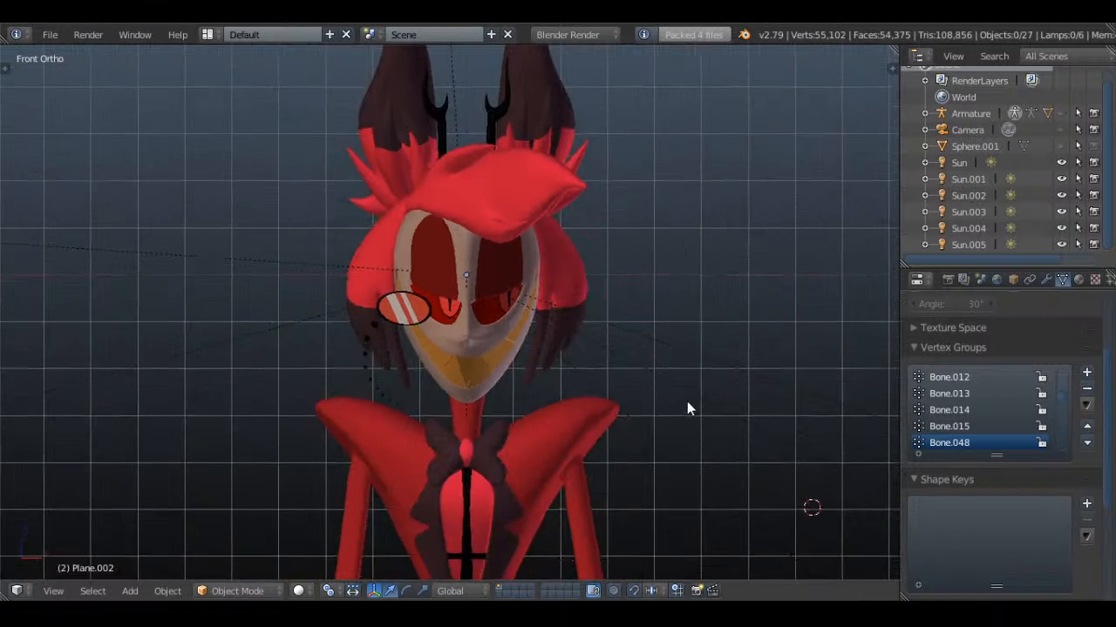
{"action": "scroll", "coordinate": [687, 396], "scroll_direction": "up", "scroll_amount": 2}
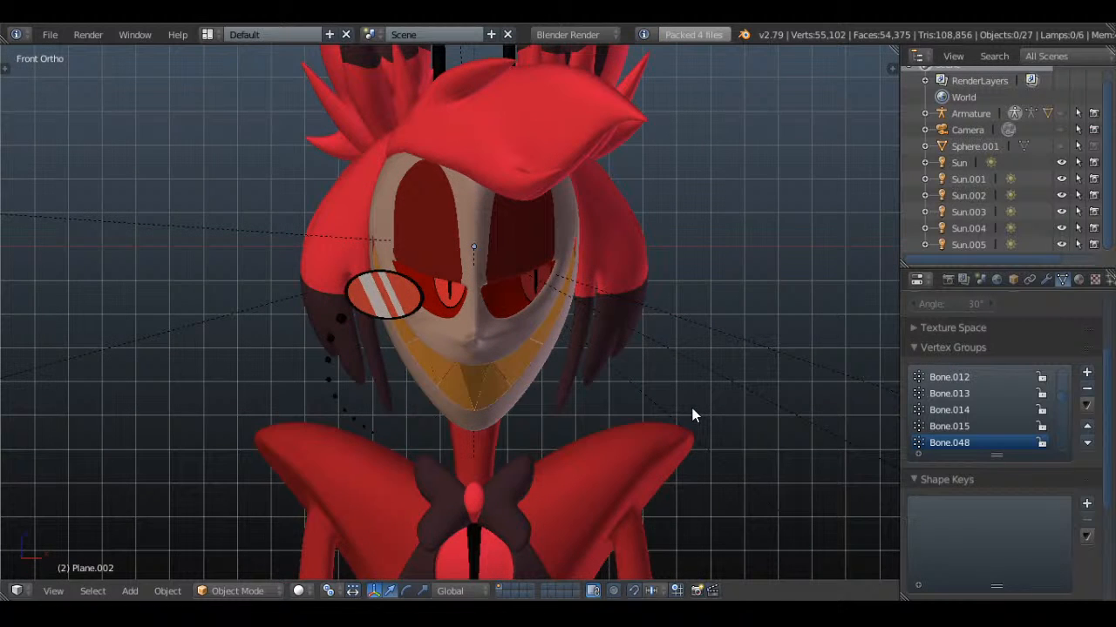
{"action": "key", "text": "KP_6"}
{"action": "key", "text": "KP_6"}
{"action": "key", "text": "KP_6"}
{"action": "key", "text": "KP_6"}
{"action": "key", "text": "KP_6"}
{"action": "key", "text": "KP_6"}
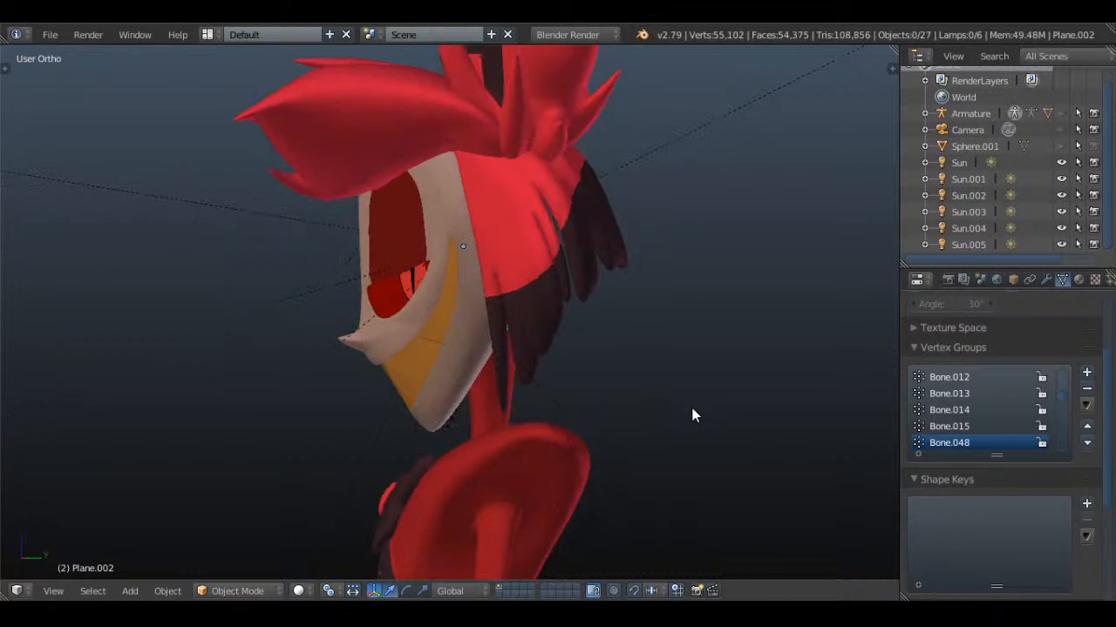
{"action": "scroll", "coordinate": [693, 415], "scroll_direction": "up", "scroll_amount": 2}
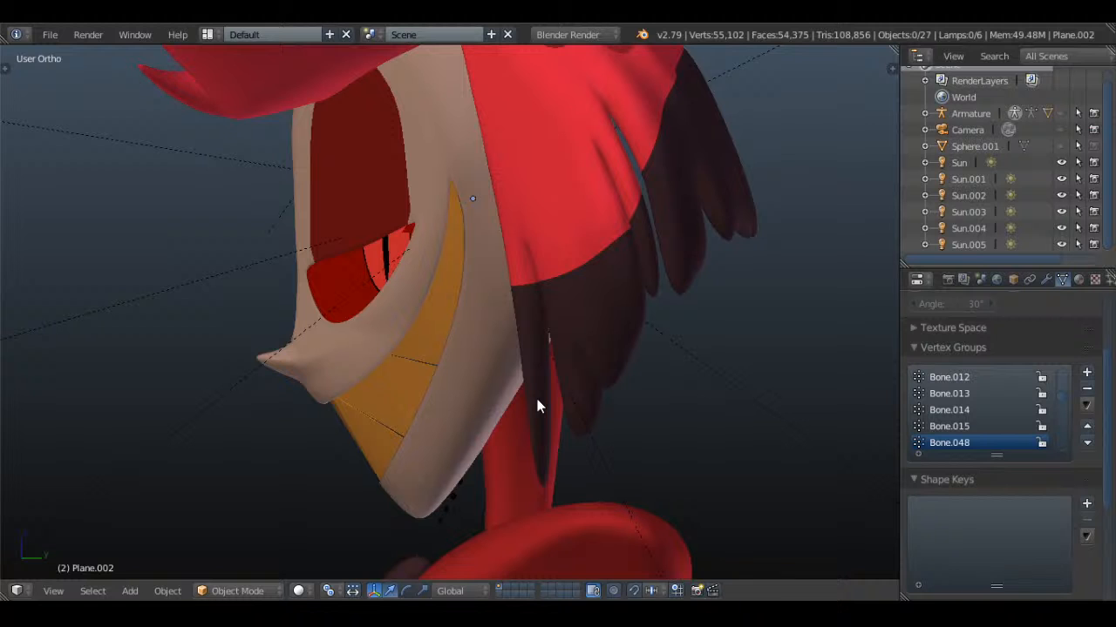
Open Springv9.blend from the Important Blender models folder, browsing the files as thumbnails
{"action": "left_click", "coordinate": [50, 34]}
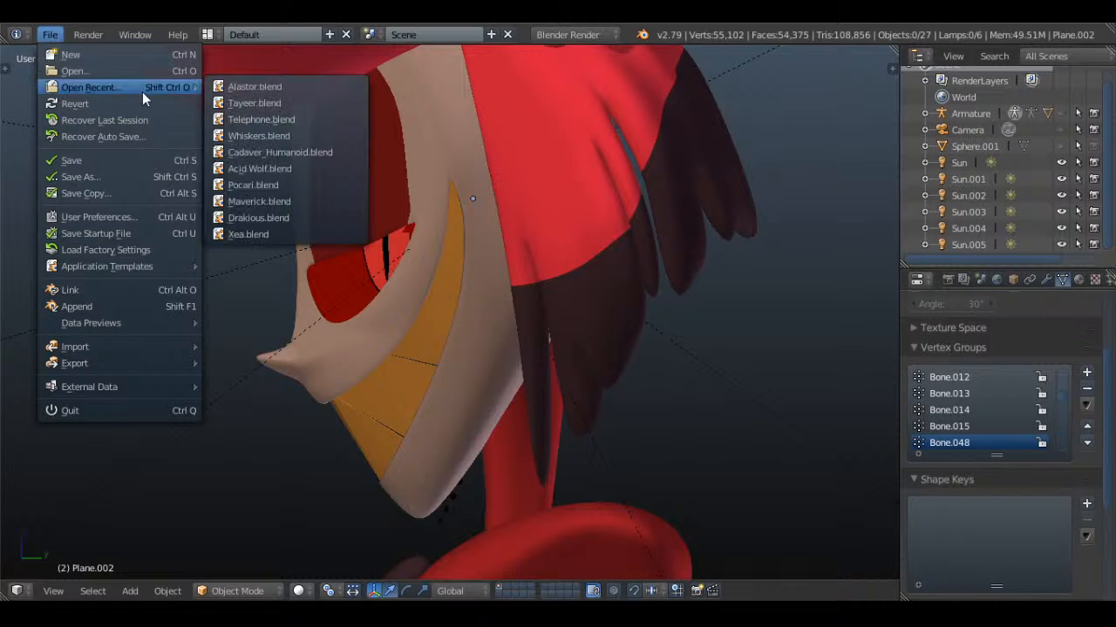
{"action": "left_click", "coordinate": [61, 68]}
{"action": "left_click", "coordinate": [278, 56]}
{"action": "scroll", "coordinate": [536, 273], "scroll_direction": "down", "scroll_amount": 6}
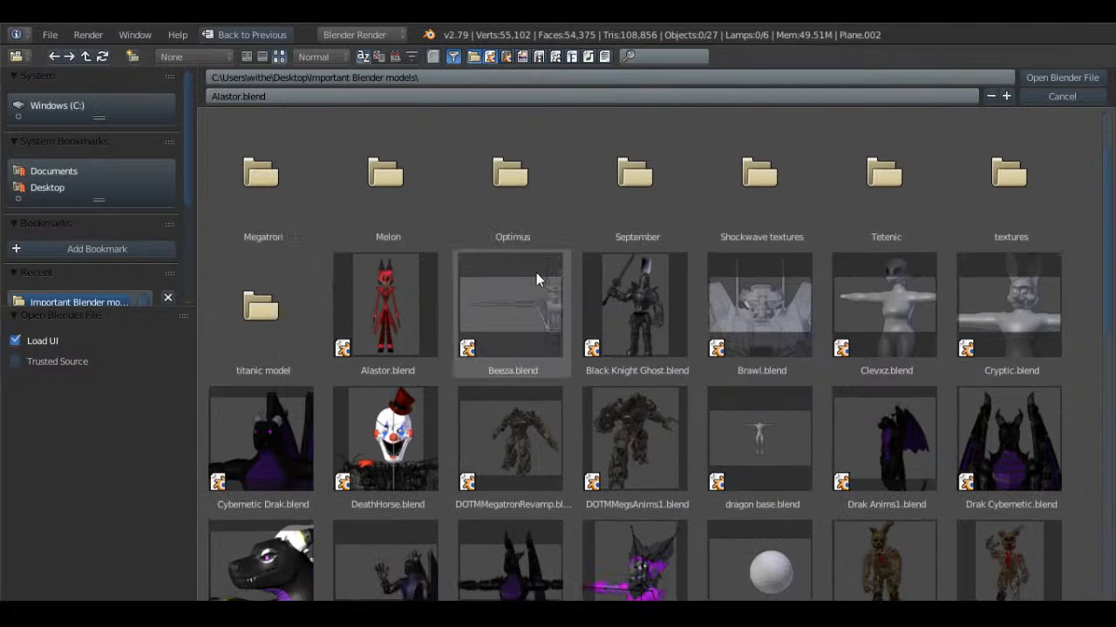
{"action": "scroll", "coordinate": [603, 313], "scroll_direction": "down", "scroll_amount": 8}
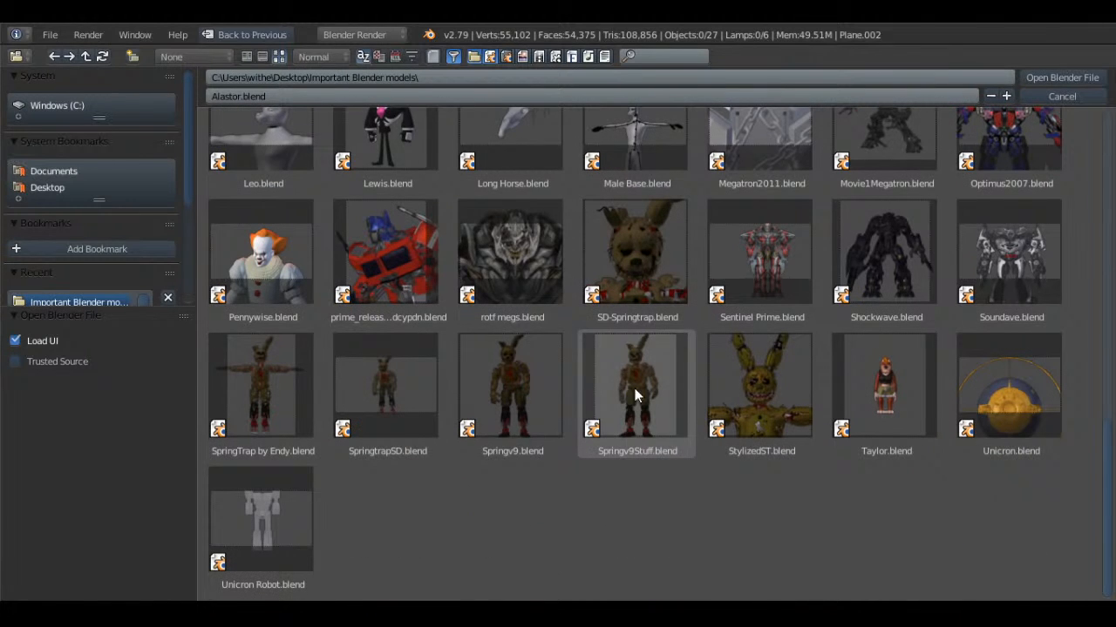
{"action": "double_click", "coordinate": [531, 393]}
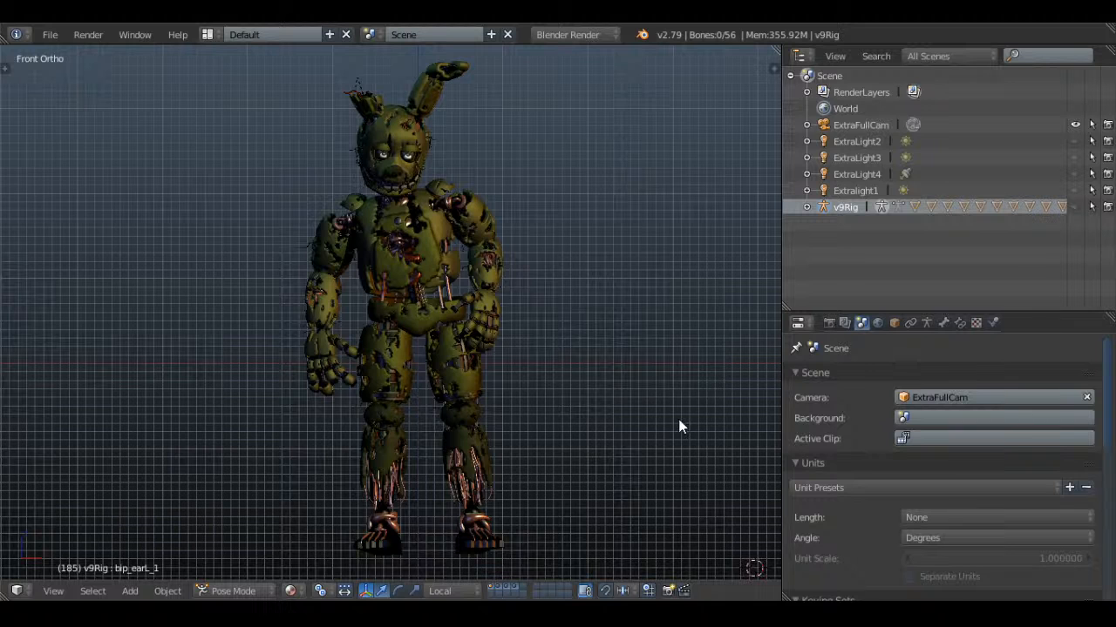
Examine the rabbit animatronic through the scene camera, full-body, at the torso and close up on the face
{"action": "key", "text": "KP_0"}
{"action": "scroll", "coordinate": [532, 349], "scroll_direction": "down", "scroll_amount": 8}
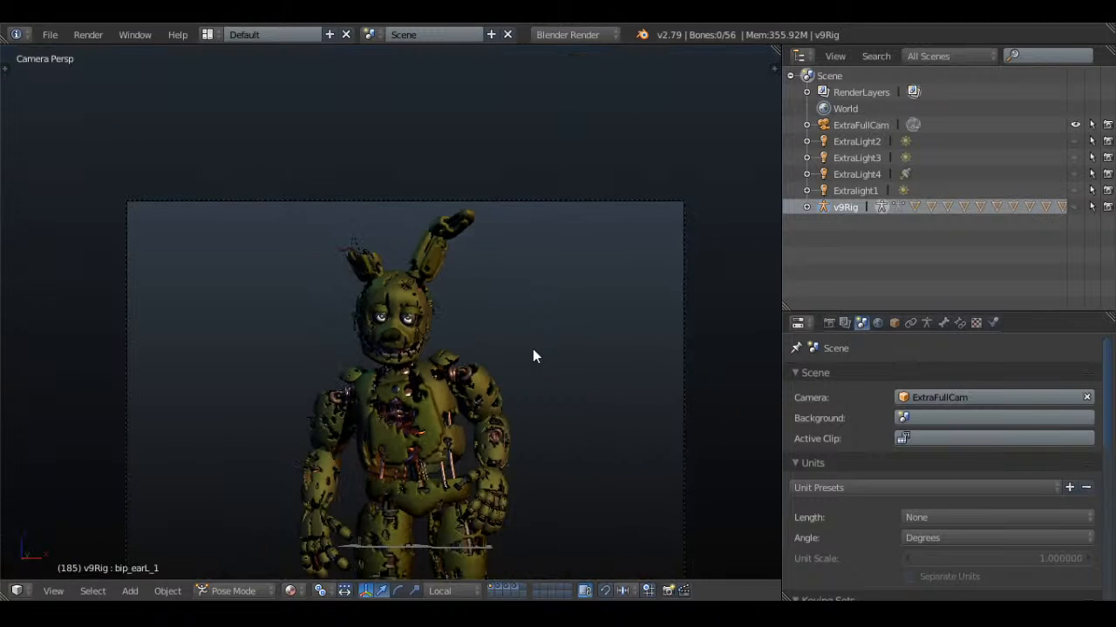
{"action": "middle_click_drag", "start_coordinate": [499, 356], "coordinate": [495, 359], "text": "shift"}
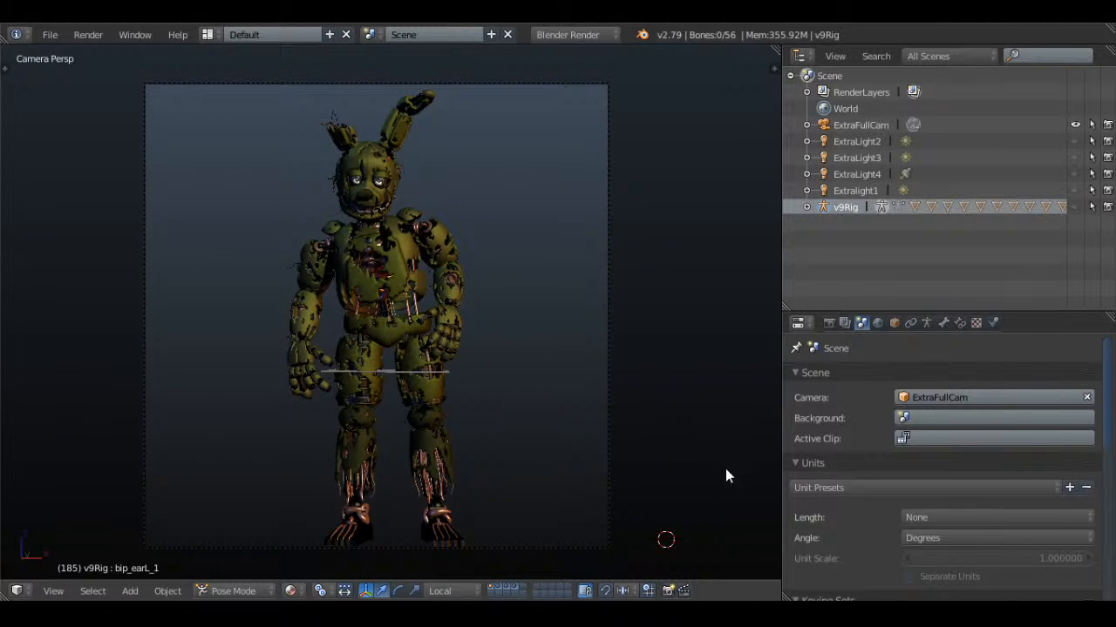
{"action": "left_click", "coordinate": [752, 481]}
{"action": "scroll", "coordinate": [606, 395], "scroll_direction": "up", "scroll_amount": 5}
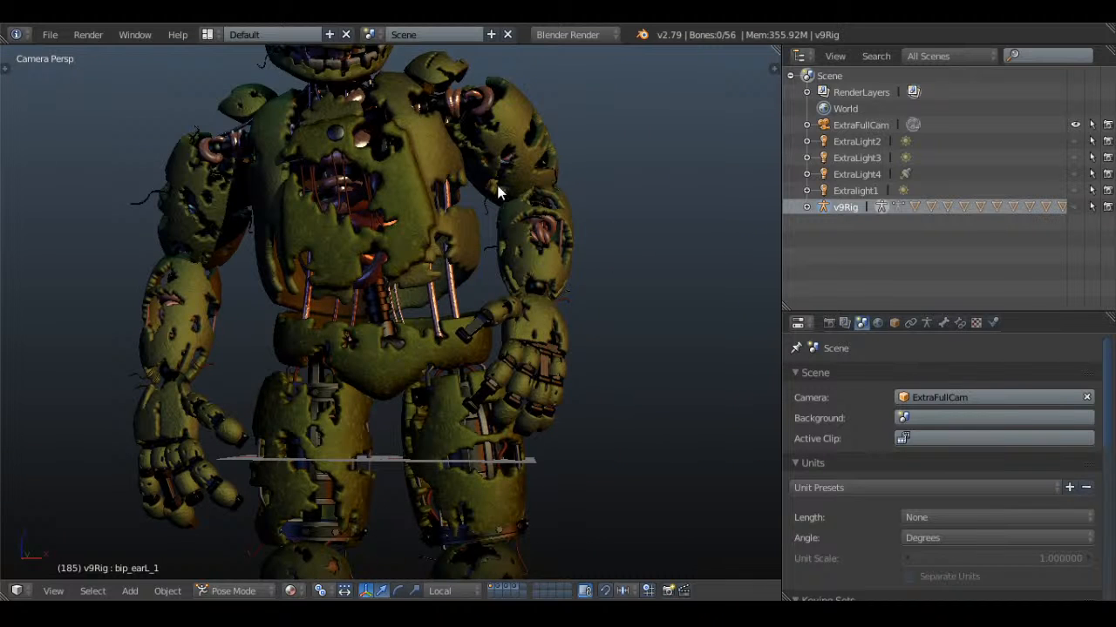
{"action": "middle_click_drag", "start_coordinate": [498, 186], "coordinate": [579, 453], "text": "shift"}
{"action": "scroll", "coordinate": [578, 451], "scroll_direction": "up", "scroll_amount": 3}
{"action": "middle_click_drag", "start_coordinate": [530, 274], "coordinate": [488, 429], "text": "shift"}
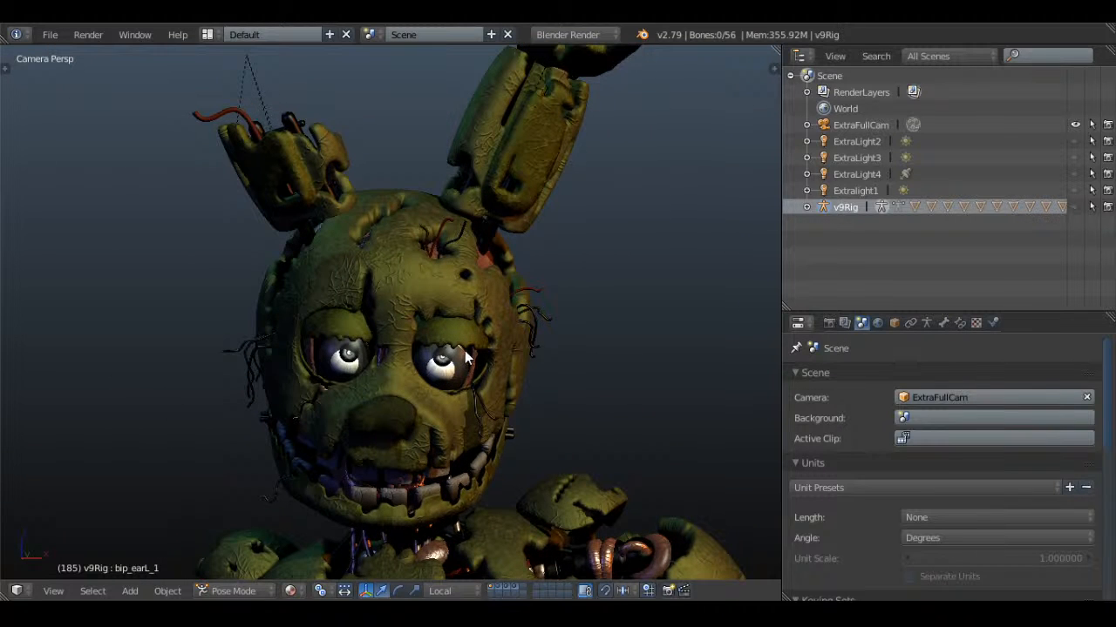
{"action": "scroll", "coordinate": [464, 350], "scroll_direction": "down", "scroll_amount": 8}
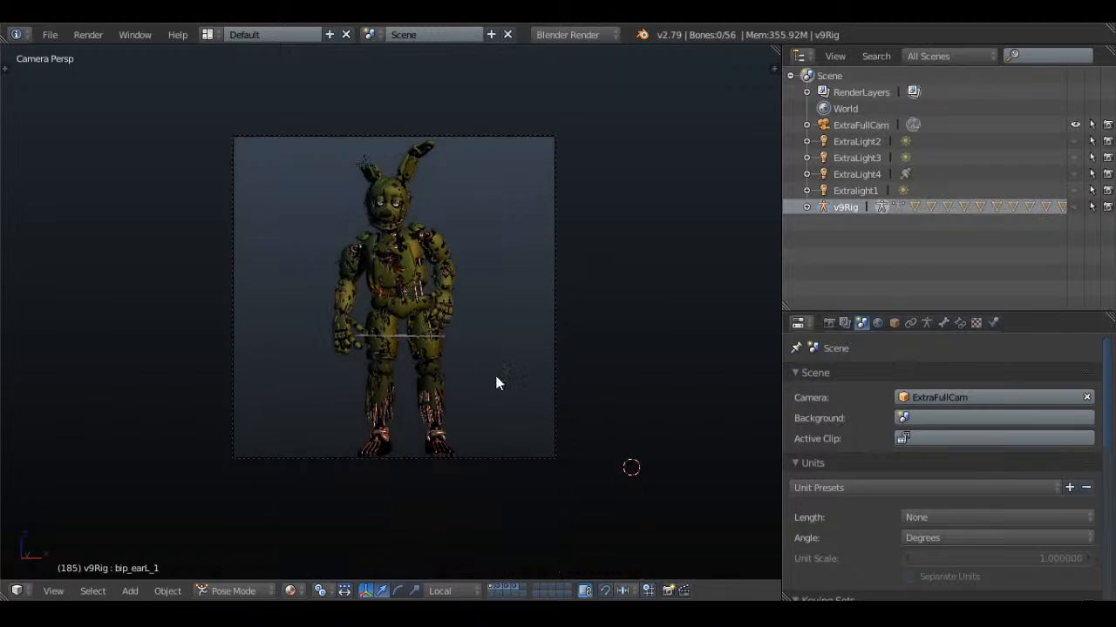
Leave the camera view and examine the animatronic from the head down to the legs and feet
{"action": "scroll", "coordinate": [498, 375], "scroll_direction": "up", "scroll_amount": 2}
{"action": "middle_click_drag", "start_coordinate": [499, 373], "coordinate": [443, 356]}
{"action": "scroll", "coordinate": [435, 384], "scroll_direction": "up", "scroll_amount": 6}
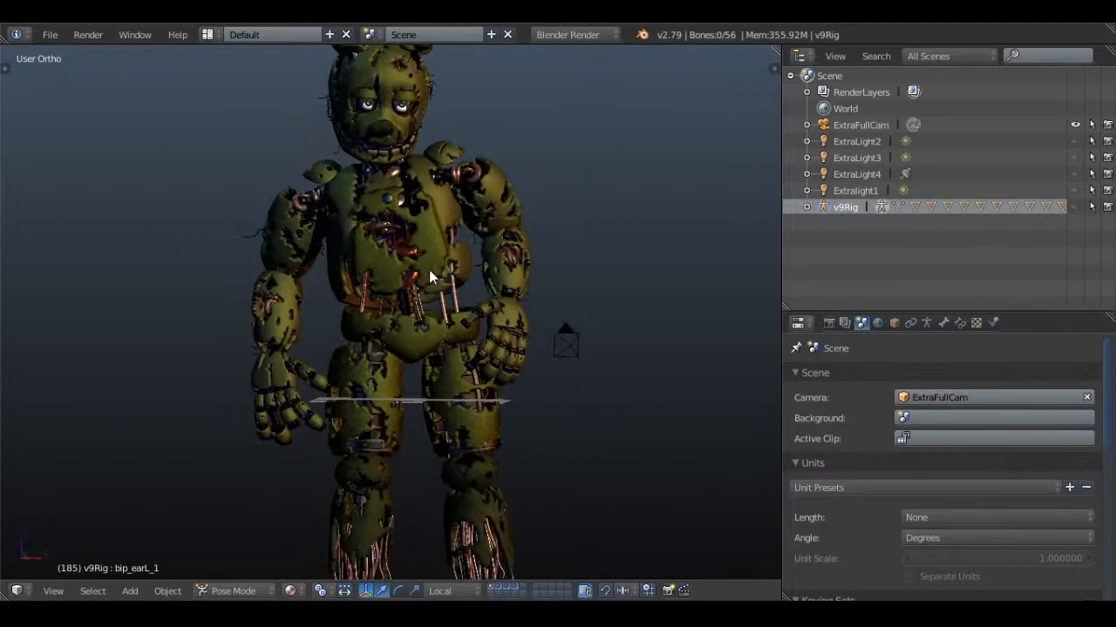
{"action": "scroll", "coordinate": [443, 357], "scroll_direction": "up", "scroll_amount": 3}
{"action": "scroll", "coordinate": [430, 418], "scroll_direction": "up", "scroll_amount": 3}
{"action": "middle_click_drag", "start_coordinate": [434, 251], "coordinate": [510, 398], "text": "shift"}
{"action": "scroll", "coordinate": [563, 300], "scroll_direction": "down", "scroll_amount": 3}
{"action": "scroll", "coordinate": [461, 350], "scroll_direction": "down", "scroll_amount": 1}
{"action": "middle_click_drag", "start_coordinate": [527, 478], "coordinate": [496, 190], "text": "shift"}
{"action": "scroll", "coordinate": [503, 388], "scroll_direction": "down", "scroll_amount": 3}
{"action": "middle_click_drag", "start_coordinate": [503, 396], "coordinate": [504, 291], "text": "shift"}
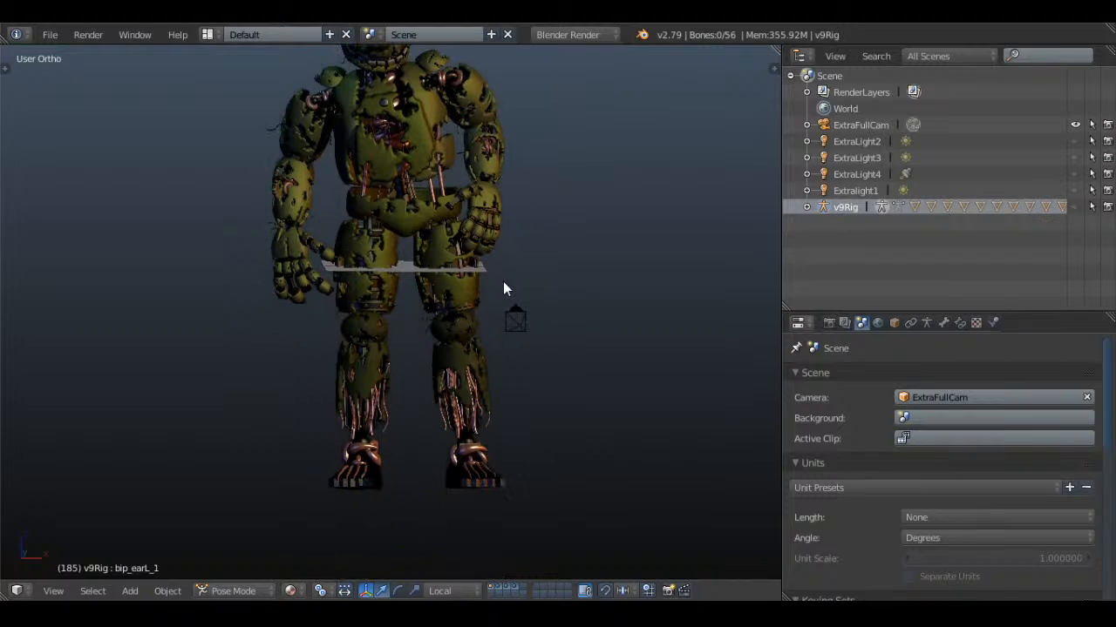
Examine the animatronic's head in profile, its whole body, and its face and chest from the front
{"action": "middle_click_drag", "start_coordinate": [503, 142], "coordinate": [501, 427], "text": "shift"}
{"action": "scroll", "coordinate": [513, 378], "scroll_direction": "up", "scroll_amount": 9}
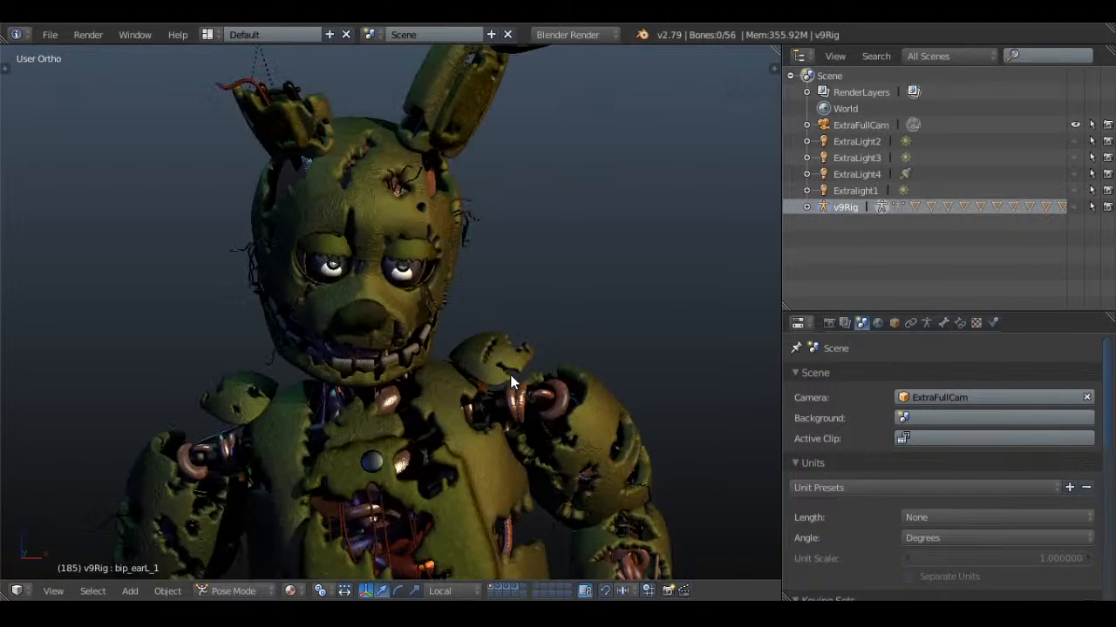
{"action": "middle_click_drag", "start_coordinate": [536, 382], "coordinate": [405, 378]}
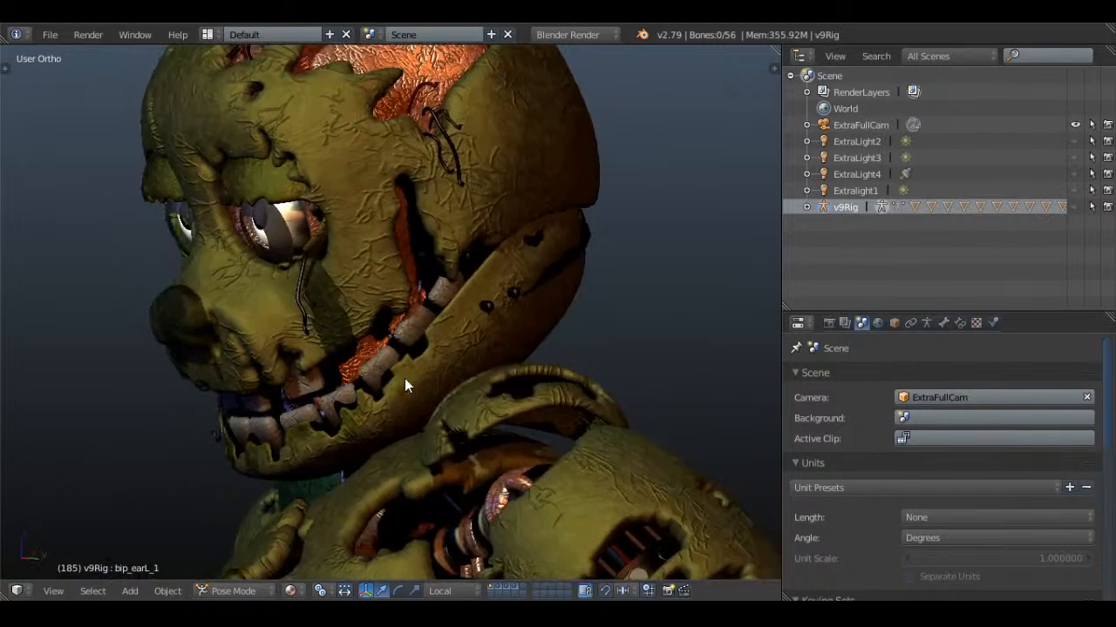
{"action": "scroll", "coordinate": [404, 378], "scroll_direction": "down", "scroll_amount": 5}
{"action": "middle_click_drag", "start_coordinate": [306, 350], "coordinate": [478, 268]}
{"action": "scroll", "coordinate": [416, 352], "scroll_direction": "down", "scroll_amount": 1}
{"action": "scroll", "coordinate": [478, 268], "scroll_direction": "down", "scroll_amount": 3}
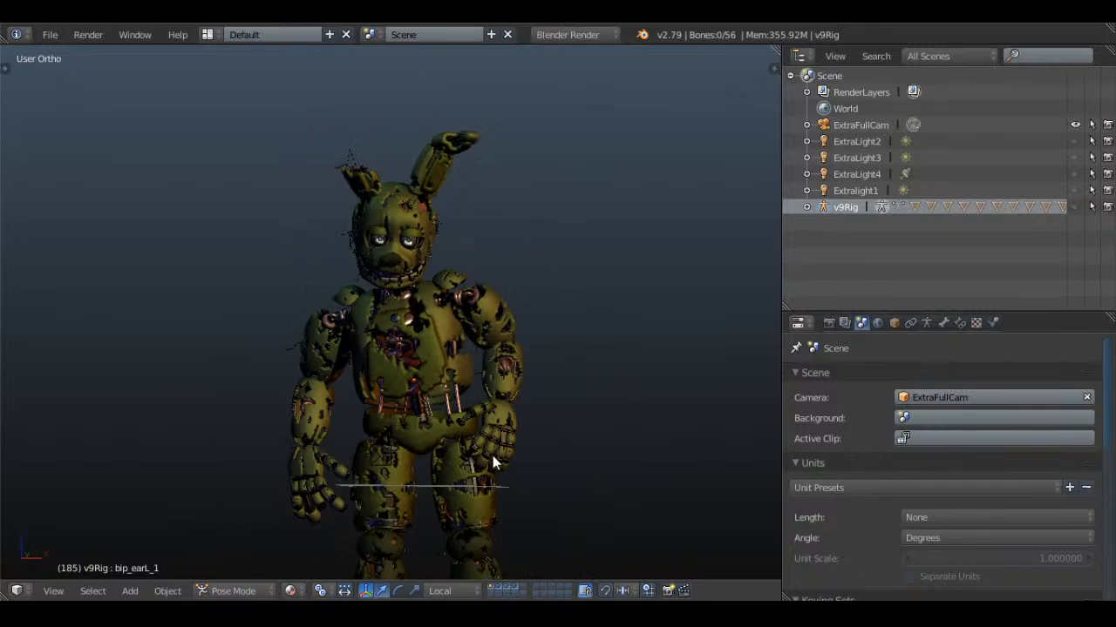
{"action": "middle_click_drag", "start_coordinate": [492, 455], "coordinate": [495, 300], "text": "shift"}
{"action": "scroll", "coordinate": [532, 240], "scroll_direction": "down", "scroll_amount": 2}
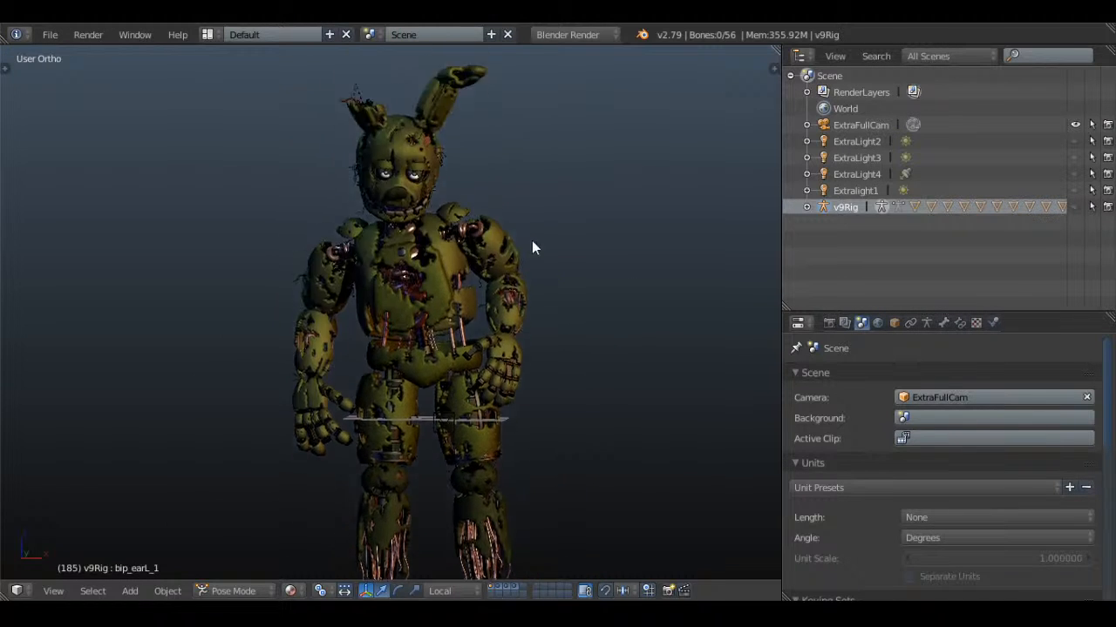
{"action": "scroll", "coordinate": [533, 394], "scroll_direction": "up", "scroll_amount": 5}
{"action": "middle_click_drag", "start_coordinate": [538, 465], "coordinate": [513, 325], "text": "shift"}
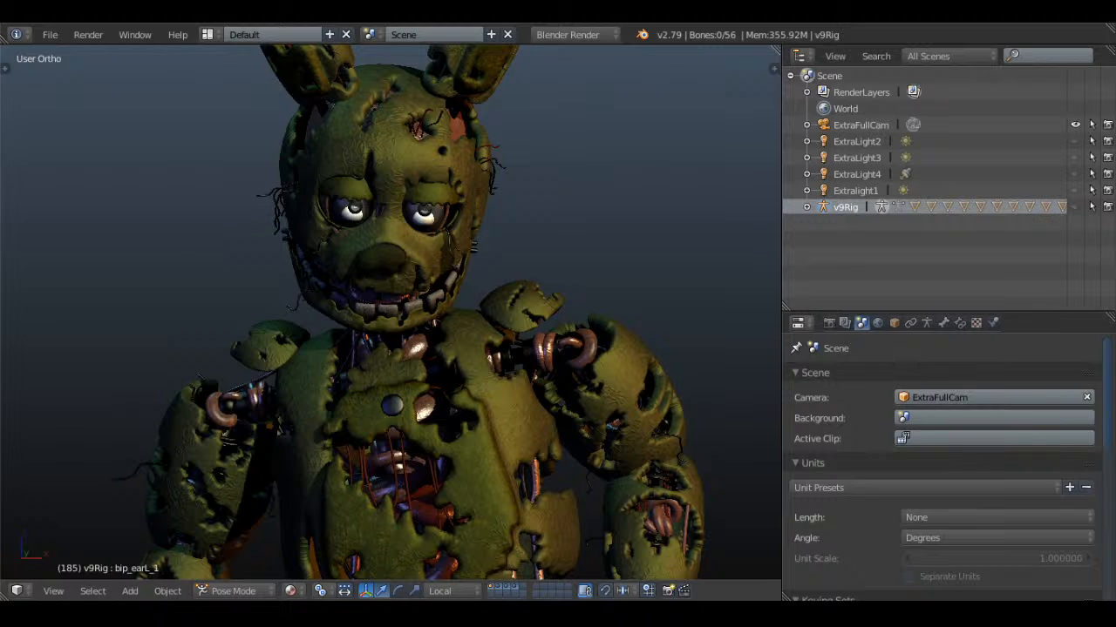
Open Infinity Gauntlet animations.blend from the IG folder, browsing the files as thumbnails
{"action": "left_click", "coordinate": [50, 34]}
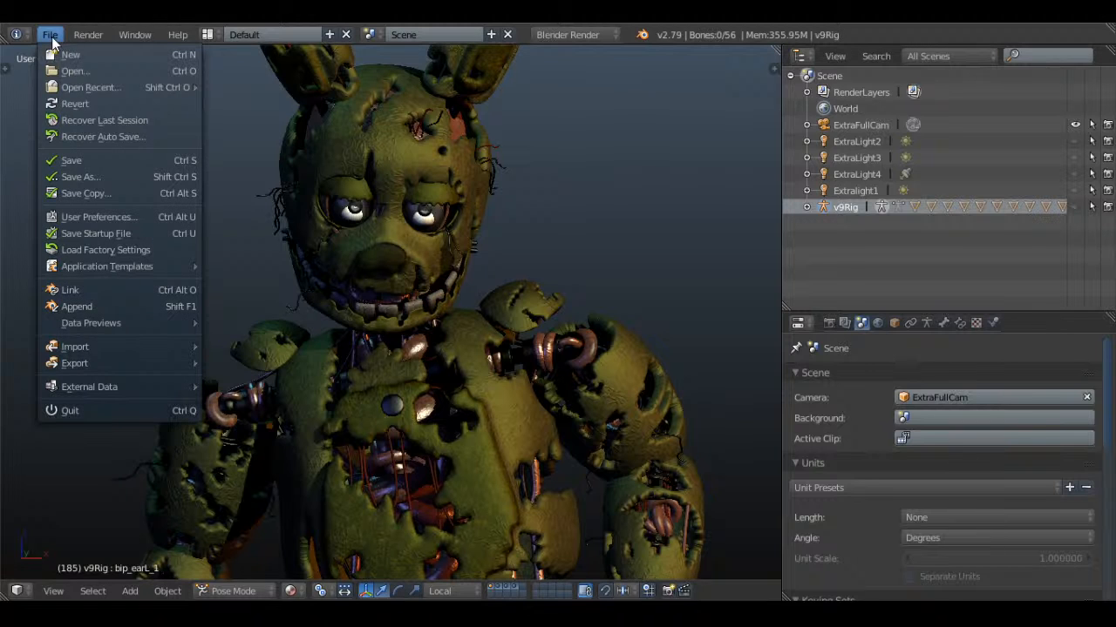
{"action": "left_click", "coordinate": [101, 70]}
{"action": "left_click", "coordinate": [279, 56]}
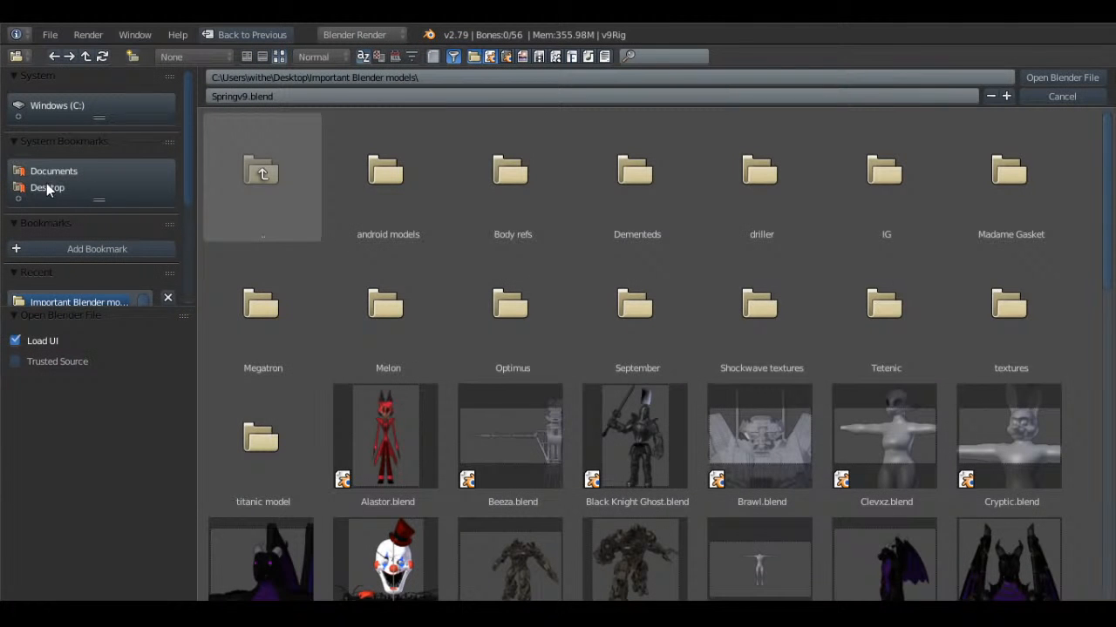
{"action": "left_click", "coordinate": [880, 196]}
{"action": "double_click", "coordinate": [392, 163]}
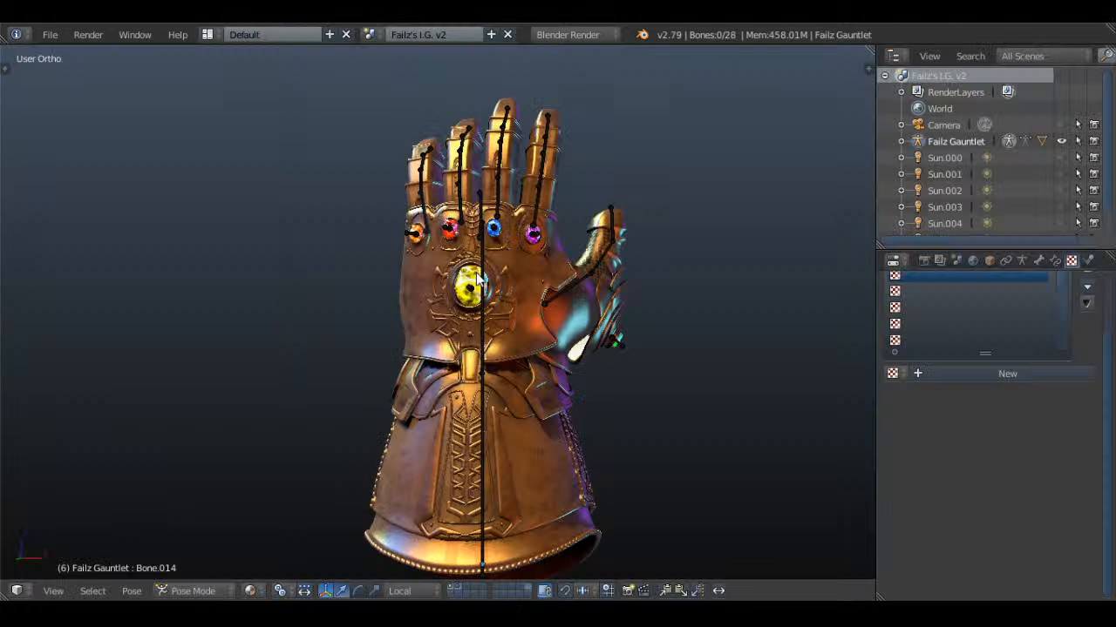
Hide the gauntlet's armature and save over Infinity Gauntlet animations.blend
{"action": "left_click", "coordinate": [1061, 141]}
{"action": "key", "text": "ctrl+s"}
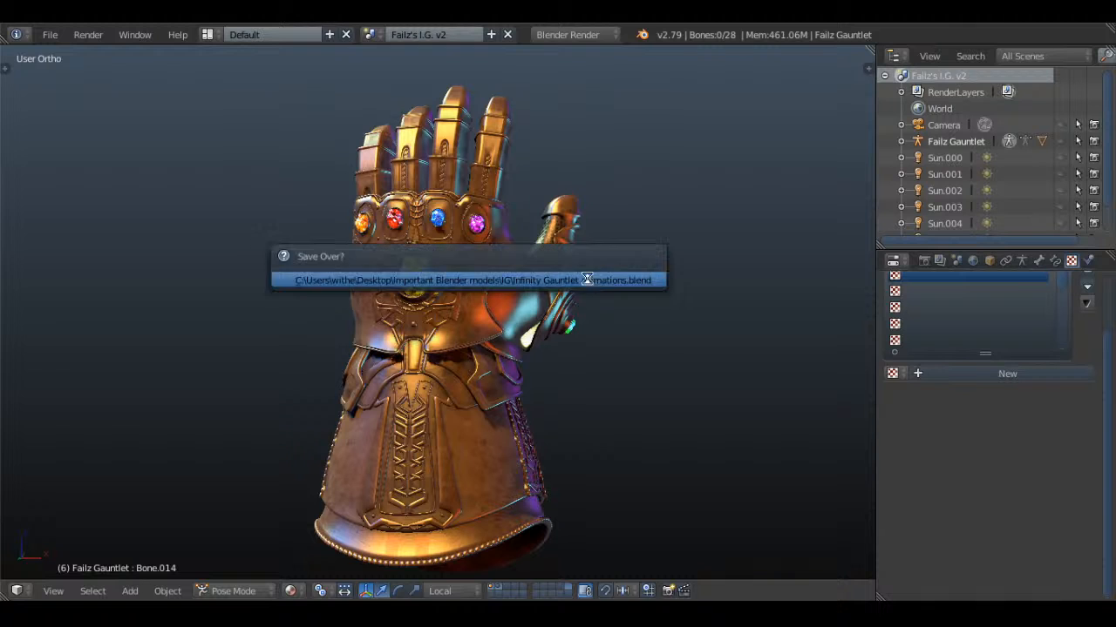
{"action": "left_click", "coordinate": [586, 279]}
Examine the gauntlet's large yellow stone and its surrounding metalwork, close up and from farther away
{"action": "mouse_move", "coordinate": [618, 318]}
{"action": "middle_mouse_down"}
{"action": "mouse_move", "coordinate": [595, 319]}
{"action": "mouse_move", "coordinate": [610, 349]}
{"action": "mouse_move", "coordinate": [515, 323]}
{"action": "mouse_move", "coordinate": [369, 314]}
{"action": "mouse_move", "coordinate": [456, 289]}
{"action": "mouse_move", "coordinate": [603, 318]}
{"action": "mouse_move", "coordinate": [703, 314]}
{"action": "mouse_move", "coordinate": [601, 305]}
{"action": "middle_mouse_up"}
{"action": "scroll", "coordinate": [581, 299], "scroll_direction": "up", "scroll_amount": 6}
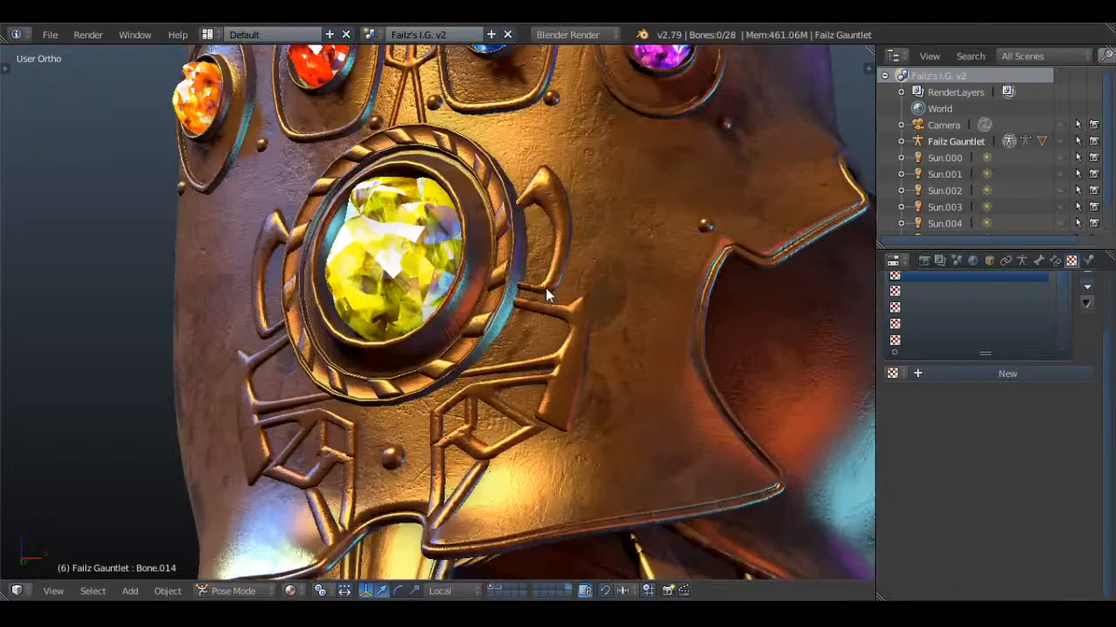
{"action": "middle_click_drag", "start_coordinate": [544, 209], "coordinate": [566, 186], "text": "shift"}
{"action": "scroll", "coordinate": [453, 269], "scroll_direction": "down", "scroll_amount": 3}
{"action": "scroll", "coordinate": [558, 214], "scroll_direction": "down", "scroll_amount": 2}
{"action": "middle_click_drag", "start_coordinate": [567, 247], "coordinate": [576, 208]}
{"action": "scroll", "coordinate": [584, 256], "scroll_direction": "up", "scroll_amount": 4}
Select the large yellow Mind Stone and save over the gauntlet file
{"action": "right_click", "coordinate": [292, 298]}
{"action": "right_click", "coordinate": [401, 288]}
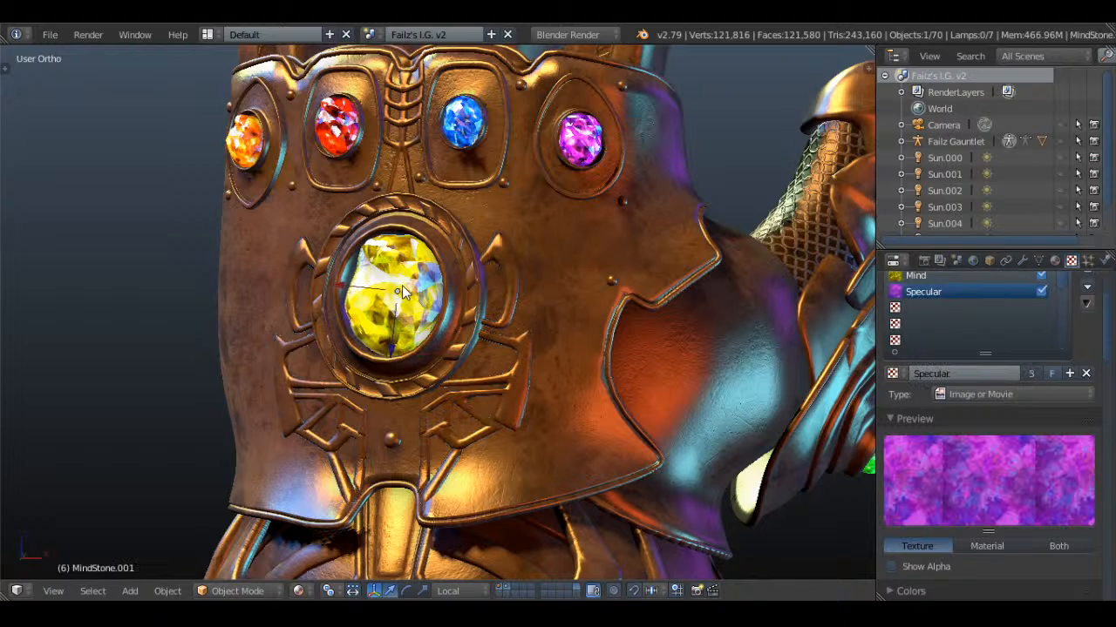
{"action": "key", "text": "ctrl+s"}
{"action": "left_click", "coordinate": [523, 226]}
Try to move the yellow Mind Stone out of its socket and clear the selection
{"action": "right_click", "coordinate": [411, 280]}
{"action": "scroll", "coordinate": [472, 290], "scroll_direction": "down", "scroll_amount": 3}
{"action": "key", "text": "g"}
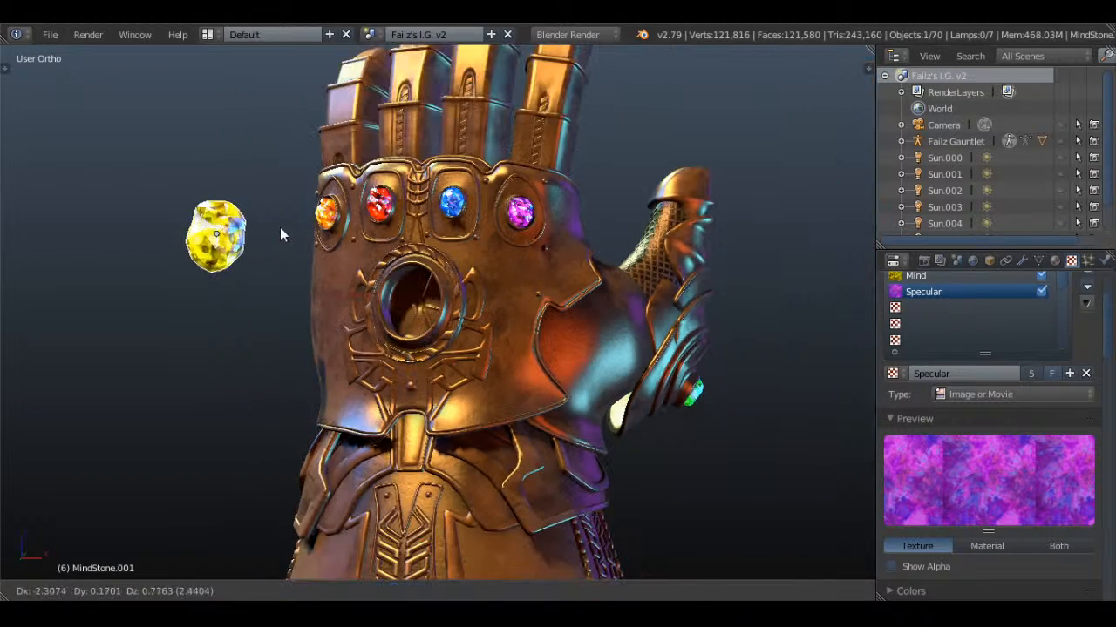
{"action": "right_click", "coordinate": [558, 124]}
{"action": "key", "text": "a"}
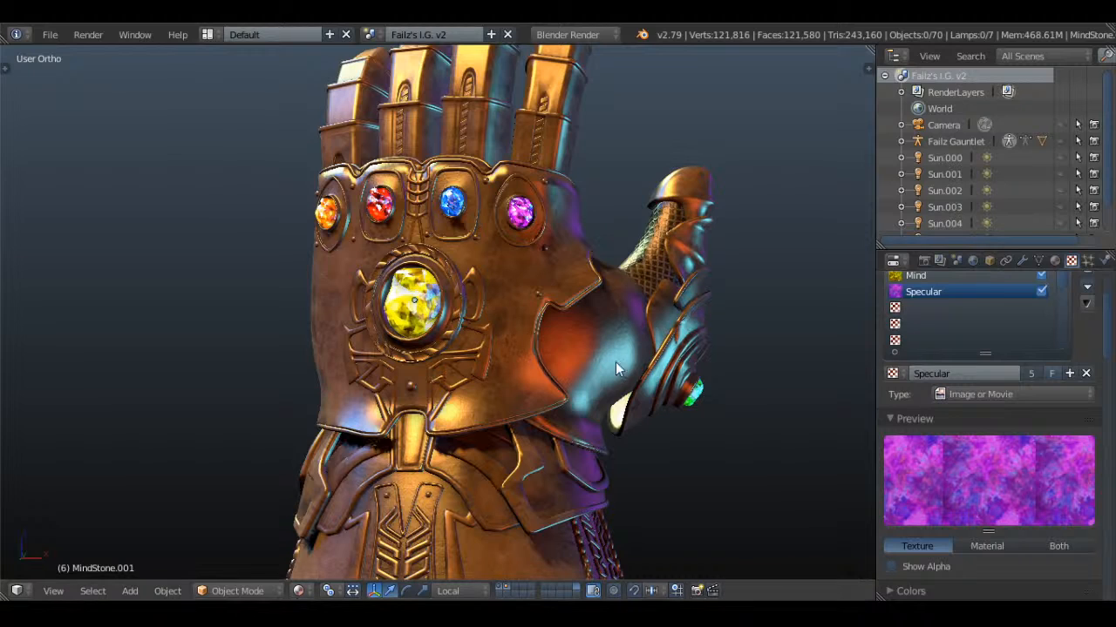
Examine the whole gauntlet from several angles, including the decorated cuff and its opening
{"action": "middle_click_drag", "start_coordinate": [615, 362], "coordinate": [700, 364]}
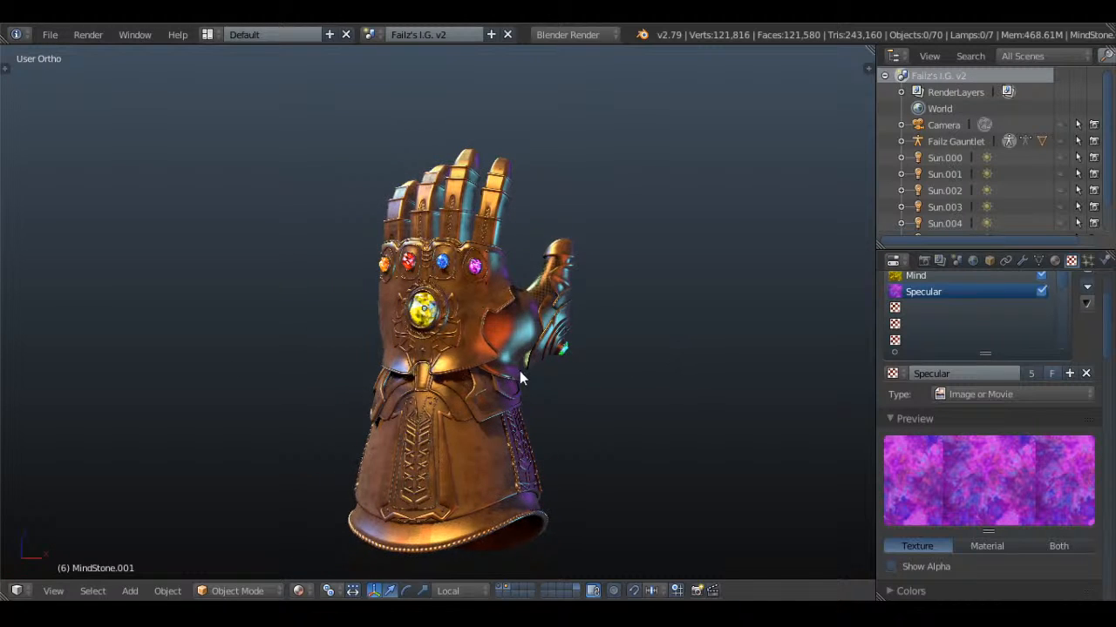
{"action": "middle_click_drag", "start_coordinate": [520, 372], "coordinate": [558, 381]}
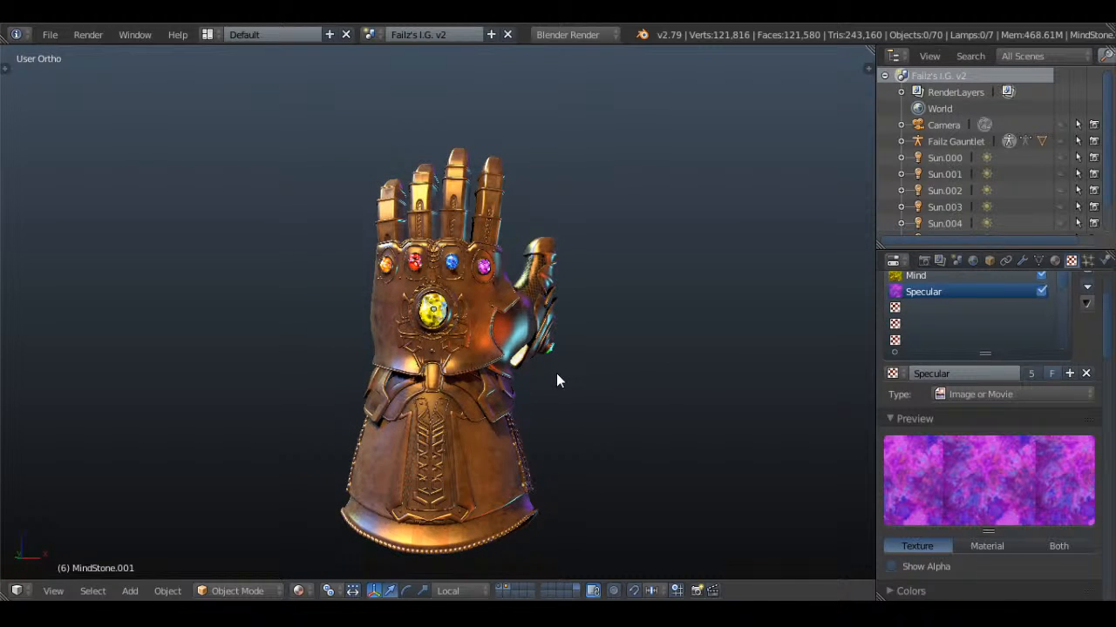
{"action": "middle_click_drag", "start_coordinate": [555, 378], "coordinate": [489, 211], "text": "ctrl"}
{"action": "scroll", "coordinate": [491, 174], "scroll_direction": "up", "scroll_amount": 3}
{"action": "scroll", "coordinate": [491, 188], "scroll_direction": "down", "scroll_amount": 4}
{"action": "scroll", "coordinate": [468, 323], "scroll_direction": "up", "scroll_amount": 4}
{"action": "middle_click_drag", "start_coordinate": [466, 326], "coordinate": [488, 126], "text": "shift"}
{"action": "scroll", "coordinate": [488, 126], "scroll_direction": "up", "scroll_amount": 5}
{"action": "scroll", "coordinate": [488, 126], "scroll_direction": "down", "scroll_amount": 8}
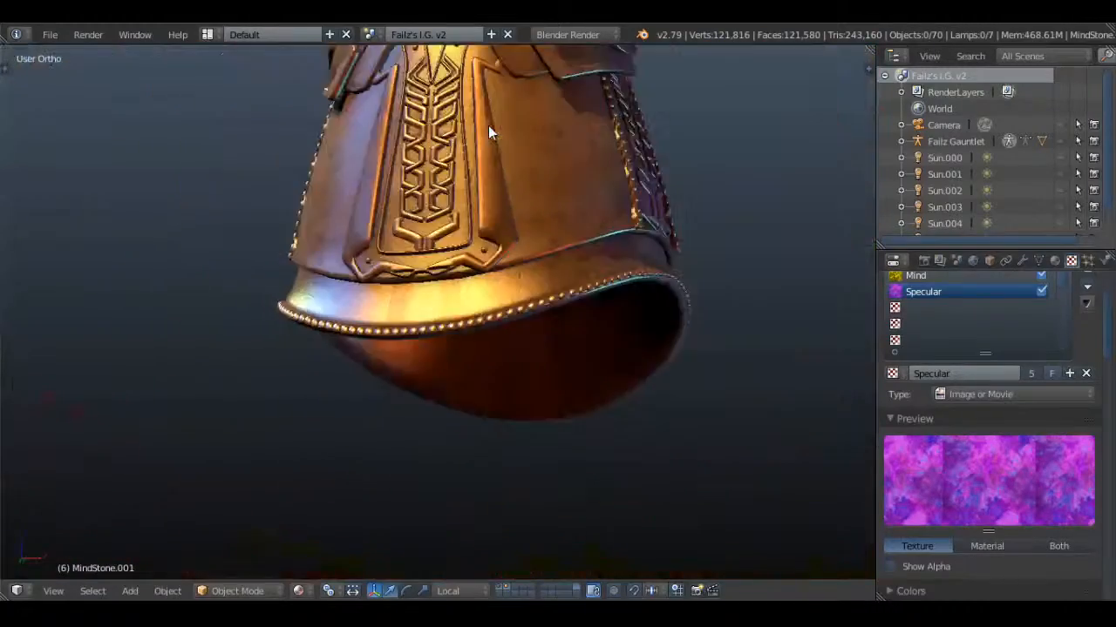
Examine the coloured knuckle stones and their engraved settings up close, and the back of the gauntlet
{"action": "mouse_move", "coordinate": [471, 327]}
{"action": "middle_mouse_down"}
{"action": "mouse_move", "coordinate": [508, 241]}
{"action": "mouse_move", "coordinate": [498, 223]}
{"action": "mouse_move", "coordinate": [501, 244]}
{"action": "mouse_move", "coordinate": [511, 233]}
{"action": "mouse_move", "coordinate": [530, 250]}
{"action": "mouse_move", "coordinate": [500, 187]}
{"action": "mouse_move", "coordinate": [525, 129]}
{"action": "mouse_move", "coordinate": [490, 389]}
{"action": "mouse_move", "coordinate": [593, 371]}
{"action": "mouse_move", "coordinate": [613, 410]}
{"action": "mouse_move", "coordinate": [549, 362]}
{"action": "mouse_move", "coordinate": [462, 418]}
{"action": "mouse_move", "coordinate": [545, 274]}
{"action": "mouse_move", "coordinate": [78, 271]}
{"action": "mouse_move", "coordinate": [761, 269]}
{"action": "mouse_move", "coordinate": [729, 251]}
{"action": "mouse_move", "coordinate": [544, 362]}
{"action": "mouse_move", "coordinate": [512, 190]}
{"action": "mouse_move", "coordinate": [662, 377]}
{"action": "mouse_move", "coordinate": [697, 384]}
{"action": "mouse_move", "coordinate": [707, 529]}
{"action": "mouse_move", "coordinate": [442, 367]}
{"action": "mouse_move", "coordinate": [485, 347]}
{"action": "mouse_move", "coordinate": [517, 347]}
{"action": "mouse_move", "coordinate": [517, 359]}
{"action": "middle_mouse_up"}
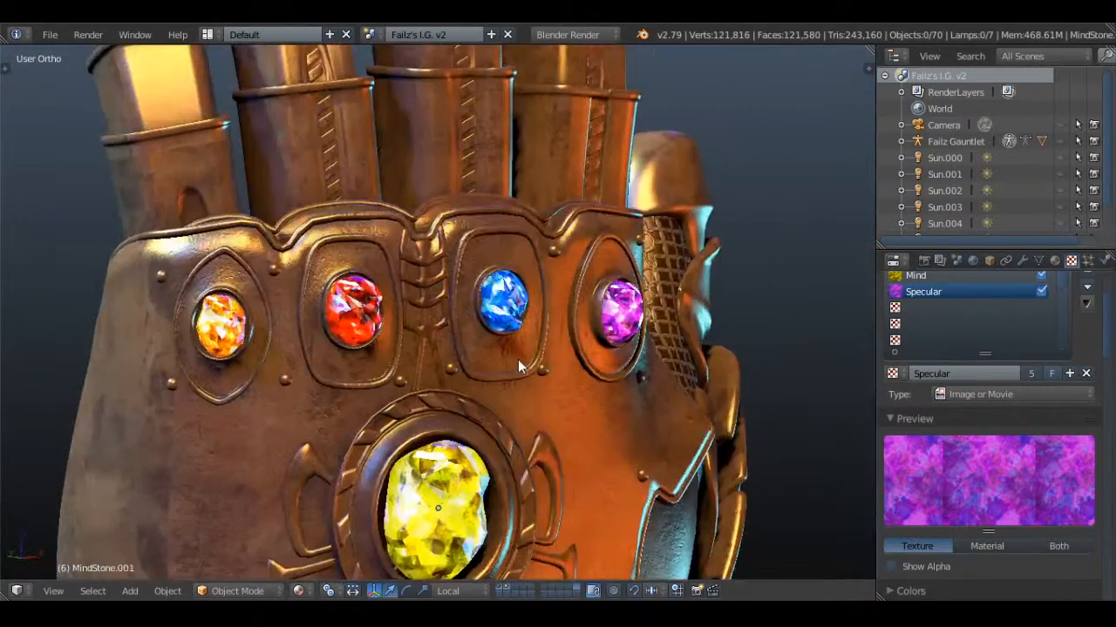
{"action": "scroll", "coordinate": [589, 347], "scroll_direction": "up", "scroll_amount": 4}
{"action": "middle_click_drag", "start_coordinate": [836, 310], "coordinate": [522, 260], "text": "shift"}
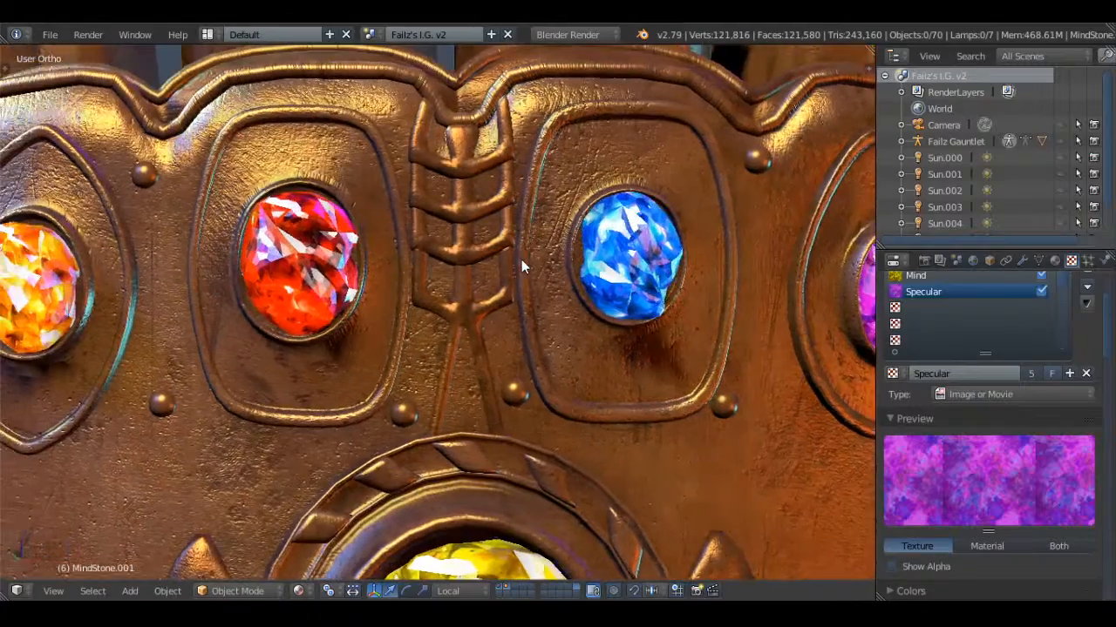
{"action": "middle_click_drag", "start_coordinate": [631, 277], "coordinate": [555, 328], "text": "shift"}
{"action": "scroll", "coordinate": [448, 275], "scroll_direction": "up", "scroll_amount": 3}
{"action": "scroll", "coordinate": [448, 275], "scroll_direction": "down", "scroll_amount": 6}
{"action": "scroll", "coordinate": [451, 272], "scroll_direction": "down", "scroll_amount": 5}
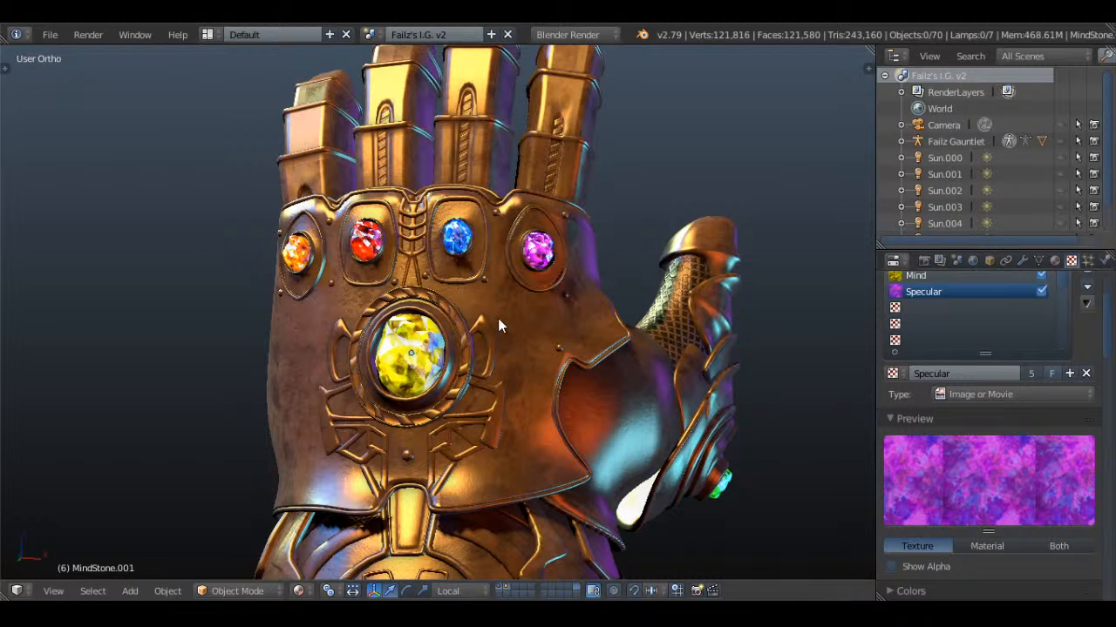
{"action": "middle_click_drag", "start_coordinate": [498, 318], "coordinate": [547, 325]}
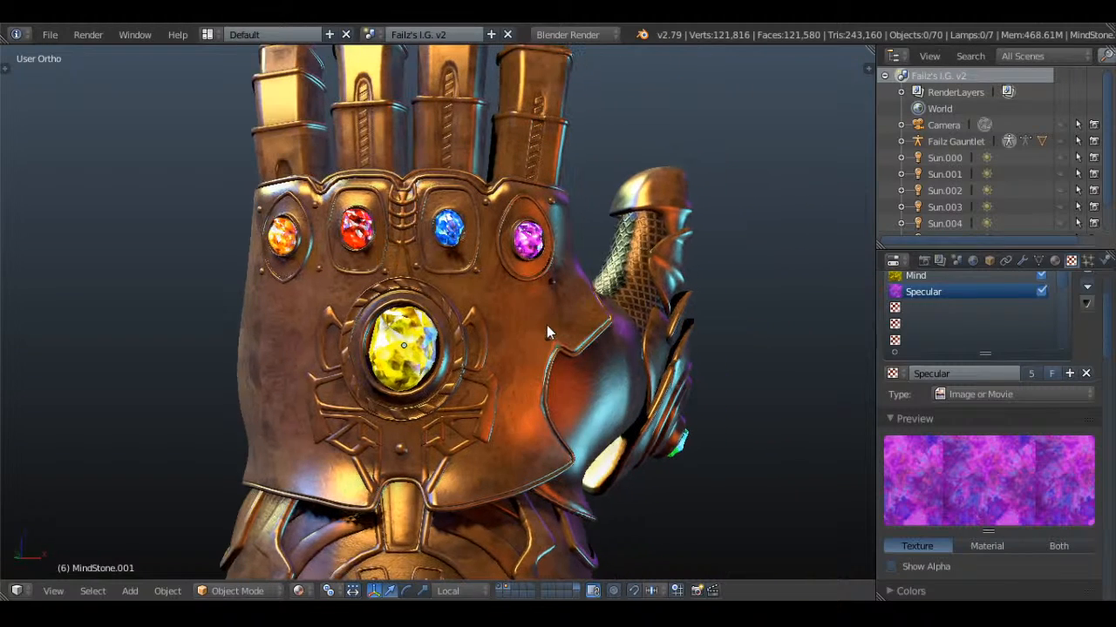
Open the recent file Whiskers.blend and view the creature's head from the side and the front
{"action": "left_click", "coordinate": [50, 34]}
{"action": "mouse_move", "coordinate": [131, 87]}
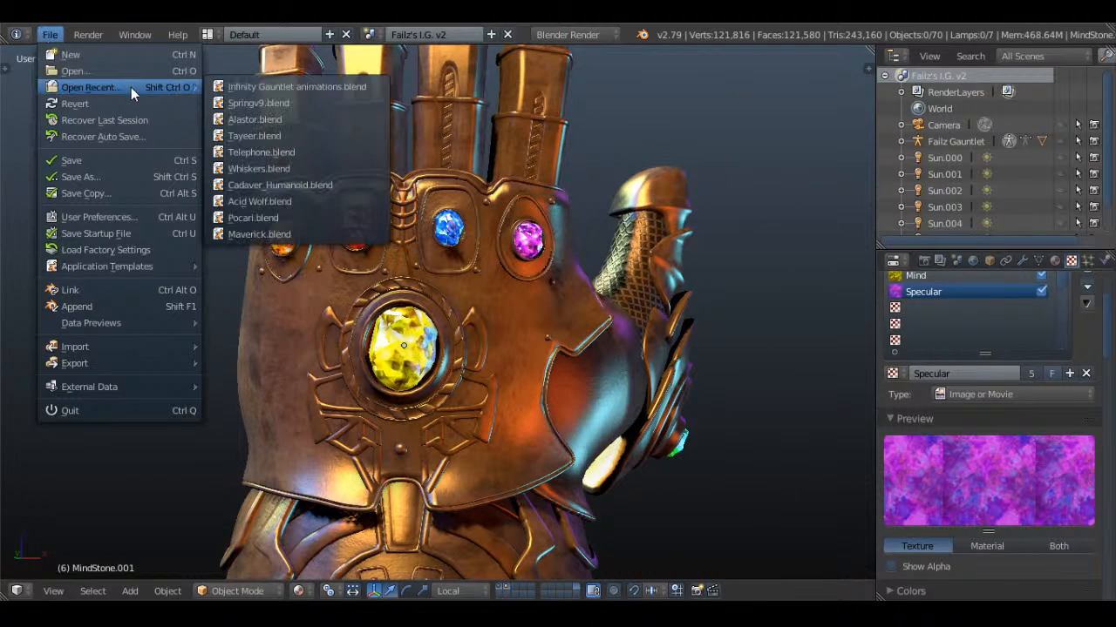
{"action": "left_click", "coordinate": [260, 171]}
{"action": "scroll", "coordinate": [349, 209], "scroll_direction": "up", "scroll_amount": 3}
{"action": "middle_click_drag", "start_coordinate": [354, 211], "coordinate": [228, 224]}
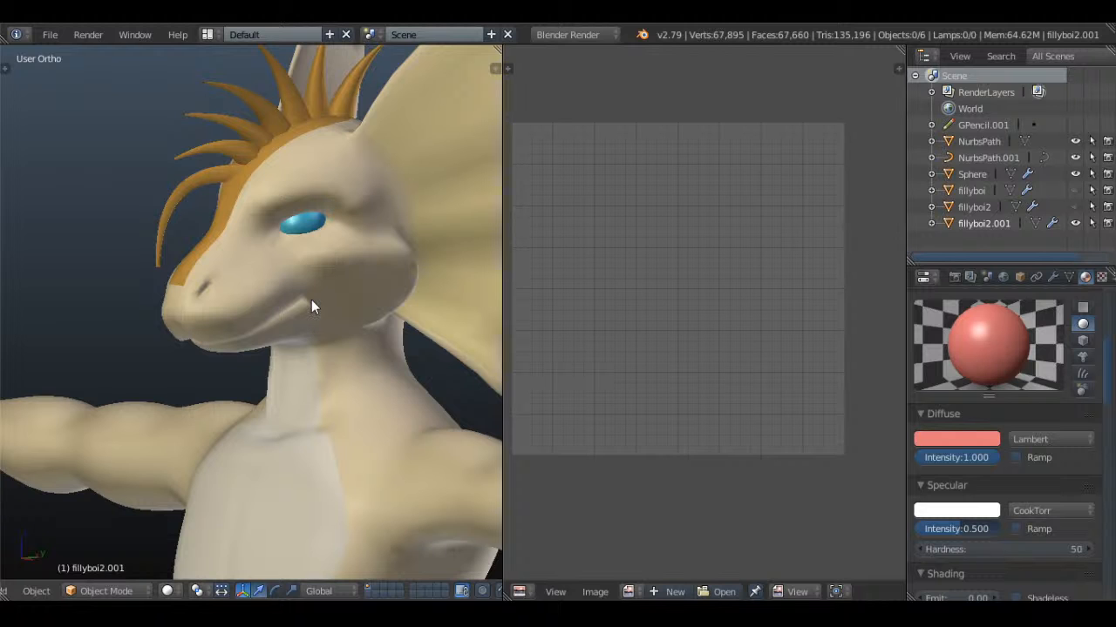
{"action": "middle_click_drag", "start_coordinate": [252, 319], "coordinate": [315, 308]}
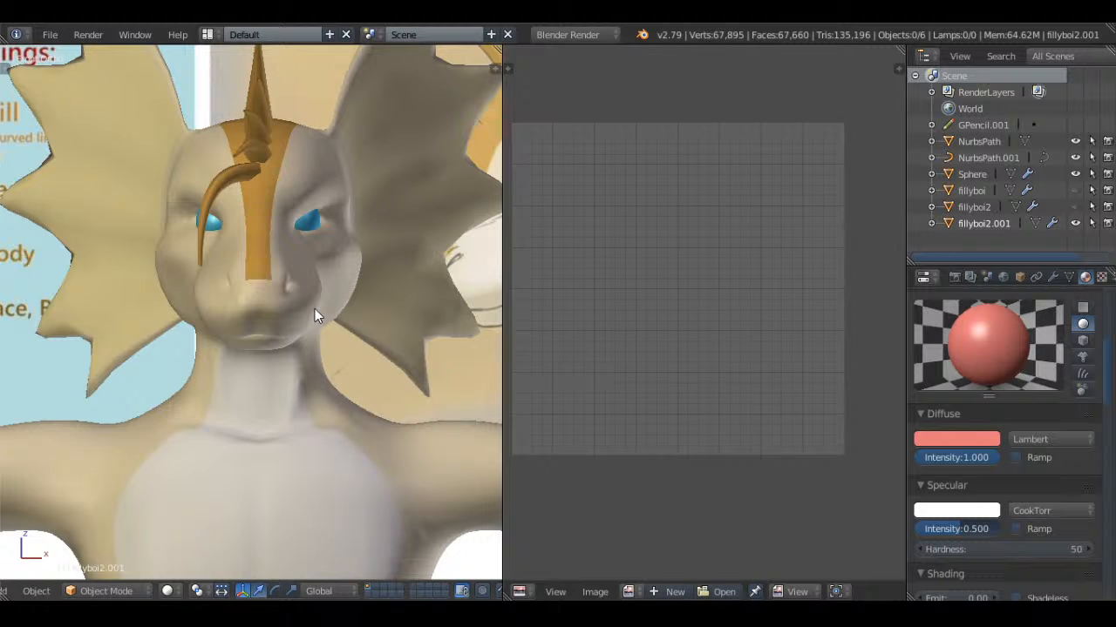